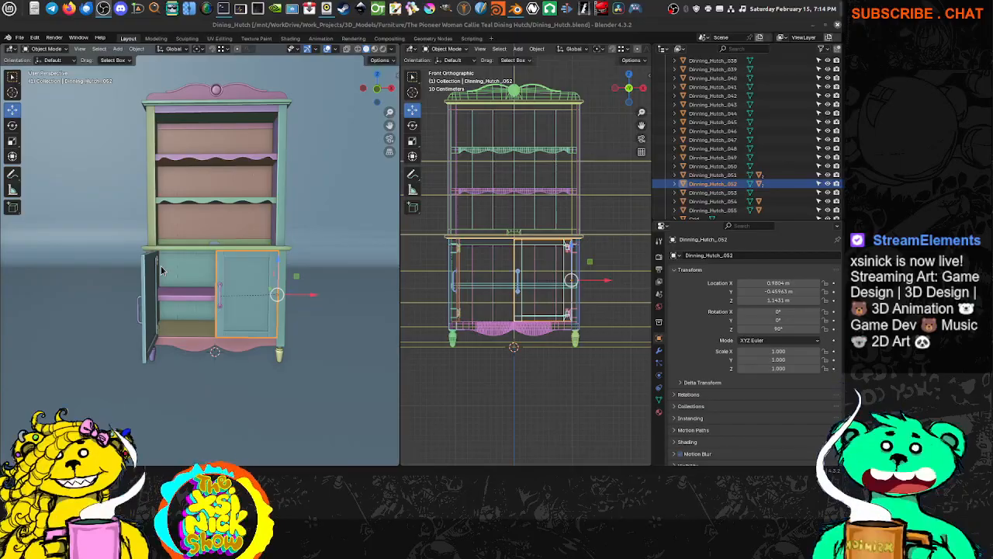
# Switch to the Shading workspace and display the dining hutch viewport in Rendered shading.
pyautogui.scroll(6, 223, 288)
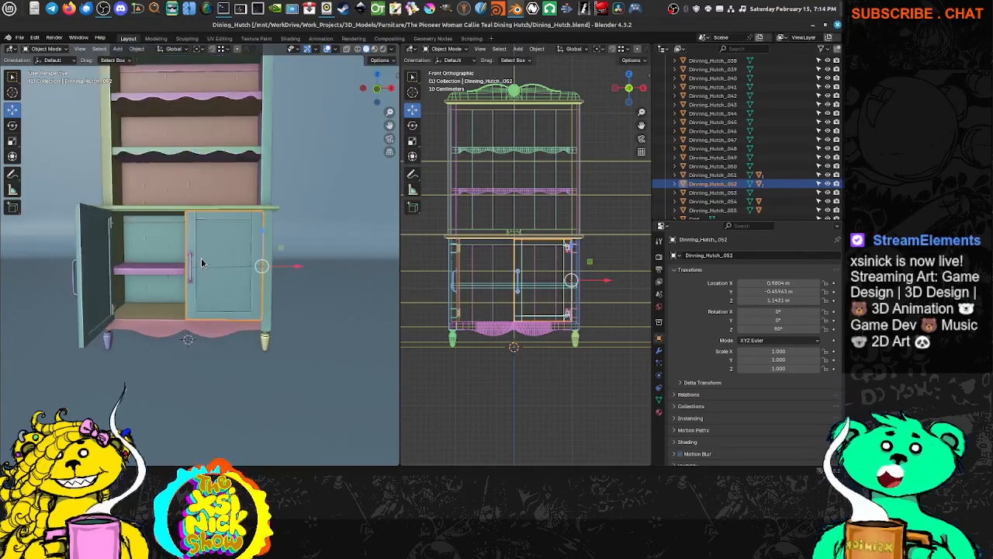
pyautogui.keyDown('shift'); pyautogui.moveTo(214, 256); pyautogui.dragTo(225, 264, button='middle'); pyautogui.keyUp('shift')
pyautogui.keyDown('shift'); pyautogui.moveTo(204, 212); pyautogui.dragTo(212, 226, button='middle'); pyautogui.keyUp('shift')
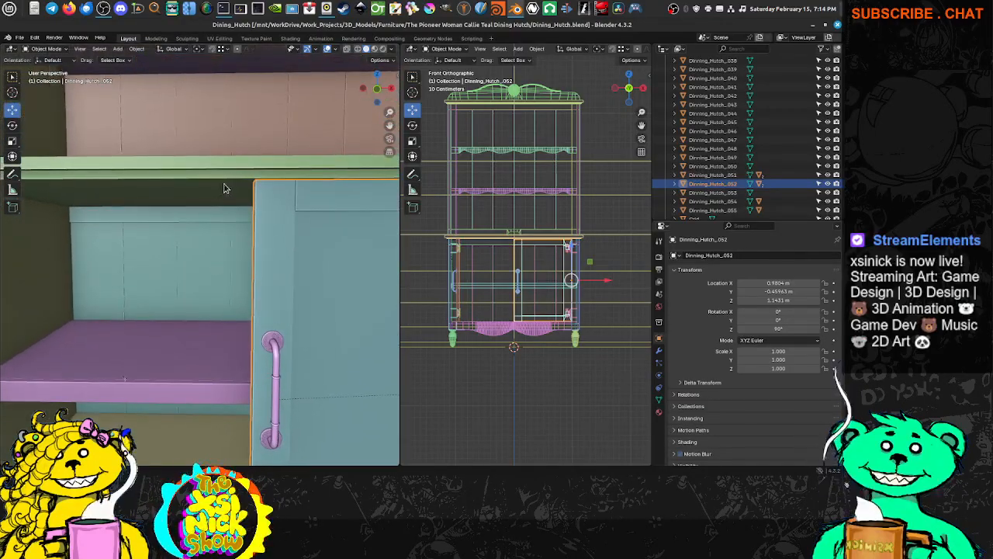
pyautogui.scroll(-3, 241, 209)
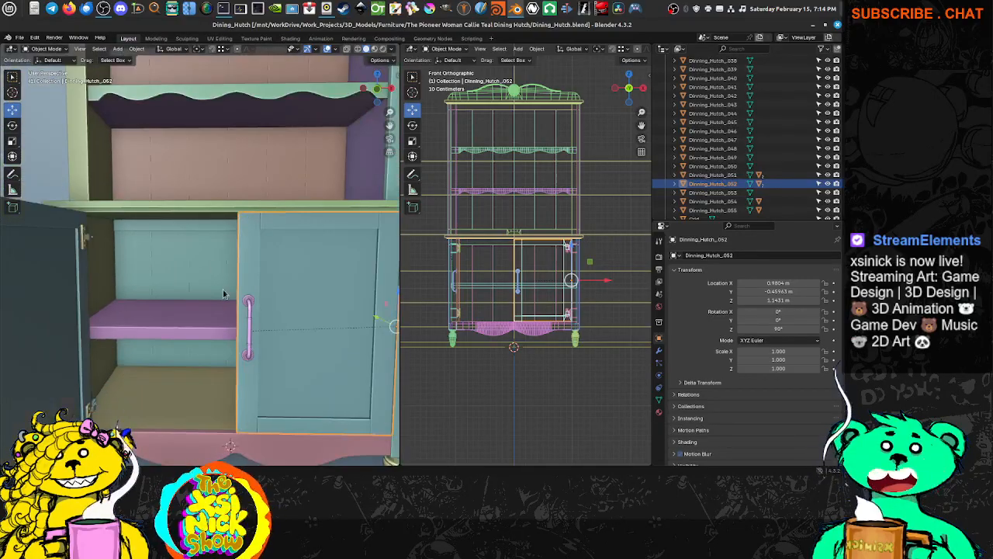
pyautogui.scroll(2, 234, 267)
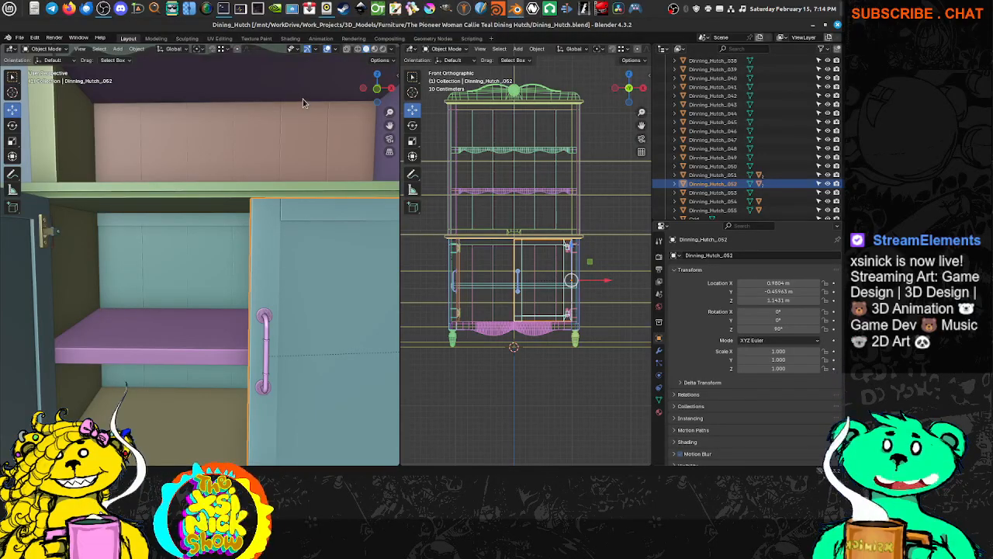
pyautogui.scroll(-2, 269, 190)
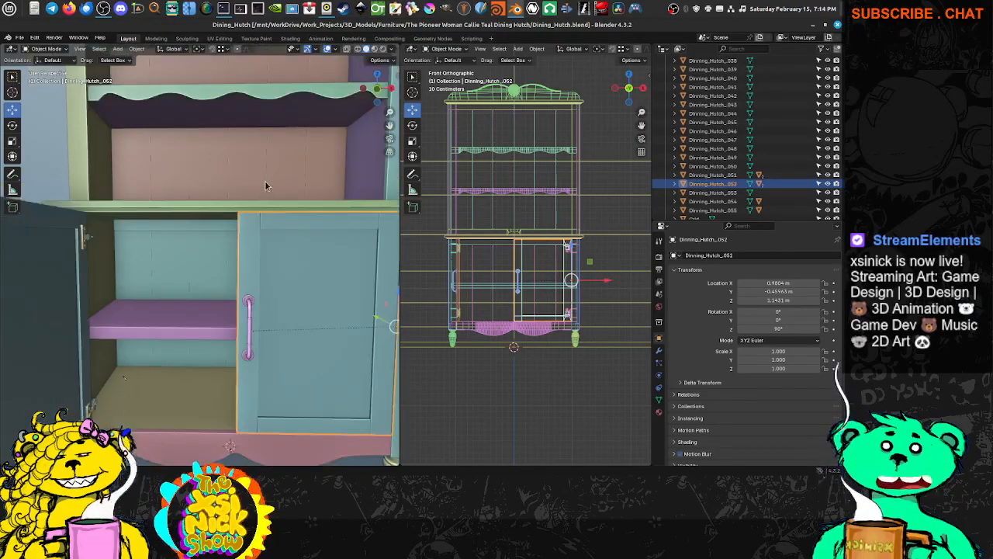
pyautogui.click(291, 38)
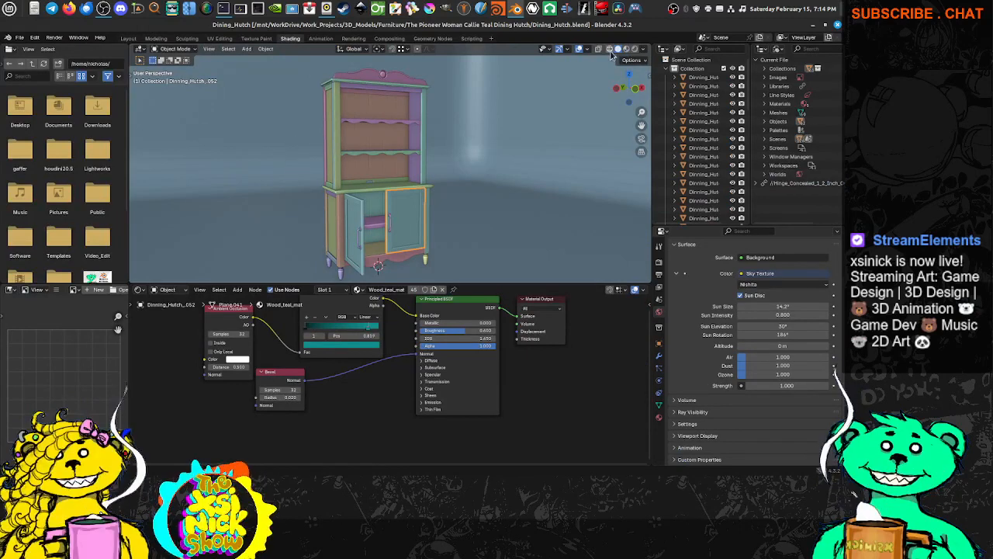
pyautogui.click(636, 49)
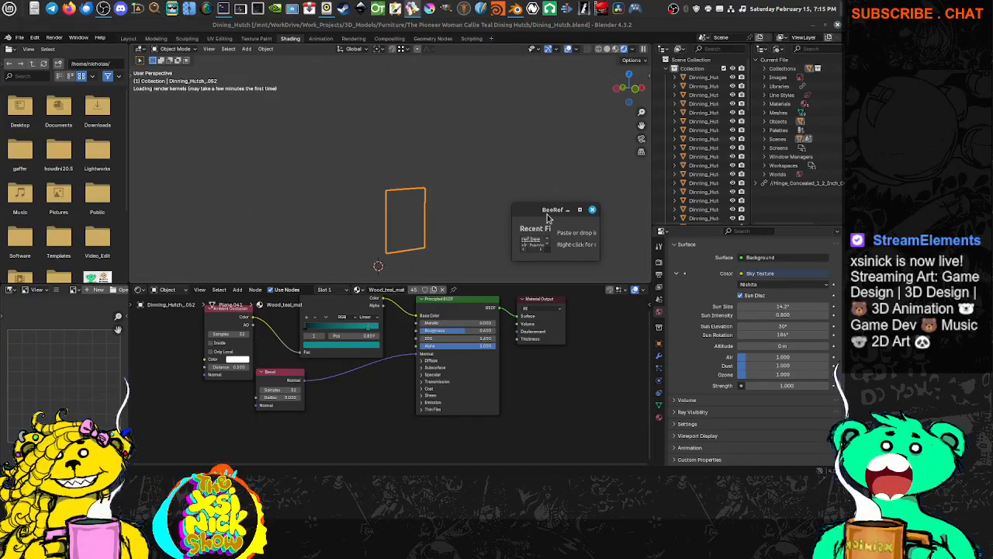
# Switch to BeeRef, reposition and enlarge its window, and open the recent reference board ref.bee.
pyautogui.moveTo(547, 217); pyautogui.dragTo(469, 180)
pyautogui.moveTo(522, 222); pyautogui.dragTo(657, 383)
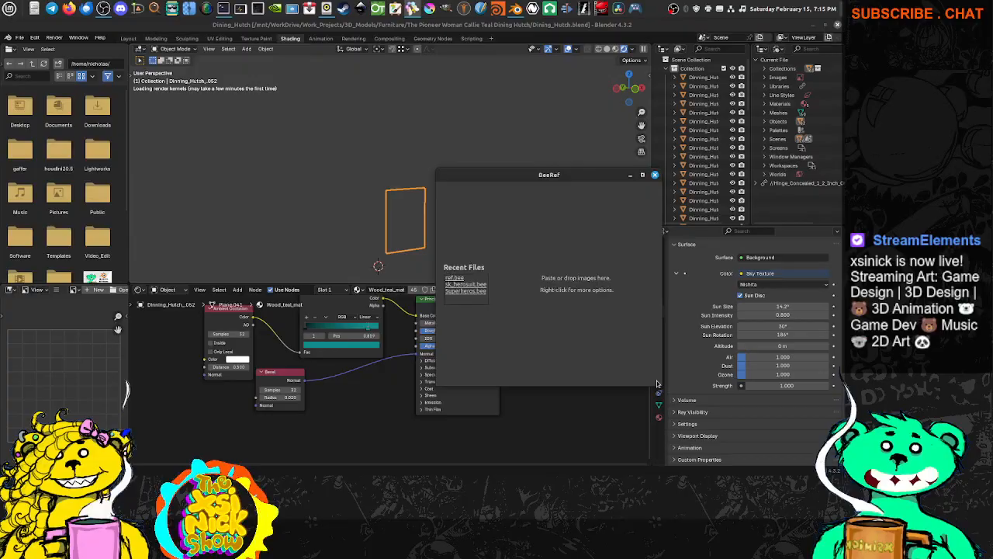
pyautogui.click(454, 277)
# Examine the reference photo of the hutch's open lower cabinet, including the shelf contents and the underside of the countertop.
pyautogui.scroll(10, 523, 305)
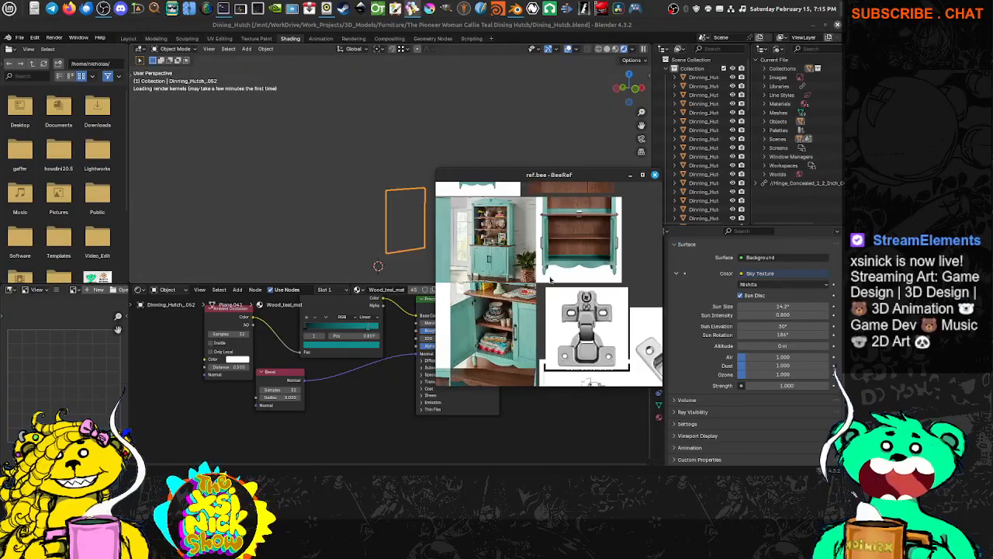
pyautogui.scroll(5, 522, 305)
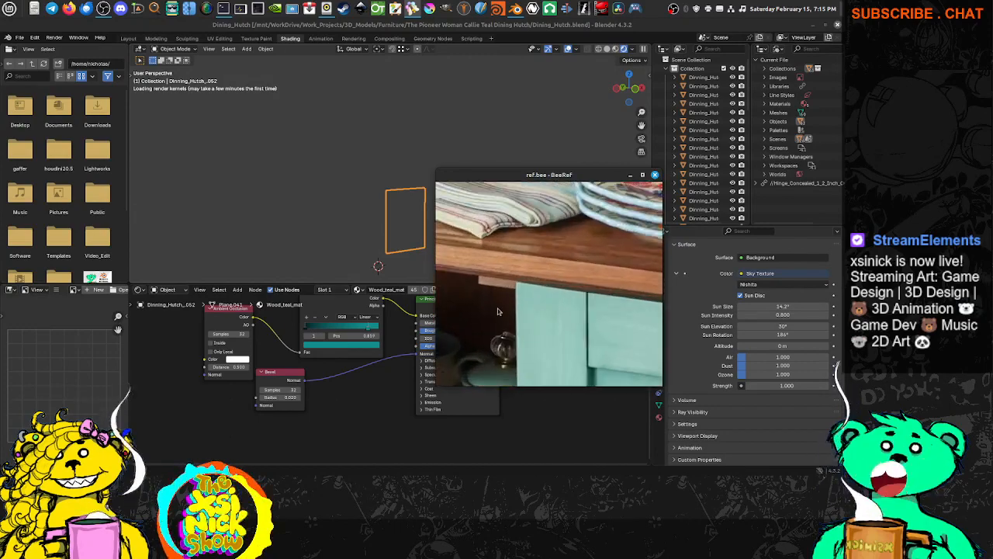
pyautogui.moveTo(492, 318); pyautogui.dragTo(624, 306, button='middle')
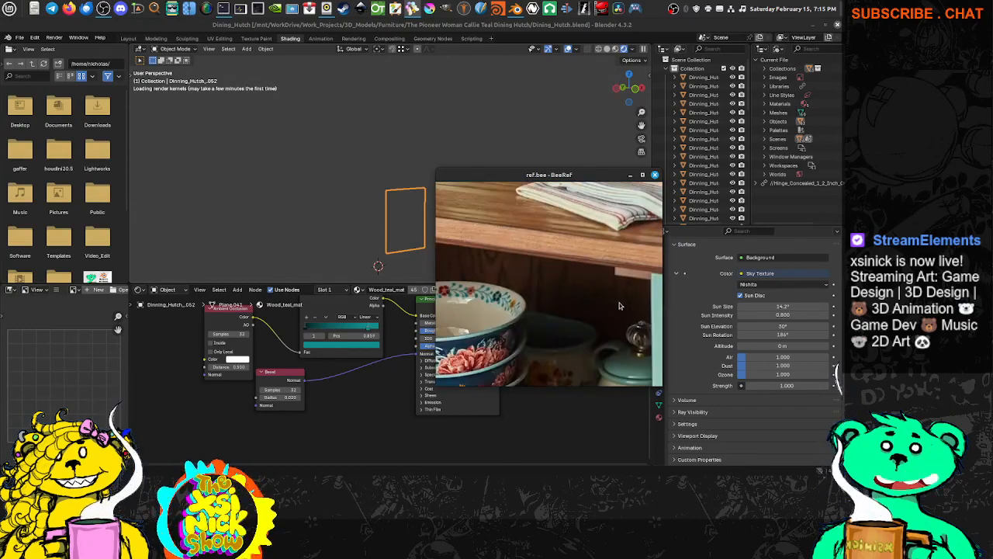
pyautogui.scroll(-4, 574, 310)
pyautogui.moveTo(497, 310); pyautogui.dragTo(613, 301, button='middle')
pyautogui.moveTo(472, 295); pyautogui.dragTo(503, 276, button='middle')
pyautogui.scroll(-3, 543, 269)
pyautogui.scroll(-8, 503, 277)
pyautogui.moveTo(547, 238); pyautogui.dragTo(526, 275, button='middle')
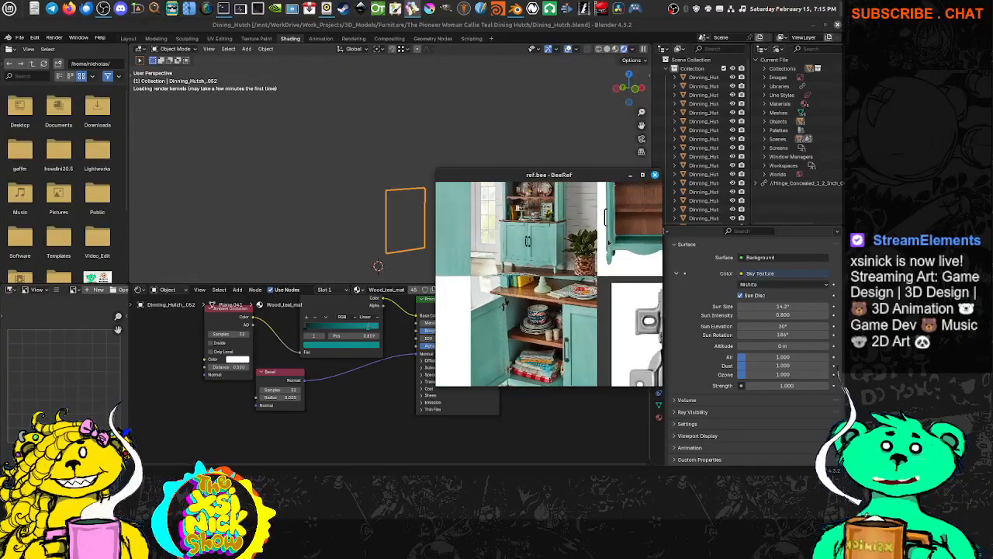
# Inspect the door hinge and the small wooden block under the countertop in the open-cabinet reference photo.
pyautogui.moveTo(649, 219); pyautogui.dragTo(546, 284, button='middle')
pyautogui.scroll(3, 493, 245)
pyautogui.scroll(6, 496, 249)
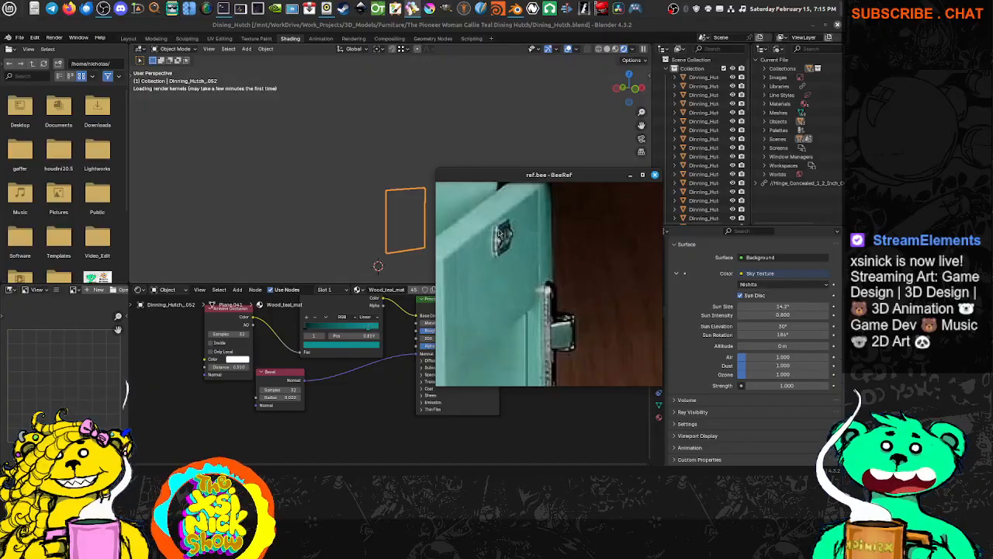
pyautogui.scroll(-5, 528, 240)
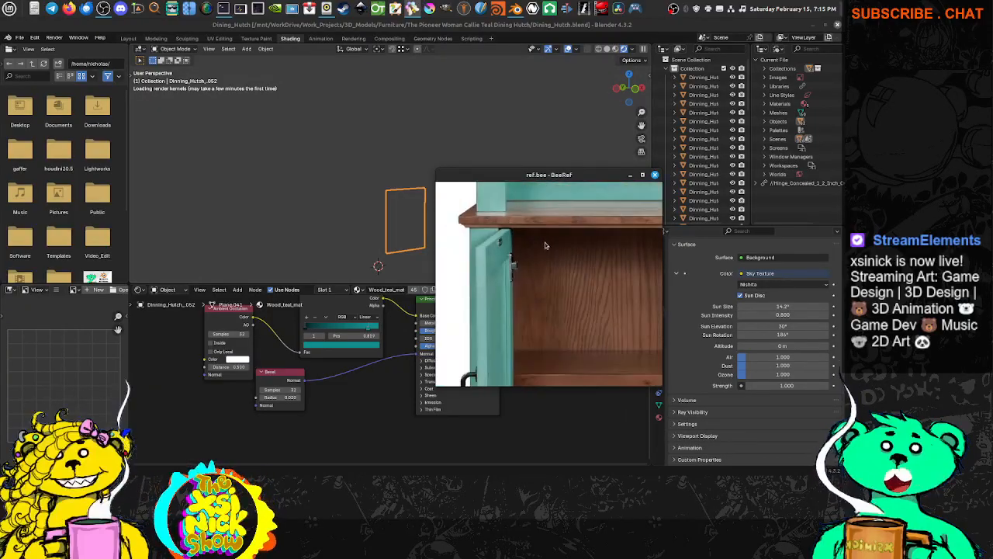
pyautogui.scroll(3, 508, 247)
pyautogui.scroll(3, 579, 236)
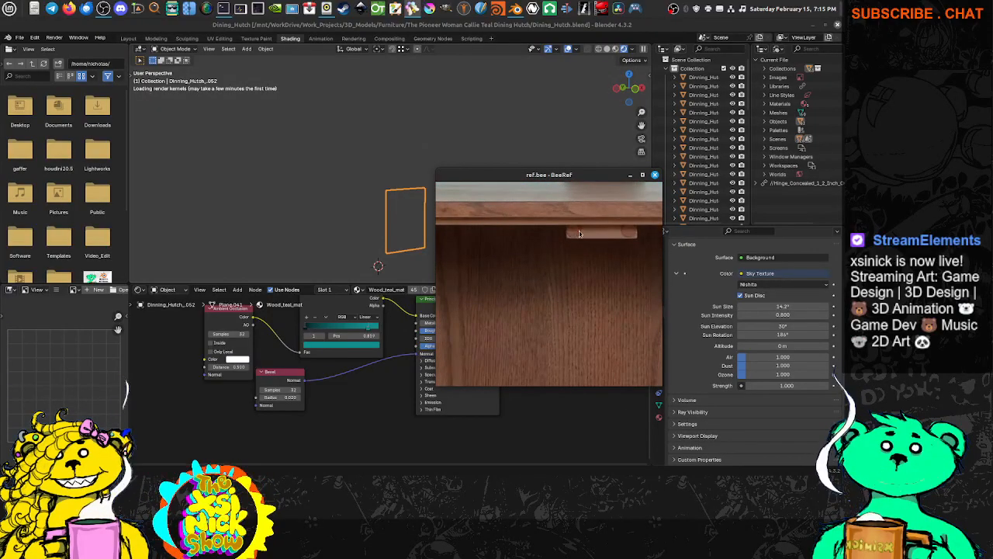
pyautogui.moveTo(624, 246); pyautogui.dragTo(584, 260, button='middle')
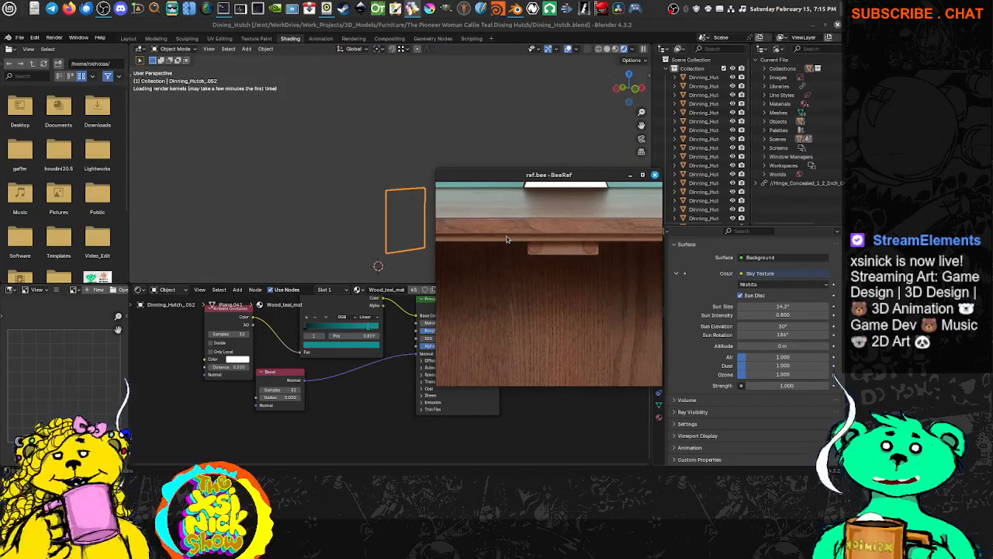
# Set the reference window to Always on Top and move it aside from the 3D viewport.
pyautogui.moveTo(571, 177); pyautogui.dragTo(526, 194)
pyautogui.rightClick(526, 195)
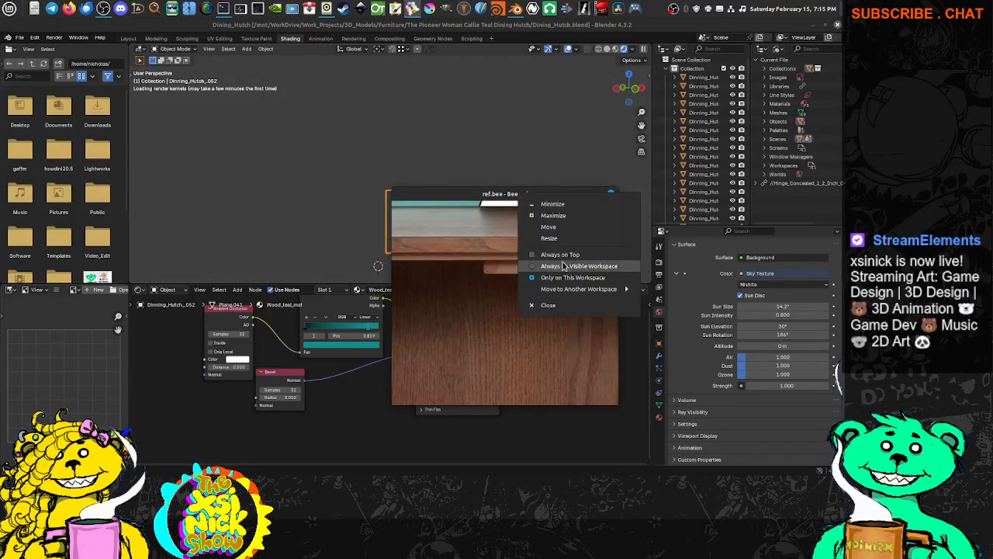
pyautogui.click(557, 254)
pyautogui.moveTo(555, 197); pyautogui.dragTo(622, 204)
# Compare the open-cabinet, crown and closed-door reference photos, focusing on the countertop, back panel cutout and door fronts.
pyautogui.scroll(-8, 570, 287)
pyautogui.scroll(-5, 569, 282)
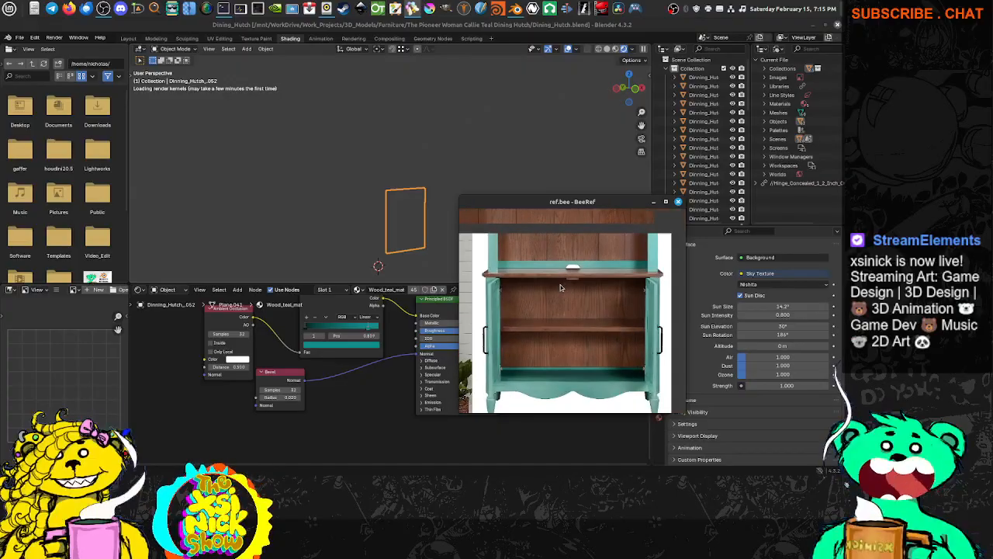
pyautogui.scroll(8, 534, 270)
pyautogui.scroll(-6, 621, 310)
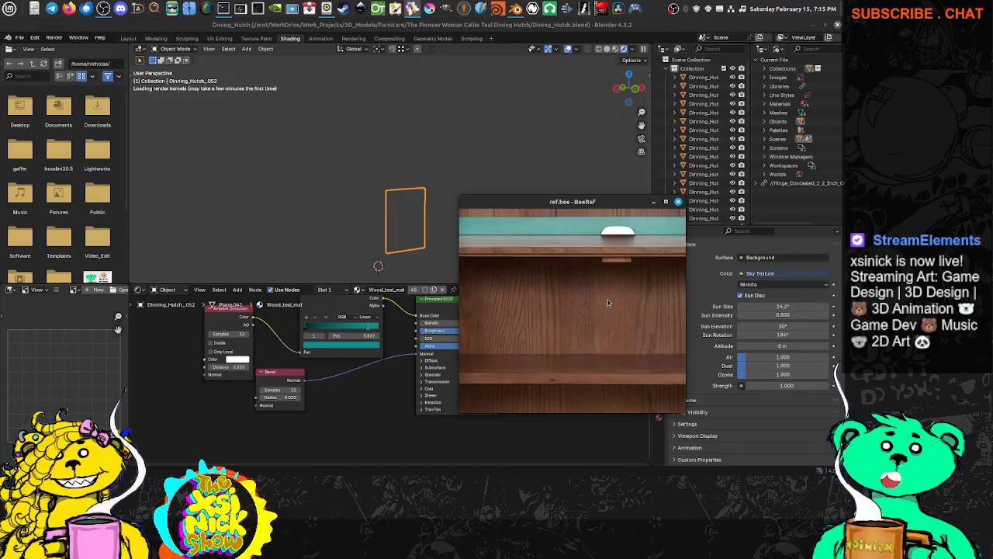
pyautogui.scroll(2, 591, 272)
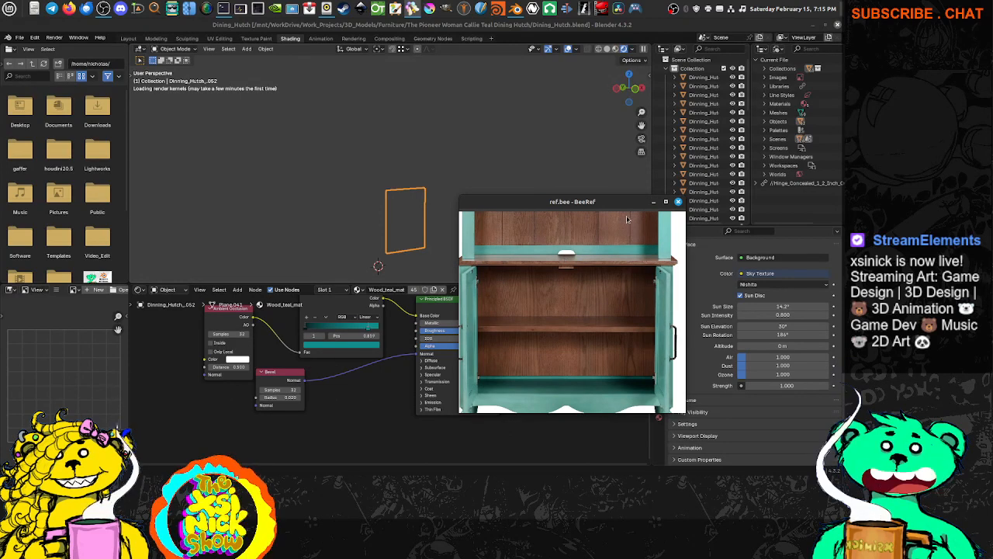
pyautogui.moveTo(561, 275); pyautogui.dragTo(571, 339, button='middle')
pyautogui.scroll(-3, 579, 315)
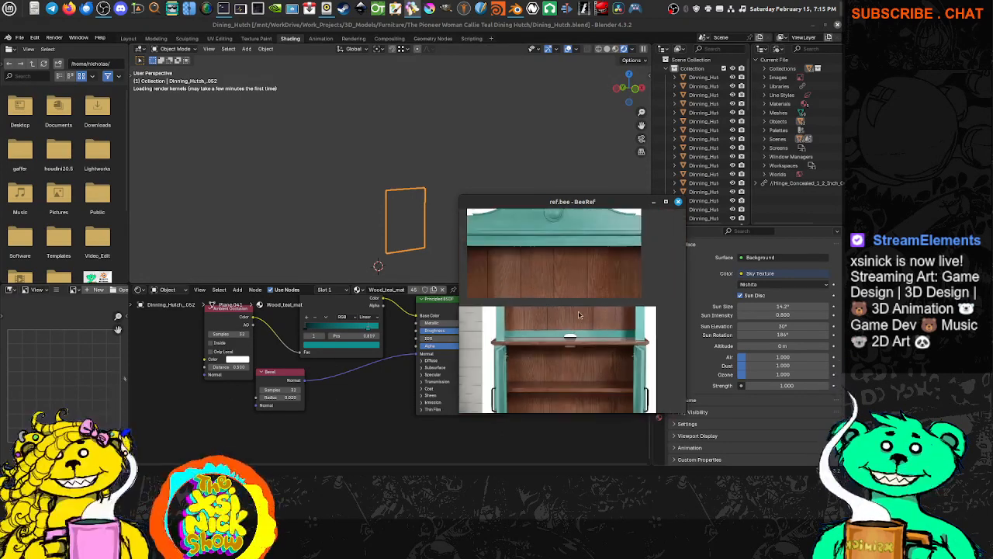
pyautogui.scroll(-6, 579, 314)
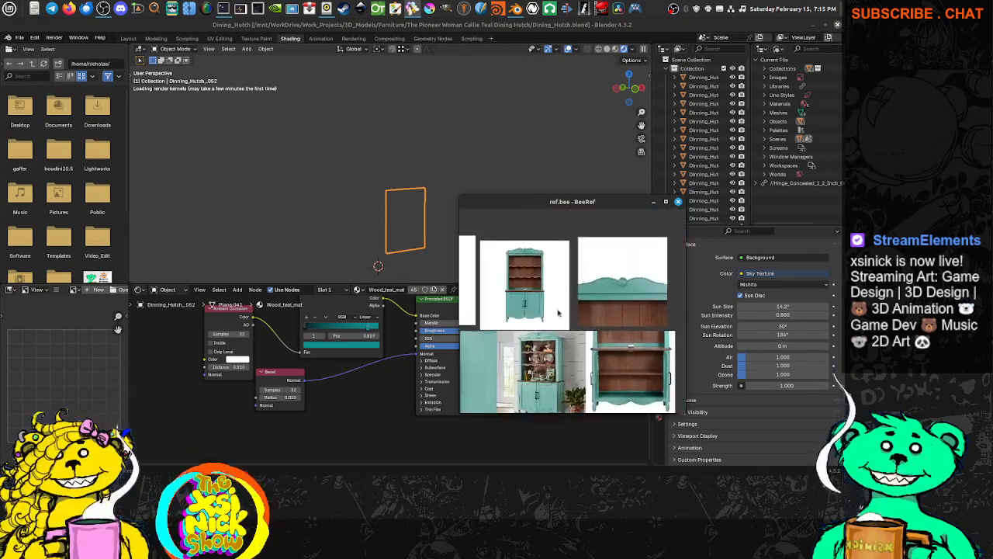
pyautogui.scroll(7, 557, 312)
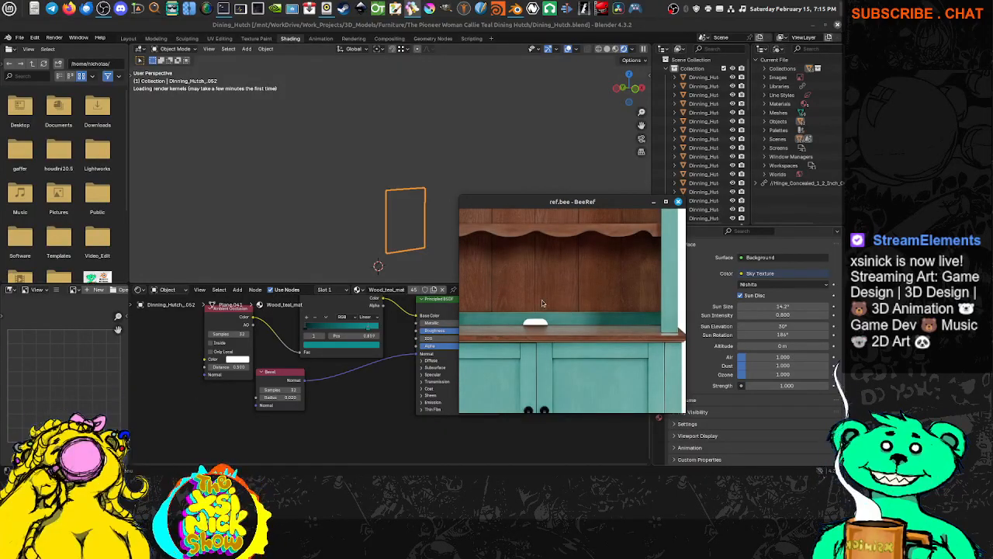
pyautogui.scroll(1, 546, 300)
# Reposition and enlarge the reference window, framing the photo of the lower cabinet with both doors open.
pyautogui.moveTo(557, 204); pyautogui.dragTo(526, 192)
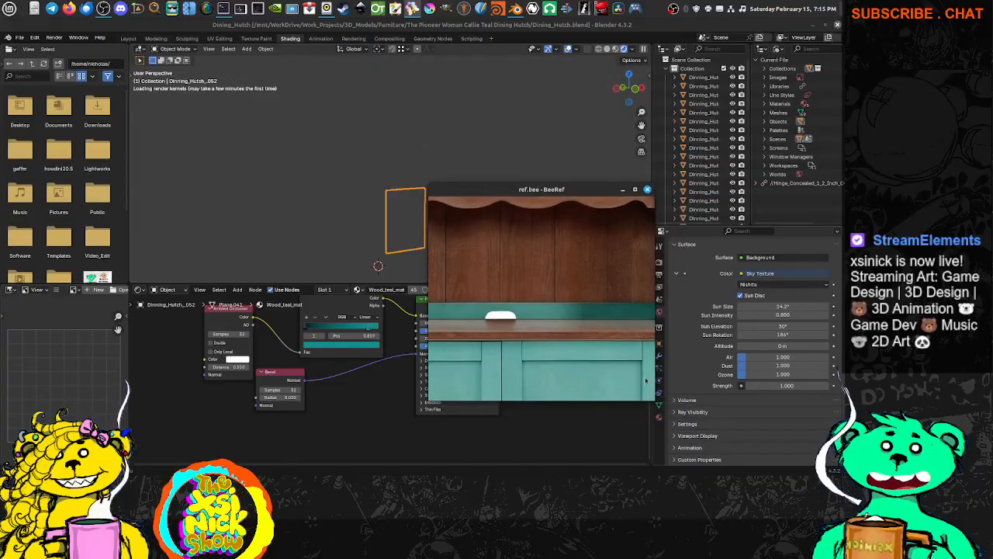
pyautogui.moveTo(651, 399); pyautogui.dragTo(722, 449)
pyautogui.moveTo(588, 399); pyautogui.dragTo(620, 378, button='middle')
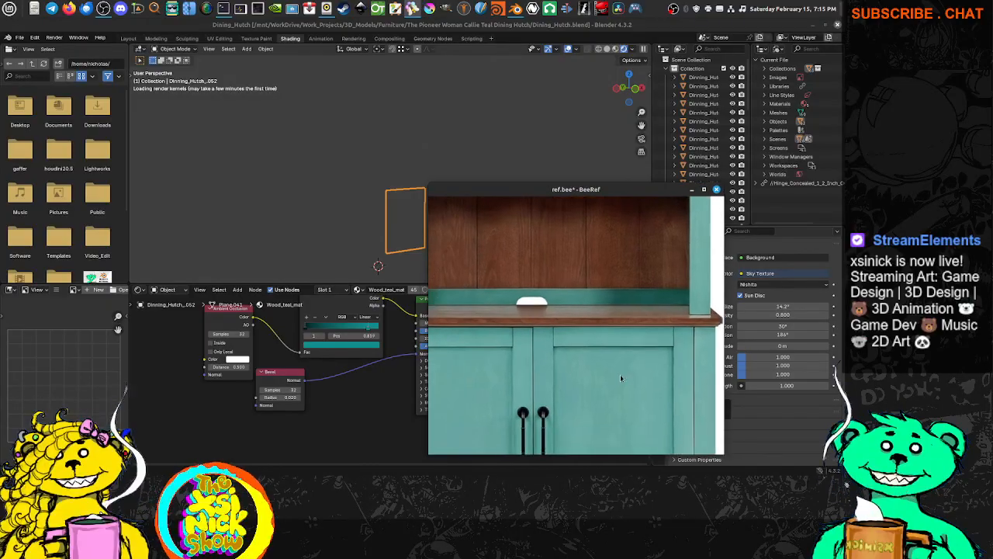
pyautogui.moveTo(559, 289); pyautogui.dragTo(580, 341, button='middle')
pyautogui.scroll(-9, 538, 286)
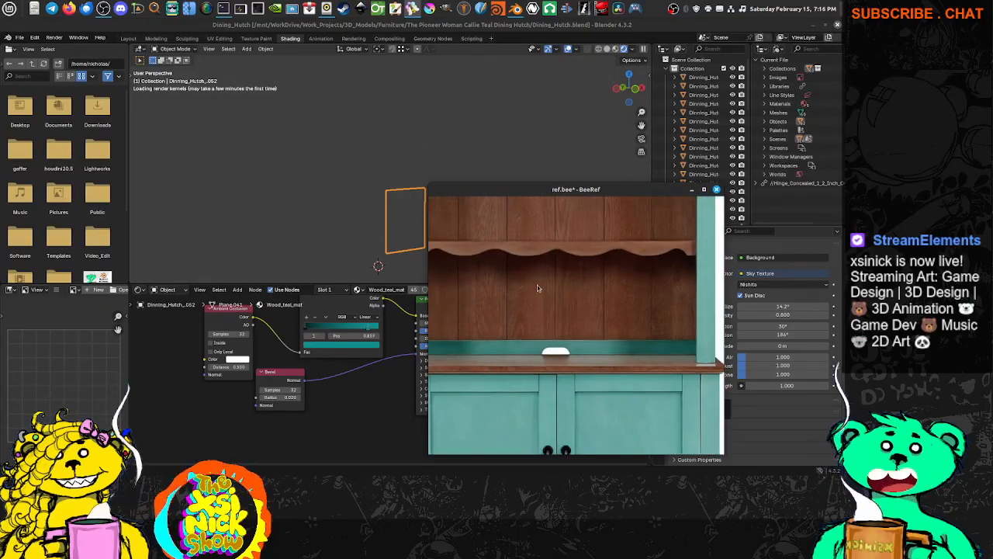
pyautogui.moveTo(640, 387); pyautogui.dragTo(537, 275, button='middle')
pyautogui.scroll(-5, 537, 275)
pyautogui.moveTo(645, 287); pyautogui.dragTo(608, 281, button='middle')
pyautogui.moveTo(696, 399); pyautogui.dragTo(585, 357, button='middle')
pyautogui.scroll(4, 567, 275)
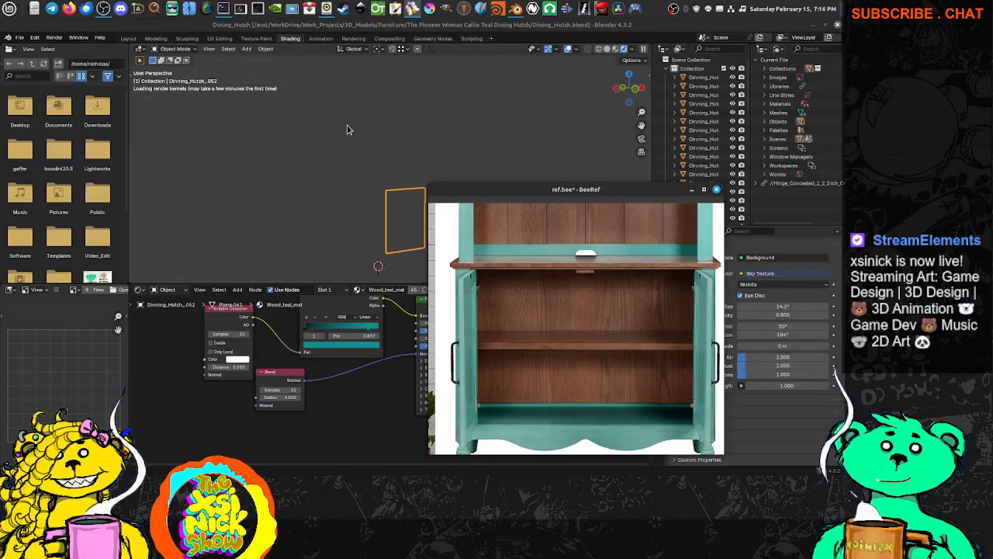
# Shrink the reference window to uncover more of the 3D viewport and node editor.
pyautogui.click(395, 33)
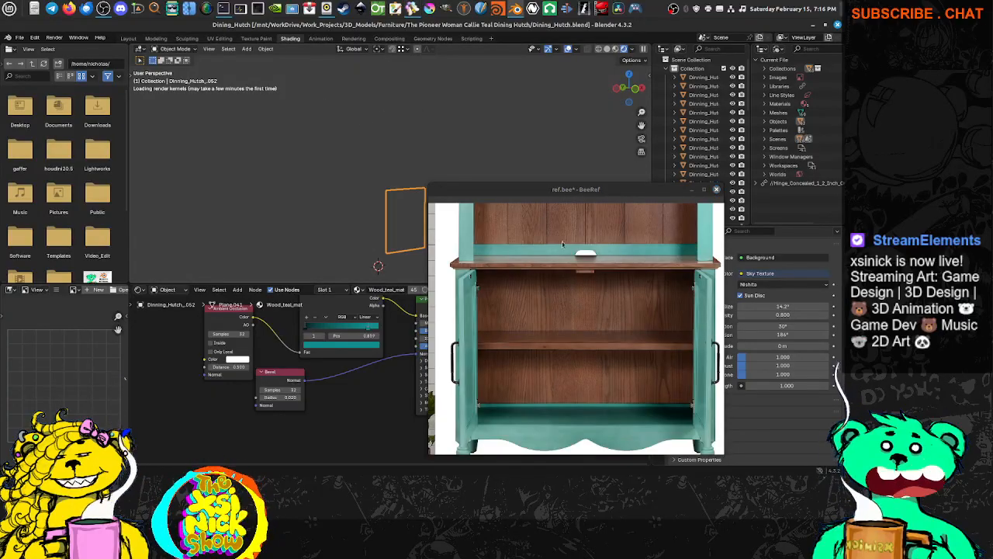
pyautogui.moveTo(427, 188); pyautogui.dragTo(481, 223)
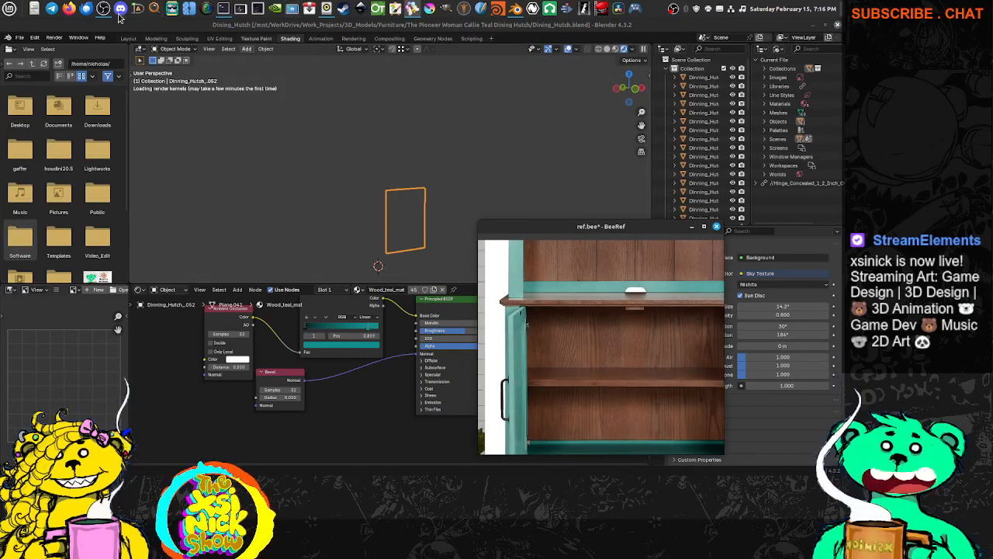
pyautogui.moveTo(104, 12)
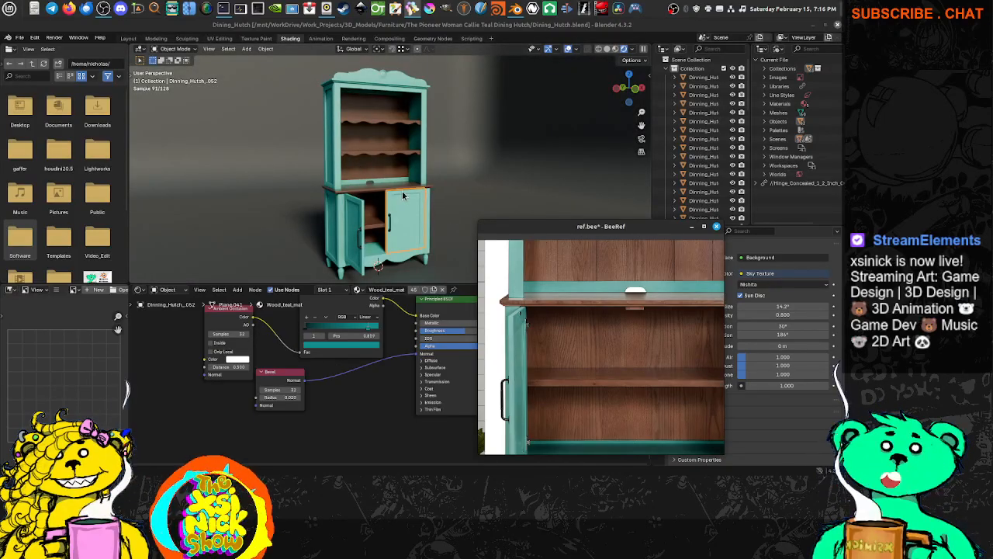
# Examine the rendered hutch's countertop, lower cabinet interior and open-door hinge against the reference photo.
pyautogui.scroll(8, 377, 187)
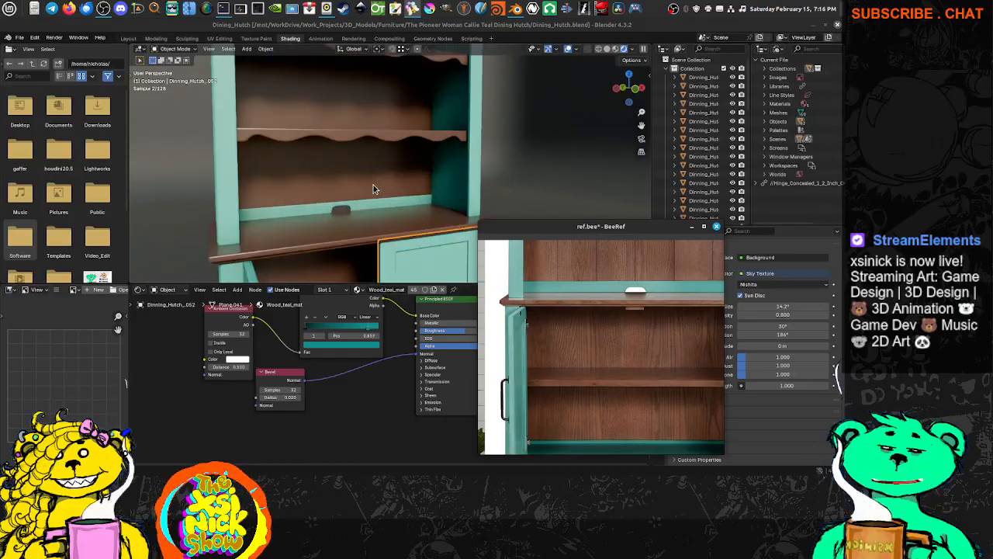
pyautogui.keyDown('shift'); pyautogui.moveTo(465, 223); pyautogui.dragTo(441, 156, button='middle'); pyautogui.keyUp('shift')
pyautogui.scroll(-3, 419, 172)
pyautogui.moveTo(388, 193)
pyautogui.mouseDown(button='middle')
pyautogui.moveTo(295, 232)
pyautogui.moveTo(378, 185)
pyautogui.mouseUp(button='middle')
pyautogui.scroll(-3, 296, 232)
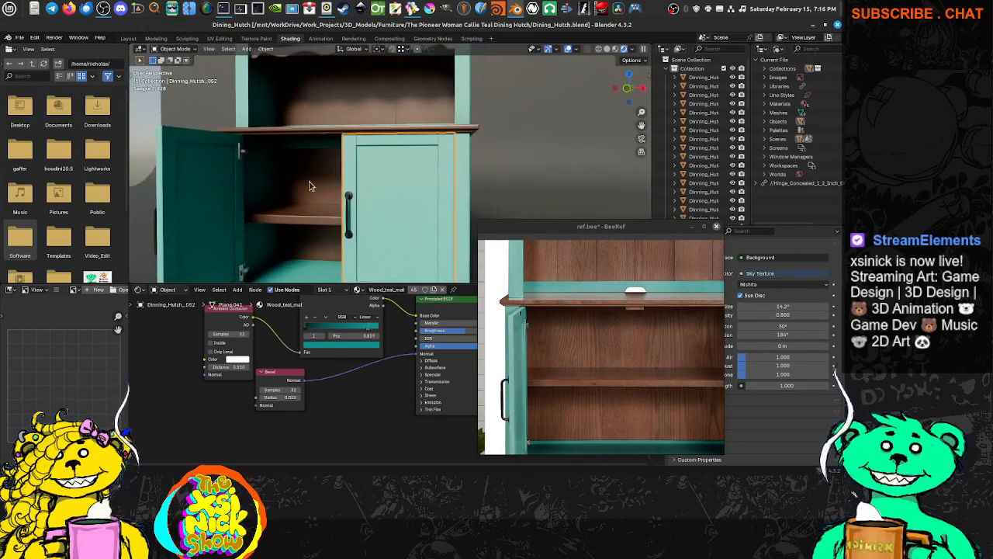
pyautogui.moveTo(310, 186); pyautogui.dragTo(292, 155, button='middle')
pyautogui.scroll(4, 292, 142)
pyautogui.scroll(5, 292, 141)
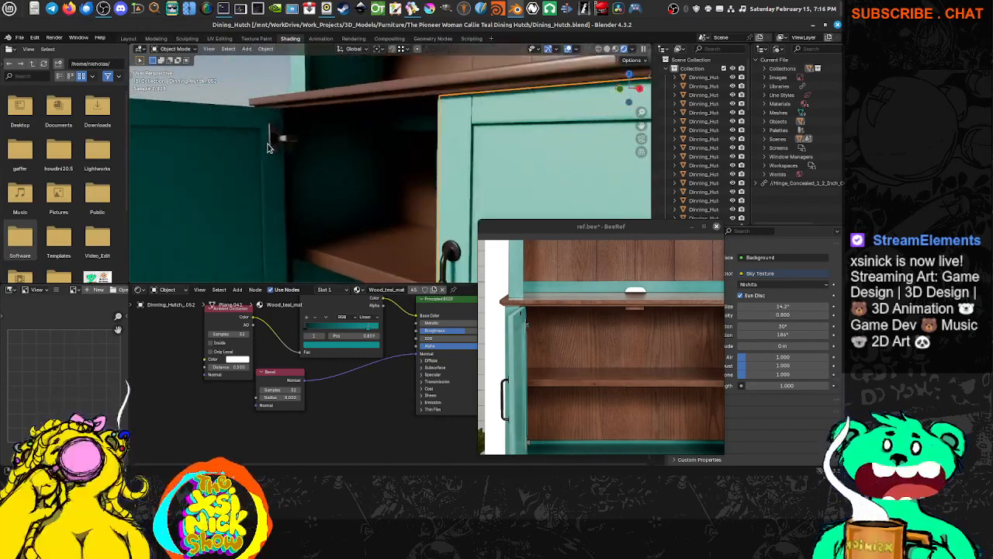
pyautogui.moveTo(283, 146); pyautogui.dragTo(239, 128, button='middle')
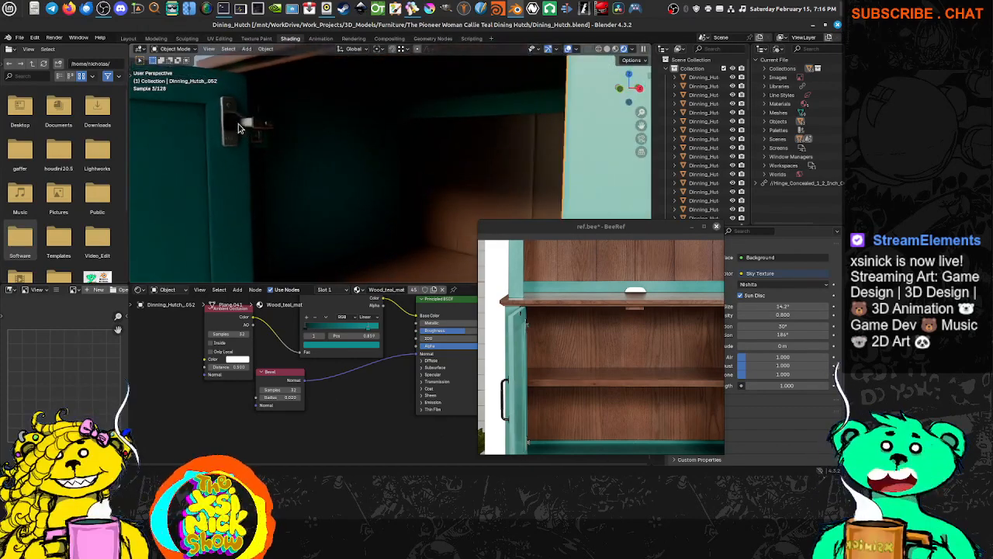
pyautogui.scroll(-8, 458, 153)
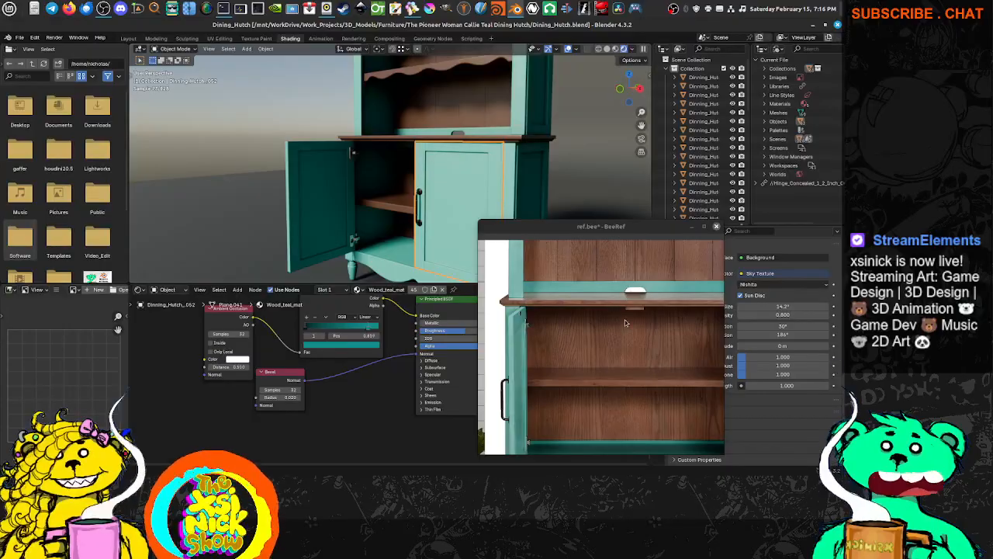
# Enlarge the reference photo around the block under the countertop, then isolate the model's lower cabinet back panel in local view from the Layout workspace.
pyautogui.scroll(5, 628, 318)
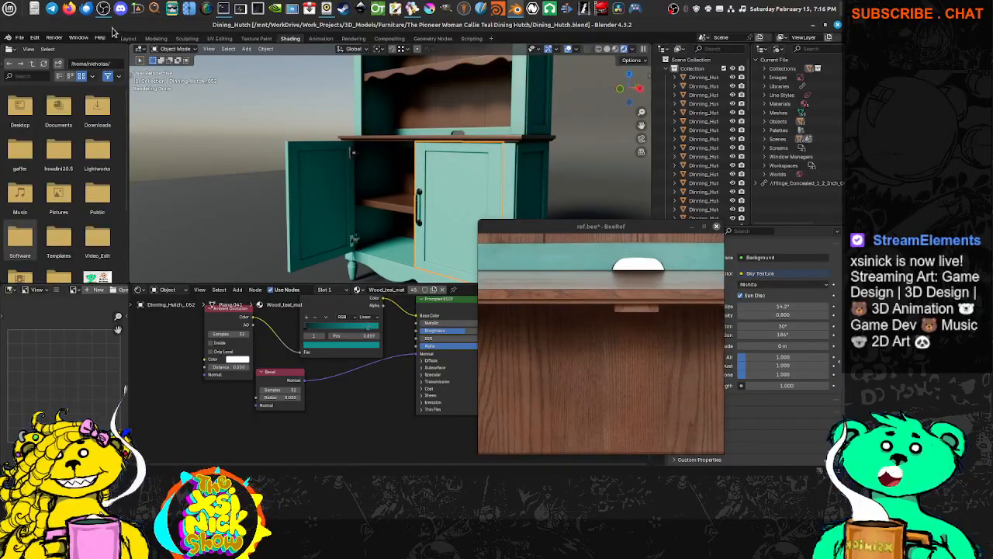
pyautogui.click(128, 39)
pyautogui.keyDown('shift'); pyautogui.moveTo(174, 250); pyautogui.dragTo(194, 220, button='middle'); pyautogui.keyUp('shift')
pyautogui.scroll(4, 193, 218)
pyautogui.keyDown('shift'); pyautogui.moveTo(77, 202); pyautogui.dragTo(37, 237, button='middle'); pyautogui.keyUp('shift')
pyautogui.scroll(-5, 214, 225)
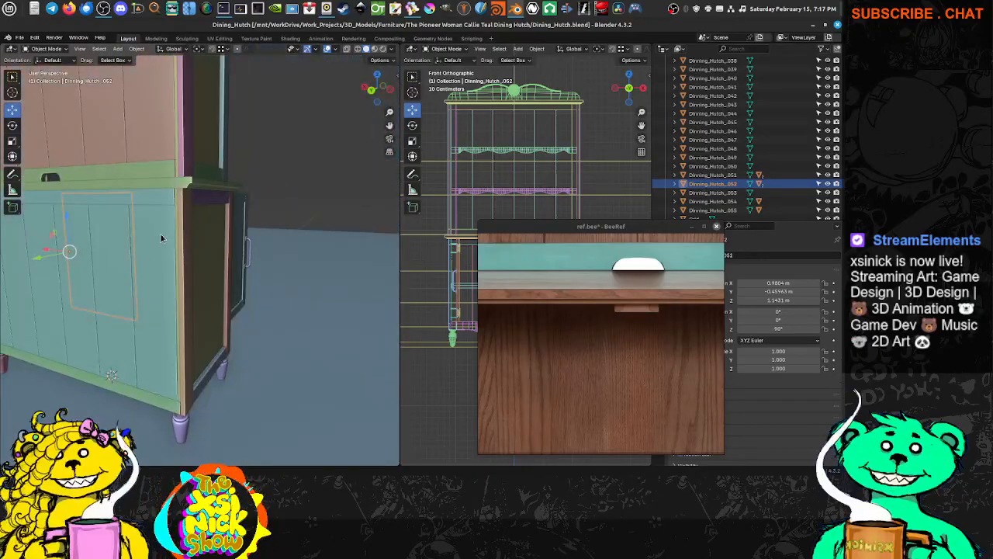
pyautogui.moveTo(160, 233); pyautogui.dragTo(293, 251, button='middle')
pyautogui.click(305, 250)
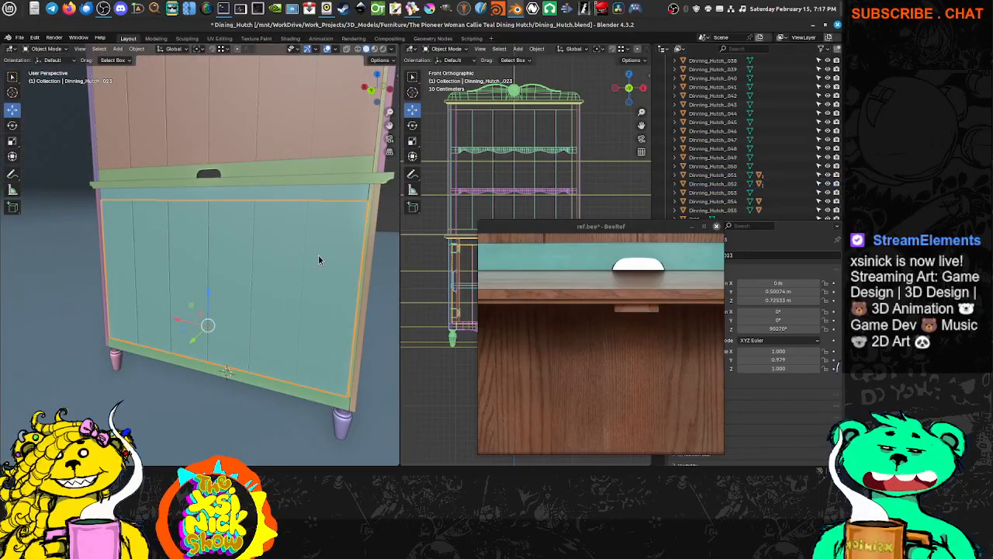
pyautogui.moveTo(343, 271); pyautogui.dragTo(155, 229, button='middle')
pyautogui.press('KP_7')
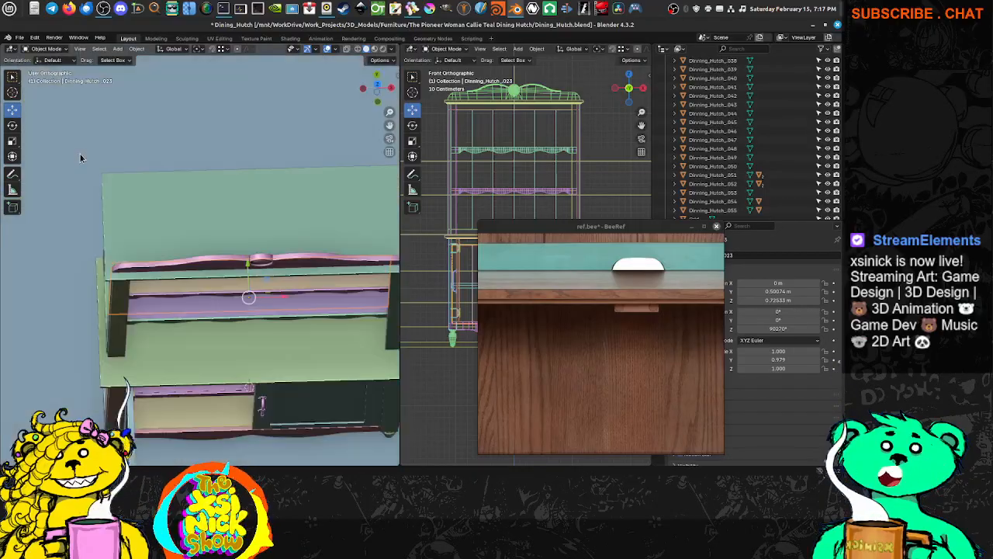
pyautogui.moveTo(215, 241); pyautogui.dragTo(177, 208, button='middle')
pyautogui.press('KP_Divide')
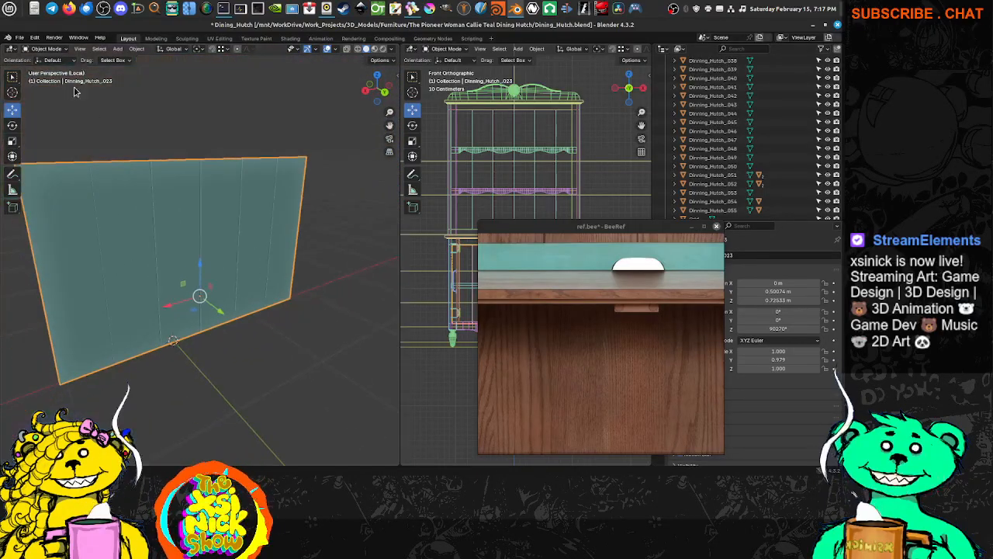
# Delete all inner plank-division vertices of the back panel in Edit Mode, keeping only its two end strips.
pyautogui.moveTo(75, 91); pyautogui.dragTo(188, 303, button='middle')
pyautogui.scroll(3, 264, 210)
pyautogui.hotkey('ctrl', 'Tab')
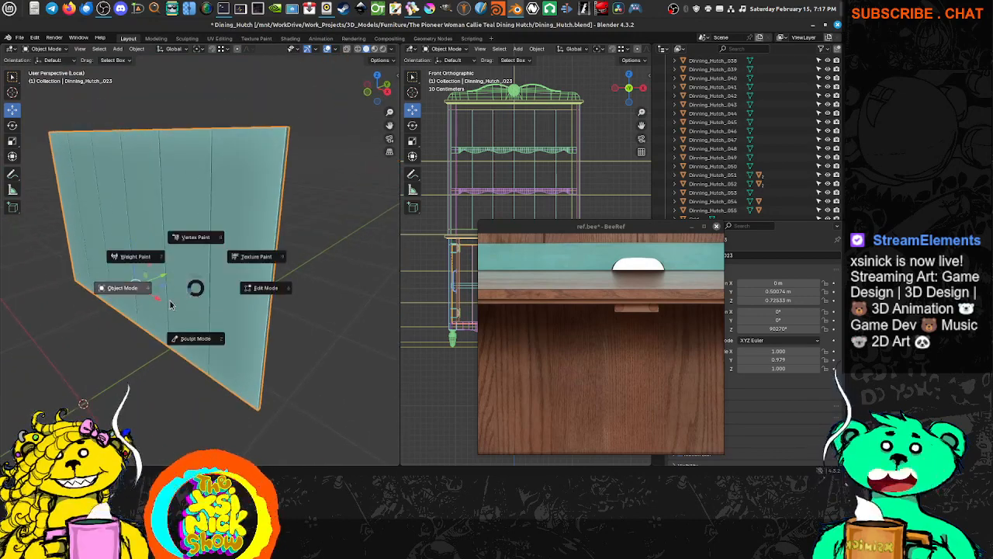
pyautogui.click(261, 289)
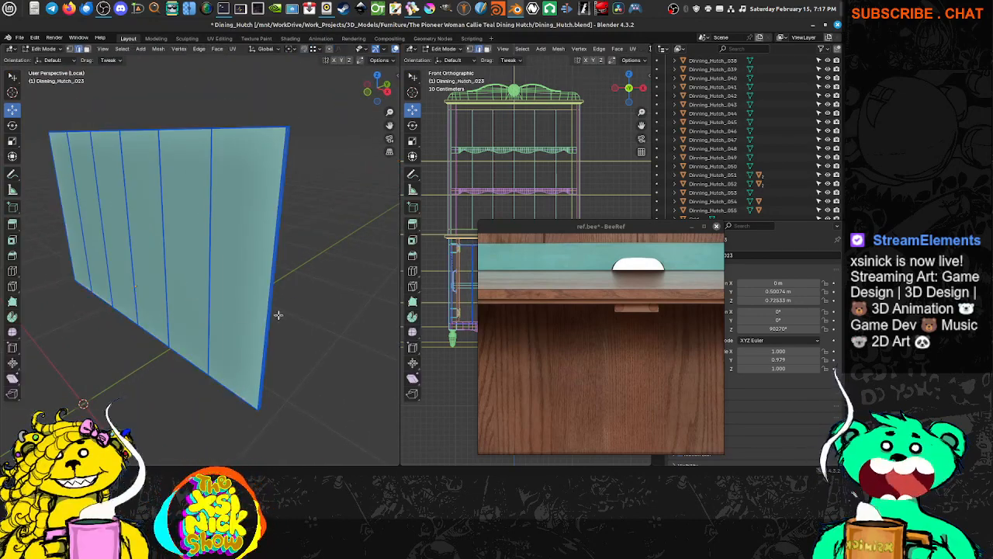
pyautogui.hotkey('ctrl', 'Tab')
pyautogui.click(194, 303)
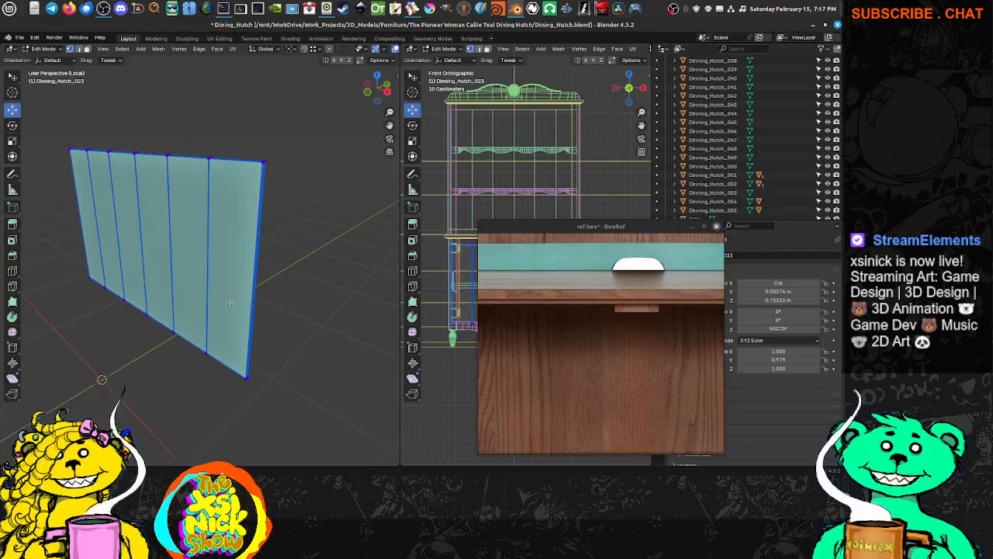
pyautogui.moveTo(195, 302)
pyautogui.mouseDown(button='middle')
pyautogui.moveTo(277, 306)
pyautogui.moveTo(208, 282)
pyautogui.moveTo(325, 290)
pyautogui.mouseUp(button='middle')
pyautogui.press('z')
pyautogui.click(223, 287)
pyautogui.scroll(-2, 269, 293)
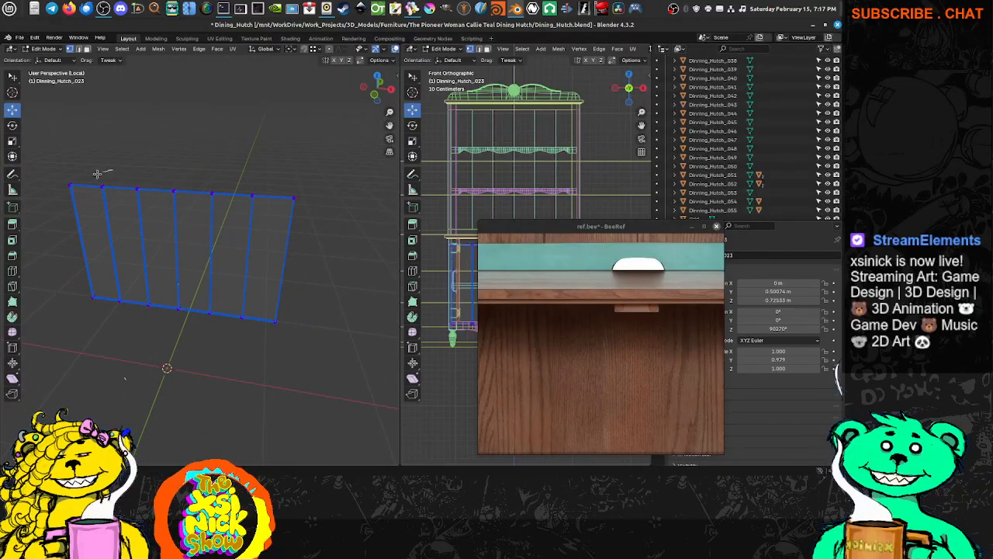
pyautogui.moveTo(97, 173)
pyautogui.keyDown('ctrl'); pyautogui.mouseDown(button='right')
pyautogui.moveTo(97, 254)
pyautogui.moveTo(140, 346)
pyautogui.moveTo(242, 340)
pyautogui.moveTo(262, 182)
pyautogui.mouseUp(button='right'); pyautogui.keyUp('ctrl')
pyautogui.press('x')
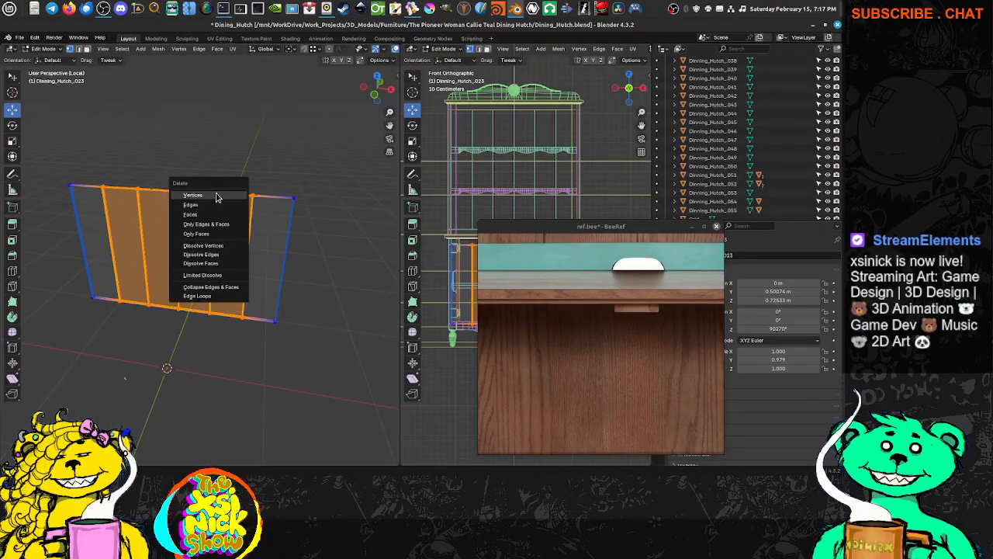
pyautogui.click(214, 197)
# Fill a face between matching vertical edges of the panel's two remaining end strips.
pyautogui.moveTo(250, 188); pyautogui.dragTo(212, 201, button='middle')
pyautogui.moveTo(277, 211); pyautogui.dragTo(217, 212, button='middle')
pyautogui.hotkey('ctrl', 'Tab')
pyautogui.click(186, 225)
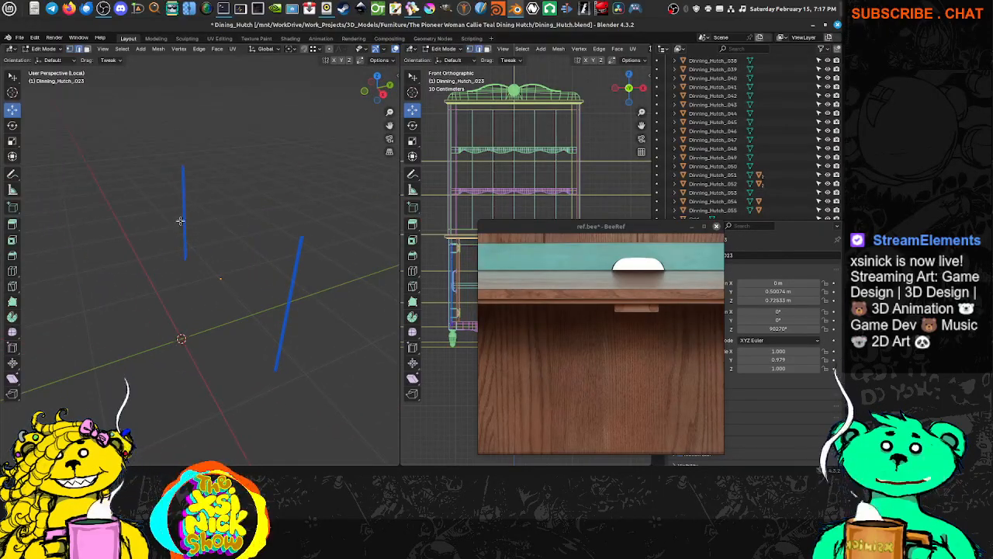
pyautogui.moveTo(301, 254); pyautogui.dragTo(214, 180, button='middle')
pyautogui.click(213, 180)
pyautogui.moveTo(119, 170); pyautogui.dragTo(208, 230, button='middle')
pyautogui.keyDown('shift'); pyautogui.click(147, 224); pyautogui.keyUp('shift')
pyautogui.press('f')
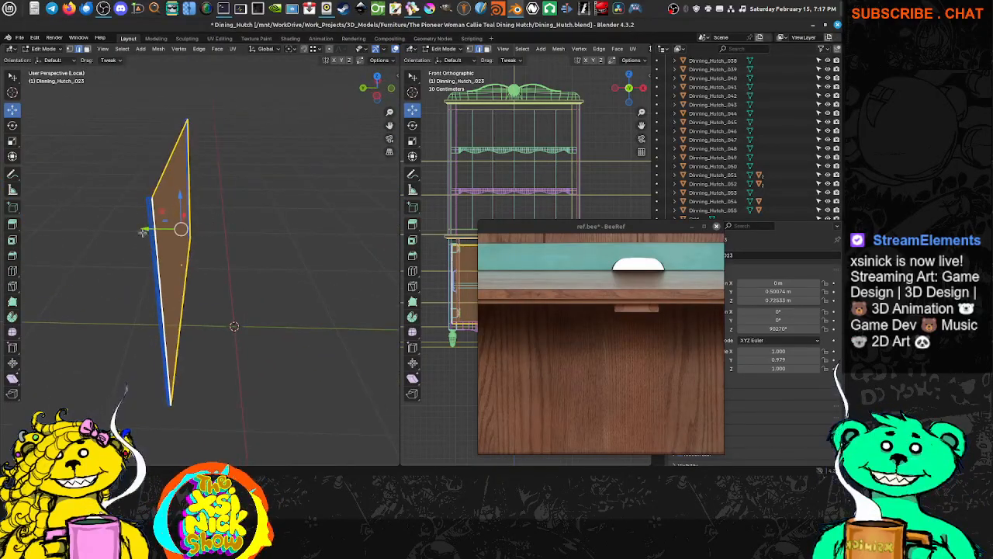
# Fill the opposite side of the panel between its end edges and return to solid shading.
pyautogui.hotkey('ctrl', 'z')
pyautogui.hotkey('ctrl', 'z')
pyautogui.moveTo(131, 243); pyautogui.dragTo(349, 223, button='middle')
pyautogui.keyDown('shift'); pyautogui.moveTo(96, 231); pyautogui.dragTo(139, 235, button='middle'); pyautogui.keyUp('shift')
pyautogui.keyDown('shift'); pyautogui.click(160, 191); pyautogui.keyUp('shift')
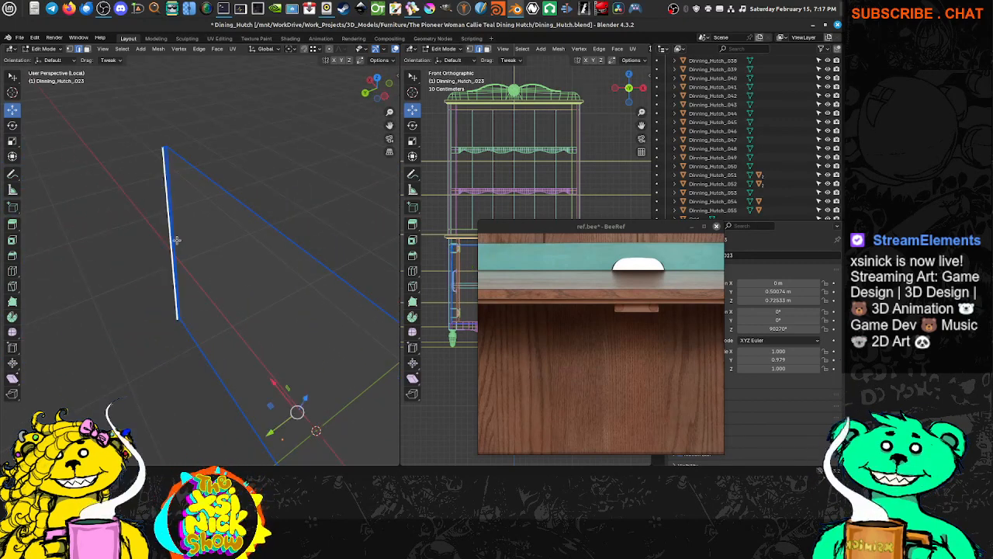
pyautogui.press('f')
pyautogui.press('z')
pyautogui.click(246, 235)
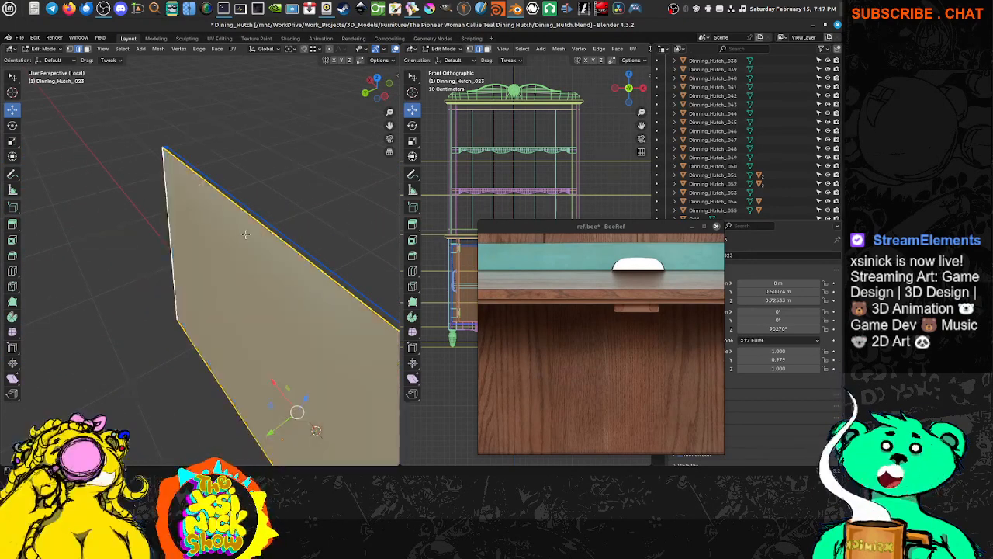
# Add a single centred vertical loop cut to each of the back panel's large faces.
pyautogui.moveTo(245, 235)
pyautogui.mouseDown(button='middle')
pyautogui.moveTo(180, 194)
pyautogui.moveTo(251, 204)
pyautogui.moveTo(279, 180)
pyautogui.moveTo(125, 168)
pyautogui.moveTo(138, 186)
pyautogui.mouseUp(button='middle')
pyautogui.hotkey('ctrl', 'r')
pyautogui.click(202, 122)
pyautogui.rightClick(201, 122)
pyautogui.hotkey('ctrl', 'r')
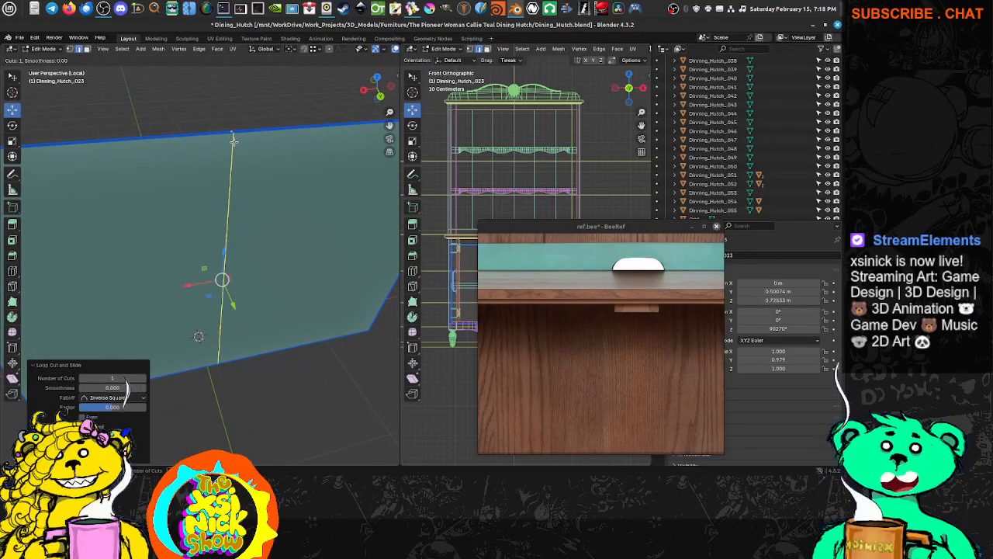
pyautogui.click(233, 142)
pyautogui.rightClick(240, 167)
# Examine the simplified back panel from several angles and shift the reference window to uncover the object properties.
pyautogui.scroll(-5, 242, 171)
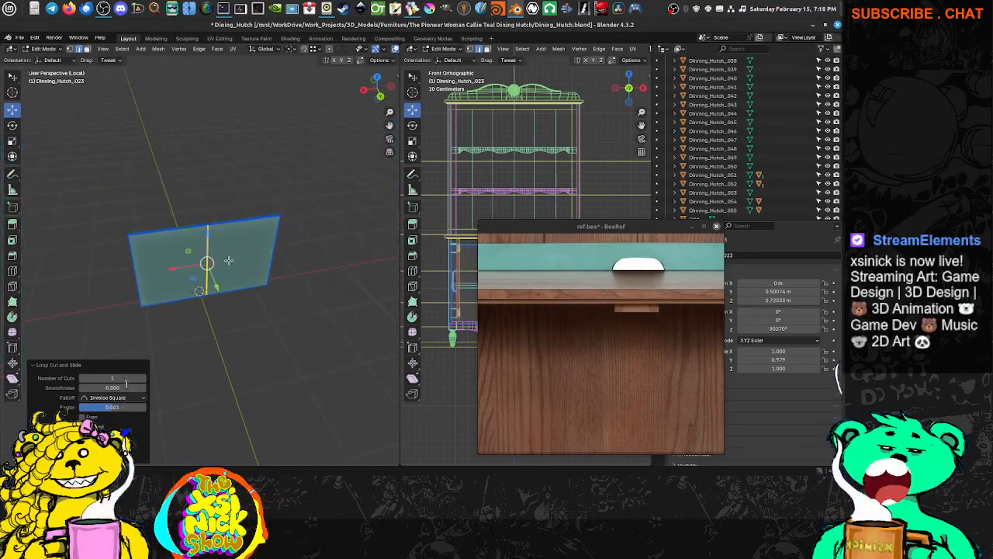
pyautogui.moveTo(230, 255); pyautogui.dragTo(266, 238, button='middle')
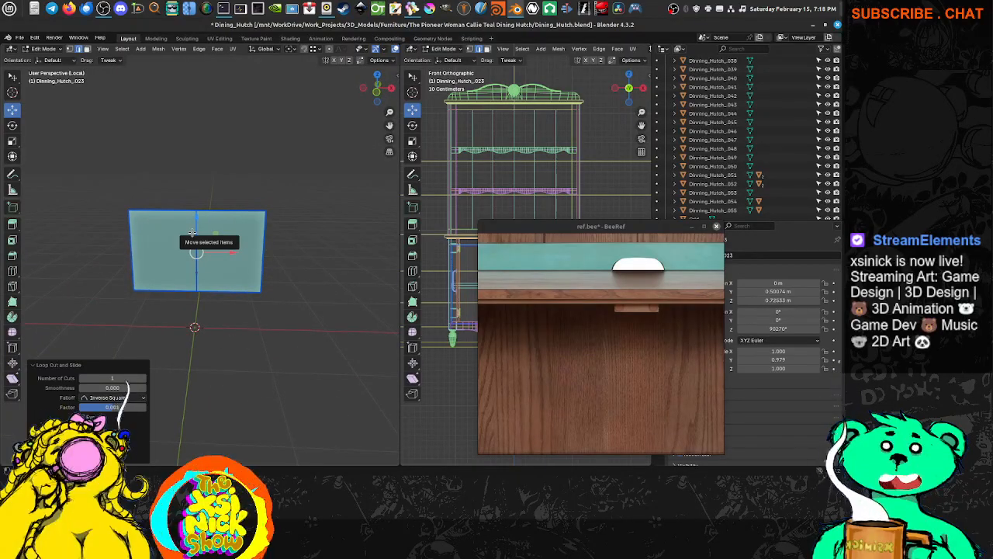
pyautogui.moveTo(297, 286); pyautogui.dragTo(203, 254, button='middle')
pyautogui.moveTo(364, 262); pyautogui.dragTo(286, 270, button='middle')
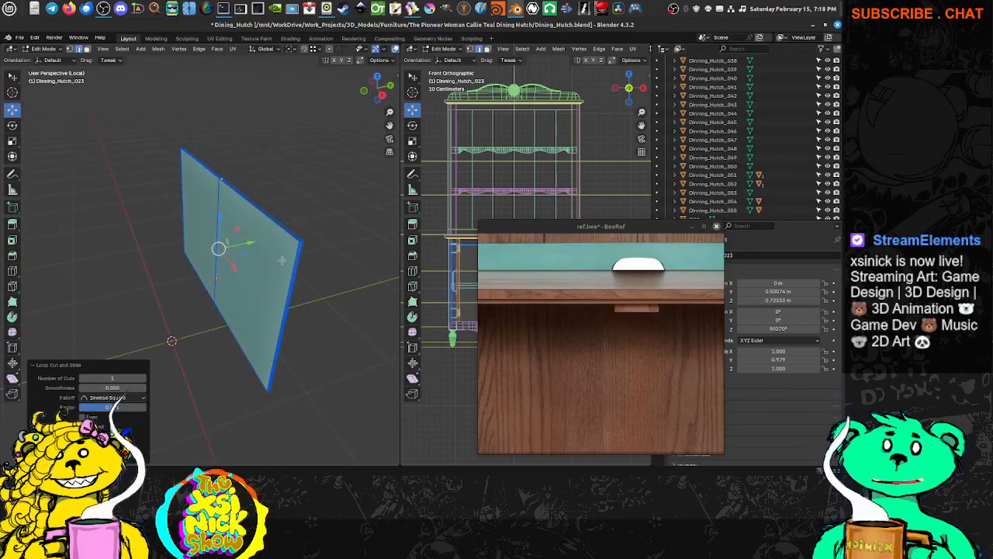
pyautogui.moveTo(620, 231); pyautogui.dragTo(588, 236)
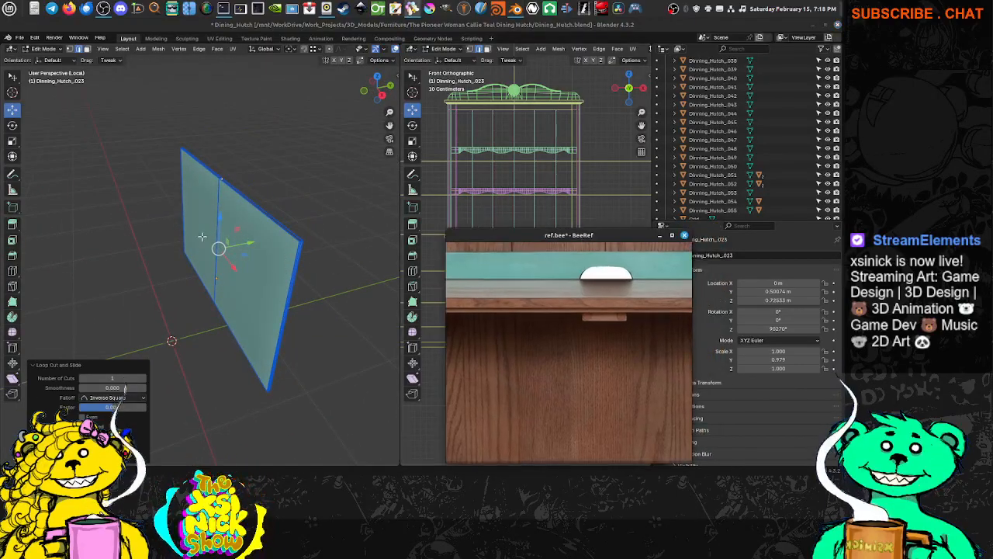
pyautogui.moveTo(202, 236); pyautogui.dragTo(295, 248, button='middle')
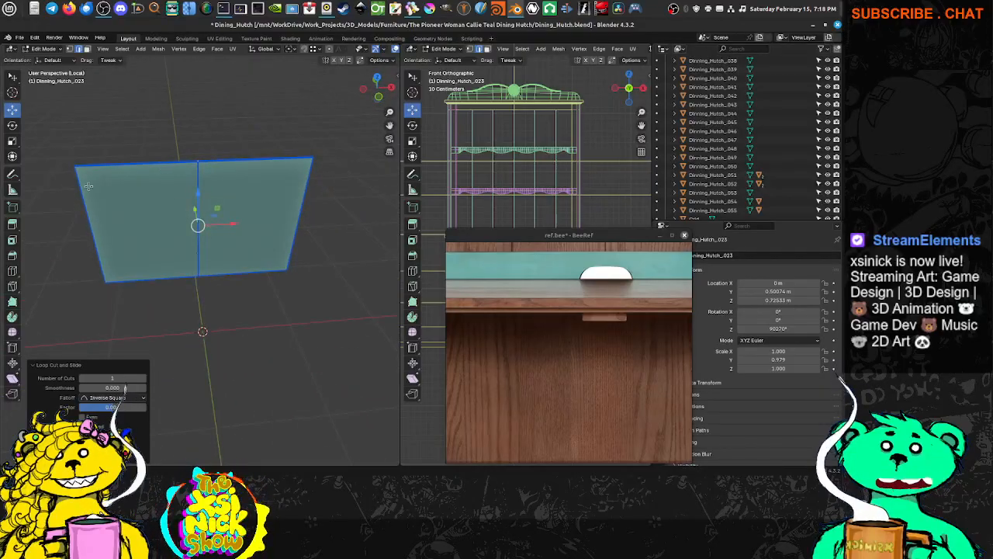
pyautogui.keyDown('shift'); pyautogui.moveTo(93, 244); pyautogui.dragTo(173, 123, button='middle'); pyautogui.keyUp('shift')
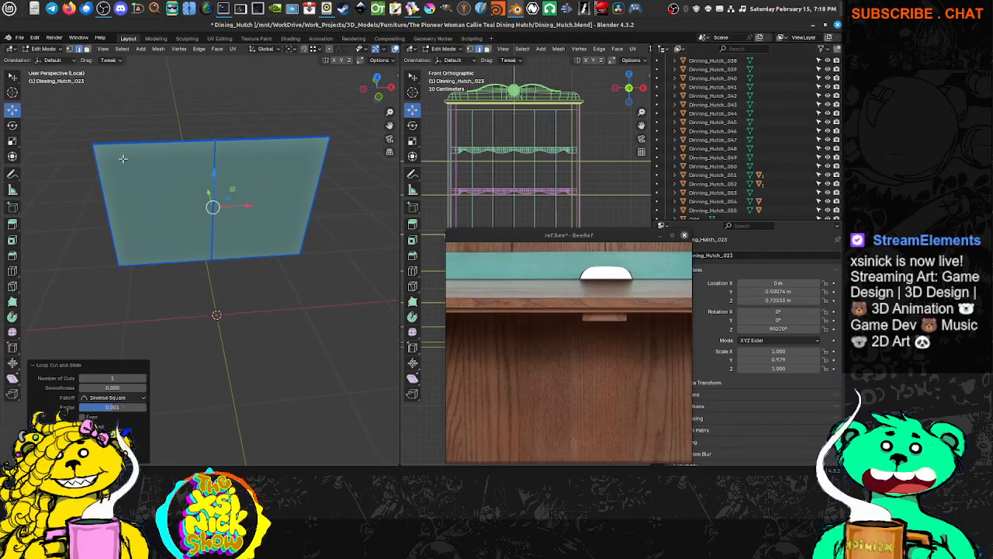
pyautogui.keyDown('shift'); pyautogui.moveTo(310, 223); pyautogui.dragTo(266, 280, button='middle'); pyautogui.keyUp('shift')
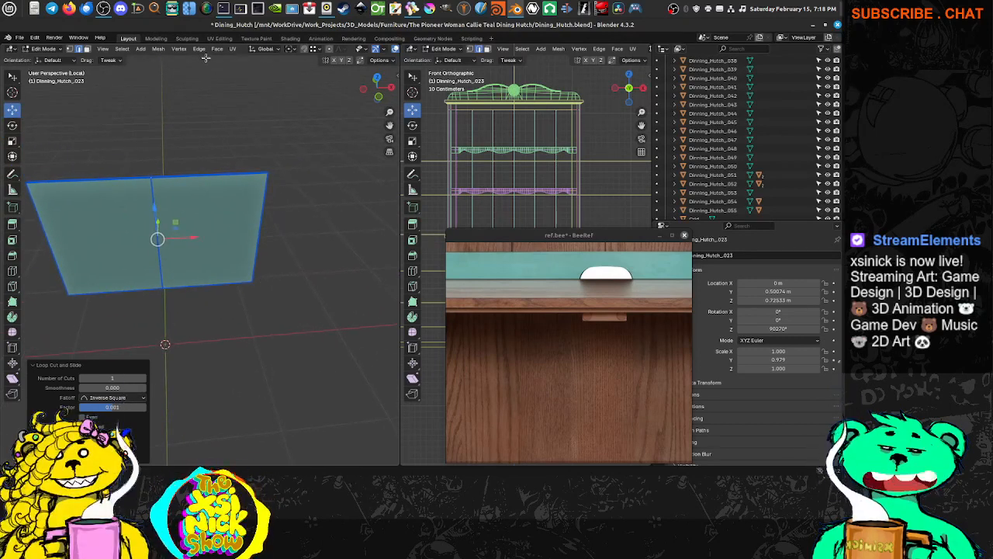
# Examine the simplified back panel inside the open cabinet in the rendered view of the Shading workspace.
pyautogui.click(291, 39)
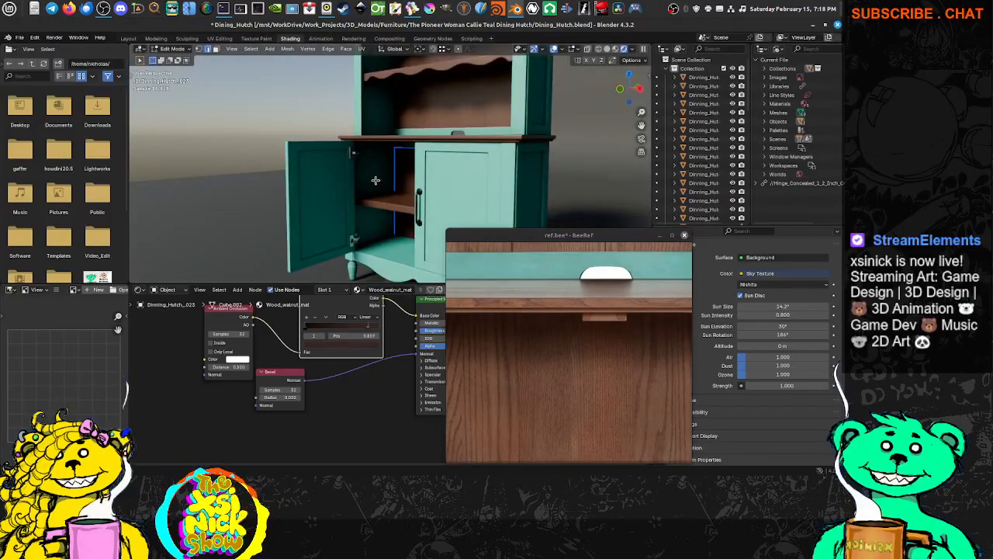
pyautogui.moveTo(375, 180)
pyautogui.mouseDown(button='middle')
pyautogui.moveTo(343, 177)
pyautogui.moveTo(468, 171)
pyautogui.moveTo(382, 174)
pyautogui.mouseUp(button='middle')
pyautogui.scroll(-5, 244, 187)
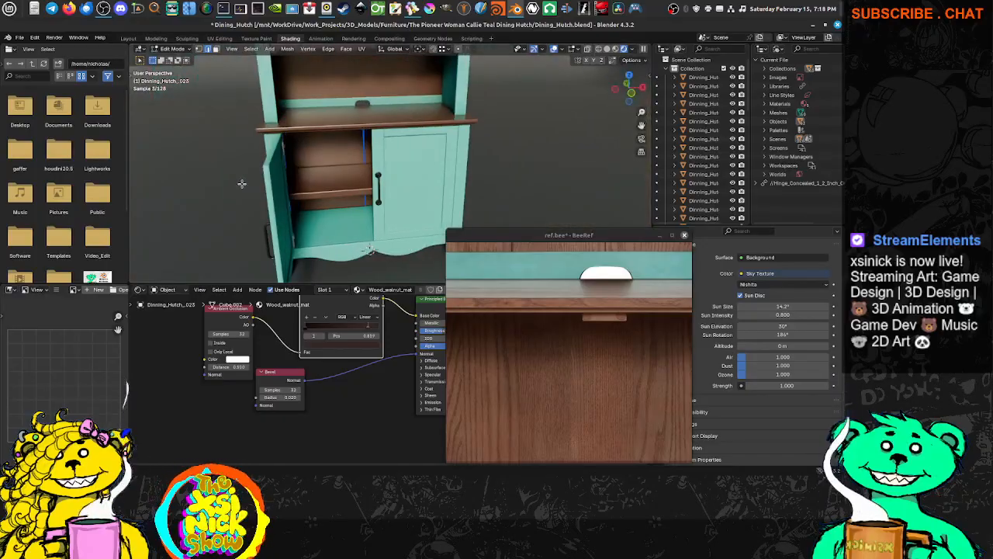
pyautogui.scroll(4, 302, 180)
pyautogui.moveTo(360, 209); pyautogui.dragTo(336, 129, button='middle')
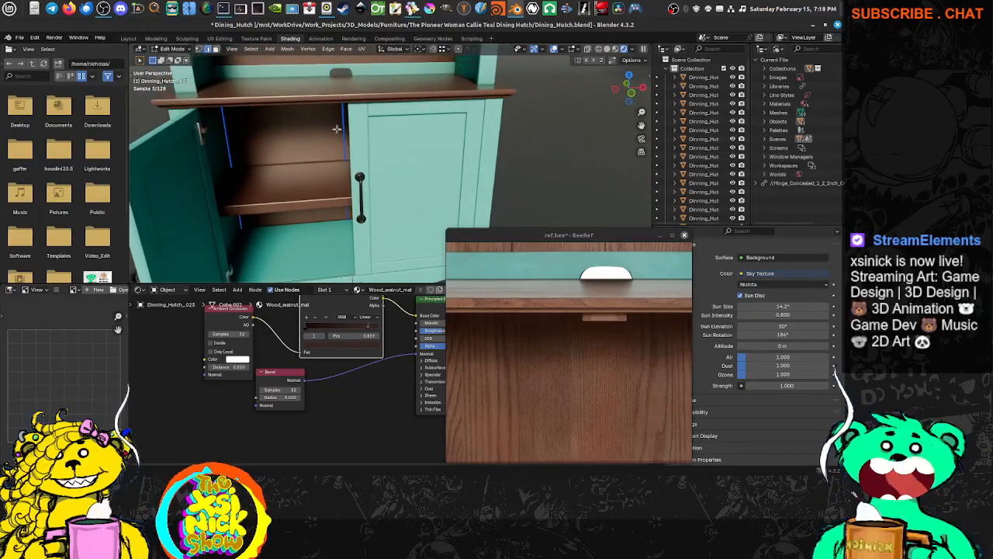
# Return to the Layout workspace, leave local view and exit Edit Mode on the back panel.
pyautogui.click(128, 39)
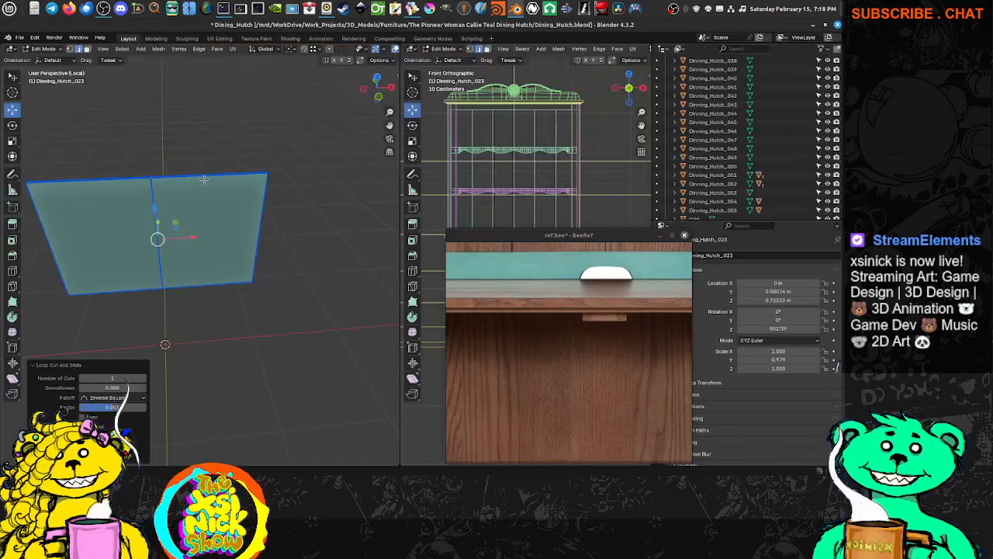
pyautogui.moveTo(204, 179); pyautogui.dragTo(211, 152, button='middle')
pyautogui.press('KP_Divide')
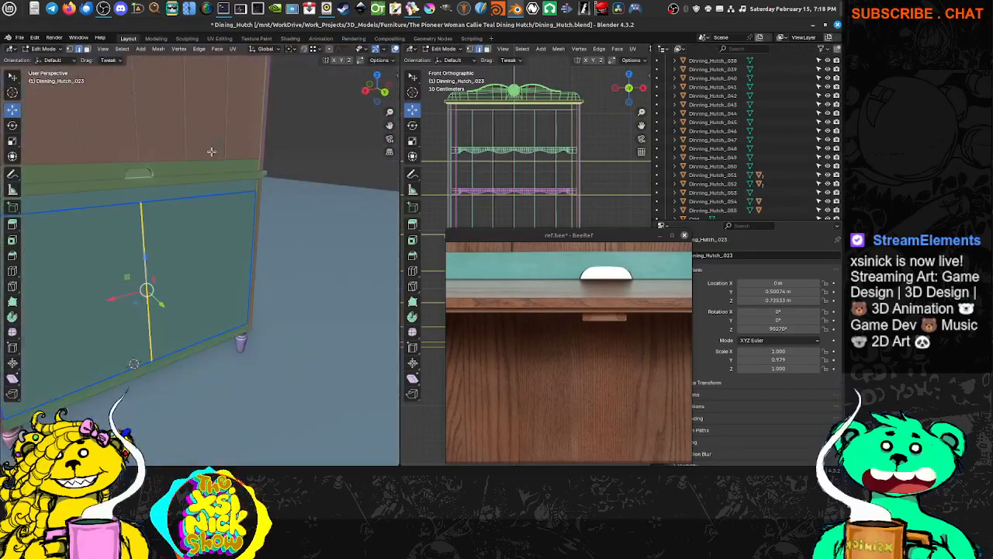
pyautogui.moveTo(133, 198); pyautogui.dragTo(284, 201, button='middle')
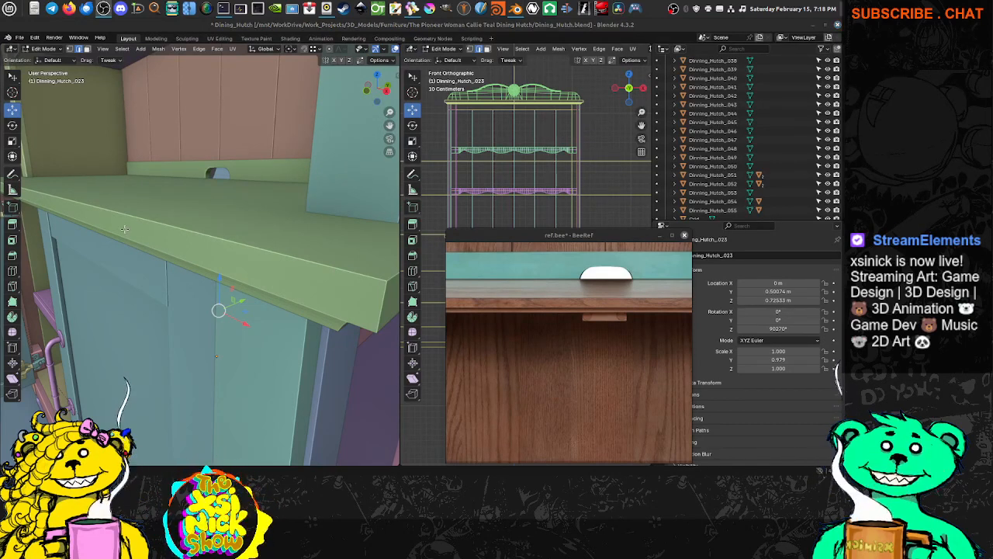
pyautogui.moveTo(225, 287)
pyautogui.mouseDown(button='middle')
pyautogui.moveTo(273, 260)
pyautogui.moveTo(200, 275)
pyautogui.moveTo(190, 298)
pyautogui.moveTo(208, 294)
pyautogui.mouseUp(button='middle')
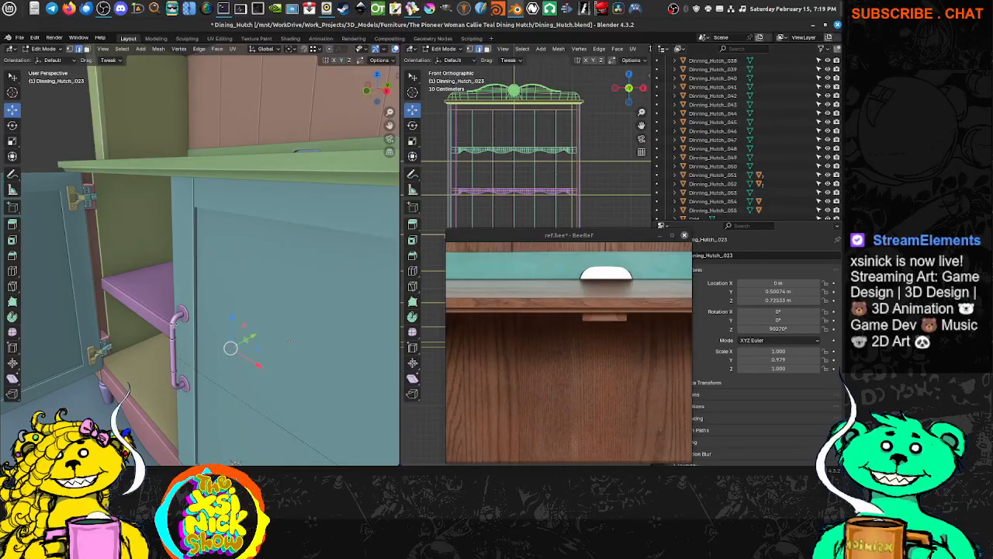
pyautogui.press('Tab')
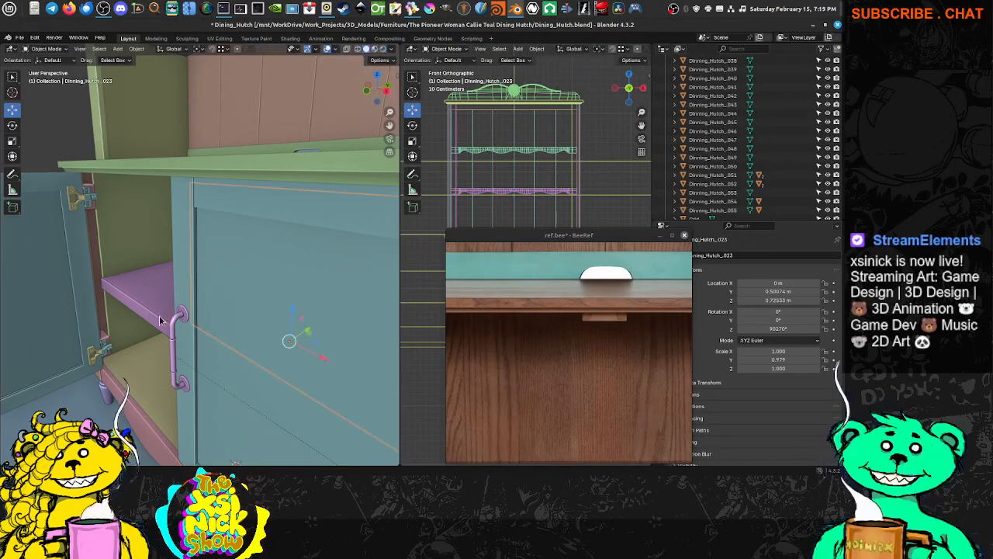
# Place the 3D cursor at the countertop's front edge near the closed door's top inner corner and add a cube there.
pyautogui.click(161, 320)
pyautogui.press('KP_Decimal')
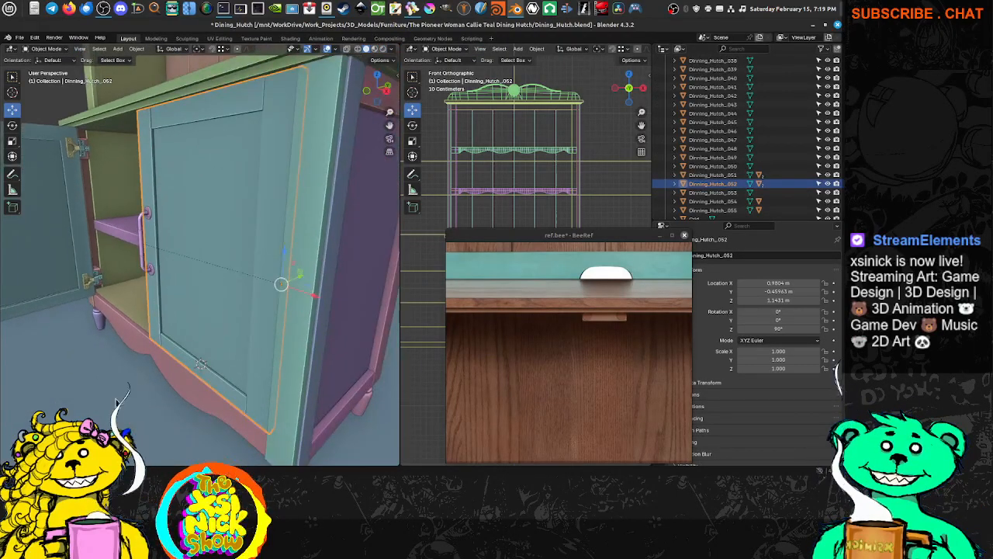
pyautogui.moveTo(279, 295); pyautogui.dragTo(160, 150, button='middle')
pyautogui.scroll(6, 218, 233)
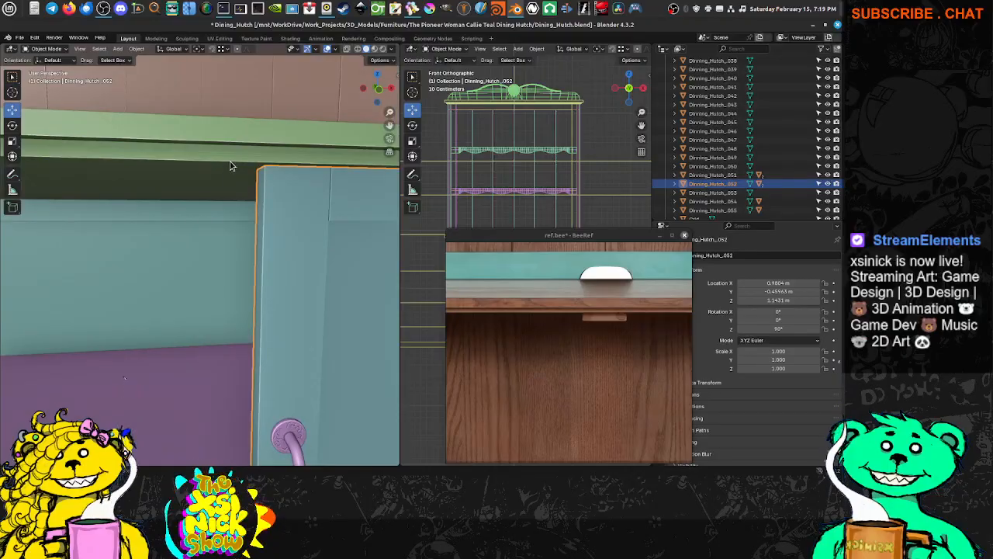
pyautogui.moveTo(231, 155); pyautogui.dragTo(305, 212, button='middle')
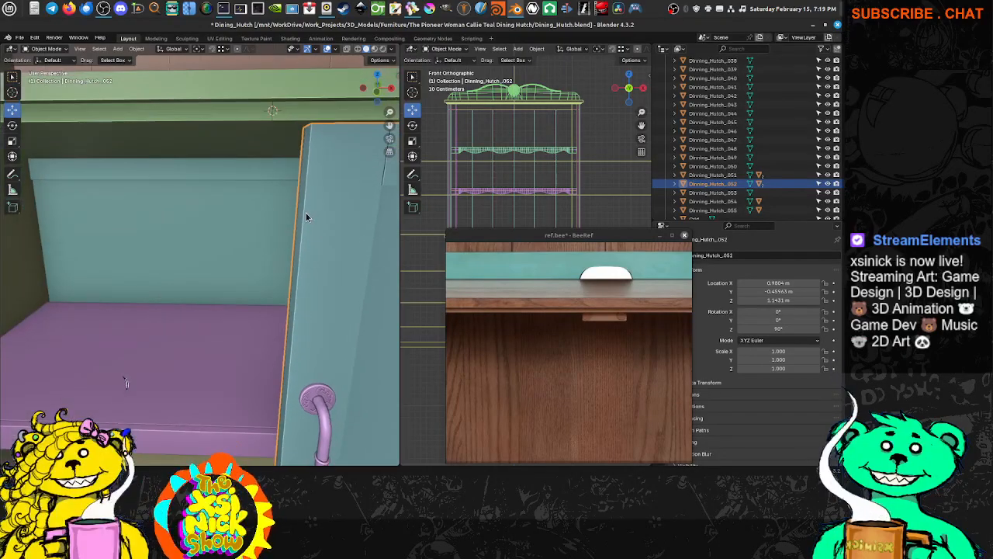
pyautogui.hotkey('shift', 'a')
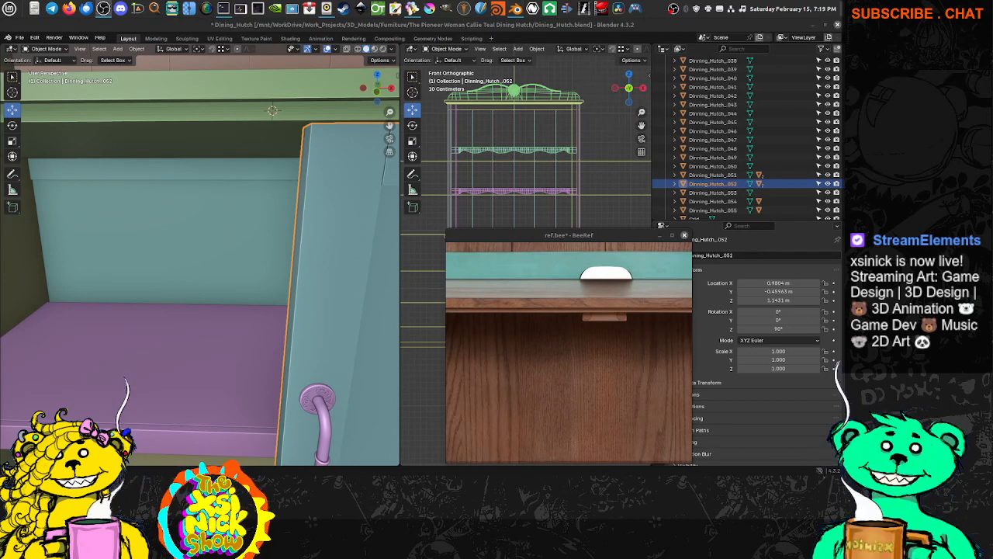
pyautogui.moveTo(249, 233)
pyautogui.mouseDown(button='middle')
pyautogui.moveTo(274, 221)
pyautogui.moveTo(263, 220)
pyautogui.mouseUp(button='middle')
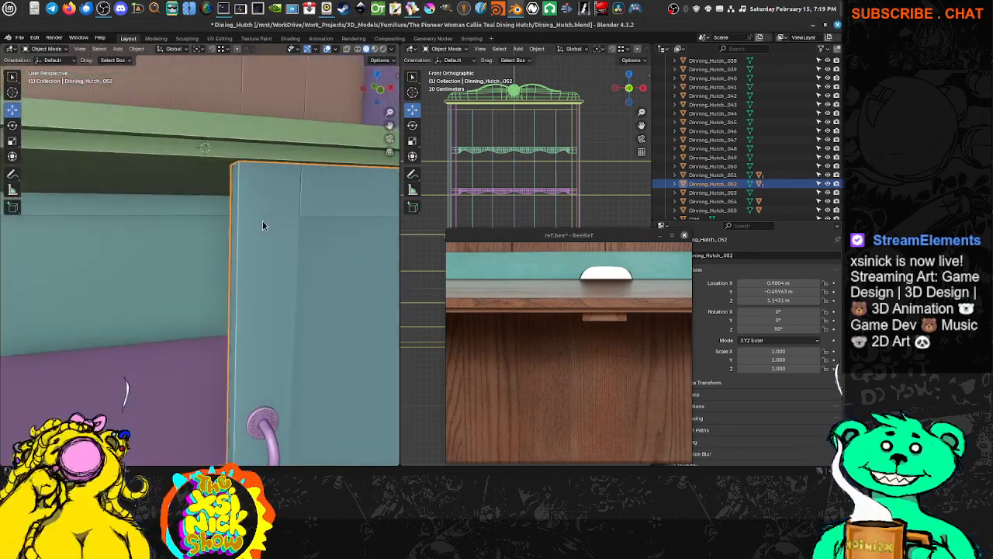
pyautogui.hotkey('shift', 'a')
pyautogui.moveTo(261, 233)
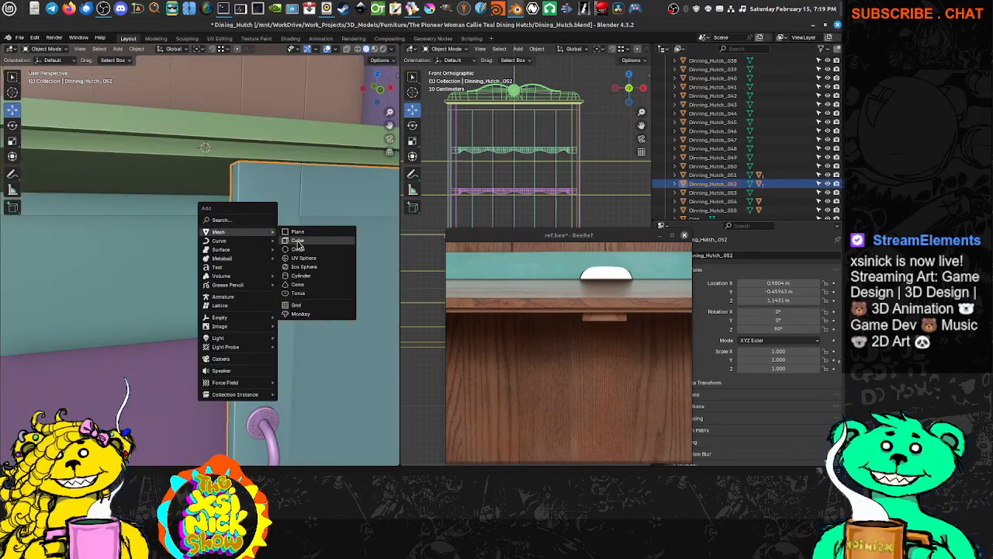
pyautogui.click(299, 243)
# Scale the new cube down uniformly to about 0.04.
pyautogui.scroll(-8, 250, 179)
pyautogui.press('a')
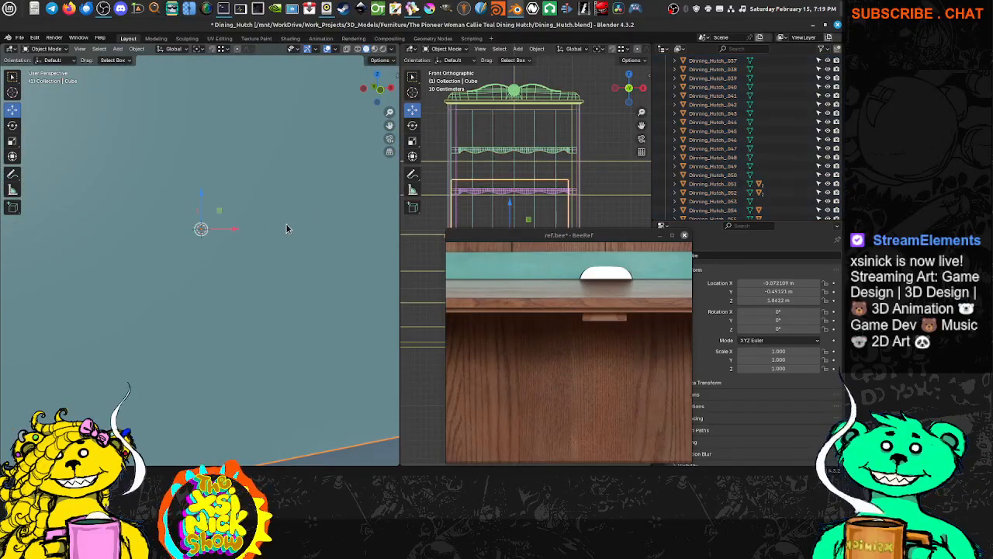
pyautogui.press('s')
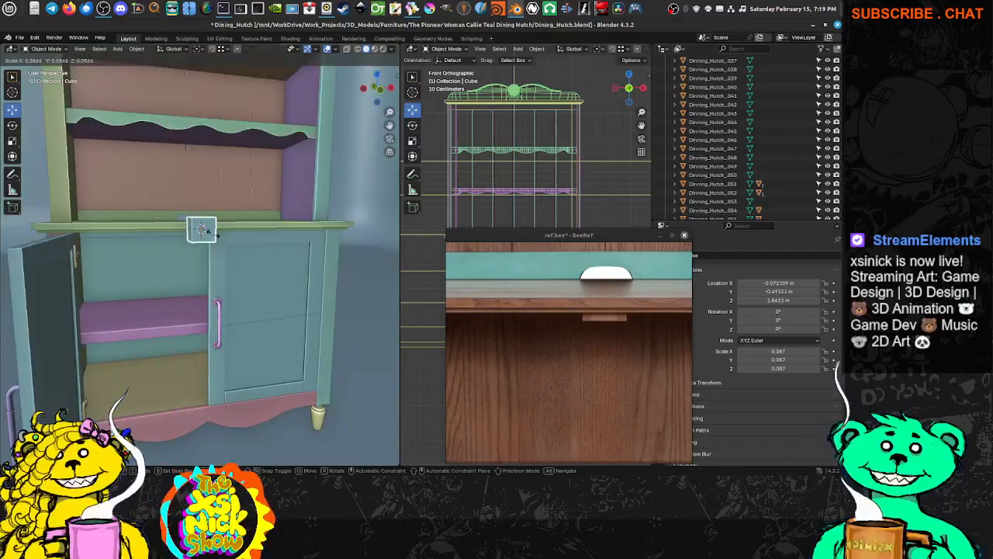
pyautogui.click(203, 233)
pyautogui.scroll(6, 194, 222)
pyautogui.moveTo(192, 211); pyautogui.dragTo(208, 203, button='middle')
# Lower the small cube along Z by about 0.049 m so it sits beneath the countertop.
pyautogui.press('Tab')
pyautogui.moveTo(175, 172); pyautogui.dragTo(193, 192, button='middle')
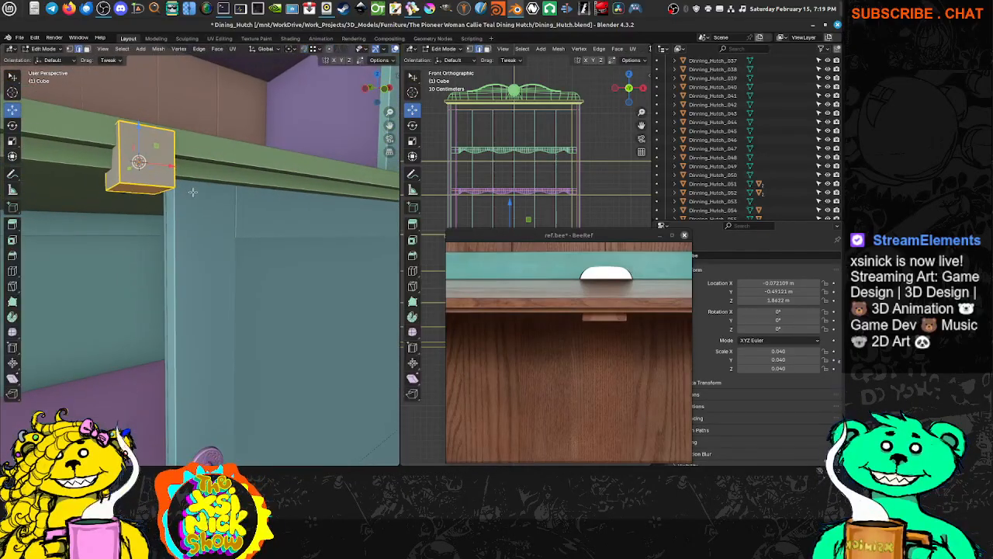
pyautogui.press('KP_Decimal')
pyautogui.moveTo(245, 225); pyautogui.dragTo(200, 221, button='middle')
pyautogui.scroll(-9, 240, 251)
pyautogui.click(236, 260)
pyautogui.press('Tab')
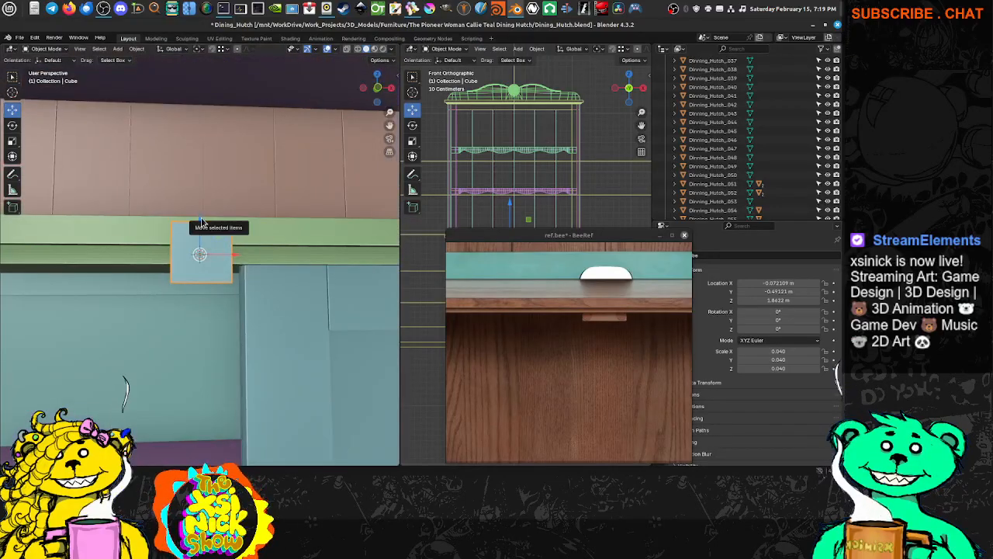
pyautogui.moveTo(200, 223); pyautogui.dragTo(199, 264)
pyautogui.moveTo(199, 264); pyautogui.dragTo(181, 303, button='middle')
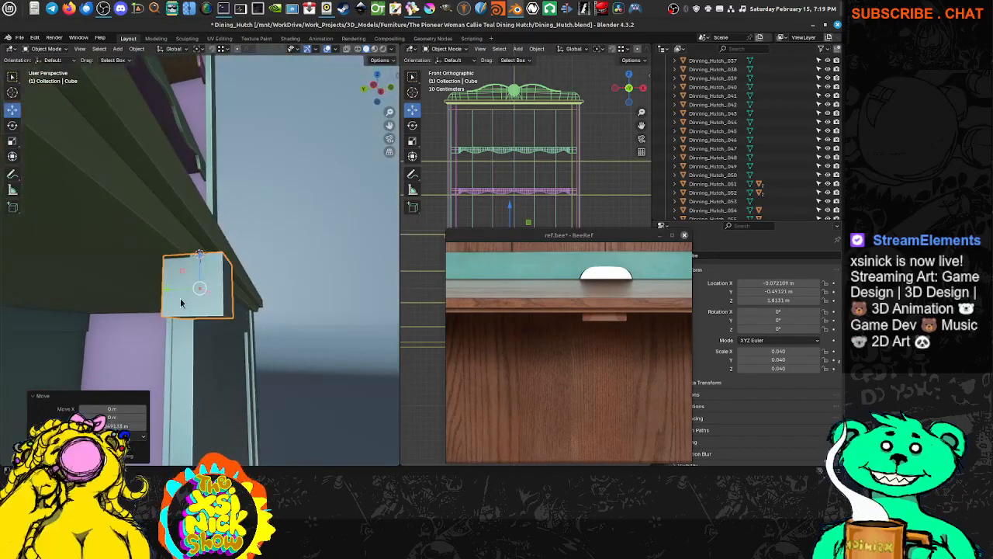
# Move the cube behind the closed door's upper inner corner, to about X -0.026 m and Y -0.369 m.
pyautogui.press('g')
pyautogui.press('y')
pyautogui.moveTo(104, 283); pyautogui.dragTo(105, 284)
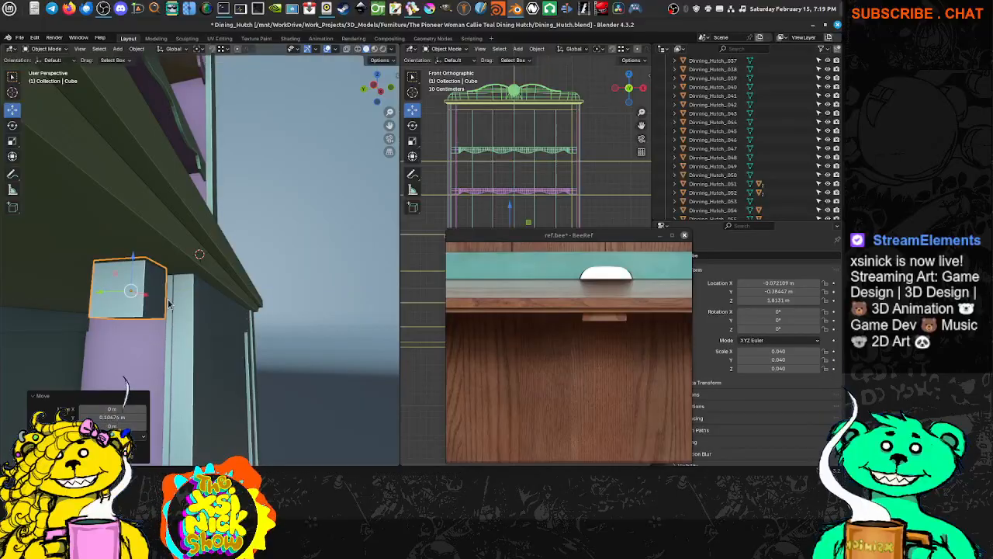
pyautogui.moveTo(128, 288); pyautogui.dragTo(185, 305, button='middle')
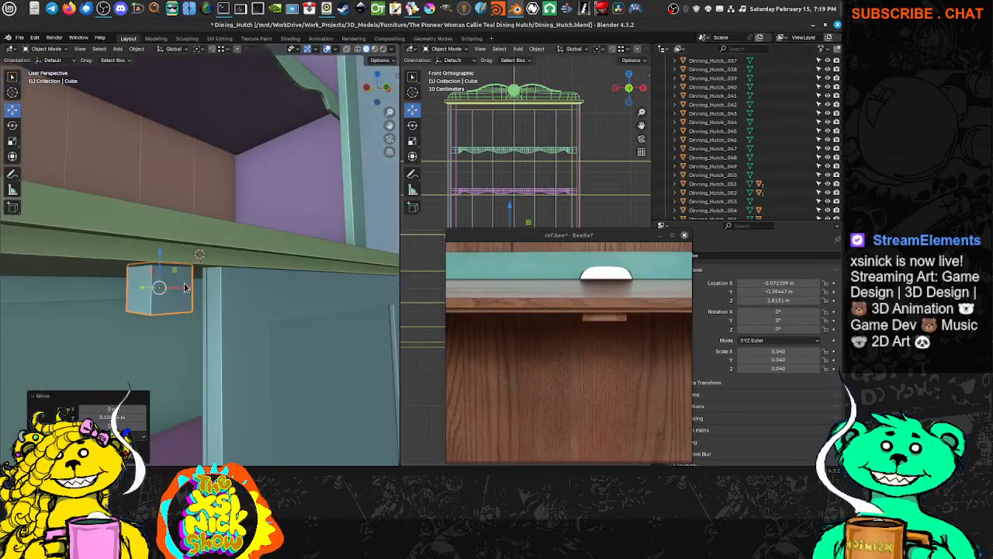
pyautogui.moveTo(185, 288); pyautogui.dragTo(207, 289)
pyautogui.moveTo(281, 317); pyautogui.dragTo(232, 260, button='middle')
pyautogui.moveTo(170, 209); pyautogui.dragTo(165, 208)
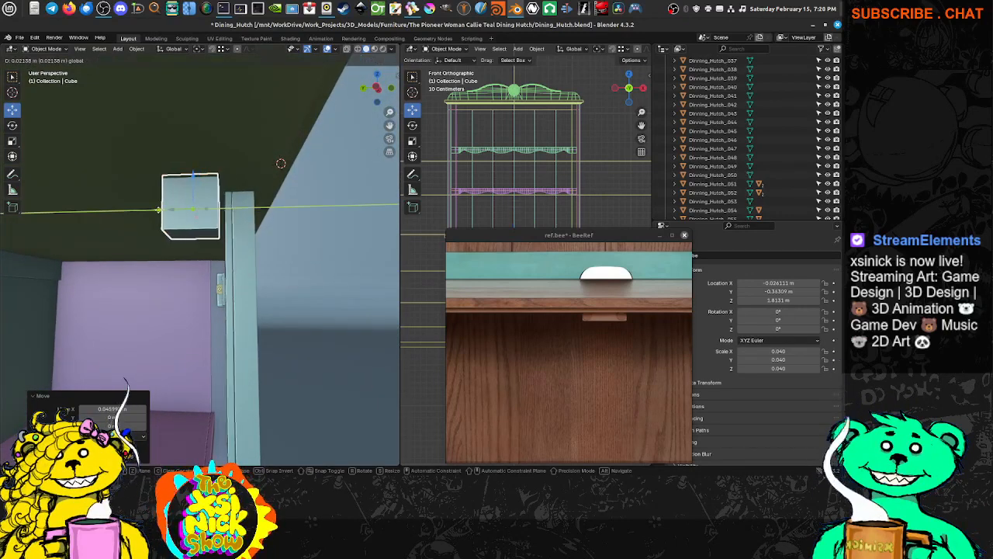
pyautogui.moveTo(164, 217); pyautogui.dragTo(328, 257, button='middle')
pyautogui.scroll(-2, 551, 136)
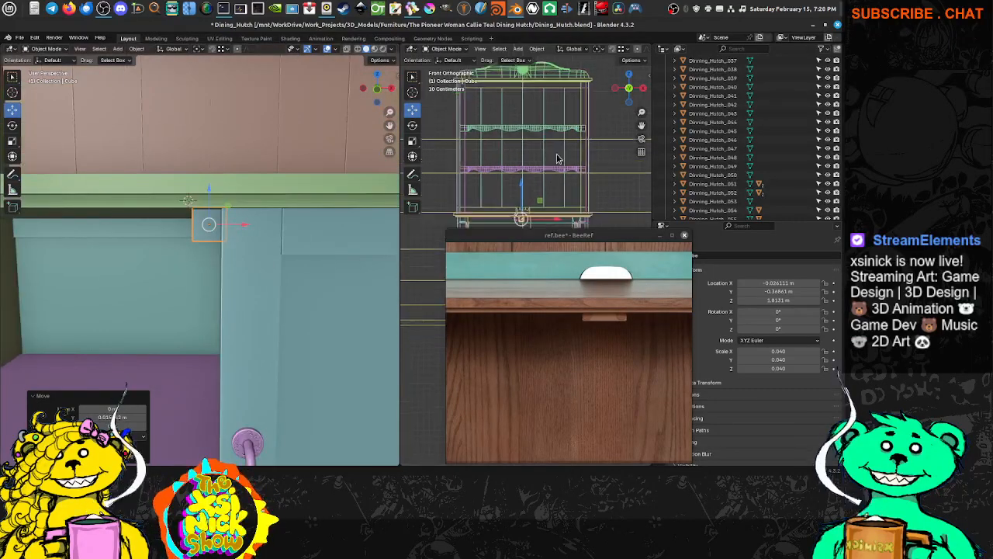
# Flatten the cube into a thin block by raising its bottom face along Z by about 0.045 m.
pyautogui.scroll(6, 502, 169)
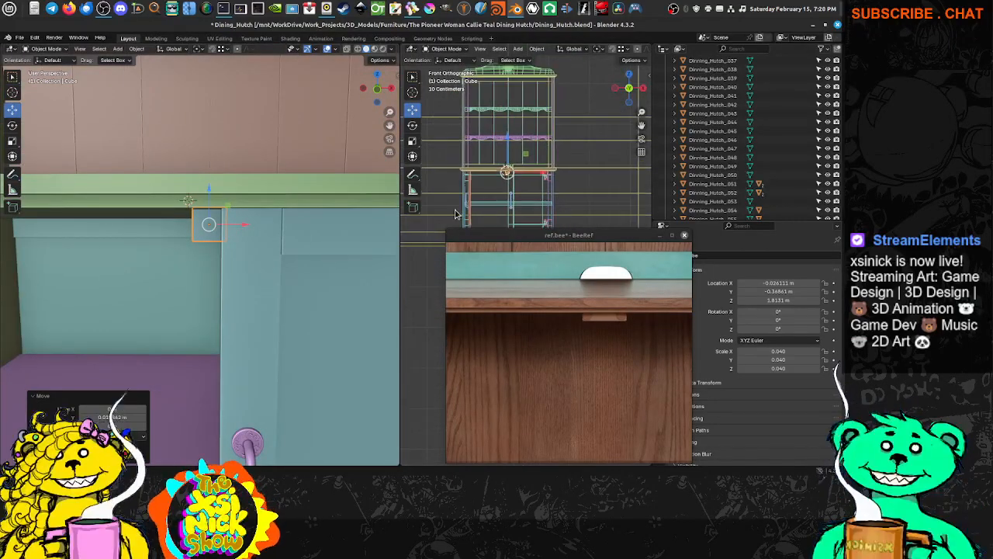
pyautogui.keyDown('shift'); pyautogui.moveTo(497, 143); pyautogui.dragTo(537, 215, button='middle'); pyautogui.keyUp('shift')
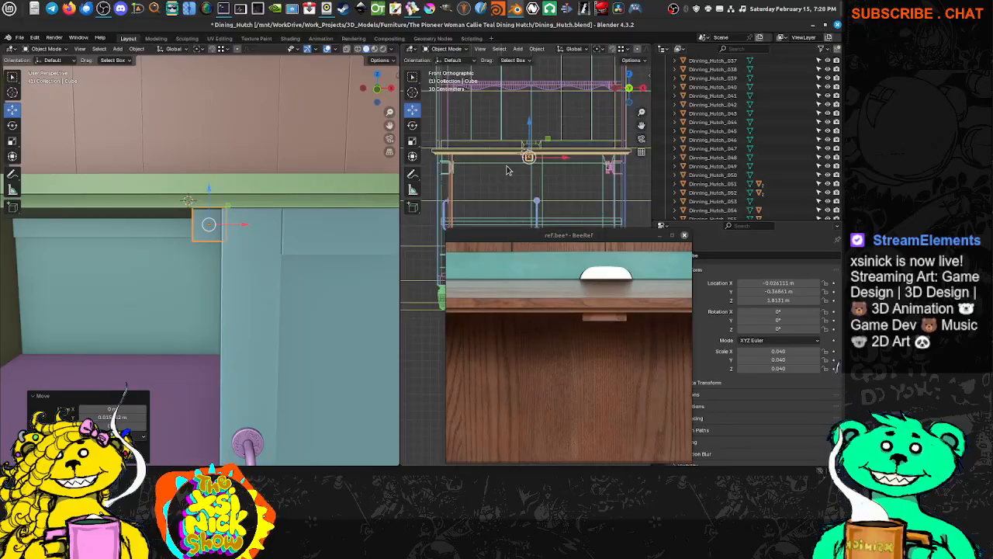
pyautogui.scroll(4, 511, 169)
pyautogui.keyDown('shift'); pyautogui.moveTo(524, 87); pyautogui.dragTo(531, 147, button='middle'); pyautogui.keyUp('shift')
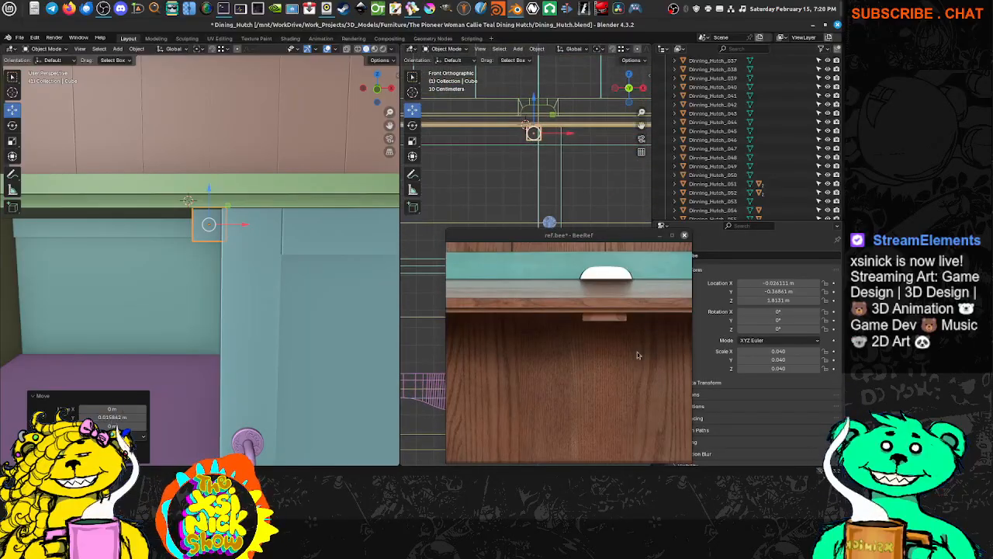
pyautogui.press('Tab')
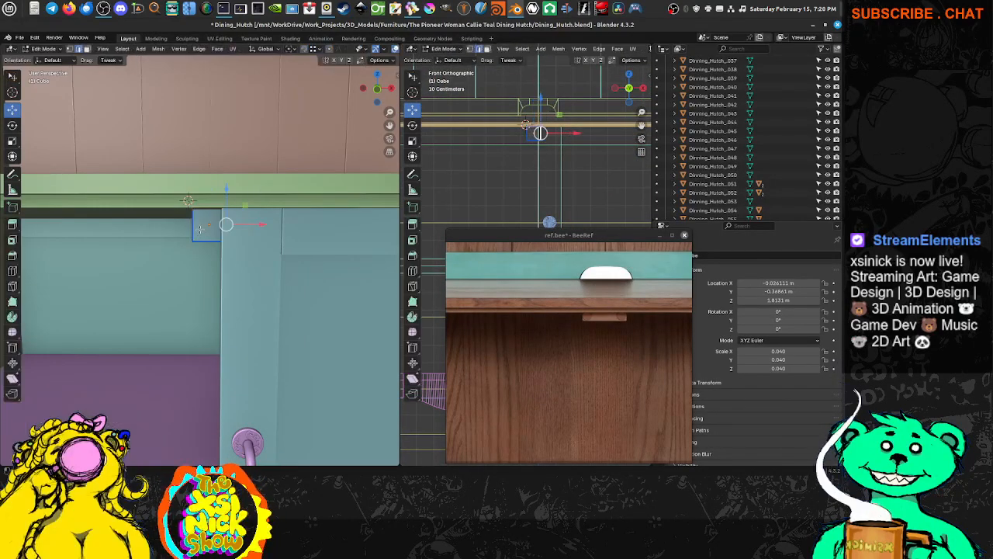
pyautogui.moveTo(222, 222); pyautogui.dragTo(228, 247, button='middle')
pyautogui.hotkey('ctrl', 'Tab')
pyautogui.click(204, 256)
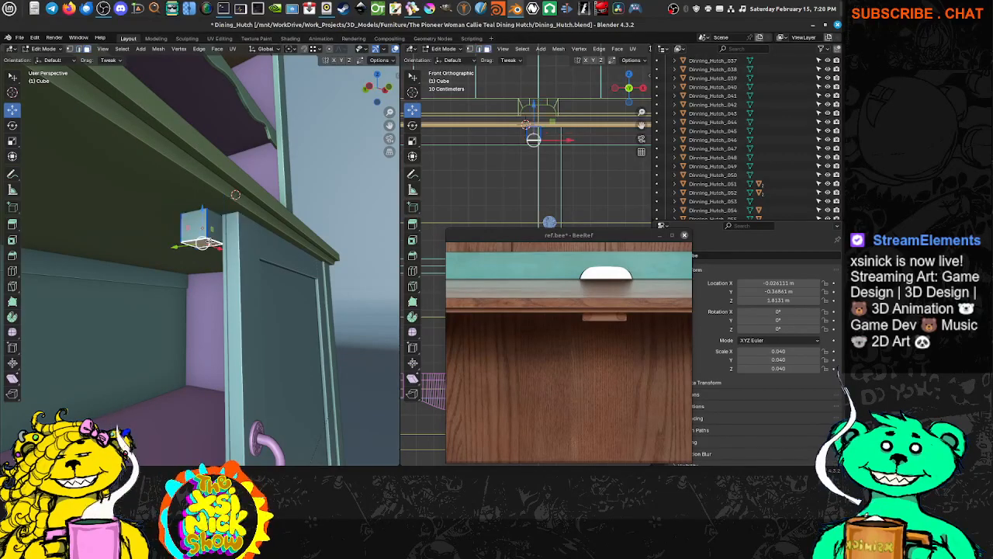
pyautogui.press('g')
pyautogui.press('z')
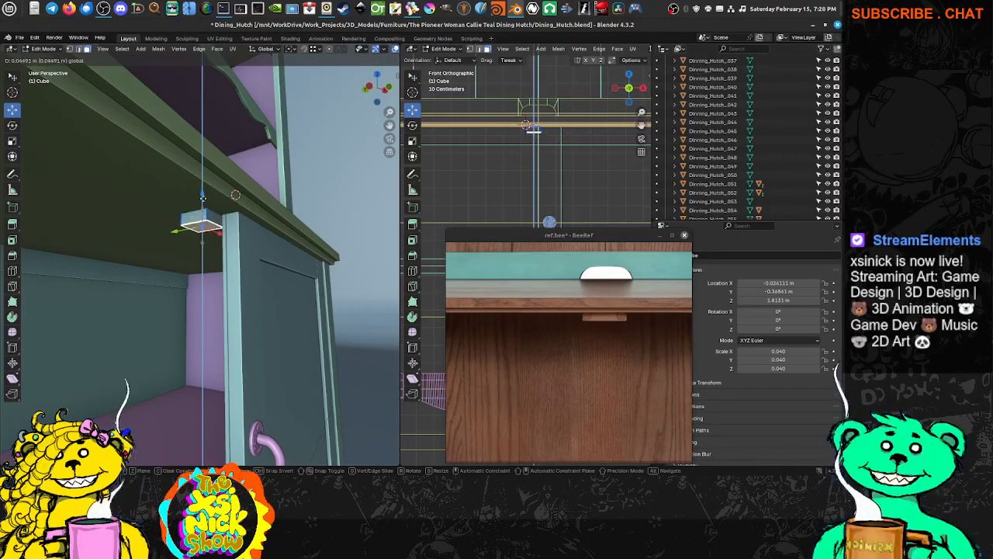
pyautogui.moveTo(202, 198); pyautogui.dragTo(202, 199)
# Lower the block to about Z 1.811 m and reduce its depth by moving its back face about 0.06 m toward the door.
pyautogui.moveTo(241, 186); pyautogui.dragTo(209, 207, button='middle')
pyautogui.press('Tab')
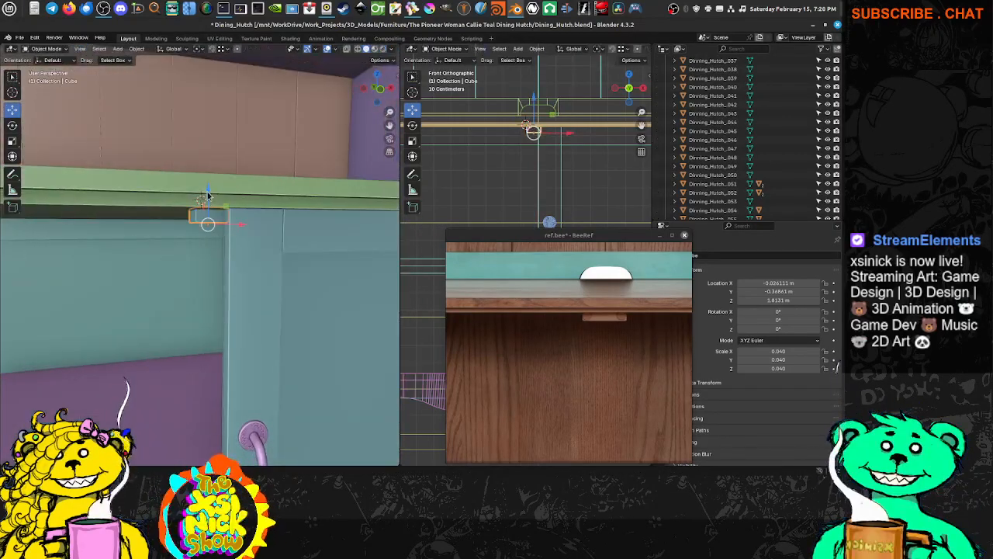
pyautogui.moveTo(208, 195); pyautogui.dragTo(208, 198)
pyautogui.moveTo(224, 209); pyautogui.dragTo(175, 215, button='middle')
pyautogui.press('Tab')
pyautogui.press('g')
pyautogui.press('x')
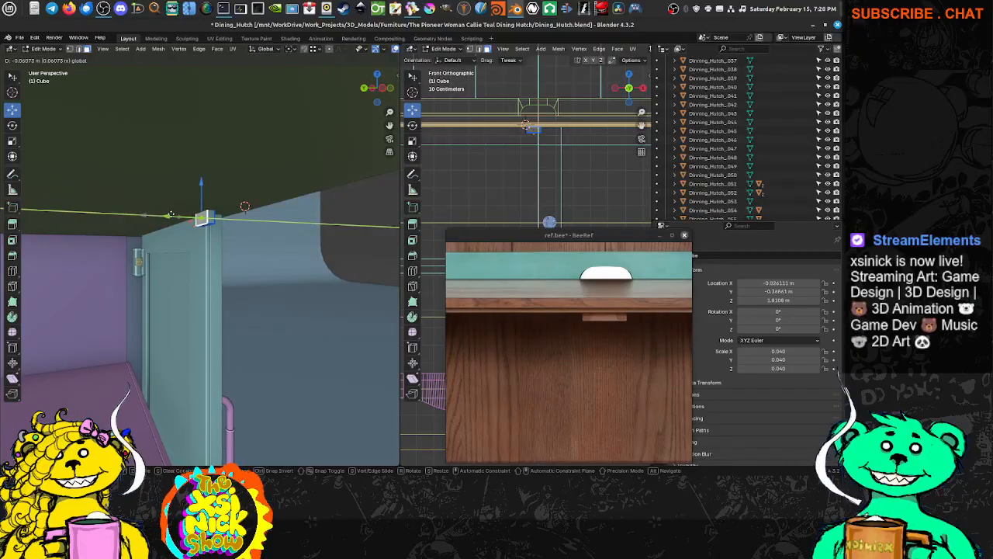
pyautogui.click(172, 215)
pyautogui.moveTo(172, 215); pyautogui.dragTo(192, 220, button='middle')
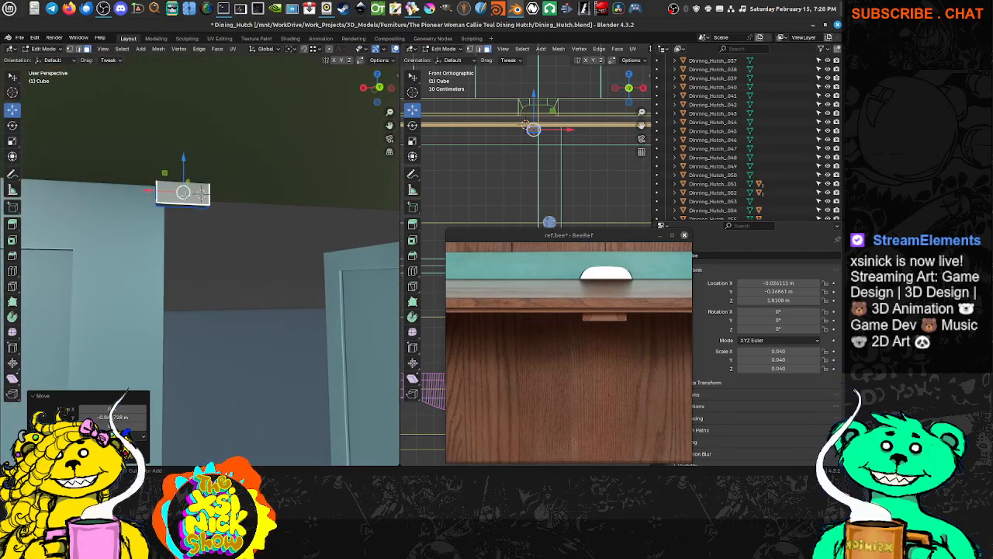
# Add one centred vertical loop cut across the width of the door-stop block.
pyautogui.click(185, 194)
pyautogui.click(184, 194)
pyautogui.hotkey('ctrl', 'z')
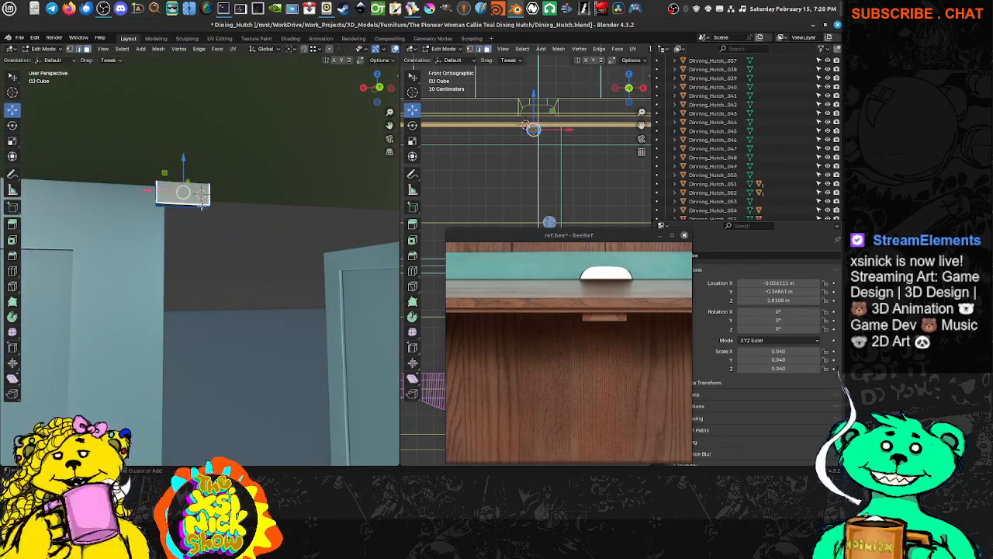
pyautogui.hotkey('ctrl', 'r')
pyautogui.click(185, 197)
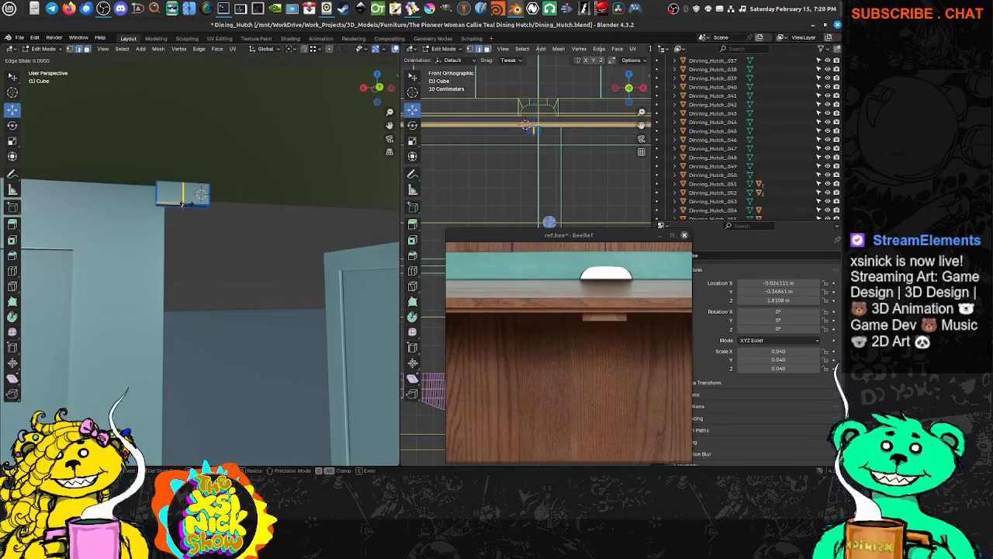
pyautogui.click(184, 198)
# Delete the faces of the block's half that extends past the closed door's inner edge, using wireframe display to select them.
pyautogui.moveTo(271, 208)
pyautogui.mouseDown(button='middle')
pyautogui.moveTo(345, 211)
pyautogui.moveTo(255, 210)
pyautogui.mouseUp(button='middle')
pyautogui.hotkey('ctrl', 'Tab')
pyautogui.click(218, 208)
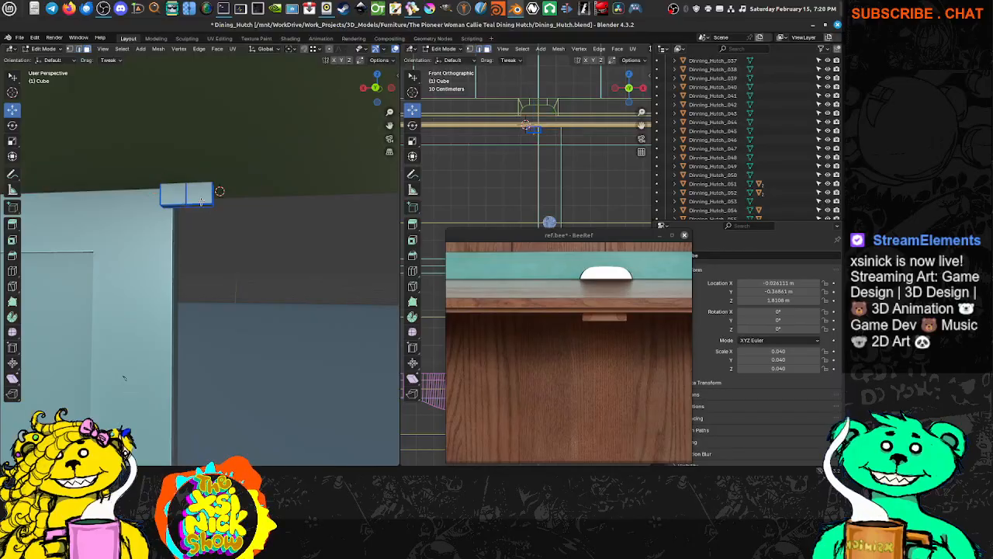
pyautogui.hotkey('shift', 'z')
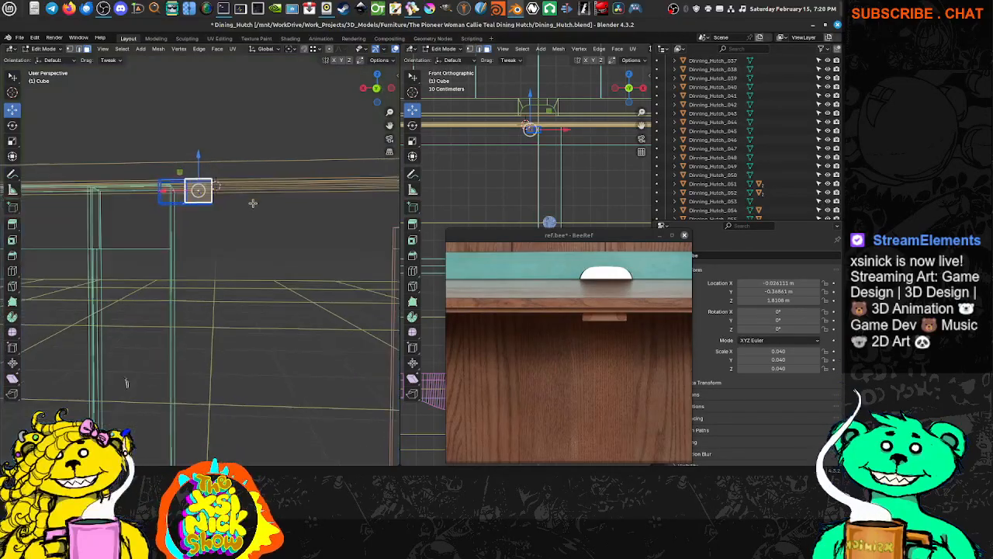
pyautogui.press('a')
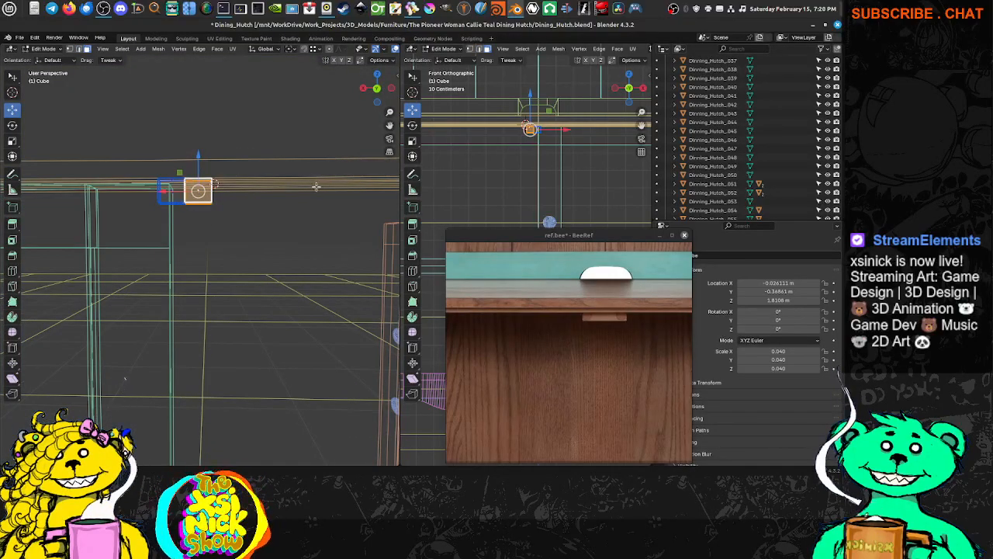
pyautogui.press('x')
pyautogui.click(290, 205)
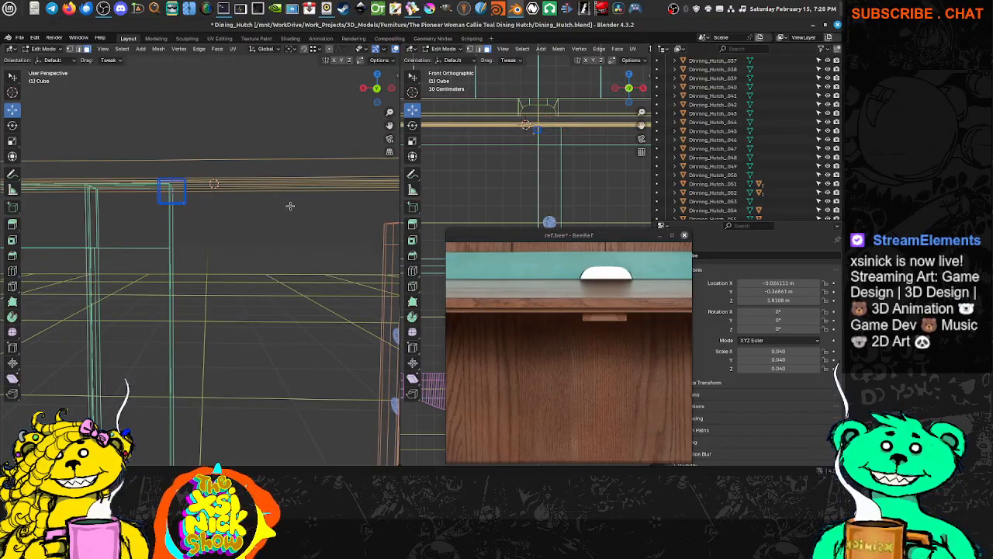
pyautogui.hotkey('shift', 'z')
pyautogui.moveTo(225, 193); pyautogui.dragTo(284, 190, button='middle')
pyautogui.click(164, 189)
pyautogui.moveTo(167, 194); pyautogui.dragTo(219, 231, button='middle')
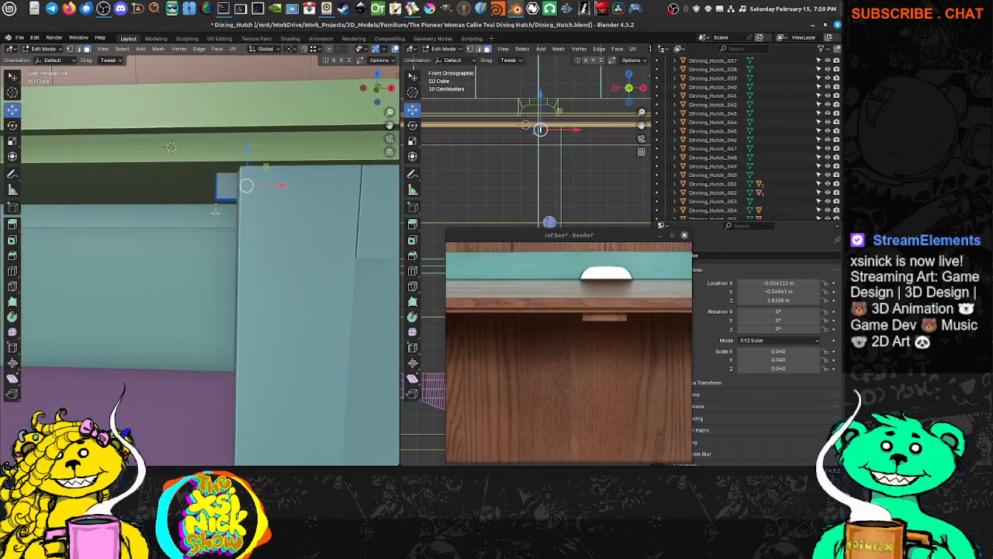
# Align the remaining half block with the hutch's centre line by setting its X location to 0 m.
pyautogui.press('KP_7')
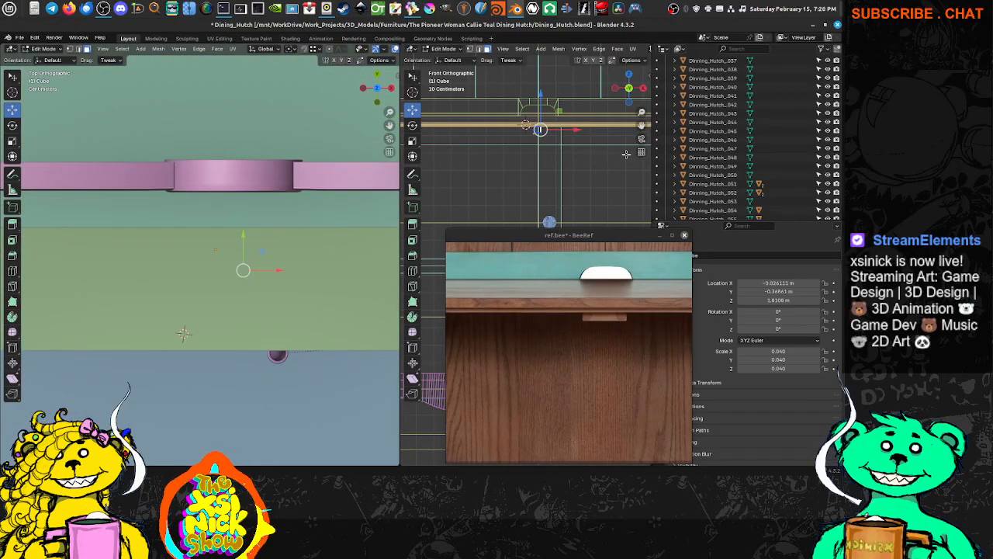
pyautogui.scroll(5, 627, 154)
pyautogui.keyDown('shift'); pyautogui.moveTo(578, 66); pyautogui.dragTo(525, 177, button='middle'); pyautogui.keyUp('shift')
pyautogui.scroll(1, 525, 178)
pyautogui.keyDown('shift'); pyautogui.moveTo(527, 213); pyautogui.dragTo(525, 238, button='middle'); pyautogui.keyUp('shift')
pyautogui.scroll(1, 526, 155)
pyautogui.keyDown('shift'); pyautogui.moveTo(523, 90); pyautogui.dragTo(547, 140, button='middle'); pyautogui.keyUp('shift')
pyautogui.press('Tab')
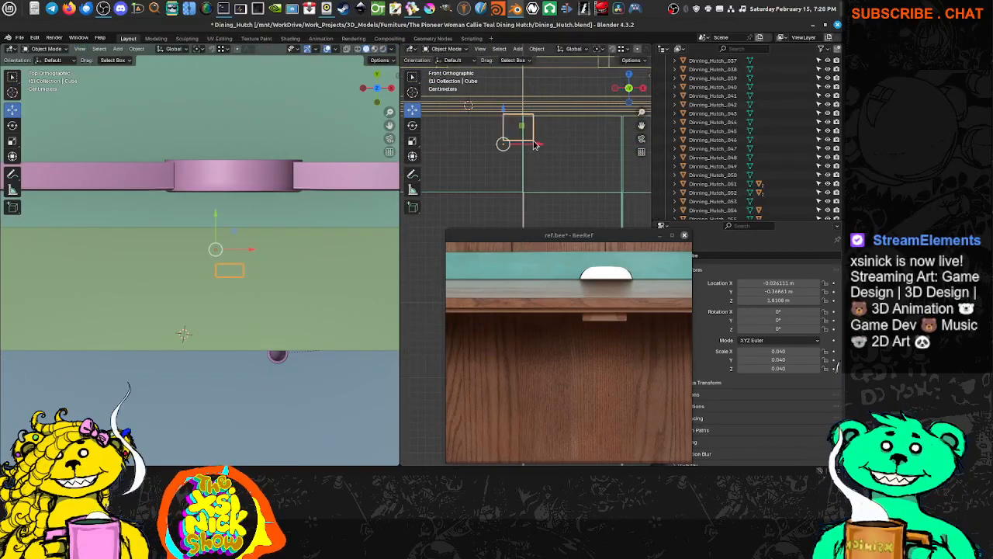
pyautogui.moveTo(535, 146); pyautogui.dragTo(542, 146)
pyautogui.click(648, 76)
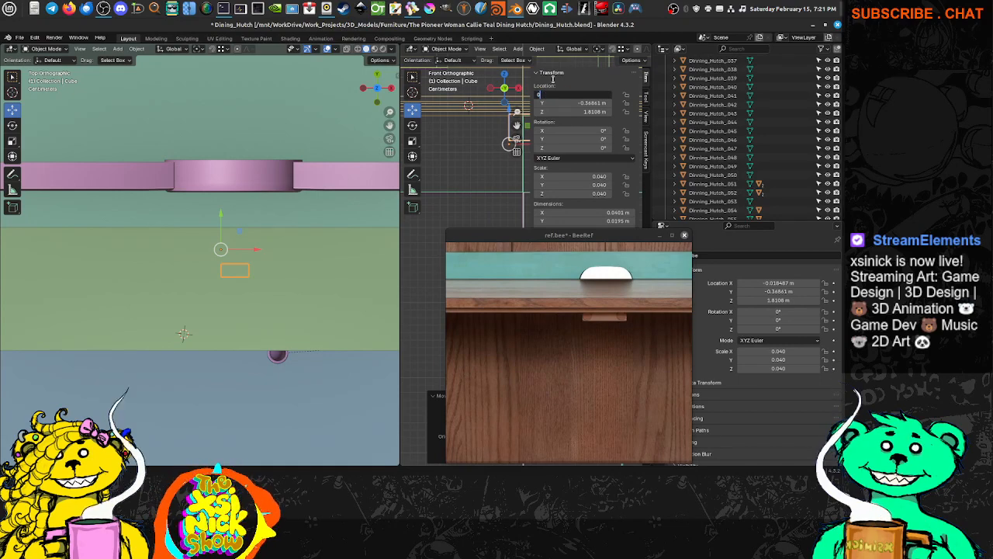
pyautogui.press('Return')
pyautogui.moveTo(224, 247); pyautogui.dragTo(268, 172, button='middle')
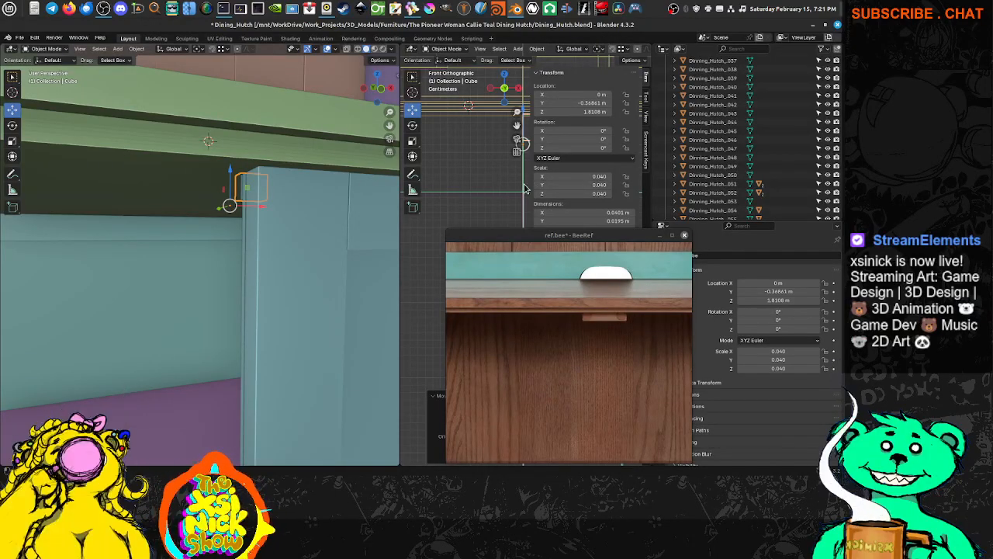
# Hide the transform sidebar, move the reference image off the front view and widen that view, framing the half block.
pyautogui.press('n')
pyautogui.scroll(3, 544, 171)
pyautogui.moveTo(607, 246); pyautogui.dragTo(724, 217)
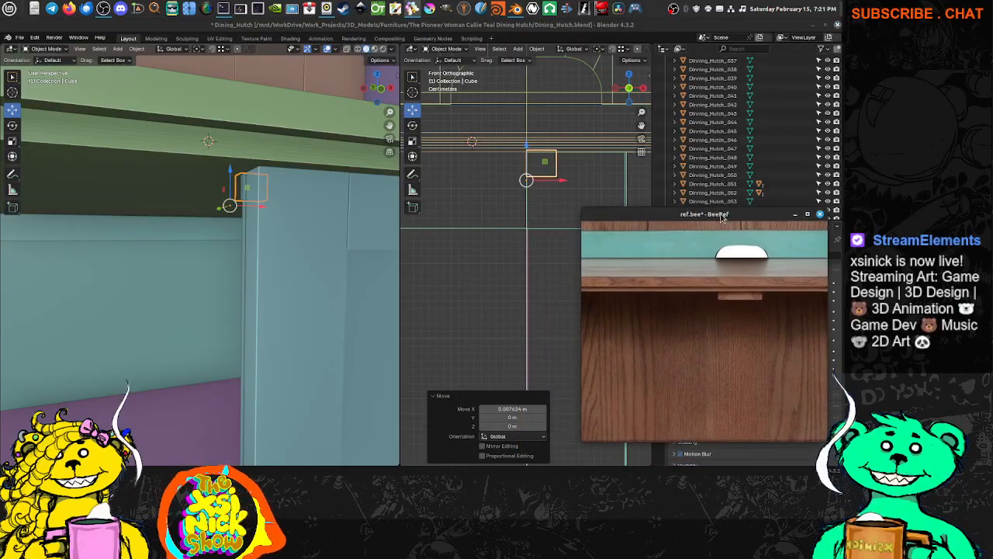
pyautogui.moveTo(400, 269); pyautogui.dragTo(329, 269)
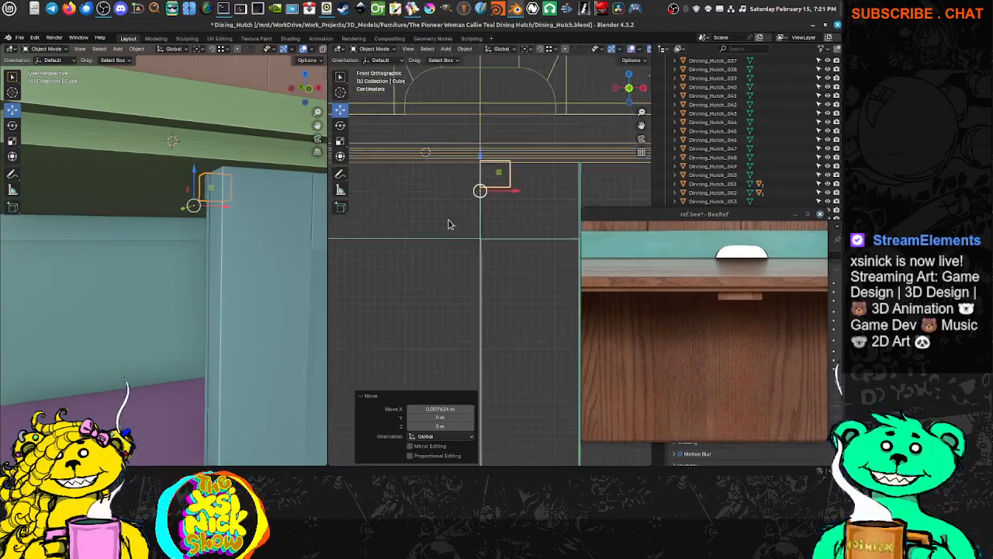
# Reduce the half block's height by roughly half by raising its bottom vertices in the front view.
pyautogui.scroll(3, 450, 227)
pyautogui.press('Tab')
pyautogui.scroll(8, 457, 250)
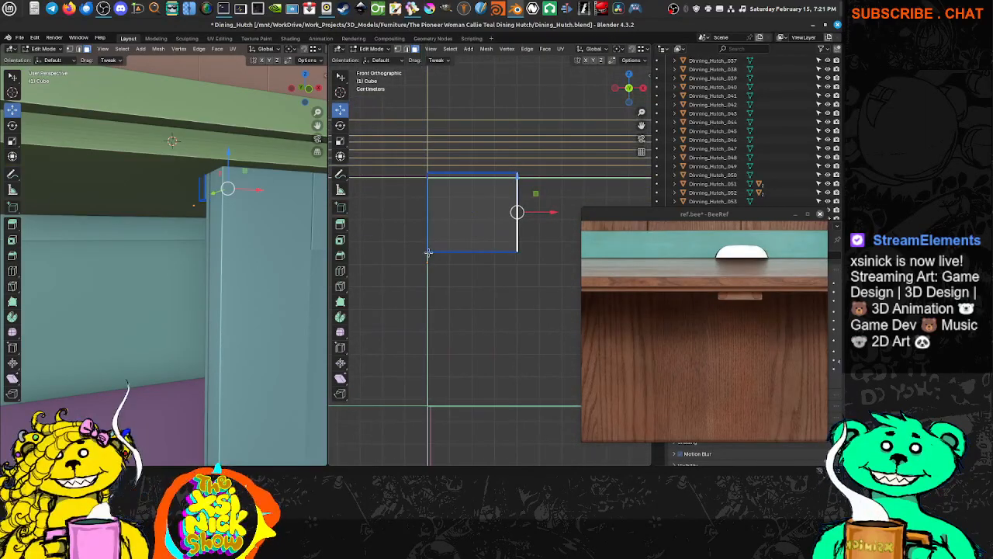
pyautogui.hotkey('ctrl', 'Tab')
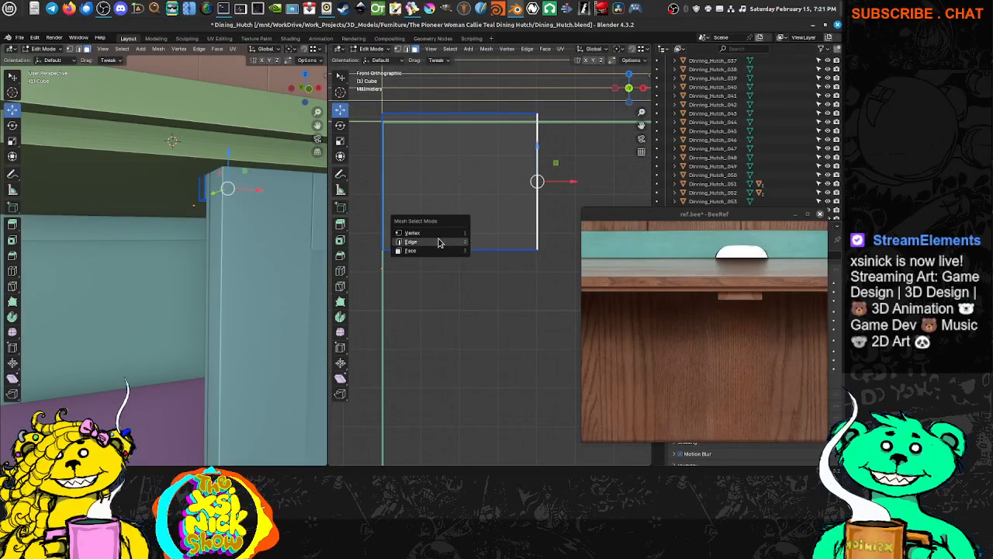
pyautogui.click(442, 236)
pyautogui.click(380, 236)
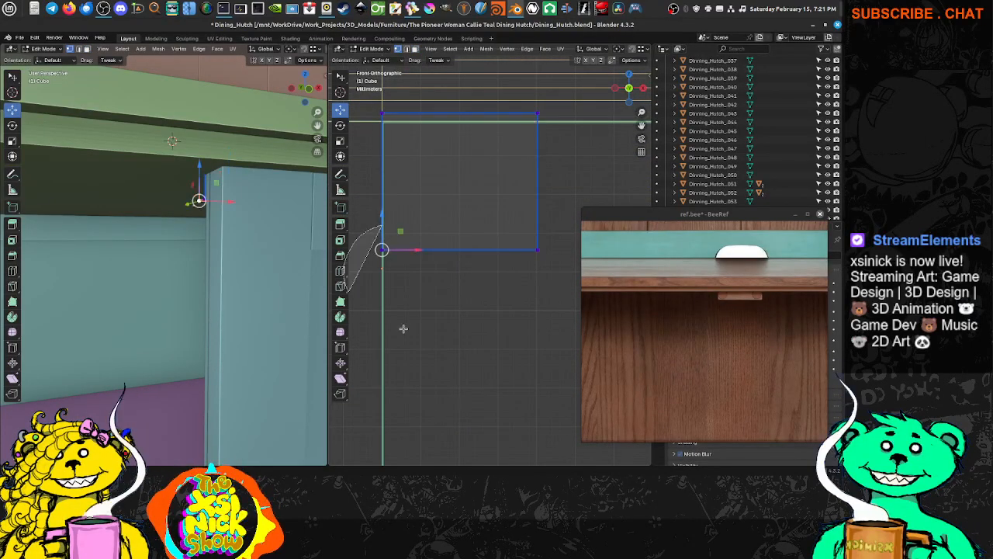
pyautogui.keyDown('ctrl'); pyautogui.moveTo(403, 328); pyautogui.dragTo(563, 211, button='right'); pyautogui.keyUp('ctrl')
pyautogui.moveTo(460, 217)
pyautogui.mouseDown()
pyautogui.moveTo(461, 148)
pyautogui.moveTo(481, 138)
pyautogui.mouseUp()
pyautogui.press('Tab')
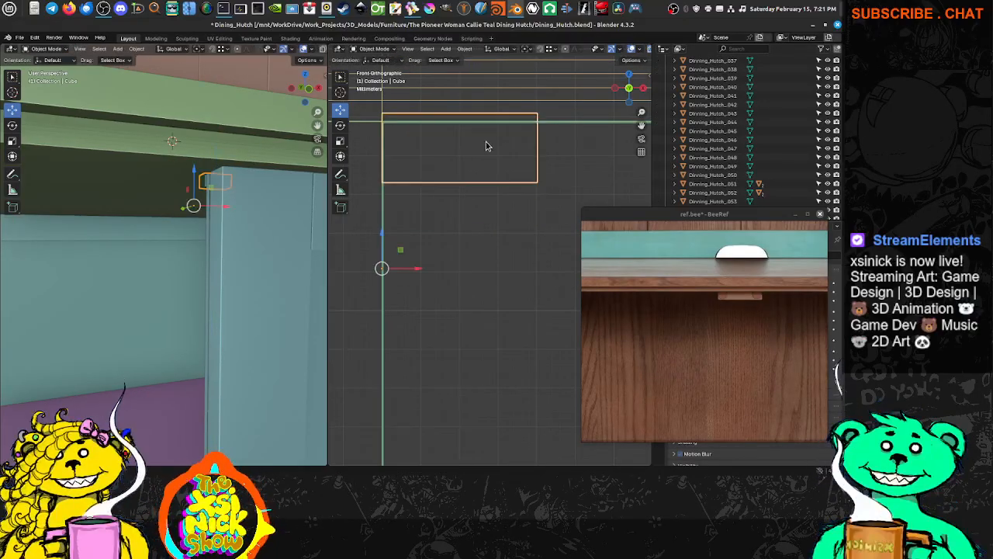
# Narrow the half block by about a fifth, moving its outer end vertices toward the hutch's centre line.
pyautogui.press('Tab')
pyautogui.scroll(-3, 516, 194)
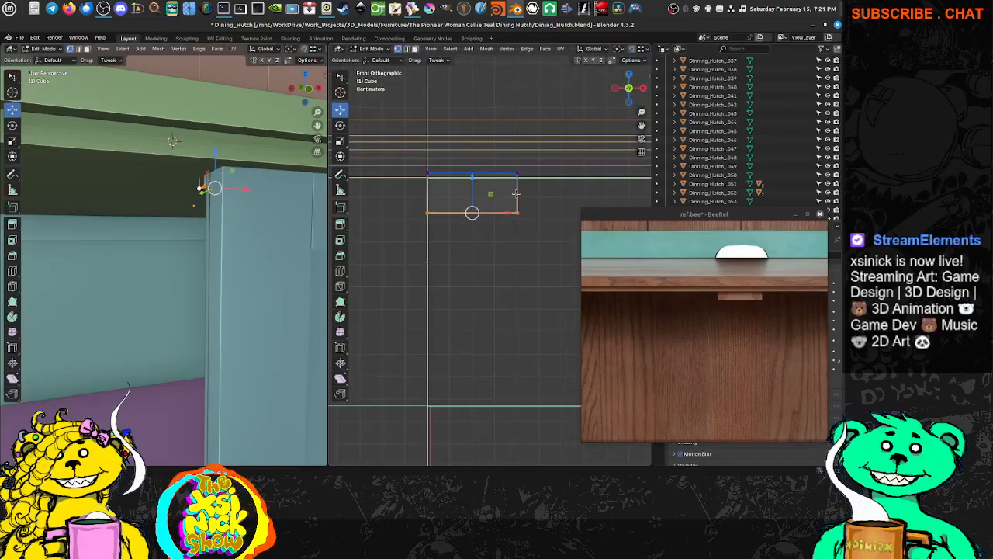
pyautogui.click(532, 163)
pyautogui.moveTo(532, 138)
pyautogui.keyDown('ctrl'); pyautogui.mouseDown(button='right')
pyautogui.moveTo(470, 276)
pyautogui.moveTo(544, 212)
pyautogui.mouseUp(button='right'); pyautogui.keyUp('ctrl')
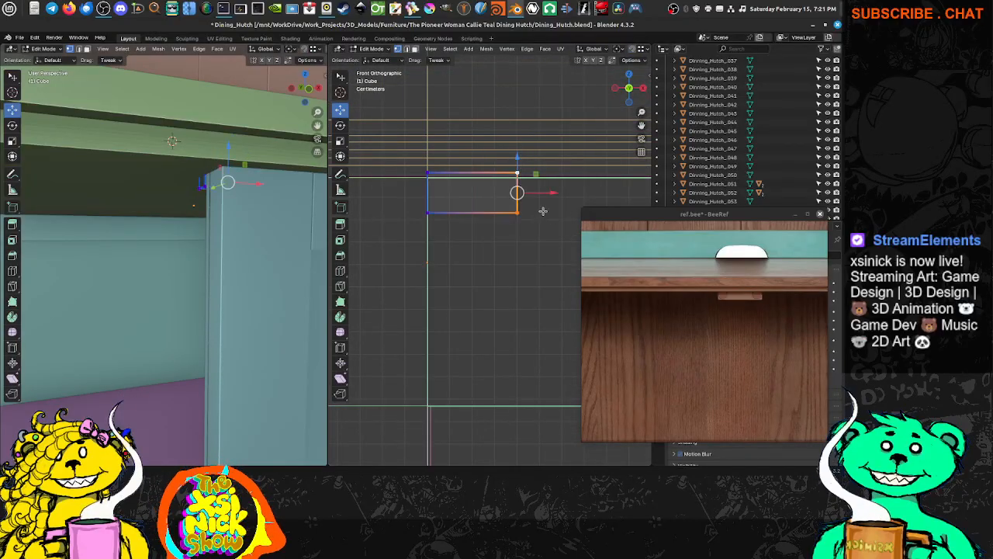
pyautogui.moveTo(538, 191); pyautogui.dragTo(519, 191)
pyautogui.press('Tab')
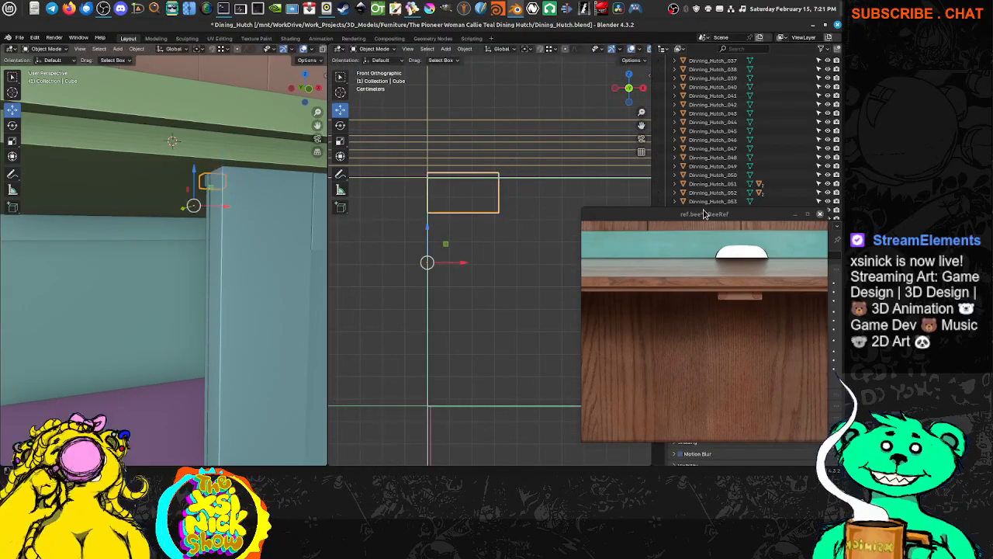
pyautogui.moveTo(702, 212); pyautogui.dragTo(604, 267)
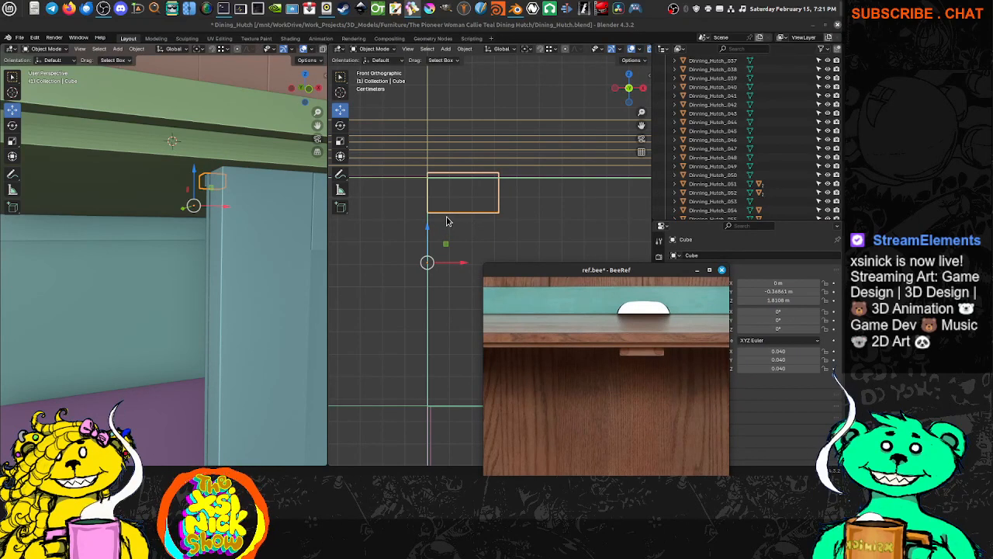
# Snap the 3D cursor to the half block's centre-side end vertices and set the object's origin there.
pyautogui.press('Tab')
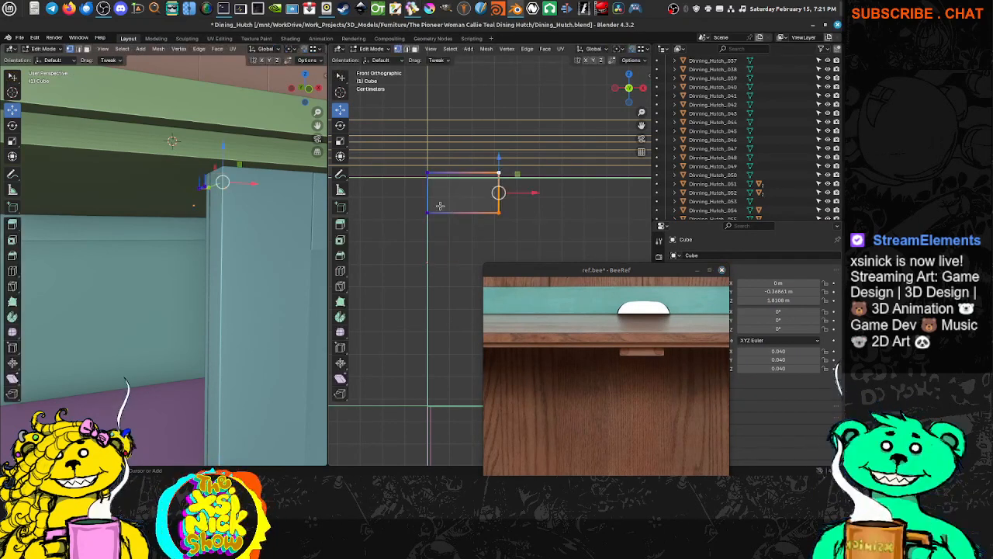
pyautogui.hotkey('ctrl', 'Tab')
pyautogui.click(384, 215)
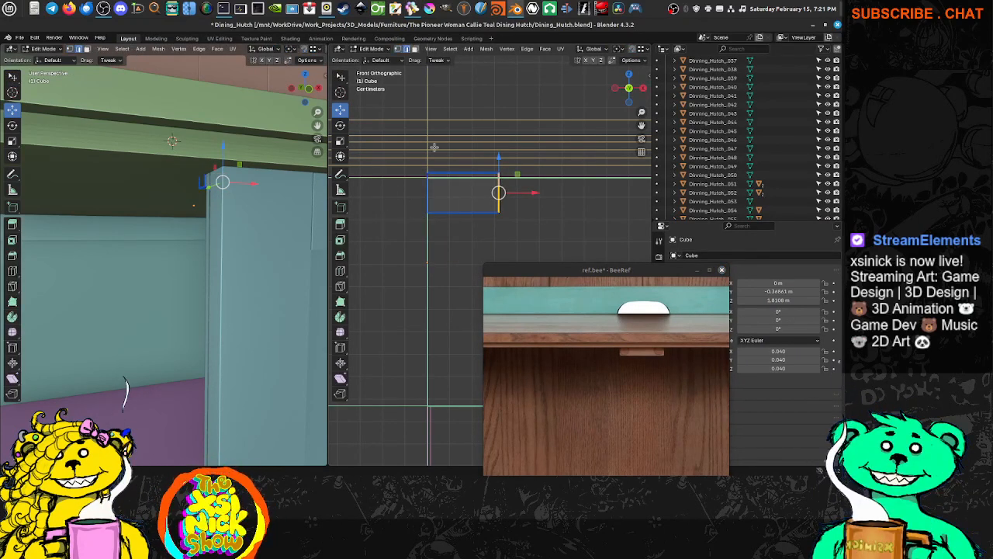
pyautogui.hotkey('ctrl', 'Tab')
pyautogui.click(433, 163)
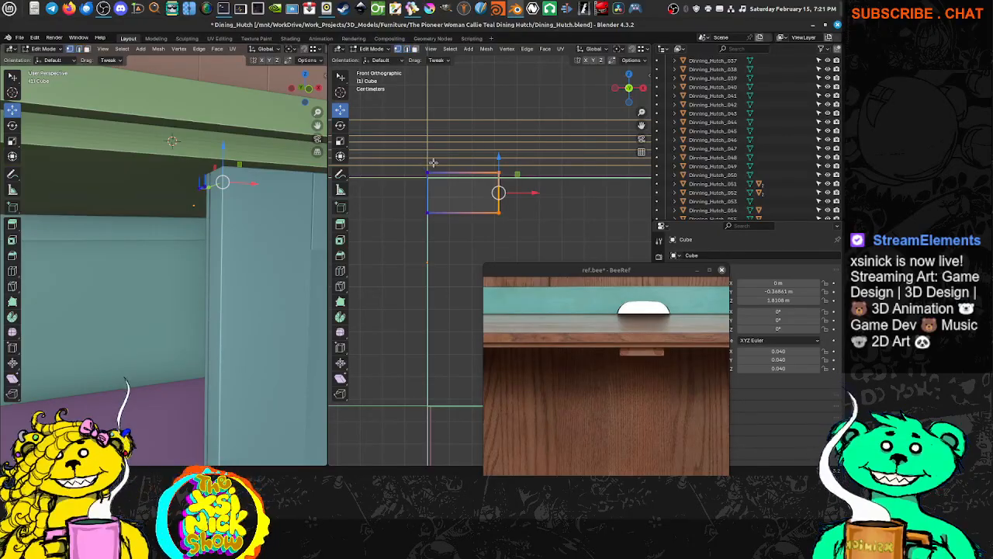
pyautogui.moveTo(429, 149)
pyautogui.keyDown('ctrl'); pyautogui.mouseDown(button='right')
pyautogui.moveTo(485, 131)
pyautogui.moveTo(478, 125)
pyautogui.moveTo(417, 249)
pyautogui.moveTo(443, 214)
pyautogui.mouseUp(button='right'); pyautogui.keyUp('ctrl')
pyautogui.hotkey('alt', 'a')
pyautogui.hotkey('shift', 's')
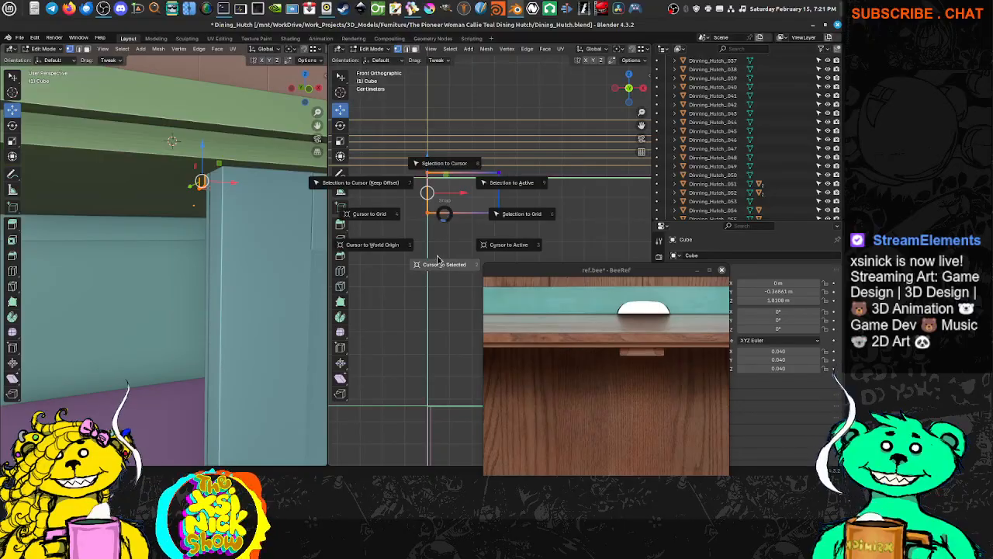
pyautogui.click(436, 263)
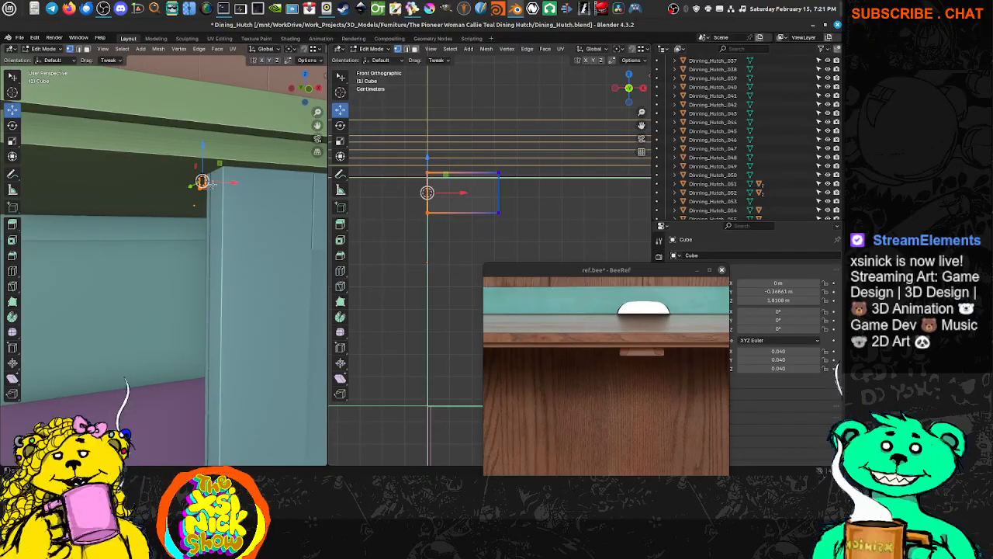
pyautogui.press('Tab')
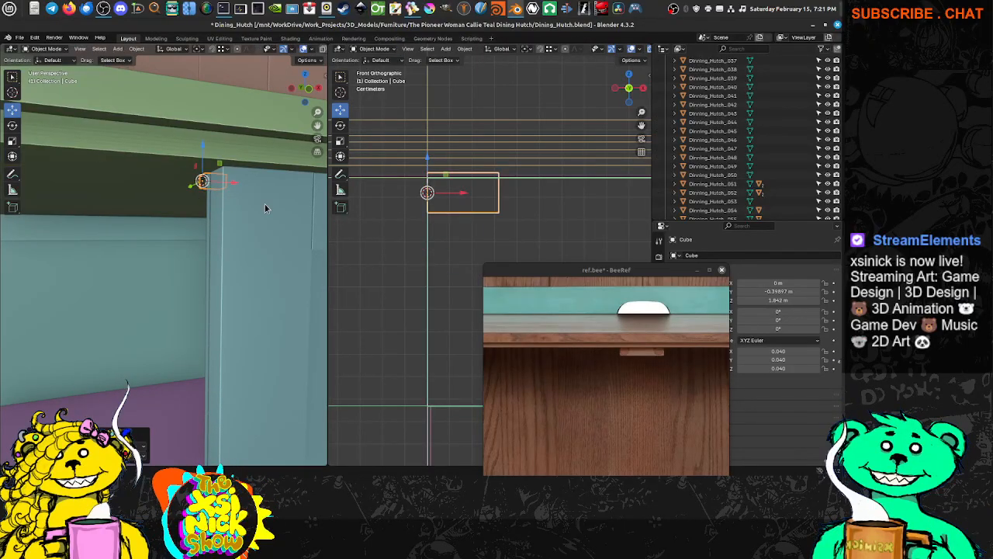
# Add a Mirror modifier on the X axis to complete the door-stop block's other half.
pyautogui.moveTo(627, 271); pyautogui.dragTo(494, 249)
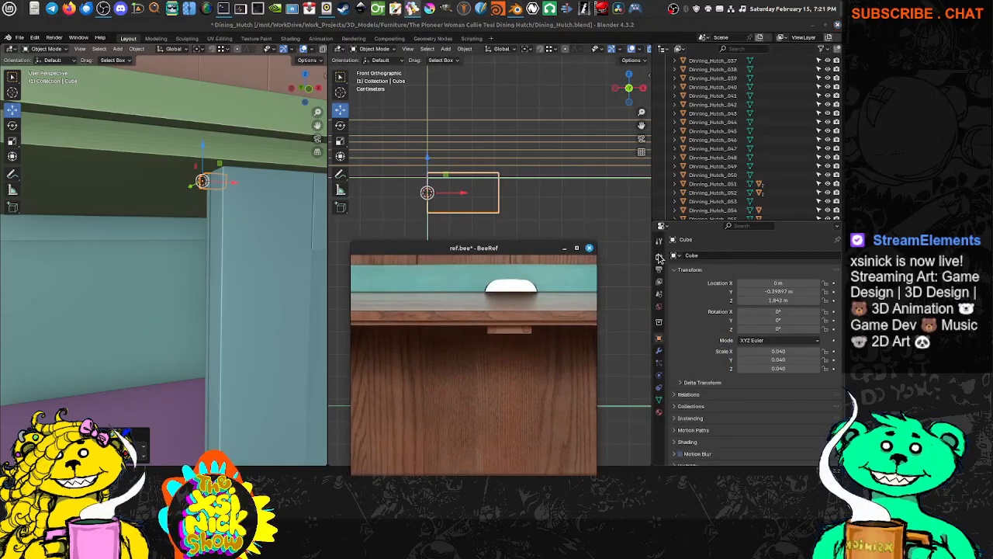
pyautogui.click(658, 257)
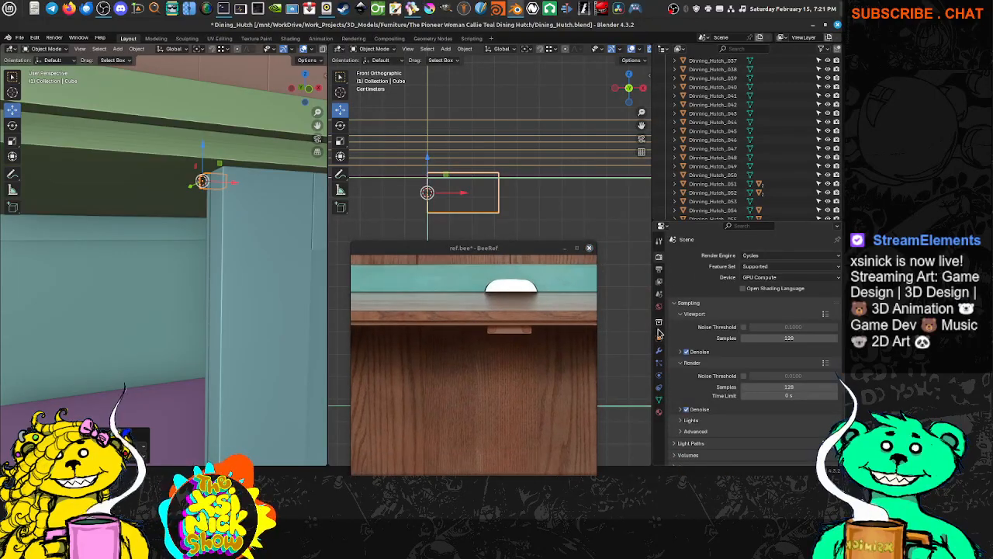
pyautogui.click(660, 354)
pyautogui.click(756, 256)
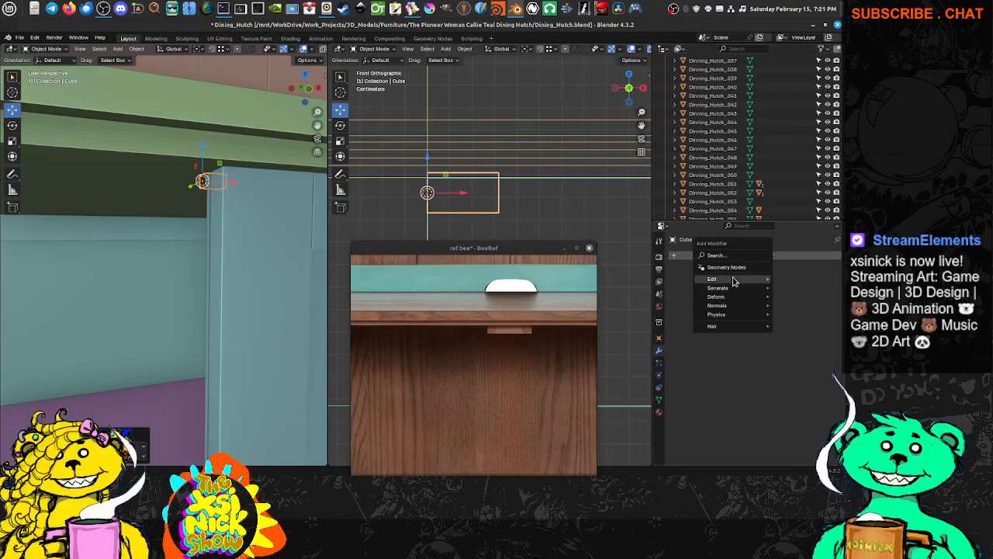
pyautogui.moveTo(733, 281)
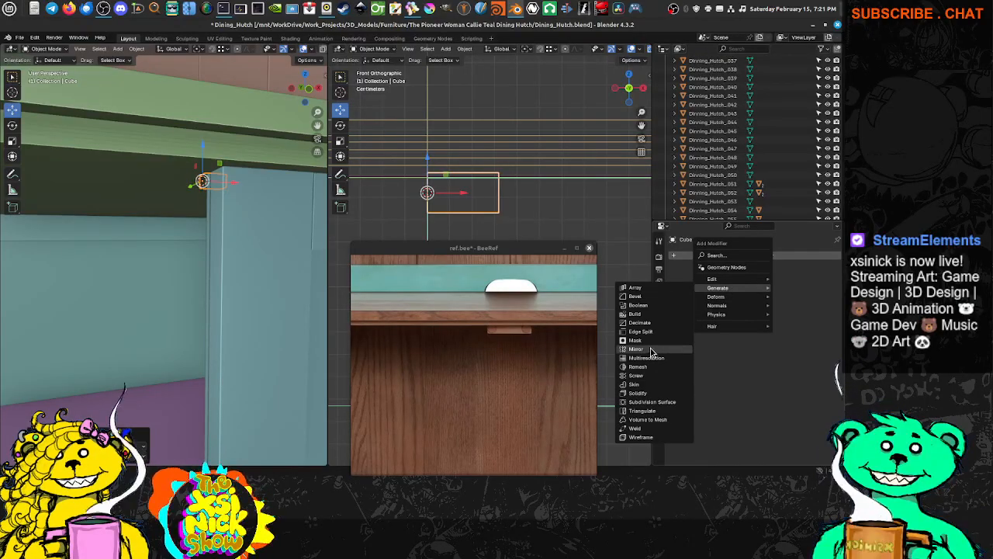
pyautogui.click(649, 349)
# Place the 3D cursor on the block's front face near its exposed end and add a 32-vertex mesh circle there.
pyautogui.moveTo(186, 208); pyautogui.dragTo(236, 208, button='middle')
pyautogui.rightClick(146, 189)
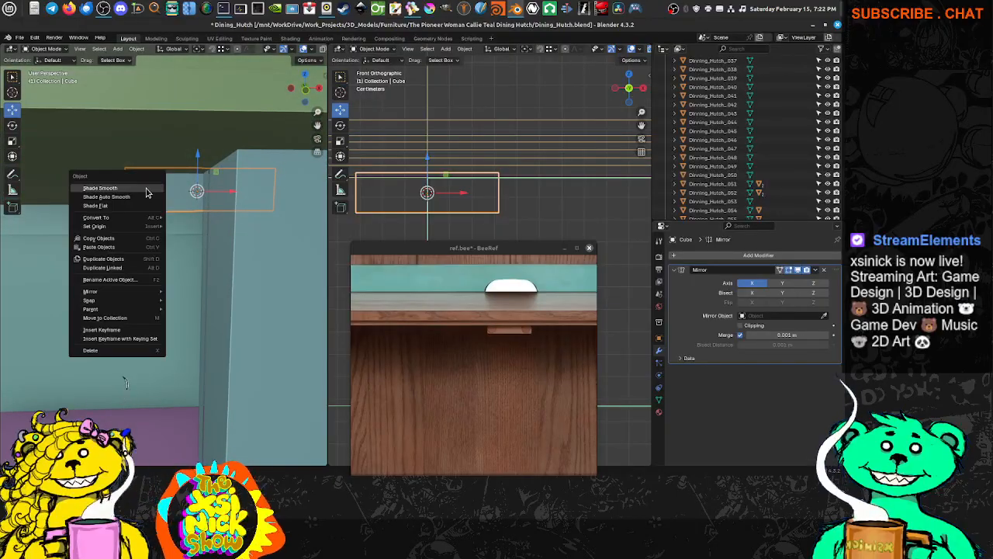
pyautogui.click(146, 188)
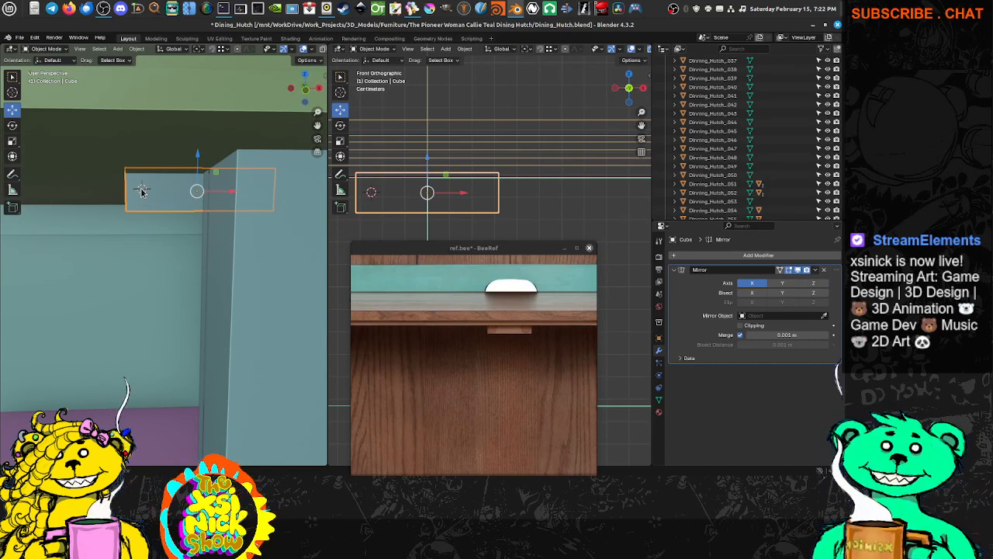
pyautogui.hotkey('shift', 's')
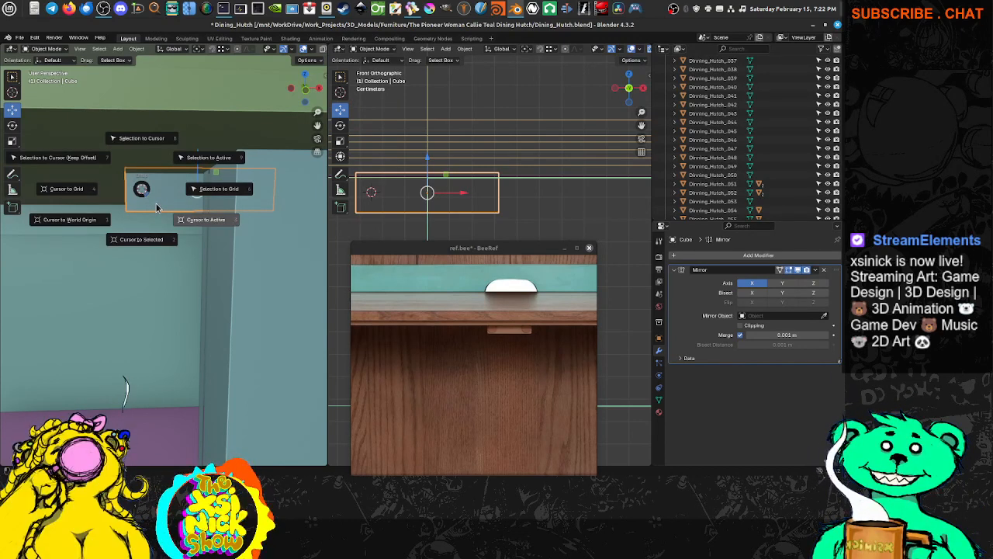
pyautogui.press('Escape')
pyautogui.hotkey('shift', 'a')
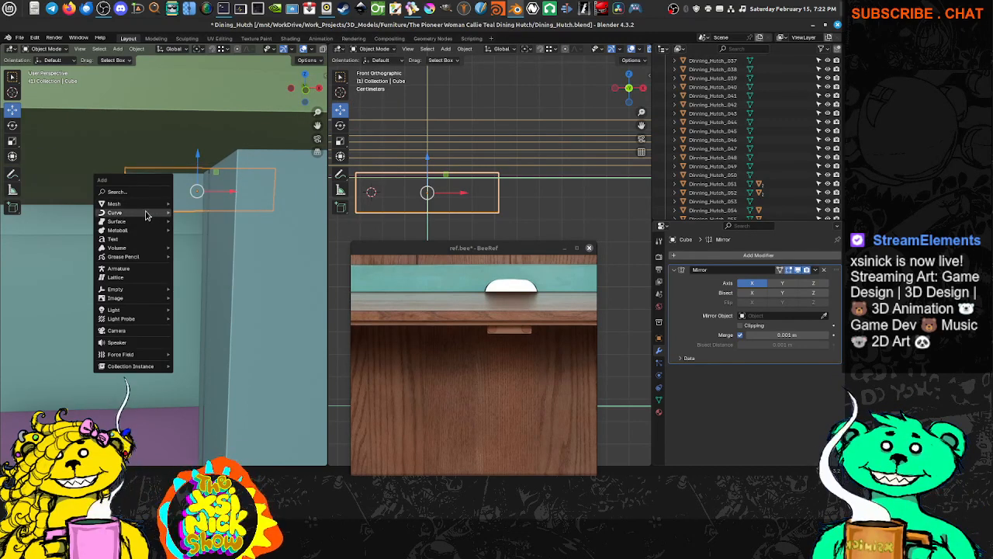
pyautogui.moveTo(145, 208)
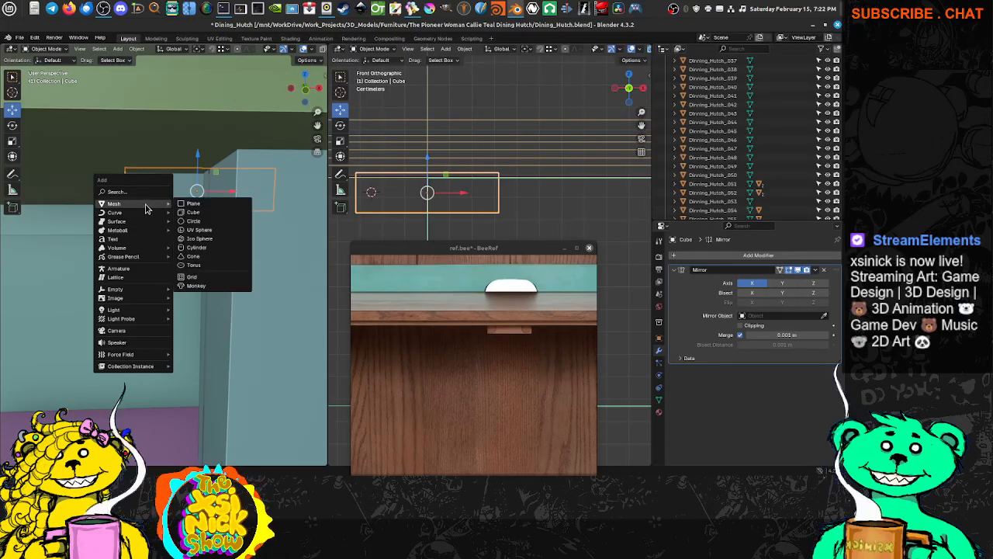
pyautogui.click(196, 221)
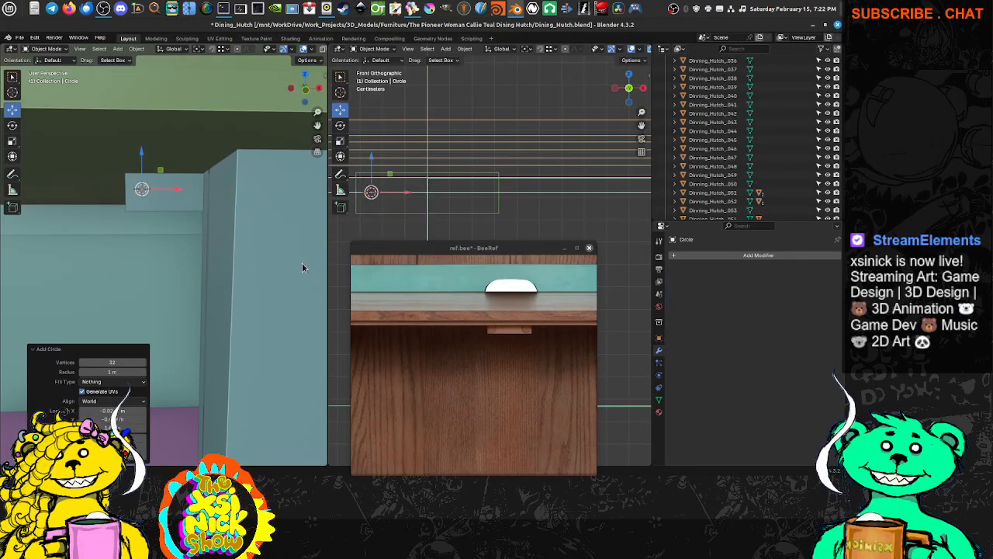
# Rotate the circle 90° about X to face forward and scale it down to fit within the block's front face.
pyautogui.scroll(-2, 306, 248)
pyautogui.press('s')
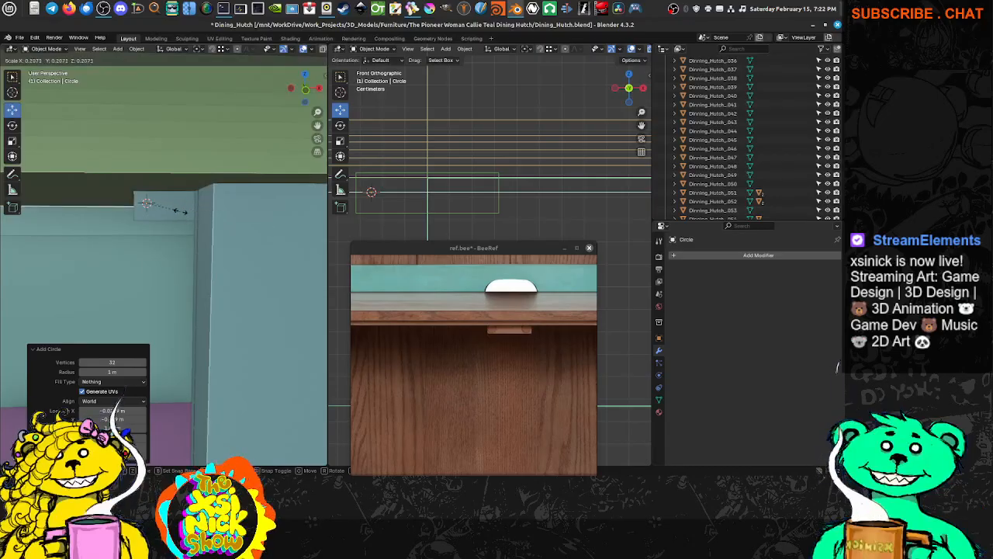
pyautogui.click(180, 210)
pyautogui.write('rx90')
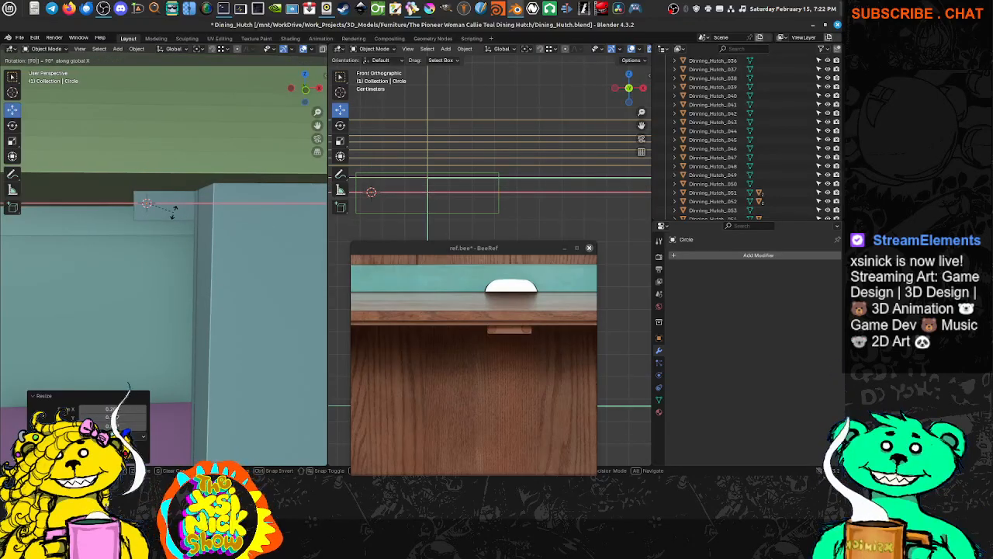
pyautogui.press('Return')
pyautogui.press('s')
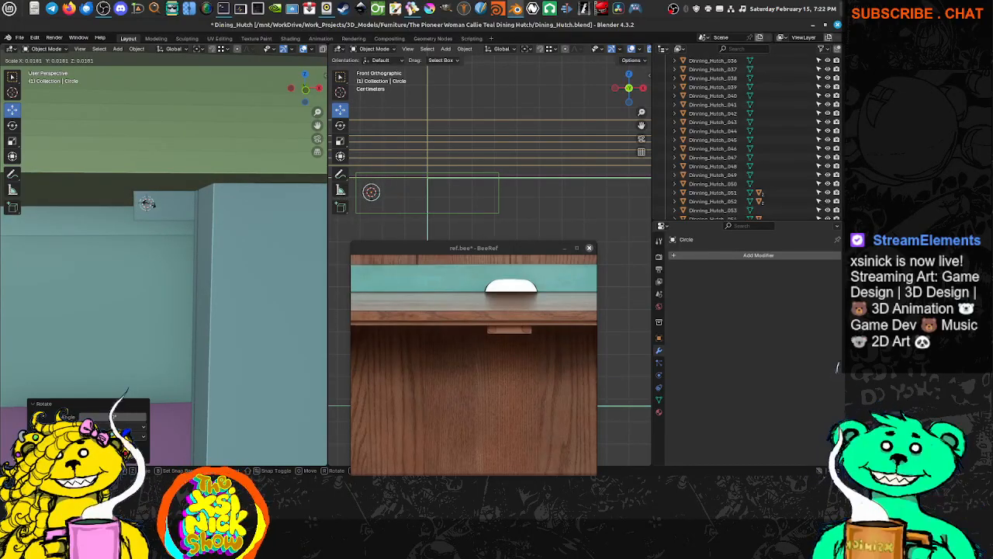
pyautogui.click(187, 212)
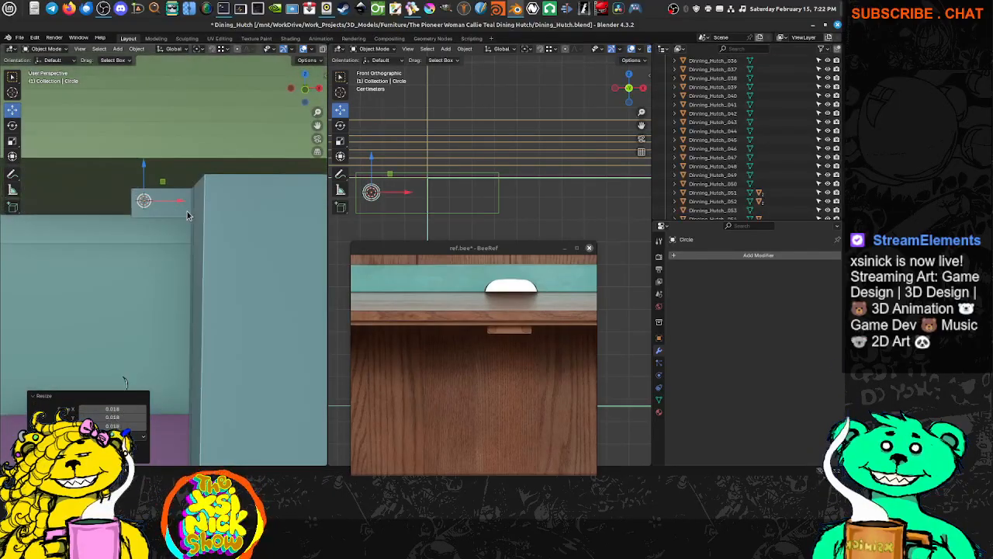
# Fine-tune the circle's size in the front view to leave a margin inside the block's height, and select the block.
pyautogui.keyDown('shift'); pyautogui.moveTo(417, 212); pyautogui.dragTo(480, 206, button='middle'); pyautogui.keyUp('shift')
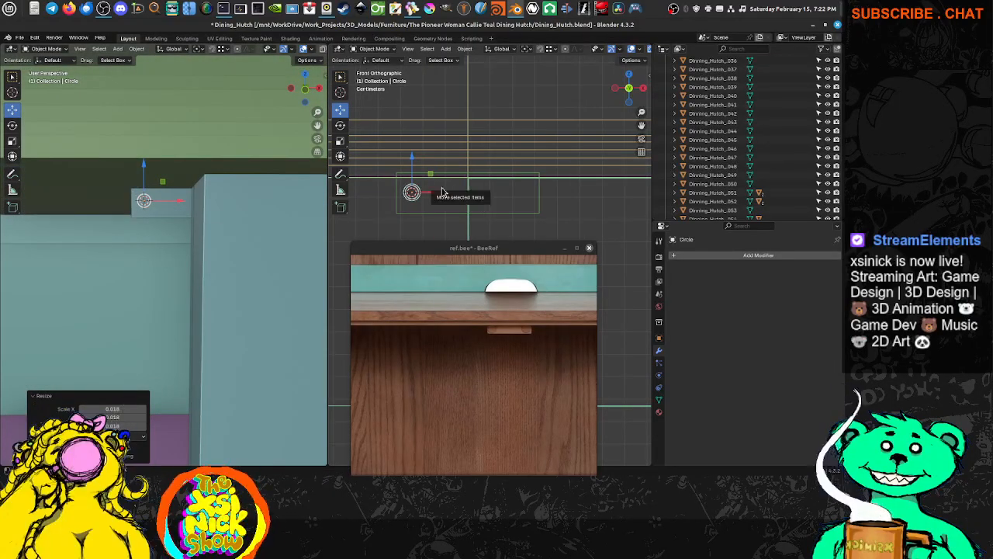
pyautogui.press('s')
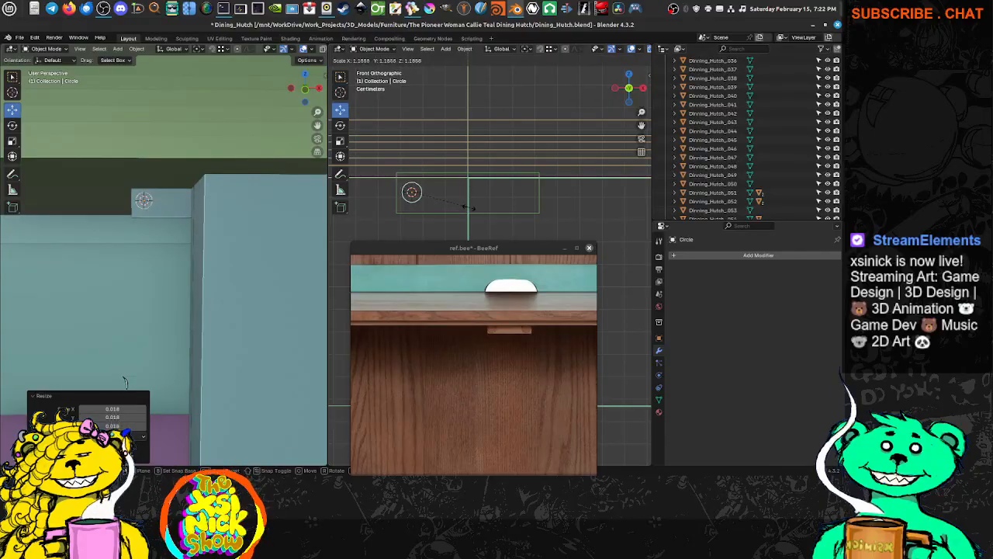
pyautogui.click(470, 207)
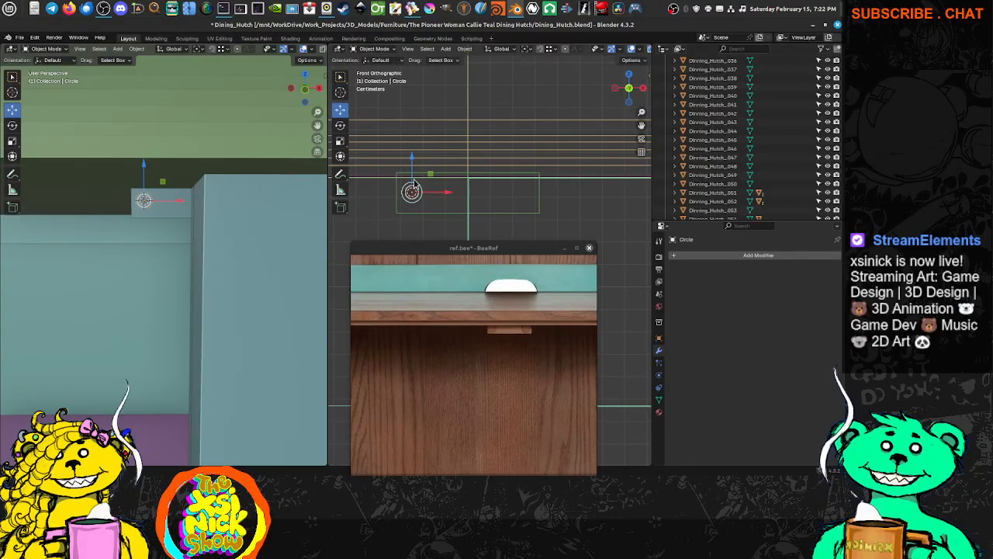
pyautogui.press('s')
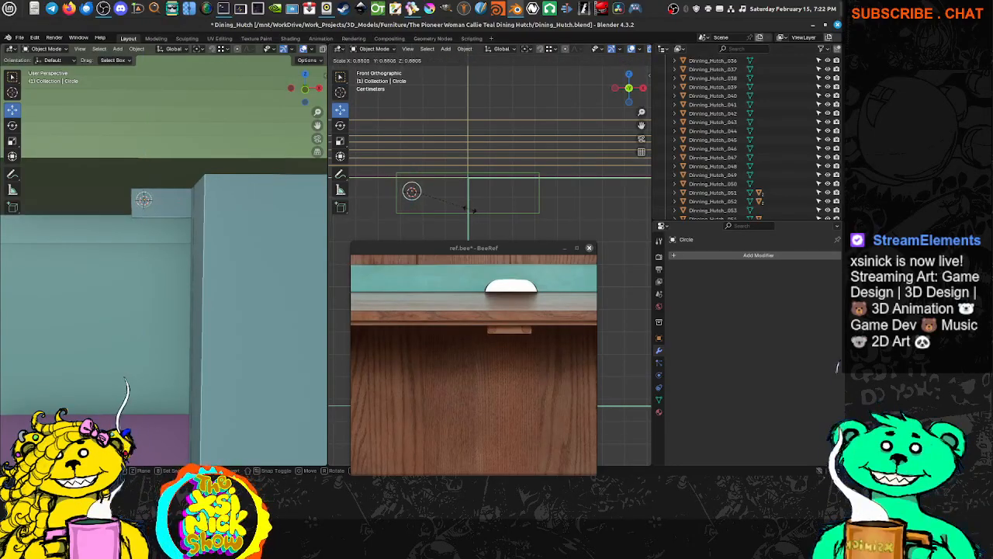
pyautogui.click(474, 210)
pyautogui.click(492, 218)
pyautogui.click(479, 206)
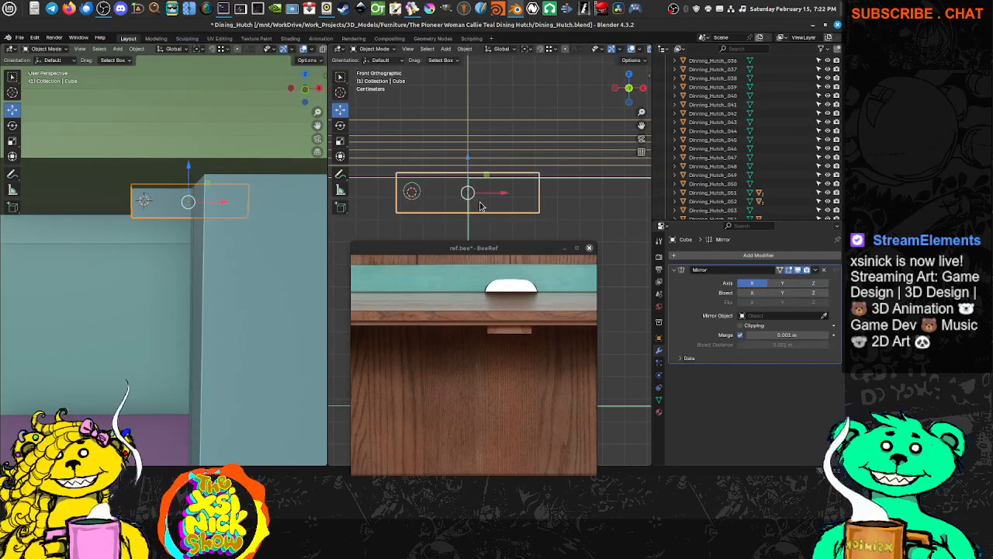
# Lower the door-stop block slightly along Z so its top edge meets the underside of the countertop.
pyautogui.moveTo(468, 163); pyautogui.dragTo(467, 167)
# Try simplifying the circle with a Decimate modifier at a ratio of 0.5, and undo it.
pyautogui.click(423, 193)
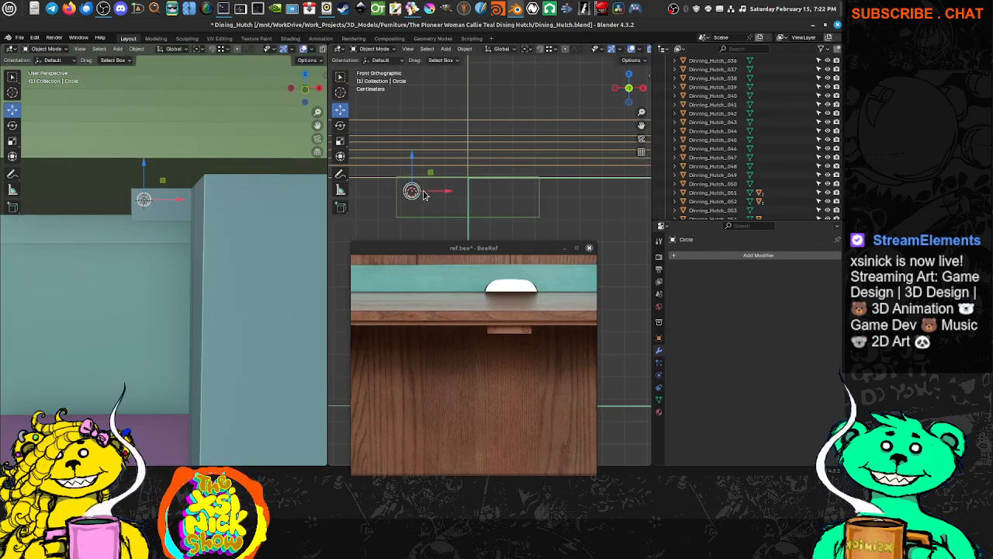
pyautogui.click(672, 258)
pyautogui.moveTo(688, 261)
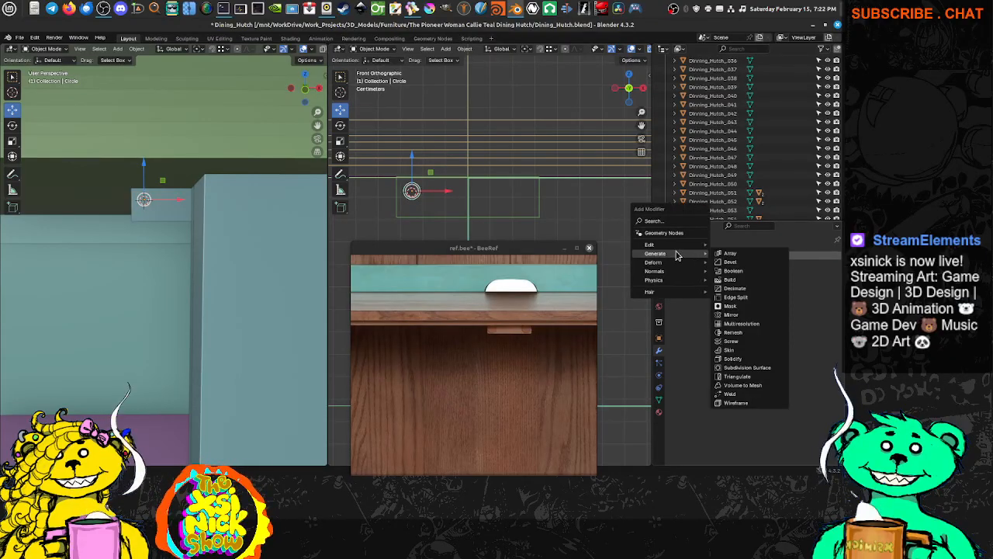
pyautogui.click(741, 289)
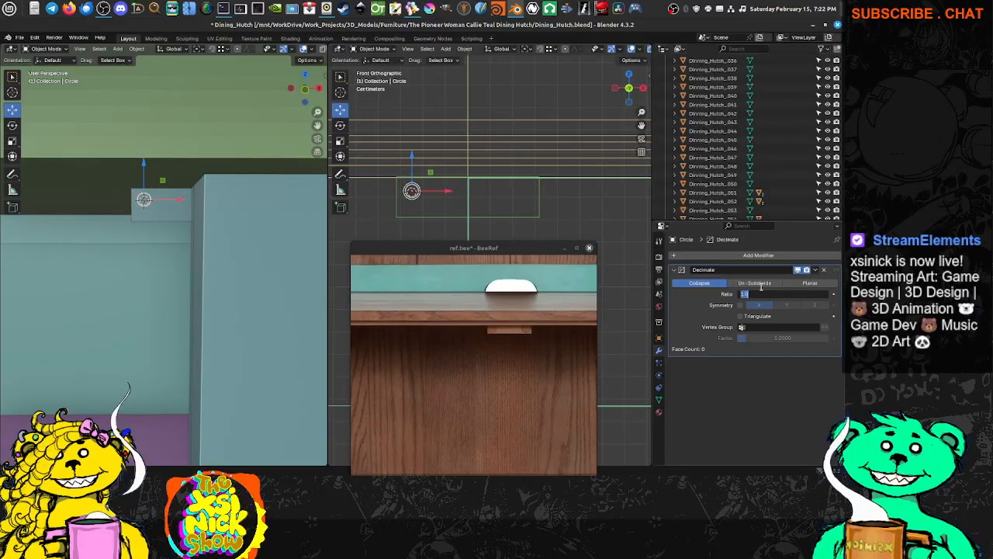
pyautogui.write('0.5')
pyautogui.press('Return')
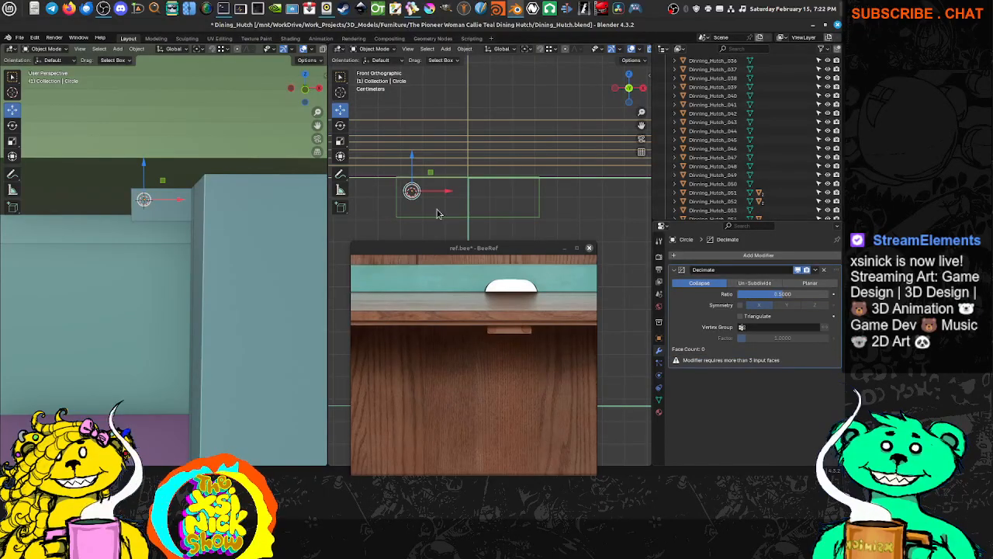
pyautogui.keyDown('shift'); pyautogui.moveTo(452, 210); pyautogui.dragTo(476, 215, button='middle'); pyautogui.keyUp('shift')
pyautogui.scroll(5, 436, 208)
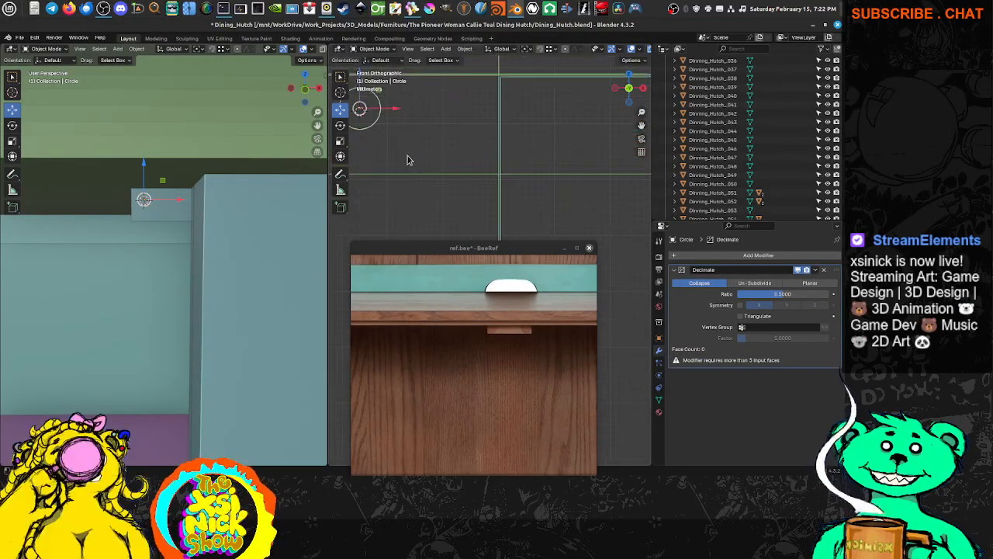
pyautogui.keyDown('shift'); pyautogui.moveTo(391, 129); pyautogui.dragTo(476, 208, button='middle'); pyautogui.keyUp('shift')
pyautogui.scroll(2, 469, 192)
pyautogui.keyDown('shift'); pyautogui.moveTo(453, 164); pyautogui.dragTo(478, 197, button='middle'); pyautogui.keyUp('shift')
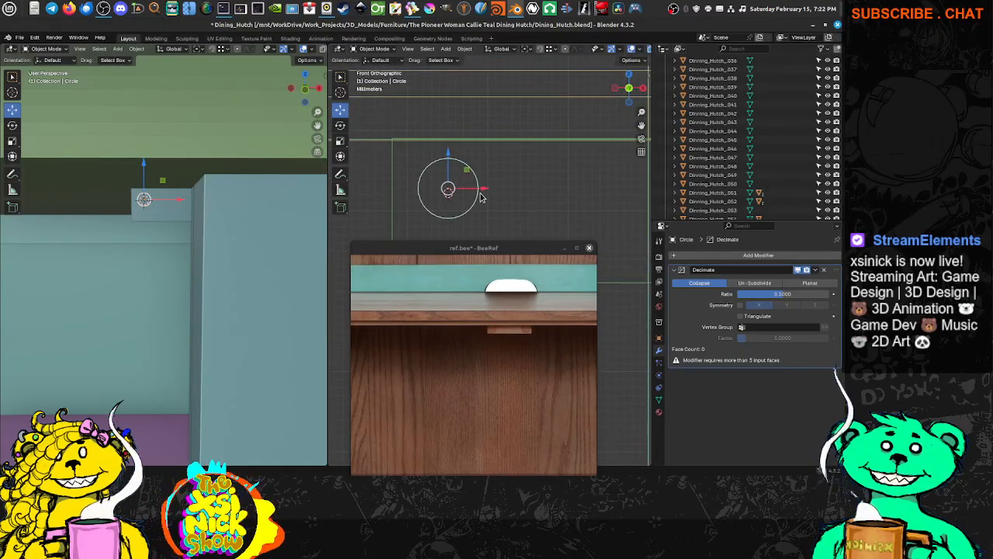
pyautogui.hotkey('shift', 'a')
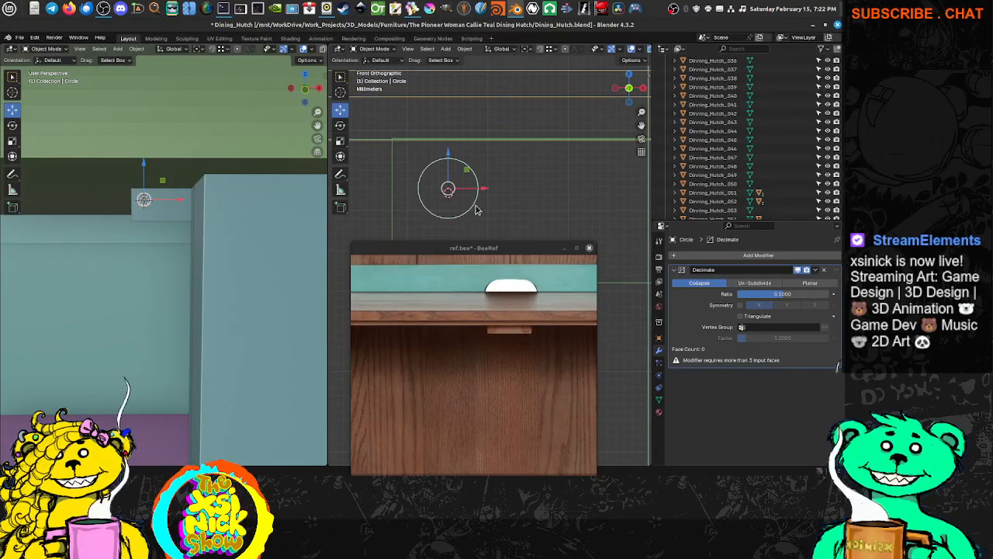
pyautogui.hotkey('ctrl', 'z')
# Fill the circle by extruding its rim inward to about half size and merging the inner ring at its centre.
pyautogui.press('Tab')
pyautogui.moveTo(496, 209)
pyautogui.keyDown('shift'); pyautogui.mouseDown(button='middle')
pyautogui.moveTo(470, 174)
pyautogui.moveTo(491, 200)
pyautogui.mouseUp(button='middle'); pyautogui.keyUp('shift')
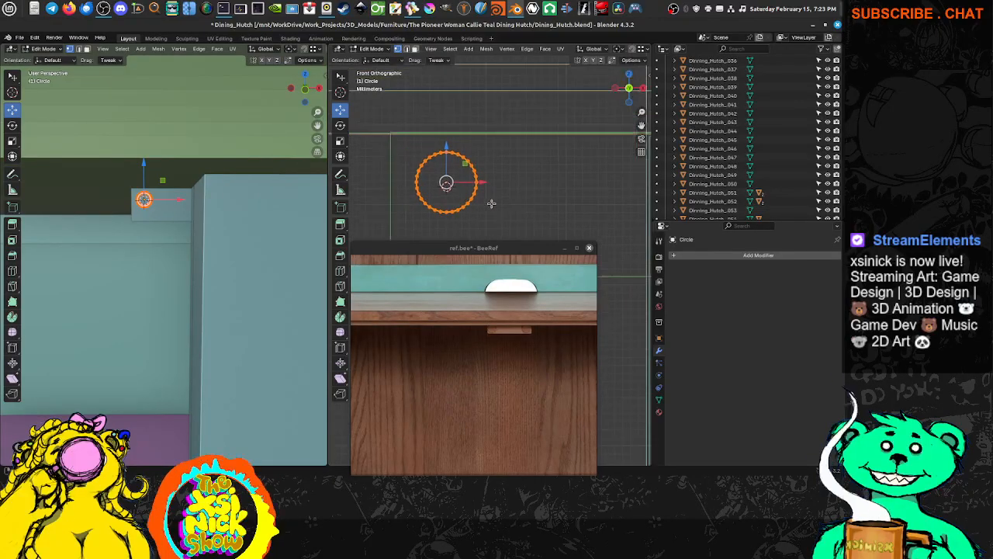
pyautogui.press('e')
pyautogui.rightClick(557, 199)
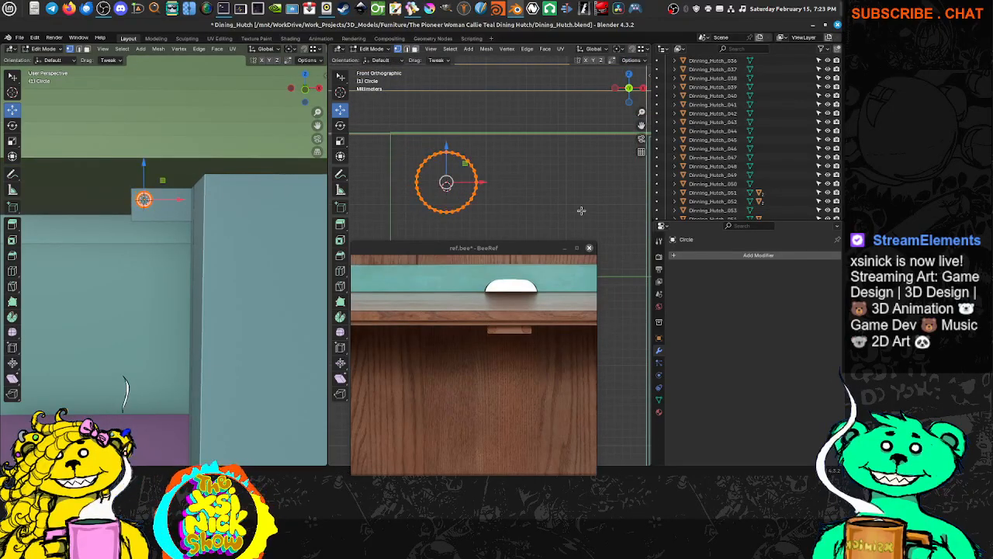
pyautogui.press('s')
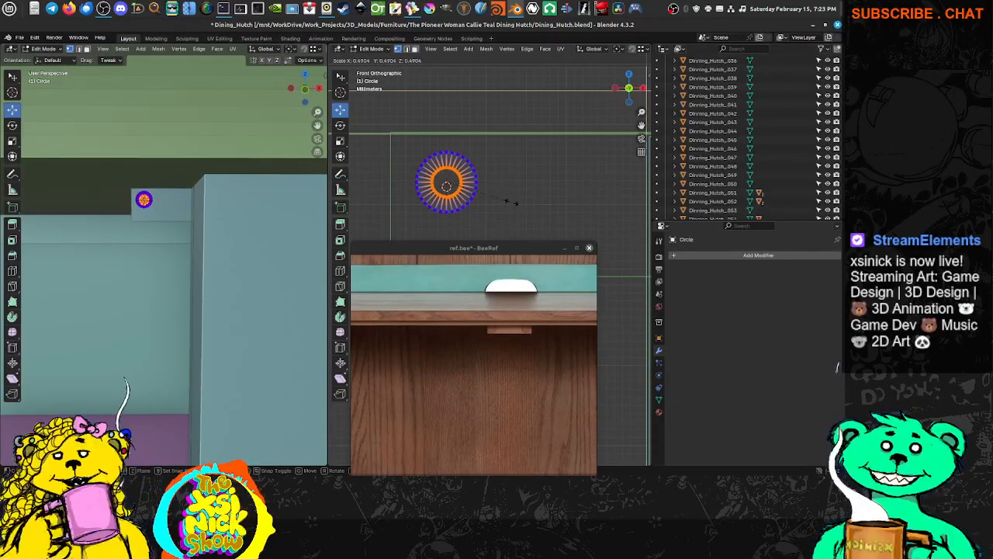
pyautogui.click(510, 202)
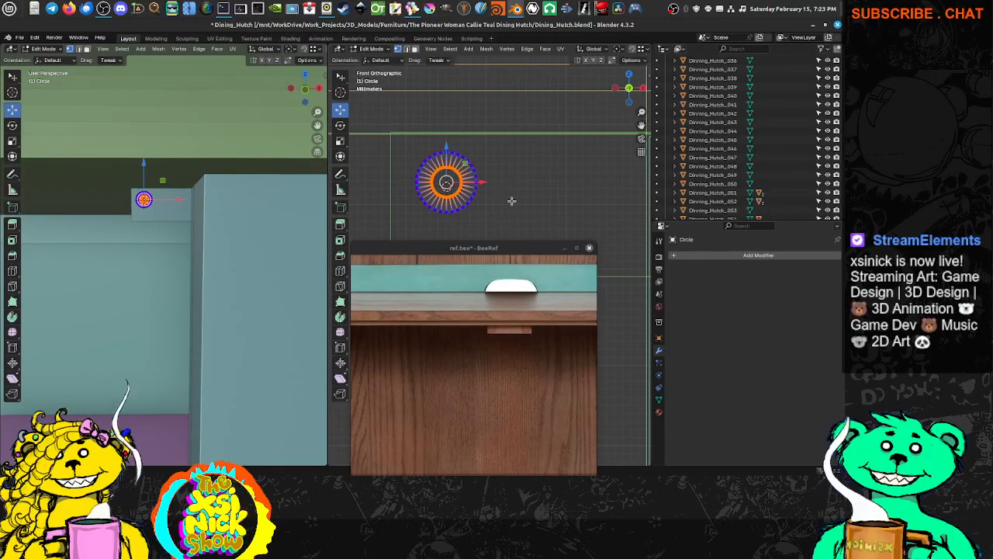
pyautogui.press('m')
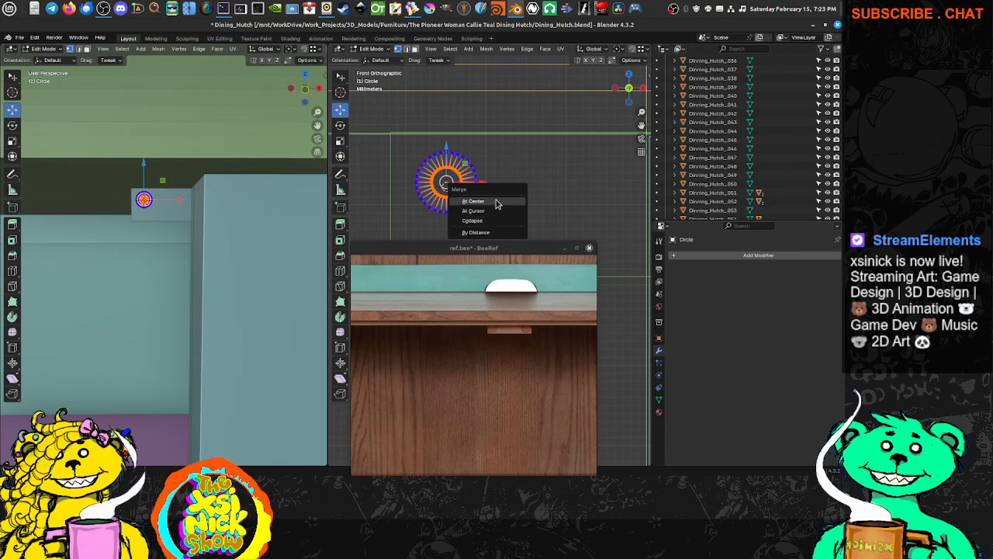
pyautogui.click(501, 204)
# Extrude the whole filled circle about 0.001 m along Y into the block to form a thin disc.
pyautogui.press('a')
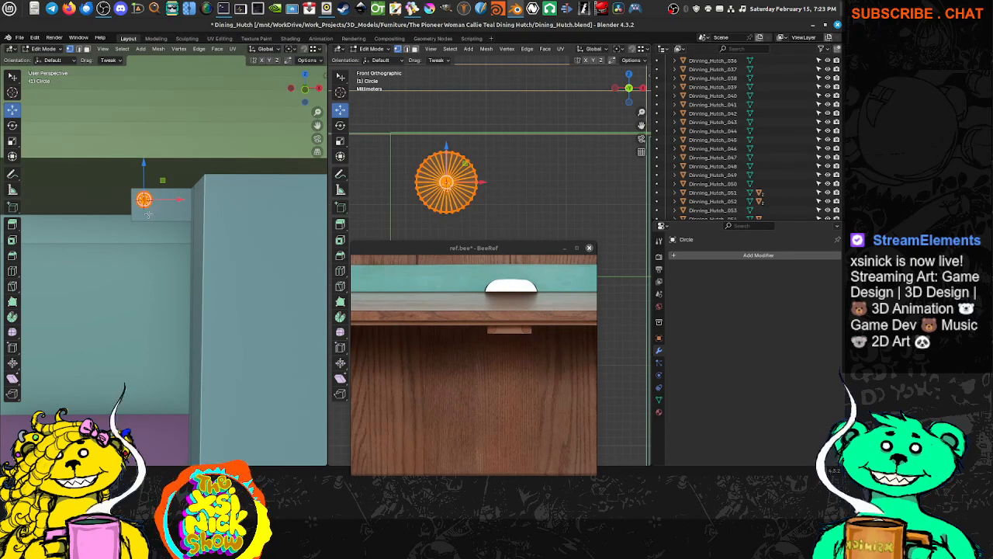
pyautogui.moveTo(181, 220)
pyautogui.mouseDown(button='middle')
pyautogui.moveTo(247, 183)
pyautogui.moveTo(182, 211)
pyautogui.mouseUp(button='middle')
pyautogui.press('e')
pyautogui.press('x')
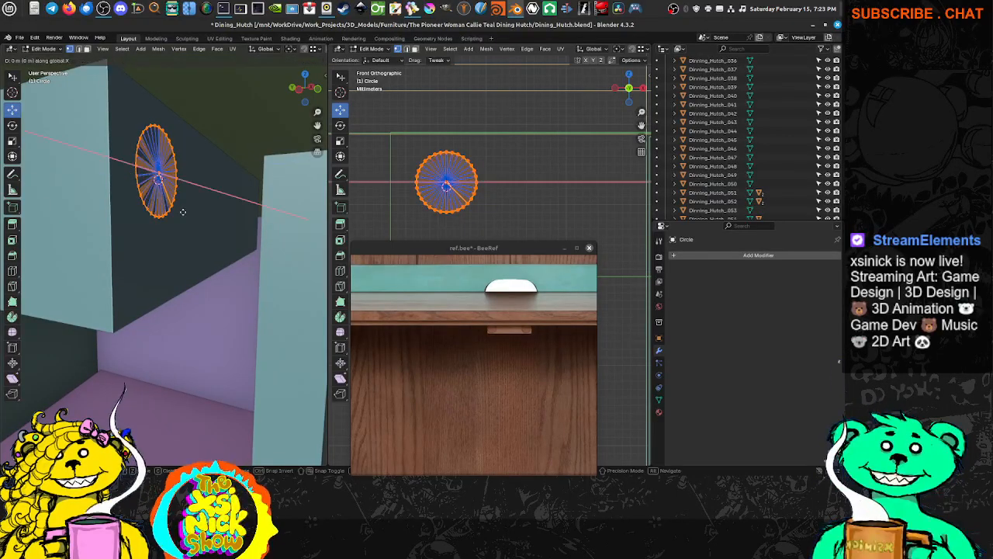
pyautogui.press('y')
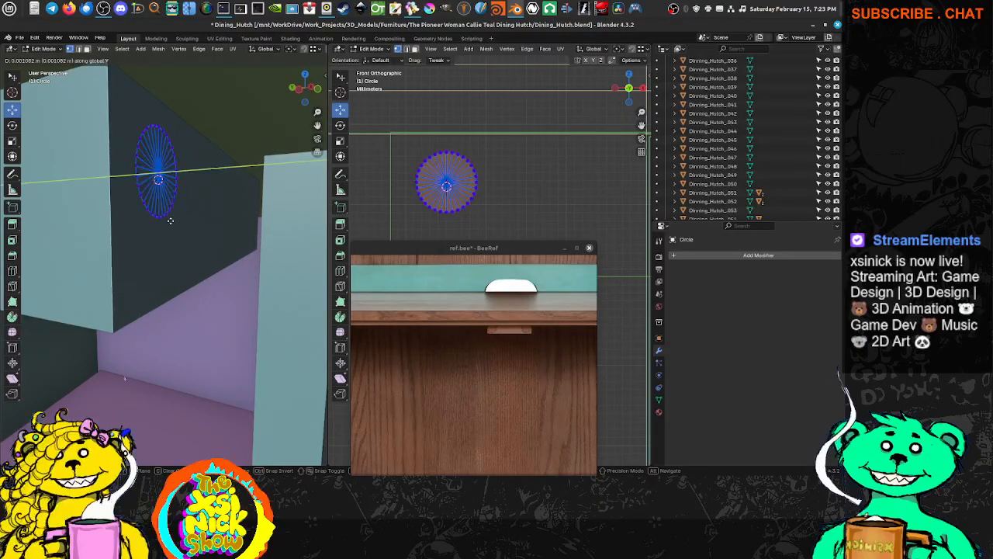
pyautogui.click(170, 220)
# Move the disc about 0.0008 m forward along Y so it protrudes from the block's front face.
pyautogui.press('Tab')
pyautogui.press('g')
pyautogui.press('y')
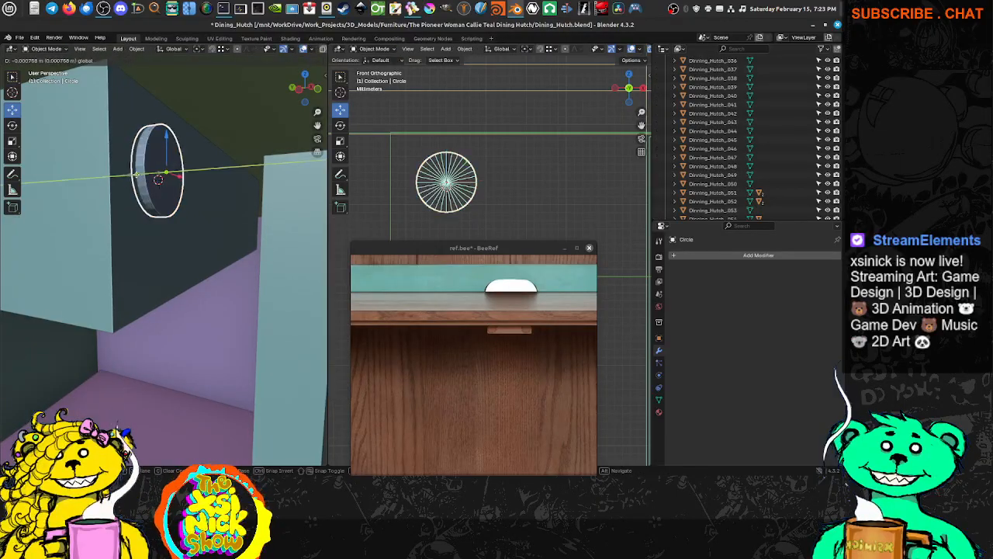
pyautogui.click(139, 175)
# Delete the disc's hidden back cap inside the block.
pyautogui.press('Tab')
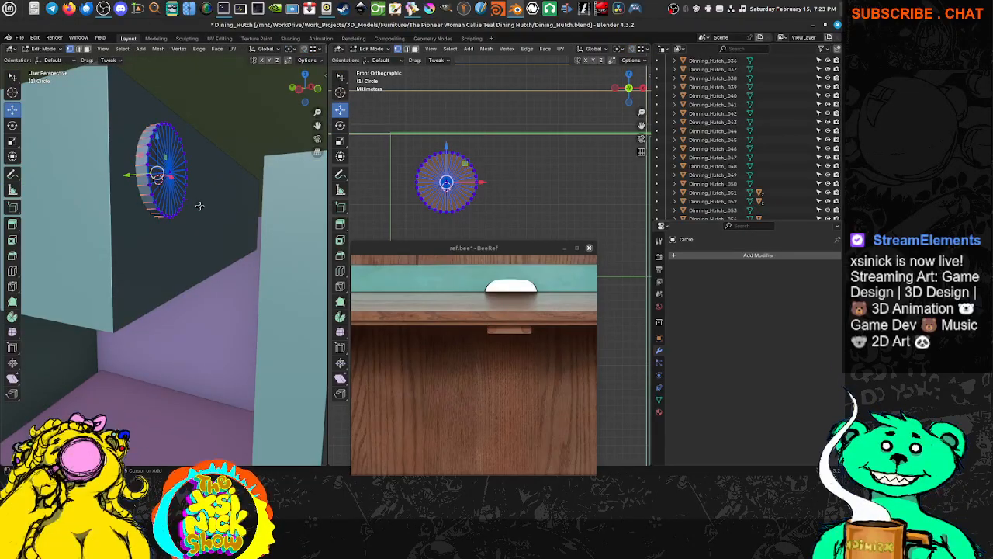
pyautogui.hotkey('ctrl', 'Tab')
pyautogui.click(187, 225)
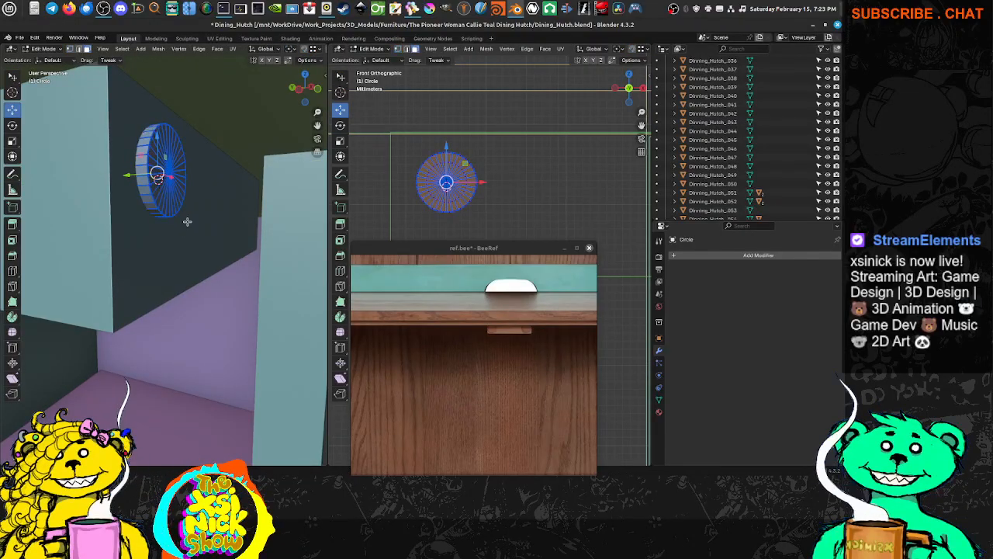
pyautogui.press('x')
pyautogui.click(190, 218)
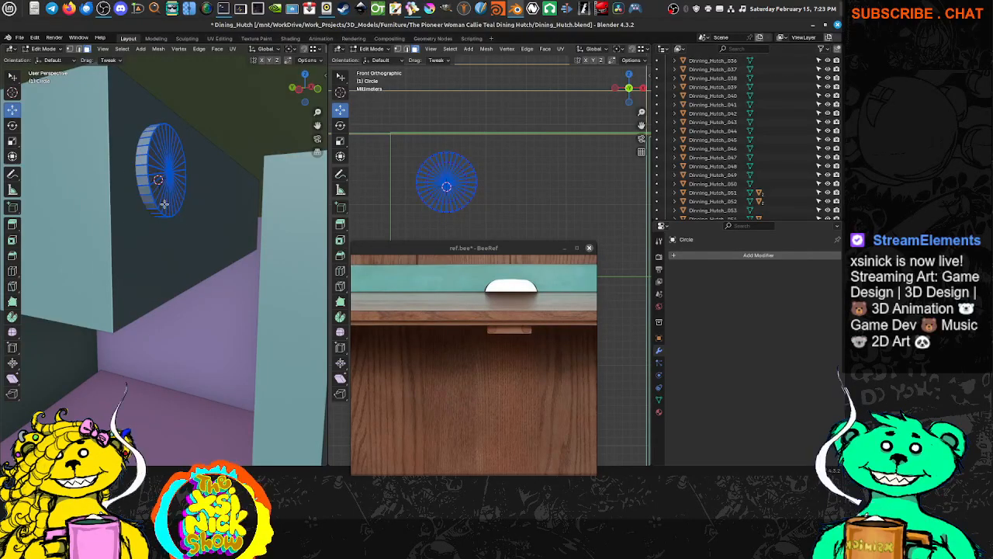
# Inspect the disc on the block and scale it up to fill more of the front face's height.
pyautogui.moveTo(232, 186); pyautogui.dragTo(267, 189, button='middle')
pyautogui.scroll(-6, 246, 186)
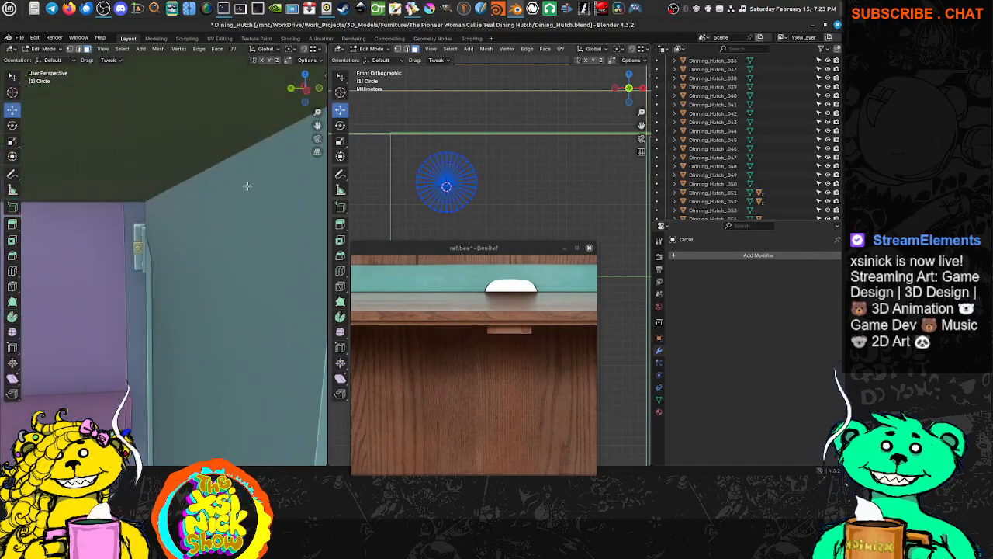
pyautogui.moveTo(206, 199); pyautogui.dragTo(163, 236, button='middle')
pyautogui.press('KP_Divide')
pyautogui.press('KP_Divide')
pyautogui.scroll(6, 130, 224)
pyautogui.keyDown('shift'); pyautogui.moveTo(125, 206); pyautogui.dragTo(210, 221, button='middle'); pyautogui.keyUp('shift')
pyautogui.press('Tab')
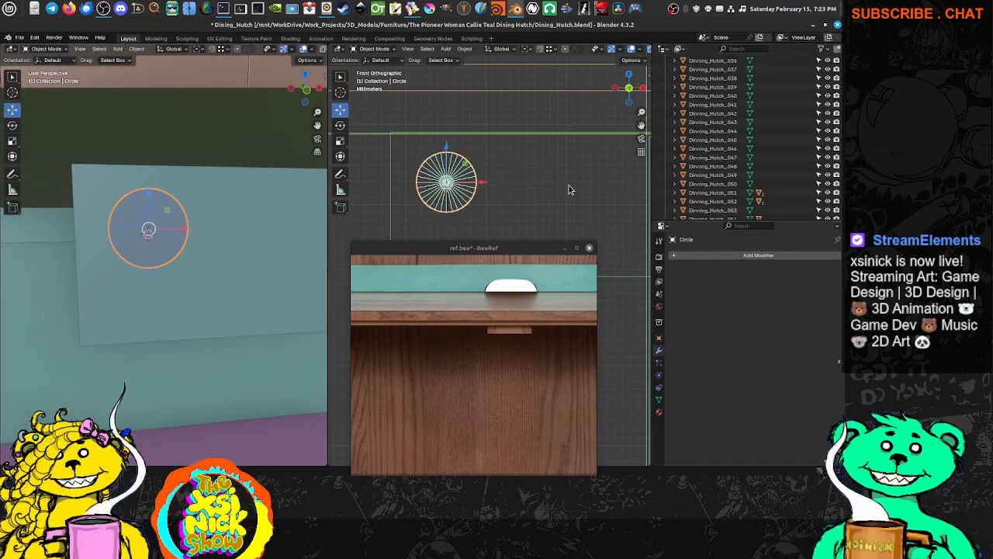
pyautogui.scroll(-5, 505, 186)
pyautogui.keyDown('shift'); pyautogui.moveTo(540, 213); pyautogui.dragTo(474, 163, button='middle'); pyautogui.keyUp('shift')
pyautogui.keyDown('shift'); pyautogui.moveTo(509, 191); pyautogui.dragTo(490, 169, button='middle'); pyautogui.keyUp('shift')
pyautogui.press('Tab')
pyautogui.press('Tab')
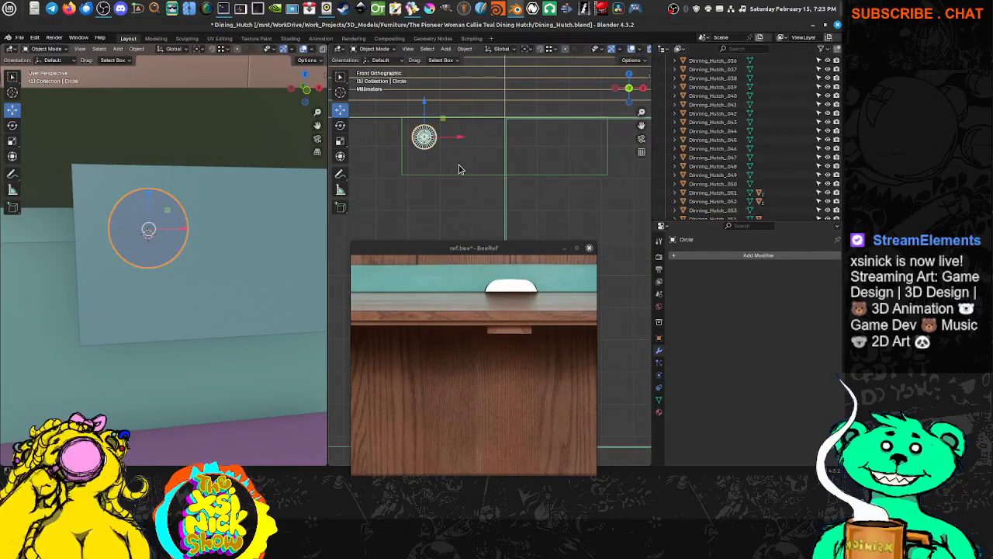
pyautogui.press('s')
pyautogui.click(486, 170)
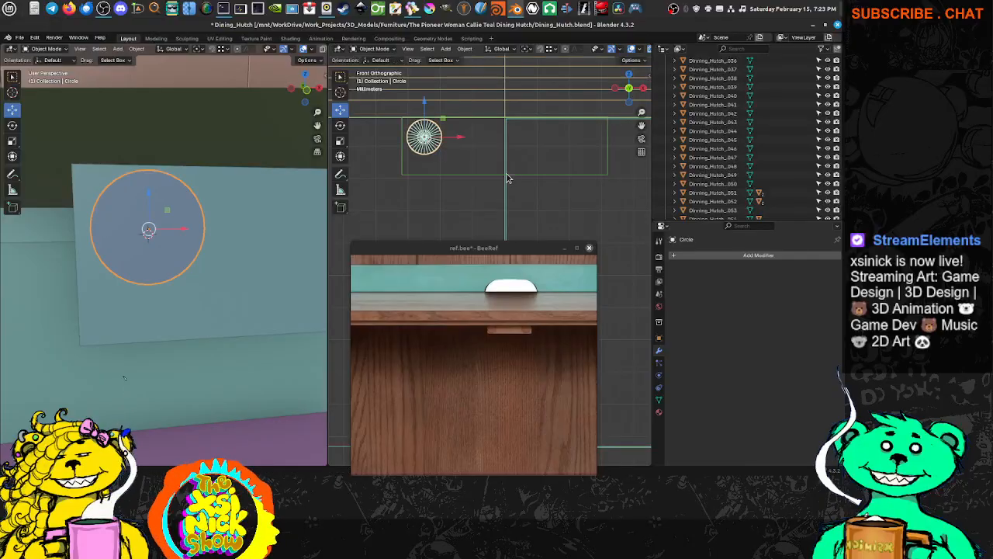
# Shift the disc down to the middle of the block's height and slightly closer to the block's end.
pyautogui.scroll(-7, 493, 178)
pyautogui.scroll(-4, 493, 178)
pyautogui.keyDown('shift'); pyautogui.moveTo(523, 175); pyautogui.dragTo(488, 95, button='middle'); pyautogui.keyUp('shift')
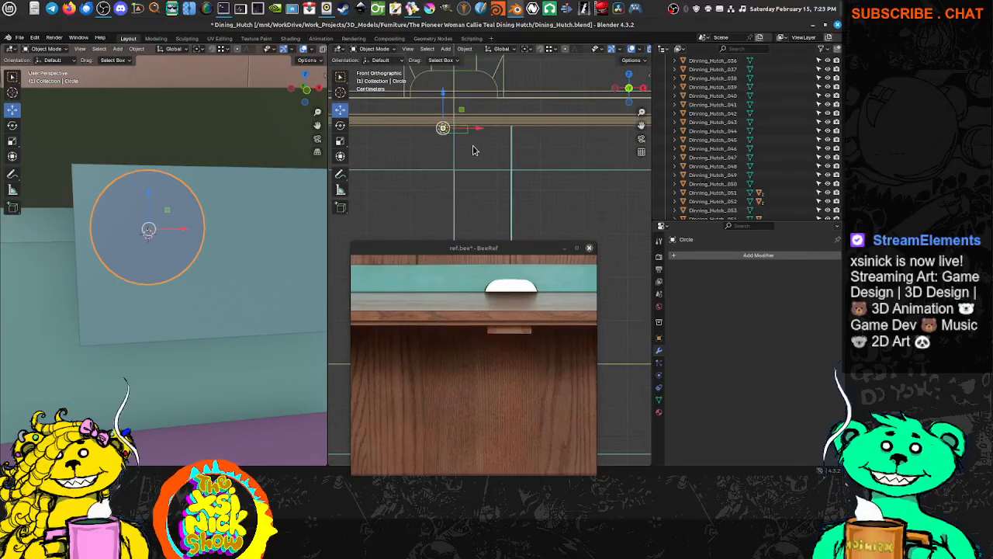
pyautogui.scroll(3, 474, 151)
pyautogui.keyDown('shift'); pyautogui.moveTo(462, 200); pyautogui.dragTo(493, 276, button='middle'); pyautogui.keyUp('shift')
pyautogui.scroll(1, 450, 140)
pyautogui.scroll(4, 446, 163)
pyautogui.keyDown('shift'); pyautogui.moveTo(492, 208); pyautogui.dragTo(439, 134, button='middle'); pyautogui.keyUp('shift')
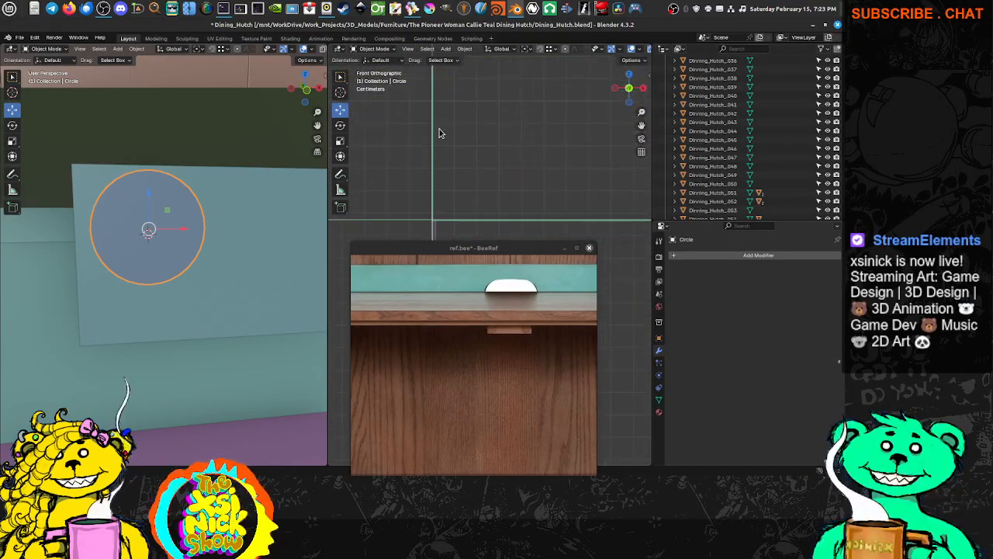
pyautogui.scroll(1, 439, 134)
pyautogui.keyDown('shift'); pyautogui.moveTo(433, 68); pyautogui.dragTo(468, 184, button='middle'); pyautogui.keyUp('shift')
pyautogui.keyDown('shift'); pyautogui.moveTo(468, 95); pyautogui.dragTo(484, 201, button='middle'); pyautogui.keyUp('shift')
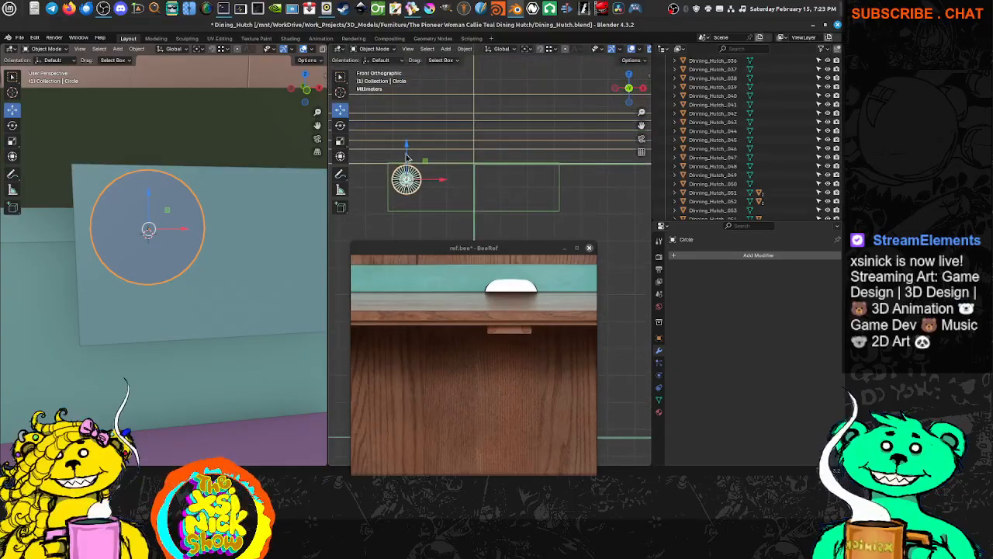
pyautogui.moveTo(407, 158); pyautogui.dragTo(428, 184)
pyautogui.moveTo(403, 151); pyautogui.dragTo(404, 156)
# Raise the block's bottom vertices slightly to reduce its height around the disc.
pyautogui.click(440, 210)
pyautogui.press('Tab')
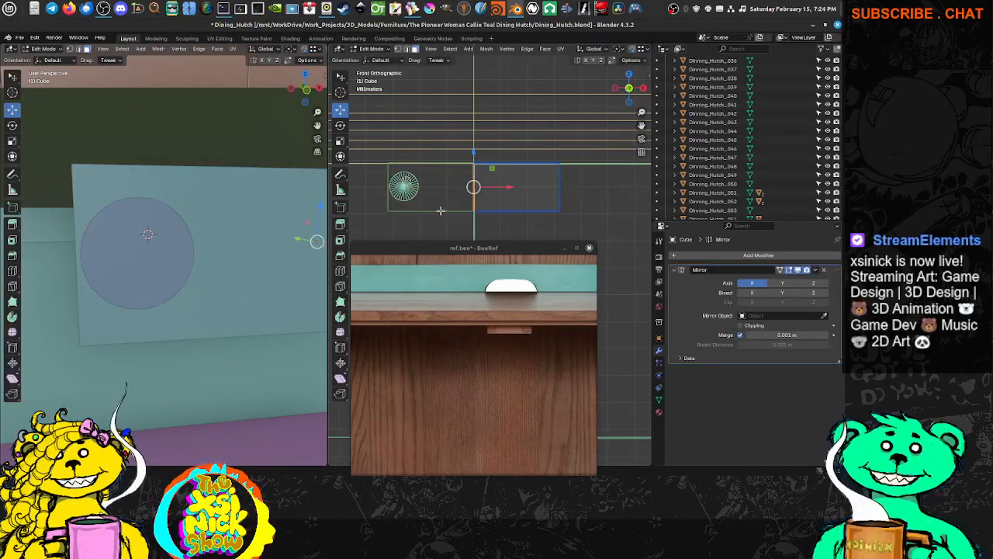
pyautogui.keyDown('shift'); pyautogui.moveTo(491, 206); pyautogui.dragTo(505, 172, button='middle'); pyautogui.keyUp('shift')
pyautogui.hotkey('ctrl', 'Tab')
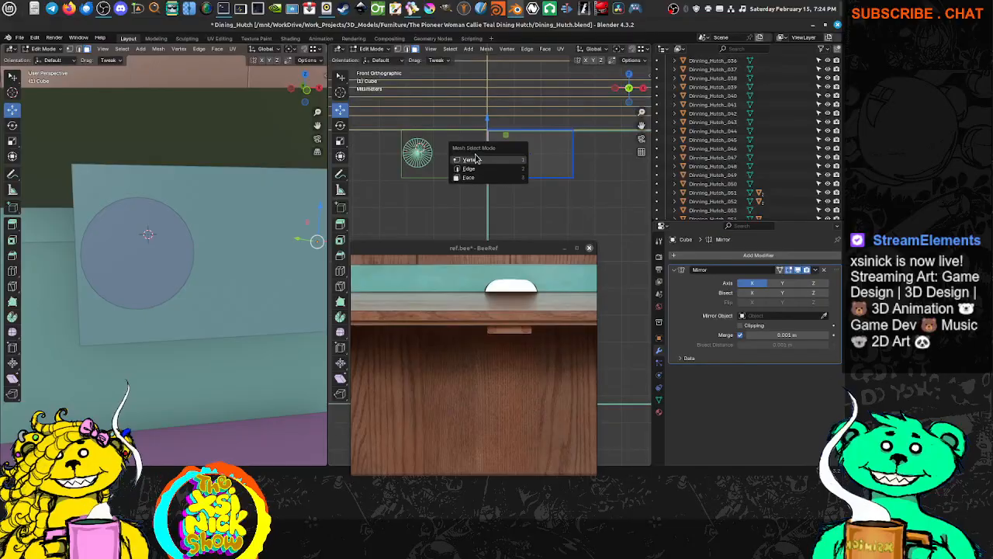
pyautogui.click(477, 160)
pyautogui.click(574, 177)
pyautogui.moveTo(619, 164); pyautogui.dragTo(462, 200)
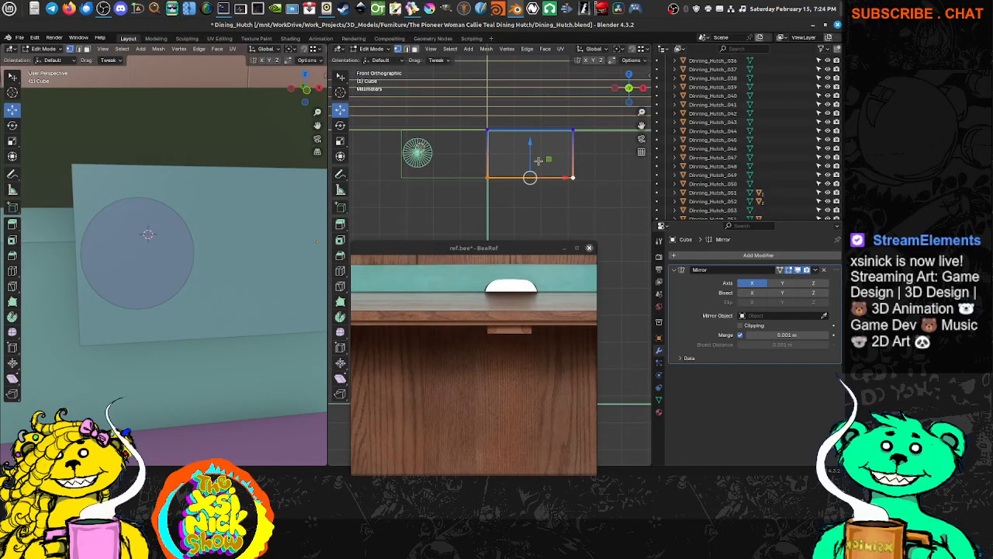
pyautogui.moveTo(531, 146); pyautogui.dragTo(531, 141)
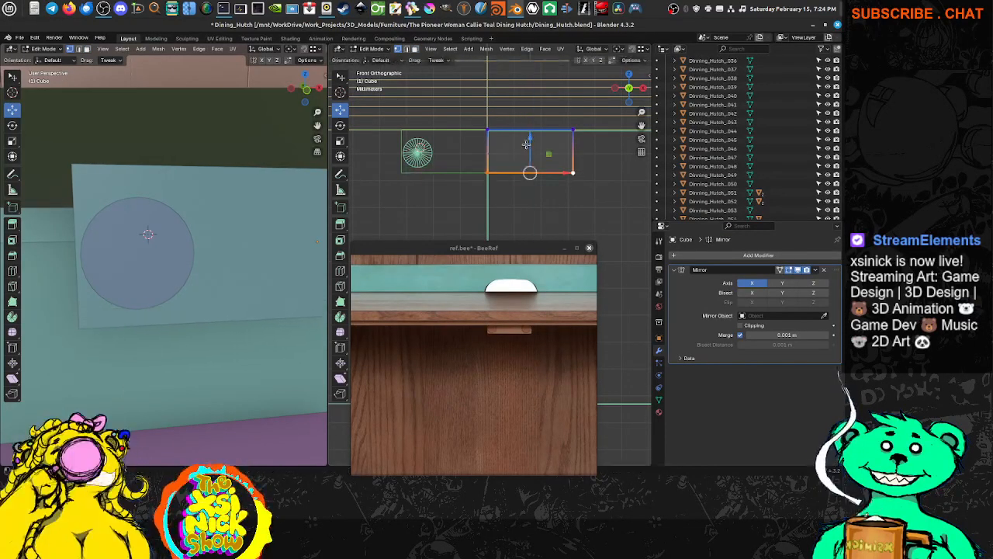
pyautogui.press('Tab')
# Move the disc along X to the opposite end of the block, onto its unmirrored half.
pyautogui.keyDown('shift'); pyautogui.moveTo(448, 159); pyautogui.dragTo(444, 182, button='middle'); pyautogui.keyUp('shift')
pyautogui.click(434, 178)
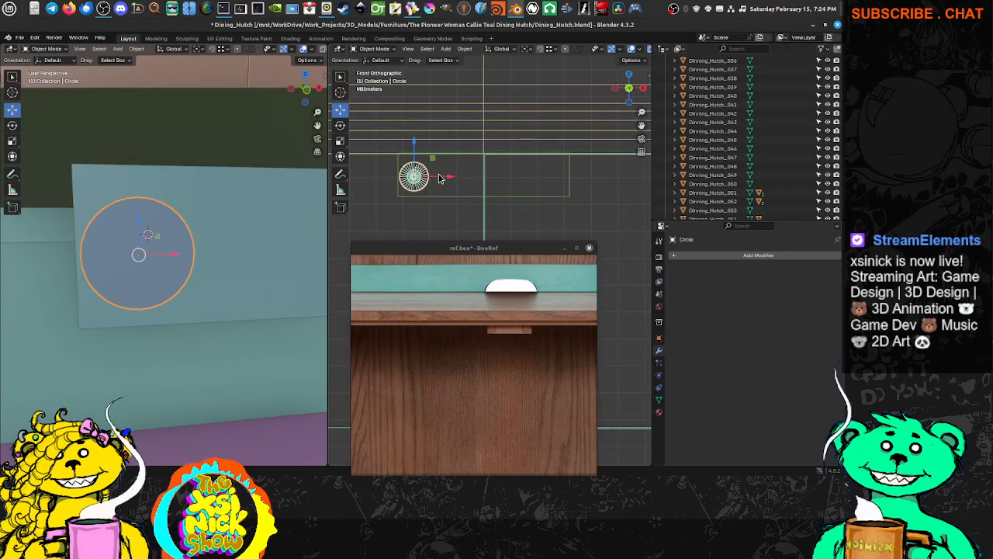
pyautogui.moveTo(446, 177); pyautogui.dragTo(575, 186)
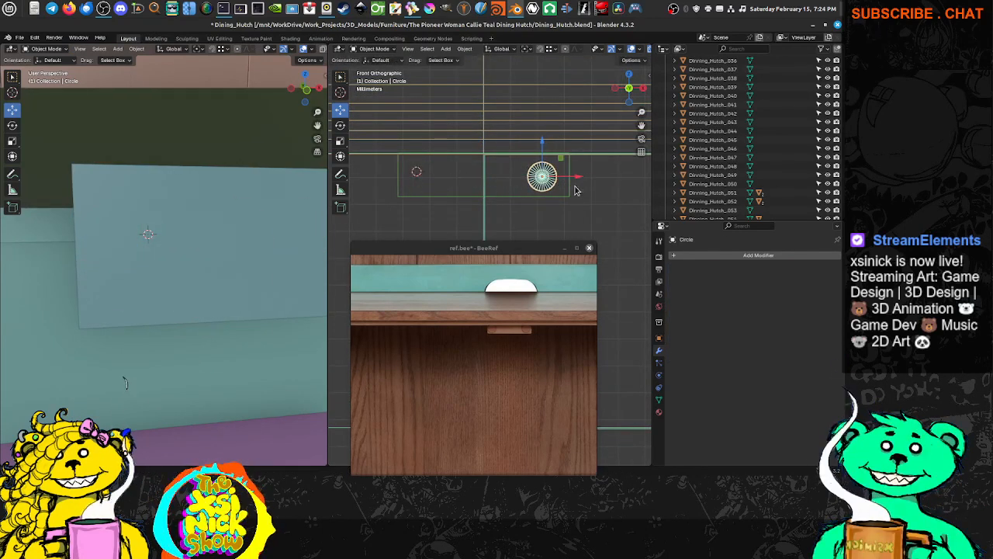
# Move the block's outer end vertices inward along X to shorten the mirrored block, ending close beside the disc.
pyautogui.click(570, 195)
pyautogui.press('Tab')
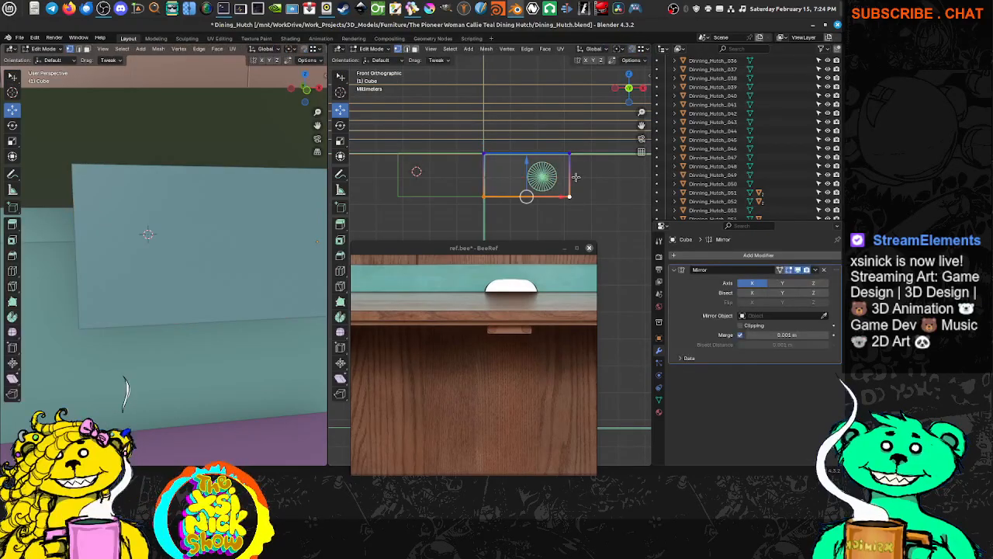
pyautogui.click(572, 153)
pyautogui.moveTo(602, 114)
pyautogui.keyDown('ctrl'); pyautogui.mouseDown(button='right')
pyautogui.moveTo(544, 213)
pyautogui.moveTo(599, 144)
pyautogui.mouseUp(button='right'); pyautogui.keyUp('ctrl')
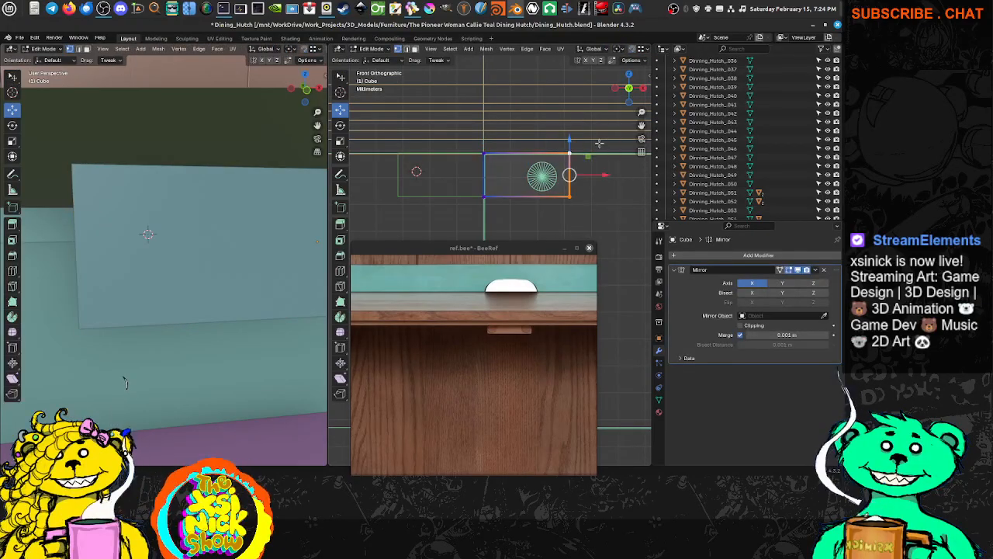
pyautogui.moveTo(603, 175); pyautogui.dragTo(591, 184)
pyautogui.keyDown('shift'); pyautogui.moveTo(585, 203); pyautogui.dragTo(532, 160, button='middle'); pyautogui.keyUp('shift')
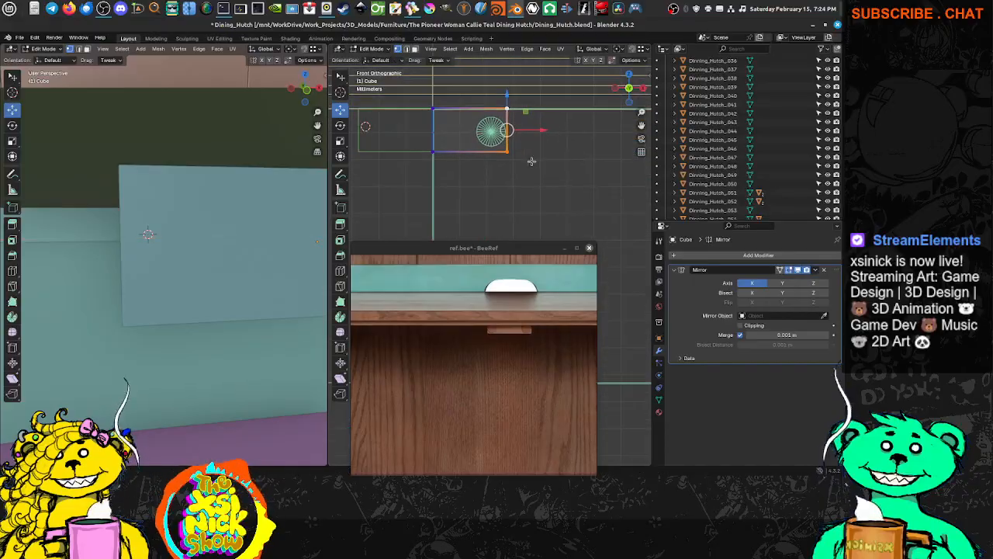
# Examine the open-door reference photo for the small fittings at the upper inner corners of both lower cabinet doors.
pyautogui.scroll(-1, 532, 160)
pyautogui.scroll(-10, 254, 233)
pyautogui.scroll(-3, 497, 360)
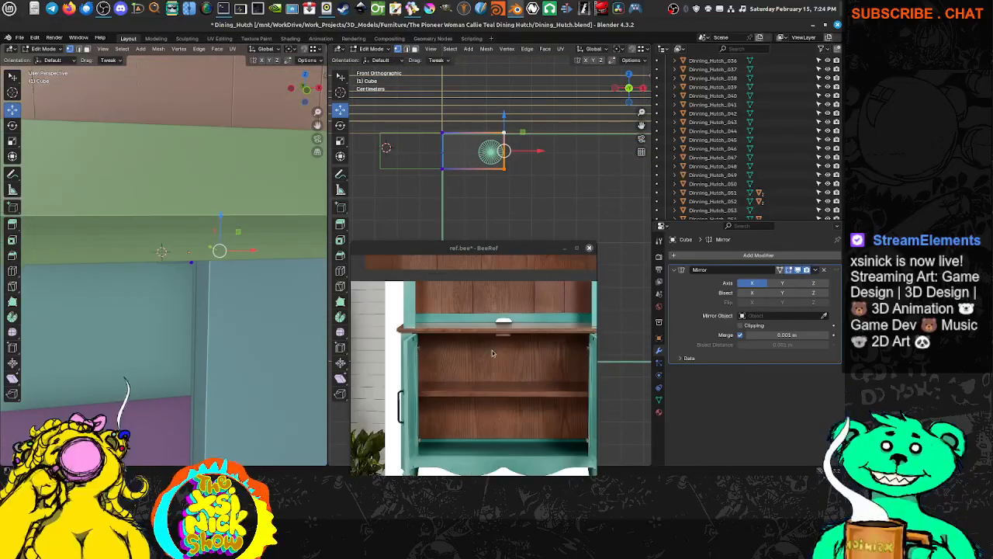
pyautogui.scroll(5, 433, 371)
pyautogui.scroll(3, 435, 372)
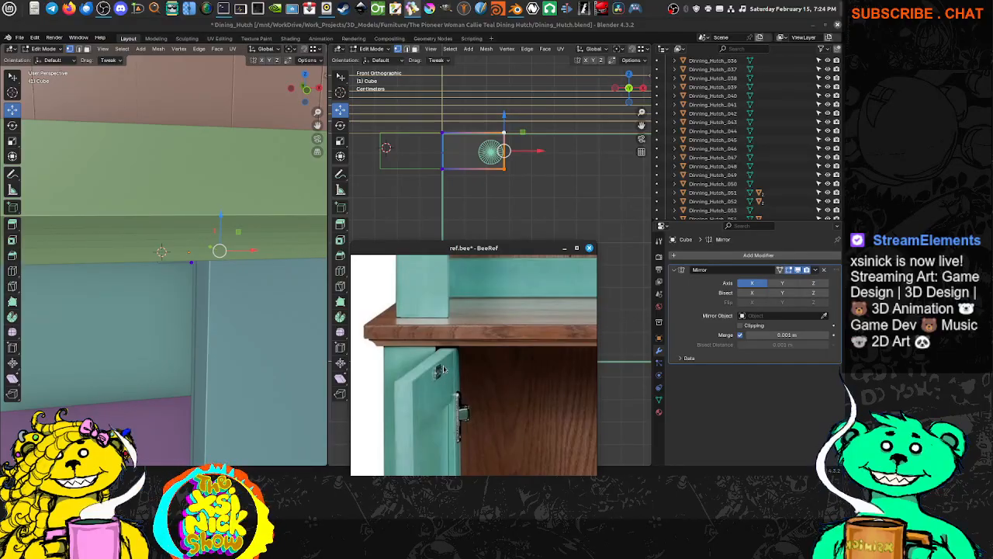
pyautogui.scroll(-5, 448, 369)
pyautogui.moveTo(478, 396); pyautogui.dragTo(465, 350, button='middle')
pyautogui.scroll(-4, 466, 349)
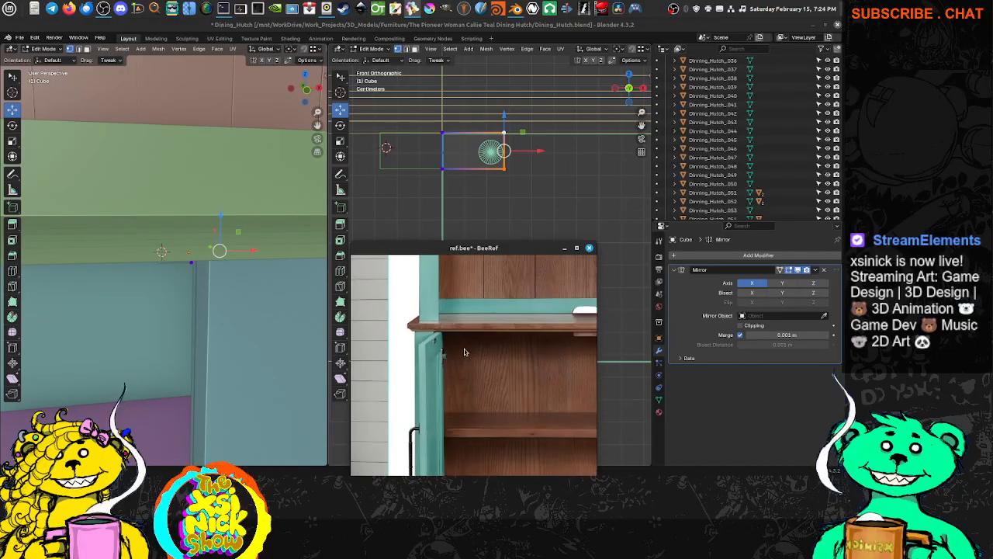
pyautogui.moveTo(544, 374); pyautogui.dragTo(488, 367, button='middle')
pyautogui.scroll(-4, 477, 355)
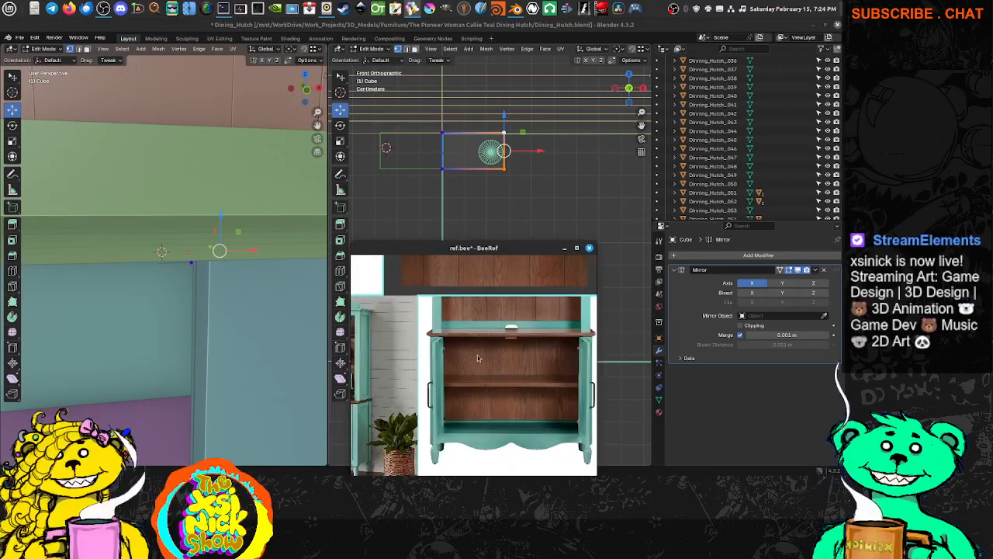
pyautogui.scroll(5, 573, 343)
pyautogui.scroll(5, 572, 343)
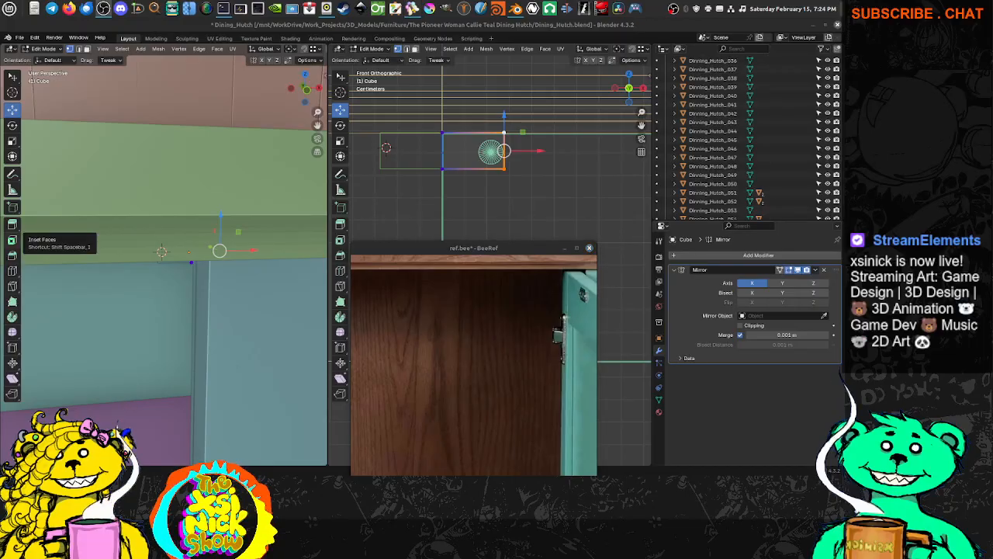
pyautogui.scroll(-1, 518, 327)
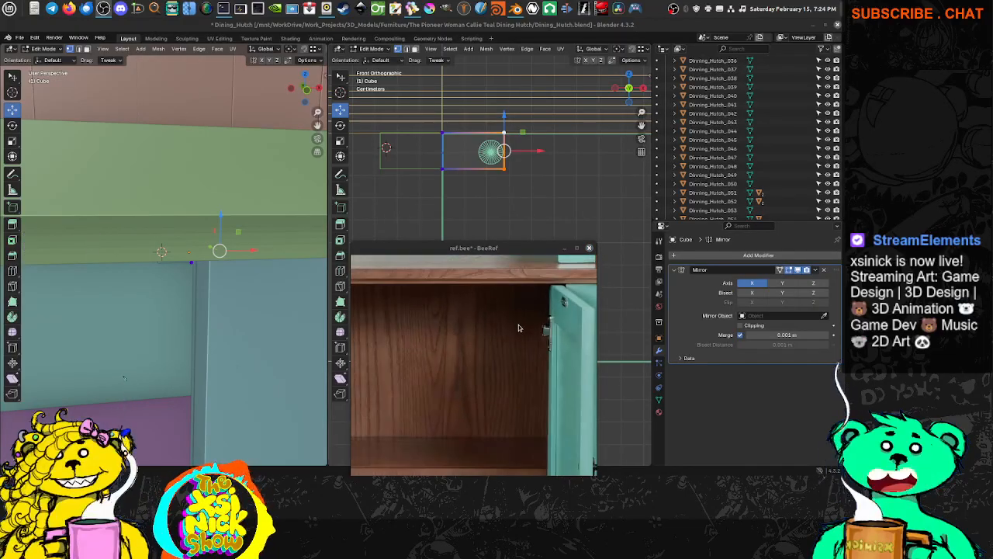
pyautogui.scroll(-8, 519, 328)
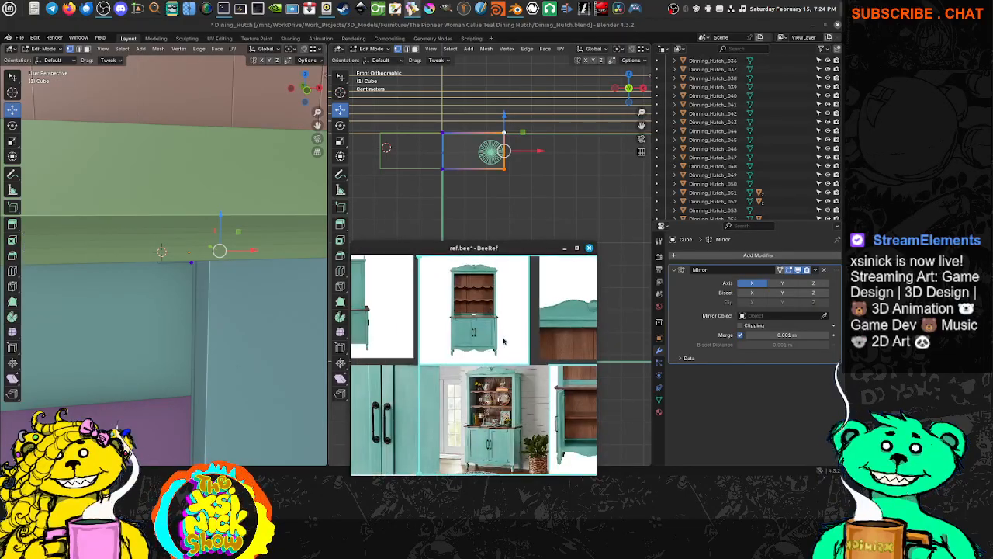
# Compare the stop block beneath the countertop in the reference photo with the catch plate on the open door's inner corner.
pyautogui.scroll(6, 502, 340)
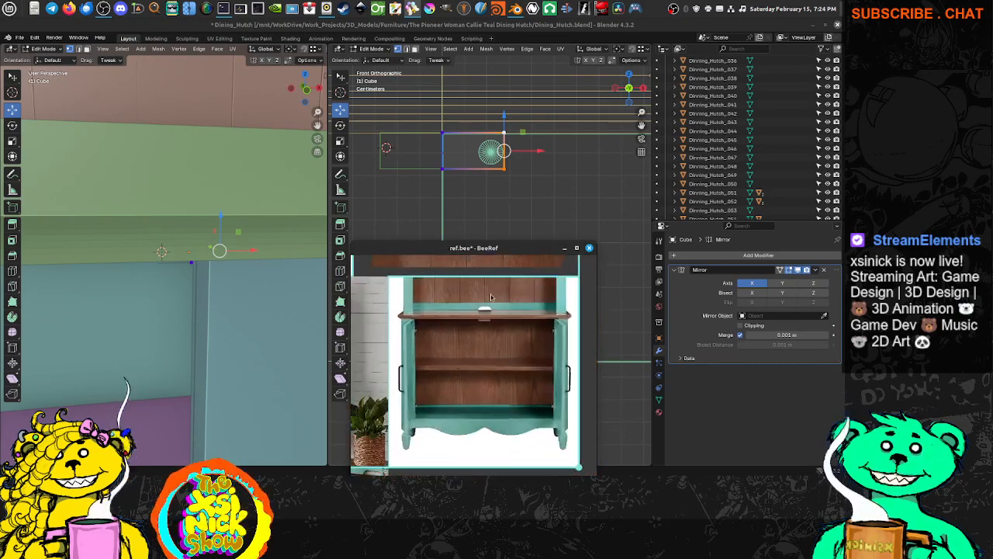
pyautogui.scroll(4, 491, 297)
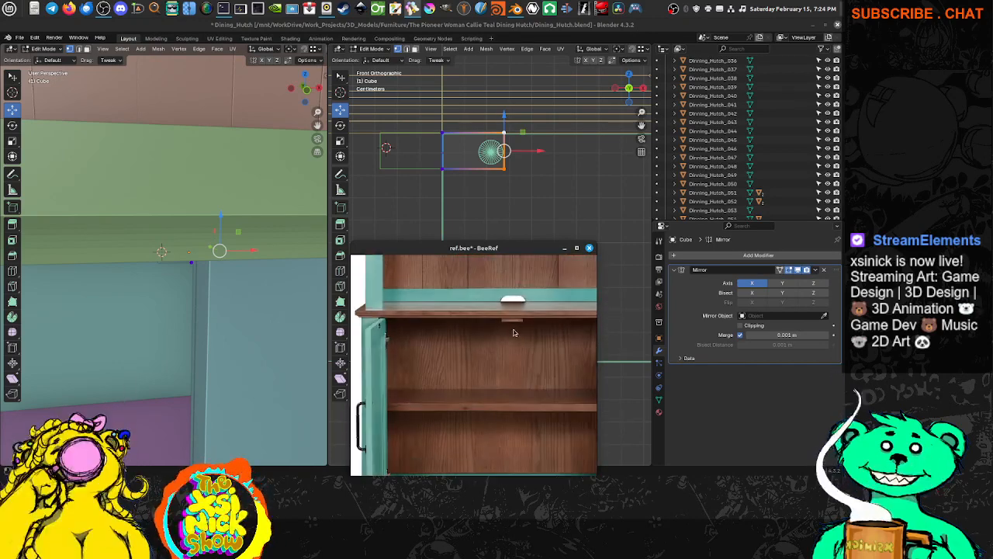
pyautogui.scroll(3, 513, 329)
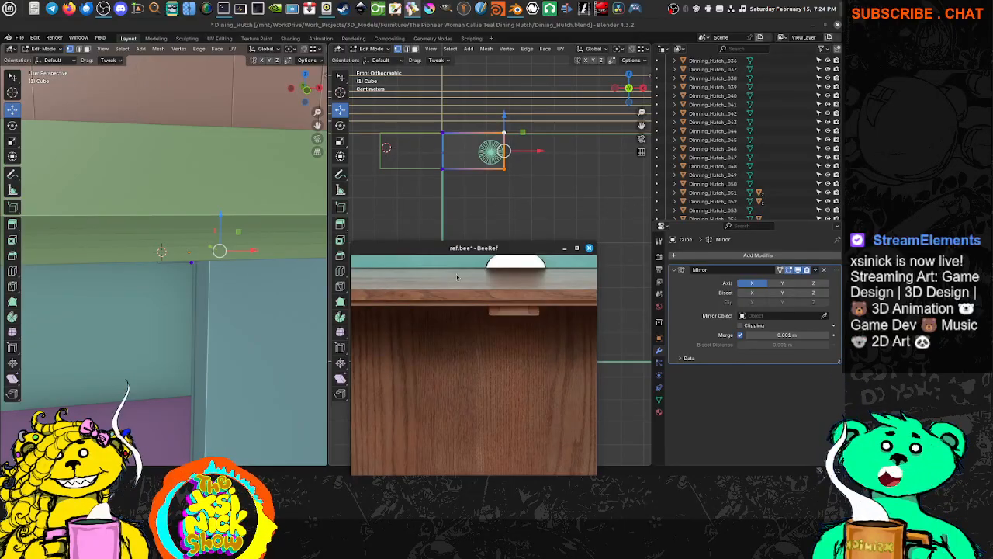
pyautogui.scroll(-3, 440, 301)
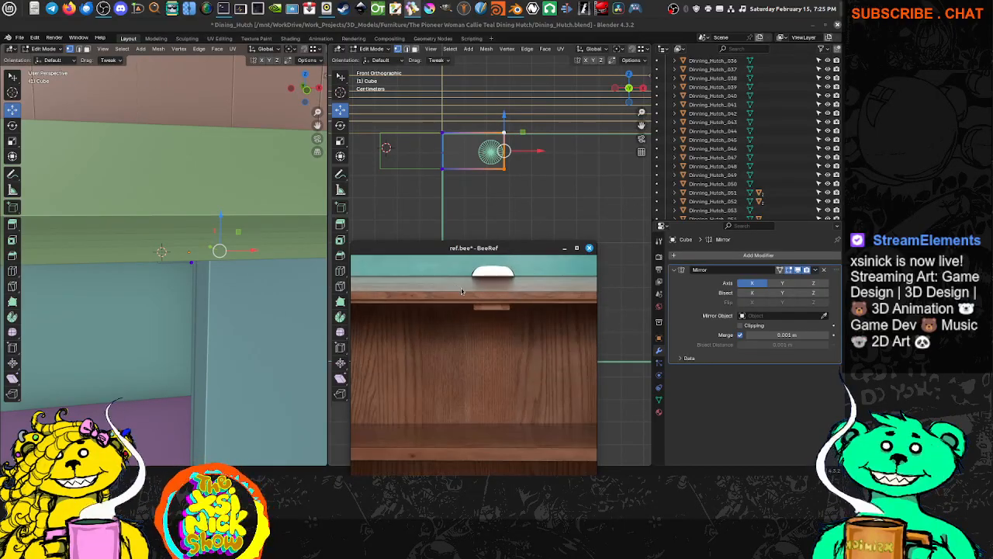
pyautogui.moveTo(450, 334); pyautogui.dragTo(552, 327, button='middle')
pyautogui.moveTo(396, 350); pyautogui.dragTo(465, 344, button='middle')
pyautogui.scroll(5, 423, 306)
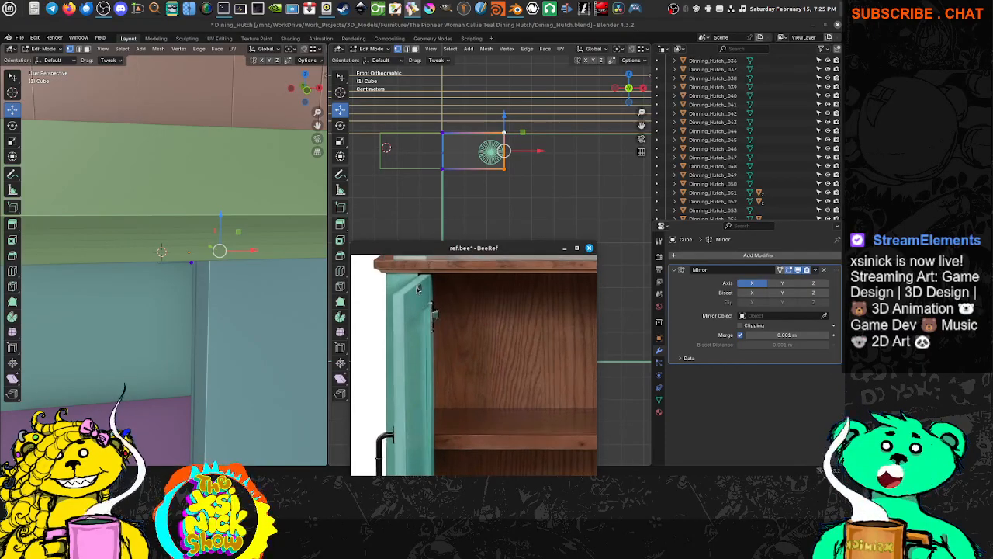
pyautogui.scroll(-5, 426, 296)
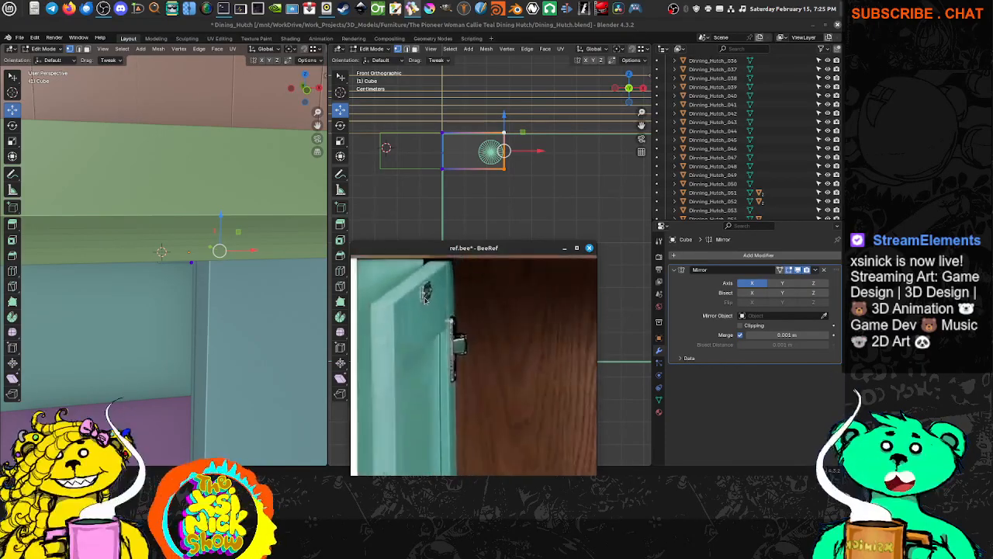
pyautogui.moveTo(464, 324); pyautogui.dragTo(417, 324, button='middle')
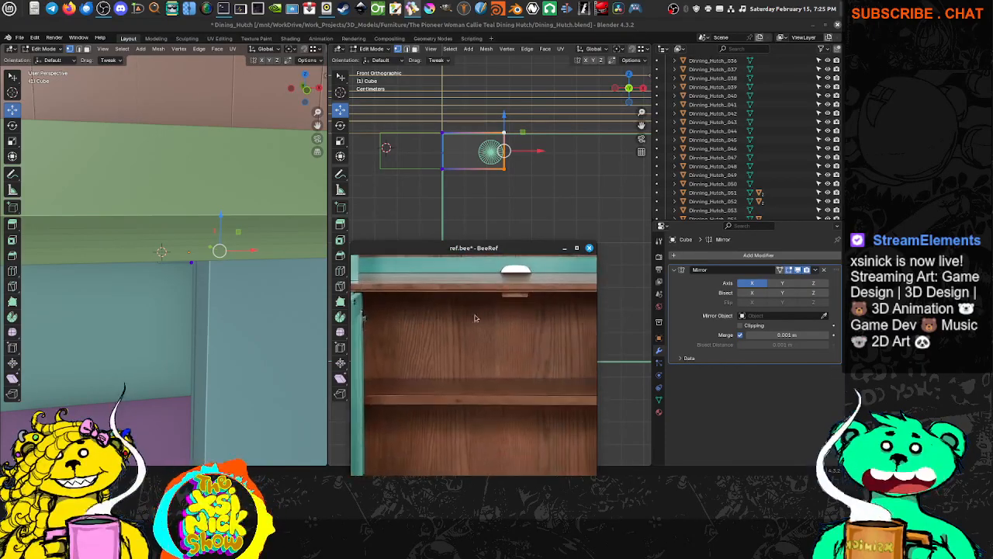
pyautogui.moveTo(521, 314); pyautogui.dragTo(485, 295, button='middle')
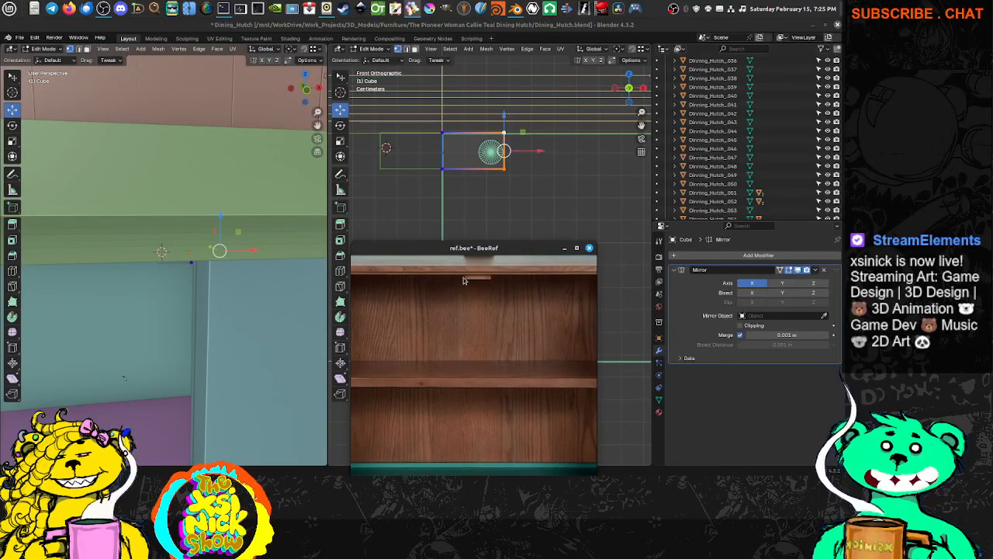
pyautogui.moveTo(399, 313); pyautogui.dragTo(470, 324, button='middle')
pyautogui.scroll(5, 397, 281)
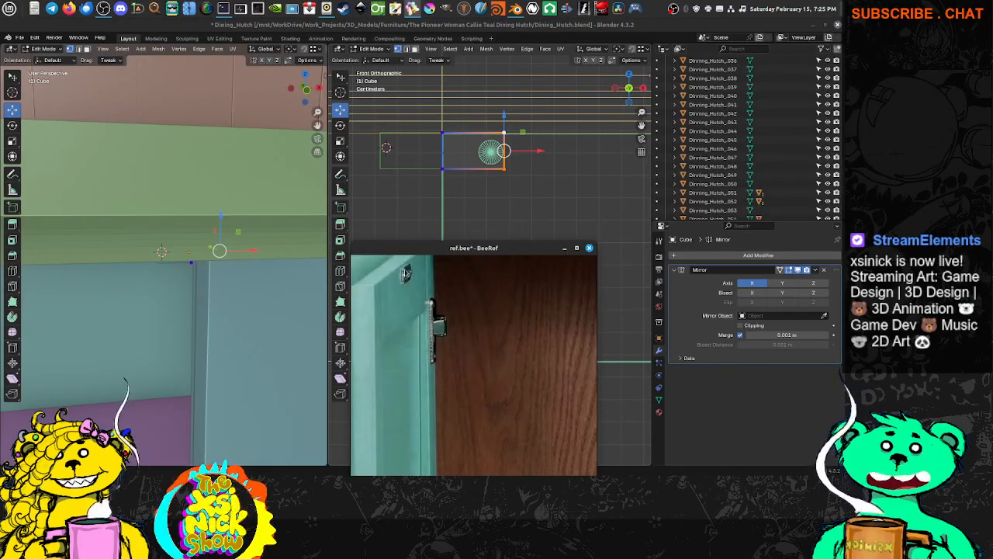
pyautogui.moveTo(418, 290); pyautogui.dragTo(410, 318, button='middle')
pyautogui.scroll(-10, 409, 318)
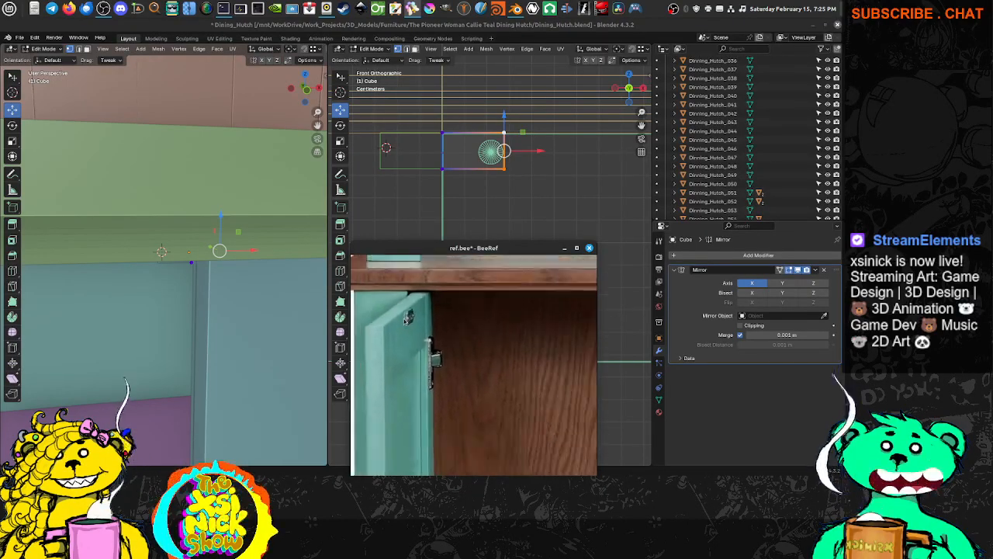
# Check the styled photo with dishes and the open-cabinet photo for the catch plate on the door's inner corner.
pyautogui.scroll(8, 463, 324)
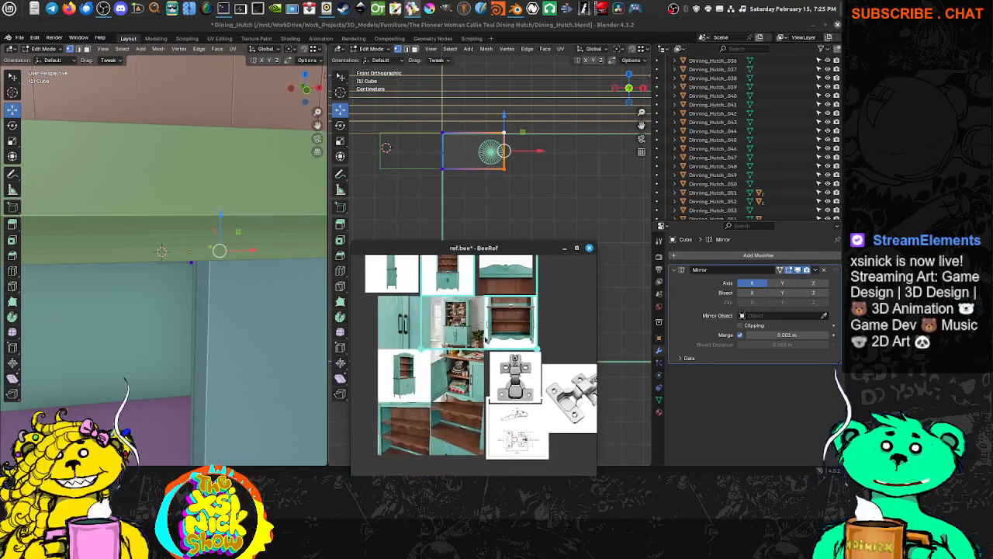
pyautogui.scroll(3, 450, 304)
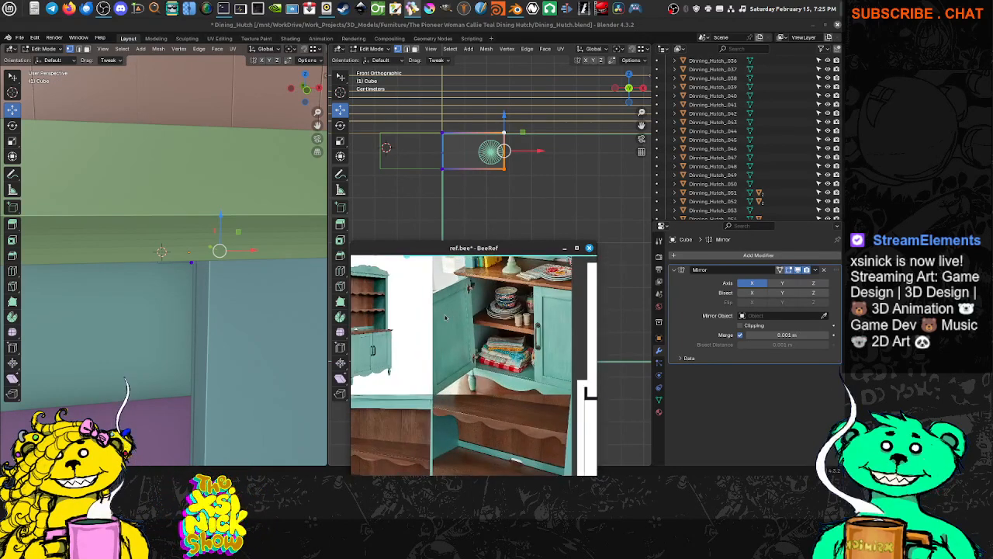
pyautogui.moveTo(459, 302); pyautogui.dragTo(433, 336, button='middle')
pyautogui.scroll(6, 420, 347)
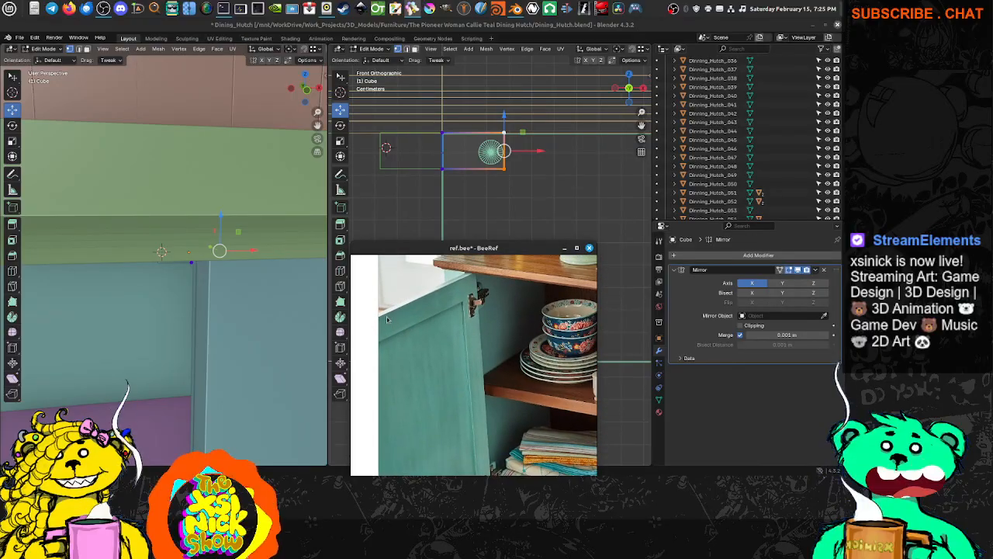
pyautogui.scroll(-4, 387, 317)
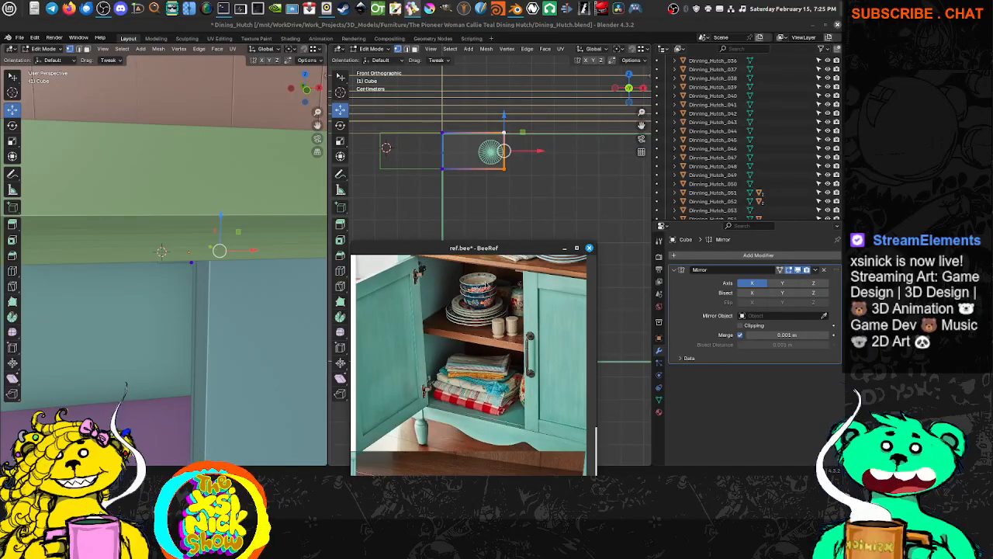
pyautogui.moveTo(471, 287); pyautogui.dragTo(421, 346, button='middle')
pyautogui.scroll(-3, 421, 346)
pyautogui.moveTo(500, 292)
pyautogui.mouseDown(button='middle')
pyautogui.moveTo(443, 356)
pyautogui.moveTo(473, 328)
pyautogui.mouseUp(button='middle')
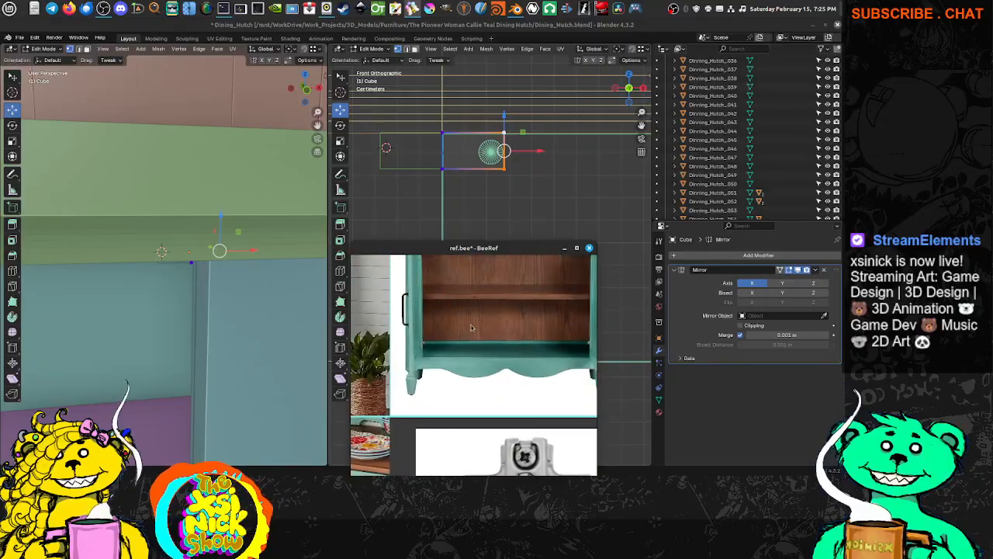
pyautogui.moveTo(476, 279); pyautogui.dragTo(458, 325, button='middle')
pyautogui.scroll(5, 393, 303)
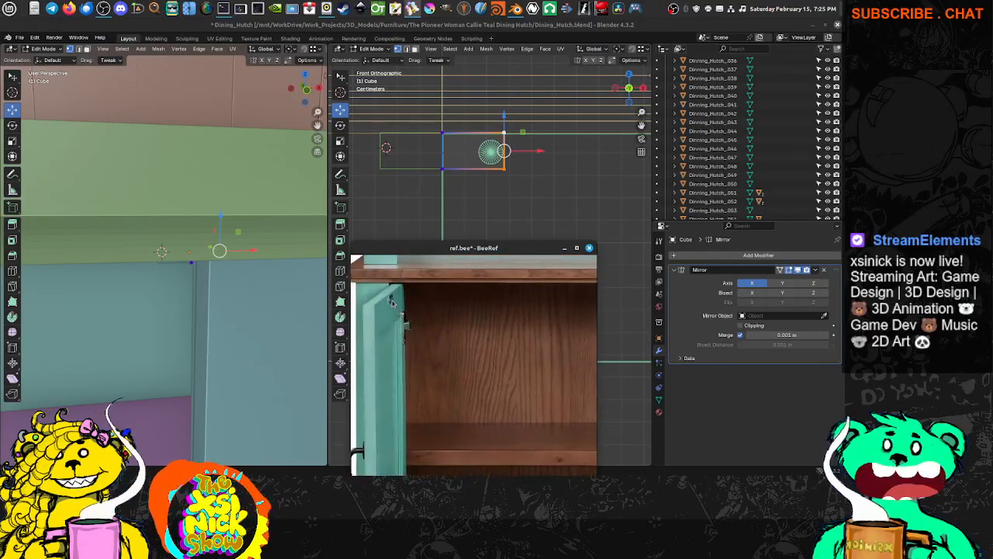
pyautogui.scroll(3, 391, 303)
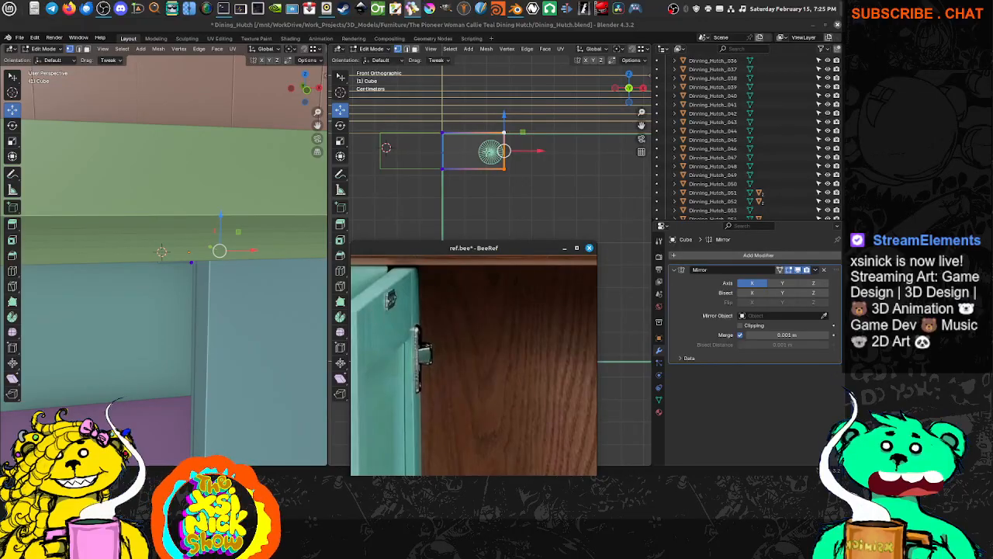
# Inspect the block and disc against the countertop, doors and whole hutch in the front and perspective views.
pyautogui.scroll(-5, 495, 154)
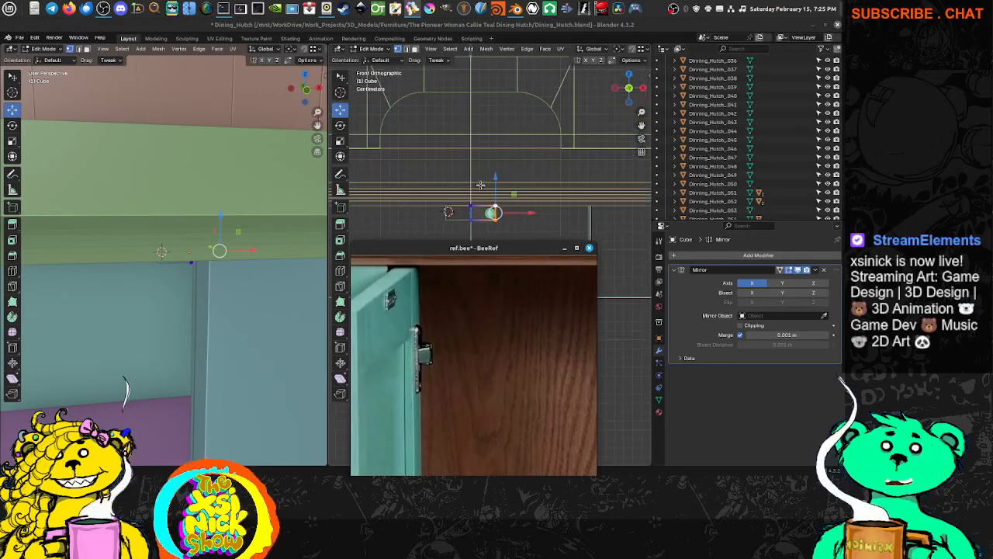
pyautogui.scroll(2, 477, 193)
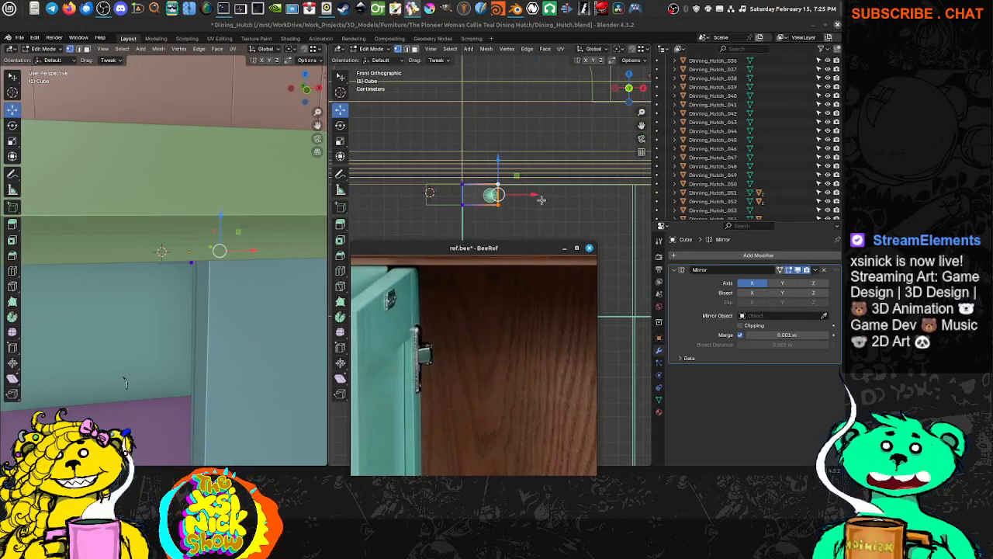
pyautogui.scroll(6, 513, 155)
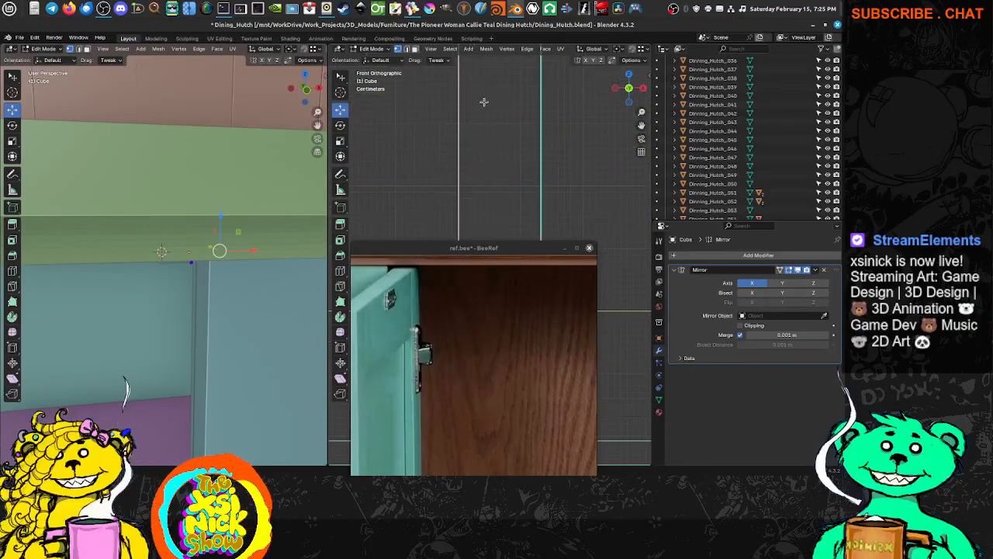
pyautogui.scroll(-6, 485, 108)
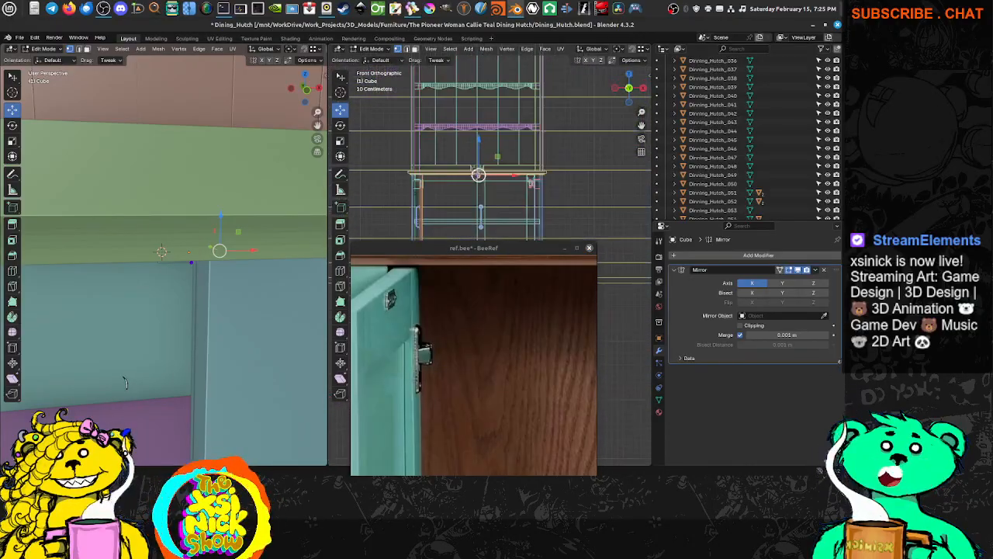
pyautogui.scroll(3, 478, 174)
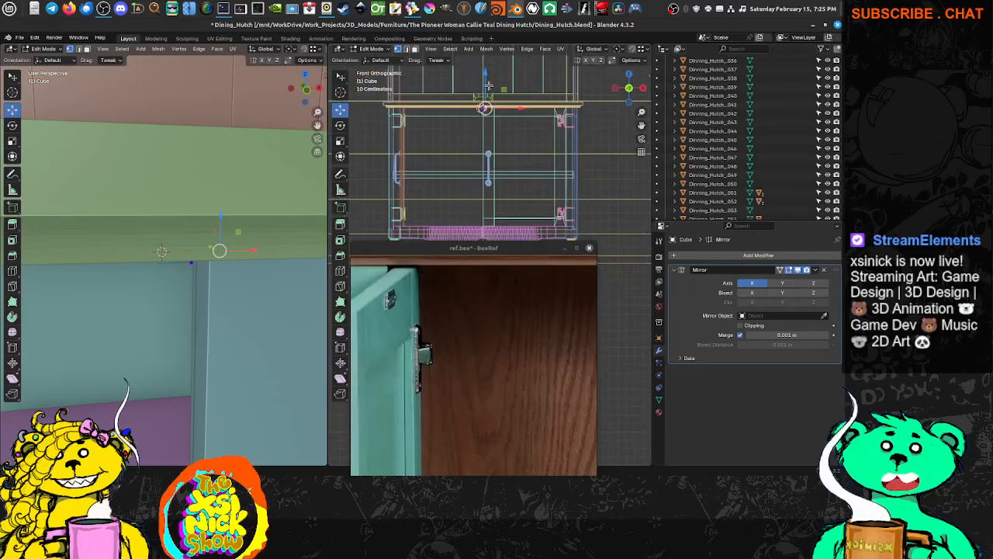
pyautogui.scroll(-5, 229, 244)
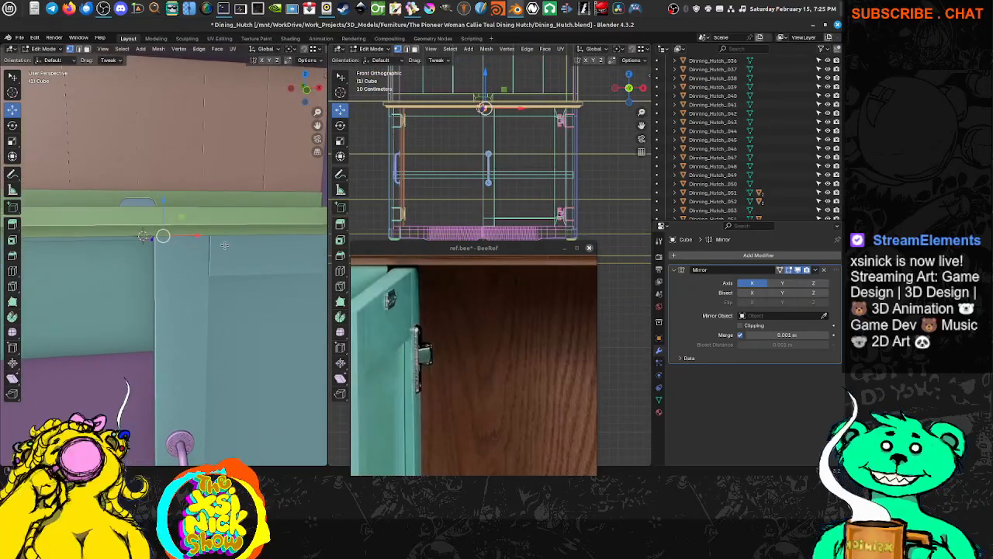
pyautogui.moveTo(225, 245); pyautogui.dragTo(235, 218, button='middle')
pyautogui.scroll(-1, 211, 235)
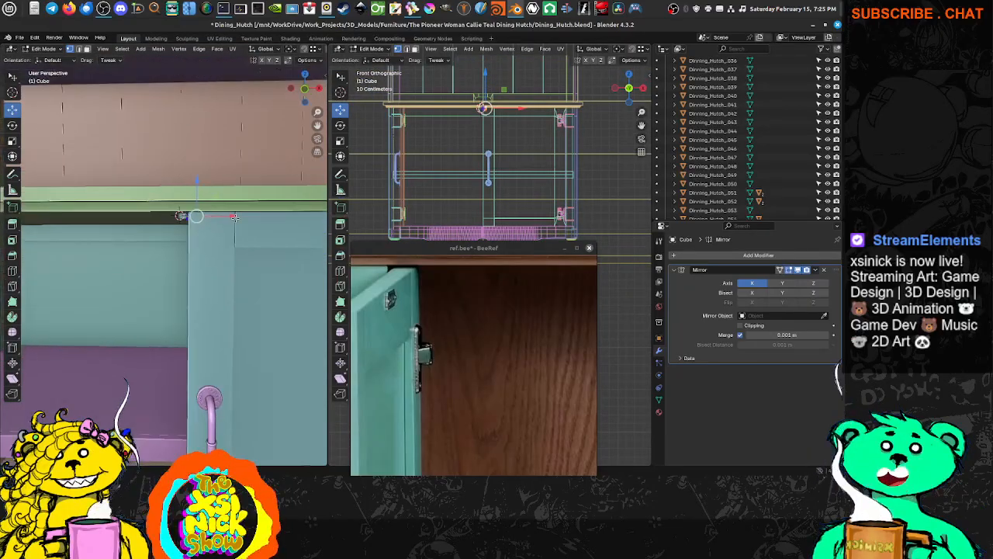
pyautogui.scroll(-2, 235, 218)
pyautogui.scroll(7, 512, 111)
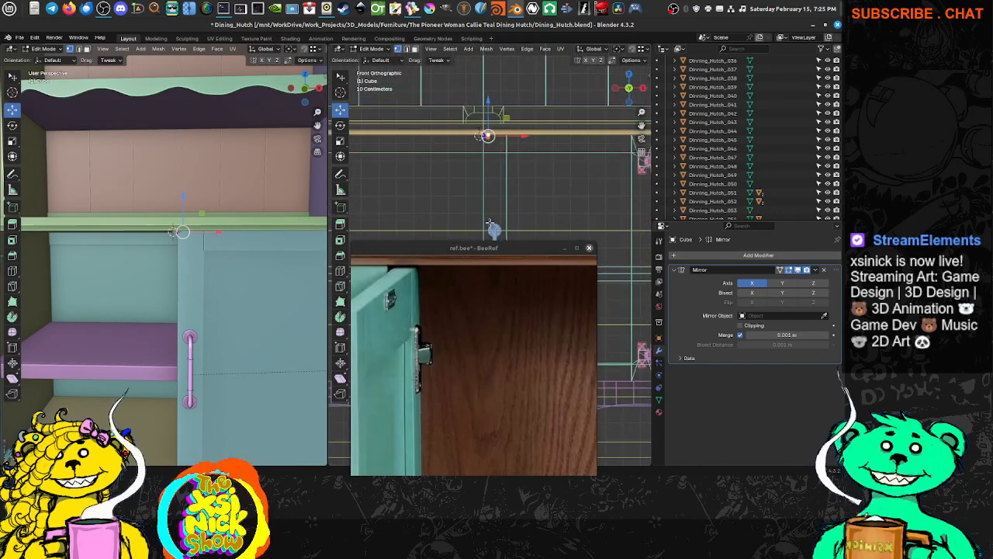
pyautogui.scroll(5, 483, 202)
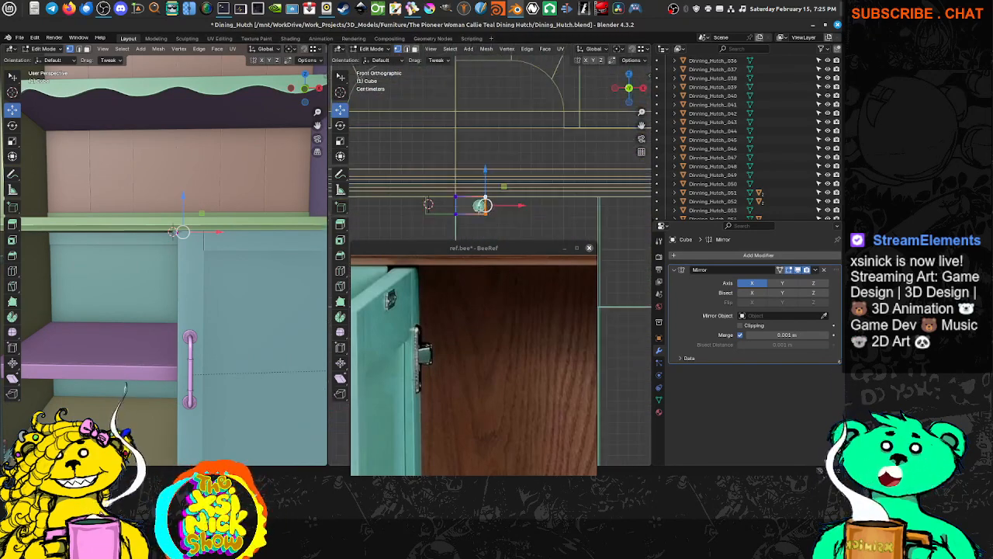
# Set the pivot point to Active Element, scale up the stop block with its disc, and seat them back beneath the countertop.
pyautogui.press('Tab')
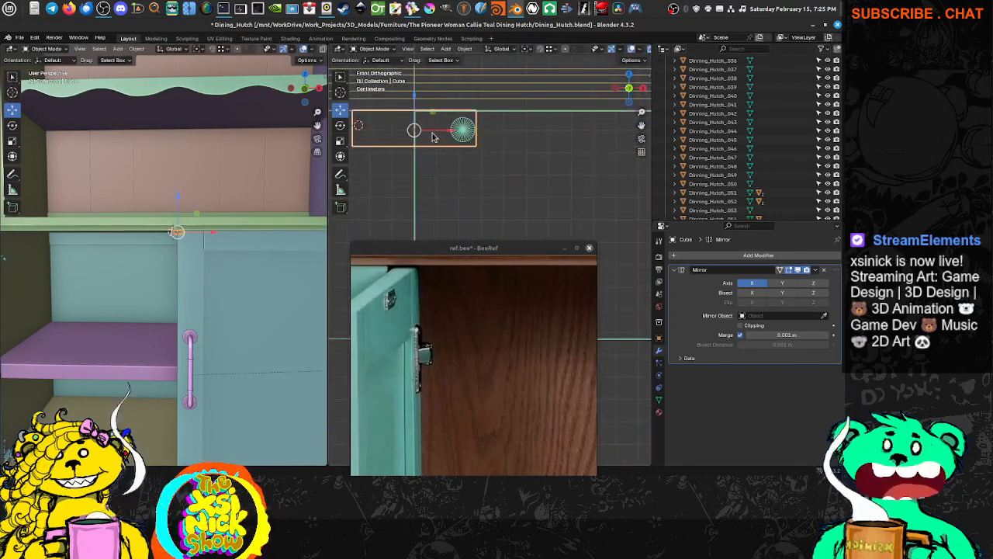
pyautogui.click(471, 141)
pyautogui.click(391, 146)
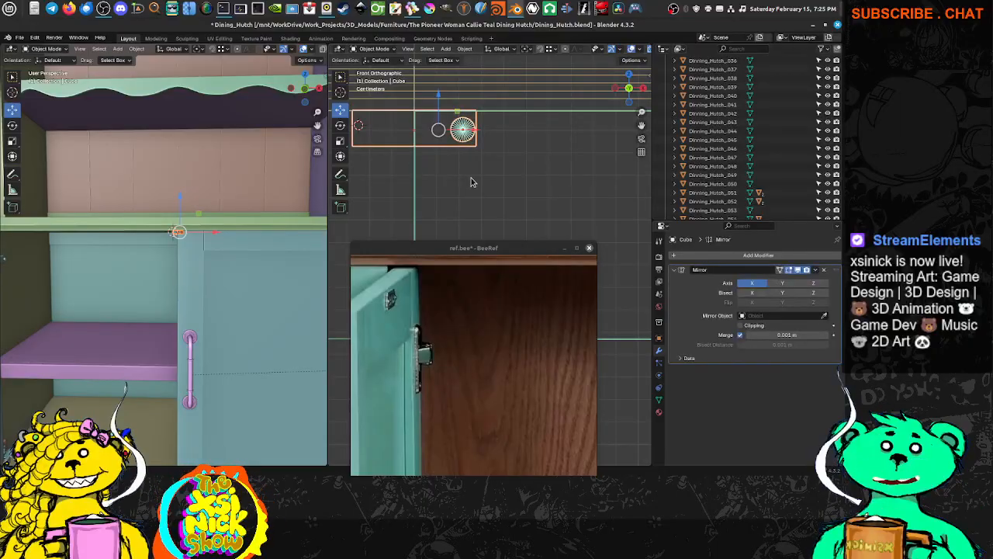
pyautogui.click(530, 49)
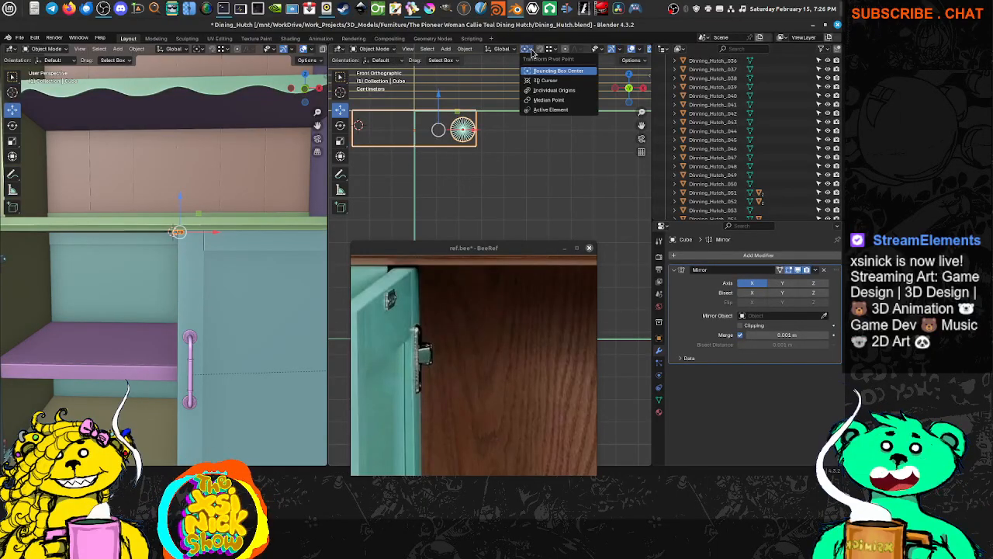
pyautogui.click(543, 99)
pyautogui.press('s')
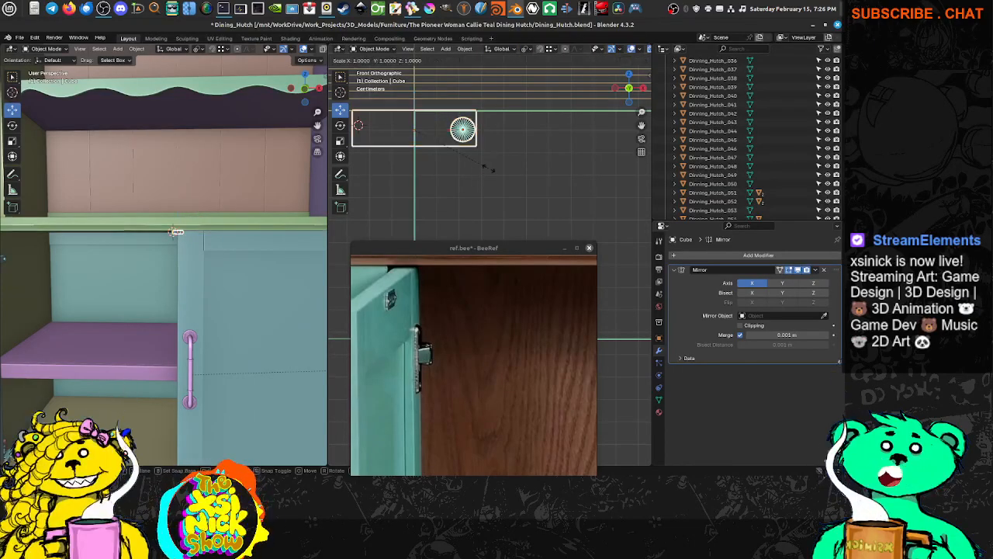
pyautogui.click(510, 180)
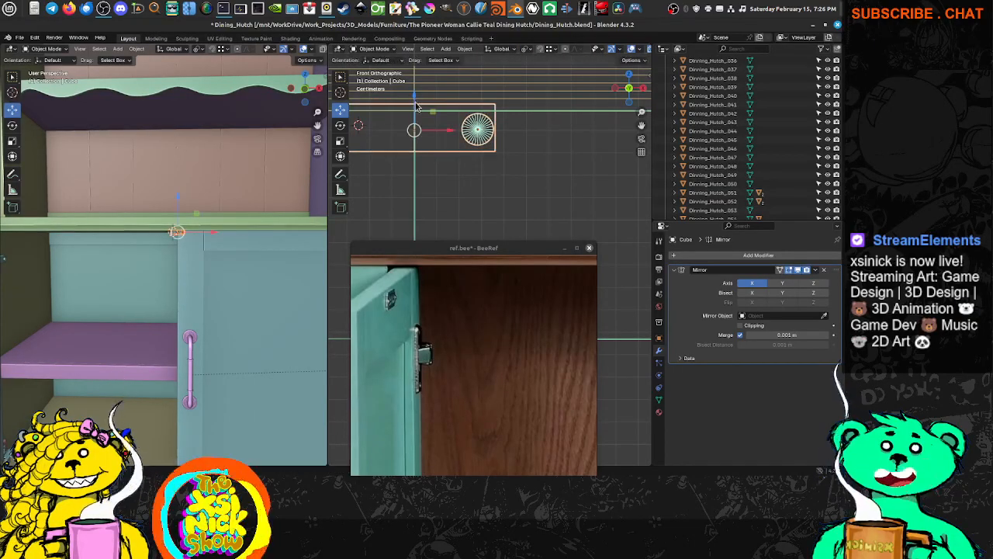
pyautogui.moveTo(416, 107); pyautogui.dragTo(417, 114)
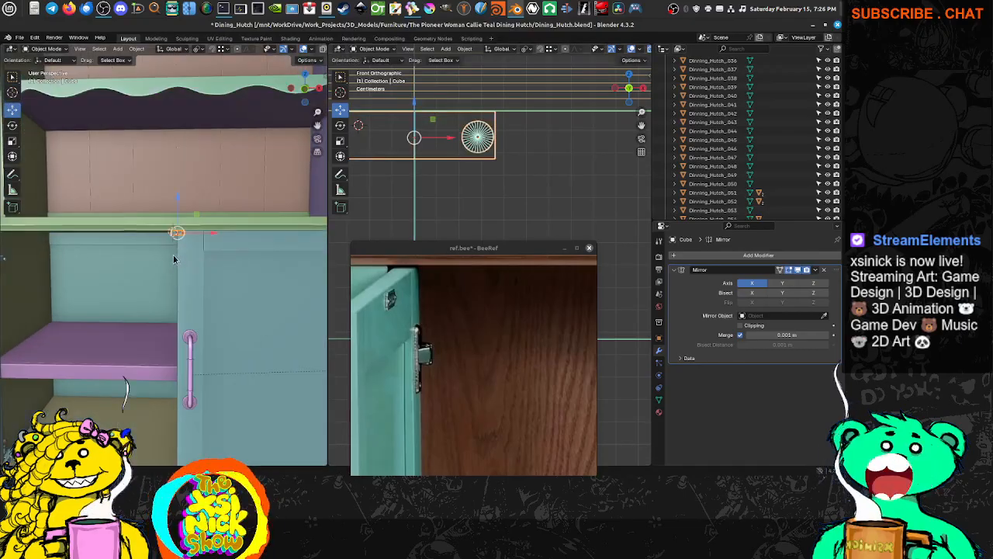
# Compare the stop block with the open-cabinet reference photo and scale up the block and disc together further.
pyautogui.scroll(-3, 178, 259)
pyautogui.scroll(-6, 461, 332)
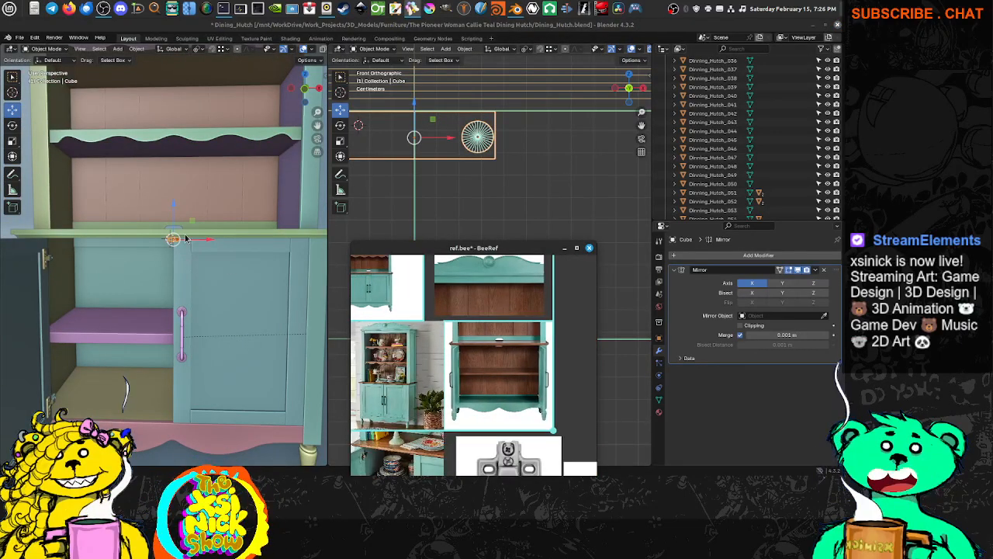
pyautogui.scroll(5, 498, 344)
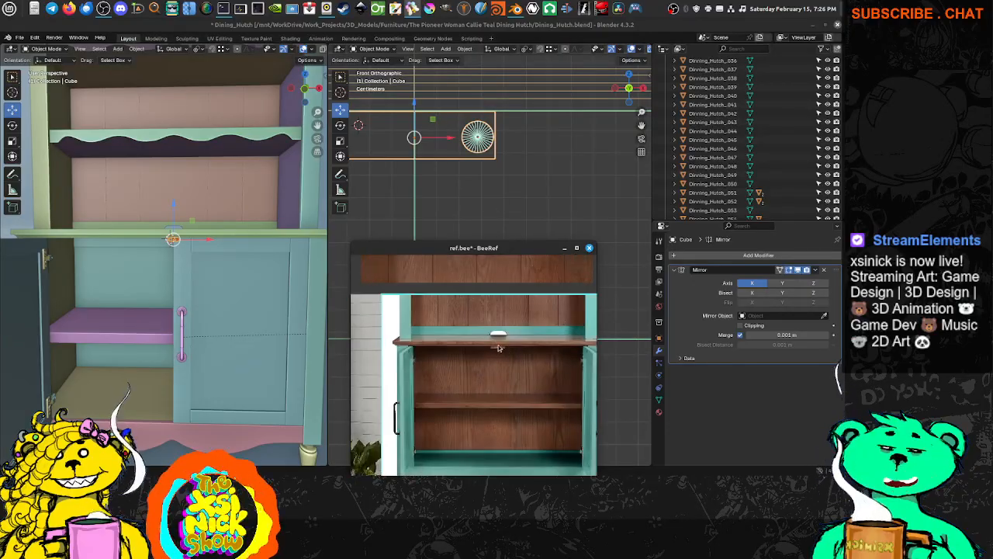
pyautogui.scroll(-9, 505, 127)
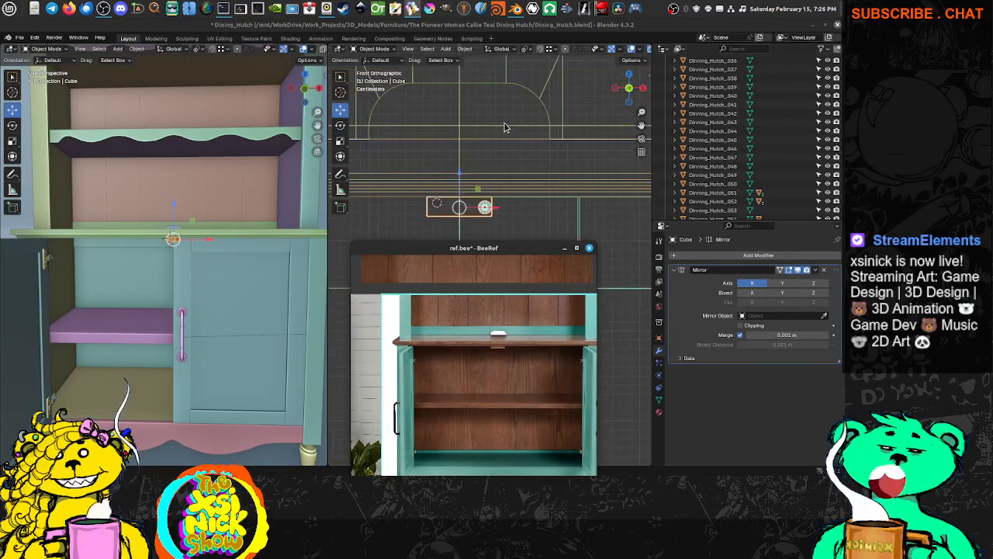
pyautogui.keyDown('shift'); pyautogui.moveTo(492, 145); pyautogui.dragTo(468, 79, button='middle'); pyautogui.keyUp('shift')
pyautogui.press('s')
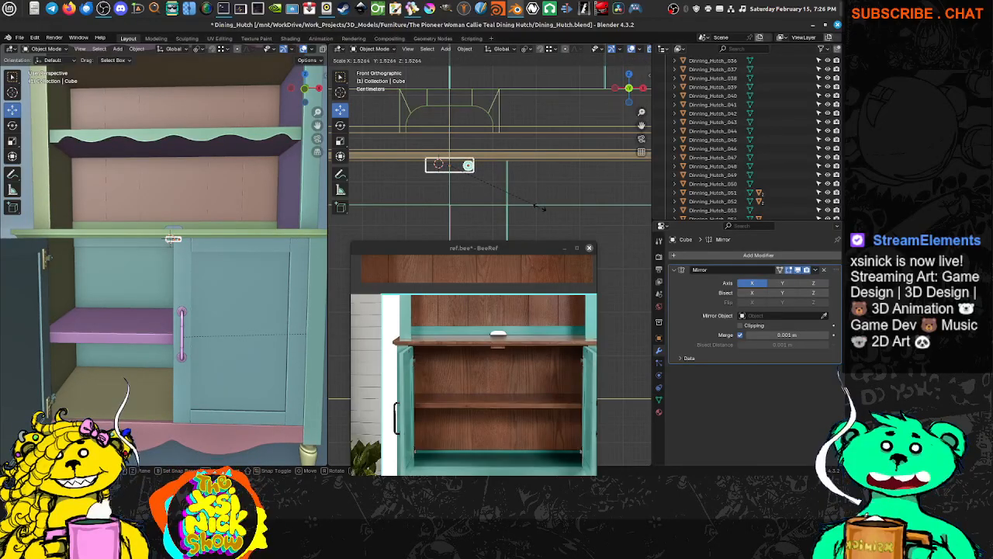
pyautogui.click(553, 214)
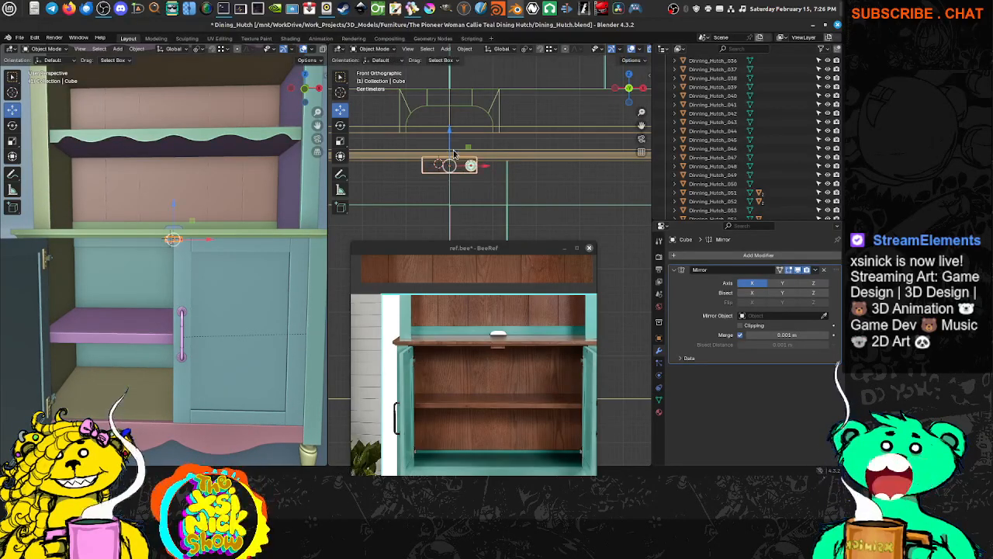
# Lower the block and disc about 0.008 m along Z so the block's top meets the countertop's underside.
pyautogui.scroll(5, 454, 153)
pyautogui.keyDown('shift'); pyautogui.moveTo(432, 80); pyautogui.dragTo(492, 192, button='middle'); pyautogui.keyUp('shift')
pyautogui.keyDown('shift'); pyautogui.moveTo(490, 137); pyautogui.dragTo(495, 183, button='middle'); pyautogui.keyUp('shift')
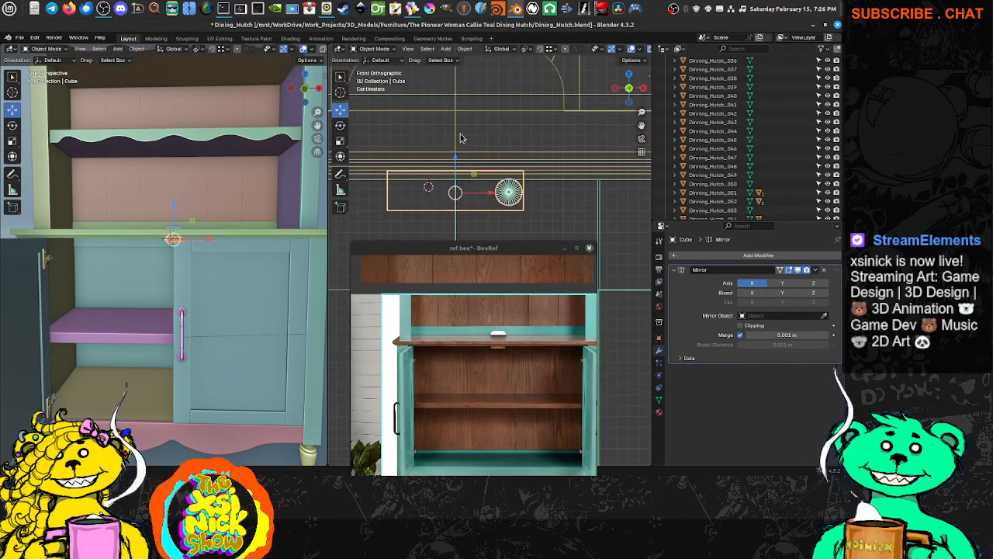
pyautogui.press('g')
pyautogui.press('z')
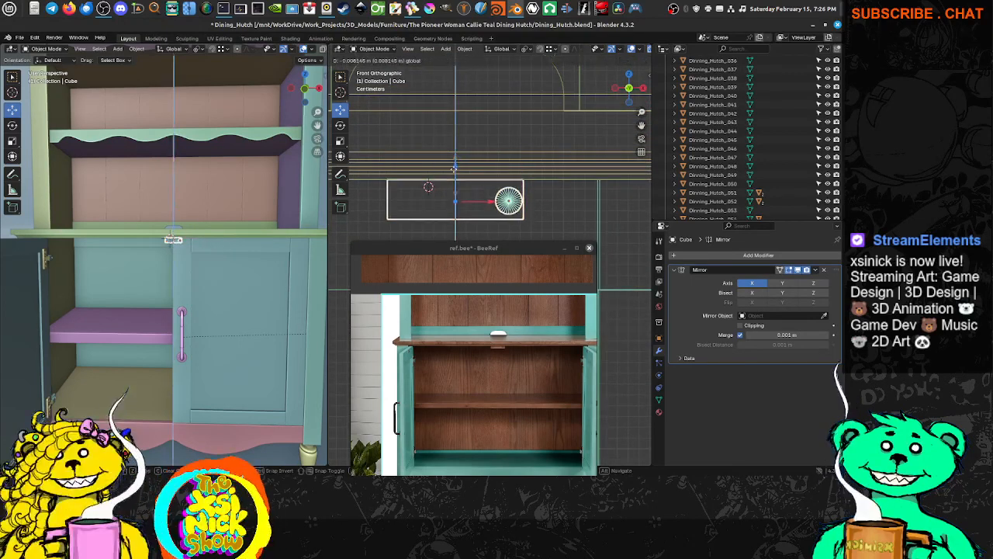
pyautogui.click(454, 168)
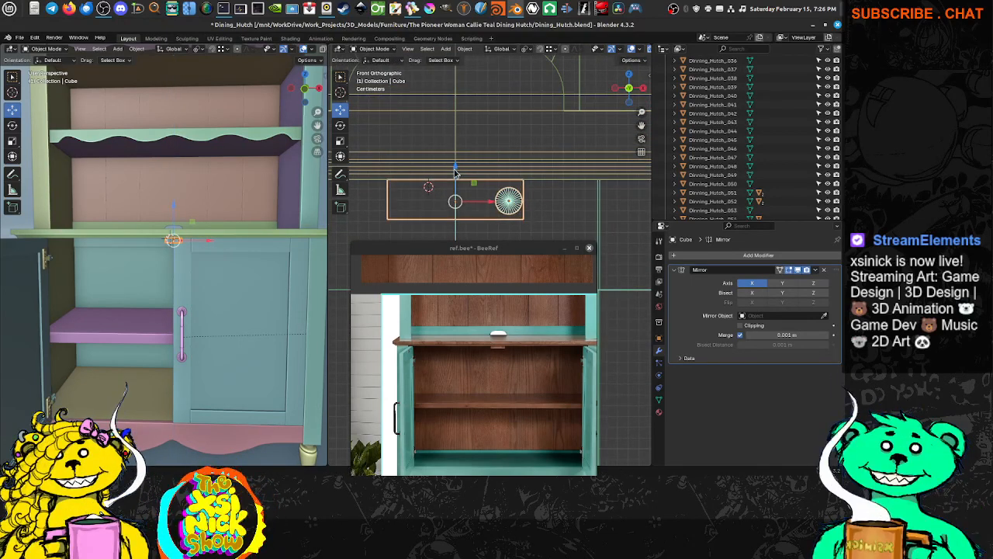
# Shift the round disc slightly along X toward the block's centre, checking the reference photo of the stop block.
pyautogui.keyDown('shift'); pyautogui.moveTo(512, 215); pyautogui.dragTo(488, 222, button='middle'); pyautogui.keyUp('shift')
pyautogui.click(491, 149)
pyautogui.scroll(2, 486, 155)
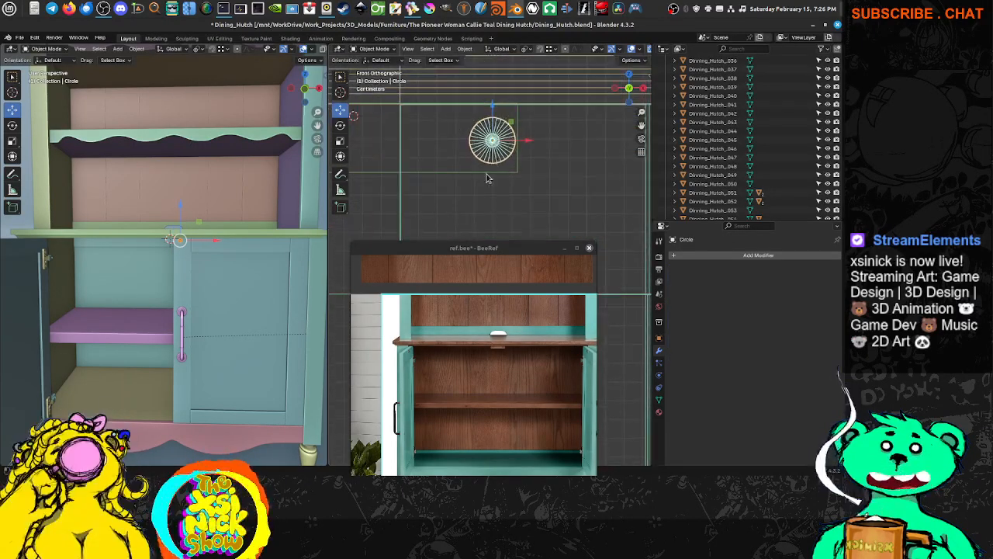
pyautogui.press('g')
pyautogui.click(503, 134)
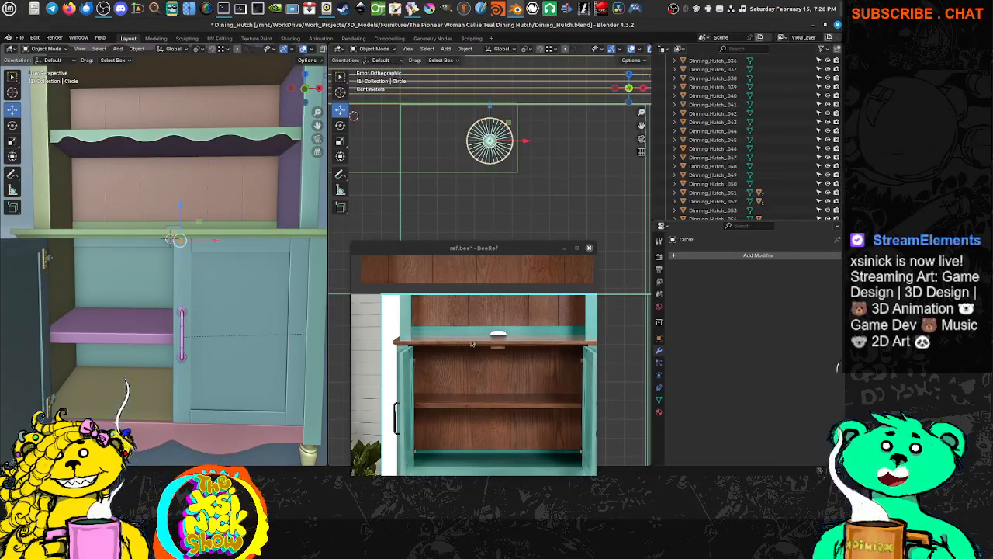
pyautogui.scroll(3, 509, 347)
pyautogui.scroll(2, 508, 347)
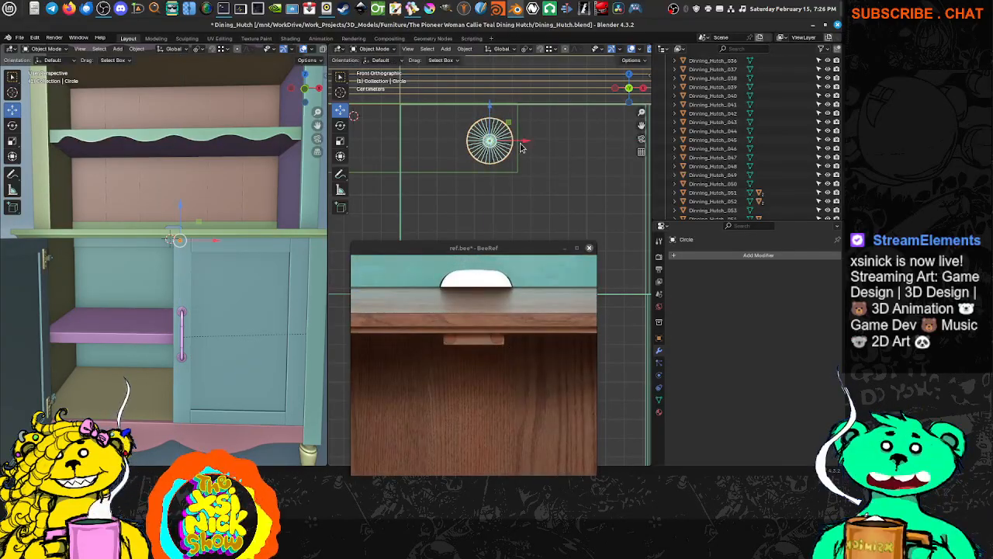
pyautogui.press('g')
pyautogui.press('x')
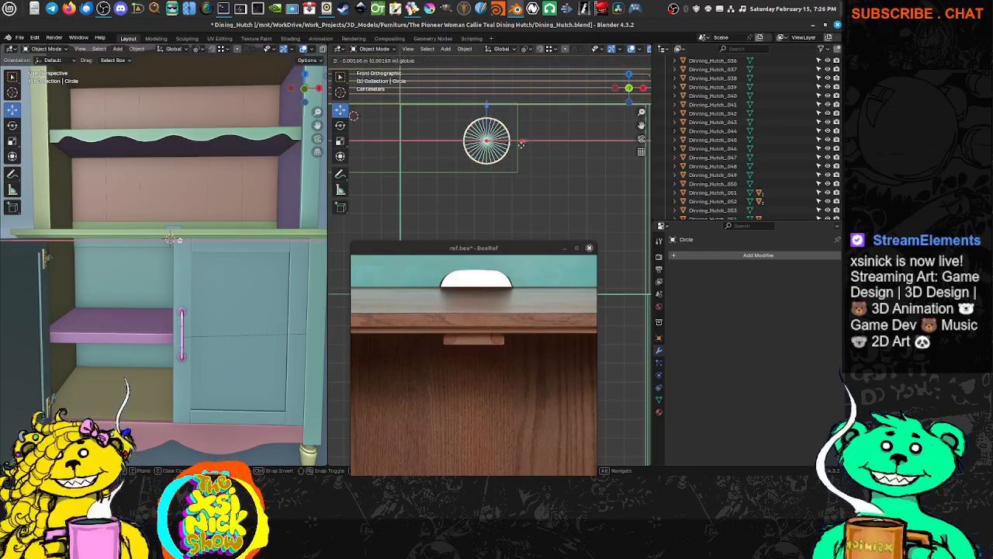
pyautogui.click(520, 150)
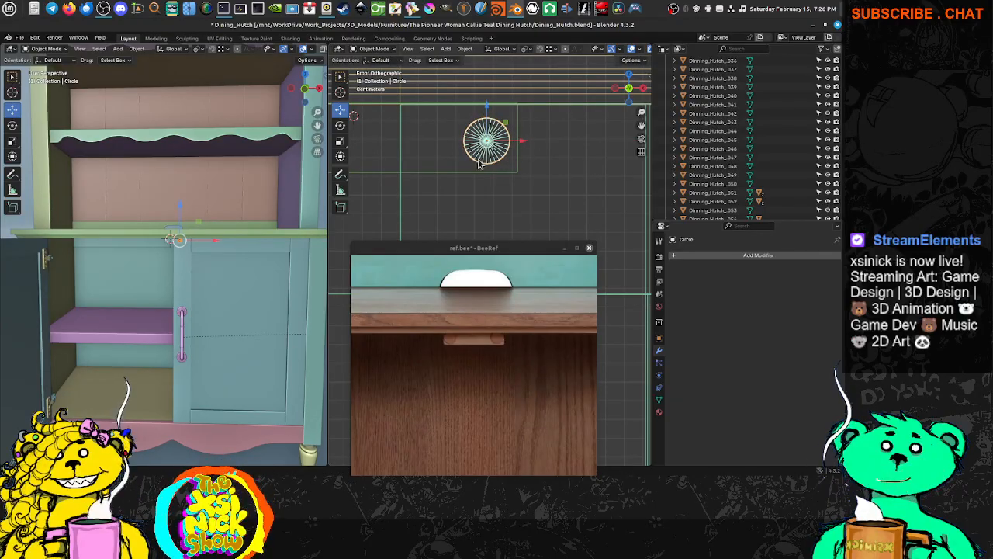
# Duplicate the stop block's front face in place and separate the copy into its own object.
pyautogui.click(486, 109)
pyautogui.scroll(-3, 466, 178)
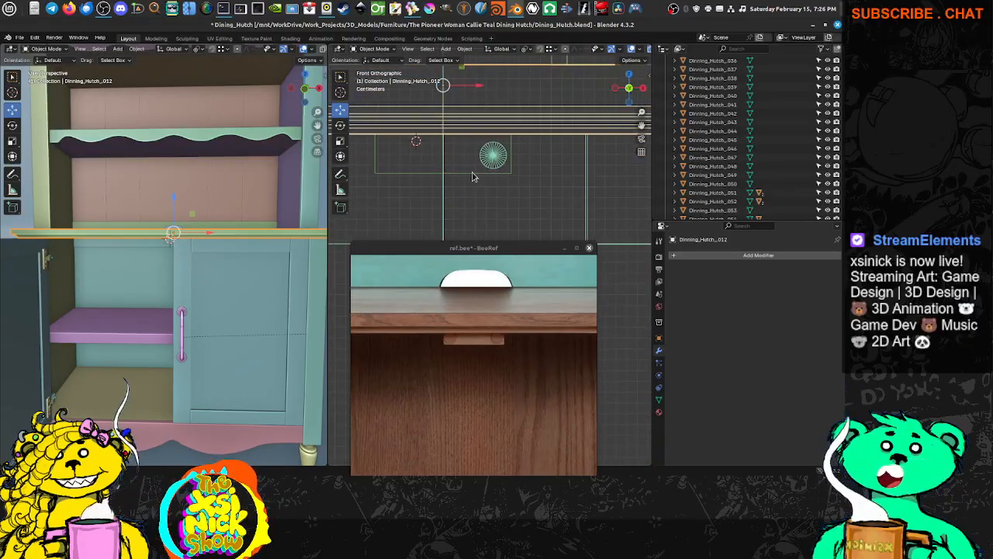
pyautogui.click(473, 169)
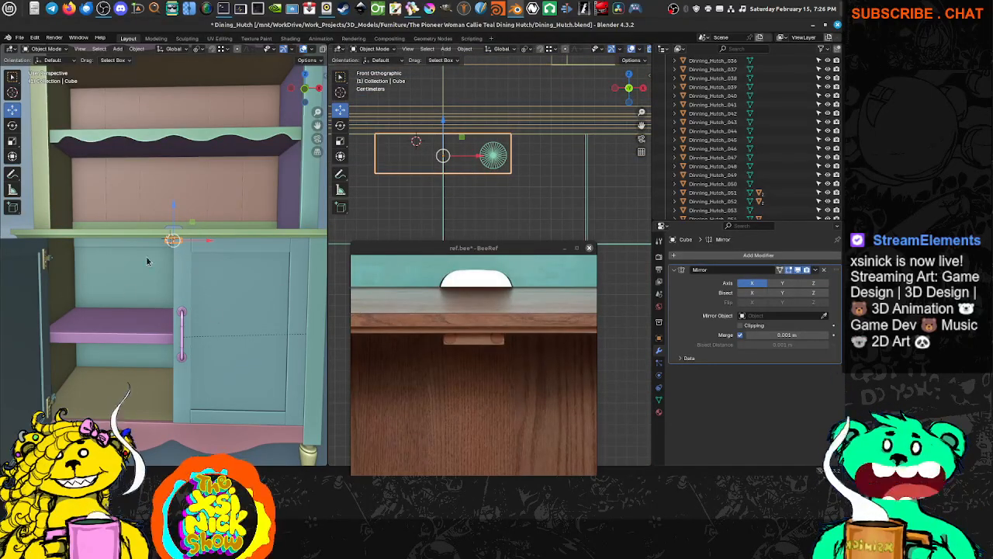
pyautogui.press('Tab')
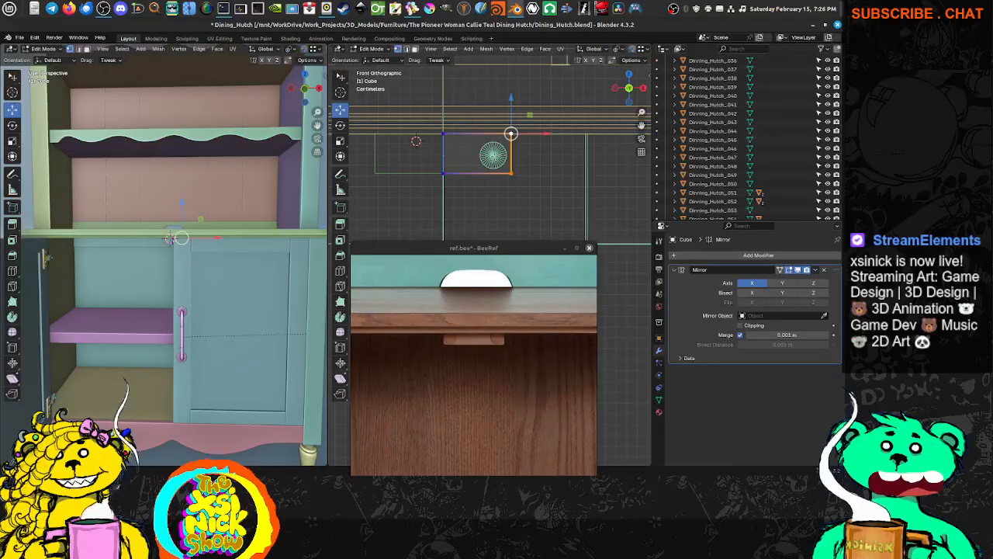
pyautogui.hotkey('ctrl', 'Tab')
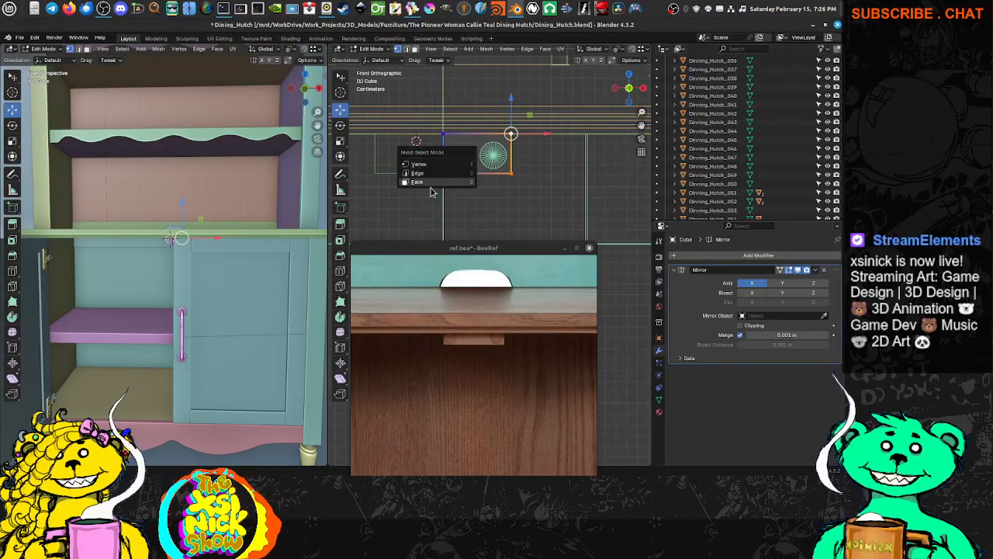
pyautogui.click(433, 185)
pyautogui.click(471, 153)
pyautogui.moveTo(162, 281); pyautogui.dragTo(191, 250, button='middle')
pyautogui.scroll(6, 194, 292)
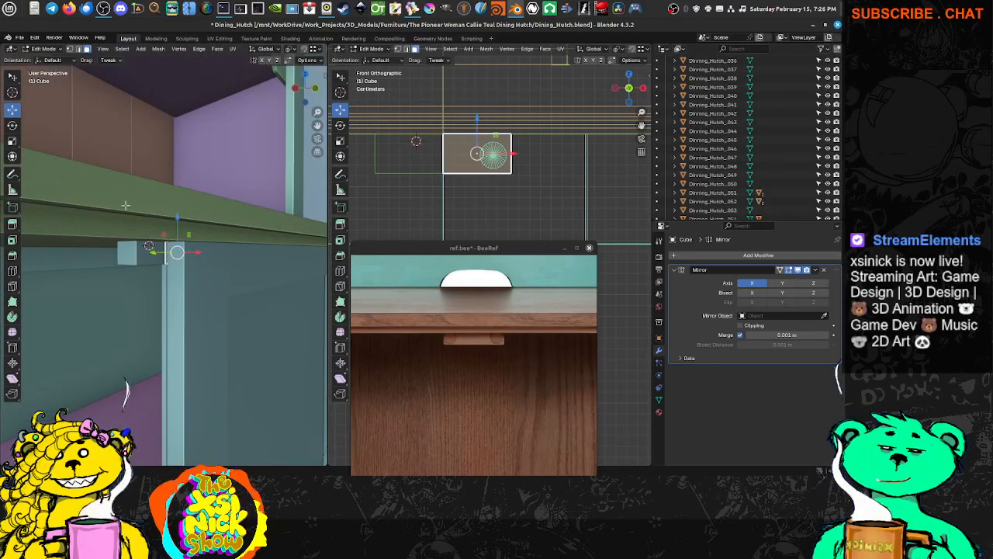
pyautogui.hotkey('shift', 'd')
pyautogui.rightClick(223, 247)
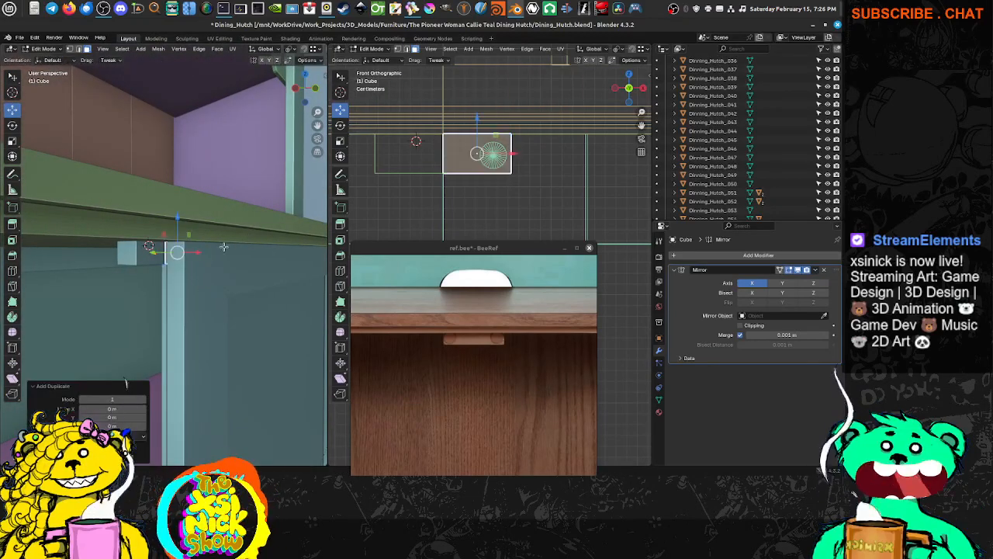
pyautogui.press('p')
pyautogui.click(223, 252)
pyautogui.press('Tab')
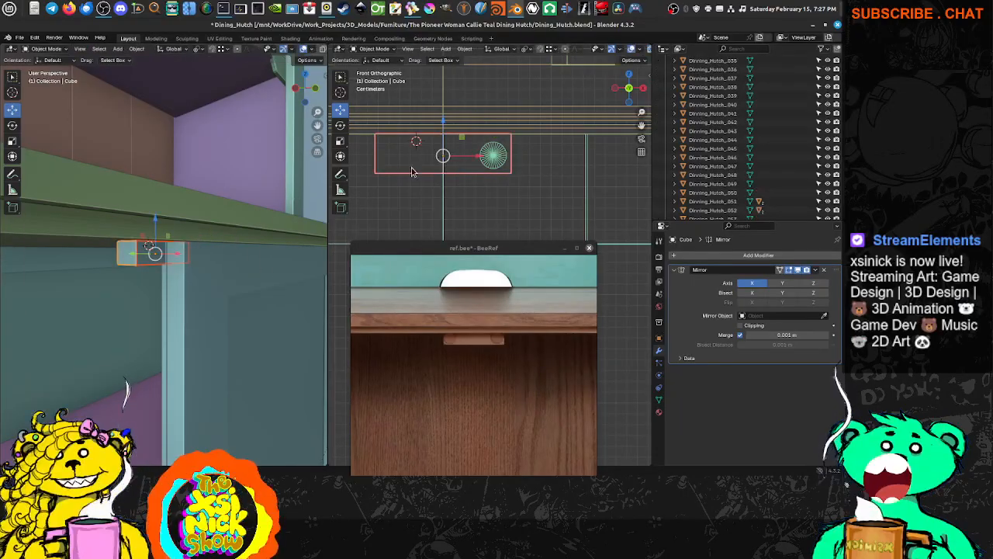
# Move the separated face about 0.06 m forward along Y, clear of the stop block.
pyautogui.click(145, 263)
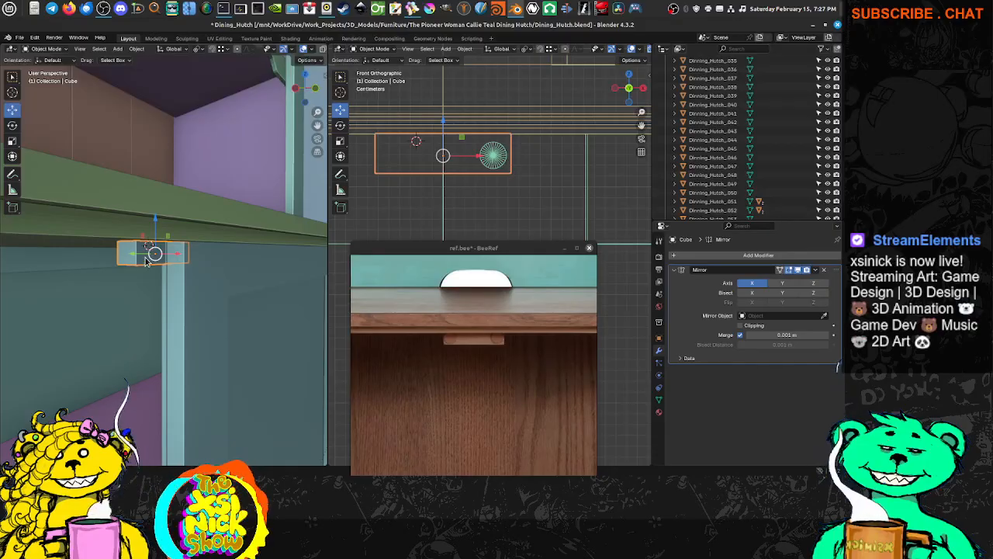
pyautogui.moveTo(145, 263); pyautogui.dragTo(277, 227, button='middle')
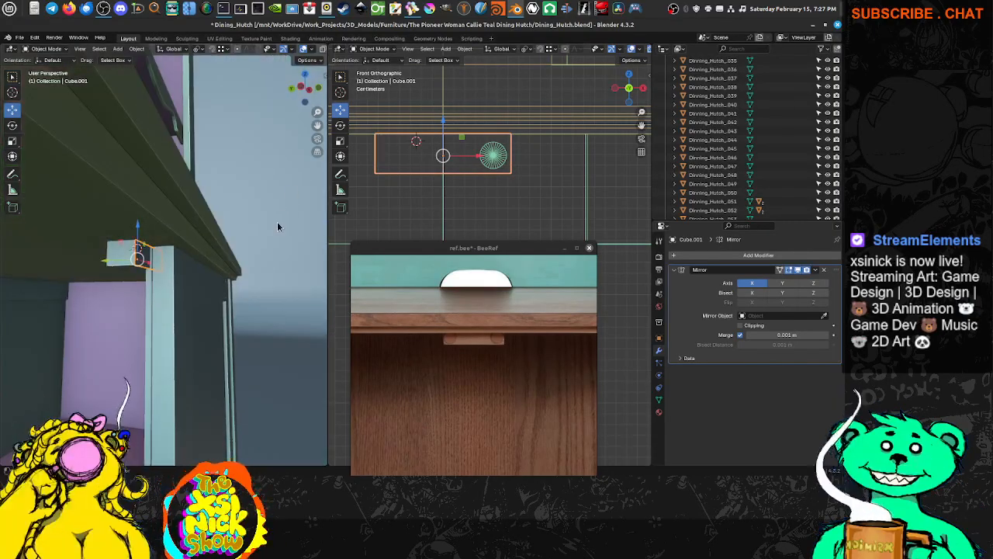
pyautogui.moveTo(107, 261); pyautogui.dragTo(147, 260)
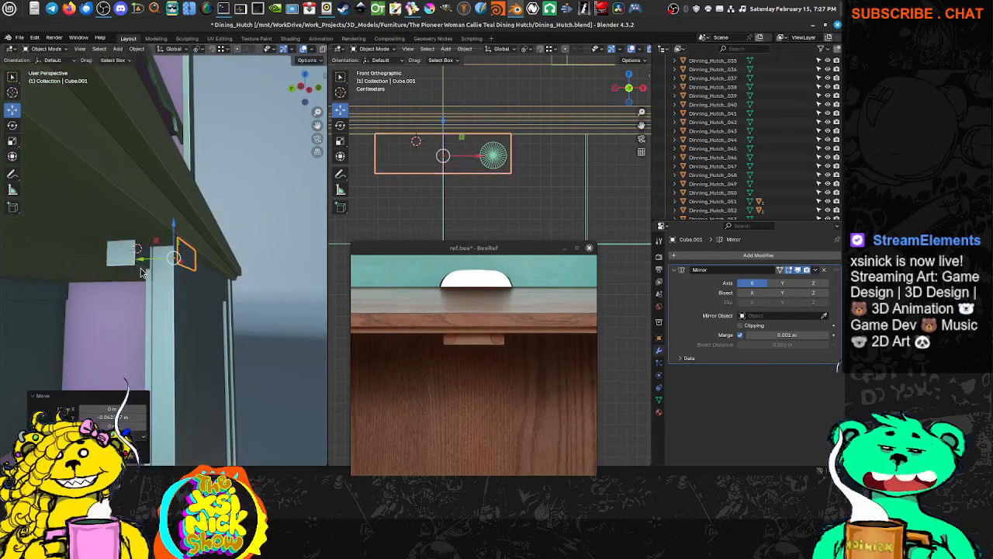
# Push the stop block's front face back along Y so the block sits behind the closed door.
pyautogui.moveTo(148, 262); pyautogui.dragTo(190, 248, button='middle')
pyautogui.click(126, 246)
pyautogui.press('Tab')
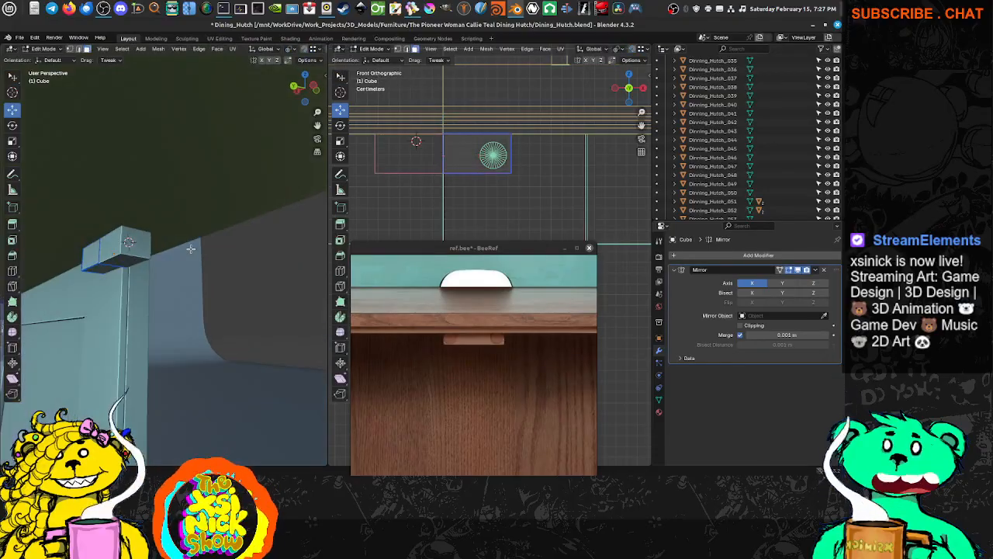
pyautogui.hotkey('ctrl', 'Tab')
pyautogui.click(132, 251)
pyautogui.click(88, 257)
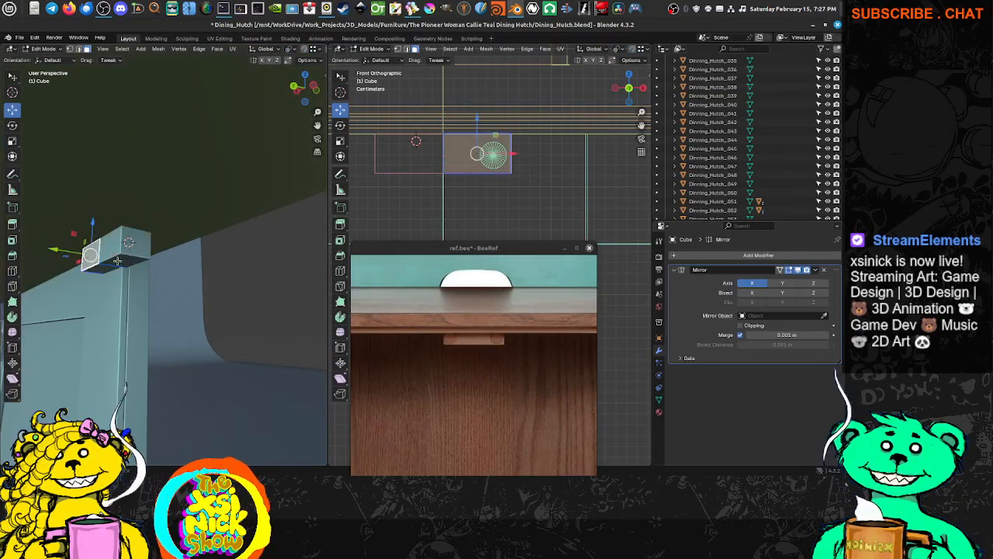
pyautogui.moveTo(118, 262)
pyautogui.mouseDown(button='middle')
pyautogui.moveTo(85, 252)
pyautogui.moveTo(118, 250)
pyautogui.mouseUp(button='middle')
pyautogui.moveTo(88, 254); pyautogui.dragTo(104, 255)
pyautogui.press('Tab')
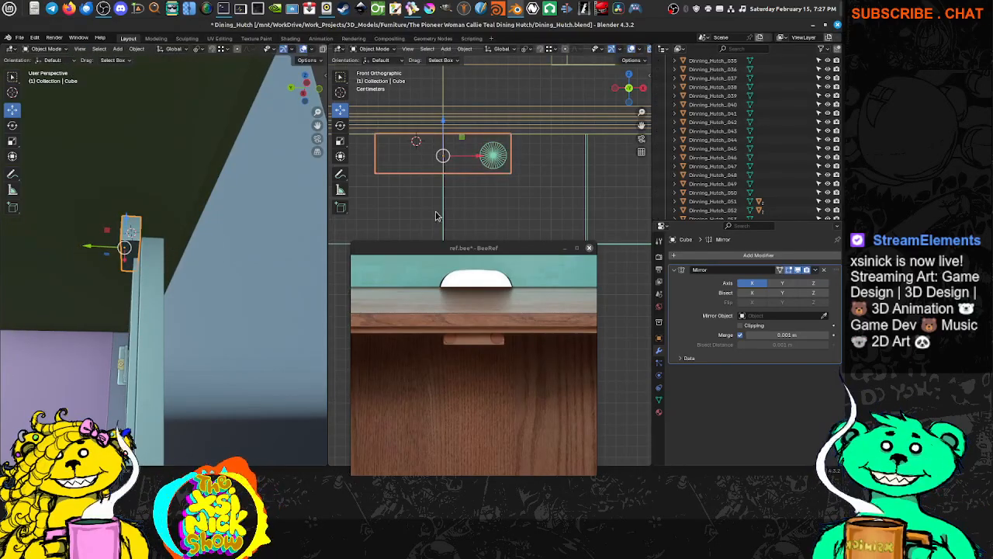
# Try to move the round disc and the separated face forward together along Y, and undo the move.
pyautogui.click(494, 157)
pyautogui.click(396, 174)
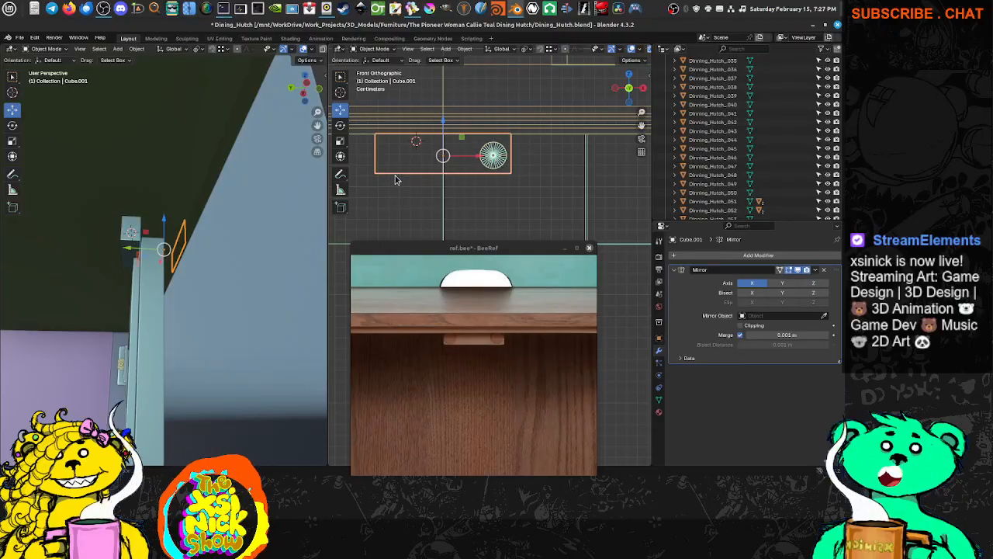
pyautogui.moveTo(179, 236); pyautogui.dragTo(175, 246, button='middle')
pyautogui.moveTo(139, 246); pyautogui.dragTo(172, 252)
pyautogui.hotkey('ctrl', 'z')
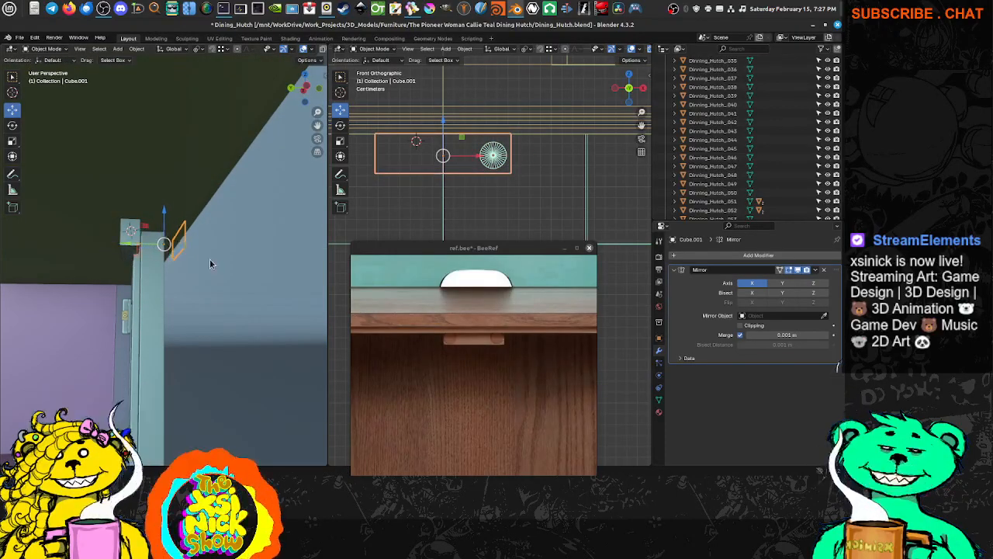
pyautogui.moveTo(498, 201); pyautogui.dragTo(484, 203, button='middle')
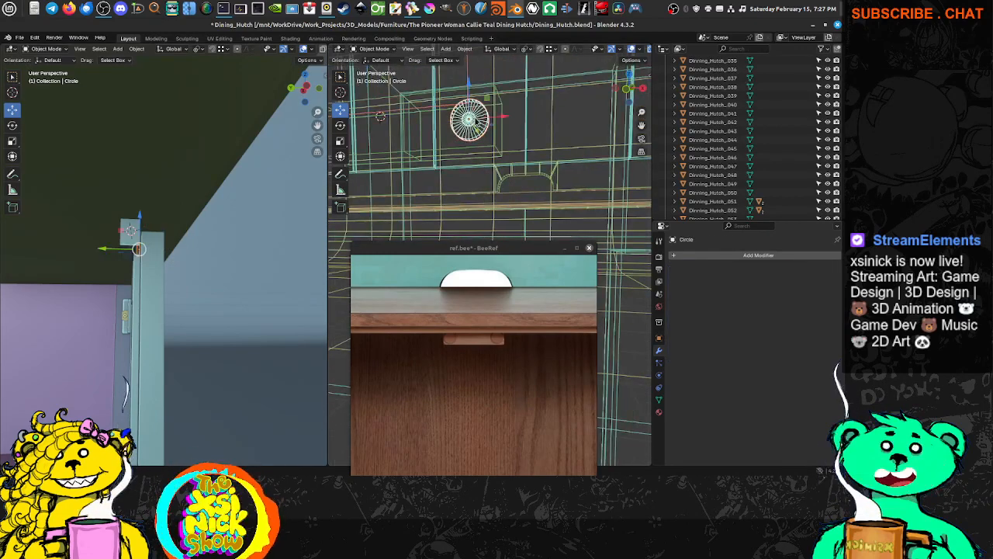
# Move the door-stop block back along Y in two small shifts of about 0.004 m and 0.01 m.
pyautogui.click(129, 233)
pyautogui.moveTo(129, 233); pyautogui.dragTo(162, 262, button='middle')
pyautogui.moveTo(97, 241); pyautogui.dragTo(90, 241)
pyautogui.moveTo(161, 267); pyautogui.dragTo(109, 247, button='middle')
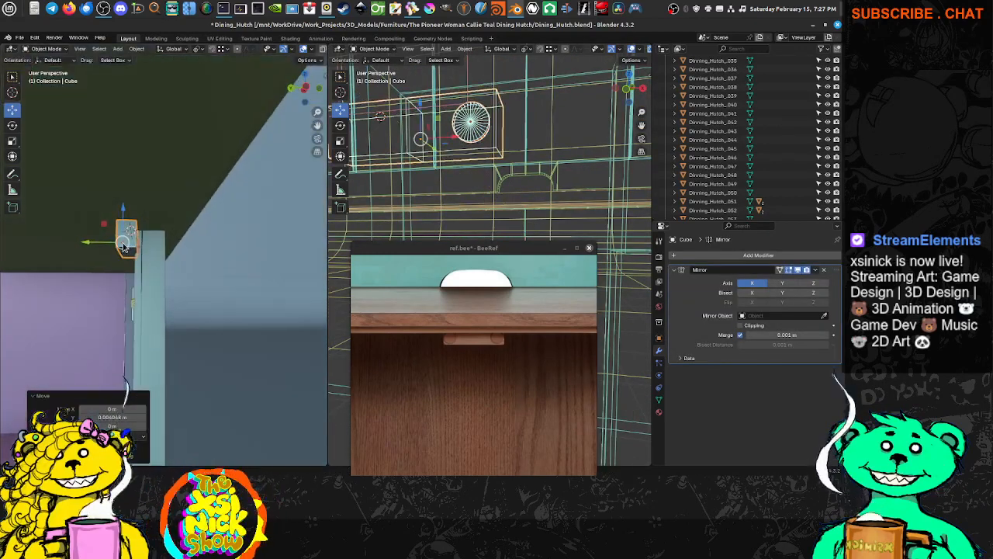
pyautogui.moveTo(106, 245); pyautogui.dragTo(93, 241)
pyautogui.moveTo(188, 235); pyautogui.dragTo(155, 241, button='middle')
pyautogui.moveTo(532, 136); pyautogui.dragTo(541, 139, button='middle')
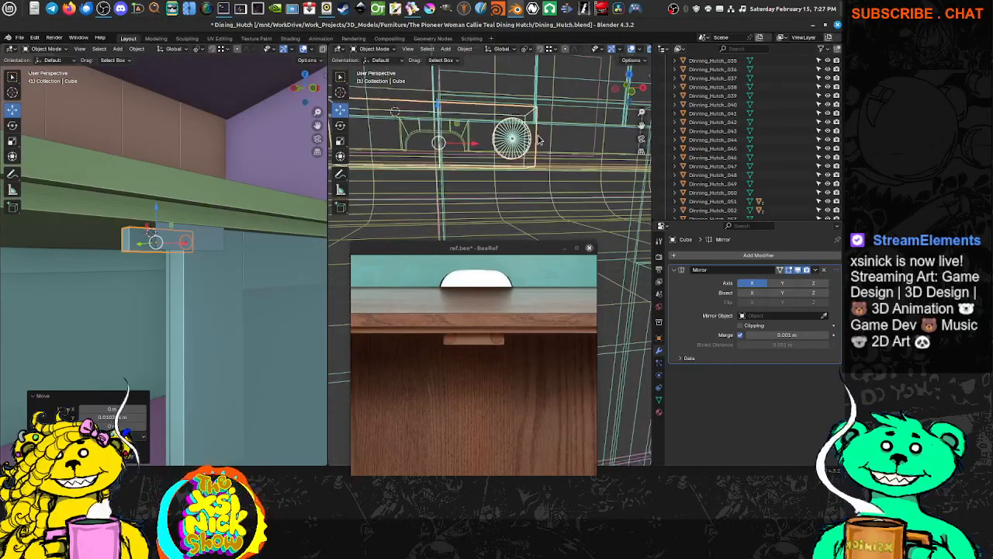
pyautogui.press('KP_Decimal')
pyautogui.press('KP_1')
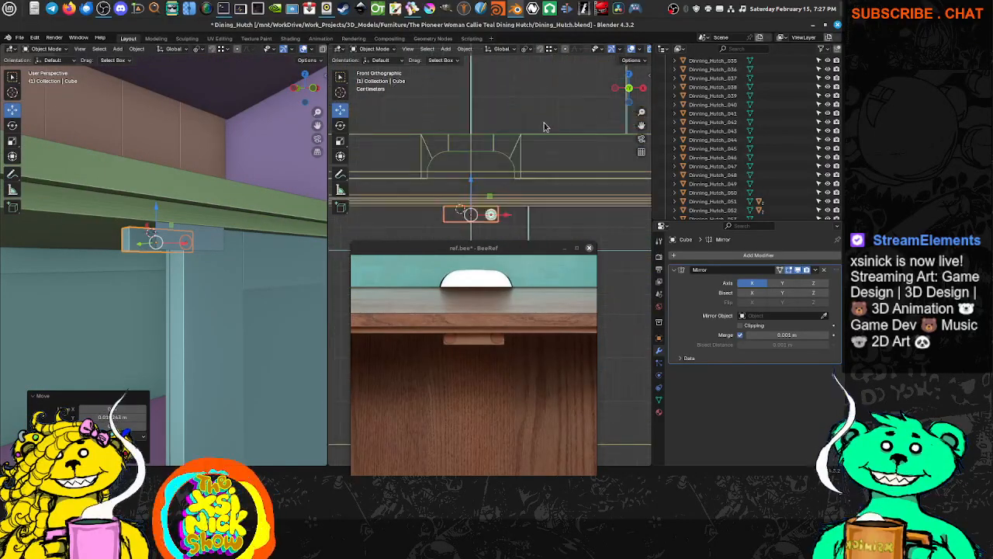
pyautogui.scroll(-8, 544, 120)
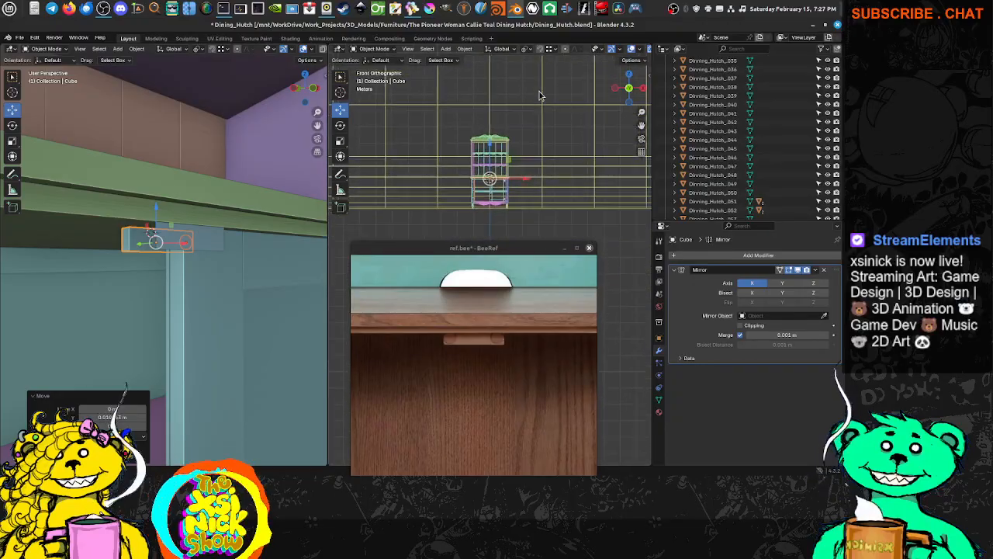
pyautogui.scroll(7, 527, 119)
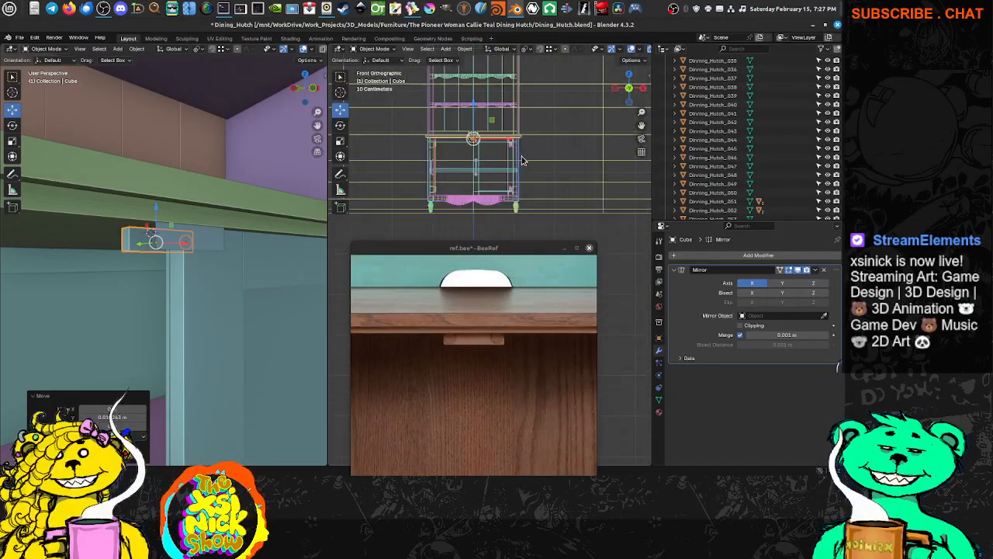
pyautogui.scroll(3, 500, 180)
pyautogui.keyDown('shift'); pyautogui.moveTo(511, 122); pyautogui.dragTo(523, 146, button='middle'); pyautogui.keyUp('shift')
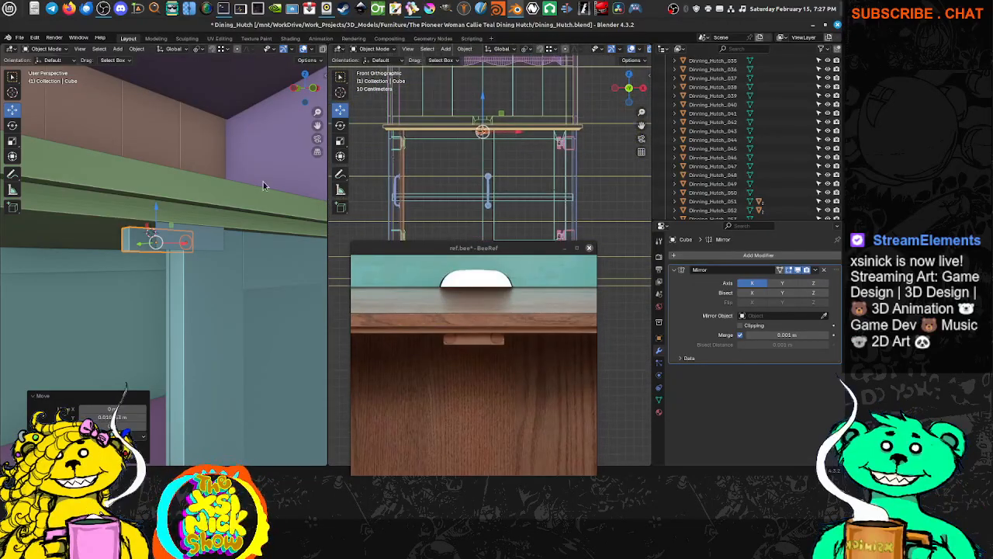
pyautogui.moveTo(222, 265); pyautogui.dragTo(192, 264, button='middle')
pyautogui.press('s')
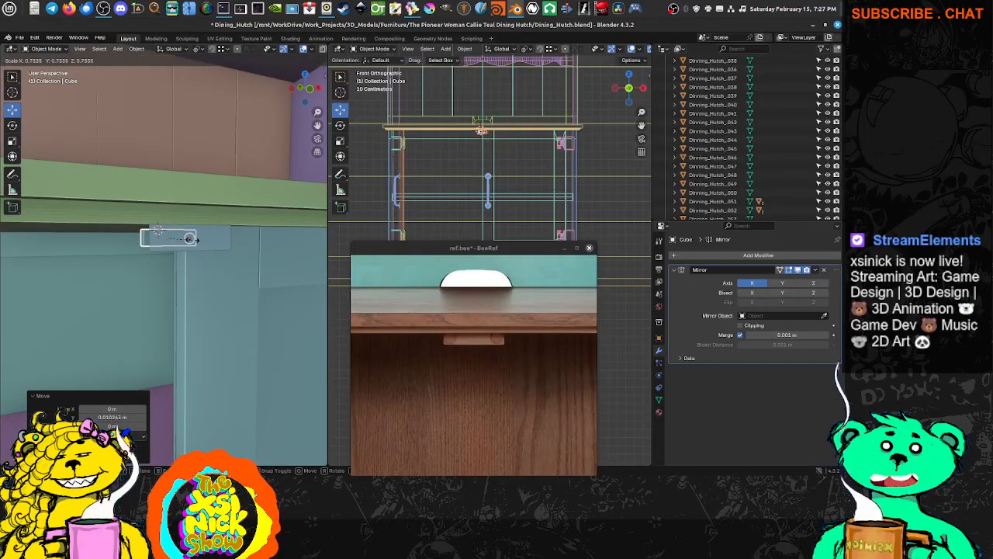
pyautogui.rightClick(192, 240)
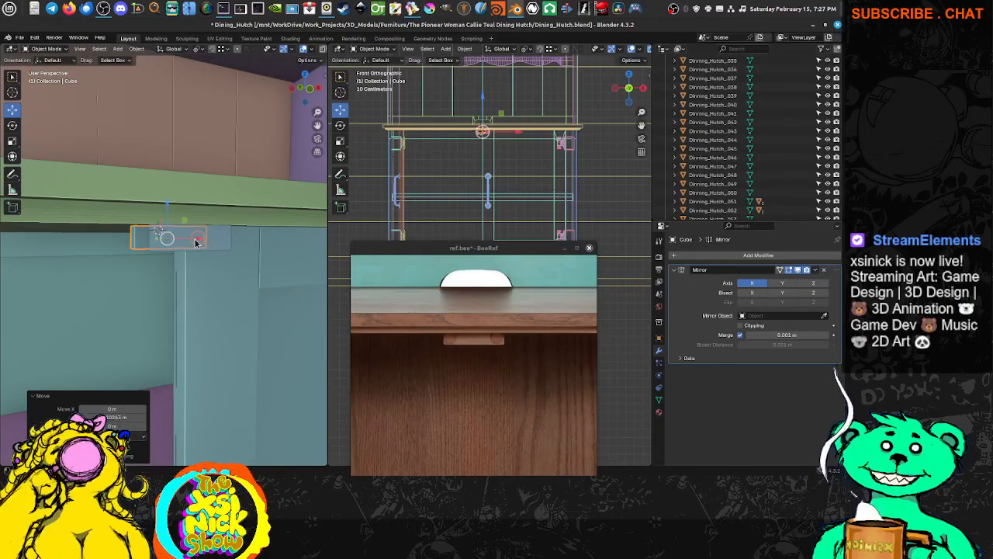
# Save the file and turn on the Screencast Keys overlay for the viewports.
pyautogui.hotkey('ctrl', 's')
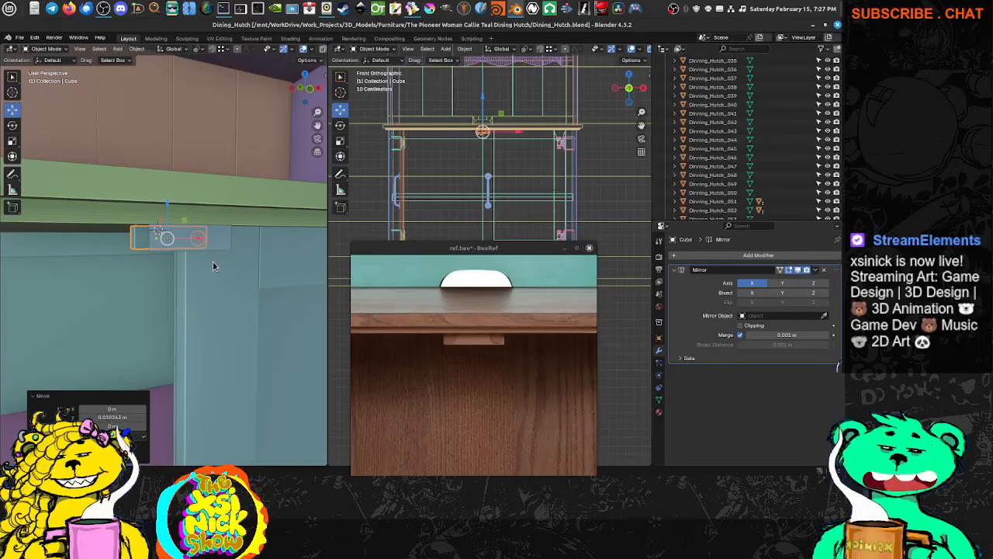
pyautogui.moveTo(200, 267); pyautogui.dragTo(158, 257, button='middle')
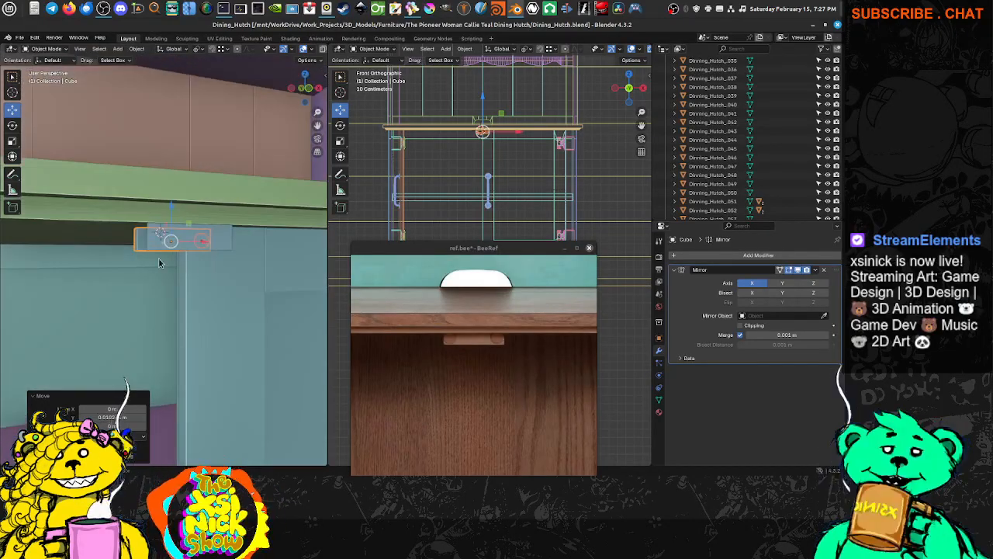
pyautogui.click(325, 75)
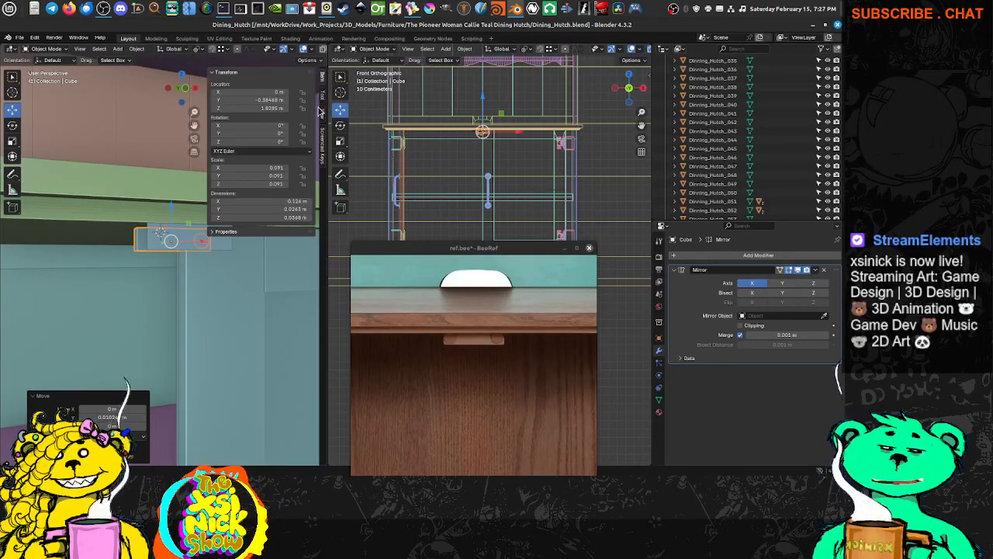
pyautogui.click(321, 159)
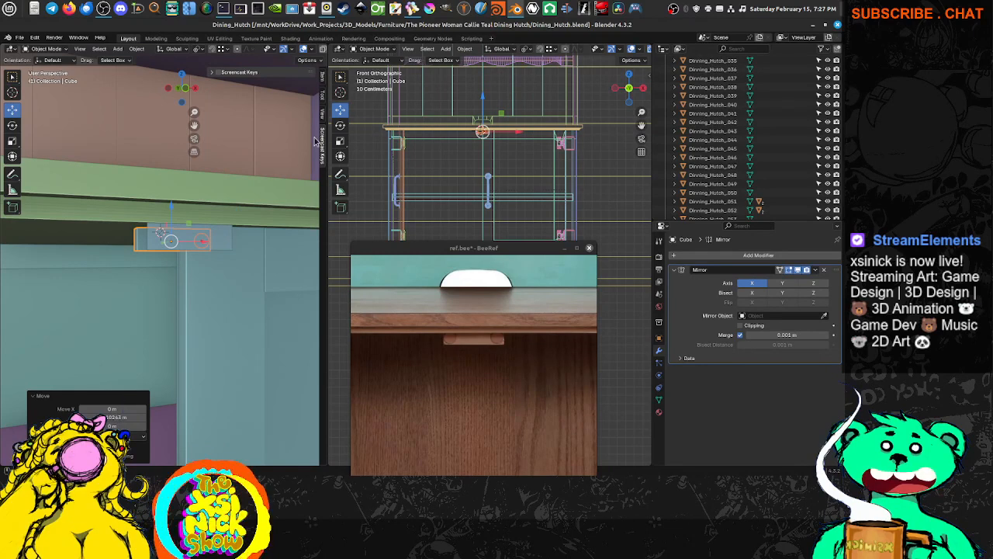
pyautogui.click(223, 73)
pyautogui.click(215, 73)
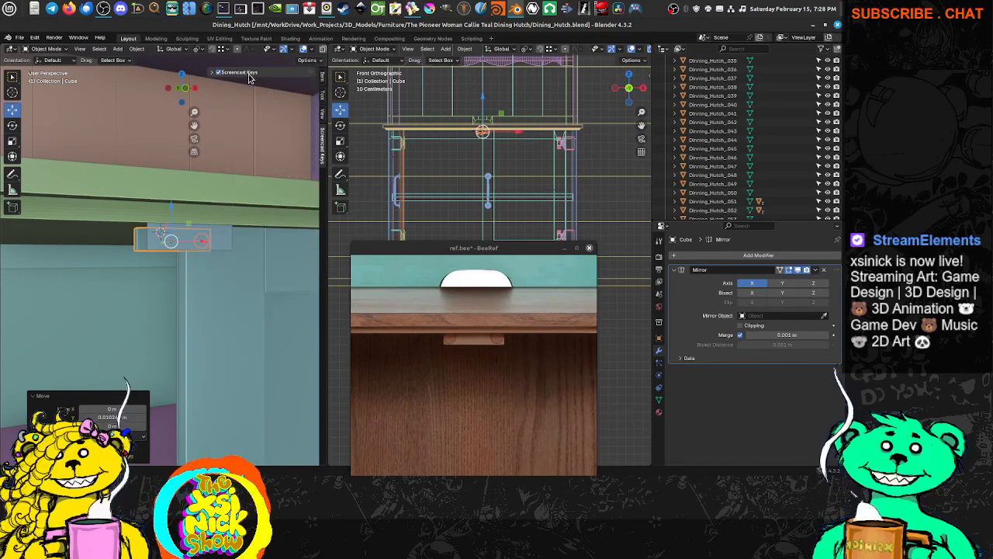
pyautogui.click(651, 80)
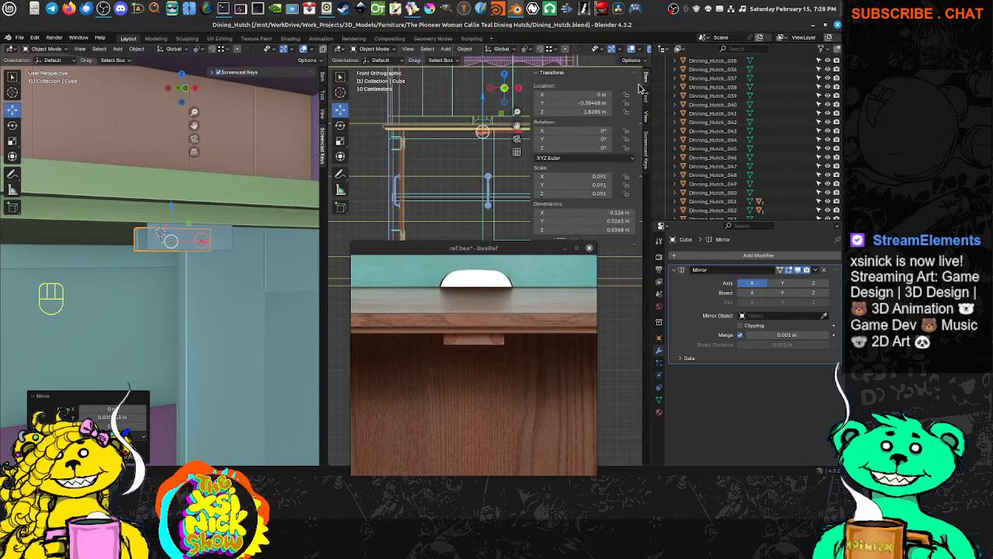
pyautogui.click(648, 149)
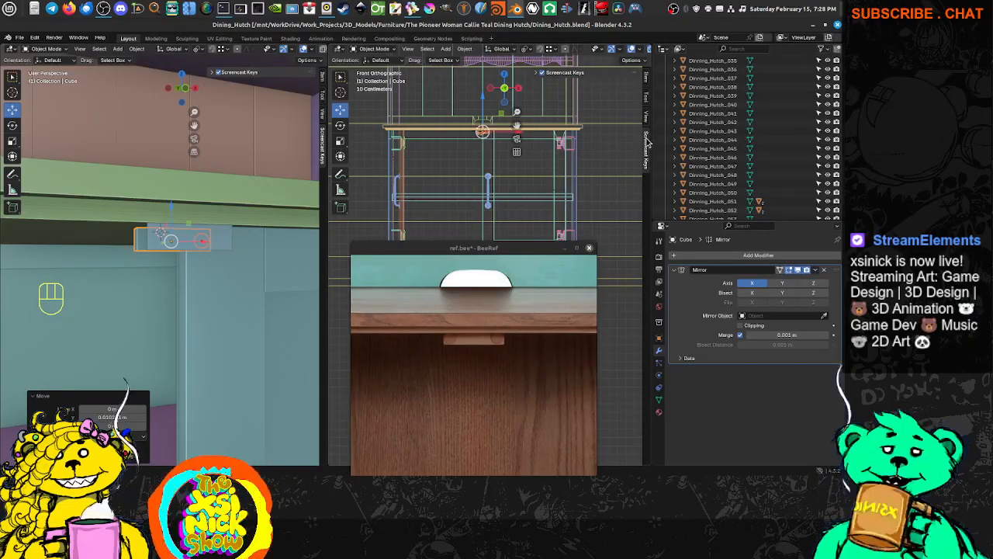
pyautogui.click(542, 73)
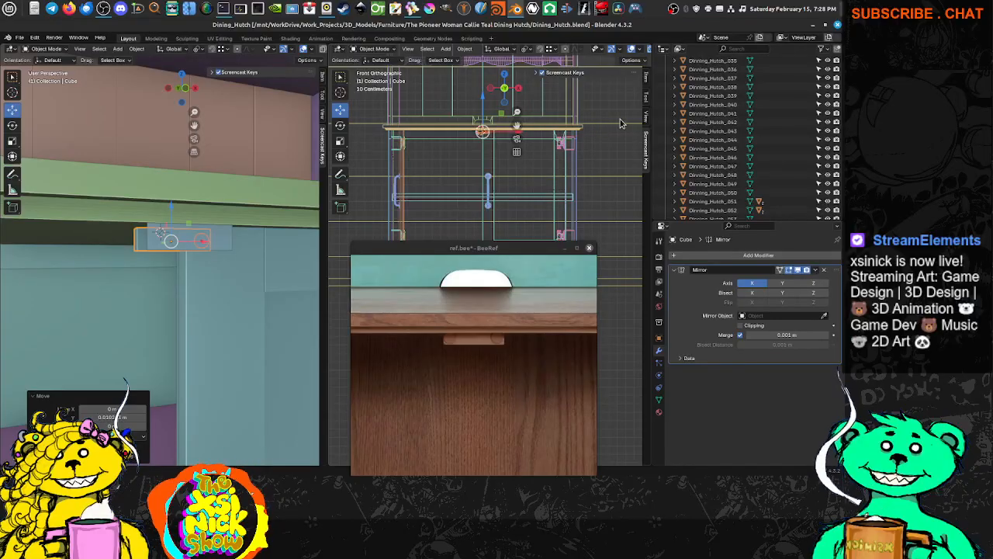
pyautogui.press('n')
pyautogui.press('n')
# Select the separated front plate of the door stop and save the file.
pyautogui.moveTo(194, 237); pyautogui.dragTo(174, 213, button='middle')
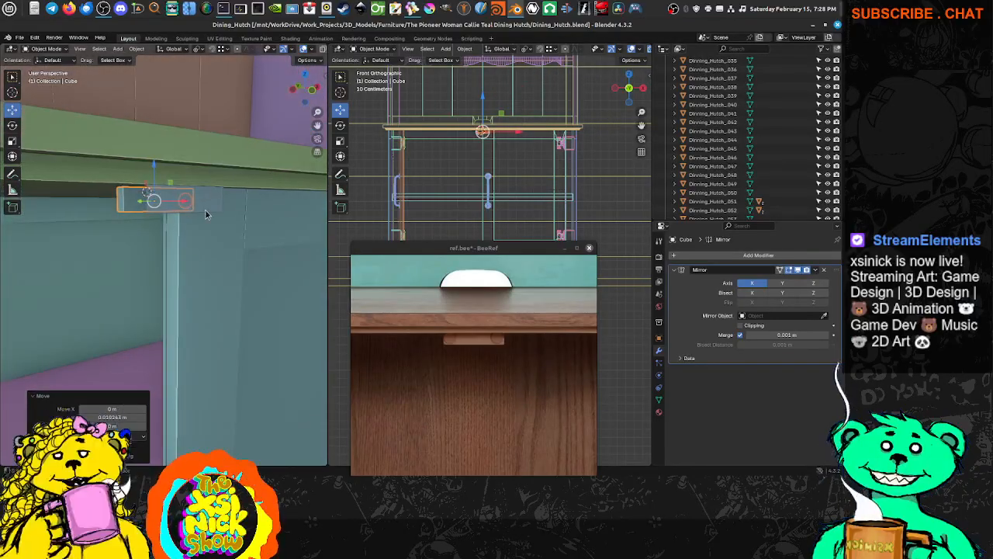
pyautogui.hotkey('shift', 'd')
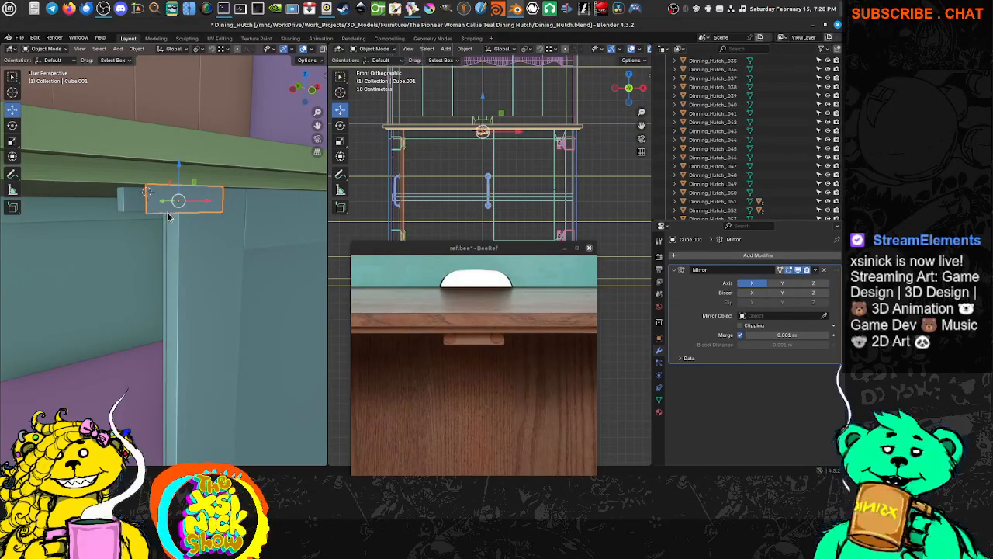
pyautogui.hotkey('ctrl', 's')
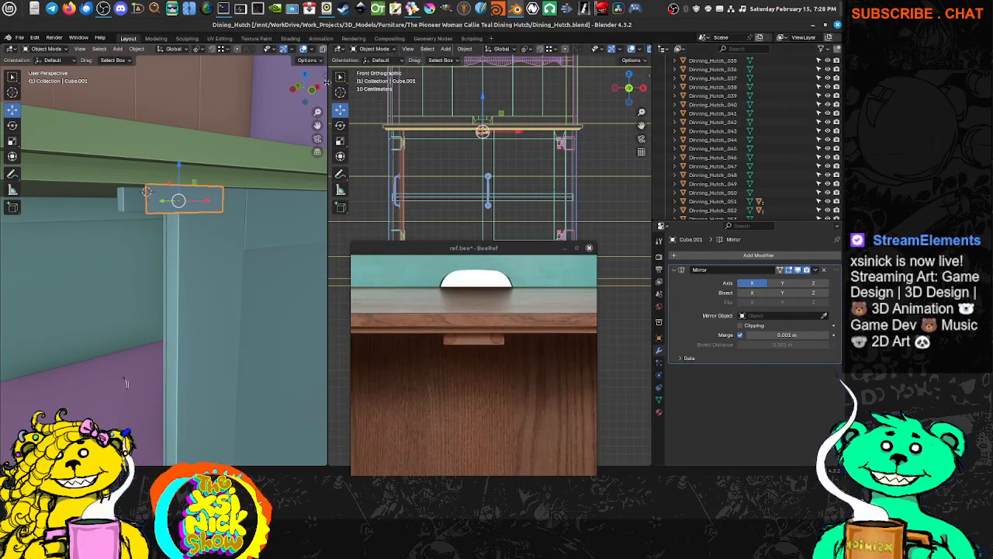
# Widen the perspective viewport and restart the Screencast Keys overlay in it.
pyautogui.moveTo(329, 92); pyautogui.dragTo(370, 77)
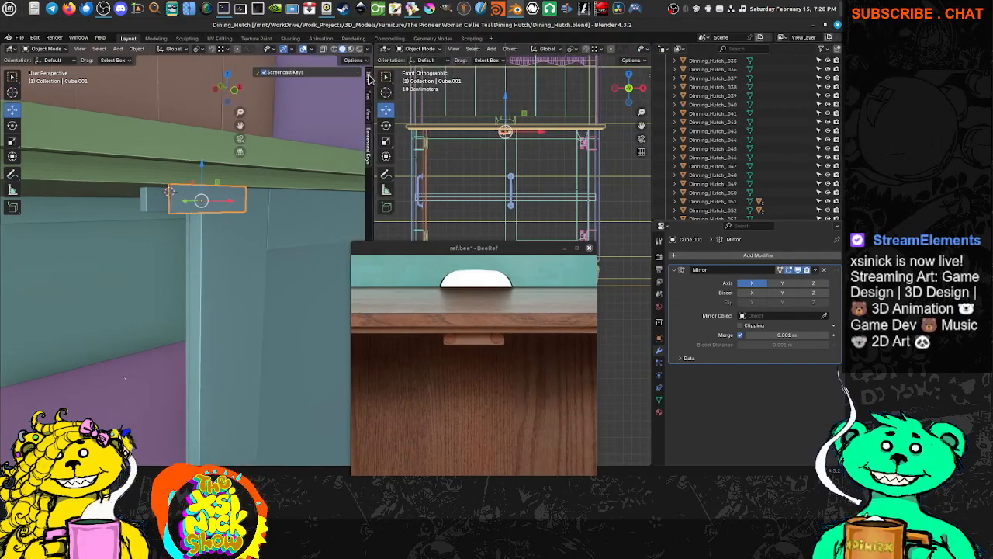
pyautogui.click(268, 73)
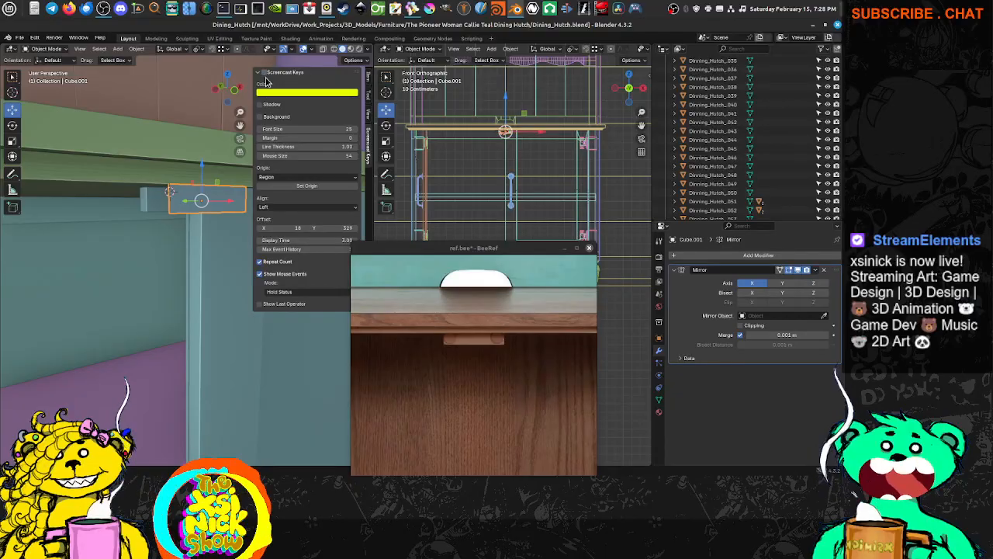
pyautogui.scroll(-4, 203, 215)
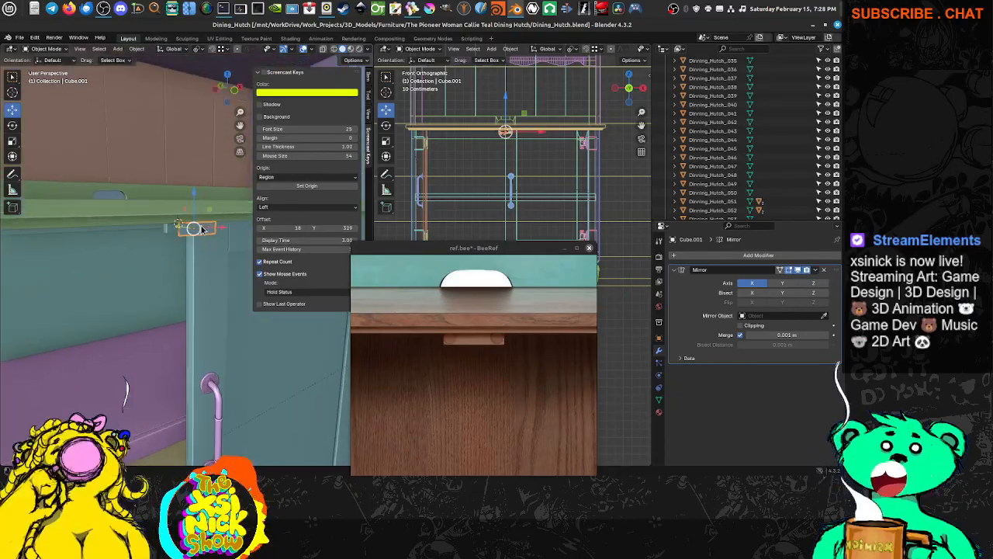
pyautogui.moveTo(198, 220); pyautogui.dragTo(197, 204, button='middle')
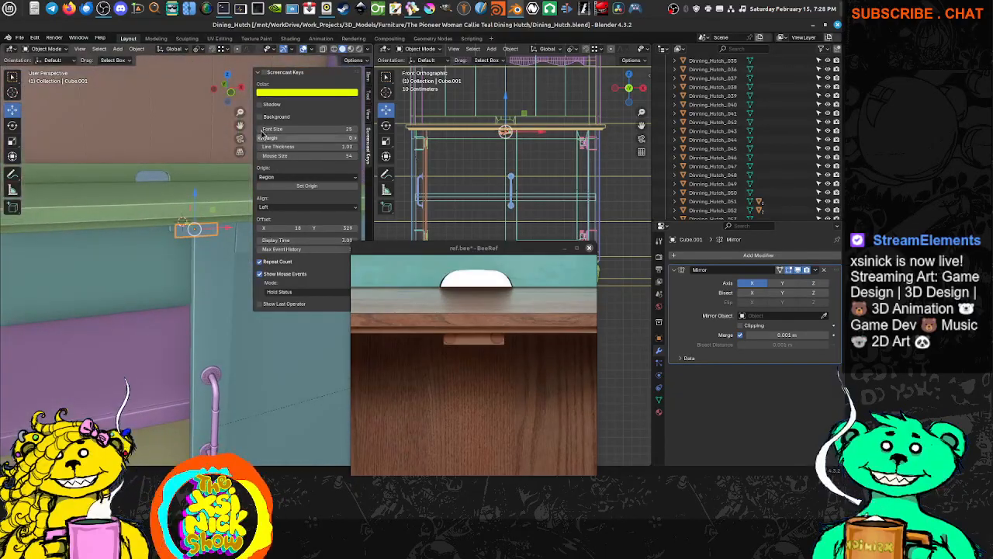
pyautogui.moveTo(183, 244)
pyautogui.mouseDown(button='middle')
pyautogui.moveTo(152, 249)
pyautogui.moveTo(175, 237)
pyautogui.mouseUp(button='middle')
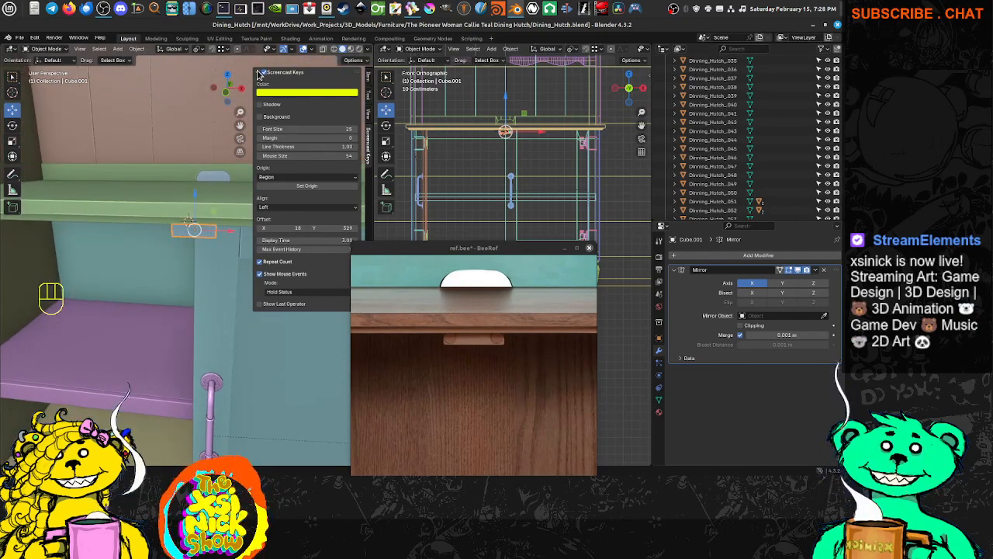
pyautogui.click(258, 72)
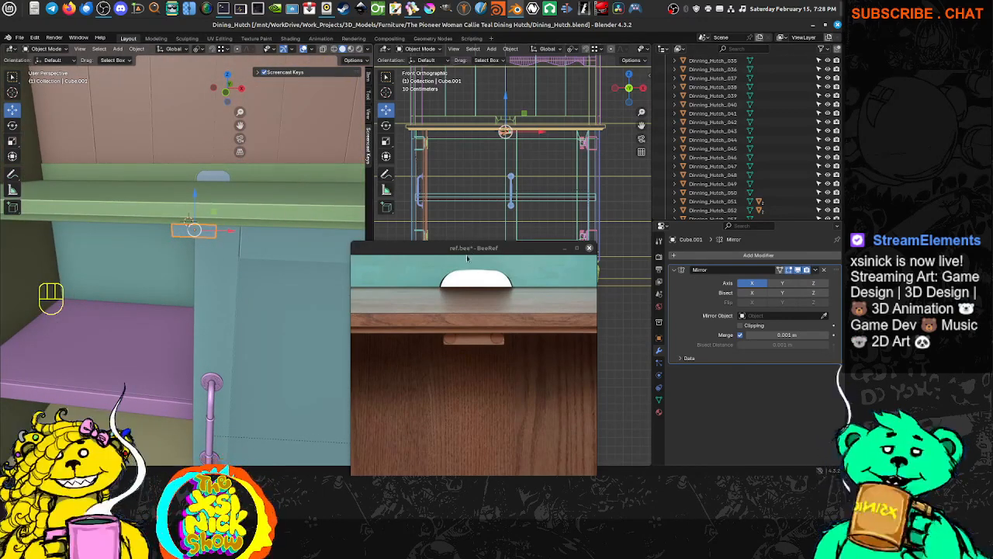
# Shift the reference window over and slide the separated front plate along X until it is centred on the round disc.
pyautogui.moveTo(496, 247); pyautogui.dragTo(462, 248)
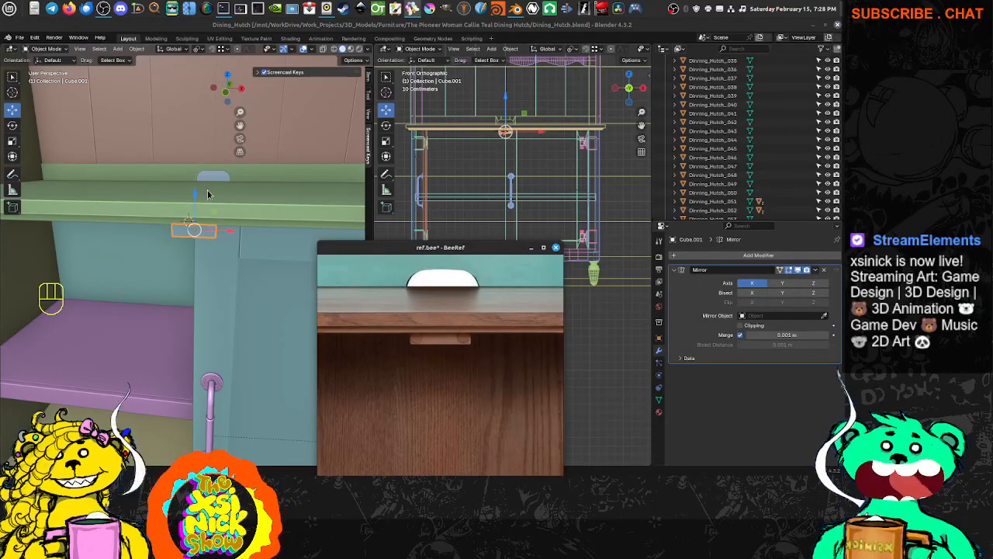
pyautogui.moveTo(181, 215); pyautogui.dragTo(214, 194, button='middle')
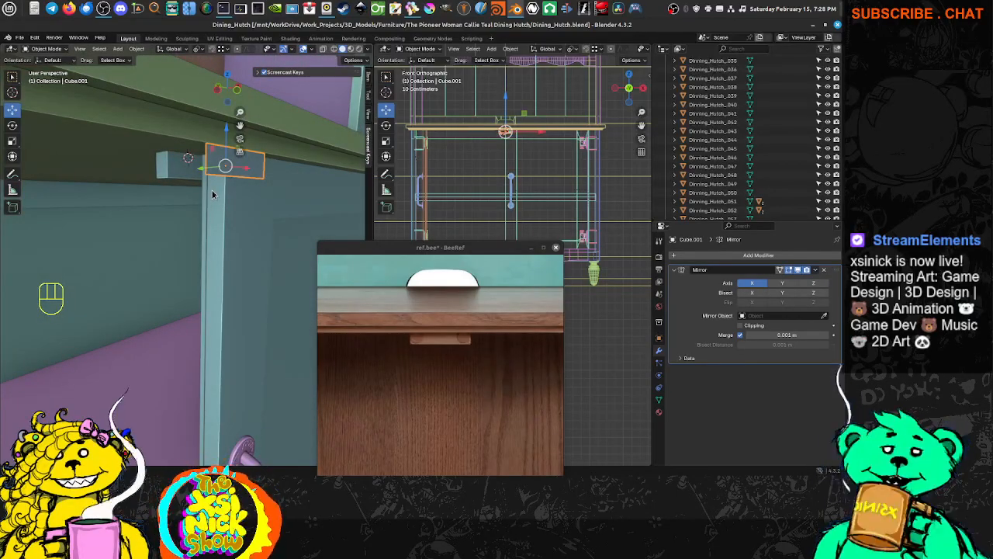
pyautogui.keyDown('shift'); pyautogui.moveTo(267, 248); pyautogui.dragTo(225, 183, button='middle'); pyautogui.keyUp('shift')
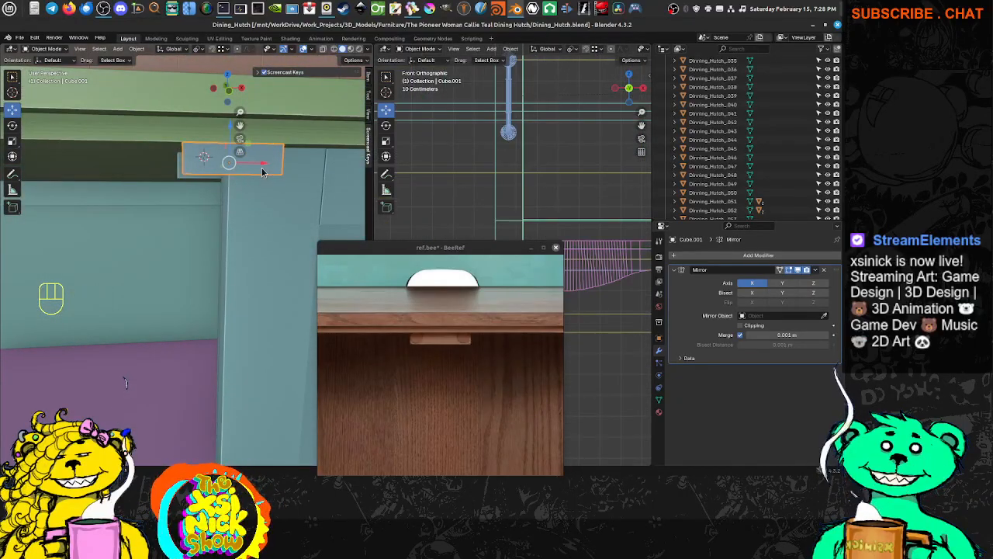
pyautogui.scroll(-5, 562, 185)
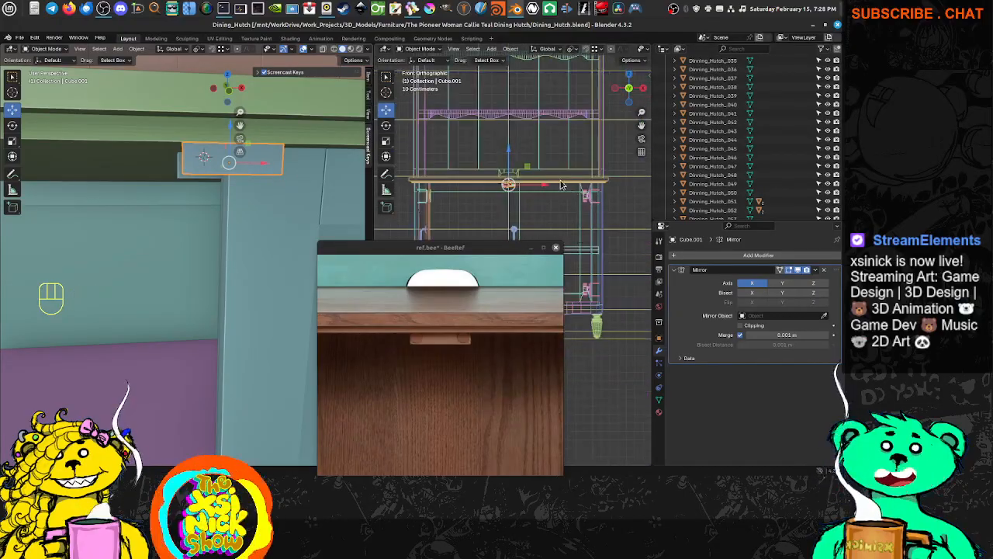
pyautogui.scroll(5, 563, 184)
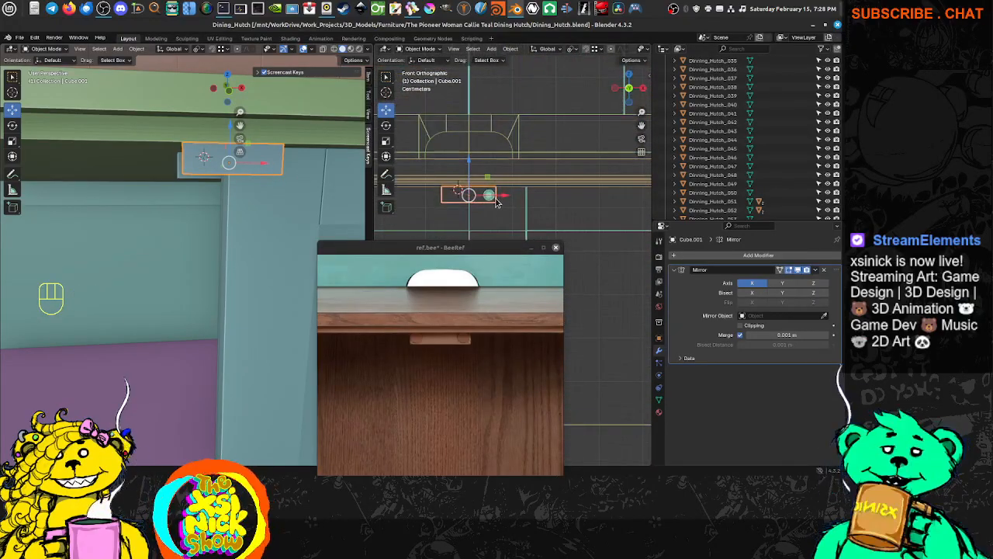
pyautogui.press('g')
pyautogui.press('x')
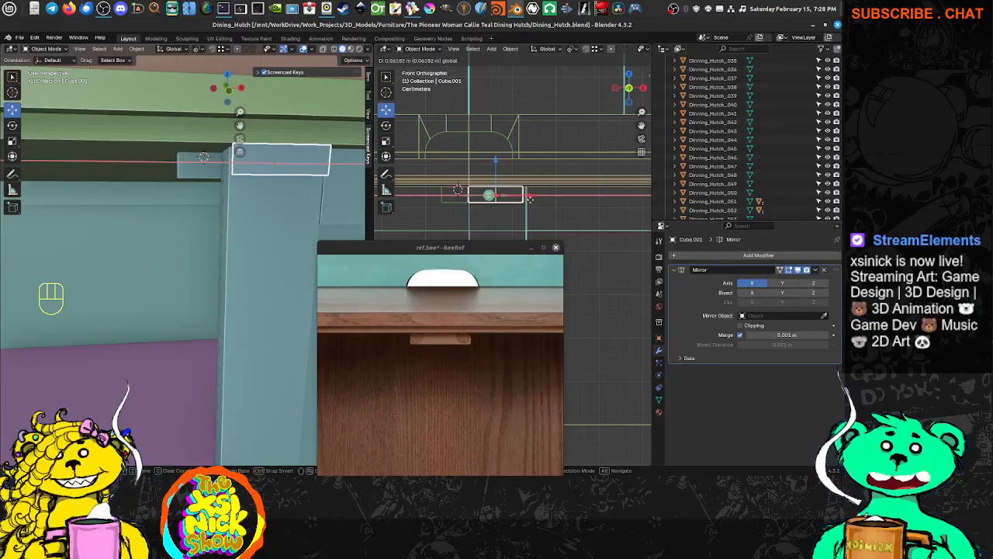
pyautogui.click(530, 200)
pyautogui.scroll(3, 511, 186)
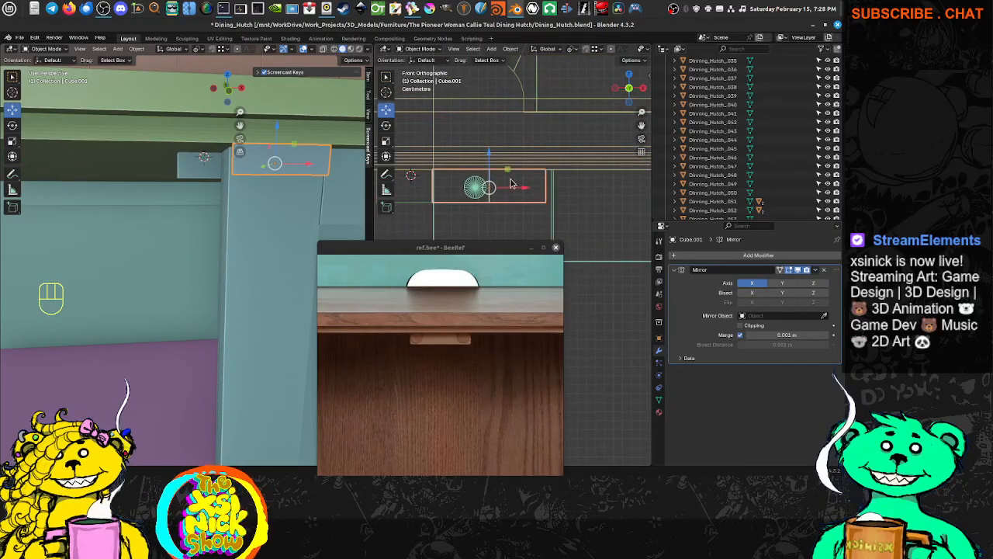
pyautogui.press('g')
pyautogui.press('x')
pyautogui.click(502, 196)
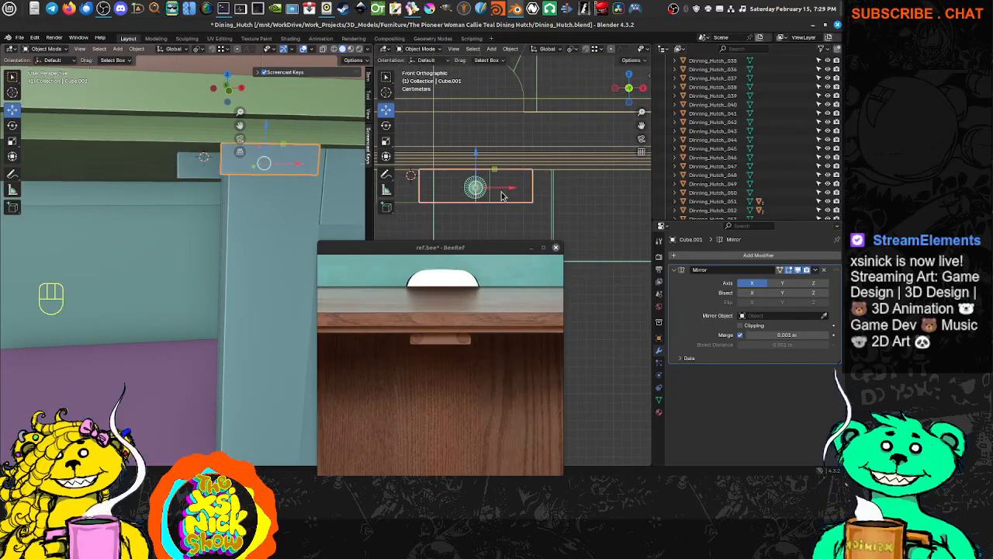
# Shrink the front plate around the round disc by moving its outer, top and bottom edges inward in edge select mode.
pyautogui.press('Tab')
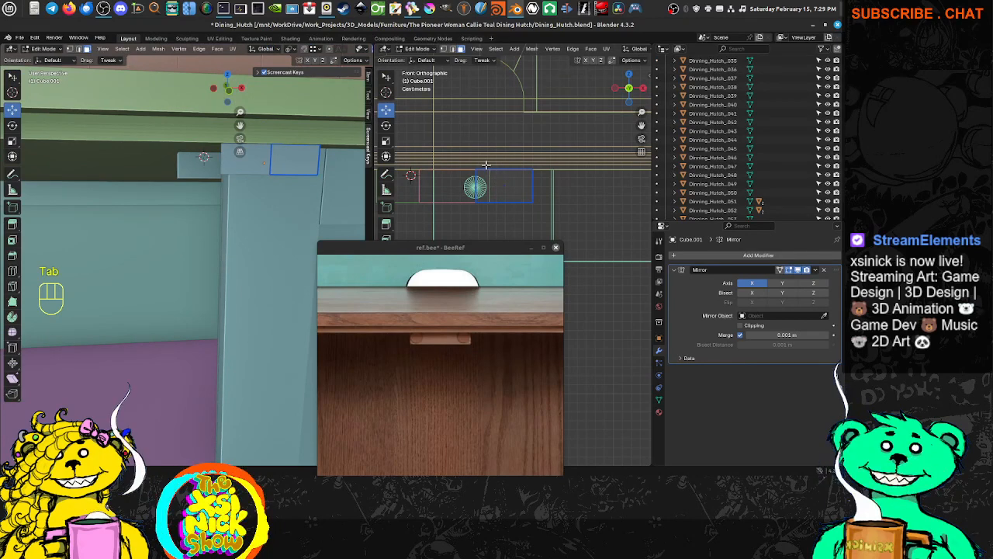
pyautogui.hotkey('ctrl', 'Tab')
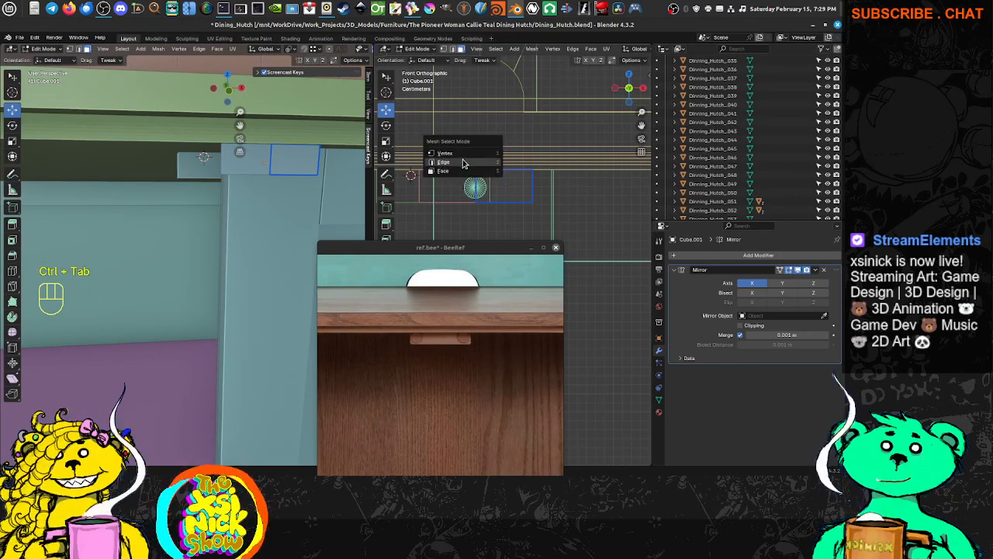
pyautogui.click(464, 163)
pyautogui.click(497, 170)
pyautogui.moveTo(503, 143); pyautogui.dragTo(516, 195)
pyautogui.click(533, 191)
pyautogui.click(486, 171)
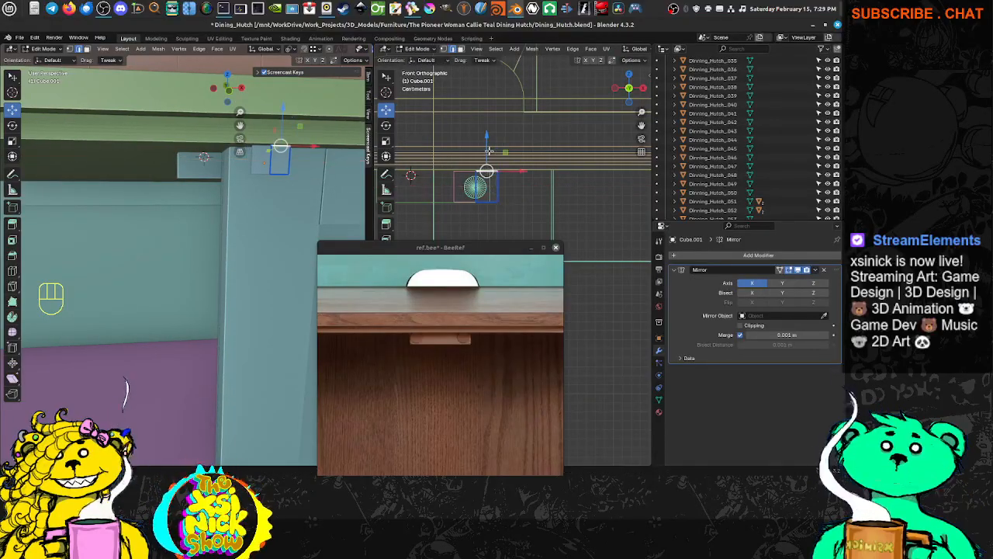
pyautogui.click(487, 198)
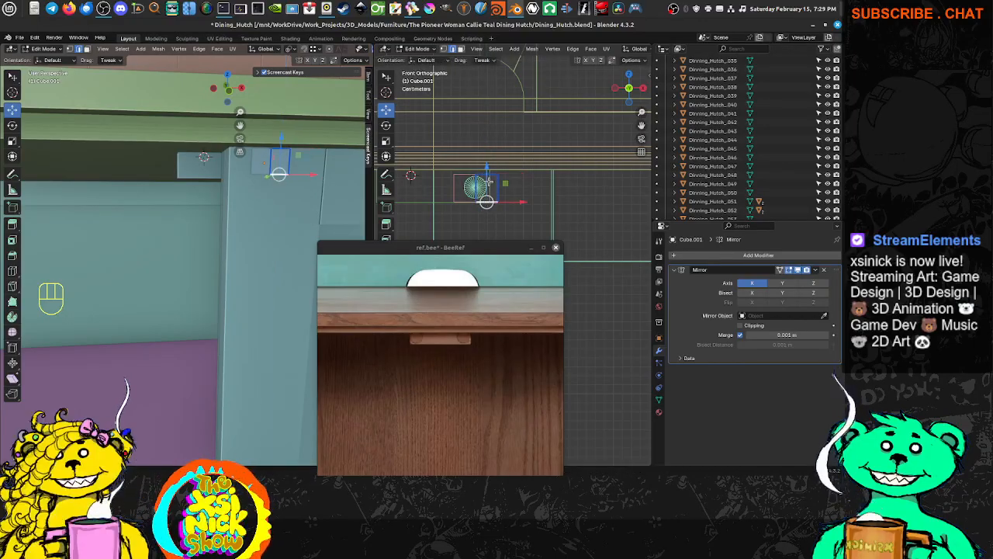
# Examine the small catch plate and the hinge on the open cabinet doors in the reference photos.
pyautogui.scroll(3, 420, 326)
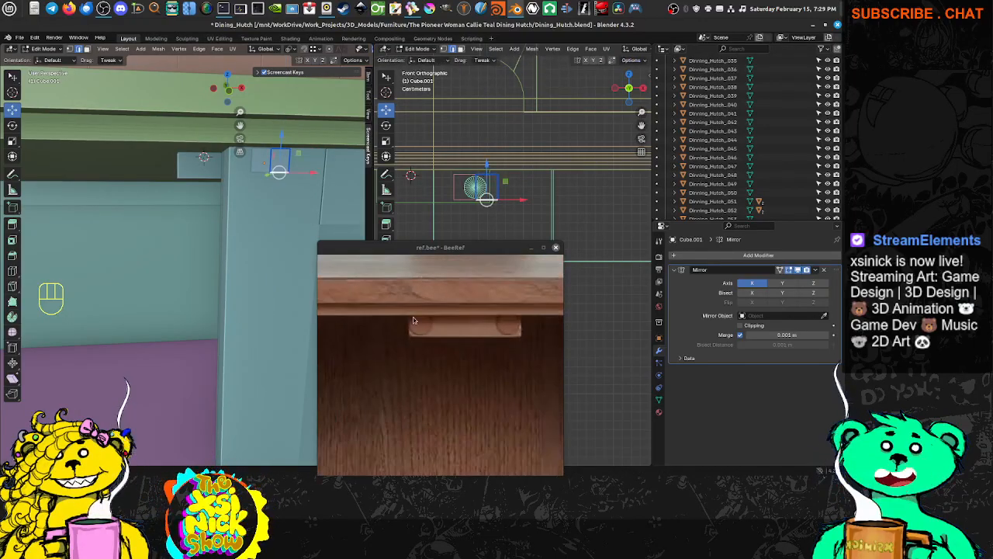
pyautogui.scroll(-5, 414, 320)
pyautogui.scroll(4, 400, 318)
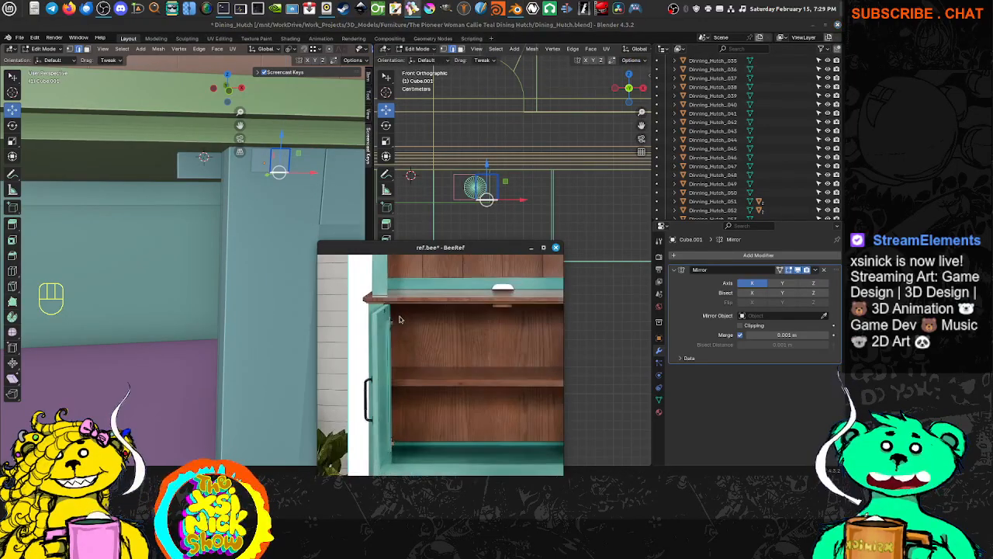
pyautogui.scroll(5, 400, 318)
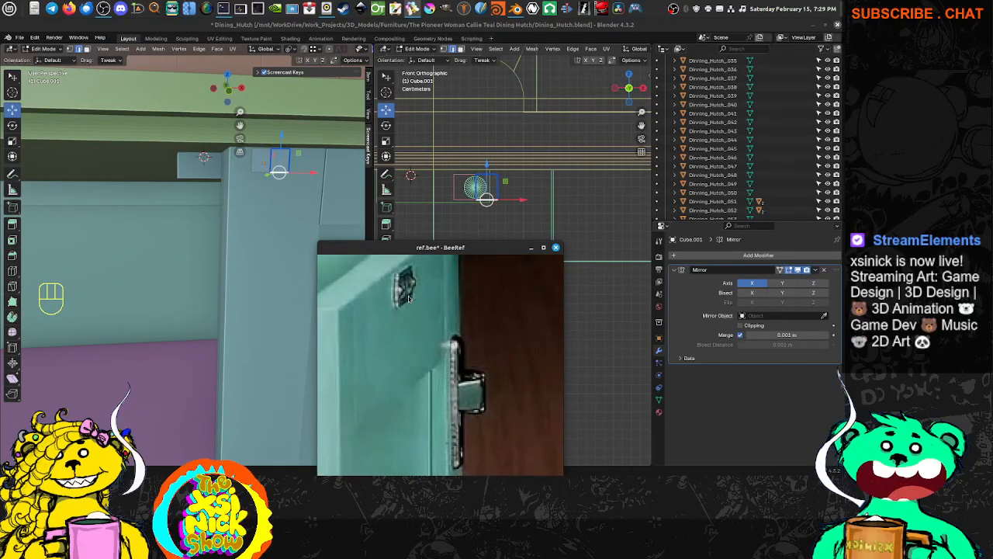
pyautogui.scroll(-8, 425, 287)
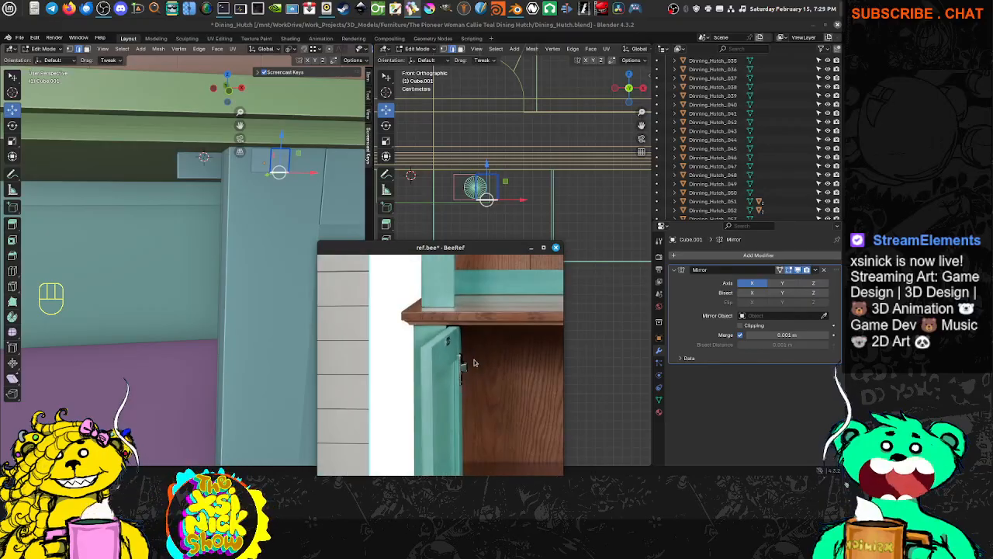
pyautogui.scroll(-5, 450, 346)
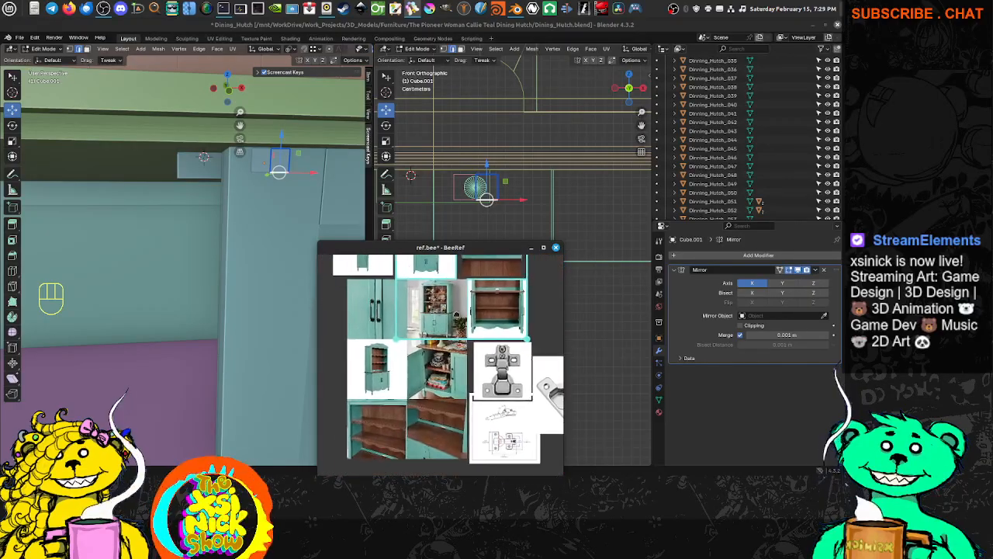
pyautogui.scroll(5, 442, 360)
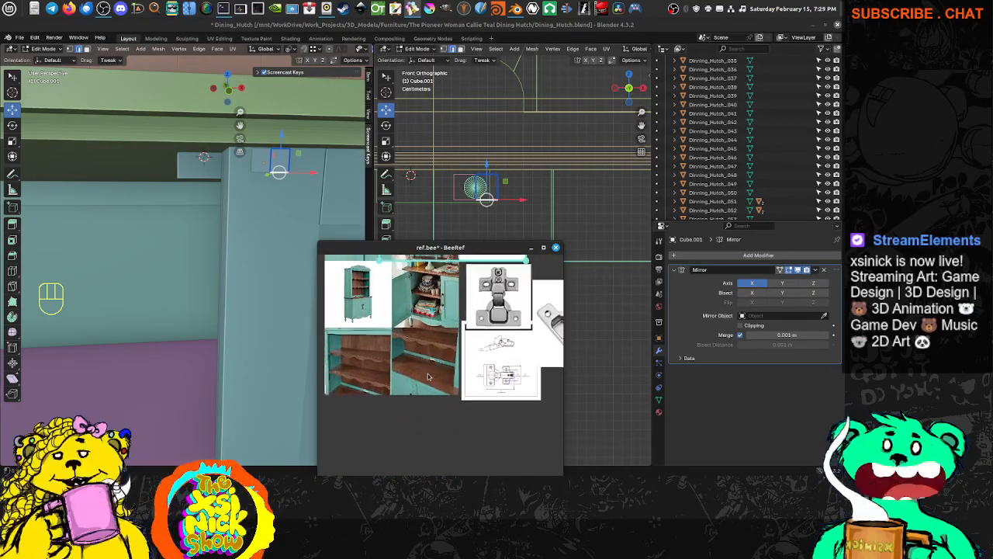
pyautogui.moveTo(405, 357); pyautogui.dragTo(267, 372, button='middle')
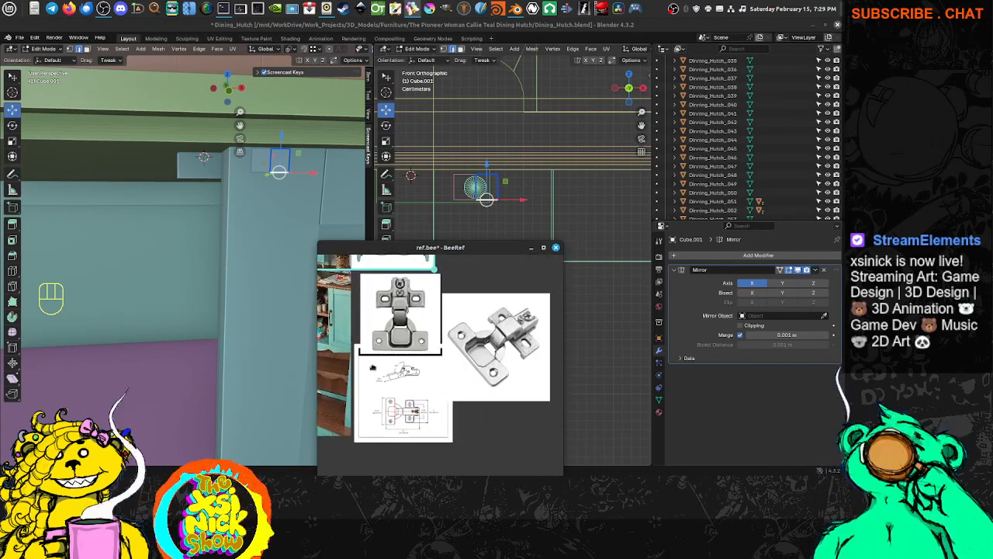
pyautogui.moveTo(374, 367); pyautogui.dragTo(351, 387, button='middle')
pyautogui.moveTo(445, 304); pyautogui.dragTo(494, 431, button='middle')
pyautogui.moveTo(424, 351); pyautogui.dragTo(461, 387, button='middle')
pyautogui.scroll(10, 460, 386)
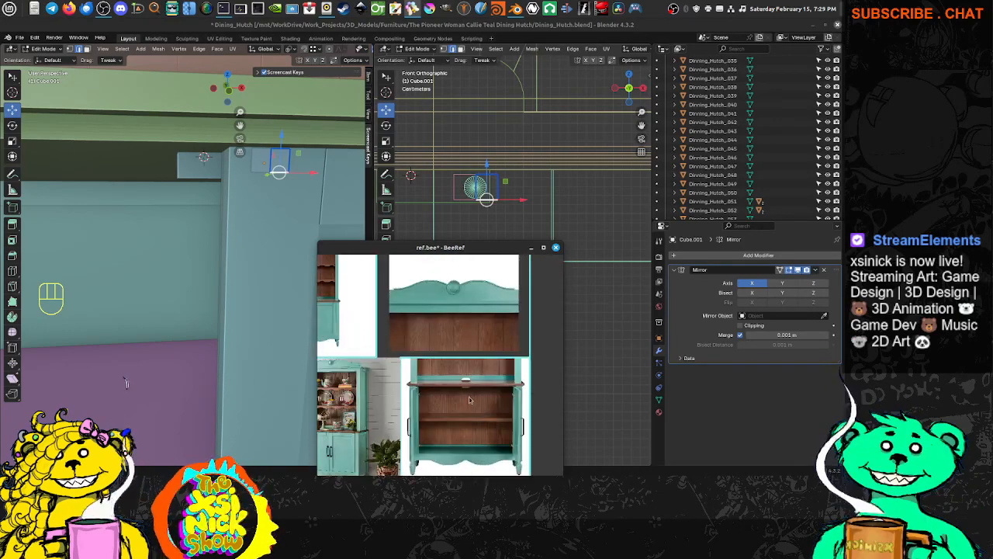
pyautogui.scroll(-8, 512, 352)
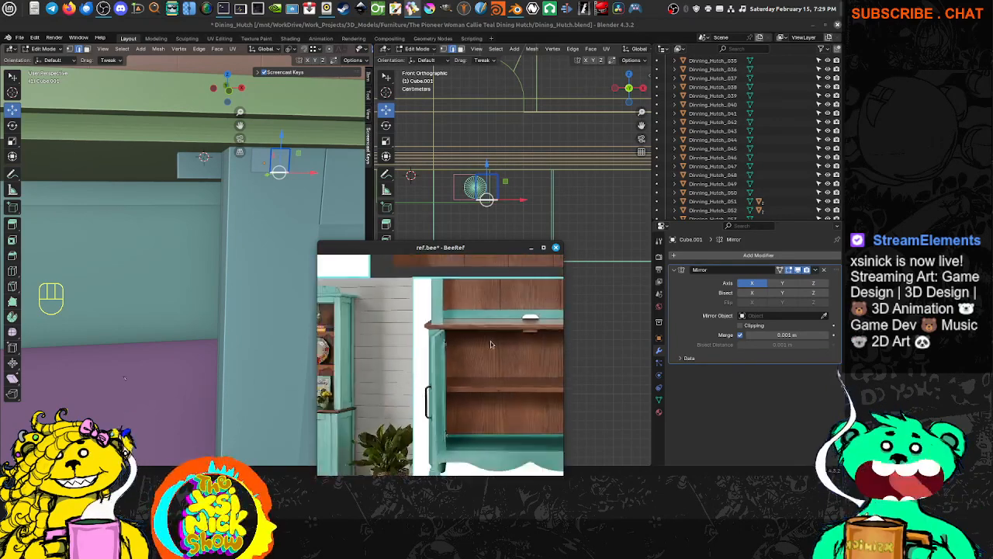
pyautogui.scroll(10, 479, 344)
pyautogui.scroll(10, 479, 344)
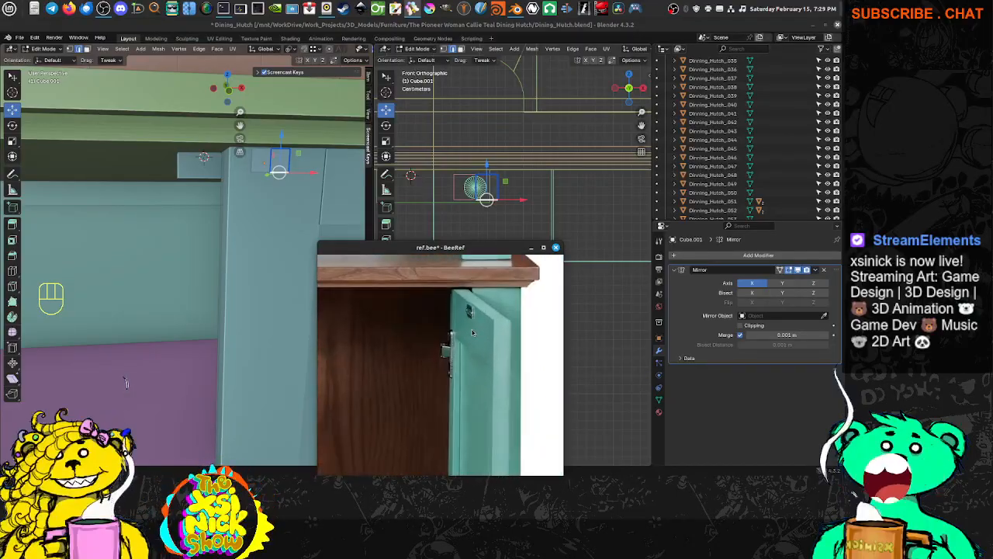
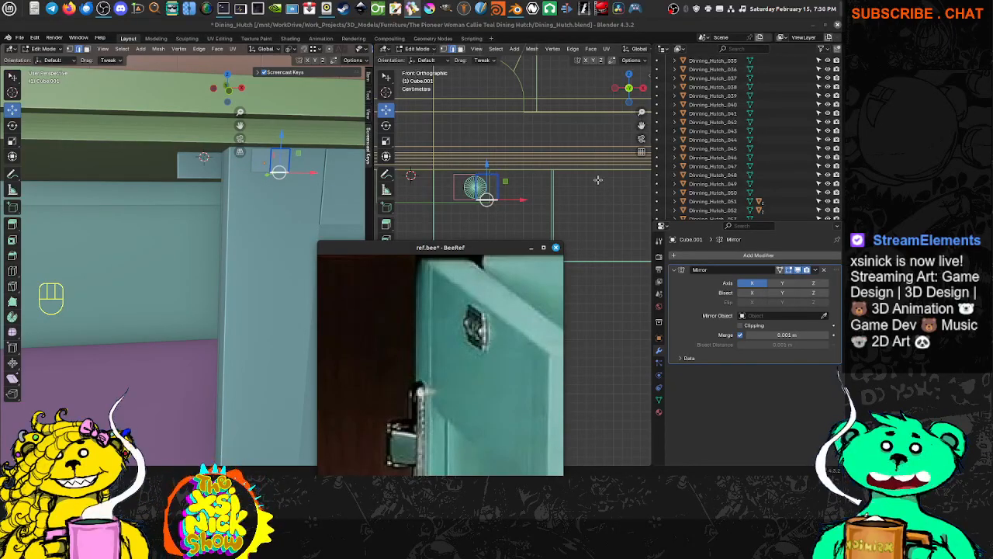
# Add two horizontal loop cuts to the front plate and scale them apart along Z, close to its top and bottom edges.
pyautogui.scroll(5, 534, 187)
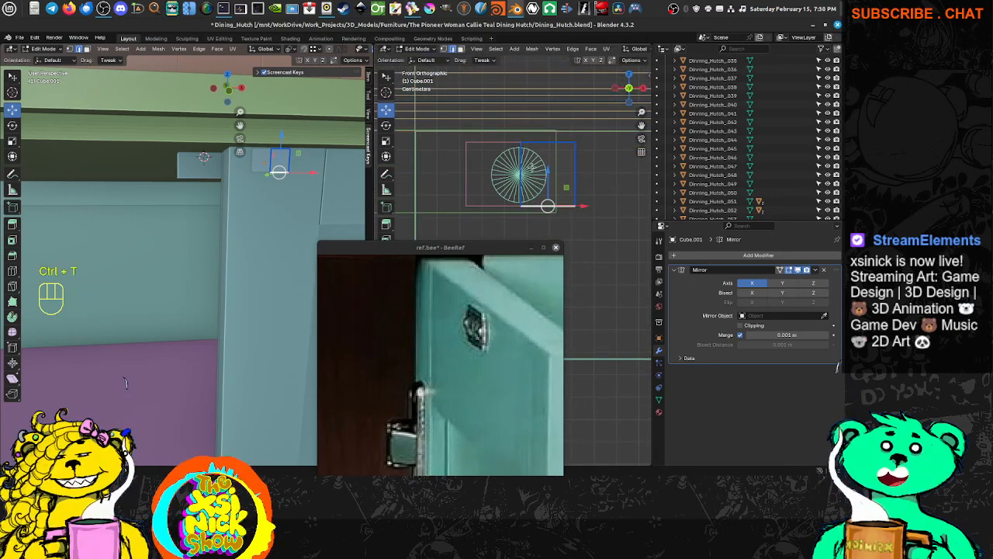
pyautogui.click(596, 177)
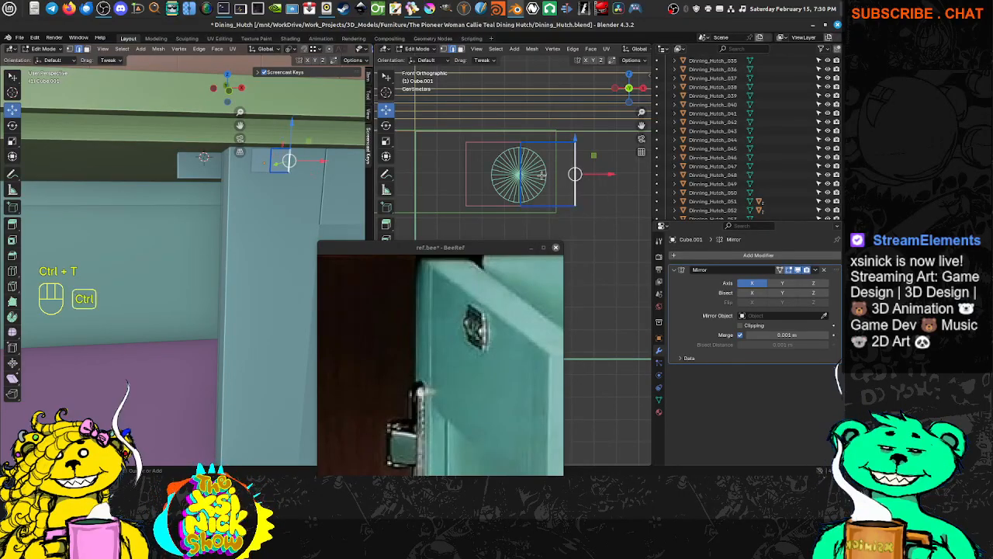
pyautogui.hotkey('ctrl', 'r')
pyautogui.scroll(2, 539, 172)
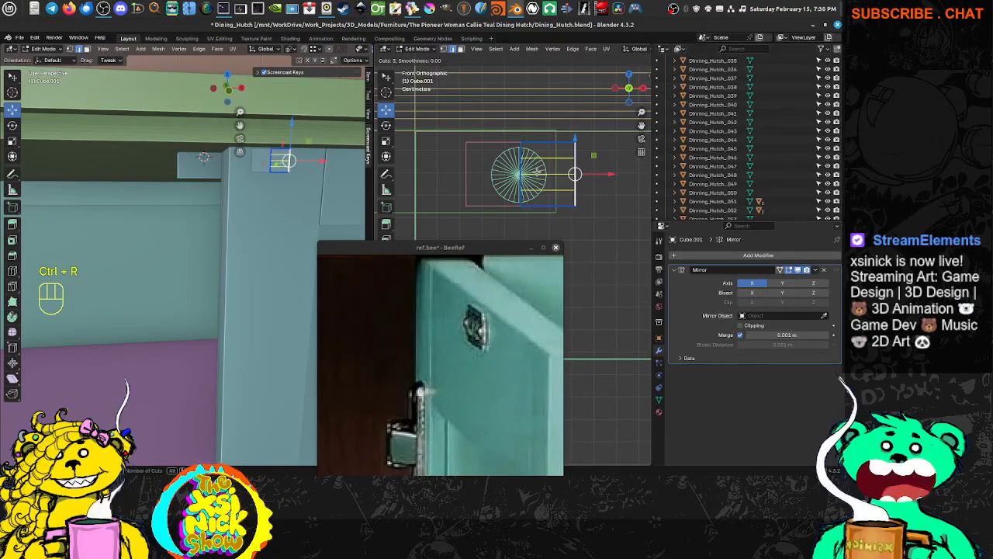
pyautogui.scroll(-1, 538, 173)
pyautogui.click(537, 173)
pyautogui.rightClick(538, 172)
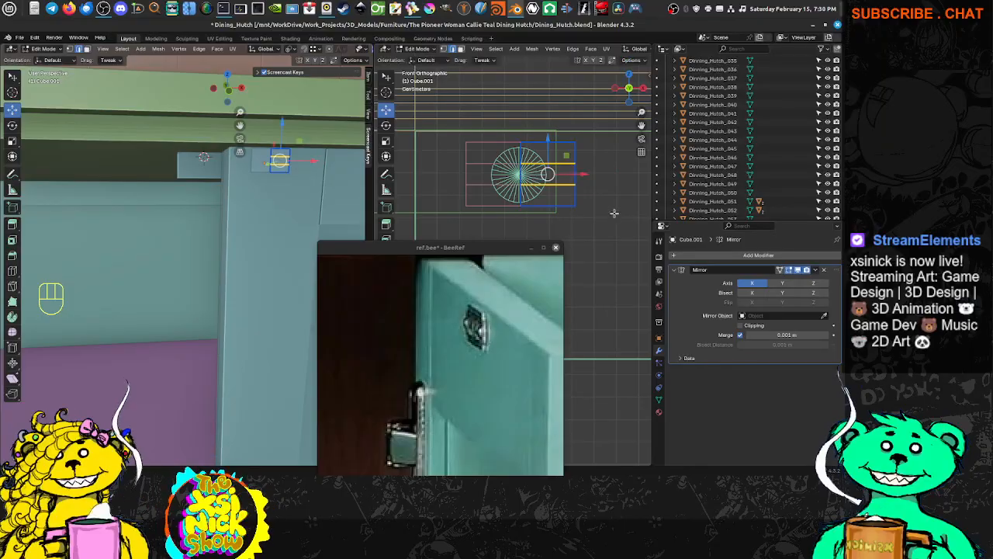
pyautogui.press('s')
pyautogui.press('z')
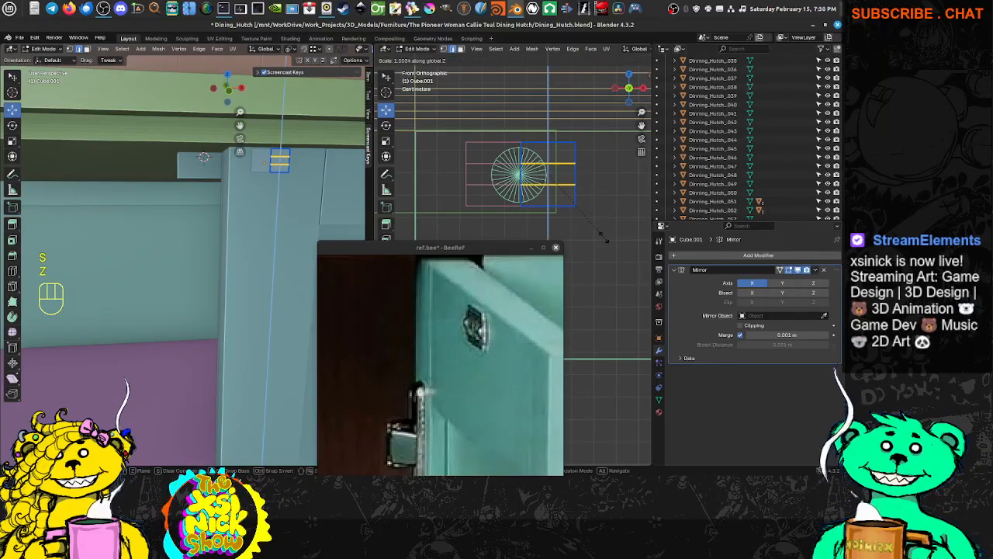
pyautogui.click(621, 306)
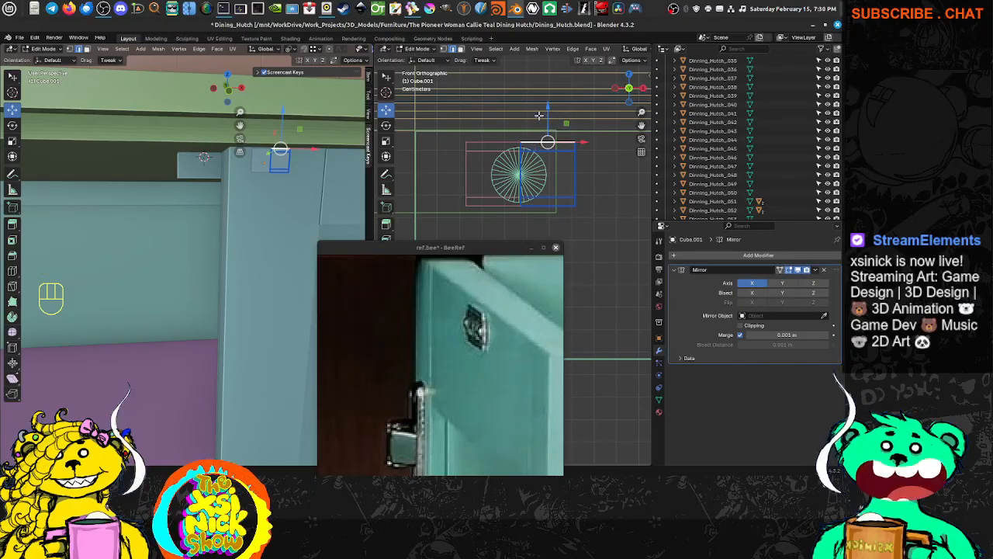
# Extend the front plate's top edge upward and bottom edge downward, and raise its upper horizontal loop just above the disc.
pyautogui.moveTo(545, 113); pyautogui.dragTo(545, 108)
pyautogui.click(545, 206)
pyautogui.moveTo(547, 176); pyautogui.dragTo(546, 125)
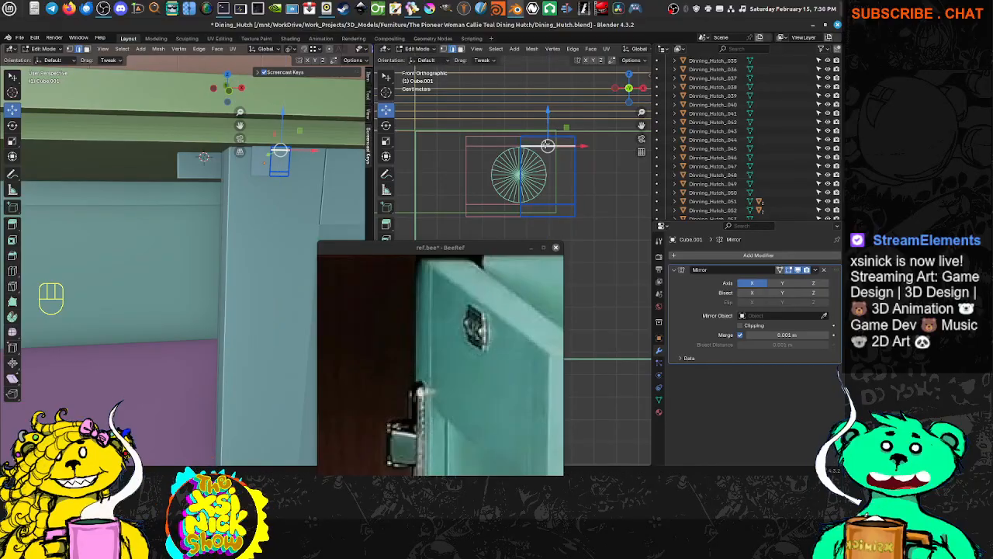
# Add a vertical loop cut to the plate's half and slide it about 0.27 toward the outer edge.
pyautogui.hotkey('ctrl', 'r')
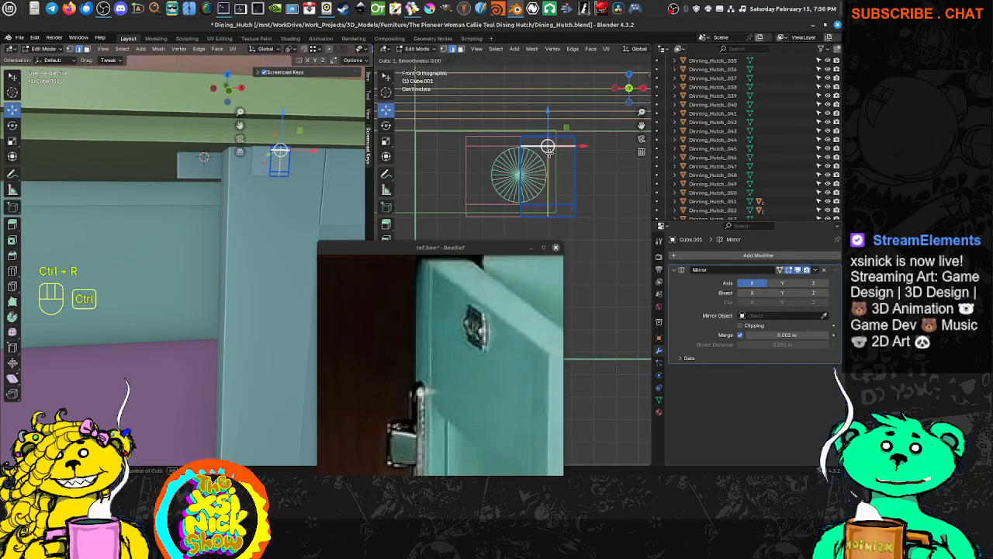
pyautogui.click(551, 153)
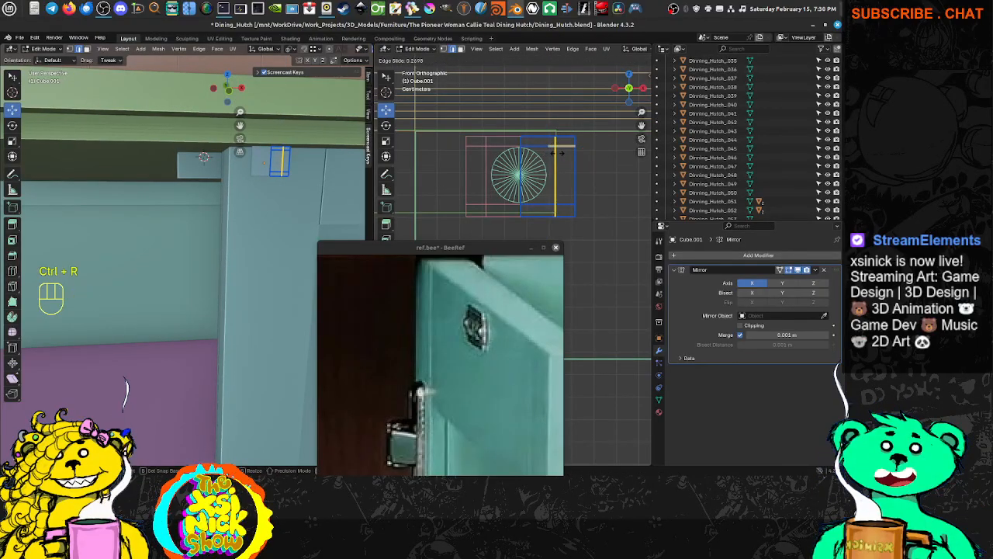
pyautogui.click(556, 153)
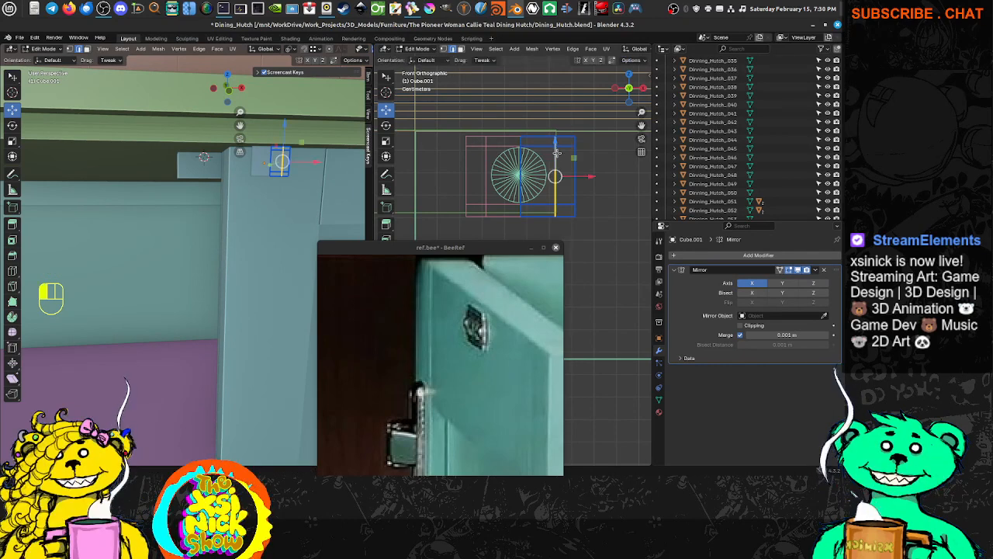
# Extrude the middle segment of the plate's outer edge about 0.007 m outward along X to form a side tab.
pyautogui.click(578, 161)
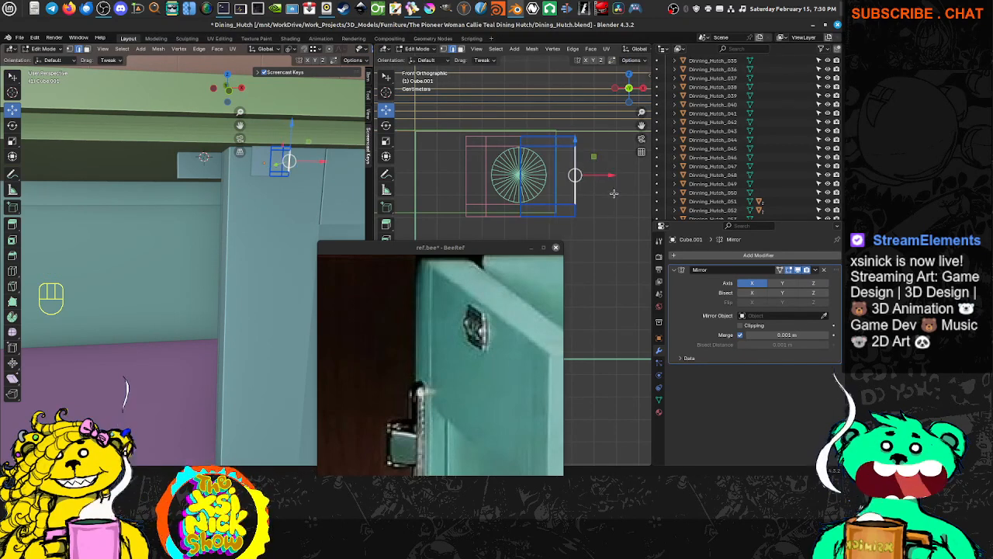
pyautogui.keyDown('shift'); pyautogui.moveTo(613, 192); pyautogui.dragTo(518, 203, button='middle'); pyautogui.keyUp('shift')
pyautogui.press('e')
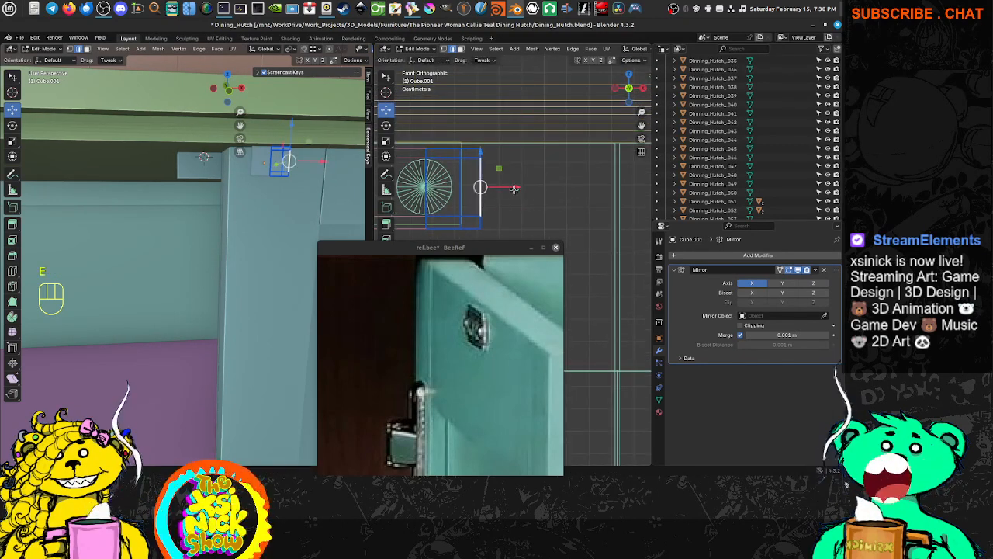
pyautogui.click(531, 187)
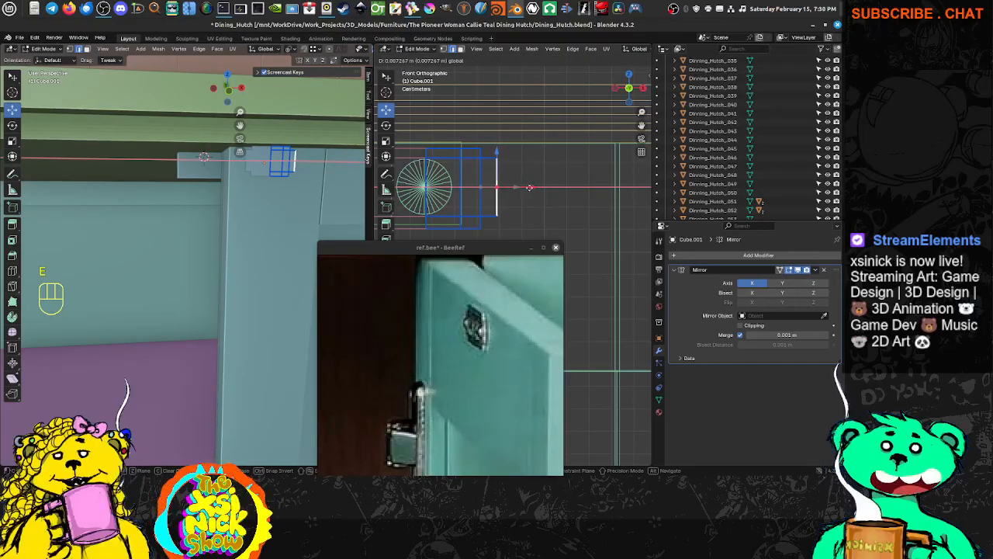
# Add a centred horizontal loop cut across the front plate and its side tab.
pyautogui.keyDown('shift'); pyautogui.moveTo(494, 151); pyautogui.dragTo(566, 155, button='middle'); pyautogui.keyUp('shift')
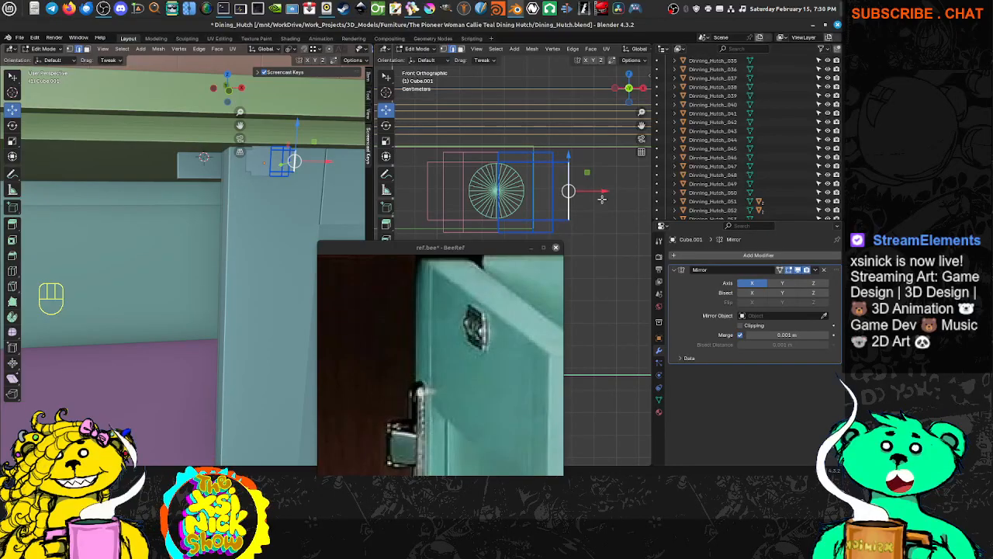
pyautogui.click(536, 154)
pyautogui.keyDown('shift'); pyautogui.click(519, 151); pyautogui.keyUp('shift')
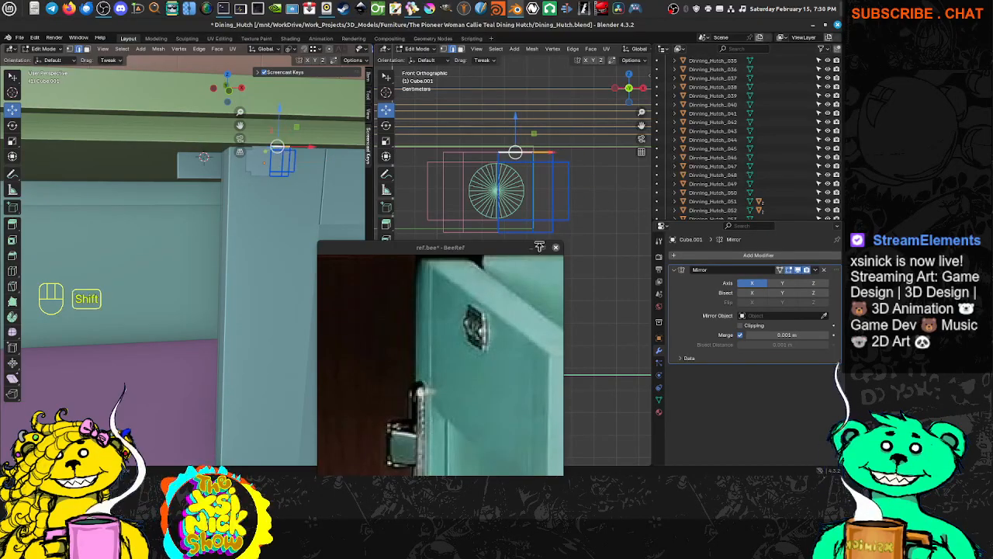
pyautogui.keyDown('shift'); pyautogui.click(521, 230); pyautogui.keyUp('shift')
pyautogui.keyDown('shift'); pyautogui.moveTo(593, 191); pyautogui.dragTo(571, 178, button='middle'); pyautogui.keyUp('shift')
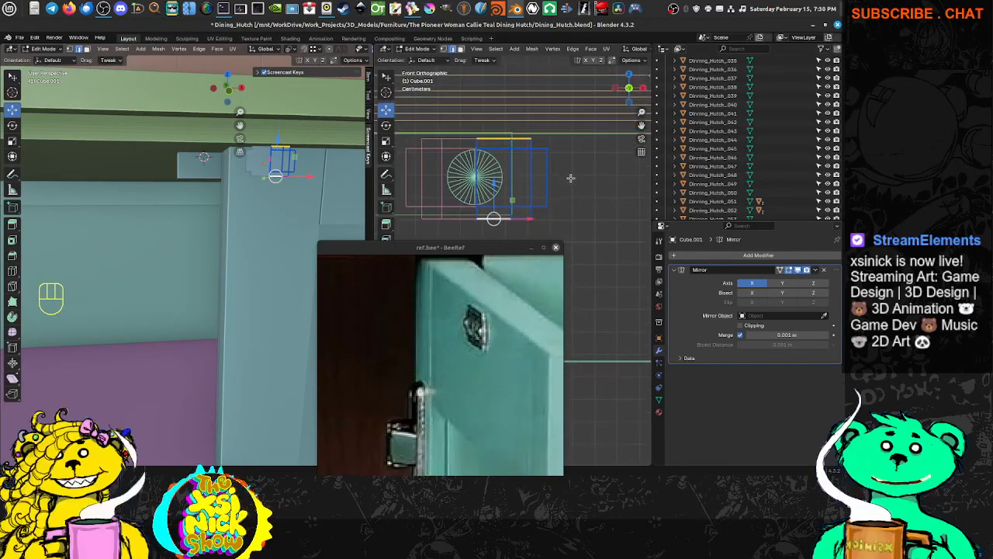
pyautogui.hotkey('ctrl', 'r')
pyautogui.hotkey('ctrl', 'Tab')
pyautogui.click(516, 189)
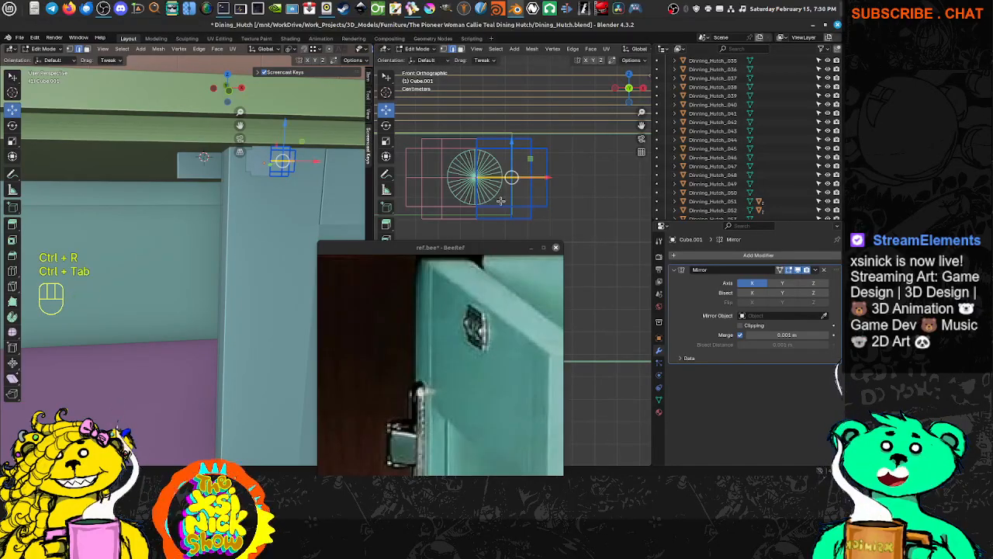
# Delete the faces that make up the upper half of the modelled side of the front plate.
pyautogui.hotkey('ctrl', 'Tab')
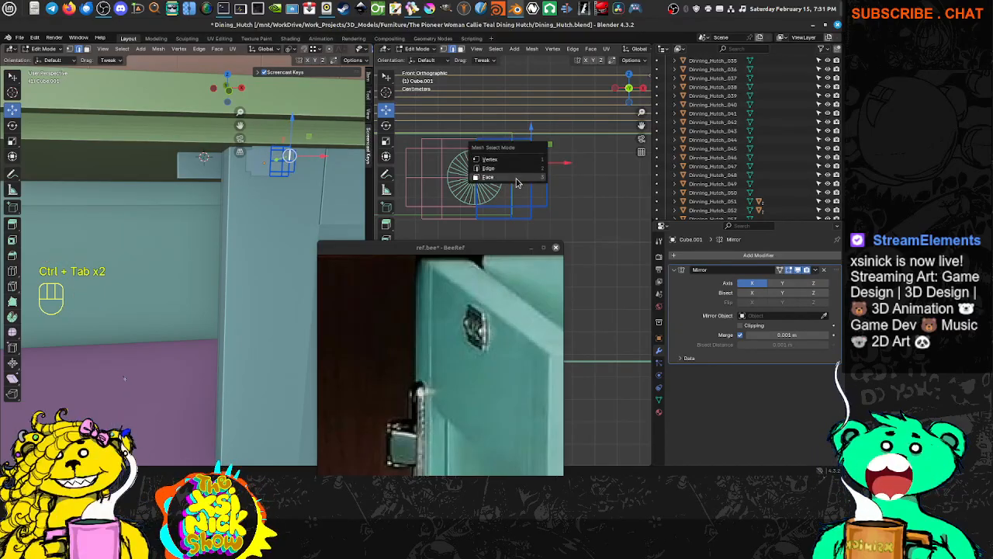
pyautogui.click(543, 172)
pyautogui.keyDown('shift'); pyautogui.click(522, 164); pyautogui.keyUp('shift')
pyautogui.keyDown('shift'); pyautogui.click(495, 160); pyautogui.keyUp('shift')
pyautogui.keyDown('shift'); pyautogui.click(497, 144); pyautogui.keyUp('shift')
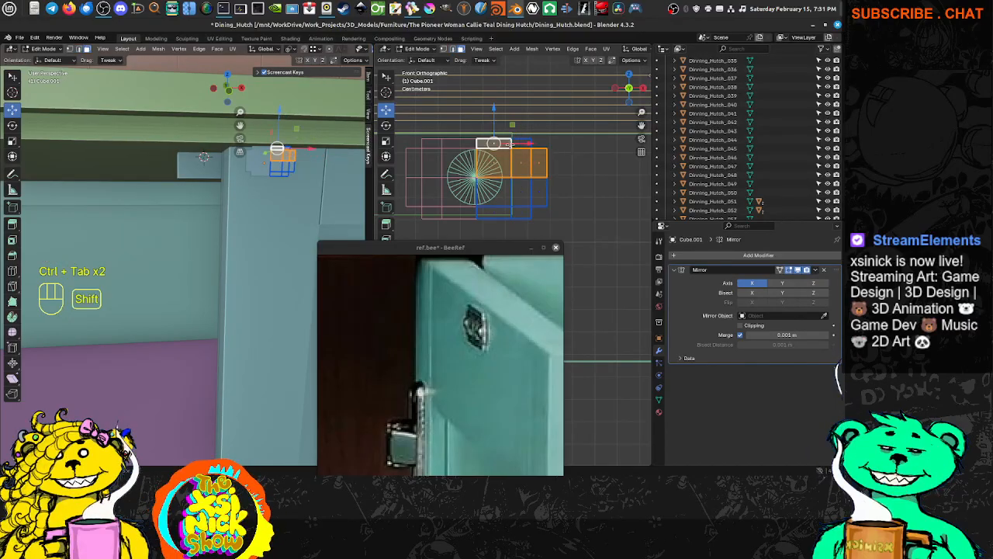
pyautogui.keyDown('shift'); pyautogui.click(515, 144); pyautogui.keyUp('shift')
pyautogui.press('Delete')
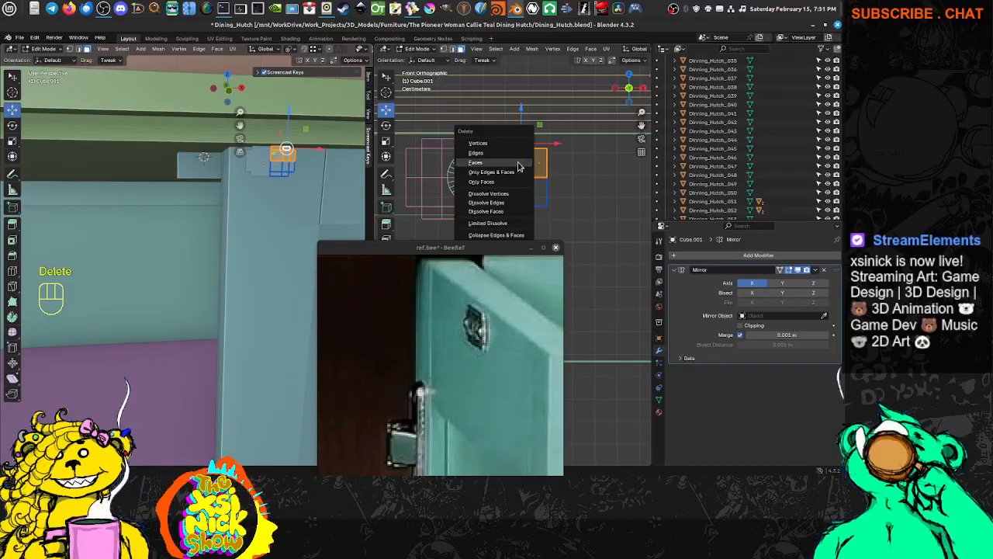
pyautogui.click(528, 160)
# Enable the Z axis in the plate's Mirror modifier and resume editing its mesh.
pyautogui.press('Tab')
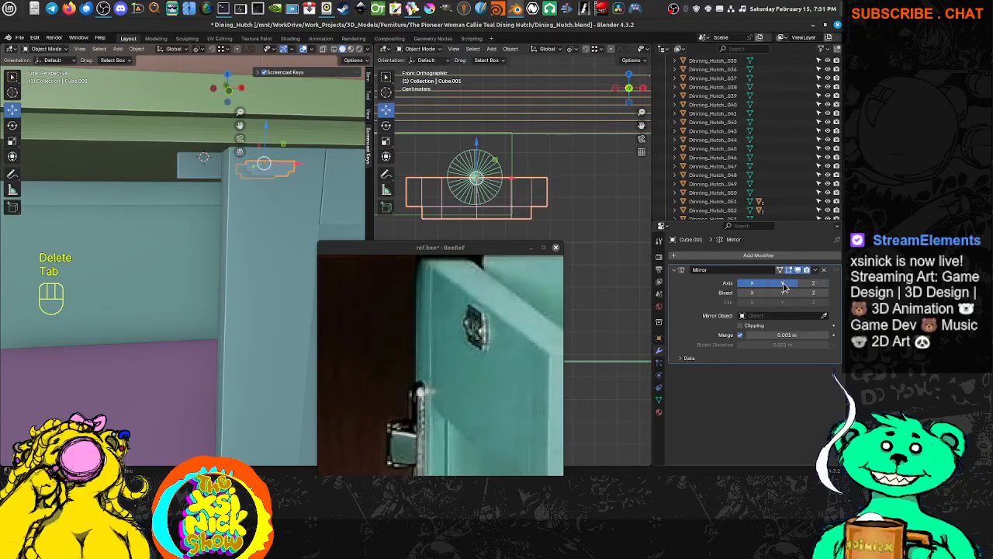
pyautogui.click(809, 285)
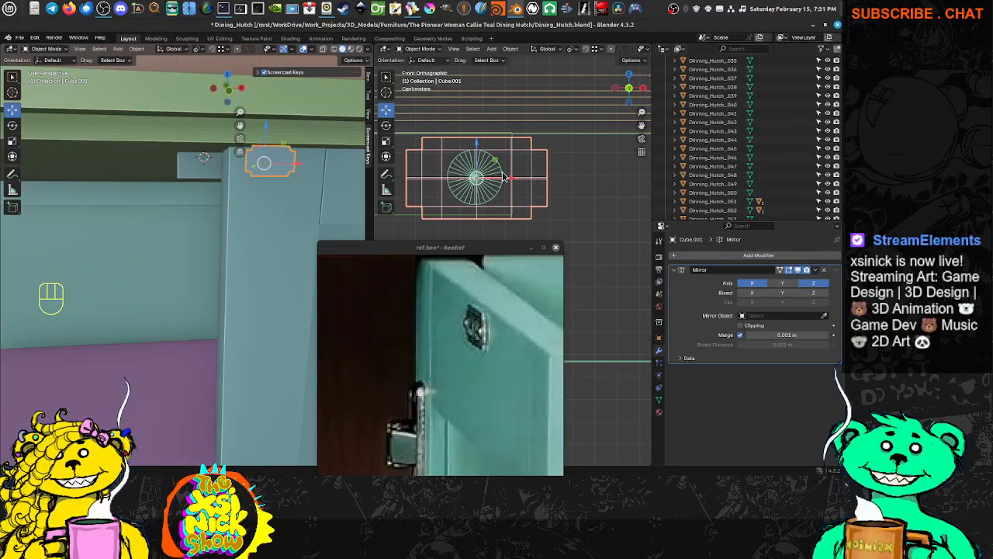
pyautogui.press('Tab')
# Bevel the three corner vertices around the side tab's step with a three-segment vertex bevel to round the plate's outline.
pyautogui.moveTo(549, 199)
pyautogui.keyDown('shift'); pyautogui.mouseDown(button='middle')
pyautogui.moveTo(487, 193)
pyautogui.moveTo(540, 201)
pyautogui.mouseUp(button='middle'); pyautogui.keyUp('shift')
pyautogui.scroll(2, 540, 201)
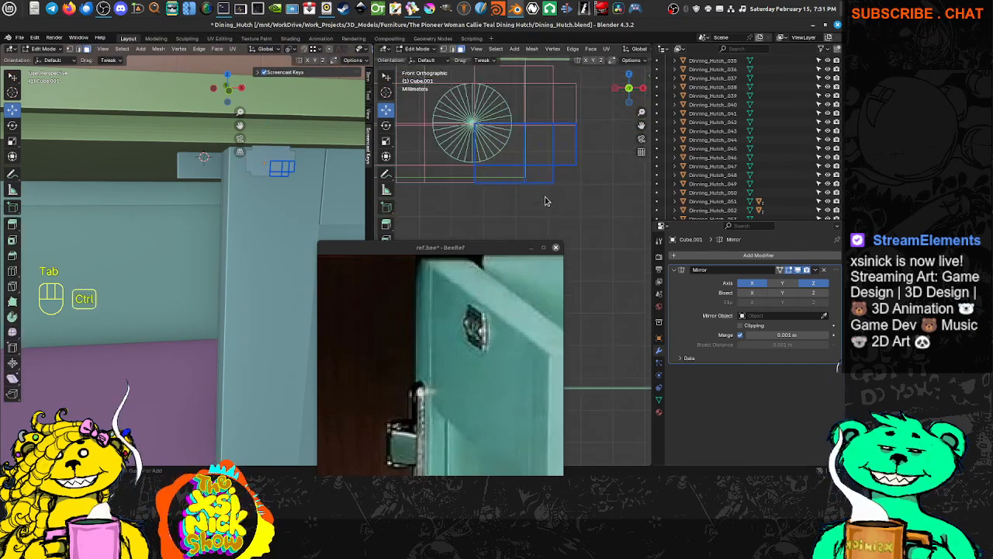
pyautogui.hotkey('ctrl', 'Tab')
pyautogui.click(519, 183)
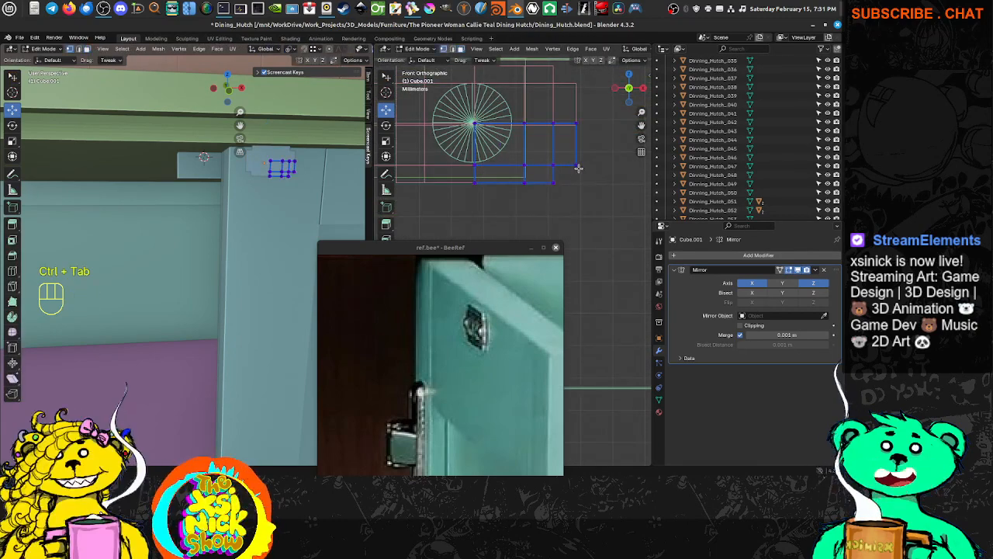
pyautogui.click(575, 164)
pyautogui.keyDown('shift'); pyautogui.click(552, 165); pyautogui.keyUp('shift')
pyautogui.keyDown('shift'); pyautogui.click(552, 183); pyautogui.keyUp('shift')
pyautogui.keyDown('shift'); pyautogui.moveTo(581, 198); pyautogui.dragTo(531, 216, button='middle'); pyautogui.keyUp('shift')
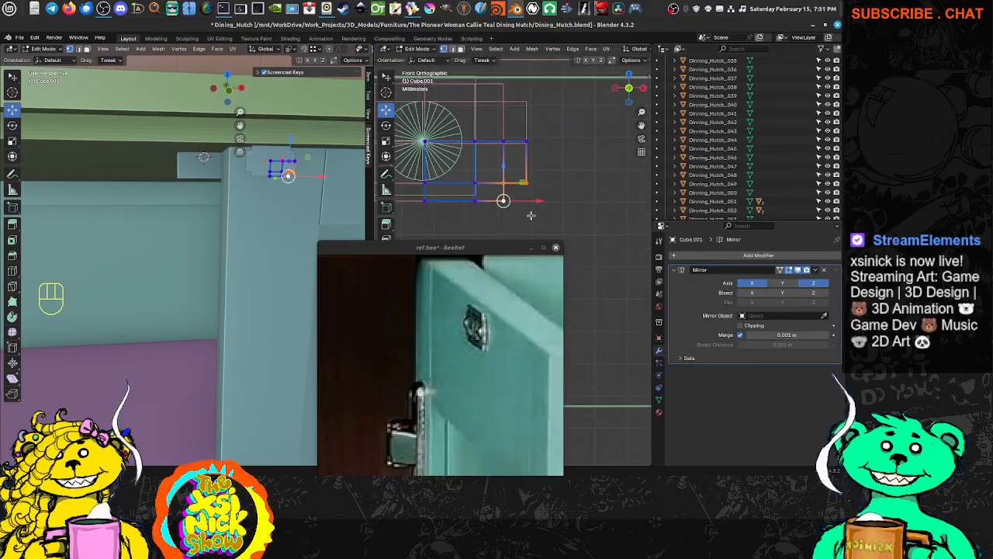
pyautogui.hotkey('ctrl', 'b')
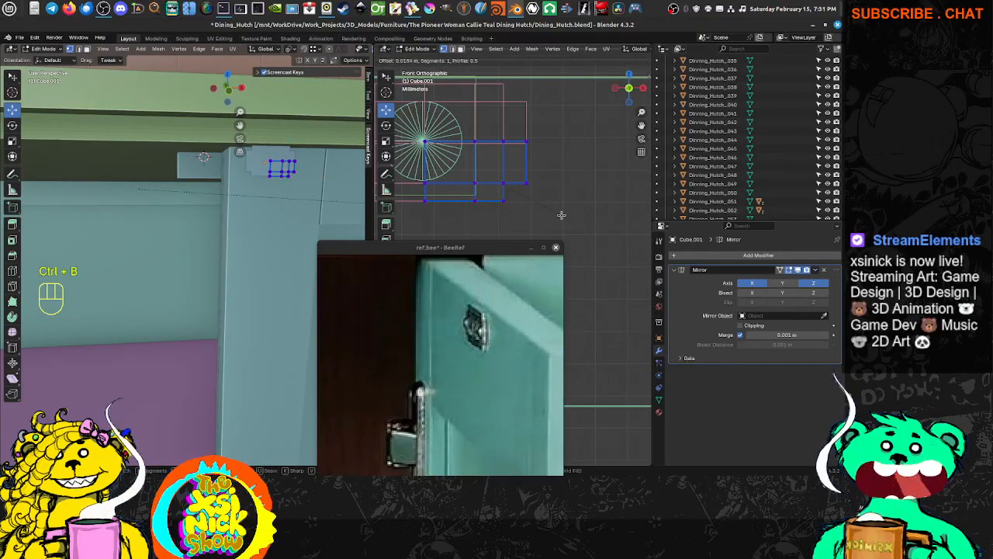
pyautogui.press('v')
pyautogui.press('b')
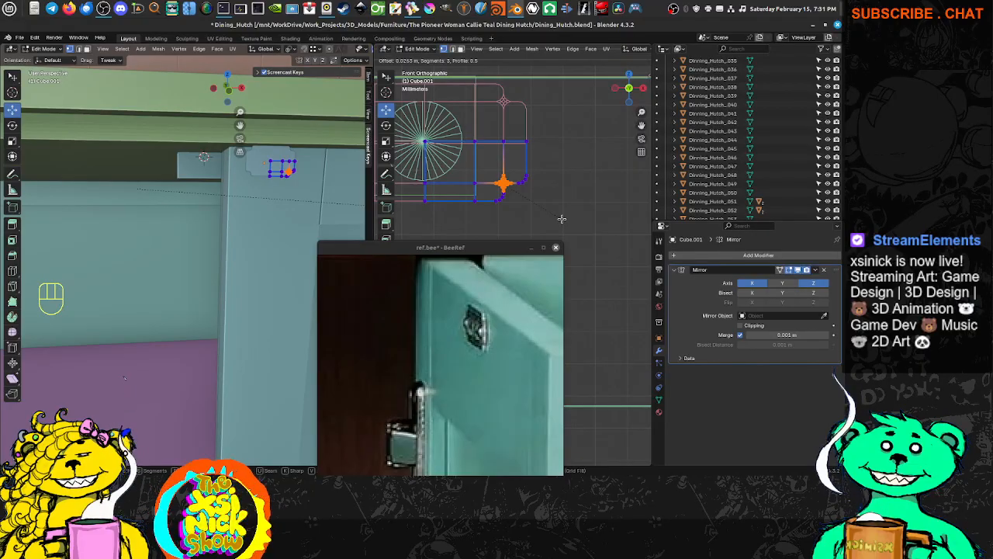
pyautogui.click(562, 218)
pyautogui.click(561, 218)
# Dissolve the extra star-shaped cluster of bevel vertices inside the plate's inner corner.
pyautogui.scroll(2, 478, 169)
pyautogui.keyDown('shift'); pyautogui.moveTo(501, 151); pyautogui.dragTo(525, 179, button='middle'); pyautogui.keyUp('shift')
pyautogui.scroll(4, 520, 164)
pyautogui.keyDown('shift'); pyautogui.moveTo(521, 120); pyautogui.dragTo(520, 147, button='middle'); pyautogui.keyUp('shift')
pyautogui.hotkey('ctrl', 'Tab')
pyautogui.click(511, 140)
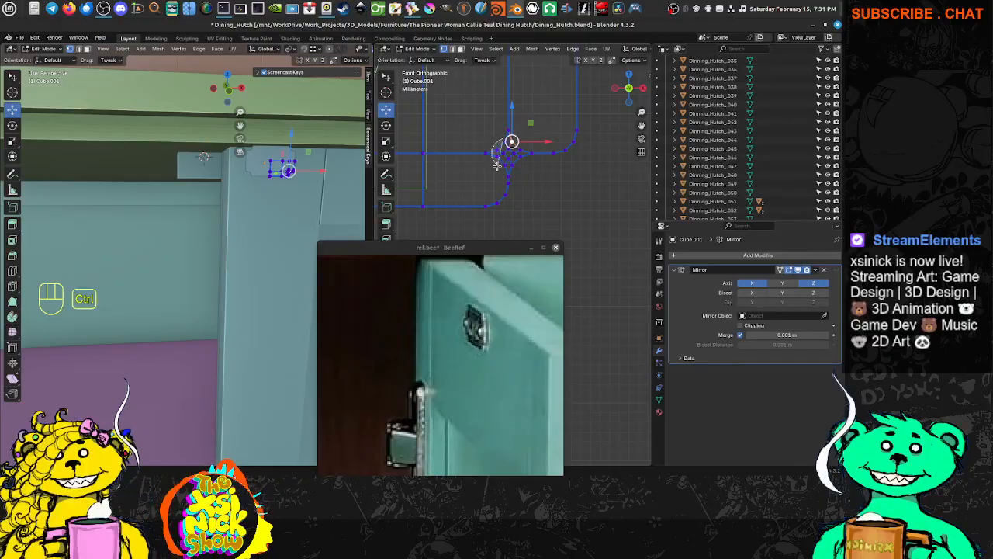
pyautogui.keyDown('ctrl'); pyautogui.click(518, 149); pyautogui.keyUp('ctrl')
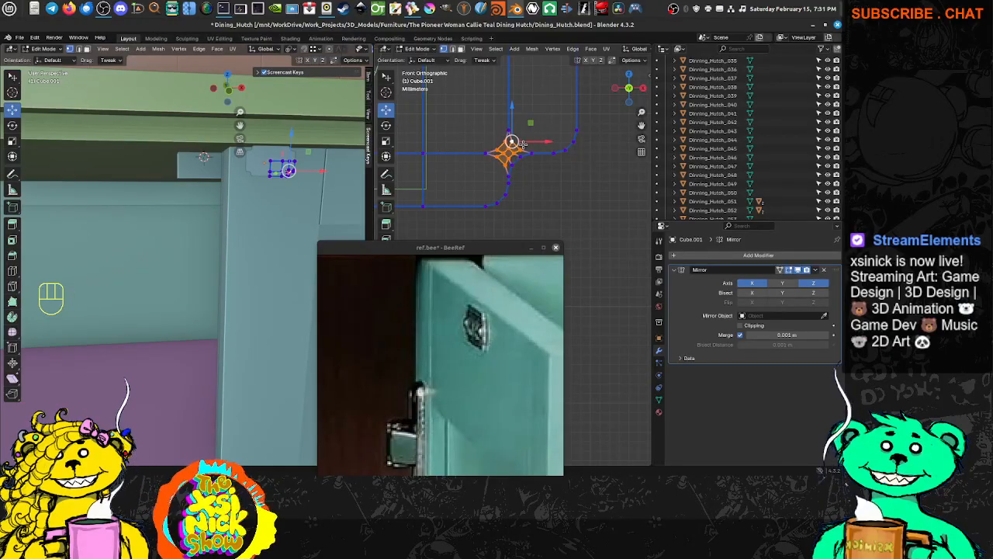
pyautogui.hotkey('ctrl', 'x')
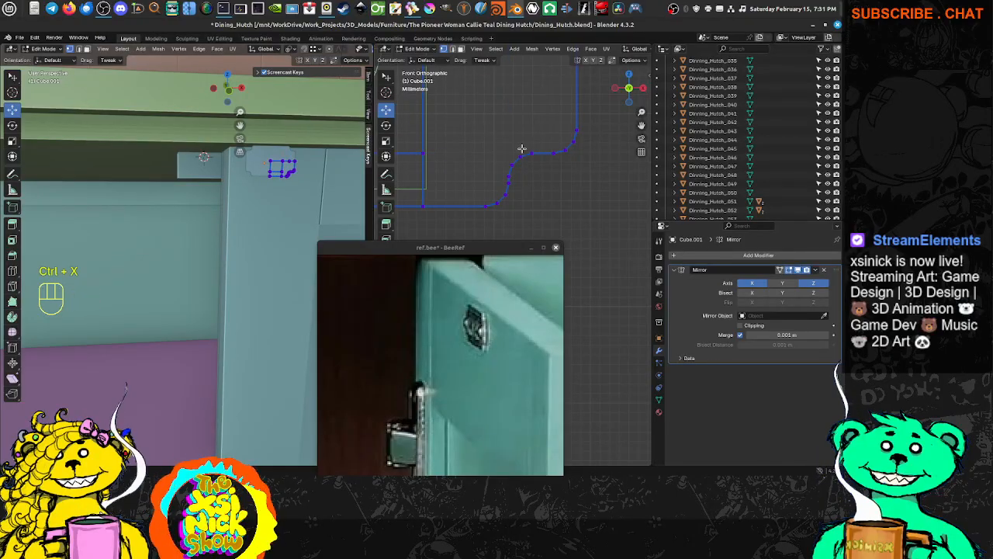
# Try to connect the centreline vertex above the inner corner to the corner's rounded outline.
pyautogui.scroll(-3, 512, 147)
pyautogui.click(490, 115)
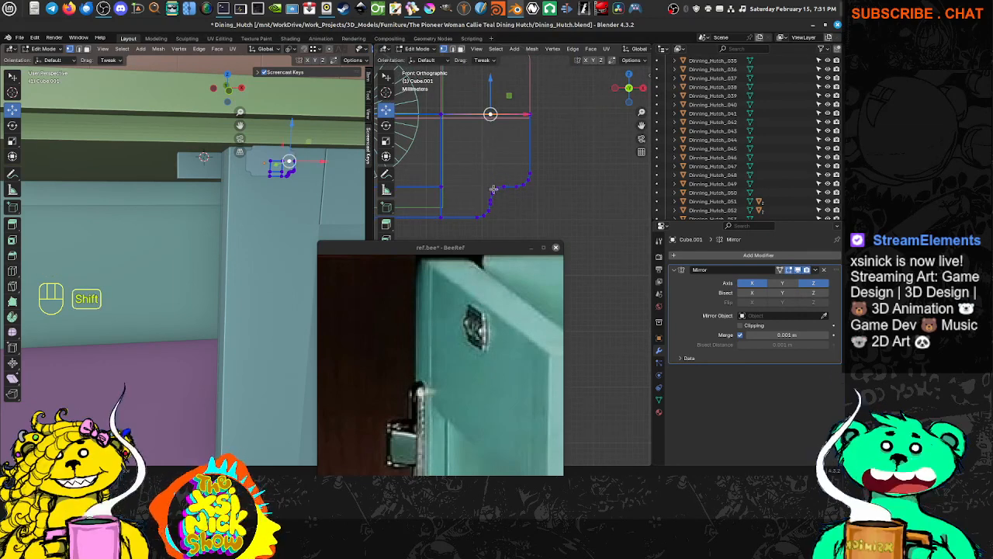
pyautogui.keyDown('shift'); pyautogui.click(494, 188); pyautogui.keyUp('shift')
pyautogui.click(496, 117)
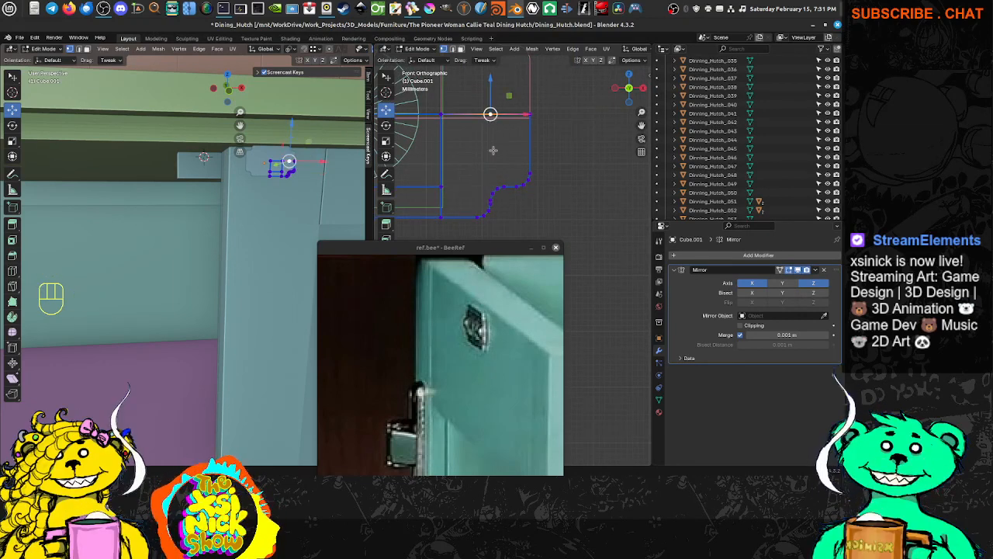
pyautogui.keyDown('shift'); pyautogui.click(497, 188); pyautogui.keyUp('shift')
pyautogui.press('j')
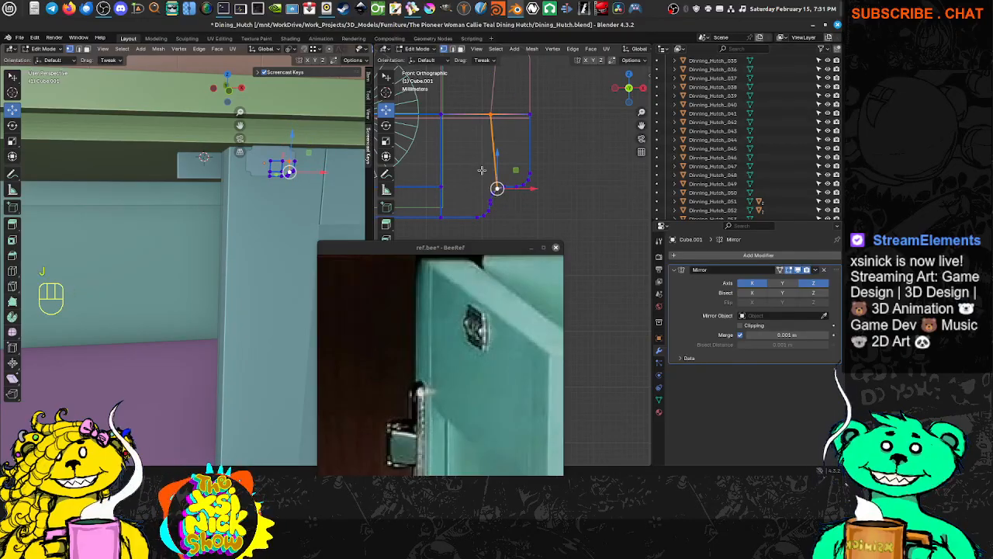
pyautogui.hotkey('ctrl', 'z')
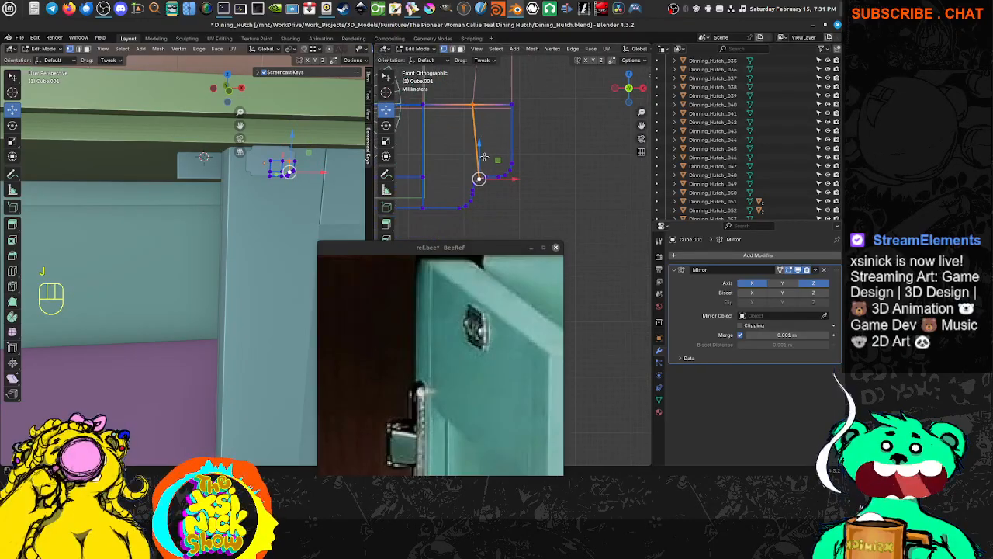
# Connect the loop-end and centreline vertices to the rounded inner corner with one horizontal and one vertical edge.
pyautogui.click(427, 178)
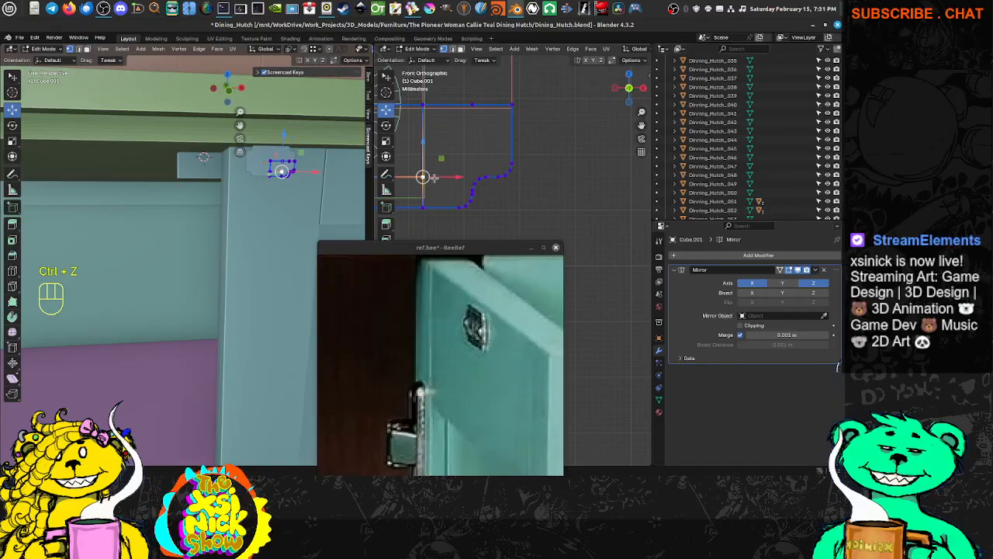
pyautogui.click(481, 177)
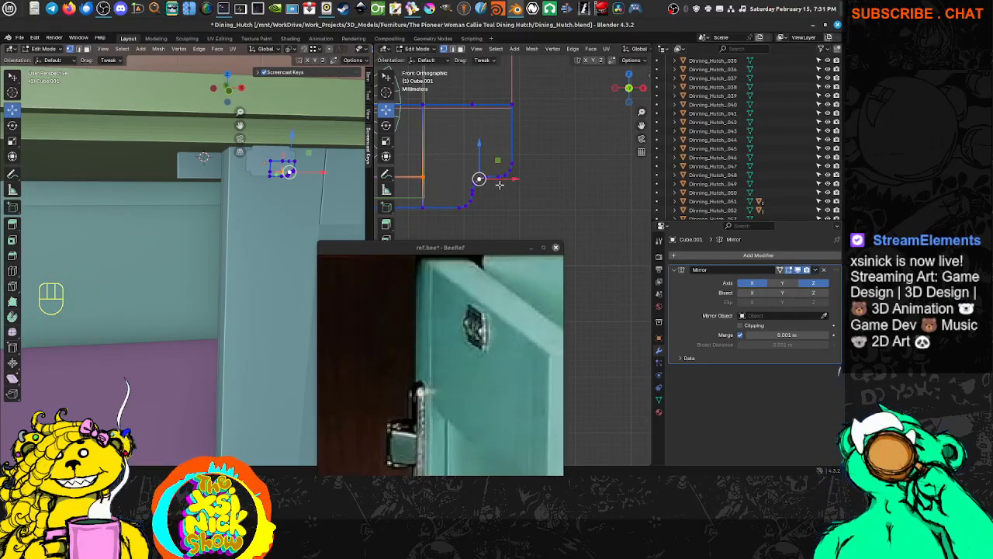
pyautogui.press('j')
pyautogui.hotkey('ctrl', 'z')
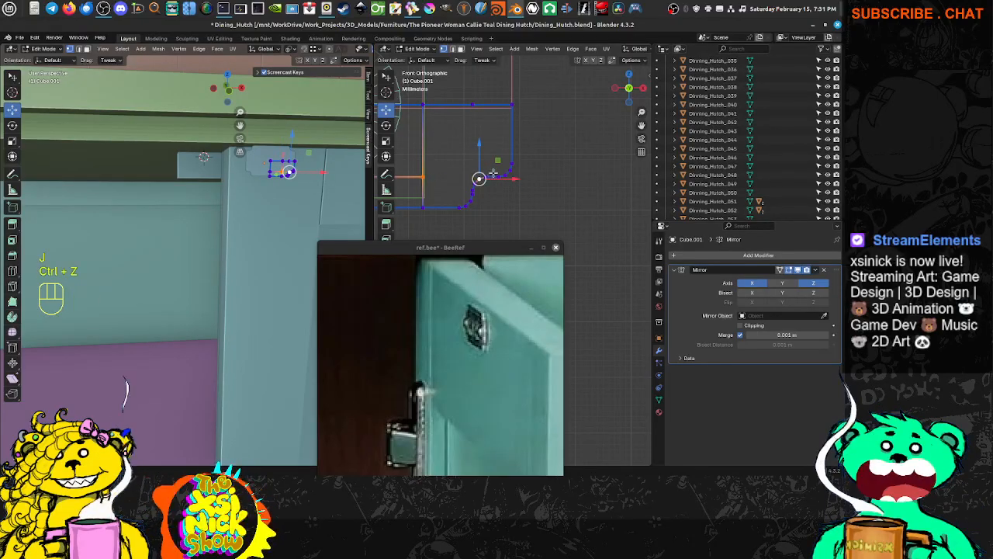
pyautogui.keyDown('shift'); pyautogui.click(448, 184); pyautogui.keyUp('shift')
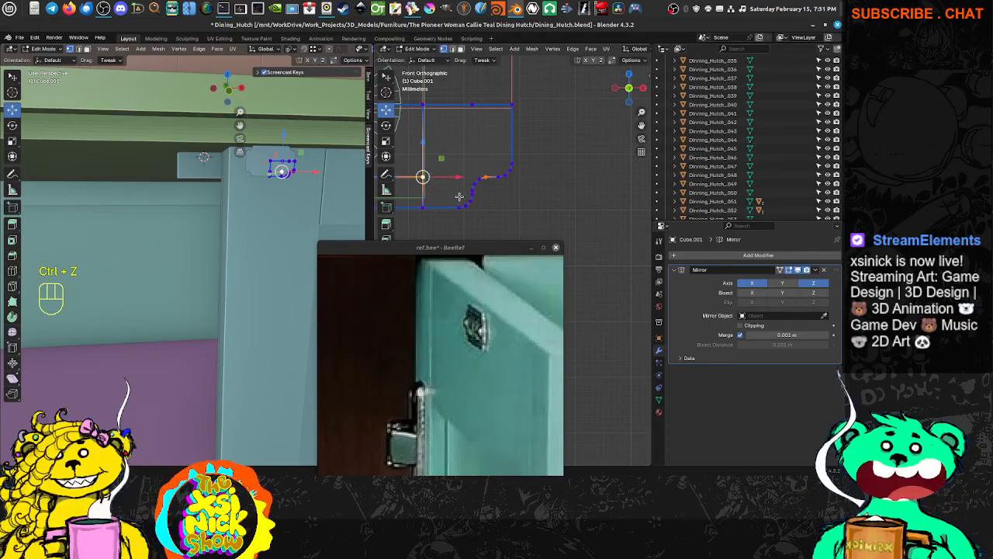
pyautogui.click(470, 106)
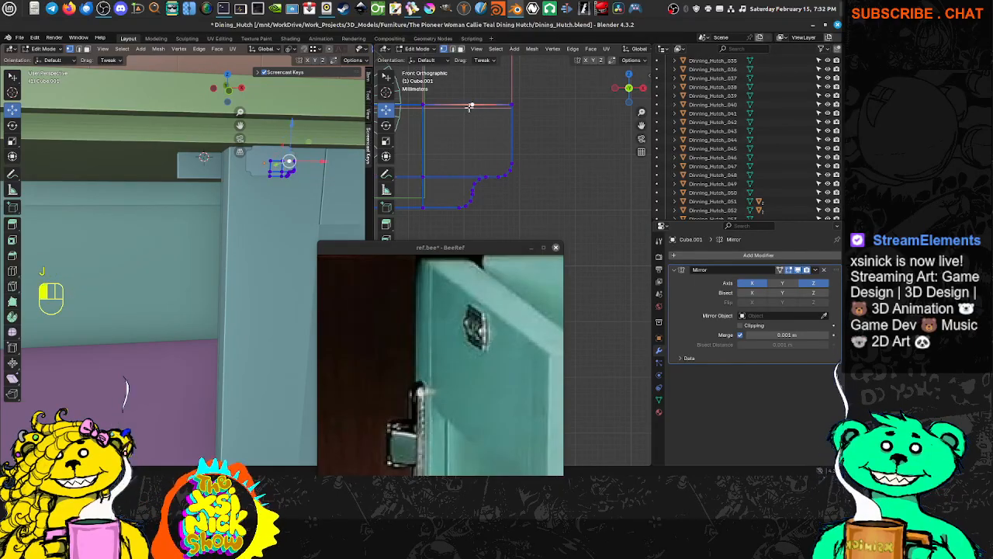
pyautogui.keyDown('shift'); pyautogui.click(471, 191); pyautogui.keyUp('shift')
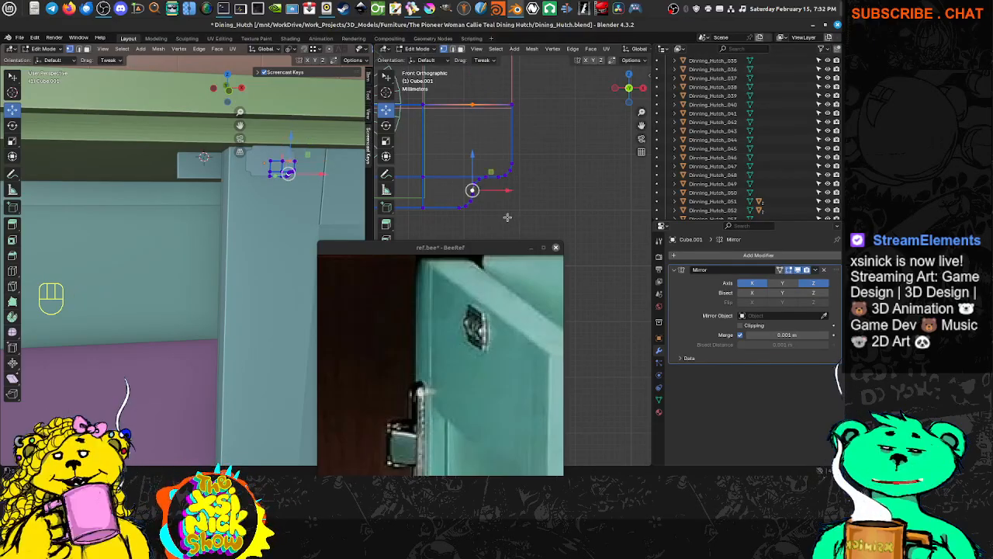
pyautogui.press('j')
# Connect the two middle vertices of the inner corner's curve to the crossing point of the new edges.
pyautogui.scroll(4, 486, 183)
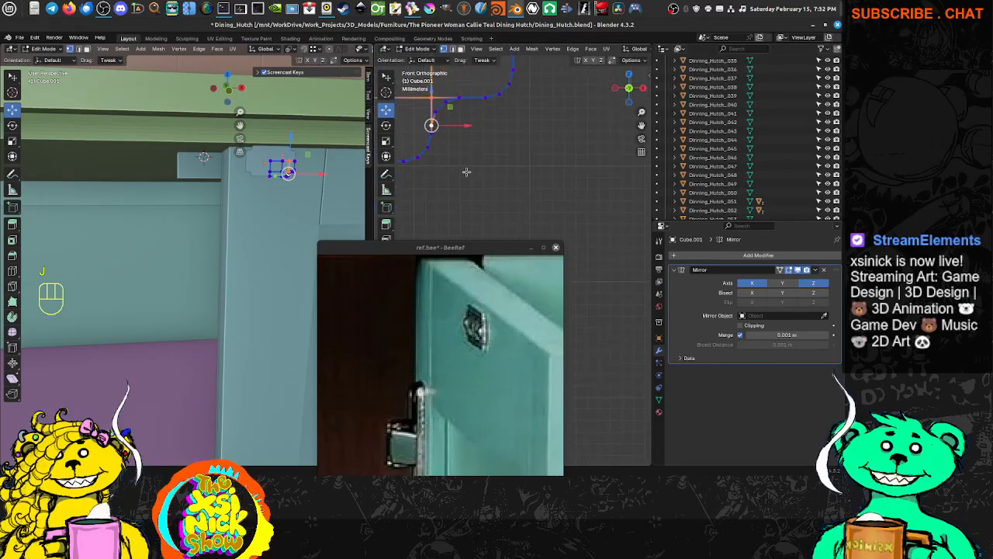
pyautogui.keyDown('shift'); pyautogui.moveTo(472, 155); pyautogui.dragTo(541, 217, button='middle'); pyautogui.keyUp('shift')
pyautogui.scroll(3, 493, 181)
pyautogui.scroll(2, 494, 181)
pyautogui.keyDown('shift'); pyautogui.moveTo(501, 185); pyautogui.dragTo(509, 284, button='middle'); pyautogui.keyUp('shift')
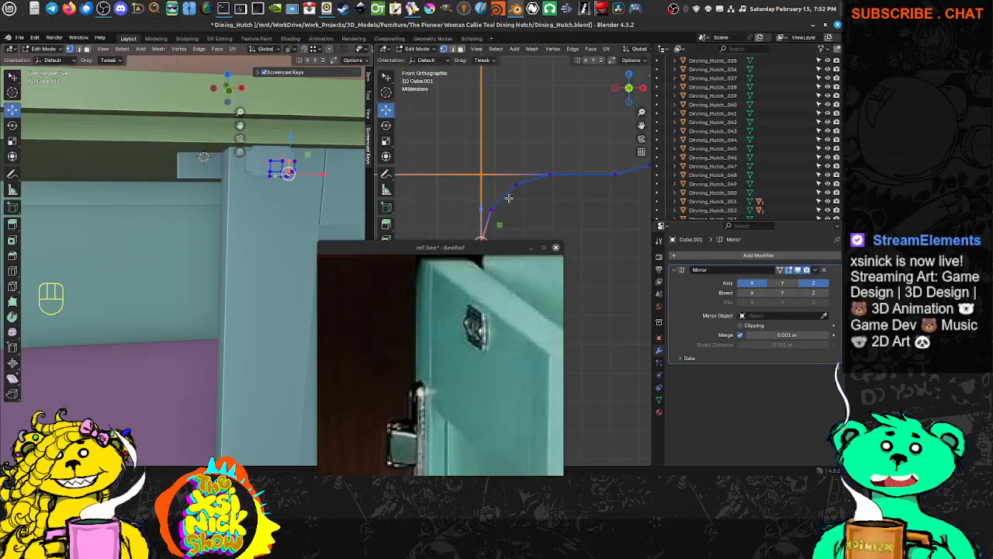
pyautogui.click(515, 185)
pyautogui.keyDown('shift'); pyautogui.click(481, 176); pyautogui.keyUp('shift')
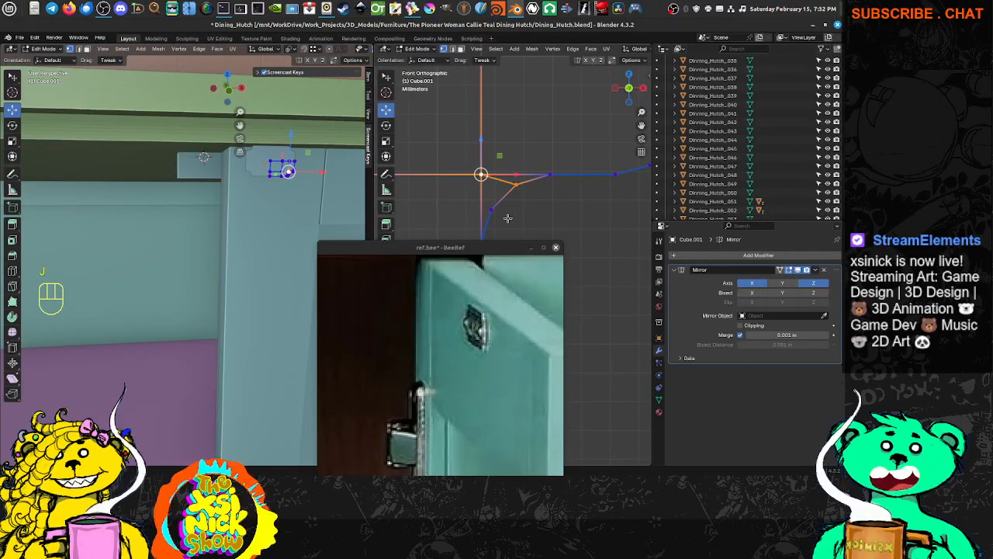
pyautogui.click(493, 211)
pyautogui.keyDown('shift'); pyautogui.click(479, 176); pyautogui.keyUp('shift')
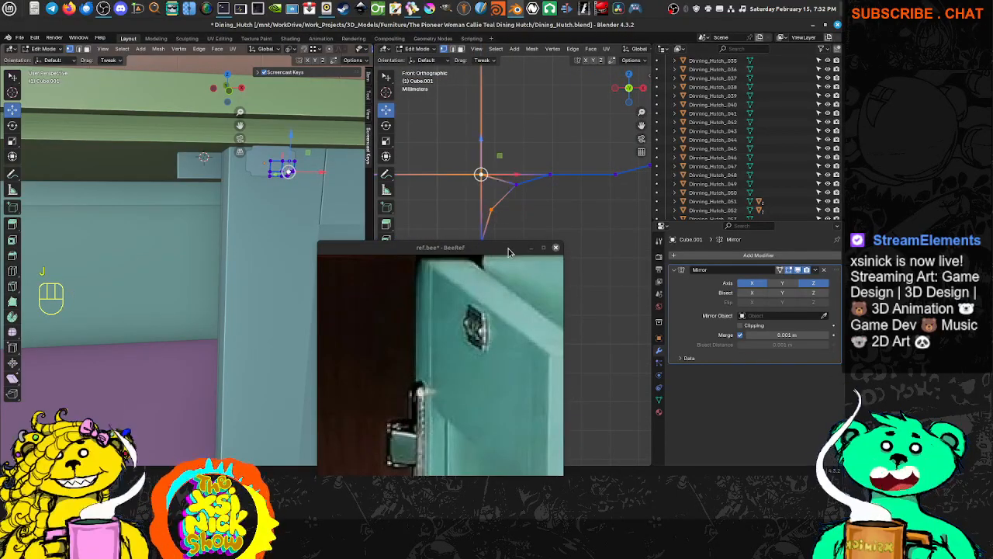
# Move the plate's inner vertical edges beside the disc slightly outward along X.
pyautogui.scroll(-9, 487, 188)
pyautogui.moveTo(514, 187)
pyautogui.keyDown('shift'); pyautogui.mouseDown(button='middle')
pyautogui.moveTo(495, 159)
pyautogui.moveTo(500, 194)
pyautogui.mouseUp(button='middle'); pyautogui.keyUp('shift')
pyautogui.keyDown('shift'); pyautogui.moveTo(499, 234); pyautogui.dragTo(549, 209, button='middle'); pyautogui.keyUp('shift')
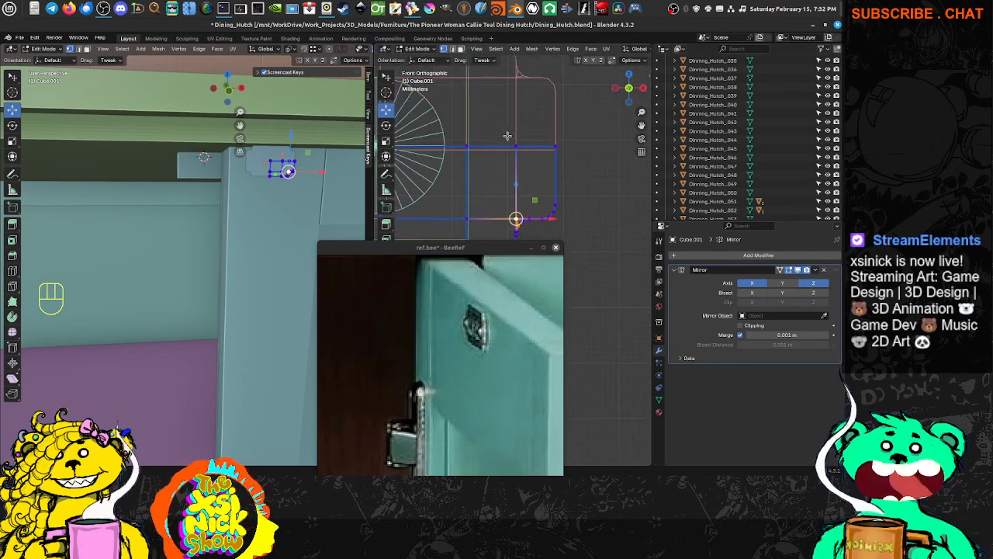
pyautogui.keyDown('shift'); pyautogui.moveTo(505, 148); pyautogui.dragTo(529, 163, button='middle'); pyautogui.keyUp('shift')
pyautogui.scroll(-4, 529, 163)
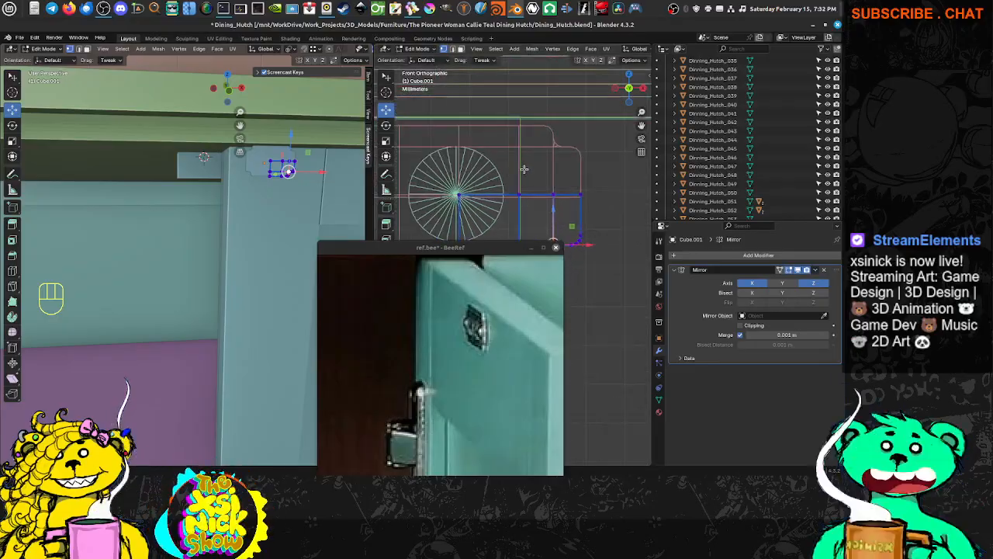
pyautogui.hotkey('ctrl', 'Tab')
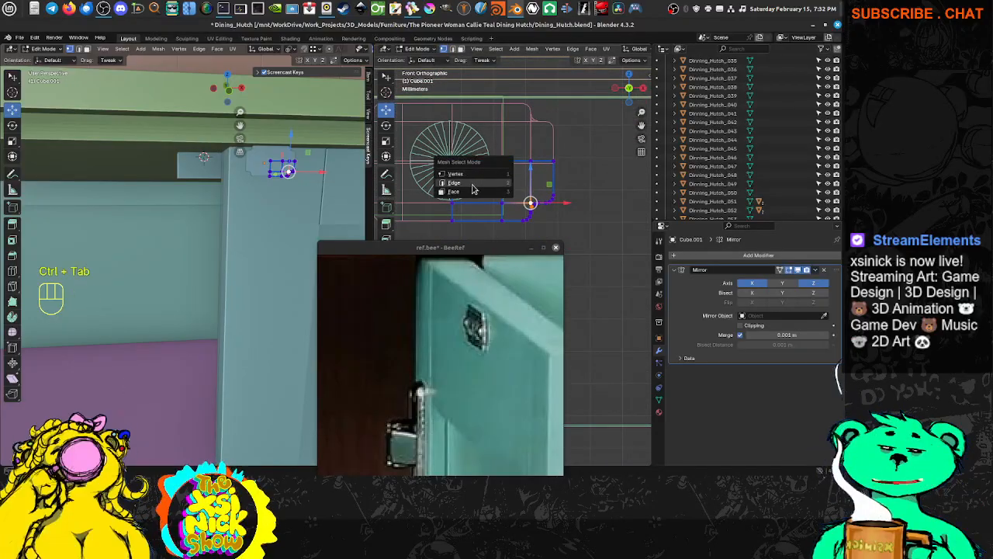
pyautogui.click(473, 185)
pyautogui.click(497, 141)
pyautogui.click(501, 156)
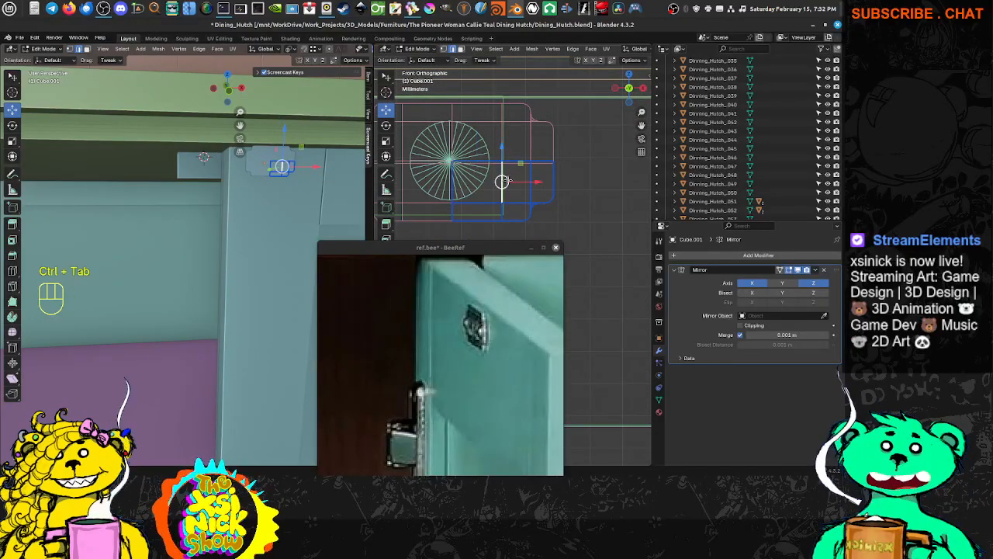
pyautogui.click(504, 210)
pyautogui.moveTo(533, 211); pyautogui.dragTo(539, 210)
# Extrude the plate's central face behind the disc about -0.0017 m along its normal.
pyautogui.hotkey('ctrl', 'Tab')
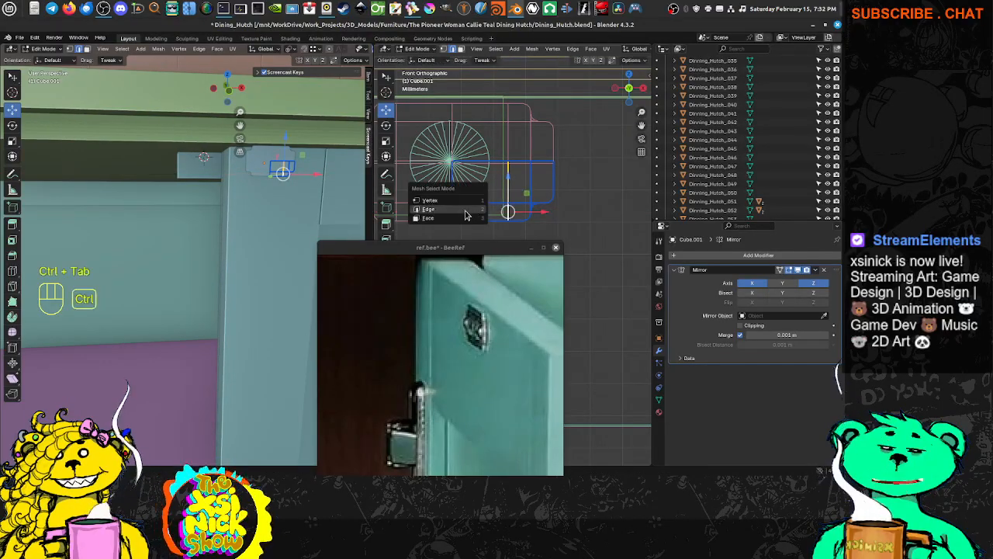
pyautogui.click(461, 221)
pyautogui.click(480, 182)
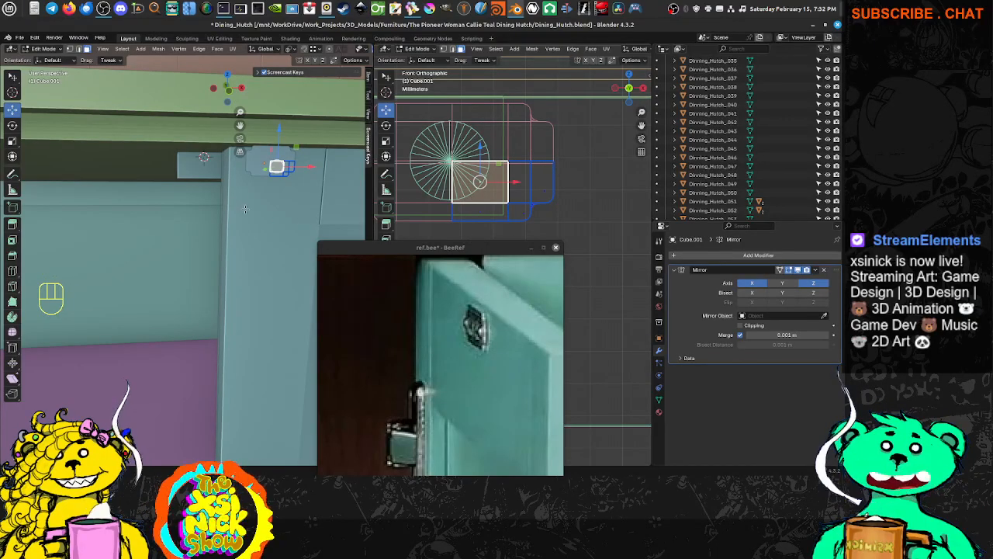
pyautogui.moveTo(245, 209)
pyautogui.mouseDown(button='middle')
pyautogui.moveTo(291, 165)
pyautogui.moveTo(237, 227)
pyautogui.moveTo(250, 205)
pyautogui.moveTo(256, 225)
pyautogui.mouseUp(button='middle')
pyautogui.scroll(3, 291, 165)
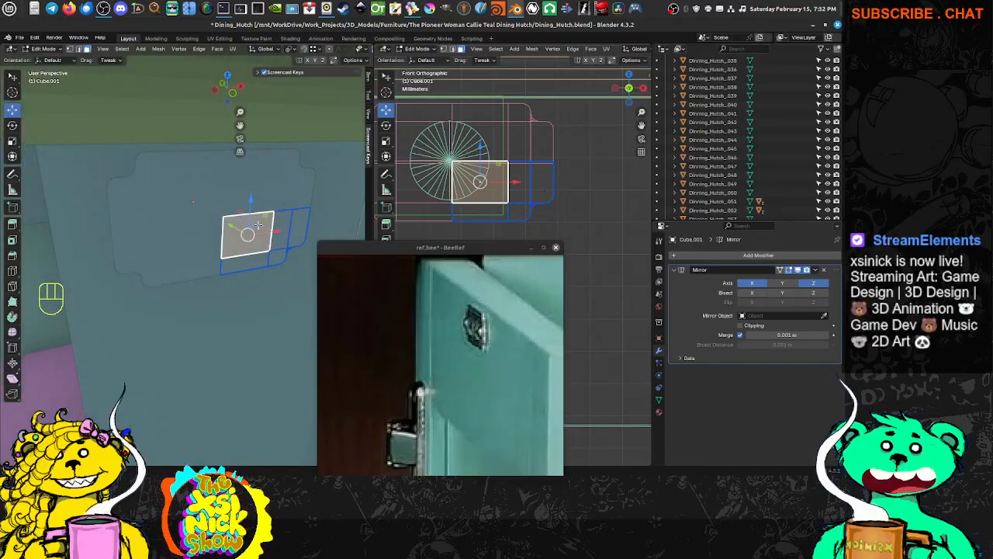
pyautogui.press('r')
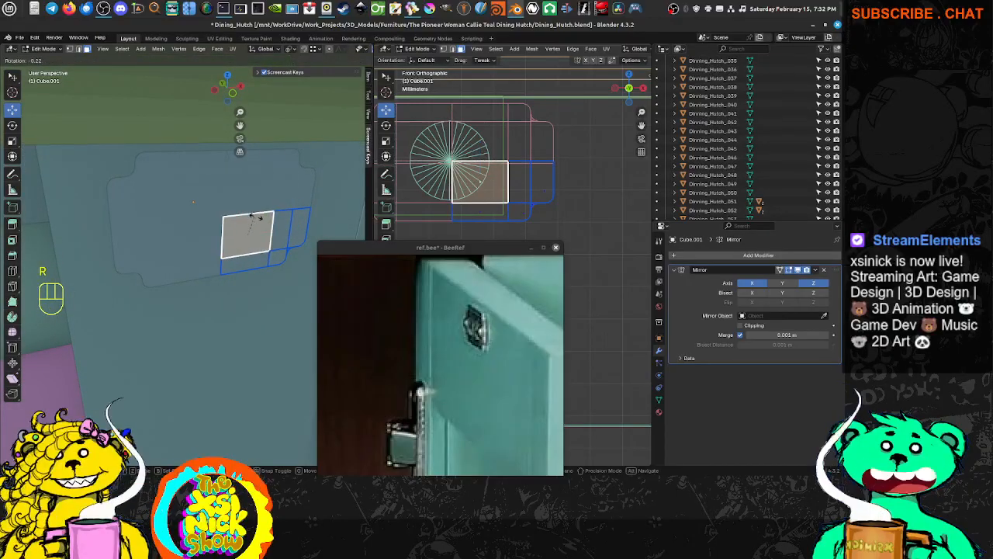
pyautogui.click(260, 218)
pyautogui.press('e')
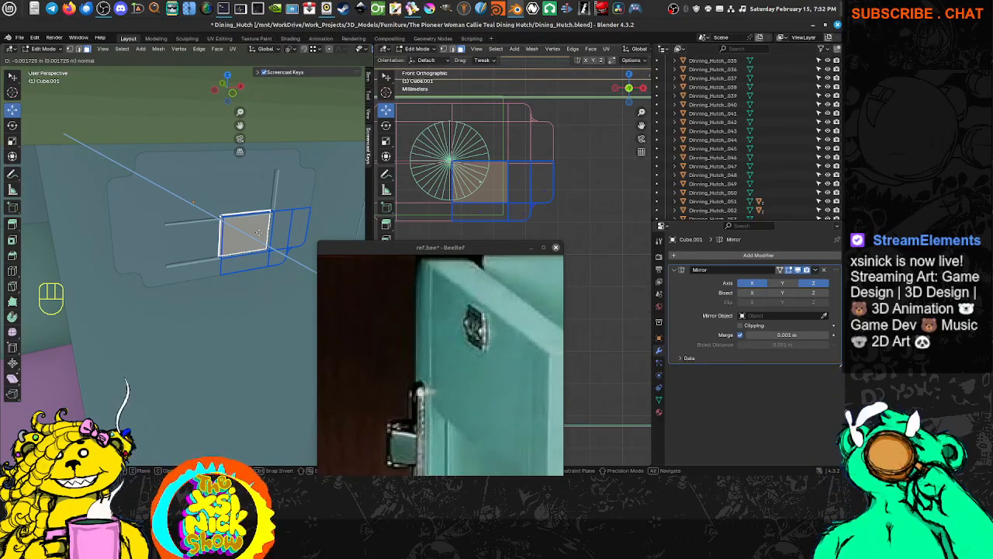
pyautogui.click(258, 232)
# Select the side wall of the extruded central area along the plate's mirror line.
pyautogui.moveTo(259, 232); pyautogui.dragTo(211, 194, button='middle')
pyautogui.hotkey('ctrl', 'Tab')
pyautogui.click(166, 191)
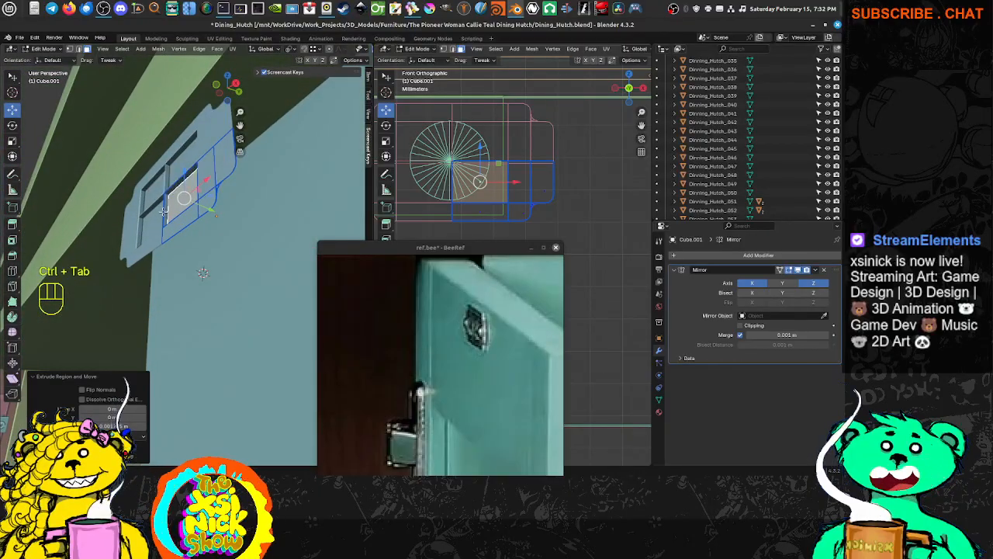
# Delete the two inner wall faces along the mirror seams so the plate's recess becomes one open rectangle.
pyautogui.click(165, 210)
pyautogui.keyDown('shift'); pyautogui.click(183, 184); pyautogui.keyUp('shift')
pyautogui.hotkey('ctrl', 'z')
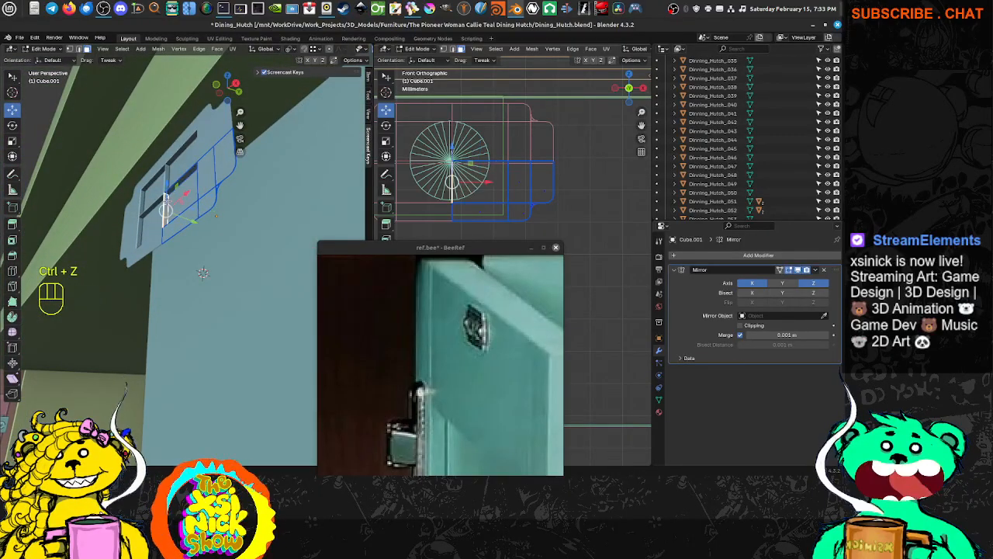
pyautogui.keyDown('shift'); pyautogui.click(179, 183); pyautogui.keyUp('shift')
pyautogui.moveTo(179, 183); pyautogui.dragTo(268, 210, button='middle')
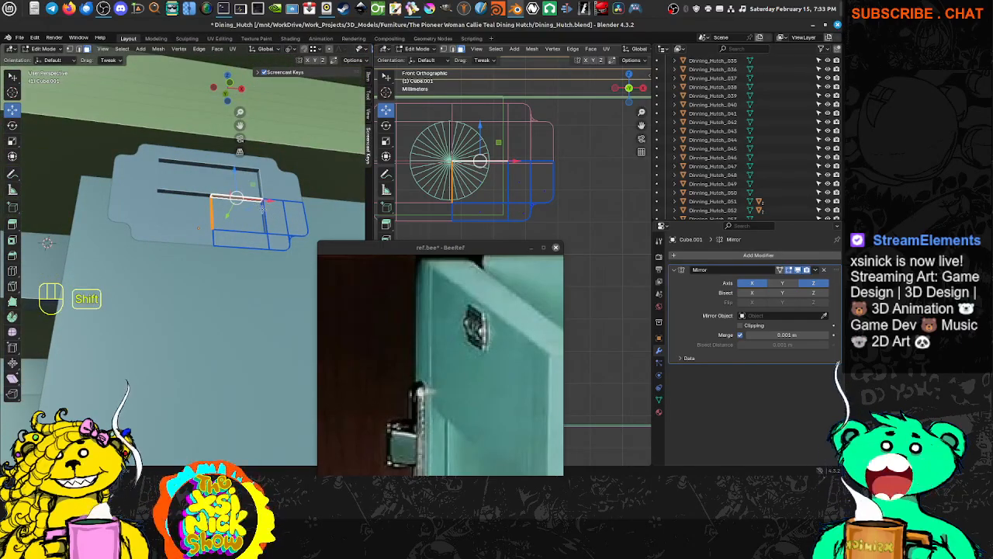
pyautogui.moveTo(262, 206); pyautogui.dragTo(239, 223, button='middle')
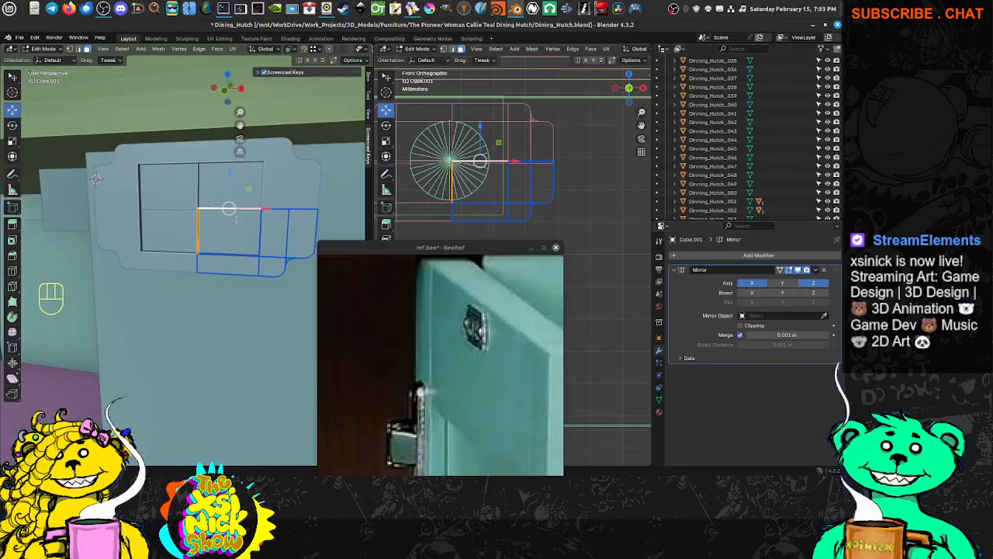
pyautogui.press('Delete')
pyautogui.click(237, 221)
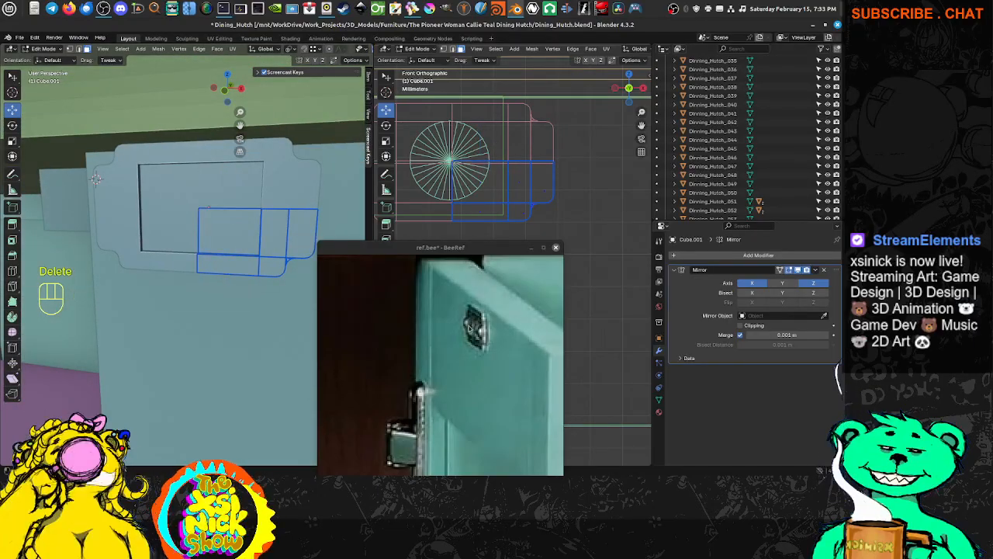
# Switch to BeeRef and examine the hutch reference images, ending close up on the door latch hardware.
pyautogui.scroll(-10, 473, 330)
pyautogui.moveTo(472, 330); pyautogui.dragTo(446, 338, button='middle')
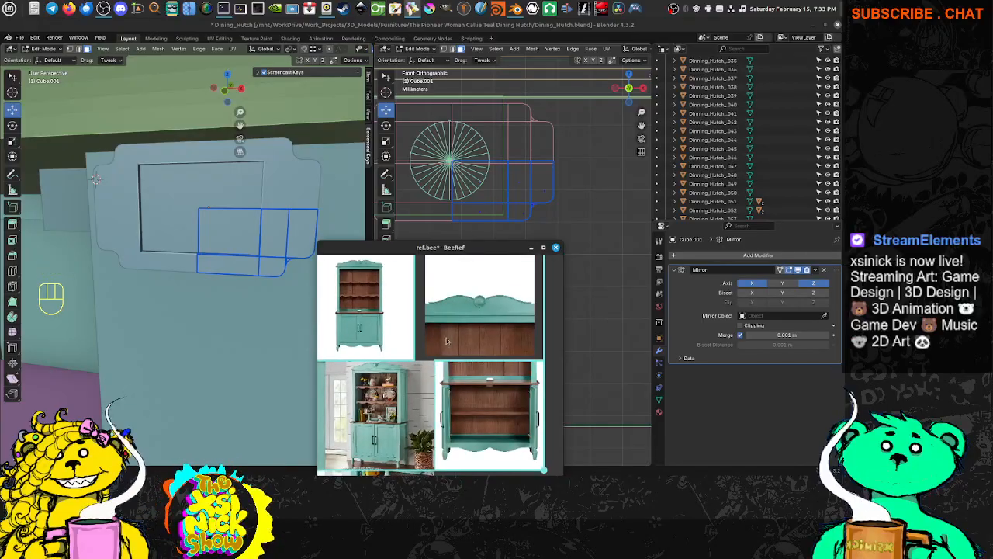
pyautogui.moveTo(557, 339); pyautogui.dragTo(491, 308, button='middle')
pyautogui.scroll(-6, 468, 329)
pyautogui.scroll(12, 449, 328)
pyautogui.moveTo(420, 326); pyautogui.dragTo(453, 326, button='middle')
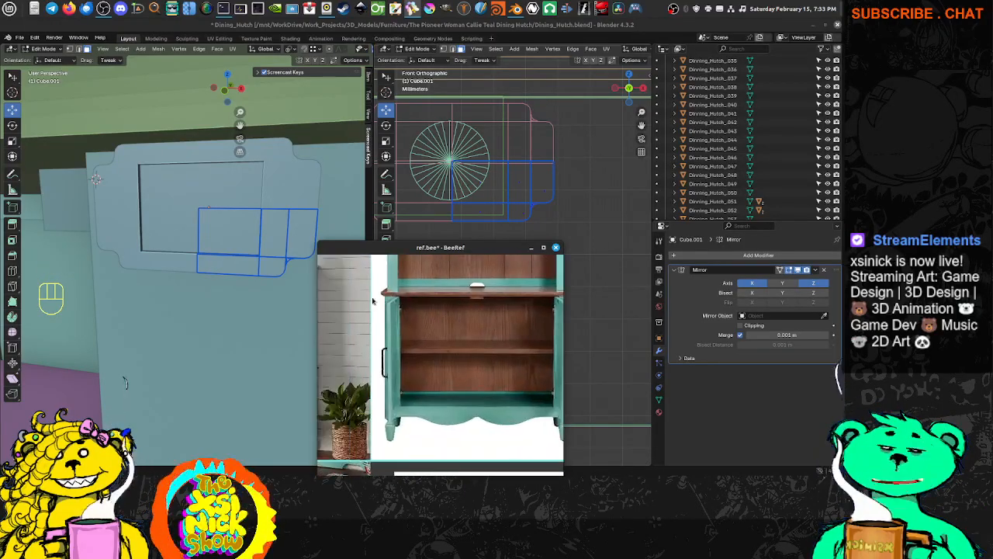
pyautogui.scroll(15, 398, 303)
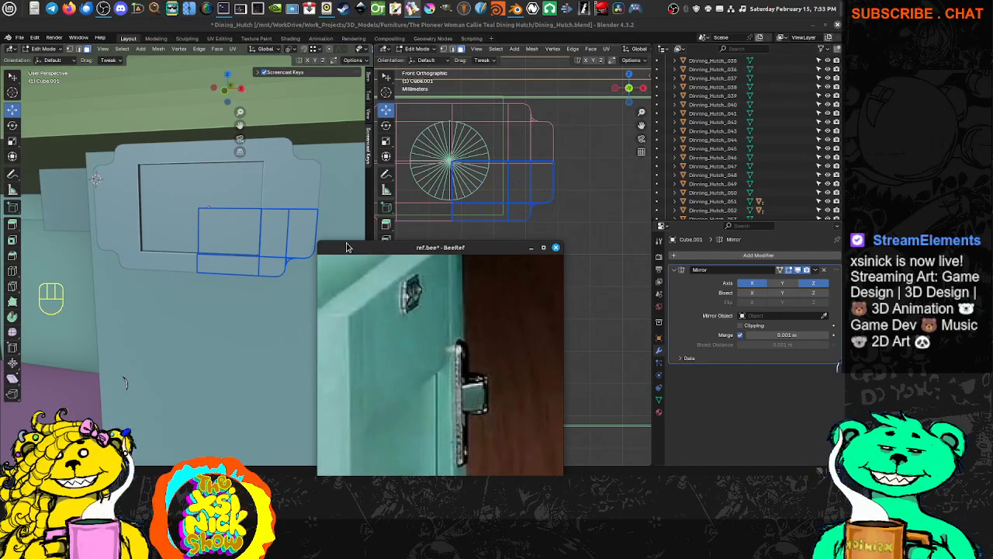
# Move the recess's floor face about -0.0009 m along Y, and nudge it slightly back along the same axis.
pyautogui.moveTo(222, 194)
pyautogui.mouseDown(button='middle')
pyautogui.moveTo(273, 215)
pyautogui.moveTo(230, 224)
pyautogui.moveTo(236, 202)
pyautogui.mouseUp(button='middle')
pyautogui.click(237, 223)
pyautogui.press('g')
pyautogui.press('y')
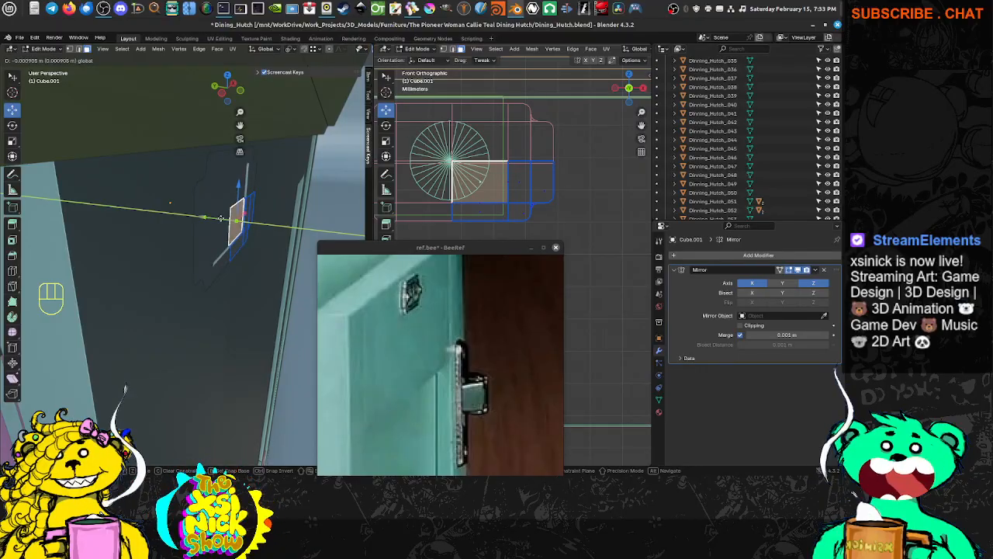
pyautogui.moveTo(222, 218); pyautogui.dragTo(221, 218)
pyautogui.moveTo(341, 215); pyautogui.dragTo(217, 222, button='middle')
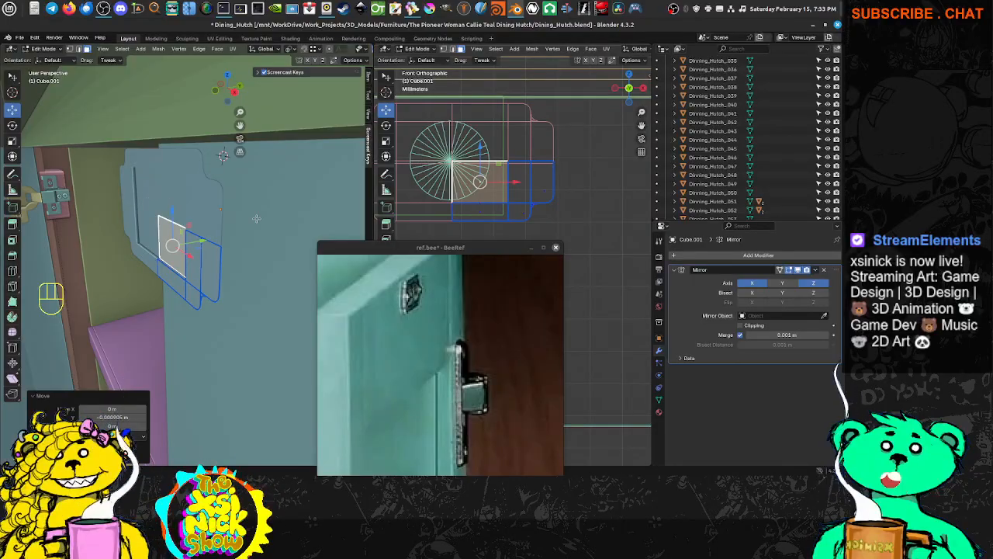
pyautogui.keyDown('shift'); pyautogui.moveTo(296, 203); pyautogui.dragTo(365, 188, button='middle'); pyautogui.keyUp('shift')
pyautogui.moveTo(365, 188); pyautogui.dragTo(207, 192, button='middle')
pyautogui.scroll(6, 207, 193)
pyautogui.keyDown('shift'); pyautogui.moveTo(132, 203); pyautogui.dragTo(218, 215, button='middle'); pyautogui.keyUp('shift')
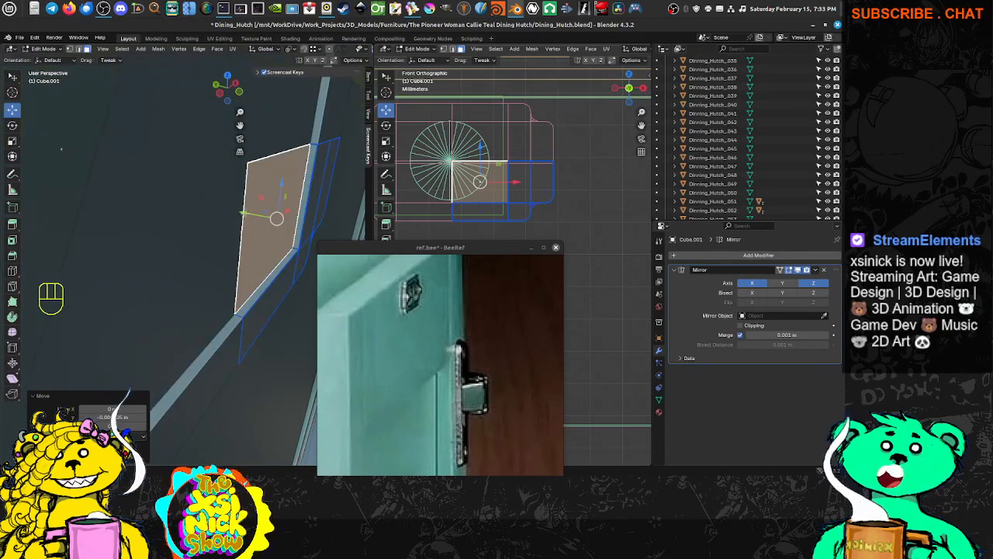
pyautogui.moveTo(259, 217); pyautogui.dragTo(257, 217)
# Select the short depth edge at the recess's lower outer corner in edge select mode.
pyautogui.hotkey('ctrl', 'Tab')
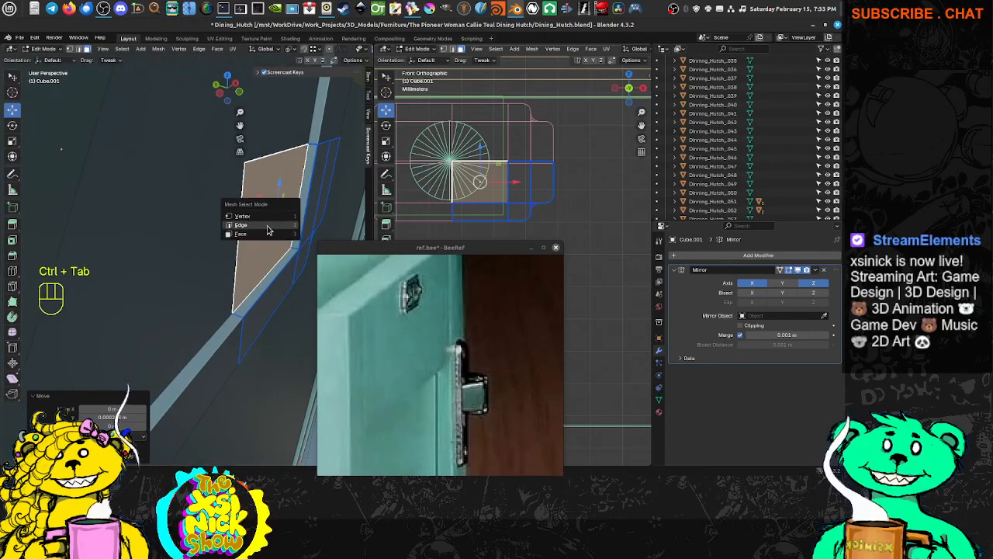
pyautogui.click(269, 226)
pyautogui.click(293, 246)
pyautogui.moveTo(293, 247); pyautogui.dragTo(238, 245, button='middle')
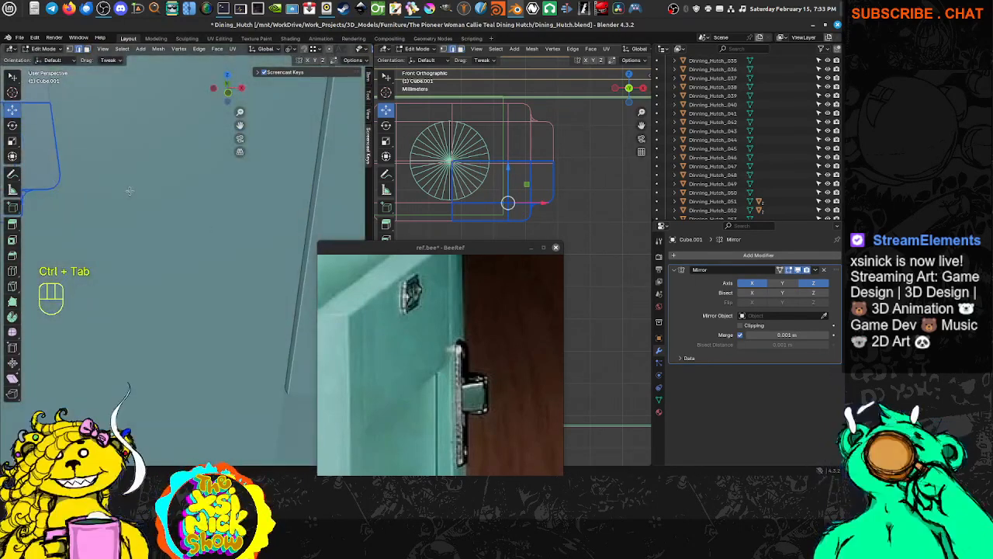
pyautogui.moveTo(129, 189); pyautogui.dragTo(296, 232, button='middle')
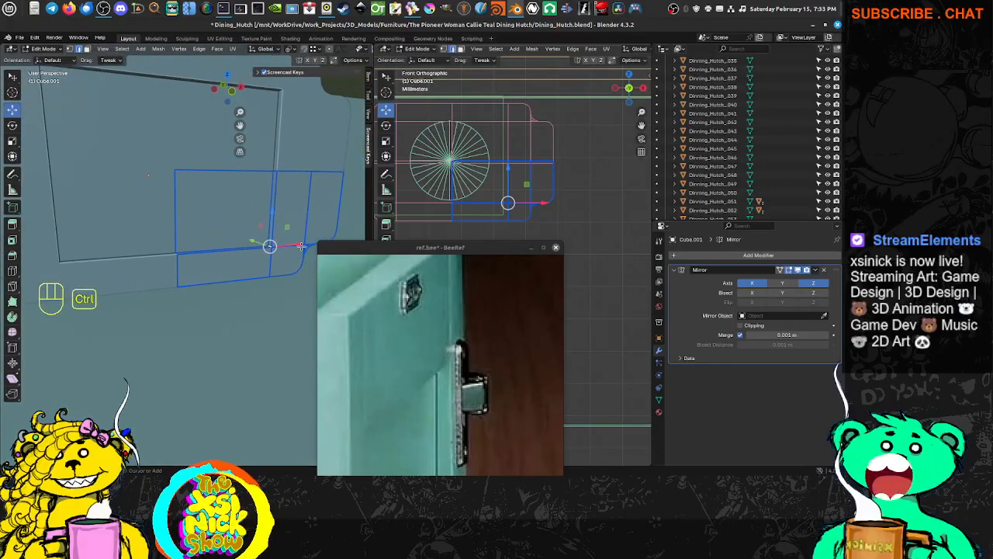
# Try a vertex bevel of about 0.039 m with 3 segments on the recess corner.
pyautogui.hotkey('ctrl', 'b')
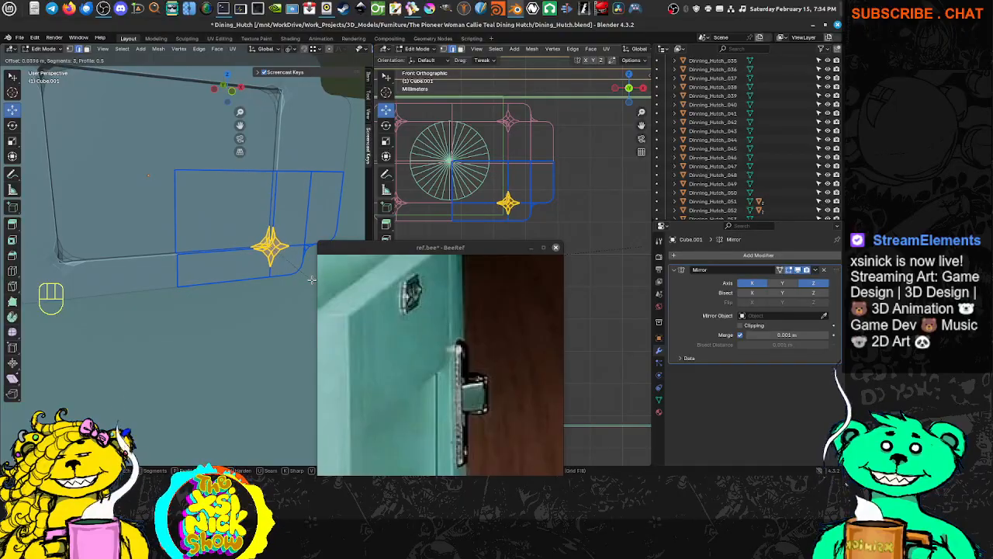
pyautogui.click(312, 279)
pyautogui.scroll(5, 252, 246)
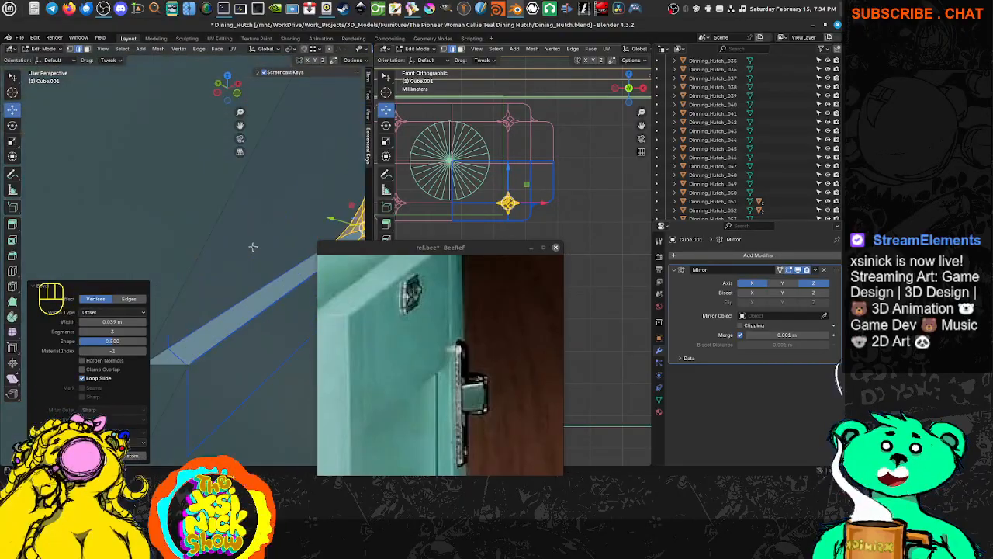
pyautogui.keyDown('shift'); pyautogui.moveTo(253, 246); pyautogui.dragTo(238, 231, button='middle'); pyautogui.keyUp('shift')
pyautogui.hotkey('ctrl', 'z')
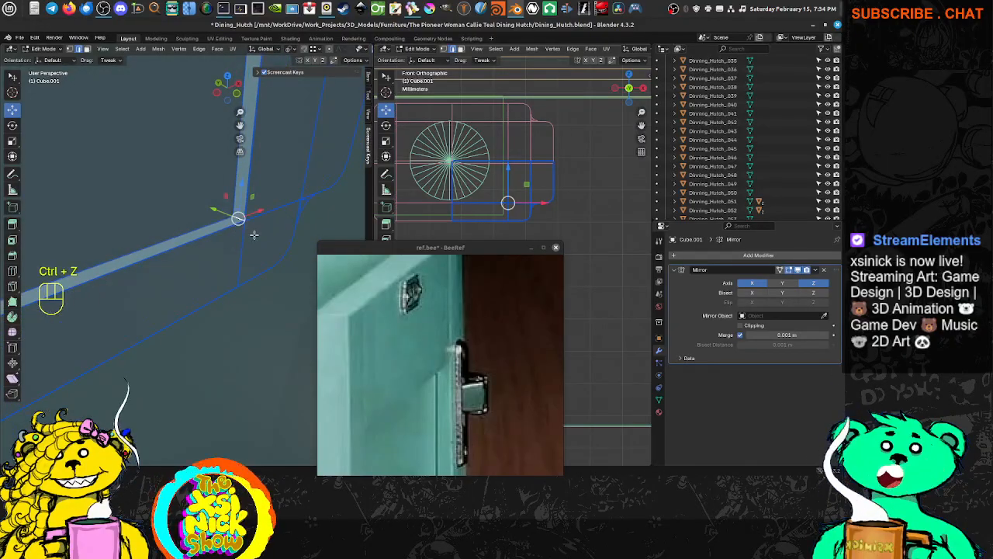
# Bevel the recess's corner edge in Edges mode with a width of about 0.0405 m and 9 segments.
pyautogui.hotkey('ctrl', 'b')
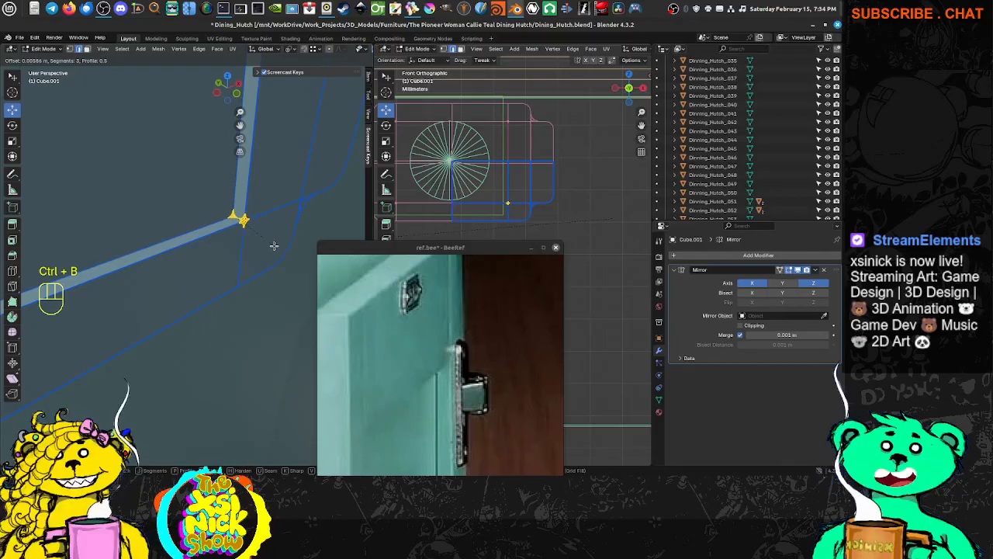
pyautogui.press('b')
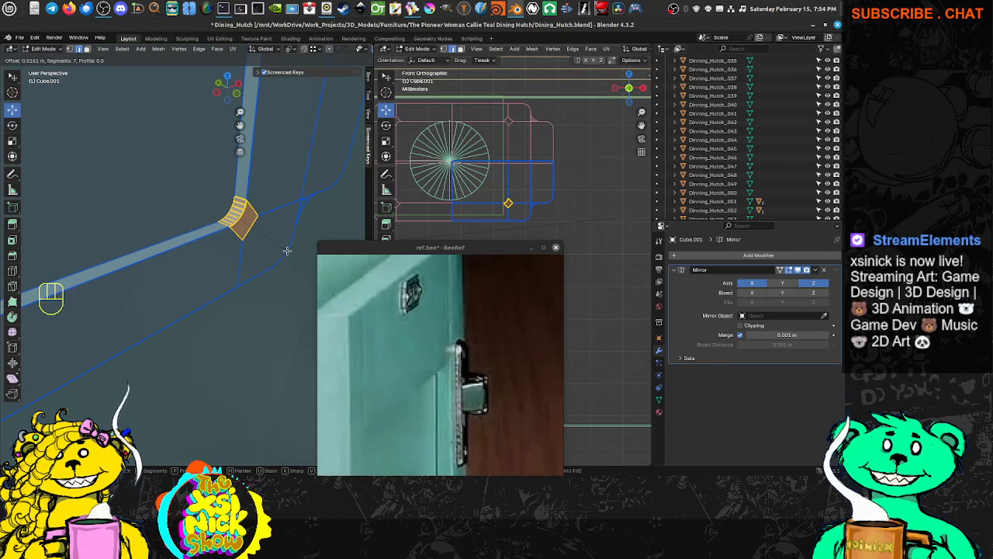
pyautogui.scroll(1, 295, 250)
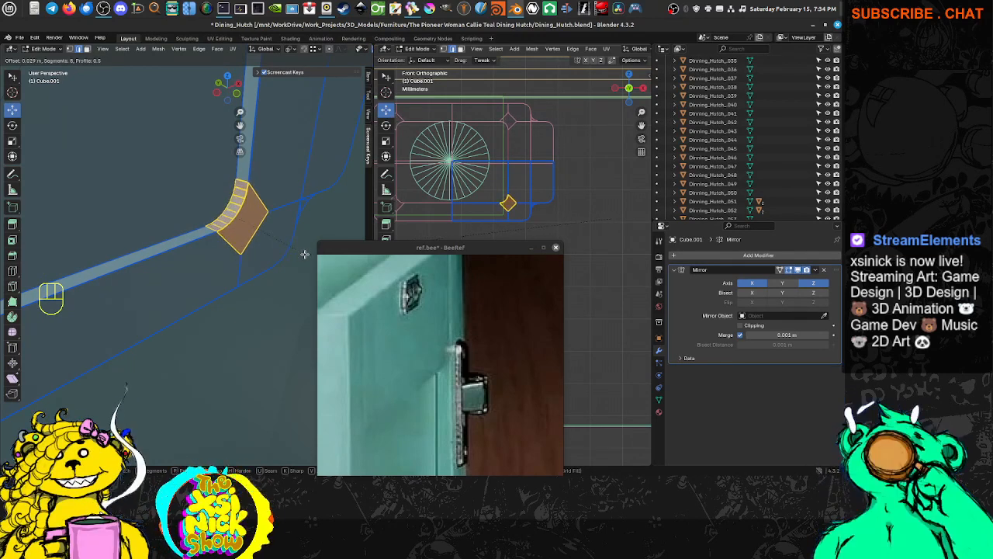
pyautogui.scroll(1, 314, 258)
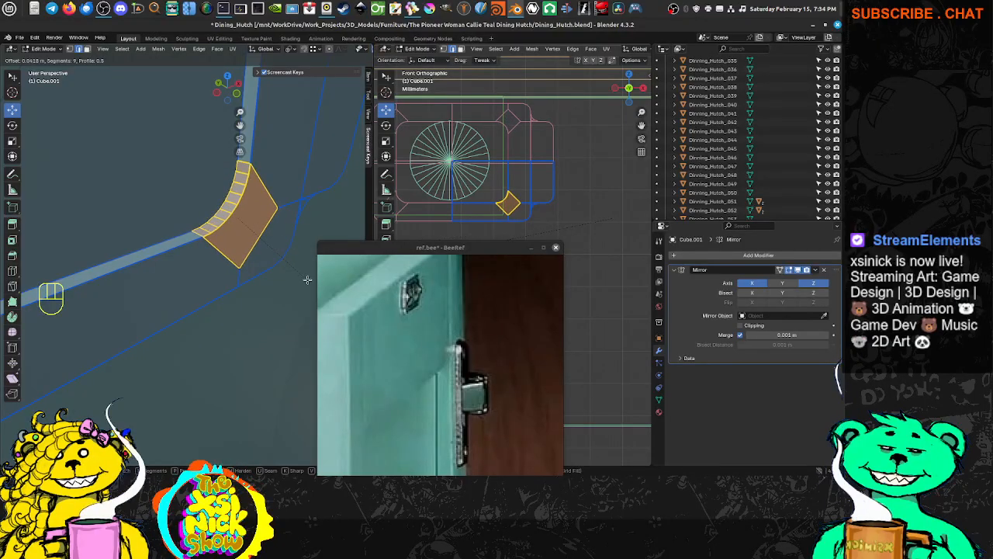
pyautogui.click(307, 277)
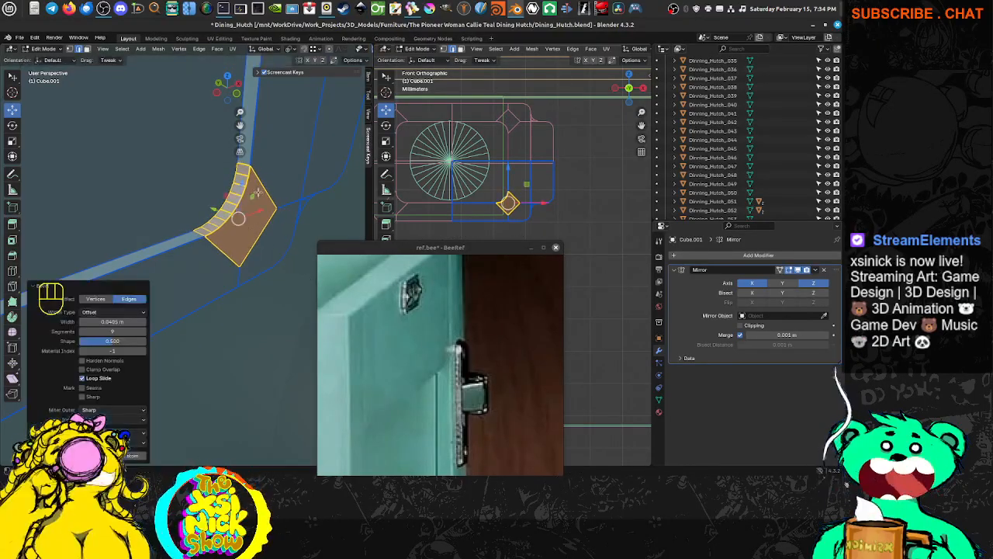
pyautogui.moveTo(257, 194); pyautogui.dragTo(232, 161, button='middle')
pyautogui.press('Tab')
pyautogui.press('Tab')
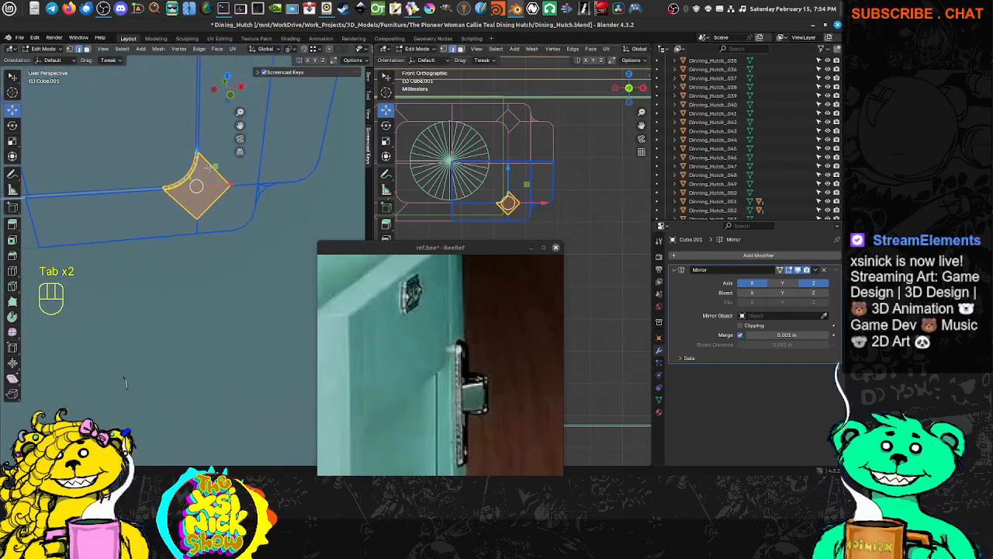
# In vertex select mode, connect the upper and lower vertices of the diamond-shaped bevel face with an edge.
pyautogui.press('Tab')
pyautogui.hotkey('ctrl', 'Tab')
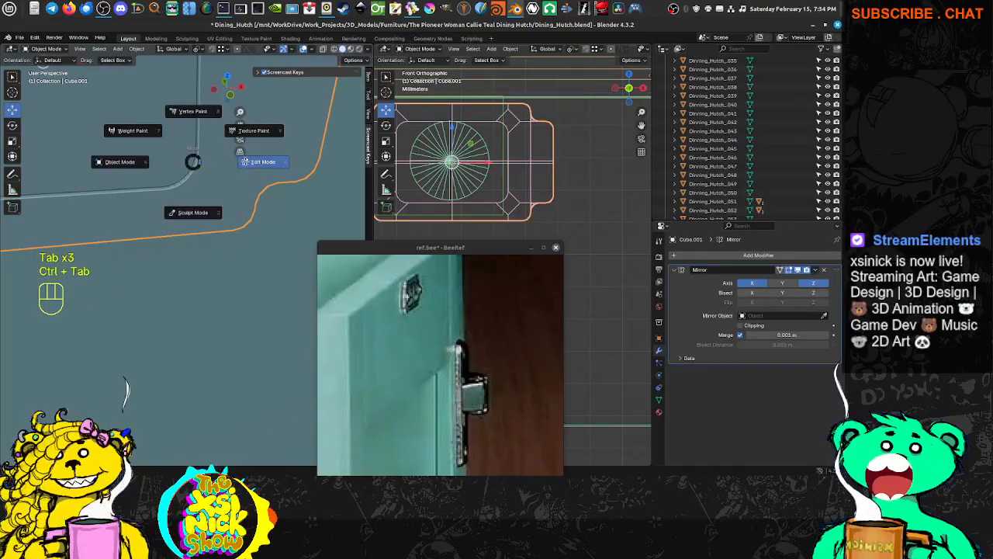
pyautogui.click(246, 162)
pyautogui.hotkey('ctrl', 'Tab')
pyautogui.click(210, 208)
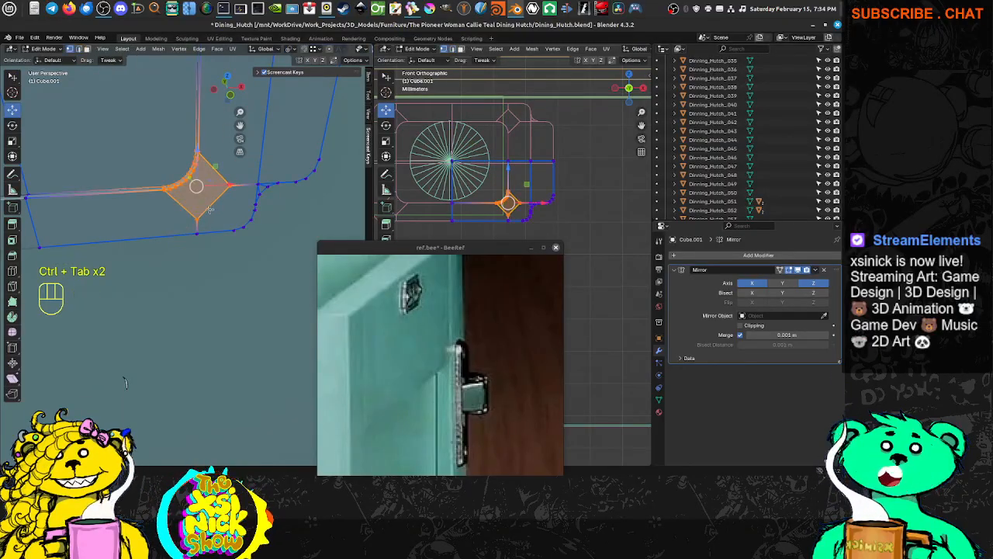
pyautogui.click(200, 214)
pyautogui.keyDown('shift'); pyautogui.click(198, 145); pyautogui.keyUp('shift')
pyautogui.click(203, 154)
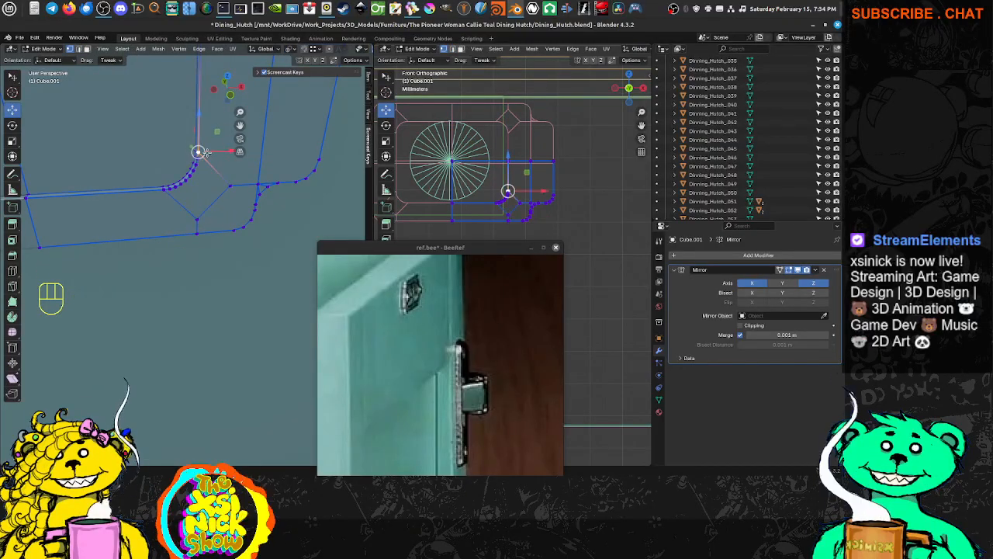
pyautogui.keyDown('shift'); pyautogui.click(203, 215); pyautogui.keyUp('shift')
pyautogui.press('j')
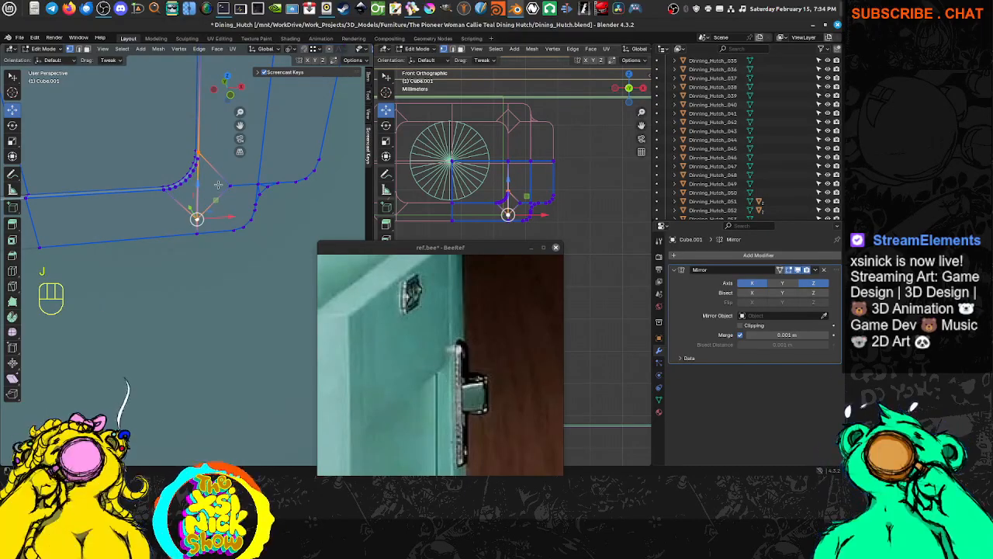
# Connect the two side vertices of the diamond-shaped bevel face with a horizontal edge.
pyautogui.click(223, 184)
pyautogui.keyDown('shift'); pyautogui.click(159, 198); pyautogui.keyUp('shift')
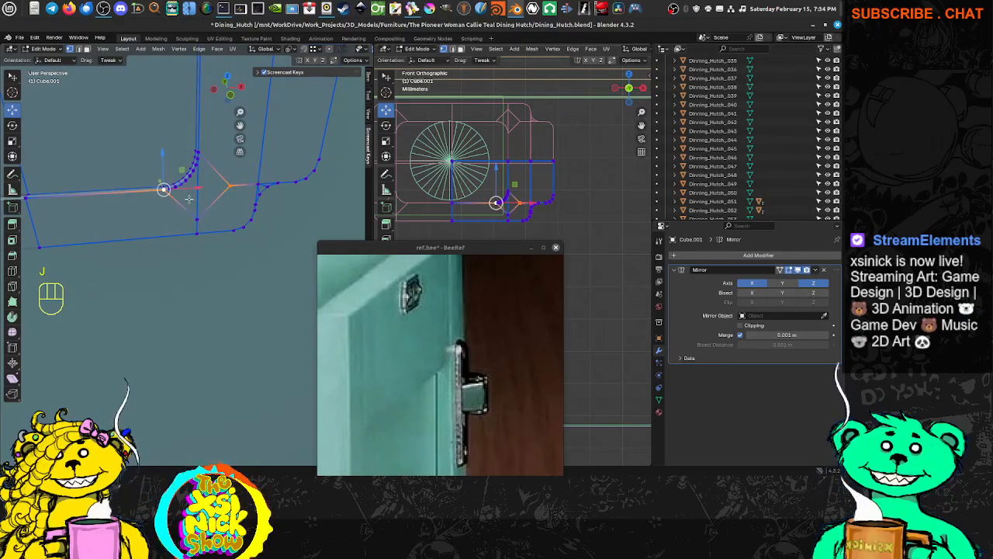
pyautogui.press('j')
pyautogui.scroll(3, 207, 171)
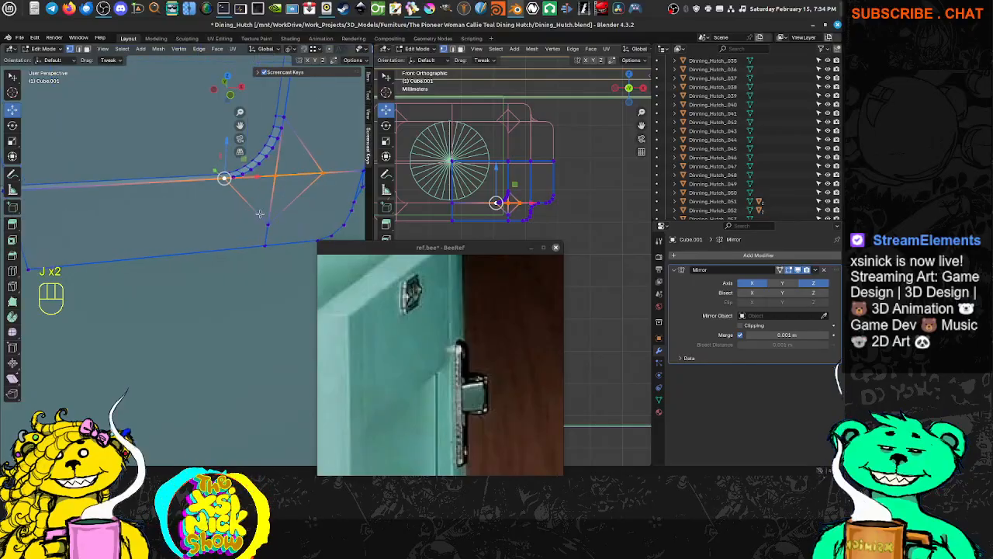
# Dissolve the three straight outer edges of the diamond at the recess's rounded corner.
pyautogui.hotkey('ctrl', 'Tab')
pyautogui.click(189, 237)
pyautogui.click(175, 225)
pyautogui.keyDown('shift'); pyautogui.click(256, 225); pyautogui.keyUp('shift')
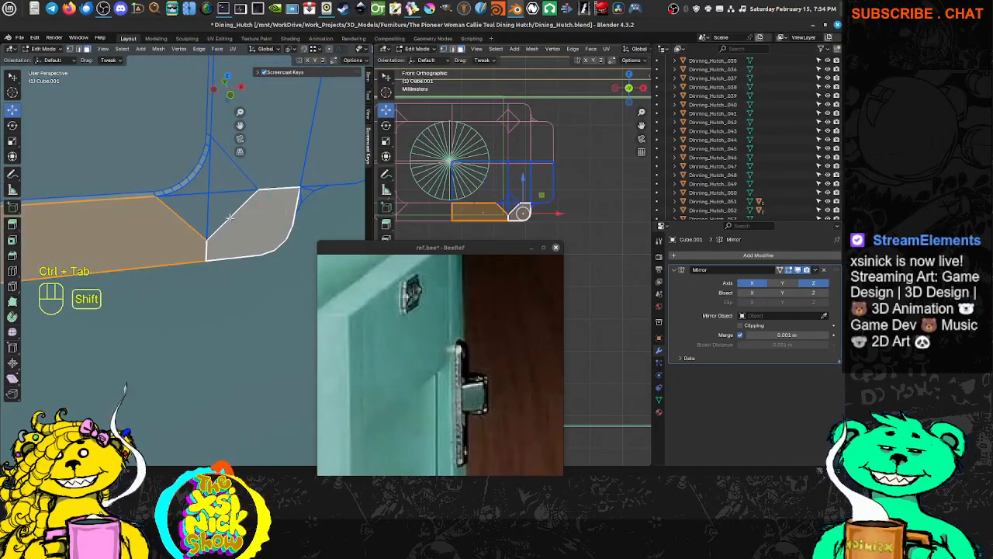
pyautogui.hotkey('ctrl', 'Tab')
pyautogui.click(176, 213)
pyautogui.click(183, 218)
pyautogui.keyDown('shift'); pyautogui.click(228, 213); pyautogui.keyUp('shift')
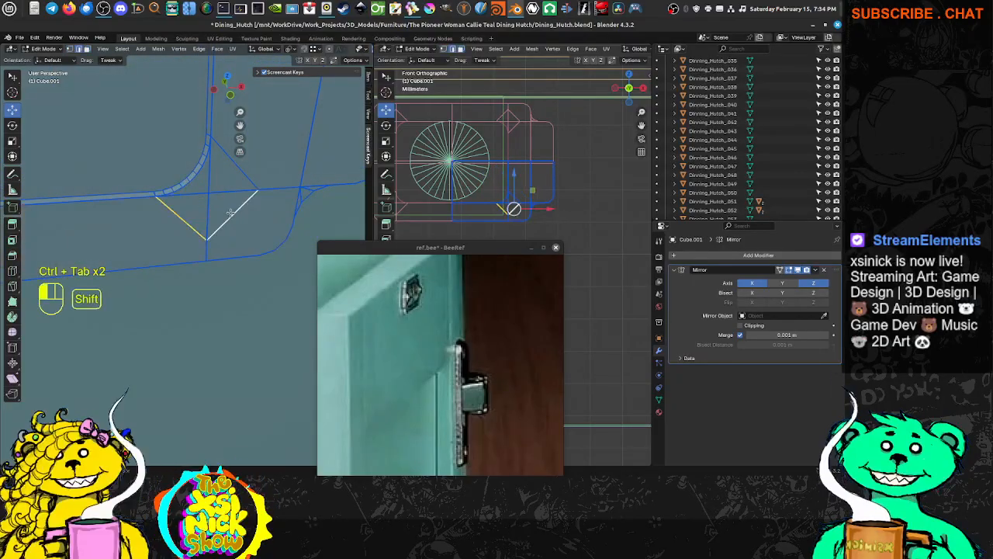
pyautogui.keyDown('shift'); pyautogui.click(238, 165); pyautogui.keyUp('shift')
pyautogui.hotkey('ctrl', 'x')
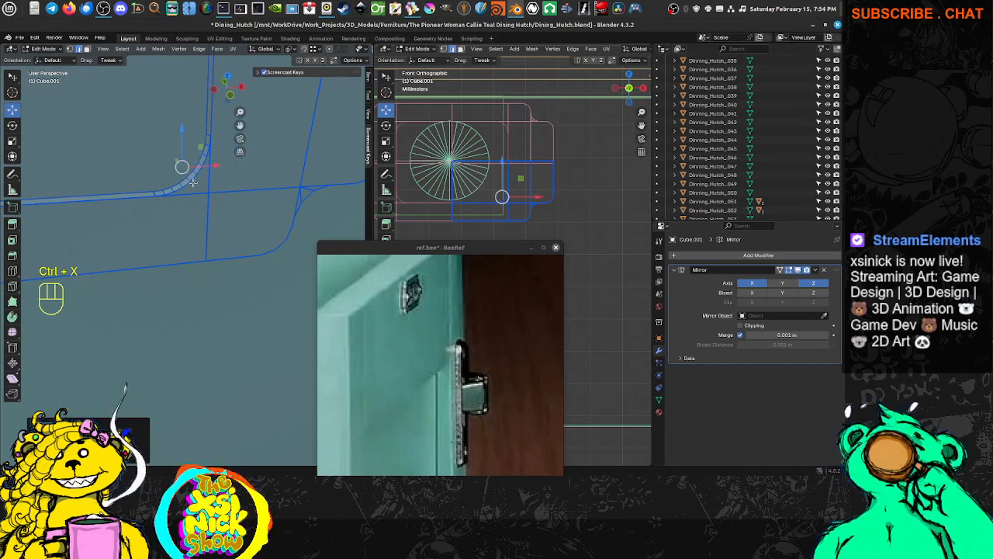
# Connect the middle vertex of the rounded corner's arc to the crossing vertex, and return to Object Mode.
pyautogui.scroll(3, 205, 199)
pyautogui.hotkey('ctrl', 'Tab')
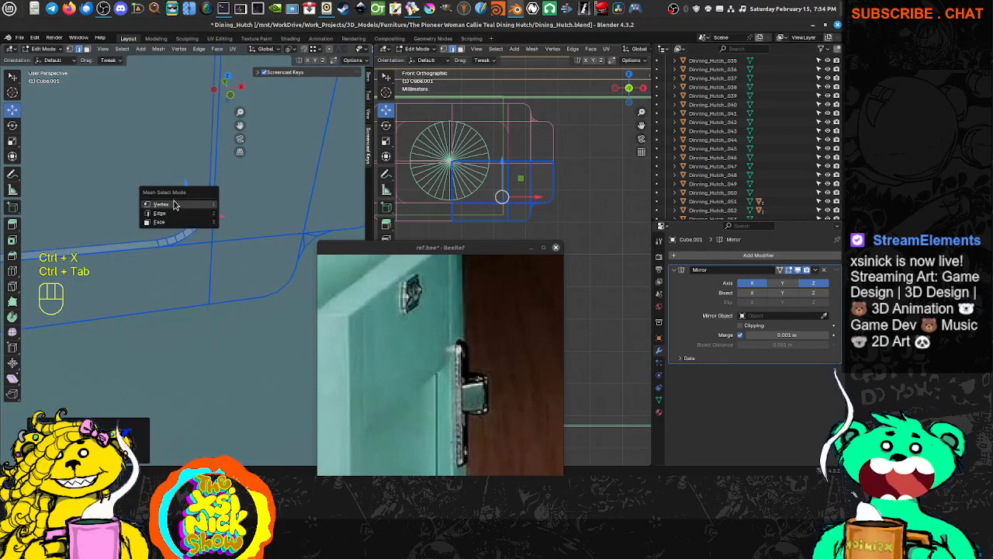
pyautogui.click(183, 199)
pyautogui.keyDown('shift'); pyautogui.click(209, 242); pyautogui.keyUp('shift')
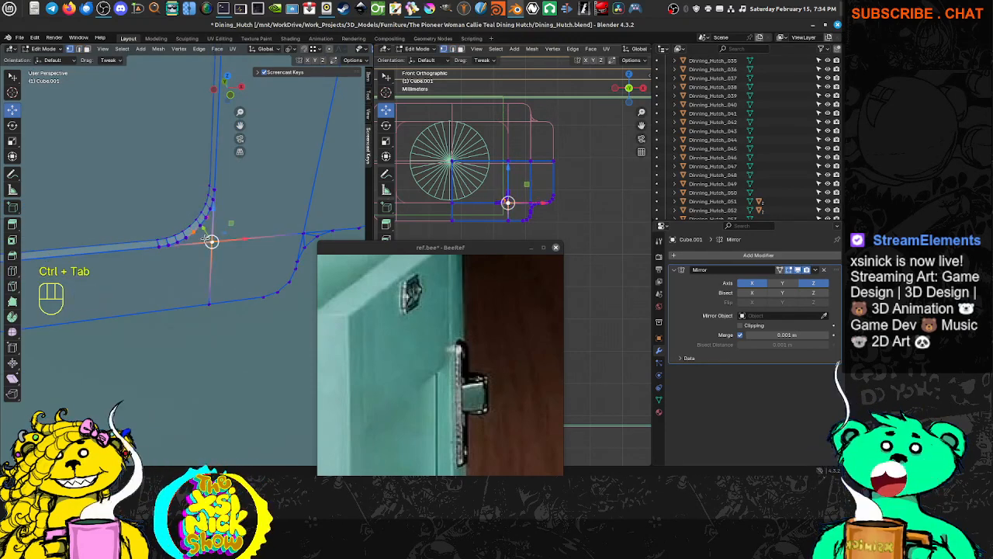
pyautogui.press('j')
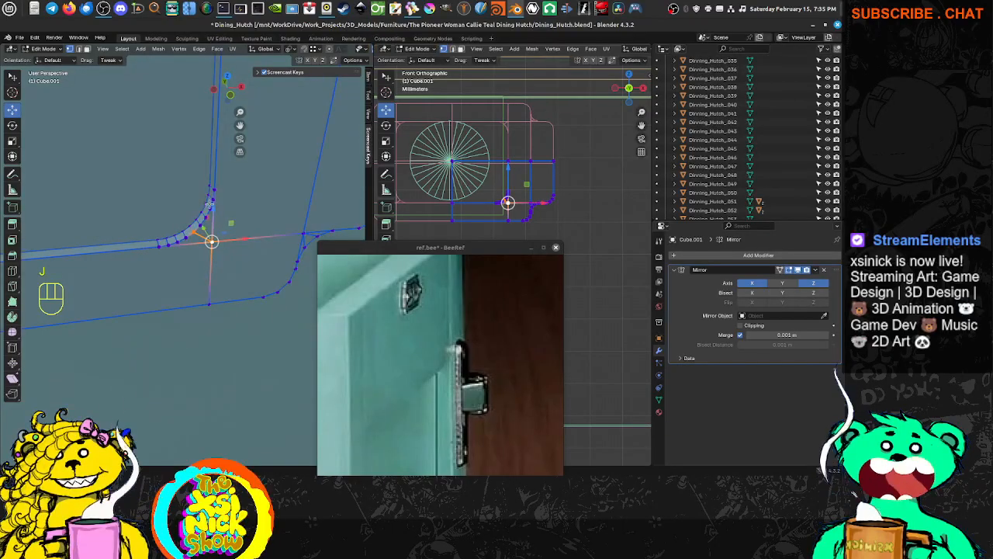
pyautogui.press('Tab')
pyautogui.scroll(-6, 211, 206)
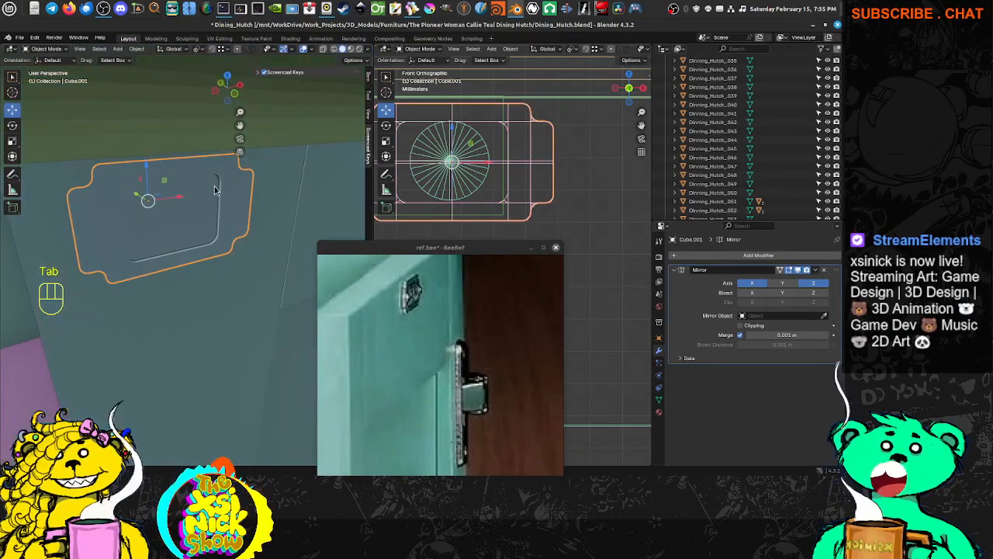
# Extrude the plate's lower and side outline, including the rounded corner, and move the new edges about 1 mm along Y to give it thickness.
pyautogui.press('Tab')
pyautogui.keyDown('shift'); pyautogui.moveTo(219, 190); pyautogui.dragTo(196, 208, button='middle'); pyautogui.keyUp('shift')
pyautogui.moveTo(195, 208); pyautogui.dragTo(164, 201, button='middle')
pyautogui.scroll(3, 164, 201)
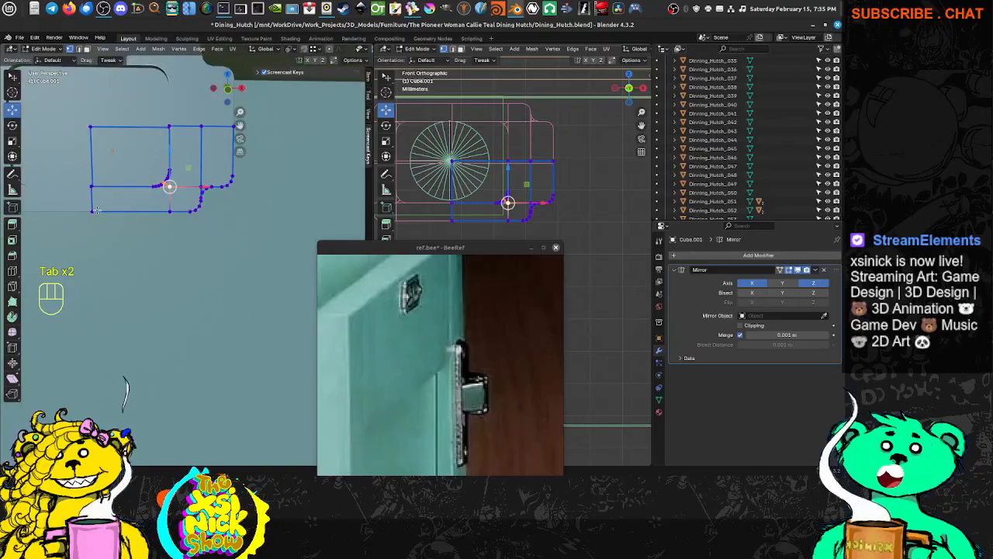
pyautogui.click(96, 210)
pyautogui.keyDown('ctrl'); pyautogui.click(230, 180); pyautogui.keyUp('ctrl')
pyautogui.keyDown('shift'); pyautogui.moveTo(245, 178); pyautogui.dragTo(237, 243, button='middle'); pyautogui.keyUp('shift')
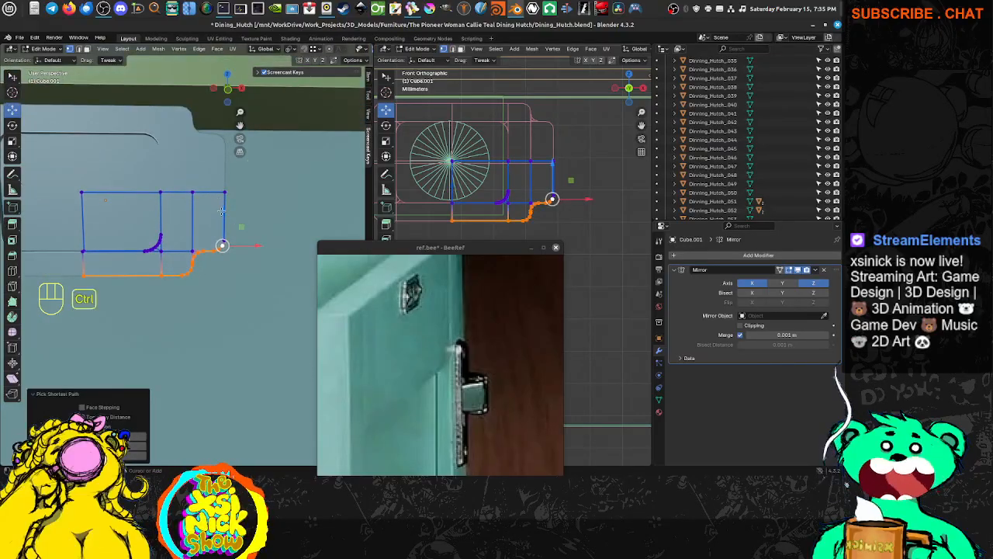
pyautogui.keyDown('ctrl'); pyautogui.click(224, 192); pyautogui.keyUp('ctrl')
pyautogui.moveTo(224, 193); pyautogui.dragTo(168, 205, button='middle')
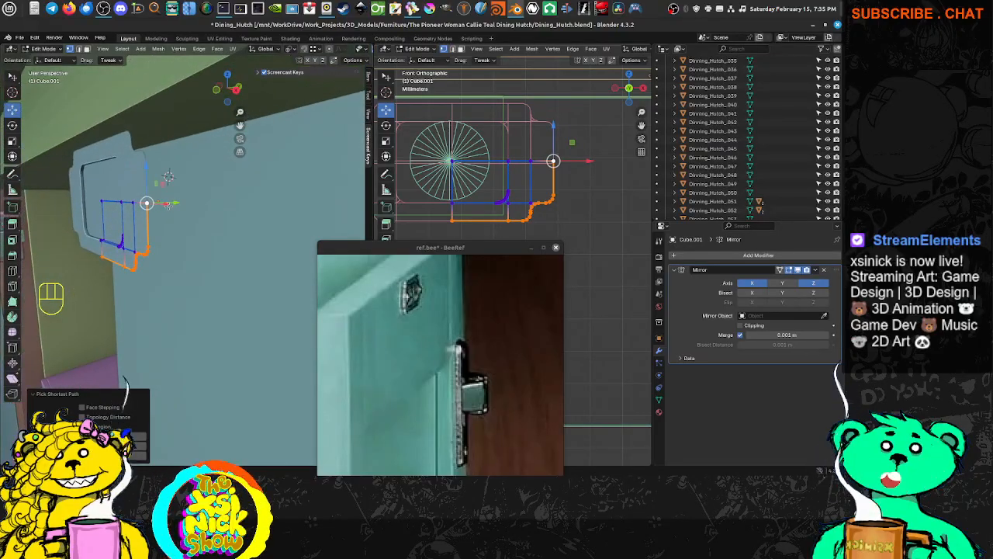
pyautogui.press('e')
pyautogui.rightClick(183, 198)
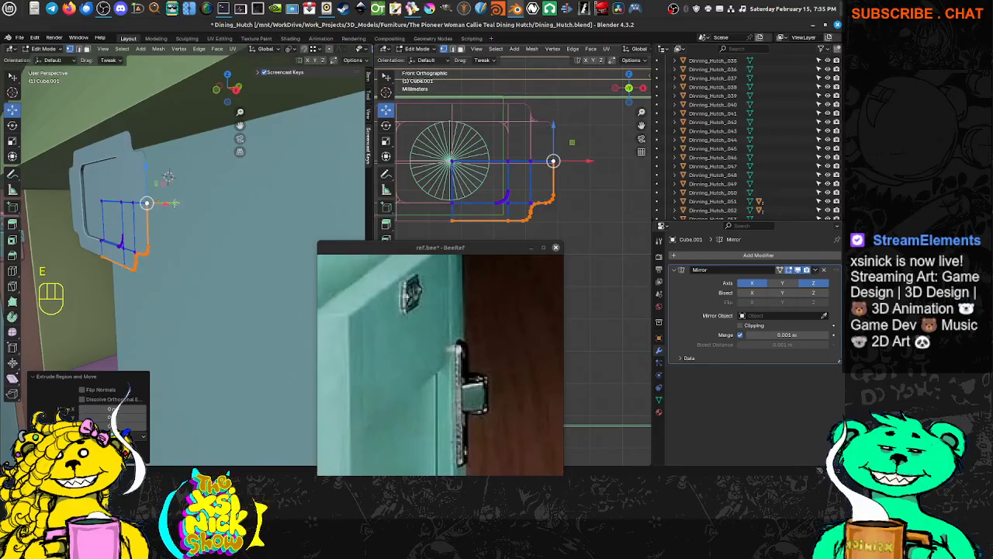
pyautogui.moveTo(194, 200); pyautogui.dragTo(184, 222, button='middle')
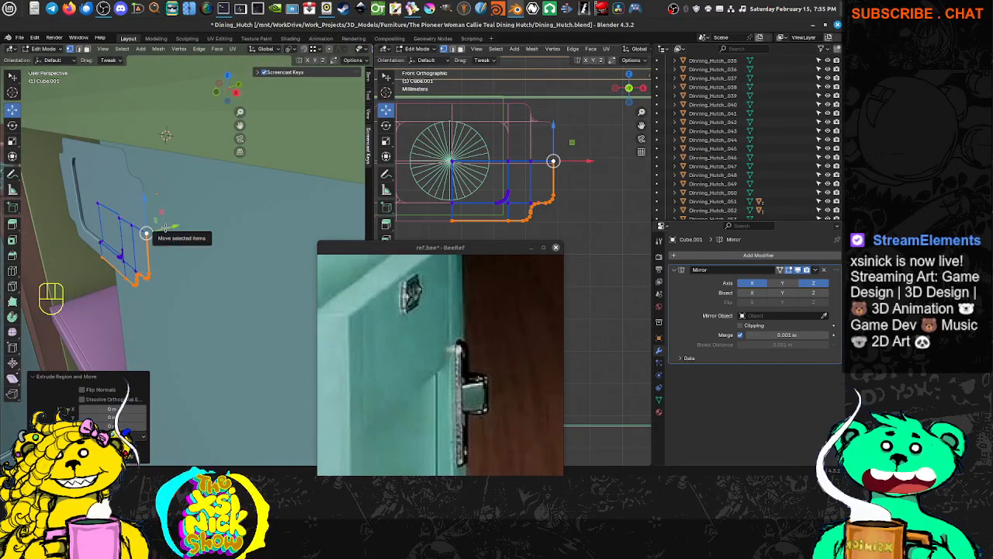
pyautogui.press('g')
pyautogui.press('y')
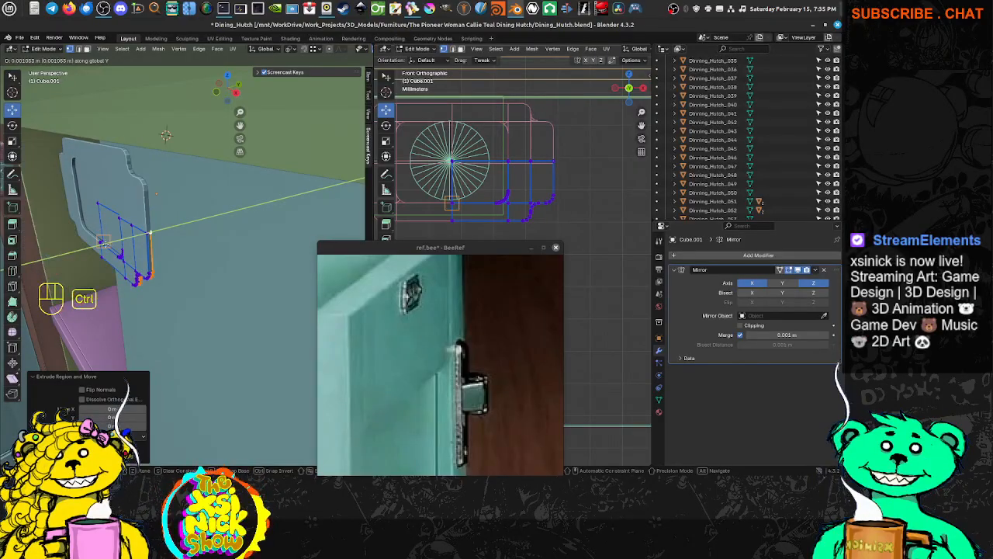
pyautogui.click(111, 244)
pyautogui.moveTo(182, 235); pyautogui.dragTo(295, 213, button='middle')
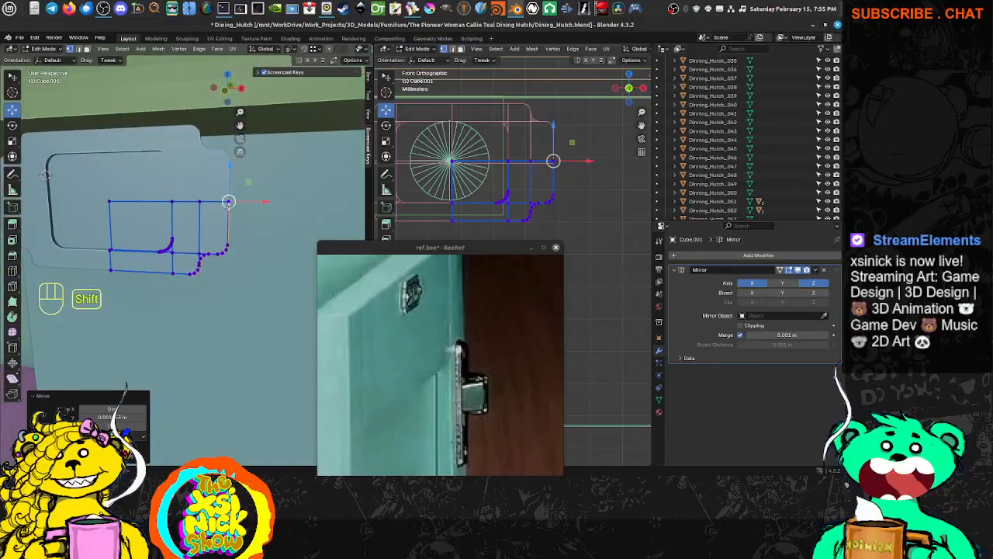
pyautogui.moveTo(74, 194)
pyautogui.mouseDown(button='middle')
pyautogui.moveTo(194, 194)
pyautogui.moveTo(85, 204)
pyautogui.moveTo(129, 190)
pyautogui.moveTo(232, 194)
pyautogui.mouseUp(button='middle')
pyautogui.press('Tab')
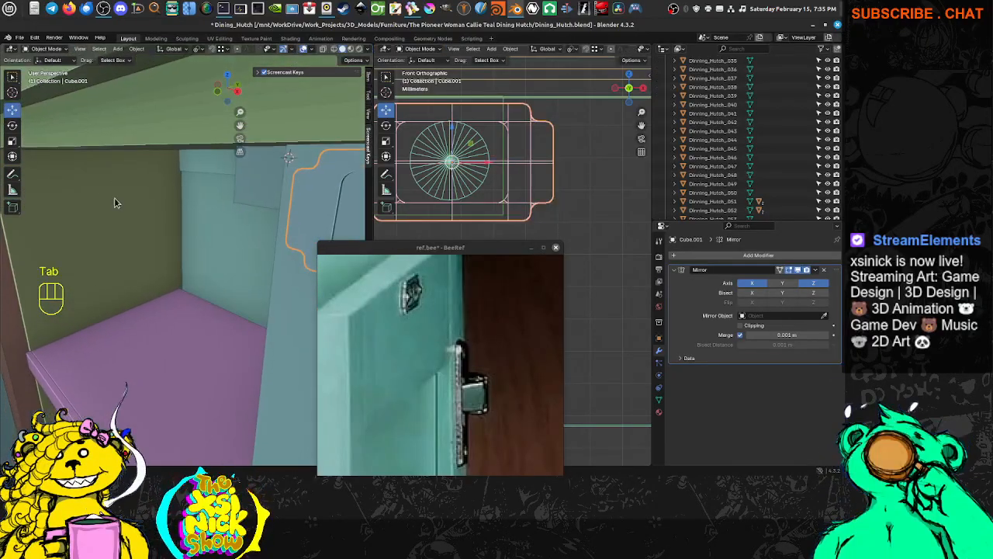
# Select the door half of the upper concealed hinge on the open left door and open its mesh in Edit Mode.
pyautogui.keyDown('shift'); pyautogui.moveTo(116, 201); pyautogui.dragTo(223, 176, button='middle'); pyautogui.keyUp('shift')
pyautogui.scroll(-3, 221, 177)
pyautogui.keyDown('shift'); pyautogui.moveTo(82, 177); pyautogui.dragTo(185, 175, button='middle'); pyautogui.keyUp('shift')
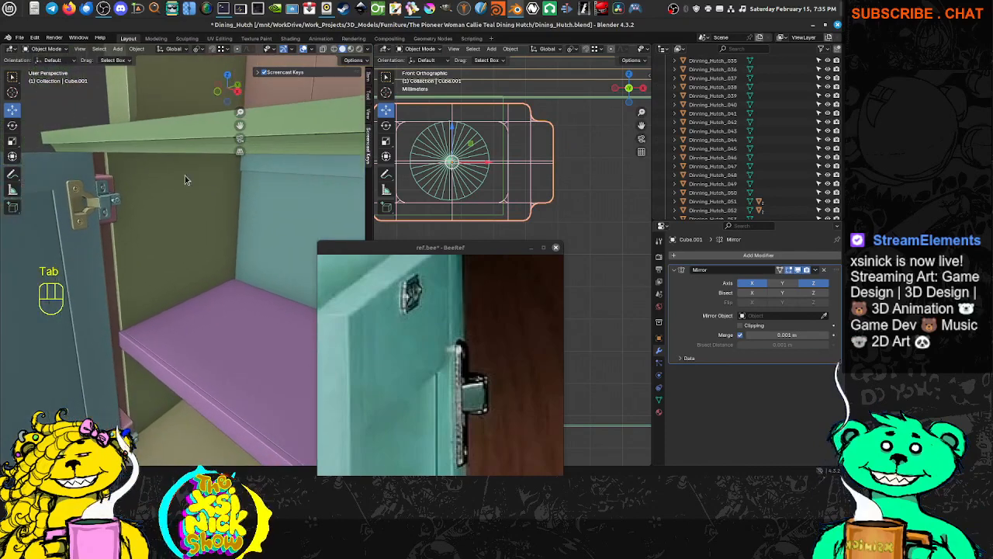
pyautogui.click(89, 190)
pyautogui.keyDown('shift'); pyautogui.moveTo(89, 190); pyautogui.dragTo(81, 167, button='middle'); pyautogui.keyUp('shift')
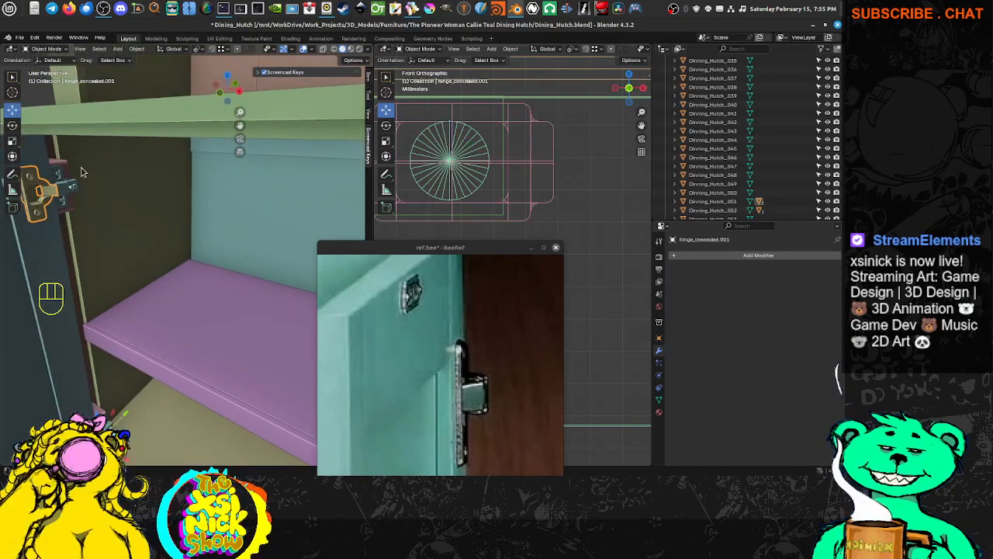
pyautogui.press('KP_Decimal')
pyautogui.moveTo(150, 321); pyautogui.dragTo(210, 310, button='middle')
pyautogui.scroll(3, 122, 222)
pyautogui.press('Tab')
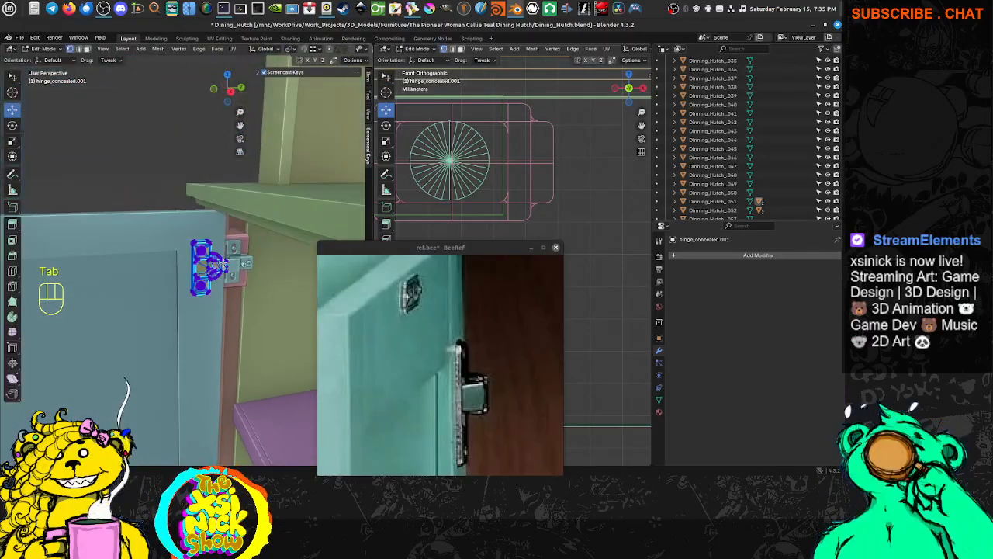
# Duplicate the hinge plate's upper screw in place, separate the copy into its own object, and return to Object Mode.
pyautogui.scroll(10, 254, 272)
pyautogui.scroll(-7, 255, 272)
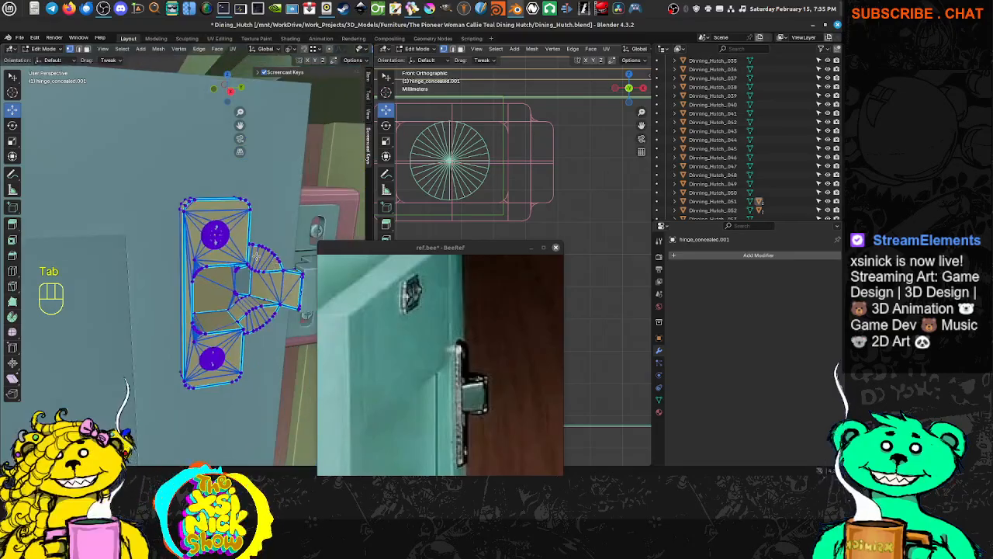
pyautogui.keyDown('shift'); pyautogui.moveTo(265, 268); pyautogui.dragTo(194, 239, button='middle'); pyautogui.keyUp('shift')
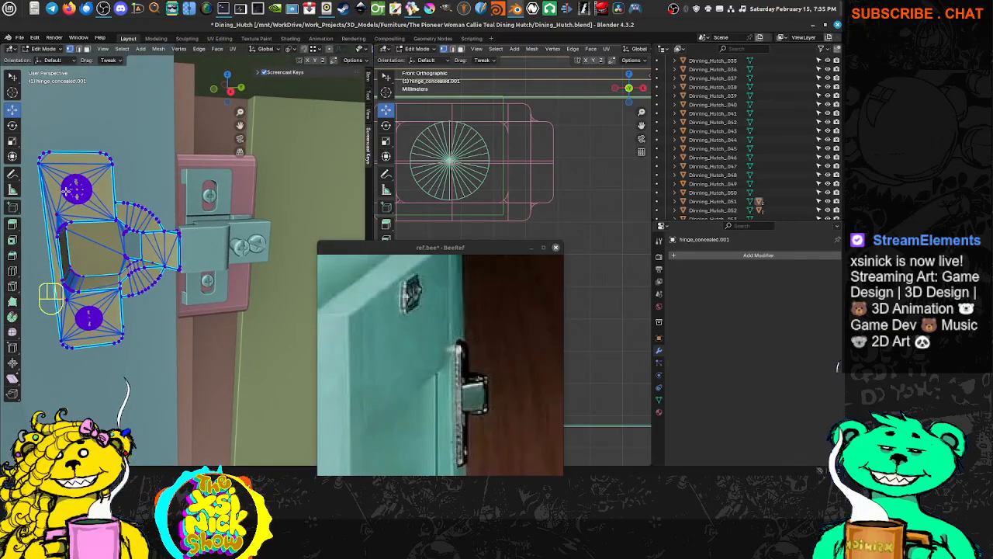
pyautogui.press('l')
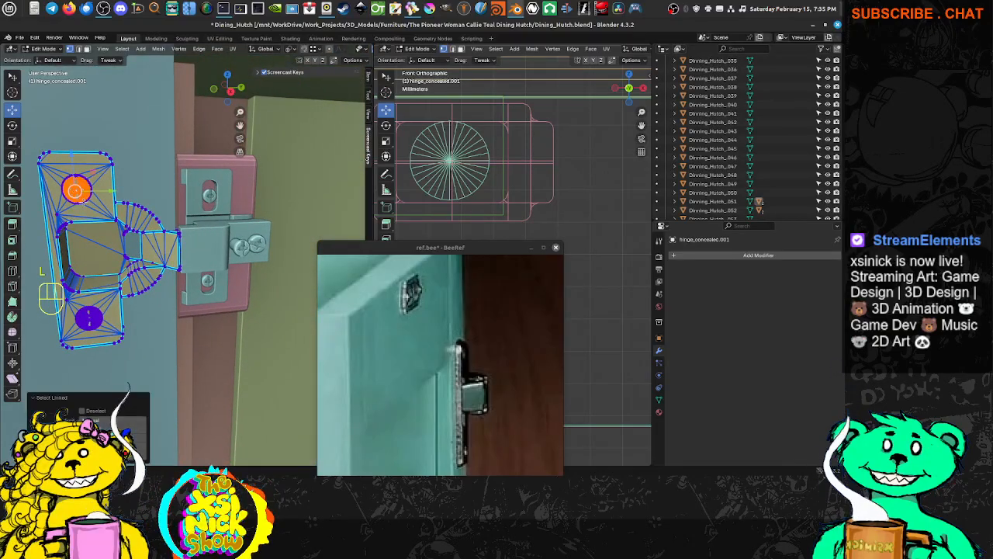
pyautogui.moveTo(123, 377); pyautogui.dragTo(126, 211, button='middle')
pyautogui.moveTo(191, 218)
pyautogui.mouseDown(button='middle')
pyautogui.moveTo(159, 220)
pyautogui.moveTo(241, 213)
pyautogui.moveTo(189, 215)
pyautogui.mouseUp(button='middle')
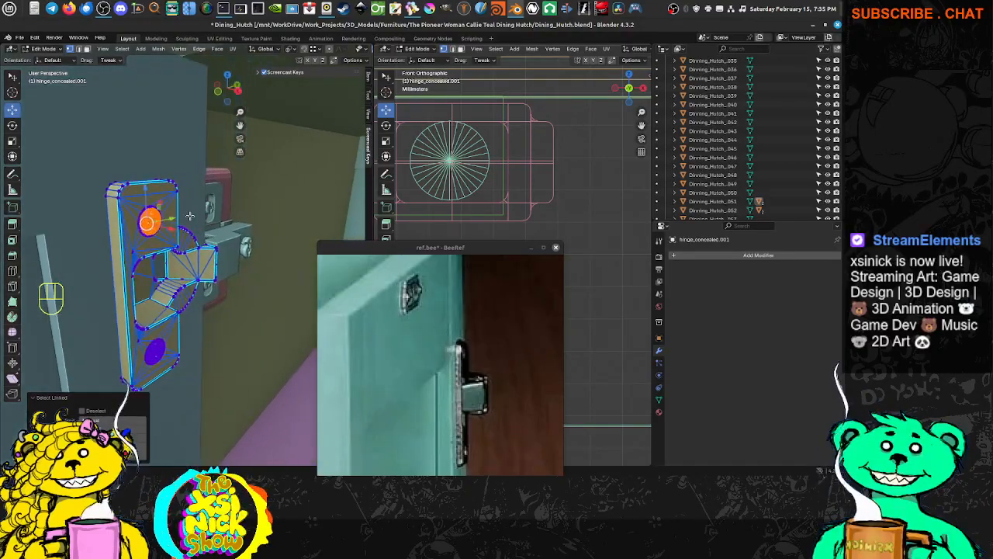
pyautogui.hotkey('shift', 'd')
pyautogui.rightClick(207, 210)
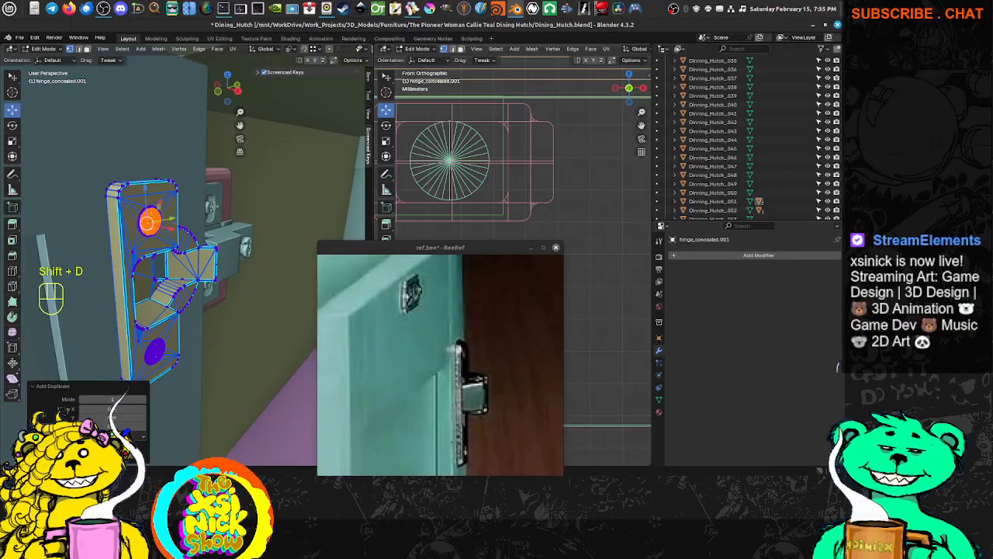
pyautogui.press('p')
pyautogui.click(214, 207)
pyautogui.press('Tab')
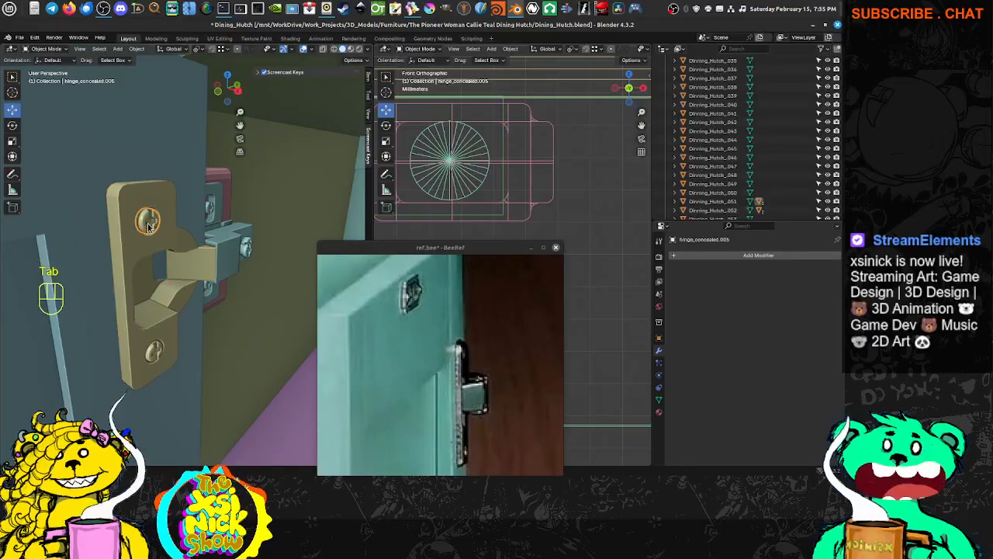
# Set the separated screw's origin to the 3D cursor.
pyautogui.scroll(-8, 132, 230)
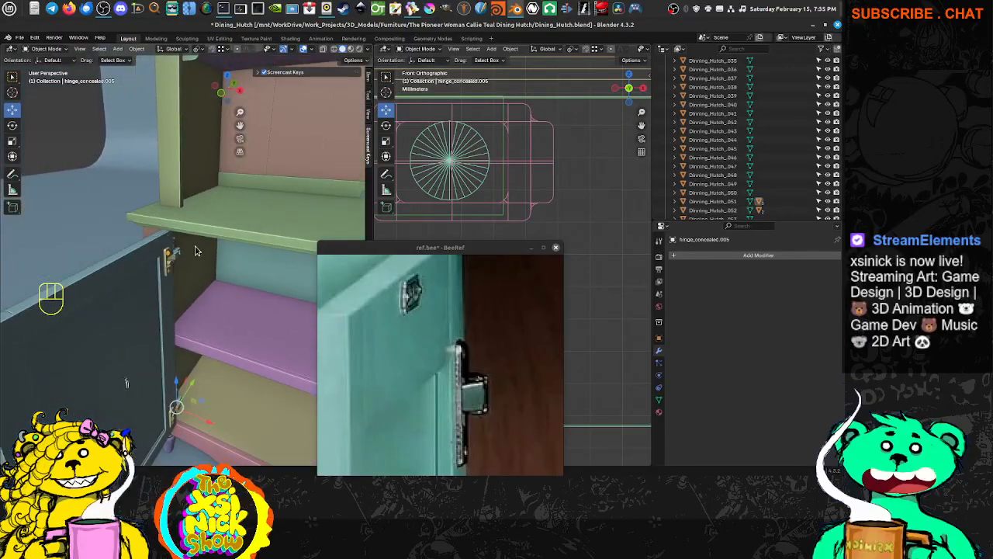
pyautogui.moveTo(118, 231); pyautogui.dragTo(121, 258, button='middle')
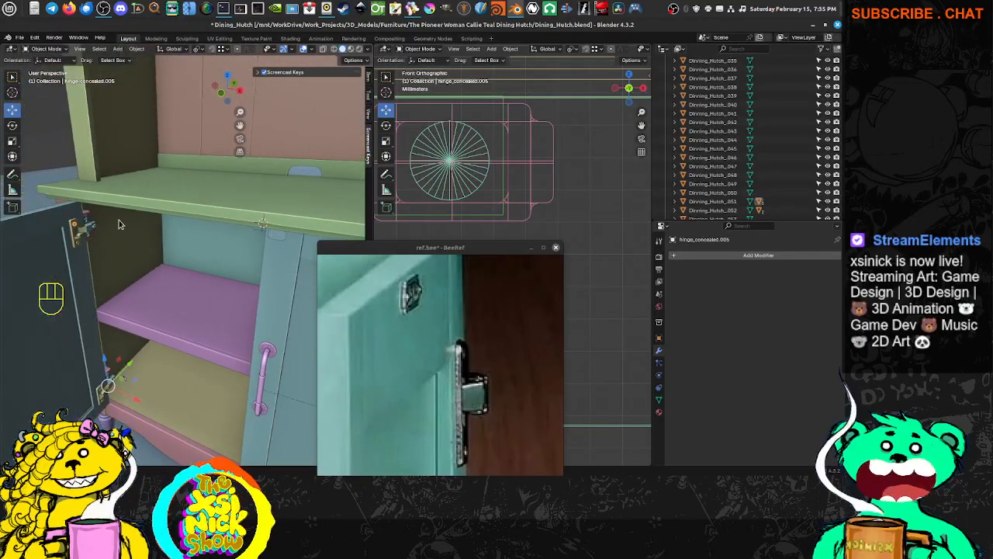
pyautogui.press('Insert')
pyautogui.press('Escape')
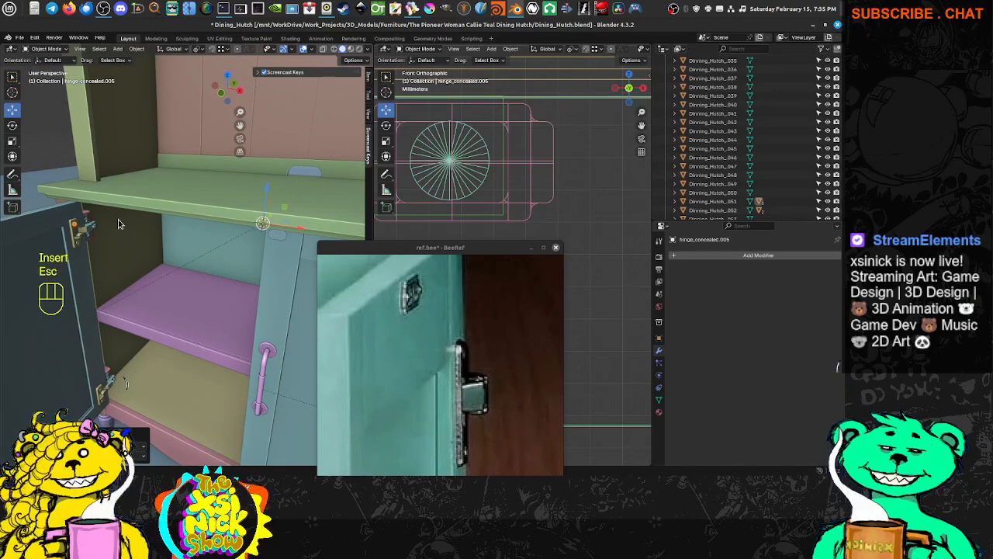
pyautogui.hotkey('shift', 's')
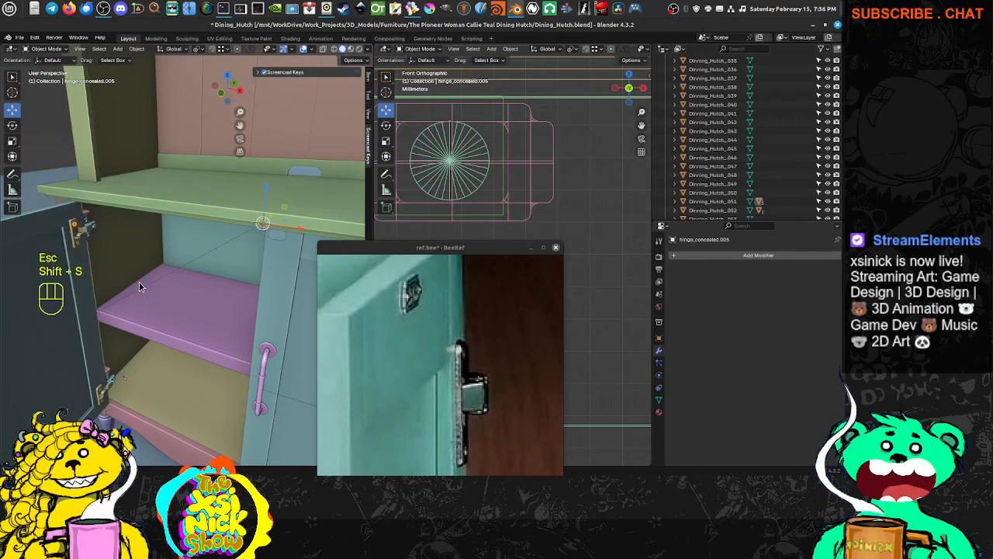
pyautogui.moveTo(139, 281); pyautogui.dragTo(150, 237, button='middle')
# Unparent the separated screw while keeping its transformation, and set its origin to its geometry.
pyautogui.hotkey('alt', 'p')
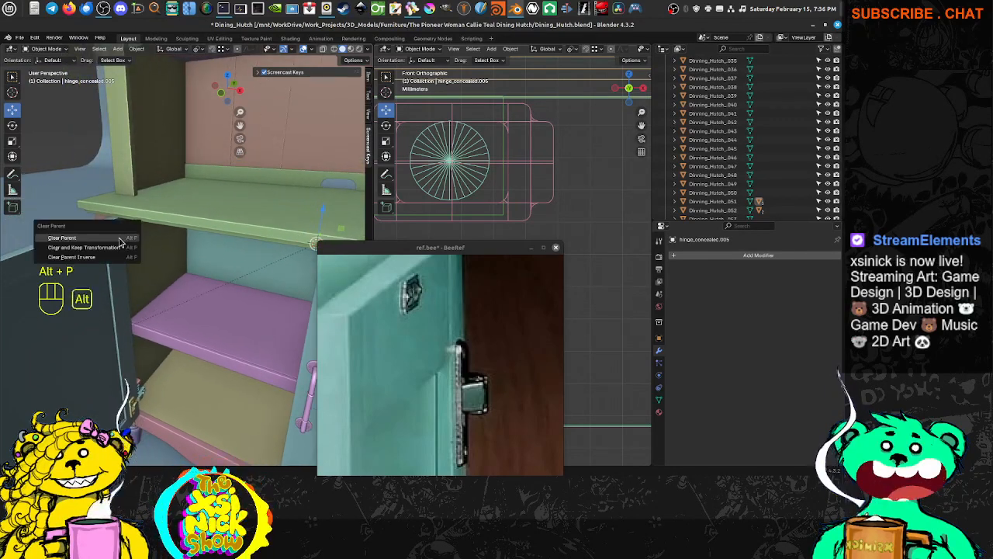
pyautogui.click(91, 242)
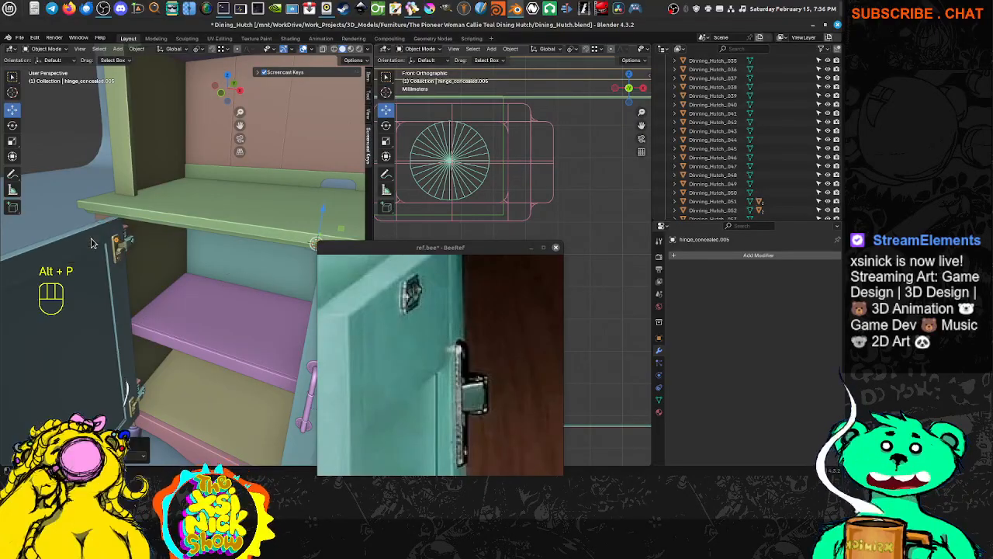
pyautogui.moveTo(146, 254); pyautogui.dragTo(130, 245, button='middle')
pyautogui.hotkey('shift', 's')
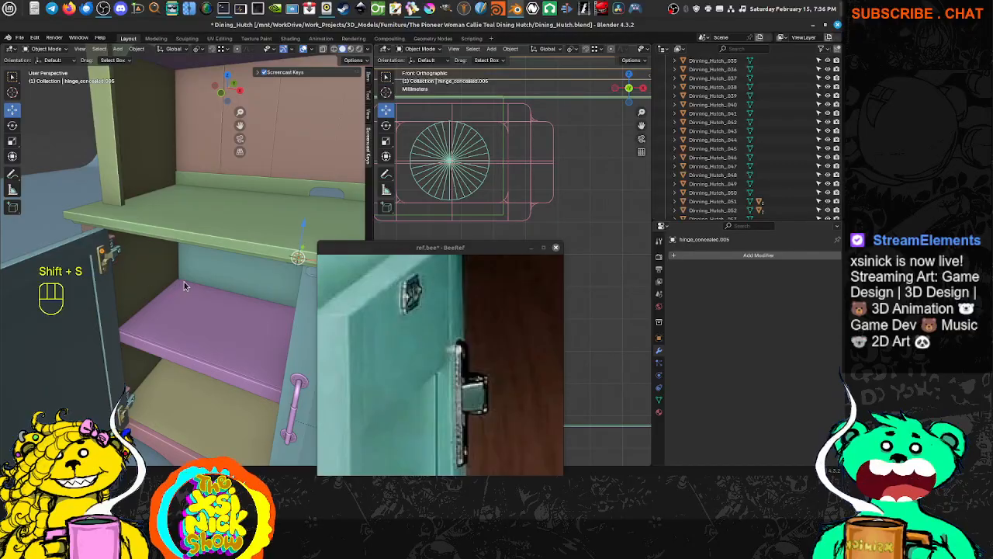
pyautogui.press('Insert')
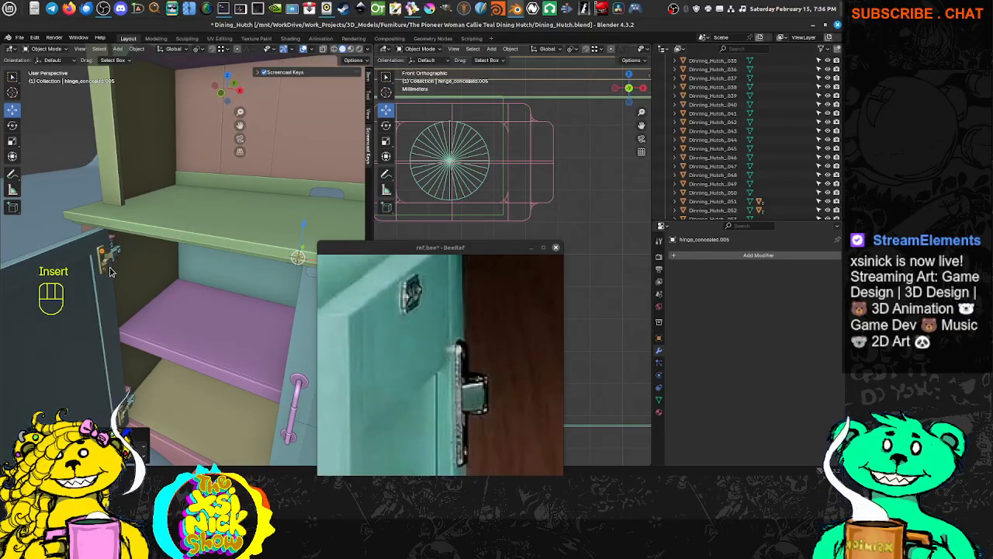
pyautogui.click(118, 446)
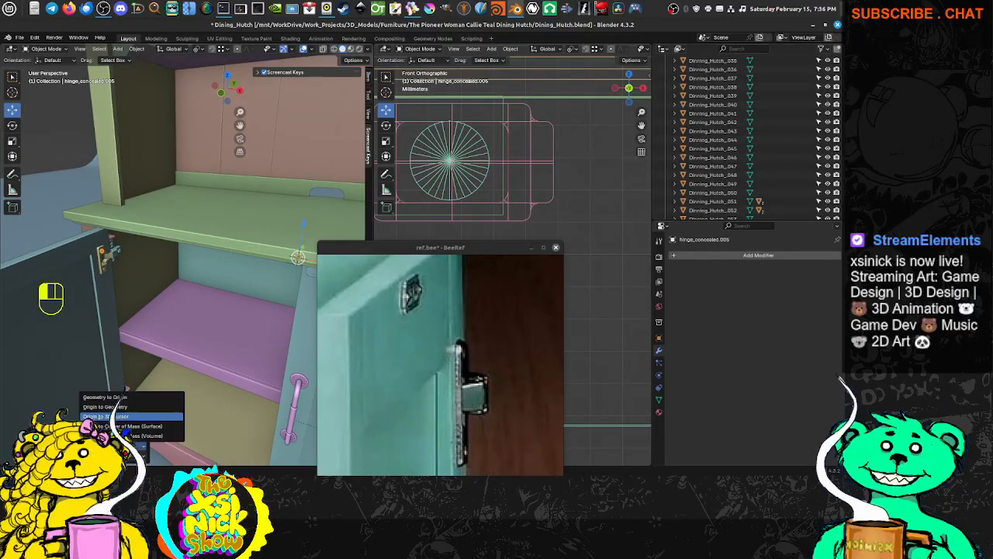
pyautogui.moveTo(124, 407); pyautogui.dragTo(165, 237, button='middle')
pyautogui.press('Tab')
pyautogui.press('Tab')
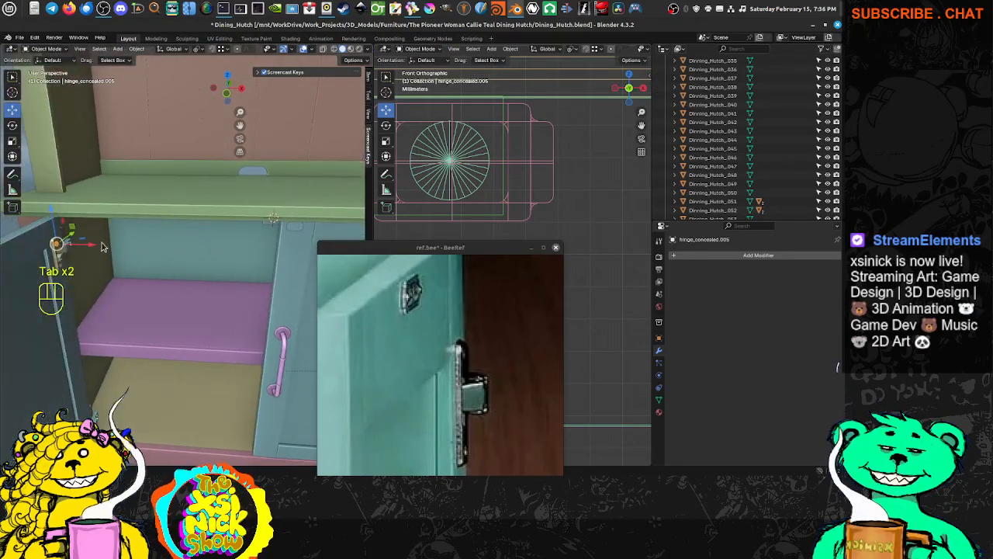
# Move the screw copy across to the other door and align it with the side tab of the mirrored plate in the front view.
pyautogui.moveTo(91, 244); pyautogui.dragTo(318, 235)
pyautogui.keyDown('shift'); pyautogui.moveTo(306, 236); pyautogui.dragTo(255, 222, button='middle'); pyautogui.keyUp('shift')
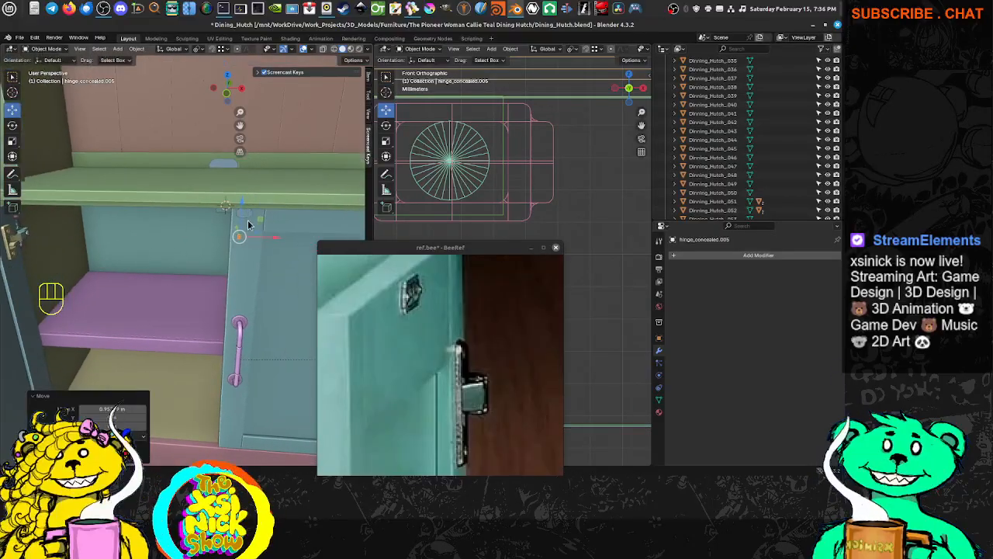
pyautogui.moveTo(243, 210); pyautogui.dragTo(279, 215)
pyautogui.keyDown('shift'); pyautogui.moveTo(517, 95); pyautogui.dragTo(495, 111, button='middle'); pyautogui.keyUp('shift')
pyautogui.moveTo(457, 156); pyautogui.dragTo(532, 170)
pyautogui.keyDown('shift'); pyautogui.moveTo(532, 171); pyautogui.dragTo(466, 171, button='middle'); pyautogui.keyUp('shift')
pyautogui.moveTo(440, 123); pyautogui.dragTo(442, 147)
pyautogui.keyDown('shift'); pyautogui.moveTo(474, 165); pyautogui.dragTo(600, 134, button='middle'); pyautogui.keyUp('shift')
pyautogui.press('Tab')
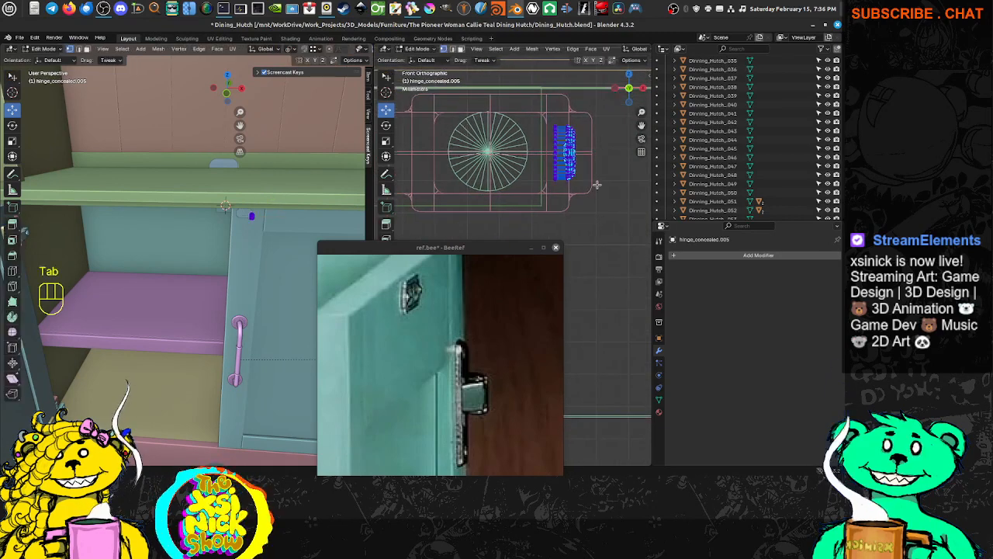
pyautogui.press('Tab')
# Move the mirrored plate's whole mesh slightly down along Z in Edit Mode so the mirrored halves meet at the centre line.
pyautogui.click(585, 196)
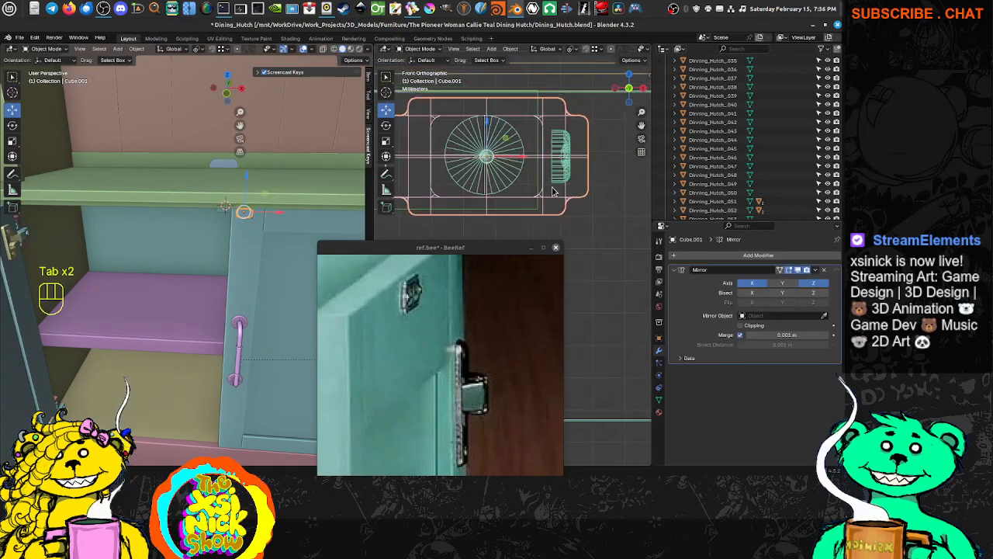
pyautogui.press('Tab')
pyautogui.keyDown('shift'); pyautogui.moveTo(581, 154); pyautogui.dragTo(577, 158, button='middle'); pyautogui.keyUp('shift')
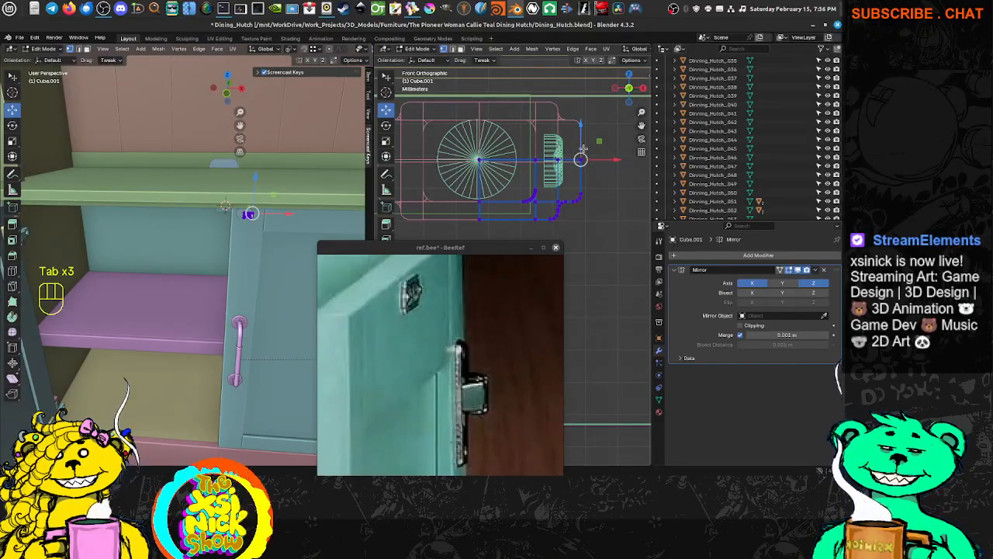
pyautogui.press('a')
pyautogui.moveTo(580, 125); pyautogui.dragTo(581, 131)
pyautogui.press('Tab')
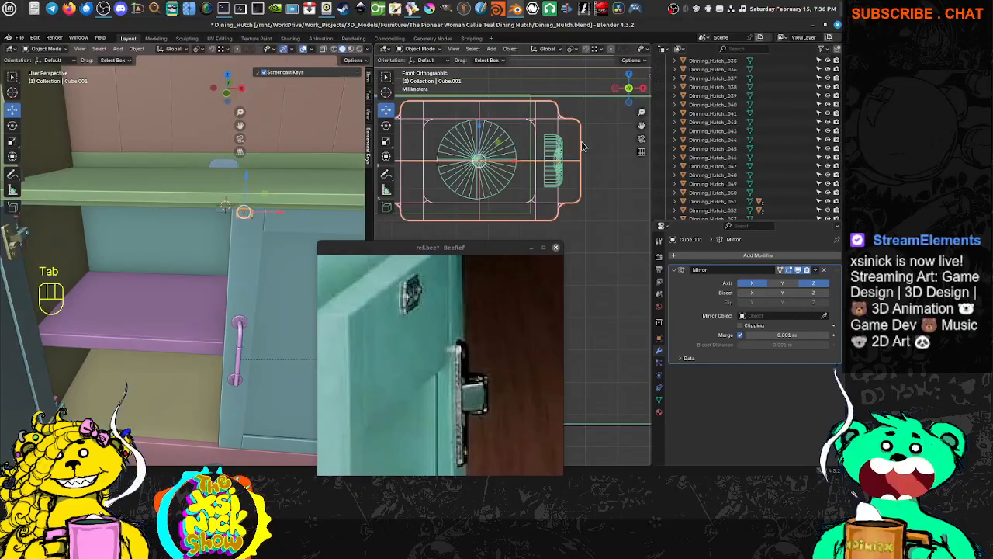
# Rotate the screw copy 90° around Z so its slotted head faces the front view.
pyautogui.keyDown('shift'); pyautogui.moveTo(576, 159); pyautogui.dragTo(549, 166, button='middle'); pyautogui.keyUp('shift')
pyautogui.click(533, 162)
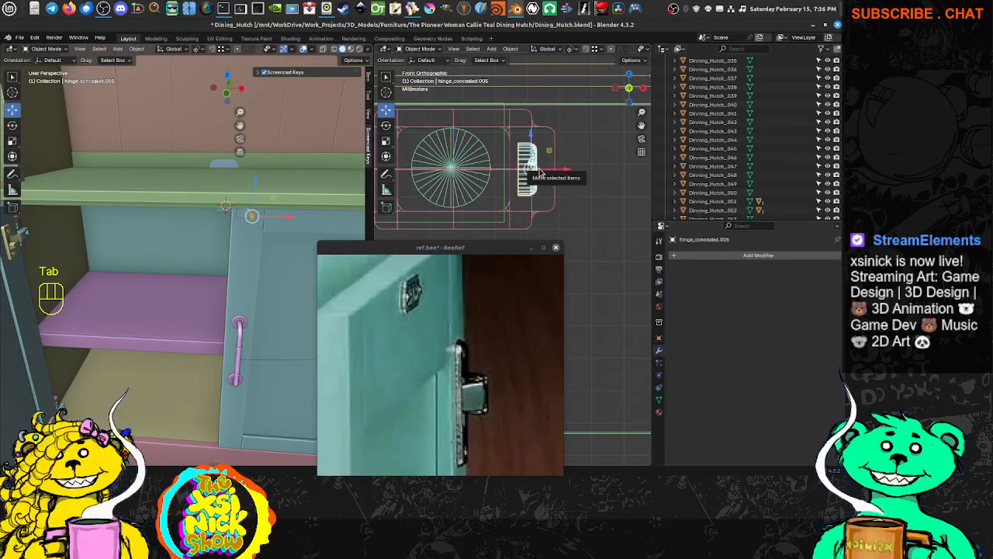
pyautogui.press('r')
pyautogui.press('KP_9')
pyautogui.press('KP_0')
pyautogui.press('KP_Enter')
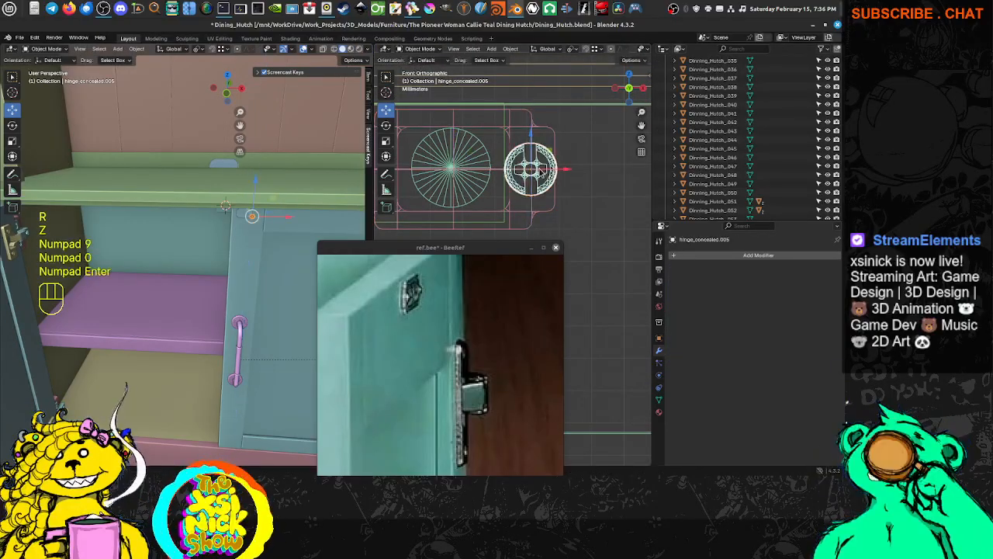
# Scale the screw copy to about 0.59 and nudge it along X to sit on the plate's side tab.
pyautogui.keyDown('shift'); pyautogui.moveTo(541, 192); pyautogui.dragTo(510, 205, button='middle'); pyautogui.keyUp('shift')
pyautogui.press('s')
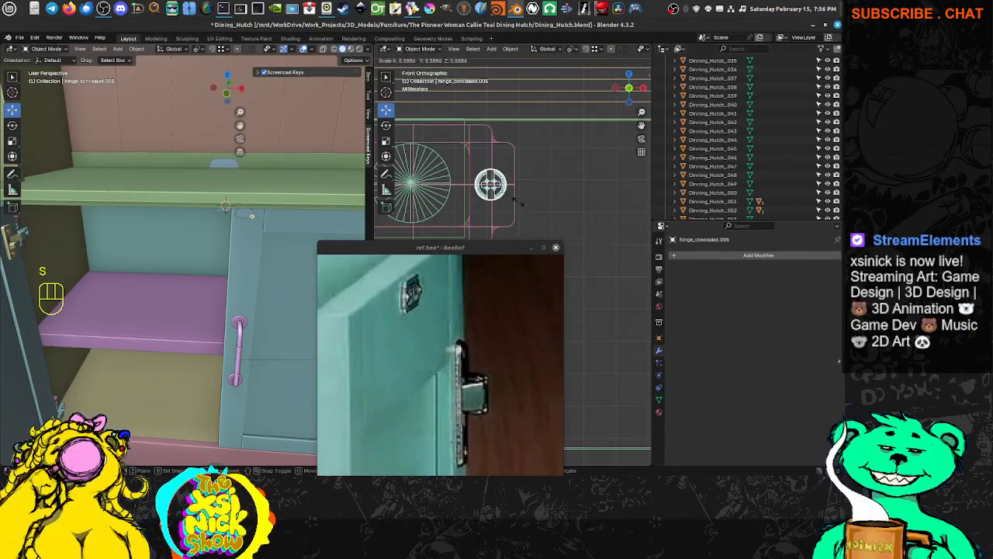
pyautogui.click(517, 197)
pyautogui.moveTo(525, 185); pyautogui.dragTo(528, 182)
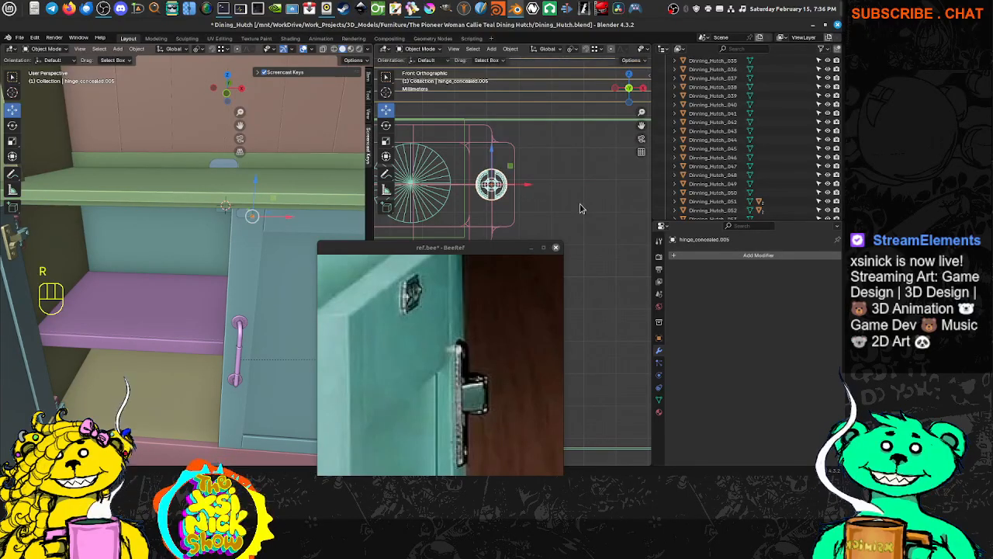
pyautogui.scroll(2, 510, 170)
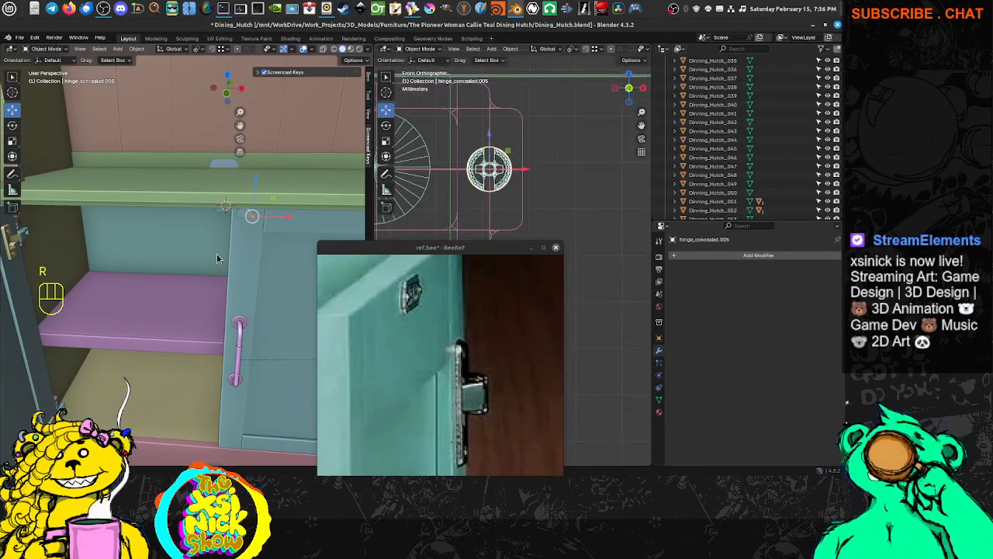
# Rotate the screw copy 180° around X so its head faces outward from the plate.
pyautogui.scroll(1, 239, 219)
pyautogui.press('KP_Decimal')
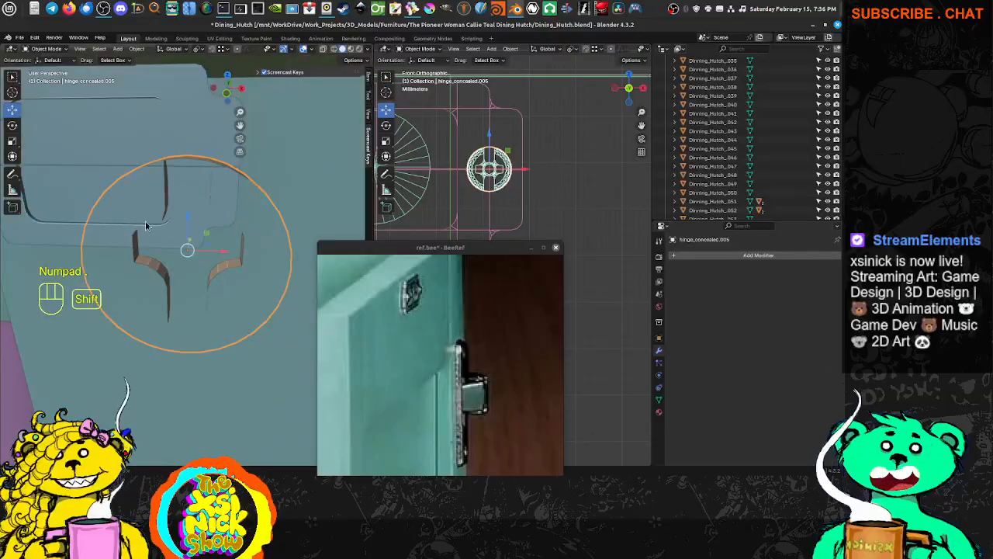
pyautogui.moveTo(145, 226); pyautogui.dragTo(210, 218, button='middle')
pyautogui.scroll(-3, 210, 218)
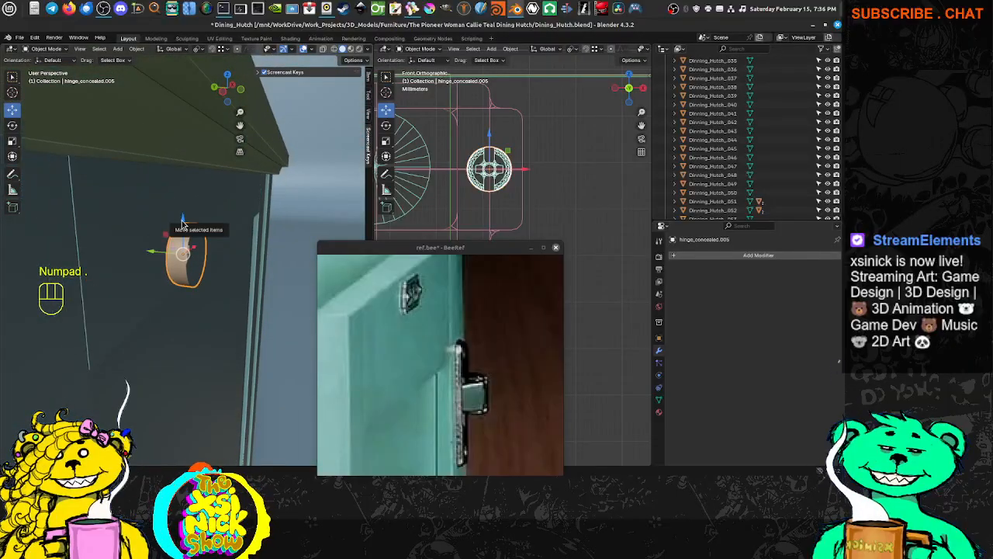
pyautogui.press('r')
pyautogui.press('KP_8')
pyautogui.press('KP_0')
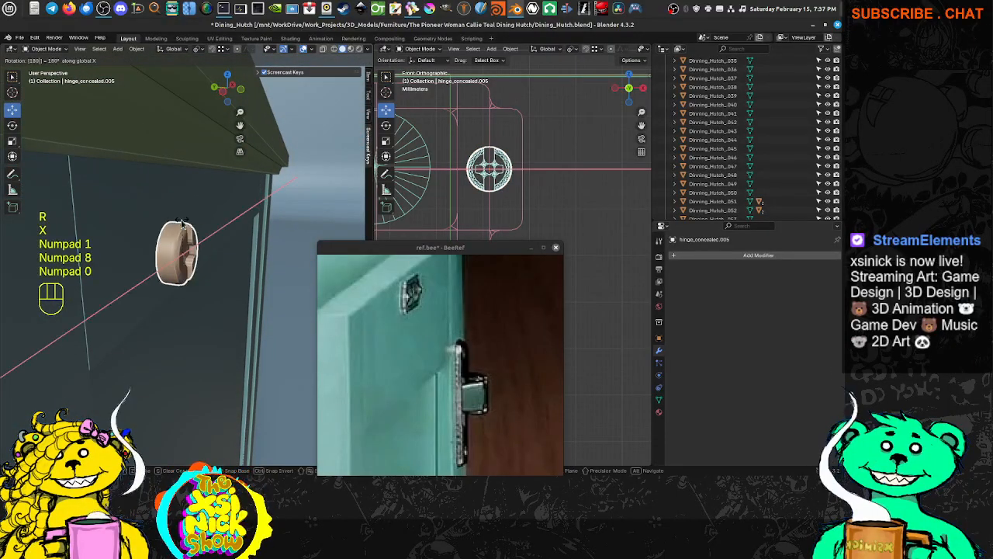
pyautogui.press('KP_Enter')
# Move the screw copy about 0.049 m along Y so it sits against the plate's surface.
pyautogui.keyDown('shift'); pyautogui.moveTo(171, 288); pyautogui.dragTo(225, 233, button='middle'); pyautogui.keyUp('shift')
pyautogui.press('g')
pyautogui.press('y')
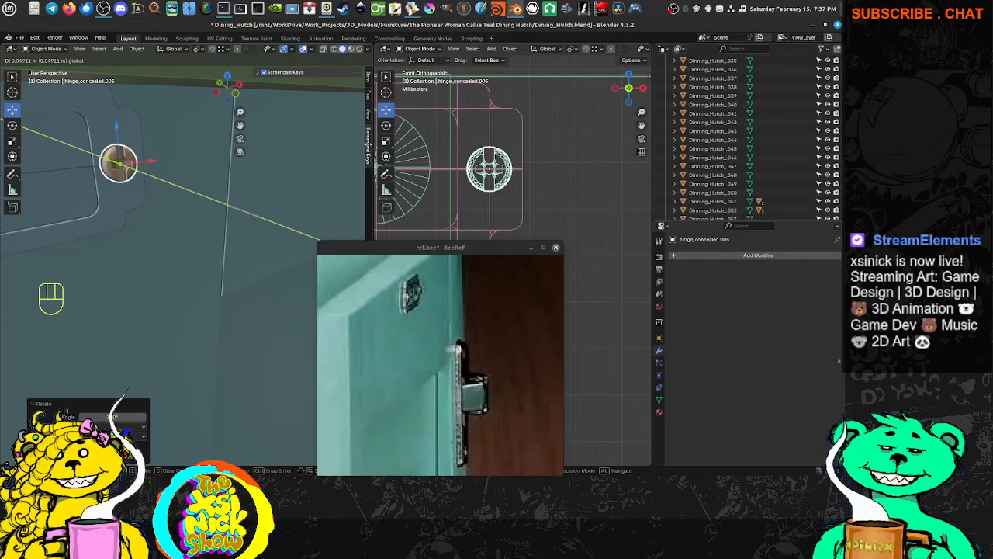
pyautogui.click(368, 145)
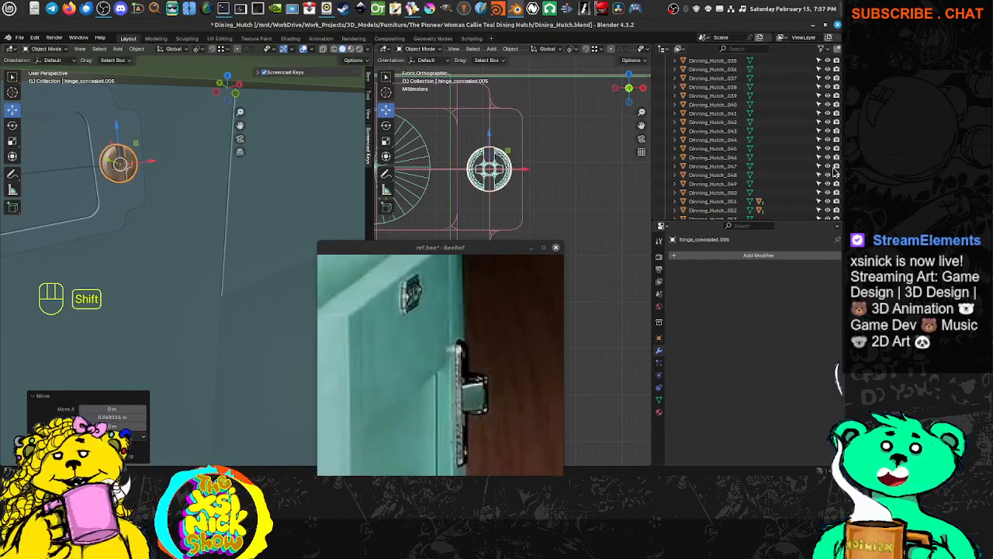
pyautogui.keyDown('shift'); pyautogui.moveTo(497, 189); pyautogui.dragTo(511, 185, button='middle'); pyautogui.keyUp('shift')
pyautogui.moveTo(99, 178); pyautogui.dragTo(129, 170, button='middle')
pyautogui.keyDown('shift'); pyautogui.moveTo(486, 177); pyautogui.dragTo(537, 187, button='middle'); pyautogui.keyUp('shift')
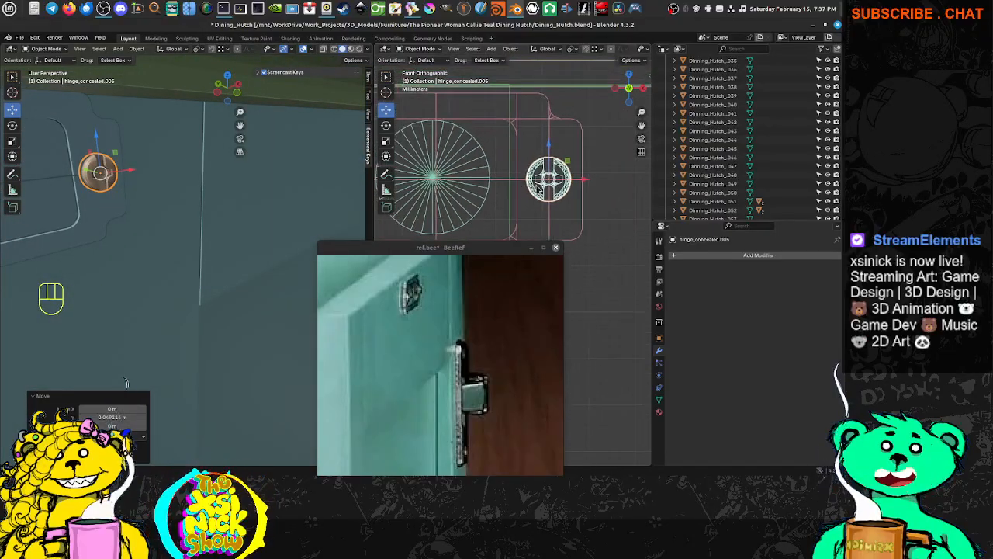
# Move the mirrored plate's whole mesh about 0.00003 m up along Z in Edit Mode to close the gap at the centre line.
pyautogui.click(517, 202)
pyautogui.press('Tab')
pyautogui.scroll(4, 597, 208)
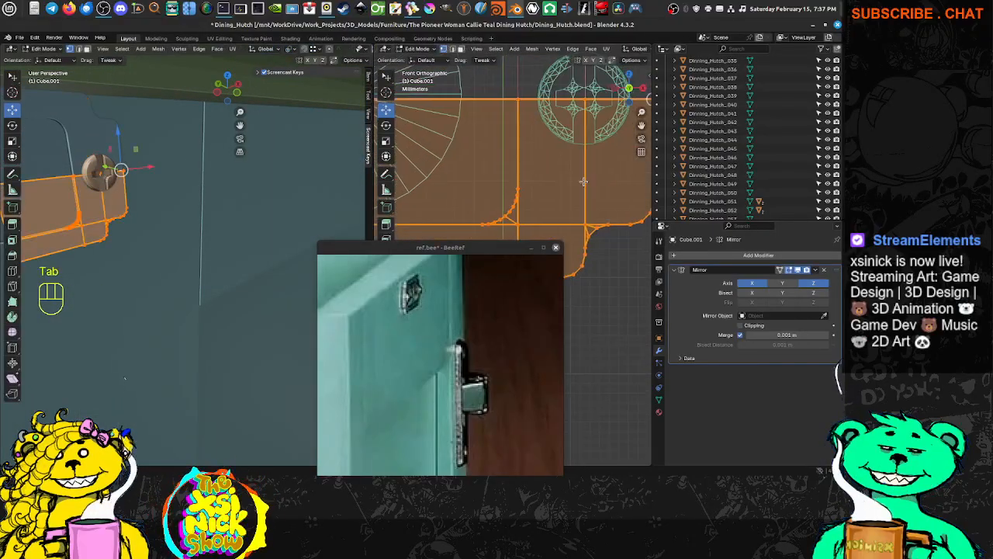
pyautogui.keyDown('shift'); pyautogui.moveTo(621, 163); pyautogui.dragTo(469, 258, button='middle'); pyautogui.keyUp('shift')
pyautogui.scroll(8, 497, 188)
pyautogui.keyDown('shift'); pyautogui.moveTo(470, 104); pyautogui.dragTo(520, 245, button='middle'); pyautogui.keyUp('shift')
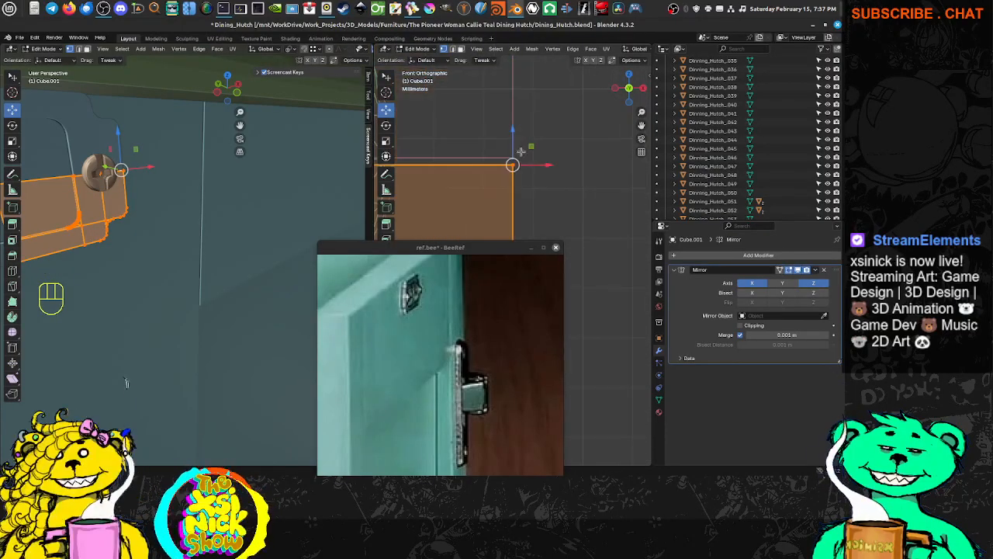
pyautogui.moveTo(514, 141); pyautogui.dragTo(514, 140)
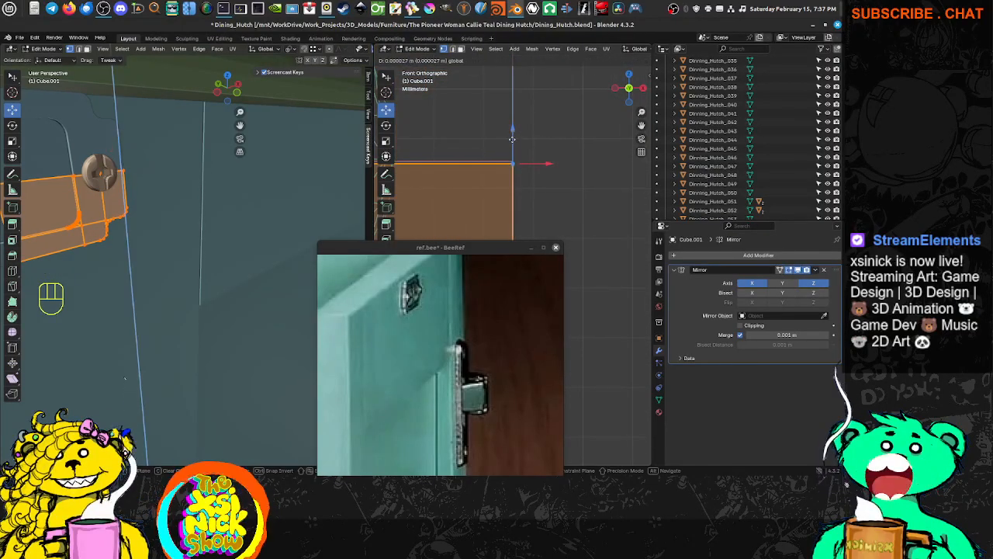
pyautogui.press('Tab')
pyautogui.scroll(-10, 565, 173)
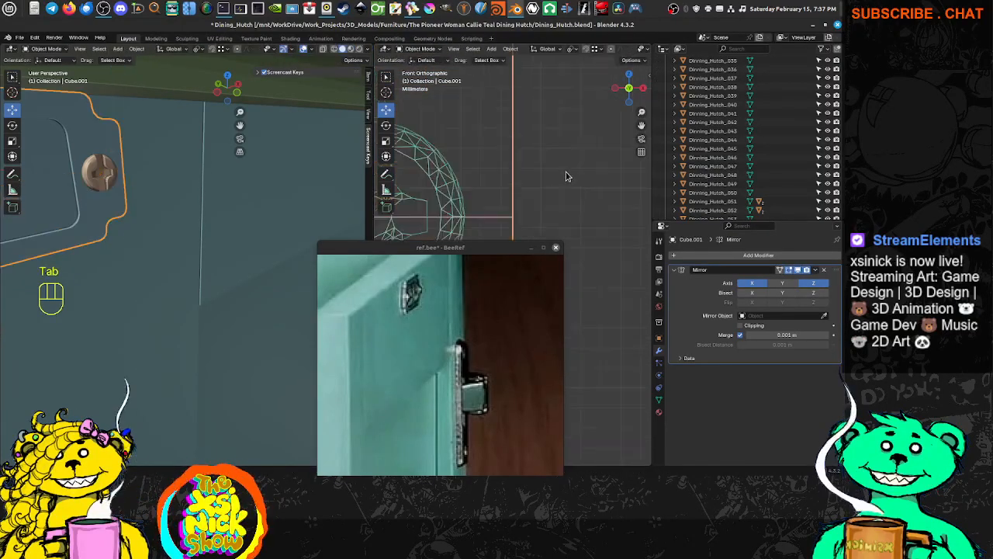
# Scale the screw on the plate's side tab down slightly in the front view.
pyautogui.keyDown('shift'); pyautogui.moveTo(523, 164); pyautogui.dragTo(519, 169, button='middle'); pyautogui.keyUp('shift')
pyautogui.scroll(2, 517, 155)
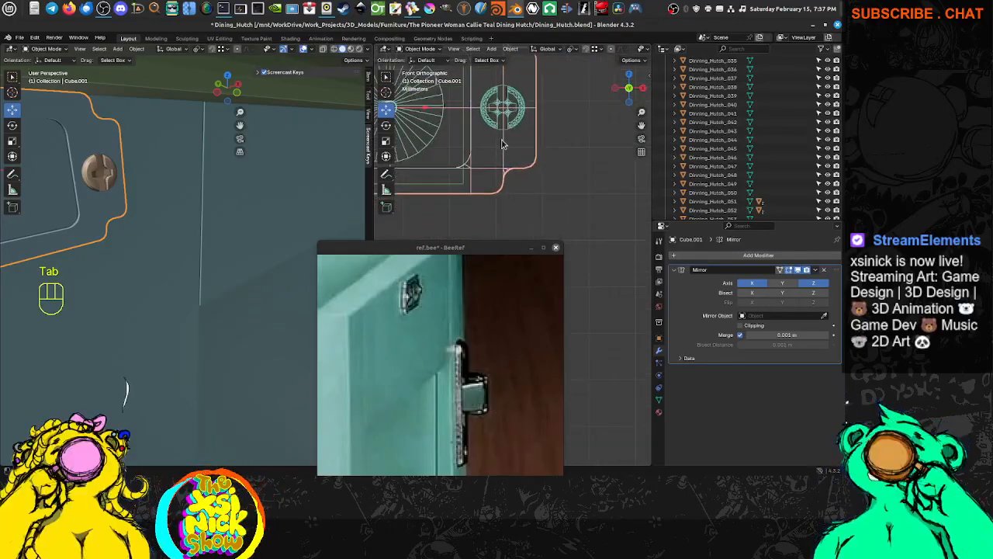
pyautogui.keyDown('shift'); pyautogui.moveTo(517, 118); pyautogui.dragTo(496, 211, button='middle'); pyautogui.keyUp('shift')
pyautogui.click(498, 210)
pyautogui.press('KP_Decimal')
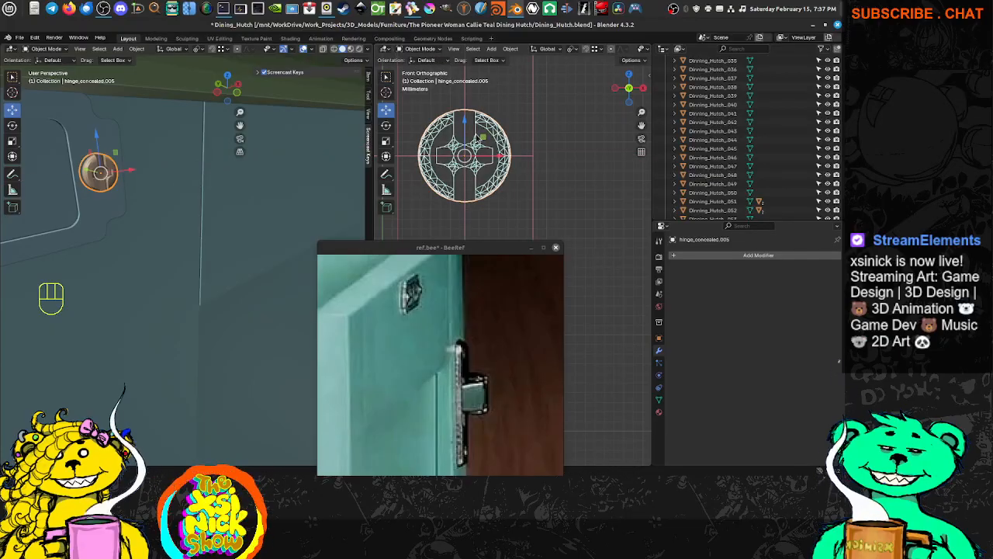
pyautogui.click(519, 185)
pyautogui.keyDown('shift'); pyautogui.moveTo(394, 159); pyautogui.dragTo(420, 163, button='middle'); pyautogui.keyUp('shift')
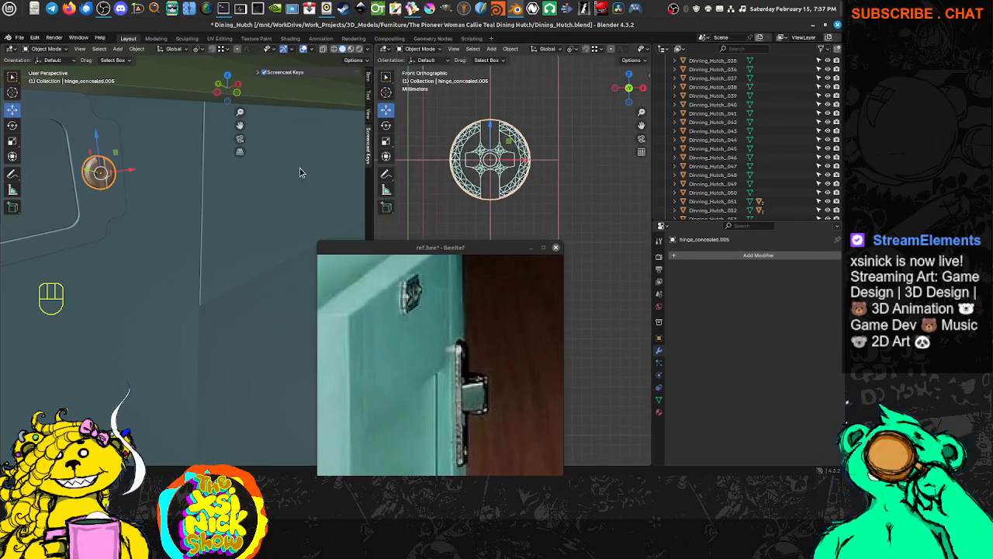
# Duplicate the screw and move the copy along X to the plate's opposite side tab.
pyautogui.moveTo(153, 171); pyautogui.dragTo(97, 161, button='middle')
pyautogui.keyDown('shift'); pyautogui.moveTo(97, 161); pyautogui.dragTo(184, 168, button='middle'); pyautogui.keyUp('shift')
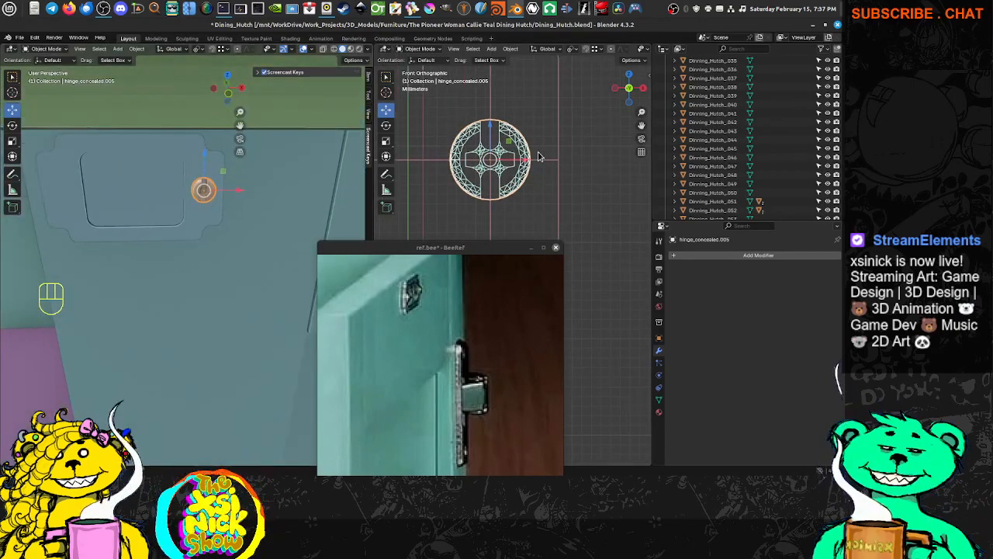
pyautogui.keyDown('shift'); pyautogui.moveTo(541, 157); pyautogui.dragTo(620, 132, button='middle'); pyautogui.keyUp('shift')
pyautogui.scroll(-7, 594, 123)
pyautogui.keyDown('shift'); pyautogui.moveTo(483, 235); pyautogui.dragTo(566, 159, button='middle'); pyautogui.keyUp('shift')
pyautogui.hotkey('shift', 'd')
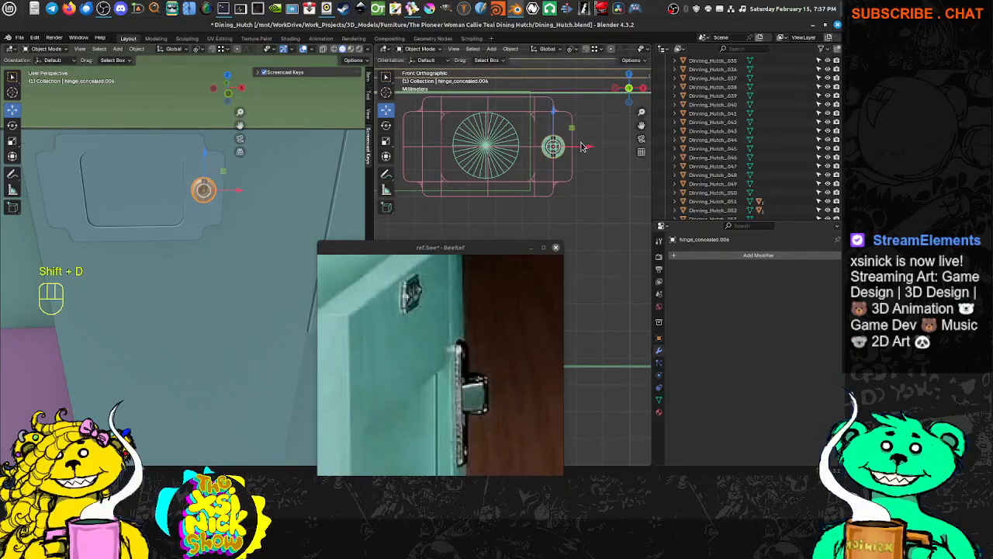
pyautogui.moveTo(589, 149); pyautogui.dragTo(458, 147)
# Fine-tune the duplicated screw's position so it is centred on its side tab in the front view.
pyautogui.scroll(3, 415, 148)
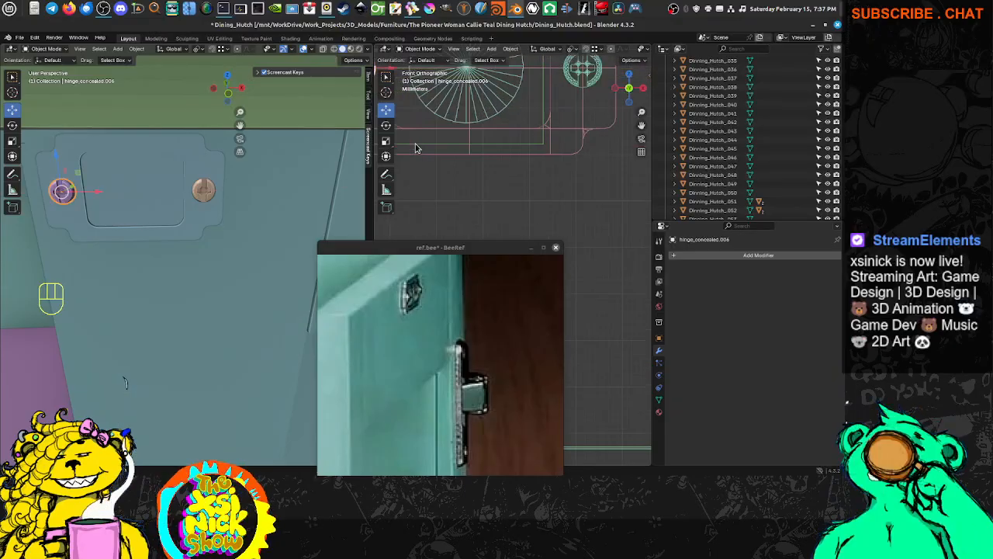
pyautogui.keyDown('shift'); pyautogui.moveTo(402, 118); pyautogui.dragTo(512, 193, button='middle'); pyautogui.keyUp('shift')
pyautogui.keyDown('shift'); pyautogui.moveTo(491, 159); pyautogui.dragTo(481, 182, button='middle'); pyautogui.keyUp('shift')
pyautogui.scroll(3, 479, 178)
pyautogui.keyDown('shift'); pyautogui.moveTo(423, 103); pyautogui.dragTo(464, 182, button='middle'); pyautogui.keyUp('shift')
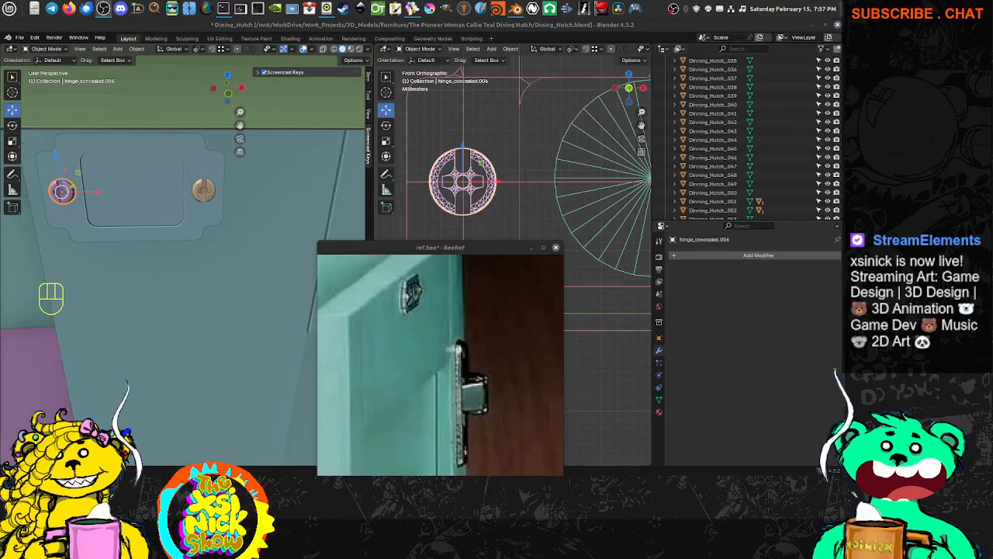
pyautogui.keyDown('shift'); pyautogui.moveTo(487, 184); pyautogui.dragTo(459, 191, button='middle'); pyautogui.keyUp('shift')
pyautogui.moveTo(471, 189); pyautogui.dragTo(470, 190)
pyautogui.scroll(-8, 504, 161)
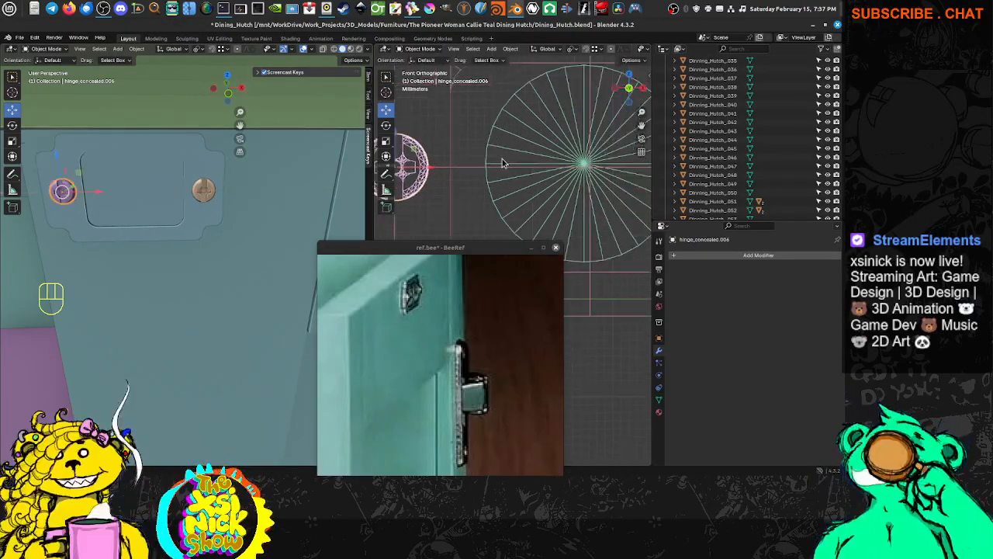
# Select an edge loop along the mirrored plate's border in Edit Mode and move it about 0.0001 m along Y.
pyautogui.moveTo(163, 194); pyautogui.dragTo(350, 214, button='middle')
pyautogui.moveTo(217, 218); pyautogui.dragTo(52, 213, button='middle')
pyautogui.keyDown('shift'); pyautogui.moveTo(52, 214); pyautogui.dragTo(216, 217, button='middle'); pyautogui.keyUp('shift')
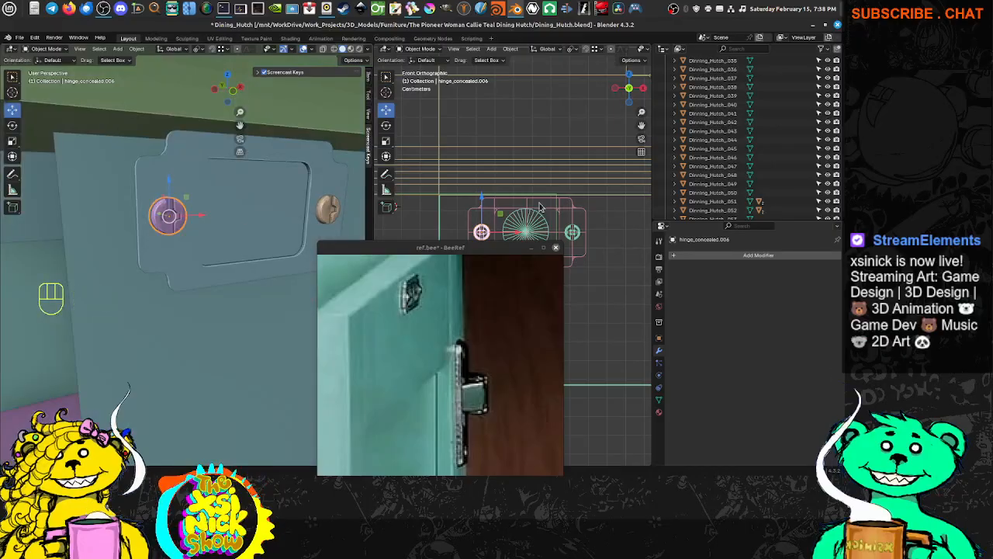
pyautogui.scroll(-2, 516, 200)
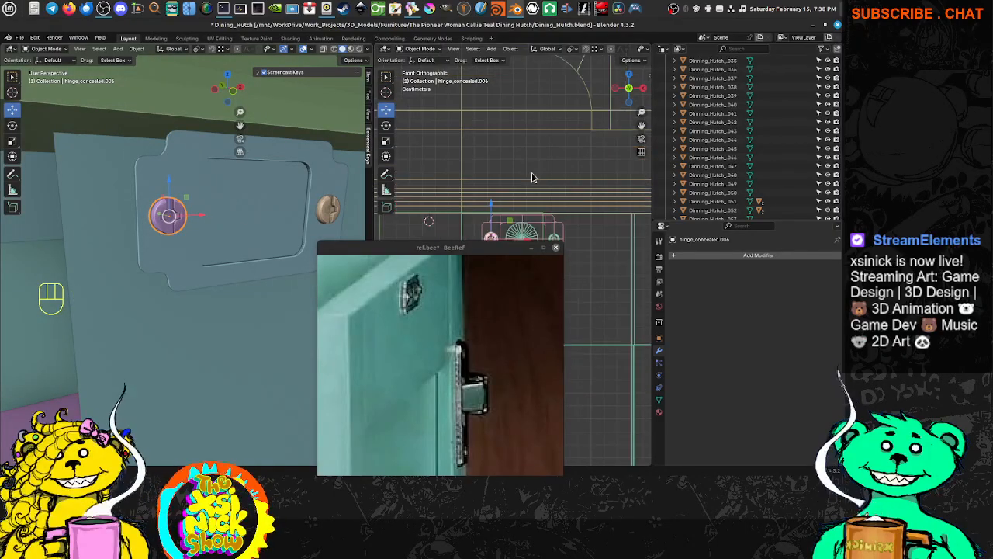
pyautogui.keyDown('shift'); pyautogui.moveTo(530, 142); pyautogui.dragTo(517, 86, button='middle'); pyautogui.keyUp('shift')
pyautogui.moveTo(536, 172)
pyautogui.keyDown('shift'); pyautogui.mouseDown(button='middle')
pyautogui.moveTo(532, 134)
pyautogui.moveTo(533, 158)
pyautogui.mouseUp(button='middle'); pyautogui.keyUp('shift')
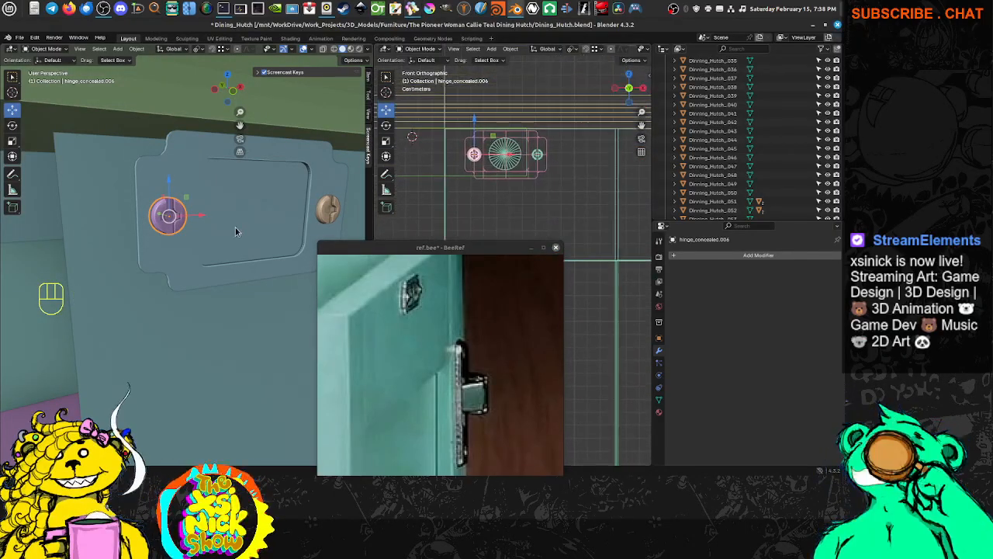
pyautogui.click(323, 193)
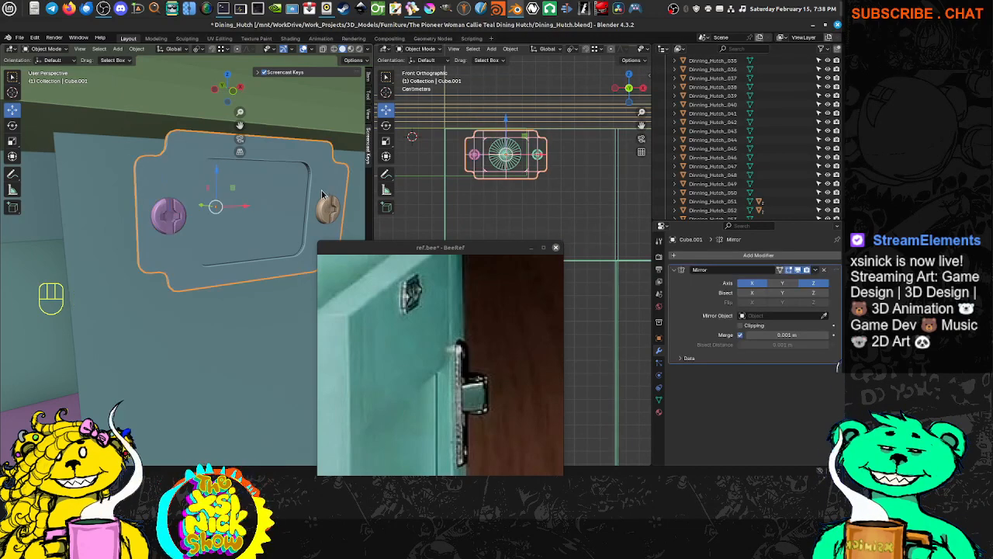
pyautogui.moveTo(323, 192); pyautogui.dragTo(256, 210, button='middle')
pyautogui.press('Tab')
pyautogui.moveTo(256, 210); pyautogui.dragTo(129, 153, button='middle')
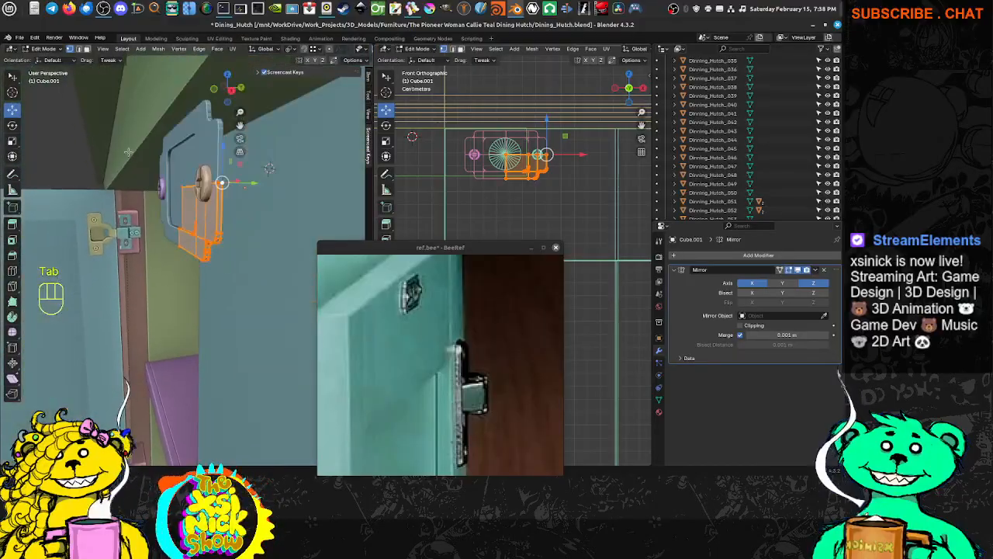
pyautogui.moveTo(202, 175); pyautogui.dragTo(221, 162, button='middle')
pyautogui.keyDown('alt'); pyautogui.keyDown('shift'); pyautogui.click(166, 138); pyautogui.keyUp('shift'); pyautogui.keyUp('alt')
pyautogui.press('g')
pyautogui.press('y')
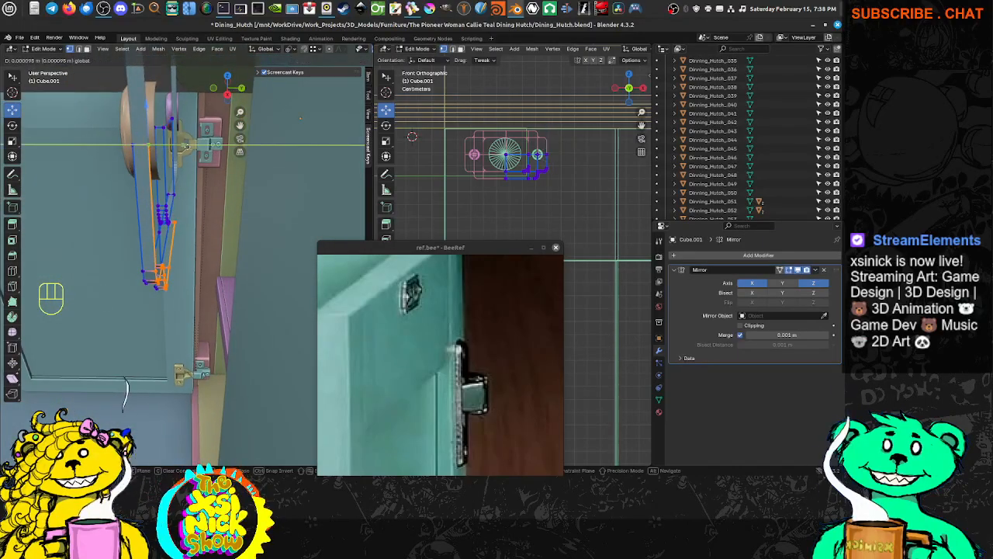
pyautogui.moveTo(190, 146); pyautogui.dragTo(191, 146)
pyautogui.press('Tab')
# Select both screws with the plate as the active object, convert them to mesh and join them into one object.
pyautogui.moveTo(121, 206); pyautogui.dragTo(188, 208, button='middle')
pyautogui.scroll(-4, 203, 195)
pyautogui.keyDown('shift'); pyautogui.click(237, 217); pyautogui.keyUp('shift')
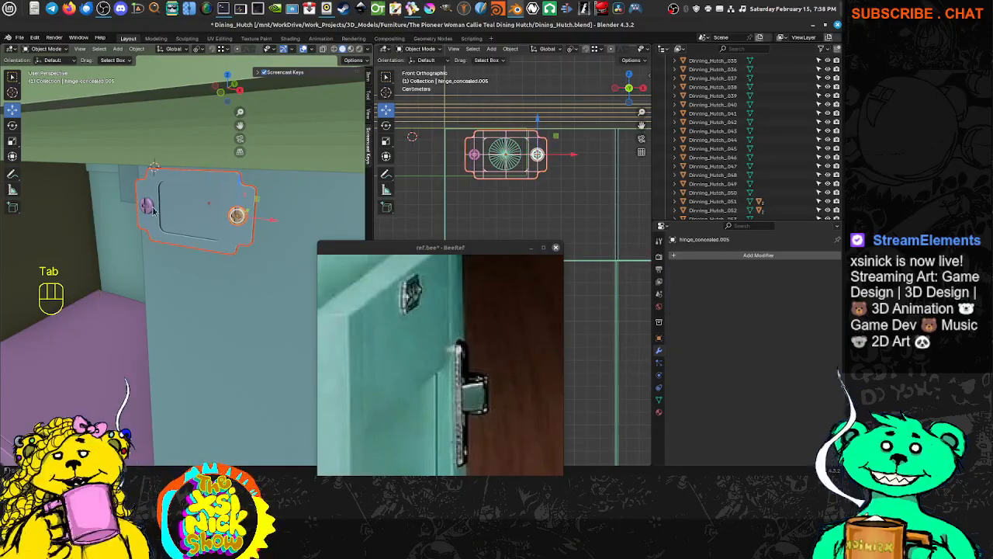
pyautogui.click(147, 206)
pyautogui.keyDown('shift'); pyautogui.click(237, 216); pyautogui.keyUp('shift')
pyautogui.keyDown('shift'); pyautogui.click(233, 249); pyautogui.keyUp('shift')
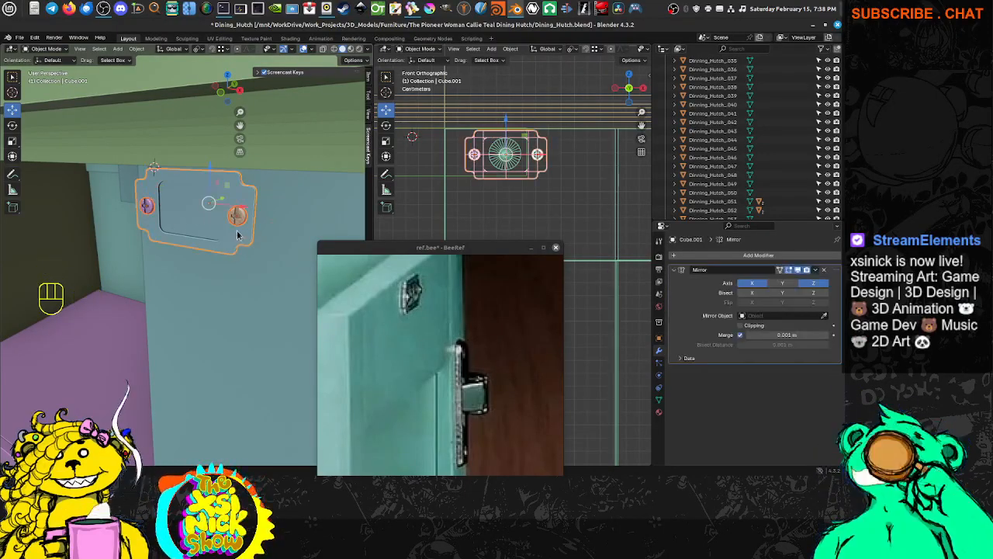
pyautogui.hotkey('alt', 'c')
pyautogui.click(241, 225)
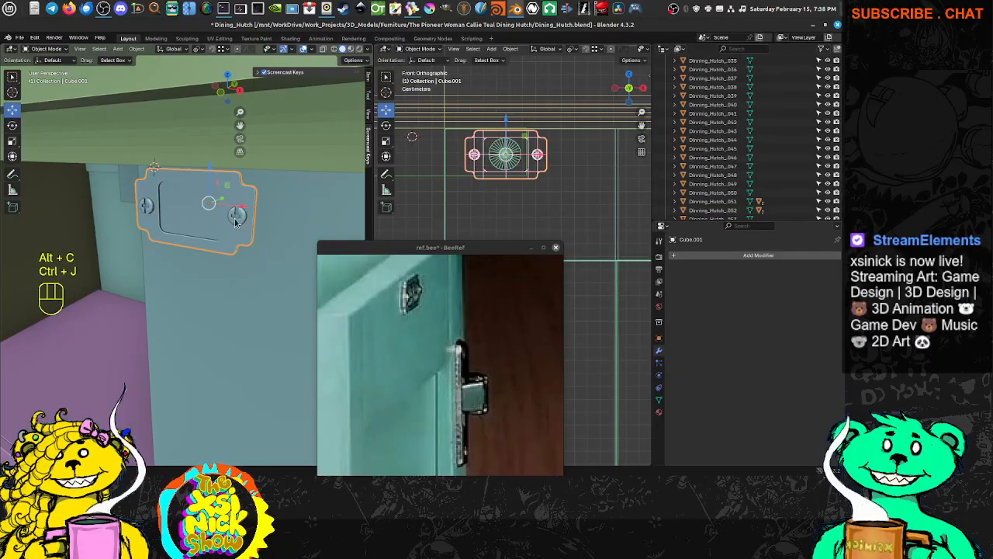
pyautogui.moveTo(249, 215); pyautogui.dragTo(259, 220, button='middle')
pyautogui.press('s')
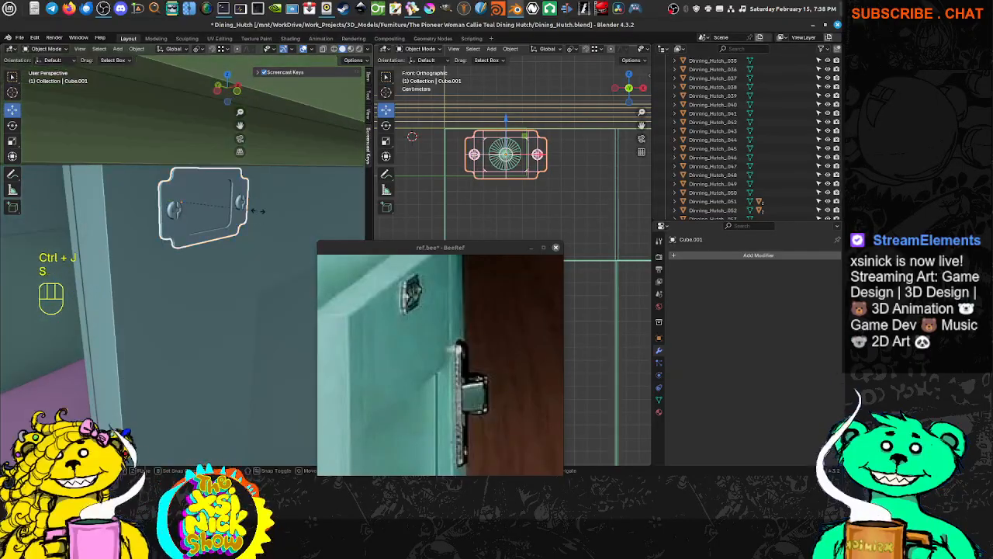
pyautogui.rightClick(250, 211)
# Snap the 3D cursor to the selected geometry of the joined plate in Edit Mode, and return to Object Mode.
pyautogui.keyDown('shift'); pyautogui.moveTo(242, 214); pyautogui.dragTo(172, 206, button='middle'); pyautogui.keyUp('shift')
pyautogui.press('Tab')
pyautogui.hotkey('shift', 's')
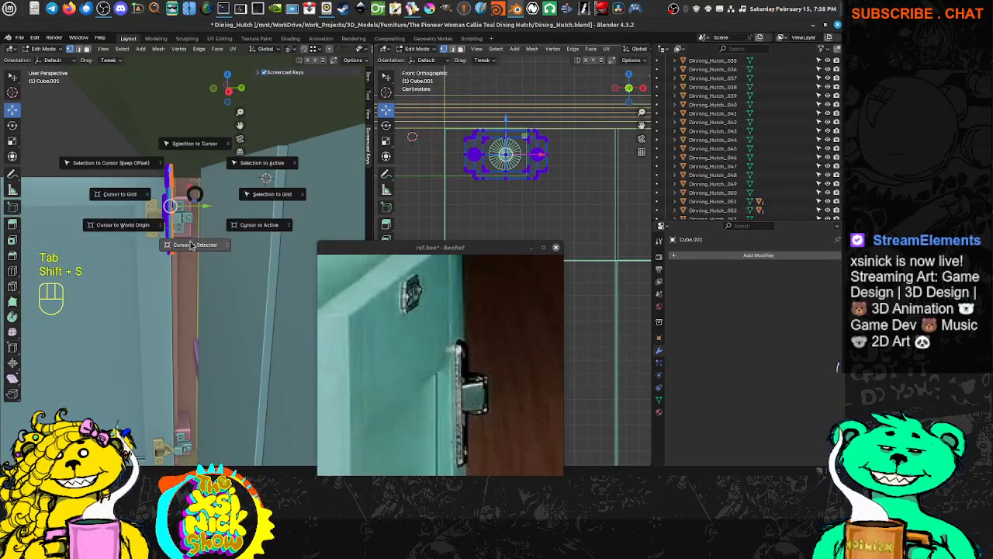
pyautogui.click(176, 231)
pyautogui.press('Tab')
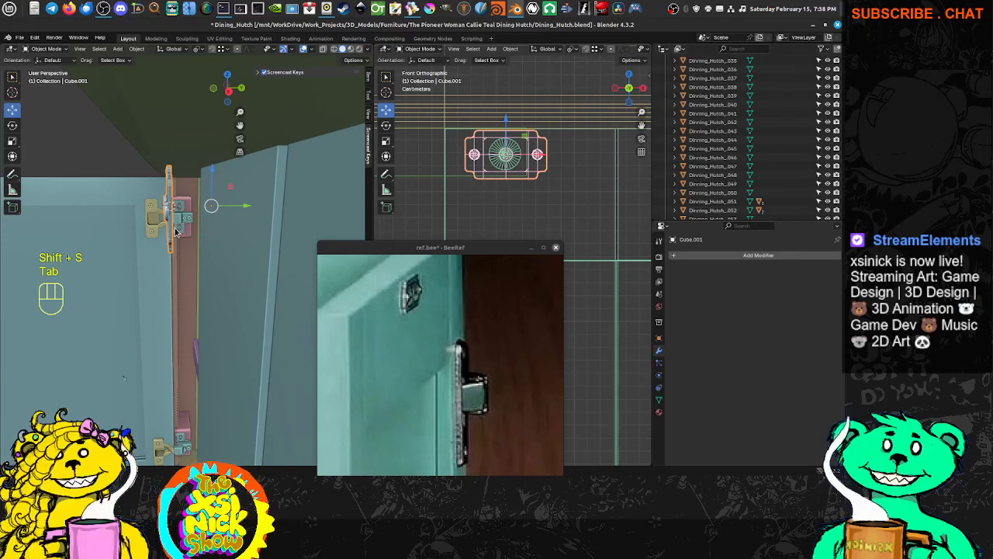
# Set the joined plate's origin to the 3D cursor at its centre and save the file.
pyautogui.press('Insert')
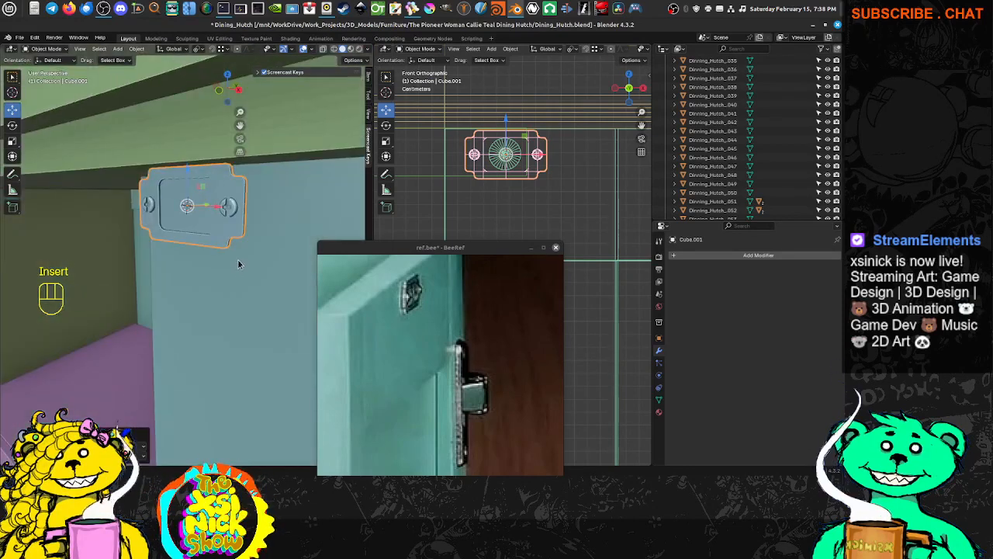
pyautogui.hotkey('ctrl', 's')
pyautogui.keyDown('shift'); pyautogui.moveTo(226, 250); pyautogui.dragTo(209, 237, button='middle'); pyautogui.keyUp('shift')
pyautogui.press('F2')
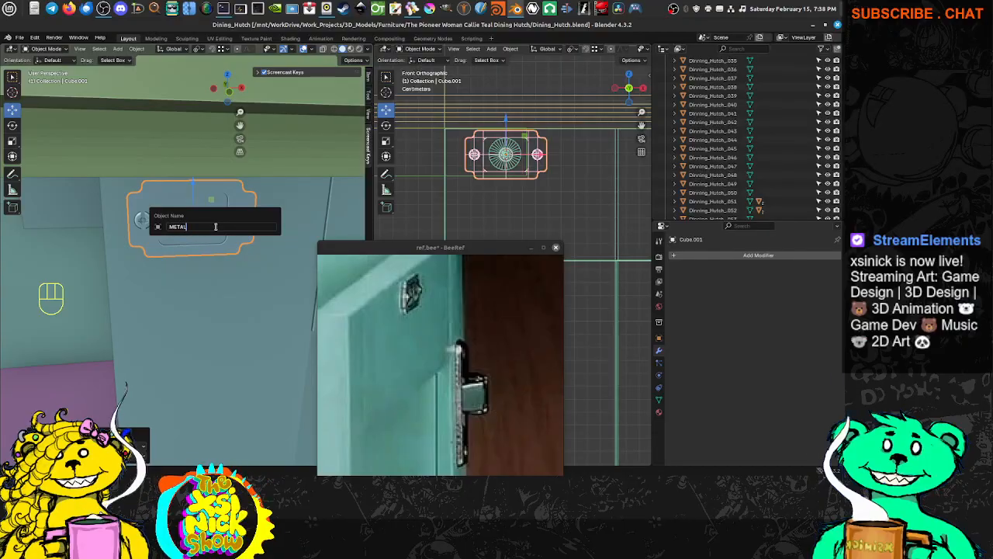
pyautogui.write('METALP')
pyautogui.press('BackSpace')
pyautogui.press('BackSpace')
pyautogui.press('BackSpace')
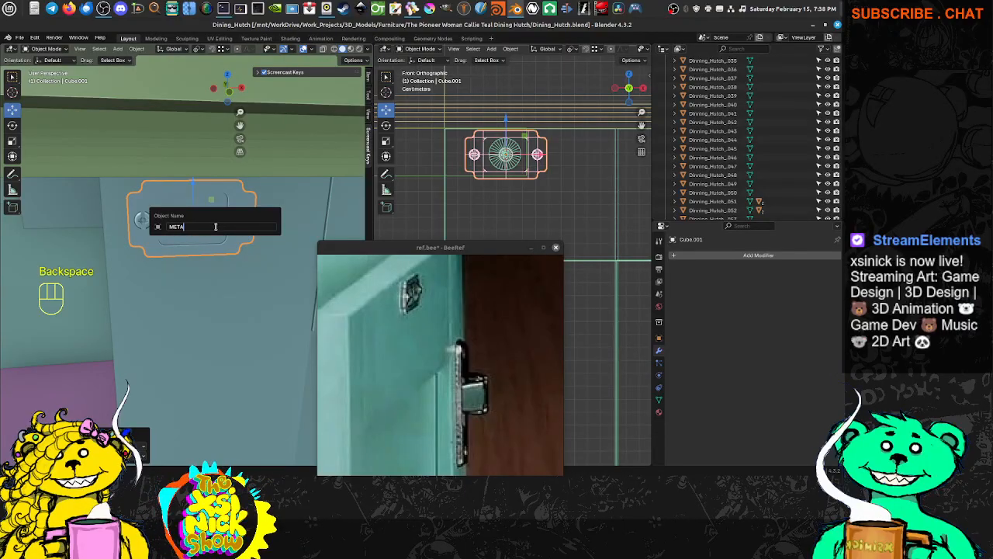
pyautogui.press('Return')
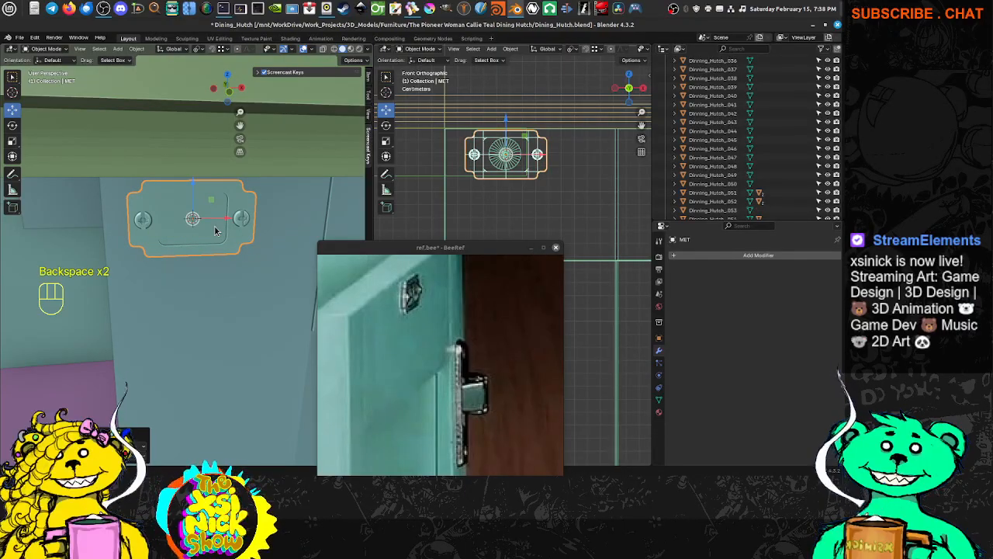
# Rename the plate object as Metalplate.
pyautogui.press('F2')
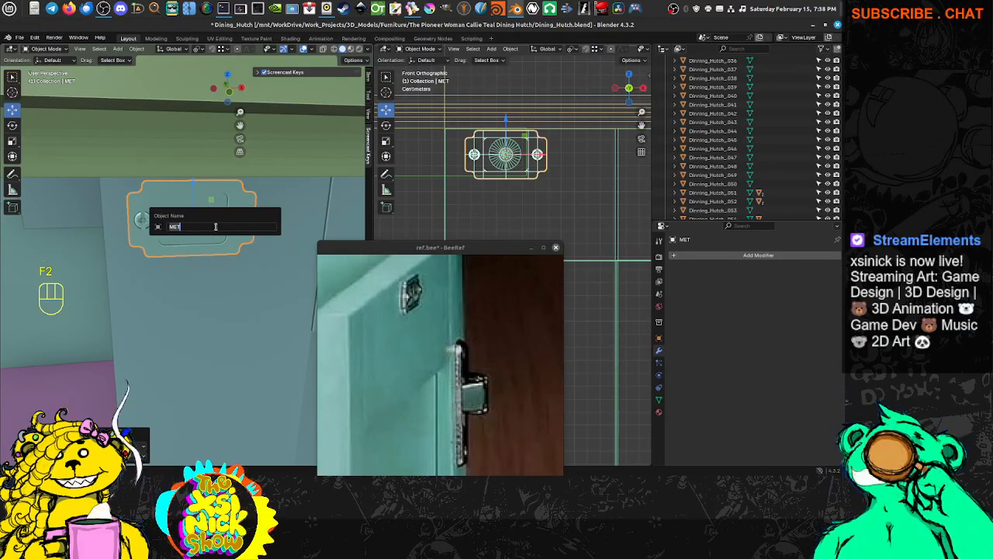
pyautogui.write('M')
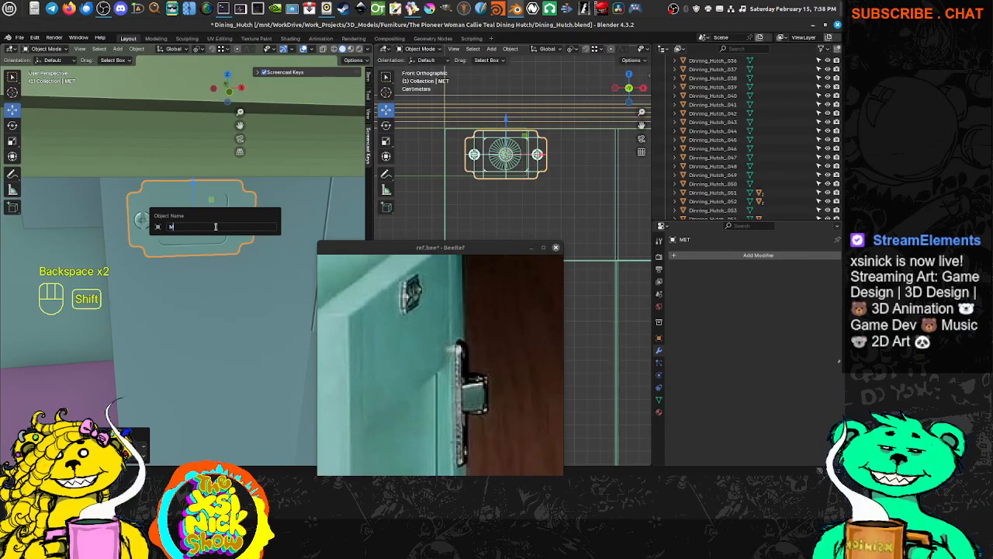
pyautogui.write('etalpl')
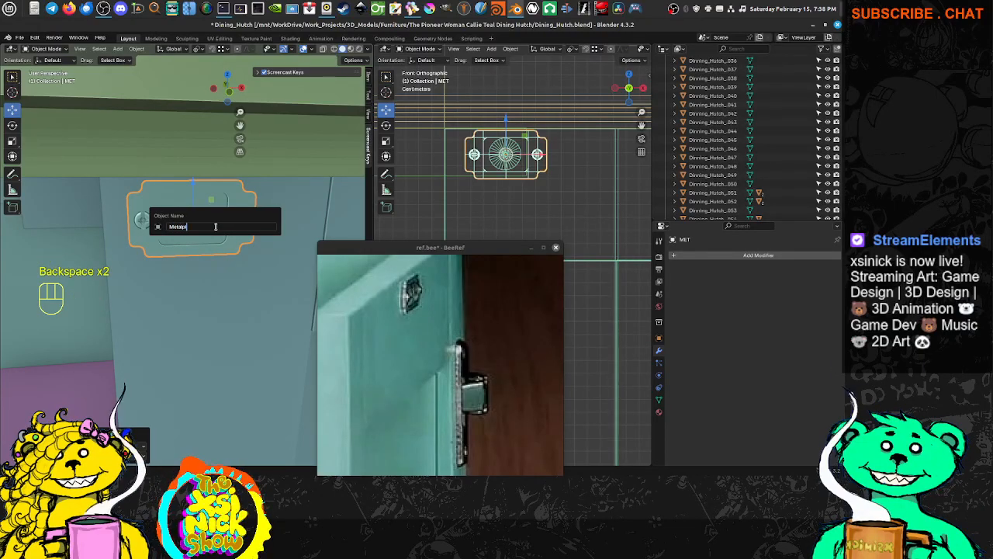
pyautogui.write('ate')
pyautogui.press('Return')
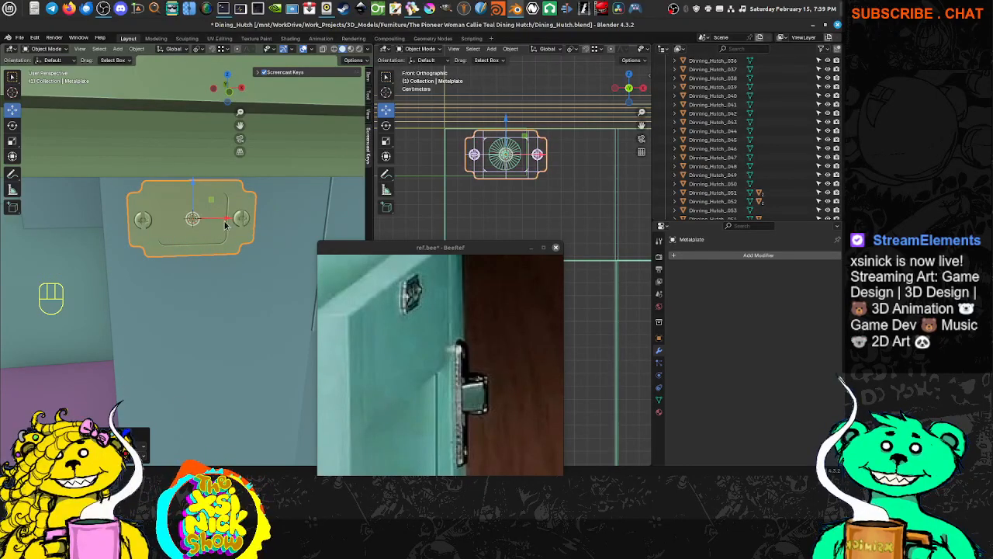
pyautogui.moveTo(225, 224); pyautogui.dragTo(211, 256, button='middle')
pyautogui.press('r')
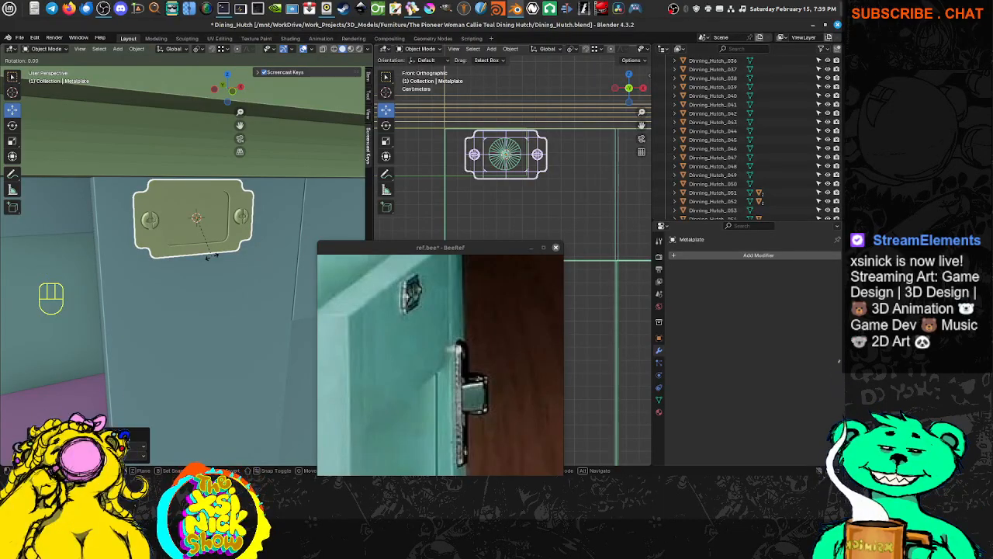
pyautogui.press('KP_Enter')
# Select the lower cabinet door and try Z rotations of 0° and -90°, ending at 180° to stand it open.
pyautogui.scroll(-4, 132, 265)
pyautogui.keyDown('shift'); pyautogui.moveTo(132, 265); pyautogui.dragTo(227, 251, button='middle'); pyautogui.keyUp('shift')
pyautogui.click(193, 289)
pyautogui.scroll(3, 136, 239)
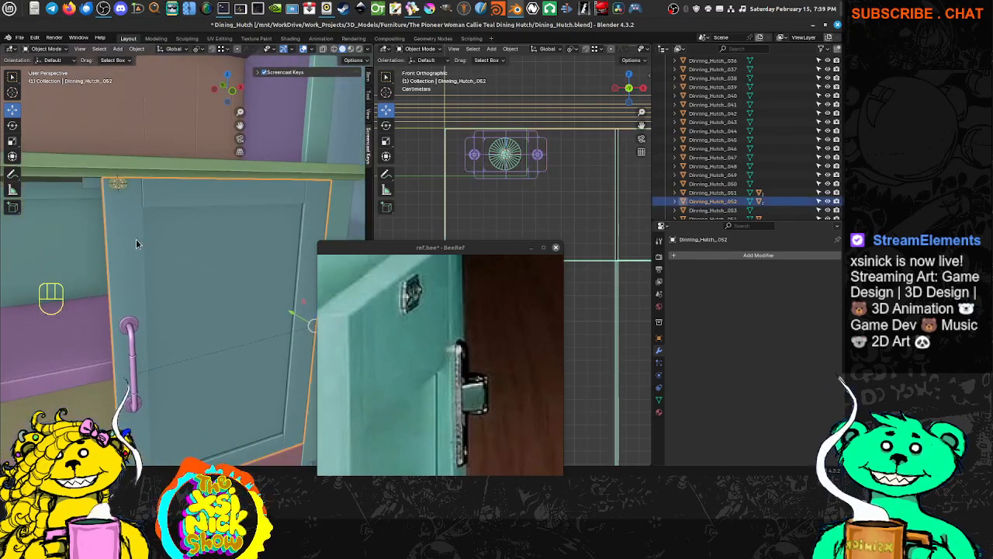
pyautogui.click(651, 75)
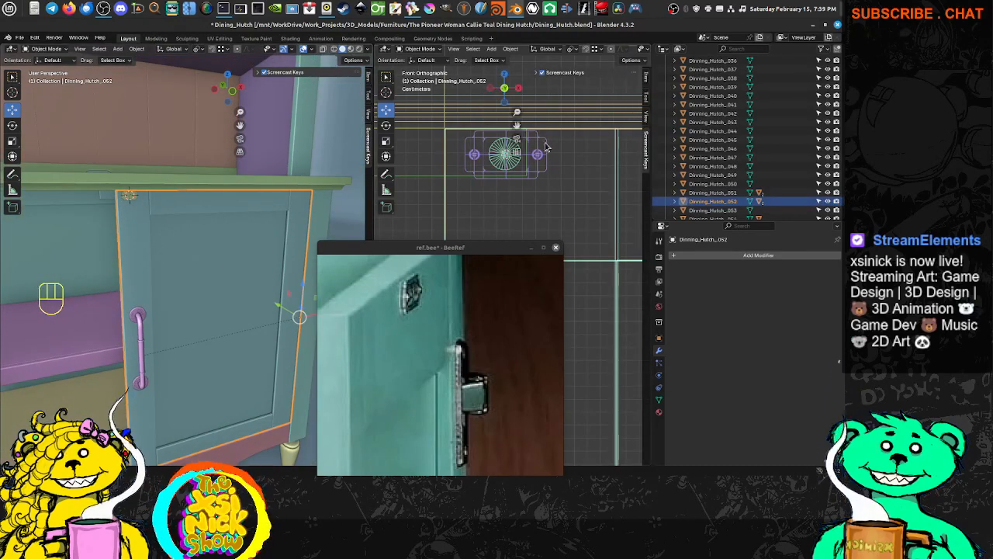
pyautogui.click(647, 78)
pyautogui.click(598, 146)
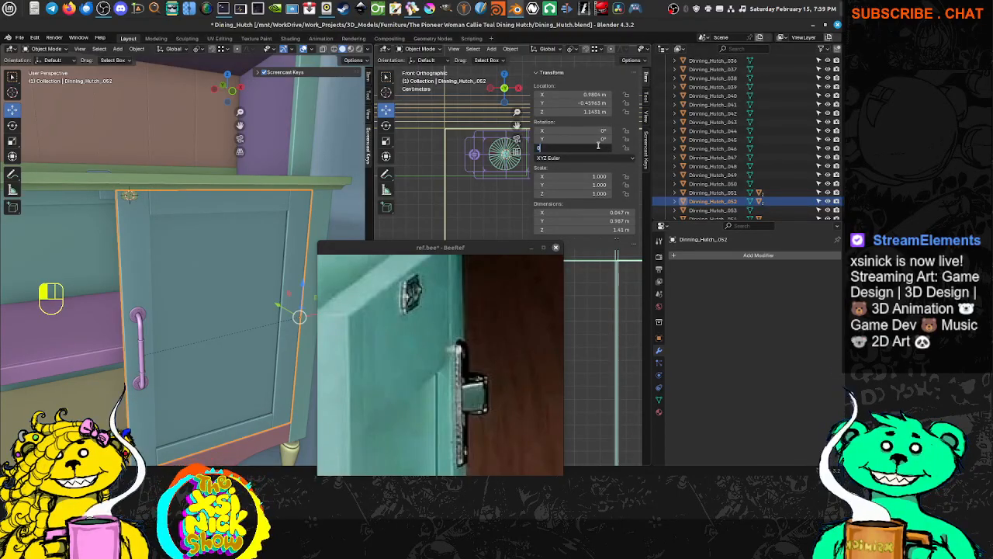
pyautogui.press('Return')
pyautogui.click(584, 149)
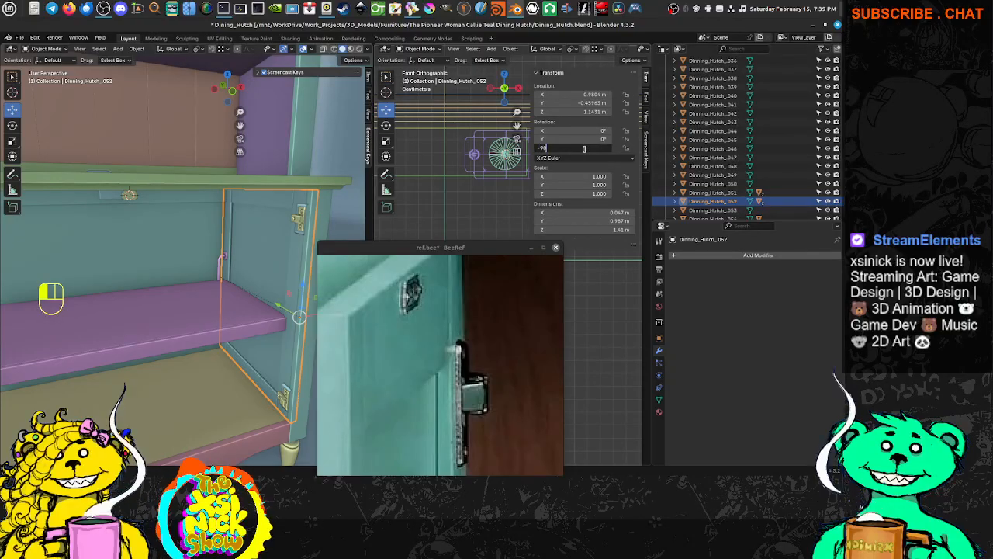
pyautogui.press('Return')
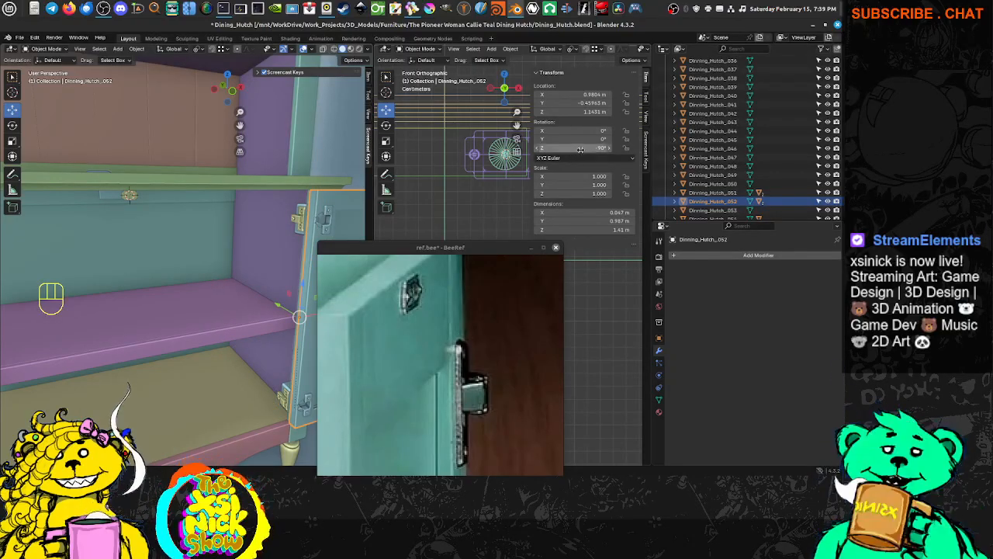
pyautogui.click(578, 148)
pyautogui.press('Return')
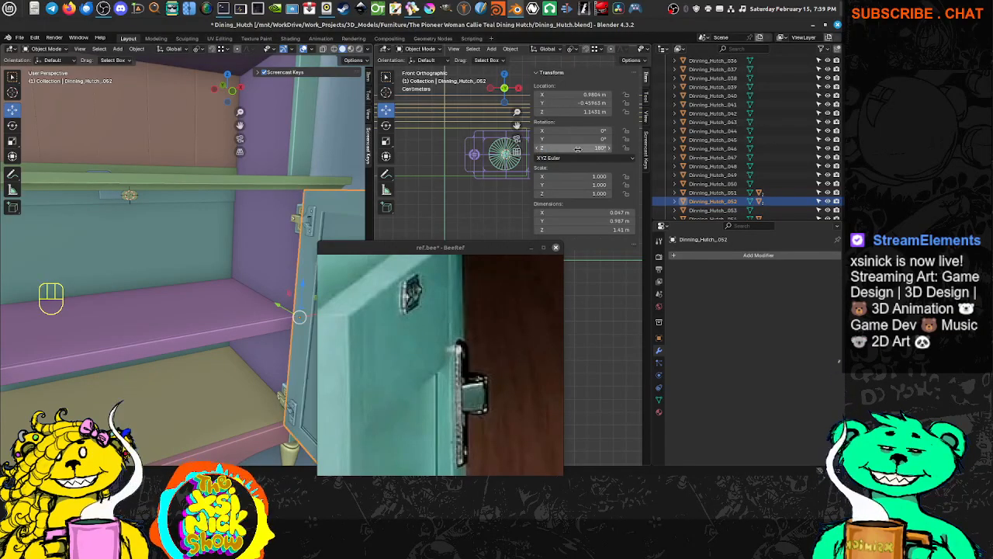
# Select the metal plate, move the reference image window off the viewport and show the wireframe viewport from the top.
pyautogui.keyDown('shift'); pyautogui.moveTo(268, 275); pyautogui.dragTo(230, 263, button='middle'); pyautogui.keyUp('shift')
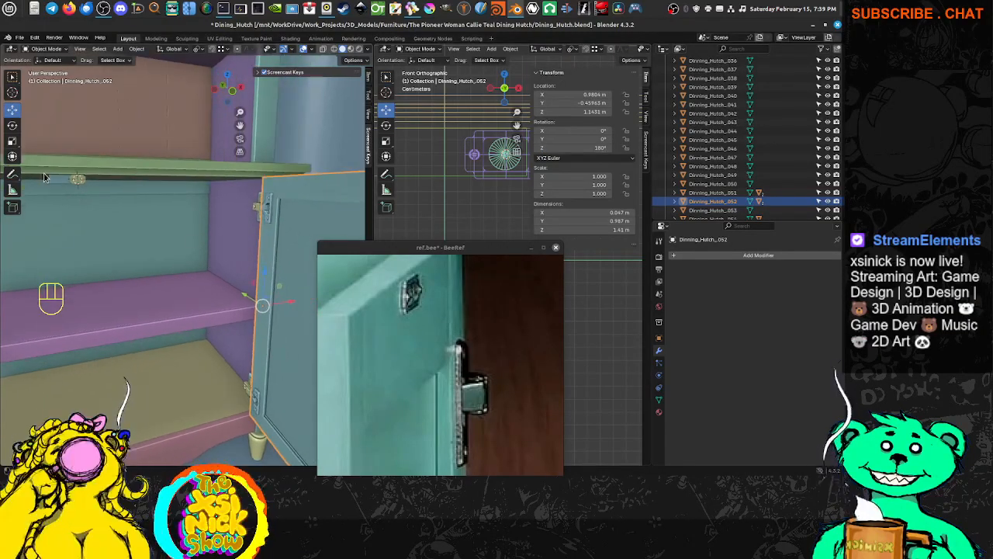
pyautogui.click(83, 182)
pyautogui.moveTo(100, 200); pyautogui.dragTo(128, 193, button='middle')
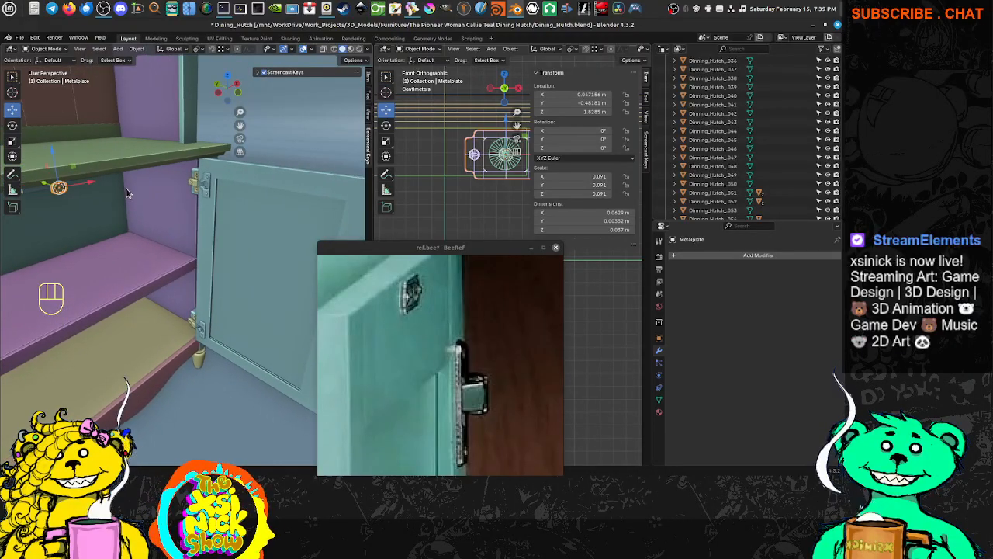
pyautogui.scroll(-6, 465, 176)
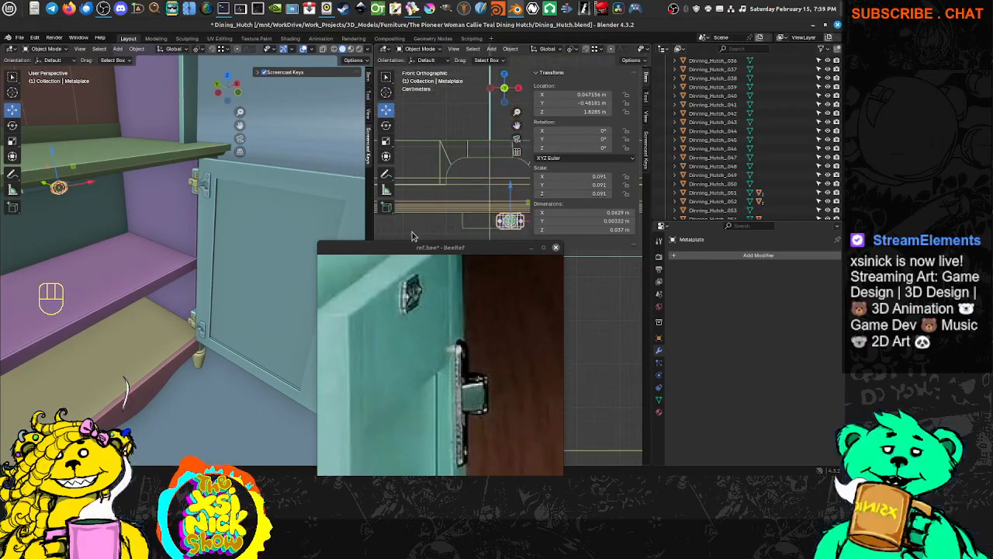
pyautogui.moveTo(508, 245); pyautogui.dragTo(838, 475)
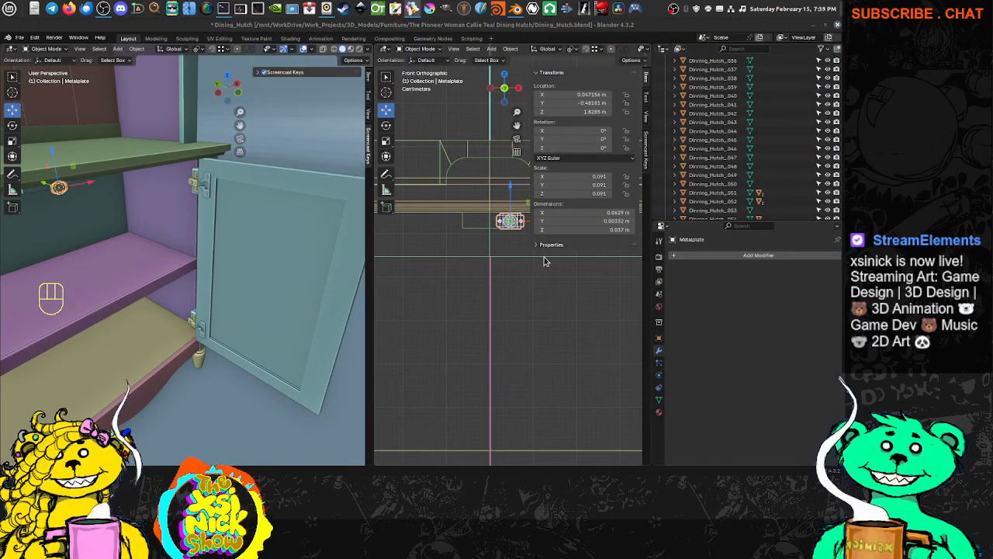
pyautogui.press('n')
pyautogui.press('KP_7')
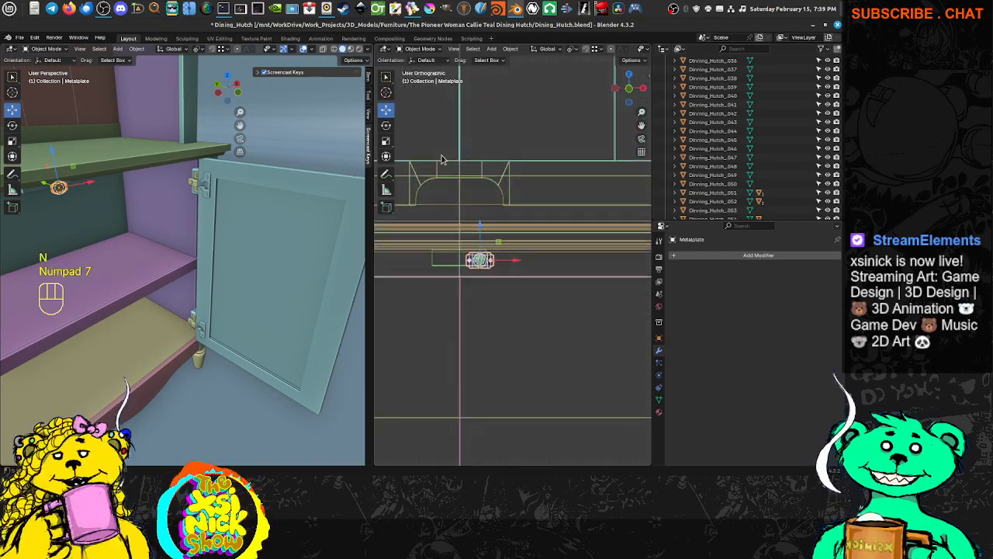
# Rotate the metal plate by -90° about the global Z axis.
pyautogui.press('r')
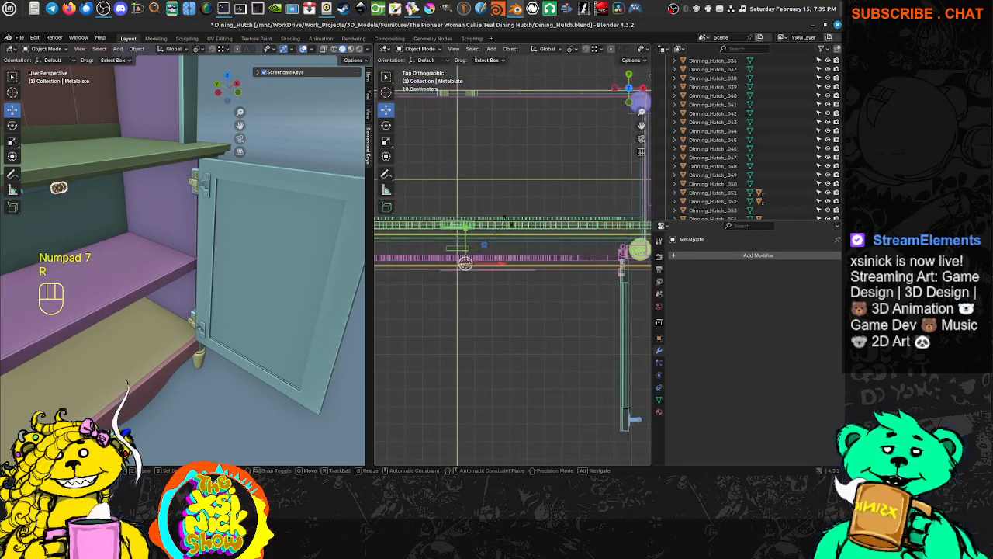
pyautogui.press('z')
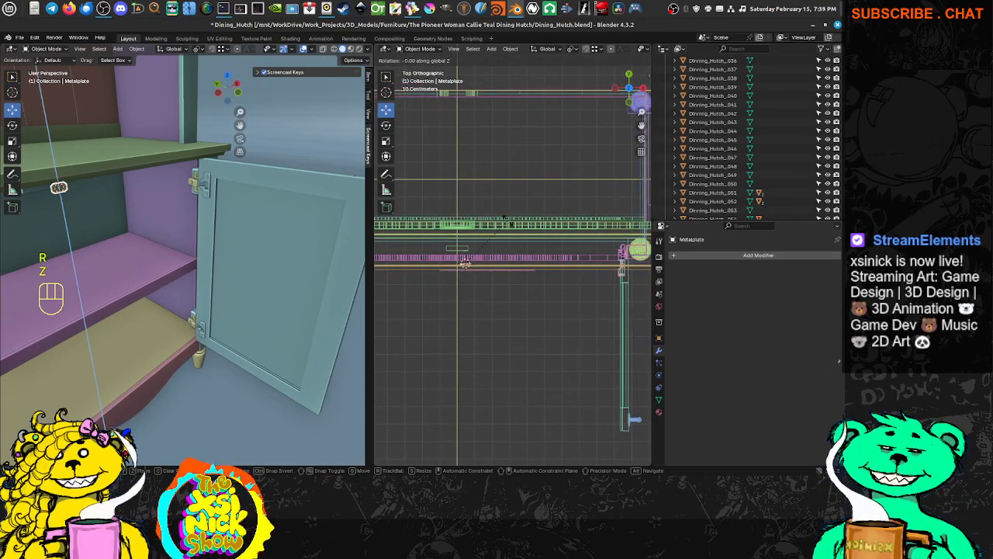
pyautogui.press('KP_9')
pyautogui.press('KP_0')
pyautogui.press('KP_Subtract')
pyautogui.press('KP_Enter')
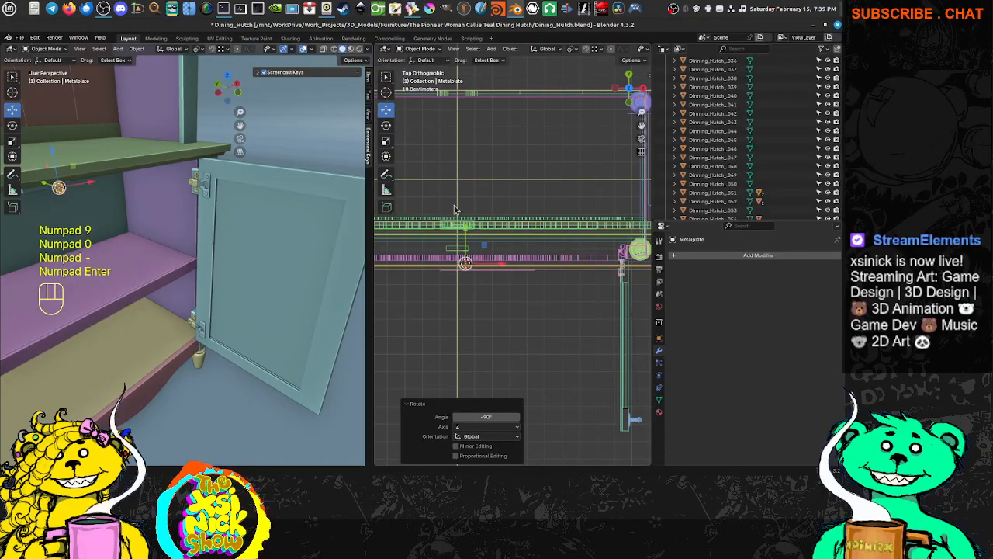
# Move the metal plate onto the open door's free end, about 0.88 m along X and -0.87 m along Y.
pyautogui.keyDown('shift'); pyautogui.moveTo(489, 232); pyautogui.dragTo(421, 139, button='middle'); pyautogui.keyUp('shift')
pyautogui.press('g')
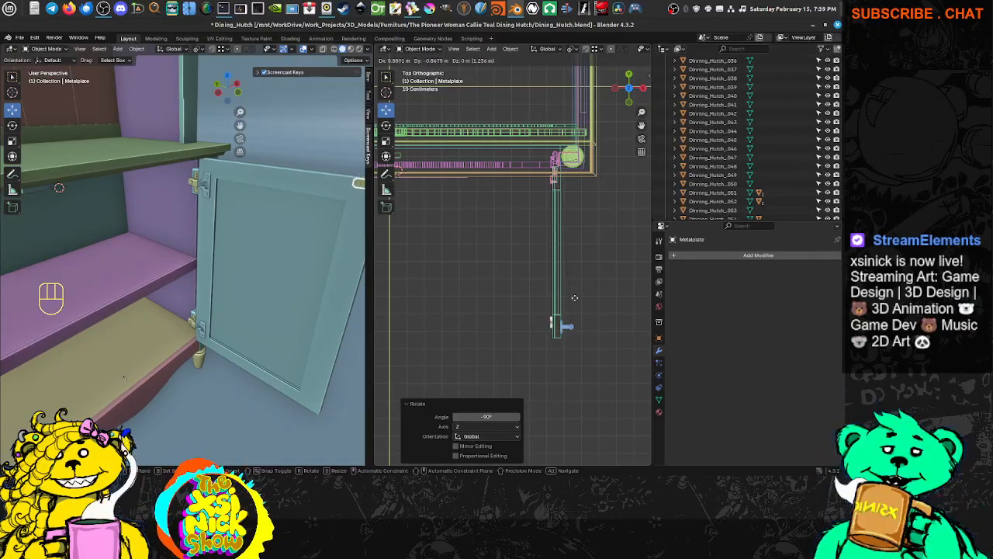
pyautogui.click(577, 299)
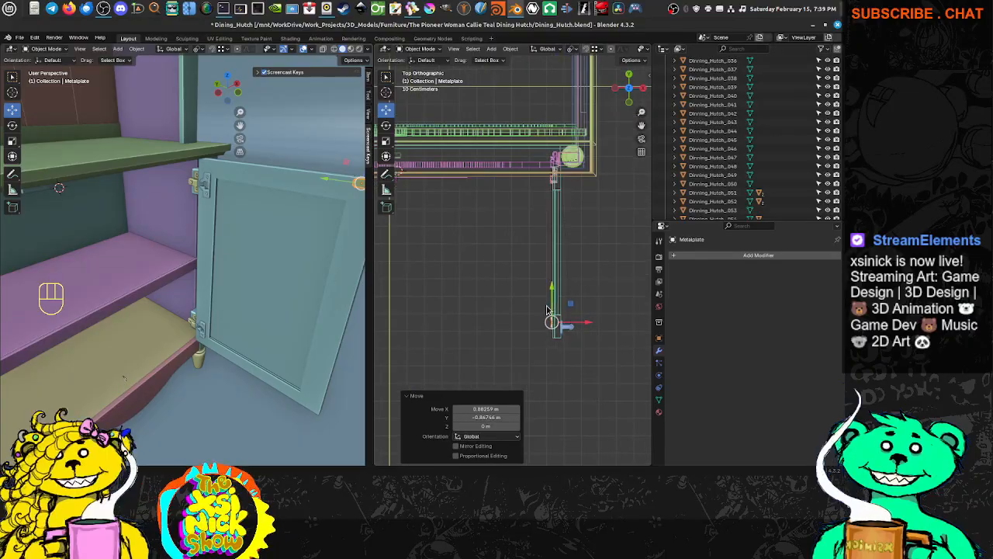
pyautogui.scroll(5, 547, 309)
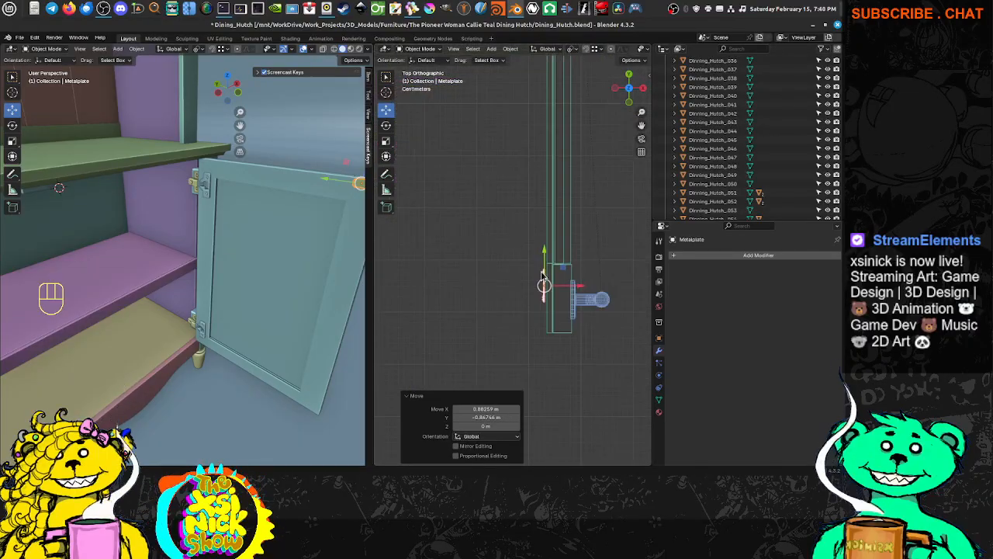
pyautogui.scroll(-5, 544, 278)
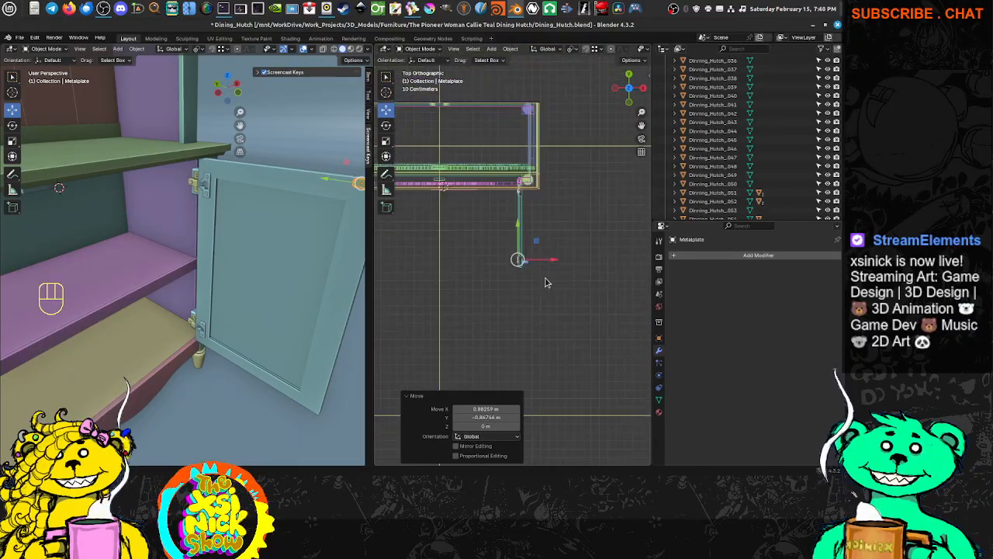
# Undo the metal plate's move to the door and its rotation about Z.
pyautogui.hotkey('ctrl', 'z')
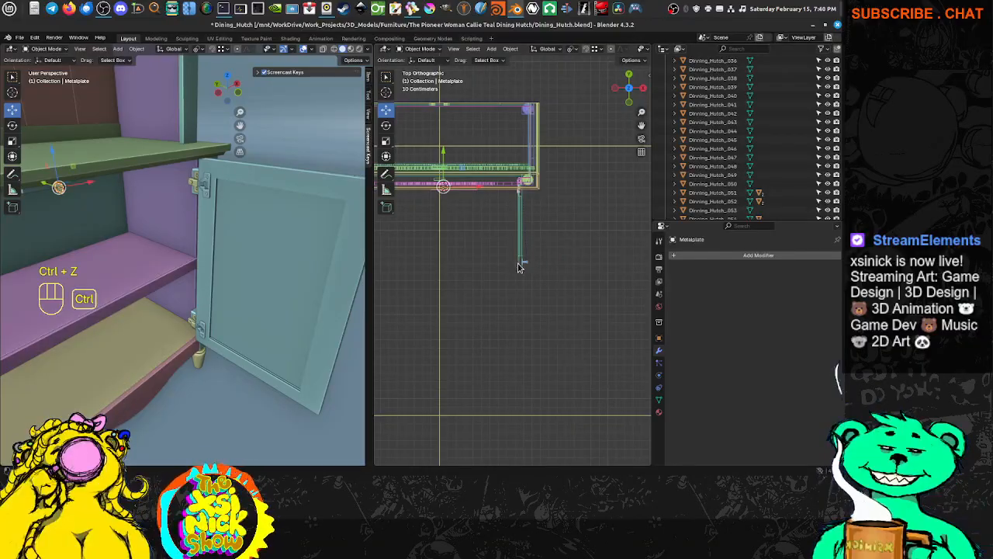
pyautogui.scroll(5, 435, 225)
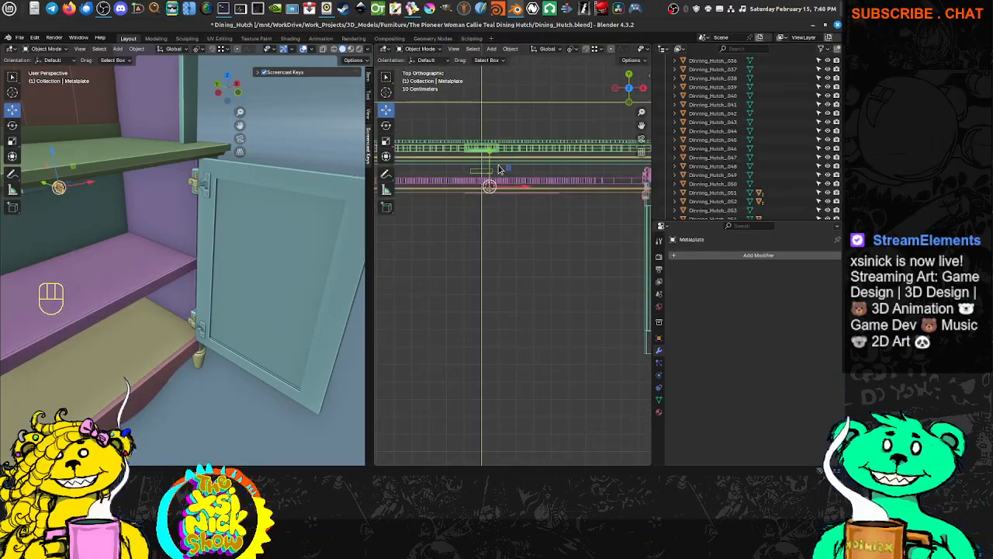
pyautogui.press('z')
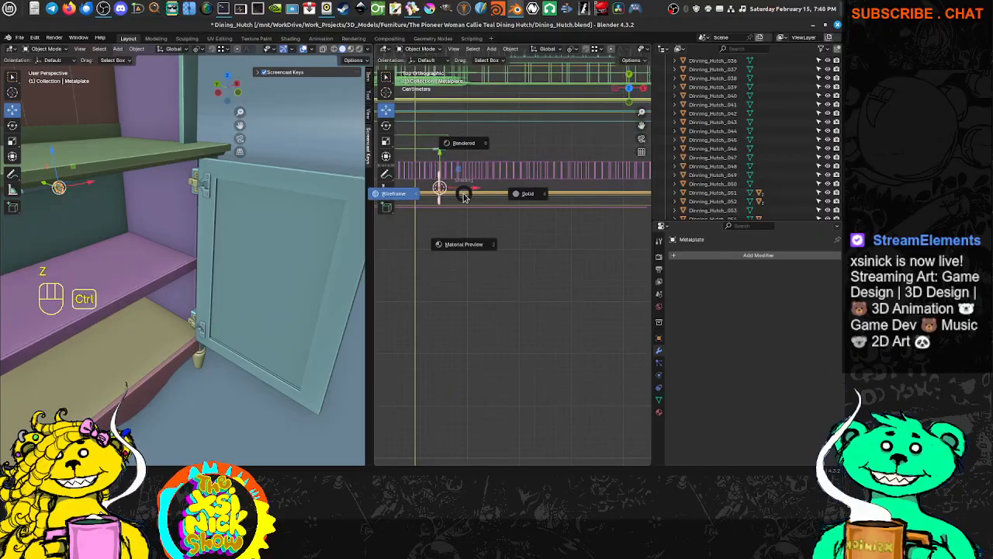
pyautogui.click(464, 198)
pyautogui.hotkey('ctrl', 'z')
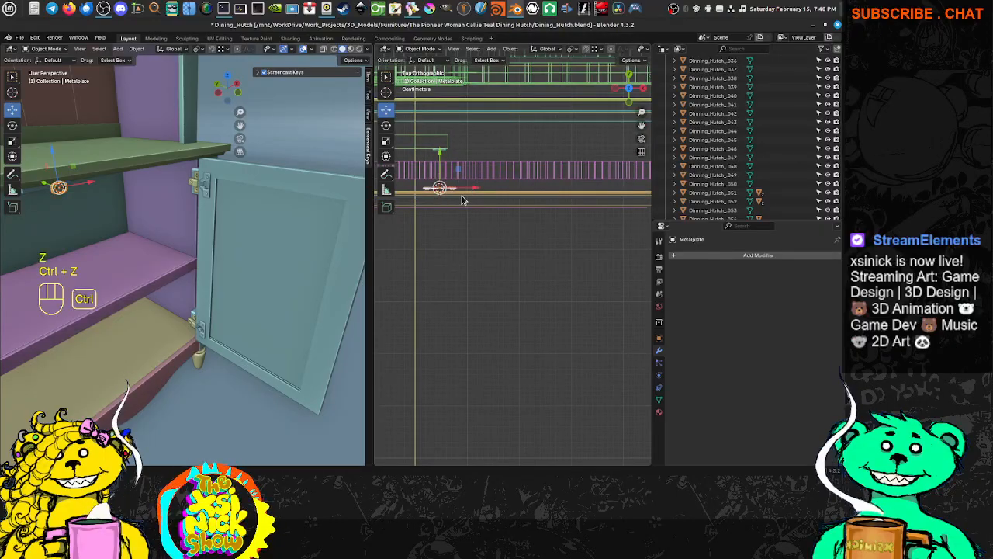
# Move the metal plate about 0.076 m along Y, towards the small box beneath the cabinet top.
pyautogui.keyDown('shift'); pyautogui.moveTo(445, 181); pyautogui.dragTo(474, 245, button='middle'); pyautogui.keyUp('shift')
pyautogui.moveTo(468, 219); pyautogui.dragTo(466, 183)
pyautogui.scroll(3, 464, 192)
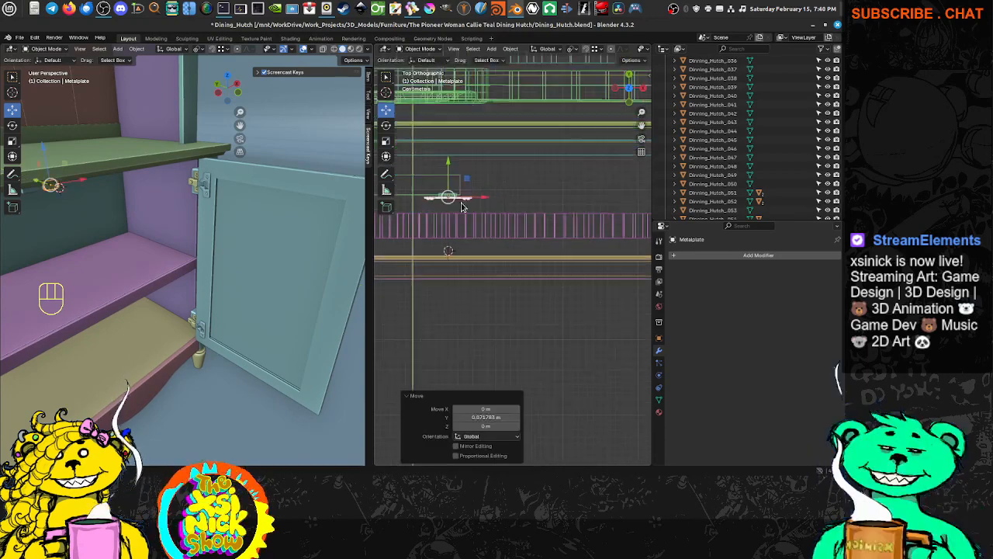
pyautogui.keyDown('shift'); pyautogui.moveTo(462, 197); pyautogui.dragTo(497, 253, button='middle'); pyautogui.keyUp('shift')
pyautogui.scroll(4, 522, 289)
# Select the round disc and the small mirrored box behind the plate, and join them with the box as active object.
pyautogui.click(486, 304)
pyautogui.keyDown('shift'); pyautogui.moveTo(56, 190); pyautogui.dragTo(235, 212, button='middle'); pyautogui.keyUp('shift')
pyautogui.scroll(4, 193, 200)
pyautogui.click(236, 216)
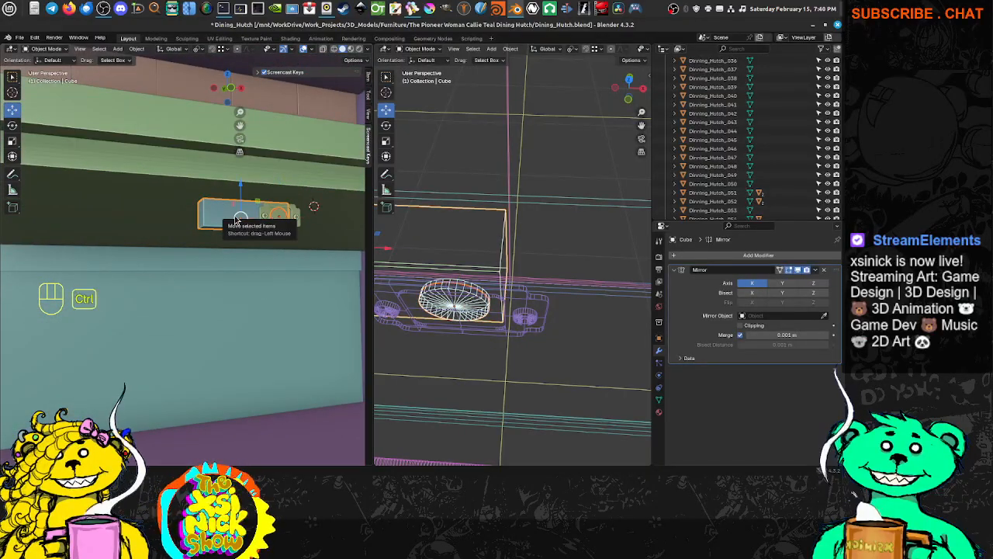
pyautogui.hotkey('ctrl', 'j')
# Rename the joined box and disc object beneath the cabinet top as magnet_plate.
pyautogui.keyDown('shift'); pyautogui.moveTo(247, 219); pyautogui.dragTo(267, 225, button='middle'); pyautogui.keyUp('shift')
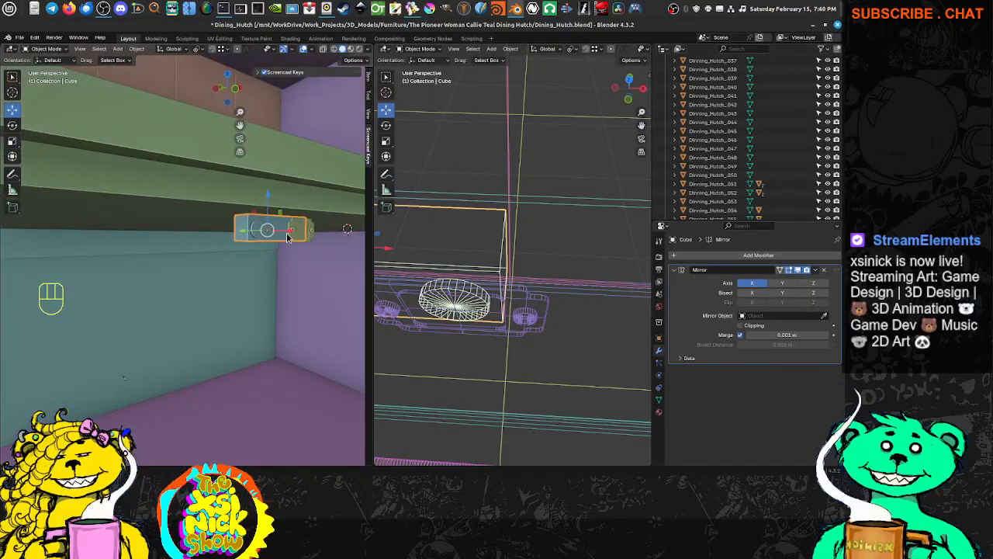
pyautogui.press('F2')
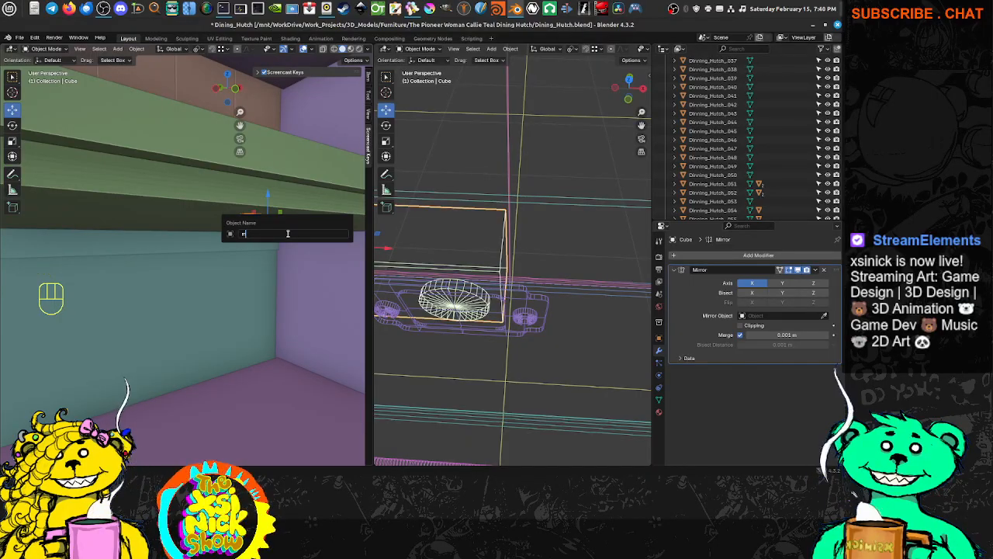
pyautogui.write('magnet_plate')
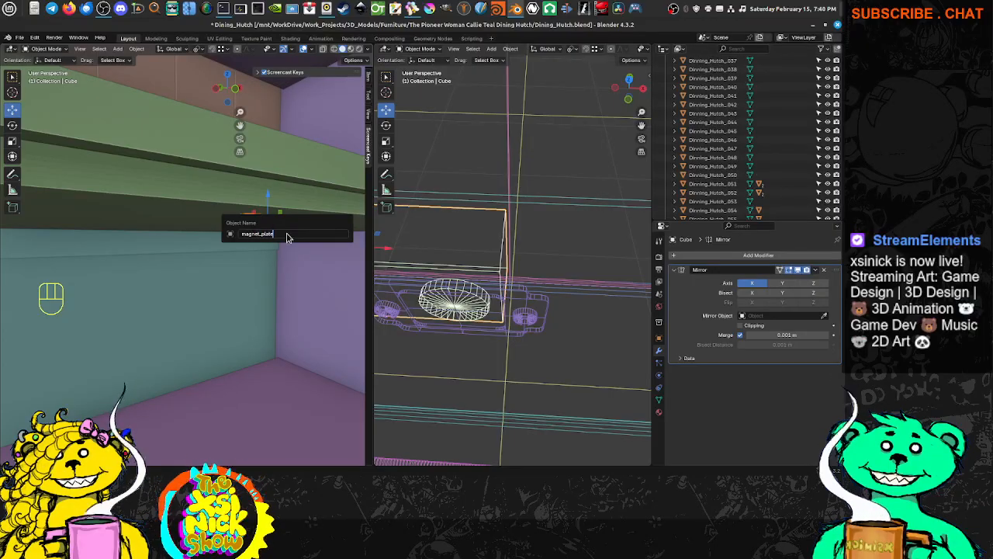
pyautogui.press('Return')
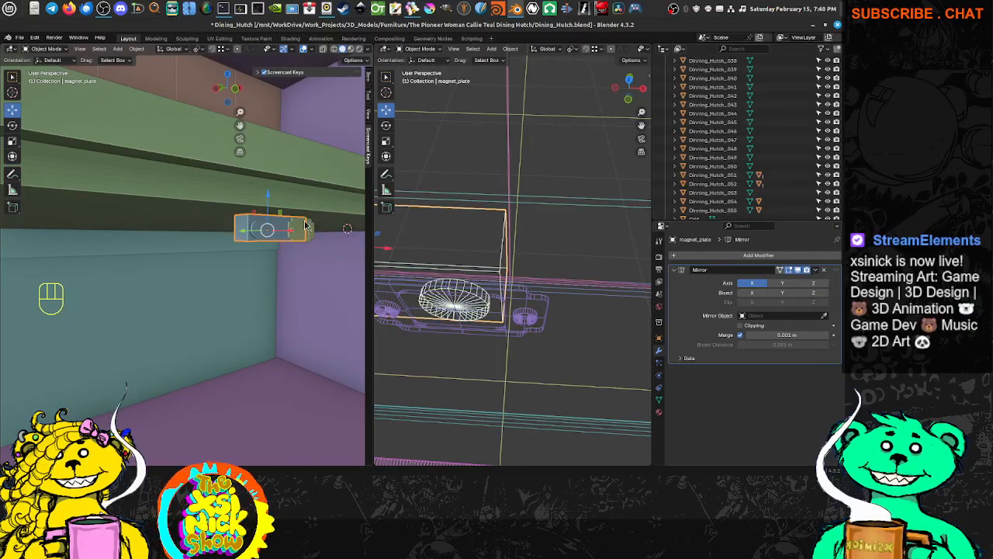
# Select the metal plate in front of the magnet box and rotate it 180° about Z.
pyautogui.keyDown('shift'); pyautogui.moveTo(479, 315); pyautogui.dragTo(496, 290, button='middle'); pyautogui.keyUp('shift')
pyautogui.click(532, 289)
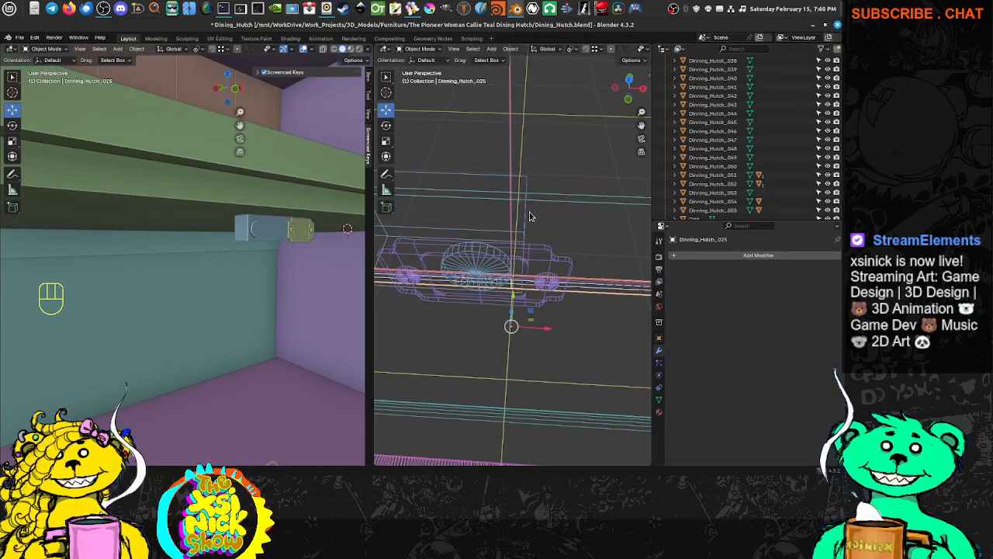
pyautogui.click(309, 240)
pyautogui.scroll(2, 261, 249)
pyautogui.keyDown('shift'); pyautogui.moveTo(308, 240); pyautogui.dragTo(237, 258, button='middle'); pyautogui.keyUp('shift')
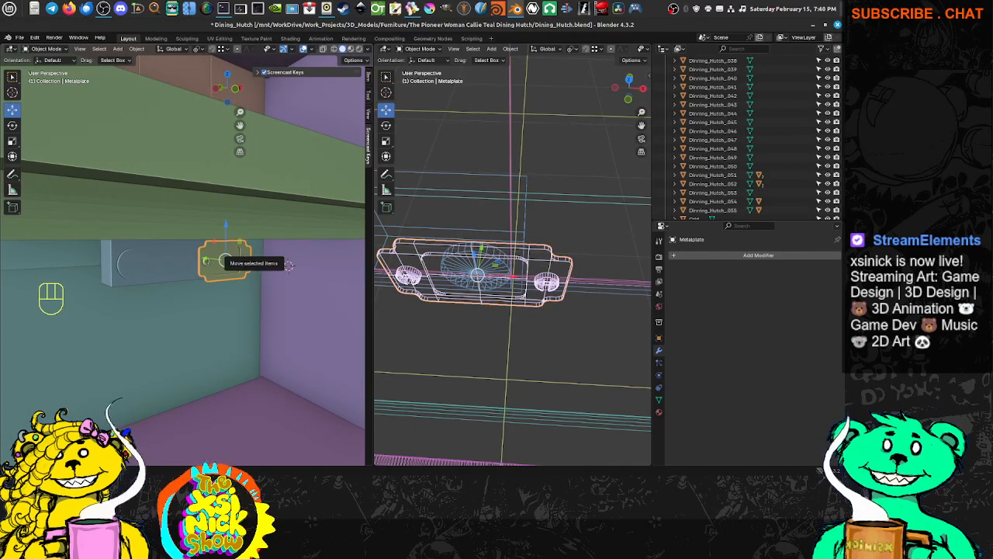
pyautogui.write('rz')
pyautogui.write('189')
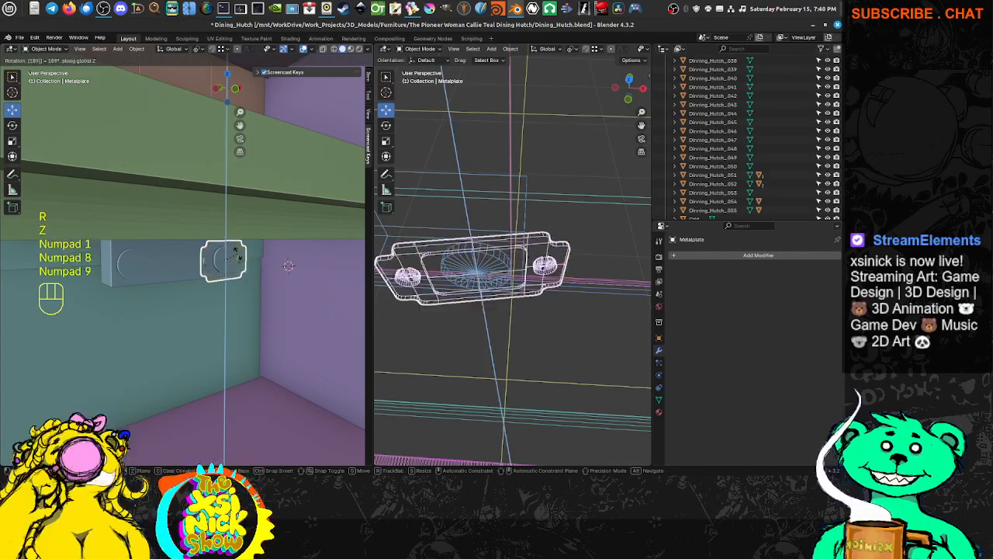
pyautogui.write('0')
pyautogui.press('BackSpace')
pyautogui.press('BackSpace')
pyautogui.press('BackSpace')
pyautogui.press('BackSpace')
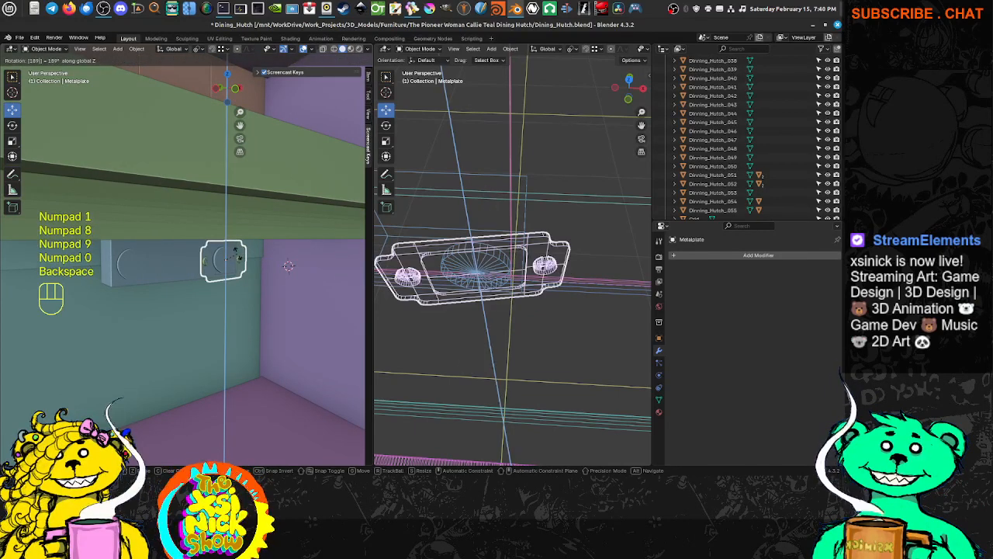
pyautogui.write('180')
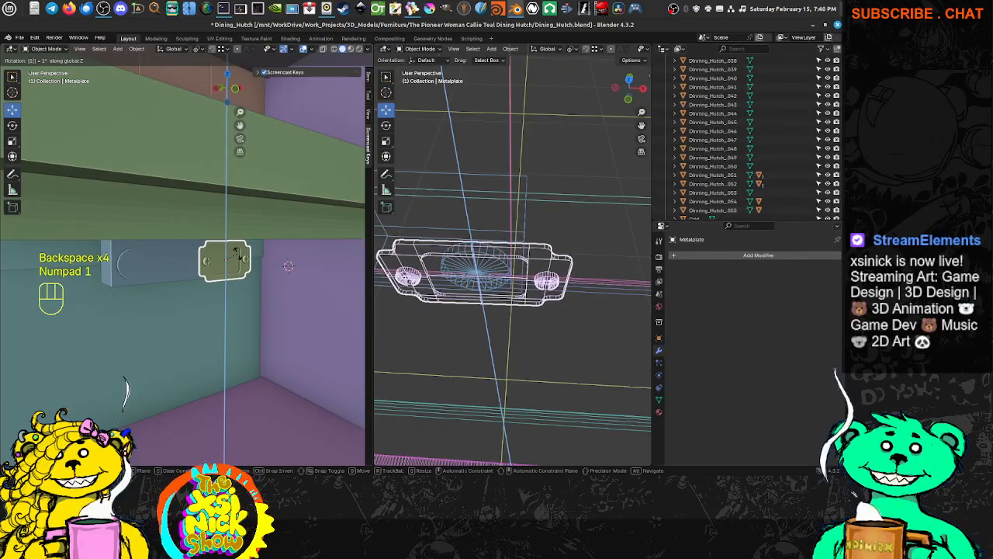
pyautogui.press('KP_Enter')
# Move the metal plate about -0.0003 m along Y so it sits against the magnet disc.
pyautogui.moveTo(187, 166); pyautogui.dragTo(341, 252, button='middle')
pyautogui.scroll(4, 286, 256)
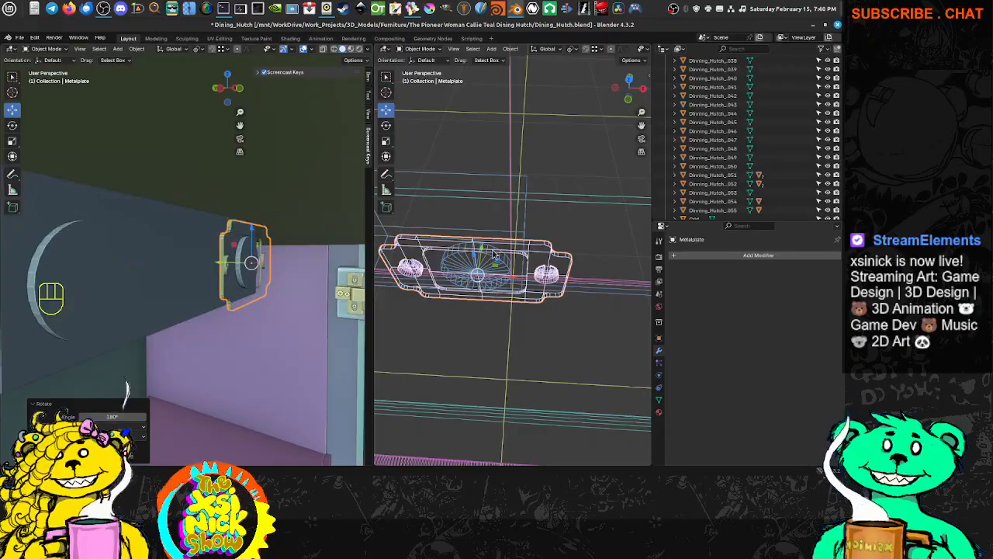
pyautogui.press('KP_1')
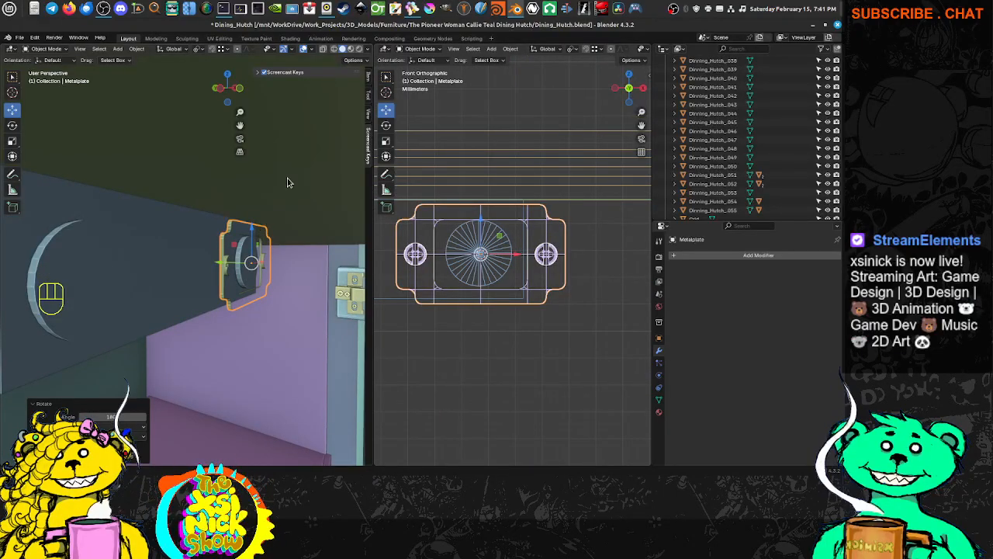
pyautogui.keyDown('shift'); pyautogui.moveTo(585, 283); pyautogui.dragTo(583, 283, button='middle'); pyautogui.keyUp('shift')
pyautogui.press('KP_6')
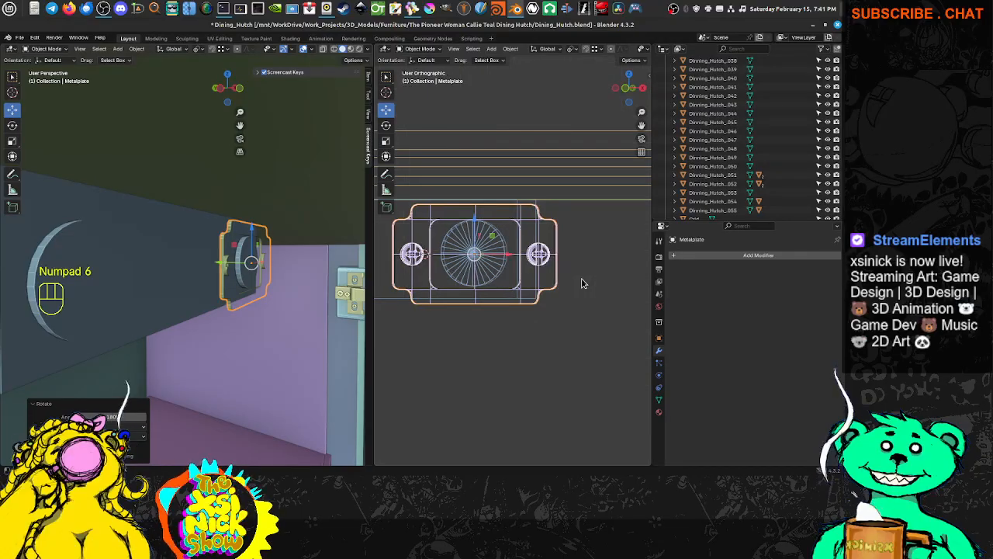
pyautogui.press('KP_1')
pyautogui.press('KP_3')
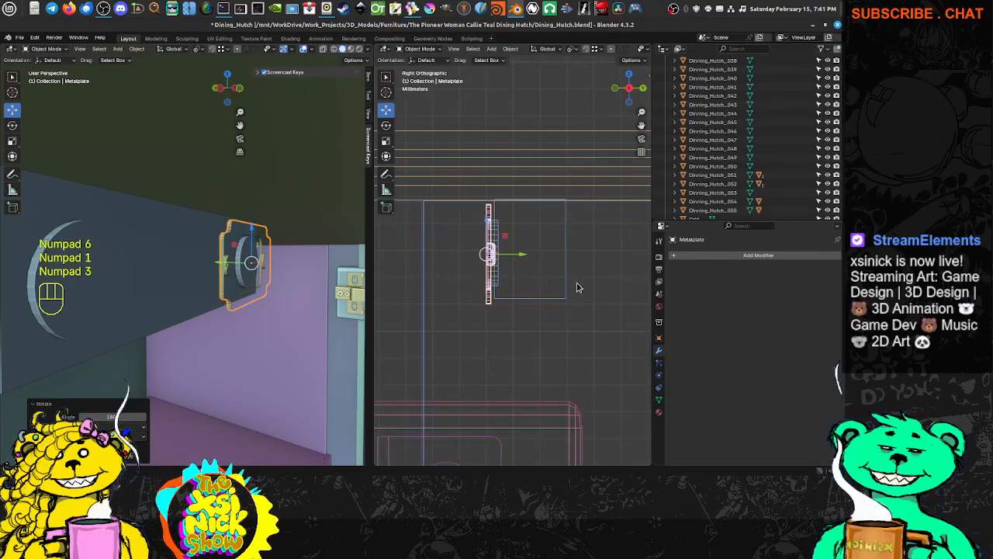
pyautogui.scroll(5, 503, 239)
pyautogui.scroll(4, 481, 250)
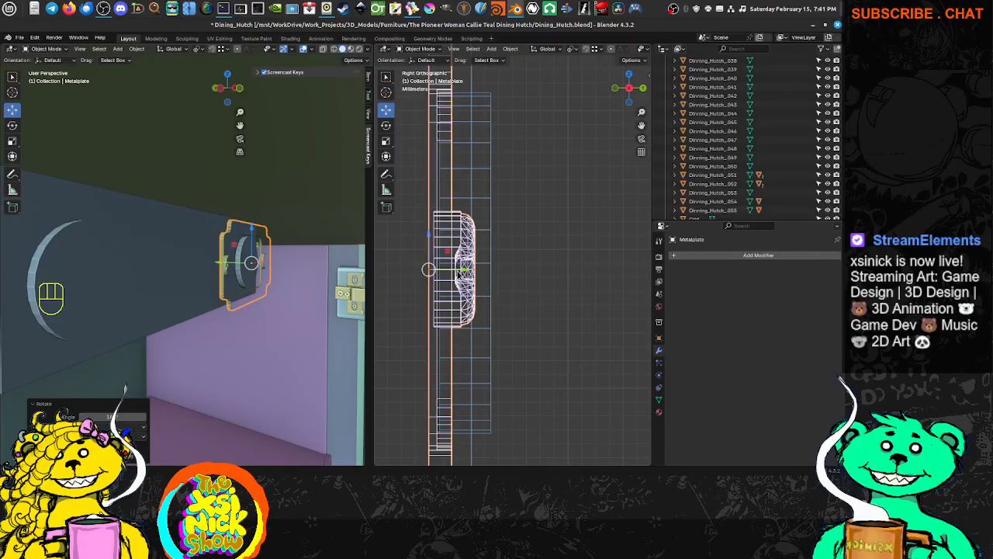
pyautogui.press('g')
pyautogui.press('y')
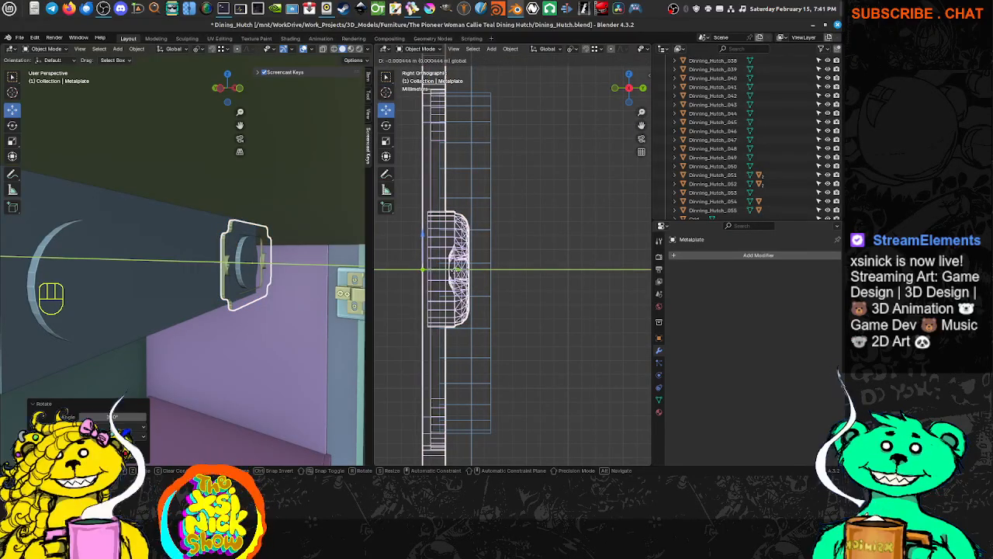
pyautogui.moveTo(456, 271); pyautogui.dragTo(457, 273)
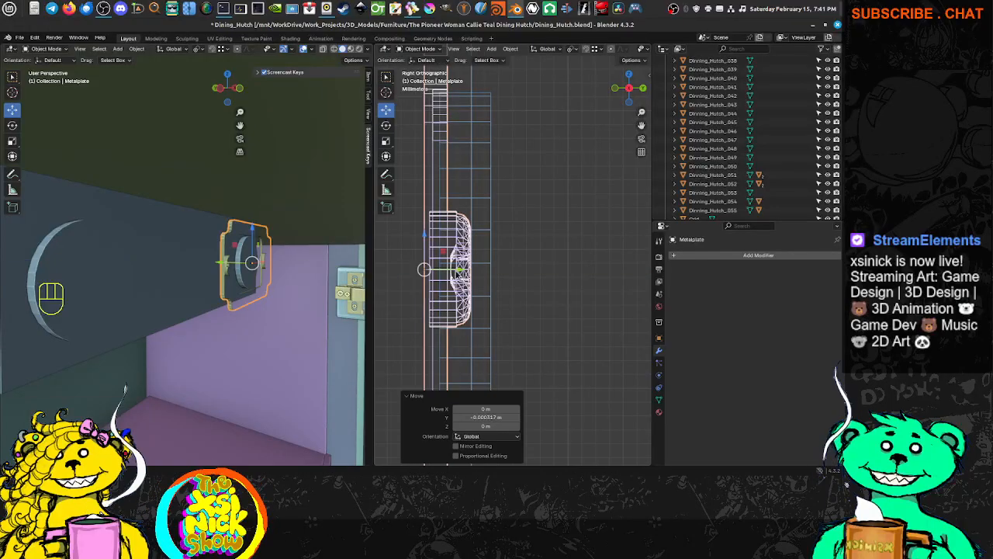
# Centre the metal plate over the round magnet disc, raising it about 0.0004 m along Z.
pyautogui.press('KP_1')
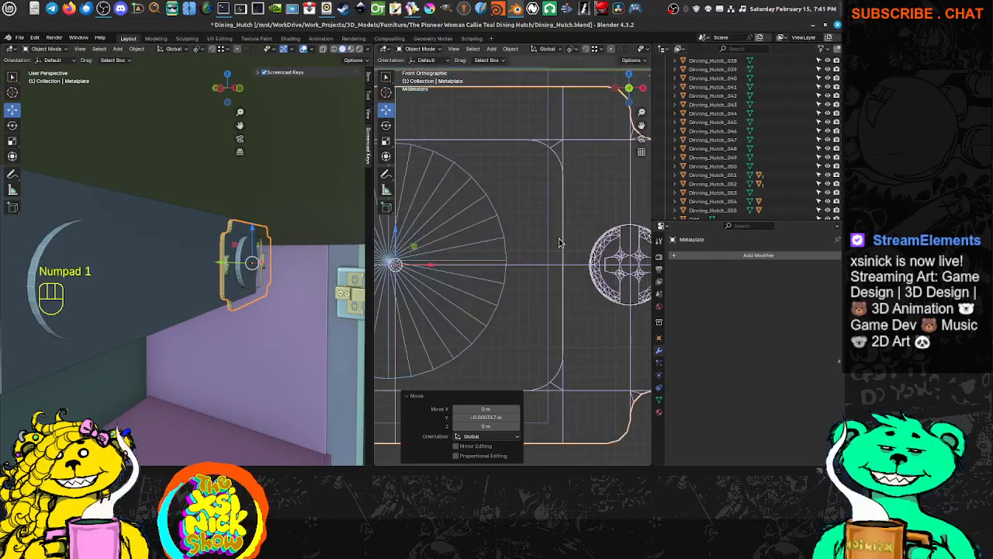
pyautogui.scroll(5, 577, 235)
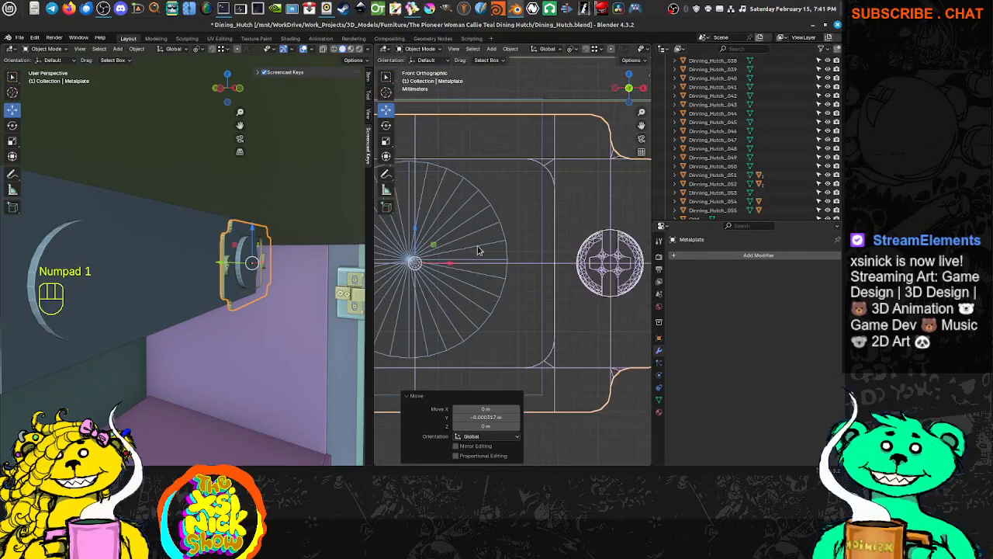
pyautogui.moveTo(481, 267); pyautogui.dragTo(452, 237)
pyautogui.scroll(-7, 548, 233)
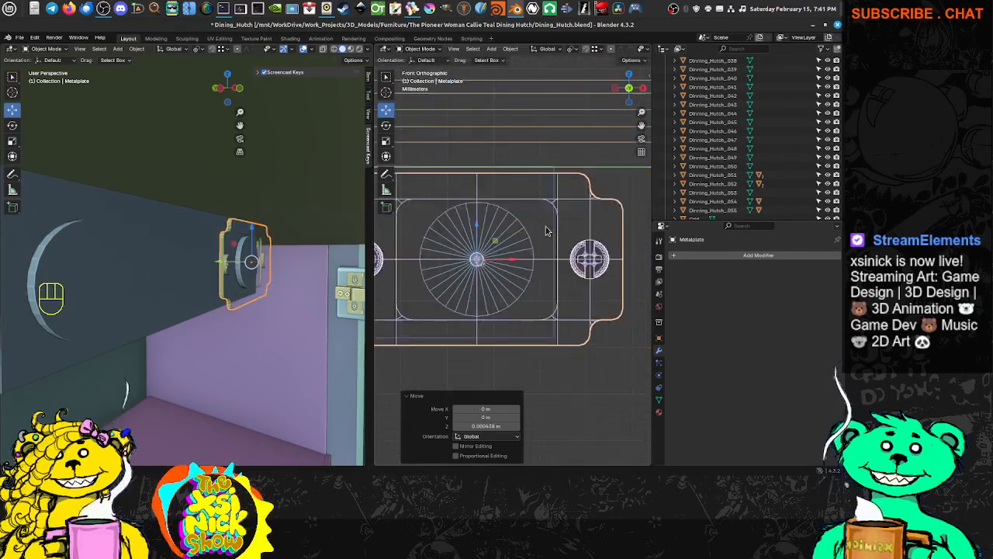
# Duplicate the metal plate, move the copy about -0.093 m along X, and centre it over the other magnet disc.
pyautogui.keyDown('shift'); pyautogui.moveTo(564, 256); pyautogui.dragTo(605, 262, button='middle'); pyautogui.keyUp('shift')
pyautogui.hotkey('shift', 'd')
pyautogui.moveTo(623, 257); pyautogui.dragTo(452, 268)
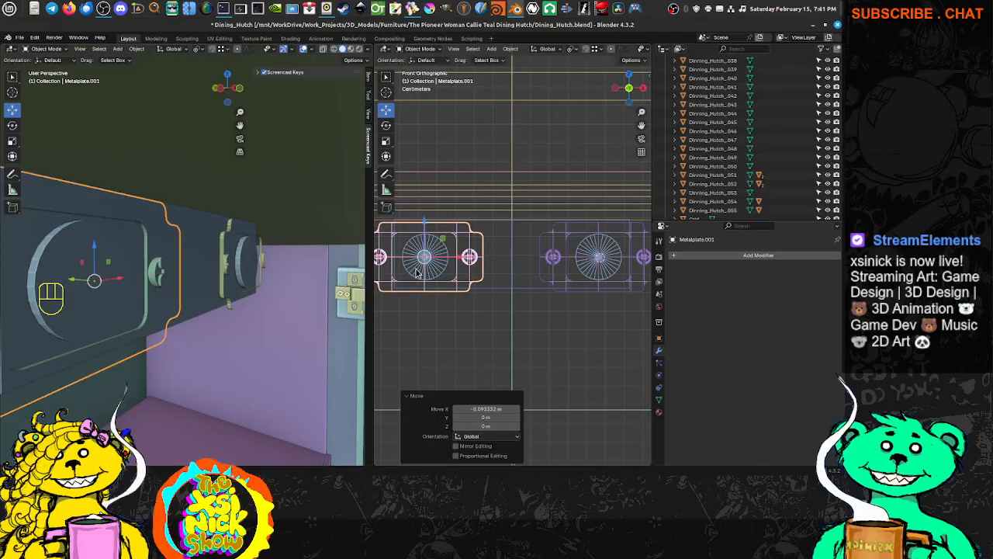
pyautogui.scroll(4, 527, 289)
pyautogui.scroll(6, 471, 272)
pyautogui.keyDown('shift'); pyautogui.moveTo(416, 315); pyautogui.dragTo(547, 212, button='middle'); pyautogui.keyUp('shift')
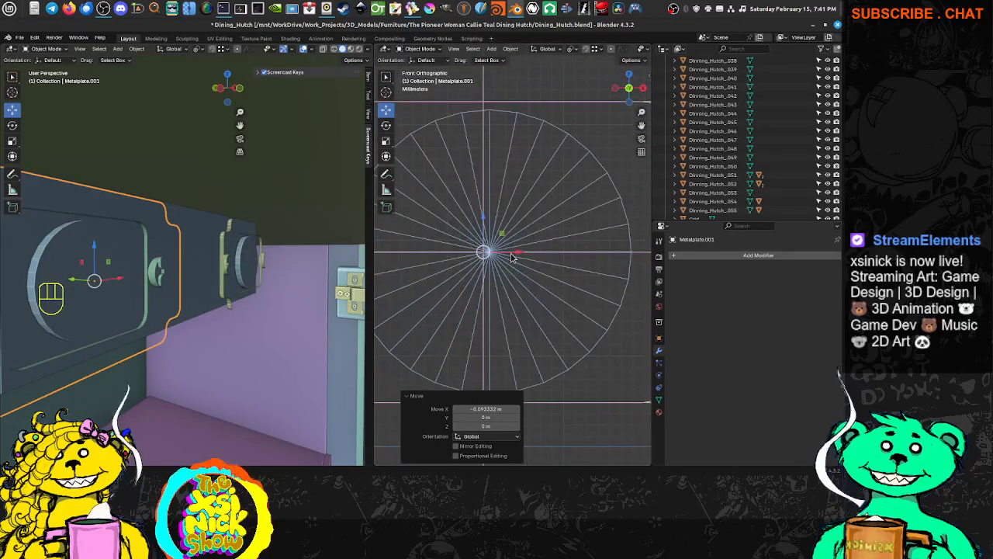
pyautogui.moveTo(512, 258)
pyautogui.mouseDown()
pyautogui.moveTo(490, 234)
pyautogui.moveTo(526, 251)
pyautogui.mouseUp()
pyautogui.scroll(-5, 400, 245)
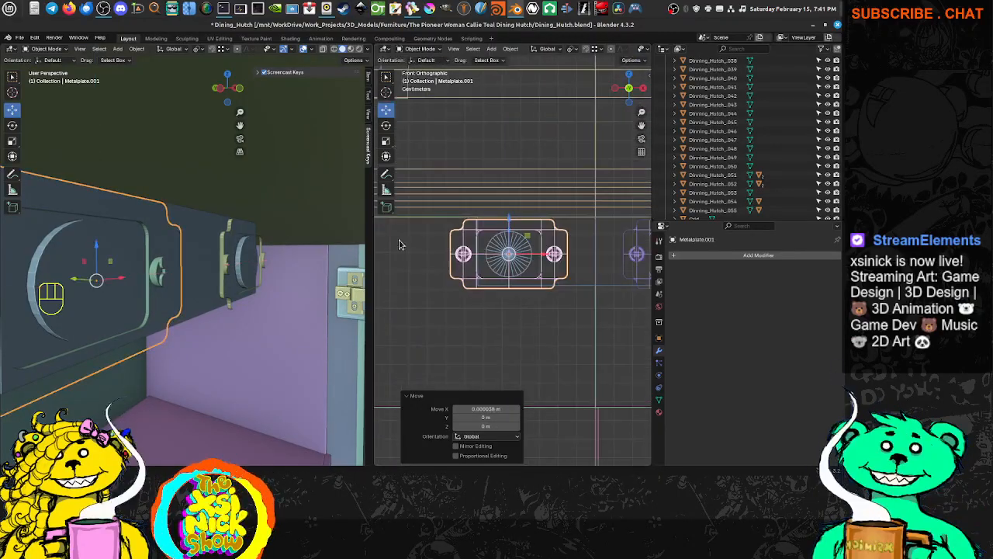
# Close the hutch's right-hand door by setting its Z rotation to 90°.
pyautogui.scroll(-10, 224, 249)
pyautogui.moveTo(225, 248)
pyautogui.mouseDown(button='middle')
pyautogui.moveTo(265, 271)
pyautogui.moveTo(313, 257)
pyautogui.moveTo(271, 274)
pyautogui.moveTo(224, 233)
pyautogui.mouseUp(button='middle')
pyautogui.click(248, 233)
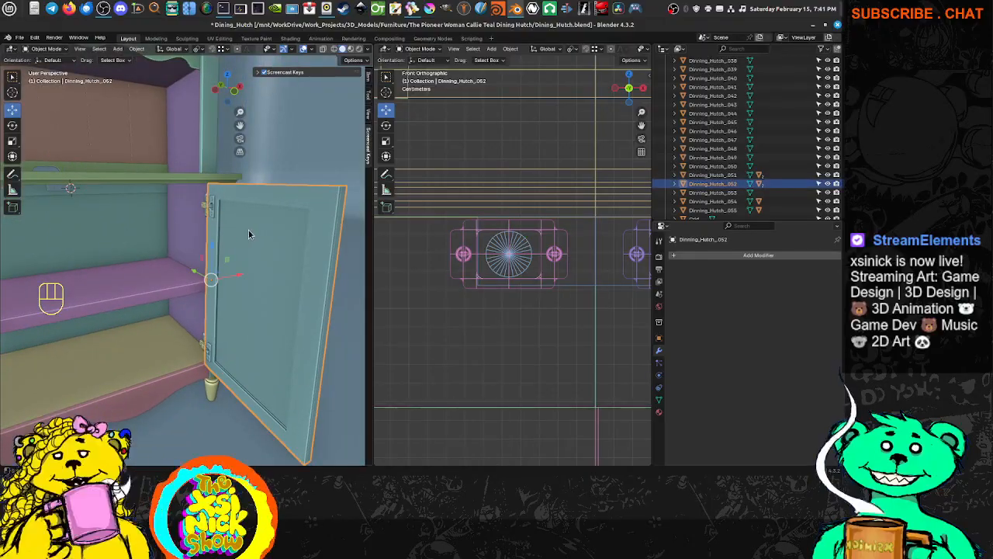
pyautogui.click(368, 85)
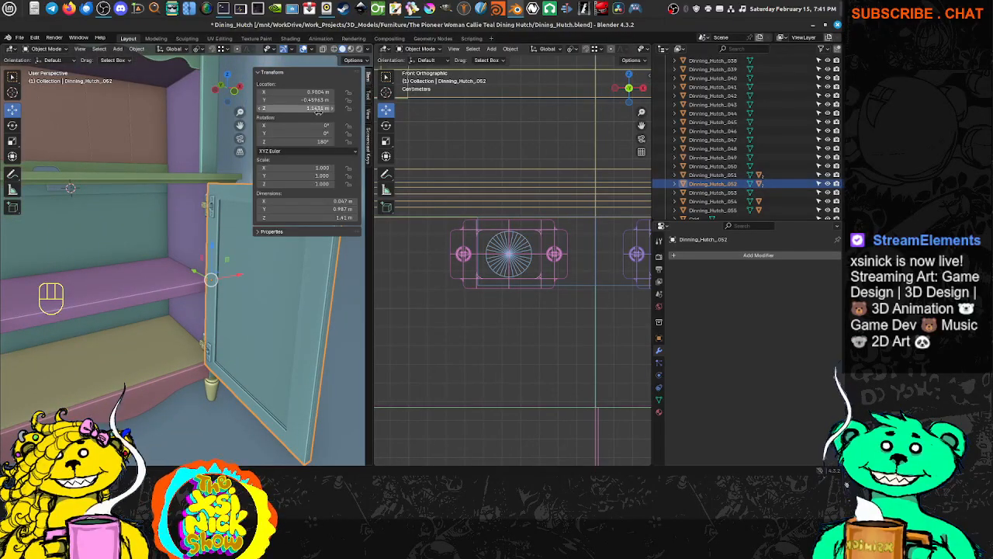
pyautogui.click(324, 142)
pyautogui.write('90')
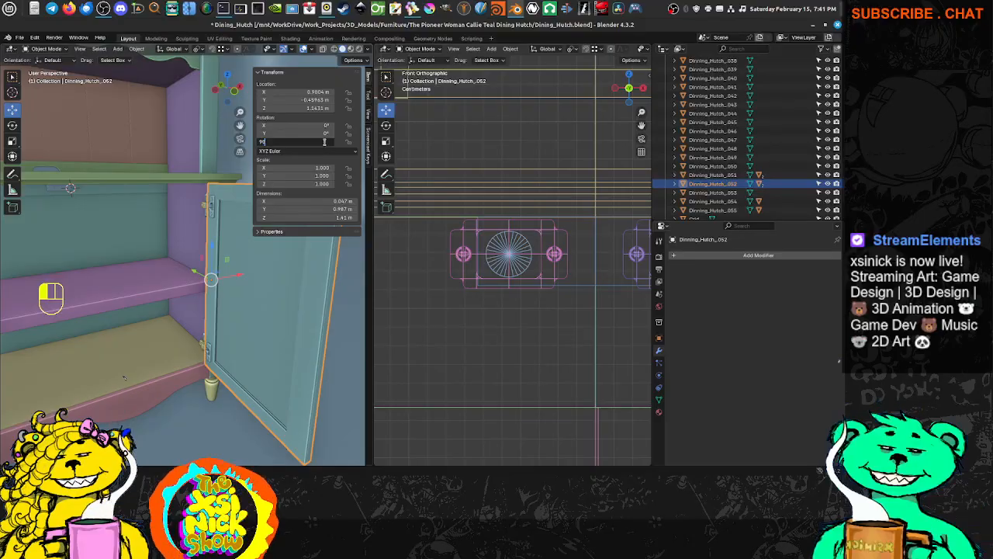
pyautogui.press('Return')
# Close the hutch's left-hand door by setting its Z rotation to 90°.
pyautogui.scroll(-6, 151, 262)
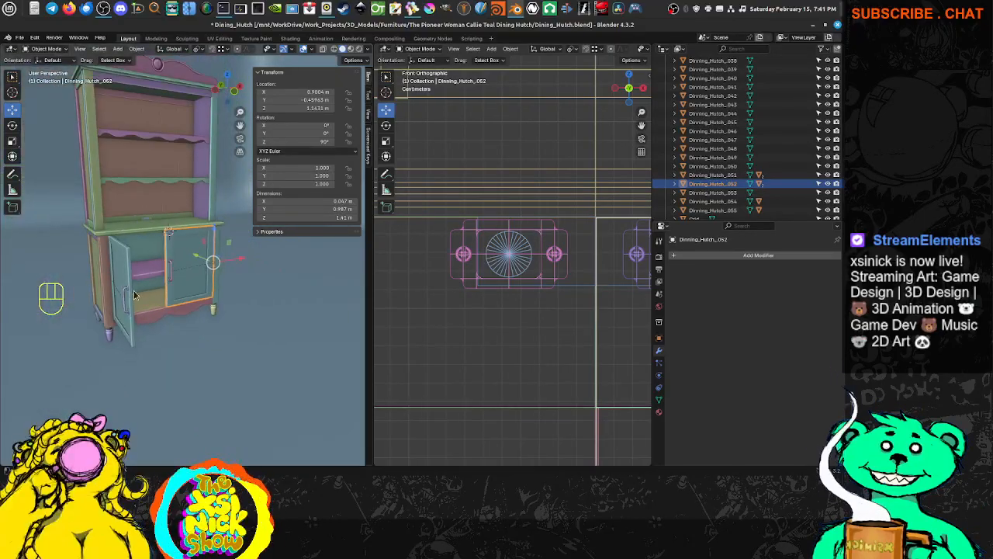
pyautogui.click(123, 275)
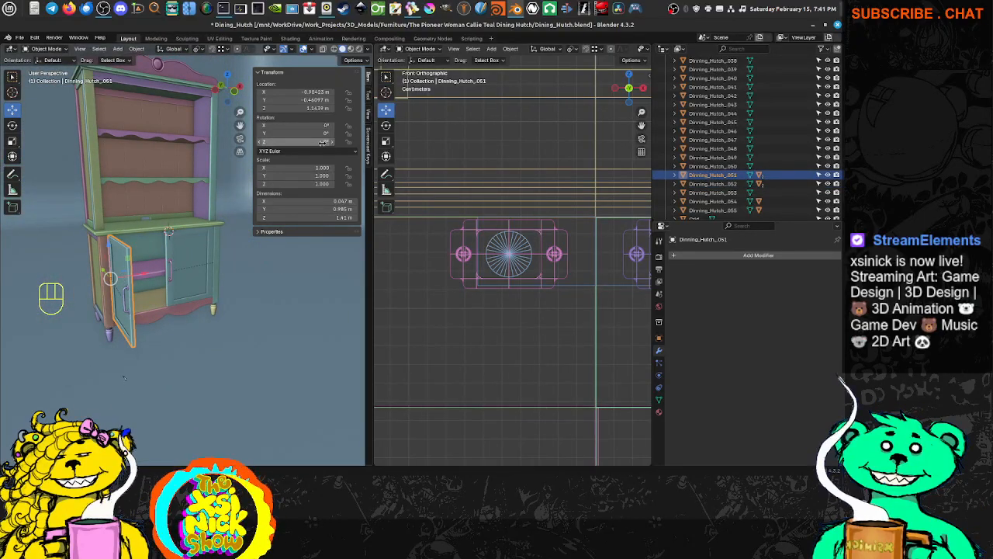
pyautogui.click(322, 142)
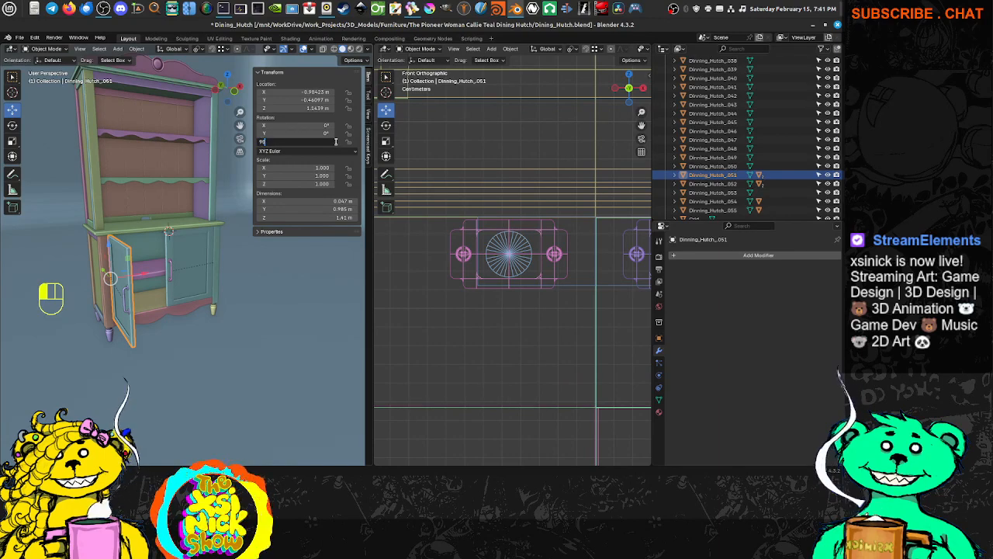
pyautogui.write('90')
pyautogui.press('Return')
# Examine how the magnet box and the duplicated metal plate line up with the closed doors, from the front and the side.
pyautogui.scroll(6, 539, 245)
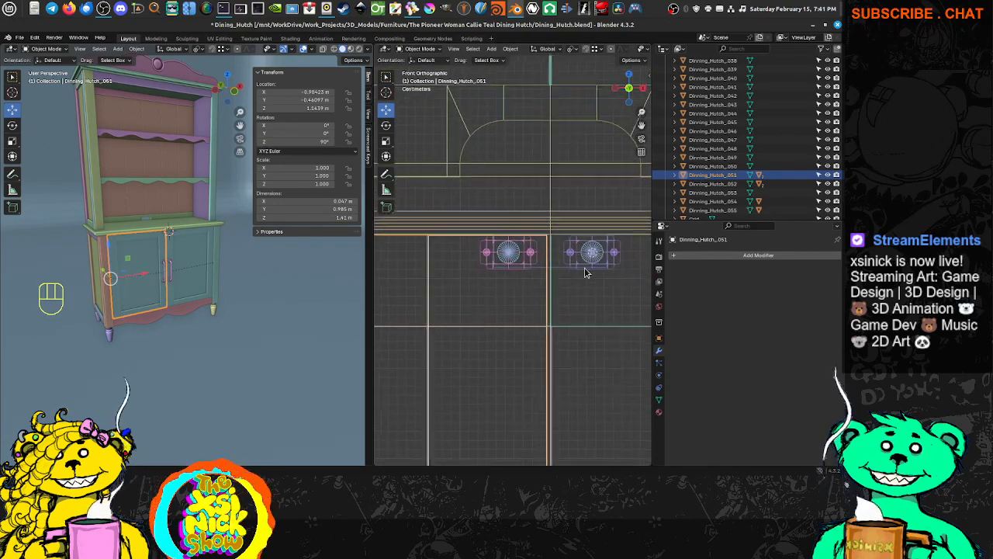
pyautogui.keyDown('shift'); pyautogui.moveTo(508, 208); pyautogui.dragTo(529, 245, button='middle'); pyautogui.keyUp('shift')
pyautogui.click(541, 247)
pyautogui.press('Tab')
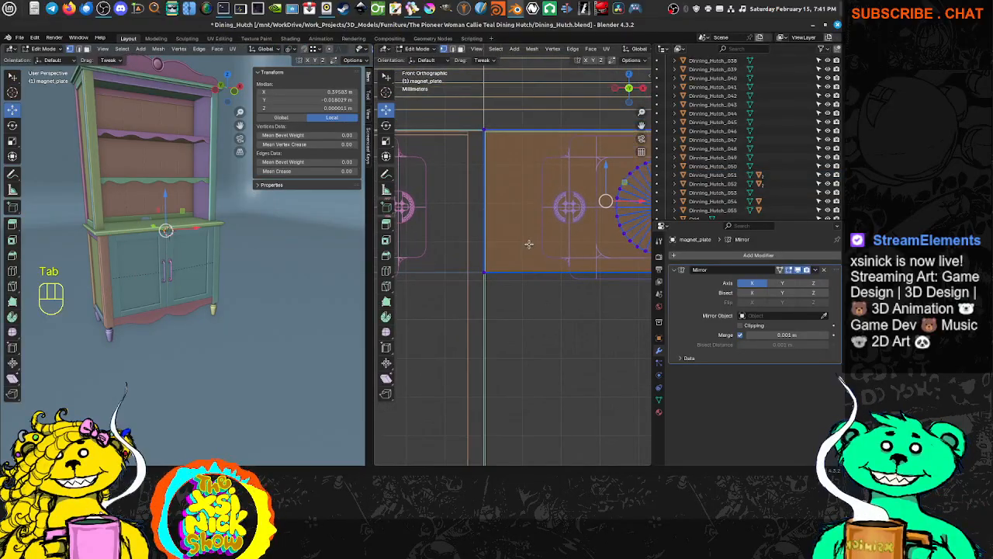
pyautogui.press('Tab')
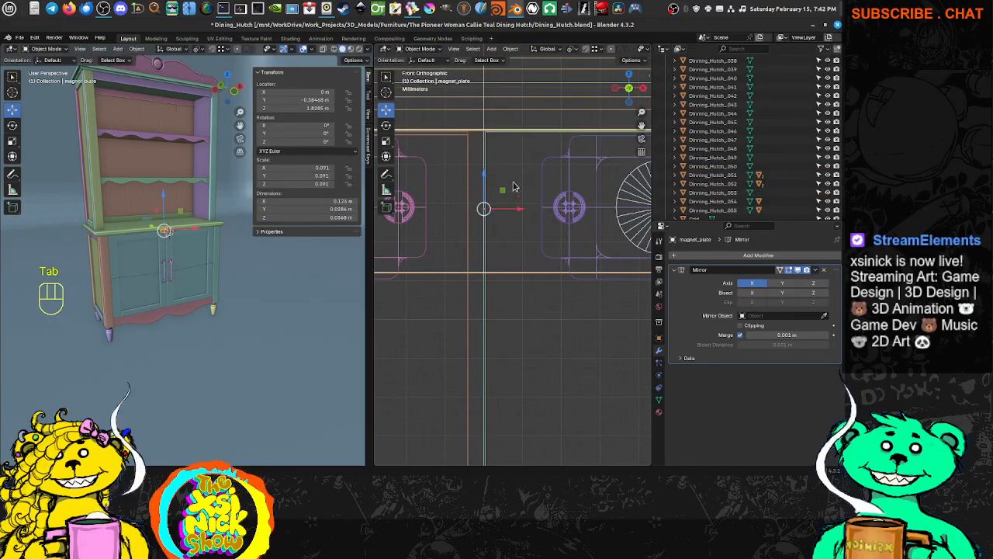
pyautogui.click(423, 205)
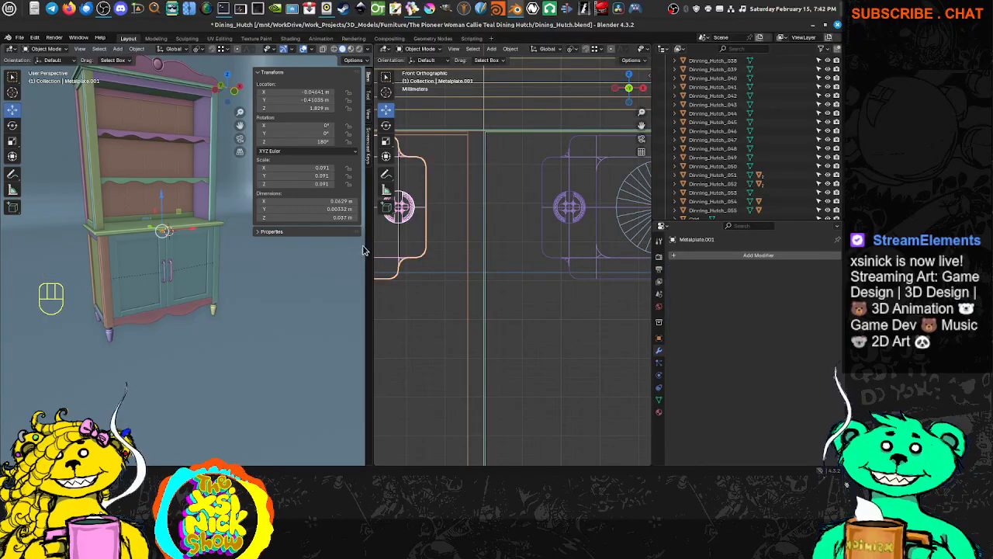
pyautogui.press('KP_1')
pyautogui.press('KP_3')
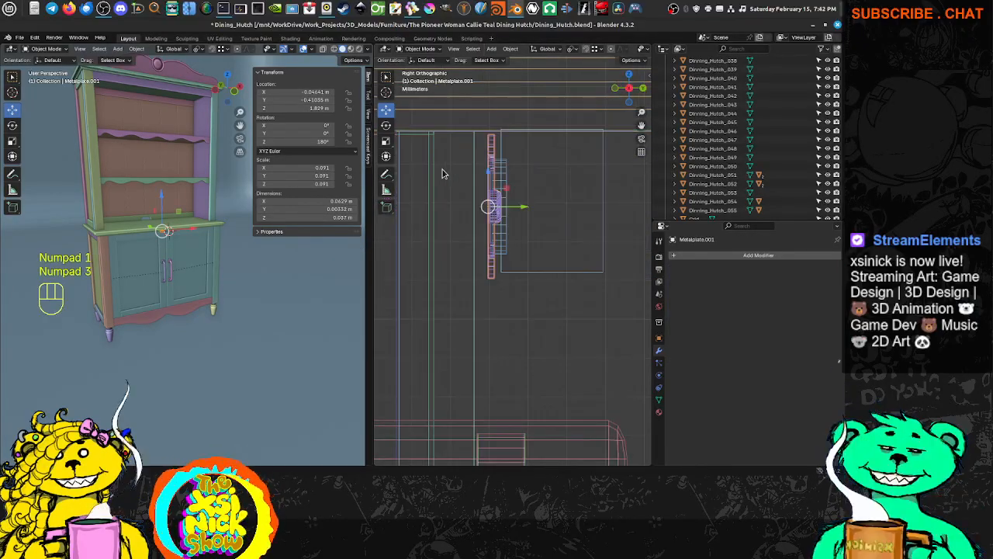
pyautogui.scroll(3, 501, 148)
pyautogui.keyDown('shift'); pyautogui.moveTo(494, 151); pyautogui.dragTo(606, 171, button='middle'); pyautogui.keyUp('shift')
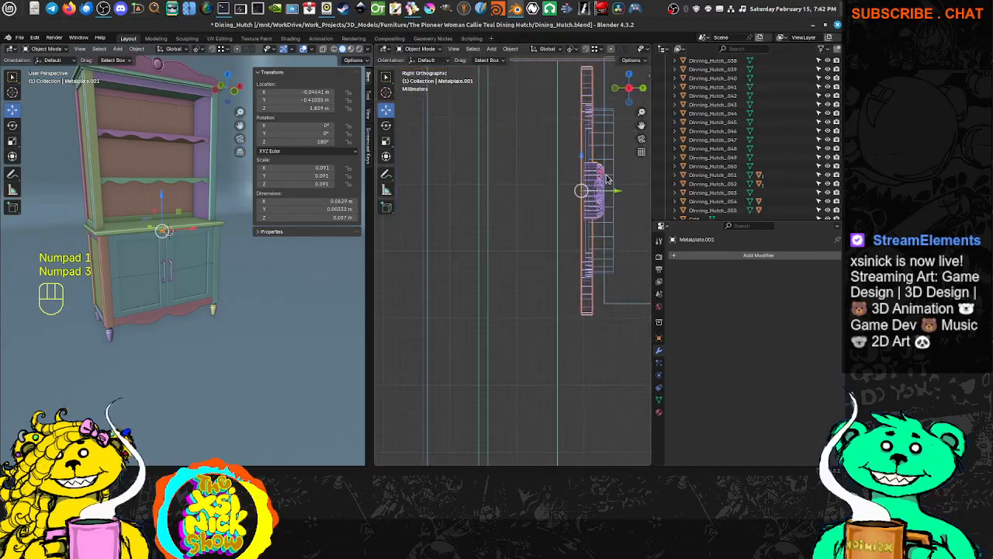
pyautogui.scroll(-7, 593, 187)
pyautogui.keyDown('shift'); pyautogui.moveTo(575, 233); pyautogui.dragTo(575, 164, button='middle'); pyautogui.keyUp('shift')
pyautogui.scroll(-7, 572, 177)
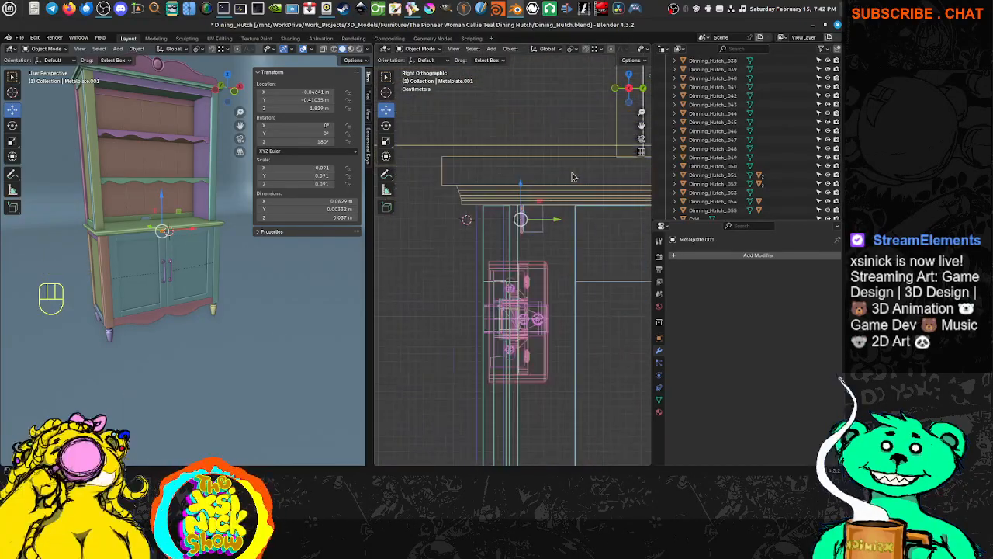
# Move both metal plates about -0.0036 m along Y toward the inner faces of the closed doors.
pyautogui.scroll(4, 544, 194)
pyautogui.scroll(6, 543, 194)
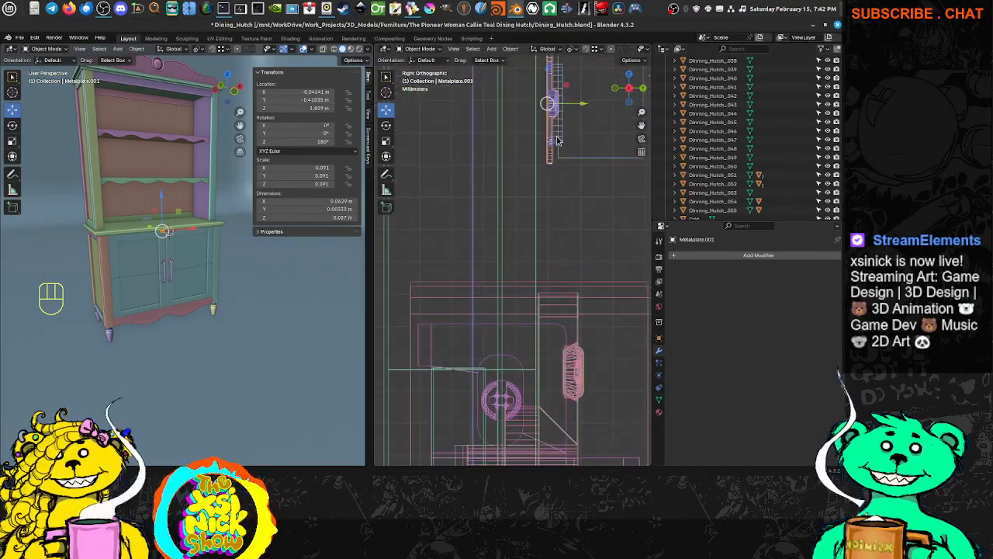
pyautogui.keyDown('shift'); pyautogui.moveTo(540, 128); pyautogui.dragTo(515, 255, button='middle'); pyautogui.keyUp('shift')
pyautogui.scroll(-4, 511, 244)
pyautogui.scroll(3, 510, 254)
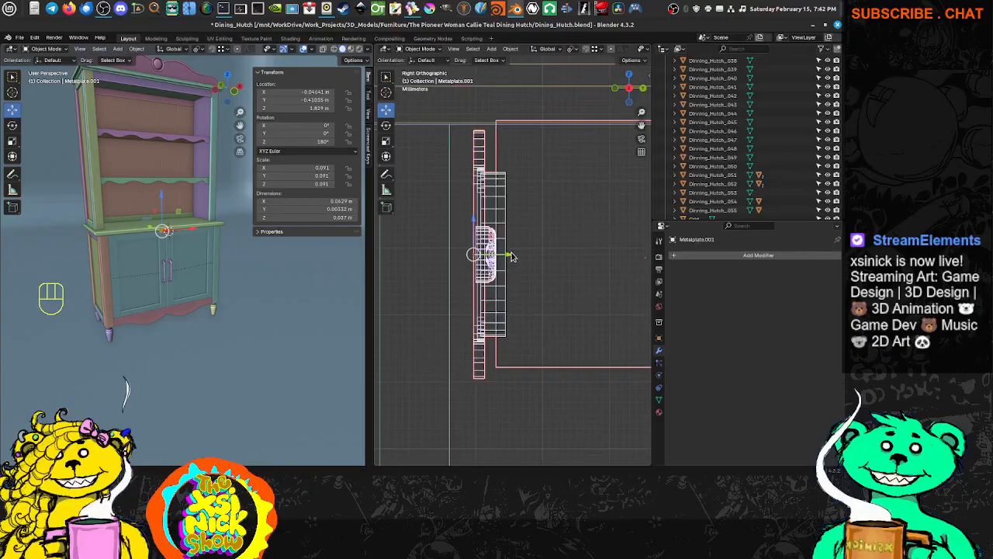
pyautogui.moveTo(512, 256); pyautogui.dragTo(486, 258)
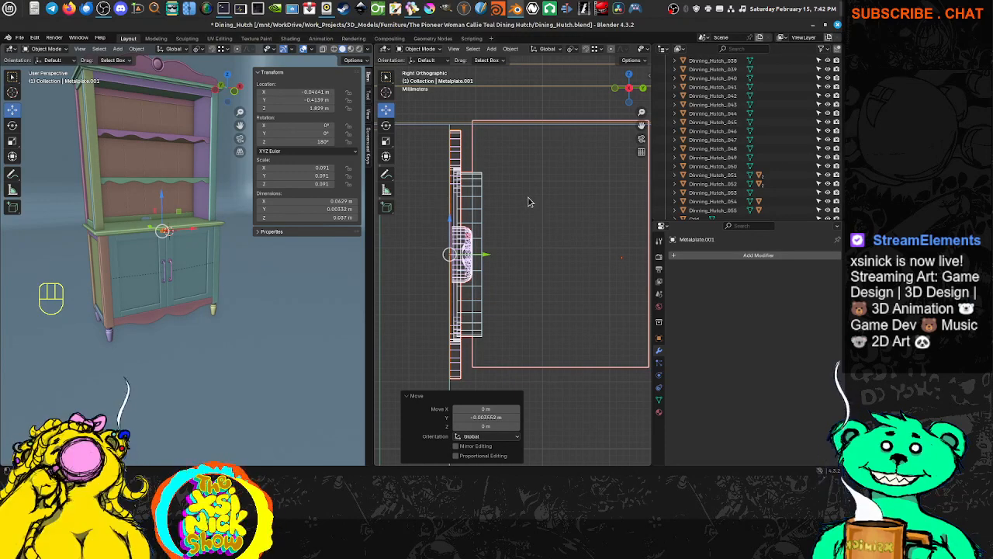
# Parent the left-hand metal plate to the left-hand door with the Object parent type.
pyautogui.press('KP_1')
pyautogui.scroll(-5, 526, 194)
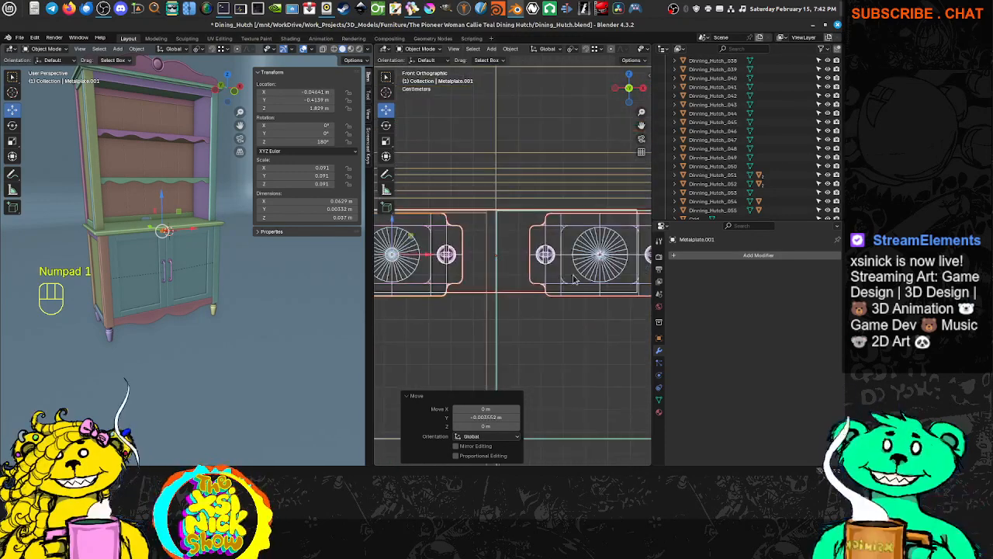
pyautogui.click(493, 264)
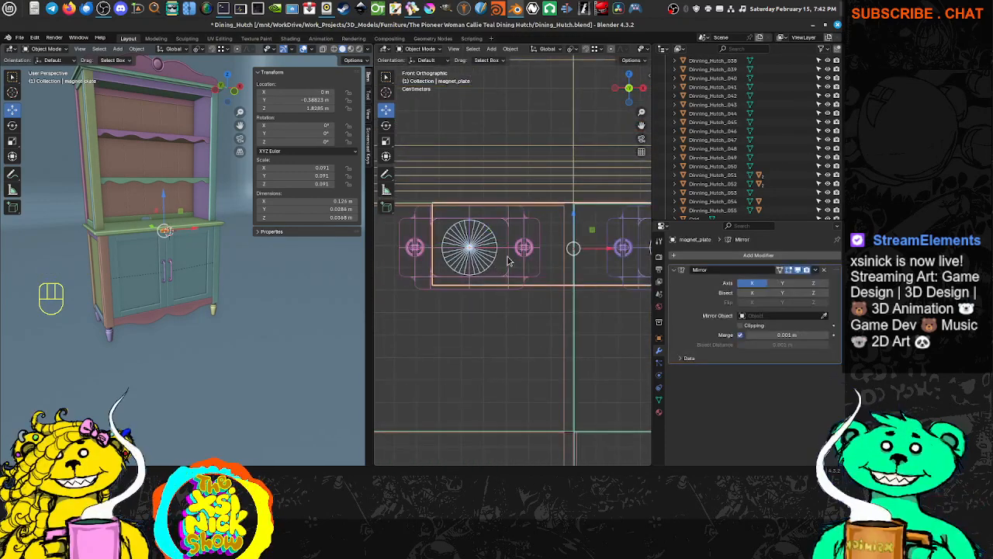
pyautogui.click(531, 247)
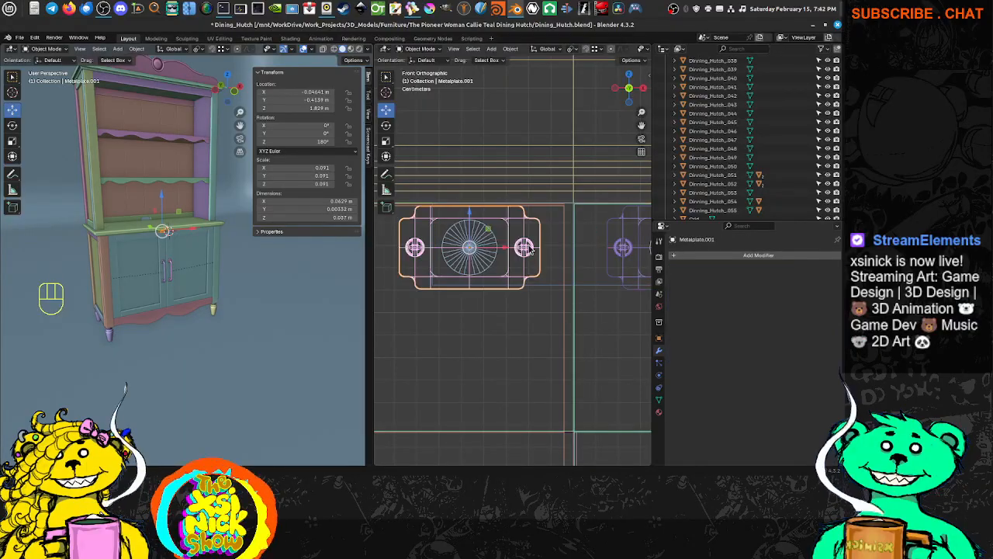
pyautogui.moveTo(194, 262); pyautogui.dragTo(144, 258, button='middle')
pyautogui.click(141, 258)
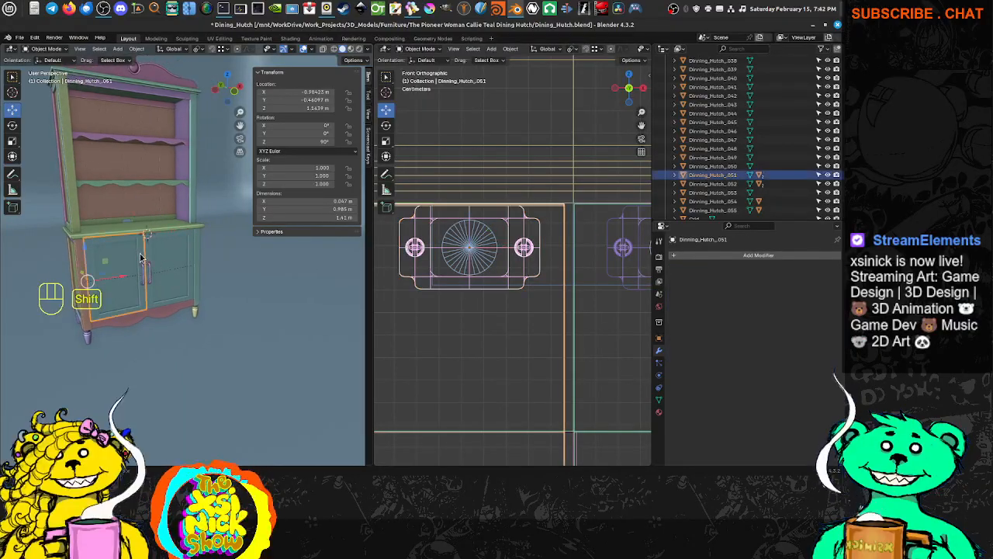
pyautogui.hotkey('ctrl', 'p')
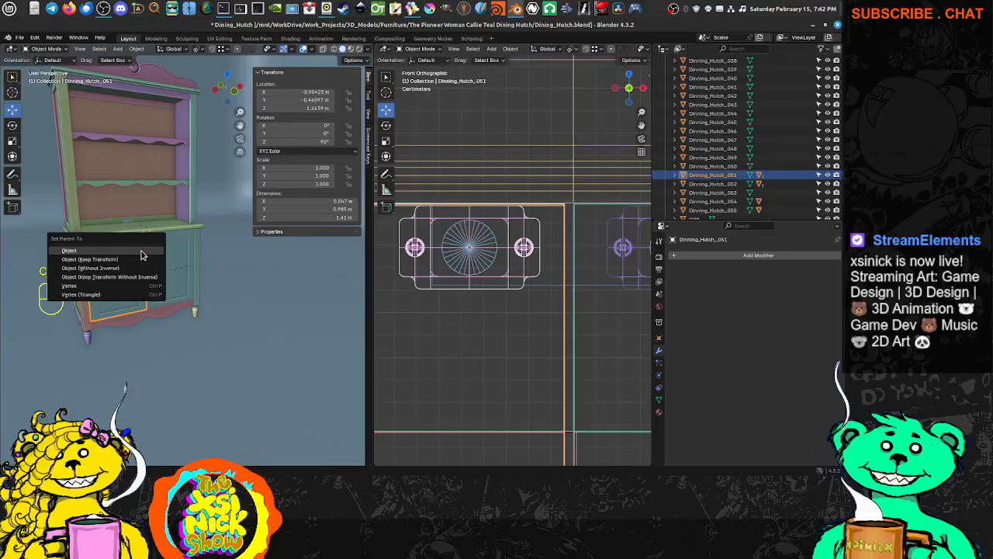
pyautogui.click(141, 252)
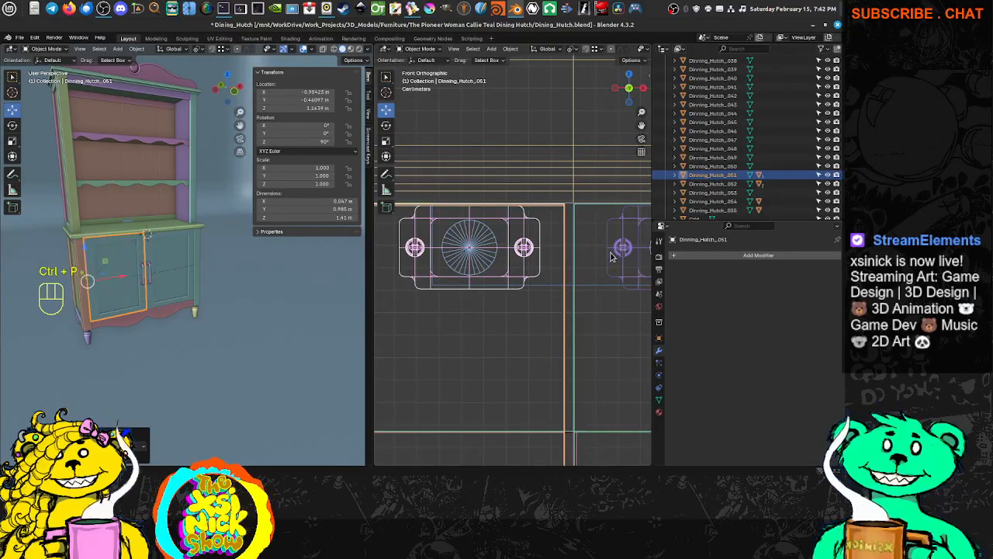
# Parent the right-hand metal plate to the right-hand door as its object parent.
pyautogui.keyDown('shift'); pyautogui.moveTo(644, 252); pyautogui.dragTo(530, 253, button='middle'); pyautogui.keyUp('shift')
pyautogui.click(511, 281)
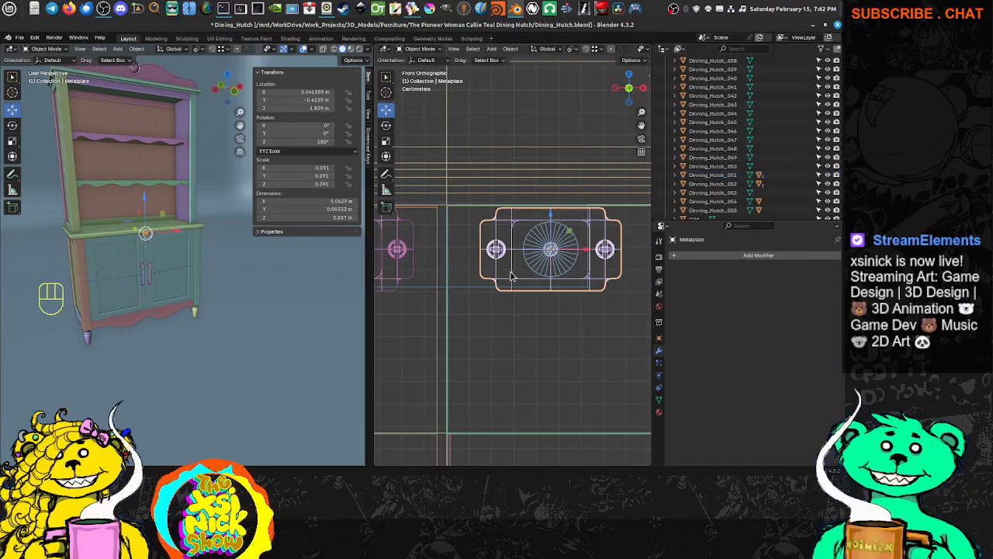
pyautogui.hotkey('ctrl', 'p')
pyautogui.click(173, 245)
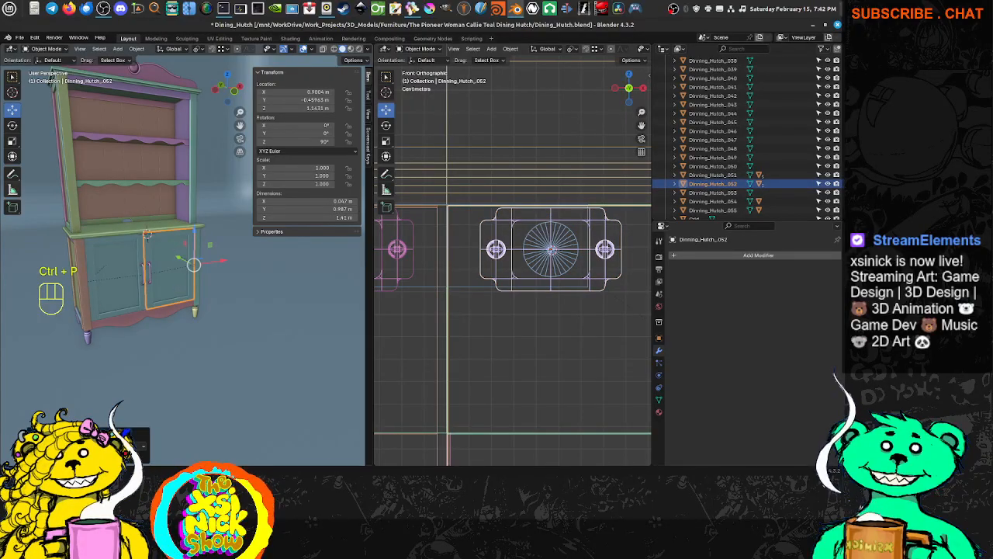
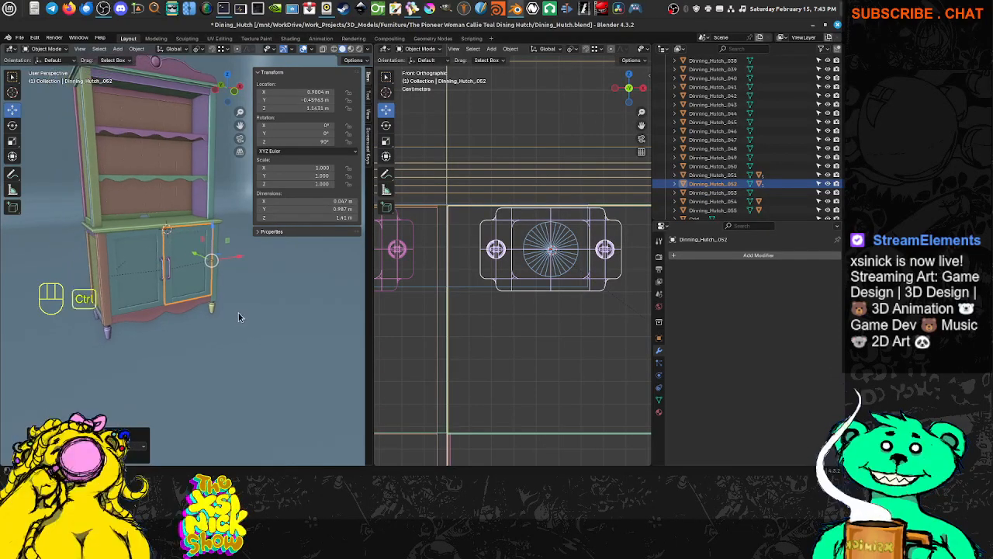
# Enlarge the perspective view and swing the left-hand door open to a Z rotation of about -5.7°.
pyautogui.hotkey('ctrl', 'space')
pyautogui.scroll(3, 328, 262)
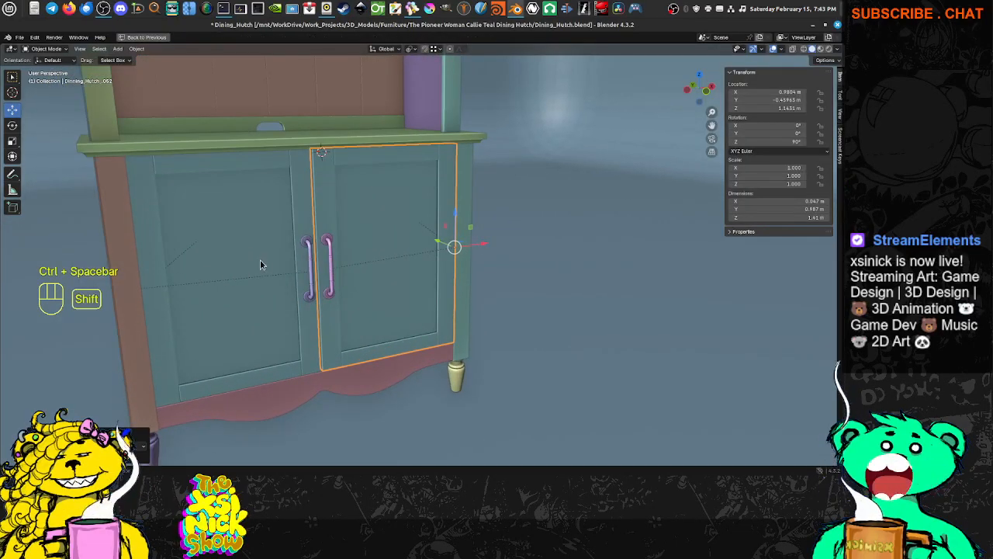
pyautogui.click(292, 199)
pyautogui.click(14, 127)
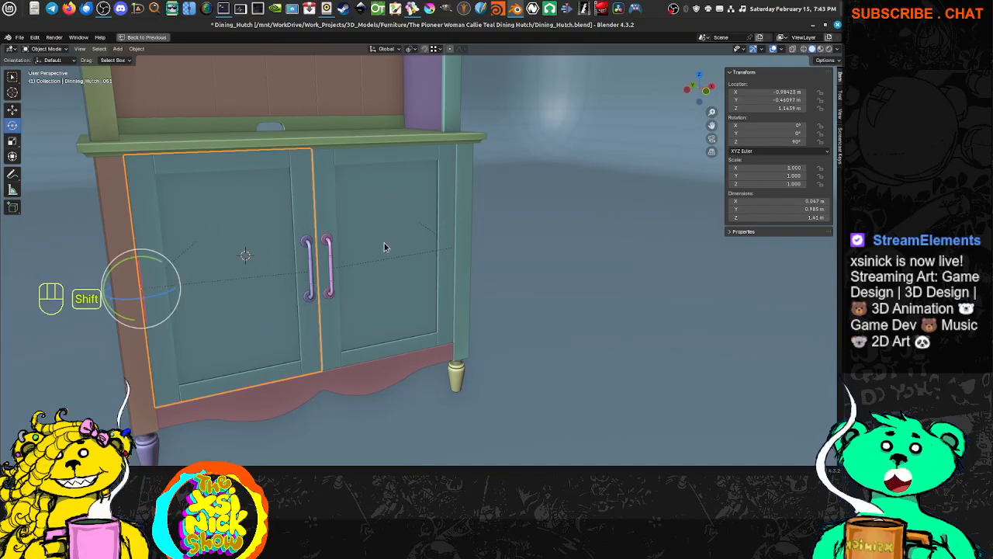
pyautogui.moveTo(386, 246); pyautogui.dragTo(301, 262, button='middle')
pyautogui.moveTo(243, 232); pyautogui.dragTo(191, 226)
# Examine whether the metal plate and hinges follow on the inner side of the open left-hand door.
pyautogui.moveTo(180, 194); pyautogui.dragTo(114, 181, button='middle')
pyautogui.scroll(4, 190, 128)
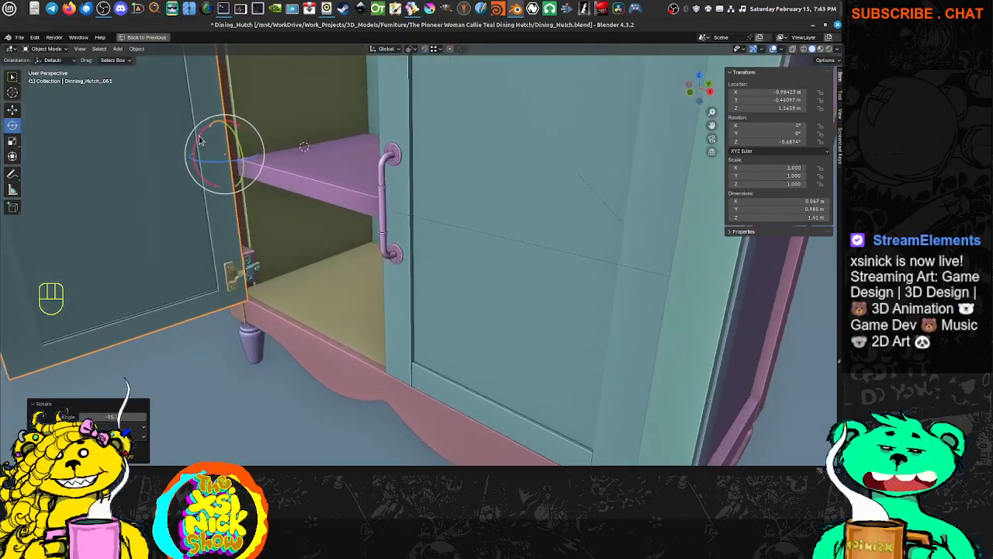
pyautogui.keyDown('shift'); pyautogui.moveTo(99, 101); pyautogui.dragTo(160, 159, button='middle'); pyautogui.keyUp('shift')
pyautogui.scroll(1, 160, 159)
pyautogui.keyDown('shift'); pyautogui.moveTo(201, 196); pyautogui.dragTo(290, 250, button='middle'); pyautogui.keyUp('shift')
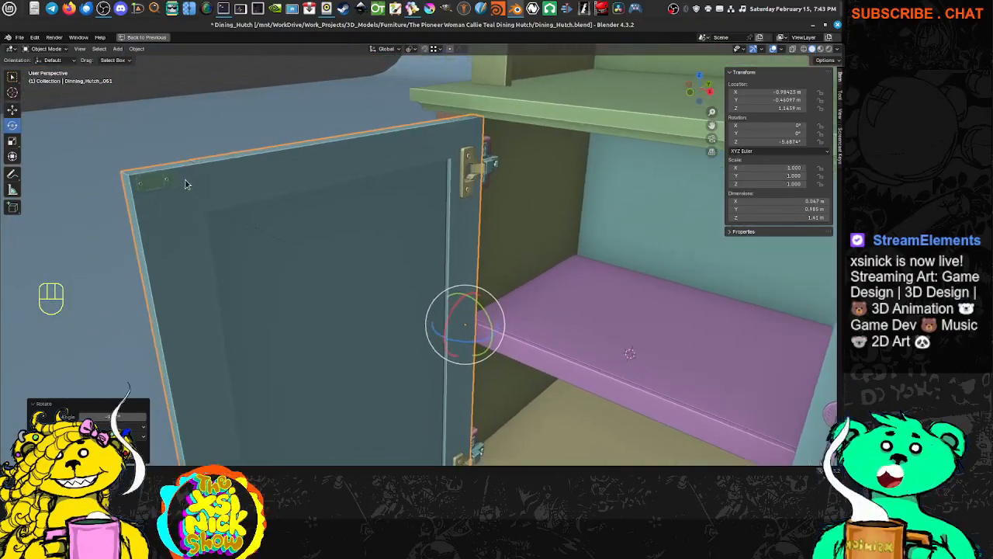
pyautogui.scroll(1, 75, 156)
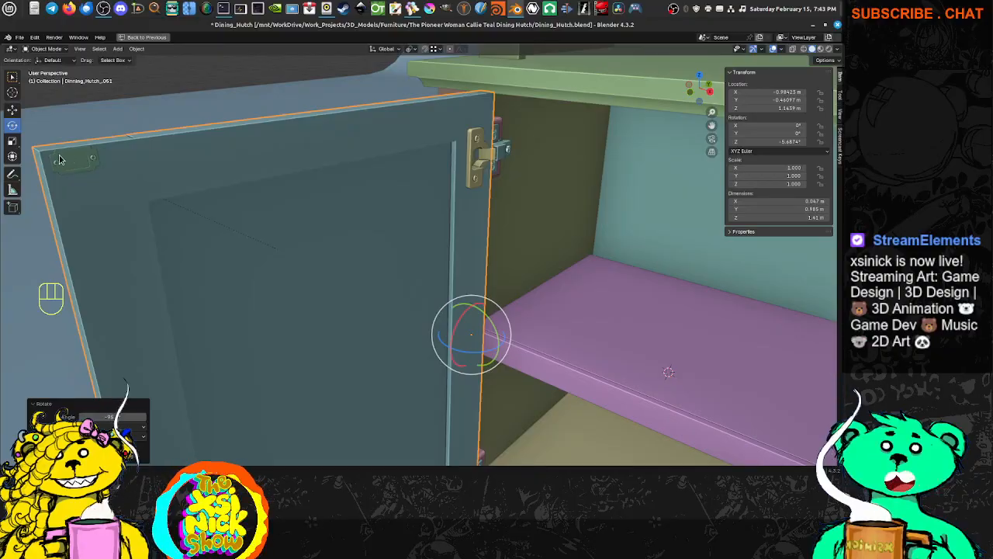
pyautogui.moveTo(76, 159); pyautogui.dragTo(238, 169, button='middle')
pyautogui.scroll(-6, 280, 204)
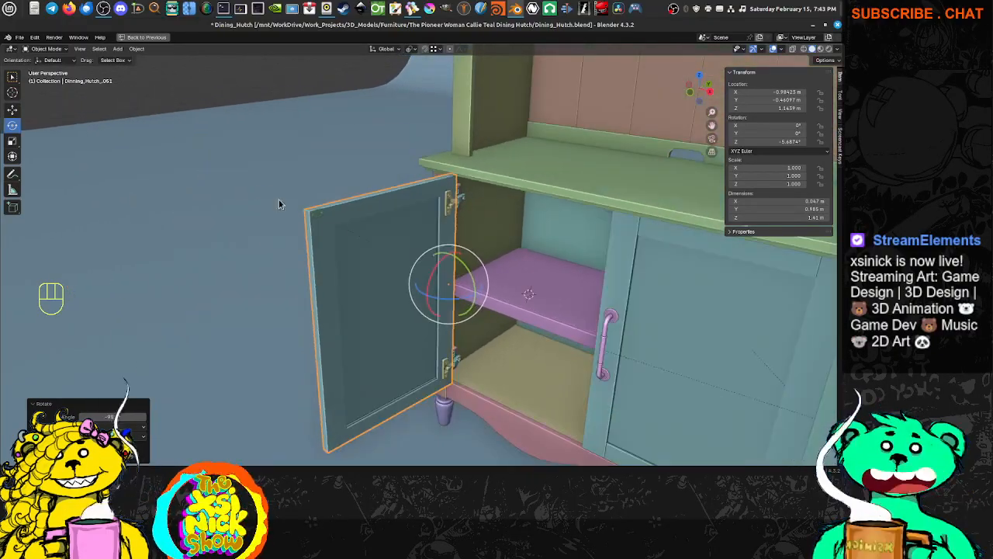
# Undo the left-hand door's last rotation.
pyautogui.hotkey('ctrl', 'z')
pyautogui.keyDown('shift'); pyautogui.moveTo(397, 243); pyautogui.dragTo(316, 221, button='middle'); pyautogui.keyUp('shift')
pyautogui.keyDown('shift'); pyautogui.moveTo(415, 264); pyautogui.dragTo(350, 237, button='middle'); pyautogui.keyUp('shift')
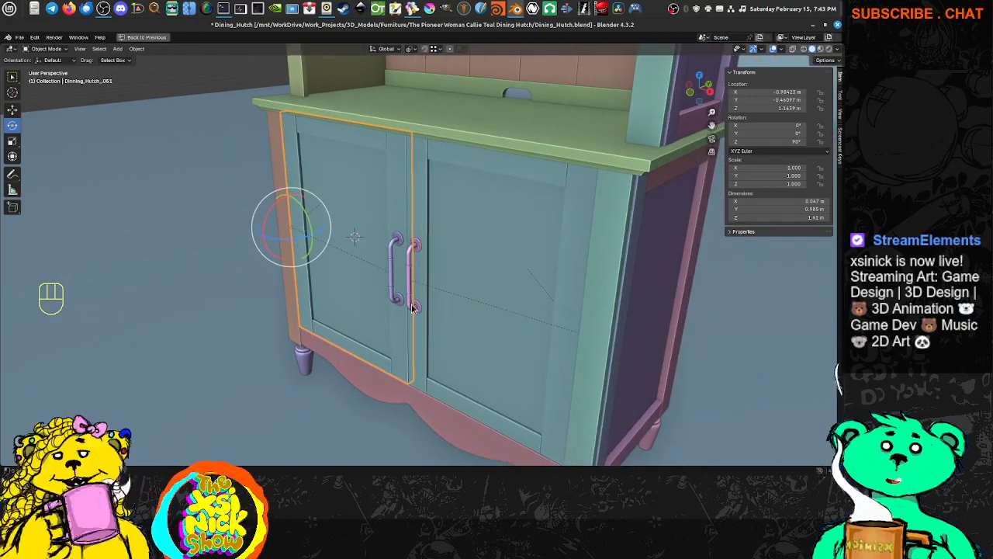
# Add a cube empty in front of the left-hand door and scale it uniformly to about 0.51.
pyautogui.moveTo(411, 308); pyautogui.dragTo(481, 301, button='middle')
pyautogui.keyDown('shift'); pyautogui.moveTo(338, 293); pyautogui.dragTo(384, 279, button='middle'); pyautogui.keyUp('shift')
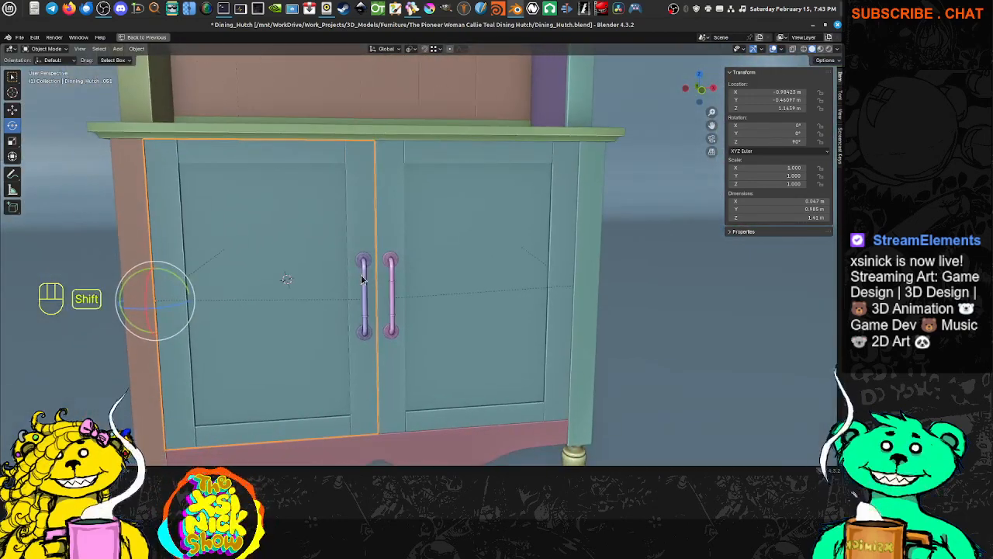
pyautogui.hotkey('shift', 'a')
pyautogui.moveTo(354, 361)
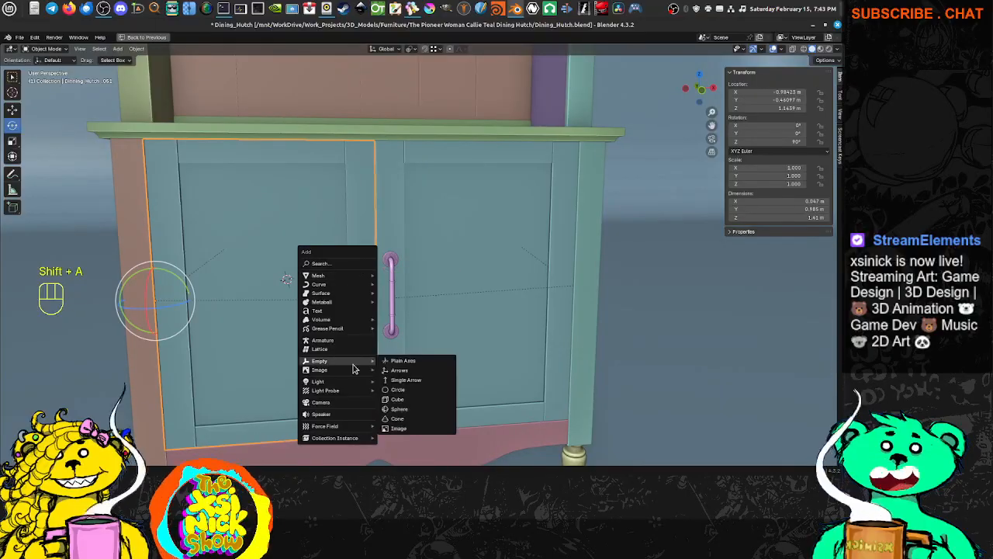
pyautogui.click(404, 400)
pyautogui.keyDown('shift'); pyautogui.moveTo(367, 319); pyautogui.dragTo(357, 300, button='middle'); pyautogui.keyUp('shift')
pyautogui.scroll(-6, 365, 304)
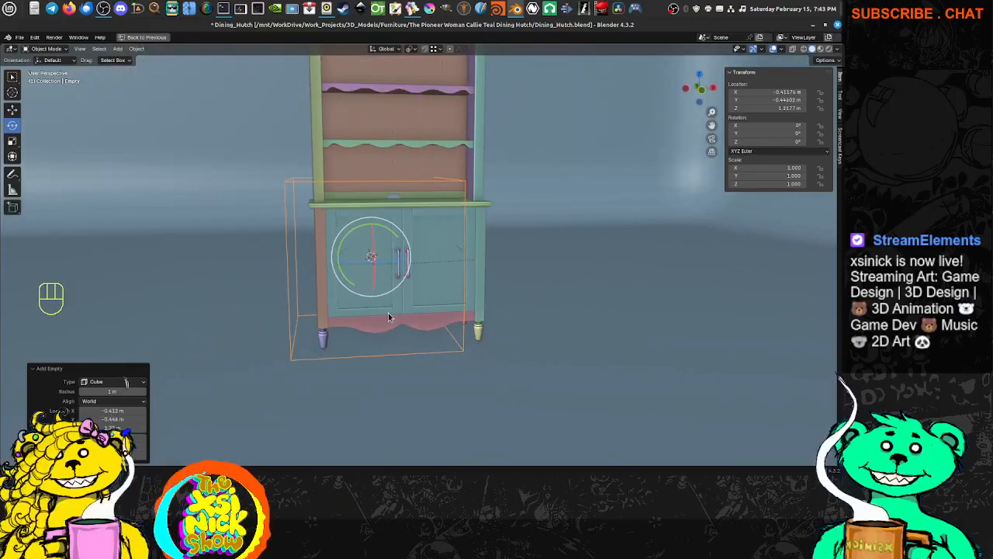
pyautogui.scroll(2, 419, 302)
pyautogui.press('s')
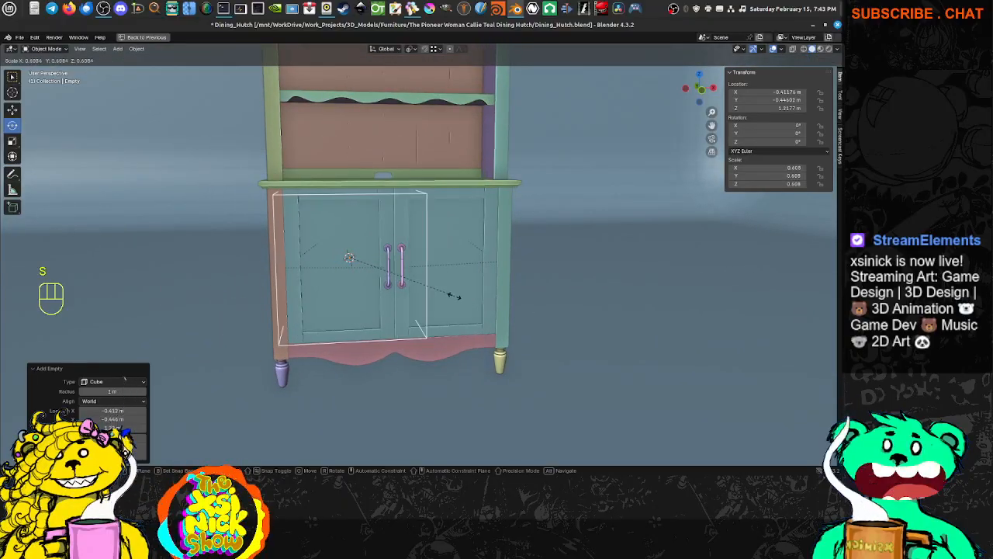
pyautogui.click(422, 304)
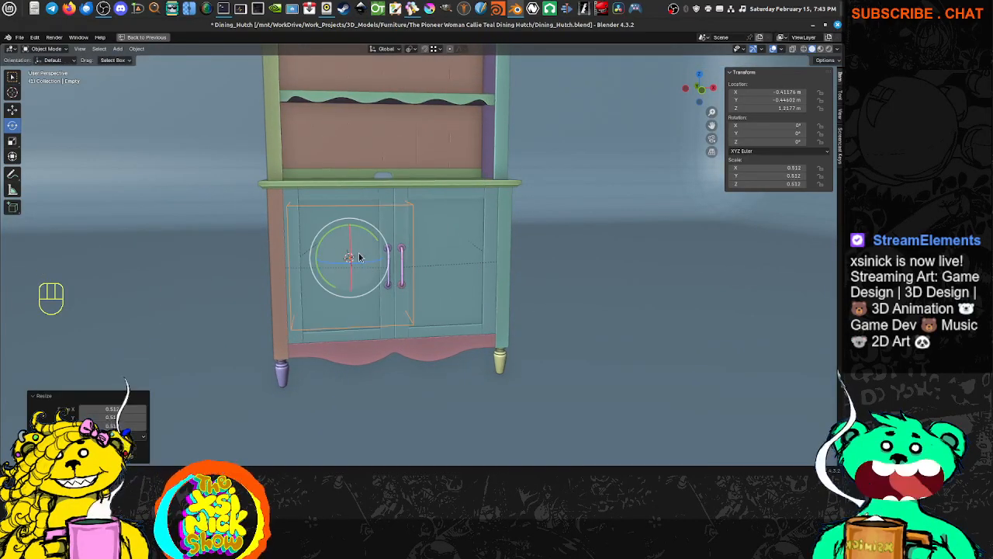
# Move the cube empty along X to about -0.98 m at the left-hand door's hinge side and shrink it to a scale of about 0.22.
pyautogui.click(12, 110)
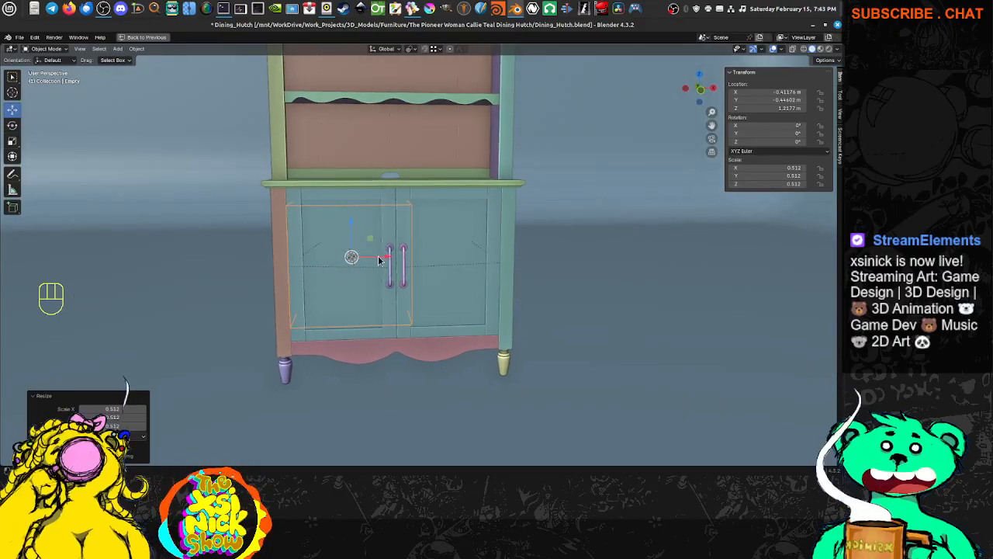
pyautogui.moveTo(387, 257); pyautogui.dragTo(378, 256)
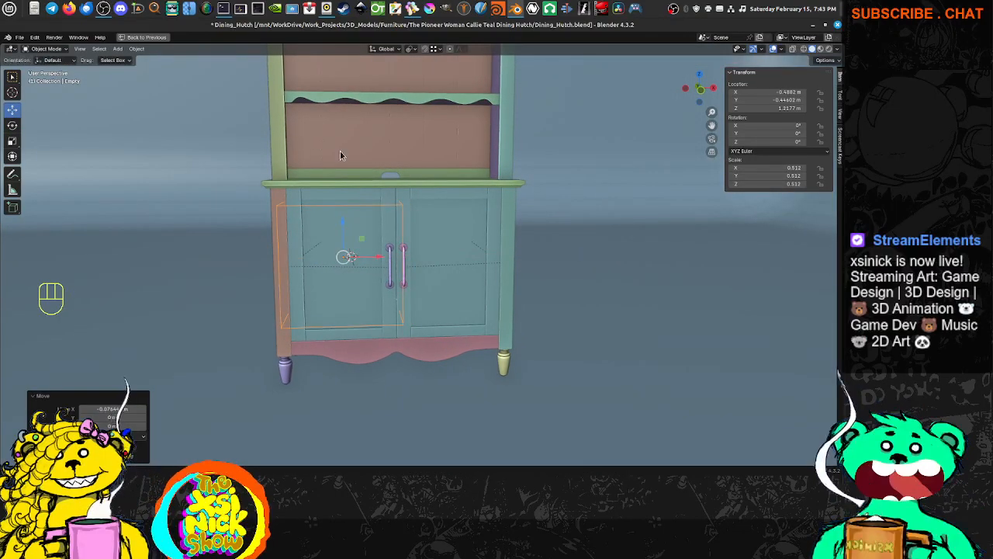
pyautogui.keyDown('shift'); pyautogui.moveTo(377, 276); pyautogui.dragTo(418, 279, button='middle'); pyautogui.keyUp('shift')
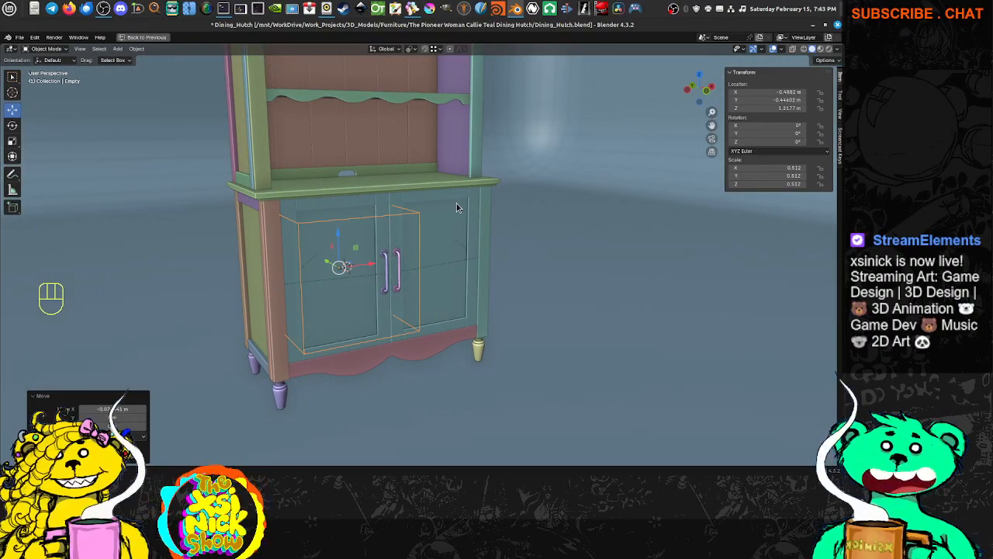
pyautogui.moveTo(501, 253); pyautogui.dragTo(214, 253, button='middle')
pyautogui.moveTo(291, 266); pyautogui.dragTo(238, 270)
pyautogui.moveTo(340, 271); pyautogui.dragTo(426, 291, button='middle')
pyautogui.press('s')
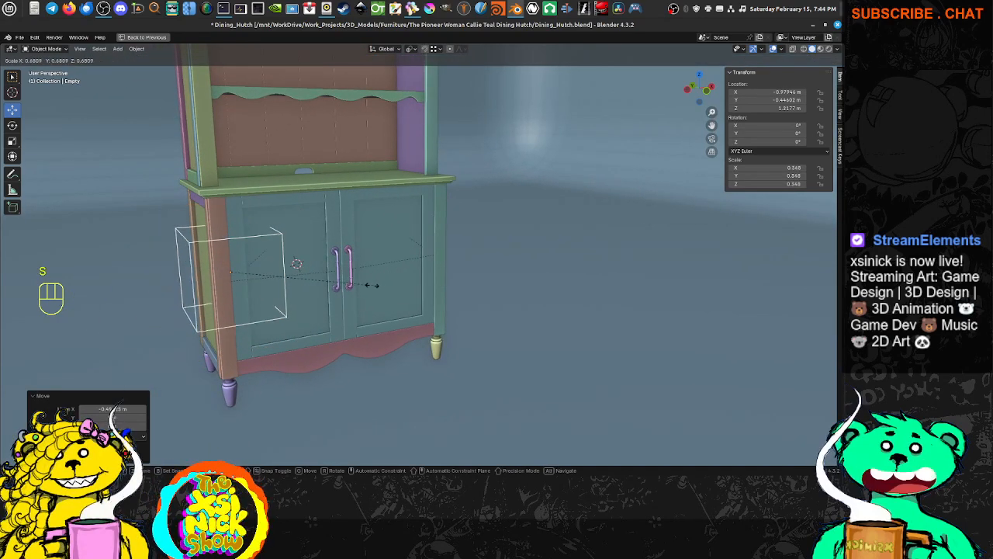
pyautogui.click(324, 285)
pyautogui.moveTo(324, 286)
pyautogui.keyDown('shift'); pyautogui.mouseDown(button='middle')
pyautogui.moveTo(359, 286)
pyautogui.moveTo(332, 276)
pyautogui.mouseUp(button='middle'); pyautogui.keyUp('shift')
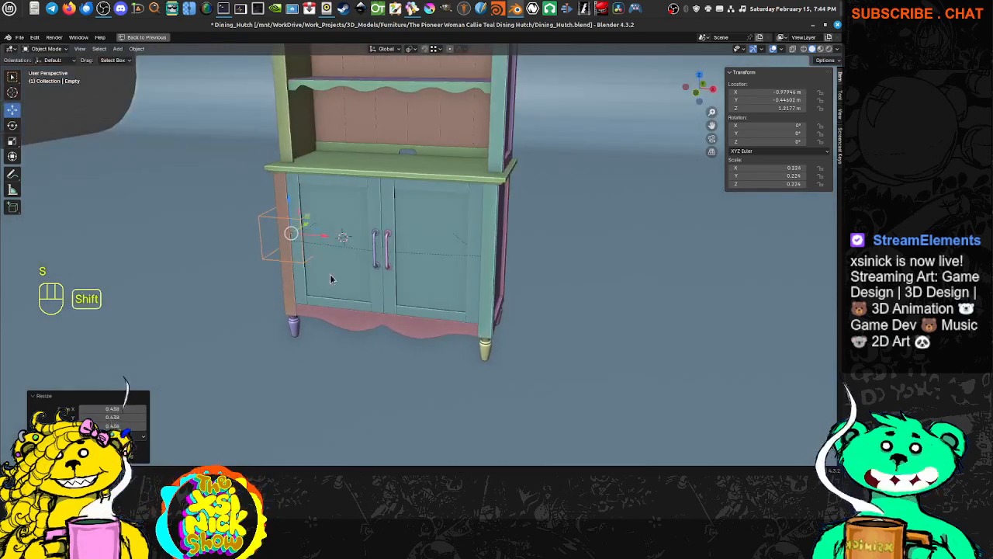
pyautogui.keyDown('shift'); pyautogui.moveTo(368, 242); pyautogui.dragTo(428, 256, button='middle'); pyautogui.keyUp('shift')
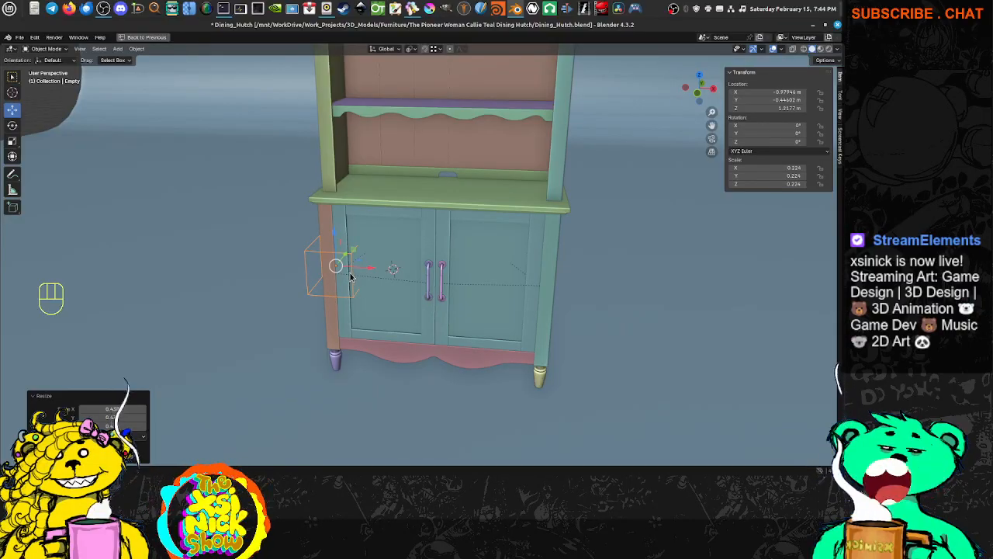
# Delete the cube empty and restore the split layout with both 3D views.
pyautogui.press('Delete')
pyautogui.moveTo(439, 246); pyautogui.dragTo(366, 308, button='middle')
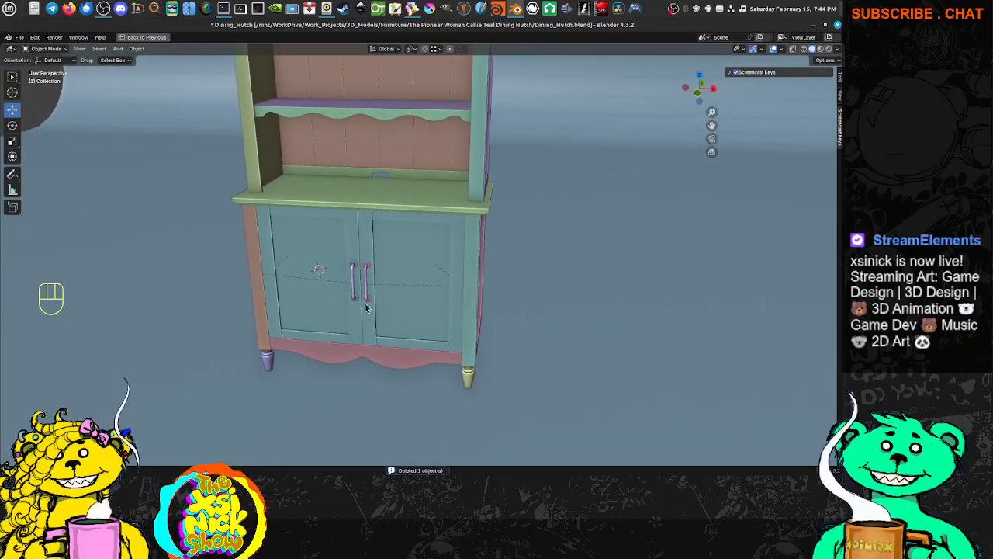
pyautogui.press('space')
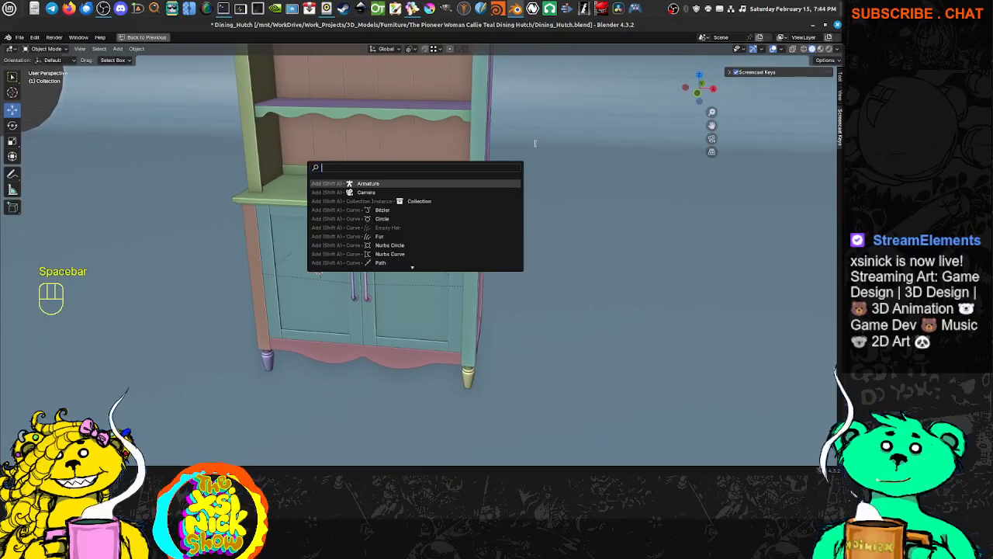
pyautogui.press('space')
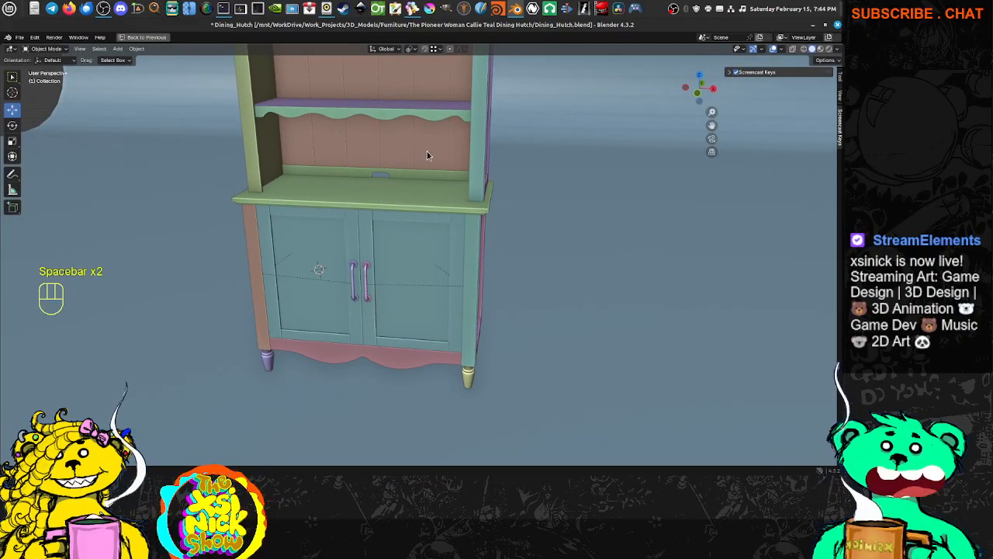
pyautogui.hotkey('ctrl', 'space')
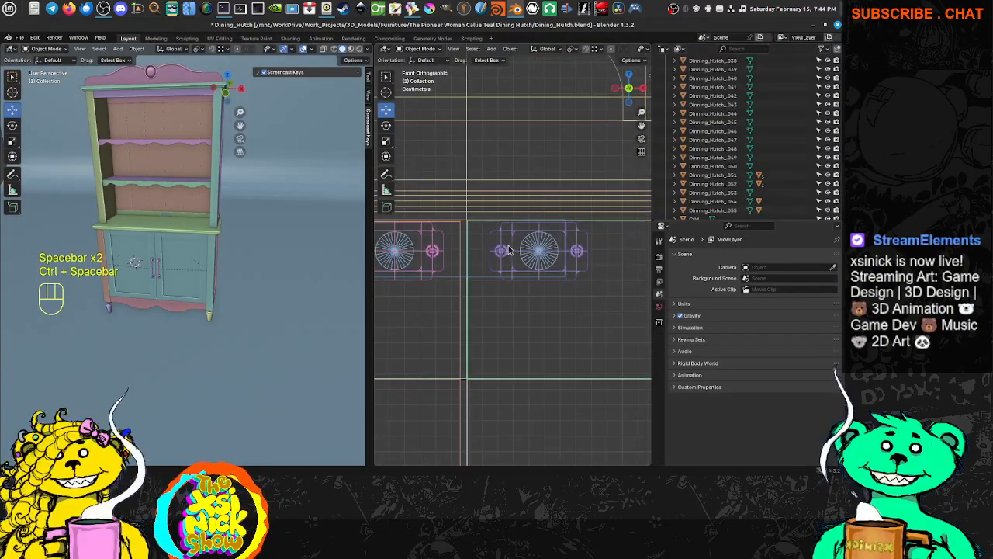
pyautogui.moveTo(145, 235); pyautogui.dragTo(268, 191, button='middle')
pyautogui.scroll(4, 226, 210)
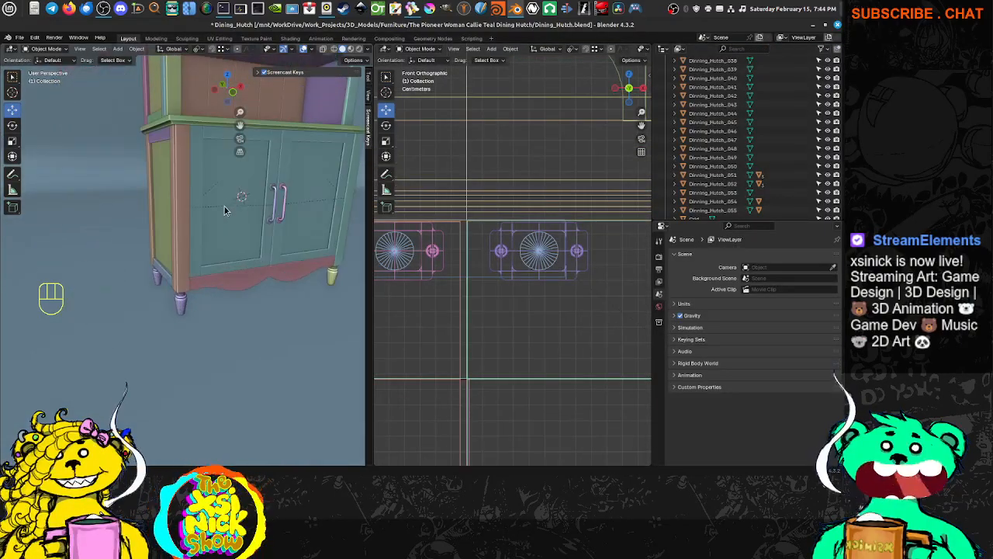
# Swing the left-hand lower door open by setting its Z rotation to 0°.
pyautogui.click(253, 170)
pyautogui.moveTo(206, 187); pyautogui.dragTo(264, 159, button='middle')
pyautogui.doubleClick(325, 141)
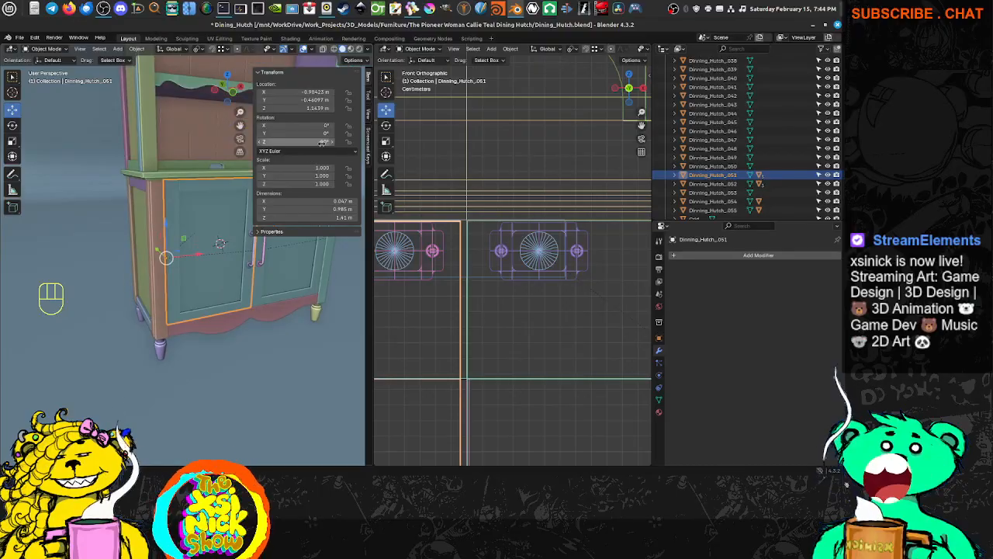
pyautogui.write('0')
pyautogui.press('Return')
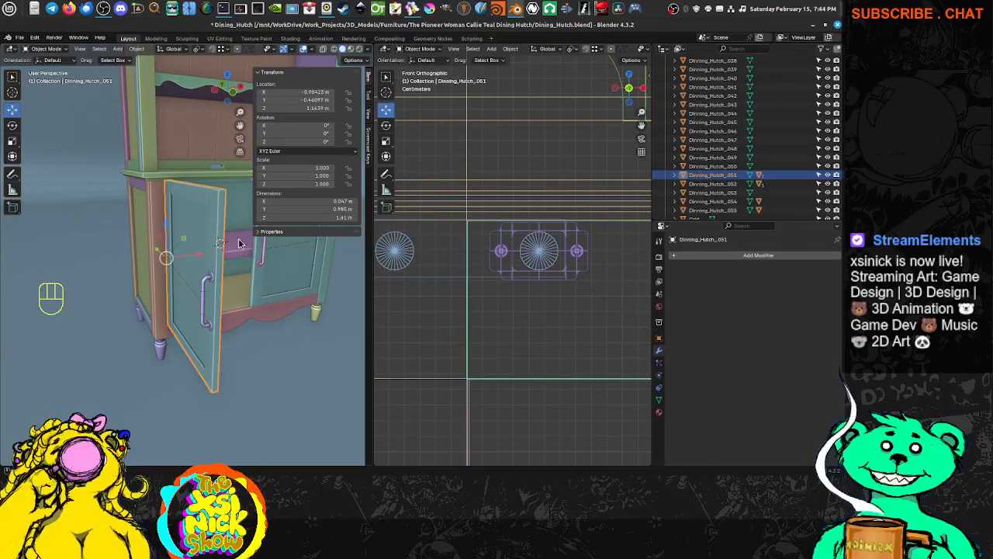
# Try rotating the right-hand lower door open about Z to about 176° and undo the rotation.
pyautogui.keyDown('shift'); pyautogui.moveTo(206, 311); pyautogui.dragTo(187, 320, button='middle'); pyautogui.keyUp('shift')
pyautogui.click(145, 294)
pyautogui.click(14, 131)
pyautogui.moveTo(186, 320); pyautogui.dragTo(215, 324, button='middle')
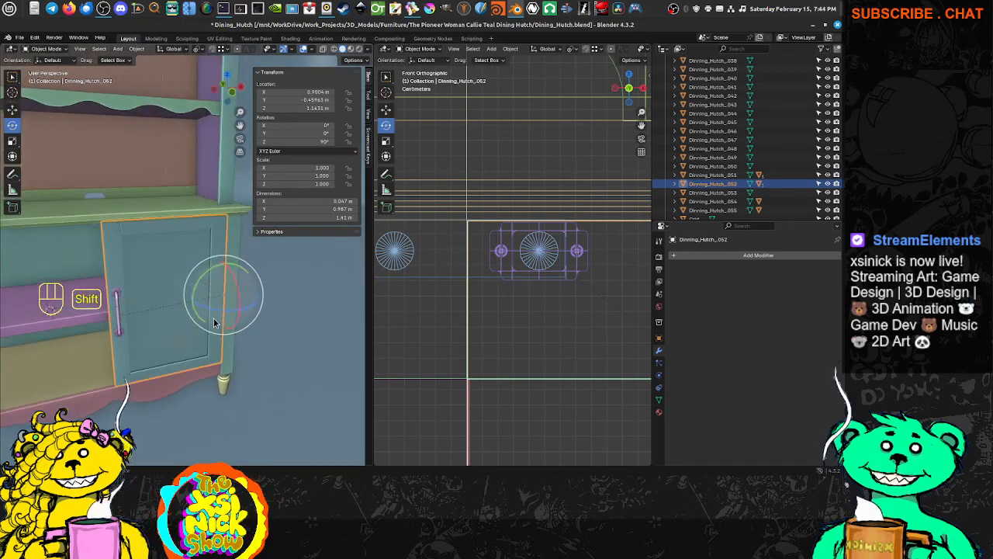
pyautogui.moveTo(218, 310); pyautogui.dragTo(263, 318)
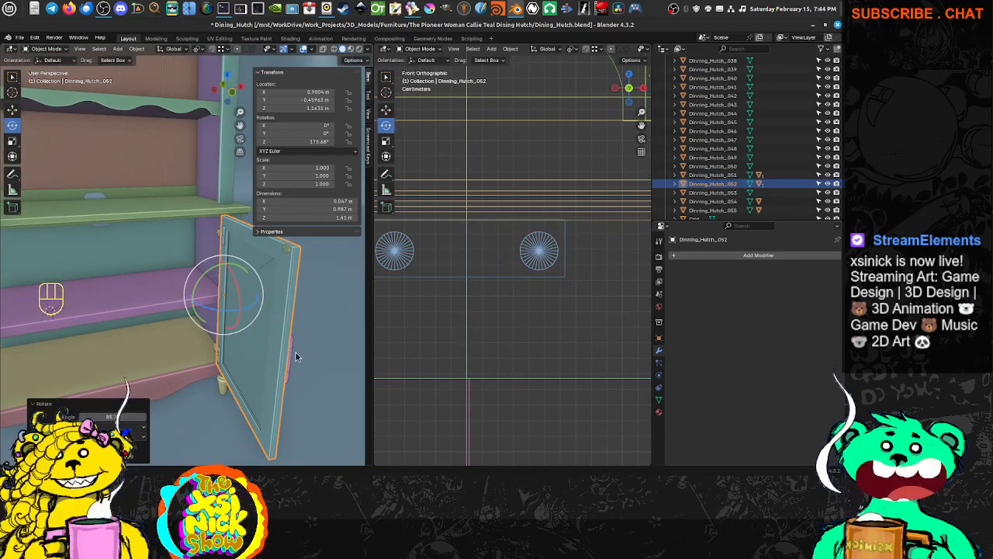
pyautogui.hotkey('ctrl', 'z')
# Convert the magnet_plate block under the countertop to a mesh, applying its Mirror modifier.
pyautogui.scroll(5, 187, 280)
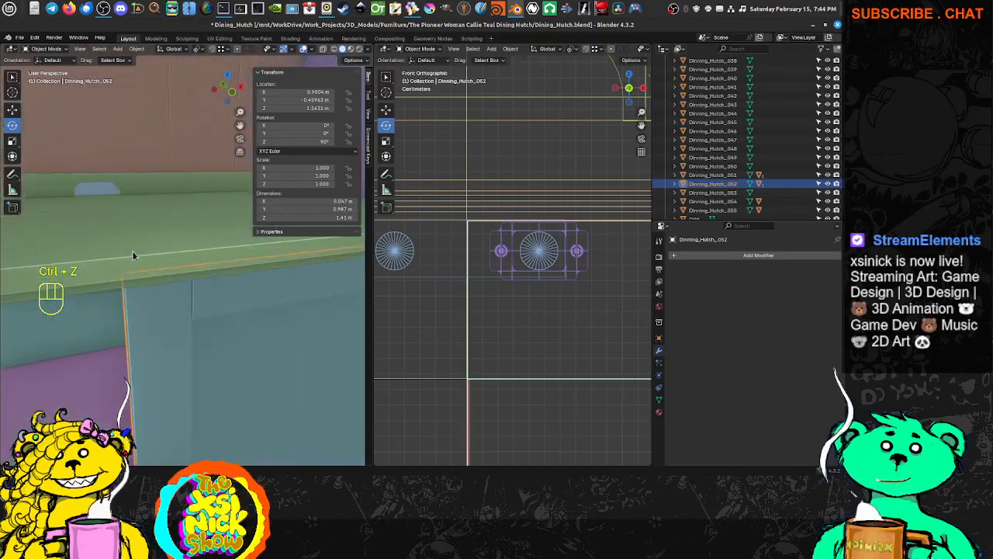
pyautogui.moveTo(133, 256); pyautogui.dragTo(158, 228, button='middle')
pyautogui.click(184, 197)
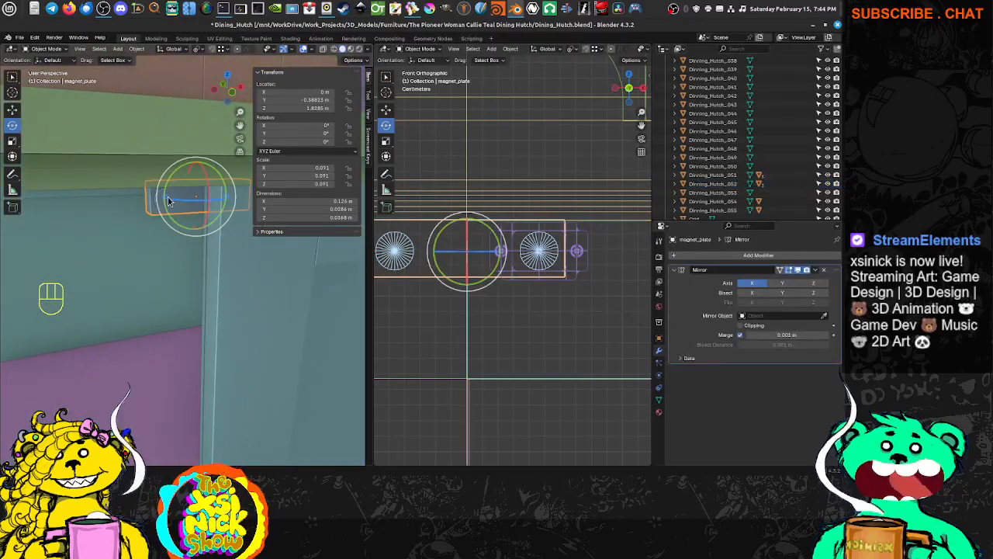
pyautogui.press('c')
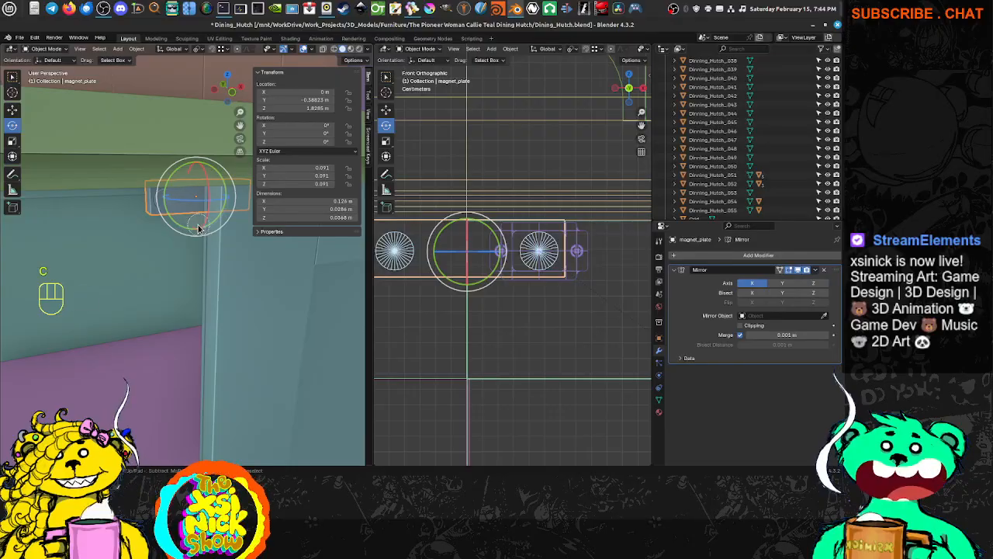
pyautogui.press('Escape')
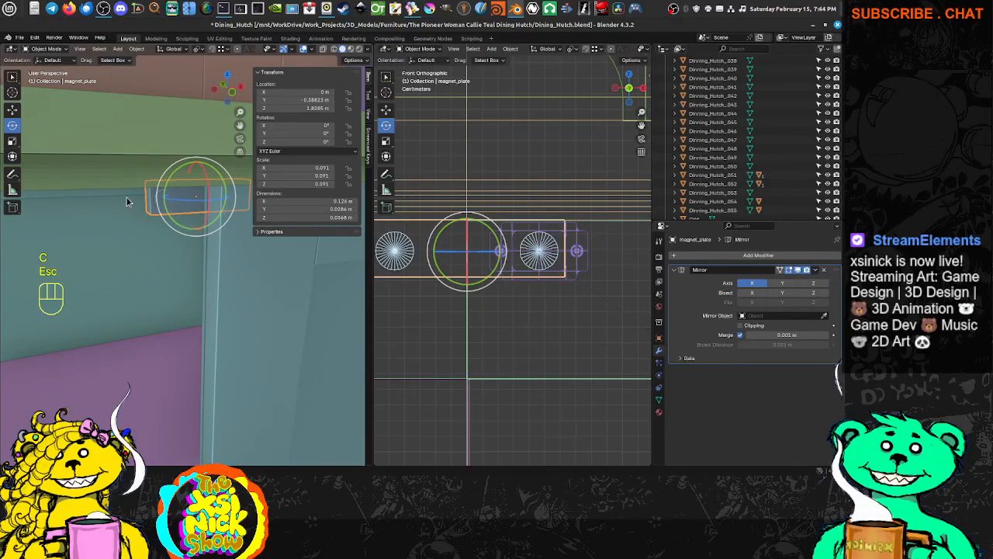
pyautogui.hotkey('alt', 'c')
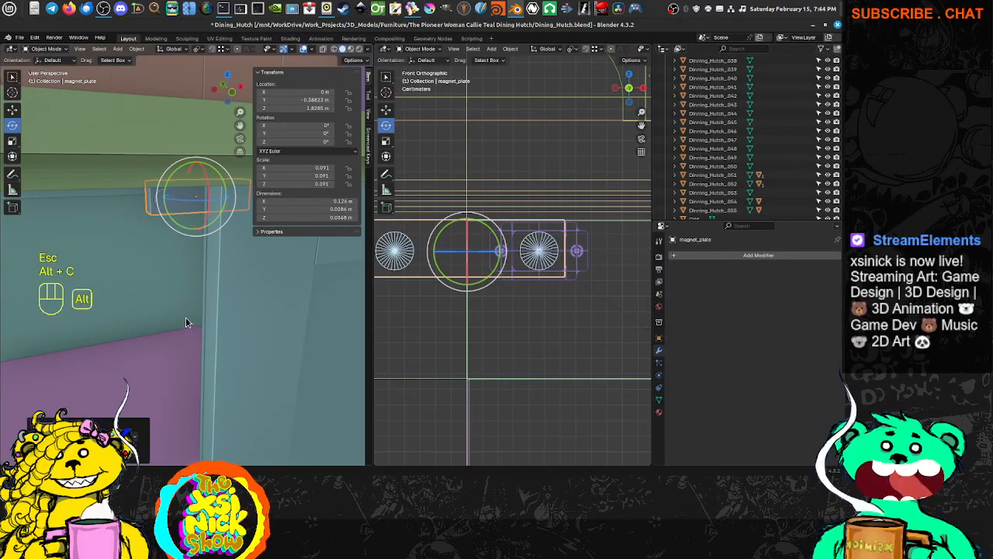
pyautogui.keyDown('shift'); pyautogui.moveTo(187, 321); pyautogui.dragTo(227, 273, button='middle'); pyautogui.keyUp('shift')
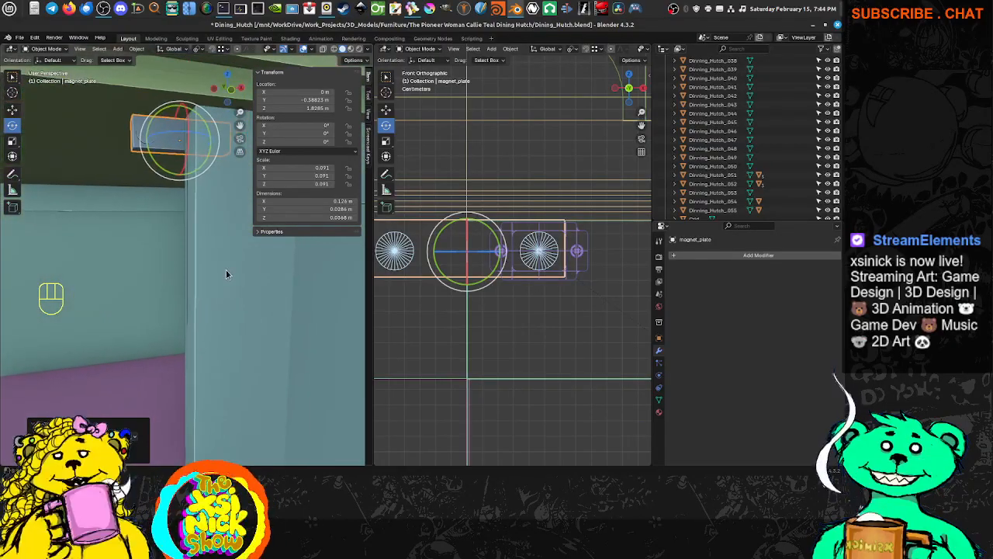
# Compare the magnet block under the countertop with the hutch photos in the BeeRef reference window.
pyautogui.scroll(-3, 481, 245)
pyautogui.scroll(-3, 481, 246)
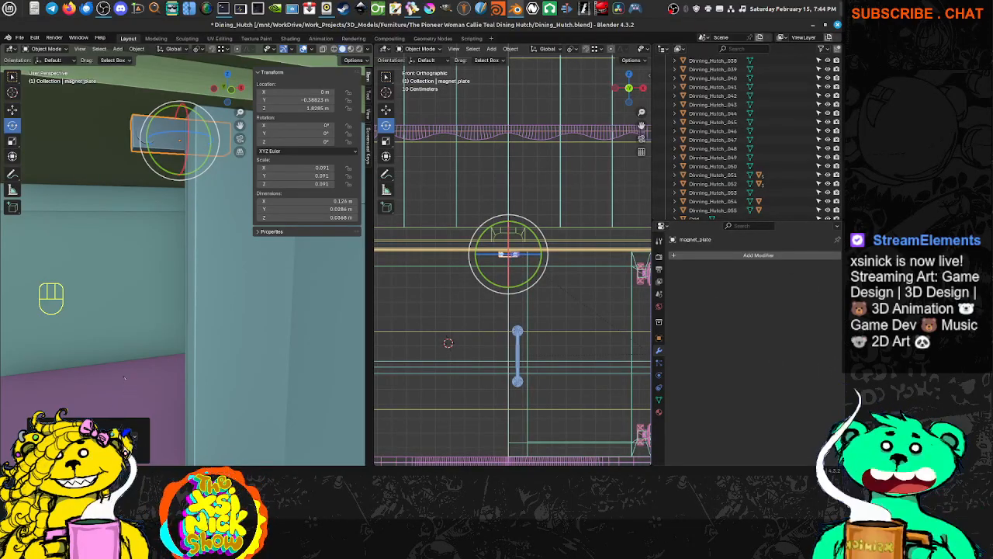
pyautogui.moveTo(0, 249); pyautogui.dragTo(599, 83)
pyautogui.scroll(-5, 457, 230)
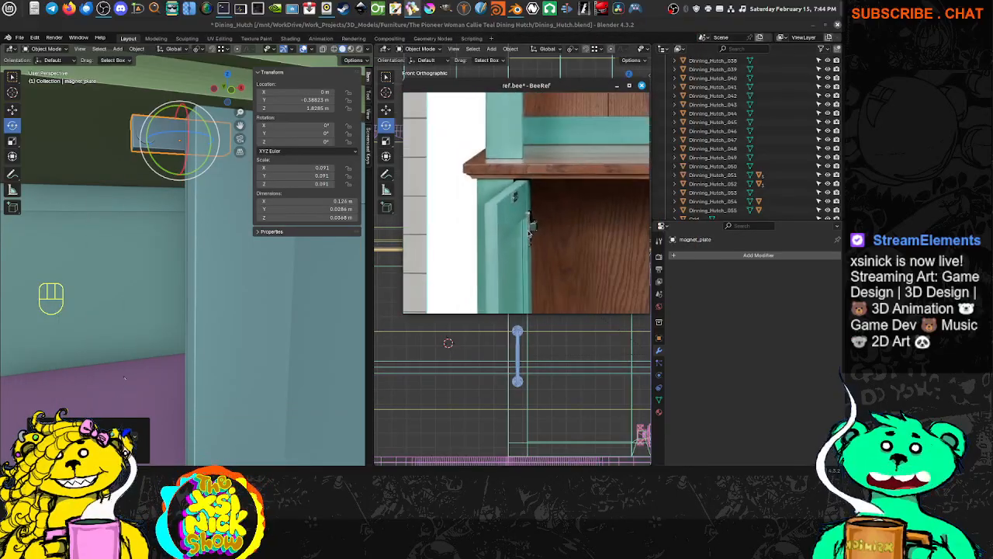
pyautogui.moveTo(593, 215); pyautogui.dragTo(523, 225, button='middle')
pyautogui.scroll(8, 560, 220)
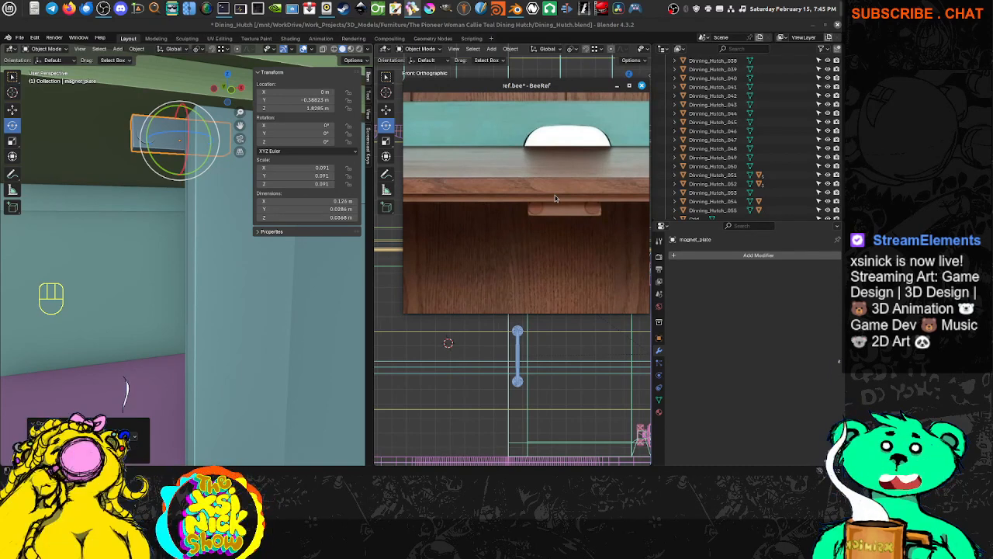
pyautogui.scroll(-2, 546, 224)
pyautogui.scroll(1, 561, 220)
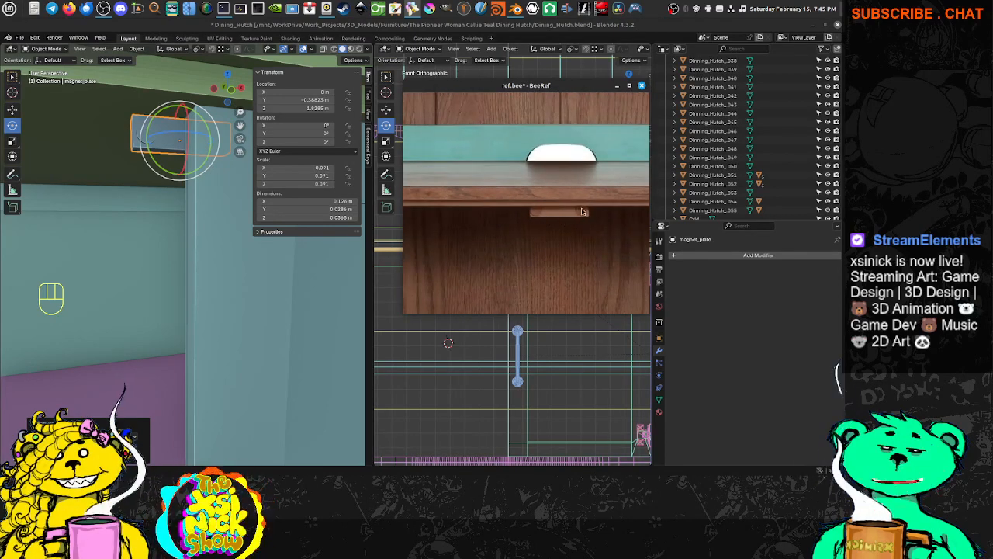
pyautogui.keyDown('shift'); pyautogui.moveTo(184, 100); pyautogui.dragTo(128, 218, button='middle'); pyautogui.keyUp('shift')
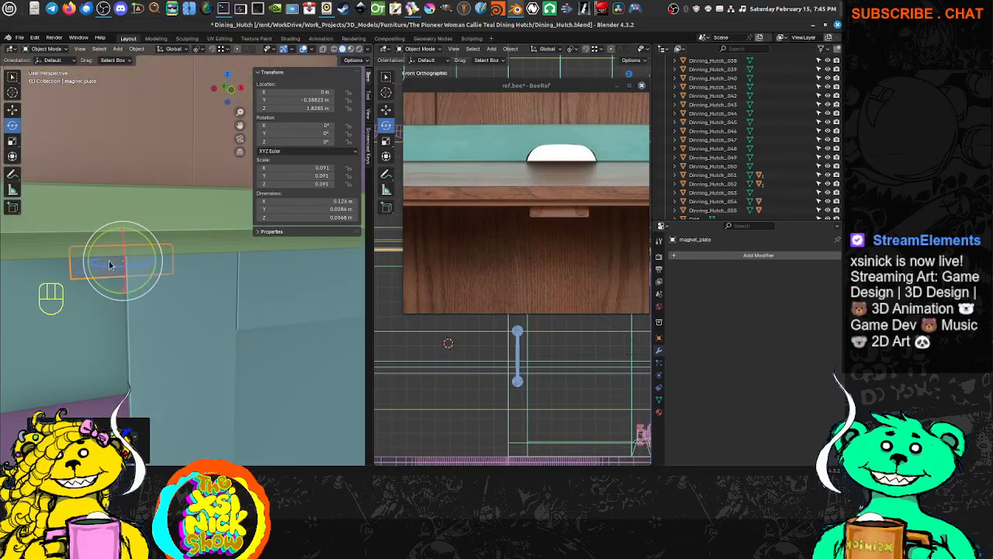
pyautogui.moveTo(216, 311); pyautogui.dragTo(249, 228, button='middle')
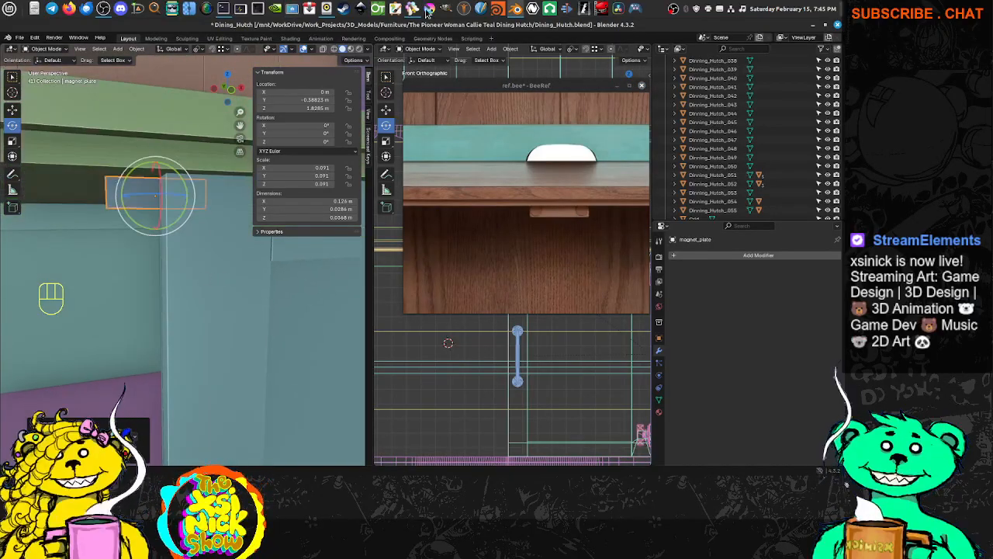
# Switch to the Shading workspace and frame the magnet plate in the rendered view.
pyautogui.click(294, 40)
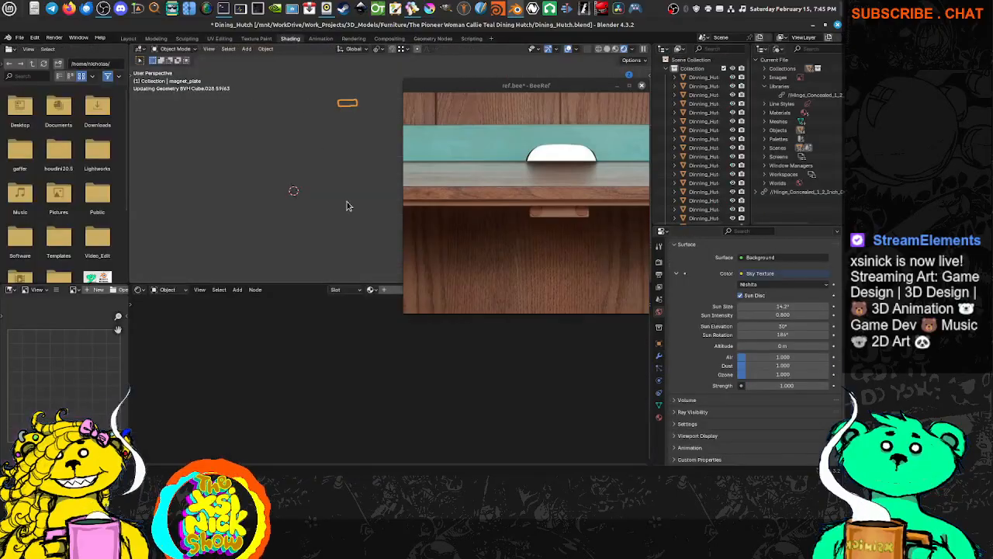
pyautogui.scroll(6, 335, 169)
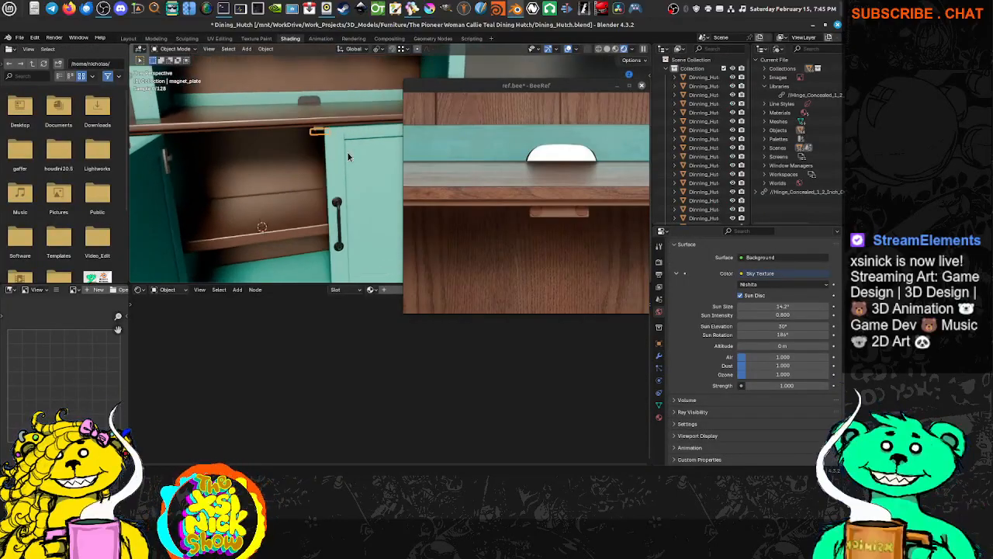
pyautogui.scroll(5, 336, 152)
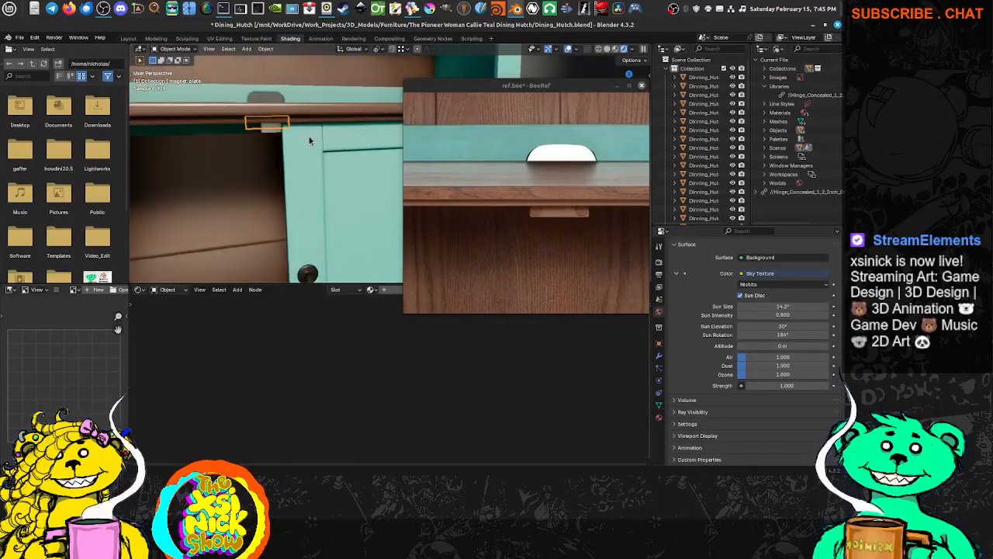
pyautogui.scroll(2, 317, 145)
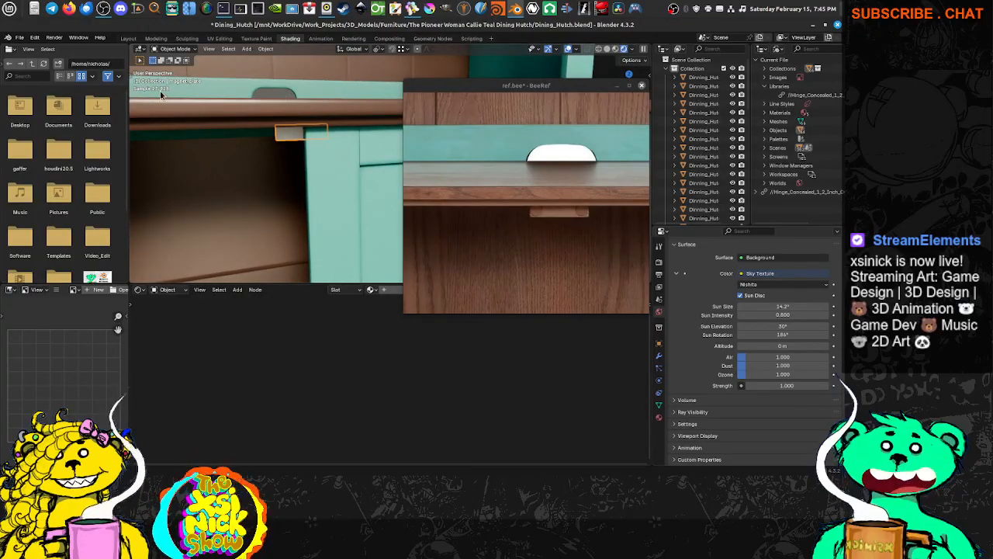
# Set both the viewport and the final render sampling to 64 samples.
pyautogui.click(660, 268)
pyautogui.click(765, 300)
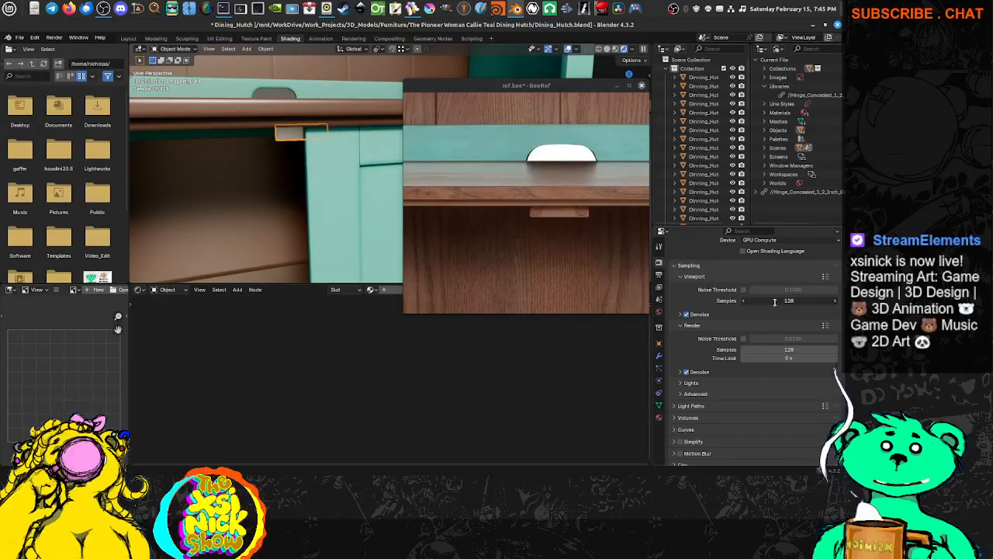
pyautogui.write('64')
pyautogui.press('Return')
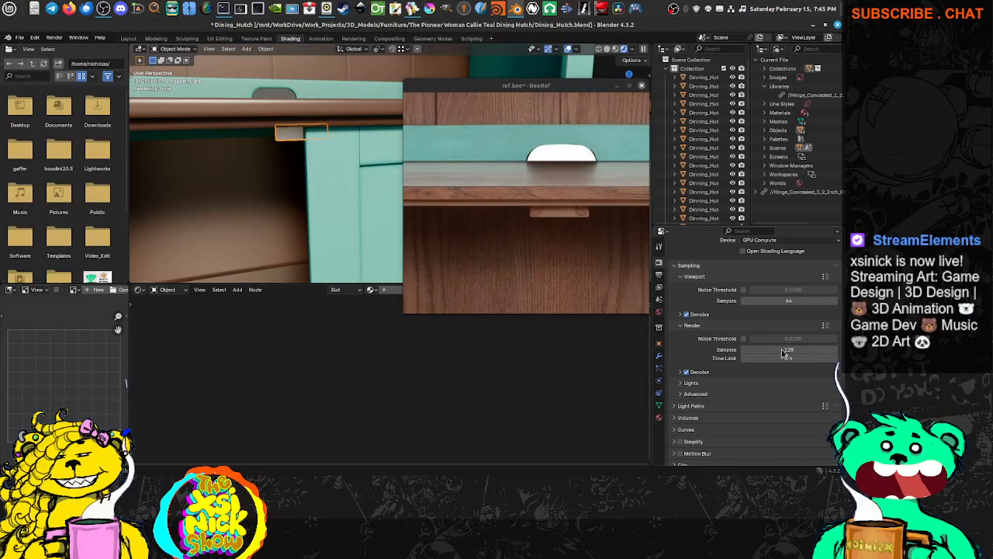
pyautogui.click(796, 350)
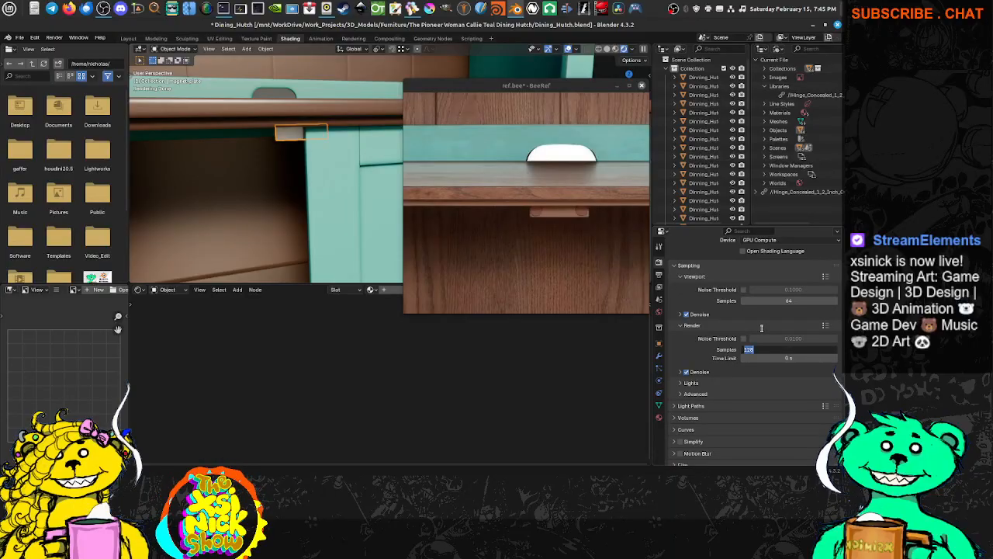
pyautogui.write('64')
pyautogui.press('Return')
# Add a new material to the magnet plate and sample its base color from the hutch's wooden countertop.
pyautogui.moveTo(253, 164)
pyautogui.mouseDown(button='middle')
pyautogui.moveTo(230, 162)
pyautogui.moveTo(259, 168)
pyautogui.mouseUp(button='middle')
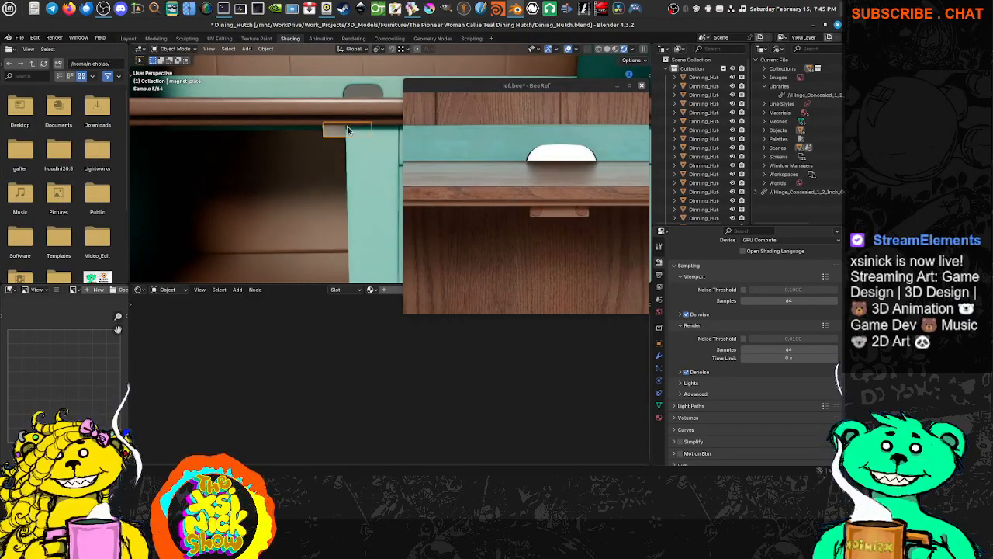
pyautogui.moveTo(339, 135); pyautogui.dragTo(310, 130, button='middle')
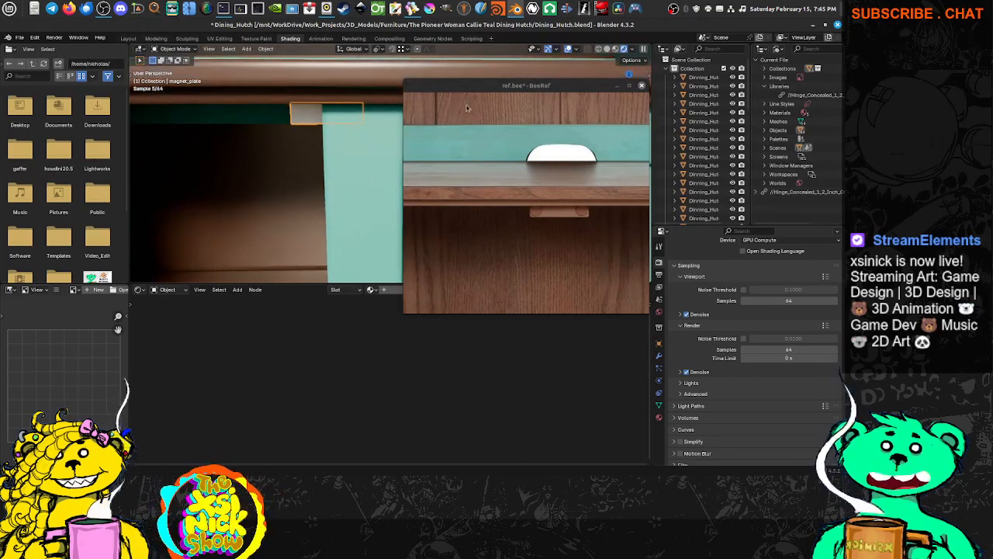
pyautogui.moveTo(553, 85); pyautogui.dragTo(664, 128)
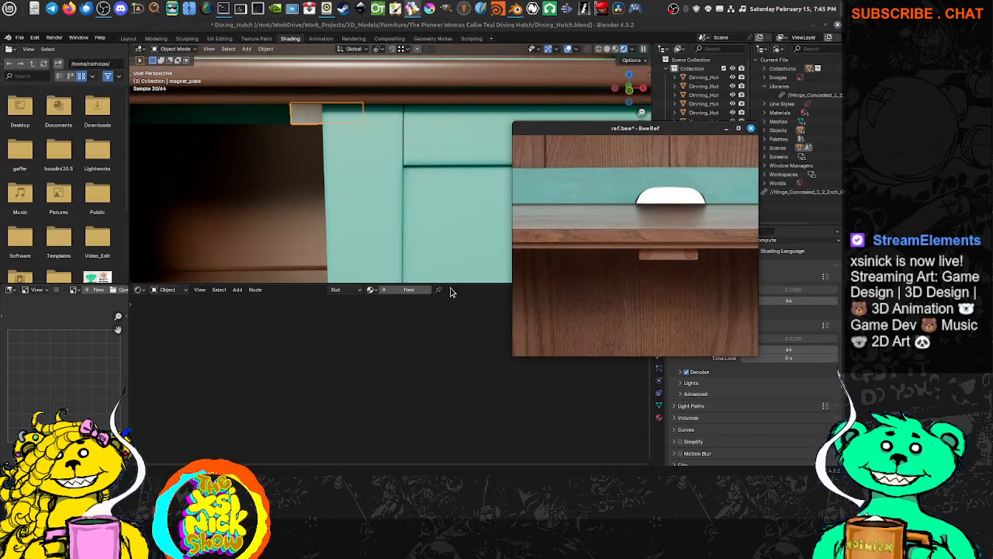
pyautogui.click(409, 289)
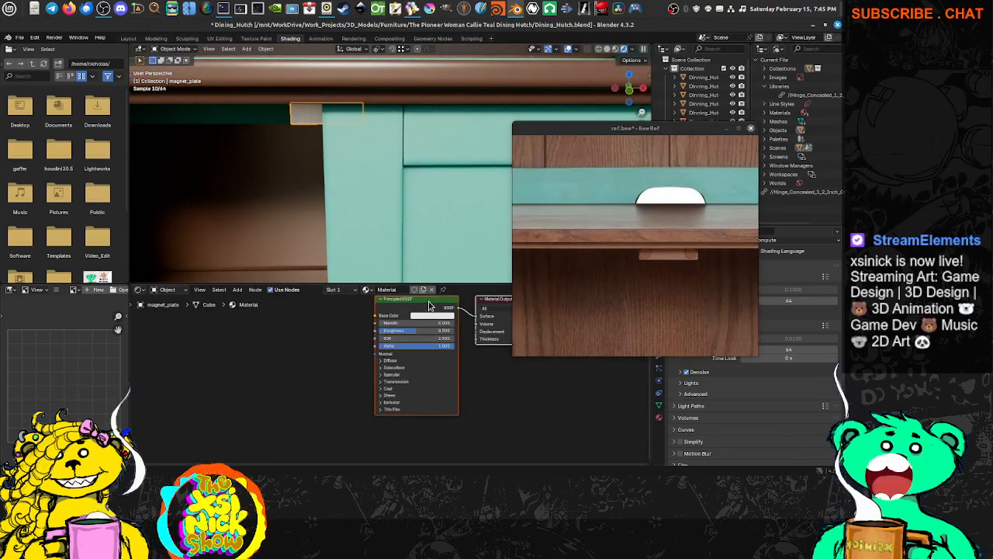
pyautogui.click(431, 317)
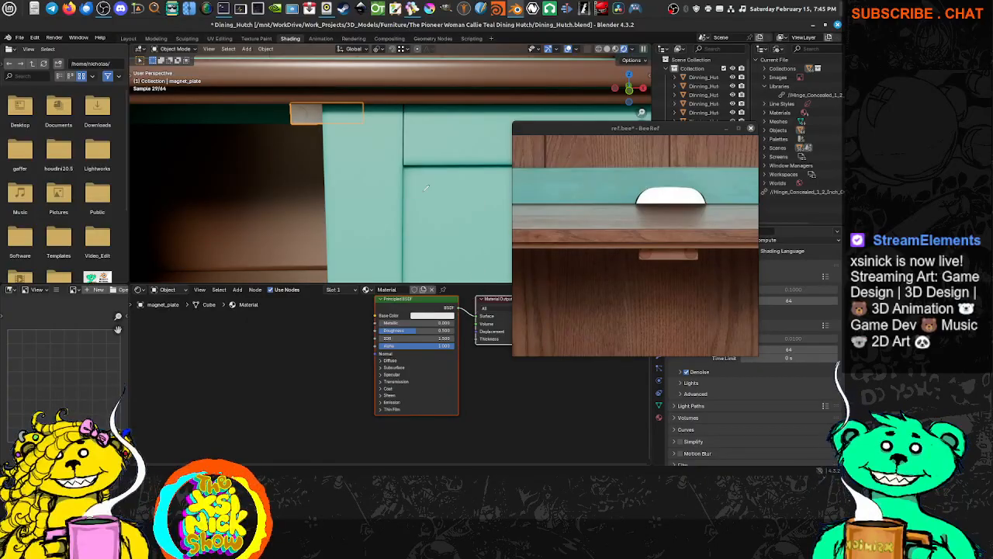
pyautogui.click(360, 78)
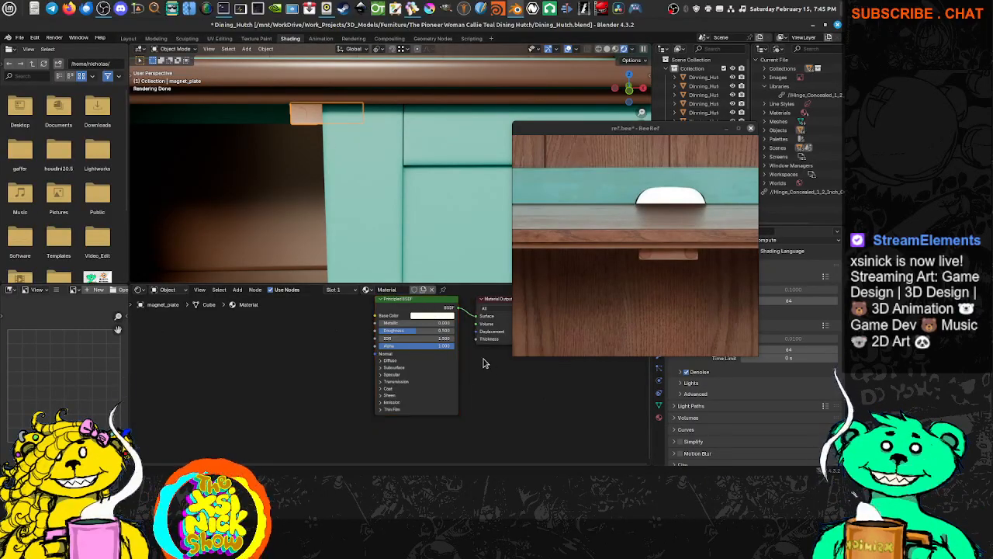
# Adjust the magnet plate material's base color to a light peach wood tone like the block in the reference photo.
pyautogui.moveTo(427, 313); pyautogui.dragTo(383, 340, button='middle')
pyautogui.click(388, 344)
pyautogui.click(430, 332)
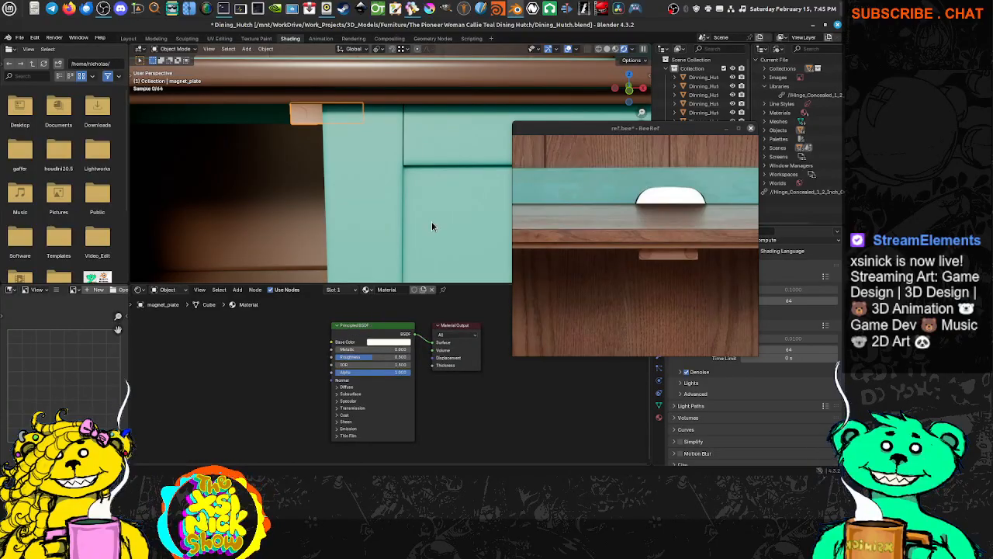
pyautogui.click(388, 343)
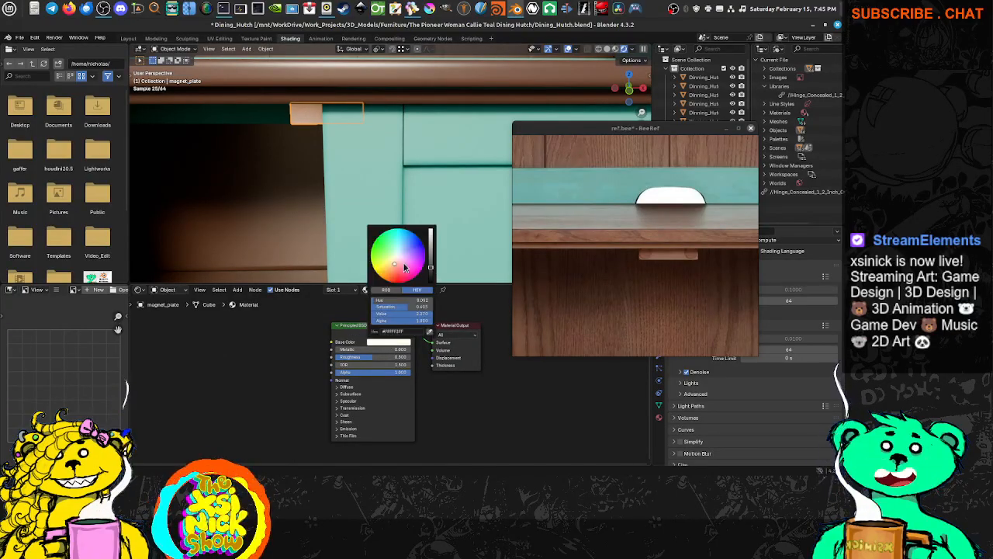
pyautogui.moveTo(398, 269)
pyautogui.mouseDown()
pyautogui.moveTo(389, 273)
pyautogui.moveTo(430, 274)
pyautogui.moveTo(394, 266)
pyautogui.mouseUp()
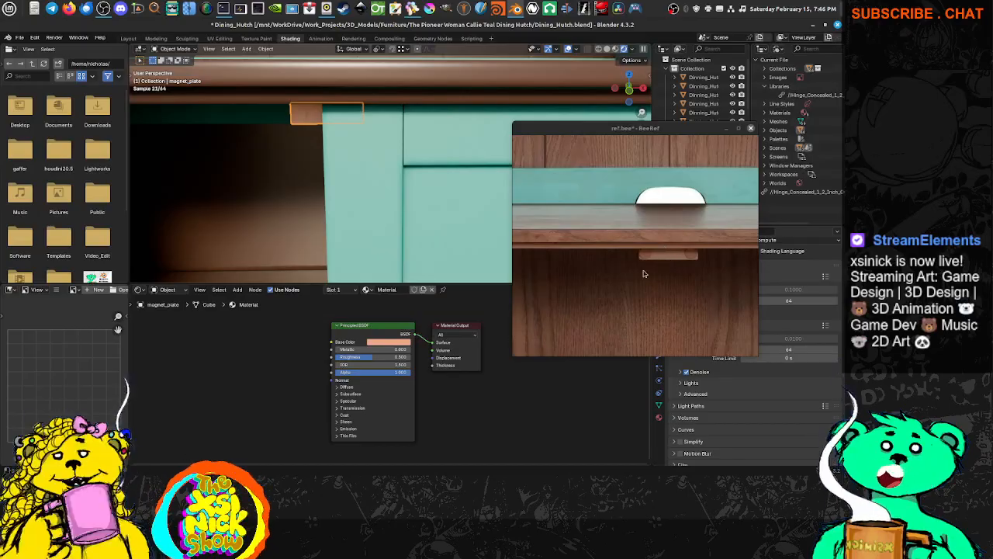
pyautogui.moveTo(441, 339); pyautogui.dragTo(444, 340, button='middle')
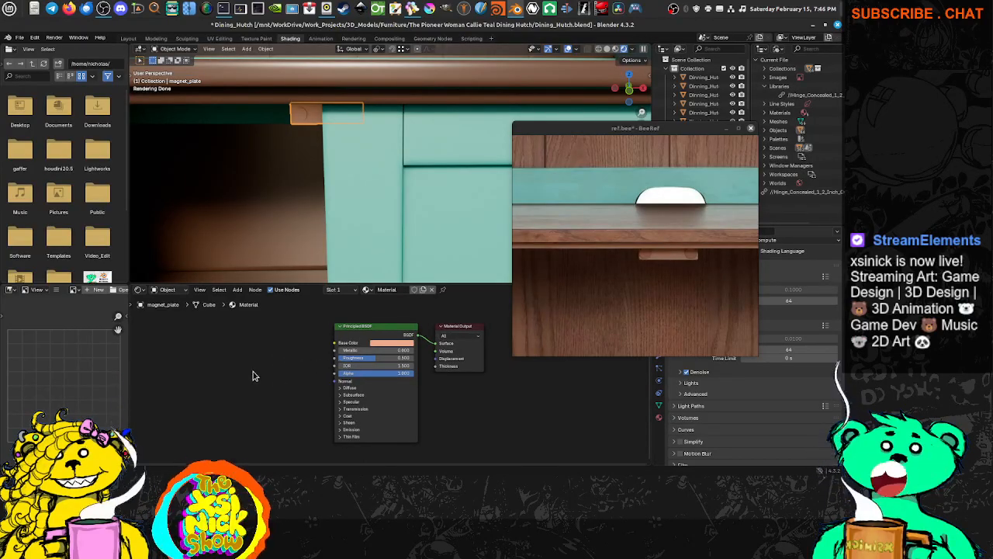
# Copy the Ambient Occlusion node from the countertop's Wood_walnut_mat material and move the reference image window slightly aside.
pyautogui.hotkey('shift', 'a')
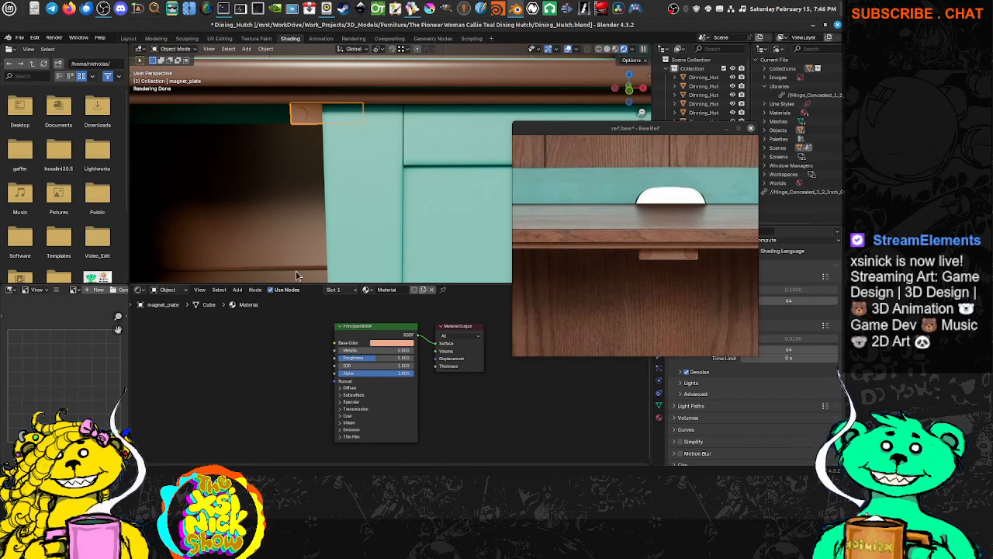
pyautogui.click(360, 63)
pyautogui.press('Home')
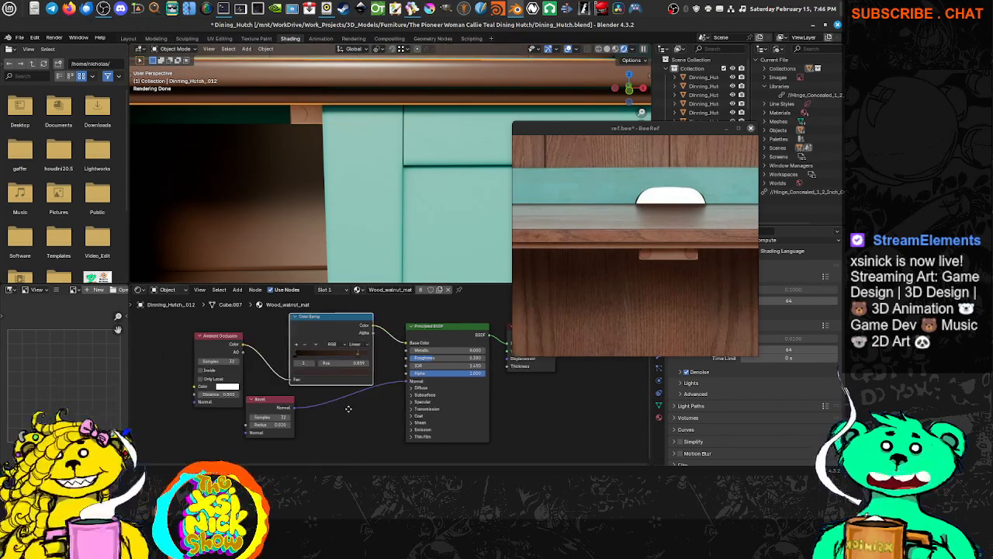
pyautogui.click(248, 359)
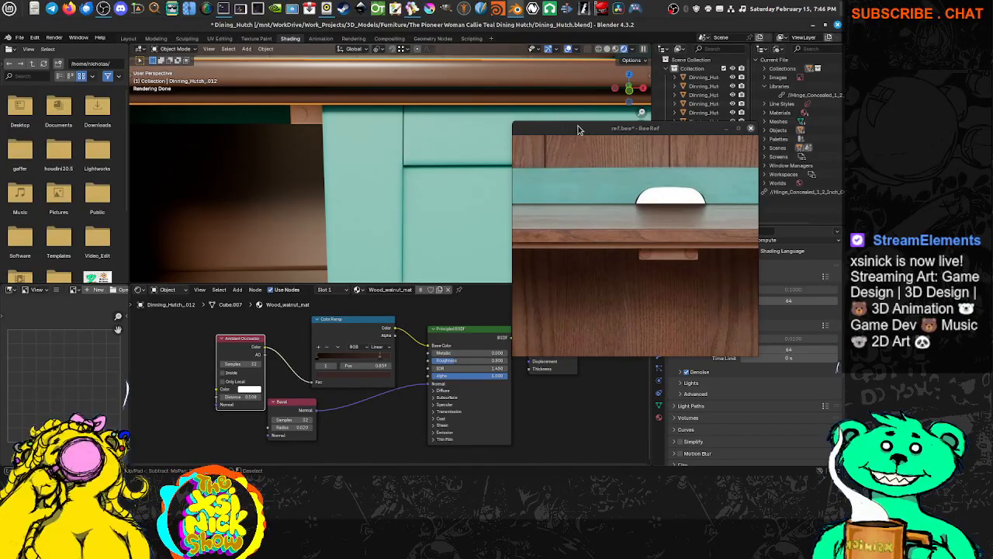
pyautogui.moveTo(580, 127); pyautogui.dragTo(600, 132)
pyautogui.click(436, 28)
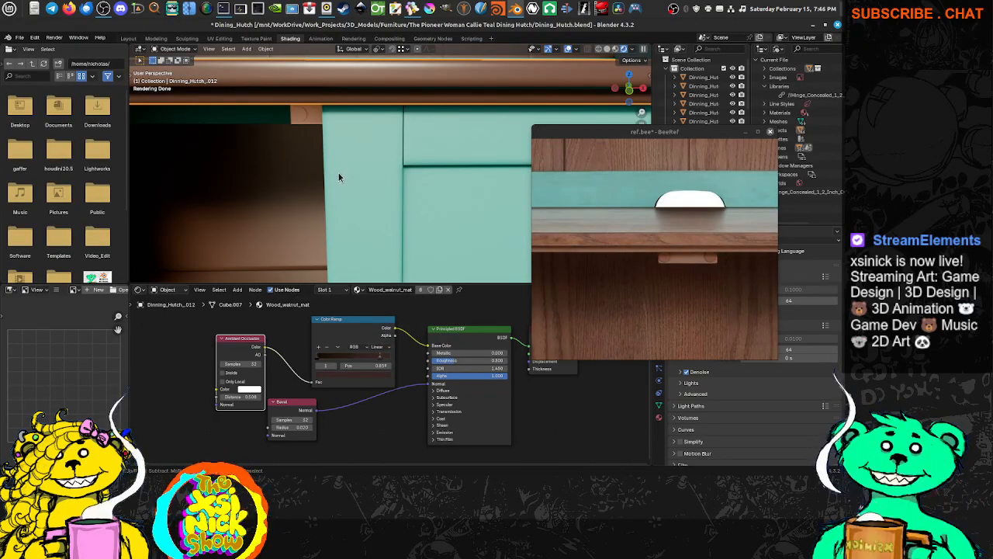
# Paste the copied Ambient Occlusion node into the magnet plate's material.
pyautogui.moveTo(330, 214); pyautogui.dragTo(350, 218, button='middle')
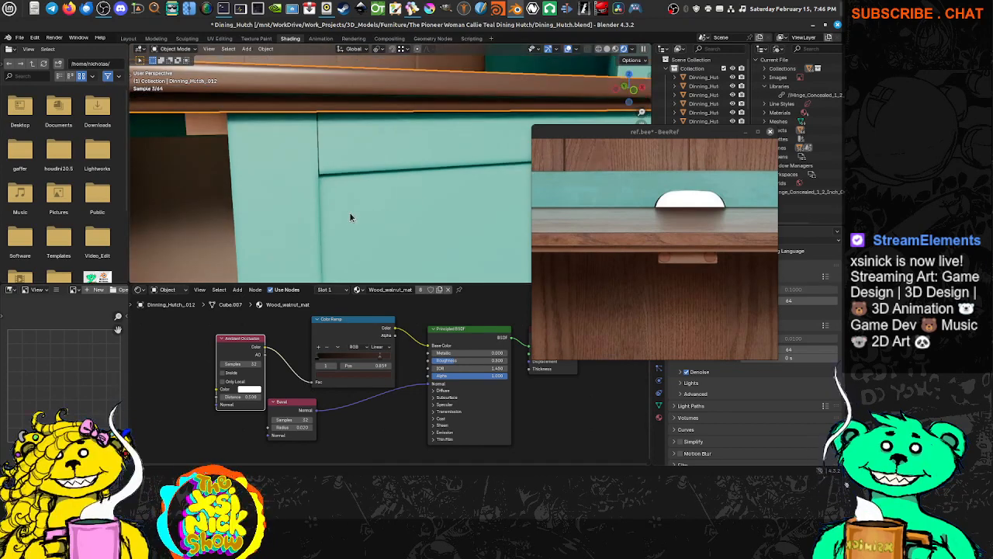
pyautogui.click(220, 129)
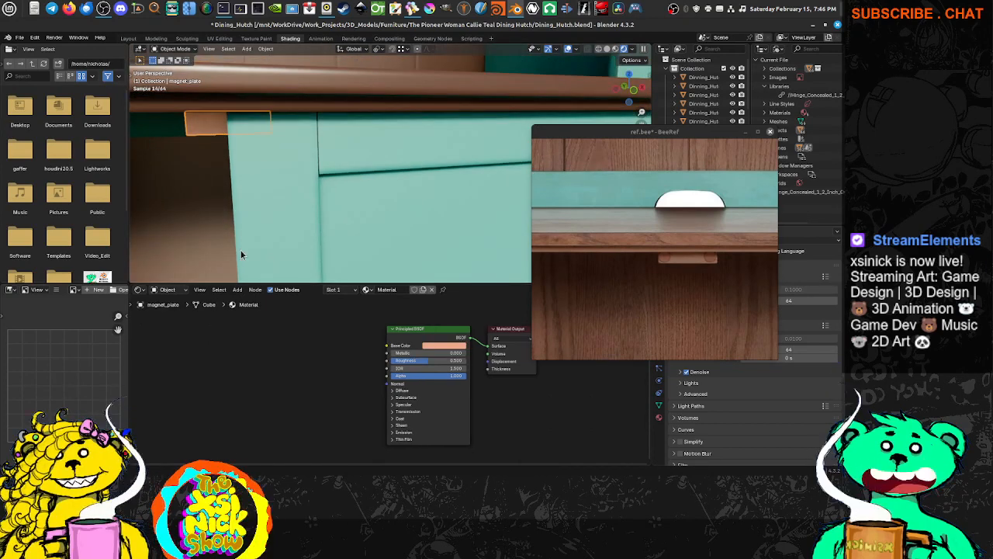
pyautogui.rightClick(287, 361)
pyautogui.moveTo(286, 361)
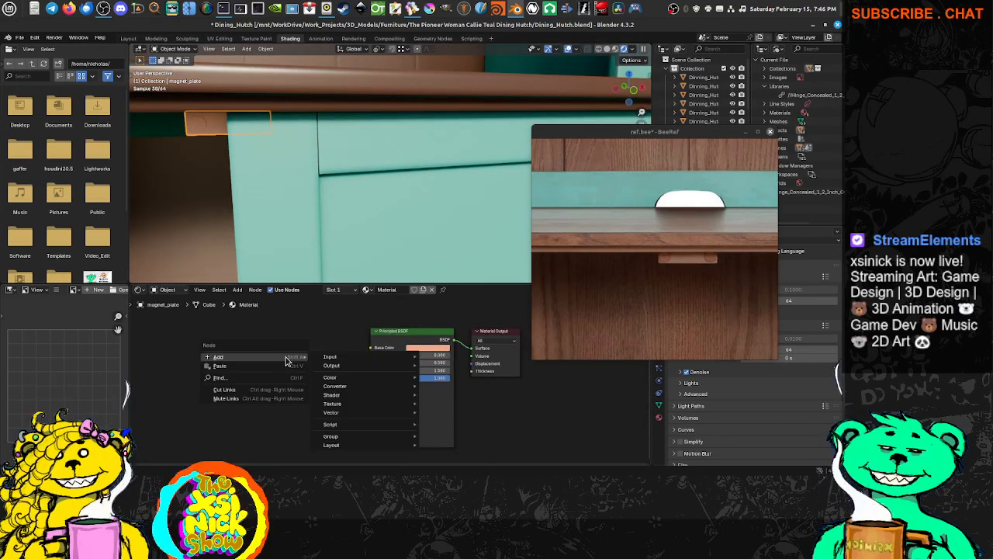
pyautogui.click(246, 367)
# Give the Ambient Occlusion node the material's peach base color and connect its Color output to the shader's Base Color.
pyautogui.moveTo(282, 356); pyautogui.dragTo(323, 363, button='middle')
pyautogui.scroll(2, 342, 364)
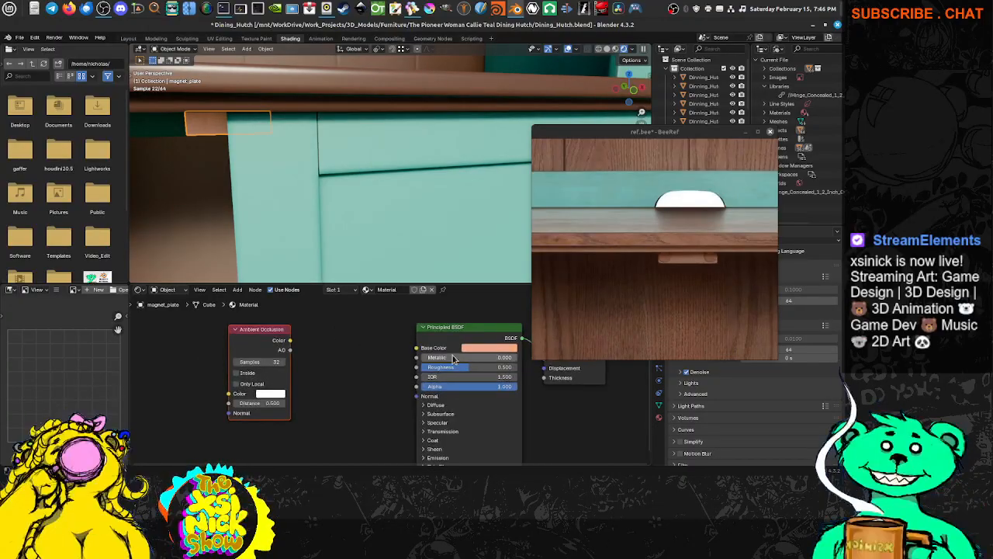
pyautogui.moveTo(276, 396); pyautogui.dragTo(275, 395)
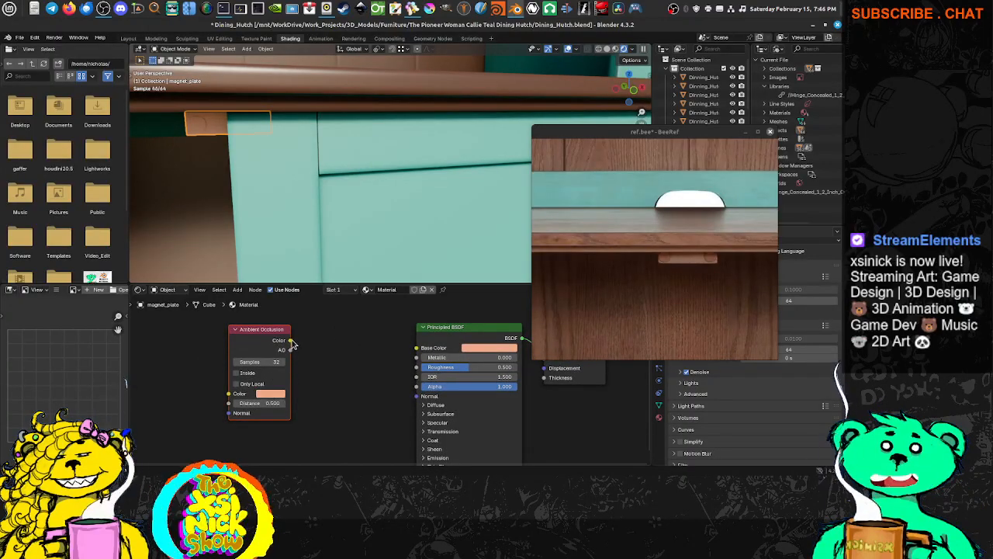
pyautogui.moveTo(290, 340); pyautogui.dragTo(416, 348)
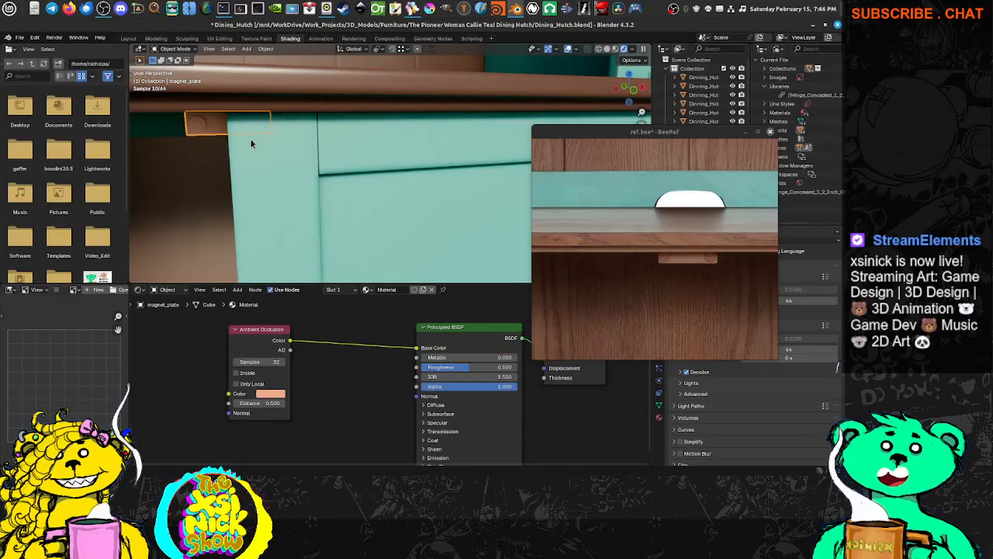
# Copy the Bevel node from the countertop's Wood_walnut_mat material.
pyautogui.keyDown('shift'); pyautogui.moveTo(253, 143); pyautogui.dragTo(275, 147, button='middle'); pyautogui.keyUp('shift')
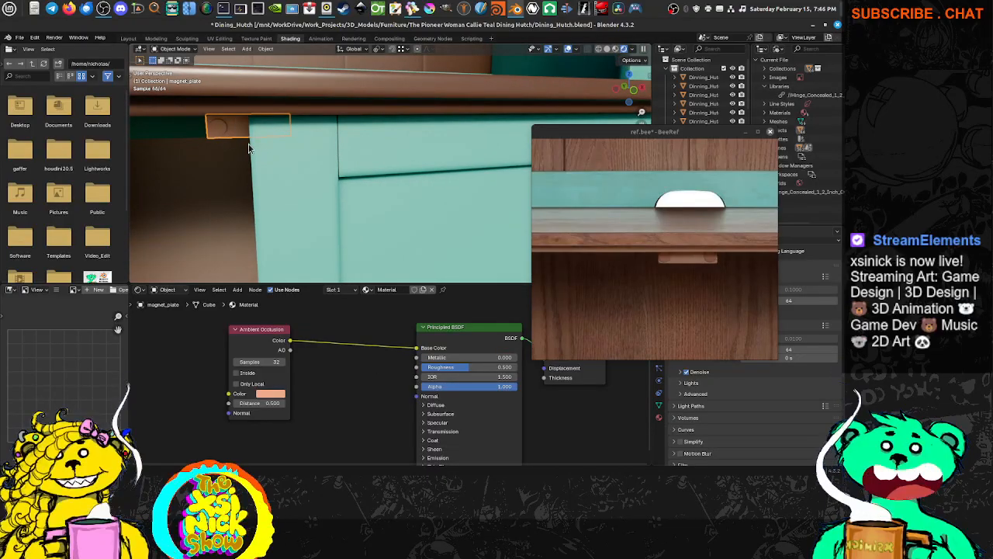
pyautogui.keyDown('shift'); pyautogui.moveTo(330, 188); pyautogui.dragTo(339, 190, button='middle'); pyautogui.keyUp('shift')
pyautogui.click(332, 95)
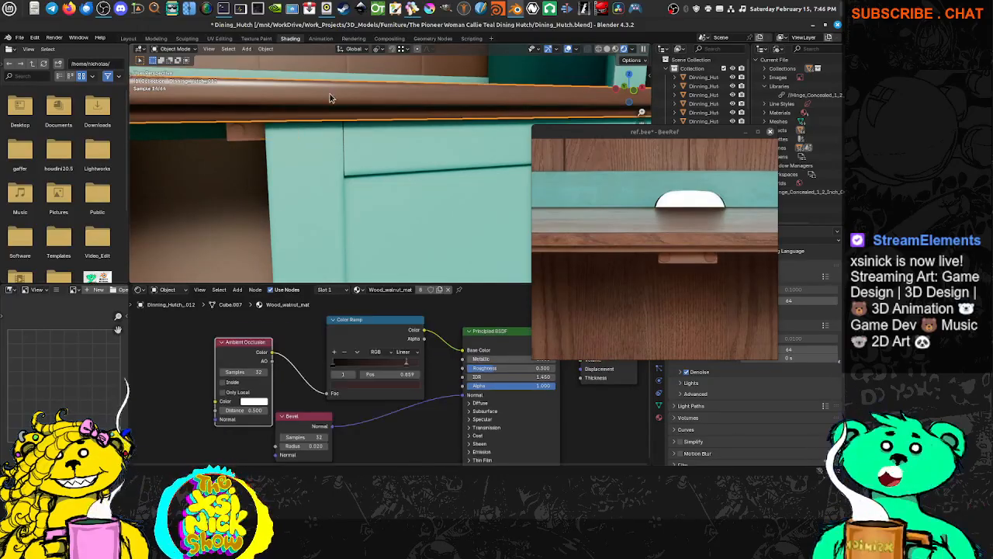
pyautogui.moveTo(412, 418); pyautogui.dragTo(389, 383, button='middle')
pyautogui.rightClick(299, 397)
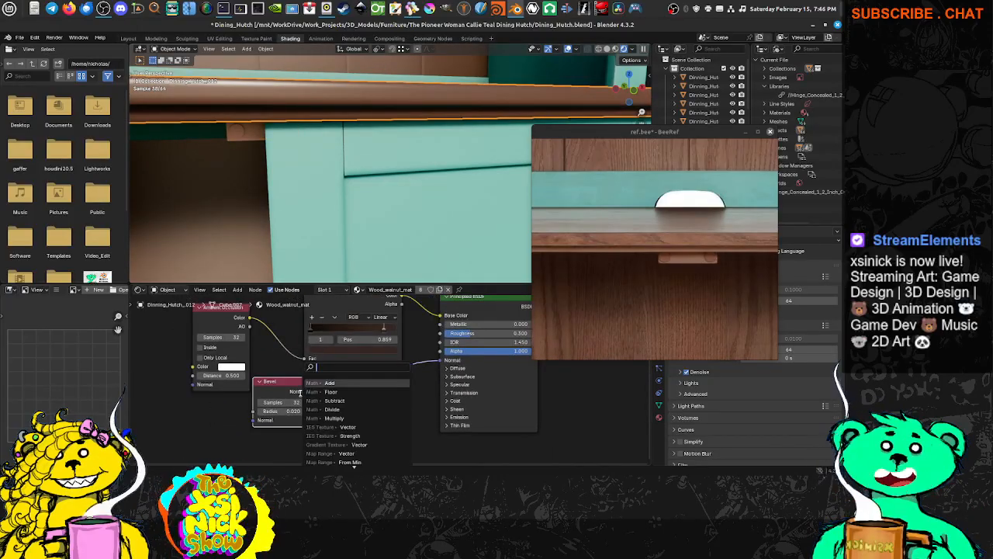
pyautogui.rightClick(291, 392)
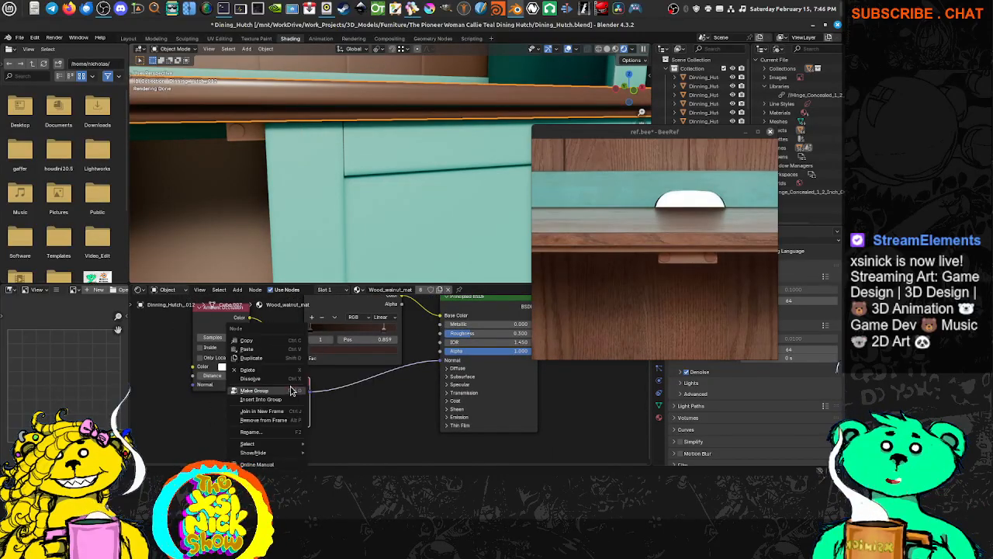
# Paste the Bevel node into the magnet plate's material and connect its Normal output to the Principled BSDF's Normal input.
pyautogui.click(248, 131)
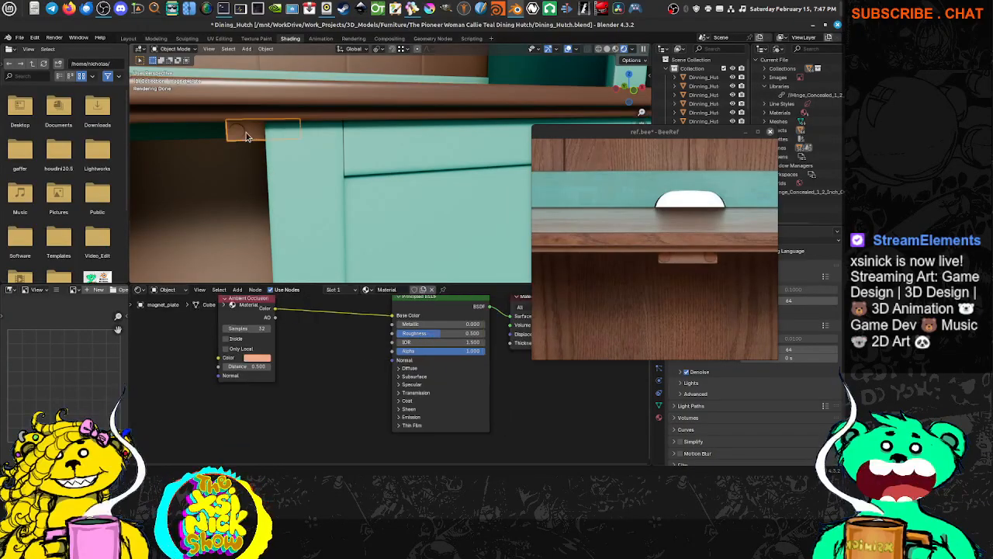
pyautogui.scroll(1, 395, 378)
pyautogui.moveTo(383, 342); pyautogui.dragTo(416, 380, button='middle')
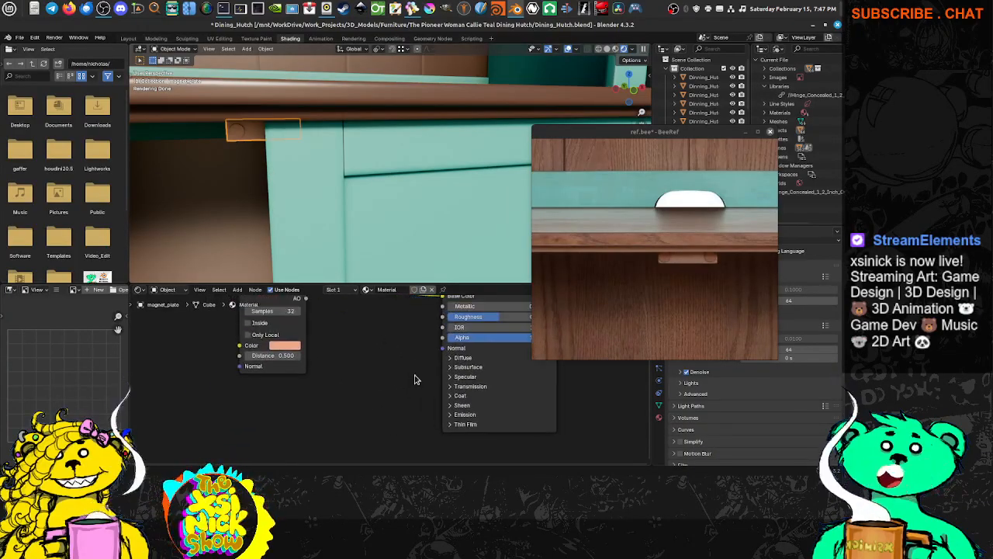
pyautogui.hotkey('ctrl', 'v')
pyautogui.moveTo(363, 372); pyautogui.dragTo(444, 348)
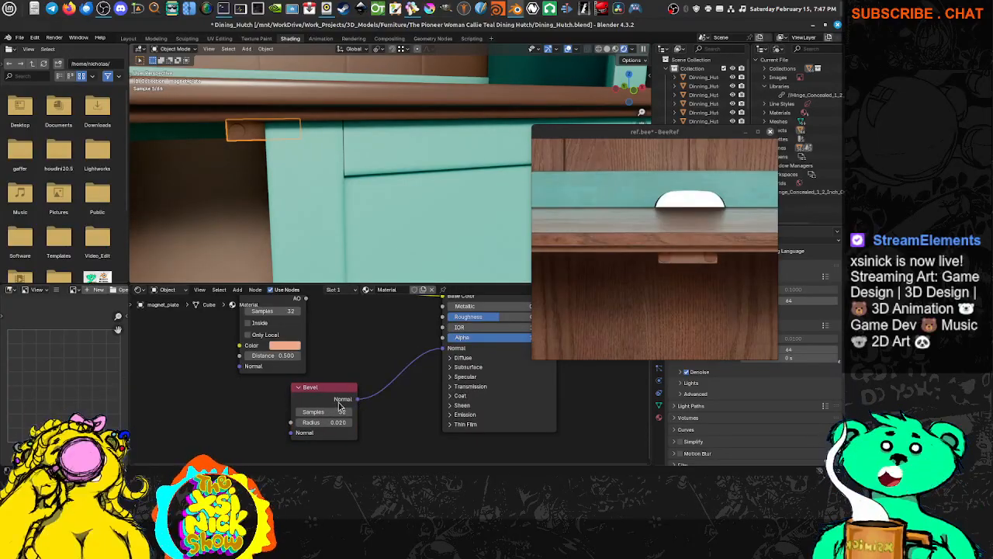
# Set the magnet plate's Bevel node to 16 samples.
pyautogui.moveTo(266, 153); pyautogui.dragTo(252, 131, button='middle')
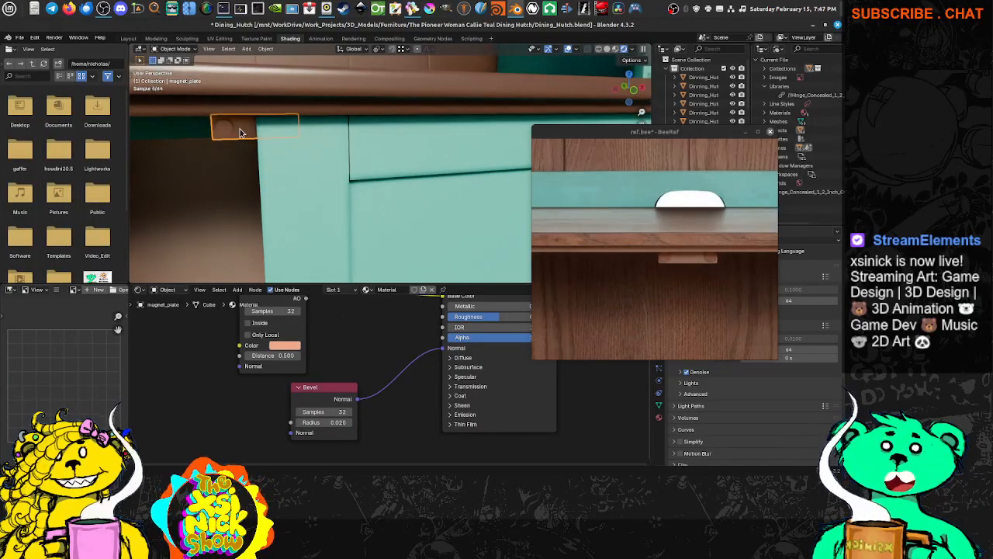
pyautogui.doubleClick(320, 411)
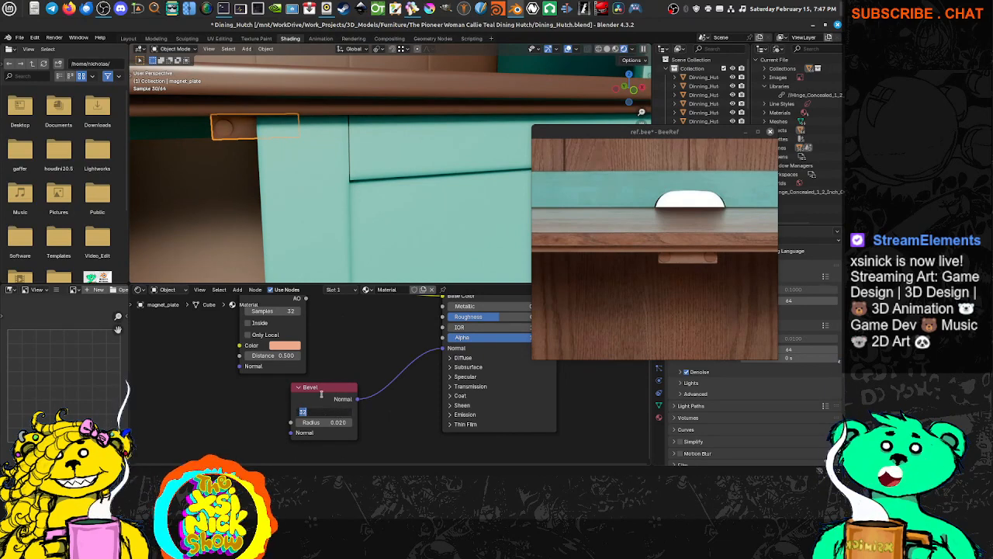
pyautogui.write('16')
pyautogui.press('Return')
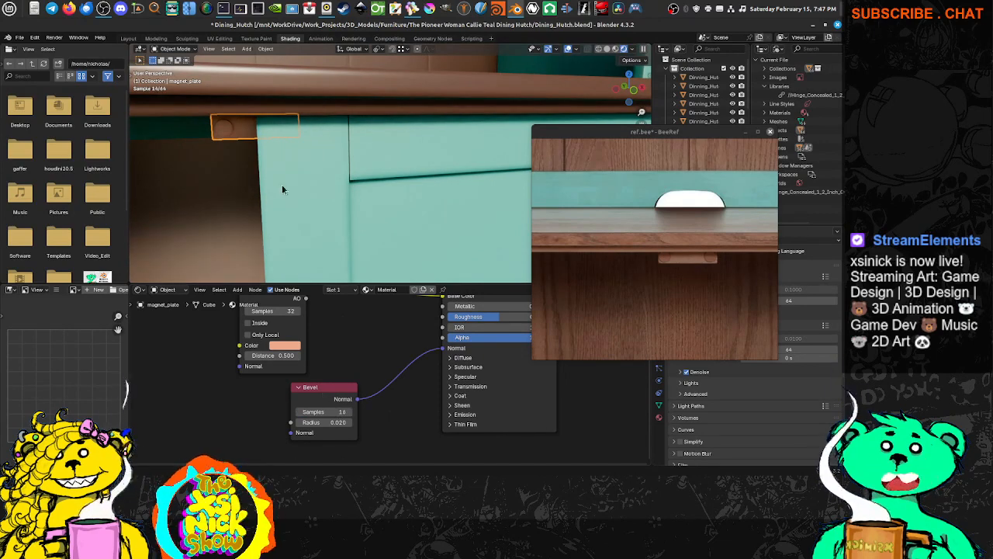
# Set the Bevel node's radius to 0.01 after trying a radius of 0.
pyautogui.keyDown('shift'); pyautogui.moveTo(234, 163); pyautogui.dragTo(380, 204, button='middle'); pyautogui.keyUp('shift')
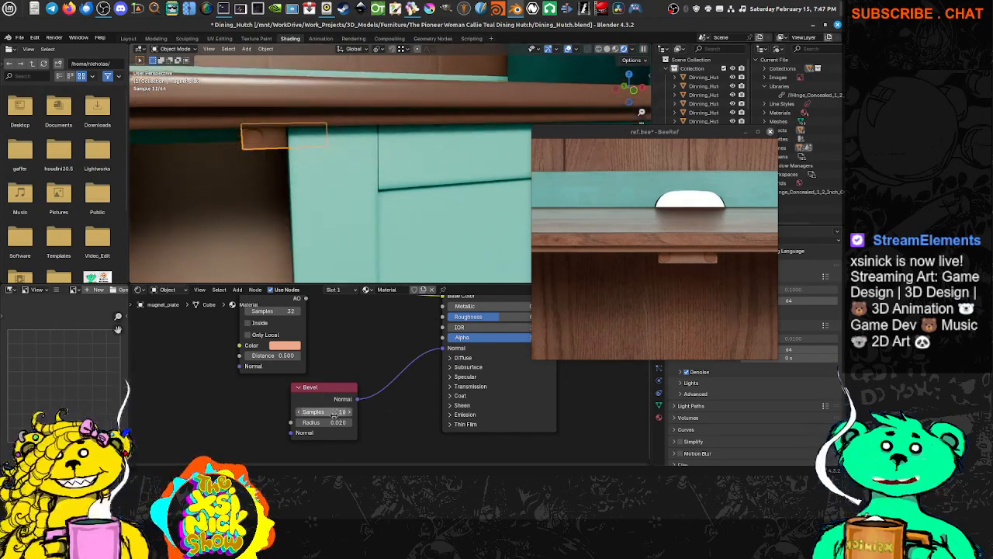
pyautogui.moveTo(335, 423); pyautogui.dragTo(313, 423)
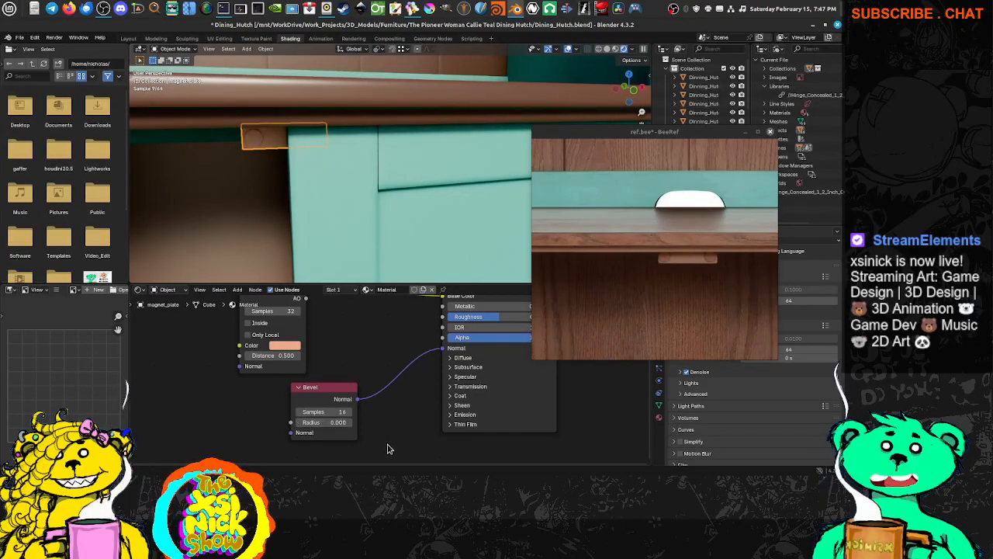
pyautogui.click(345, 423)
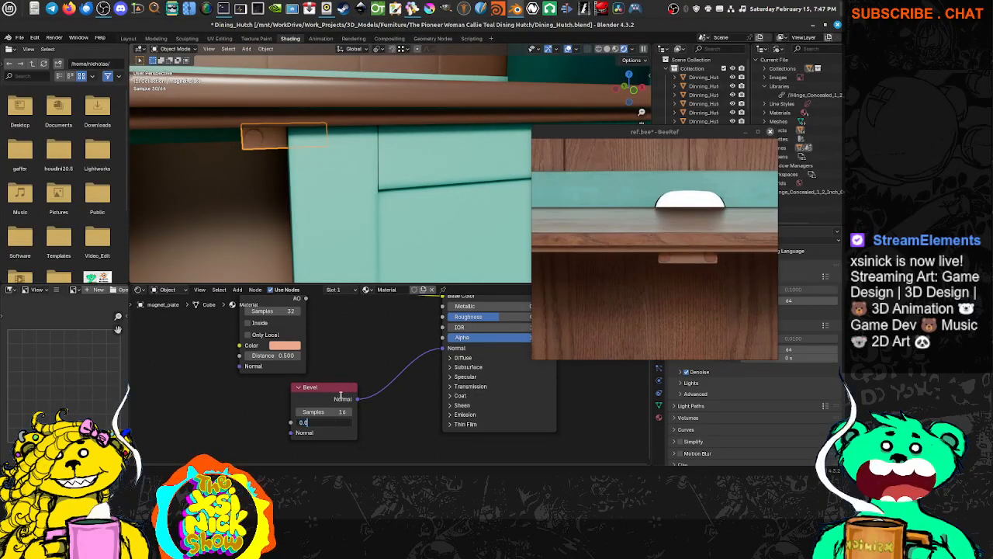
pyautogui.write('1')
pyautogui.press('Return')
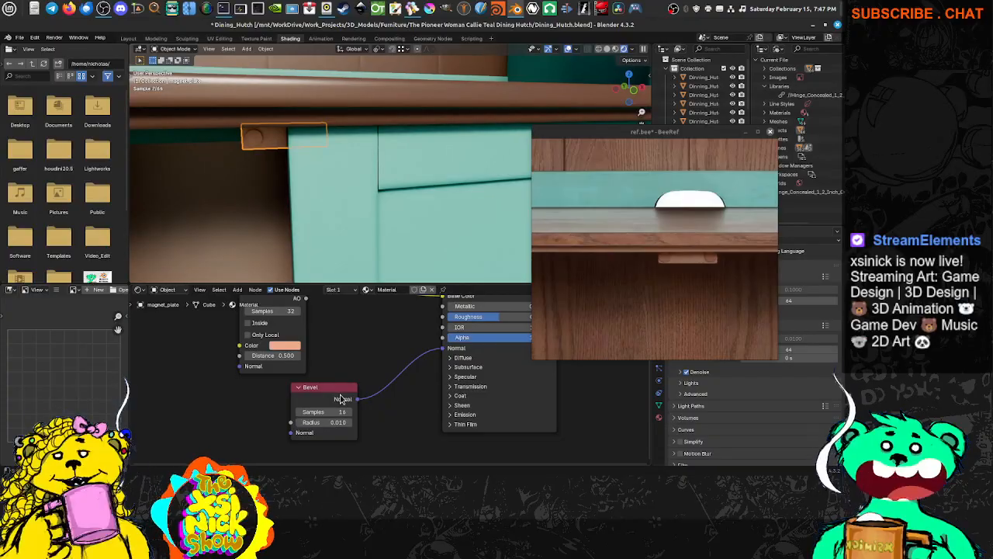
# Try a zero bevel radius while viewing the magnet plate up close, and restore the radius to 0.01.
pyautogui.moveTo(285, 171); pyautogui.dragTo(462, 157, button='middle')
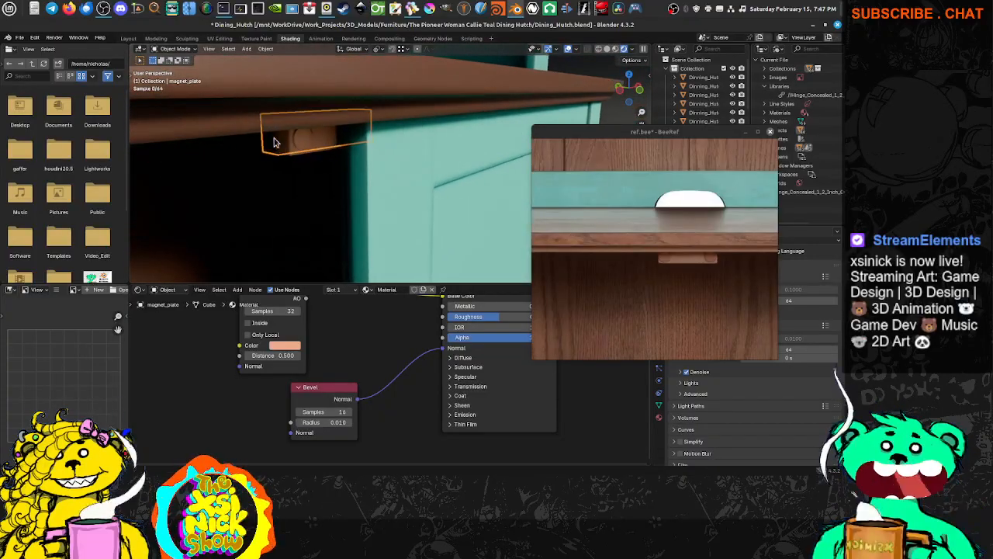
pyautogui.scroll(2, 275, 140)
pyautogui.moveTo(275, 140); pyautogui.dragTo(240, 117, button='middle')
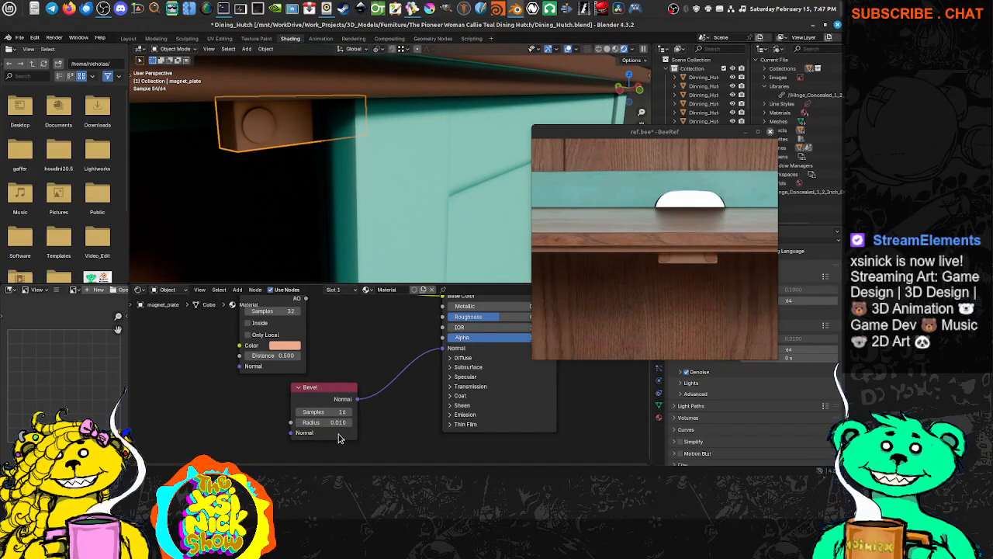
pyautogui.moveTo(334, 422); pyautogui.dragTo(381, 422)
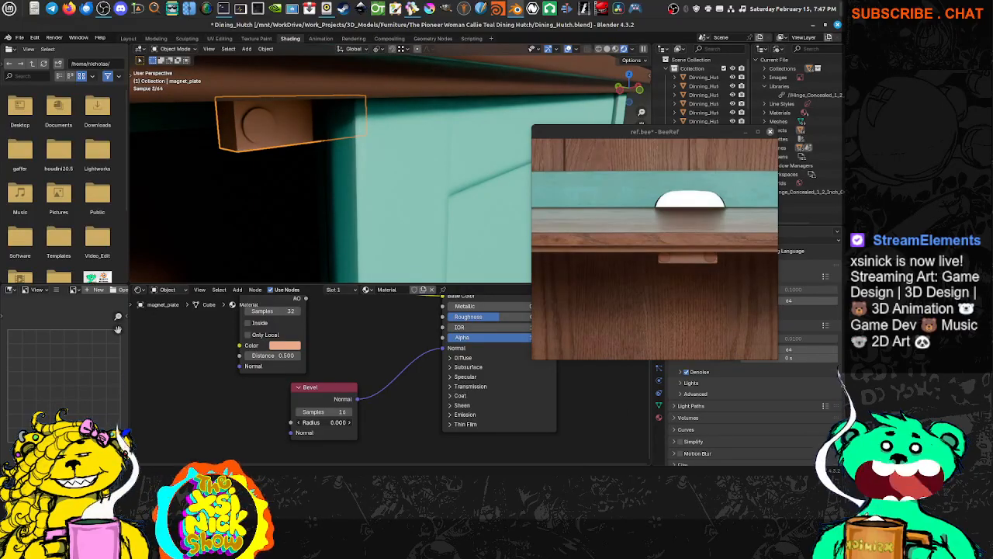
pyautogui.click(350, 423)
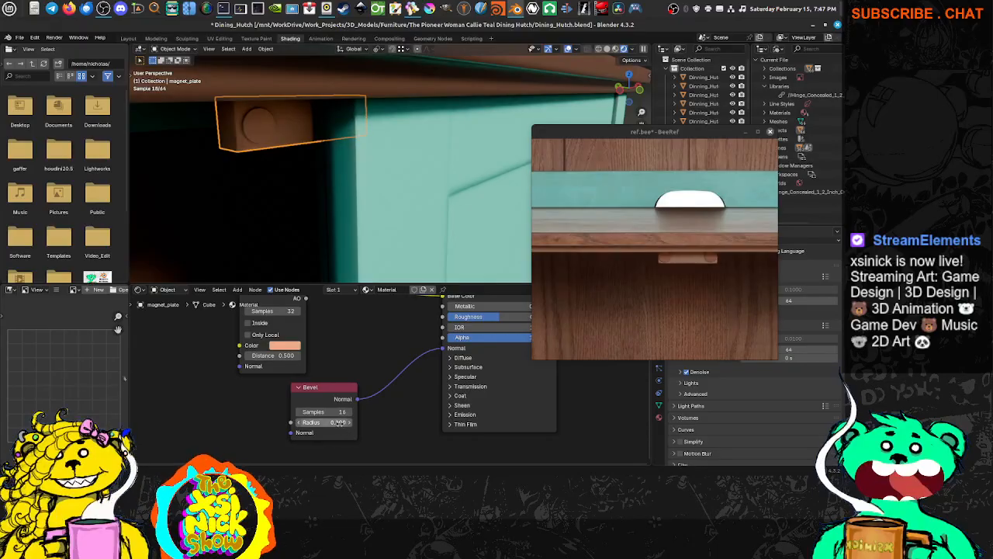
pyautogui.doubleClick(343, 422)
pyautogui.write('0.01')
pyautogui.press('Return')
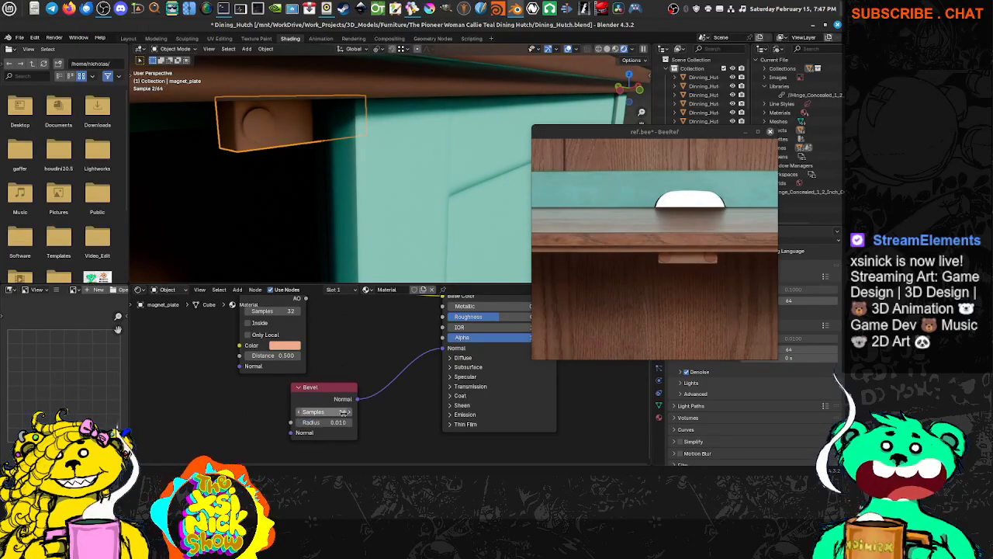
pyautogui.doubleClick(338, 422)
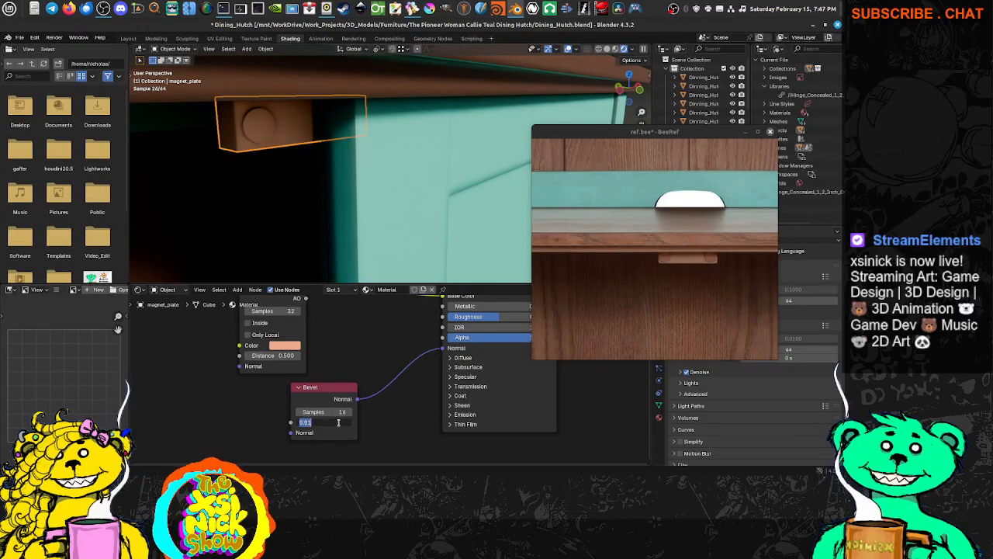
pyautogui.press('Return')
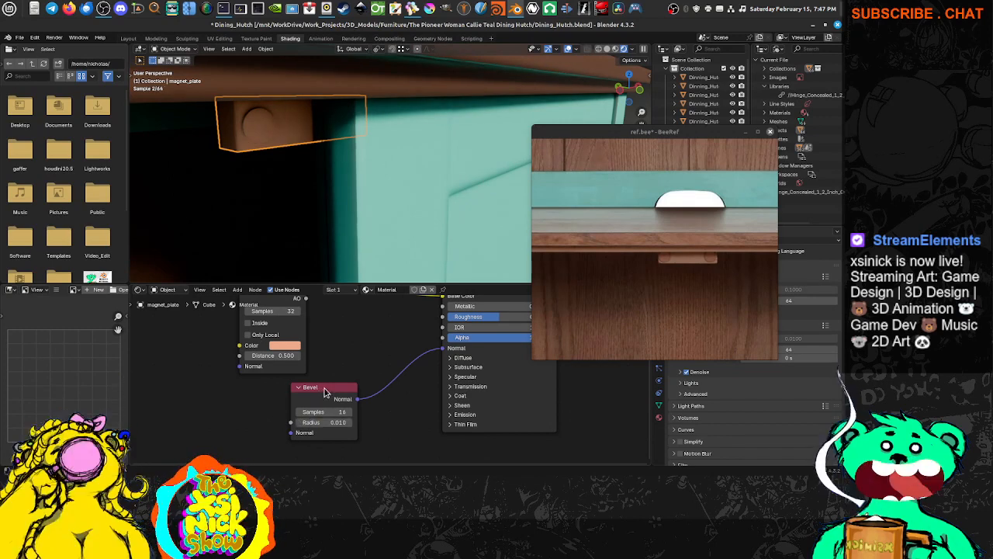
# Preview the Bevel node's output on the magnet plate, try a radius of 0.02, and restore it to 0.01.
pyautogui.click(322, 392)
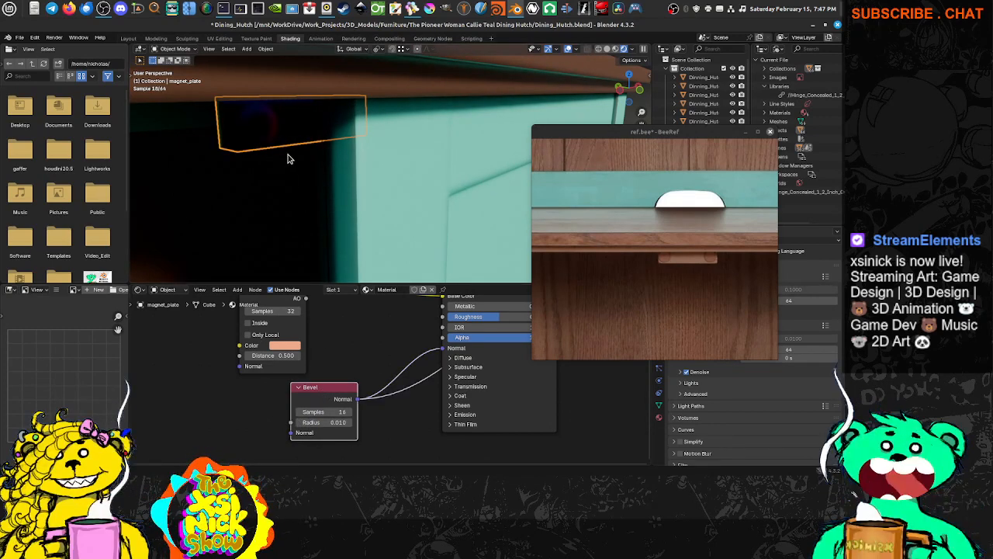
pyautogui.doubleClick(335, 422)
pyautogui.click(324, 421)
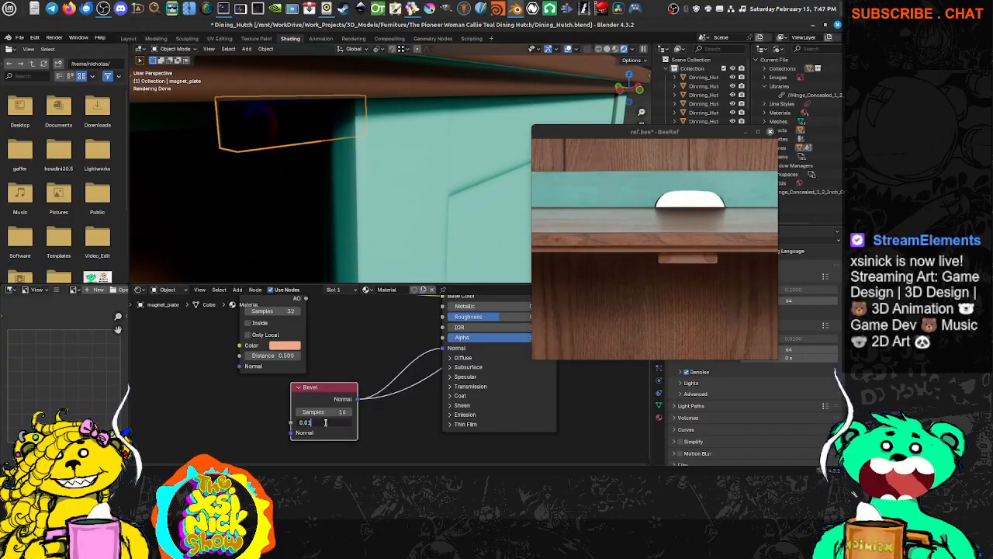
pyautogui.write('2')
pyautogui.press('Return')
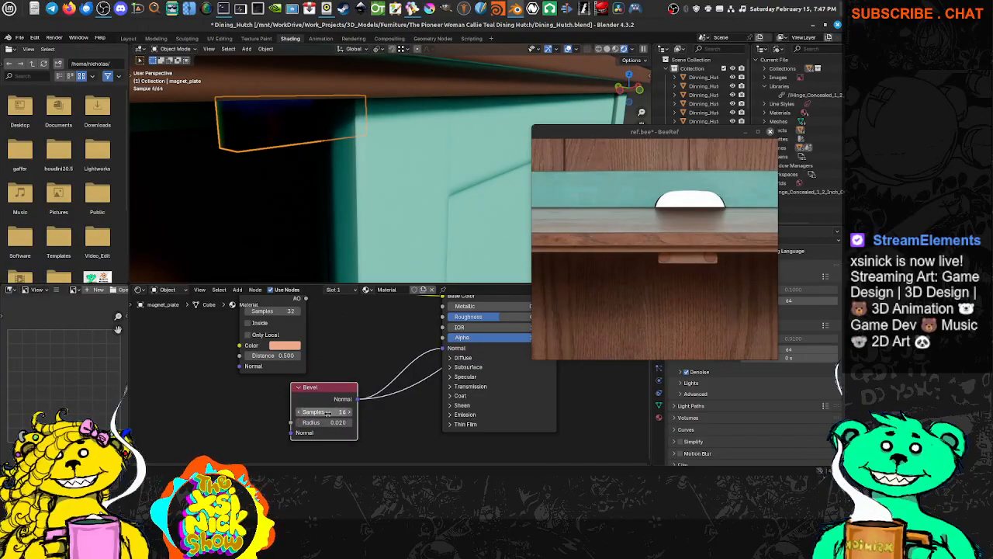
pyautogui.doubleClick(332, 420)
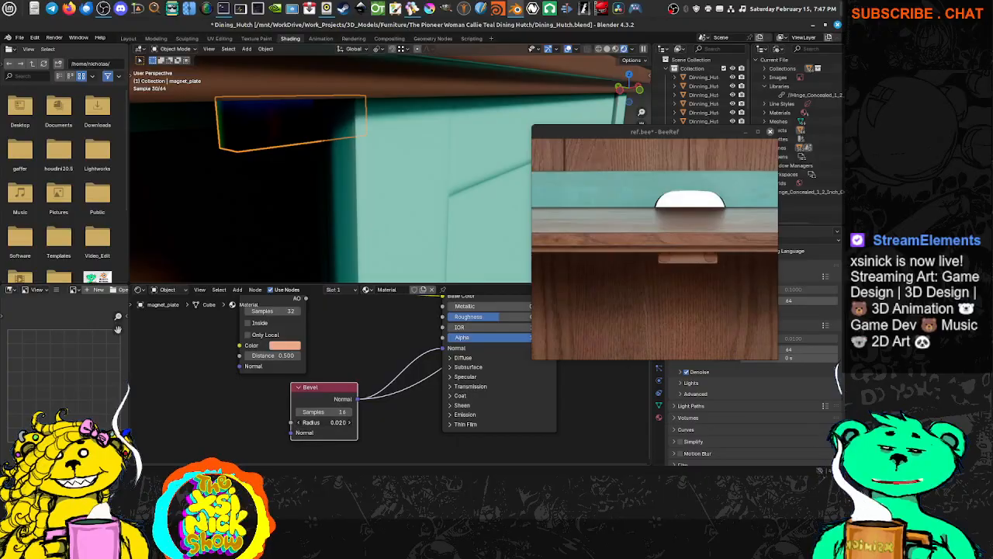
pyautogui.write('0.0')
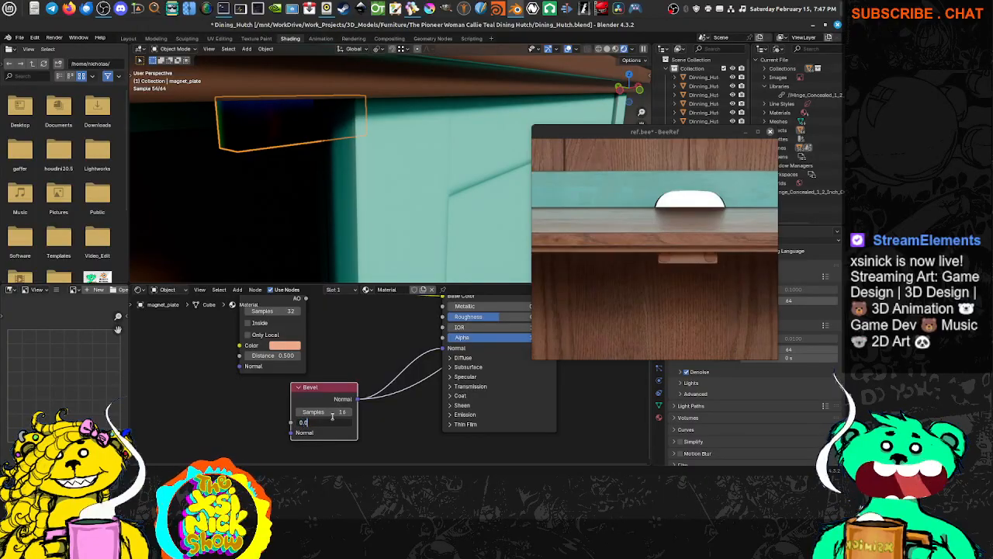
pyautogui.write('1')
pyautogui.press('Return')
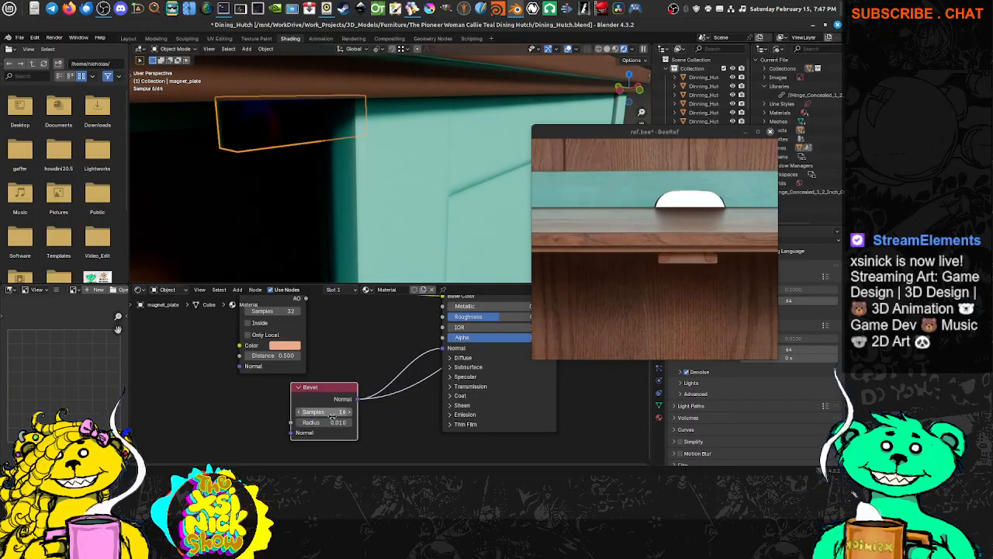
# Set the magnet plate's Bevel node to a radius of 0.005 and 8 samples.
pyautogui.doubleClick(343, 422)
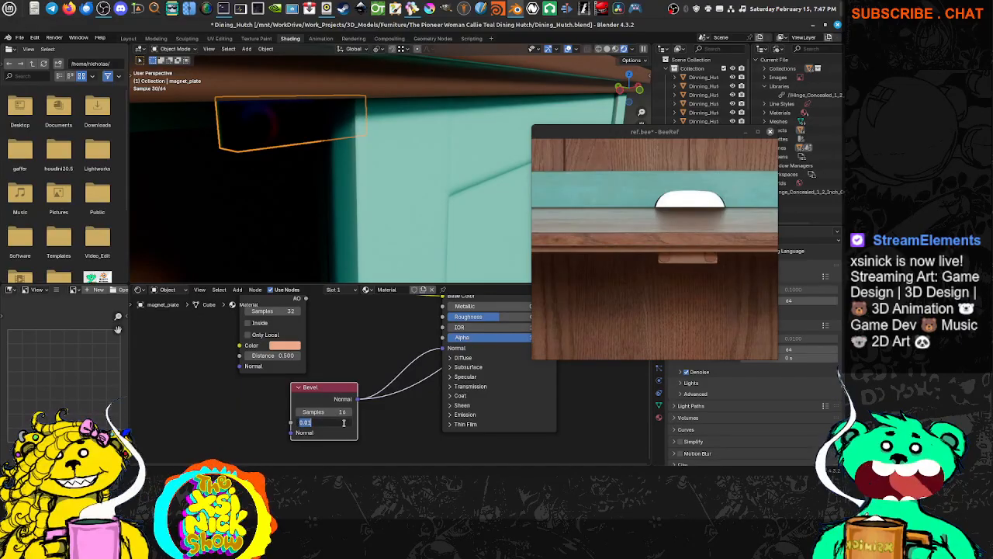
pyautogui.click(344, 423)
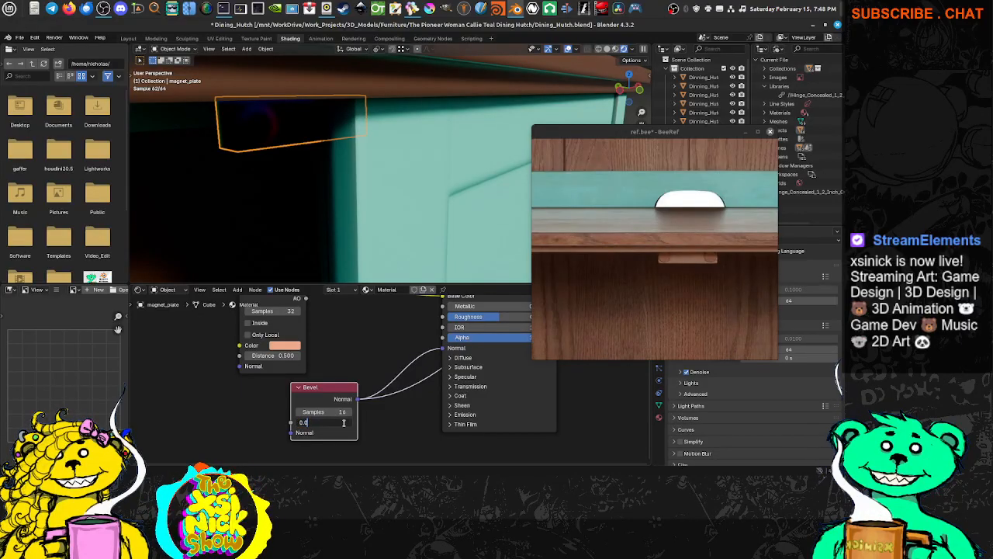
pyautogui.press('Return')
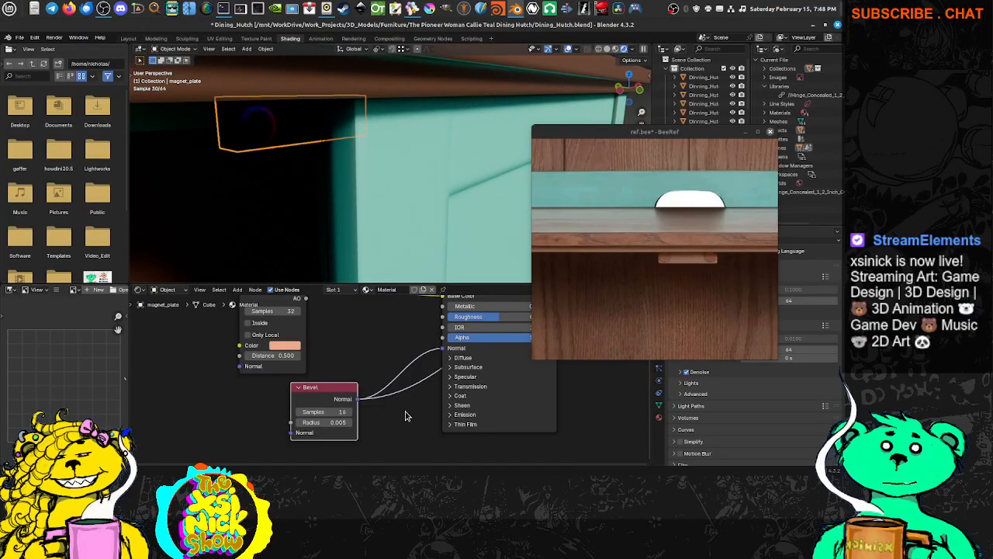
pyautogui.moveTo(409, 378); pyautogui.dragTo(378, 403, button='middle')
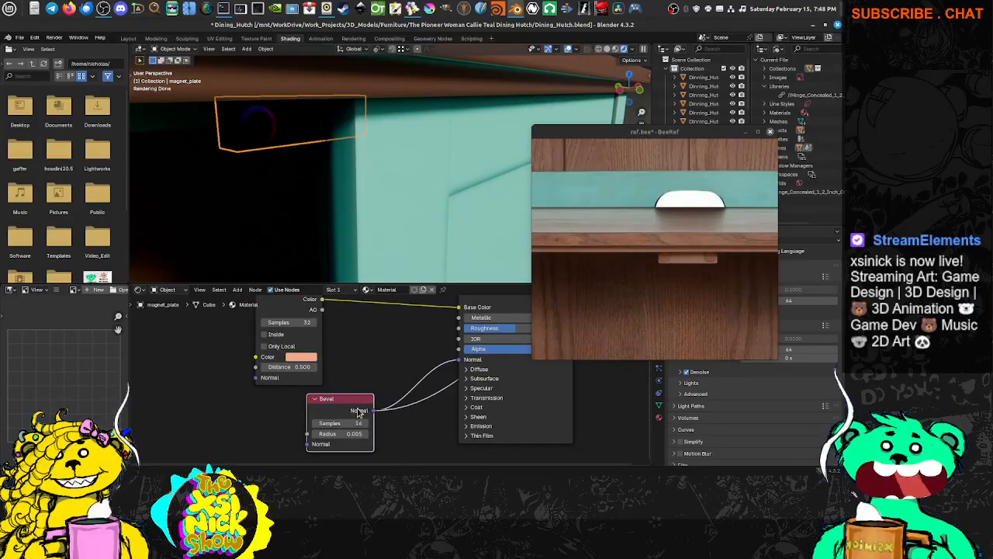
pyautogui.click(354, 423)
pyautogui.write('8')
pyautogui.press('Return')
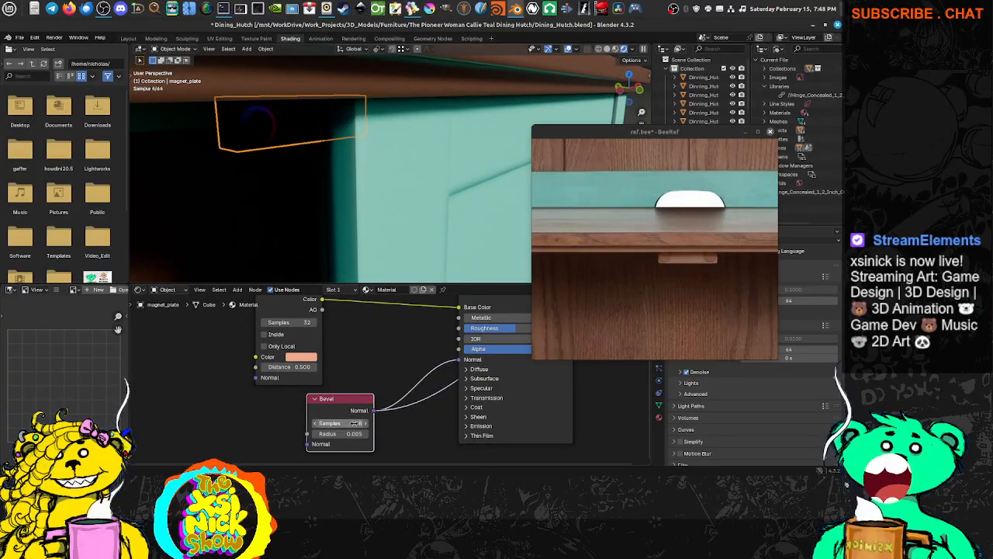
# Switch the magnet plate's material output from the Bevel preview back to the Principled BSDF.
pyautogui.moveTo(434, 380); pyautogui.dragTo(377, 395, button='middle')
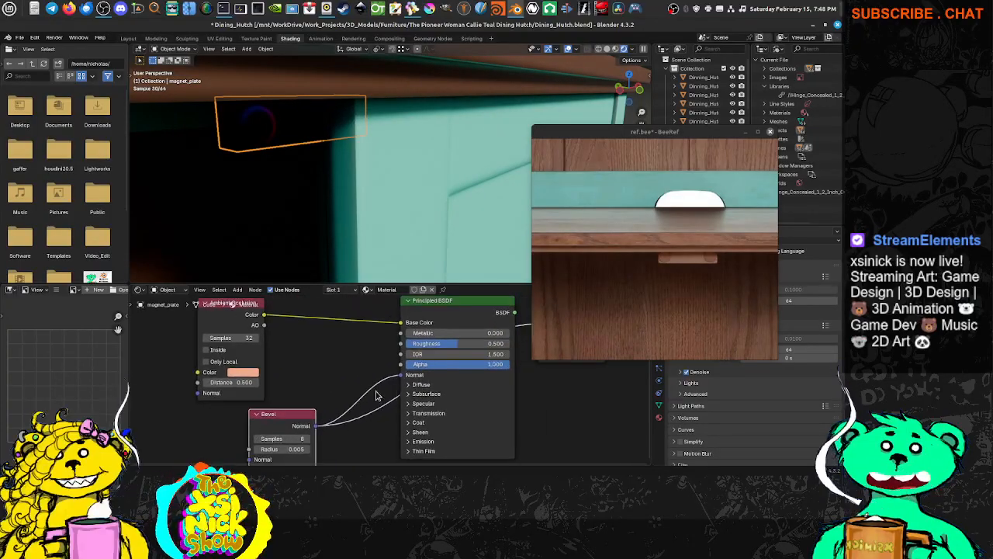
pyautogui.moveTo(509, 357); pyautogui.dragTo(384, 388, button='middle')
pyautogui.click(383, 354)
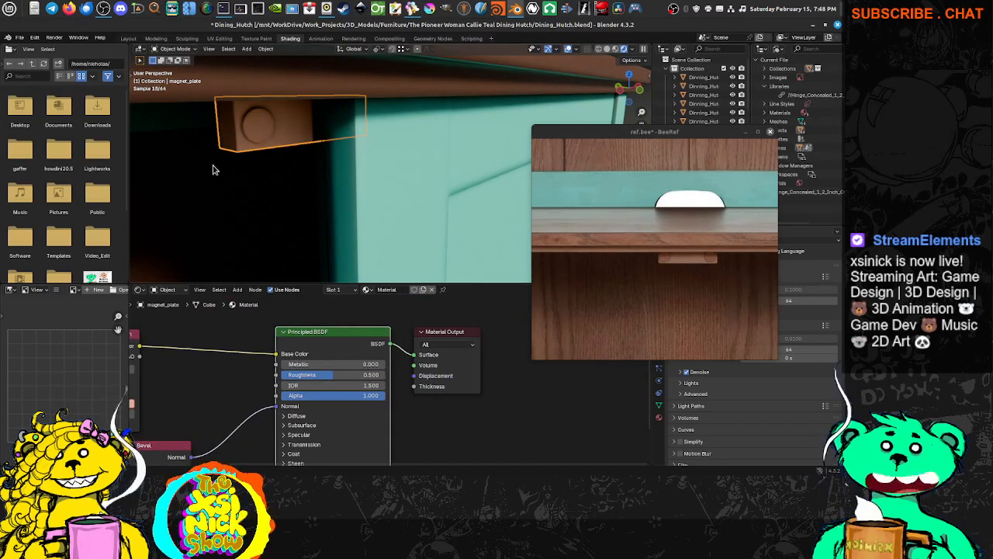
pyautogui.moveTo(365, 174); pyautogui.dragTo(318, 173, button='middle')
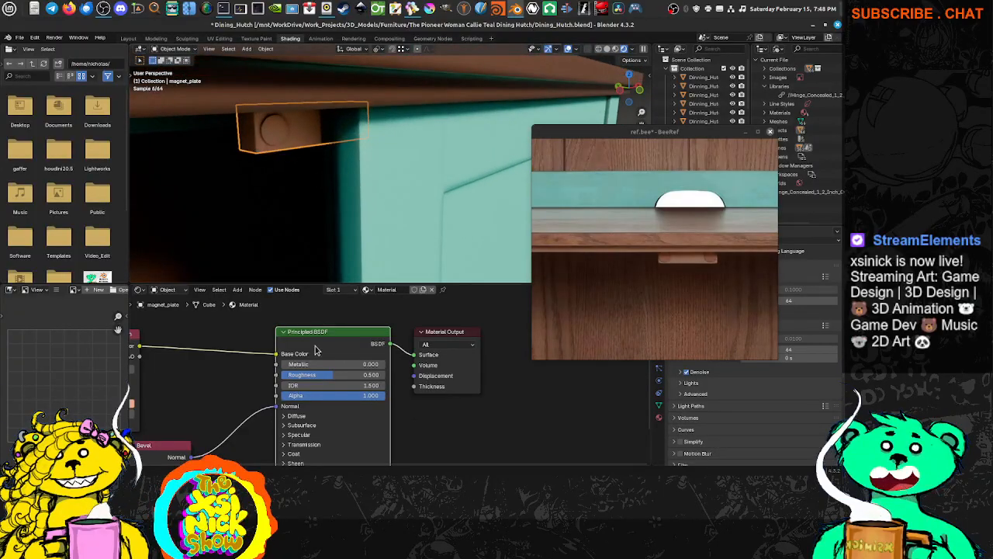
# Try a roughness of 0 on the magnet plate's Principled BSDF, and settle on a roughness of 0.45.
pyautogui.moveTo(324, 375); pyautogui.dragTo(295, 375)
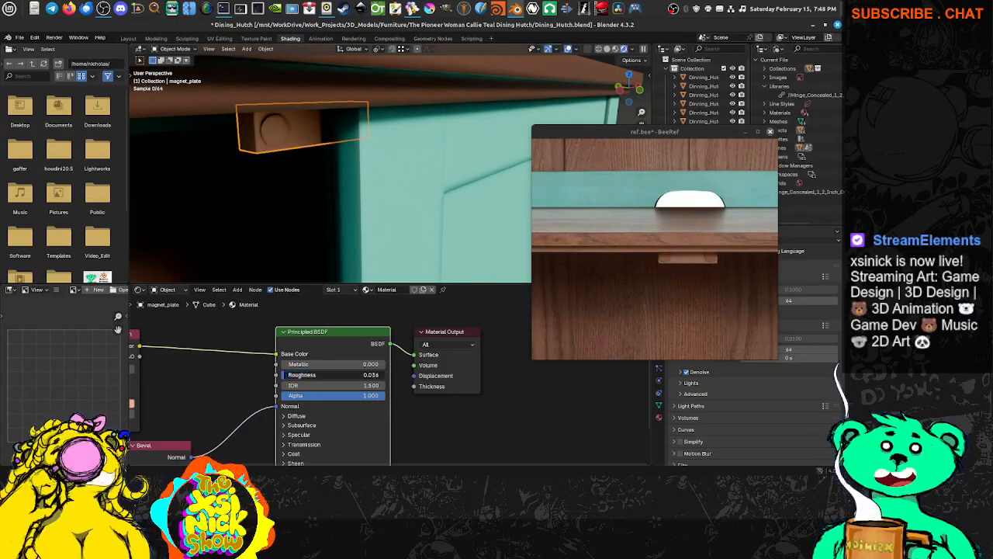
pyautogui.moveTo(374, 220); pyautogui.dragTo(279, 201, button='middle')
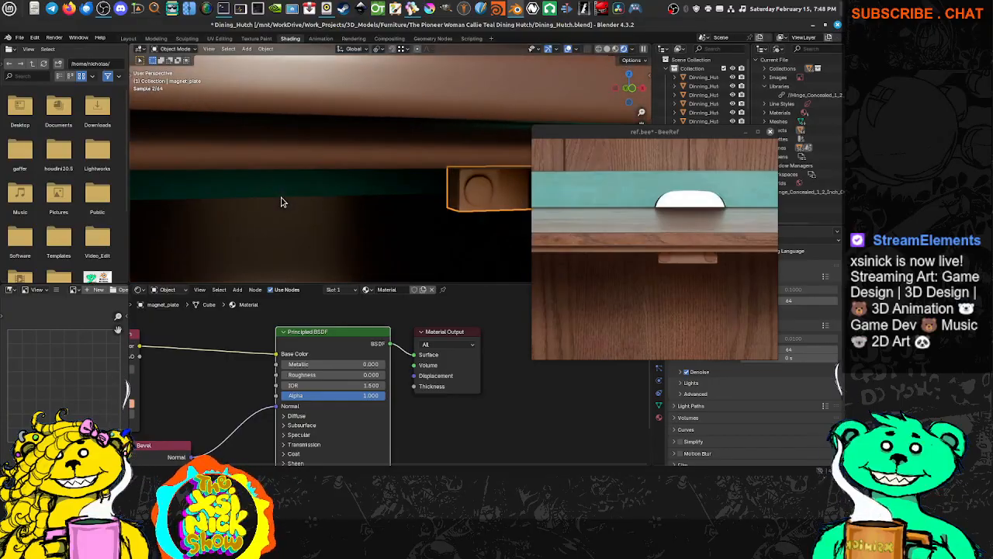
pyautogui.moveTo(297, 192); pyautogui.dragTo(304, 197, button='middle')
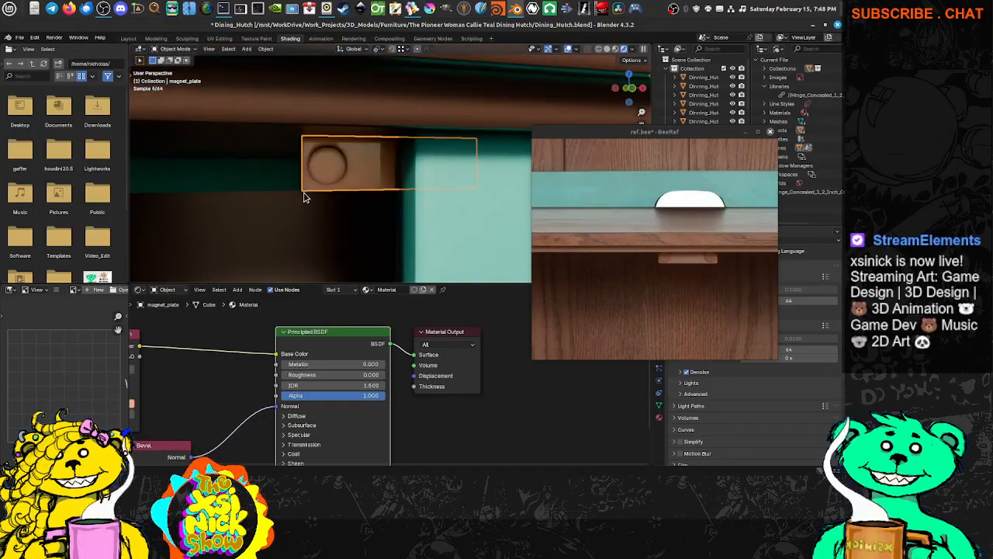
pyautogui.moveTo(390, 229); pyautogui.dragTo(372, 225, button='middle')
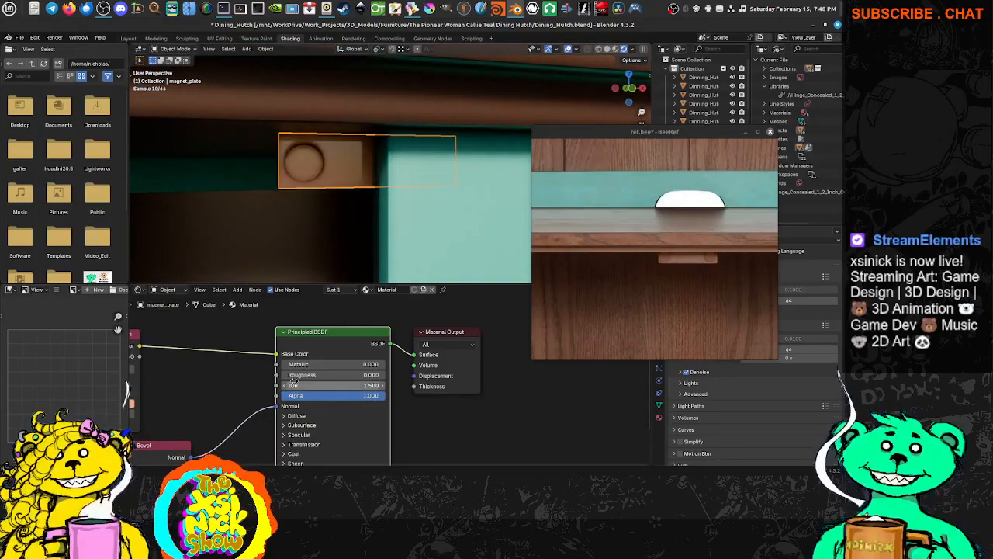
pyautogui.moveTo(286, 378); pyautogui.dragTo(303, 378)
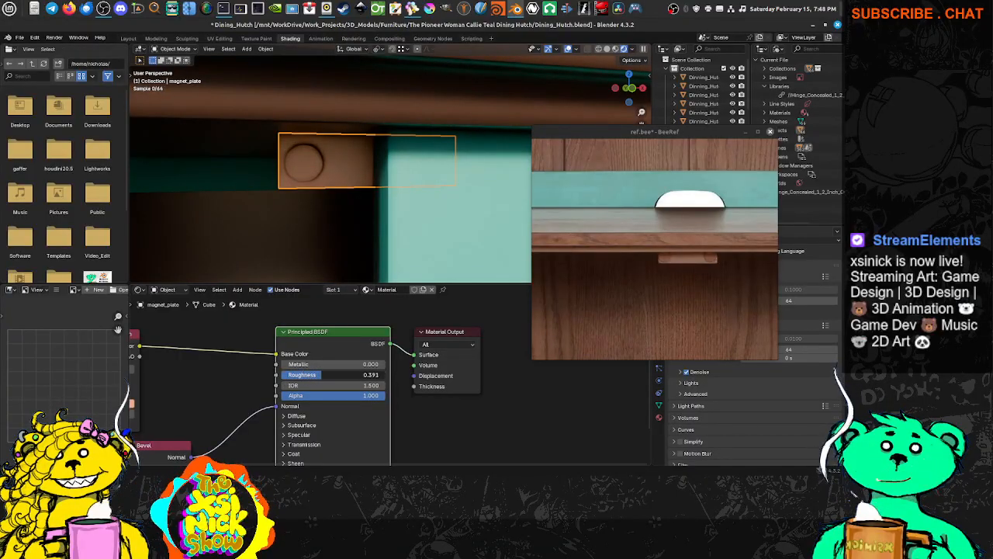
# Select the metal plate on the inside of the open cabinet door to work on its Metal_chrome_mat material.
pyautogui.scroll(-6, 339, 215)
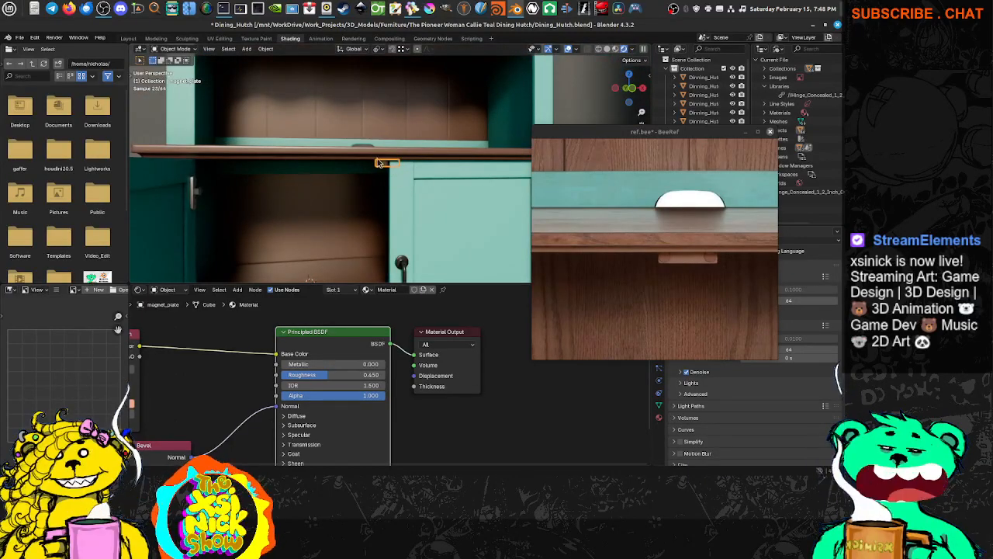
pyautogui.moveTo(337, 195); pyautogui.dragTo(317, 175, button='middle')
pyautogui.scroll(5, 303, 182)
pyautogui.scroll(-5, 307, 176)
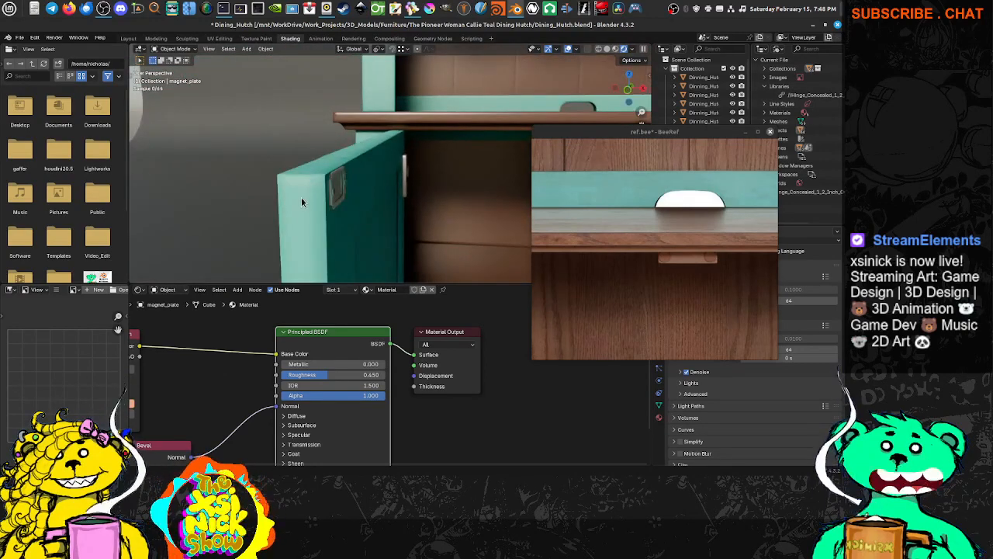
pyautogui.click(337, 194)
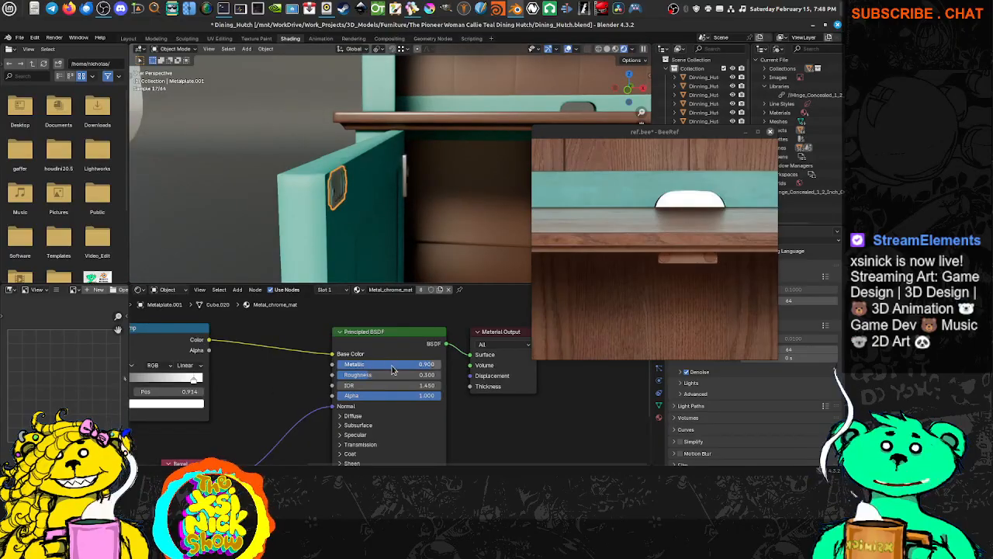
pyautogui.moveTo(368, 256); pyautogui.dragTo(369, 253, button='middle')
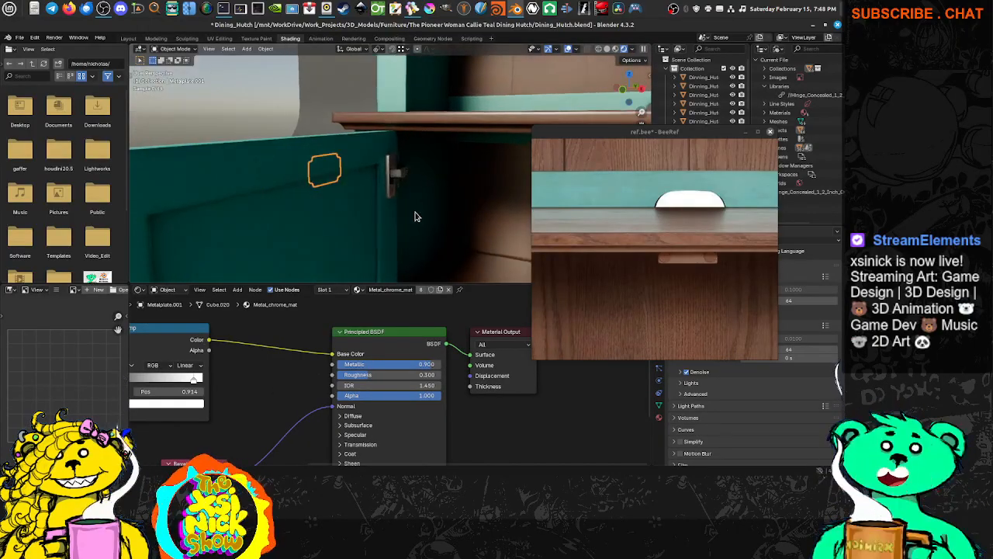
pyautogui.moveTo(416, 216); pyautogui.dragTo(412, 217, button='middle')
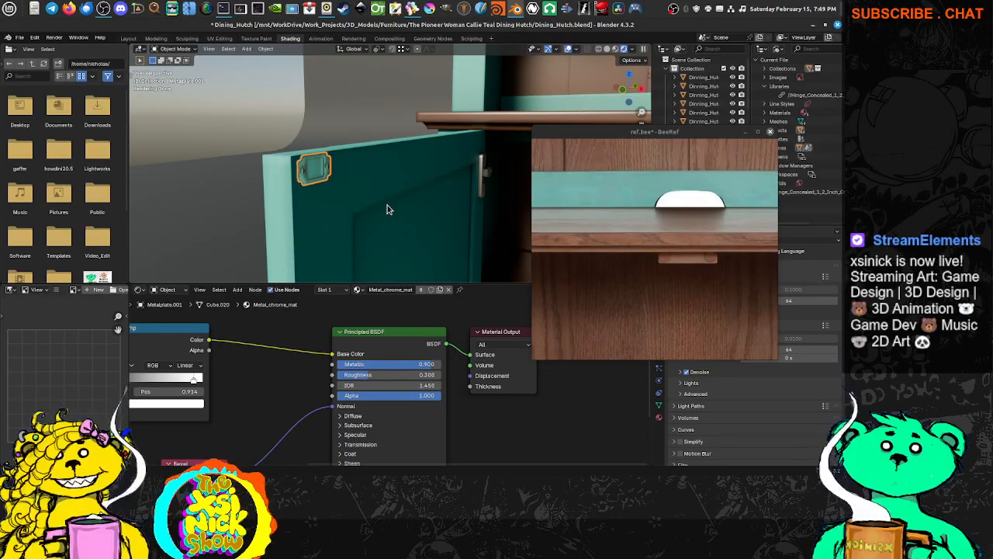
# Space the Ambient Occlusion and Color Ramp nodes away from the Principled BSDF and disconnect the Color Ramp from Base Color.
pyautogui.scroll(-2, 348, 383)
pyautogui.scroll(-4, 347, 382)
pyautogui.moveTo(291, 388); pyautogui.dragTo(347, 410, button='middle')
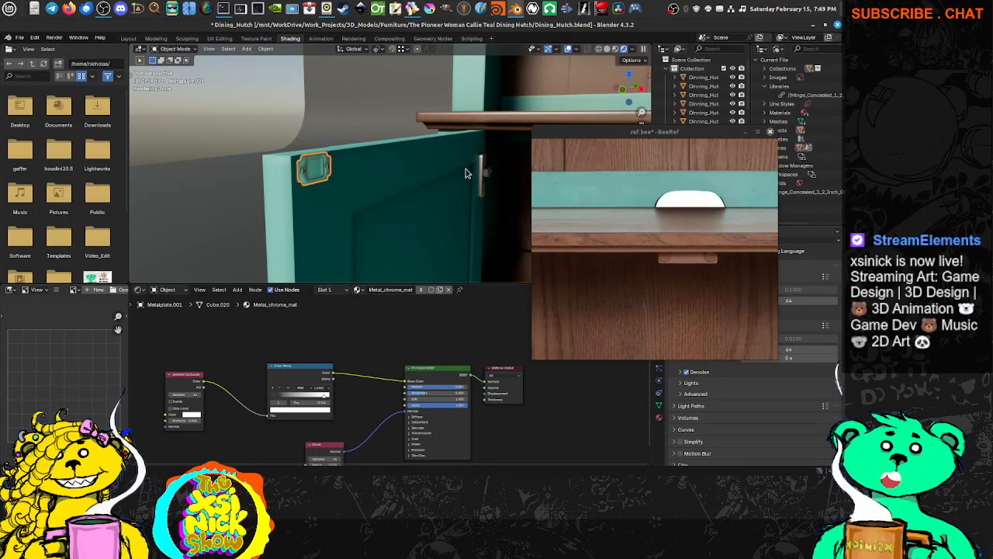
pyautogui.moveTo(466, 173); pyautogui.dragTo(399, 171, button='middle')
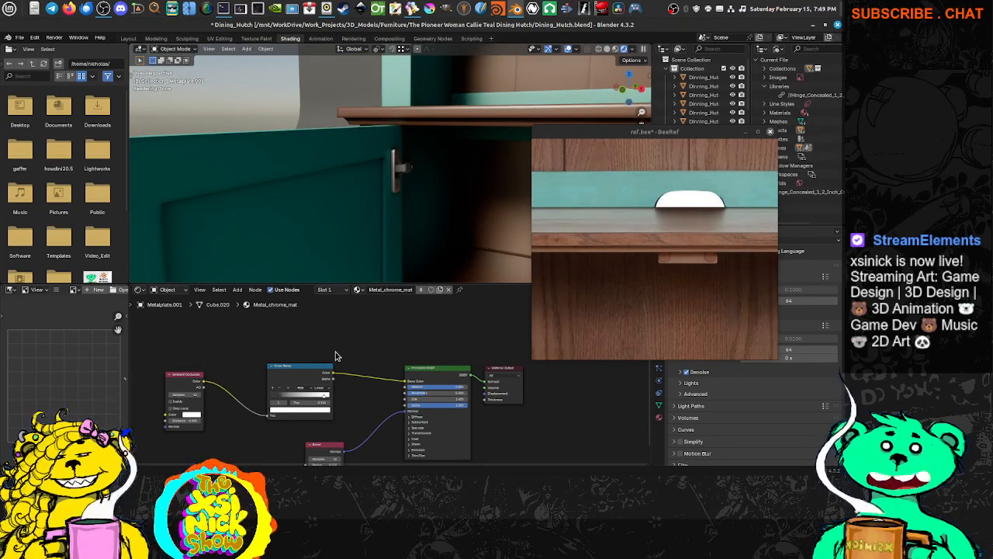
pyautogui.moveTo(375, 396); pyautogui.dragTo(466, 371, button='middle')
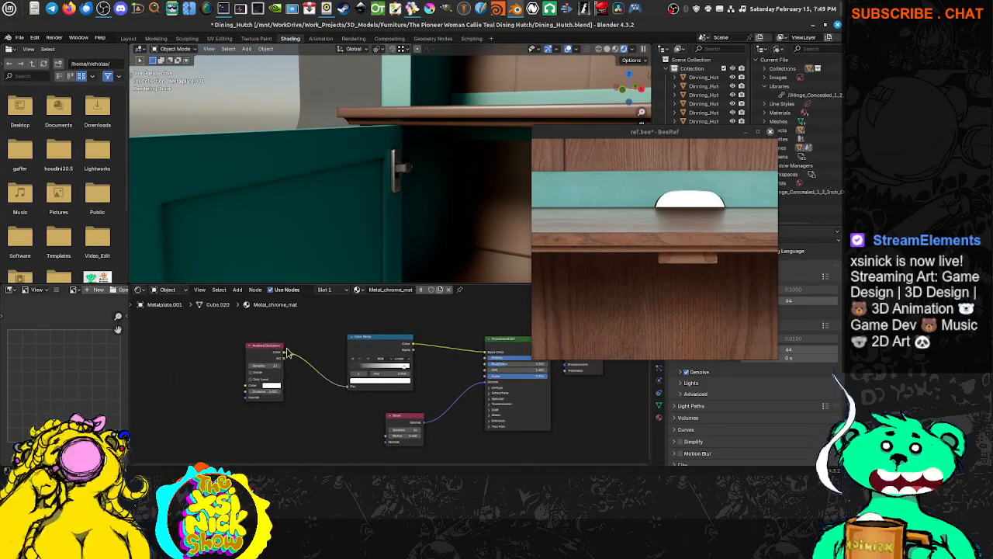
pyautogui.moveTo(272, 346); pyautogui.dragTo(199, 347)
pyautogui.moveTo(370, 339); pyautogui.dragTo(295, 339)
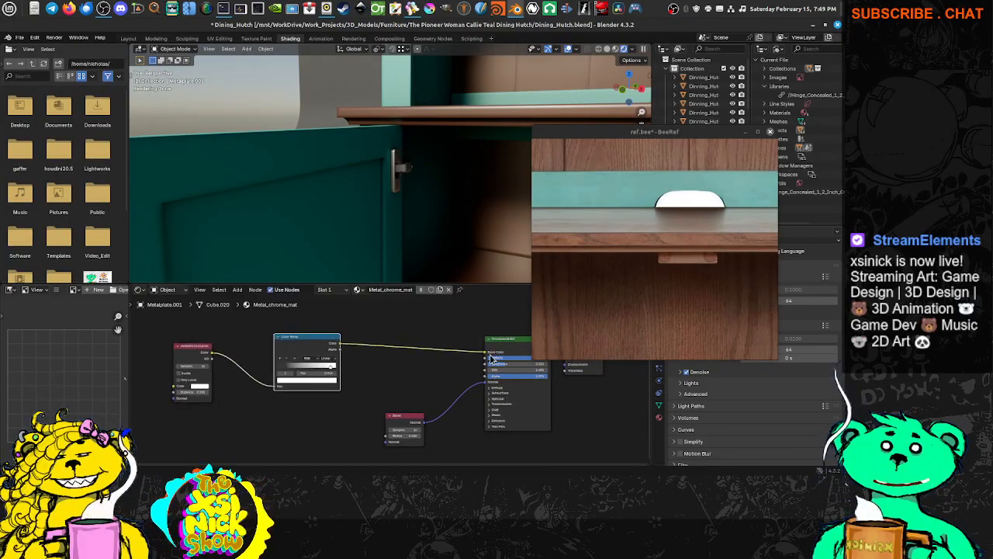
pyautogui.moveTo(485, 352); pyautogui.dragTo(459, 335)
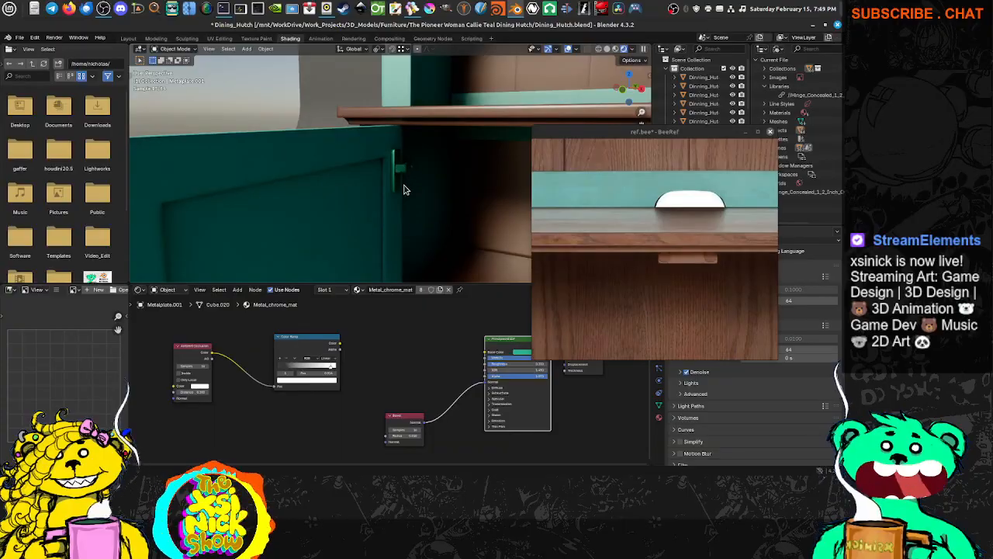
pyautogui.moveTo(248, 157); pyautogui.dragTo(339, 164, button='middle')
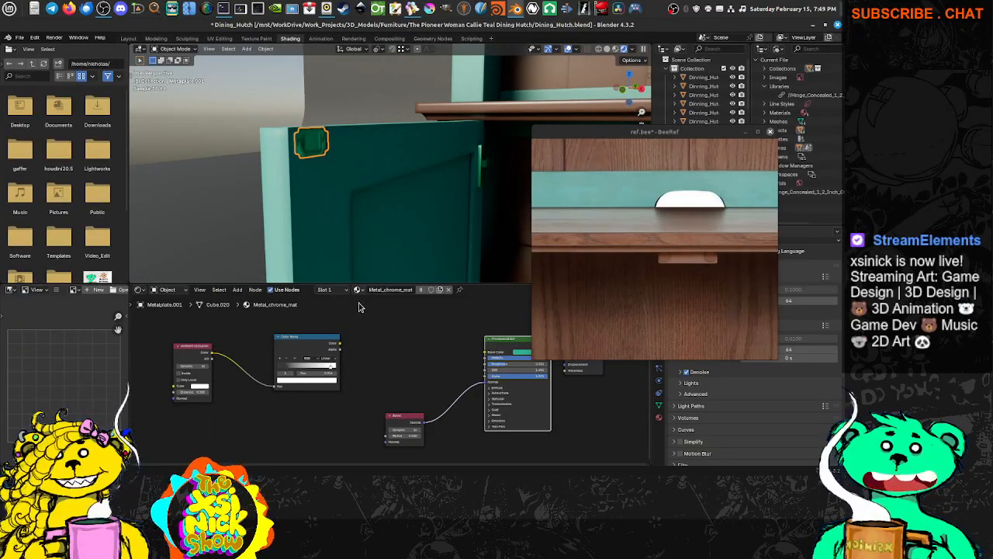
# Add a Fresnel node to Metal_chrome_mat between the Color Ramp and the Principled BSDF.
pyautogui.hotkey('shift', 'a')
pyautogui.click(370, 330)
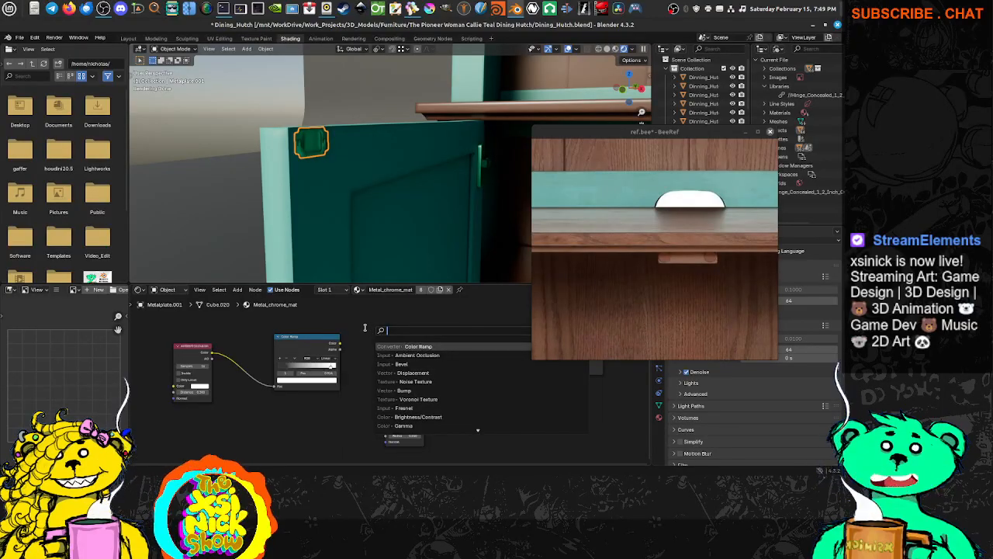
pyautogui.write('res')
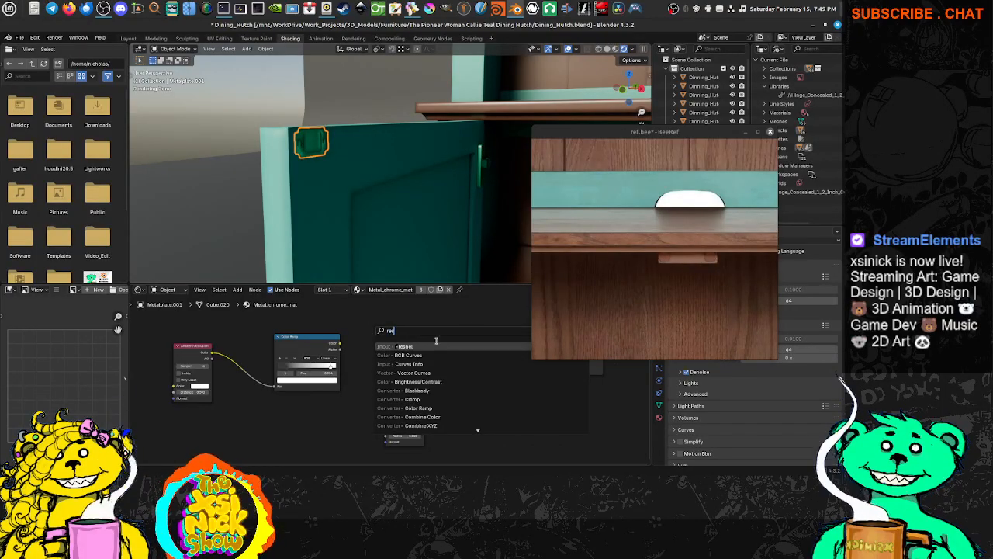
pyautogui.press('Return')
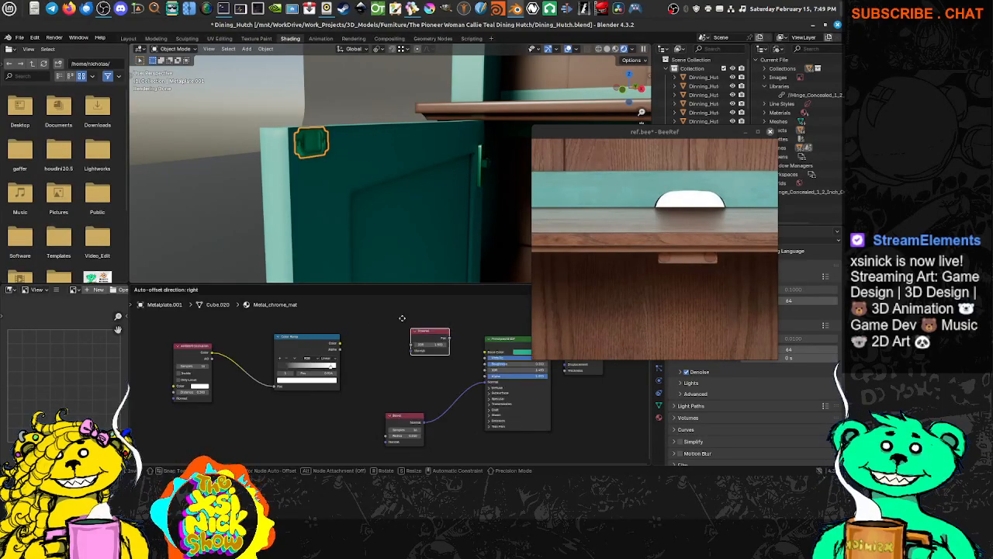
pyautogui.click(389, 323)
# Duplicate the Color Ramp node and place the copy just below the Fresnel node.
pyautogui.moveTo(445, 354); pyautogui.dragTo(409, 363, button='middle')
pyautogui.moveTo(279, 347); pyautogui.dragTo(227, 343, button='middle')
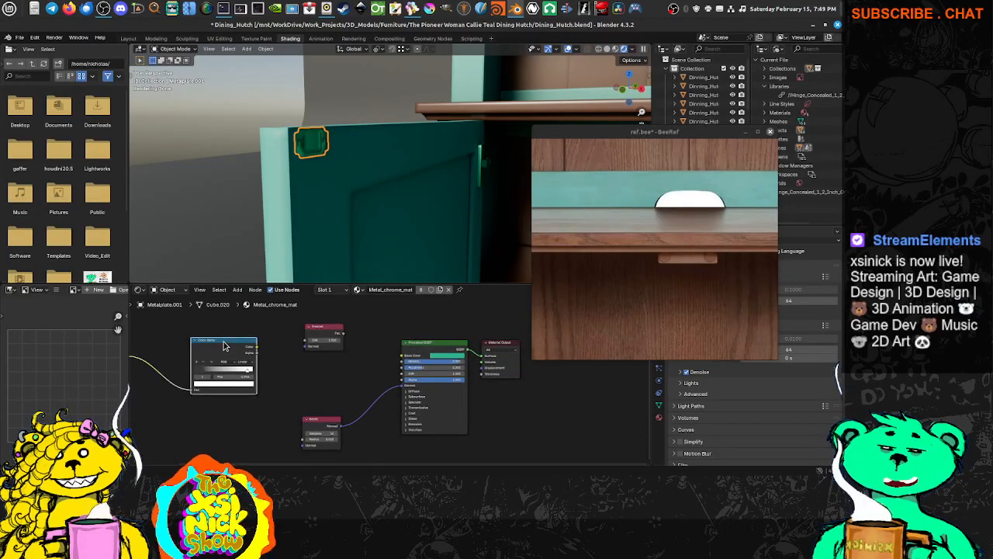
pyautogui.hotkey('shift', 'd')
pyautogui.click(316, 350)
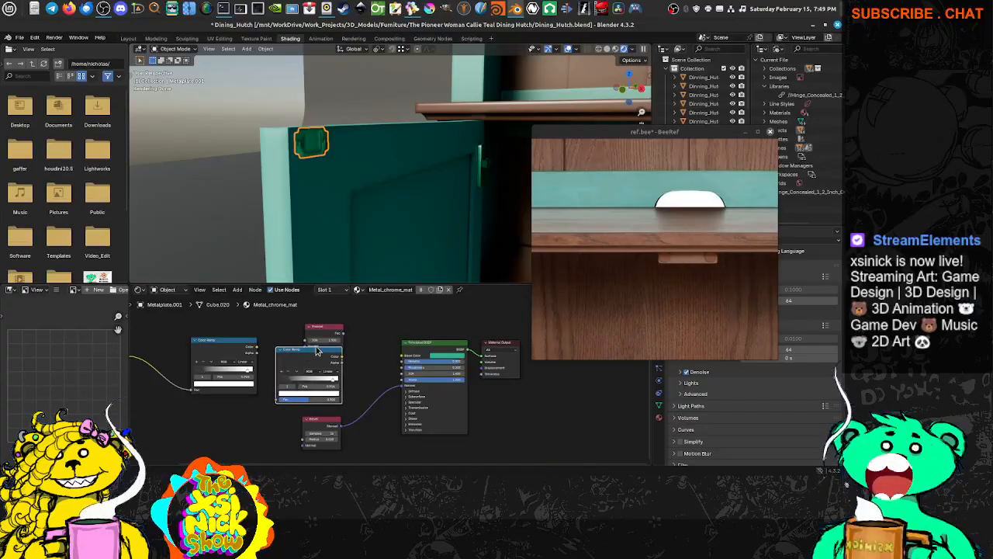
# Arrange the nodes with the original Color Ramp lower down and the Fresnel node beside the duplicated Color Ramp.
pyautogui.moveTo(337, 338); pyautogui.dragTo(365, 331, button='middle')
pyautogui.moveTo(241, 345); pyautogui.dragTo(215, 388)
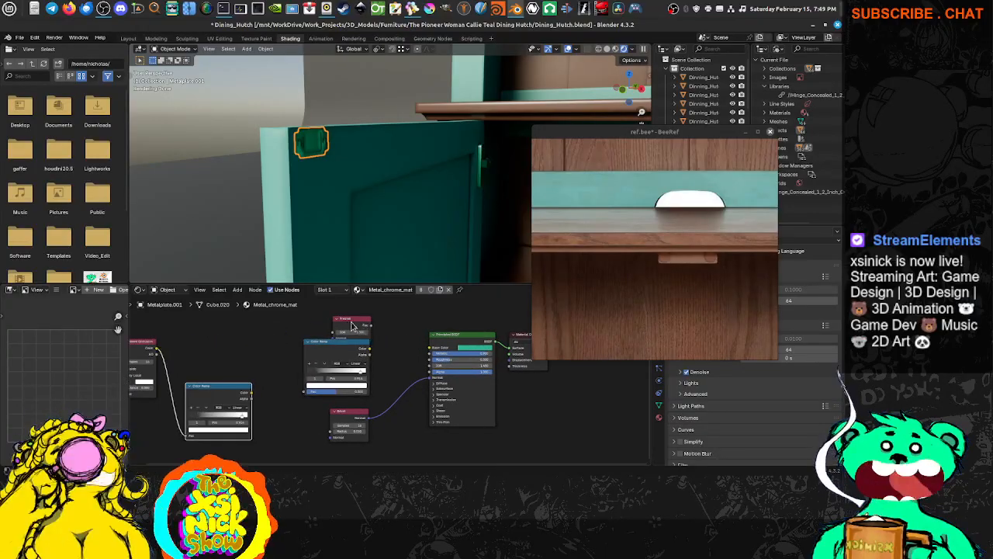
pyautogui.moveTo(352, 325); pyautogui.dragTo(275, 327)
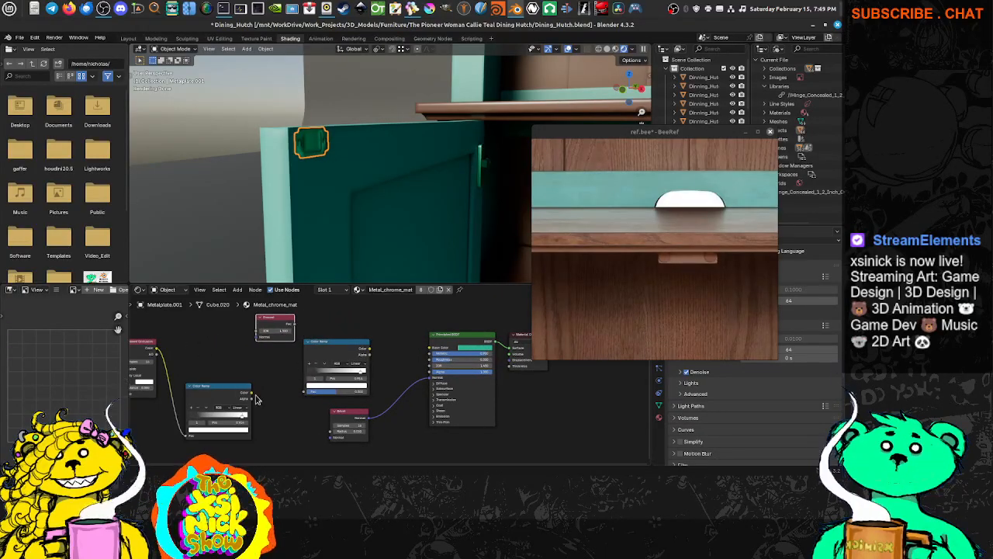
pyautogui.scroll(2, 365, 353)
pyautogui.moveTo(363, 339); pyautogui.dragTo(358, 354, button='middle')
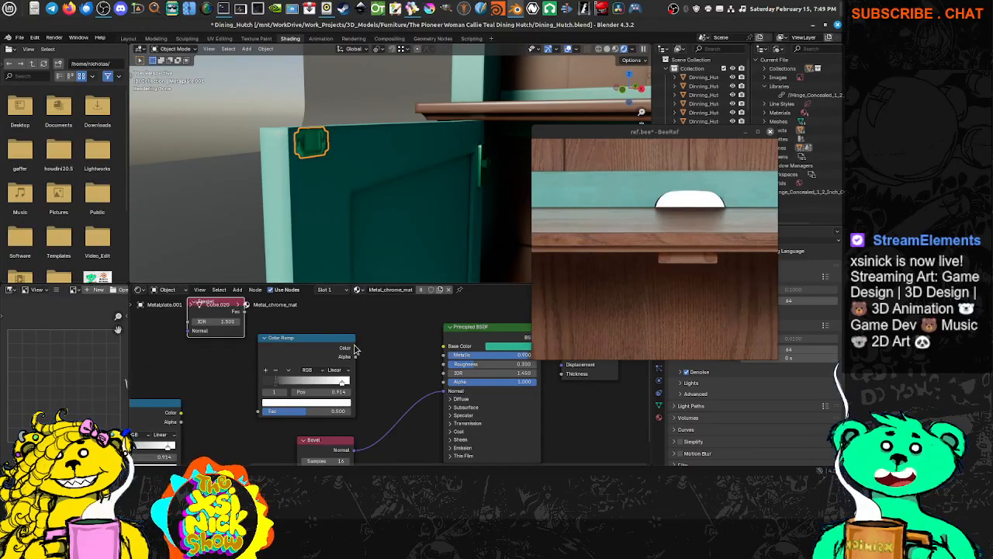
pyautogui.moveTo(332, 340); pyautogui.dragTo(350, 350)
# Link the Fresnel output to Base Color and the duplicated Color Ramp's Fac, and preview the ramp on the metal plate.
pyautogui.moveTo(247, 316); pyautogui.dragTo(444, 347)
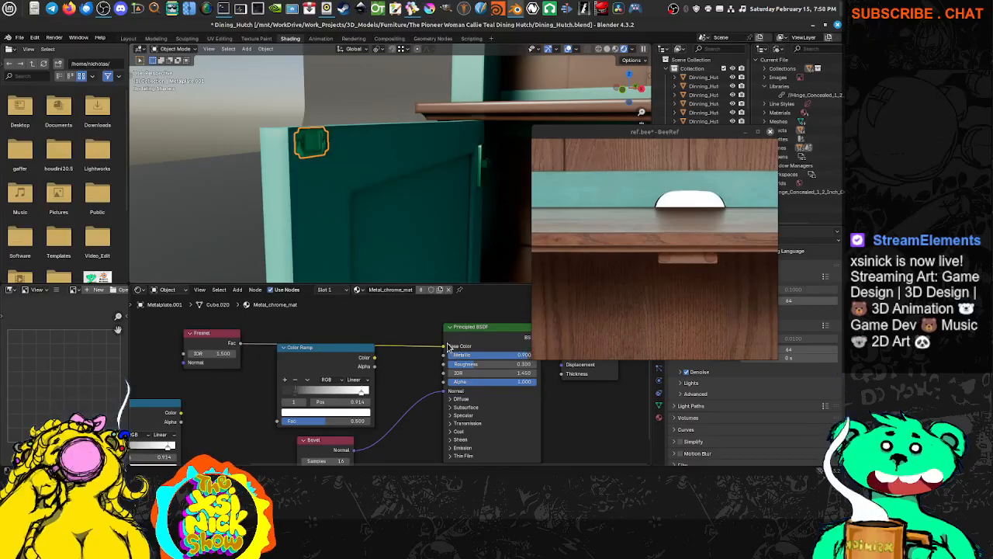
pyautogui.click(230, 338)
pyautogui.moveTo(394, 167); pyautogui.dragTo(399, 187, button='middle')
pyautogui.moveTo(307, 362); pyautogui.dragTo(336, 328)
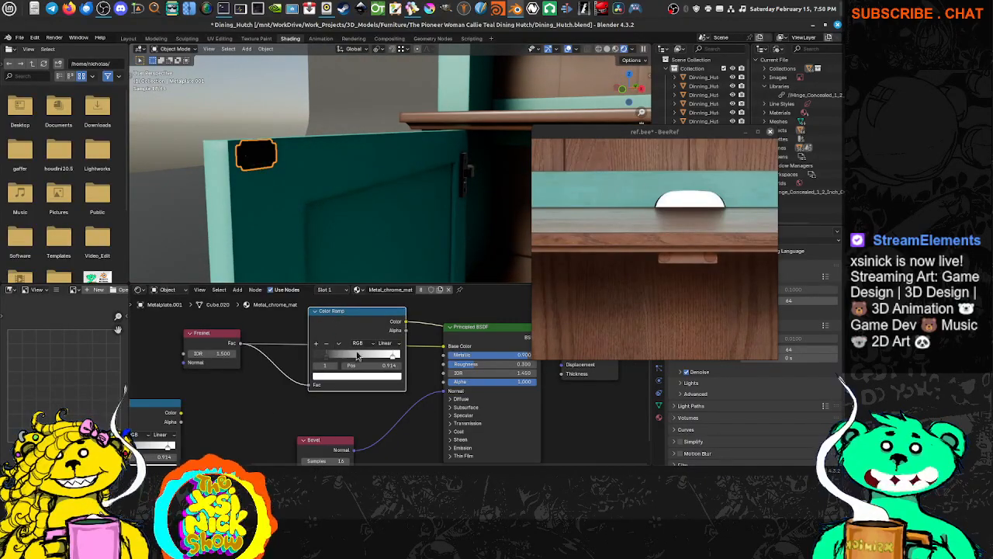
pyautogui.moveTo(394, 349); pyautogui.dragTo(359, 357, button='middle')
pyautogui.keyDown('ctrl'); pyautogui.keyDown('shift'); pyautogui.click(335, 326); pyautogui.keyUp('shift'); pyautogui.keyUp('ctrl')
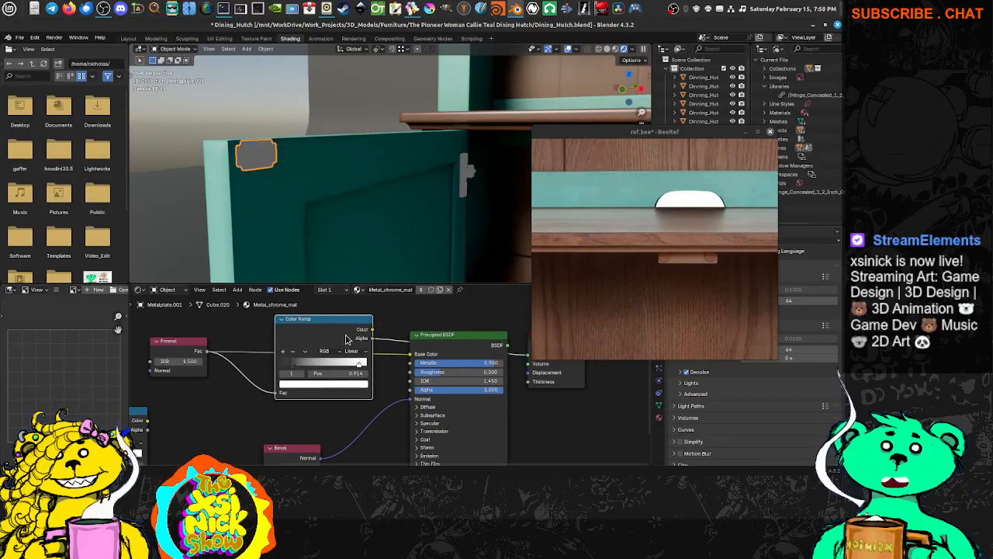
# Set the duplicated Color Ramp's white stop to position 1.000 and its dark stop's color to black.
pyautogui.click(281, 363)
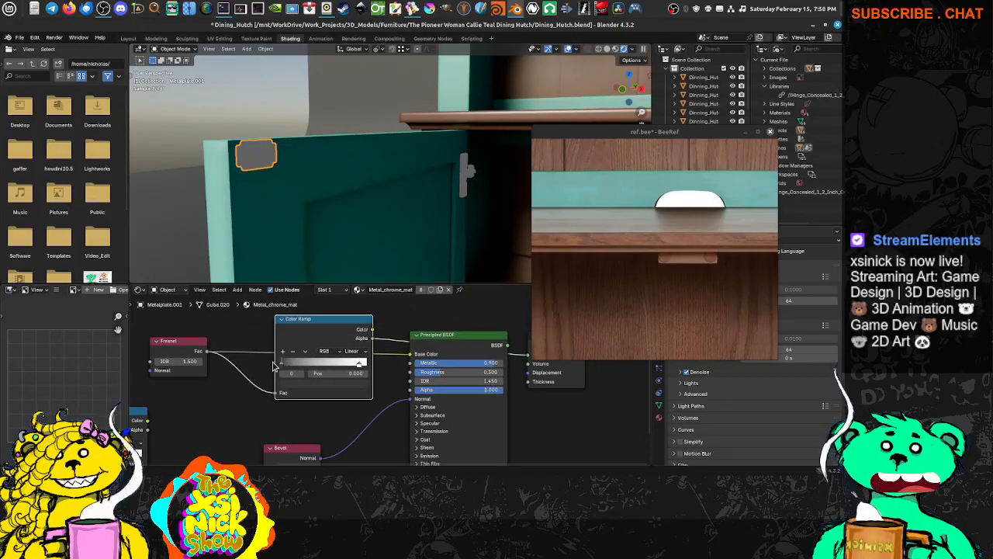
pyautogui.moveTo(359, 365); pyautogui.dragTo(387, 368)
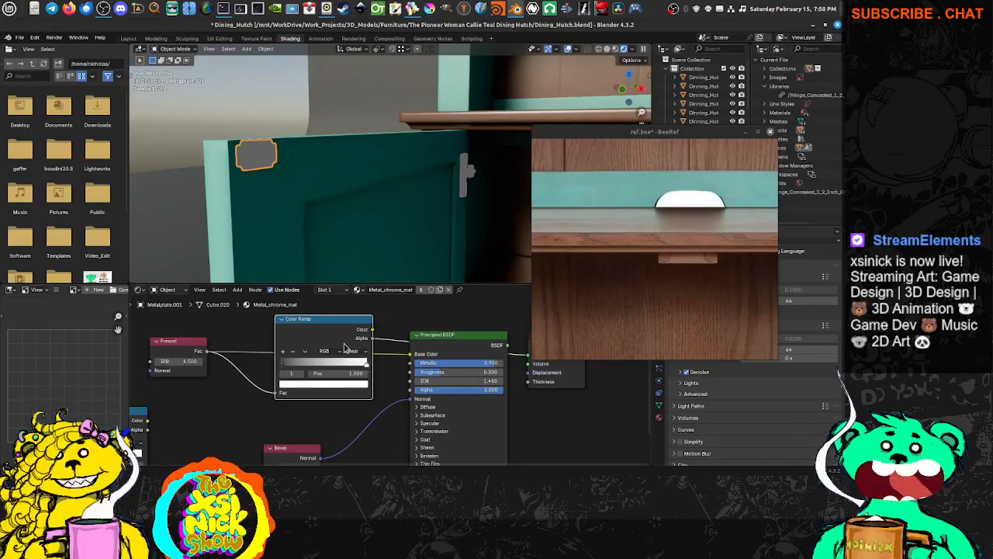
pyautogui.click(281, 364)
pyautogui.click(294, 386)
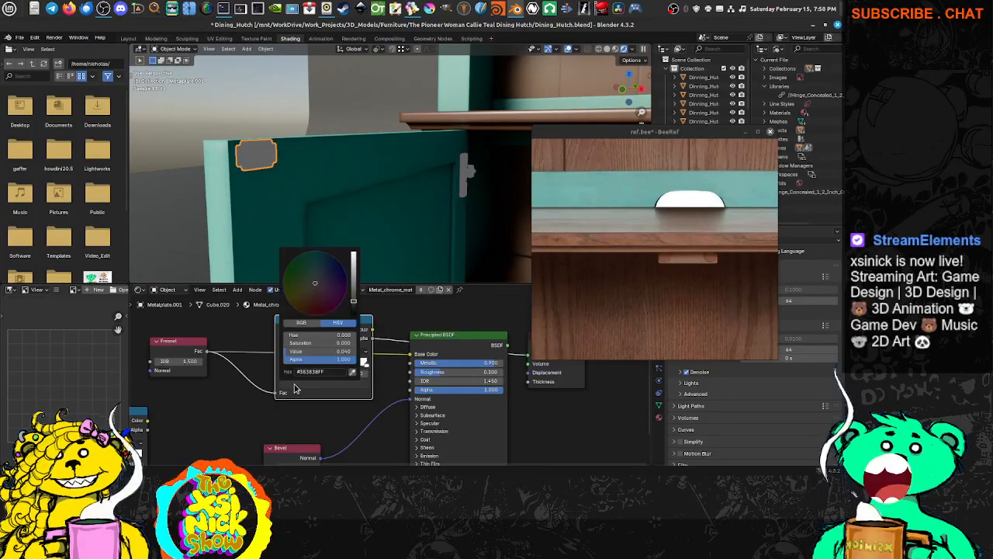
pyautogui.moveTo(353, 305); pyautogui.dragTo(301, 311)
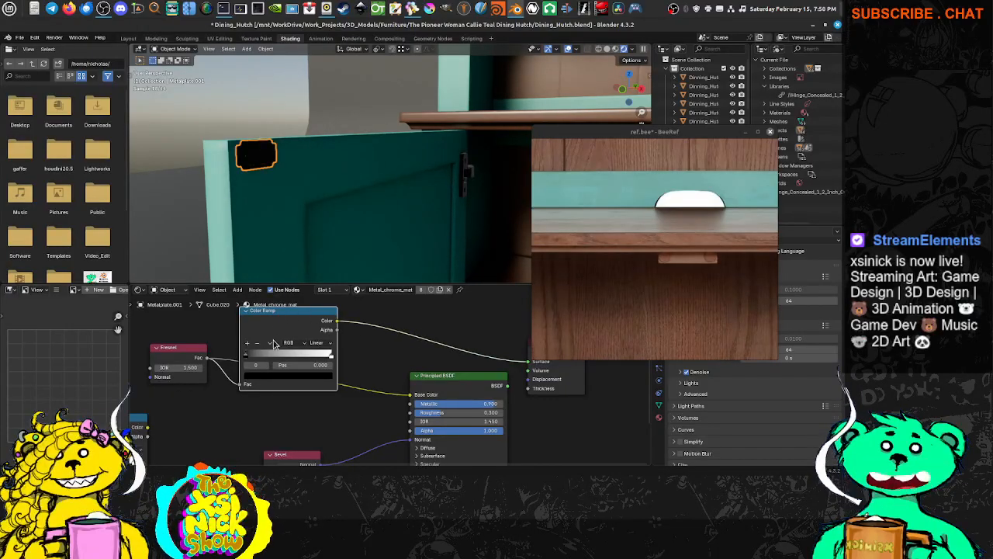
# Move the ramp's white stop to position 0.314 and inspect the previewed edge falloff on the plate up close.
pyautogui.moveTo(245, 355); pyautogui.dragTo(250, 357)
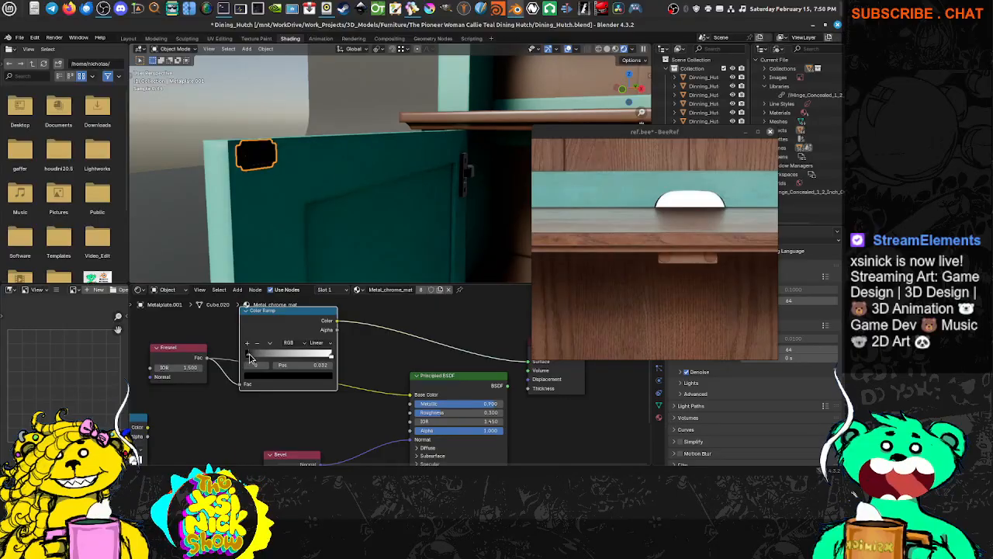
pyautogui.moveTo(327, 356); pyautogui.dragTo(228, 355)
pyautogui.moveTo(296, 355); pyautogui.dragTo(272, 356)
pyautogui.scroll(2, 243, 144)
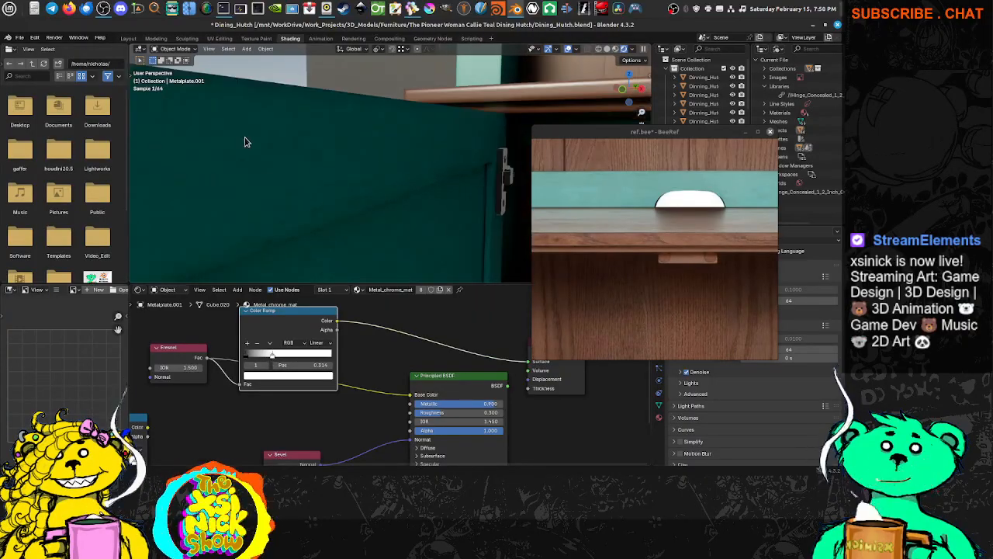
pyautogui.moveTo(275, 146); pyautogui.dragTo(294, 152, button='middle')
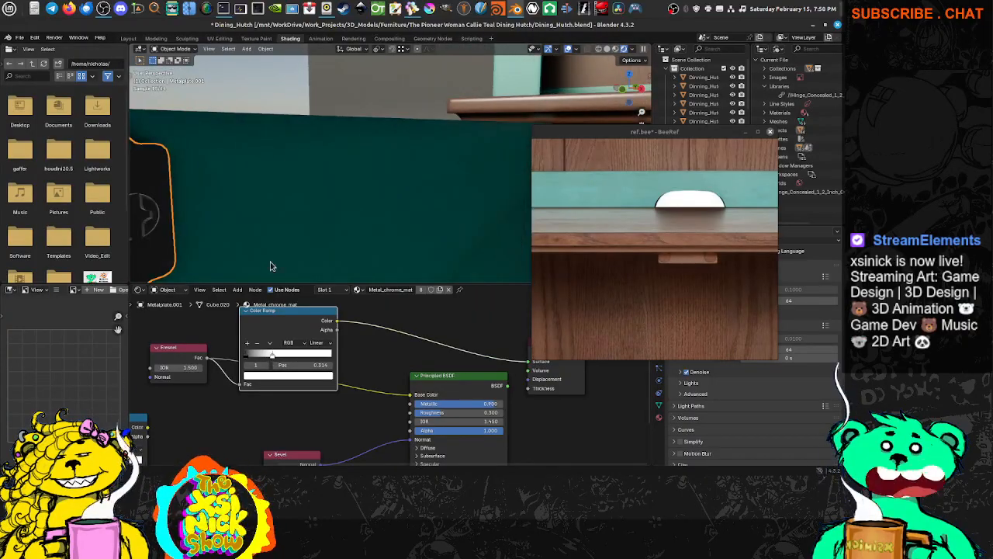
pyautogui.keyDown('shift'); pyautogui.moveTo(207, 209); pyautogui.dragTo(215, 208, button='middle'); pyautogui.keyUp('shift')
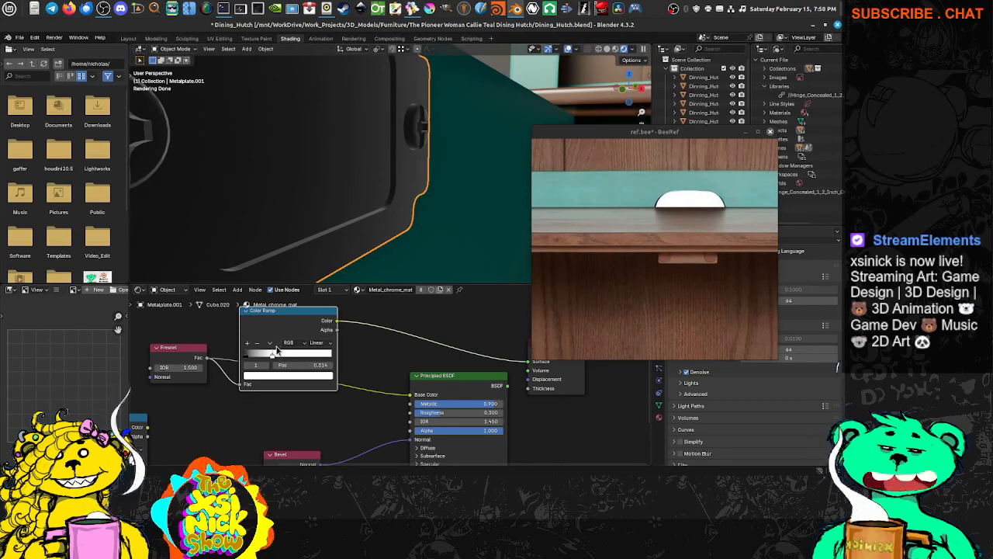
# Fine-tune the ramp with the black stop at 0.027 and the white stop slightly past one third.
pyautogui.moveTo(273, 355); pyautogui.dragTo(249, 358)
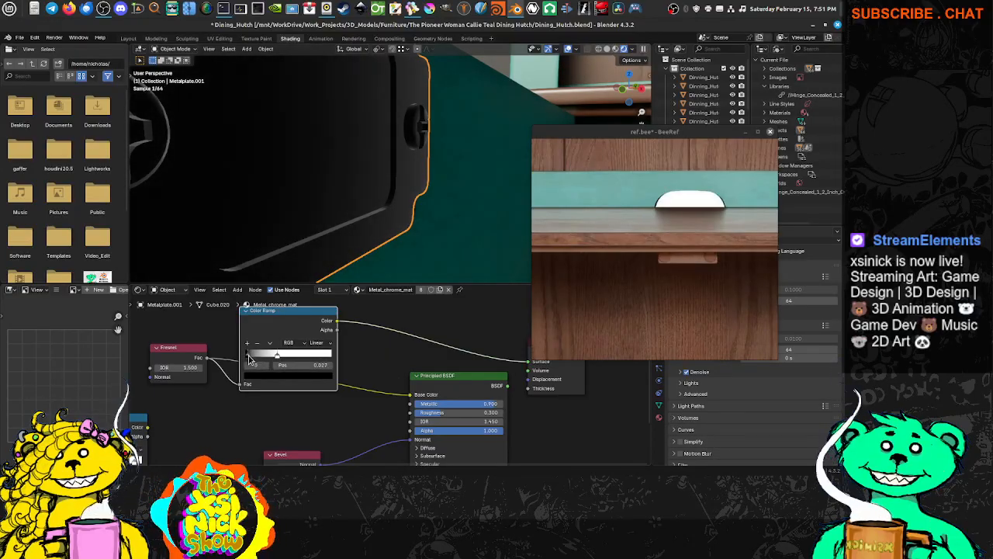
pyautogui.scroll(-5, 380, 167)
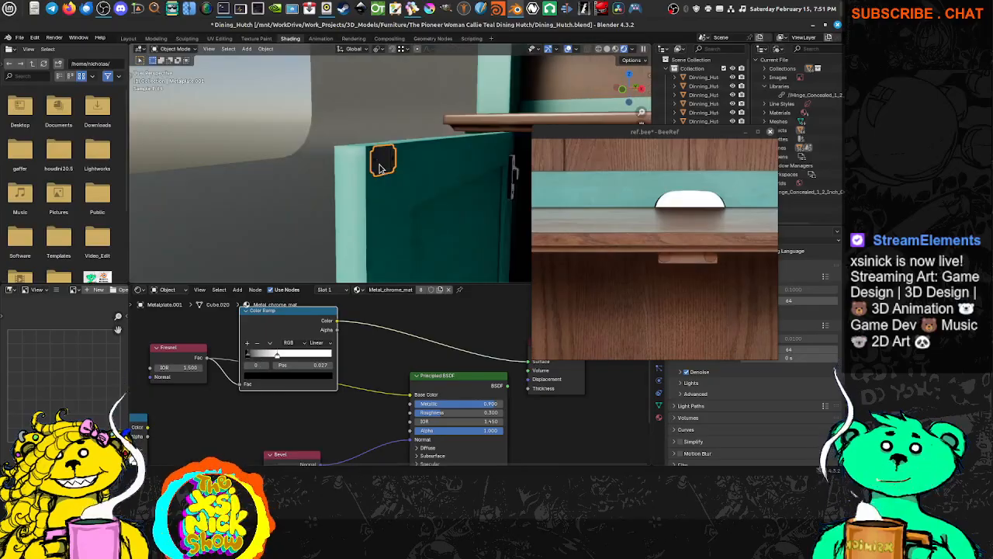
pyautogui.scroll(4, 380, 167)
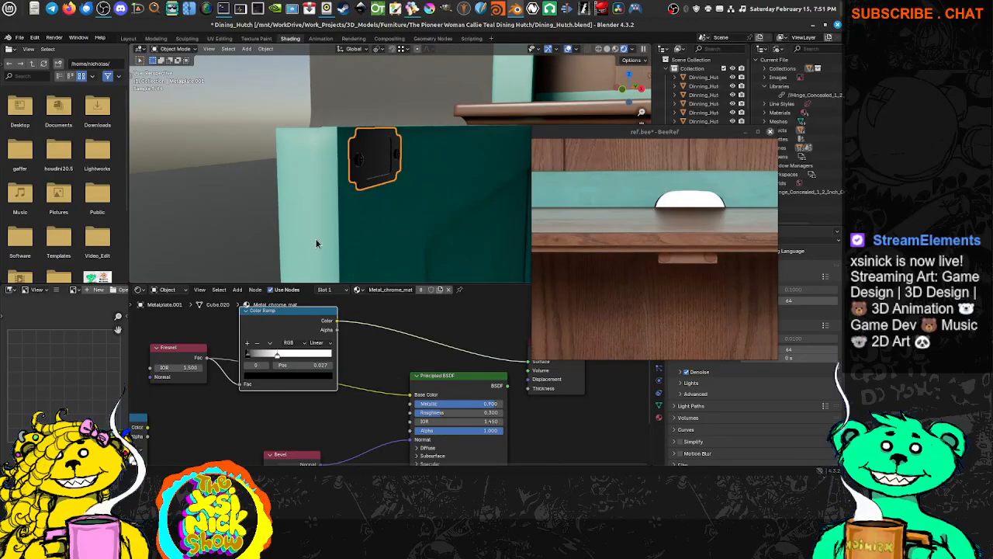
pyautogui.click(274, 357)
# Switch the material preview from the Color Ramp back to the Principled BSDF.
pyautogui.scroll(-2, 375, 360)
pyautogui.moveTo(412, 367); pyautogui.dragTo(287, 318, button='middle')
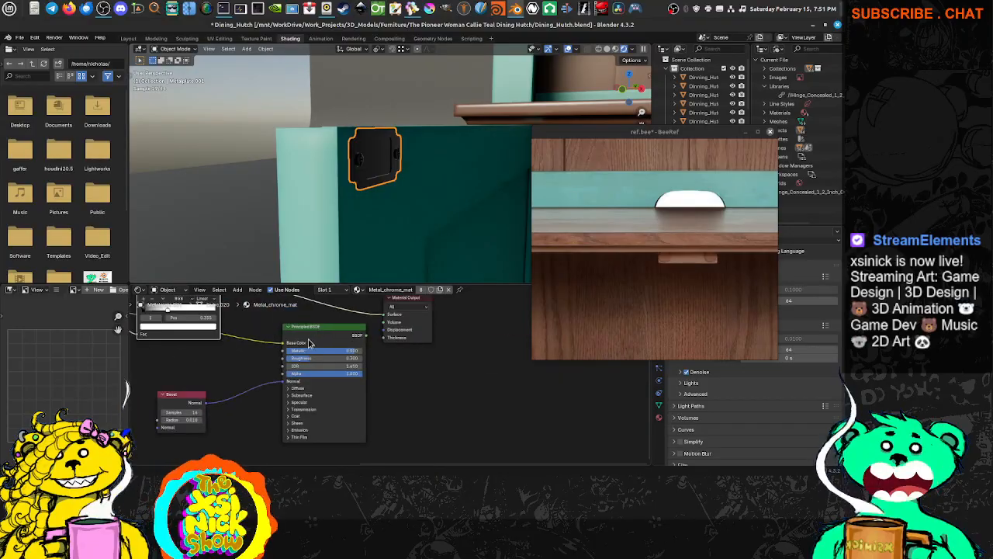
pyautogui.keyDown('ctrl'); pyautogui.keyDown('shift'); pyautogui.click(347, 341); pyautogui.keyUp('shift'); pyautogui.keyUp('ctrl')
pyautogui.moveTo(361, 329); pyautogui.dragTo(443, 361, button='middle')
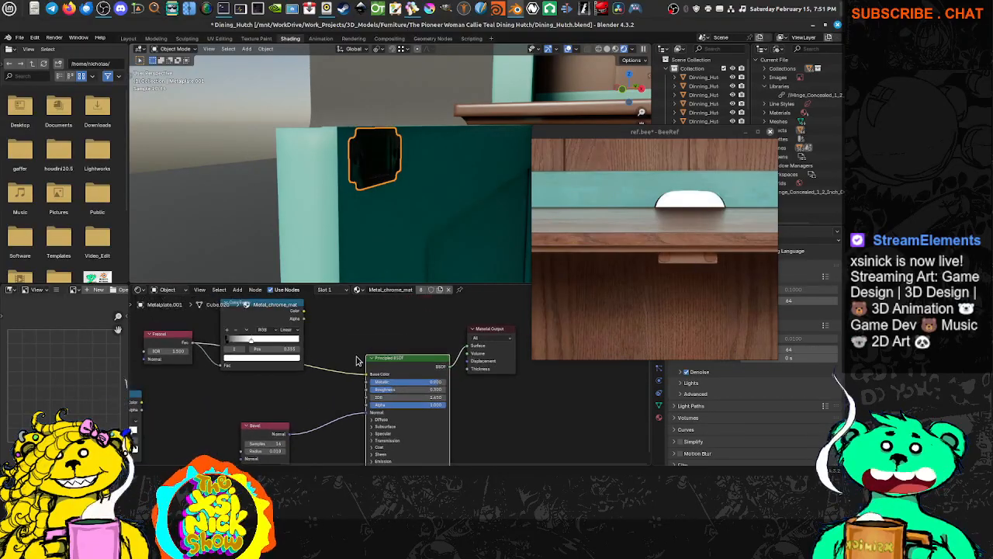
# Disconnect the Fresnel link from Base Color and reposition the Color Ramp beside the Principled BSDF.
pyautogui.moveTo(357, 358); pyautogui.dragTo(385, 343, button='middle')
pyautogui.moveTo(311, 300); pyautogui.dragTo(304, 356)
pyautogui.moveTo(395, 361); pyautogui.dragTo(355, 345)
pyautogui.moveTo(372, 360); pyautogui.dragTo(377, 338, button='middle')
pyautogui.moveTo(309, 325); pyautogui.dragTo(332, 313)
# Connect the Fresnel-driven Color Ramp to the Principled BSDF's Metallic input and check the plate's look.
pyautogui.moveTo(392, 347); pyautogui.dragTo(368, 391, button='middle')
pyautogui.moveTo(327, 364); pyautogui.dragTo(373, 388)
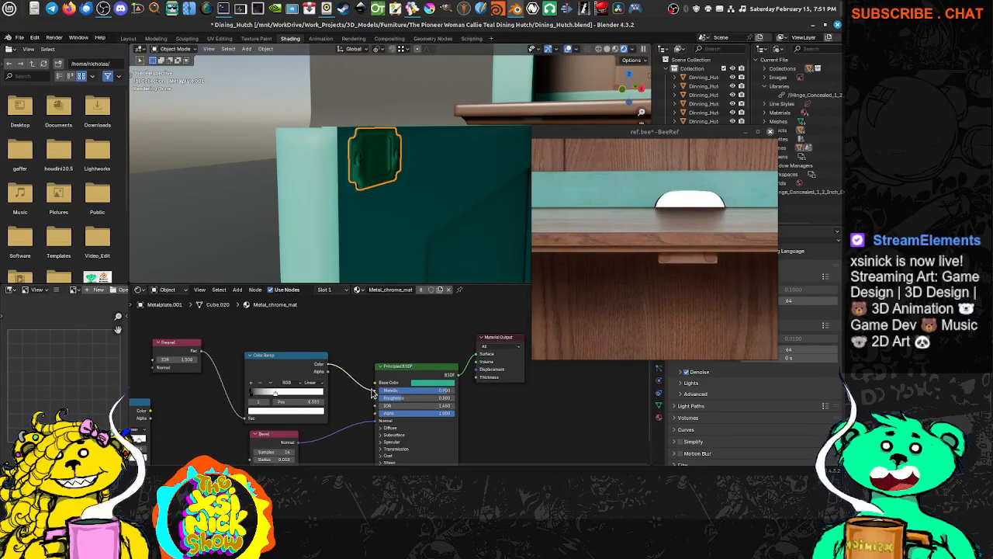
pyautogui.moveTo(372, 394); pyautogui.dragTo(372, 394)
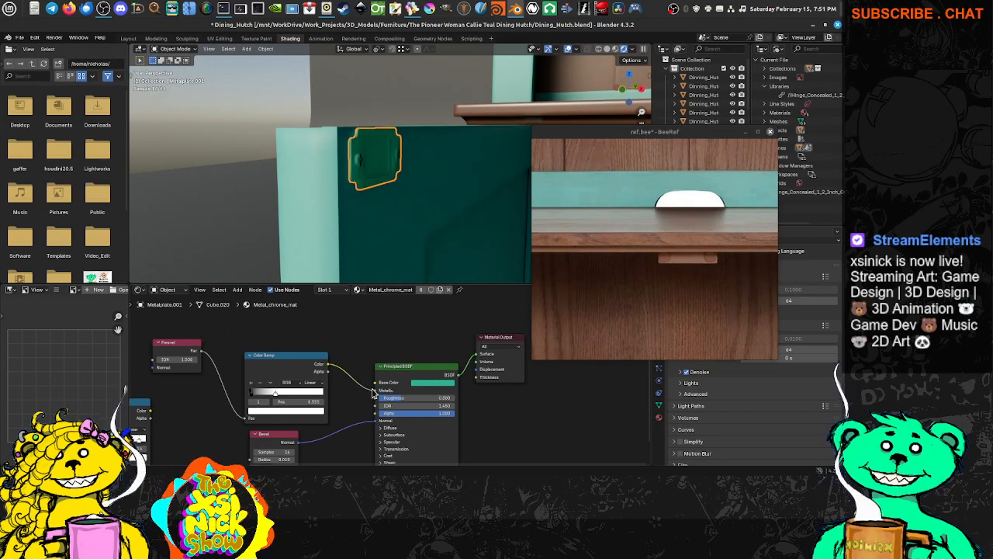
pyautogui.moveTo(386, 185); pyautogui.dragTo(366, 182, button='middle')
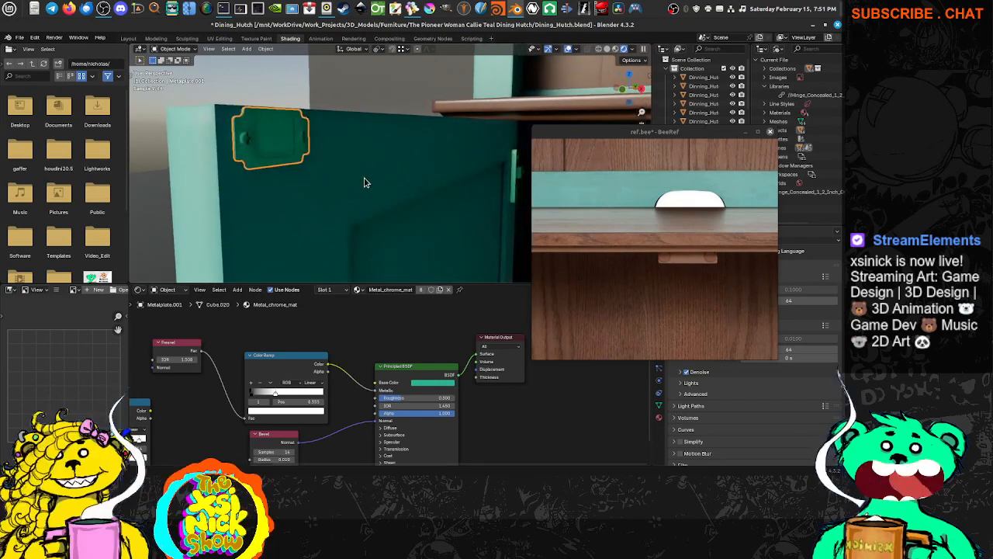
# Try white and mid-grey for the ramp's first stop, and unlink the ramp from Metallic.
pyautogui.moveTo(242, 381); pyautogui.dragTo(253, 360, button='middle')
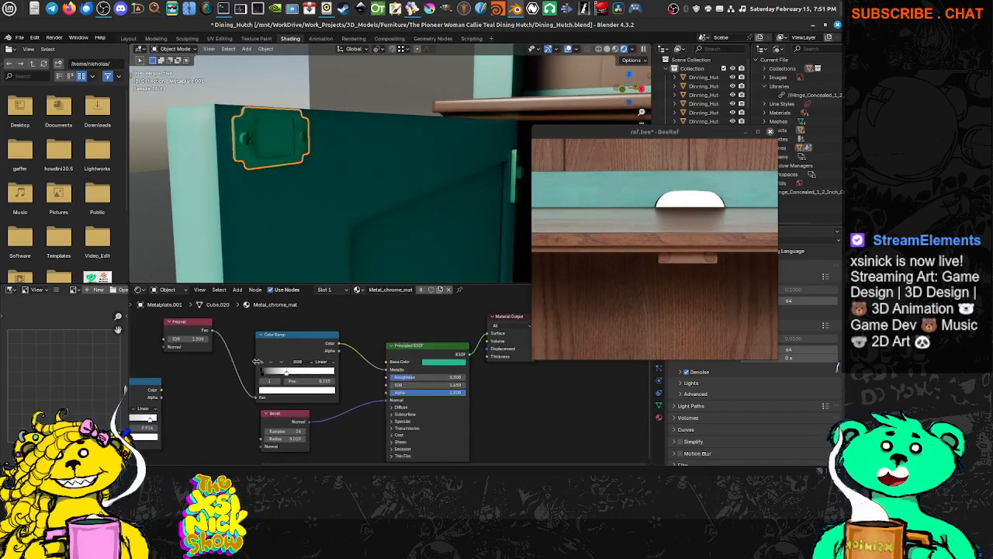
pyautogui.click(264, 377)
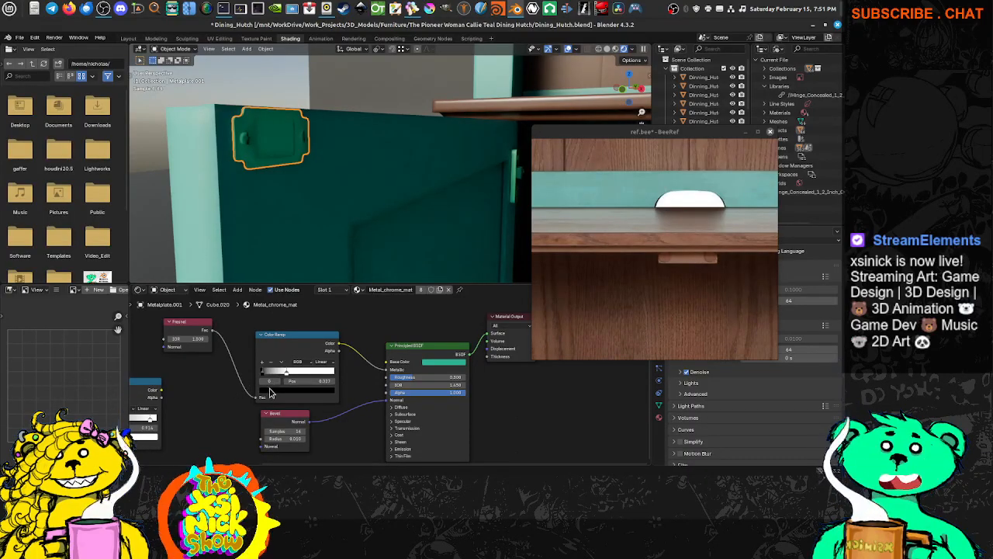
pyautogui.click(273, 391)
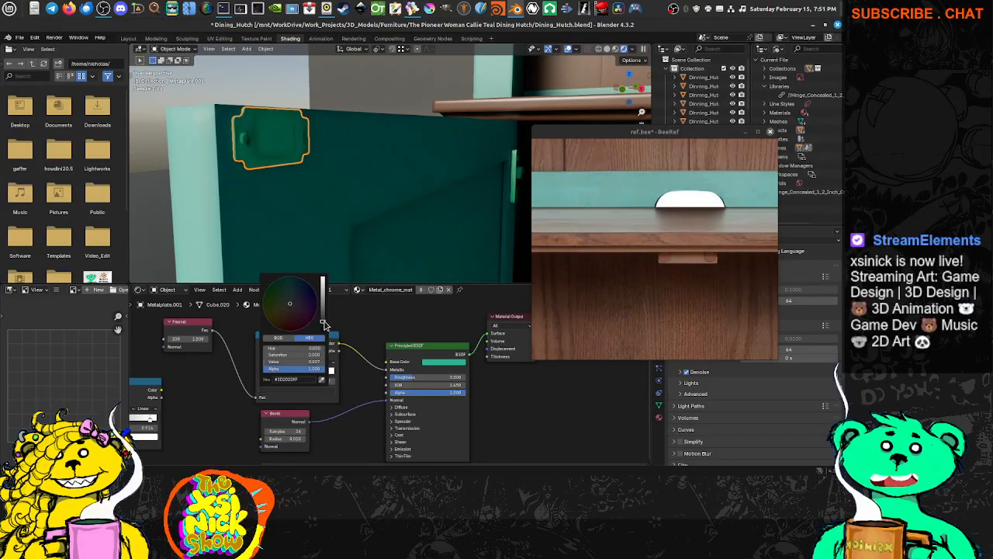
pyautogui.moveTo(323, 332); pyautogui.dragTo(323, 279)
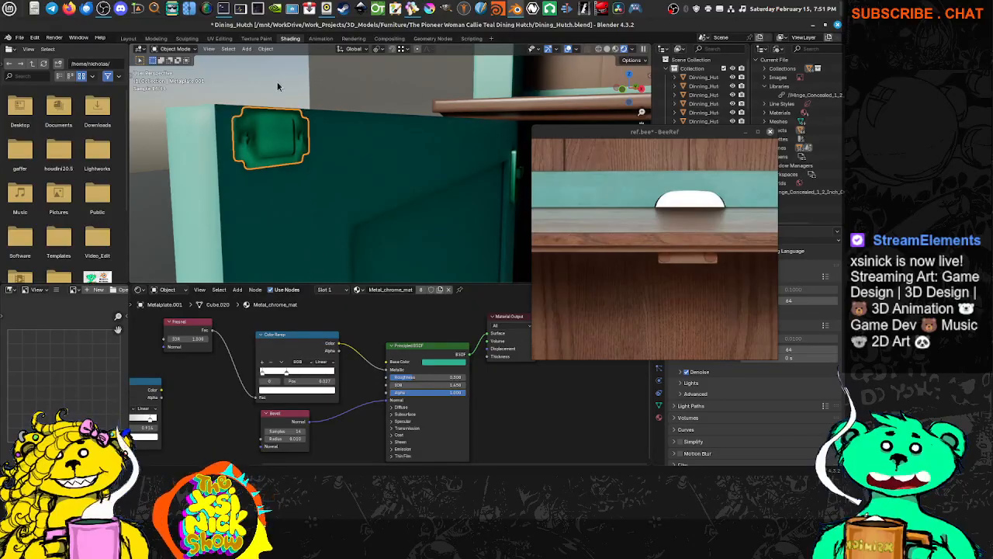
pyautogui.click(309, 391)
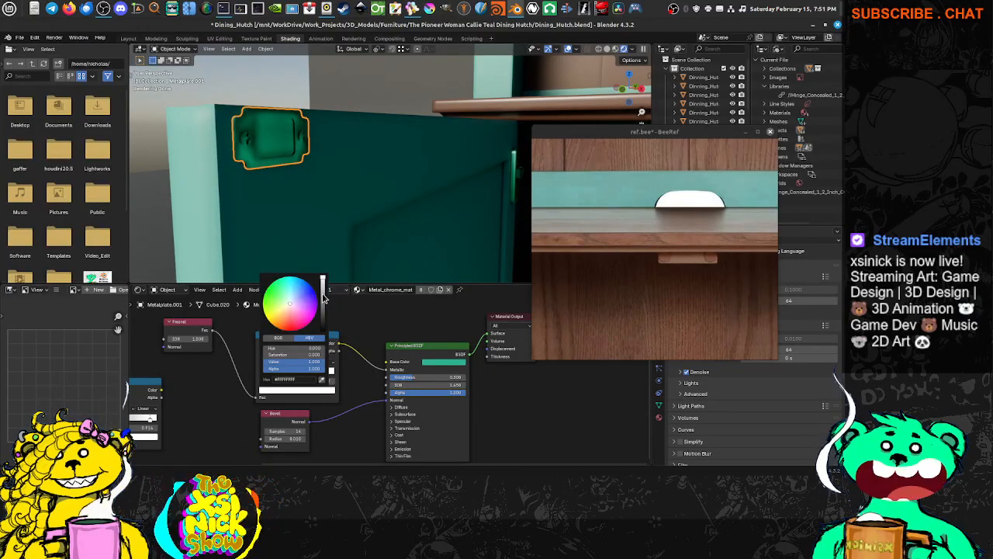
pyautogui.moveTo(324, 293); pyautogui.dragTo(323, 303)
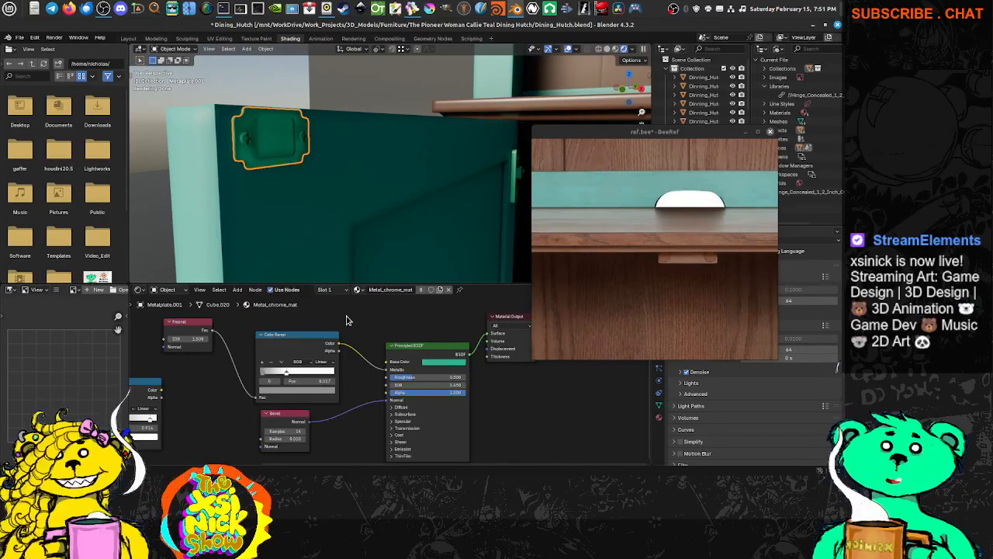
pyautogui.moveTo(386, 370); pyautogui.dragTo(361, 373)
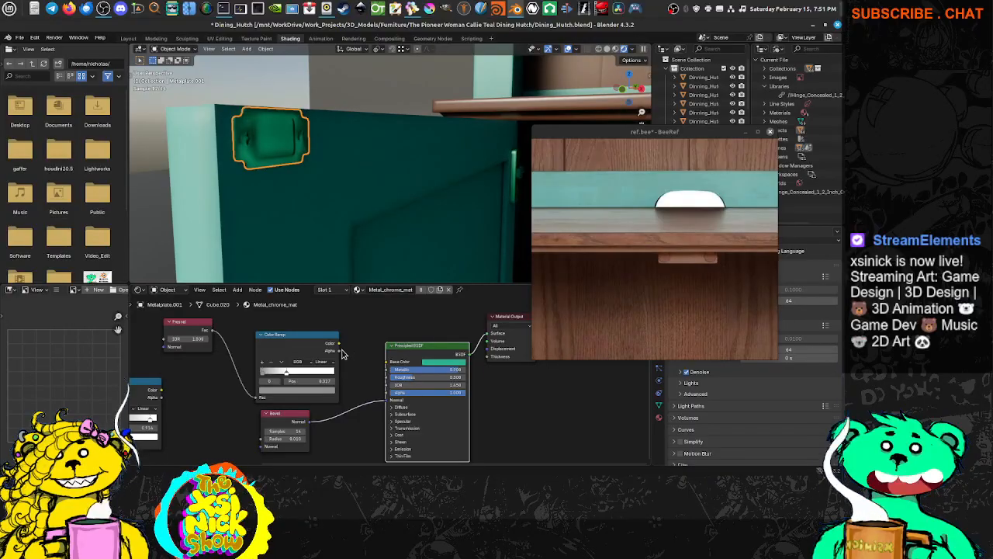
# Set the ramp's first stop to black and connect its Color output to the Principled BSDF's Roughness.
pyautogui.click(272, 390)
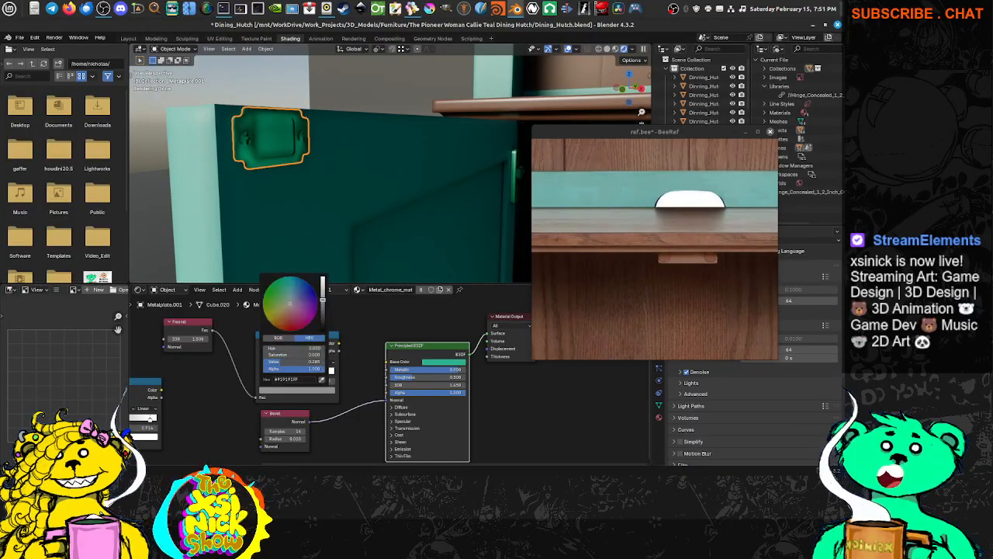
pyautogui.moveTo(295, 361); pyautogui.dragTo(268, 361)
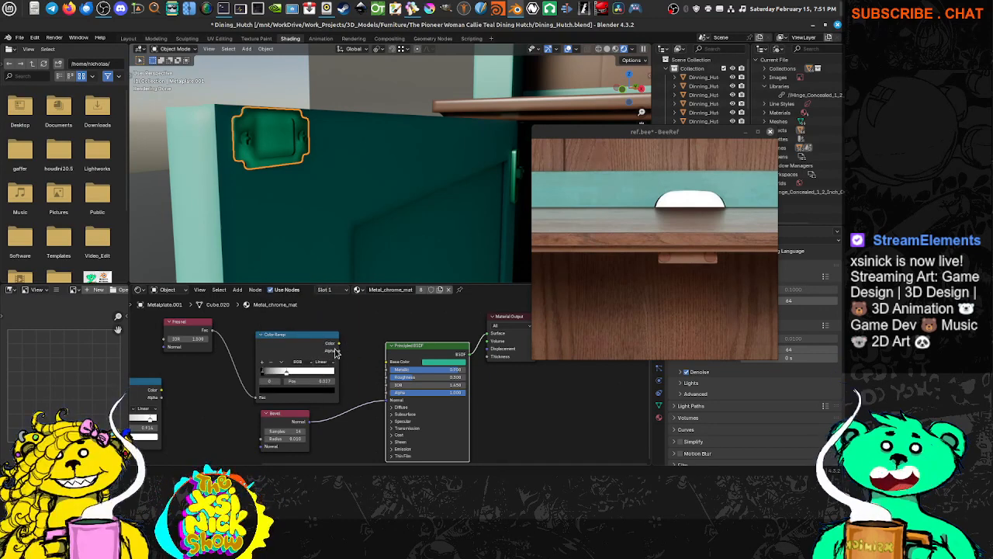
pyautogui.moveTo(339, 343); pyautogui.dragTo(387, 377)
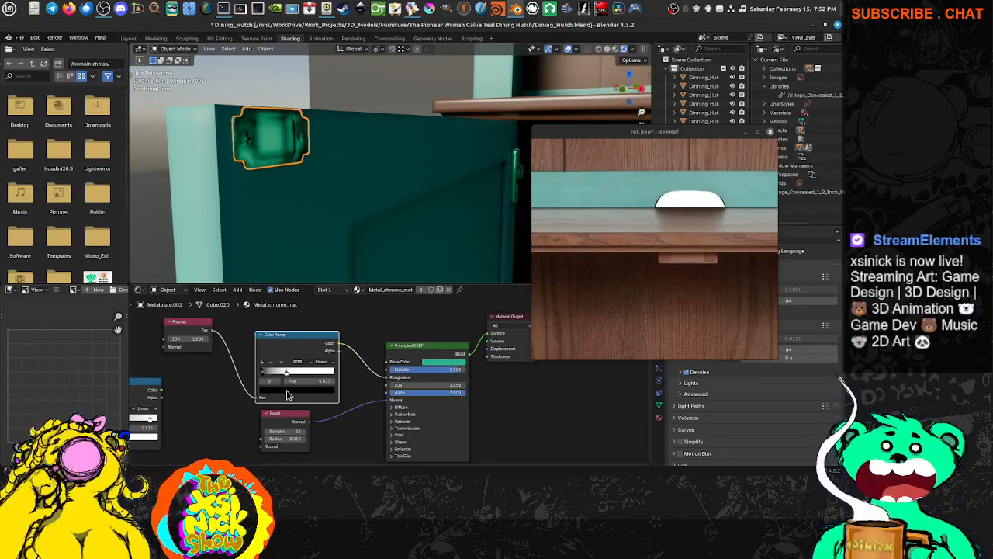
pyautogui.click(288, 391)
pyautogui.moveTo(322, 325)
pyautogui.mouseDown()
pyautogui.moveTo(322, 278)
pyautogui.moveTo(323, 331)
pyautogui.mouseUp()
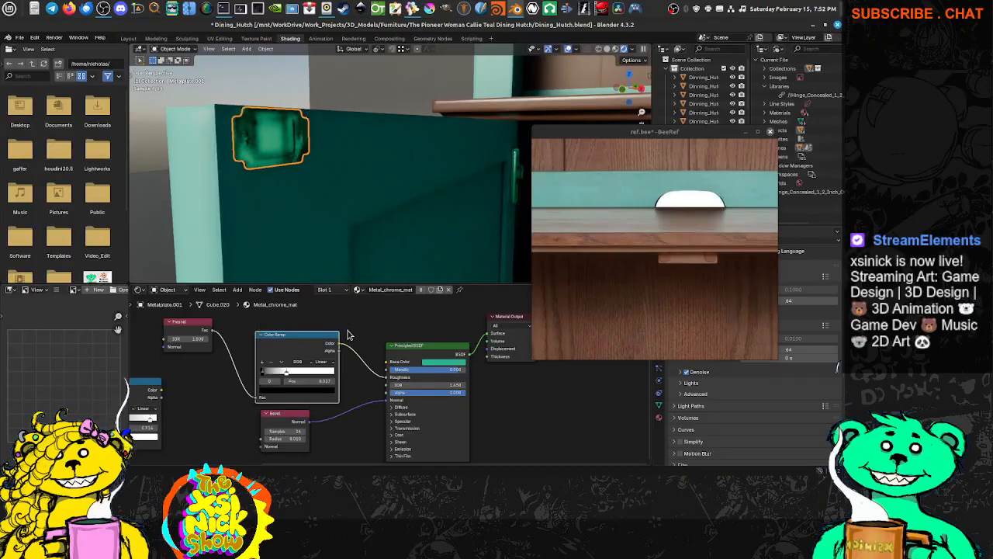
# Invert the ramp driving Roughness by making its first stop white and its second stop black.
pyautogui.click(264, 392)
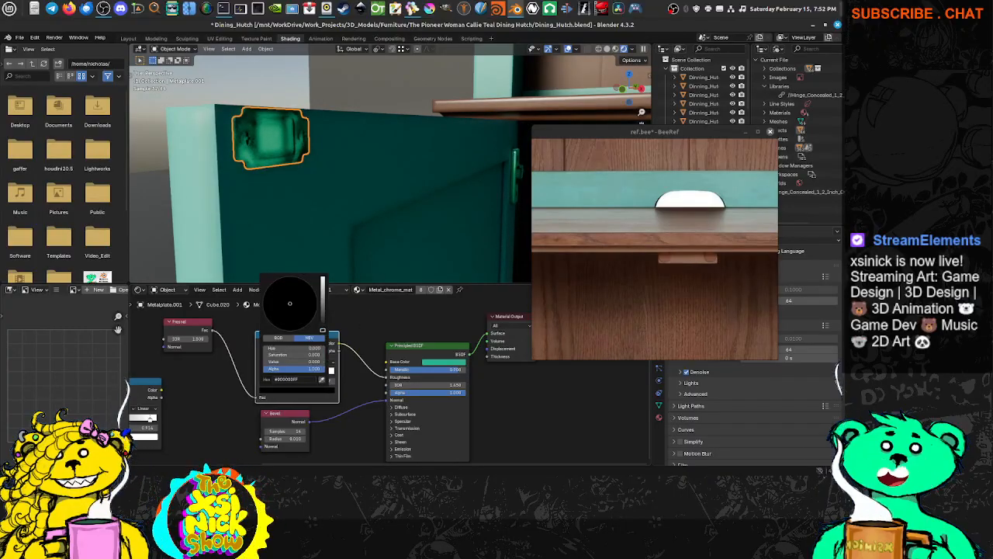
pyautogui.moveTo(322, 330); pyautogui.dragTo(322, 278)
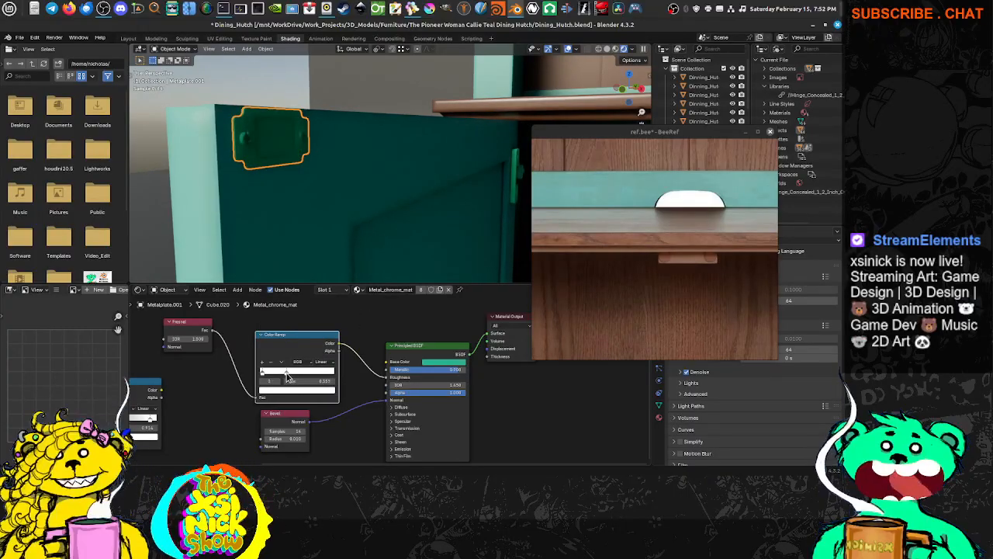
pyautogui.click(290, 393)
pyautogui.moveTo(322, 299); pyautogui.dragTo(323, 332)
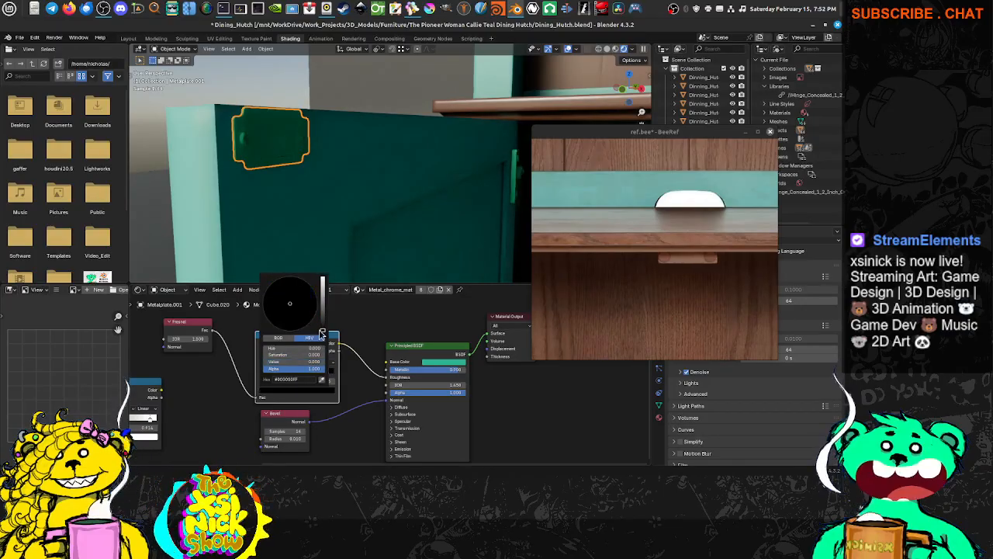
# Try grey and white on the second stop of the Color Ramp feeding Roughness, and return it to black.
pyautogui.click(360, 329)
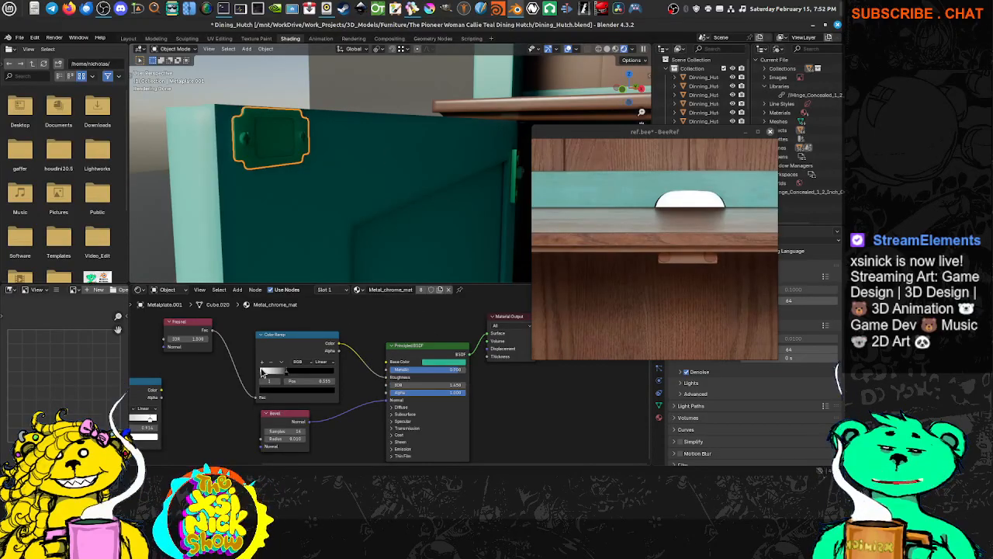
pyautogui.click(295, 391)
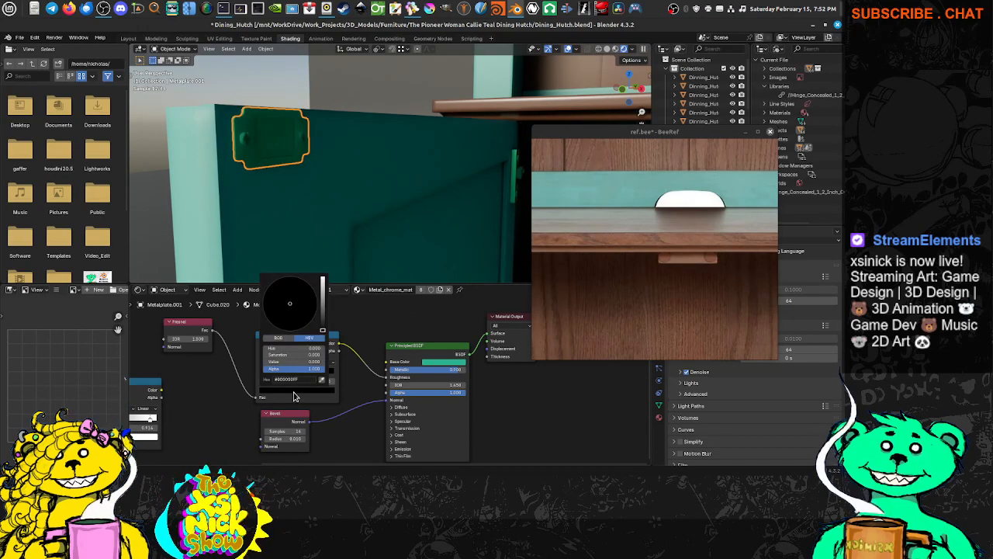
pyautogui.moveTo(324, 326); pyautogui.dragTo(322, 306)
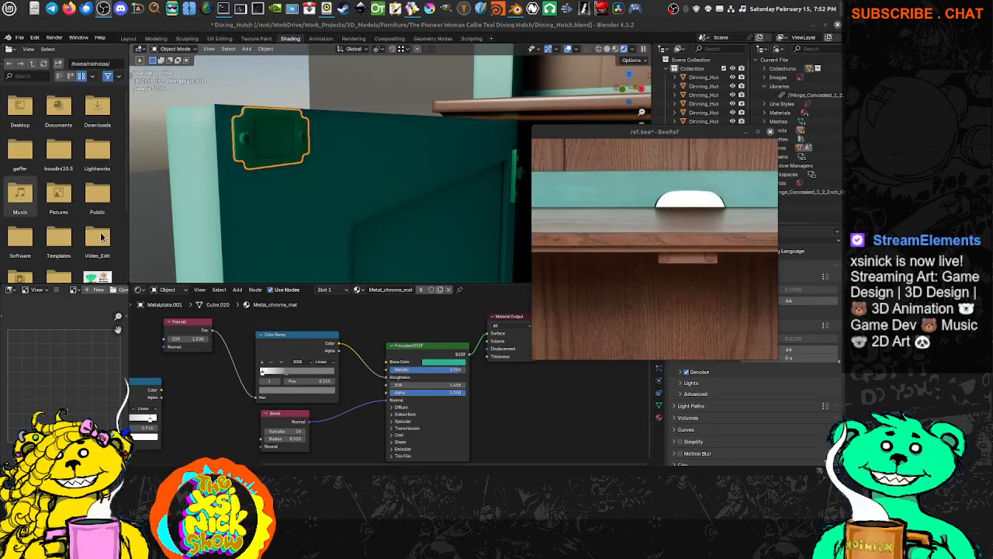
pyautogui.click(329, 392)
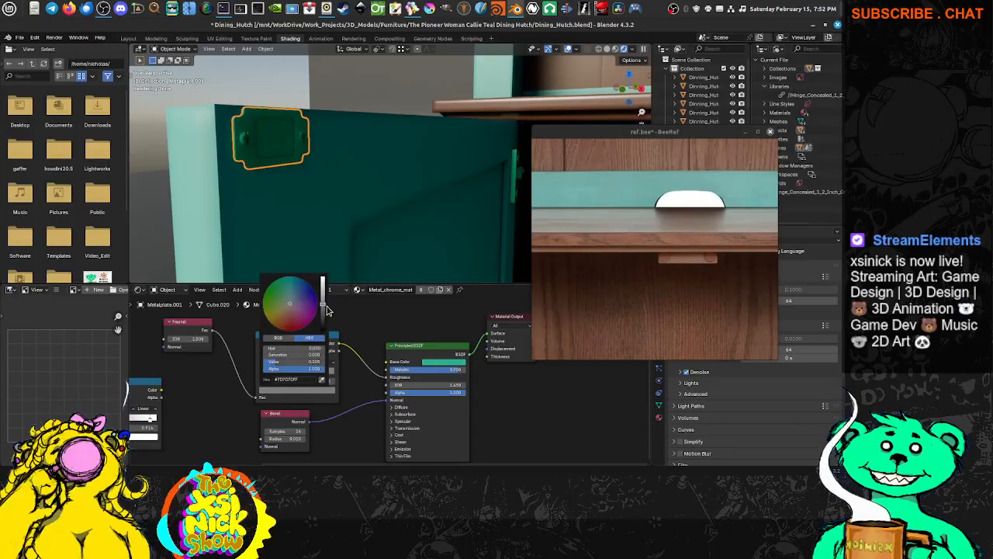
pyautogui.moveTo(326, 310); pyautogui.dragTo(324, 280)
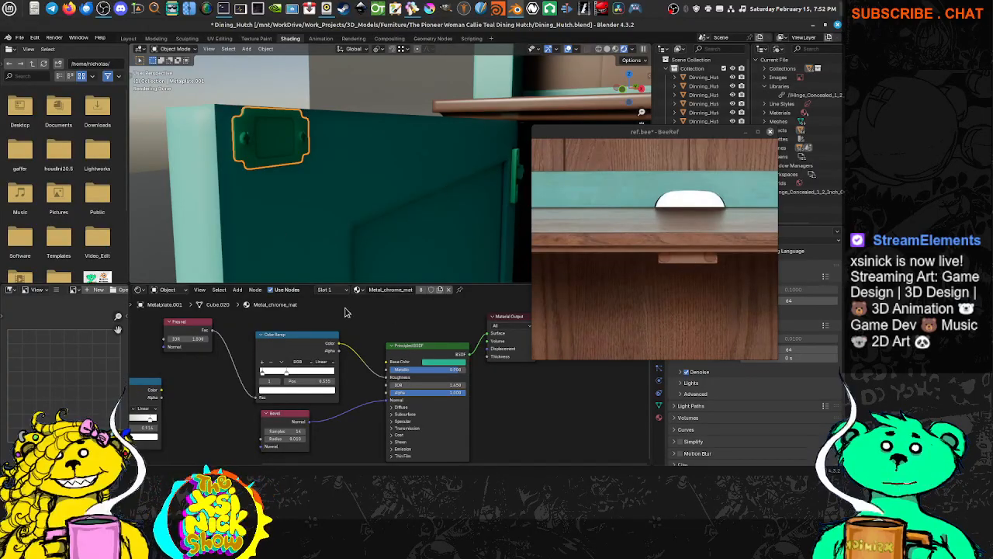
pyautogui.click(298, 392)
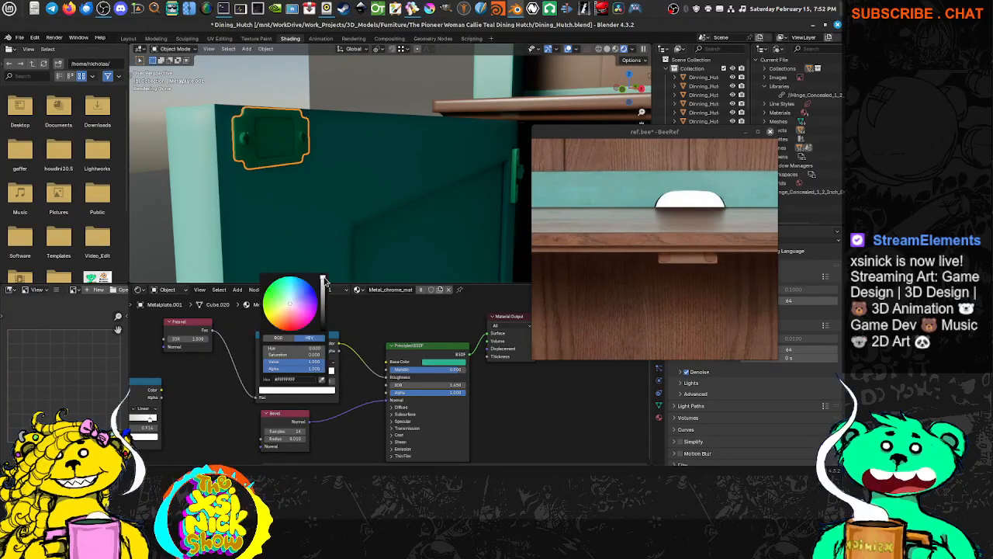
pyautogui.moveTo(324, 281); pyautogui.dragTo(323, 330)
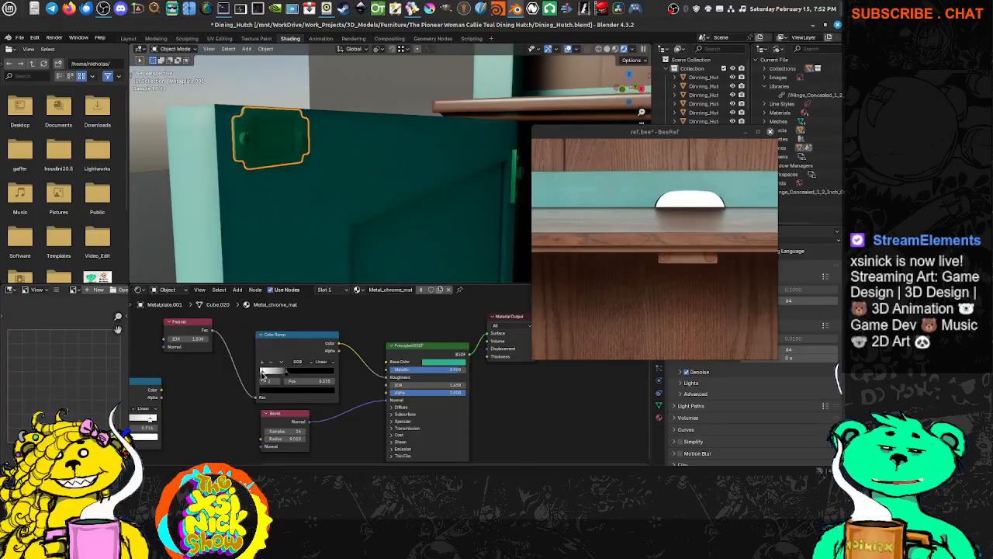
# Set the first stop of the Color Ramp feeding Roughness to a mid grey.
pyautogui.click(263, 374)
pyautogui.click(272, 391)
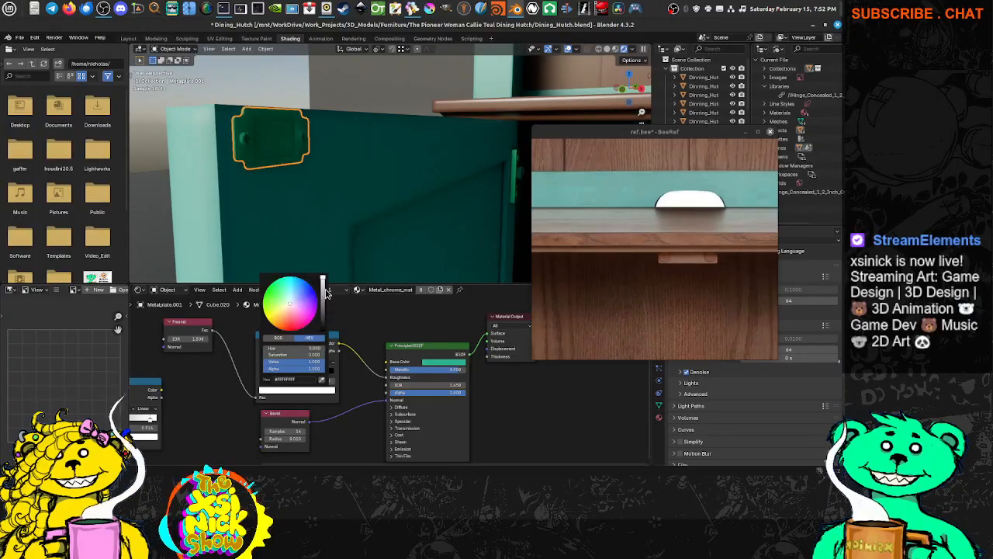
pyautogui.moveTo(324, 317)
pyautogui.mouseDown()
pyautogui.moveTo(323, 331)
pyautogui.moveTo(323, 304)
pyautogui.mouseUp()
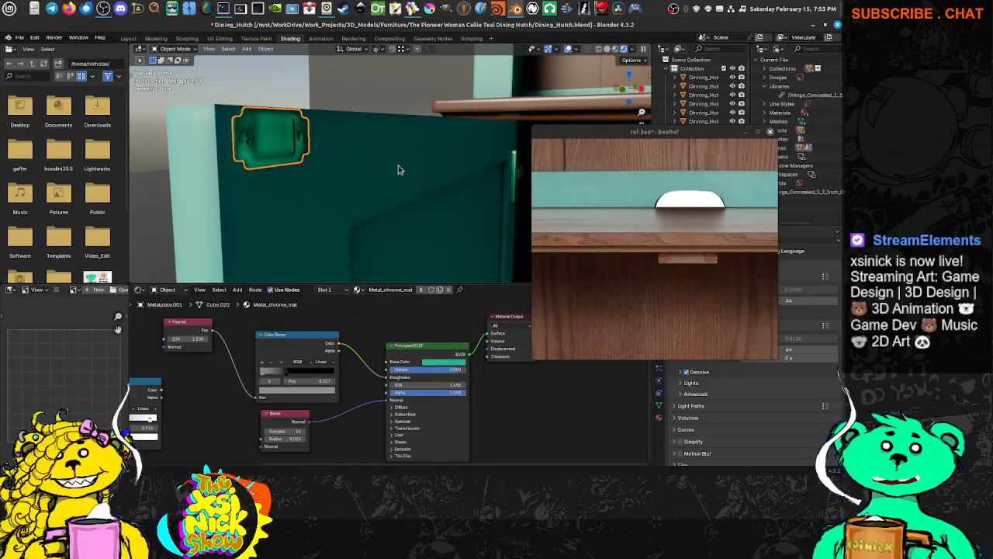
pyautogui.moveTo(399, 168); pyautogui.dragTo(331, 194, button='middle')
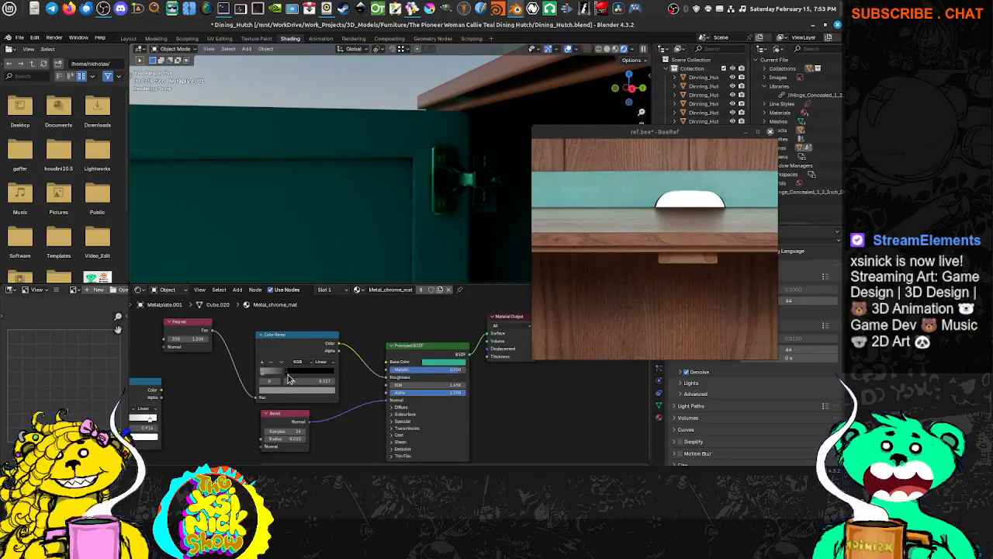
pyautogui.click(289, 377)
pyautogui.click(295, 388)
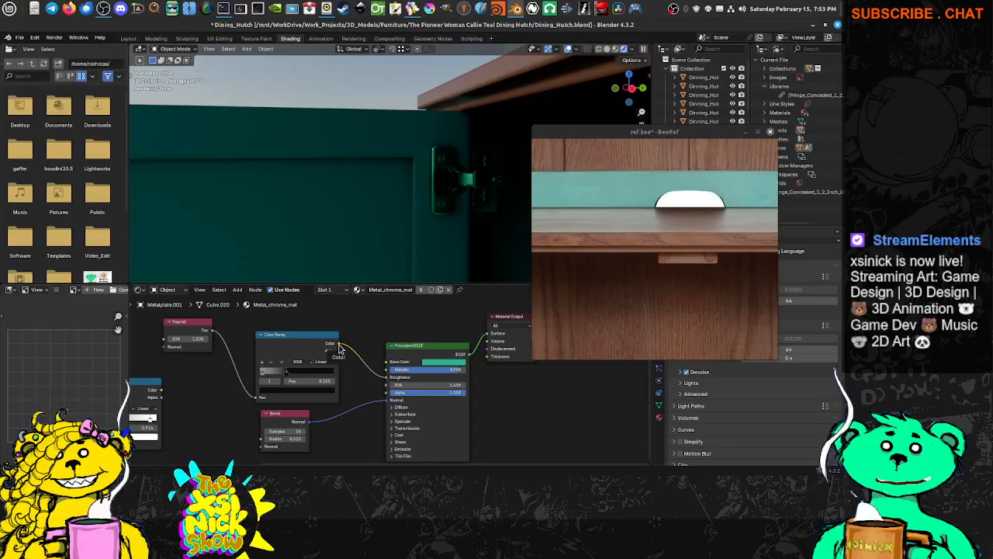
# Collapse the roughness Color Ramp and rearrange it with the other Color Ramp and Fresnel nodes to clear space for a Base Color link.
pyautogui.scroll(-2, 295, 353)
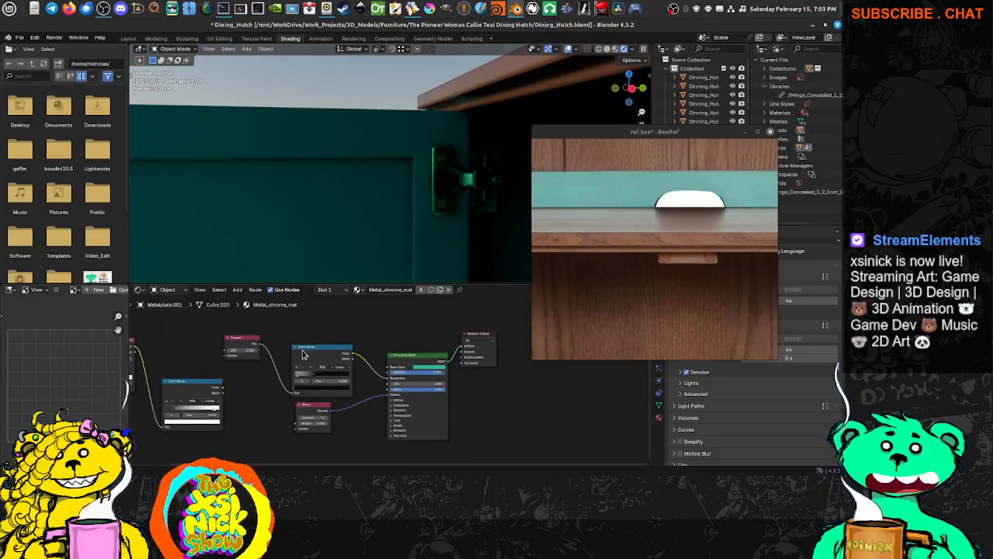
pyautogui.moveTo(201, 382); pyautogui.dragTo(240, 379)
pyautogui.click(295, 348)
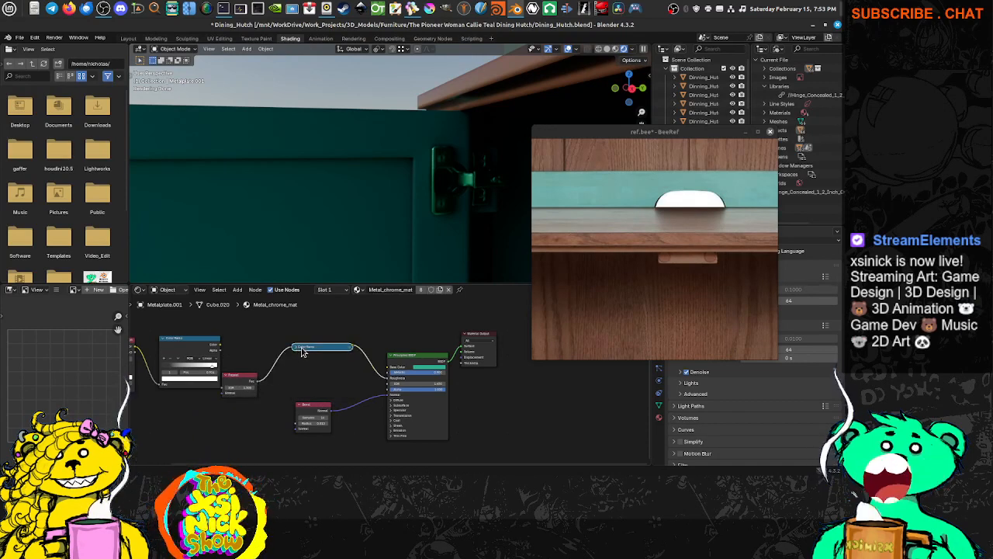
pyautogui.moveTo(303, 350); pyautogui.dragTo(302, 384)
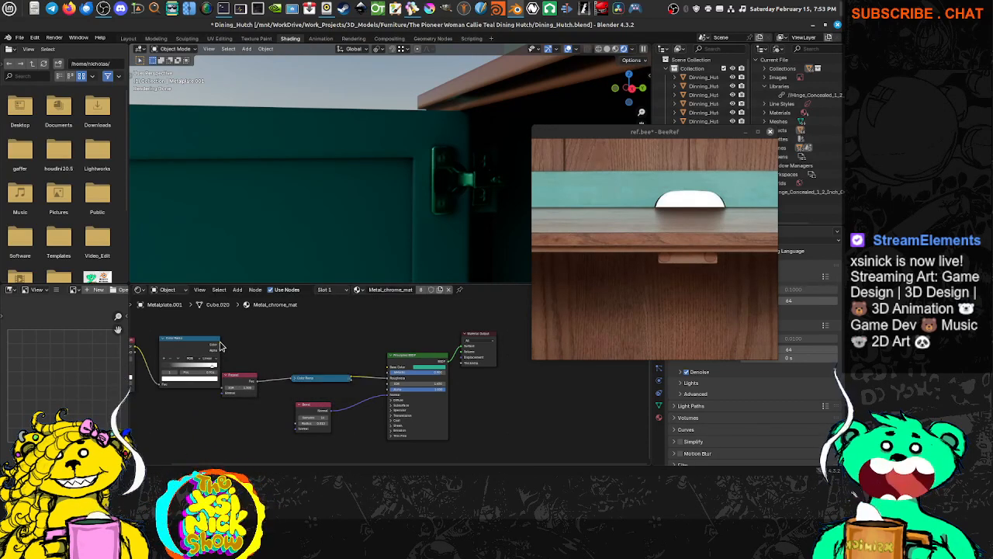
pyautogui.moveTo(221, 345); pyautogui.dragTo(388, 347)
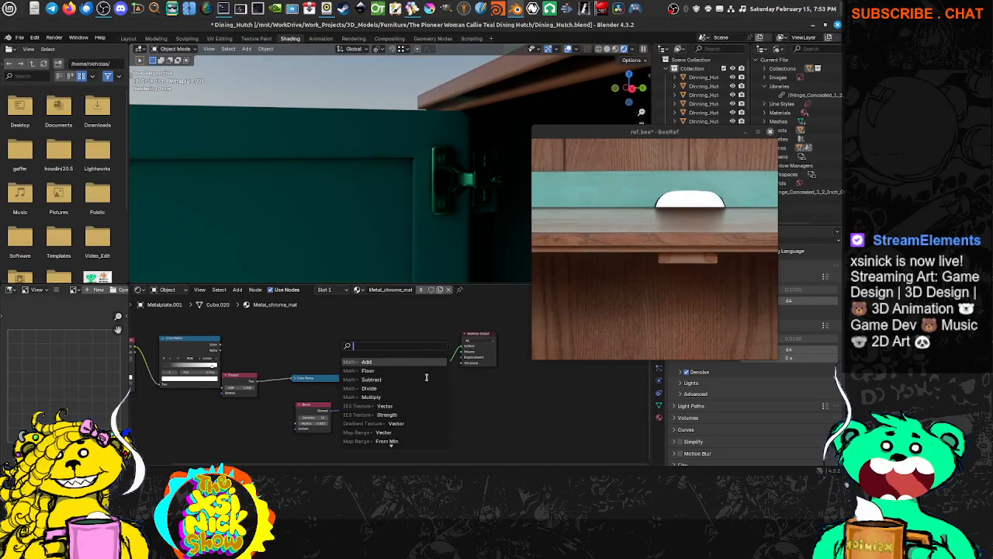
pyautogui.click(285, 336)
# Set the Base Color of the chrome material's Principled BSDF to white (#FFFFFF).
pyautogui.scroll(5, 432, 367)
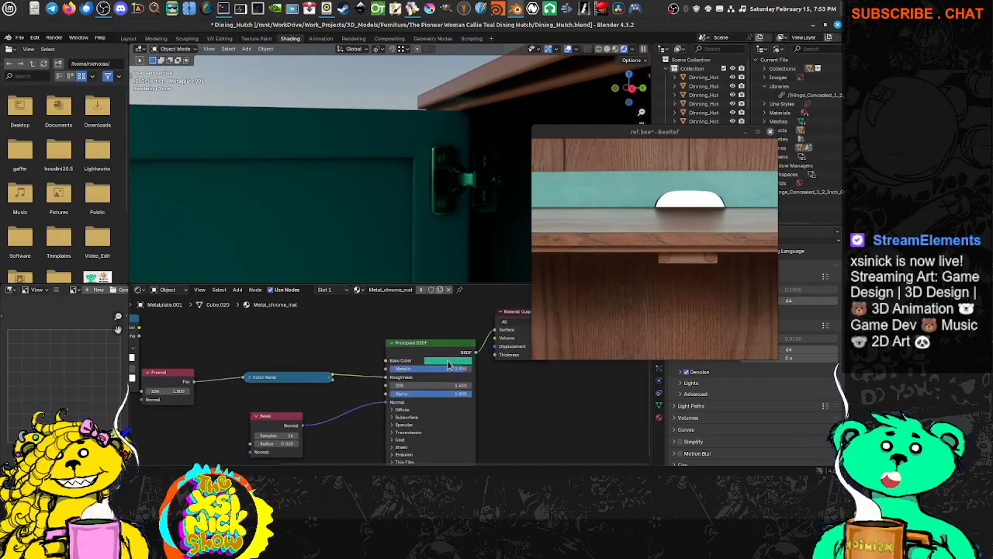
pyautogui.click(447, 361)
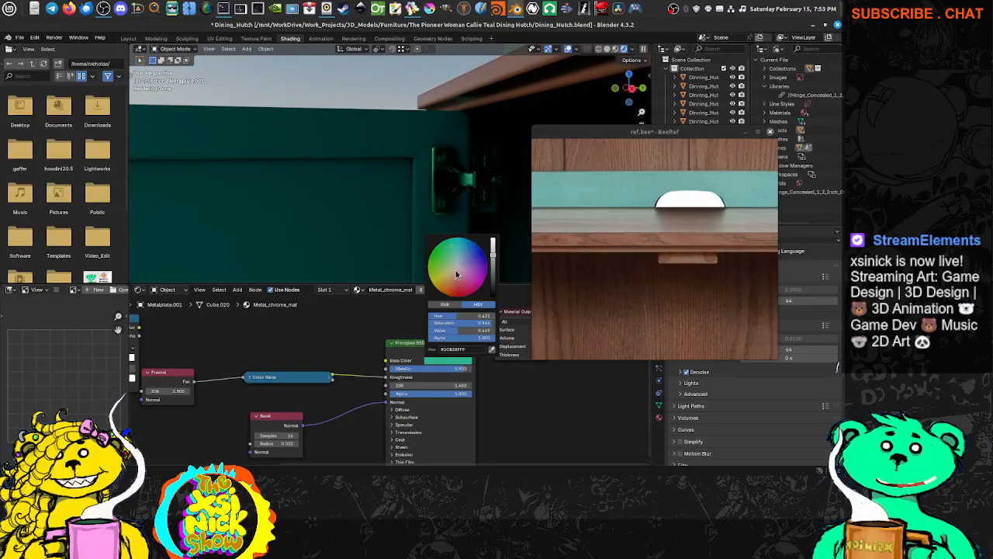
pyautogui.moveTo(489, 277); pyautogui.dragTo(494, 239)
pyautogui.click(439, 362)
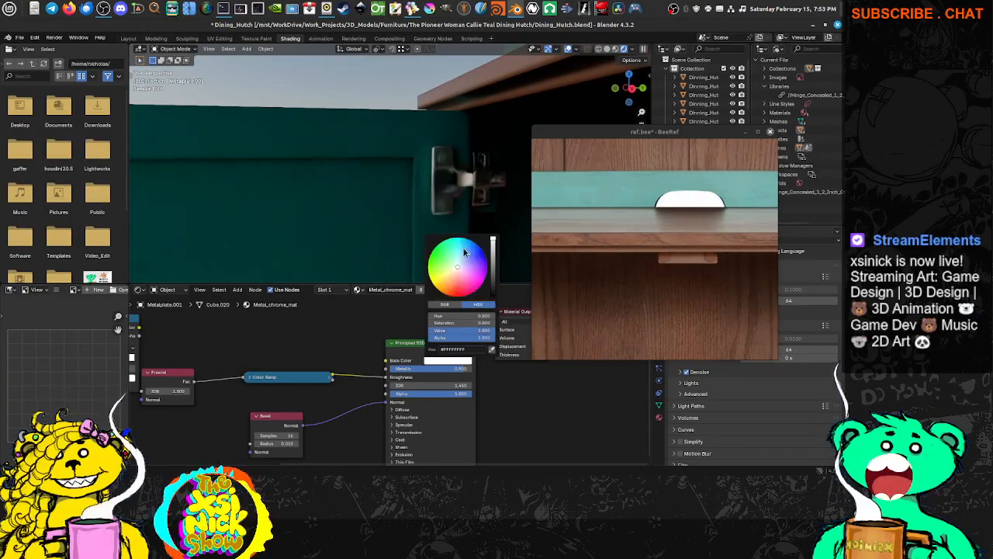
# Link the Color output of the unconnected Color Ramp to the Principled BSDF's Base Color.
pyautogui.scroll(1, 323, 340)
pyautogui.moveTo(337, 340); pyautogui.dragTo(359, 335, button='middle')
pyautogui.moveTo(163, 327); pyautogui.dragTo(215, 358, button='middle')
pyautogui.moveTo(199, 351); pyautogui.dragTo(467, 387)
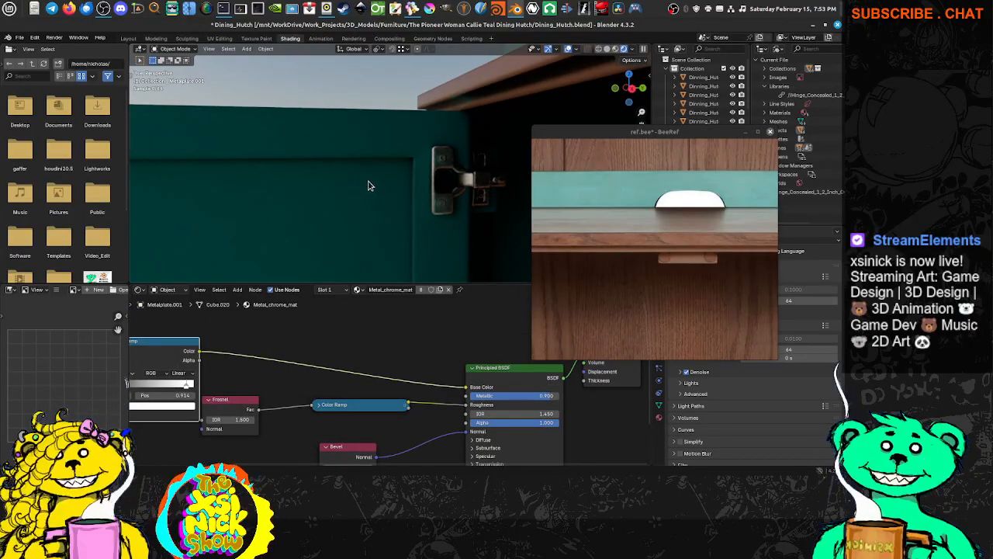
# Check the chrome shading on the hinge and door plate, and apply the object transform of the selected metal plate.
pyautogui.moveTo(369, 186)
pyautogui.mouseDown(button='middle')
pyautogui.moveTo(479, 191)
pyautogui.moveTo(322, 193)
pyautogui.moveTo(380, 197)
pyautogui.mouseUp(button='middle')
pyautogui.scroll(4, 317, 186)
pyautogui.scroll(-4, 360, 198)
pyautogui.scroll(4, 348, 198)
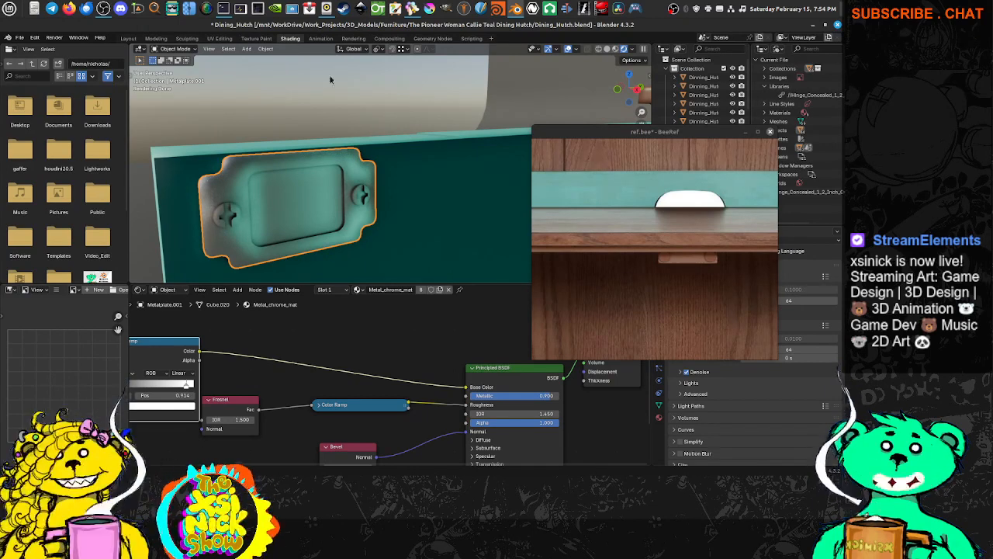
pyautogui.scroll(-5, 313, 180)
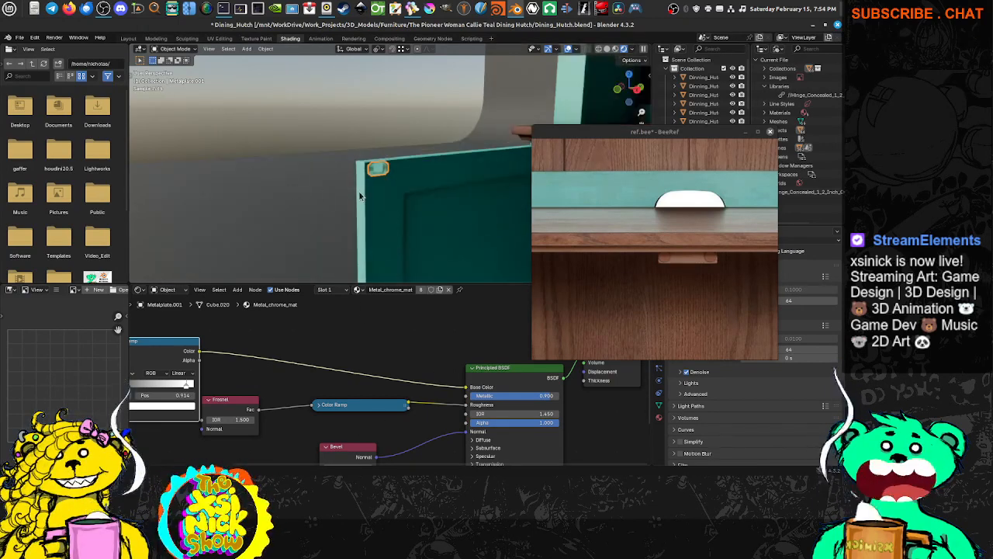
pyautogui.hotkey('ctrl', 'a')
pyautogui.click(332, 233)
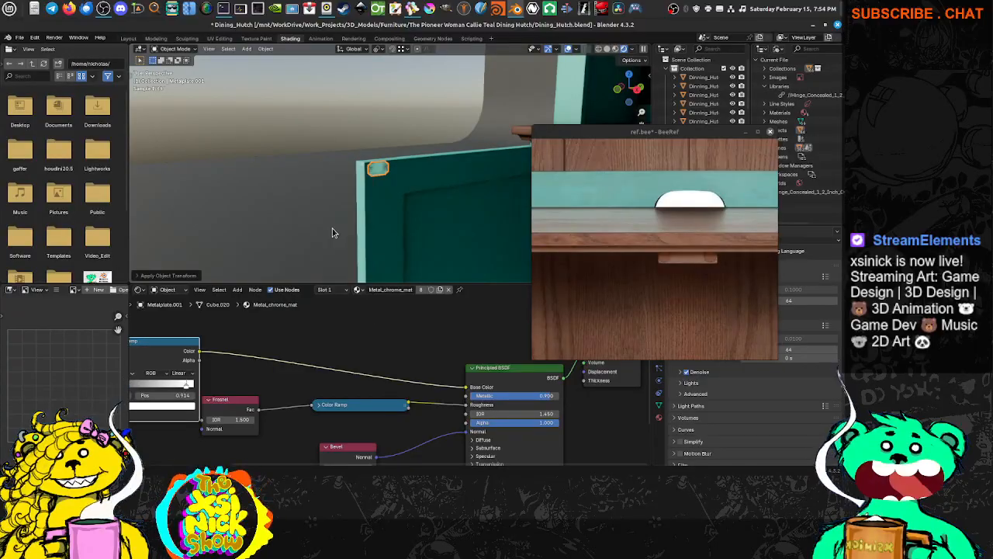
pyautogui.scroll(5, 380, 184)
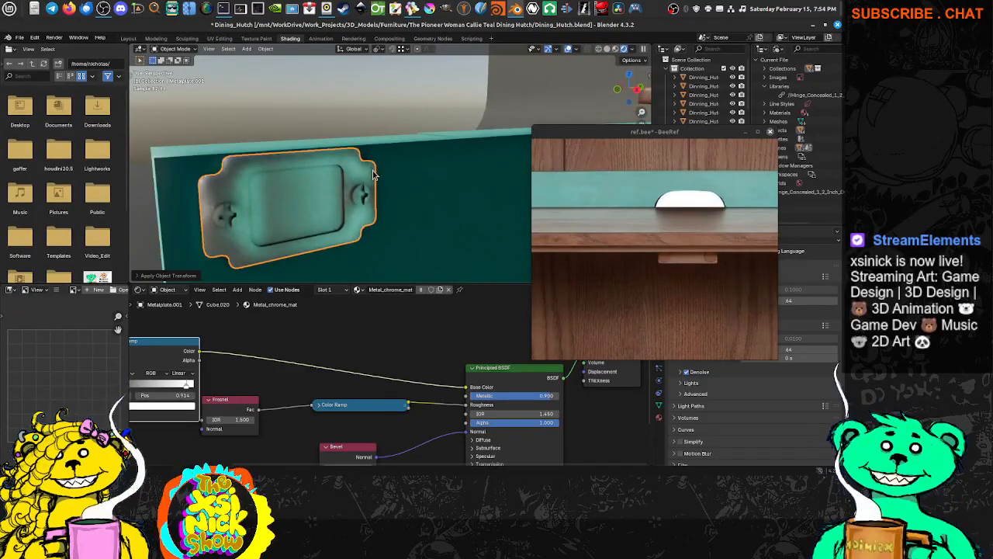
pyautogui.scroll(-8, 421, 191)
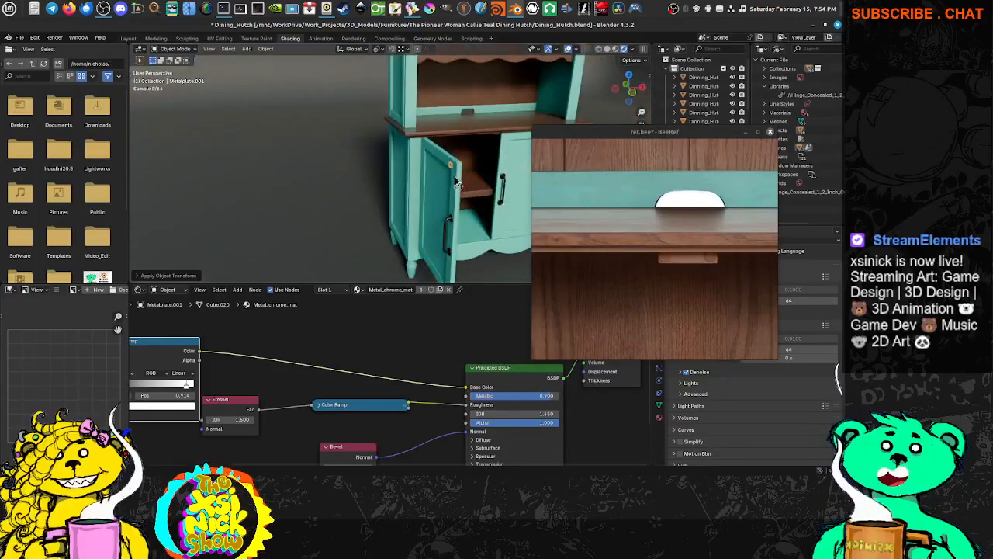
pyautogui.moveTo(456, 182); pyautogui.dragTo(432, 171, button='middle')
# Move the BeeRef reference window clear of the outliner, and apply Rotation & Scale to the magnet_plate object.
pyautogui.moveTo(693, 130); pyautogui.dragTo(743, 261)
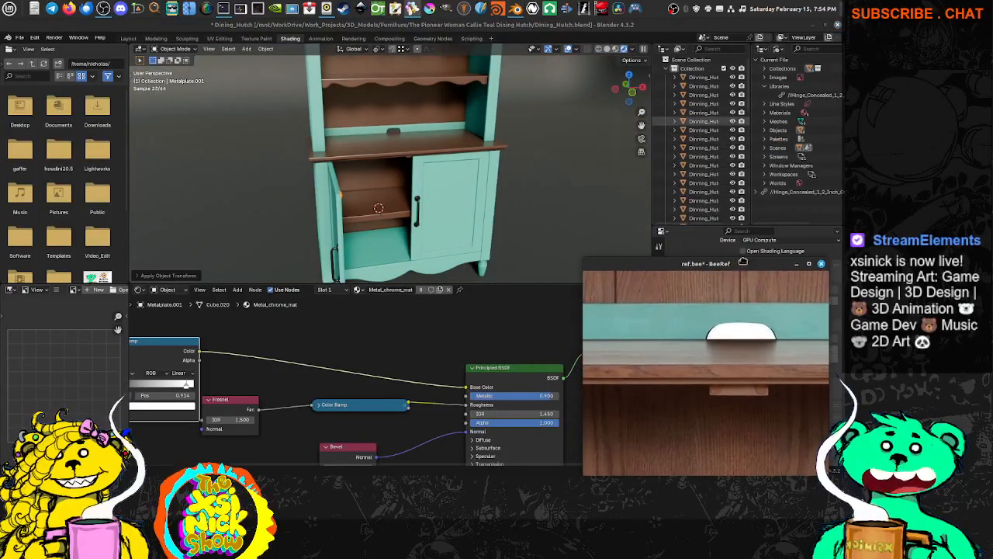
pyautogui.scroll(-2, 713, 138)
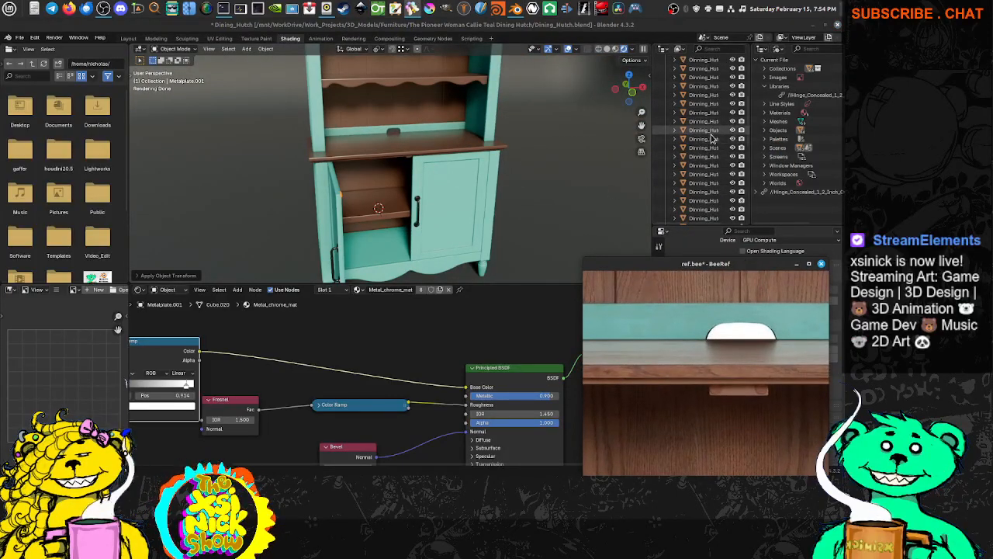
pyautogui.scroll(-1, 714, 143)
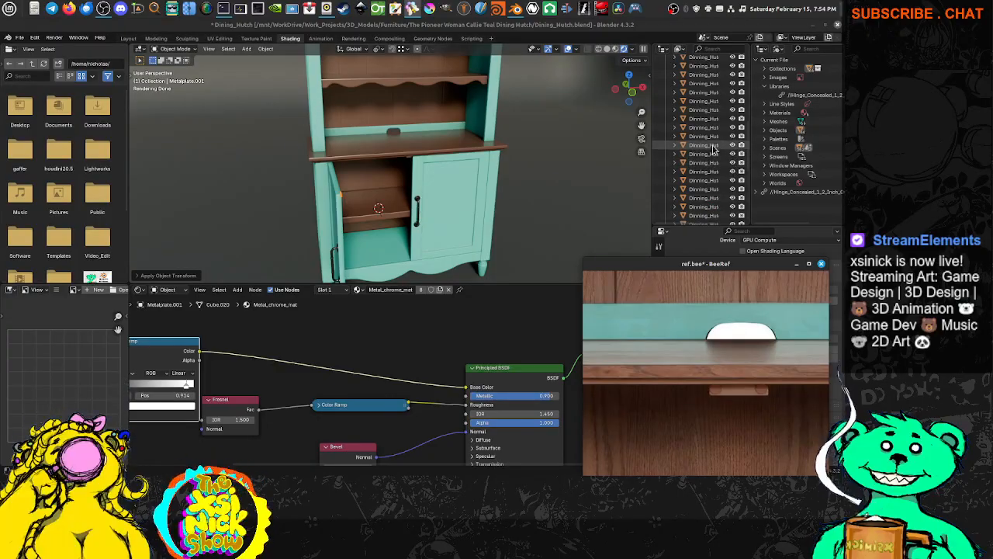
pyautogui.scroll(3, 710, 143)
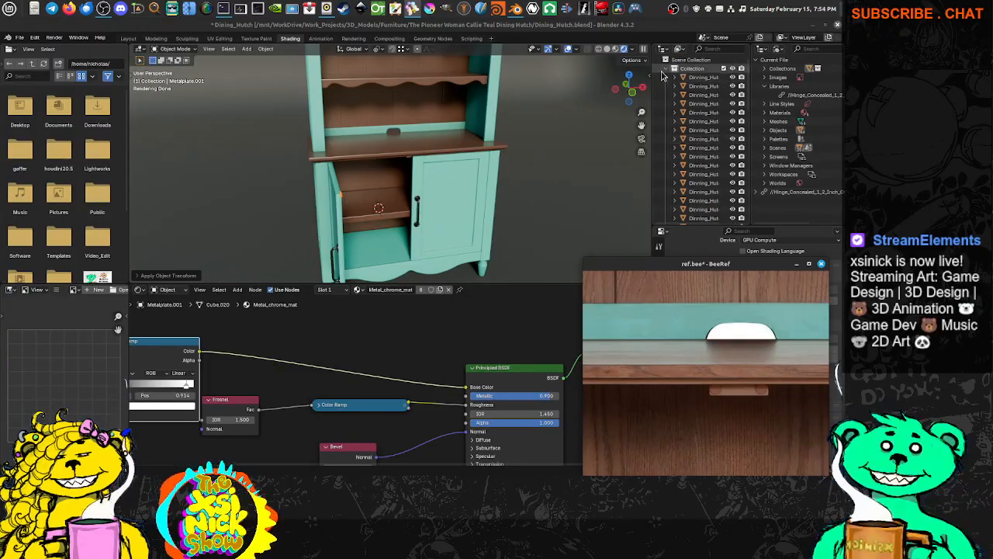
pyautogui.scroll(-3, 710, 132)
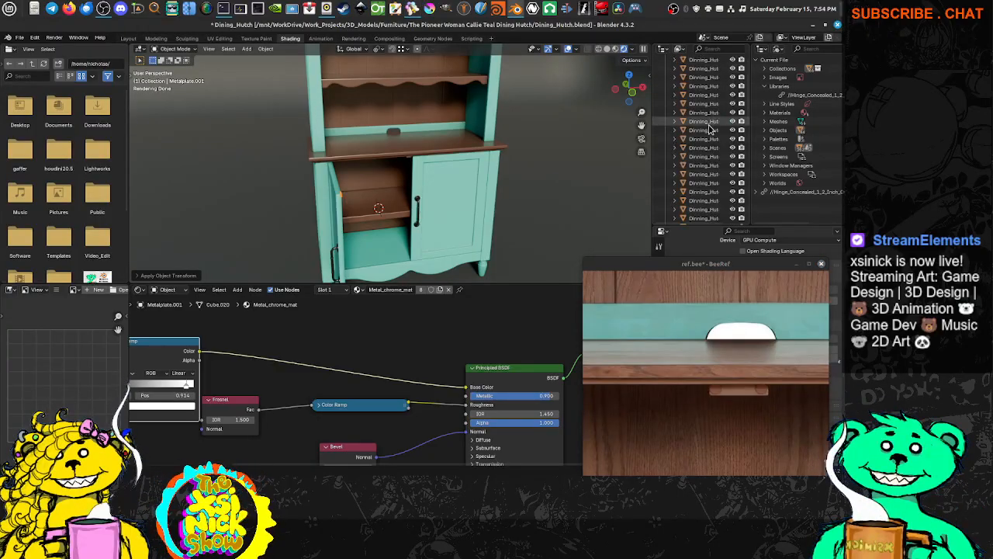
pyautogui.moveTo(543, 215); pyautogui.dragTo(505, 216, button='middle')
pyautogui.scroll(-2, 692, 157)
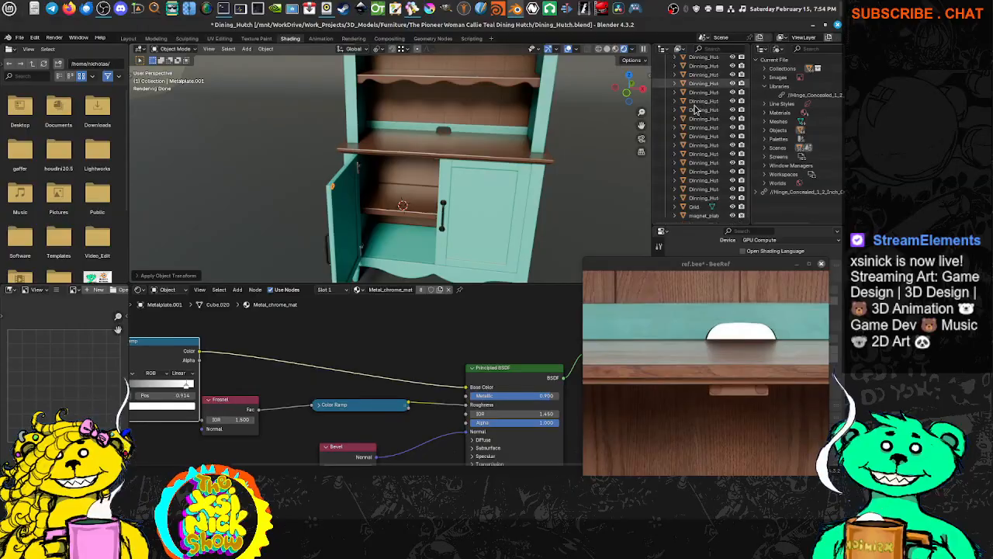
pyautogui.scroll(1, 695, 116)
pyautogui.scroll(-1, 695, 116)
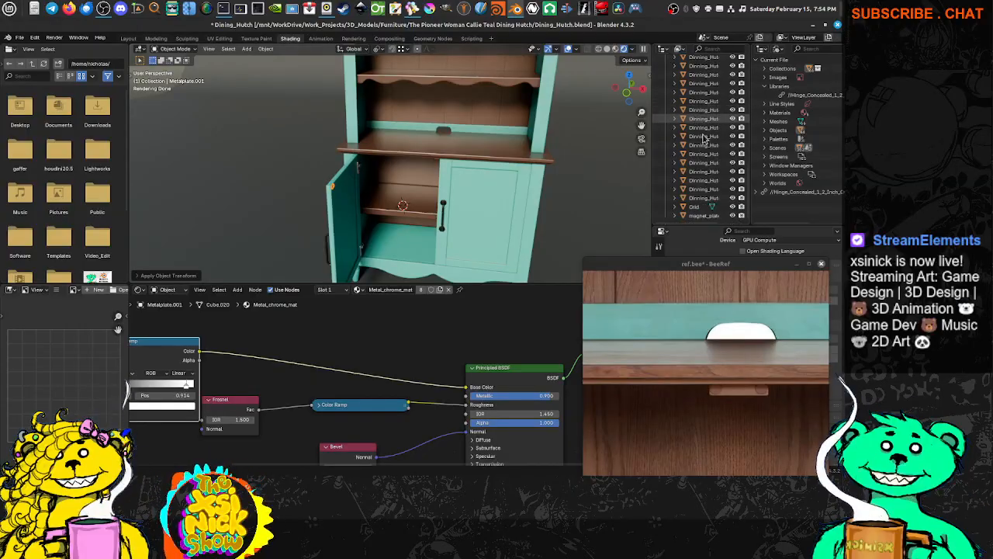
pyautogui.click(716, 217)
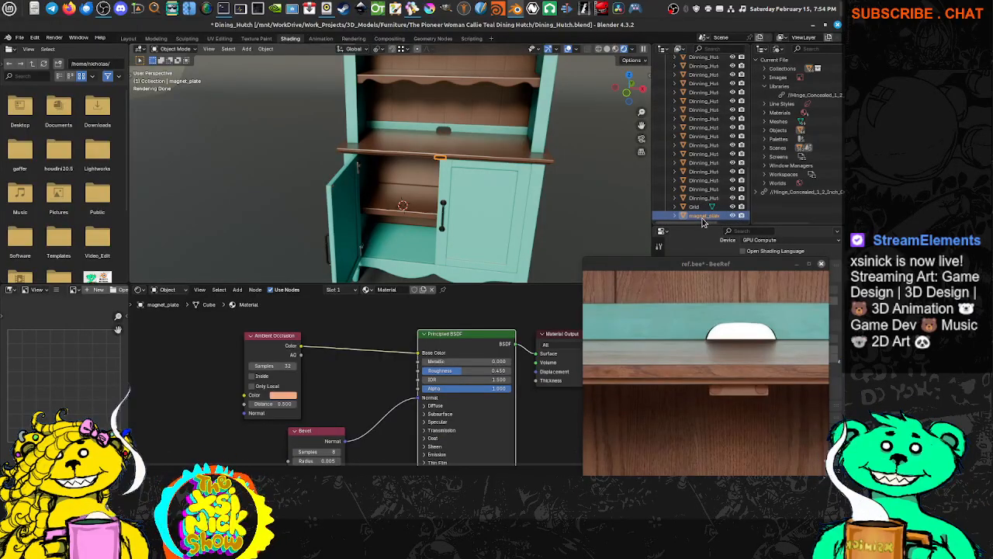
pyautogui.hotkey('ctrl', 'a')
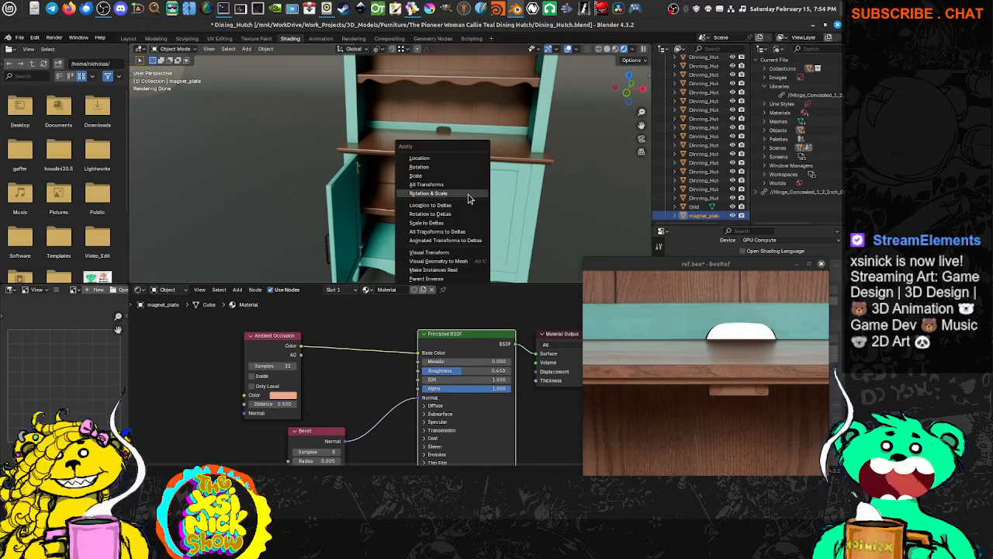
pyautogui.click(468, 199)
# Select the metal plate on the open door and enlarge the outliner area downward.
pyautogui.scroll(2, 326, 192)
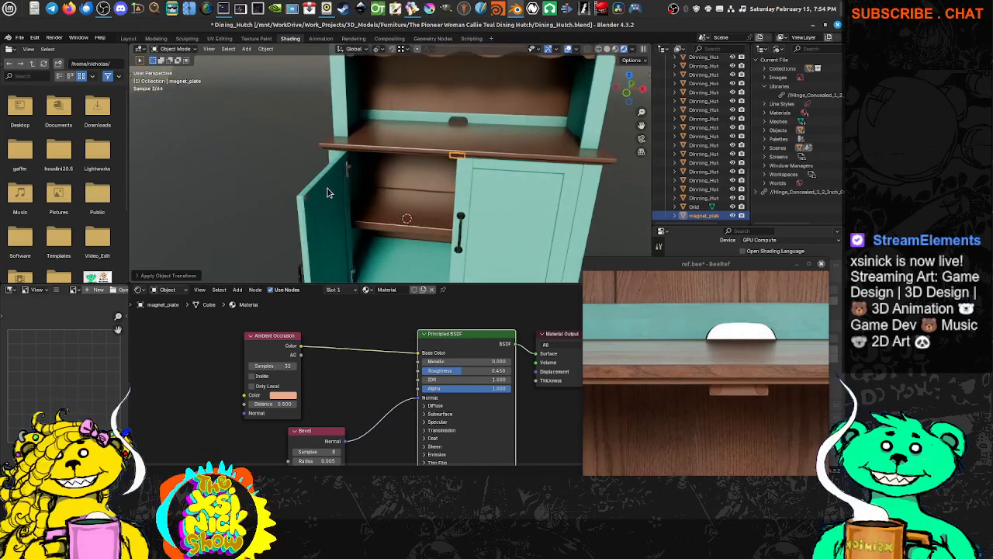
pyautogui.click(308, 200)
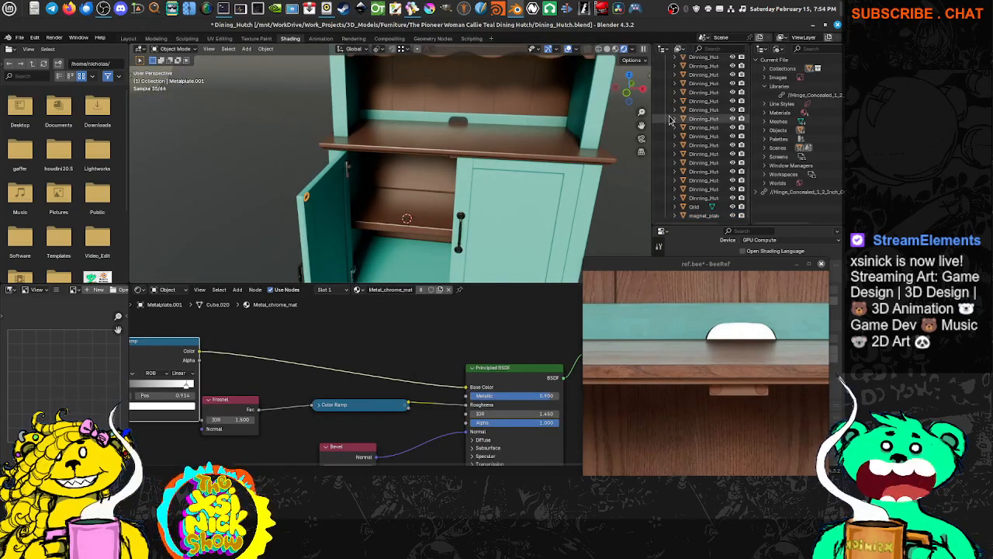
pyautogui.scroll(-3, 714, 157)
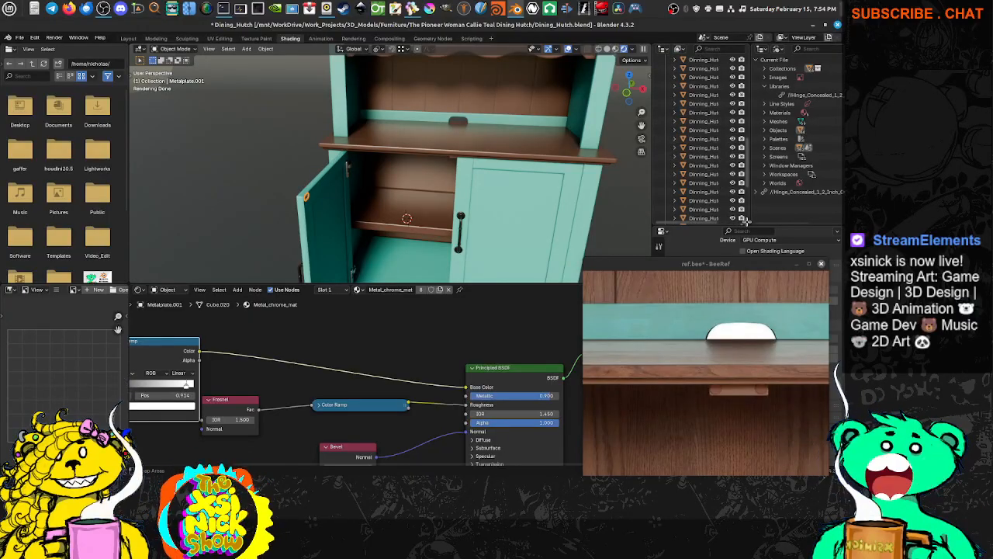
pyautogui.moveTo(748, 224); pyautogui.dragTo(748, 246)
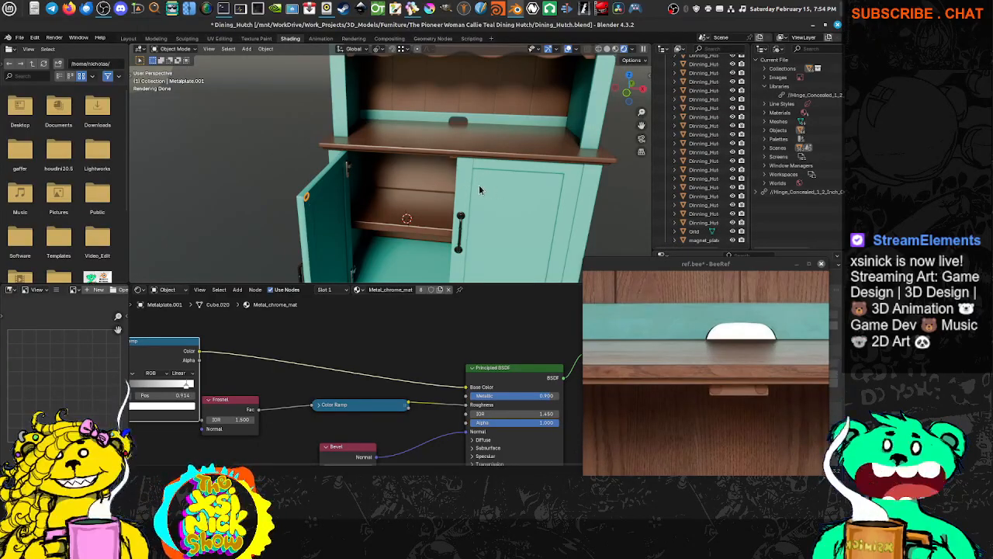
# In the Layout workspace, apply Rotation & Scale to the Metalplate object near the top of the closed door.
pyautogui.click(128, 38)
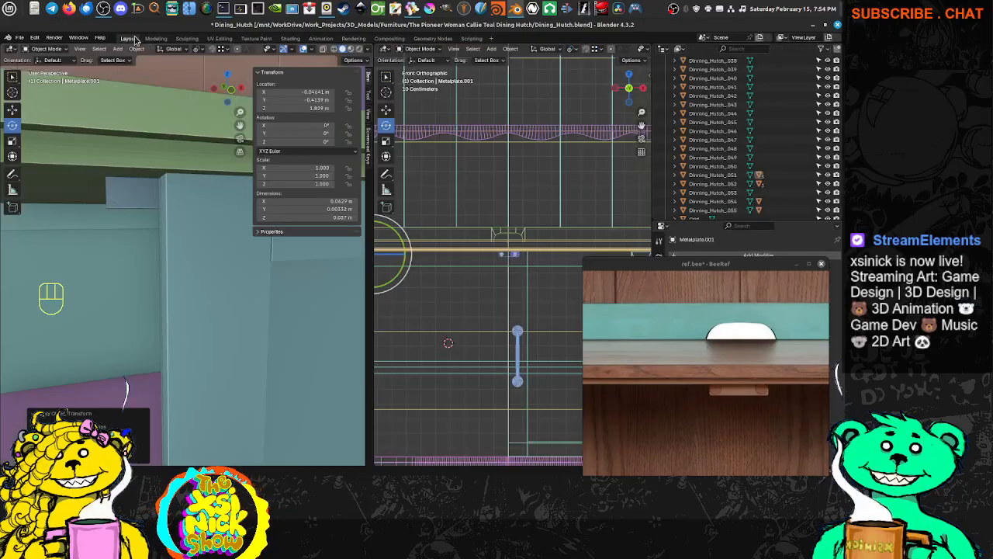
pyautogui.moveTo(534, 248)
pyautogui.keyDown('shift'); pyautogui.mouseDown(button='middle')
pyautogui.moveTo(435, 214)
pyautogui.moveTo(520, 246)
pyautogui.mouseUp(button='middle'); pyautogui.keyUp('shift')
pyautogui.scroll(4, 434, 215)
pyautogui.click(498, 229)
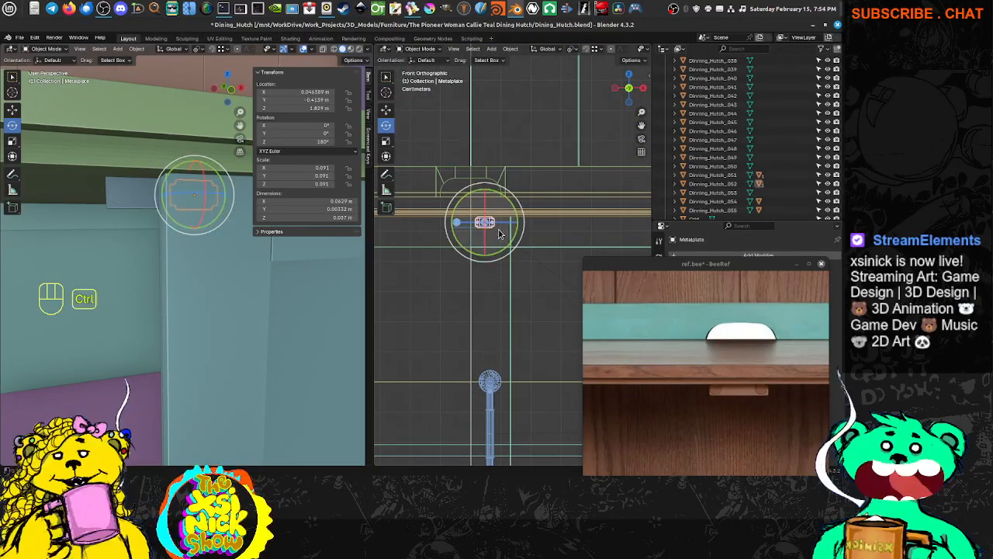
pyautogui.hotkey('ctrl', 'a')
pyautogui.click(497, 228)
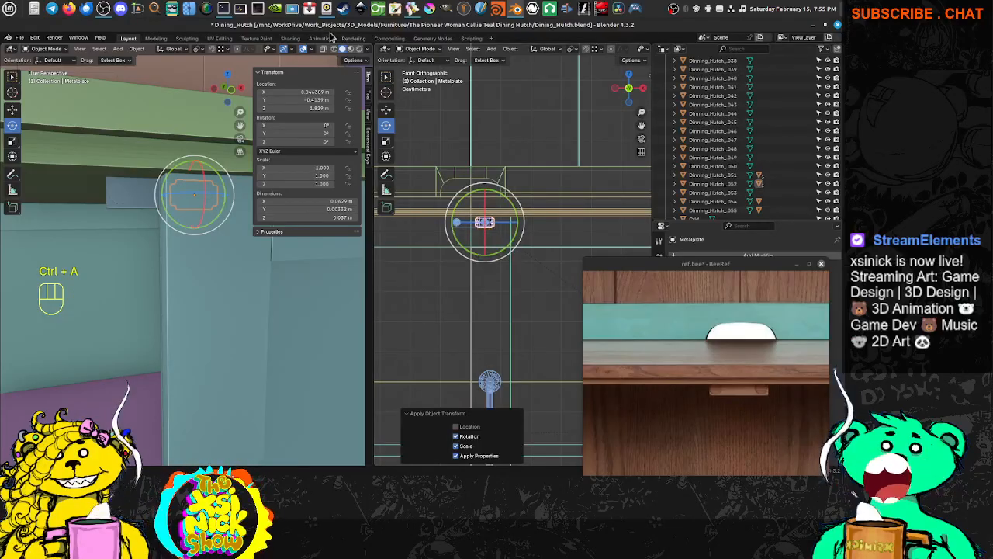
# Return to the Shading workspace and examine the chrome shading of the plate and hinge on the open door's inner side.
pyautogui.click(290, 39)
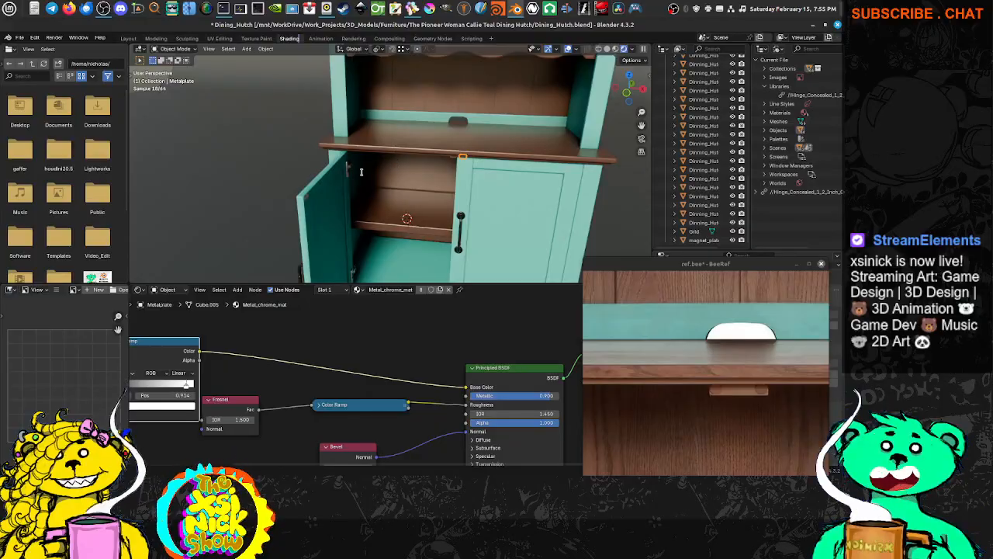
pyautogui.moveTo(342, 184); pyautogui.dragTo(262, 167, button='middle')
pyautogui.scroll(5, 339, 191)
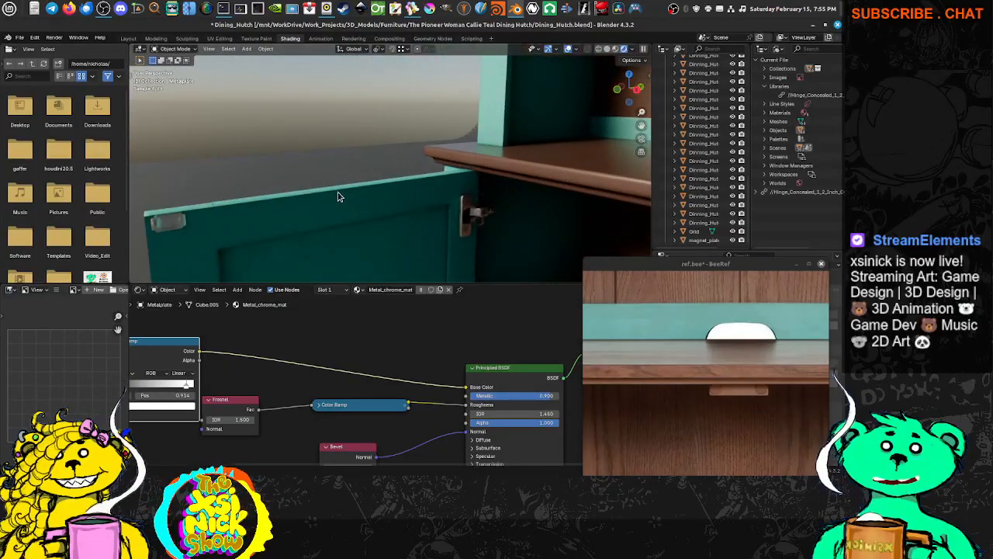
pyautogui.moveTo(339, 196); pyautogui.dragTo(384, 86, button='middle')
pyautogui.scroll(2, 297, 98)
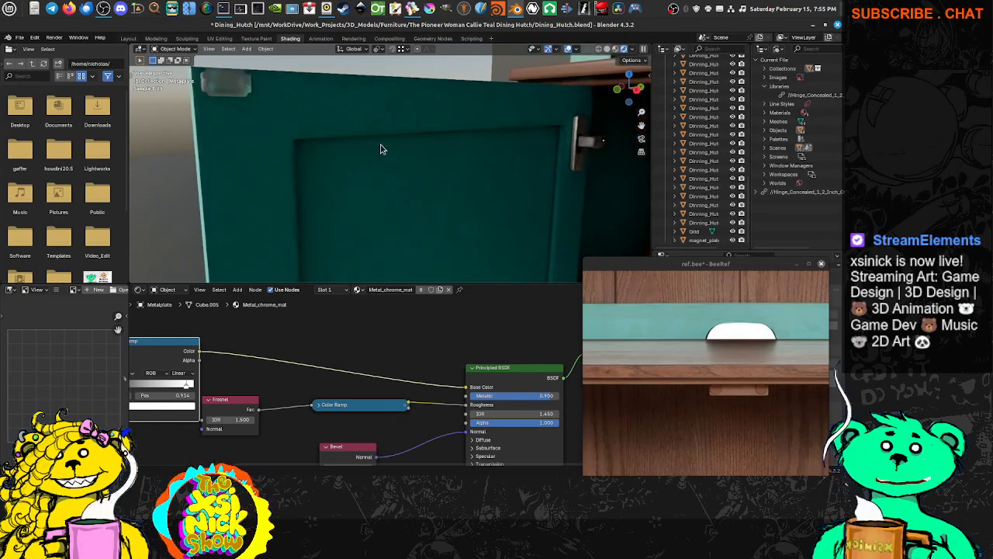
pyautogui.keyDown('shift'); pyautogui.moveTo(381, 149); pyautogui.dragTo(412, 160, button='middle'); pyautogui.keyUp('shift')
pyautogui.scroll(1, 307, 118)
pyautogui.moveTo(291, 116); pyautogui.dragTo(209, 113, button='middle')
pyautogui.moveTo(465, 132); pyautogui.dragTo(274, 95, button='middle')
# Unlink the Bevel node's Normal from the Principled BSDF on the open door's plate to compare the shading, and relink it.
pyautogui.click(251, 99)
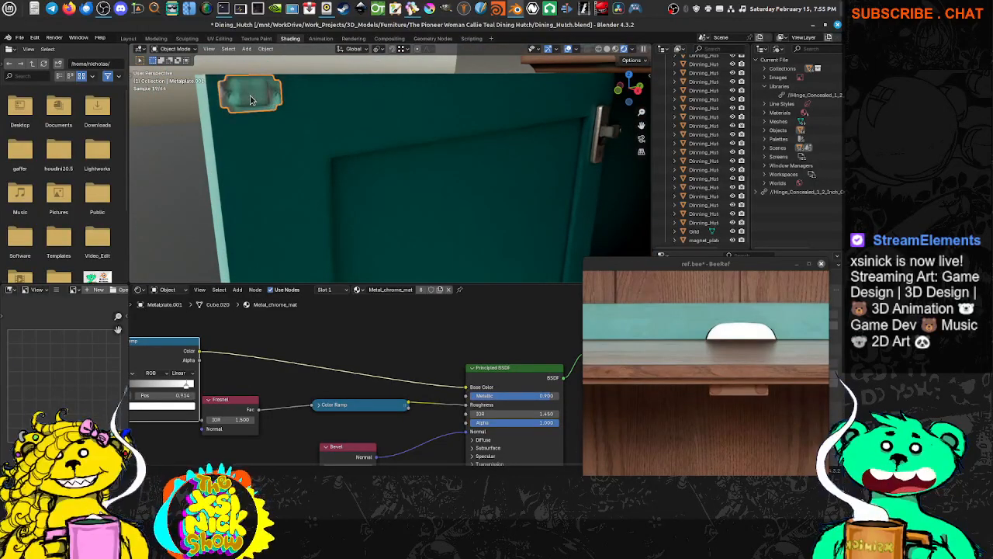
pyautogui.press('KP_Decimal')
pyautogui.moveTo(435, 441); pyautogui.dragTo(383, 343, button='middle')
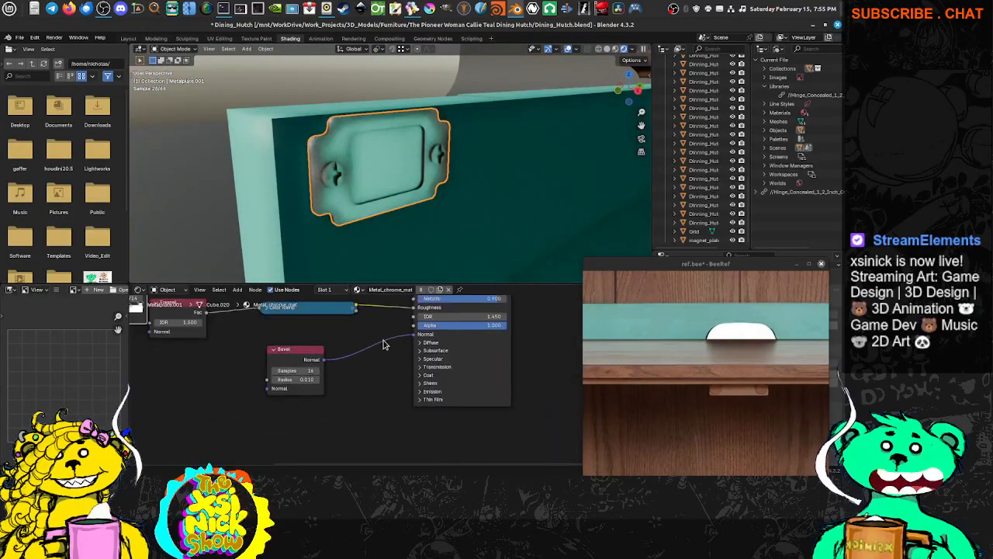
pyautogui.moveTo(415, 337); pyautogui.dragTo(400, 354)
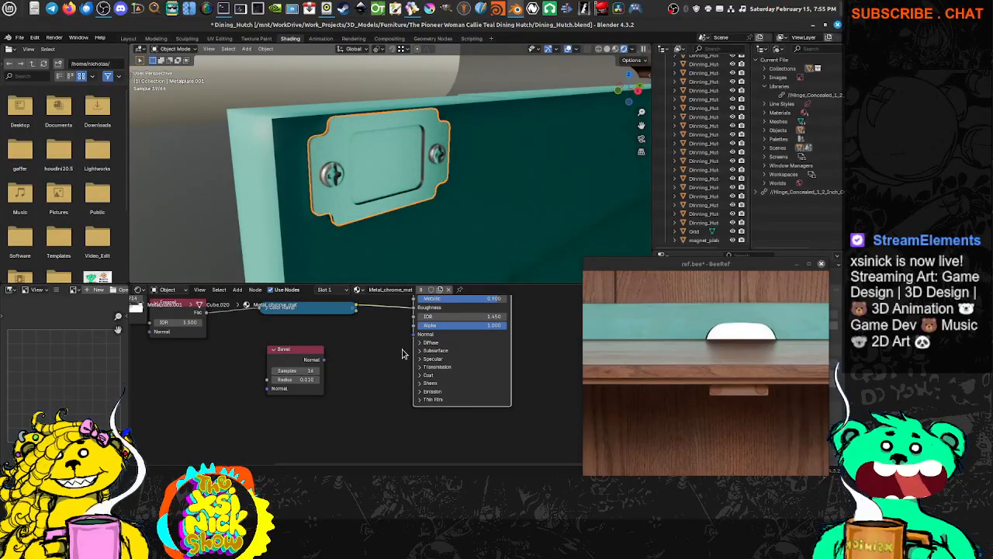
pyautogui.moveTo(324, 359); pyautogui.dragTo(414, 335)
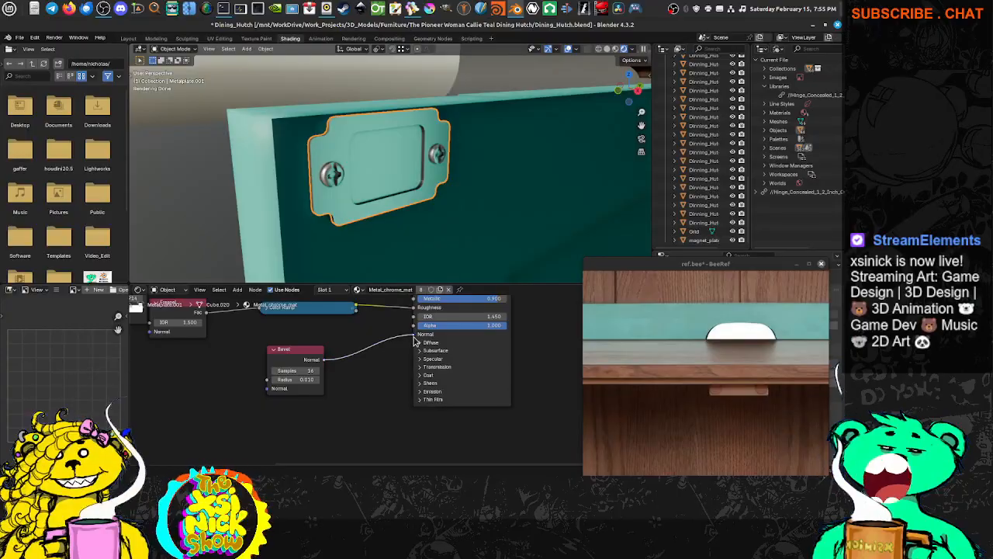
# Apply Rotation & Scale to the concealed hinge parts at the upper corner of the open door.
pyautogui.scroll(-2, 453, 184)
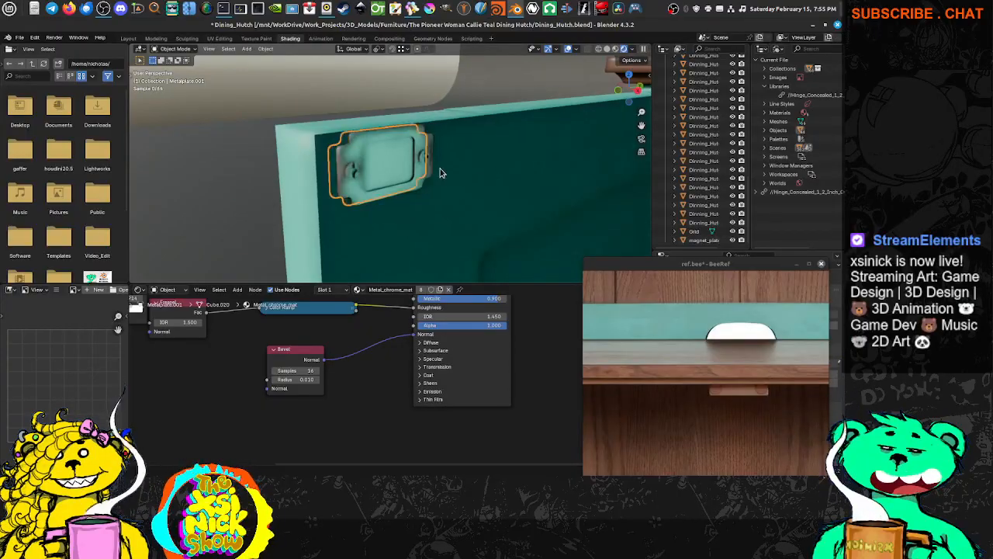
pyautogui.scroll(2, 432, 168)
pyautogui.keyDown('shift'); pyautogui.moveTo(441, 173); pyautogui.dragTo(288, 168, button='middle'); pyautogui.keyUp('shift')
pyautogui.moveTo(518, 166); pyautogui.dragTo(496, 171, button='middle')
pyautogui.click(502, 166)
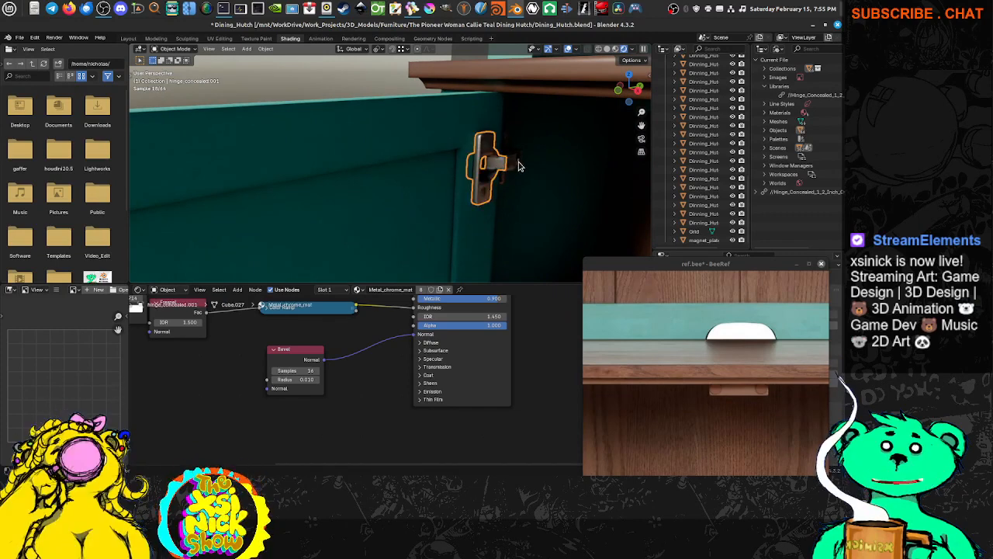
pyautogui.hotkey('ctrl', 'a')
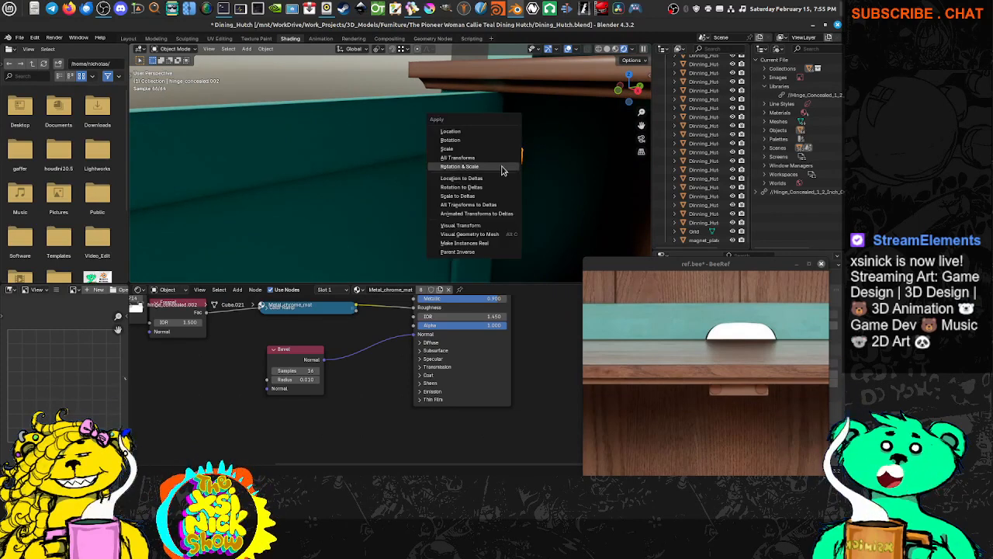
pyautogui.click(501, 167)
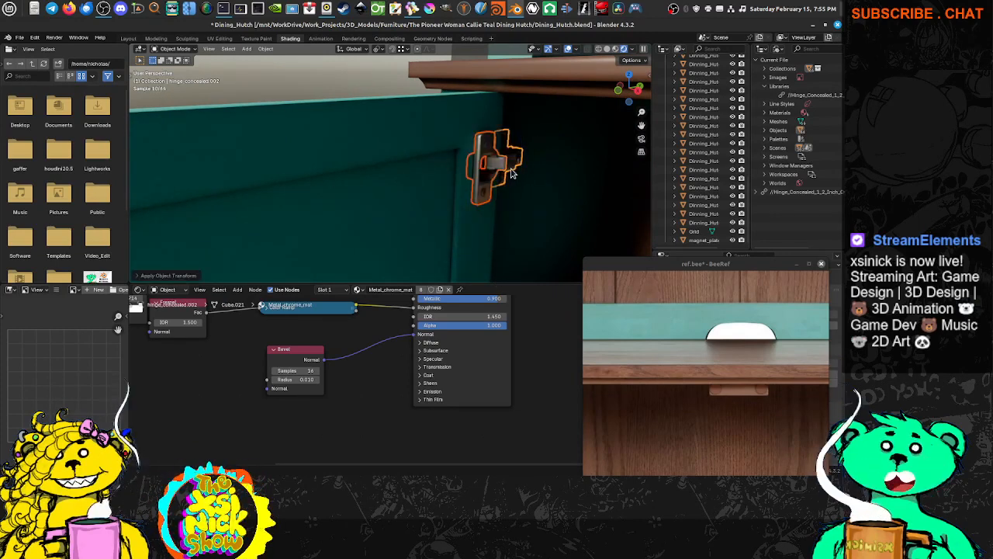
# Select the open door's metal plate and reduce the Bevel node's Radius in Metal_chrome_mat to 0.001.
pyautogui.scroll(-5, 512, 180)
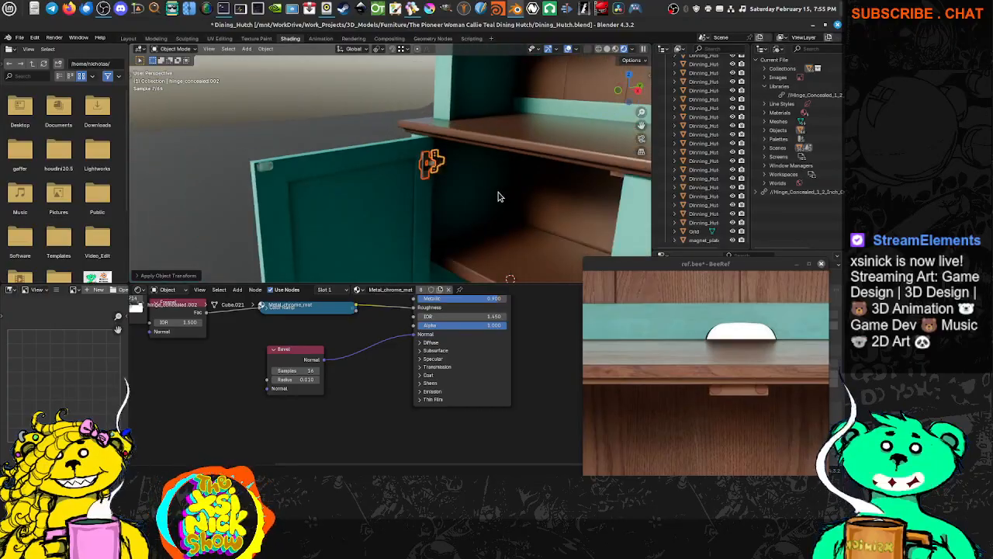
pyautogui.moveTo(499, 197); pyautogui.dragTo(410, 169, button='middle')
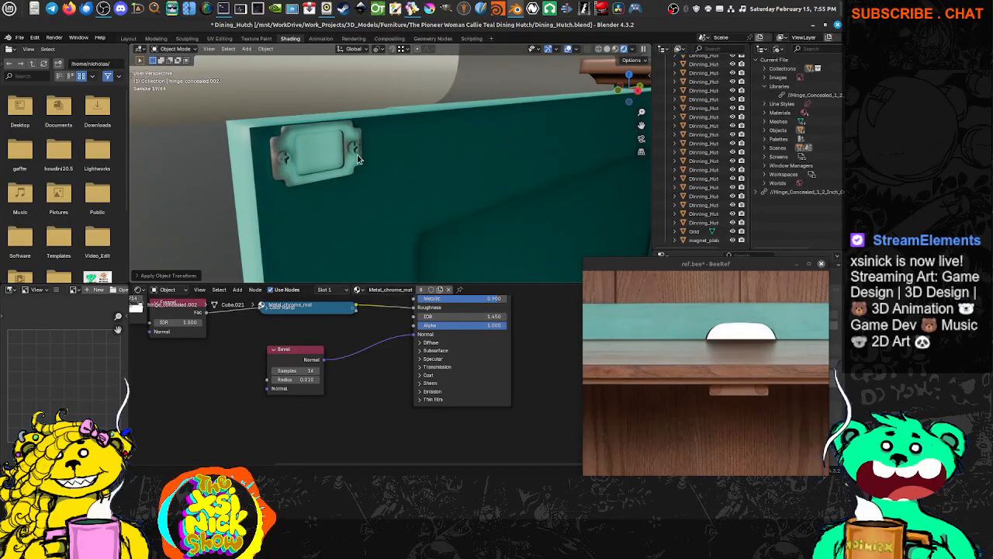
pyautogui.click(335, 179)
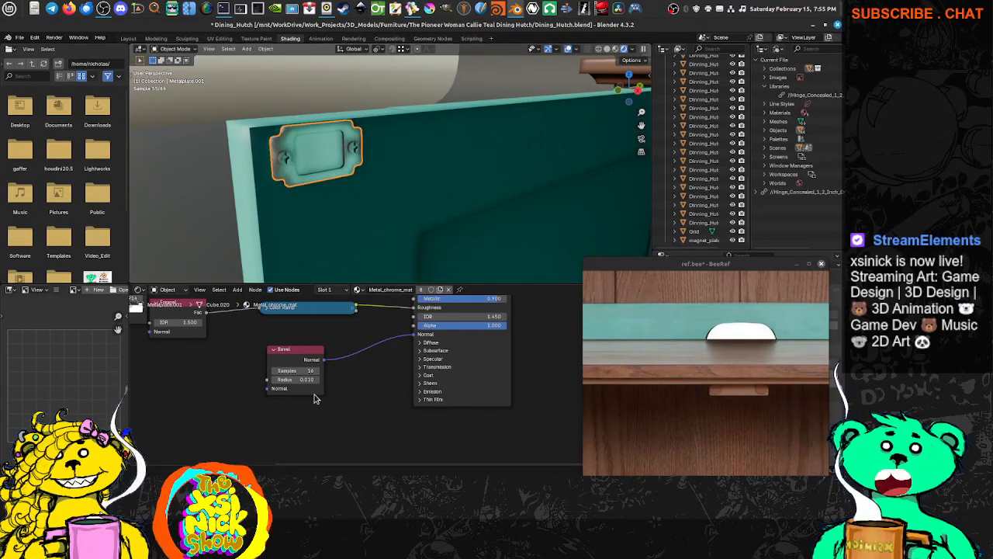
pyautogui.moveTo(316, 393); pyautogui.dragTo(334, 418, button='middle')
pyautogui.moveTo(358, 358); pyautogui.dragTo(358, 401, button='middle')
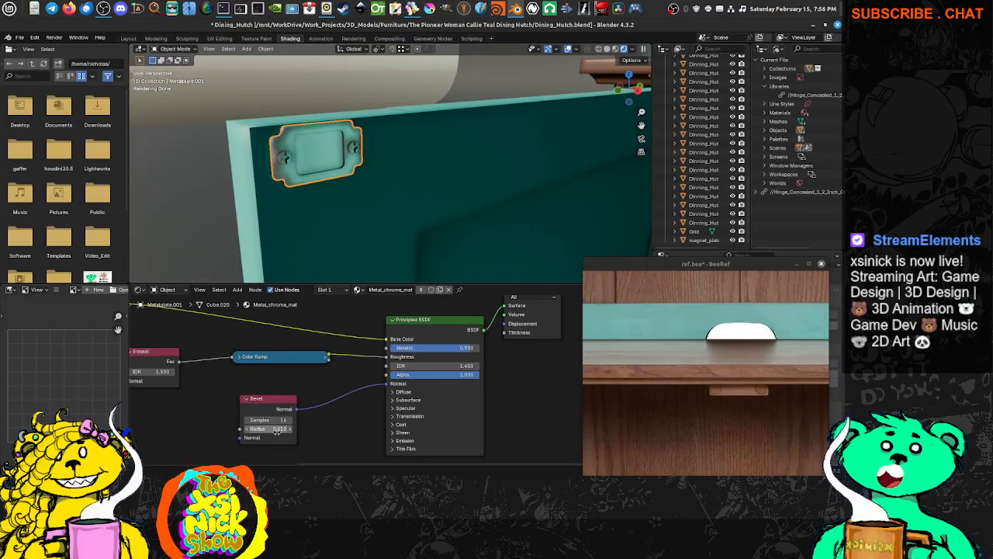
pyautogui.write('0.01')
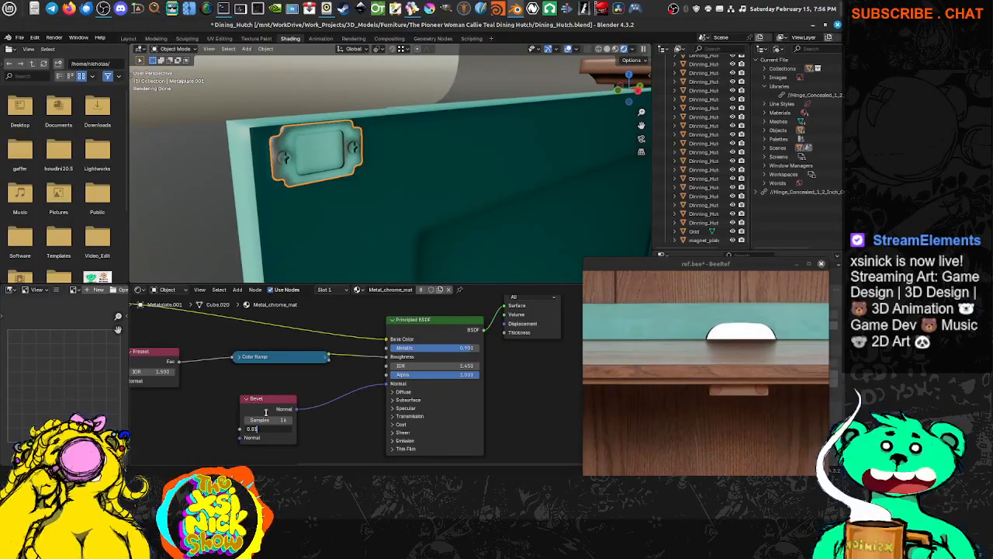
pyautogui.press('Return')
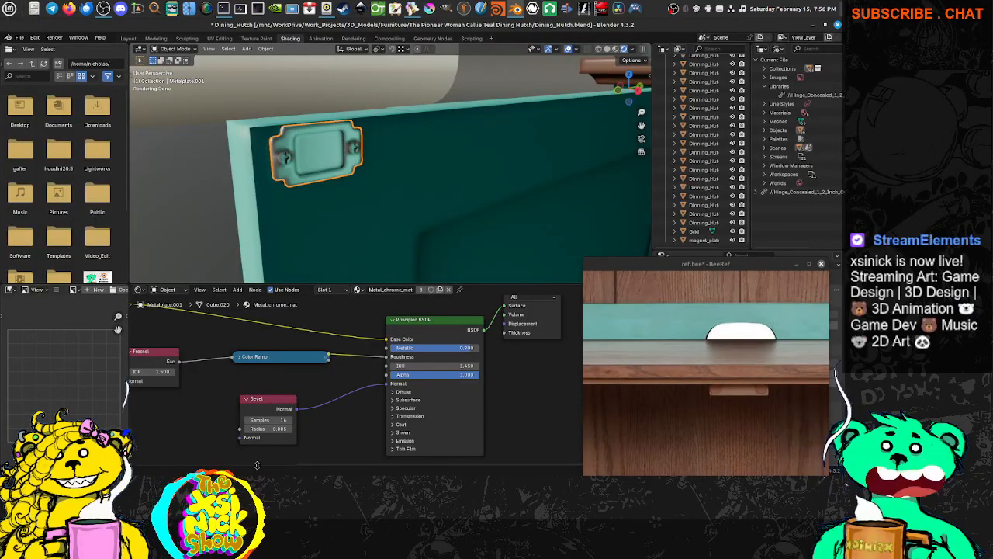
pyautogui.click(271, 429)
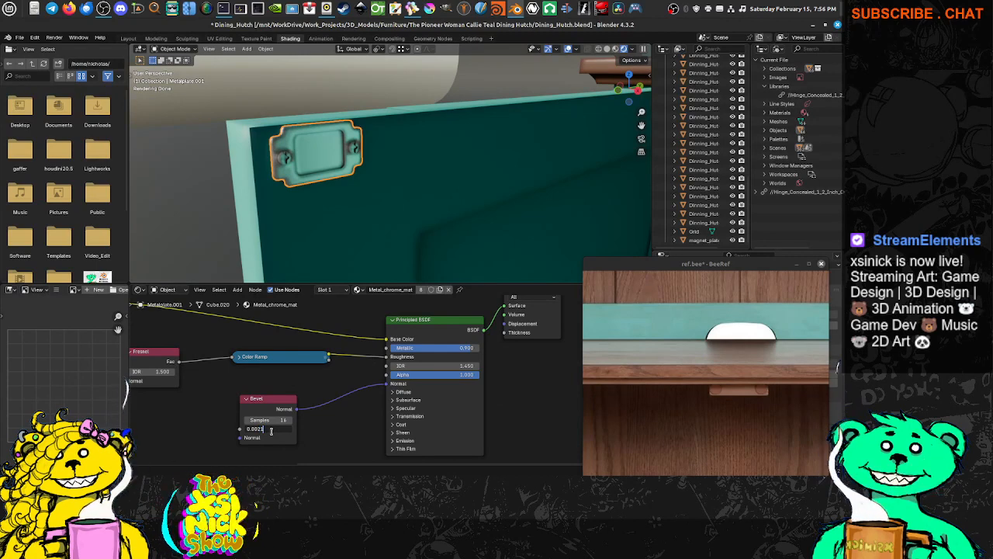
pyautogui.write('0.003')
pyautogui.press('Return')
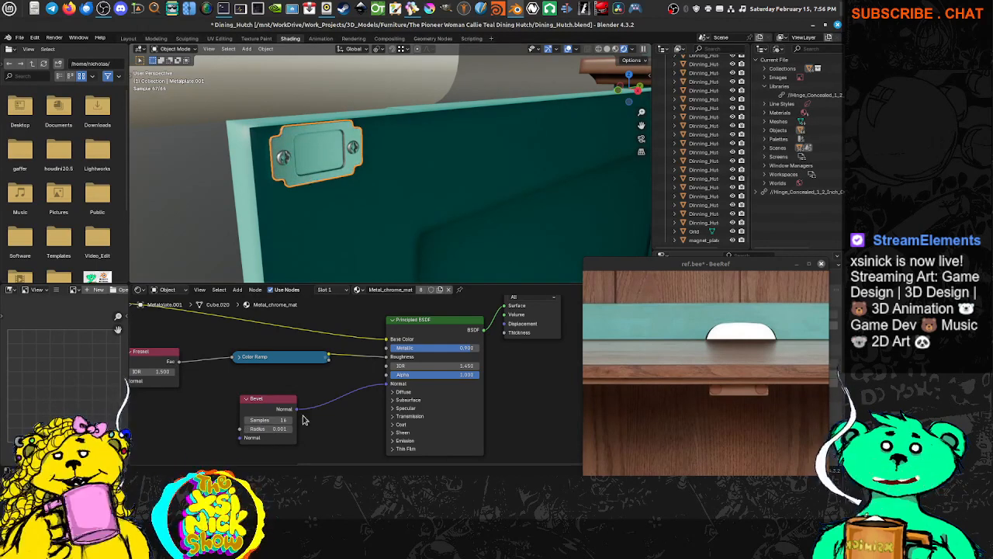
# Examine the bevelled chrome shading on the open door's plate, screws and hinge from several angles.
pyautogui.moveTo(314, 181); pyautogui.dragTo(357, 184, button='middle')
pyautogui.scroll(4, 333, 183)
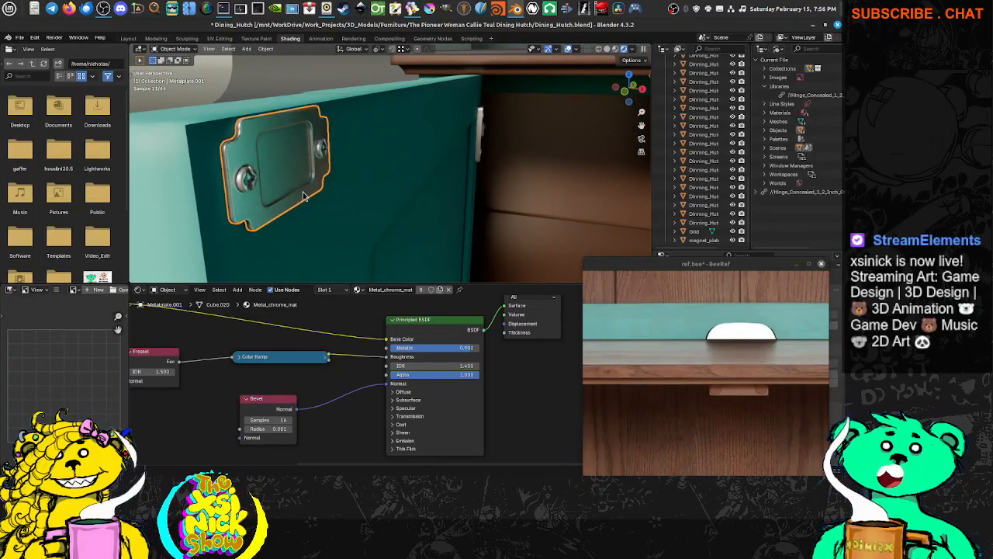
pyautogui.moveTo(452, 160); pyautogui.dragTo(545, 214, button='middle')
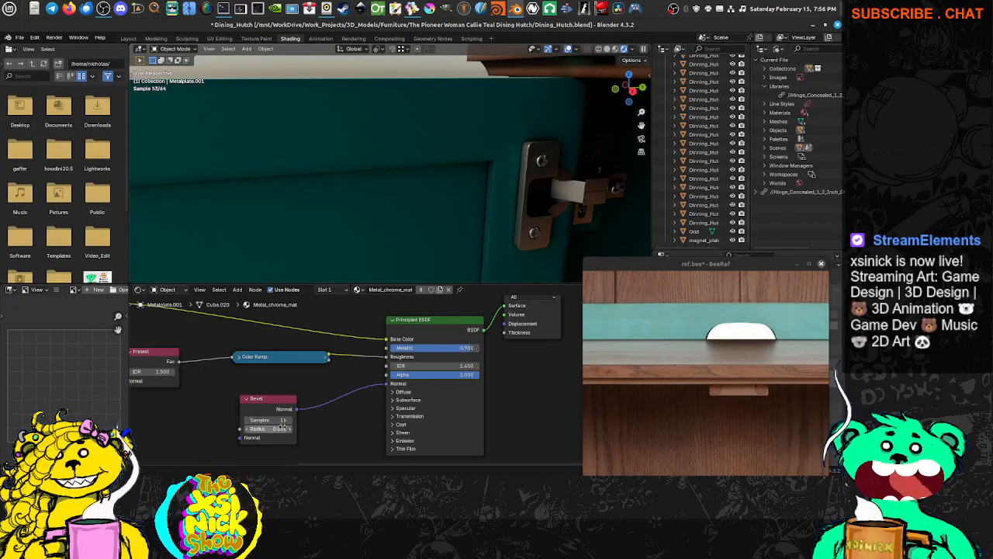
pyautogui.scroll(-8, 391, 193)
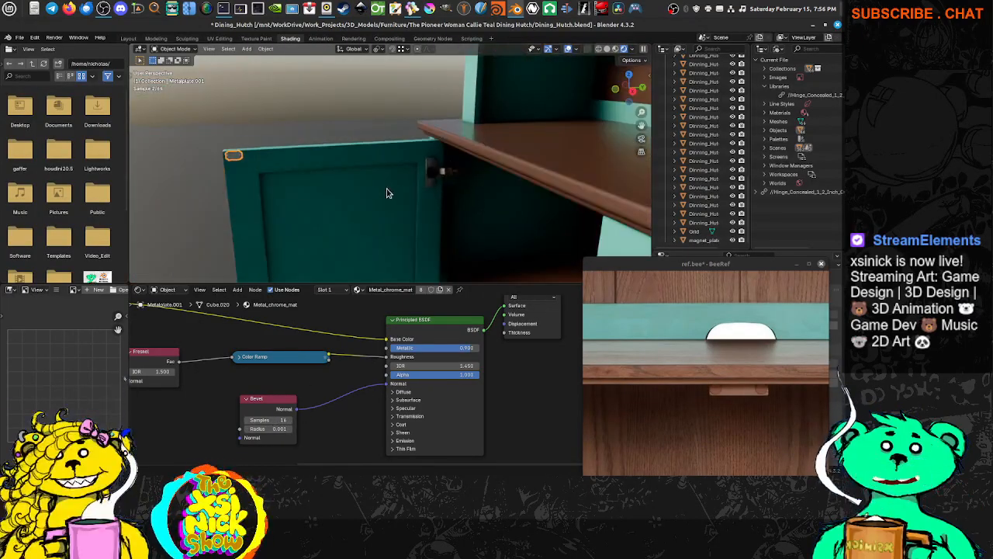
pyautogui.moveTo(369, 197); pyautogui.dragTo(390, 188, button='middle')
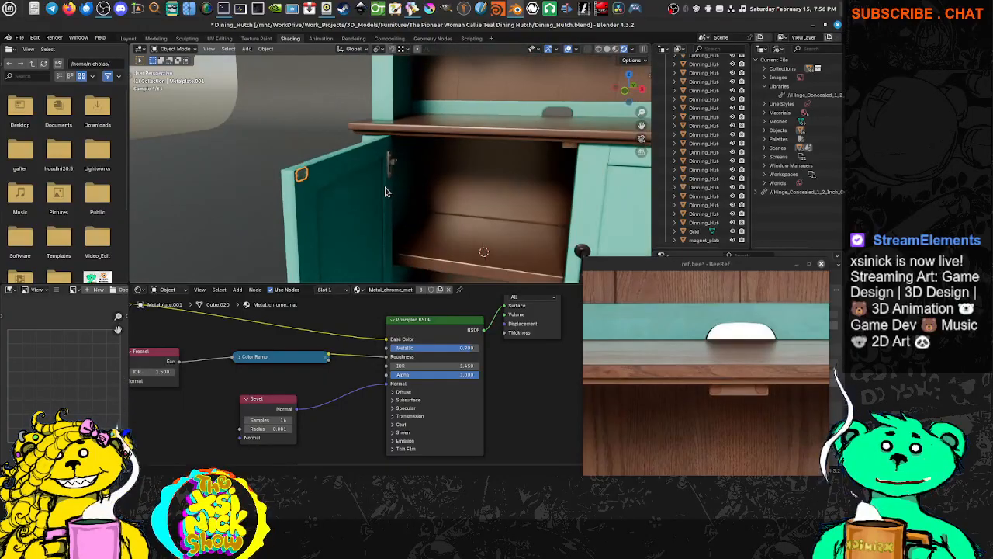
pyautogui.scroll(4, 304, 182)
pyautogui.keyDown('shift'); pyautogui.moveTo(276, 177); pyautogui.dragTo(346, 171, button='middle'); pyautogui.keyUp('shift')
pyautogui.scroll(2, 347, 174)
pyautogui.scroll(1, 346, 174)
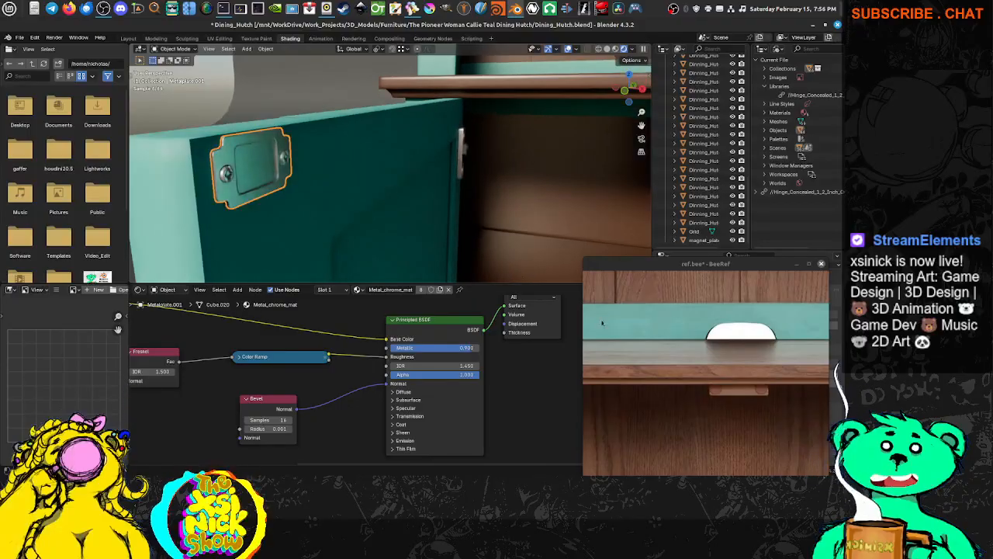
# Zoom out on the BeeRef reference board to compare the model with the full hutch photos.
pyautogui.scroll(-1, 734, 358)
pyautogui.scroll(-5, 722, 360)
pyautogui.scroll(1, 679, 370)
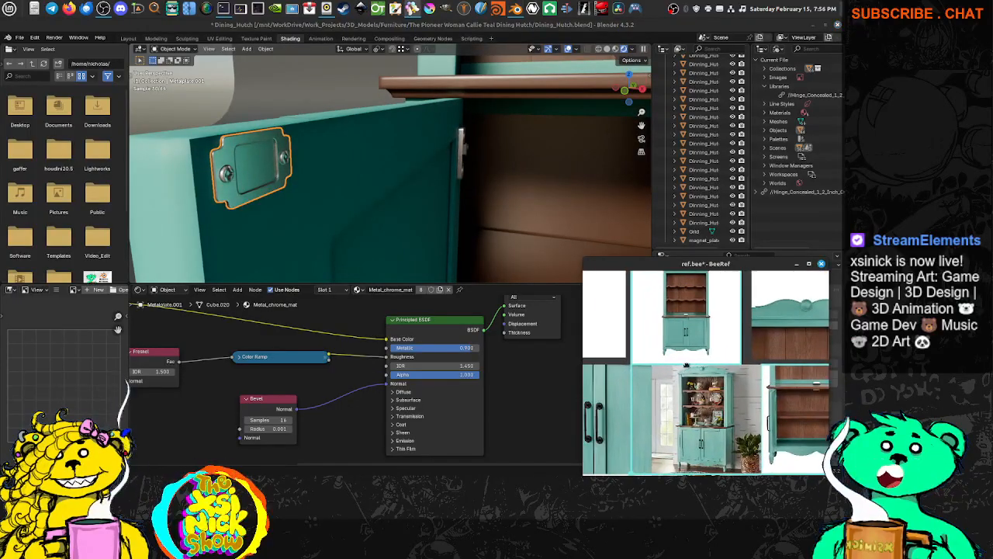
pyautogui.scroll(1, 678, 371)
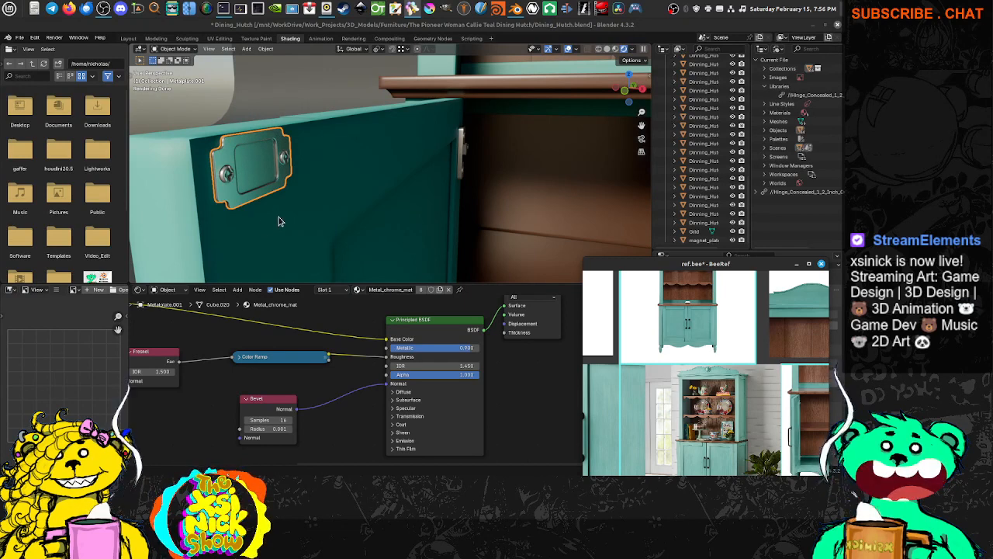
# Set the Metallic value of the Principled BSDF in Metal_chrome_mat to 0.700.
pyautogui.moveTo(363, 377); pyautogui.dragTo(345, 397, button='middle')
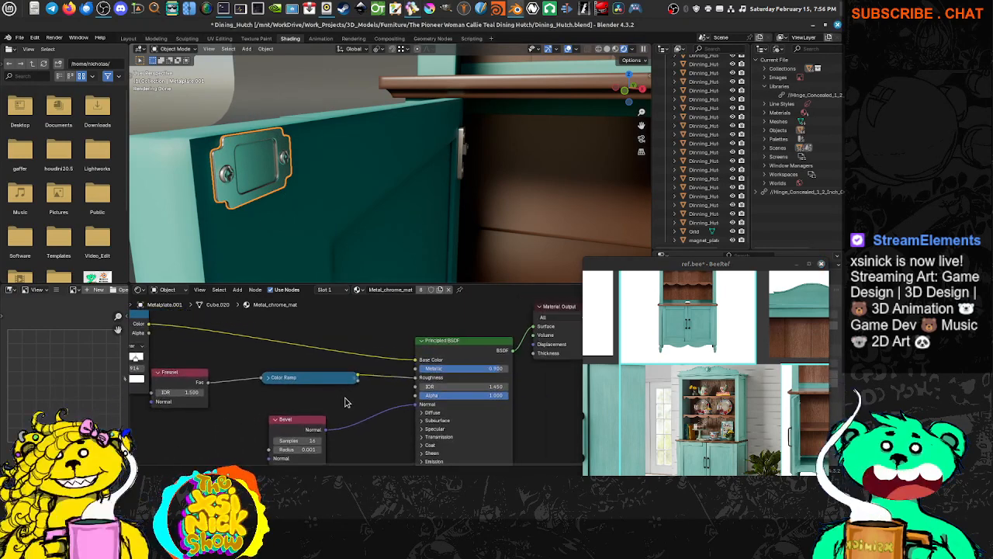
pyautogui.click(420, 383)
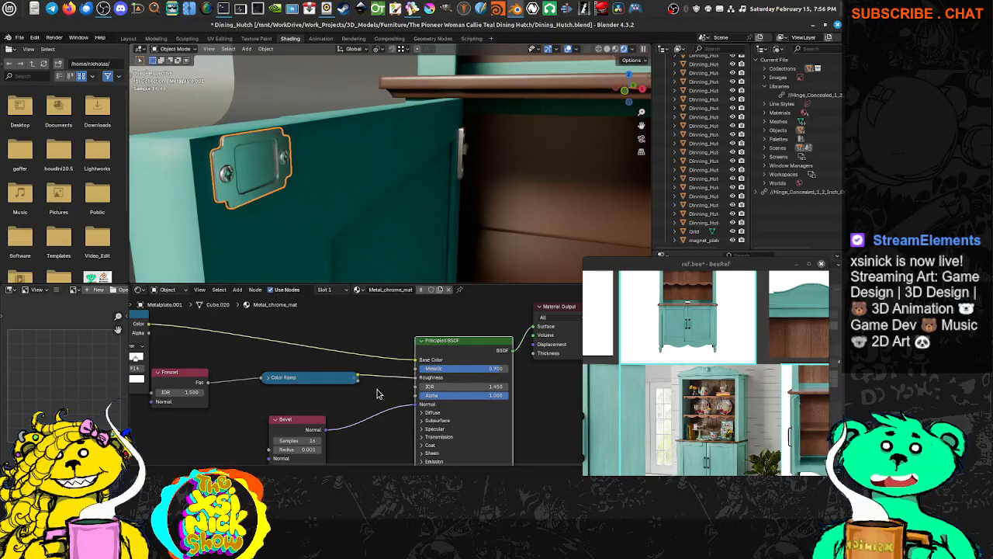
# Set the Metallic value of Metal_chrome_mat to 0.900 and align the collapsed Color Ramp node between the Fresnel and Principled BSDF nodes.
pyautogui.moveTo(416, 379)
pyautogui.mouseDown()
pyautogui.moveTo(371, 379)
pyautogui.moveTo(413, 385)
pyautogui.mouseUp()
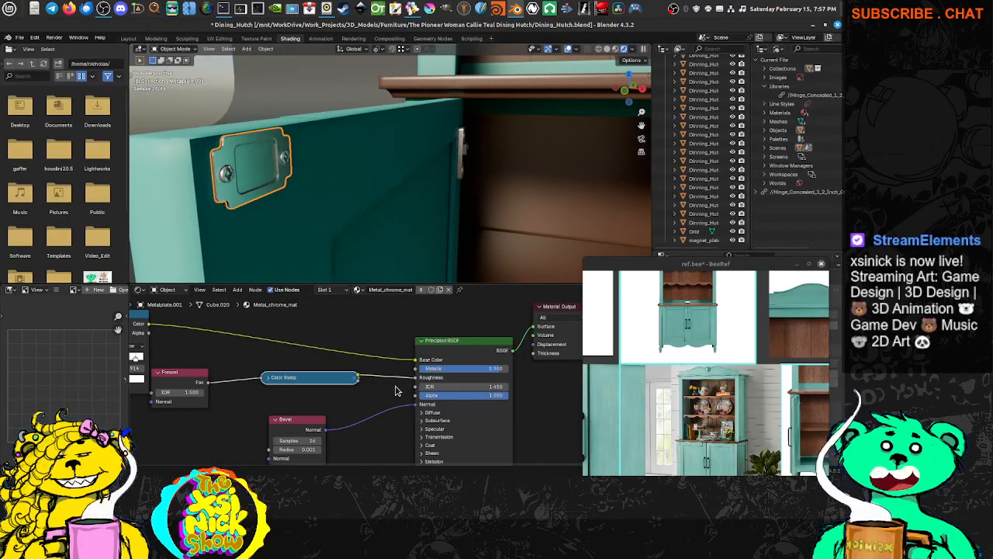
pyautogui.click(268, 378)
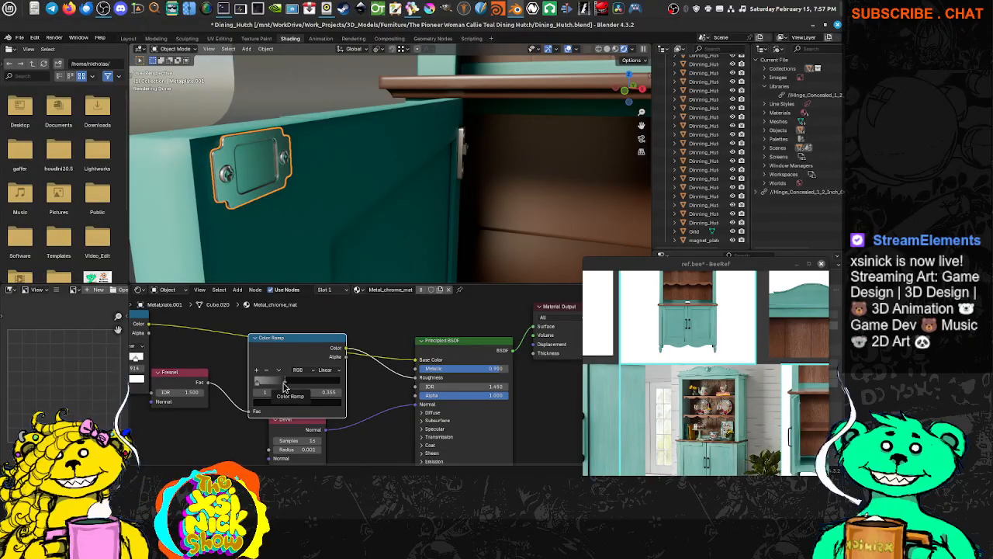
pyautogui.click(255, 338)
pyautogui.moveTo(267, 339); pyautogui.dragTo(289, 390)
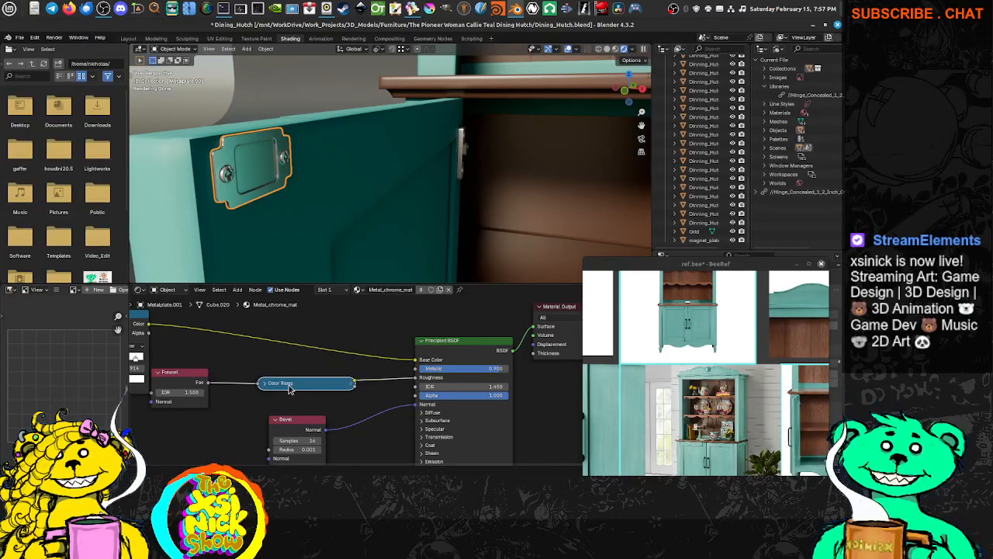
pyautogui.moveTo(338, 414); pyautogui.dragTo(393, 396, button='middle')
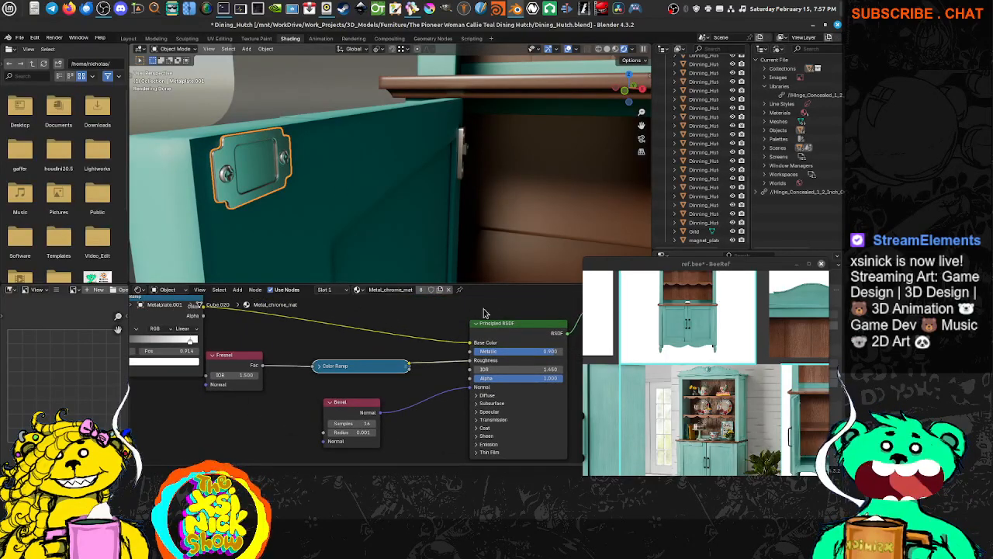
# Compare the open hutch cabinet with close-ups of the doors, handles and wood back panel on the BeeRef reference board.
pyautogui.moveTo(350, 167); pyautogui.dragTo(318, 174, button='middle')
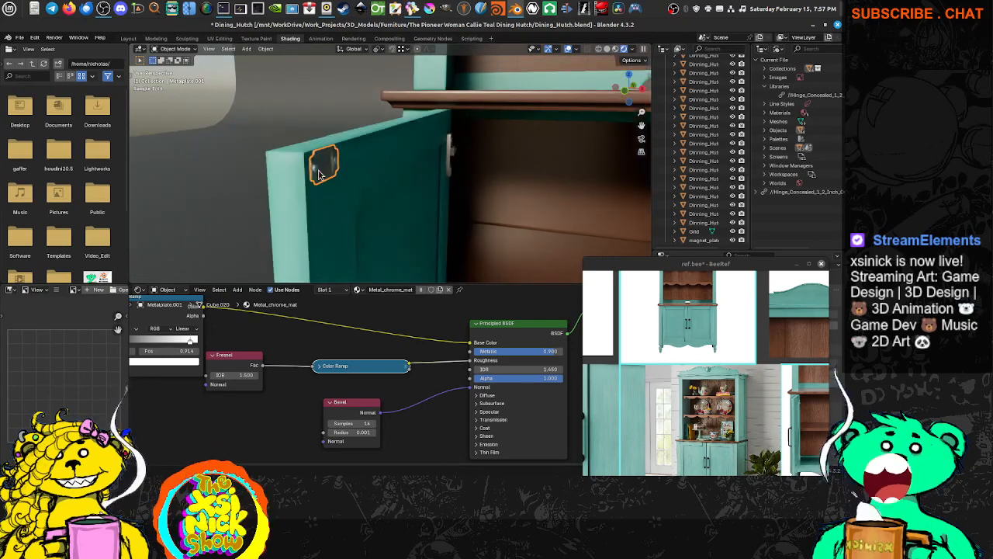
pyautogui.moveTo(420, 193); pyautogui.dragTo(419, 166, button='middle')
pyautogui.scroll(-5, 443, 168)
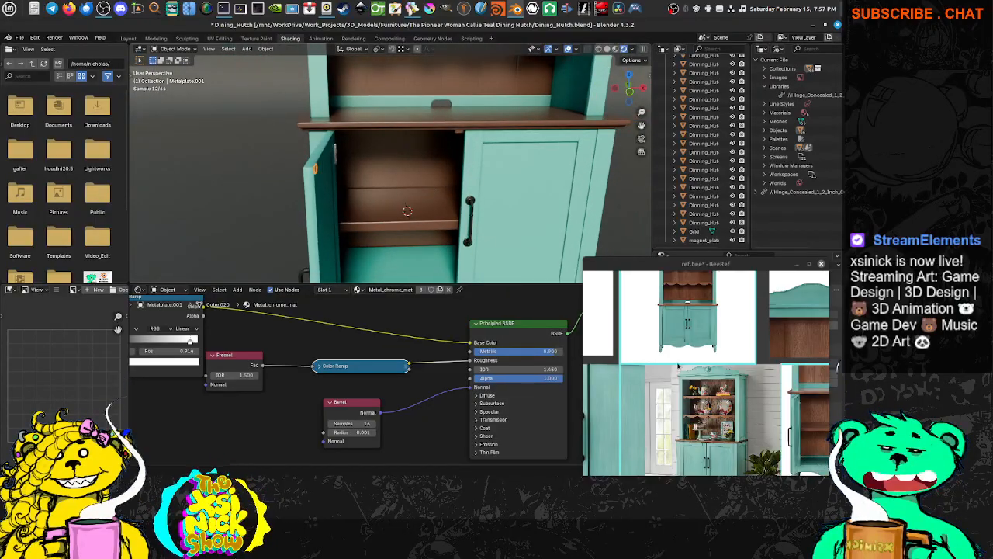
pyautogui.moveTo(700, 250); pyautogui.dragTo(495, 166)
pyautogui.scroll(5, 478, 258)
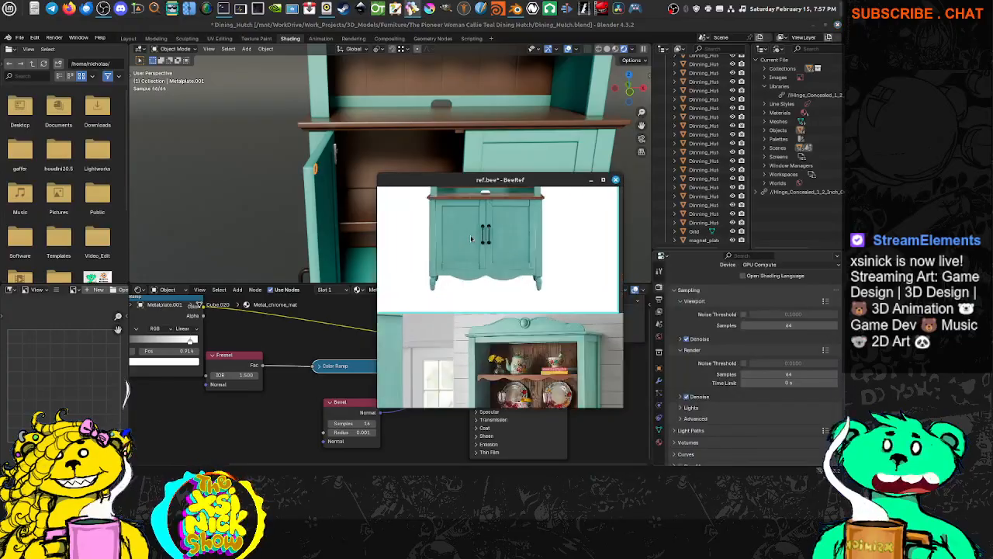
pyautogui.scroll(3, 478, 259)
pyautogui.scroll(4, 543, 310)
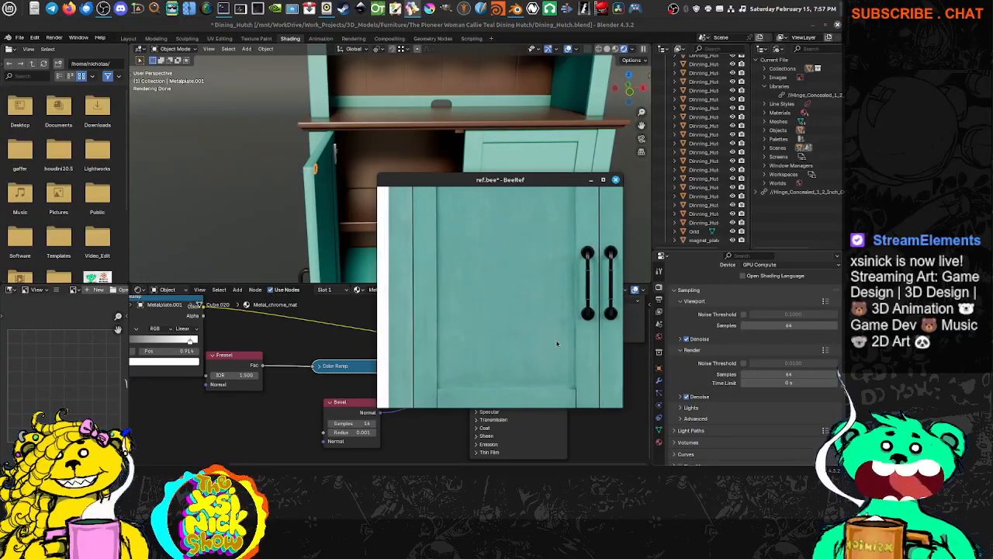
pyautogui.moveTo(529, 292); pyautogui.dragTo(498, 348, button='middle')
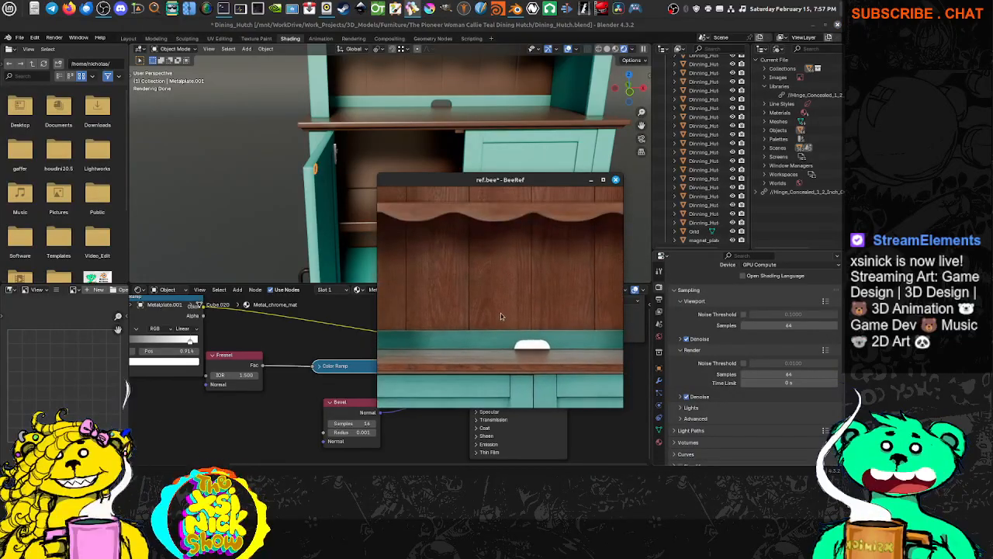
pyautogui.moveTo(528, 275); pyautogui.dragTo(532, 300, button='middle')
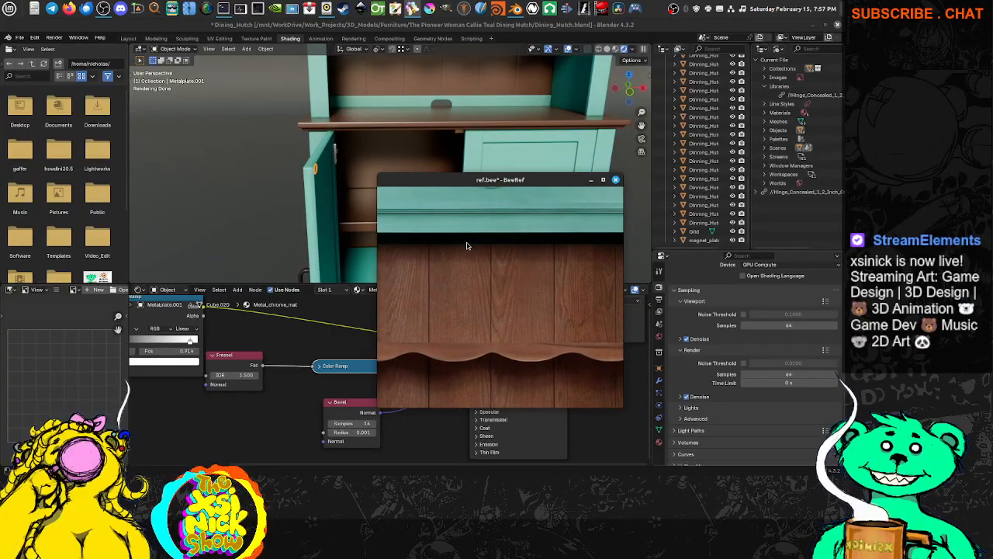
# Frame the hutch's shelves and lower cabinet and save Dining_Hutch.blend.
pyautogui.keyDown('shift'); pyautogui.moveTo(371, 146); pyautogui.dragTo(311, 205, button='middle'); pyautogui.keyUp('shift')
pyautogui.scroll(-4, 397, 159)
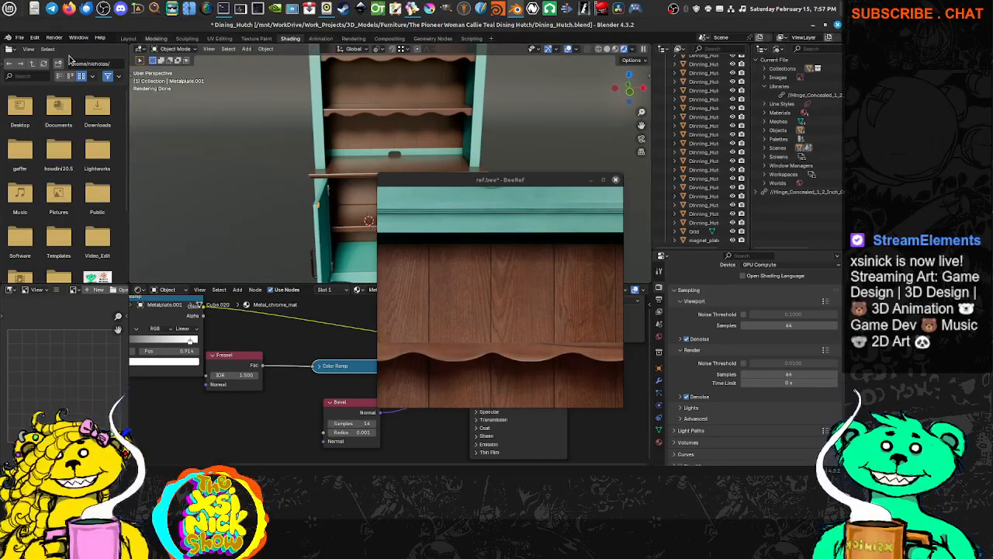
pyautogui.click(20, 38)
pyautogui.click(32, 94)
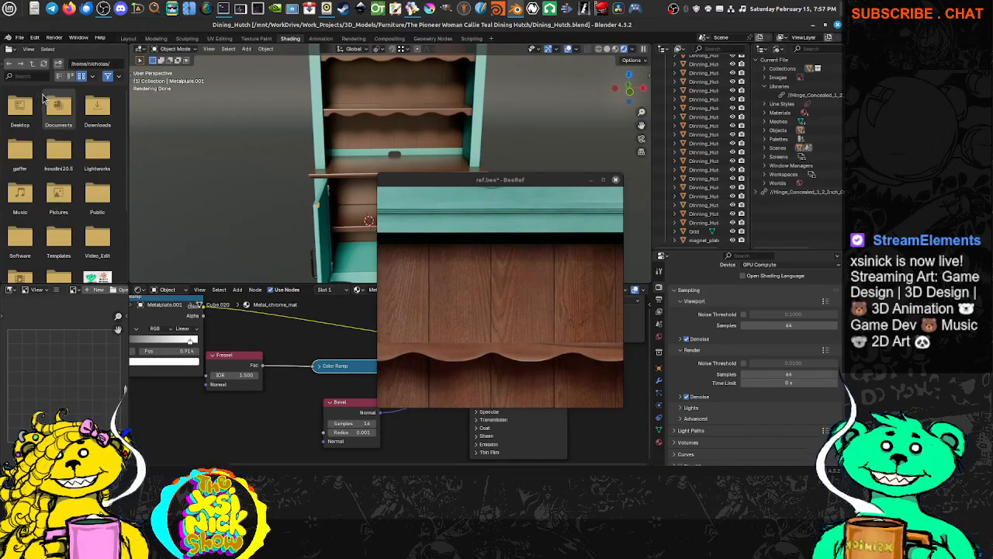
# Select the hutch's upper back panel and compare its Wood_walnut_mat shading with the wood reference photo.
pyautogui.moveTo(536, 188); pyautogui.dragTo(631, 194)
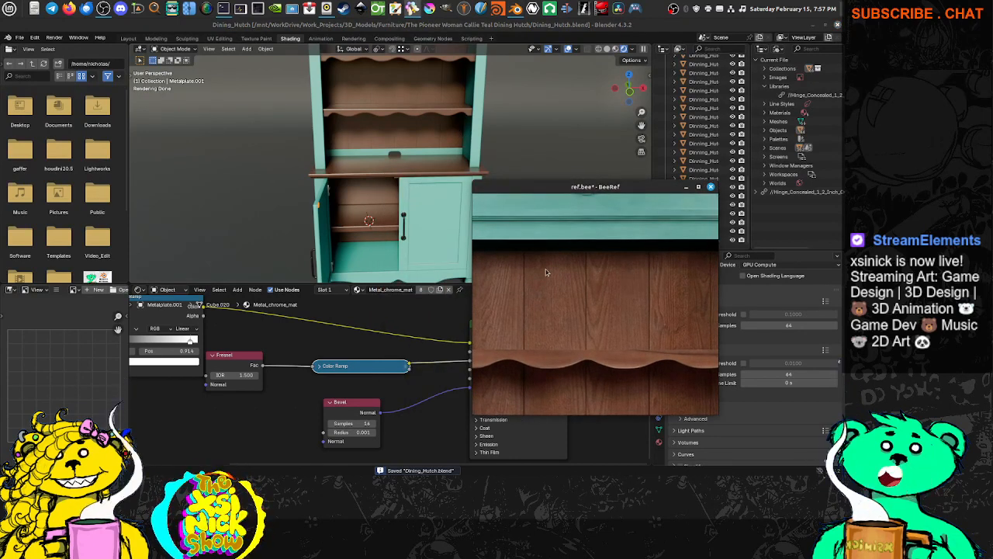
pyautogui.click(415, 95)
pyautogui.keyDown('shift'); pyautogui.moveTo(418, 100); pyautogui.dragTo(383, 174, button='middle'); pyautogui.keyUp('shift')
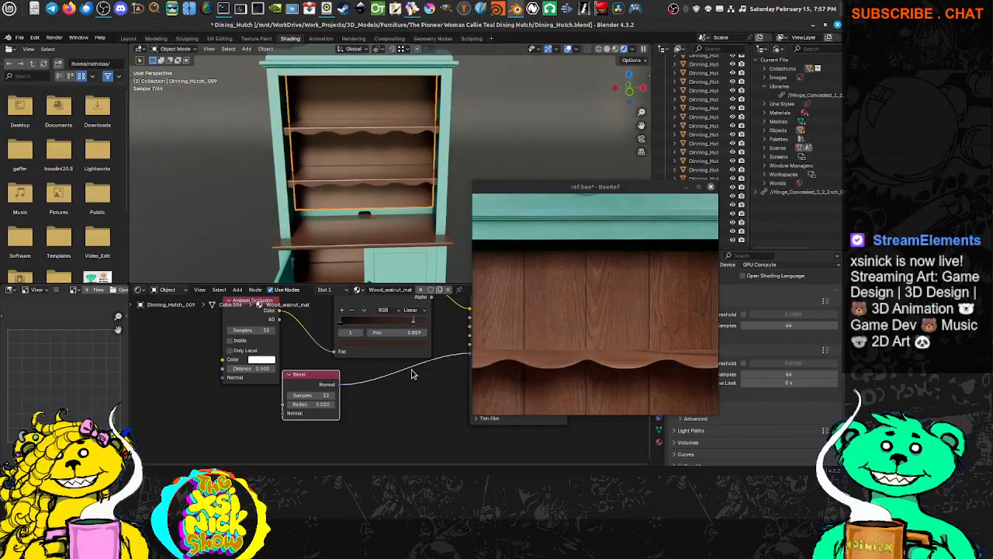
pyautogui.moveTo(412, 374); pyautogui.dragTo(327, 425, button='middle')
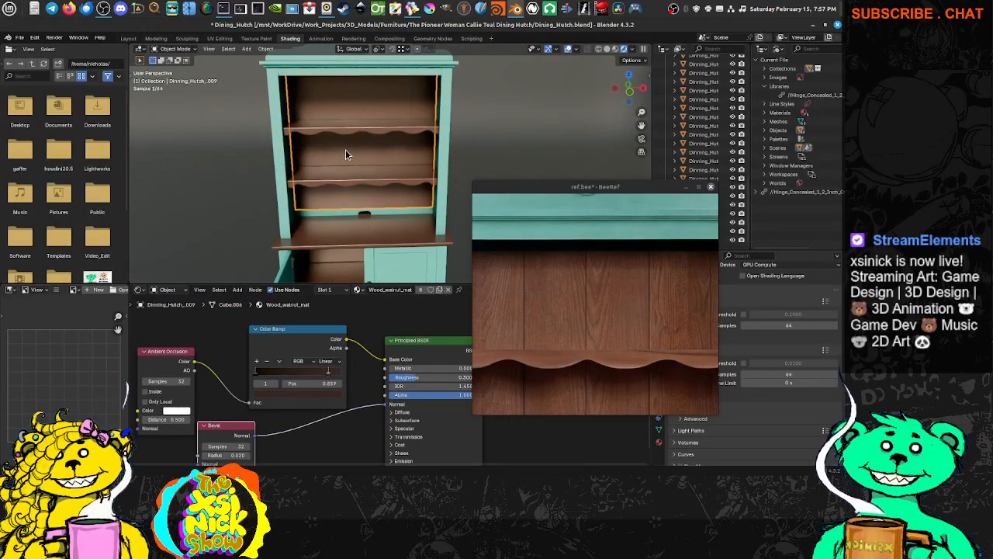
pyautogui.moveTo(345, 154); pyautogui.dragTo(363, 178, button='middle')
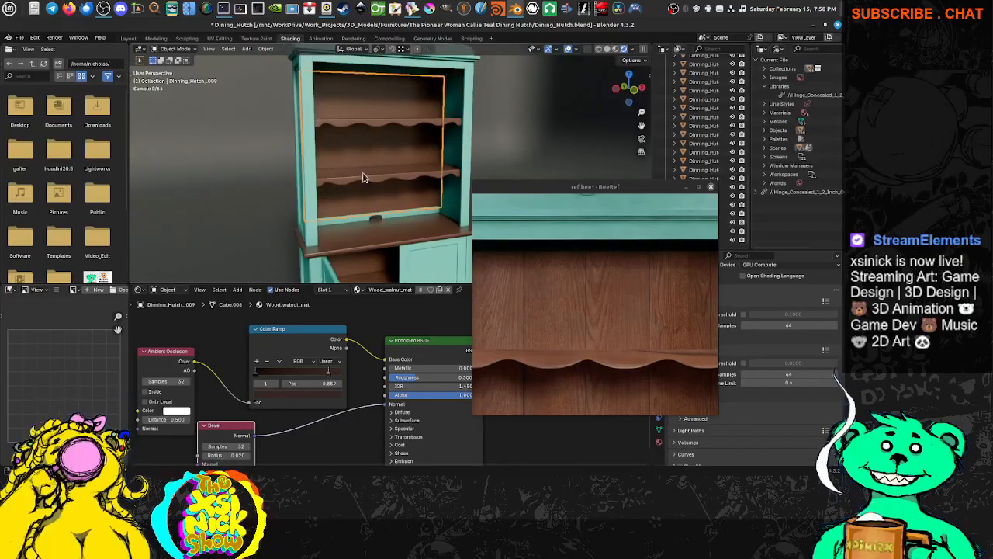
pyautogui.scroll(6, 370, 172)
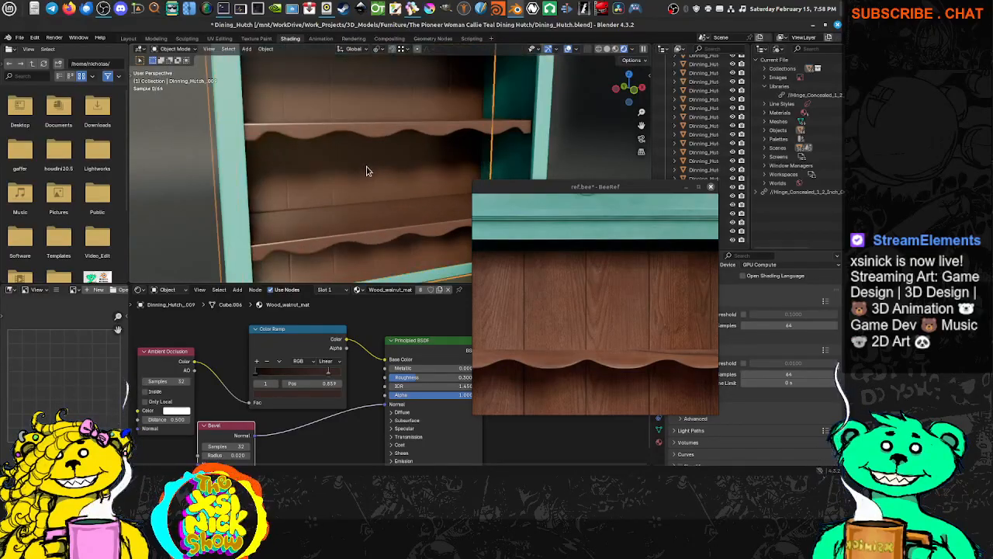
pyautogui.scroll(2, 368, 171)
pyautogui.scroll(-3, 366, 178)
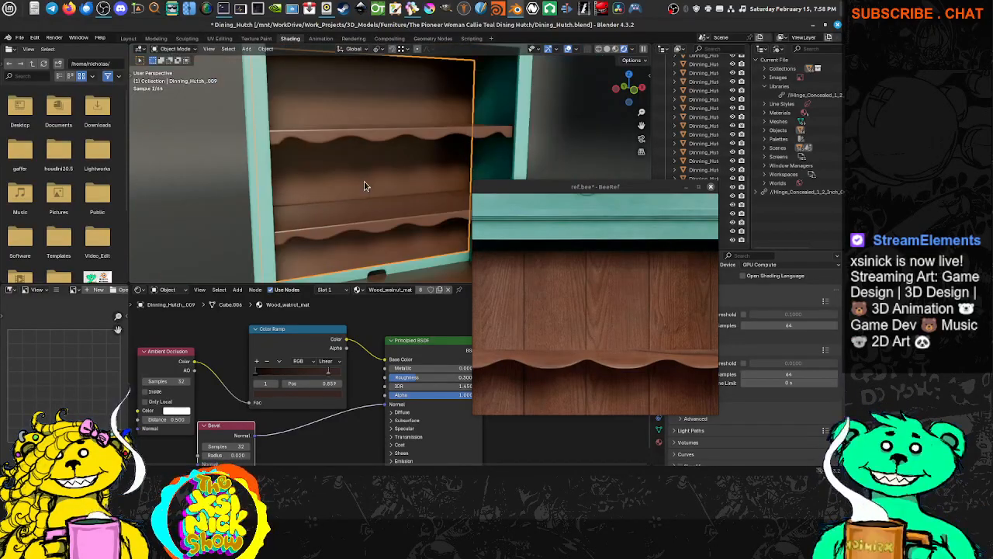
# Bring the Wood_walnut_mat nodes into view and save the hutch file again.
pyautogui.moveTo(192, 410); pyautogui.dragTo(225, 385, button='middle')
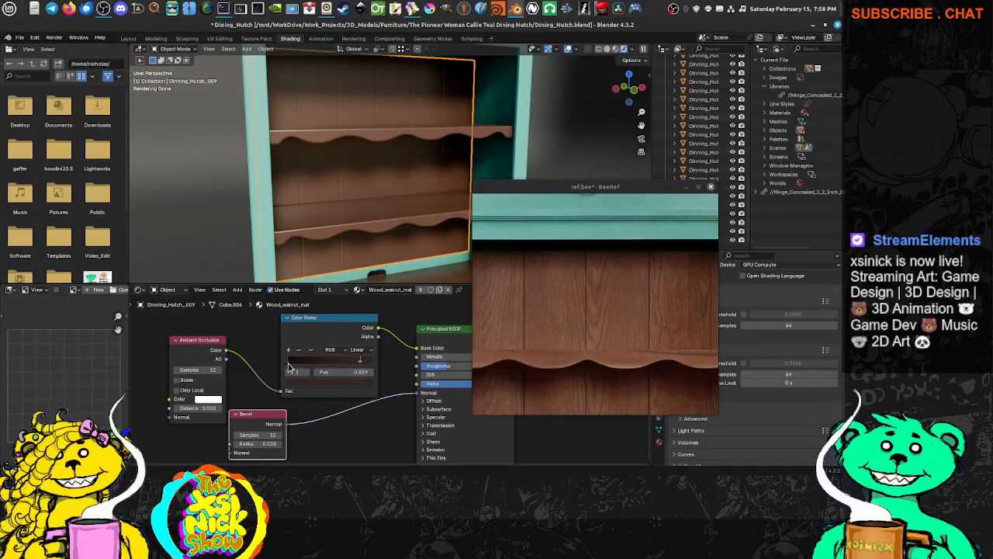
pyautogui.click(20, 37)
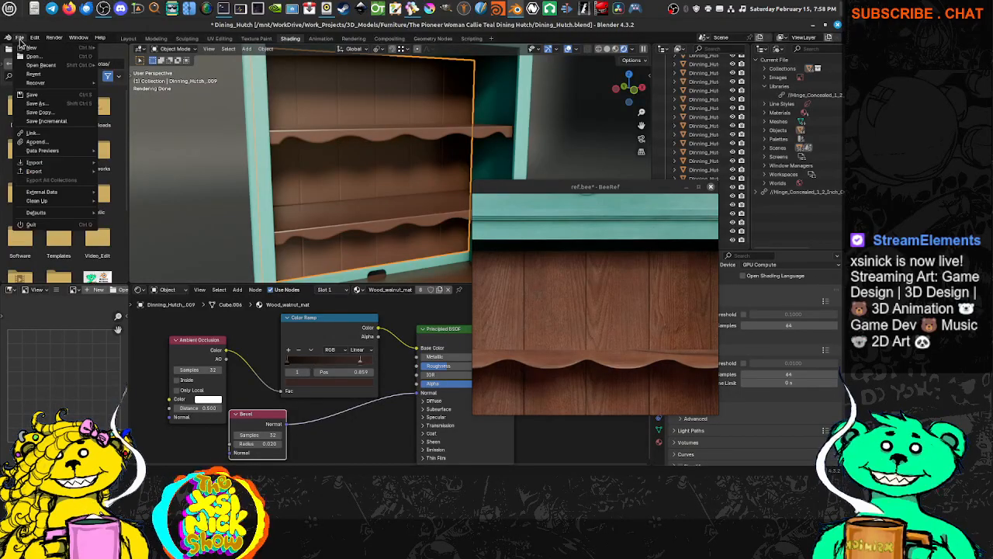
pyautogui.click(38, 95)
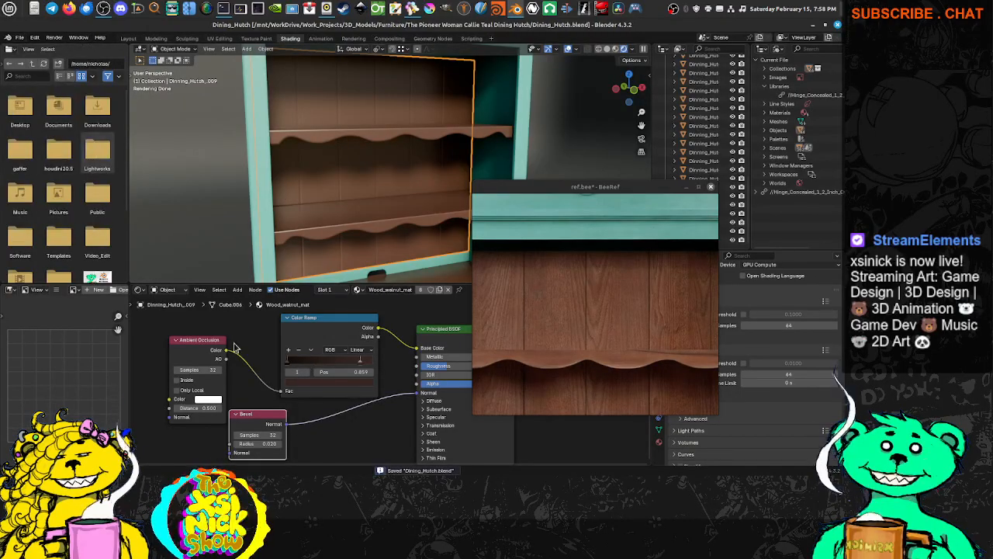
# Space out the Ambient Occlusion and Color Ramp nodes of Wood_walnut_mat, moving both away from the Principled BSDF.
pyautogui.moveTo(208, 340); pyautogui.dragTo(168, 344)
pyautogui.moveTo(346, 340); pyautogui.dragTo(398, 336, button='middle')
pyautogui.moveTo(394, 317); pyautogui.dragTo(354, 320)
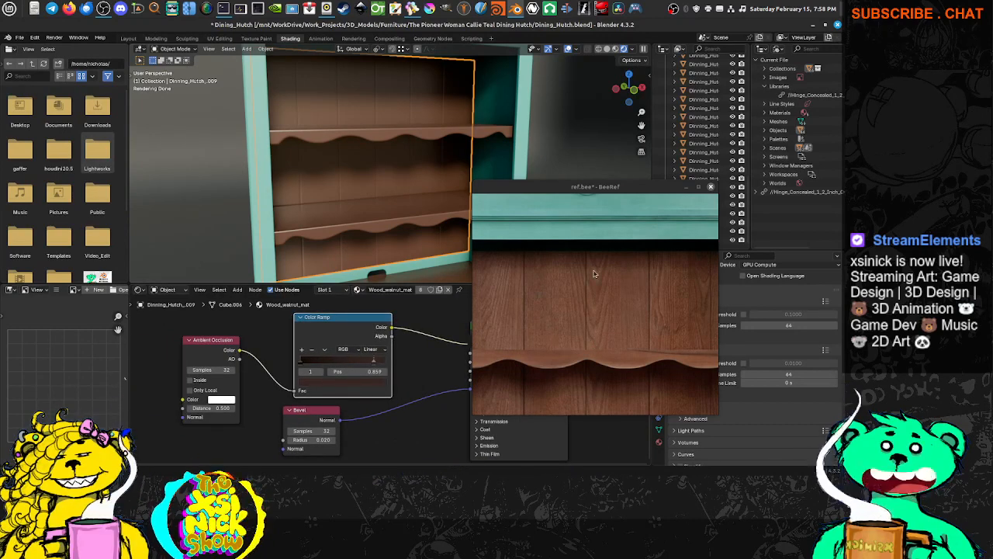
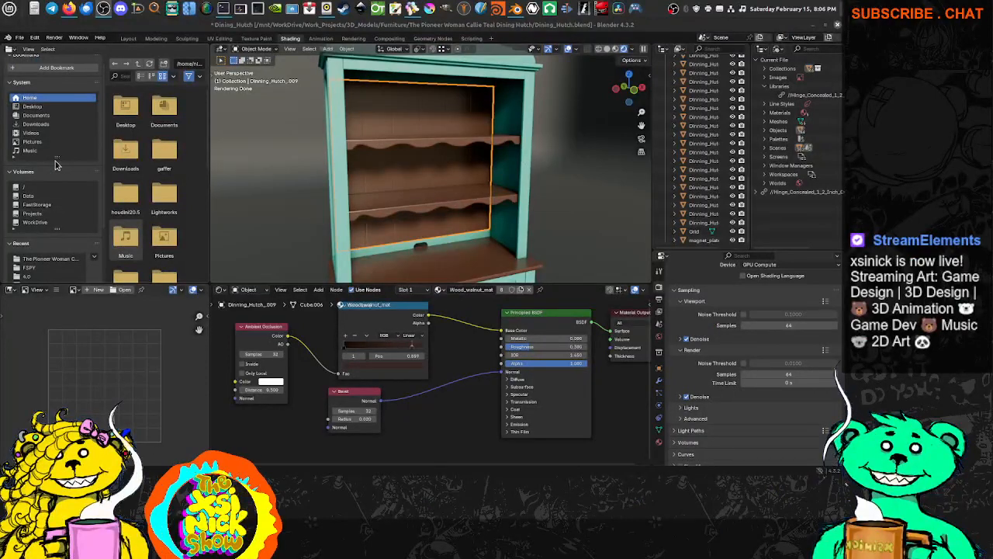
# Browse to the WorkDrive volume in the file browser and bookmark it.
pyautogui.scroll(-3, 57, 167)
pyautogui.scroll(-1, 58, 170)
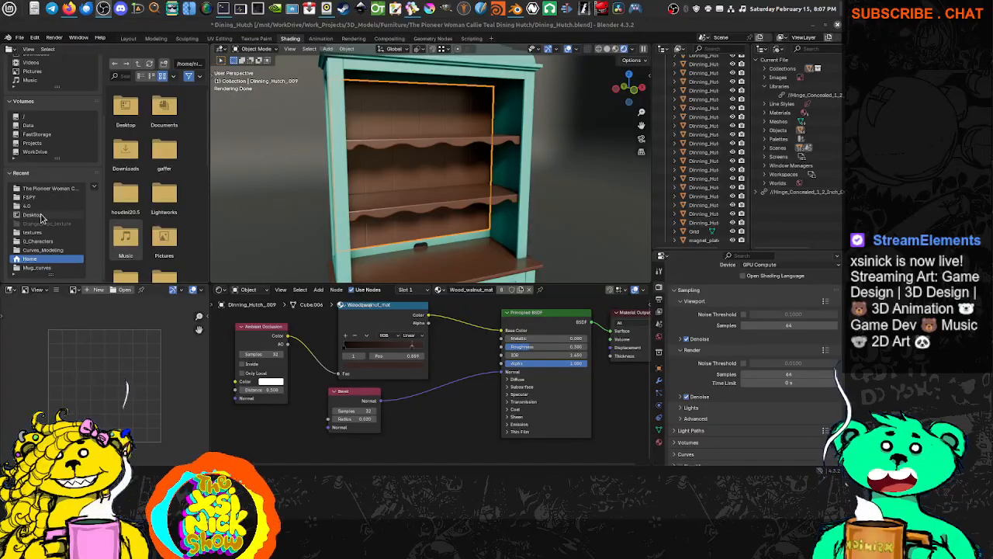
pyautogui.click(34, 153)
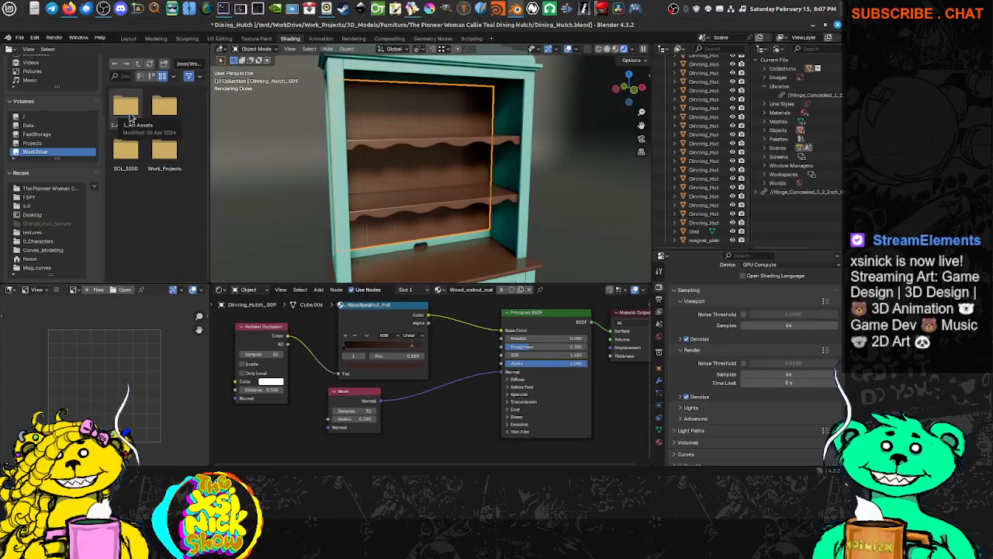
pyautogui.rightClick(127, 112)
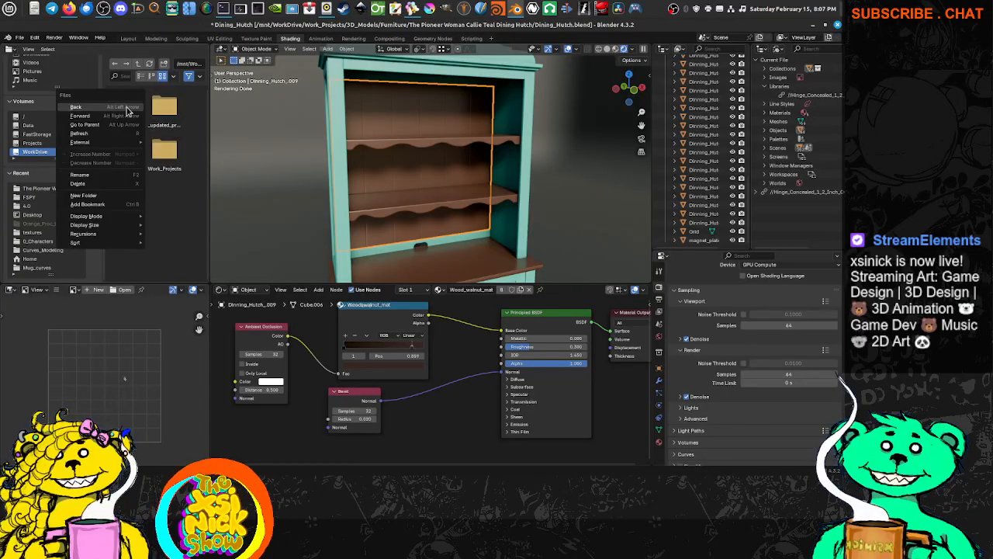
pyautogui.click(111, 205)
pyautogui.scroll(4, 76, 121)
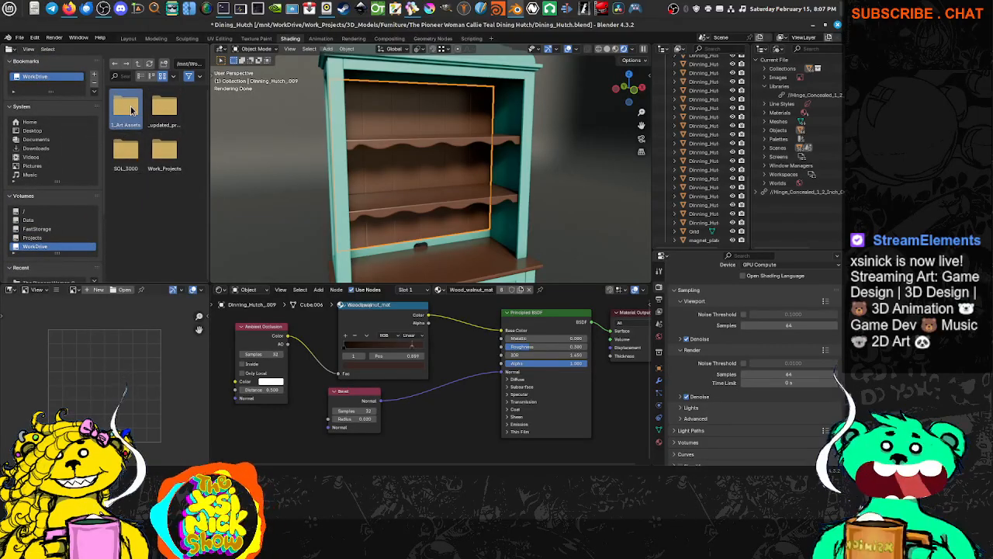
# Open the 1_Art Assets folder on WorkDrive and add it to the bookmarks.
pyautogui.doubleClick(130, 111)
pyautogui.rightClick(180, 136)
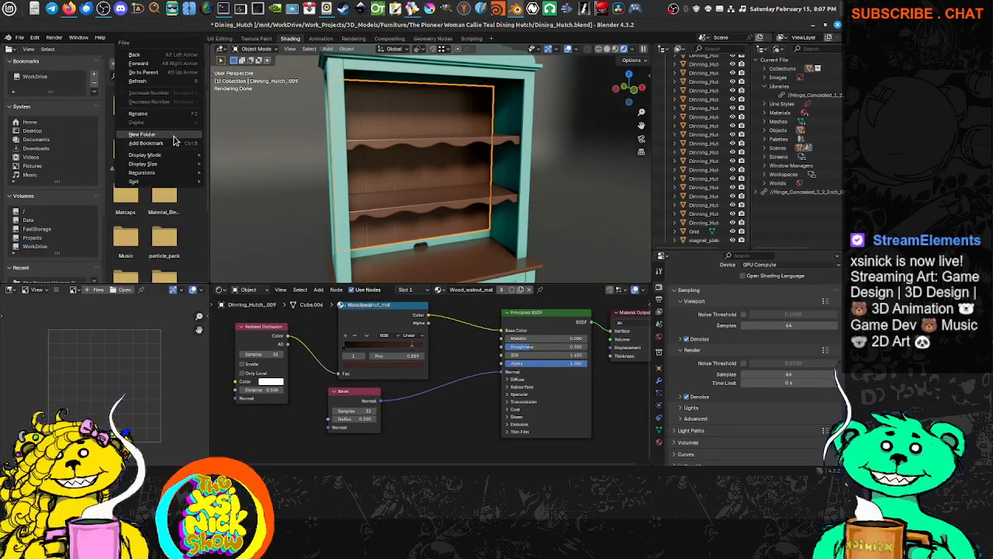
pyautogui.click(156, 143)
# Remove the WorkDrive bookmark and go to the bookmarked 1_Art Assets folder.
pyautogui.click(56, 76)
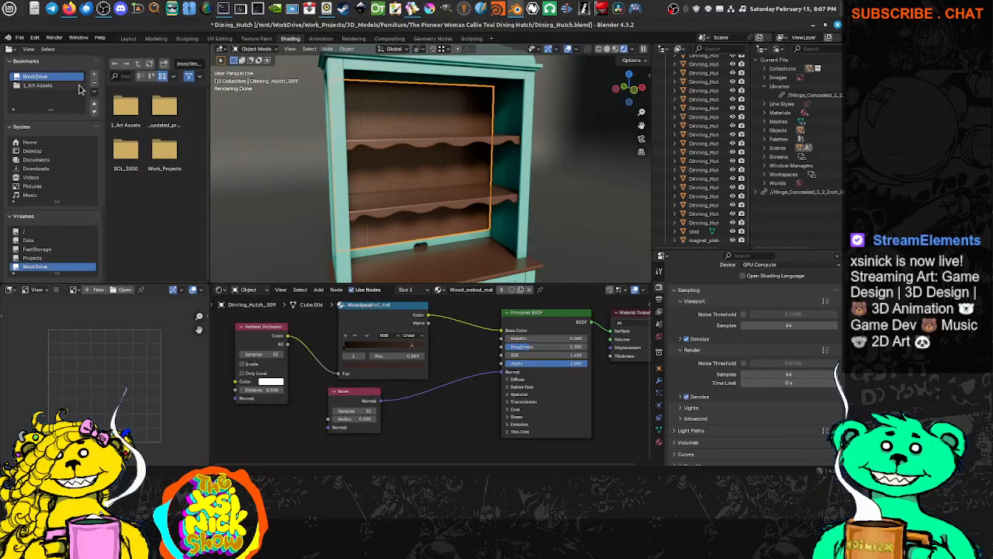
pyautogui.click(94, 84)
pyautogui.click(38, 77)
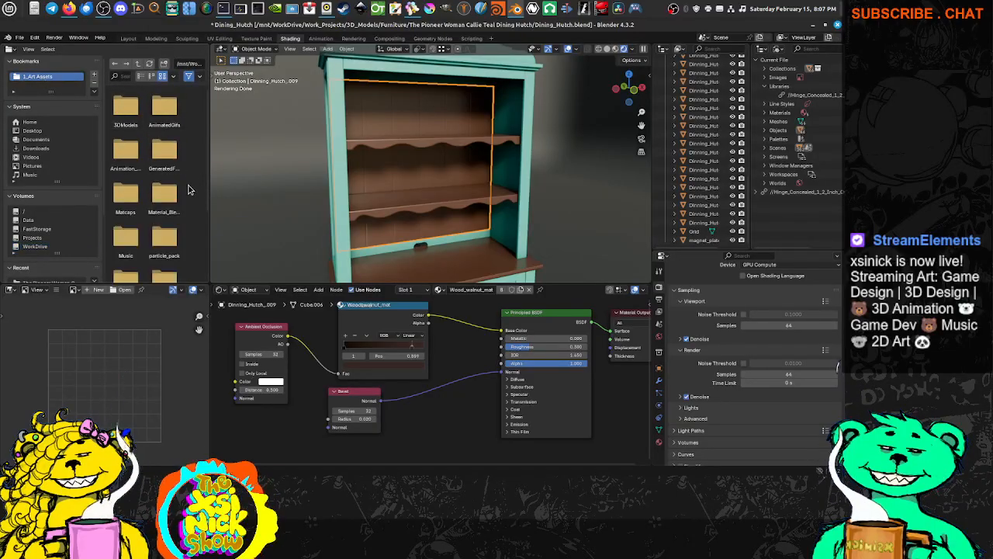
# Widen the file browser and display the 1_Art Assets contents as a vertical list.
pyautogui.moveTo(211, 215); pyautogui.dragTo(245, 215)
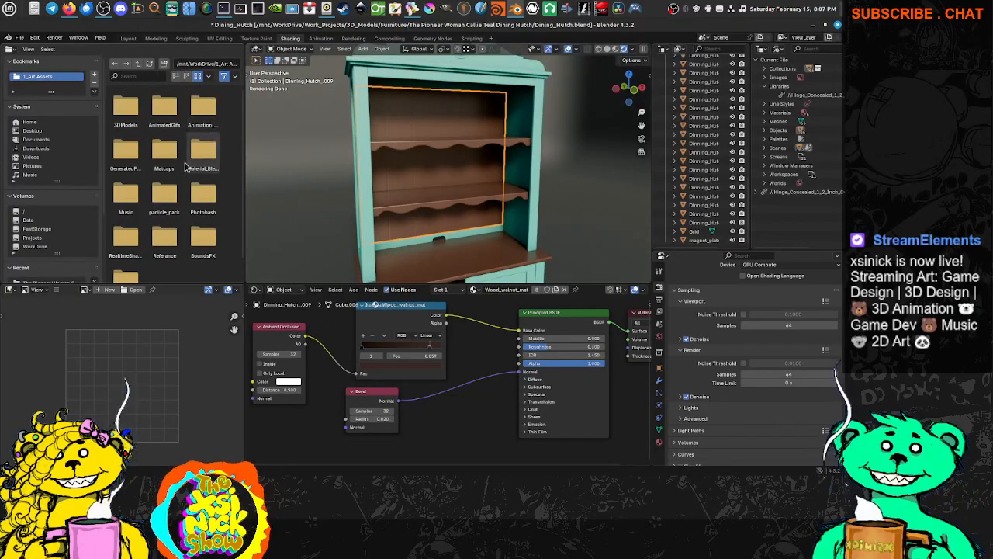
pyautogui.scroll(1, 199, 147)
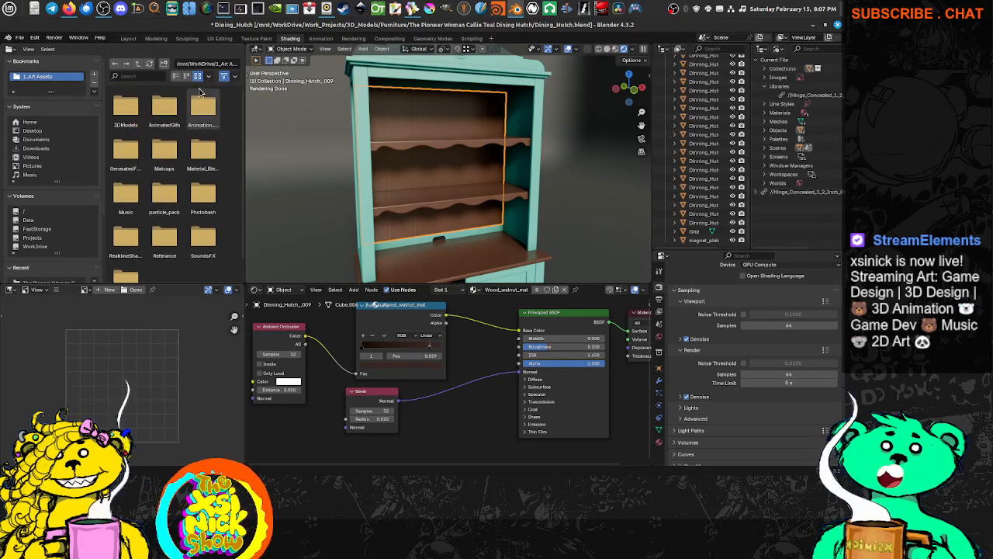
pyautogui.click(176, 76)
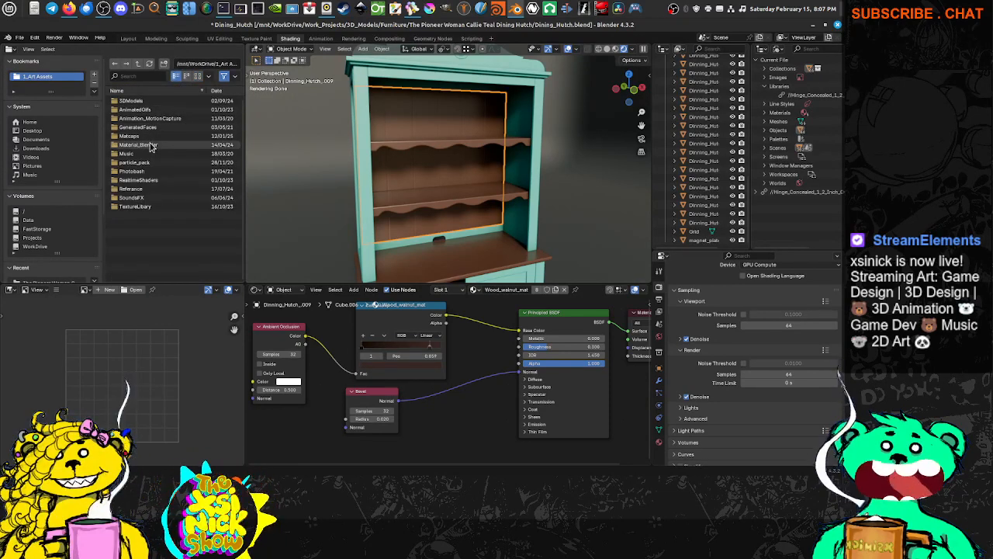
# Filter the 1_Art Assets folder's contents for "wood".
pyautogui.click(147, 78)
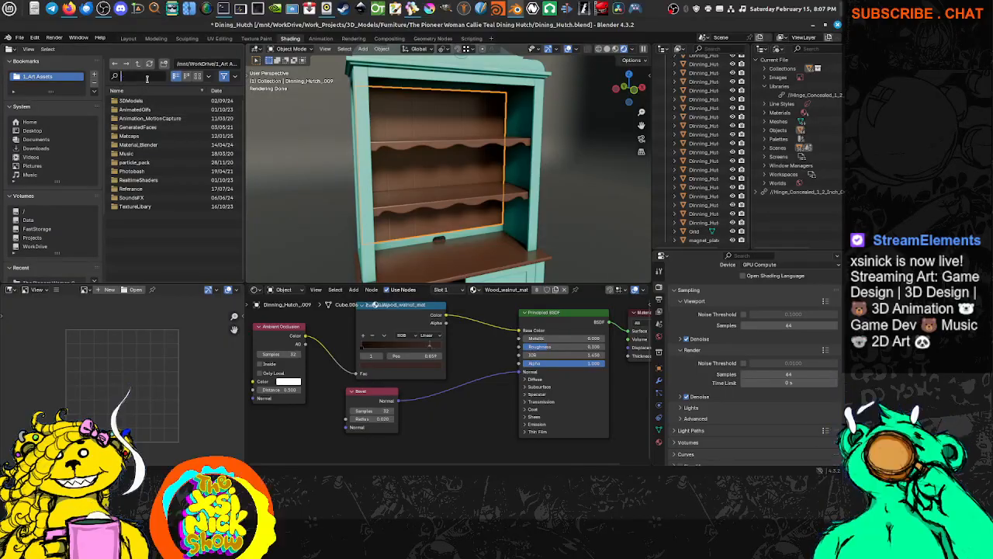
pyautogui.write('wood')
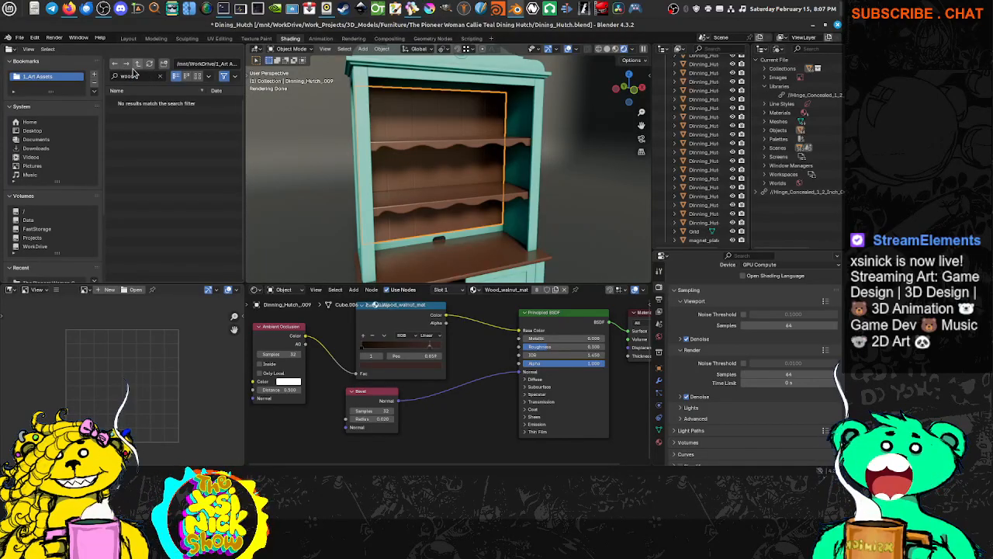
# Clear the "wood" filter and open the Wood folder inside TextureLibary.
pyautogui.click(158, 78)
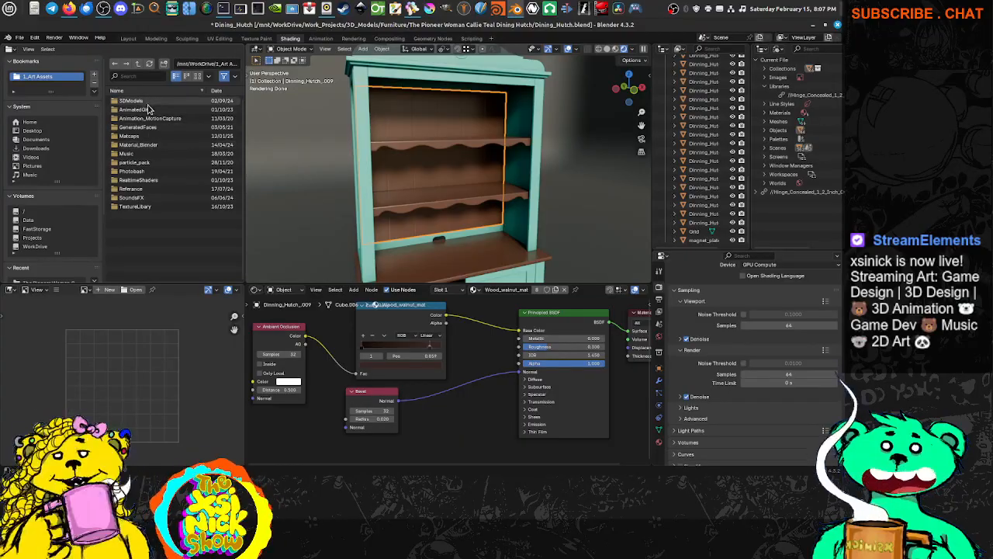
pyautogui.click(143, 208)
pyautogui.doubleClick(143, 208)
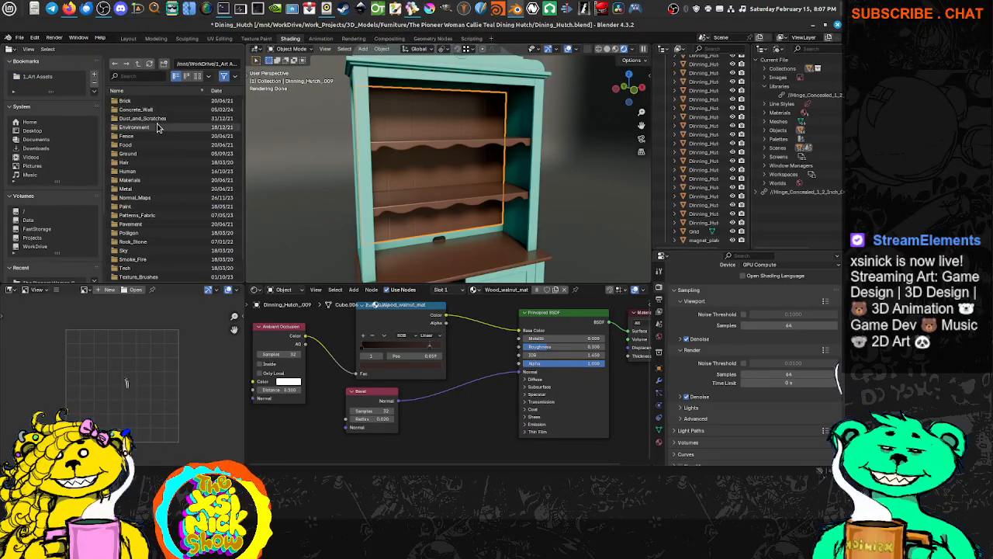
pyautogui.scroll(-1, 159, 142)
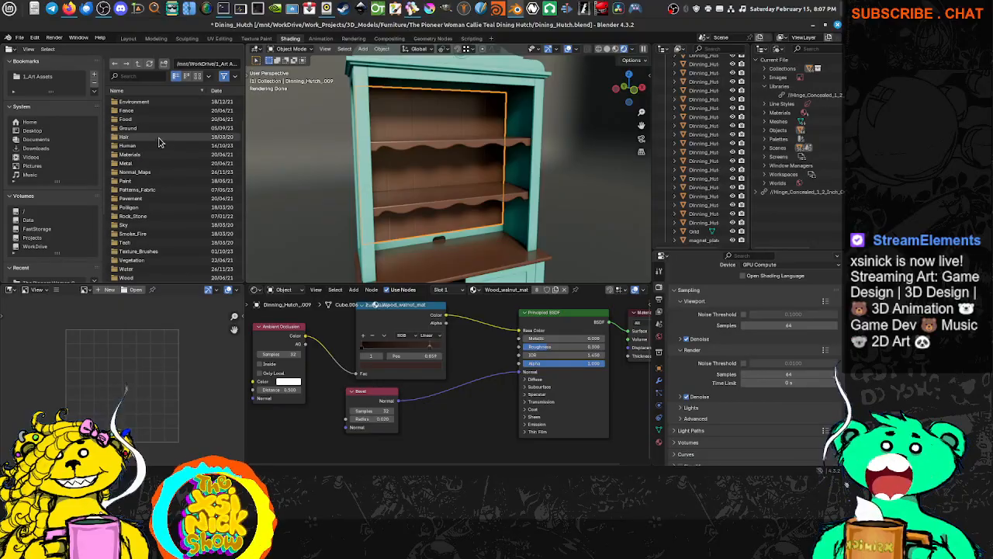
pyautogui.click(139, 278)
pyautogui.doubleClick(140, 278)
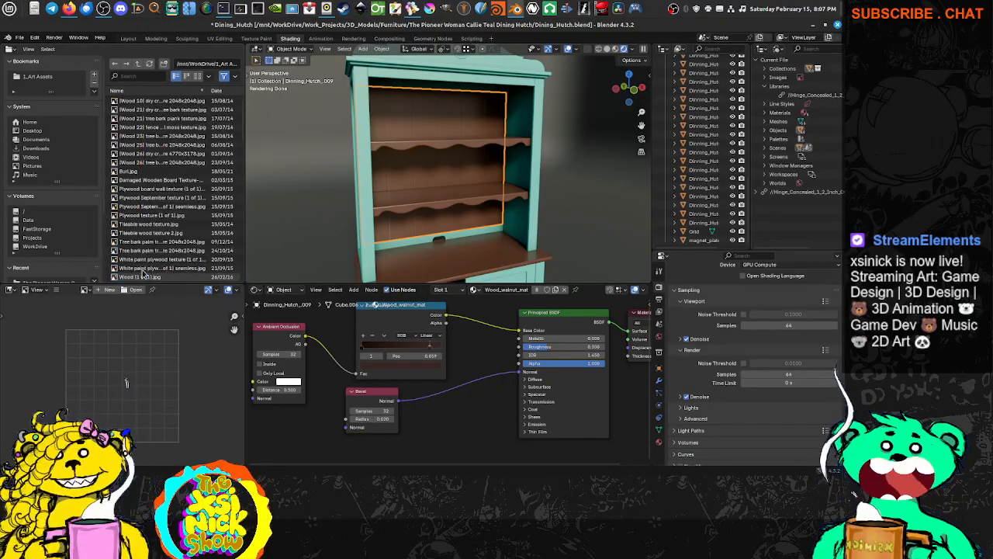
# Display the Wood folder's files as thumbnails and browse them for a suitable walnut texture.
pyautogui.click(198, 76)
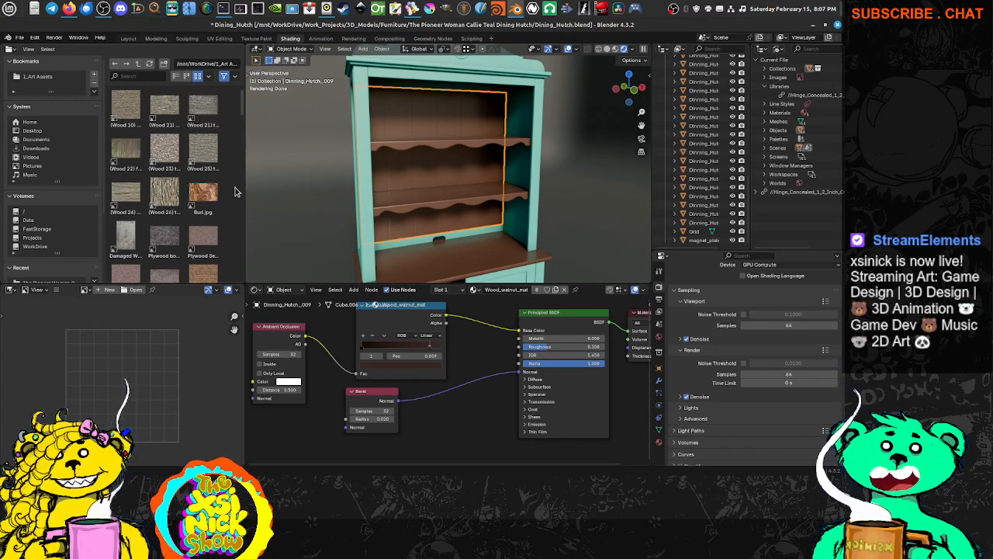
pyautogui.scroll(-1, 196, 225)
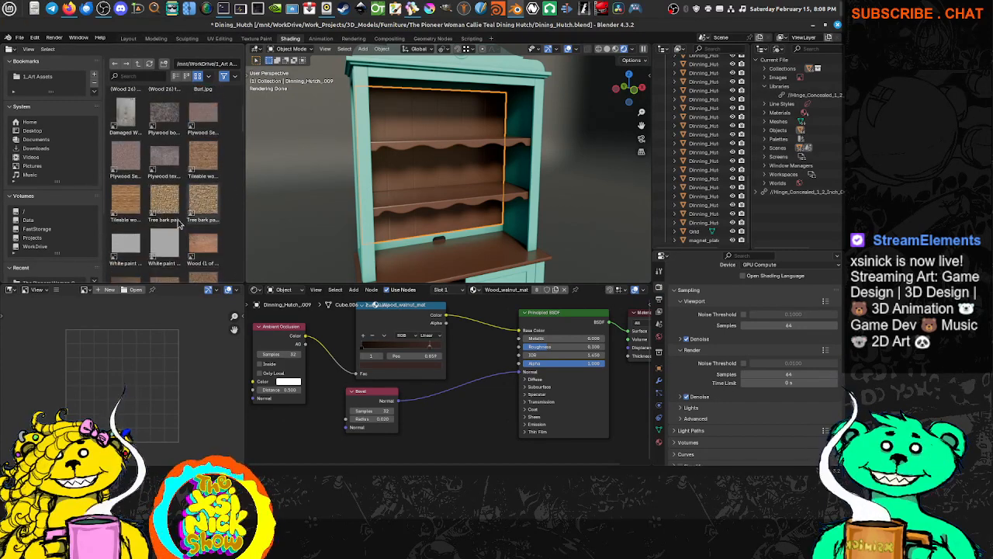
pyautogui.scroll(-4, 197, 229)
pyautogui.scroll(-4, 195, 231)
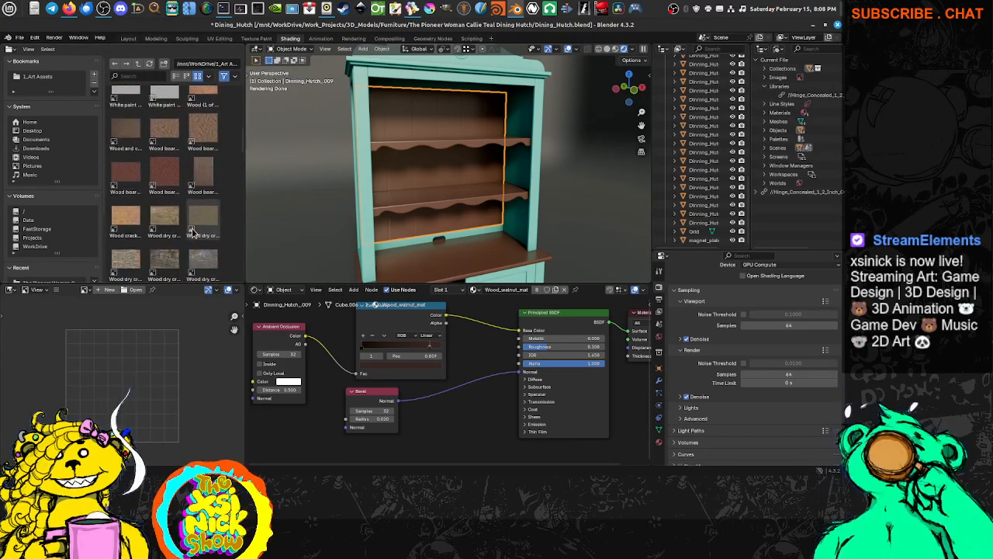
pyautogui.scroll(-1, 195, 229)
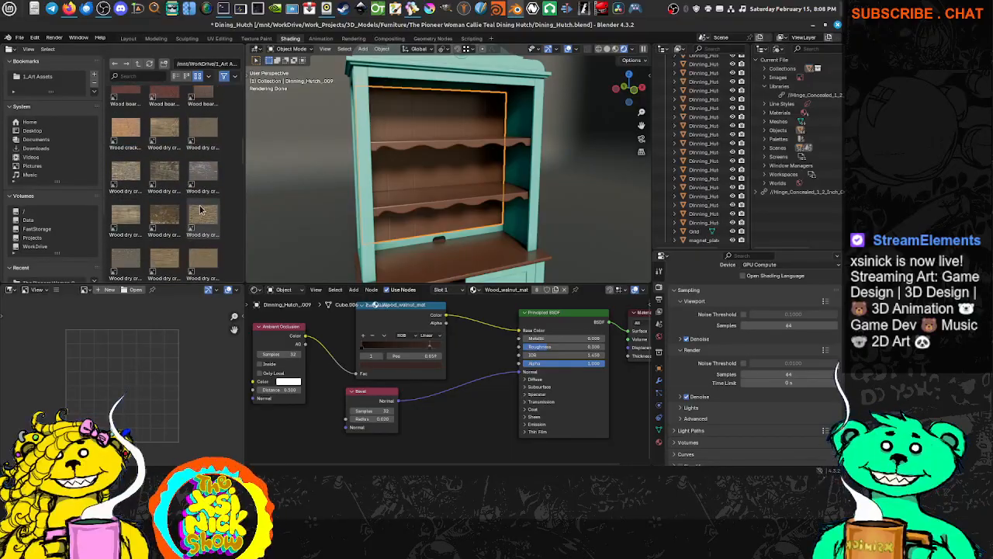
pyautogui.scroll(2, 184, 214)
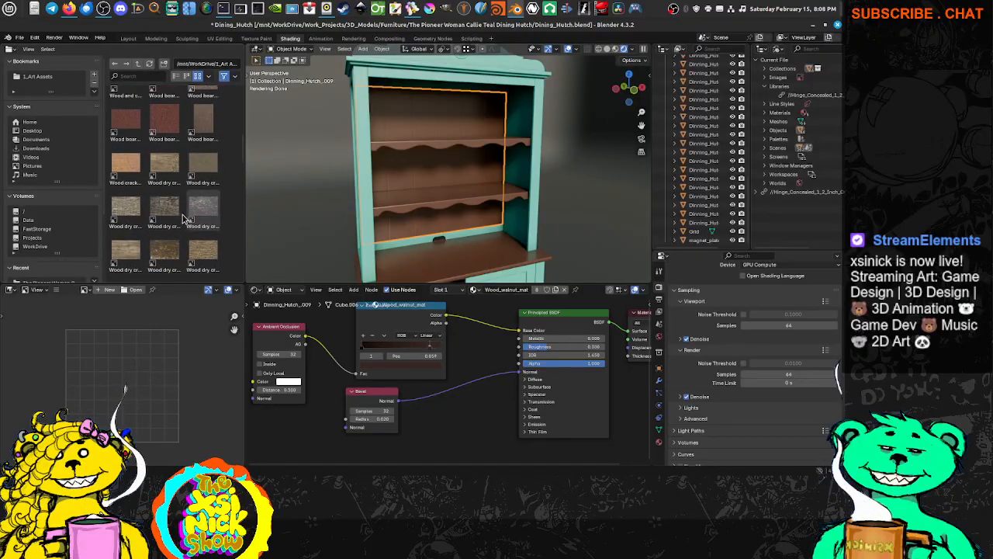
pyautogui.scroll(-3, 183, 217)
pyautogui.scroll(-10, 183, 222)
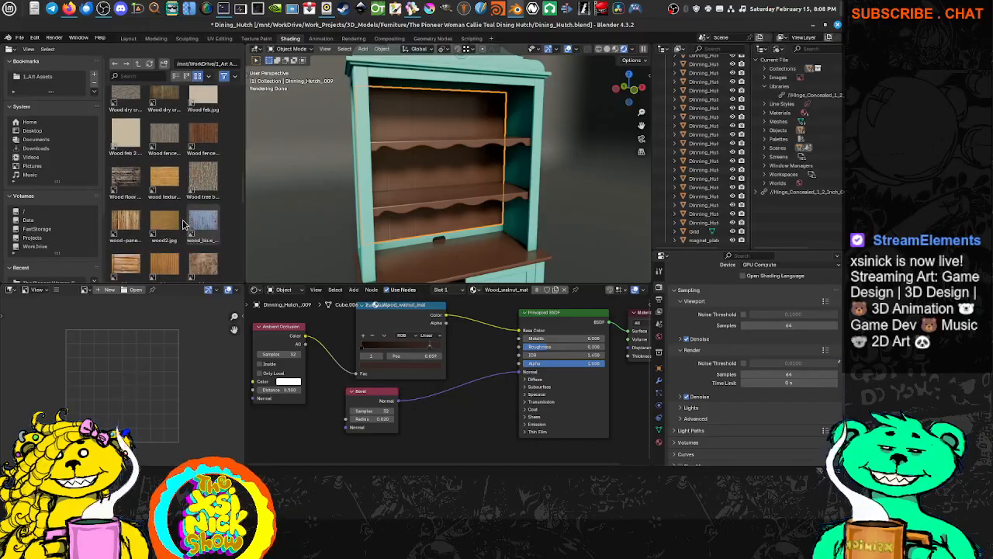
pyautogui.scroll(-1, 183, 223)
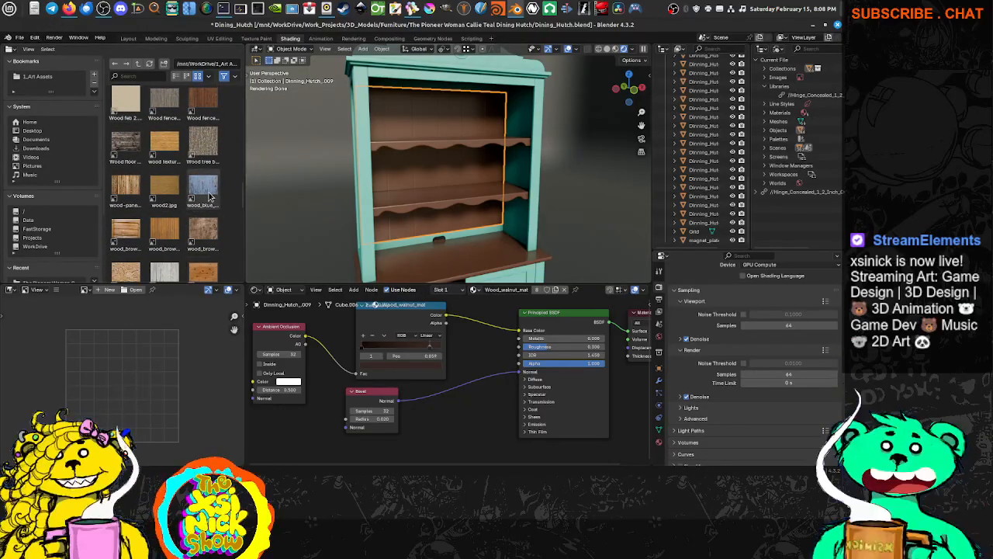
# Maximize the file browser and set its thumbnail size to 256.
pyautogui.hotkey('ctrl', 'space')
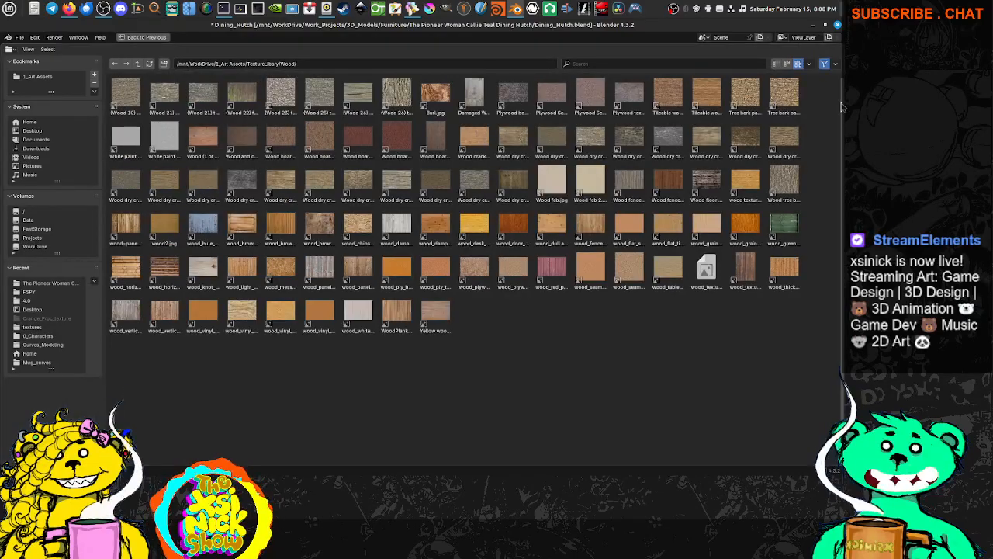
pyautogui.click(808, 64)
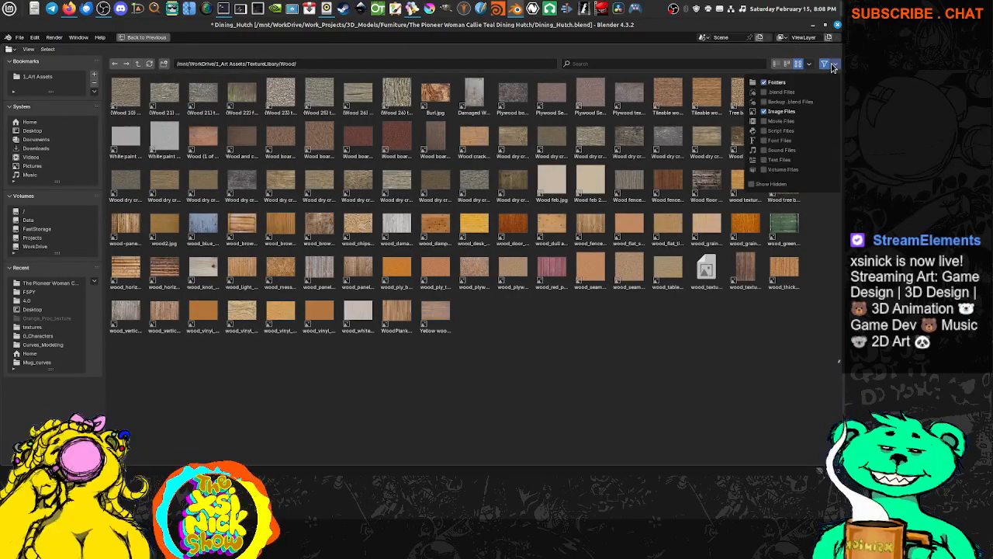
pyautogui.click(833, 66)
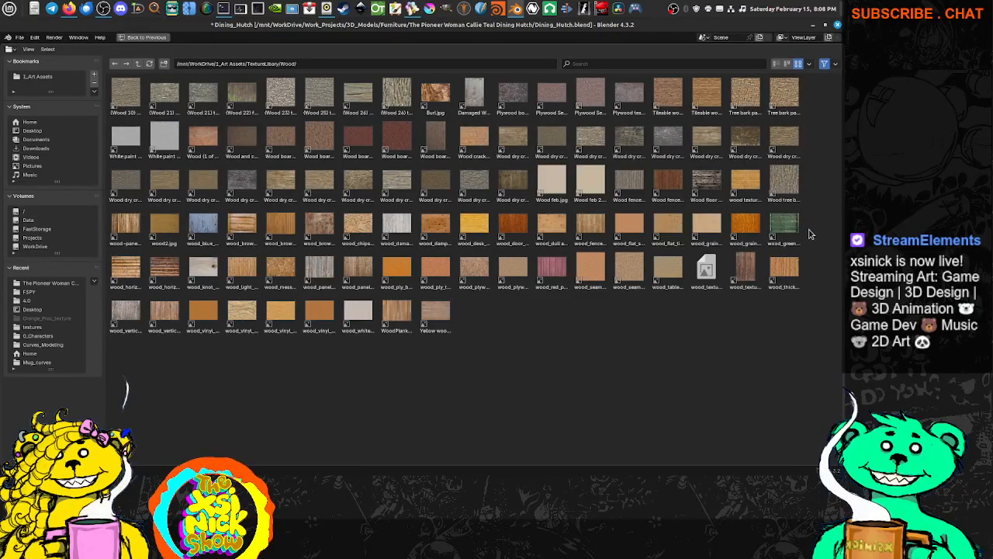
pyautogui.click(808, 65)
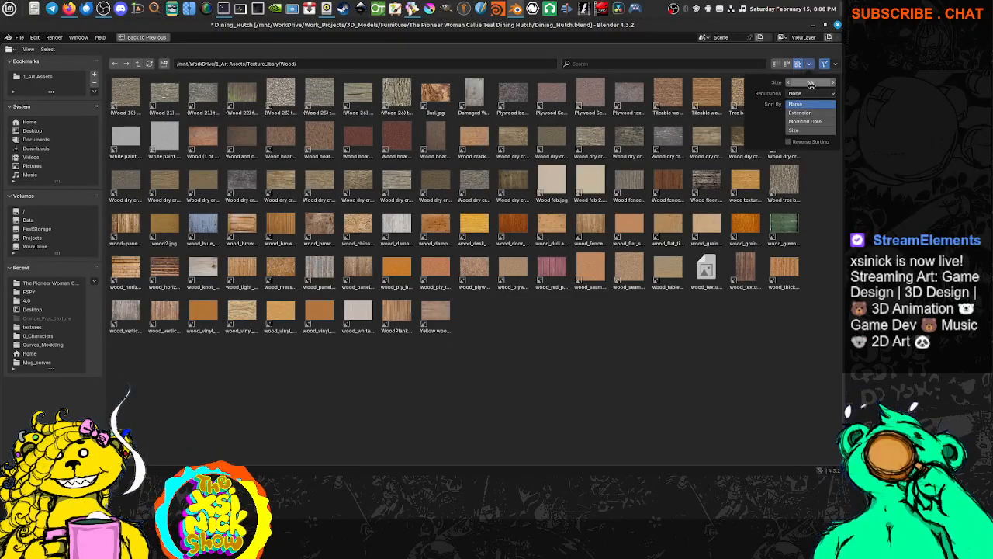
pyautogui.click(800, 81)
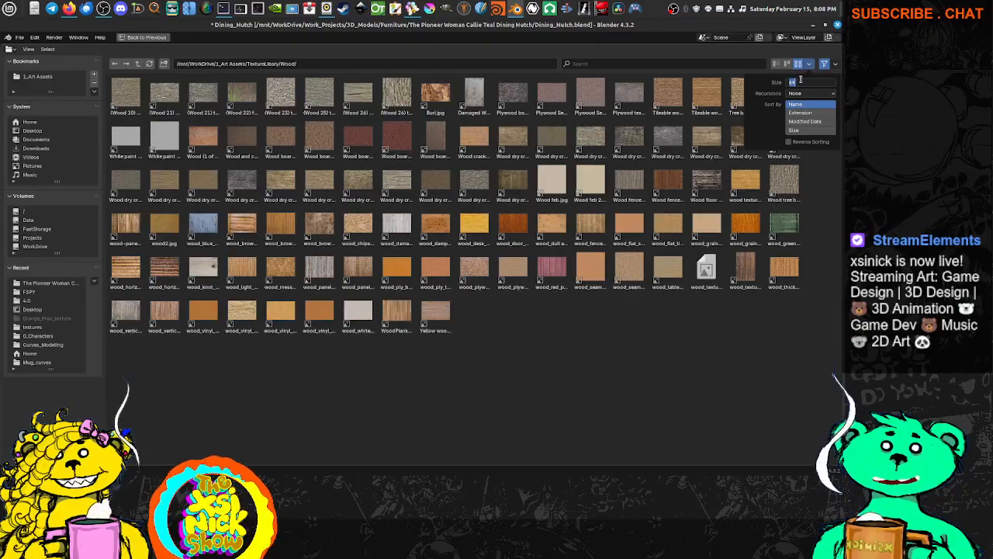
pyautogui.write('256')
pyautogui.press('Return')
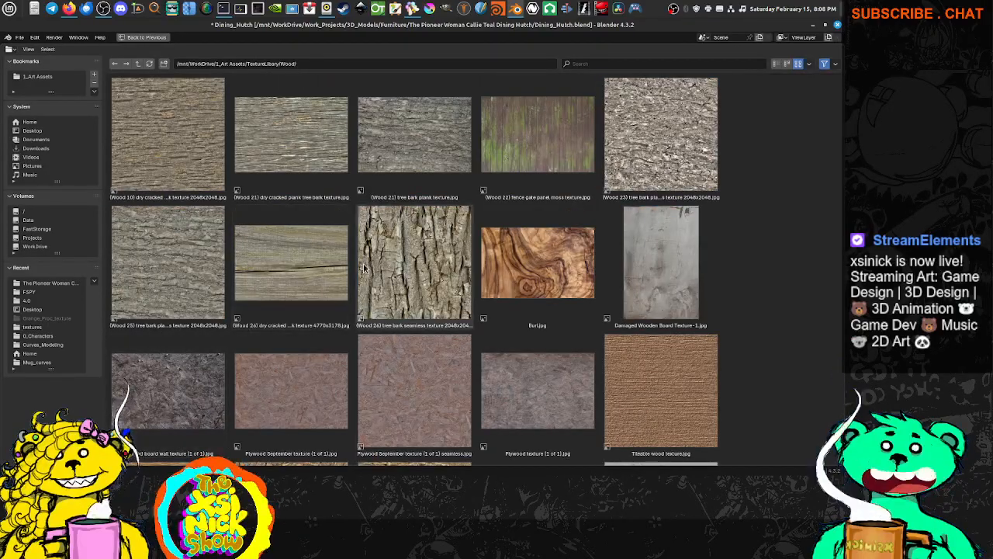
# Examine the enlarged wood texture previews through the whole folder for a dark, walnut-like grain.
pyautogui.scroll(-10, 395, 265)
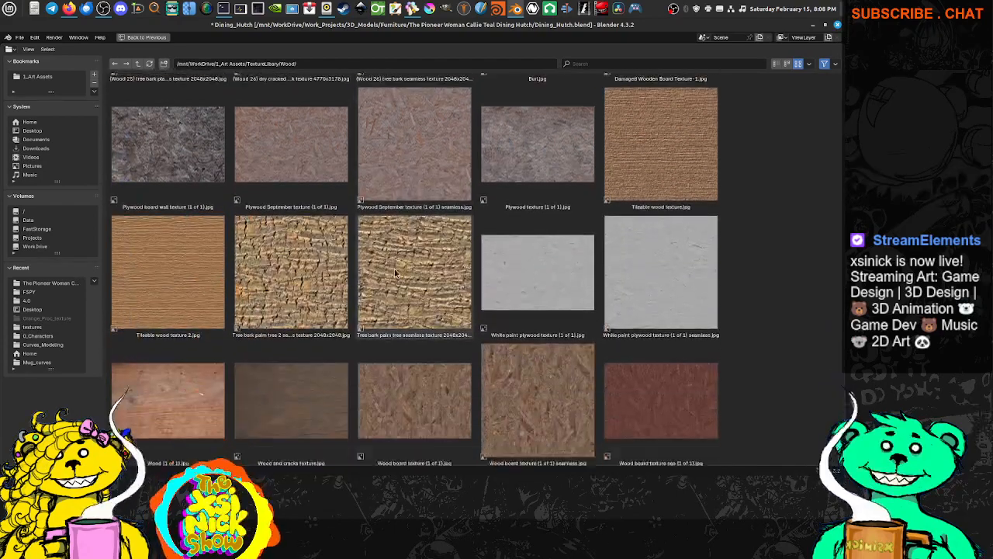
pyautogui.scroll(-3, 397, 269)
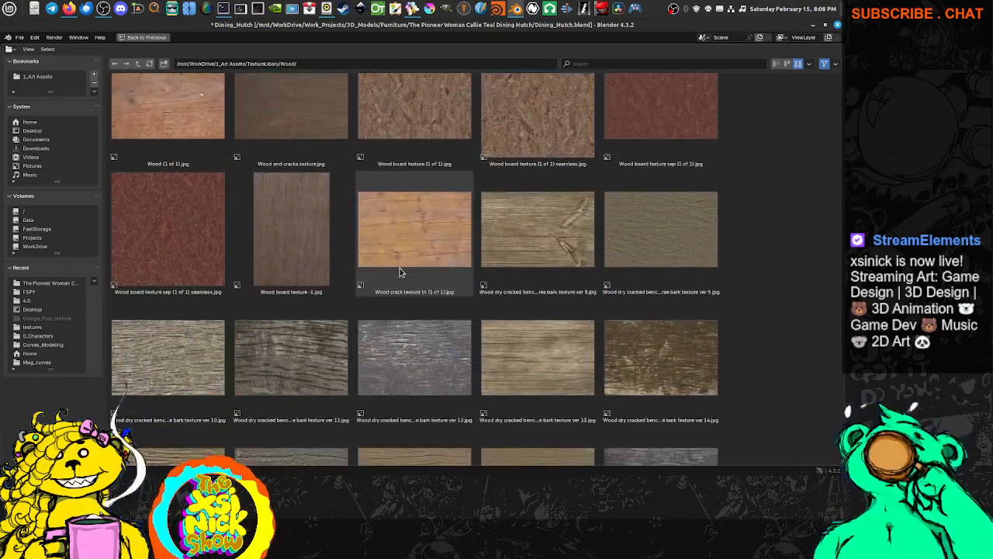
pyautogui.scroll(-2, 400, 271)
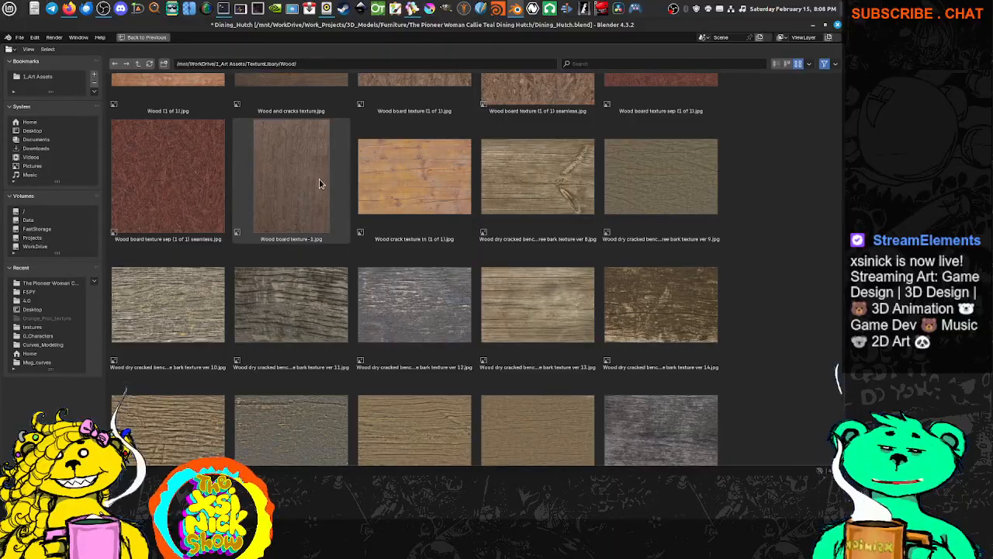
pyautogui.scroll(-10, 319, 183)
pyautogui.scroll(-10, 335, 201)
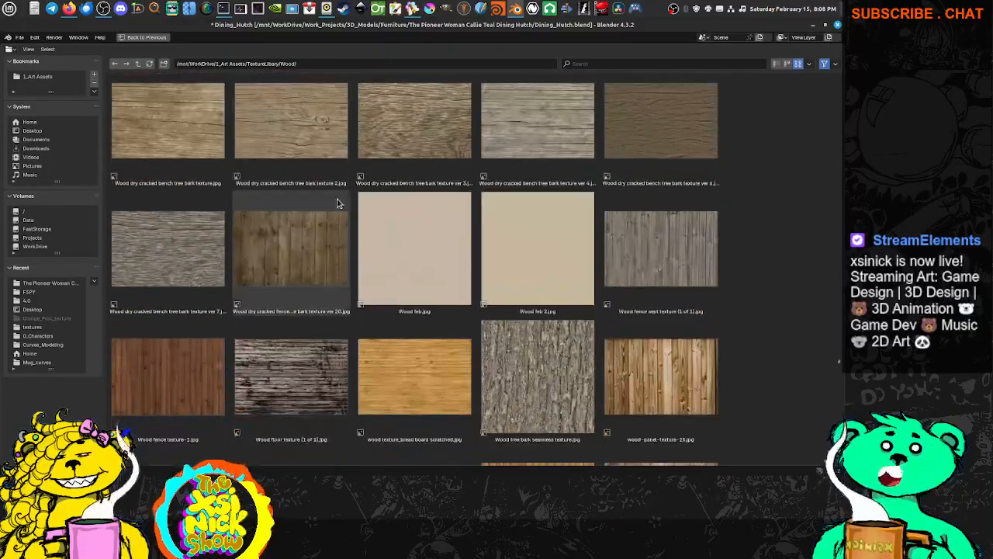
pyautogui.scroll(-14, 339, 205)
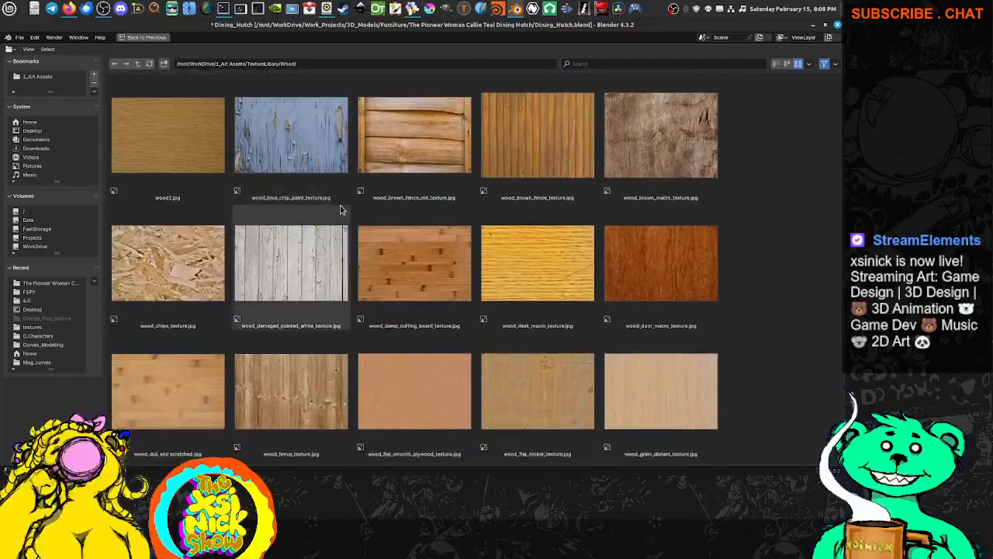
pyautogui.scroll(-12, 344, 210)
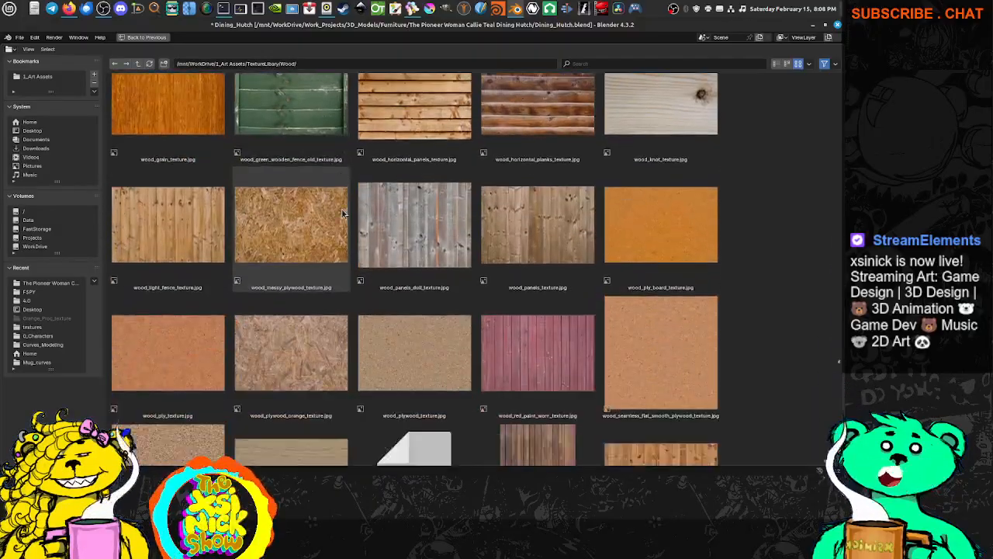
pyautogui.scroll(-3, 346, 216)
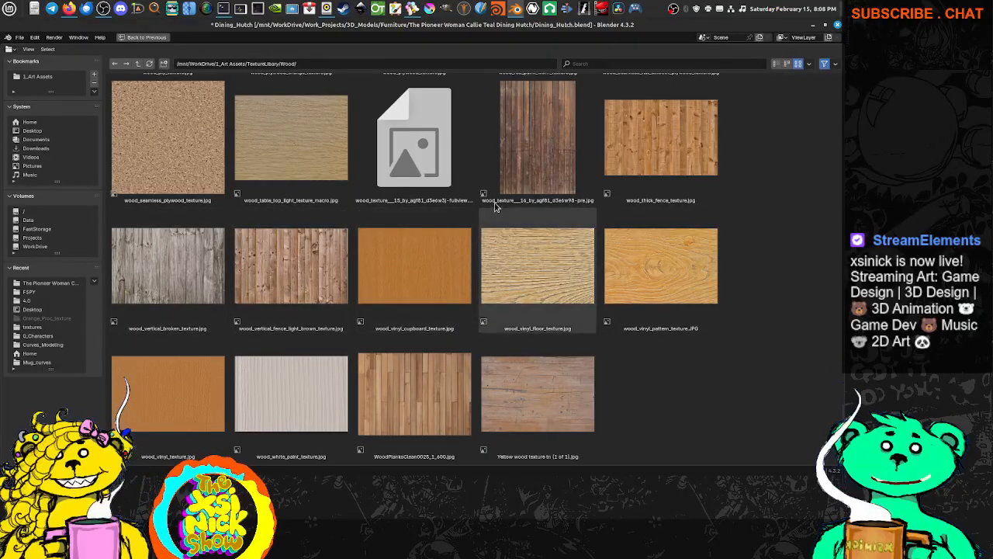
pyautogui.scroll(1, 390, 283)
pyautogui.scroll(15, 385, 296)
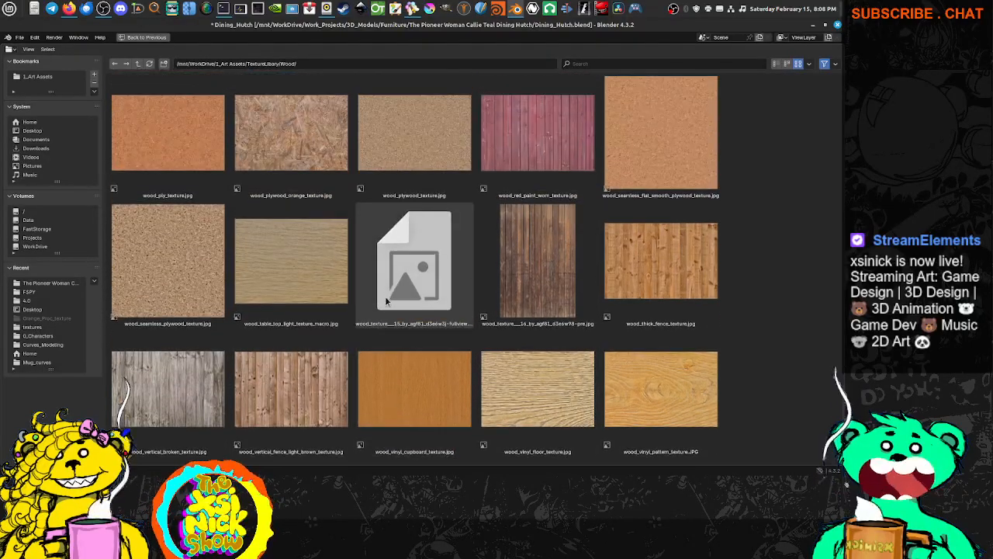
pyautogui.scroll(15, 350, 296)
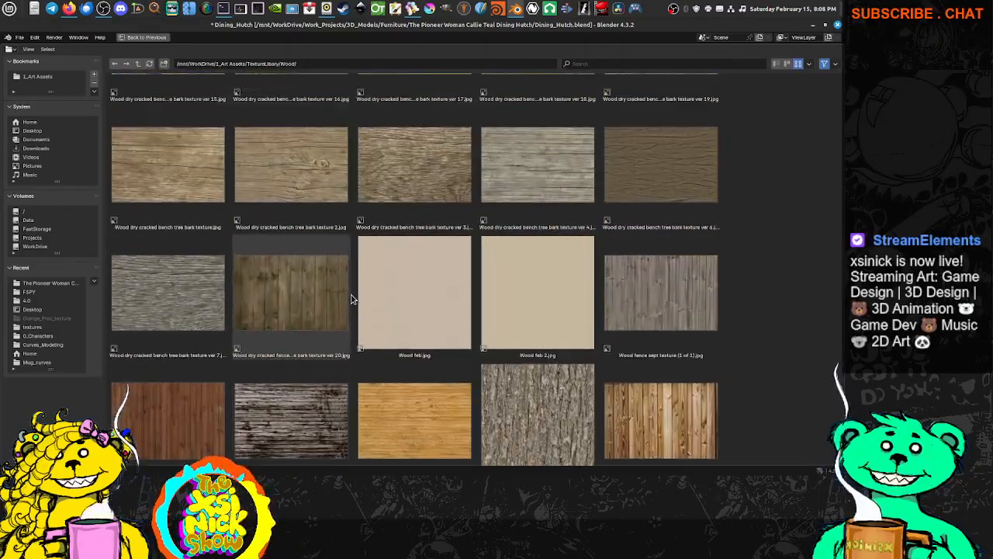
pyautogui.scroll(10, 353, 302)
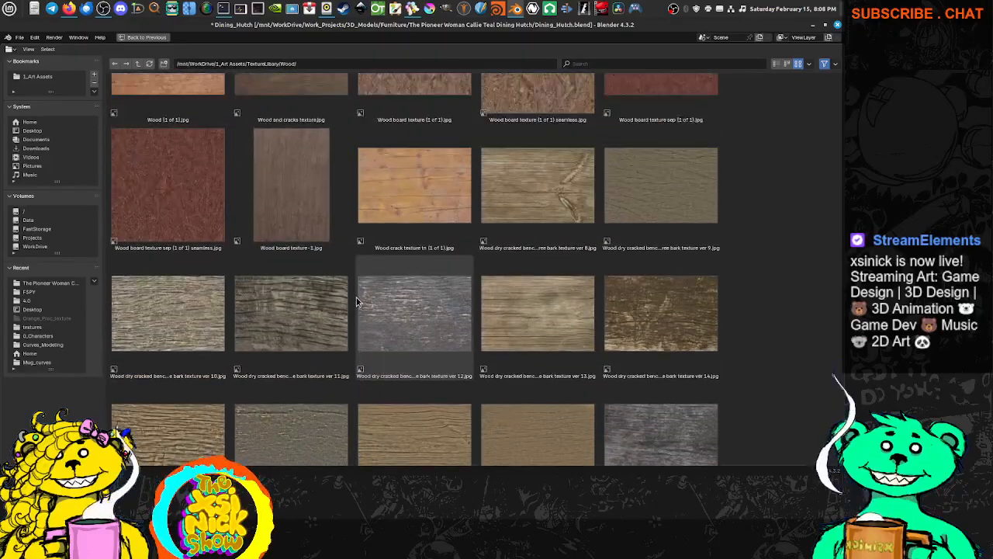
# Select Wood board texture-1.jpg and restore the file browser to its normal size in the workspace.
pyautogui.click(289, 197)
pyautogui.scroll(2, 303, 186)
pyautogui.scroll(2, 314, 208)
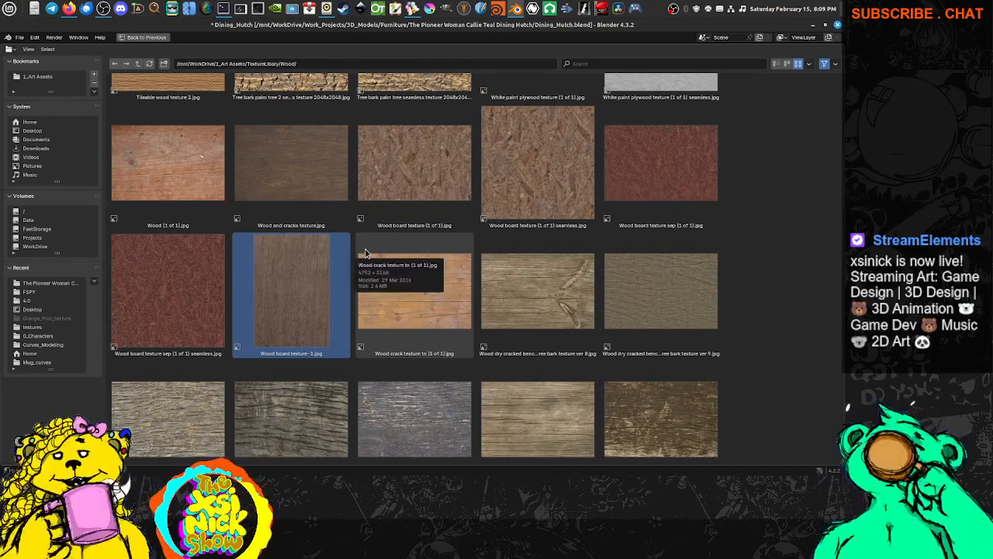
pyautogui.hotkey('ctrl', 'space')
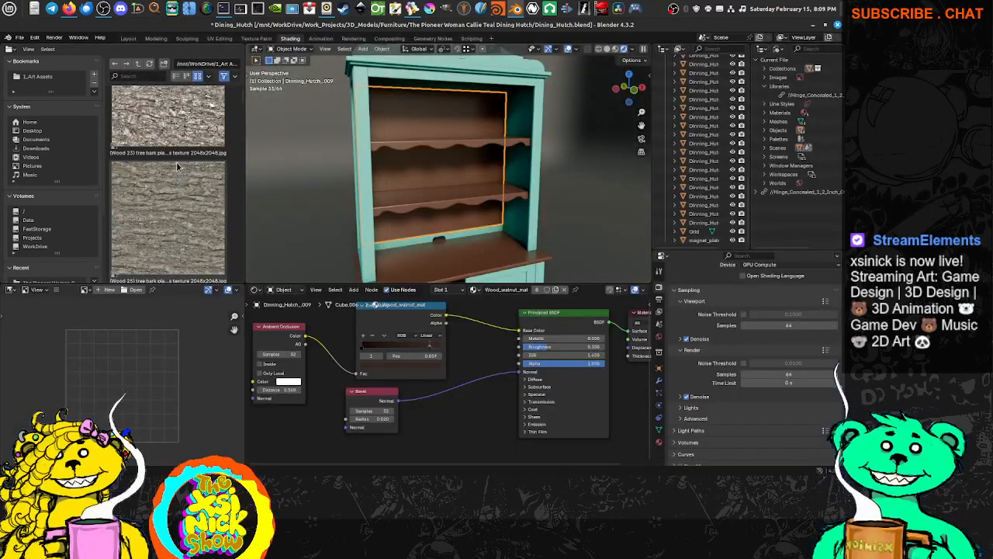
# Add Wood board texture-1.jpg as an image texture node below the Bevel node in the Wood_walnut_mat material.
pyautogui.scroll(-8, 176, 161)
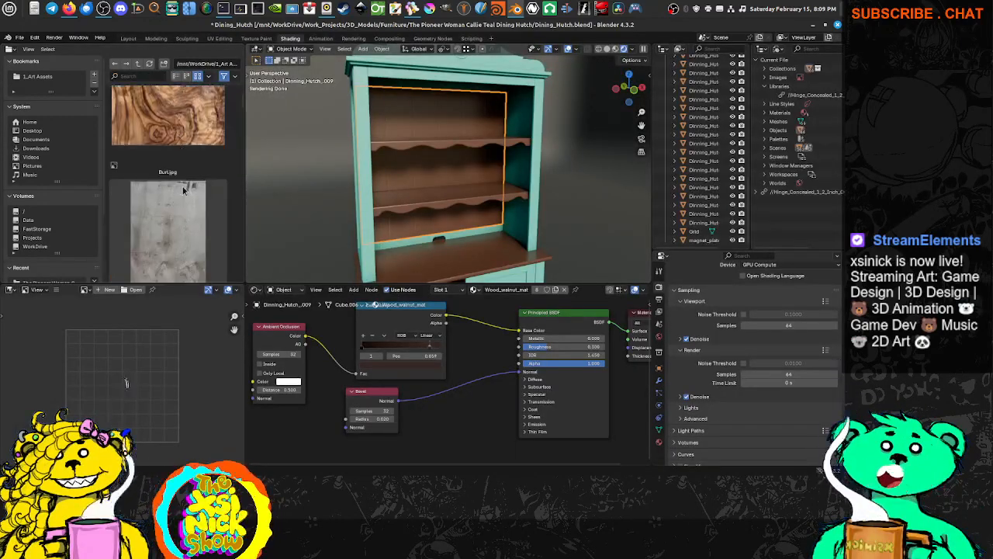
pyautogui.scroll(-8, 186, 191)
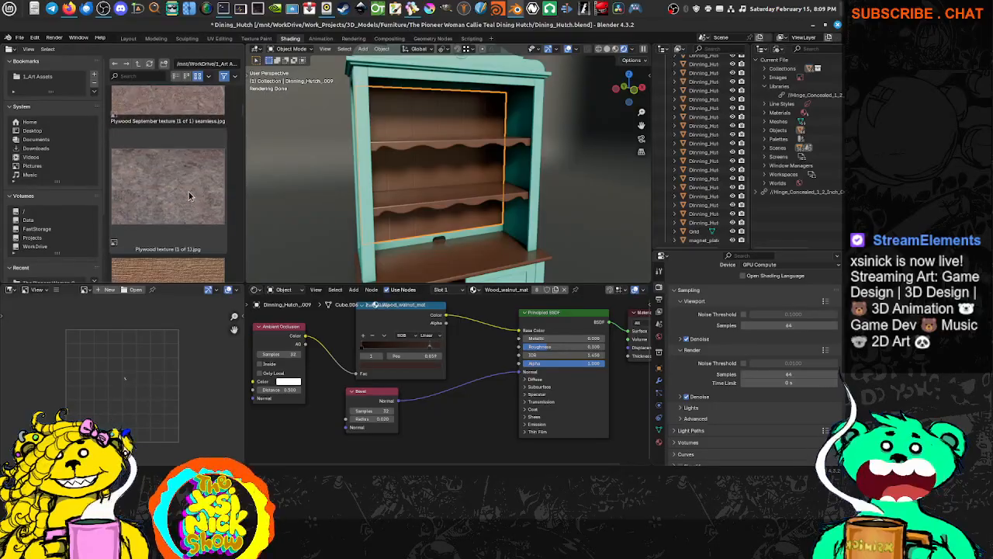
pyautogui.scroll(-8, 191, 197)
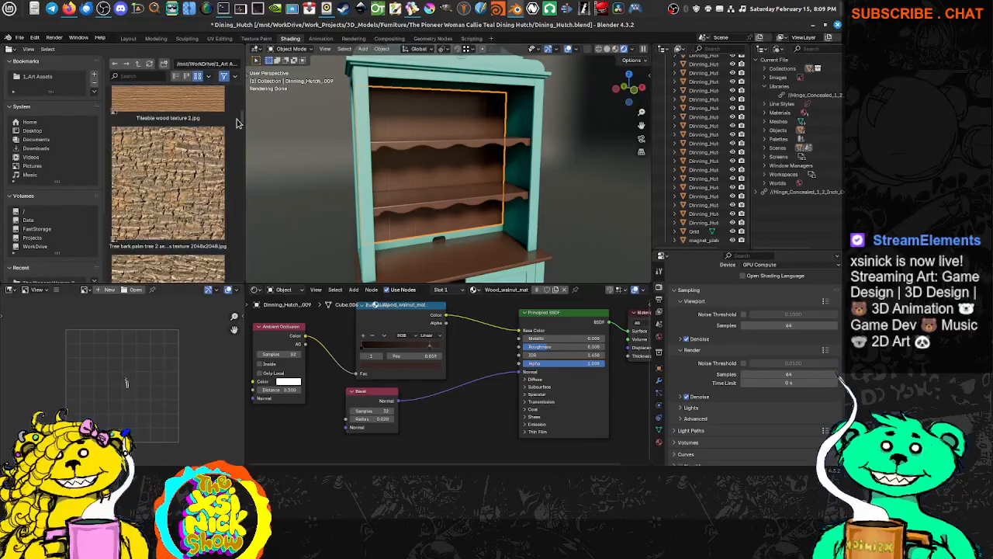
pyautogui.scroll(-5, 225, 128)
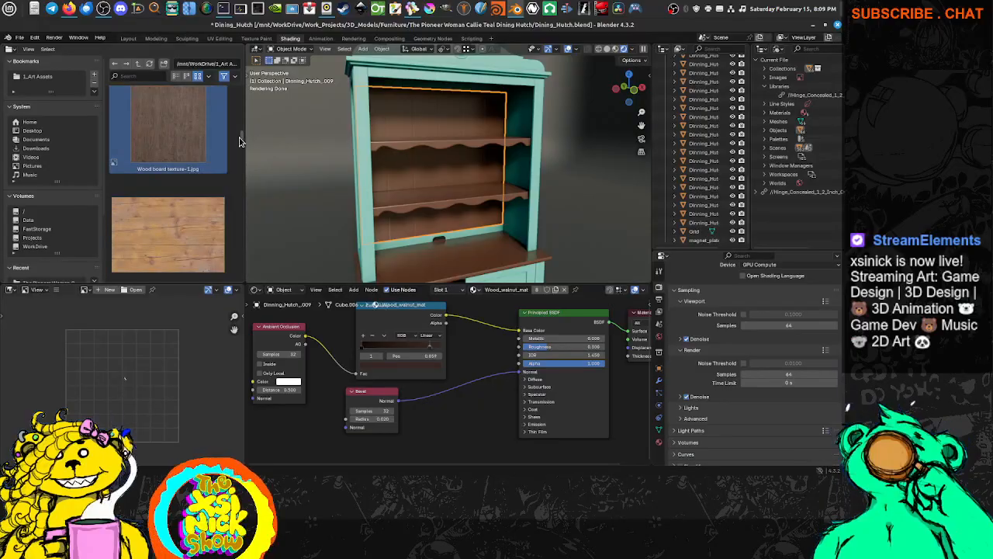
pyautogui.click(189, 138)
pyautogui.moveTo(188, 139); pyautogui.dragTo(303, 443)
pyautogui.moveTo(386, 456); pyautogui.dragTo(344, 400, button='middle')
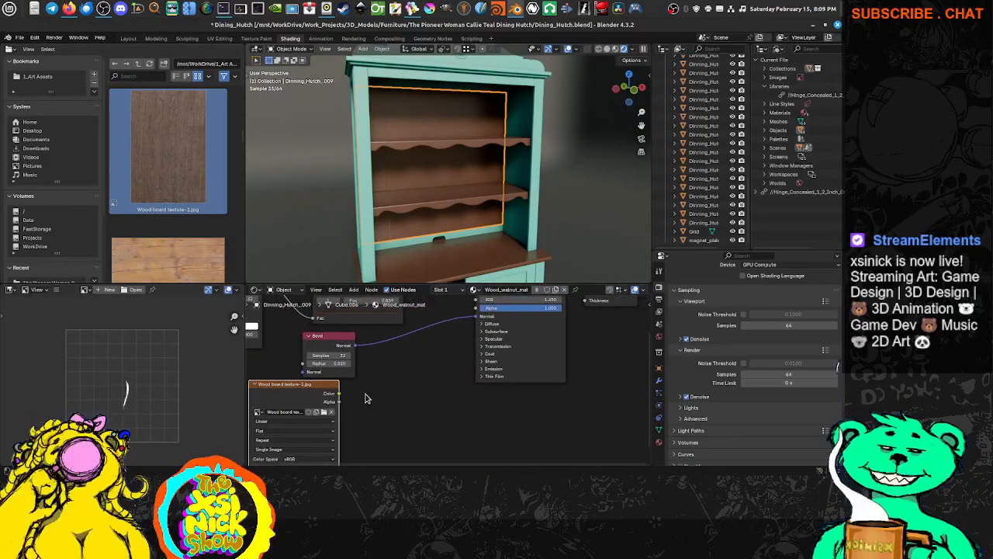
pyautogui.moveTo(462, 393); pyautogui.dragTo(500, 460, button='middle')
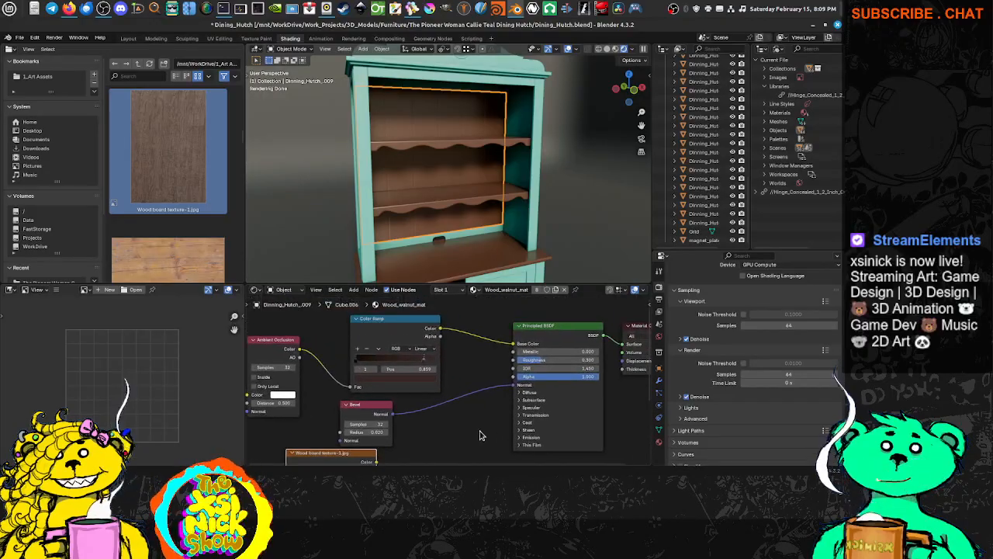
# Move the Material Output and Principled BSDF nodes away from the Color Ramp to make room in the Wood_walnut_mat node tree.
pyautogui.moveTo(428, 410); pyautogui.dragTo(464, 399, button='middle')
pyautogui.scroll(-2, 464, 399)
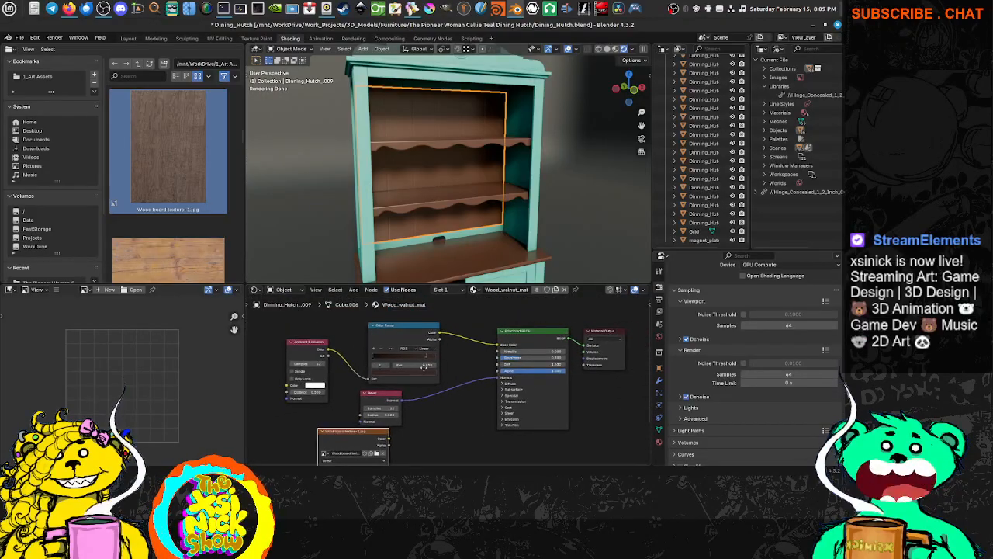
pyautogui.moveTo(424, 368)
pyautogui.mouseDown(button='middle')
pyautogui.moveTo(435, 362)
pyautogui.moveTo(416, 371)
pyautogui.mouseUp(button='middle')
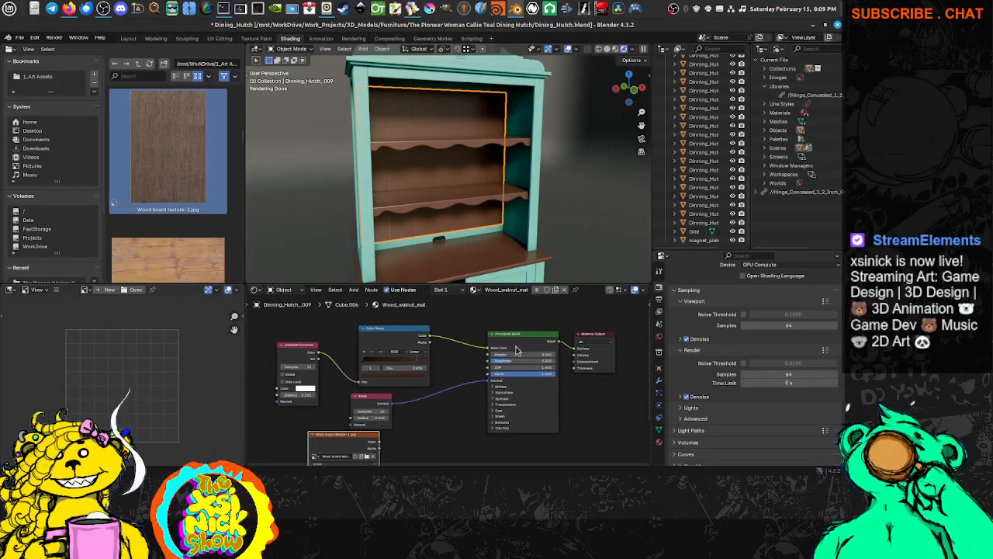
pyautogui.moveTo(589, 341); pyautogui.dragTo(619, 324)
pyautogui.moveTo(523, 338); pyautogui.dragTo(491, 366, button='middle')
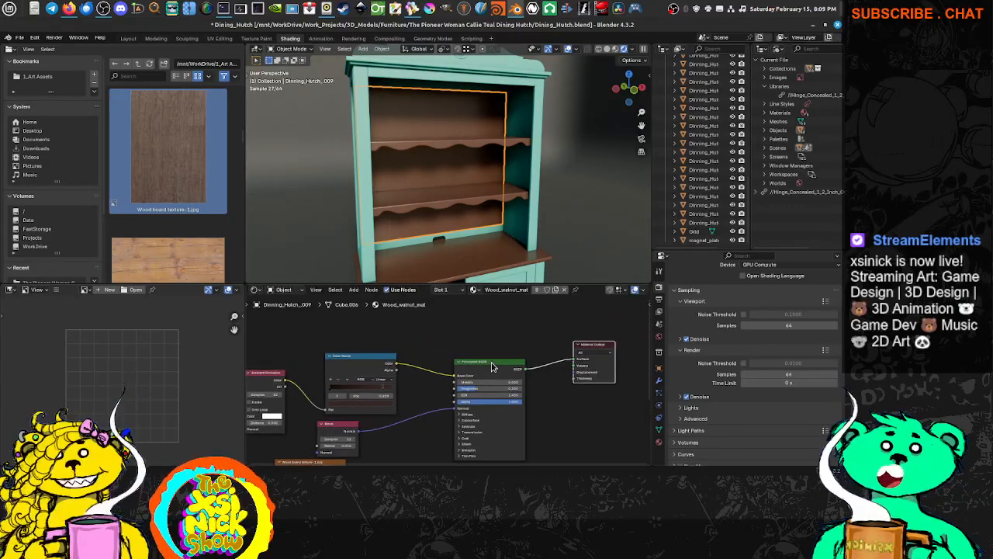
pyautogui.moveTo(492, 367); pyautogui.dragTo(518, 338)
# Place the wood image texture node above the others and shift the Color Ramp, Ambient Occlusion and Bevel nodes down.
pyautogui.moveTo(326, 454); pyautogui.dragTo(392, 412, button='middle')
pyautogui.moveTo(378, 421); pyautogui.dragTo(268, 297)
pyautogui.moveTo(384, 329); pyautogui.dragTo(441, 367, button='middle')
pyautogui.moveTo(452, 340); pyautogui.dragTo(343, 472)
pyautogui.moveTo(421, 351); pyautogui.dragTo(425, 434)
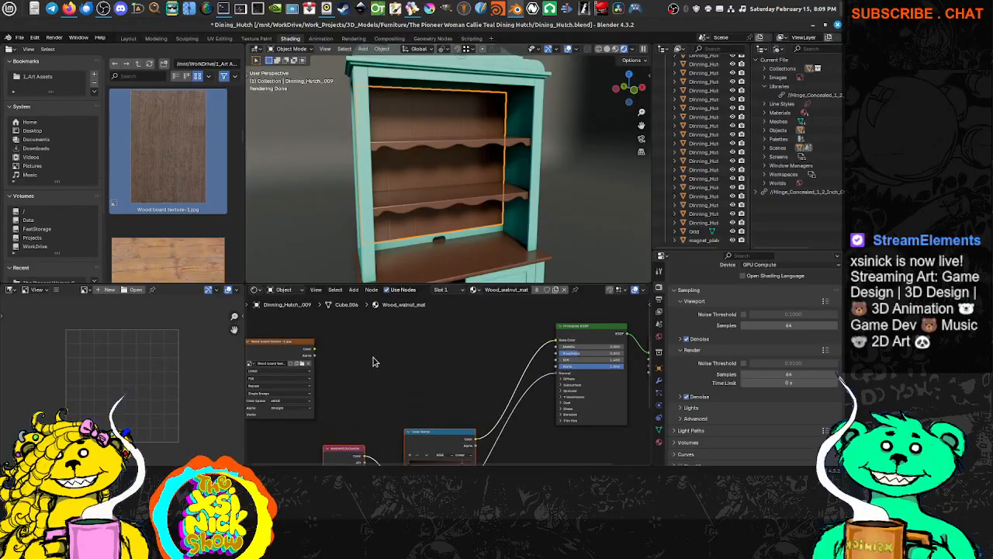
# Bring the wood image texture node nearer to the Principled BSDF and connect its Color output to Base Color.
pyautogui.moveTo(308, 356); pyautogui.dragTo(335, 371, button='middle')
pyautogui.moveTo(293, 357); pyautogui.dragTo(389, 343)
pyautogui.moveTo(437, 354); pyautogui.dragTo(392, 357, button='middle')
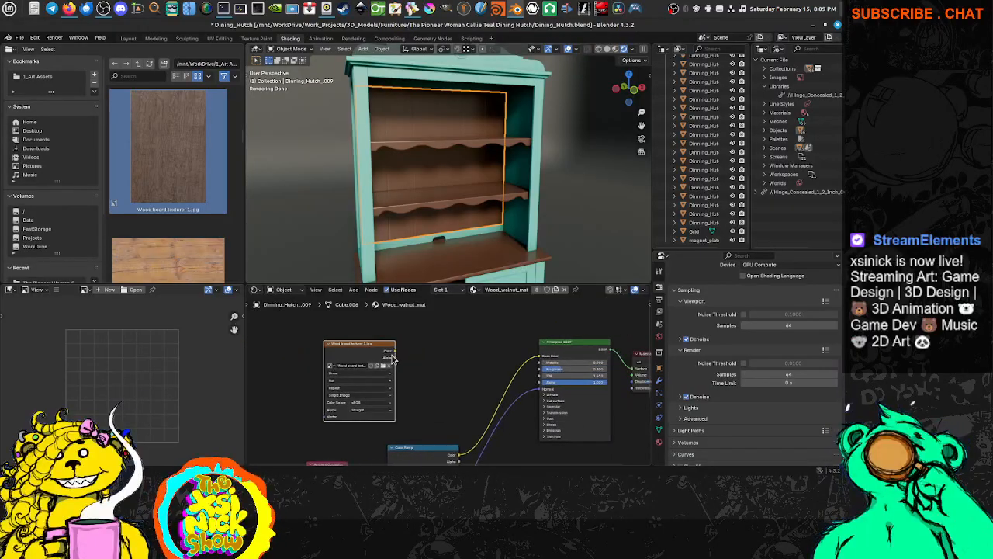
pyautogui.moveTo(393, 352); pyautogui.dragTo(541, 355)
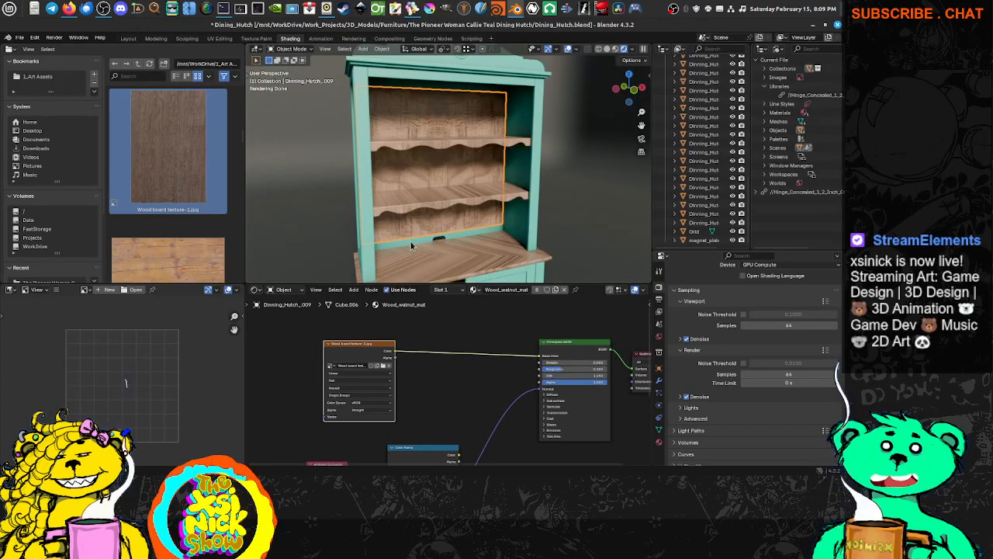
# Add a Texture Coordinate node in front of the wood image texture node.
pyautogui.moveTo(299, 371); pyautogui.dragTo(345, 369, button='middle')
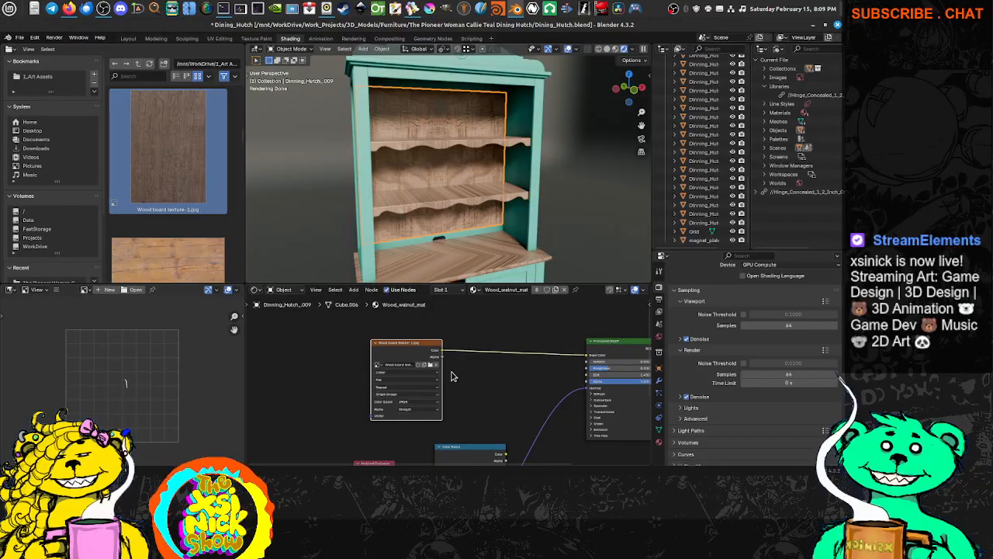
pyautogui.hotkey('shift', 'a')
pyautogui.moveTo(270, 383)
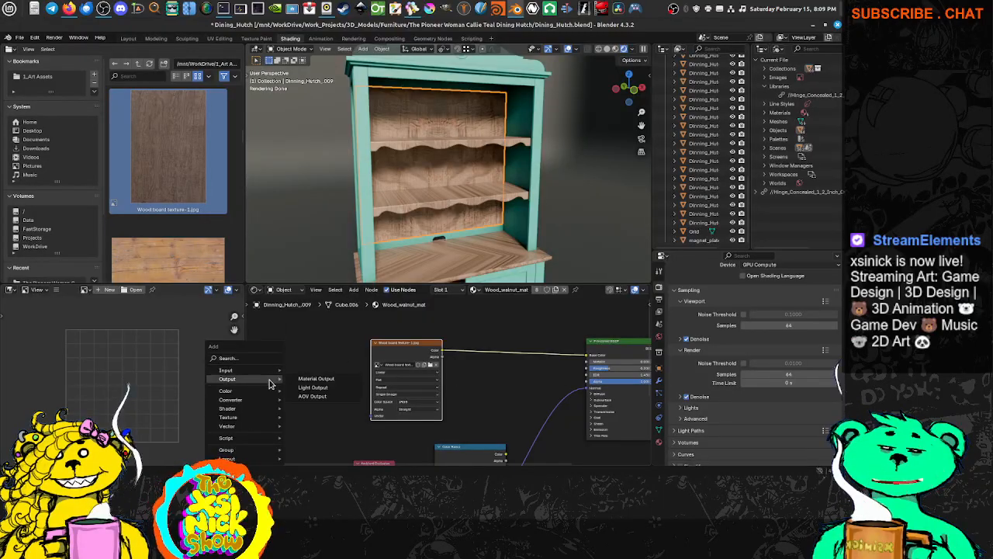
pyautogui.click(322, 342)
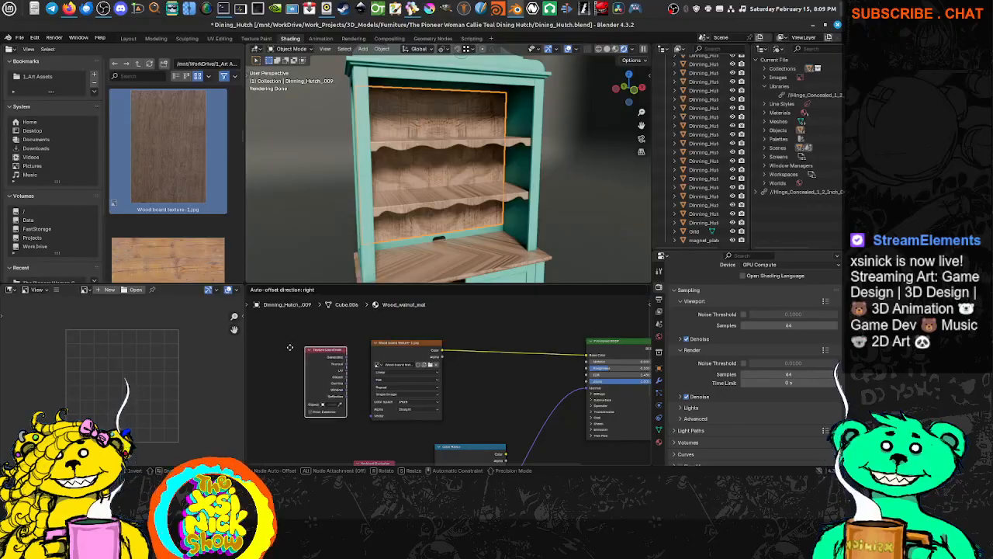
pyautogui.click(311, 371)
# Add a Mapping node beside the Texture Coordinate node and move the image texture node away to make room for it.
pyautogui.hotkey('shift', 'a')
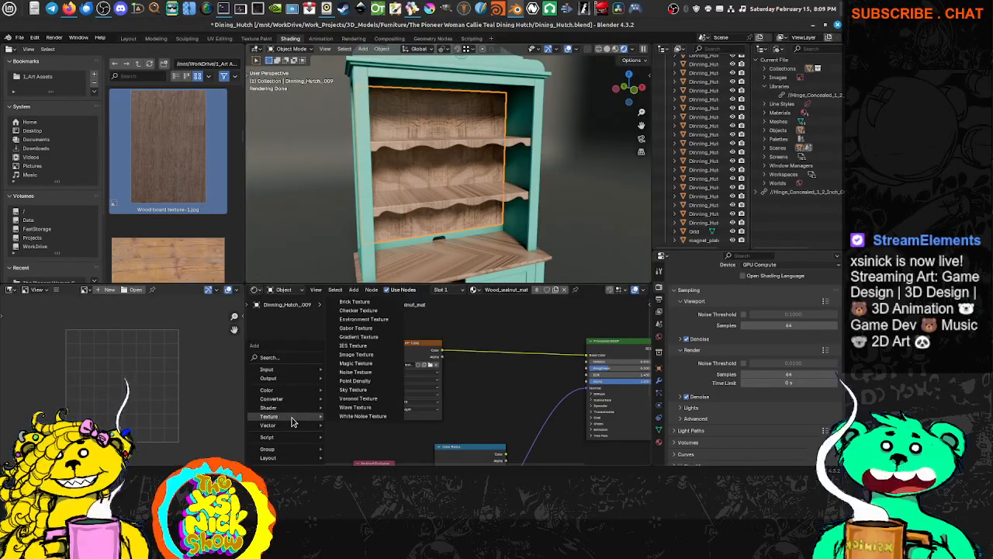
pyautogui.moveTo(292, 427)
pyautogui.click(349, 372)
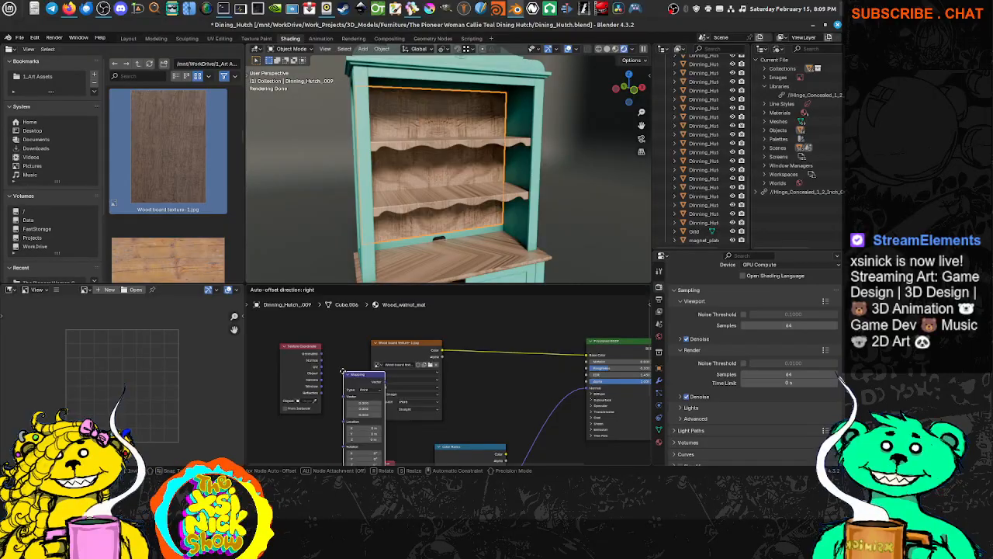
pyautogui.moveTo(323, 354)
pyautogui.mouseDown()
pyautogui.moveTo(337, 376)
pyautogui.moveTo(339, 351)
pyautogui.mouseUp()
pyautogui.moveTo(423, 340); pyautogui.dragTo(487, 335)
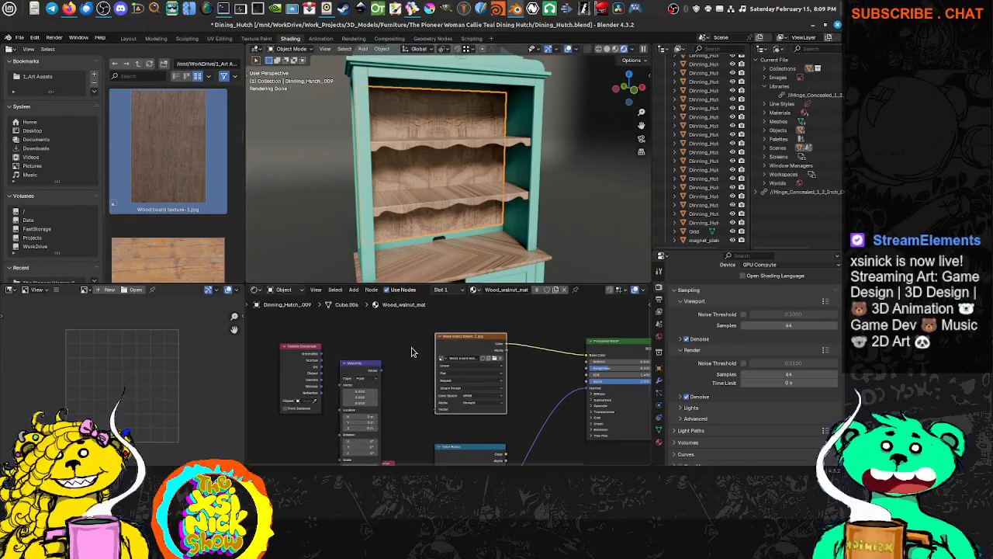
# Connect the Texture Coordinate's Object output to the Mapping node's Vector input and the Mapping output to the image texture's Vector input.
pyautogui.scroll(3, 364, 359)
pyautogui.moveTo(333, 360); pyautogui.dragTo(338, 335)
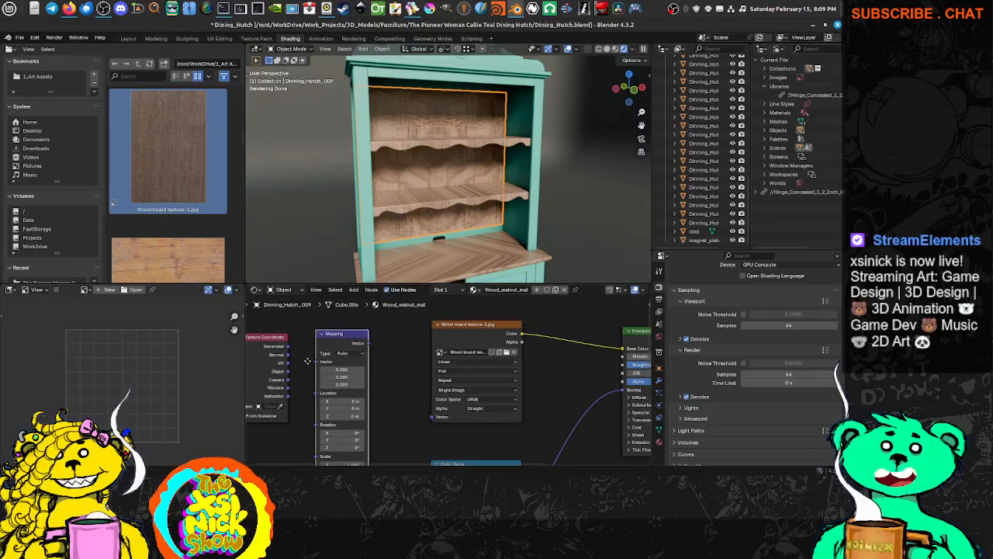
pyautogui.moveTo(308, 359); pyautogui.dragTo(324, 366, button='middle')
pyautogui.moveTo(305, 379); pyautogui.dragTo(338, 370)
pyautogui.moveTo(393, 361); pyautogui.dragTo(350, 370, button='middle')
pyautogui.moveTo(343, 359); pyautogui.dragTo(402, 432)
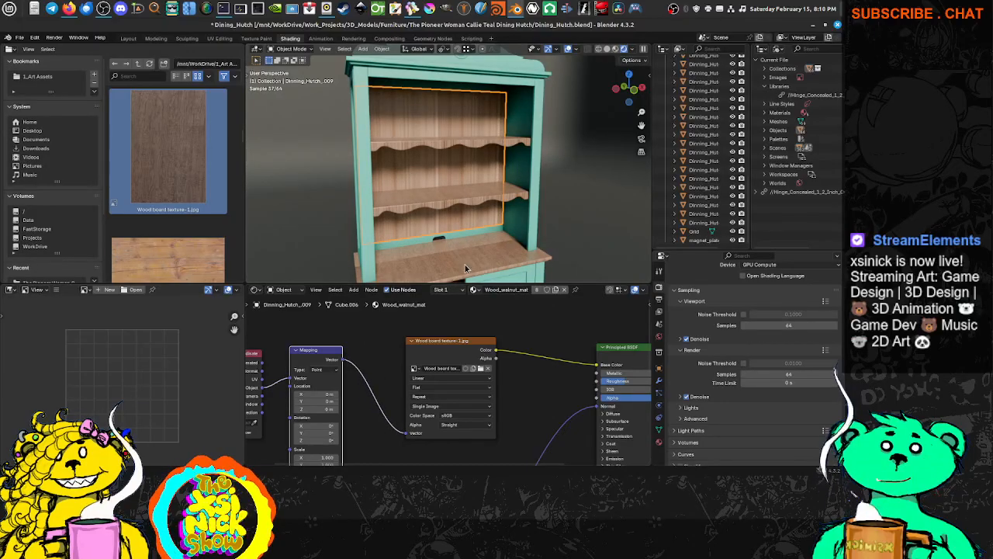
# Inspect the wood grain on the shelves and countertop and set the image texture's projection to Box.
pyautogui.scroll(3, 457, 229)
pyautogui.scroll(1, 449, 230)
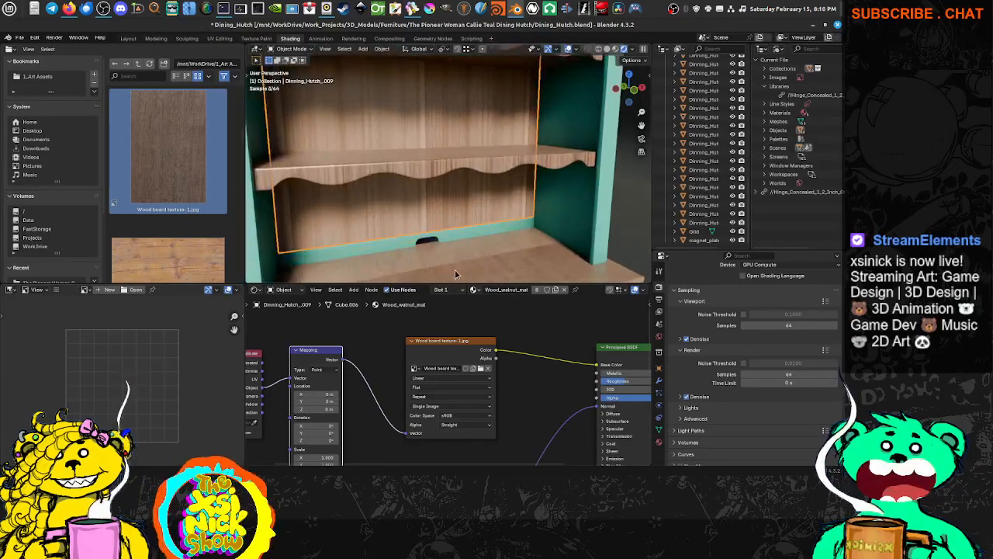
pyautogui.keyDown('shift'); pyautogui.moveTo(455, 270); pyautogui.dragTo(457, 187, button='middle'); pyautogui.keyUp('shift')
pyautogui.scroll(-3, 442, 213)
pyautogui.moveTo(456, 222); pyautogui.dragTo(489, 225, button='middle')
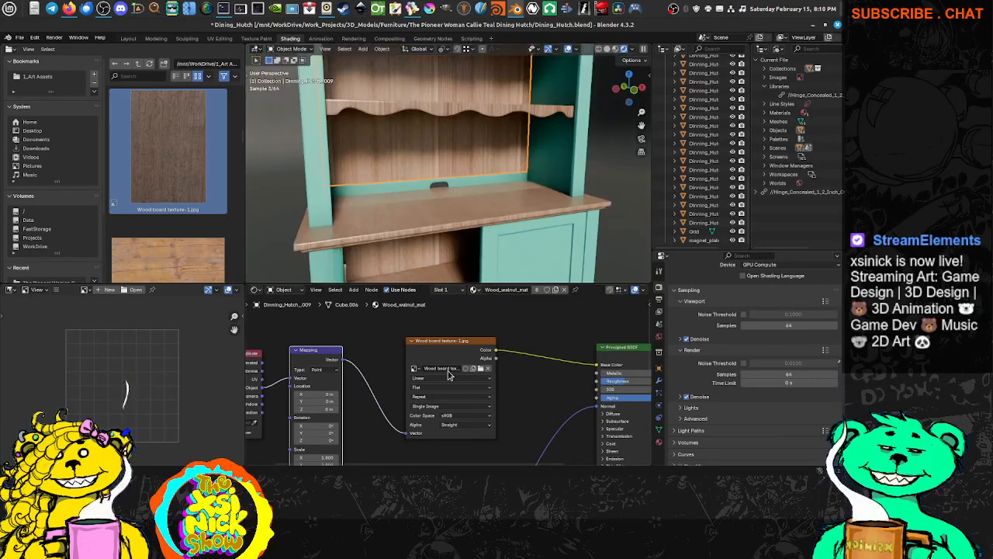
pyautogui.click(436, 388)
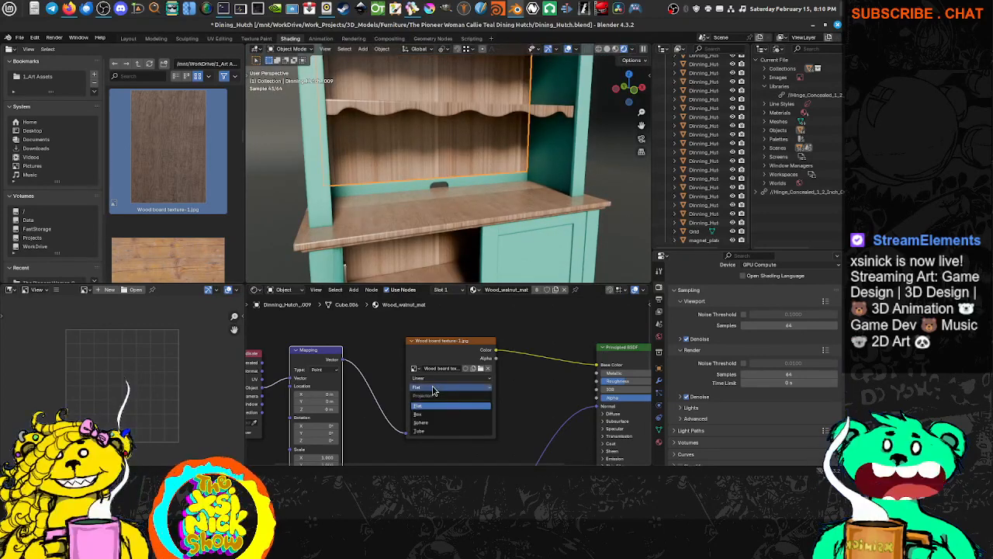
pyautogui.click(423, 414)
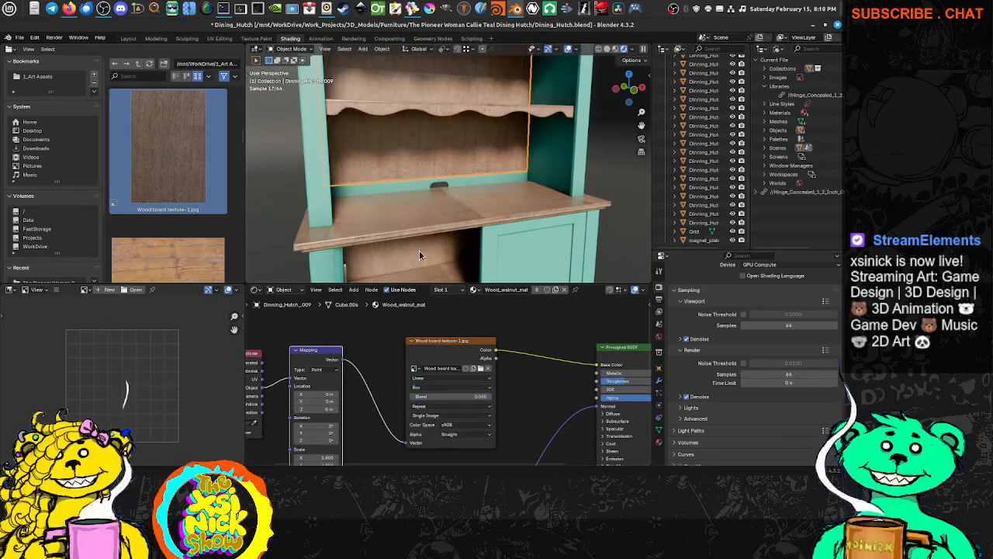
# Try a box projection Blend of 0.117 on the wood image texture and return it to 0.
pyautogui.moveTo(410, 247); pyautogui.dragTo(436, 87, button='middle')
pyautogui.keyDown('shift'); pyautogui.scroll(10, 482, 163); pyautogui.keyUp('shift')
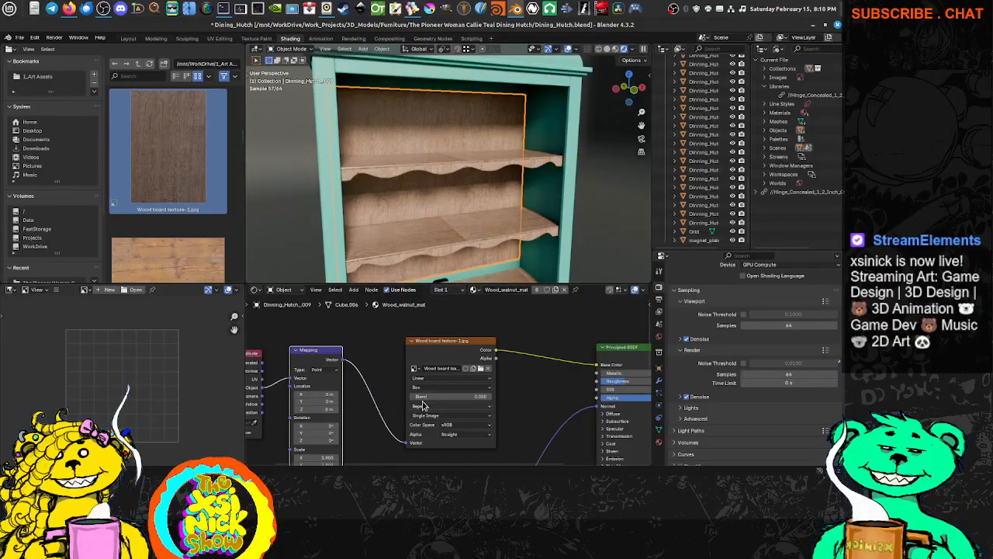
pyautogui.moveTo(405, 407); pyautogui.dragTo(454, 378, button='middle')
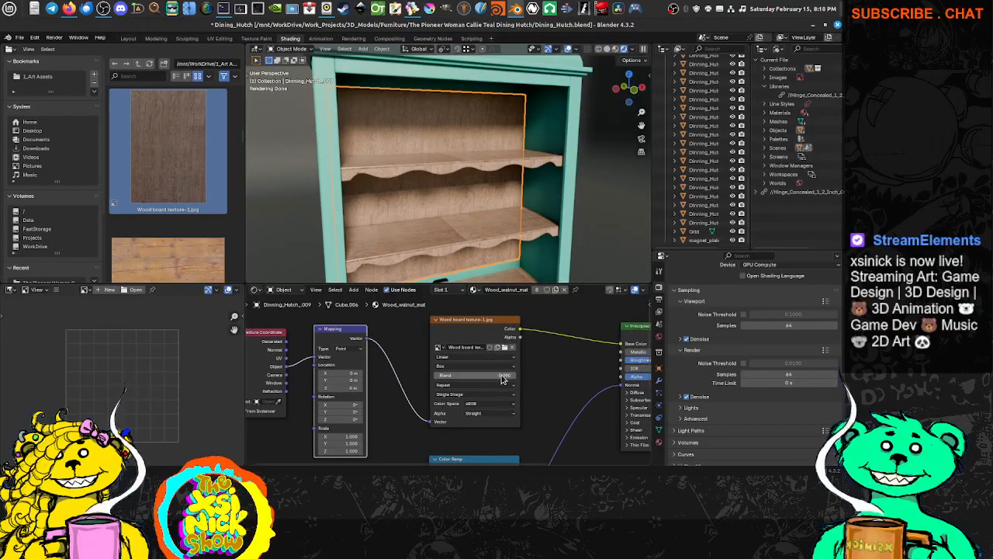
pyautogui.click(501, 377)
pyautogui.moveTo(506, 376); pyautogui.dragTo(442, 376)
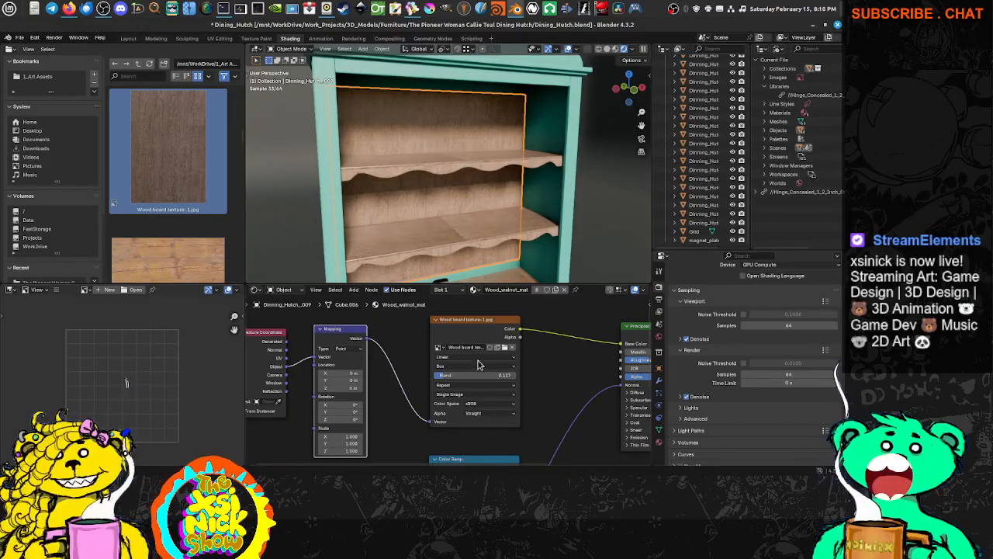
pyautogui.moveTo(477, 376); pyautogui.dragTo(438, 376)
# Try a scale of 0.3 on X, Y and Z in the Mapping node.
pyautogui.moveTo(337, 418); pyautogui.dragTo(373, 420, button='middle')
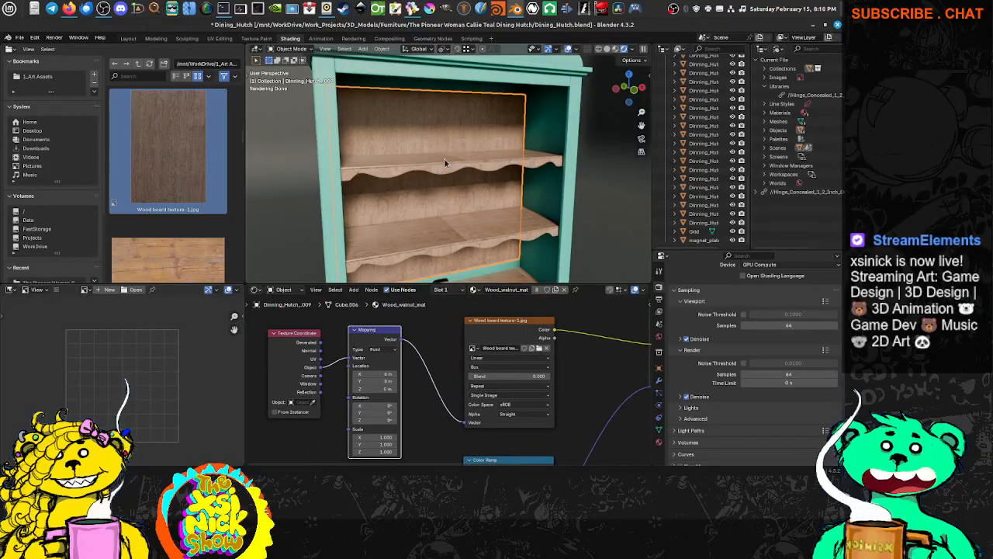
pyautogui.moveTo(493, 200); pyautogui.dragTo(464, 204, button='middle')
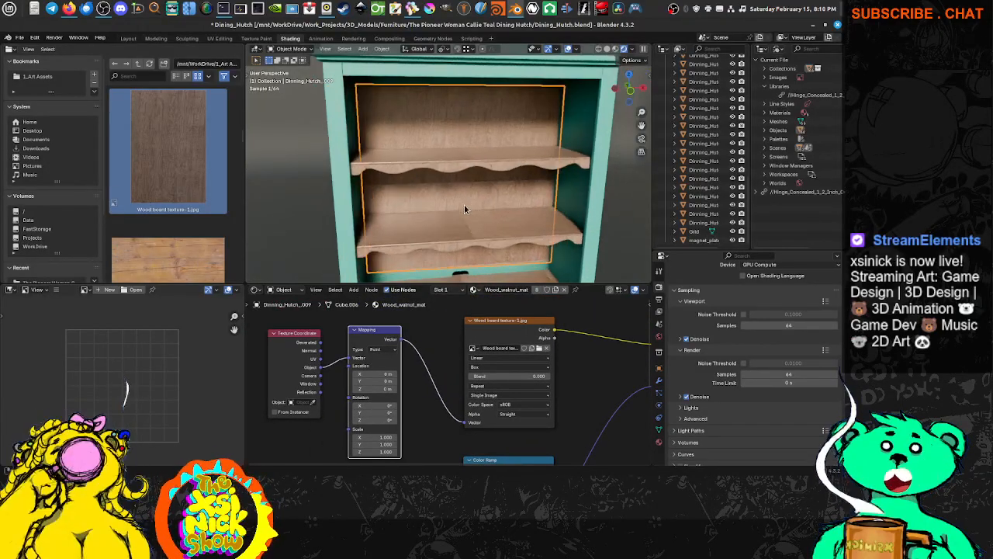
pyautogui.scroll(2, 411, 419)
pyautogui.scroll(1, 412, 419)
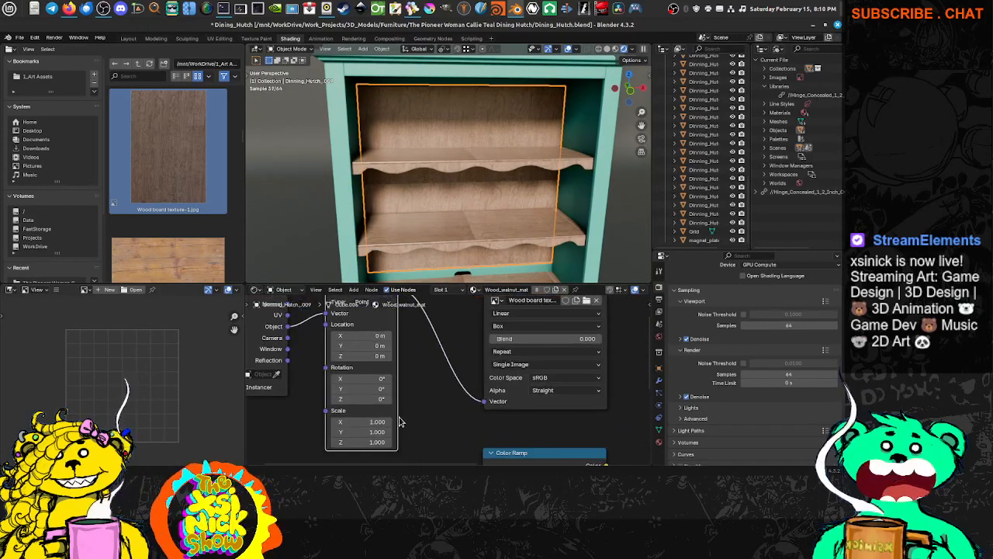
pyautogui.moveTo(378, 423); pyautogui.dragTo(324, 423)
pyautogui.click(384, 423)
pyautogui.write('0')
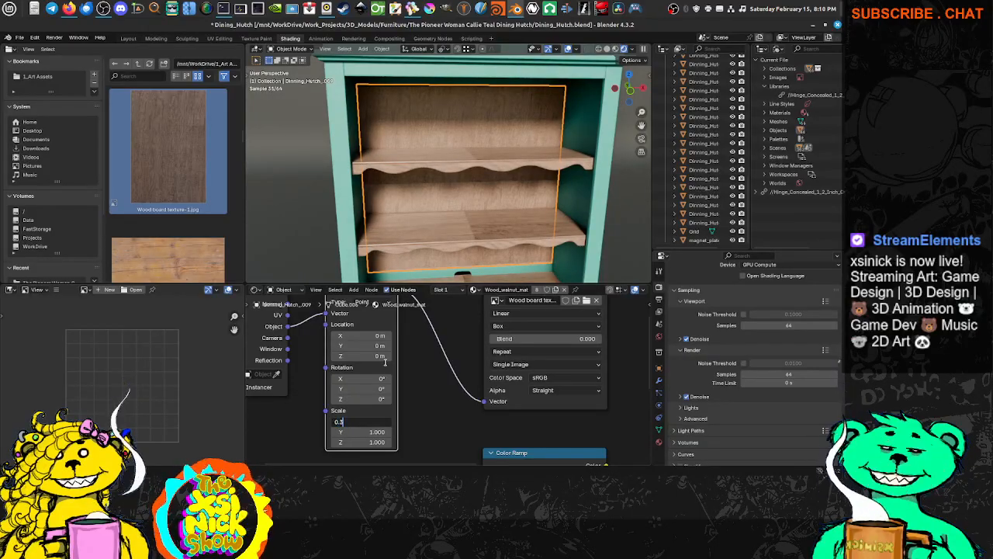
pyautogui.press('Return')
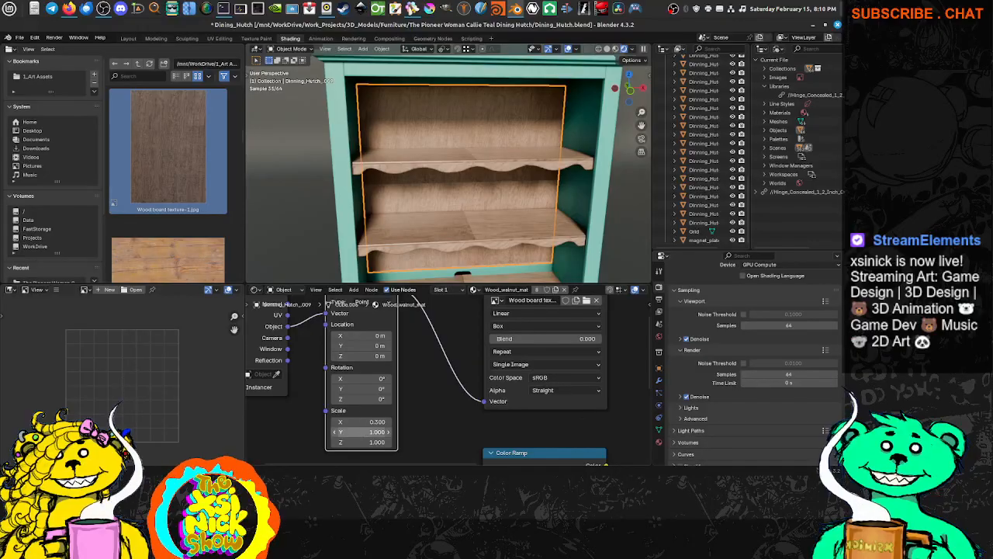
pyautogui.click(364, 432)
pyautogui.write('0.3')
pyautogui.press('Return')
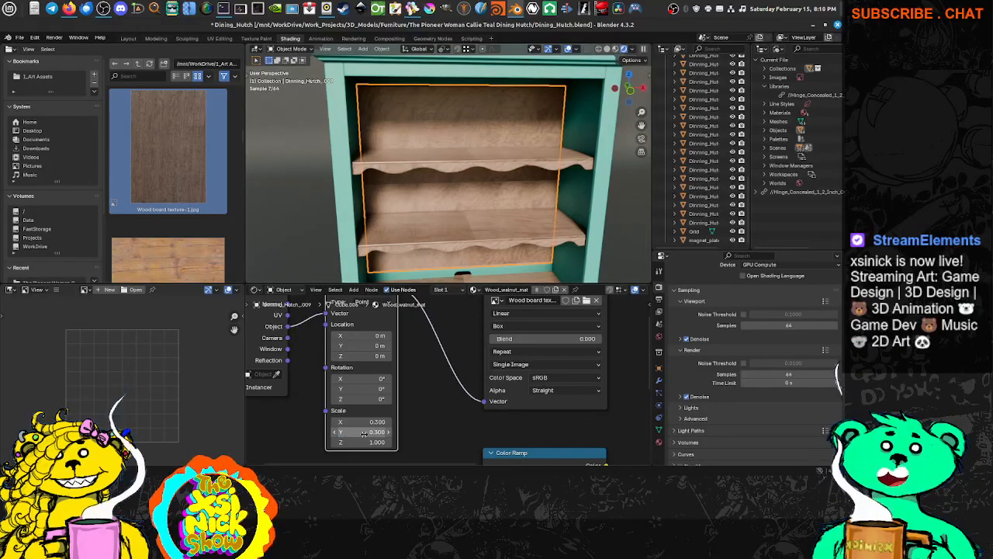
pyautogui.click(361, 442)
pyautogui.write('0.3')
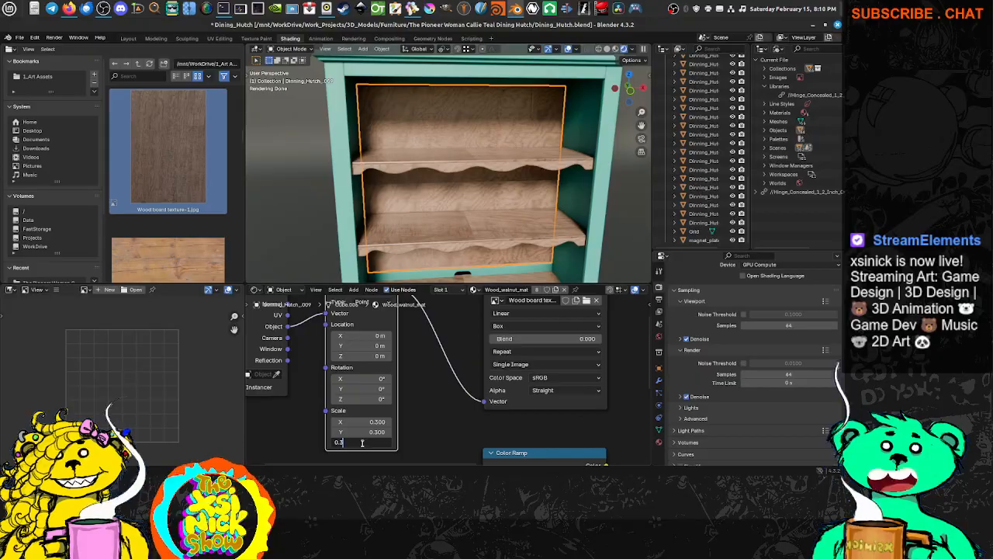
pyautogui.press('Return')
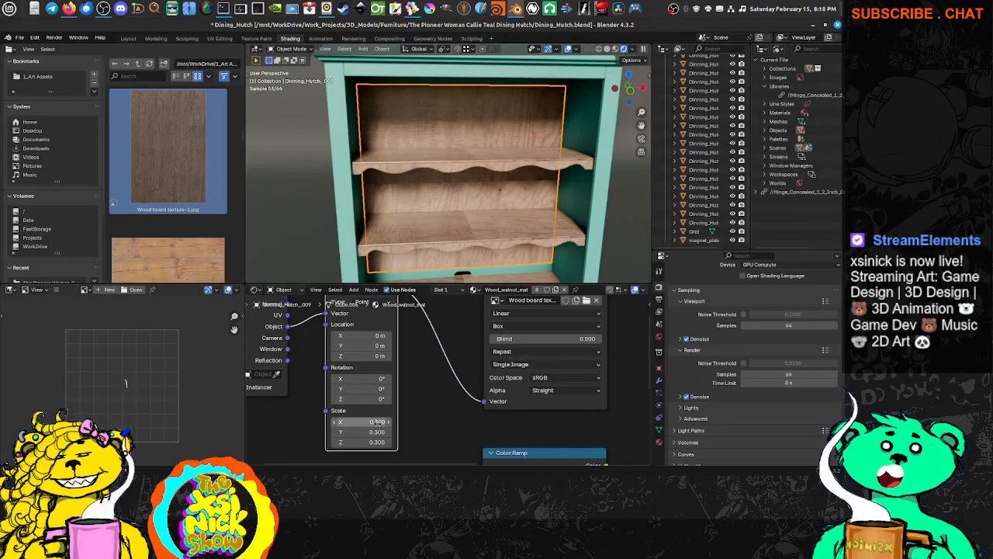
# Set the Mapping node's scale to 0.6 on X, Y and Z.
pyautogui.click(378, 421)
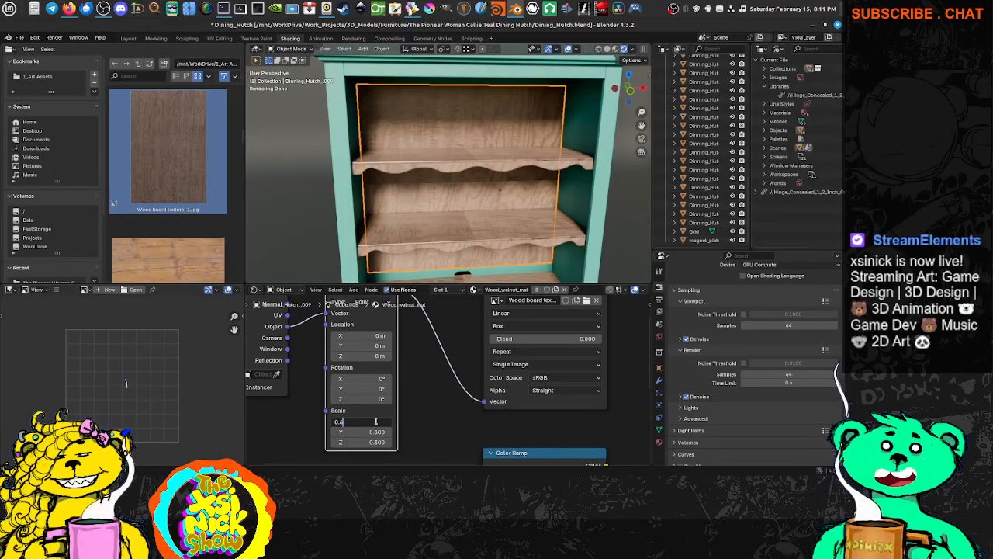
pyautogui.press('Tab')
pyautogui.write('0.6')
pyautogui.press('Tab')
pyautogui.write('0.6')
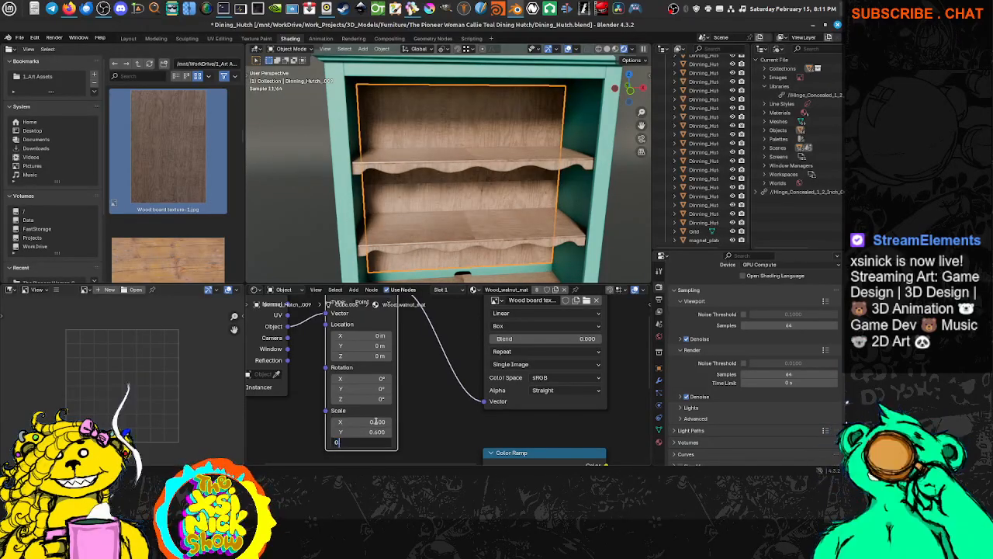
pyautogui.press('Return')
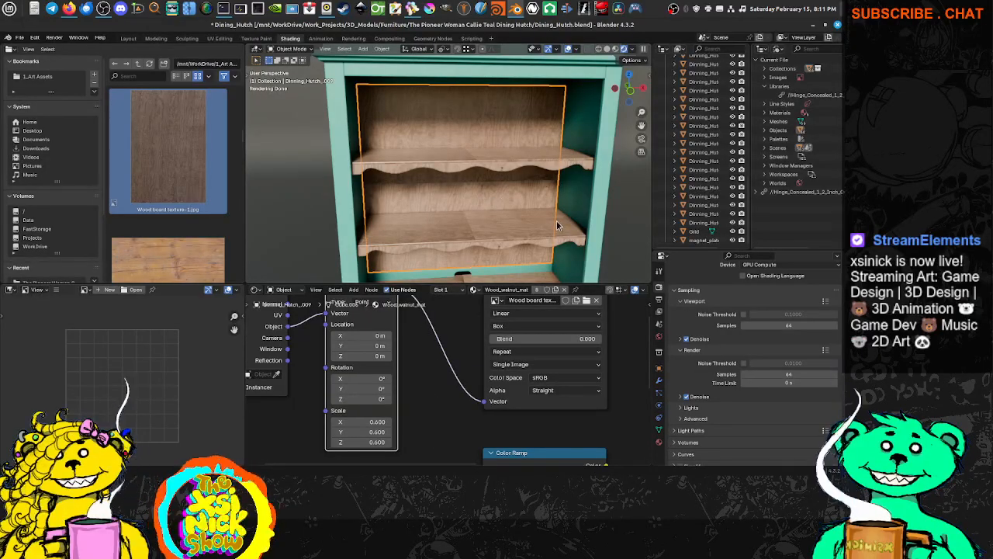
# Check the wood grain across the shelves and back panel and switch to the UV Editing workspace.
pyautogui.moveTo(550, 227); pyautogui.dragTo(510, 195, button='middle')
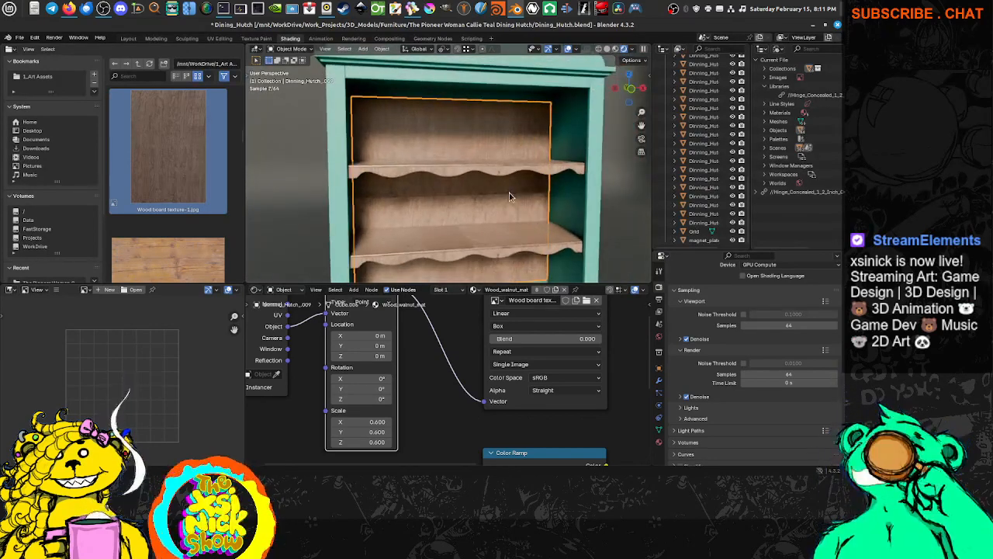
pyautogui.moveTo(512, 244); pyautogui.dragTo(458, 275, button='middle')
pyautogui.moveTo(422, 367); pyautogui.dragTo(497, 392, button='middle')
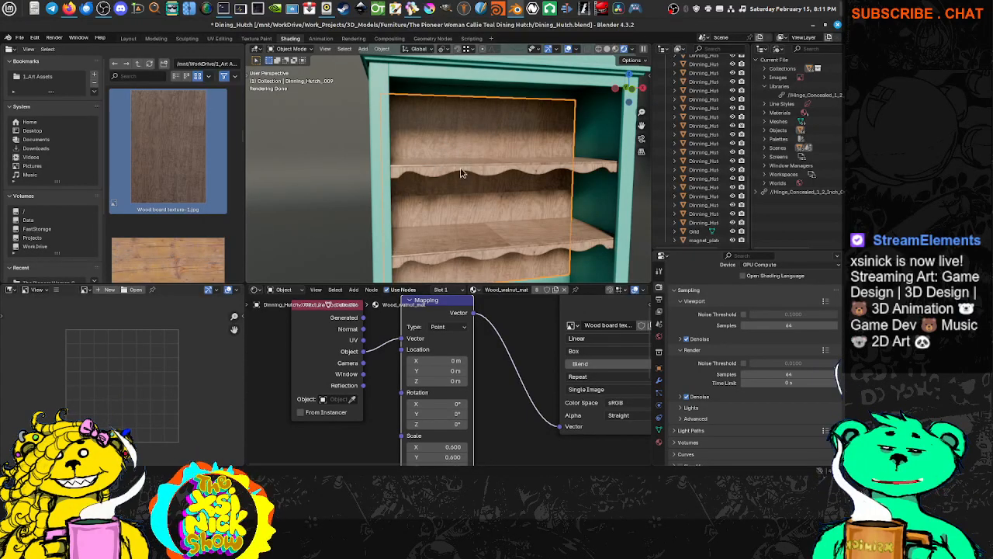
pyautogui.click(219, 38)
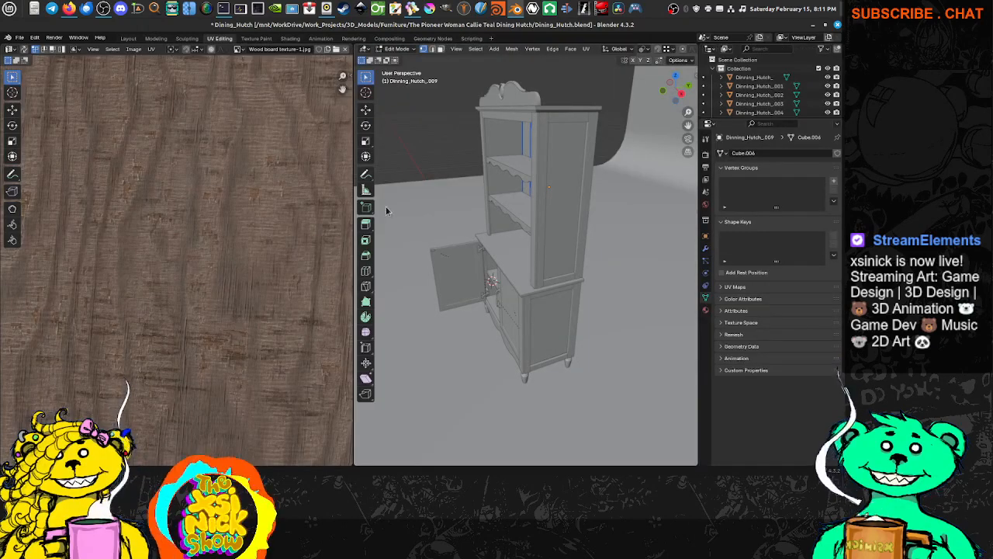
# Turn the hutch to face front in Material Preview and open the WorkDrive's 1_Art Assets folder in the file manager.
pyautogui.moveTo(469, 147); pyautogui.dragTo(557, 142, button='middle')
pyautogui.scroll(-5, 667, 51)
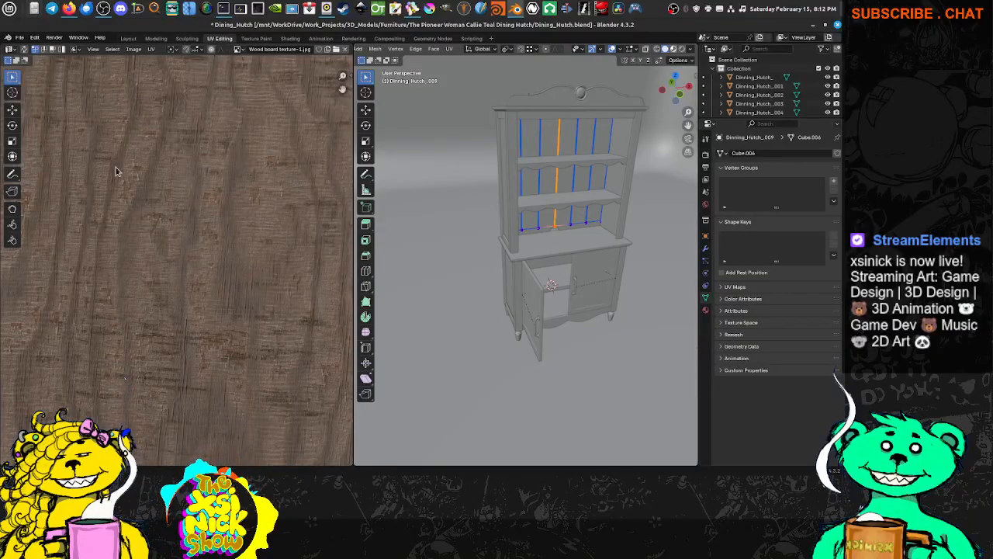
pyautogui.click(33, 9)
pyautogui.click(60, 332)
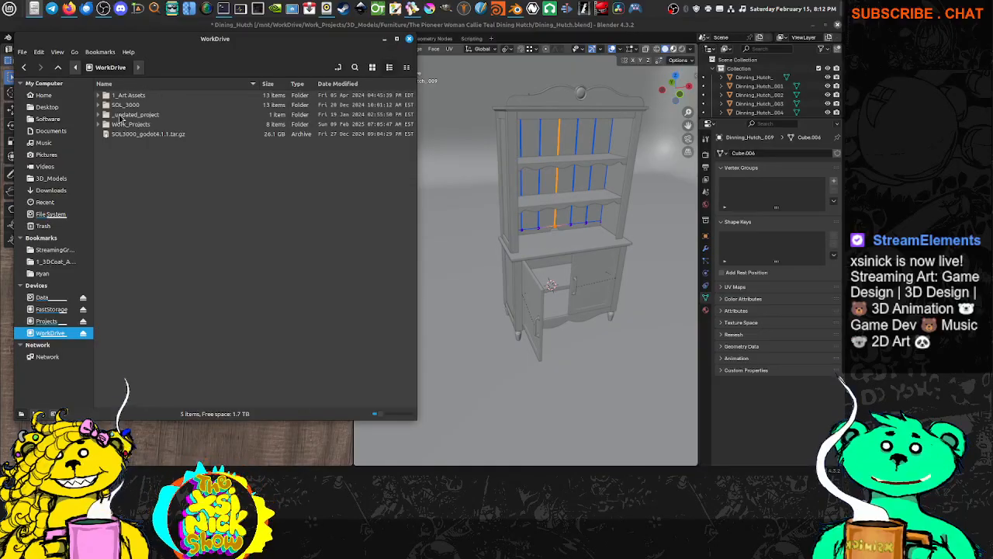
pyautogui.doubleClick(126, 96)
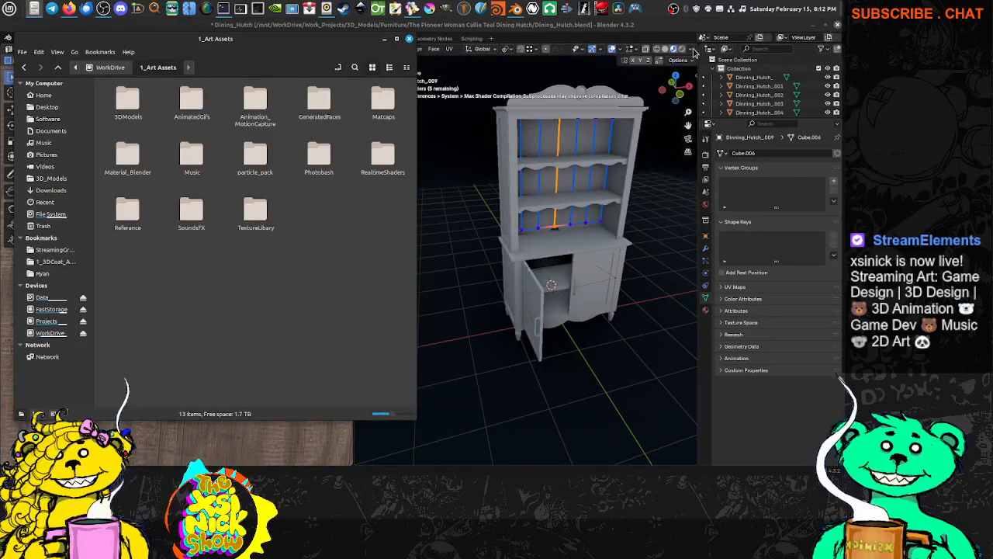
pyautogui.click(626, 151)
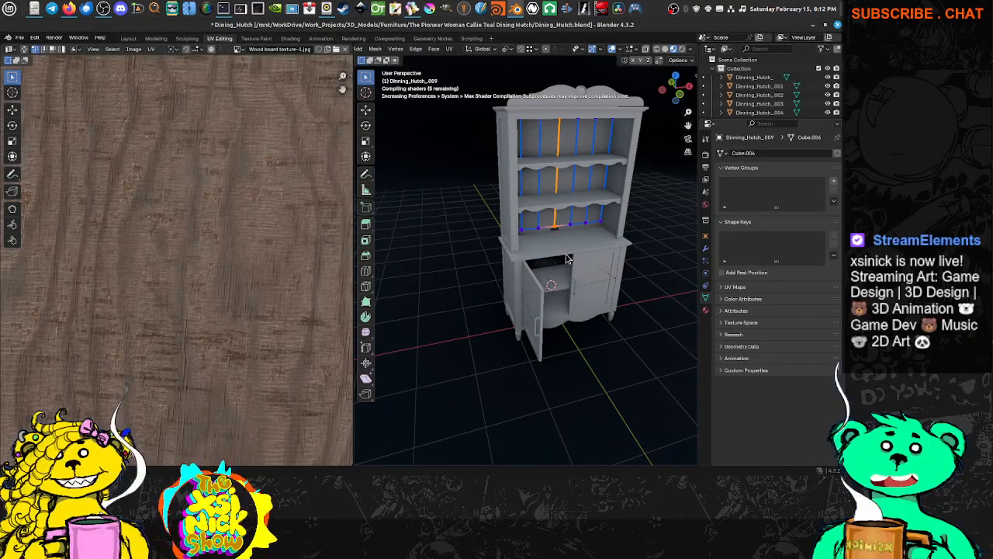
# Return to the file manager and open the TextureLibary folder inside 1_Art Assets on the WorkDrive.
pyautogui.click(33, 10)
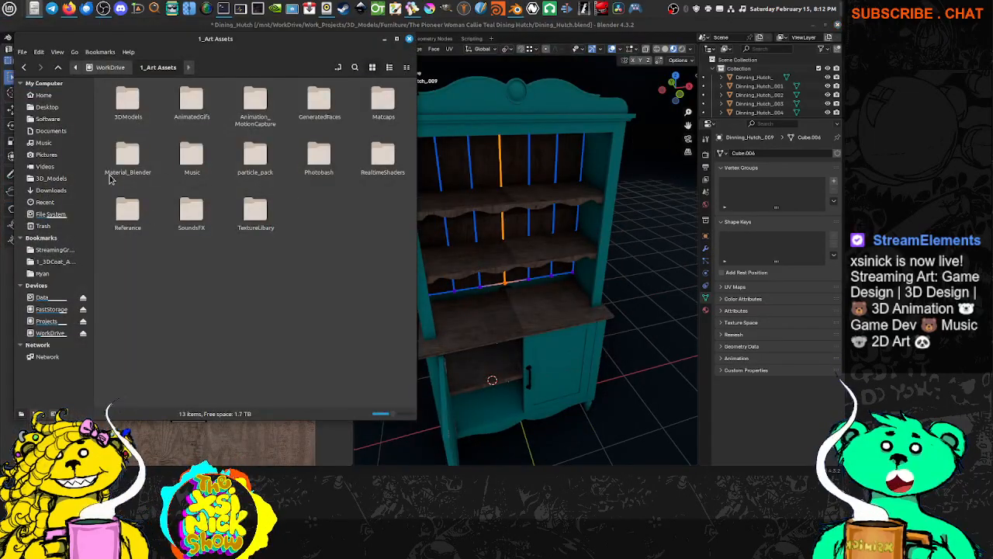
pyautogui.click(48, 333)
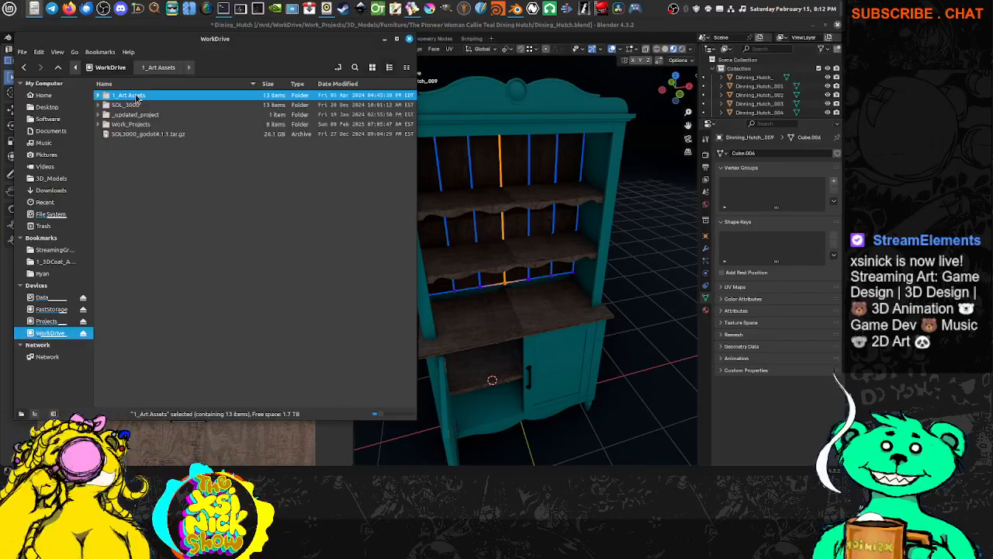
pyautogui.doubleClick(137, 96)
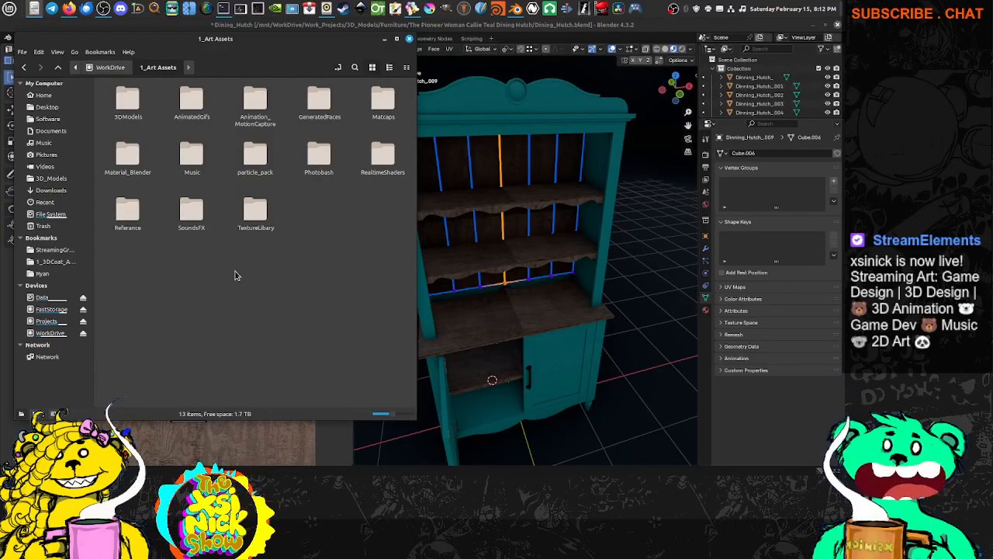
pyautogui.click(129, 101)
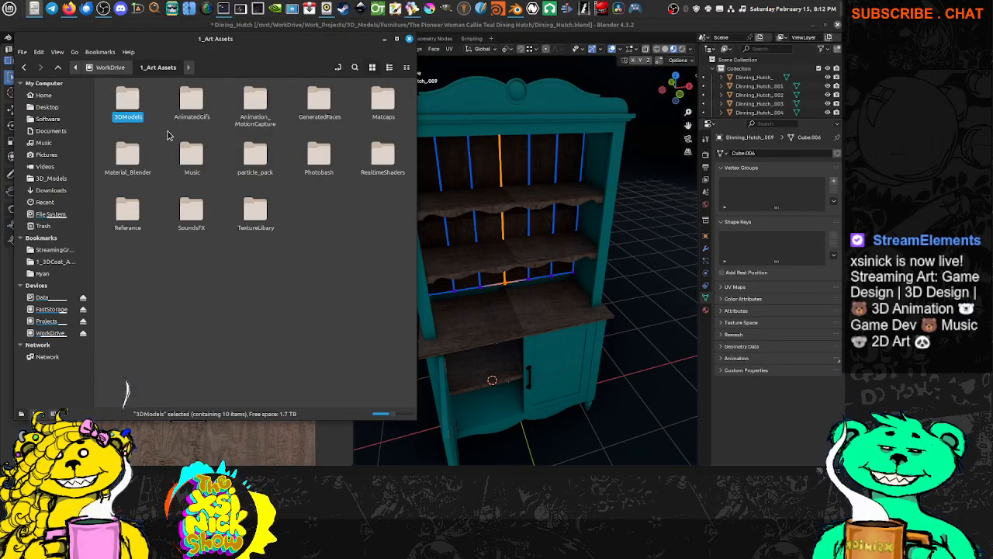
pyautogui.doubleClick(131, 101)
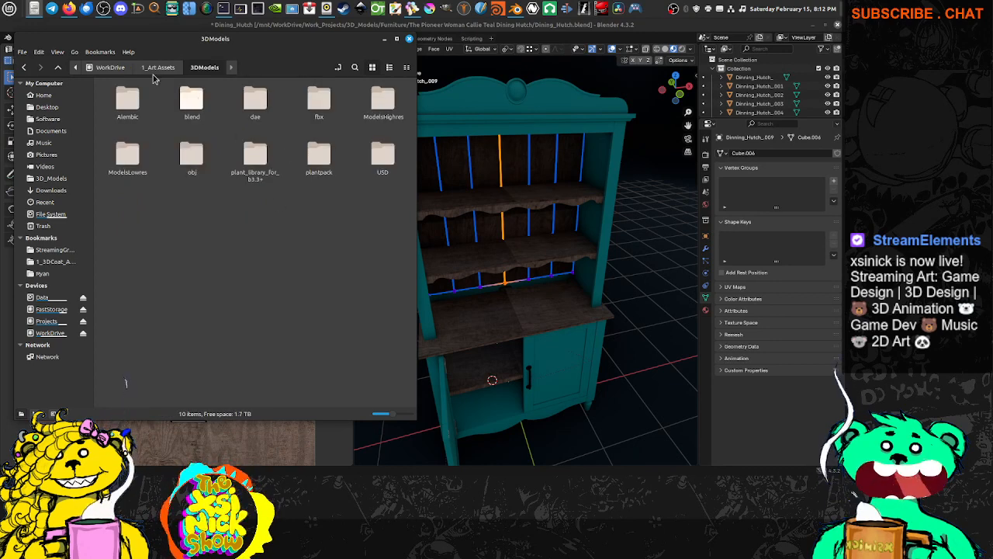
pyautogui.click(156, 67)
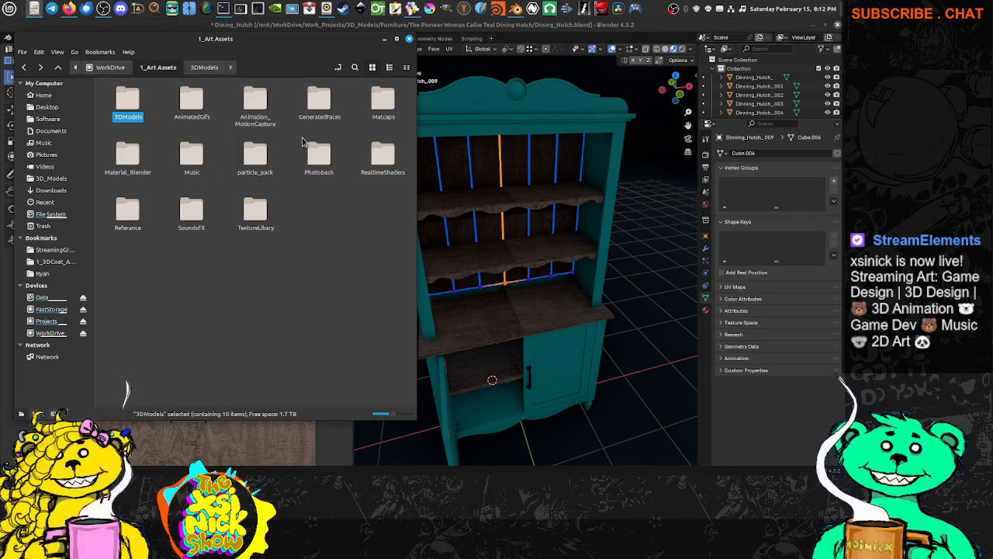
pyautogui.doubleClick(267, 227)
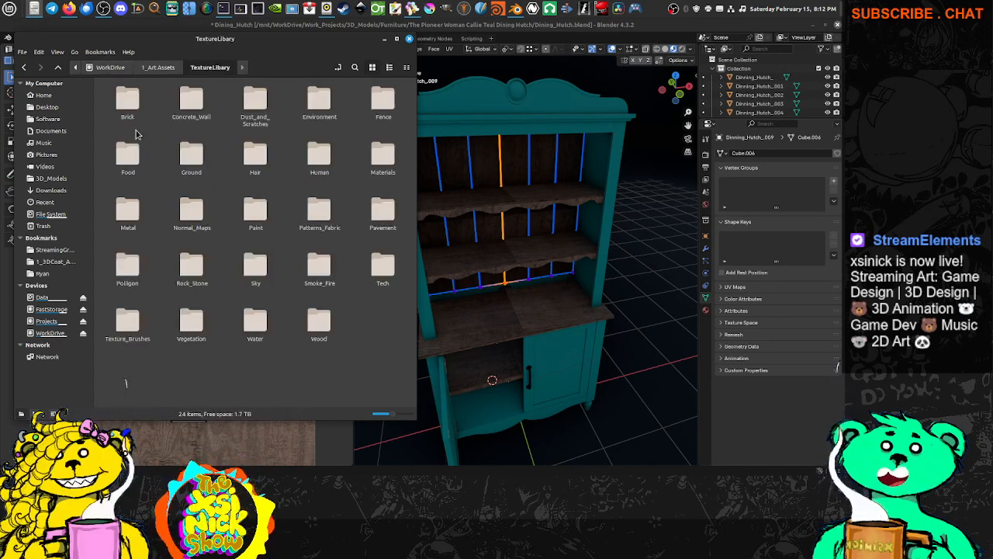
# Look at the WoodFlooring18 preview images in the texture library's Poliigon folder and go back to that folder.
pyautogui.click(318, 324)
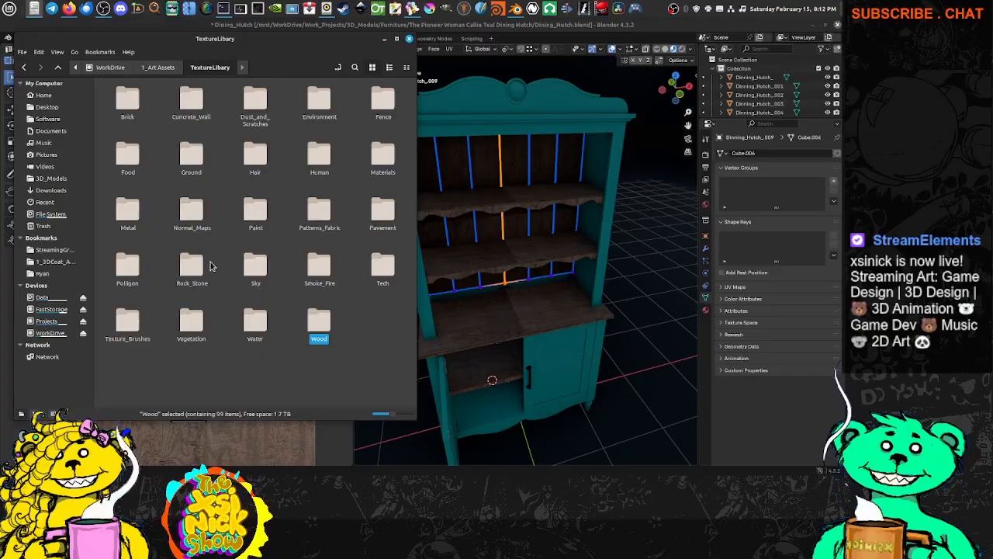
pyautogui.doubleClick(128, 268)
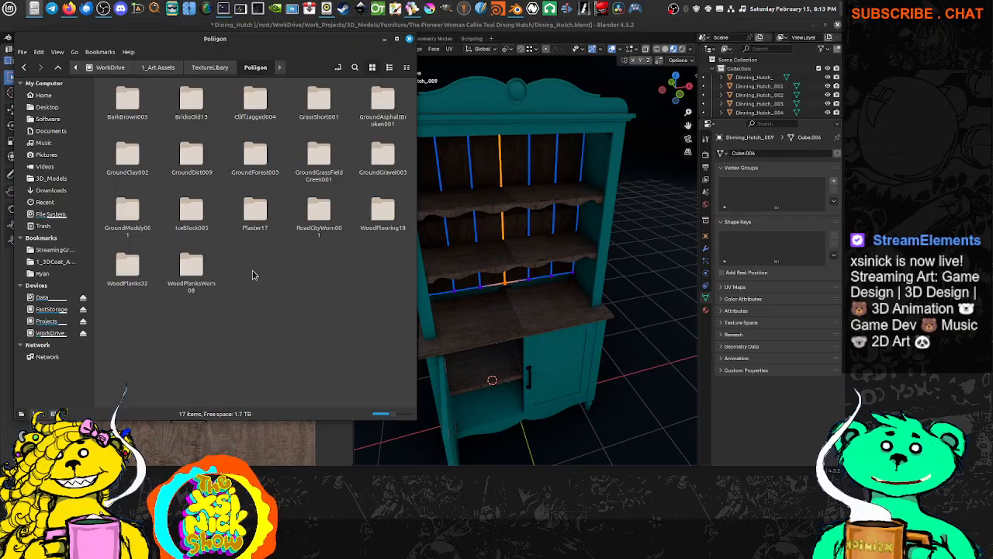
pyautogui.doubleClick(382, 214)
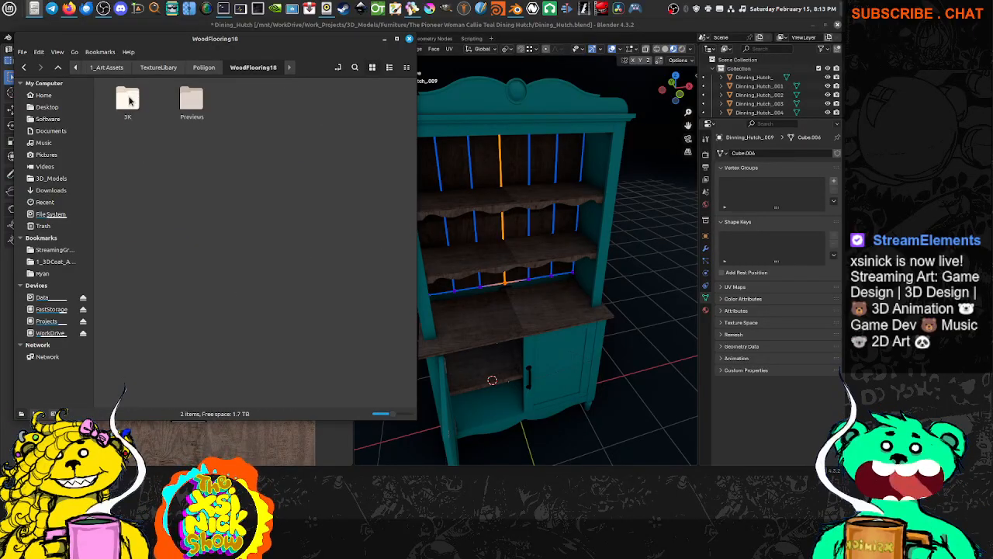
pyautogui.doubleClick(192, 101)
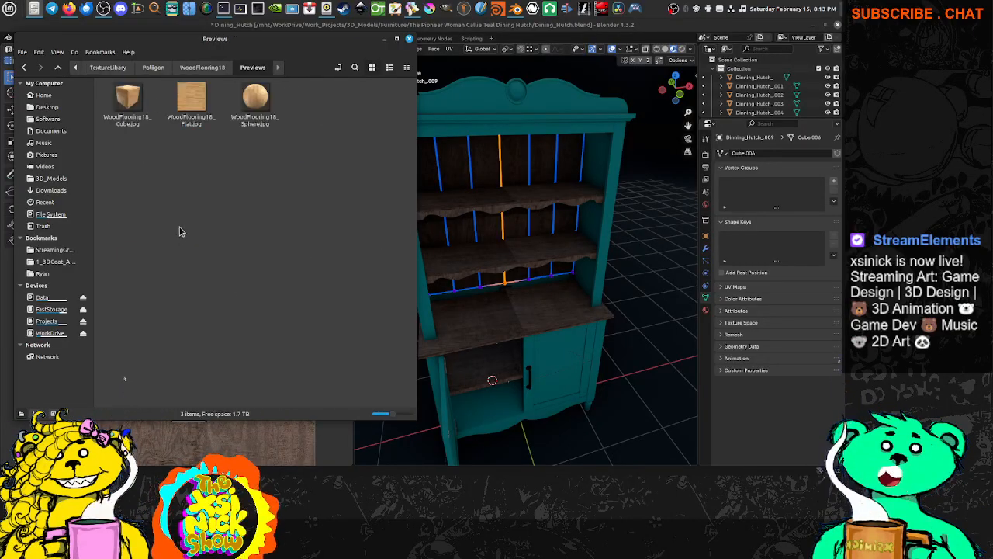
pyautogui.click(188, 67)
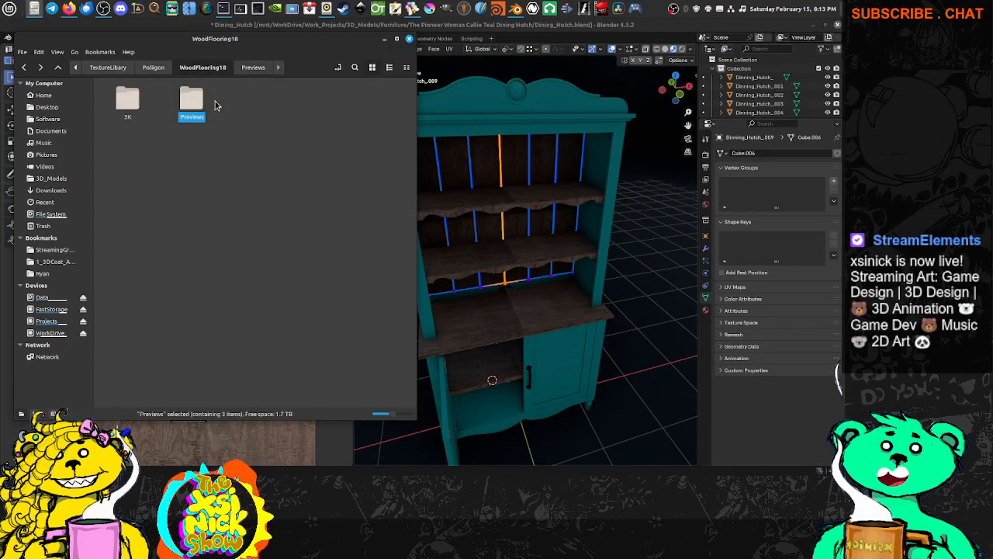
pyautogui.click(156, 68)
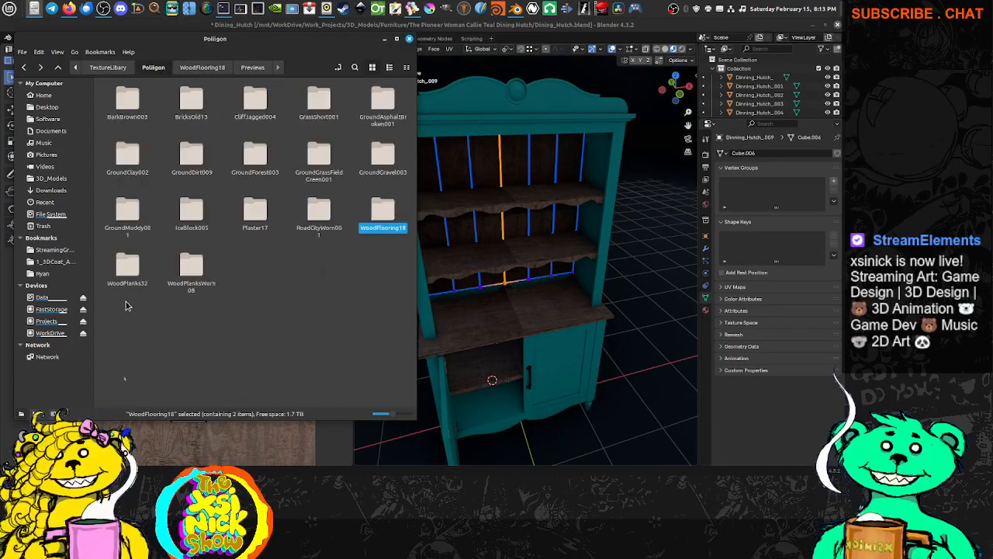
# Examine WoodPlanks32_Flat.jpg and the WoodPlanks32 3K texture maps, and go back to the Poliigon folder.
pyautogui.doubleClick(127, 266)
pyautogui.doubleClick(193, 100)
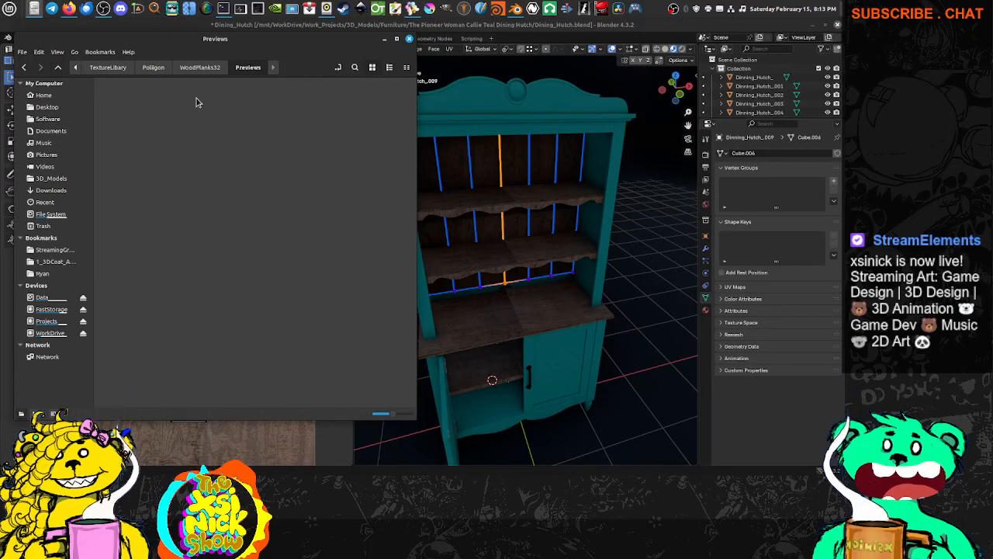
pyautogui.doubleClick(196, 107)
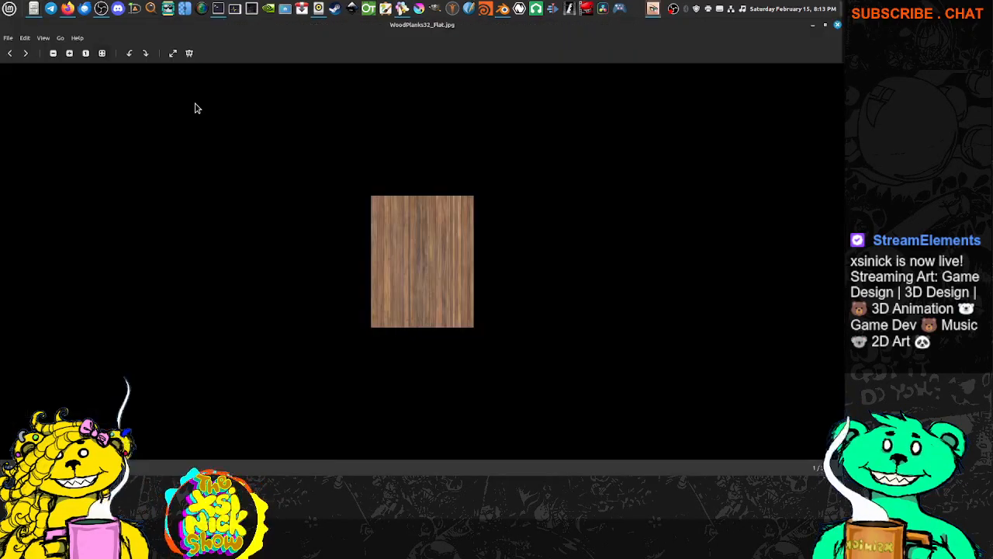
pyautogui.scroll(10, 412, 254)
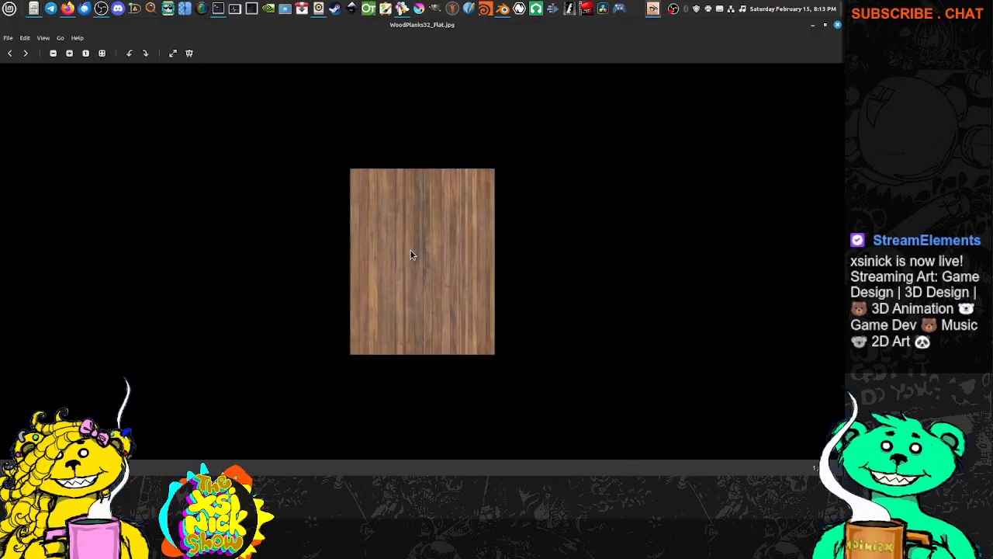
pyautogui.click(839, 27)
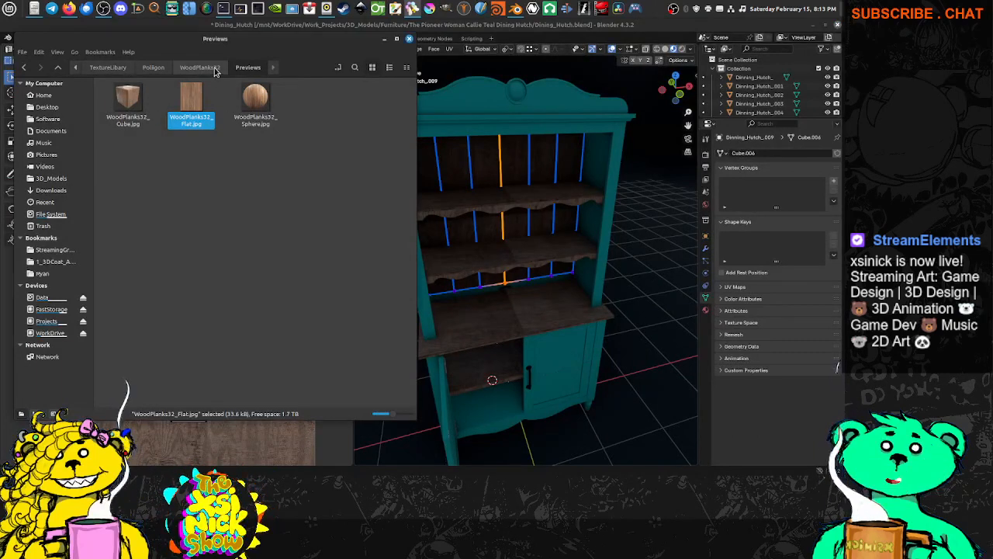
pyautogui.click(211, 68)
pyautogui.doubleClick(128, 100)
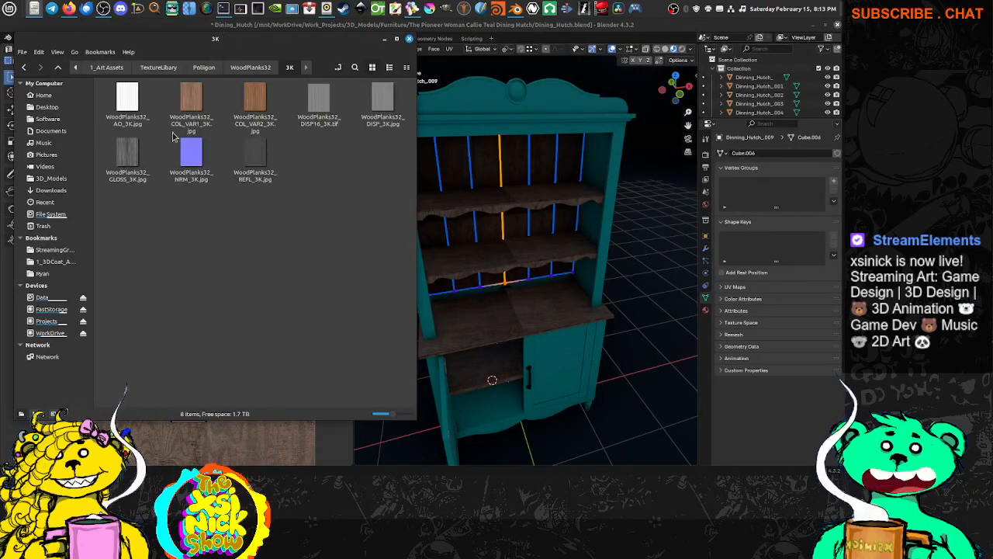
pyautogui.click(203, 67)
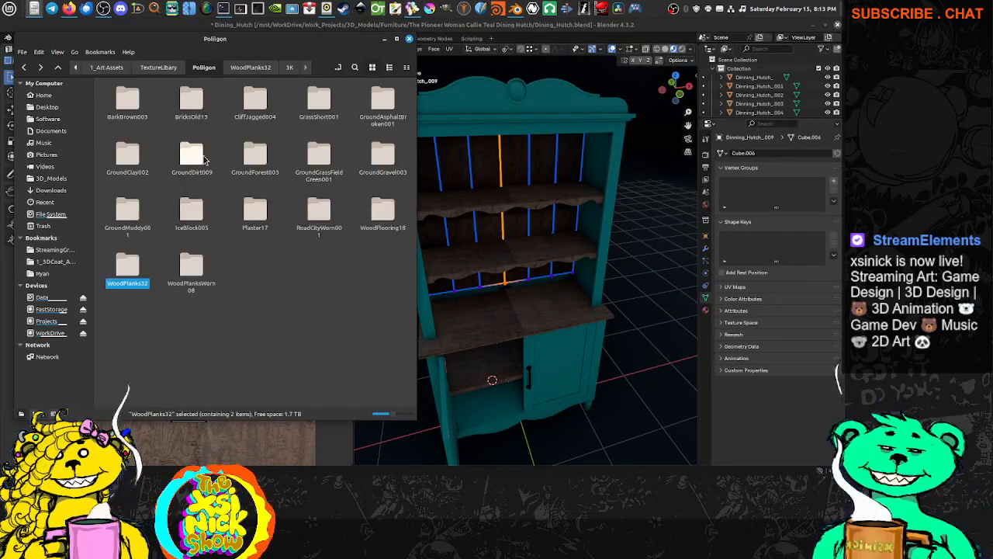
# Examine the WoodPlanksWorn08_Flat.jpg preview, close it and go back to the Poliigon folder.
pyautogui.doubleClick(194, 278)
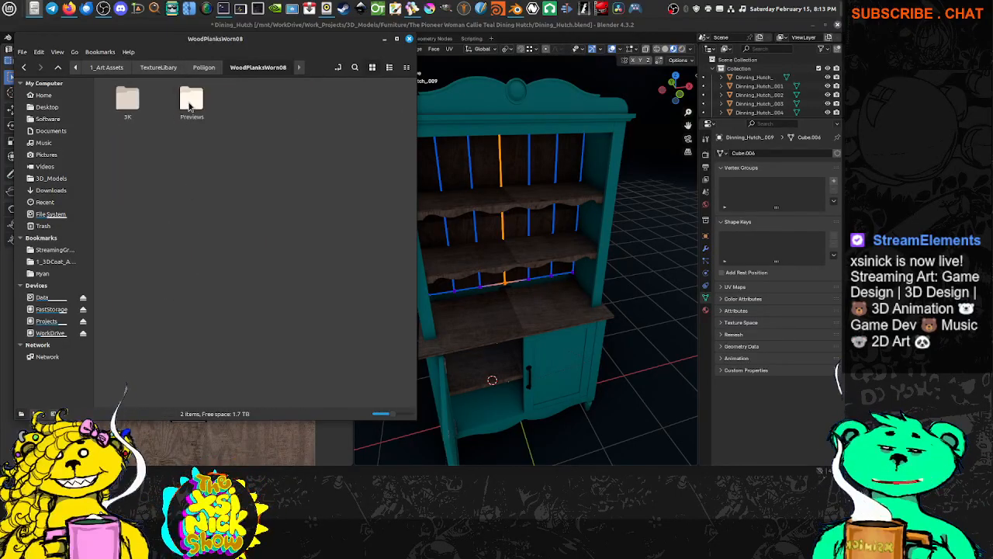
pyautogui.doubleClick(189, 106)
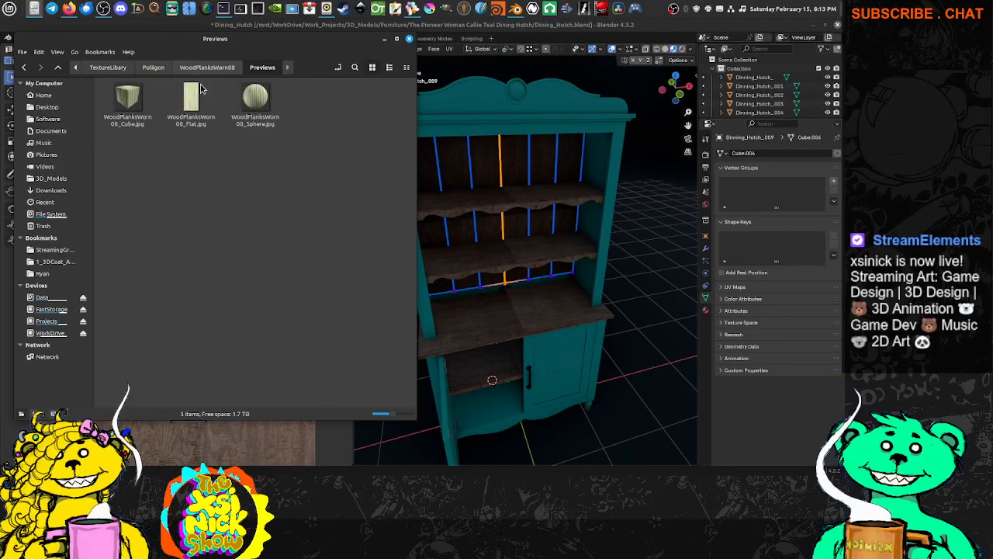
pyautogui.doubleClick(186, 103)
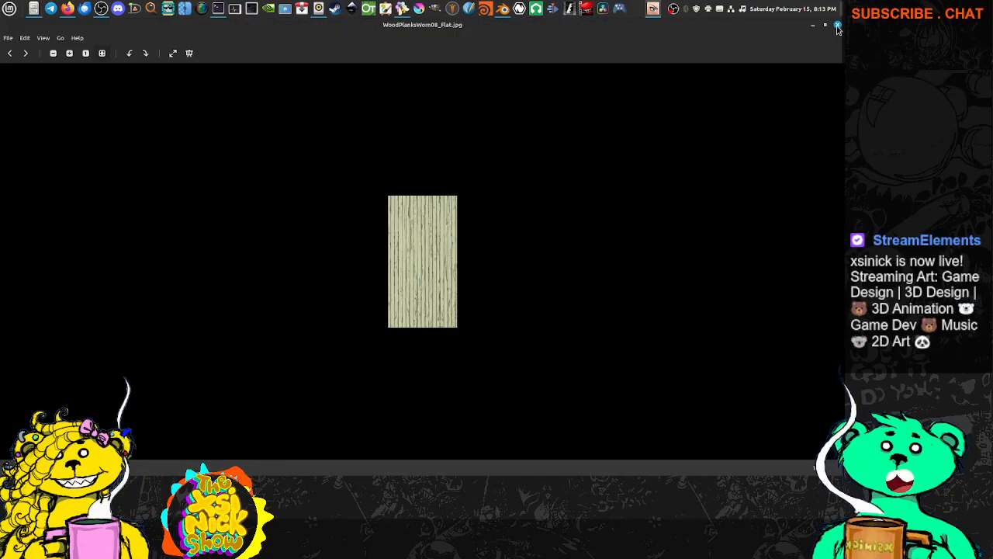
pyautogui.click(838, 25)
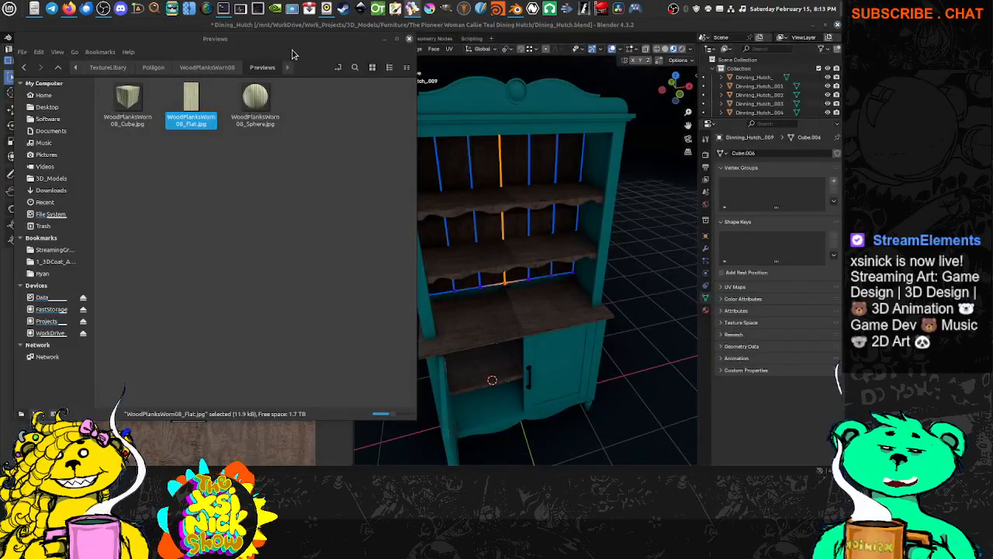
pyautogui.click(237, 67)
pyautogui.click(153, 68)
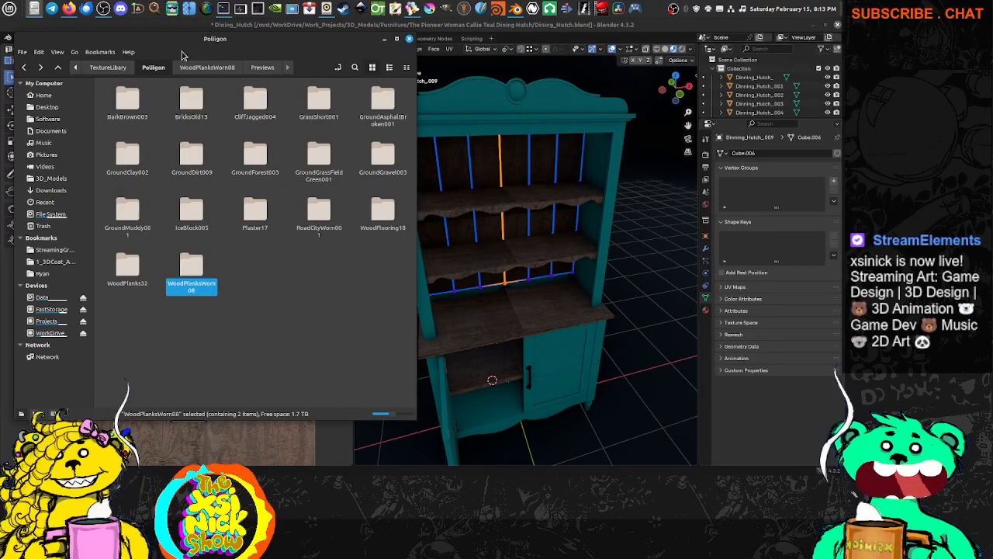
# Search the TextureLibary folder for "wood" and open Plywood board wall texture (1 of 1).jpg.
pyautogui.click(109, 67)
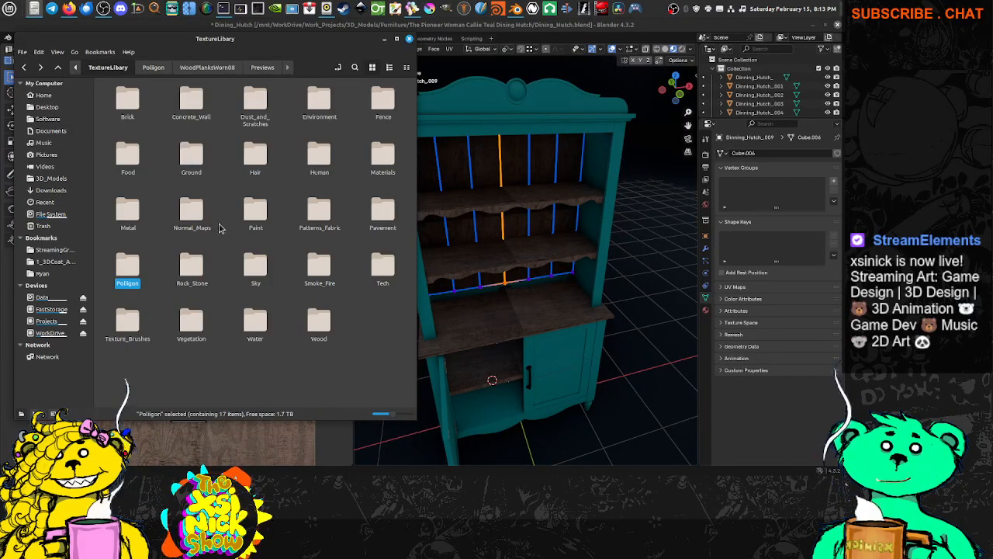
pyautogui.click(57, 68)
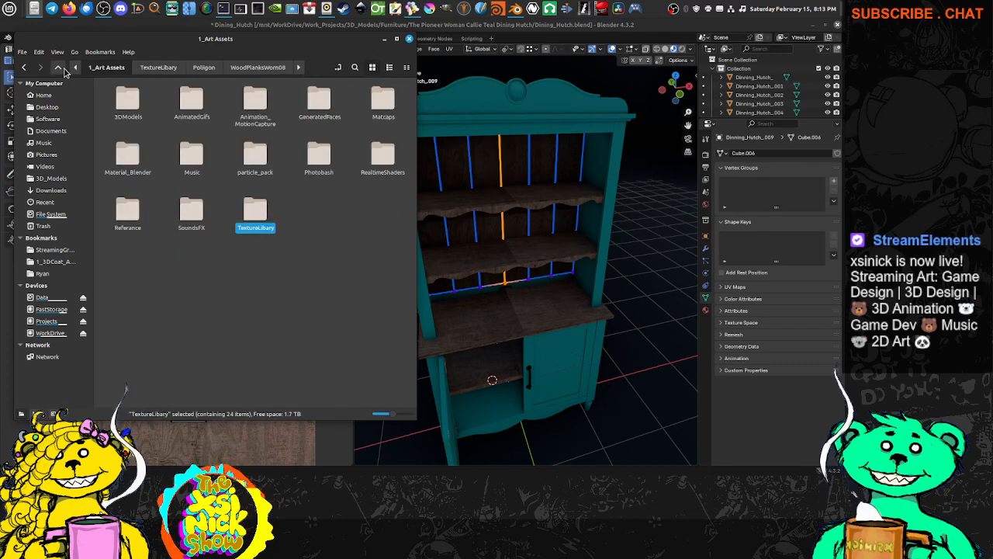
pyautogui.click(242, 274)
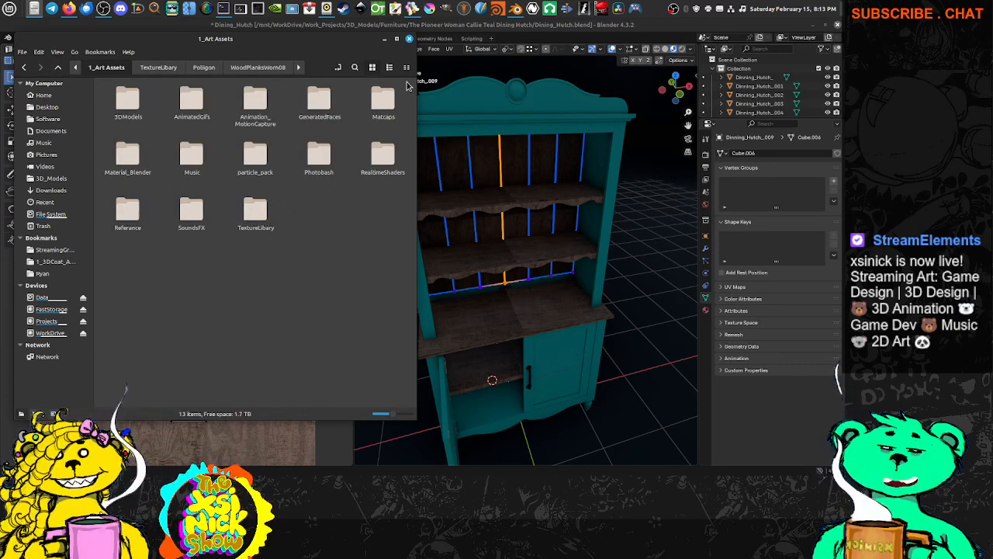
pyautogui.doubleClick(263, 210)
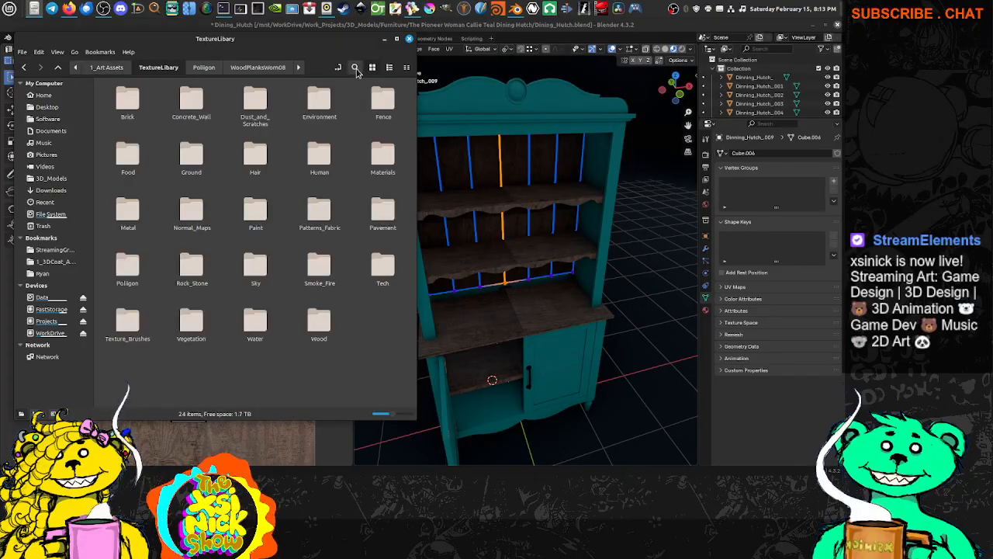
pyautogui.click(354, 67)
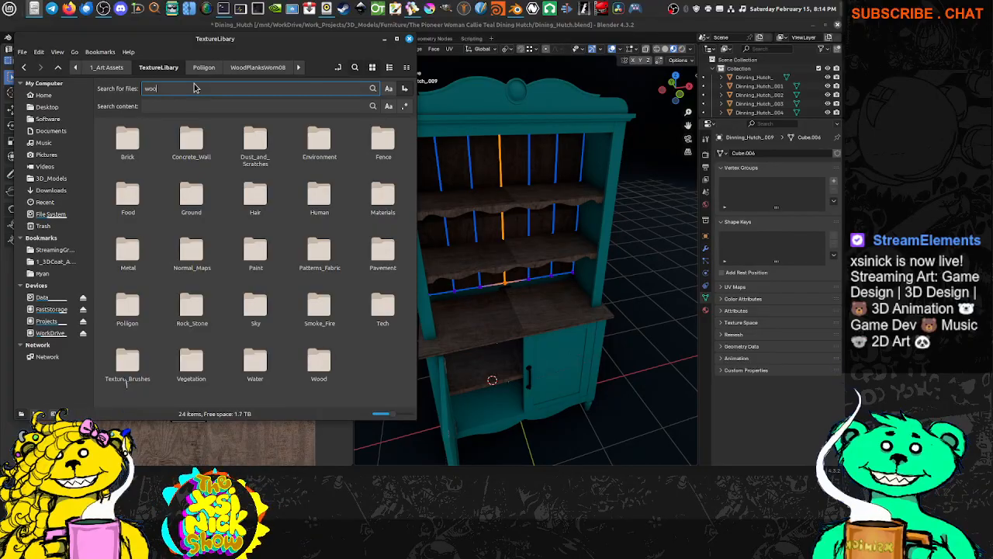
pyautogui.write('d')
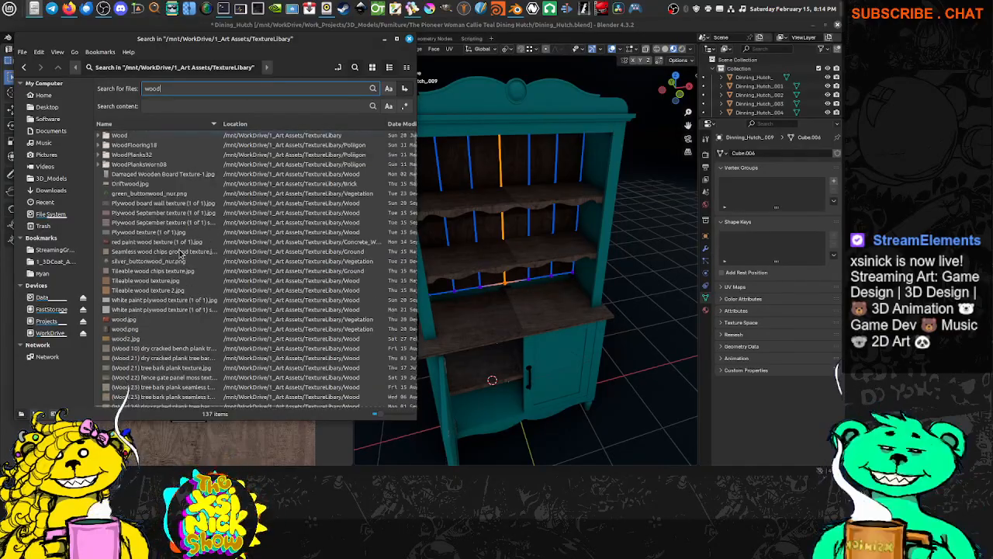
pyautogui.doubleClick(159, 204)
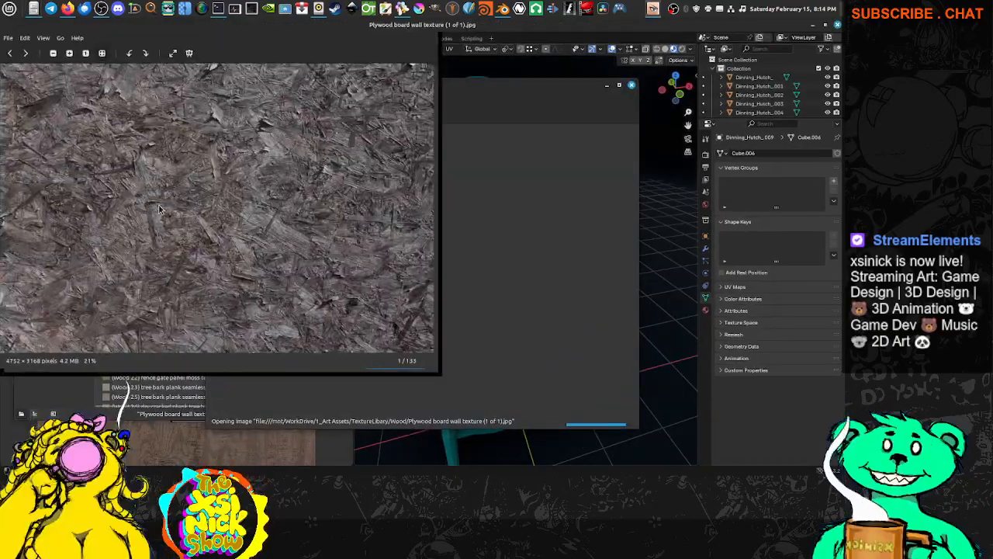
# Look through the plywood and wood chip images in the search results, up to Tileable wood texture.jpg.
pyautogui.press('Right')
pyautogui.press('Right')
pyautogui.press('Right')
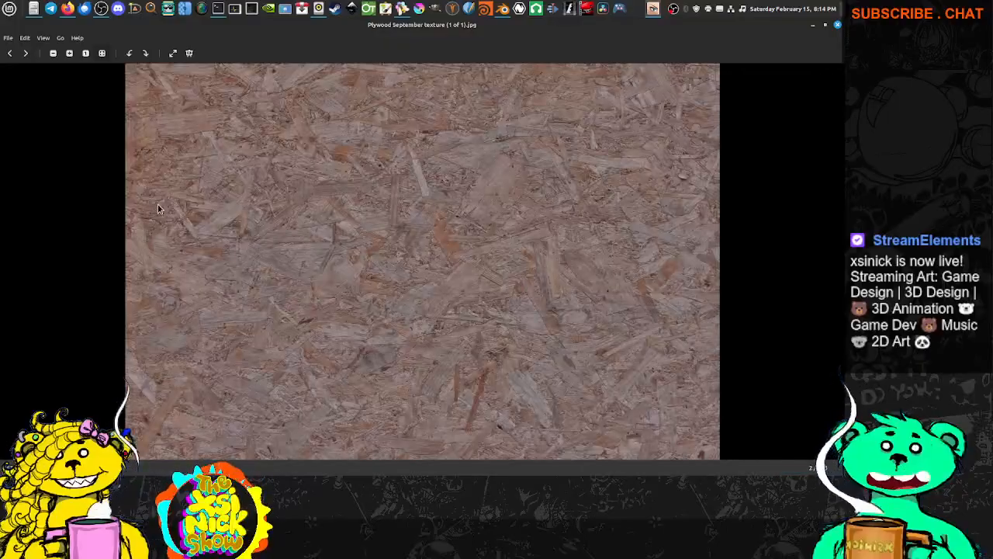
pyautogui.press('Right')
pyautogui.press('Right')
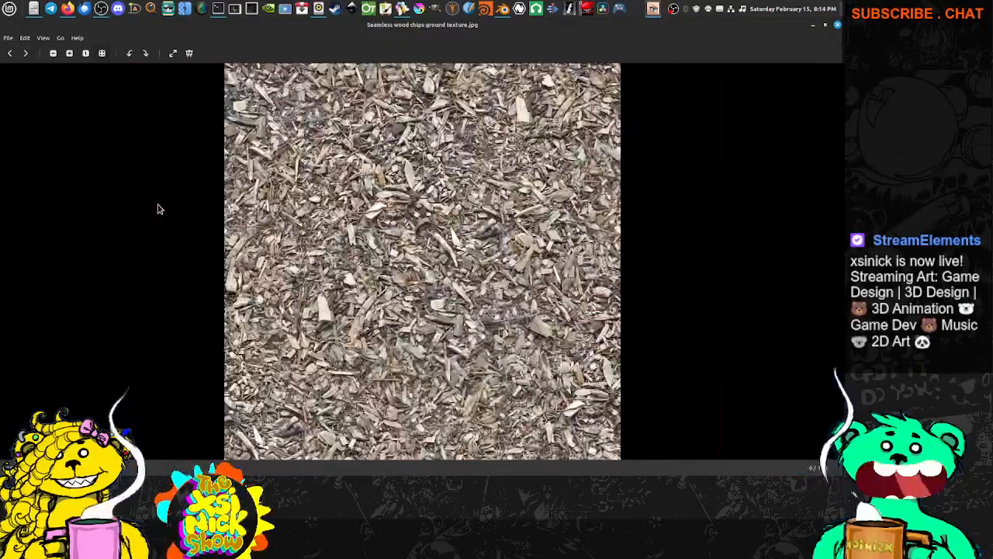
pyautogui.press('Right')
pyautogui.press('Right')
pyautogui.press('Right')
pyautogui.press('Right')
pyautogui.press('Right')
pyautogui.press('Right')
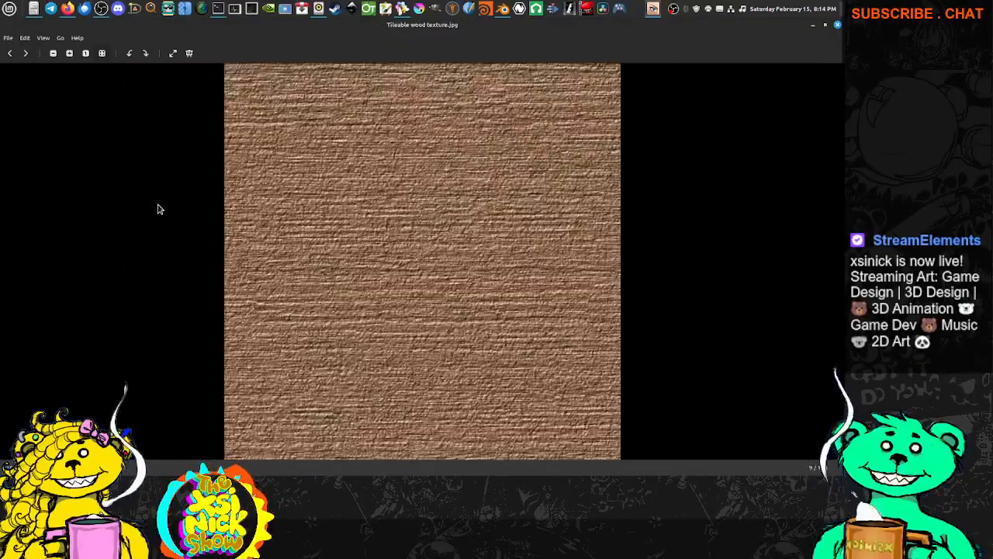
# Continue through the wood search images past wood.png and the tree bark textures to Wood (1 of 1).jpg.
pyautogui.press('Right')
pyautogui.press('Right')
pyautogui.press('Right')
pyautogui.press('Right')
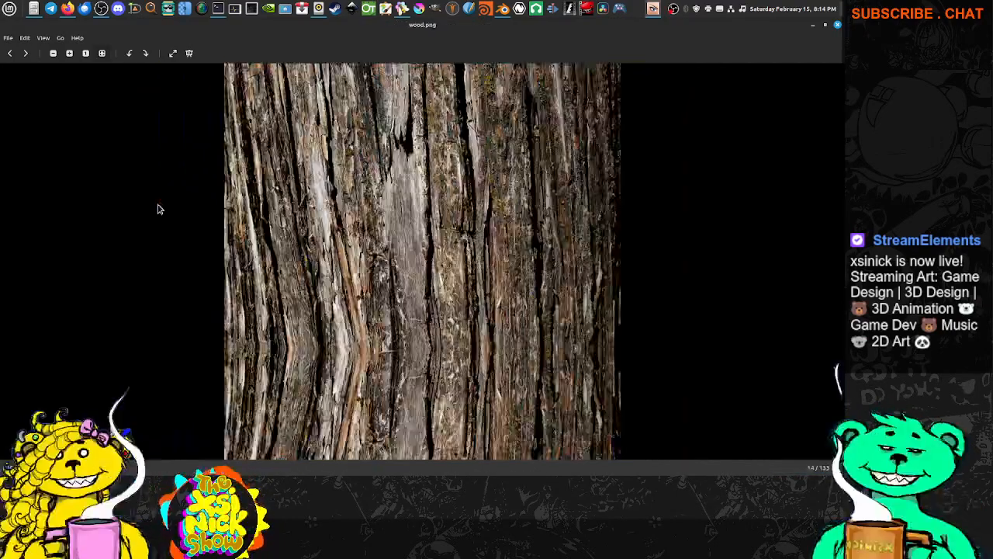
pyautogui.press('Right')
pyautogui.press('Right')
pyautogui.press('Right')
pyautogui.press('Right')
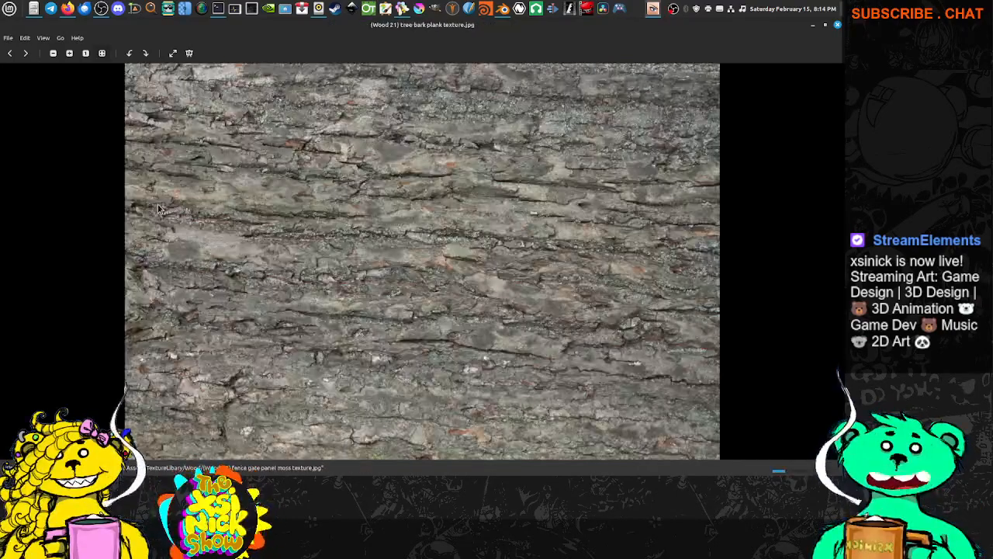
pyautogui.press('Right')
pyautogui.press('Right')
pyautogui.press('Right')
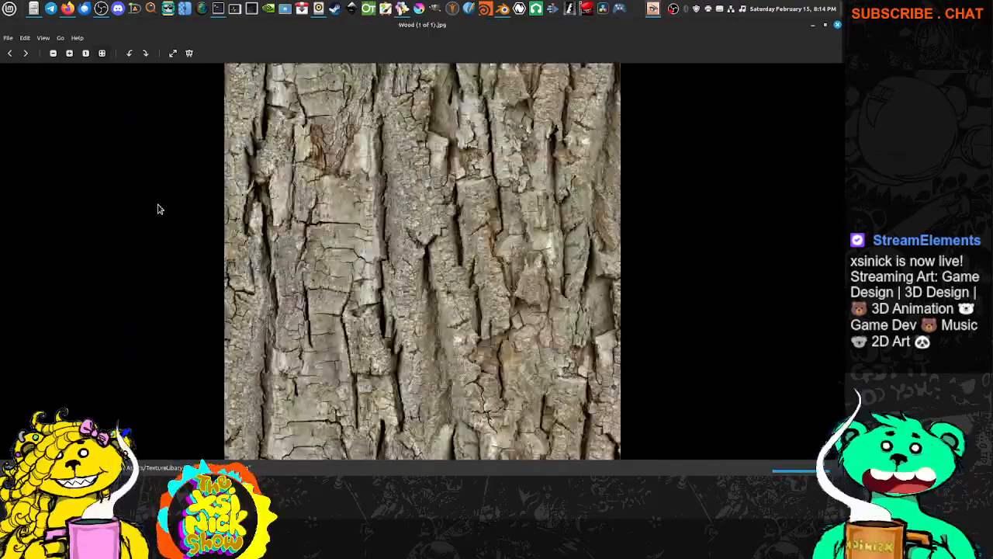
# Go back to the (Wood 23) tree bark plank texture, then review forward to the (Wood 26) dry cracked plank texture.
pyautogui.press('Left')
pyautogui.press('Left')
pyautogui.press('Left')
pyautogui.press('Left')
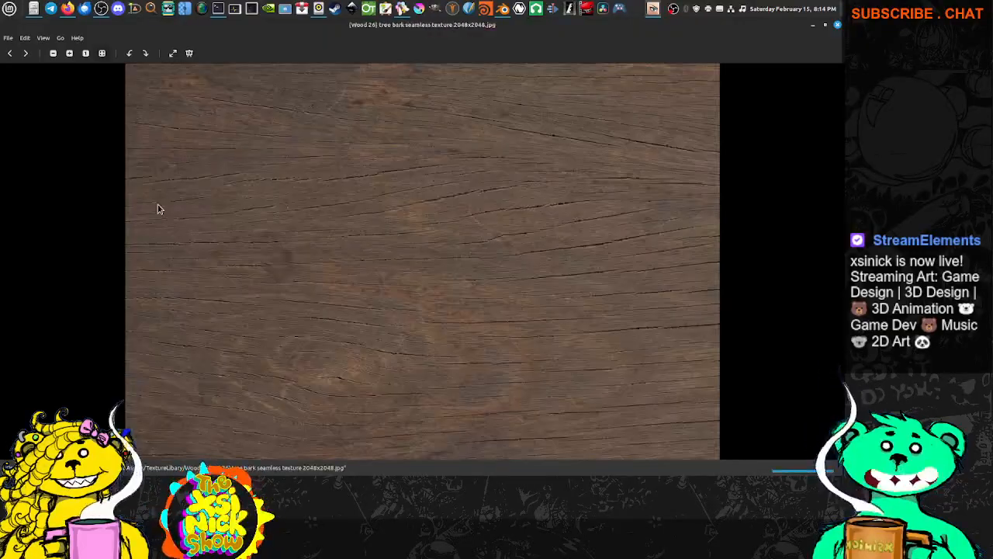
pyautogui.press('Left')
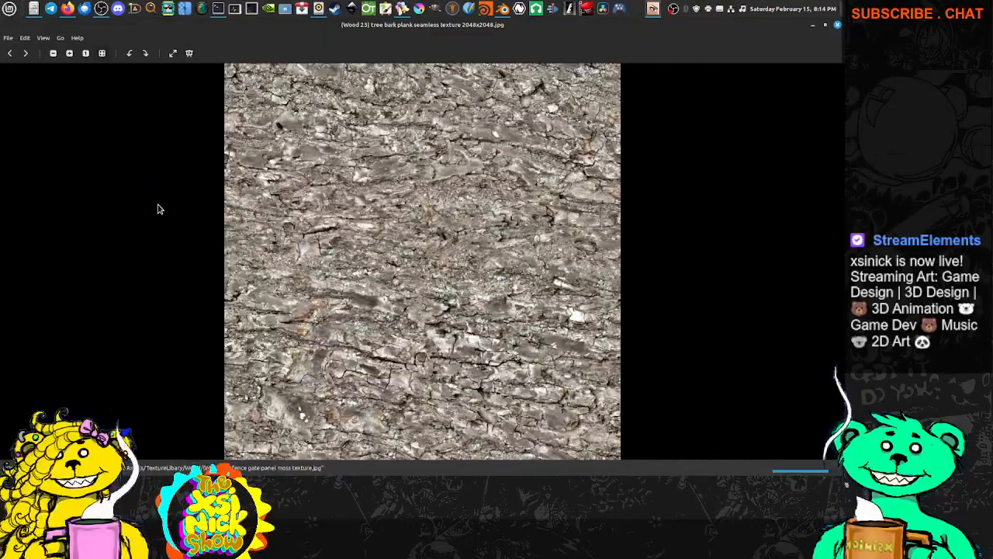
pyautogui.press('Right')
pyautogui.press('Right')
pyautogui.press('Right')
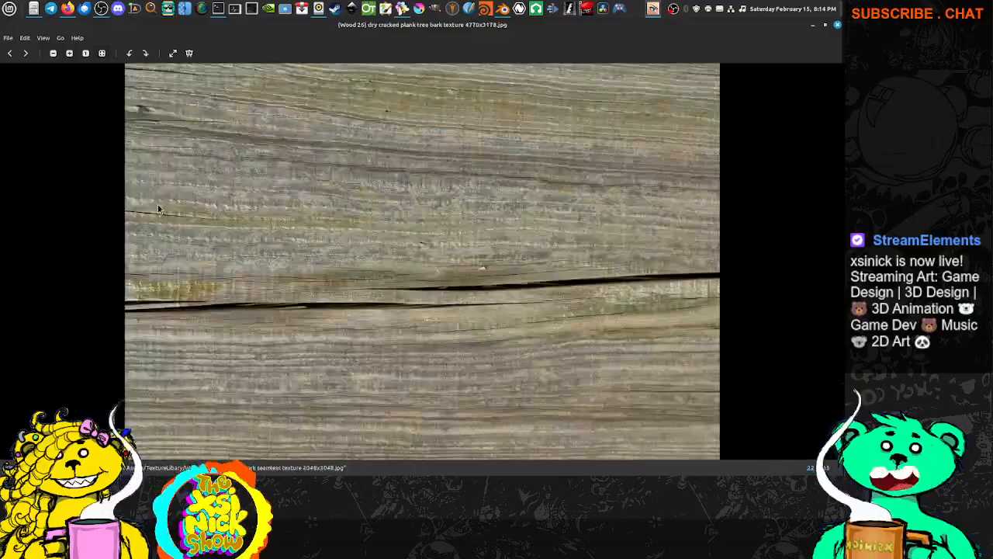
# Examine the images from Wood and cracks texture.jpg through Wood board texture-1.jpg to Wood board texture sep (1 of 1) seamless.jpg.
pyautogui.press('Right')
pyautogui.press('Right')
pyautogui.press('Right')
pyautogui.press('Right')
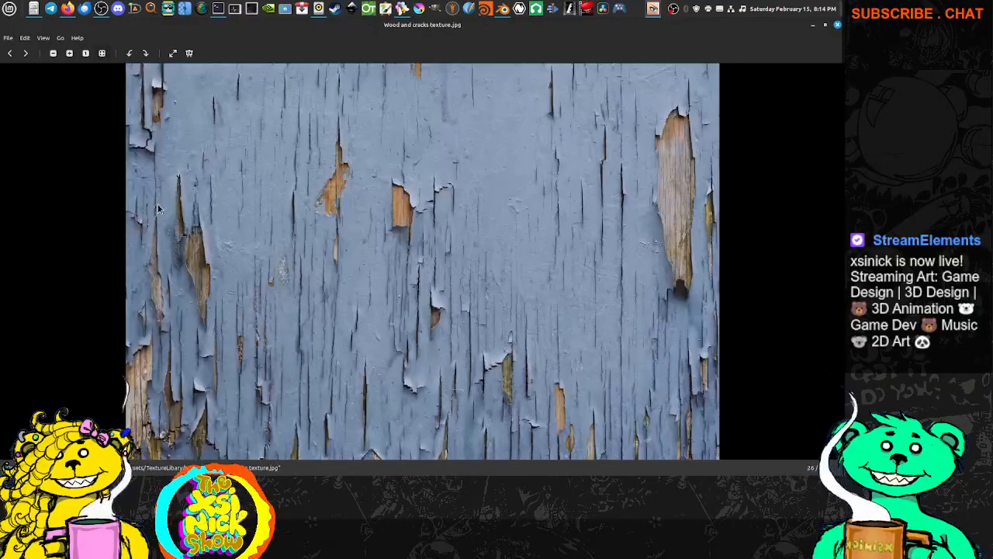
pyautogui.press('Left')
pyautogui.press('Right')
pyautogui.press('Right')
pyautogui.press('Right')
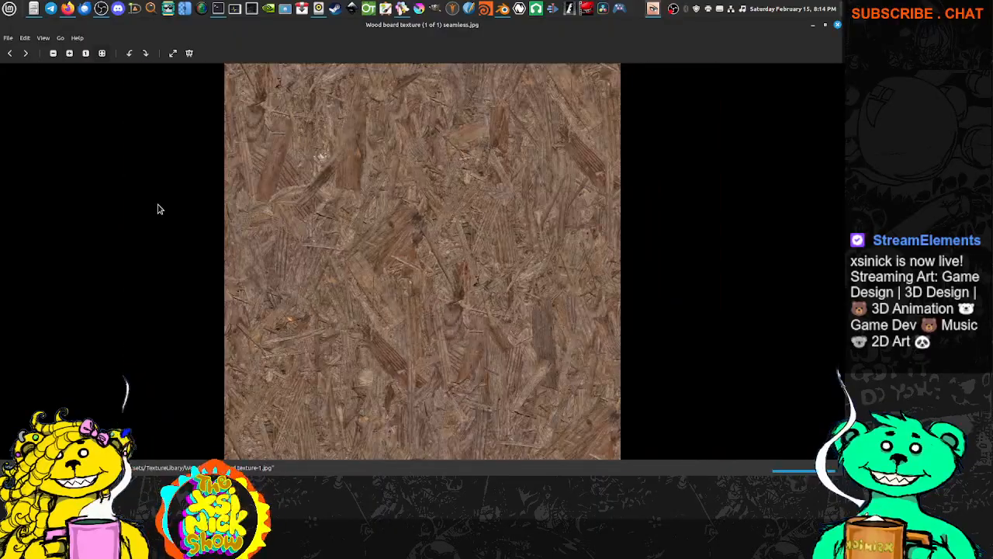
pyautogui.press('Right')
pyautogui.press('Right')
pyautogui.press('Right')
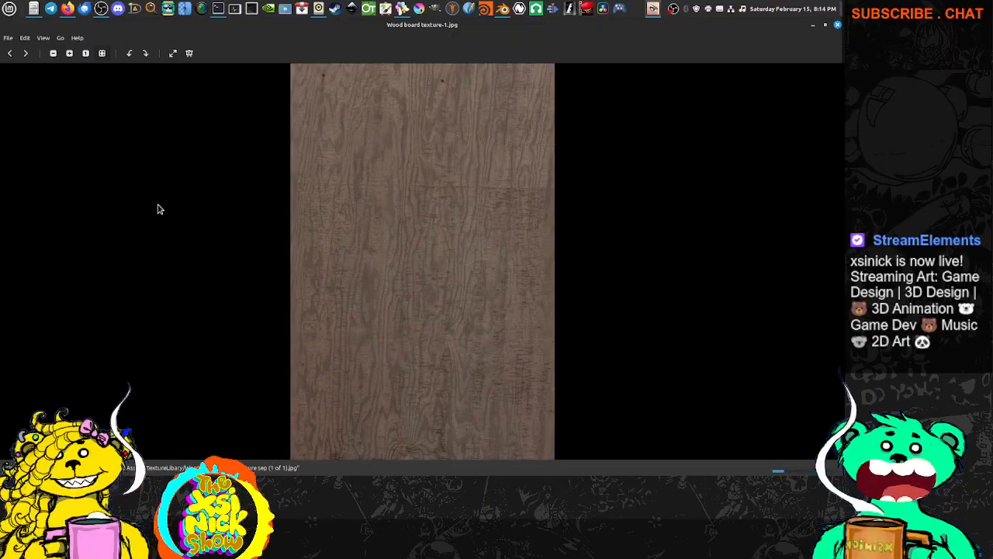
pyautogui.press('Right')
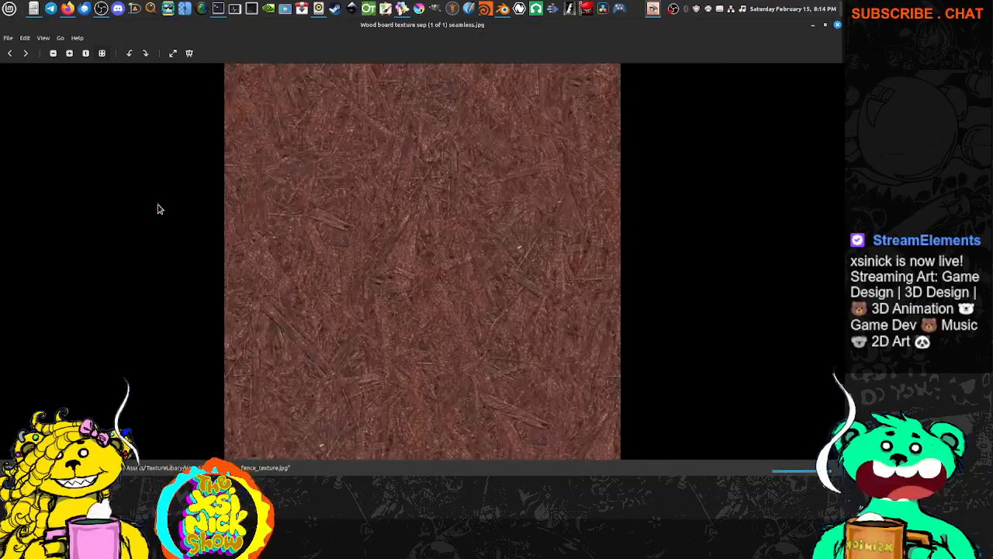
# Look through Wood crack texture tn (1 of 1).jpg and on to the dry cracked bench plank texture ver 8.
pyautogui.press('Right')
pyautogui.press('Right')
pyautogui.press('Right')
pyautogui.press('Right')
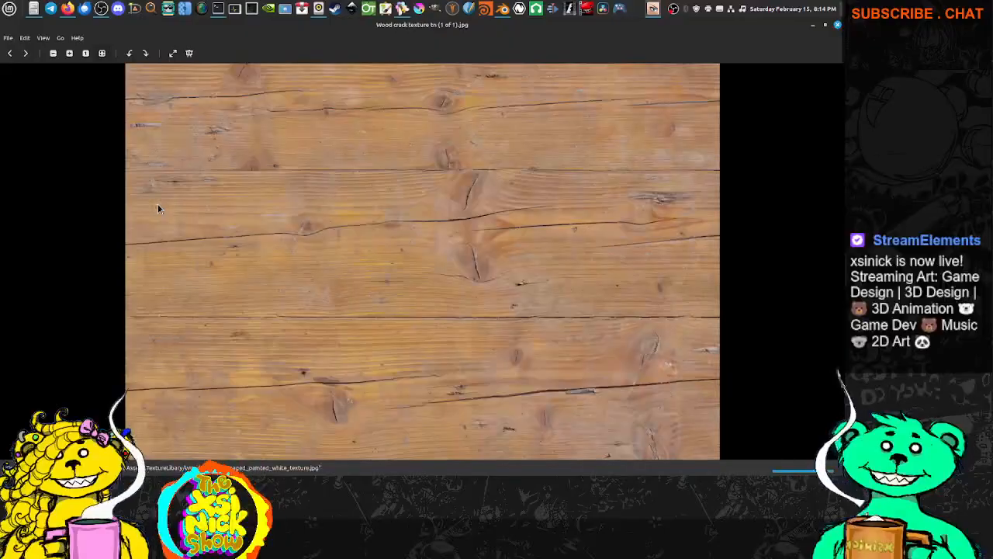
pyautogui.press('Right')
pyautogui.press('Right')
pyautogui.press('Right')
pyautogui.press('Right')
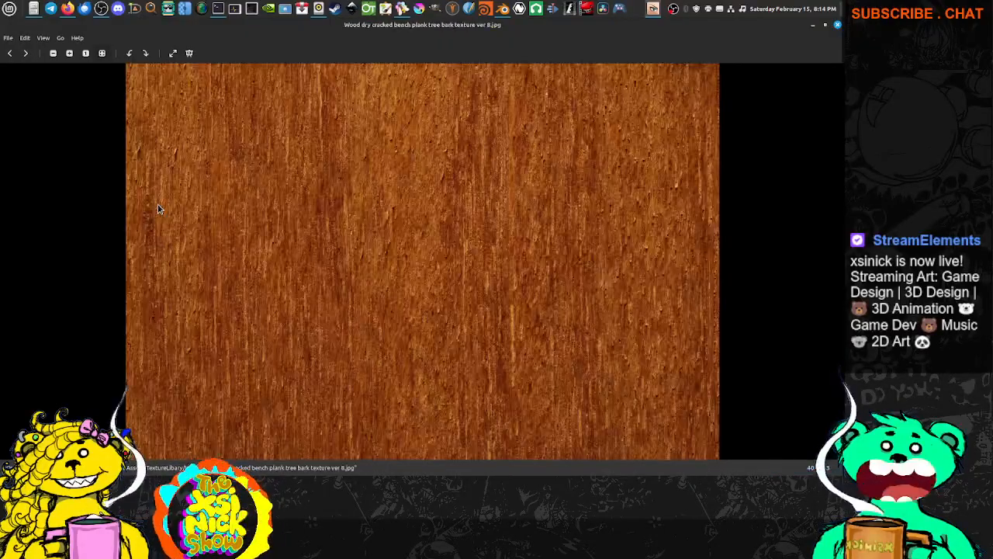
# Compare the dry cracked bench plank tree bark textures from ver 10 to ver 19.
pyautogui.press('Right')
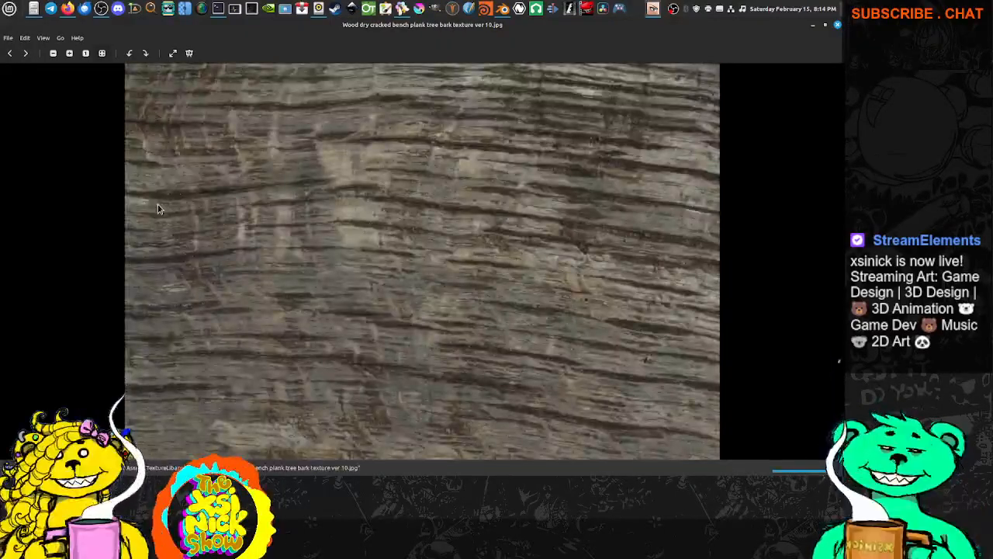
pyautogui.press('Right')
pyautogui.press('Right')
pyautogui.press('Right')
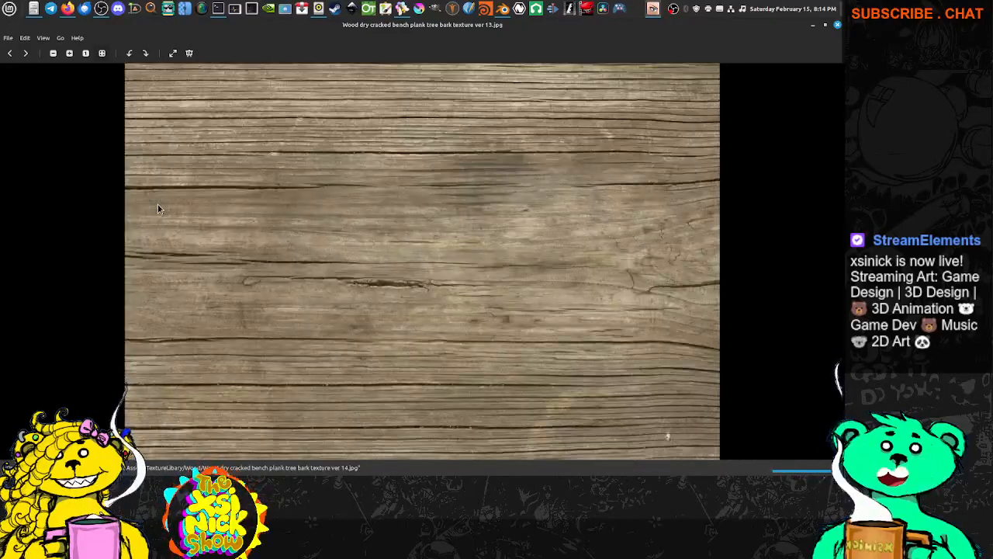
pyautogui.press('Right')
pyautogui.press('Right')
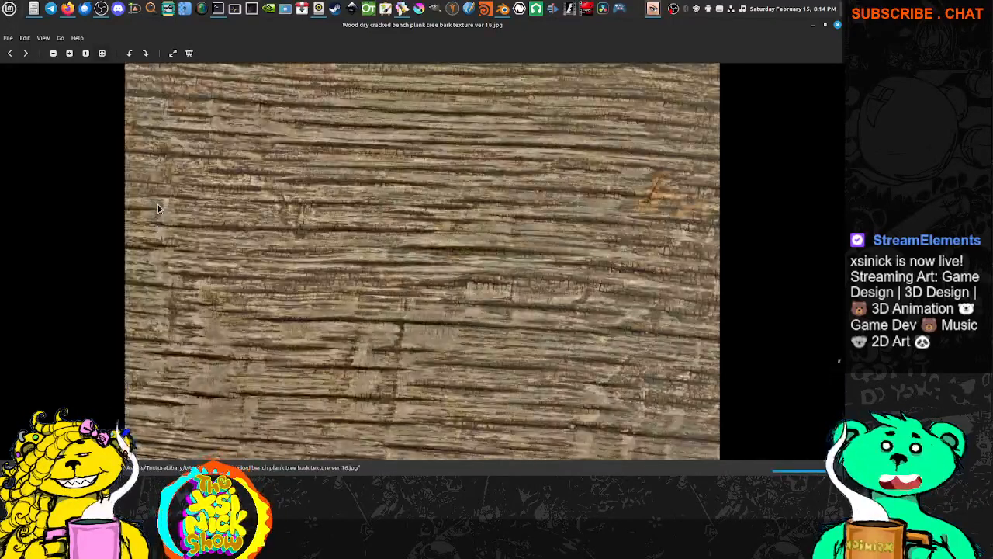
pyautogui.press('Right')
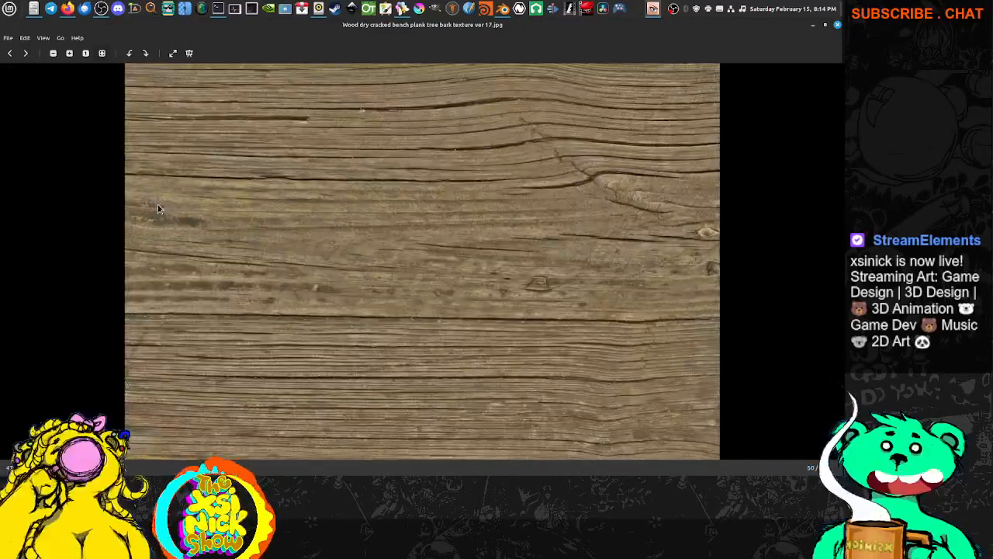
pyautogui.press('Right')
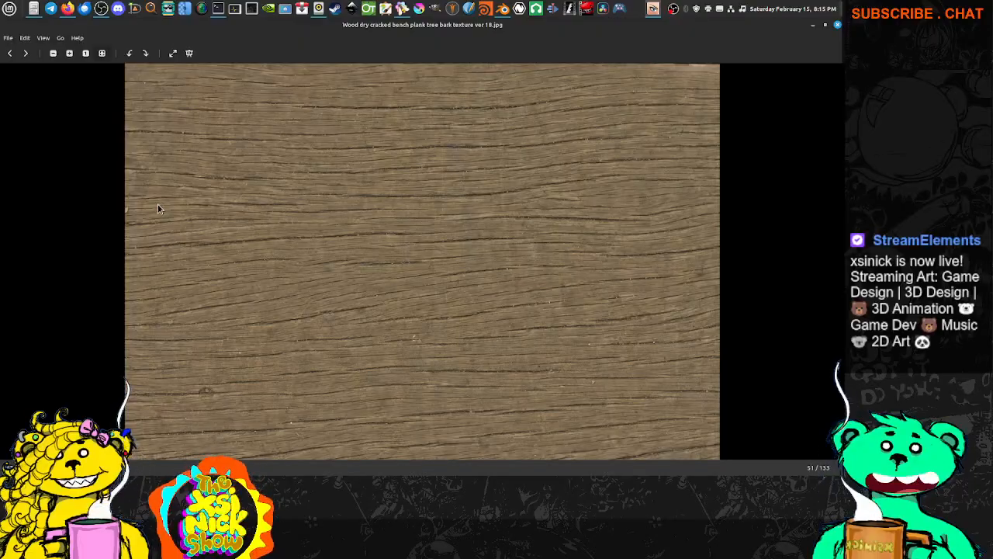
pyautogui.press('Right')
pyautogui.press('Right')
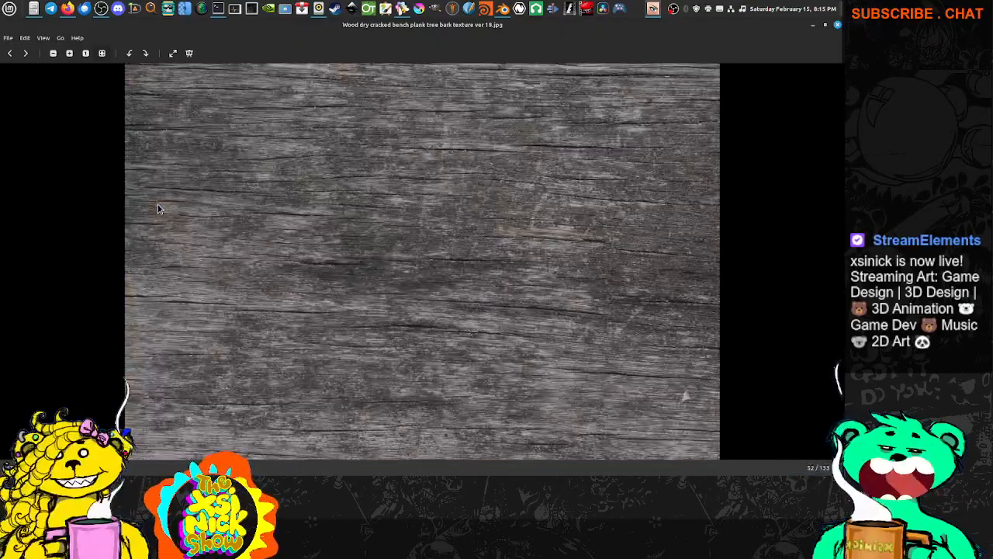
# Review the dry cracked bench tree bark textures, including texture 2, ver 4 and ver 7, and continue to Wood feb 2.jpg.
pyautogui.press('Right')
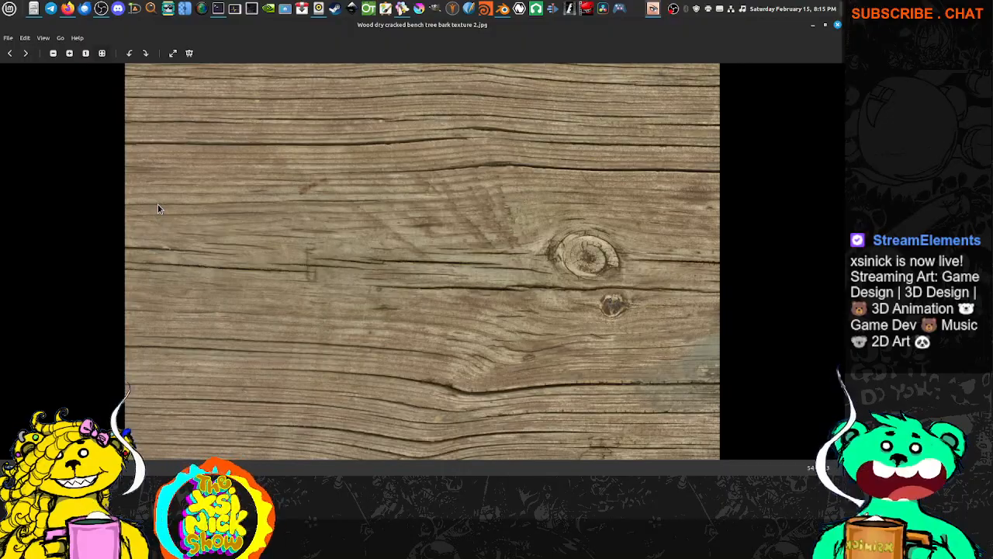
pyautogui.press('Right')
pyautogui.press('Right')
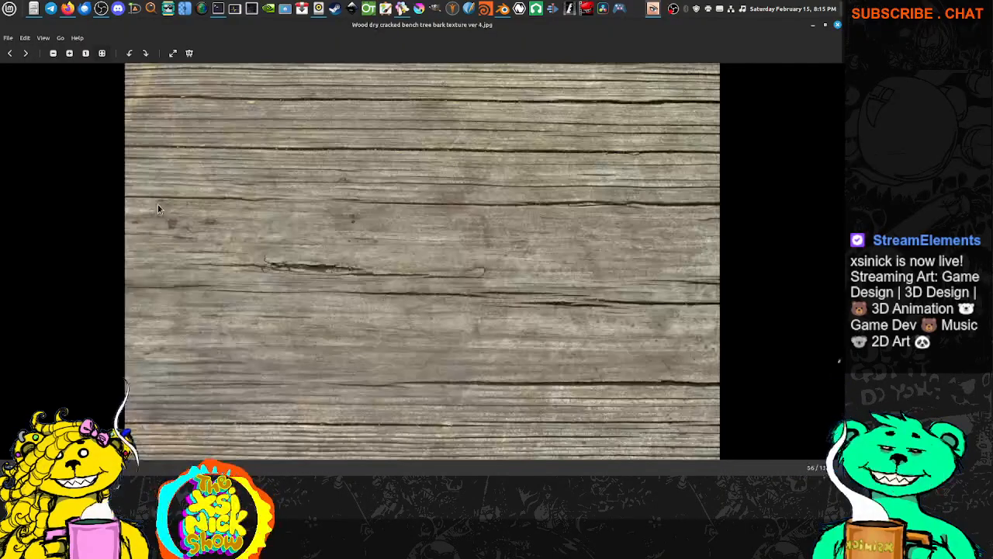
pyautogui.press('Right')
pyautogui.press('Right')
pyautogui.press('Right')
pyautogui.press('Right')
pyautogui.press('Right')
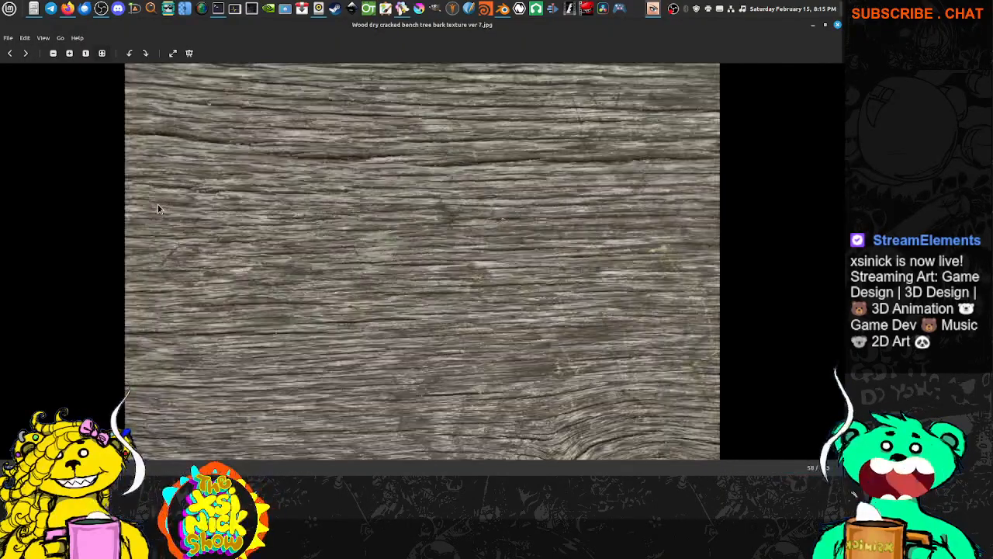
pyautogui.press('Right')
pyautogui.press('Right')
pyautogui.press('Right')
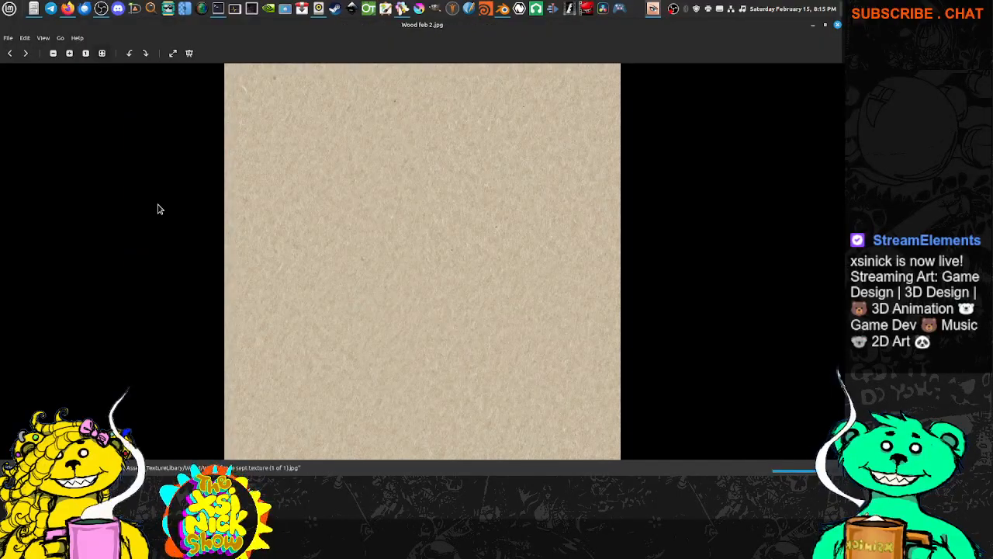
# View wood_fence_texture.jpg, wood_flat_smooth_plywood_texture.jpg and the following images up to WoodFlooring18_COL_VAR2_3K.jpg.
pyautogui.press('Right')
pyautogui.press('Right')
pyautogui.press('Right')
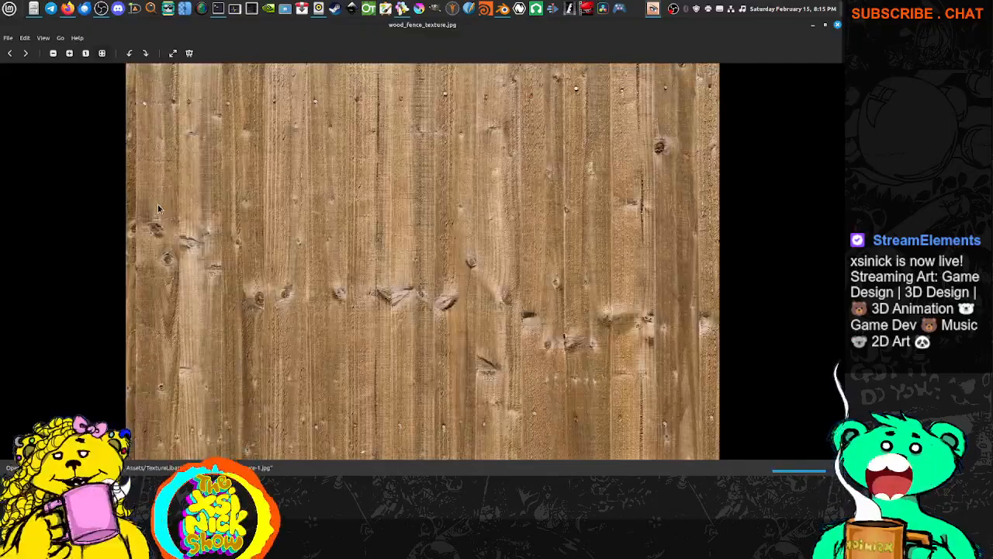
pyautogui.press('Right')
pyautogui.press('Right')
pyautogui.press('Right')
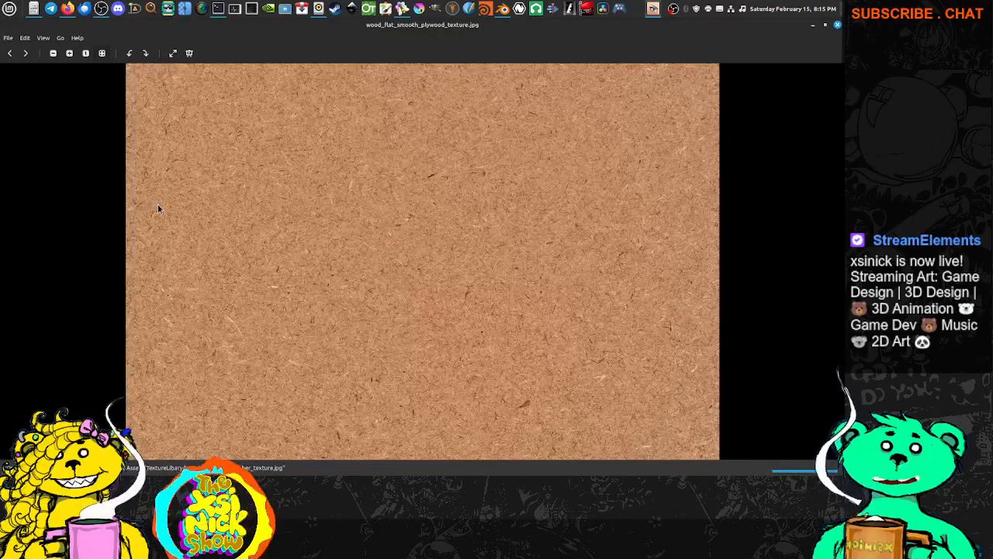
pyautogui.press('Right')
pyautogui.press('Right')
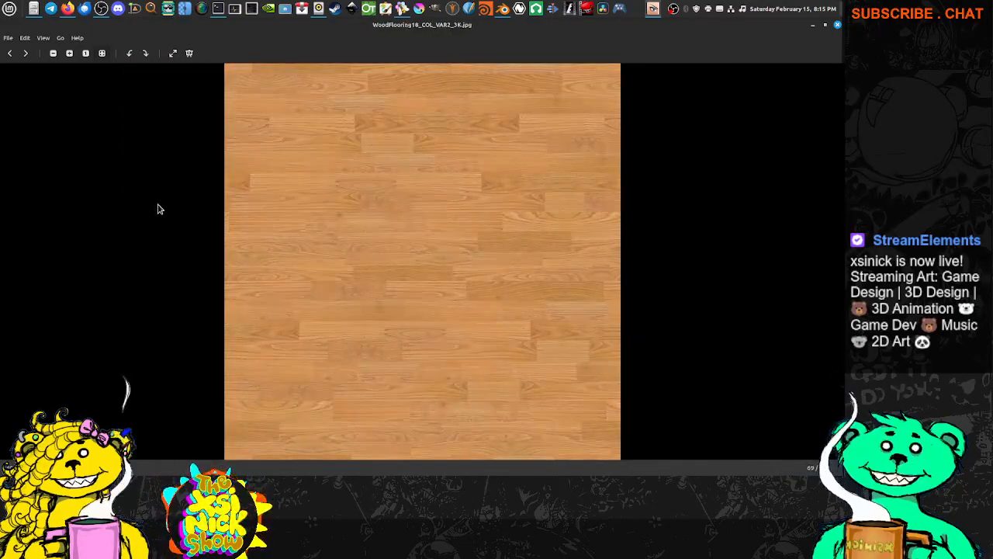
# Look past the remaining WoodFlooring18 3K maps to wood_grain_distant_texture.jpg.
pyautogui.press('Right')
pyautogui.press('Right')
pyautogui.press('Right')
pyautogui.press('Right')
pyautogui.press('Right')
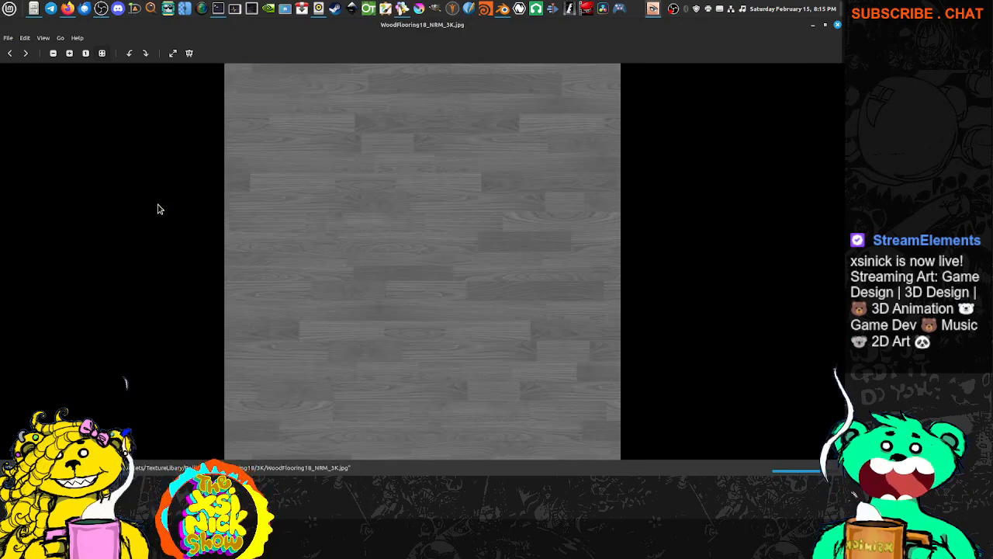
pyautogui.press('Right')
pyautogui.press('Right')
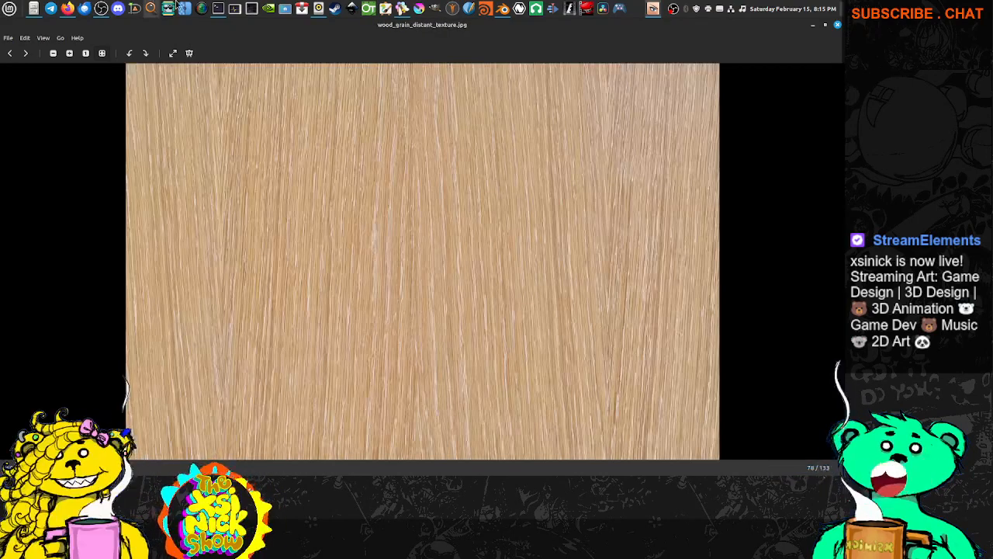
# Close the image viewer, look over the remaining wood search results, and close the file window to inspect the hutch in Blender.
pyautogui.click(836, 27)
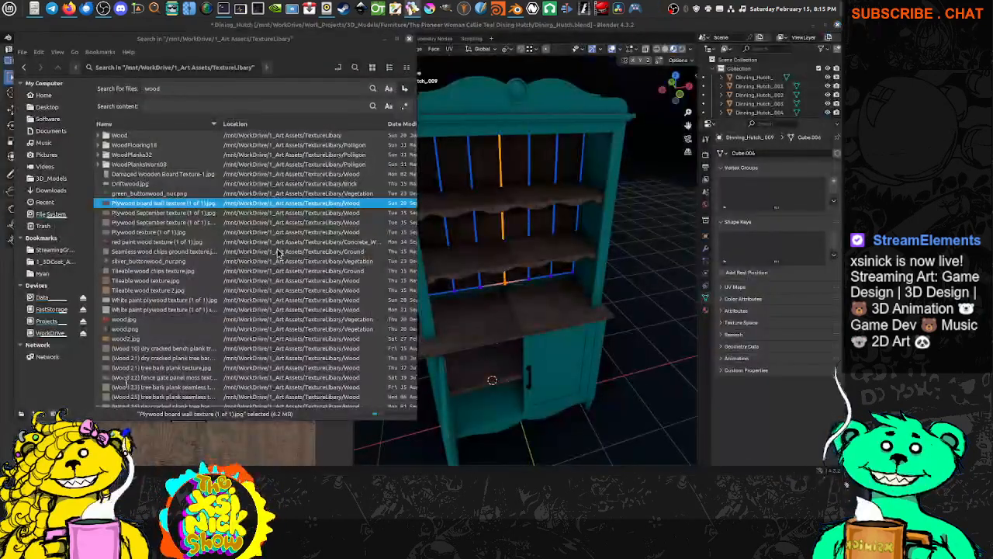
pyautogui.scroll(-15, 243, 281)
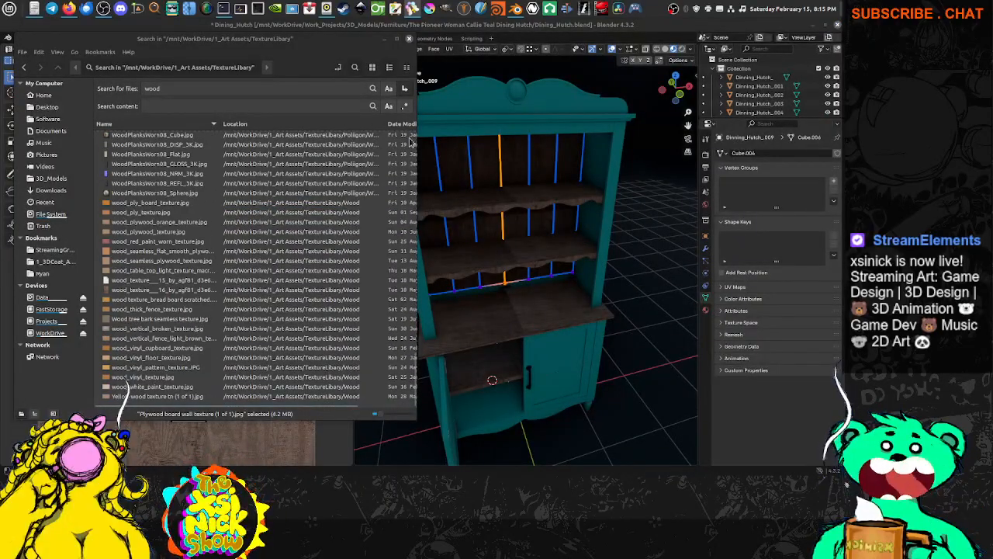
pyautogui.click(410, 40)
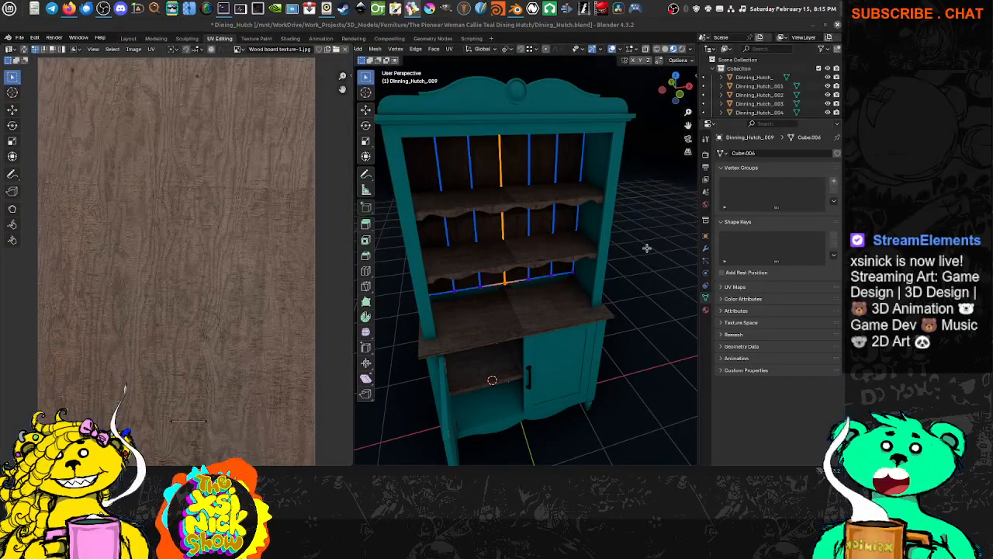
pyautogui.moveTo(625, 255); pyautogui.dragTo(609, 233, button='middle')
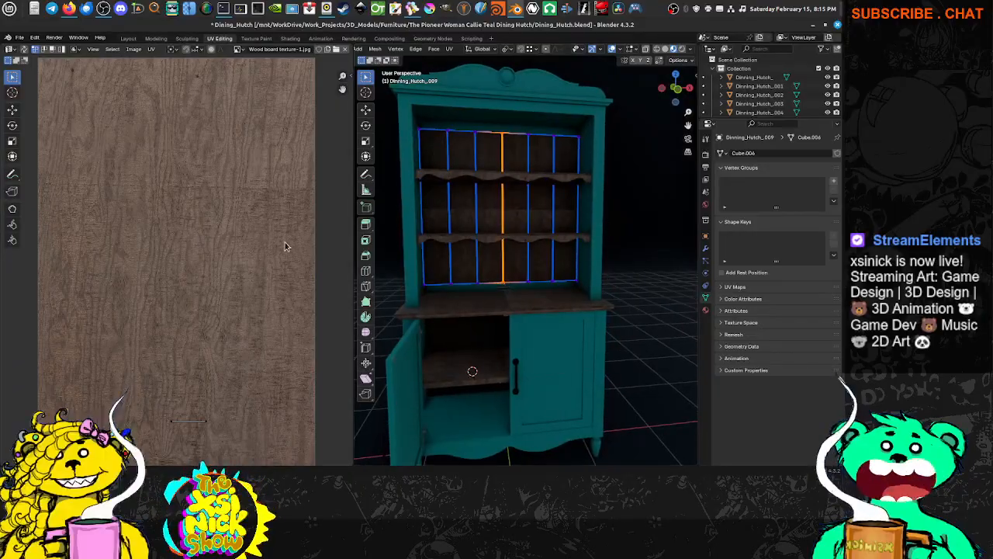
pyautogui.moveTo(156, 180); pyautogui.dragTo(153, 205, button='middle')
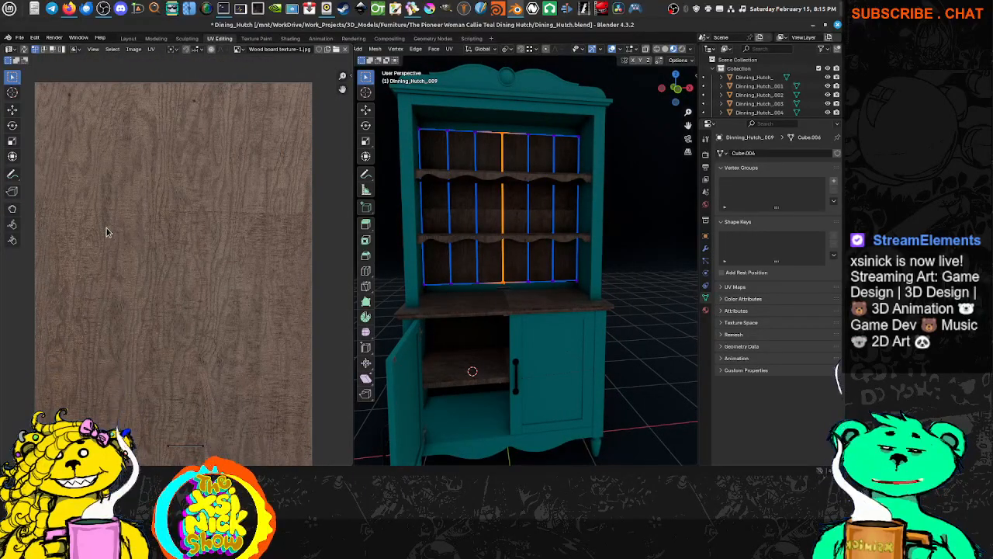
# Inspect the hutch's back planks and shelves up close, and compare them with the wood image in the UV layout.
pyautogui.scroll(4, 573, 222)
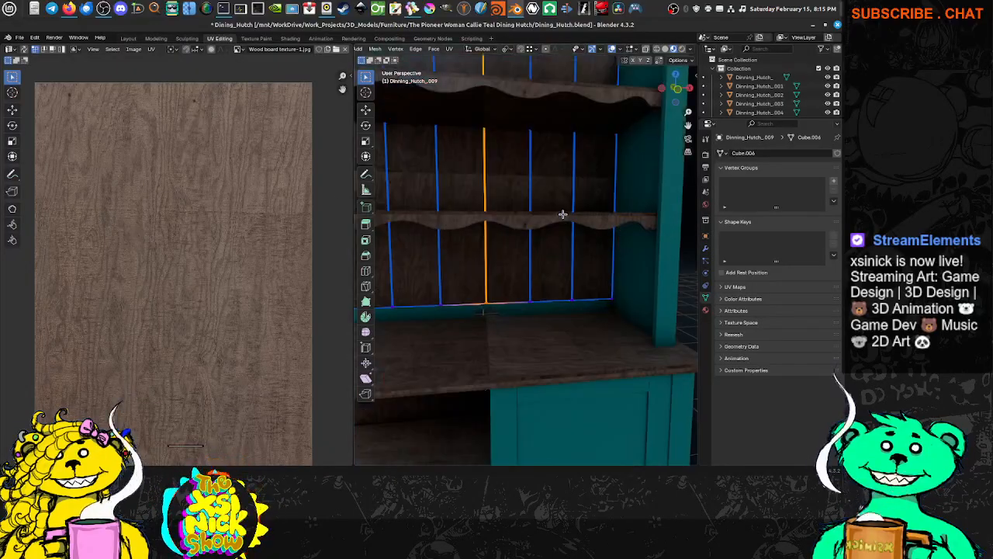
pyautogui.keyDown('shift'); pyautogui.moveTo(543, 214); pyautogui.dragTo(656, 312, button='middle'); pyautogui.keyUp('shift')
pyautogui.moveTo(596, 268); pyautogui.dragTo(570, 259, button='middle')
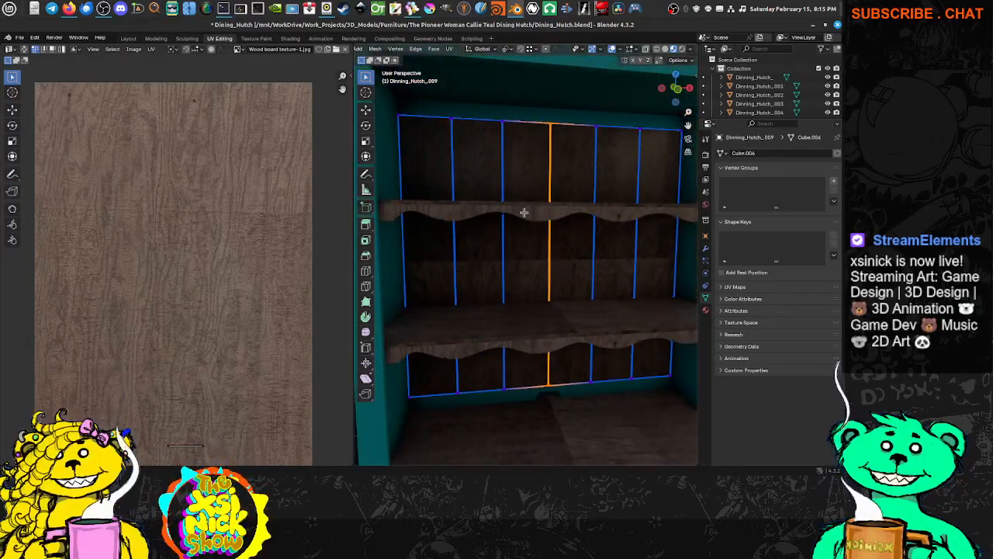
pyautogui.scroll(-2, 540, 211)
pyautogui.moveTo(608, 228); pyautogui.dragTo(603, 236, button='middle')
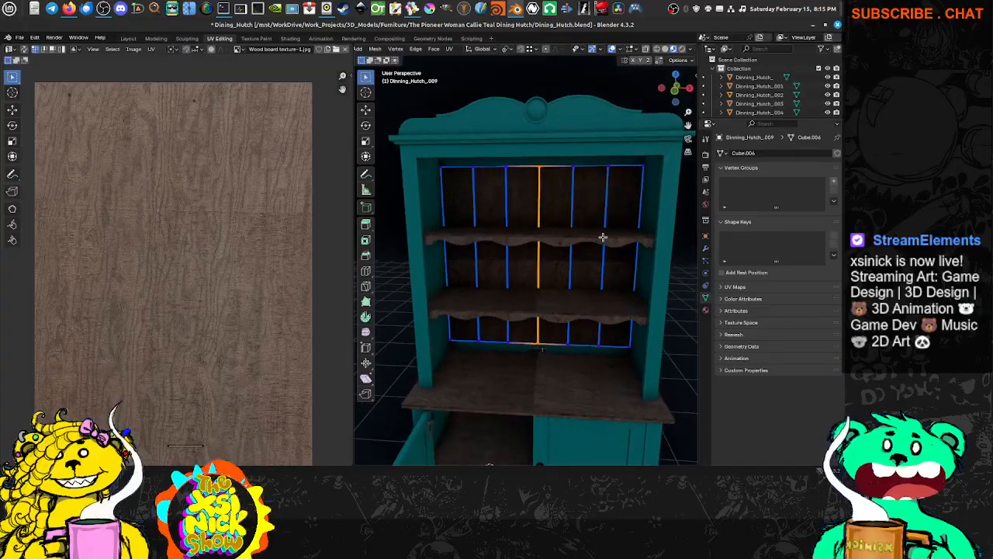
pyautogui.moveTo(238, 191); pyautogui.dragTo(242, 202, button='middle')
pyautogui.moveTo(195, 282); pyautogui.dragTo(193, 234, button='middle')
pyautogui.moveTo(241, 295); pyautogui.dragTo(201, 290, button='middle')
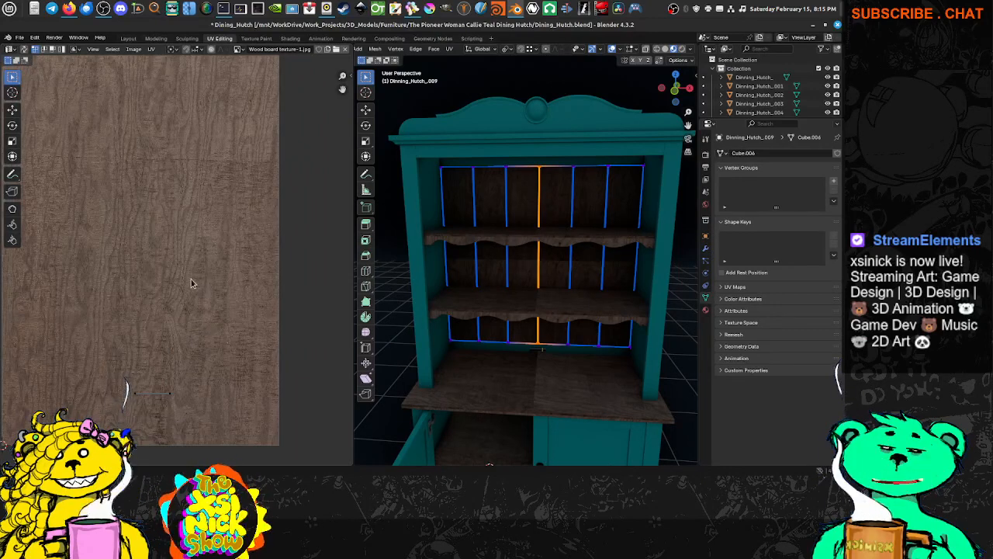
# Unwrap all faces of the back panel with Smart UV Project, using a 0.010 island margin and 0.990 area weight.
pyautogui.rightClick(582, 263)
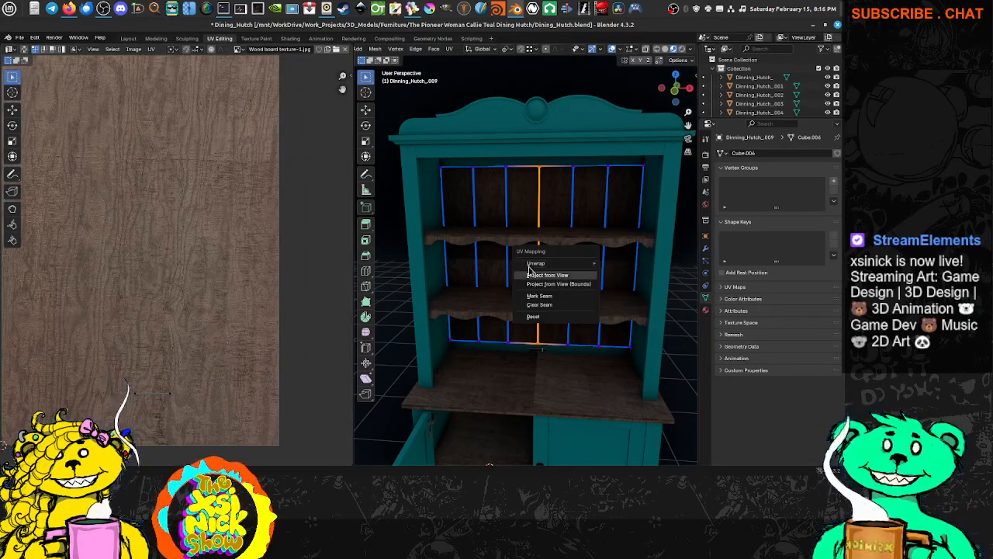
pyautogui.press('a')
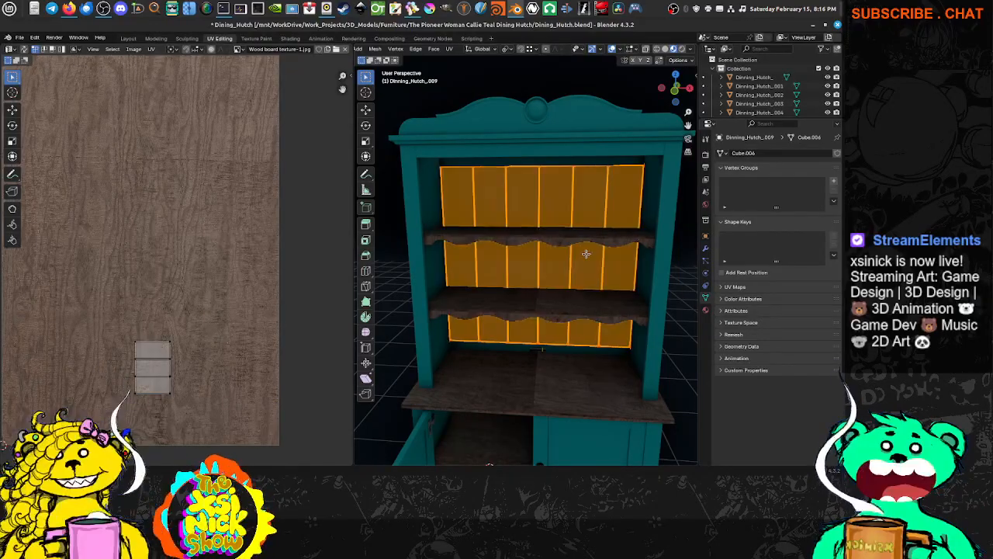
pyautogui.press('u')
pyautogui.moveTo(586, 252)
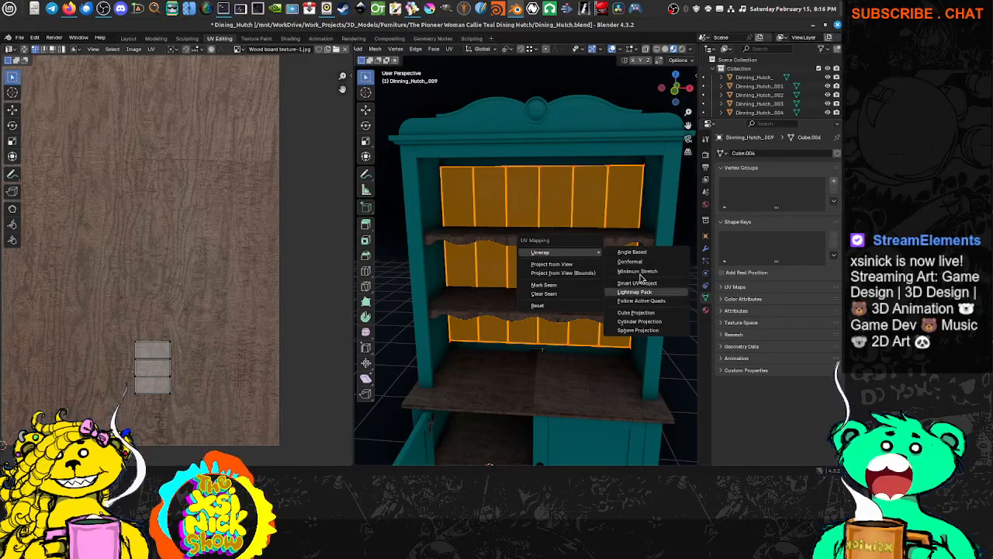
pyautogui.click(638, 283)
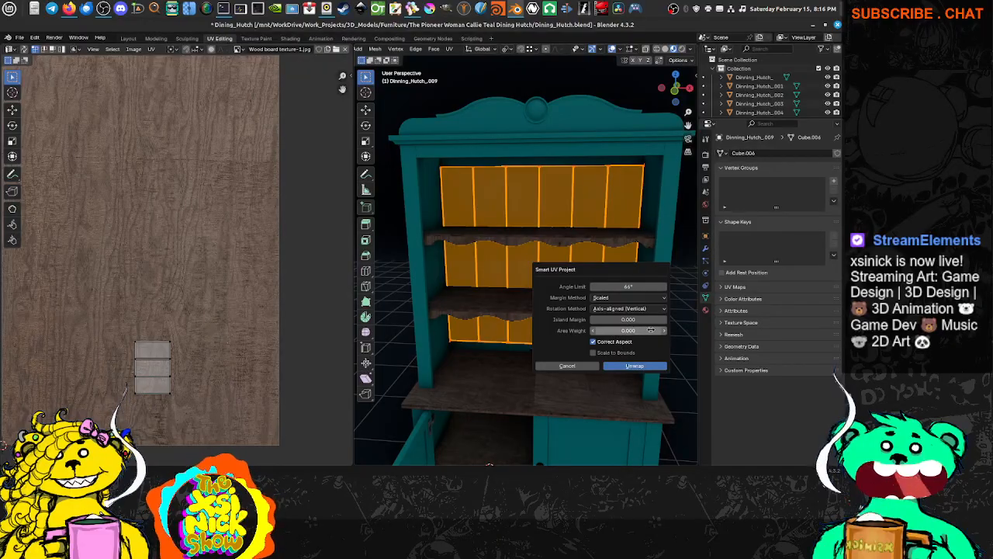
pyautogui.click(665, 320)
pyautogui.click(664, 321)
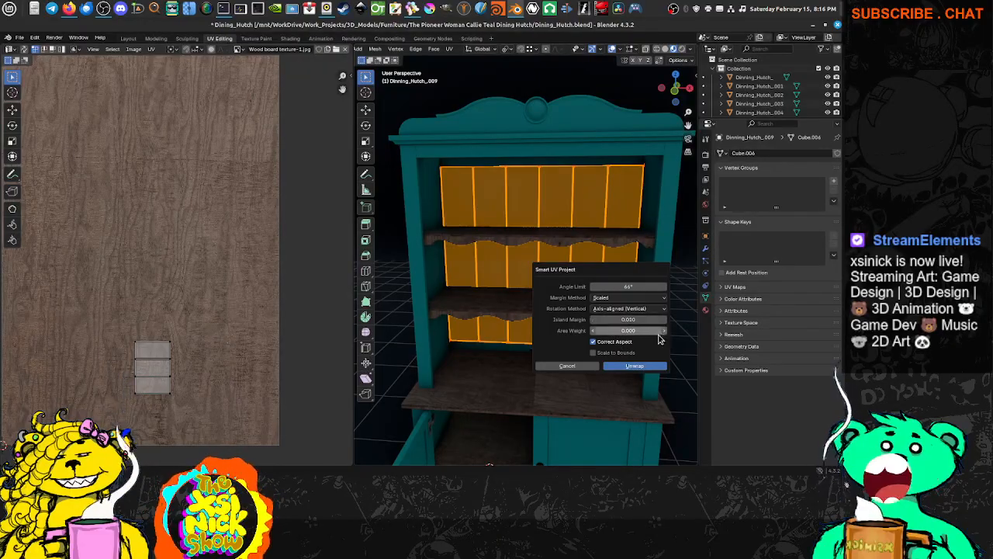
pyautogui.moveTo(631, 333); pyautogui.dragTo(675, 334)
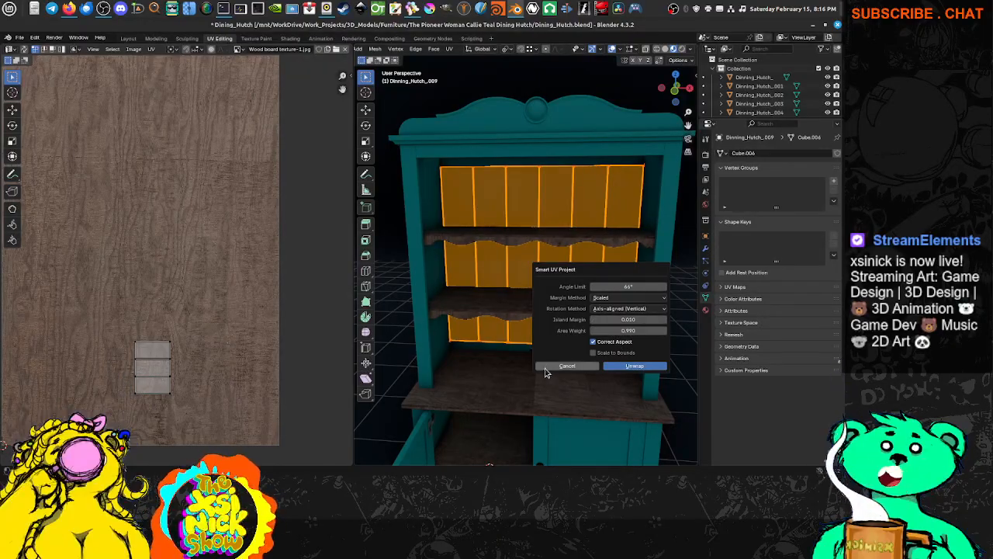
pyautogui.click(633, 365)
# Examine how the back panel's new UV islands lie over the wood image, and check the planks on the hutch.
pyautogui.scroll(2, 221, 252)
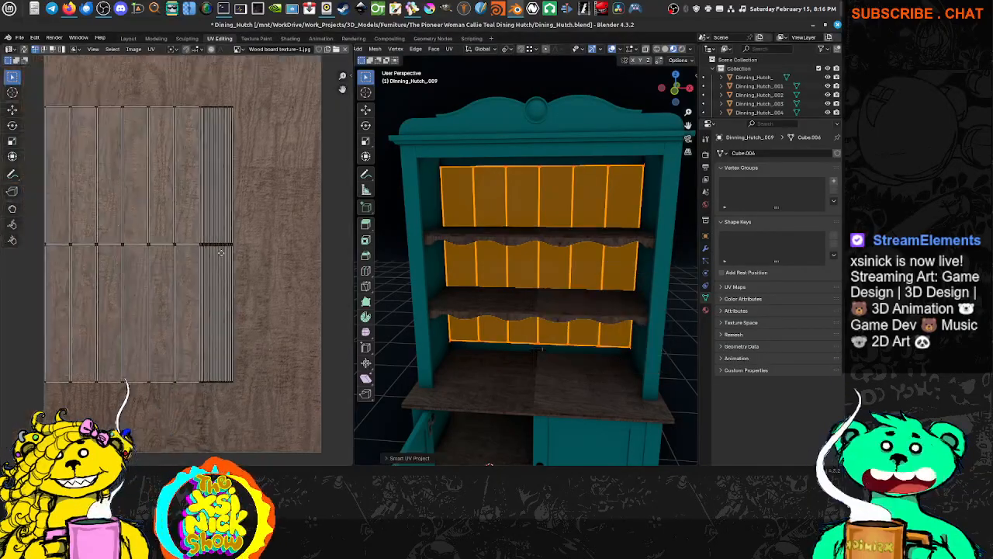
pyautogui.scroll(-4, 221, 253)
pyautogui.scroll(3, 132, 271)
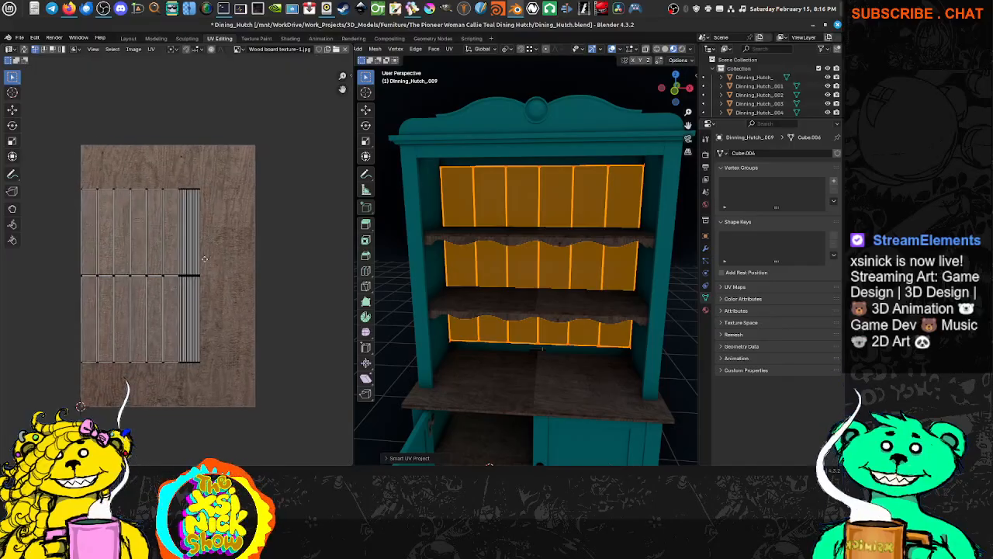
pyautogui.scroll(3, 217, 255)
pyautogui.scroll(-2, 245, 258)
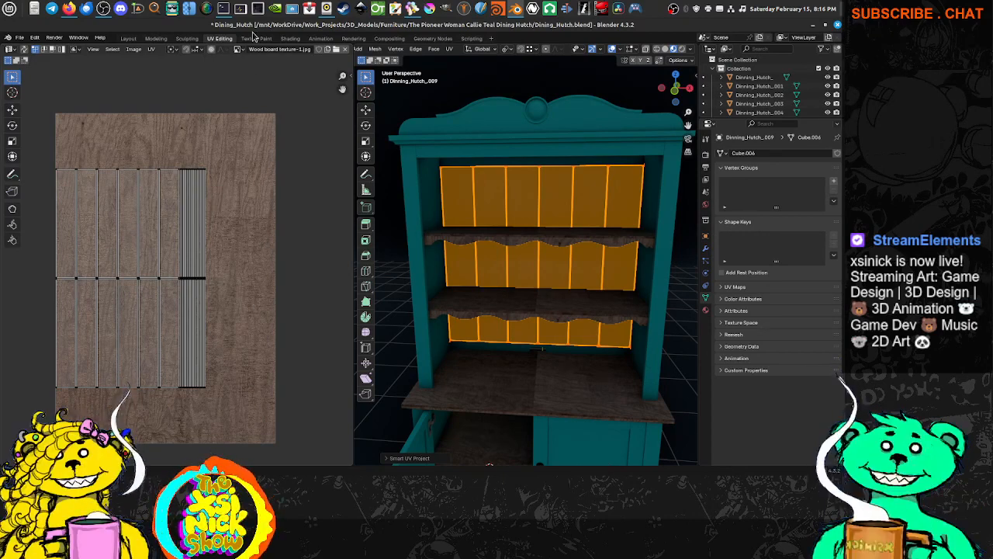
pyautogui.moveTo(501, 212); pyautogui.dragTo(421, 216, button='middle')
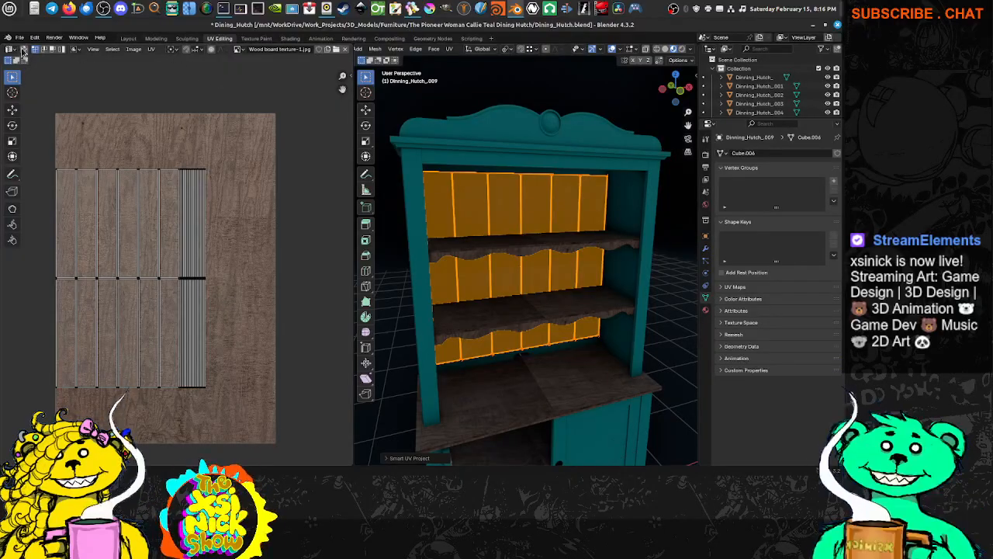
# Clear and restore the back panel's full selection to check its planks against the UV islands.
pyautogui.click(24, 50)
pyautogui.click(24, 50)
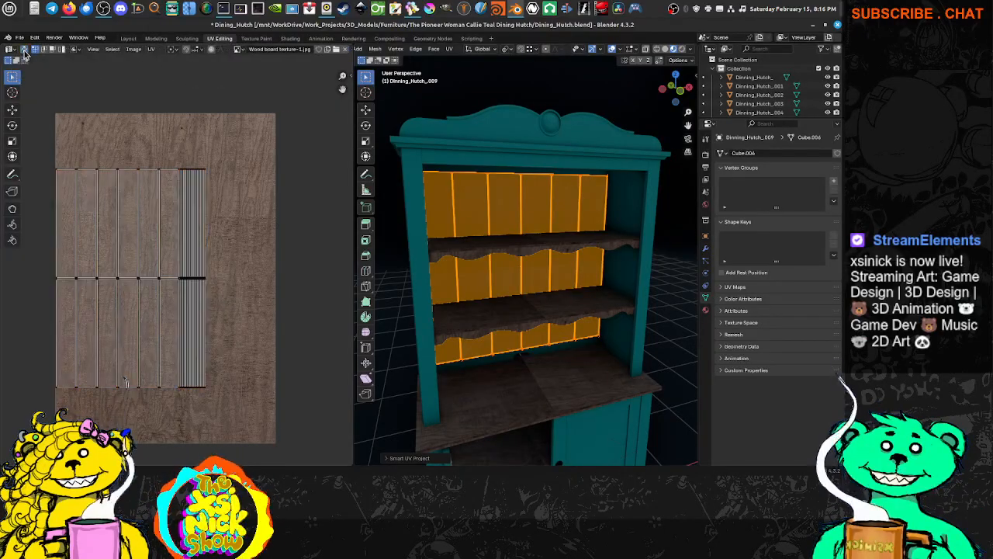
pyautogui.hotkey('alt', 'a')
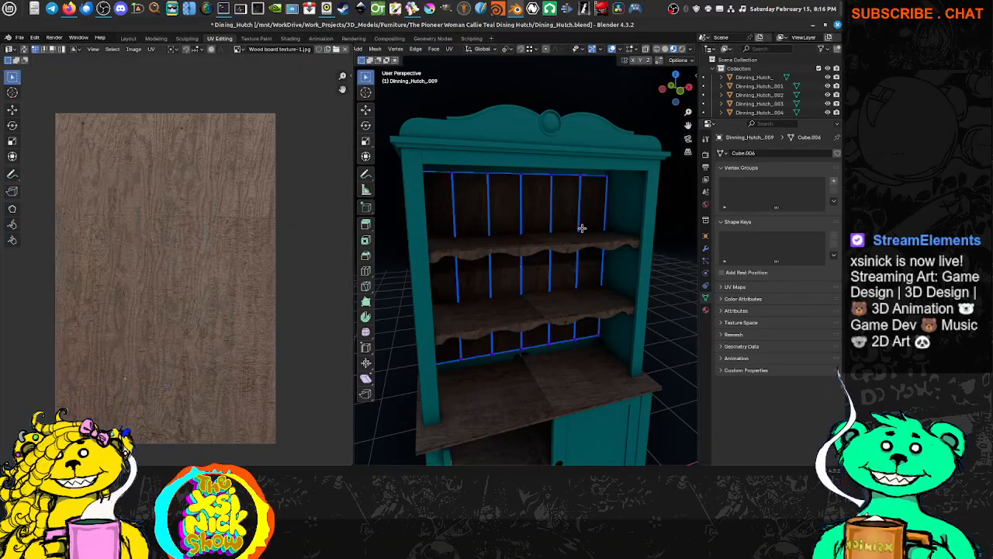
pyautogui.moveTo(582, 228); pyautogui.dragTo(552, 216, button='middle')
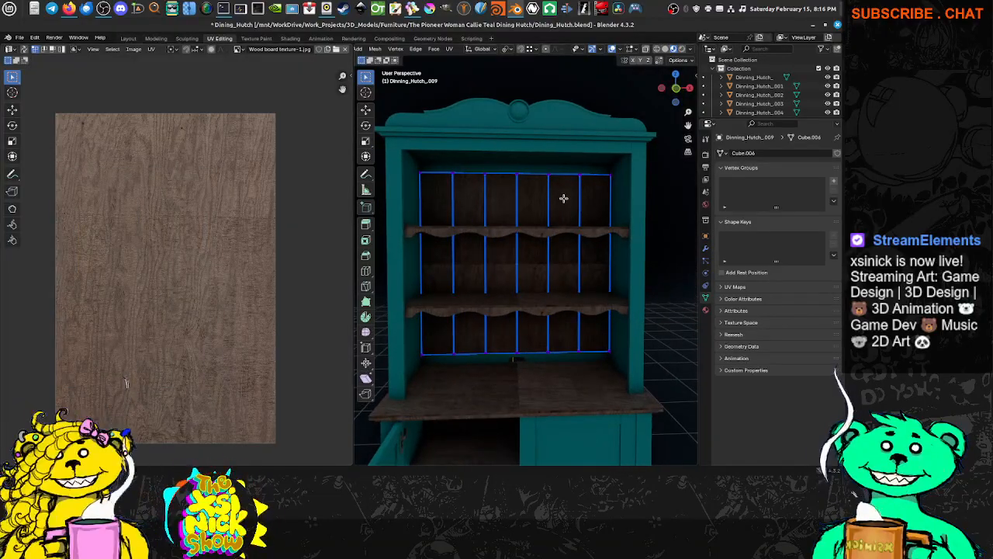
pyautogui.press('a')
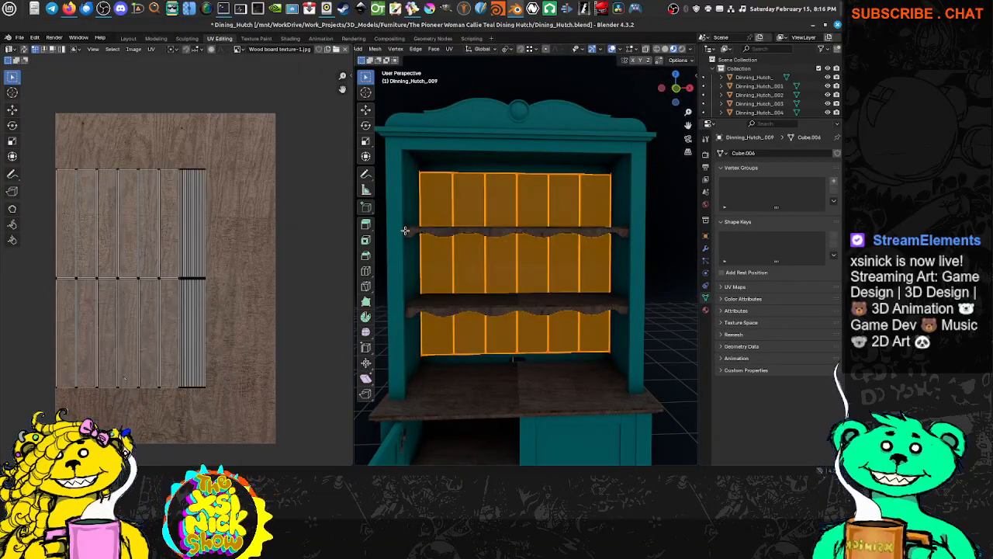
pyautogui.scroll(3, 247, 274)
pyautogui.scroll(-5, 206, 270)
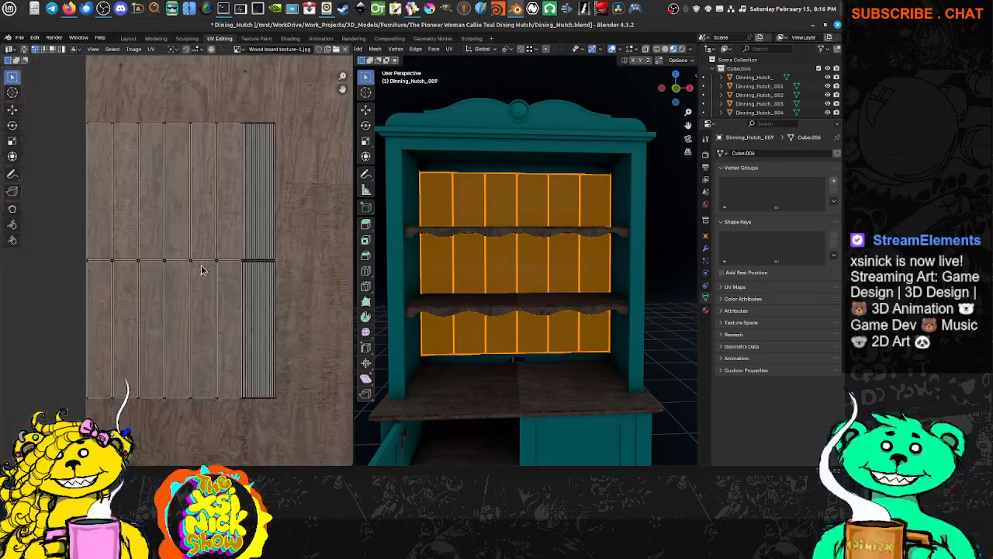
pyautogui.scroll(2, 222, 265)
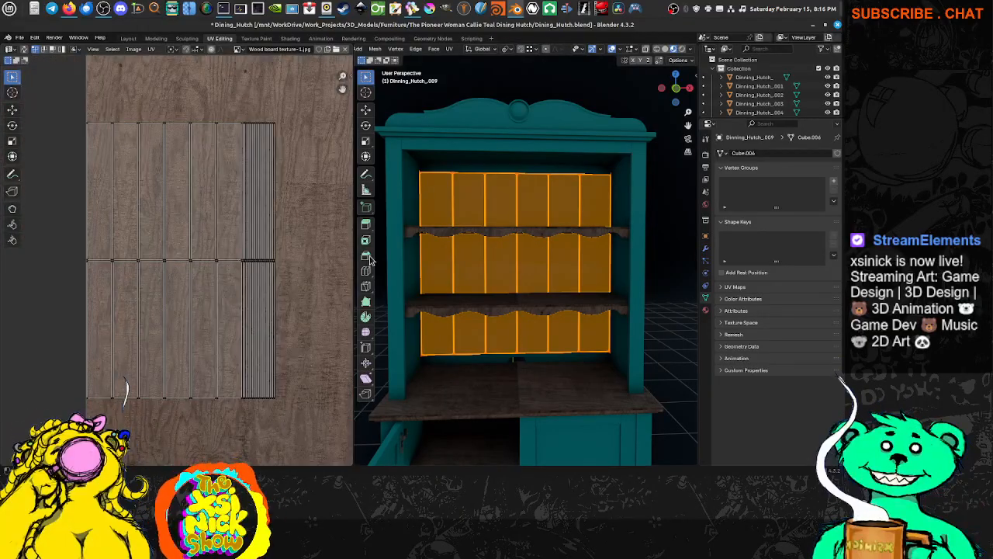
pyautogui.moveTo(510, 262); pyautogui.dragTo(499, 281, button='middle')
pyautogui.scroll(-2, 258, 241)
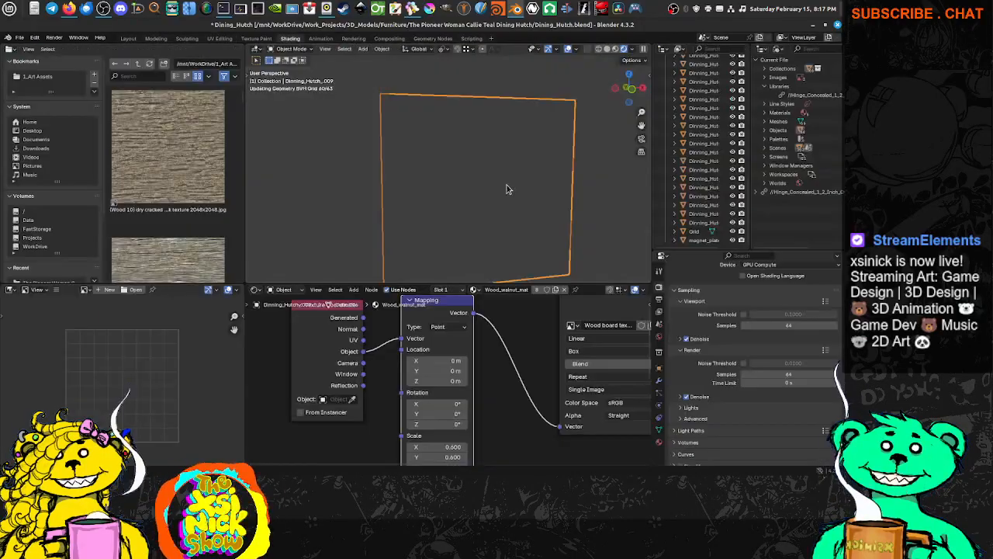
# Switch to the Shading workspace and set the Wood board texture-1.jpg node's projection to Flat.
pyautogui.click(290, 39)
pyautogui.moveTo(507, 341); pyautogui.dragTo(461, 368, button='middle')
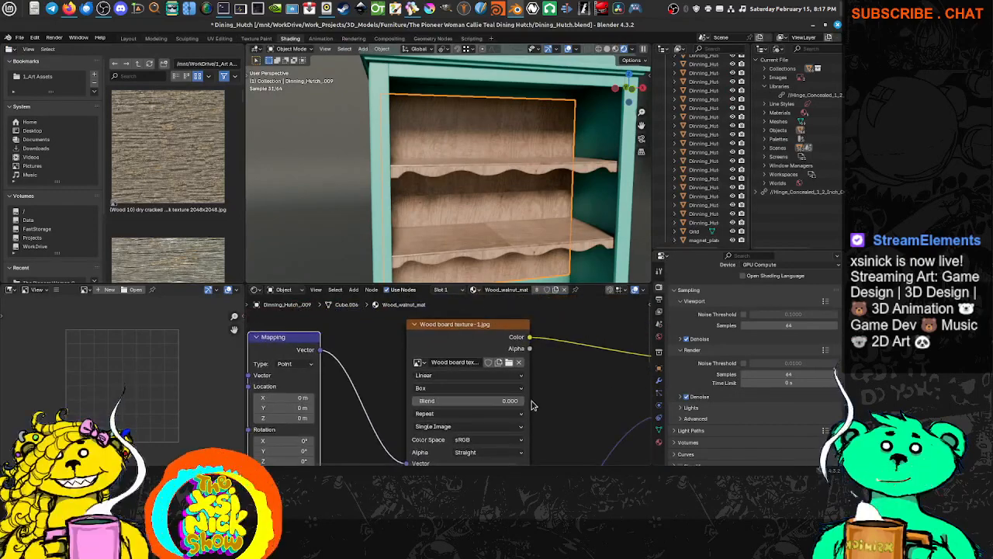
pyautogui.moveTo(531, 401); pyautogui.dragTo(541, 380, button='middle')
pyautogui.click(457, 365)
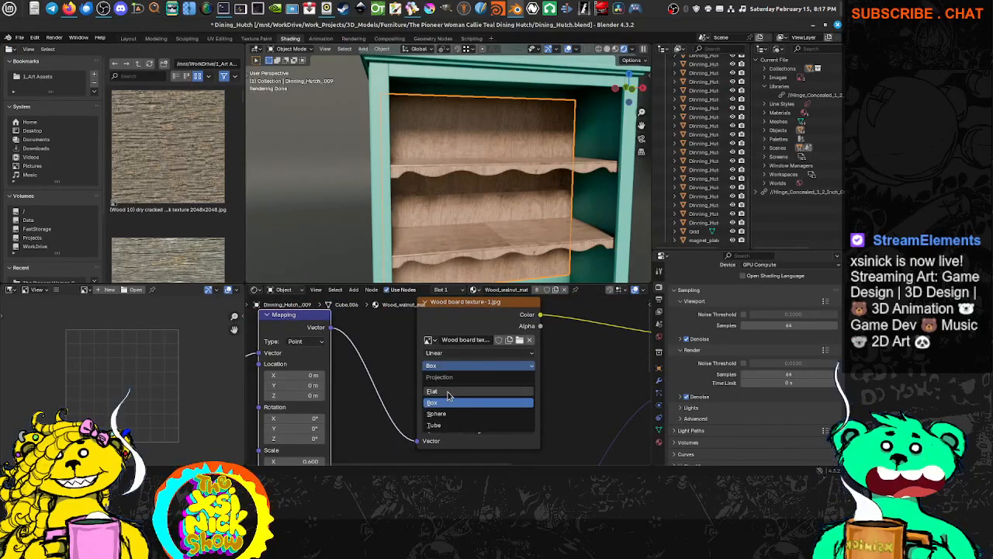
pyautogui.click(450, 395)
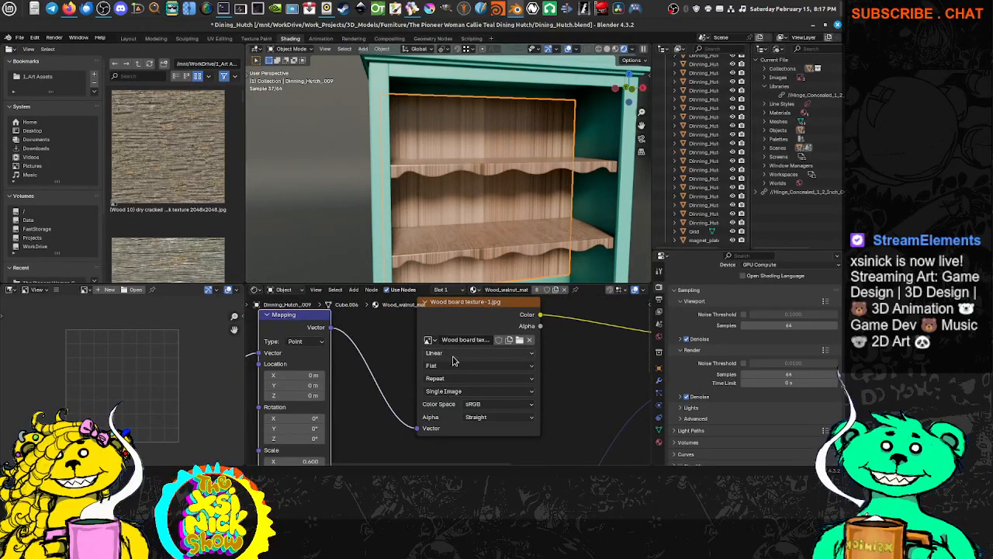
# Set the Mapping node's X, Y and Z scale to 1 in the walnut material.
pyautogui.moveTo(503, 373); pyautogui.dragTo(511, 371, button='middle')
pyautogui.moveTo(444, 363); pyautogui.dragTo(544, 361, button='middle')
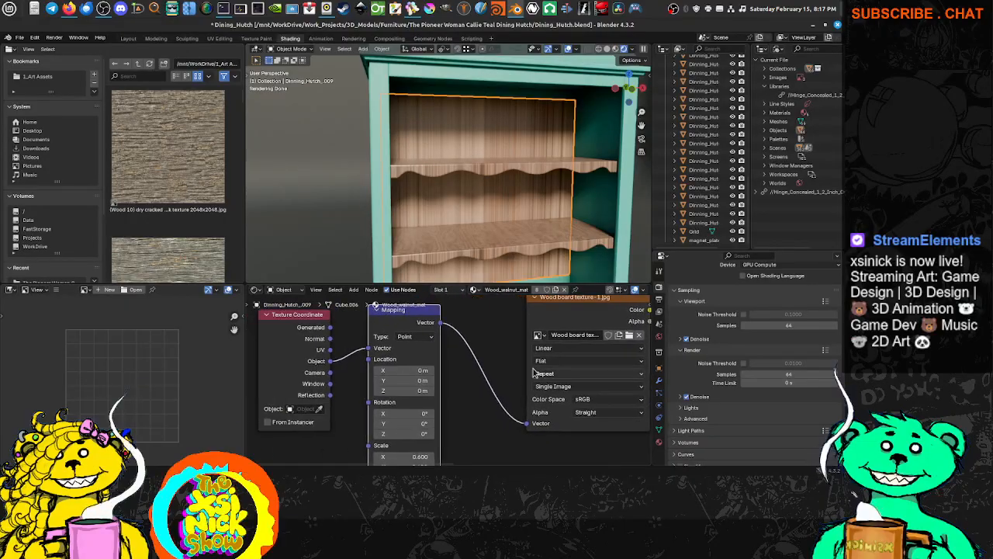
pyautogui.moveTo(469, 363)
pyautogui.mouseDown(button='middle')
pyautogui.moveTo(470, 347)
pyautogui.moveTo(467, 355)
pyautogui.mouseUp(button='middle')
pyautogui.click(422, 400)
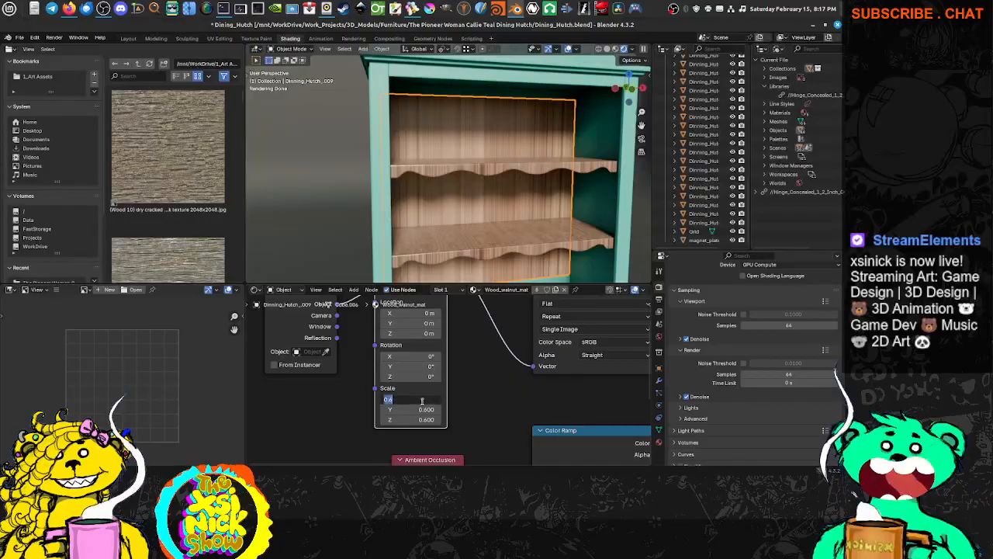
pyautogui.write('1')
pyautogui.press('Tab')
pyautogui.write('1')
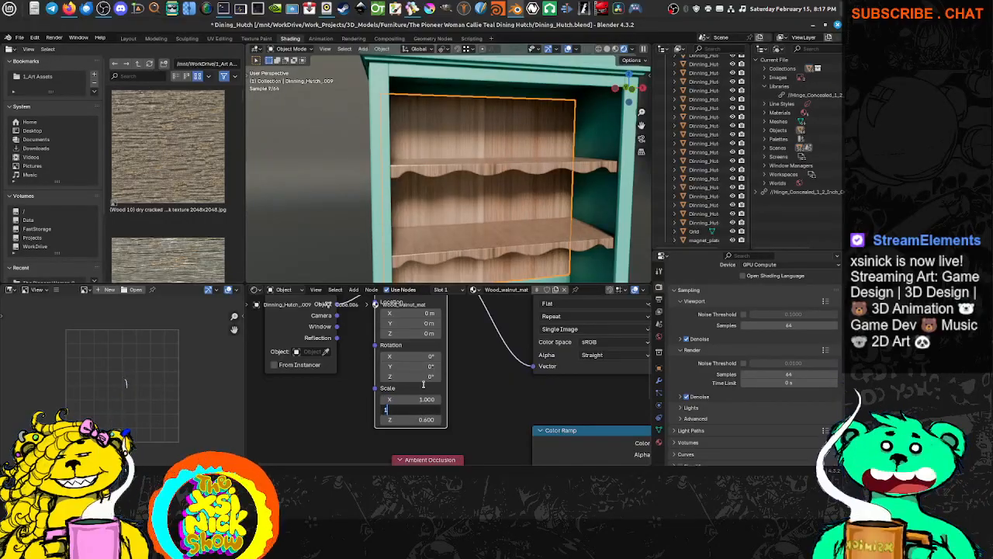
pyautogui.press('Tab')
pyautogui.write('1')
pyautogui.press('Return')
# Connect the Texture Coordinate node's UV output to the Mapping node's Vector input and check the rendered back panel.
pyautogui.moveTo(459, 369); pyautogui.dragTo(458, 392, button='middle')
pyautogui.moveTo(343, 361); pyautogui.dragTo(329, 388, button='middle')
pyautogui.click(324, 343)
pyautogui.moveTo(324, 344); pyautogui.dragTo(322, 341)
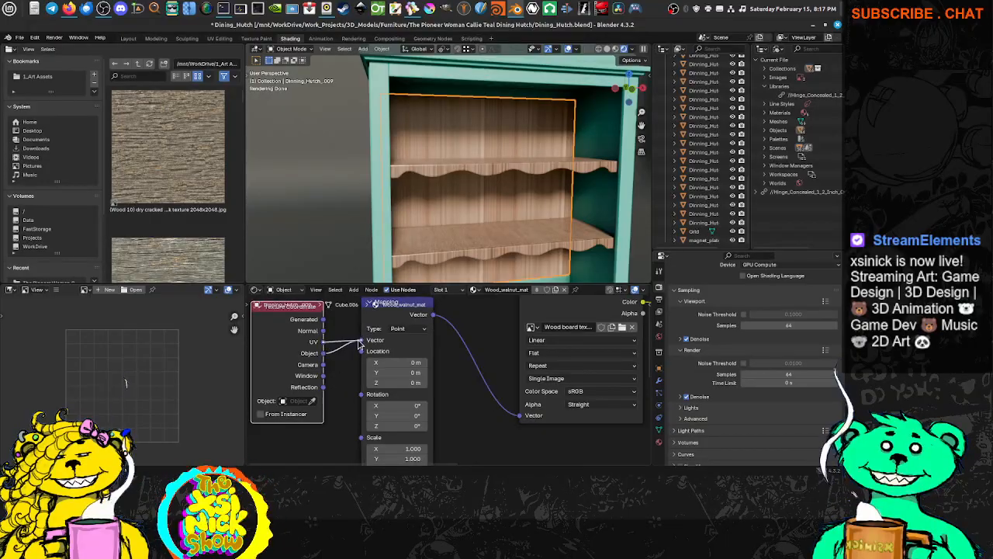
pyautogui.moveTo(470, 163); pyautogui.dragTo(499, 194, button='middle')
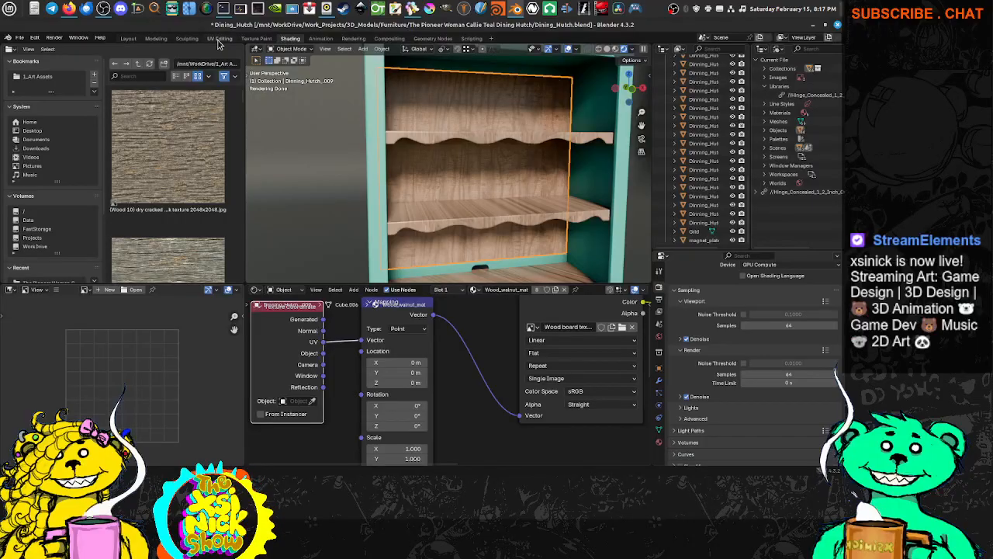
# Return to the UV Editing workspace and select all UV islands of the back panel.
pyautogui.click(220, 39)
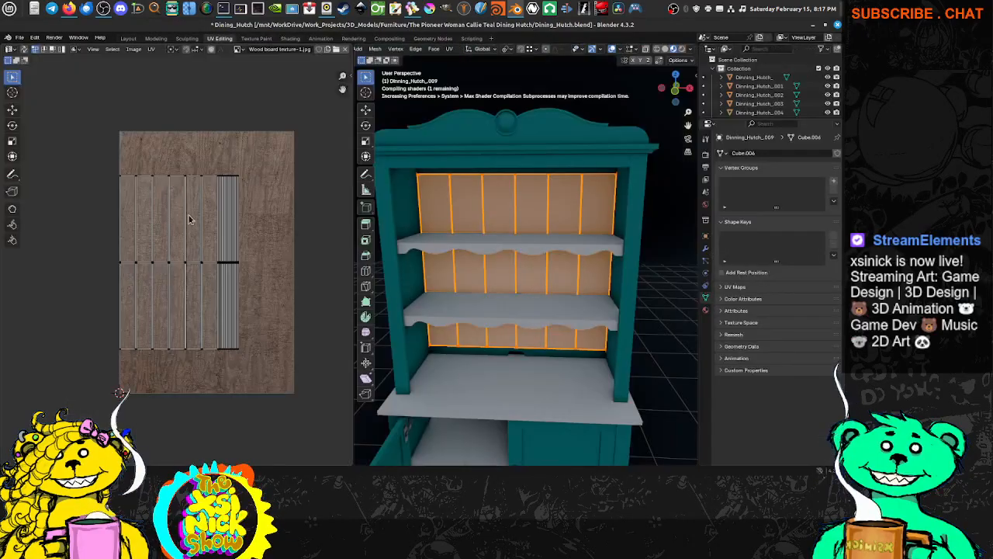
pyautogui.moveTo(189, 216); pyautogui.dragTo(150, 235, button='middle')
pyautogui.moveTo(65, 177); pyautogui.dragTo(266, 381)
pyautogui.moveTo(266, 381); pyautogui.dragTo(264, 358, button='middle')
pyautogui.moveTo(276, 227)
pyautogui.mouseDown(button='middle')
pyautogui.moveTo(261, 239)
pyautogui.moveTo(277, 225)
pyautogui.mouseUp(button='middle')
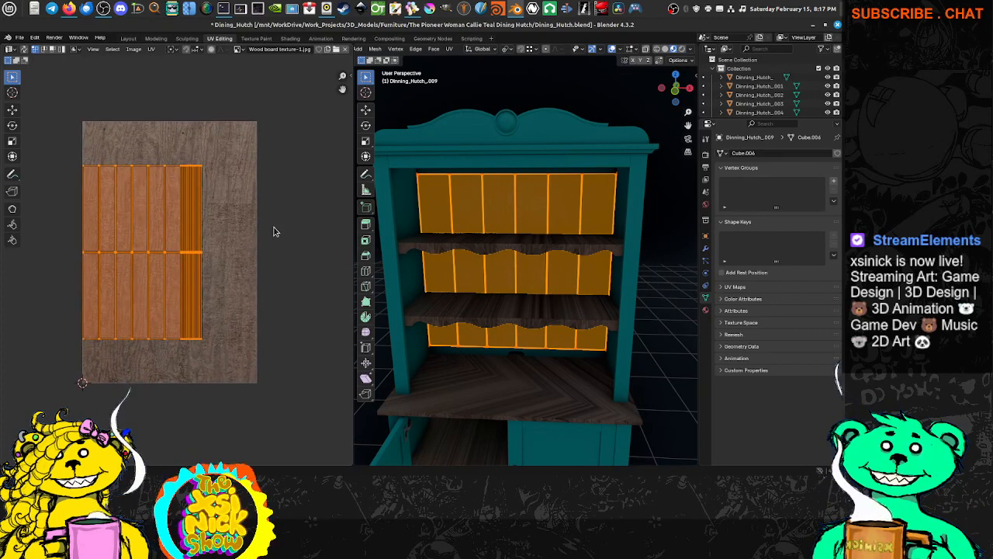
# Set the UV pivot point to 2D Cursor and move all back-panel islands down to the wood image's lower-left corner.
pyautogui.click(193, 51)
pyautogui.click(176, 94)
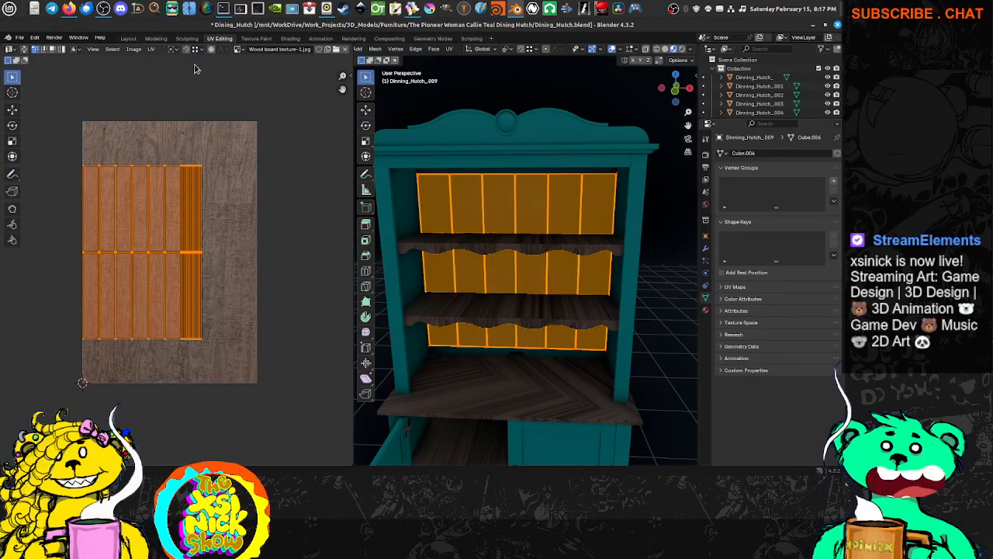
pyautogui.click(177, 51)
pyautogui.click(180, 98)
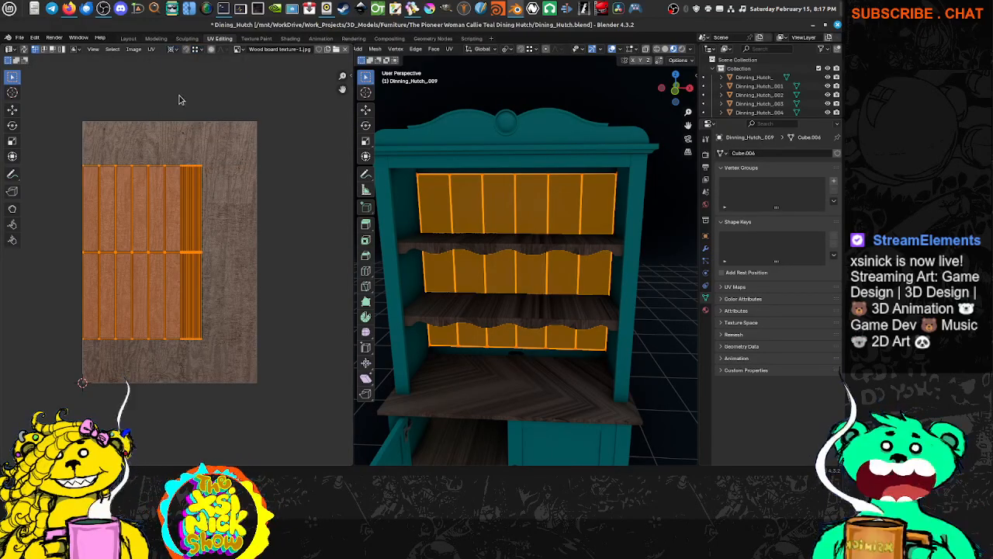
pyautogui.moveTo(70, 325); pyautogui.dragTo(167, 319, button='middle')
pyautogui.moveTo(222, 254); pyautogui.dragTo(171, 227, button='middle')
pyautogui.moveTo(162, 303); pyautogui.dragTo(169, 297, button='middle')
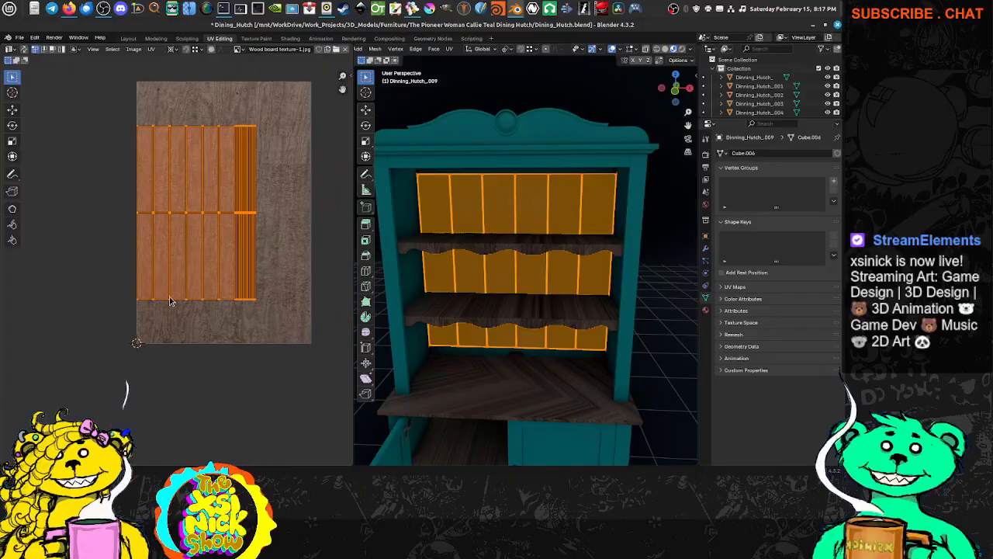
pyautogui.press('g')
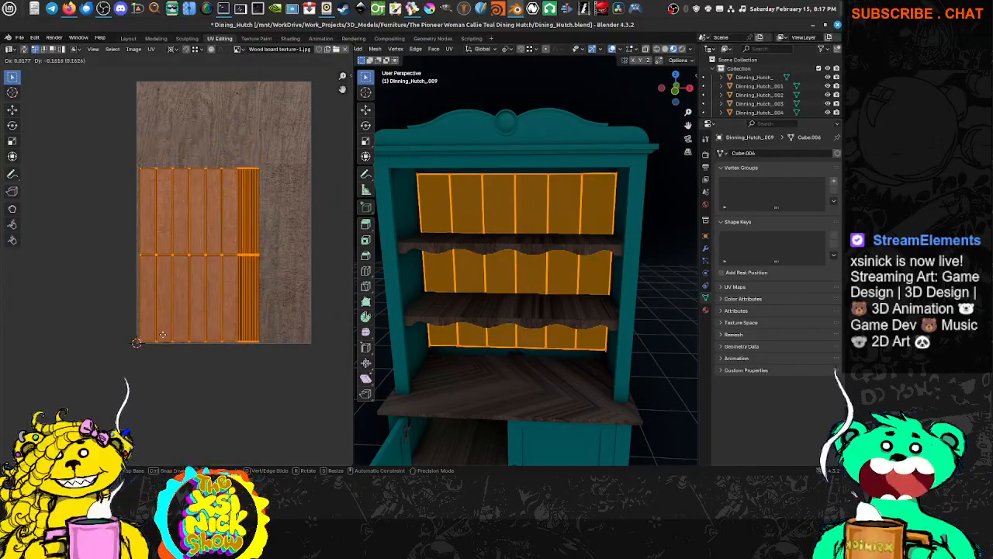
pyautogui.click(161, 334)
# Scale all back-panel islands up about 1.6 times from the 2D cursor.
pyautogui.moveTo(161, 334); pyautogui.dragTo(117, 392, button='middle')
pyautogui.press('s')
pyautogui.moveTo(208, 300)
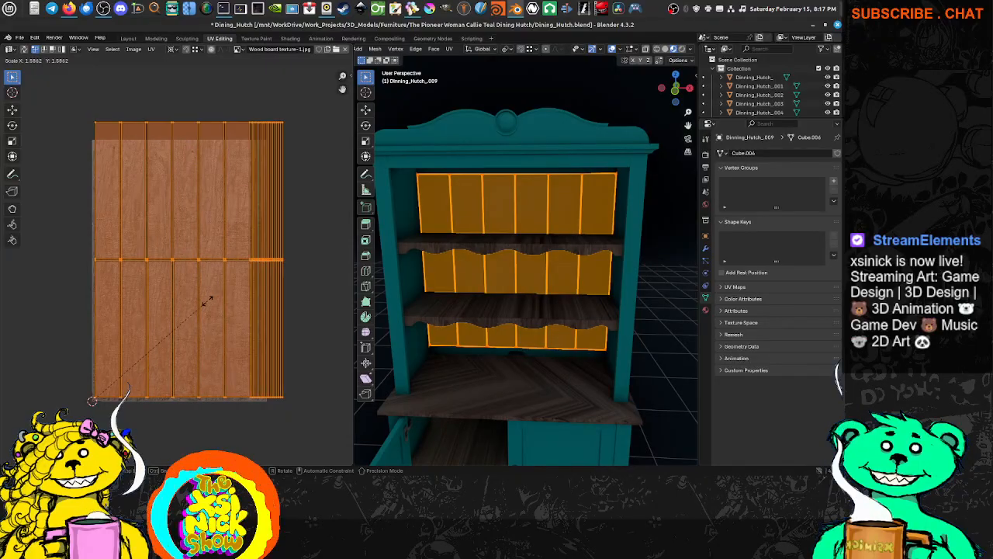
pyautogui.click(214, 301)
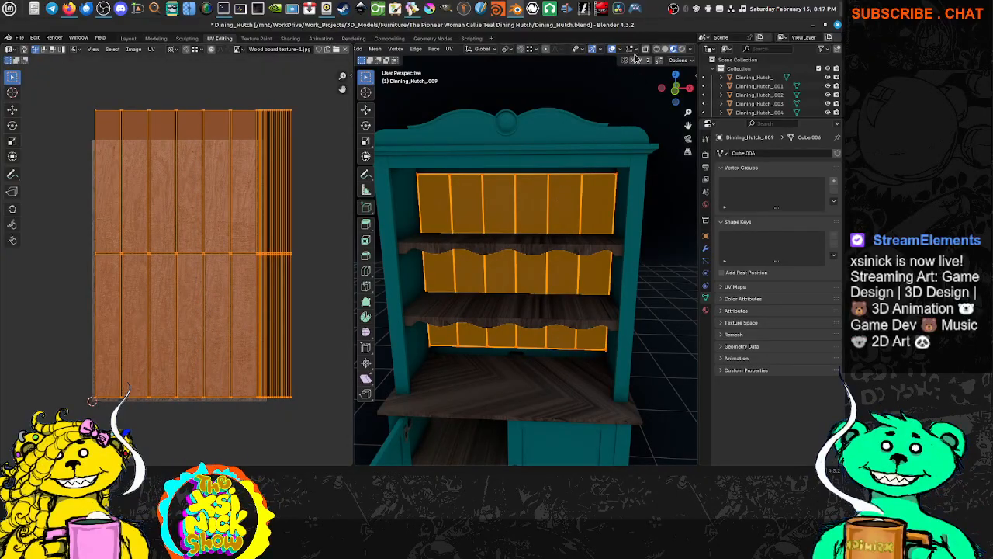
# Hide the viewport overlays and examine the wood grain on the hutch's back panel.
pyautogui.moveTo(595, 146); pyautogui.dragTo(605, 145, button='middle')
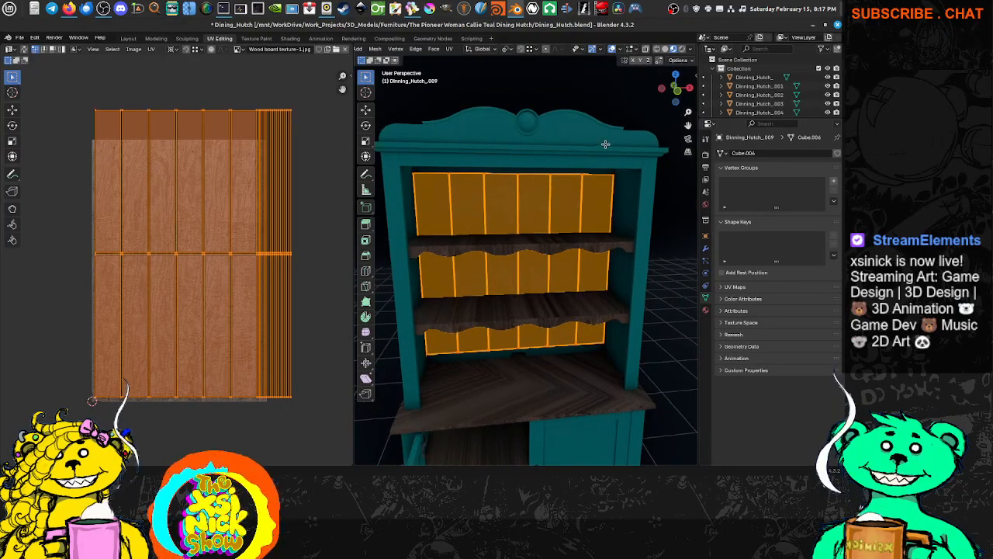
pyautogui.press('Tab')
pyautogui.press('Tab')
pyautogui.scroll(-5, 602, 51)
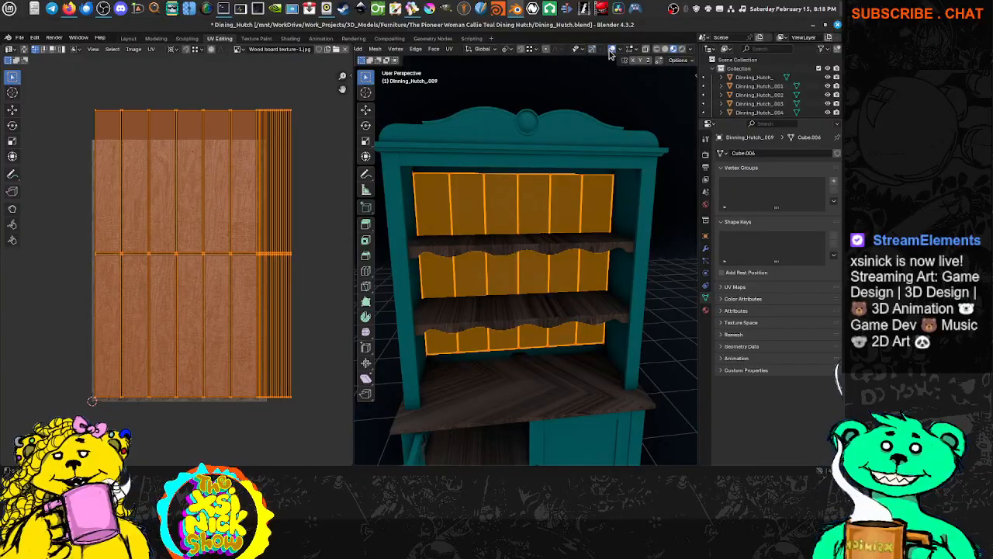
pyautogui.click(613, 49)
pyautogui.moveTo(538, 184); pyautogui.dragTo(552, 173, button='middle')
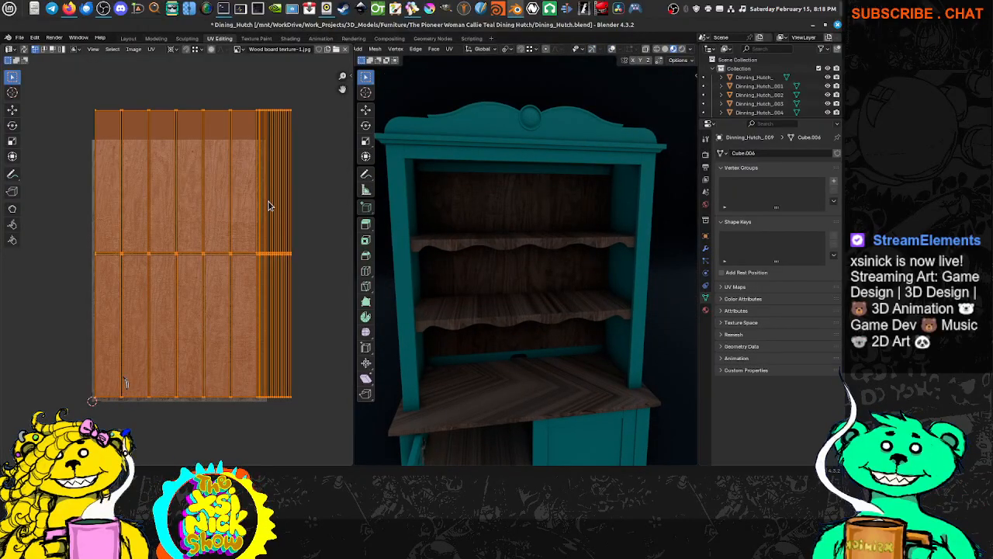
# Enlarge the selected back-panel islands by about a further 1.3 times and check the grain on the hutch.
pyautogui.press('s')
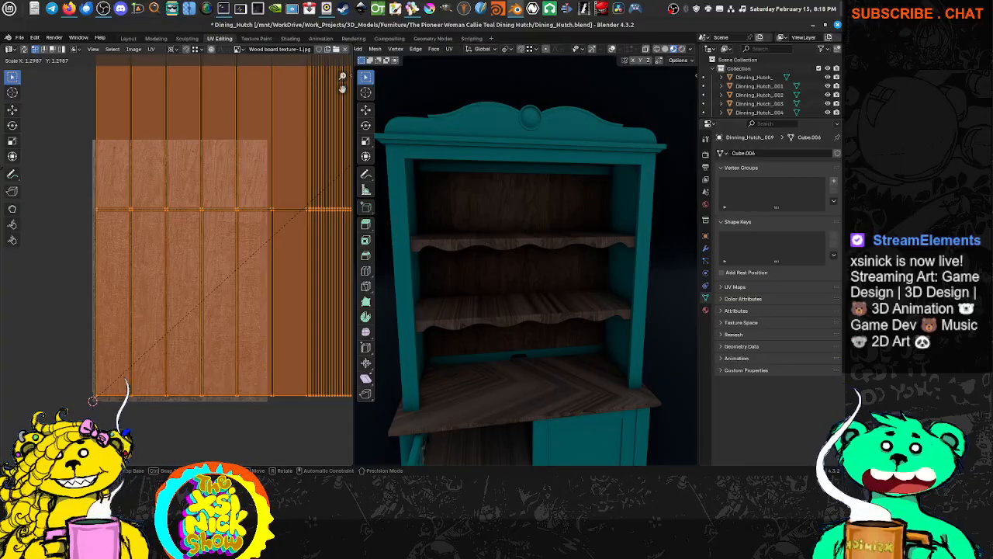
pyautogui.click(224, 265)
pyautogui.moveTo(224, 264); pyautogui.dragTo(224, 257, button='middle')
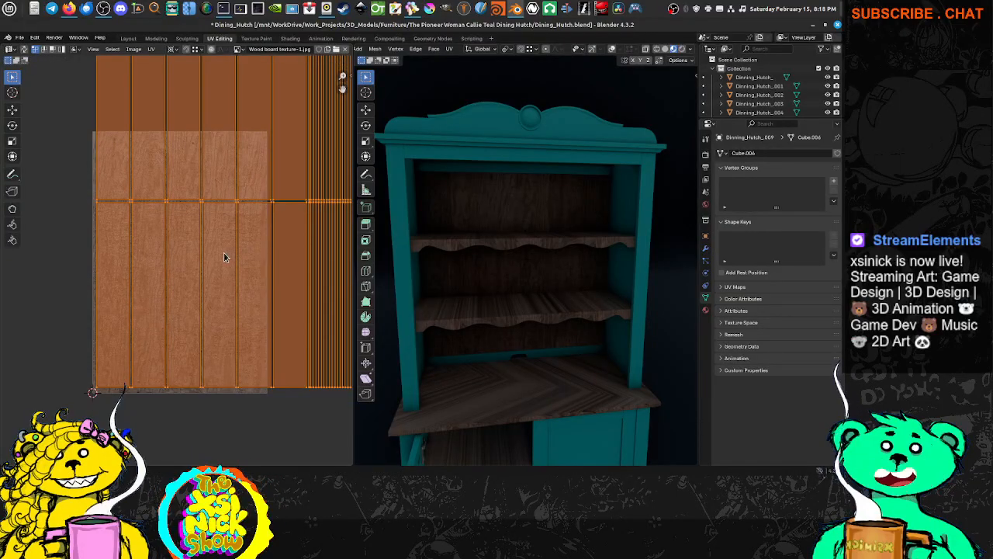
pyautogui.moveTo(632, 324)
pyautogui.mouseDown(button='middle')
pyautogui.moveTo(623, 313)
pyautogui.moveTo(629, 323)
pyautogui.mouseUp(button='middle')
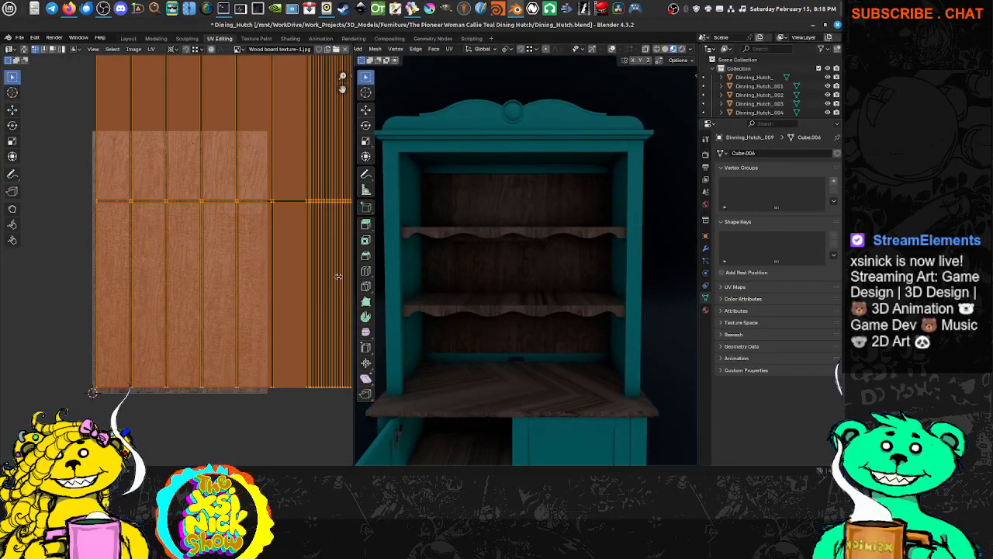
# Scale the back-panel islands down to about 0.85 from the 2D cursor and clear the UV selection.
pyautogui.press('s')
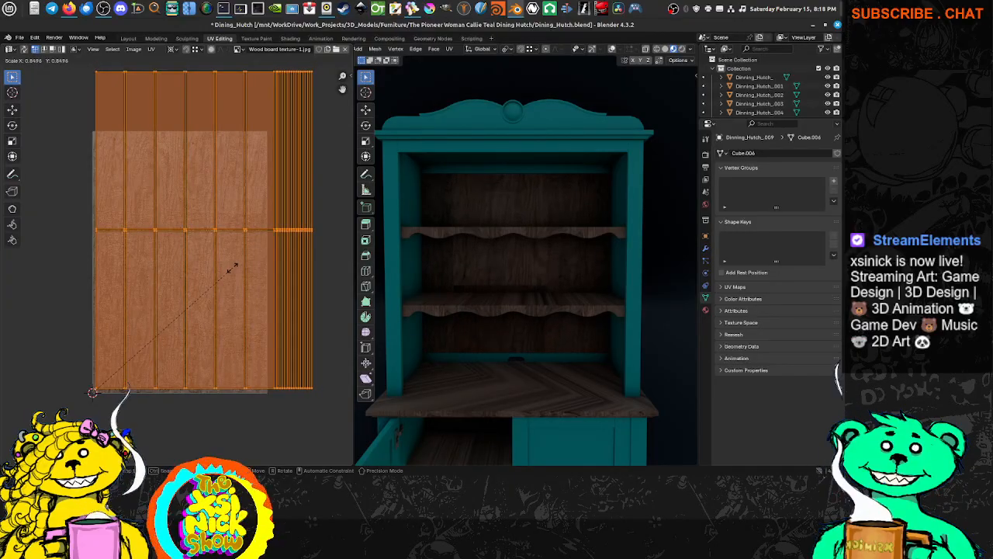
pyautogui.click(232, 268)
pyautogui.moveTo(233, 271); pyautogui.dragTo(189, 300, button='middle')
pyautogui.click(277, 243)
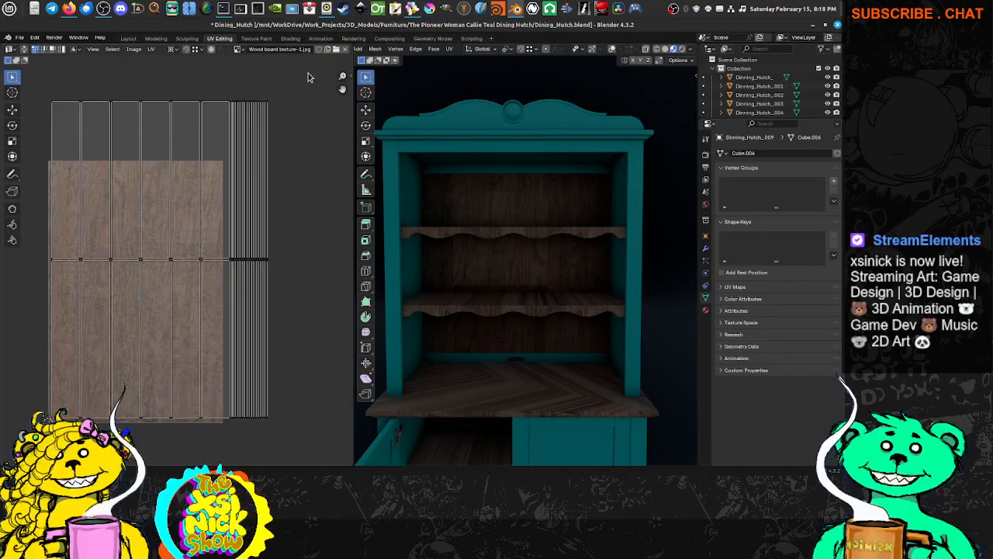
# Switch UV selection to Face mode and stack the upper row of back-panel faces exactly over the lower row.
pyautogui.hotkey('ctrl', 'Tab')
pyautogui.click(262, 109)
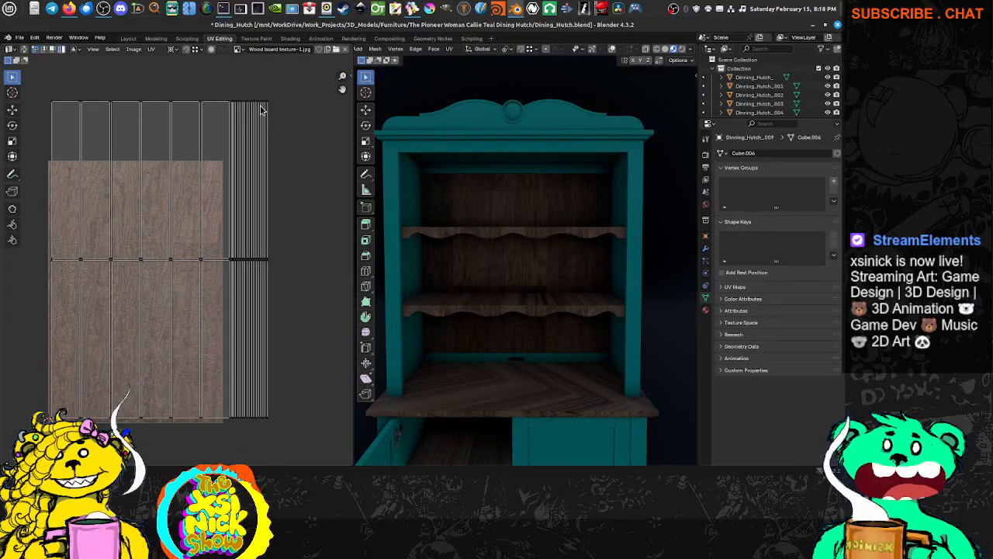
pyautogui.hotkey('ctrl', 'Tab')
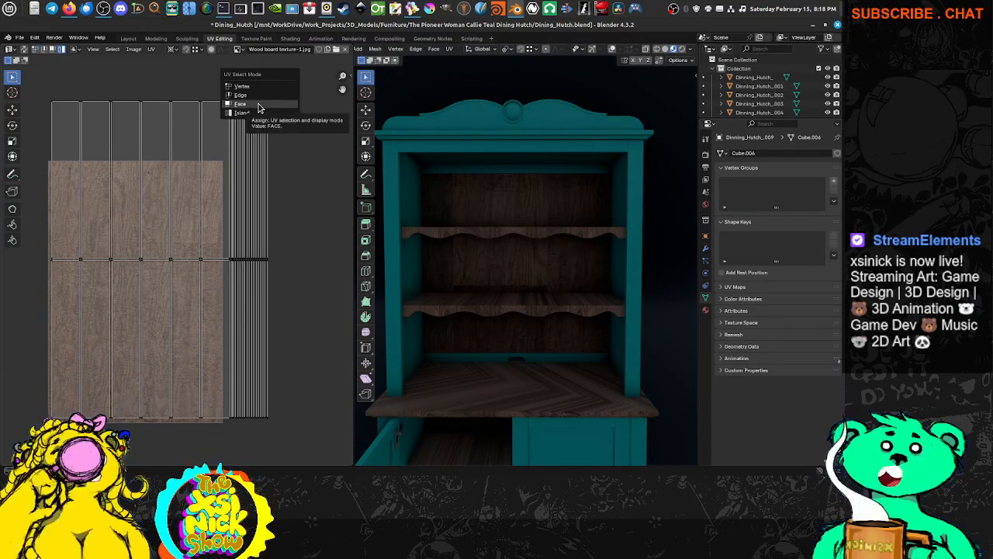
pyautogui.click(260, 107)
pyautogui.moveTo(216, 97); pyautogui.dragTo(236, 97, button='middle')
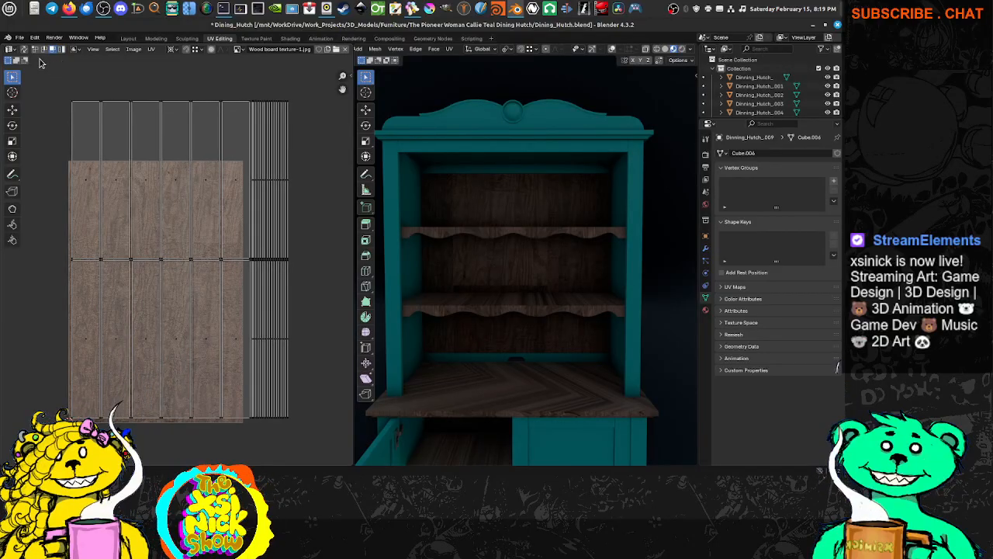
pyautogui.moveTo(39, 58); pyautogui.dragTo(317, 197)
pyautogui.moveTo(289, 182); pyautogui.dragTo(297, 157, button='middle')
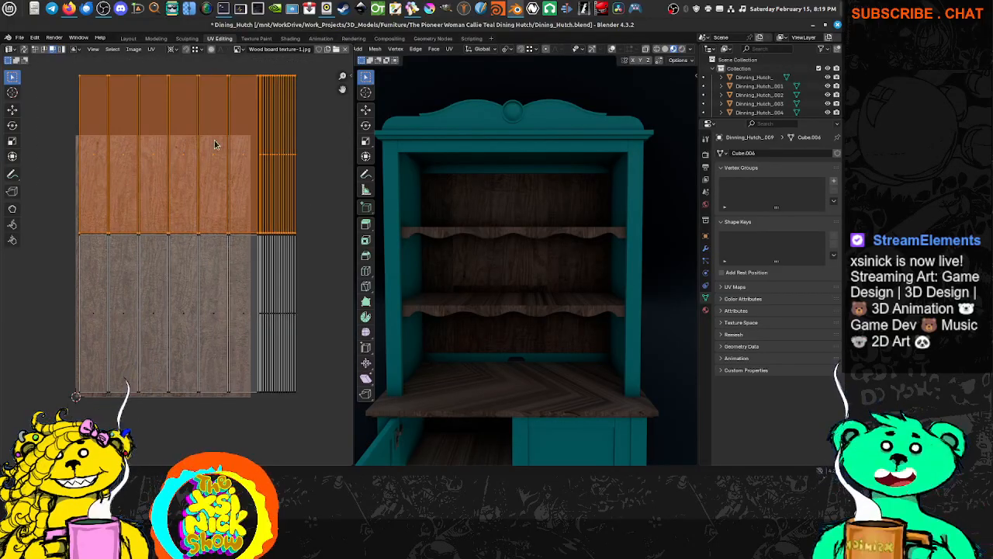
pyautogui.press('g')
pyautogui.click(106, 256)
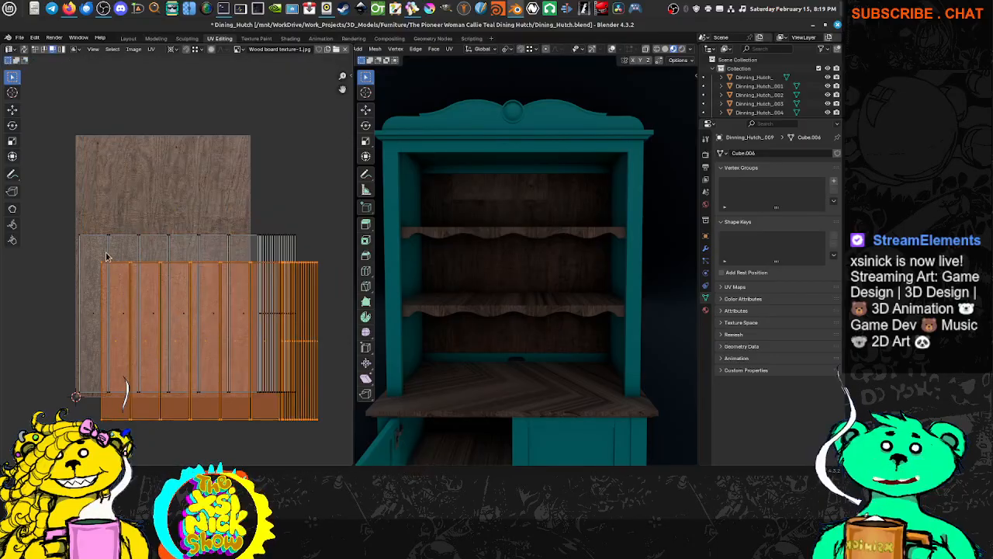
pyautogui.hotkey('ctrl', 'z')
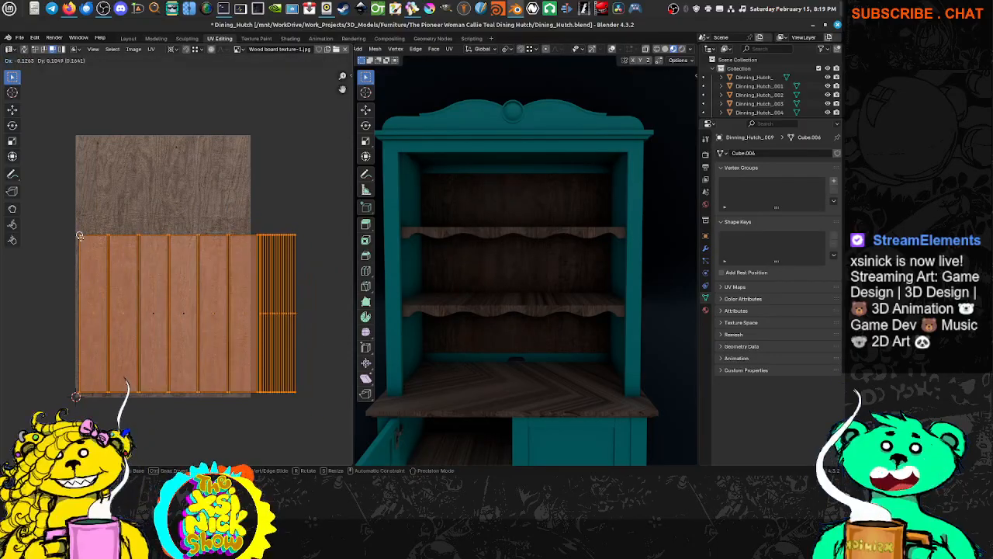
pyautogui.moveTo(220, 288); pyautogui.dragTo(192, 279, button='middle')
# Select the stacked sixth board column with the thin edge strips and move them beyond the wood image's right edge.
pyautogui.click(291, 211)
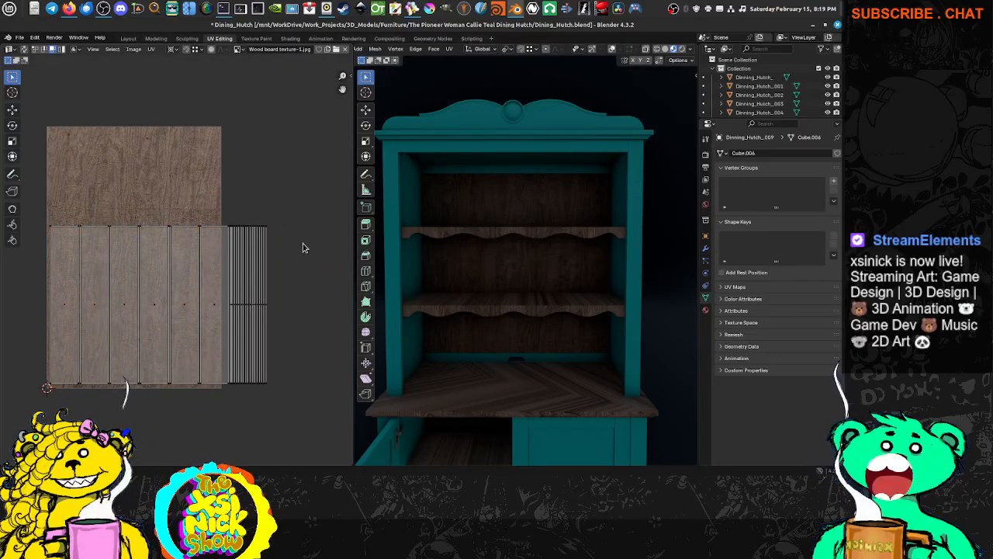
pyautogui.moveTo(314, 196); pyautogui.dragTo(204, 401)
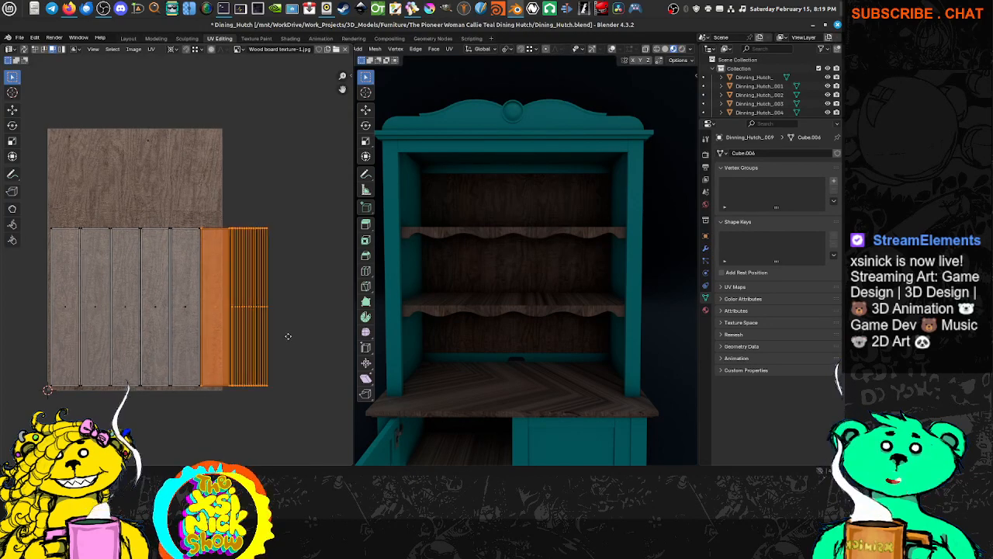
pyautogui.moveTo(288, 335); pyautogui.dragTo(306, 354, button='middle')
pyautogui.press('g')
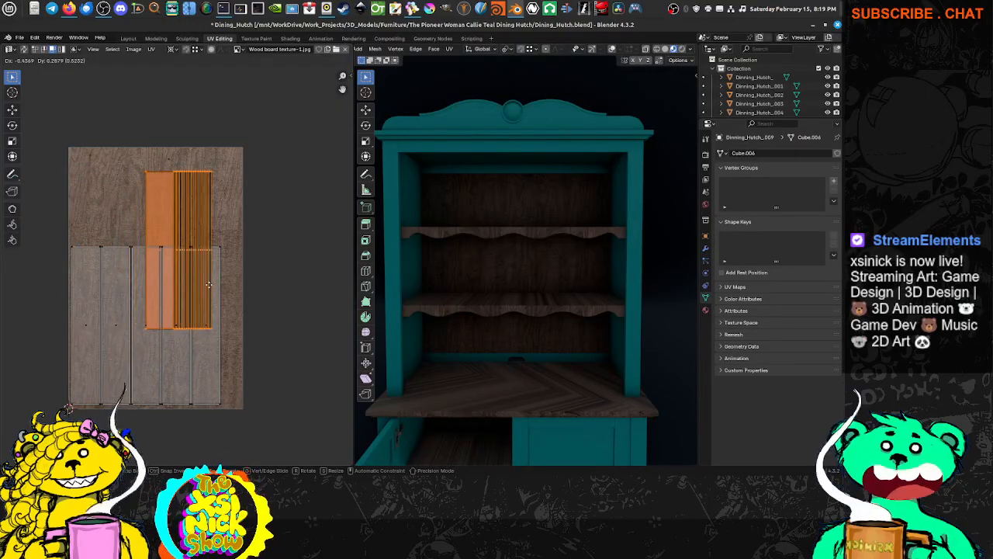
pyautogui.click(305, 239)
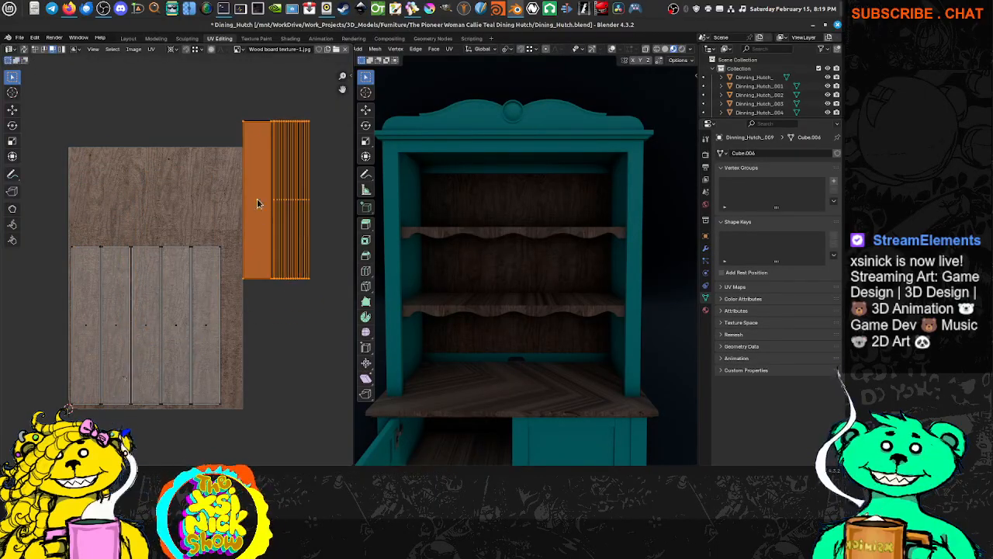
# Select only the separated board column and snap it over the first board column in the wood image.
pyautogui.click(237, 107)
pyautogui.moveTo(238, 106); pyautogui.dragTo(261, 241)
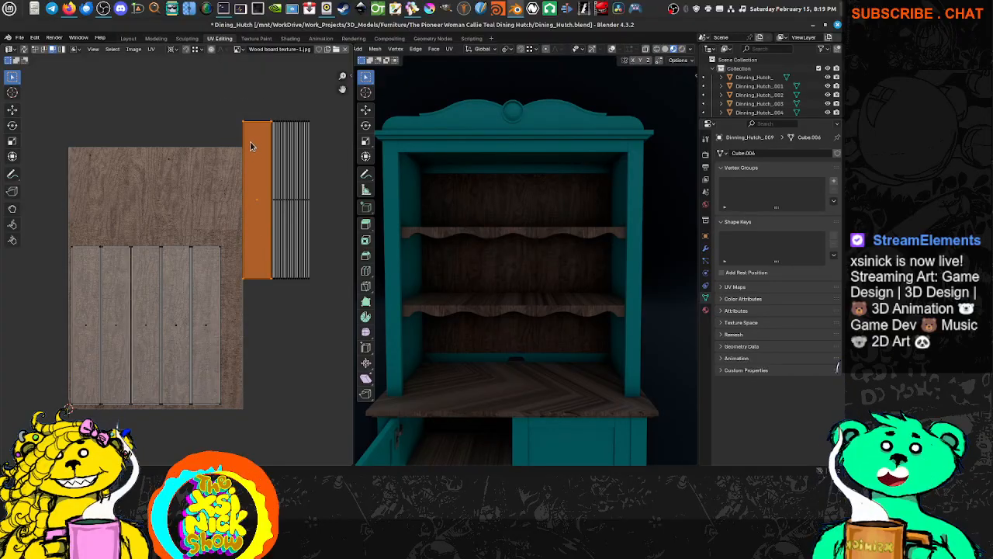
pyautogui.press('g')
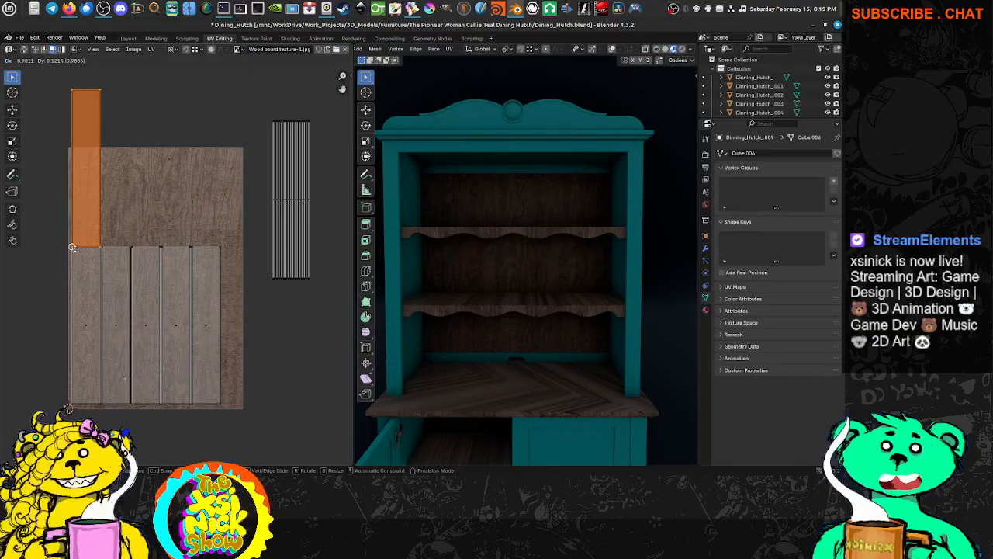
pyautogui.click(77, 306)
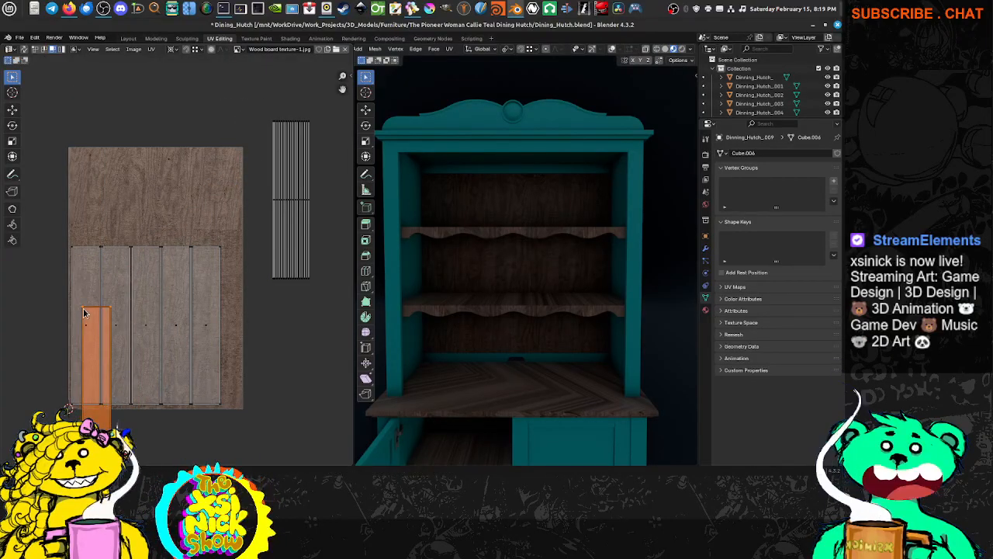
pyautogui.press('g')
pyautogui.click(83, 255)
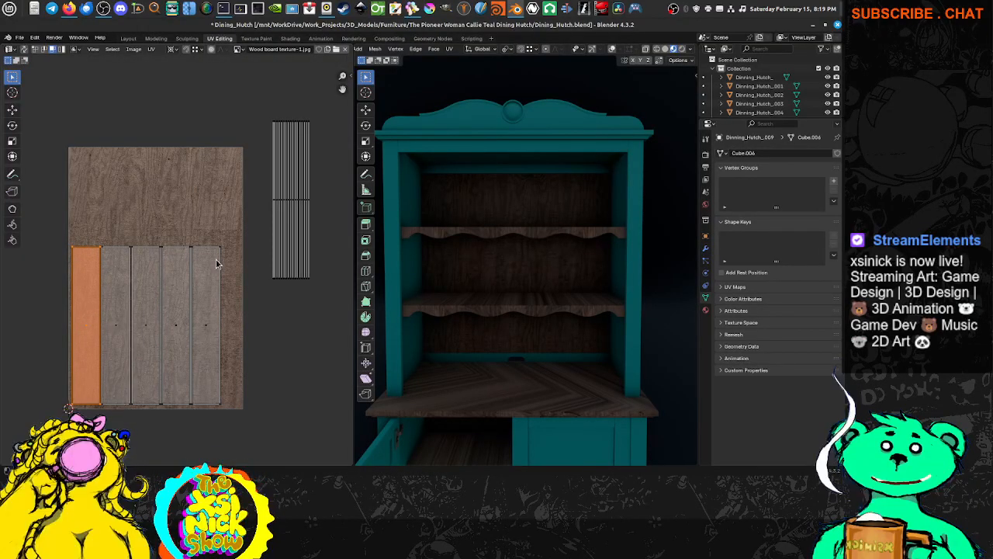
# Isolate the back panel in Local View and inspect its wood grain from the front and side.
pyautogui.moveTo(517, 266); pyautogui.dragTo(526, 245, button='middle')
pyautogui.press('KP_Divide')
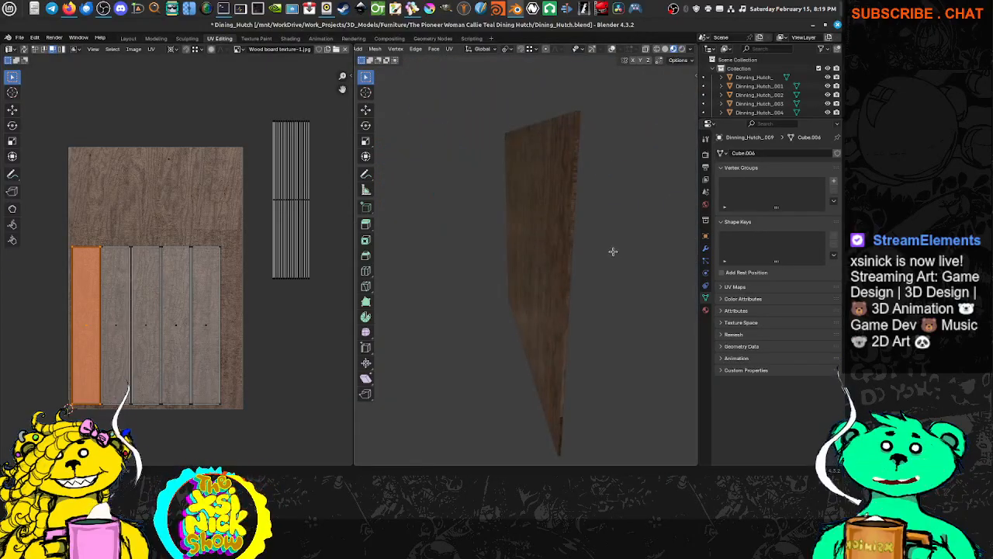
pyautogui.moveTo(613, 251); pyautogui.dragTo(558, 247, button='middle')
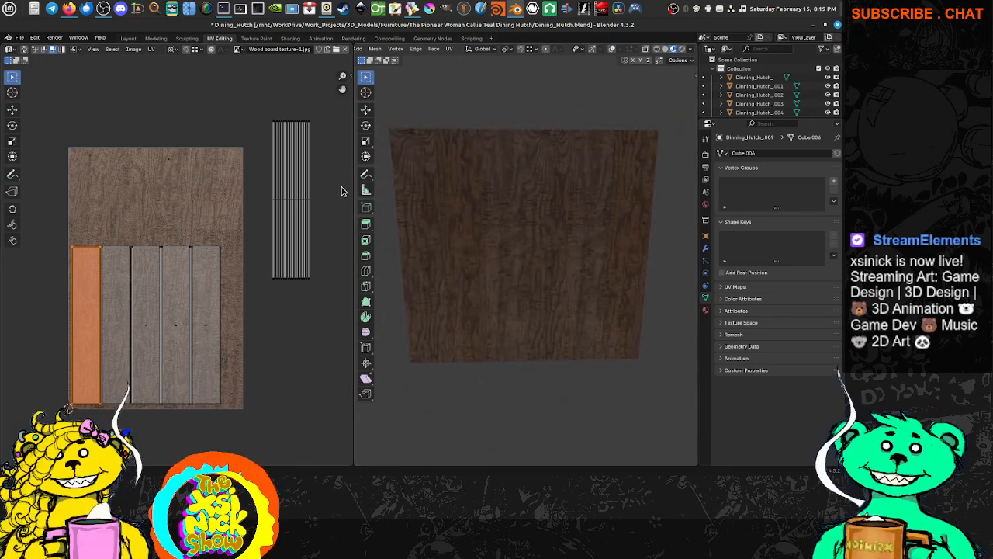
# Move the thin edge strips onto the upper part of the wood image and rotate them 90 degrees about the 2D cursor.
pyautogui.click(337, 106)
pyautogui.moveTo(331, 108)
pyautogui.mouseDown()
pyautogui.moveTo(318, 297)
pyautogui.moveTo(273, 310)
pyautogui.mouseUp()
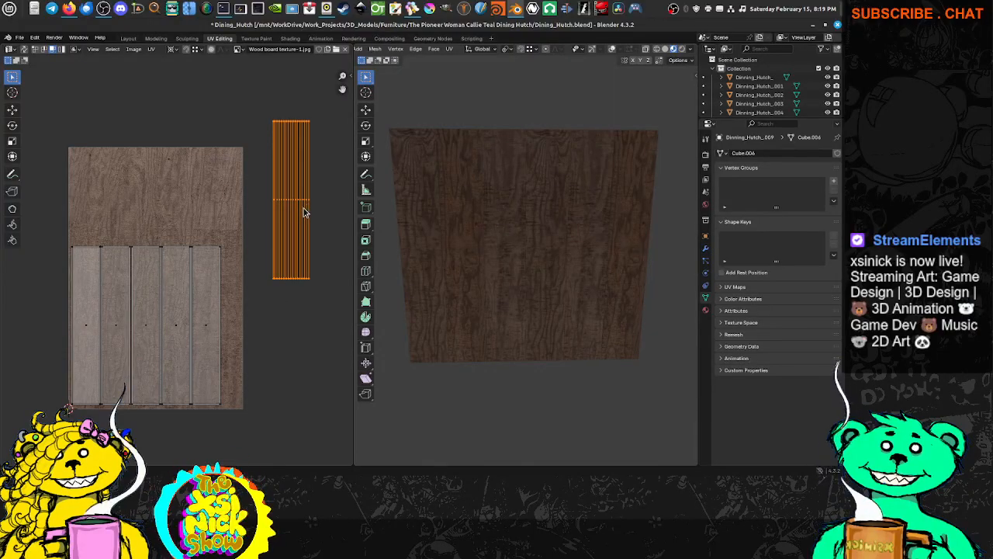
pyautogui.press('g')
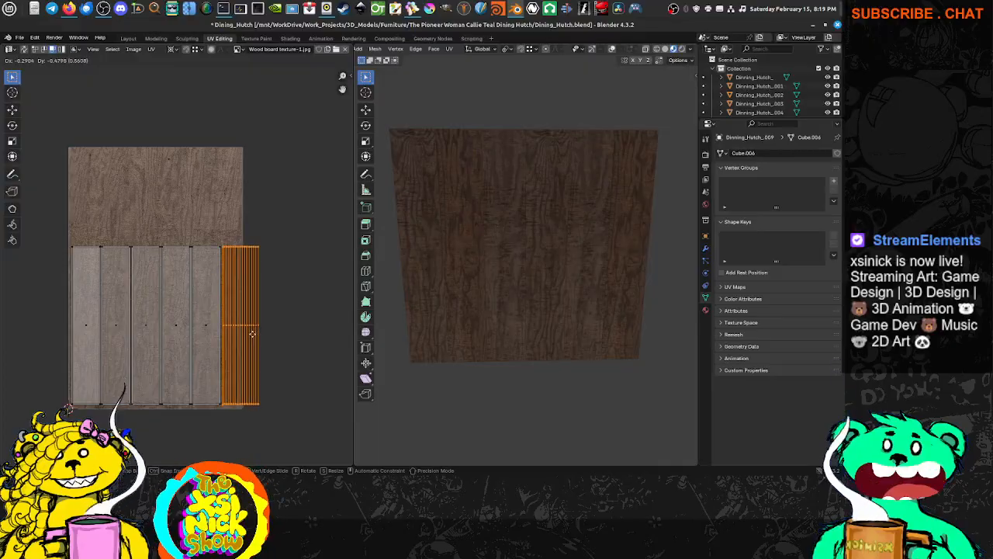
pyautogui.click(194, 217)
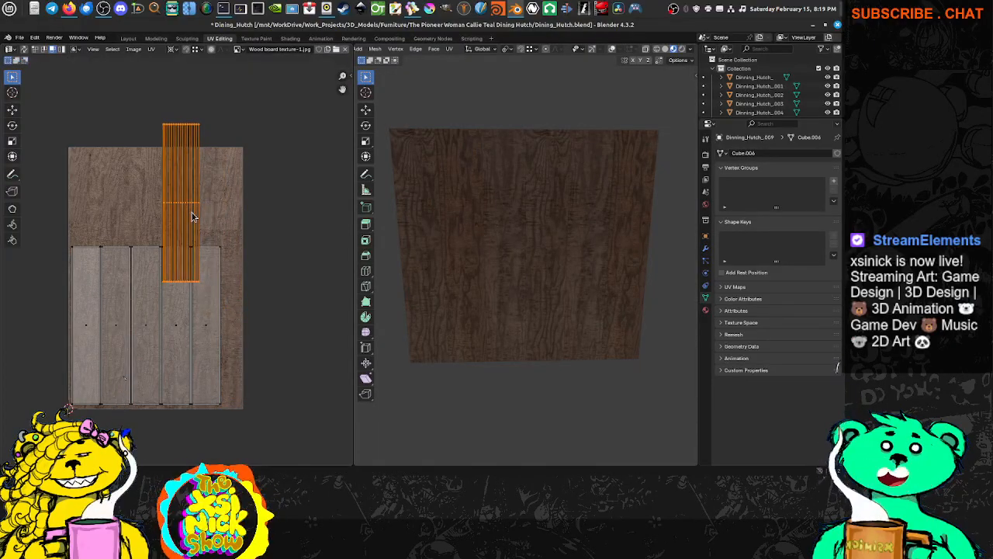
pyautogui.write('r')
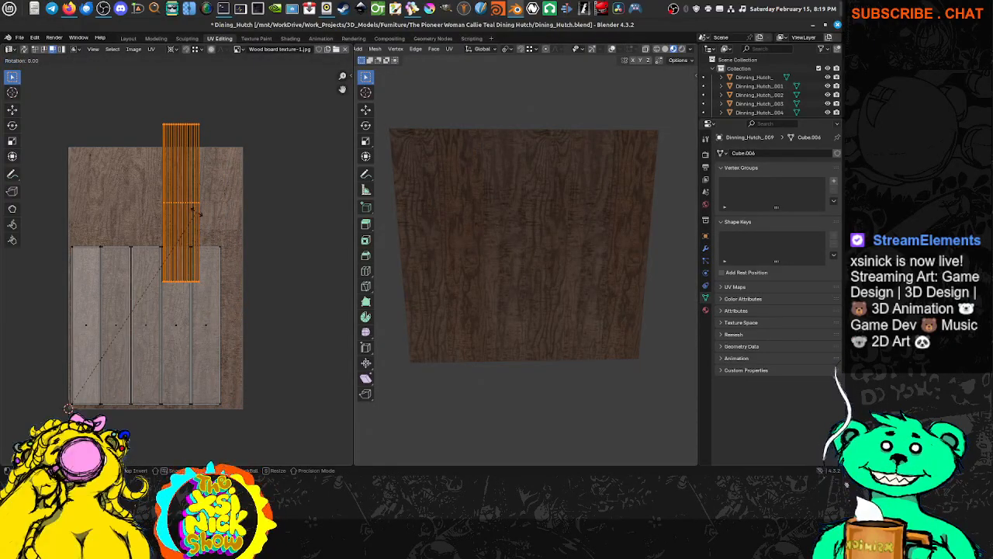
pyautogui.write('90')
pyautogui.press('Return')
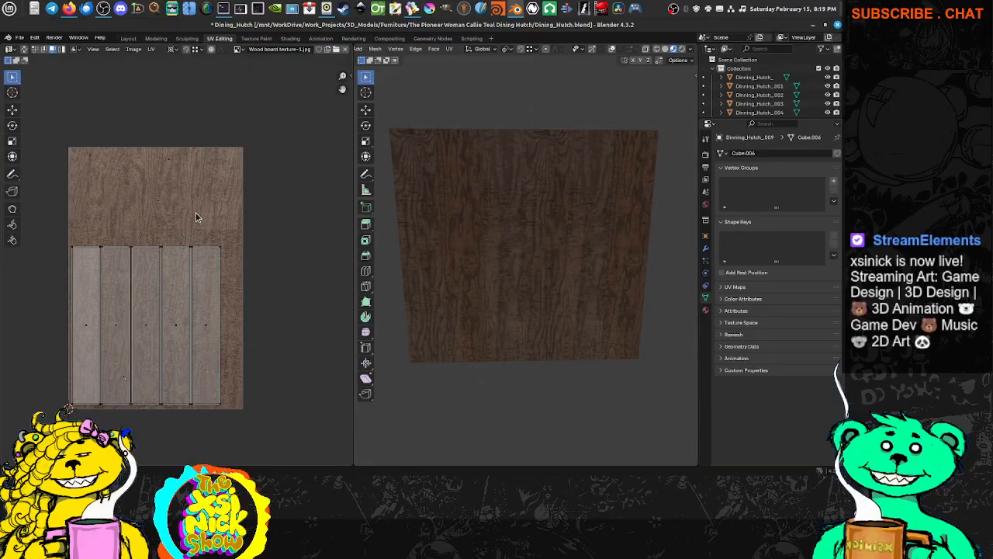
# Move the selected thin edge strips onto the wood image, directly above the row of board columns.
pyautogui.scroll(-10, 196, 213)
pyautogui.scroll(5, 213, 287)
pyautogui.press('g')
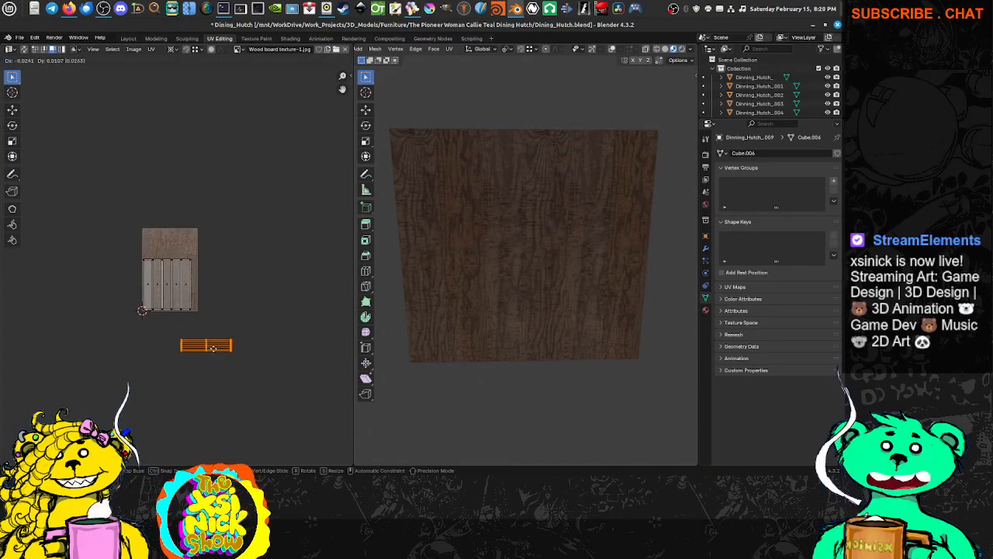
pyautogui.click(179, 268)
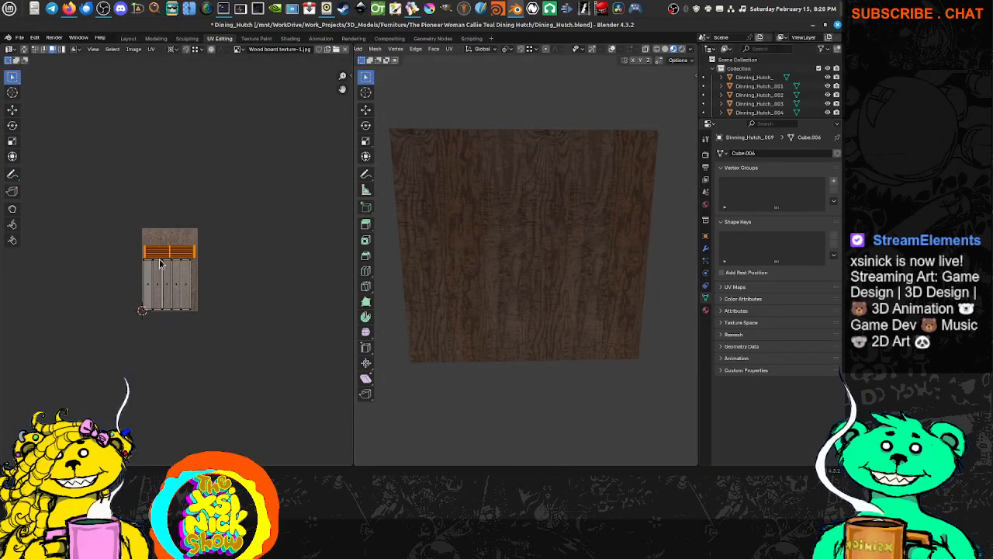
pyautogui.scroll(7, 172, 241)
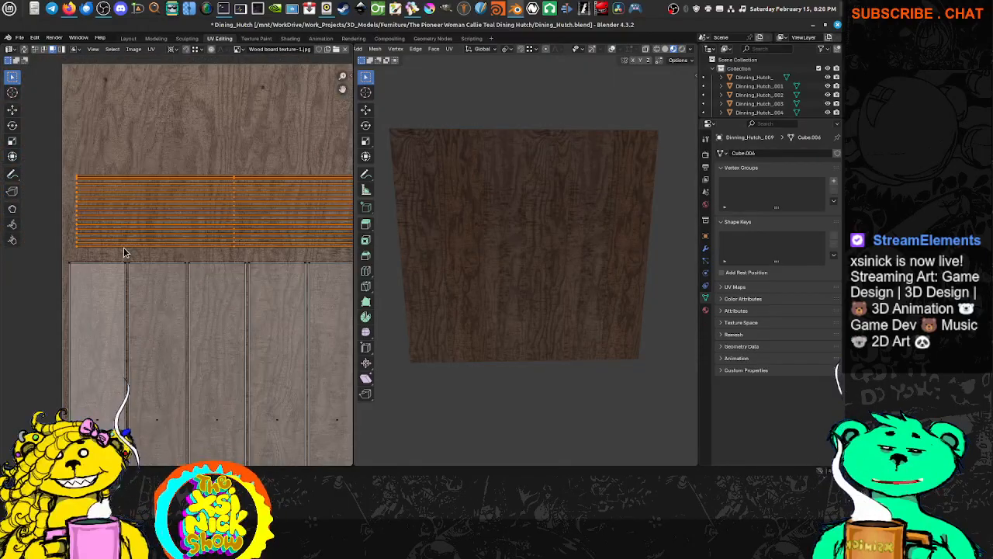
pyautogui.press('g')
pyautogui.click(109, 257)
pyautogui.scroll(-5, 109, 258)
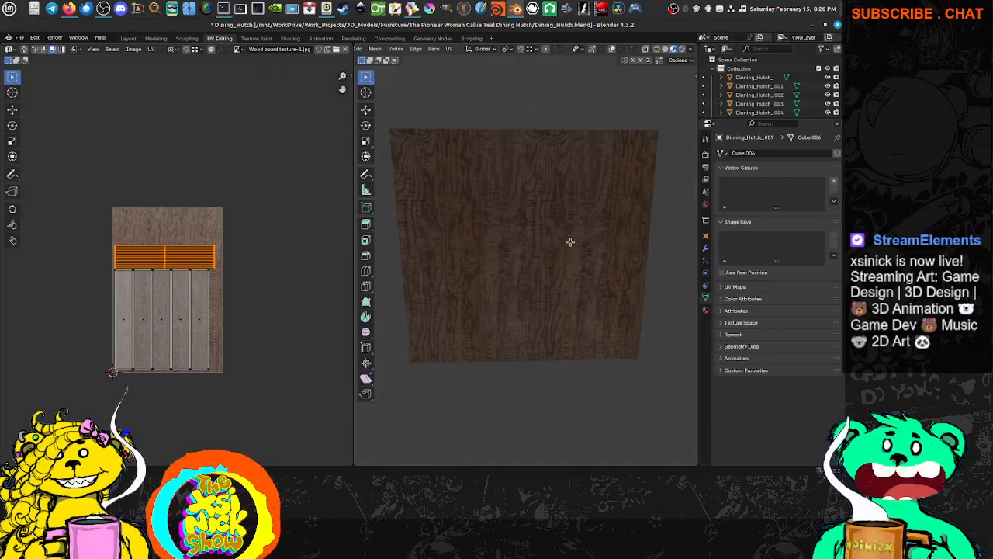
# Turn on the overlays and navigation gizmos in the 3D viewport showing the isolated back panel.
pyautogui.moveTo(577, 242); pyautogui.dragTo(596, 231, button='middle')
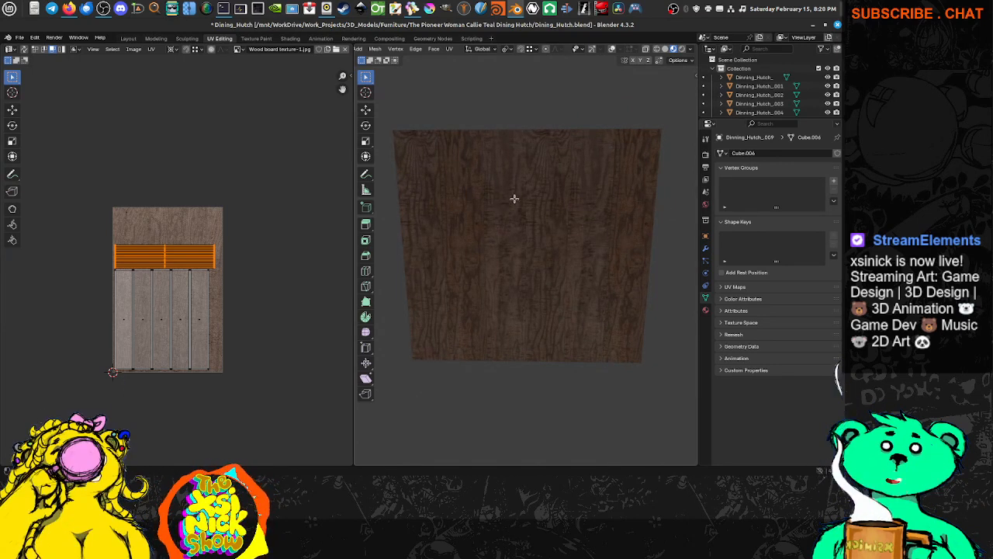
pyautogui.moveTo(518, 259)
pyautogui.mouseDown(button='middle')
pyautogui.moveTo(588, 260)
pyautogui.moveTo(535, 284)
pyautogui.moveTo(506, 276)
pyautogui.moveTo(535, 257)
pyautogui.mouseUp(button='middle')
pyautogui.scroll(5, 533, 257)
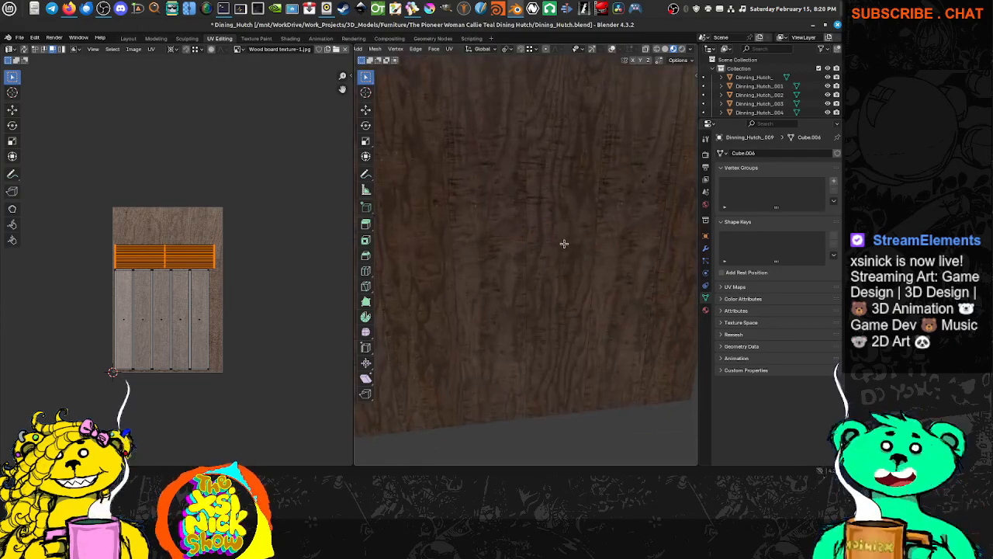
pyautogui.scroll(-4, 637, 151)
pyautogui.keyDown('shift'); pyautogui.moveTo(598, 184); pyautogui.dragTo(556, 210, button='middle'); pyautogui.keyUp('shift')
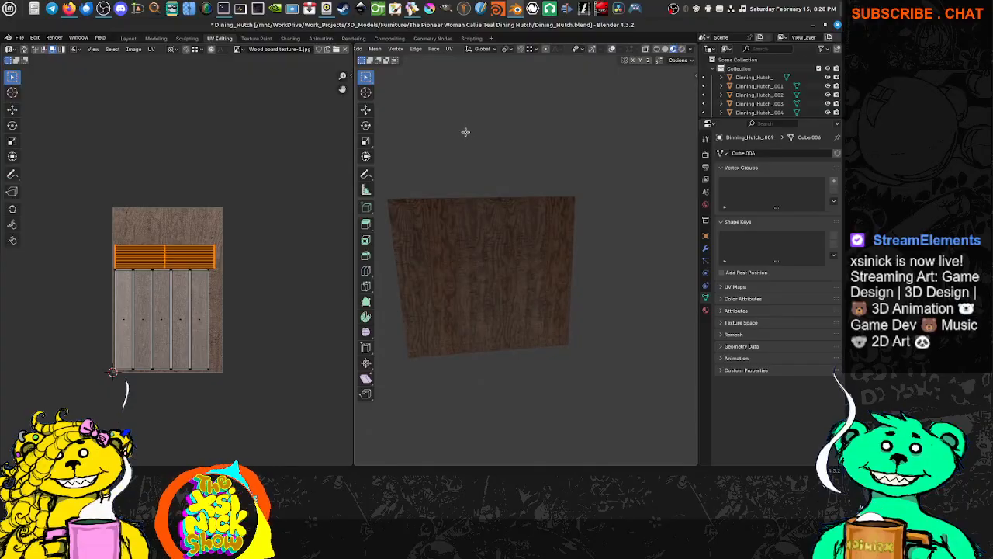
pyautogui.click(612, 50)
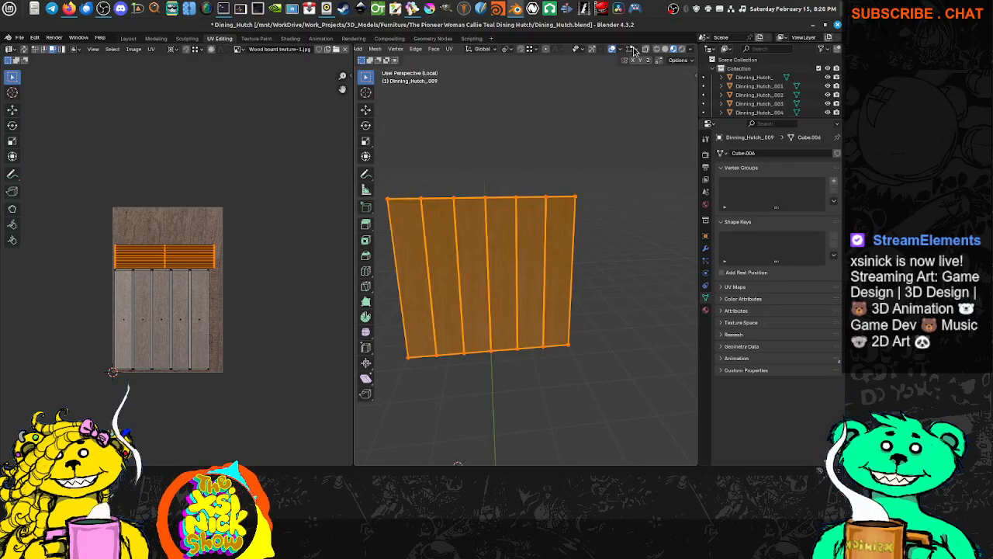
pyautogui.click(593, 49)
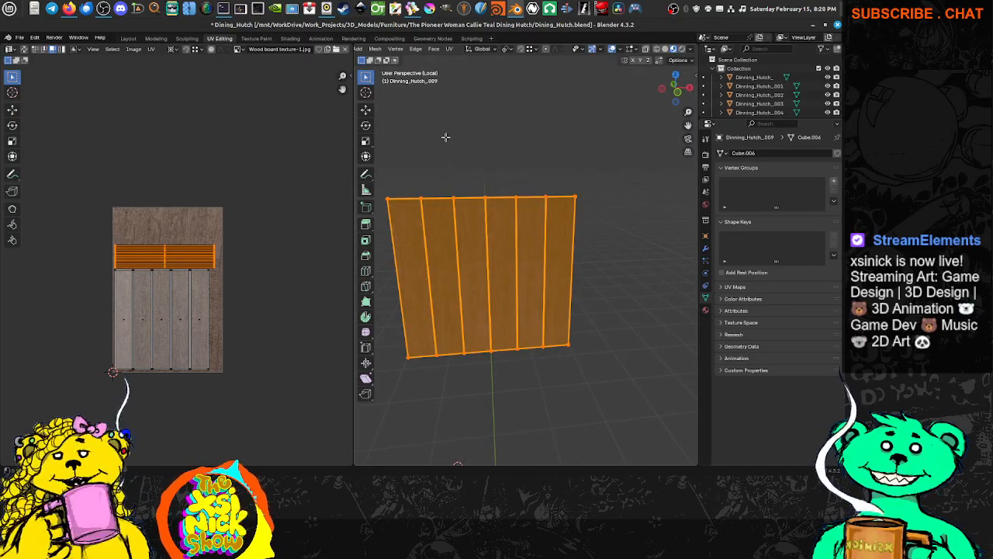
# Leave Edit Mode and examine the back panel's wood grain on the rendered hutch in the Shading workspace.
pyautogui.press('Tab')
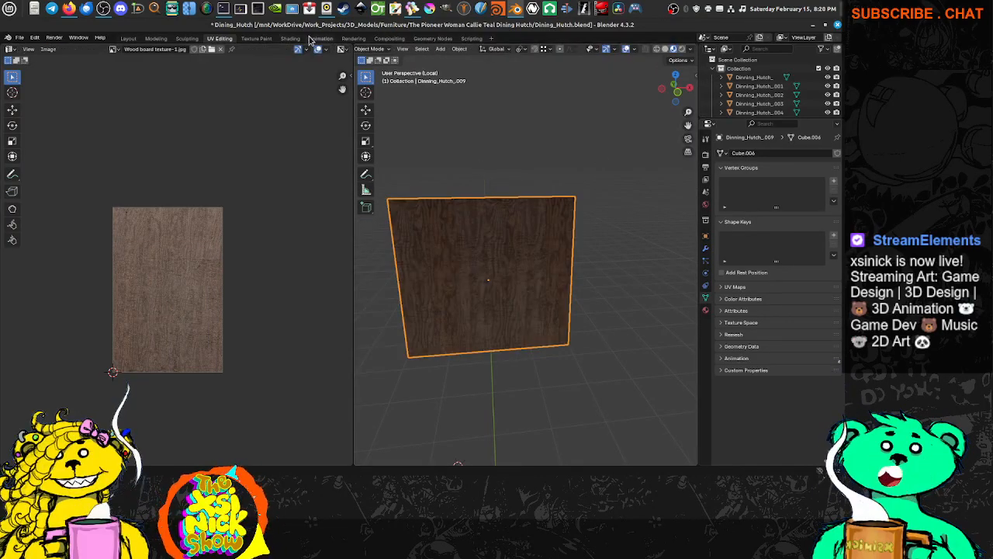
pyautogui.click(290, 38)
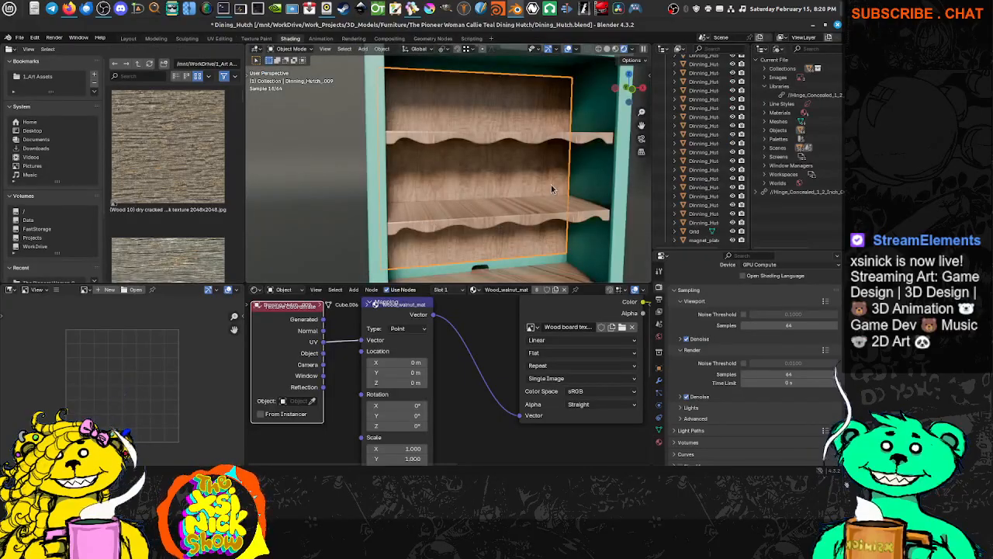
pyautogui.moveTo(554, 189); pyautogui.dragTo(473, 182, button='middle')
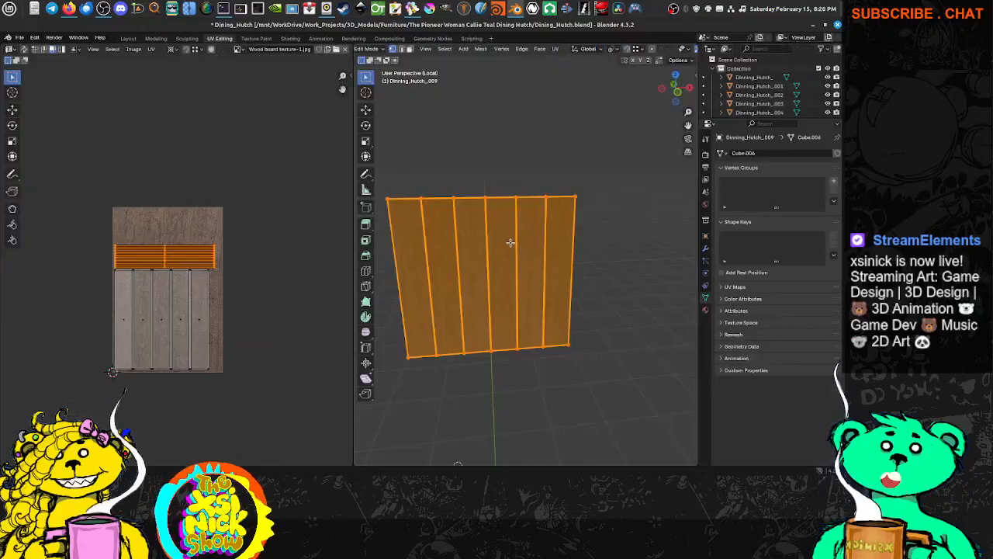
# Exit Local View and Edit Mode in the UV Editing workspace and bring the whole hutch's front into view.
pyautogui.press('KP_Divide')
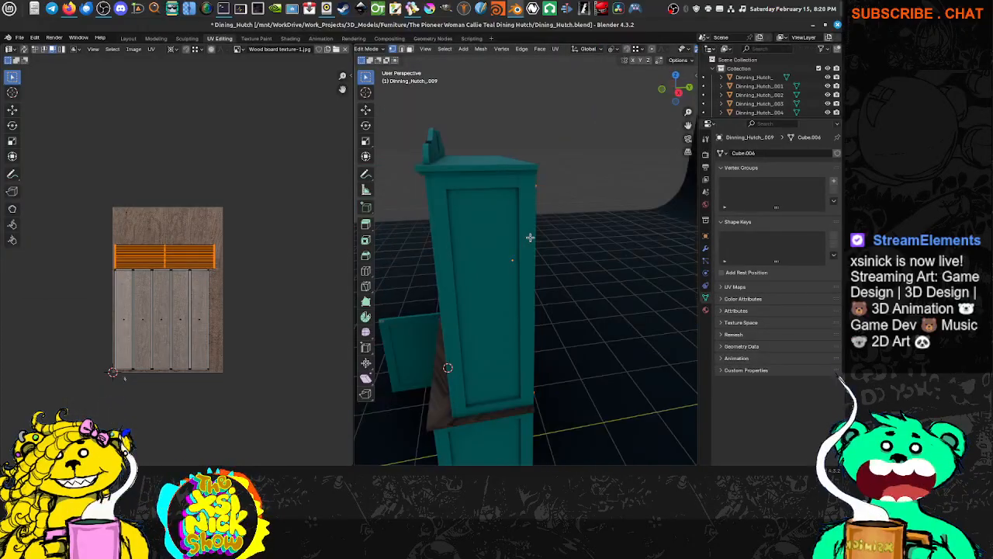
pyautogui.press('Tab')
pyautogui.moveTo(521, 293); pyautogui.dragTo(613, 293, button='middle')
pyautogui.moveTo(572, 337); pyautogui.dragTo(500, 299, button='middle')
pyautogui.scroll(-2, 562, 257)
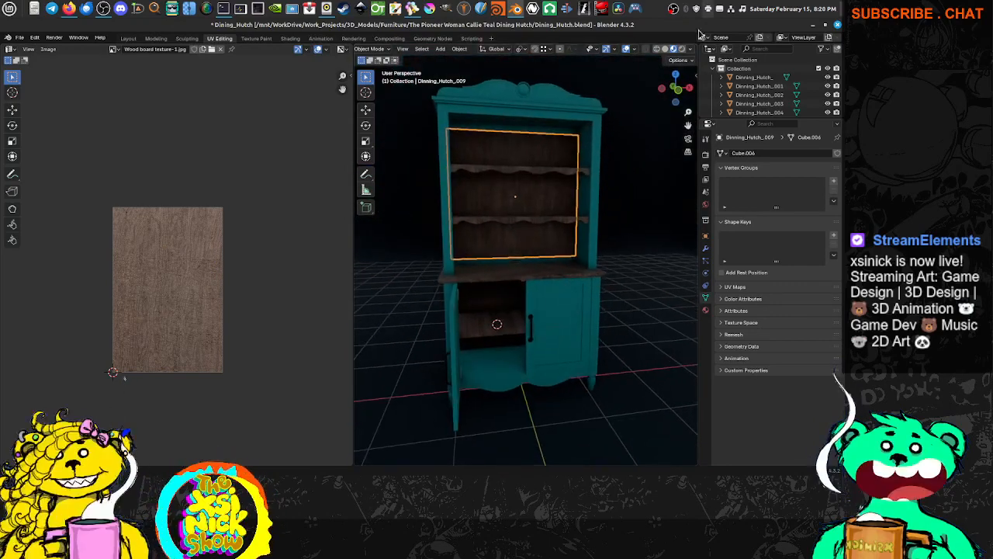
# Set the 3D viewport's render pass to Diffuse Color and view the hutch from slightly above.
pyautogui.click(691, 49)
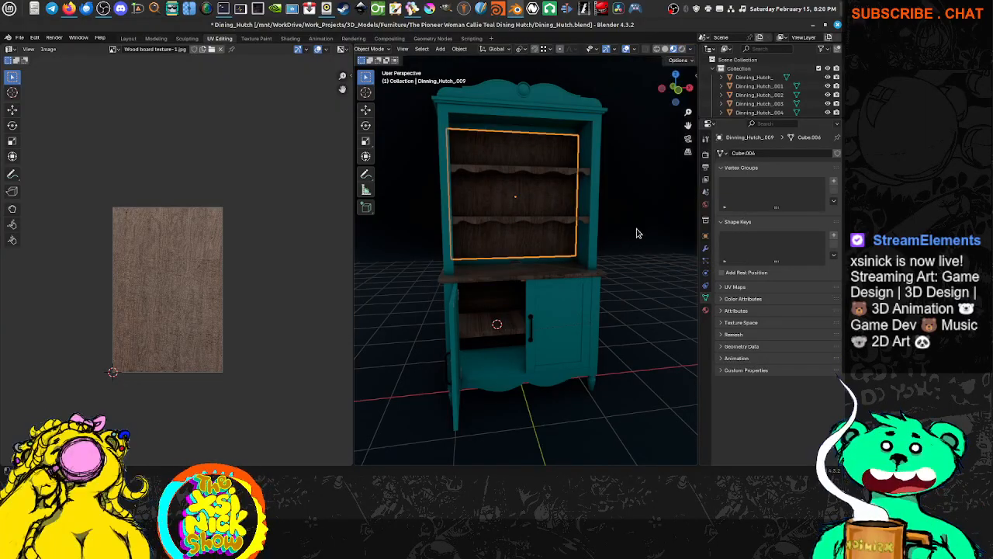
pyautogui.click(691, 51)
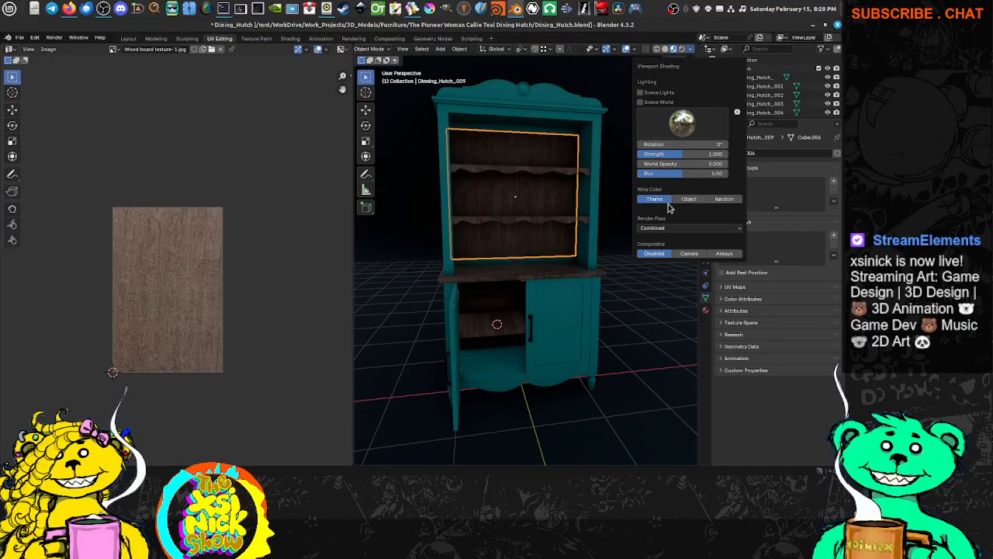
pyautogui.click(679, 228)
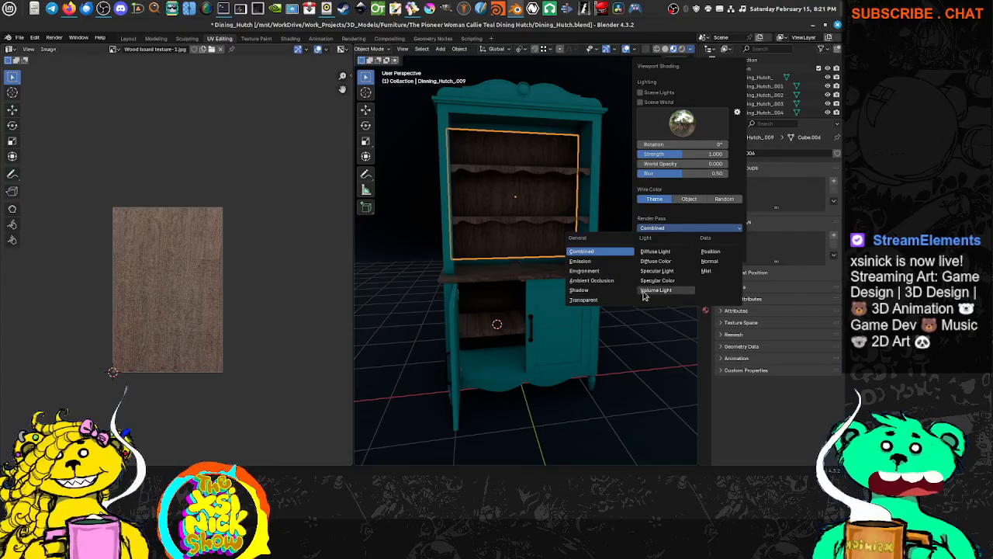
pyautogui.click(662, 261)
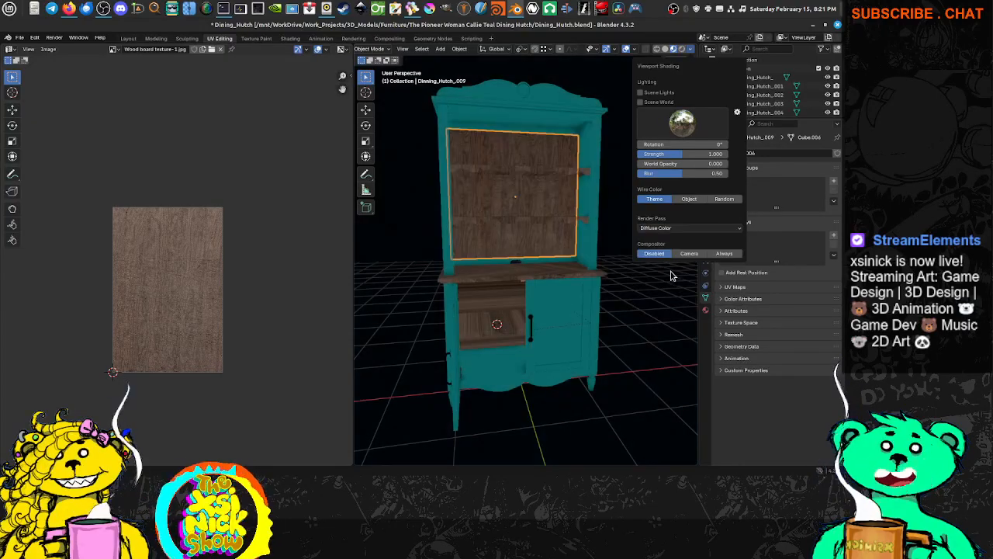
pyautogui.moveTo(544, 194)
pyautogui.mouseDown(button='middle')
pyautogui.moveTo(505, 220)
pyautogui.moveTo(520, 228)
pyautogui.moveTo(562, 219)
pyautogui.moveTo(567, 207)
pyautogui.mouseUp(button='middle')
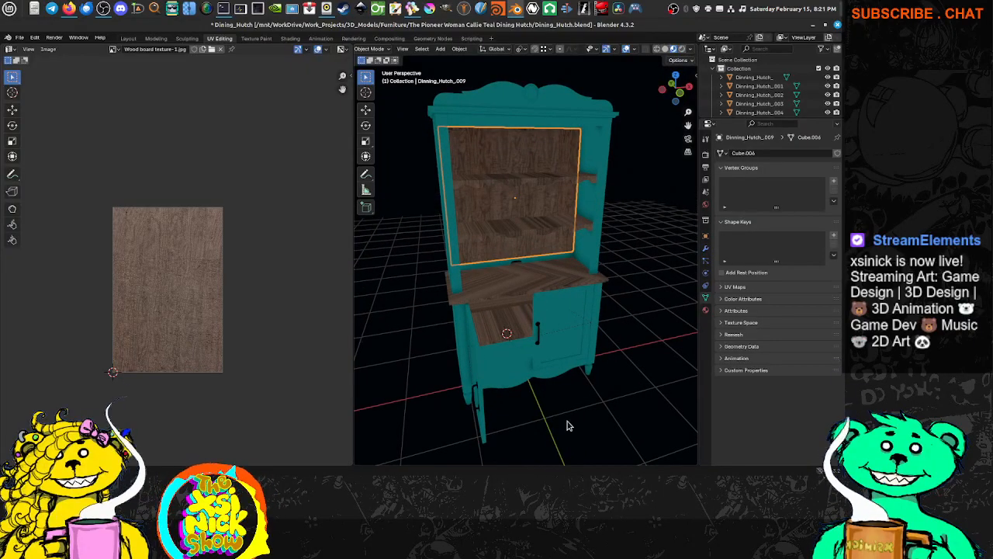
# Rearrange the workspace with the image area beneath the 3D viewport, and split the viewport into two side-by-side views.
pyautogui.moveTo(350, 465); pyautogui.dragTo(348, 384)
pyautogui.moveTo(355, 464); pyautogui.dragTo(350, 376)
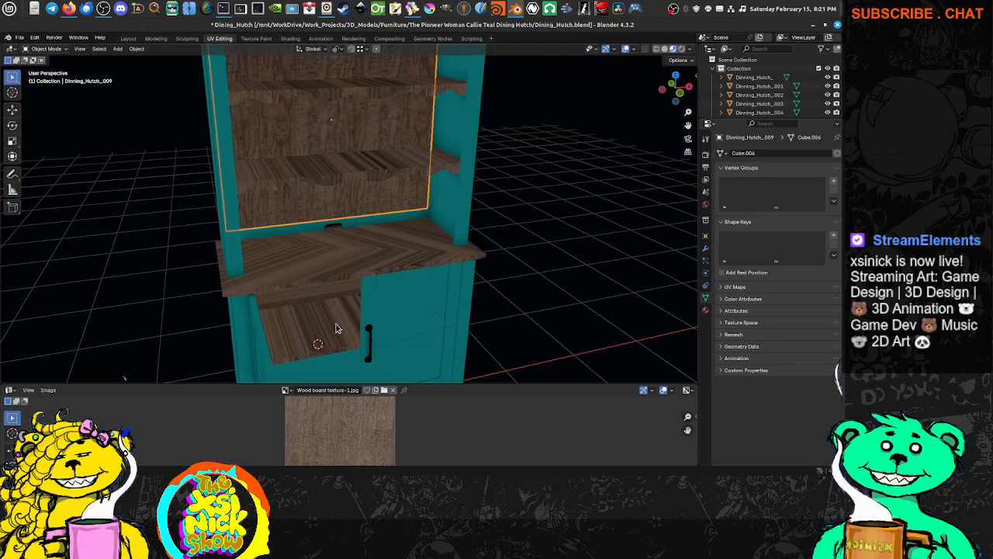
pyautogui.moveTo(697, 44); pyautogui.dragTo(437, 163)
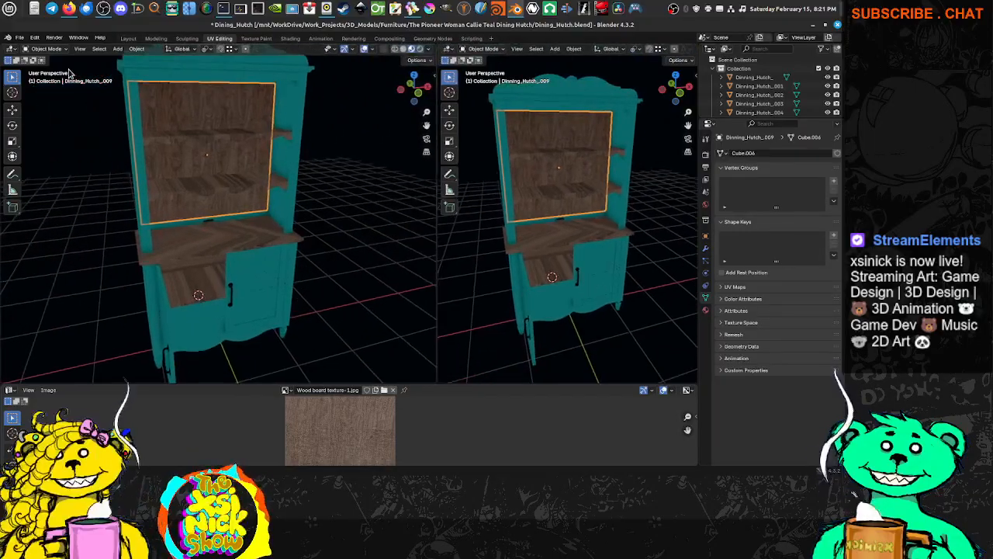
# Change the left 3D view into a UV Editor showing the whole wood board image.
pyautogui.click(12, 50)
pyautogui.click(37, 95)
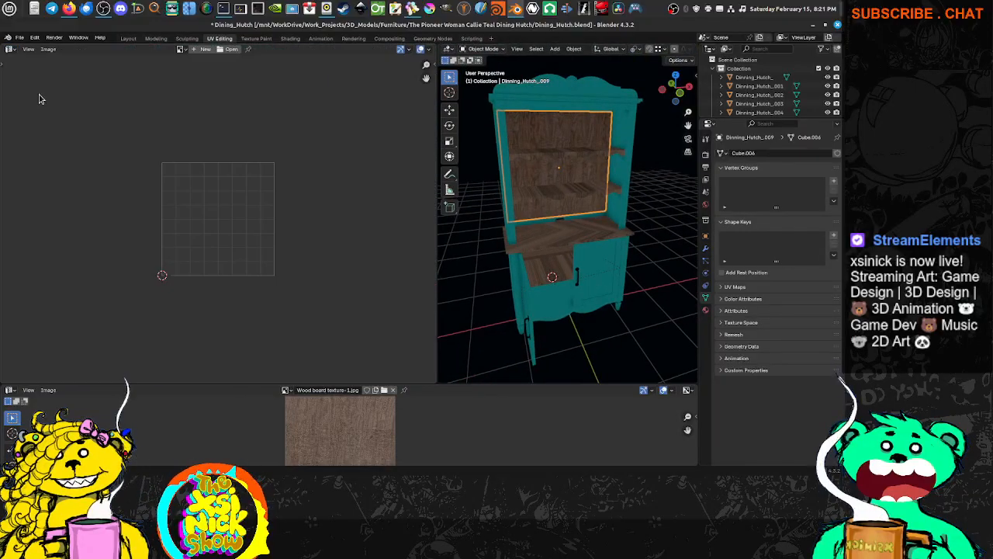
pyautogui.scroll(4, 222, 204)
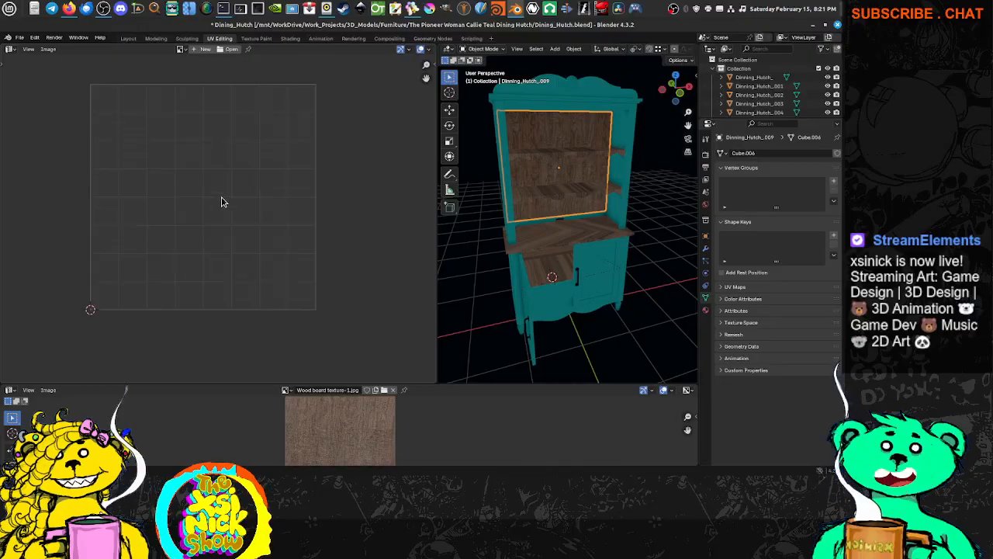
pyautogui.moveTo(226, 168); pyautogui.dragTo(219, 199, button='middle')
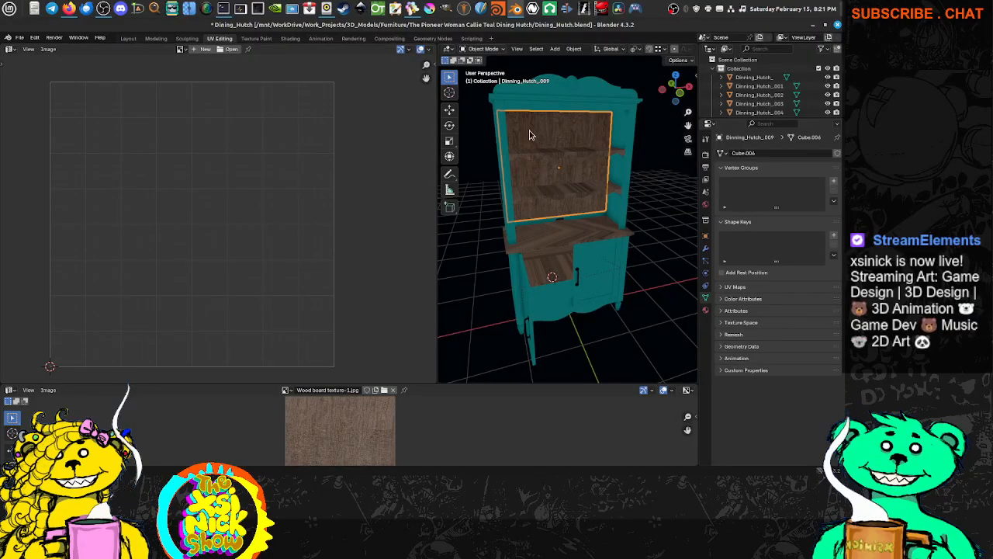
pyautogui.click(11, 49)
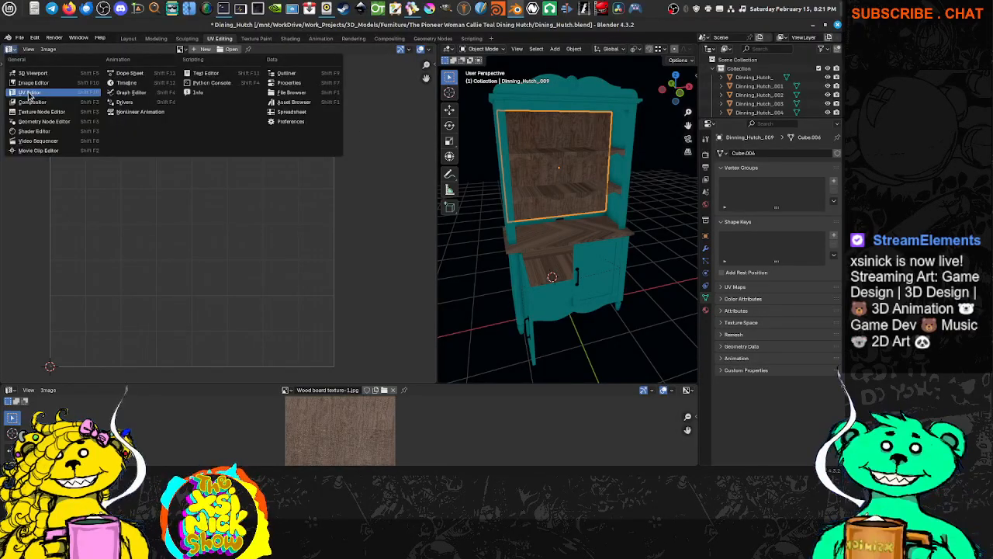
pyautogui.click(28, 93)
pyautogui.press('Tab')
pyautogui.press('Tab')
pyautogui.scroll(-6, 287, 178)
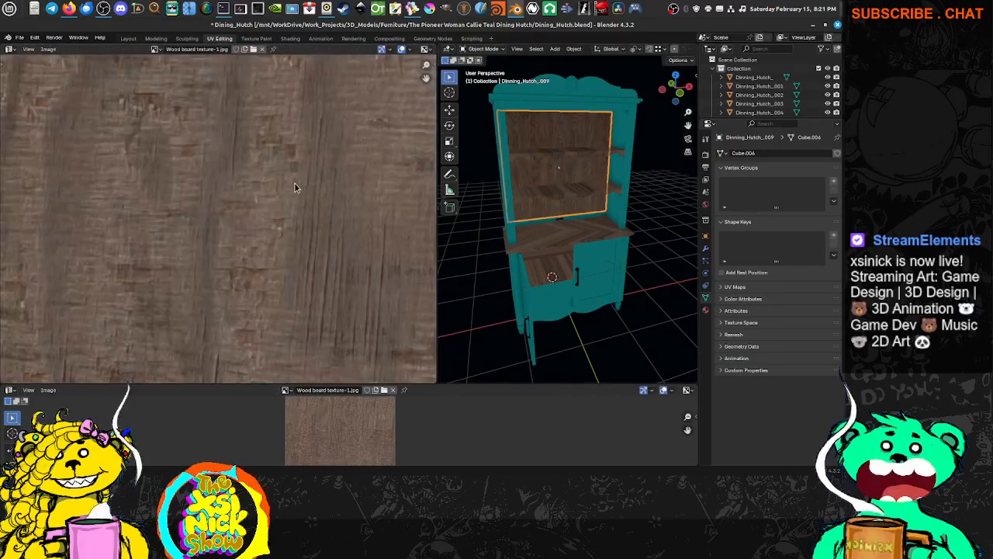
# Change the lower area into a Shader Editor and enlarge it upward to show the walnut material's nodes.
pyautogui.click(9, 390)
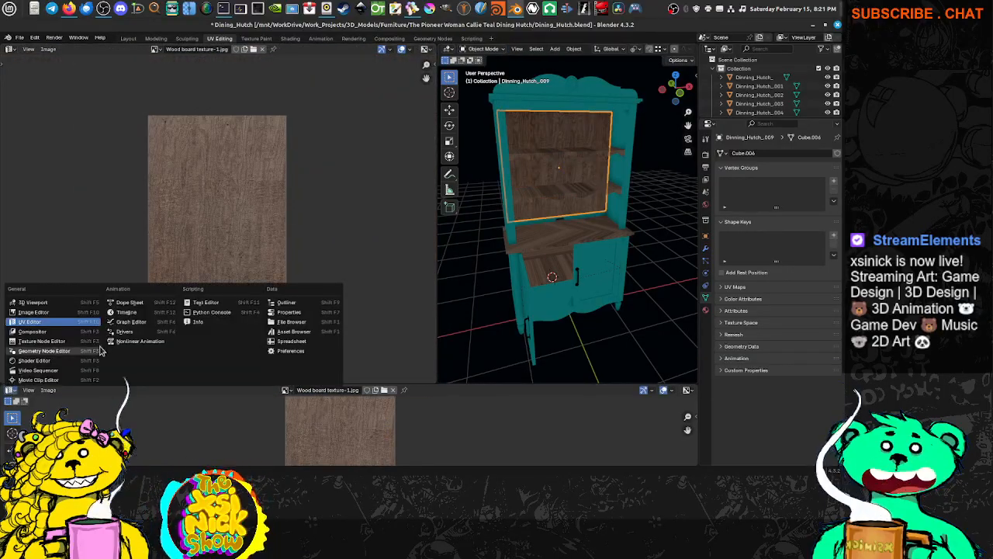
pyautogui.click(54, 361)
pyautogui.moveTo(219, 384); pyautogui.dragTo(295, 321)
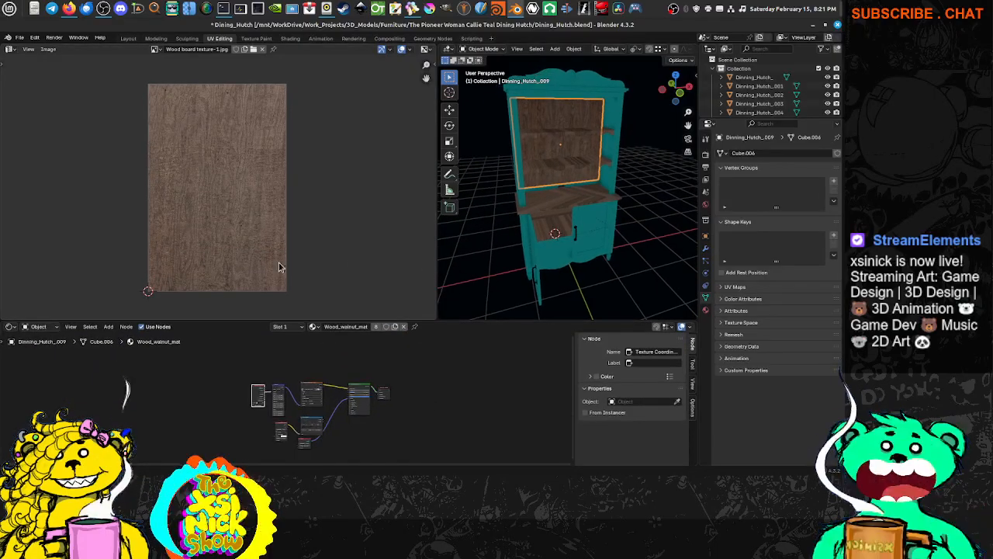
# Check the wood grain on the hutch's shelves and countertop, and open the 3D viewport's shading options.
pyautogui.scroll(4, 595, 184)
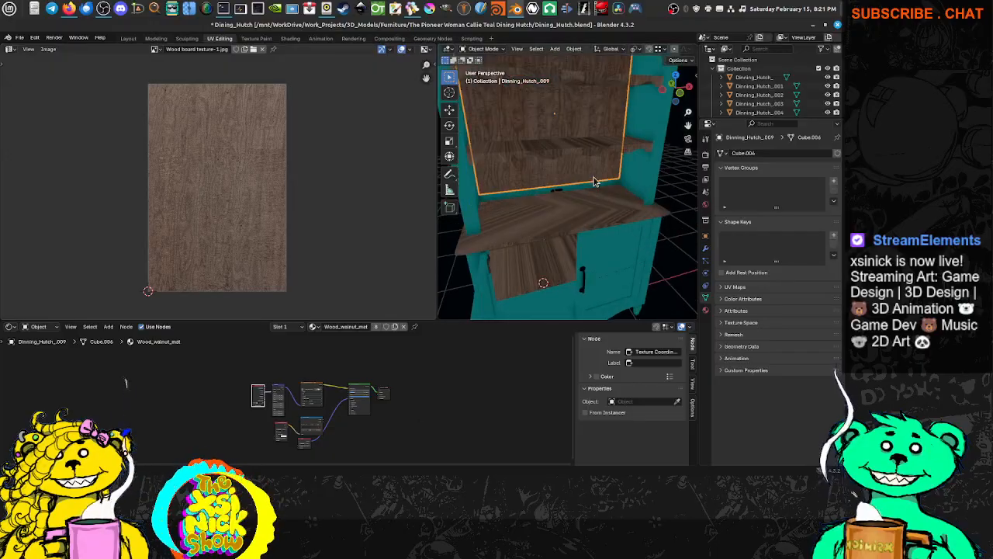
pyautogui.scroll(-3, 590, 188)
pyautogui.moveTo(612, 208); pyautogui.dragTo(613, 196, button='middle')
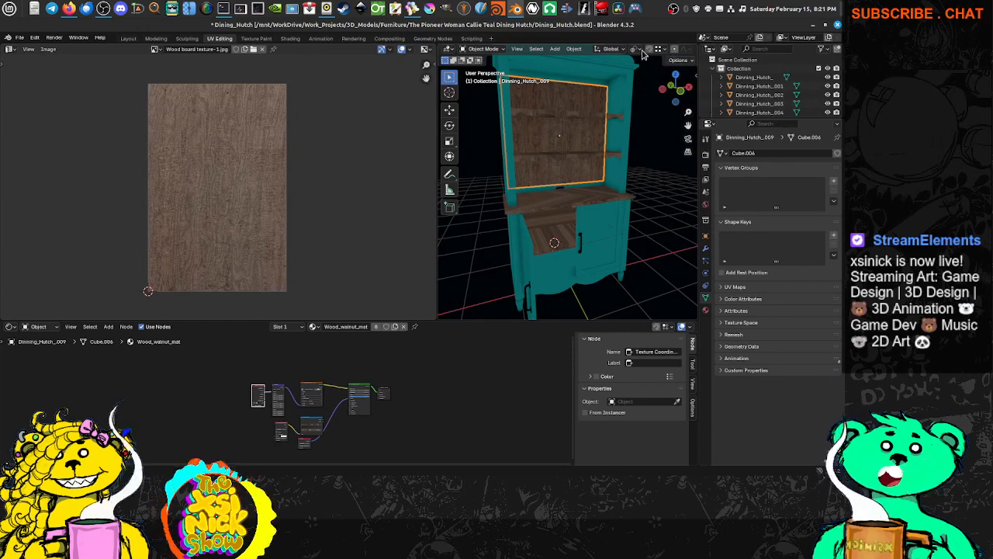
pyautogui.scroll(-3, 659, 52)
pyautogui.click(691, 50)
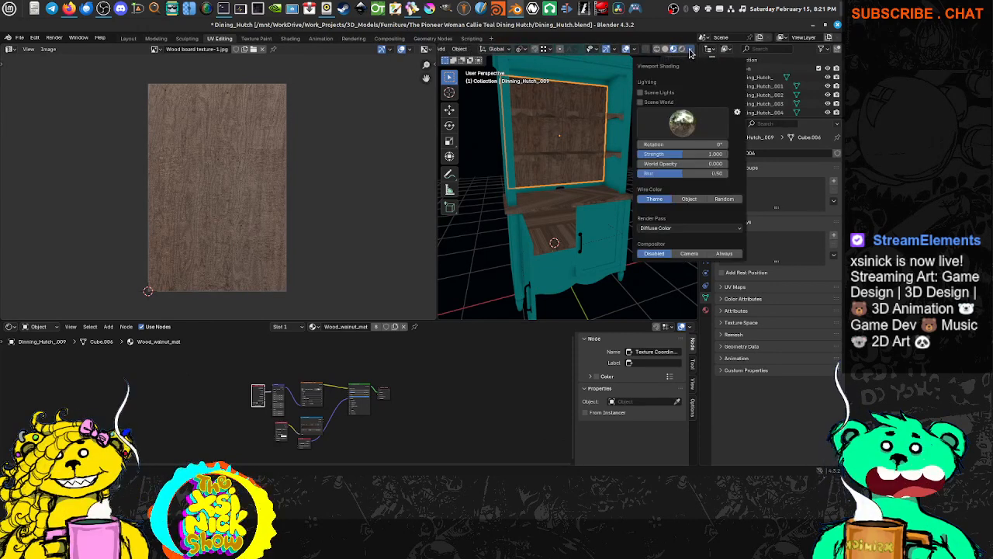
# Set the viewport's render pass to Combined and hide the 3D viewport's toolbar.
pyautogui.click(664, 230)
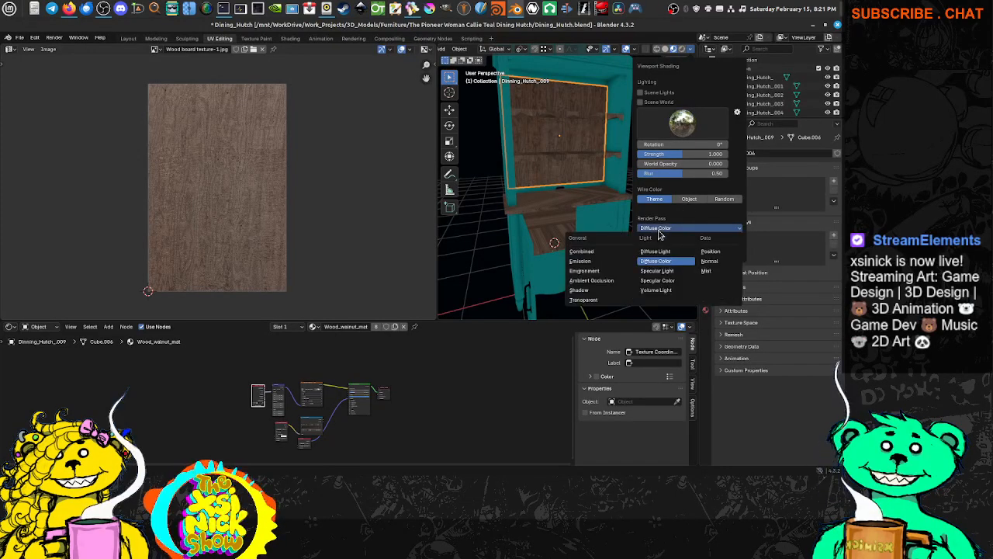
pyautogui.click(597, 250)
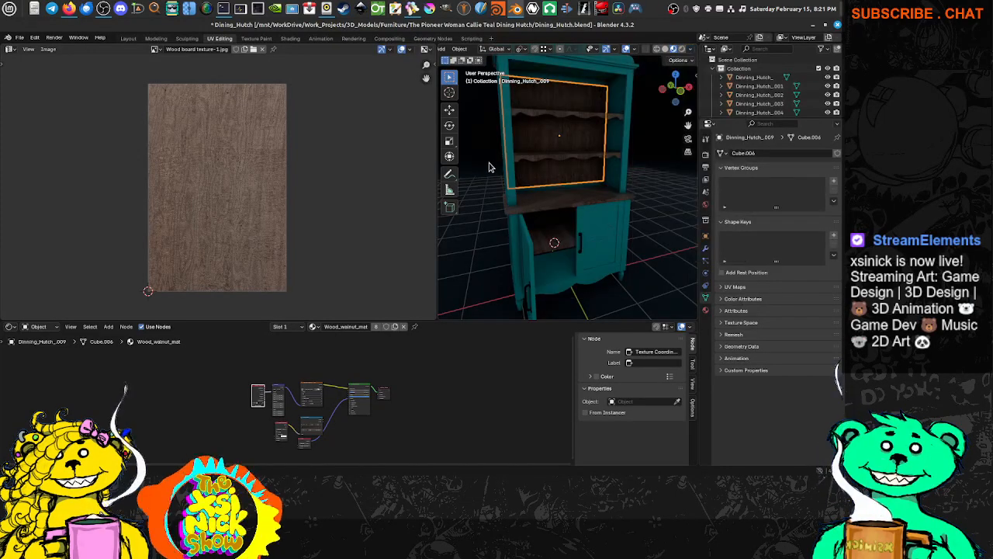
pyautogui.press('n')
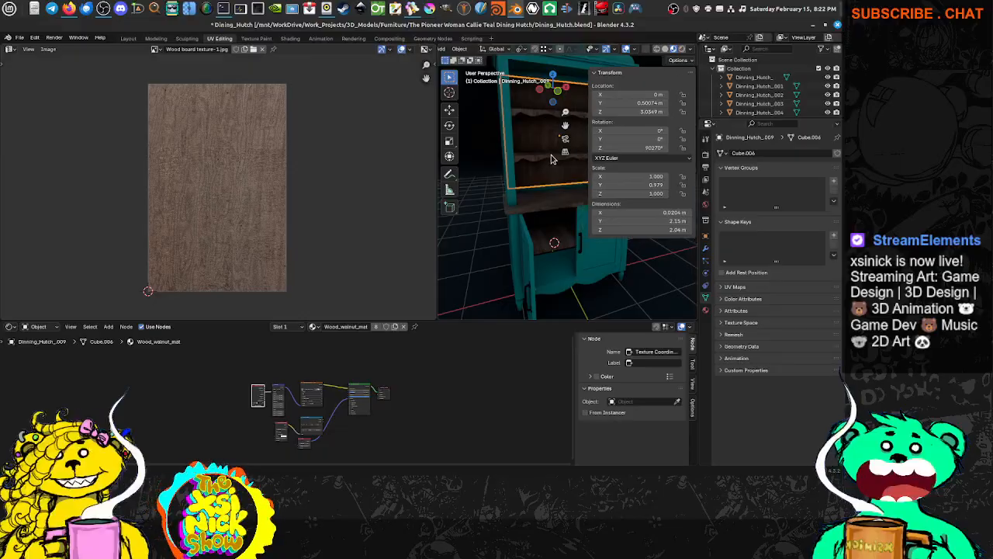
pyautogui.press('n')
pyautogui.press('t')
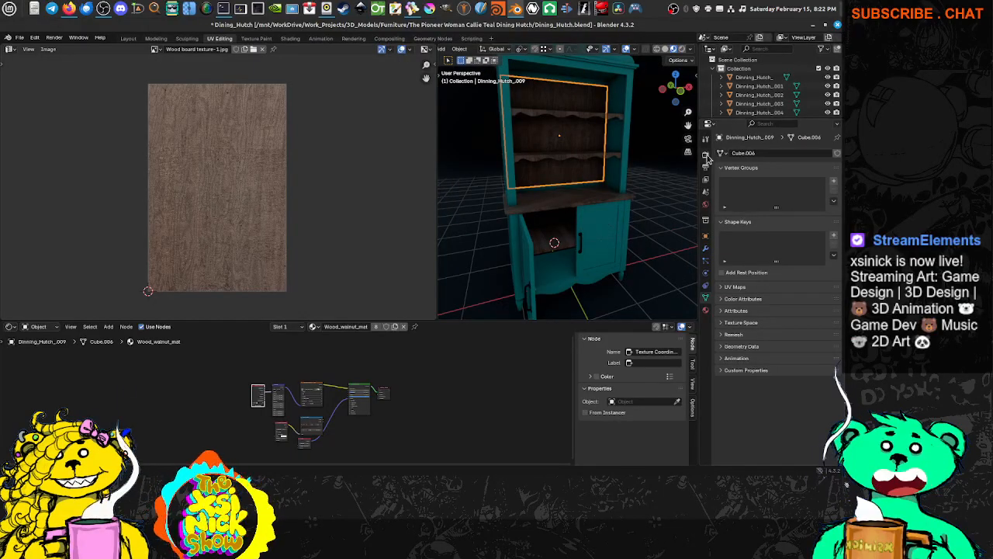
# Switch the scene's render engine to EEVEE.
pyautogui.click(706, 138)
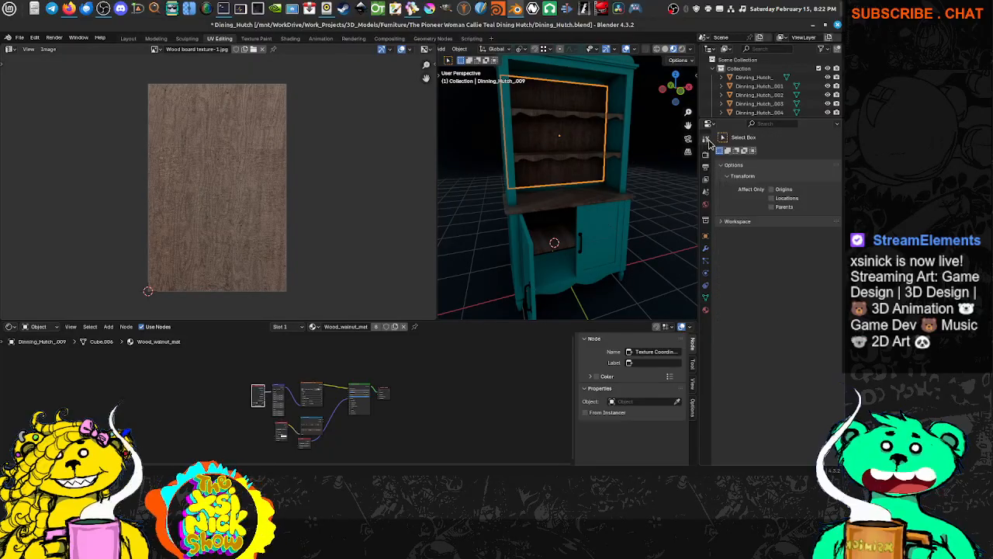
pyautogui.click(706, 154)
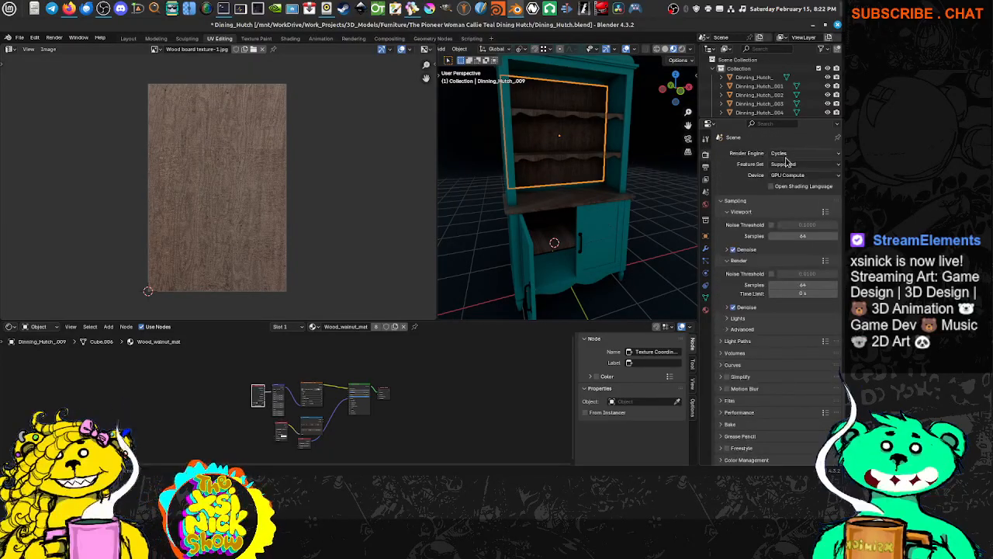
pyautogui.click(789, 175)
pyautogui.click(784, 154)
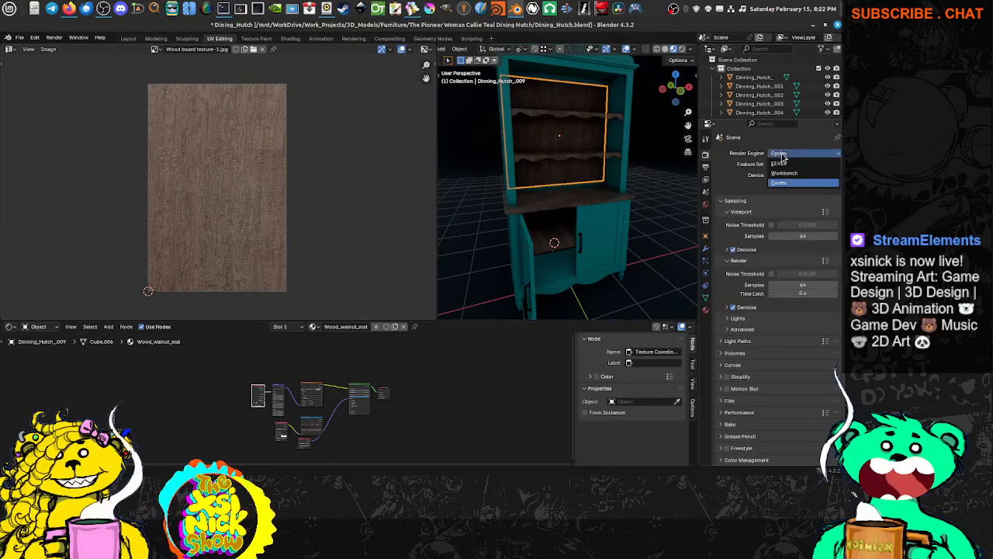
pyautogui.click(780, 164)
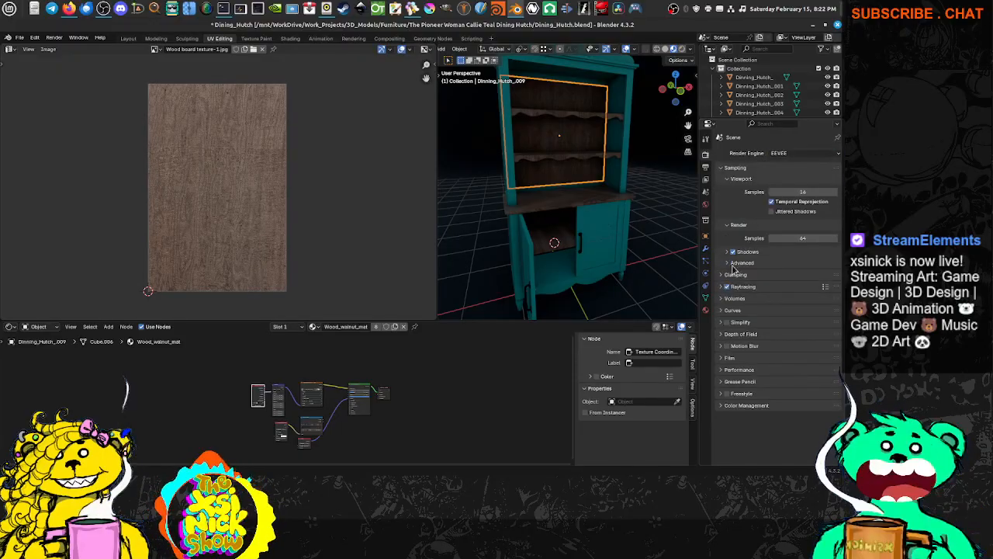
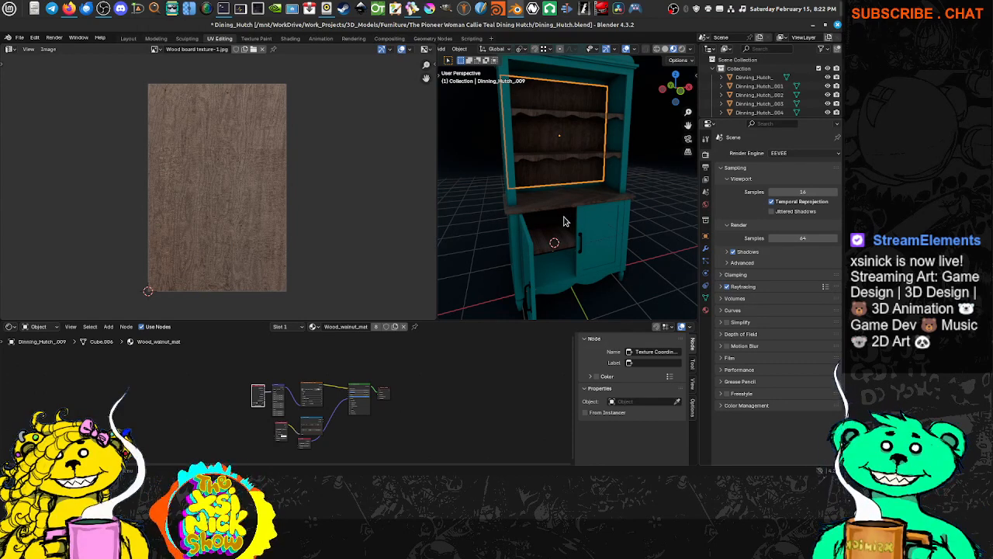
# Turn off raytracing in the EEVEE render settings.
pyautogui.moveTo(564, 221); pyautogui.dragTo(598, 233, button='middle')
pyautogui.click(742, 286)
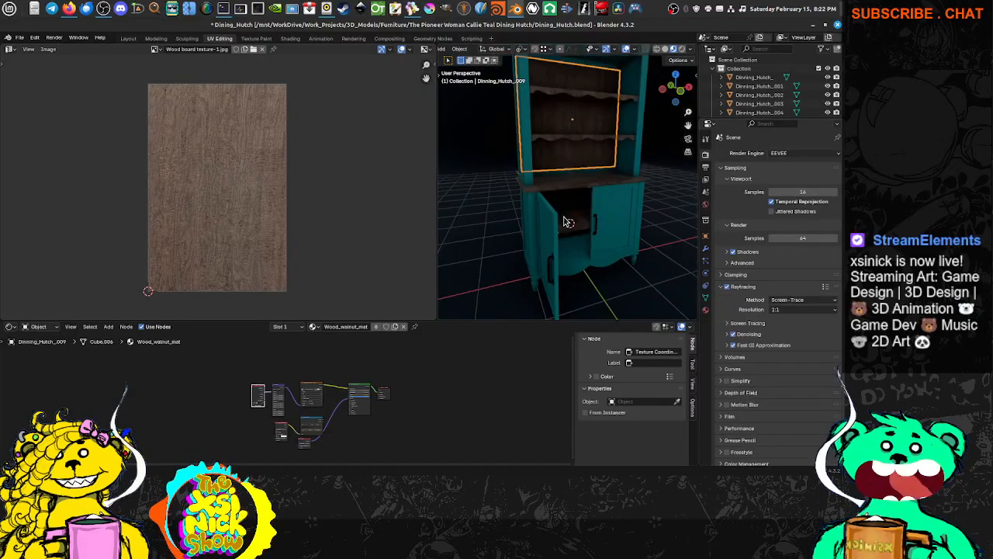
pyautogui.click(727, 289)
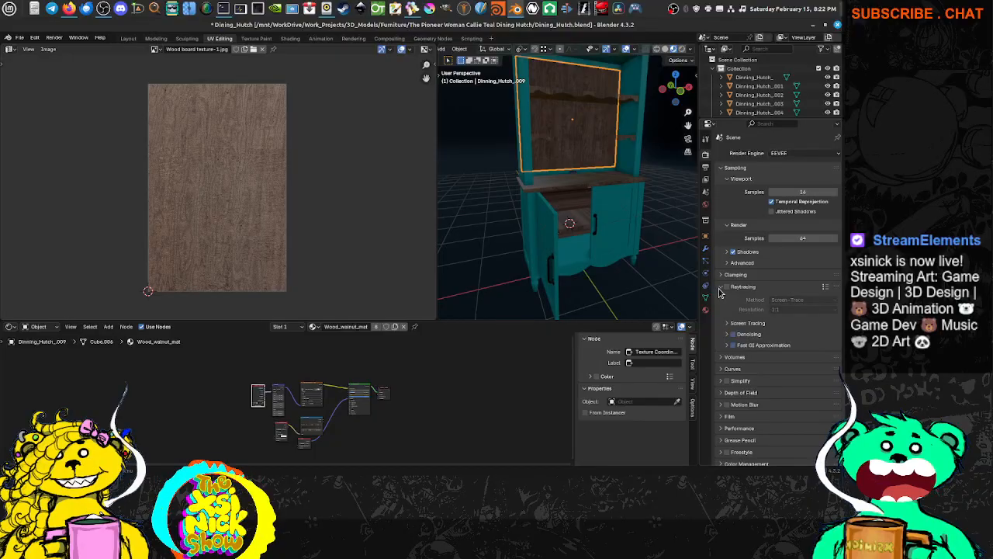
pyautogui.click(721, 286)
pyautogui.moveTo(504, 180); pyautogui.dragTo(525, 200, button='middle')
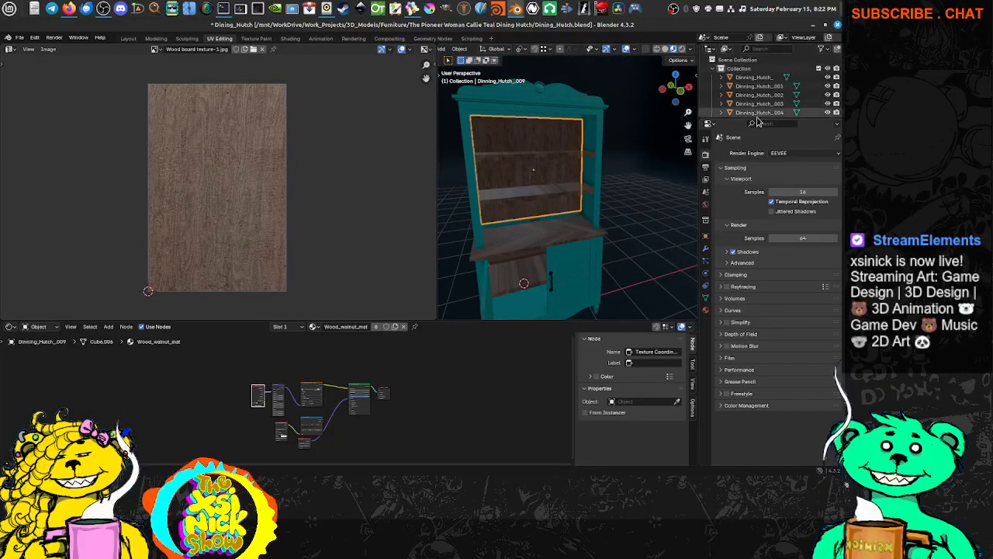
# Deselect the hutch's back panel, then enlarge the outliner and the 3D viewport areas.
pyautogui.click(634, 125)
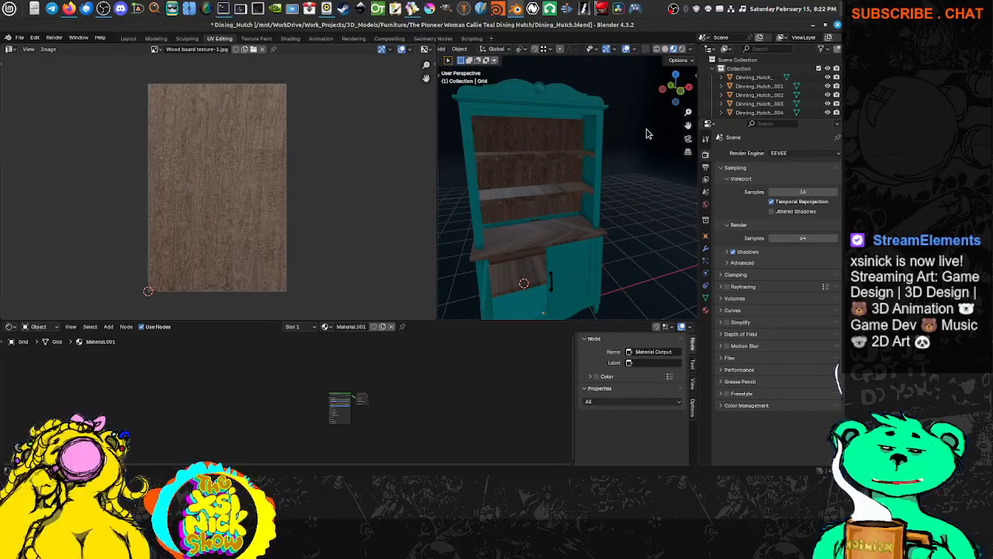
pyautogui.moveTo(723, 118); pyautogui.dragTo(715, 182)
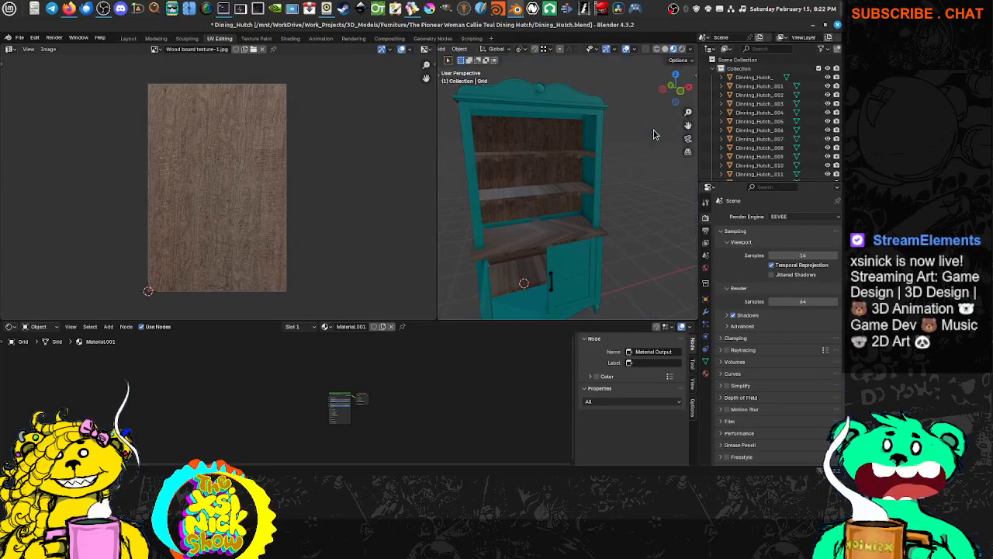
pyautogui.moveTo(617, 161); pyautogui.dragTo(589, 196, button='middle')
pyautogui.scroll(4, 561, 200)
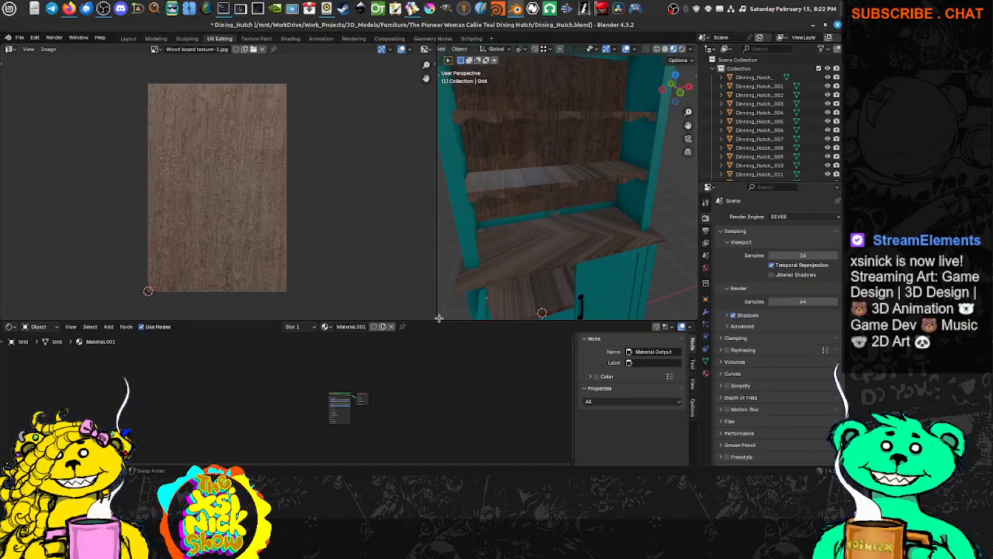
pyautogui.moveTo(437, 312); pyautogui.dragTo(397, 312)
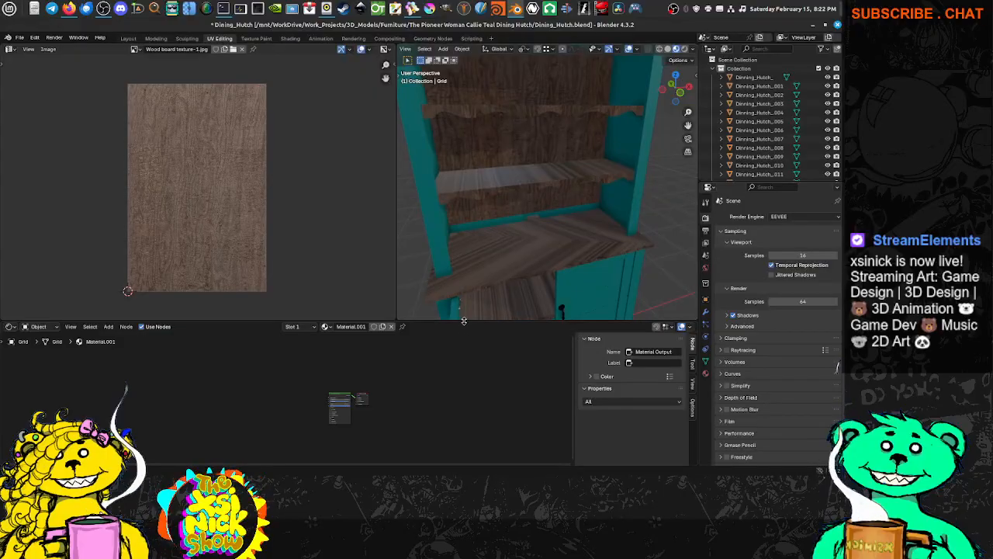
pyautogui.moveTo(464, 320); pyautogui.dragTo(463, 325)
pyautogui.scroll(5, 375, 402)
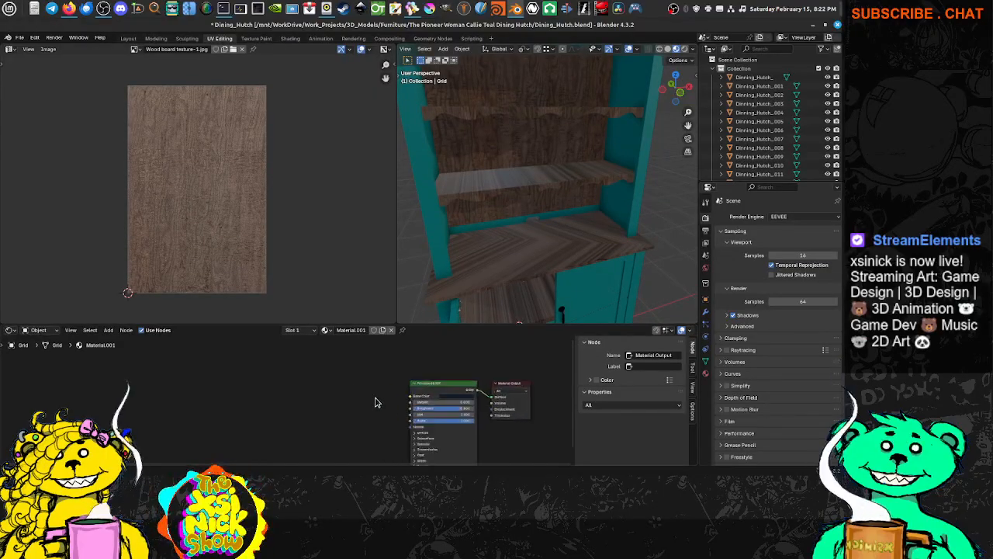
# Select the hutch's upper back panel to show its walnut material nodes and inspect its wood grain.
pyautogui.click(492, 101)
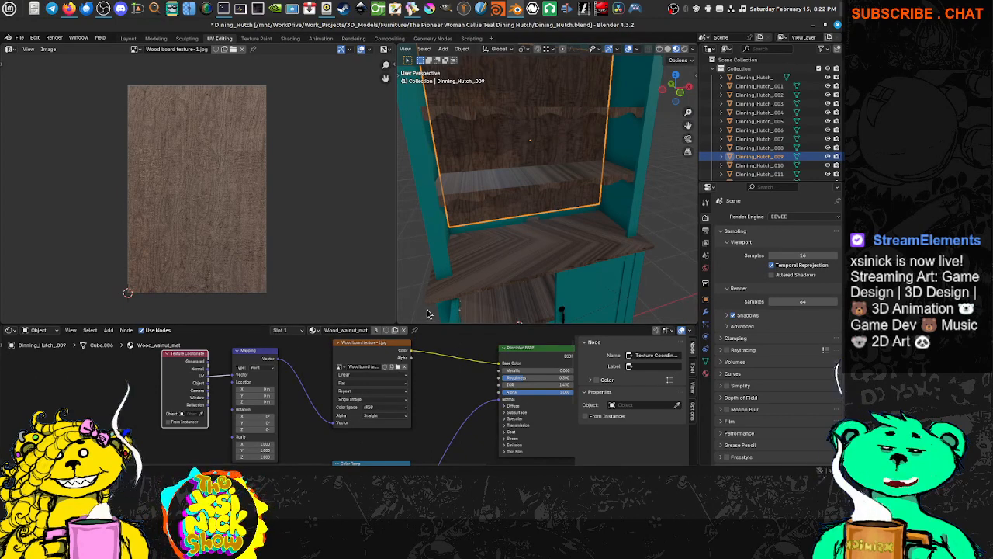
pyautogui.moveTo(555, 157); pyautogui.dragTo(533, 171, button='middle')
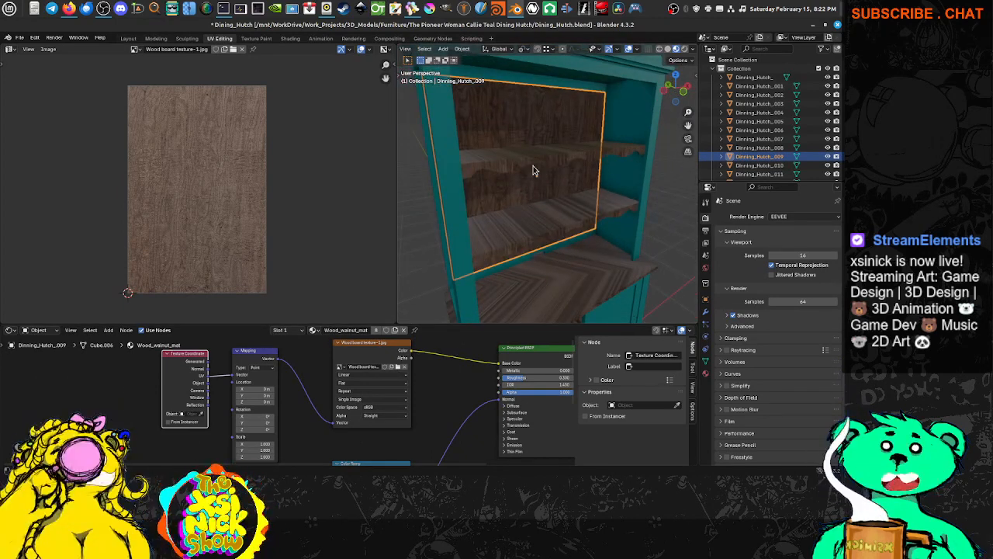
pyautogui.moveTo(650, 231); pyautogui.dragTo(610, 214, button='middle')
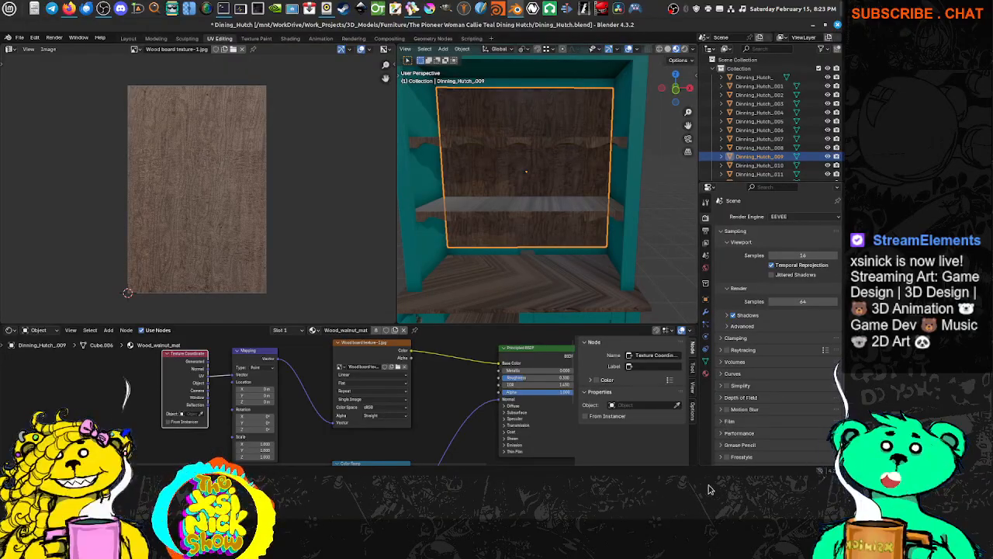
# Bring in the BeeRef reference window, shrink it, and place it beside the node editor, framed on the hutch's wooden shelves.
pyautogui.moveTo(696, 533); pyautogui.dragTo(666, 41)
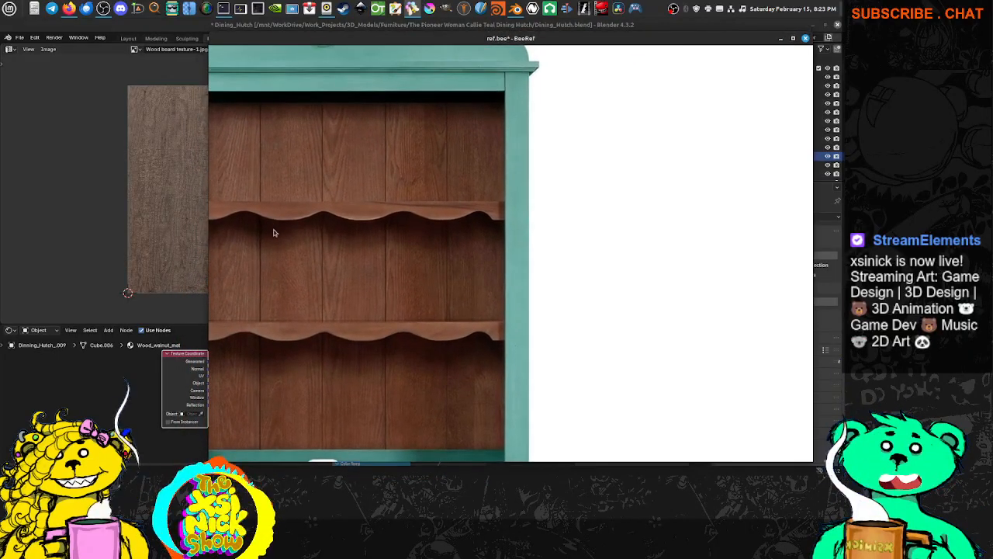
pyautogui.moveTo(553, 35); pyautogui.dragTo(613, 475)
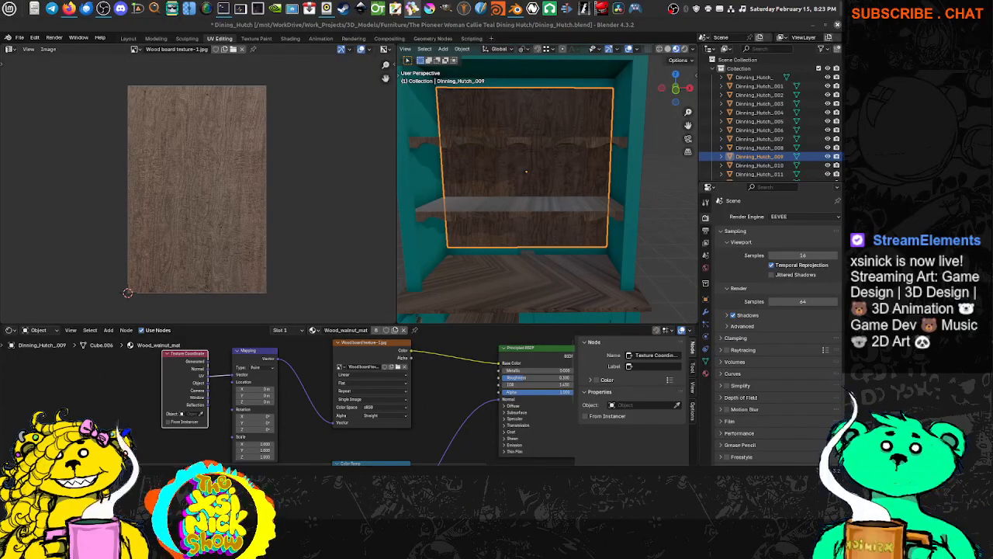
pyautogui.moveTo(613, 474); pyautogui.dragTo(259, 168)
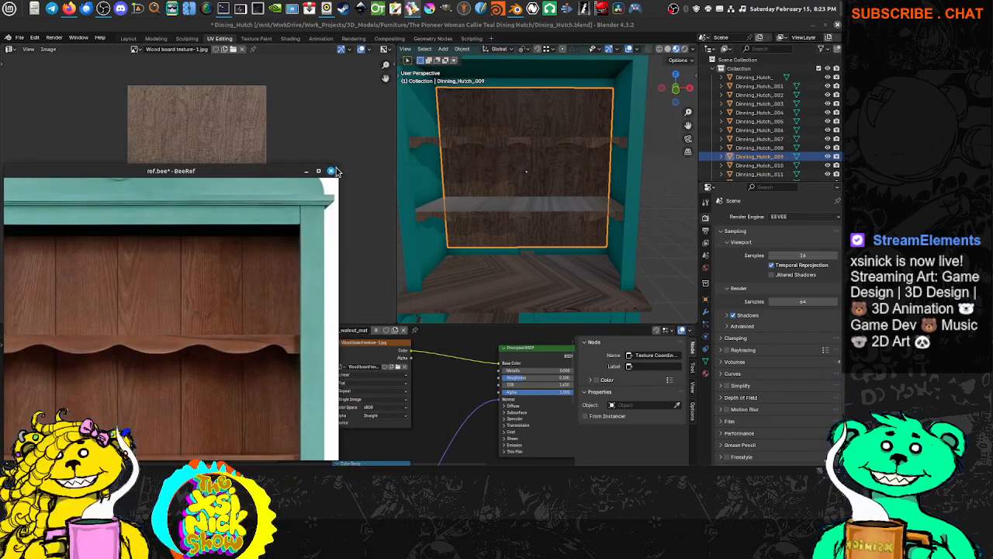
pyautogui.moveTo(332, 169); pyautogui.dragTo(187, 293)
pyautogui.moveTo(103, 318); pyautogui.dragTo(103, 266, button='middle')
pyautogui.moveTo(97, 295); pyautogui.dragTo(749, 306)
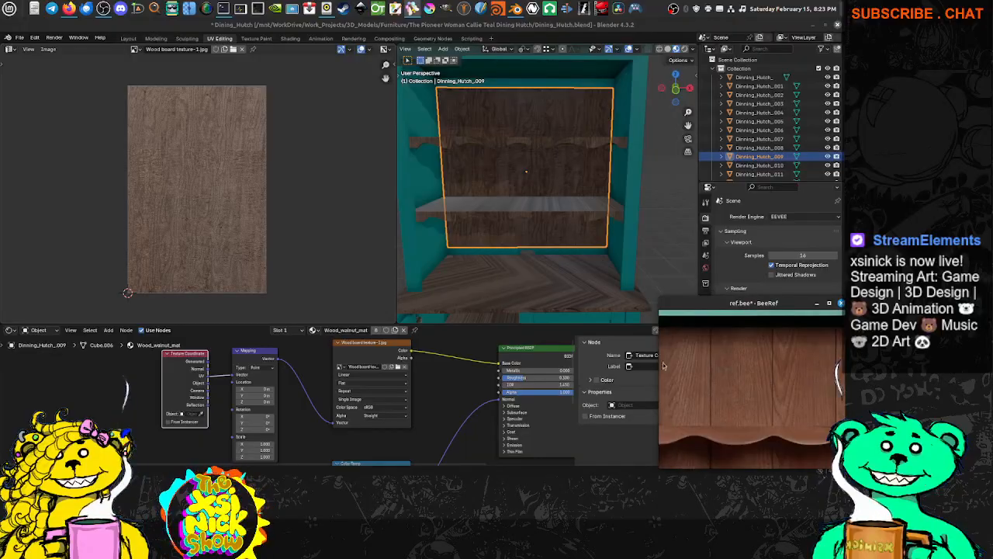
pyautogui.scroll(-4, 707, 405)
pyautogui.moveTo(746, 425); pyautogui.dragTo(756, 380, button='middle')
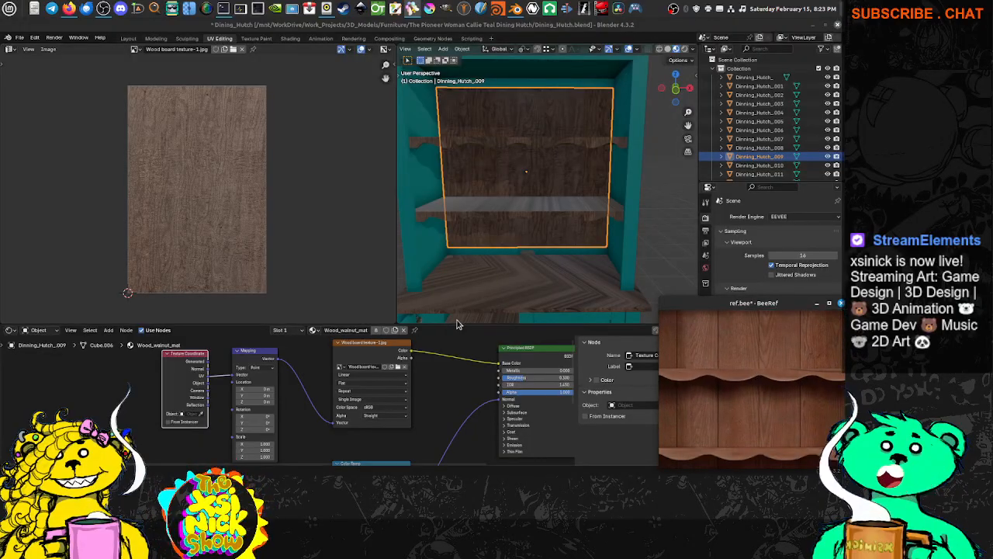
# Examine the reference photos of the hutch's shelves, lower cabinet and countertop for the wood grain direction.
pyautogui.moveTo(562, 175); pyautogui.dragTo(563, 163, button='middle')
pyautogui.scroll(-3, 813, 419)
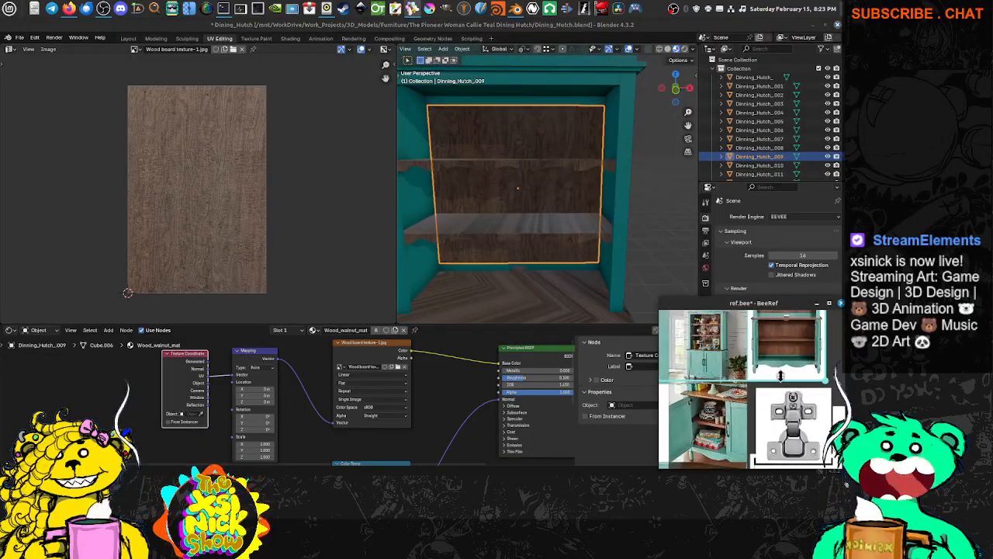
pyautogui.scroll(3, 780, 368)
pyautogui.scroll(-3, 776, 380)
pyautogui.scroll(4, 758, 381)
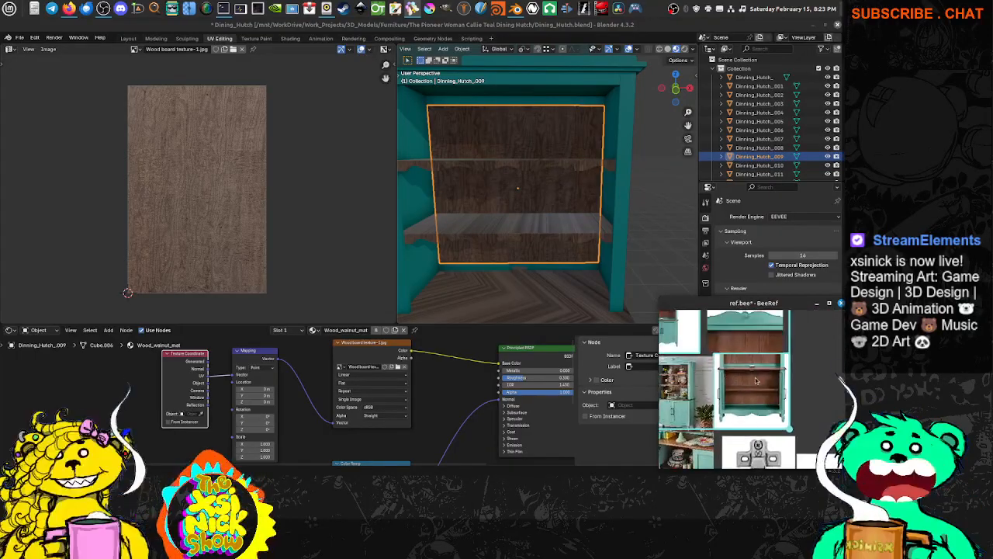
pyautogui.scroll(3, 758, 373)
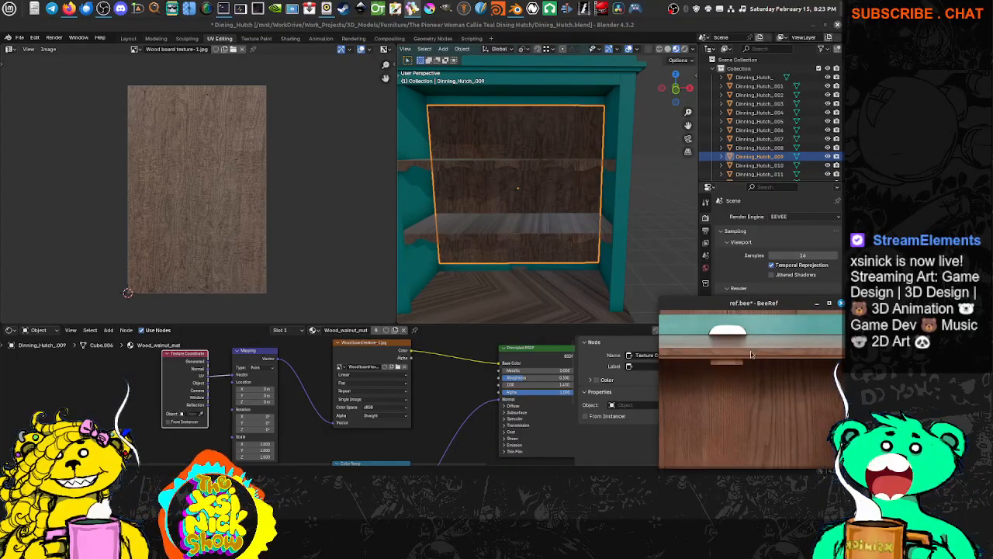
pyautogui.scroll(-5, 752, 354)
pyautogui.scroll(4, 760, 350)
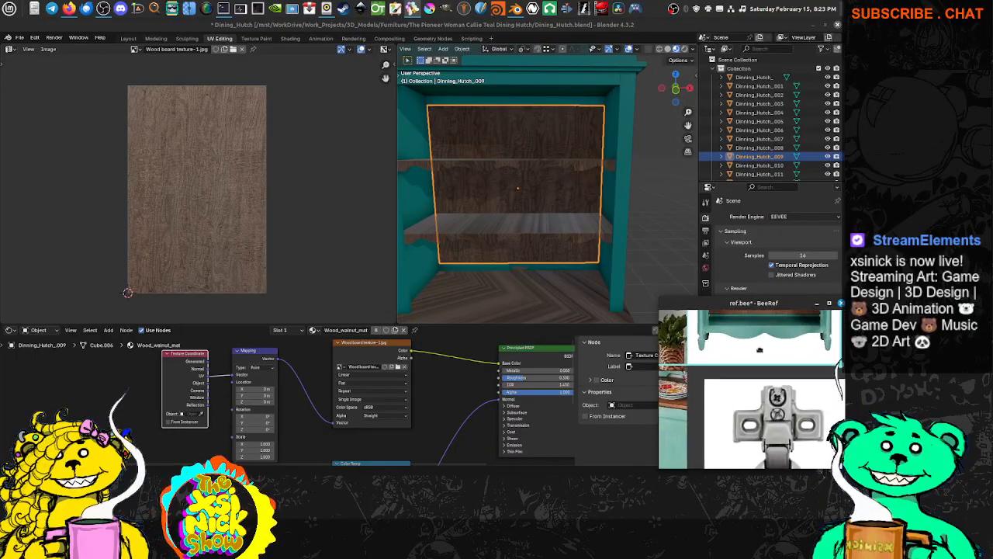
pyautogui.moveTo(759, 350); pyautogui.dragTo(846, 341, button='middle')
pyautogui.scroll(4, 718, 387)
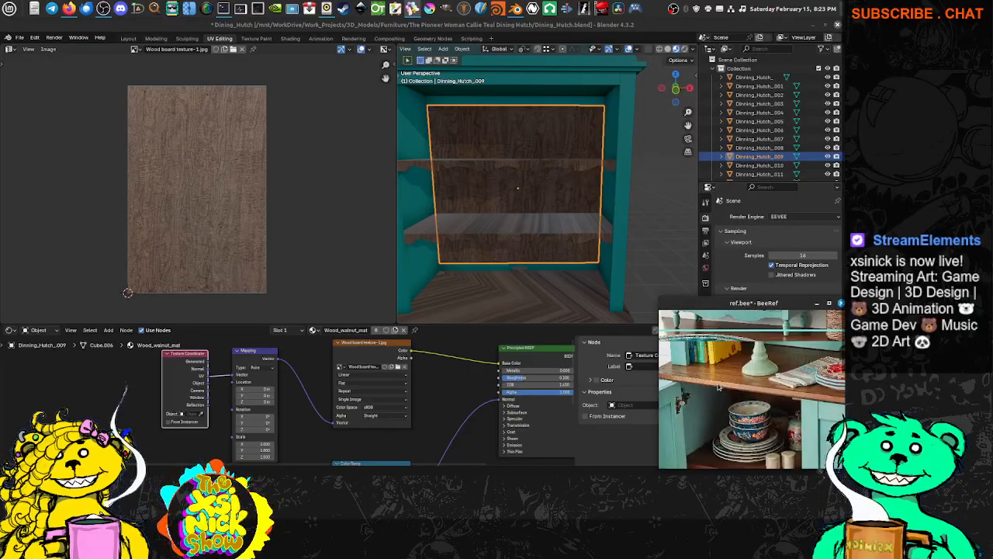
pyautogui.scroll(3, 719, 387)
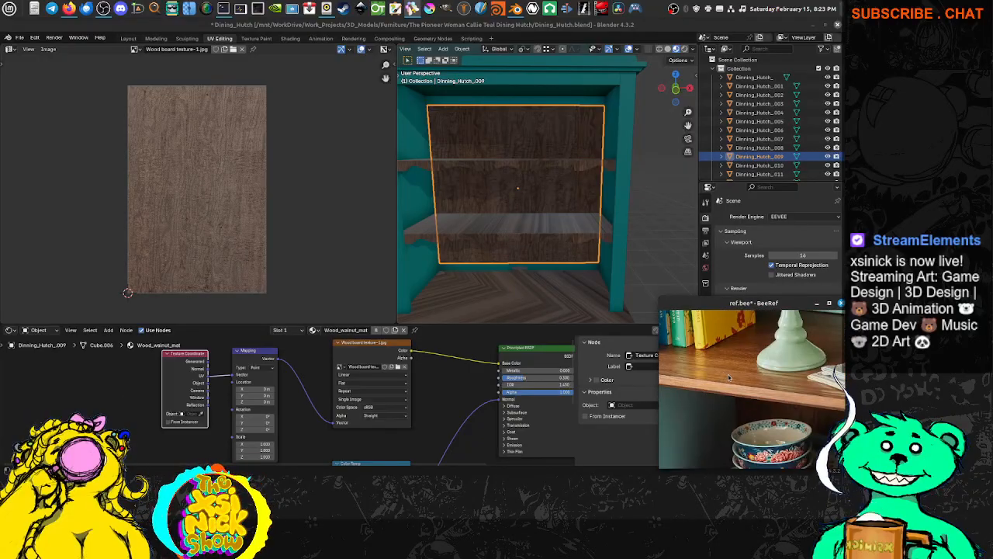
# Select the hutch's wooden countertop and open it in Edit Mode with all its geometry selected.
pyautogui.click(524, 274)
pyautogui.moveTo(524, 274); pyautogui.dragTo(499, 198, button='middle')
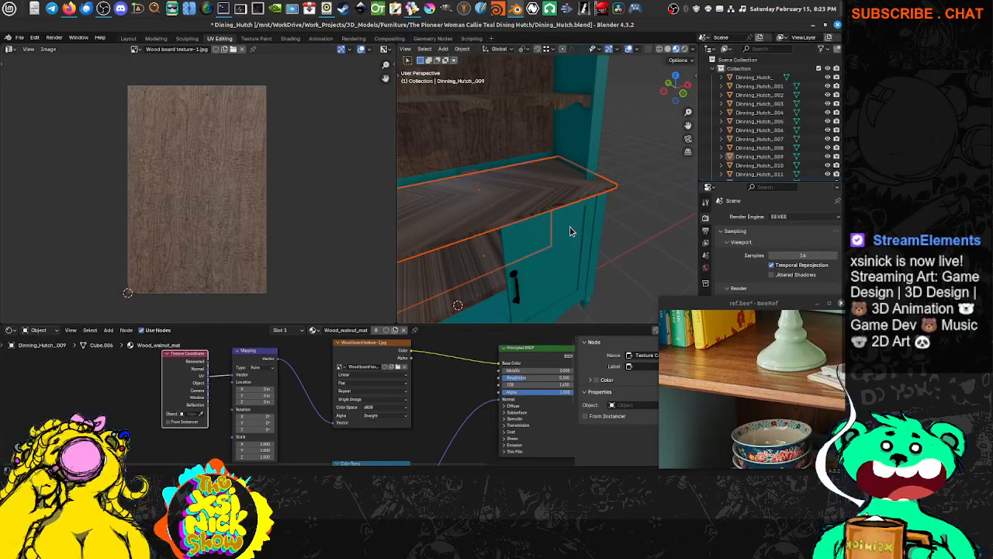
pyautogui.moveTo(569, 227); pyautogui.dragTo(576, 166, button='middle')
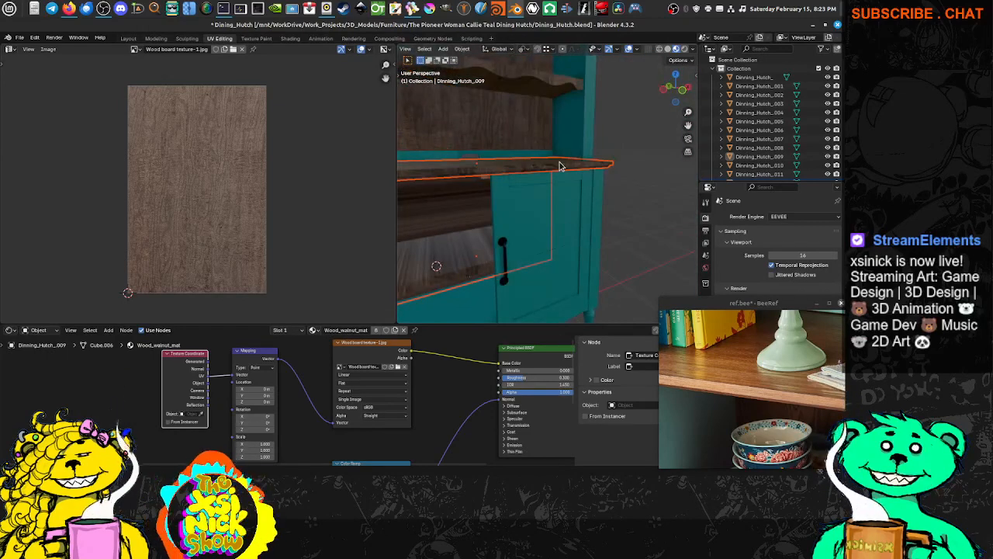
pyautogui.click(565, 169)
pyautogui.moveTo(674, 194); pyautogui.dragTo(628, 190, button='middle')
pyautogui.press('Tab')
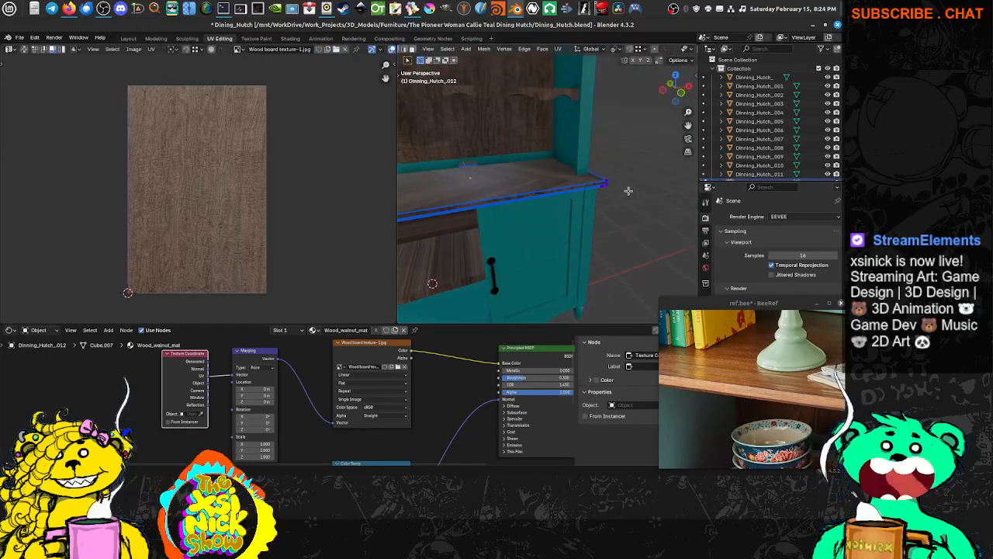
pyautogui.press('Tab')
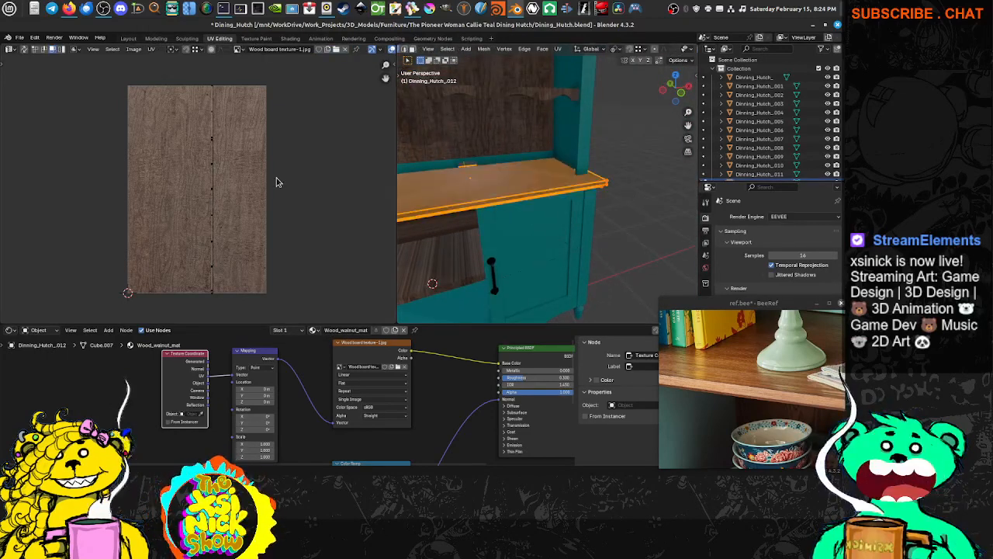
# Unwrap all the countertop's geometry with Smart UV Project, using a 66° angle limit and the axis-aligned vertical rotation method.
pyautogui.press('u')
pyautogui.moveTo(546, 189)
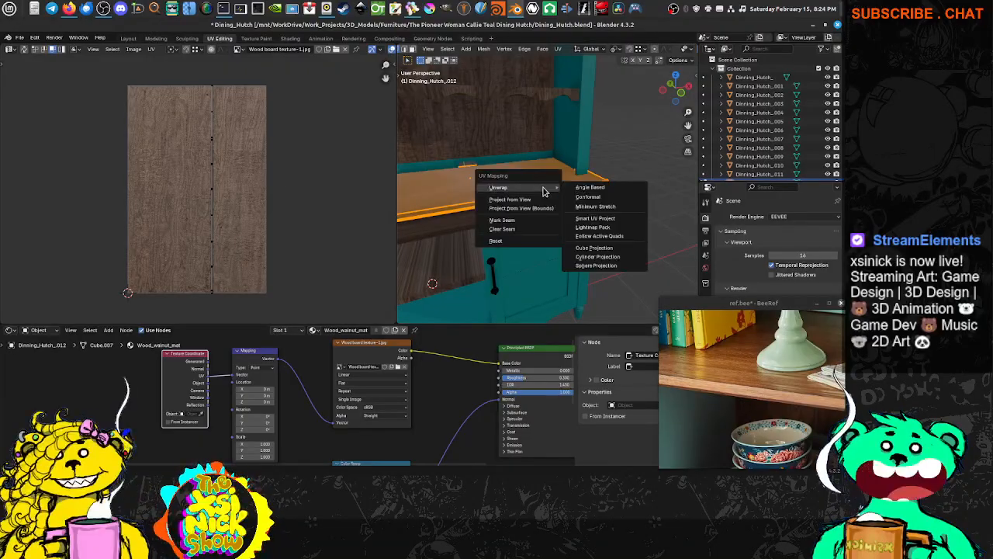
pyautogui.click(612, 219)
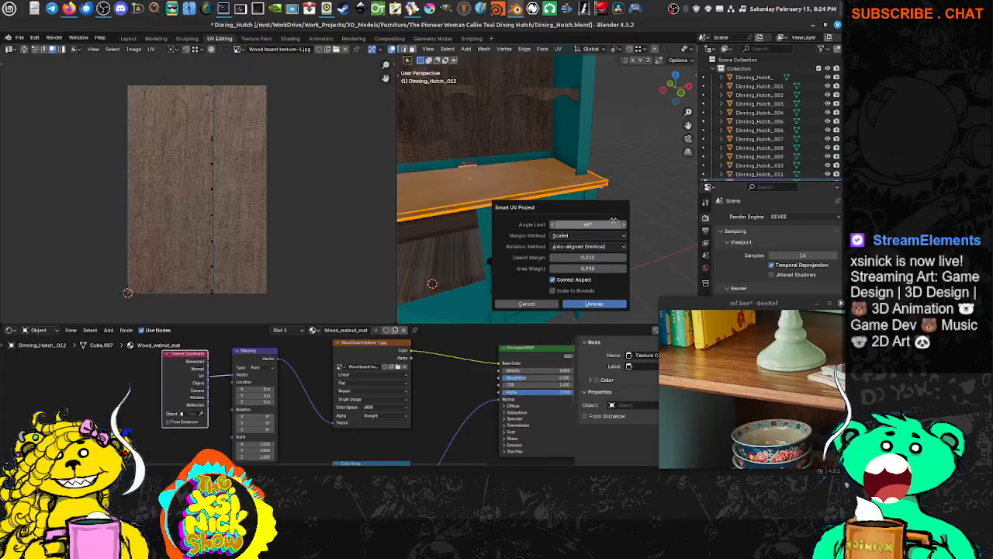
pyautogui.click(595, 305)
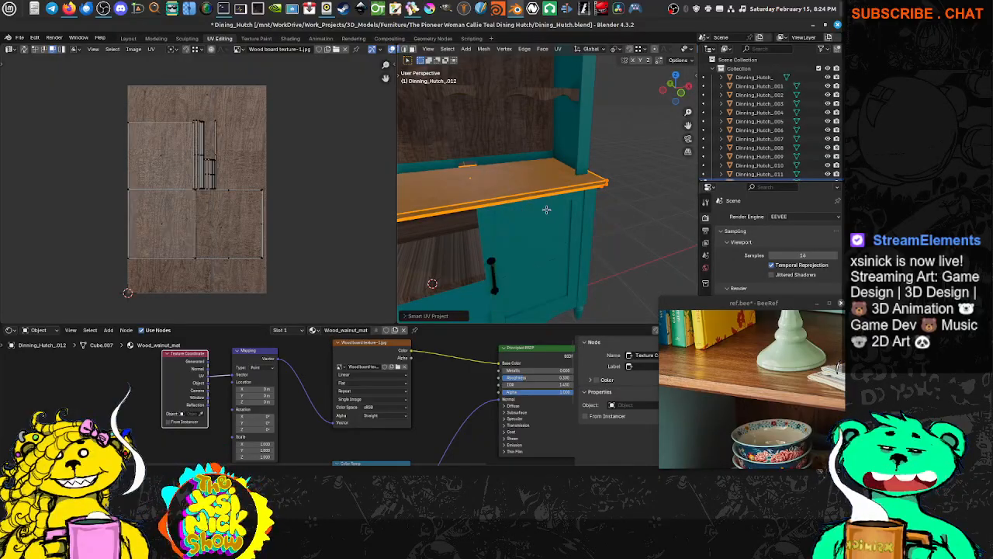
# Apply the countertop's rotation and scale in Object Mode.
pyautogui.press('Tab')
pyautogui.hotkey('ctrl', 'a')
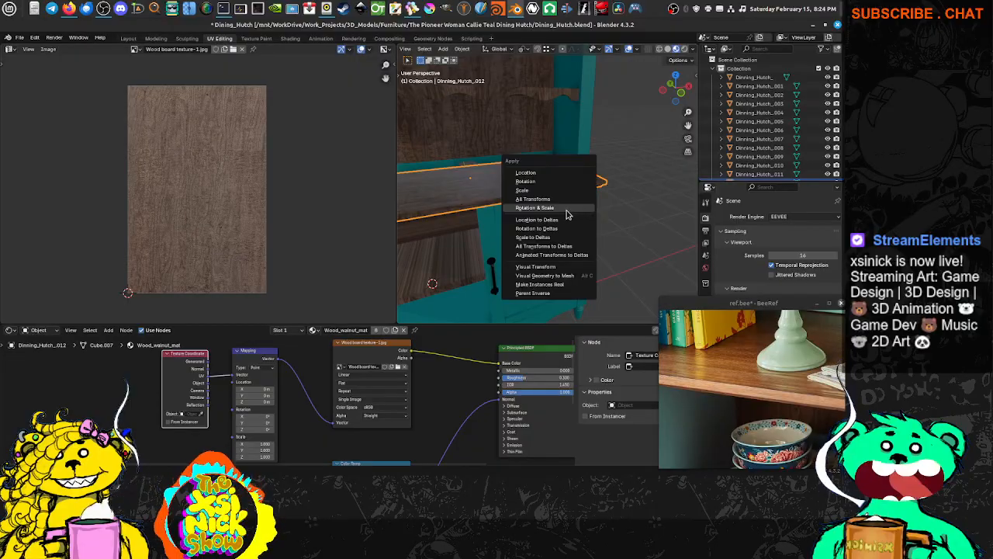
pyautogui.click(558, 209)
# Return to Edit Mode and unwrap the rescaled countertop again with Smart UV Project at its 66° angle limit.
pyautogui.press('Tab')
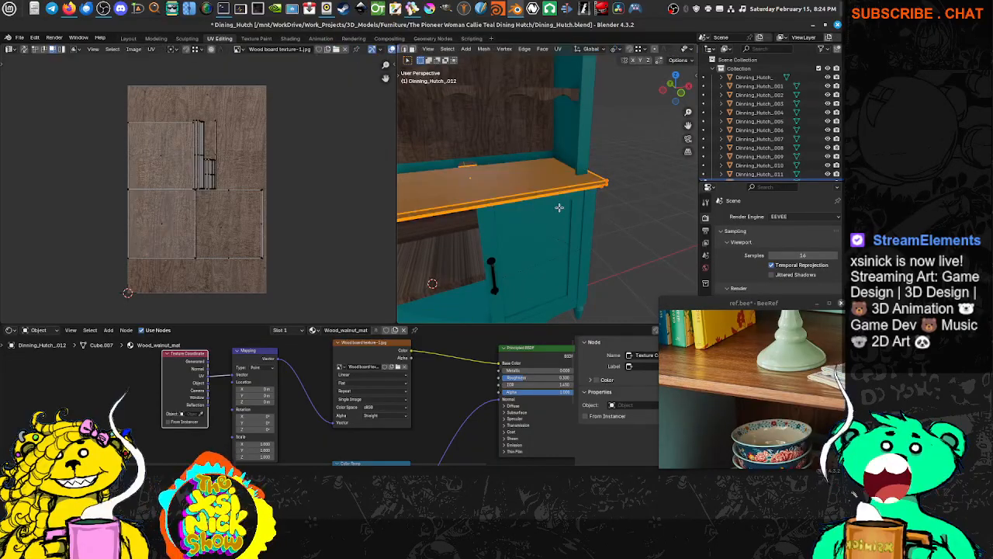
pyautogui.press('u')
pyautogui.moveTo(557, 202)
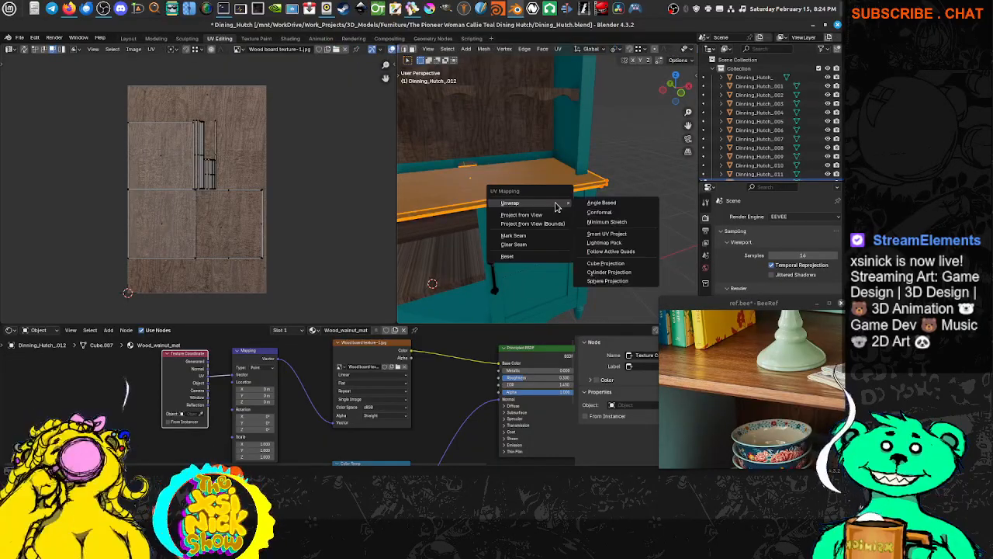
pyautogui.click(617, 236)
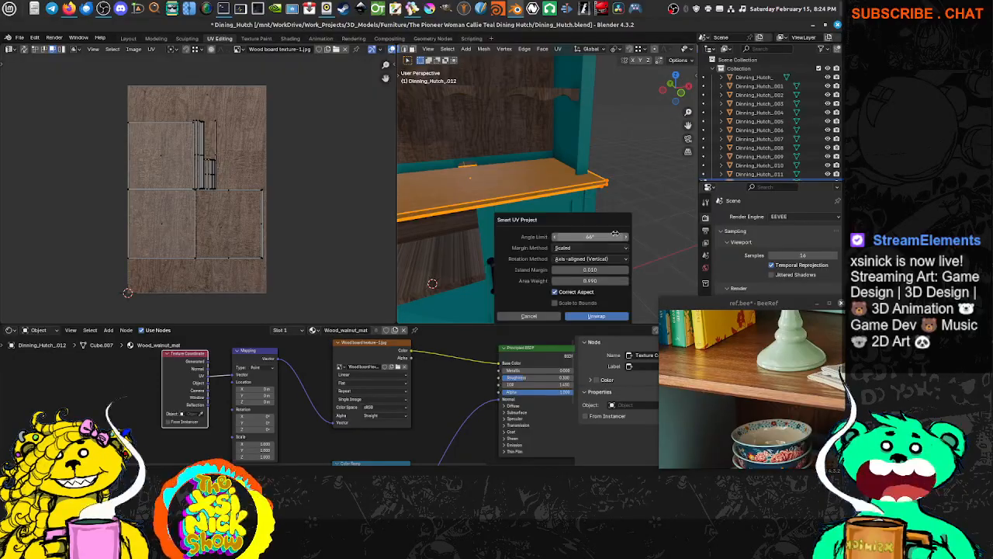
pyautogui.click(610, 315)
pyautogui.moveTo(264, 175)
pyautogui.mouseDown(button='middle')
pyautogui.moveTo(287, 153)
pyautogui.moveTo(280, 186)
pyautogui.mouseUp(button='middle')
pyautogui.moveTo(497, 180); pyautogui.dragTo(551, 194, button='middle')
pyautogui.scroll(-2, 241, 206)
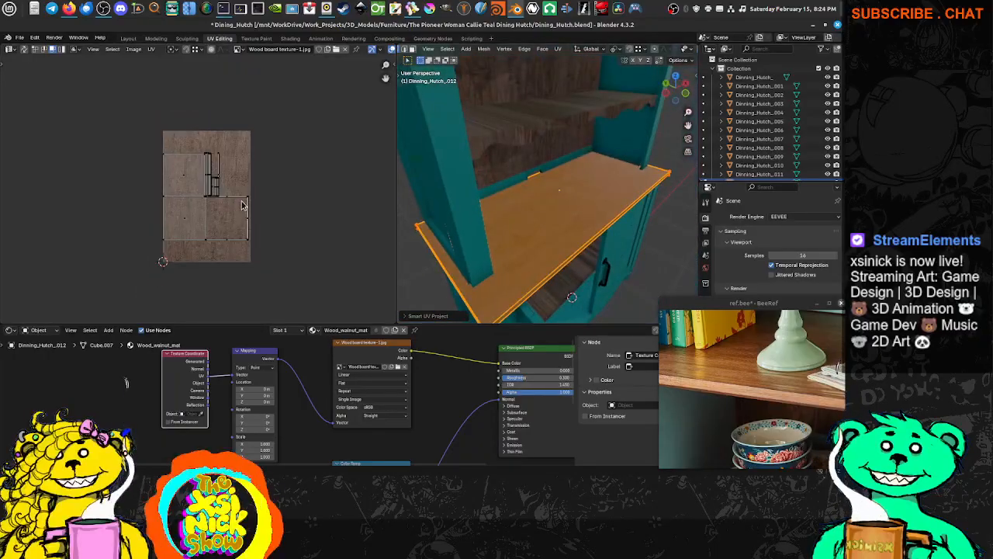
# Compare the two large UV islands with the model by selecting only the countertop's top face.
pyautogui.moveTo(245, 204); pyautogui.dragTo(256, 172, button='middle')
pyautogui.moveTo(562, 203); pyautogui.dragTo(644, 184, button='middle')
pyautogui.moveTo(250, 179); pyautogui.dragTo(267, 181, button='middle')
pyautogui.scroll(3, 211, 186)
pyautogui.click(211, 186)
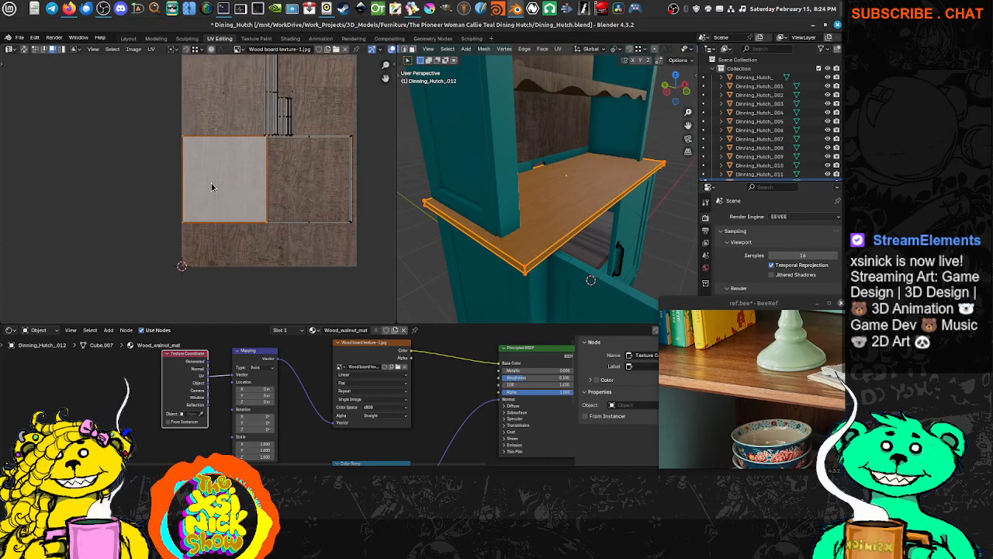
pyautogui.click(222, 112)
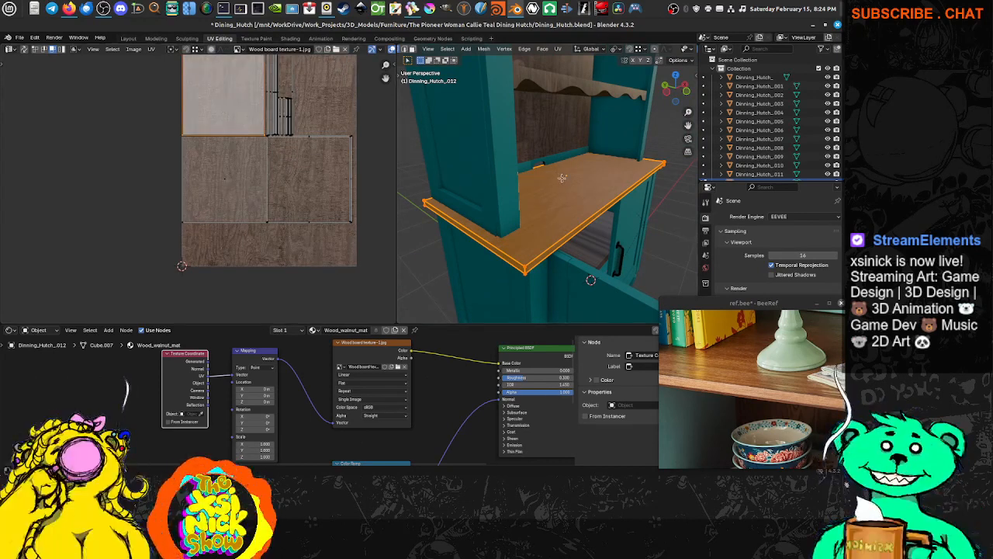
pyautogui.hotkey('alt', 'a')
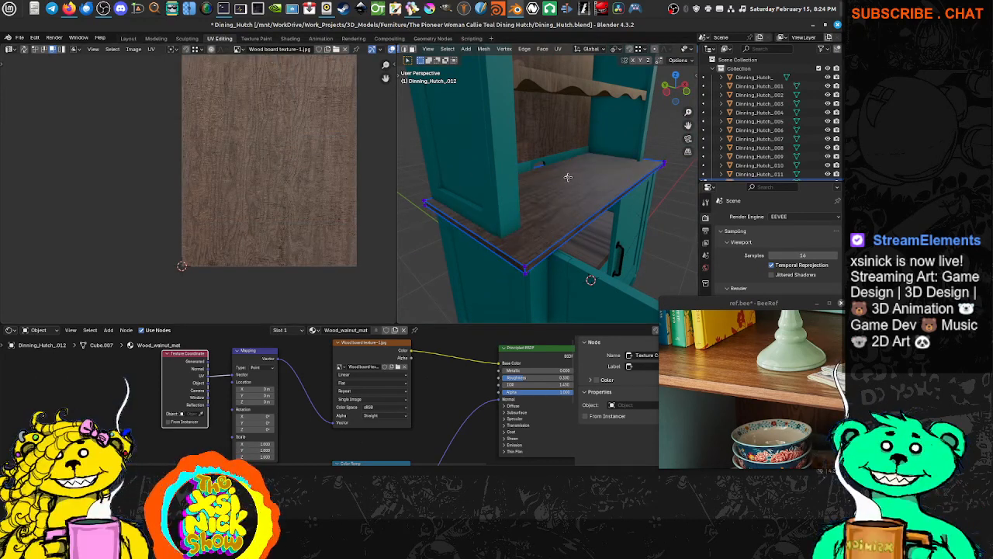
pyautogui.hotkey('ctrl', 'Tab')
pyautogui.click(547, 225)
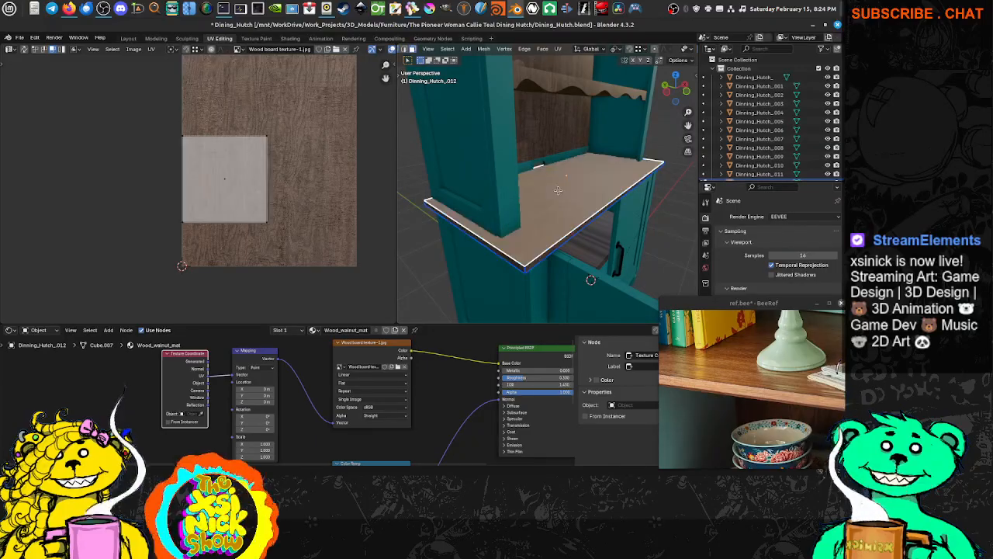
pyautogui.moveTo(545, 186); pyautogui.dragTo(455, 200, button='middle')
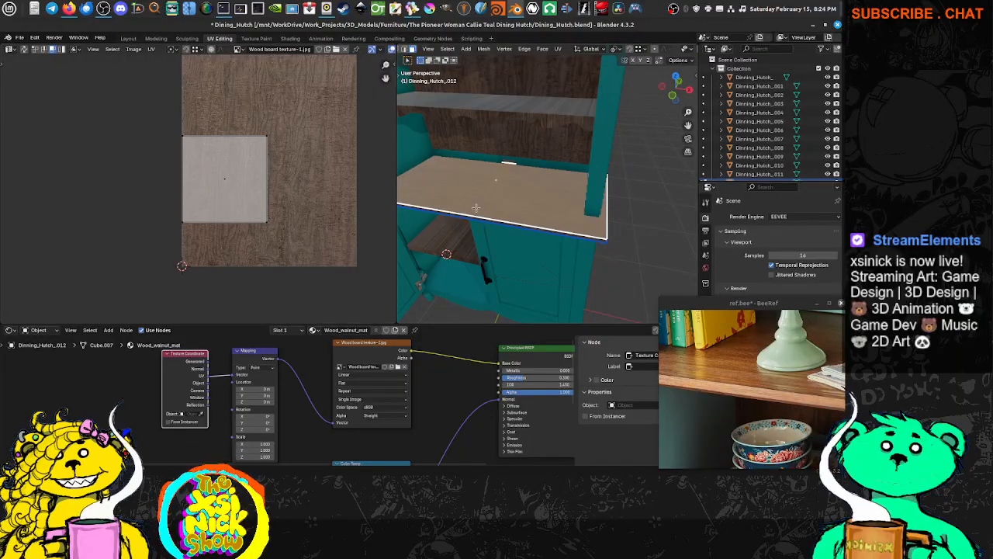
# Select the whole countertop and move the narrow edge and side UV islands off the wood texture into the empty space beside it.
pyautogui.press('a')
pyautogui.moveTo(231, 178); pyautogui.dragTo(205, 230, button='middle')
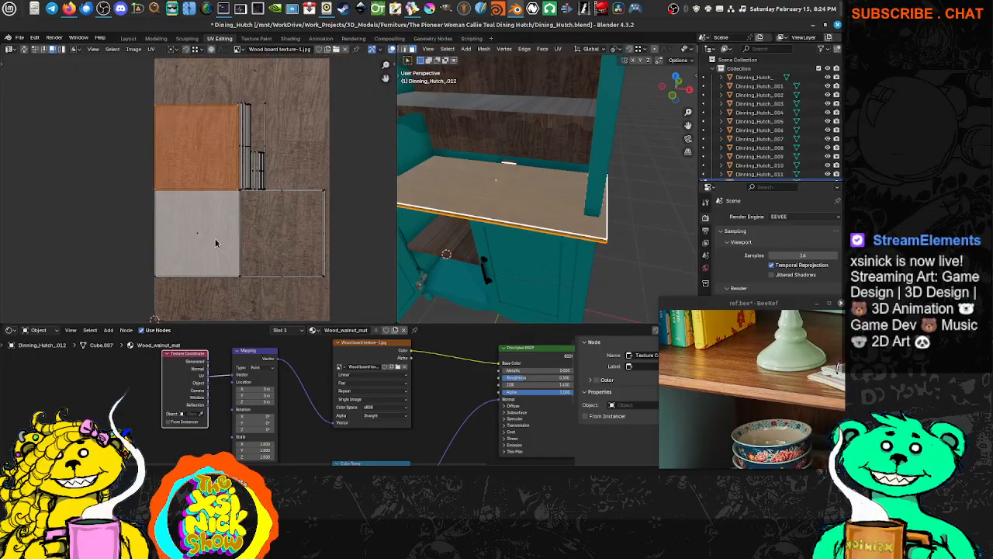
pyautogui.click(216, 241)
pyautogui.moveTo(284, 210); pyautogui.dragTo(243, 210, button='middle')
pyautogui.moveTo(311, 91); pyautogui.dragTo(204, 318)
pyautogui.scroll(3, 310, 92)
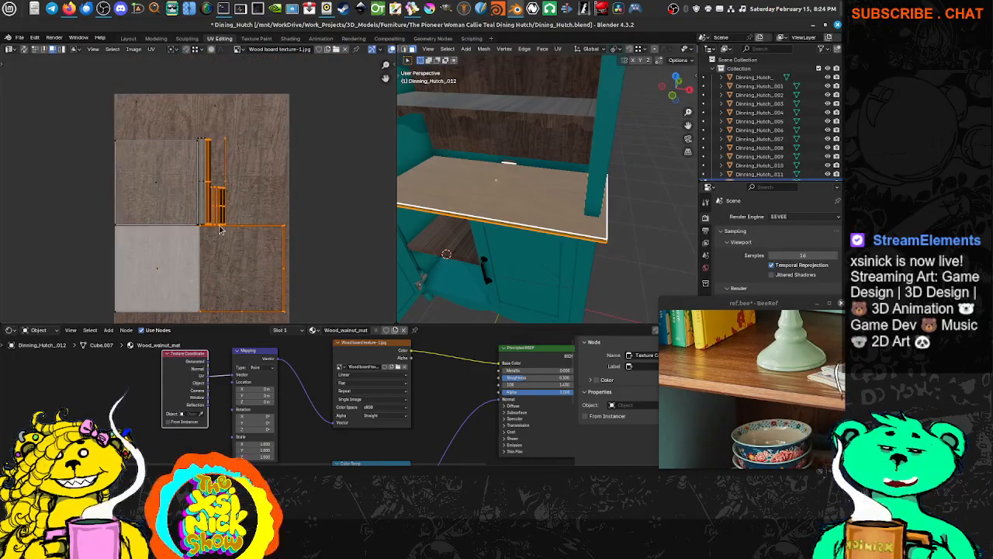
pyautogui.moveTo(310, 92); pyautogui.dragTo(222, 316)
pyautogui.moveTo(233, 257); pyautogui.dragTo(222, 229, button='middle')
pyautogui.scroll(-3, 222, 229)
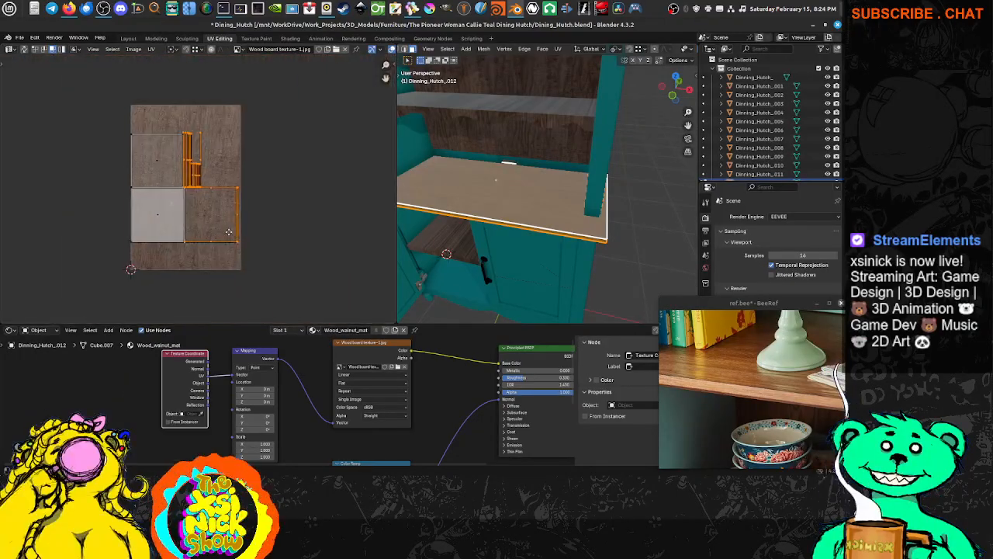
pyautogui.press('g')
pyautogui.click(330, 237)
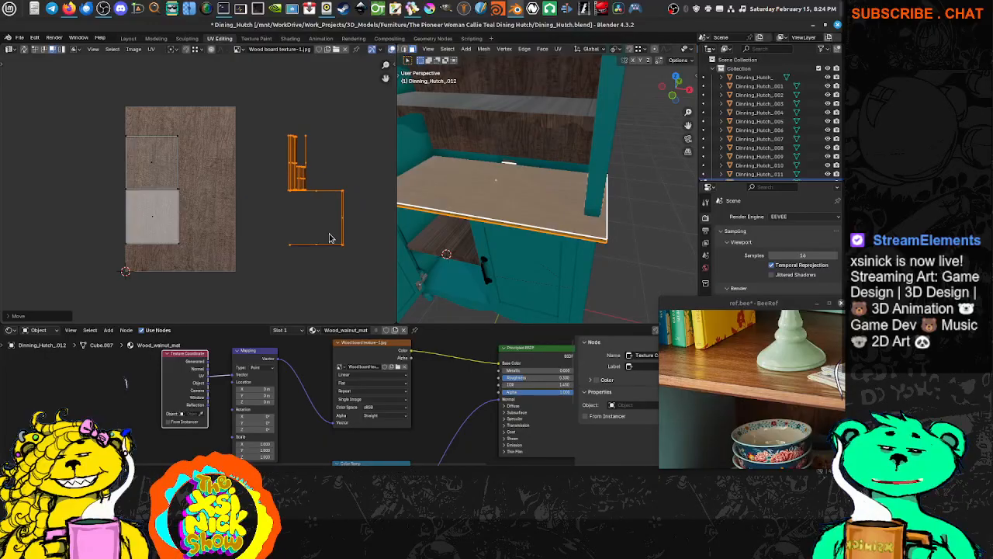
# Check the top face's UV island on its own and restore the selection of the countertop's remaining faces.
pyautogui.scroll(5, 160, 187)
pyautogui.moveTo(212, 176); pyautogui.dragTo(298, 166, button='middle')
pyautogui.click(213, 225)
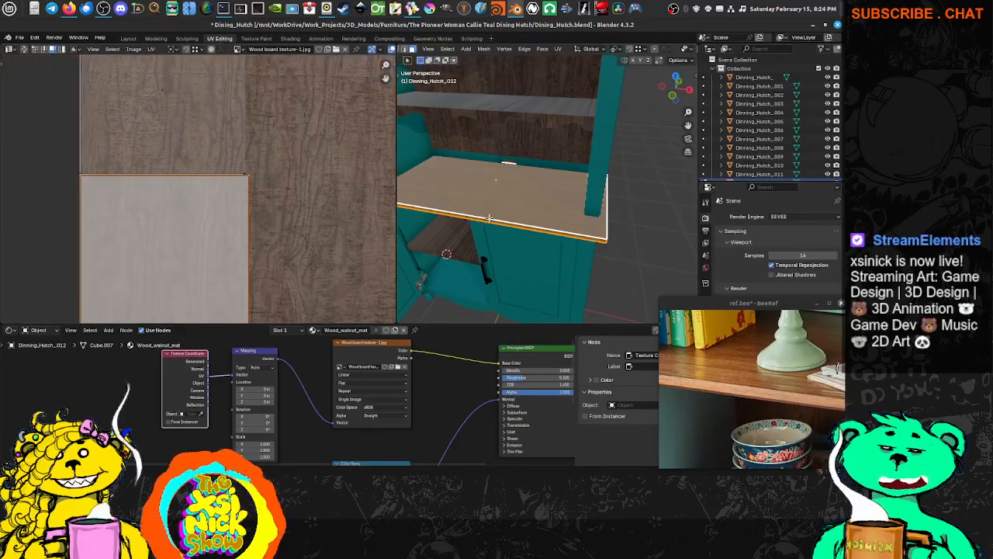
pyautogui.click(499, 194)
pyautogui.scroll(-4, 235, 211)
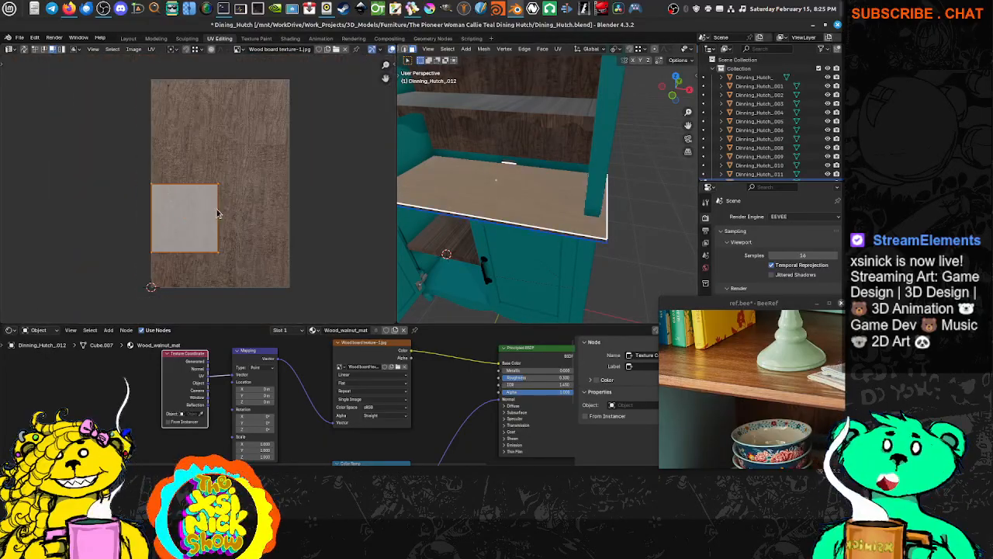
pyautogui.moveTo(489, 245); pyautogui.dragTo(501, 104, button='middle')
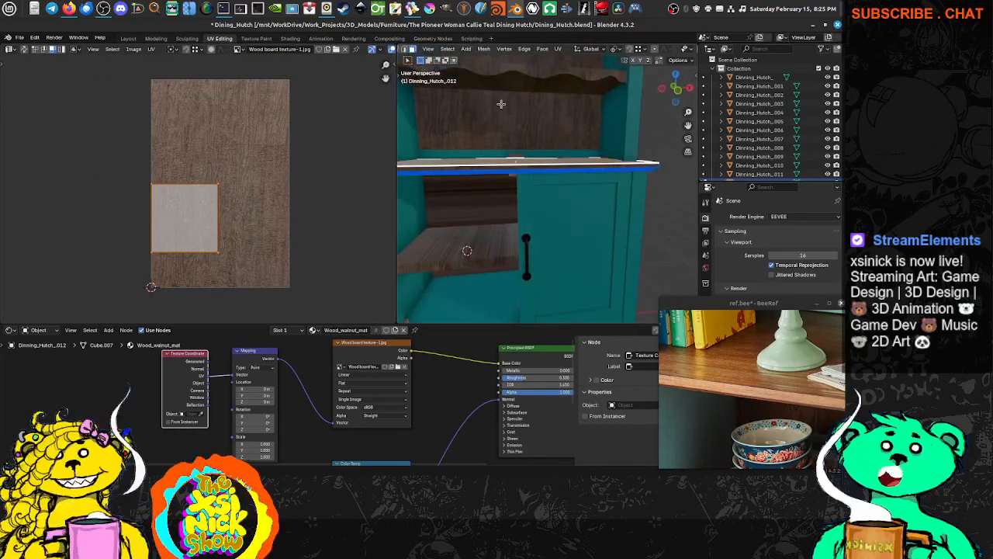
pyautogui.moveTo(564, 187); pyautogui.dragTo(555, 216, button='middle')
pyautogui.keyDown('shift'); pyautogui.click(554, 214); pyautogui.keyUp('shift')
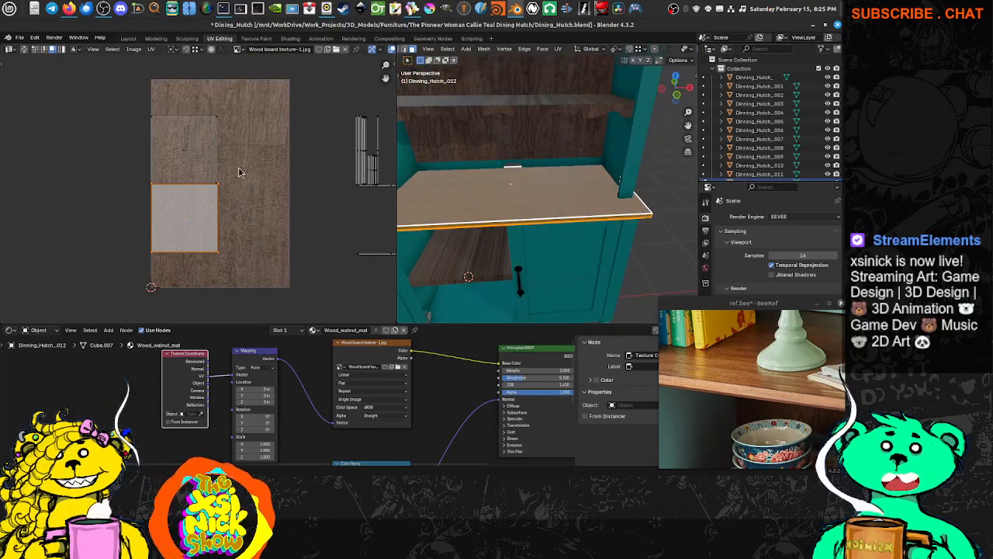
# Select the top face's UV island in face select mode and switch the UV editor to the Tweak selection tool.
pyautogui.moveTo(203, 213); pyautogui.dragTo(208, 214, button='middle')
pyautogui.press('3')
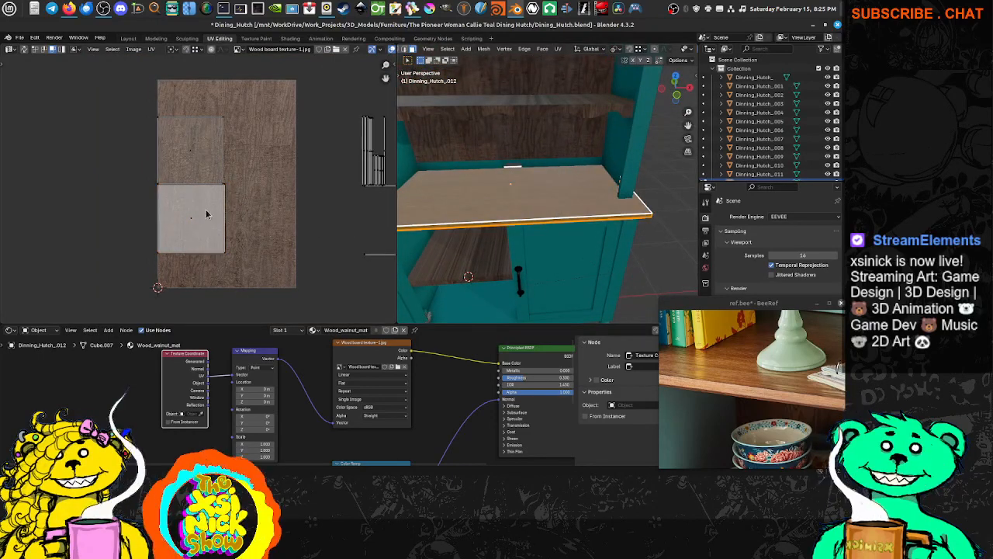
pyautogui.click(173, 209)
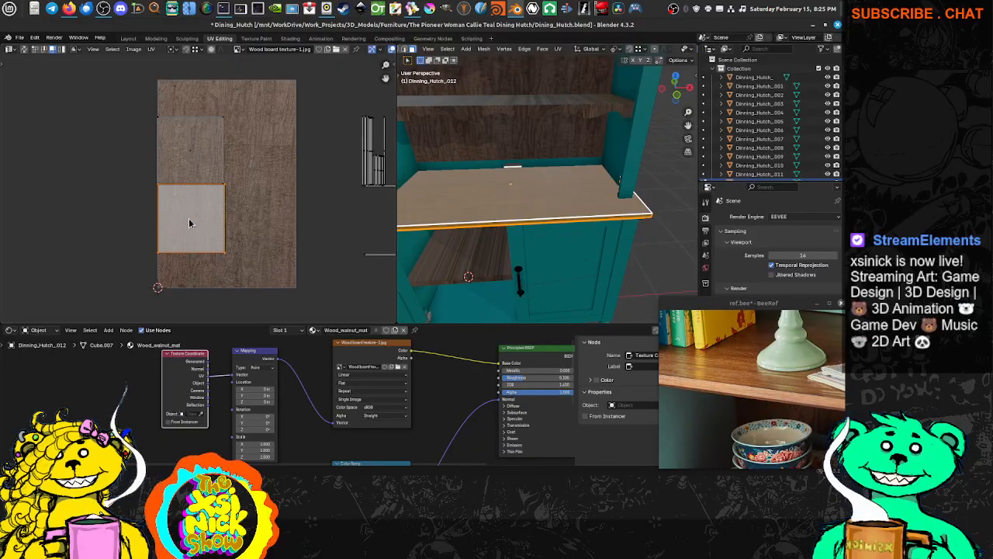
pyautogui.press('t')
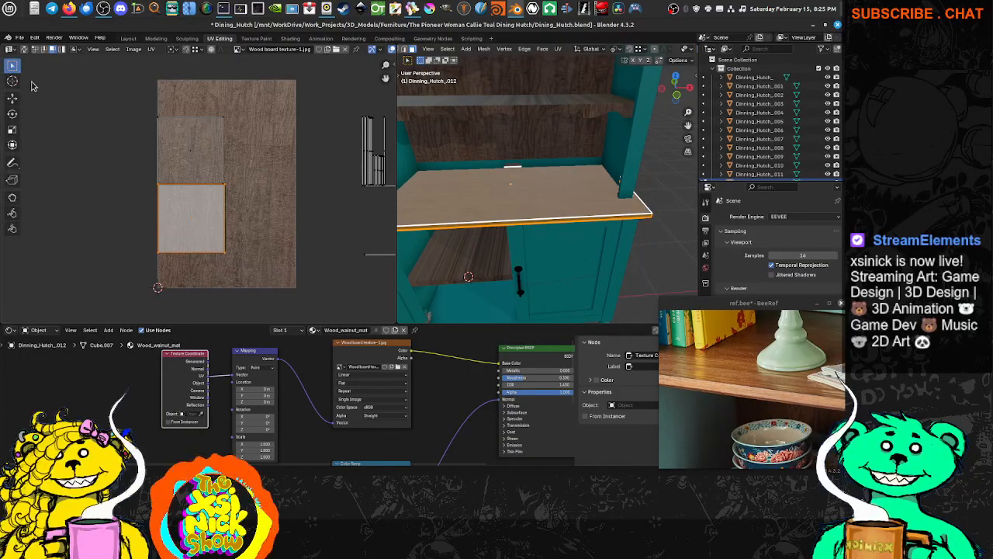
pyautogui.click(13, 69)
pyautogui.click(44, 71)
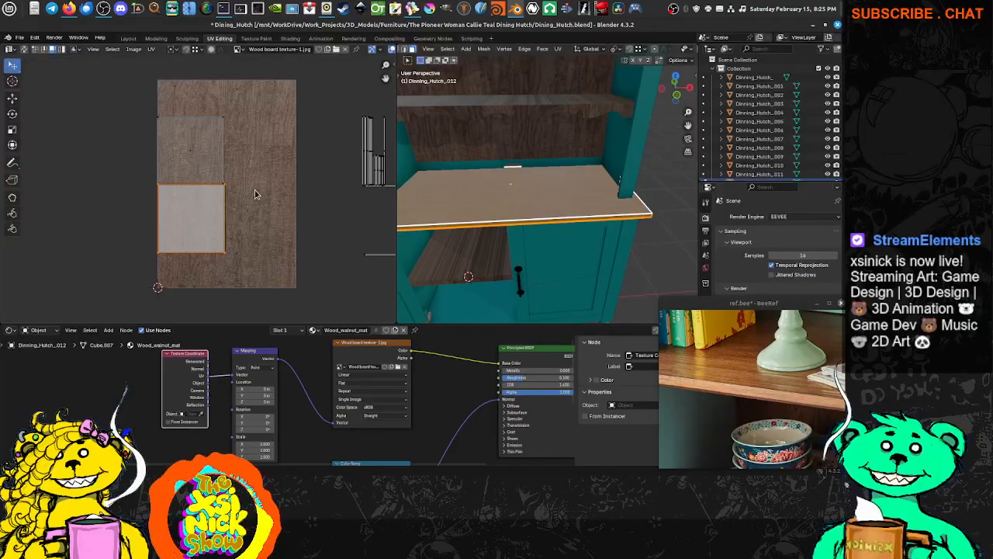
# Stack the countertop's two large UV islands by moving one over the other until their corners line up.
pyautogui.press('Tab')
pyautogui.press('Tab')
pyautogui.scroll(3, 215, 200)
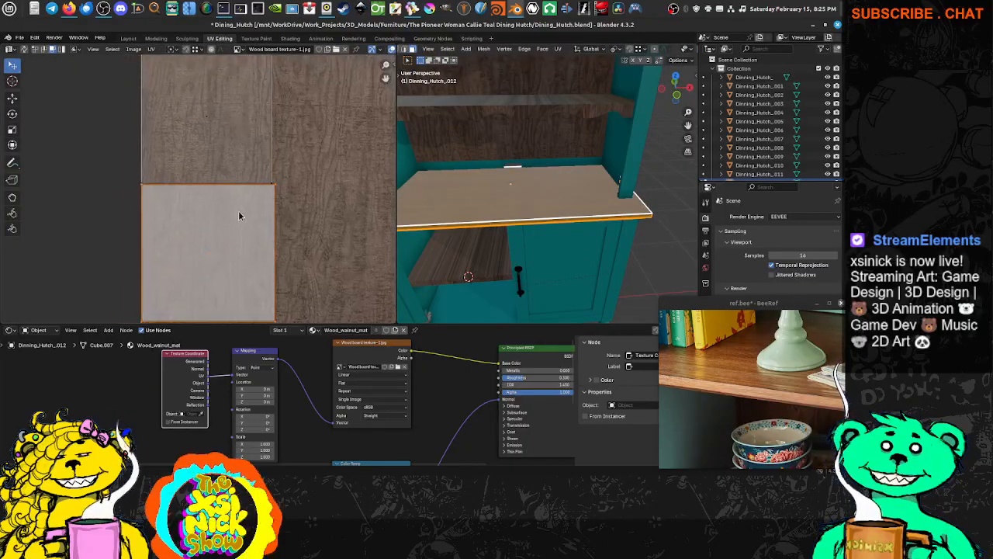
pyautogui.press('g')
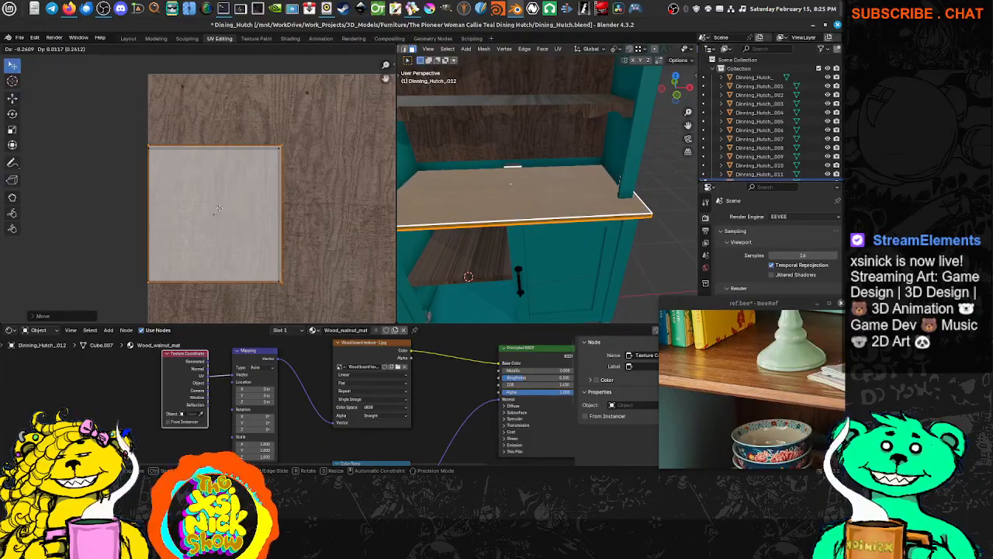
pyautogui.click(219, 212)
pyautogui.press('g')
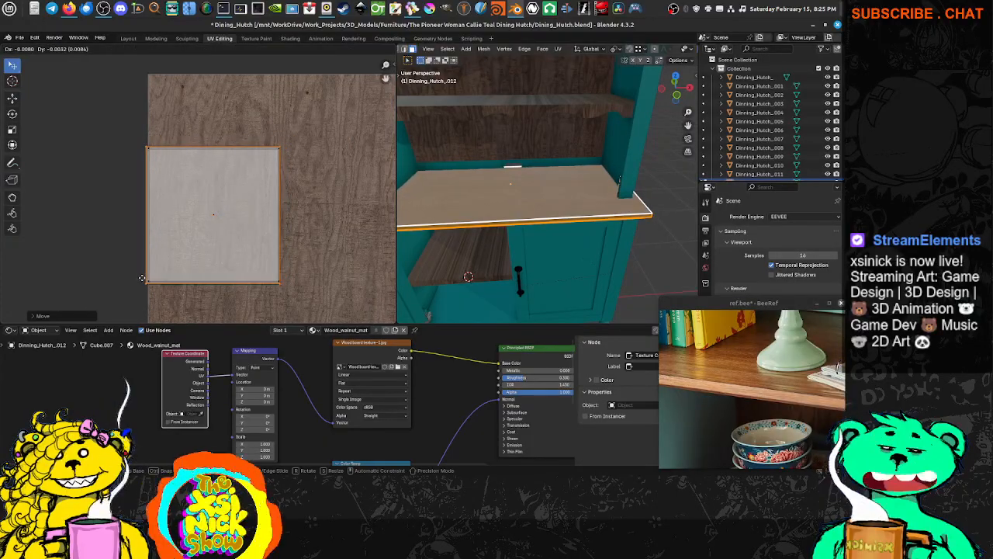
pyautogui.click(143, 278)
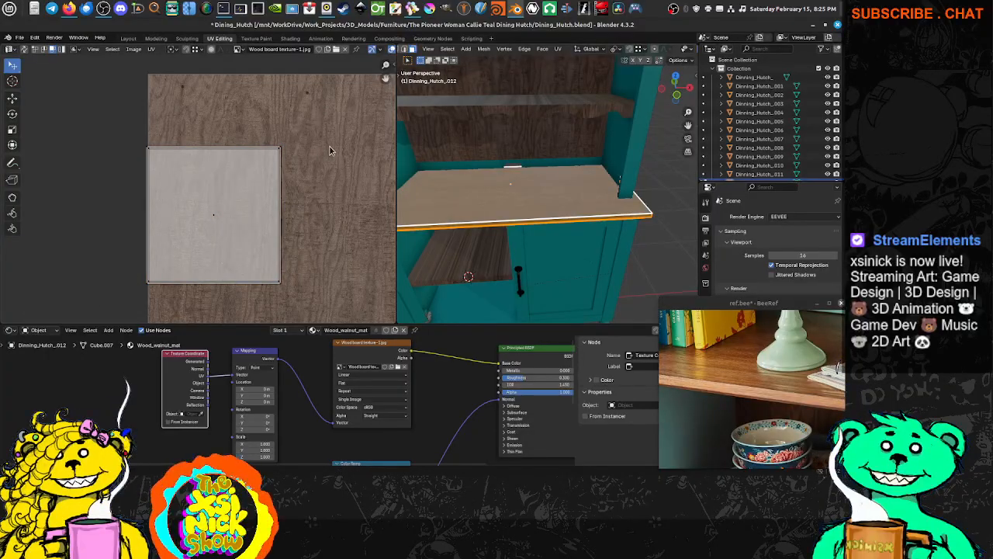
# Select both stacked UV islands and move them into the lower-left corner of the wood texture, beside the 2D cursor.
pyautogui.moveTo(328, 140); pyautogui.dragTo(144, 294)
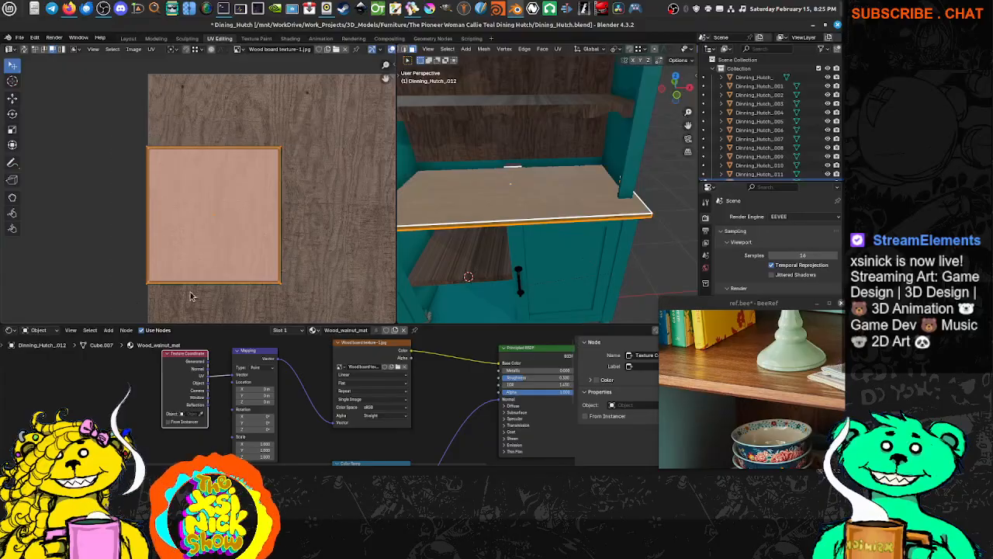
pyautogui.moveTo(249, 284); pyautogui.dragTo(249, 150, button='middle')
pyautogui.moveTo(554, 209); pyautogui.dragTo(507, 239, button='middle')
pyautogui.scroll(4, 562, 247)
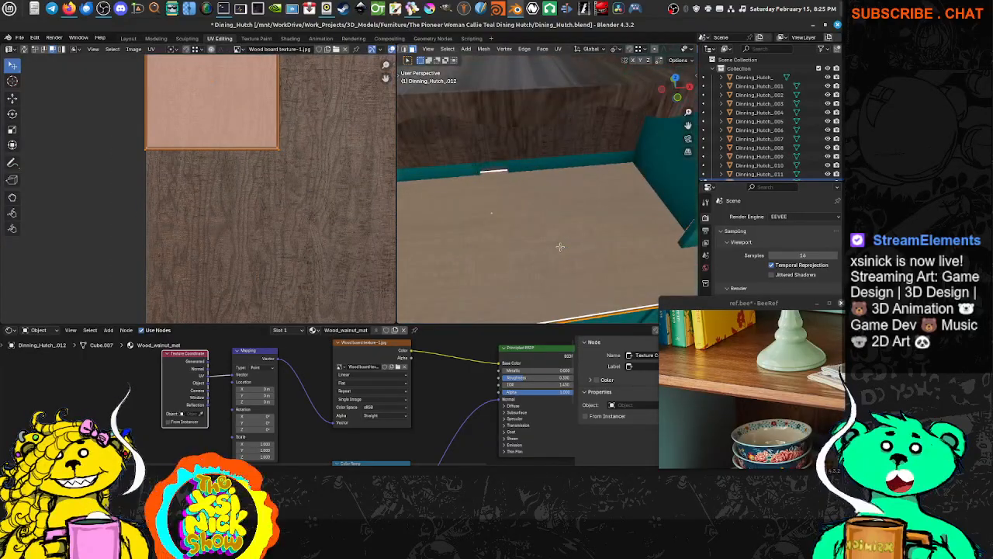
pyautogui.scroll(-4, 560, 246)
pyautogui.scroll(-6, 268, 178)
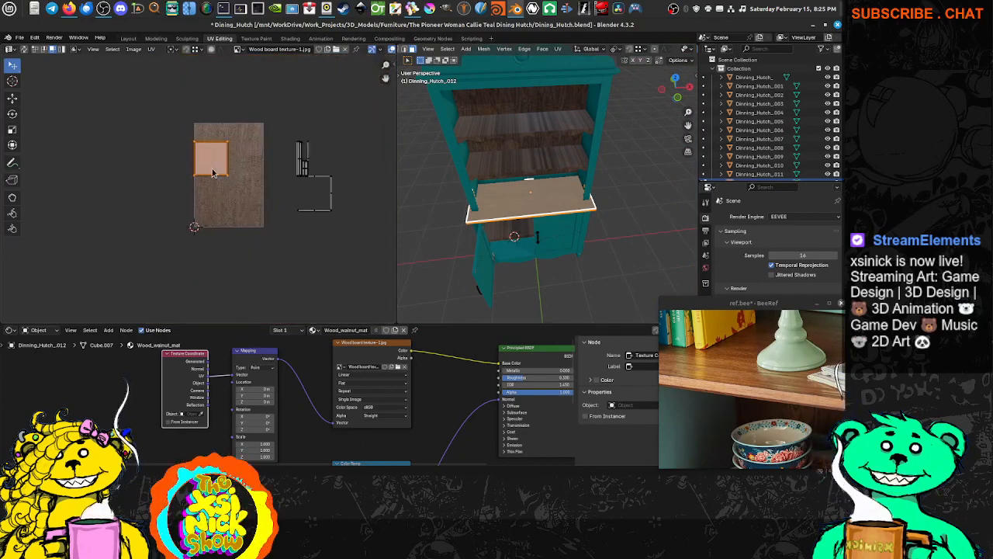
pyautogui.scroll(4, 214, 172)
pyautogui.press('g')
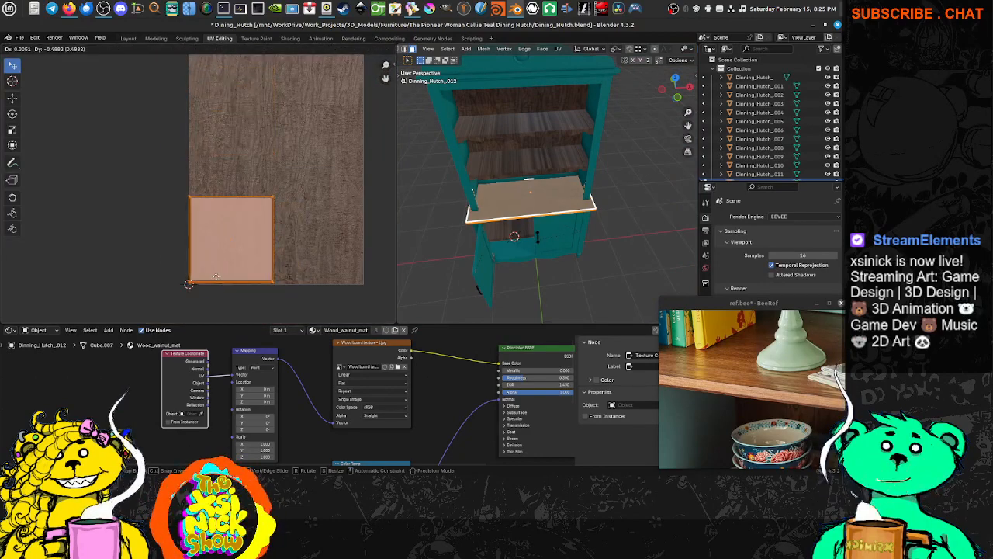
pyautogui.click(217, 276)
# Set the UV pivot point to the 2D Cursor and scale the two stacked countertop islands up from the texture's lower-left corner.
pyautogui.moveTo(219, 281); pyautogui.dragTo(203, 305, button='middle')
pyautogui.press('s')
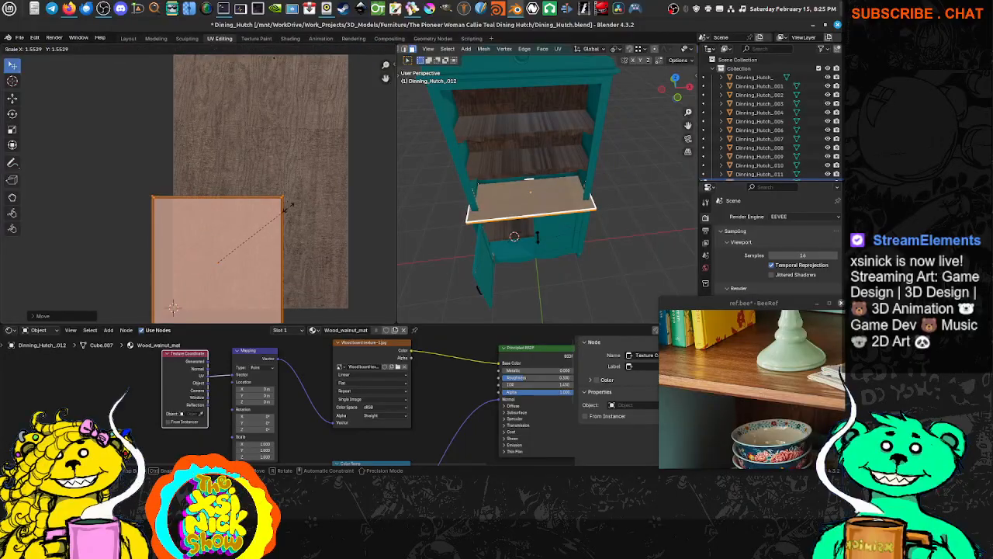
pyautogui.press('Escape')
pyautogui.click(173, 50)
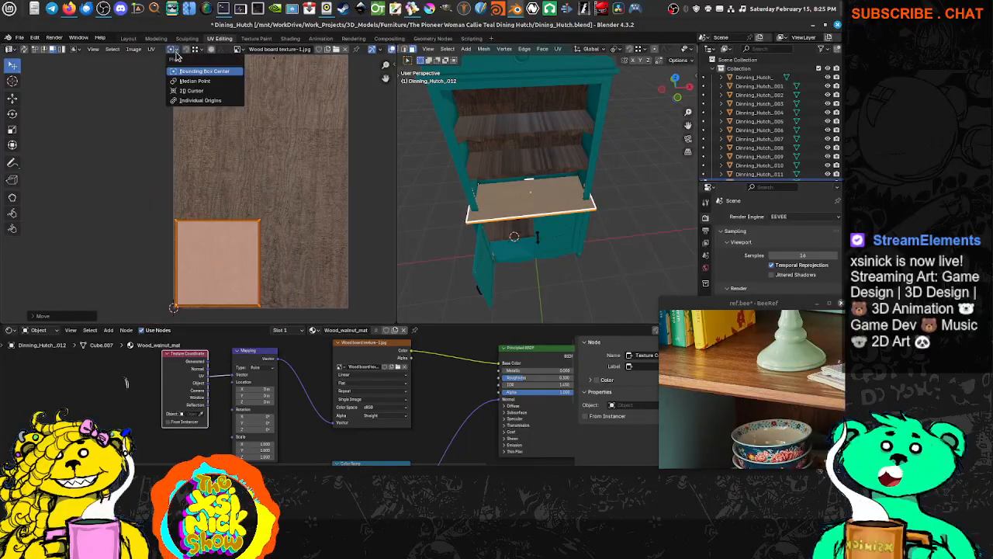
pyautogui.click(191, 91)
pyautogui.moveTo(301, 230); pyautogui.dragTo(266, 240, button='middle')
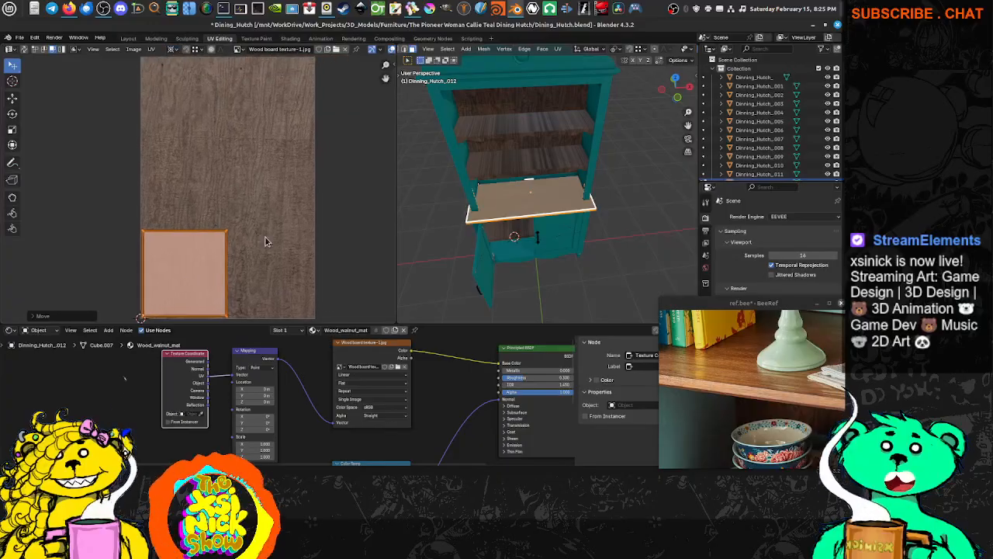
pyautogui.press('s')
pyautogui.click(287, 208)
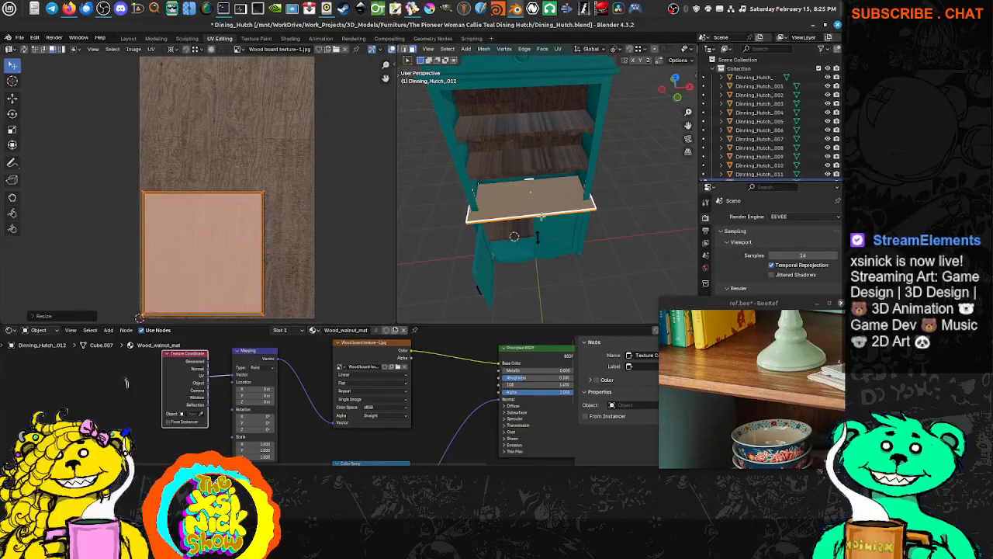
# Hide the viewport overlays and examine the countertop's wood grain from several angles against the reference photo.
pyautogui.moveTo(541, 217); pyautogui.dragTo(625, 59, button='middle')
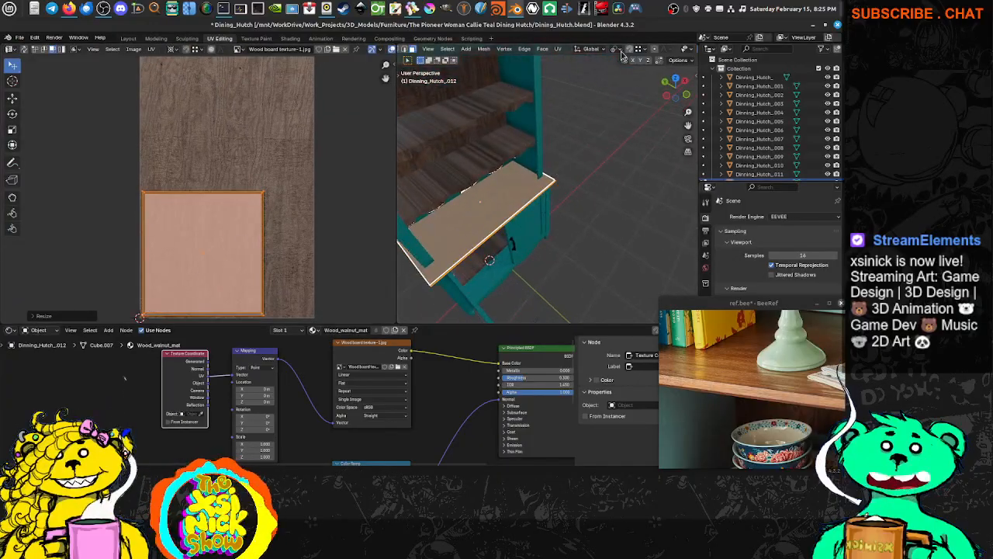
pyautogui.scroll(-5, 613, 53)
pyautogui.moveTo(590, 194); pyautogui.dragTo(601, 256, button='middle')
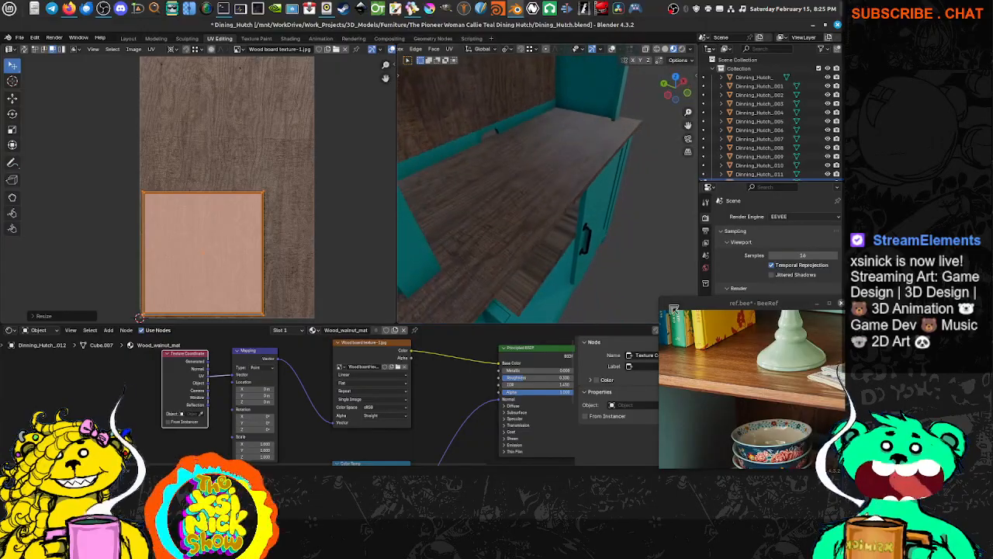
pyautogui.scroll(-4, 727, 391)
pyautogui.moveTo(601, 221); pyautogui.dragTo(450, 246, button='middle')
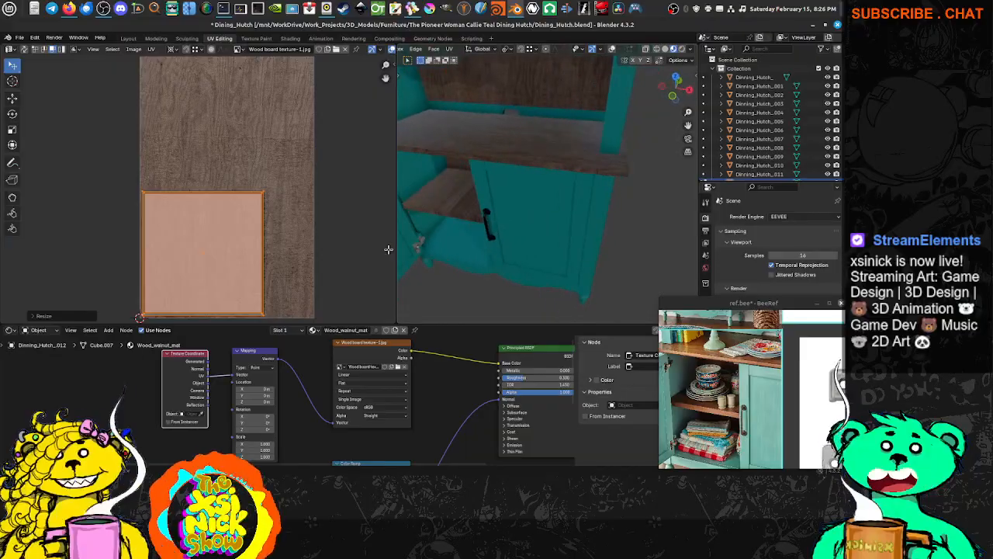
# Box-select the countertop's narrow vertical strip islands and move them onto the wood texture, to the right of the large stacked islands.
pyautogui.scroll(-8, 250, 208)
pyautogui.scroll(3, 223, 206)
pyautogui.scroll(6, 223, 206)
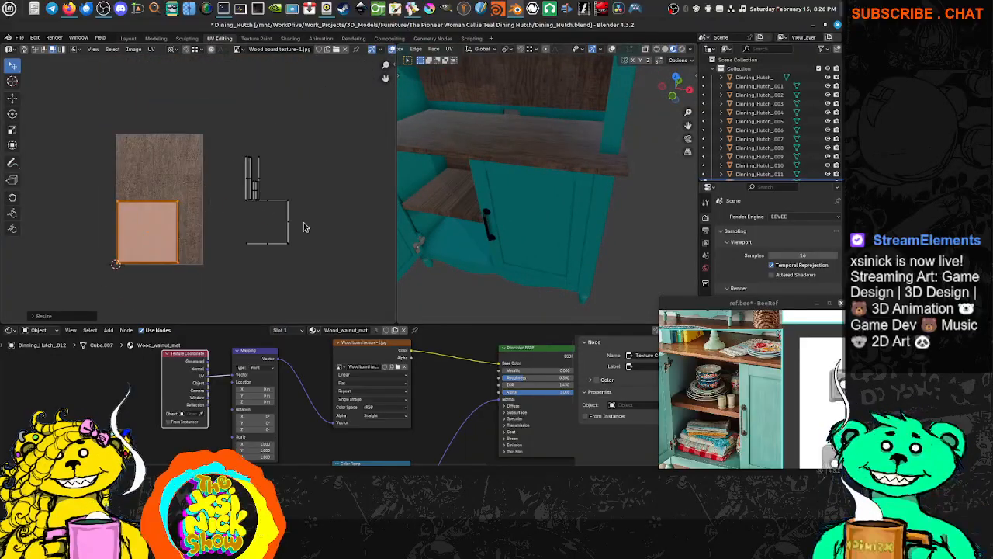
pyautogui.moveTo(256, 170); pyautogui.dragTo(311, 208, button='middle')
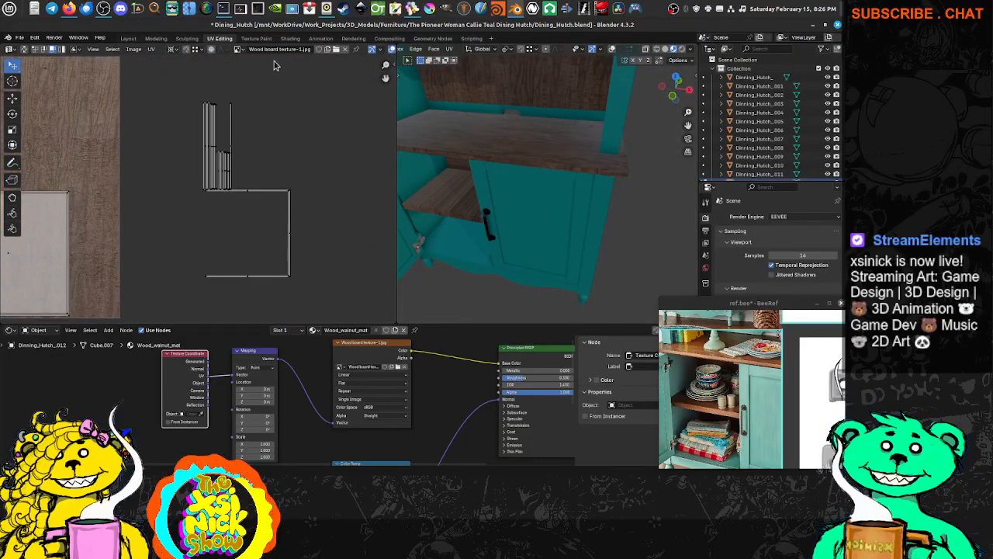
pyautogui.moveTo(287, 89); pyautogui.dragTo(188, 186)
pyautogui.moveTo(211, 168); pyautogui.dragTo(318, 176, button='middle')
pyautogui.press('g')
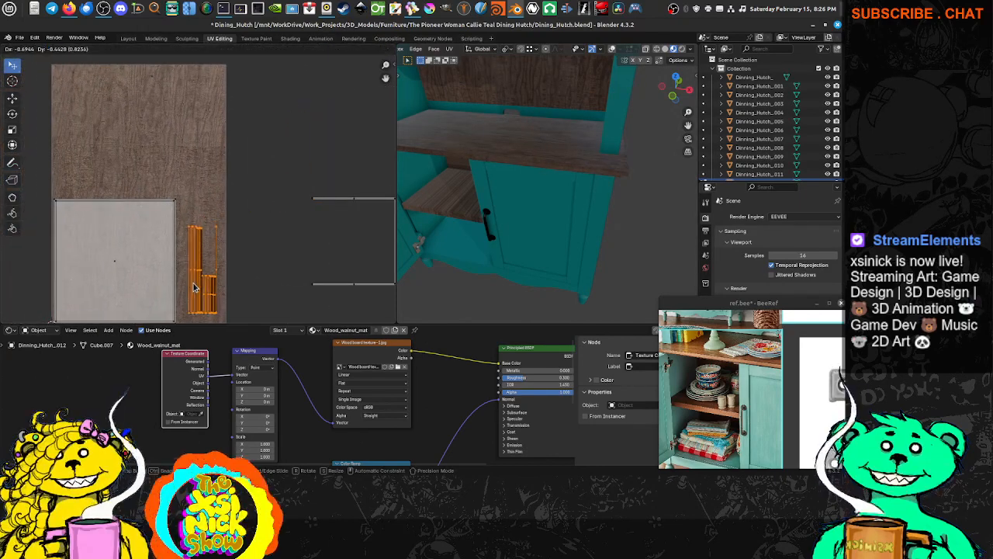
pyautogui.click(199, 293)
# Move the strip islands up against the right edge of the large islands, with their lower ends aligned near the texture's bottom edge.
pyautogui.moveTo(199, 295); pyautogui.dragTo(229, 198, button='middle')
pyautogui.scroll(4, 225, 229)
pyautogui.scroll(-2, 232, 203)
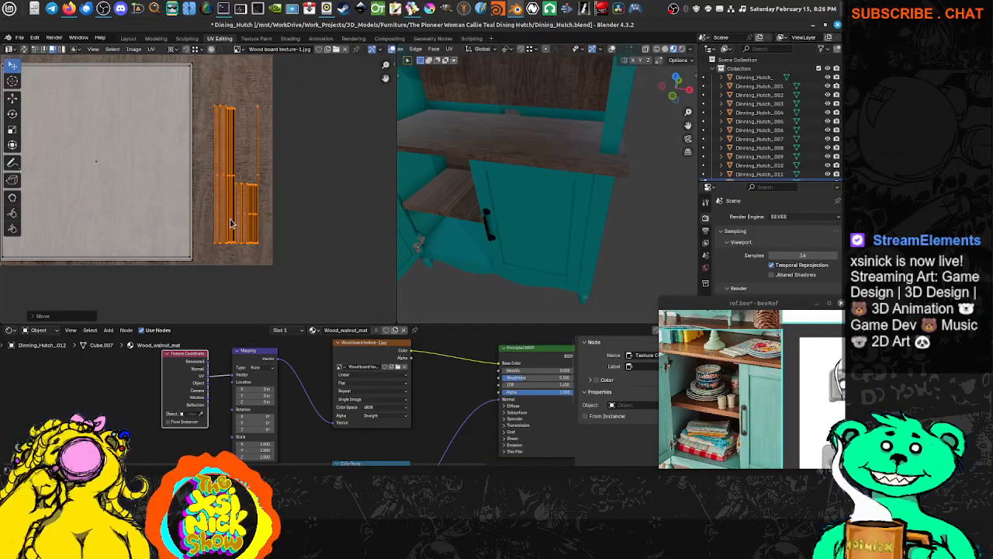
pyautogui.press('g')
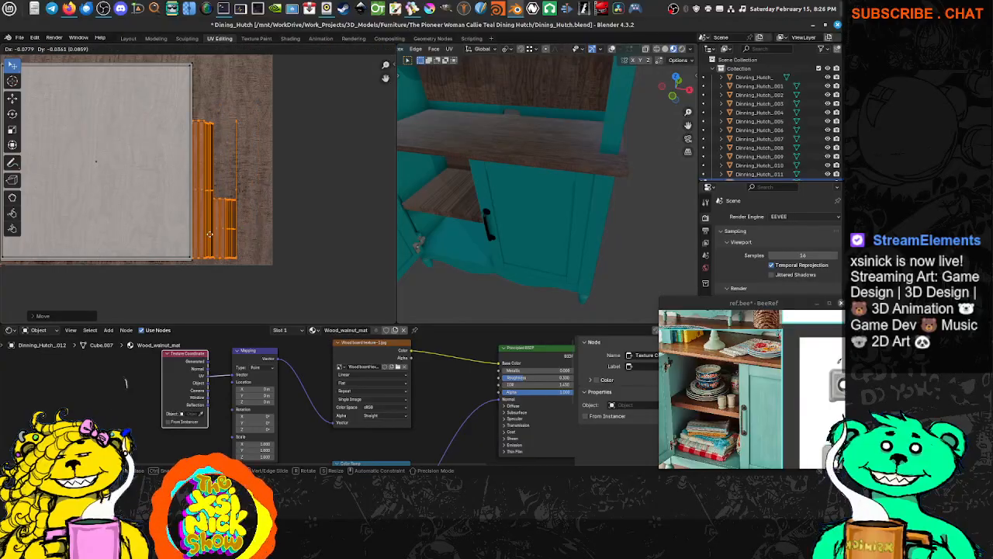
pyautogui.click(213, 236)
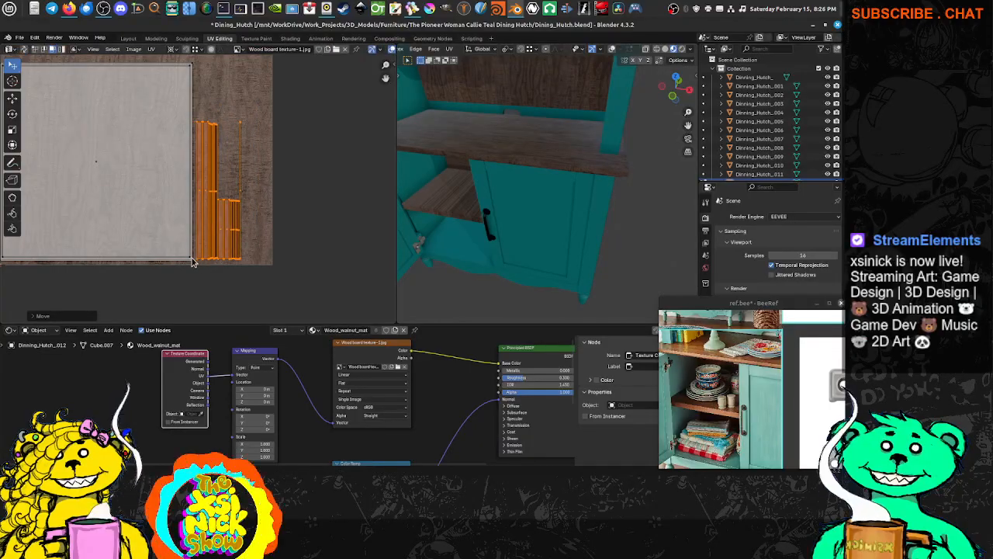
# Place the 2D cursor at the large islands' lower-right corner and scale the strip islands up from it to match their height.
pyautogui.scroll(4, 198, 260)
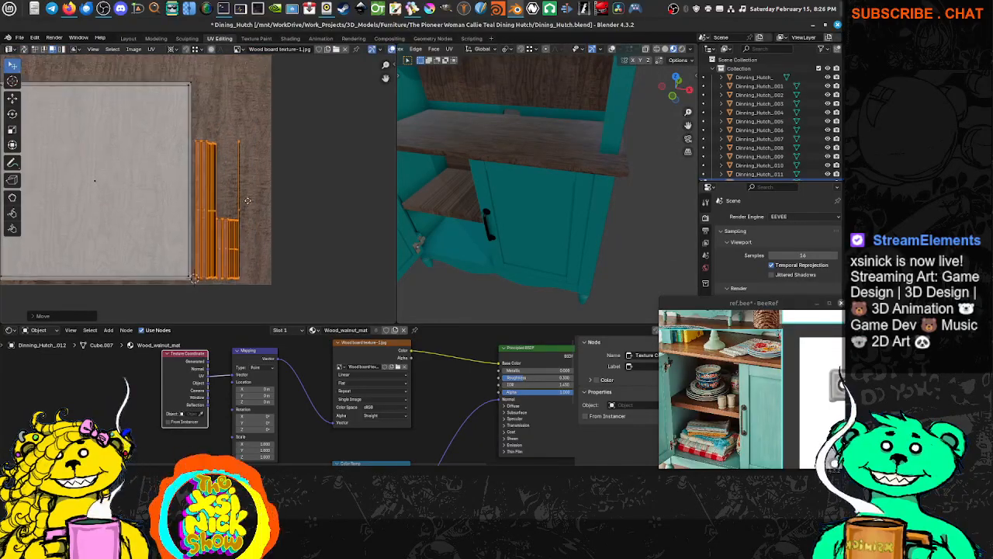
pyautogui.press('s')
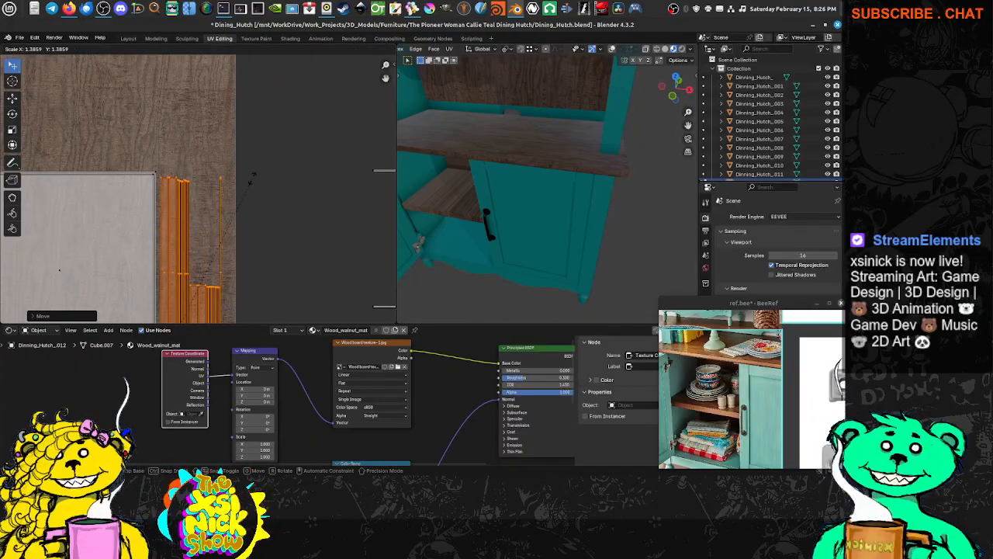
pyautogui.click(253, 173)
# Box-select the remaining thin edge islands beside the texture and move them into its lower-left corner, over the large islands.
pyautogui.moveTo(210, 222); pyautogui.dragTo(208, 171, button='middle')
pyautogui.moveTo(339, 218); pyautogui.dragTo(243, 192, button='middle')
pyautogui.scroll(-3, 243, 192)
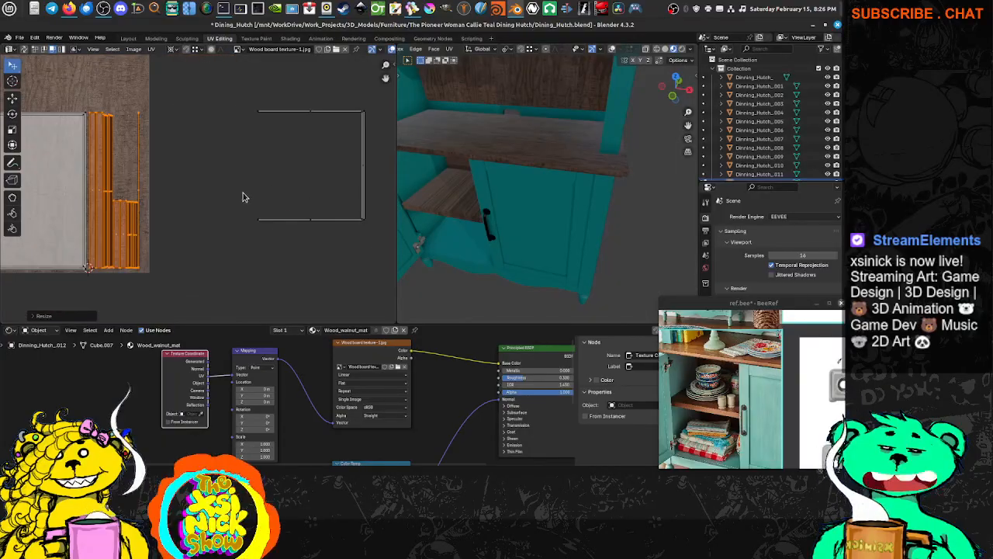
pyautogui.moveTo(302, 199); pyautogui.dragTo(296, 217, button='middle')
pyautogui.click(321, 158)
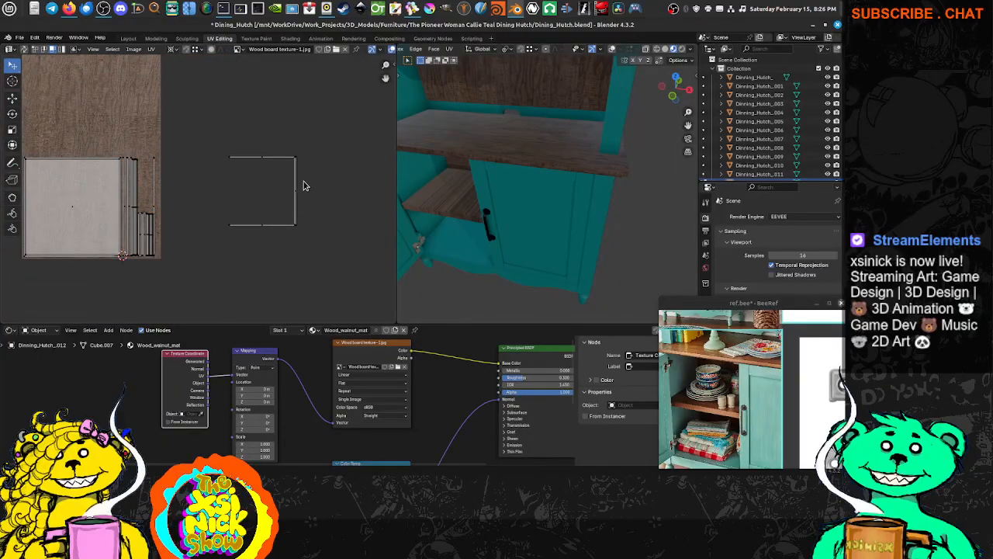
pyautogui.press('b')
pyautogui.moveTo(326, 140); pyautogui.dragTo(229, 274)
pyautogui.moveTo(271, 227); pyautogui.dragTo(327, 266, button='middle')
pyautogui.press('g')
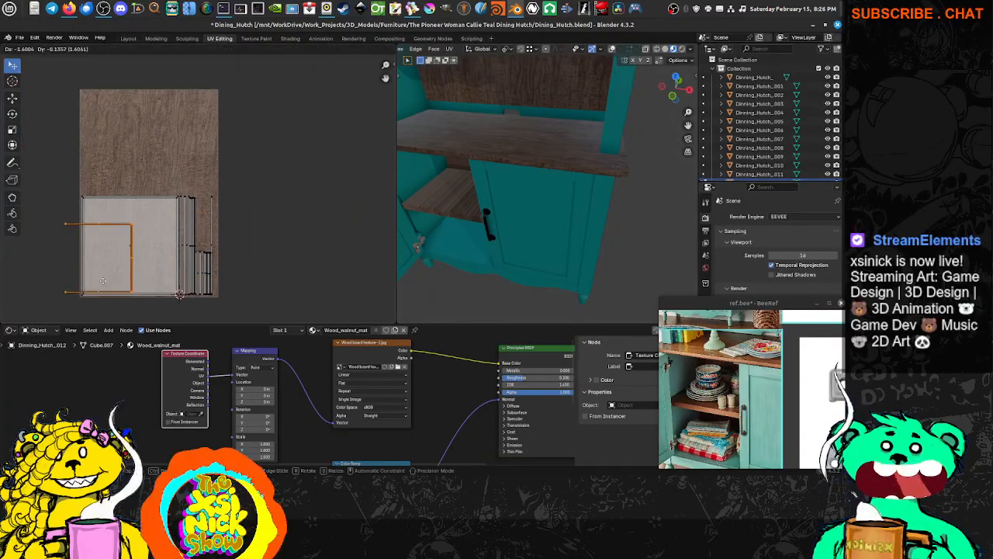
pyautogui.click(121, 284)
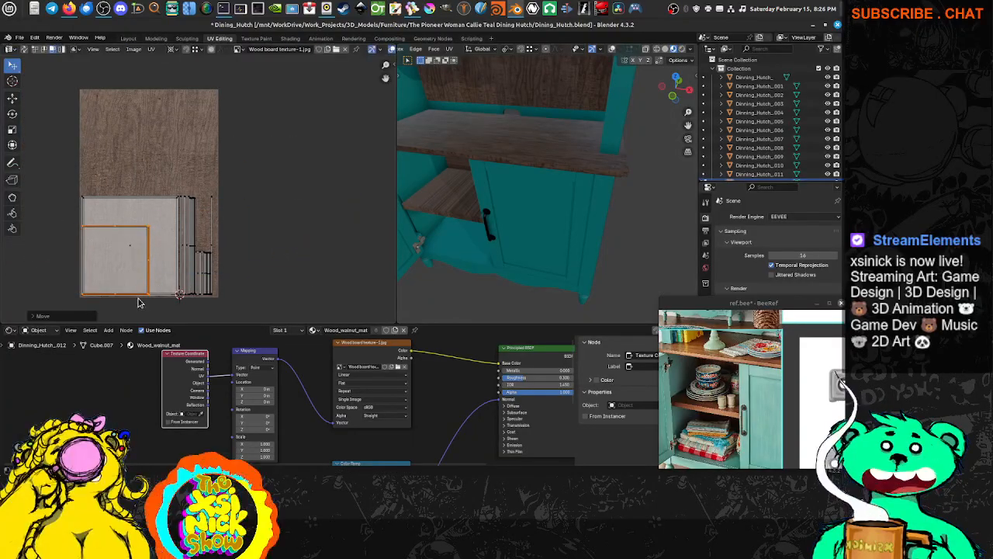
# Scale the thin edge islands up from the texture's lower-left corner to the large islands' size and move them directly above those islands.
pyautogui.press('s')
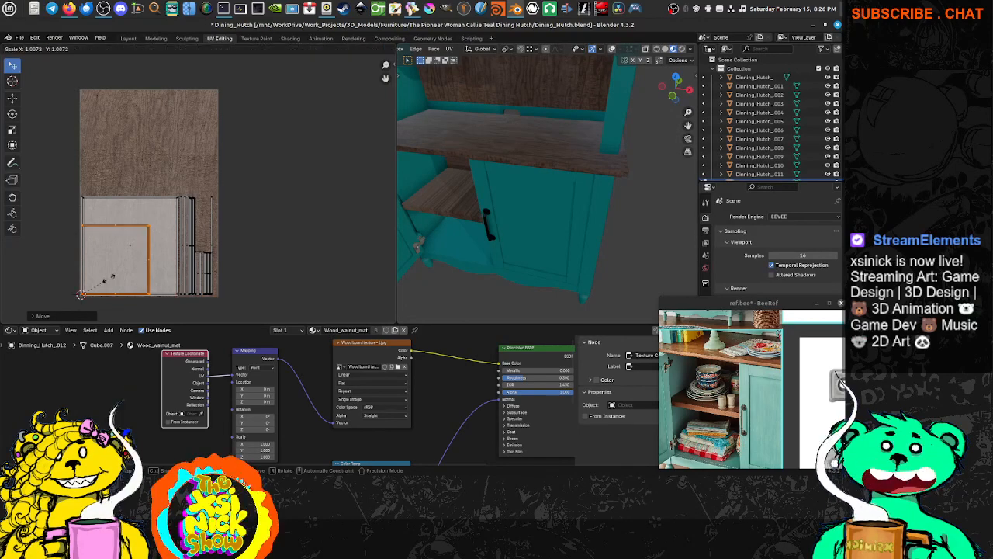
pyautogui.click(120, 273)
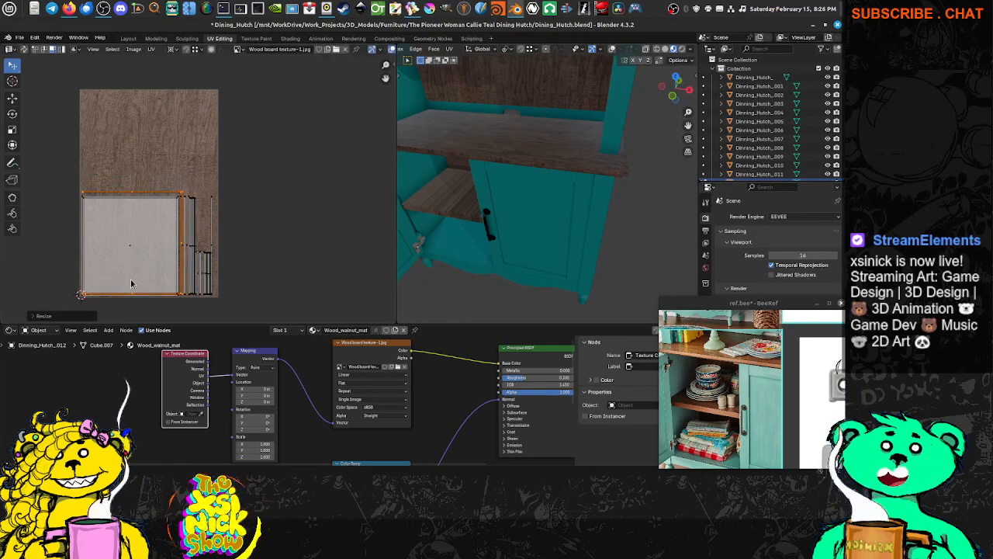
pyautogui.press('g')
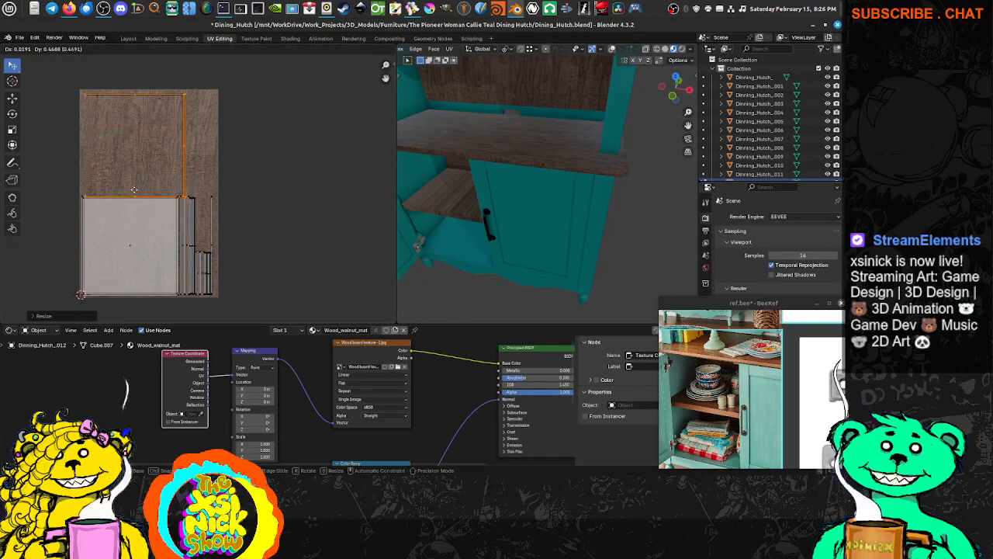
pyautogui.click(131, 190)
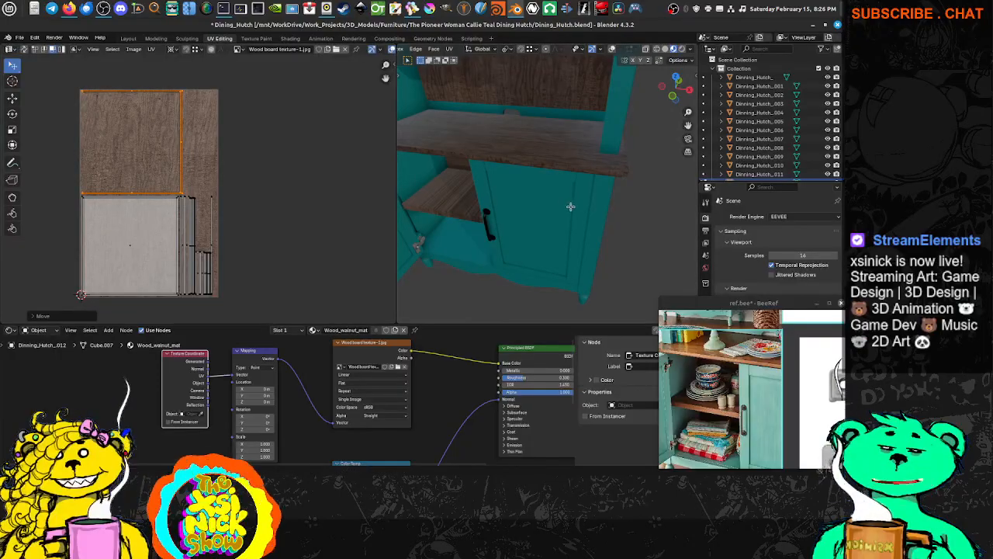
# Leave the countertop's edit mode, show the viewport overlays again and select the upper shelf behind the wavy trim.
pyautogui.moveTo(570, 206); pyautogui.dragTo(526, 188, button='middle')
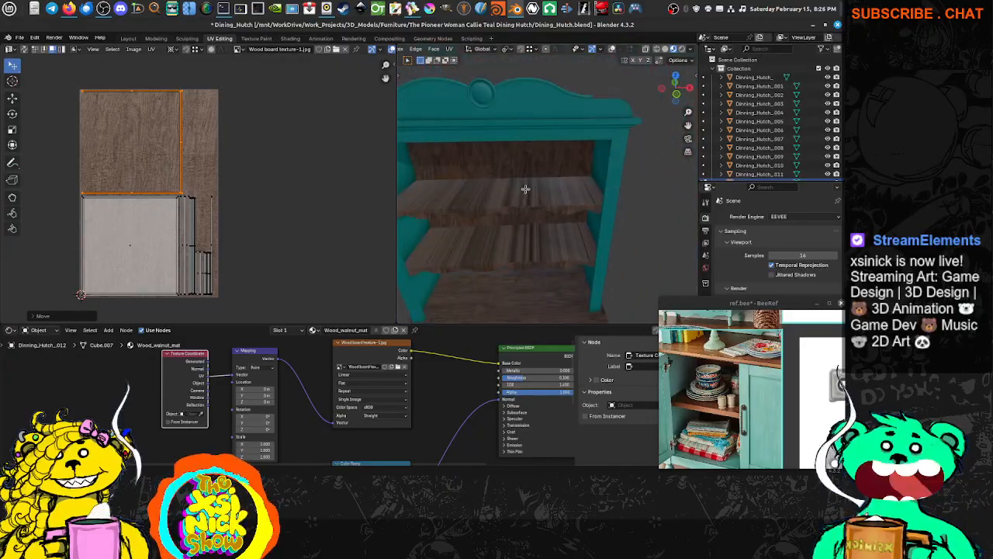
pyautogui.press('Tab')
pyautogui.click(526, 214)
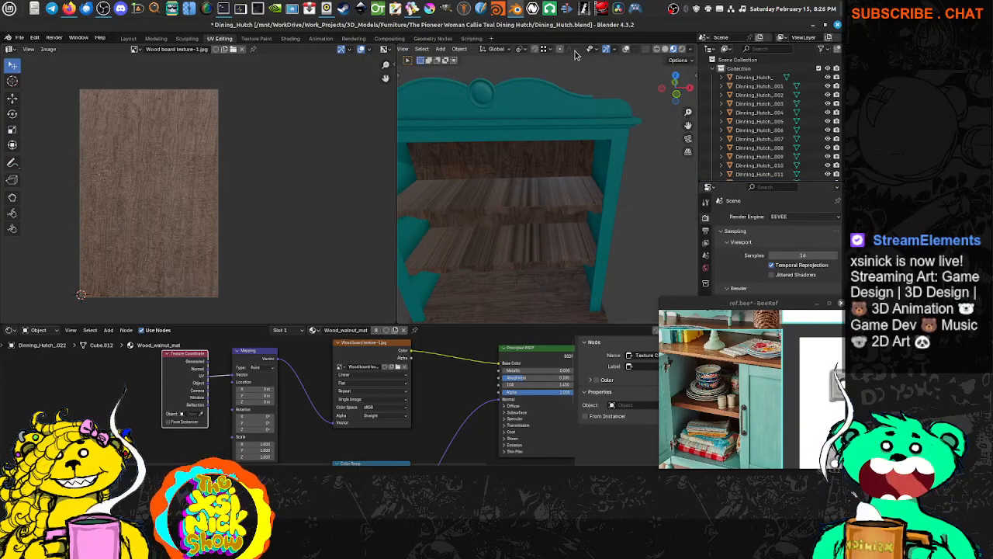
pyautogui.click(497, 211)
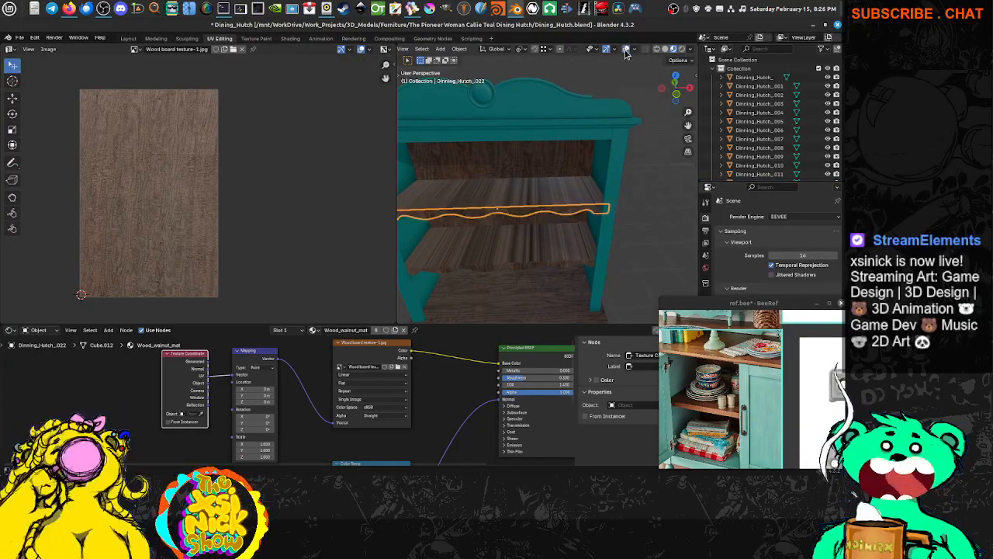
pyautogui.click(502, 199)
pyautogui.moveTo(530, 224); pyautogui.dragTo(569, 215, button='middle')
pyautogui.scroll(4, 527, 221)
pyautogui.click(578, 224)
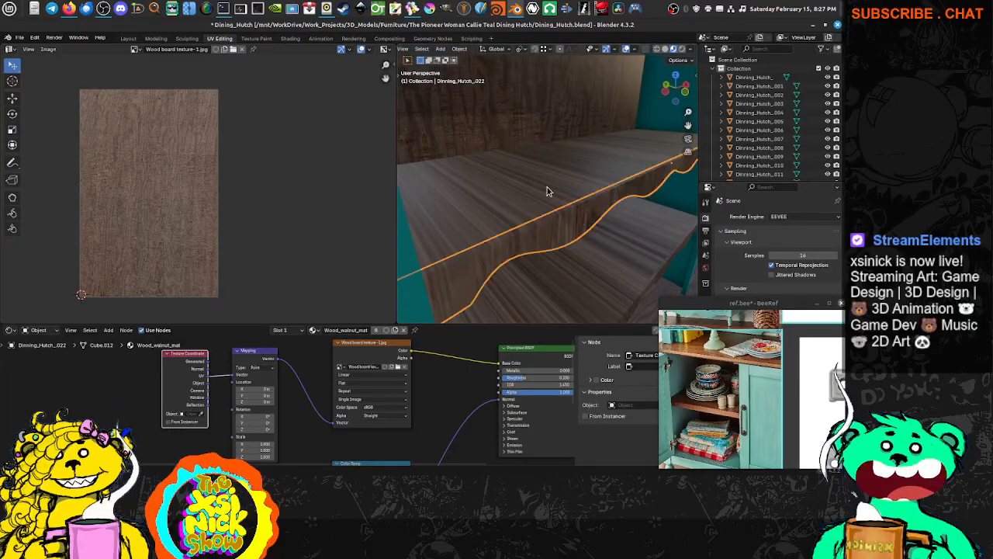
pyautogui.click(568, 215)
pyautogui.moveTo(577, 192); pyautogui.dragTo(549, 184, button='middle')
# Select all faces of the upper shelf in edit mode and unwrap them with Smart UV Project at a 66° angle limit and 0.010 island margin.
pyautogui.press('Tab')
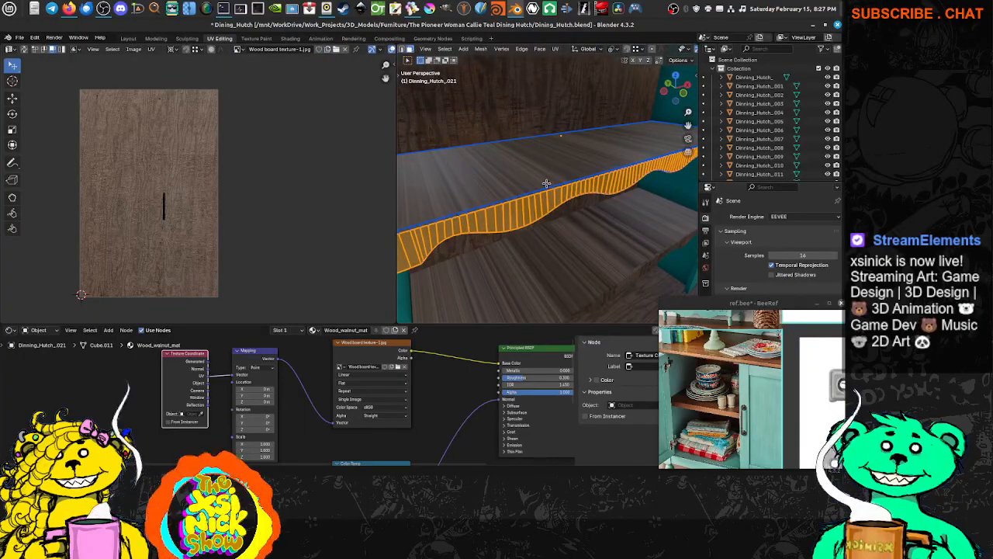
pyautogui.keyDown('shift'); pyautogui.click(546, 182); pyautogui.keyUp('shift')
pyautogui.press('u')
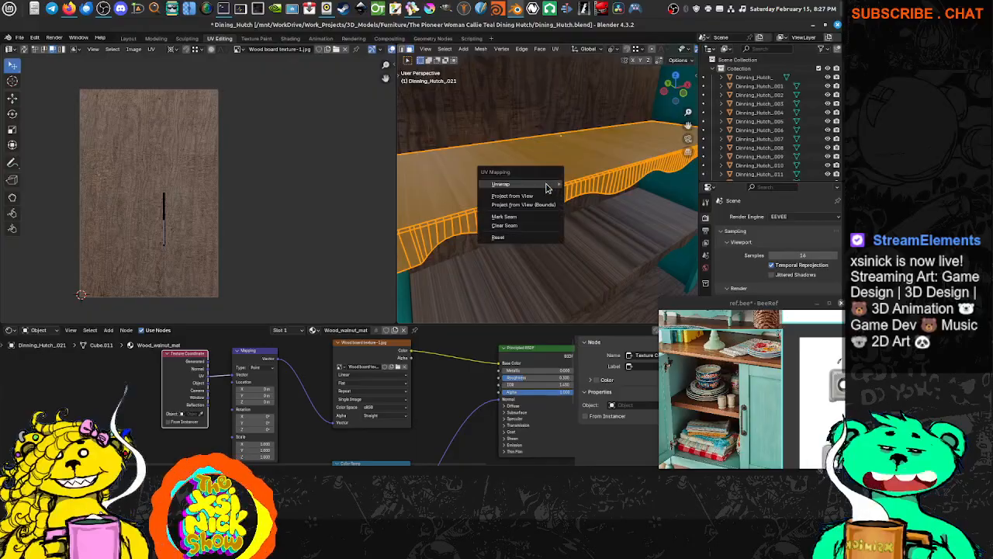
pyautogui.moveTo(547, 186)
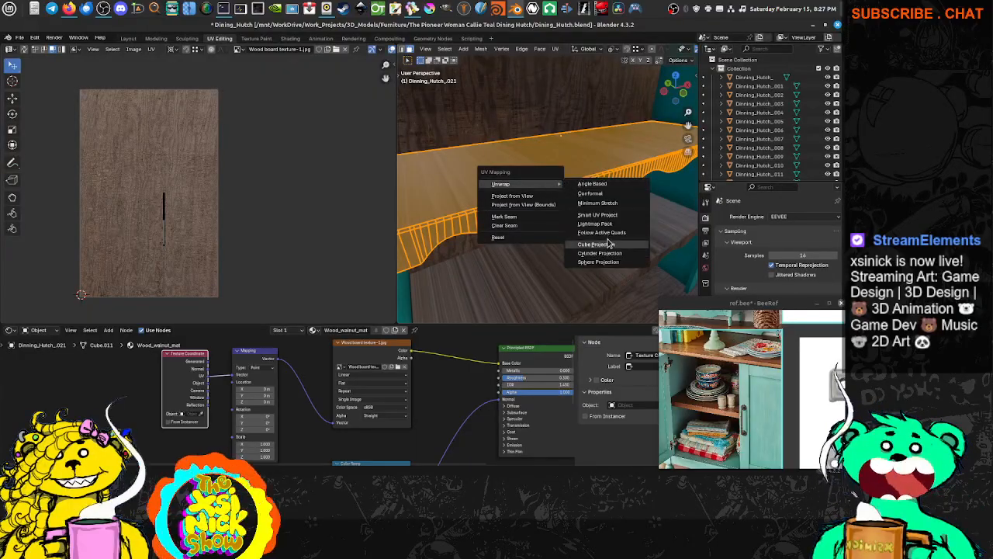
pyautogui.click(608, 215)
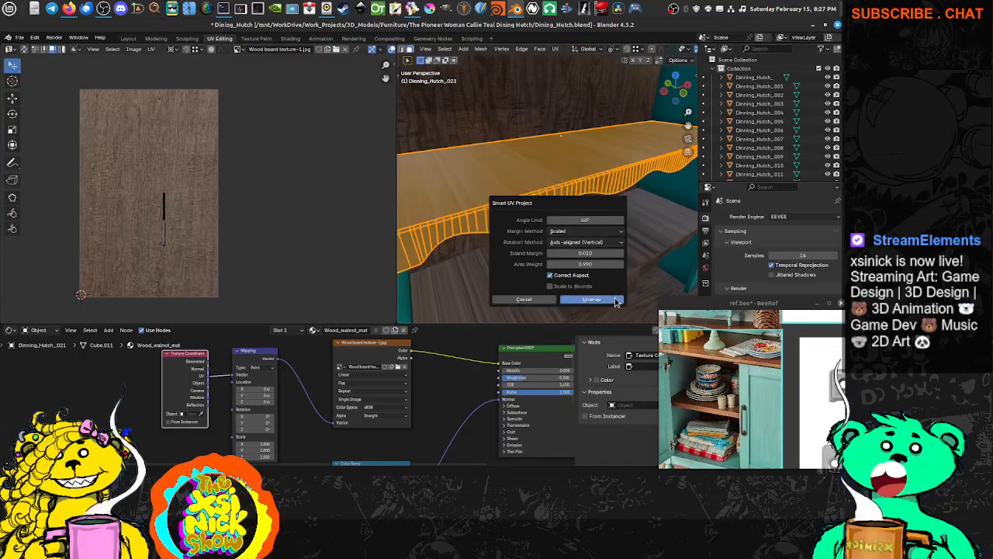
pyautogui.click(591, 300)
# Select the upper shelf's top and underside faces to identify their islands in the UV layout.
pyautogui.moveTo(547, 221); pyautogui.dragTo(575, 212, button='middle')
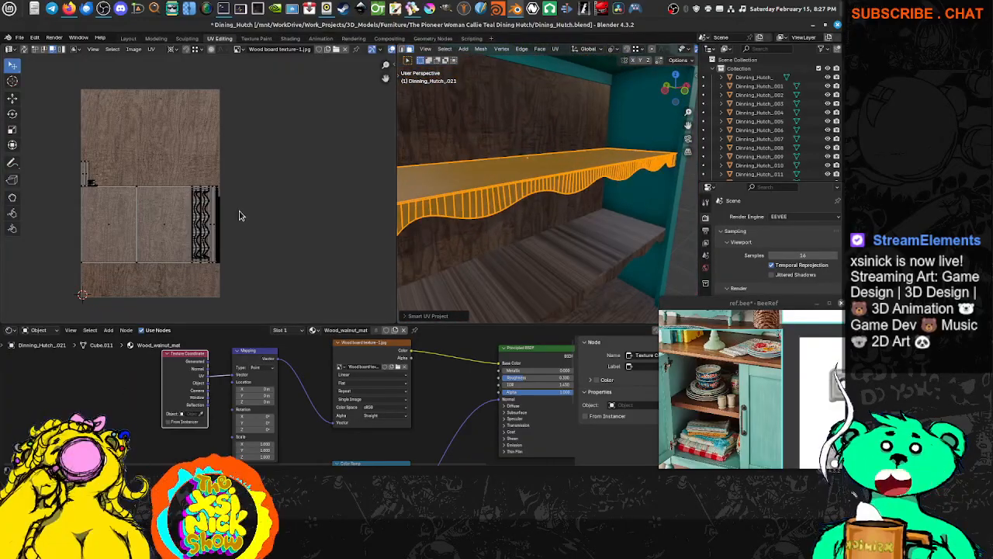
pyautogui.moveTo(246, 215); pyautogui.dragTo(287, 203, button='middle')
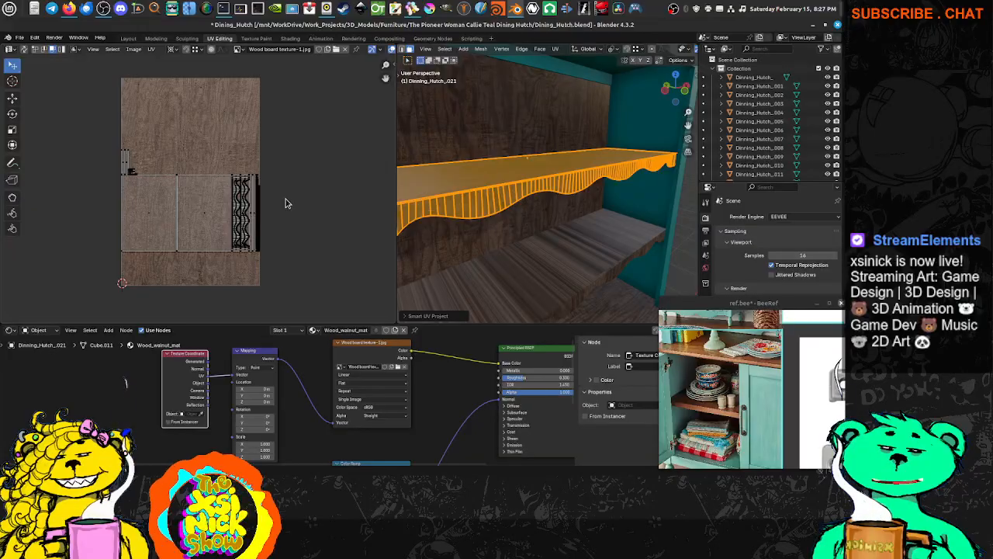
pyautogui.moveTo(603, 173); pyautogui.dragTo(595, 198, button='middle')
pyautogui.click(534, 173)
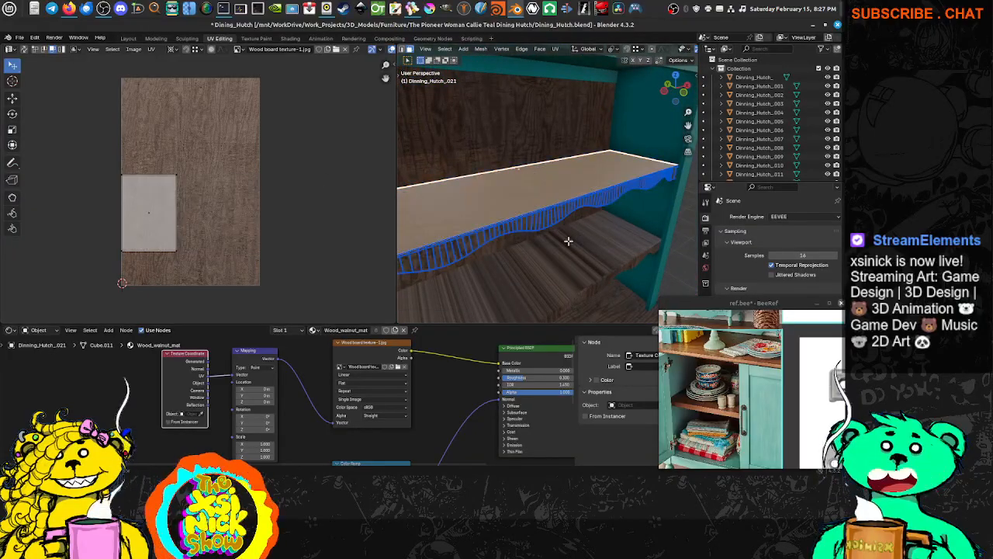
pyautogui.moveTo(568, 241); pyautogui.dragTo(584, 184, button='middle')
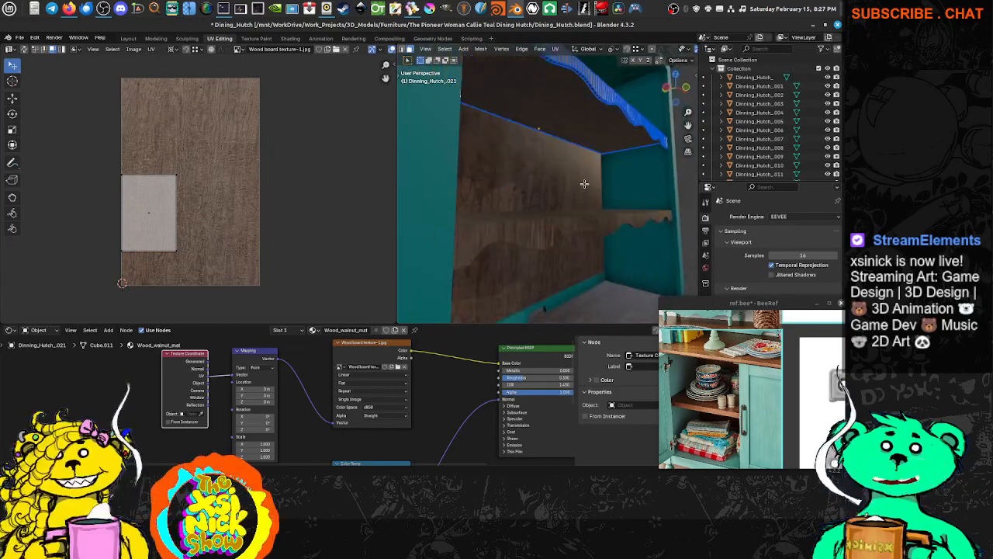
pyautogui.keyDown('shift'); pyautogui.click(574, 120); pyautogui.keyUp('shift')
pyautogui.moveTo(583, 116); pyautogui.dragTo(579, 151, button='middle')
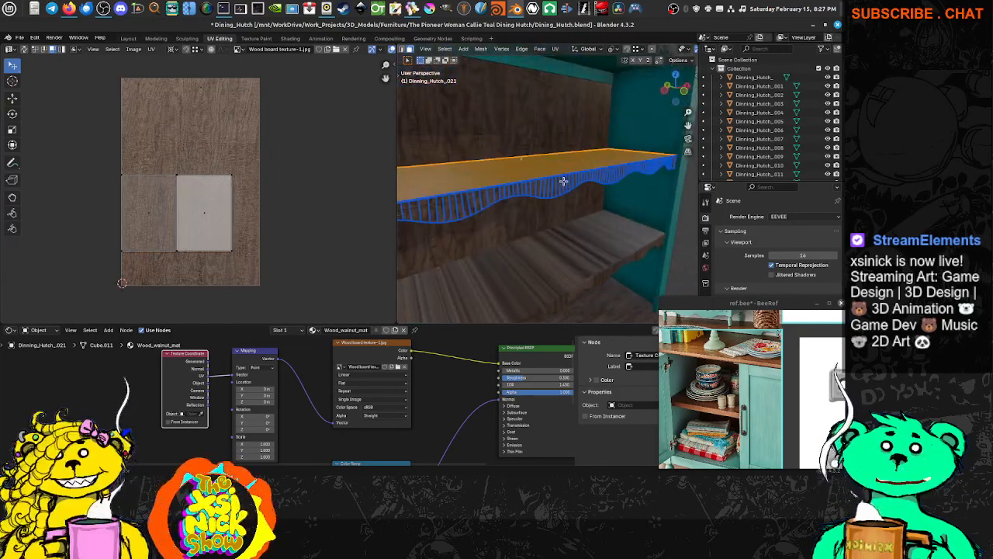
pyautogui.keyDown('shift'); pyautogui.click(564, 183); pyautogui.keyUp('shift')
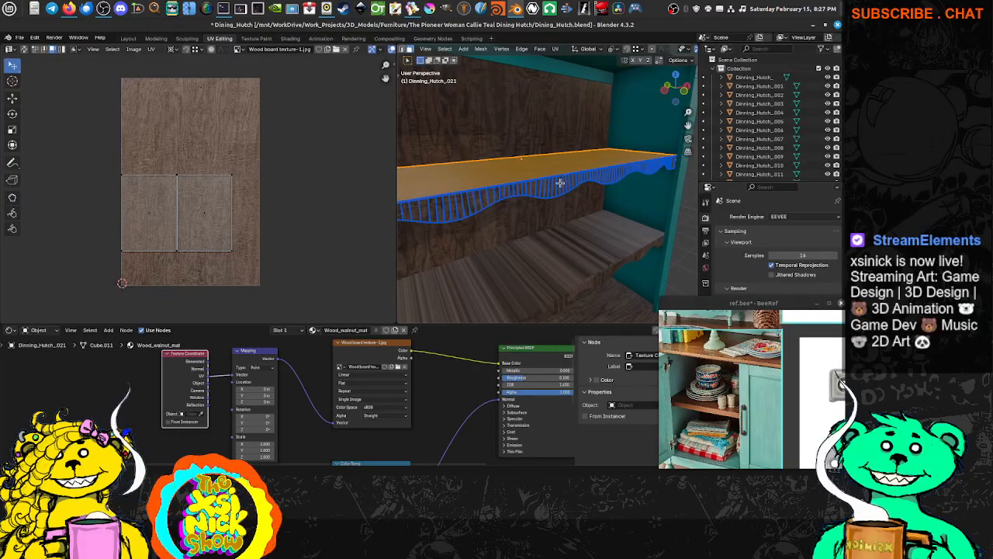
# Pick single faces on the shelf's wavy front edge, reselect the whole mesh and select the linked front-edge UV island to identify it.
pyautogui.click(560, 183)
pyautogui.press('a')
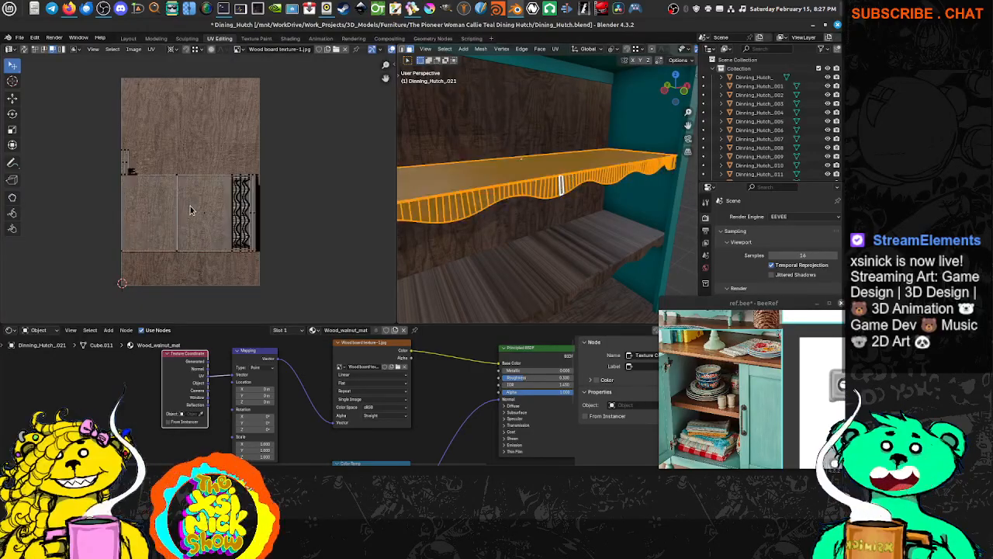
pyautogui.scroll(5, 192, 209)
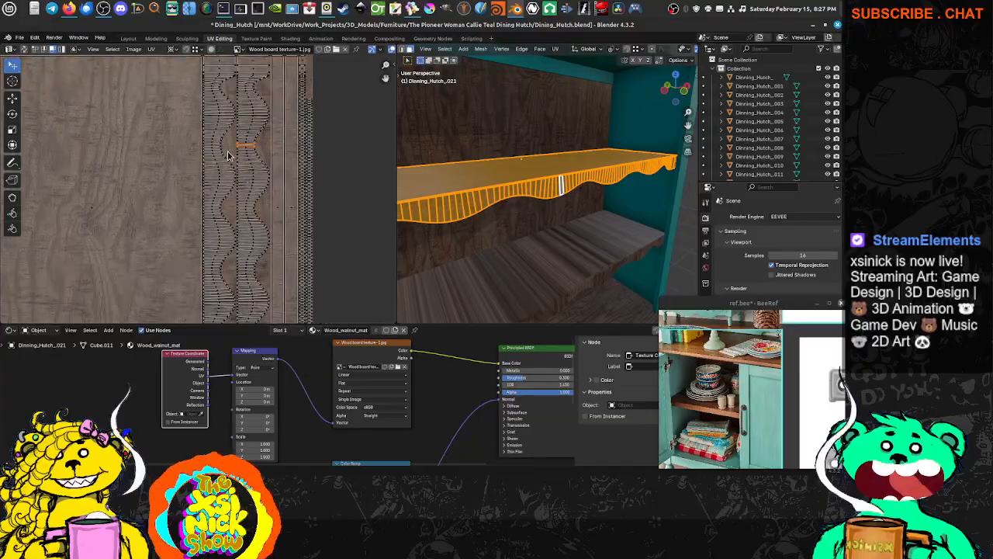
pyautogui.press('l')
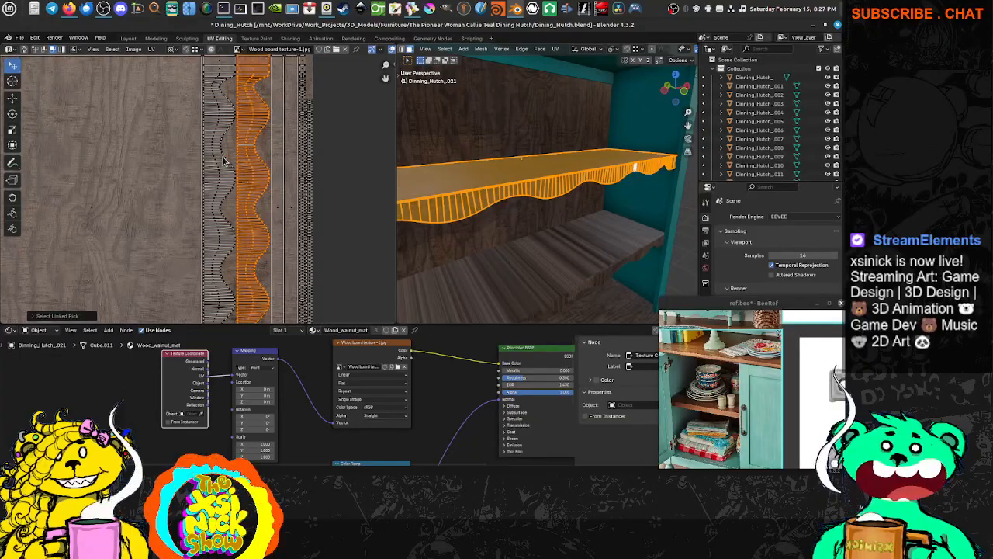
pyautogui.press('l')
pyautogui.click(245, 153)
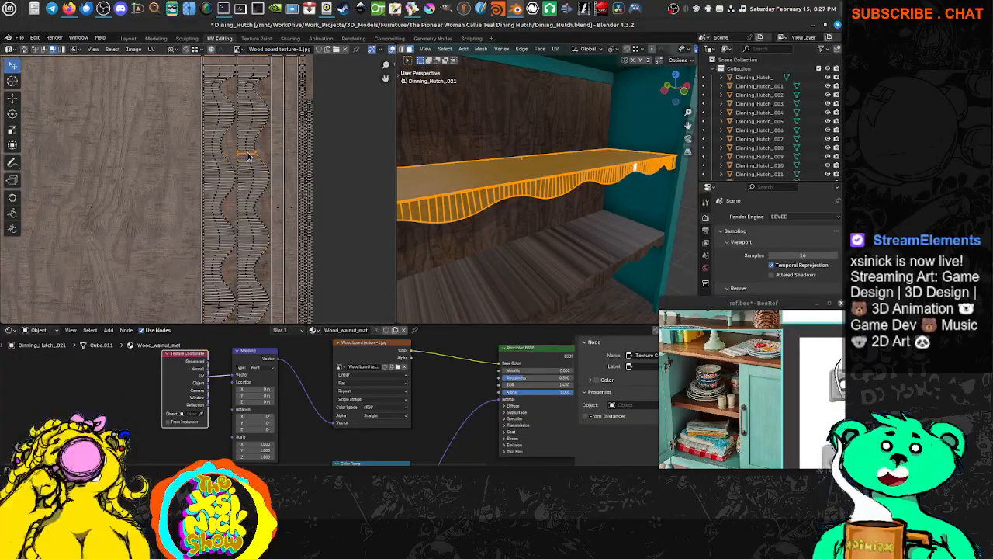
pyautogui.click(617, 172)
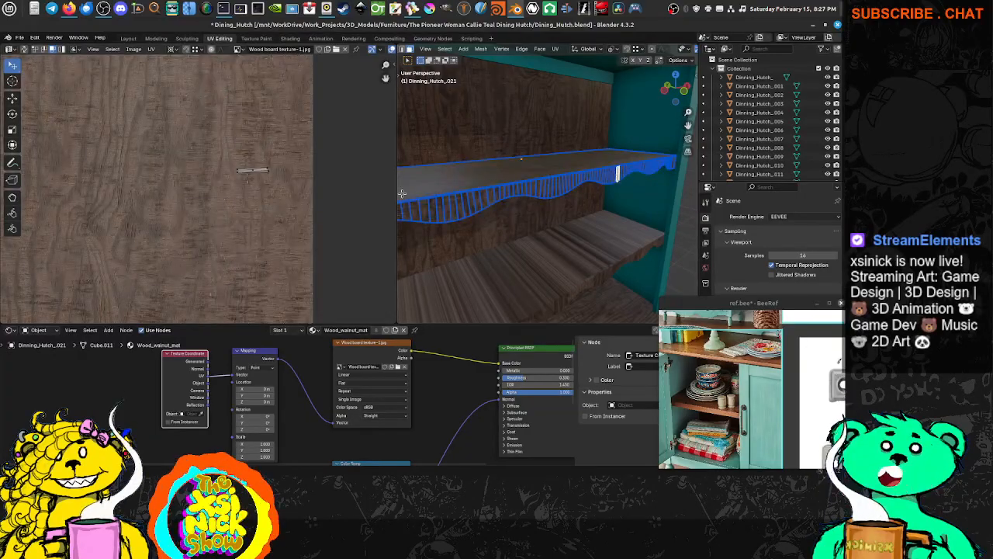
pyautogui.press('l')
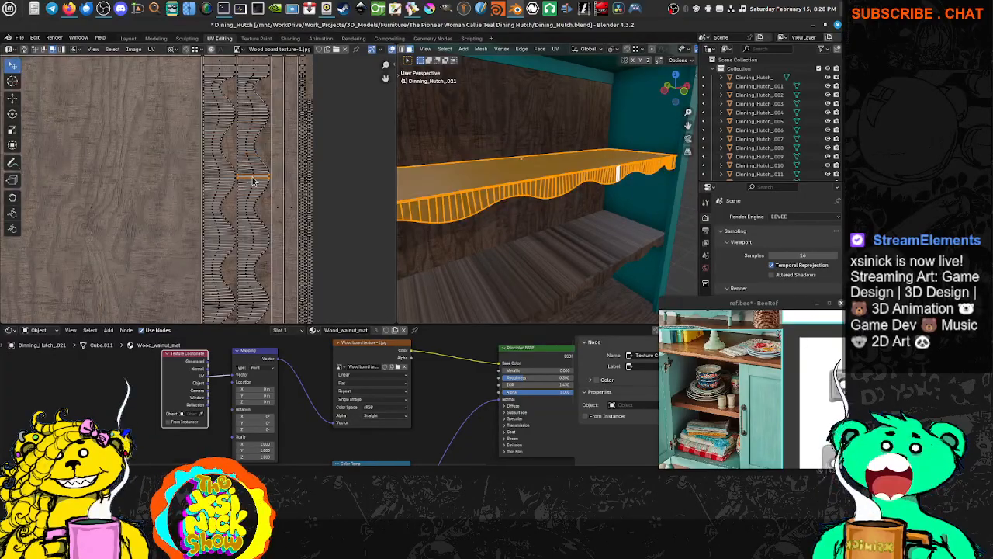
pyautogui.press('l')
pyautogui.scroll(-3, 283, 190)
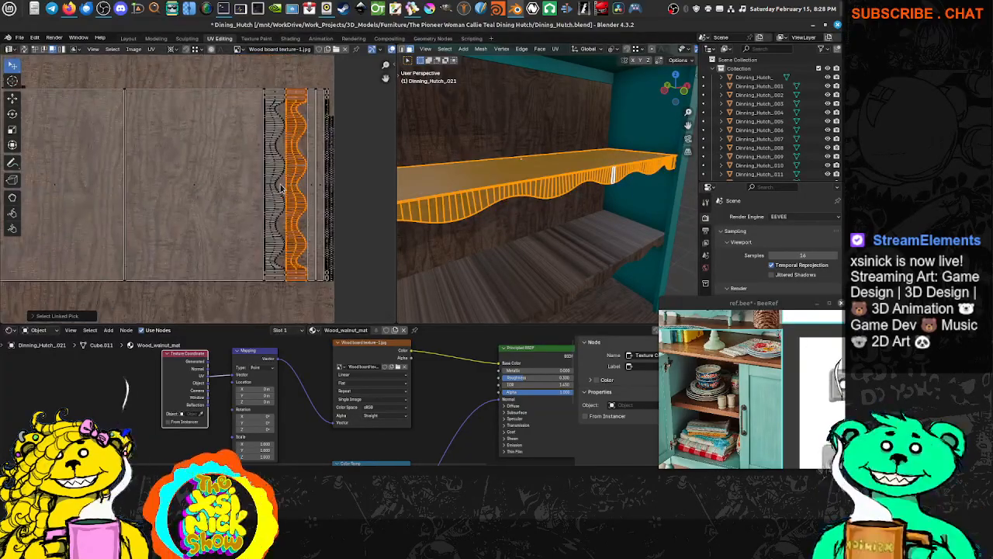
# Select both large shelf islands and the wavy front-edge island, move them outside the texture beside its lower-left corner, and deselect them.
pyautogui.click(194, 187)
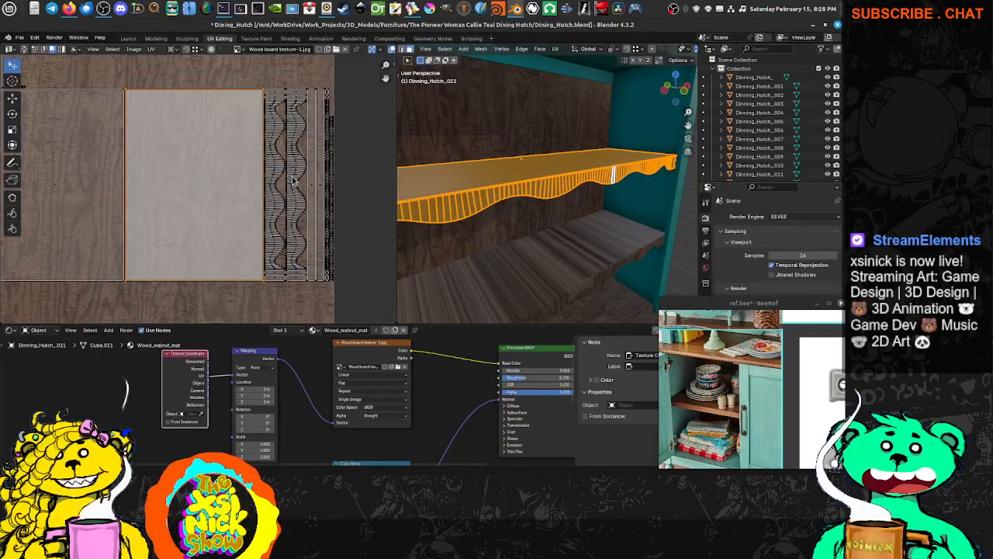
pyautogui.press('l')
pyautogui.scroll(-5, 104, 165)
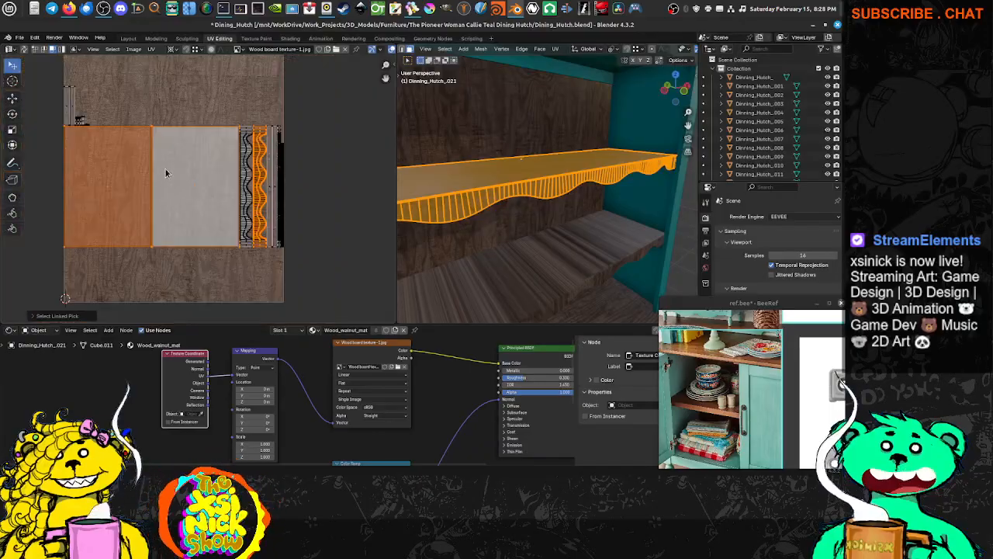
pyautogui.press('g')
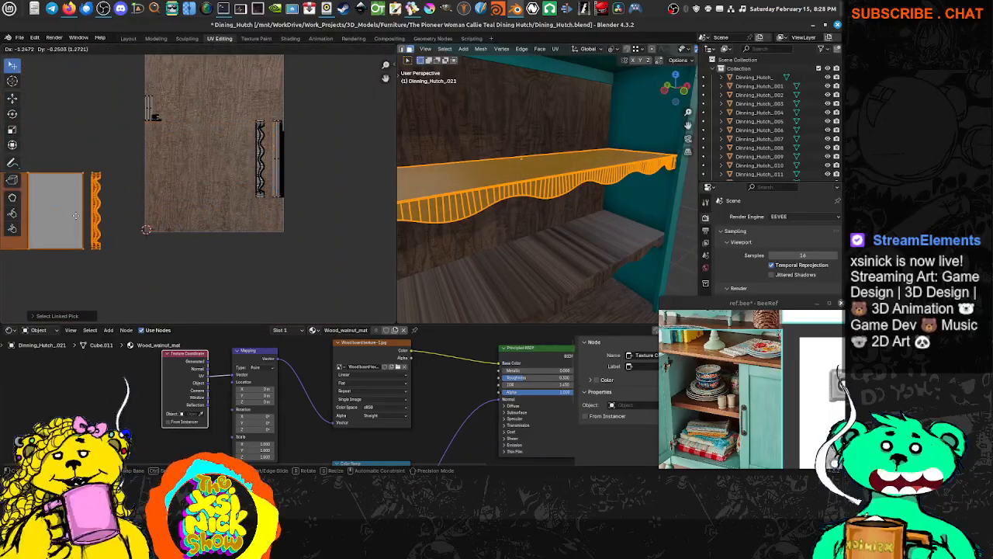
pyautogui.click(137, 217)
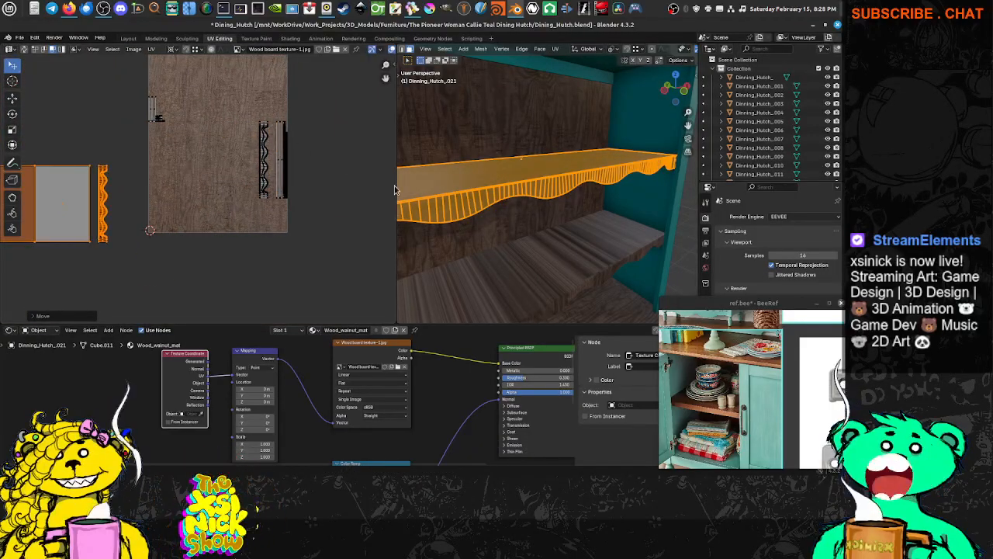
pyautogui.moveTo(185, 187); pyautogui.dragTo(255, 169, button='middle')
pyautogui.click(254, 168)
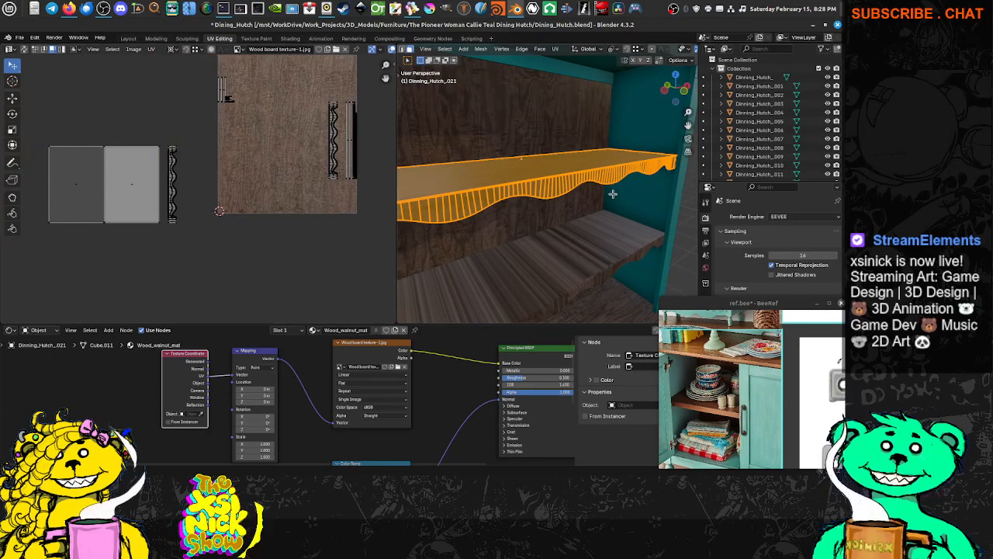
# Switch to the BeeRef reference board and examine the wood grain of the lower cabinet's back panel and shelf.
pyautogui.moveTo(614, 193); pyautogui.dragTo(558, 215, button='middle')
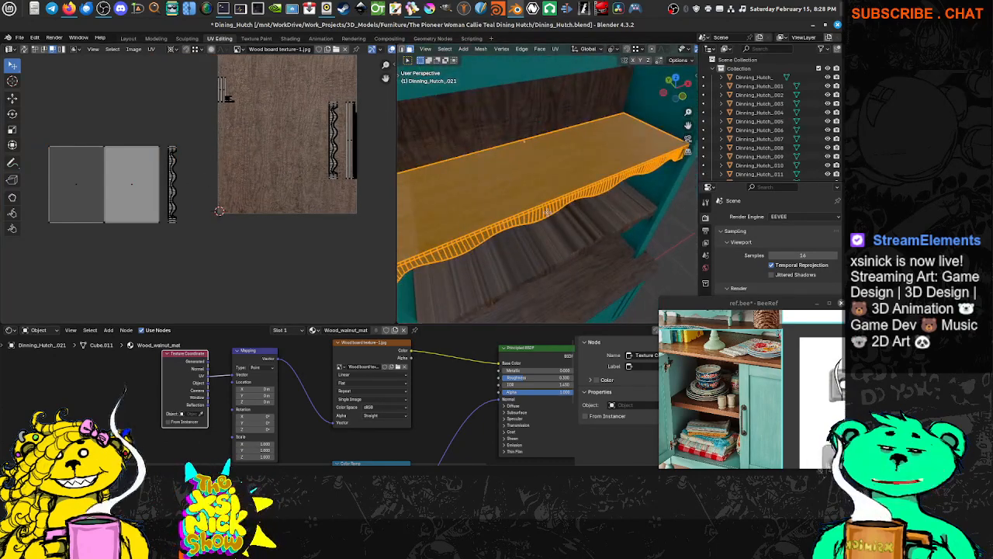
pyautogui.scroll(-10, 732, 369)
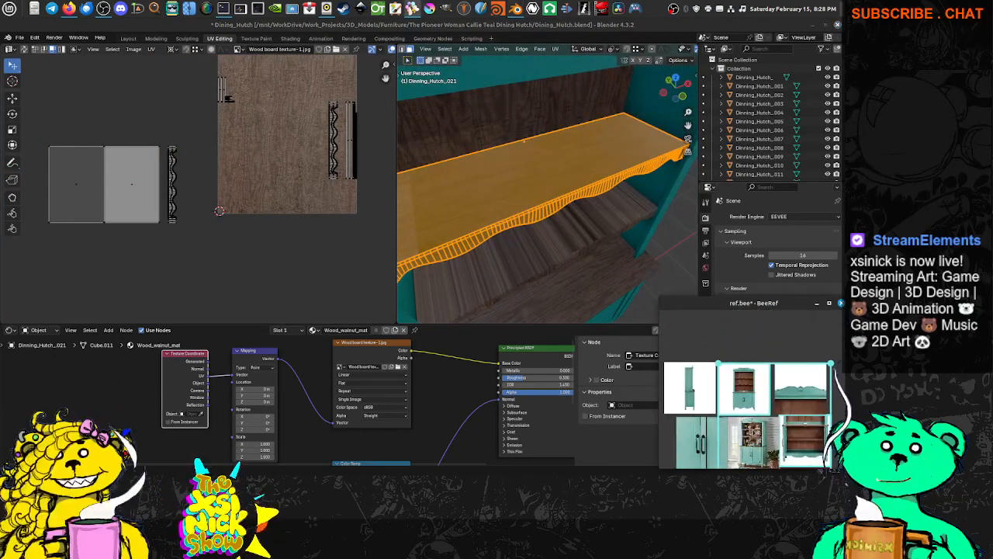
pyautogui.scroll(8, 736, 394)
pyautogui.scroll(10, 755, 397)
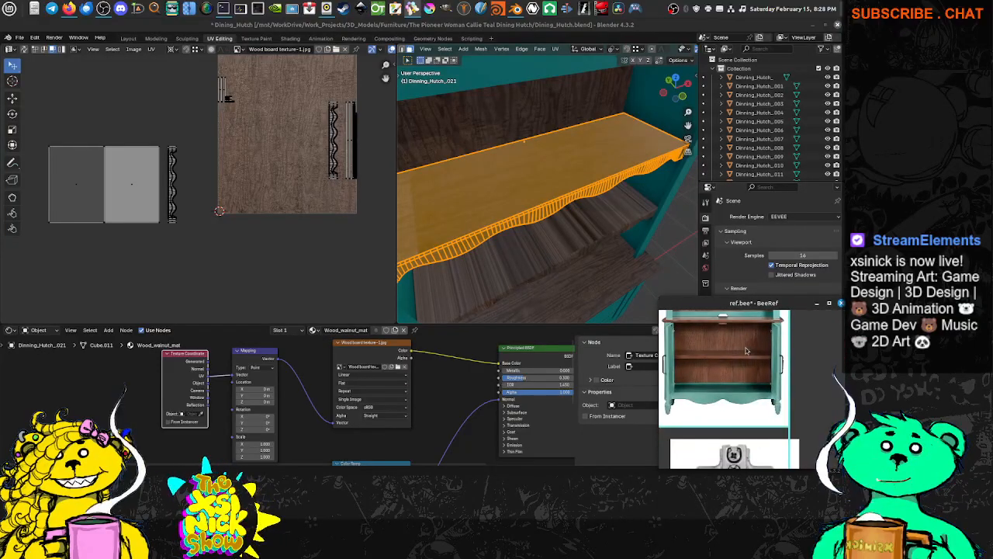
pyautogui.scroll(-4, 743, 350)
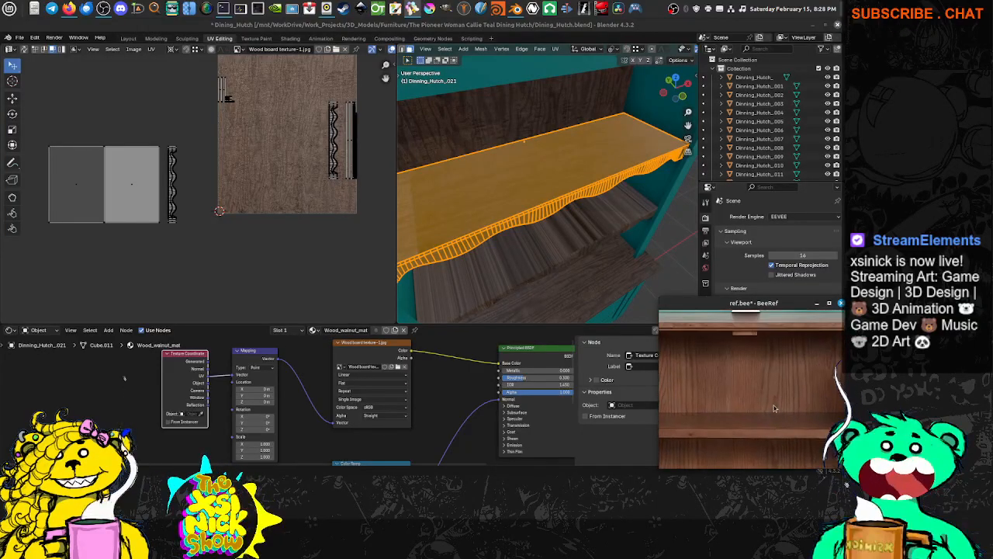
pyautogui.scroll(5, 753, 369)
pyautogui.moveTo(751, 370); pyautogui.dragTo(760, 440, button='middle')
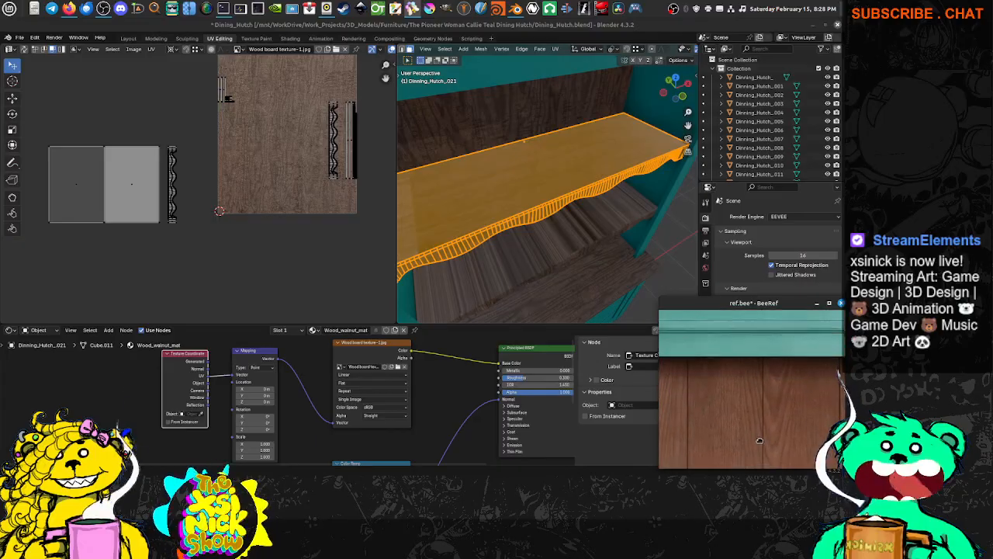
pyautogui.moveTo(741, 353); pyautogui.dragTo(734, 381, button='middle')
pyautogui.scroll(-4, 737, 368)
pyautogui.scroll(-4, 741, 357)
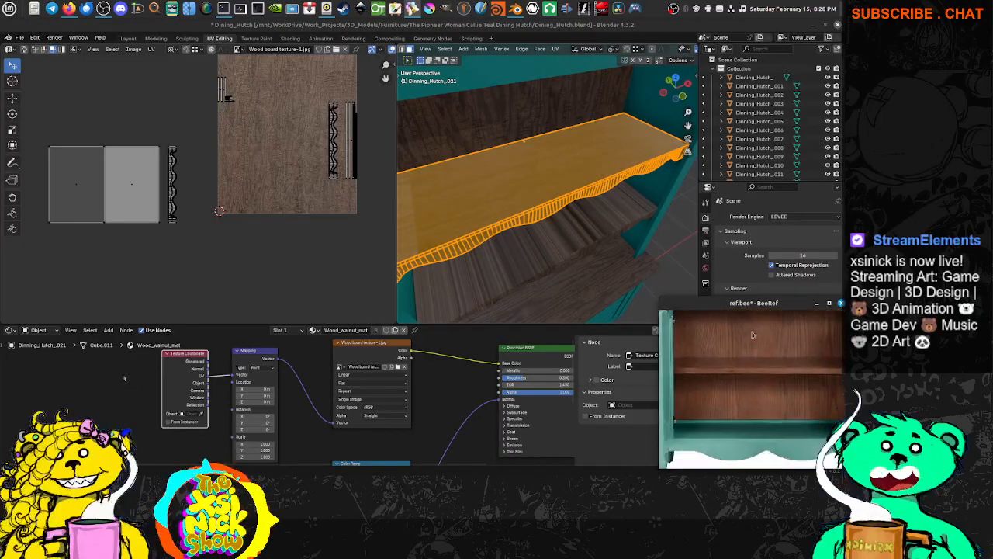
pyautogui.scroll(5, 747, 347)
pyautogui.scroll(-5, 753, 365)
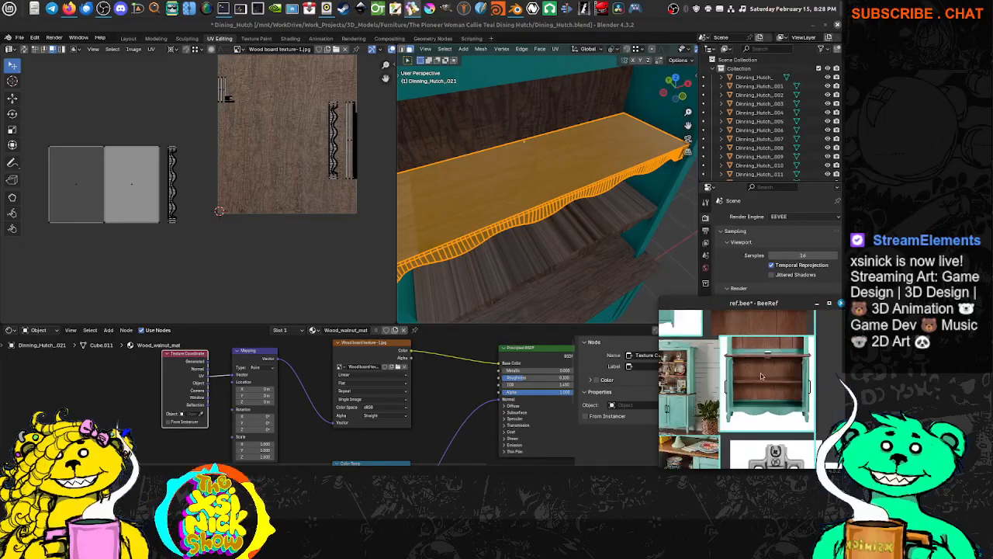
# Examine the reference photos of the hutch's upper section for the wood grain direction on the scalloped shelves.
pyautogui.moveTo(725, 423); pyautogui.dragTo(797, 362, button='middle')
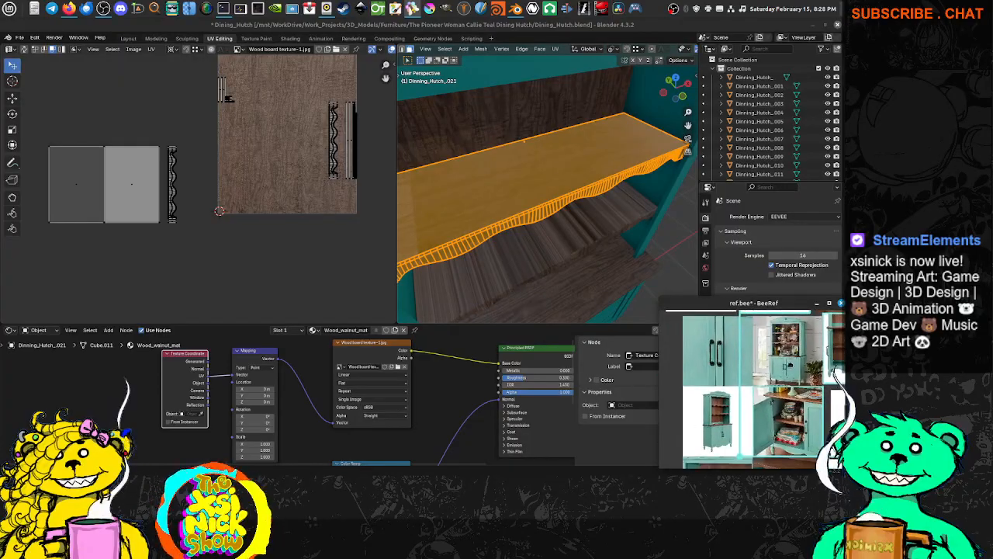
pyautogui.scroll(5, 709, 410)
pyautogui.scroll(2, 729, 388)
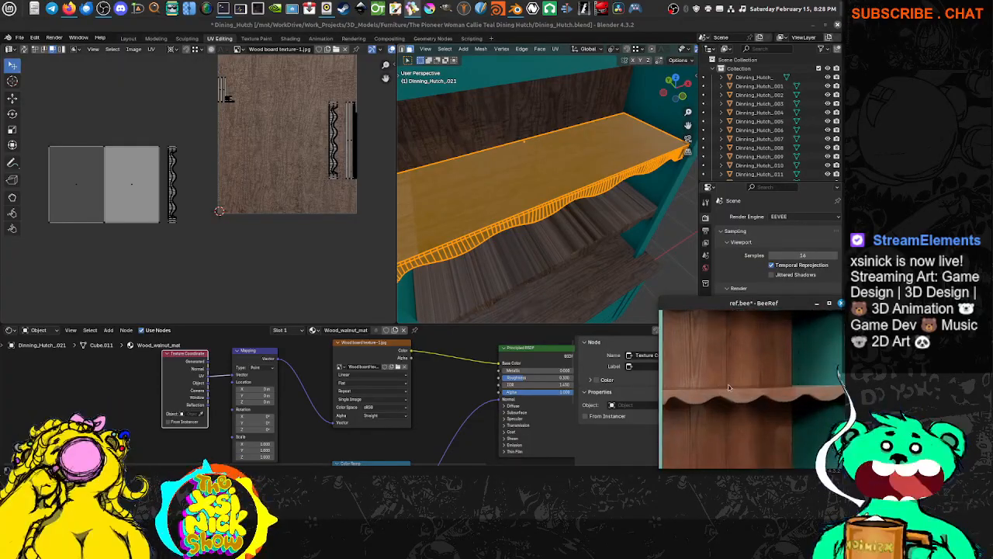
pyautogui.scroll(-1, 759, 391)
pyautogui.scroll(2, 761, 416)
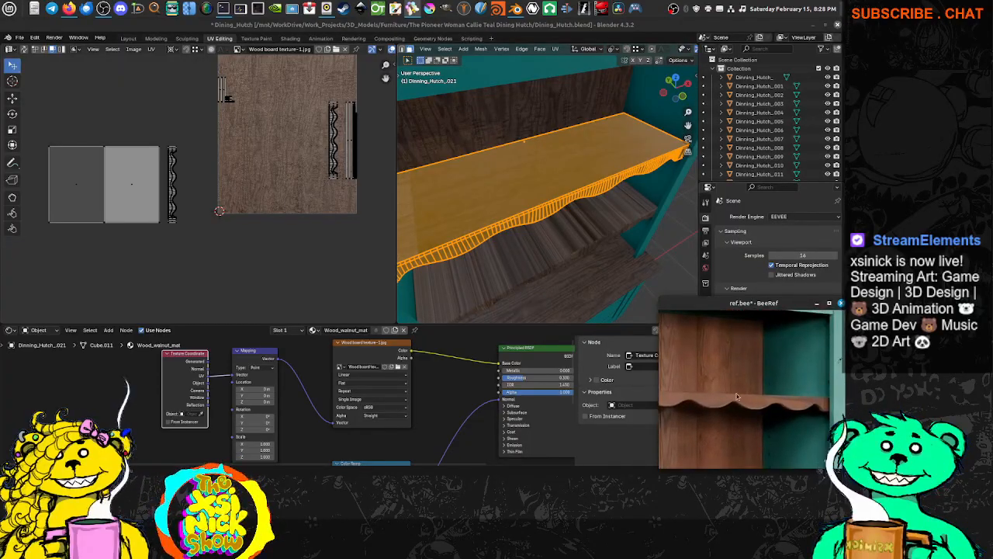
pyautogui.scroll(-2, 737, 396)
pyautogui.scroll(4, 796, 369)
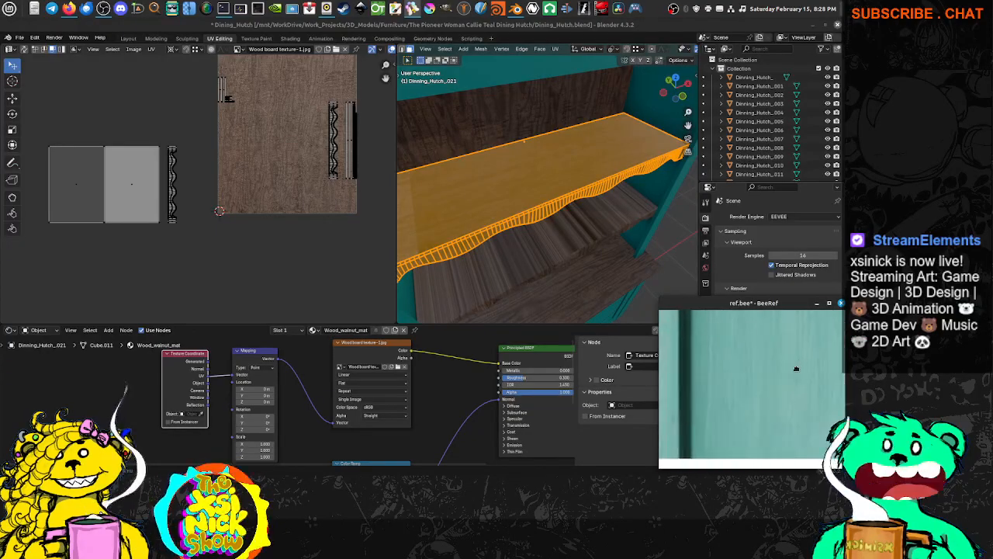
pyautogui.scroll(-3, 796, 369)
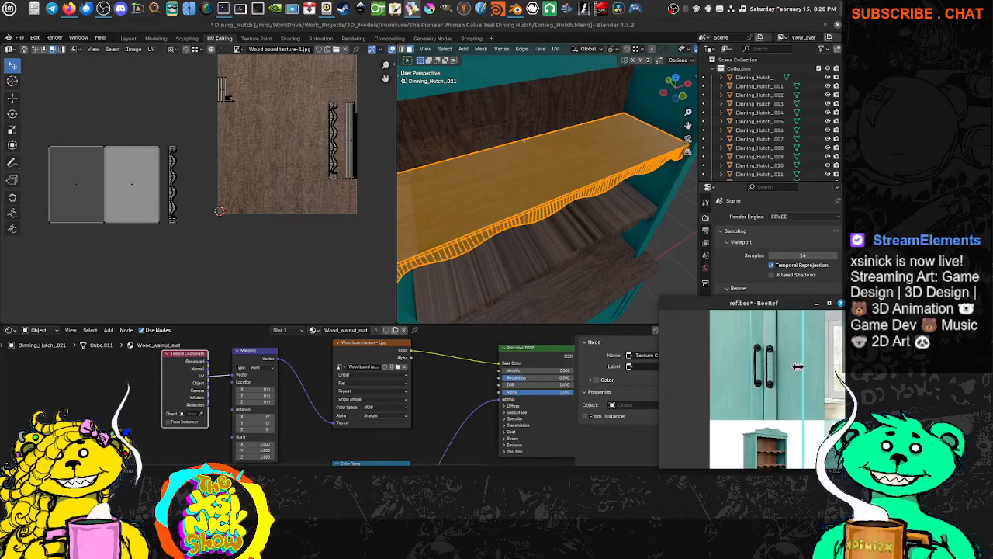
pyautogui.scroll(-3, 797, 367)
pyautogui.scroll(4, 806, 378)
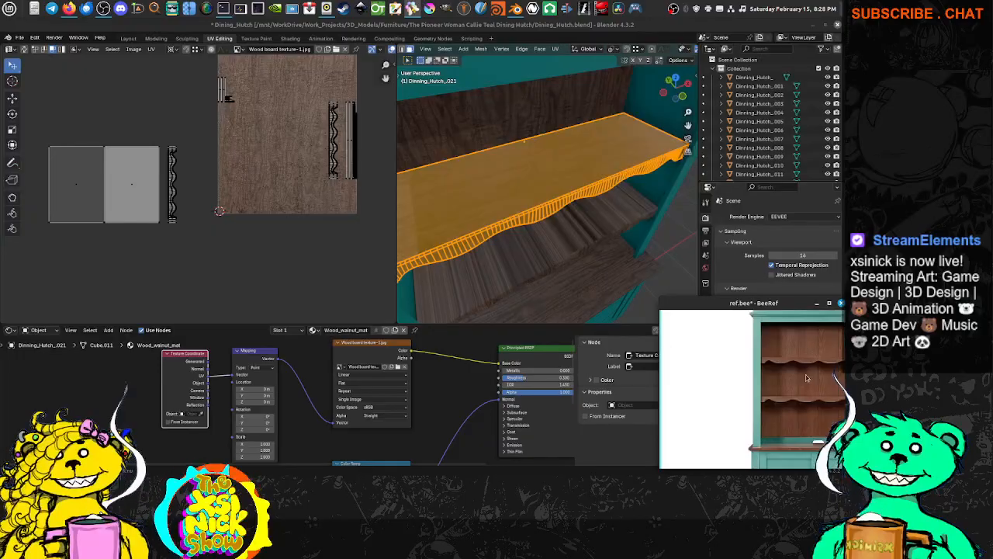
# Back in Blender, move the second large shelf island onto the first and line up their edges so they overlap exactly.
pyautogui.moveTo(212, 273); pyautogui.dragTo(236, 303, button='middle')
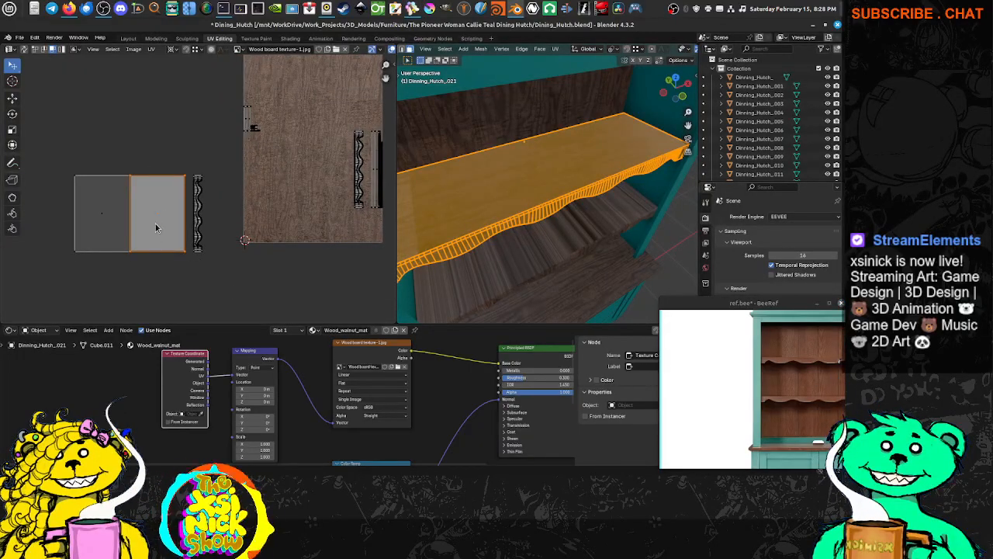
pyautogui.press('g')
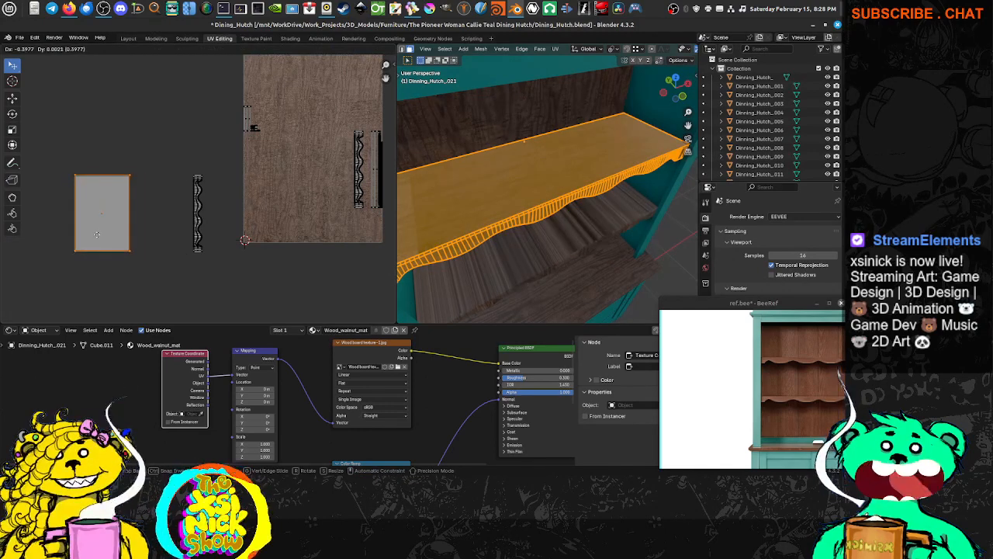
pyautogui.click(95, 238)
pyautogui.scroll(5, 87, 247)
pyautogui.moveTo(28, 271); pyautogui.dragTo(250, 170, button='middle')
pyautogui.press('g')
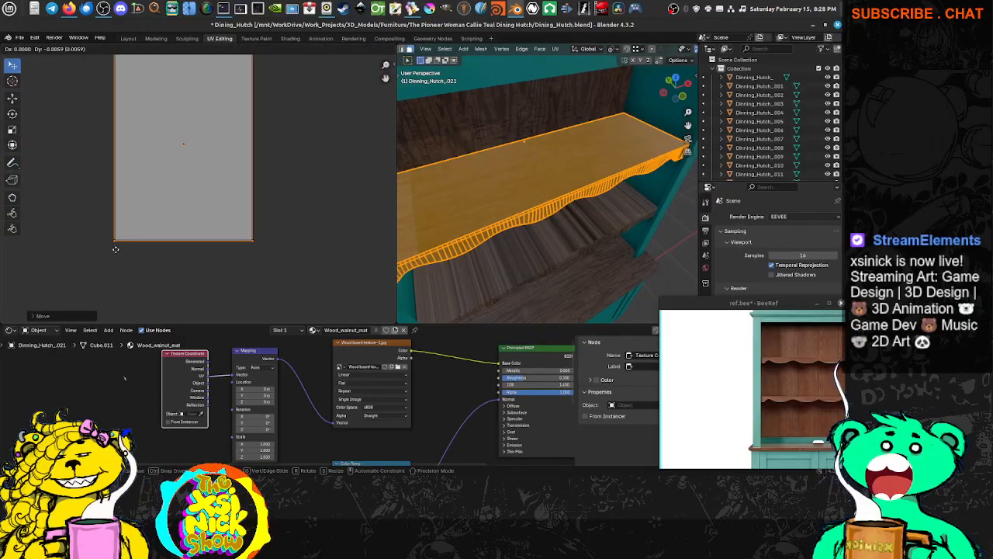
pyautogui.click(116, 249)
pyautogui.scroll(-4, 126, 244)
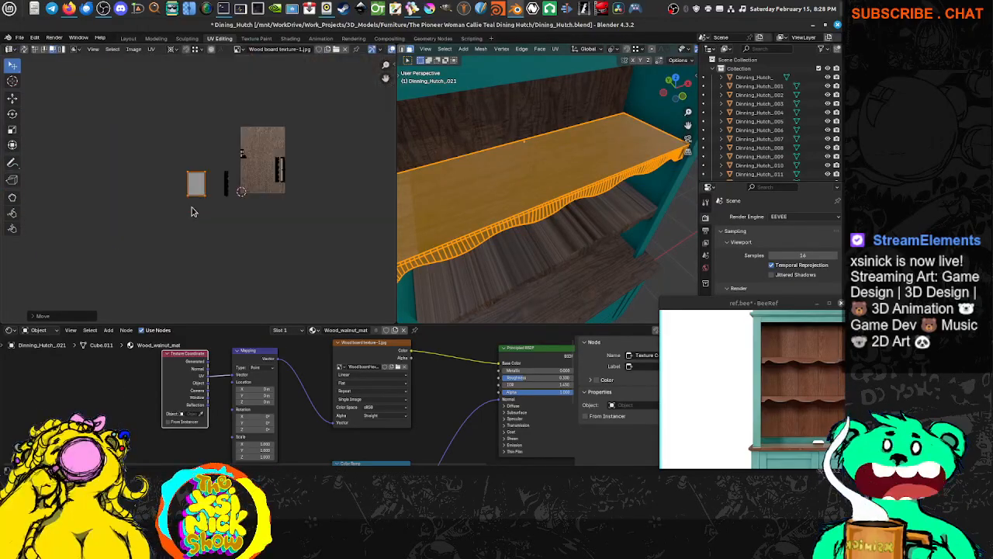
# Select the wavy front-edge island beside the texture and move it flush against the side of the large shelf islands.
pyautogui.scroll(1, 203, 192)
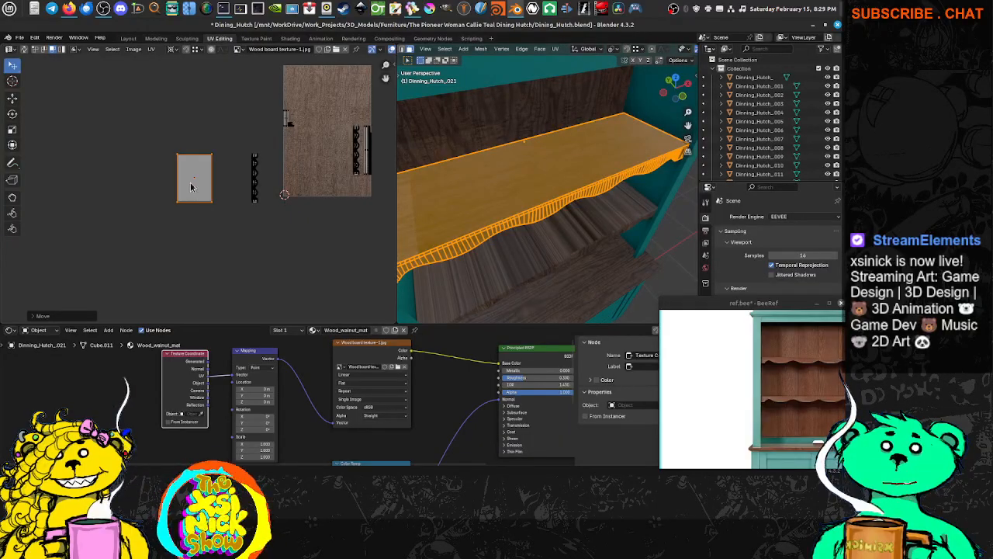
pyautogui.scroll(3, 192, 186)
pyautogui.moveTo(222, 162); pyautogui.dragTo(118, 186, button='middle')
pyautogui.moveTo(225, 182); pyautogui.dragTo(248, 176, button='middle')
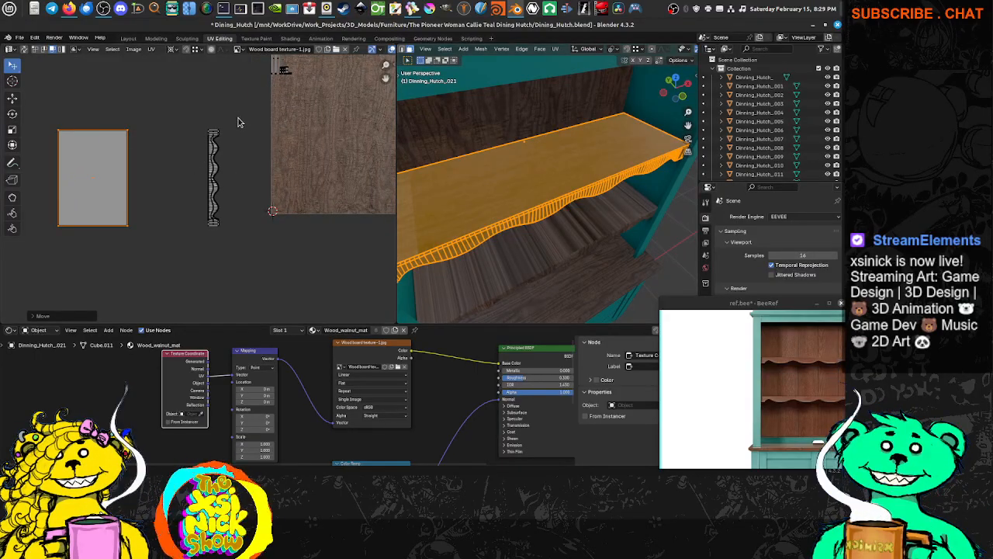
pyautogui.click(238, 201)
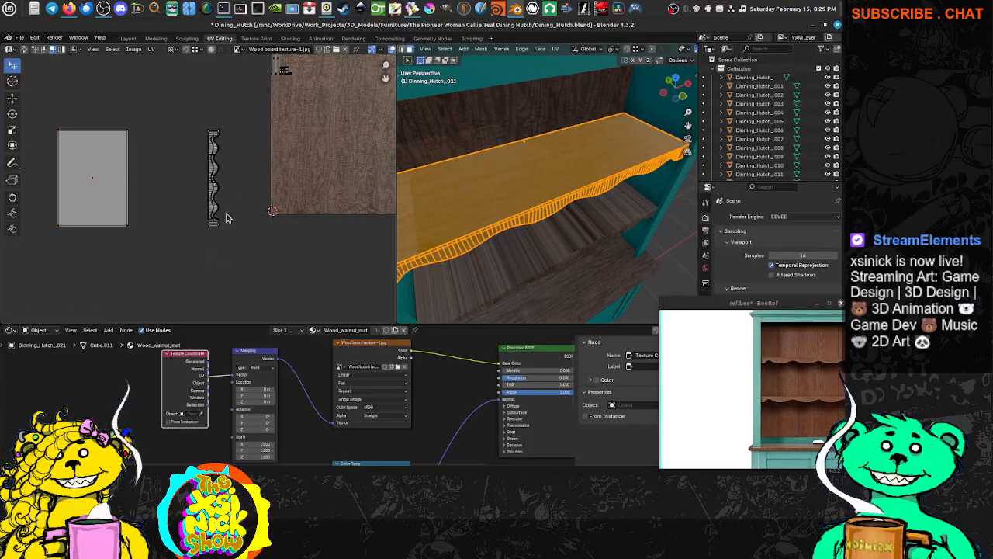
pyautogui.press('b')
pyautogui.moveTo(188, 94); pyautogui.dragTo(242, 307)
pyautogui.moveTo(218, 238); pyautogui.dragTo(264, 239, button='middle')
pyautogui.press('g')
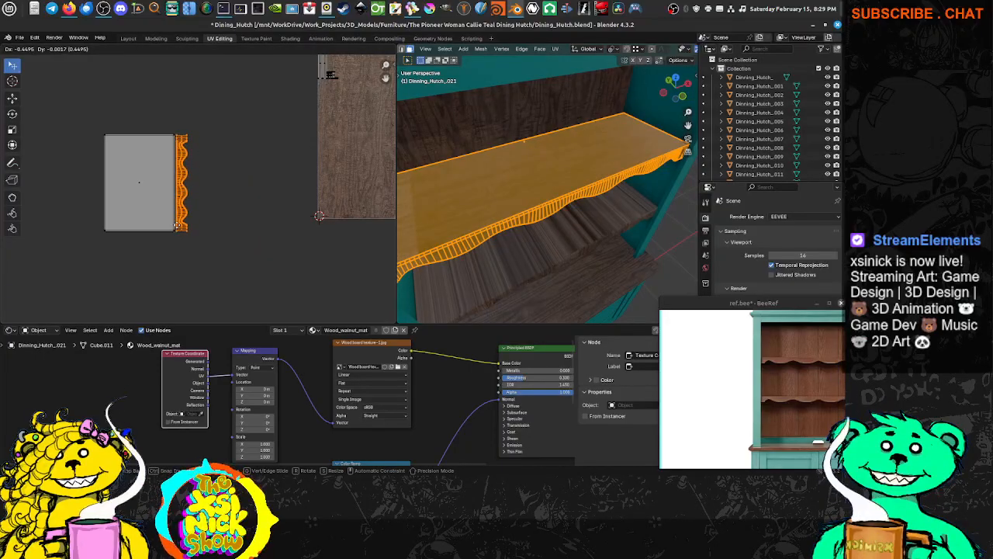
pyautogui.click(178, 226)
pyautogui.moveTo(278, 211); pyautogui.dragTo(122, 259, button='middle')
pyautogui.click(294, 129)
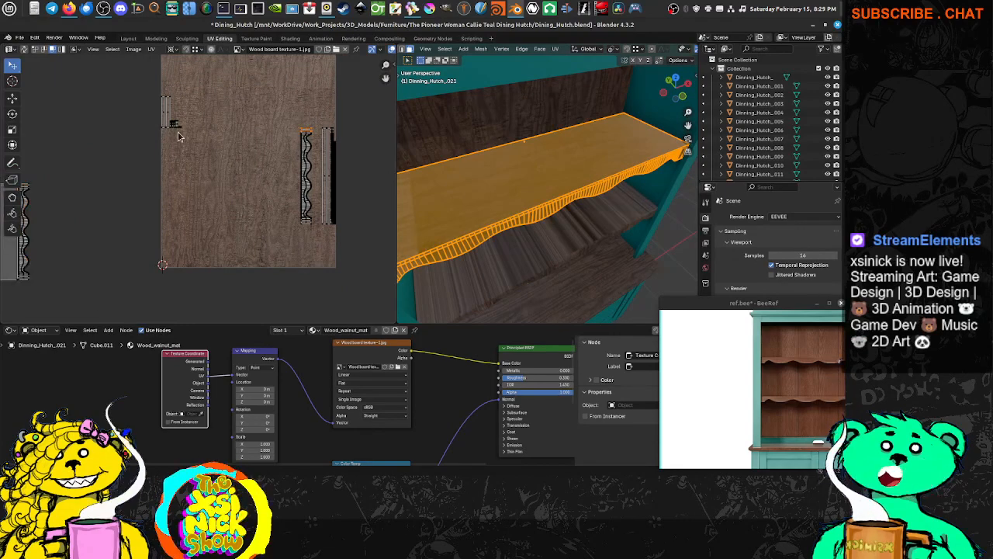
pyautogui.press('g')
pyautogui.click(301, 135)
pyautogui.hotkey('ctrl', 'z')
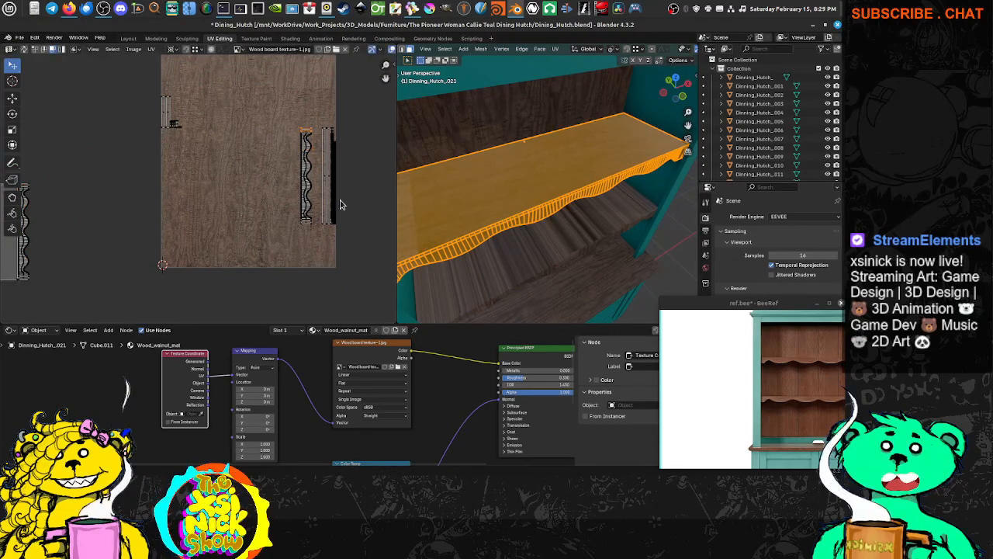
pyautogui.click(166, 103)
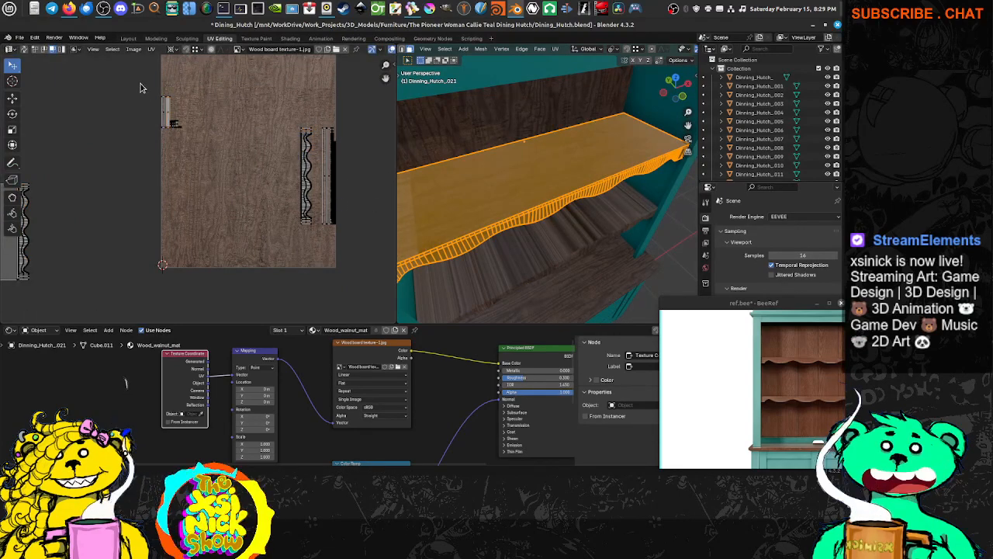
pyautogui.click(185, 128)
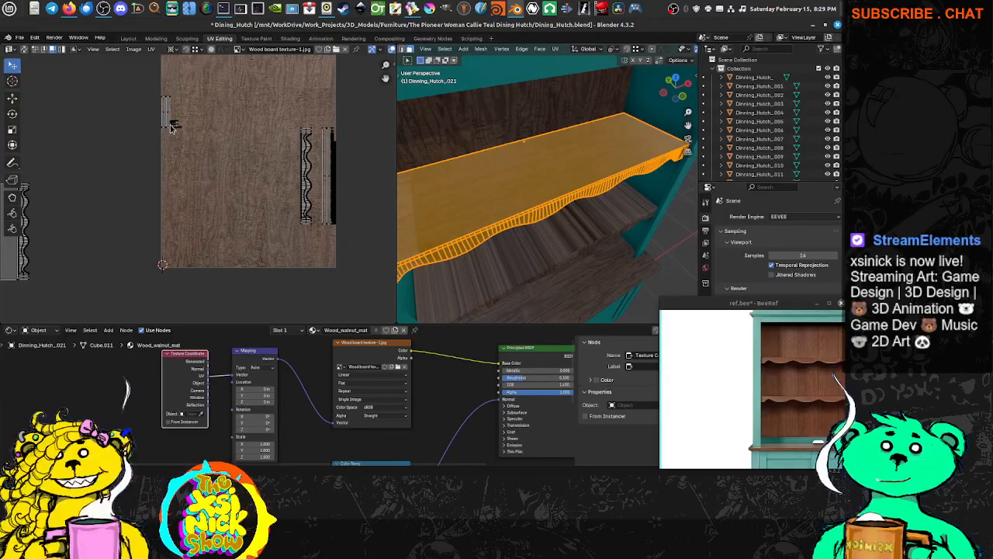
pyautogui.press('b')
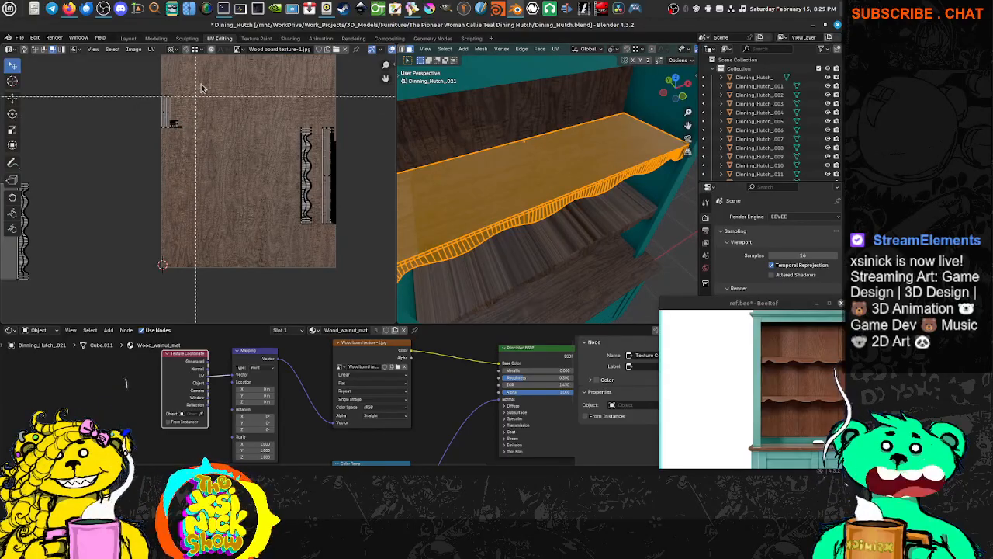
pyautogui.moveTo(205, 80); pyautogui.dragTo(133, 165)
# Select the wavy edge island still on the texture, move it against the long narrow strips beside it, and deselect it.
pyautogui.scroll(2, 198, 184)
pyautogui.moveTo(373, 159); pyautogui.dragTo(244, 165, button='middle')
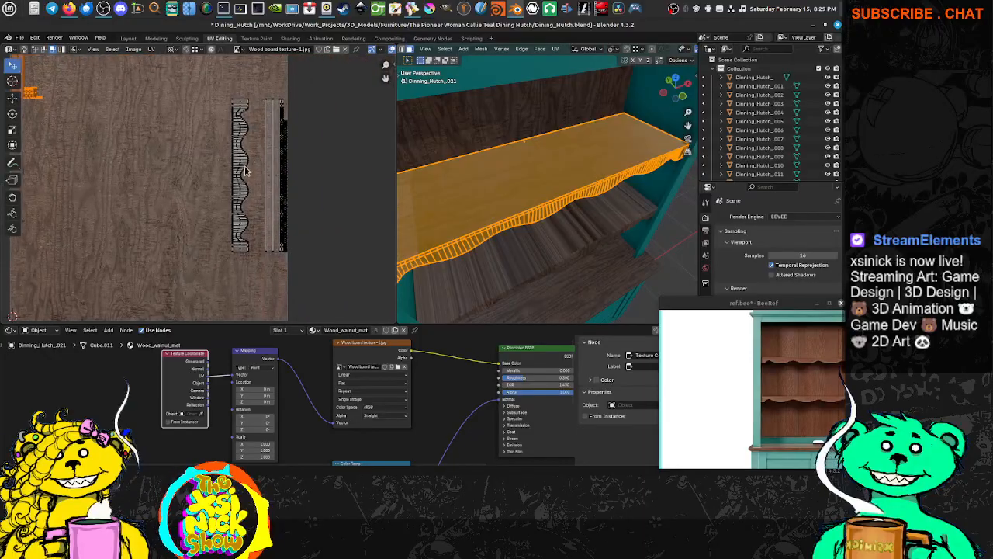
pyautogui.press('l')
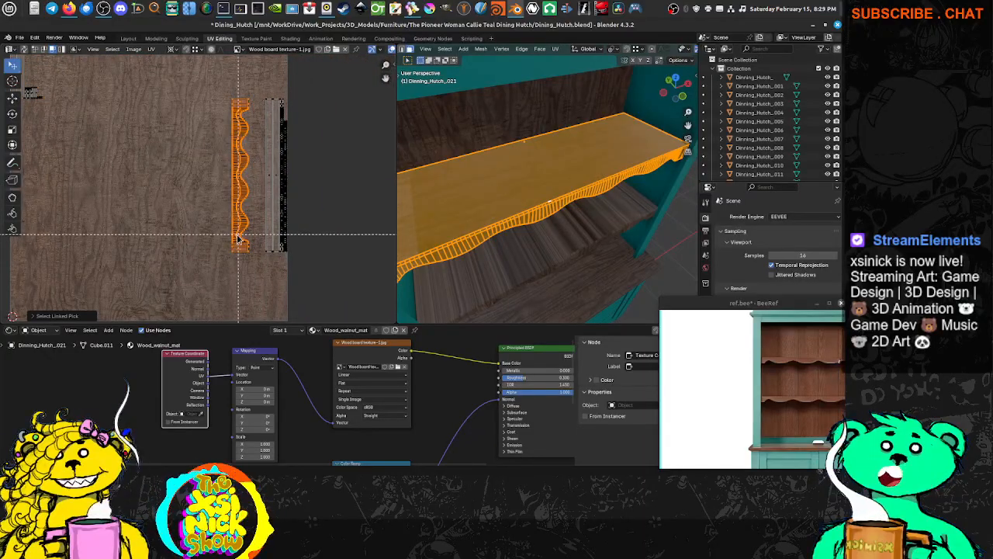
pyautogui.press('g')
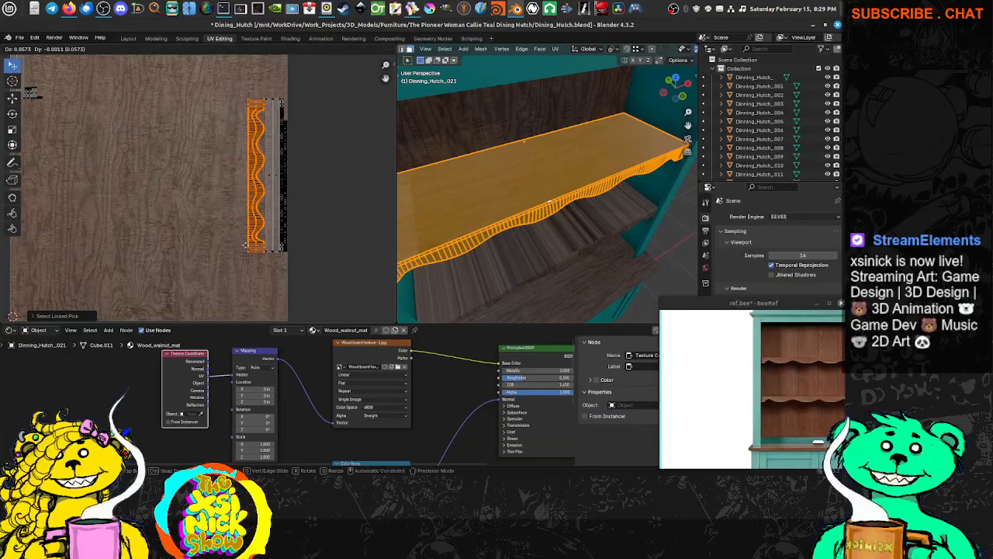
pyautogui.click(244, 245)
pyautogui.moveTo(93, 144); pyautogui.dragTo(184, 141, button='middle')
pyautogui.click(183, 138)
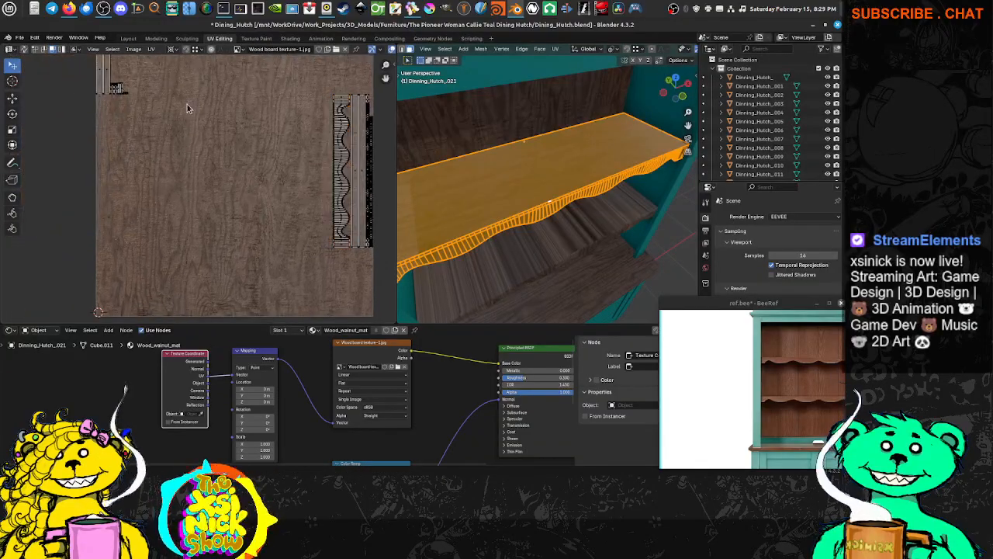
# Select the small islands at the texture's left edge, rotate them 90°, and move them above the wavy edge island and long strips.
pyautogui.moveTo(171, 64); pyautogui.dragTo(179, 159, button='middle')
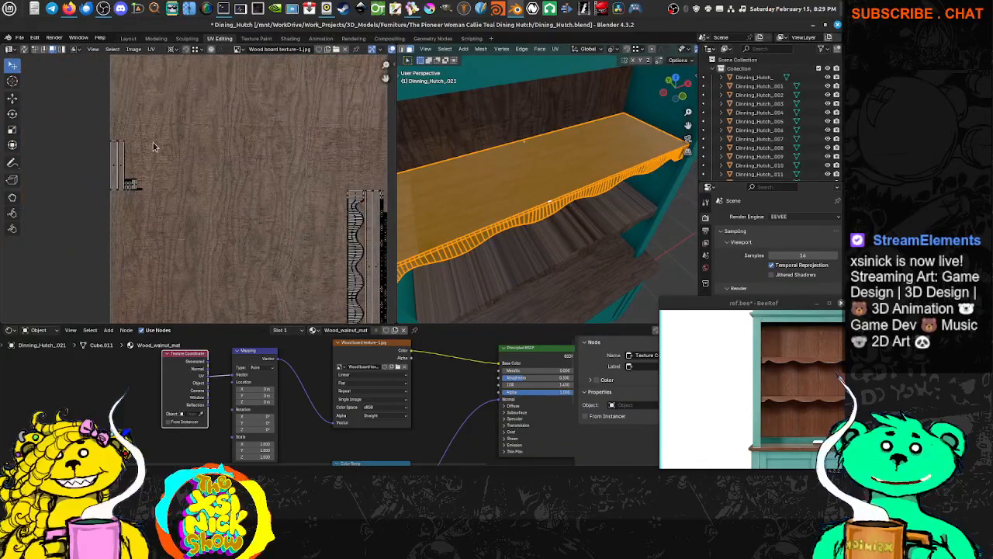
pyautogui.moveTo(156, 142); pyautogui.dragTo(109, 194)
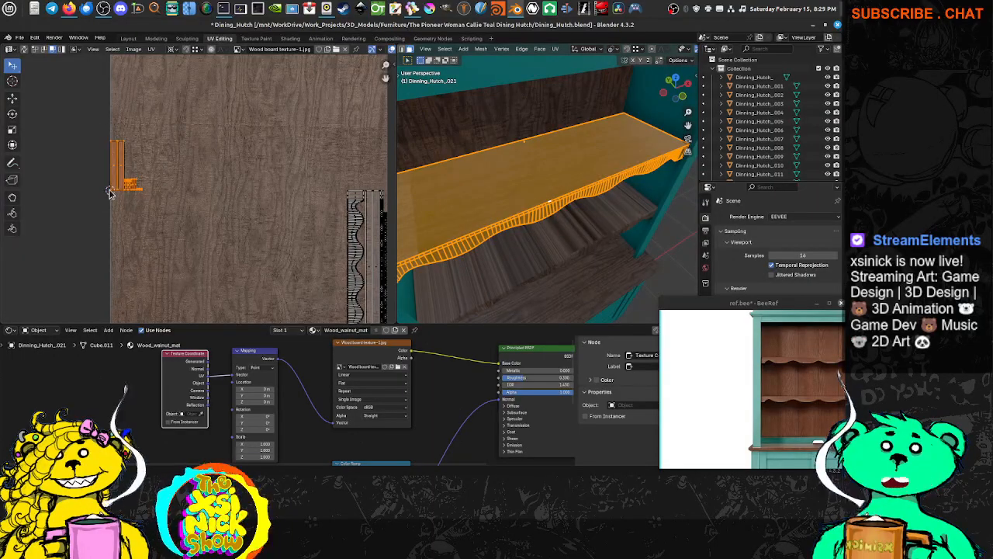
pyautogui.write('r90')
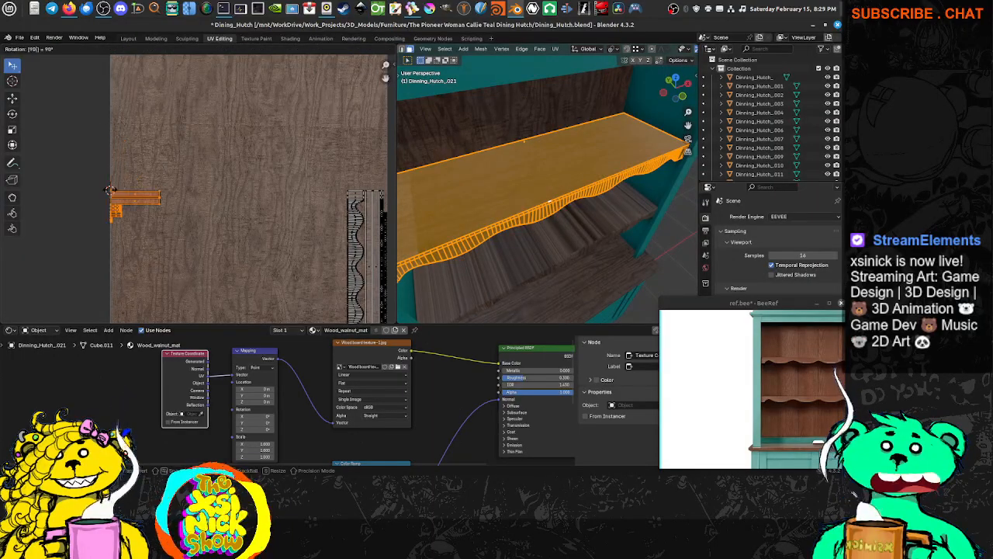
pyautogui.press('Return')
pyautogui.moveTo(280, 240); pyautogui.dragTo(218, 262, button='middle')
pyautogui.press('g')
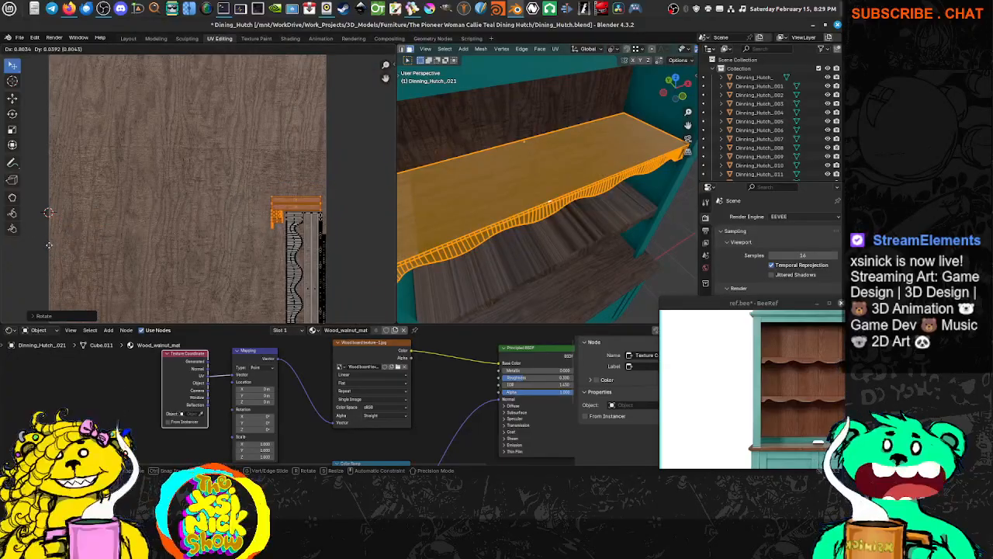
pyautogui.click(48, 248)
pyautogui.scroll(-4, 274, 180)
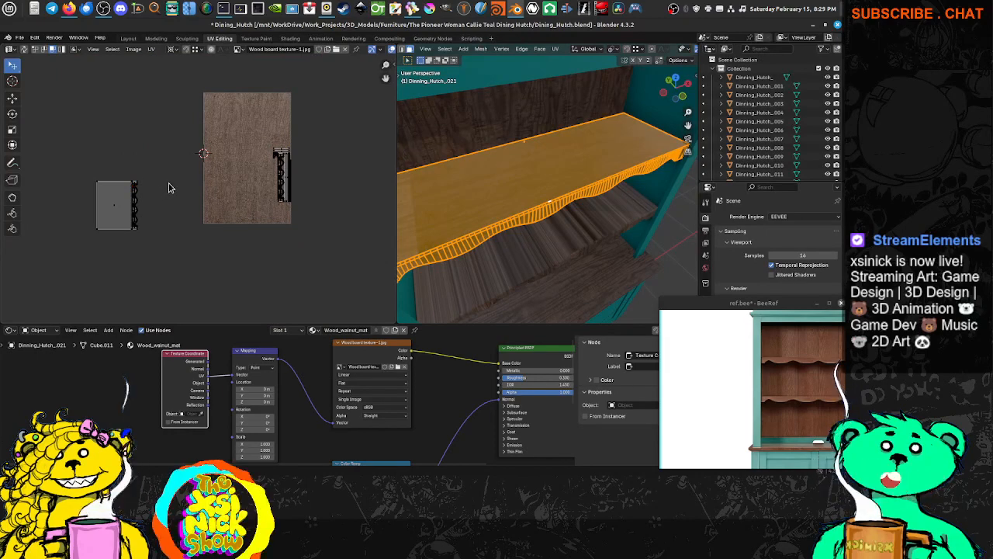
# Select the large shelf islands together with their wavy front edge and move them onto the texture's lower-left corner.
pyautogui.press('b')
pyautogui.moveTo(166, 148); pyautogui.dragTo(100, 266)
pyautogui.moveTo(122, 201); pyautogui.dragTo(116, 214, button='middle')
pyautogui.press('g')
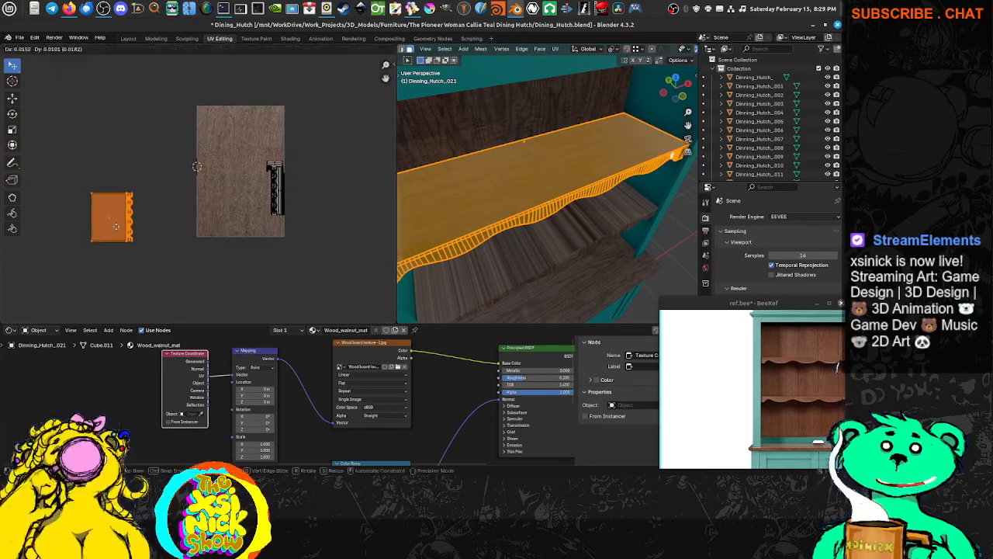
pyautogui.click(208, 194)
pyautogui.scroll(5, 186, 182)
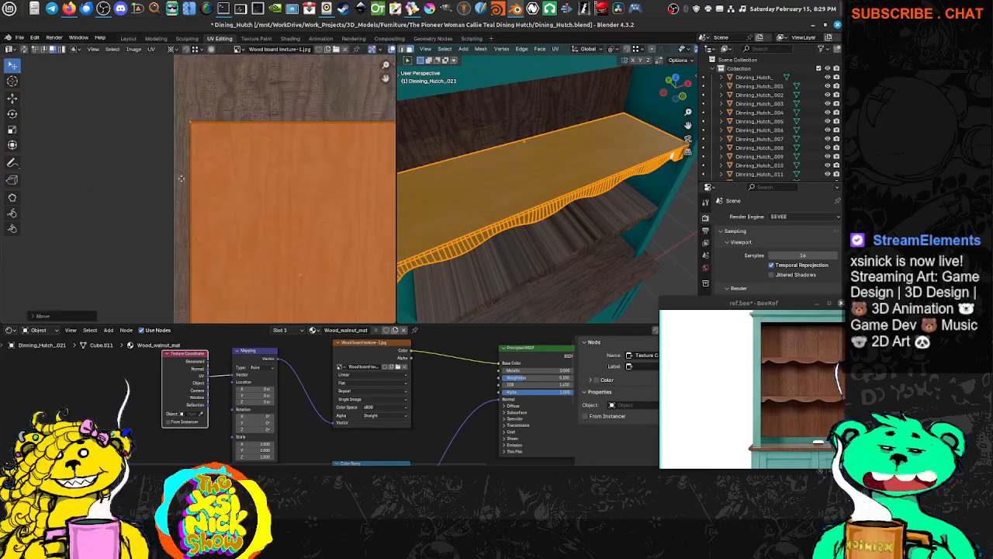
pyautogui.moveTo(182, 178); pyautogui.dragTo(128, 70, button='middle')
pyautogui.moveTo(166, 317); pyautogui.dragTo(204, 249, button='middle')
pyautogui.press('g')
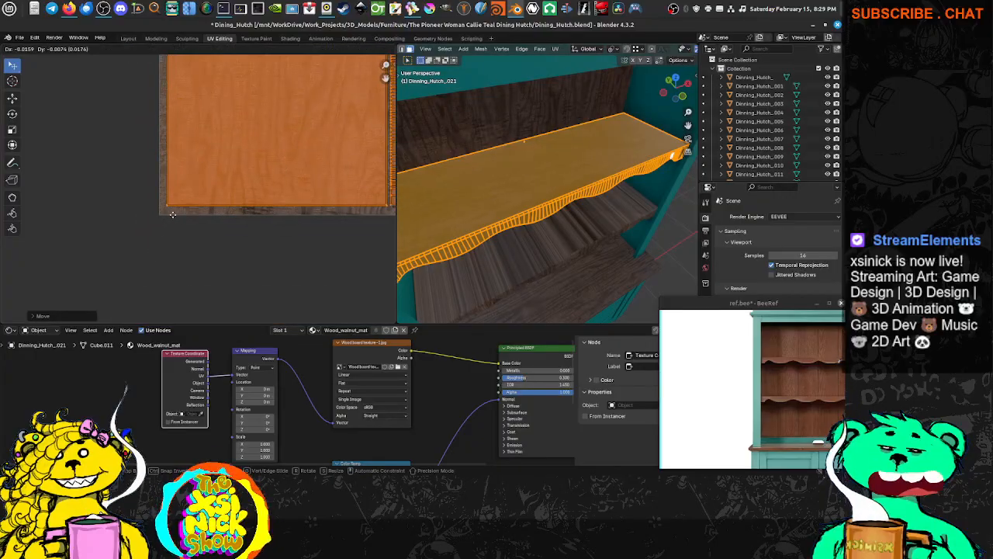
pyautogui.click(164, 217)
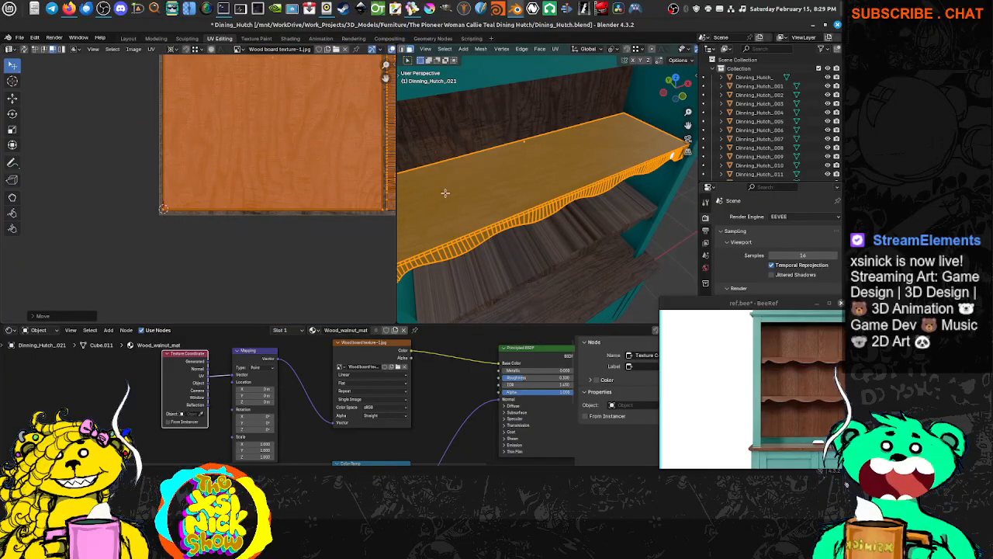
# Hide the 3D viewport overlays and examine the wood grain on the scalloped shelves from several angles.
pyautogui.scroll(-3, 629, 50)
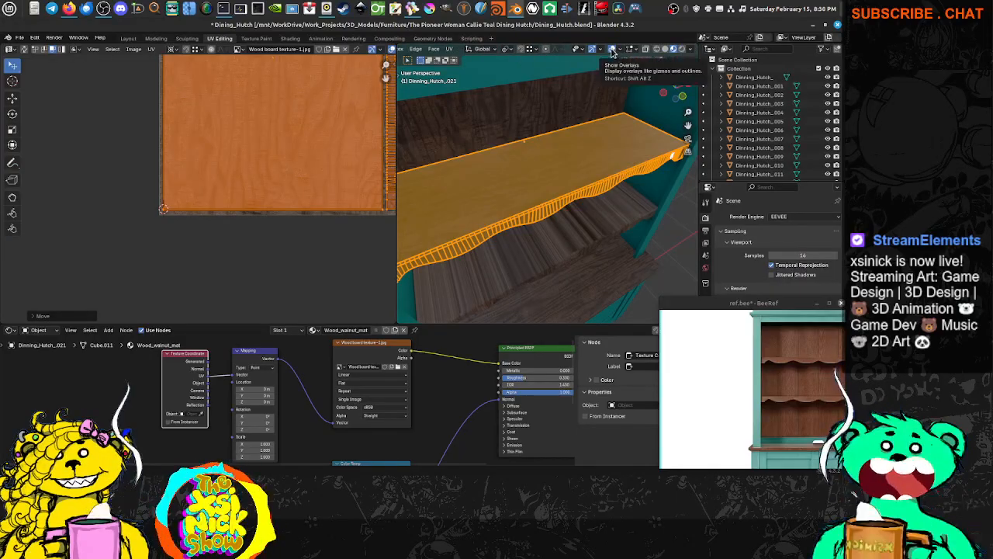
pyautogui.click(612, 51)
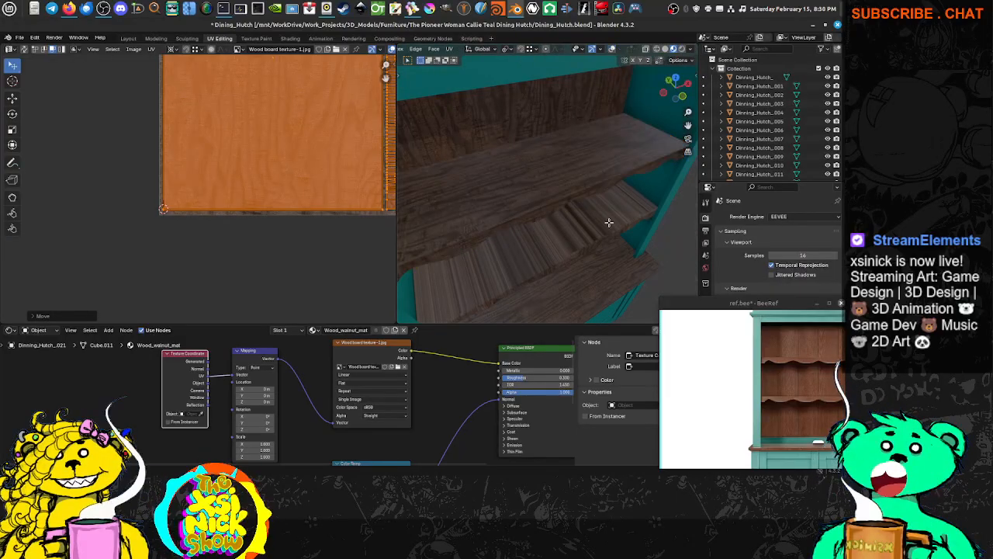
pyautogui.moveTo(610, 222); pyautogui.dragTo(561, 208, button='middle')
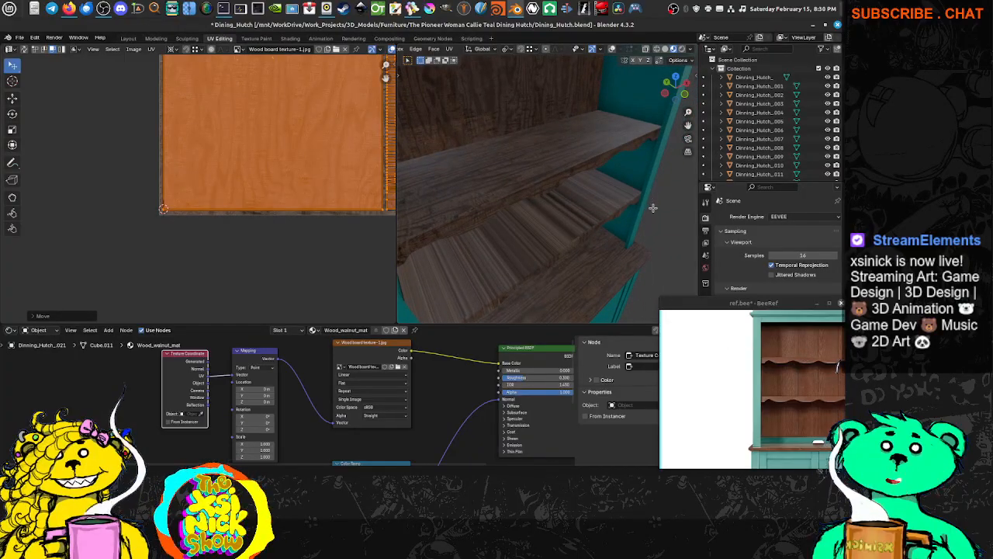
pyautogui.scroll(-5, 644, 210)
pyautogui.scroll(-3, 644, 210)
pyautogui.moveTo(601, 231); pyautogui.dragTo(543, 203, button='middle')
pyautogui.scroll(5, 539, 150)
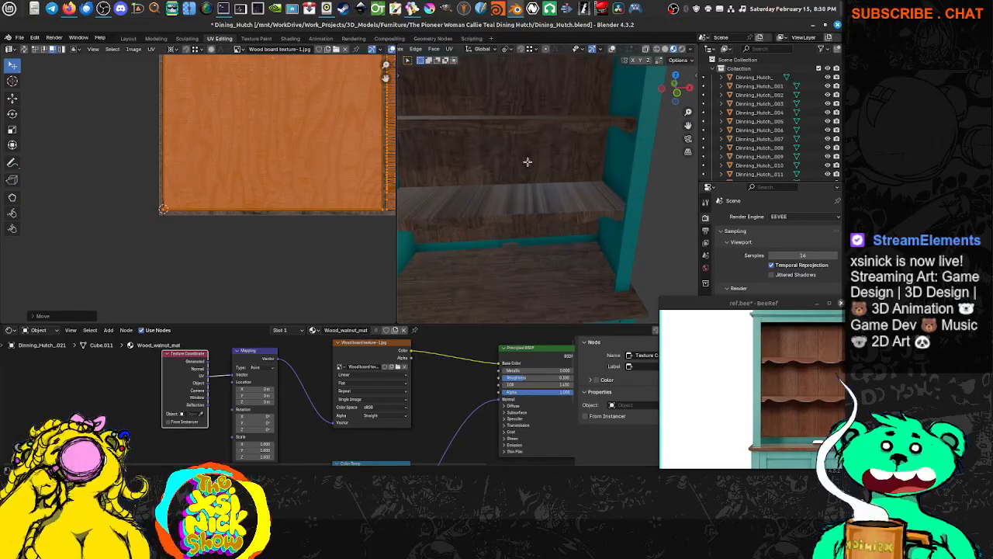
# Scale the selected shelf and wavy-edge islands to about 0.9 from the texture's lower-left corner.
pyautogui.scroll(-3, 280, 160)
pyautogui.moveTo(268, 227); pyautogui.dragTo(274, 212, button='middle')
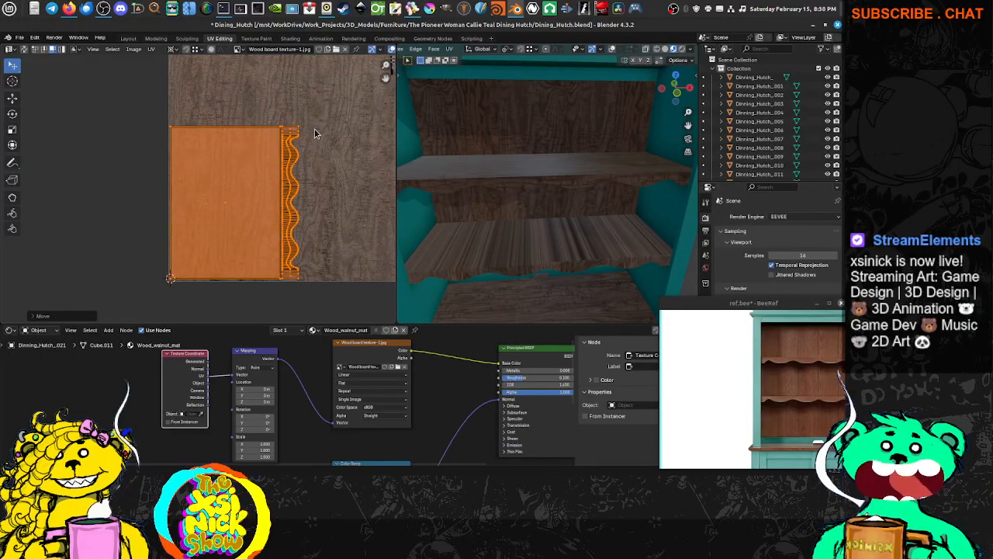
pyautogui.press('s')
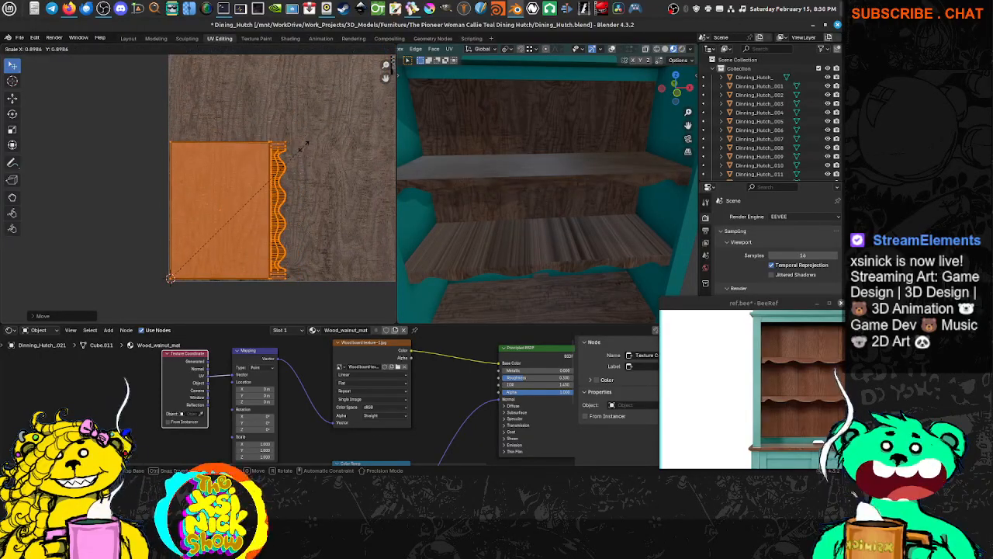
pyautogui.click(304, 146)
# Switch to the BeeRef reference board and examine the wood grain on the hutch's cabinet and scalloped upper shelves.
pyautogui.scroll(-3, 732, 368)
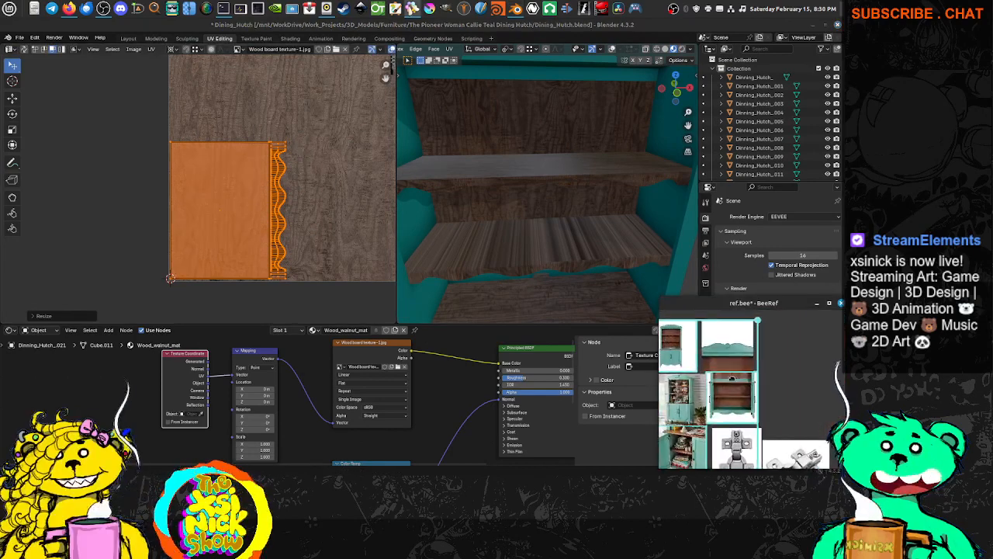
pyautogui.scroll(6, 736, 376)
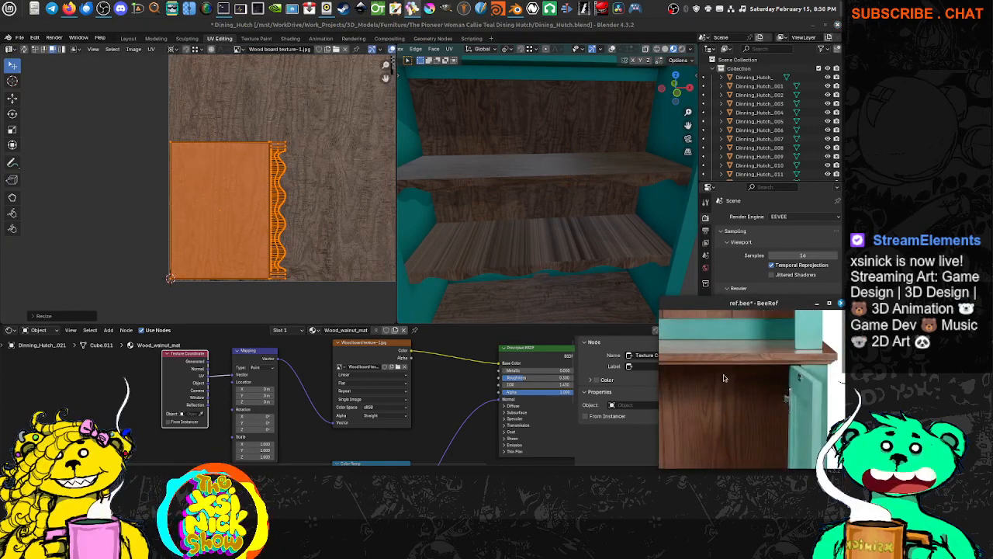
pyautogui.scroll(-4, 788, 396)
pyautogui.moveTo(762, 382); pyautogui.dragTo(737, 340, button='middle')
pyautogui.scroll(-5, 737, 341)
pyautogui.scroll(5, 726, 380)
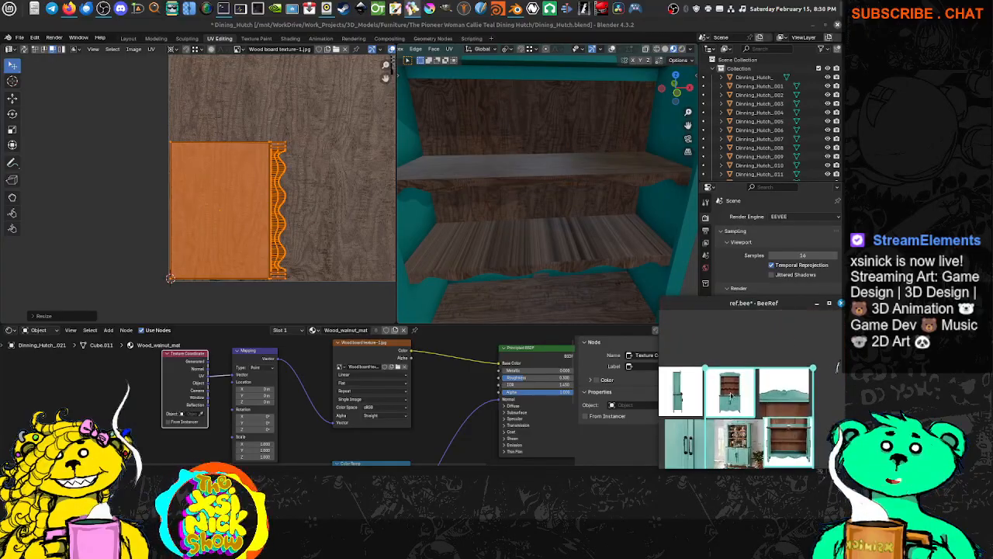
pyautogui.scroll(4, 726, 386)
pyautogui.scroll(2, 741, 393)
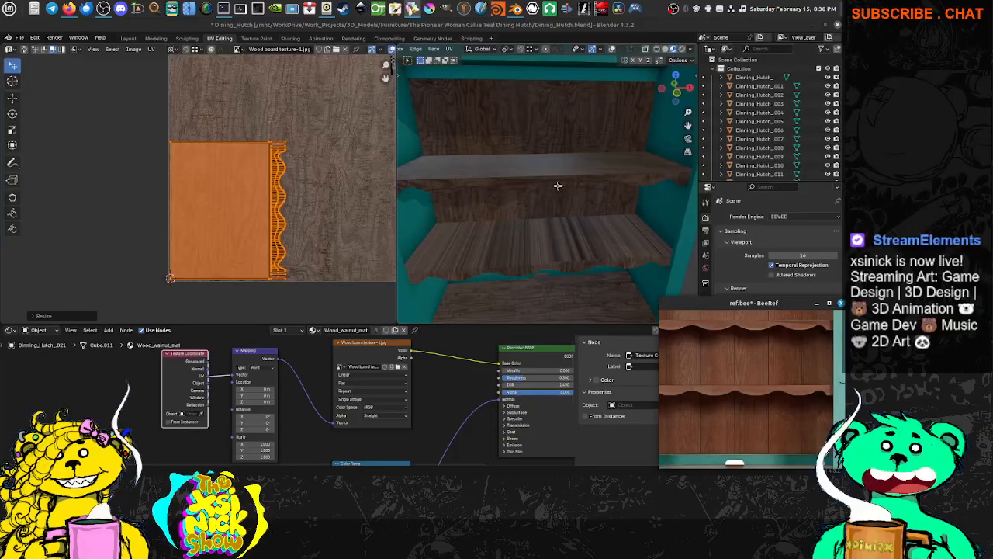
# Back in Blender, inspect the scalloped shelf's wood grain closely against its UV islands and the reference photo.
pyautogui.moveTo(558, 186)
pyautogui.mouseDown(button='middle')
pyautogui.moveTo(567, 210)
pyautogui.moveTo(567, 193)
pyautogui.mouseUp(button='middle')
pyautogui.moveTo(186, 190); pyautogui.dragTo(180, 185, button='middle')
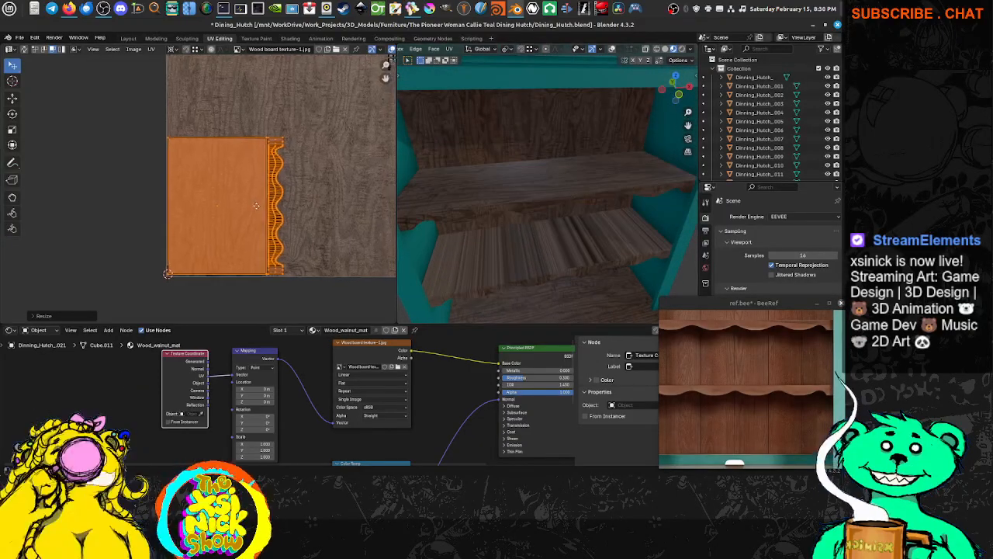
pyautogui.scroll(2, 248, 207)
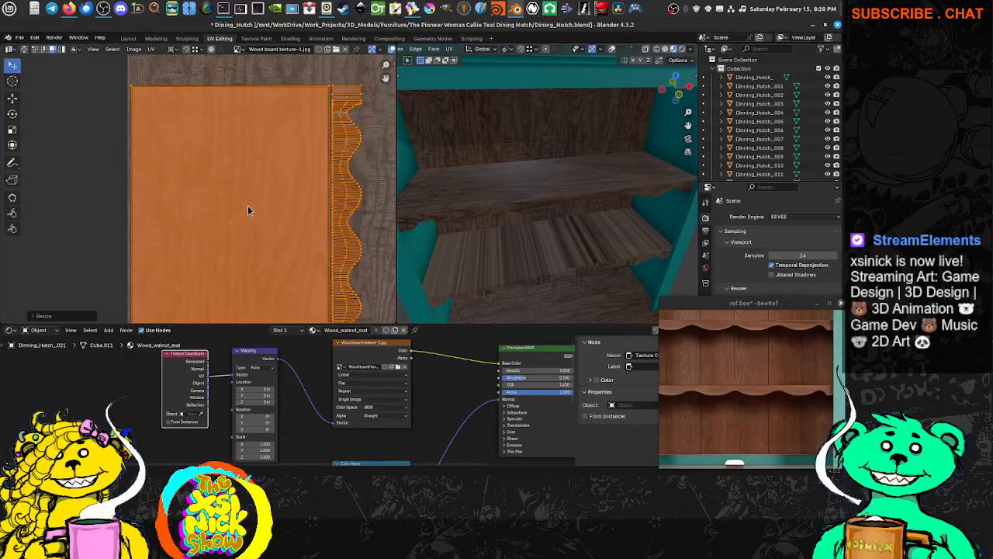
pyautogui.scroll(3, 555, 195)
pyautogui.scroll(-5, 555, 194)
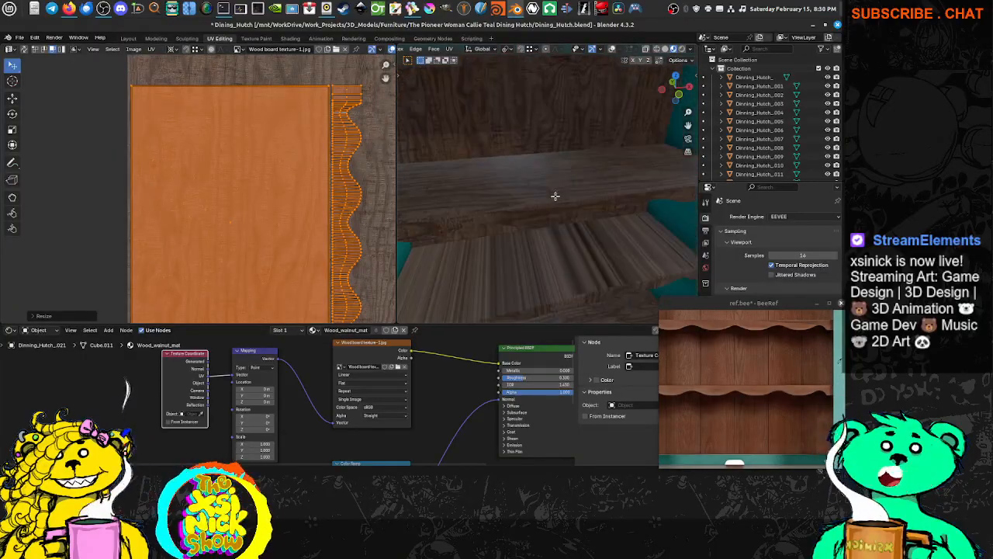
# Move the remaining narrow edge and trim UV islands beside the wavy-edge island along the texture's lower border.
pyautogui.scroll(-3, 277, 168)
pyautogui.scroll(-3, 277, 169)
pyautogui.moveTo(319, 146); pyautogui.dragTo(280, 177, button='middle')
pyautogui.scroll(2, 280, 177)
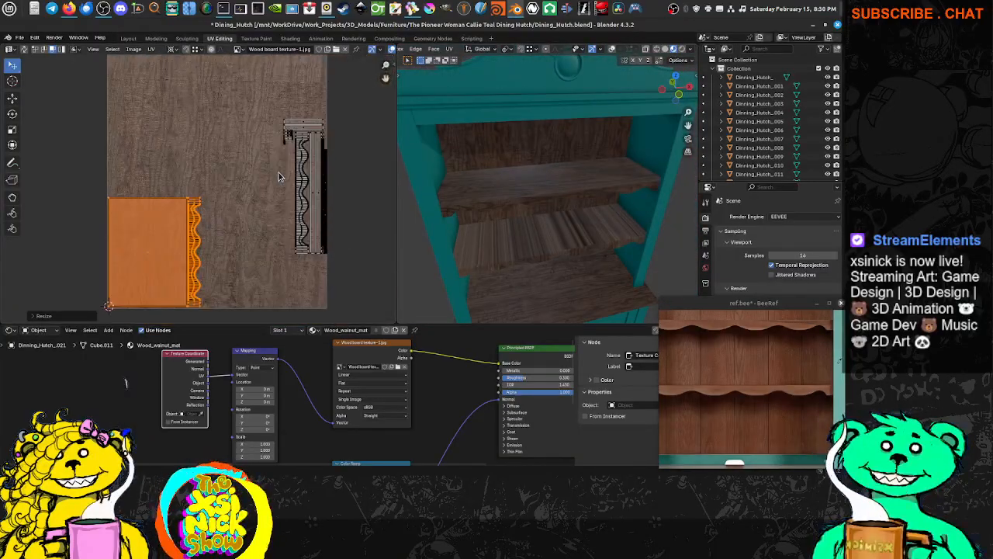
pyautogui.click(335, 112)
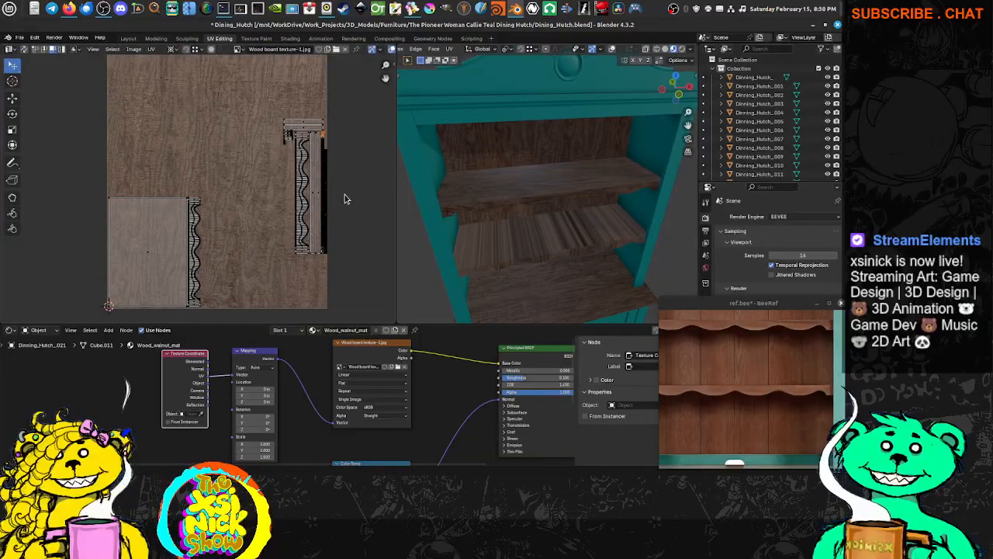
pyautogui.press('b')
pyautogui.moveTo(339, 102); pyautogui.dragTo(276, 267)
pyautogui.moveTo(302, 245); pyautogui.dragTo(305, 228, button='middle')
pyautogui.press('g')
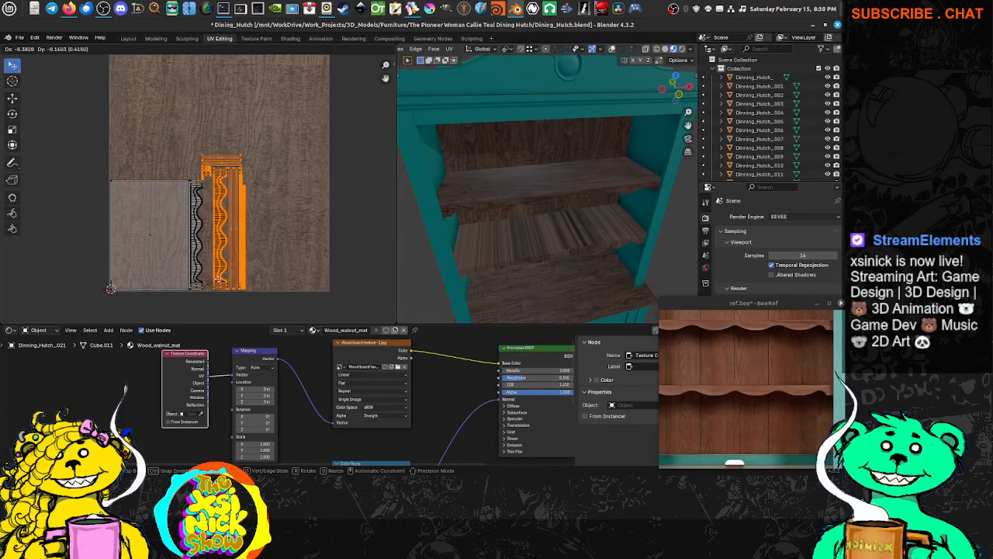
pyautogui.click(214, 289)
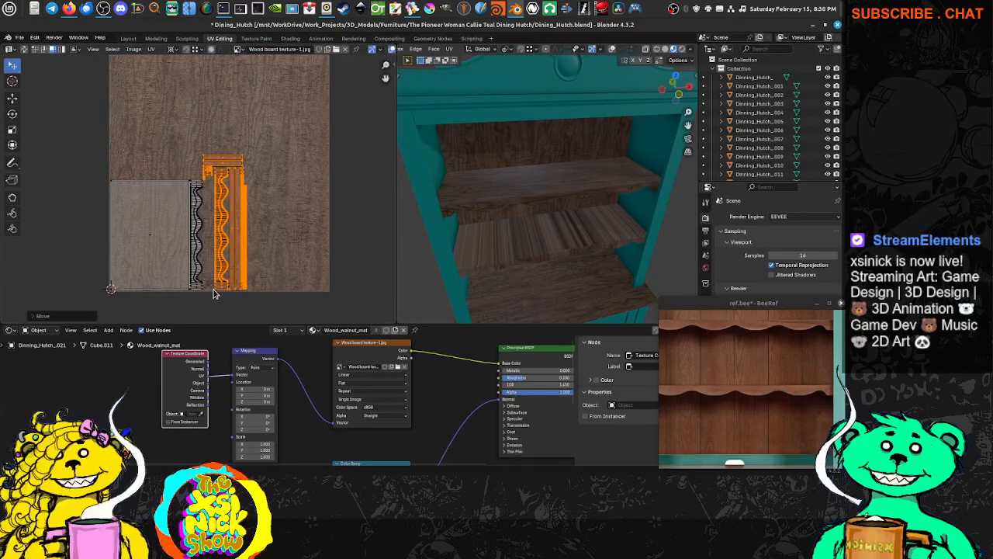
# Scale the moved trim islands to about 0.9 from their lower-left corner and return to Object Mode.
pyautogui.press('s')
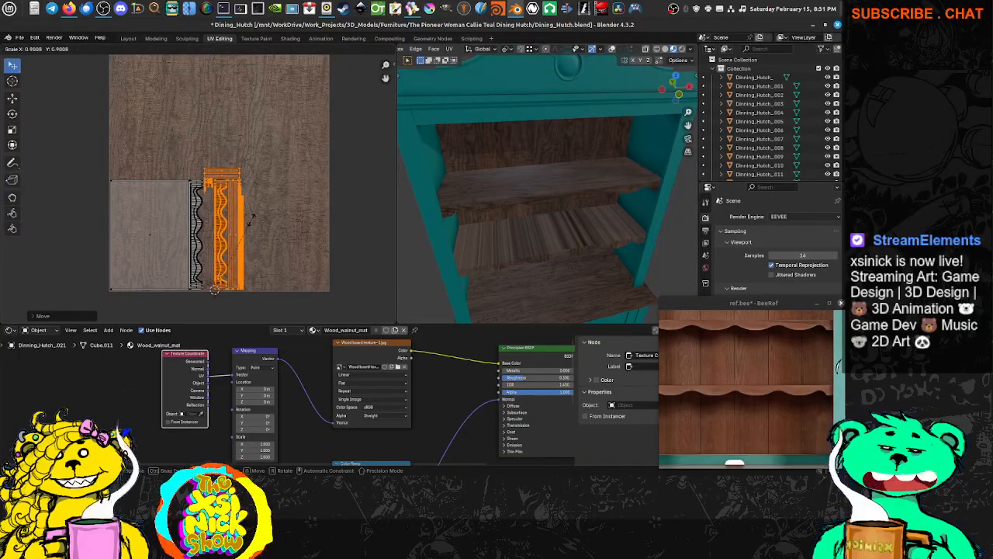
pyautogui.click(250, 223)
pyautogui.scroll(2, 230, 204)
pyautogui.scroll(2, 233, 211)
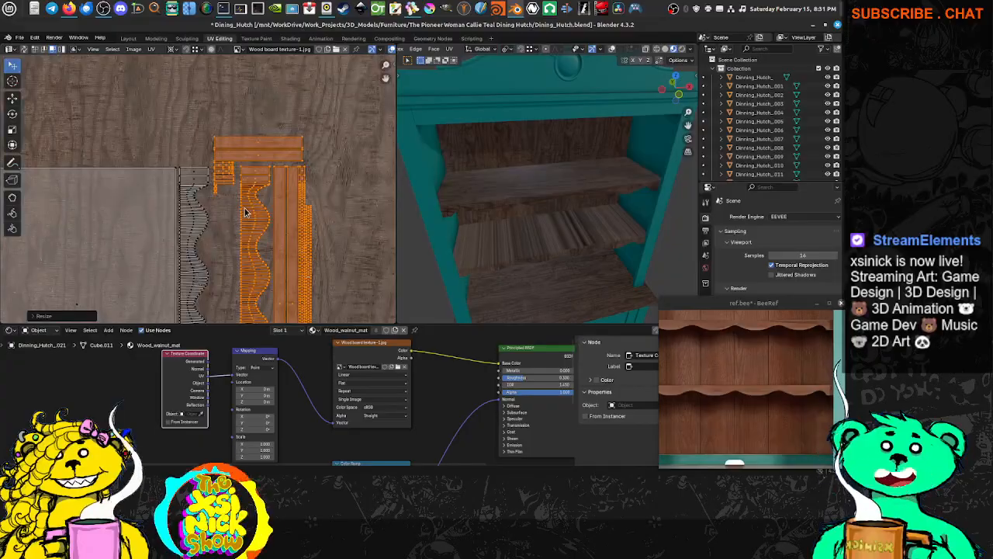
pyautogui.scroll(-3, 256, 194)
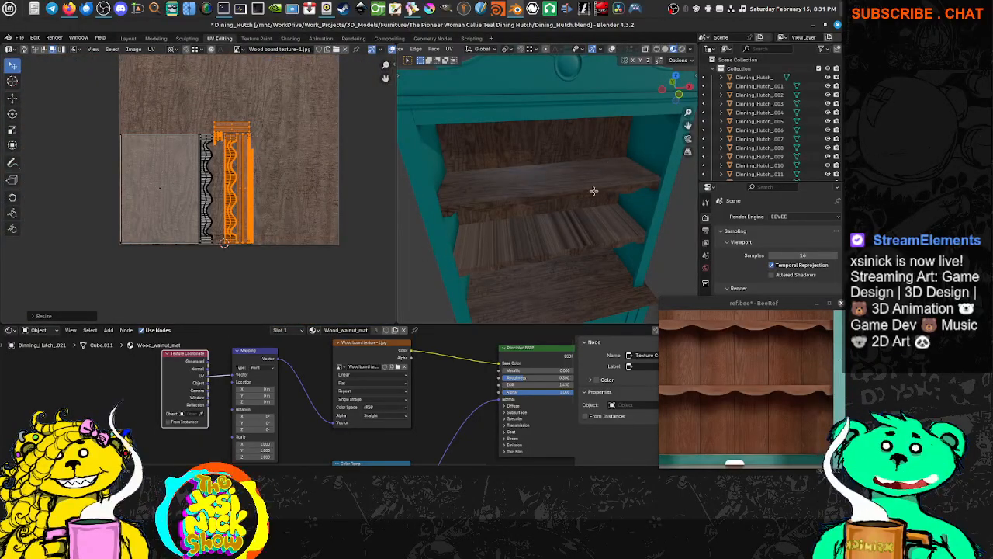
pyautogui.moveTo(593, 191); pyautogui.dragTo(603, 168, button='middle')
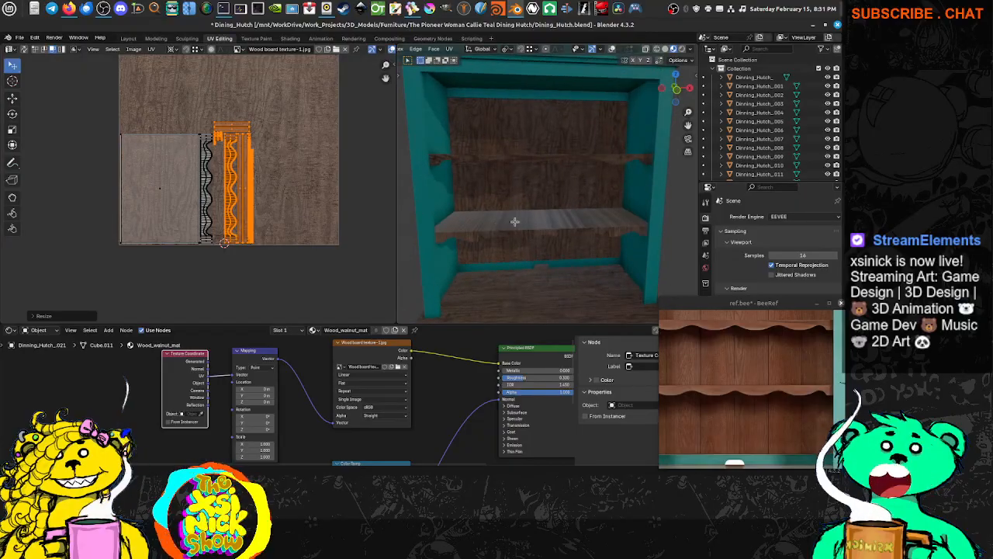
pyautogui.press('Tab')
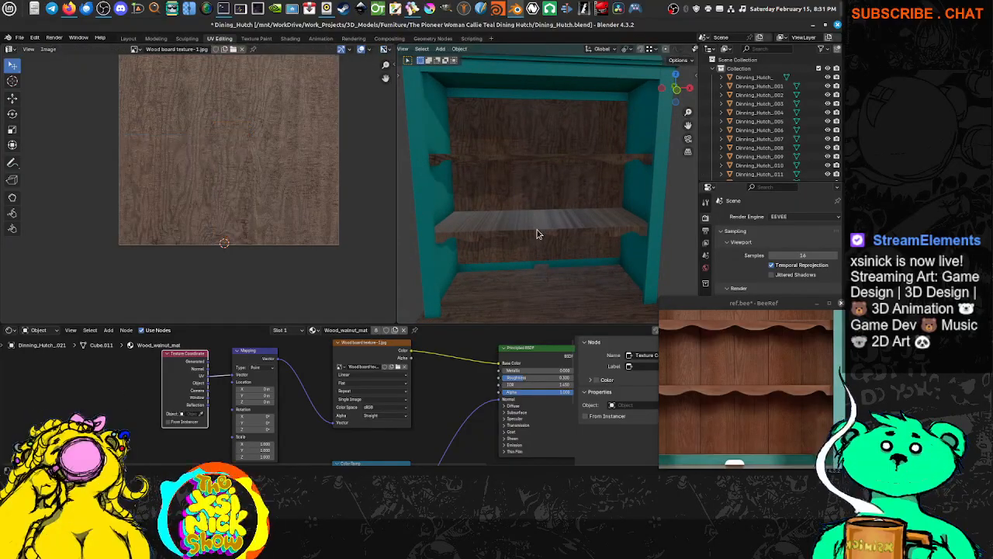
# Duplicate the textured upper scalloped shelf and lower the copy to the level of the shelf below.
pyautogui.moveTo(539, 166); pyautogui.dragTo(575, 199, button='middle')
pyautogui.click(589, 219)
pyautogui.hotkey('shift', 'd')
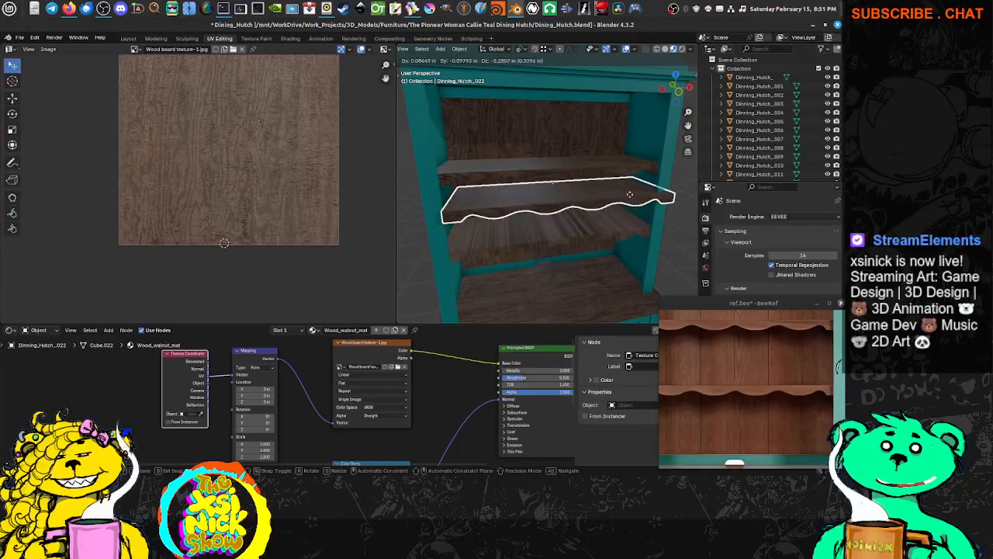
pyautogui.rightClick(625, 203)
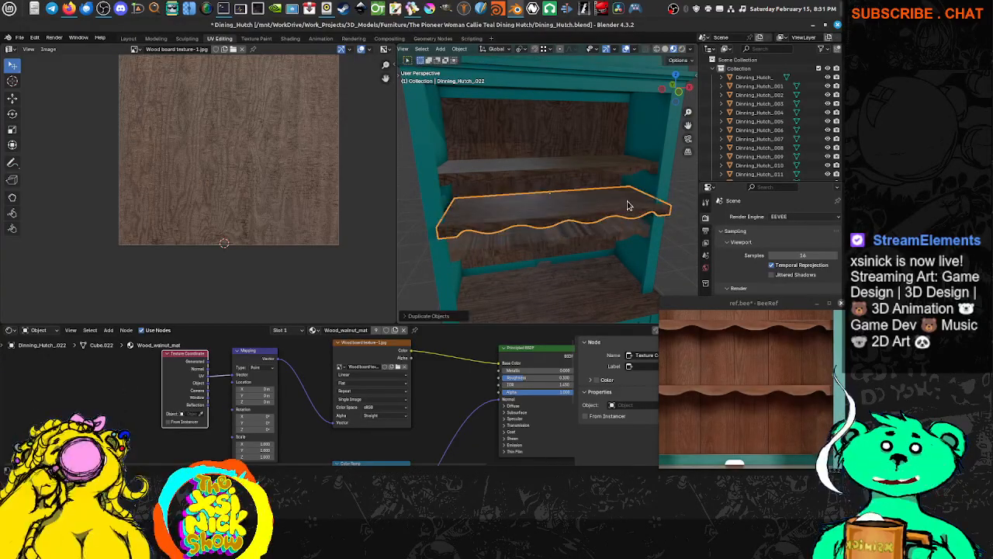
pyautogui.press('g')
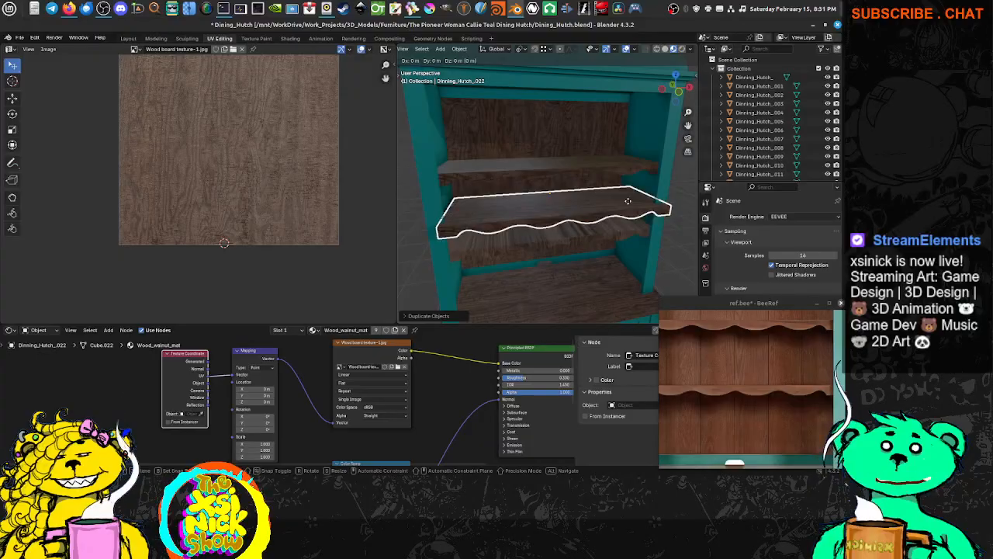
pyautogui.click(630, 215)
# Fine-tune the copied shelf's position so it lines up with the original lower shelf.
pyautogui.scroll(4, 632, 216)
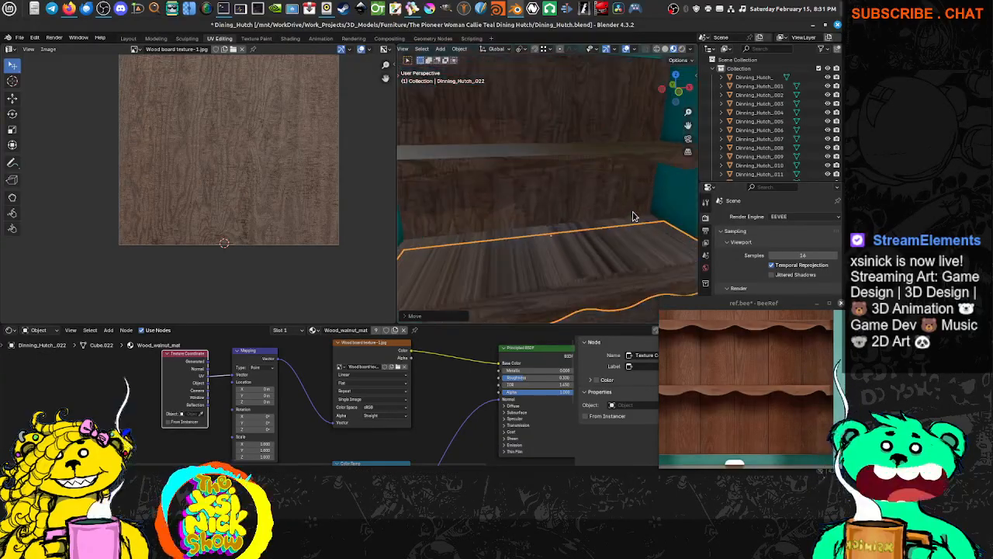
pyautogui.moveTo(633, 216); pyautogui.dragTo(567, 227, button='middle')
pyautogui.press('g')
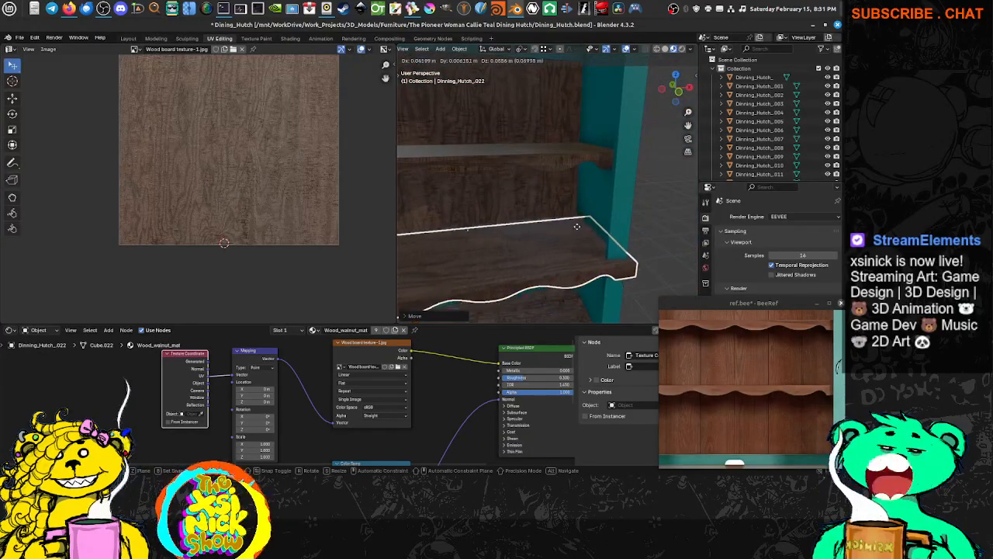
pyautogui.click(578, 215)
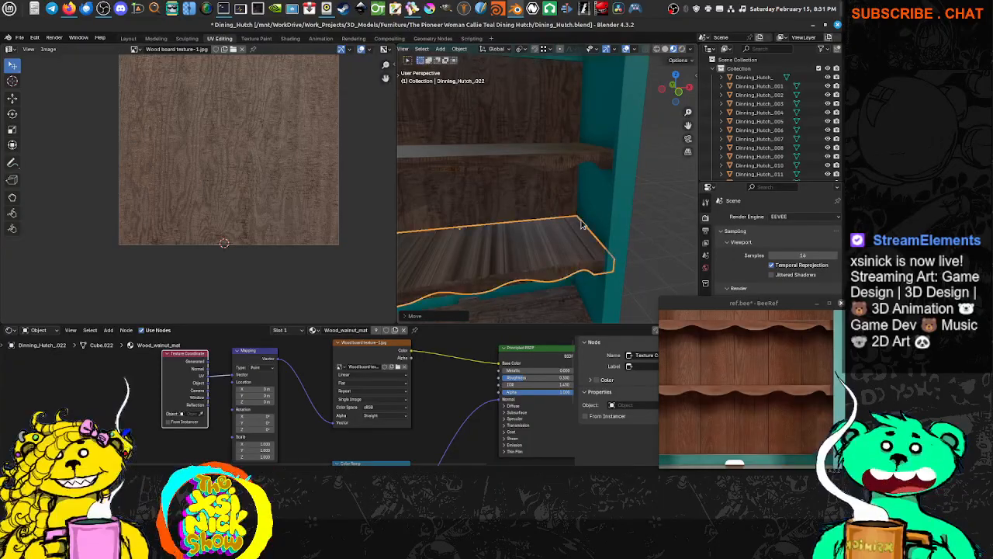
pyautogui.moveTo(578, 215); pyautogui.dragTo(554, 235, button='middle')
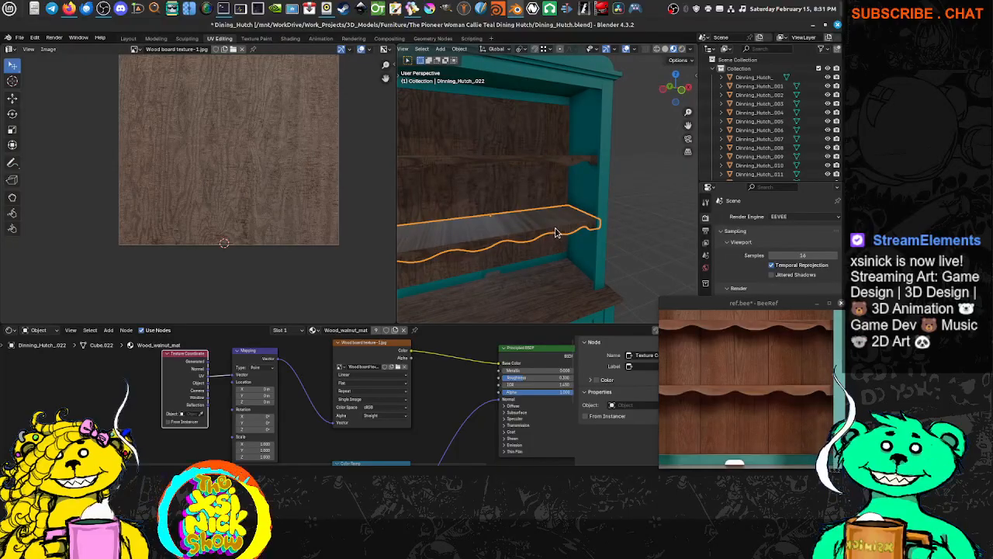
pyautogui.press('g')
pyautogui.rightClick(562, 214)
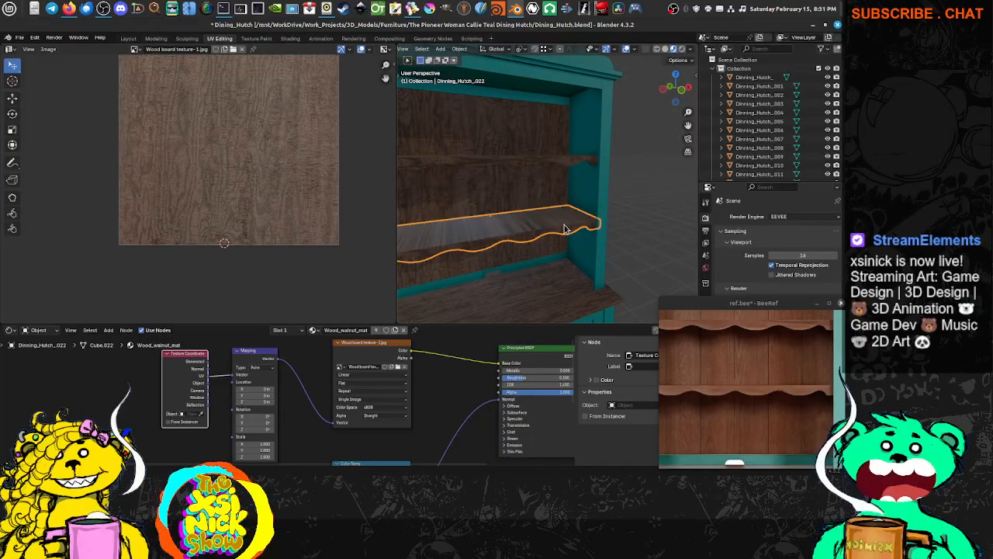
# Delete the original lower shelf board and its separate wavy trim, then select the copied shelf.
pyautogui.click(565, 229)
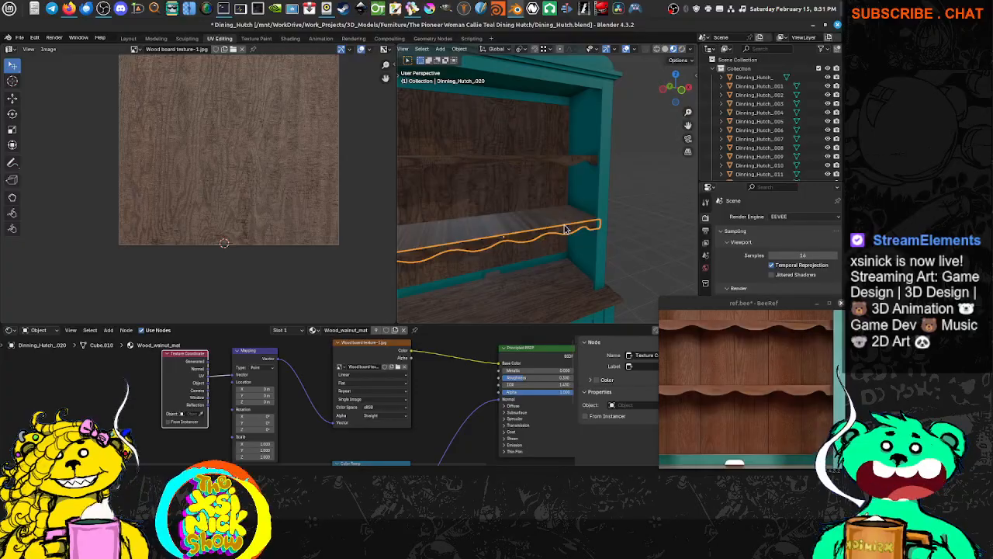
pyautogui.press('Delete')
pyautogui.click(564, 228)
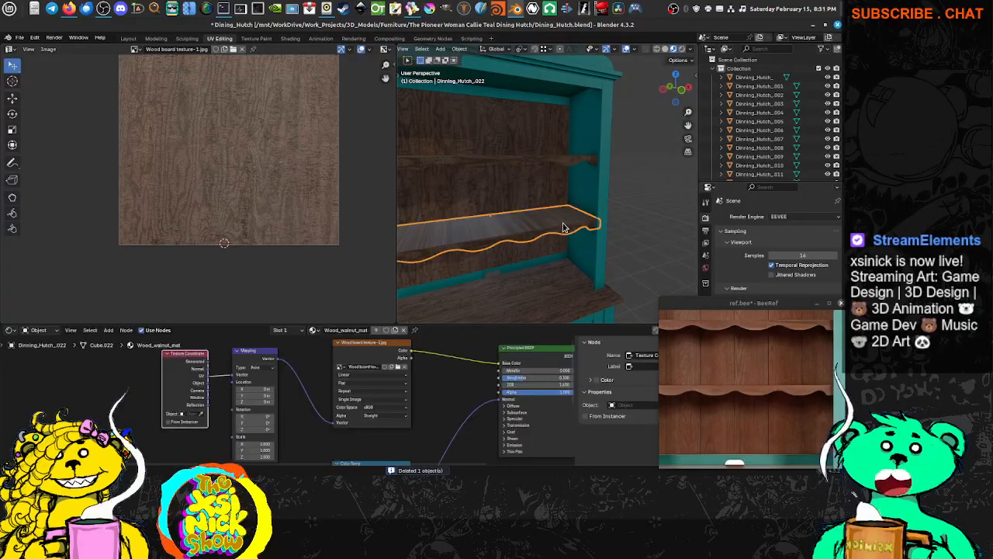
pyautogui.click(565, 227)
pyautogui.press('Delete')
pyautogui.click(564, 228)
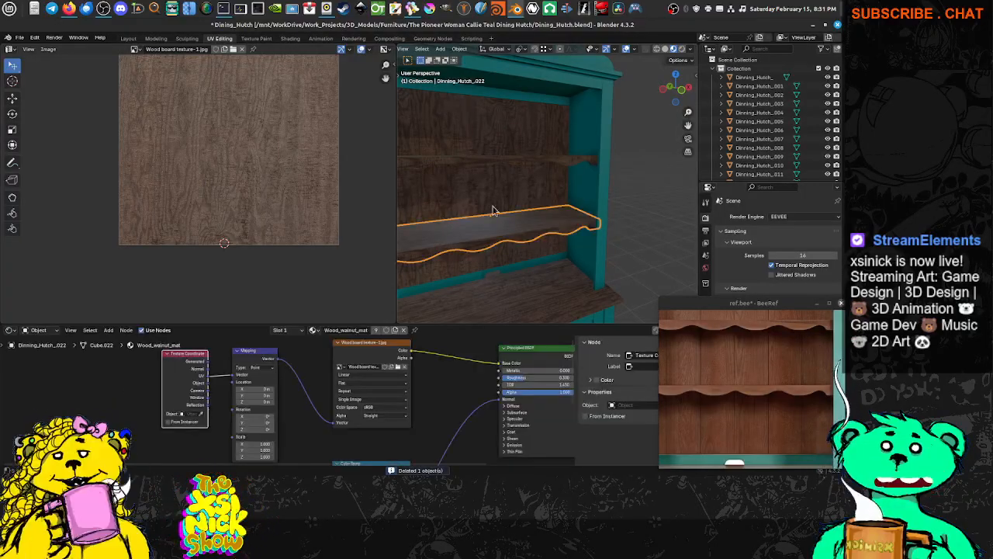
# Shift all the copied shelf's UV islands by about 0.35 horizontally and 0.18 upward to vary its grain.
pyautogui.moveTo(587, 242); pyautogui.dragTo(672, 240, button='middle')
pyautogui.press('Tab')
pyautogui.moveTo(218, 178); pyautogui.dragTo(243, 202, button='middle')
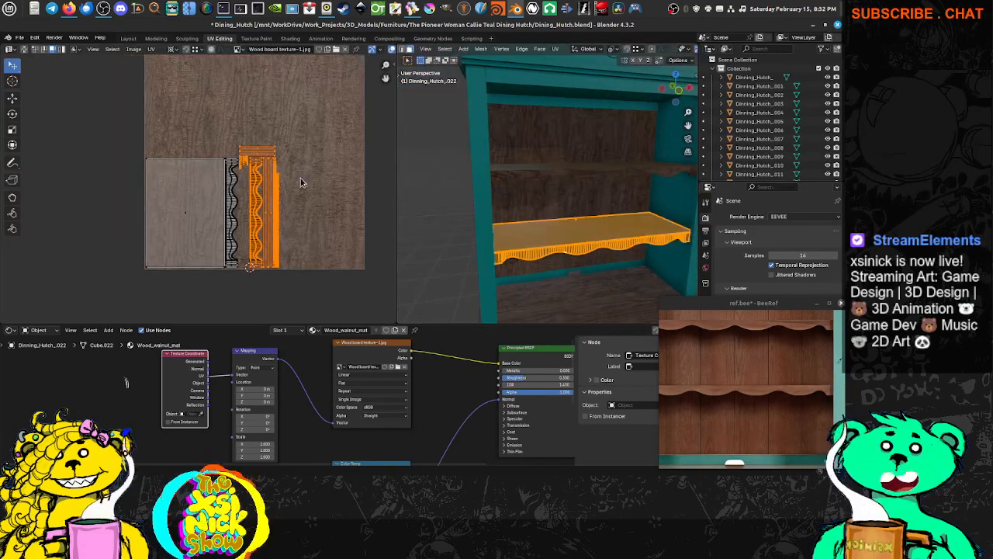
pyautogui.click(303, 182)
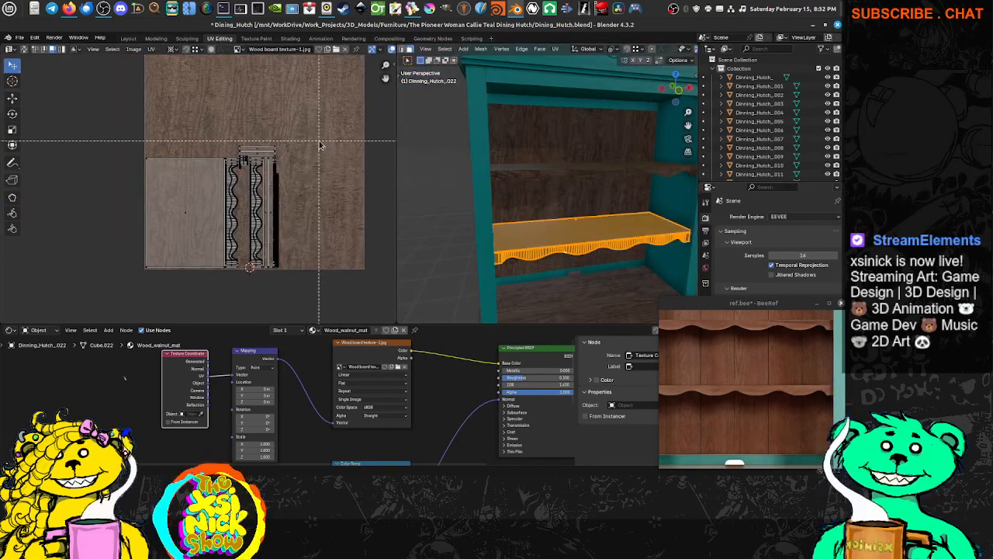
pyautogui.moveTo(321, 148); pyautogui.dragTo(146, 307)
pyautogui.press('g')
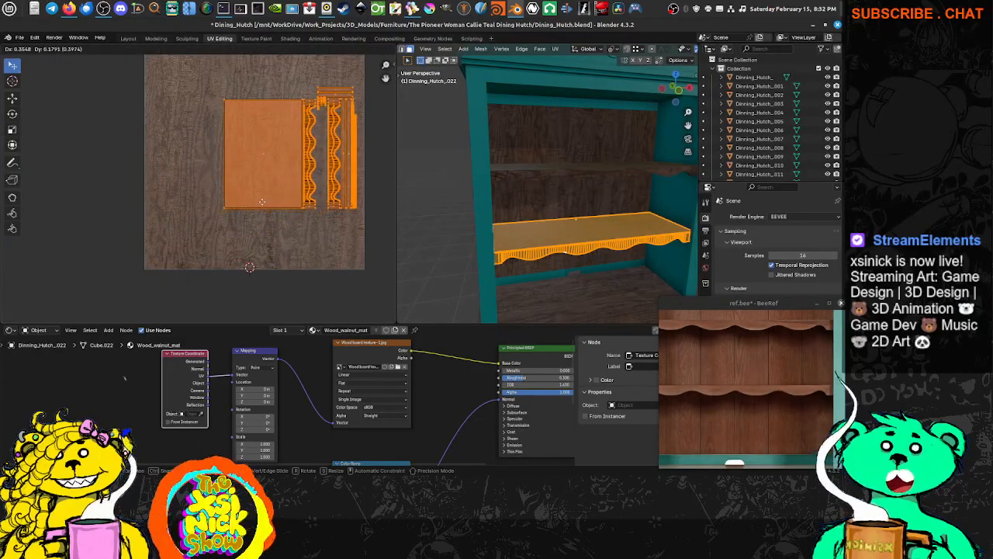
pyautogui.click(261, 202)
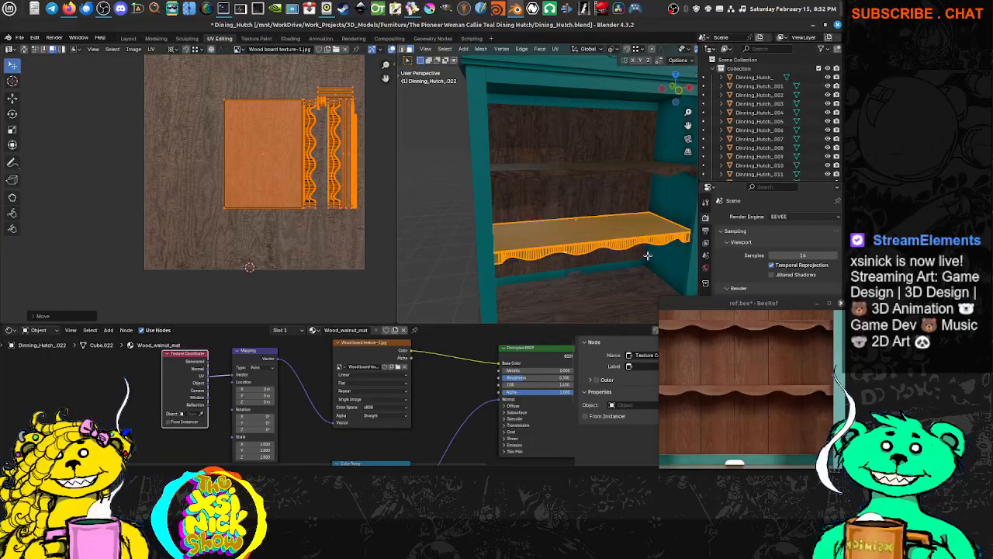
pyautogui.press('Tab')
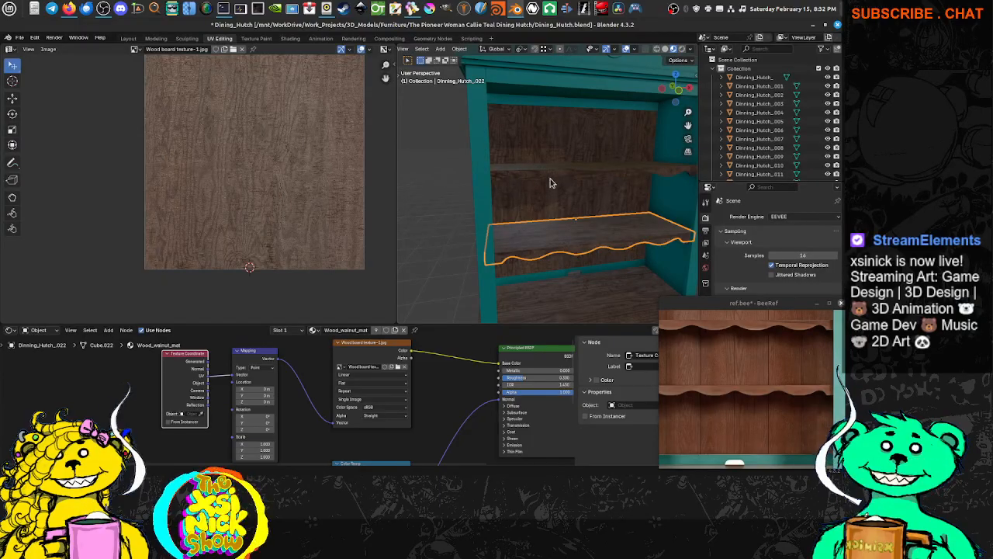
# Inspect the lower cabinet's shelves, then switch to BeeRef and examine the wood-shelf reference photos.
pyautogui.moveTo(615, 262); pyautogui.dragTo(546, 232, button='middle')
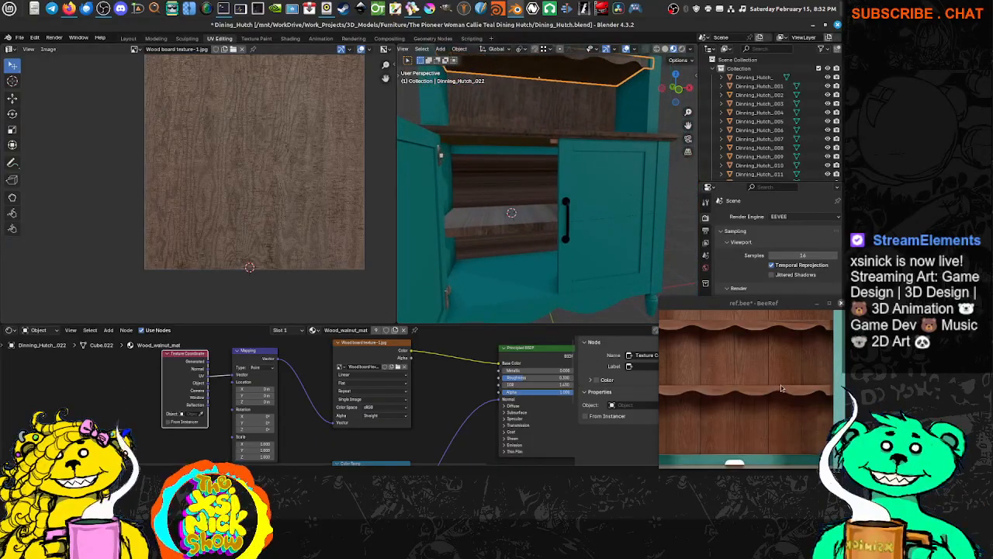
pyautogui.scroll(-5, 751, 367)
pyautogui.moveTo(681, 415); pyautogui.dragTo(728, 437, button='middle')
pyautogui.scroll(-4, 737, 404)
pyautogui.moveTo(737, 367); pyautogui.dragTo(750, 340, button='middle')
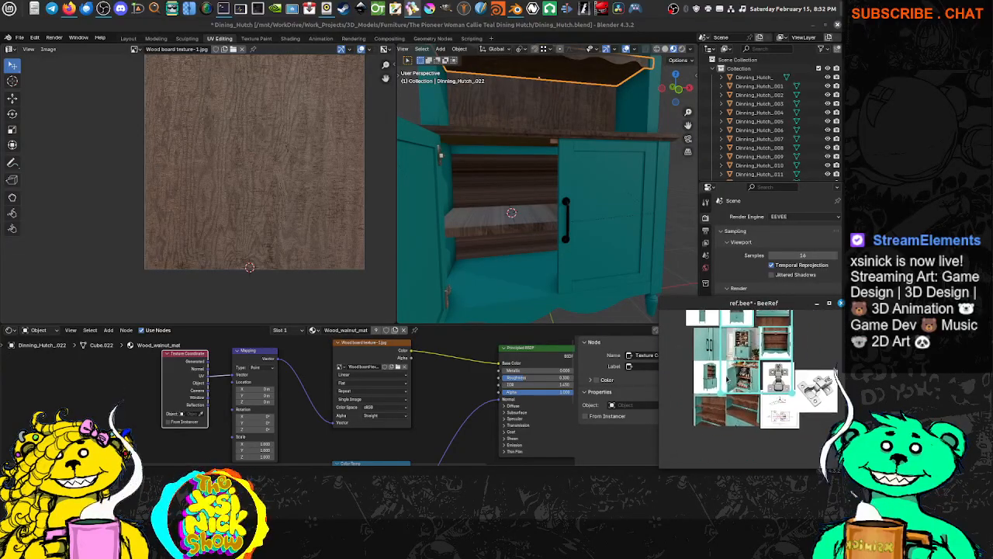
pyautogui.scroll(7, 742, 388)
pyautogui.moveTo(731, 451); pyautogui.dragTo(737, 394, button='middle')
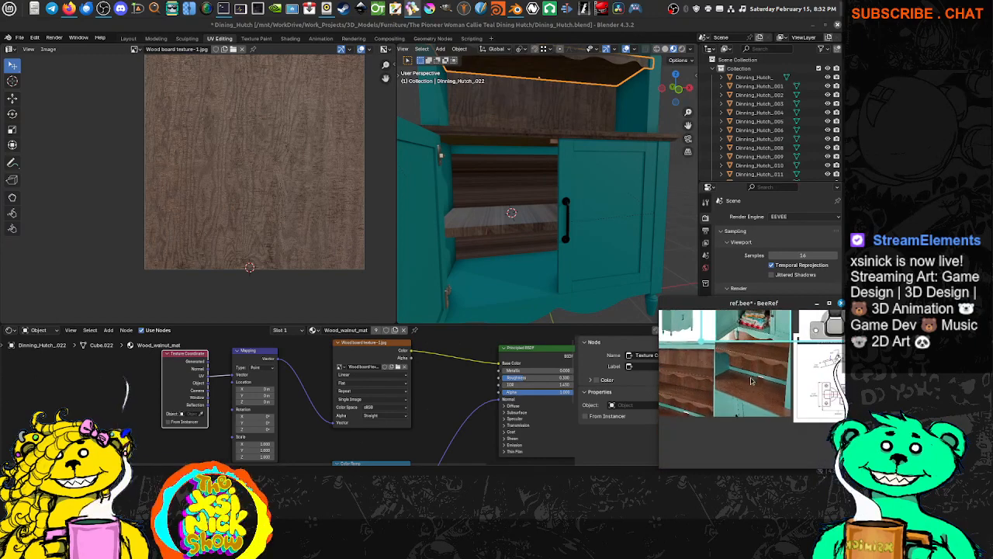
pyautogui.scroll(-6, 741, 388)
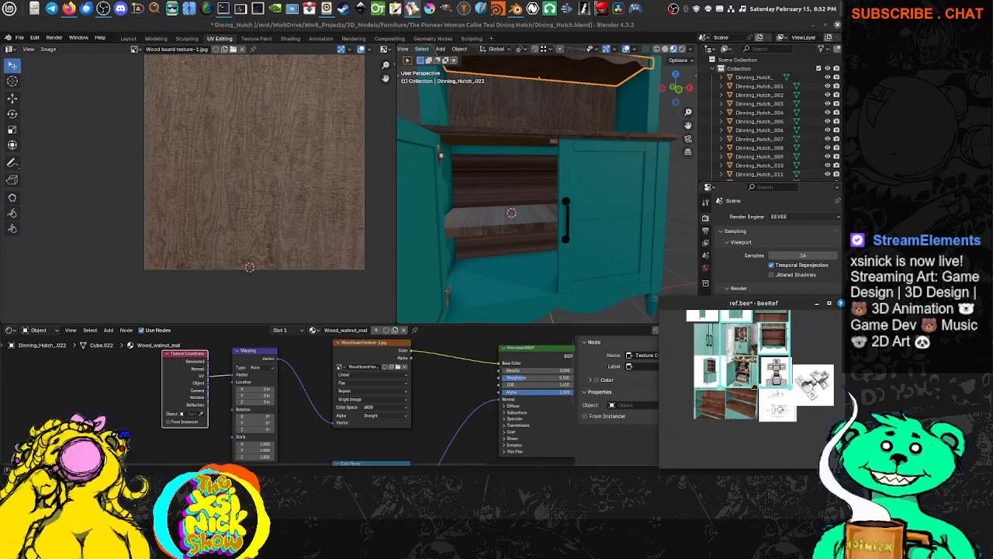
# Examine the wood grain on the interior shelf in the open-cabinet reference photo with dishes and linens.
pyautogui.moveTo(757, 381); pyautogui.dragTo(741, 363, button='middle')
pyautogui.click(795, 378)
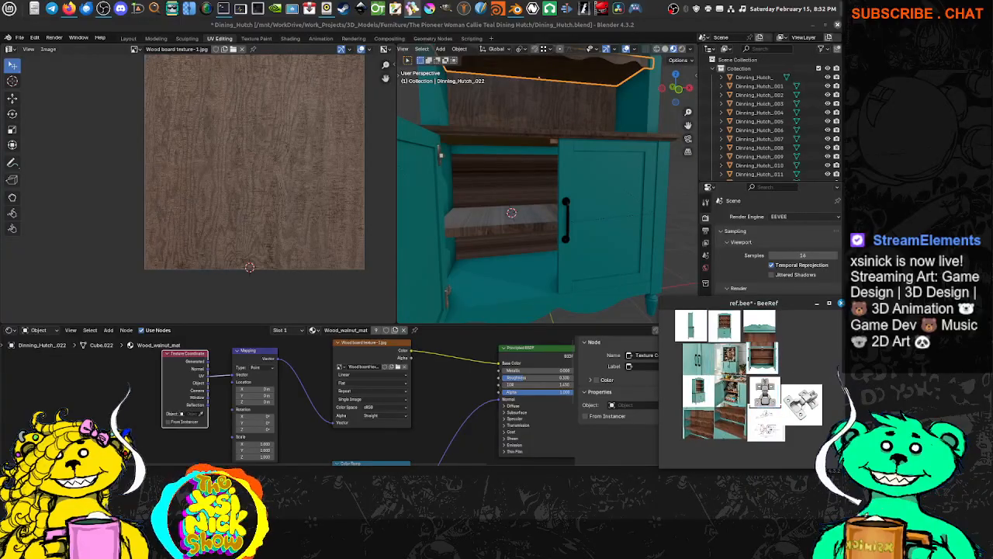
pyautogui.scroll(8, 743, 393)
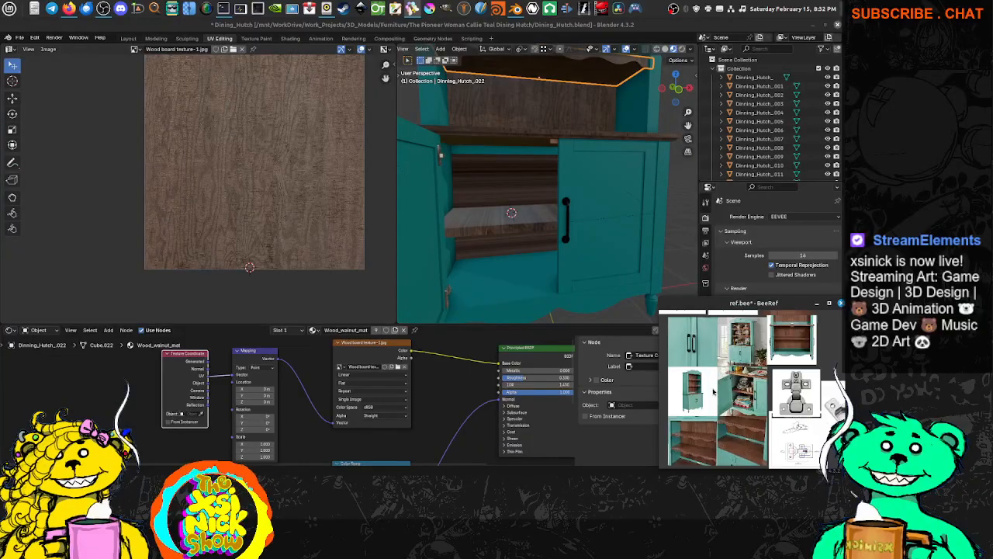
pyautogui.scroll(2, 744, 393)
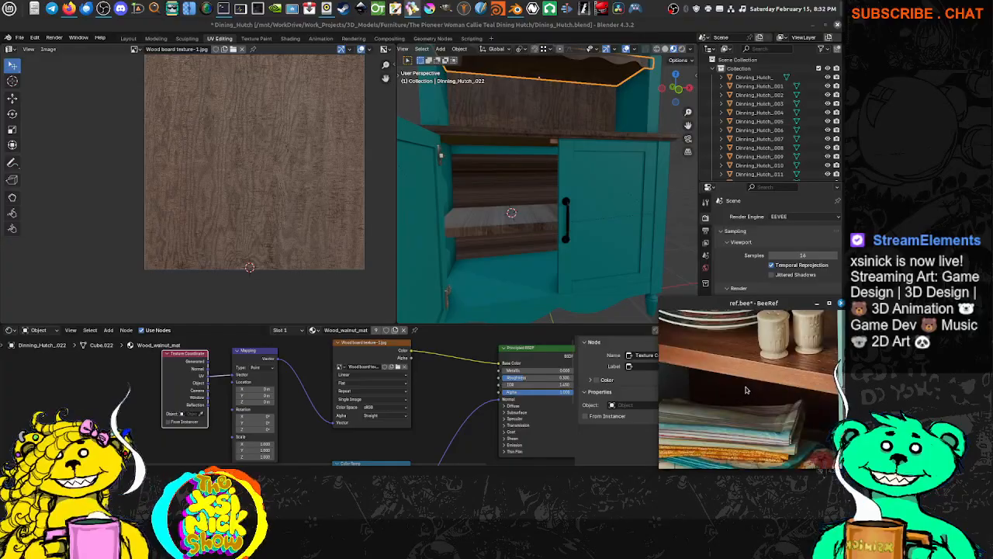
pyautogui.scroll(2, 739, 393)
pyautogui.scroll(-2, 739, 393)
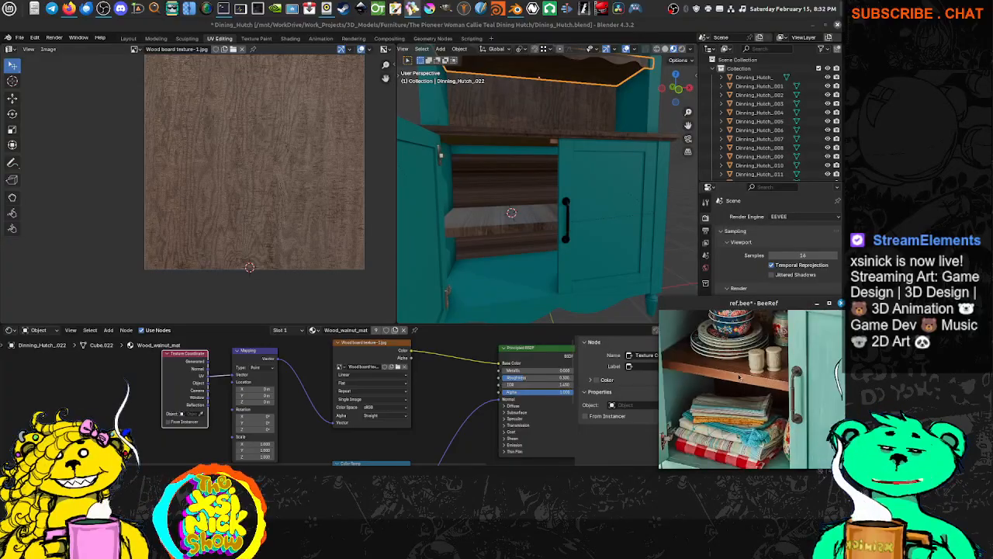
pyautogui.scroll(-3, 734, 386)
pyautogui.scroll(-6, 716, 406)
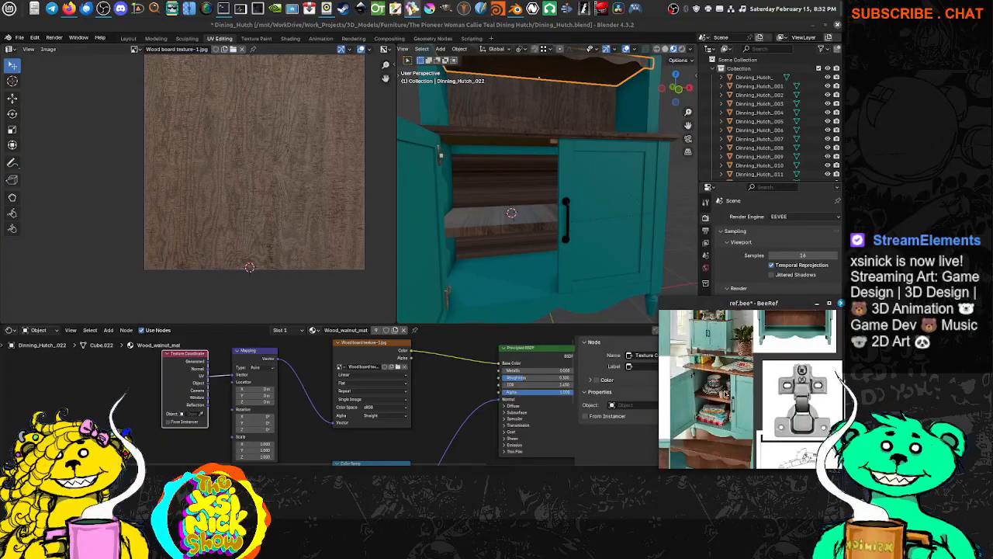
pyautogui.scroll(-4, 743, 381)
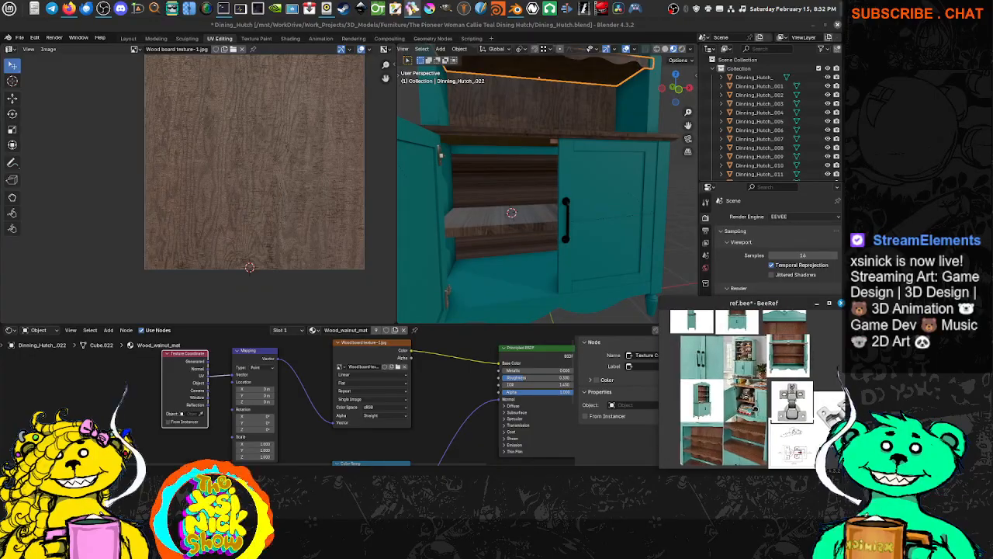
# Examine the wooden back panel and shelf in the open-hutch reference photo.
pyautogui.scroll(-1, 739, 413)
pyautogui.scroll(1, 737, 429)
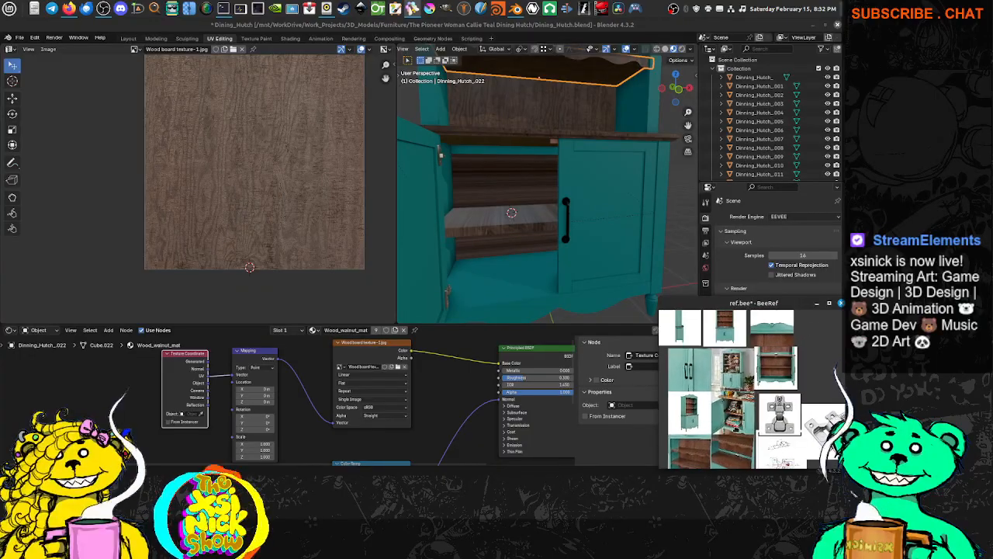
pyautogui.scroll(8, 782, 376)
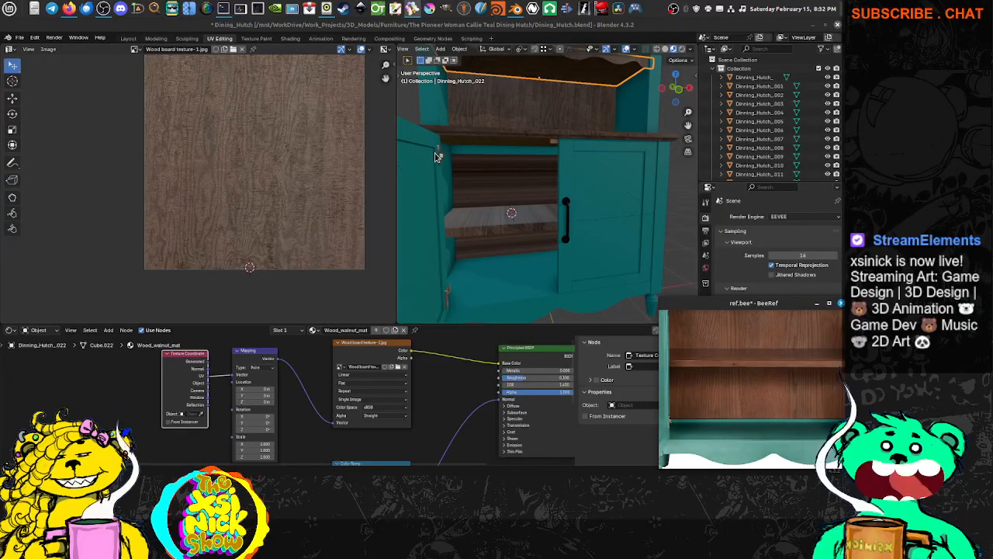
# Switch to Blender and unwrap all of the lower cabinet's wooden back panel with Smart UV Project.
pyautogui.moveTo(437, 159); pyautogui.dragTo(543, 234, button='middle')
pyautogui.click(438, 224)
pyautogui.press('Tab')
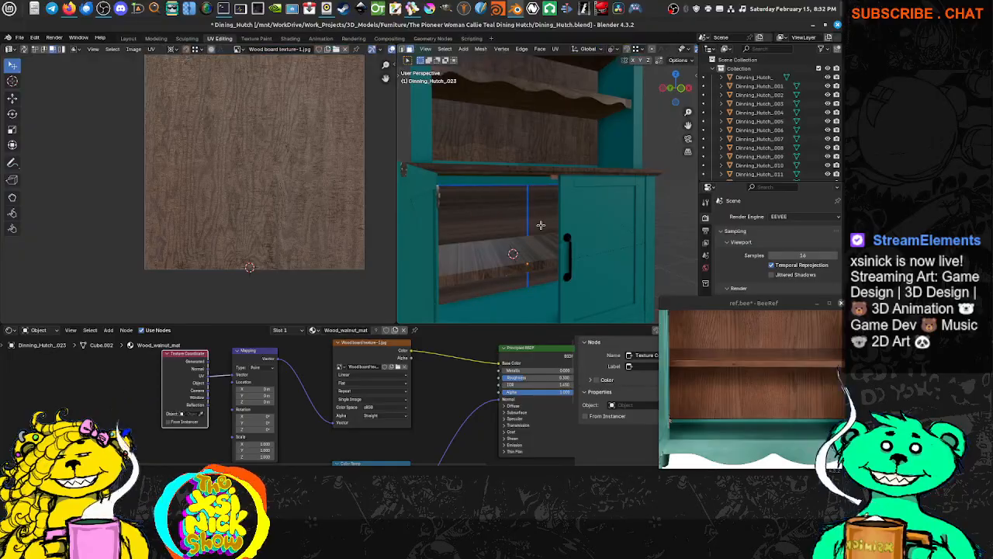
pyautogui.press('a')
pyautogui.press('u')
pyautogui.moveTo(542, 224)
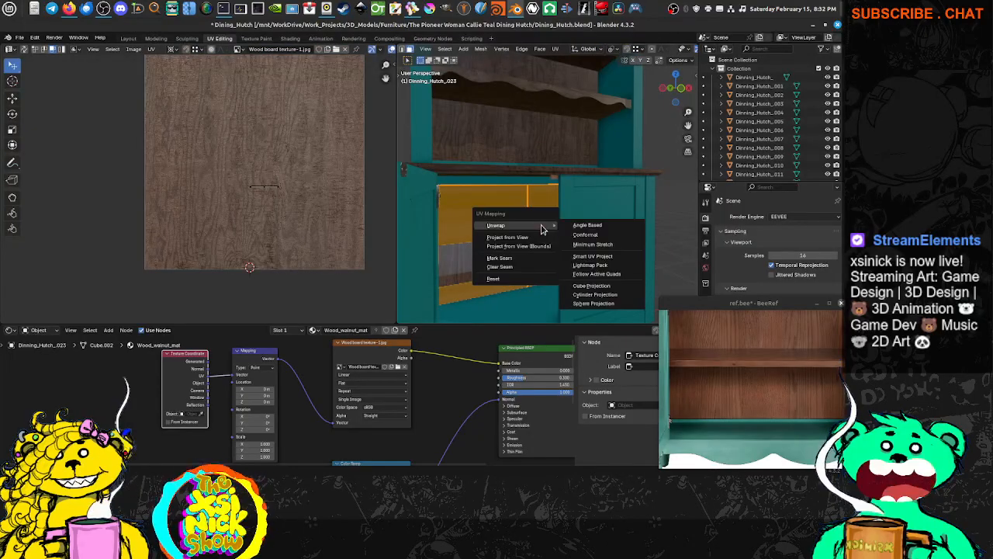
pyautogui.click(599, 256)
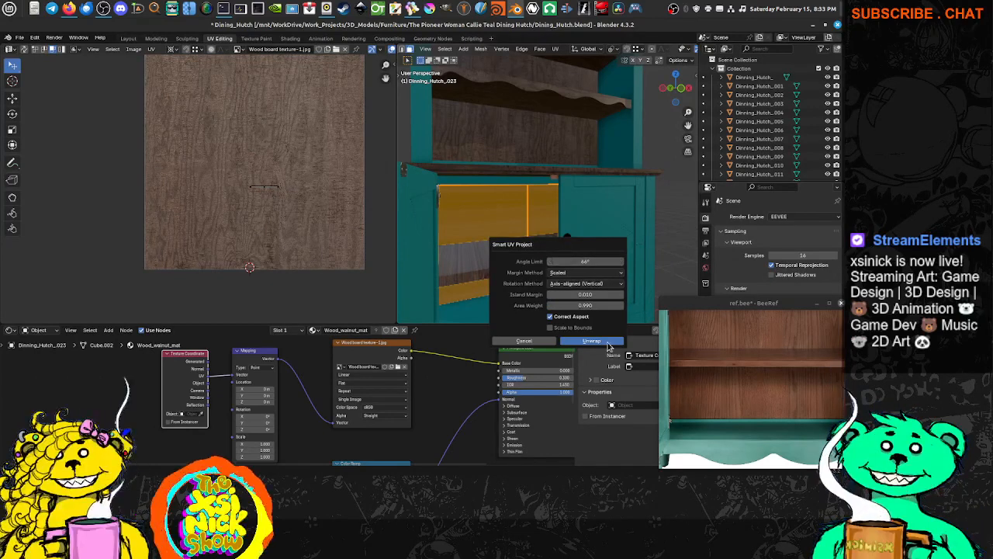
pyautogui.click(609, 347)
pyautogui.moveTo(309, 211); pyautogui.dragTo(315, 256, button='middle')
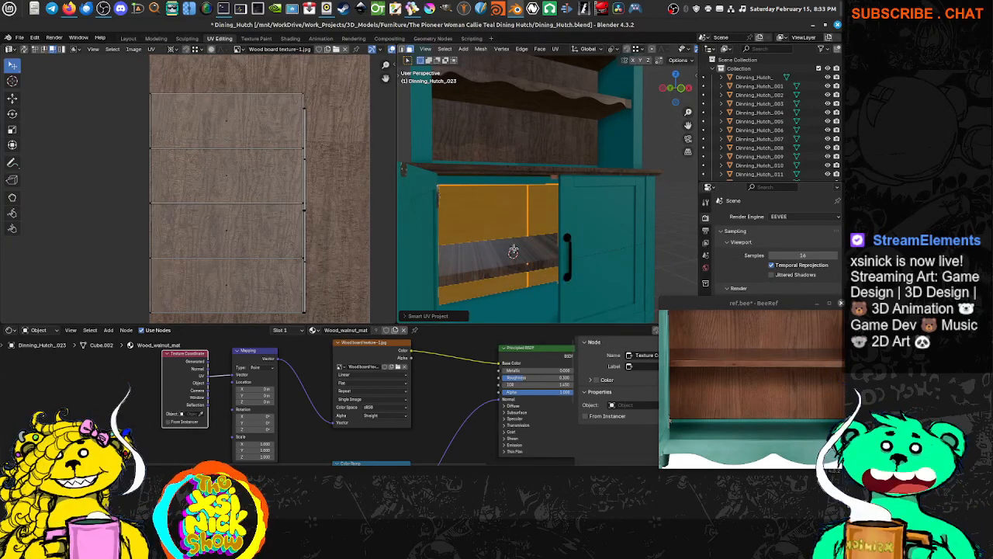
# Rotate all the back panel's UV islands by 90° and move them onto the lower half of the wood texture.
pyautogui.moveTo(568, 222)
pyautogui.mouseDown(button='middle')
pyautogui.moveTo(650, 230)
pyautogui.moveTo(554, 226)
pyautogui.moveTo(562, 225)
pyautogui.mouseUp(button='middle')
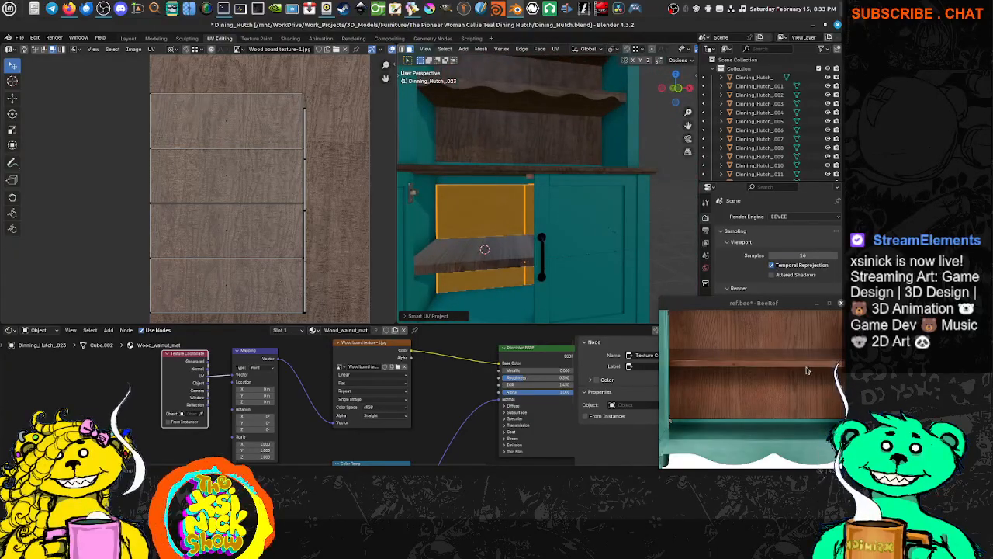
pyautogui.scroll(-4, 293, 182)
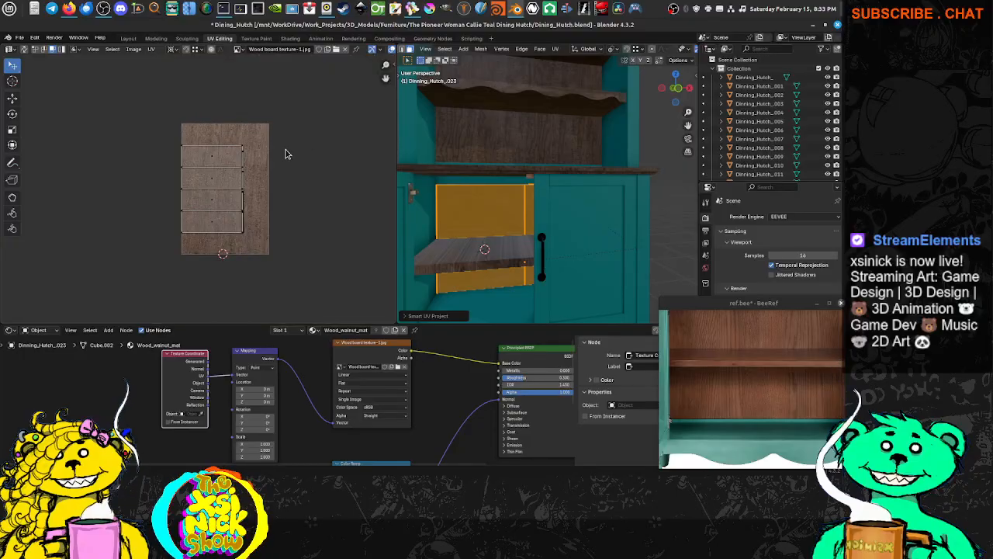
pyautogui.keyDown('ctrl'); pyautogui.moveTo(291, 129); pyautogui.dragTo(308, 194, button='right'); pyautogui.keyUp('ctrl')
pyautogui.write('r')
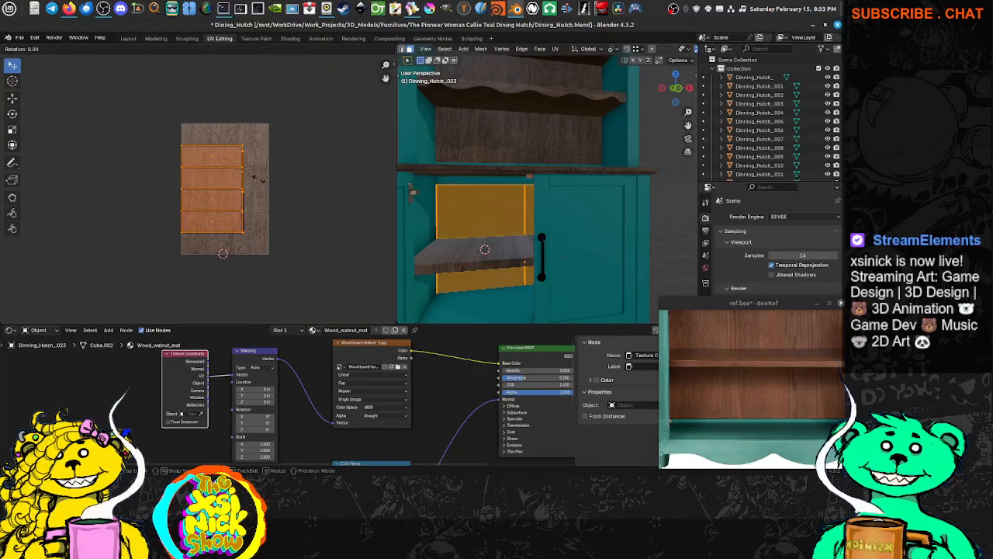
pyautogui.write('-90')
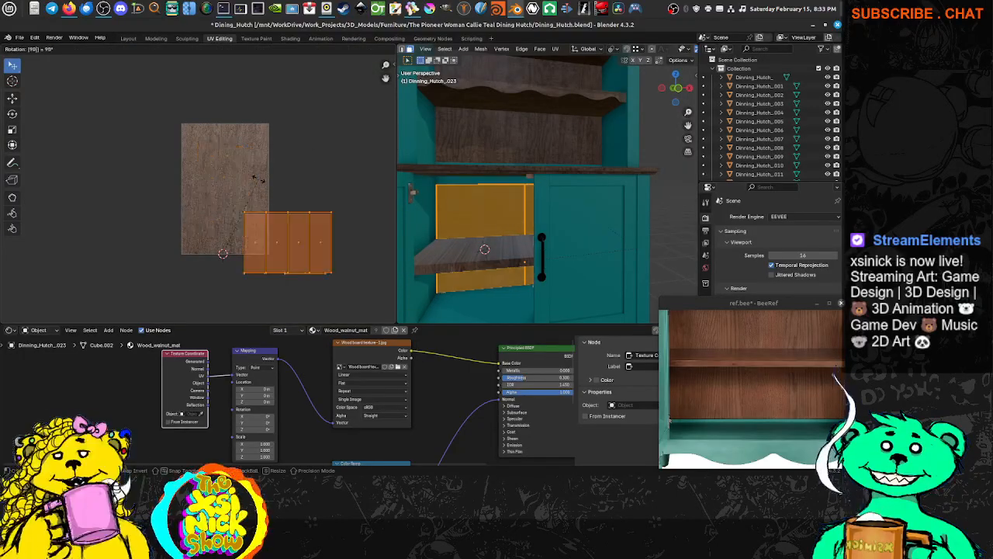
pyautogui.press('Return')
pyautogui.moveTo(305, 229); pyautogui.dragTo(314, 223, button='middle')
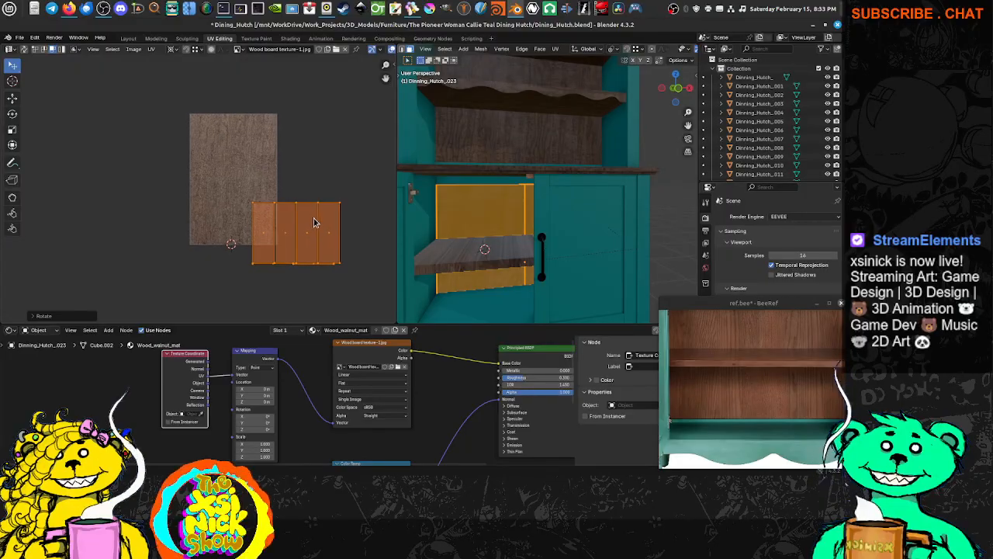
pyautogui.press('g')
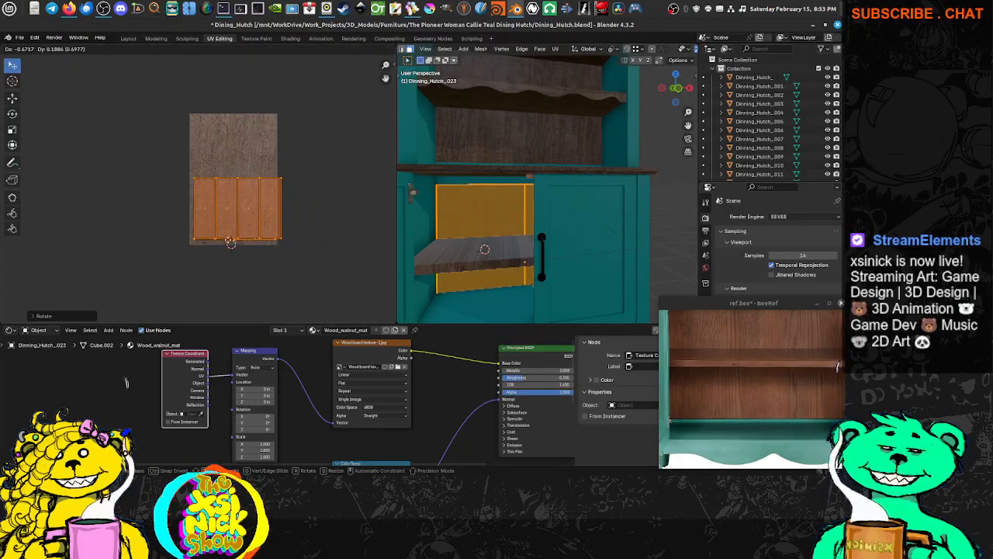
pyautogui.click(230, 244)
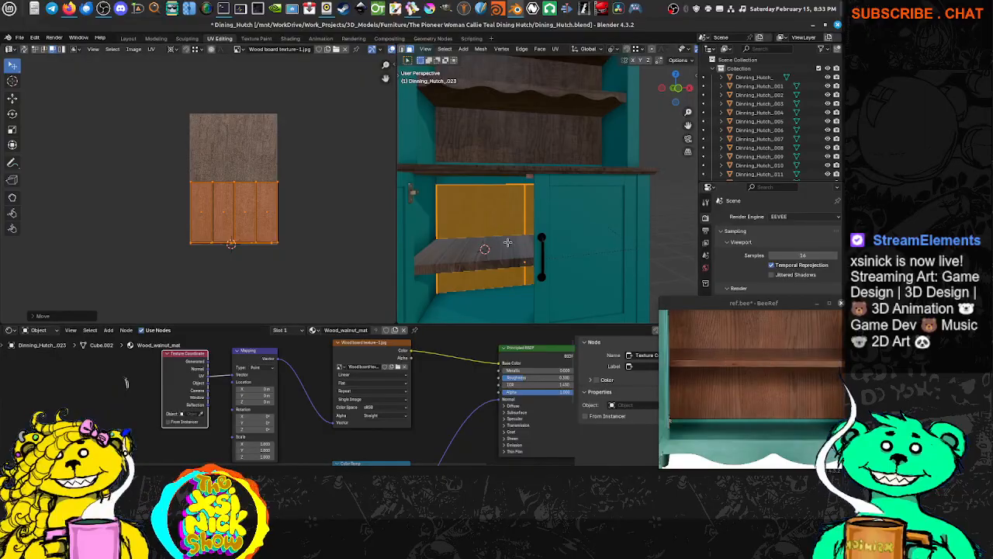
# Shrink the back panel's islands slightly, and stretch them about 3.2 times horizontally from their lower-left corner.
pyautogui.scroll(3, 301, 217)
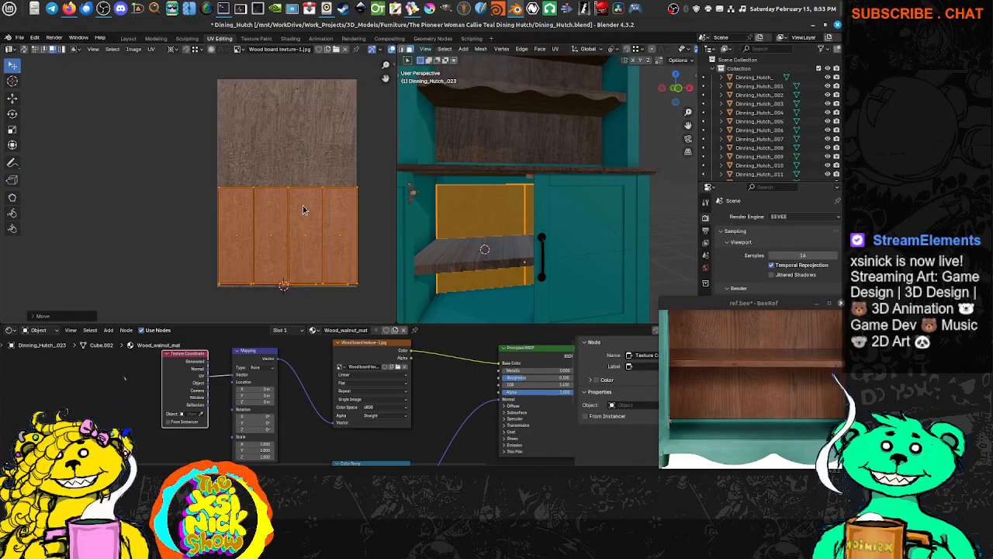
pyautogui.press('s')
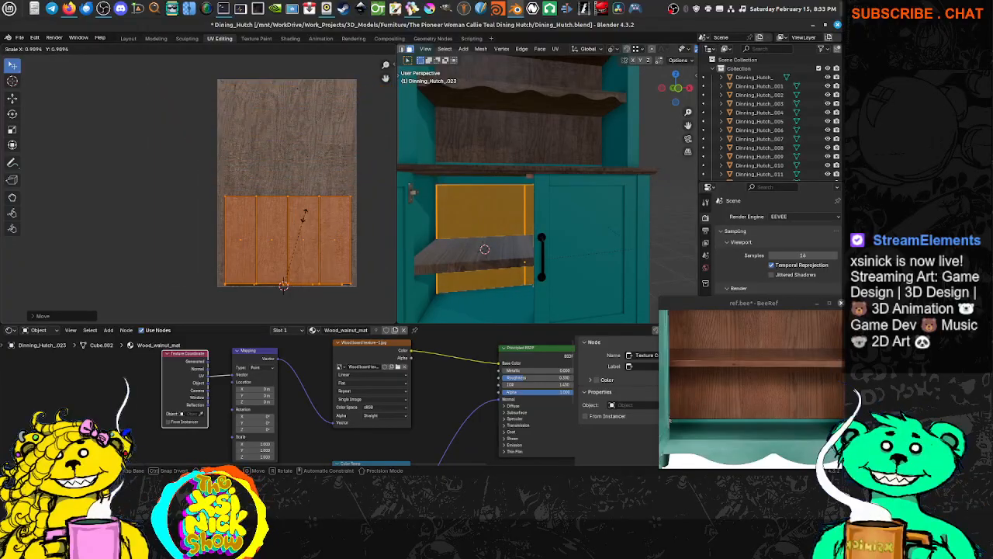
pyautogui.click(309, 211)
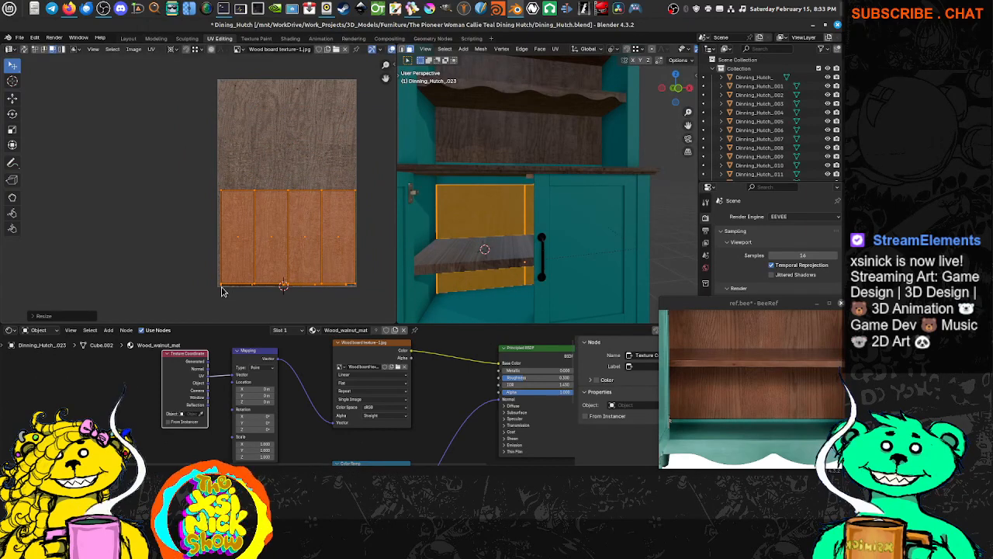
pyautogui.press('s')
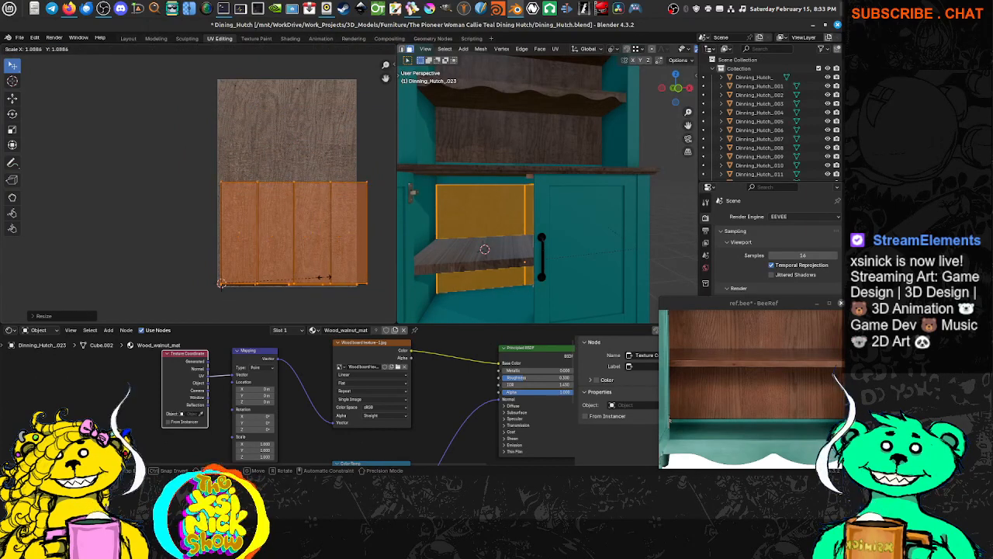
pyautogui.rightClick(330, 278)
pyautogui.press('s')
pyautogui.press('x')
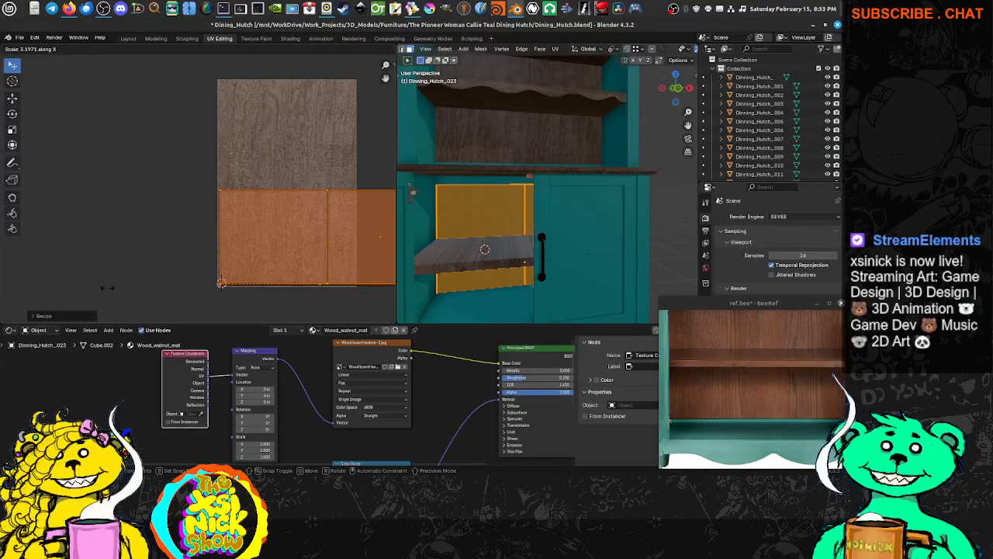
pyautogui.click(107, 288)
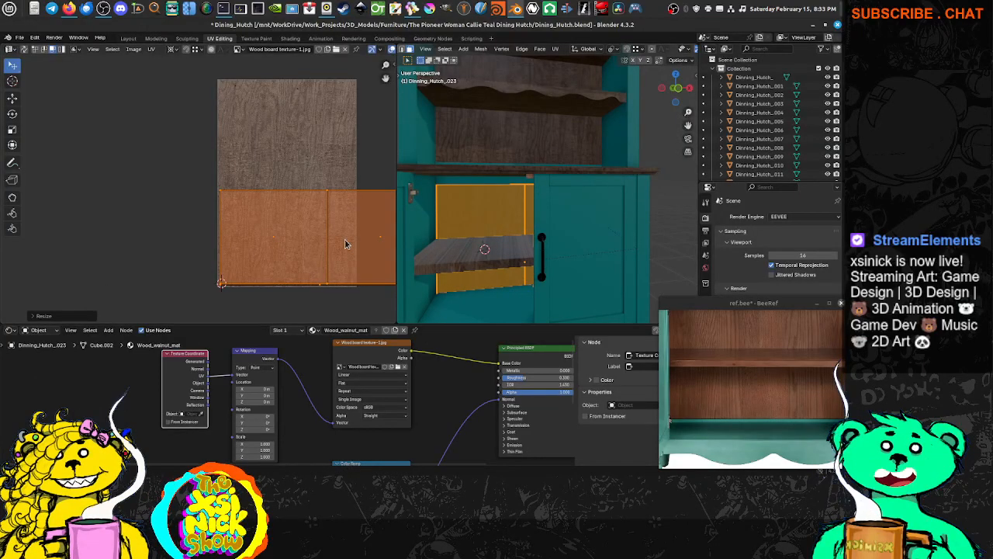
pyautogui.scroll(3, 181, 215)
pyautogui.moveTo(345, 245); pyautogui.dragTo(247, 230, button='middle')
pyautogui.scroll(-6, 159, 209)
pyautogui.click(329, 186)
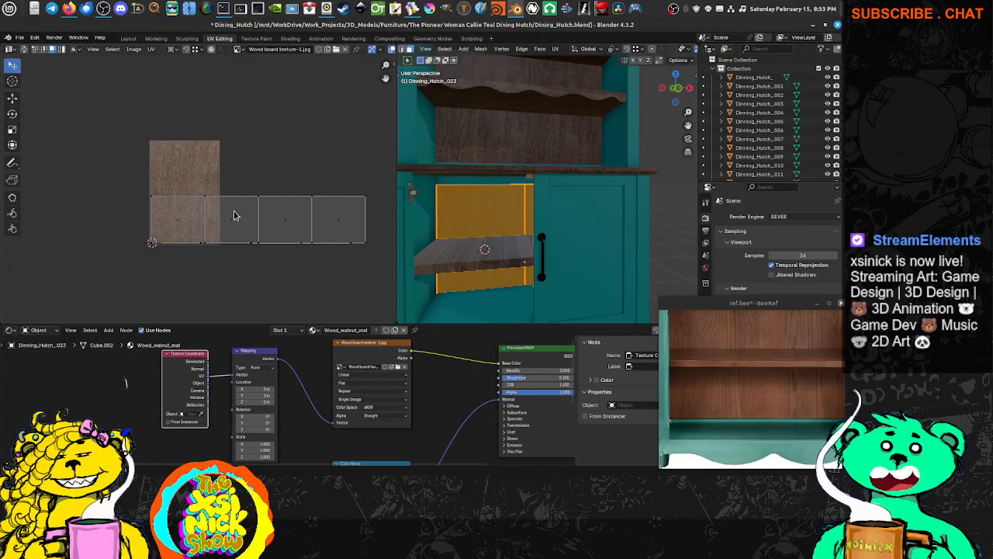
pyautogui.click(236, 216)
pyautogui.keyDown('shift'); pyautogui.click(279, 229); pyautogui.keyUp('shift')
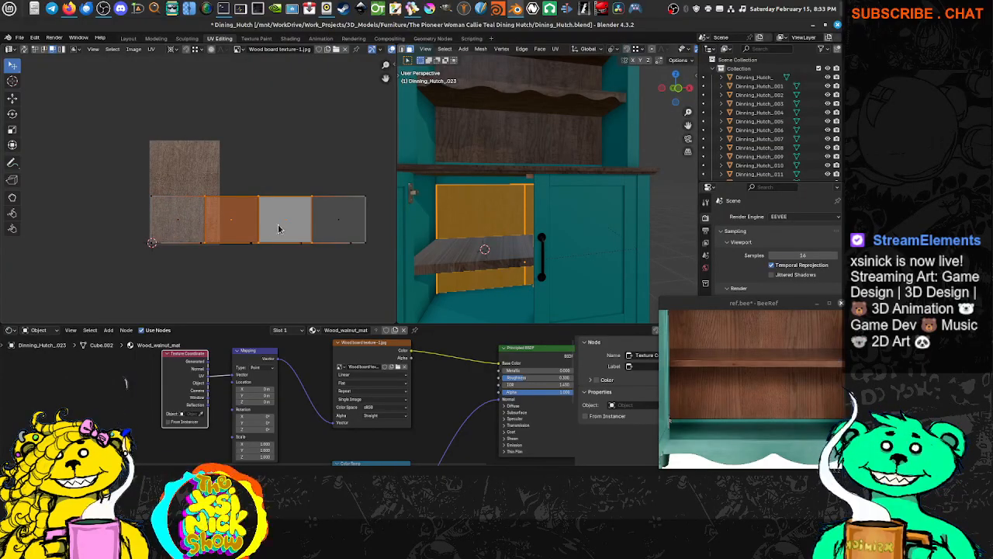
pyautogui.press('g')
pyautogui.rightClick(222, 220)
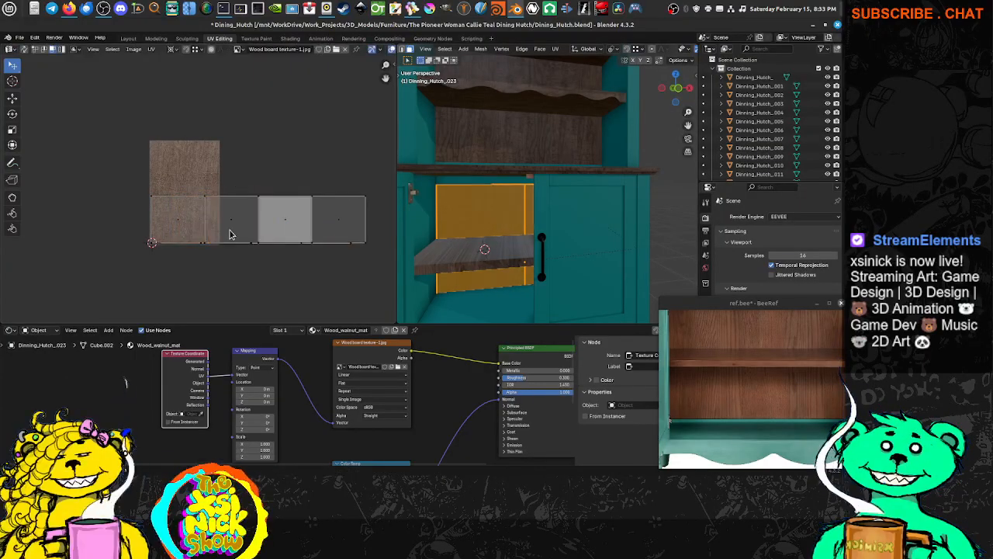
# Stack the other three large back-panel faces onto the leftmost one at the wood texture's lower-left corner.
pyautogui.click(233, 230)
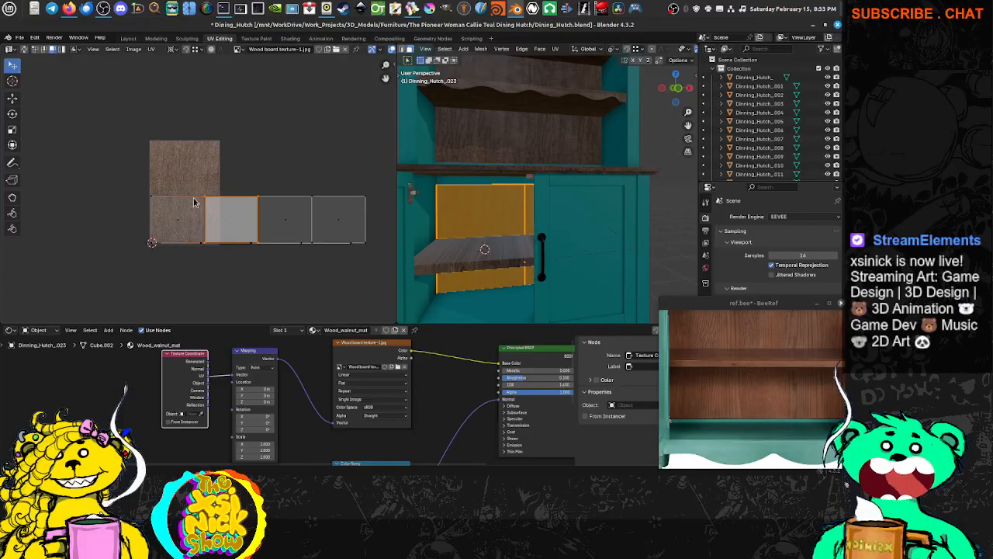
pyautogui.click(75, 50)
pyautogui.click(89, 72)
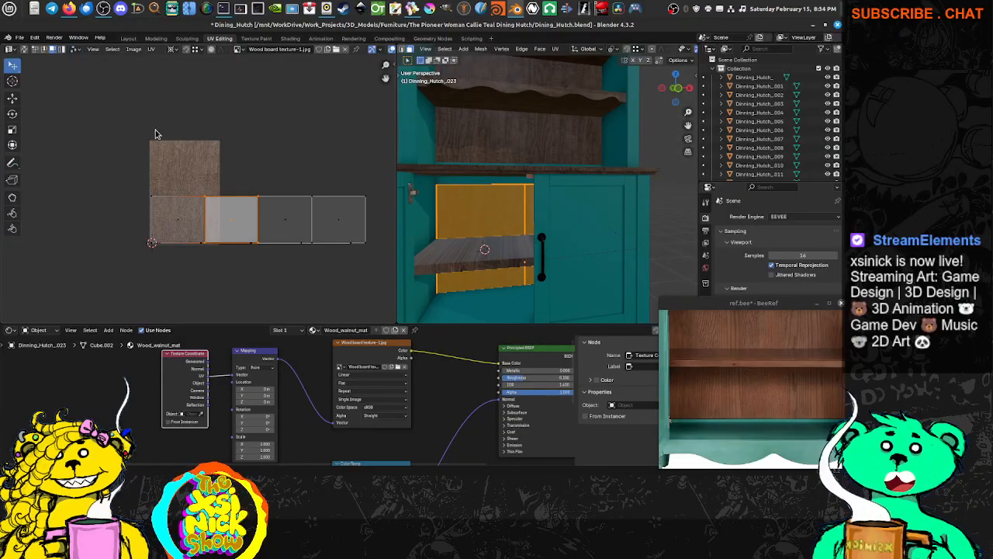
pyautogui.click(236, 220)
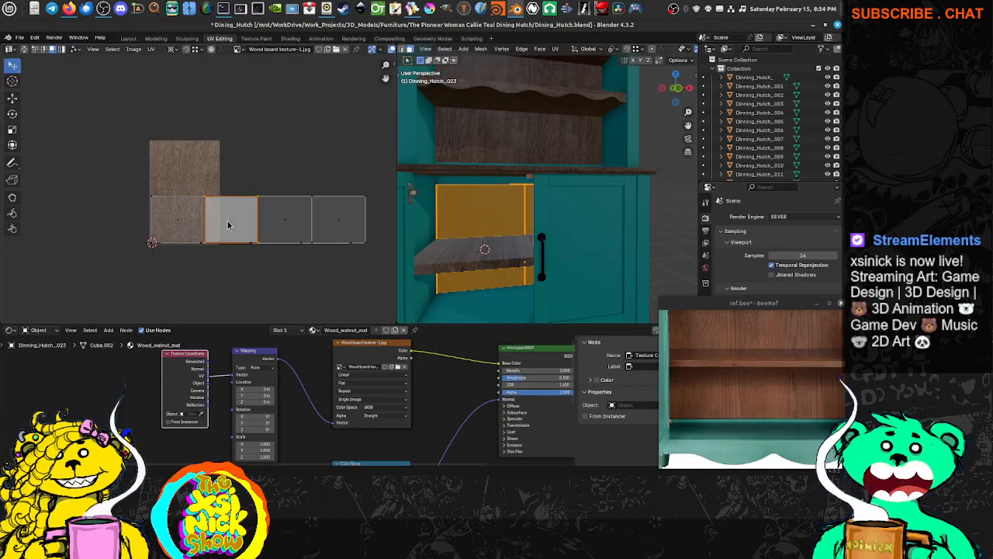
pyautogui.press('h')
pyautogui.hotkey('ctrl', 'z')
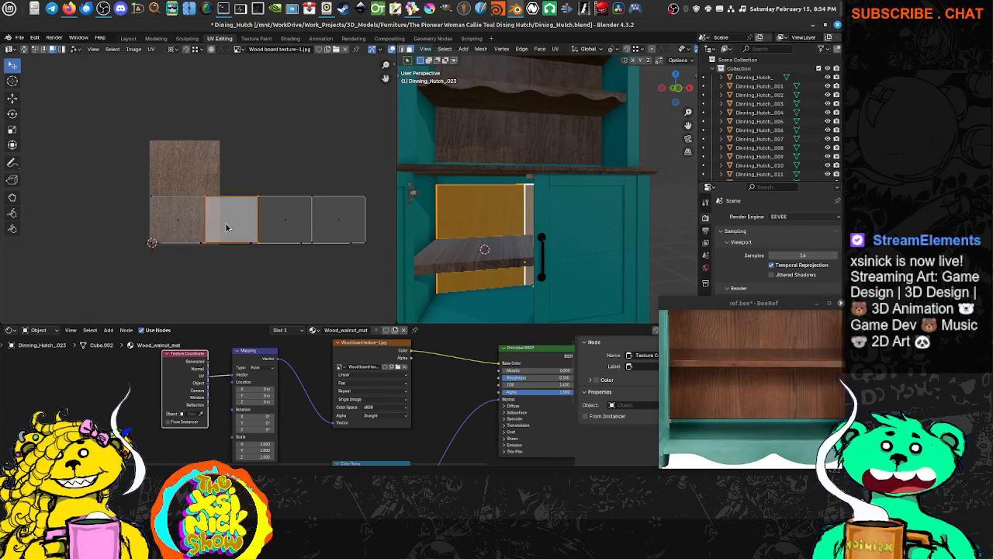
pyautogui.moveTo(226, 228); pyautogui.dragTo(151, 241)
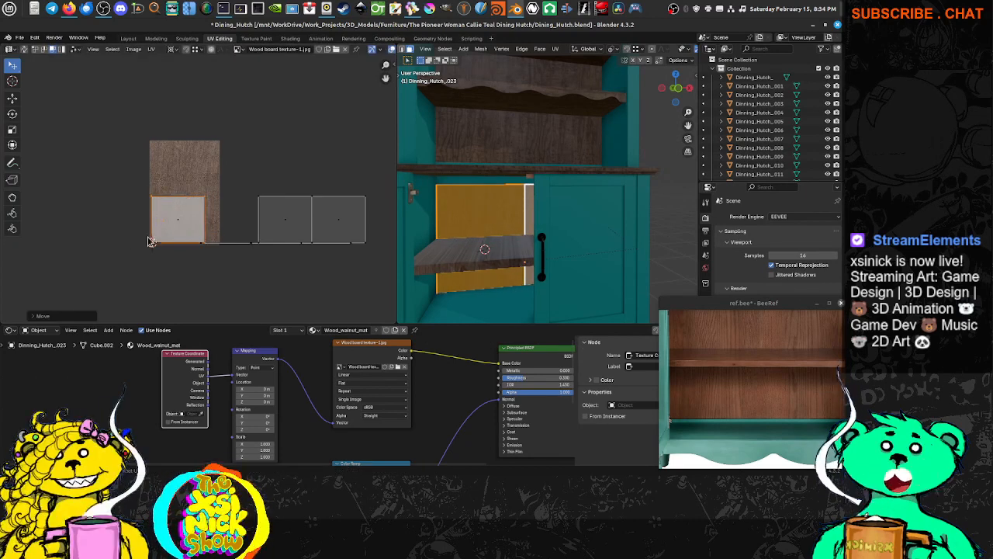
pyautogui.click(265, 227)
pyautogui.moveTo(276, 229); pyautogui.dragTo(169, 229)
pyautogui.click(336, 217)
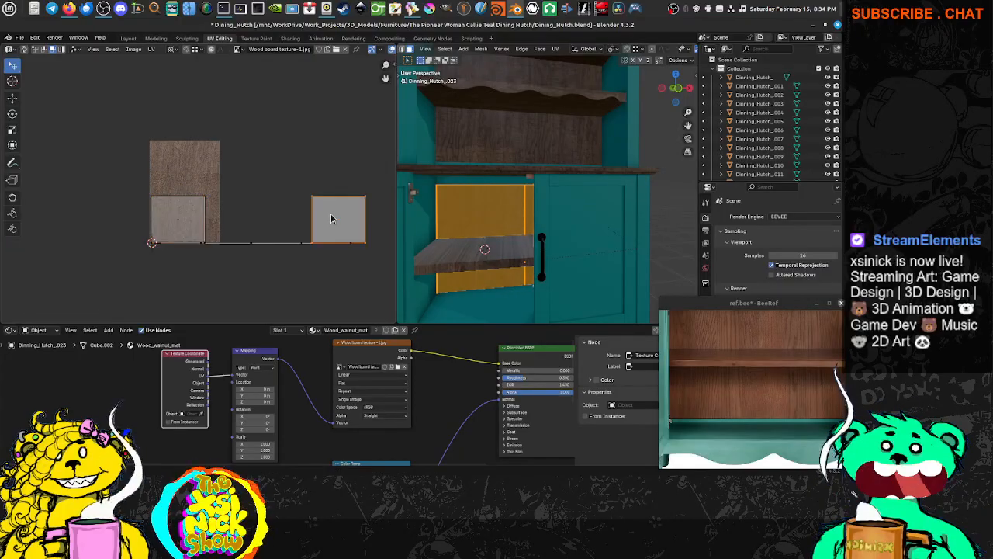
pyautogui.moveTo(332, 218); pyautogui.dragTo(171, 219)
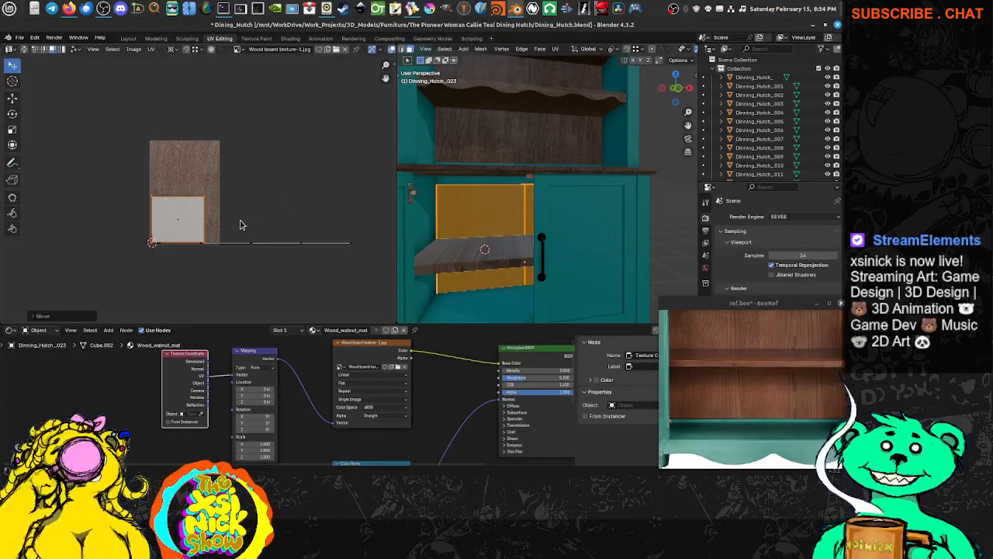
# In Island selection mode, select all the back panel's thin edge strips and move them up to just above the stacked large faces.
pyautogui.scroll(3, 277, 237)
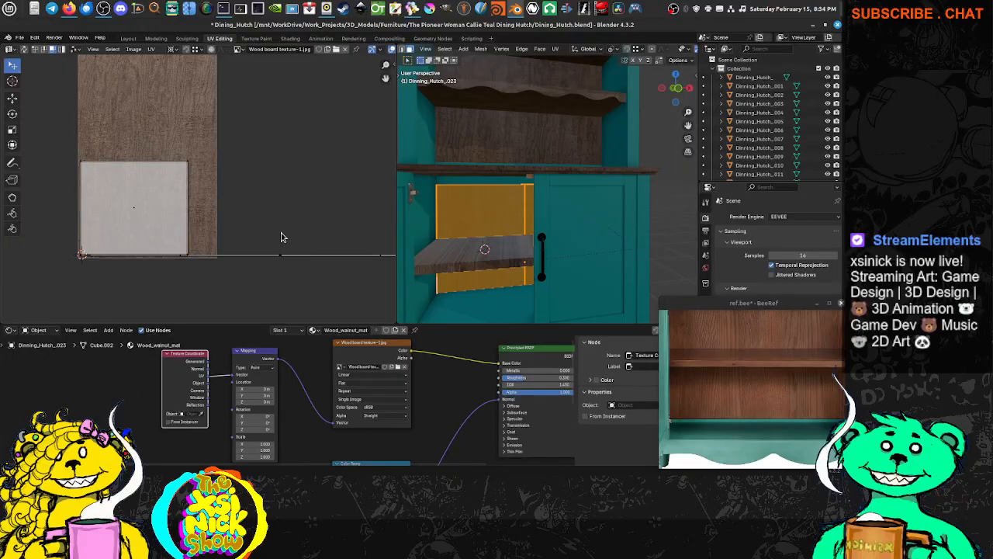
pyautogui.hotkey('ctrl', 'Tab')
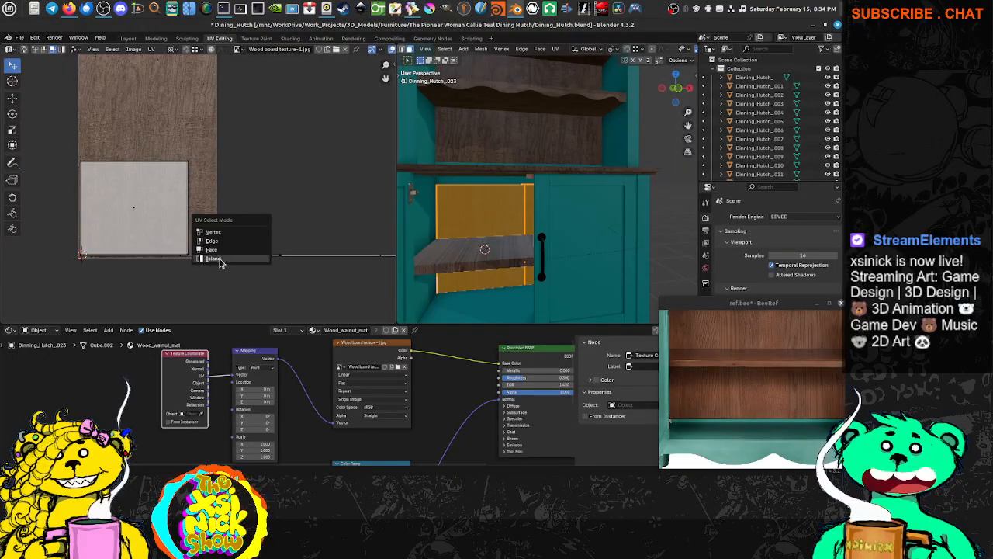
pyautogui.click(222, 249)
pyautogui.click(223, 256)
pyautogui.moveTo(223, 262); pyautogui.dragTo(182, 256, button='middle')
pyautogui.scroll(-3, 233, 256)
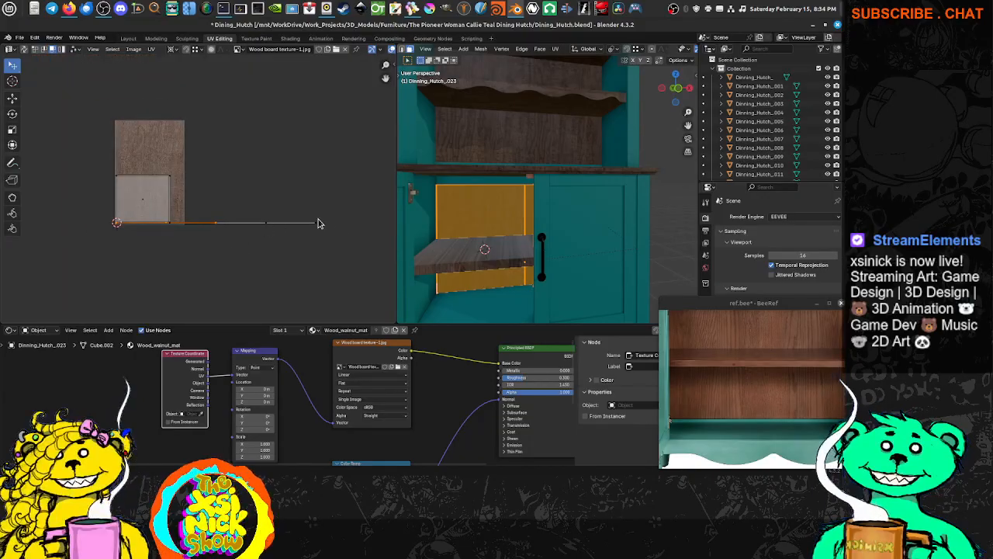
pyautogui.moveTo(334, 204)
pyautogui.keyDown('ctrl'); pyautogui.mouseDown(button='right')
pyautogui.moveTo(193, 263)
pyautogui.moveTo(398, 200)
pyautogui.mouseUp(button='right'); pyautogui.keyUp('ctrl')
pyautogui.moveTo(169, 205); pyautogui.dragTo(207, 208, button='middle')
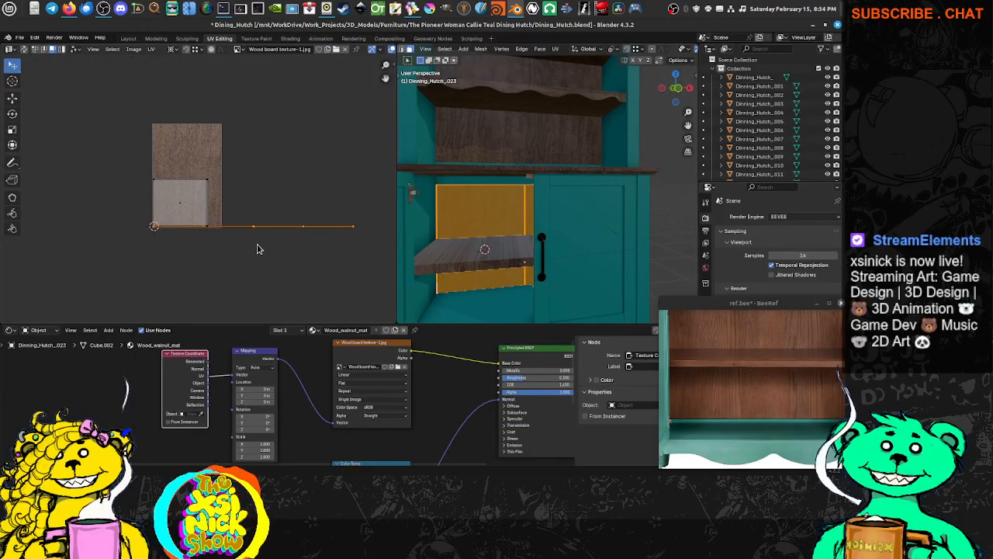
pyautogui.press('g')
pyautogui.rightClick(259, 242)
pyautogui.scroll(3, 183, 235)
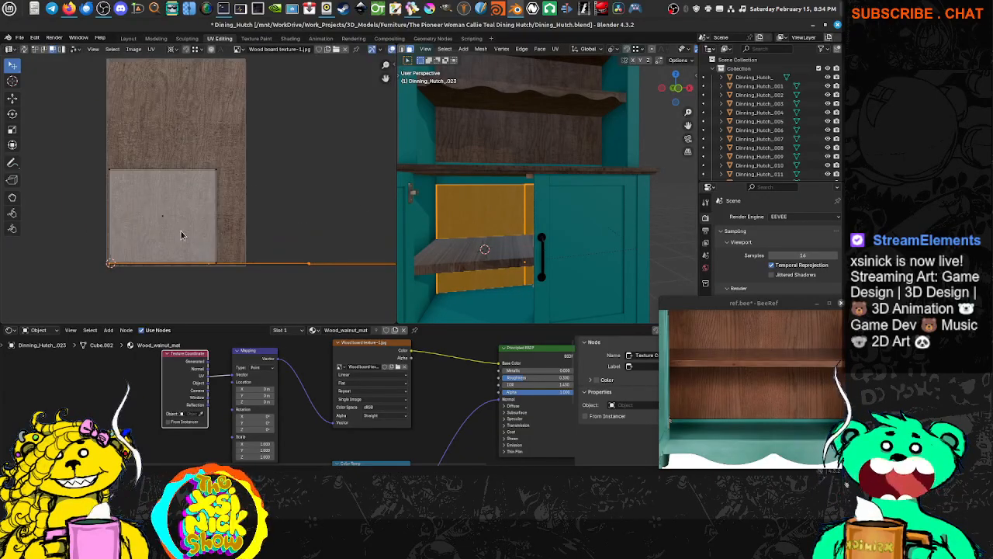
pyautogui.moveTo(218, 275); pyautogui.dragTo(251, 323, button='middle')
pyautogui.press('g')
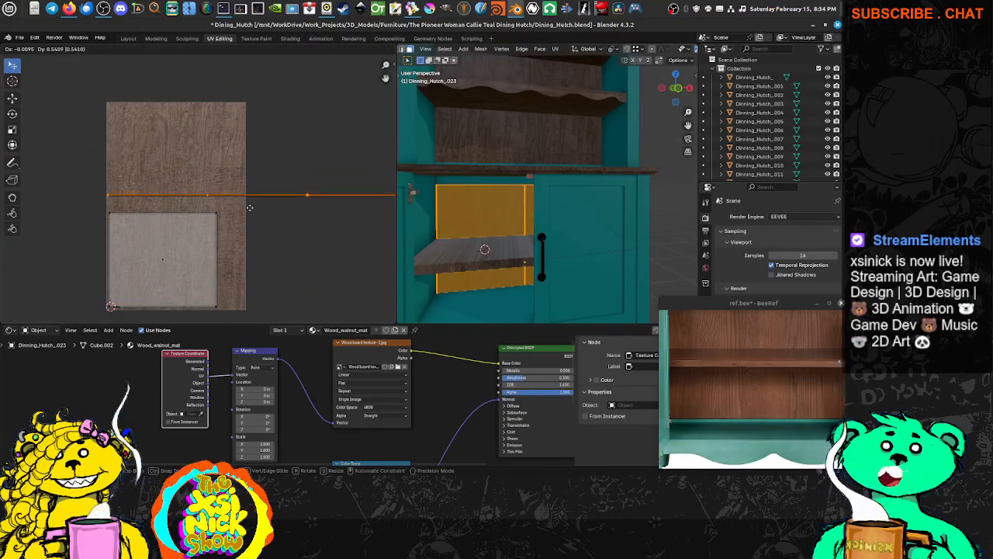
pyautogui.click(250, 214)
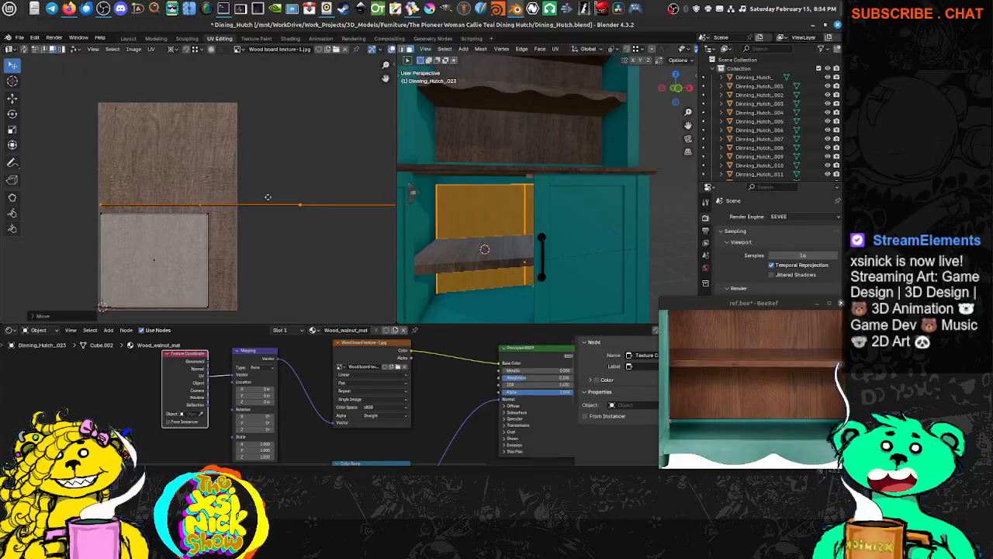
# Shrink the row of thin strips to about two thirds from its left end, matching the inner strips to the texture's width.
pyautogui.scroll(-4, 258, 204)
pyautogui.scroll(5, 259, 204)
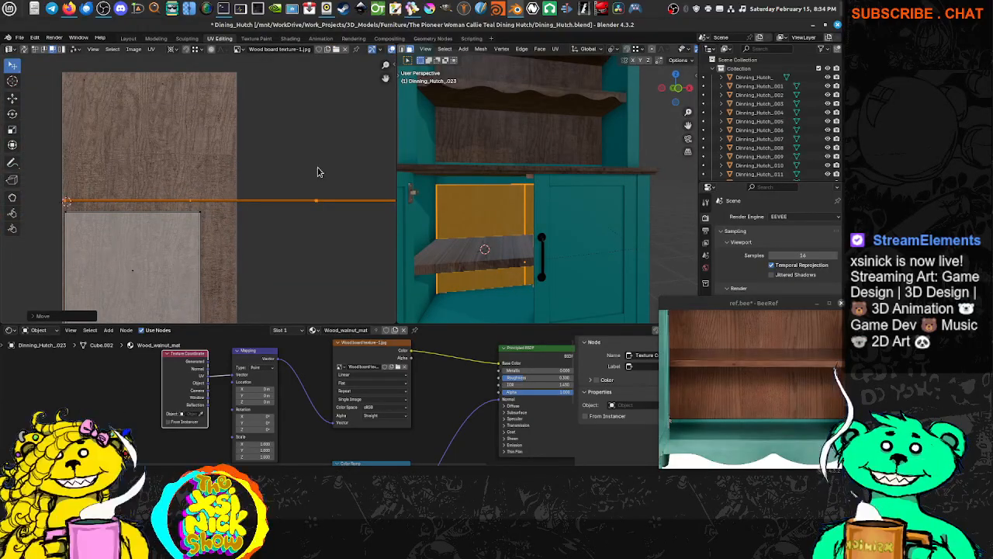
pyautogui.press('s')
pyautogui.click(262, 186)
pyautogui.scroll(-4, 264, 181)
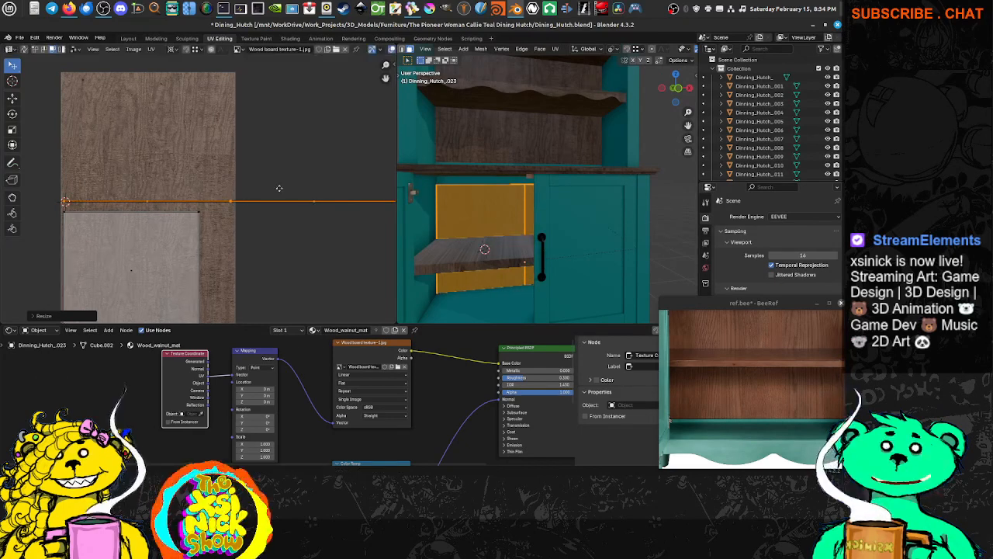
# Move the strips that extend past the wood texture back onto it, directly above the other strips, and check the panel in Object Mode.
pyautogui.moveTo(259, 160); pyautogui.dragTo(185, 265)
pyautogui.moveTo(264, 209); pyautogui.dragTo(295, 235, button='middle')
pyautogui.press('g')
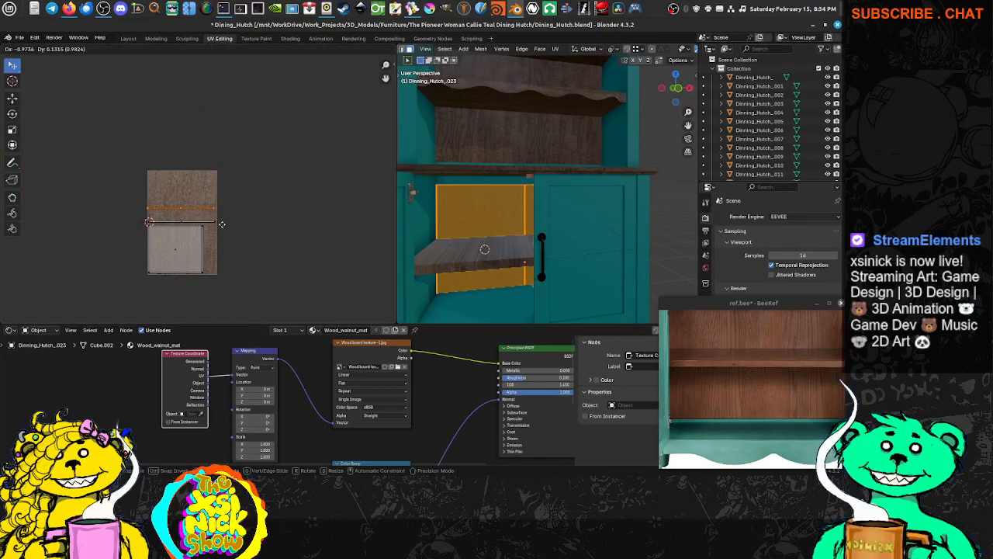
pyautogui.click(222, 233)
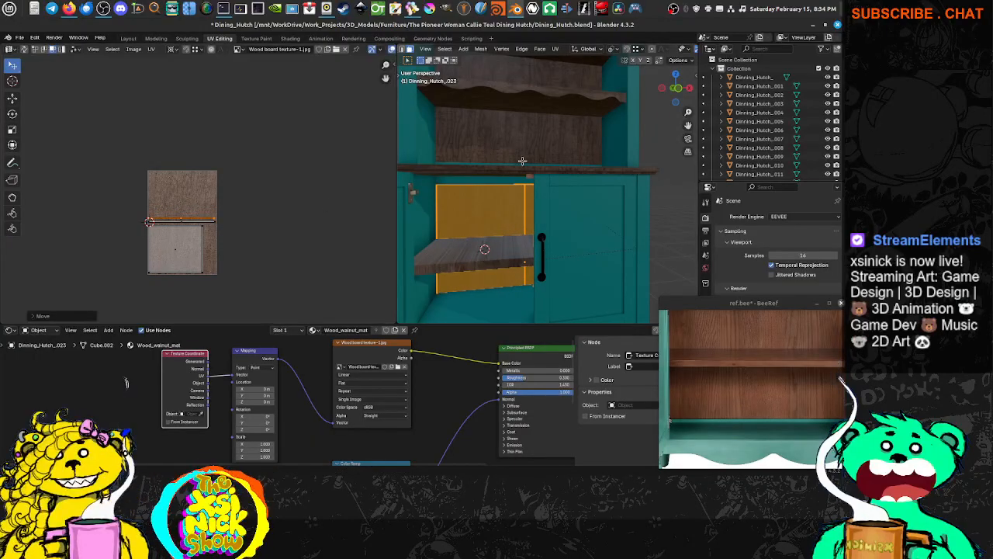
pyautogui.moveTo(450, 239)
pyautogui.mouseDown(button='middle')
pyautogui.moveTo(526, 231)
pyautogui.moveTo(447, 228)
pyautogui.mouseUp(button='middle')
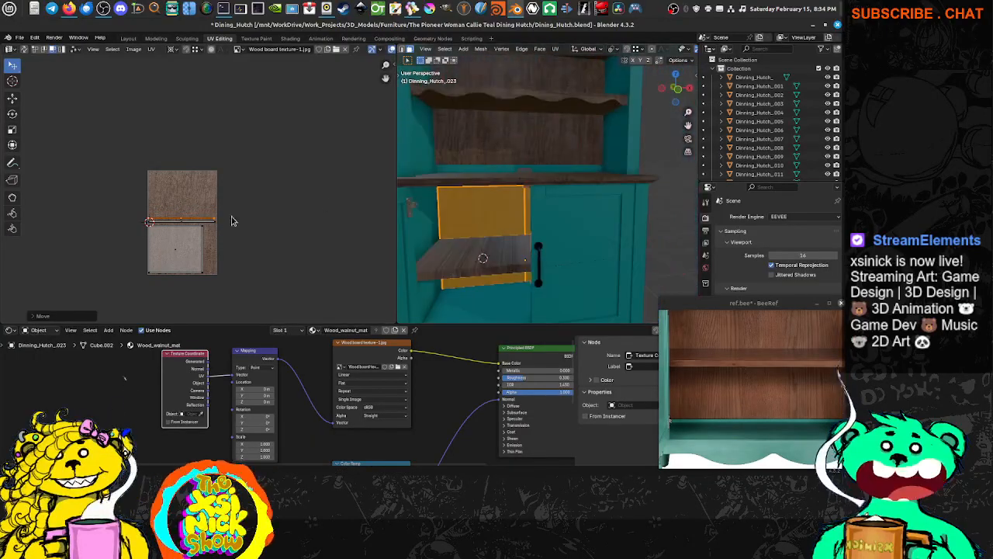
pyautogui.press('Tab')
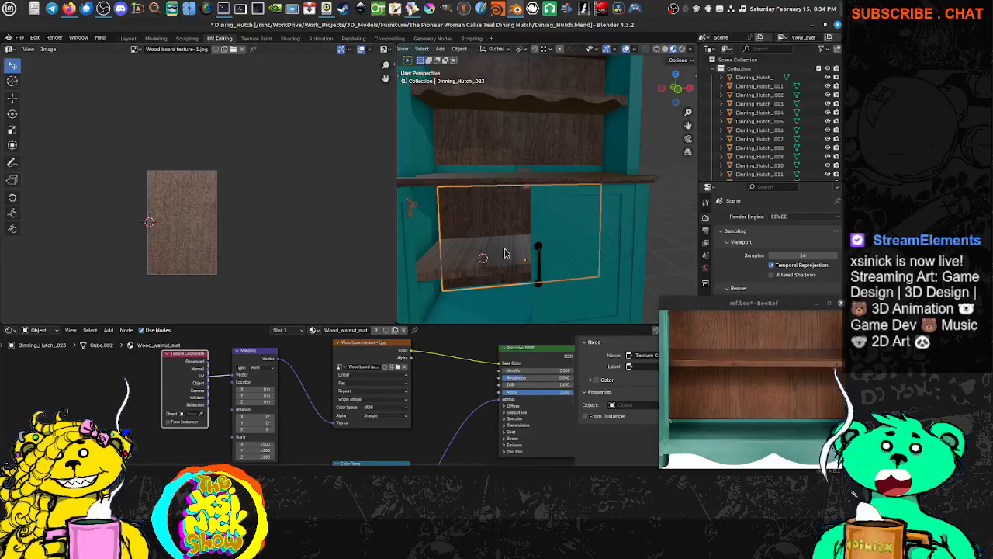
pyautogui.moveTo(505, 254); pyautogui.dragTo(505, 245, button='middle')
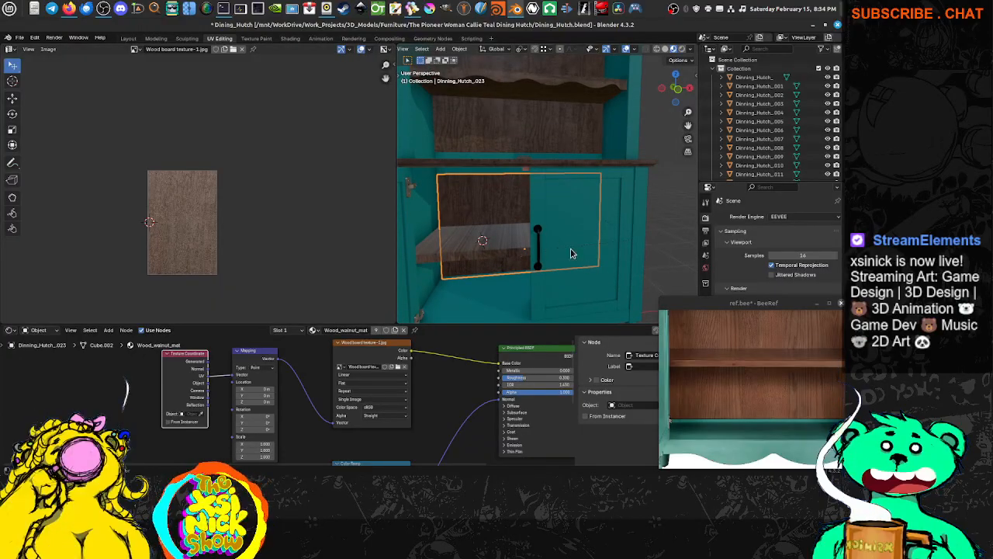
# Enlarge the back panel's stacked large faces about 1.1 times from their lower-left corner, and stretch them horizontally to the wood texture's width.
pyautogui.press('Tab')
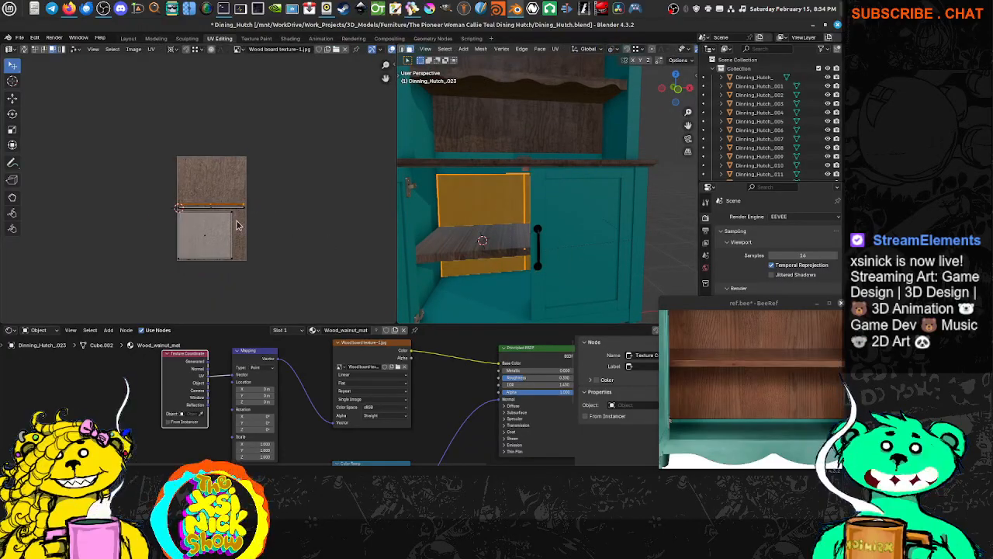
pyautogui.scroll(4, 238, 225)
pyautogui.press('g')
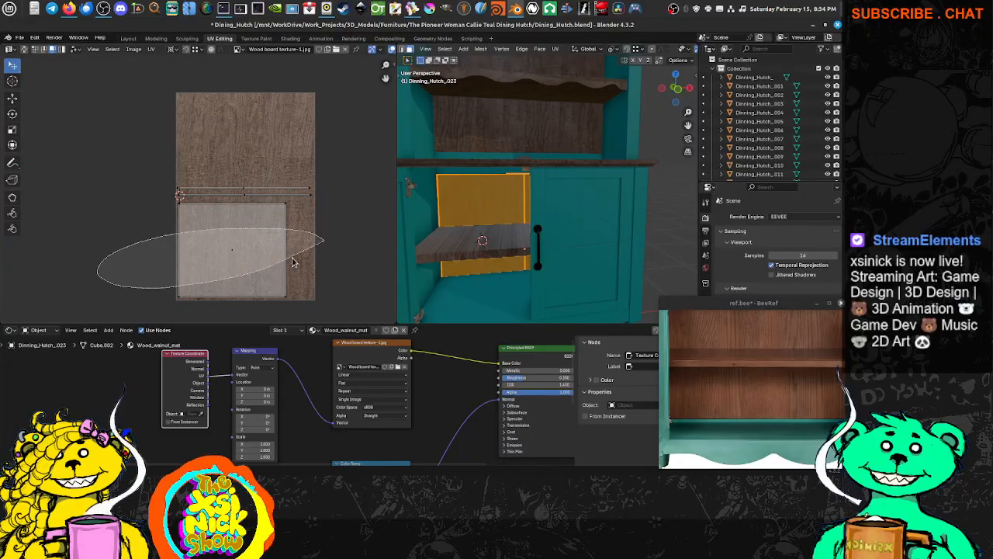
pyautogui.keyDown('ctrl'); pyautogui.moveTo(292, 257); pyautogui.dragTo(292, 258, button='right'); pyautogui.keyUp('ctrl')
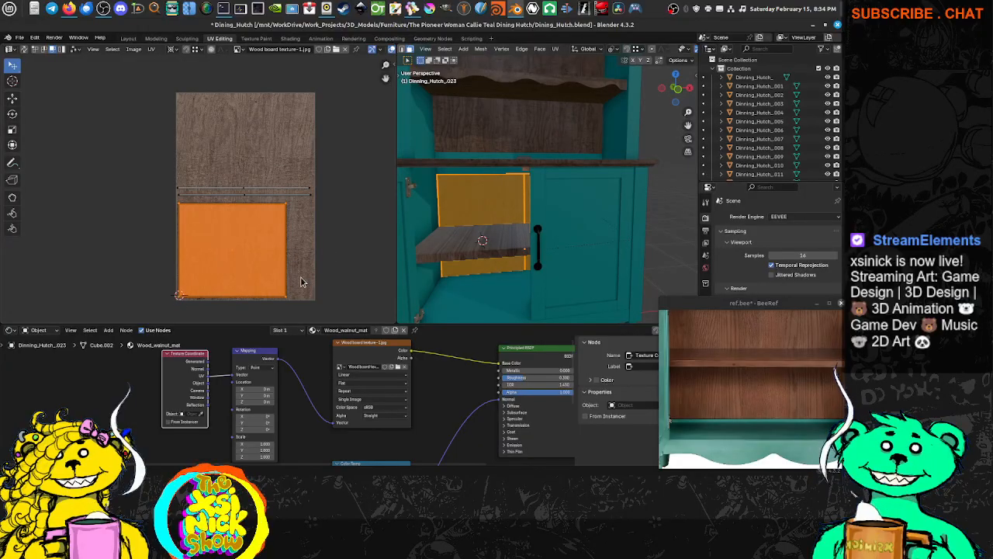
pyautogui.press('s')
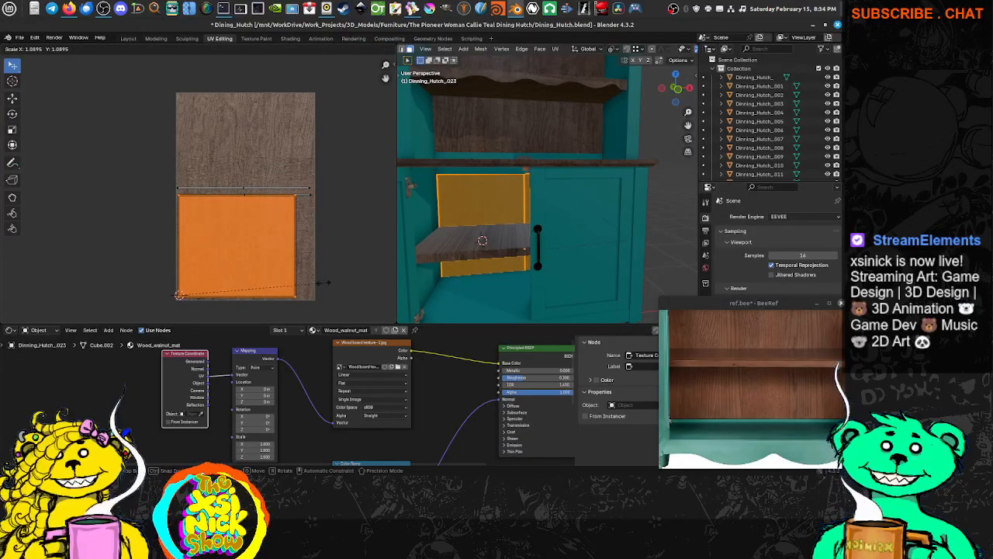
pyautogui.click(323, 285)
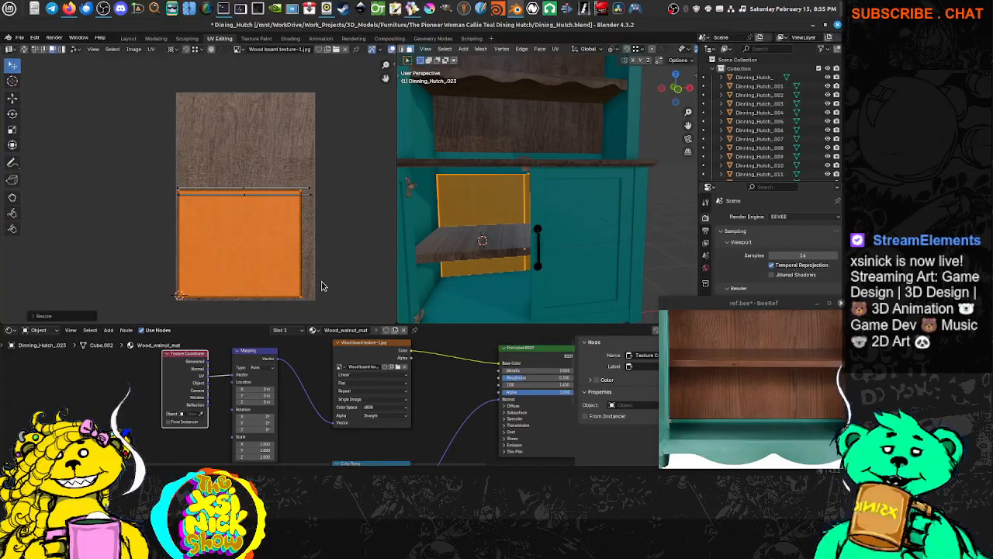
pyautogui.press('s')
pyautogui.press('x')
pyautogui.click(331, 280)
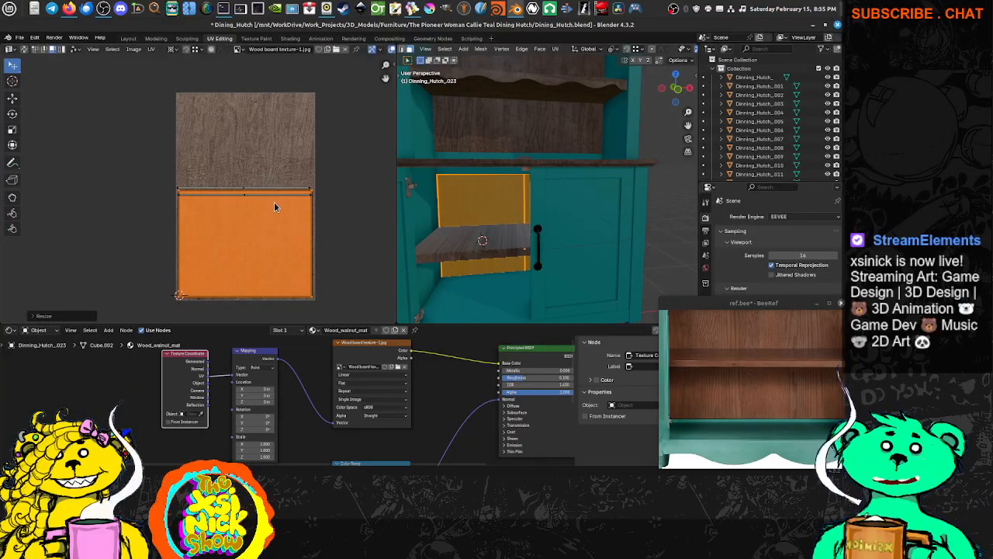
pyautogui.click(262, 187)
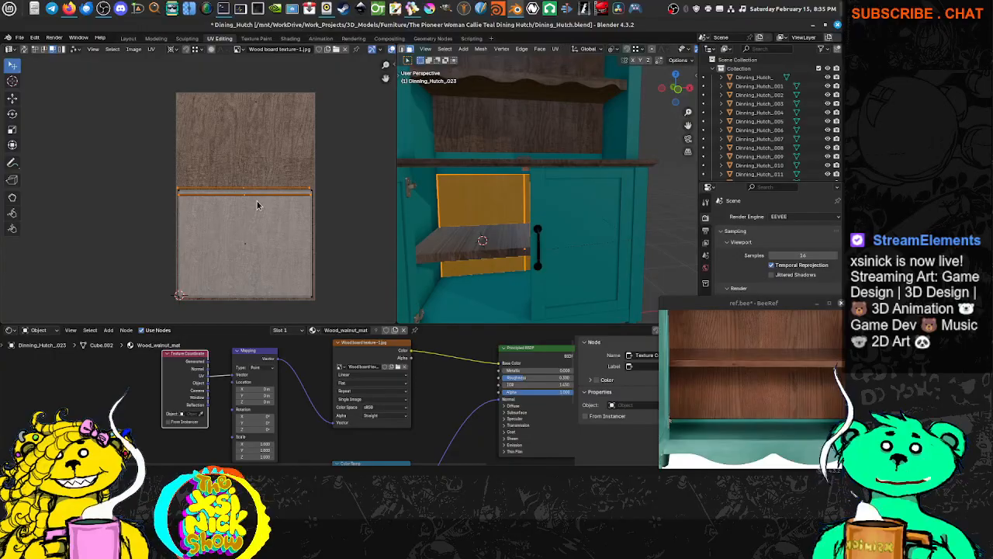
pyautogui.press('Tab')
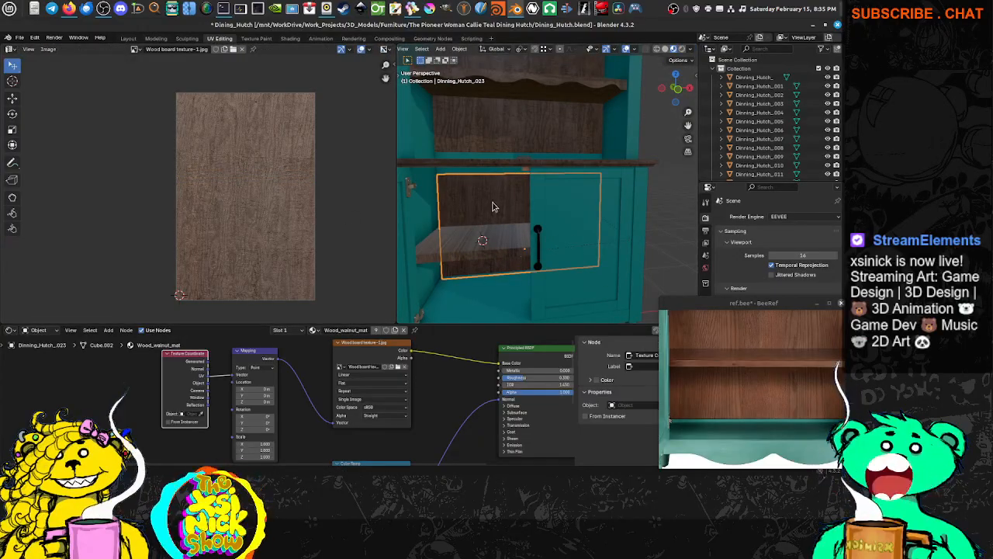
pyautogui.scroll(-2, 519, 245)
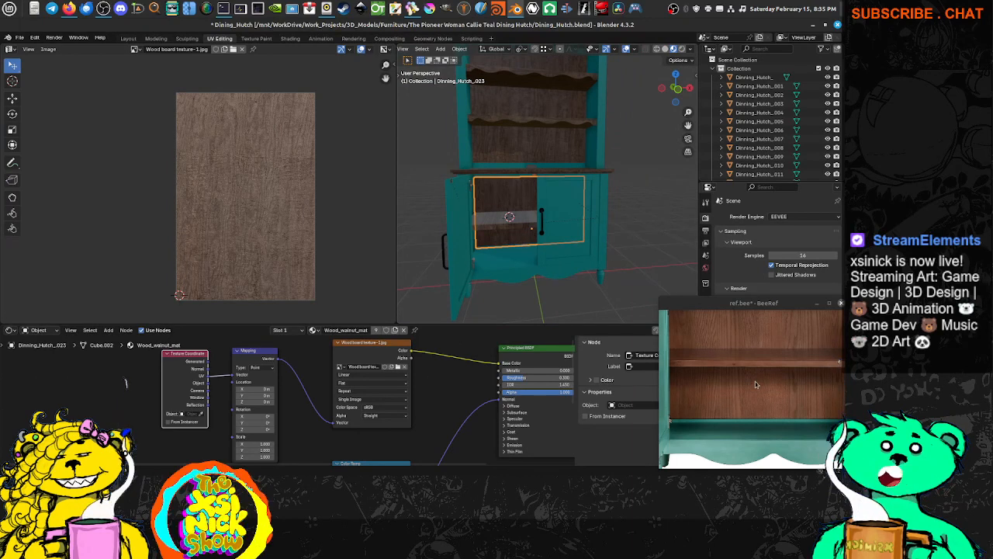
# Unwrap the whole lower cabinet shelf with Smart UV Project and isolate the shelf in Local View.
pyautogui.click(509, 222)
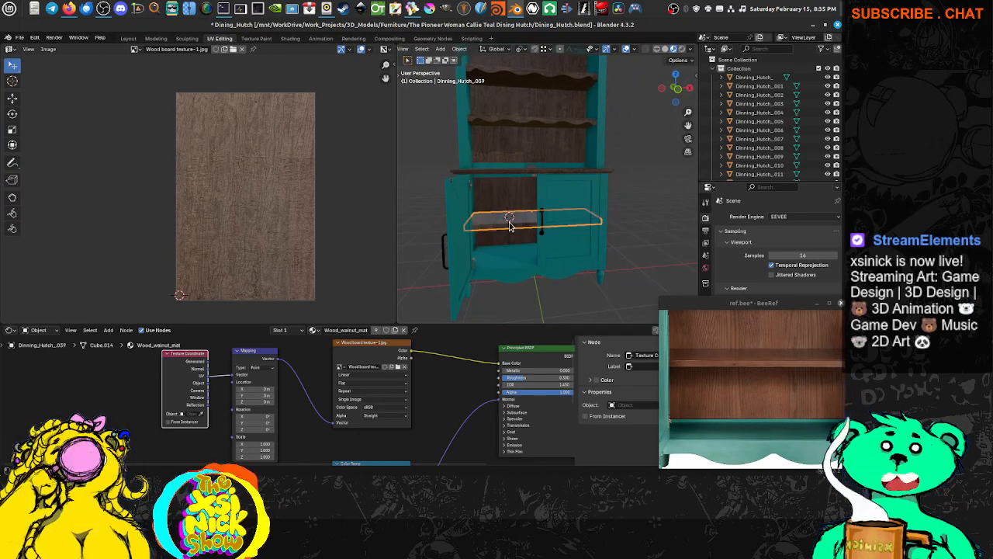
pyautogui.press('Tab')
pyautogui.press('l')
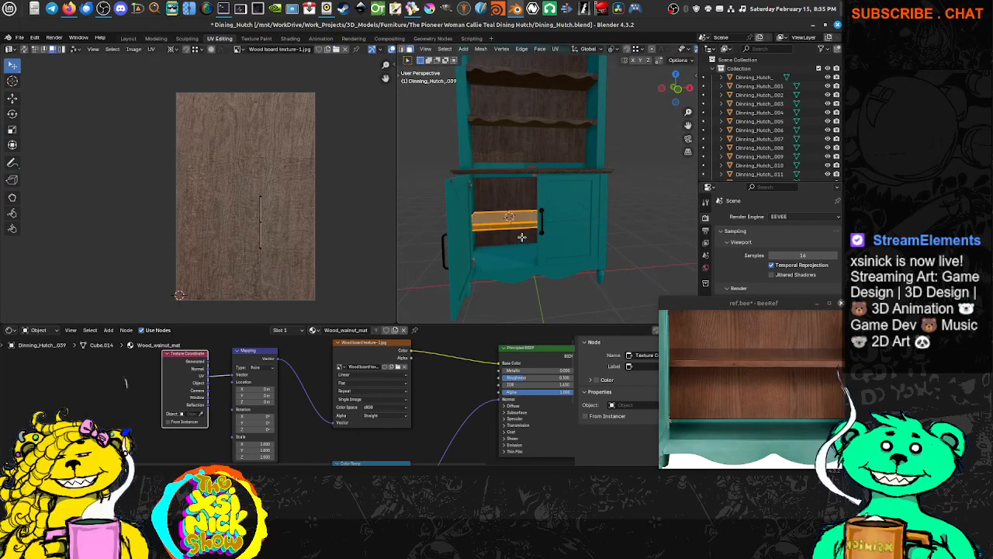
pyautogui.press('u')
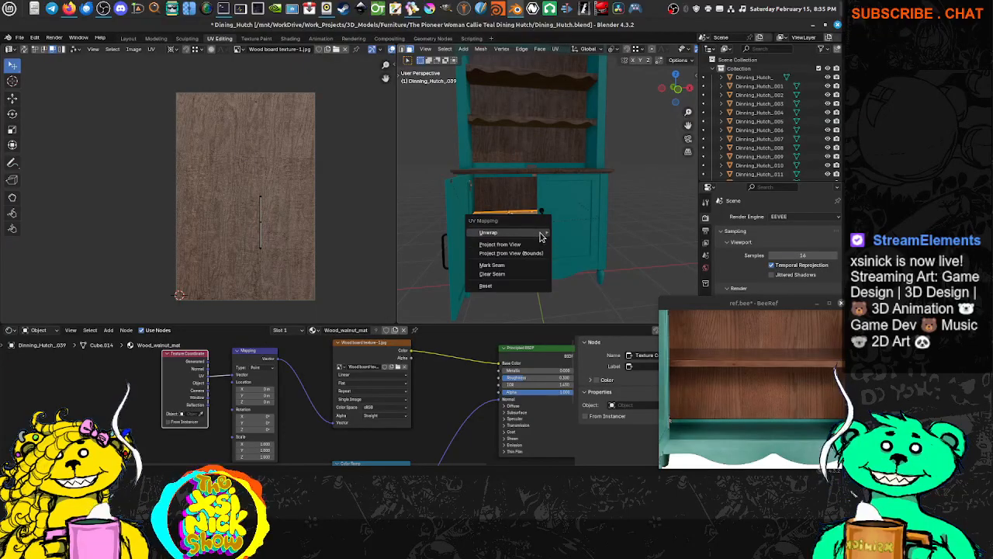
pyautogui.moveTo(539, 232)
pyautogui.click(597, 262)
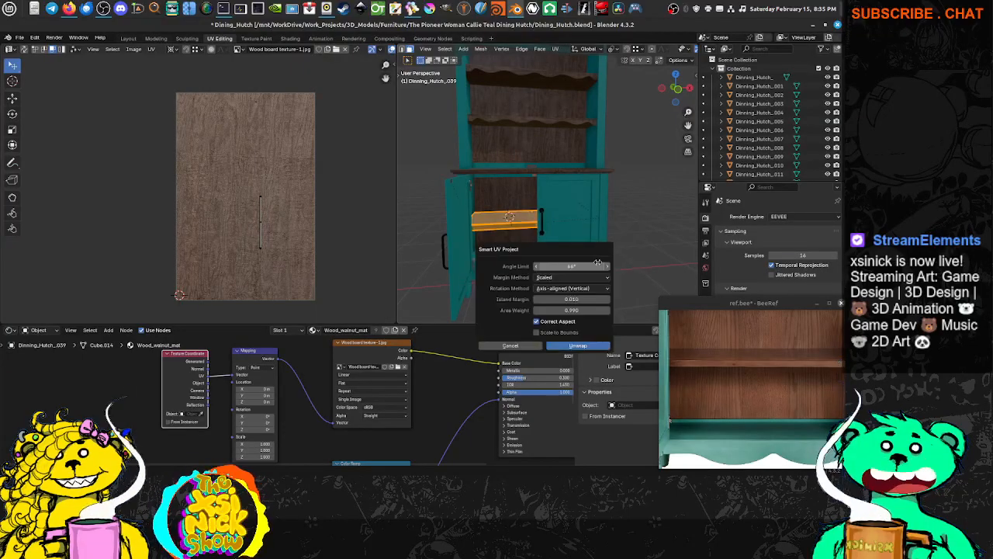
pyautogui.click(578, 346)
pyautogui.moveTo(257, 218); pyautogui.dragTo(273, 204, button='middle')
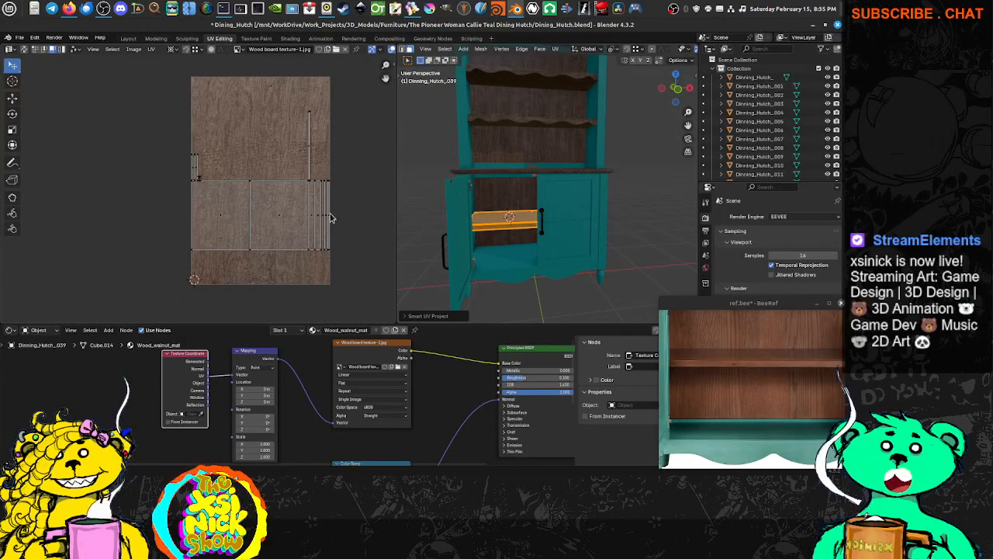
pyautogui.press('KP_Divide')
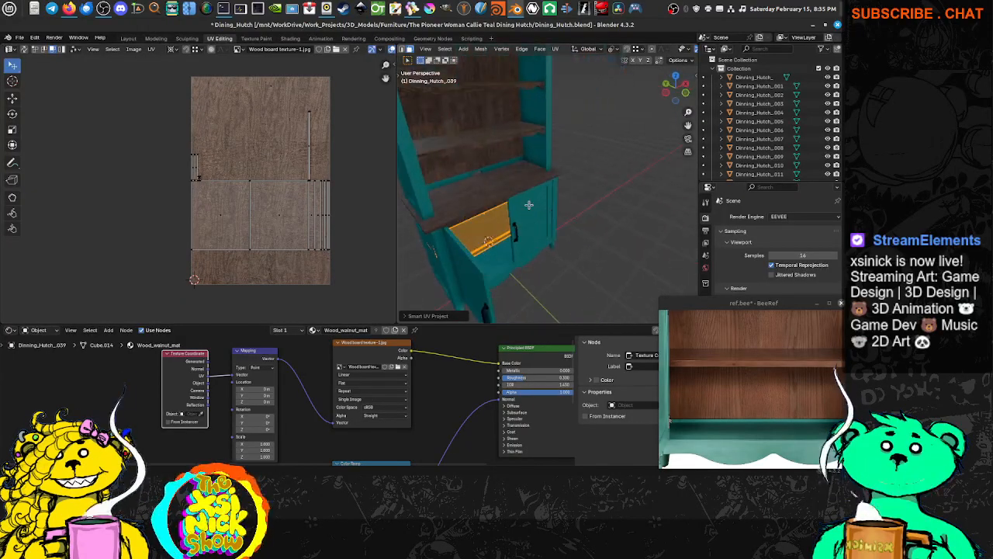
pyautogui.scroll(4, 563, 216)
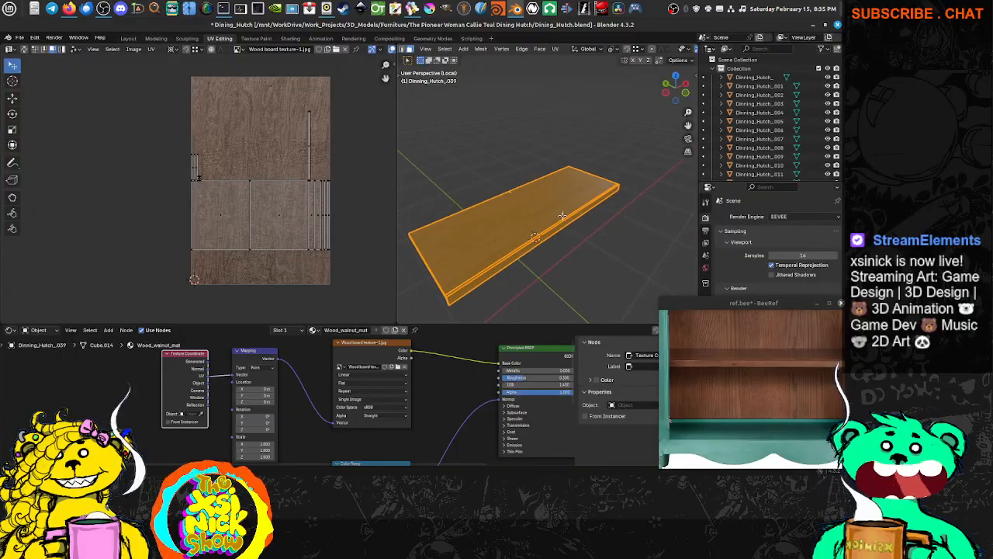
pyautogui.scroll(-5, 566, 214)
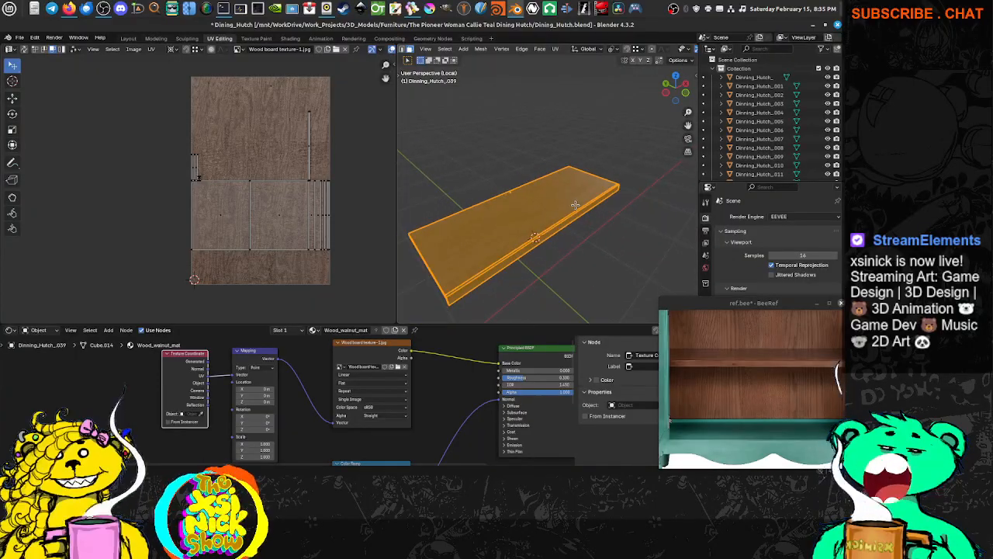
# Enlarge all the shelf's UV islands about 1.6 times and place them at the wood texture's lower-left corner.
pyautogui.moveTo(328, 198); pyautogui.dragTo(332, 207, button='middle')
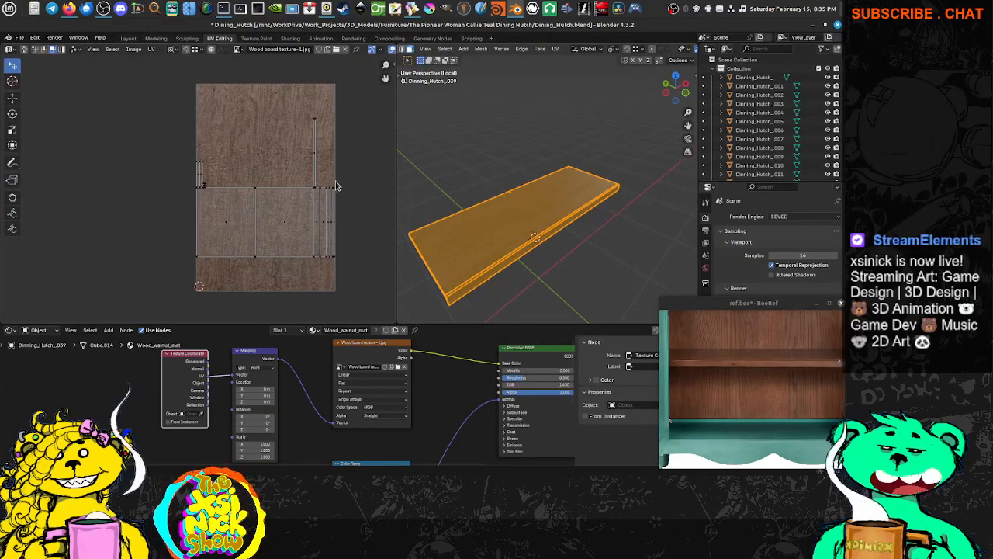
pyautogui.moveTo(342, 92)
pyautogui.mouseDown()
pyautogui.moveTo(117, 240)
pyautogui.moveTo(359, 232)
pyautogui.moveTo(291, 229)
pyautogui.mouseUp()
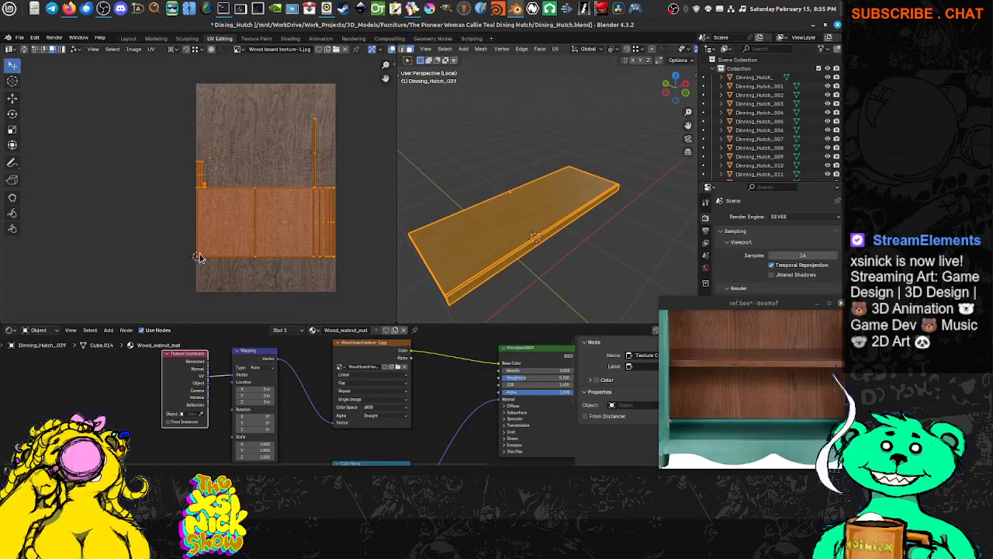
pyautogui.press('s')
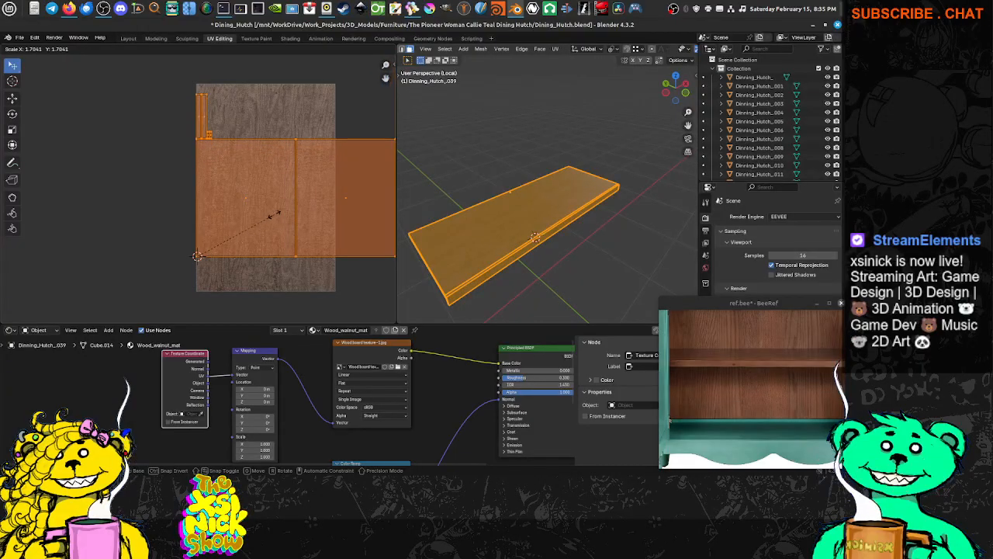
pyautogui.click(273, 214)
pyautogui.press('g')
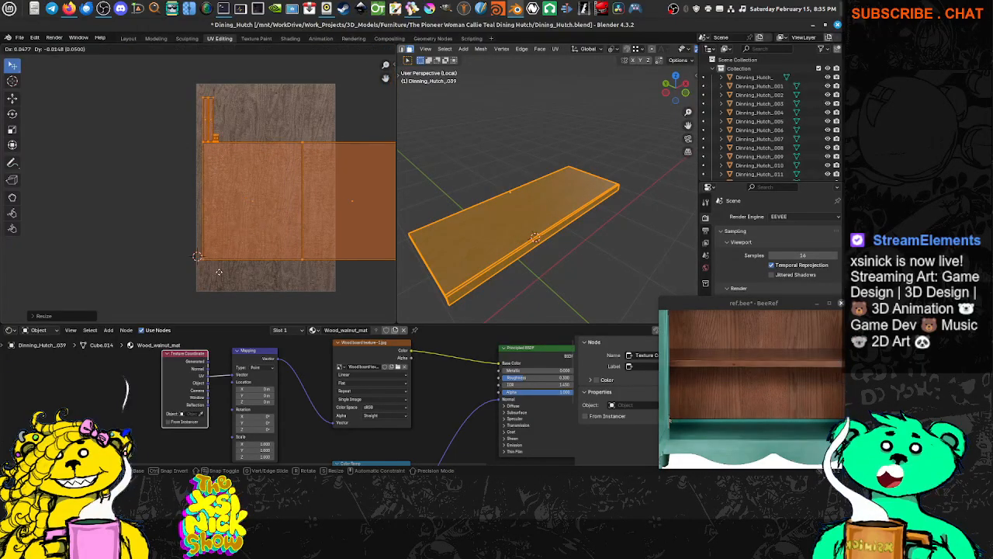
pyautogui.click(212, 291)
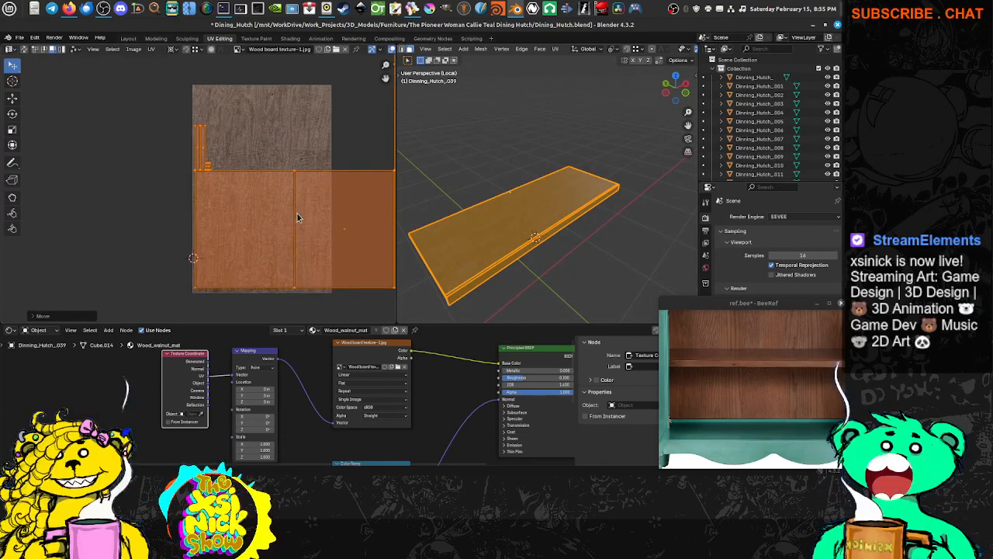
pyautogui.press('s')
pyautogui.click(328, 200)
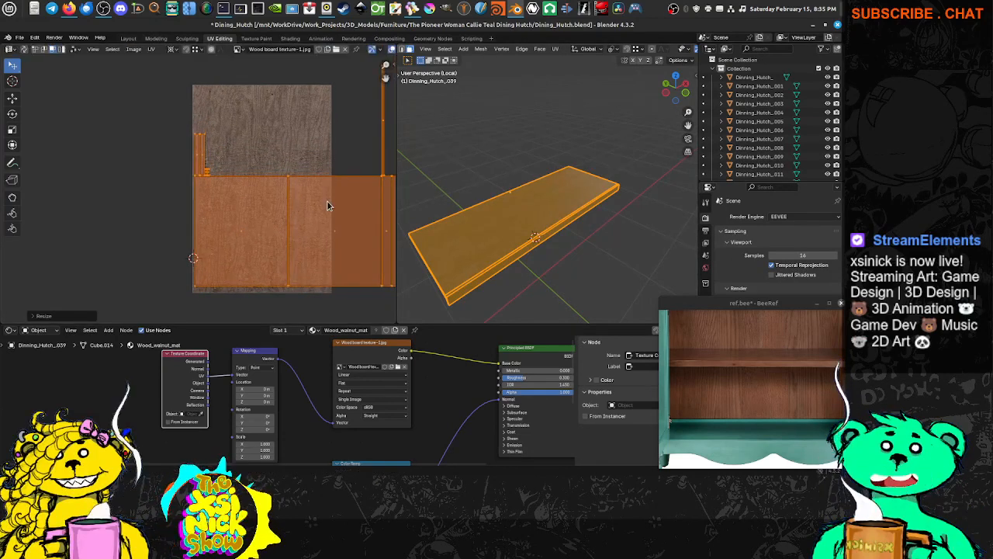
# Stack the large face island that extends past the wood texture exactly over the other large face.
pyautogui.moveTo(327, 200); pyautogui.dragTo(212, 180, button='middle')
pyautogui.scroll(-2, 212, 180)
pyautogui.click(298, 147)
pyautogui.click(215, 199)
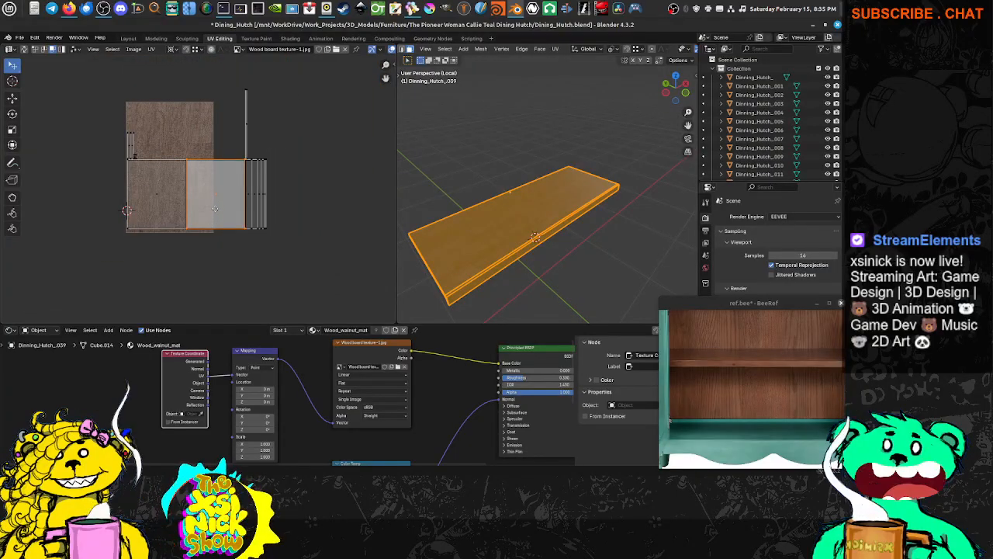
pyautogui.press('g')
pyautogui.click(132, 228)
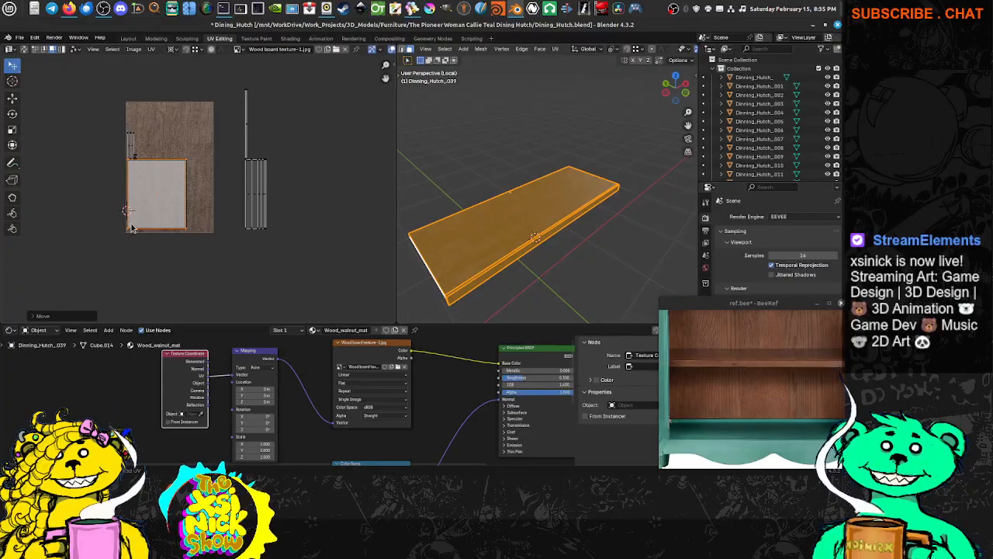
# Move the thin strips onto the texture beside the stacked large faces, with the tall upper strip at the texture's right edge.
pyautogui.click(301, 130)
pyautogui.moveTo(276, 79)
pyautogui.keyDown('ctrl'); pyautogui.mouseDown(button='right')
pyautogui.moveTo(289, 261)
pyautogui.moveTo(303, 218)
pyautogui.mouseUp(button='right'); pyautogui.keyUp('ctrl')
pyautogui.press('g')
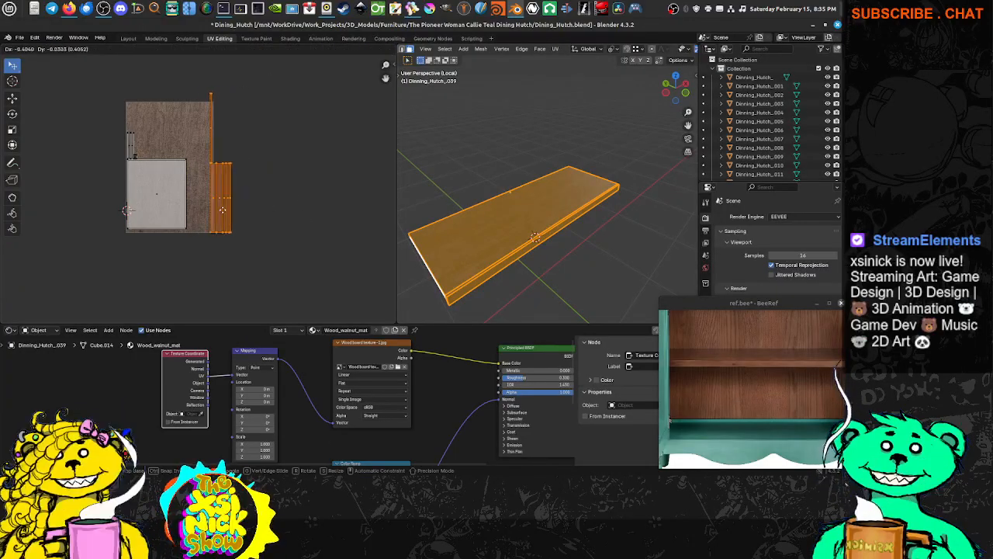
pyautogui.click(207, 204)
pyautogui.moveTo(249, 114); pyautogui.dragTo(208, 148, button='middle')
pyautogui.scroll(2, 251, 166)
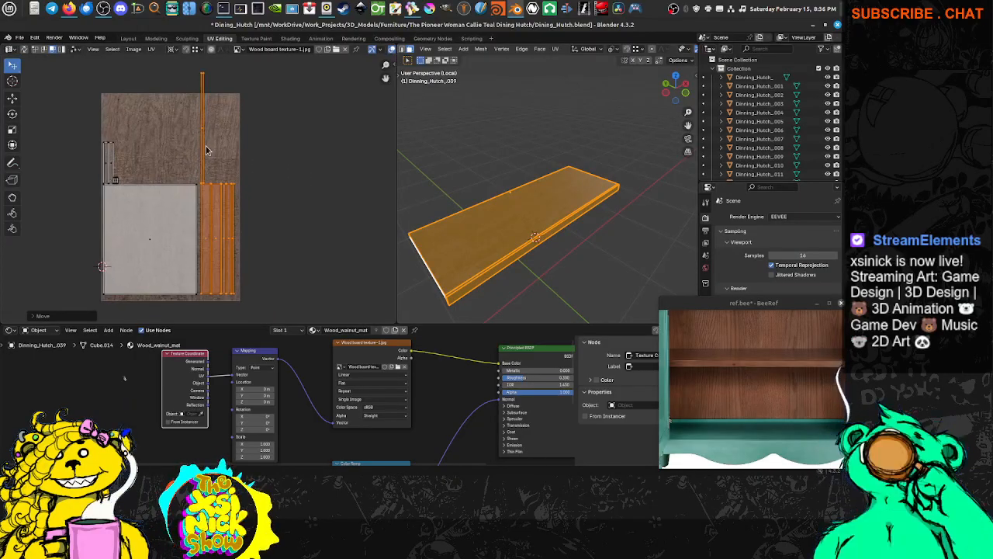
pyautogui.click(204, 133)
pyautogui.press('g')
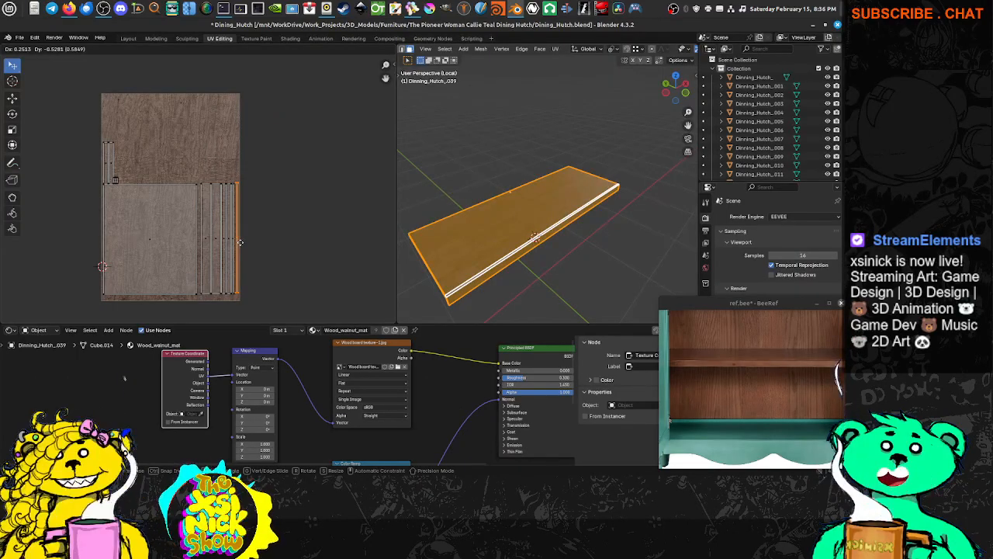
pyautogui.click(240, 243)
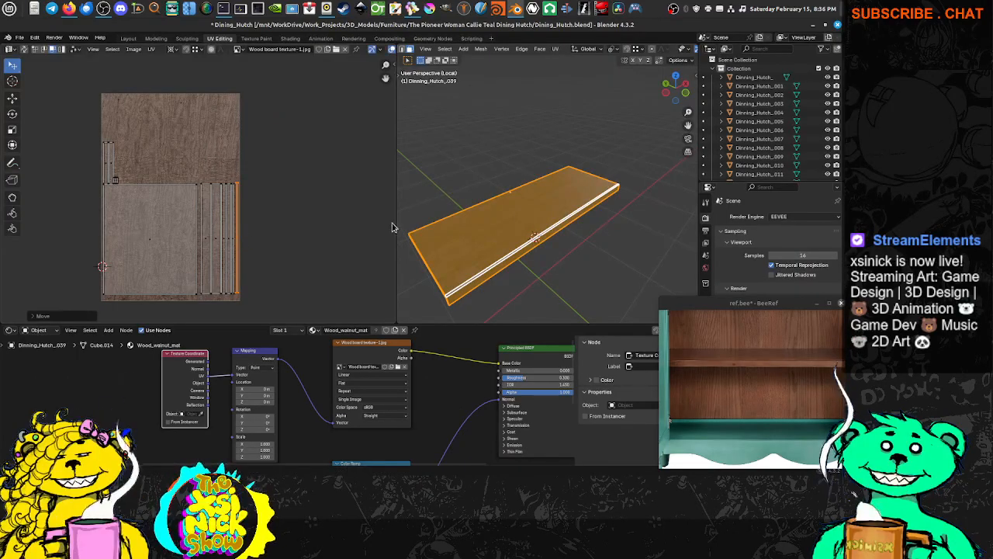
# Move the group of small islands above the large faces slightly up and inward from the texture's left edge.
pyautogui.click(123, 140)
pyautogui.rightClick(165, 137)
pyautogui.moveTo(129, 131)
pyautogui.keyDown('ctrl'); pyautogui.mouseDown(button='right')
pyautogui.moveTo(76, 159)
pyautogui.moveTo(109, 190)
pyautogui.moveTo(142, 175)
pyautogui.mouseUp(button='right'); pyautogui.keyUp('ctrl')
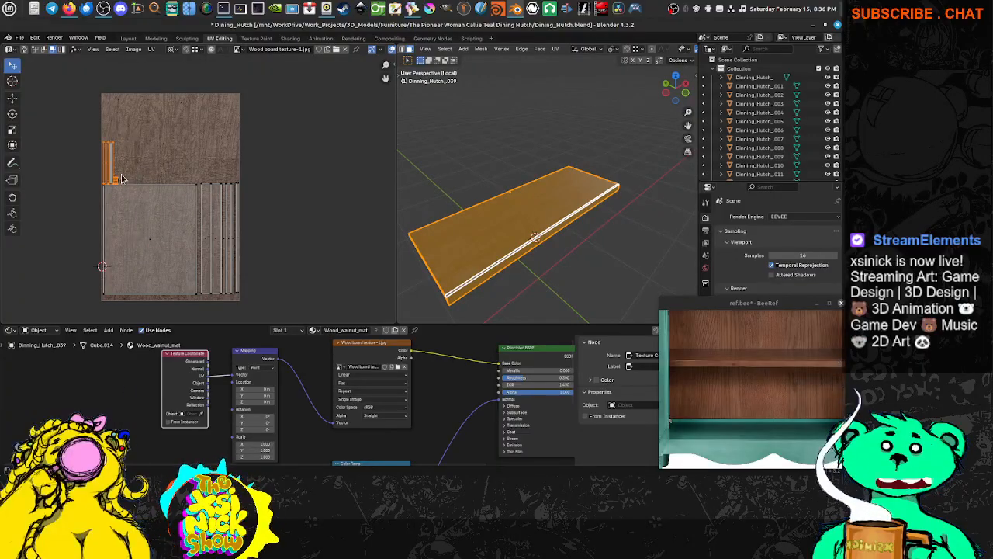
pyautogui.press('g')
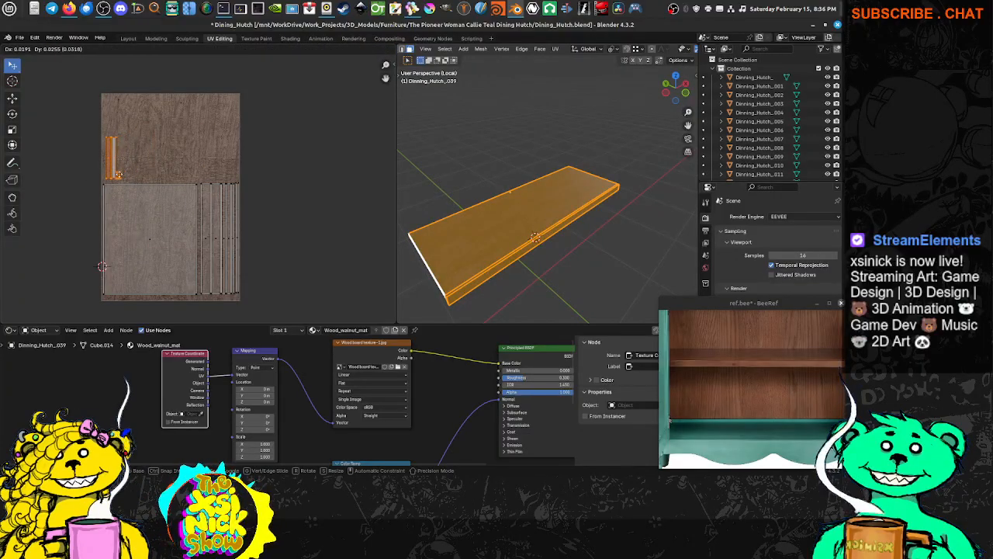
pyautogui.click(123, 174)
# Return to Object Mode, leave Local View to show the whole hutch, and save the file.
pyautogui.click(294, 184)
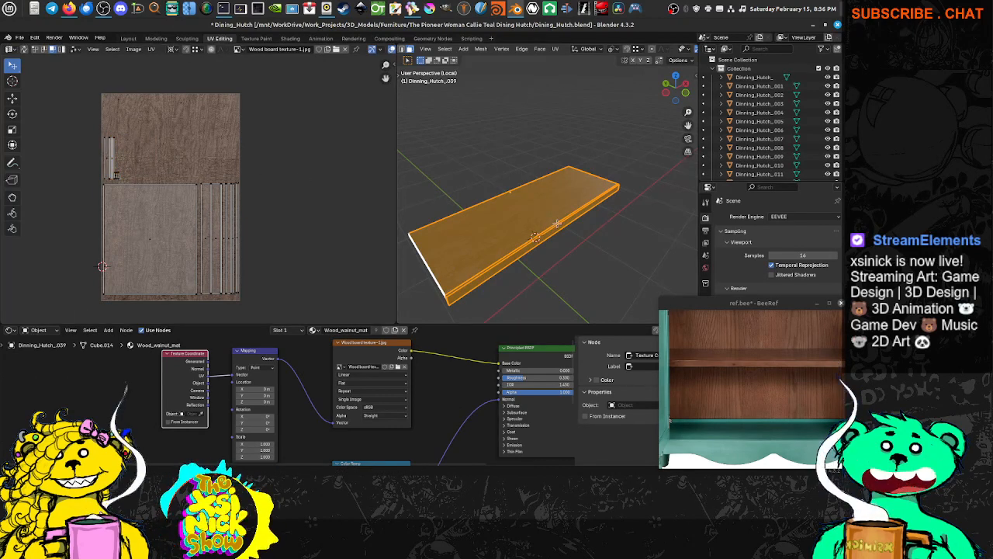
pyautogui.press('Tab')
pyautogui.moveTo(528, 233); pyautogui.dragTo(553, 222, button='middle')
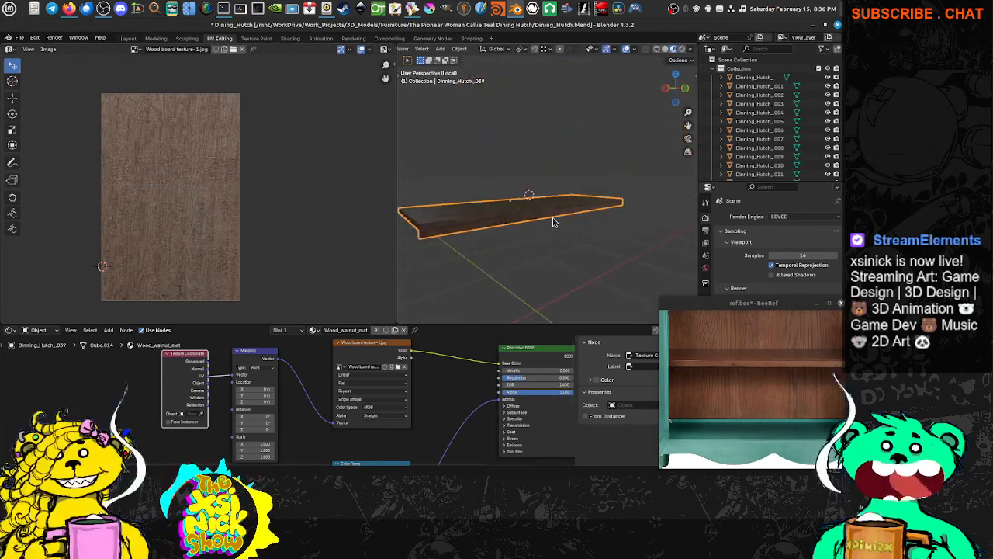
pyautogui.press('KP_Divide')
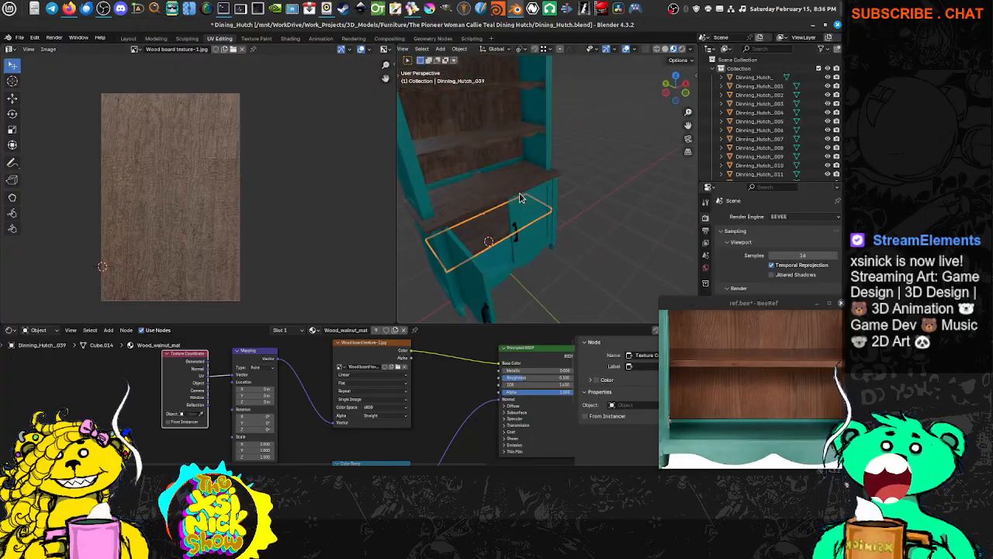
pyautogui.moveTo(621, 288); pyautogui.dragTo(534, 195, button='middle')
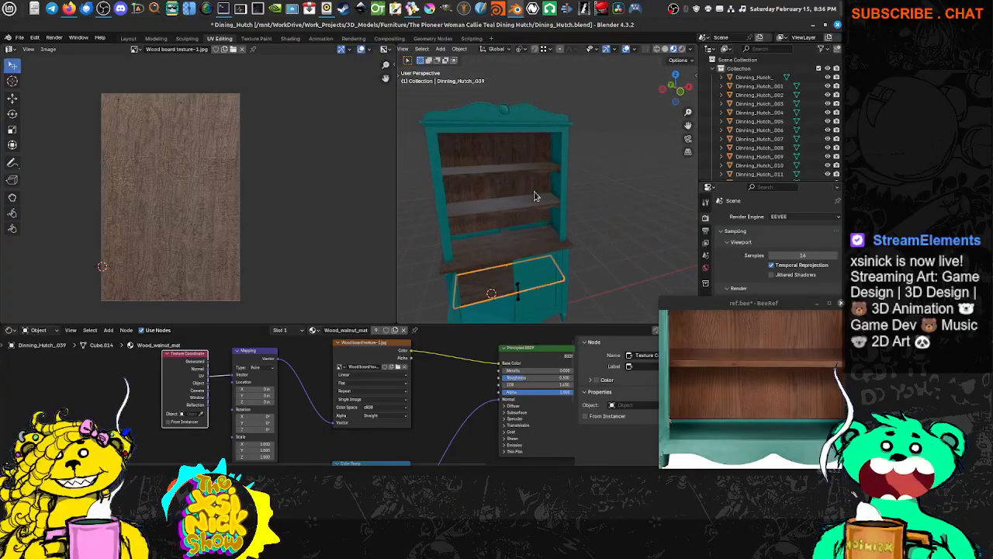
pyautogui.click(17, 37)
pyautogui.click(40, 99)
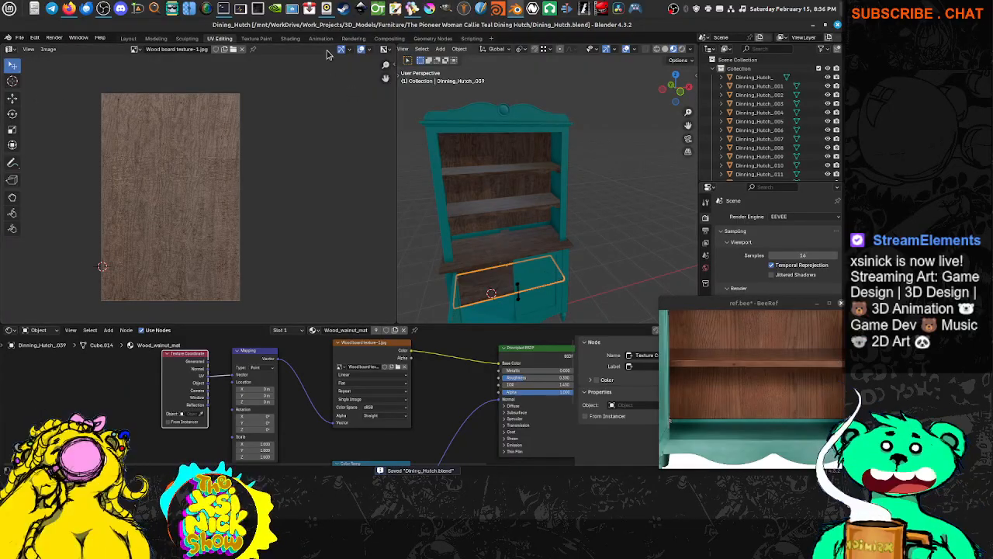
# Switch to the Shading workspace and move the reference image window away from the properties area.
pyautogui.click(290, 38)
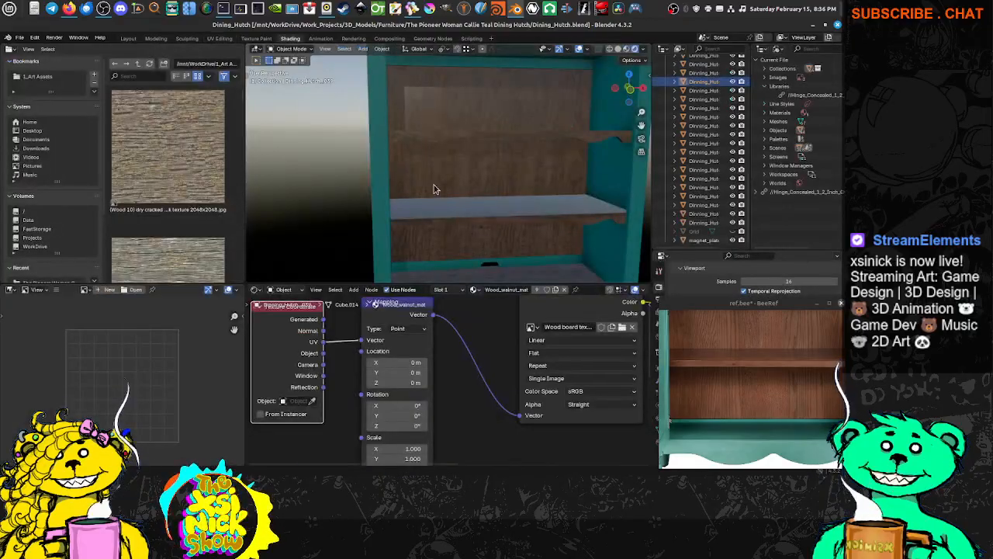
pyautogui.moveTo(435, 189); pyautogui.dragTo(588, 154, button='middle')
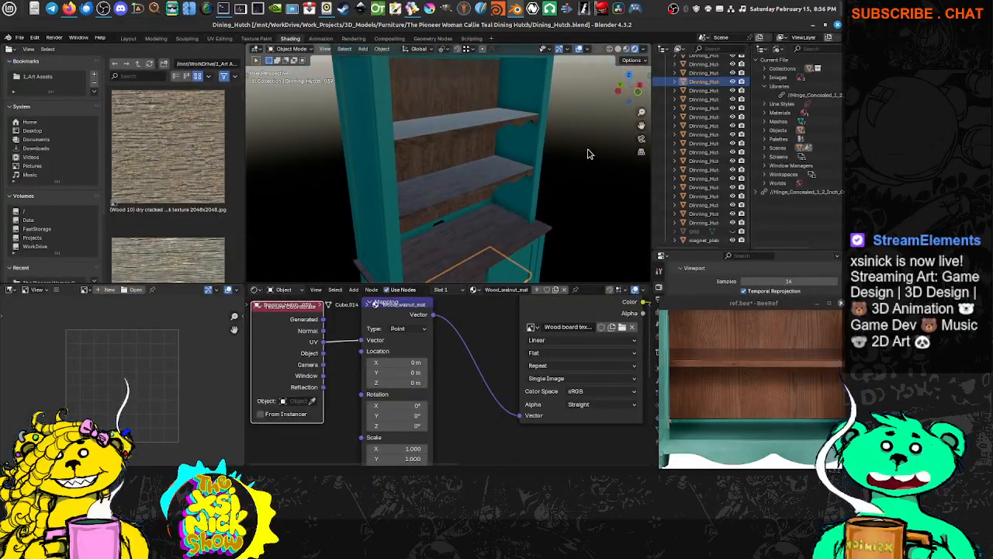
pyautogui.click(659, 272)
pyautogui.moveTo(749, 308); pyautogui.dragTo(738, 481)
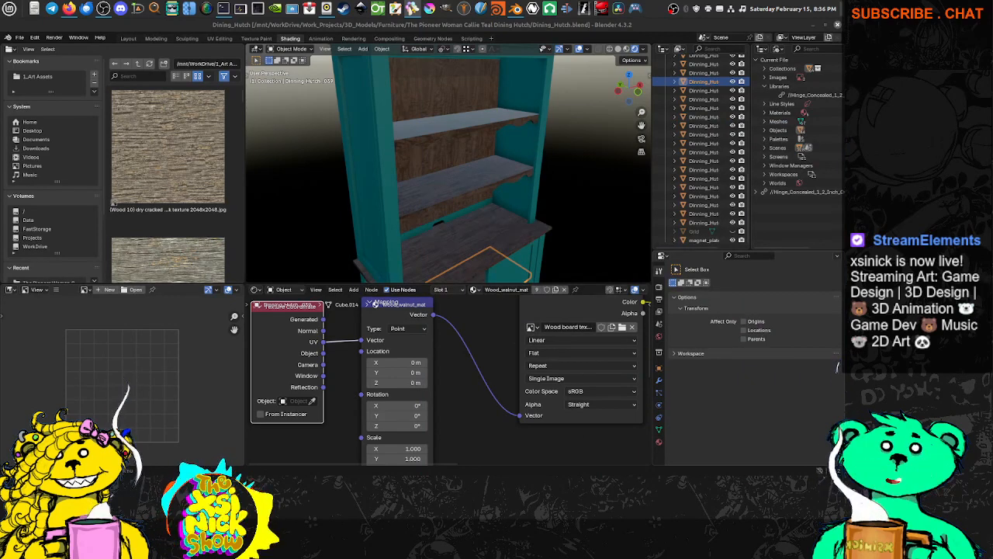
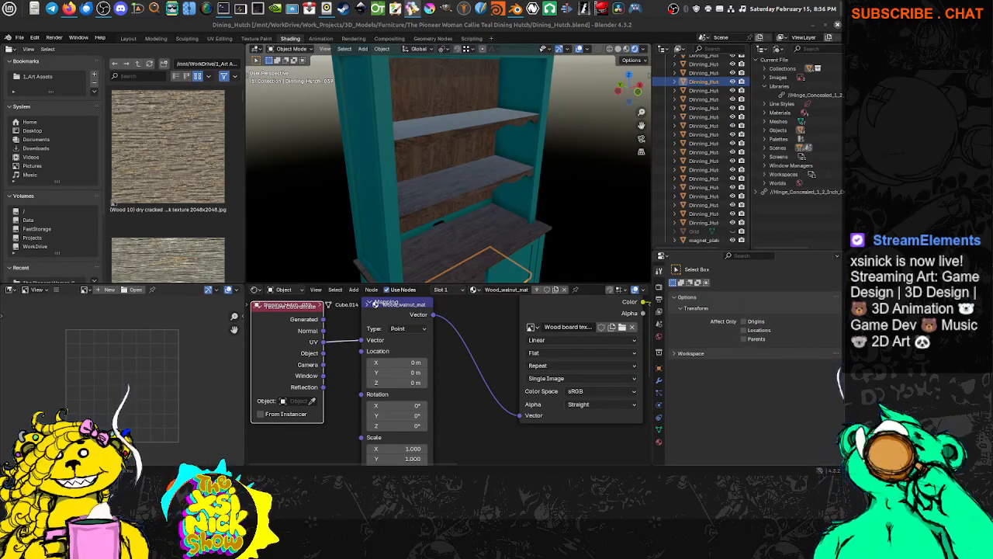
# Set the render engine to Cycles and save the file.
pyautogui.click(659, 288)
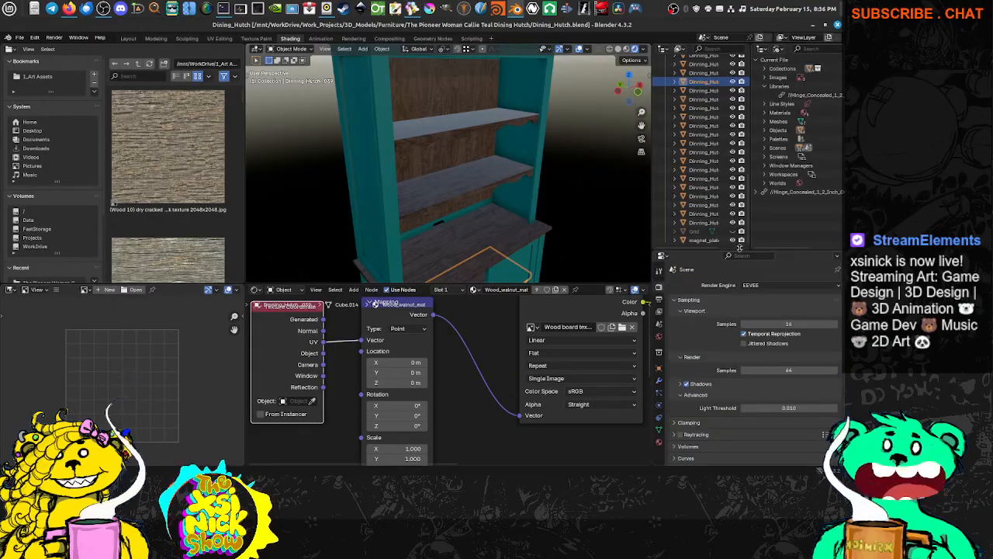
pyautogui.click(753, 285)
pyautogui.click(752, 315)
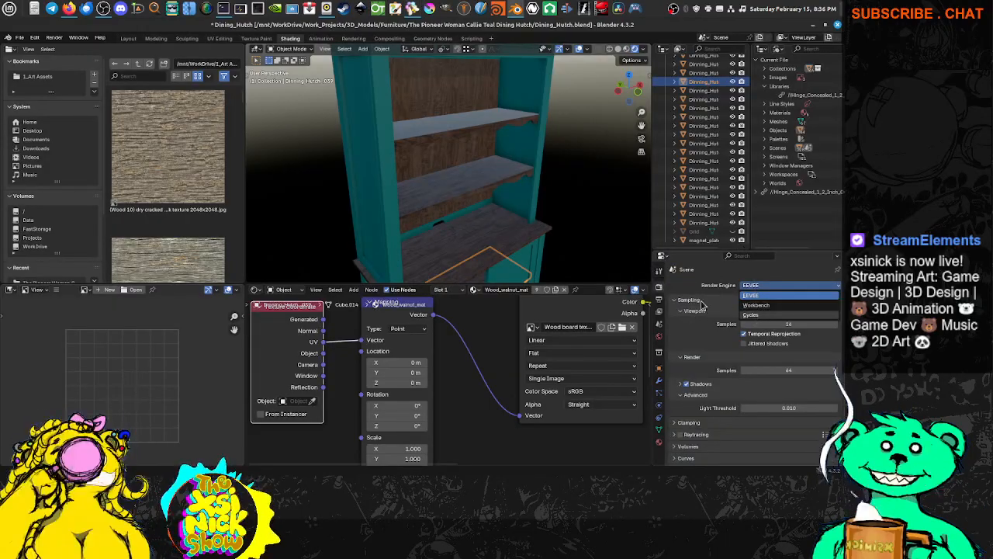
pyautogui.press('KP_1')
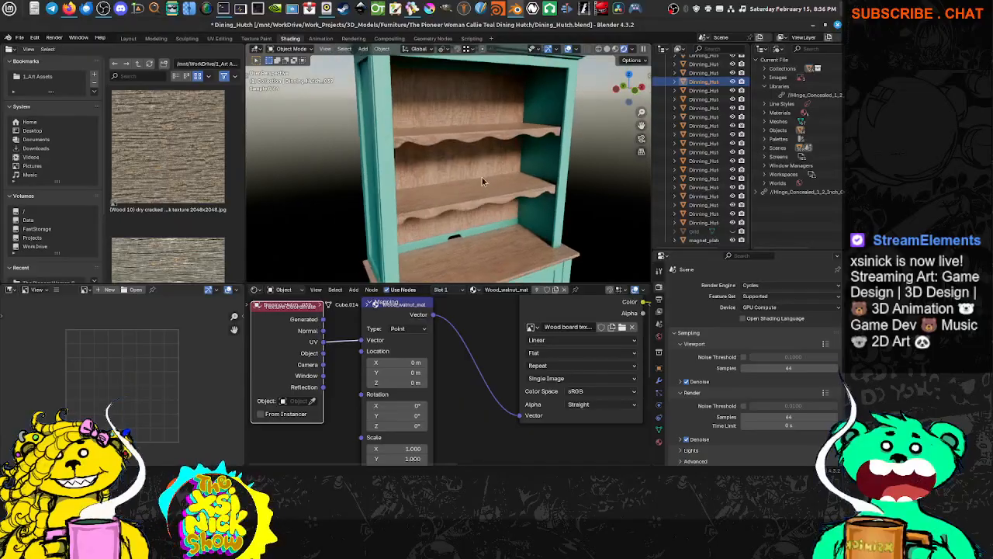
pyautogui.click(19, 37)
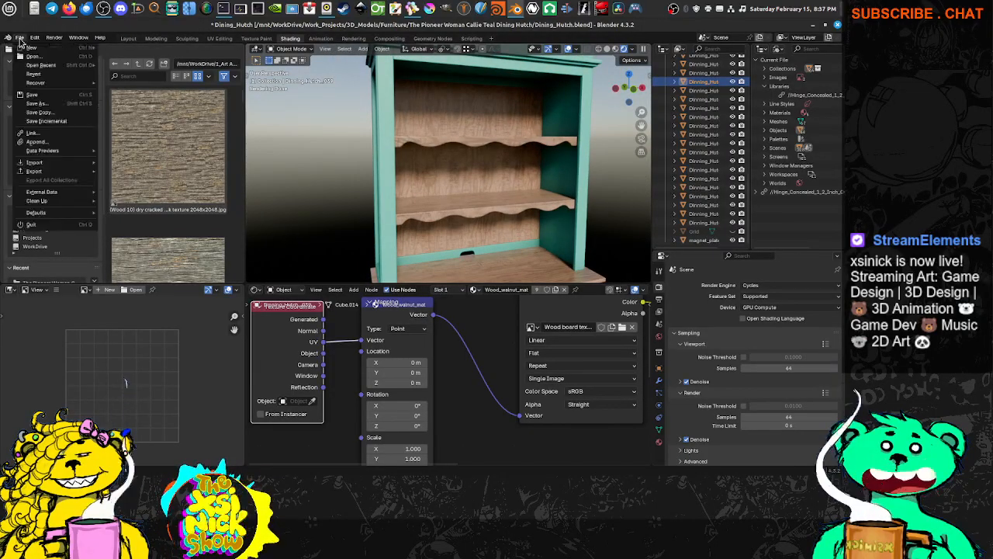
pyautogui.click(33, 95)
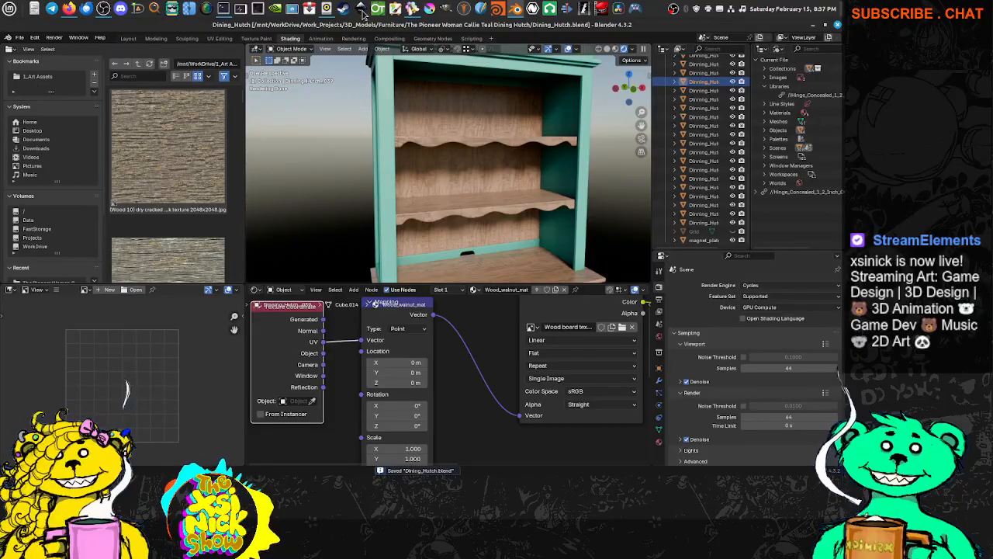
# Insert a Color Ramp node between the wood image texture's Color output and the Principled BSDF's Base Color.
pyautogui.scroll(-5, 425, 357)
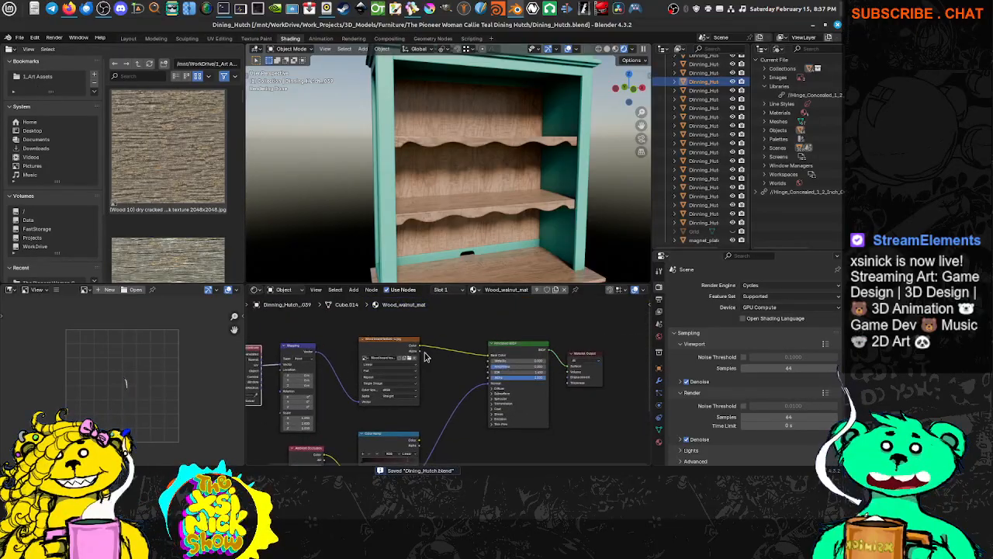
pyautogui.scroll(2, 425, 357)
pyautogui.moveTo(383, 346); pyautogui.dragTo(378, 330)
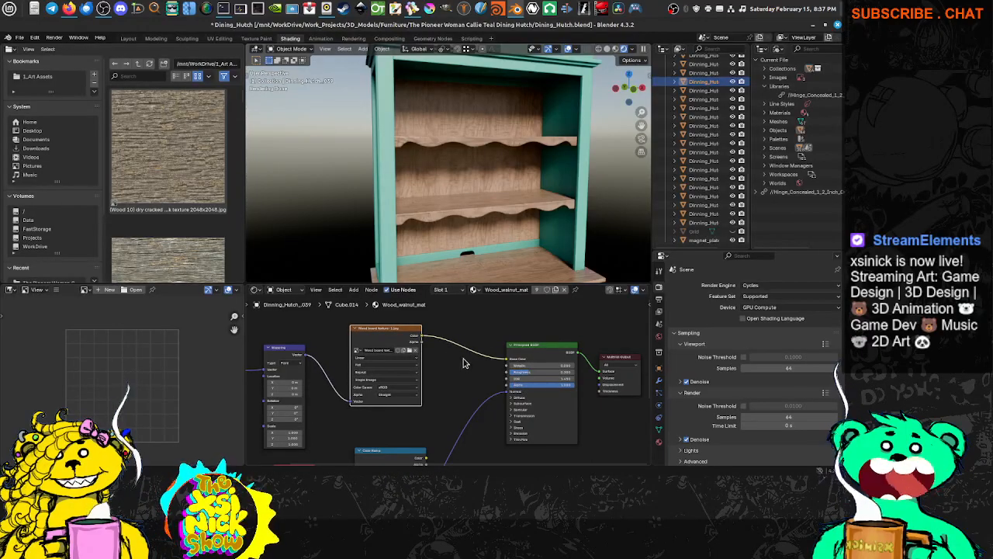
pyautogui.moveTo(463, 360); pyautogui.dragTo(468, 344, button='middle')
pyautogui.moveTo(467, 381); pyautogui.dragTo(443, 394, button='middle')
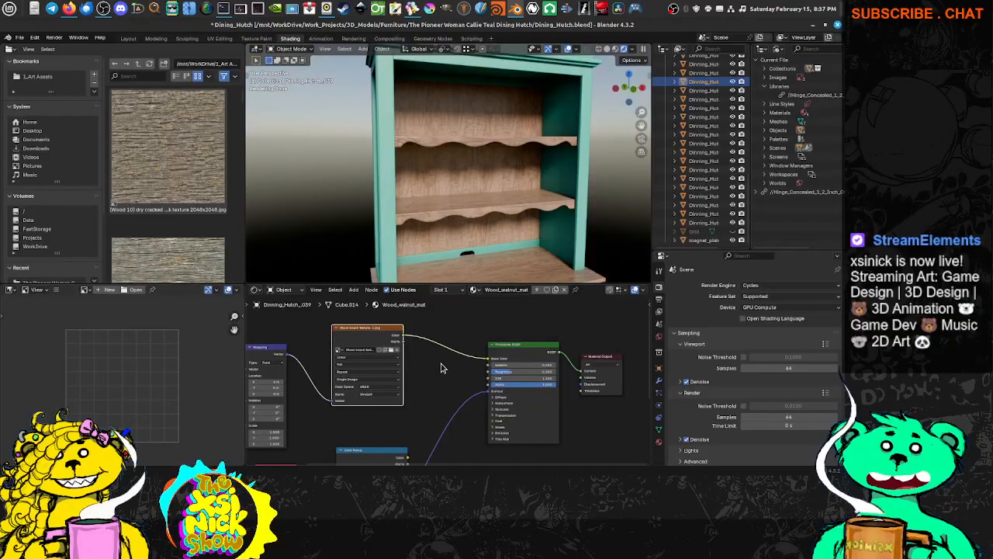
pyautogui.hotkey('shift', 'a')
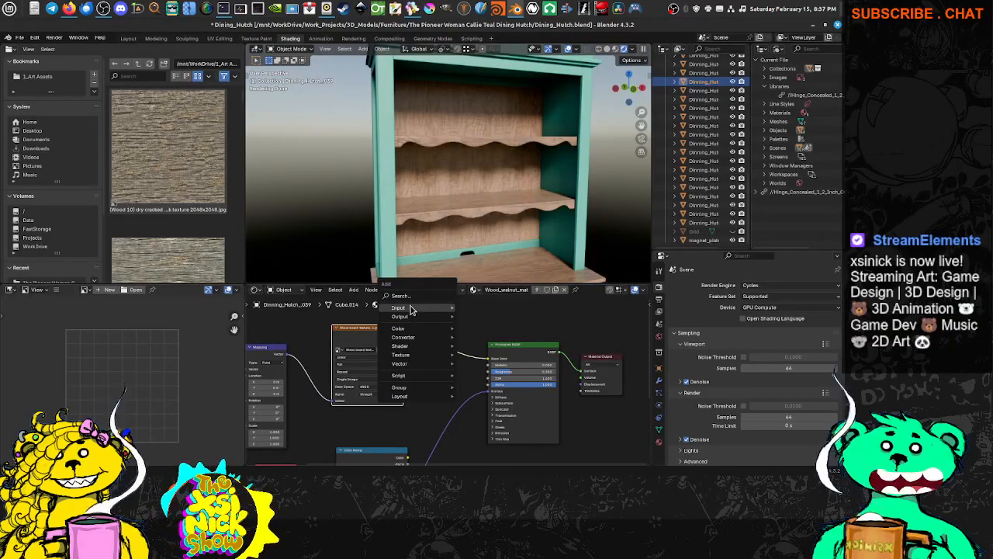
pyautogui.click(416, 296)
pyautogui.write('color')
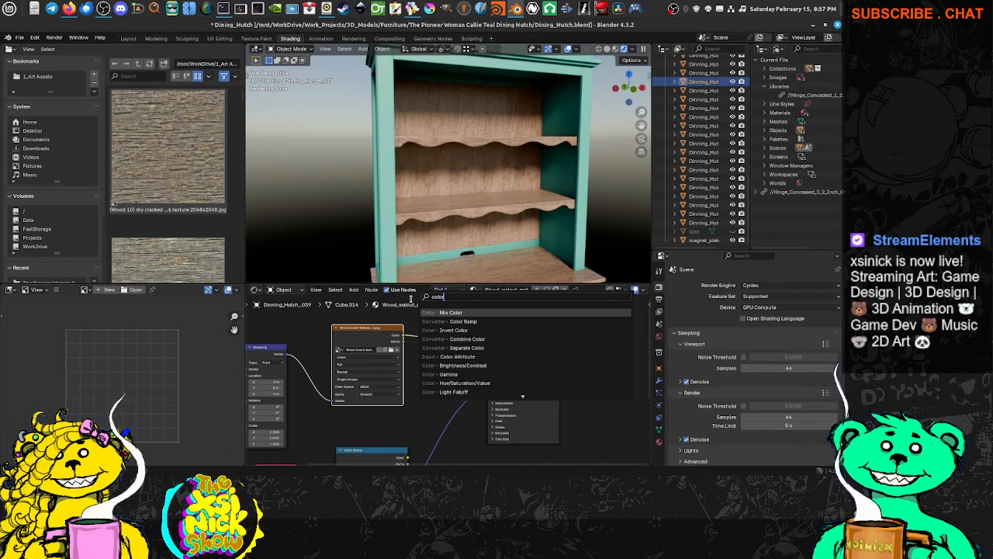
pyautogui.click(447, 322)
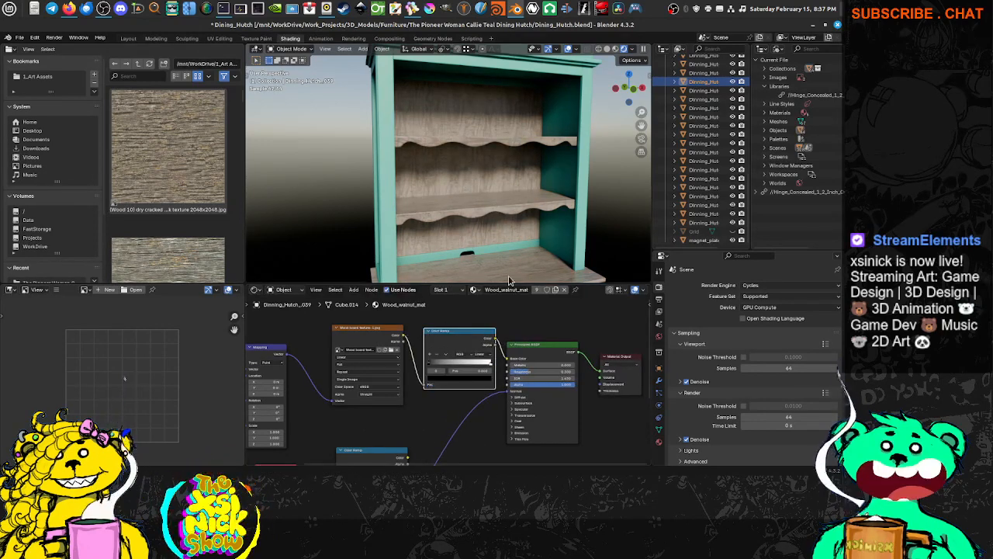
pyautogui.moveTo(503, 180); pyautogui.dragTo(481, 241, button='middle')
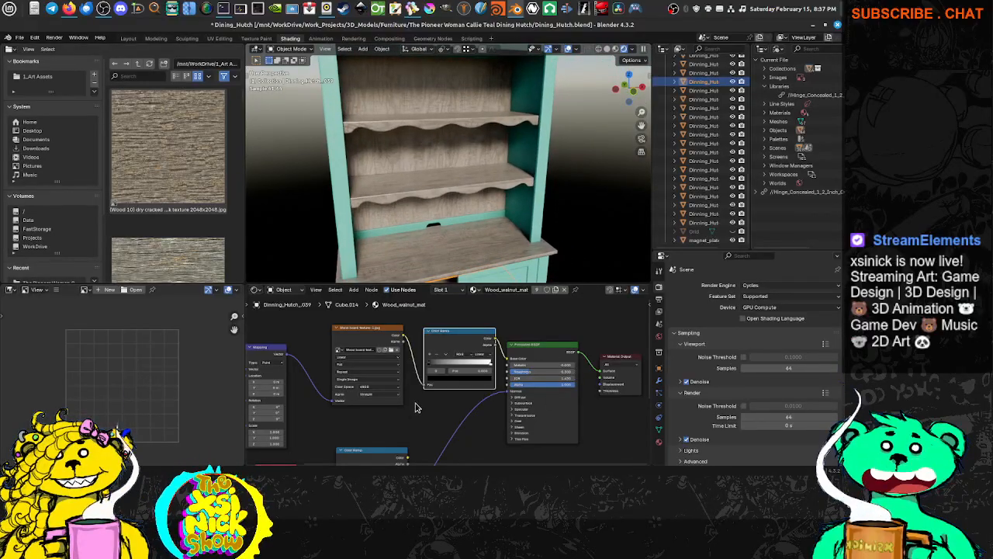
# Disconnect the Color Ramp's Color output from the Principled BSDF to expose its own Base Color.
pyautogui.scroll(3, 426, 382)
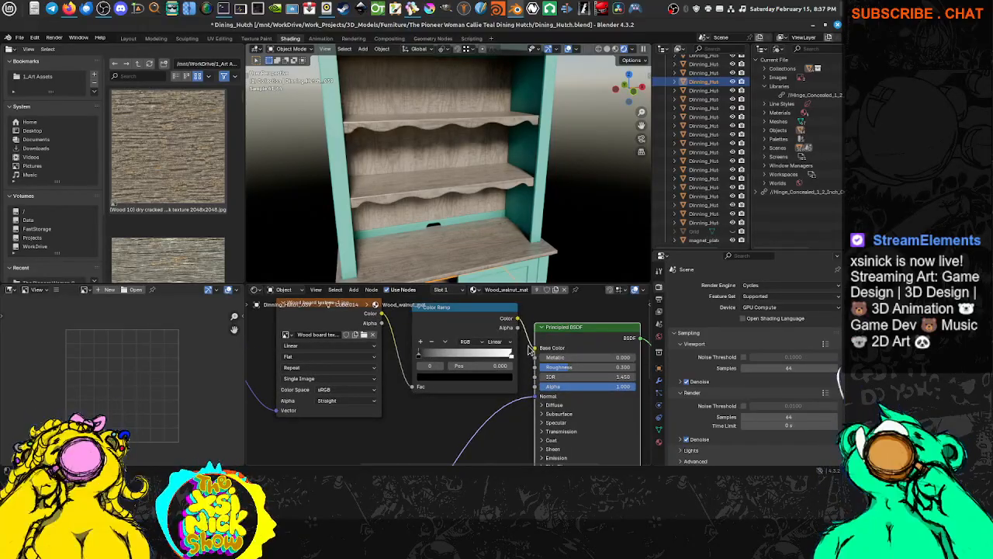
pyautogui.moveTo(535, 347); pyautogui.dragTo(526, 359)
pyautogui.scroll(-3, 532, 359)
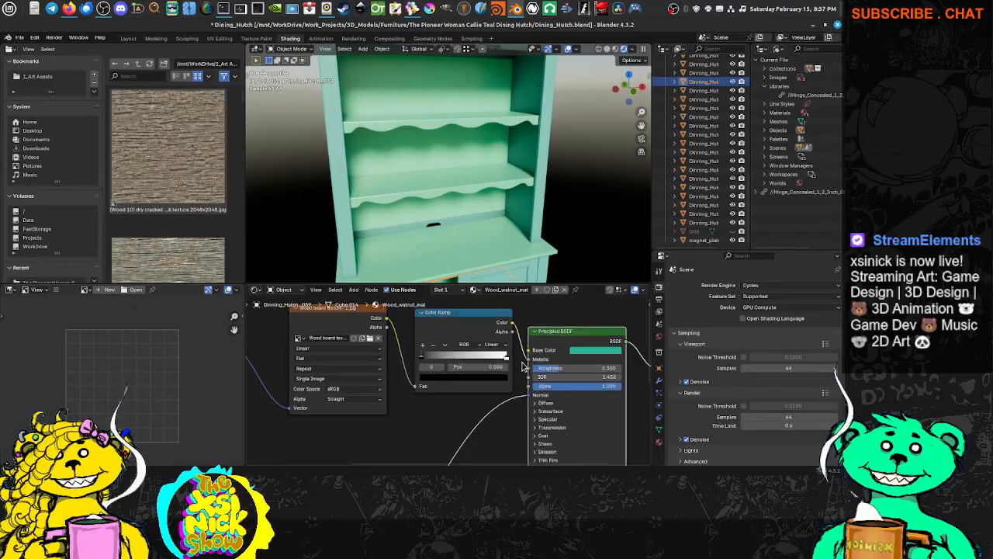
pyautogui.moveTo(553, 347); pyautogui.dragTo(509, 335)
# Set the Principled BSDF's Base Color to white and reconnect the Color Ramp's Color output to Base Color.
pyautogui.click(570, 365)
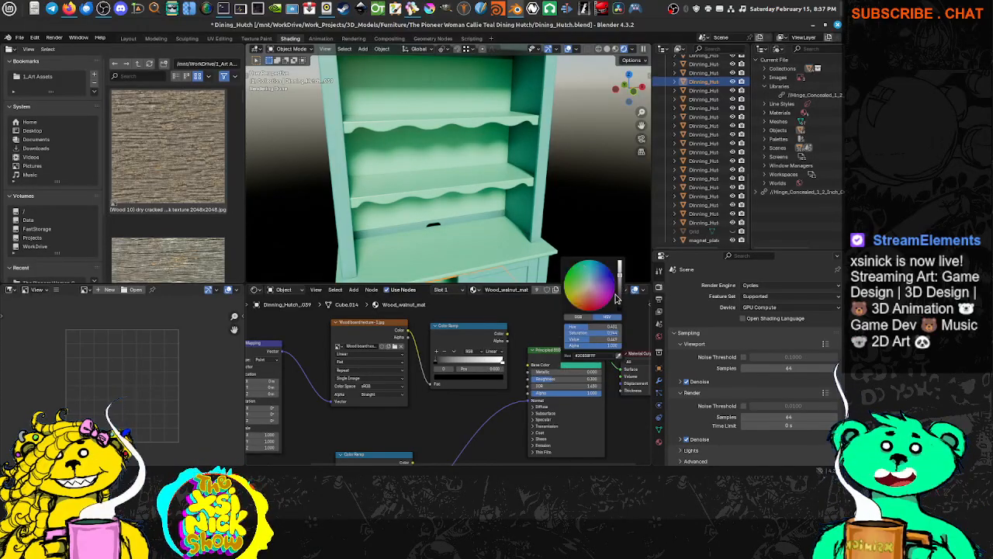
pyautogui.moveTo(619, 276); pyautogui.dragTo(621, 307)
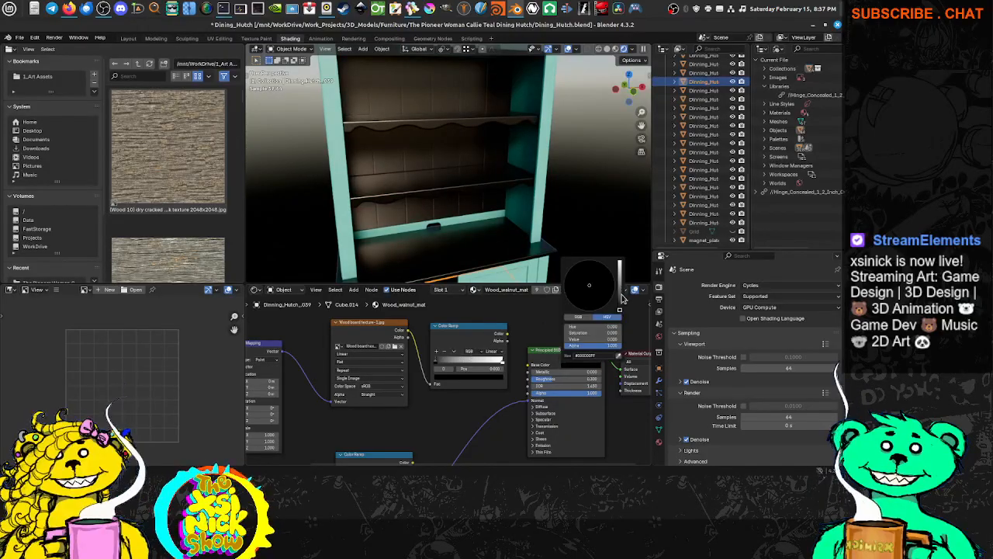
pyautogui.moveTo(621, 270); pyautogui.dragTo(619, 261)
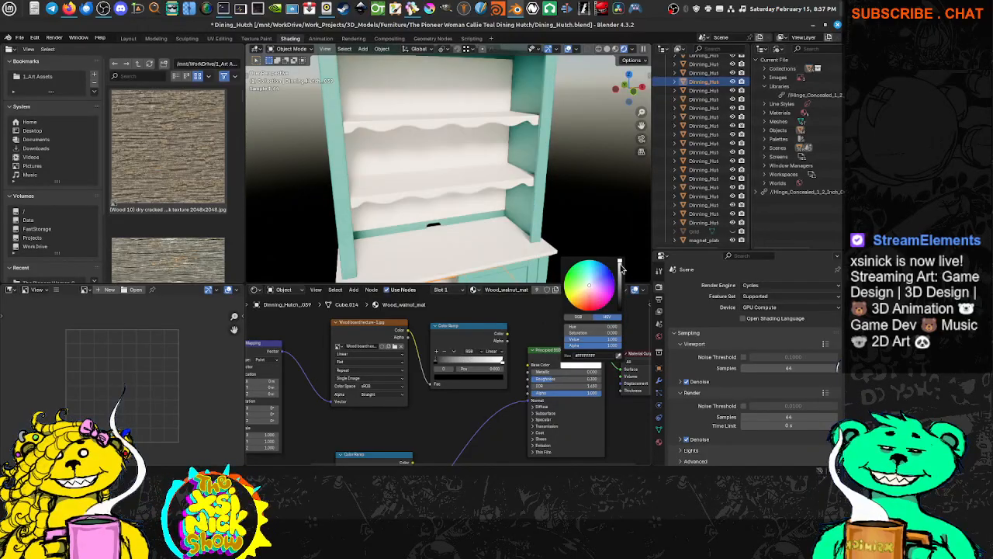
pyautogui.moveTo(507, 334); pyautogui.dragTo(530, 364)
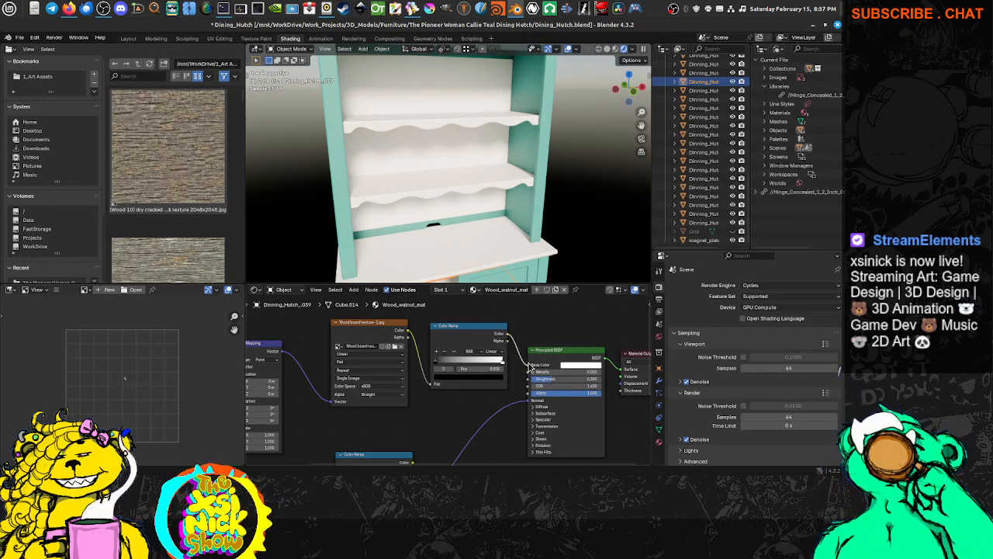
# Copy the dark brown of the Ambient Occlusion ramp's last stop onto the last stop of the wood texture's Color Ramp.
pyautogui.moveTo(461, 432); pyautogui.dragTo(484, 378, button='middle')
pyautogui.scroll(-2, 484, 379)
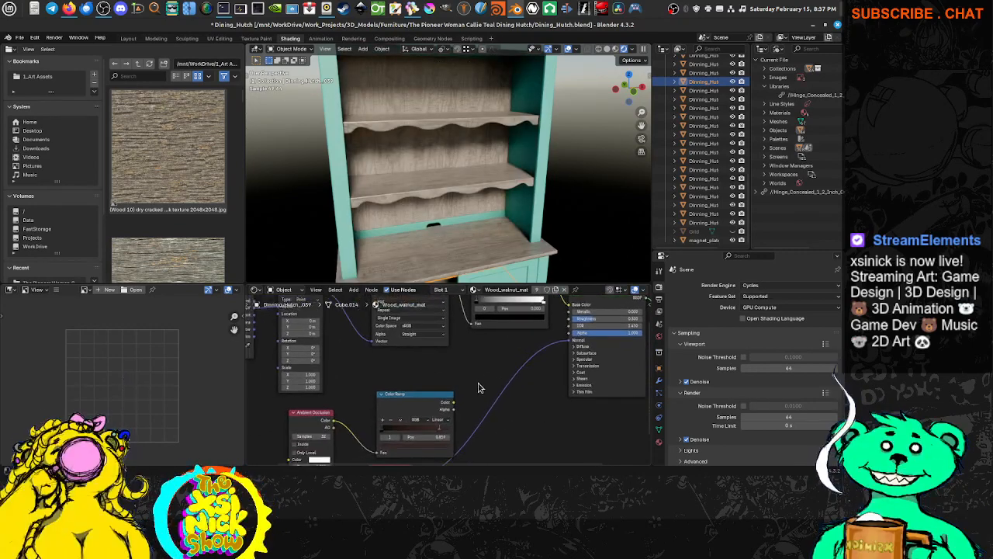
pyautogui.scroll(1, 468, 396)
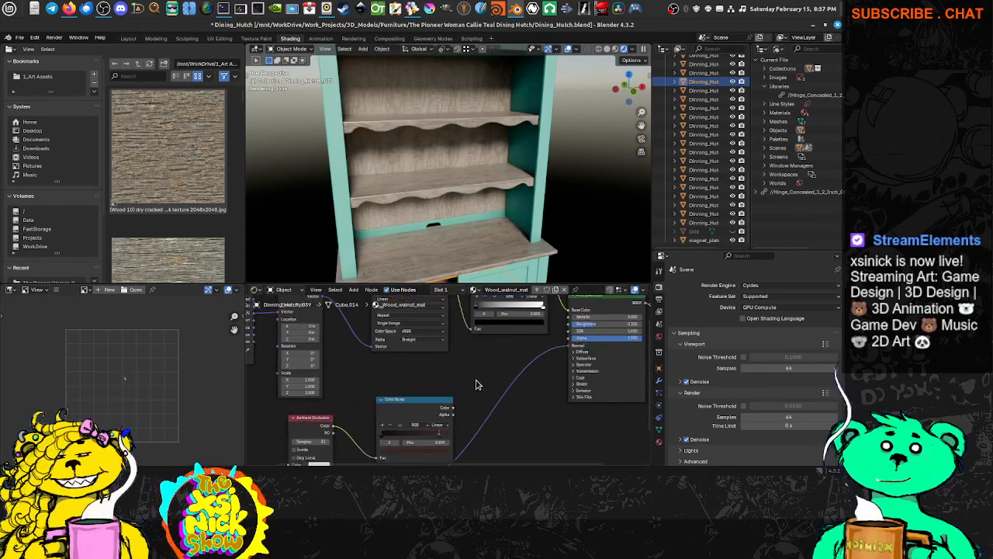
pyautogui.scroll(1, 496, 361)
pyautogui.click(532, 314)
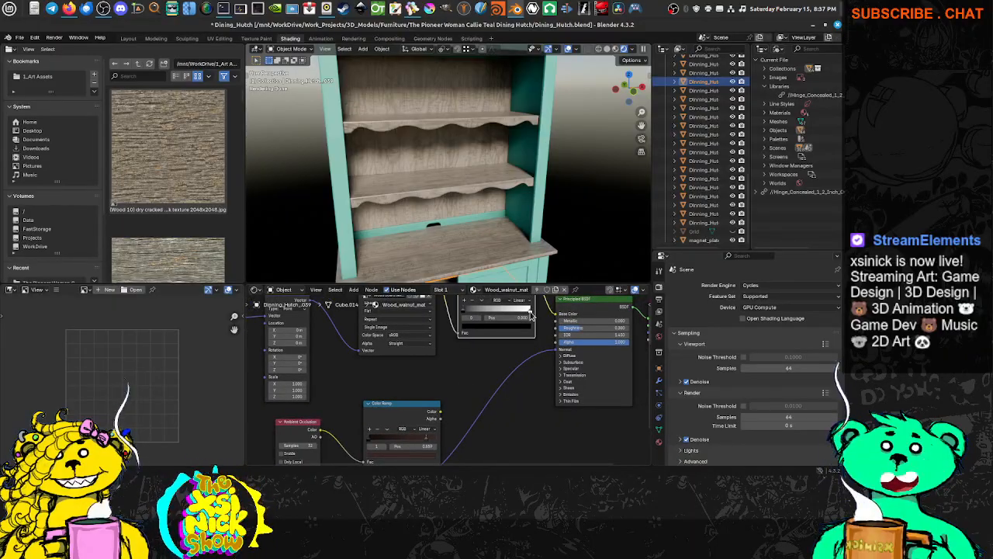
pyautogui.click(531, 311)
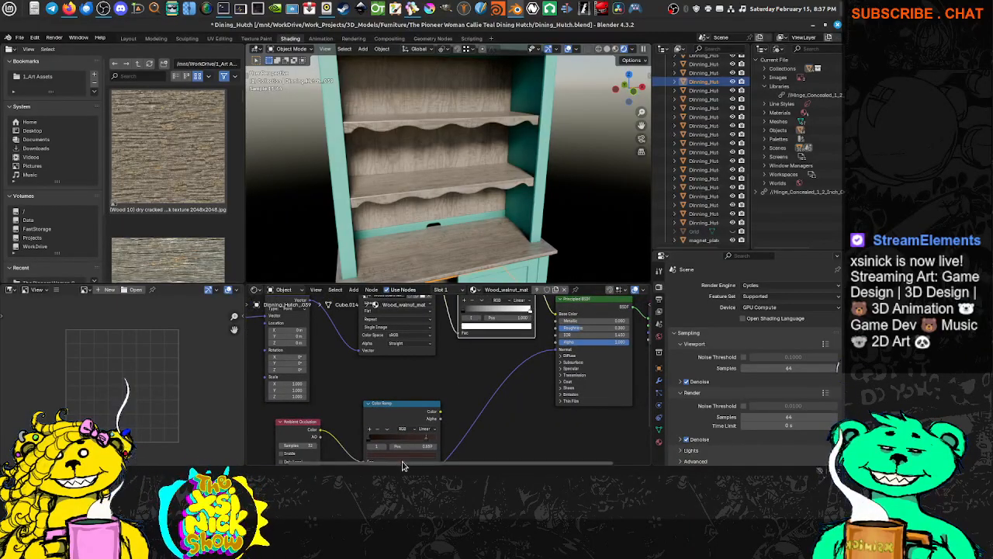
pyautogui.moveTo(412, 455); pyautogui.dragTo(509, 330)
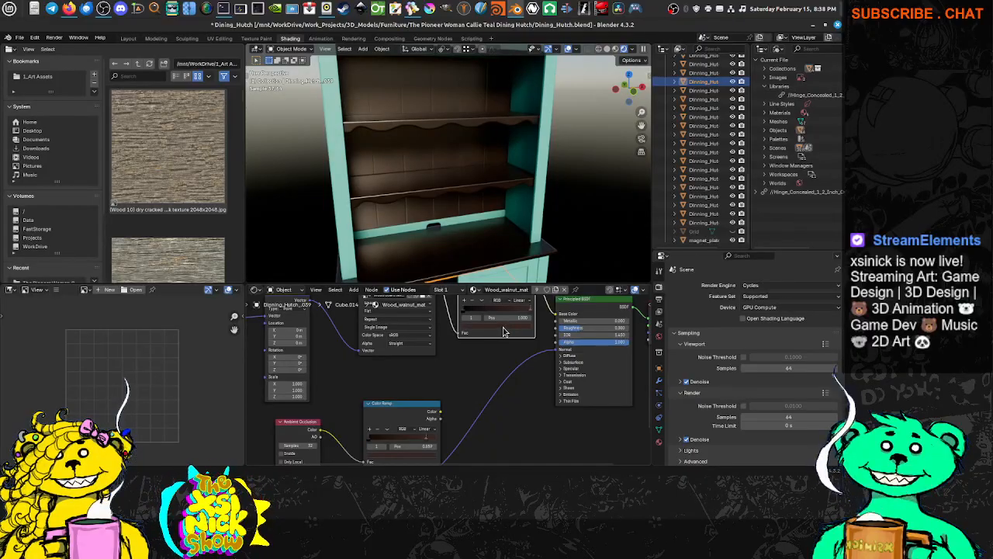
# Copy the first stop's colour from the Ambient Occlusion ramp onto the first stop of the wood texture's Color Ramp.
pyautogui.moveTo(519, 339); pyautogui.dragTo(505, 362, button='middle')
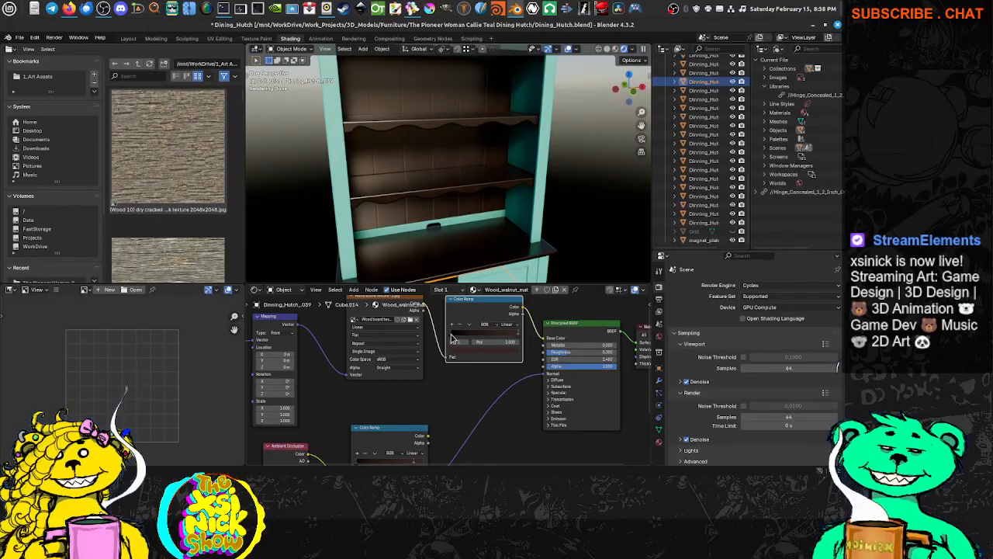
pyautogui.click(452, 338)
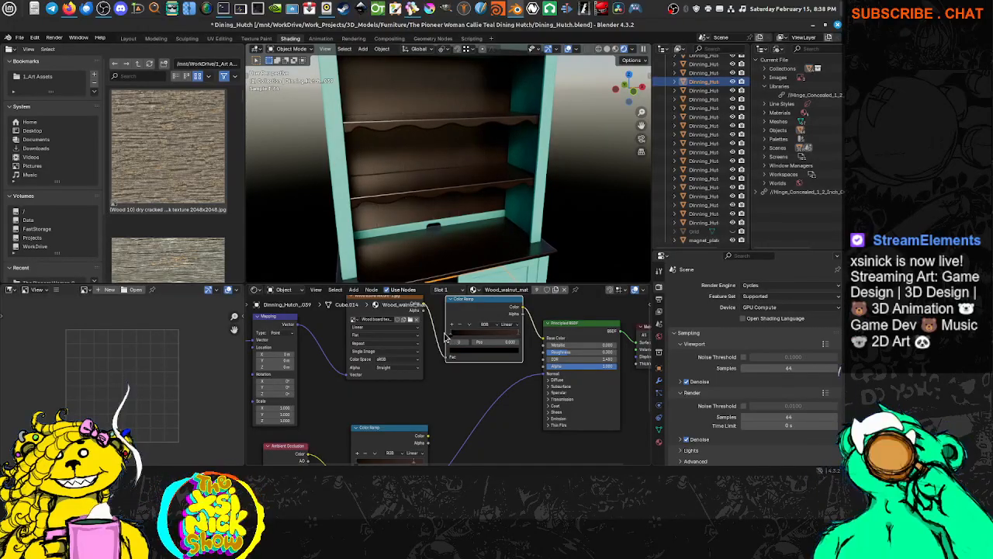
pyautogui.moveTo(450, 405); pyautogui.dragTo(453, 368, button='middle')
pyautogui.click(360, 432)
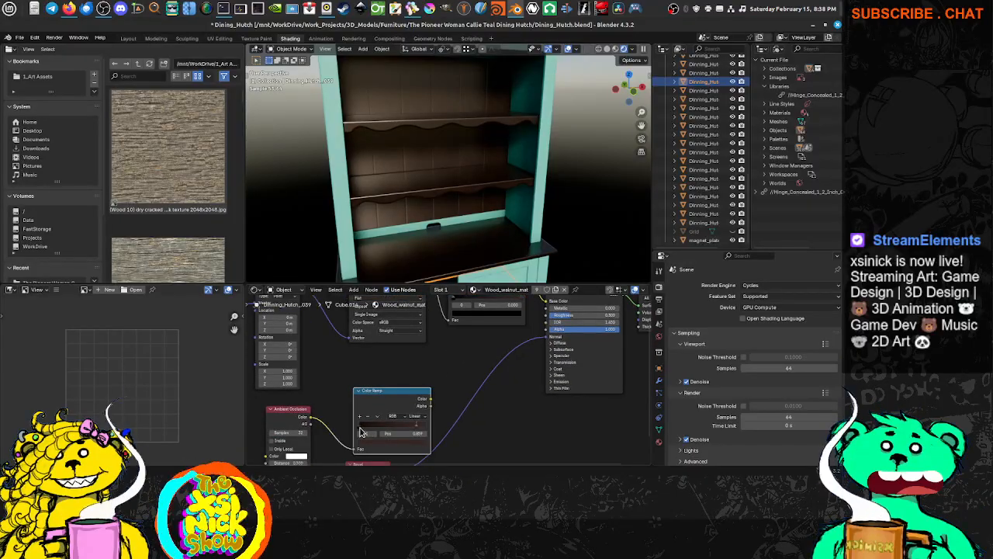
pyautogui.click(361, 426)
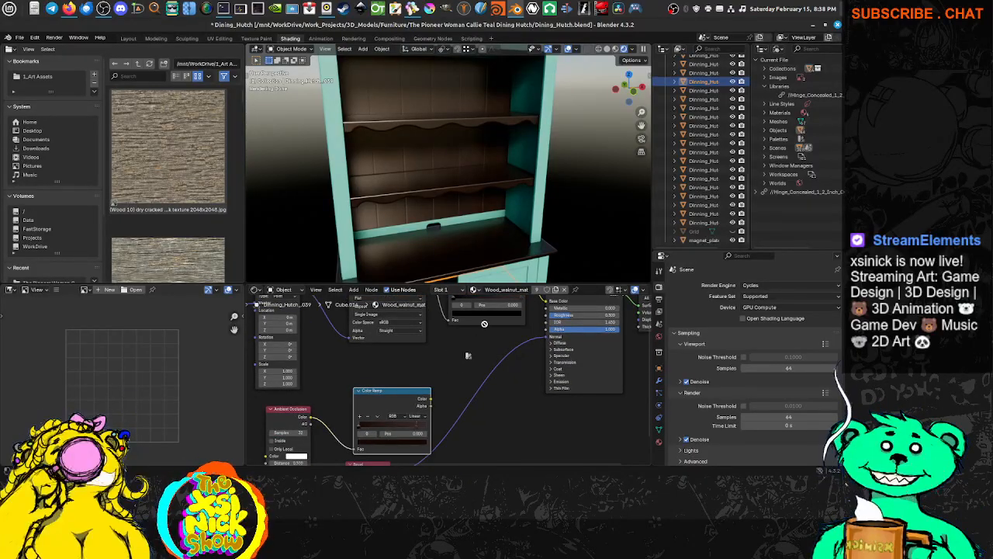
pyautogui.moveTo(485, 324); pyautogui.dragTo(478, 315)
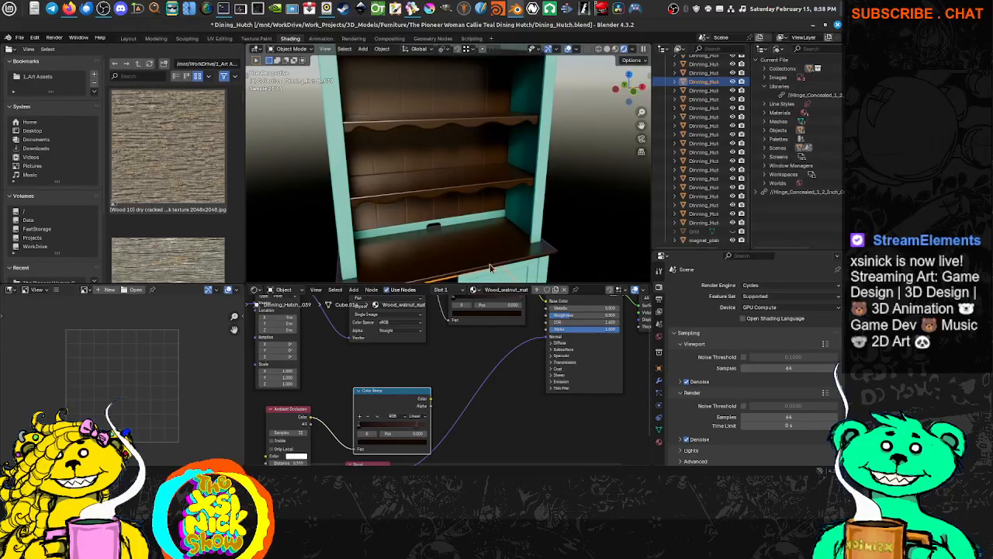
# Inspect the shelf's wood up close and desaturate the last stop of the wood texture's Color Ramp towards grey.
pyautogui.moveTo(497, 208); pyautogui.dragTo(473, 208, button='middle')
pyautogui.moveTo(443, 333); pyautogui.dragTo(436, 385, button='middle')
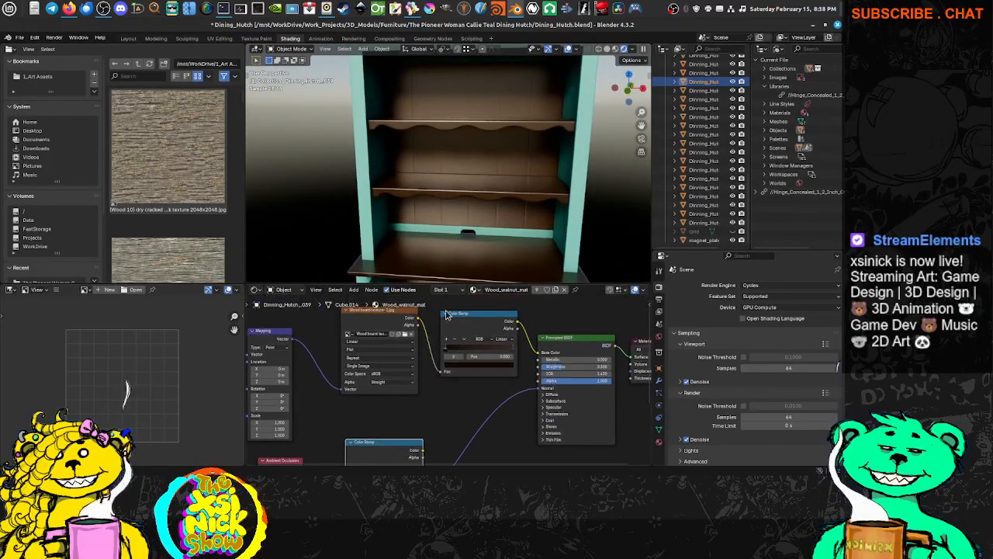
pyautogui.scroll(8, 457, 167)
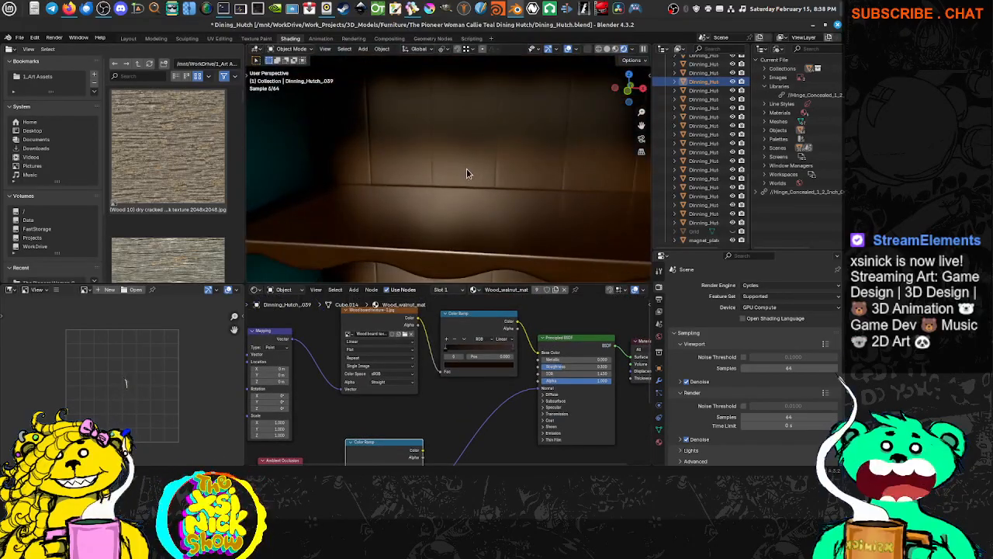
pyautogui.click(513, 348)
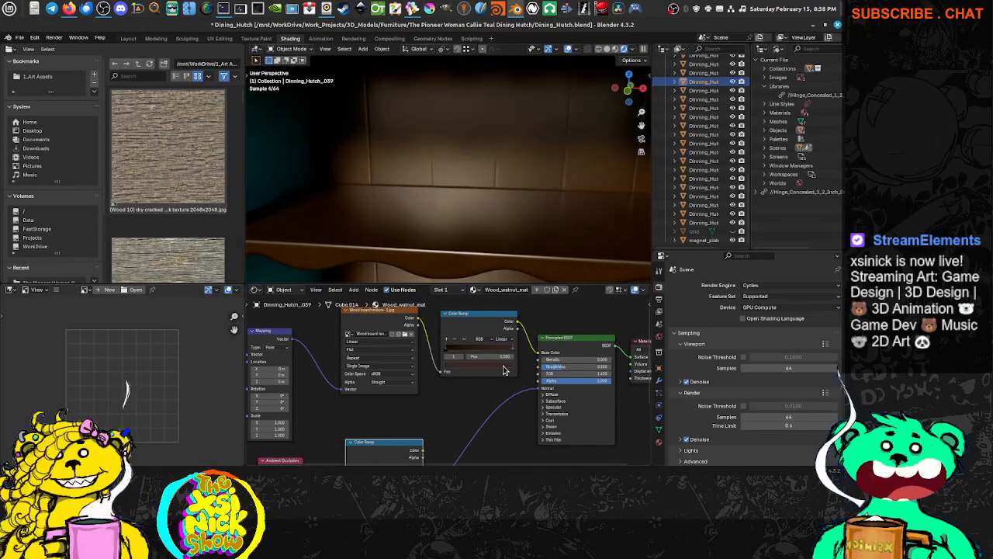
pyautogui.click(504, 370)
pyautogui.click(497, 367)
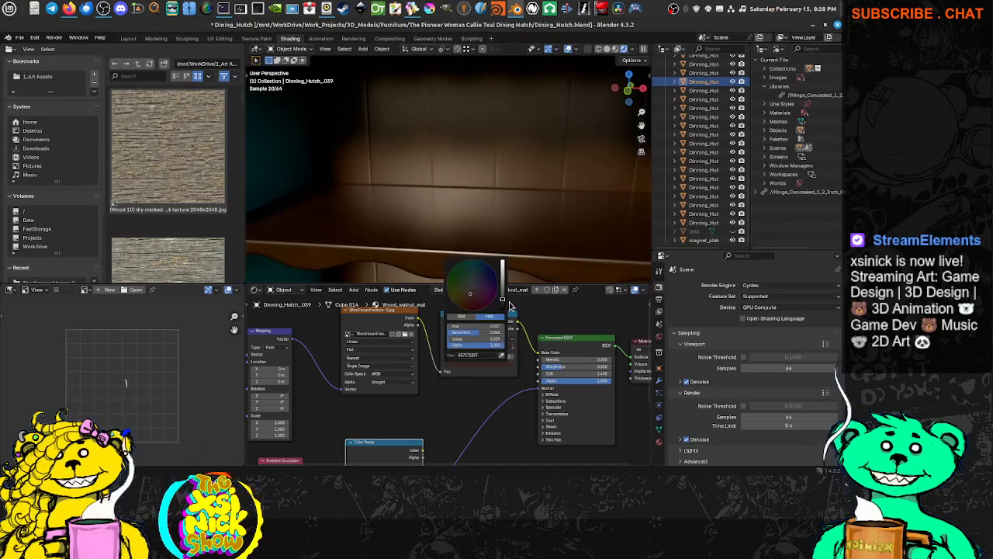
pyautogui.moveTo(474, 289); pyautogui.dragTo(472, 286)
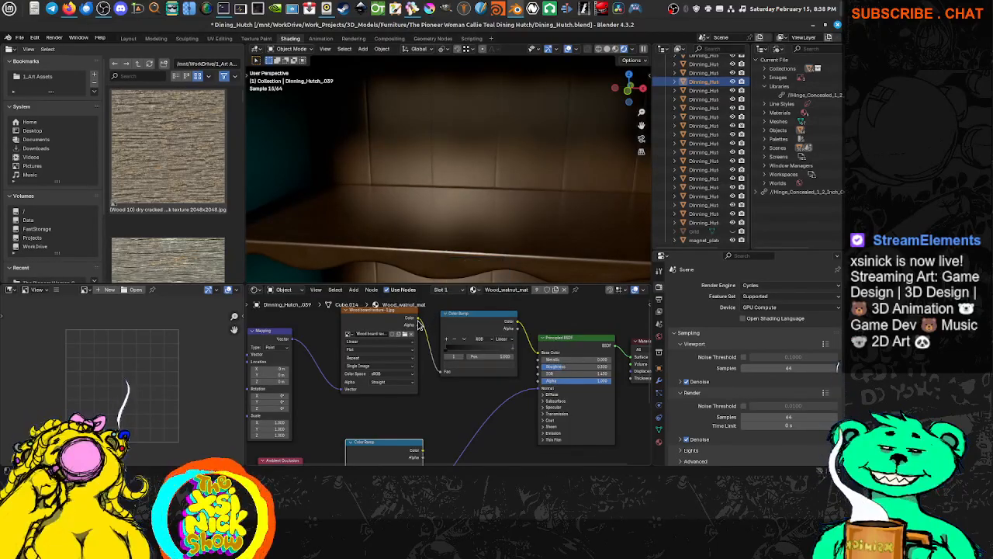
# Link the wood texture's Color output directly to Base Color and reposition the Mapping, image texture and Color Ramp nodes closer together.
pyautogui.moveTo(417, 318); pyautogui.dragTo(547, 359)
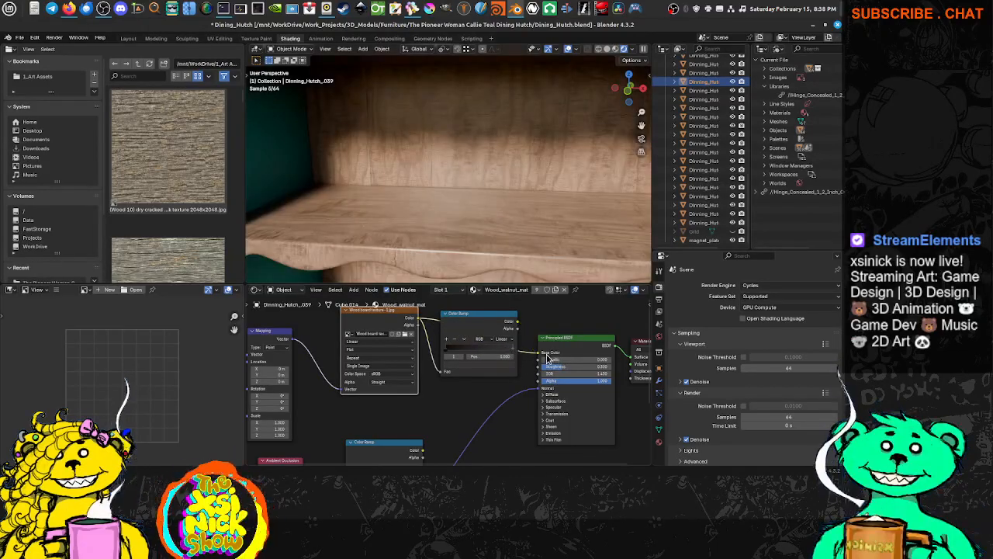
pyautogui.click(395, 375)
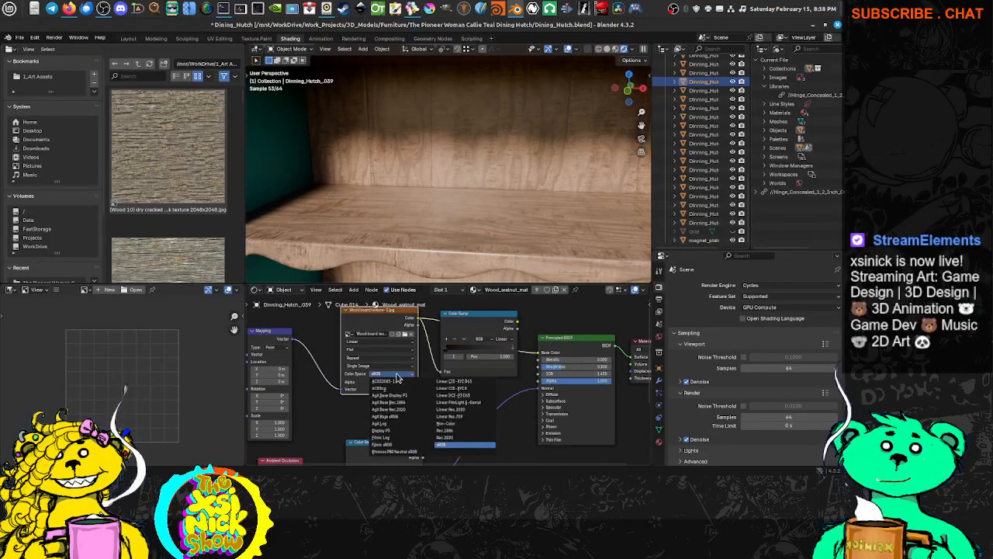
pyautogui.moveTo(280, 354); pyautogui.dragTo(349, 353, button='middle')
pyautogui.moveTo(349, 353); pyautogui.dragTo(331, 352)
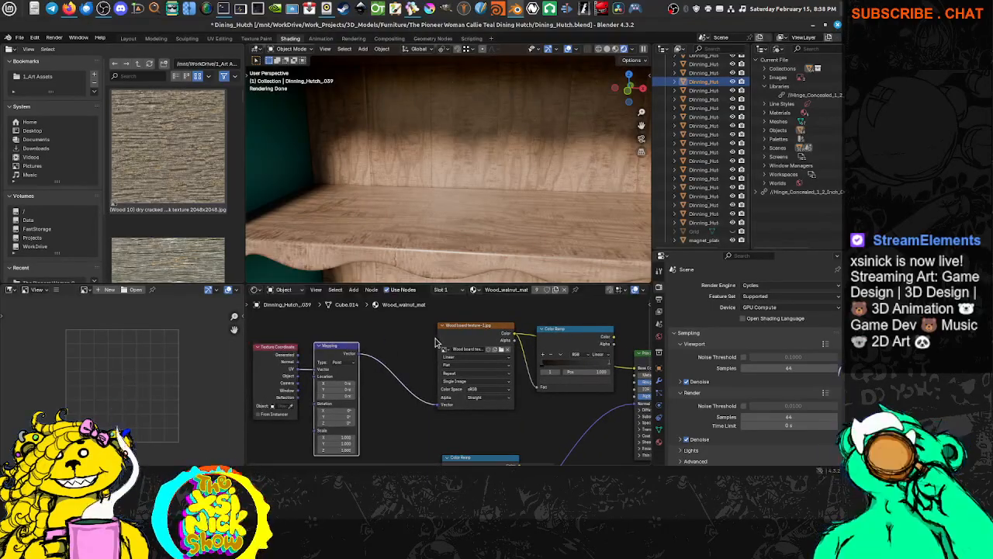
pyautogui.moveTo(467, 334); pyautogui.dragTo(437, 336)
pyautogui.keyDown('ctrl'); pyautogui.hscroll(5, 442, 341); pyautogui.keyUp('ctrl')
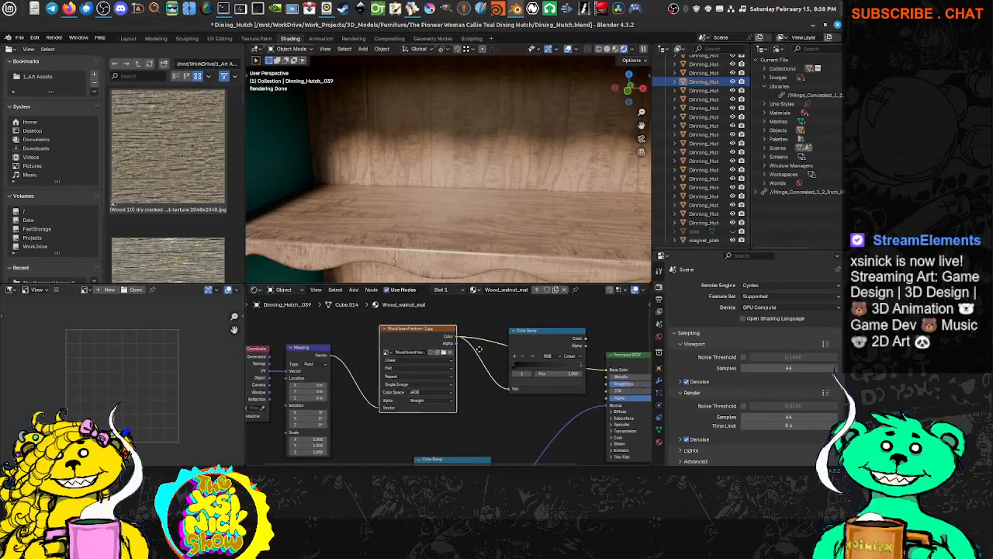
pyautogui.moveTo(504, 341); pyautogui.dragTo(486, 341)
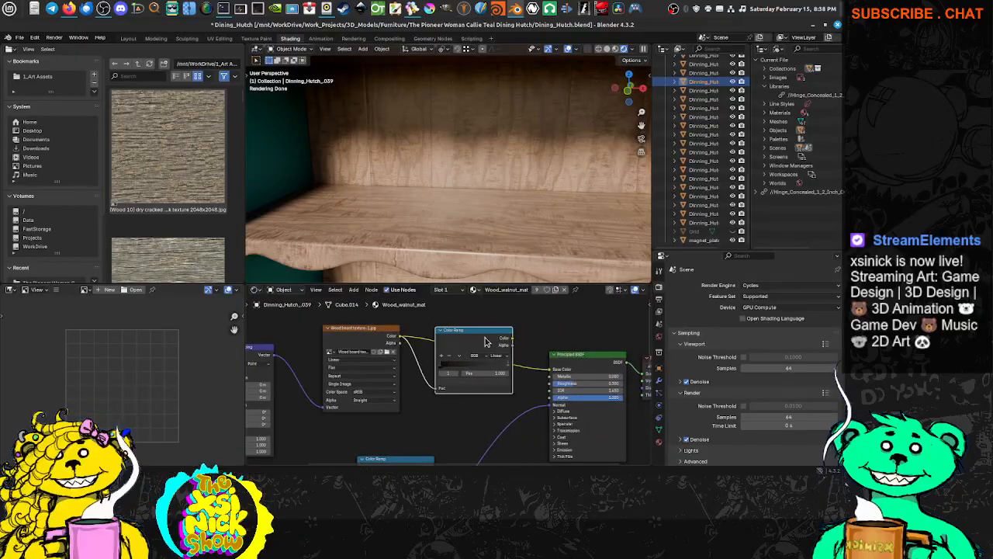
# Try the Color Ramp's last stop at near white and at near black.
pyautogui.moveTo(444, 368); pyautogui.dragTo(468, 366)
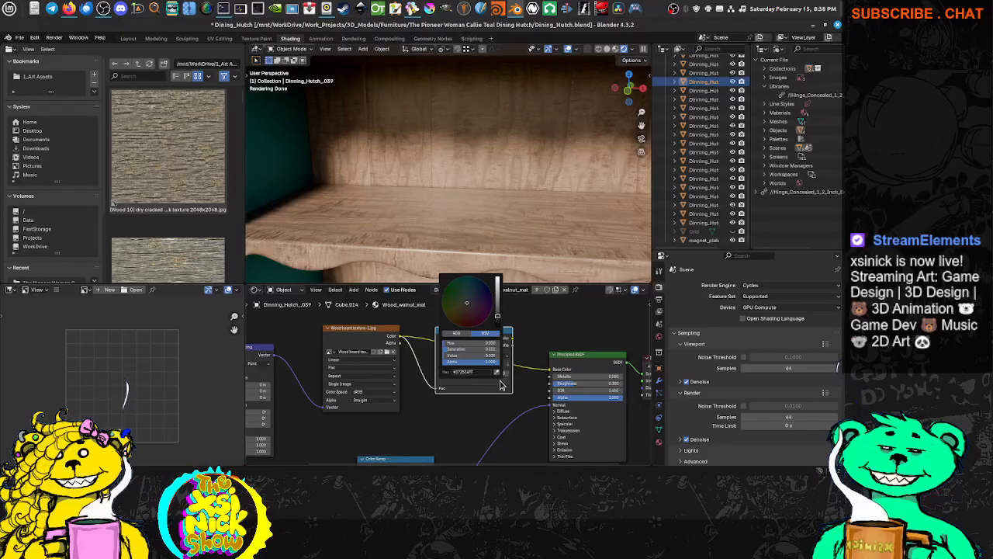
pyautogui.click(503, 382)
pyautogui.moveTo(500, 305); pyautogui.dragTo(498, 279)
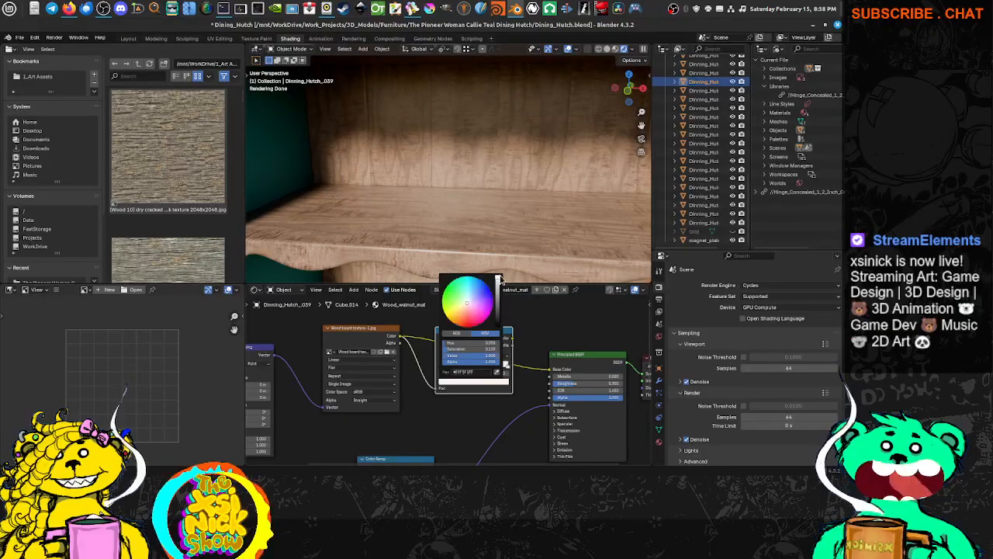
pyautogui.click(456, 382)
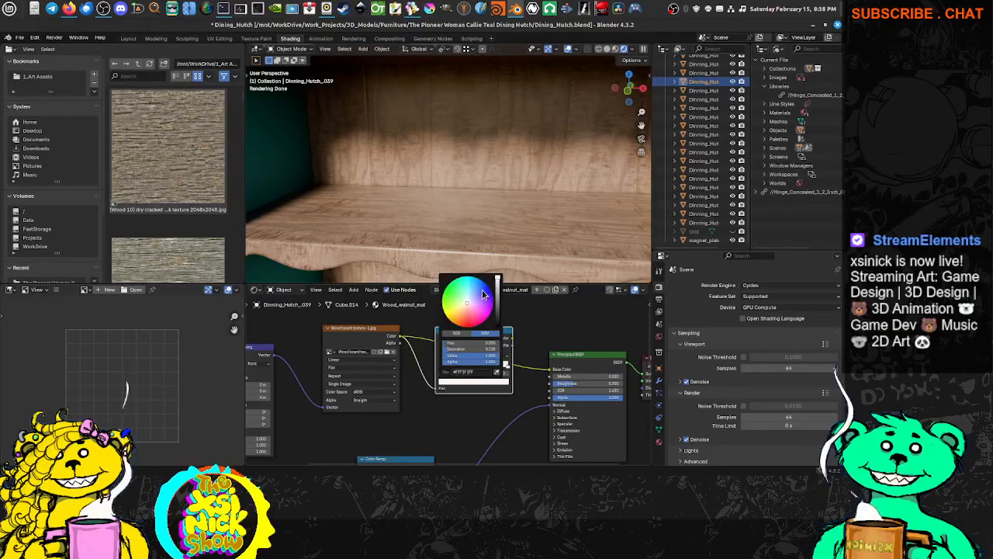
pyautogui.moveTo(497, 304); pyautogui.dragTo(495, 347)
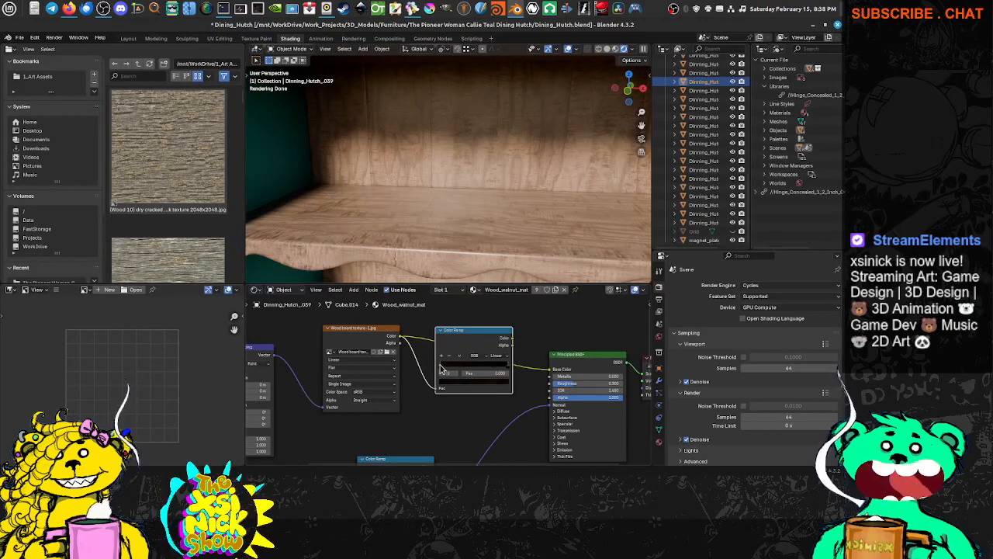
# Set the Color Ramp's first stop to black and last stop to white, and reconnect its Color output to Base Color.
pyautogui.click(444, 384)
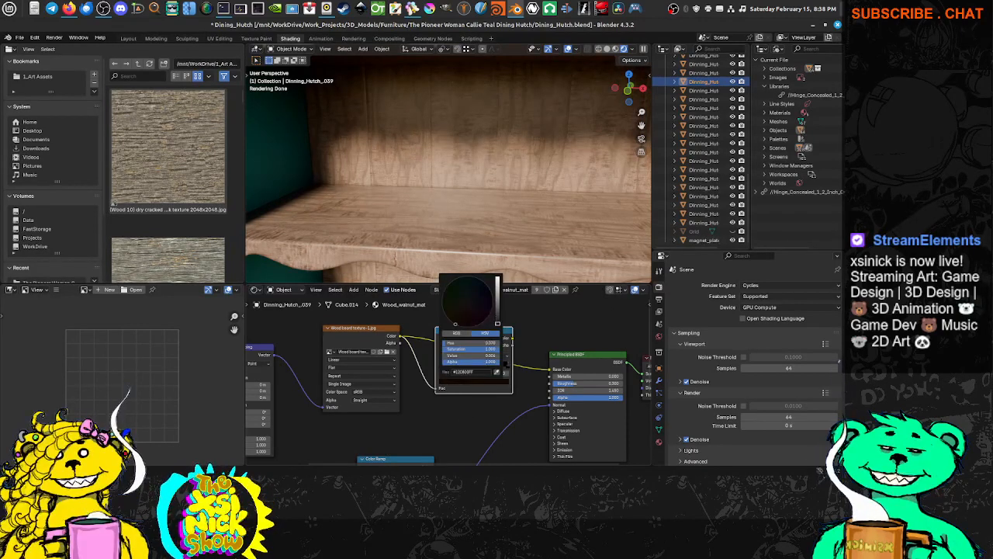
pyautogui.moveTo(497, 321); pyautogui.dragTo(498, 332)
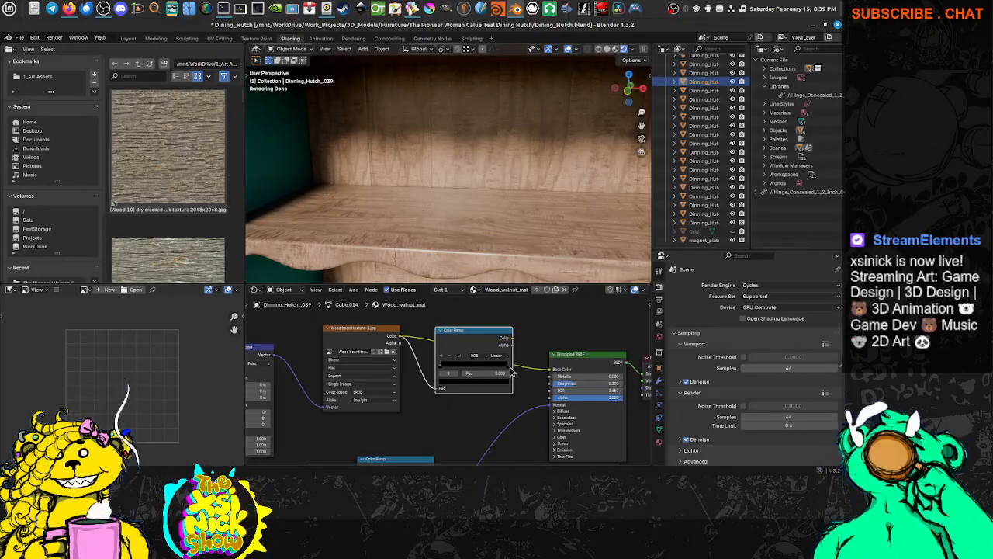
pyautogui.click(499, 384)
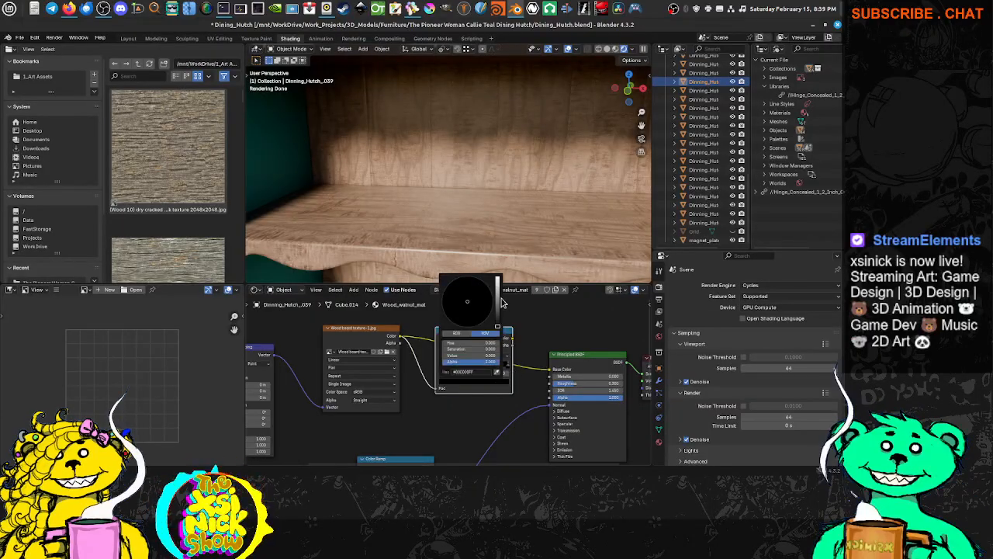
pyautogui.moveTo(501, 302); pyautogui.dragTo(500, 281)
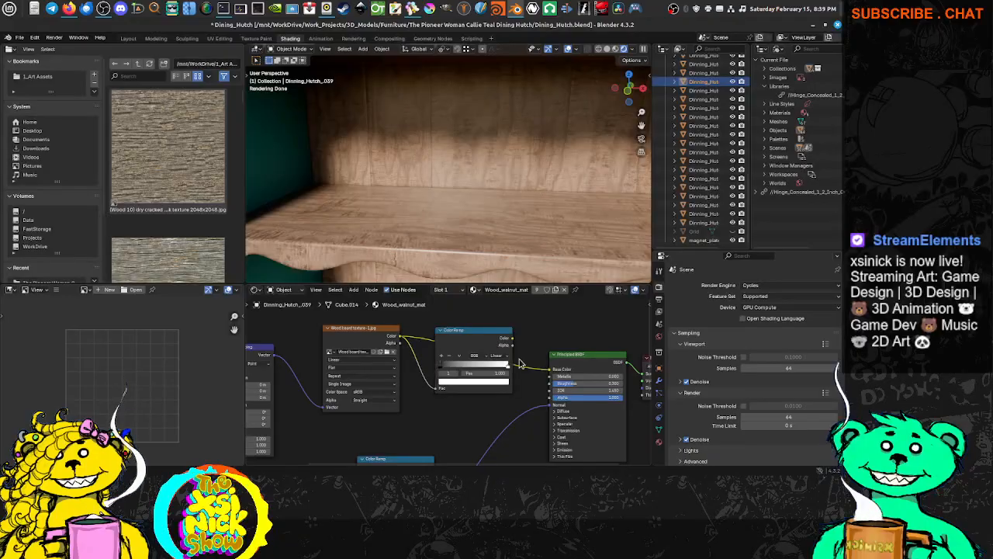
pyautogui.moveTo(520, 362); pyautogui.dragTo(549, 370)
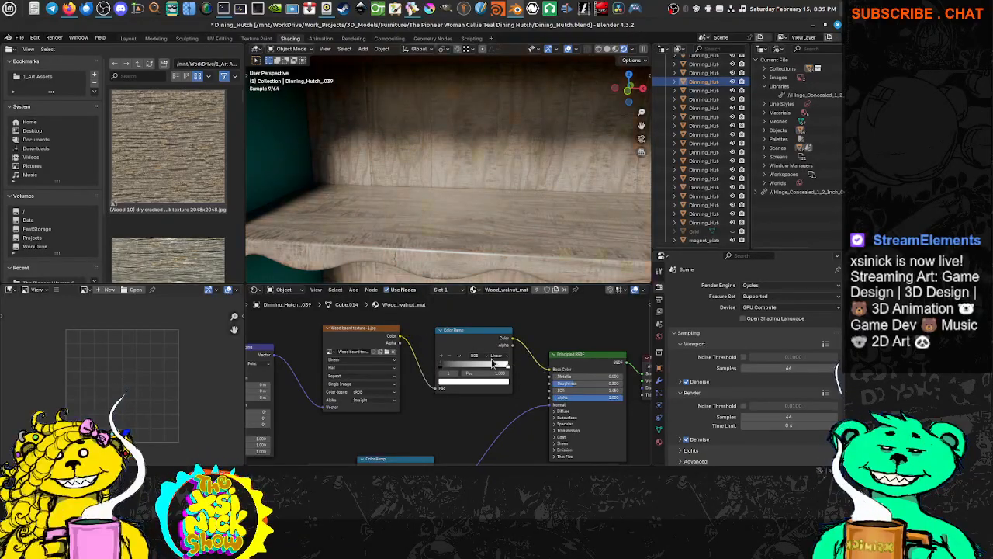
# Move the wood texture Color Ramp's first stop slightly inward and change its colour from black to a dark, muted reddish brown.
pyautogui.moveTo(441, 367); pyautogui.dragTo(445, 370)
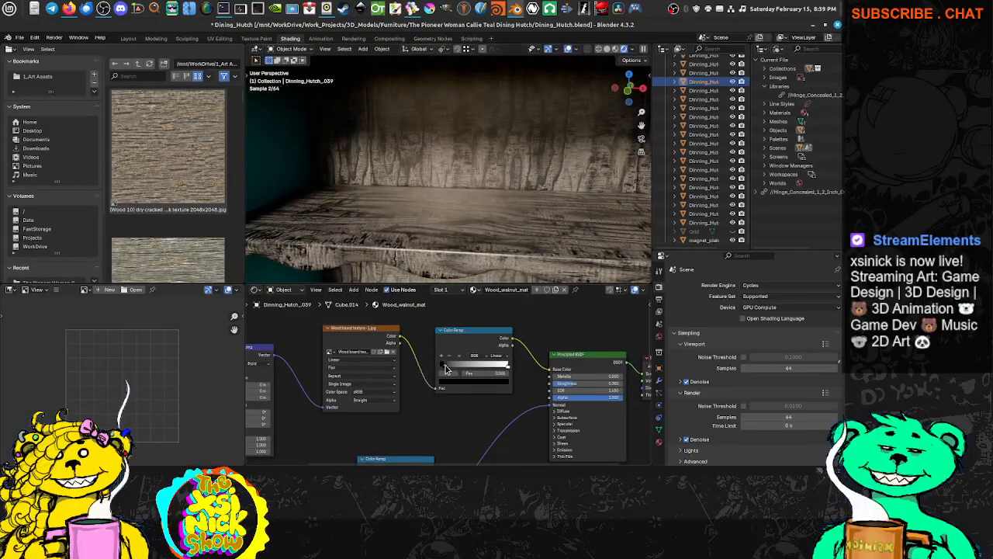
pyautogui.click(451, 384)
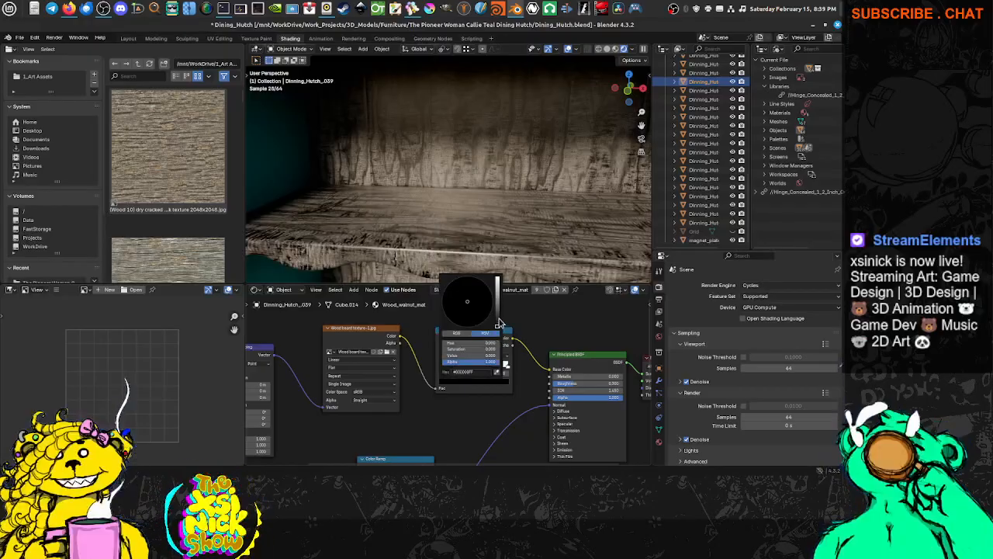
pyautogui.click(499, 317)
pyautogui.moveTo(477, 311); pyautogui.dragTo(457, 326)
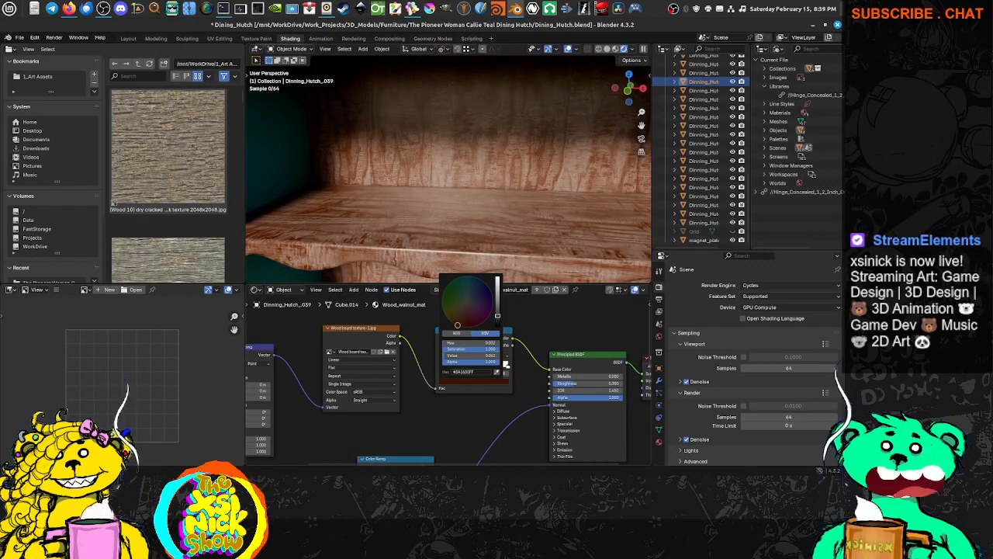
pyautogui.moveTo(460, 317); pyautogui.dragTo(498, 319)
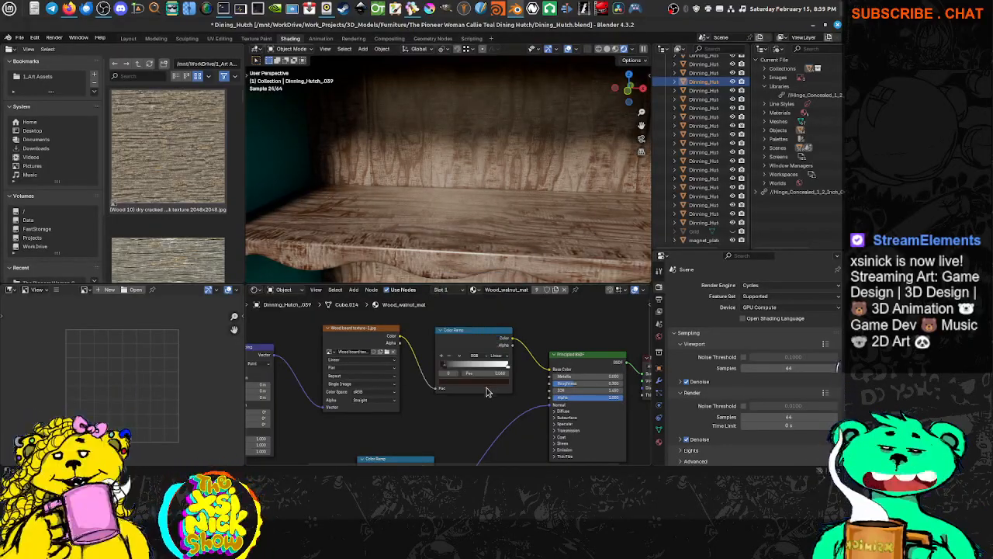
# Select the Color Ramp's last stop and open its colour for editing.
pyautogui.click(509, 371)
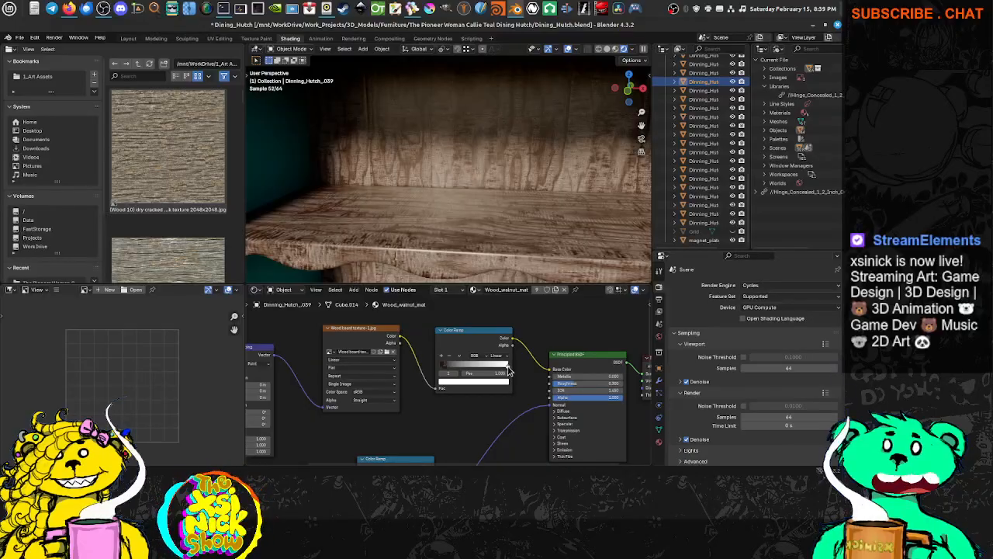
pyautogui.click(489, 383)
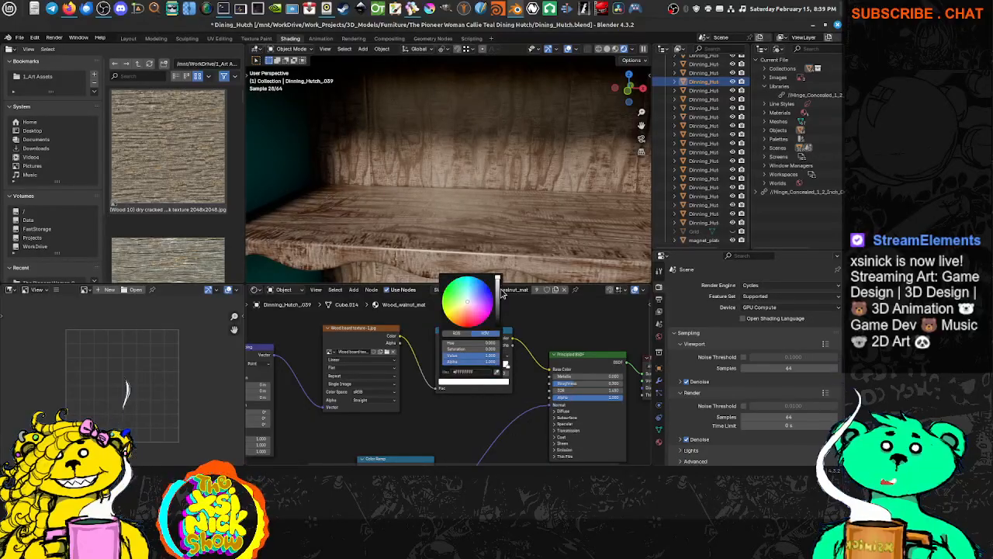
# Change the light stop of the Color Ramp feeding Base Color to a darker, muted tan.
pyautogui.moveTo(499, 284); pyautogui.dragTo(501, 289)
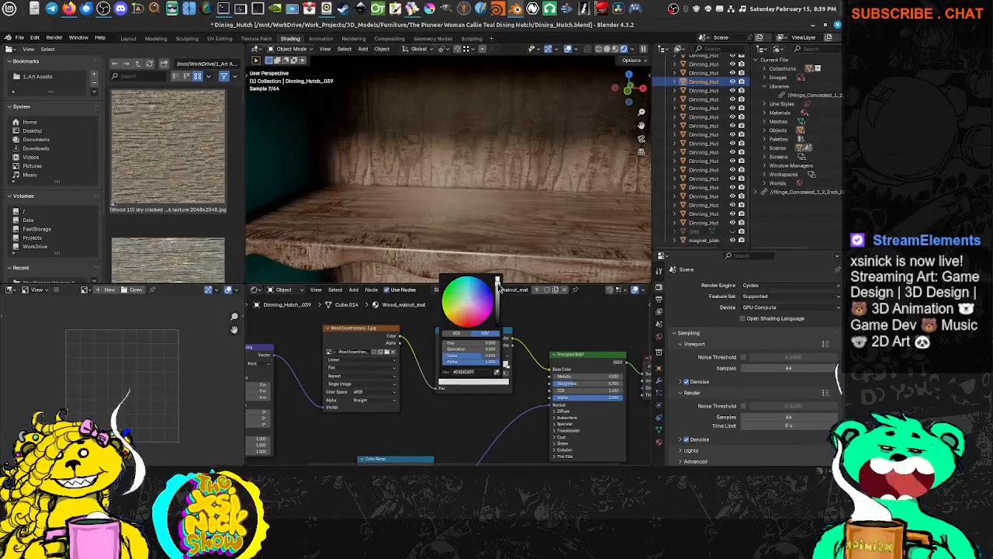
pyautogui.click(465, 308)
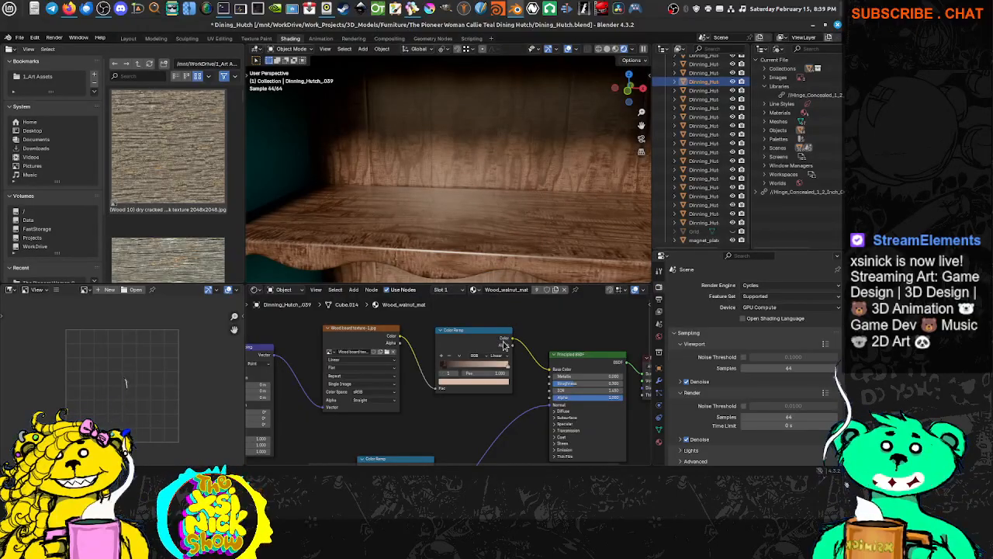
pyautogui.click(505, 371)
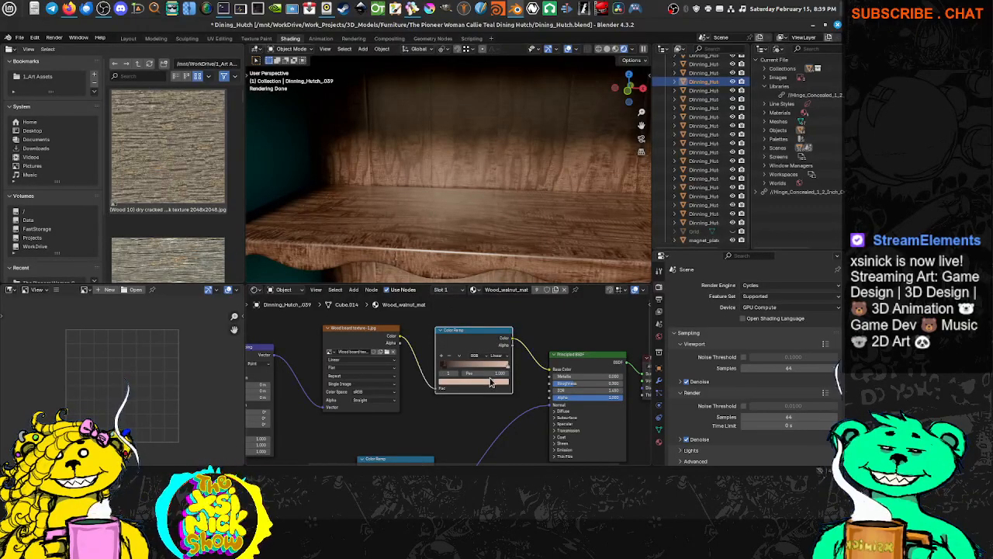
pyautogui.click(491, 381)
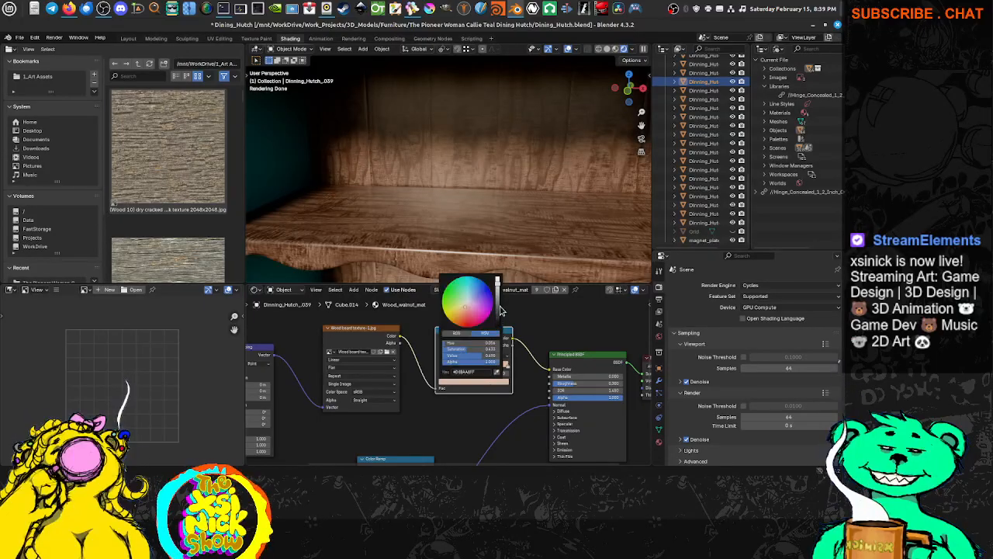
pyautogui.moveTo(500, 311); pyautogui.dragTo(498, 314)
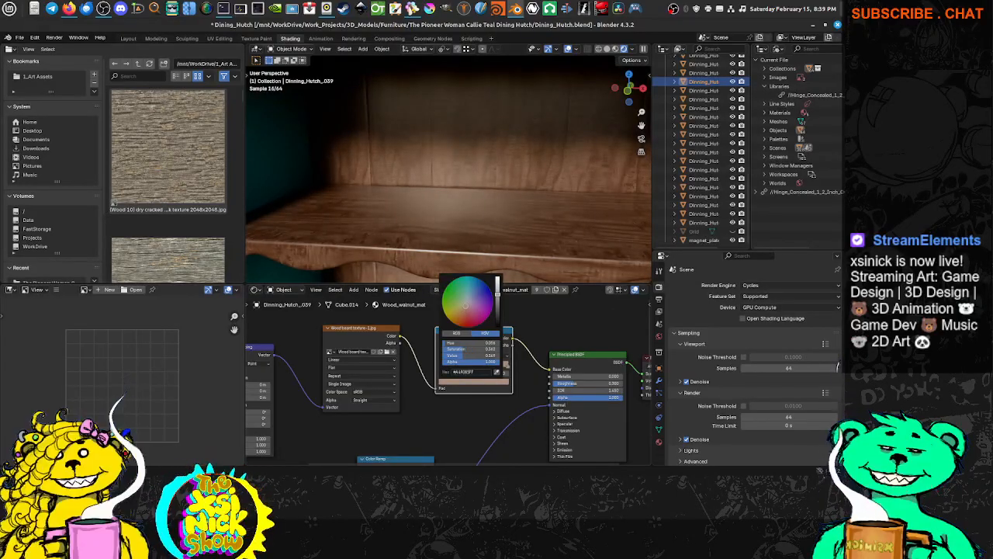
# Adjust the brightness of the Color Ramp's dark stop to a very dark brown and check the shelf.
pyautogui.click(450, 382)
pyautogui.moveTo(499, 322); pyautogui.dragTo(495, 321)
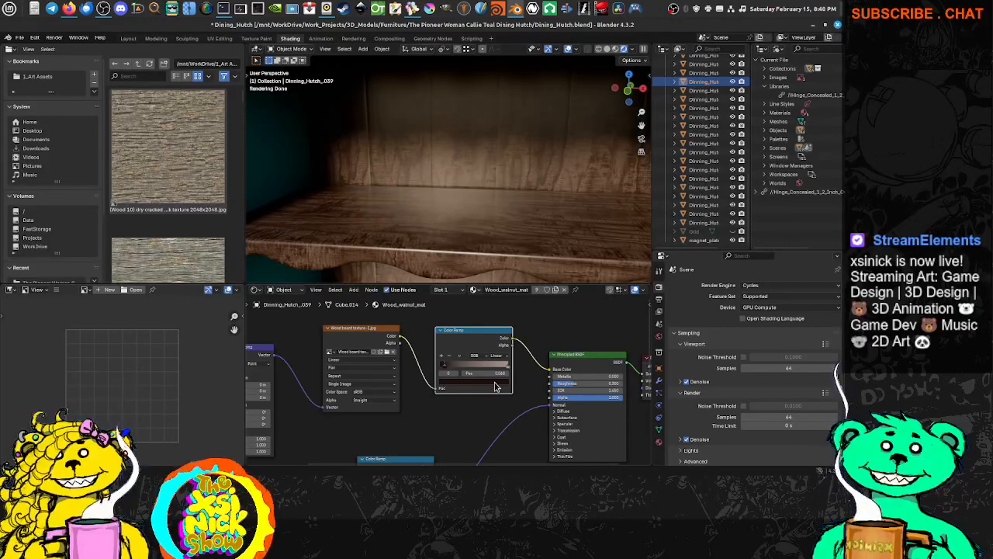
pyautogui.click(497, 384)
pyautogui.moveTo(499, 323); pyautogui.dragTo(498, 319)
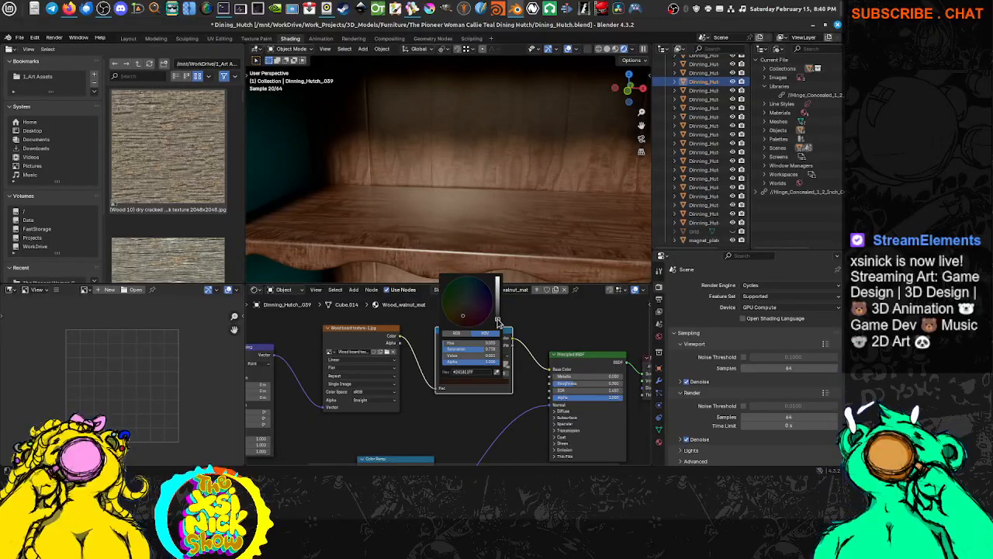
pyautogui.scroll(-2, 491, 174)
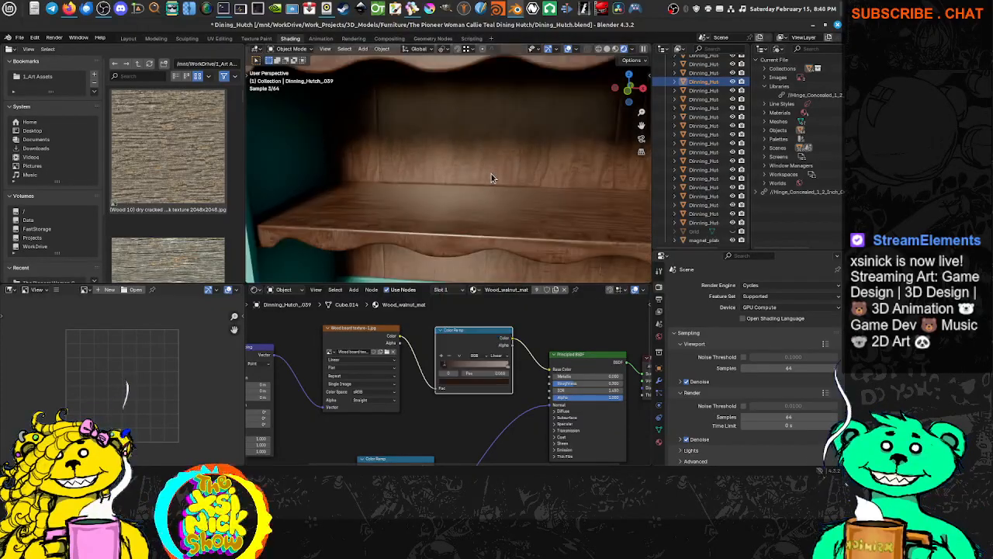
pyautogui.click(490, 381)
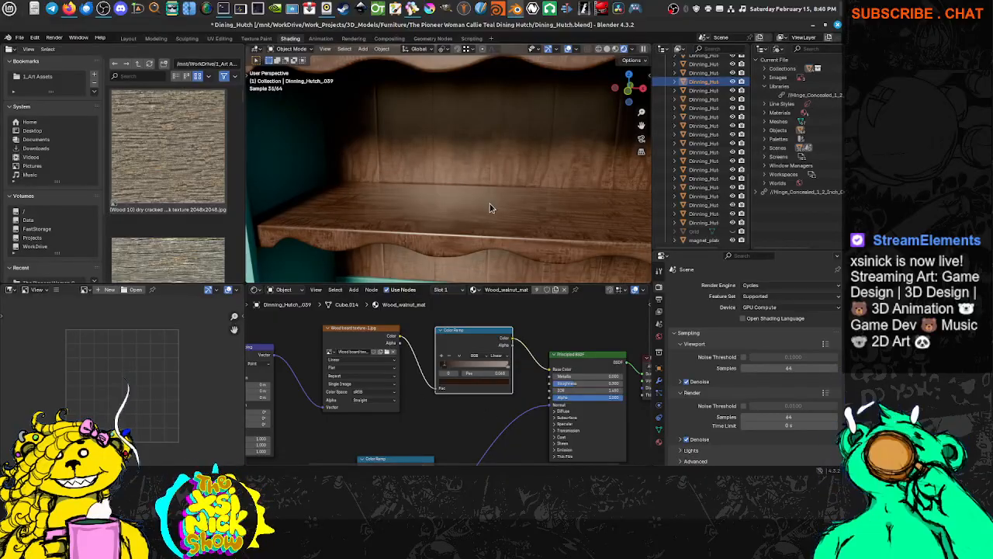
pyautogui.moveTo(492, 212); pyautogui.dragTo(492, 207, button='middle')
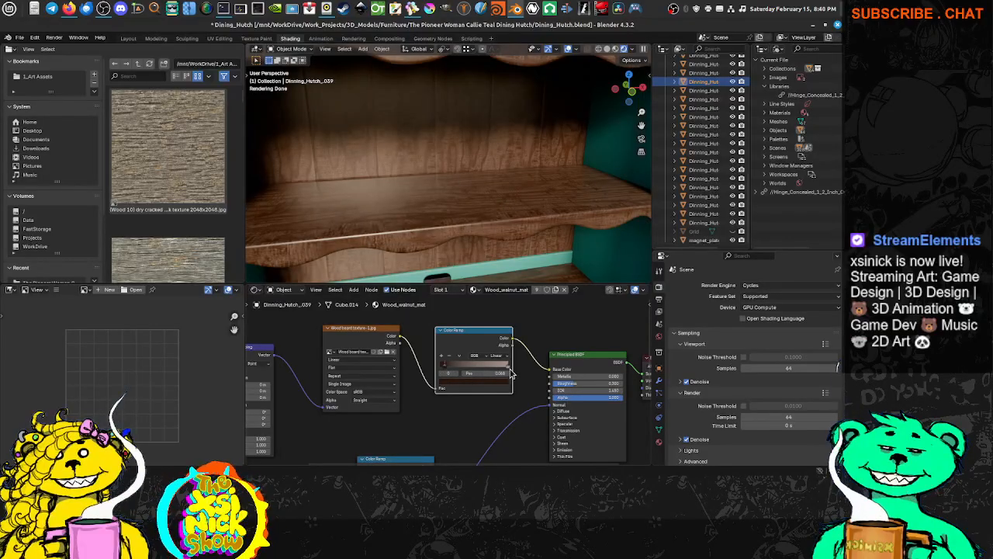
# Refine the Color Ramp's dark stop to a more saturated, reddish dark brown and check it on the whole hutch.
pyautogui.click(449, 382)
pyautogui.click(462, 320)
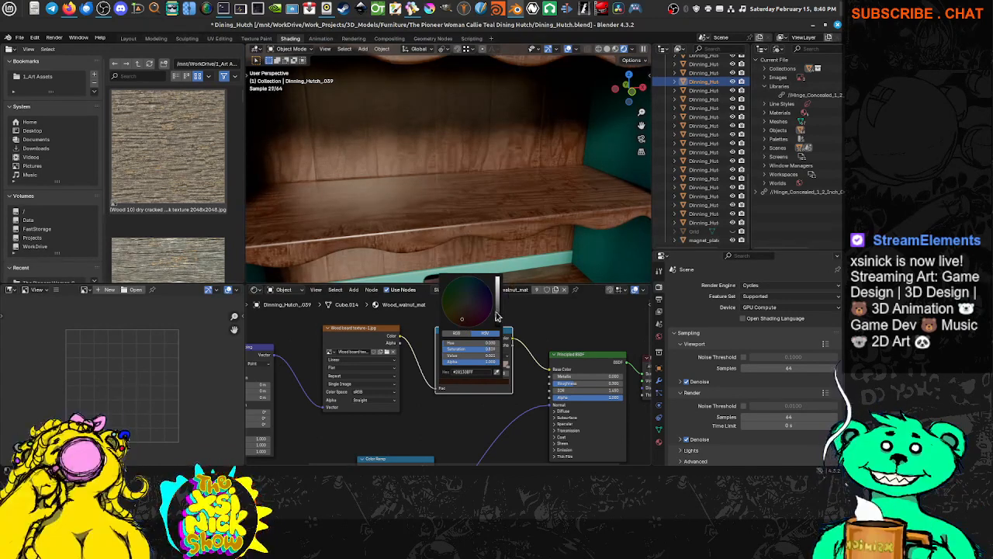
pyautogui.moveTo(497, 319); pyautogui.dragTo(497, 321)
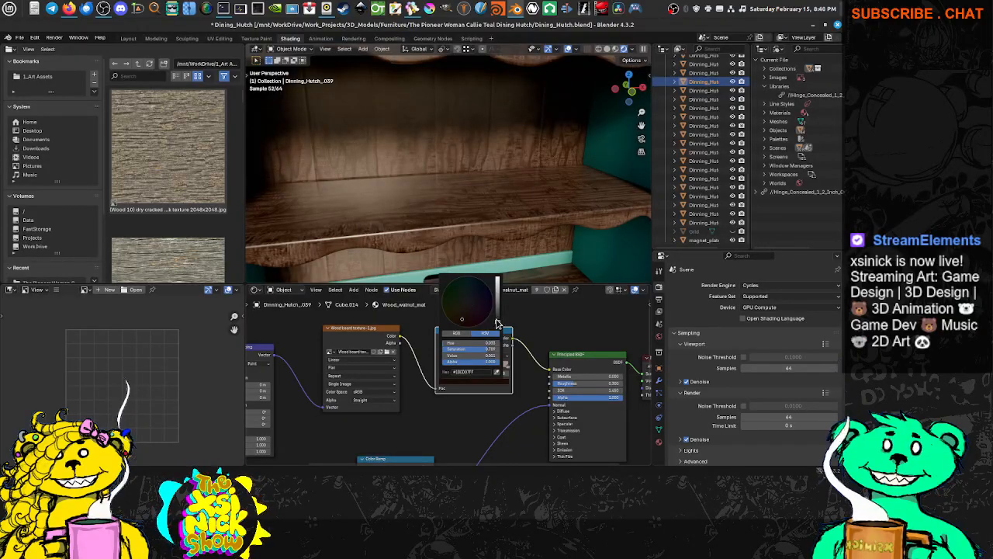
pyautogui.moveTo(498, 321); pyautogui.dragTo(497, 319)
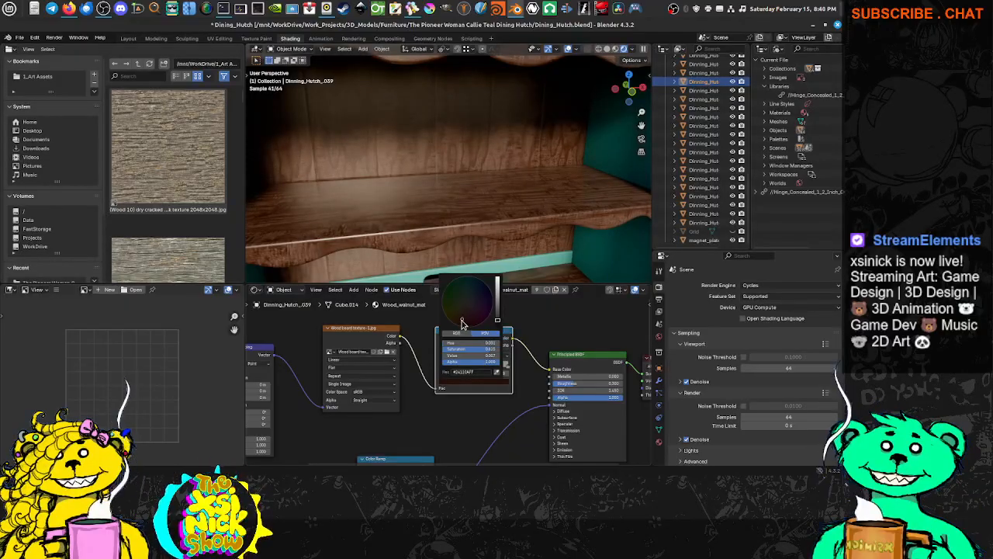
pyautogui.click(462, 323)
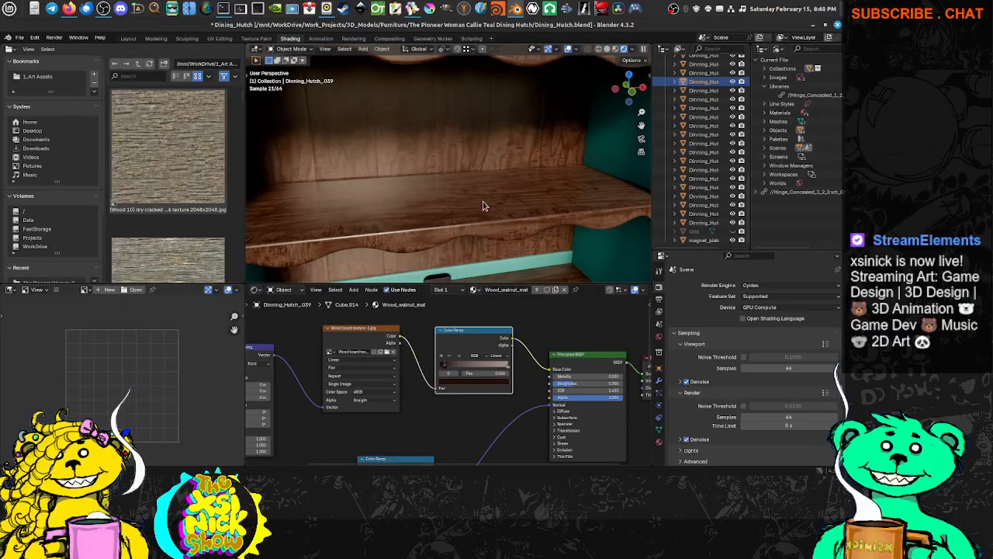
pyautogui.scroll(-5, 482, 206)
pyautogui.moveTo(506, 216); pyautogui.dragTo(492, 243, button='middle')
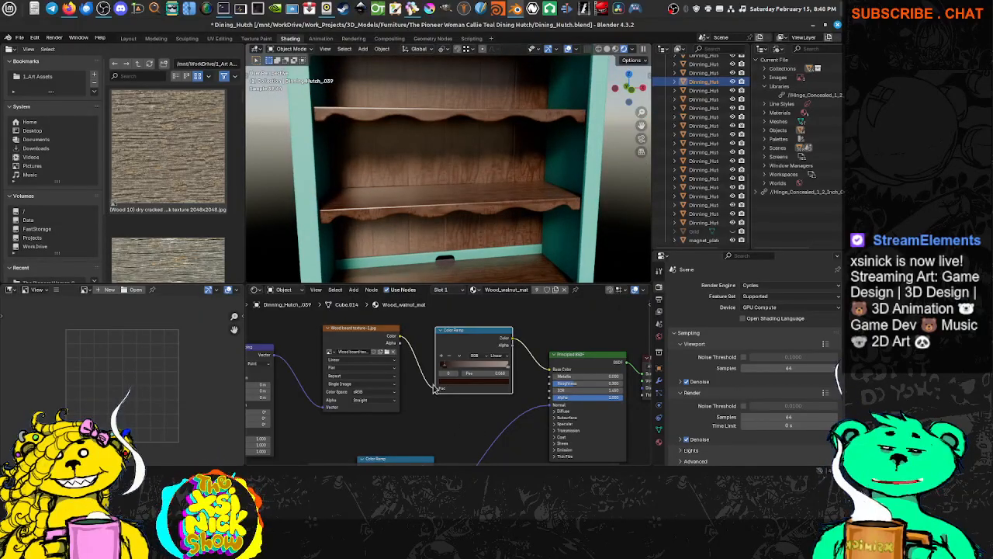
# Add a Bump node in the empty space below the Principled BSDF, to the side of the Bevel node.
pyautogui.scroll(-3, 434, 389)
pyautogui.moveTo(427, 400); pyautogui.dragTo(448, 368, button='middle')
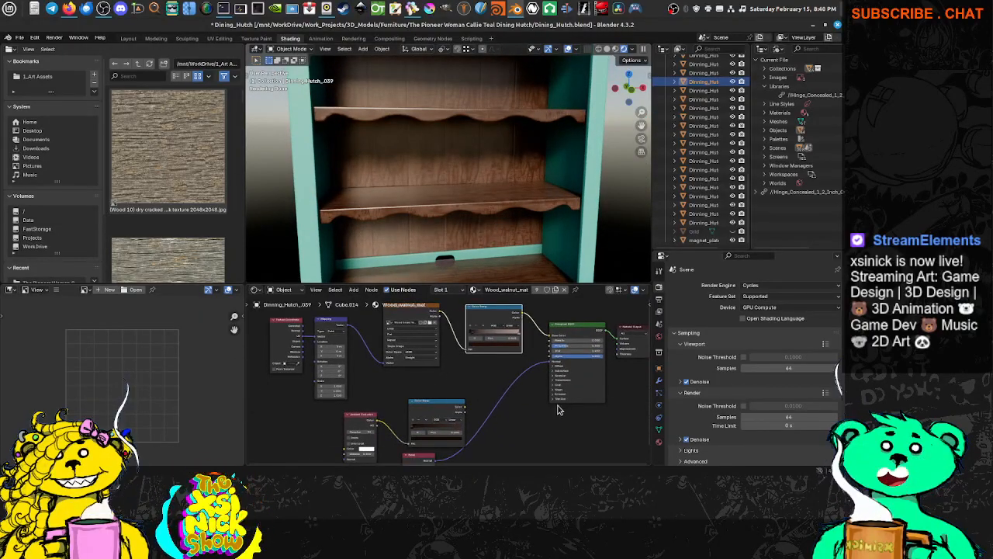
pyautogui.moveTo(558, 410); pyautogui.dragTo(528, 380, button='middle')
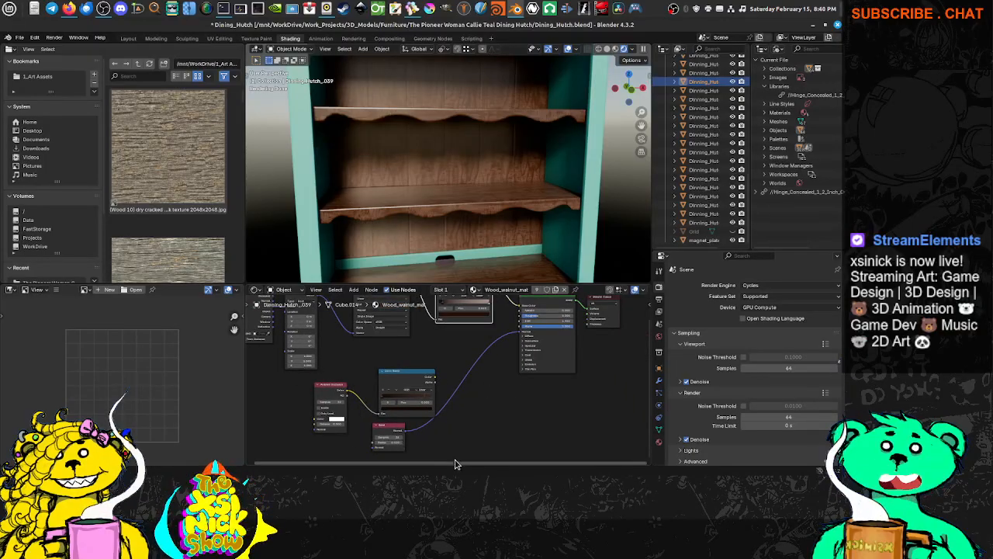
pyautogui.moveTo(456, 450); pyautogui.dragTo(461, 446, button='middle')
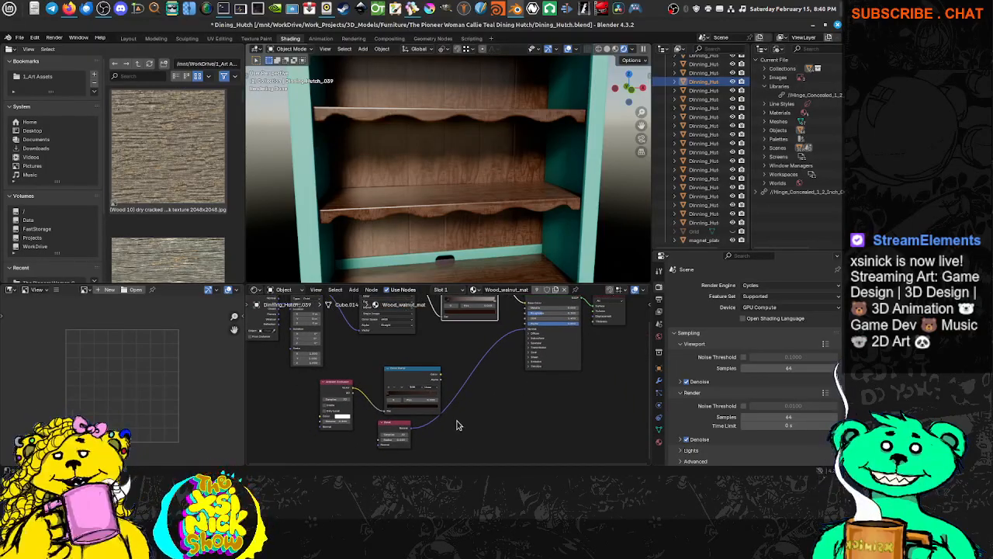
pyautogui.hotkey('shift', 'a')
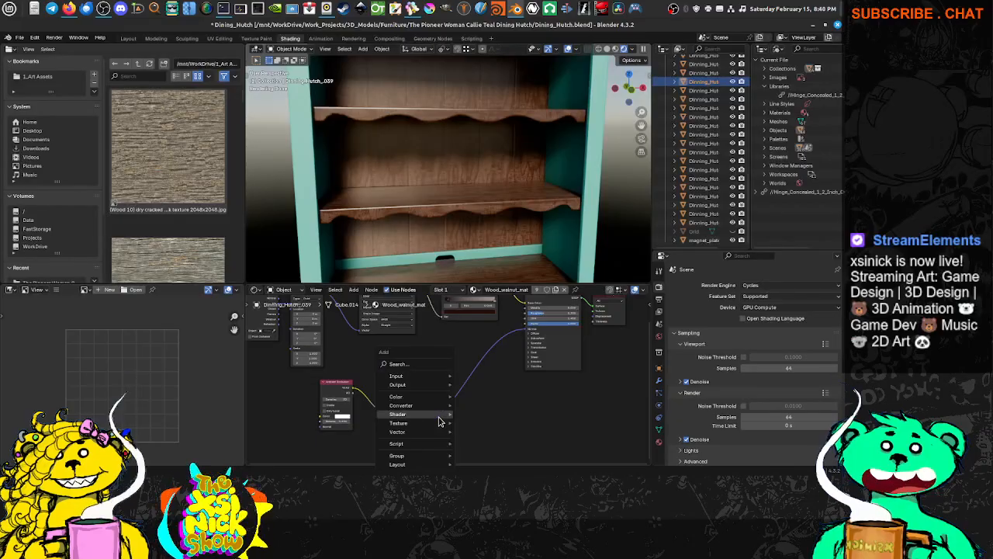
pyautogui.click(419, 365)
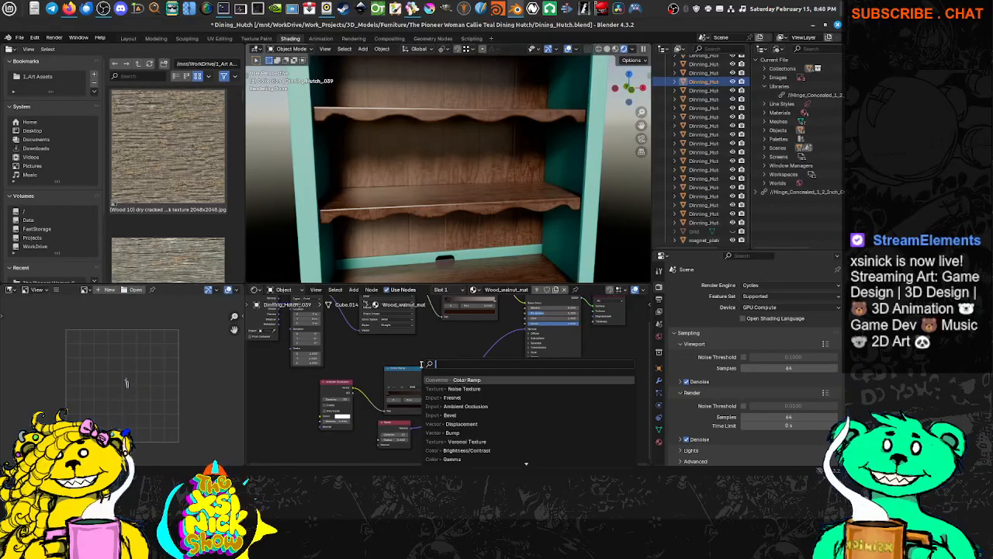
pyautogui.write('bump')
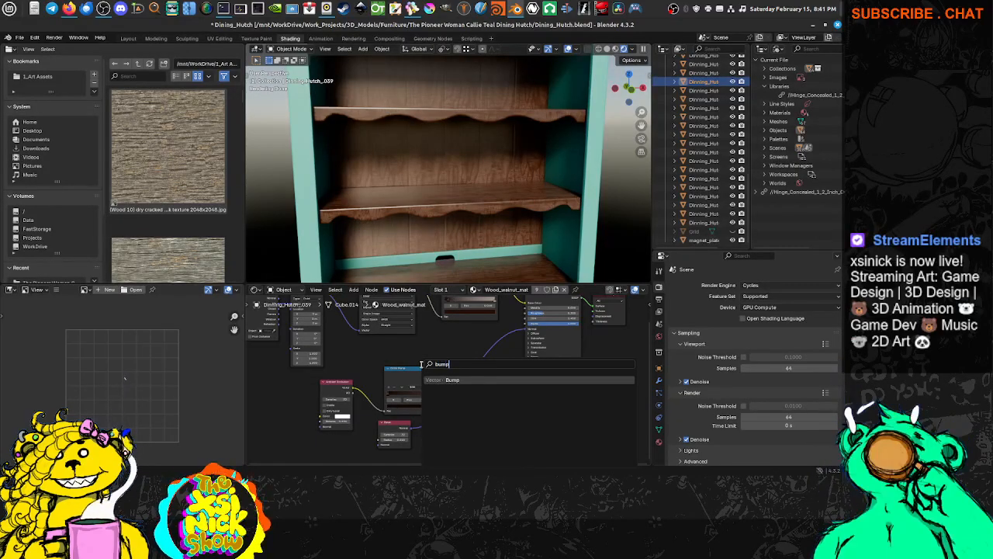
pyautogui.click(459, 380)
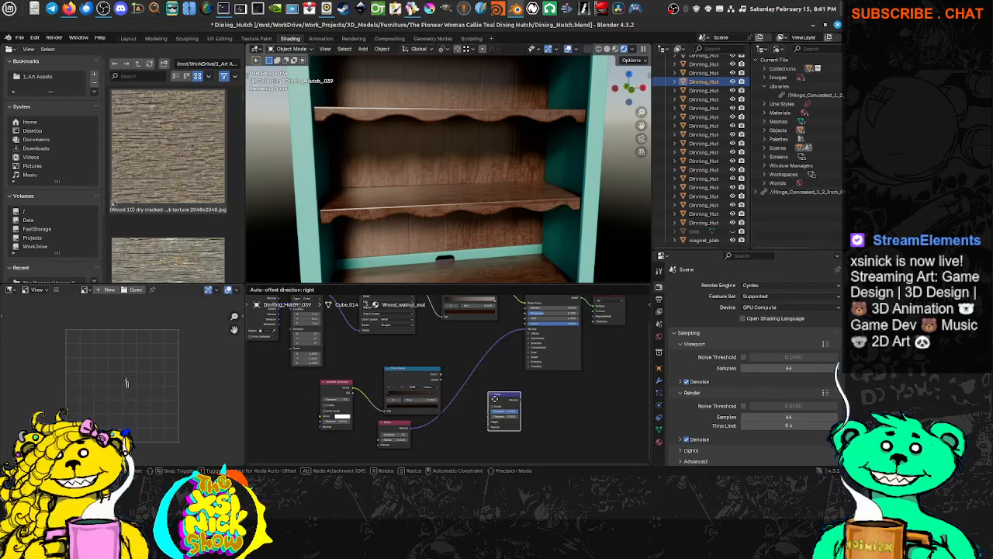
pyautogui.click(488, 397)
# Arrange the Bump and Bevel nodes side by side below the Principled BSDF.
pyautogui.scroll(3, 517, 412)
pyautogui.scroll(3, 518, 412)
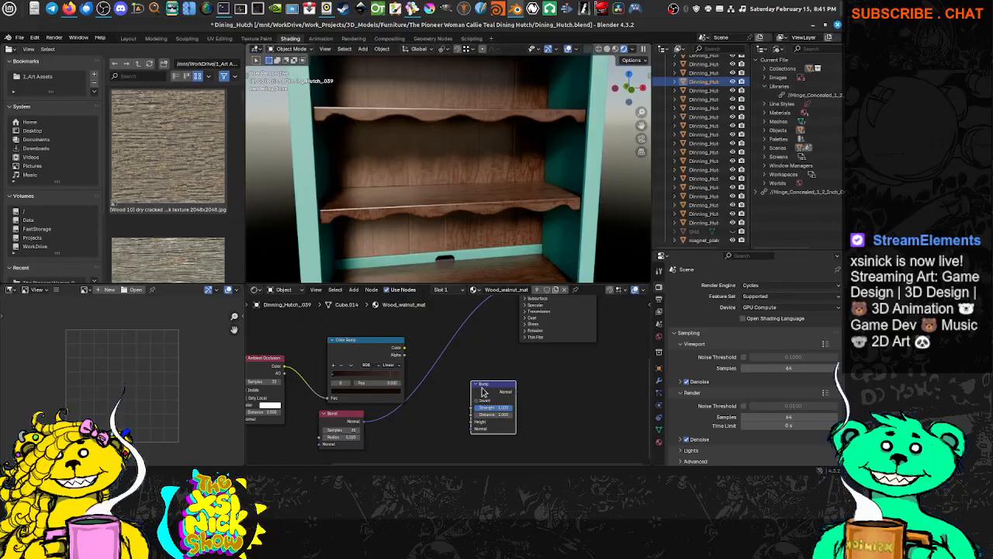
pyautogui.scroll(-3, 460, 397)
pyautogui.moveTo(461, 397); pyautogui.dragTo(451, 404, button='middle')
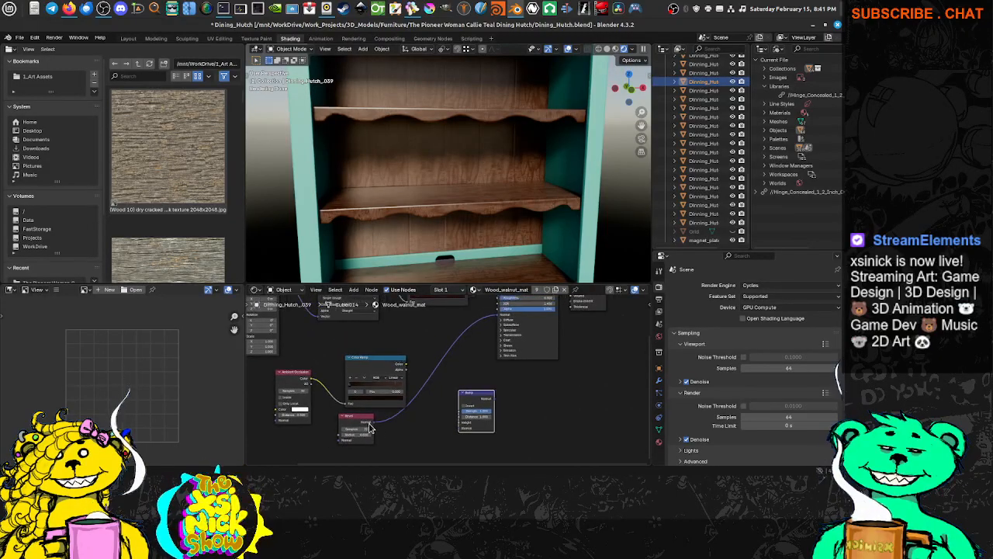
pyautogui.moveTo(478, 394)
pyautogui.mouseDown()
pyautogui.moveTo(463, 386)
pyautogui.moveTo(478, 386)
pyautogui.mouseUp()
pyautogui.click(458, 387)
pyautogui.moveTo(468, 379); pyautogui.dragTo(489, 381, button='middle')
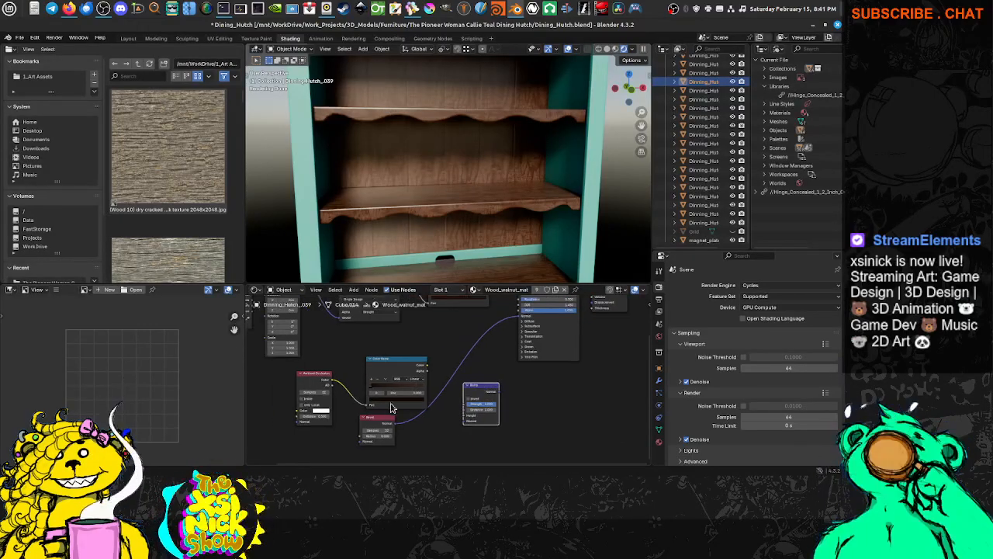
pyautogui.moveTo(382, 418); pyautogui.dragTo(427, 416)
pyautogui.moveTo(498, 392); pyautogui.dragTo(504, 411)
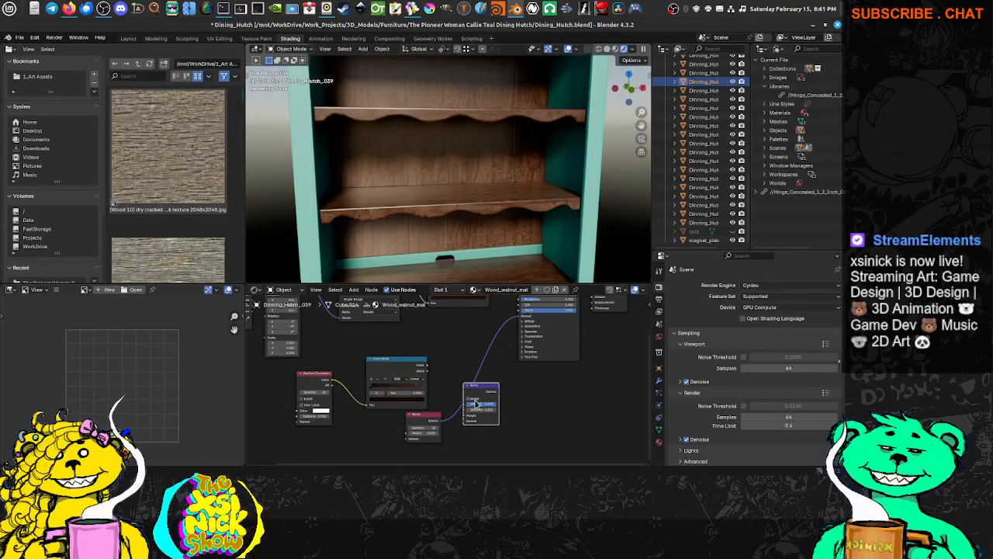
# Connect the Bevel normal to the Bump node's Normal input and the Bump output to the Principled BSDF's Normal.
pyautogui.moveTo(440, 425); pyautogui.dragTo(468, 420)
pyautogui.click(497, 395)
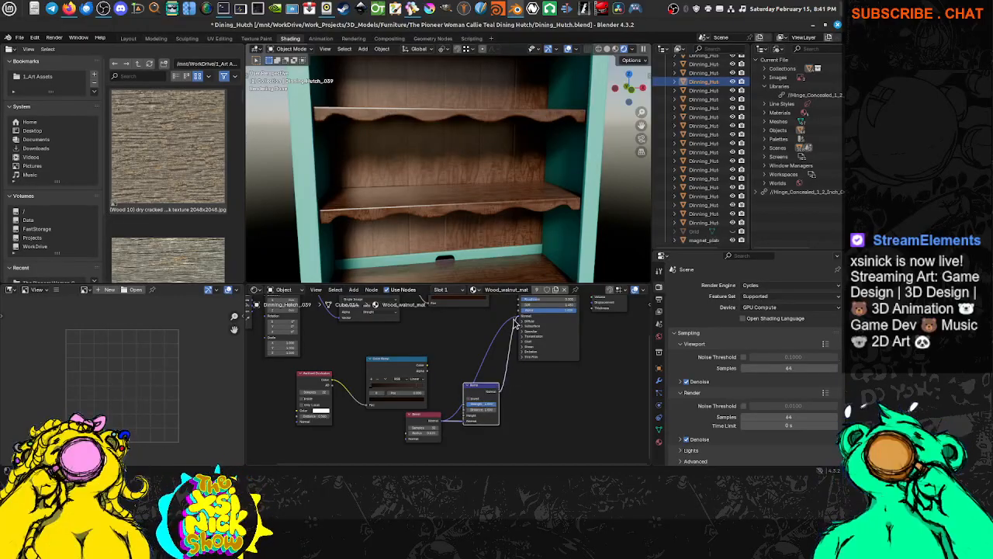
pyautogui.click(520, 322)
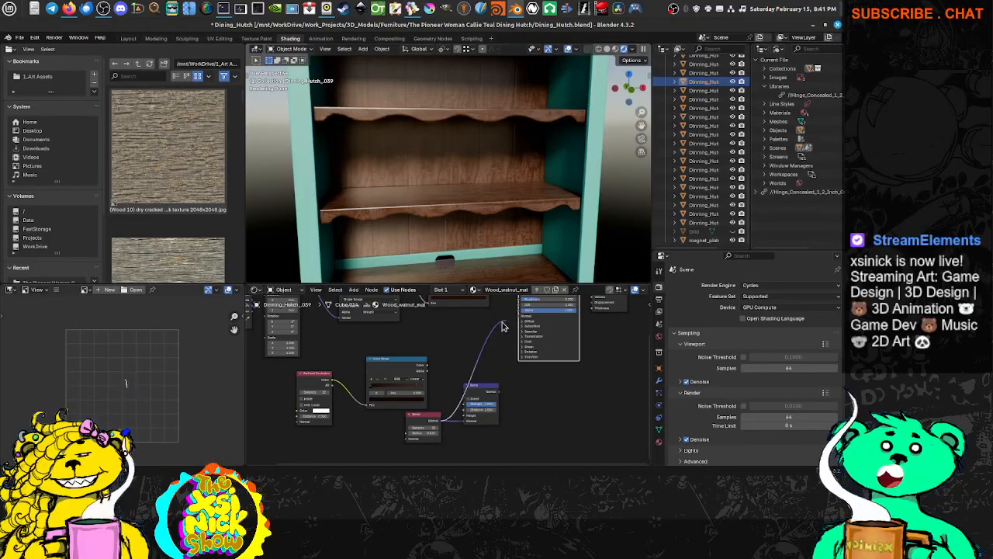
pyautogui.moveTo(501, 394); pyautogui.dragTo(516, 318)
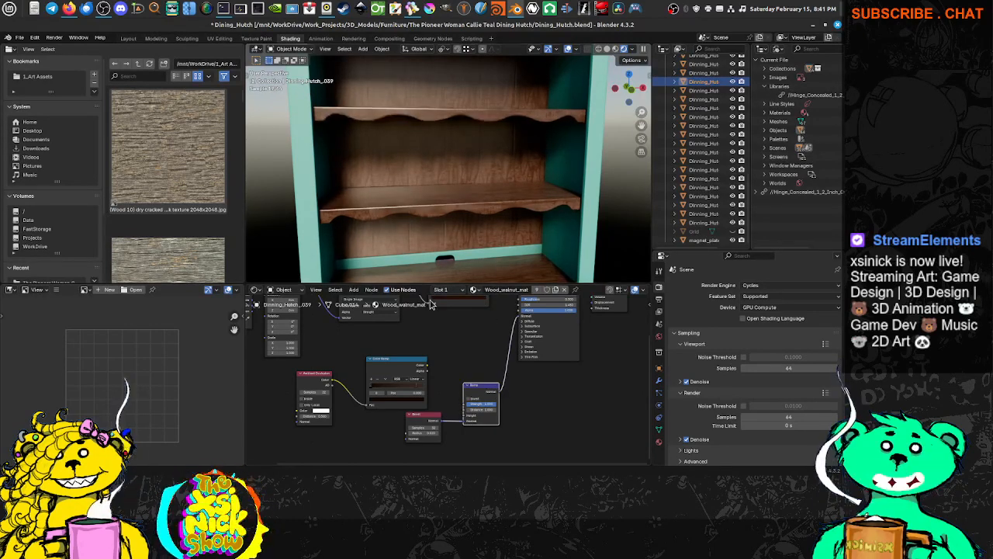
# Spread the Texture Coordinate, Mapping and wood image texture nodes farther away from the Color Ramp feeding Base Color.
pyautogui.moveTo(449, 341); pyautogui.dragTo(500, 365, button='middle')
pyautogui.moveTo(408, 339); pyautogui.dragTo(457, 348, button='middle')
pyautogui.moveTo(369, 320); pyautogui.dragTo(334, 323)
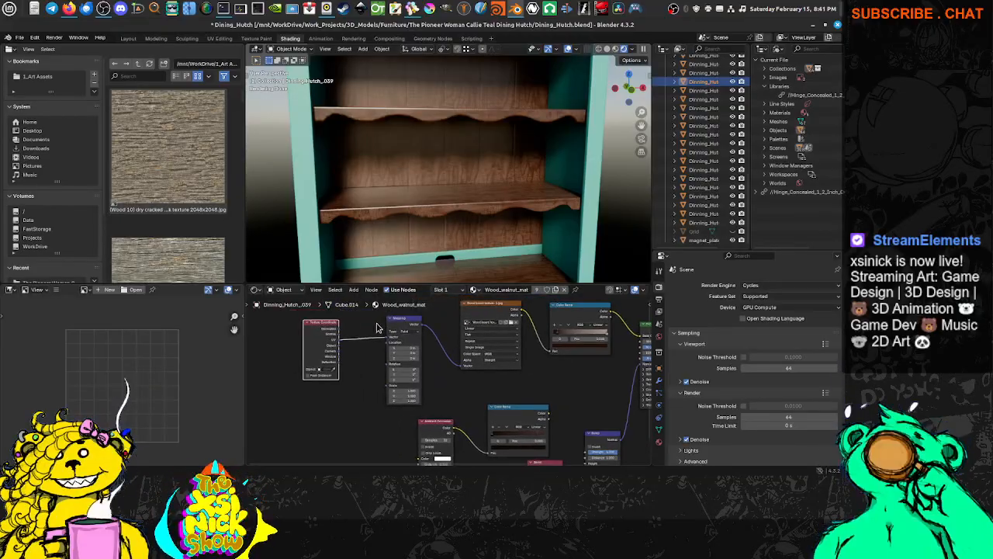
pyautogui.moveTo(399, 321); pyautogui.dragTo(370, 323)
pyautogui.moveTo(475, 342); pyautogui.dragTo(427, 349, button='middle')
pyautogui.moveTo(454, 319); pyautogui.dragTo(412, 319)
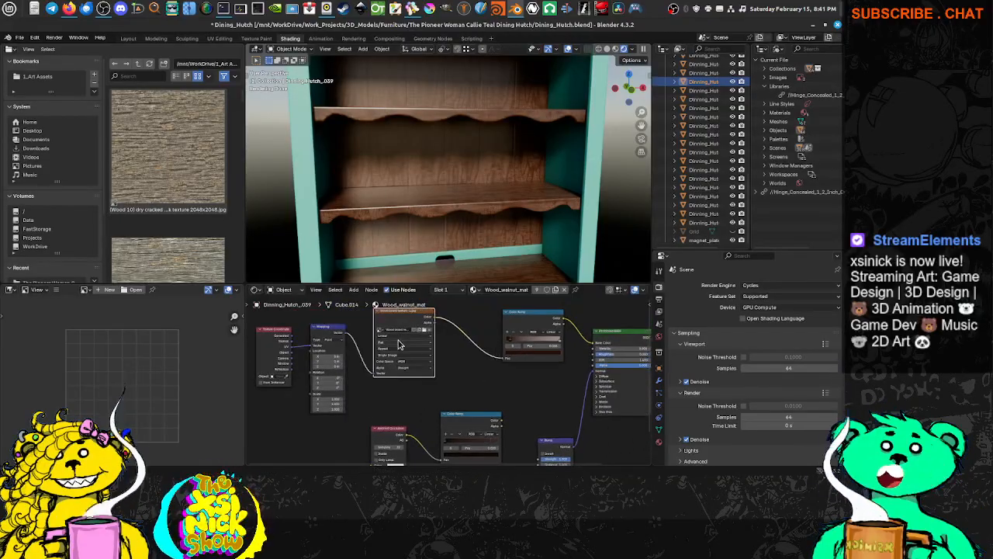
# Clear the Ambient Occlusion node and its unused Color Ramp out of the area beside the Bevel and Bump nodes.
pyautogui.moveTo(432, 399); pyautogui.dragTo(405, 370, button='middle')
pyautogui.scroll(-3, 415, 376)
pyautogui.moveTo(452, 412)
pyautogui.mouseDown(button='middle')
pyautogui.moveTo(443, 395)
pyautogui.moveTo(466, 411)
pyautogui.mouseUp(button='middle')
pyautogui.click(445, 372)
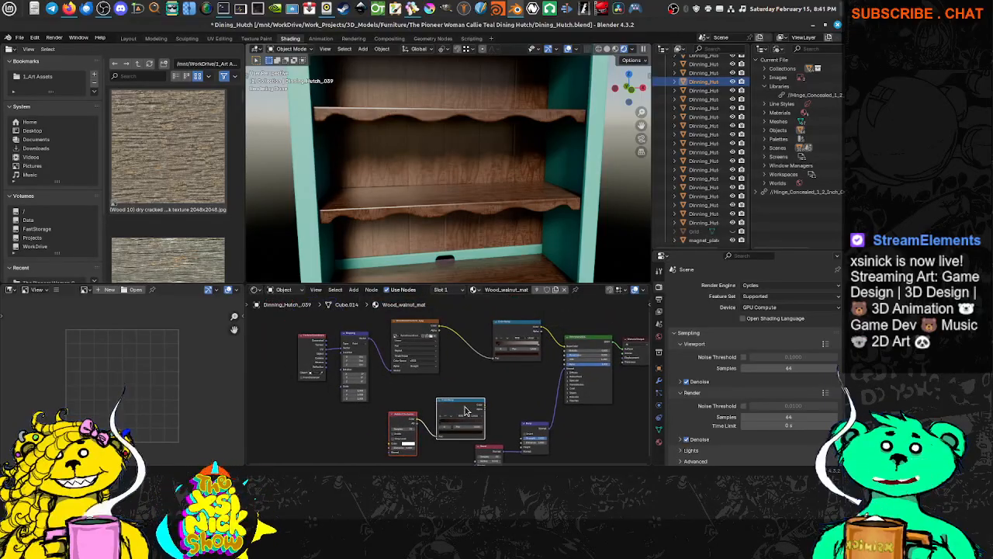
pyautogui.moveTo(465, 411); pyautogui.dragTo(313, 319)
# Connect the wood image texture's Color output to the Height input of the Bump node.
pyautogui.moveTo(421, 399); pyautogui.dragTo(362, 330, button='middle')
pyautogui.moveTo(389, 350)
pyautogui.mouseDown(button='middle')
pyautogui.moveTo(386, 324)
pyautogui.moveTo(387, 350)
pyautogui.mouseUp(button='middle')
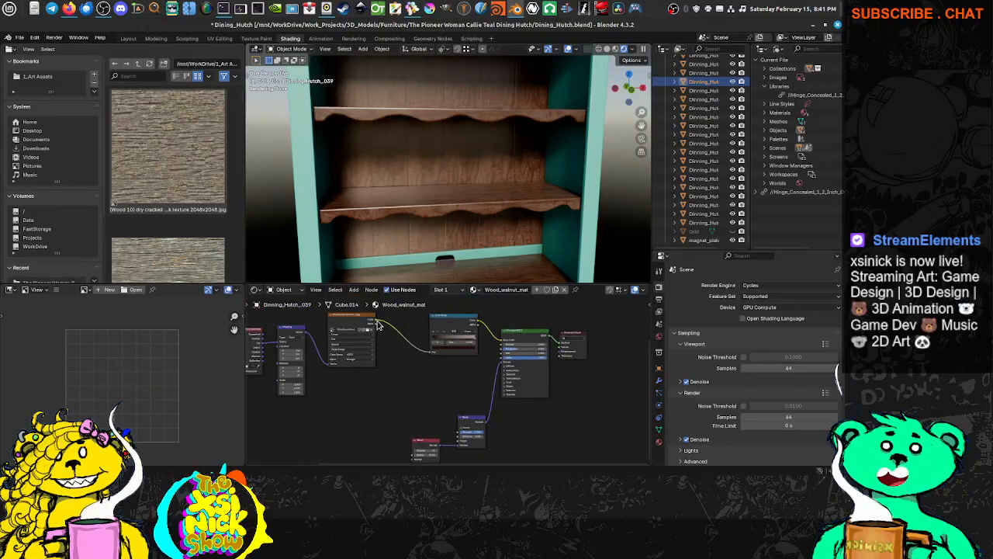
pyautogui.moveTo(377, 326); pyautogui.dragTo(390, 446)
pyautogui.moveTo(401, 440); pyautogui.dragTo(462, 444)
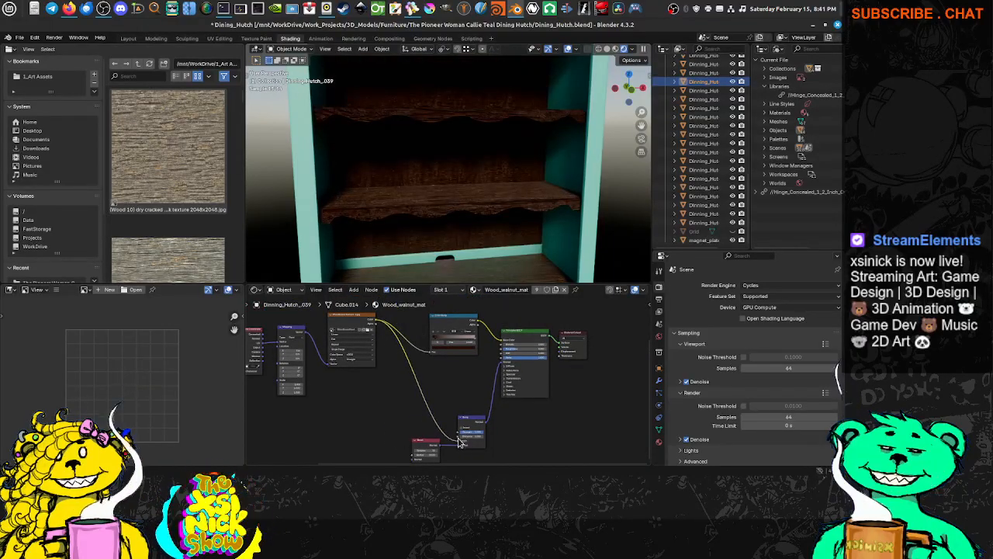
pyautogui.scroll(4, 460, 375)
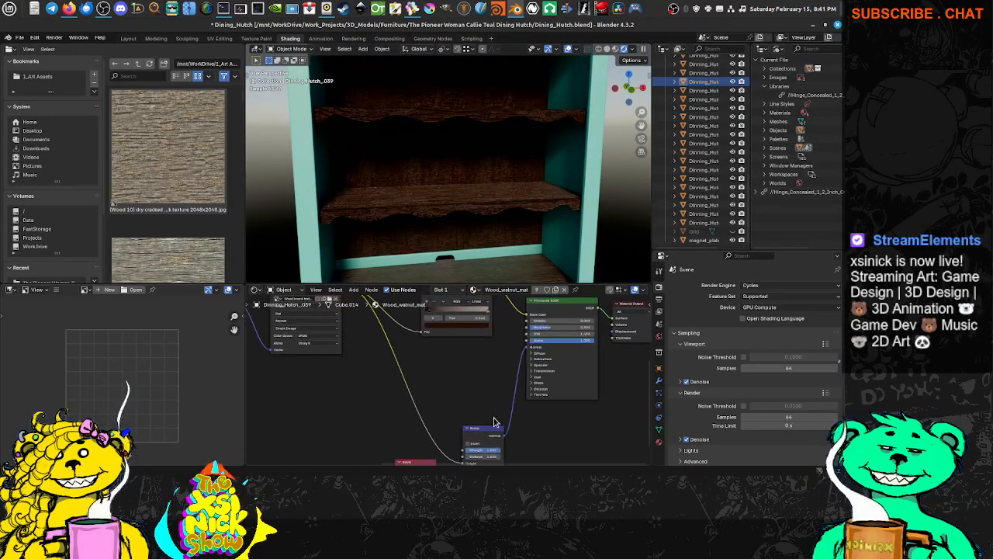
# Duplicate the Bump node and move the wood image texture's link from the original's Height to the copy's Height.
pyautogui.scroll(-4, 489, 388)
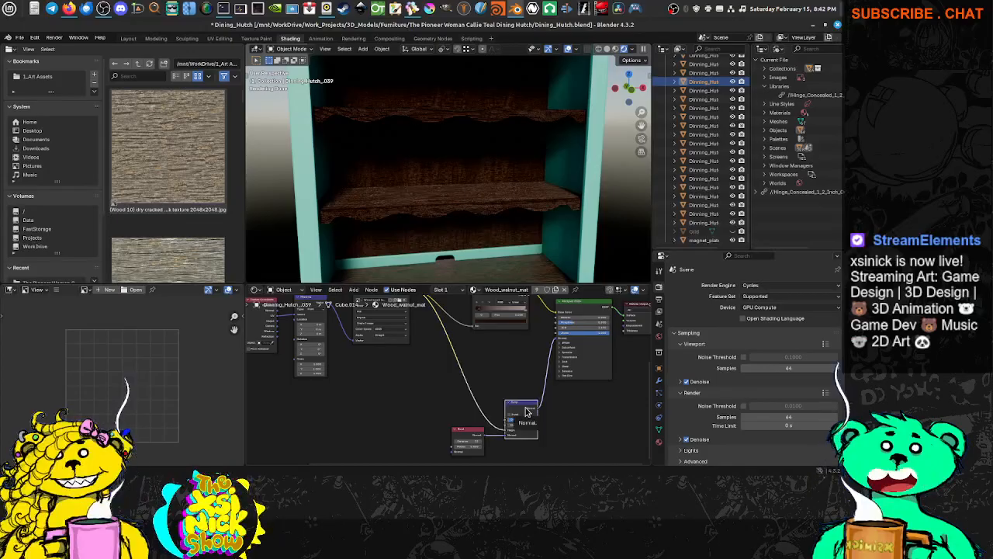
pyautogui.hotkey('shift', 'd')
pyautogui.click(507, 358)
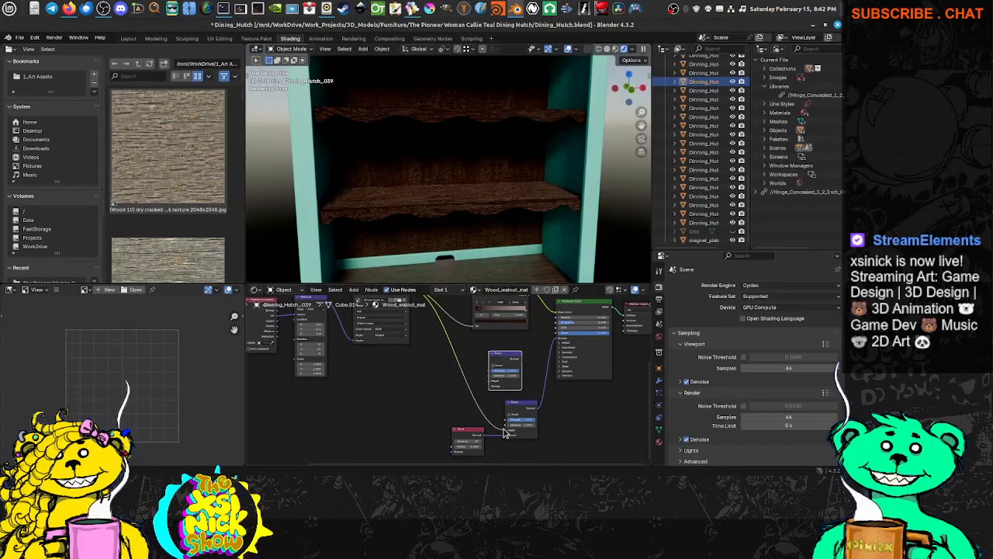
pyautogui.moveTo(504, 431); pyautogui.dragTo(462, 362)
pyautogui.scroll(2, 506, 384)
pyautogui.moveTo(507, 394); pyautogui.dragTo(473, 384, button='middle')
pyautogui.scroll(1, 477, 382)
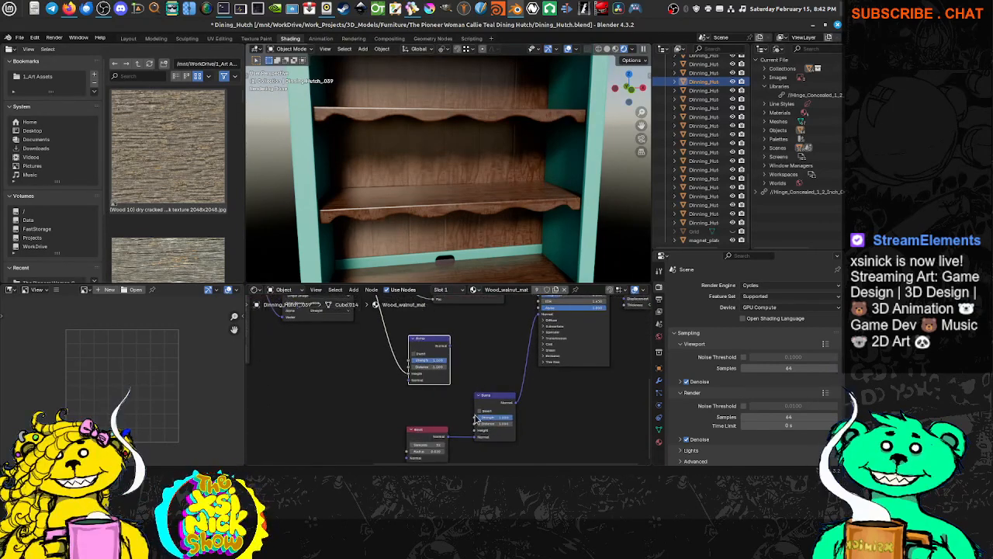
# Chain the Bevel-fed Bump into the duplicated Bump's Normal input and connect the duplicate's output to the Principled BSDF's Normal.
pyautogui.moveTo(436, 436); pyautogui.dragTo(391, 435)
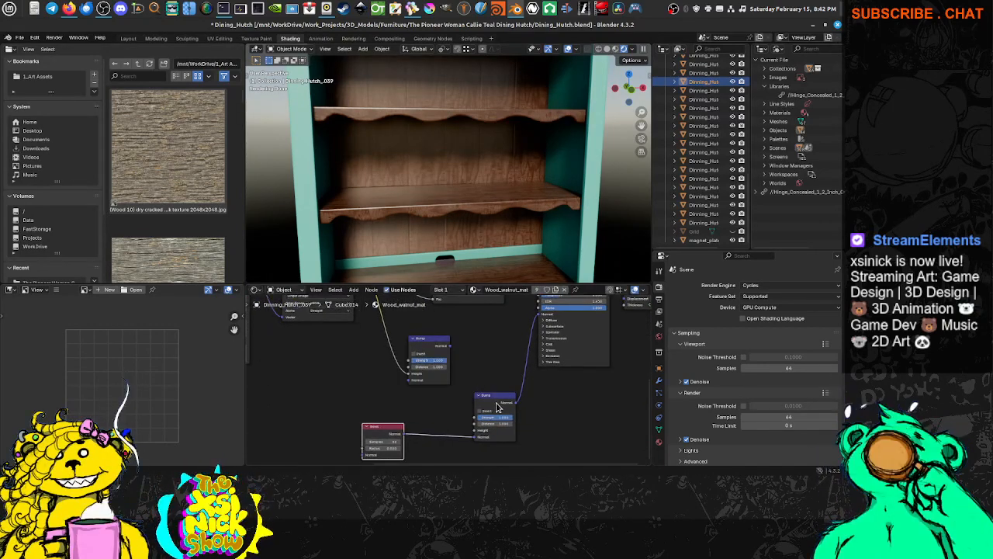
pyautogui.moveTo(487, 405); pyautogui.dragTo(468, 401)
pyautogui.moveTo(391, 424); pyautogui.dragTo(347, 423)
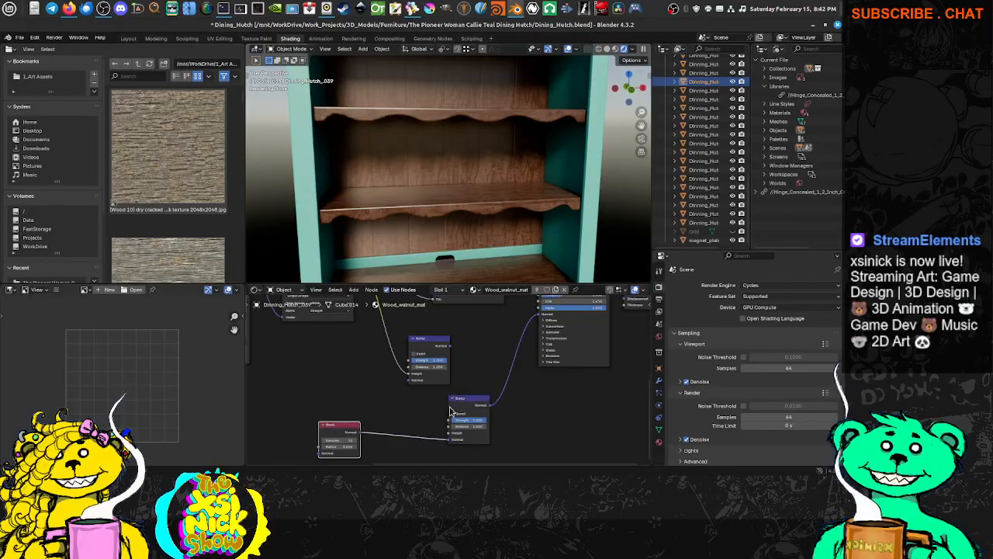
pyautogui.moveTo(466, 402); pyautogui.dragTo(437, 375)
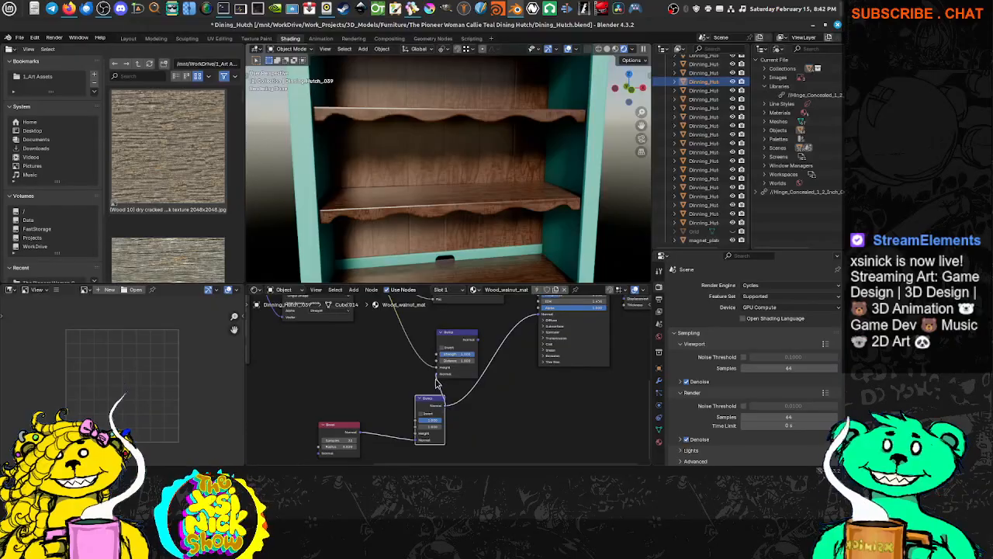
pyautogui.moveTo(479, 340); pyautogui.dragTo(541, 318)
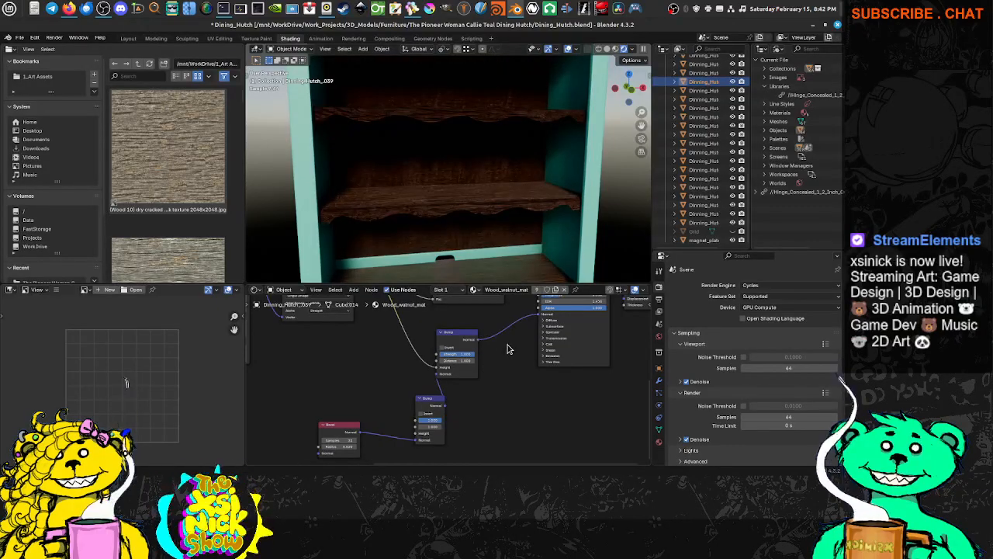
# Set the Strength of the Bump node fed by the wood texture to 0.125.
pyautogui.scroll(2, 494, 340)
pyautogui.moveTo(498, 379); pyautogui.dragTo(435, 378)
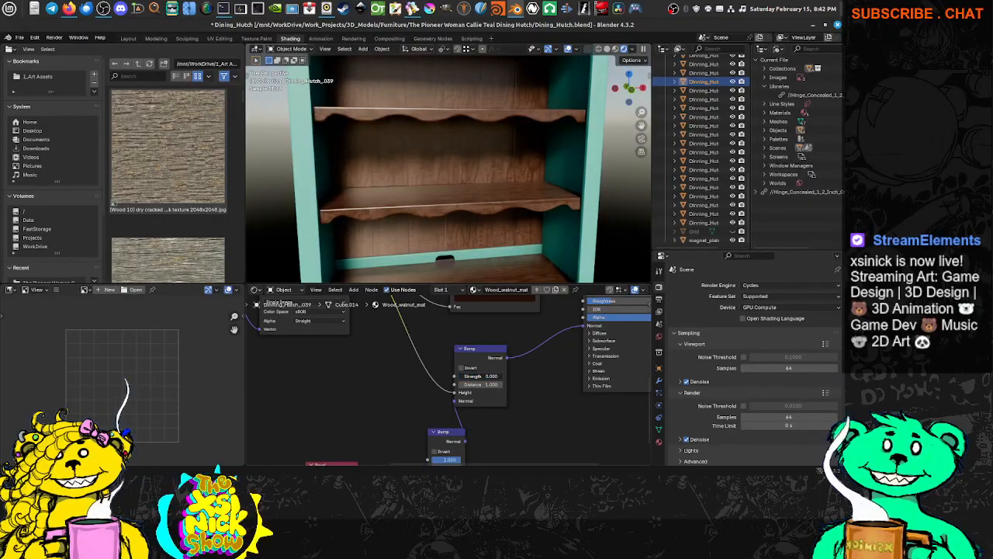
pyautogui.moveTo(487, 376)
pyautogui.mouseDown()
pyautogui.moveTo(516, 376)
pyautogui.moveTo(489, 375)
pyautogui.mouseUp()
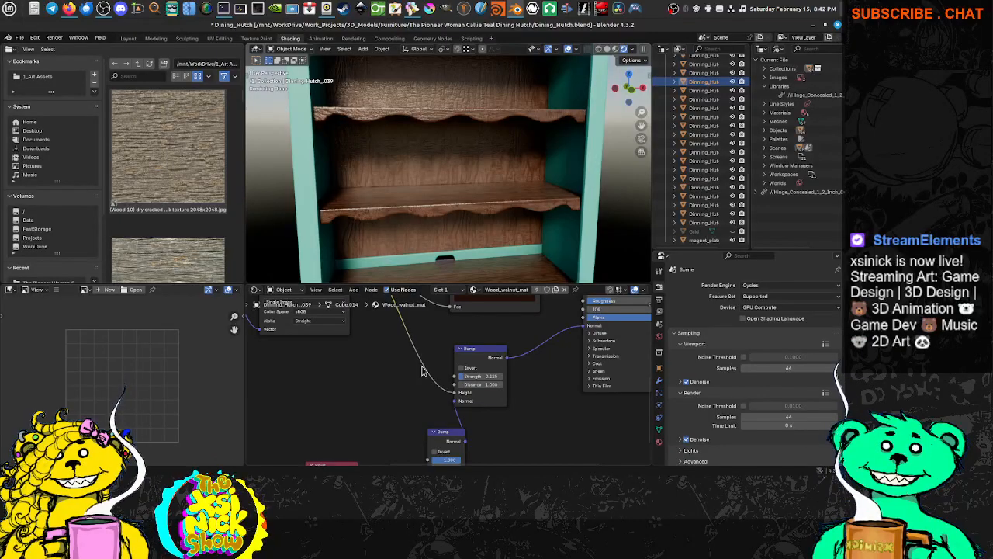
# Move the wood image texture and Mapping nodes farther away from the Bump node to make room between them.
pyautogui.moveTo(418, 329); pyautogui.dragTo(463, 398, button='middle')
pyautogui.moveTo(409, 362); pyautogui.dragTo(463, 369, button='middle')
pyautogui.moveTo(415, 312); pyautogui.dragTo(381, 321)
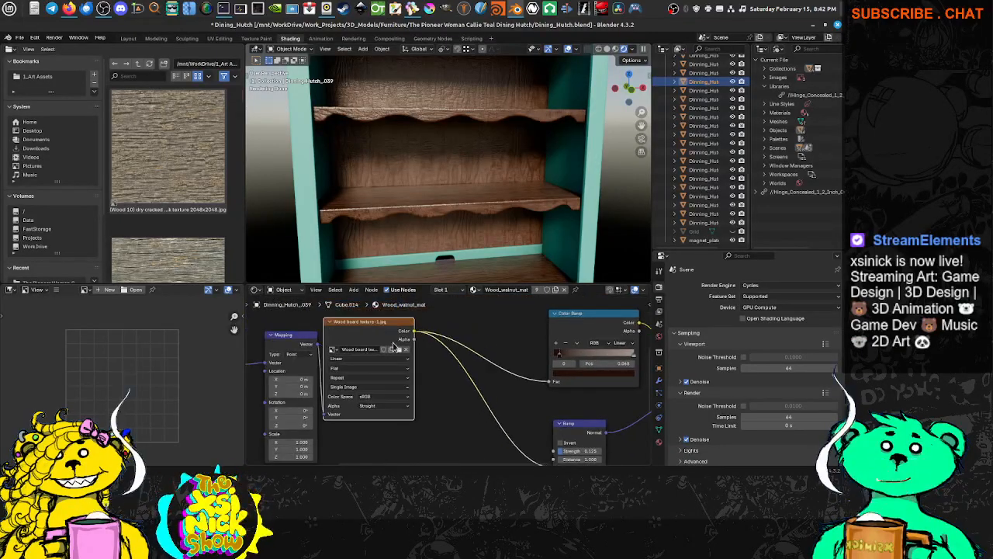
pyautogui.moveTo(394, 347); pyautogui.dragTo(515, 336, button='middle')
pyautogui.moveTo(408, 332); pyautogui.dragTo(343, 330)
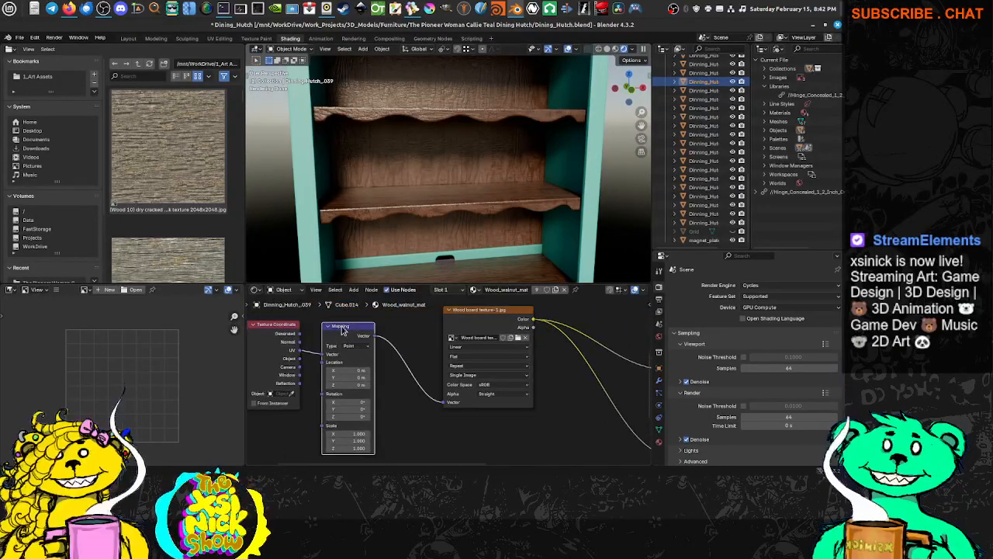
pyautogui.moveTo(478, 321); pyautogui.dragTo(428, 322)
# Insert a Color Ramp node into the link between the wood image texture and the Bump node's Height.
pyautogui.hotkey('shift', 'a')
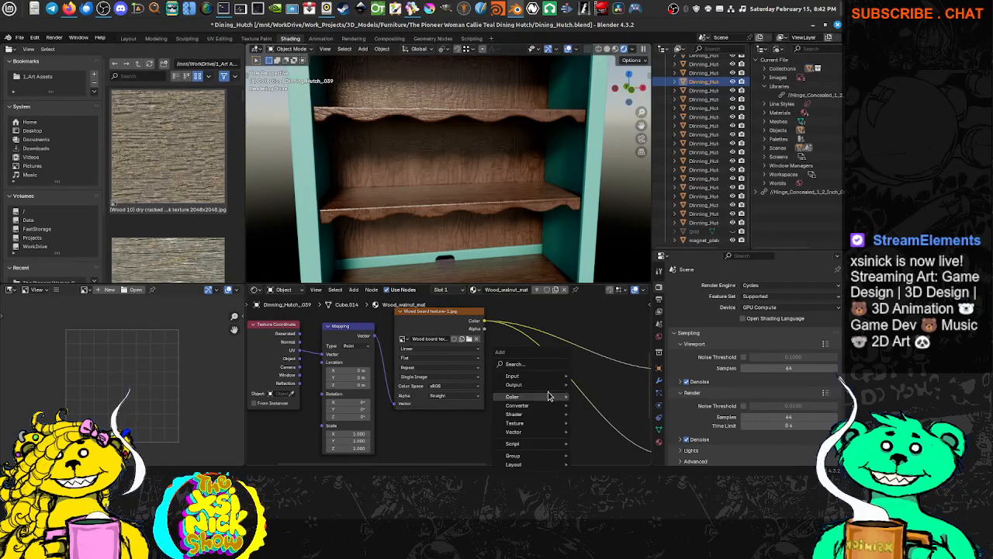
pyautogui.click(528, 364)
pyautogui.write('col')
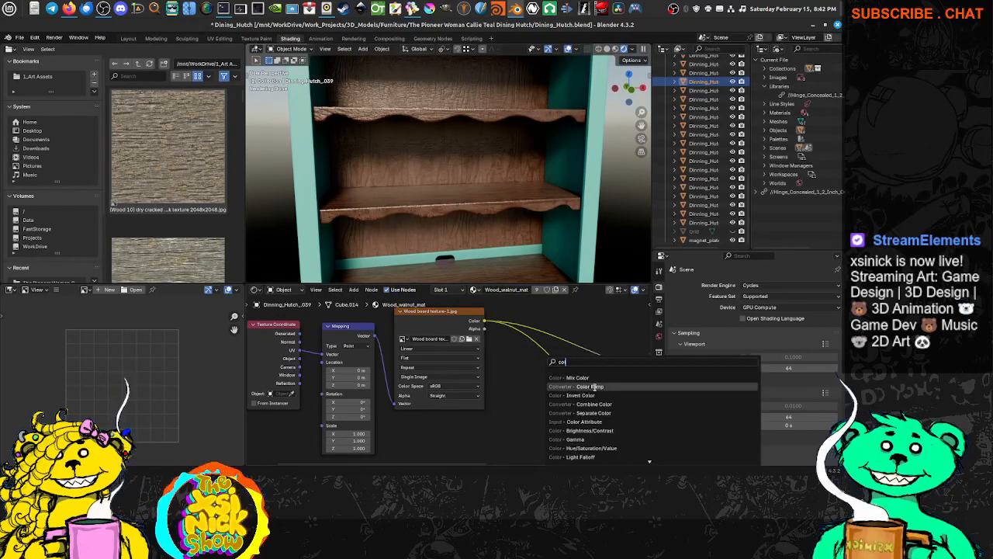
pyautogui.click(590, 386)
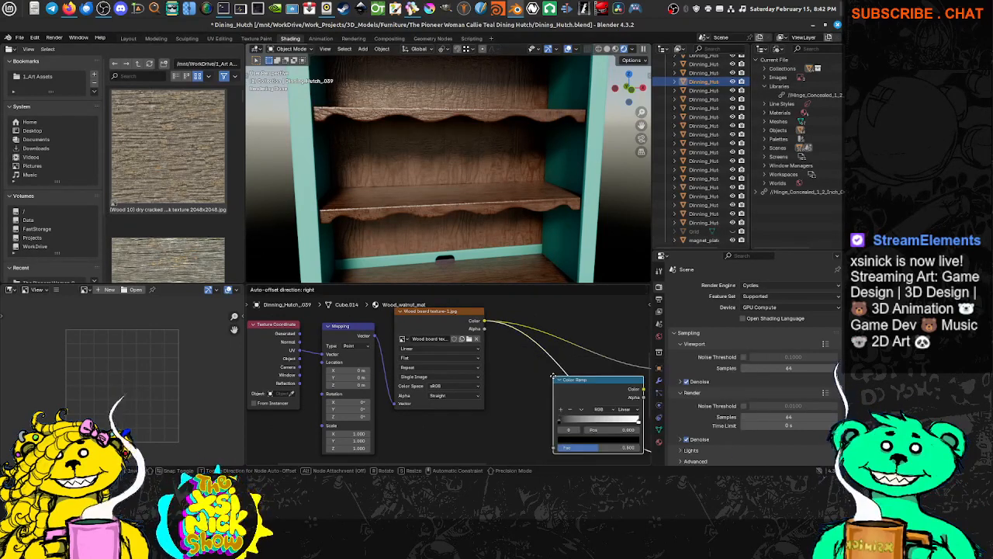
# Move the black stop of the Color Ramp feeding the Bump height to about 0.082.
pyautogui.scroll(5, 447, 375)
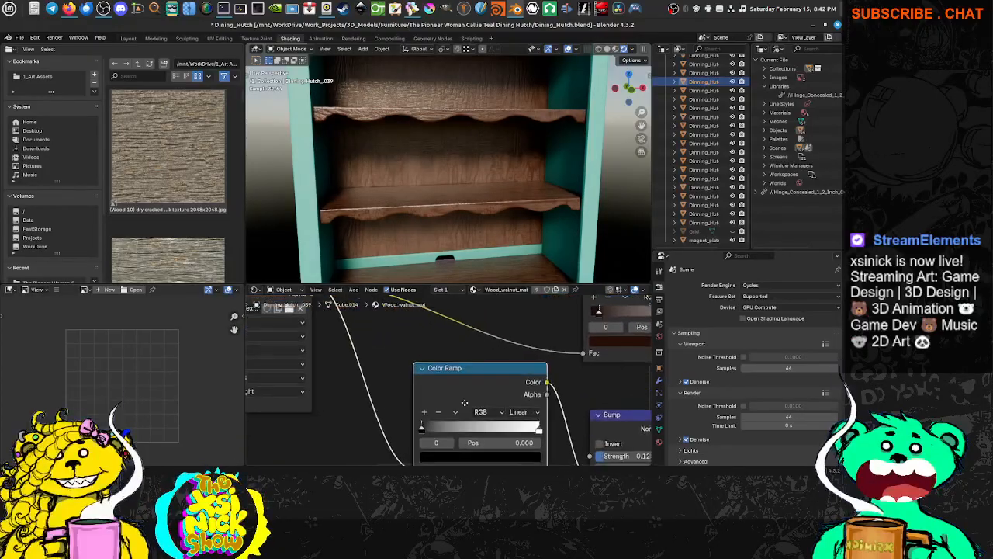
pyautogui.moveTo(462, 407); pyautogui.dragTo(413, 368, button='middle')
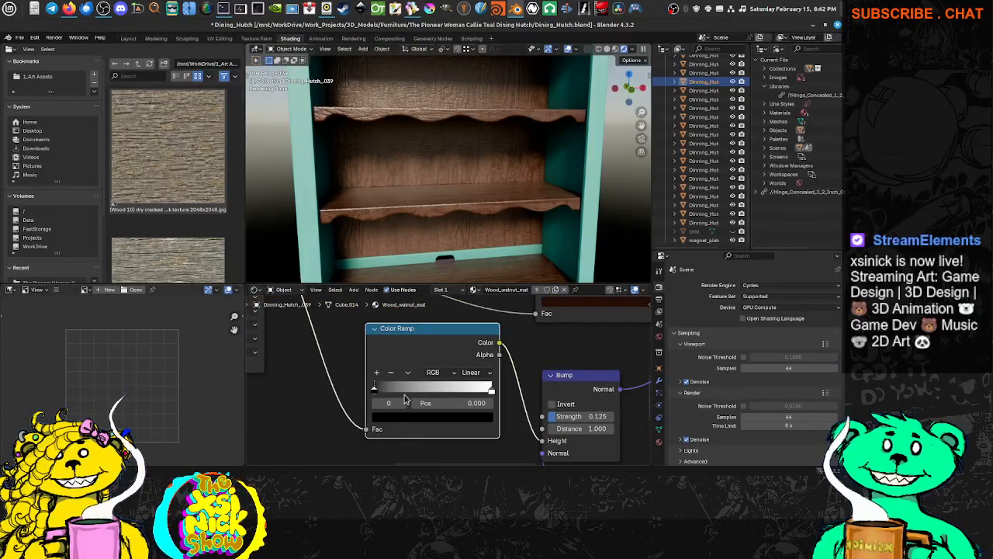
pyautogui.moveTo(491, 390); pyautogui.dragTo(594, 391)
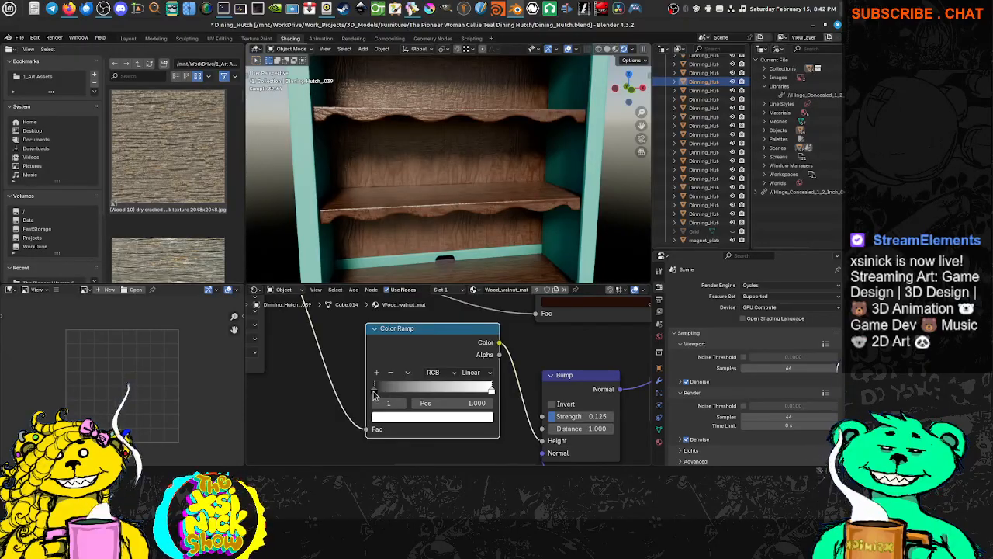
pyautogui.moveTo(374, 393)
pyautogui.mouseDown()
pyautogui.moveTo(406, 394)
pyautogui.moveTo(373, 393)
pyautogui.moveTo(382, 396)
pyautogui.mouseUp()
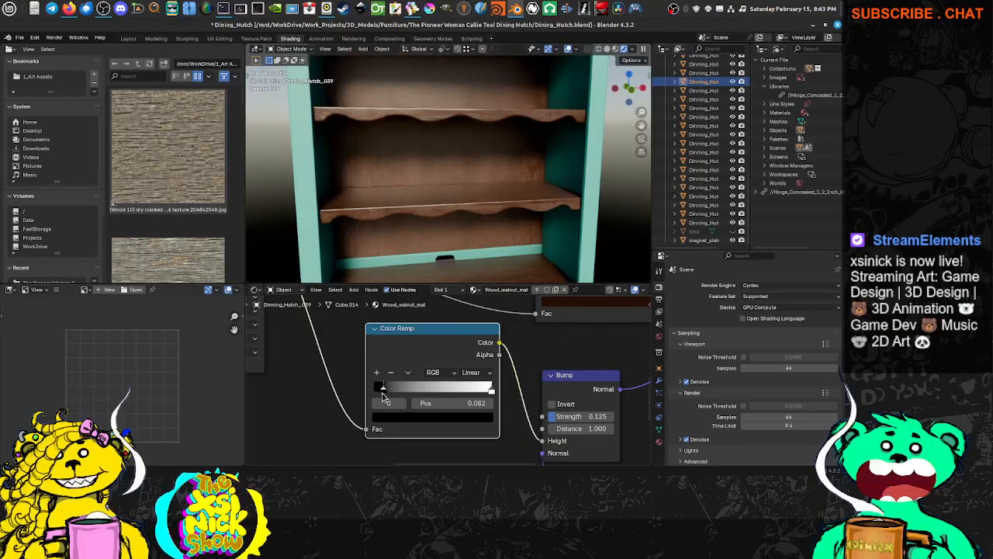
# Try weaker Strength values on the wood texture's Bump node, checking the shelves, and settle on 0.05.
pyautogui.moveTo(501, 391); pyautogui.dragTo(417, 368, button='middle')
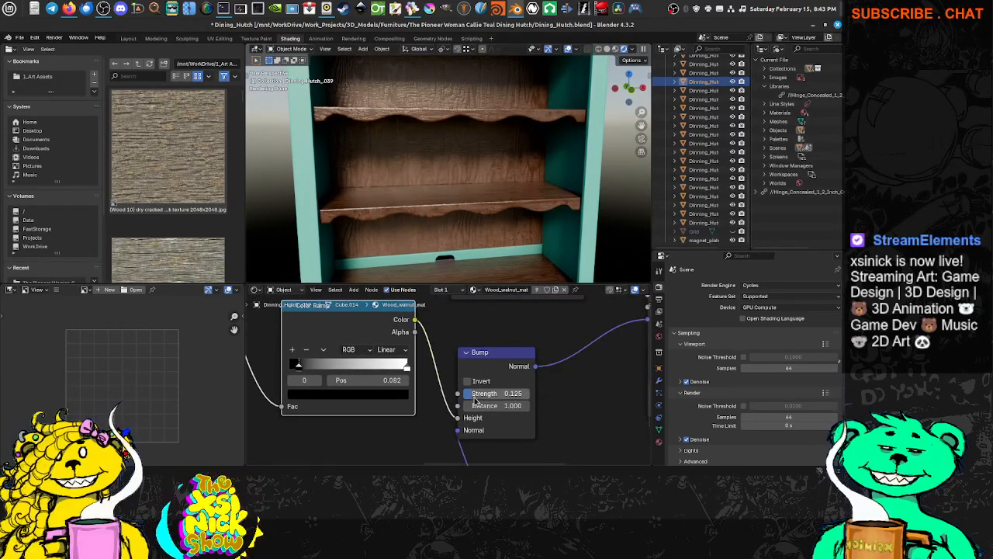
pyautogui.moveTo(474, 394); pyautogui.dragTo(469, 395)
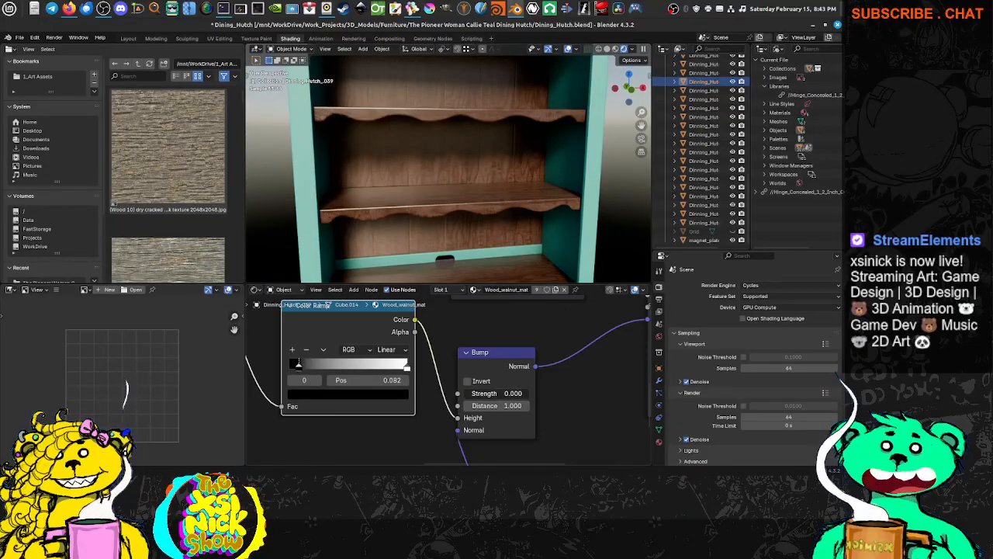
pyautogui.moveTo(463, 395); pyautogui.dragTo(466, 394)
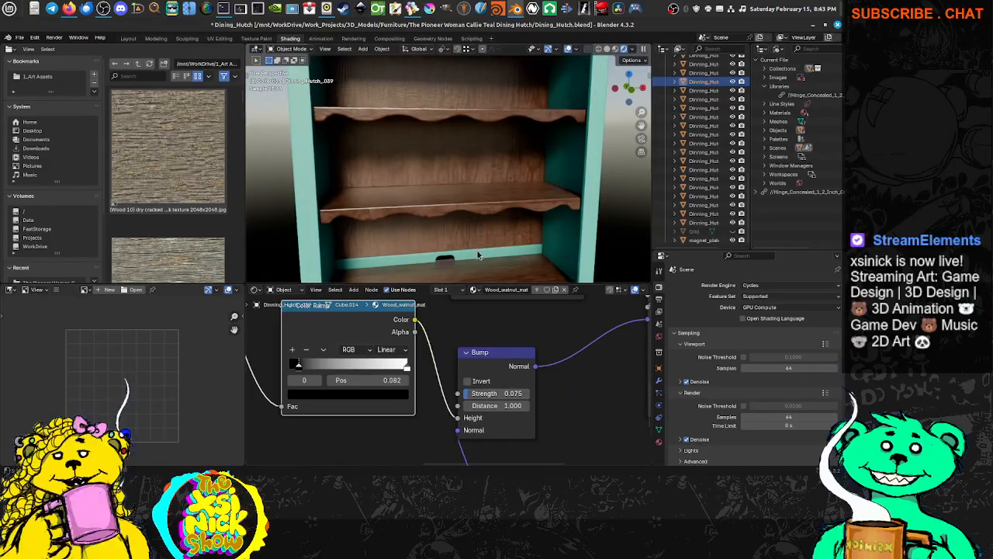
pyautogui.scroll(-3, 480, 261)
pyautogui.moveTo(481, 269); pyautogui.dragTo(492, 267, button='middle')
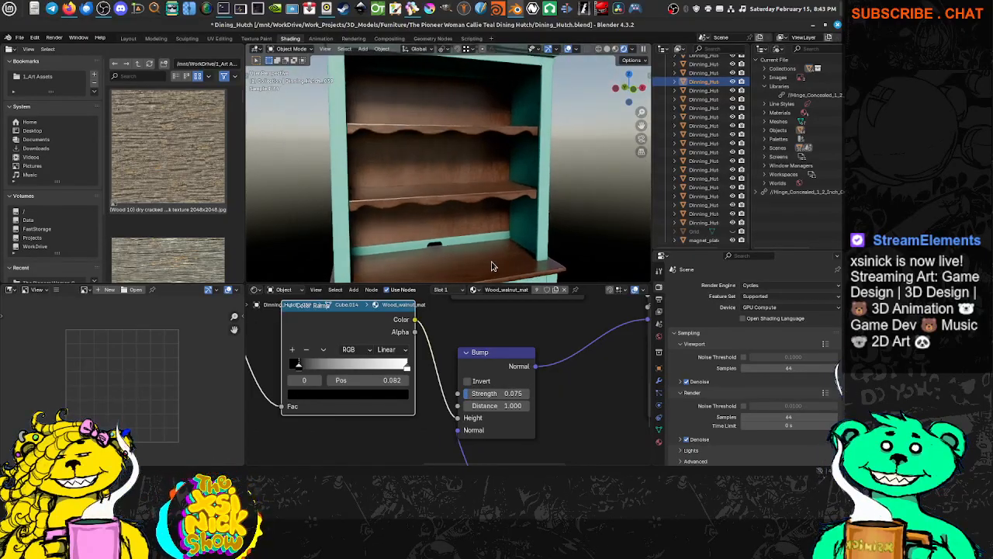
pyautogui.click(497, 392)
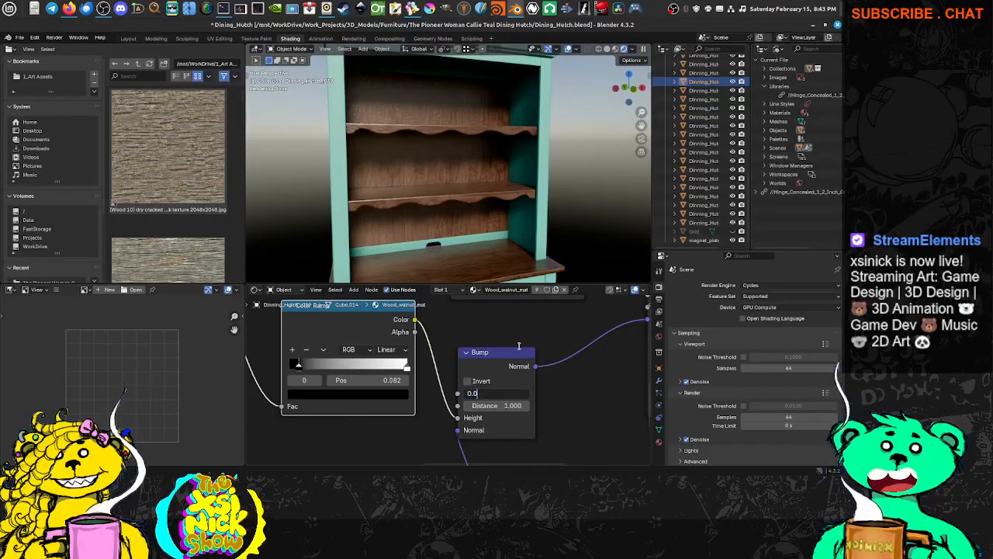
pyautogui.write('0.050')
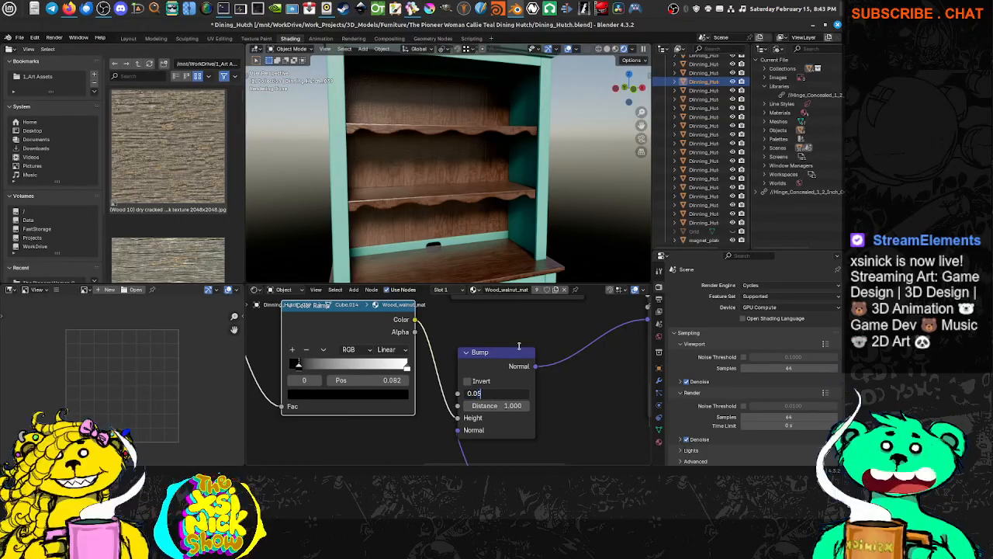
pyautogui.press('Return')
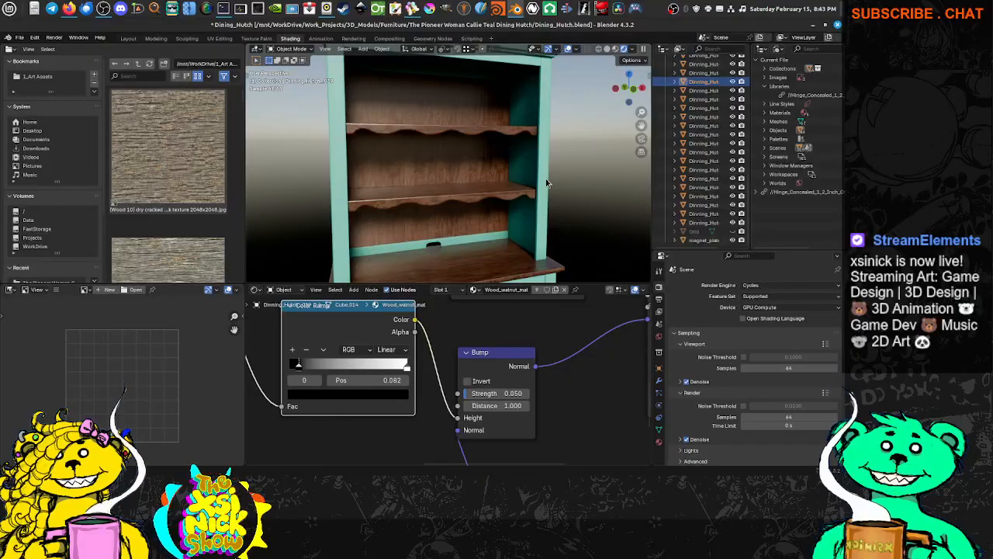
# Adjust the bump Color Ramp by placing its black stop at about 0.091 and its white stop at about 0.932.
pyautogui.moveTo(567, 194); pyautogui.dragTo(561, 199, button='middle')
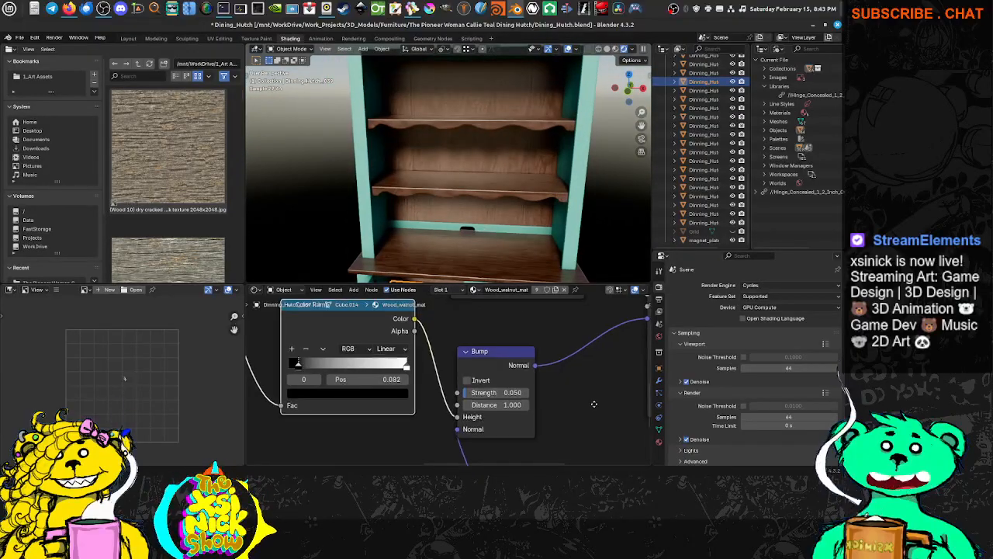
pyautogui.moveTo(558, 444); pyautogui.dragTo(484, 348, button='middle')
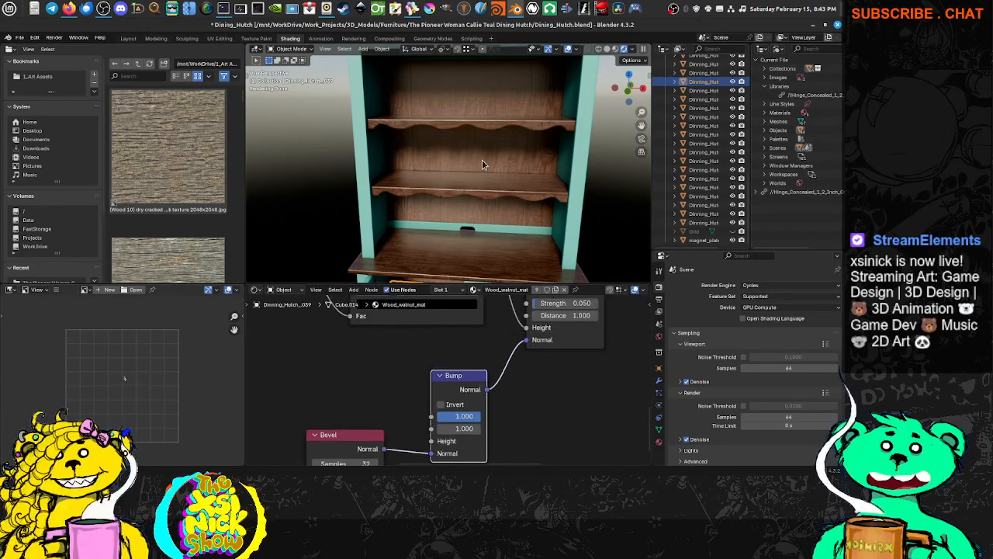
pyautogui.moveTo(482, 159); pyautogui.dragTo(447, 159, button='middle')
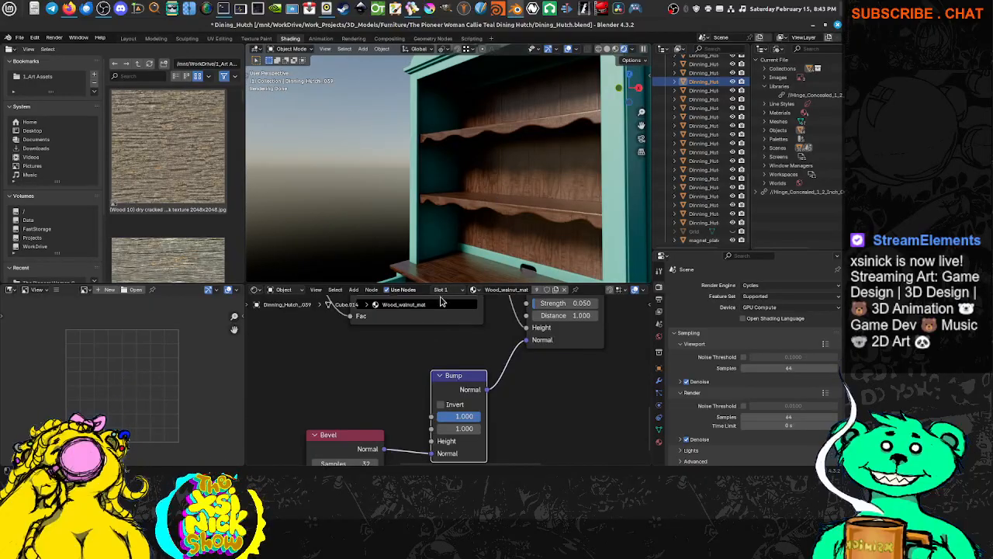
pyautogui.moveTo(426, 343); pyautogui.dragTo(487, 401, button='middle')
pyautogui.moveTo(431, 339); pyautogui.dragTo(410, 339)
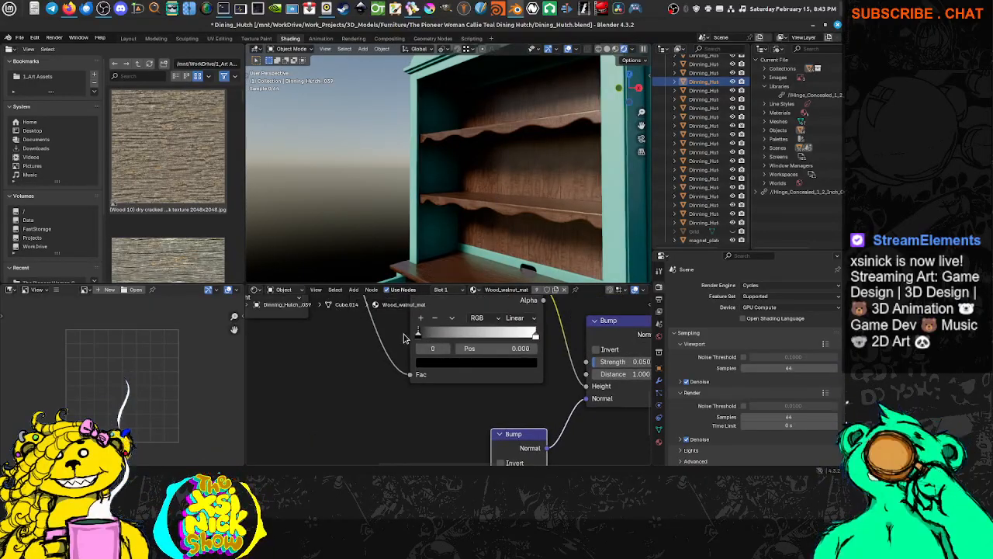
pyautogui.moveTo(440, 192); pyautogui.dragTo(516, 208, button='middle')
pyautogui.scroll(2, 432, 158)
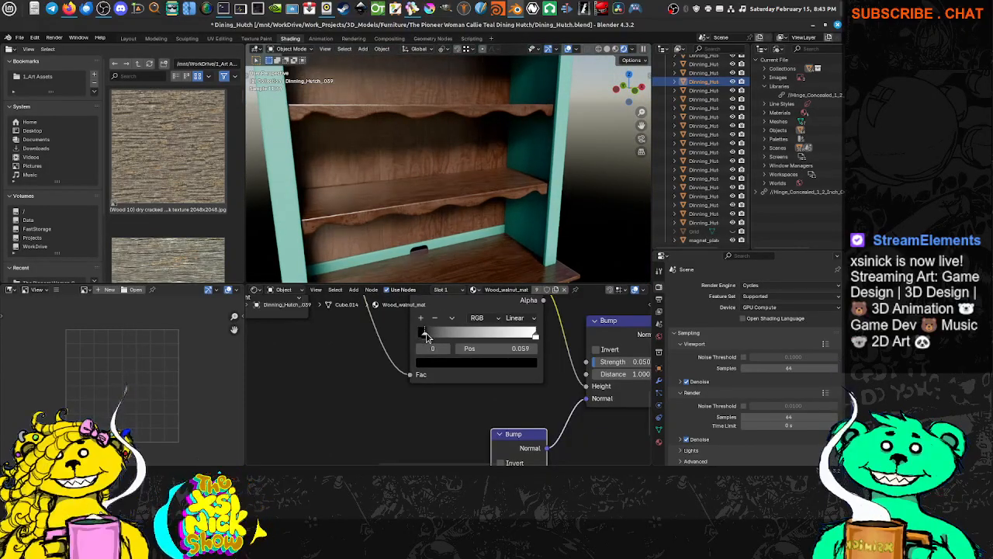
pyautogui.moveTo(419, 336); pyautogui.dragTo(432, 335)
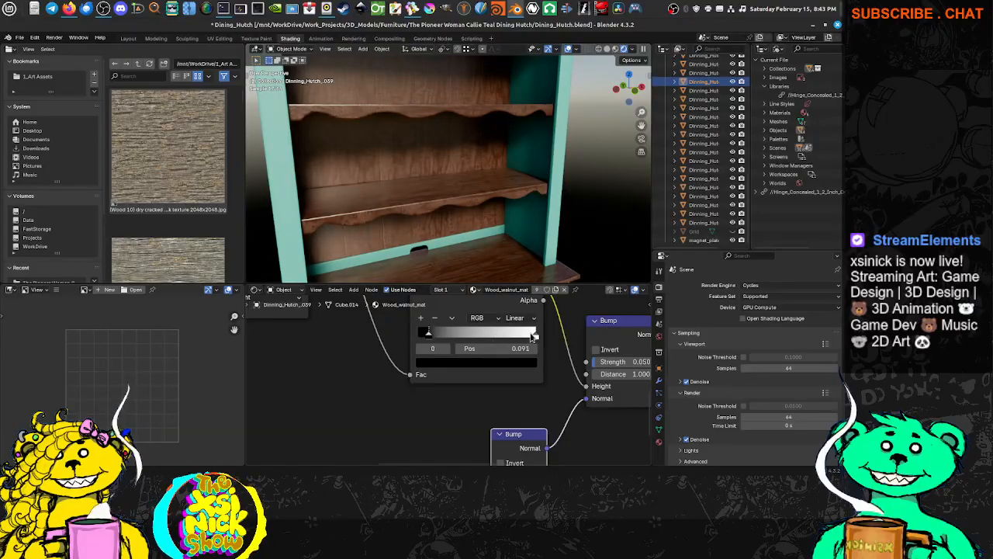
pyautogui.moveTo(536, 337); pyautogui.dragTo(528, 337)
# Preview the bump Color Ramp's Color and Alpha outputs directly on the hutch surface.
pyautogui.moveTo(514, 319); pyautogui.dragTo(525, 351, button='middle')
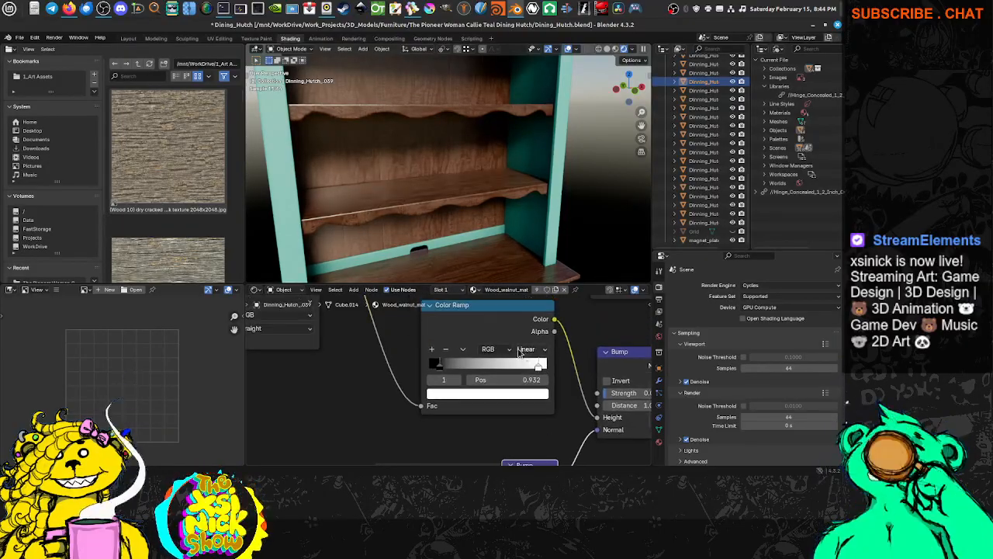
pyautogui.keyDown('ctrl'); pyautogui.keyDown('shift'); pyautogui.click(508, 322); pyautogui.keyUp('shift'); pyautogui.keyUp('ctrl')
pyautogui.scroll(-2, 521, 347)
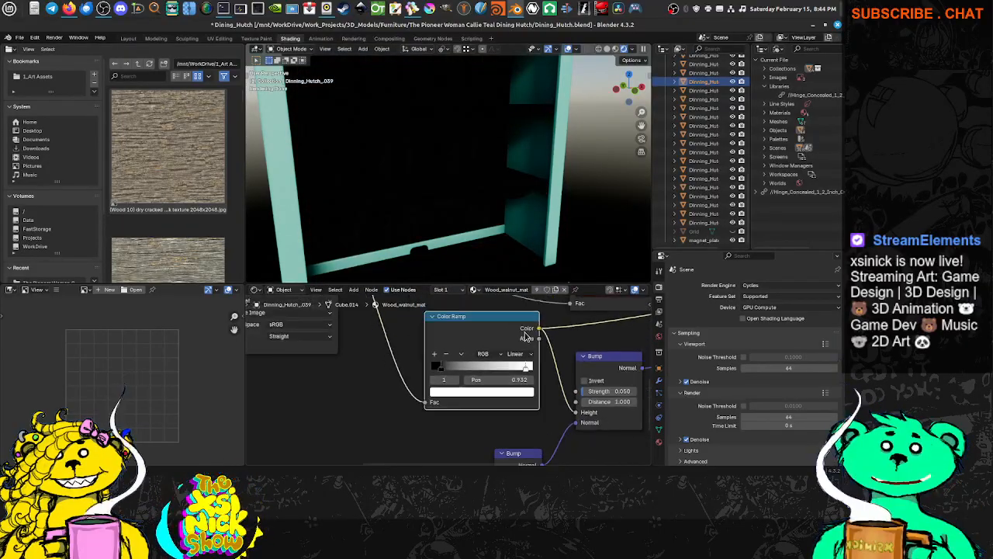
pyautogui.moveTo(523, 349); pyautogui.dragTo(464, 371, button='middle')
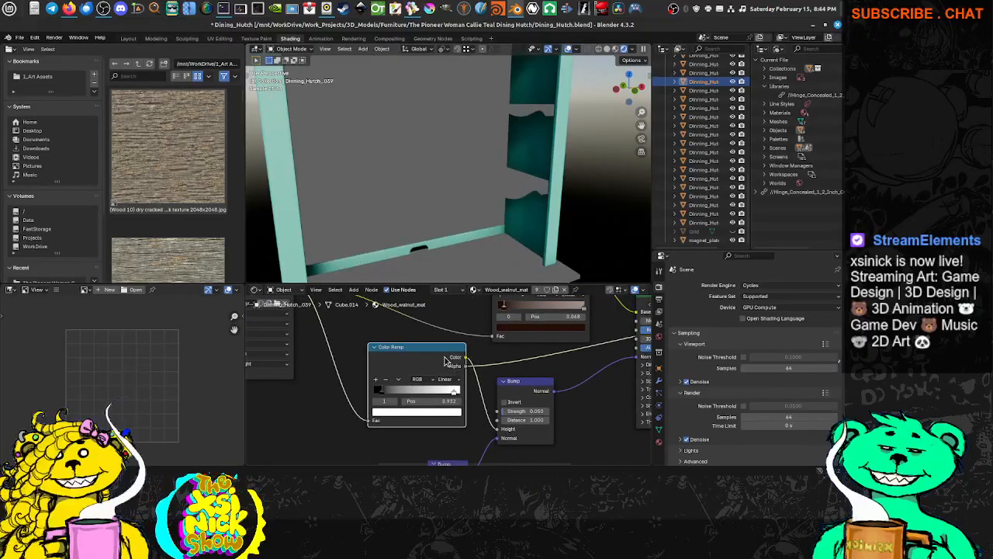
pyautogui.keyDown('ctrl'); pyautogui.keyDown('shift'); pyautogui.click(440, 355); pyautogui.keyUp('shift'); pyautogui.keyUp('ctrl')
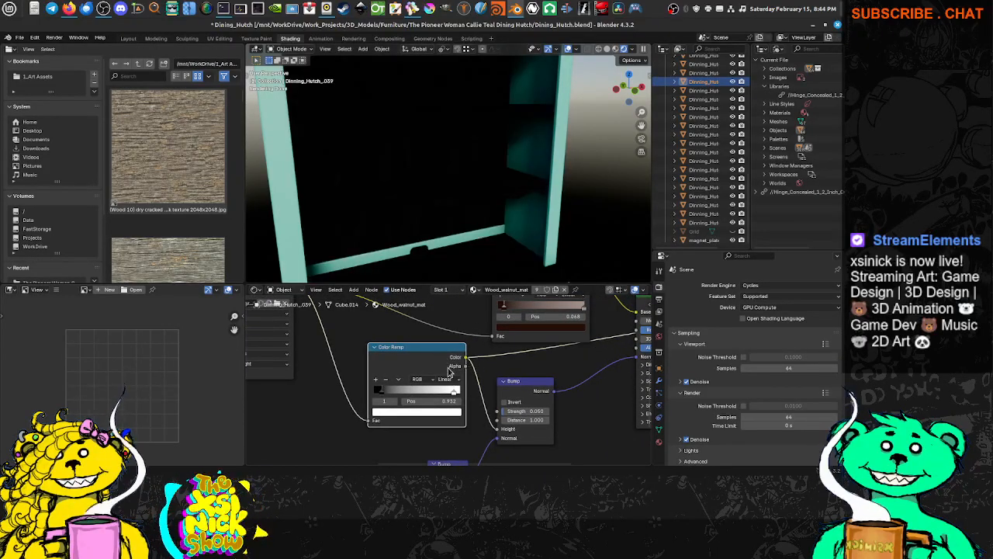
# Readjust the bump Color Ramp, placing its black stop at about 0.050 and its white stop at about 0.718.
pyautogui.moveTo(400, 365); pyautogui.dragTo(460, 393, button='middle')
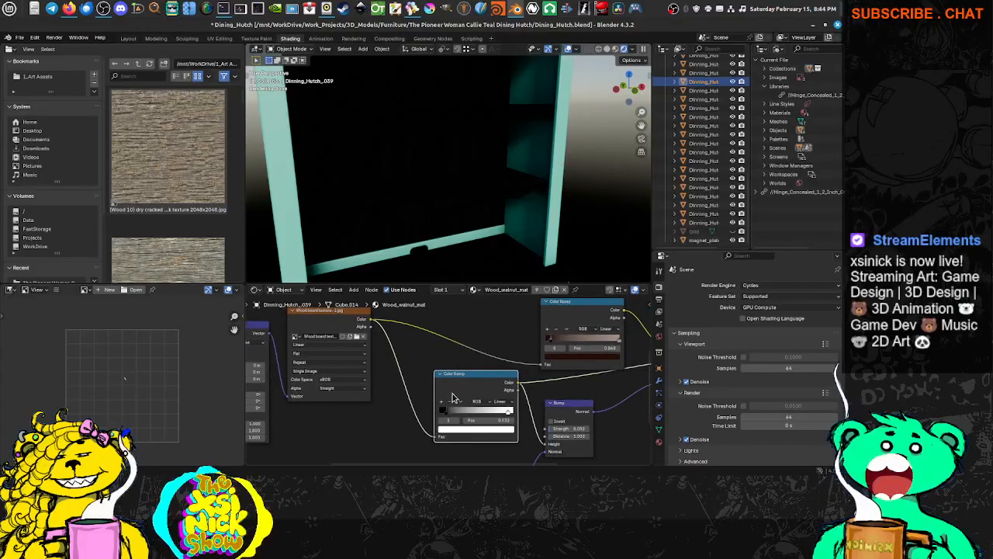
pyautogui.click(440, 412)
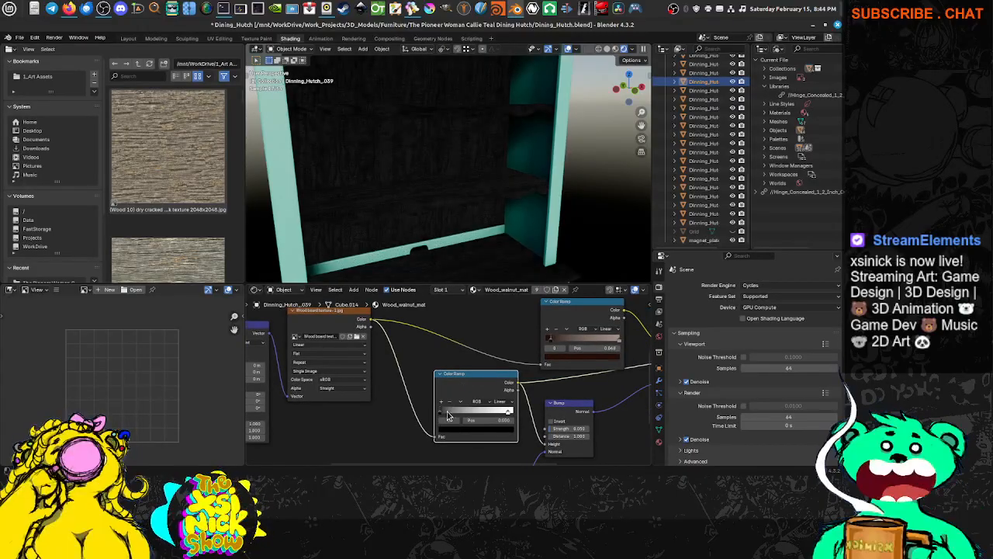
pyautogui.click(509, 412)
pyautogui.moveTo(509, 414); pyautogui.dragTo(520, 415)
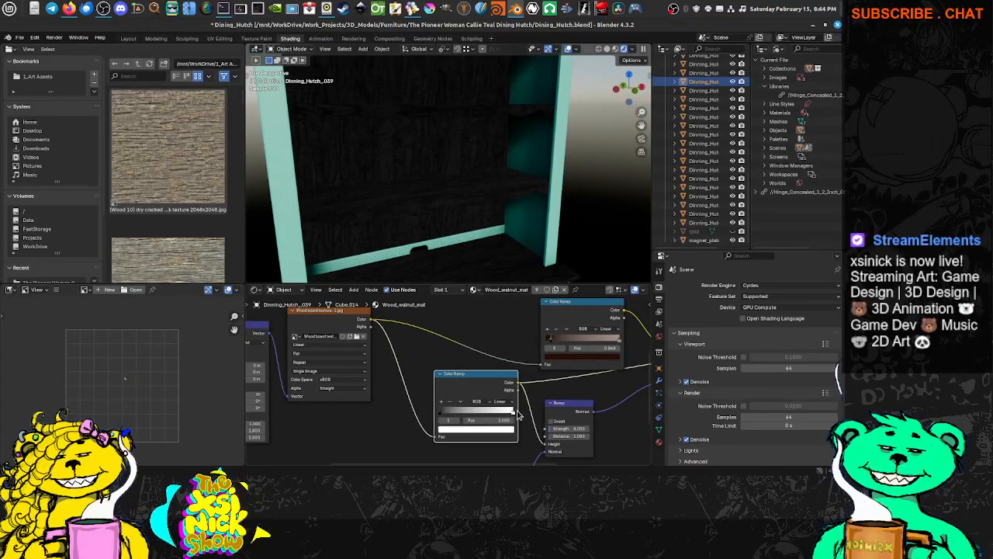
pyautogui.moveTo(468, 378); pyautogui.dragTo(578, 367, button='middle')
pyautogui.scroll(3, 465, 380)
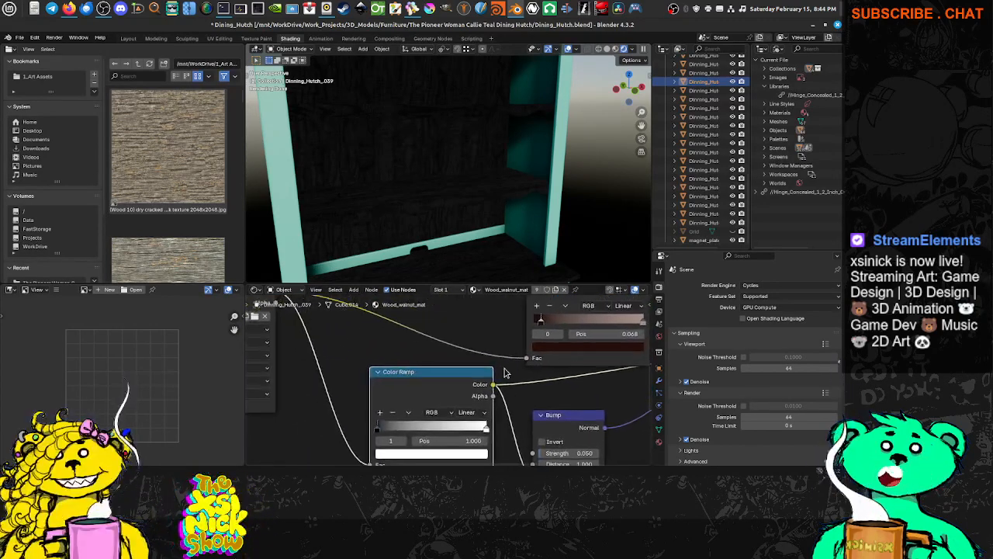
pyautogui.moveTo(433, 396); pyautogui.dragTo(505, 369, button='middle')
pyautogui.moveTo(452, 402); pyautogui.dragTo(456, 402)
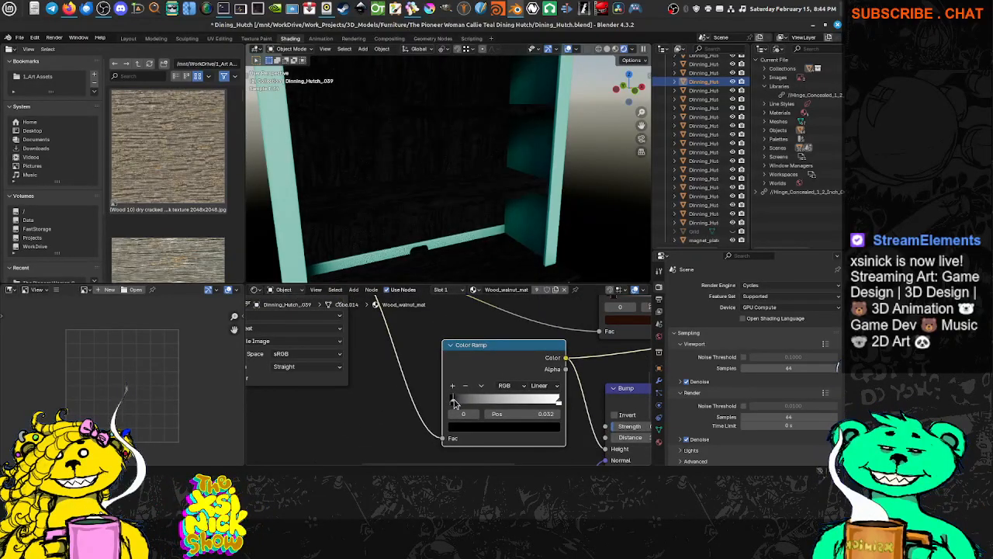
pyautogui.moveTo(558, 402); pyautogui.dragTo(526, 402)
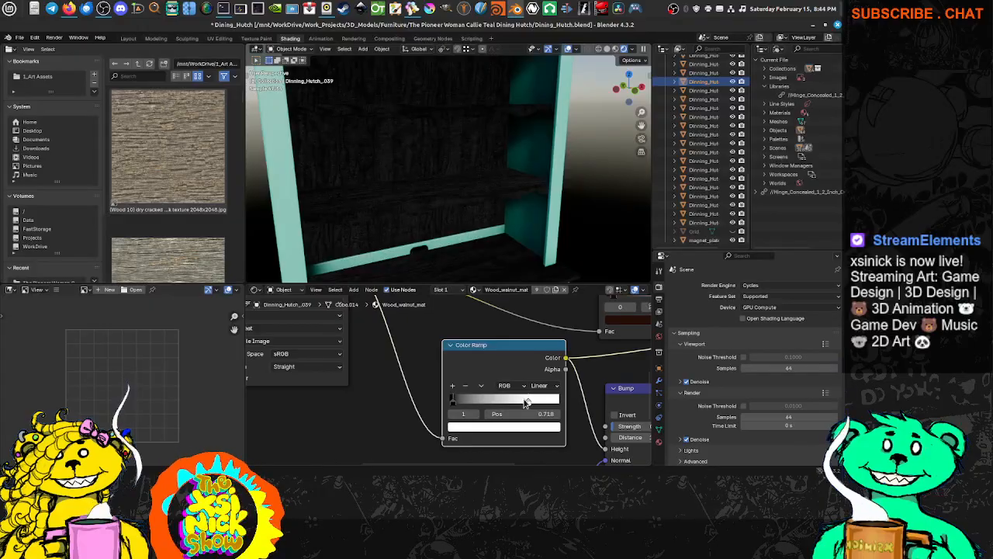
pyautogui.moveTo(454, 402); pyautogui.dragTo(456, 402)
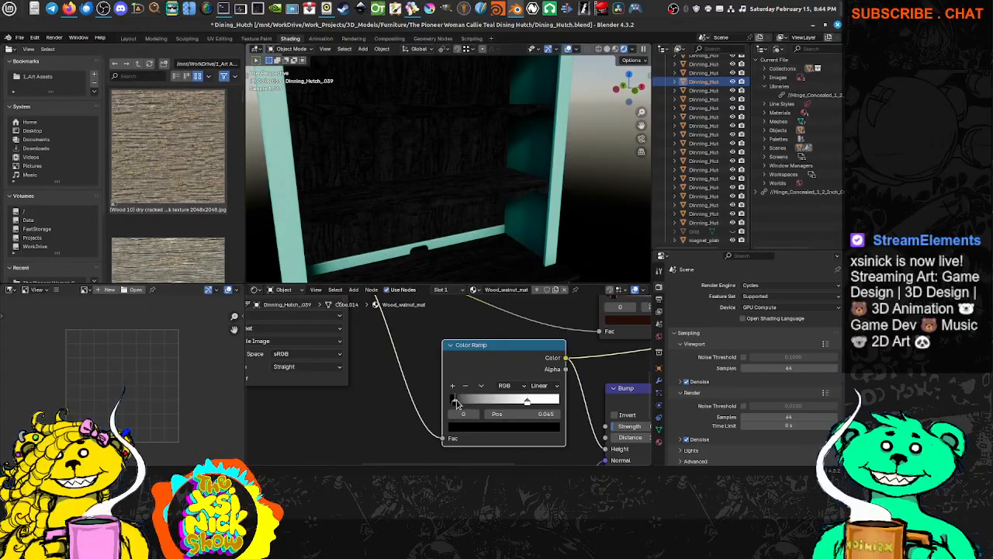
# Show the full Principled BSDF shading on the hutch again and check the wood on the shelves from farther away.
pyautogui.moveTo(592, 398); pyautogui.dragTo(442, 353, button='middle')
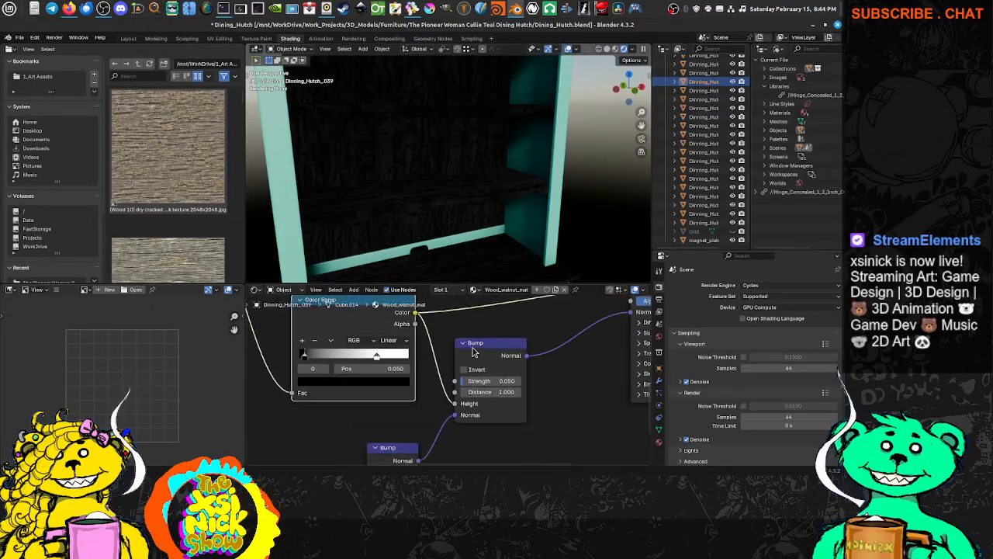
pyautogui.moveTo(594, 307); pyautogui.dragTo(474, 364, button='middle')
pyautogui.moveTo(544, 301); pyautogui.dragTo(529, 337, button='middle')
pyautogui.keyDown('ctrl'); pyautogui.keyDown('shift'); pyautogui.click(533, 335); pyautogui.keyUp('shift'); pyautogui.keyUp('ctrl')
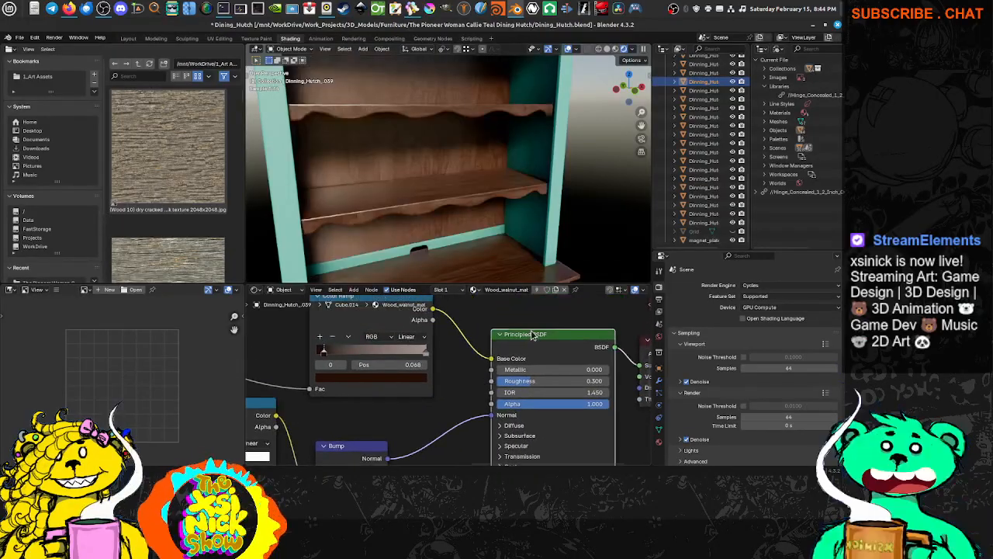
pyautogui.moveTo(509, 218)
pyautogui.mouseDown(button='middle')
pyautogui.moveTo(471, 215)
pyautogui.moveTo(525, 214)
pyautogui.mouseUp(button='middle')
pyautogui.scroll(-6, 525, 213)
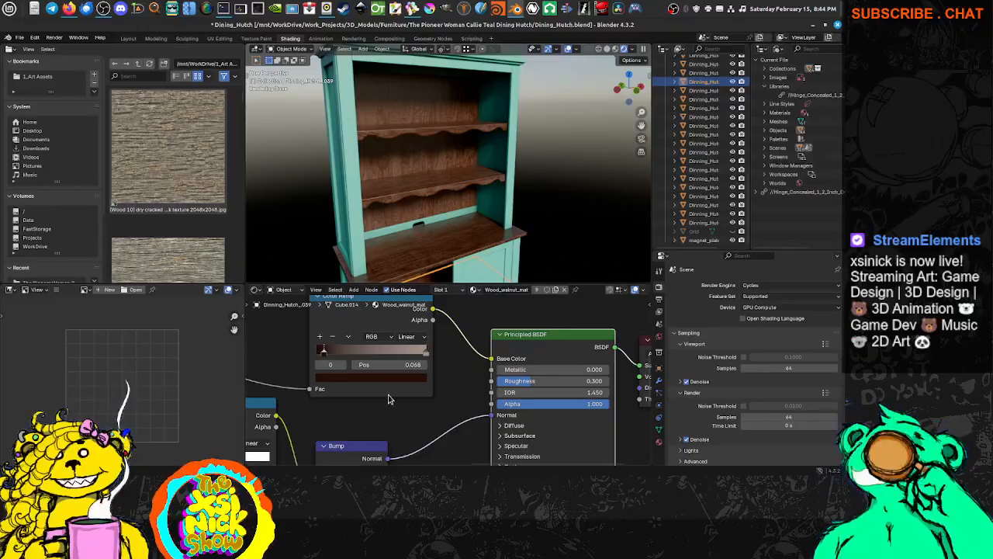
# Make room beside the base color's Color Ramp and add a Mix Color node feeding the Principled BSDF's Base Color.
pyautogui.moveTo(373, 336); pyautogui.dragTo(485, 367, button='middle')
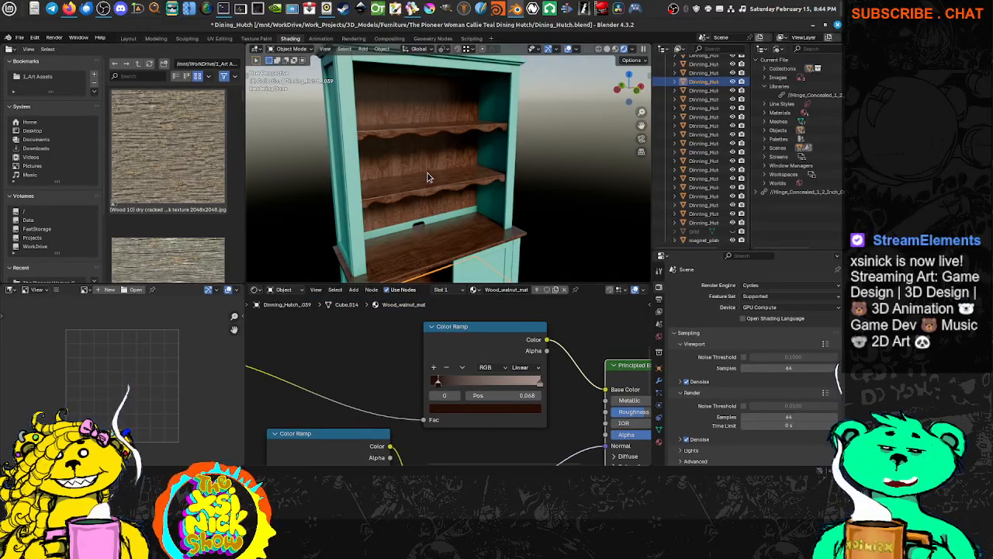
pyautogui.scroll(-2, 525, 375)
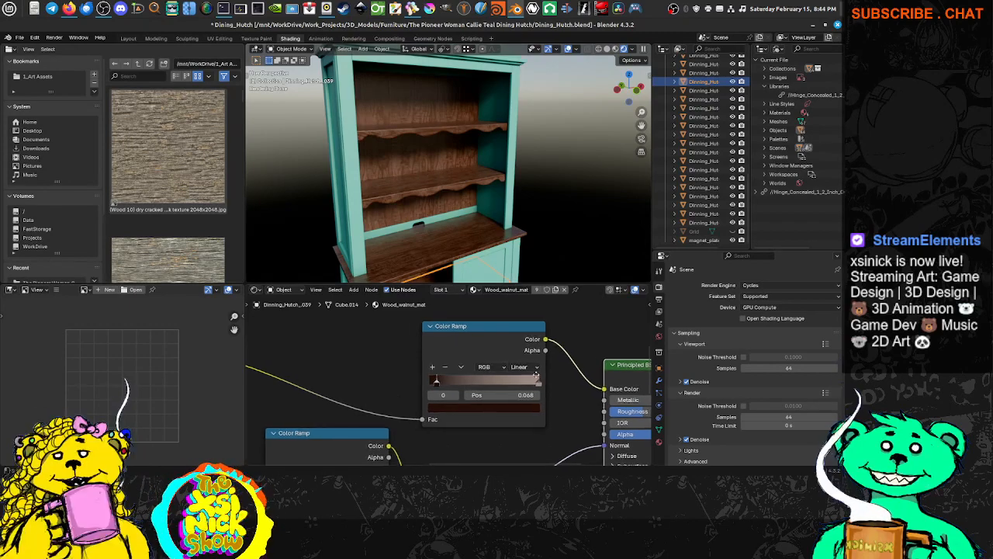
pyautogui.moveTo(501, 340); pyautogui.dragTo(400, 333)
pyautogui.moveTo(469, 354); pyautogui.dragTo(448, 362, button='middle')
pyautogui.hotkey('shift', 'a')
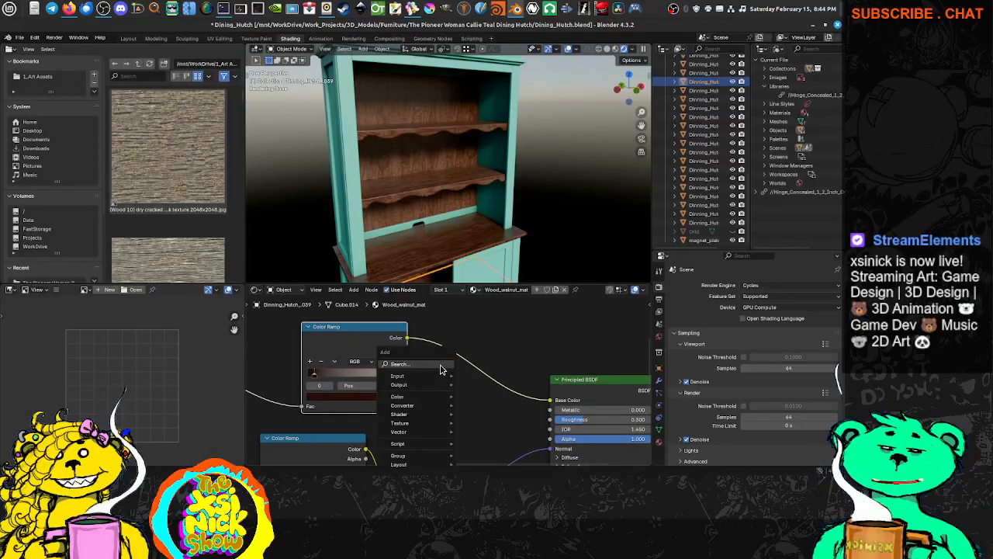
pyautogui.click(440, 369)
pyautogui.write('mix')
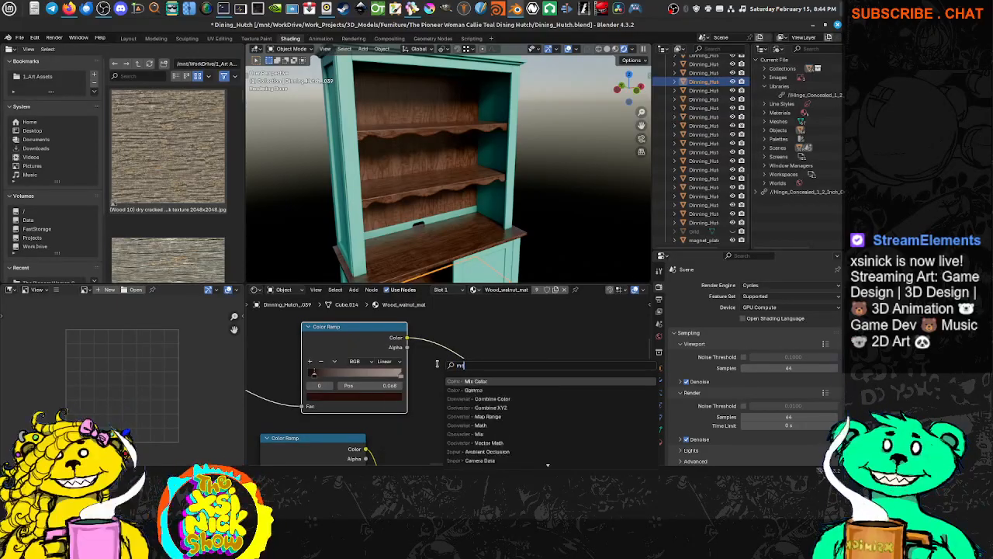
pyautogui.click(477, 389)
pyautogui.click(466, 334)
pyautogui.moveTo(479, 429); pyautogui.dragTo(383, 387, button='middle')
pyautogui.moveTo(432, 309); pyautogui.dragTo(455, 436)
# Copy a dark brown swatch color onto the Mix node's A color.
pyautogui.moveTo(433, 372); pyautogui.dragTo(493, 385, button='middle')
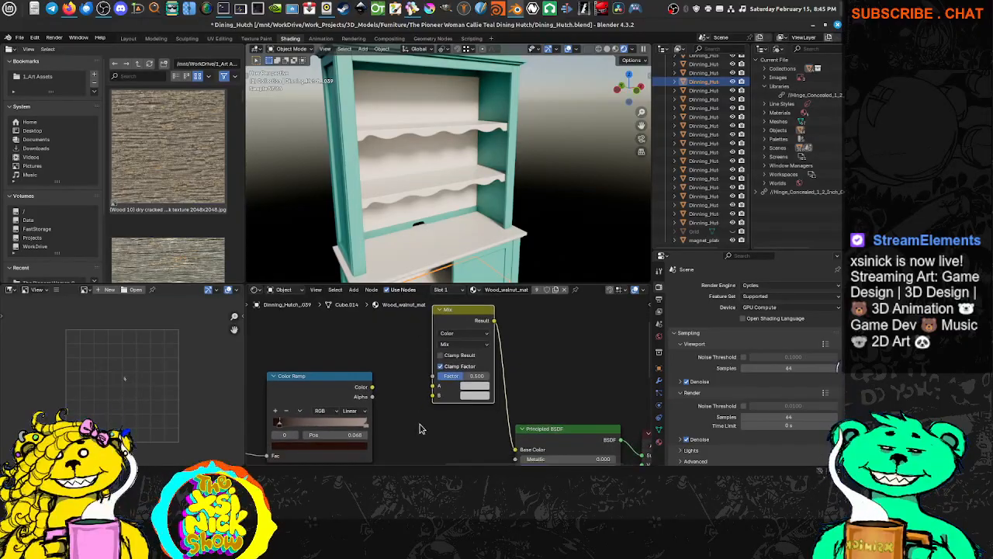
pyautogui.scroll(-4, 467, 383)
pyautogui.moveTo(332, 337); pyautogui.dragTo(367, 373, button='middle')
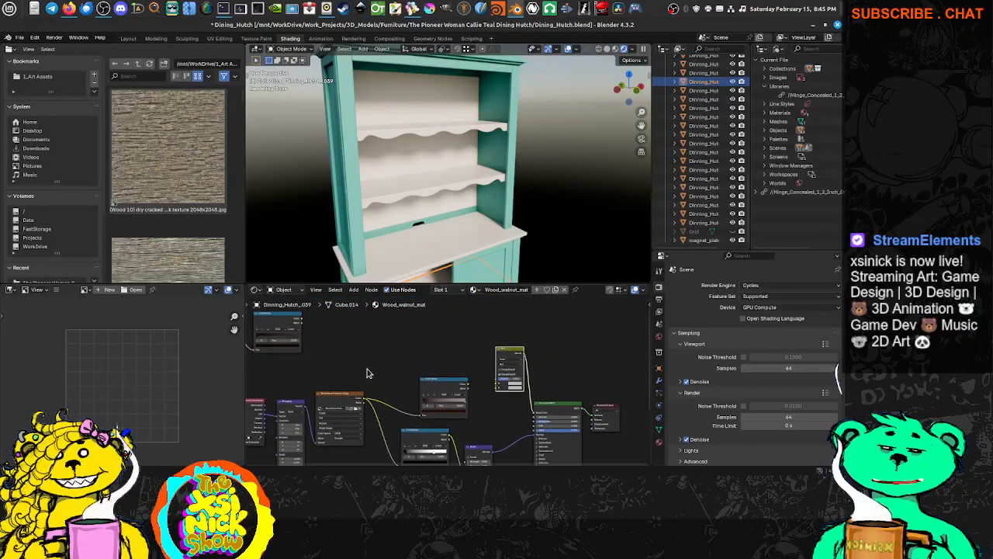
pyautogui.scroll(3, 287, 352)
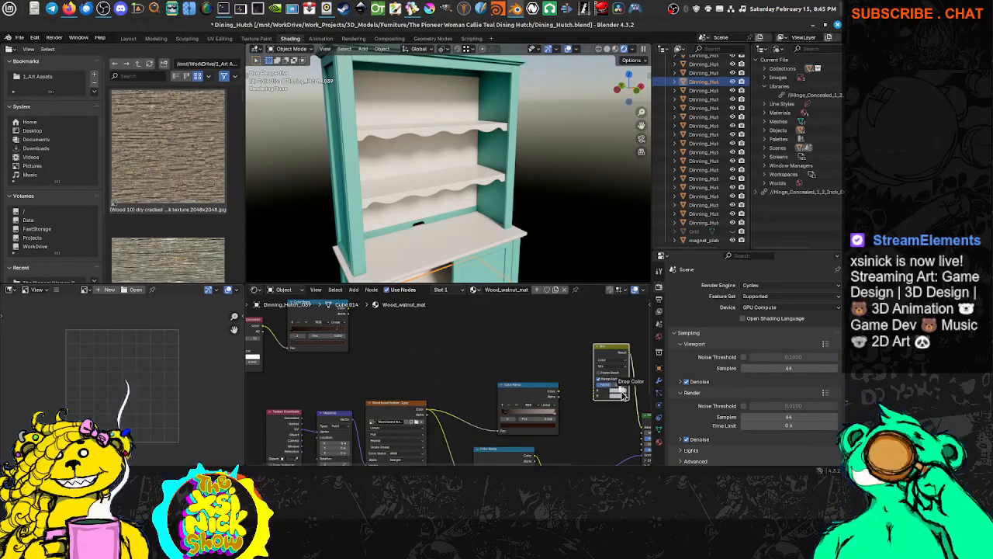
pyautogui.moveTo(623, 392); pyautogui.dragTo(622, 390)
pyautogui.moveTo(618, 404); pyautogui.dragTo(478, 386, button='middle')
pyautogui.scroll(7, 457, 403)
pyautogui.scroll(1, 480, 401)
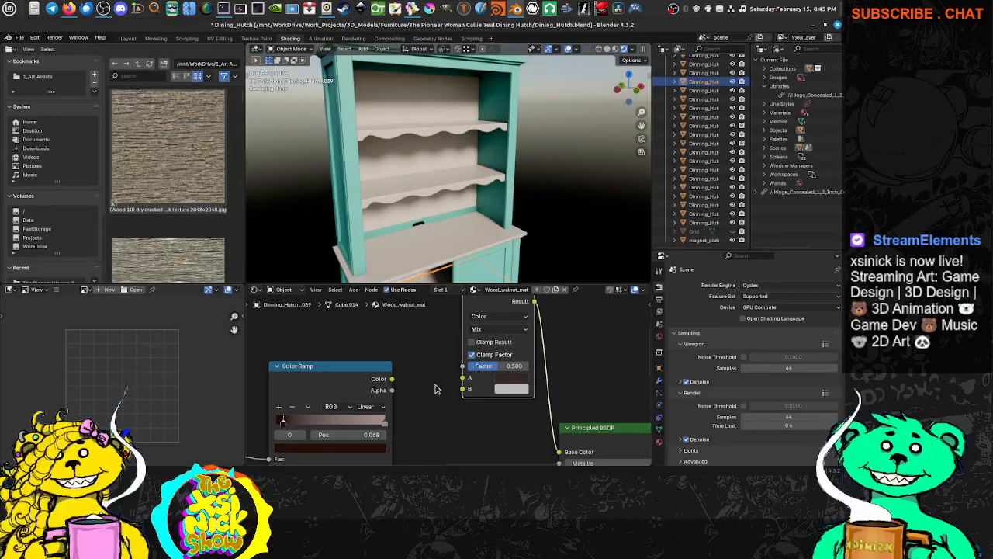
# Connect the base color's Color Ramp output to the Mix node's B input and try its Factor around 0.550.
pyautogui.scroll(-2, 425, 387)
pyautogui.click(493, 368)
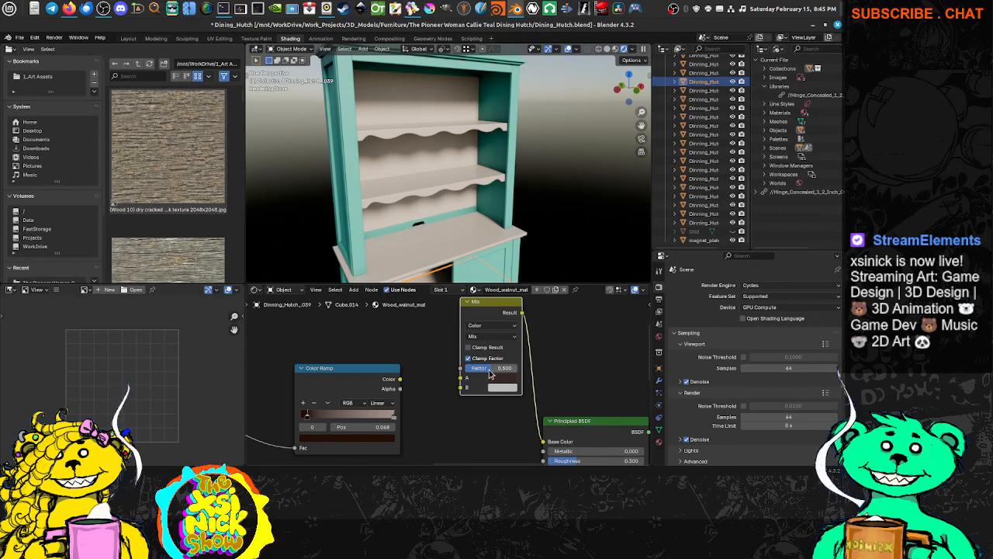
pyautogui.write('17')
pyautogui.press('Return')
pyautogui.moveTo(516, 367); pyautogui.dragTo(464, 369)
pyautogui.moveTo(400, 379); pyautogui.dragTo(484, 369)
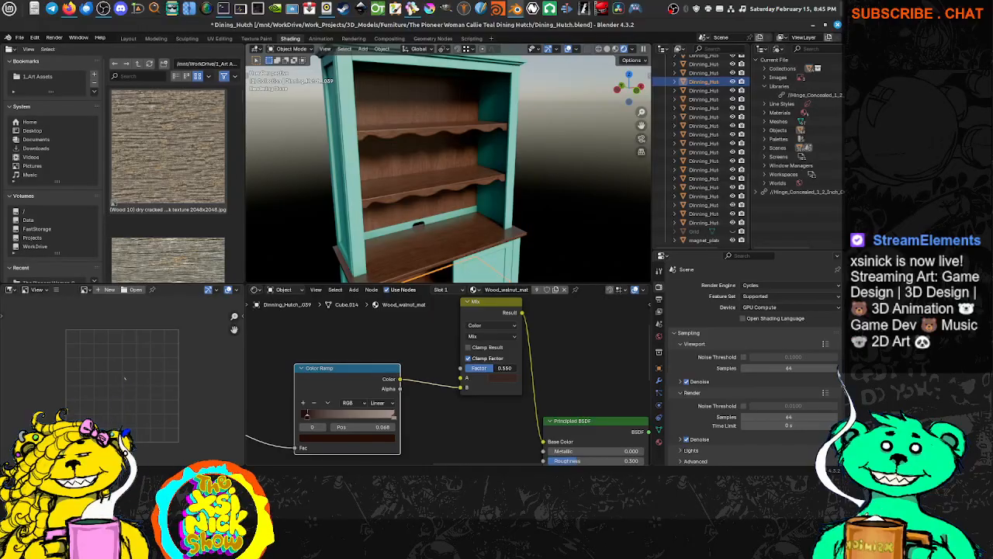
# Try a Mix Factor of 0.6, check the shelves from several angles, and set the Factor to 0.7.
pyautogui.moveTo(496, 369); pyautogui.dragTo(498, 370)
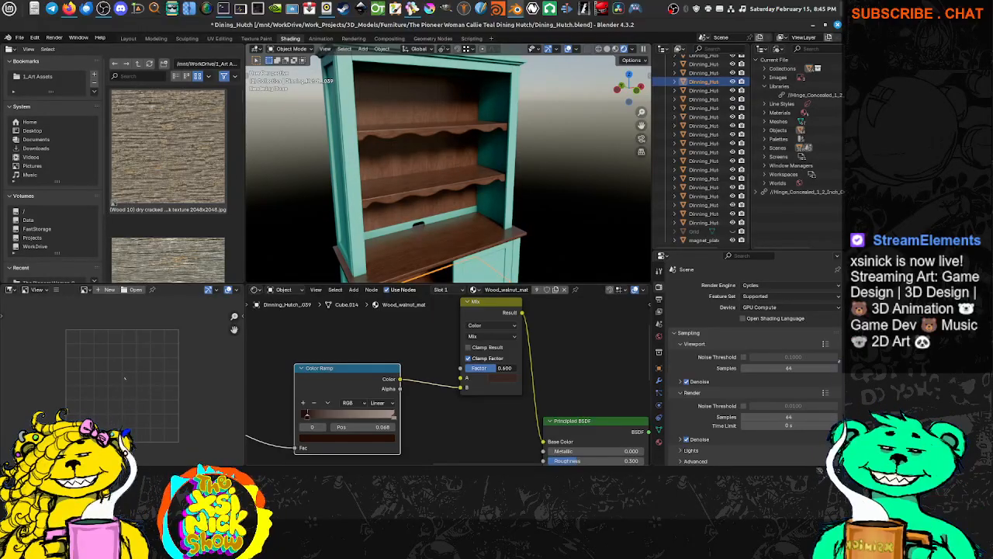
pyautogui.moveTo(541, 215); pyautogui.dragTo(489, 207, button='middle')
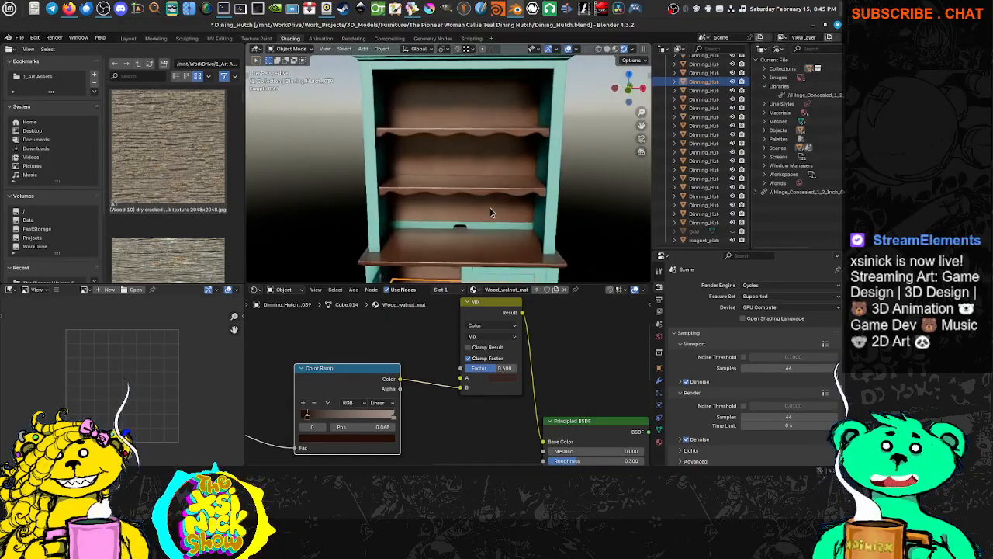
pyautogui.moveTo(546, 222); pyautogui.dragTo(512, 227, button='middle')
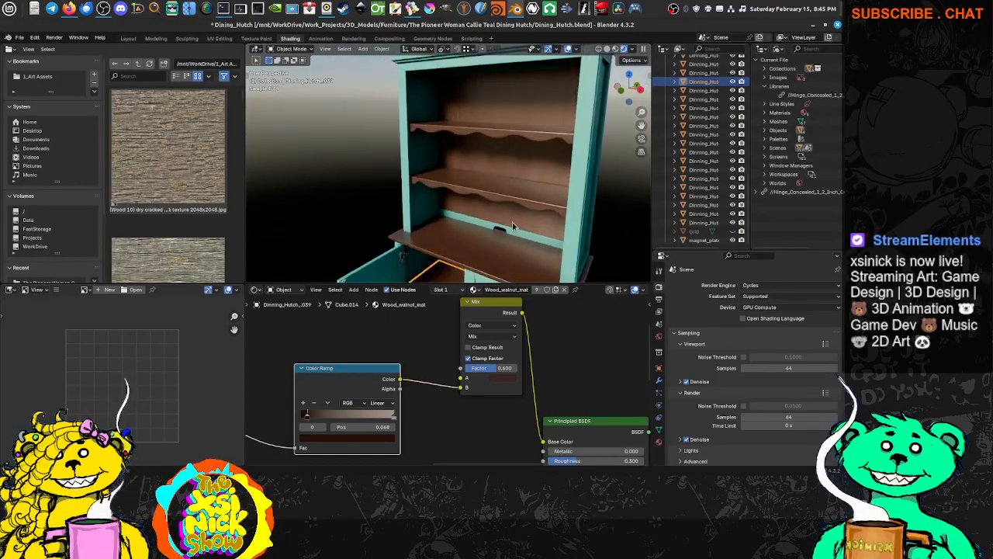
pyautogui.click(495, 368)
pyautogui.write('0.7')
pyautogui.press('Return')
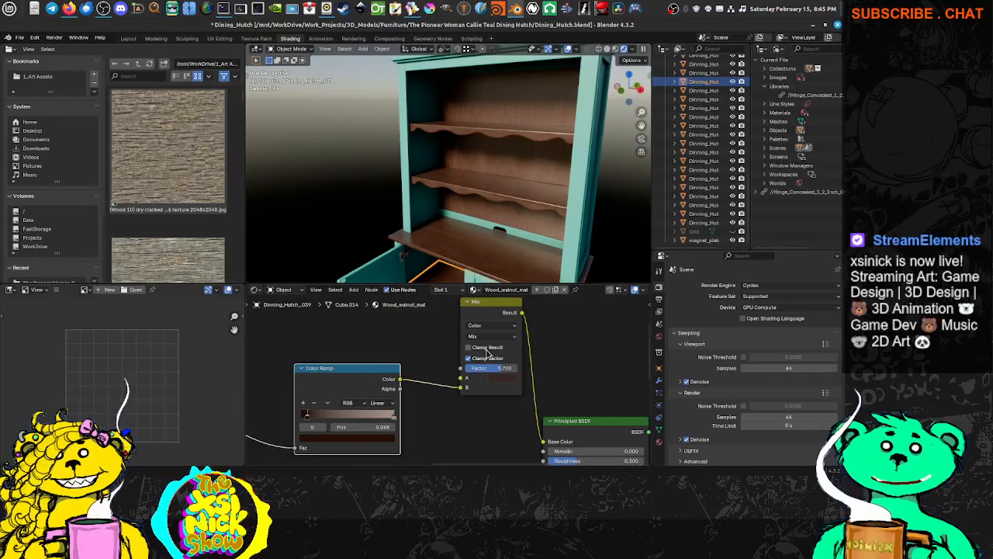
pyautogui.moveTo(535, 272); pyautogui.dragTo(497, 252, button='middle')
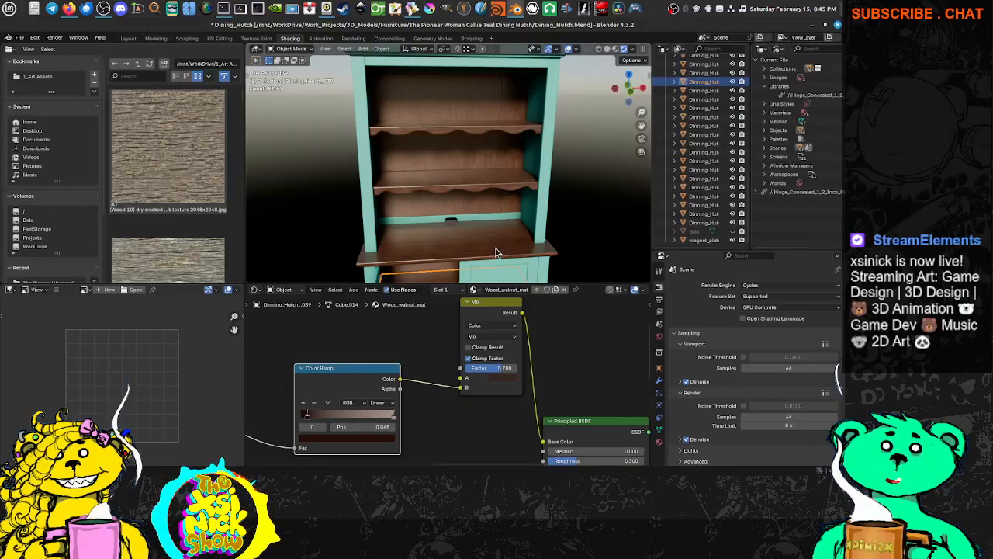
# Collapse the Mix node and place it between the Color Ramp and the Principled BSDF.
pyautogui.scroll(-2, 500, 400)
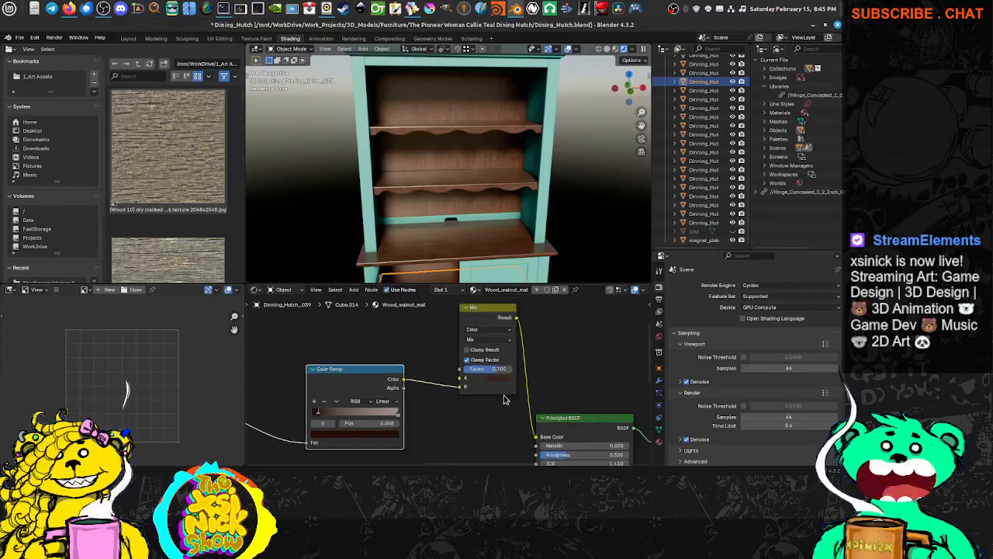
pyautogui.click(468, 315)
pyautogui.moveTo(469, 315); pyautogui.dragTo(468, 408)
pyautogui.click(467, 324)
pyautogui.scroll(-4, 454, 392)
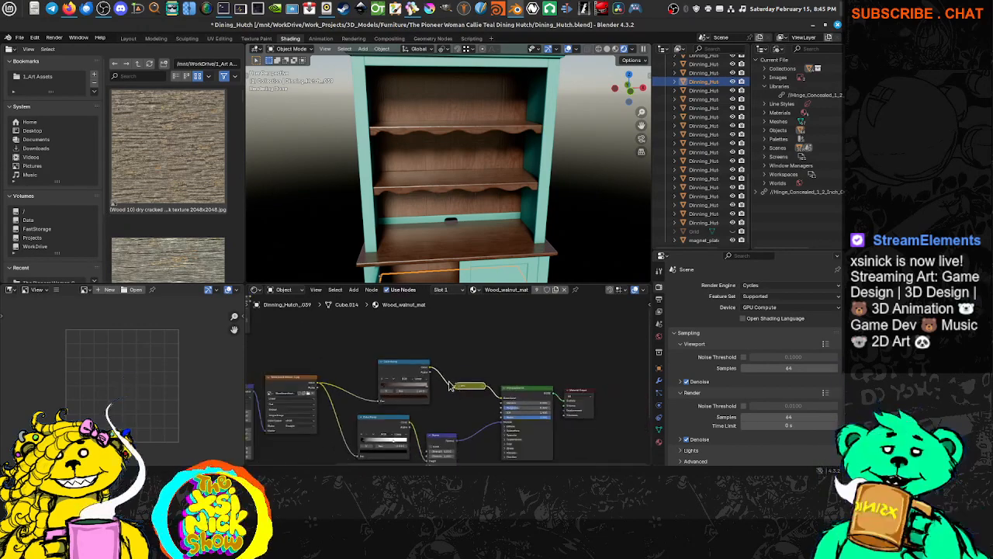
# Shift the Texture Coordinate, Mapping and wood image texture nodes away from the Color Ramps to make space.
pyautogui.moveTo(402, 377); pyautogui.dragTo(505, 375, button='middle')
pyautogui.moveTo(367, 412); pyautogui.dragTo(423, 402, button='middle')
pyautogui.moveTo(469, 353); pyautogui.dragTo(288, 475)
pyautogui.click(444, 369)
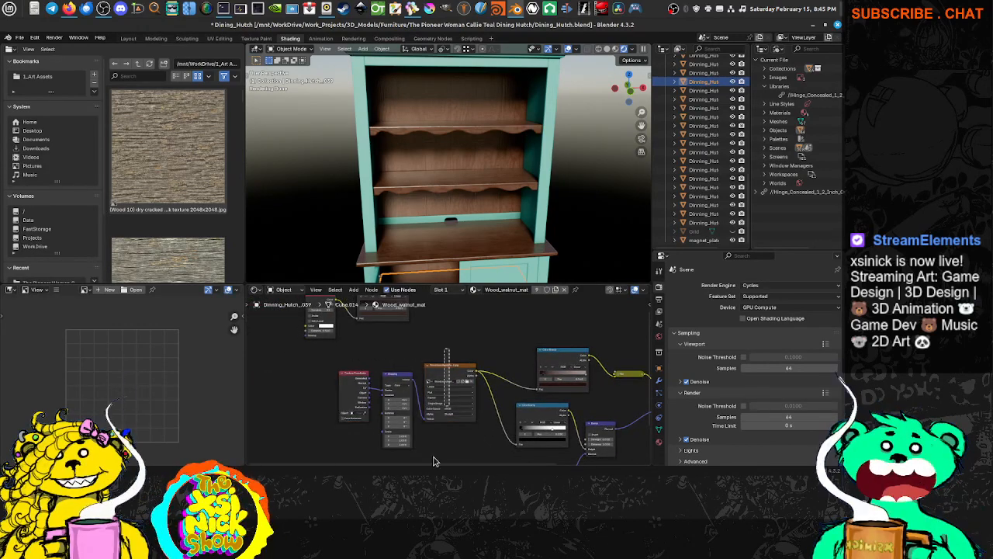
pyautogui.moveTo(453, 349); pyautogui.dragTo(258, 466)
pyautogui.moveTo(446, 385); pyautogui.dragTo(391, 389)
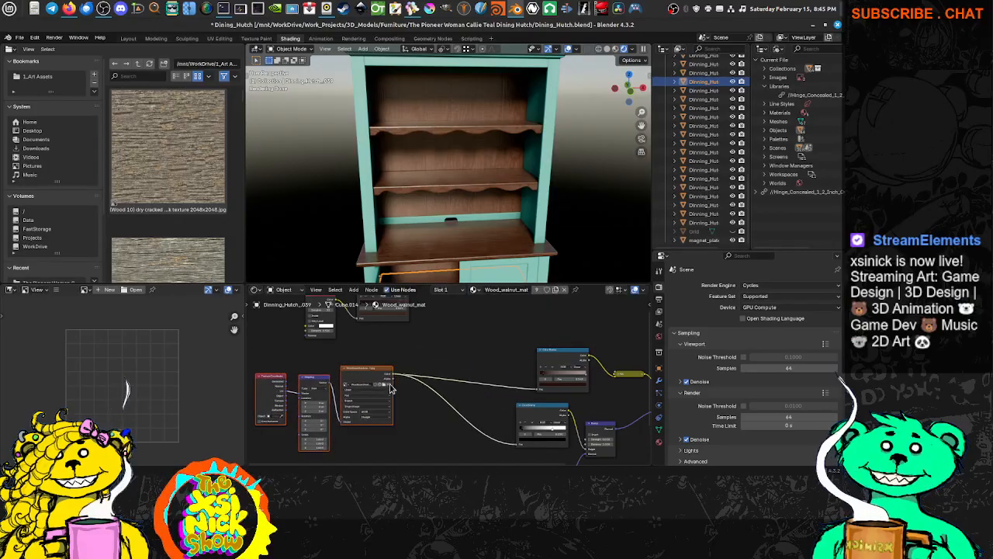
# Move the base color and bump Color Ramps closer to the wood image texture node.
pyautogui.moveTo(580, 355); pyautogui.dragTo(497, 353)
pyautogui.moveTo(491, 356); pyautogui.dragTo(408, 353, button='middle')
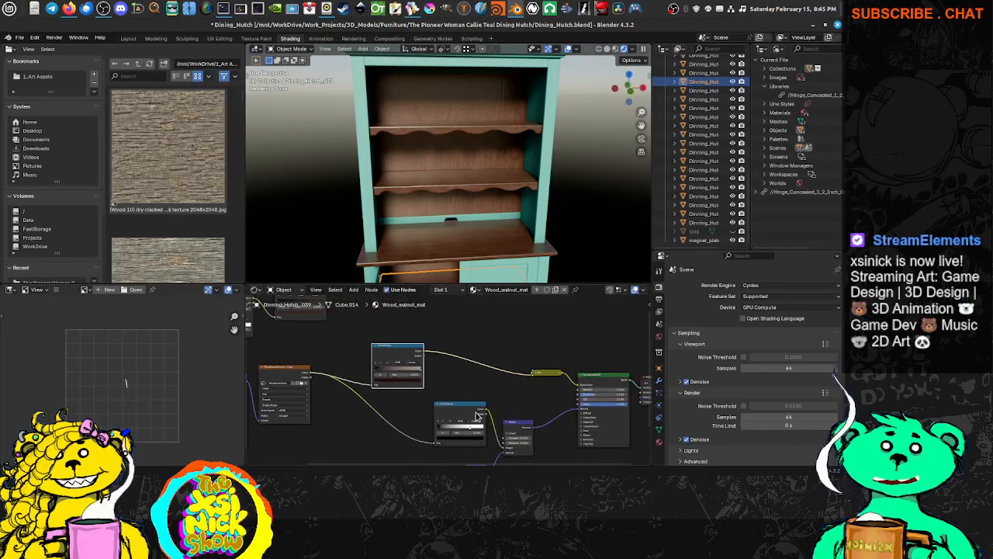
pyautogui.moveTo(476, 408); pyautogui.dragTo(394, 408)
pyautogui.moveTo(407, 347); pyautogui.dragTo(384, 362, button='middle')
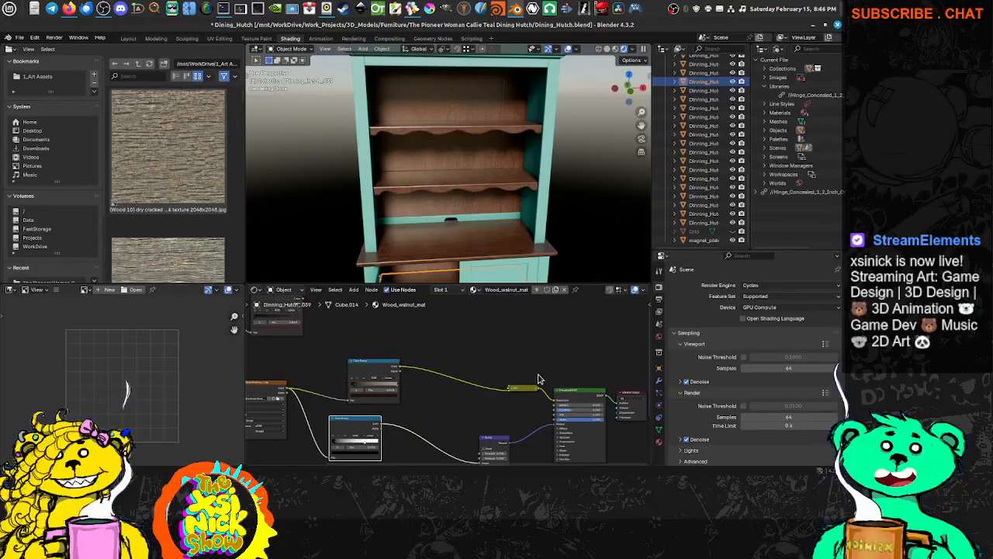
# Move the collapsed Mix node and the base color's Color Ramp farther from the Principled BSDF, briefly expanding the Mix node to check it.
pyautogui.moveTo(531, 388); pyautogui.dragTo(489, 387)
pyautogui.scroll(2, 497, 388)
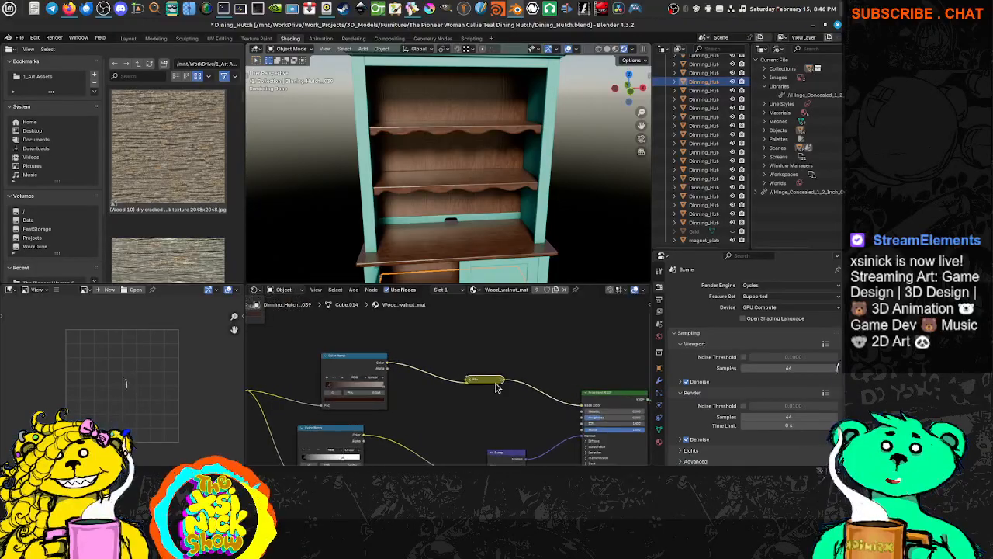
pyautogui.moveTo(480, 381); pyautogui.dragTo(463, 392, button='middle')
pyautogui.click(454, 392)
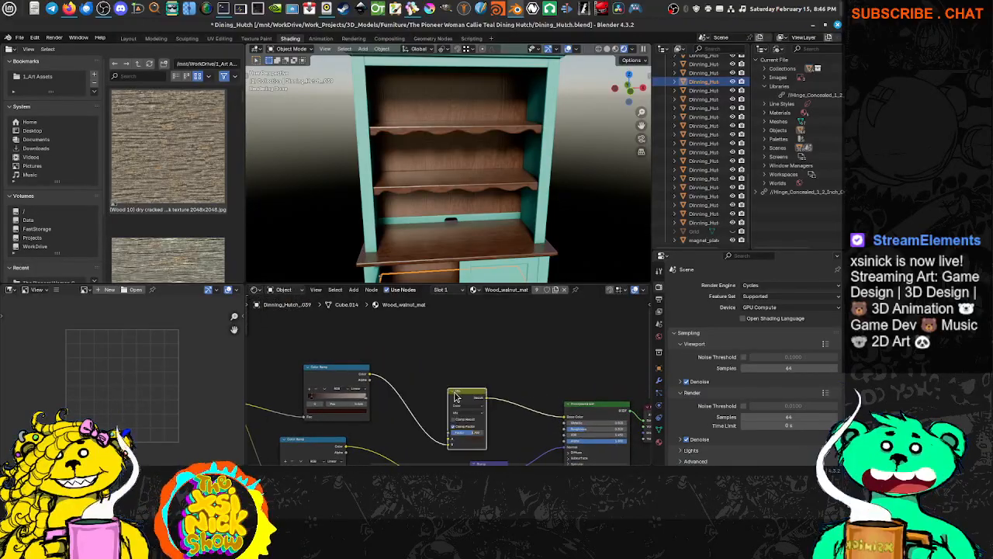
pyautogui.click(453, 392)
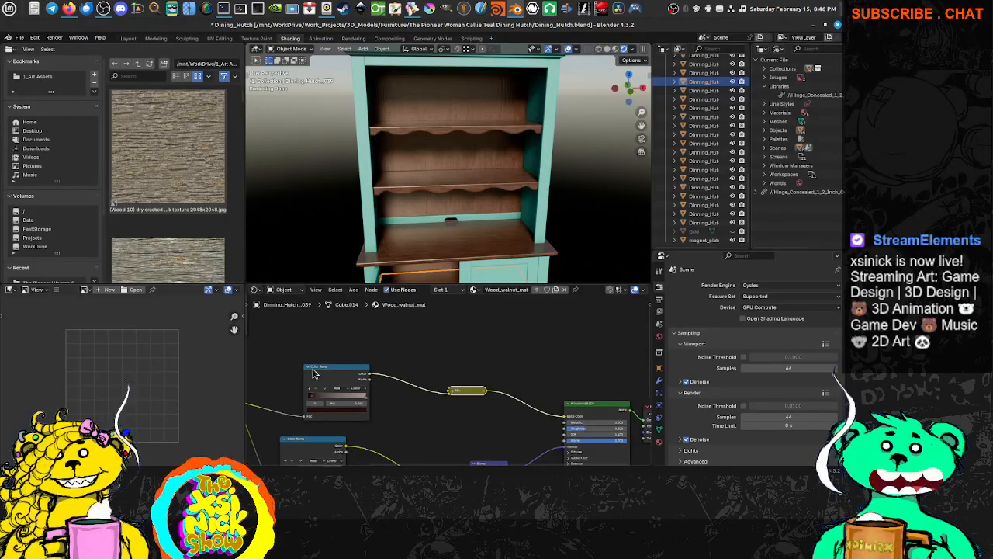
pyautogui.moveTo(312, 368); pyautogui.dragTo(288, 363)
pyautogui.moveTo(459, 392); pyautogui.dragTo(442, 389)
# Duplicate the collapsed Mix node and place the copy above the link to the Principled BSDF.
pyautogui.moveTo(506, 432); pyautogui.dragTo(476, 398, button='middle')
pyautogui.click(464, 428)
pyautogui.moveTo(421, 372); pyautogui.dragTo(413, 424, button='middle')
pyautogui.click(410, 402)
pyautogui.hotkey('shift', 'd')
pyautogui.click(473, 351)
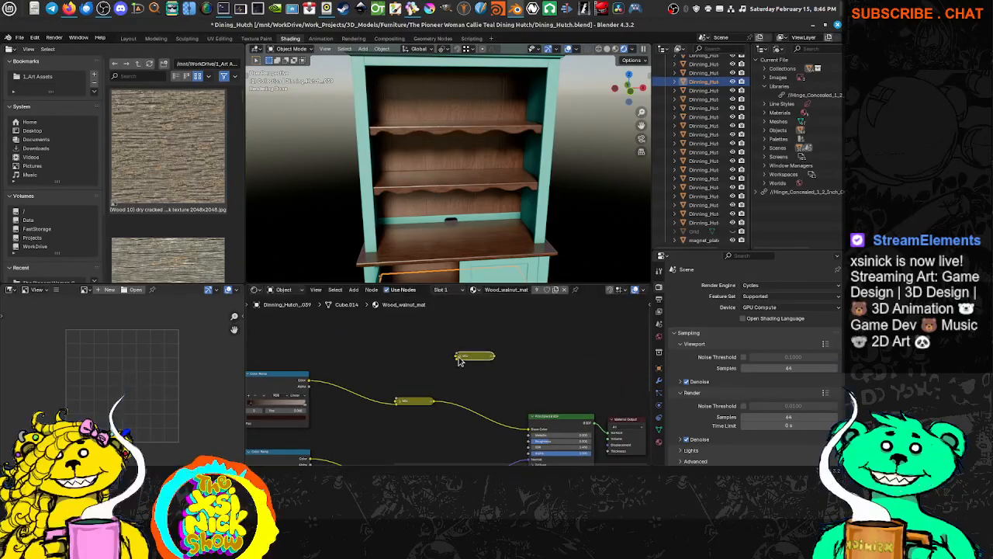
# Expand the duplicated Mix node, move it farther above the Principled BSDF and set its A color to black.
pyautogui.click(461, 357)
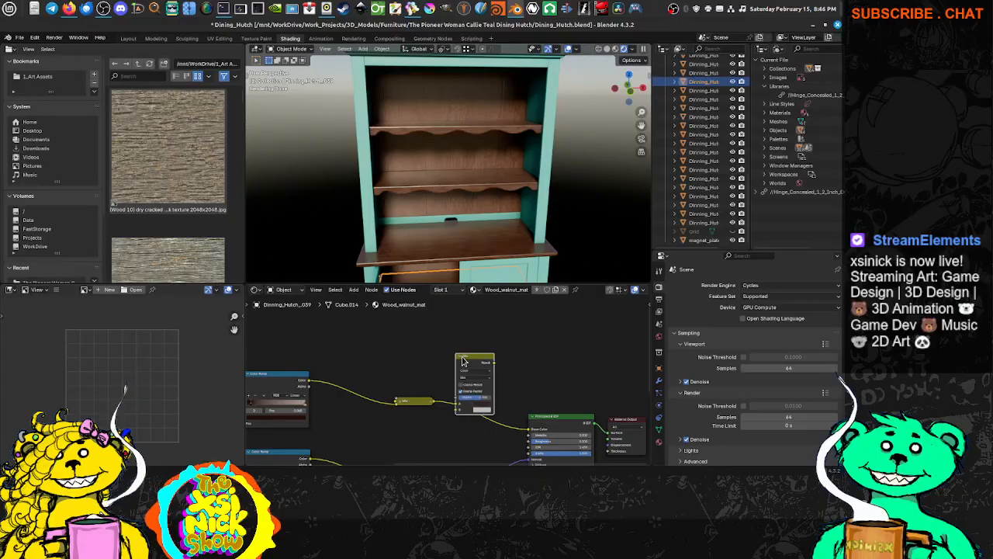
pyautogui.moveTo(473, 374); pyautogui.dragTo(486, 350, button='middle')
pyautogui.moveTo(493, 333); pyautogui.dragTo(535, 310)
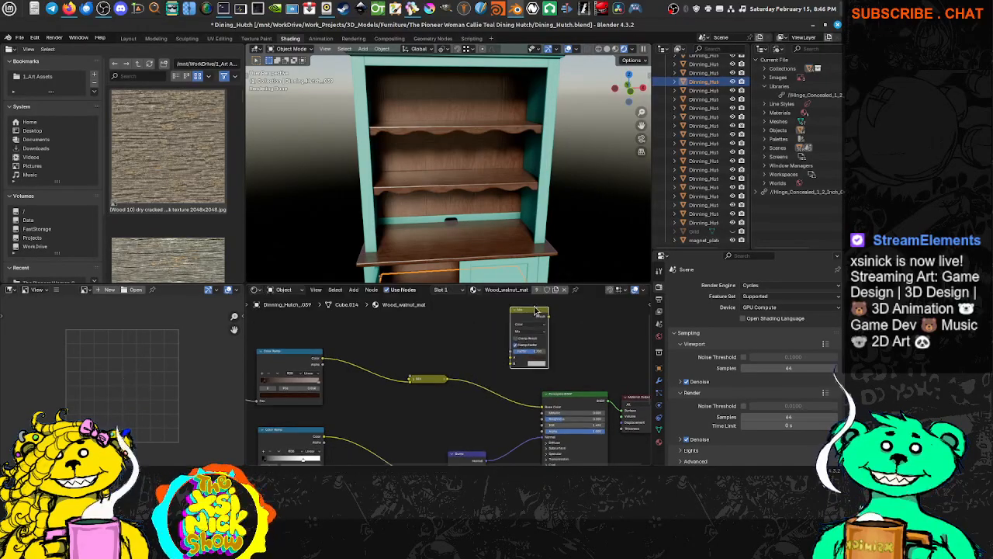
pyautogui.moveTo(542, 361); pyautogui.dragTo(501, 368, button='middle')
pyautogui.click(501, 361)
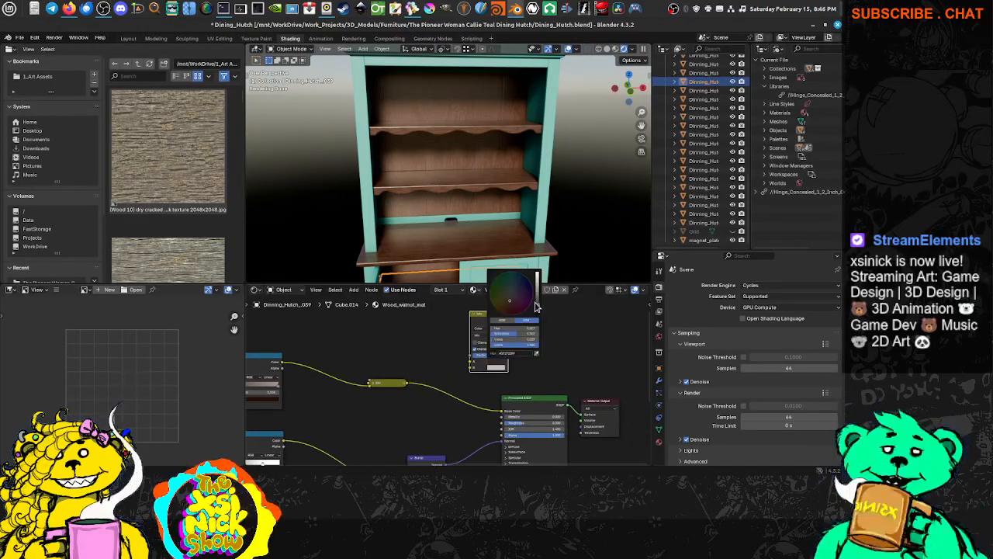
pyautogui.moveTo(537, 305); pyautogui.dragTo(537, 314)
# Set the first stop of the Color Ramp fed by the Ambient Occlusion node to black.
pyautogui.moveTo(486, 363)
pyautogui.mouseDown(button='middle')
pyautogui.moveTo(460, 378)
pyautogui.moveTo(508, 422)
pyautogui.mouseUp(button='middle')
pyautogui.moveTo(300, 330); pyautogui.dragTo(406, 373, button='middle')
pyautogui.moveTo(350, 399); pyautogui.dragTo(435, 414, button='middle')
pyautogui.scroll(3, 434, 414)
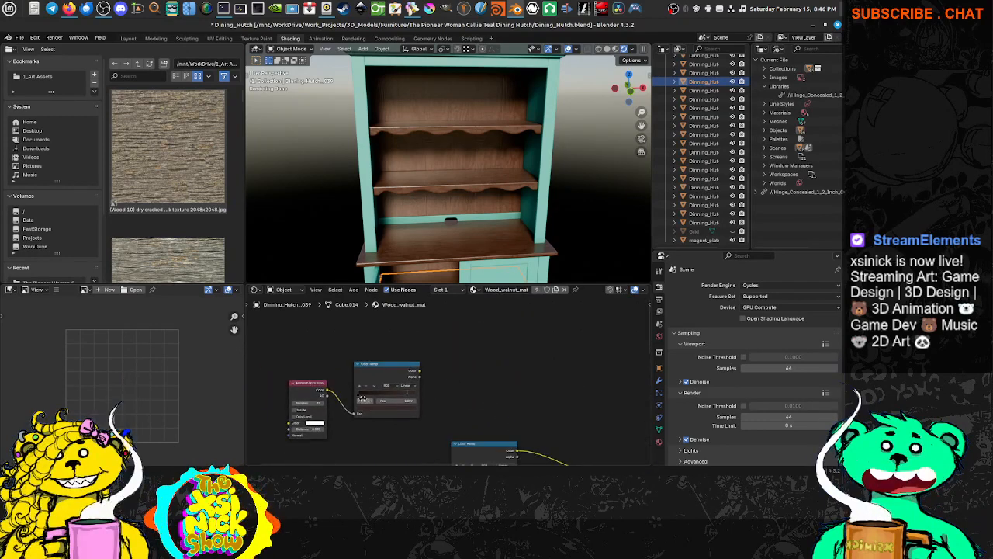
pyautogui.click(281, 407)
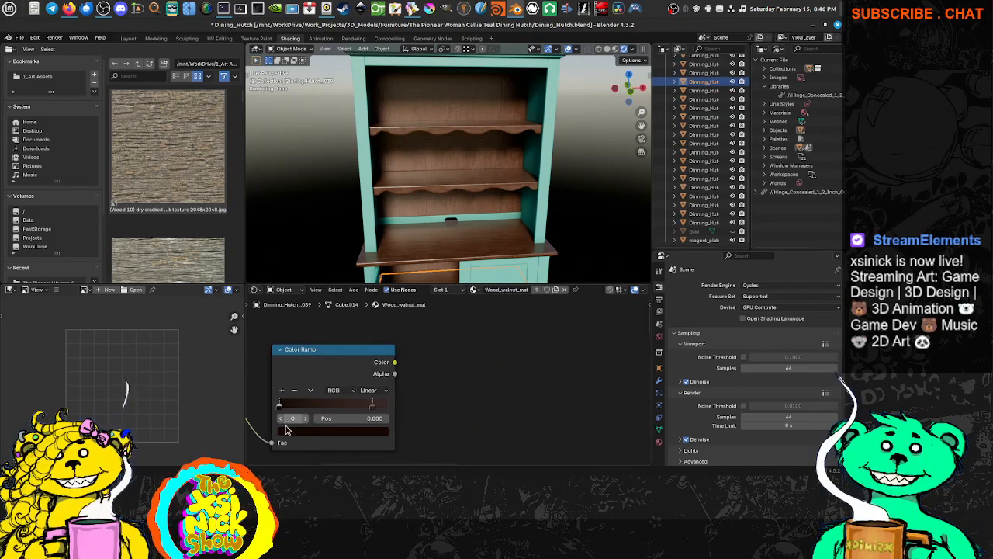
pyautogui.click(289, 433)
pyautogui.moveTo(370, 340); pyautogui.dragTo(370, 347)
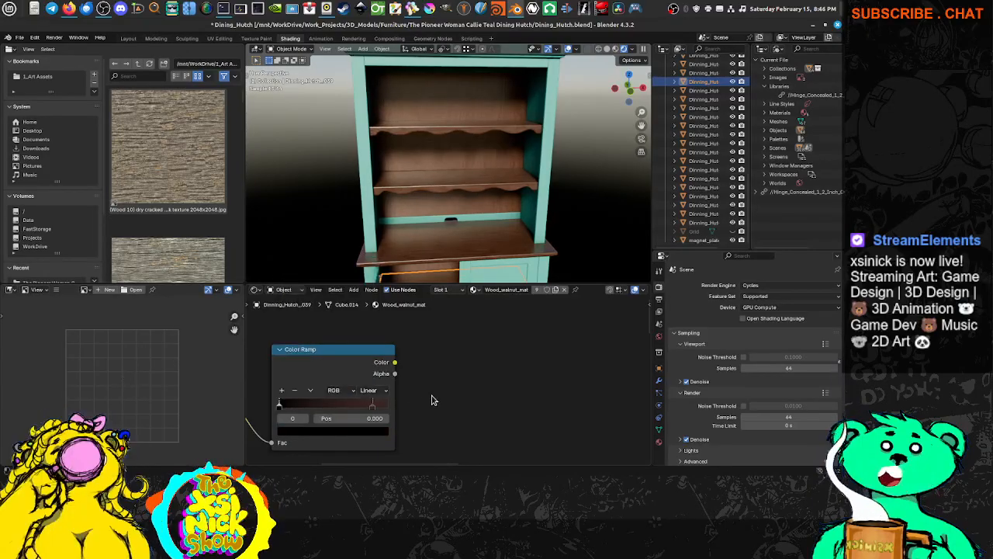
# Set the second stop of the Ambient Occlusion's Color Ramp to white, trying lighter and darker values on the way.
pyautogui.click(372, 409)
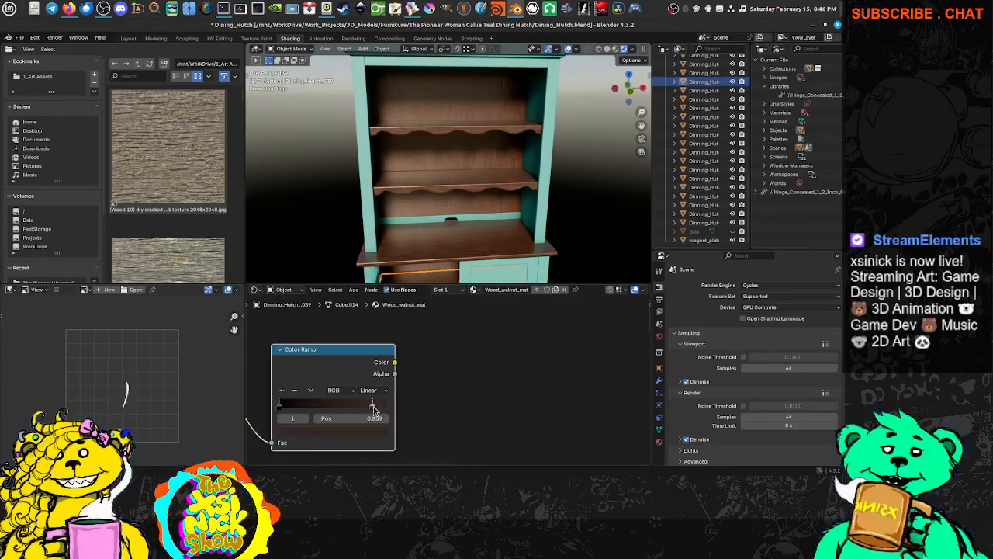
pyautogui.click(369, 433)
pyautogui.moveTo(372, 328); pyautogui.dragTo(371, 270)
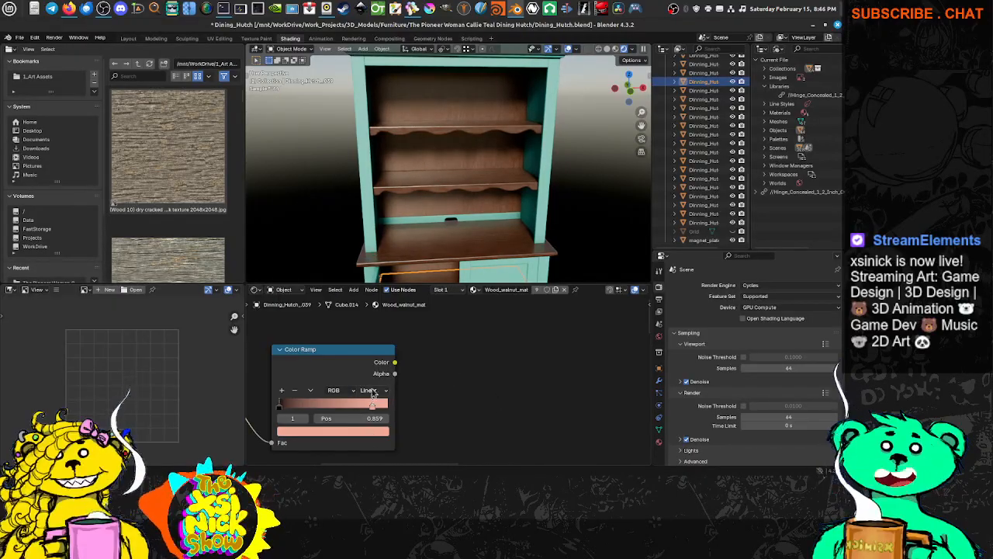
pyautogui.click(353, 433)
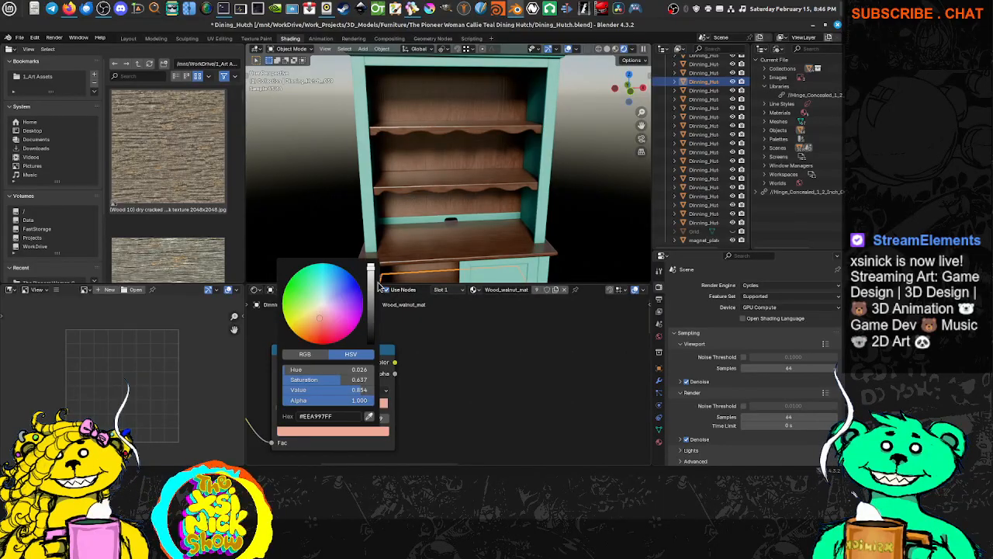
pyautogui.click(371, 433)
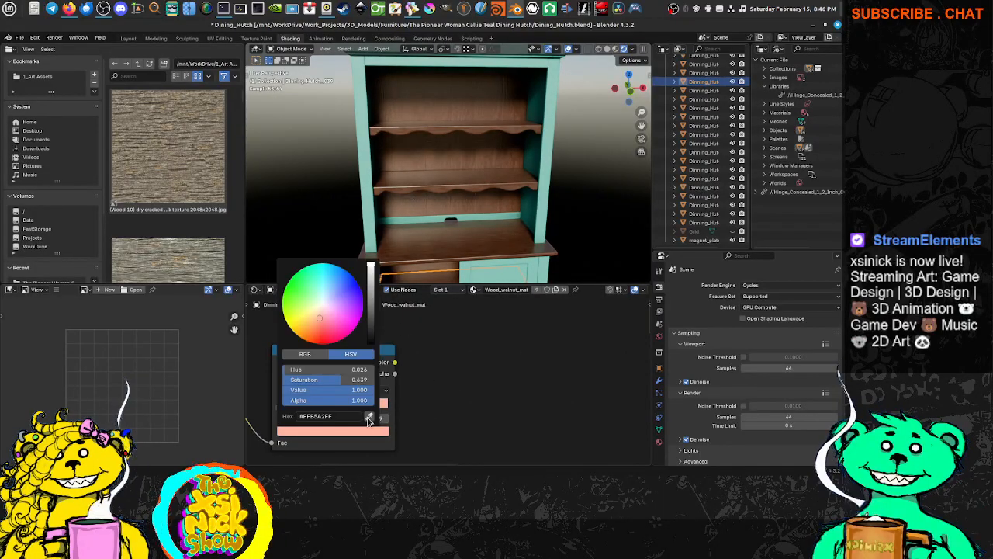
pyautogui.click(371, 335)
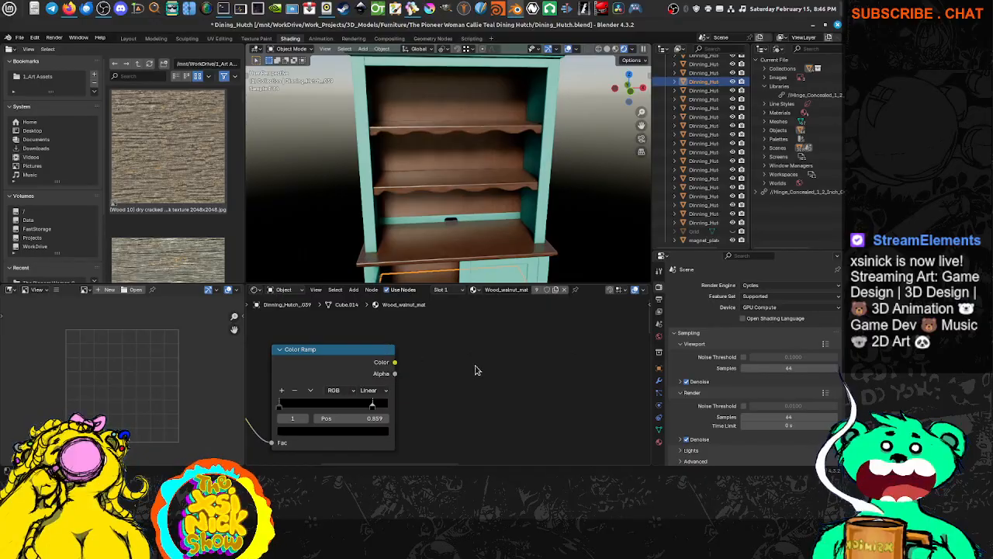
pyautogui.click(375, 431)
pyautogui.click(374, 273)
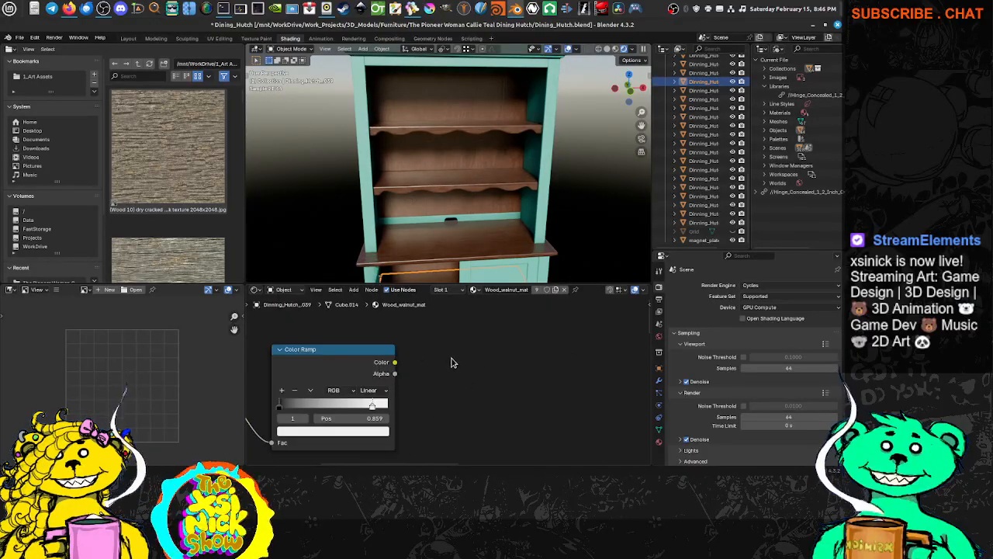
# Preview the Ambient Occlusion's Color Ramp directly on the hutch by routing it to the material output.
pyautogui.scroll(-3, 500, 413)
pyautogui.moveTo(501, 413); pyautogui.dragTo(409, 344, button='middle')
pyautogui.scroll(-2, 412, 357)
pyautogui.scroll(-2, 464, 360)
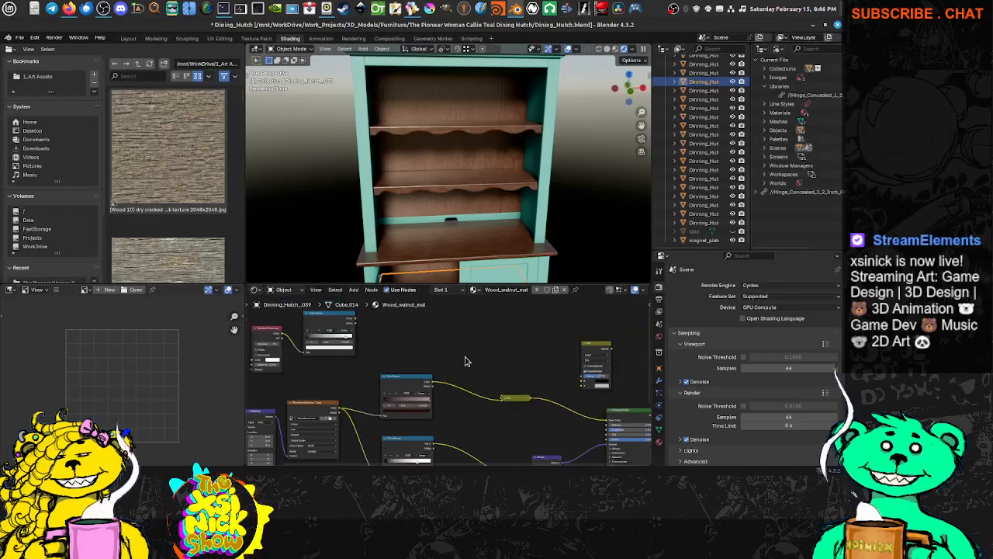
pyautogui.moveTo(465, 360); pyautogui.dragTo(444, 367, button='middle')
pyautogui.moveTo(320, 361); pyautogui.dragTo(423, 377, button='middle')
pyautogui.keyDown('ctrl'); pyautogui.keyDown('shift'); pyautogui.click(396, 350); pyautogui.keyUp('shift'); pyautogui.keyUp('ctrl')
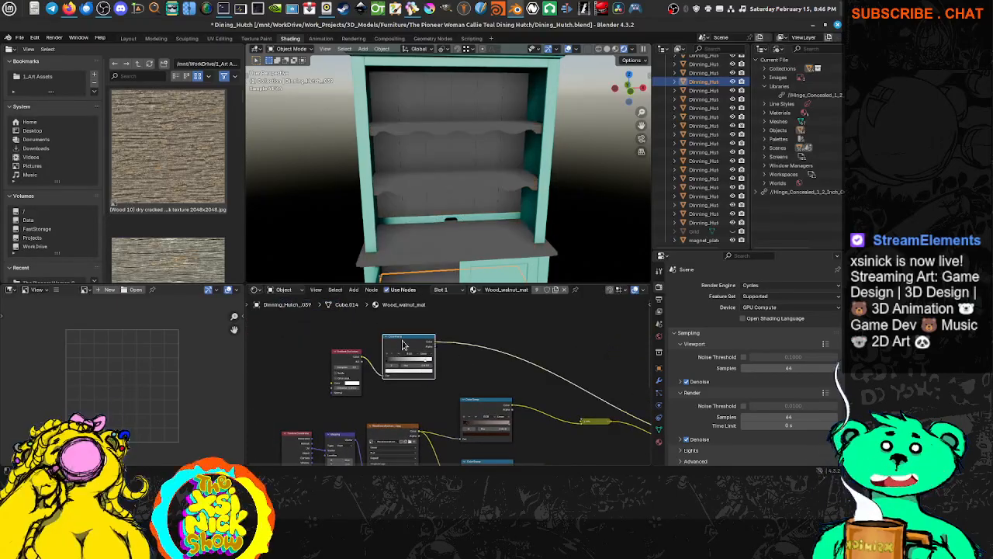
# Set the Ambient Occlusion node's distance to 0.000.
pyautogui.moveTo(503, 384)
pyautogui.mouseDown(button='middle')
pyautogui.moveTo(444, 395)
pyautogui.moveTo(470, 372)
pyautogui.moveTo(489, 376)
pyautogui.mouseUp(button='middle')
pyautogui.scroll(4, 408, 402)
pyautogui.scroll(3, 360, 408)
pyautogui.moveTo(337, 406); pyautogui.dragTo(486, 410, button='middle')
pyautogui.scroll(5, 469, 408)
pyautogui.moveTo(404, 397); pyautogui.dragTo(392, 427, button='middle')
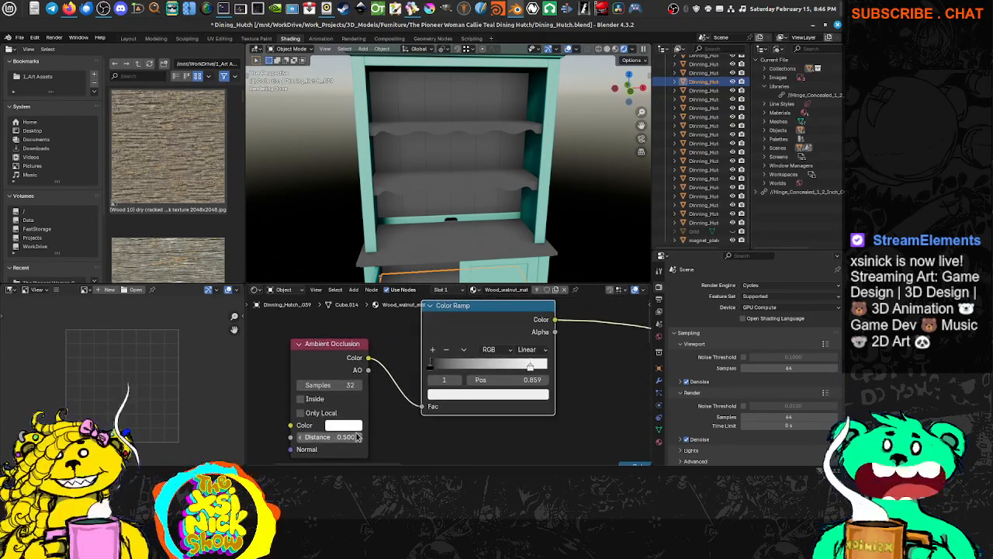
pyautogui.moveTo(357, 437); pyautogui.dragTo(330, 437)
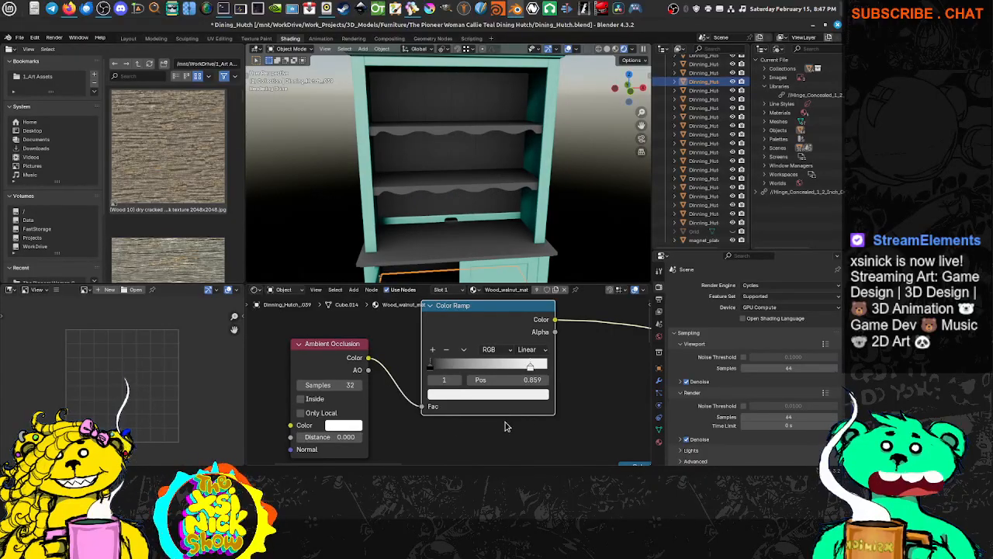
# Move the Ambient Occlusion ramp's white stop to 1.000 and its black stop to 0.009.
pyautogui.moveTo(504, 426); pyautogui.dragTo(381, 435, button='middle')
pyautogui.moveTo(405, 377); pyautogui.dragTo(447, 382)
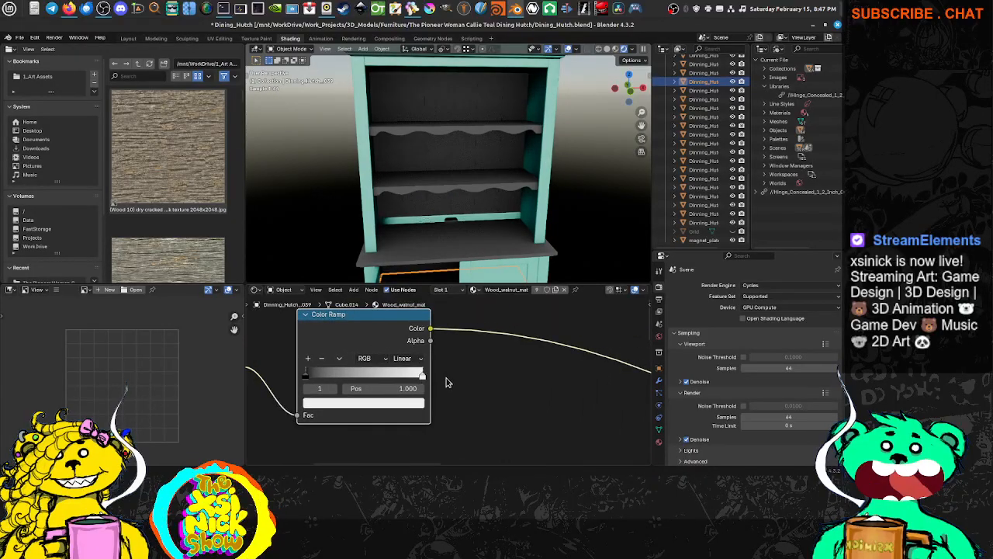
pyautogui.moveTo(305, 374); pyautogui.dragTo(331, 377)
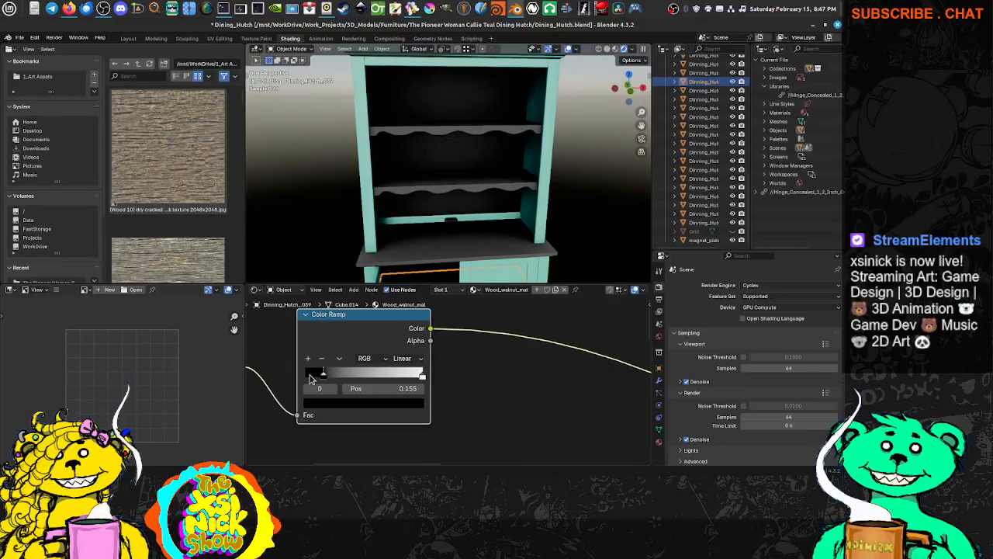
pyautogui.scroll(-5, 348, 339)
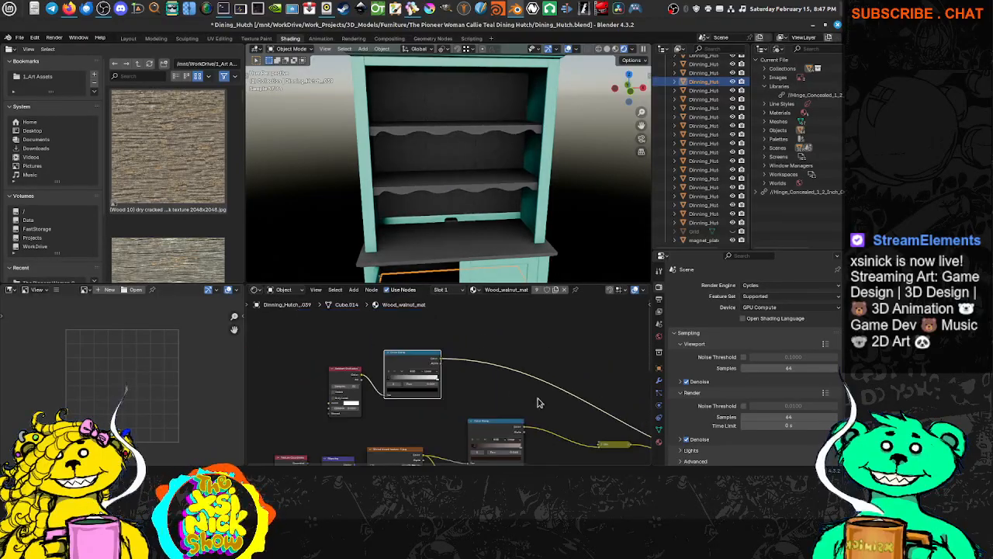
# Set the Ambient Occlusion node's distance to 0.3 after trying 0.1.
pyautogui.moveTo(384, 342); pyautogui.dragTo(529, 361, button='middle')
pyautogui.moveTo(375, 364); pyautogui.dragTo(440, 377, button='middle')
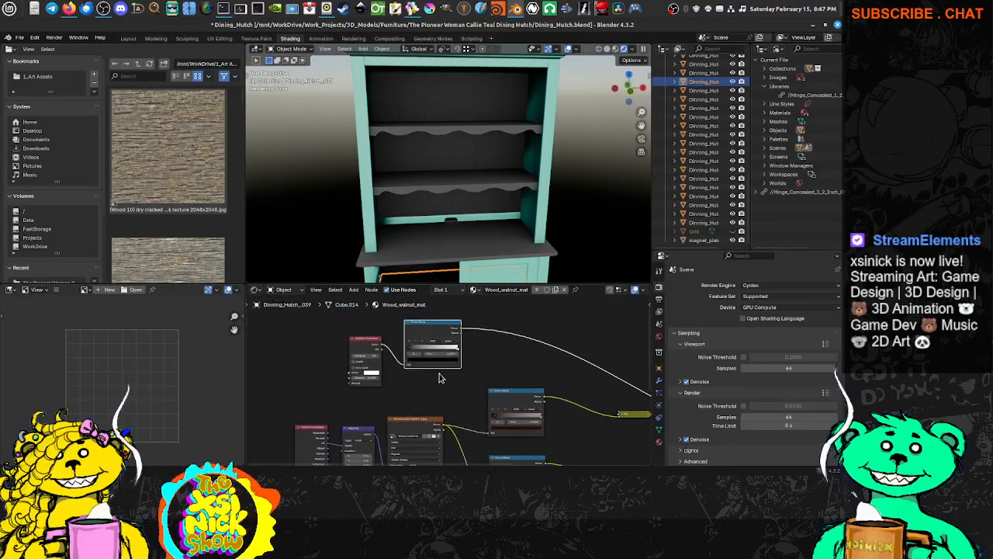
pyautogui.scroll(5, 375, 398)
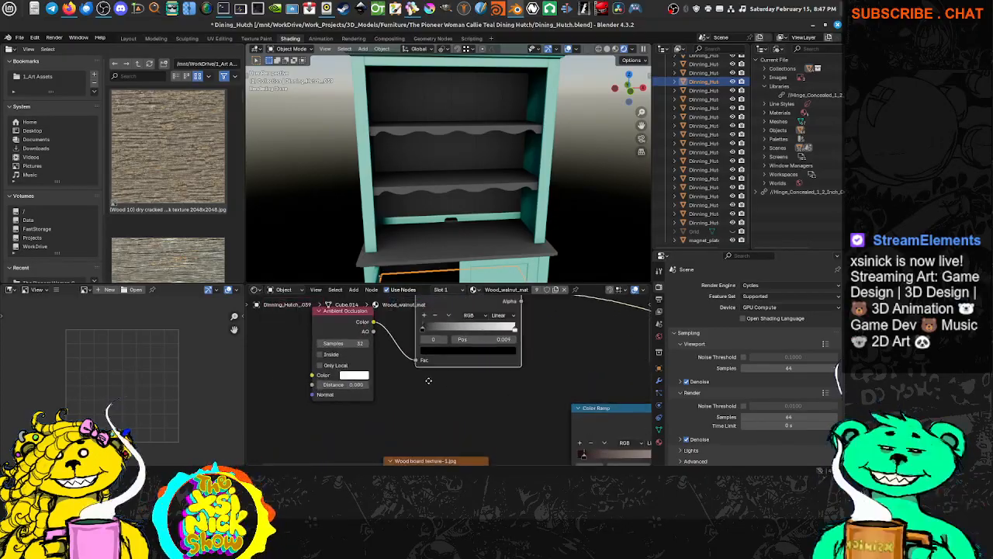
pyautogui.moveTo(358, 388); pyautogui.dragTo(339, 388)
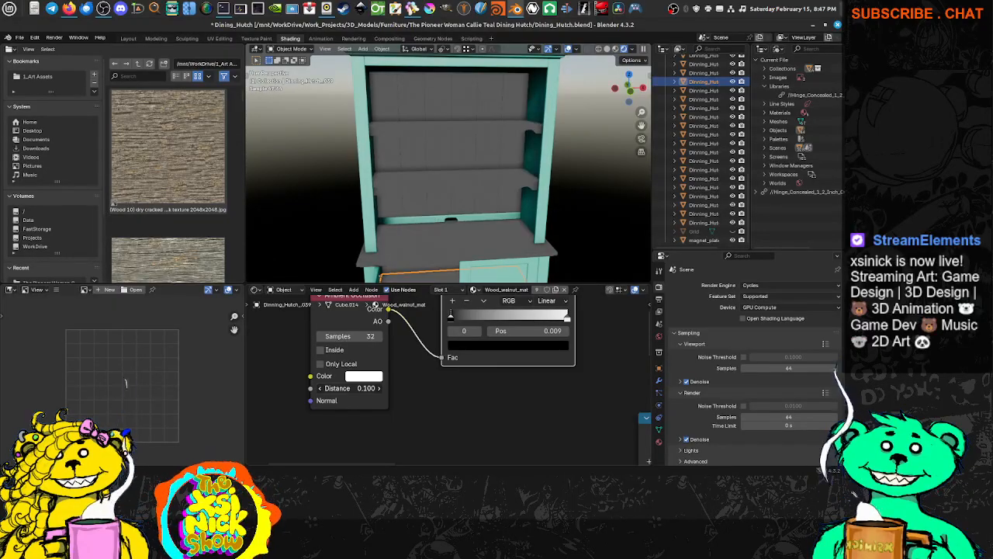
pyautogui.click(339, 388)
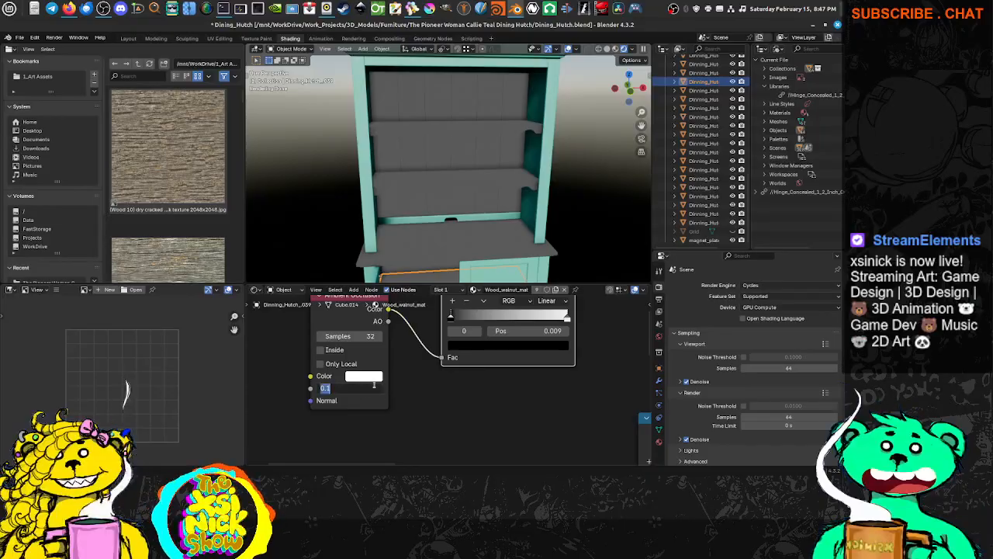
pyautogui.write('0.3')
pyautogui.press('Return')
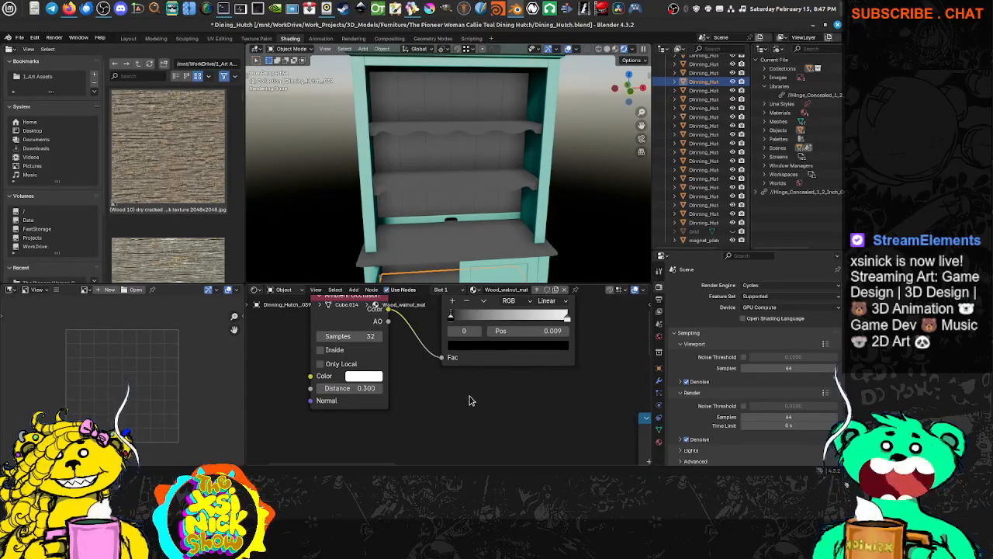
# Connect the Ambient Occlusion node's AO output to the Color Ramp's Fac input in place of its Color output.
pyautogui.moveTo(509, 221); pyautogui.dragTo(526, 209, button='middle')
pyautogui.moveTo(503, 308); pyautogui.dragTo(475, 343, button='middle')
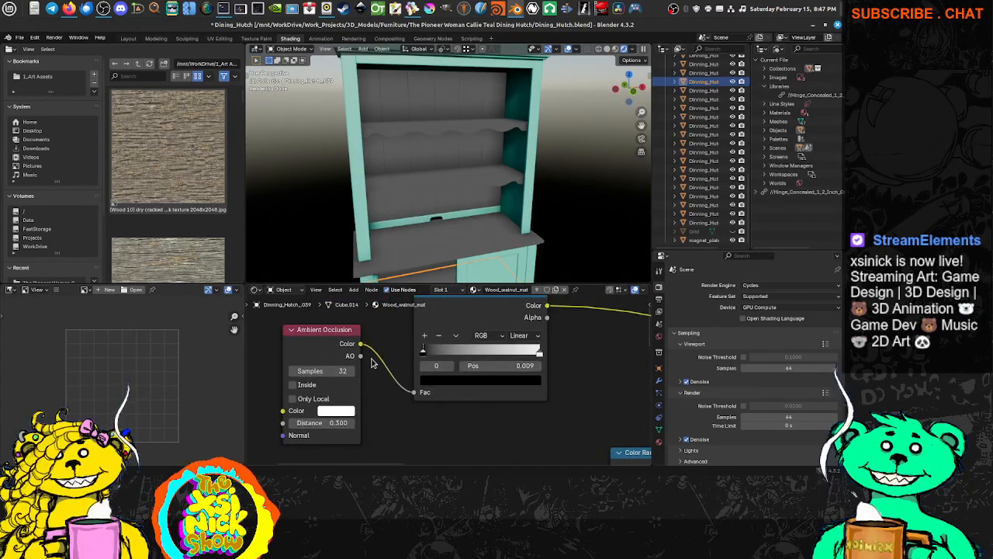
pyautogui.moveTo(391, 378); pyautogui.dragTo(412, 393)
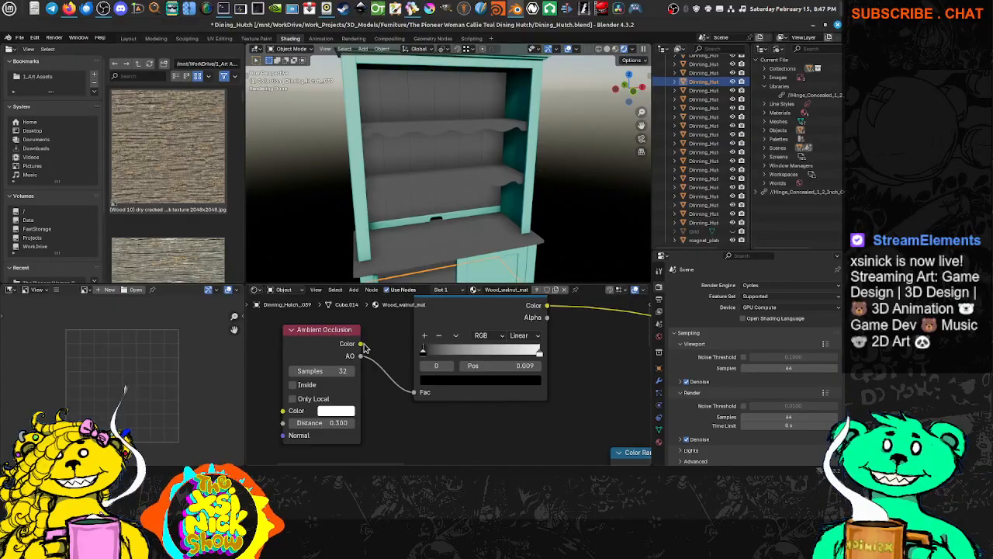
pyautogui.moveTo(413, 367); pyautogui.dragTo(406, 362, button='middle')
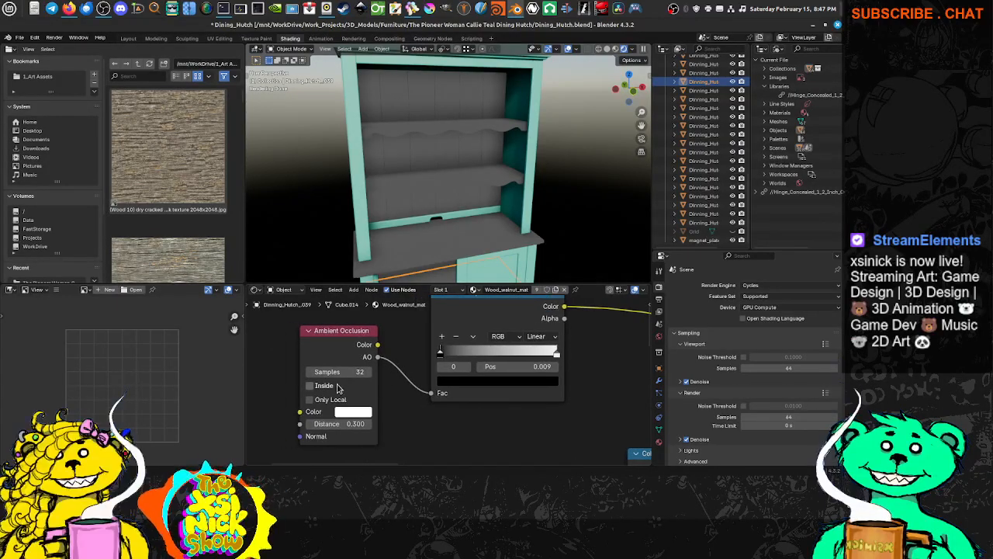
# Try the Ambient Occlusion node's Inside and Only Local options, switch both off again and check its color.
pyautogui.click(312, 387)
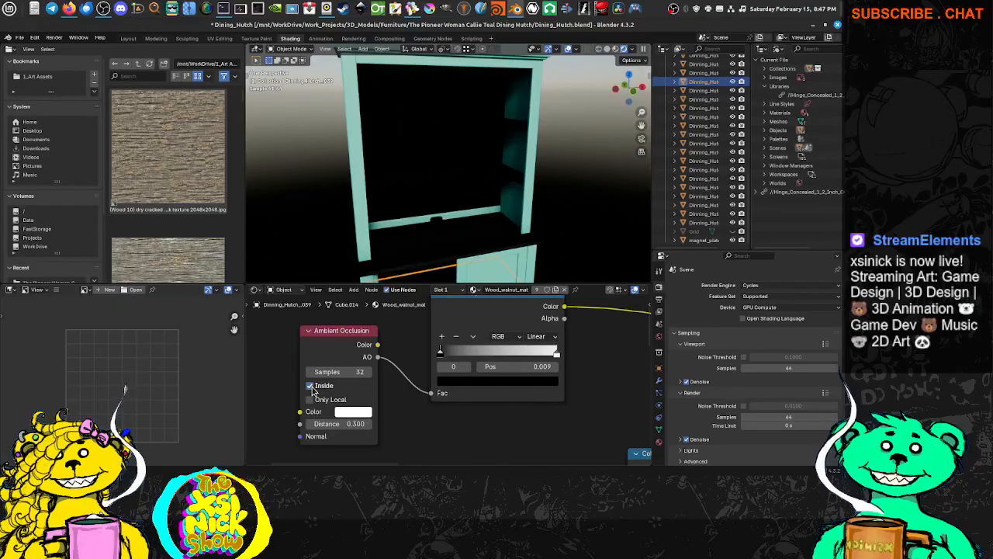
pyautogui.click(312, 386)
pyautogui.click(310, 399)
pyautogui.click(311, 399)
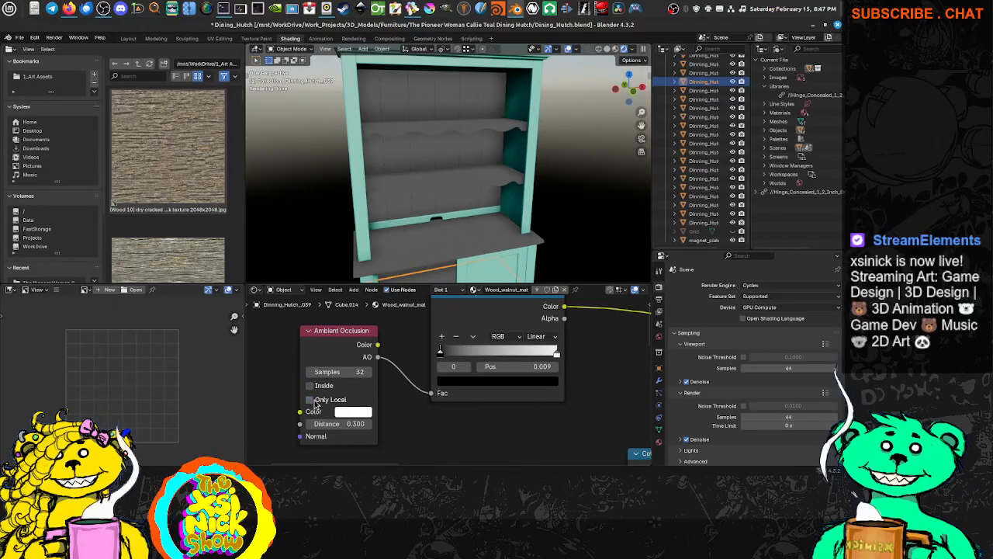
pyautogui.click(353, 412)
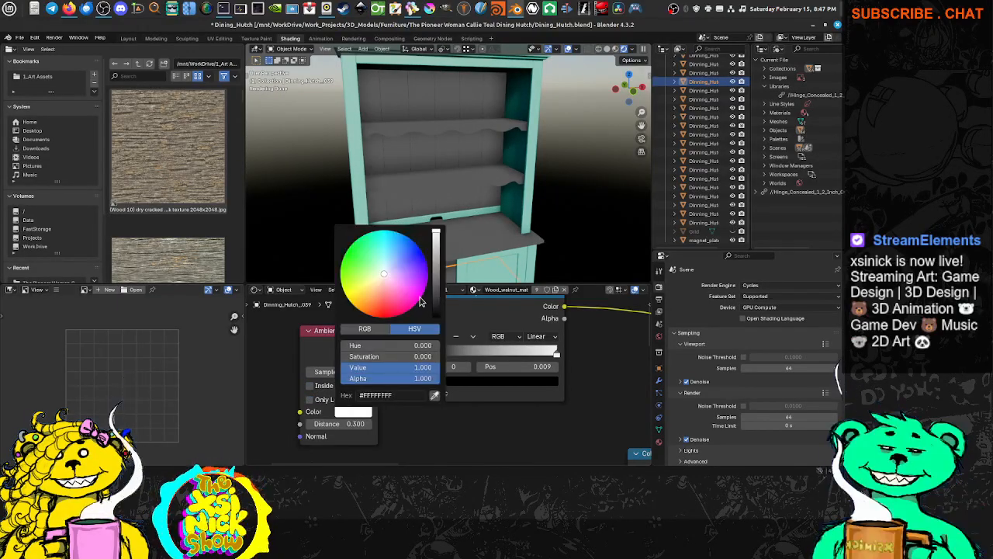
# Check the color of the Ambient Occlusion ramp's white stop and move the stop slightly toward the black one.
pyautogui.click(558, 355)
pyautogui.click(554, 381)
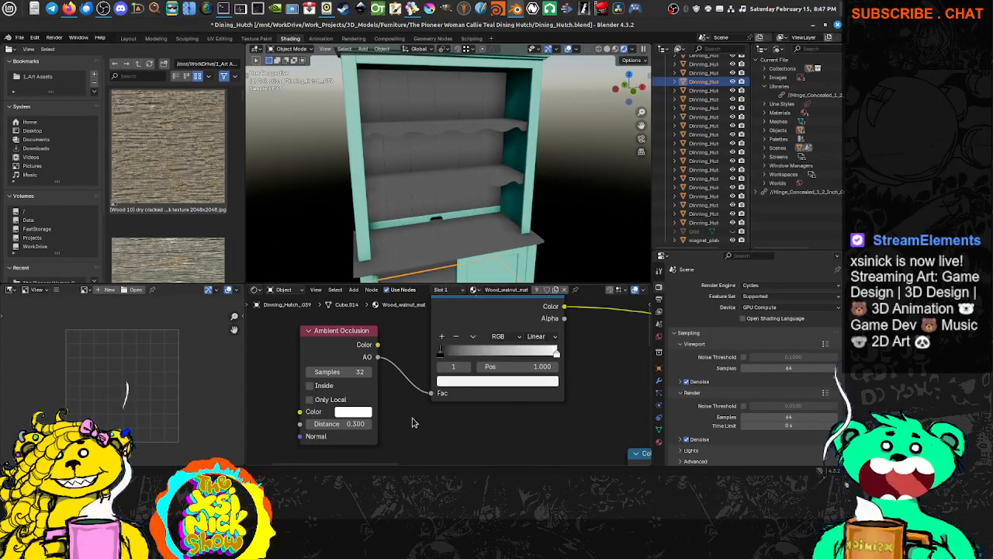
pyautogui.moveTo(547, 408); pyautogui.dragTo(390, 418, button='middle')
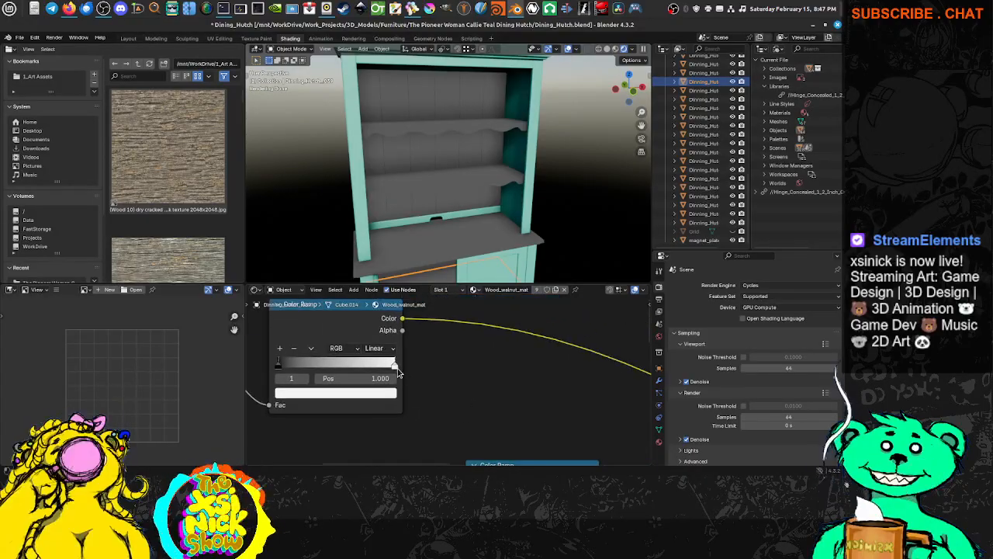
pyautogui.moveTo(395, 364)
pyautogui.mouseDown()
pyautogui.moveTo(370, 366)
pyautogui.moveTo(384, 369)
pyautogui.mouseUp()
# Preview the Principled BSDF on the hutch again in place of the Color Ramp output.
pyautogui.scroll(-5, 440, 372)
pyautogui.moveTo(443, 371); pyautogui.dragTo(373, 347, button='middle')
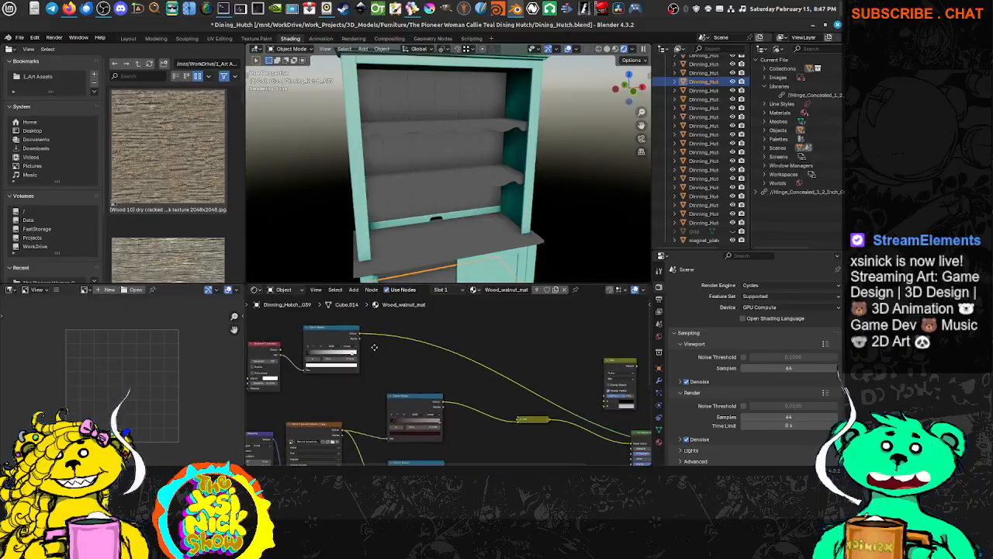
pyautogui.moveTo(488, 402); pyautogui.dragTo(394, 358, button='middle')
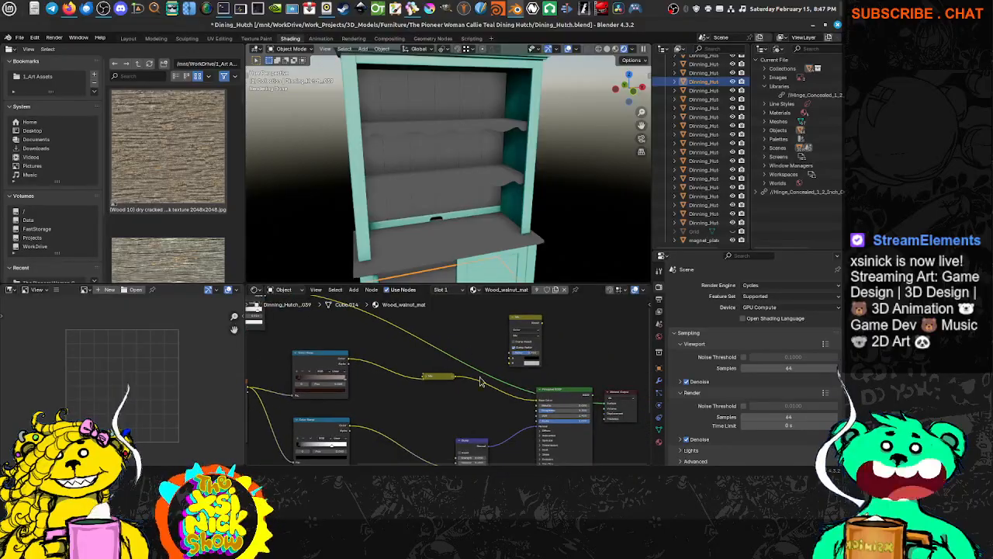
pyautogui.keyDown('ctrl'); pyautogui.keyDown('shift'); pyautogui.click(581, 399); pyautogui.keyUp('shift'); pyautogui.keyUp('ctrl')
pyautogui.moveTo(495, 347); pyautogui.dragTo(517, 385, button='middle')
pyautogui.scroll(3, 478, 427)
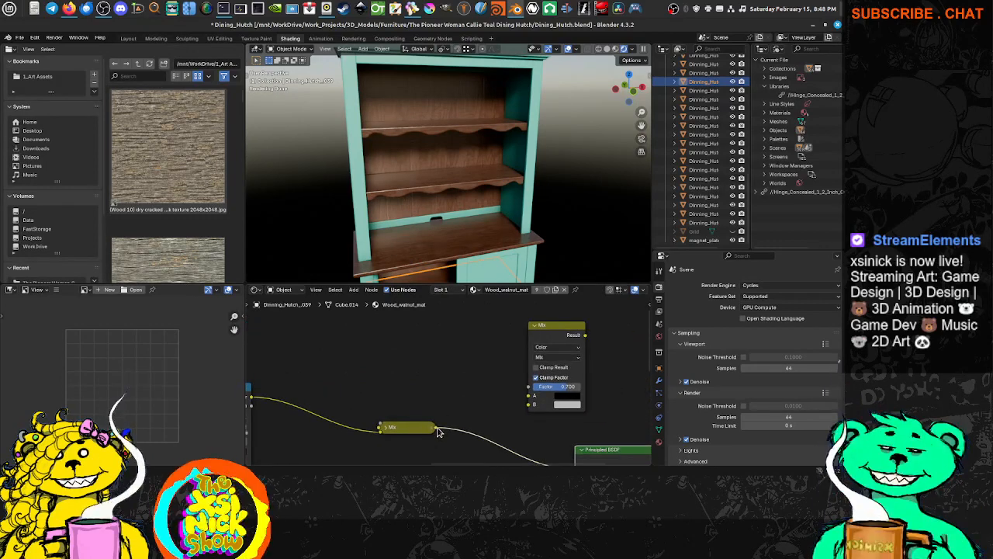
# Route the collapsed Mix node's output through the new Mix node's B input into the Principled BSDF's Base Color.
pyautogui.moveTo(437, 431); pyautogui.dragTo(525, 403)
pyautogui.scroll(-3, 496, 404)
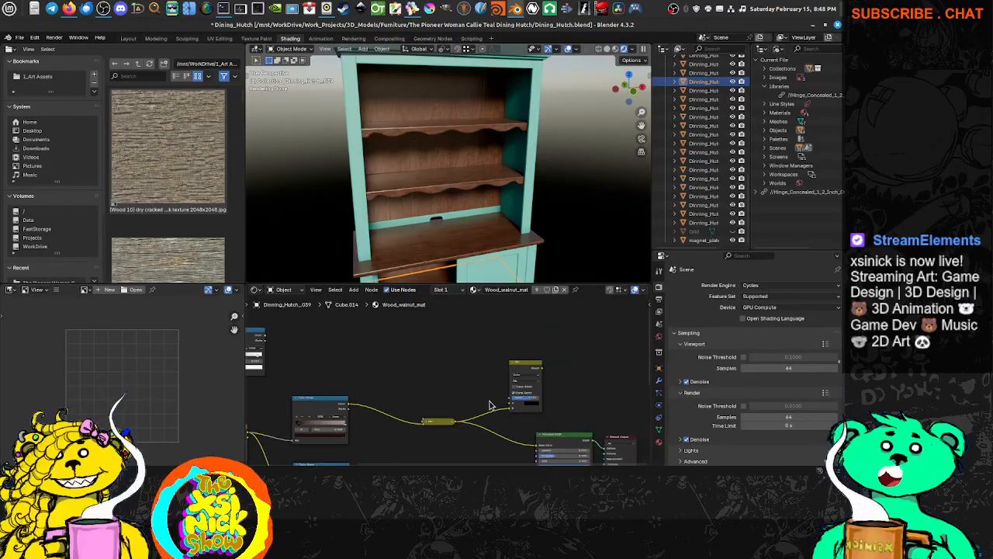
pyautogui.moveTo(521, 407); pyautogui.dragTo(482, 382, button='middle')
pyautogui.scroll(2, 482, 382)
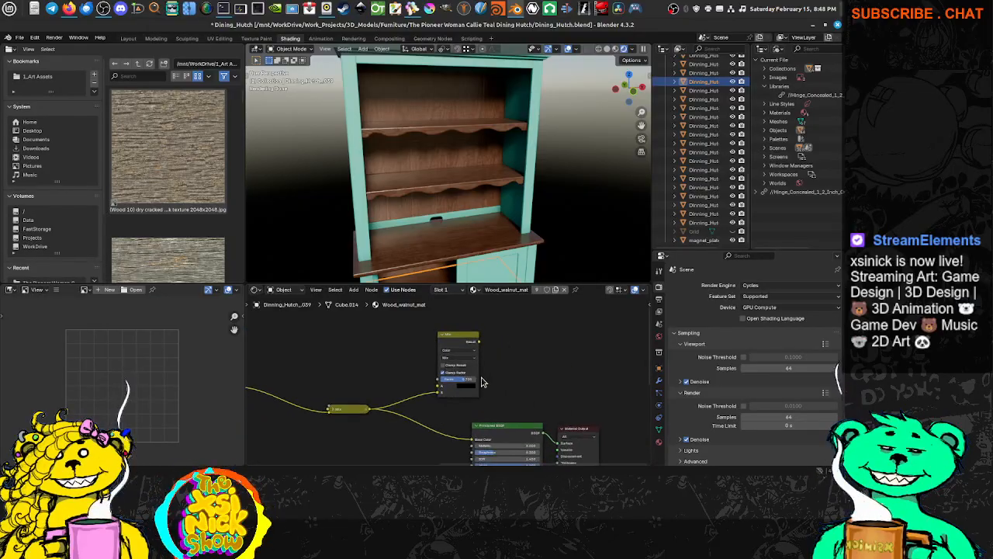
pyautogui.keyDown('ctrl'); pyautogui.keyDown('shift'); pyautogui.click(460, 341); pyautogui.keyUp('shift'); pyautogui.keyUp('ctrl')
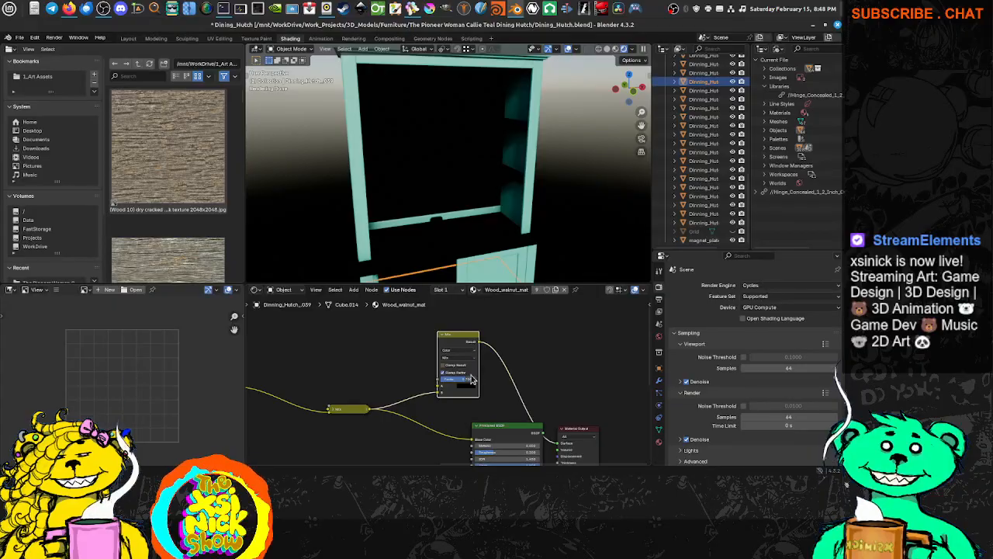
pyautogui.moveTo(478, 343); pyautogui.dragTo(472, 431)
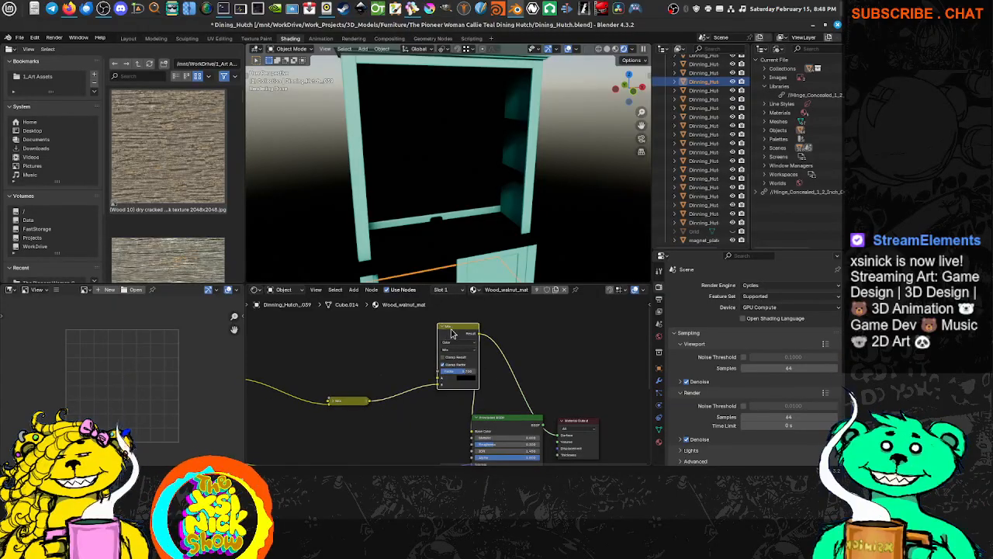
pyautogui.moveTo(466, 339); pyautogui.dragTo(430, 354)
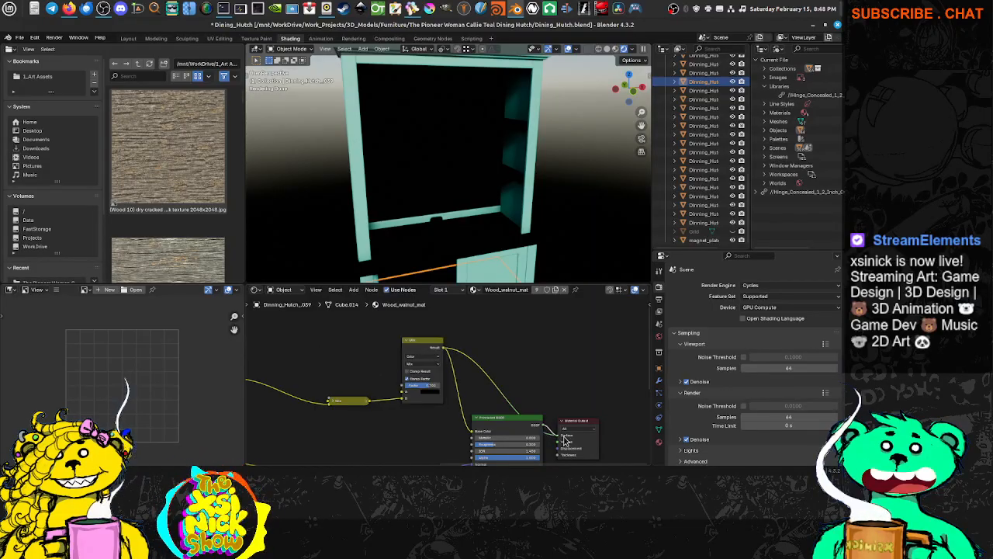
pyautogui.scroll(1, 468, 407)
pyautogui.scroll(1, 467, 407)
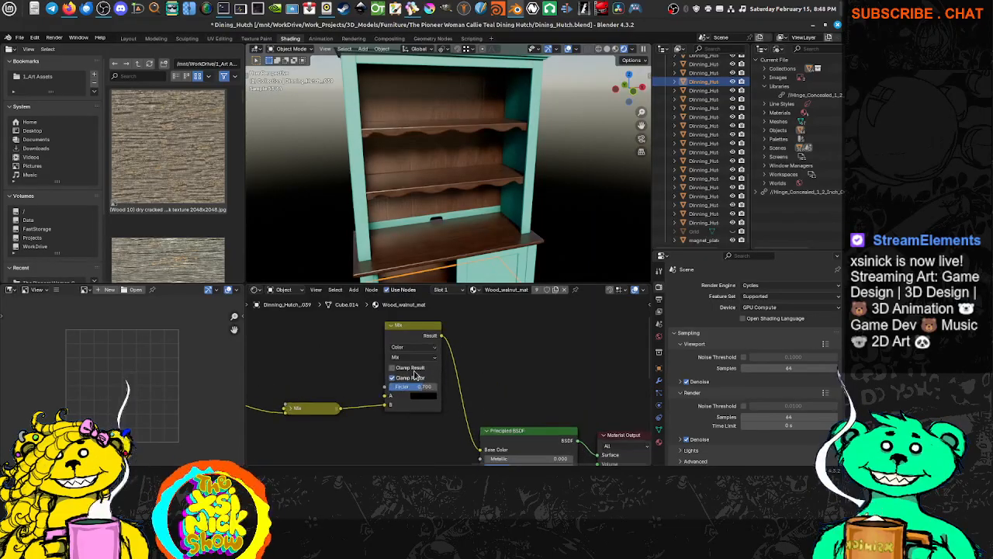
# Try the new Mix node's factor at 0 and at 1.000.
pyautogui.moveTo(422, 373); pyautogui.dragTo(486, 381, button='middle')
pyautogui.moveTo(487, 395); pyautogui.dragTo(454, 395)
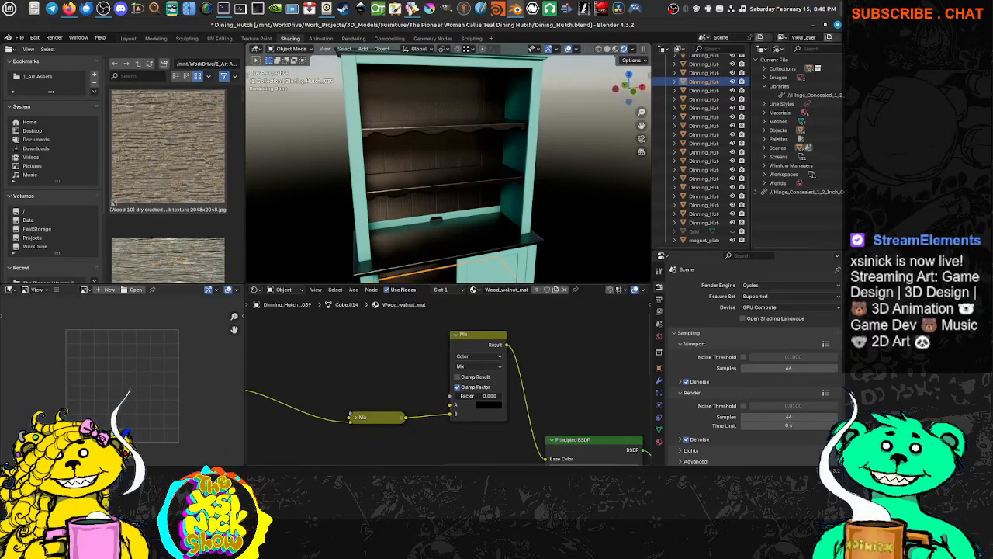
pyautogui.moveTo(455, 396); pyautogui.dragTo(504, 396)
# Connect the Ambient Occlusion ramp's Color output to the Mix node's A input and try a factor of 0.
pyautogui.scroll(-1, 441, 401)
pyautogui.moveTo(385, 378); pyautogui.dragTo(505, 410, button='middle')
pyautogui.scroll(-1, 393, 365)
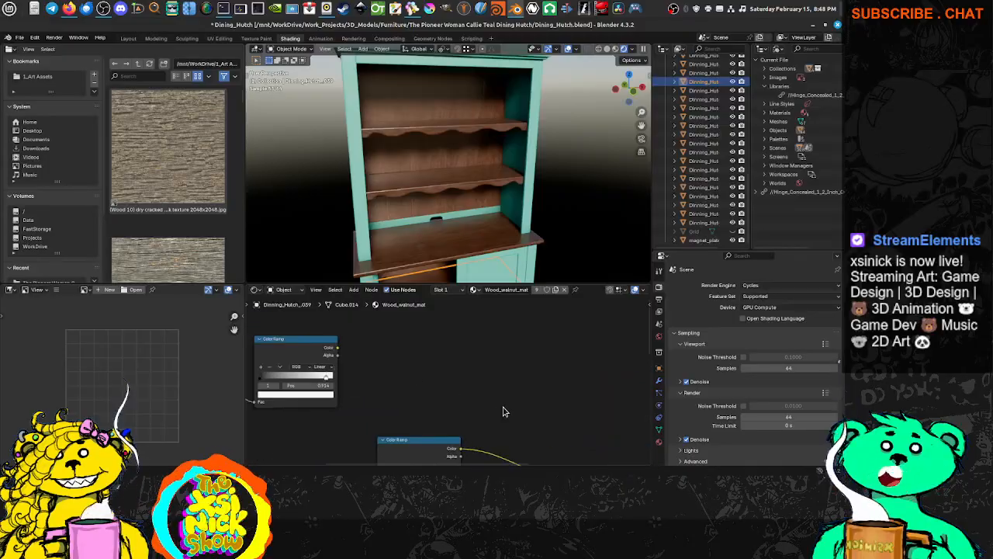
pyautogui.moveTo(392, 374); pyautogui.dragTo(329, 352, button='middle')
pyautogui.moveTo(416, 375); pyautogui.dragTo(406, 376, button='middle')
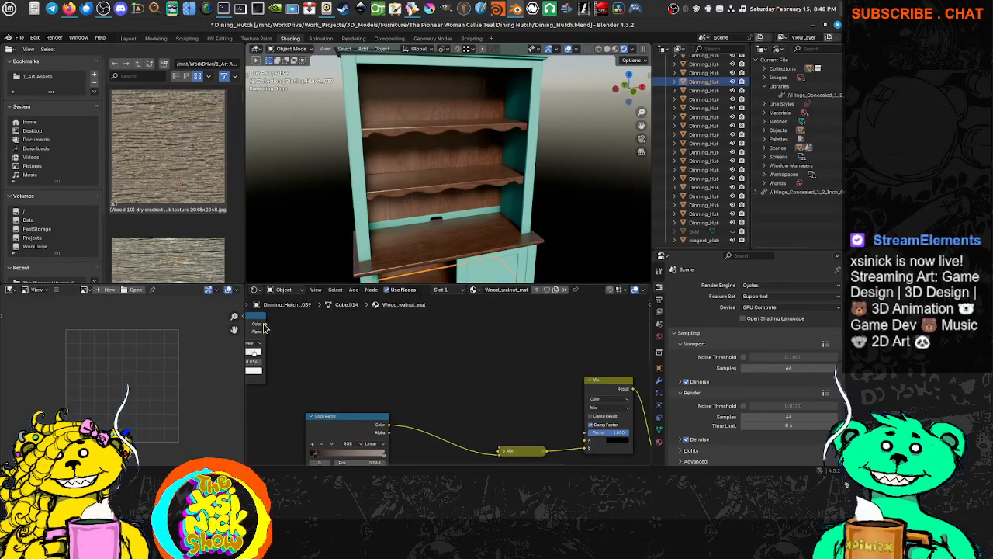
pyautogui.moveTo(265, 325); pyautogui.dragTo(588, 440)
pyautogui.moveTo(518, 417); pyautogui.dragTo(443, 403, button='middle')
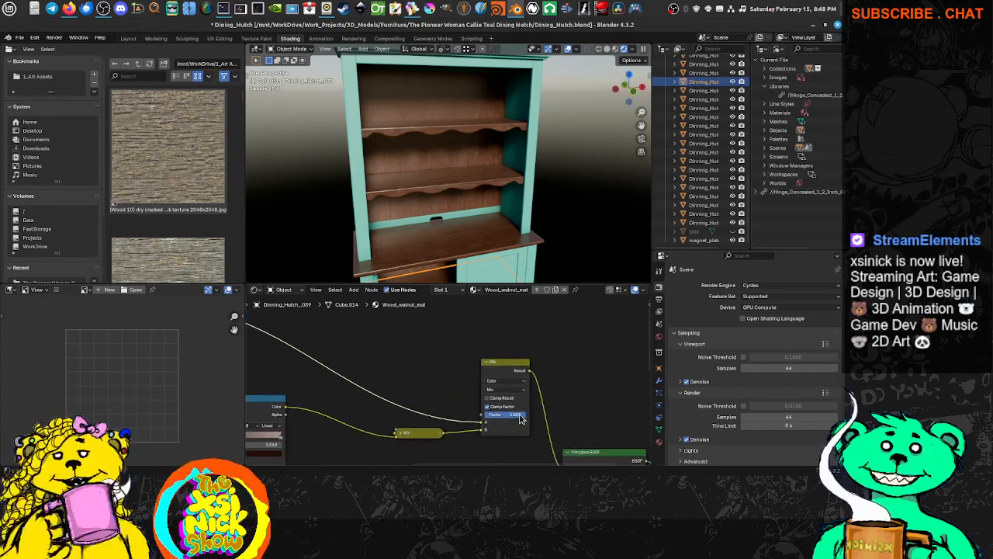
pyautogui.moveTo(520, 416); pyautogui.dragTo(478, 416)
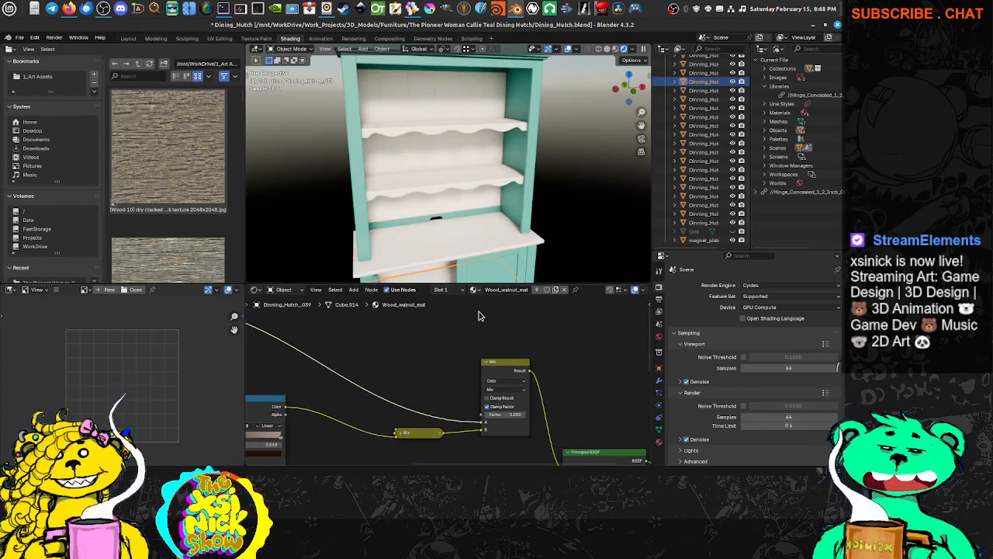
# Set the new Mix node's blending mode to Multiply and move the collapsed Mix node's link from input B to A.
pyautogui.scroll(5, 492, 353)
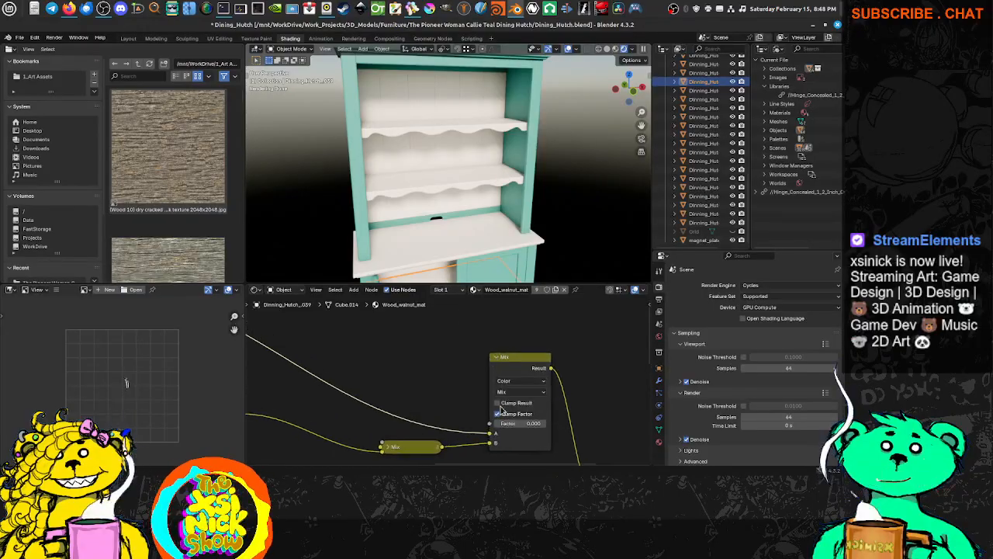
pyautogui.click(492, 381)
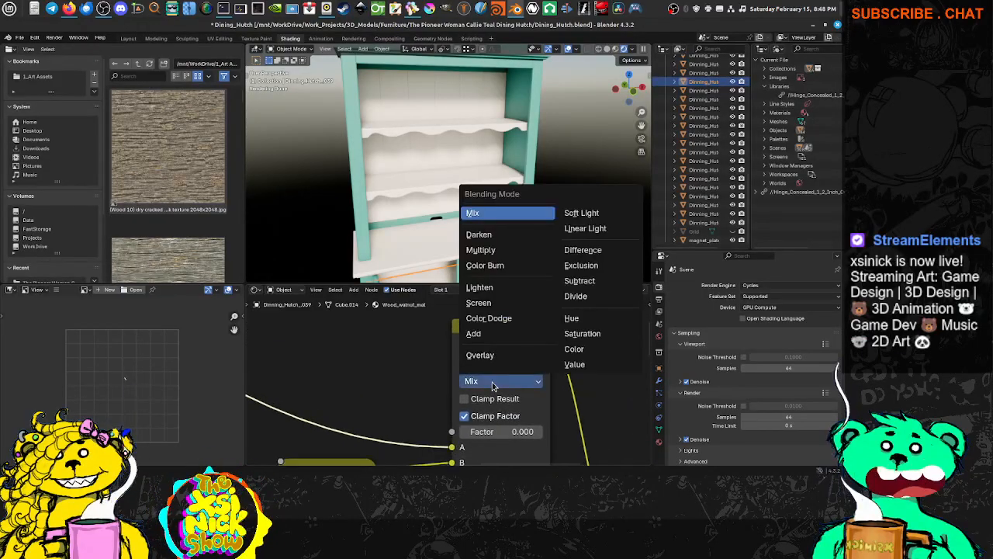
pyautogui.click(485, 249)
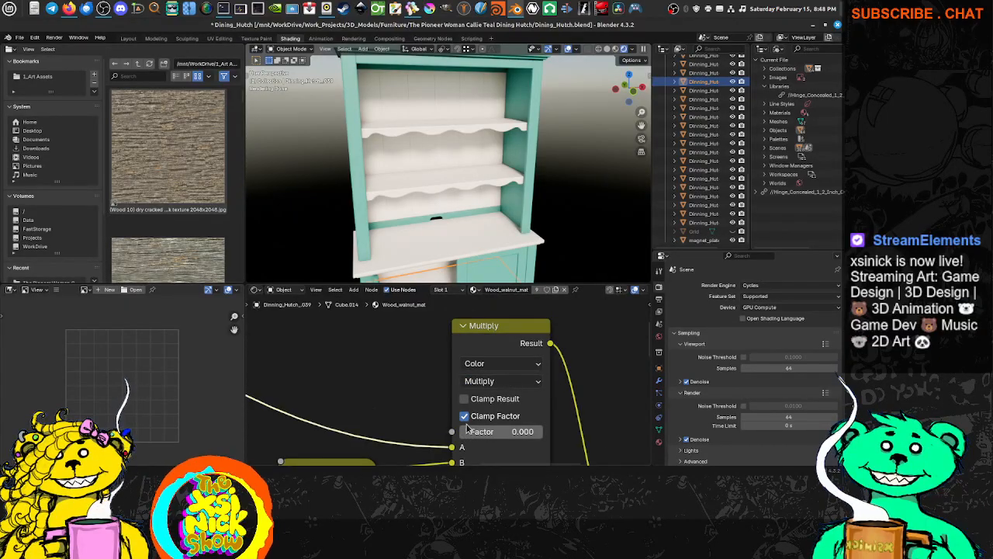
pyautogui.moveTo(467, 426); pyautogui.dragTo(516, 398, button='middle')
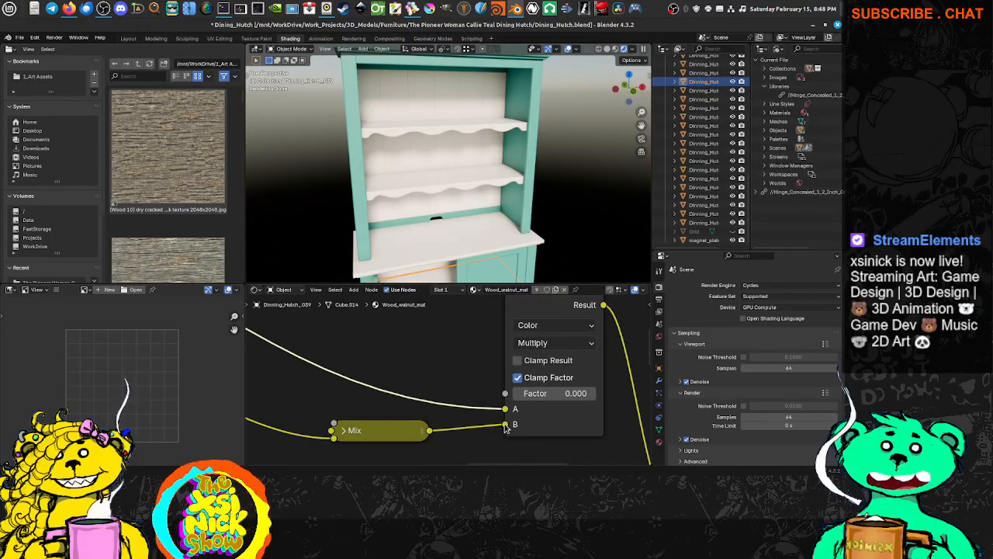
pyautogui.moveTo(505, 428); pyautogui.dragTo(504, 425)
pyautogui.scroll(-2, 497, 404)
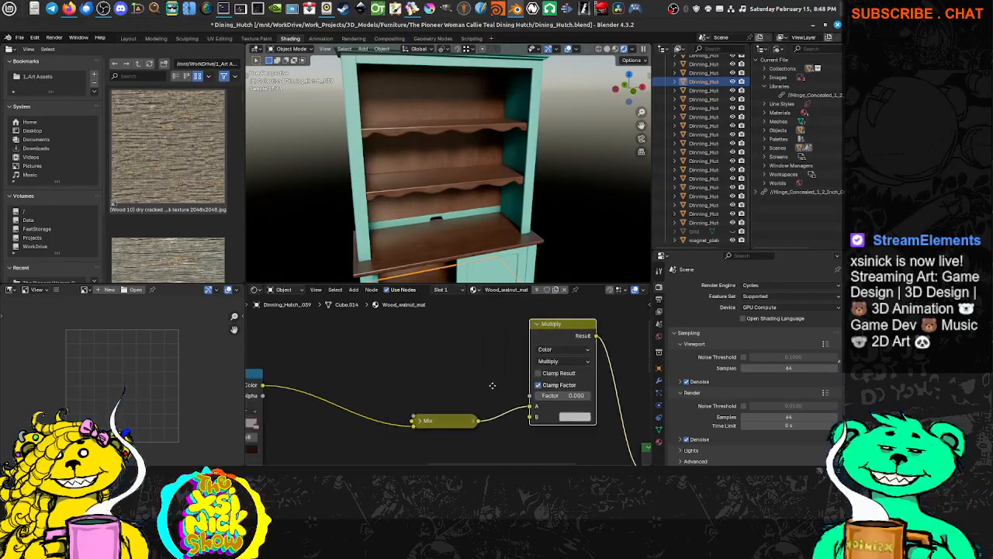
# Connect the Ambient Occlusion ramp's Color output to the Multiply node's B input.
pyautogui.moveTo(493, 386); pyautogui.dragTo(511, 387, button='middle')
pyautogui.scroll(-2, 497, 387)
pyautogui.scroll(-2, 440, 378)
pyautogui.moveTo(319, 361); pyautogui.dragTo(374, 373, button='middle')
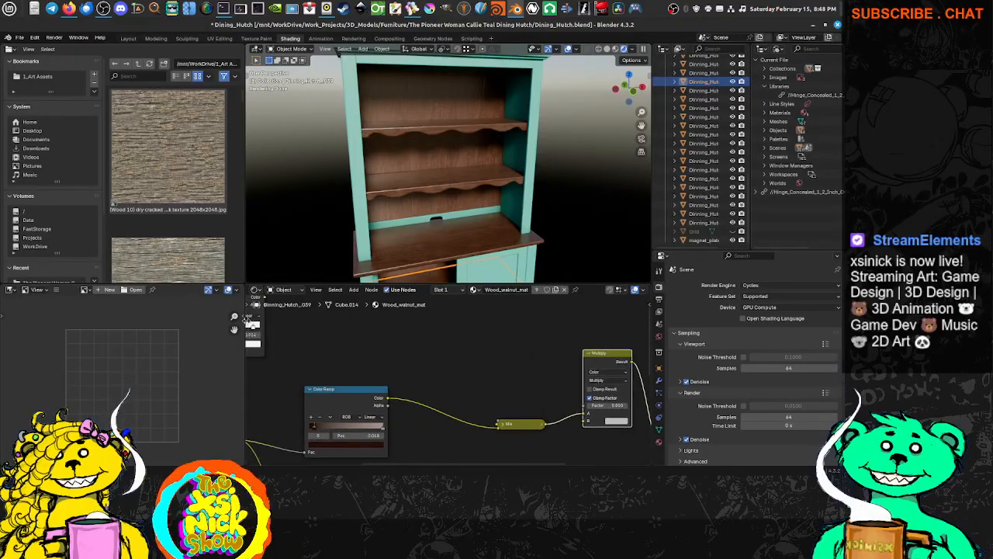
pyautogui.moveTo(278, 322); pyautogui.dragTo(281, 332, button='middle')
pyautogui.moveTo(270, 313); pyautogui.dragTo(592, 434)
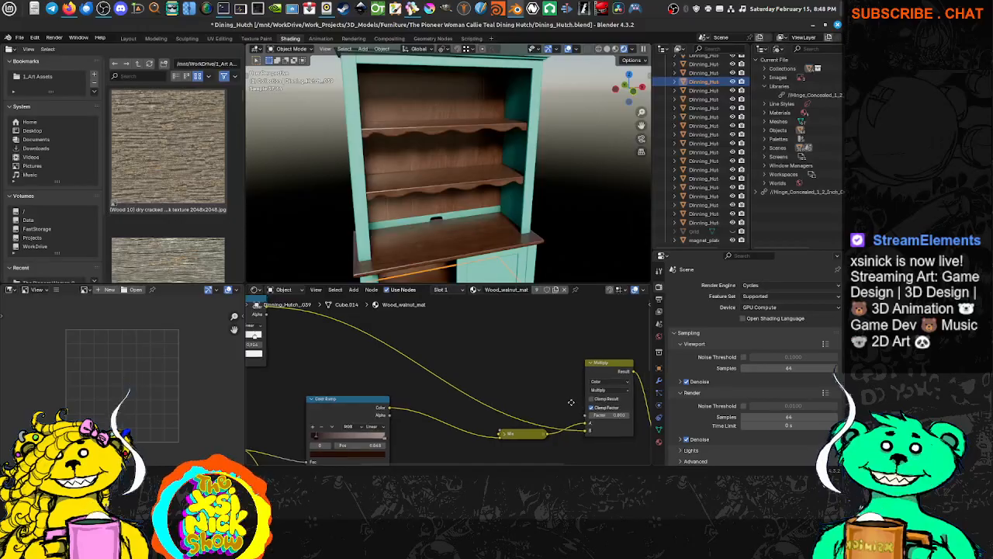
# Compare the wood at lower Multiply factors and set the factor to 1.000.
pyautogui.scroll(5, 528, 411)
pyautogui.moveTo(523, 410); pyautogui.dragTo(450, 382, button='middle')
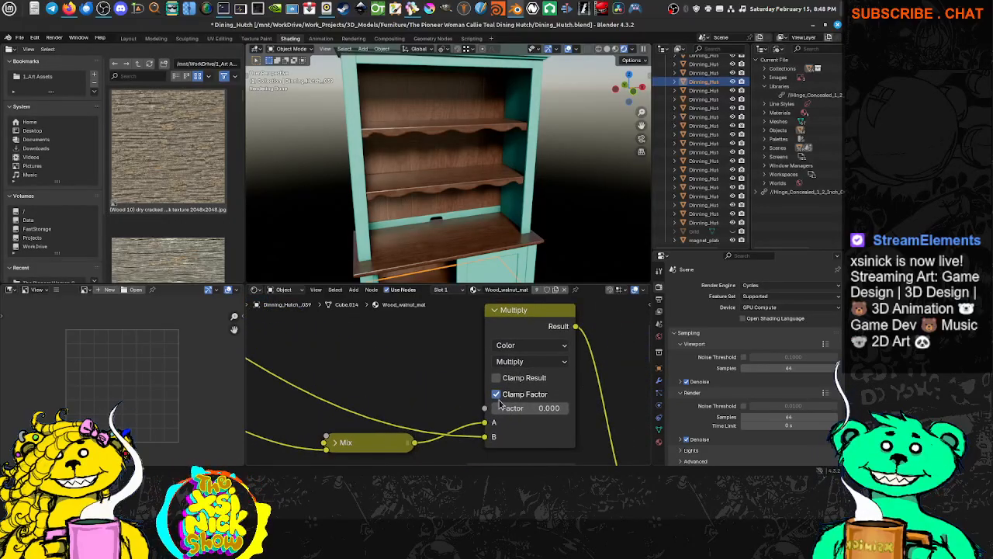
pyautogui.click(544, 408)
pyautogui.write('0.8')
pyautogui.press('Return')
pyautogui.moveTo(553, 408); pyautogui.dragTo(527, 406)
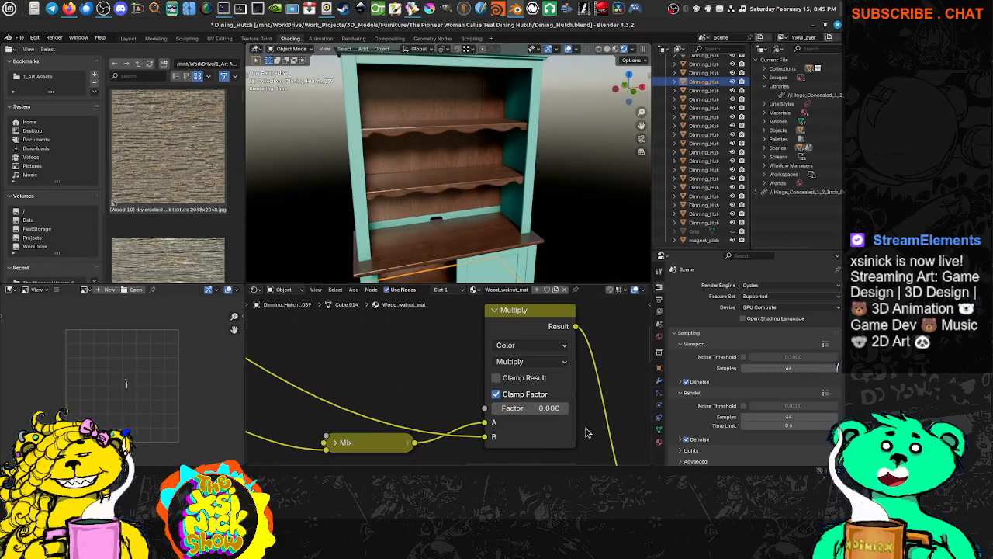
pyautogui.moveTo(501, 412); pyautogui.dragTo(555, 410)
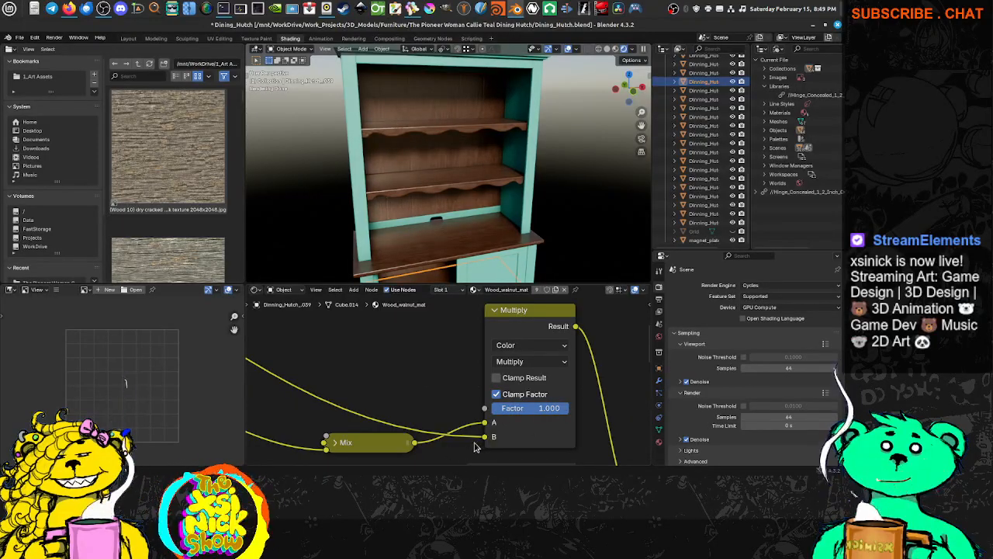
# Compare the Multiply node with plain white on its unlinked B input against the reconnected Ambient Occlusion ramp's Color output.
pyautogui.moveTo(485, 438); pyautogui.dragTo(443, 410)
pyautogui.scroll(-4, 446, 388)
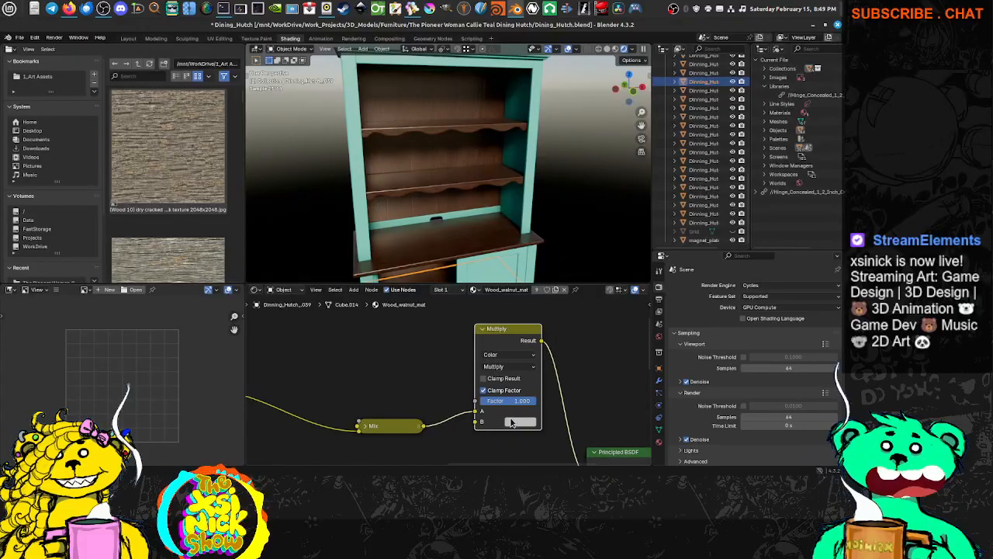
pyautogui.moveTo(491, 385); pyautogui.dragTo(536, 399, button='middle')
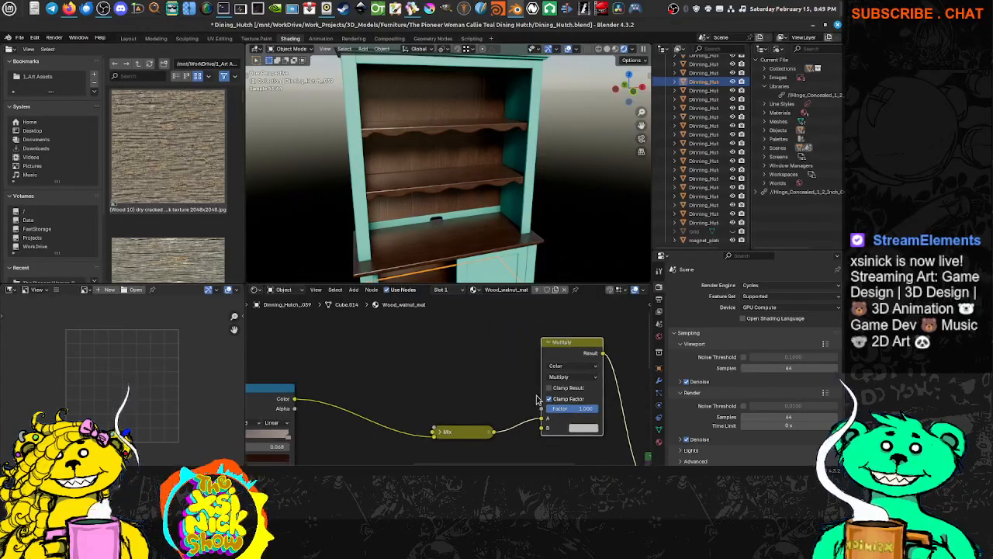
pyautogui.click(590, 428)
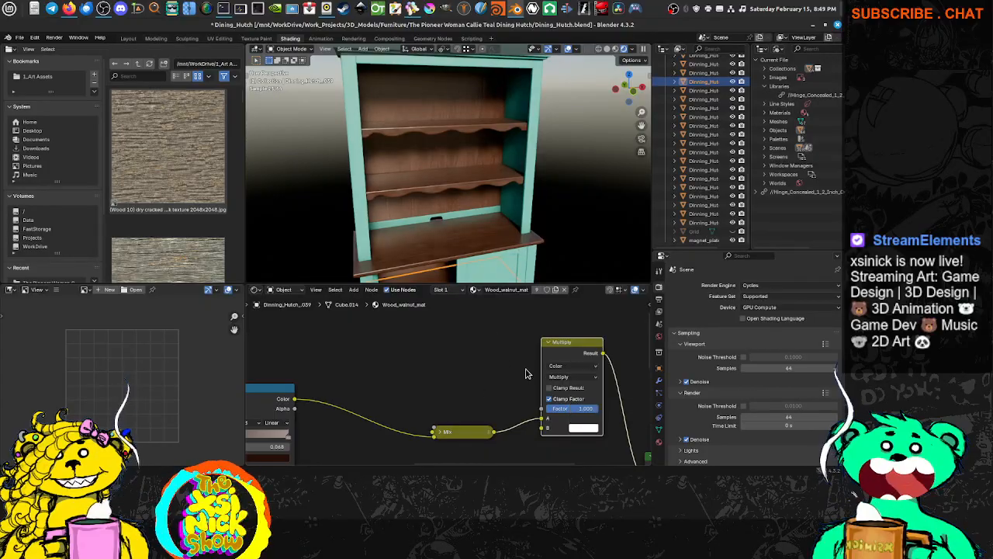
pyautogui.moveTo(405, 326); pyautogui.dragTo(457, 363, button='middle')
pyautogui.scroll(-4, 402, 360)
pyautogui.moveTo(360, 364); pyautogui.dragTo(428, 366, button='middle')
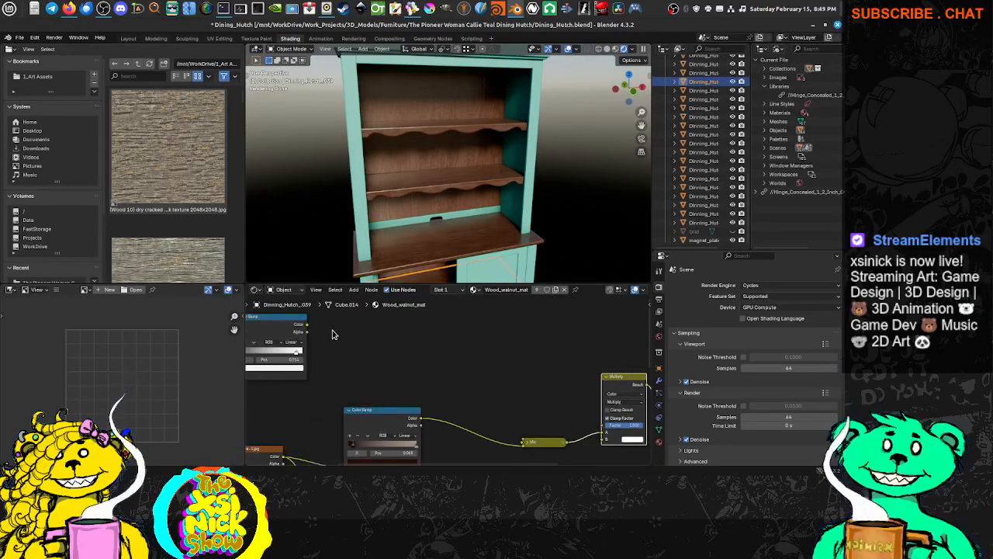
pyautogui.moveTo(308, 329); pyautogui.dragTo(606, 437)
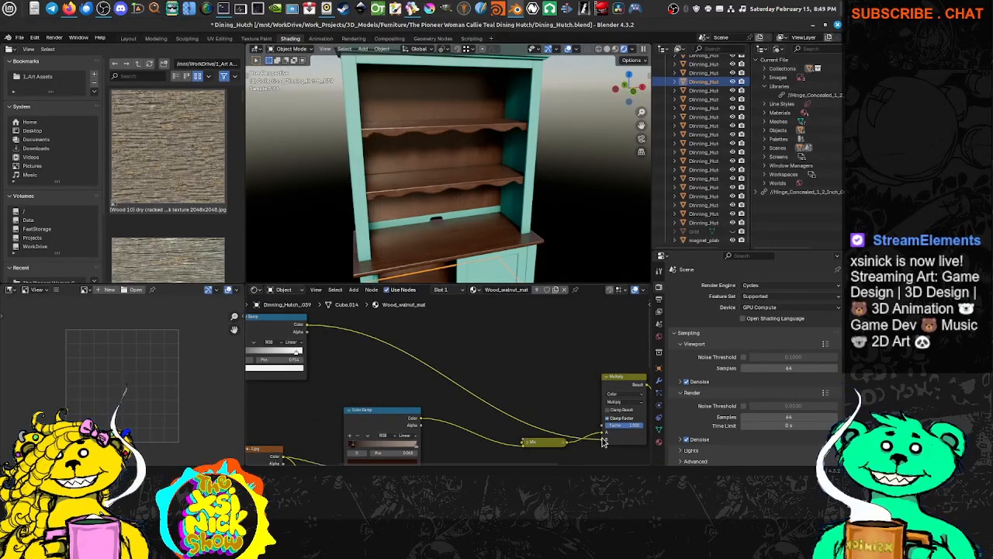
# Try an Ambient Occlusion distance of 3.300 with Only Local switched on, and undo both changes.
pyautogui.moveTo(423, 357); pyautogui.dragTo(527, 370, button='middle')
pyautogui.scroll(4, 435, 390)
pyautogui.moveTo(363, 407); pyautogui.dragTo(498, 394, button='middle')
pyautogui.scroll(6, 354, 399)
pyautogui.moveTo(317, 411); pyautogui.dragTo(347, 411)
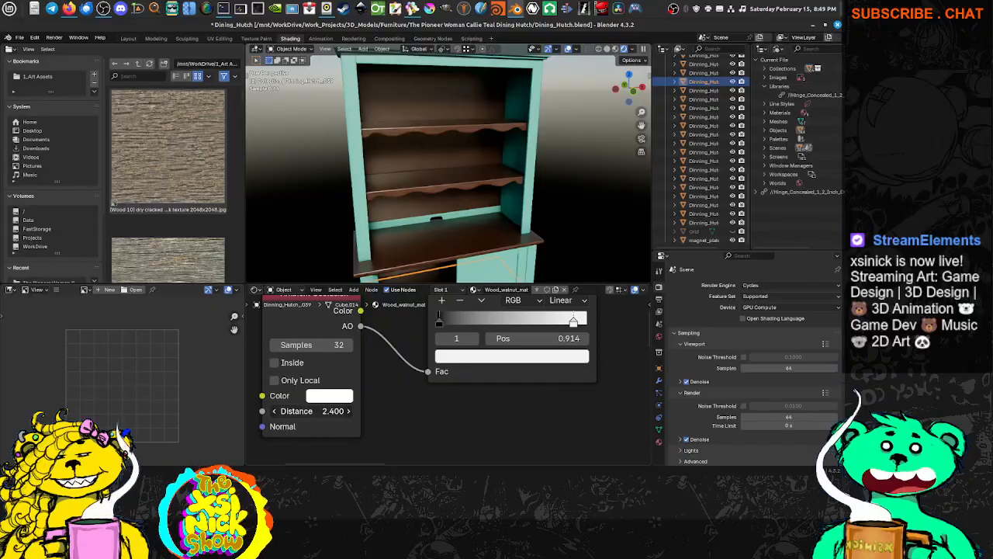
pyautogui.moveTo(326, 411); pyautogui.dragTo(333, 411)
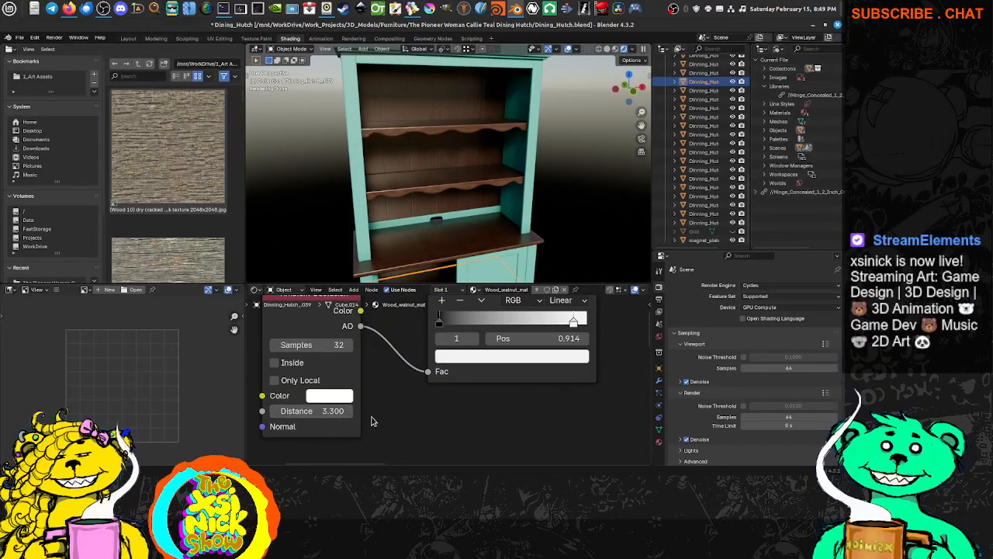
pyautogui.click(326, 378)
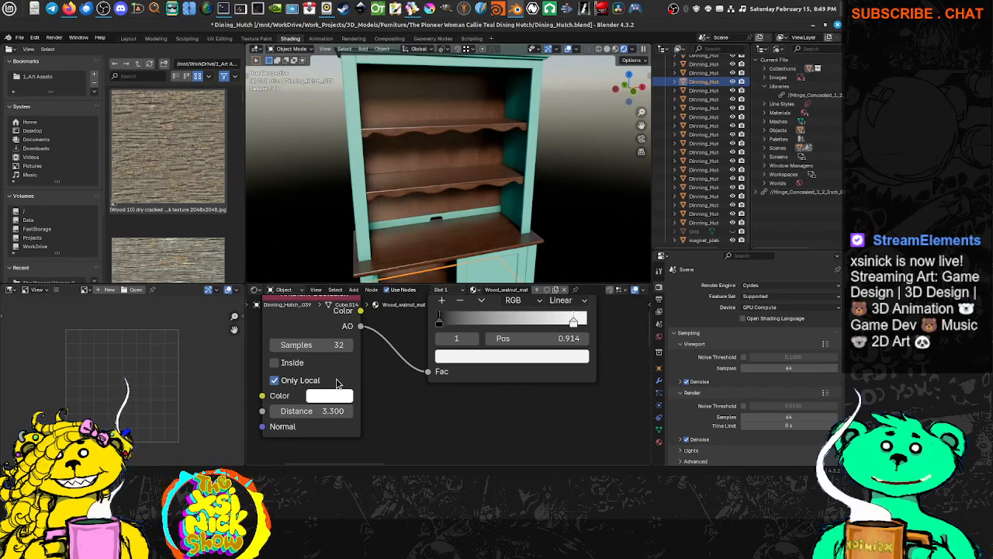
pyautogui.hotkey('ctrl', 'z')
pyautogui.hotkey('ctrl', 'z')
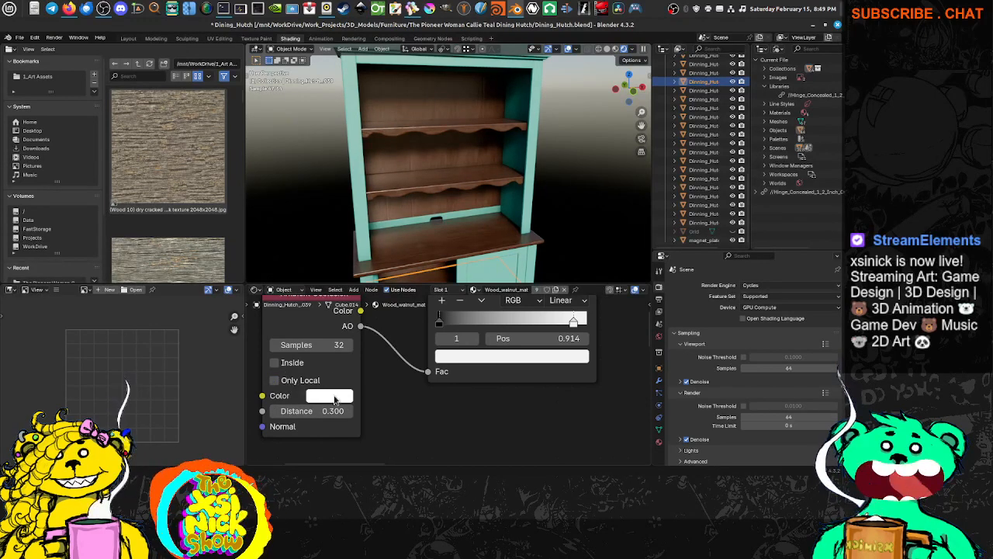
# Try the Ambient Occlusion node's Only Local and Inside options one after the other, switching each off again.
pyautogui.click(275, 383)
pyautogui.click(275, 383)
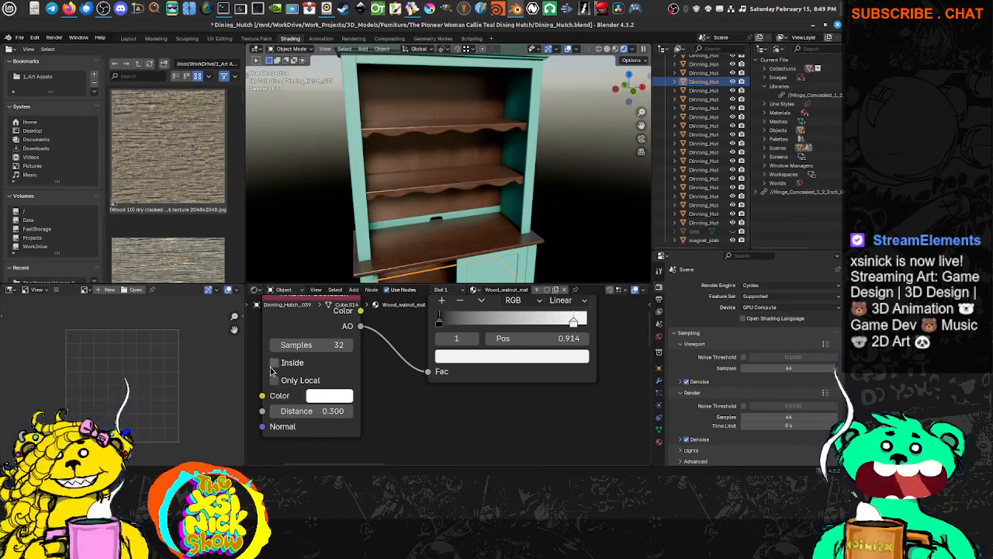
pyautogui.click(274, 363)
pyautogui.click(275, 363)
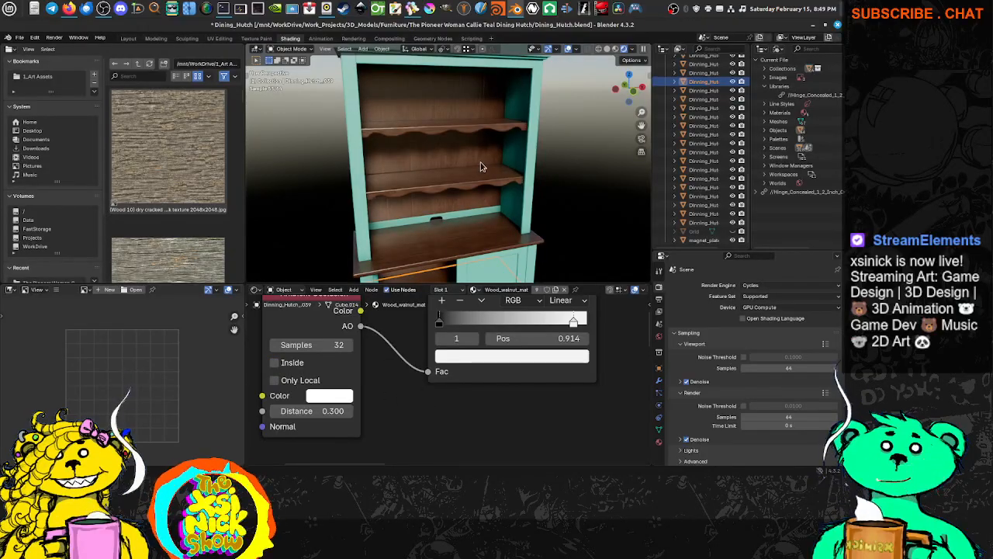
# Move the black stop of the Ambient Occlusion Color Ramp to position 0.027.
pyautogui.moveTo(627, 425)
pyautogui.mouseDown(button='middle')
pyautogui.moveTo(507, 415)
pyautogui.moveTo(640, 408)
pyautogui.moveTo(647, 424)
pyautogui.mouseUp(button='middle')
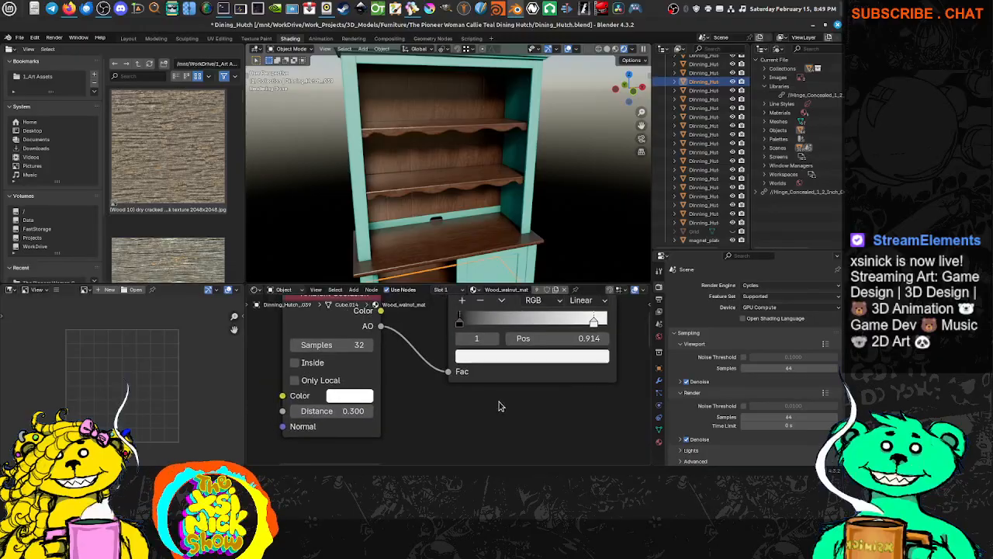
pyautogui.scroll(2, 365, 365)
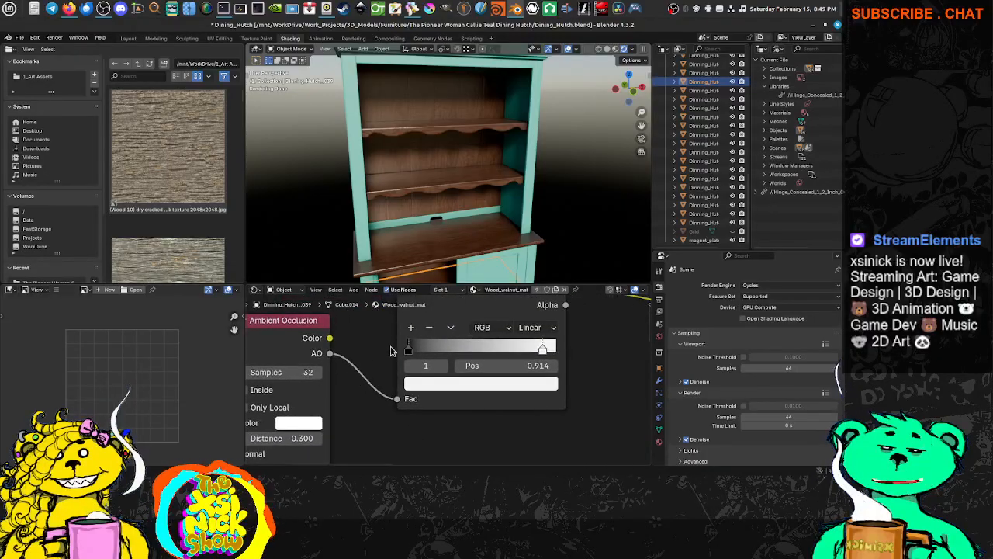
pyautogui.scroll(1, 435, 349)
pyautogui.moveTo(398, 342)
pyautogui.mouseDown()
pyautogui.moveTo(510, 344)
pyautogui.moveTo(400, 343)
pyautogui.mouseUp()
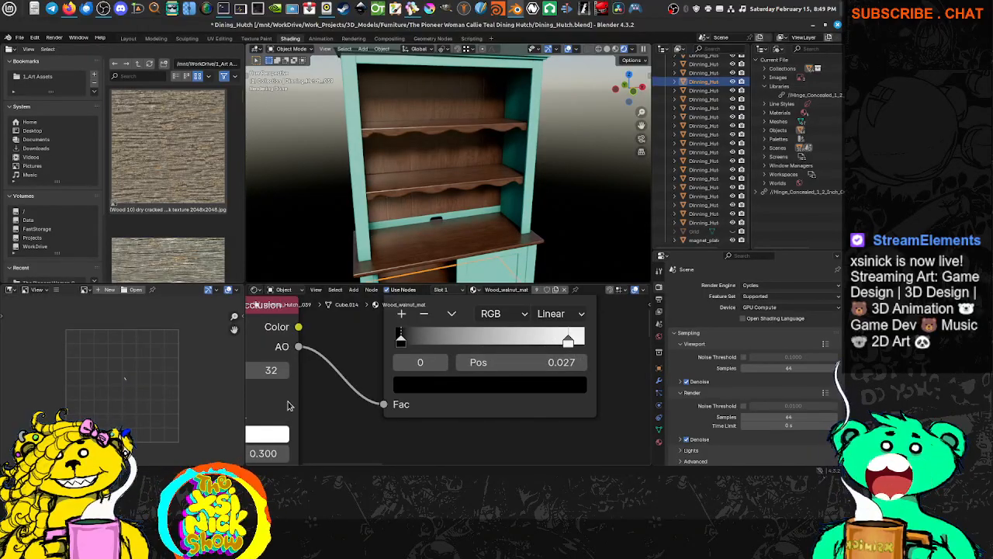
# Move the black stop of the Ambient Occlusion Color Ramp to position 0.023.
pyautogui.moveTo(309, 411); pyautogui.dragTo(383, 393, button='middle')
pyautogui.moveTo(483, 393); pyautogui.dragTo(452, 397, button='middle')
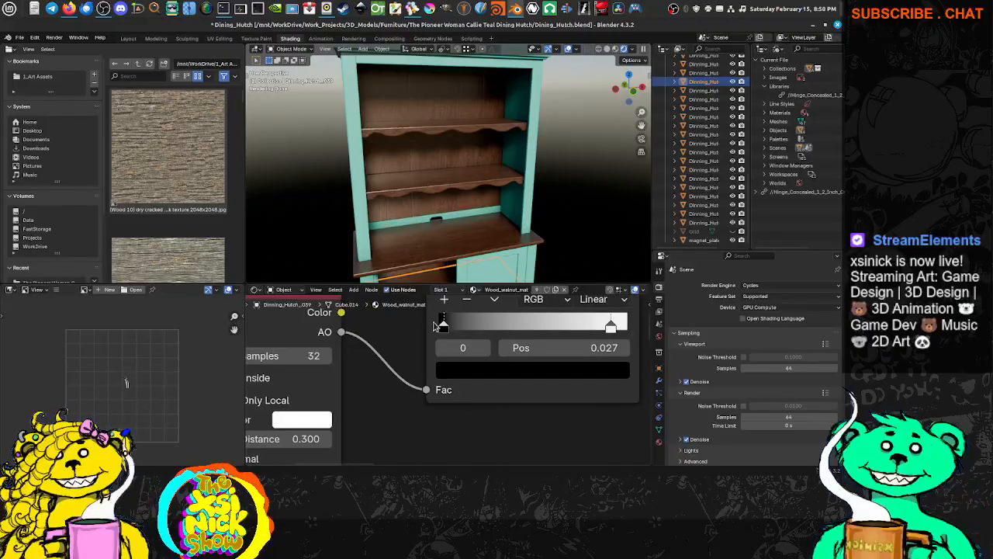
pyautogui.moveTo(441, 324); pyautogui.dragTo(440, 325)
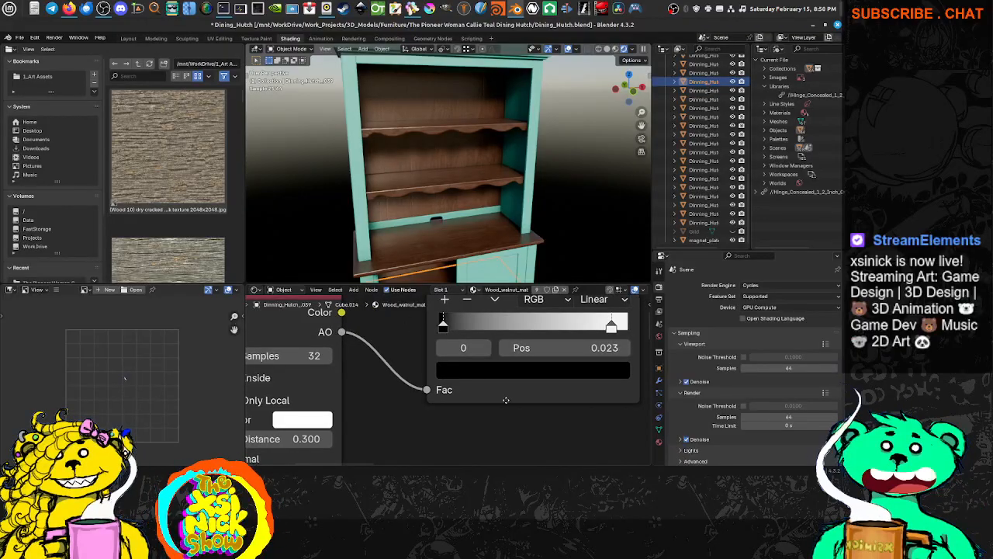
pyautogui.moveTo(503, 398); pyautogui.dragTo(458, 415, button='middle')
pyautogui.moveTo(502, 188); pyautogui.dragTo(452, 195, button='middle')
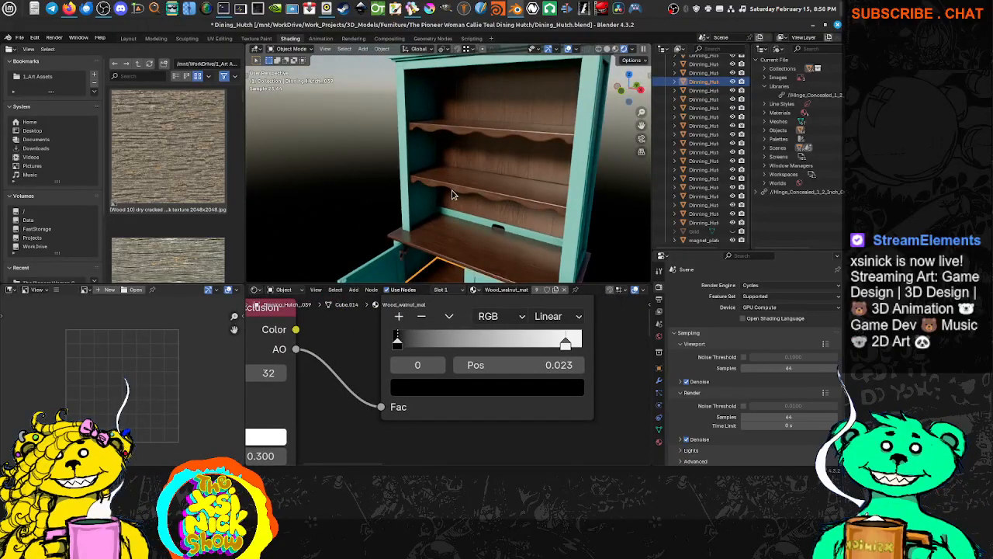
# Lighten the Ambient Occlusion ramp's black stop to a value of 0.003 (#0A0A0AFF) and move it to position 0.018.
pyautogui.moveTo(422, 399); pyautogui.dragTo(532, 378, button='middle')
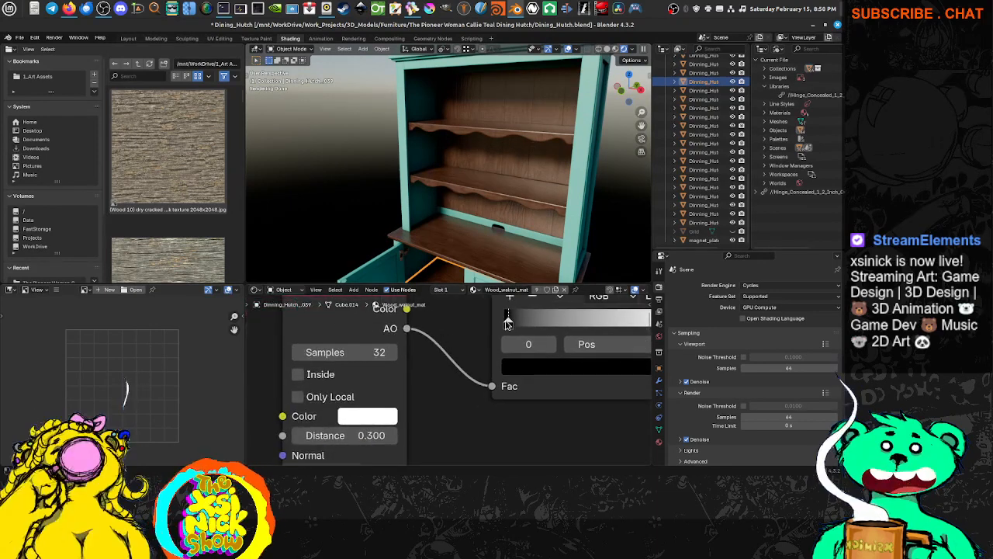
pyautogui.click(531, 372)
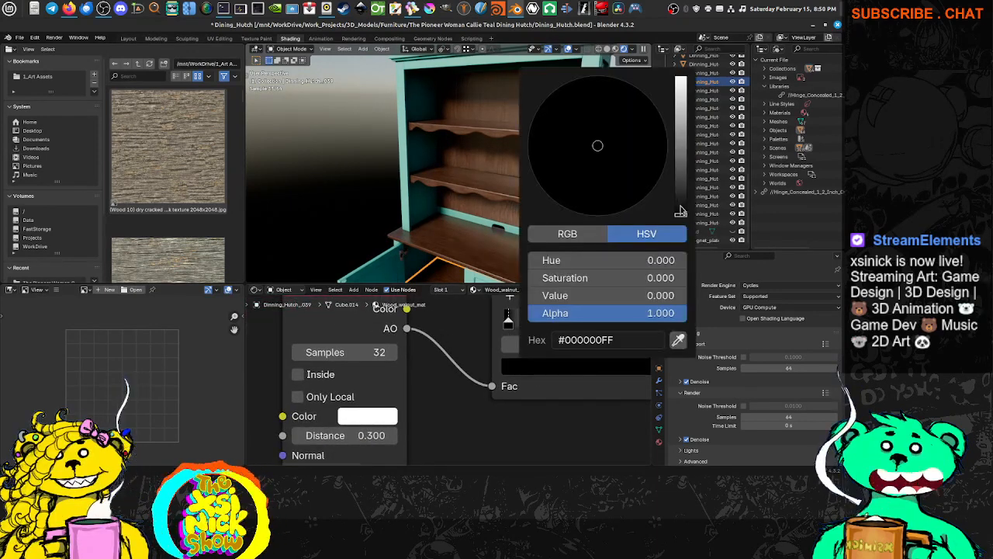
pyautogui.moveTo(681, 216); pyautogui.dragTo(680, 211)
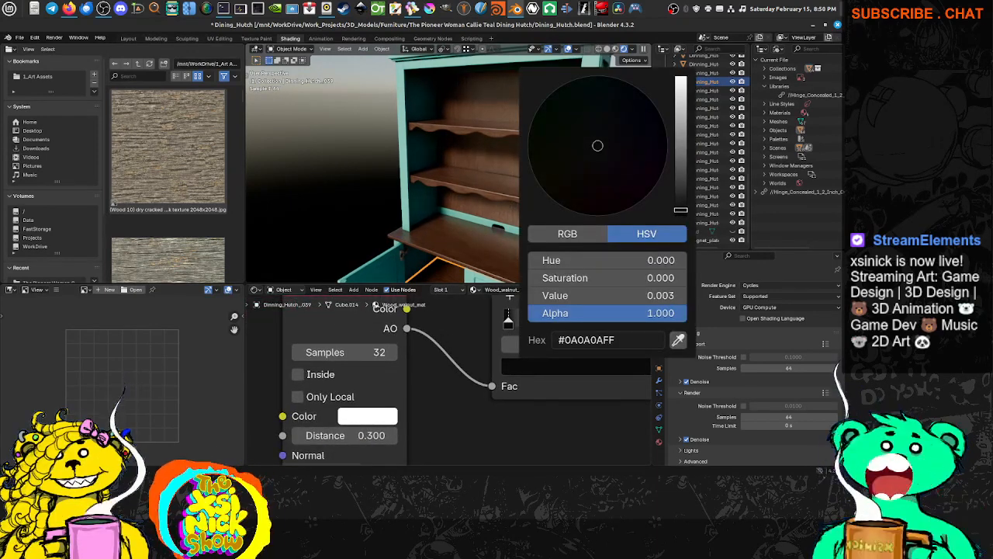
pyautogui.moveTo(466, 168); pyautogui.dragTo(519, 167, button='middle')
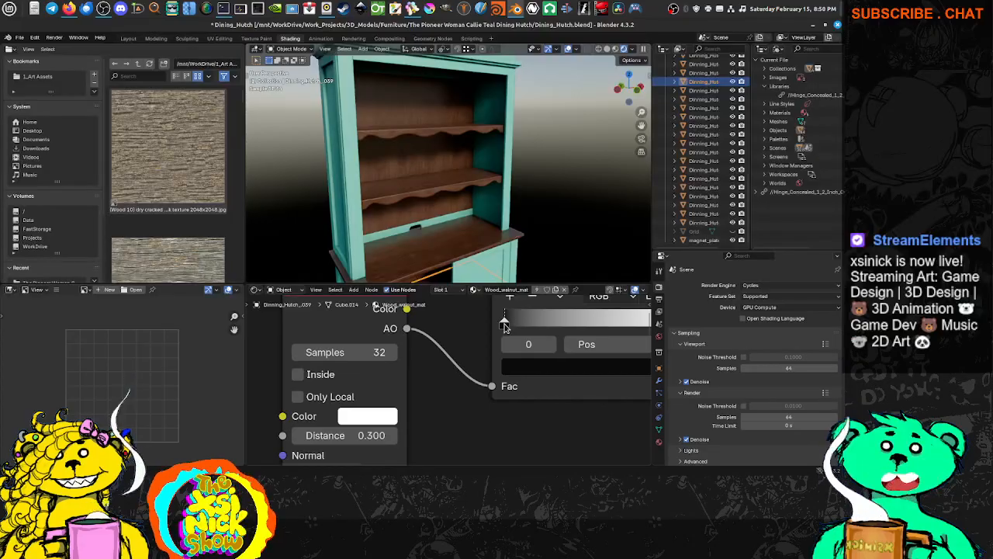
pyautogui.moveTo(505, 210); pyautogui.dragTo(471, 196, button='middle')
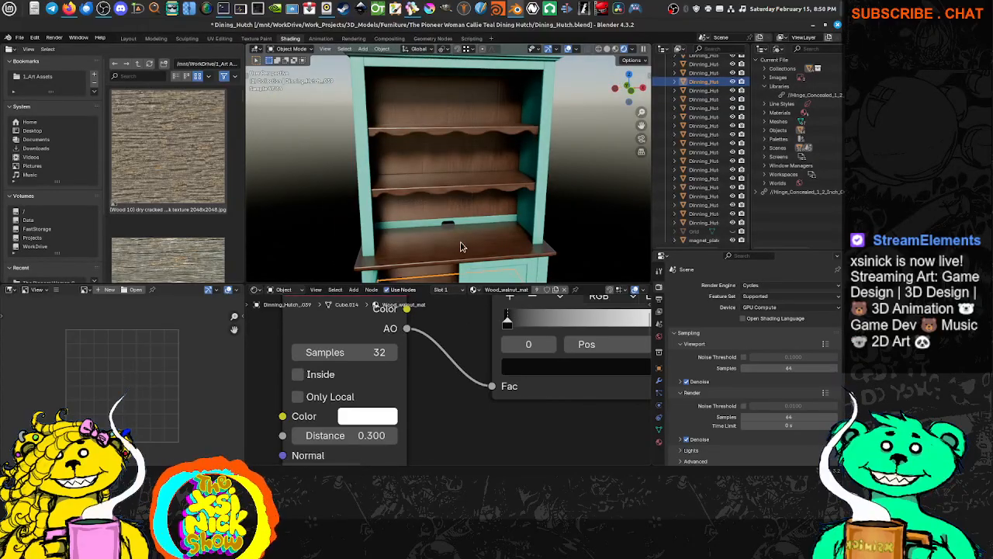
pyautogui.scroll(-8, 540, 383)
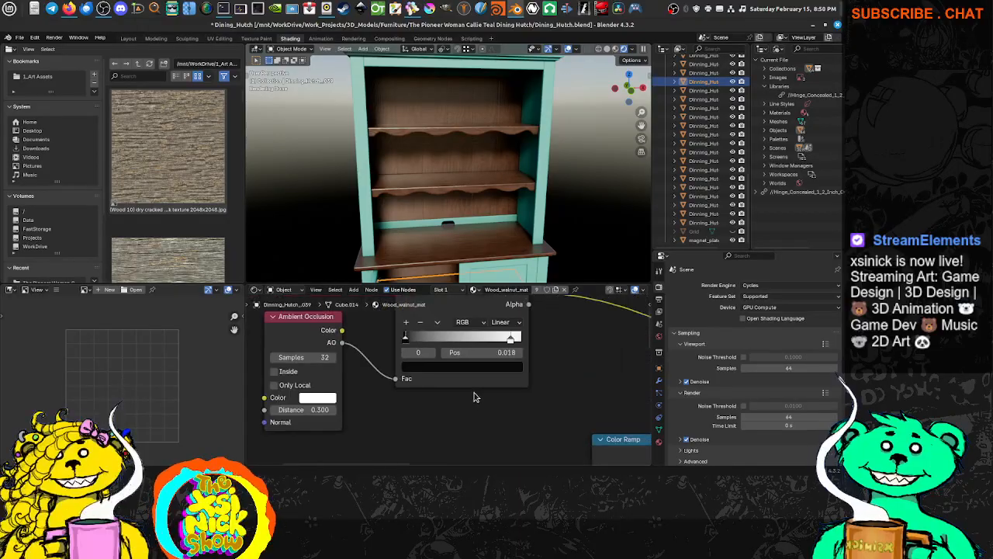
# Check the cabinet's lower shelves in the render and try a Roughness of 0.6 on the walnut material's Principled BSDF.
pyautogui.keyDown('shift'); pyautogui.moveTo(481, 172); pyautogui.dragTo(477, 108, button='middle'); pyautogui.keyUp('shift')
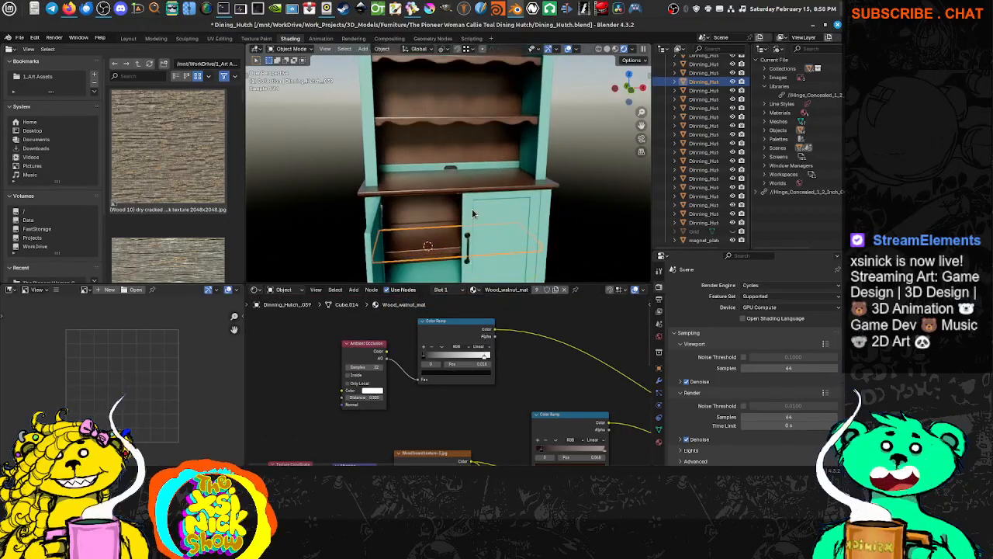
pyautogui.moveTo(471, 225); pyautogui.dragTo(487, 188, button='middle')
pyautogui.scroll(2, 459, 223)
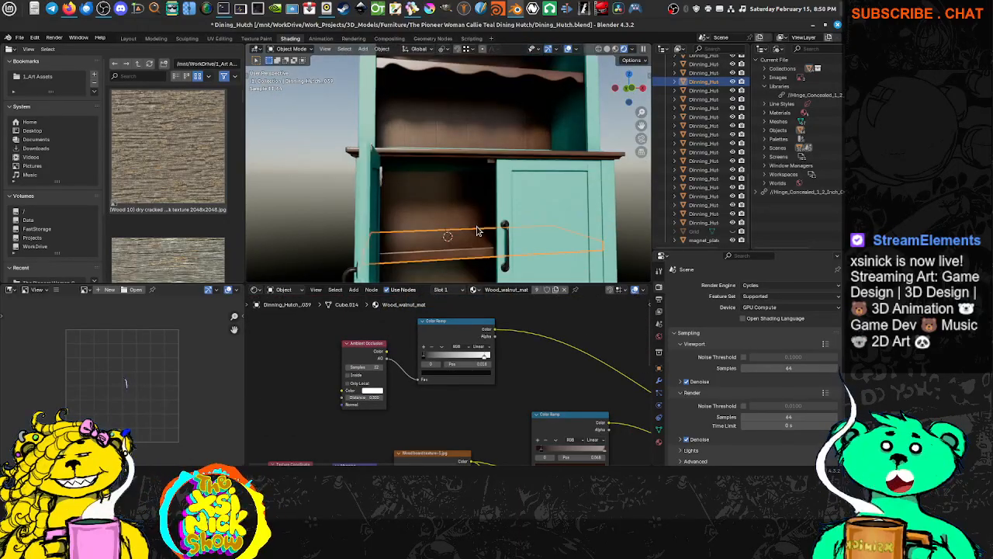
pyautogui.moveTo(492, 243); pyautogui.dragTo(514, 261, button='middle')
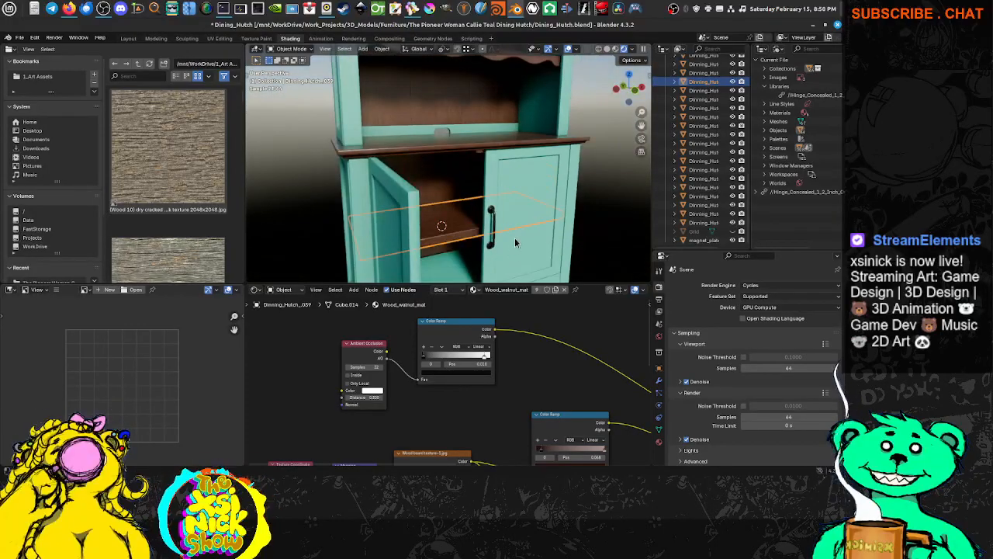
pyautogui.moveTo(479, 226); pyautogui.dragTo(454, 220, button='middle')
pyautogui.moveTo(527, 397); pyautogui.dragTo(420, 407, button='middle')
pyautogui.scroll(2, 420, 406)
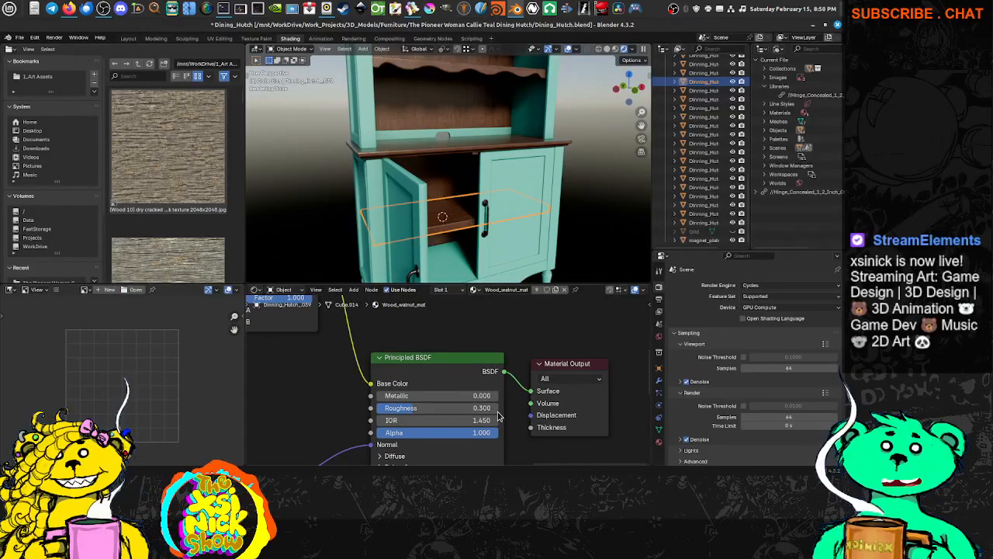
pyautogui.click(474, 406)
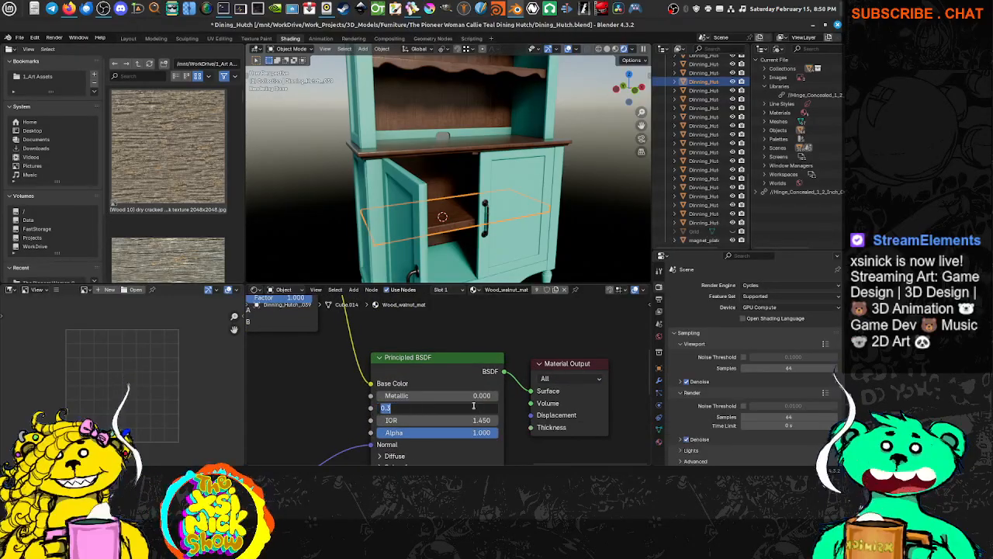
pyautogui.write('0.6')
pyautogui.press('Return')
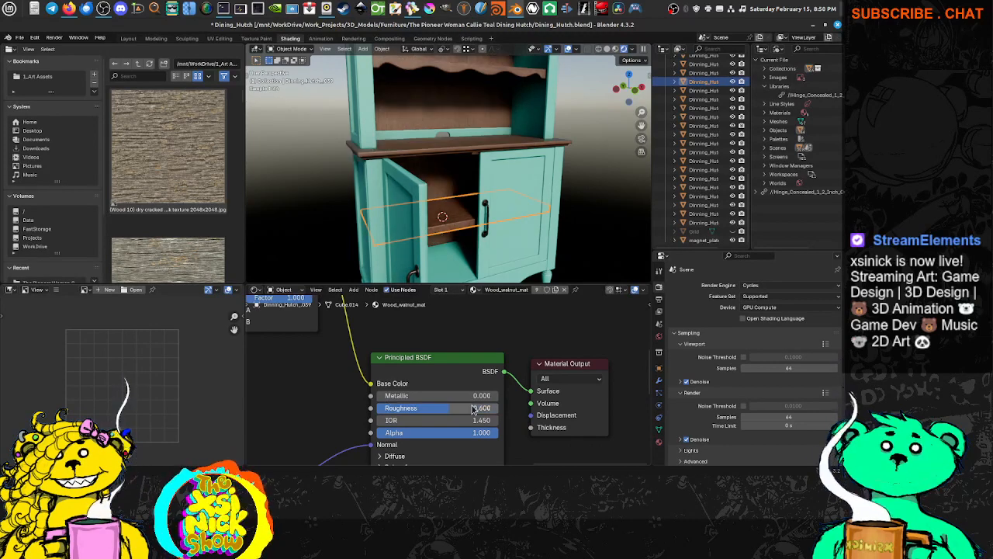
# Set the walnut Principled BSDF's Roughness to 0.4 and check the wood's sheen from several angles.
pyautogui.moveTo(529, 183); pyautogui.dragTo(535, 211, button='middle')
pyautogui.click(482, 408)
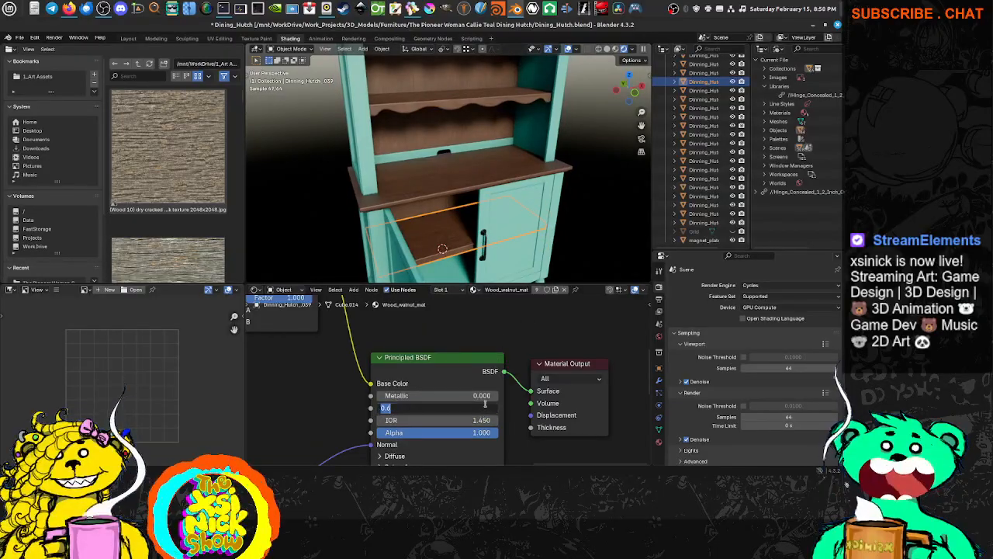
pyautogui.write('0.4')
pyautogui.press('Return')
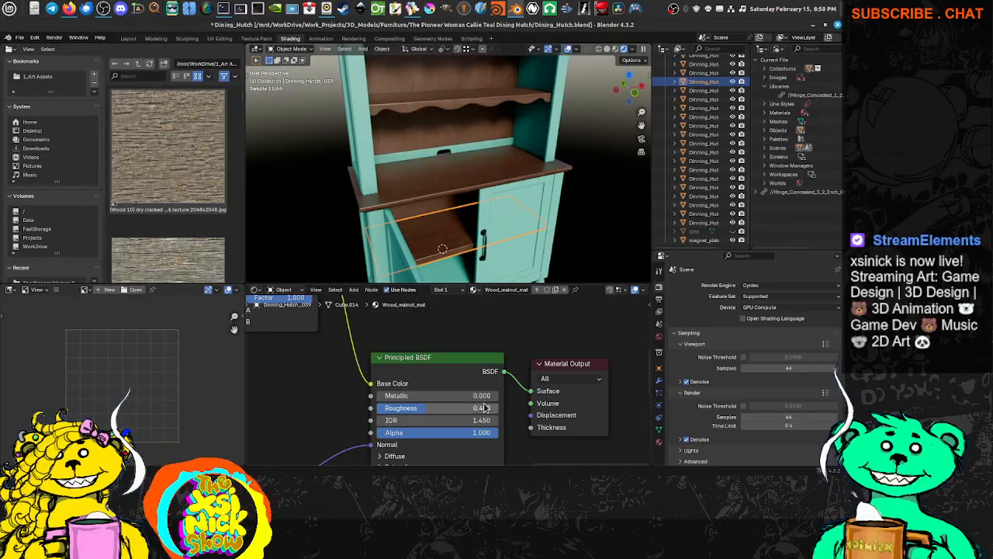
pyautogui.moveTo(578, 225); pyautogui.dragTo(500, 225, button='middle')
pyautogui.scroll(2, 468, 174)
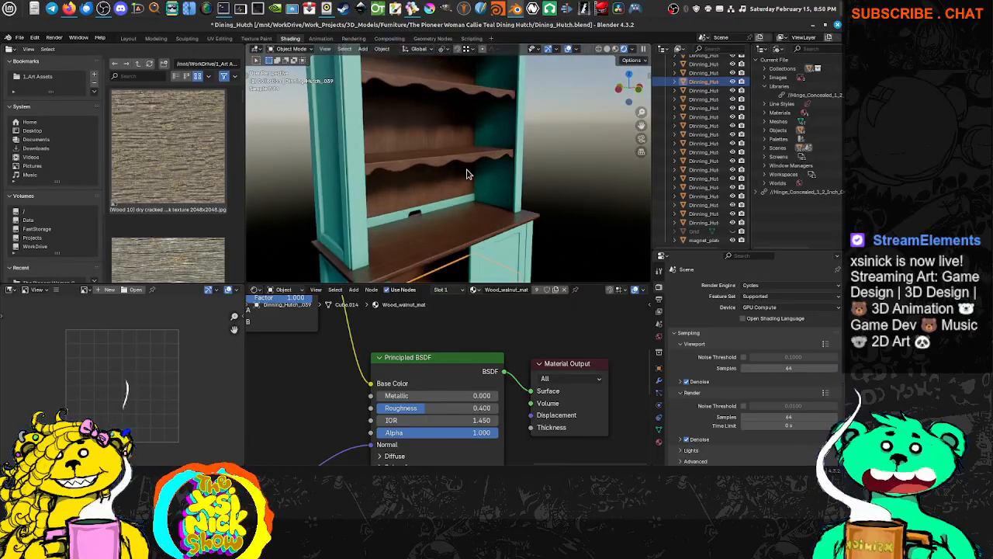
pyautogui.scroll(-3, 476, 178)
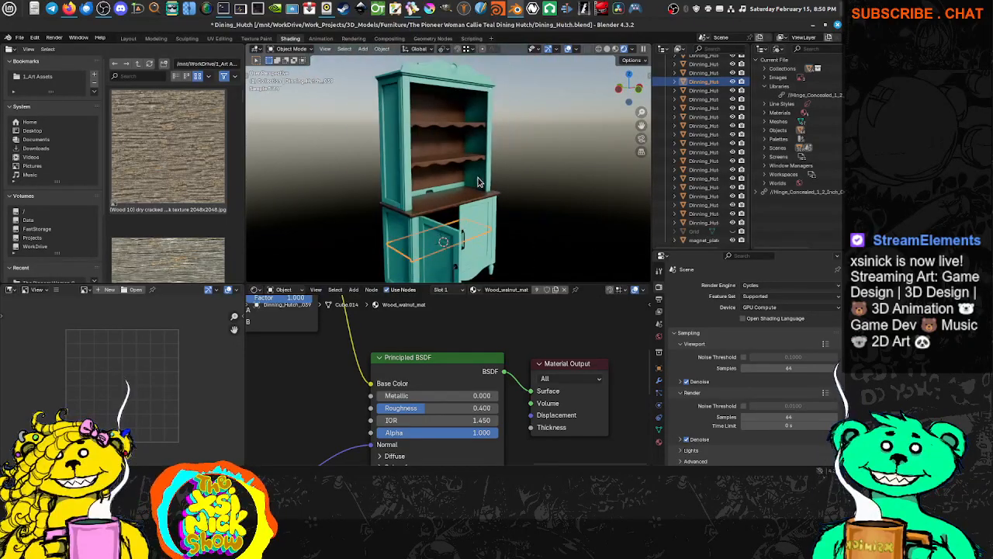
pyautogui.moveTo(500, 207); pyautogui.dragTo(483, 203, button='middle')
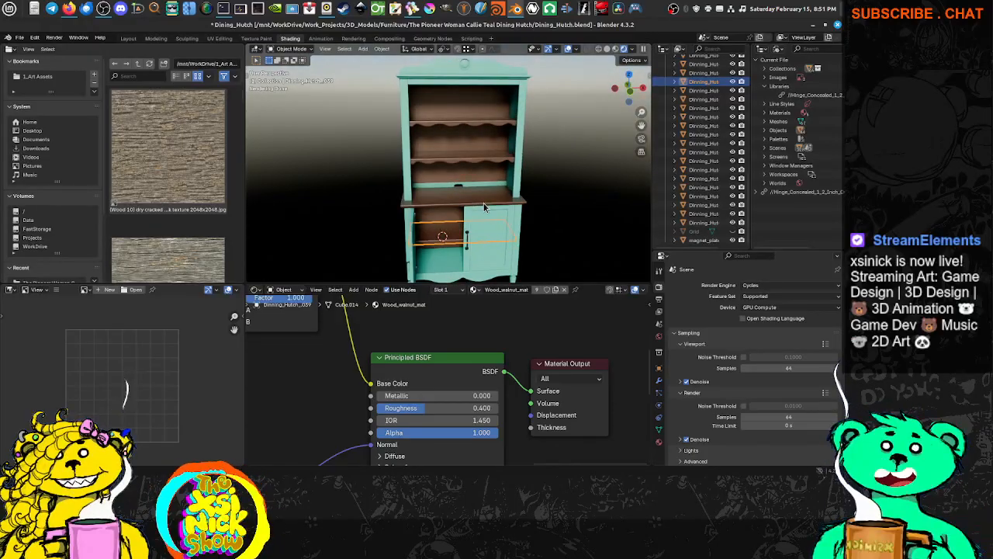
pyautogui.scroll(2, 486, 208)
# Collapse the Bevel node and the Bump node it feeds, and move that Bump node closer to the Bevel.
pyautogui.scroll(-8, 410, 412)
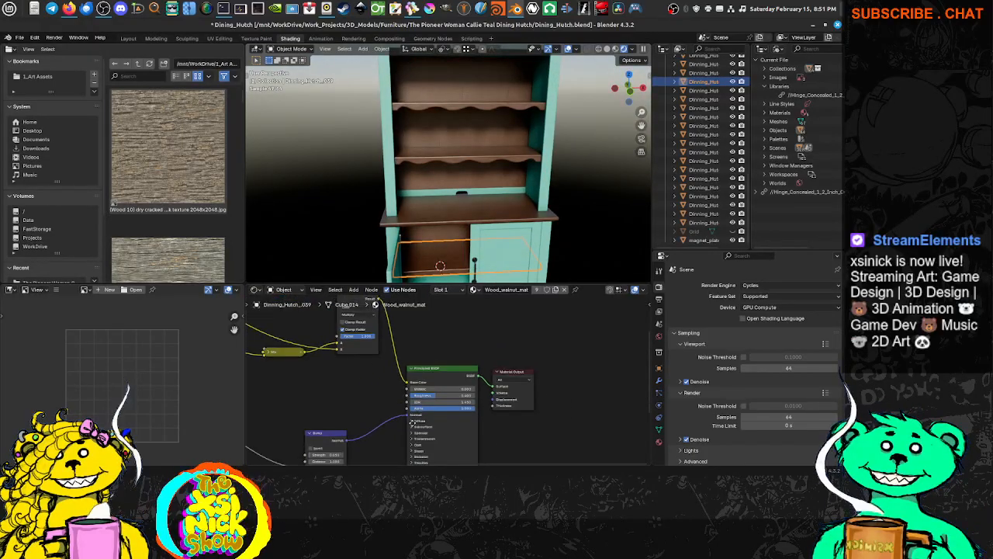
pyautogui.moveTo(363, 439); pyautogui.dragTo(554, 372, button='middle')
pyautogui.moveTo(423, 408)
pyautogui.mouseDown(button='middle')
pyautogui.moveTo(458, 394)
pyautogui.moveTo(503, 396)
pyautogui.moveTo(487, 391)
pyautogui.moveTo(435, 406)
pyautogui.mouseUp(button='middle')
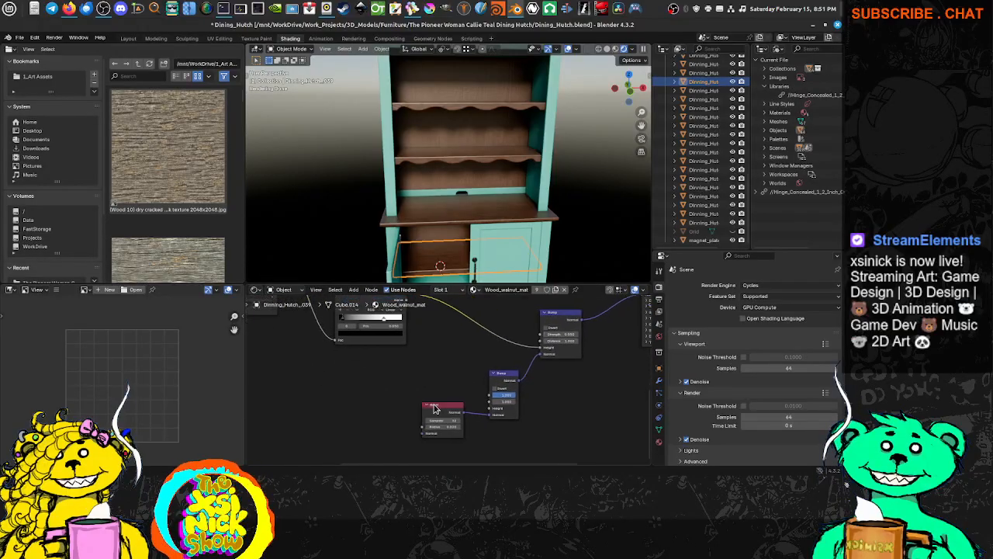
pyautogui.scroll(2, 439, 408)
pyautogui.scroll(1, 434, 416)
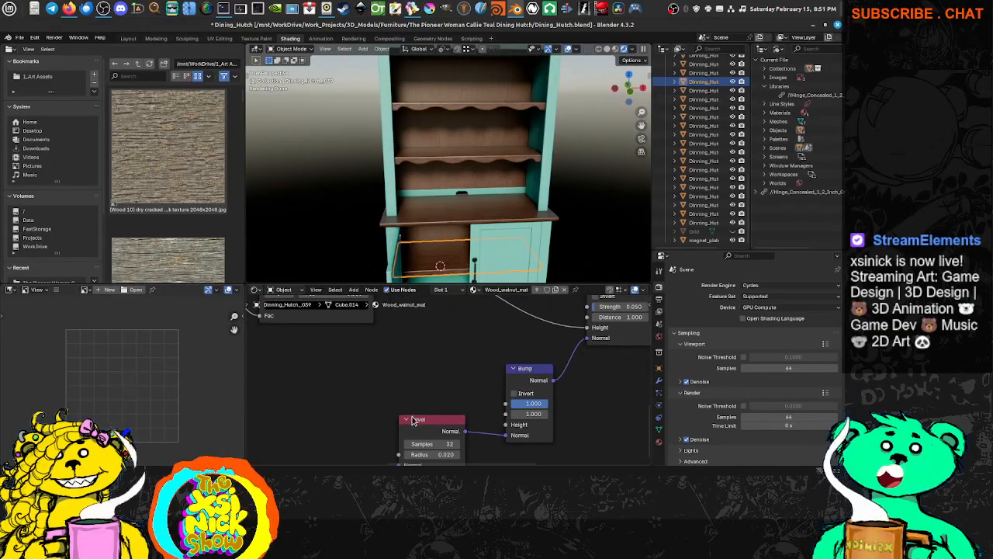
pyautogui.click(404, 423)
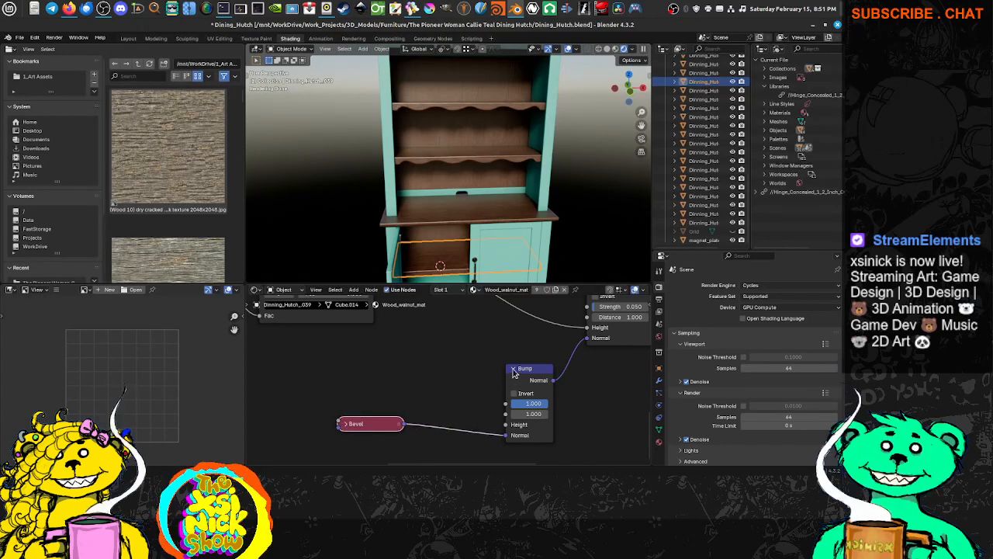
pyautogui.click(513, 369)
pyautogui.moveTo(522, 369); pyautogui.dragTo(481, 402)
# Collapse the Bump node that feeds the Principled BSDF's Normal input and shift it slightly towards the shader.
pyautogui.moveTo(581, 364); pyautogui.dragTo(452, 444, button='middle')
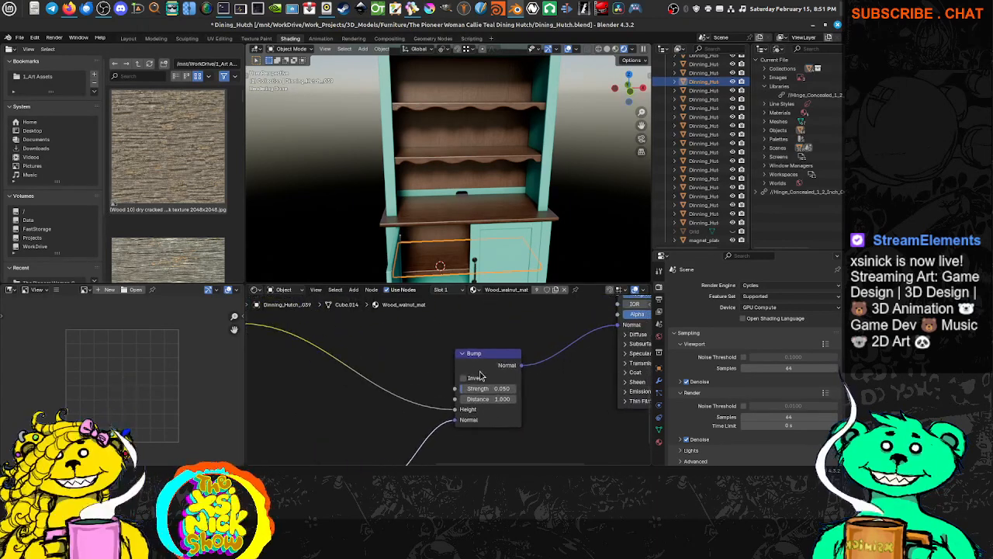
pyautogui.moveTo(491, 355); pyautogui.dragTo(502, 351)
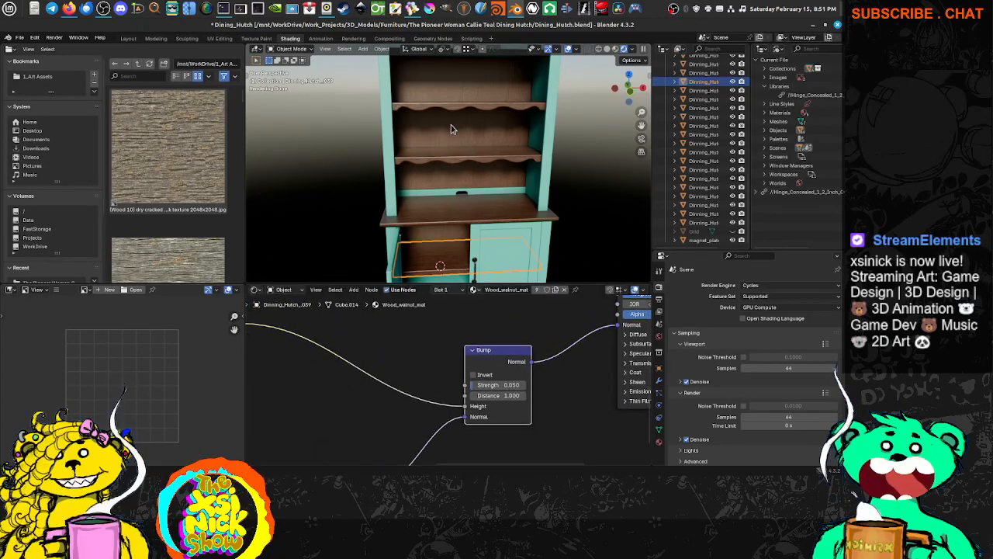
pyautogui.click(474, 352)
pyautogui.moveTo(490, 352); pyautogui.dragTo(504, 358)
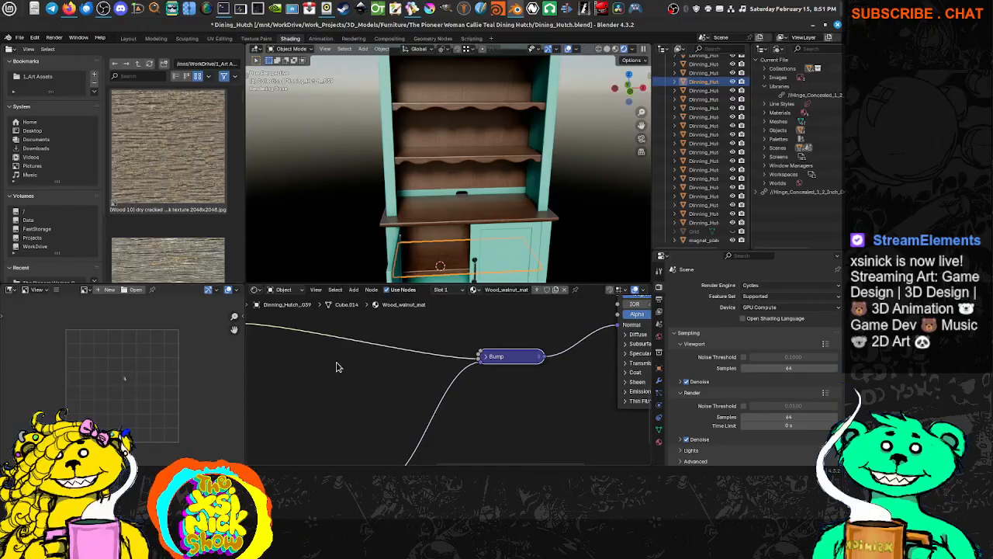
# Move the Color Ramp that drives the Bump height closer to the collapsed Bump node and collapse it.
pyautogui.scroll(-3, 336, 363)
pyautogui.moveTo(337, 363); pyautogui.dragTo(461, 387, button='middle')
pyautogui.moveTo(346, 344); pyautogui.dragTo(447, 353)
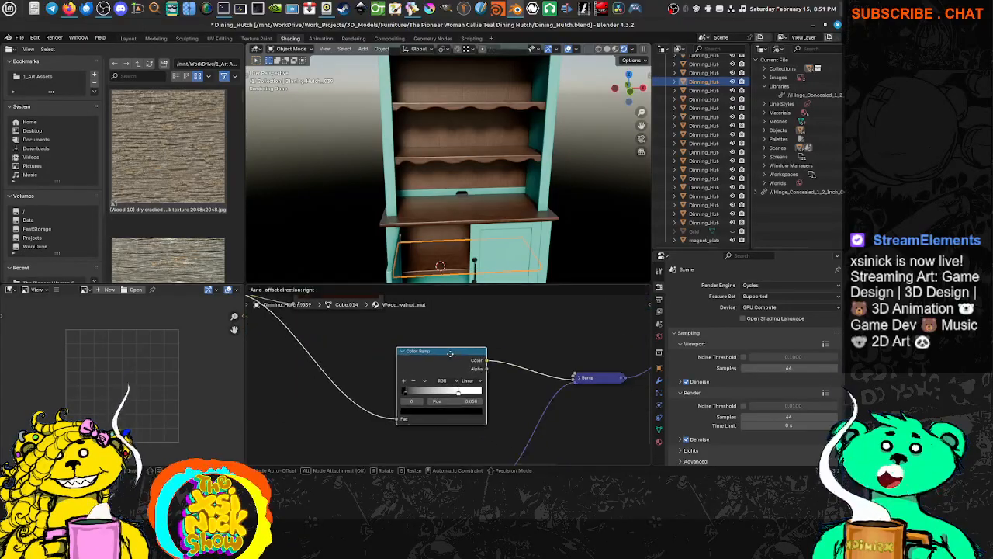
pyautogui.click(401, 352)
pyautogui.scroll(-4, 426, 372)
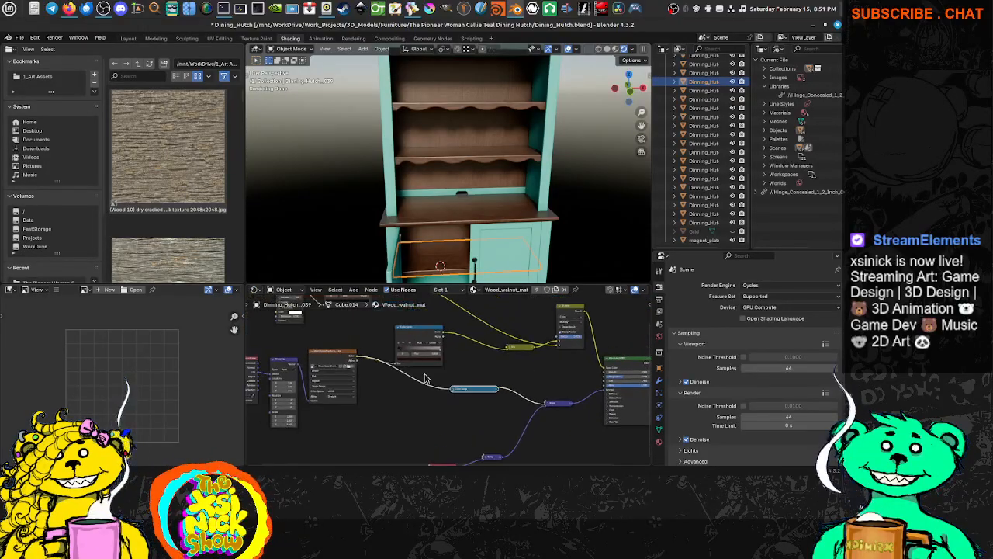
# Shift the Color Ramp that feeds the Mix node slightly to tidy the wood texture branch.
pyautogui.scroll(2, 470, 349)
pyautogui.moveTo(468, 348); pyautogui.dragTo(449, 383, button='middle')
pyautogui.moveTo(336, 349); pyautogui.dragTo(352, 337)
# Collapse the Multiply node and line it up between the Mix node and the Principled BSDF.
pyautogui.moveTo(388, 310); pyautogui.dragTo(560, 295, button='middle')
pyautogui.moveTo(422, 422); pyautogui.dragTo(513, 412, button='middle')
pyautogui.moveTo(454, 320); pyautogui.dragTo(402, 327, button='middle')
pyautogui.moveTo(377, 400); pyautogui.dragTo(404, 365, button='middle')
pyautogui.moveTo(465, 339); pyautogui.dragTo(383, 385, button='middle')
pyautogui.moveTo(506, 384); pyautogui.dragTo(437, 354, button='middle')
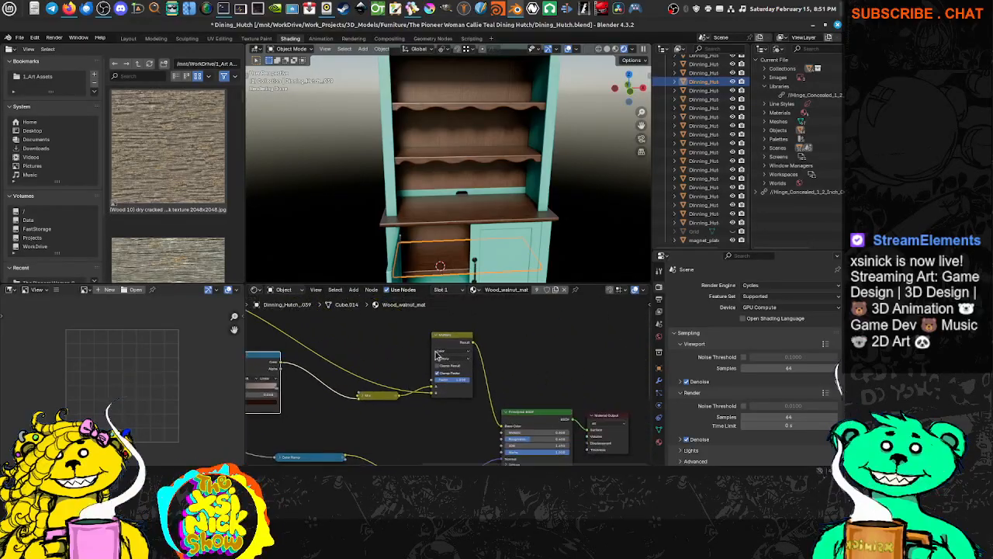
pyautogui.click(437, 336)
pyautogui.moveTo(443, 335); pyautogui.dragTo(442, 365)
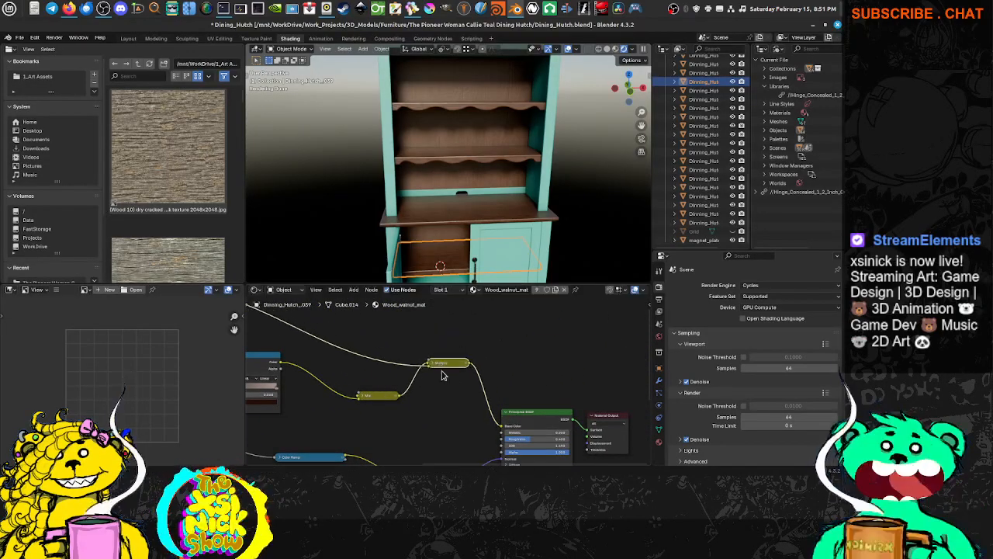
# Bring the BeeRef cabinet reference over Blender, shrink its window and place it beside the rendered hutch for comparison.
pyautogui.moveTo(488, 376); pyautogui.dragTo(362, 340, button='middle')
pyautogui.moveTo(486, 220)
pyautogui.mouseDown(button='middle')
pyautogui.moveTo(533, 215)
pyautogui.moveTo(474, 216)
pyautogui.mouseUp(button='middle')
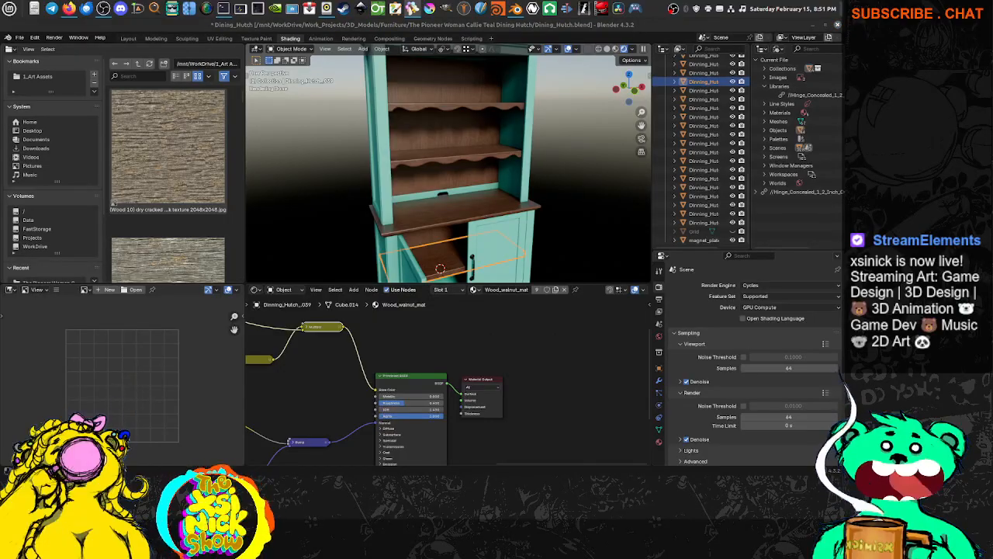
pyautogui.moveTo(0, 303); pyautogui.dragTo(394, 102)
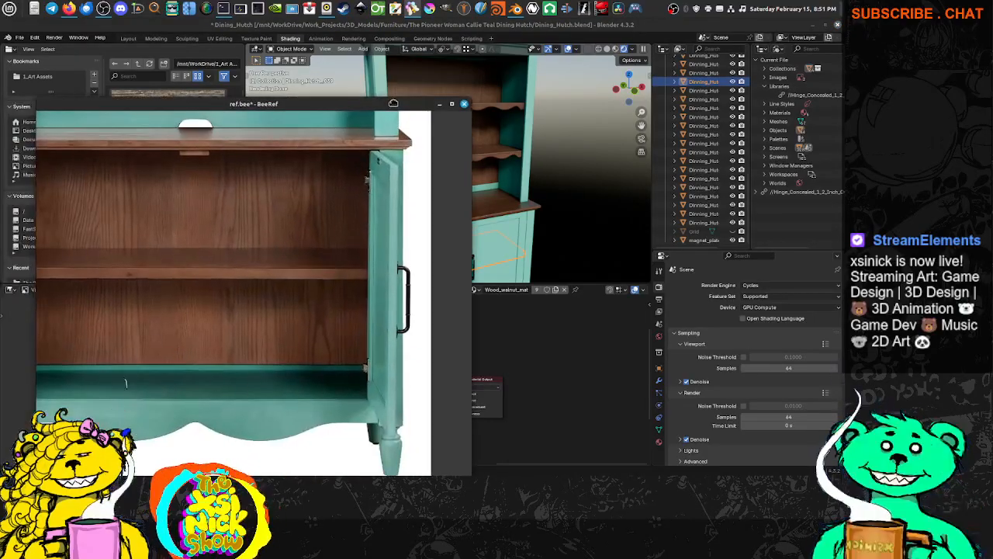
pyautogui.moveTo(400, 152); pyautogui.dragTo(375, 181)
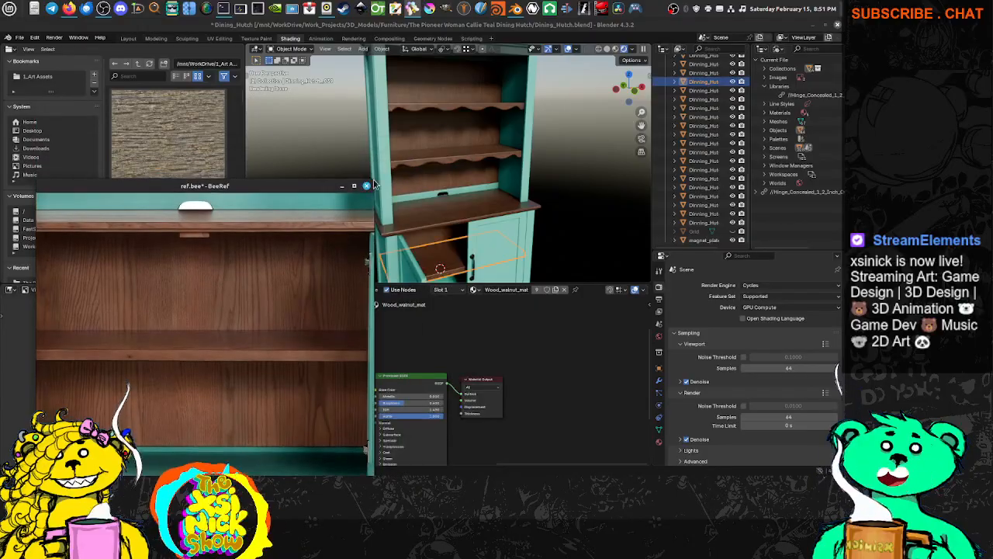
pyautogui.moveTo(296, 187); pyautogui.dragTo(311, 104)
pyautogui.scroll(-3, 554, 151)
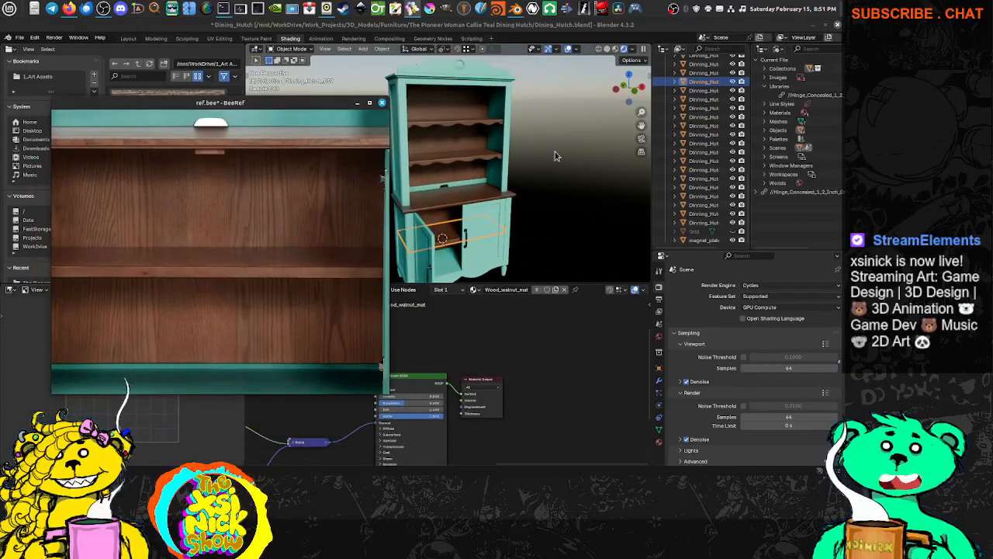
pyautogui.moveTo(555, 151); pyautogui.dragTo(511, 186, button='middle')
pyautogui.scroll(4, 502, 148)
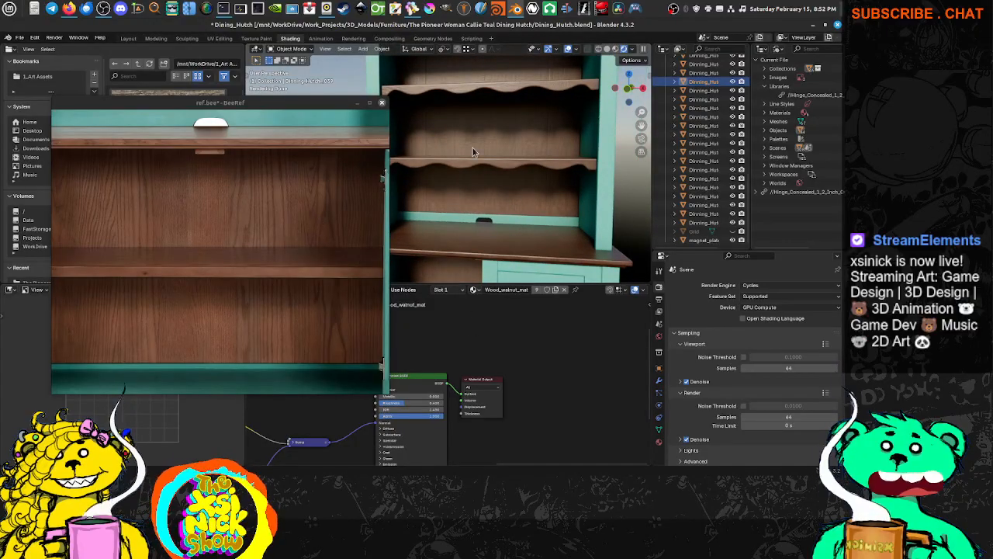
pyautogui.moveTo(181, 402); pyautogui.dragTo(487, 376, button='middle')
pyautogui.press('h')
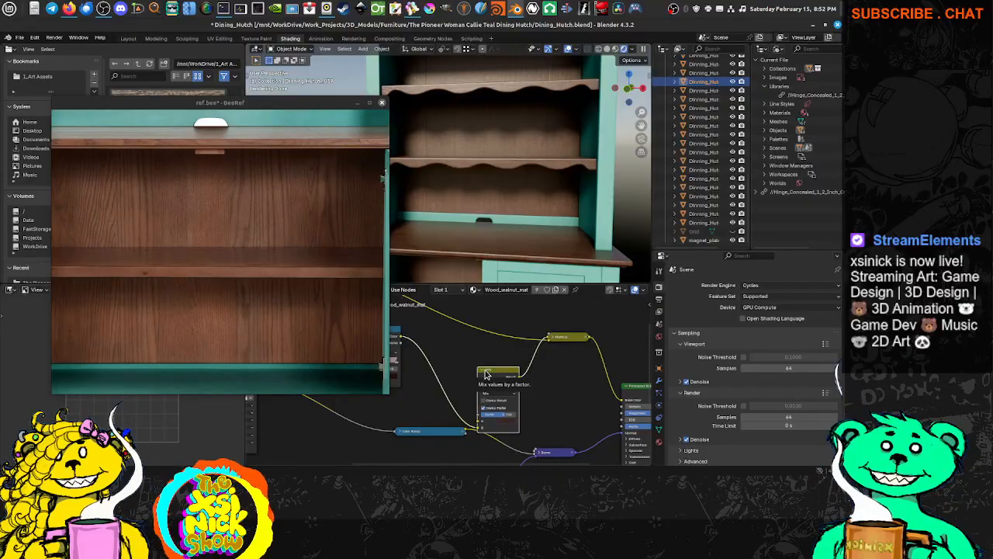
pyautogui.press('h')
# Darken the first stop of the Color Ramp feeding the Mix node to #200D05FF.
pyautogui.moveTo(457, 381); pyautogui.dragTo(532, 384, button='middle')
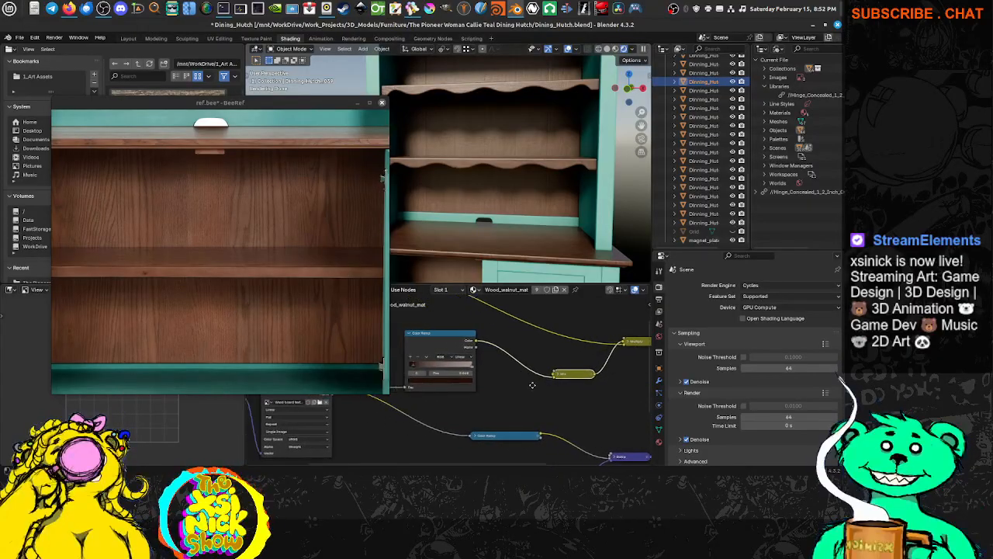
pyautogui.scroll(5, 446, 381)
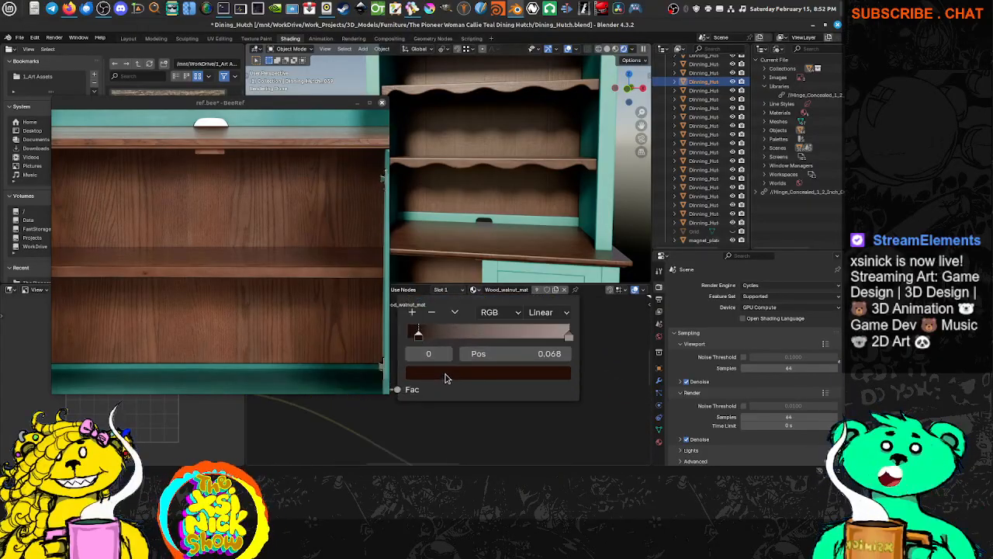
pyautogui.scroll(2, 446, 378)
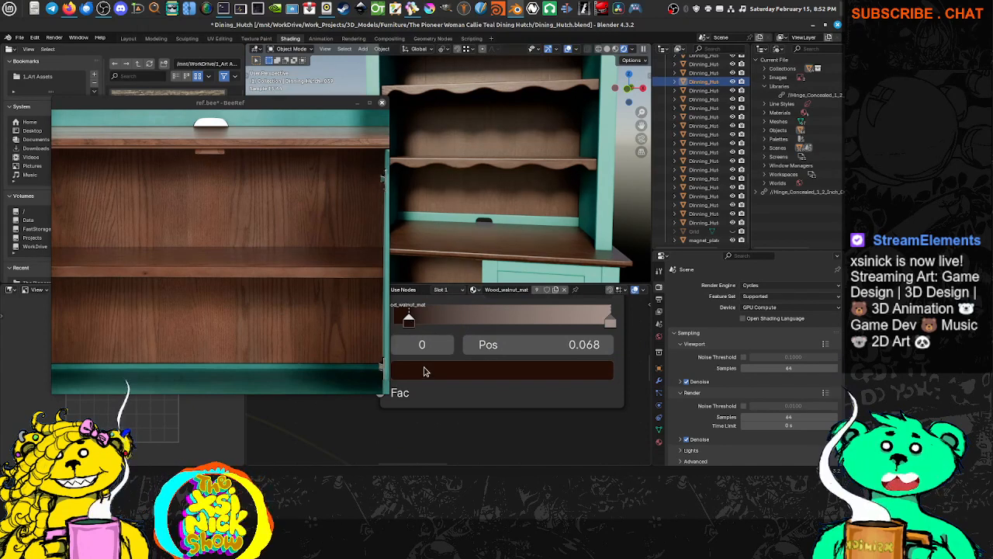
pyautogui.click(423, 372)
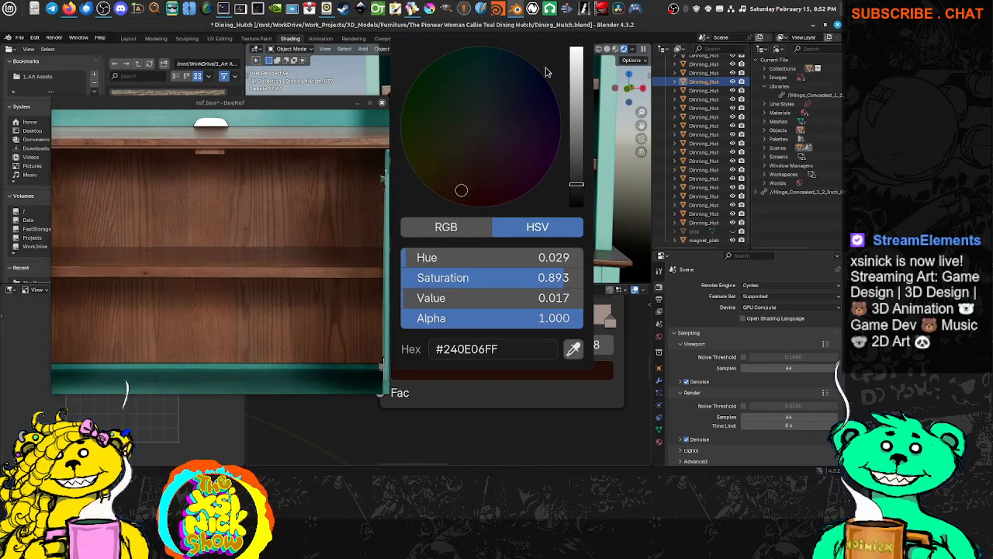
pyautogui.scroll(2, 570, 432)
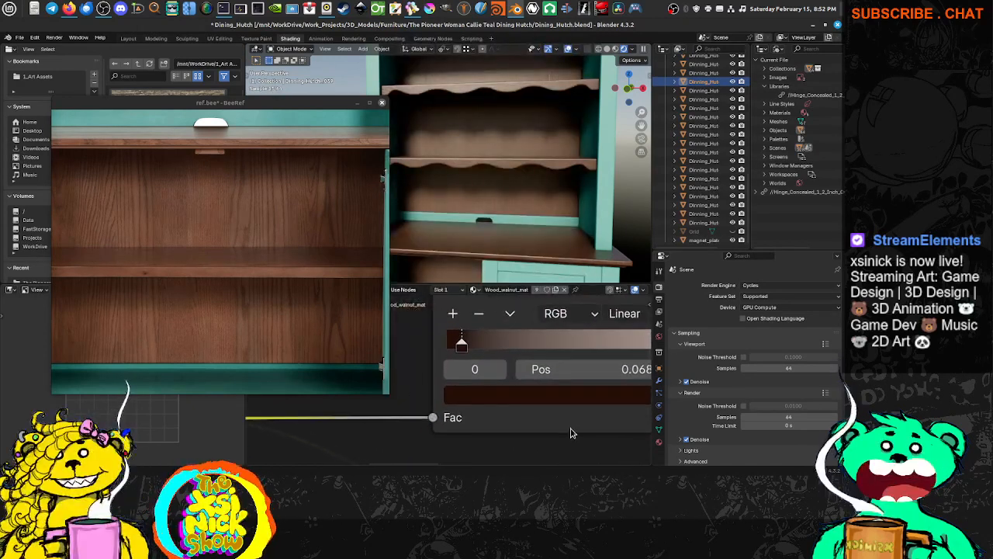
pyautogui.scroll(-3, 570, 432)
pyautogui.click(452, 401)
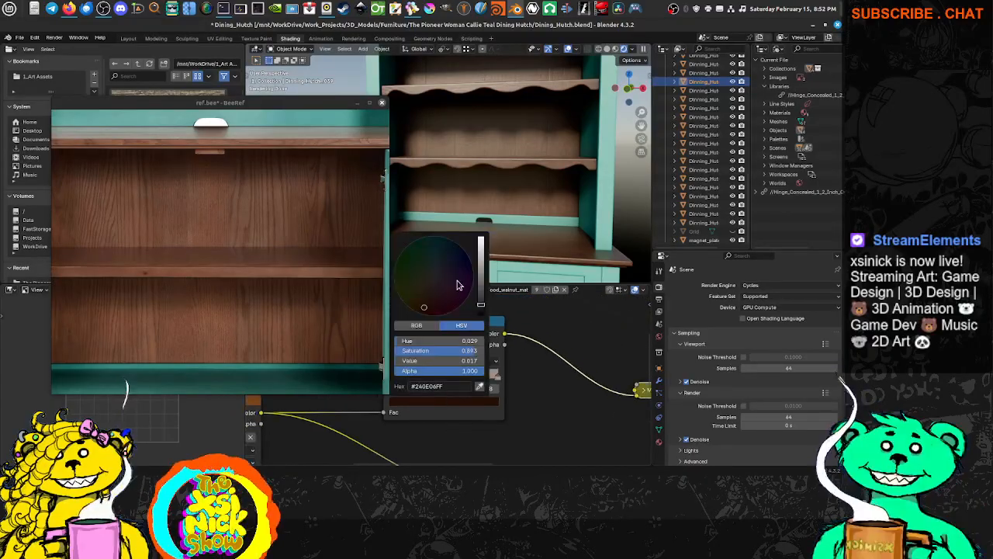
pyautogui.moveTo(482, 307); pyautogui.dragTo(481, 309)
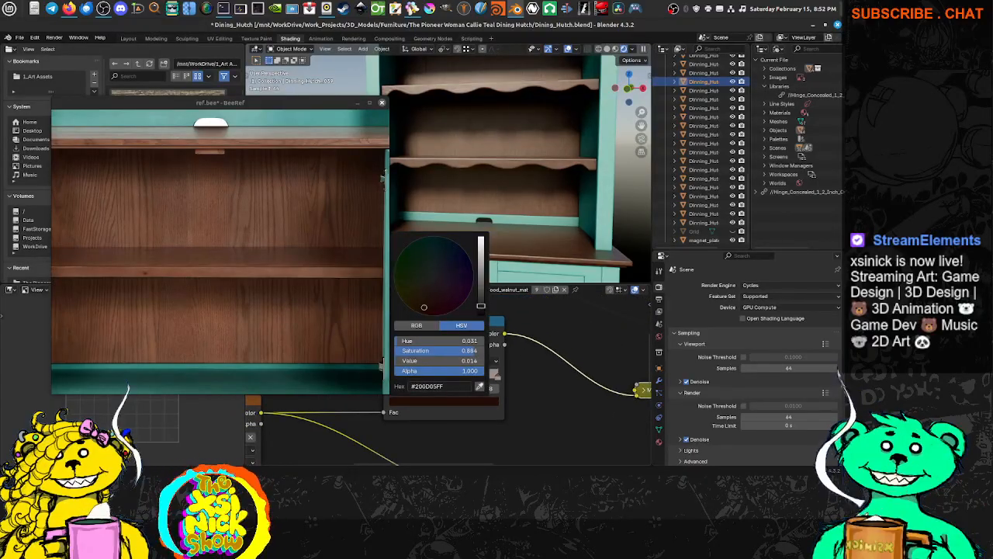
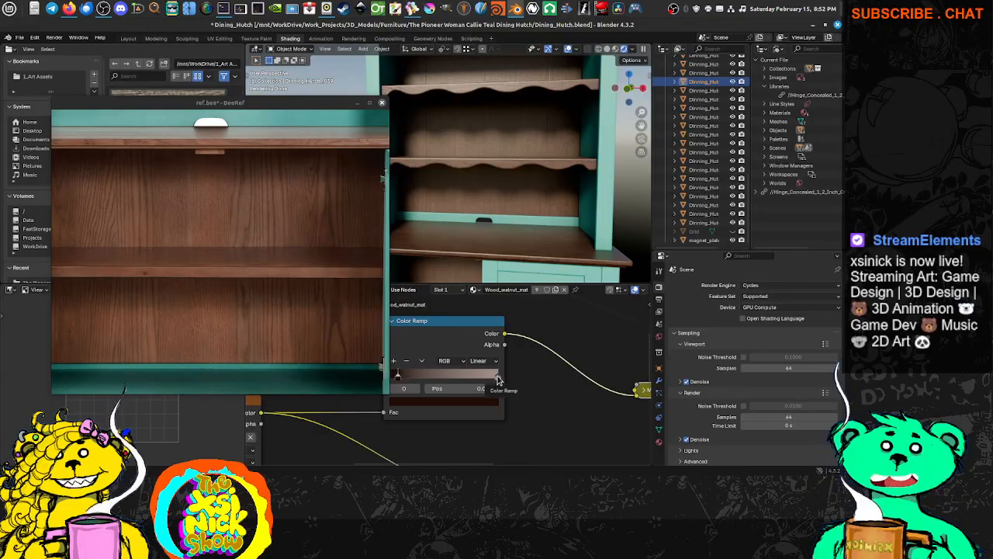
# Expand the collapsed Mix node and set its Factor to 0.6.
pyautogui.moveTo(477, 218); pyautogui.dragTo(500, 222, button='middle')
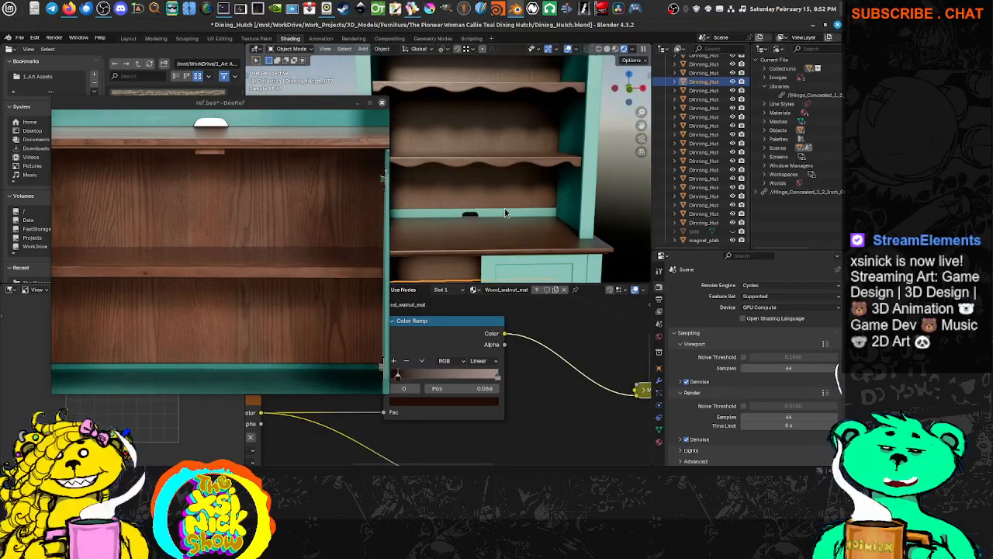
pyautogui.moveTo(619, 378); pyautogui.dragTo(393, 361, button='middle')
pyautogui.scroll(-1, 502, 381)
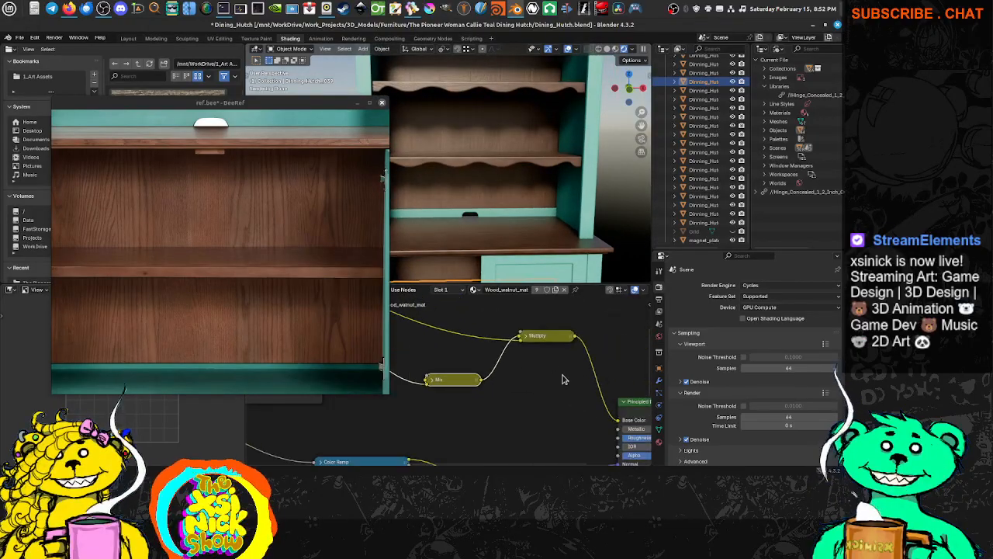
pyautogui.moveTo(543, 378); pyautogui.dragTo(505, 356, button='middle')
pyautogui.click(447, 370)
pyautogui.scroll(2, 508, 400)
pyautogui.doubleClick(504, 403)
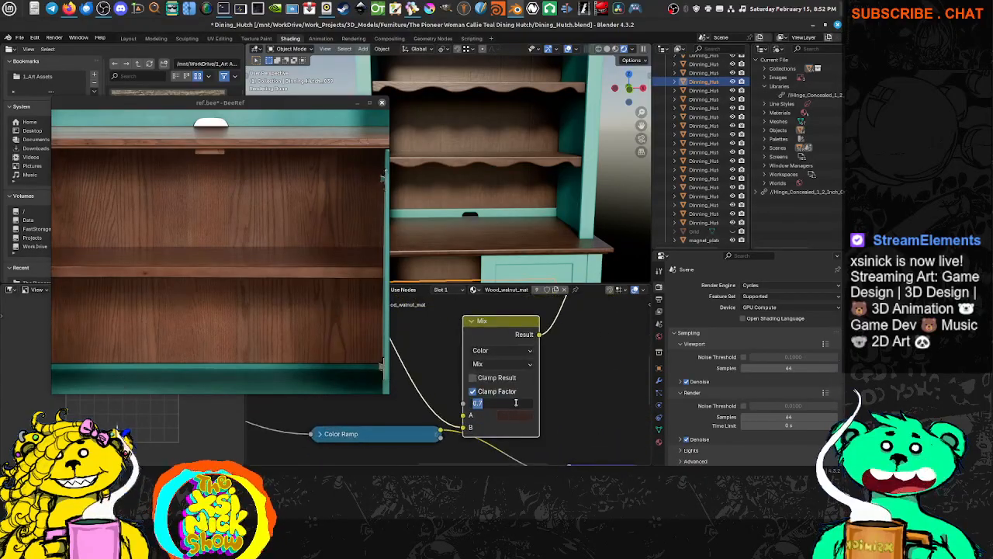
pyautogui.write('0.6')
pyautogui.press('Return')
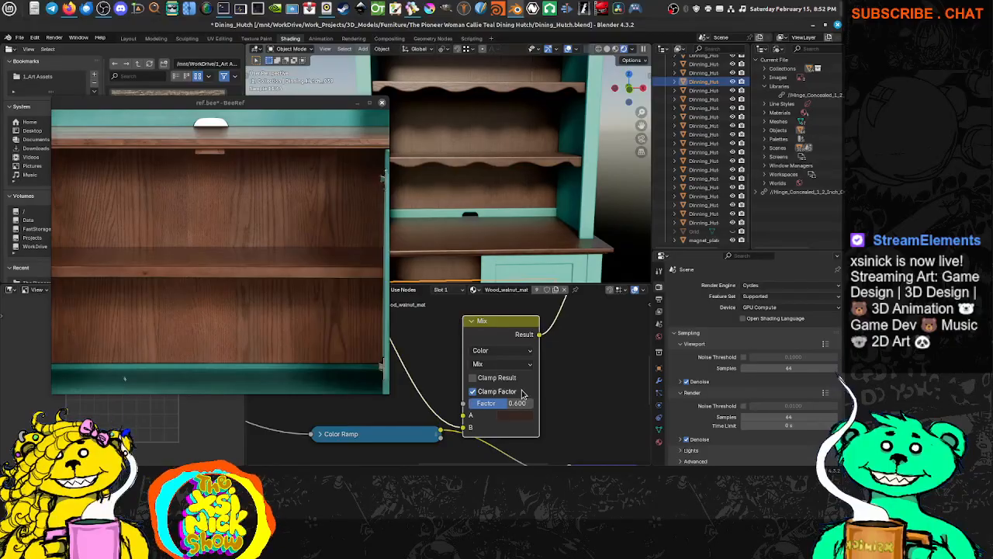
# Try the Mix node's Factor at 1.0 and 0.9 while comparing the hutch's wood with the reference.
pyautogui.moveTo(578, 230)
pyautogui.mouseDown(button='middle')
pyautogui.moveTo(547, 224)
pyautogui.moveTo(561, 225)
pyautogui.mouseUp(button='middle')
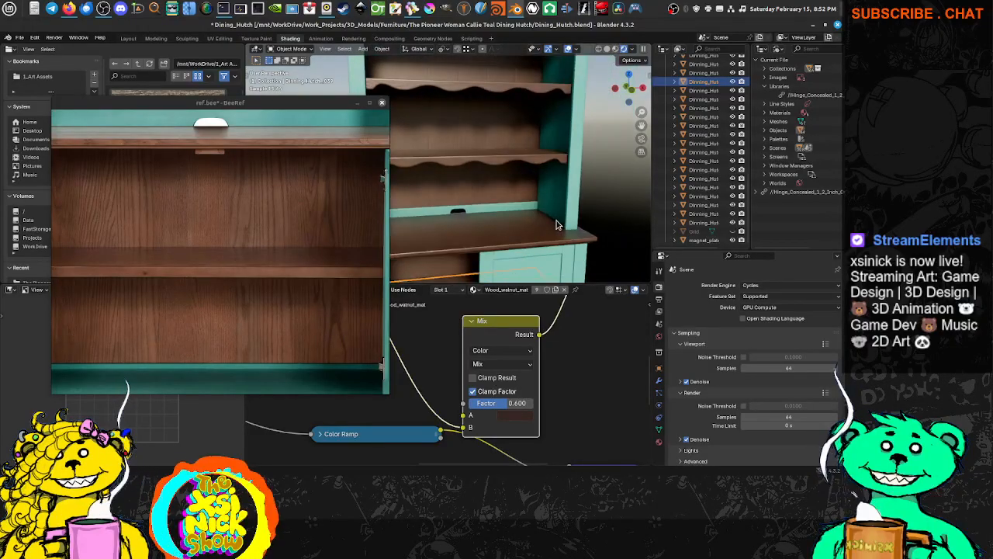
pyautogui.moveTo(510, 404); pyautogui.dragTo(535, 404)
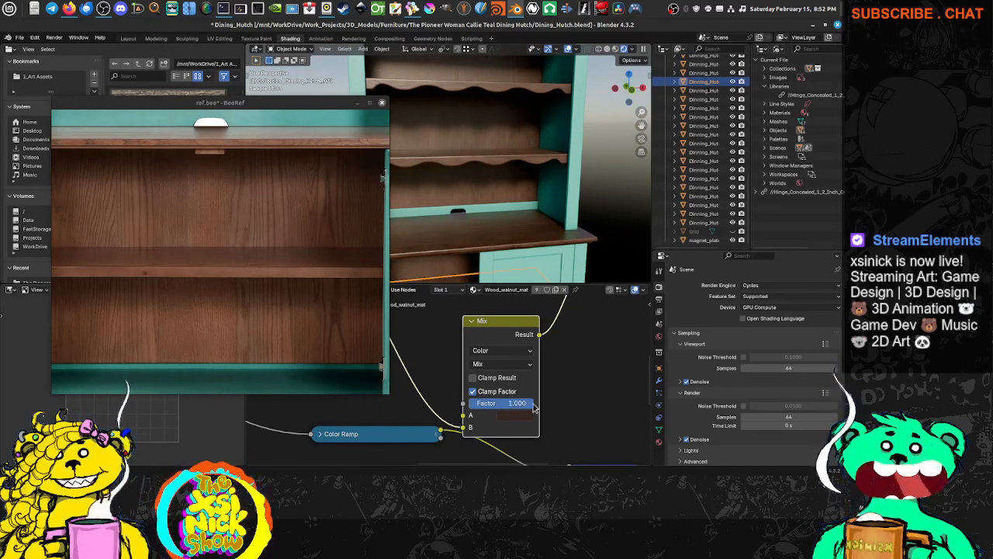
pyautogui.moveTo(608, 139); pyautogui.dragTo(592, 142, button='middle')
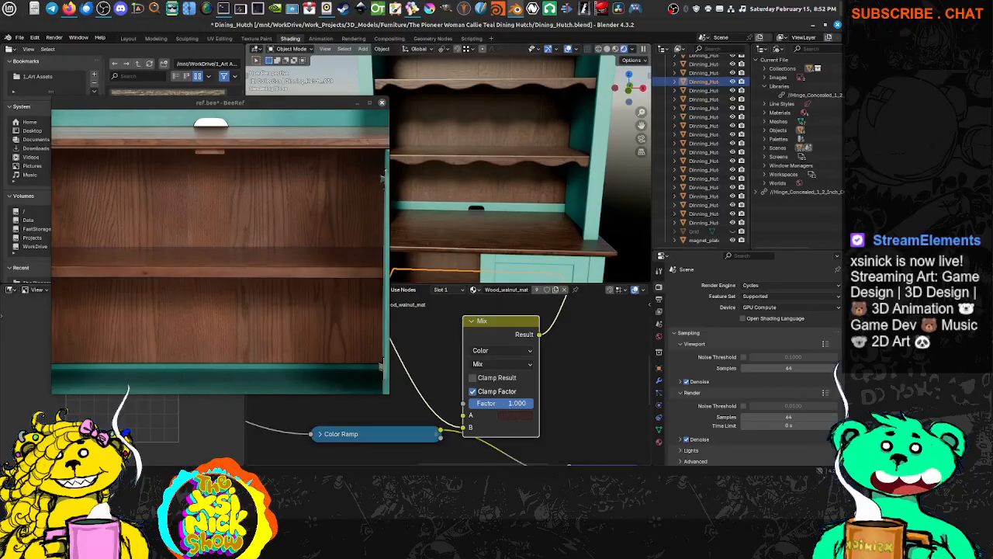
pyautogui.doubleClick(503, 403)
pyautogui.write('0')
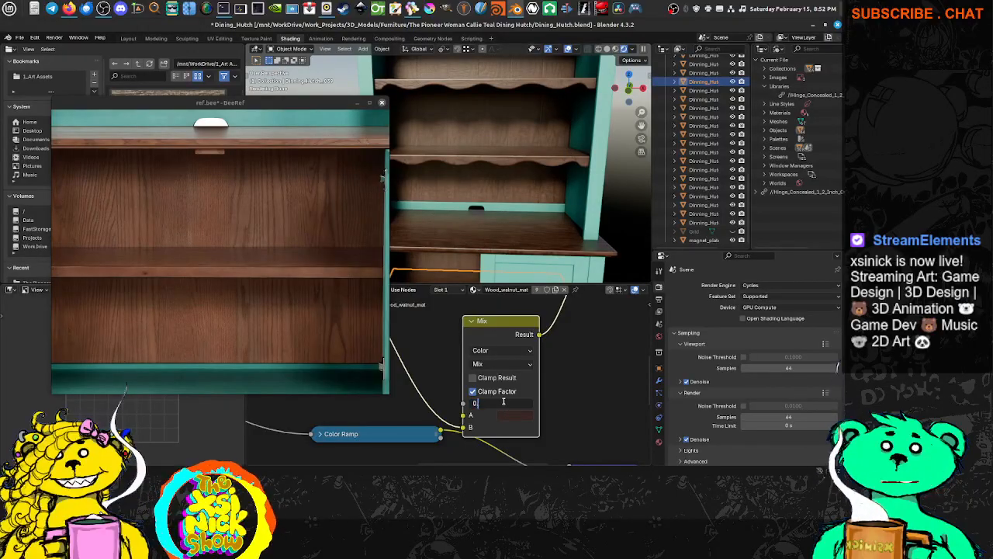
pyautogui.write('.9')
pyautogui.press('Return')
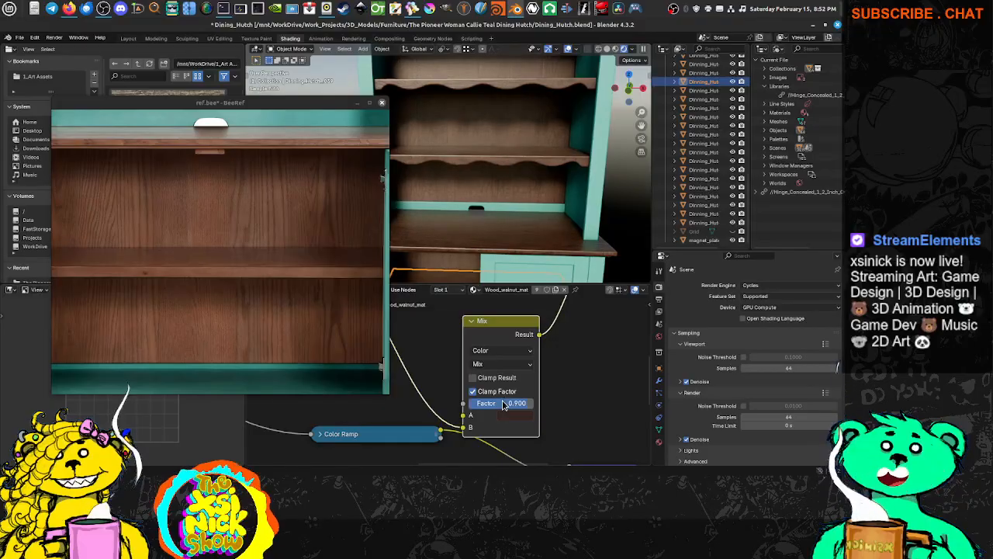
# Set the Mix node's Factor to 0.8 and slightly adjust the hue and saturation of its dark brown A color.
pyautogui.click(508, 403)
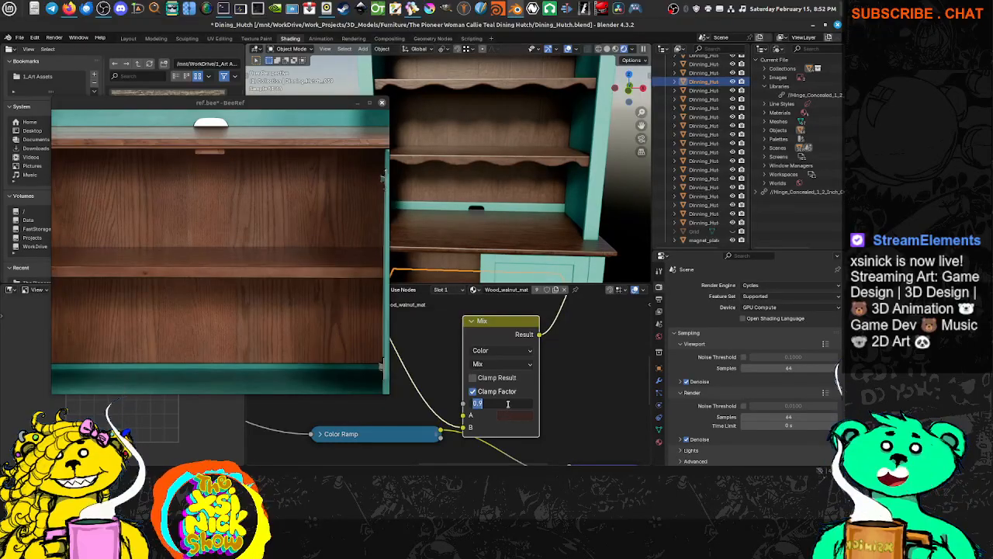
pyautogui.write('0.8')
pyautogui.press('Return')
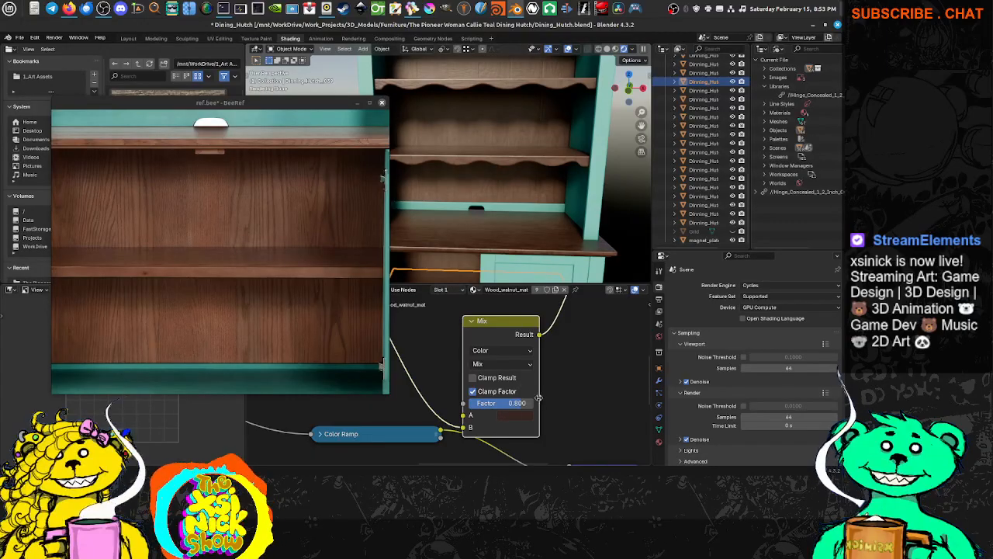
pyautogui.moveTo(570, 398); pyautogui.dragTo(581, 391, button='middle')
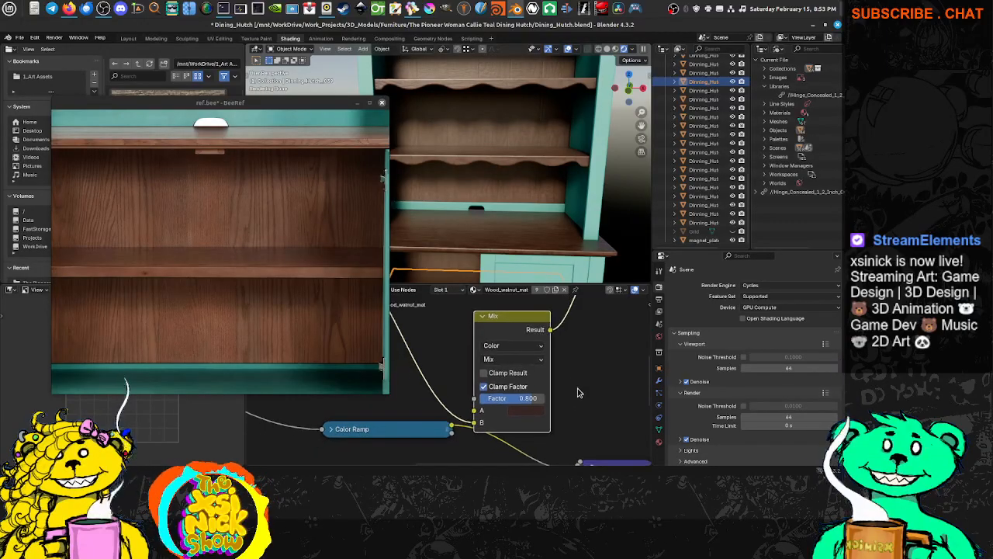
pyautogui.click(534, 419)
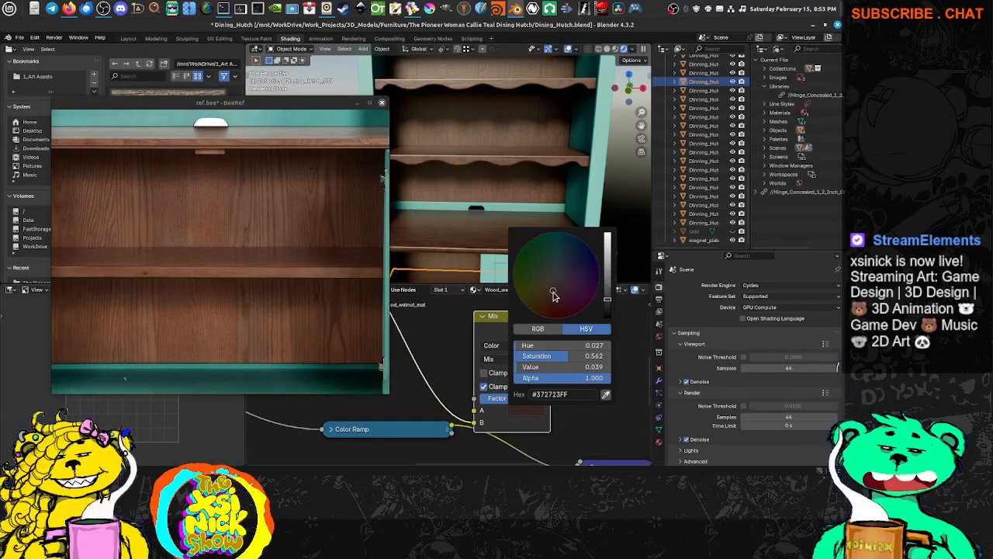
pyautogui.moveTo(554, 295); pyautogui.dragTo(554, 293)
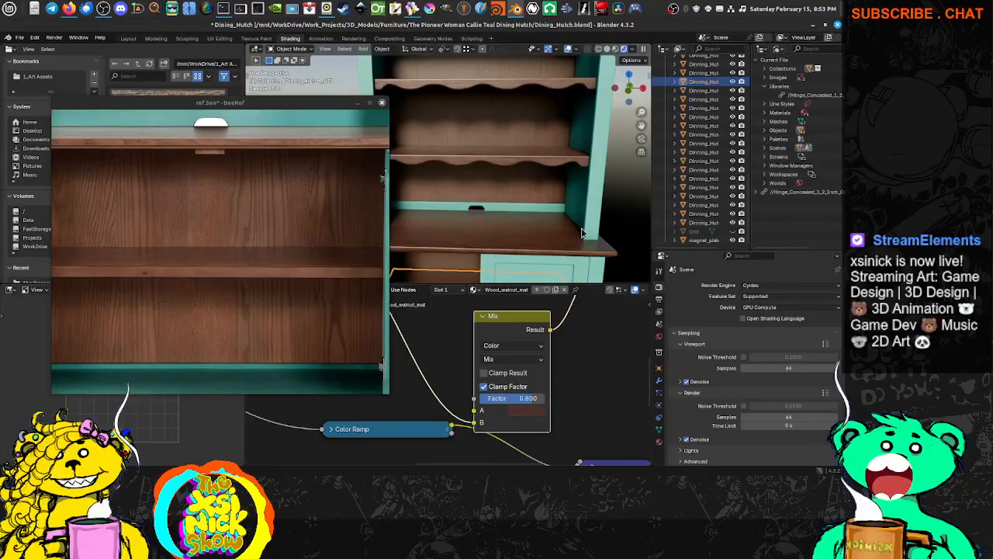
# Compare more of the hutch with the full cabinet reference and open the color of the Color Ramp's dark stop.
pyautogui.scroll(-2, 535, 224)
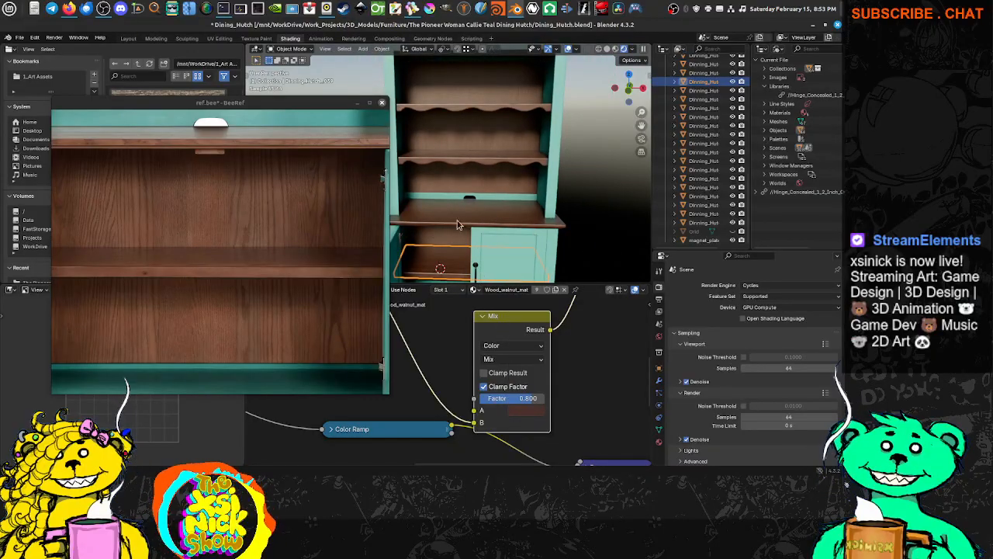
pyautogui.scroll(-5, 304, 265)
pyautogui.moveTo(487, 347); pyautogui.dragTo(604, 350, button='middle')
pyautogui.moveTo(476, 365); pyautogui.dragTo(521, 384, button='middle')
pyautogui.click(458, 346)
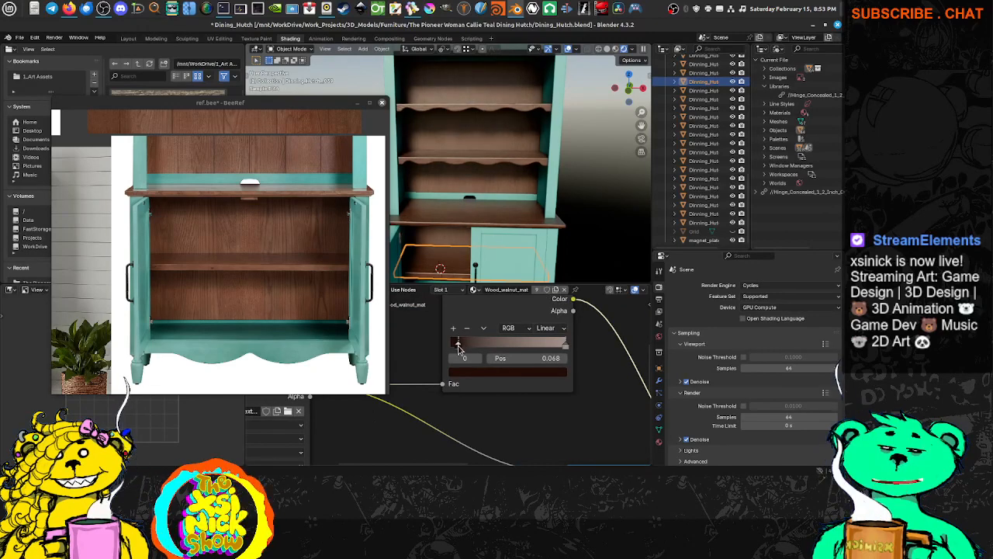
pyautogui.click(468, 372)
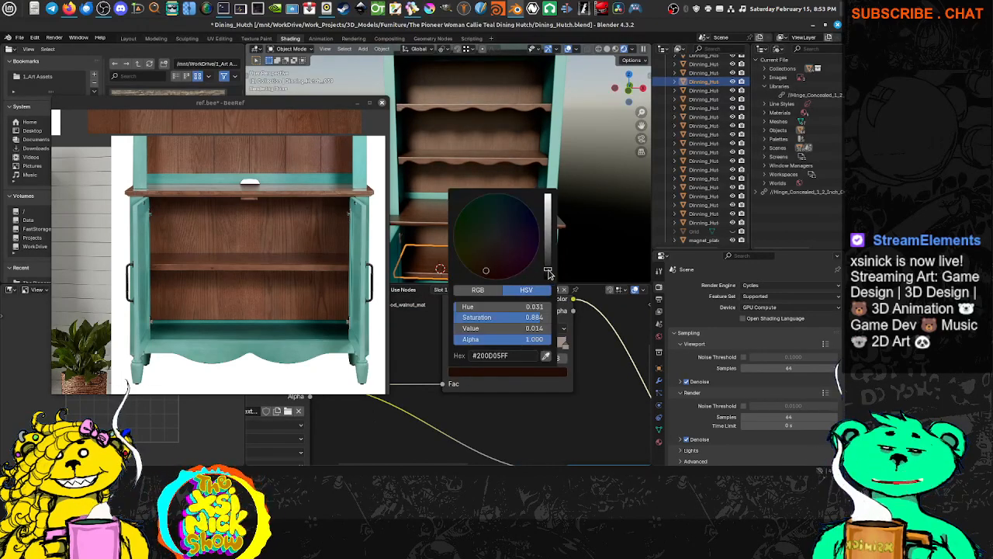
# Recolor the Color Ramp's light stop at position 1.000 to a brighter, warmer salmon tone matching the reference wood.
pyautogui.click(566, 347)
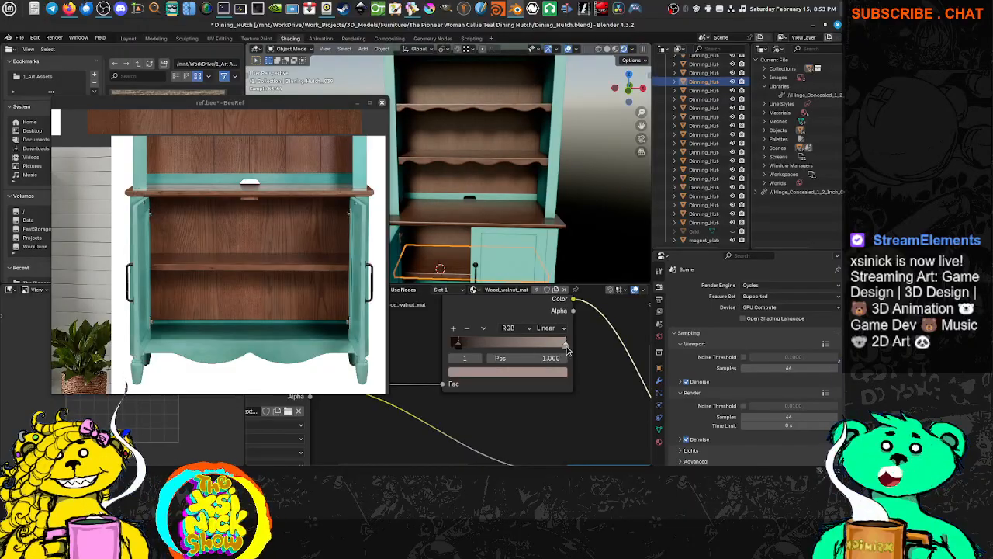
pyautogui.click(547, 372)
pyautogui.scroll(4, 531, 236)
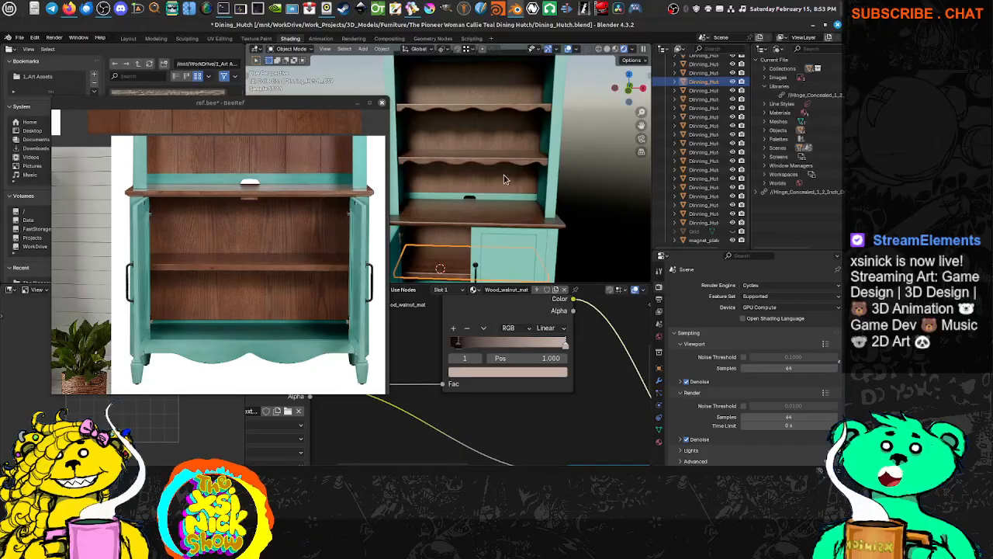
pyautogui.click(548, 372)
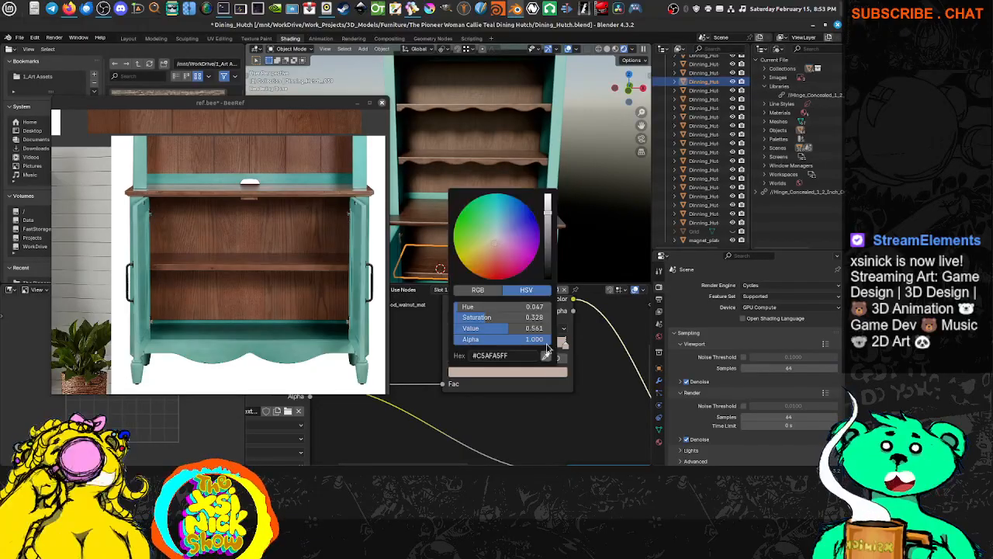
pyautogui.moveTo(492, 249)
pyautogui.mouseDown()
pyautogui.moveTo(486, 257)
pyautogui.moveTo(489, 249)
pyautogui.mouseUp()
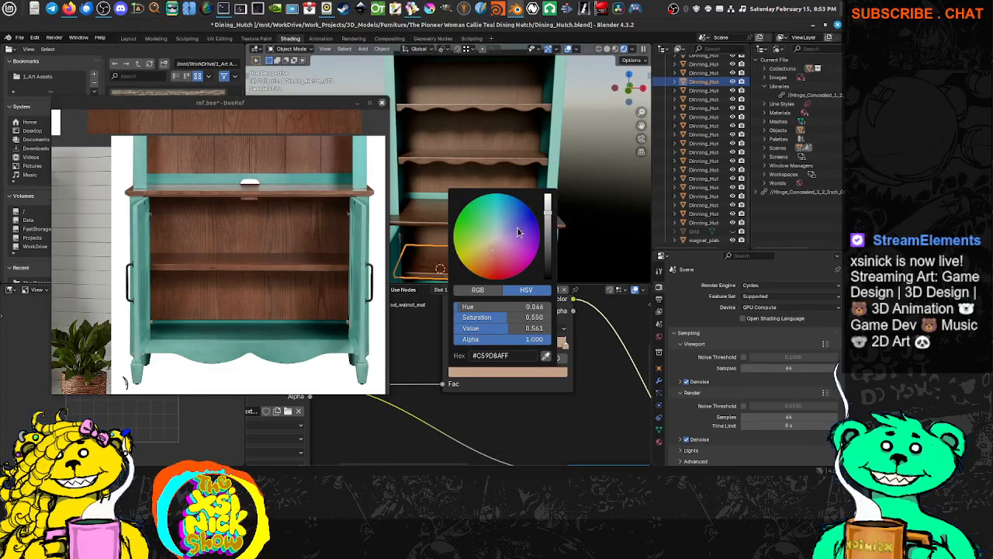
pyautogui.click(550, 213)
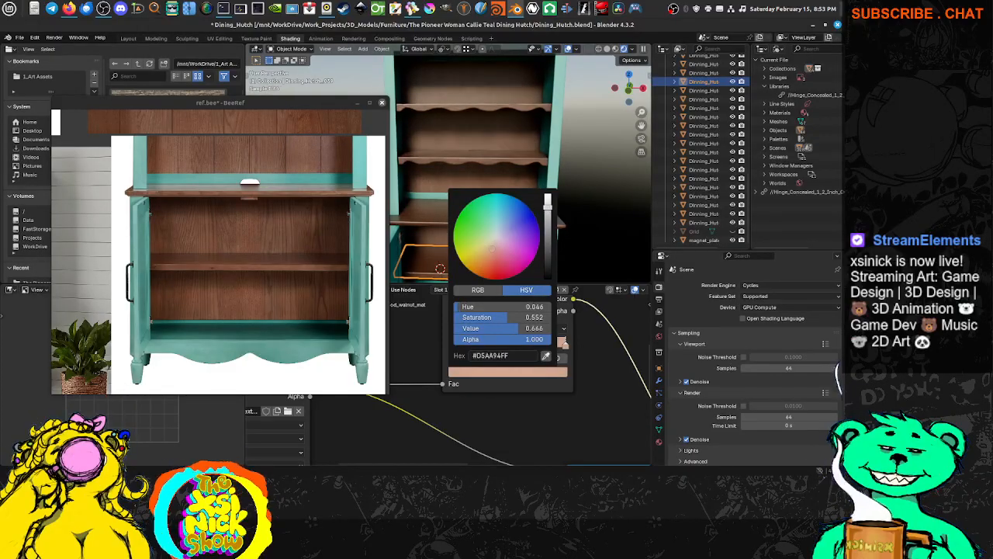
pyautogui.click(492, 251)
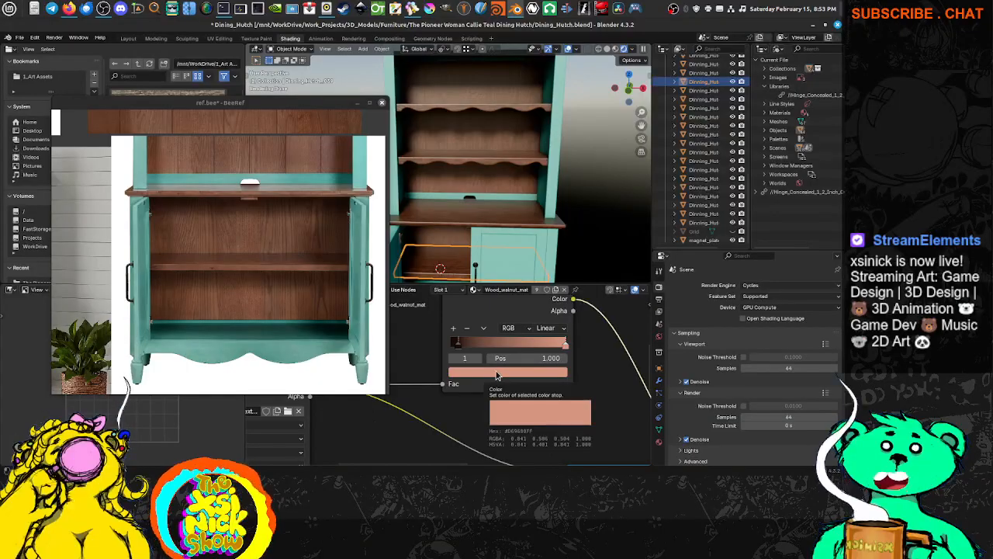
pyautogui.moveTo(486, 177); pyautogui.dragTo(542, 204, button='middle')
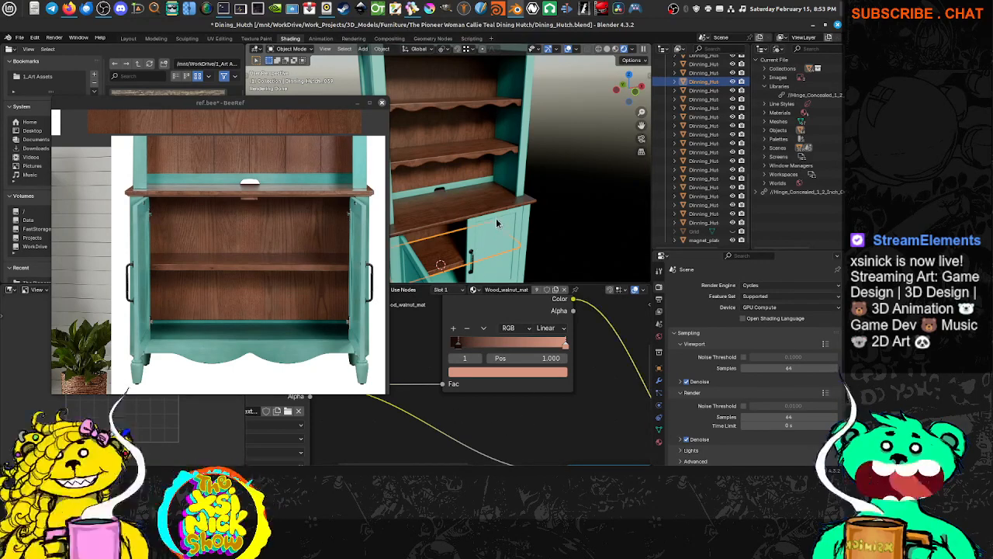
pyautogui.scroll(4, 218, 256)
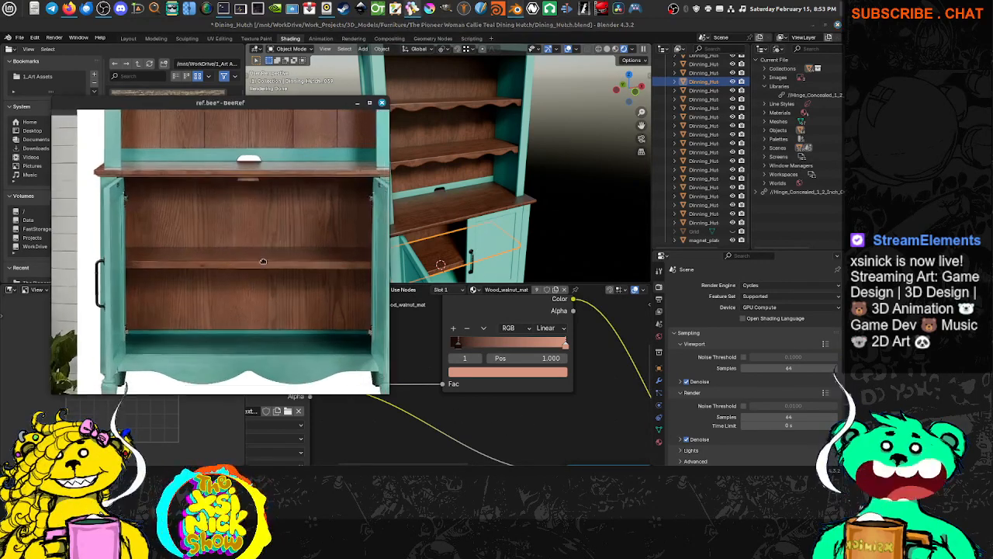
# Examine the reference photos' lower cabinet, wood grain and teal painted doors, comparing them with the rendered hutch.
pyautogui.scroll(4, 220, 338)
pyautogui.moveTo(200, 322); pyautogui.dragTo(300, 319, button='middle')
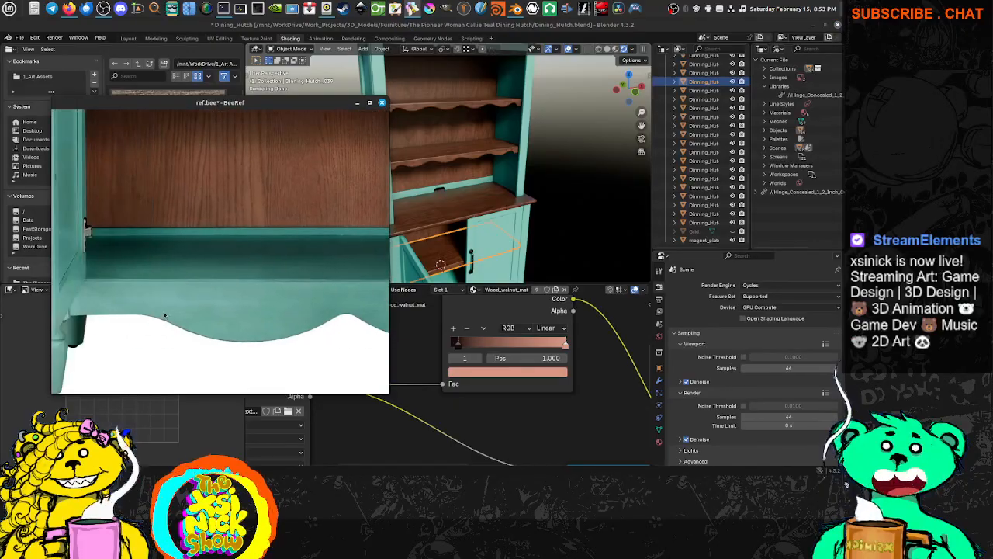
pyautogui.moveTo(206, 297); pyautogui.dragTo(307, 306, button='middle')
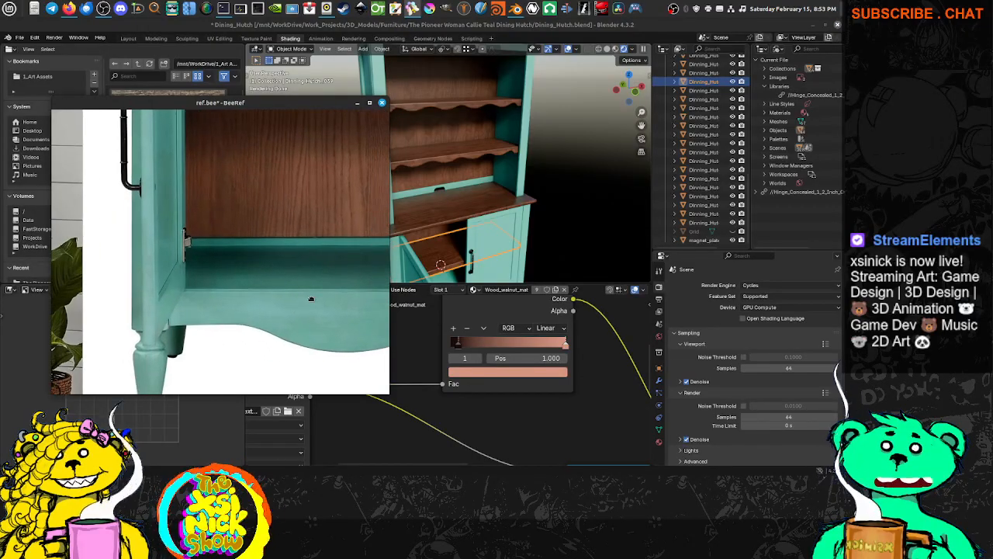
pyautogui.scroll(4, 287, 304)
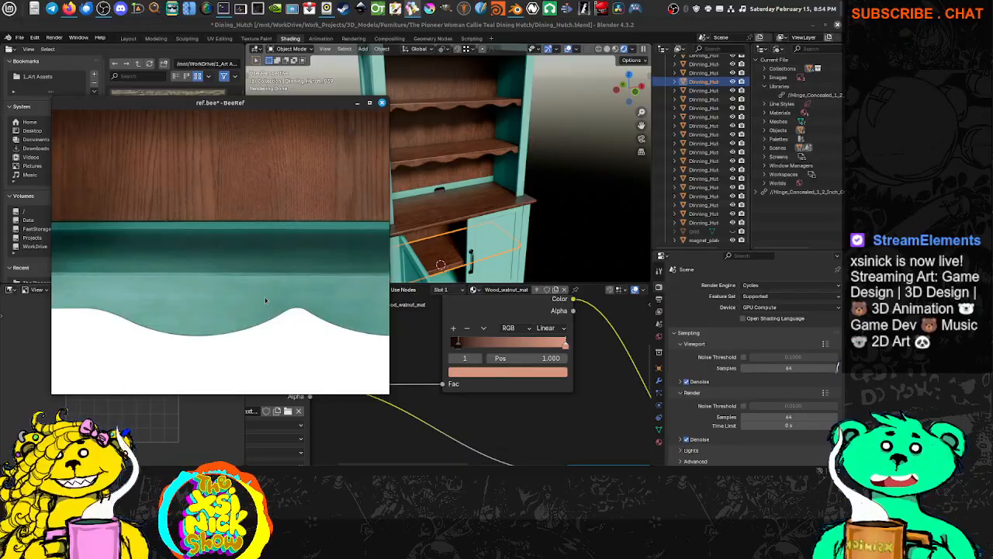
pyautogui.scroll(-8, 277, 333)
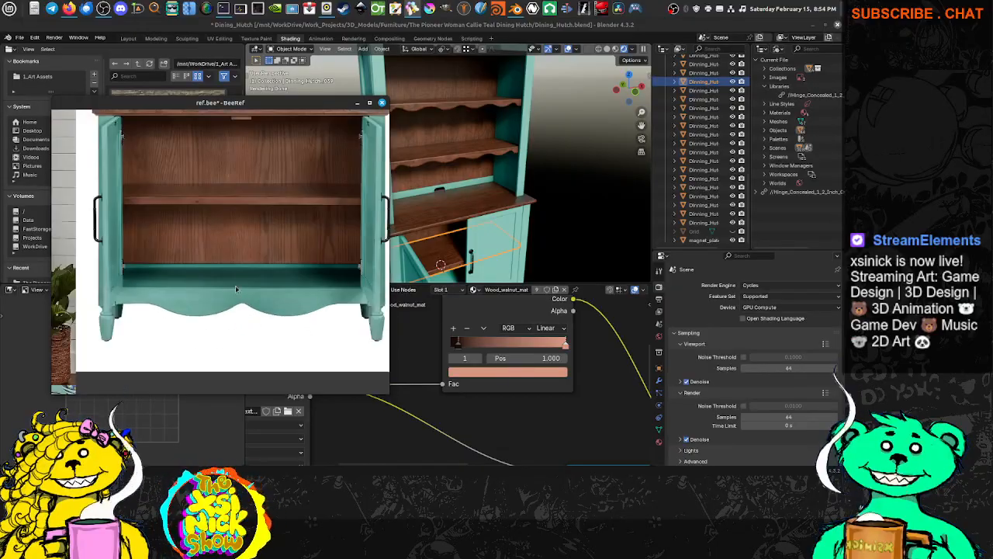
pyautogui.scroll(6, 177, 291)
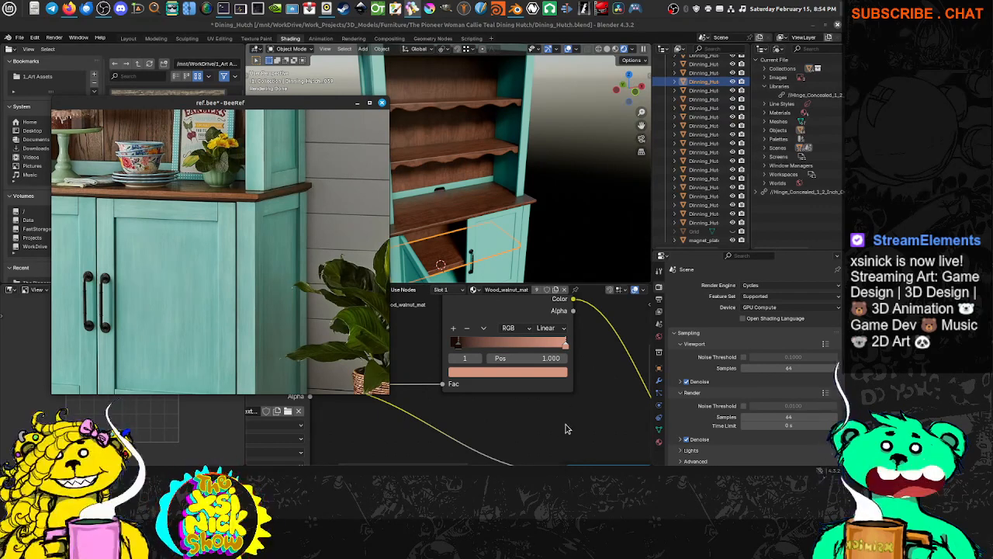
pyautogui.press('Home')
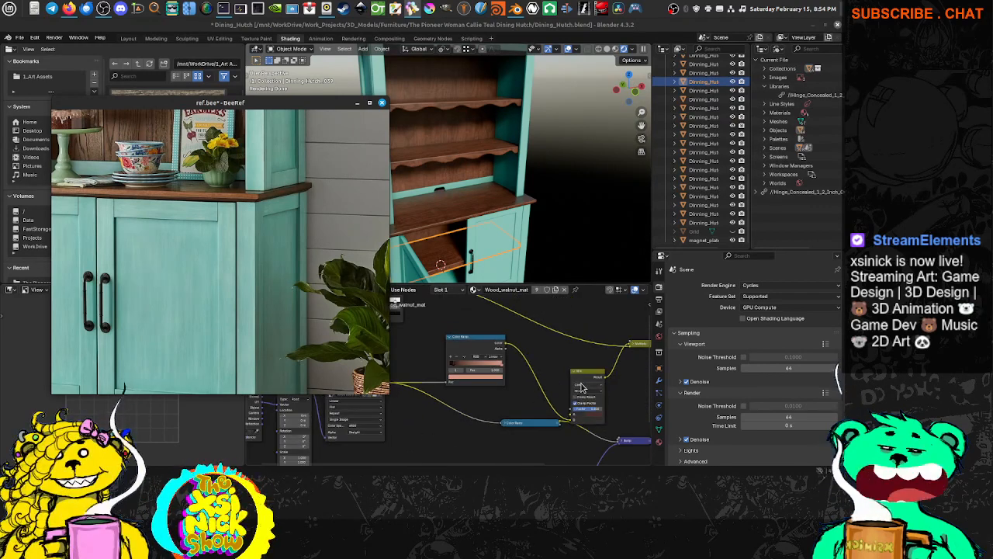
pyautogui.scroll(-1, 486, 378)
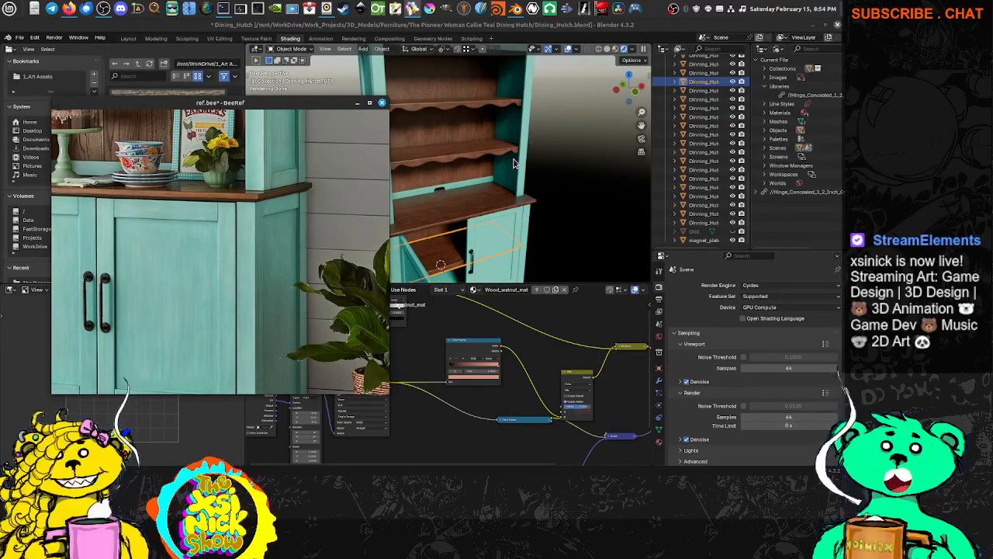
pyautogui.scroll(5, 181, 300)
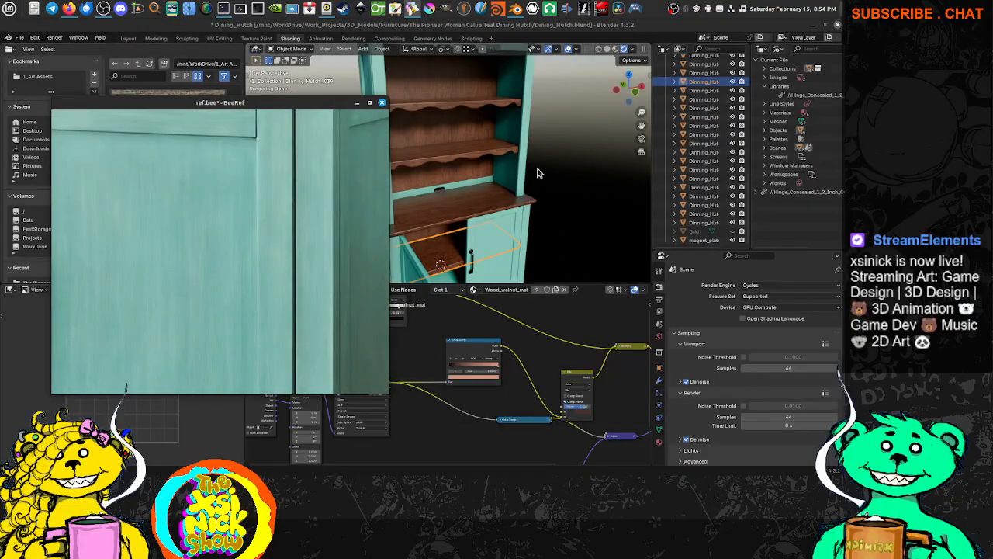
pyautogui.scroll(-8, 538, 182)
pyautogui.scroll(6, 506, 213)
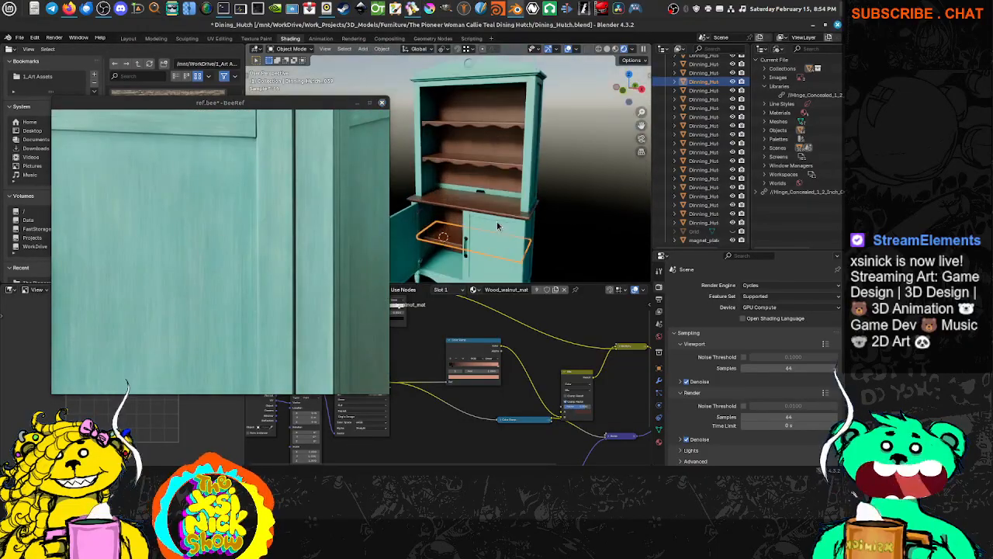
# Select the hutch's closed teal door and preview the Ambient Occlusion node of Wood_teal_mat on the model.
pyautogui.moveTo(596, 225); pyautogui.dragTo(565, 227, button='middle')
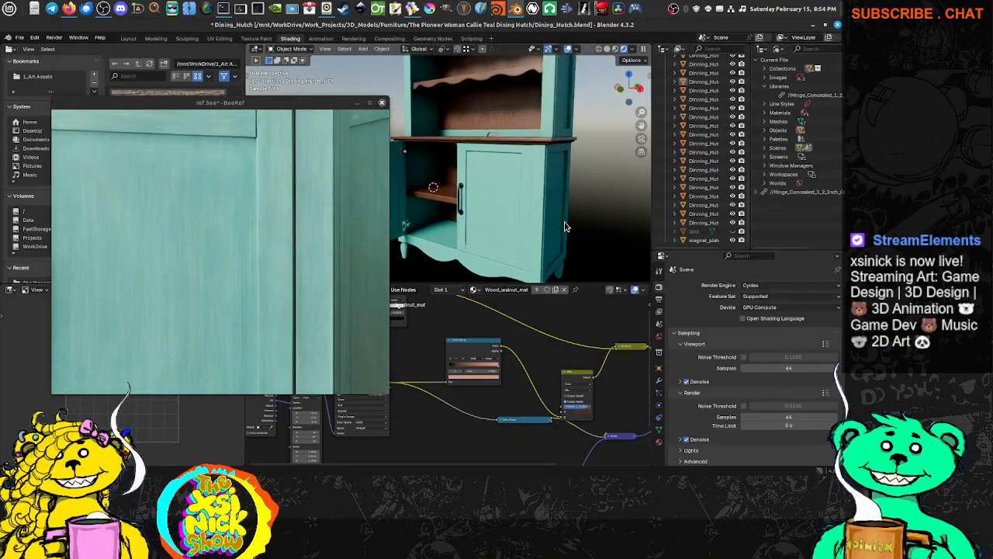
pyautogui.click(541, 170)
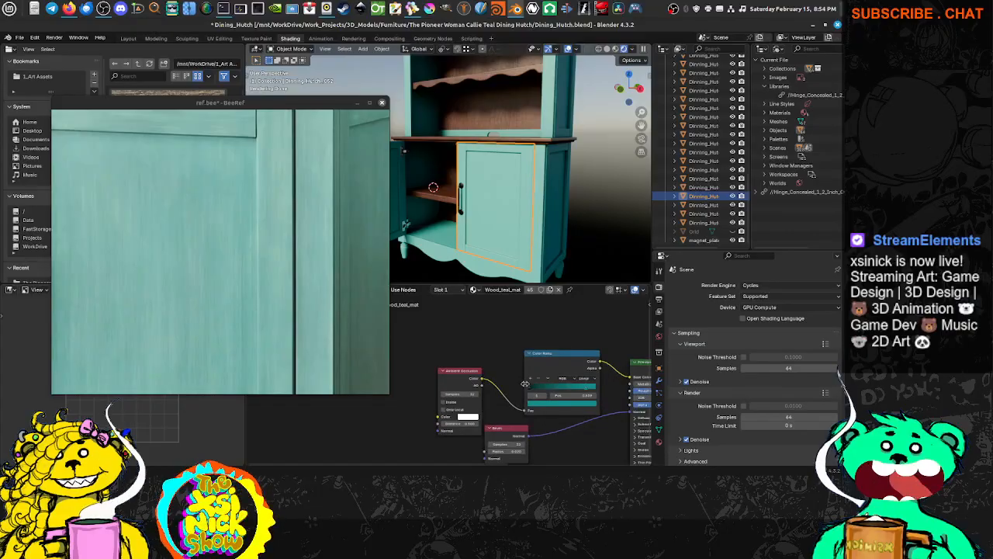
pyautogui.scroll(3, 525, 383)
pyautogui.scroll(3, 532, 366)
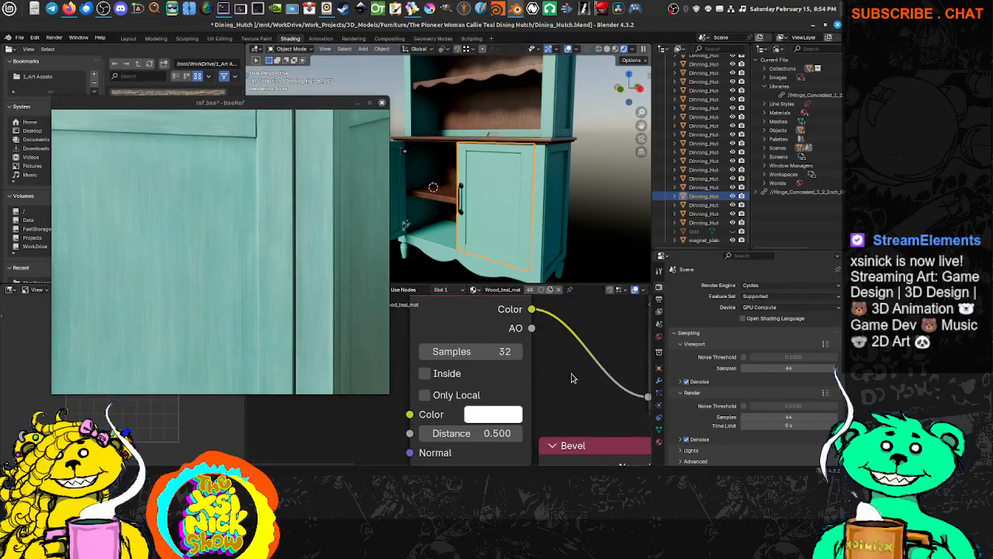
pyautogui.moveTo(510, 328); pyautogui.dragTo(508, 380, button='middle')
pyautogui.keyDown('ctrl'); pyautogui.keyDown('shift'); pyautogui.click(486, 346); pyautogui.keyUp('shift'); pyautogui.keyUp('ctrl')
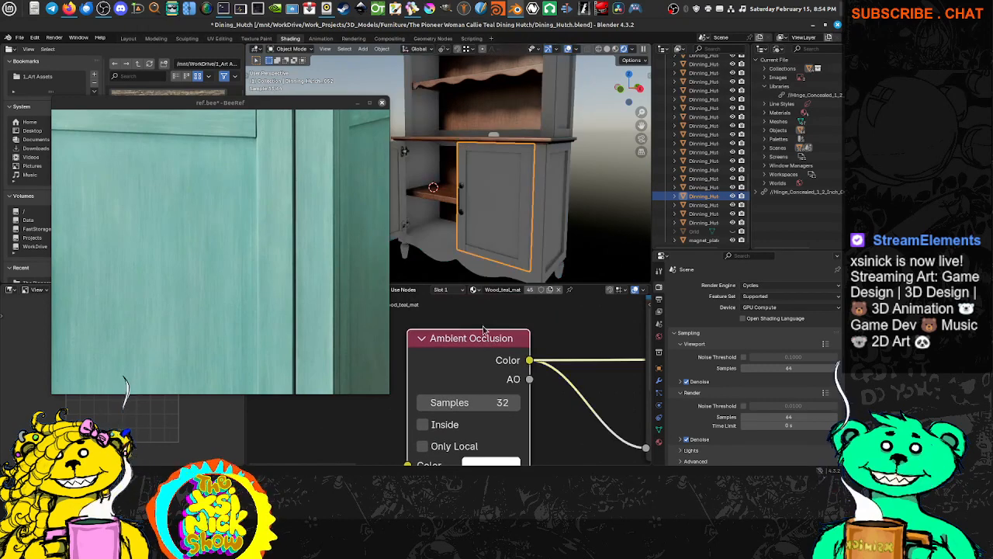
# Try Ambient Occlusion Distance values of 33.4 and 40.2 while checking the shading around the door.
pyautogui.scroll(4, 488, 190)
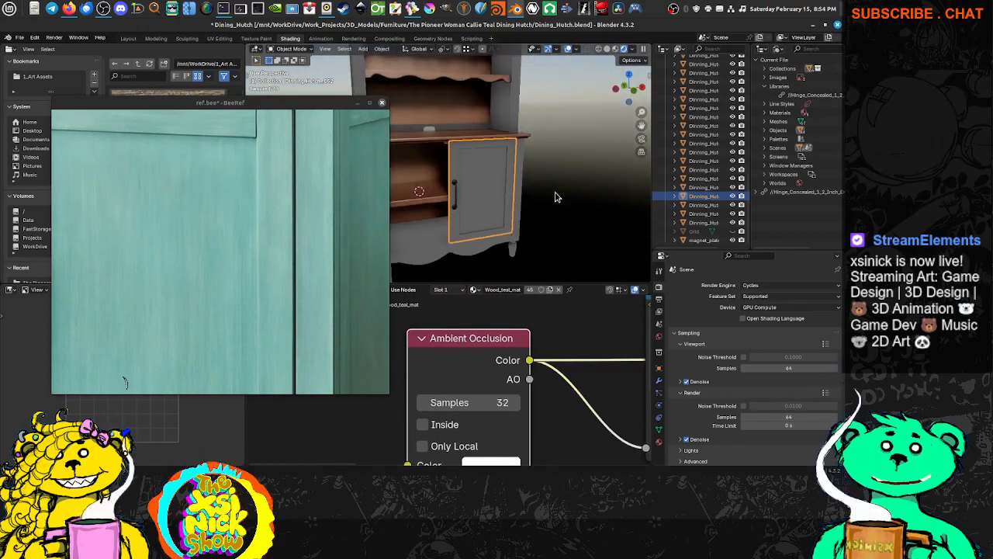
pyautogui.scroll(1, 488, 191)
pyautogui.moveTo(539, 378); pyautogui.dragTo(536, 329, button='middle')
pyautogui.moveTo(519, 361); pyautogui.dragTo(522, 330, button='middle')
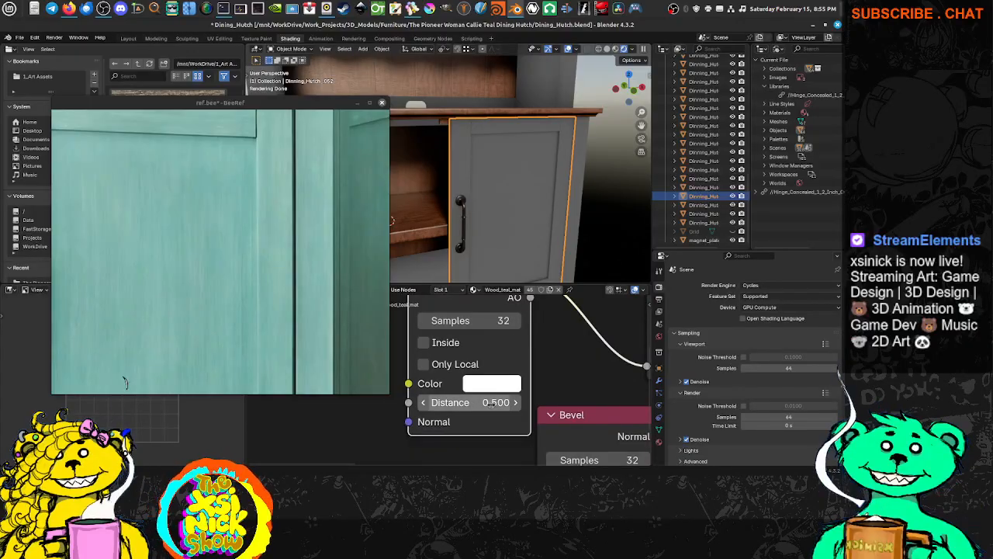
pyautogui.moveTo(499, 403); pyautogui.dragTo(566, 403)
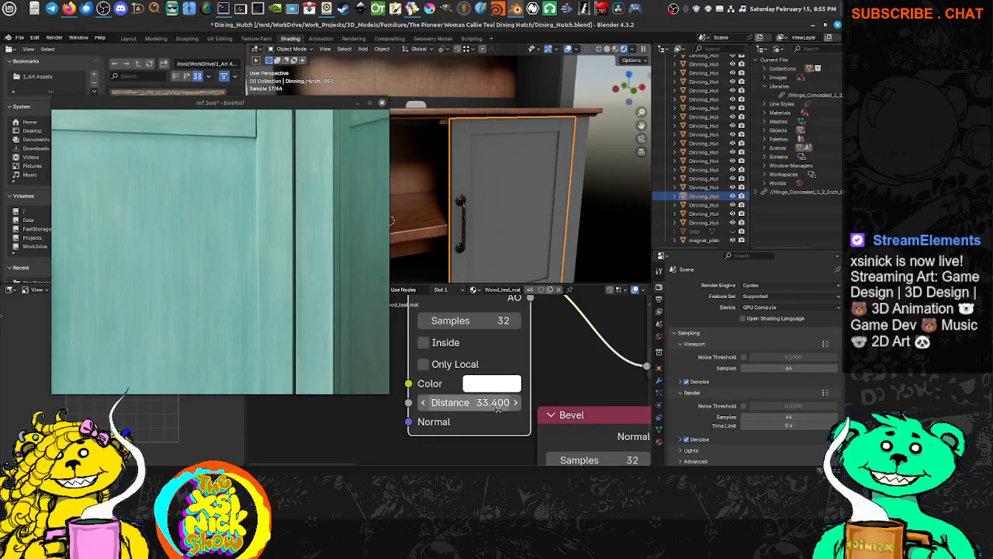
pyautogui.moveTo(498, 404); pyautogui.dragTo(472, 403)
pyautogui.scroll(-3, 561, 189)
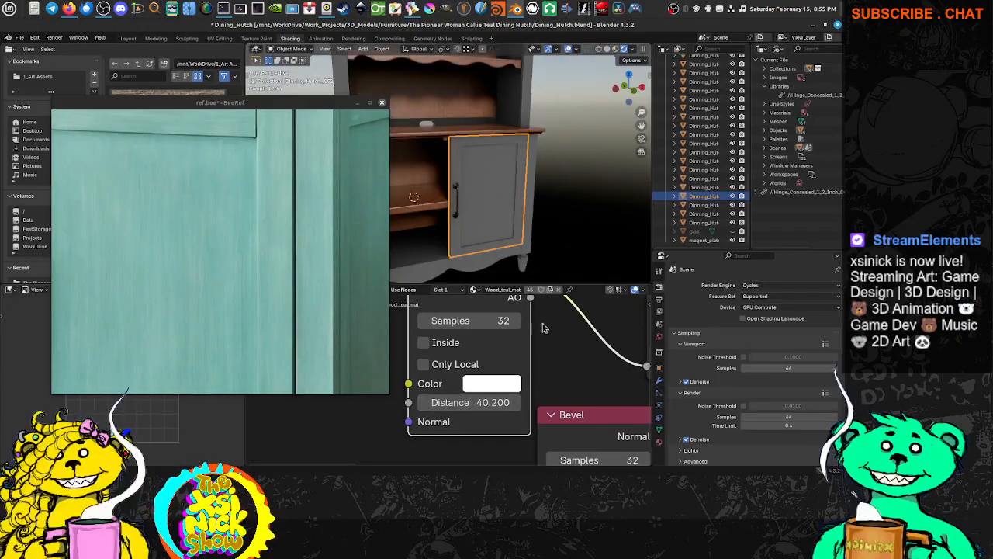
# Preview the teal material's Color Ramp on the hutch and try Ambient Occlusion Distances of 0, 8.6 and 0.5.
pyautogui.scroll(-5, 493, 398)
pyautogui.scroll(-2, 492, 398)
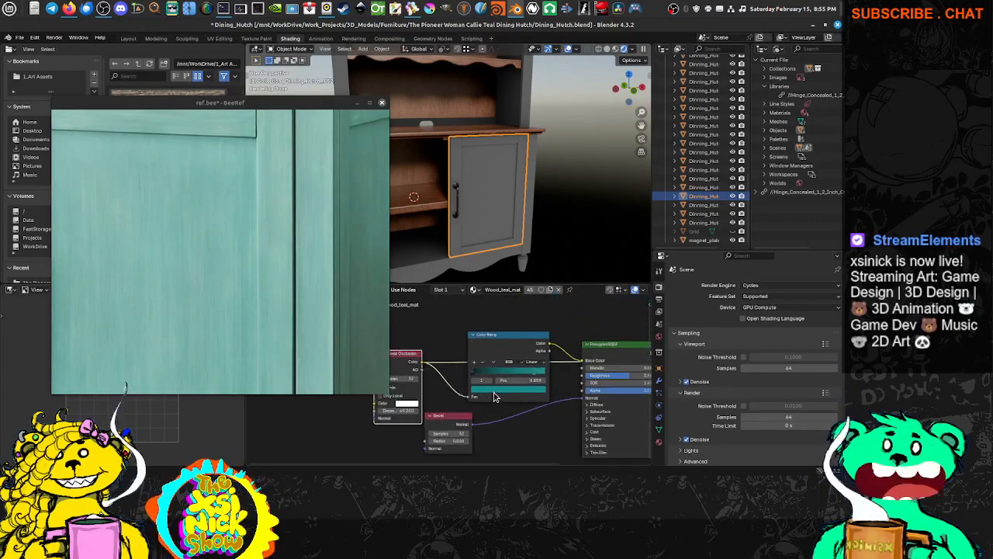
pyautogui.scroll(2, 481, 392)
pyautogui.moveTo(453, 394); pyautogui.dragTo(420, 393, button='middle')
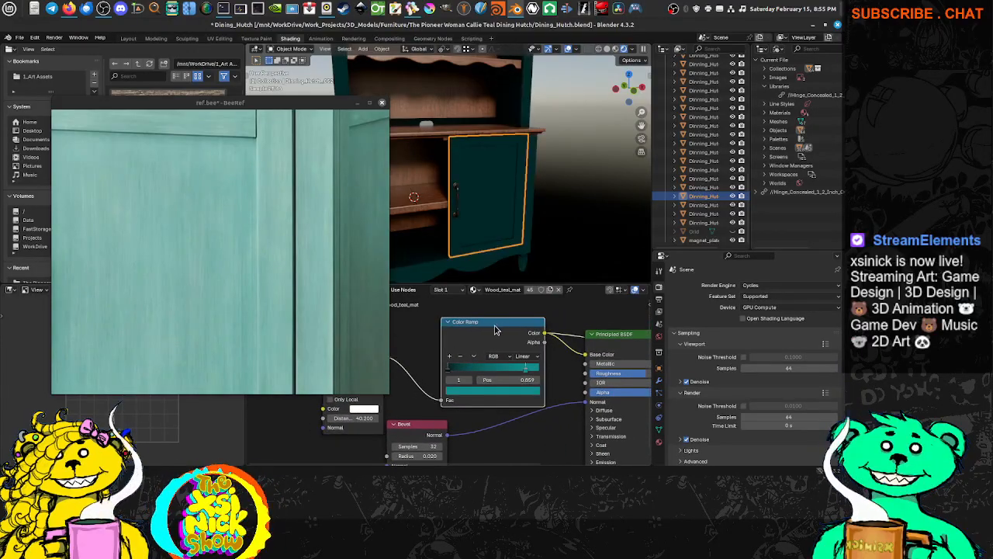
pyautogui.moveTo(442, 337); pyautogui.dragTo(493, 323, button='middle')
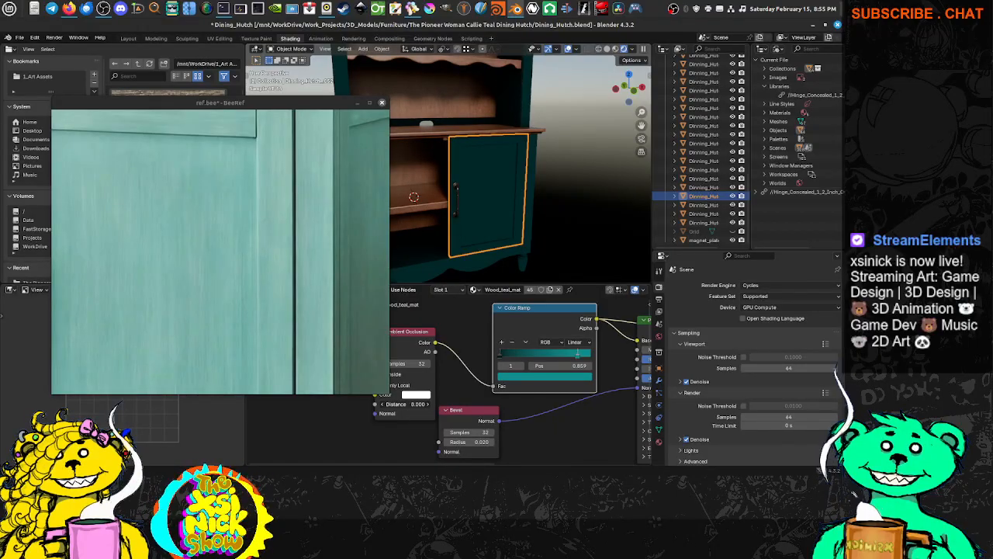
pyautogui.moveTo(422, 405)
pyautogui.mouseDown()
pyautogui.moveTo(466, 405)
pyautogui.moveTo(429, 405)
pyautogui.mouseUp()
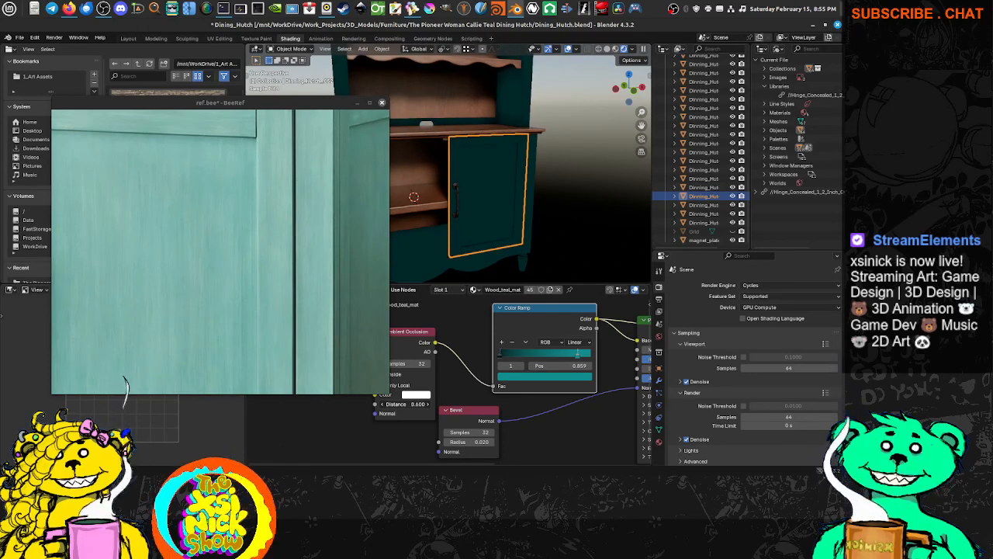
pyautogui.moveTo(439, 404)
pyautogui.mouseDown()
pyautogui.moveTo(466, 405)
pyautogui.moveTo(435, 404)
pyautogui.mouseUp()
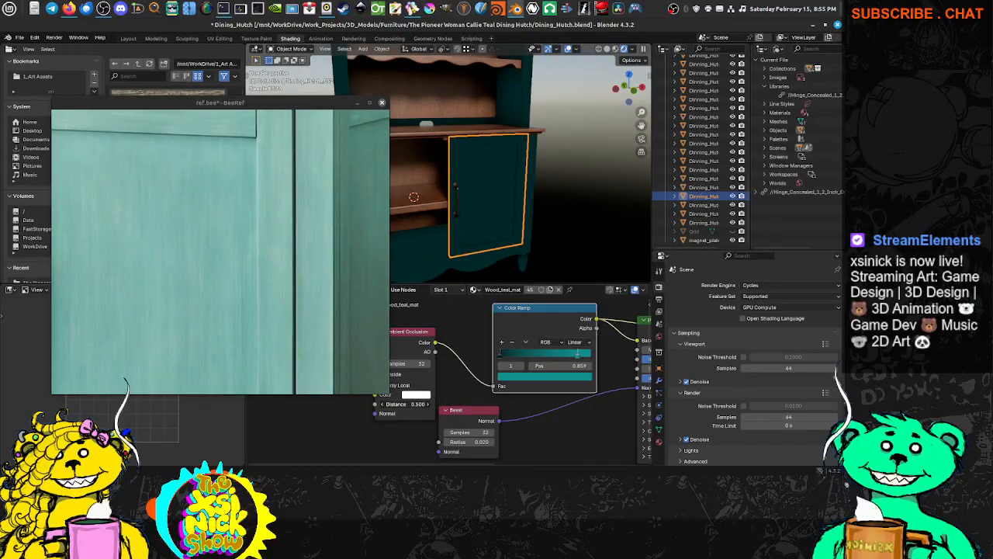
# Try the Ambient Occlusion node's Only Local option with a Distance of 0, and turn the option back off.
pyautogui.moveTo(550, 215); pyautogui.dragTo(491, 225, button='middle')
pyautogui.moveTo(378, 395); pyautogui.dragTo(435, 389, button='middle')
pyautogui.click(439, 380)
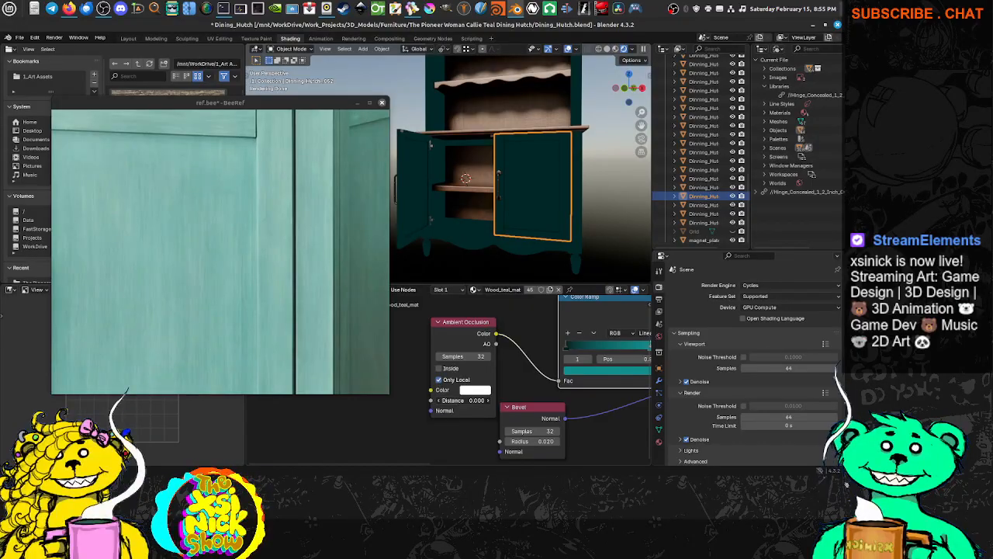
pyautogui.moveTo(464, 400); pyautogui.dragTo(442, 401)
pyautogui.click(439, 380)
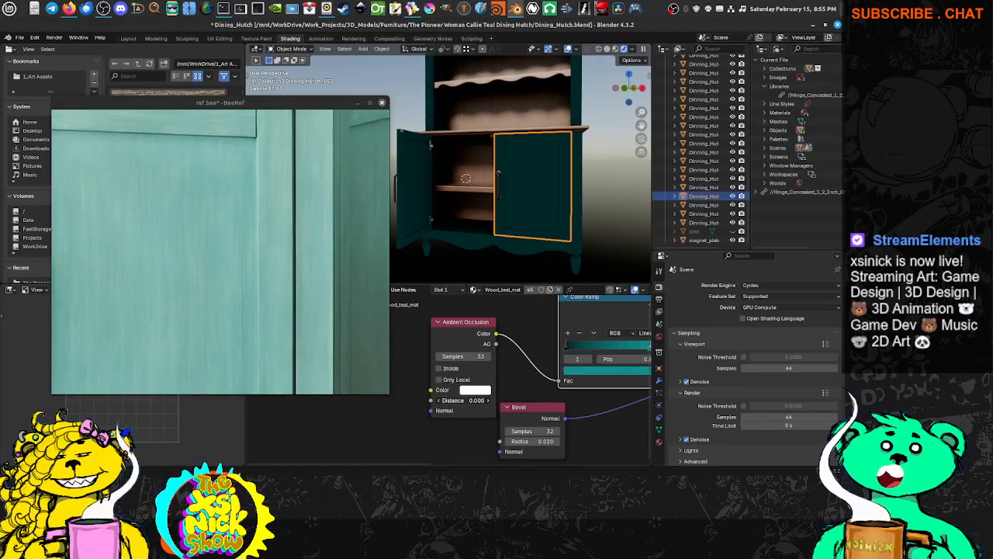
# Set the Ambient Occlusion node's Distance to 0.3 after comparing it with 0.1 and 0.5.
pyautogui.click(488, 400)
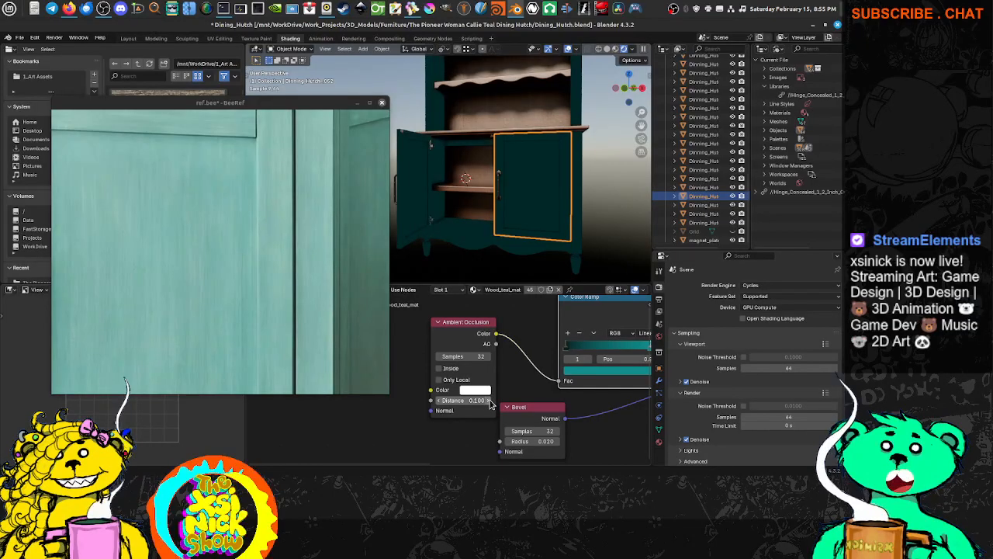
pyautogui.click(489, 401)
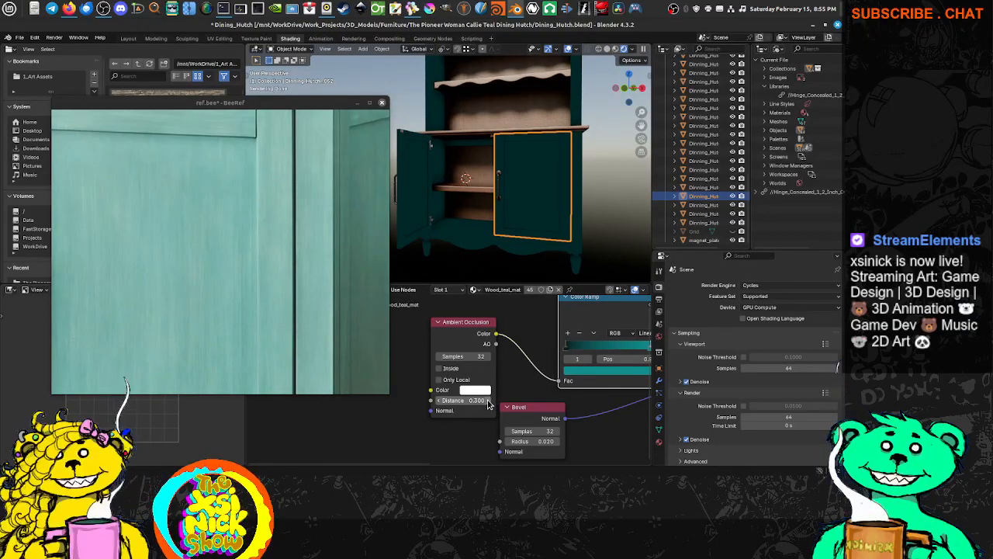
pyautogui.click(493, 401)
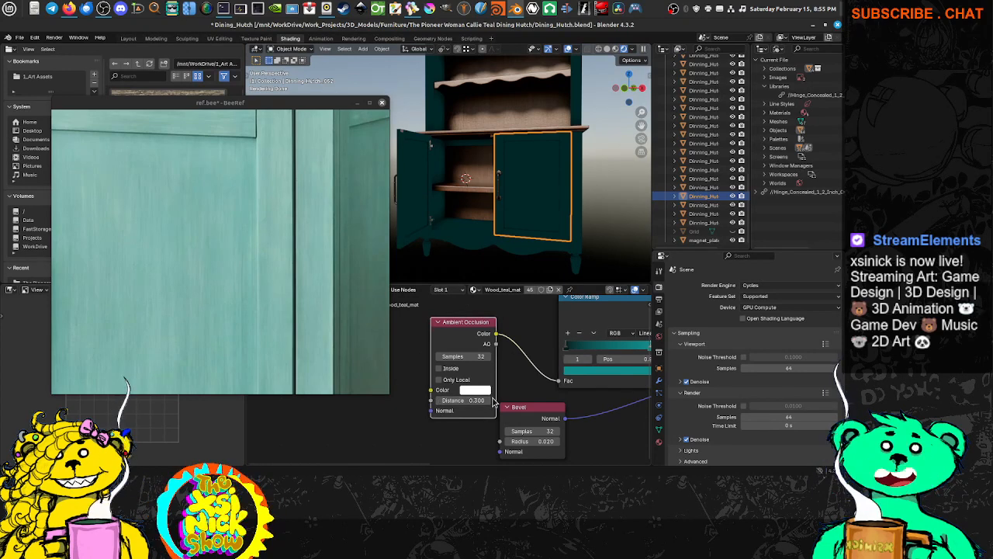
pyautogui.click(489, 400)
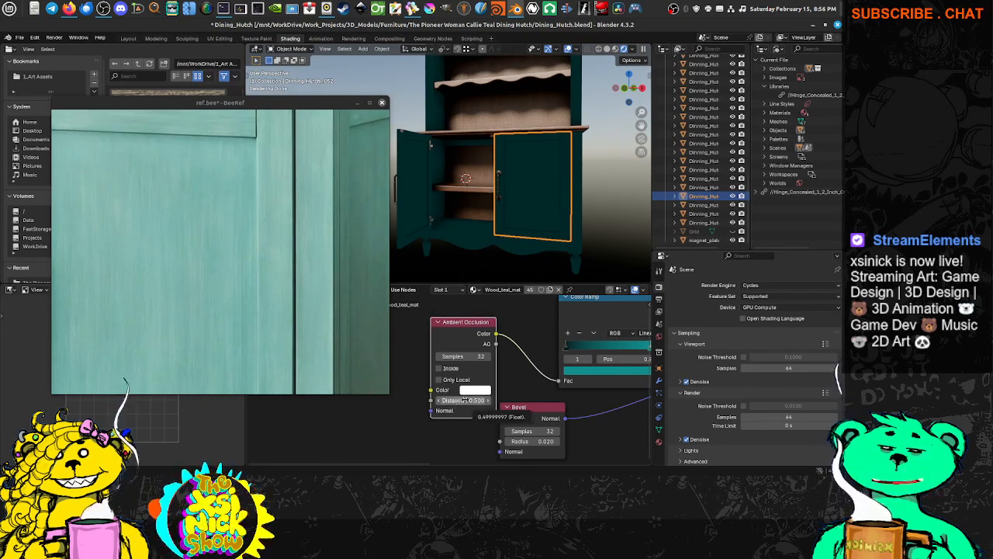
pyautogui.click(438, 402)
pyautogui.click(440, 402)
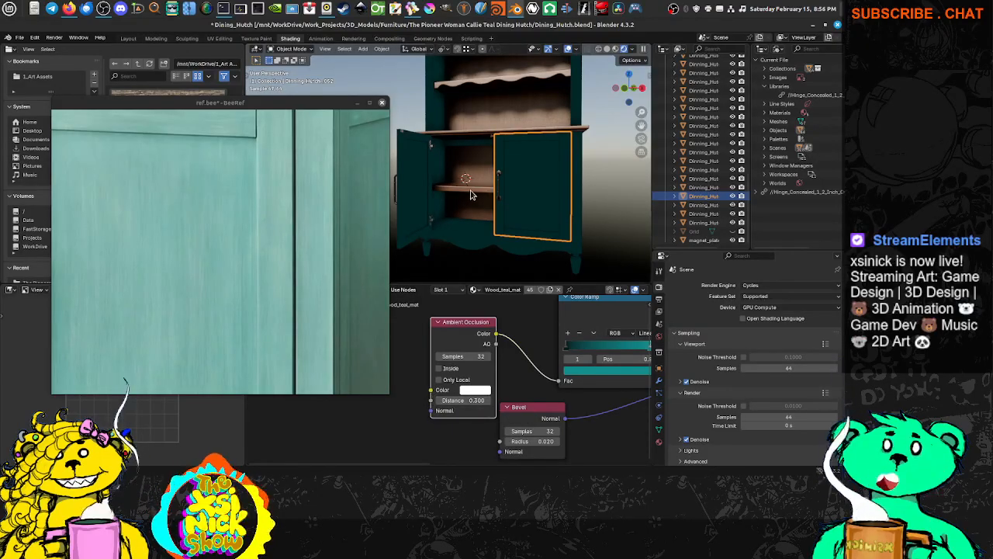
# Restore the Principled BSDF as the teal material's surface output and review the hutch and the Bevel node.
pyautogui.moveTo(457, 208); pyautogui.dragTo(491, 225, button='middle')
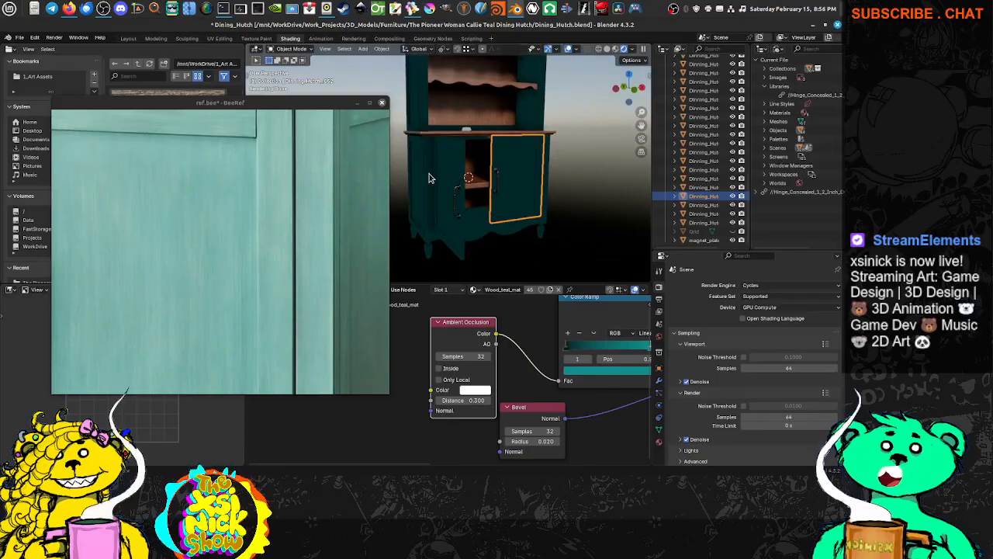
pyautogui.scroll(1, 511, 343)
pyautogui.moveTo(512, 364); pyautogui.dragTo(489, 366, button='middle')
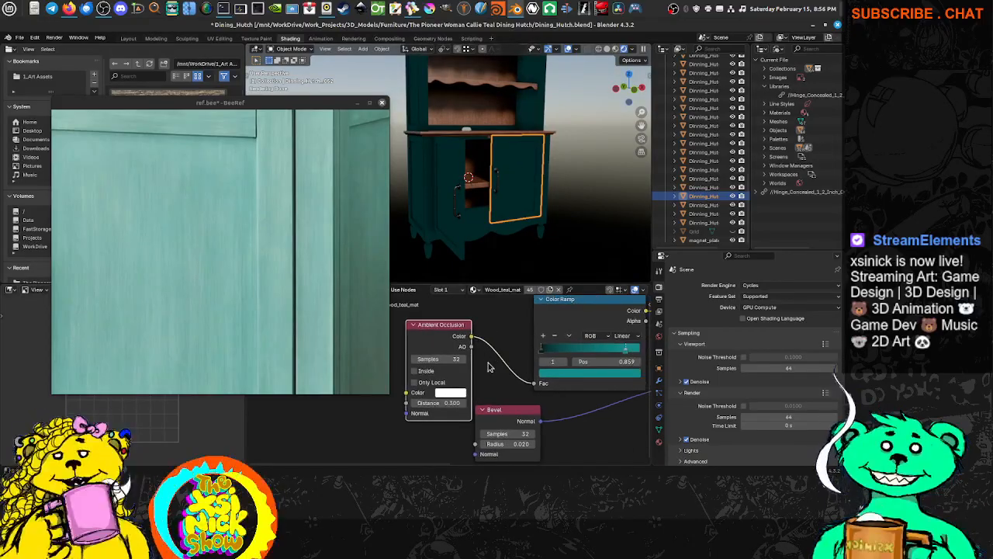
pyautogui.moveTo(540, 386); pyautogui.dragTo(497, 375, button='middle')
pyautogui.click(533, 355)
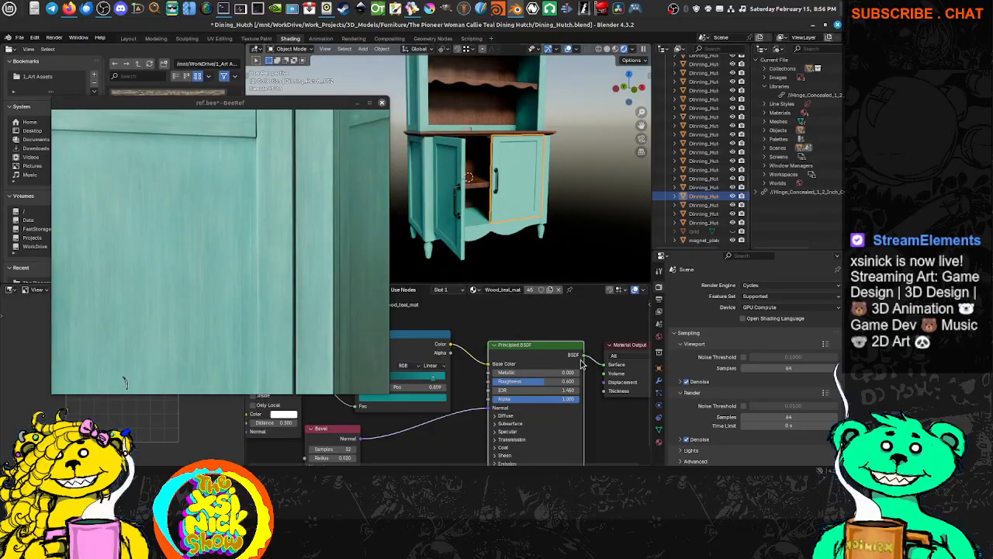
pyautogui.moveTo(533, 265); pyautogui.dragTo(509, 258, button='middle')
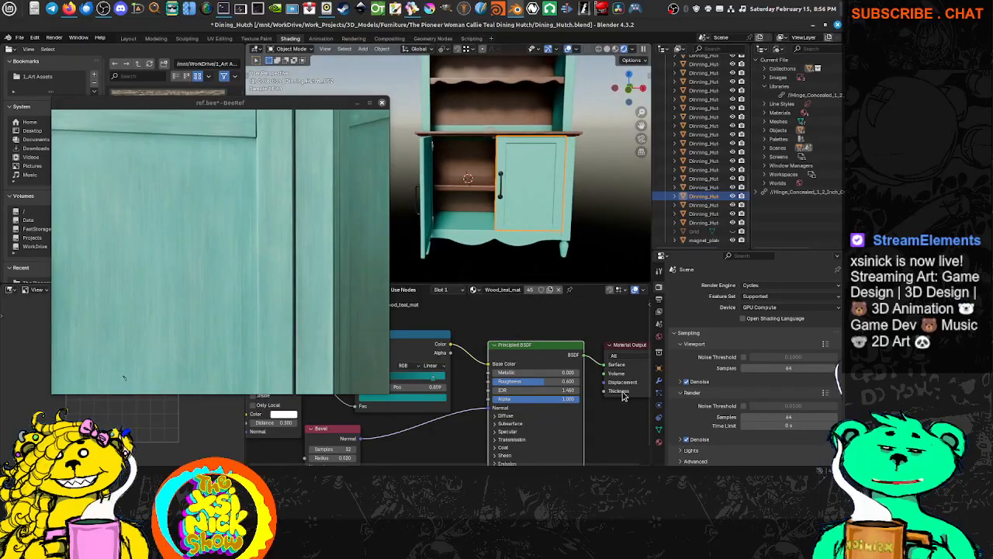
pyautogui.moveTo(598, 397); pyautogui.dragTo(566, 394, button='middle')
pyautogui.moveTo(490, 412); pyautogui.dragTo(565, 393, button='middle')
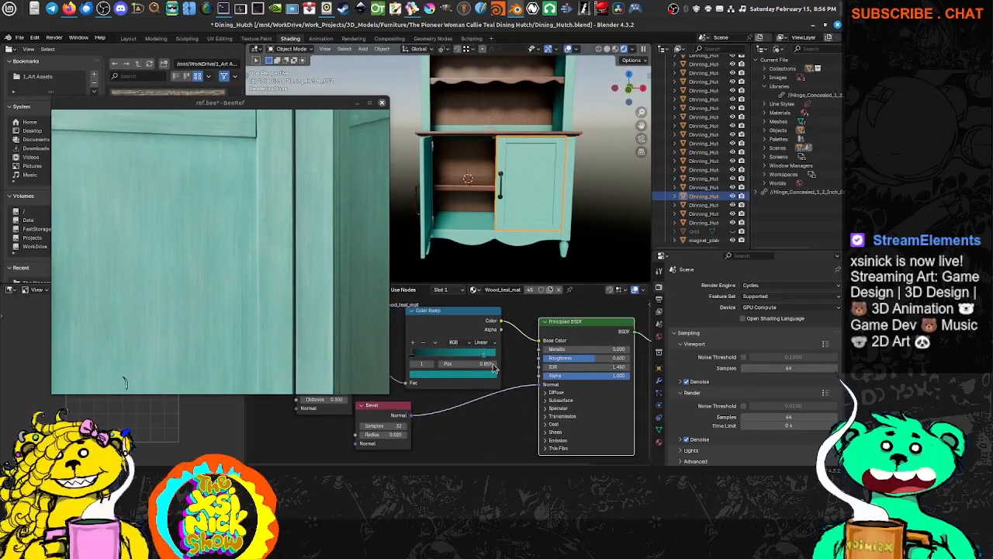
pyautogui.moveTo(338, 417); pyautogui.dragTo(424, 409, button='middle')
pyautogui.moveTo(512, 425); pyautogui.dragTo(512, 411, button='middle')
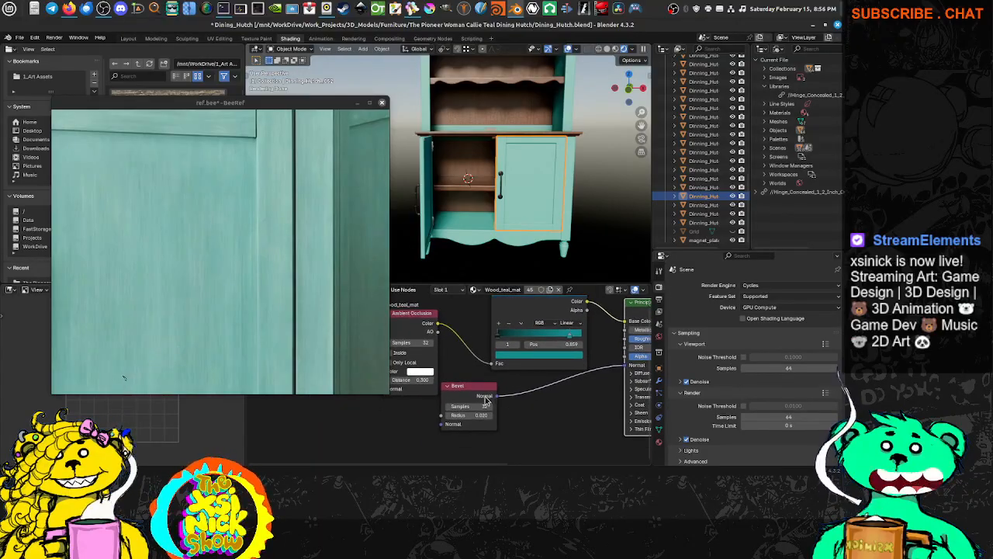
# Preview the teal material's Bevel node on the hutch, and restore the Principled BSDF as the surface output.
pyautogui.keyDown('ctrl'); pyautogui.keyDown('shift'); pyautogui.click(480, 394); pyautogui.keyUp('shift'); pyautogui.keyUp('ctrl')
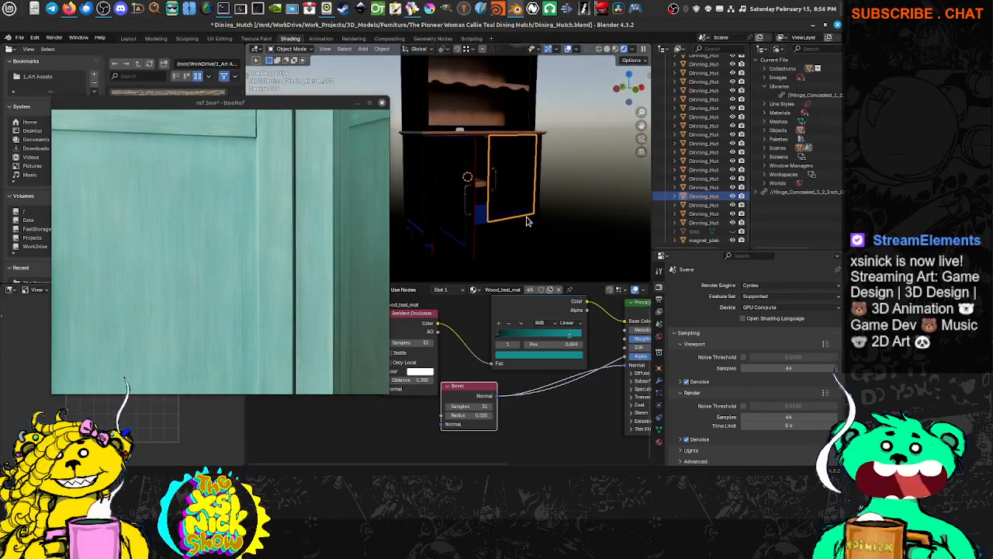
pyautogui.moveTo(497, 223); pyautogui.dragTo(459, 229, button='middle')
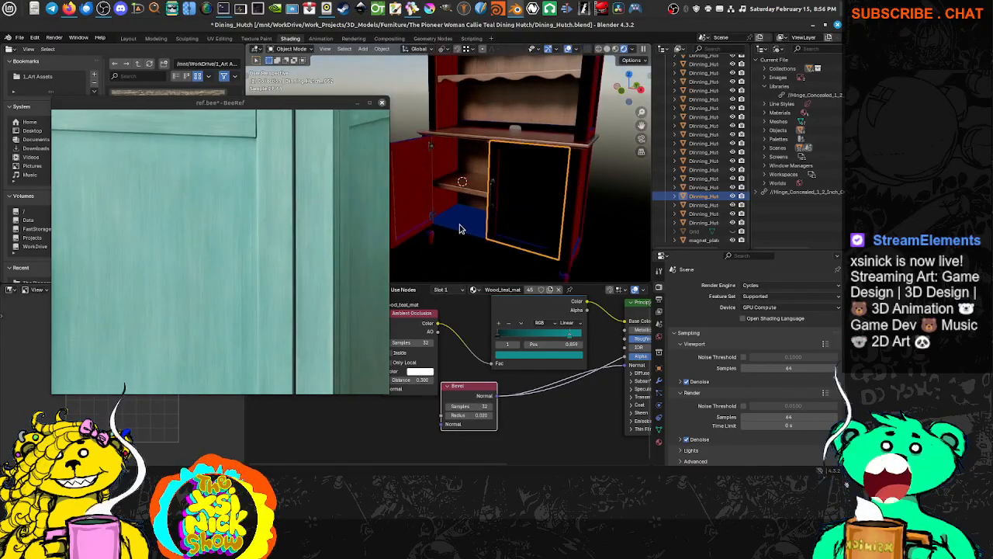
pyautogui.scroll(1, 500, 398)
pyautogui.moveTo(552, 400); pyautogui.dragTo(439, 422, button='middle')
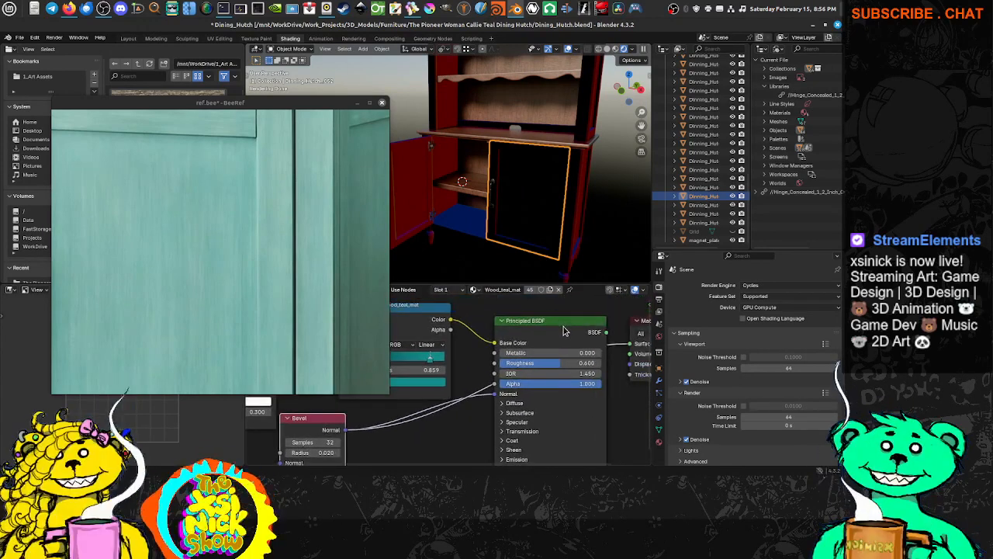
pyautogui.keyDown('ctrl'); pyautogui.keyDown('shift'); pyautogui.click(557, 329); pyautogui.keyUp('shift'); pyautogui.keyUp('ctrl')
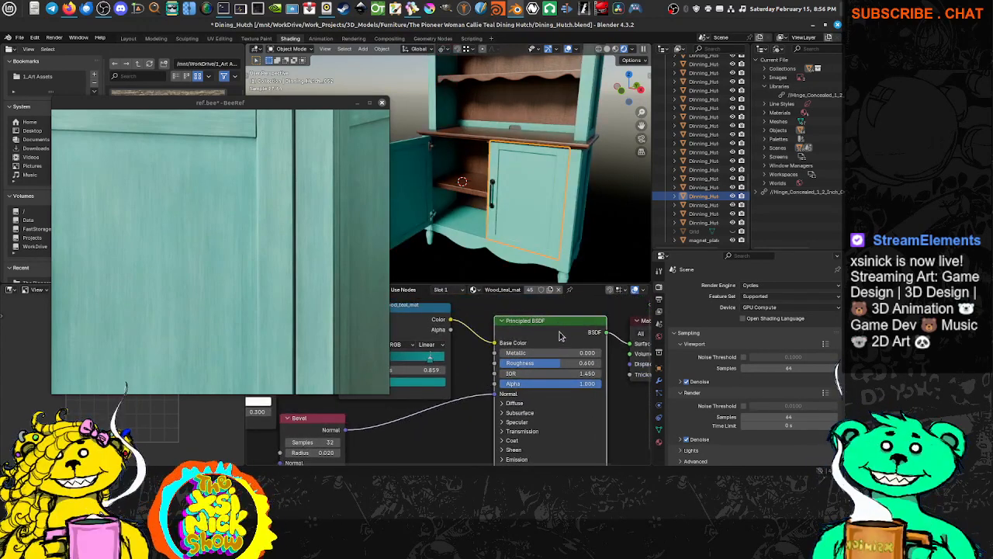
# Save the Dining_Hutch file and check the hutch with its open door from the side.
pyautogui.scroll(-3, 567, 341)
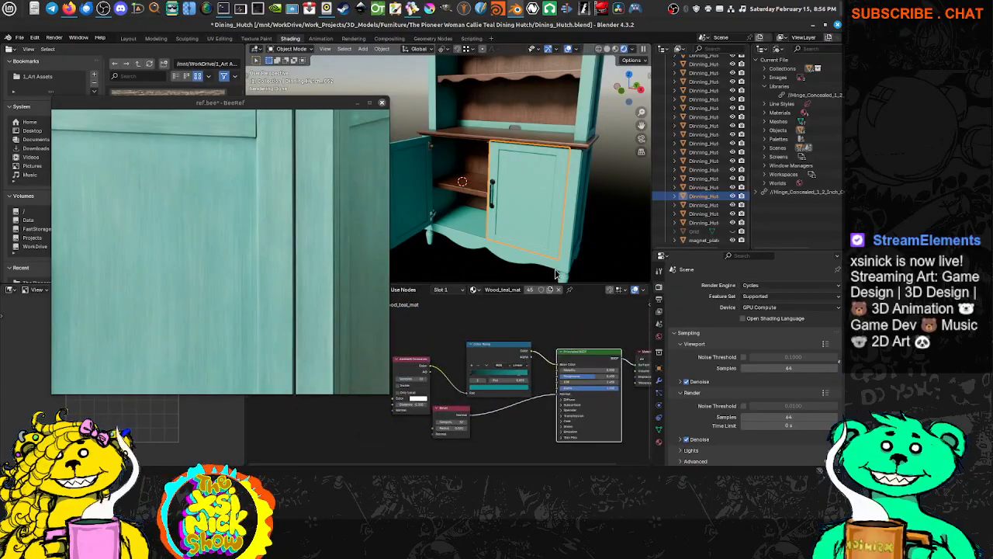
pyautogui.hotkey('ctrl', 's')
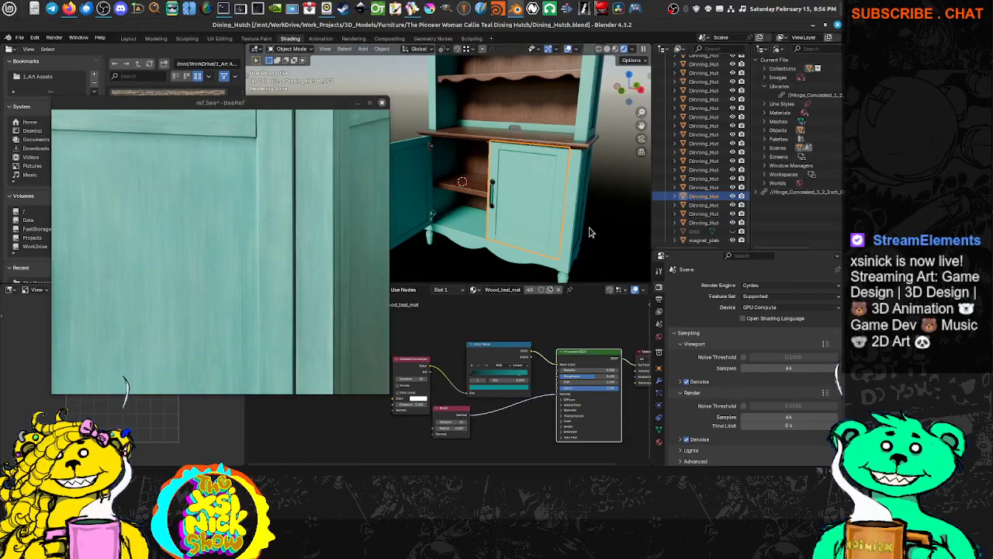
pyautogui.moveTo(590, 229); pyautogui.dragTo(402, 171, button='middle')
pyautogui.click(15, 38)
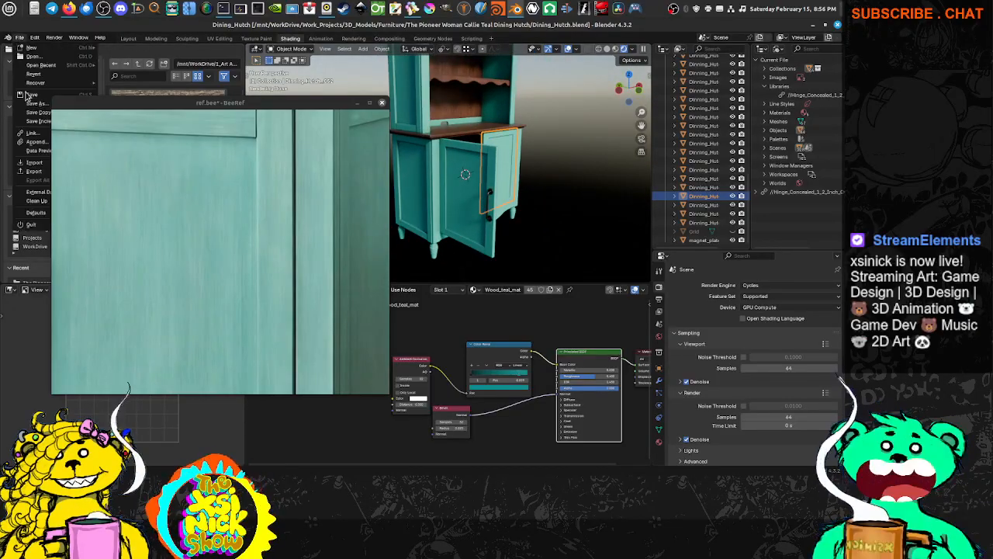
pyautogui.click(31, 100)
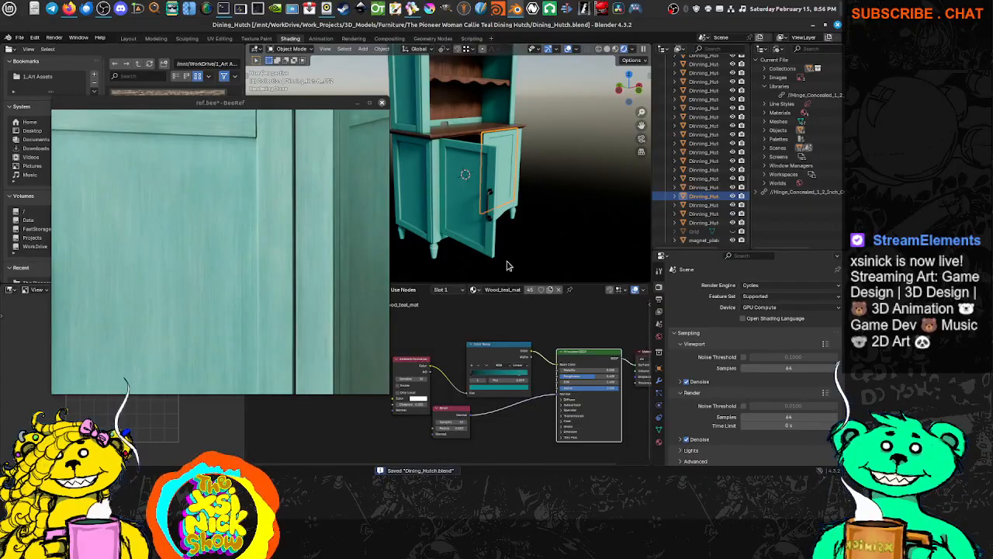
# Inspect the teal paint on the hutch's closed door up close and from further away.
pyautogui.moveTo(457, 356); pyautogui.dragTo(505, 351, button='middle')
pyautogui.moveTo(568, 220)
pyautogui.mouseDown(button='middle')
pyautogui.moveTo(517, 215)
pyautogui.moveTo(545, 208)
pyautogui.moveTo(558, 220)
pyautogui.mouseUp(button='middle')
pyautogui.scroll(4, 531, 213)
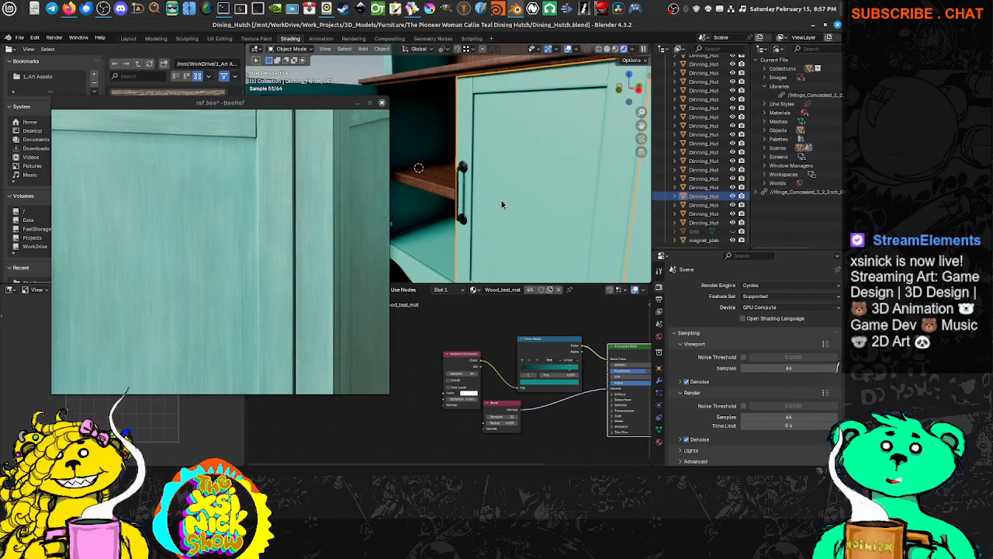
pyautogui.moveTo(605, 350); pyautogui.dragTo(541, 349, button='middle')
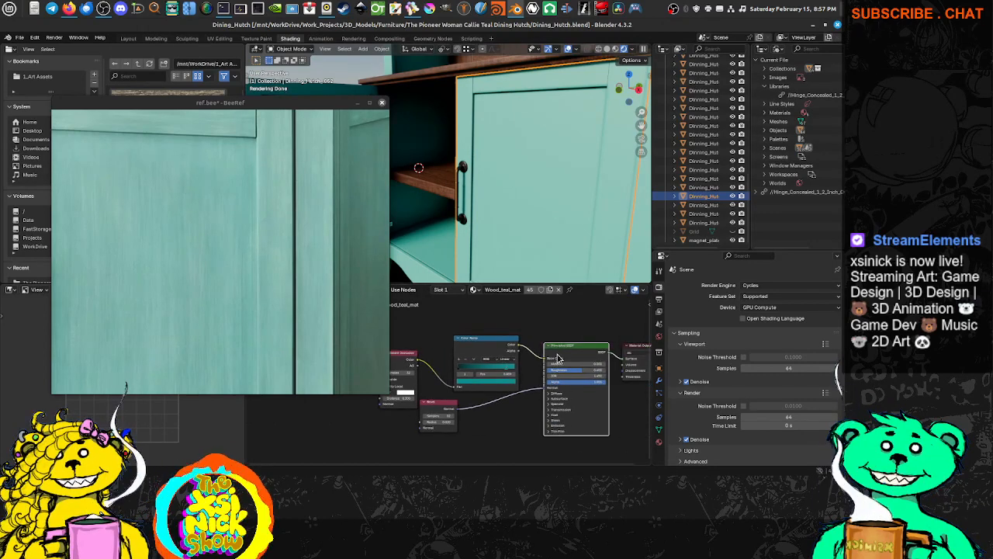
pyautogui.moveTo(541, 196); pyautogui.dragTo(523, 186, button='middle')
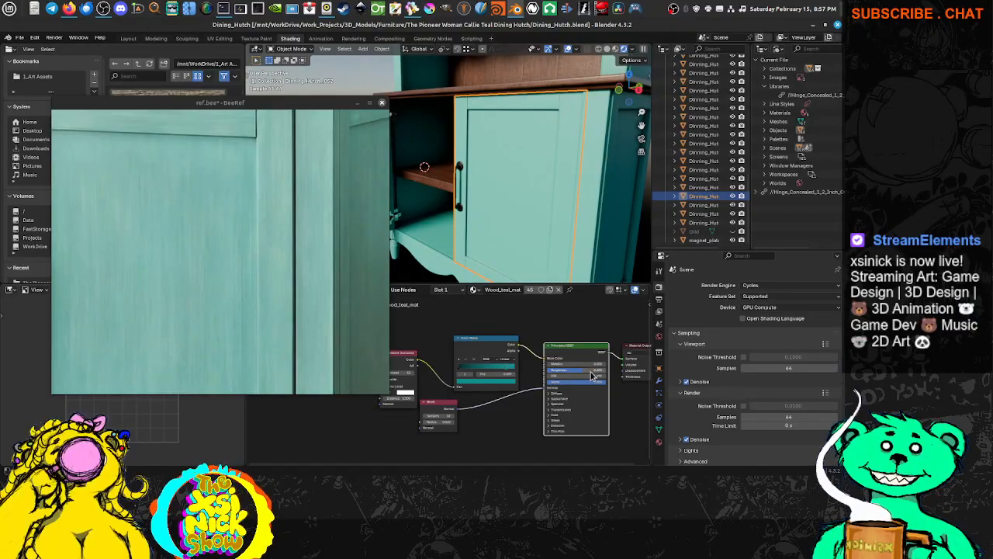
pyautogui.scroll(-5, 508, 174)
pyautogui.moveTo(501, 175); pyautogui.dragTo(504, 216, button='middle')
# Compare the hutch's crown, shelves and lower cabinet with the reference photo of the furnished hutch.
pyautogui.scroll(-15, 239, 199)
pyautogui.moveTo(226, 117); pyautogui.dragTo(242, 204, button='middle')
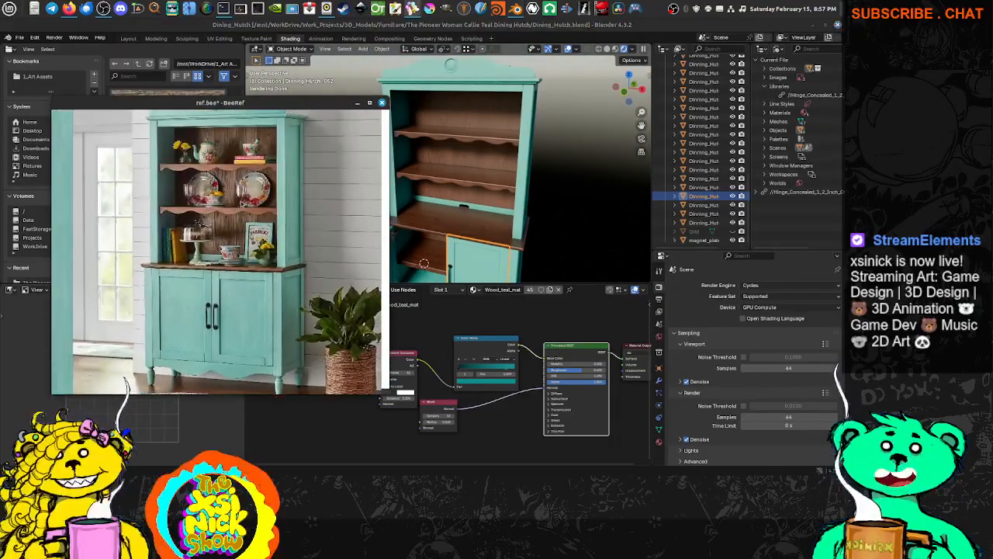
pyautogui.scroll(12, 241, 205)
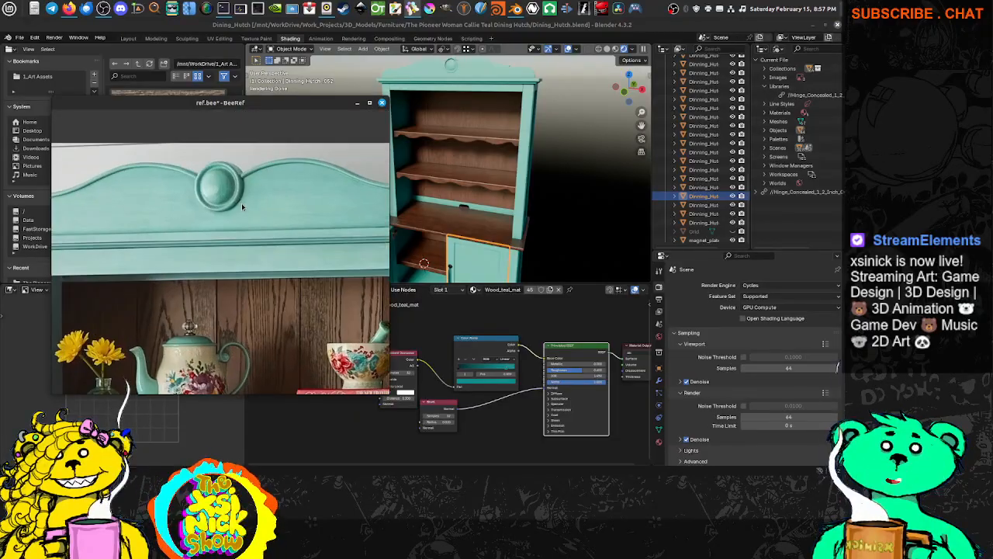
pyautogui.scroll(-8, 242, 202)
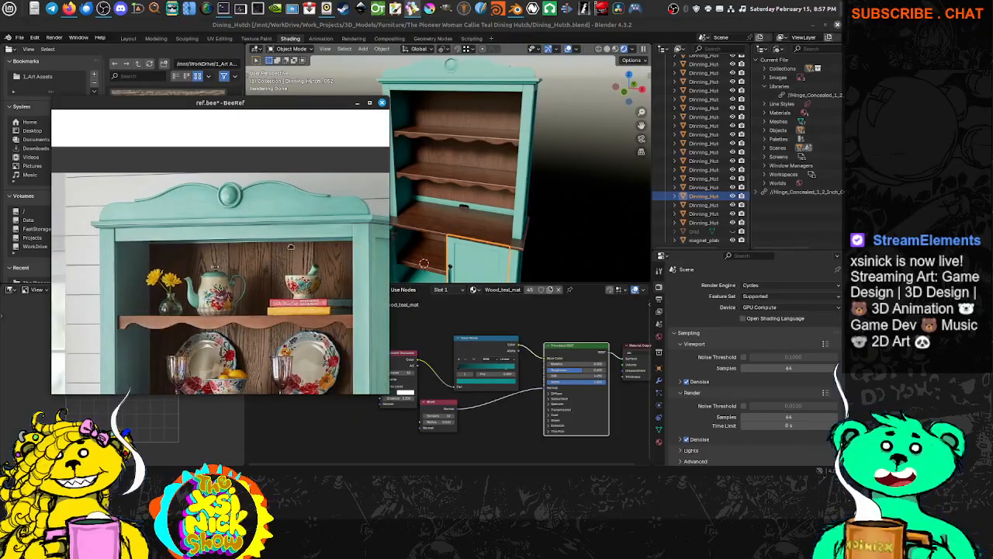
pyautogui.scroll(2, 290, 247)
pyautogui.moveTo(514, 159); pyautogui.dragTo(505, 156, button='middle')
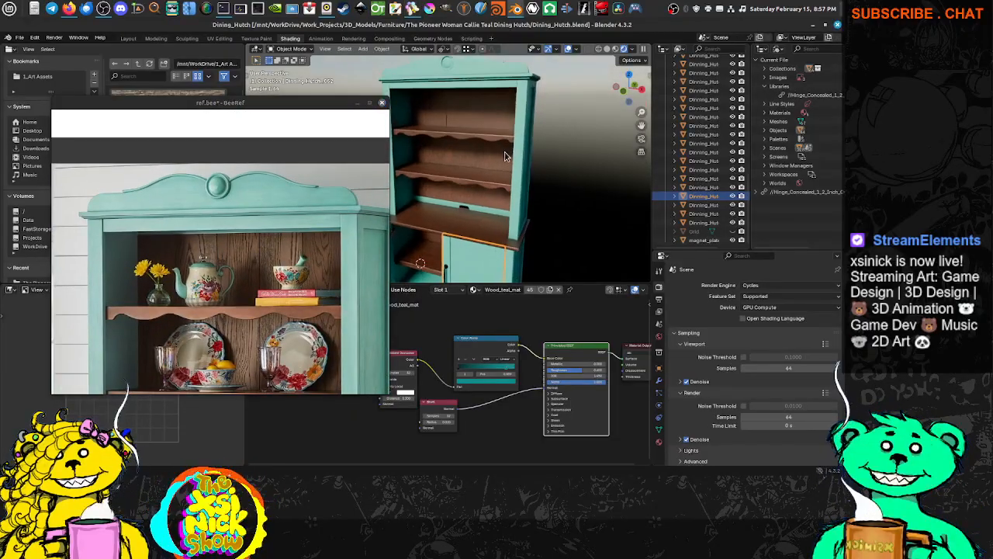
pyautogui.scroll(5, 498, 151)
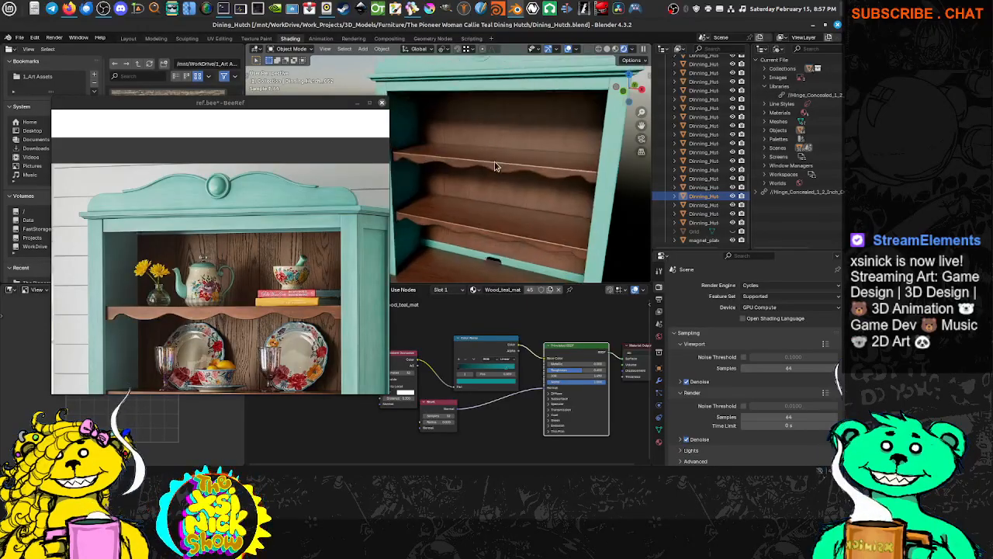
pyautogui.keyDown('shift'); pyautogui.moveTo(446, 78); pyautogui.dragTo(503, 198, button='middle'); pyautogui.keyUp('shift')
pyautogui.scroll(3, 458, 143)
pyautogui.scroll(-3, 506, 181)
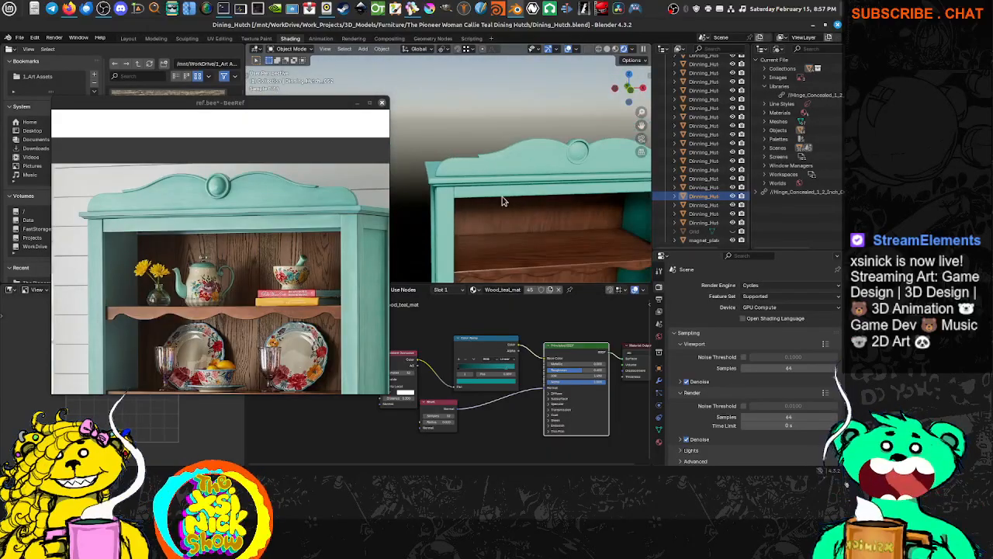
pyautogui.keyDown('shift'); pyautogui.moveTo(496, 249); pyautogui.dragTo(466, 206, button='middle'); pyautogui.keyUp('shift')
pyautogui.scroll(-3, 501, 230)
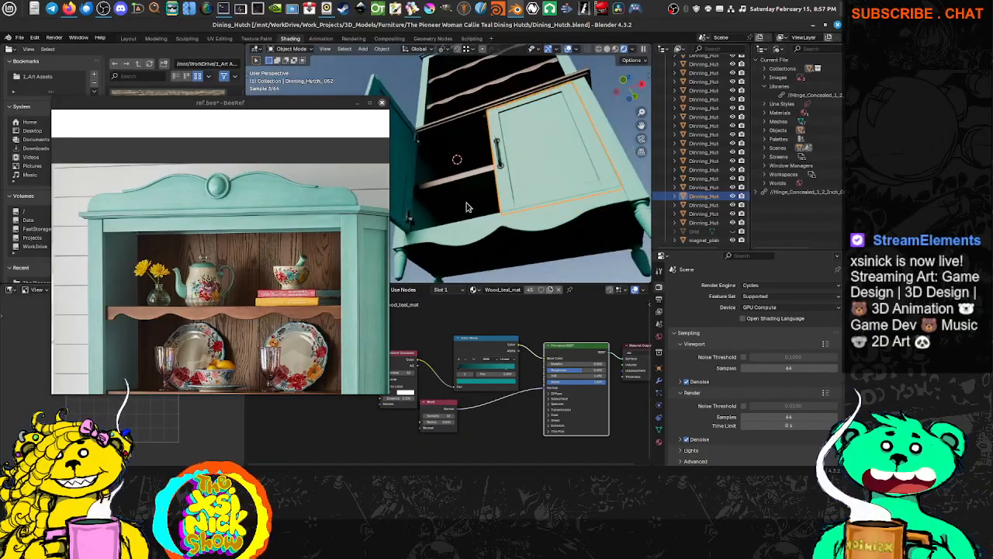
# Make the hidden Grid object visible again behind the hutch and save the file.
pyautogui.hotkey('ctrl', 's')
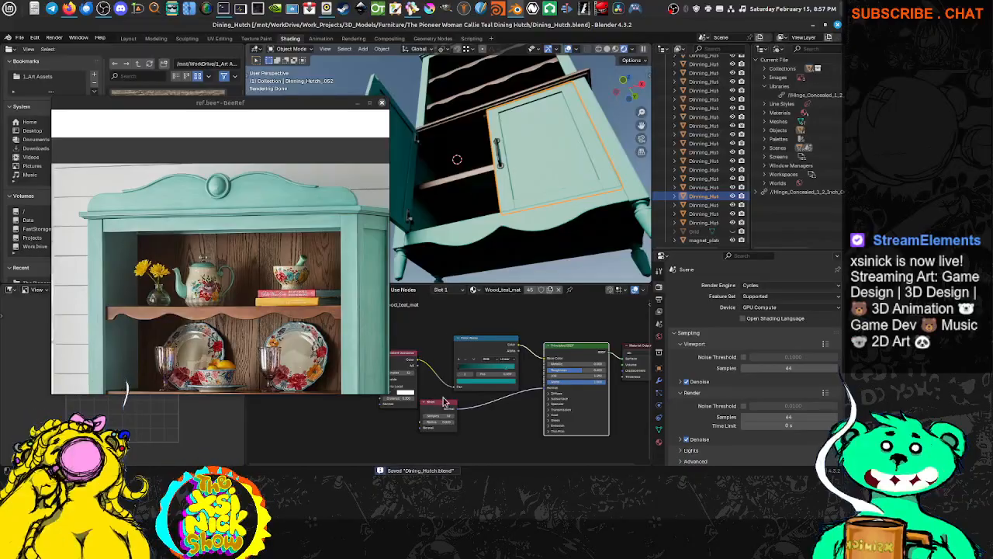
pyautogui.moveTo(459, 391); pyautogui.dragTo(471, 386, button='middle')
pyautogui.moveTo(522, 175); pyautogui.dragTo(532, 213, button='middle')
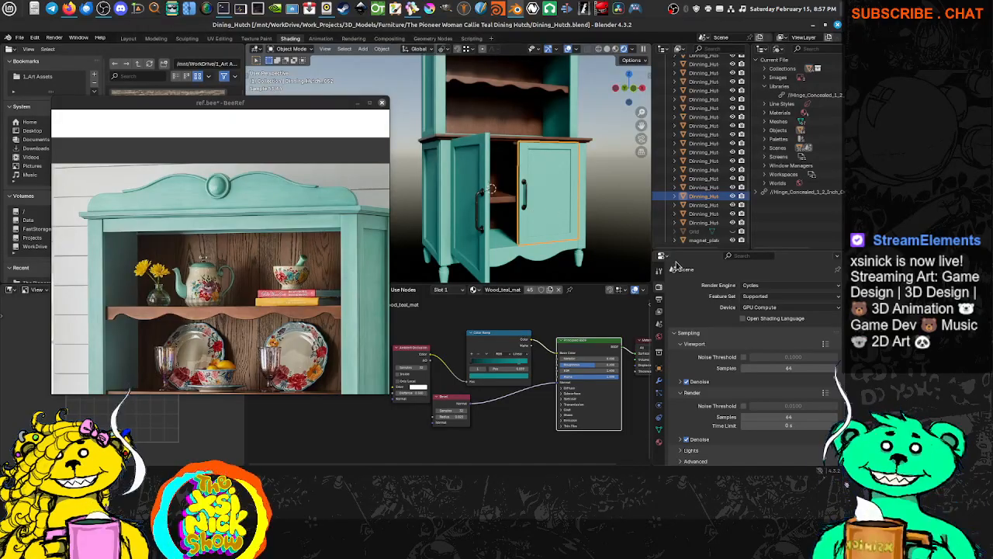
pyautogui.click(733, 232)
pyautogui.scroll(-2, 509, 214)
pyautogui.moveTo(519, 210); pyautogui.dragTo(540, 228, button='middle')
pyautogui.hotkey('ctrl', 's')
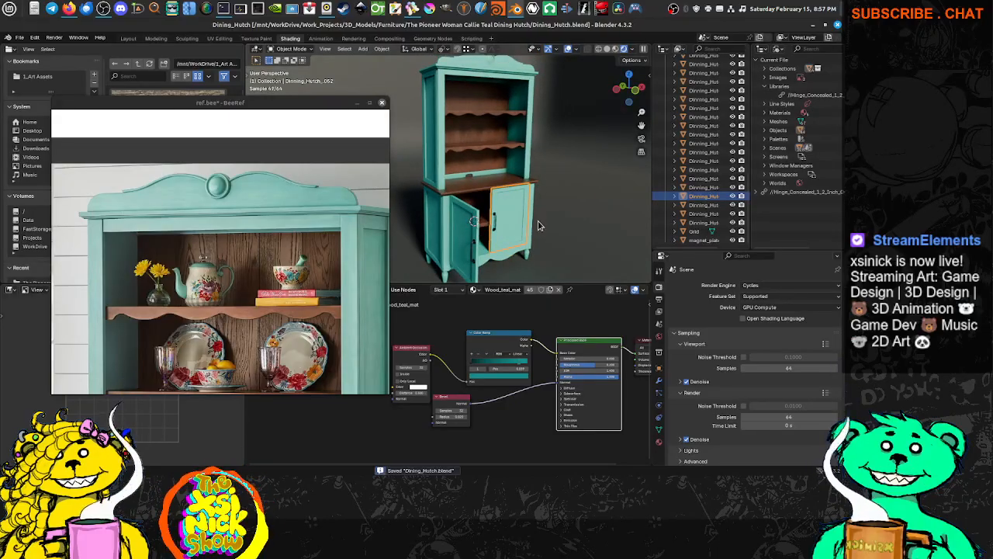
# Examine the shelves, walnut countertop and teal doors in the reference photo.
pyautogui.scroll(-4, 157, 284)
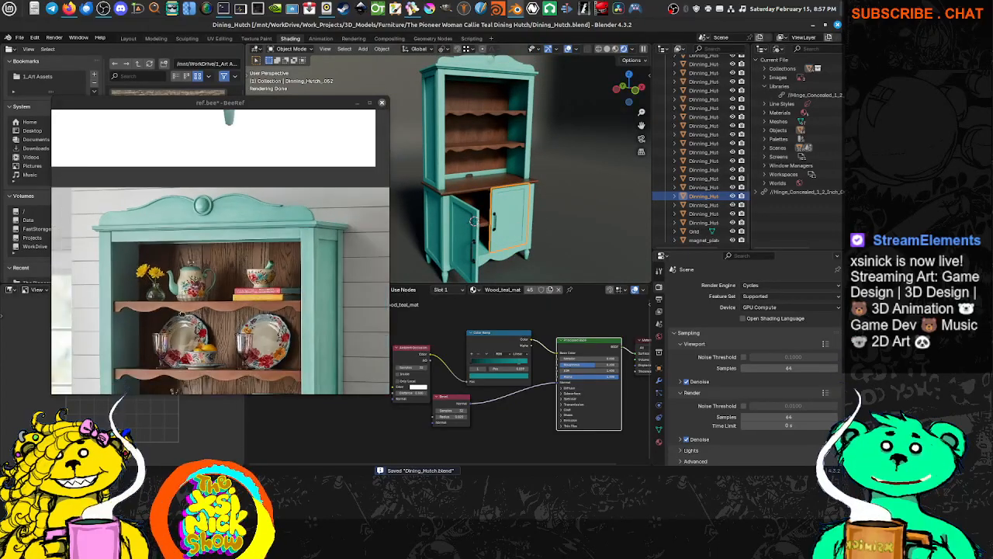
pyautogui.moveTo(182, 314); pyautogui.dragTo(205, 221, button='middle')
pyautogui.scroll(3, 208, 233)
pyautogui.scroll(5, 208, 233)
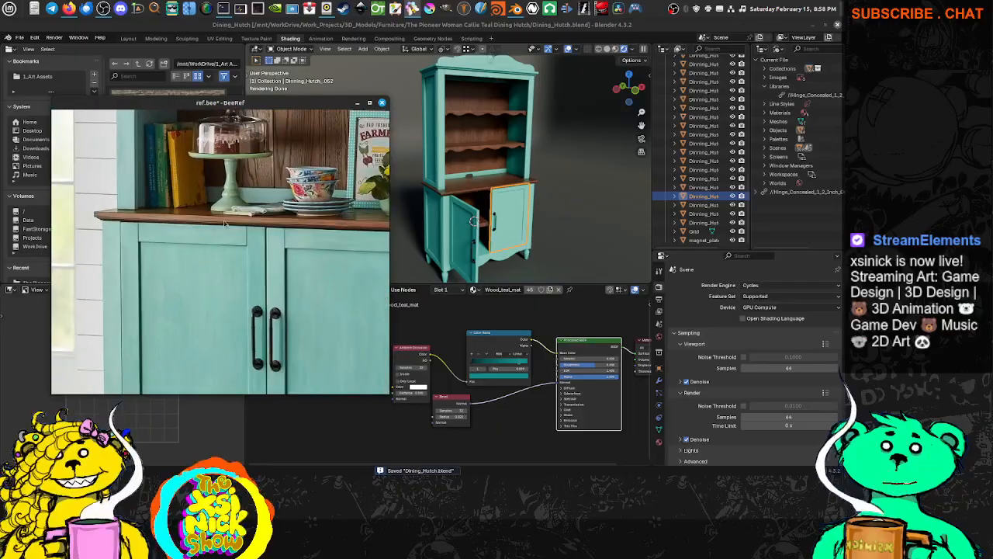
pyautogui.moveTo(250, 161); pyautogui.dragTo(225, 244, button='middle')
pyautogui.moveTo(276, 130)
pyautogui.mouseDown(button='middle')
pyautogui.moveTo(234, 303)
pyautogui.moveTo(224, 252)
pyautogui.moveTo(232, 218)
pyautogui.mouseUp(button='middle')
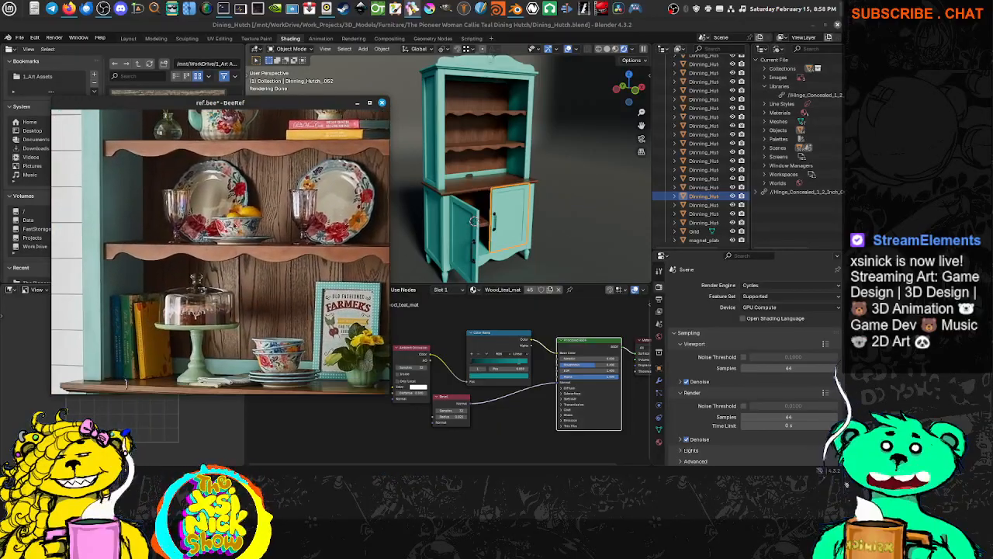
pyautogui.moveTo(230, 294); pyautogui.dragTo(233, 201, button='middle')
pyautogui.moveTo(266, 334); pyautogui.dragTo(268, 273, button='middle')
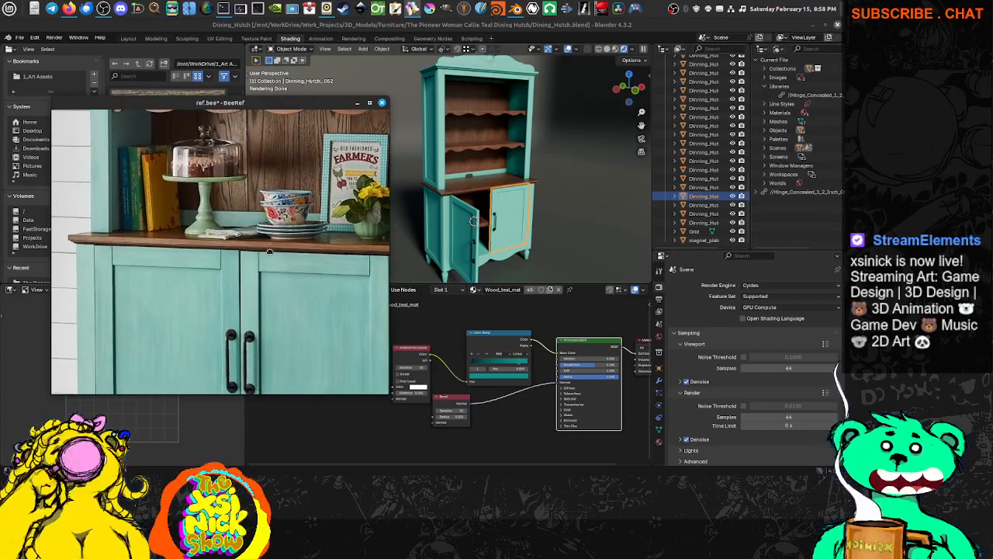
pyautogui.moveTo(269, 158); pyautogui.dragTo(272, 219, button='middle')
pyautogui.moveTo(287, 133); pyautogui.dragTo(279, 221, button='middle')
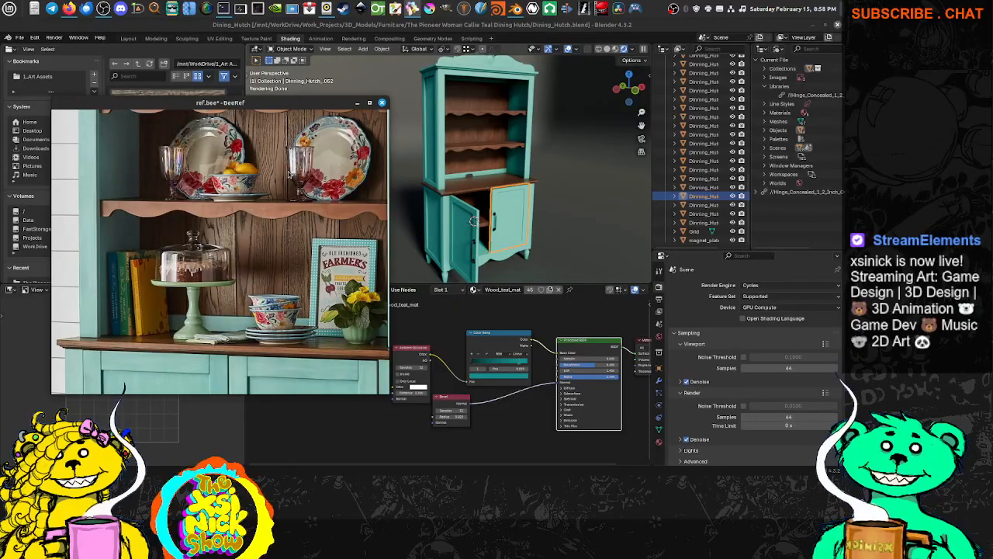
# Move the reference photo window off the node editor and save the hutch file.
pyautogui.click(504, 417)
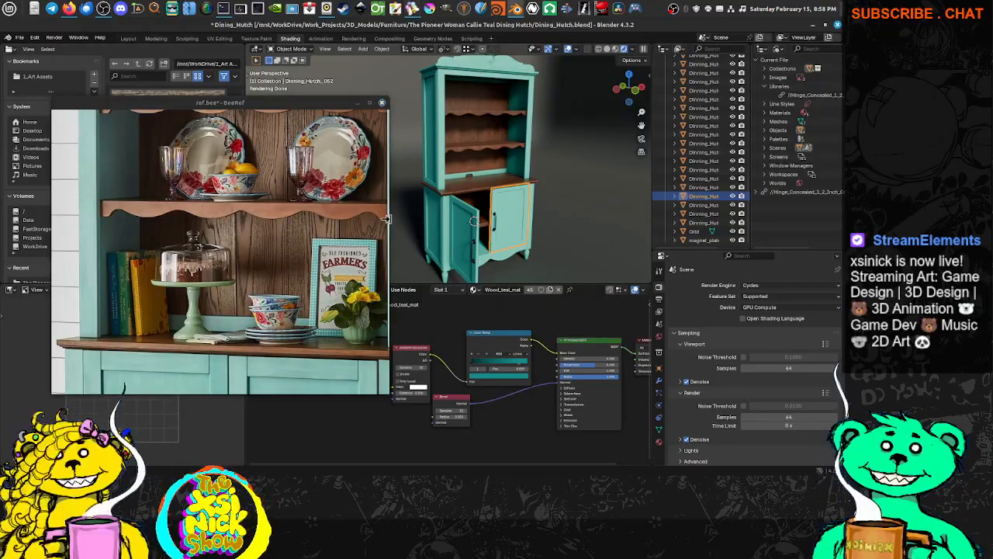
pyautogui.moveTo(304, 109); pyautogui.dragTo(992, 396)
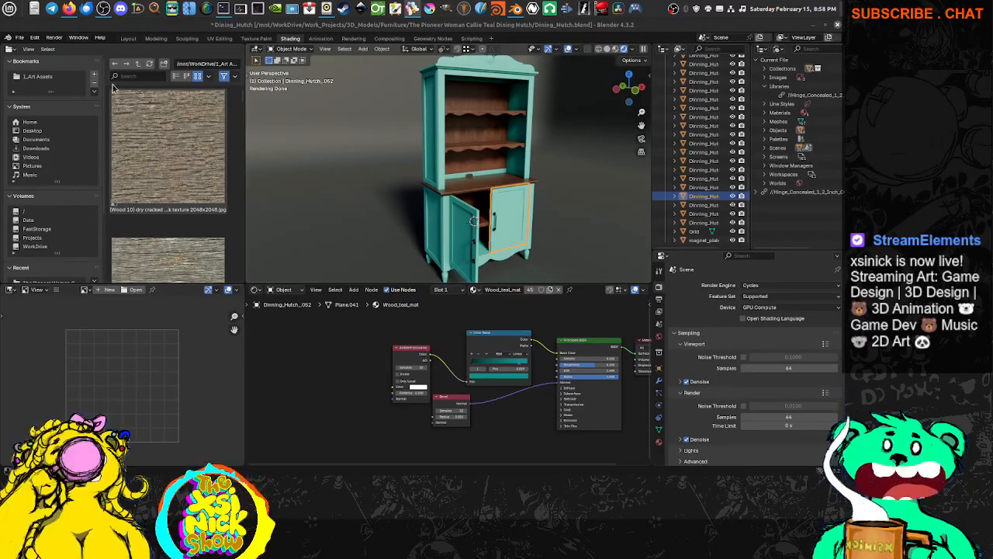
pyautogui.click(17, 38)
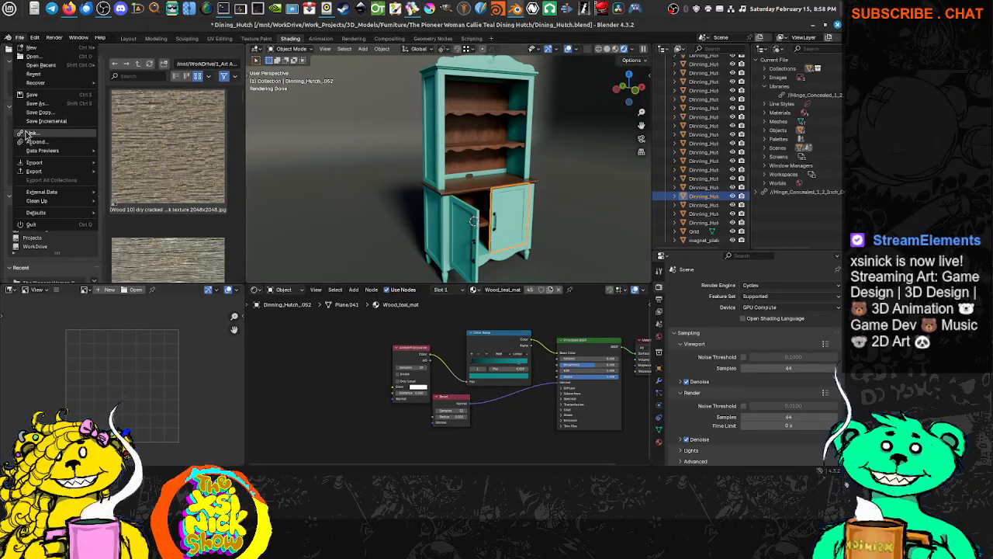
pyautogui.click(35, 100)
# Add a Noise Texture node below the Bevel node in the Wood_teal_mat material.
pyautogui.moveTo(492, 426); pyautogui.dragTo(427, 386, button='middle')
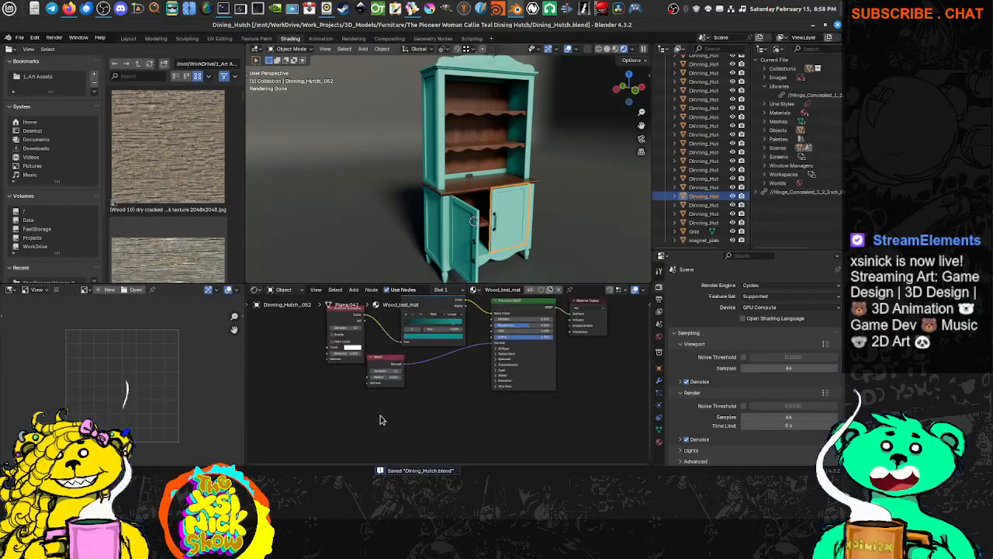
pyautogui.hotkey('shift', 'a')
pyautogui.click(378, 363)
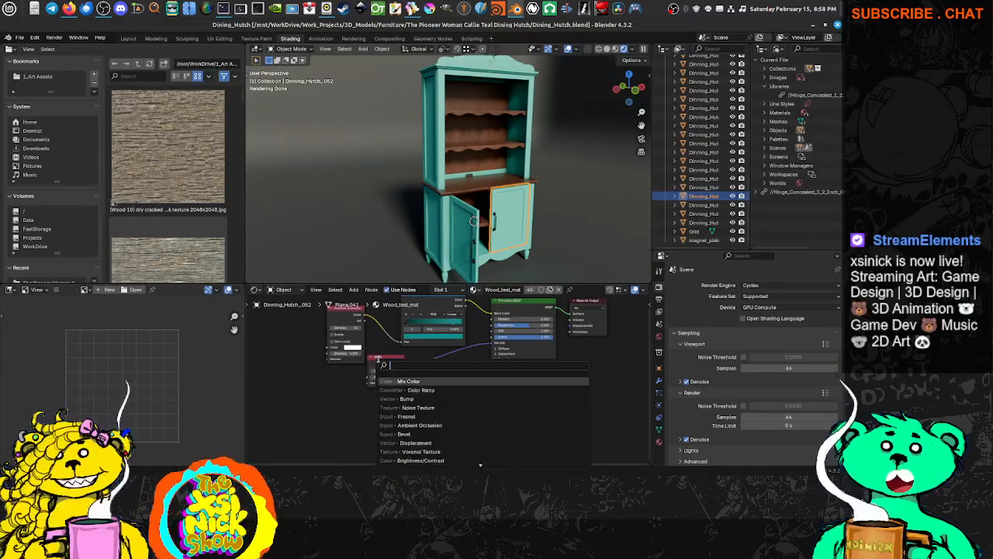
pyautogui.write('noise')
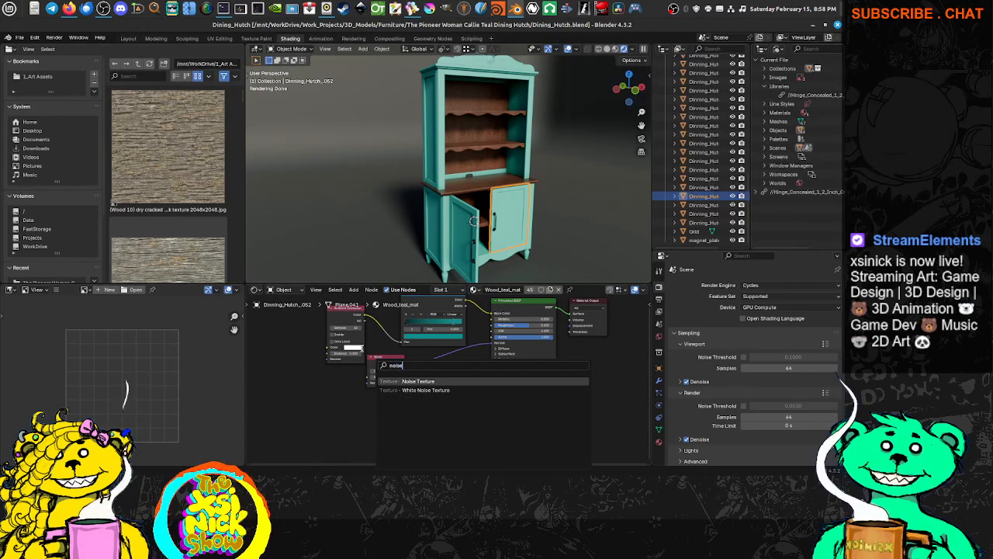
pyautogui.click(417, 382)
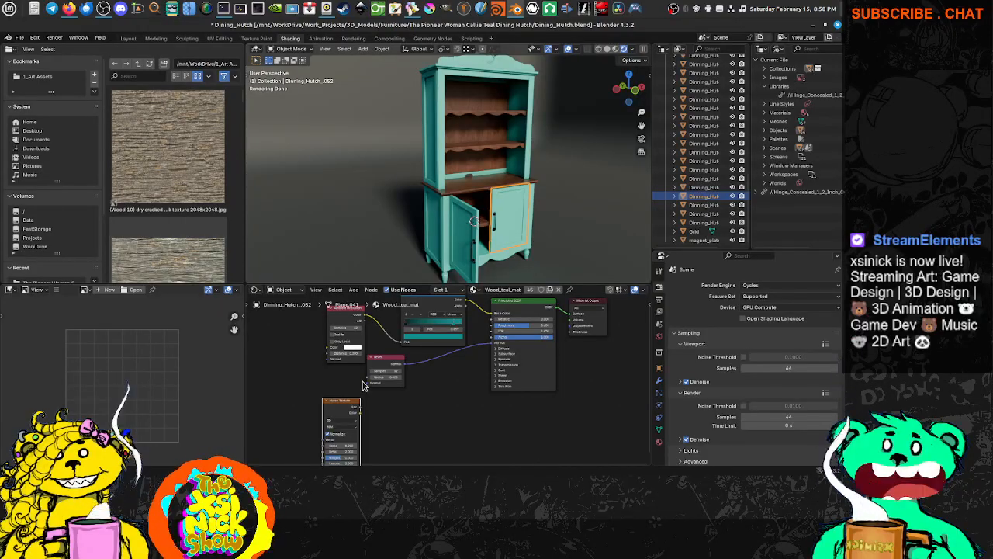
pyautogui.scroll(3, 414, 404)
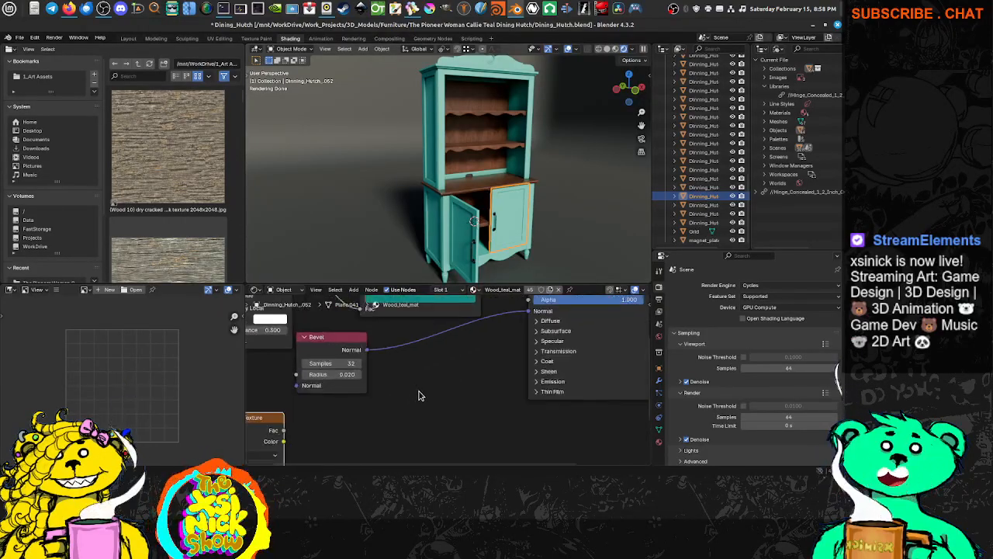
pyautogui.moveTo(414, 404)
pyautogui.mouseDown(button='middle')
pyautogui.moveTo(510, 386)
pyautogui.moveTo(423, 396)
pyautogui.mouseUp(button='middle')
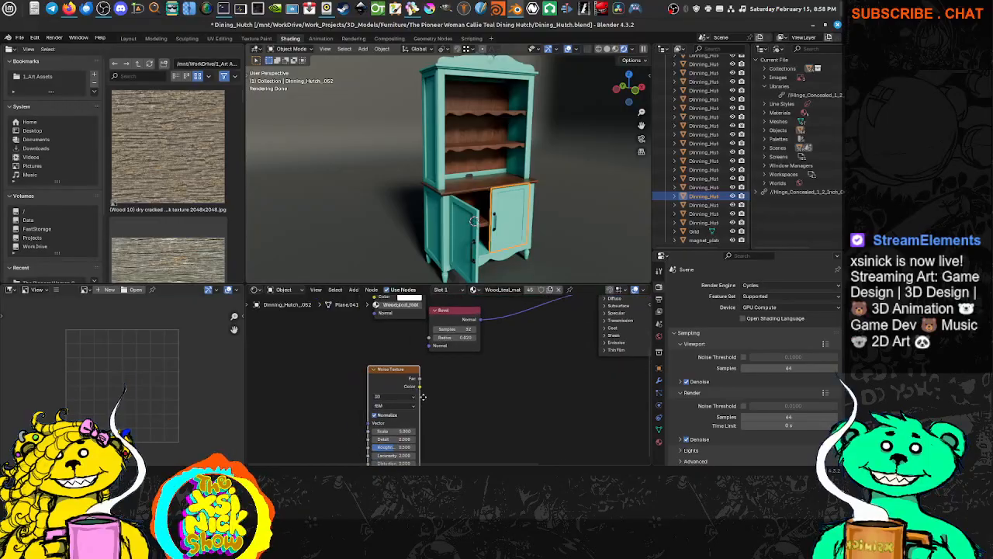
# Add a Mapping node beside the Noise Texture node in the Wood_teal_mat material.
pyautogui.scroll(-1, 403, 385)
pyautogui.scroll(1, 339, 381)
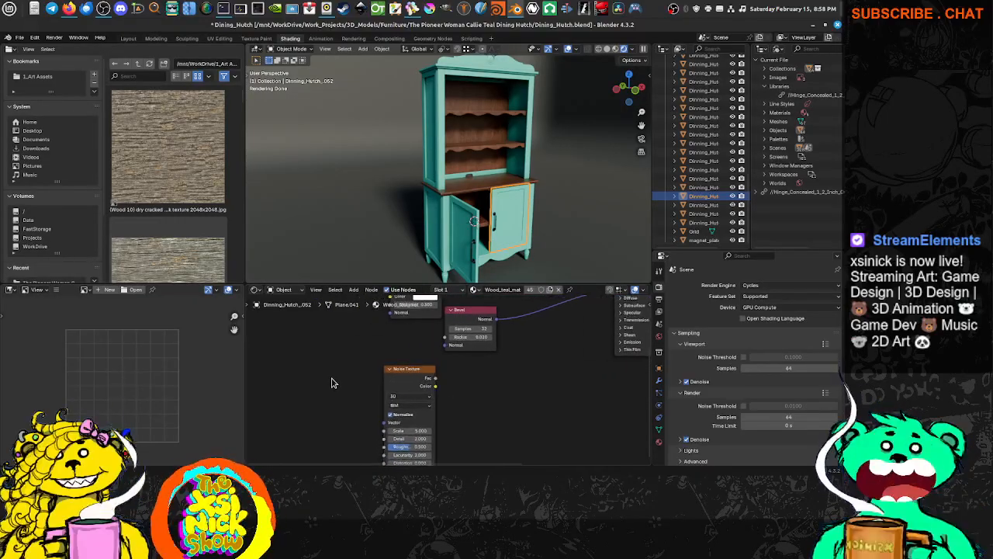
pyautogui.hotkey('shift', 'a')
pyautogui.click(317, 363)
pyautogui.write('mapp')
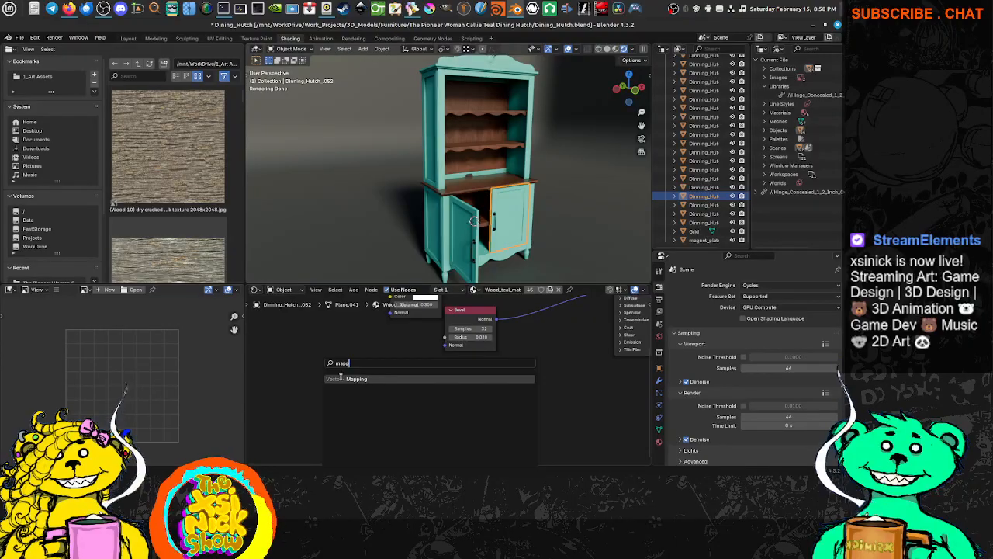
pyautogui.click(340, 378)
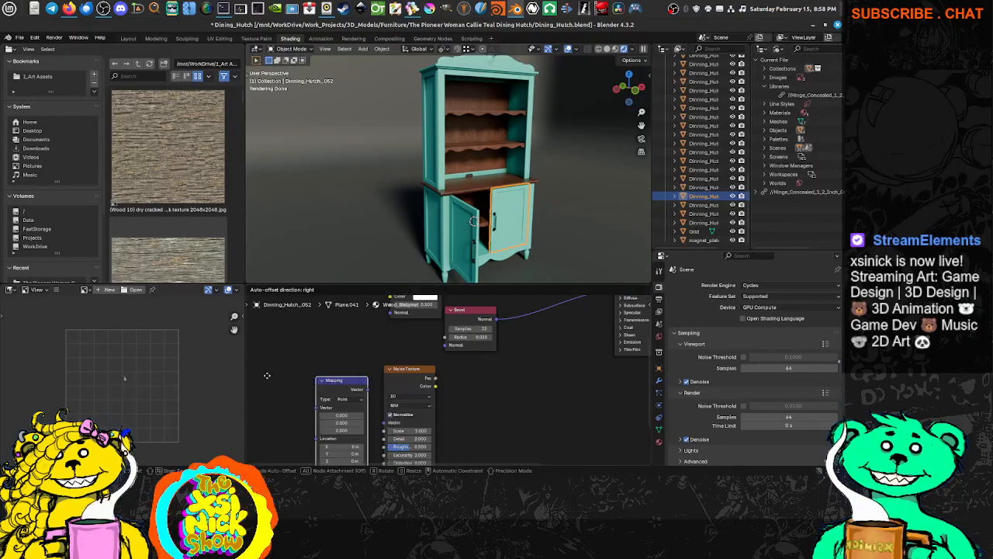
# Add a Texture Coordinate node and place it ahead of the Mapping node.
pyautogui.hotkey('shift', 'a')
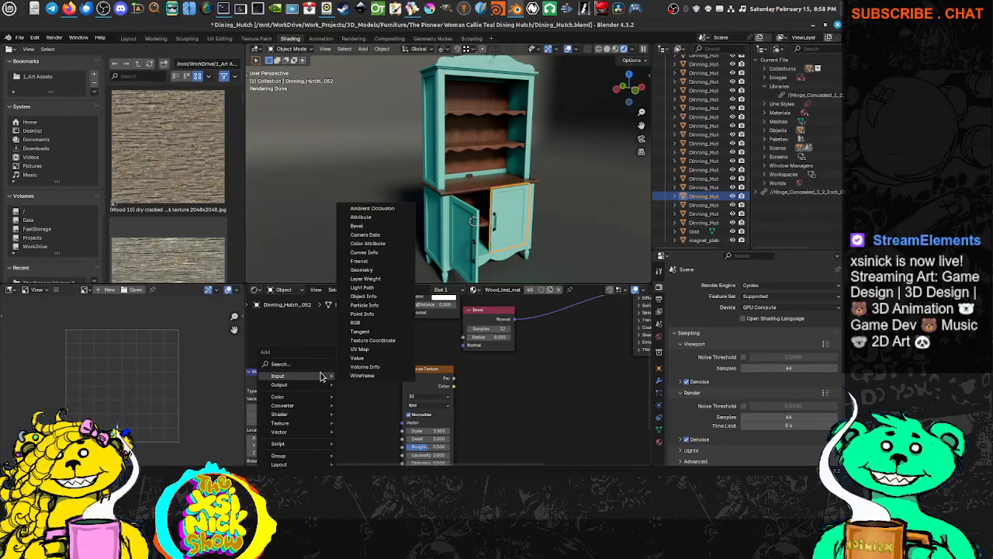
pyautogui.click(315, 364)
pyautogui.write('text')
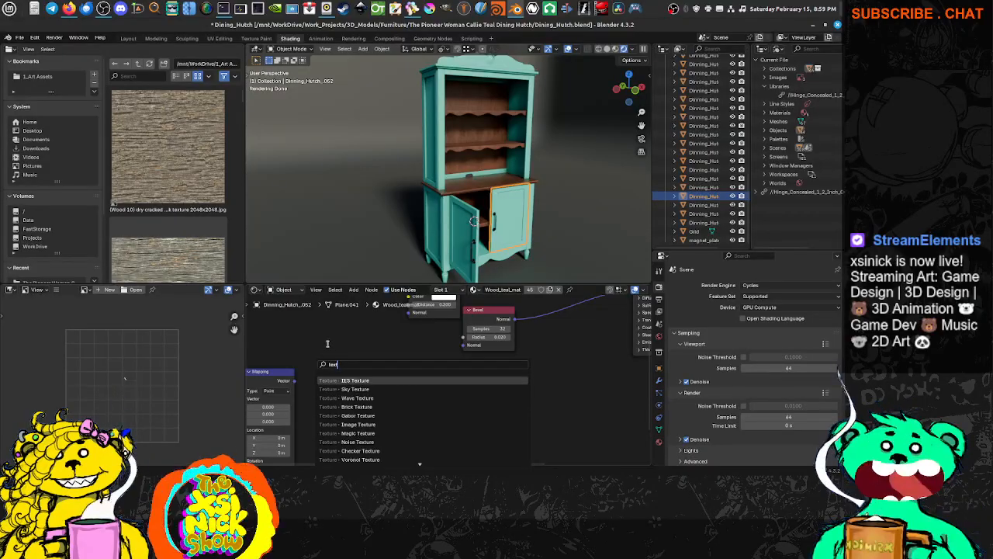
pyautogui.click(357, 441)
pyautogui.hotkey('shift', 'a')
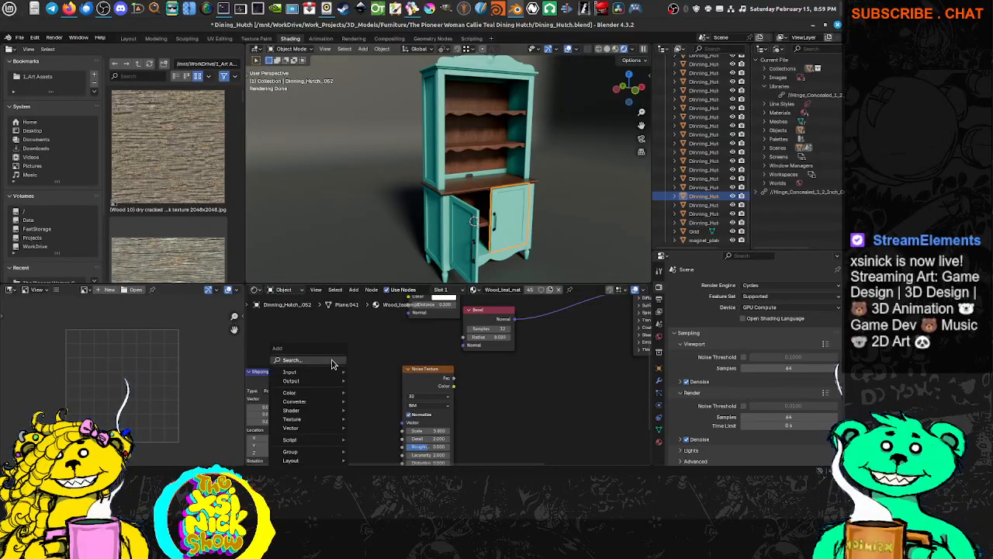
pyautogui.moveTo(323, 376)
pyautogui.click(384, 336)
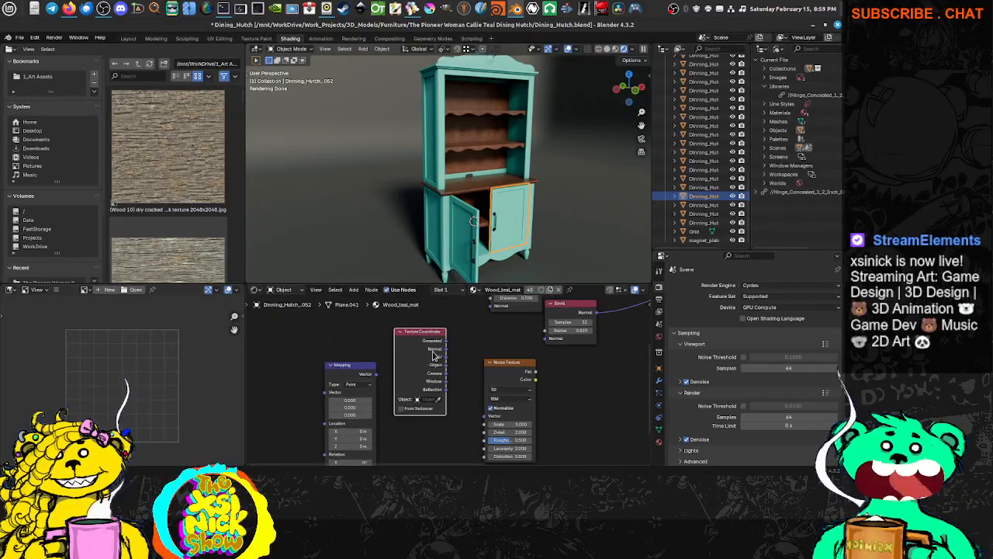
pyautogui.click(260, 349)
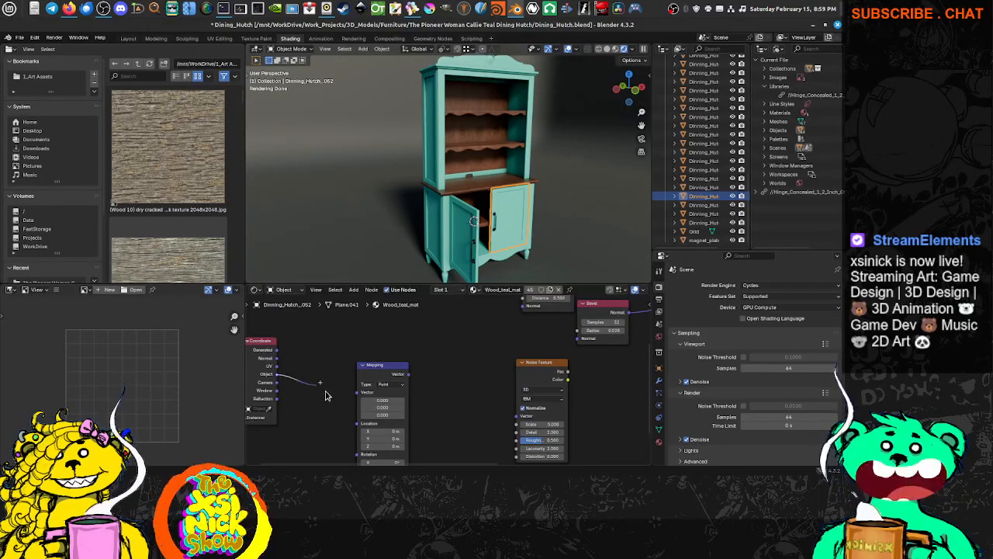
# Link the Texture Coordinate's Object output to the Mapping node's Vector input, and the Mapping output to the Noise Texture's Vector input.
pyautogui.moveTo(352, 394); pyautogui.dragTo(354, 394)
pyautogui.moveTo(428, 392); pyautogui.dragTo(371, 383, button='middle')
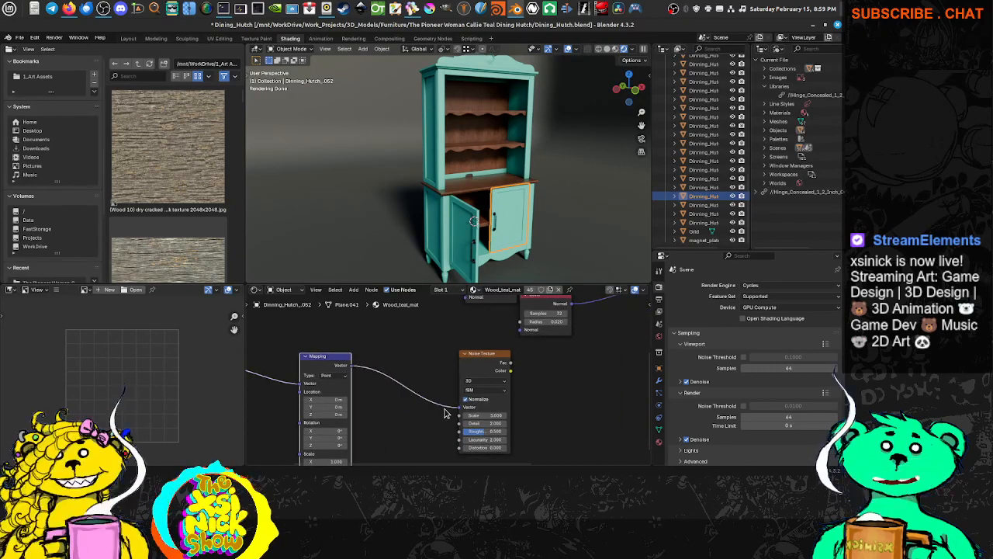
pyautogui.moveTo(457, 409); pyautogui.dragTo(429, 423, button='middle')
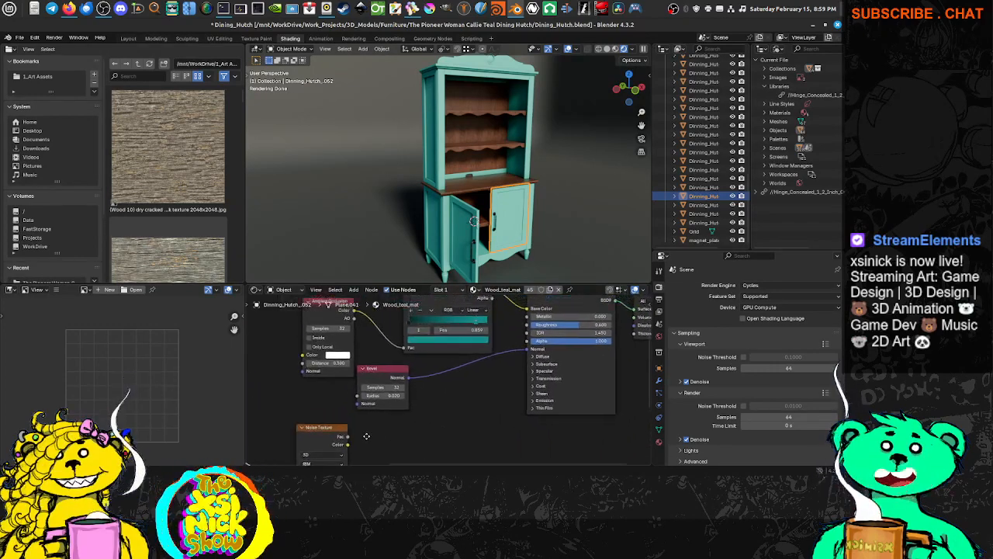
# Connect the Noise Texture's Fac output to the Principled BSDF's Base Color to preview the noise on the hutch.
pyautogui.scroll(-5, 368, 432)
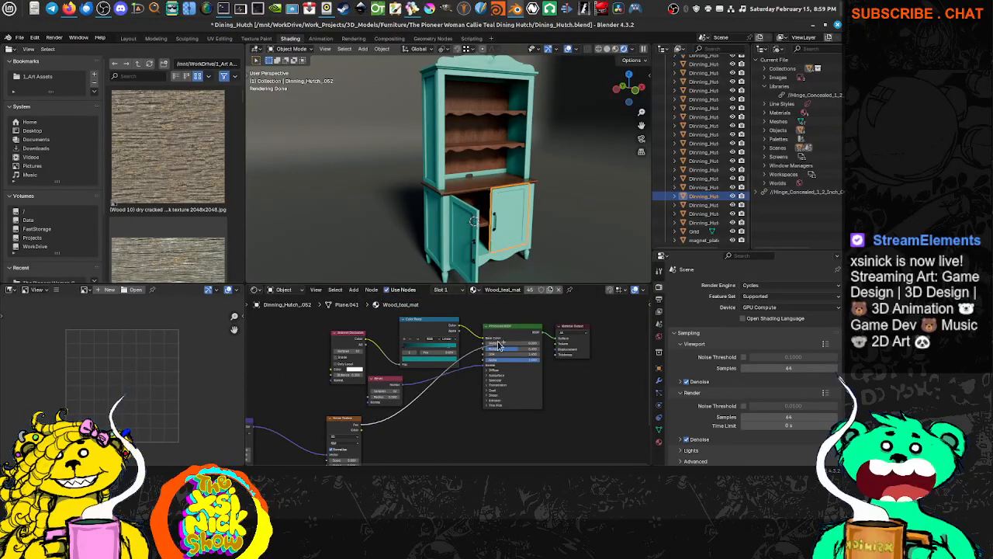
pyautogui.moveTo(499, 346); pyautogui.dragTo(488, 339)
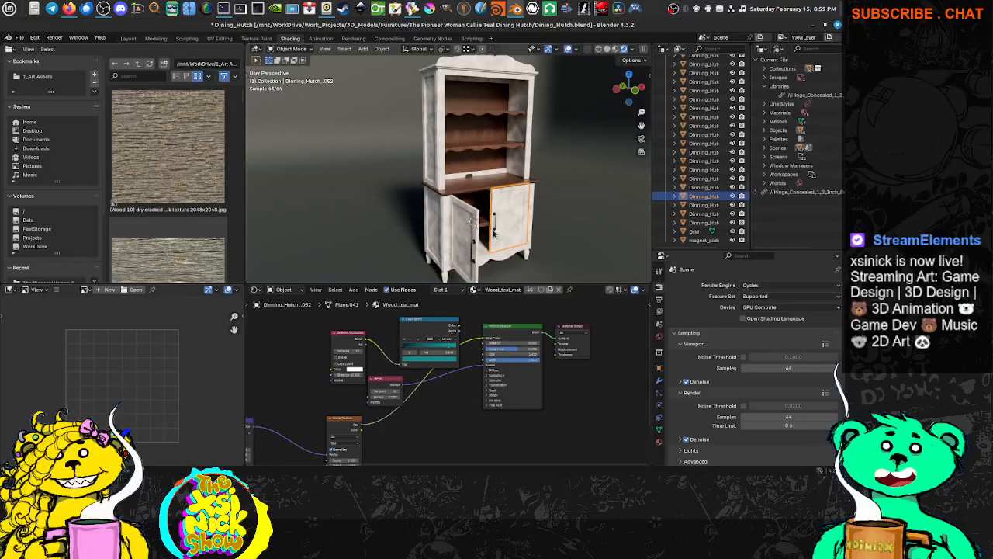
pyautogui.scroll(5, 493, 233)
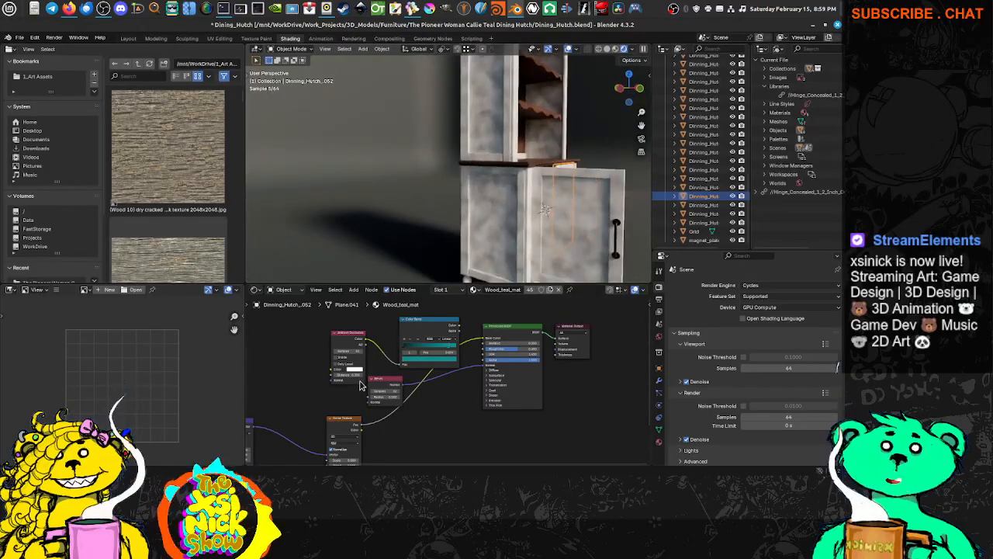
# Set the Mapping node's X scale to 0.1.
pyautogui.moveTo(266, 438); pyautogui.dragTo(404, 397, button='middle')
pyautogui.scroll(2, 378, 394)
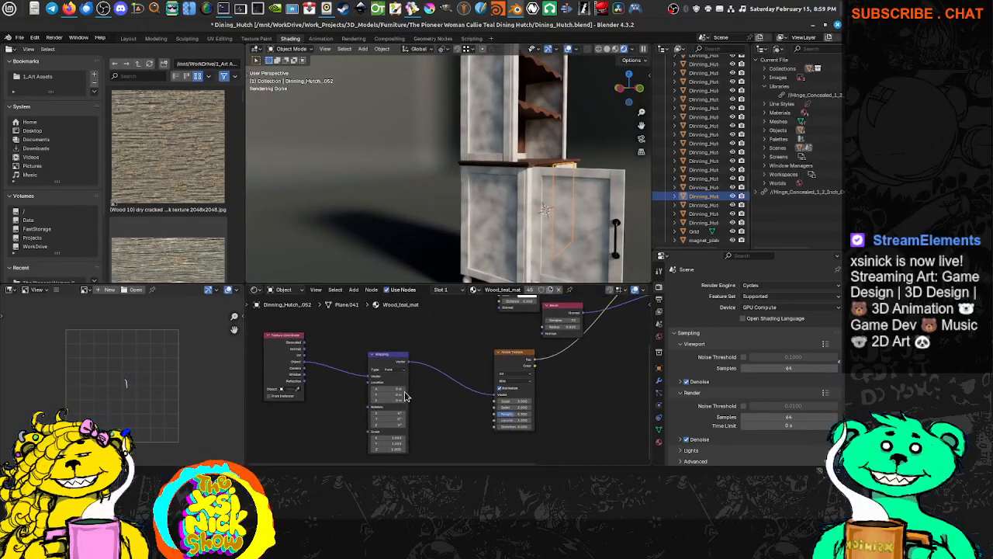
pyautogui.moveTo(396, 370); pyautogui.dragTo(365, 339)
pyautogui.scroll(4, 393, 358)
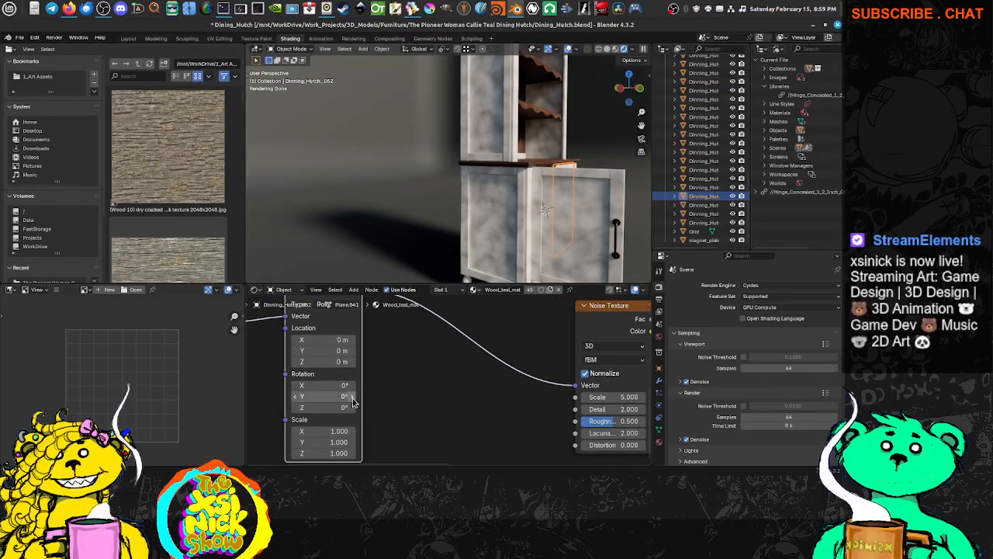
pyautogui.moveTo(344, 432); pyautogui.dragTo(353, 408, button='middle')
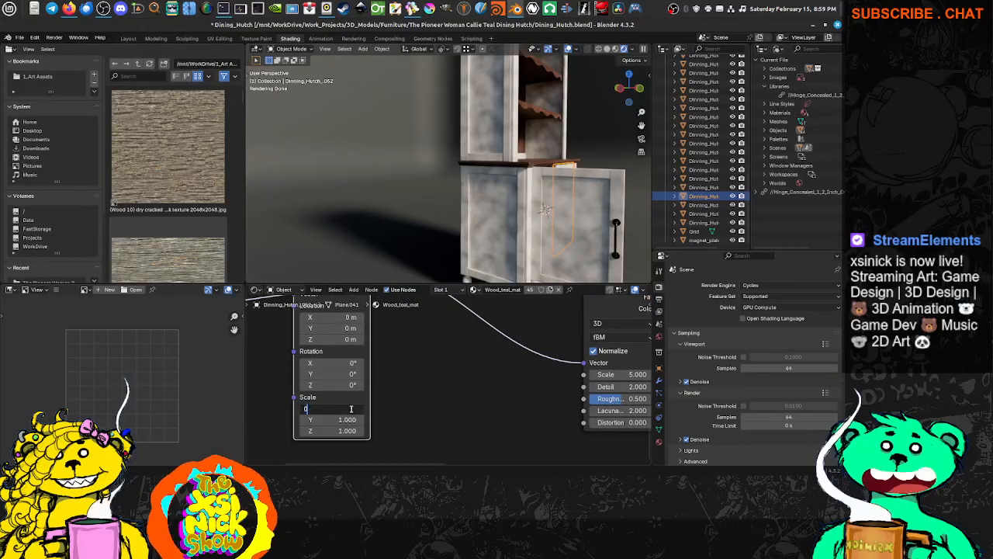
pyautogui.press('Return')
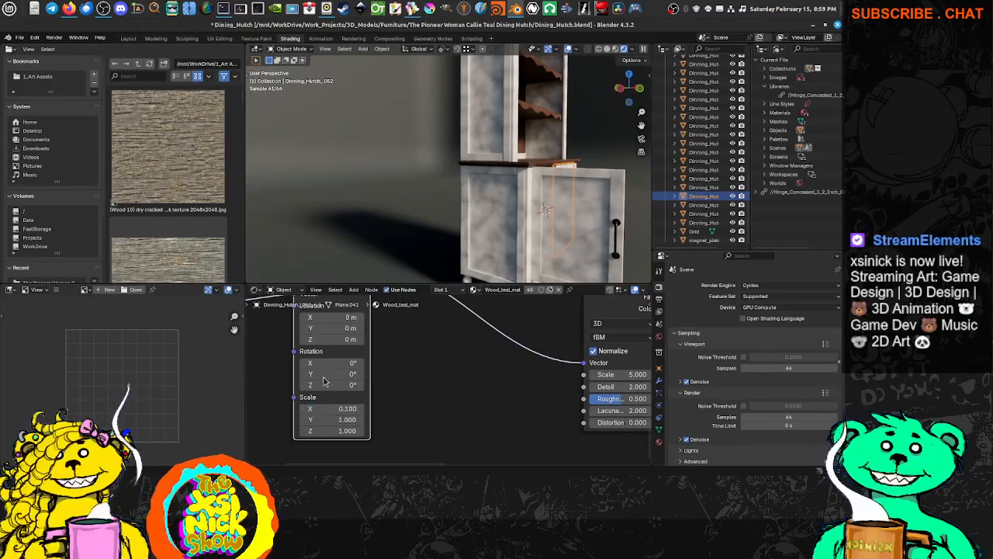
# Adjust the Mapping node's X scale to 0.6 while checking the noise pattern on the hutch doors.
pyautogui.moveTo(560, 177); pyautogui.dragTo(497, 194, button='middle')
pyautogui.scroll(-3, 486, 380)
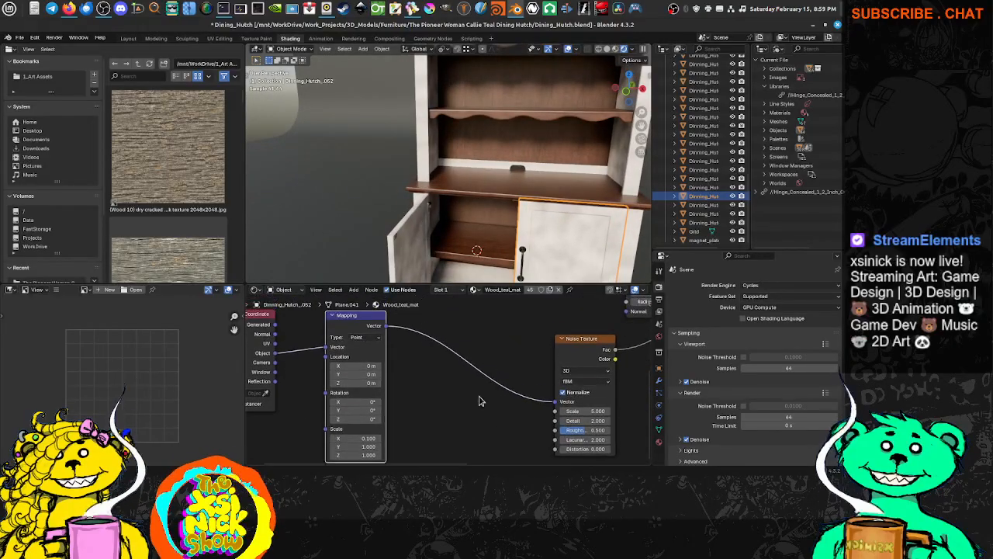
pyautogui.moveTo(480, 386); pyautogui.dragTo(490, 378, button='middle')
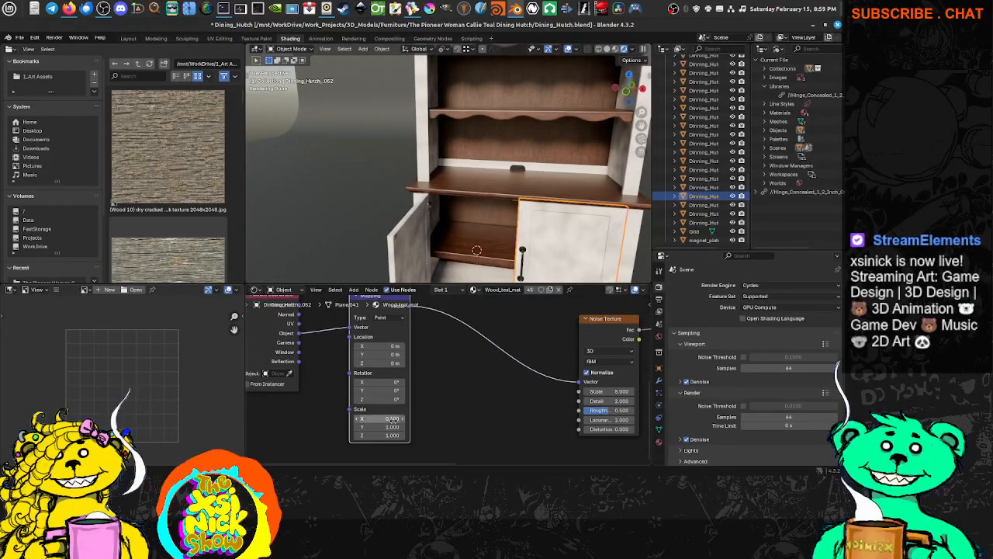
pyautogui.moveTo(393, 419); pyautogui.dragTo(368, 419)
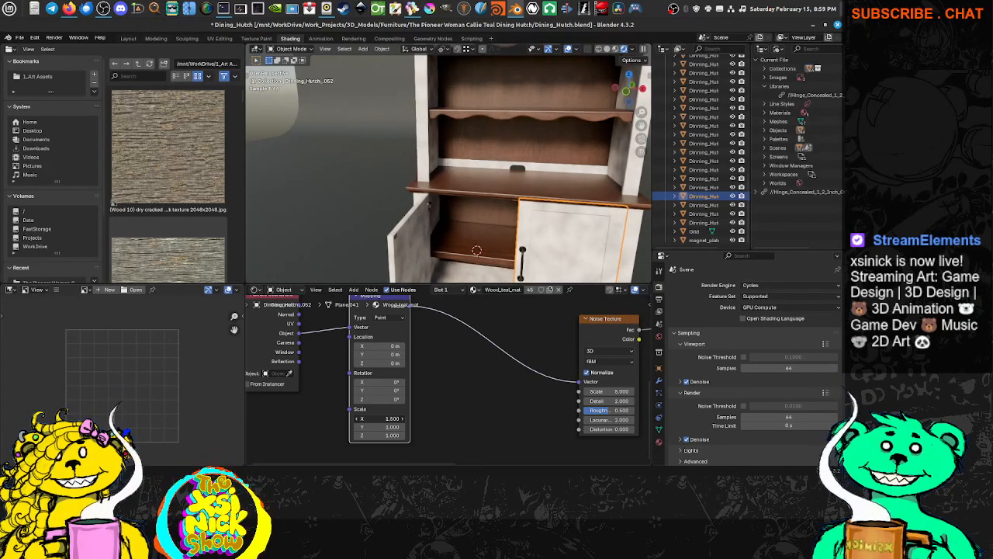
pyautogui.moveTo(545, 392); pyautogui.dragTo(402, 415, button='middle')
pyautogui.moveTo(571, 357); pyautogui.dragTo(516, 391, button='middle')
pyautogui.scroll(-1, 516, 391)
pyautogui.moveTo(409, 447); pyautogui.dragTo(468, 404, button='middle')
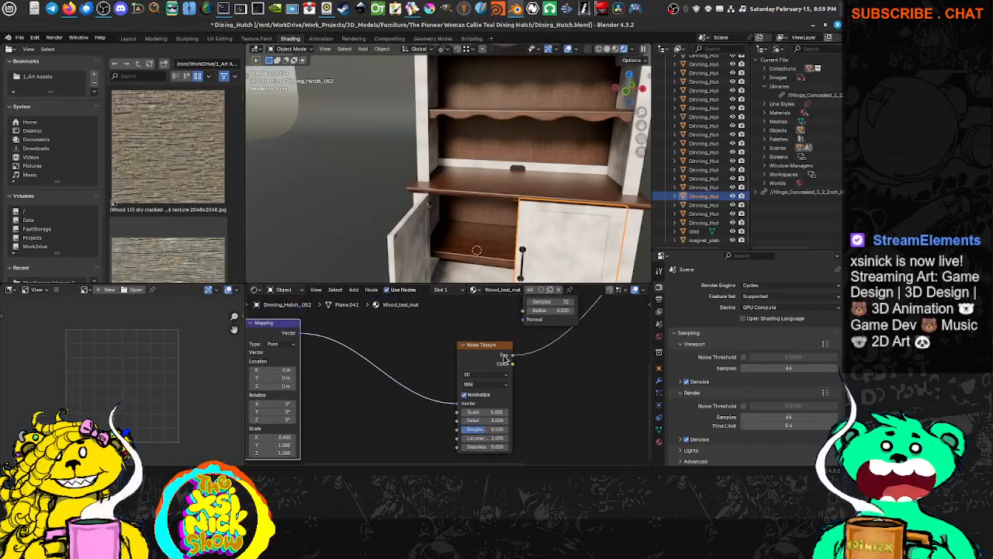
# Move the Noise Texture node closer to the Mapping node.
pyautogui.moveTo(498, 350); pyautogui.dragTo(437, 357)
pyautogui.moveTo(478, 370); pyautogui.dragTo(510, 357, button='middle')
pyautogui.moveTo(495, 366); pyautogui.dragTo(572, 366, button='middle')
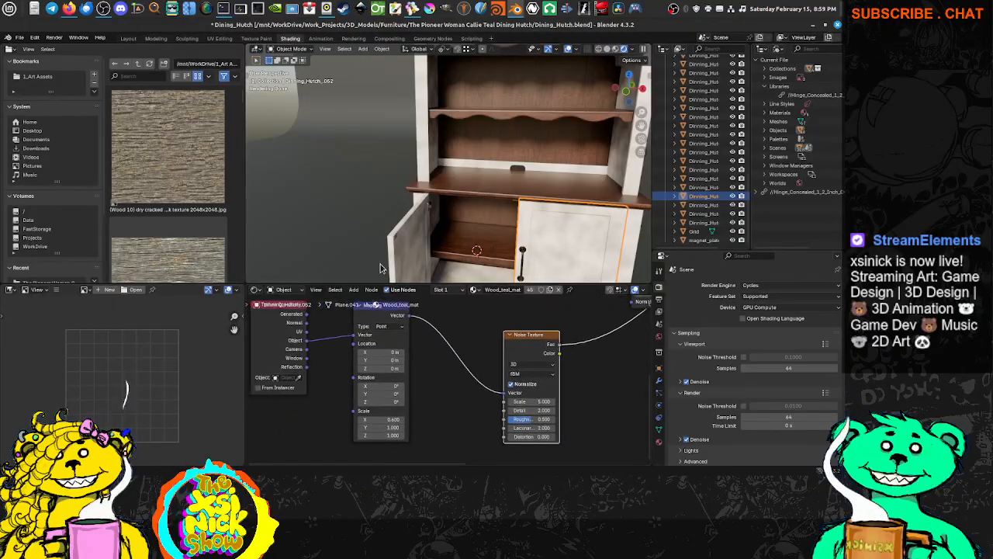
# Set the Mapping node's Y scale to 0.3 with the lower cabinet doors in view.
pyautogui.keyDown('shift'); pyautogui.moveTo(439, 255); pyautogui.dragTo(417, 159, button='middle'); pyautogui.keyUp('shift')
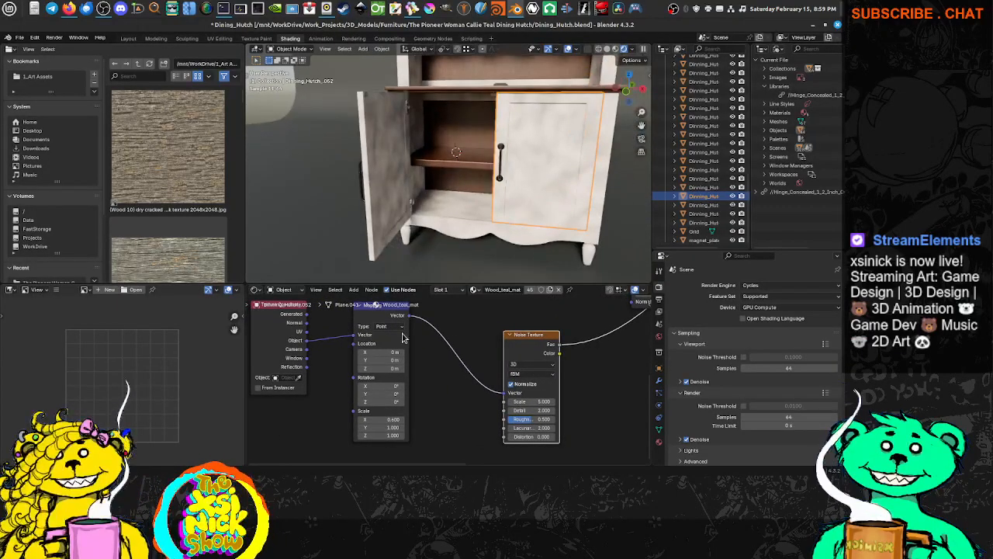
pyautogui.click(409, 427)
pyautogui.write('0.')
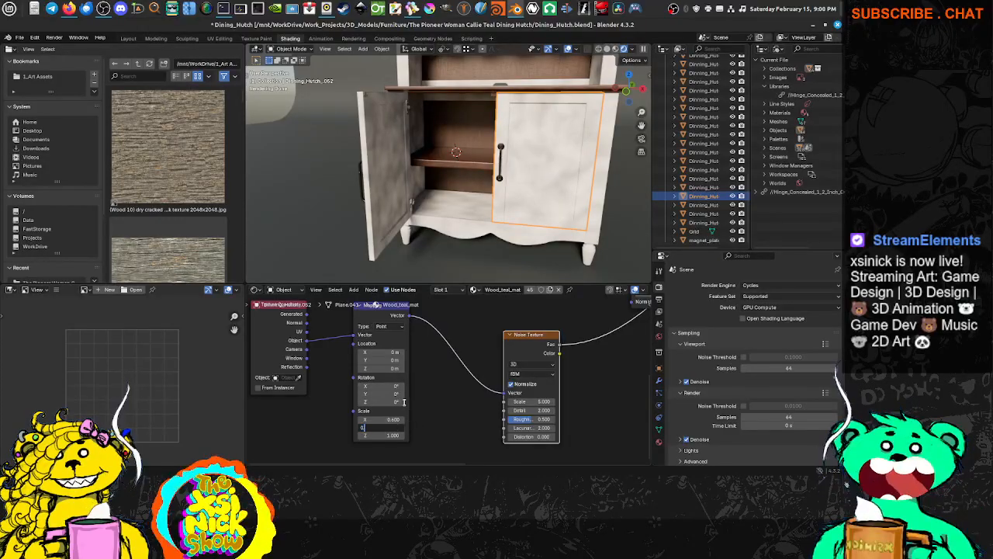
pyautogui.write('3')
pyautogui.press('Return')
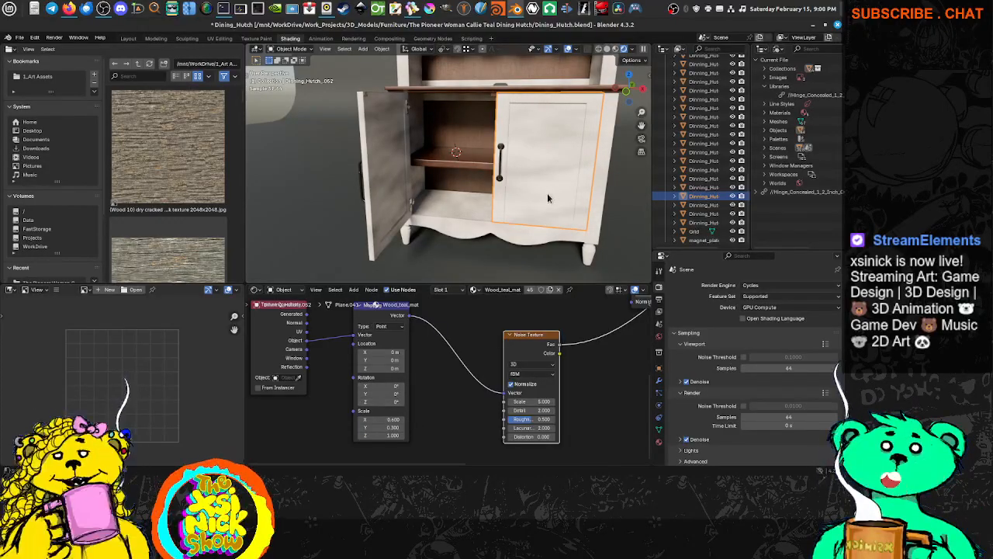
# Set the Mapping node's scale in Wood_teal_mat to 1 on X and Y and 0.3 on Z.
pyautogui.moveTo(514, 184); pyautogui.dragTo(564, 185, button='middle')
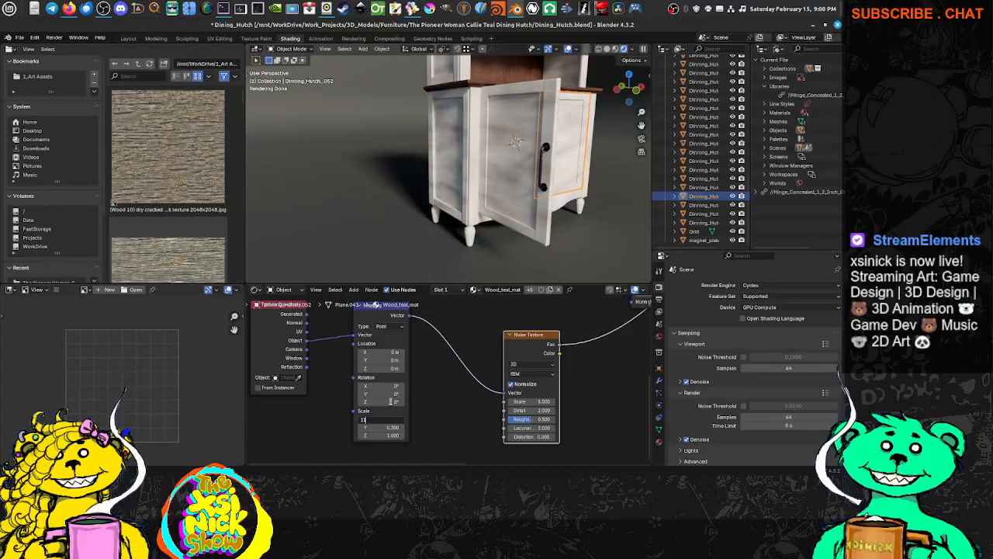
pyautogui.press('Tab')
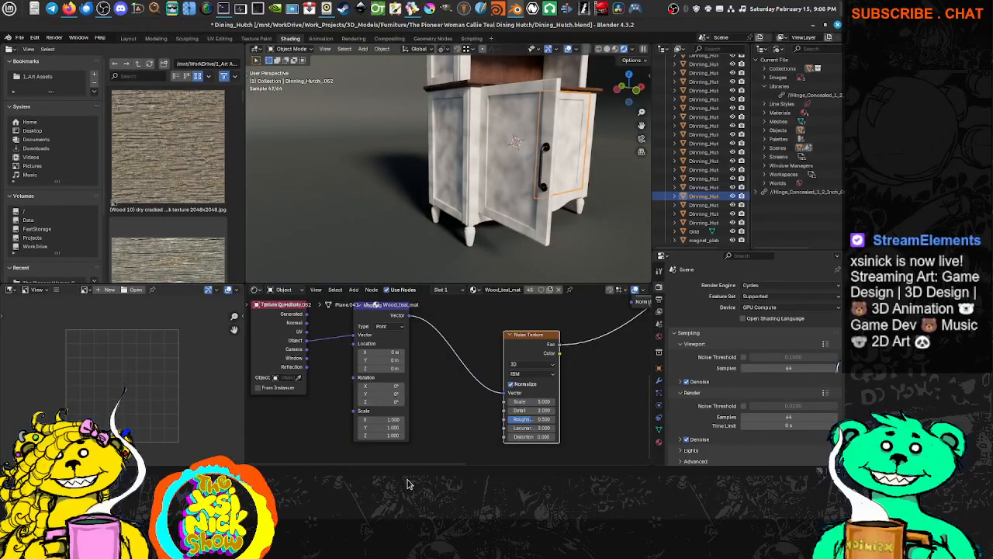
pyautogui.moveTo(380, 436)
pyautogui.mouseDown()
pyautogui.moveTo(351, 435)
pyautogui.moveTo(366, 436)
pyautogui.mouseUp()
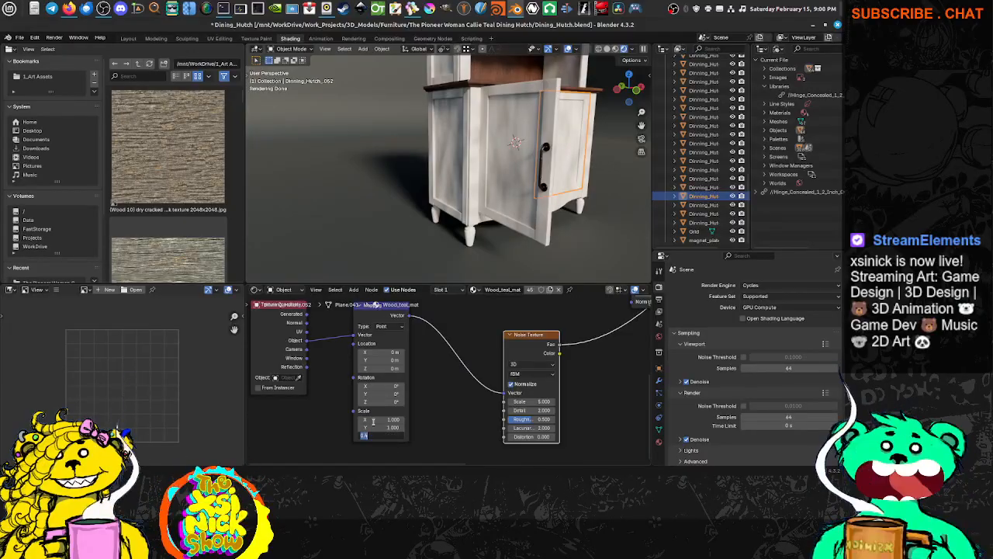
pyautogui.write('.3')
pyautogui.press('Return')
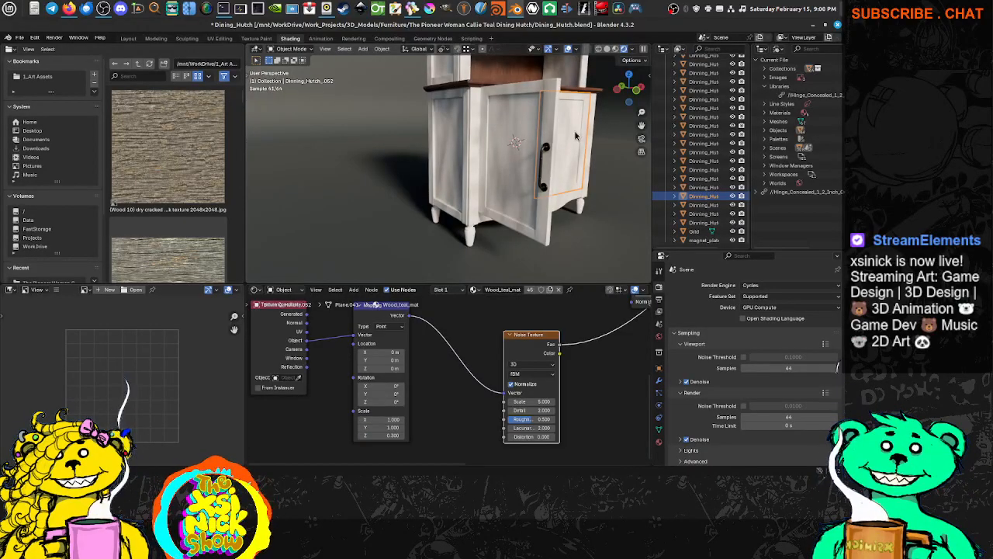
# Set the Mapping node's X scale to 0.3 and inspect the wood pattern on the doors from several angles.
pyautogui.moveTo(576, 137); pyautogui.dragTo(544, 151, button='middle')
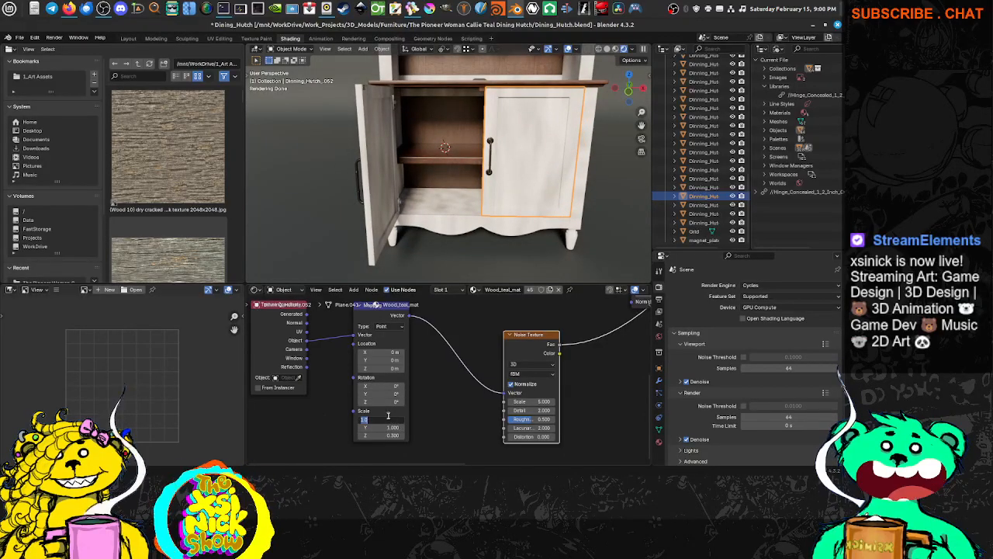
pyautogui.press('Return')
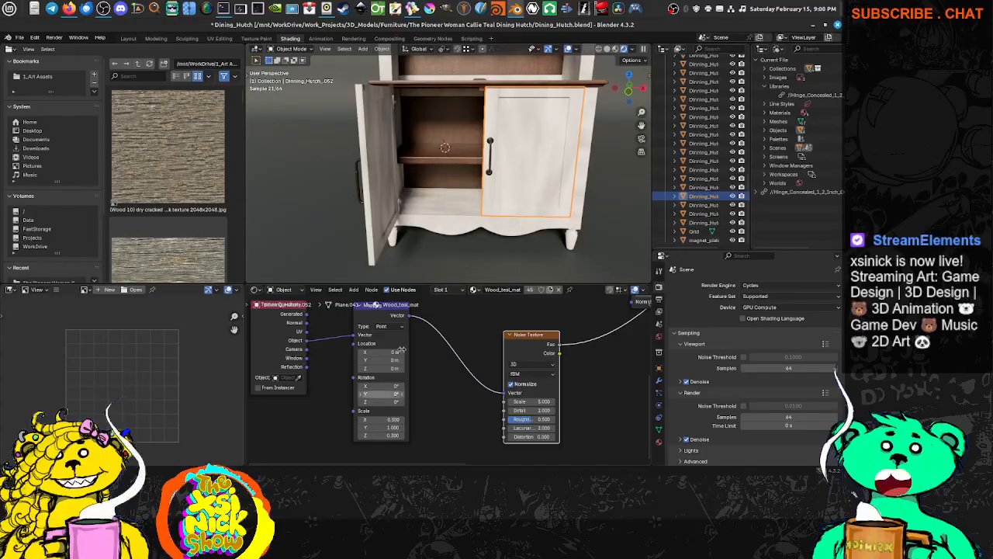
pyautogui.moveTo(445, 178); pyautogui.dragTo(413, 180, button='middle')
pyautogui.moveTo(480, 165); pyautogui.dragTo(442, 140, button='middle')
pyautogui.moveTo(398, 179); pyautogui.dragTo(505, 185, button='middle')
# Try to apply rotation and scale to all the hutch objects in the collection at once.
pyautogui.click(709, 223)
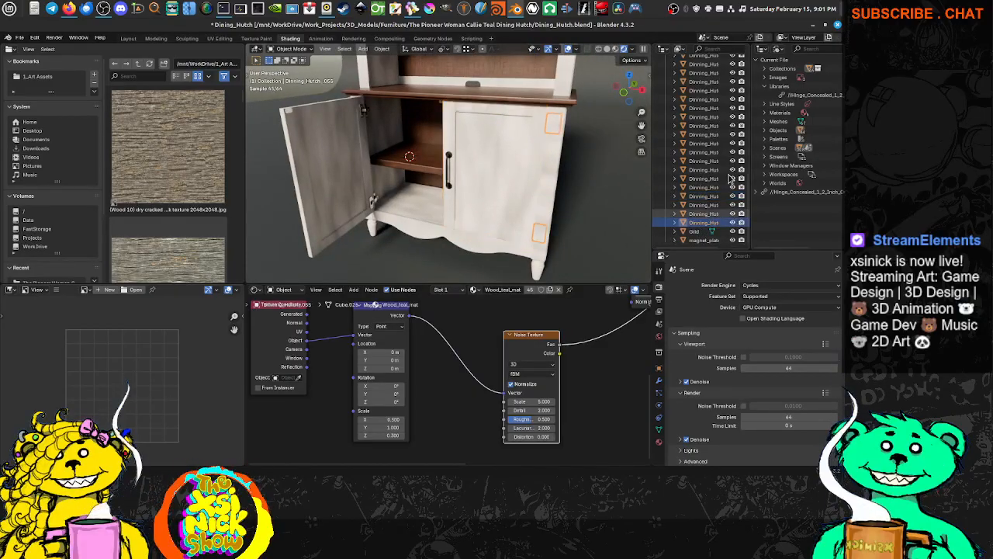
pyautogui.scroll(5, 712, 124)
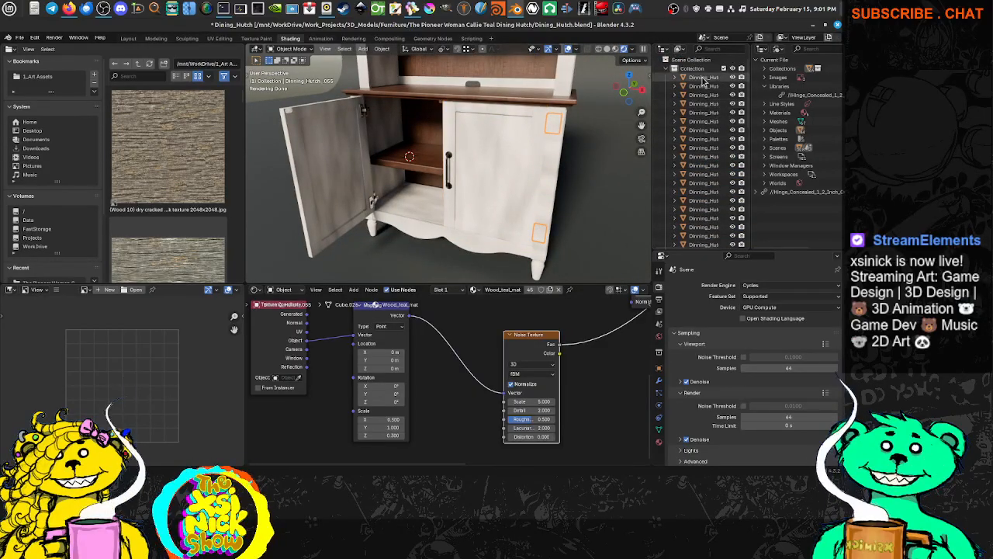
pyautogui.press('a')
pyautogui.moveTo(576, 219); pyautogui.dragTo(543, 226, button='middle')
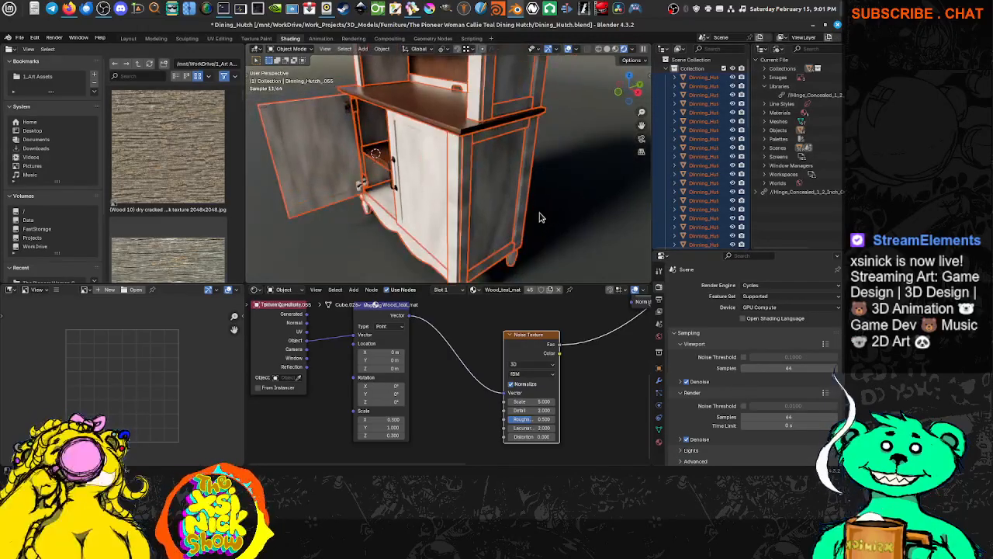
pyautogui.hotkey('ctrl', 'a')
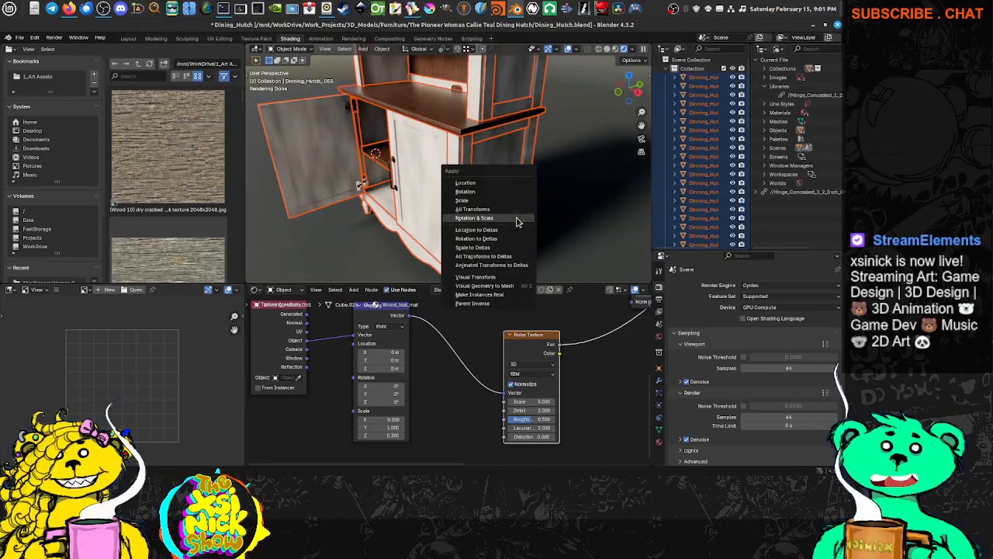
pyautogui.click(475, 217)
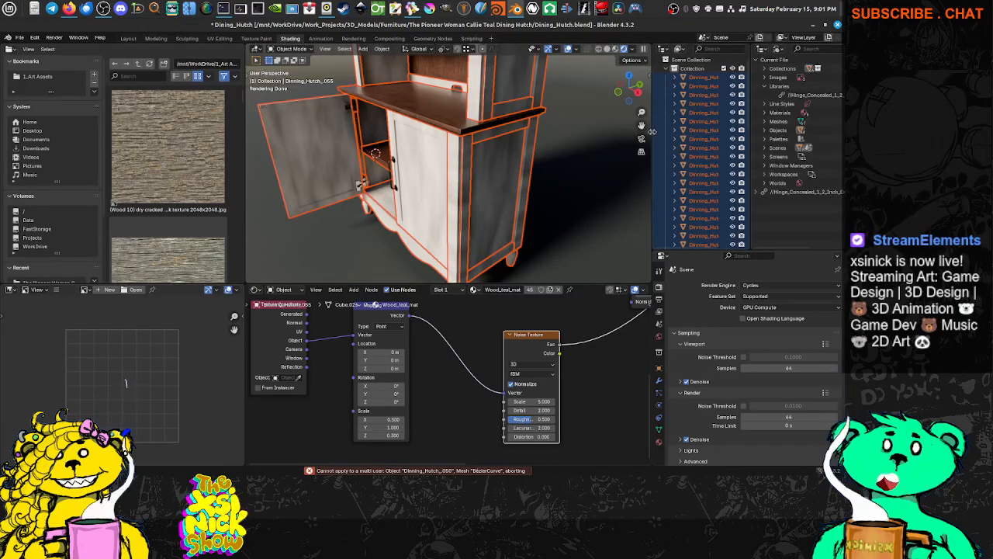
# Widen the outliner so the full names of the hutch objects are readable.
pyautogui.scroll(-1, 718, 186)
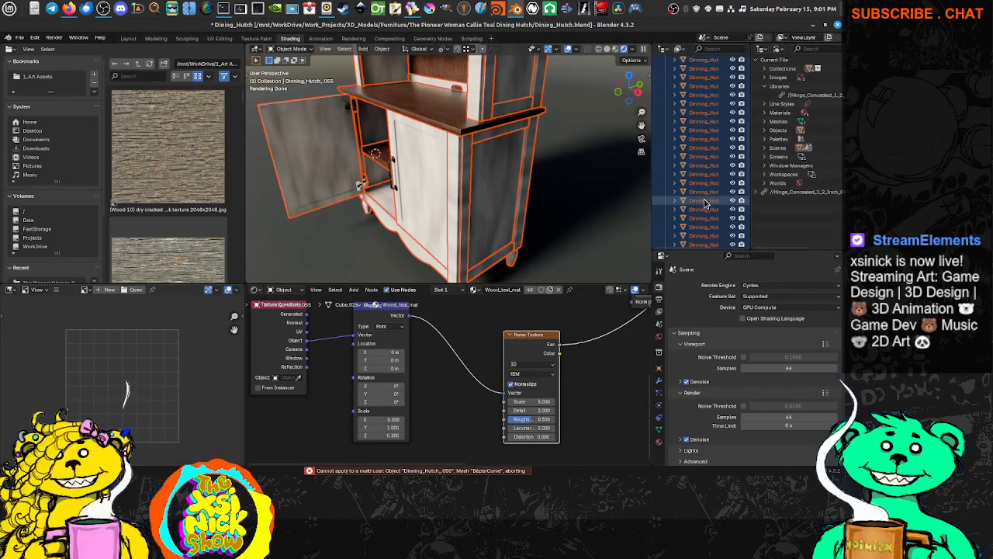
pyautogui.scroll(-3, 706, 201)
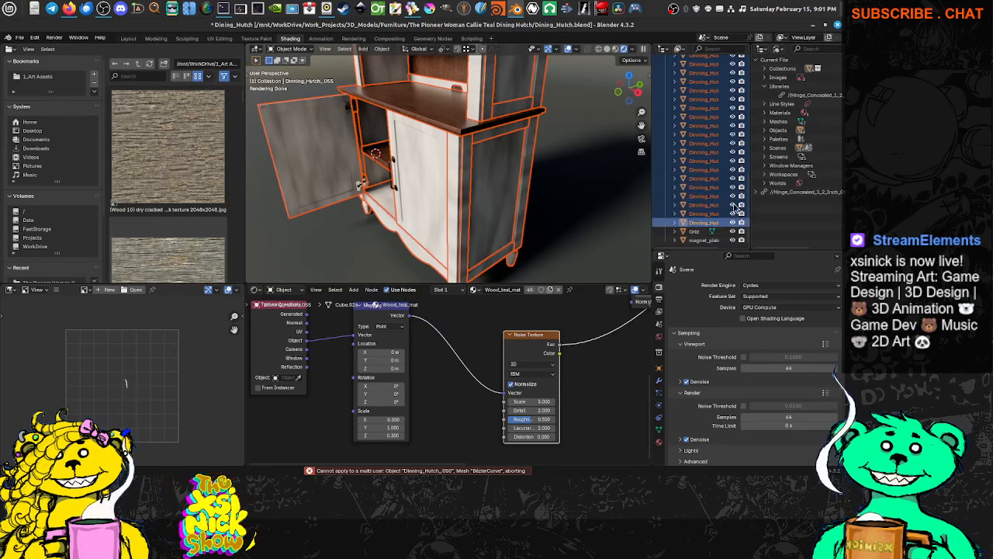
pyautogui.moveTo(652, 194); pyautogui.dragTo(584, 200)
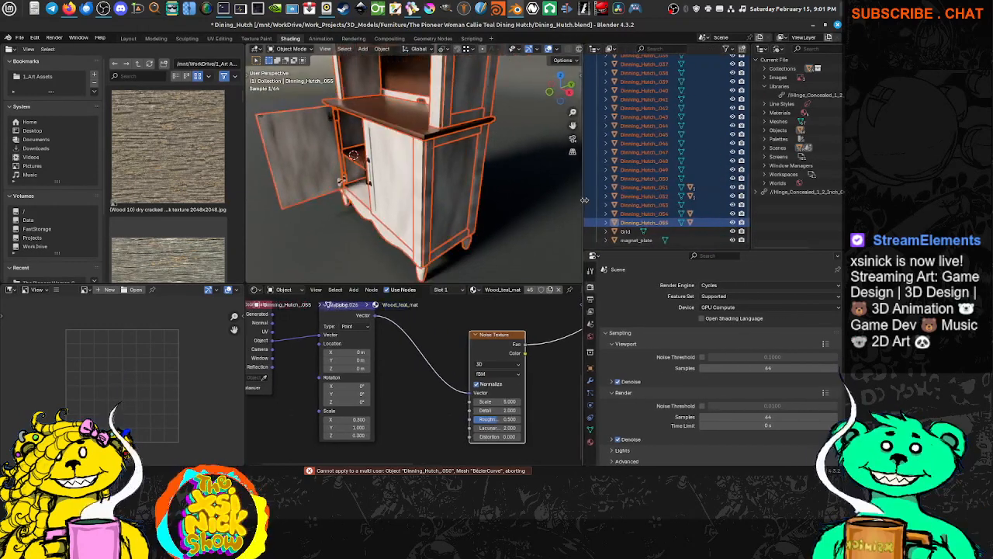
# Try to apply rotation and scale to the objects from Dinning_Hutch_ through Dinning_Hutch_.050, leaving out .051 to .055.
pyautogui.keyDown('ctrl'); pyautogui.click(660, 189); pyautogui.keyUp('ctrl')
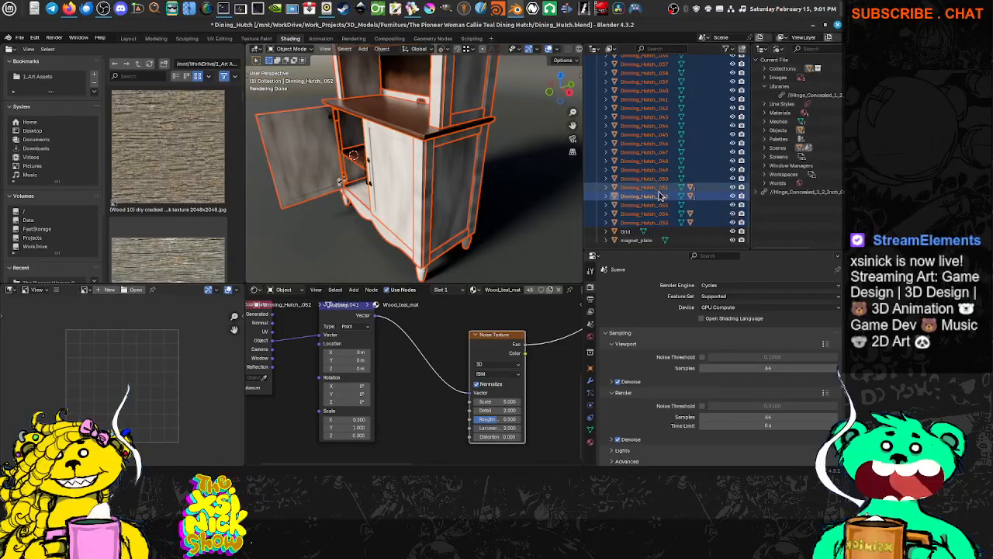
pyautogui.keyDown('ctrl'); pyautogui.click(659, 195); pyautogui.keyUp('ctrl')
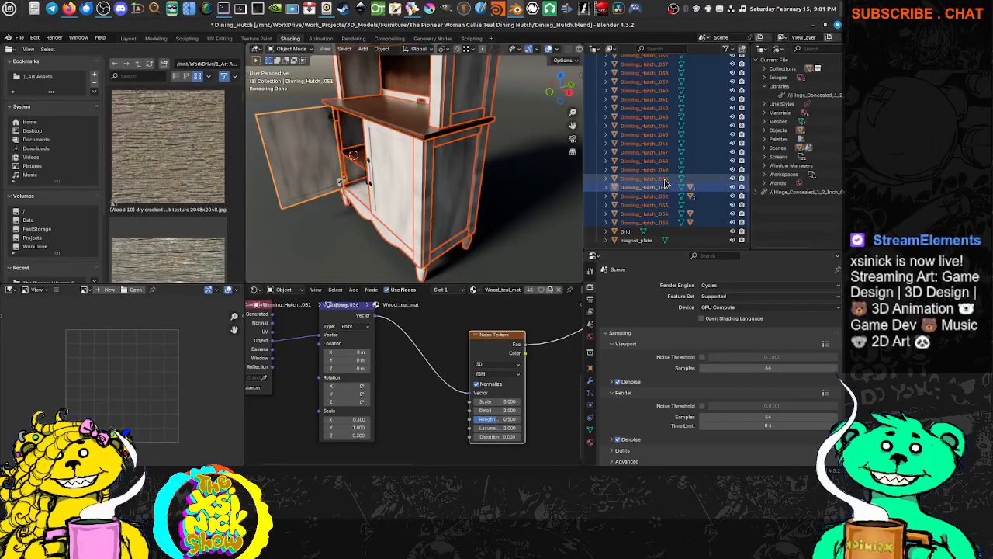
pyautogui.click(663, 178)
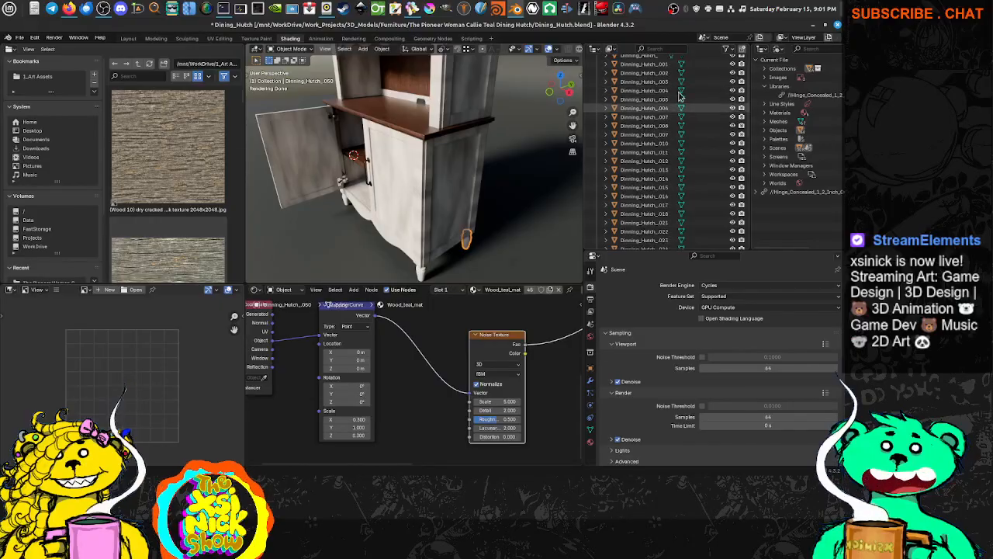
pyautogui.scroll(10, 672, 101)
pyautogui.press('a')
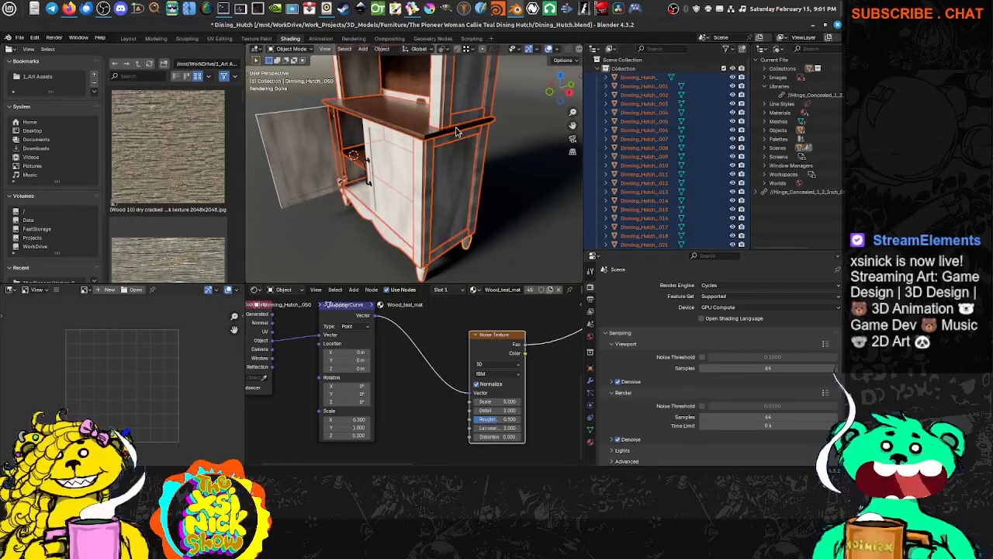
pyautogui.hotkey('ctrl', 'a')
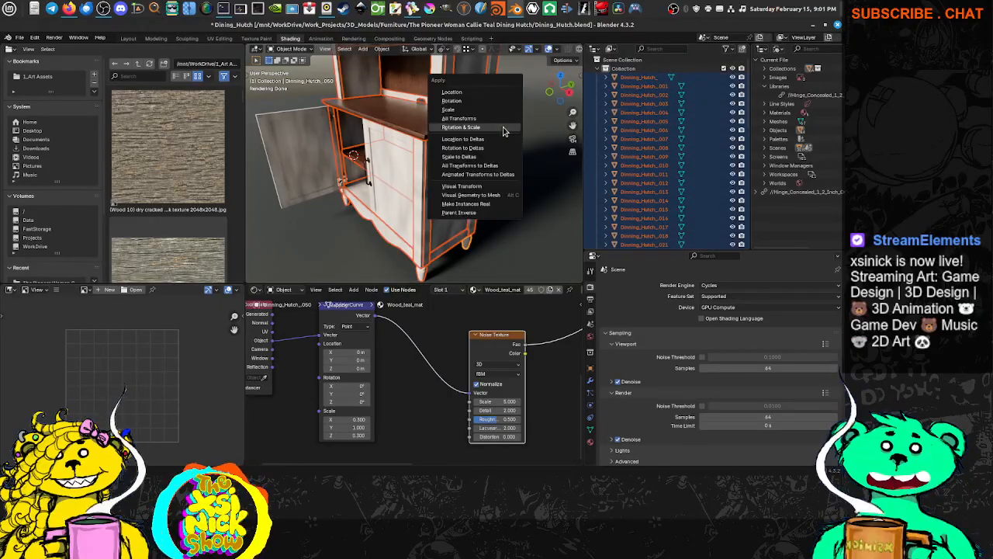
pyautogui.click(502, 129)
pyautogui.scroll(-10, 695, 148)
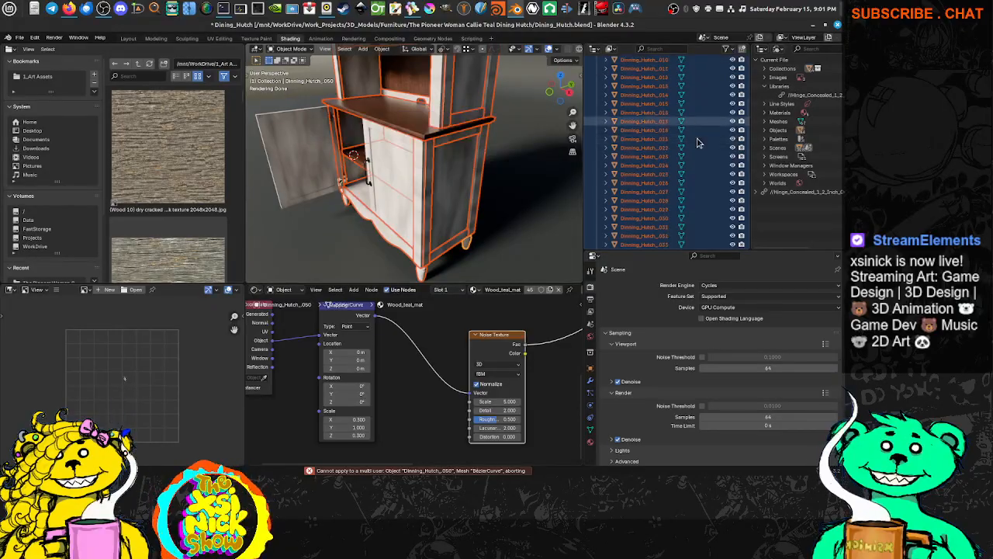
pyautogui.scroll(-3, 696, 148)
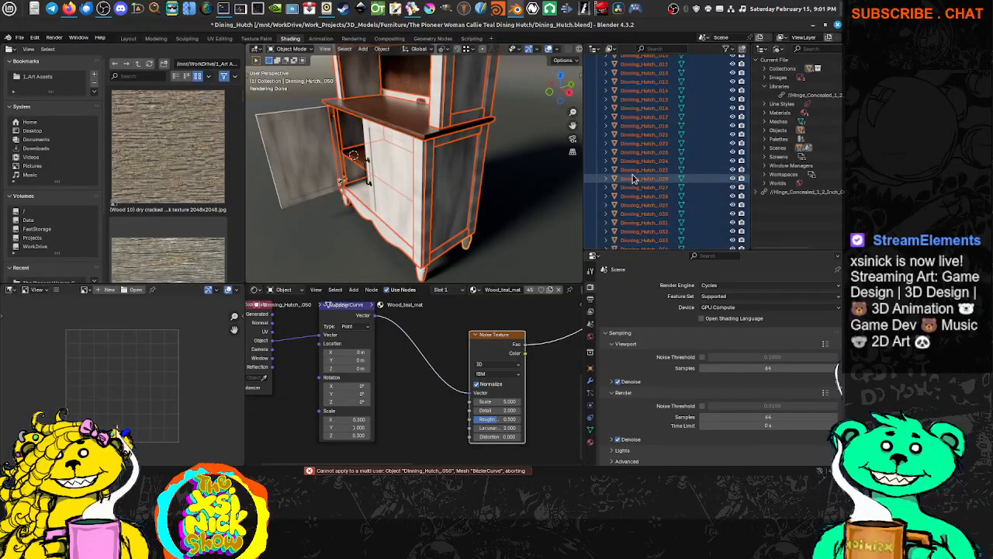
pyautogui.scroll(13, 634, 167)
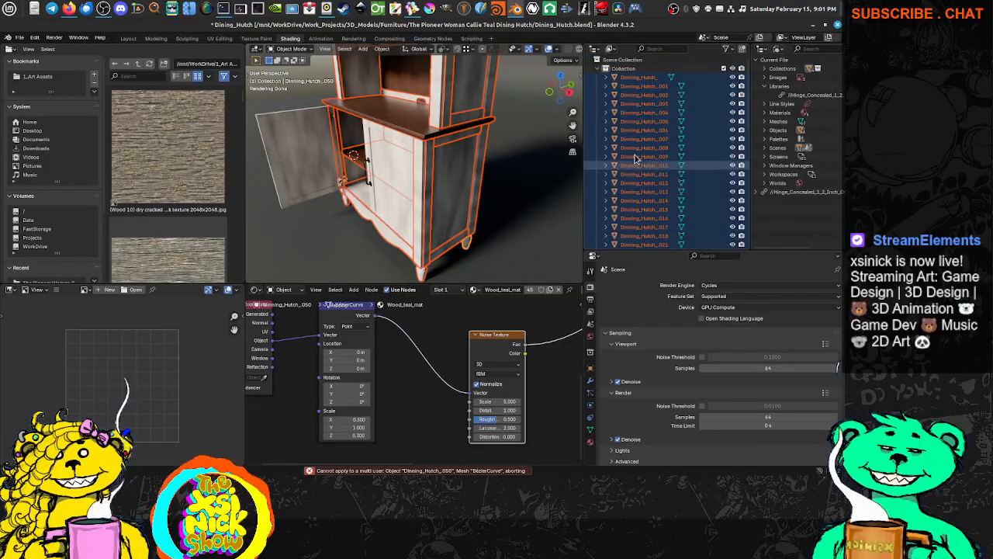
# Apply rotation and scale to the objects from Dinning_Hutch_ through Dinning_Hutch_.007.
pyautogui.click(644, 77)
pyautogui.keyDown('shift'); pyautogui.click(633, 140); pyautogui.keyUp('shift')
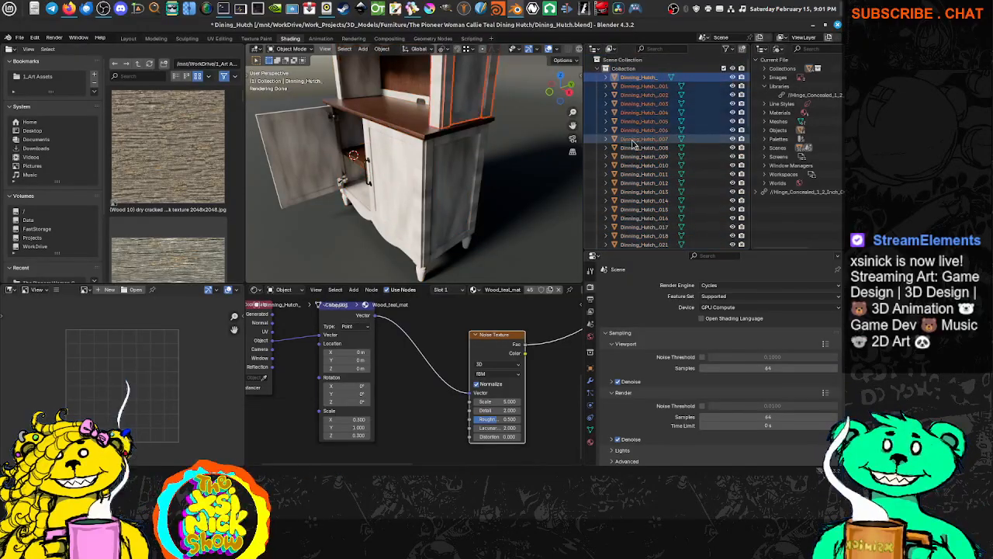
pyautogui.hotkey('ctrl', 'a')
pyautogui.click(489, 159)
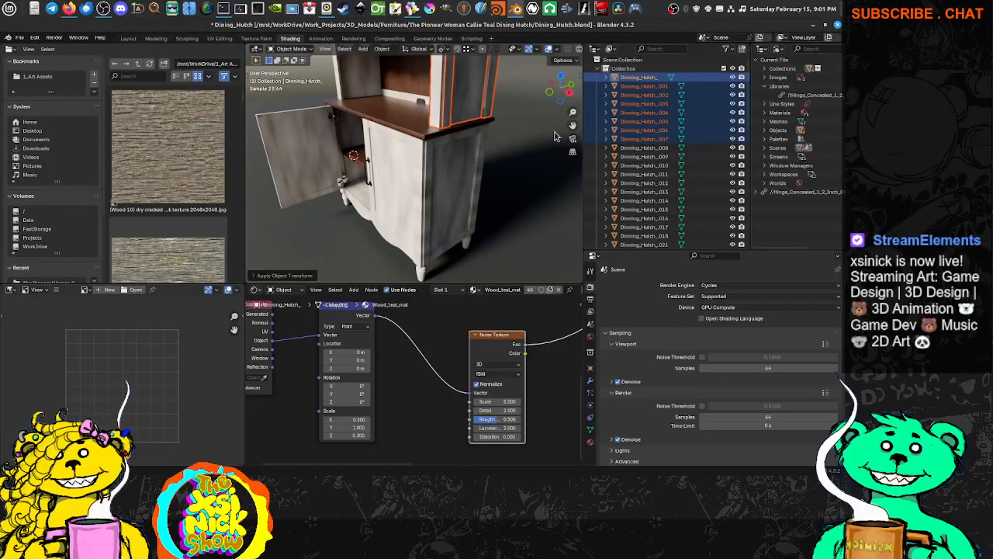
# Apply rotation and scale to the objects from Dinning_Hutch_.008 through Dinning_Hutch_.028.
pyautogui.click(644, 147)
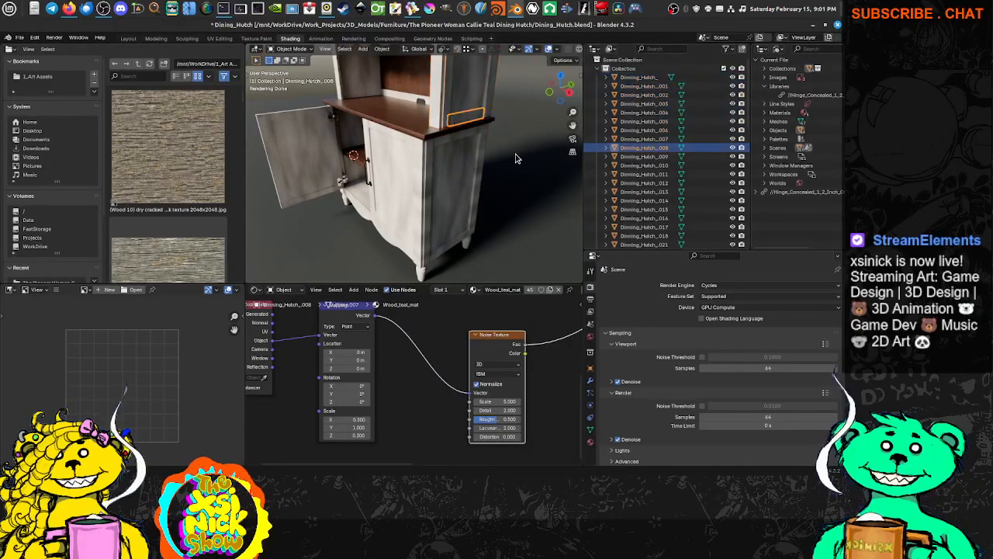
pyautogui.press('KP_Decimal')
pyautogui.scroll(-2, 650, 215)
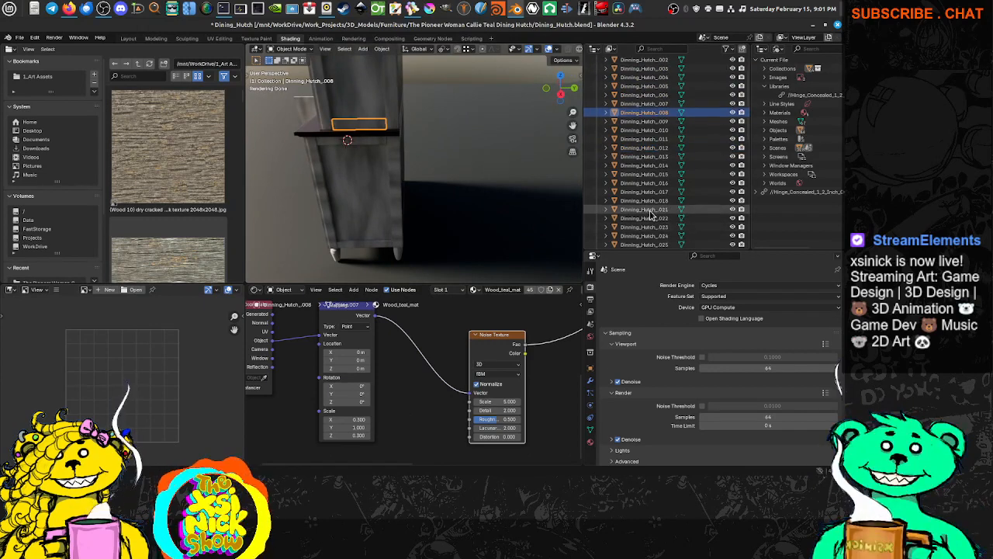
pyautogui.scroll(-3, 650, 215)
pyautogui.keyDown('shift'); pyautogui.click(647, 218); pyautogui.keyUp('shift')
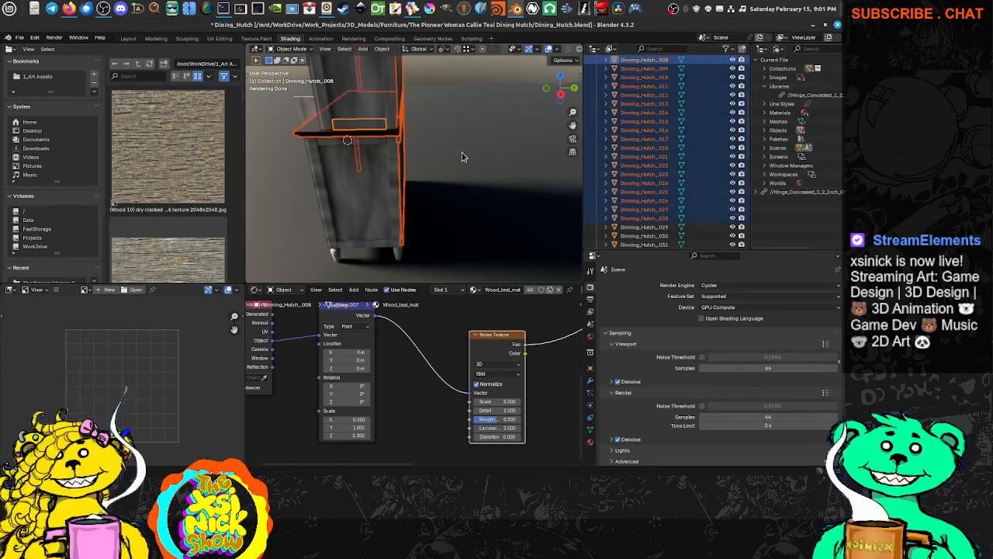
pyautogui.hotkey('ctrl', 'a')
pyautogui.click(465, 151)
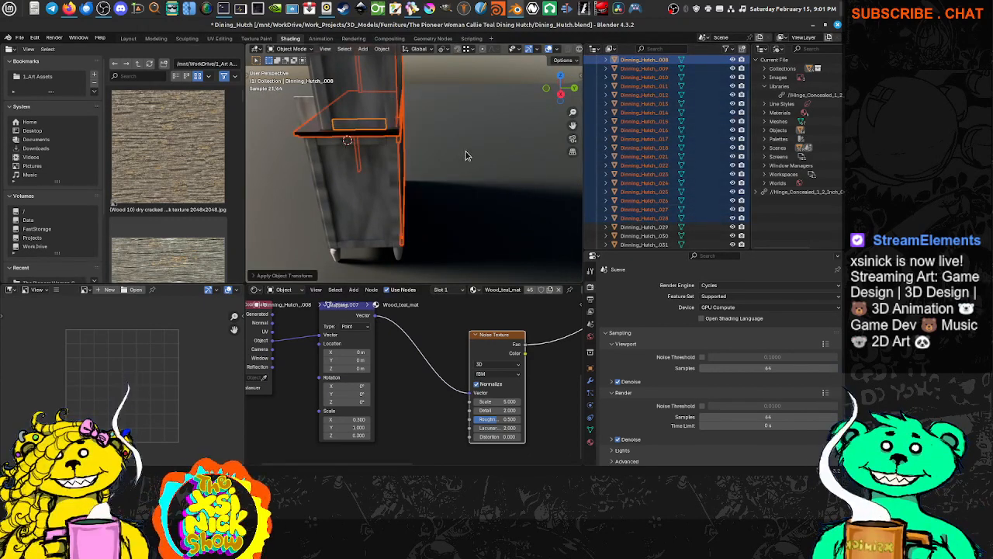
# Try to apply rotation and scale to the objects from Dinning_Hutch_.029 through Dinning_Hutch_.050.
pyautogui.click(642, 238)
pyautogui.scroll(-10, 644, 236)
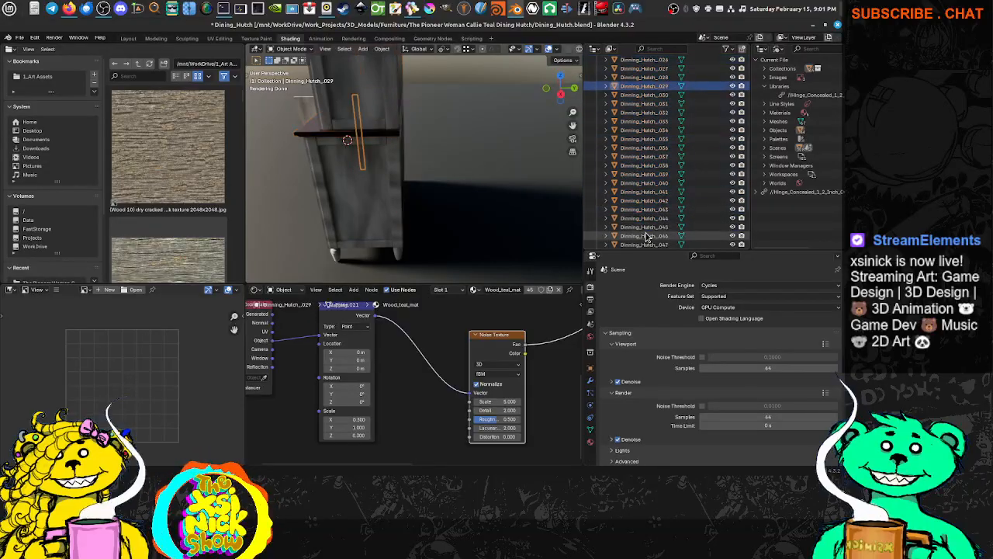
pyautogui.keyDown('shift'); pyautogui.click(644, 178); pyautogui.keyUp('shift')
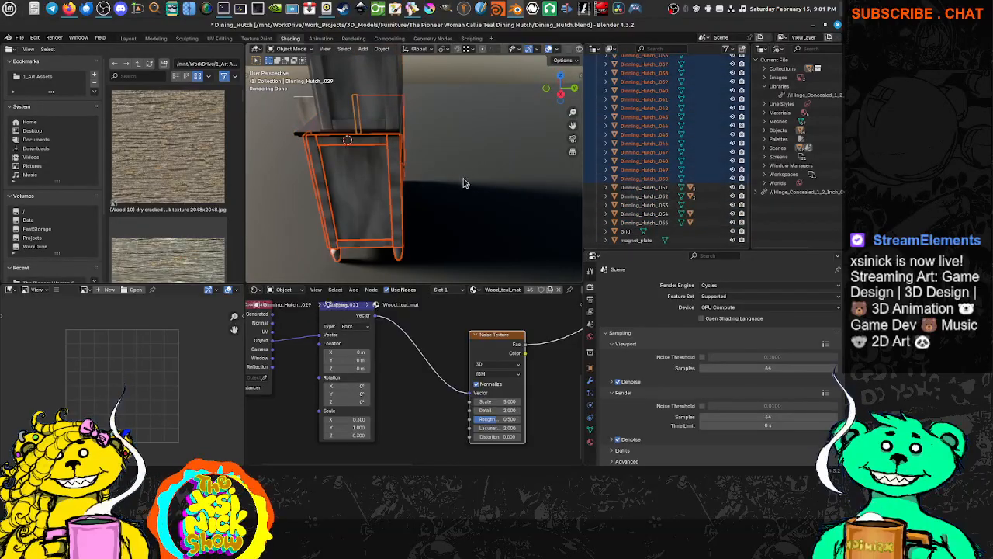
pyautogui.hotkey('ctrl', 'a')
pyautogui.click(446, 185)
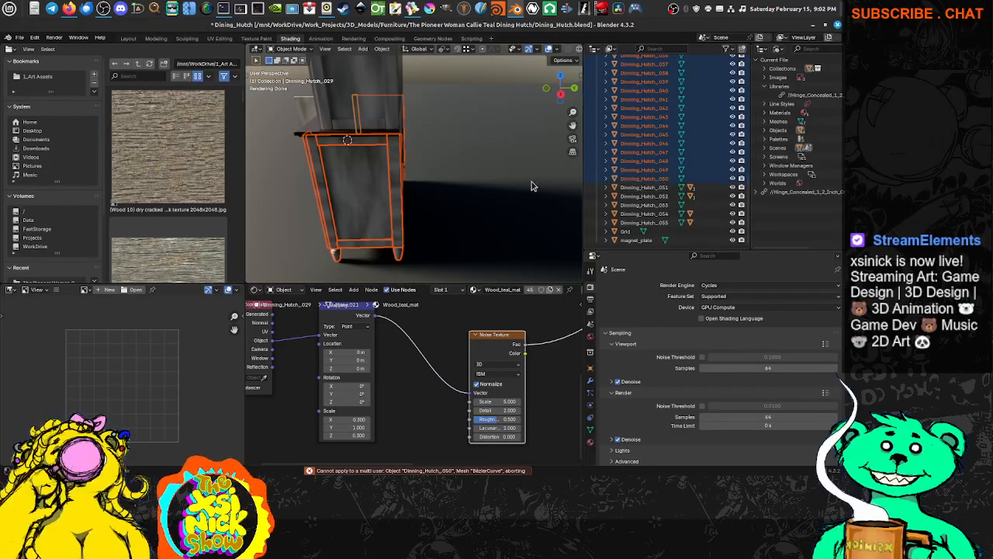
pyautogui.scroll(5, 642, 200)
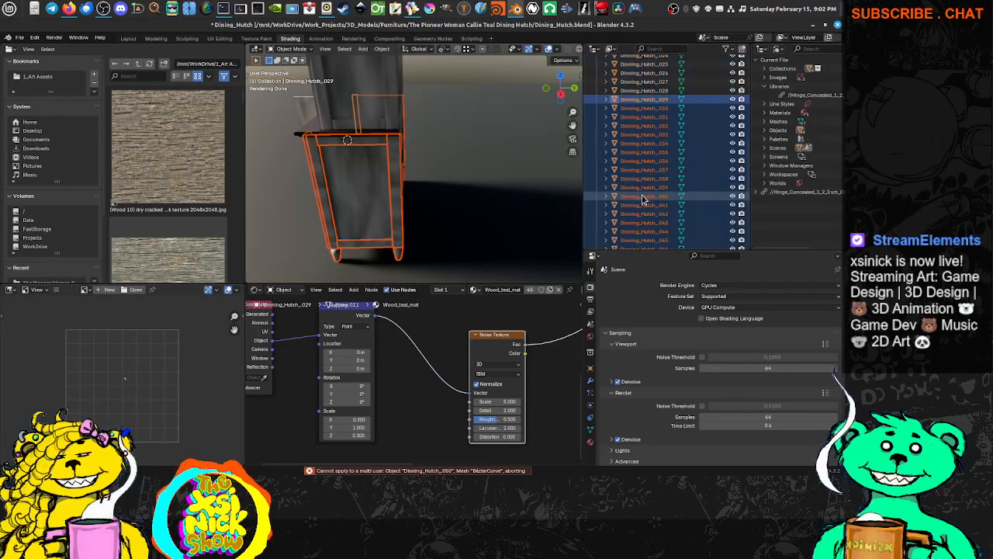
# Apply rotation and scale to the two vertical side posts of the lower cabinet, Dinning_Hutch_.033 and Dinning_Hutch_.035.
pyautogui.moveTo(452, 224); pyautogui.dragTo(455, 216, button='middle')
pyautogui.click(437, 200)
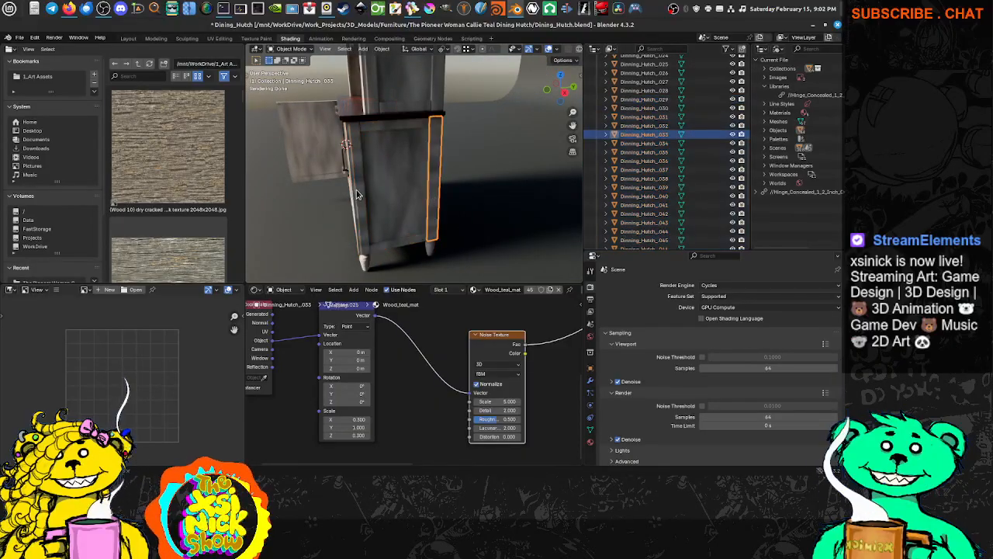
pyautogui.keyDown('shift'); pyautogui.click(361, 195); pyautogui.keyUp('shift')
pyautogui.hotkey('ctrl', 'a')
pyautogui.click(372, 194)
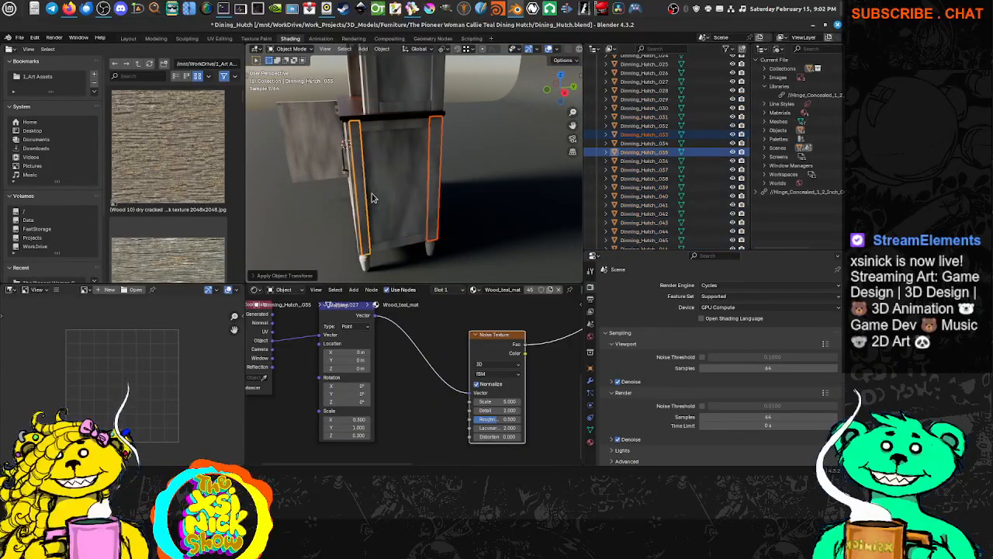
# Apply rotation and scale to Dinning_Hutch_.034 on the lower cabinet.
pyautogui.moveTo(371, 198); pyautogui.dragTo(392, 176, button='middle')
pyautogui.click(644, 143)
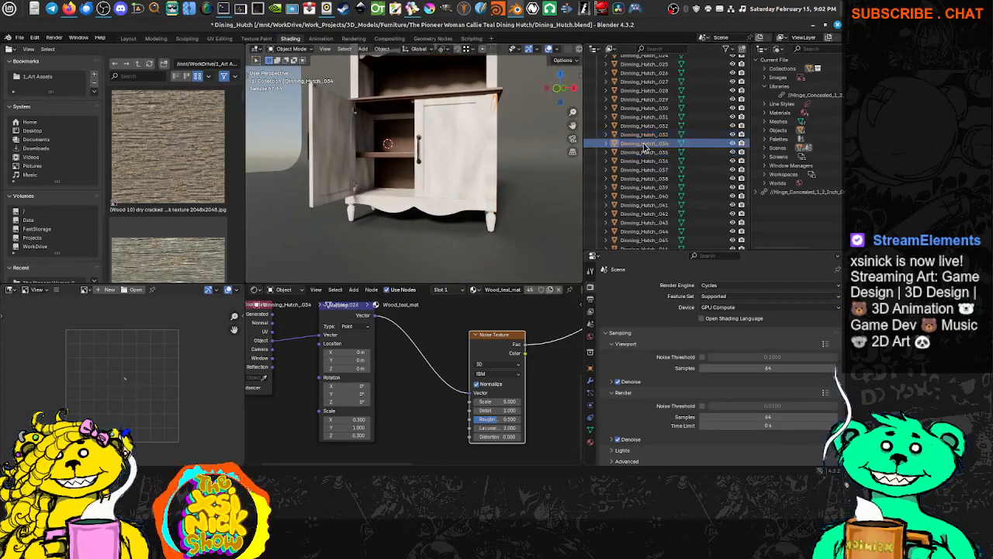
pyautogui.hotkey('ctrl', 'a')
pyautogui.click(505, 151)
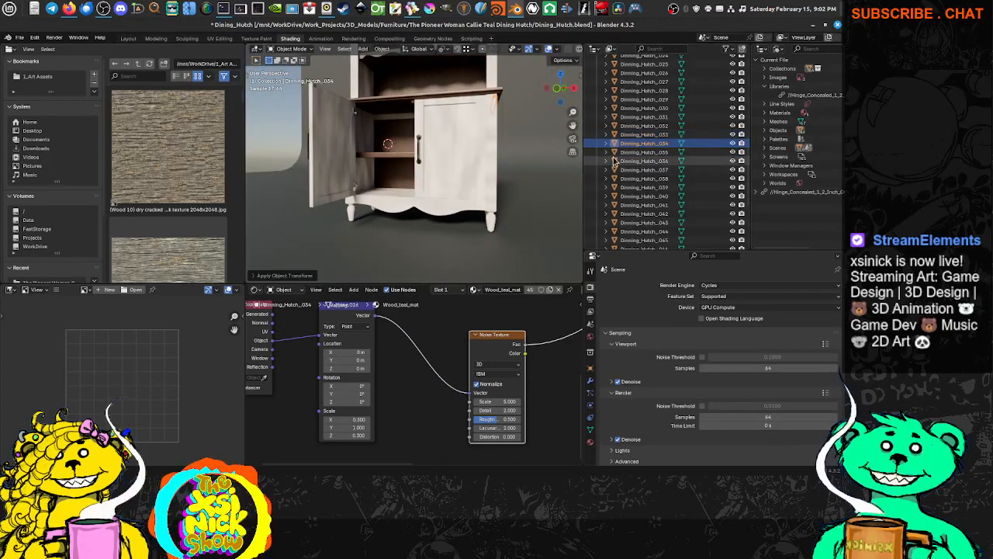
# Apply rotation and scale to the lower doors and neighbouring parts, Dinning_Hutch_.051 through Dinning_Hutch_.055.
pyautogui.scroll(-5, 658, 188)
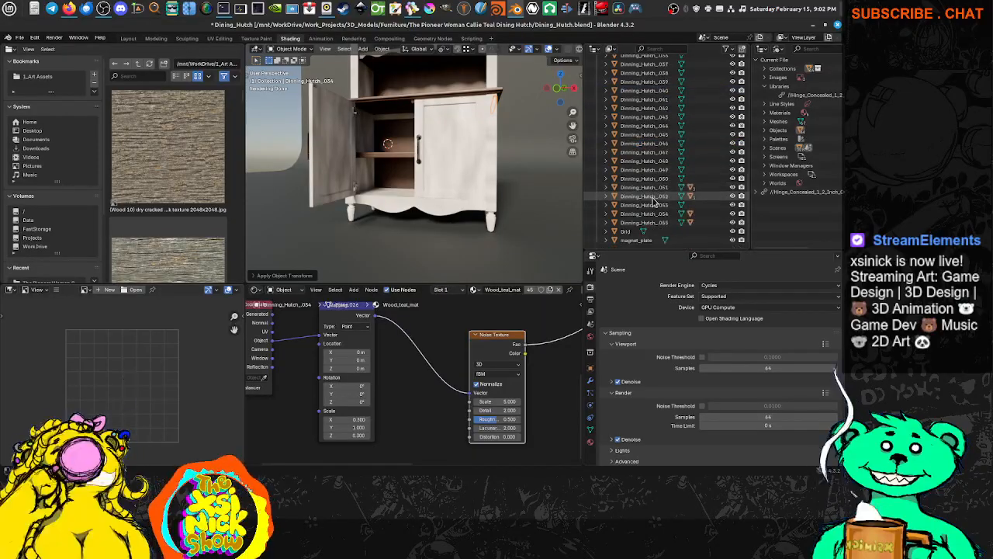
pyautogui.moveTo(652, 190); pyautogui.dragTo(650, 225)
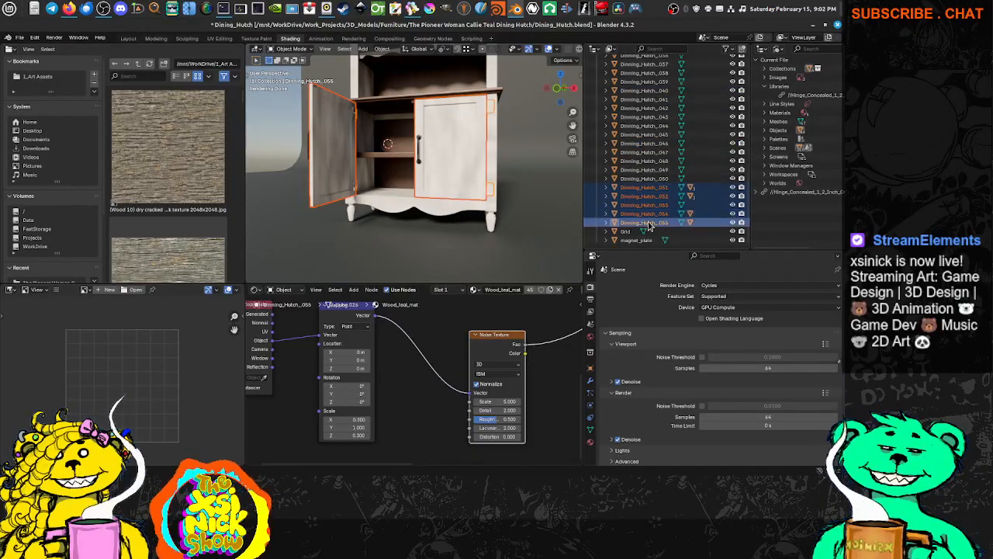
pyautogui.hotkey('ctrl', 'a')
pyautogui.click(406, 179)
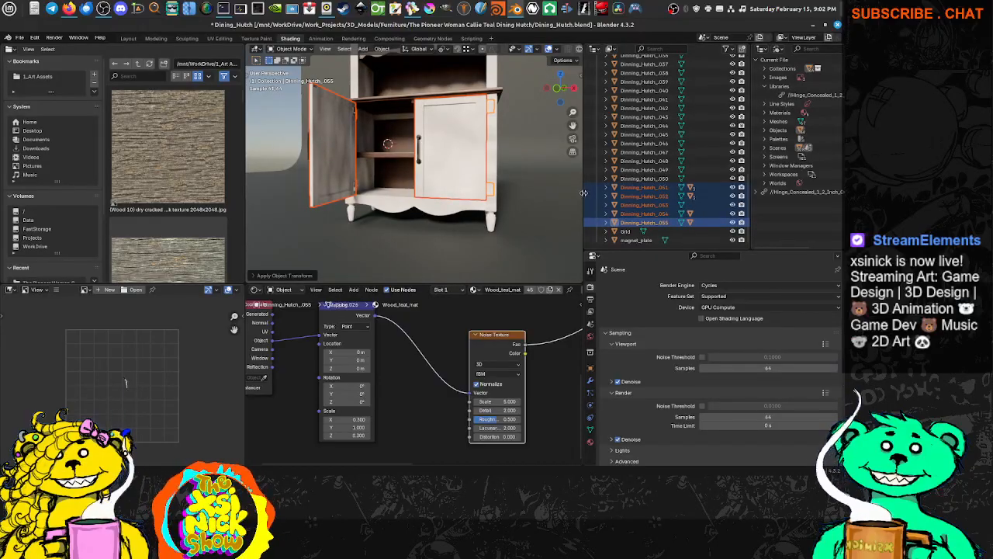
pyautogui.moveTo(516, 177); pyautogui.dragTo(551, 183, button='middle')
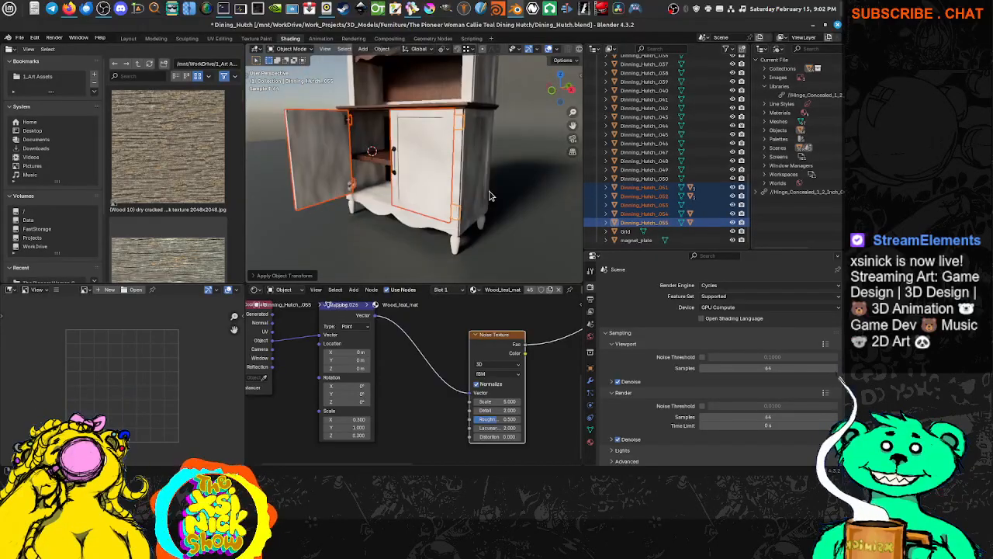
# Apply rotation and scale to the open door's handle, hinges and metal plate, the child objects of Dinning_Hutch_.051.
pyautogui.click(608, 188)
pyautogui.click(648, 205)
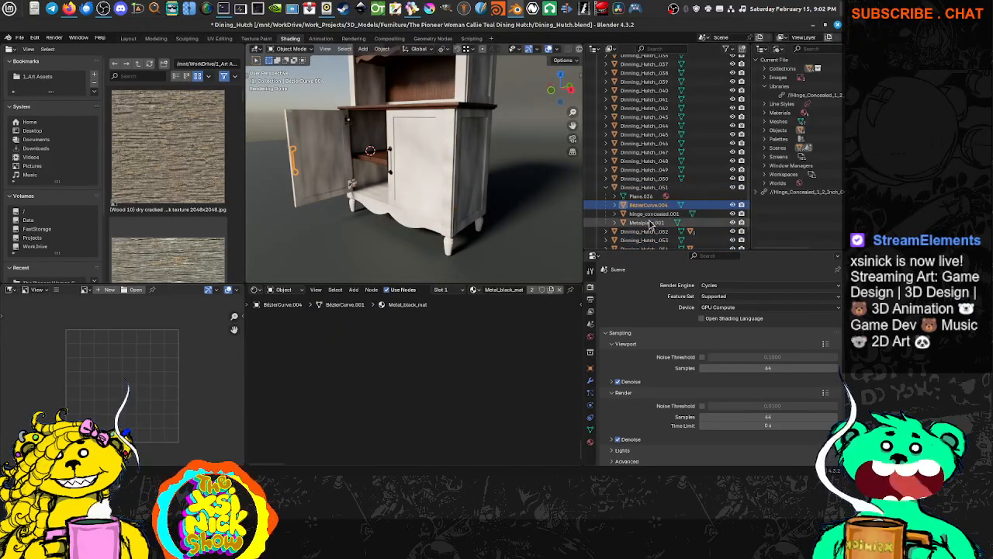
pyautogui.keyDown('shift'); pyautogui.click(648, 223); pyautogui.keyUp('shift')
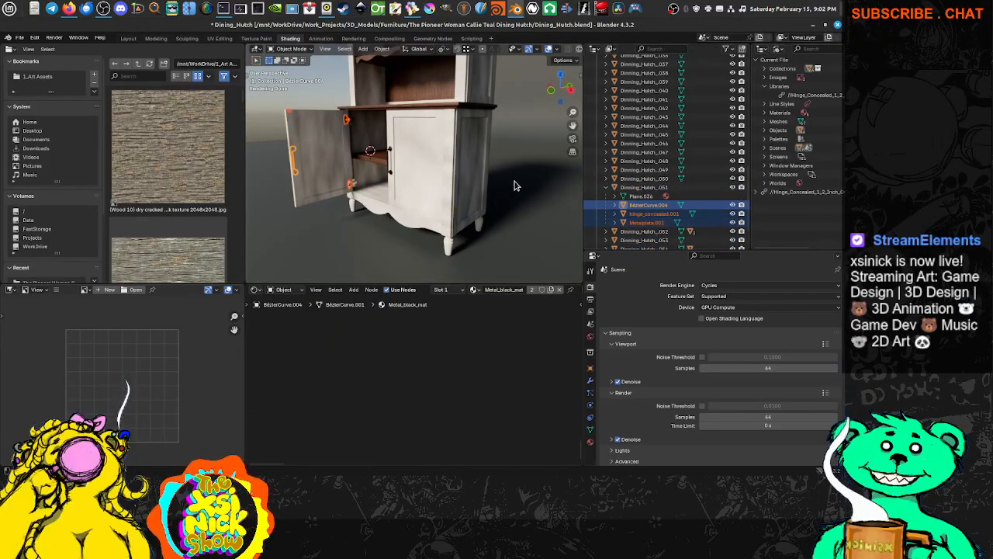
pyautogui.hotkey('ctrl', 'a')
pyautogui.click(515, 182)
pyautogui.click(607, 188)
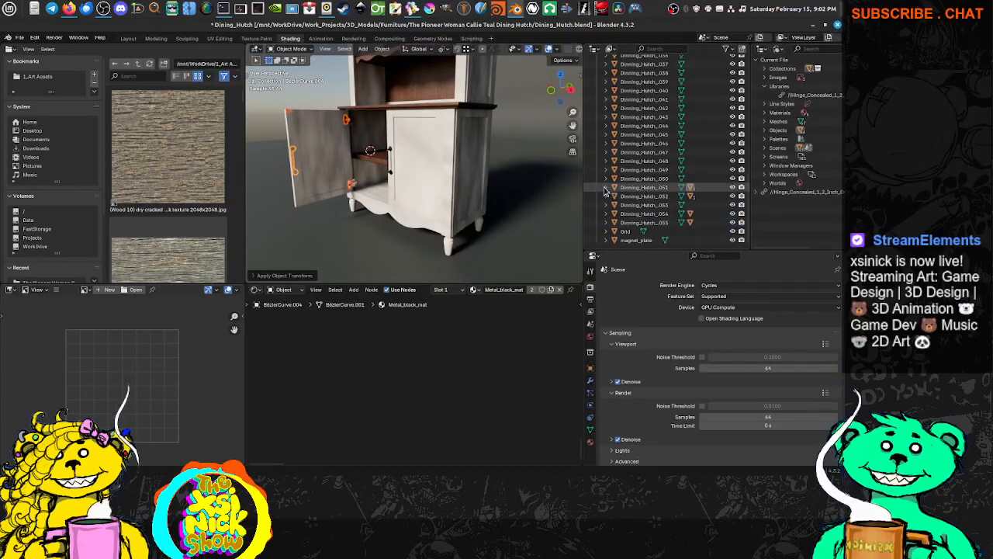
# Apply rotation and scale to the closed door's handle, hinges and metal plate, the child objects of Dinning_Hutch_.052.
pyautogui.click(608, 196)
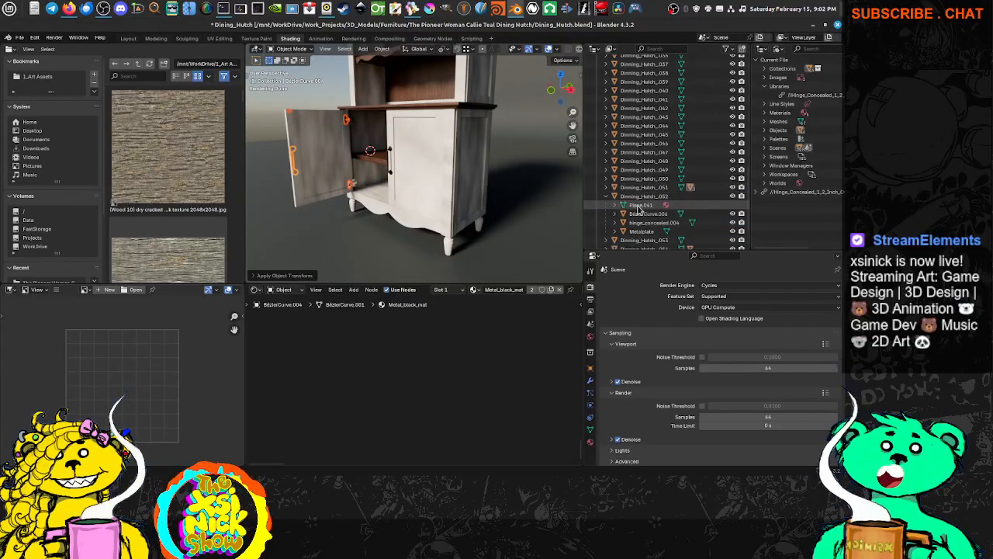
pyautogui.click(648, 213)
pyautogui.keyDown('shift'); pyautogui.click(652, 222); pyautogui.keyUp('shift')
pyautogui.keyDown('shift'); pyautogui.click(641, 232); pyautogui.keyUp('shift')
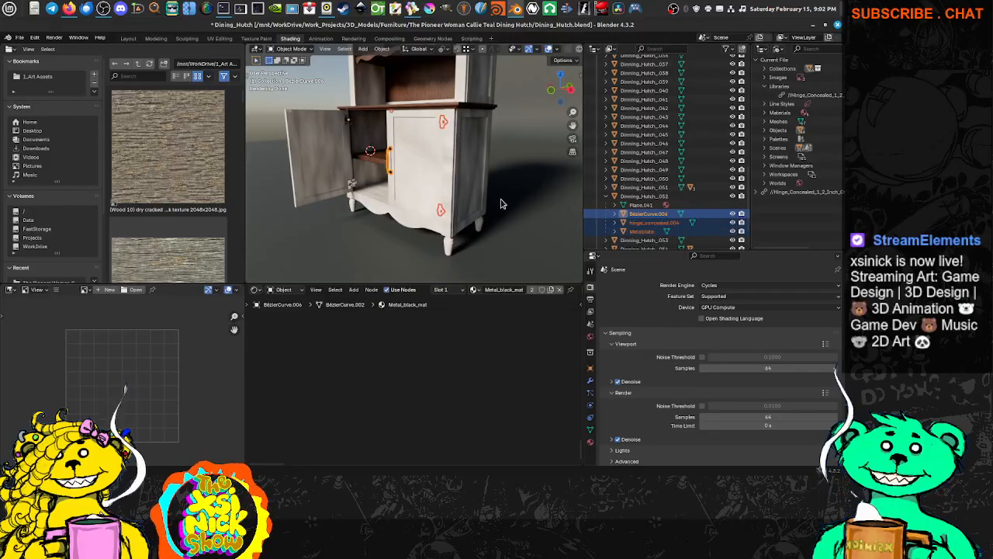
pyautogui.hotkey('ctrl', 'a')
pyautogui.click(472, 186)
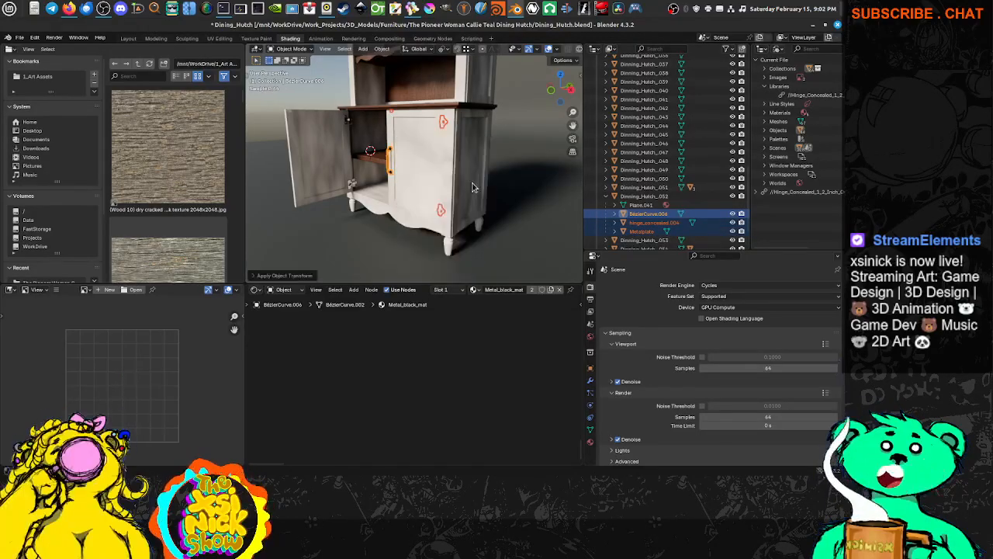
pyautogui.click(607, 197)
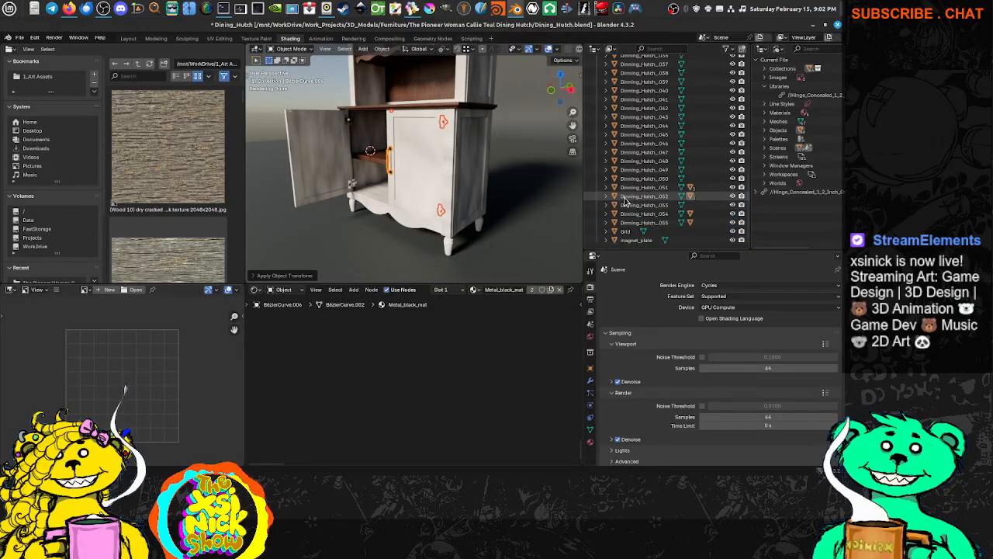
# Apply rotation and scale to the closed lower door, Dinning_Hutch_.052.
pyautogui.click(644, 197)
pyautogui.hotkey('ctrl', 'a')
pyautogui.click(495, 188)
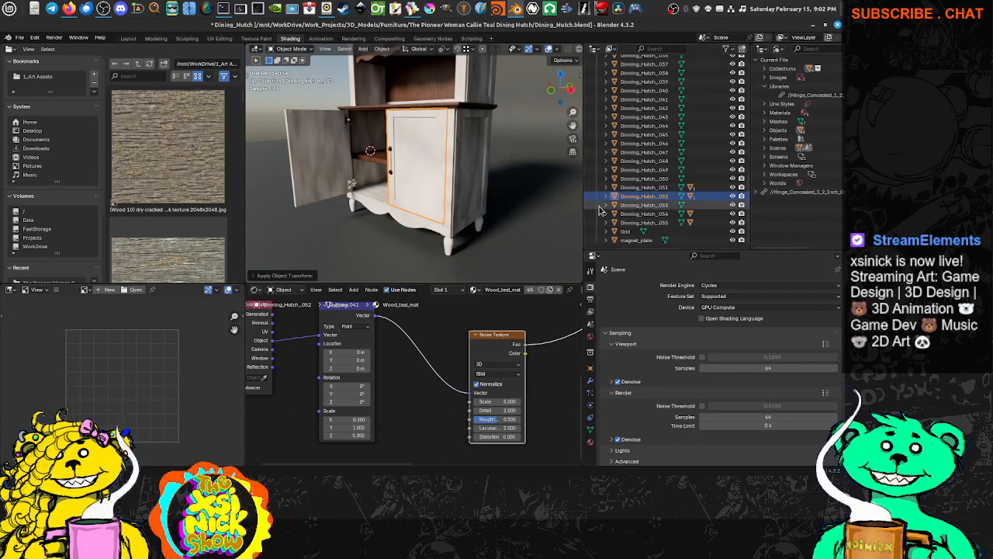
# Select the rear leg Dinning_Hutch_.050, view the cabinet from the front and switch the viewport to material preview shading.
pyautogui.click(641, 178)
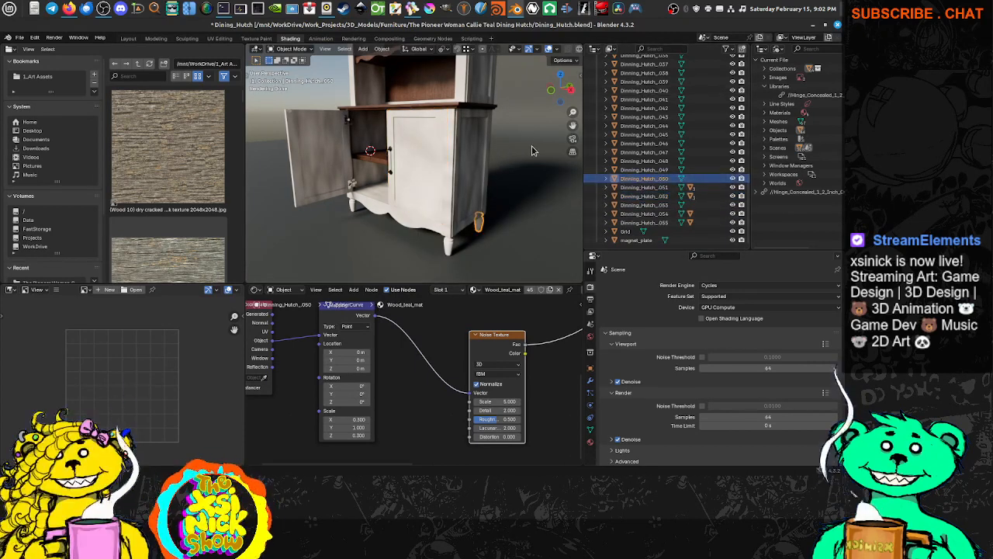
pyautogui.moveTo(531, 145); pyautogui.dragTo(475, 166, button='middle')
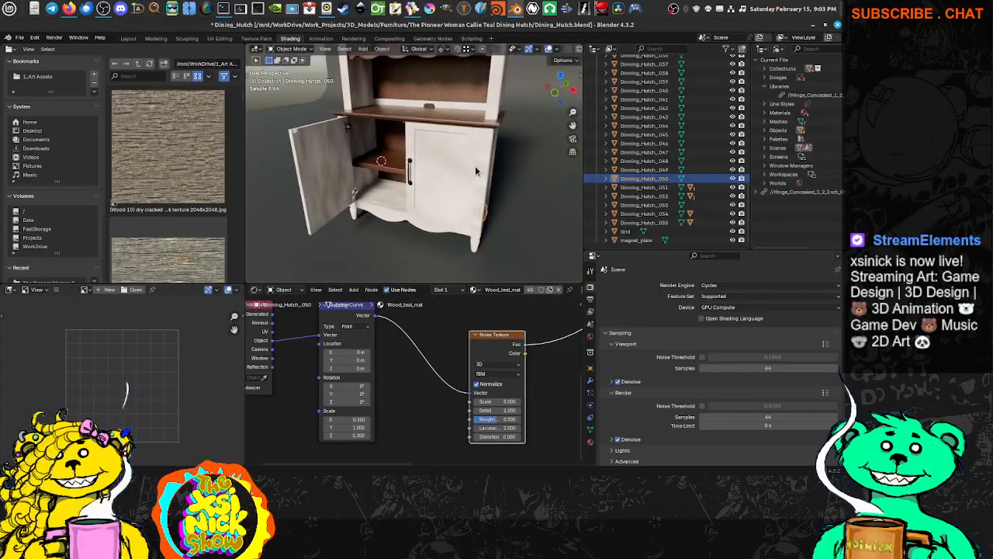
pyautogui.scroll(3, 477, 164)
pyautogui.scroll(-4, 488, 138)
pyautogui.scroll(-3, 543, 52)
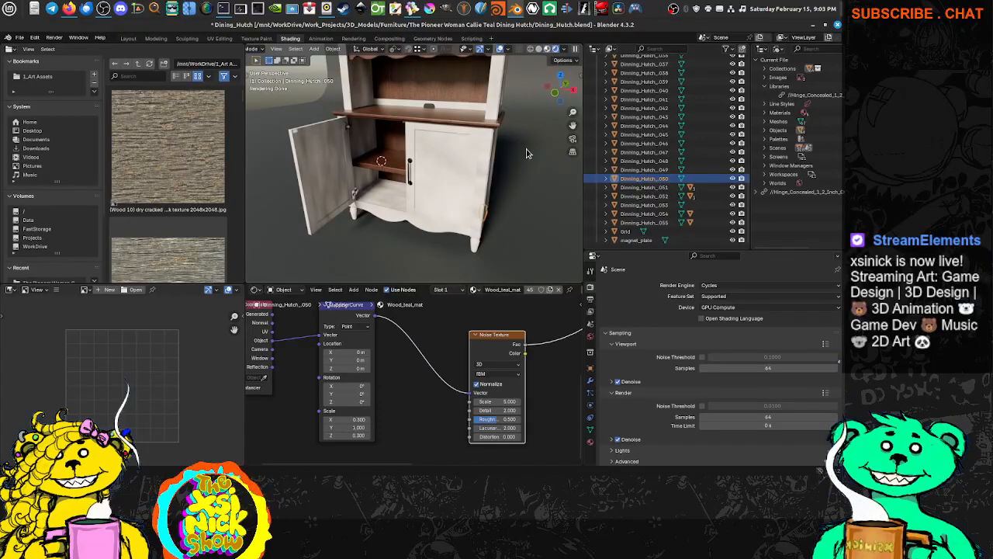
pyautogui.click(548, 49)
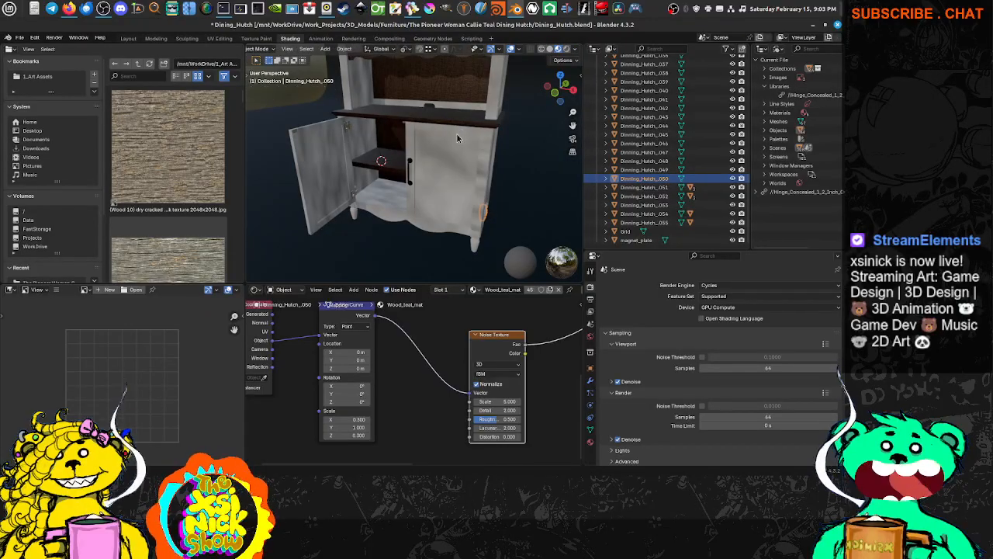
# Reapply rotation and scale to the closed lower door in the material preview.
pyautogui.click(443, 169)
pyautogui.hotkey('ctrl', 'a')
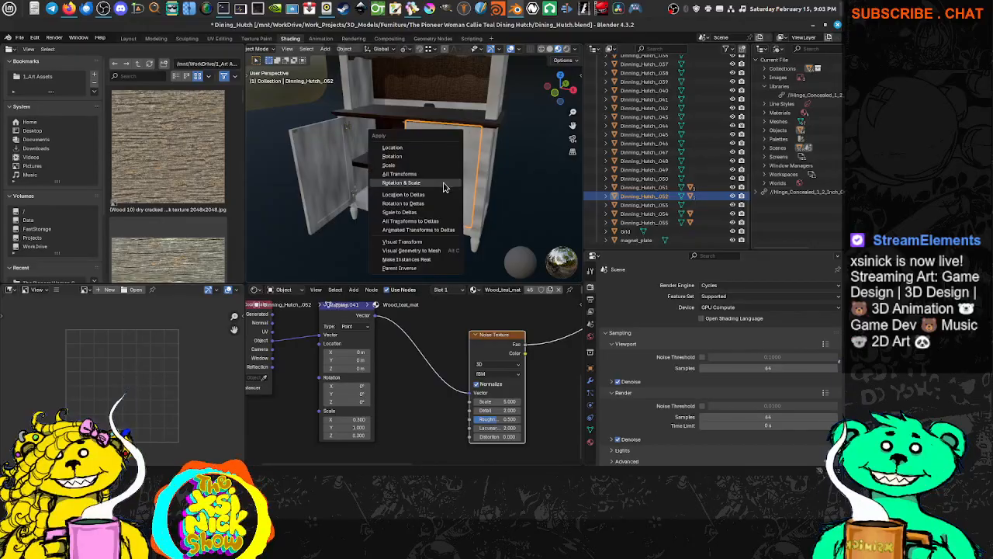
pyautogui.click(442, 187)
pyautogui.moveTo(396, 212); pyautogui.dragTo(351, 185, button='middle')
# Close the open lower door, Dinning_Hutch_.051, by setting its Z rotation to 90°.
pyautogui.click(339, 174)
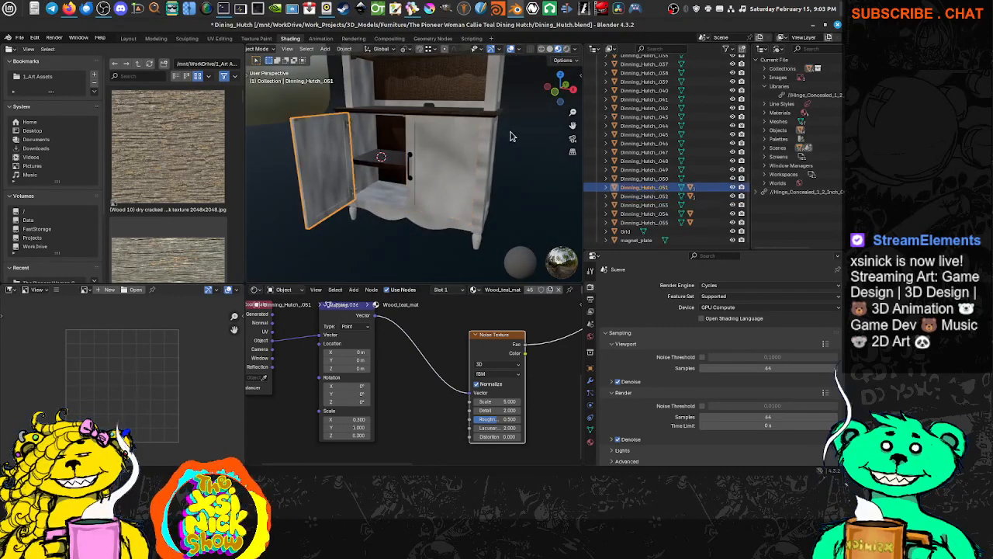
pyautogui.moveTo(511, 136); pyautogui.dragTo(521, 127, button='middle')
pyautogui.click(577, 52)
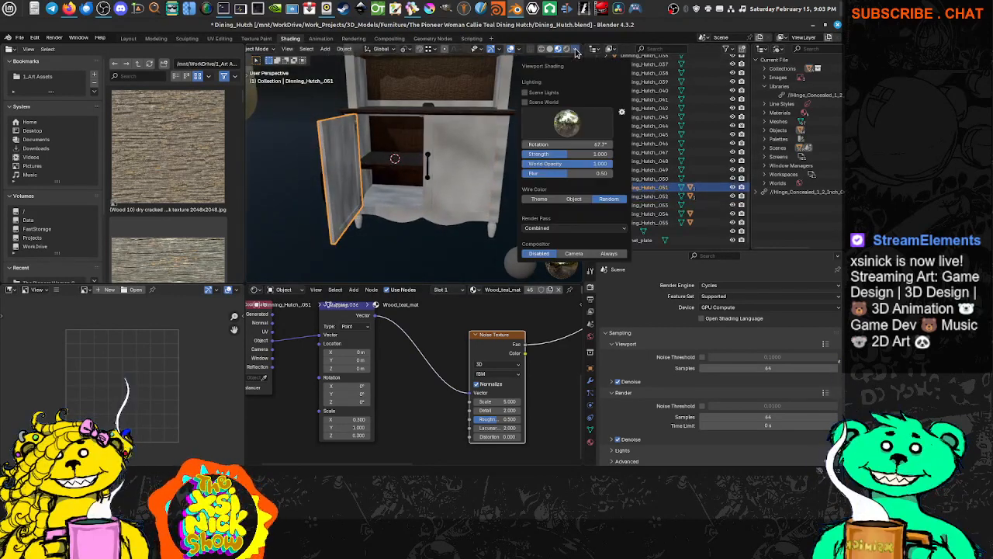
pyautogui.click(576, 52)
pyautogui.click(582, 73)
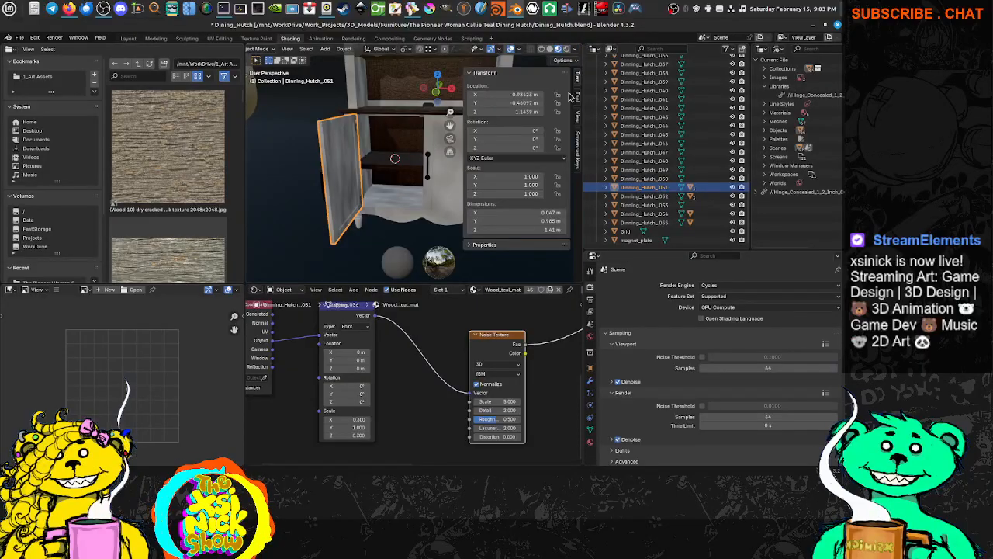
pyautogui.click(578, 99)
pyautogui.click(578, 121)
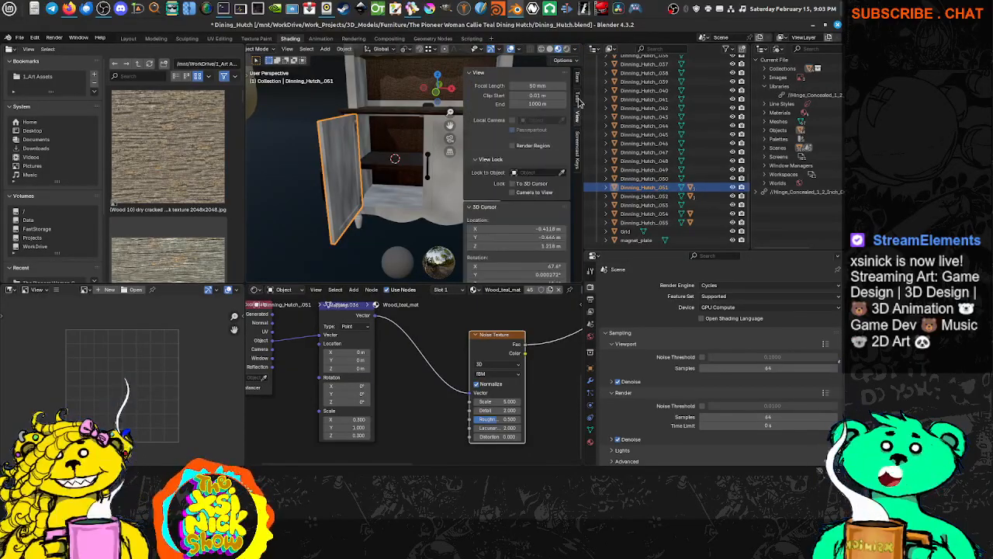
pyautogui.click(578, 81)
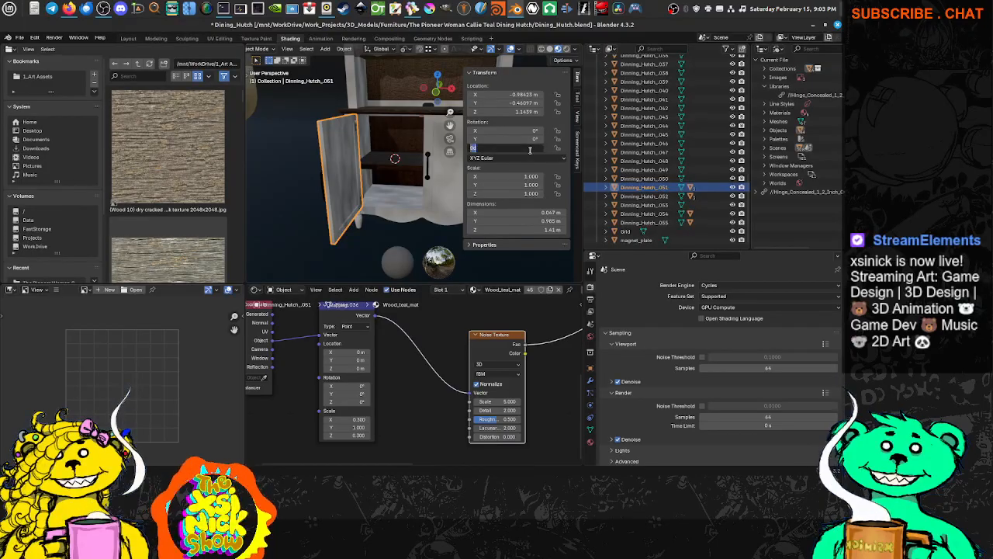
pyautogui.press('Return')
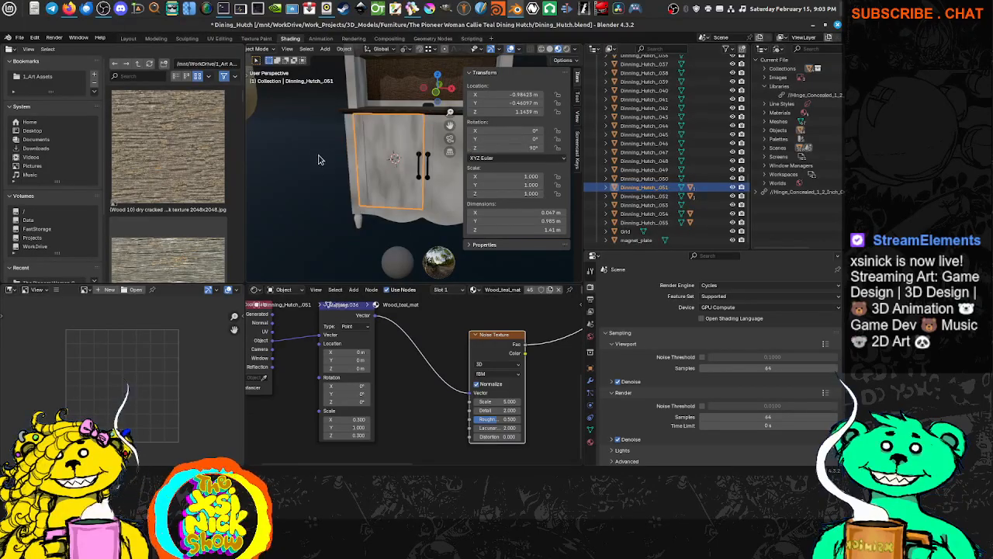
pyautogui.keyDown('shift'); pyautogui.moveTo(359, 168); pyautogui.dragTo(398, 177, button='middle'); pyautogui.keyUp('shift')
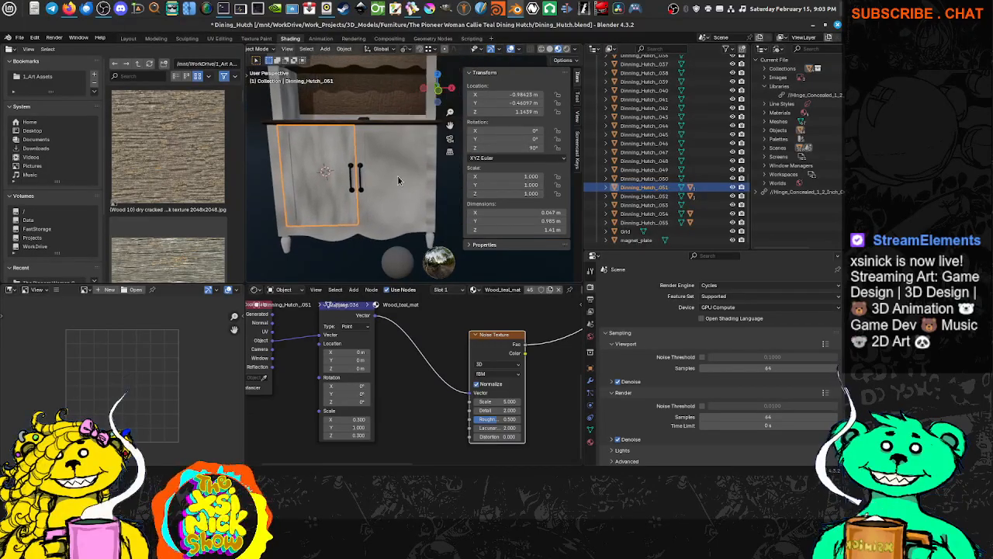
# Check the transform values of the right lower door and of its handle, hinges and metal plate.
pyautogui.click(375, 158)
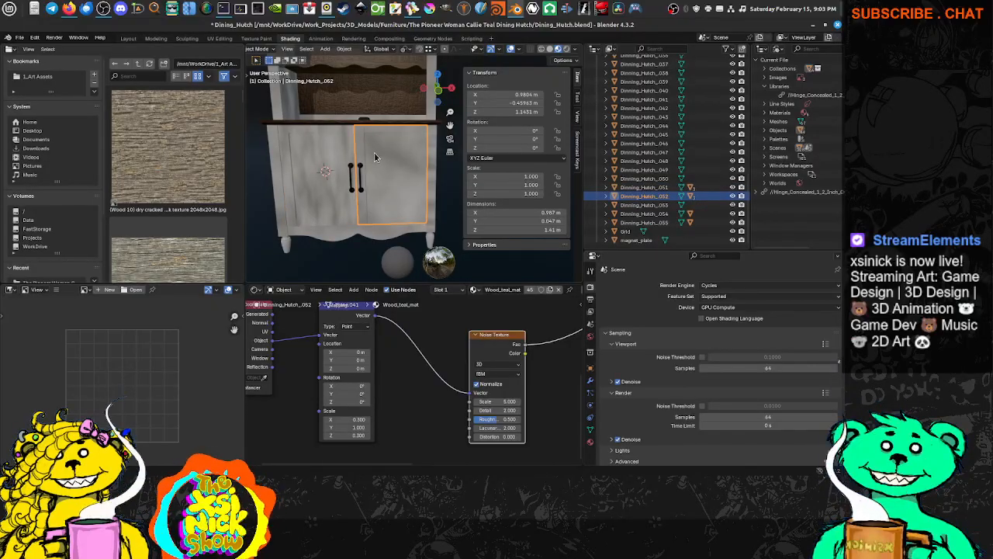
pyautogui.click(608, 197)
pyautogui.click(633, 215)
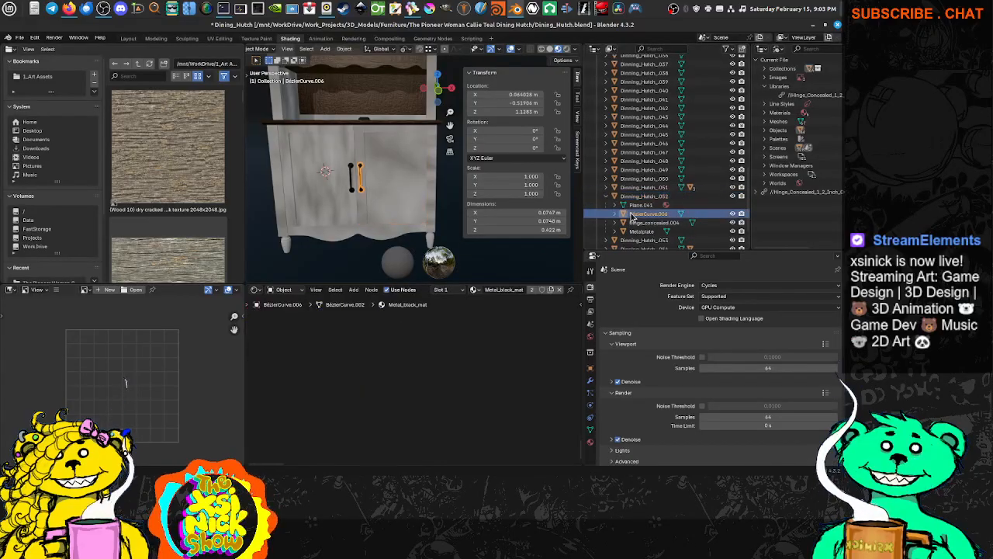
pyautogui.click(636, 223)
pyautogui.click(637, 231)
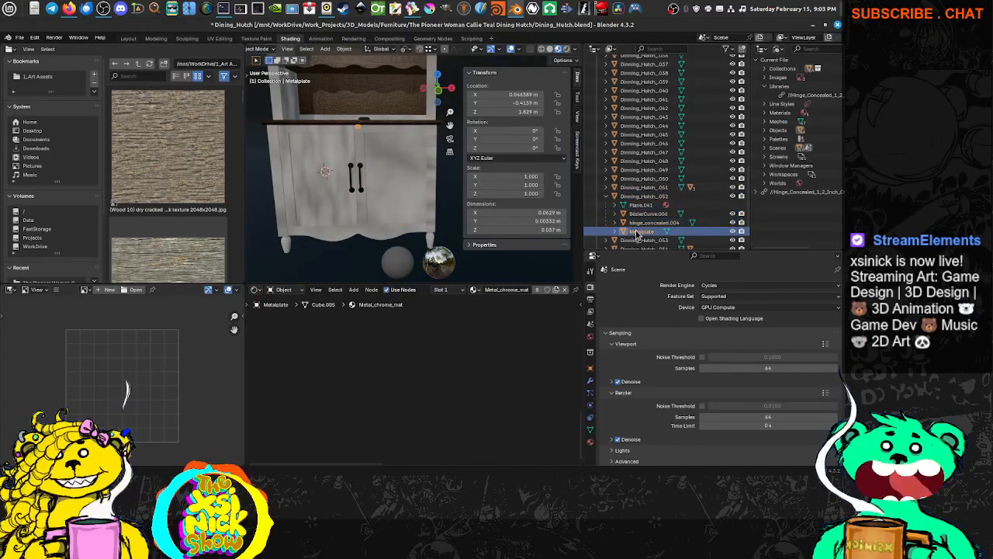
# Apply rotation and scale once more to the right lower door, Dinning_Hutch_.052, without its child parts.
pyautogui.click(593, 197)
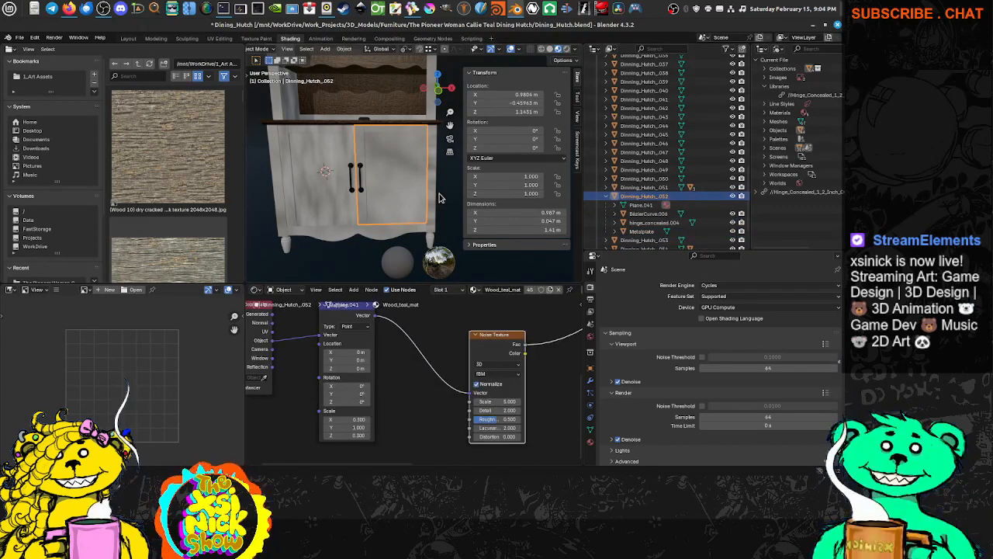
pyautogui.hotkey('ctrl', 'a')
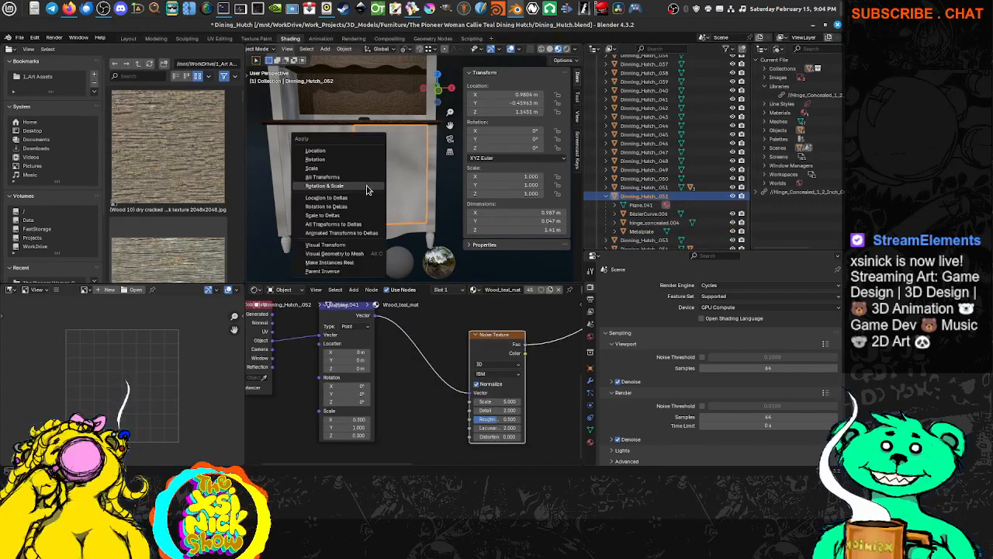
pyautogui.click(367, 185)
# Compare the noise texture on the two closed lower doors and select the rear leg Dinning_Hutch_.049.
pyautogui.moveTo(381, 189)
pyautogui.mouseDown(button='middle')
pyautogui.moveTo(390, 178)
pyautogui.moveTo(370, 182)
pyautogui.moveTo(408, 183)
pyautogui.moveTo(340, 181)
pyautogui.moveTo(442, 178)
pyautogui.moveTo(390, 173)
pyautogui.mouseUp(button='middle')
pyautogui.scroll(4, 378, 188)
pyautogui.scroll(-3, 388, 175)
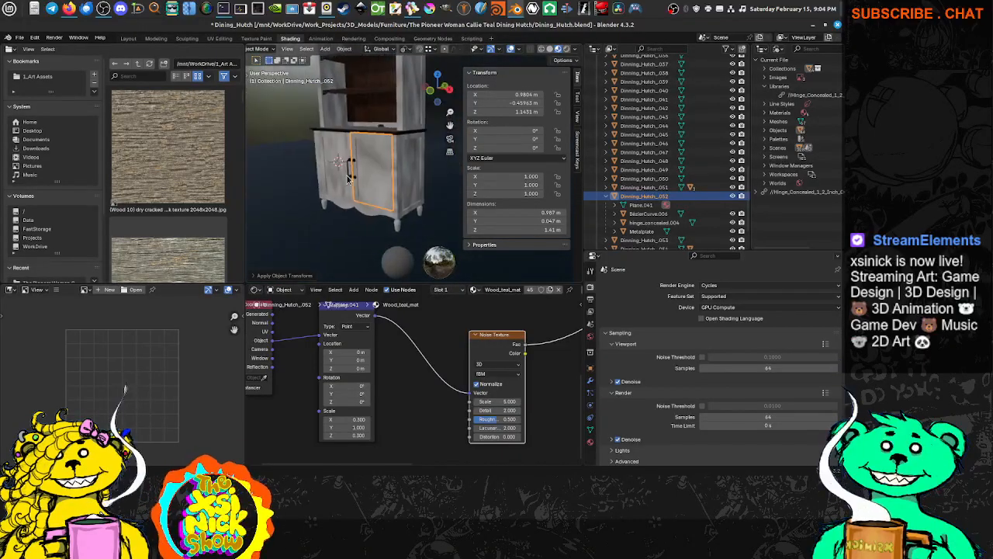
pyautogui.scroll(4, 390, 173)
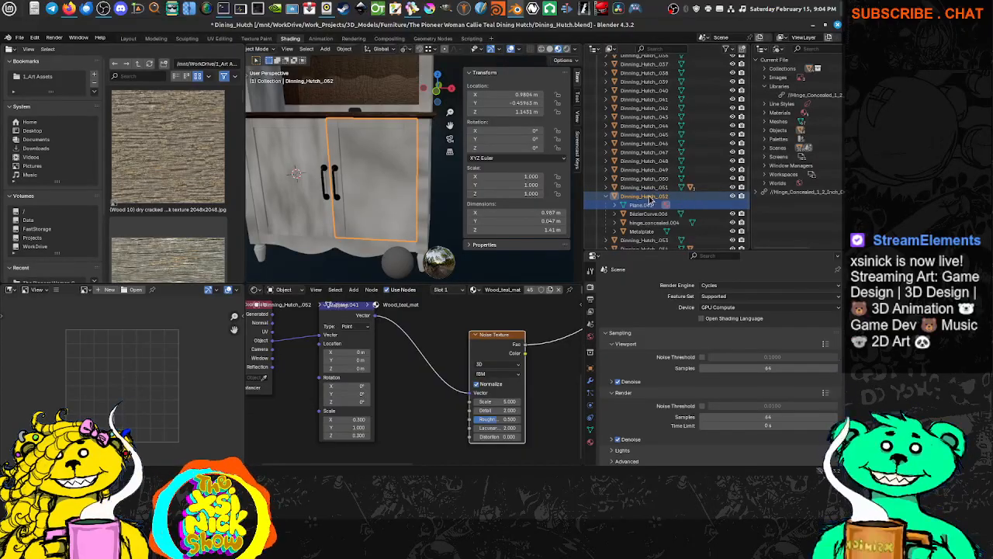
pyautogui.click(642, 196)
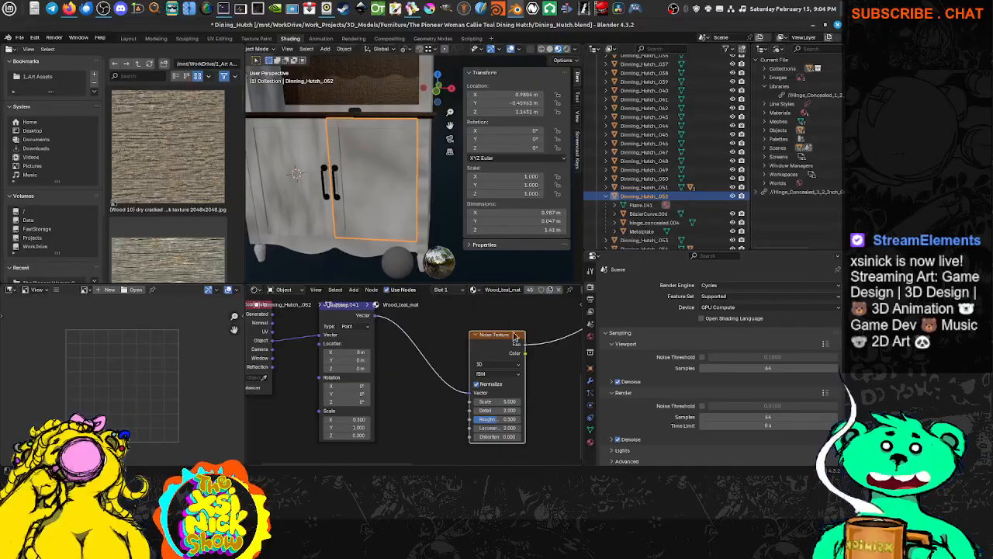
pyautogui.click(644, 170)
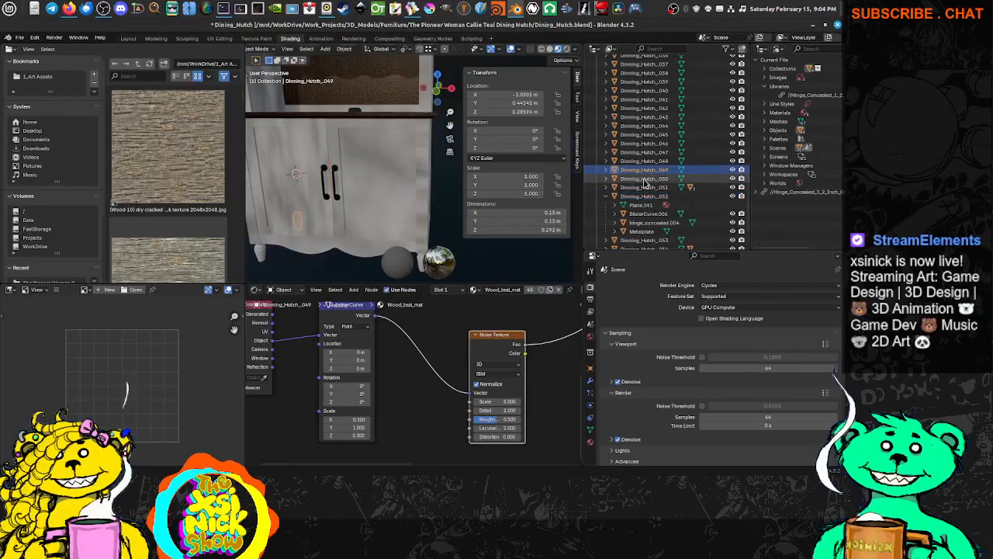
# Compare the transform values and noise pattern of the lower doors, Dinning_Hutch_.051 and .052, with the rear leg Dinning_Hutch_.049.
pyautogui.click(647, 196)
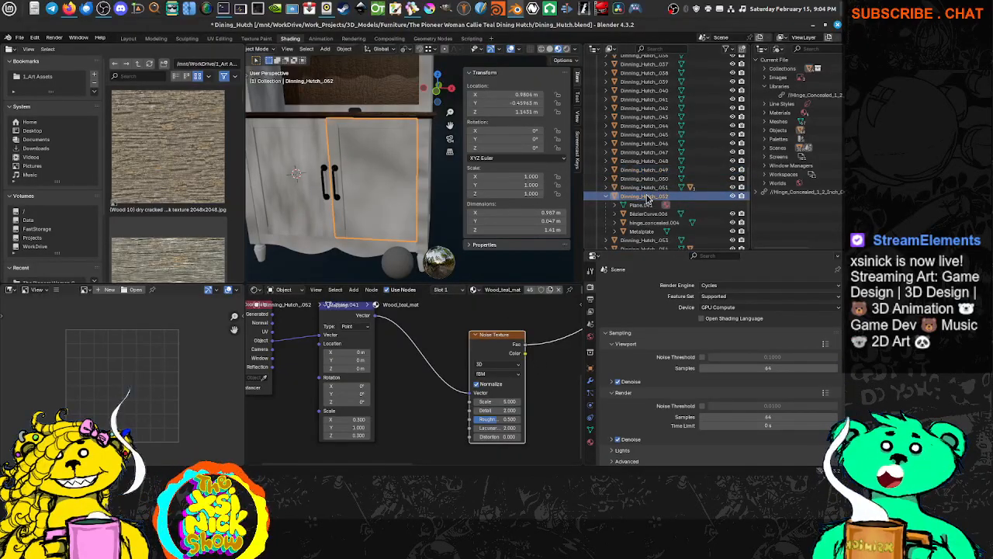
pyautogui.click(644, 169)
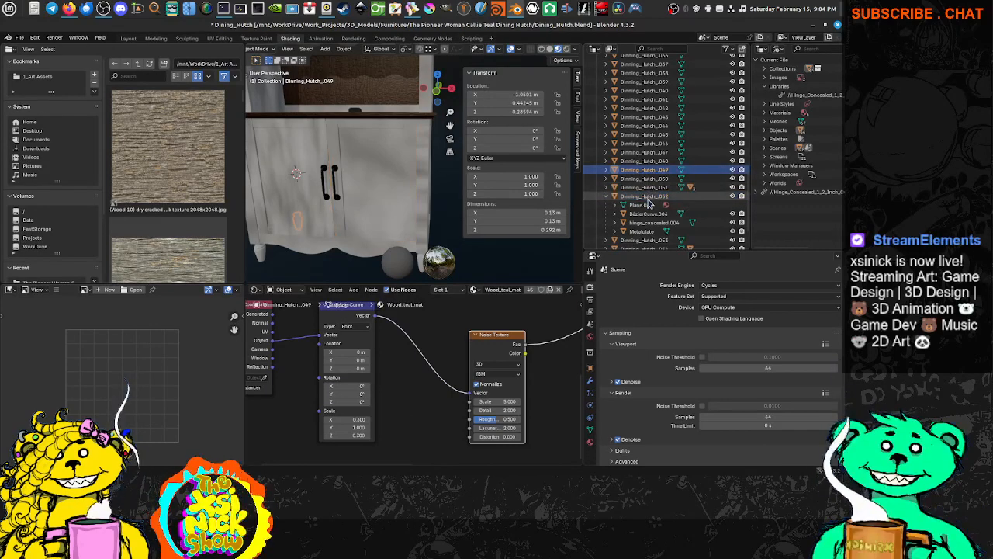
pyautogui.click(647, 196)
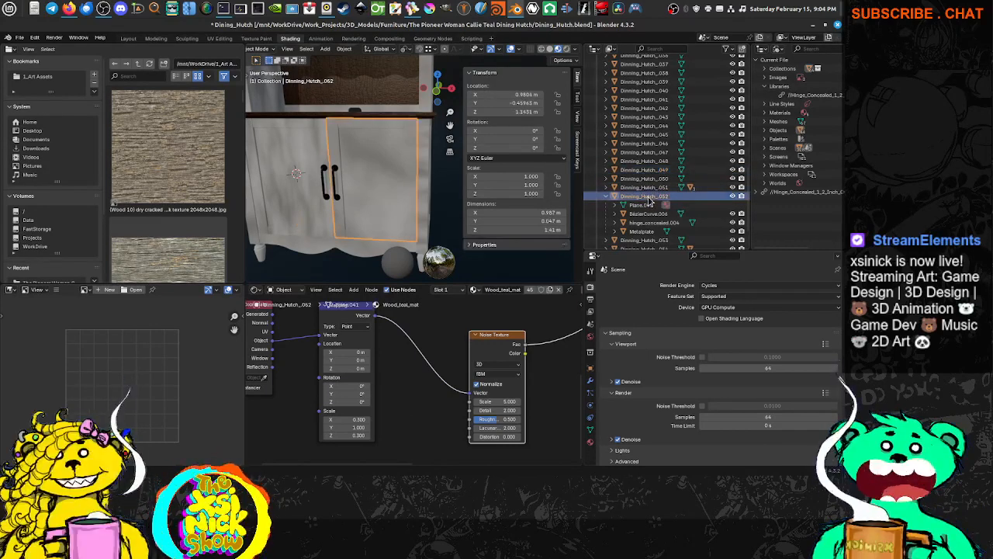
pyautogui.click(307, 160)
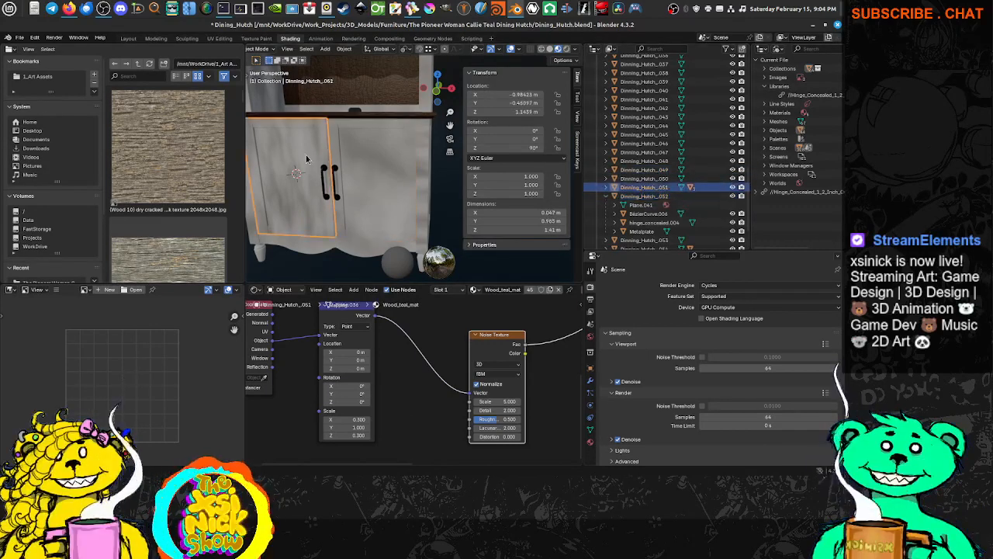
pyautogui.click(357, 156)
pyautogui.scroll(-5, 358, 151)
pyautogui.scroll(1, 372, 167)
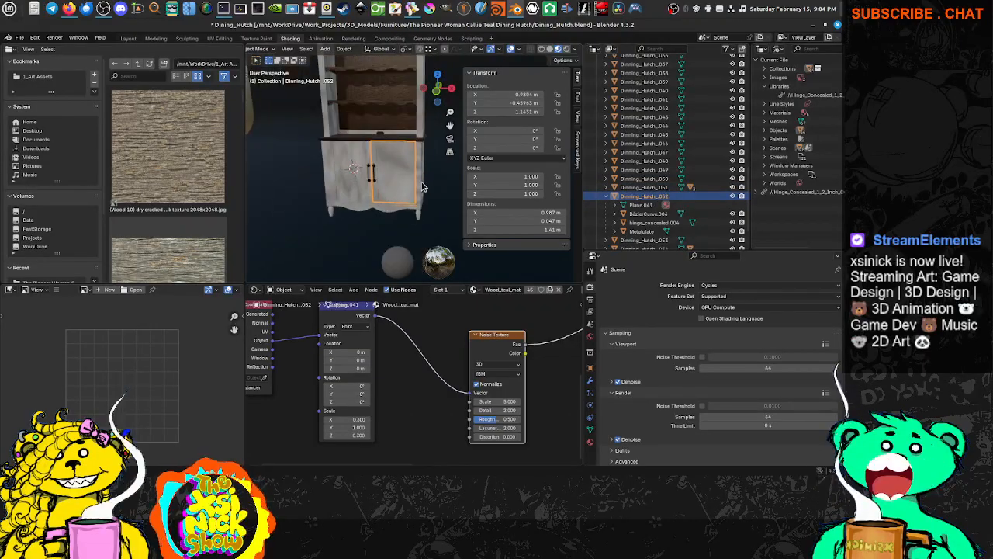
pyautogui.scroll(-2, 384, 178)
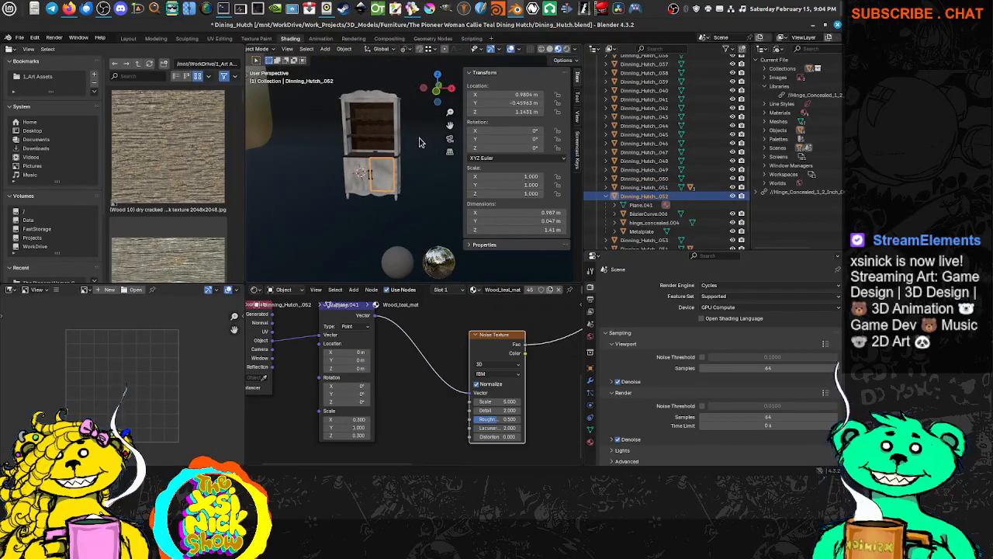
pyautogui.moveTo(421, 142); pyautogui.dragTo(440, 153, button='middle')
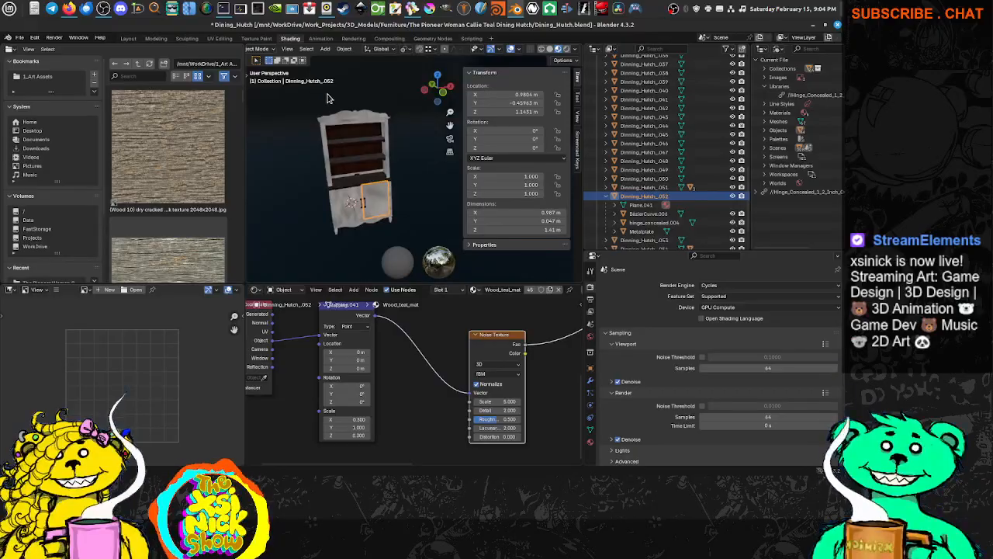
# Inspect both lower doors and their transforms in the Layout workspace, and return to the Shading workspace.
pyautogui.click(127, 38)
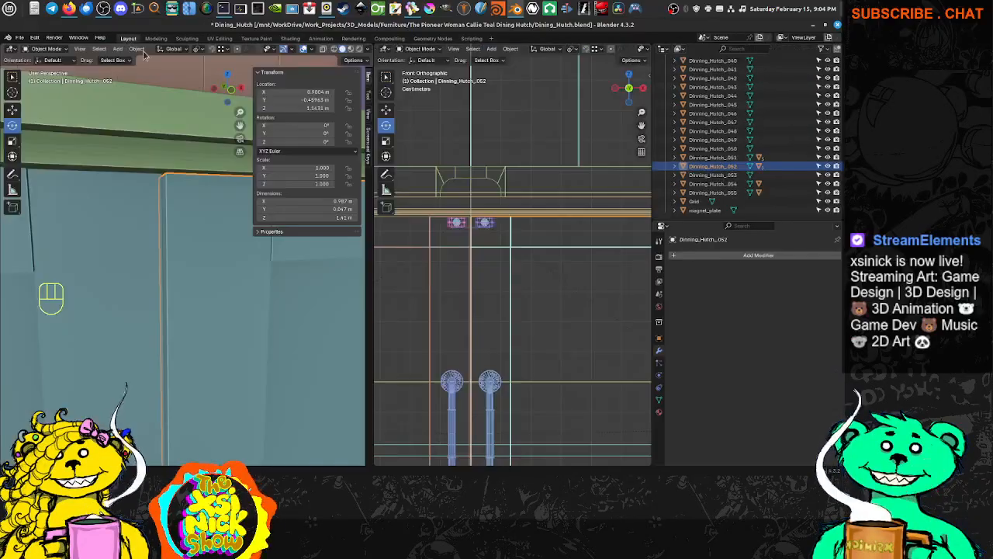
pyautogui.scroll(-4, 155, 163)
pyautogui.moveTo(221, 255); pyautogui.dragTo(166, 318, button='middle')
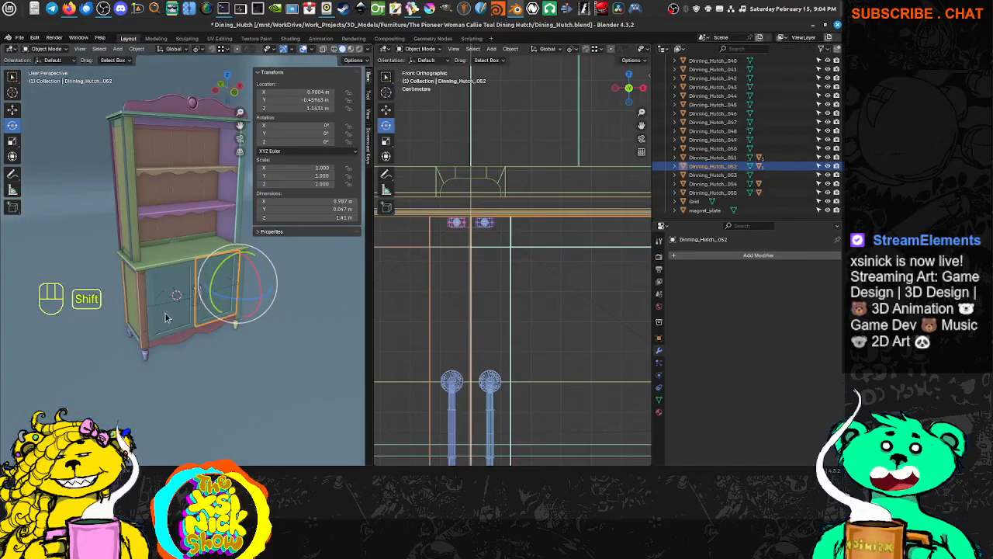
pyautogui.scroll(4, 170, 317)
pyautogui.click(168, 317)
pyautogui.click(243, 293)
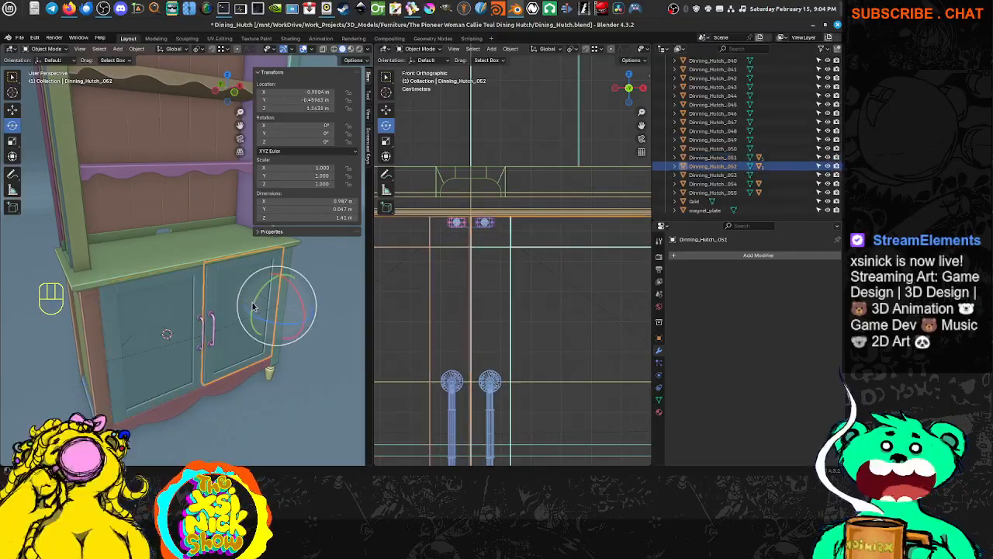
pyautogui.moveTo(328, 323); pyautogui.dragTo(259, 312, button='middle')
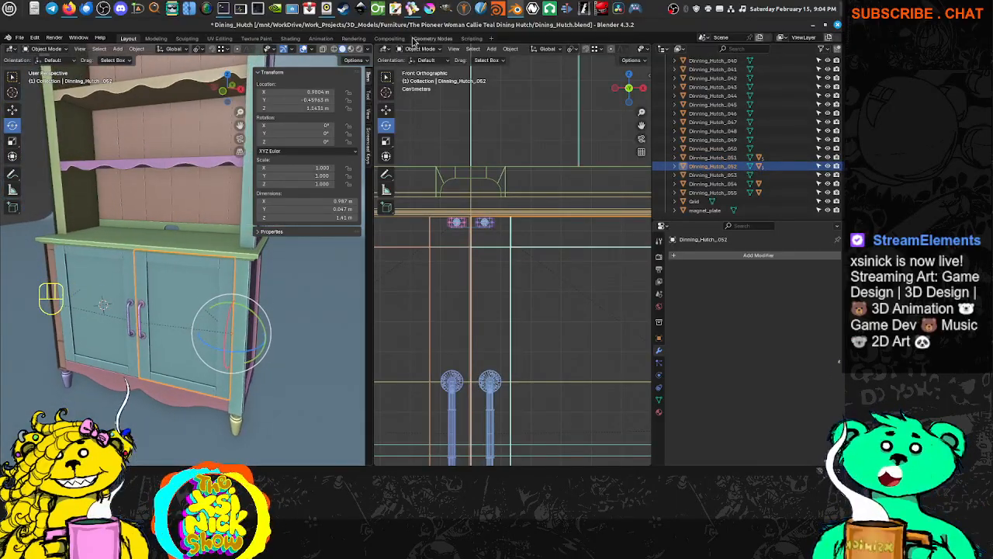
pyautogui.click(353, 38)
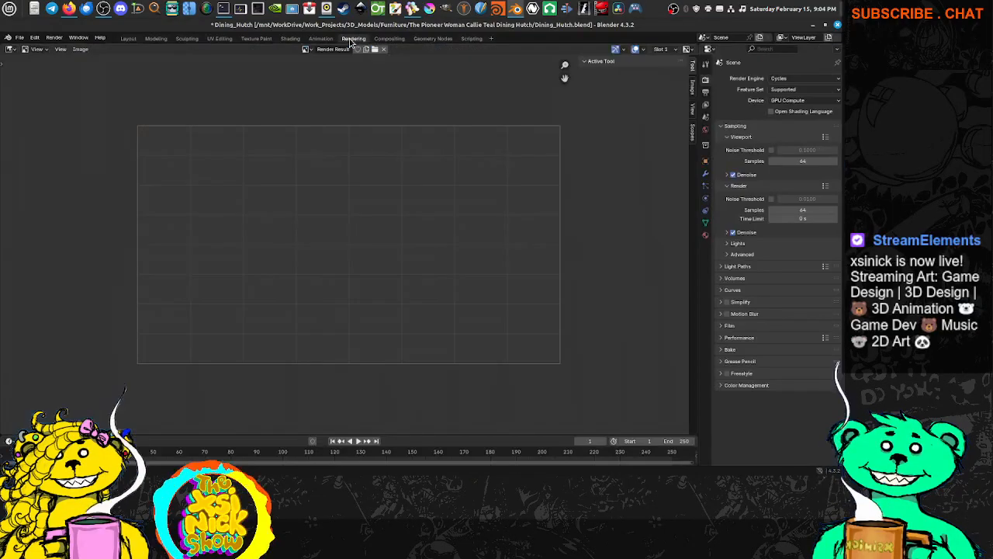
pyautogui.click(310, 39)
pyautogui.click(288, 39)
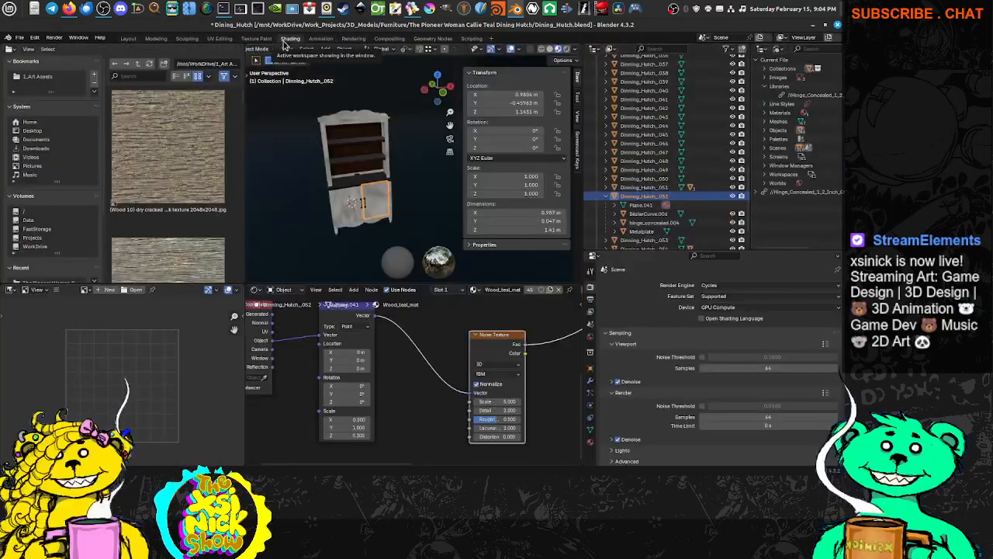
# Examine the painted wood noise texture on the closed lower doors from several angles and distances.
pyautogui.scroll(5, 354, 198)
pyautogui.scroll(-2, 335, 197)
pyautogui.moveTo(369, 196); pyautogui.dragTo(321, 191, button='middle')
pyautogui.keyDown('shift'); pyautogui.moveTo(322, 187); pyautogui.dragTo(386, 189, button='middle'); pyautogui.keyUp('shift')
pyautogui.scroll(4, 386, 186)
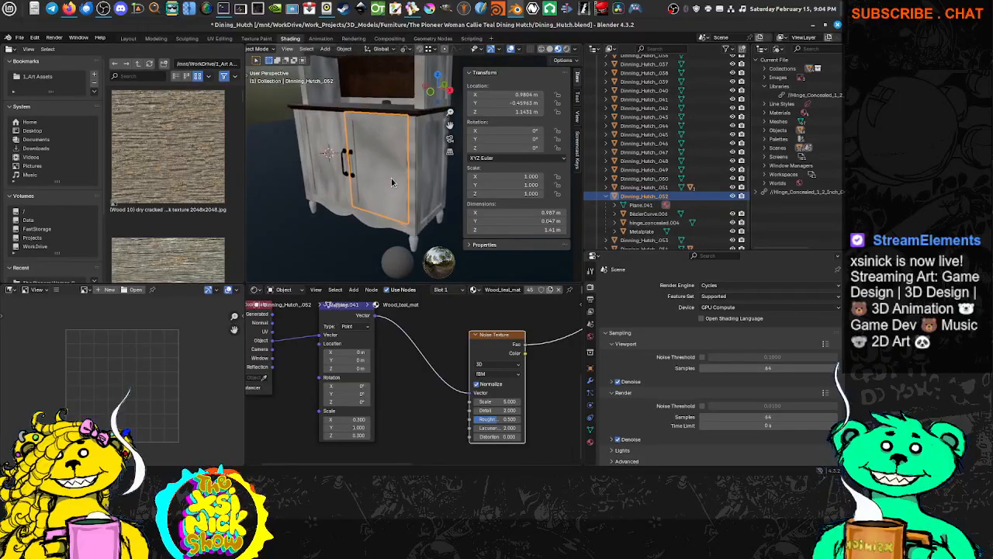
pyautogui.scroll(3, 419, 167)
pyautogui.scroll(-3, 411, 163)
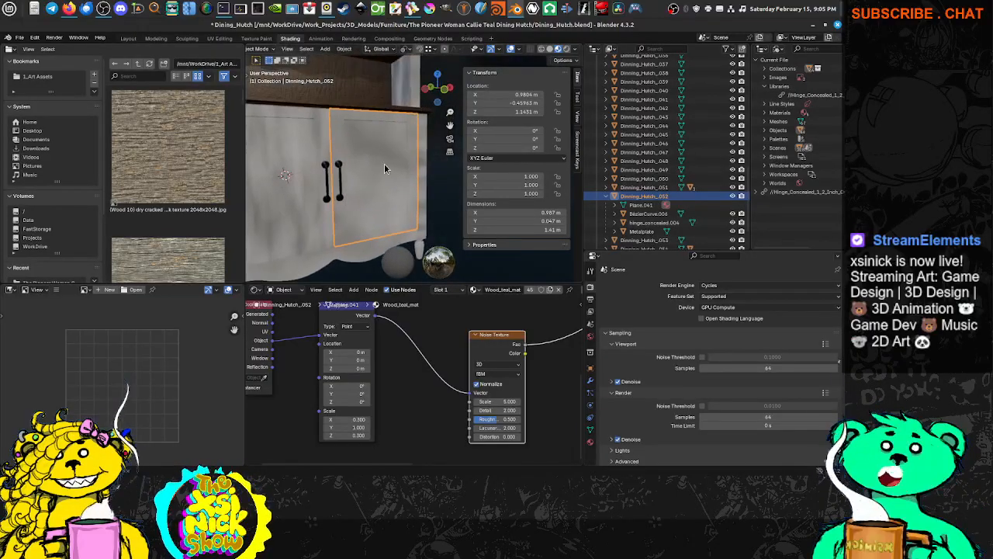
pyautogui.scroll(-3, 383, 194)
pyautogui.scroll(3, 376, 206)
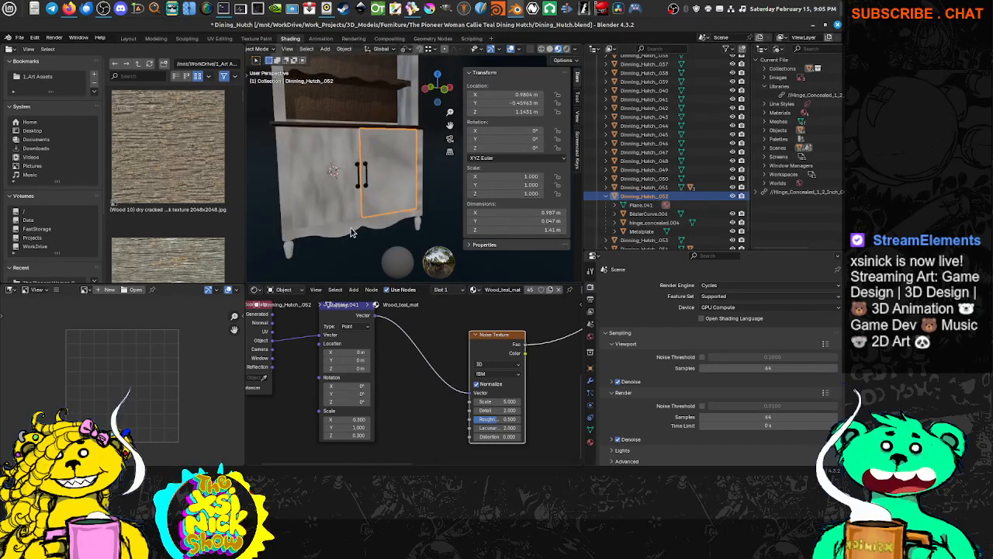
# Apply rotation and scale to the scalloped bottom apron, Dinning_Hutch_.041, and the left front stile, Dinning_Hutch_.026.
pyautogui.click(351, 233)
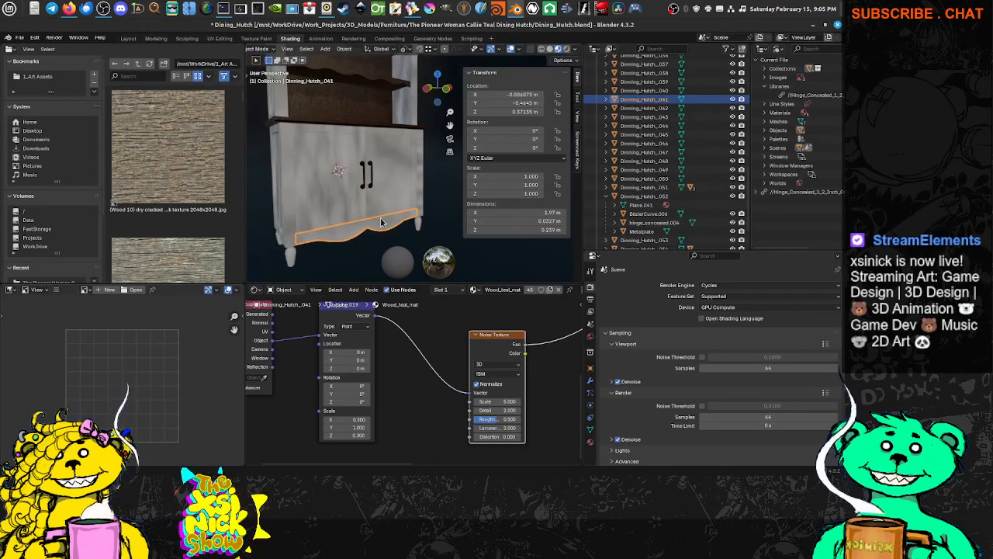
pyautogui.hotkey('ctrl', 'a')
pyautogui.click(380, 222)
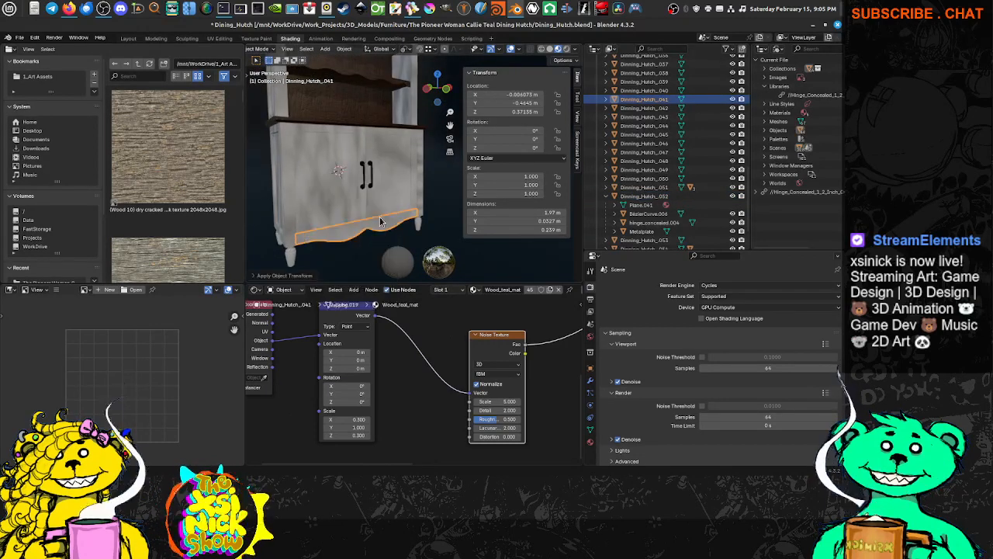
pyautogui.click(288, 211)
pyautogui.hotkey('ctrl', 'a')
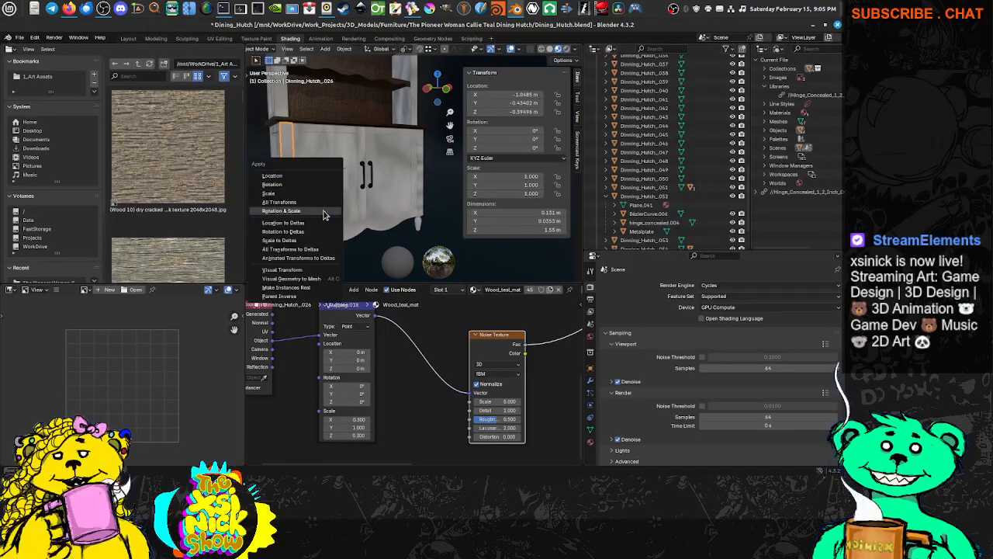
pyautogui.click(346, 215)
pyautogui.moveTo(346, 215); pyautogui.dragTo(316, 212, button='middle')
pyautogui.scroll(-5, 390, 206)
pyautogui.scroll(6, 363, 186)
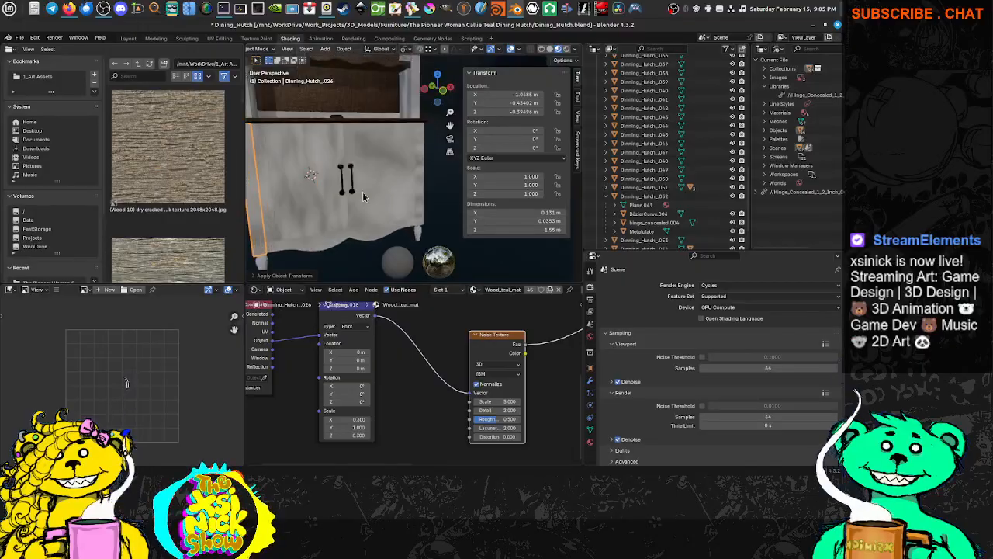
# Set the Y scale of the Wood_teal_mat Mapping node to 0.3.
pyautogui.moveTo(407, 394); pyautogui.dragTo(420, 370, button='middle')
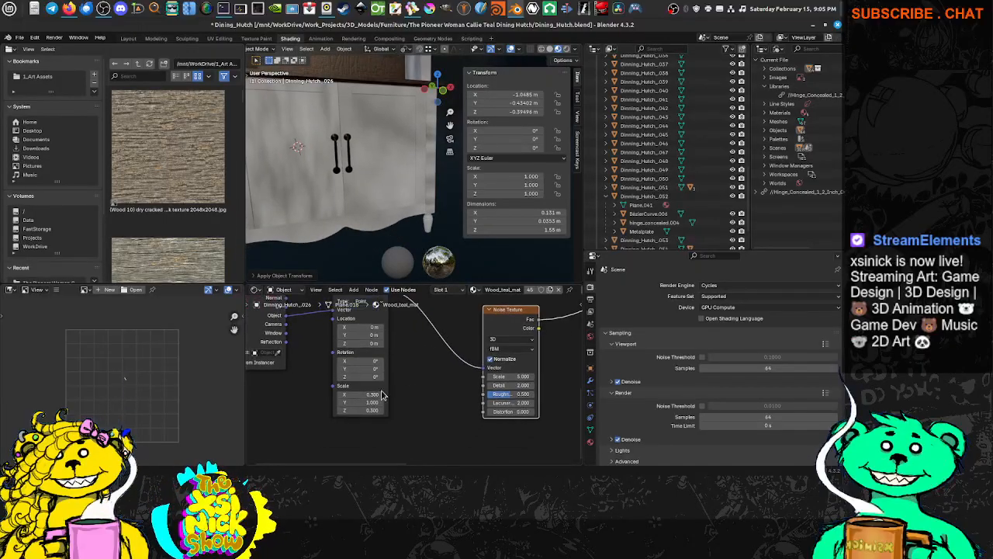
pyautogui.click(371, 402)
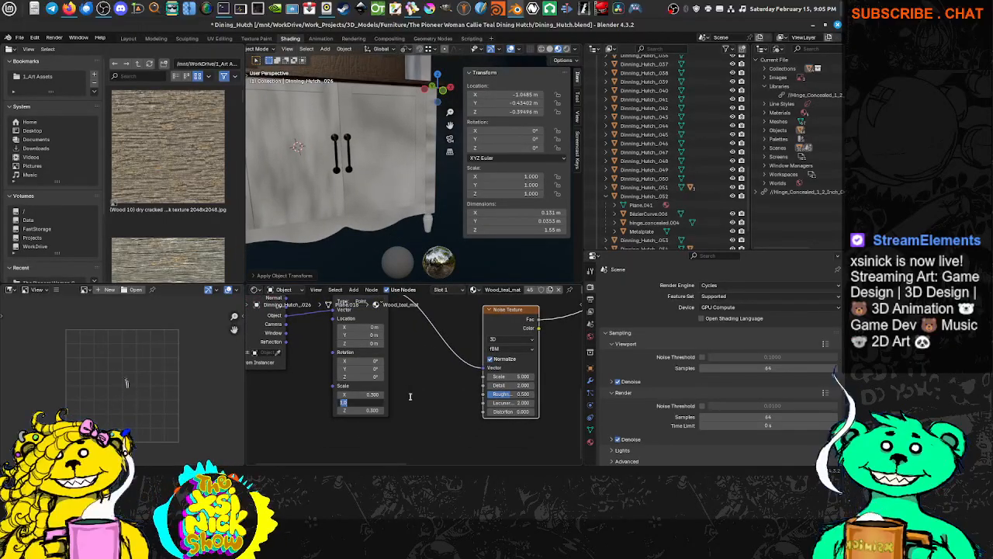
pyautogui.write('0.3')
pyautogui.press('Return')
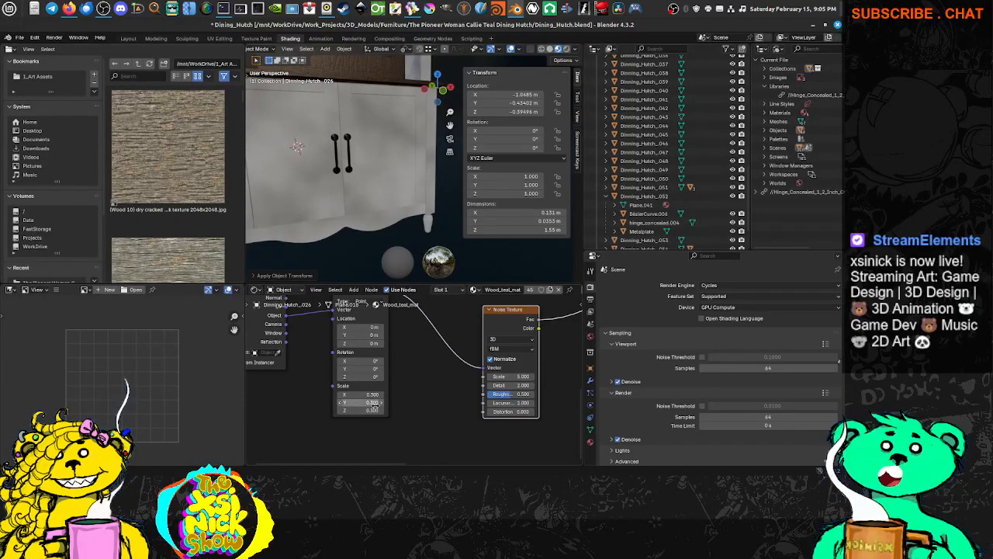
# Set the Mapping node's Y scale to 2 and check the noise pattern on the lower doors.
pyautogui.write('2')
pyautogui.press('Return')
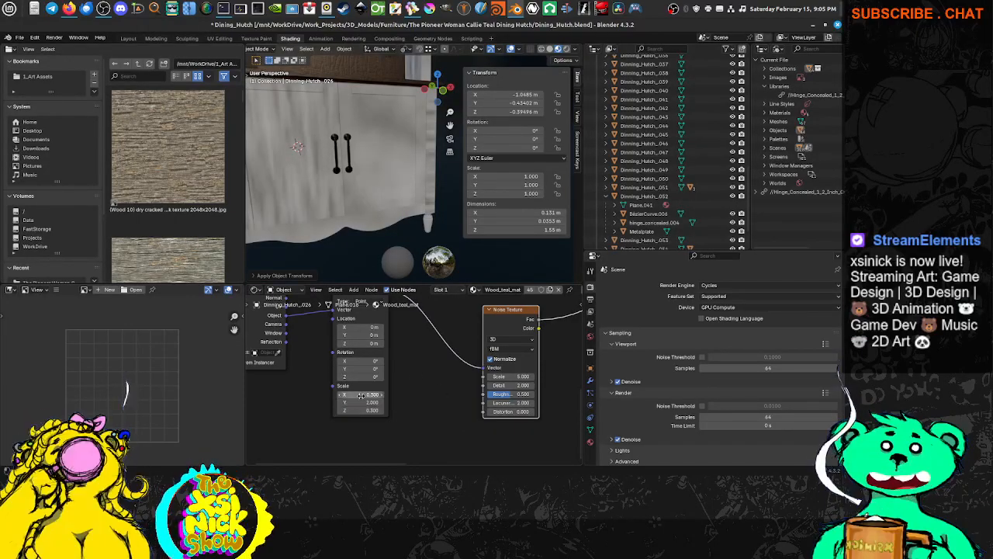
pyautogui.moveTo(381, 194); pyautogui.dragTo(382, 176, button='middle')
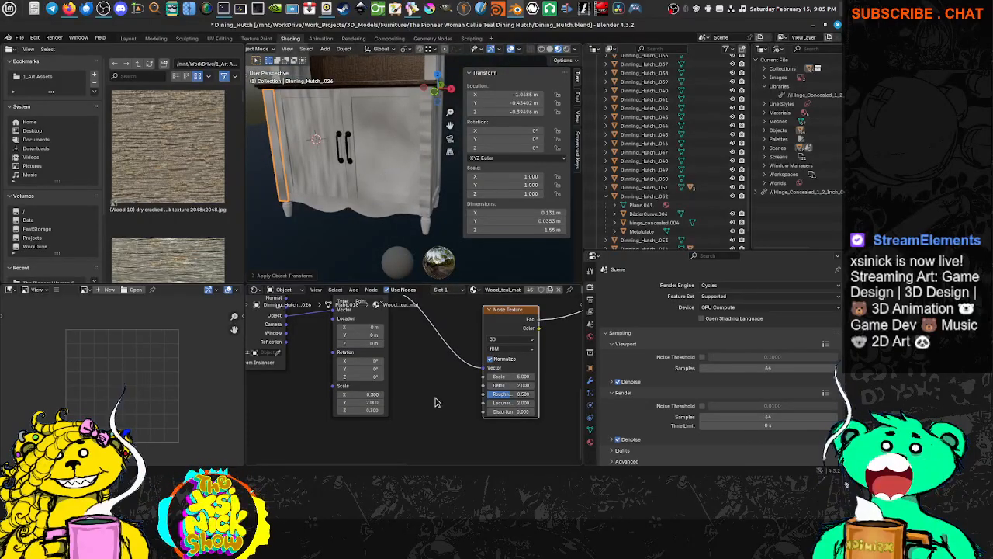
pyautogui.moveTo(412, 347); pyautogui.dragTo(423, 379, button='middle')
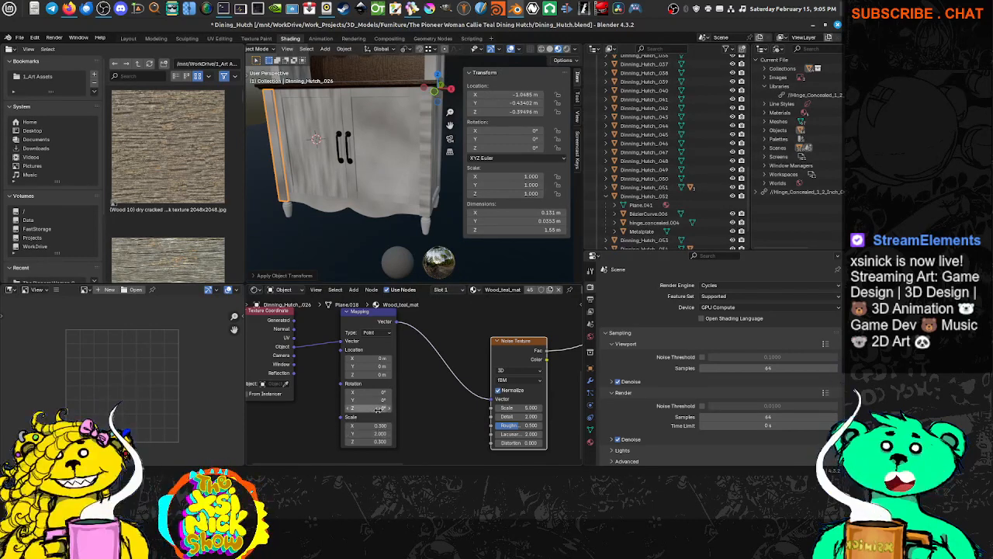
pyautogui.moveTo(346, 186); pyautogui.dragTo(379, 184, button='middle')
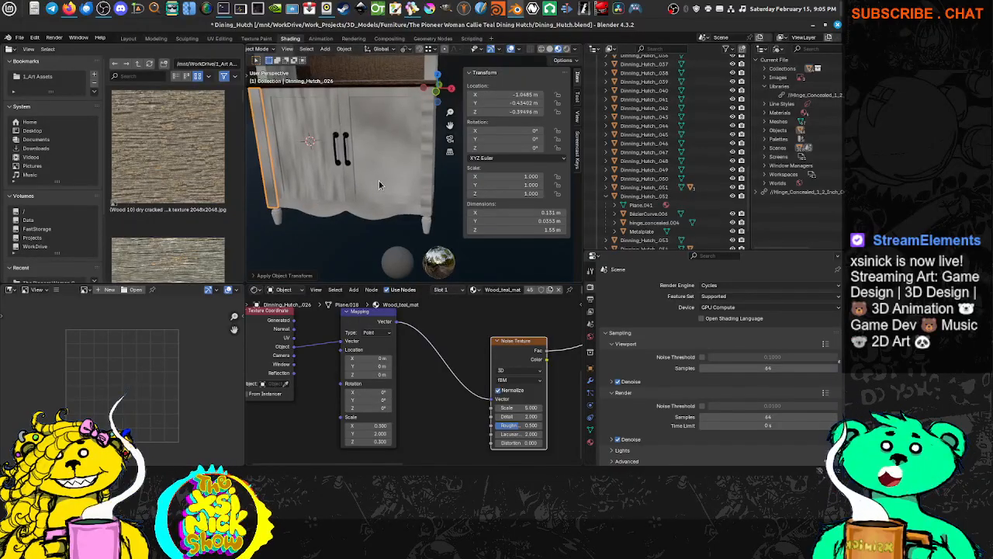
# Add a cube-shaped empty at the 3D cursor, around the lower cabinet.
pyautogui.hotkey('shift', 'a')
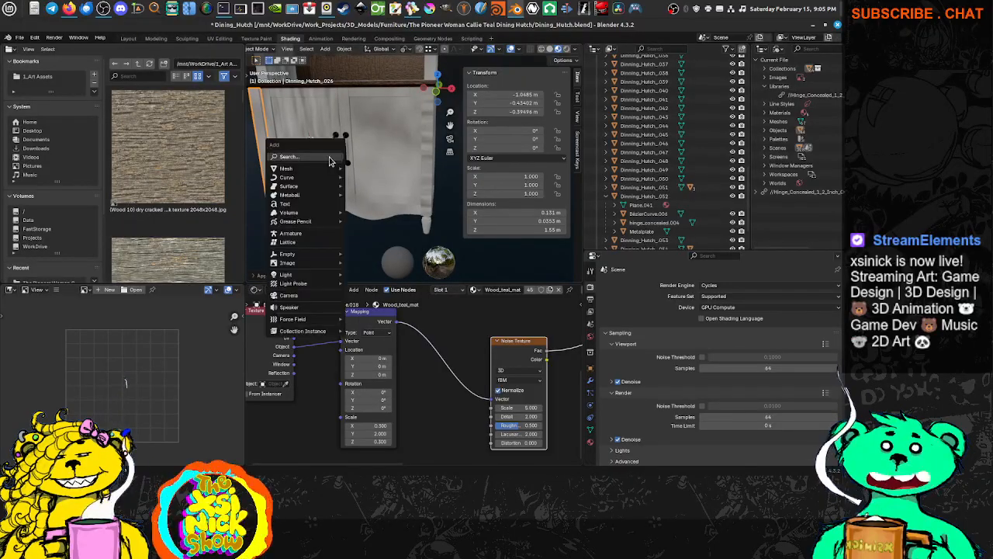
pyautogui.moveTo(322, 260)
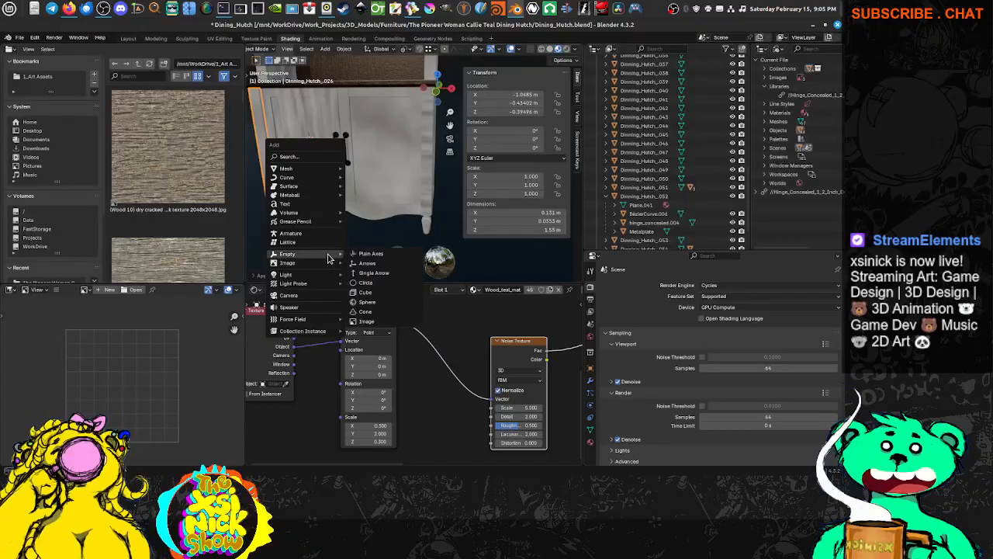
pyautogui.click(380, 291)
pyautogui.moveTo(354, 236); pyautogui.dragTo(382, 233, button='middle')
# Select the left lower door, Dinning_Hutch_.051, and assign the cube empty as the Texture Coordinate node's object.
pyautogui.click(370, 184)
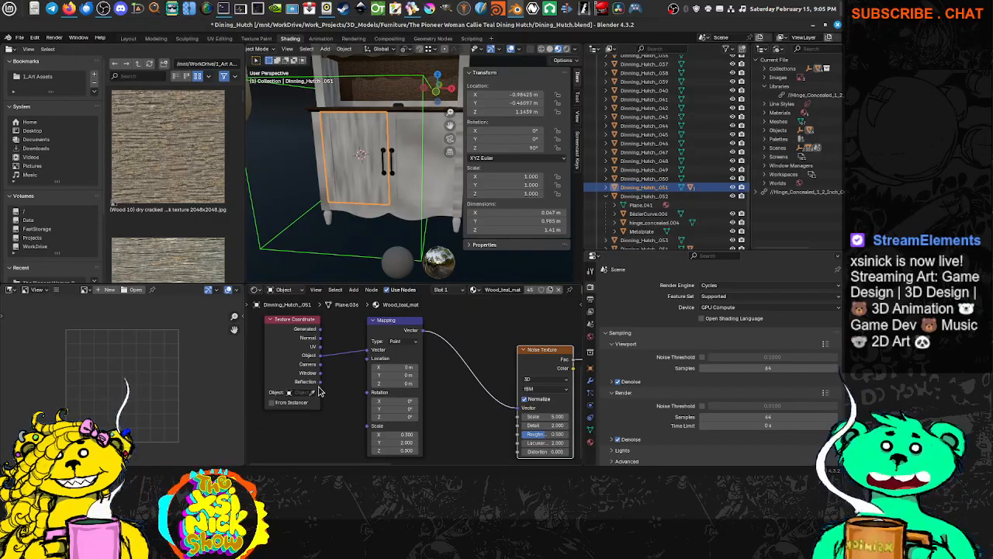
pyautogui.click(313, 393)
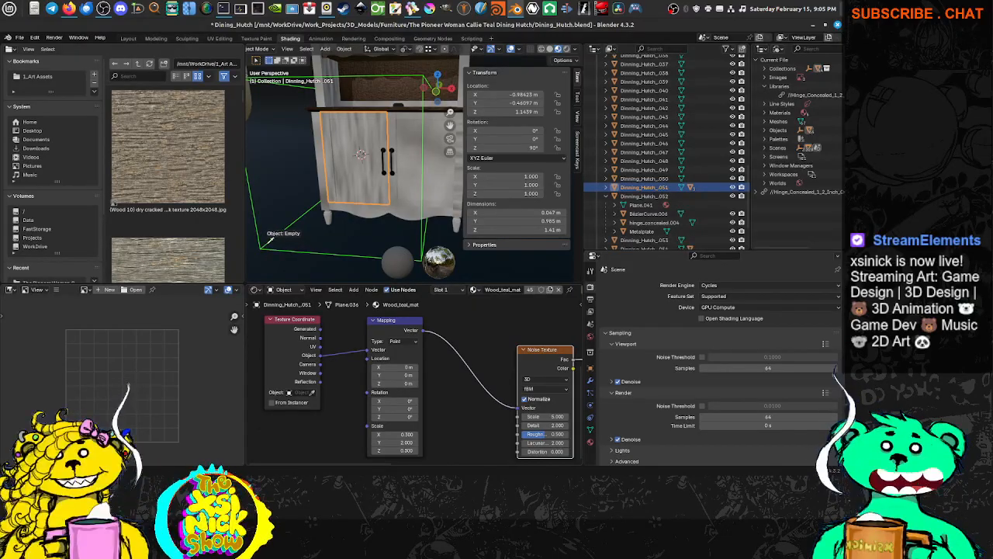
pyautogui.click(267, 249)
pyautogui.moveTo(352, 217); pyautogui.dragTo(385, 230, button='middle')
pyautogui.scroll(-5, 397, 221)
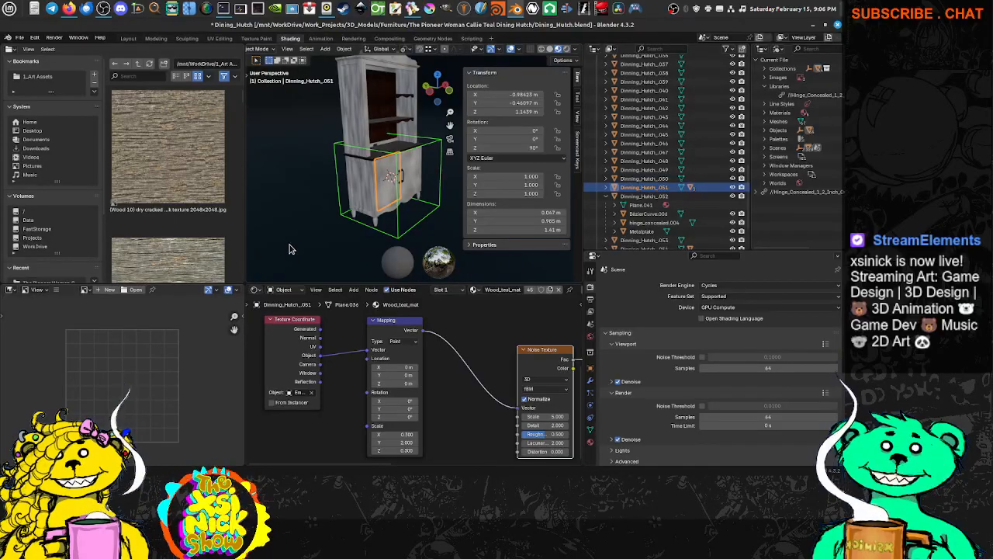
# Activate the Move tool and select the cube empty around the lower cabinet.
pyautogui.click(245, 75)
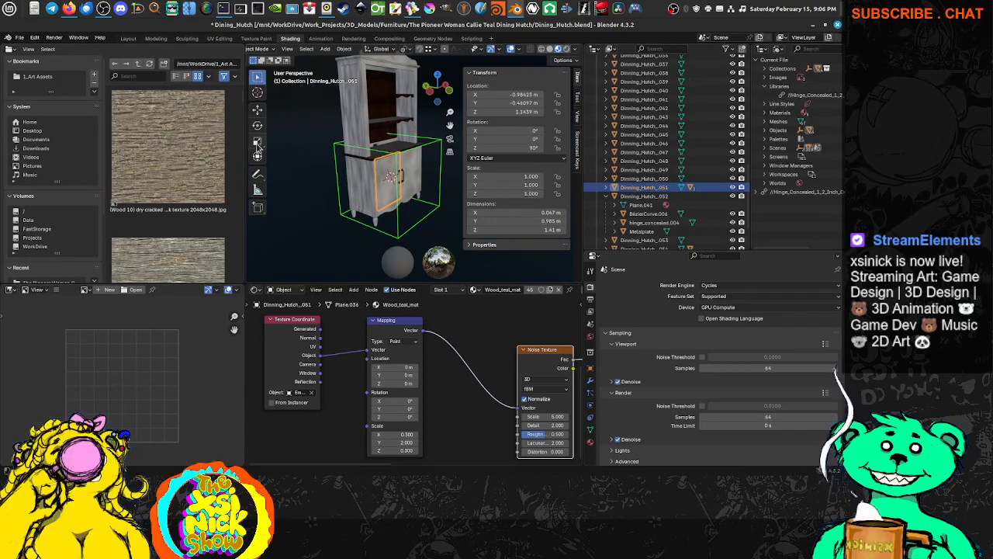
pyautogui.click(257, 111)
pyautogui.moveTo(391, 171); pyautogui.dragTo(358, 175, button='middle')
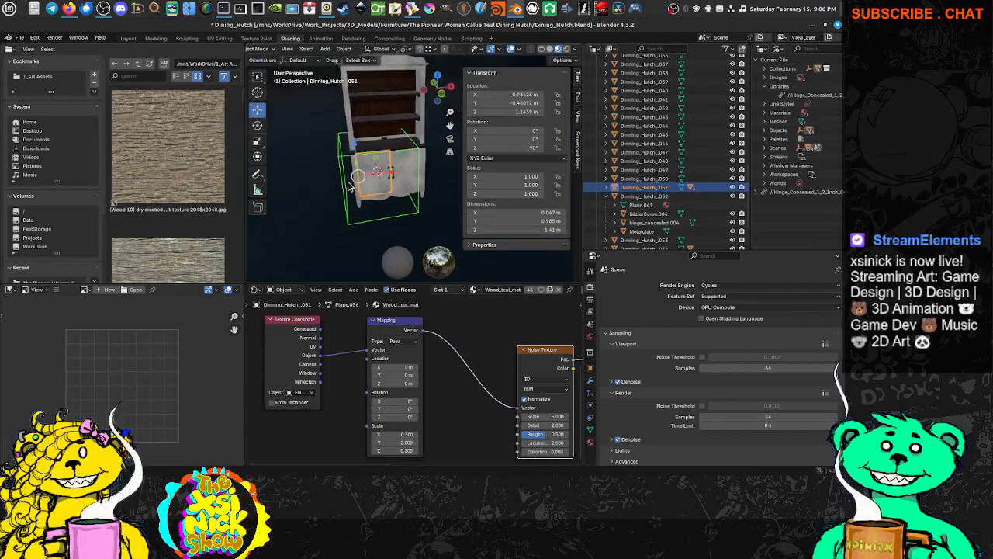
pyautogui.moveTo(397, 173); pyautogui.dragTo(419, 172)
pyautogui.click(424, 172)
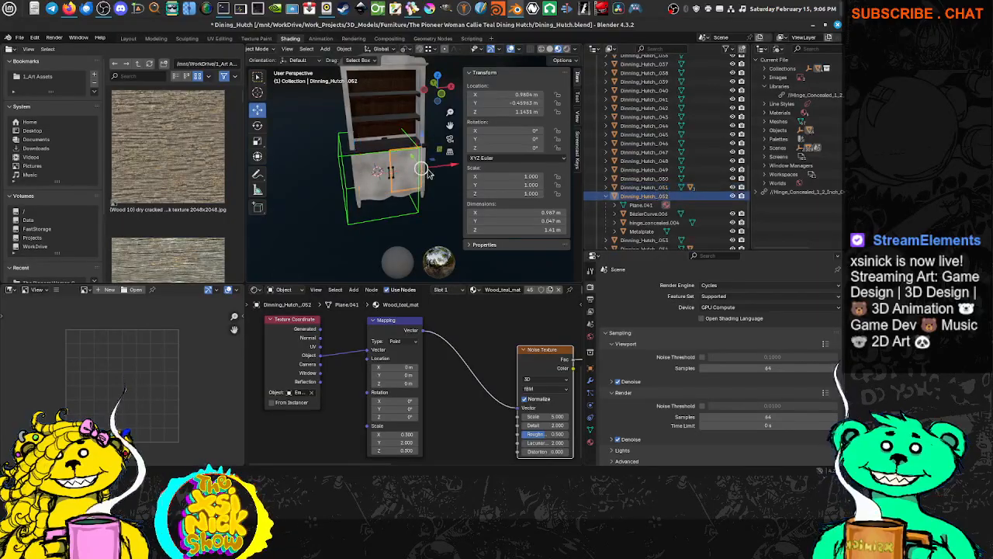
pyautogui.click(394, 217)
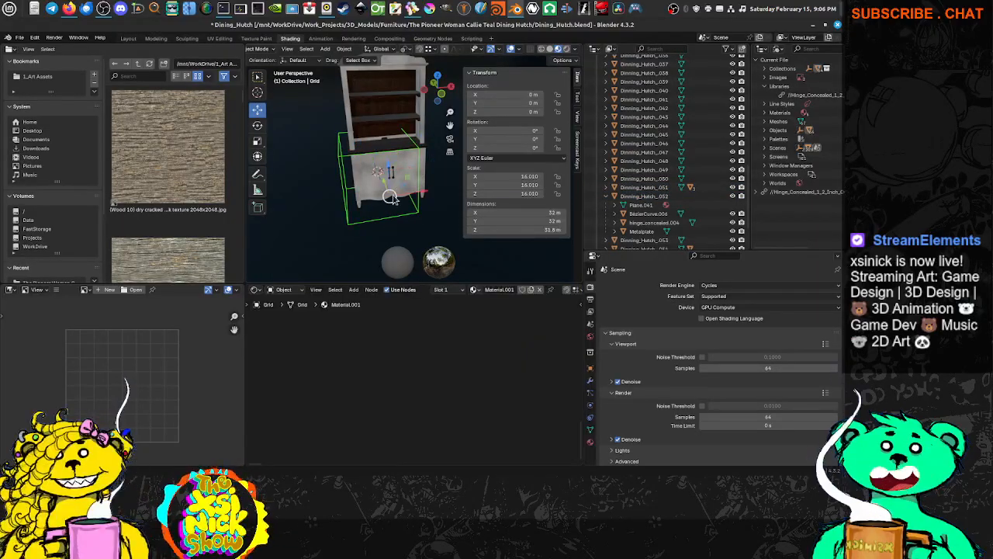
pyautogui.click(389, 219)
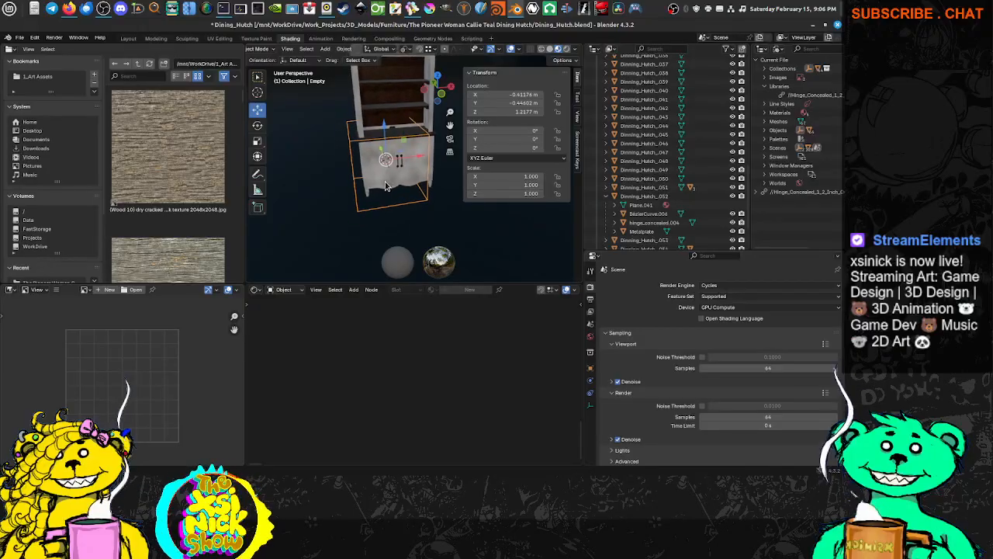
# Move the cube empty to about X -0.08 m, Y -0.04 m, Z 1.06 m so it surrounds the lower cabinet.
pyautogui.press('g')
pyautogui.press('x')
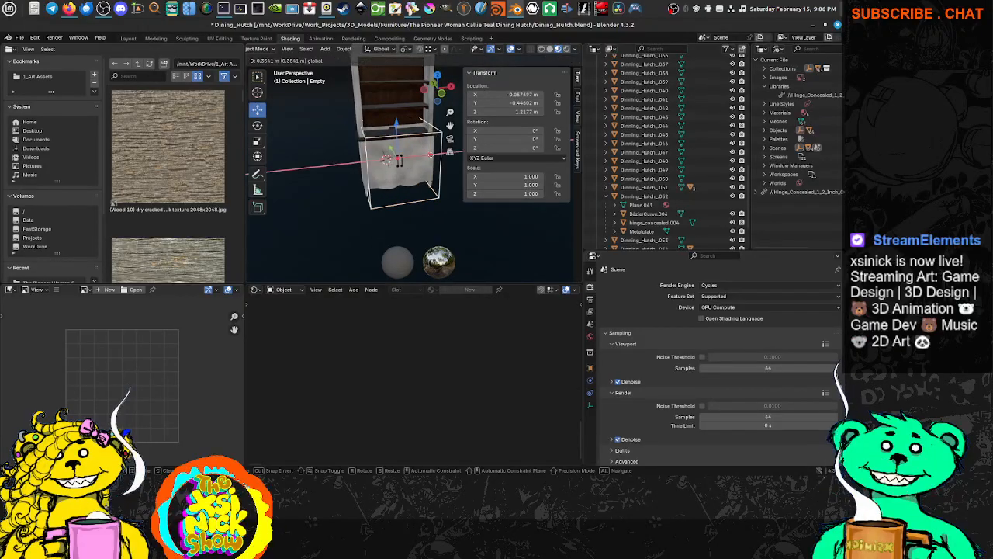
pyautogui.click(431, 157)
pyautogui.moveTo(432, 156); pyautogui.dragTo(390, 176, button='middle')
pyautogui.press('g')
pyautogui.press('y')
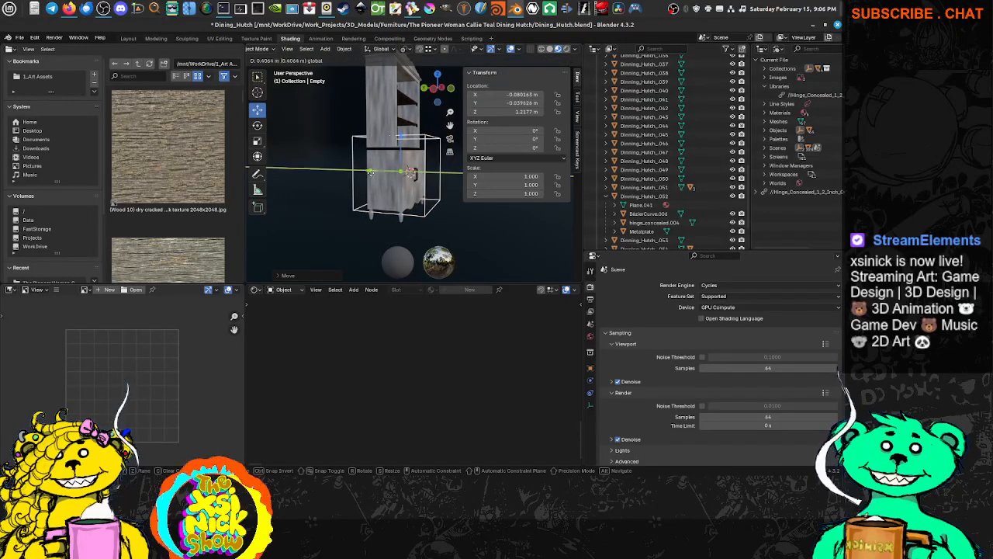
pyautogui.press('z')
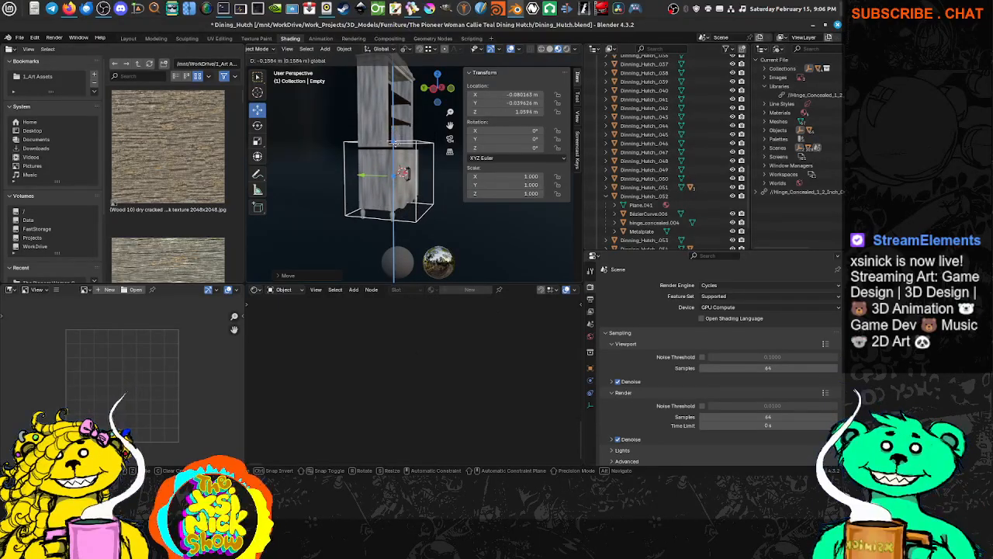
pyautogui.click(410, 154)
# Select the right lower door, Dinning_Hutch_.052, to show its Wood_teal_mat nodes.
pyautogui.scroll(6, 413, 158)
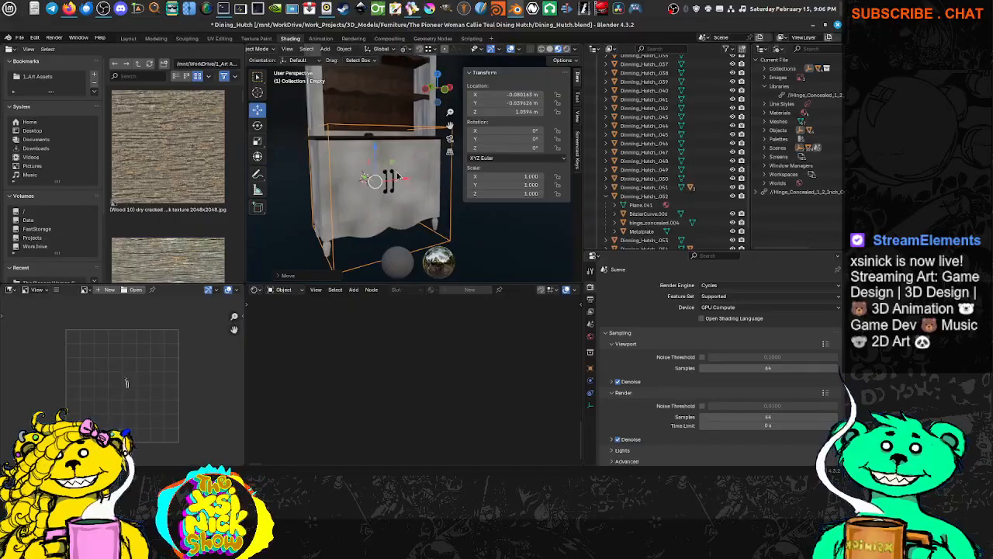
pyautogui.click(407, 191)
pyautogui.scroll(-3, 406, 194)
pyautogui.moveTo(407, 194); pyautogui.dragTo(388, 234, button='middle')
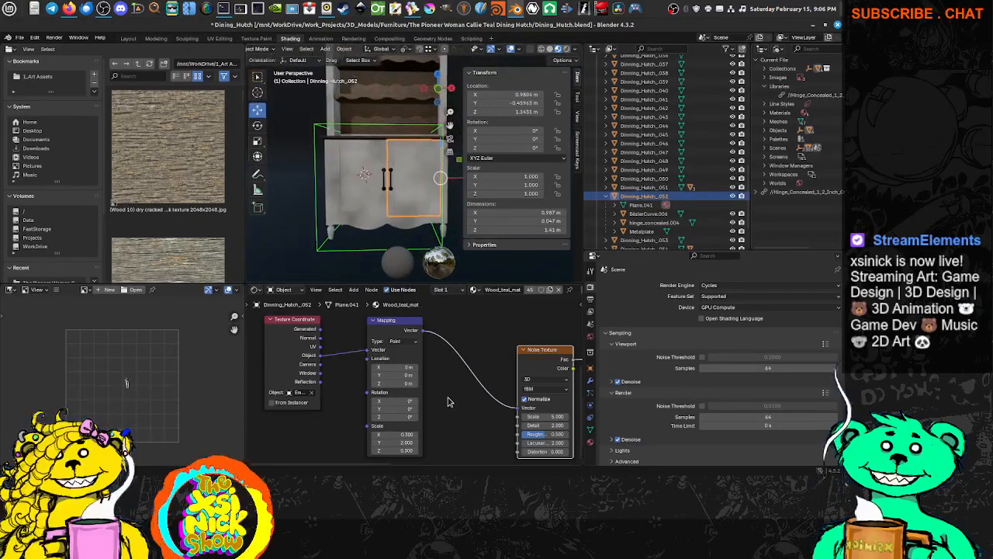
# Try different Mapping scale values against the door grain and set the X scale to 1.
pyautogui.moveTo(448, 401); pyautogui.dragTo(404, 374, button='middle')
pyautogui.moveTo(382, 401)
pyautogui.mouseDown()
pyautogui.moveTo(444, 401)
pyautogui.moveTo(385, 401)
pyautogui.mouseUp()
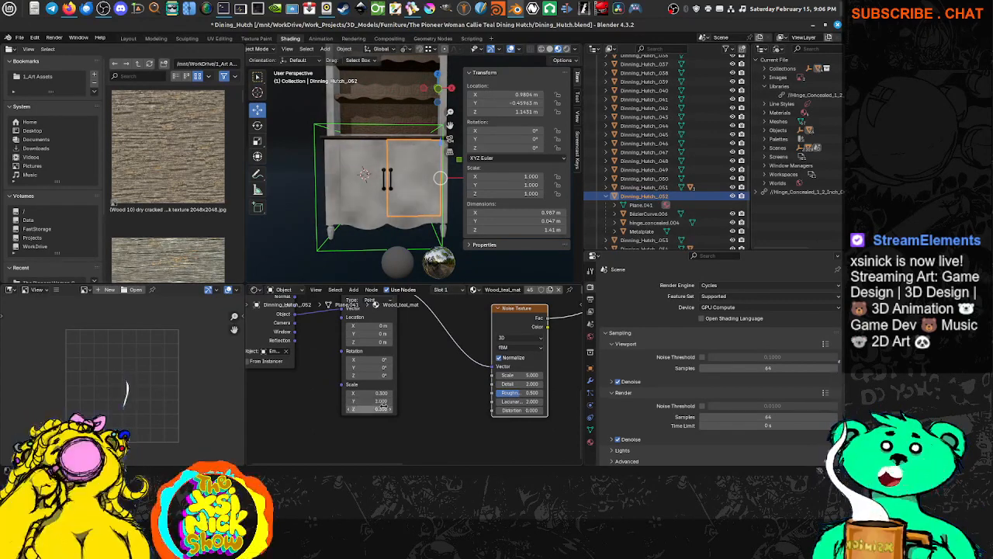
pyautogui.moveTo(372, 239); pyautogui.dragTo(404, 240, button='middle')
pyautogui.moveTo(326, 342)
pyautogui.mouseDown(button='middle')
pyautogui.moveTo(316, 378)
pyautogui.moveTo(347, 384)
pyautogui.moveTo(322, 362)
pyautogui.mouseUp(button='middle')
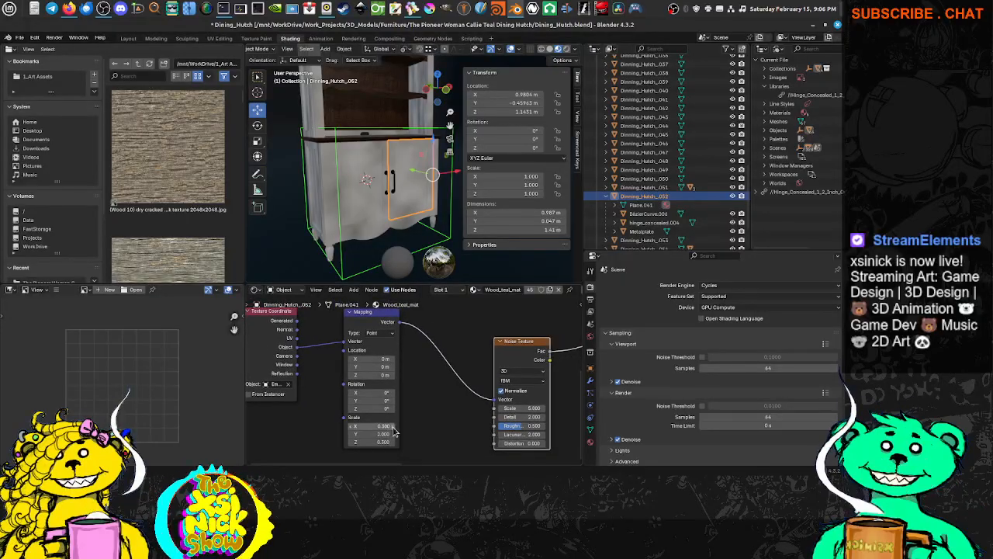
pyautogui.moveTo(372, 442); pyautogui.dragTo(397, 426)
pyautogui.hotkey('ctrl', 'z')
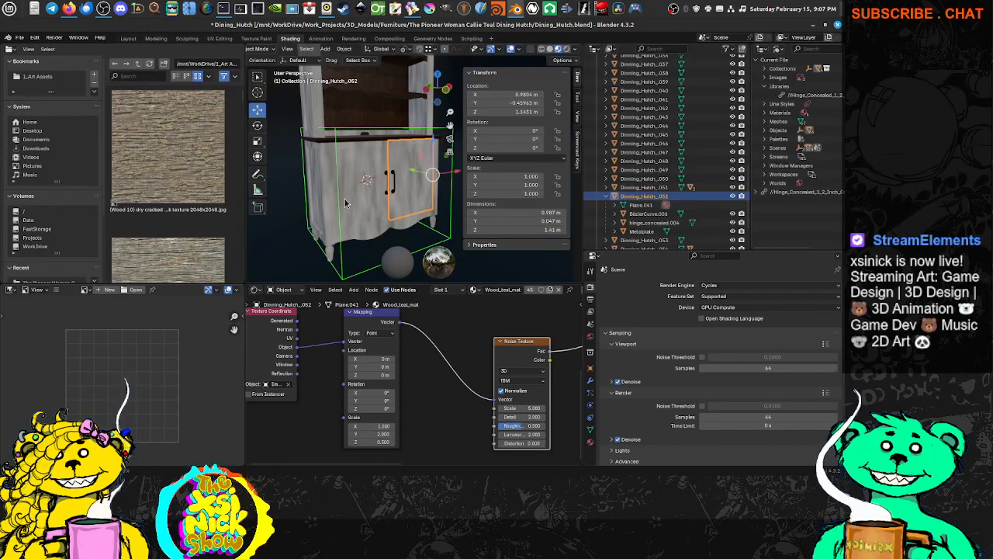
pyautogui.moveTo(346, 203); pyautogui.dragTo(326, 218, button='middle')
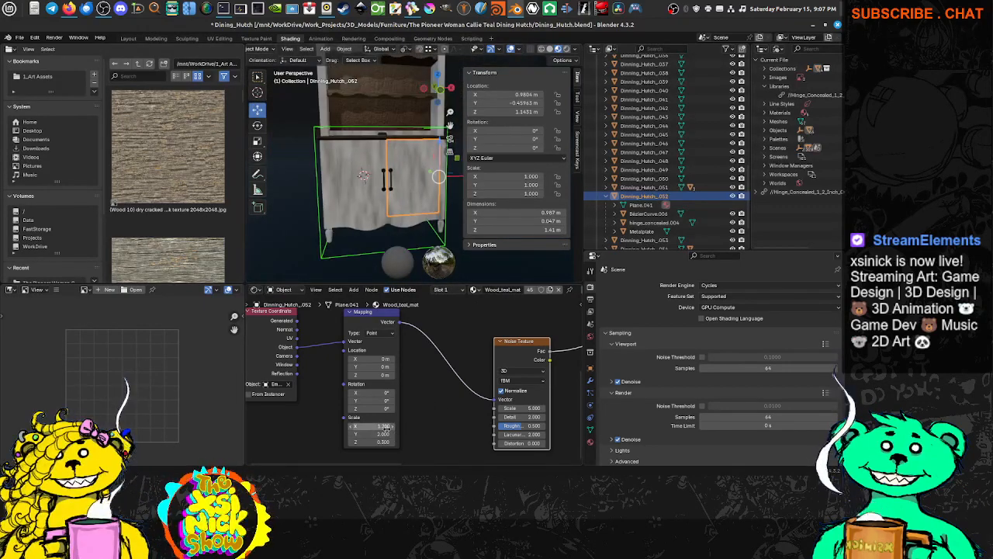
pyautogui.press('Return')
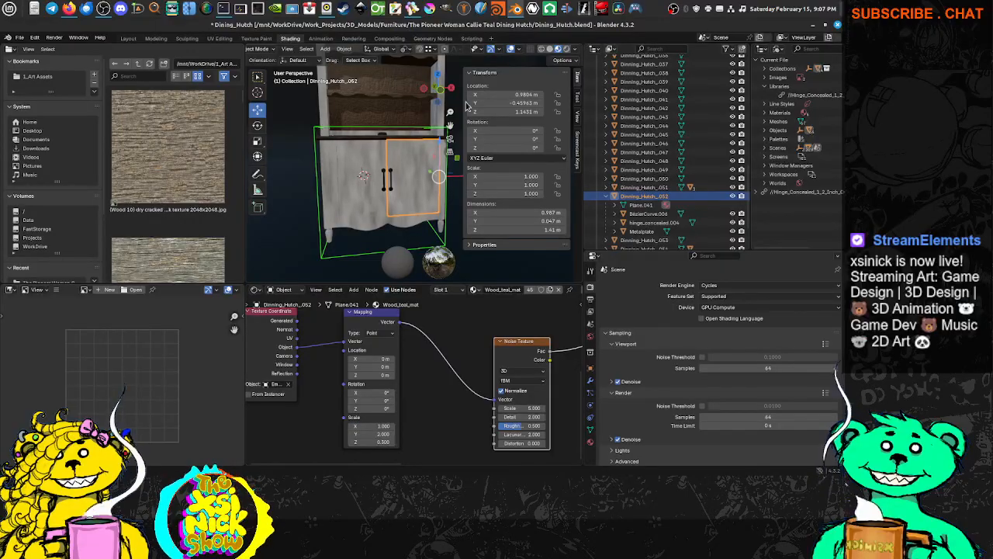
# Set the Mapping node's Y scale to 1 and check the grain on the cabinet's side and front.
pyautogui.moveTo(468, 106); pyautogui.dragTo(397, 186, button='middle')
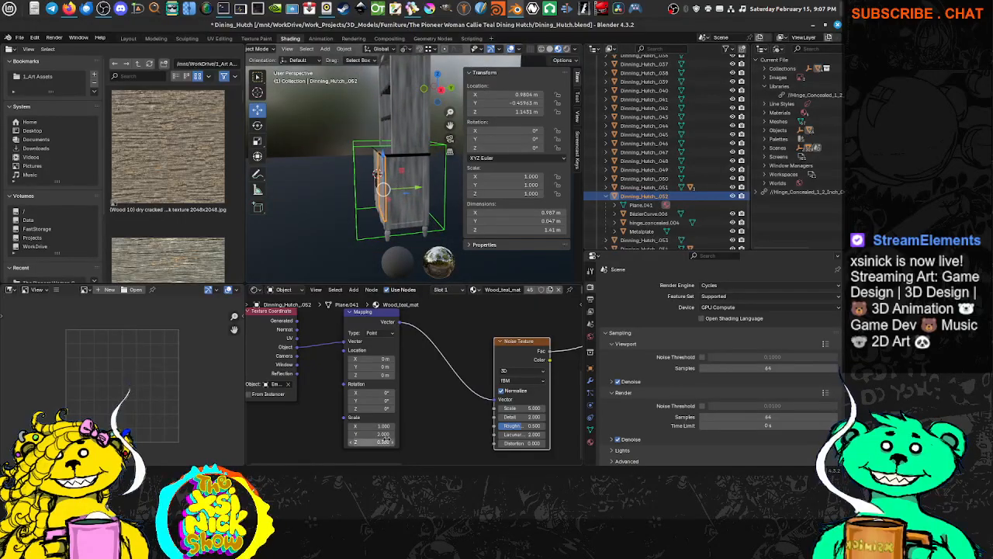
pyautogui.scroll(2, 386, 439)
pyautogui.moveTo(386, 442); pyautogui.dragTo(408, 442)
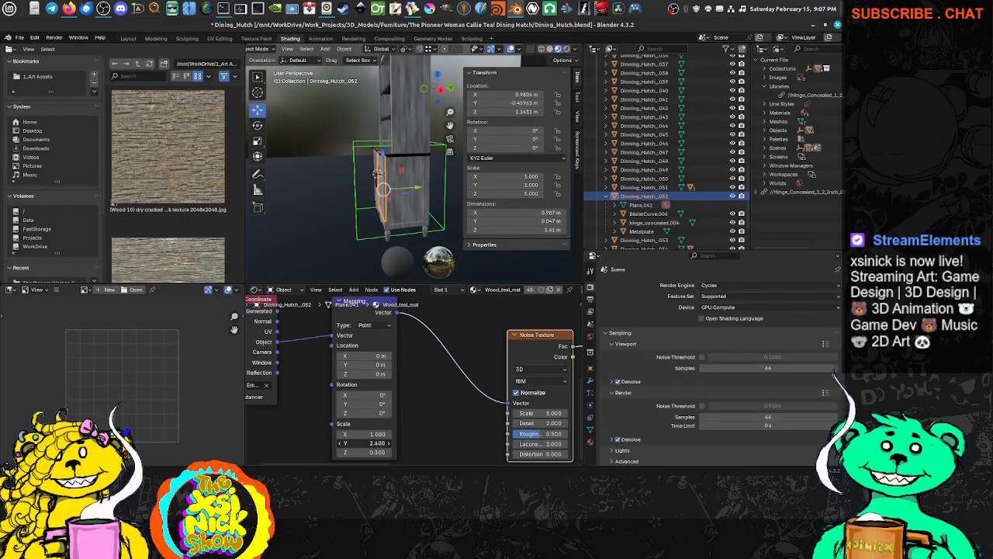
pyautogui.click(371, 443)
pyautogui.write('1')
pyautogui.press('Return')
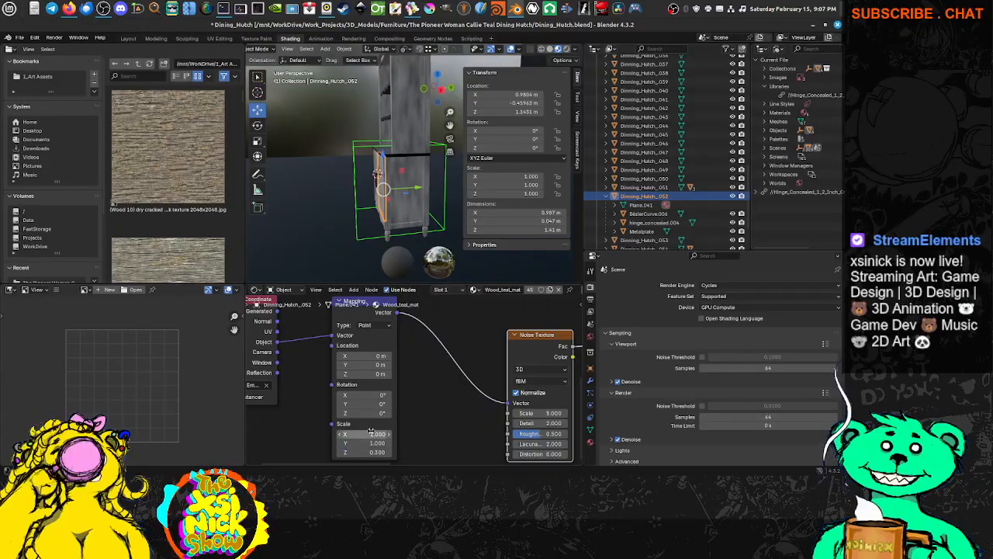
pyautogui.moveTo(346, 207); pyautogui.dragTo(422, 217, button='middle')
pyautogui.moveTo(357, 255); pyautogui.dragTo(413, 209, button='middle')
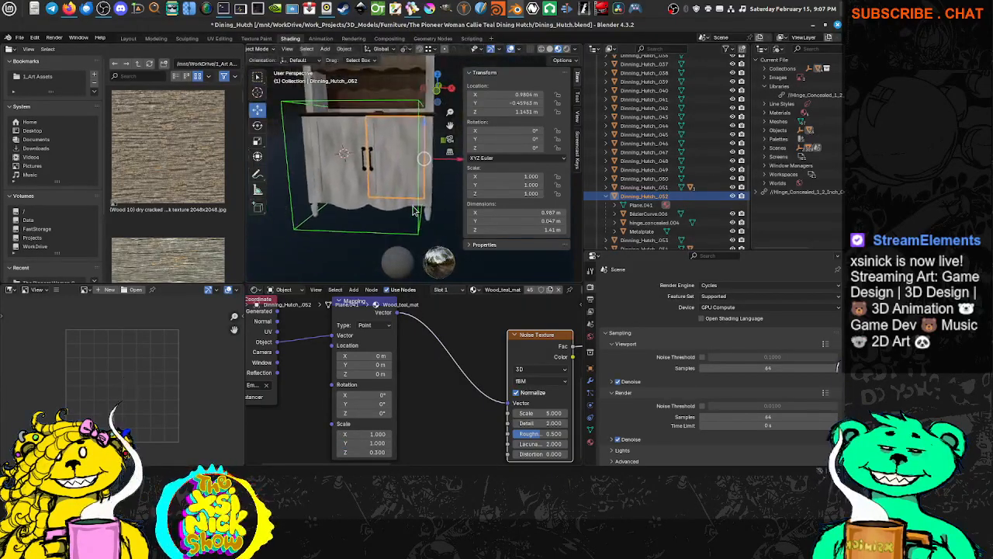
pyautogui.moveTo(349, 221); pyautogui.dragTo(407, 219, button='middle')
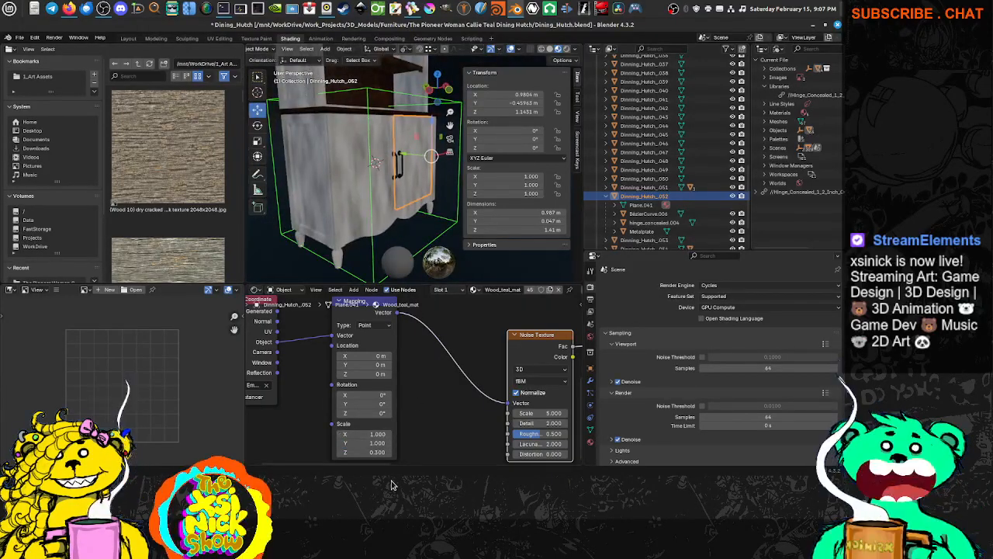
# Set the Mapping node's Z scale to 0.2.
pyautogui.click(377, 452)
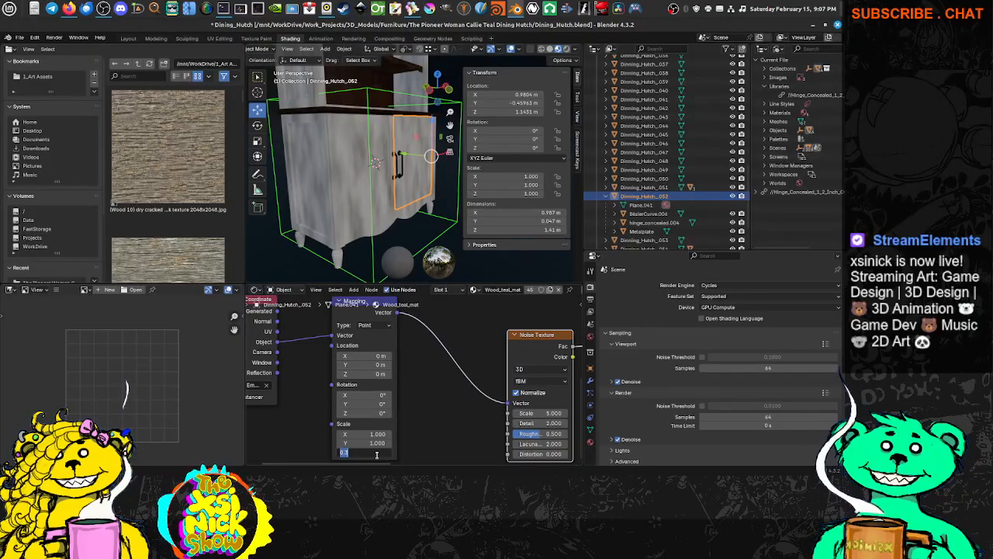
pyautogui.press('Return')
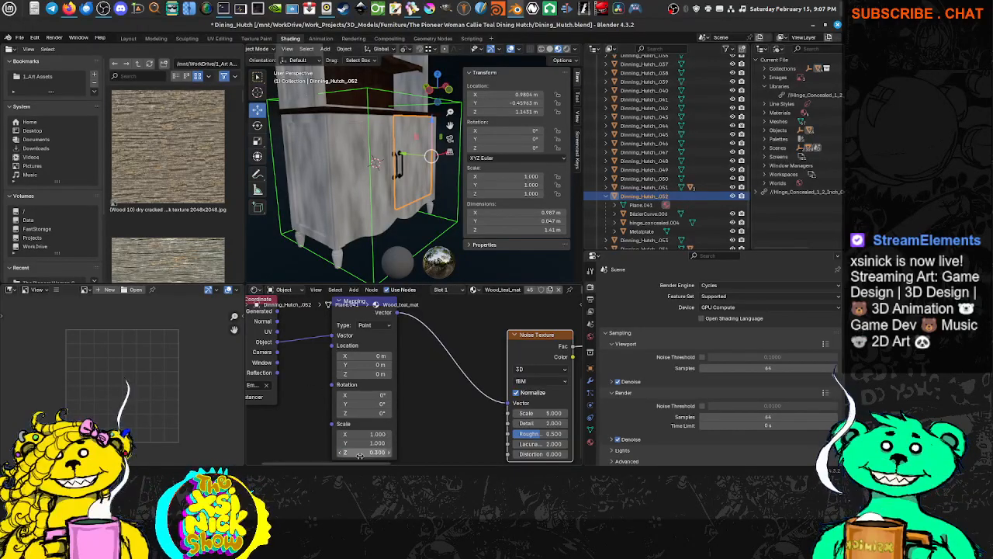
pyautogui.moveTo(360, 456)
pyautogui.mouseDown()
pyautogui.moveTo(380, 455)
pyautogui.moveTo(356, 453)
pyautogui.mouseUp()
pyautogui.click(355, 453)
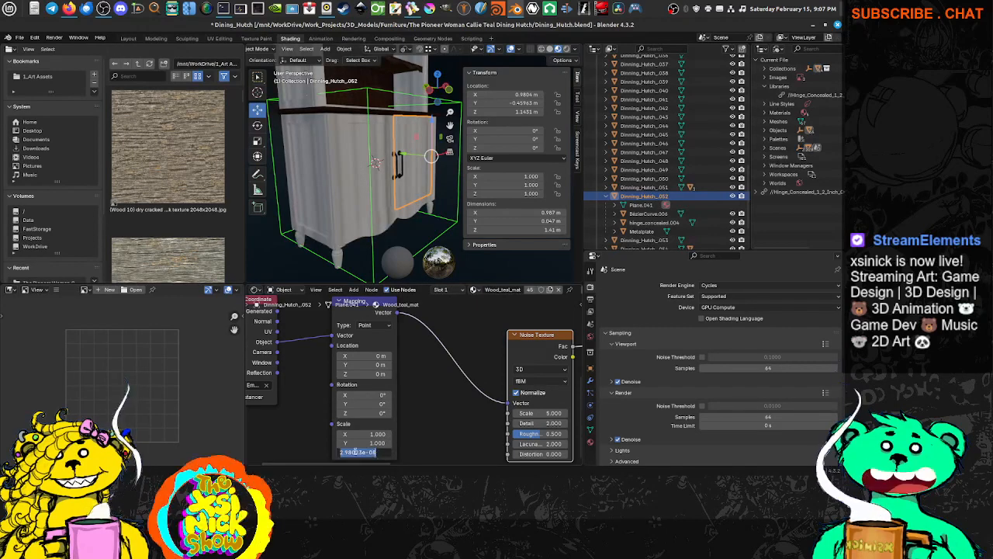
pyautogui.write('.2')
pyautogui.press('Return')
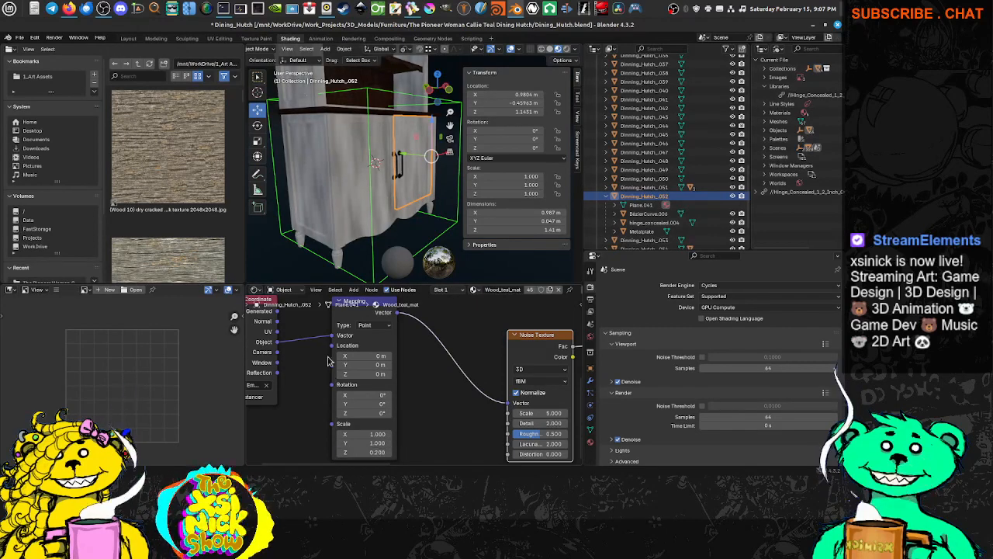
# Set the Mapping node's X and Y scale to 3 and check the grain on the lower doors.
pyautogui.moveTo(375, 442); pyautogui.dragTo(424, 442)
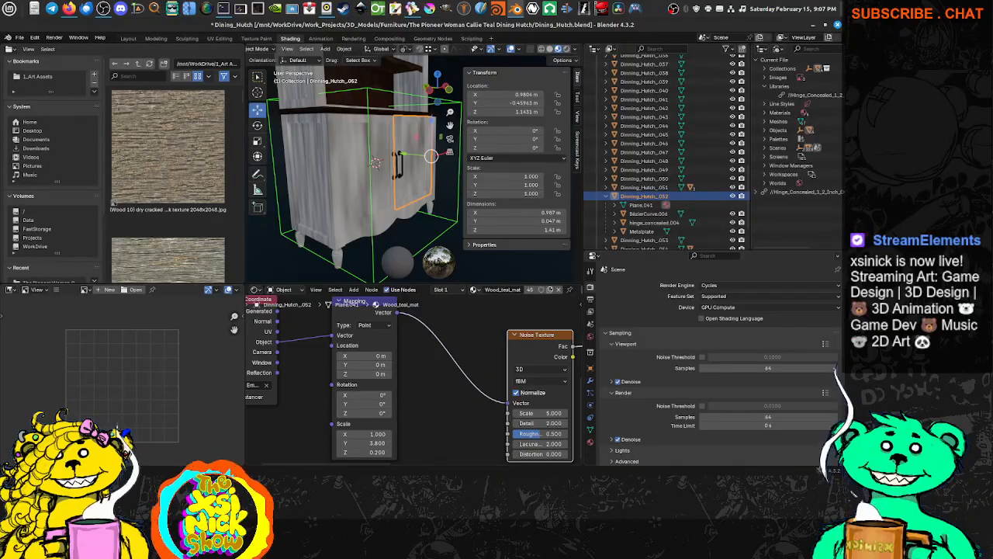
pyautogui.click(361, 441)
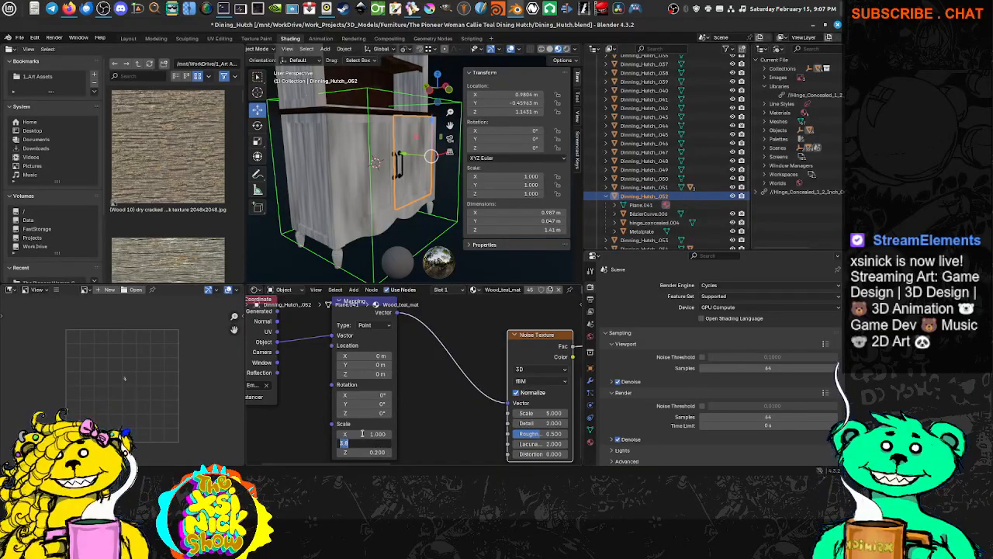
pyautogui.write('3')
pyautogui.press('Return')
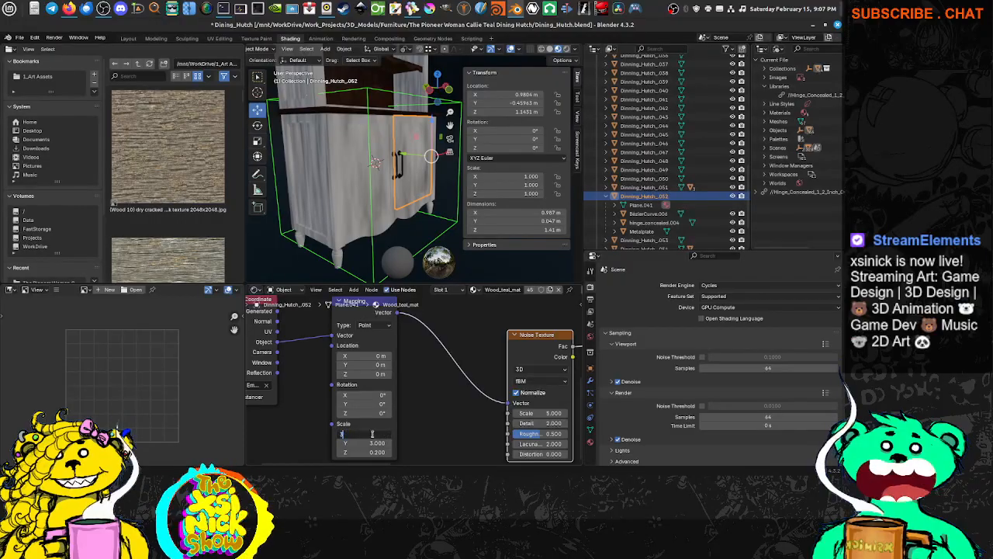
pyautogui.write('3')
pyautogui.press('Return')
pyautogui.moveTo(437, 227); pyautogui.dragTo(389, 223, button='middle')
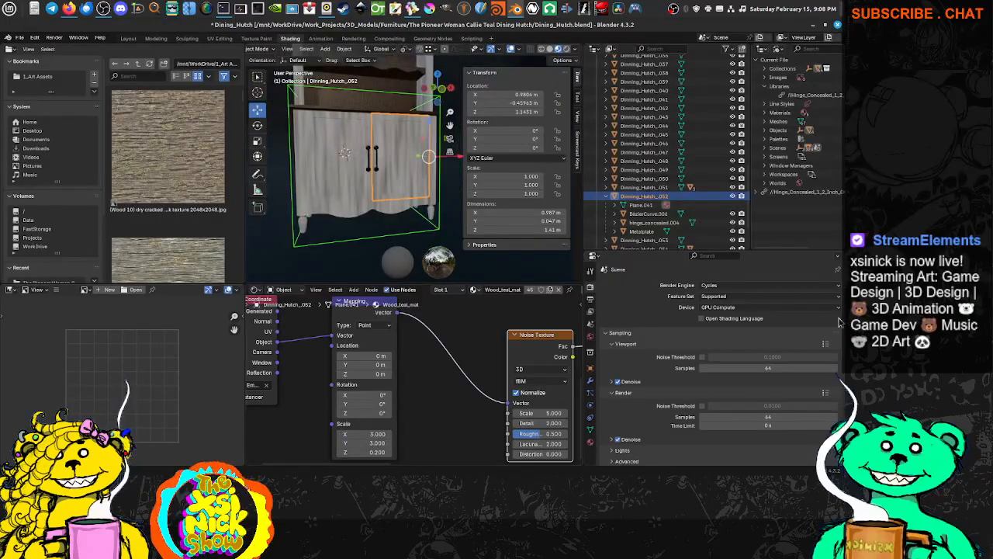
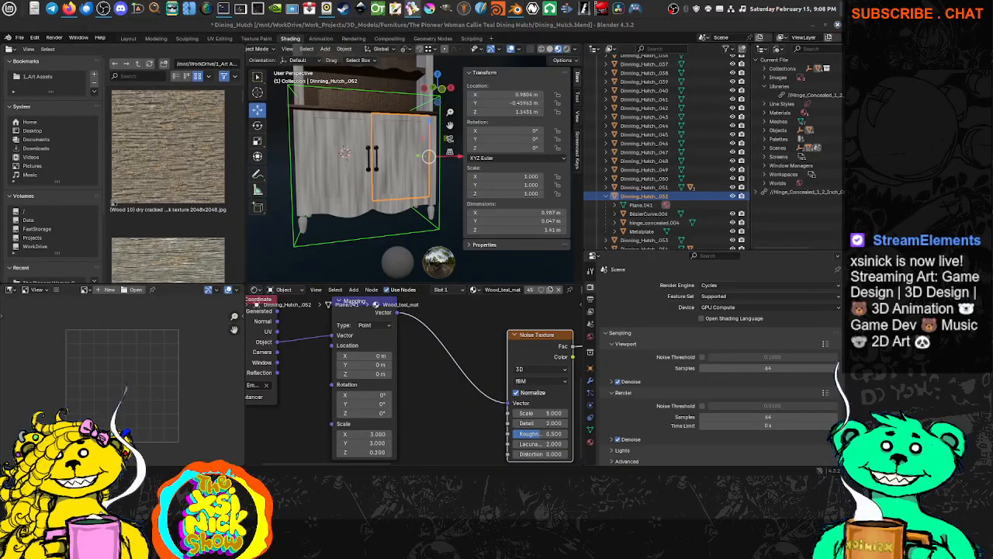
# Bring up the ref.bee reference in BeeRef, zoom in on the right lower door, and move and narrow the window beside the 3D viewport.
pyautogui.moveTo(316, 470); pyautogui.dragTo(368, 99)
pyautogui.scroll(-3, 200, 266)
pyautogui.moveTo(194, 312); pyautogui.dragTo(133, 220, button='middle')
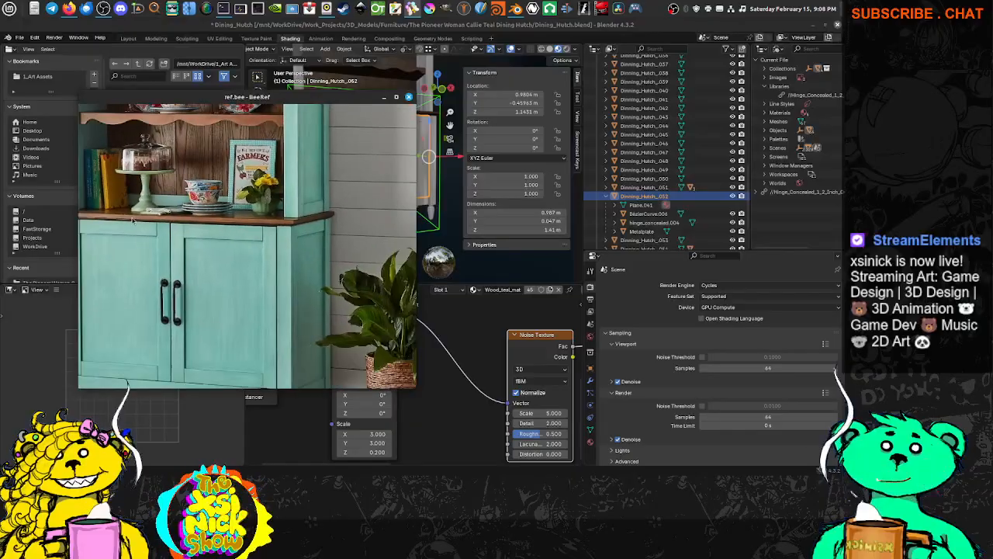
pyautogui.scroll(4, 132, 220)
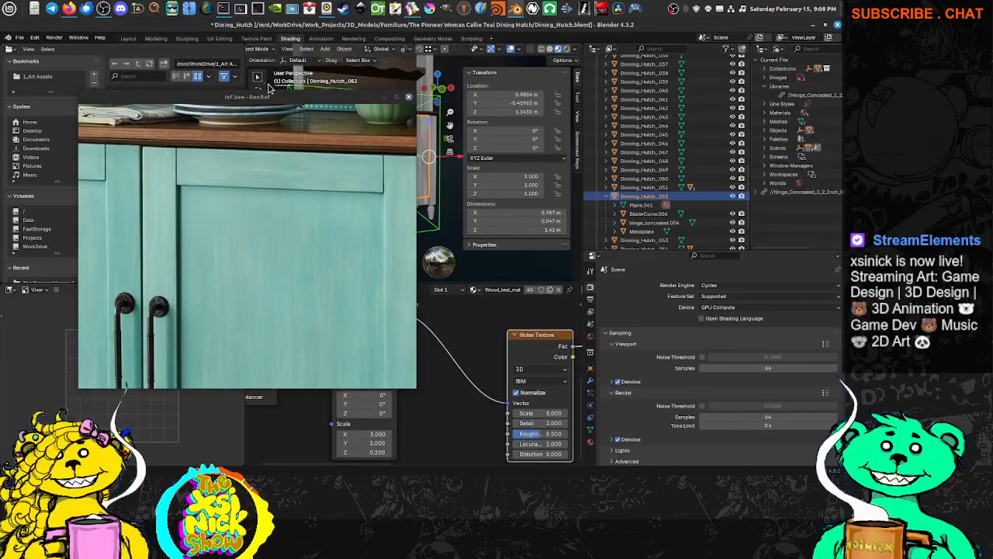
pyautogui.moveTo(272, 92); pyautogui.dragTo(219, 55)
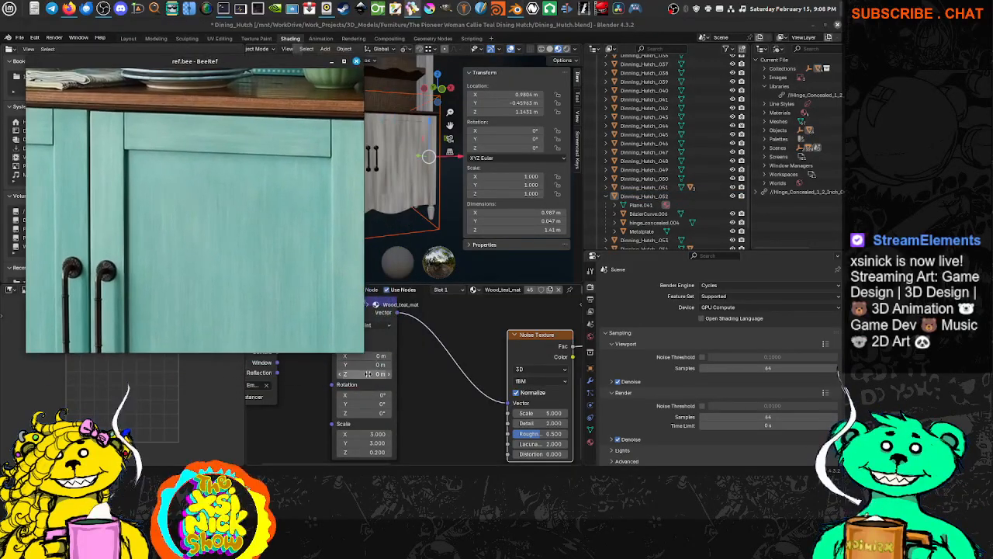
pyautogui.moveTo(360, 350); pyautogui.dragTo(298, 374)
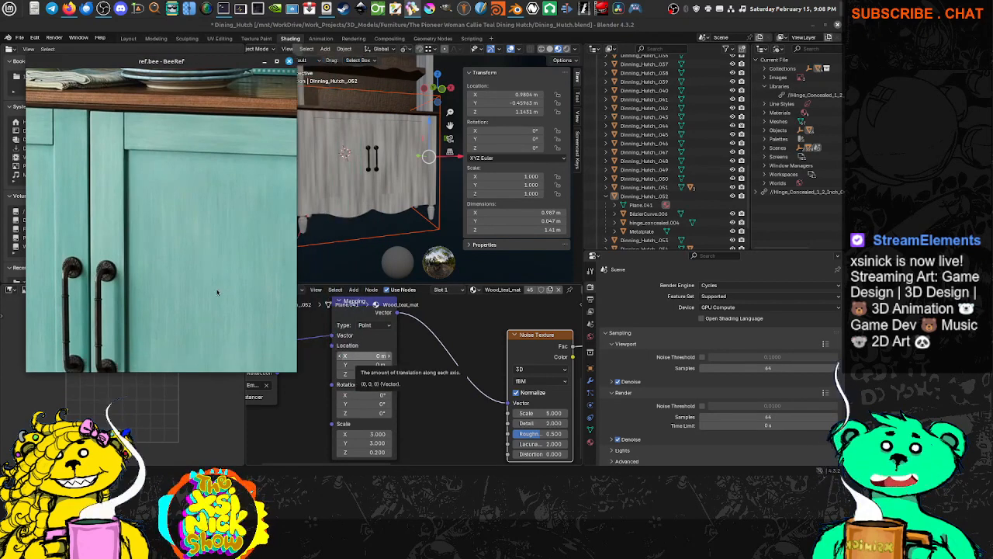
# Set the Mapping node's X and Y scale to 2 and check the grain on the lower cabinet.
pyautogui.scroll(4, 320, 196)
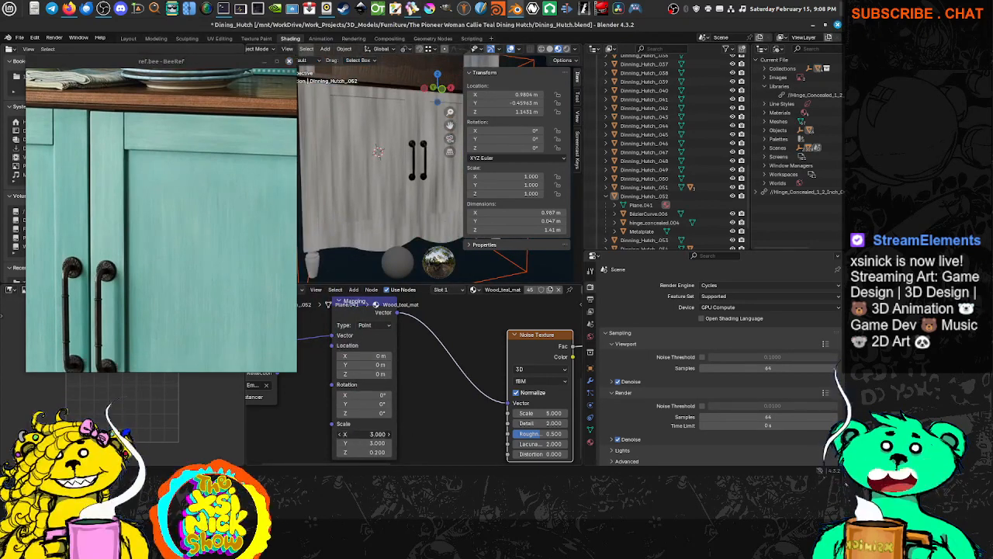
pyautogui.write('2')
pyautogui.press('Tab')
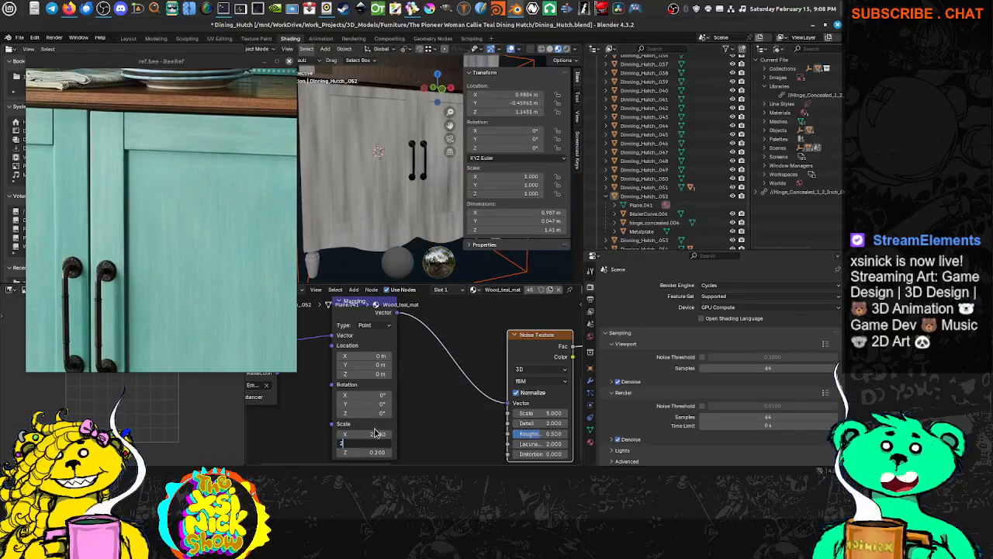
pyautogui.write('2')
pyautogui.press('Return')
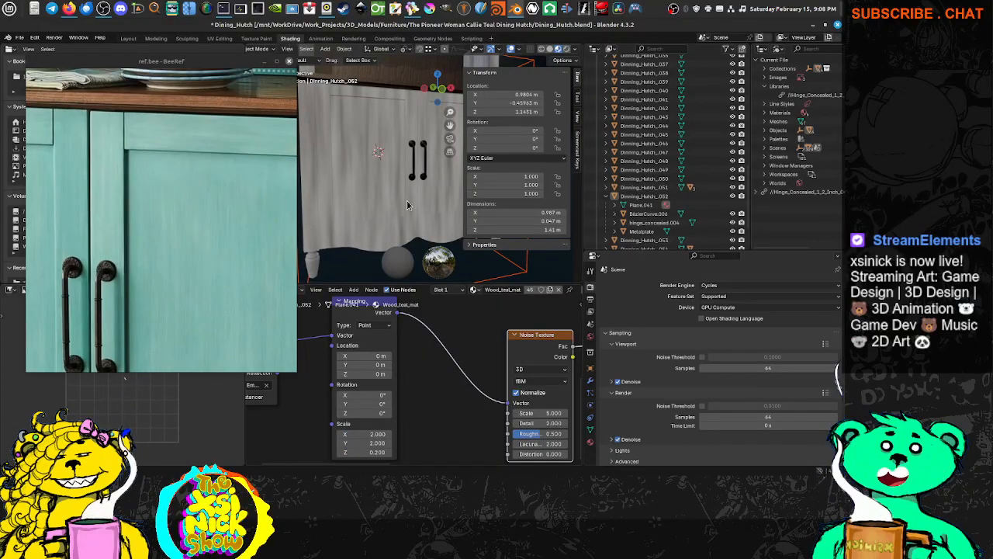
pyautogui.scroll(-4, 407, 205)
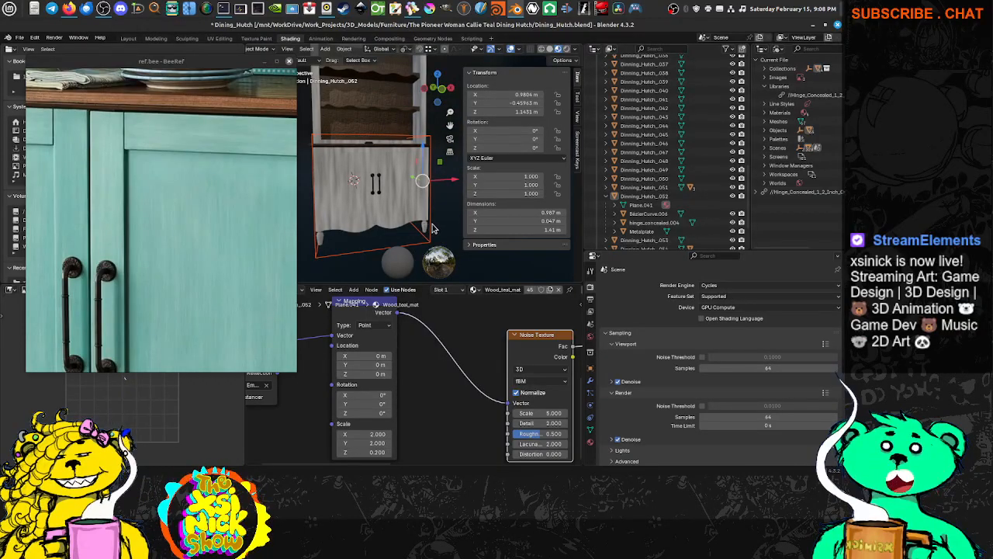
pyautogui.scroll(-2, 433, 229)
pyautogui.scroll(2, 425, 239)
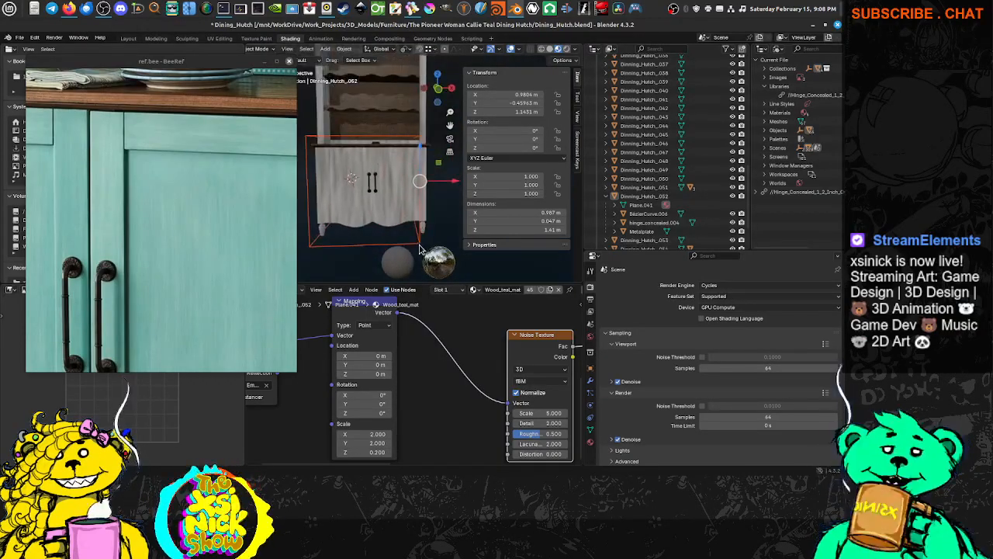
# Scale the cube empty uniformly to 0.496 and check the grain on the lower doors up close.
pyautogui.click(419, 246)
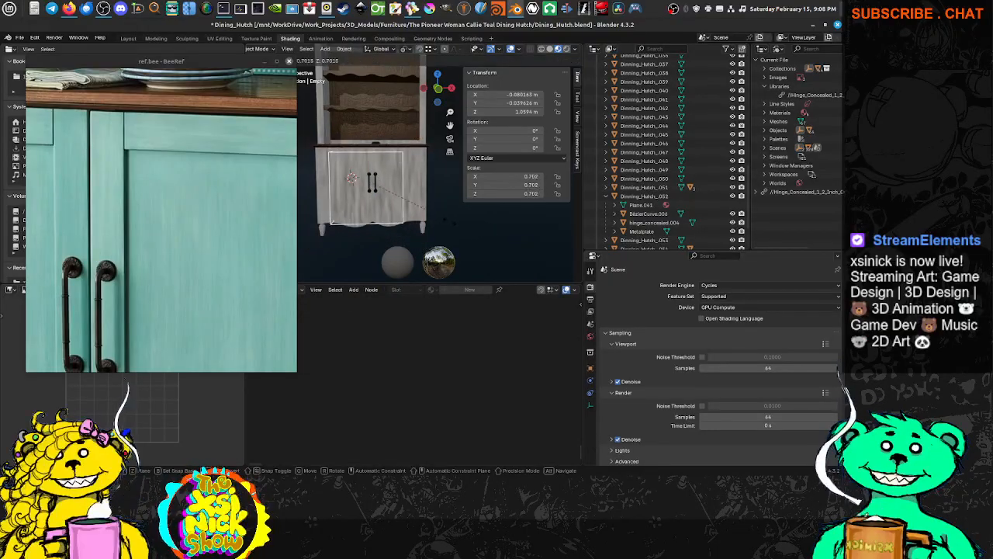
pyautogui.click(424, 220)
pyautogui.scroll(3, 361, 180)
pyautogui.scroll(3, 361, 183)
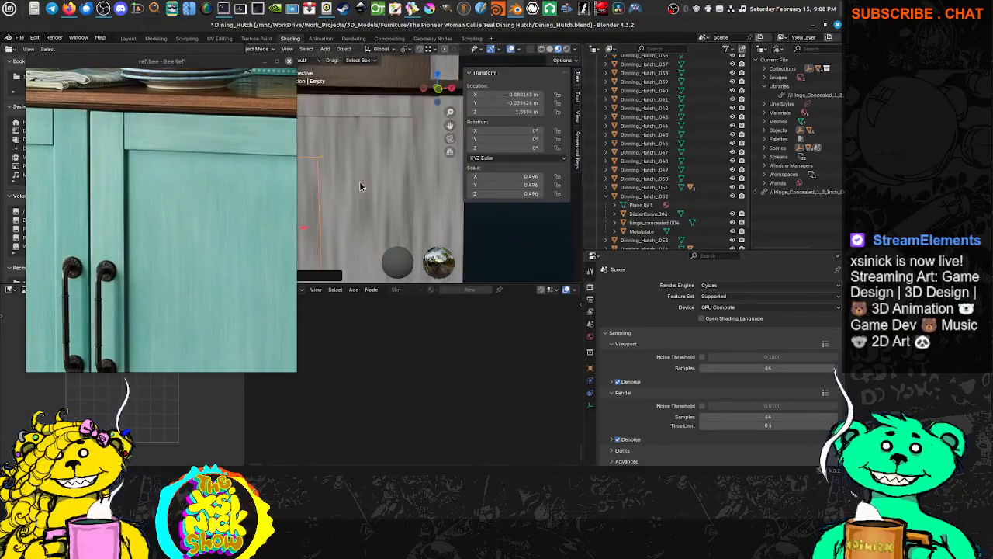
pyautogui.scroll(-5, 417, 187)
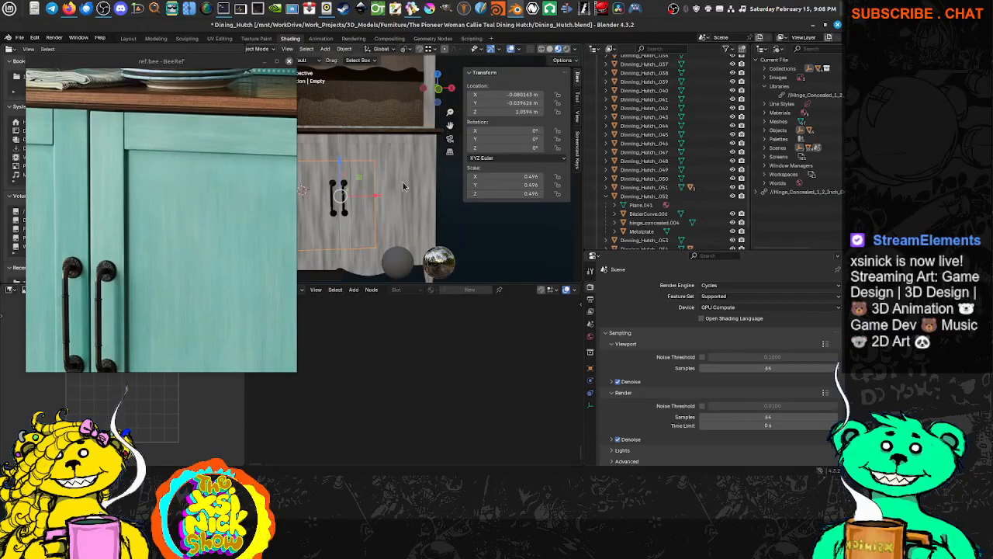
pyautogui.scroll(-4, 409, 180)
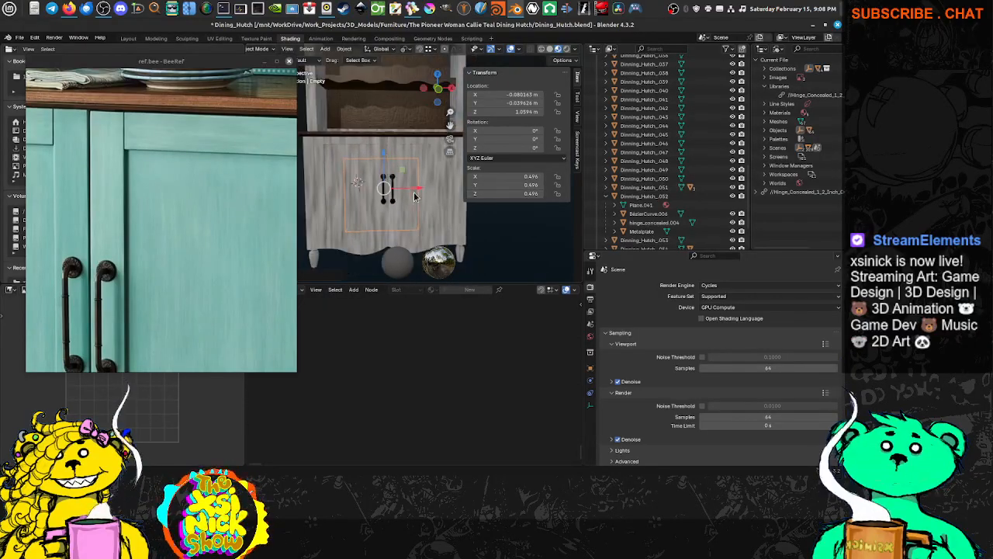
# Move the cube empty along the X axis to center it over the door handles, and reselect the right lower door.
pyautogui.press('g')
pyautogui.press('x')
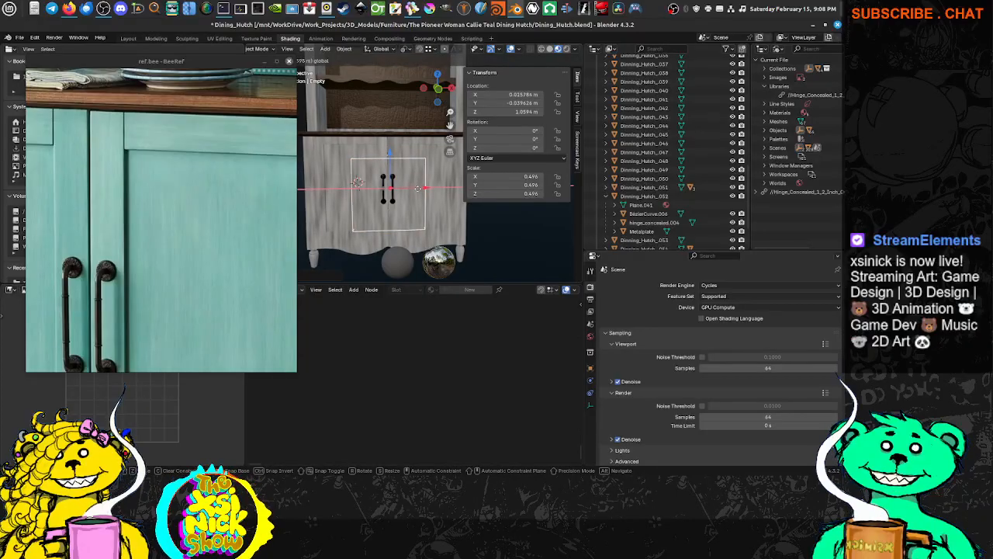
pyautogui.click(407, 228)
pyautogui.click(432, 231)
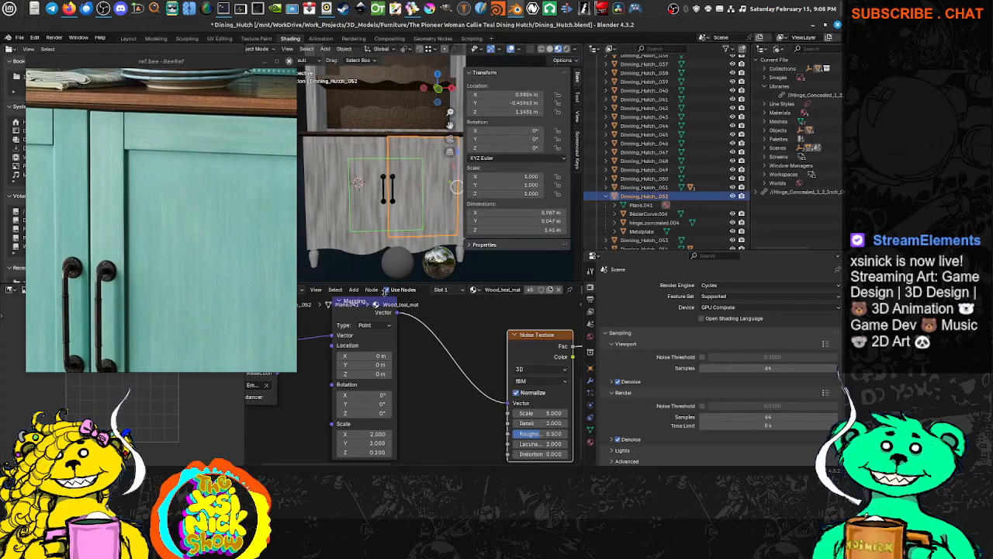
# Set the Noise Texture's scale to 8.2 and its roughness to 0.7.
pyautogui.moveTo(390, 384); pyautogui.dragTo(336, 379, button='middle')
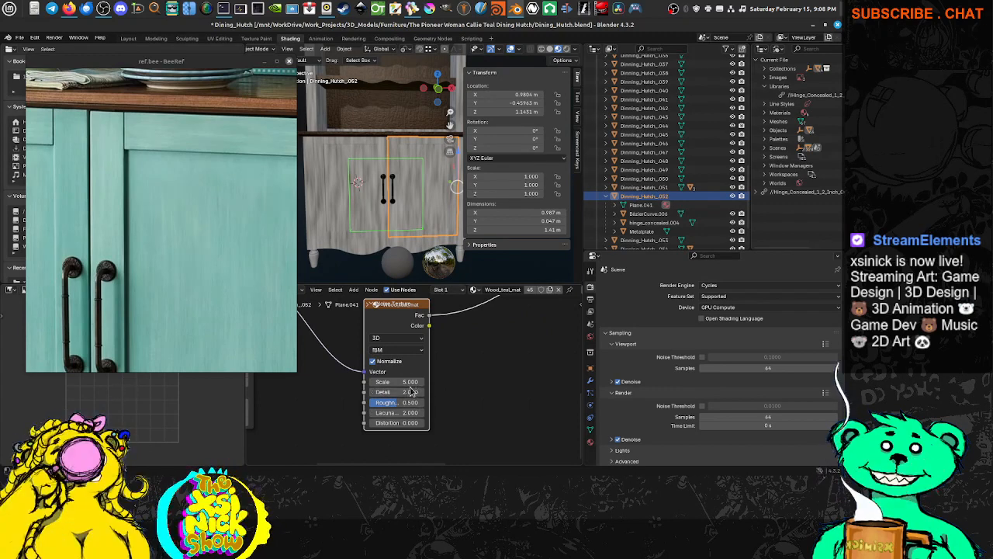
pyautogui.moveTo(403, 381); pyautogui.dragTo(447, 381)
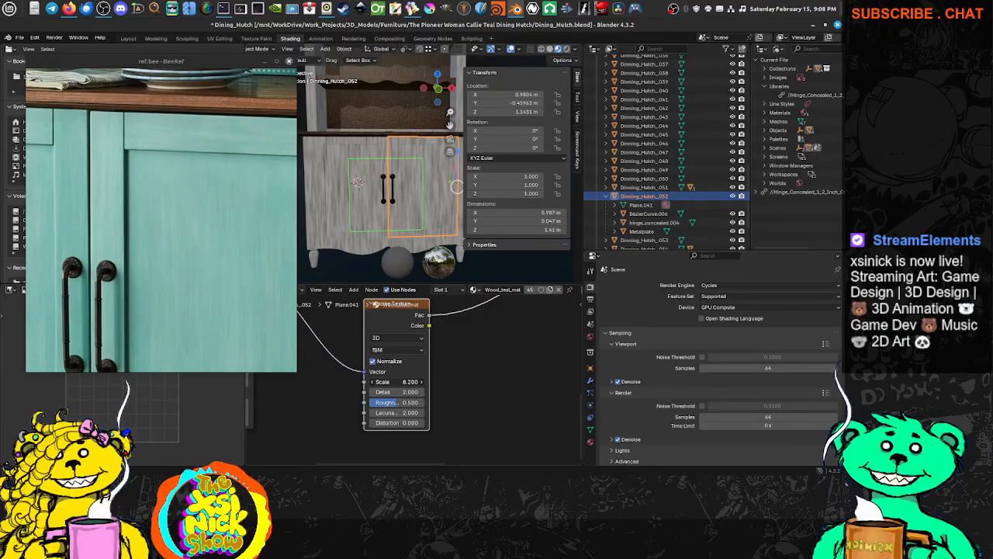
pyautogui.scroll(2, 402, 410)
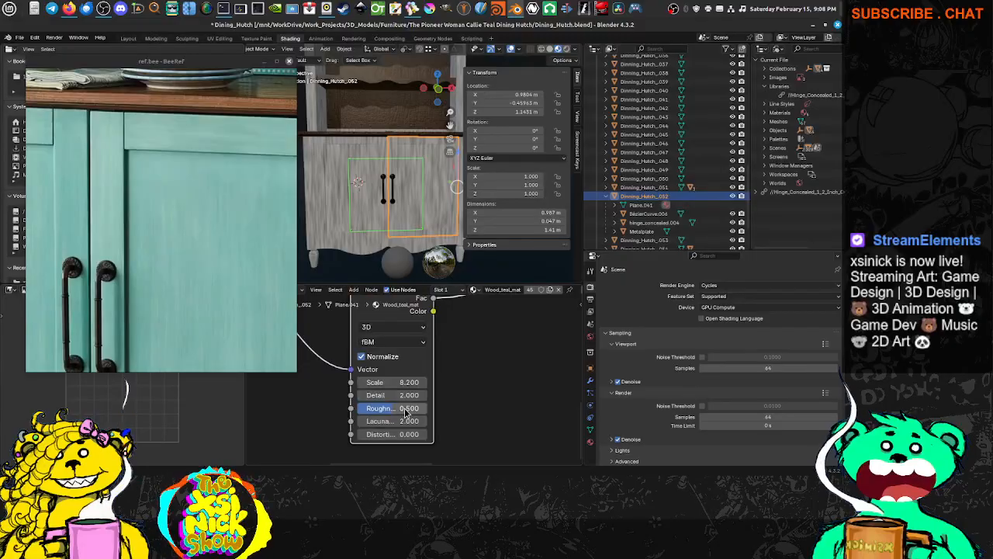
pyautogui.click(405, 411)
pyautogui.write('0.7')
pyautogui.press('Return')
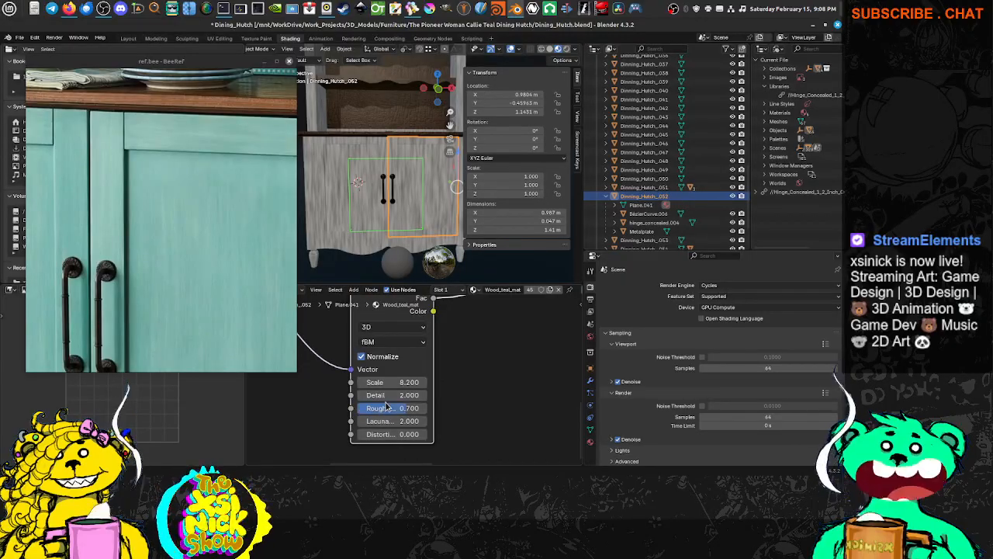
pyautogui.scroll(1, 370, 187)
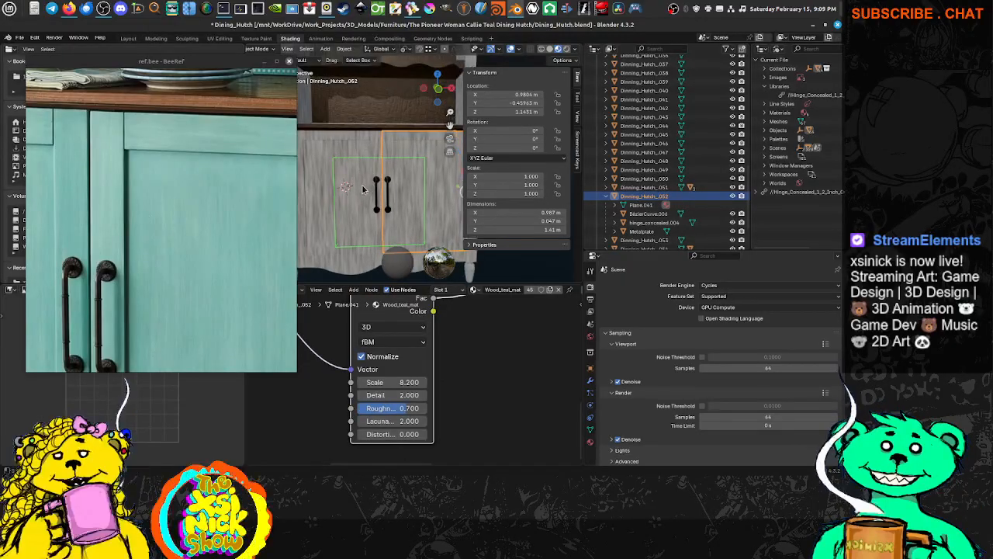
# Set the Noise Texture's scale to 10 and check the grain on the lower doors from an angle and the front.
pyautogui.click(408, 383)
pyautogui.write('10')
pyautogui.press('Return')
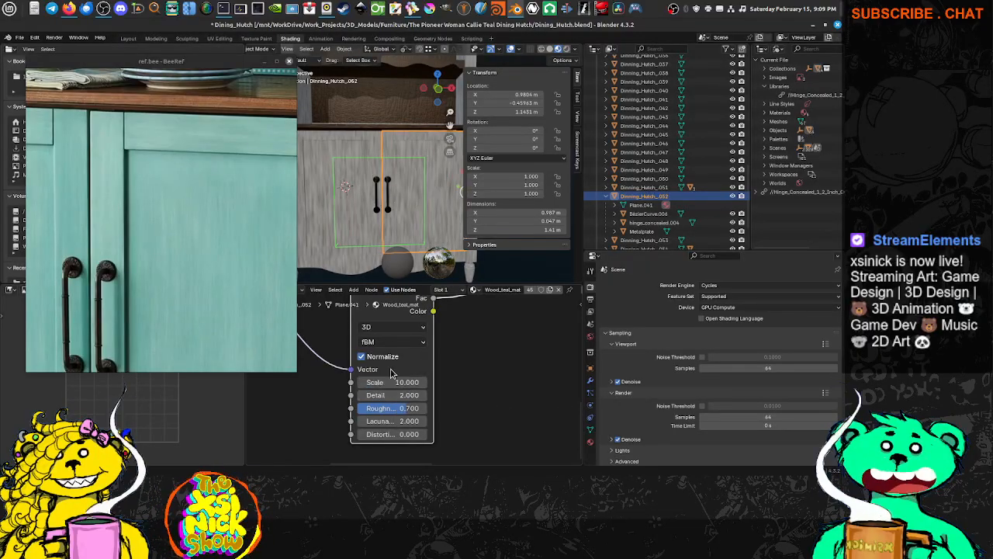
pyautogui.moveTo(372, 281); pyautogui.dragTo(413, 194, button='middle')
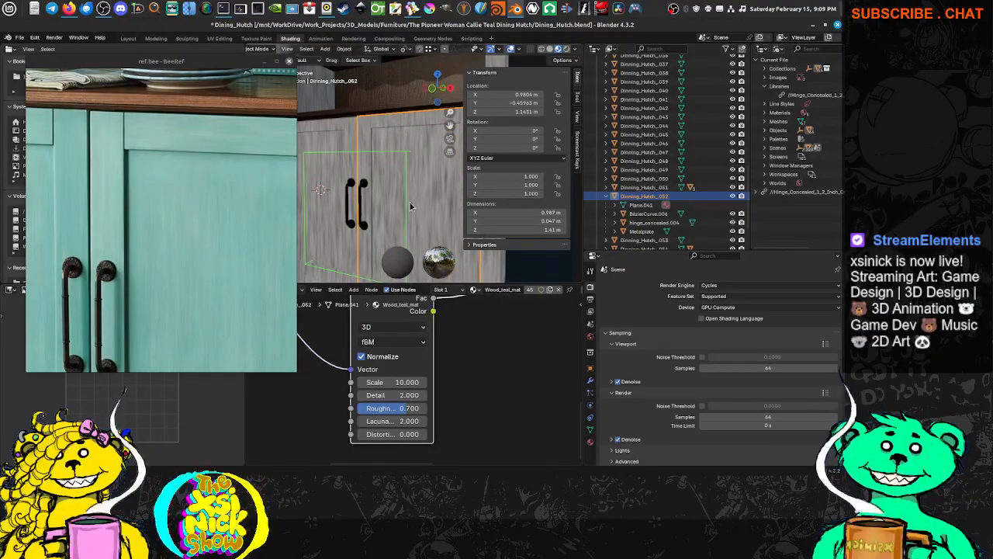
pyautogui.press('KP_1')
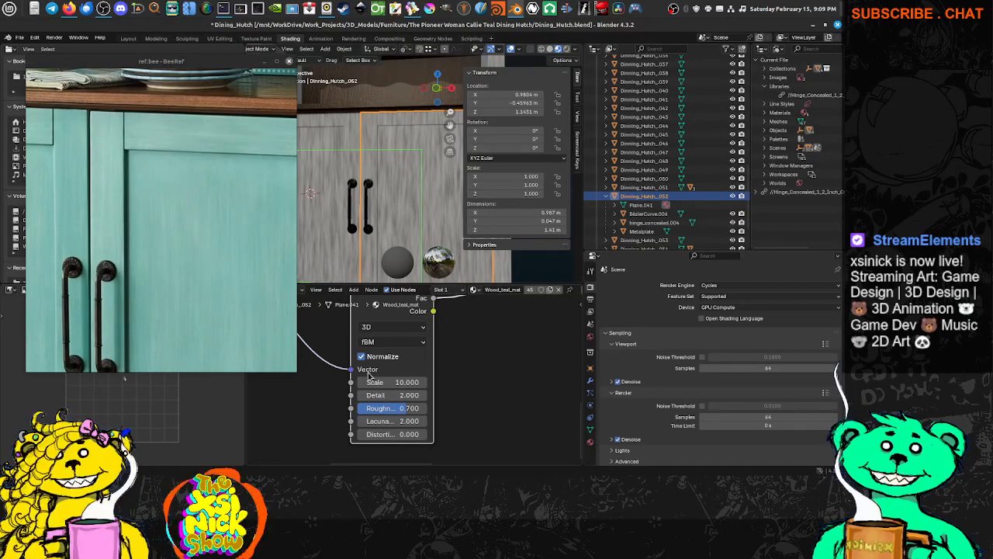
# Set the Mapping node's X and Y scale to 3 and compare the door grain with the lower cabinet in the reference photo.
pyautogui.scroll(-3, 465, 371)
pyautogui.scroll(-10, 183, 248)
pyautogui.moveTo(284, 361); pyautogui.dragTo(399, 353, button='middle')
pyautogui.moveTo(223, 243); pyautogui.dragTo(107, 242, button='middle')
pyautogui.moveTo(324, 404); pyautogui.dragTo(380, 393, button='middle')
pyautogui.scroll(6, 362, 390)
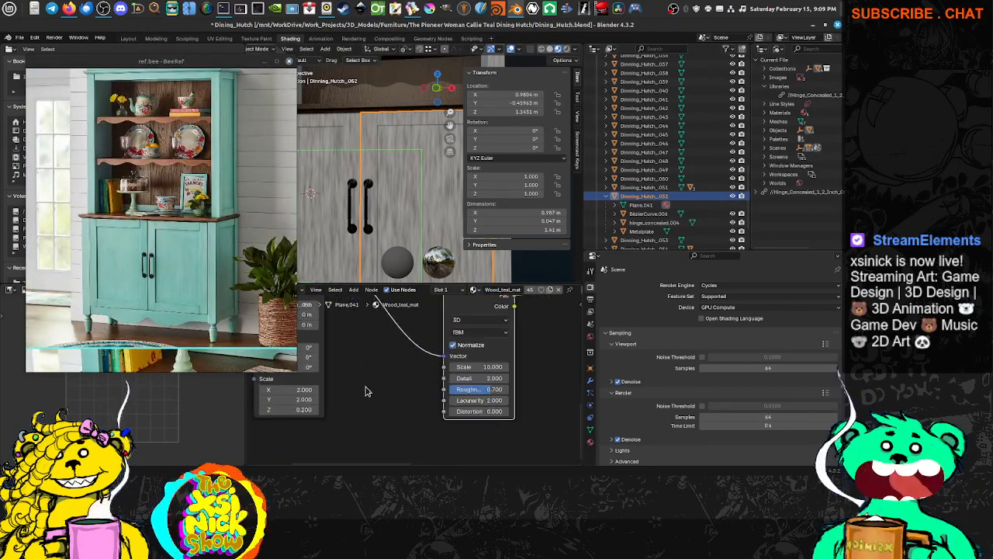
pyautogui.click(358, 372)
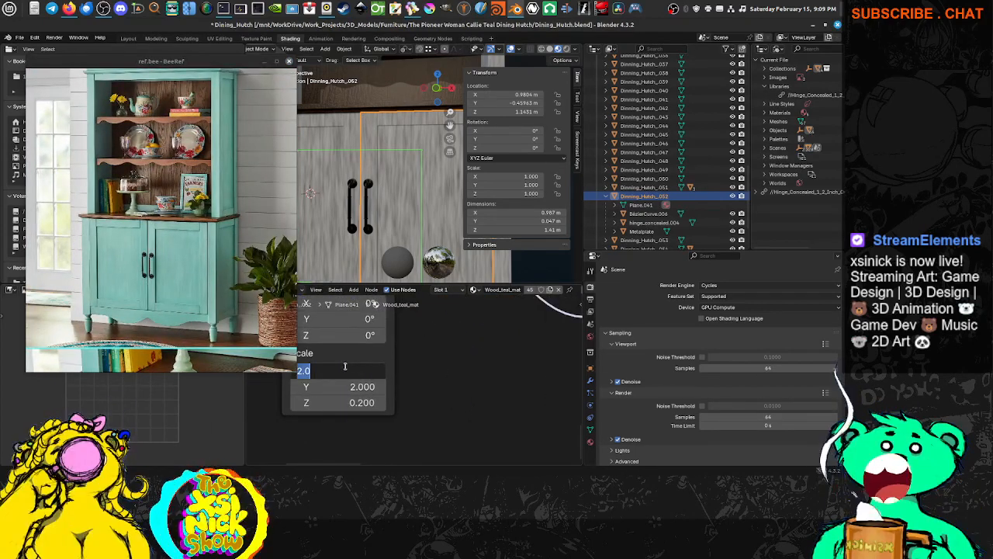
pyautogui.write('3')
pyautogui.press('Tab')
pyautogui.write('3')
pyautogui.press('Return')
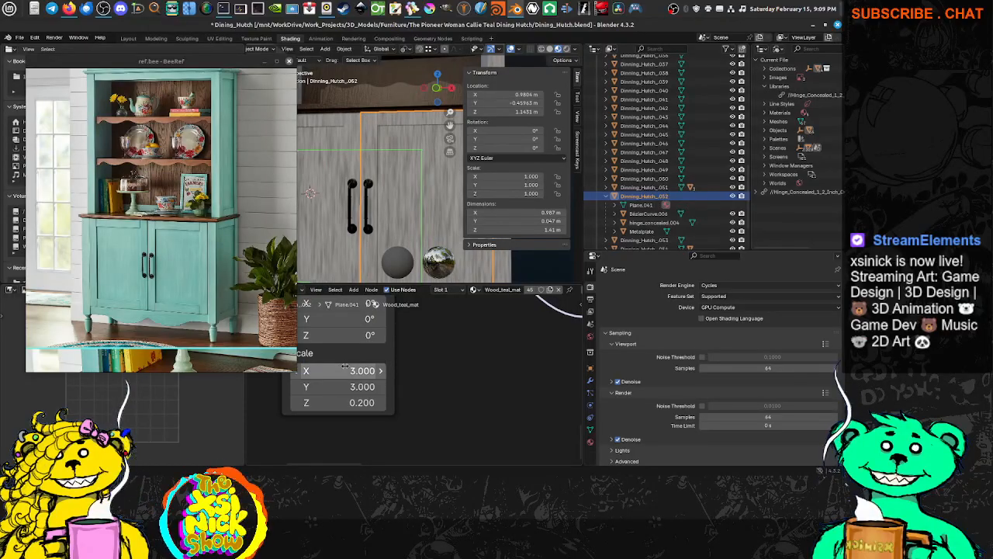
pyautogui.moveTo(384, 209); pyautogui.dragTo(472, 212, button='middle')
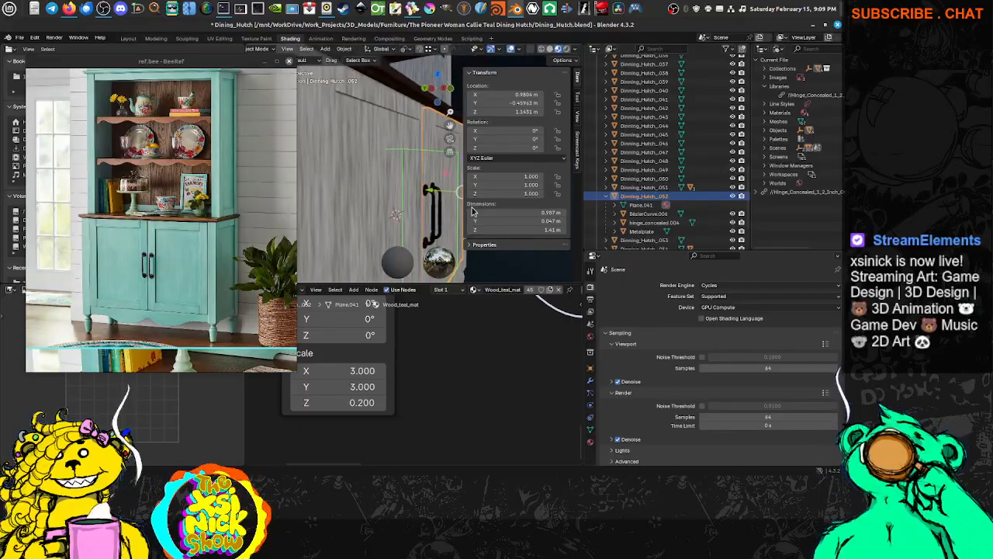
pyautogui.scroll(4, 172, 286)
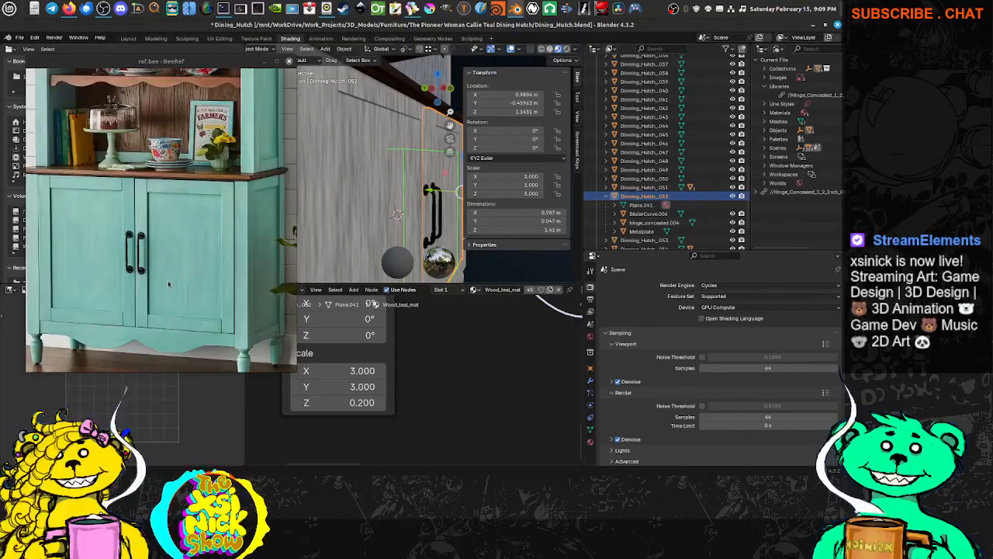
pyautogui.moveTo(410, 211); pyautogui.dragTo(363, 216, button='middle')
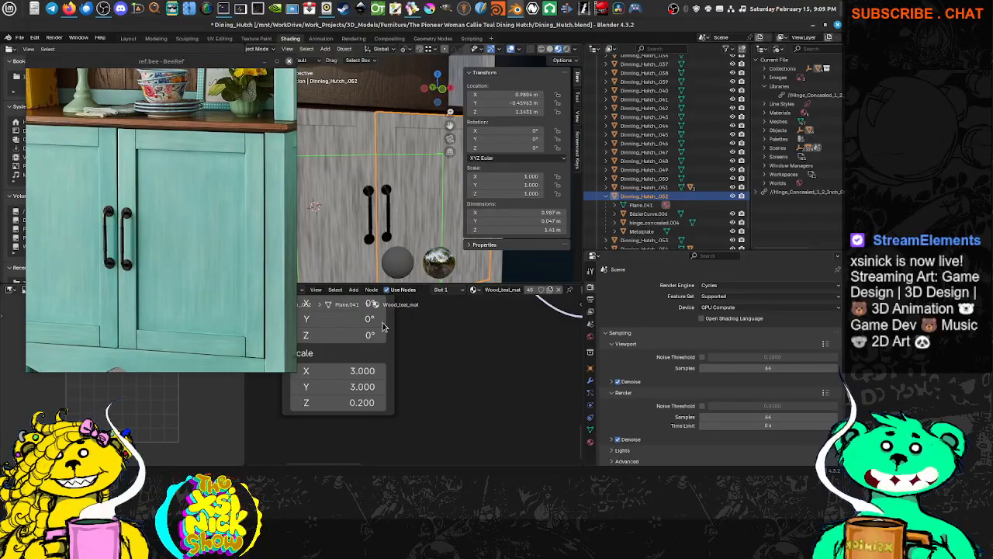
# Move the Noise Texture node closer to the Mapping node and insert a Color Ramp node on its Fac output link.
pyautogui.scroll(-6, 383, 326)
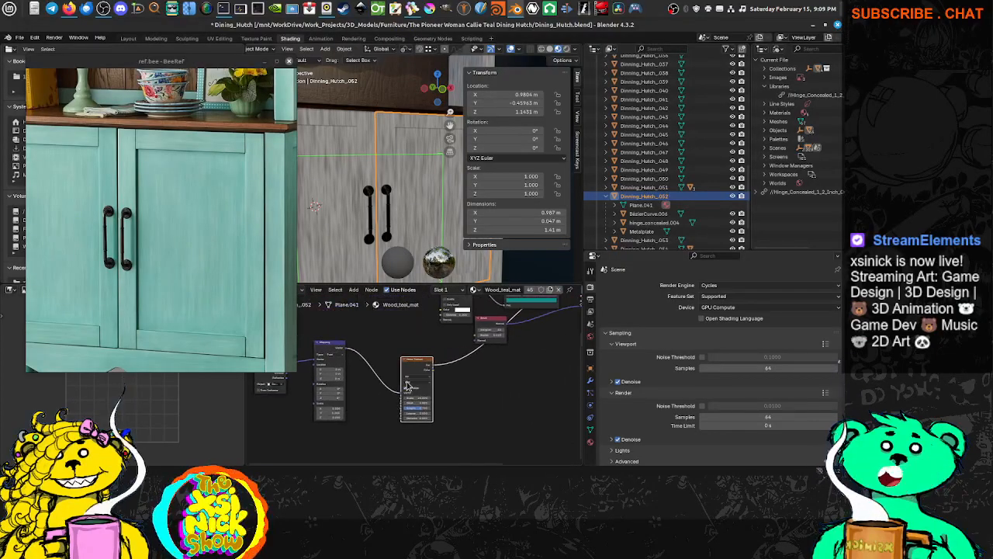
pyautogui.scroll(2, 406, 386)
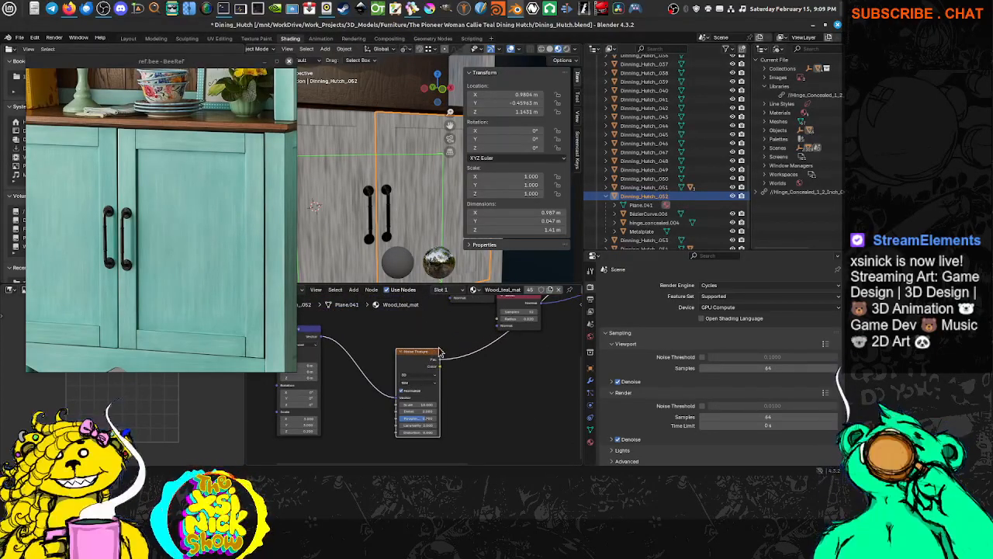
pyautogui.moveTo(425, 356); pyautogui.dragTo(400, 361)
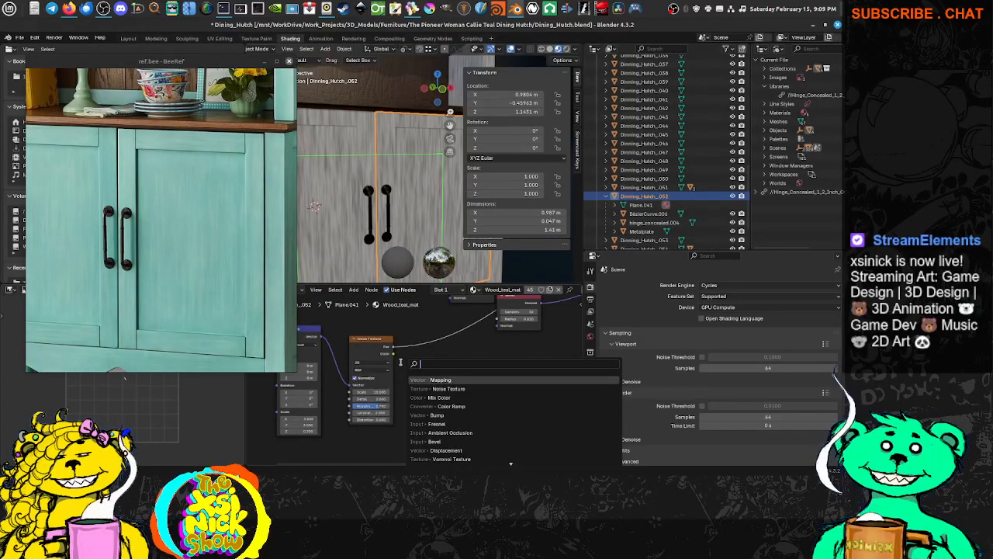
pyautogui.write('RAMP')
pyautogui.press('BackSpace')
pyautogui.press('BackSpace')
pyautogui.press('BackSpace')
pyautogui.press('BackSpace')
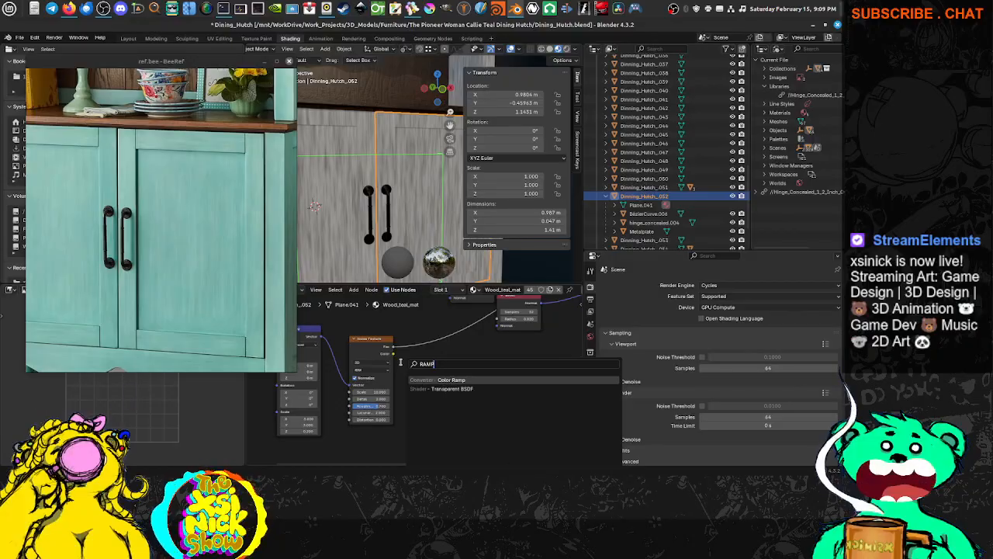
pyautogui.write('ram')
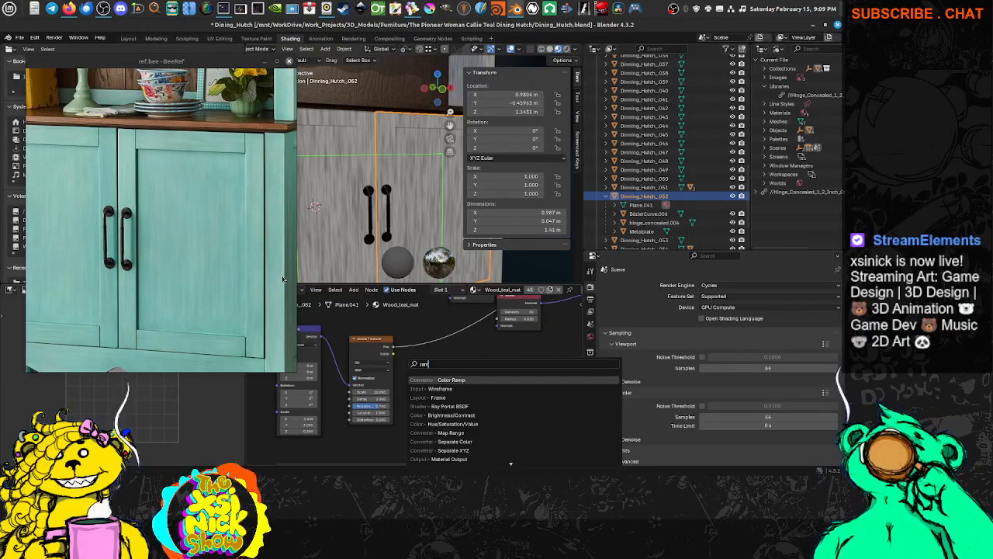
pyautogui.press('Return')
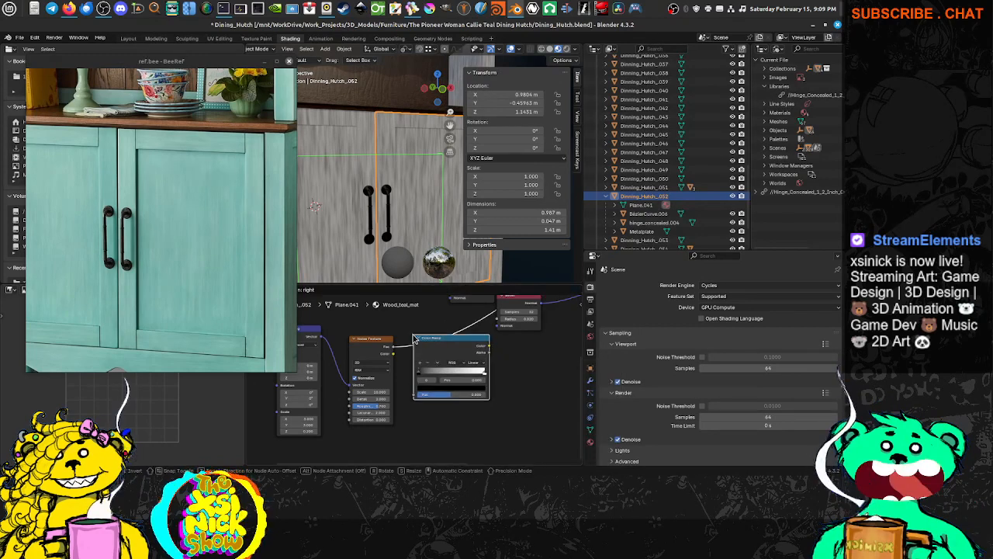
pyautogui.click(416, 336)
pyautogui.moveTo(464, 391); pyautogui.dragTo(427, 388, button='middle')
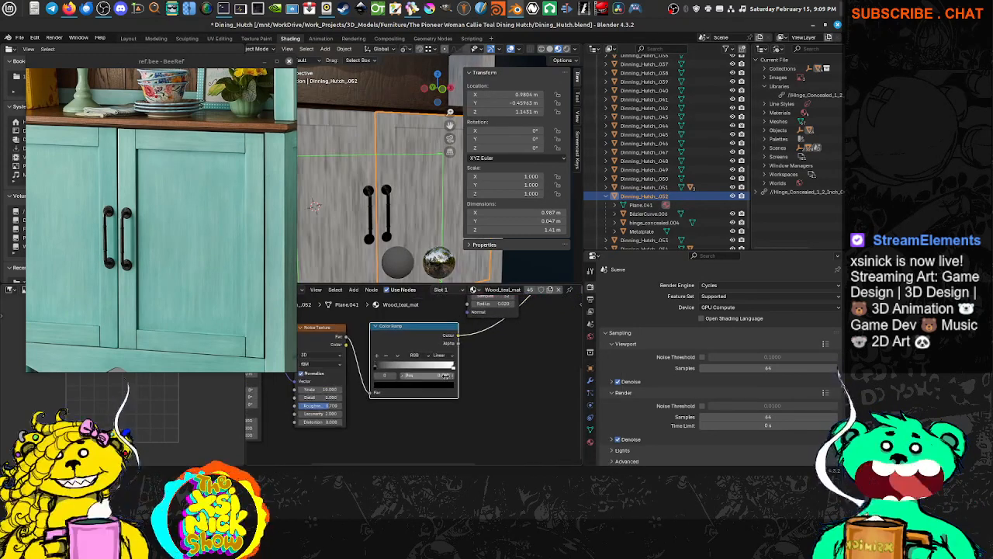
# Lighten the black stop at position 0 of the noise Color Ramp to a medium grey.
pyautogui.scroll(4, 427, 384)
pyautogui.scroll(1, 393, 371)
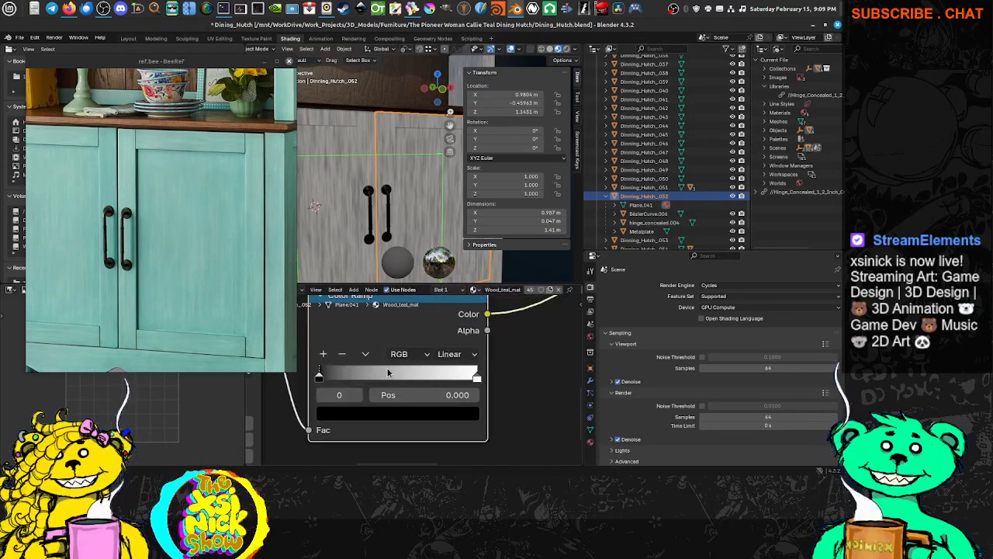
pyautogui.moveTo(323, 382)
pyautogui.mouseDown()
pyautogui.moveTo(403, 385)
pyautogui.moveTo(316, 394)
pyautogui.mouseUp()
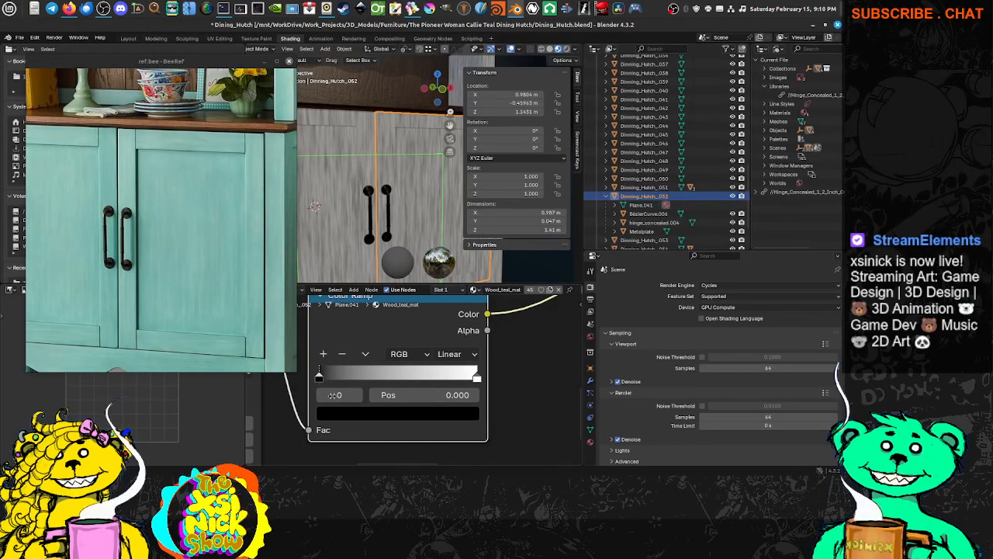
pyautogui.click(334, 419)
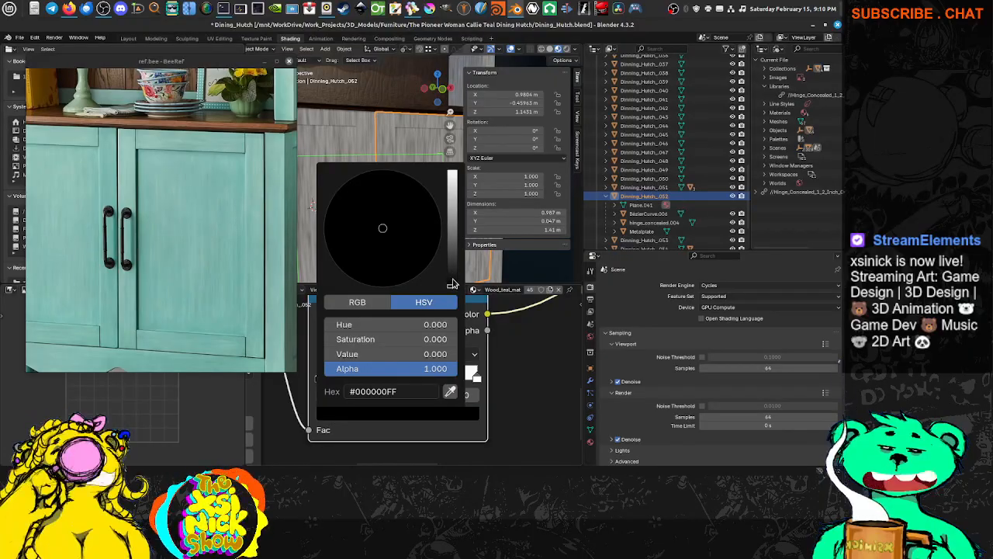
pyautogui.moveTo(452, 284); pyautogui.dragTo(453, 261)
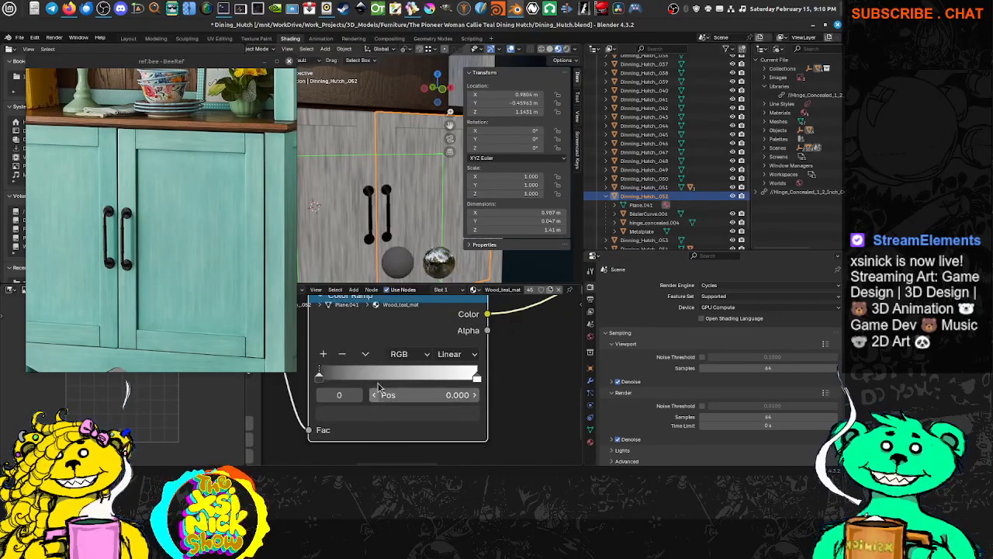
pyautogui.click(367, 413)
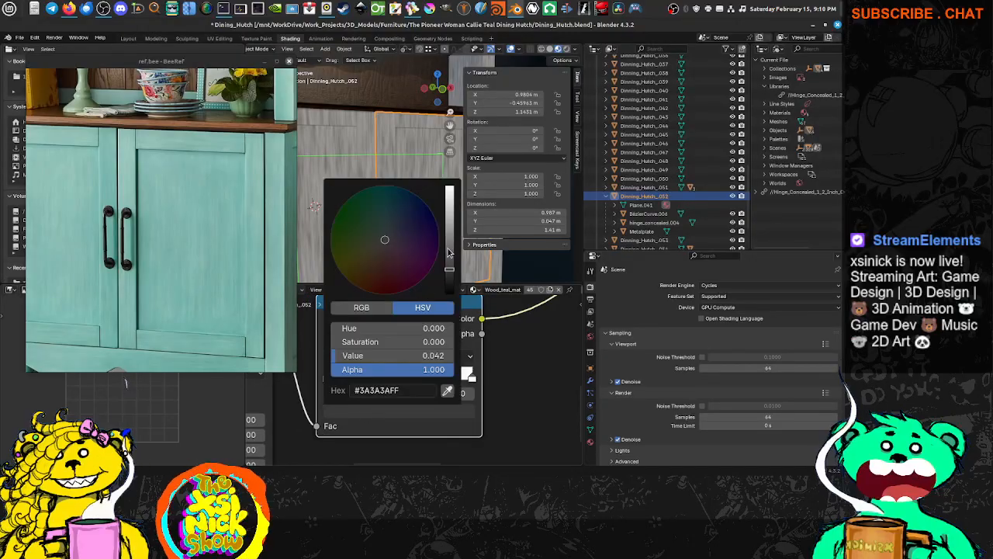
pyautogui.moveTo(448, 252); pyautogui.dragTo(448, 231)
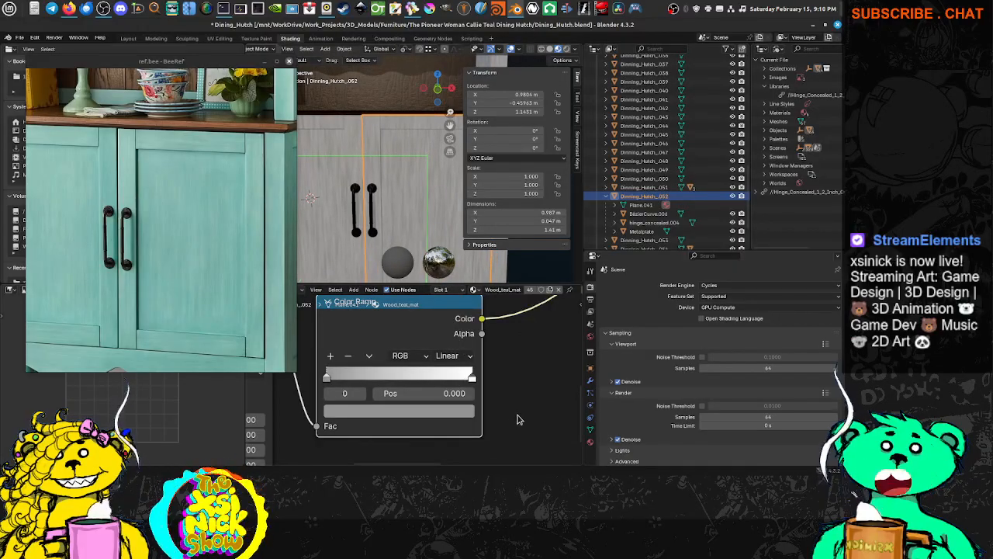
# Unlink the noise Color Ramp from the Principled BSDF's Base Color and feed that input from the teal Color Ramp.
pyautogui.scroll(-8, 519, 420)
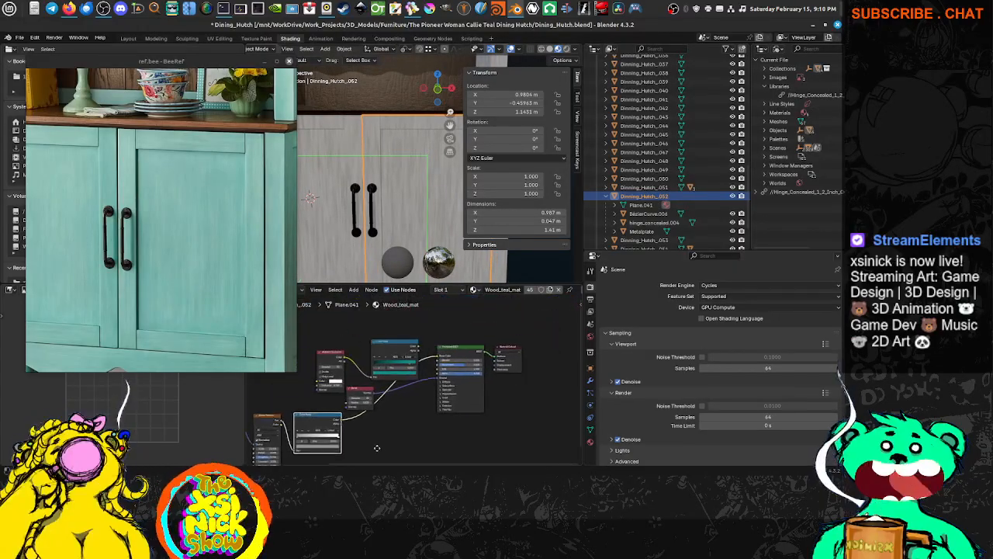
pyautogui.moveTo(377, 447); pyautogui.dragTo(368, 449, button='middle')
pyautogui.scroll(1, 428, 364)
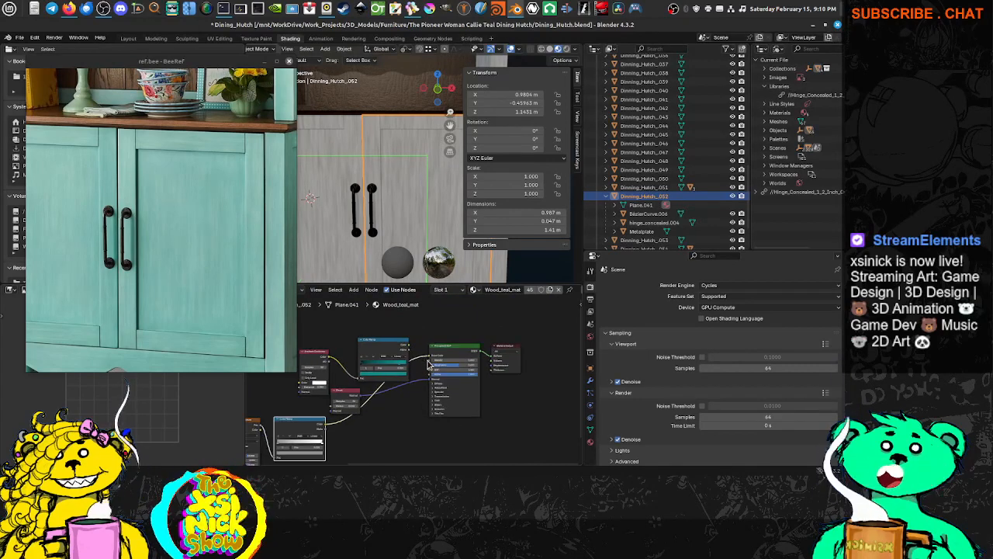
pyautogui.moveTo(430, 357); pyautogui.dragTo(405, 455)
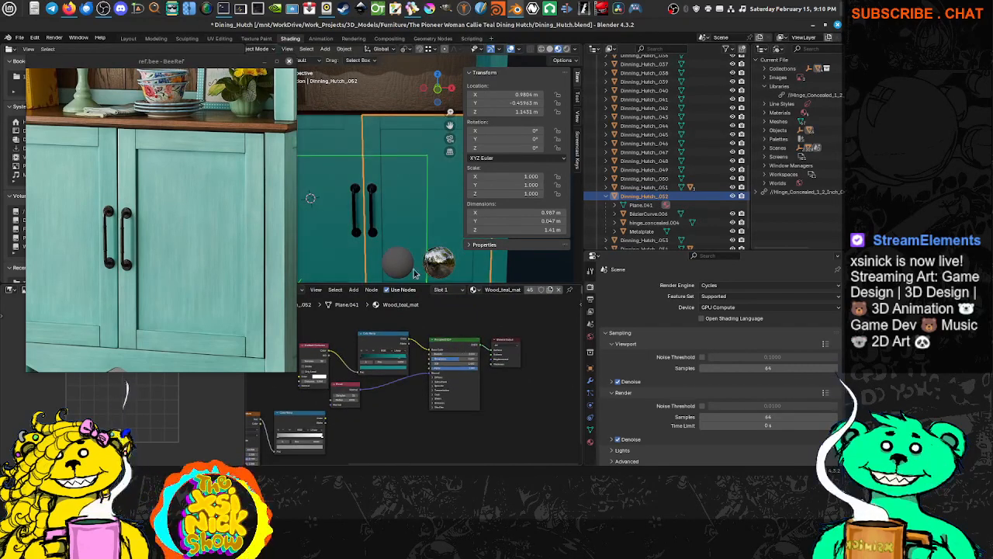
pyautogui.click(456, 349)
# Add a Bump node beside the noise Color Ramp and link the ramp's Color output to the bump's Height input.
pyautogui.moveTo(421, 419); pyautogui.dragTo(453, 402, button='middle')
pyautogui.scroll(3, 422, 411)
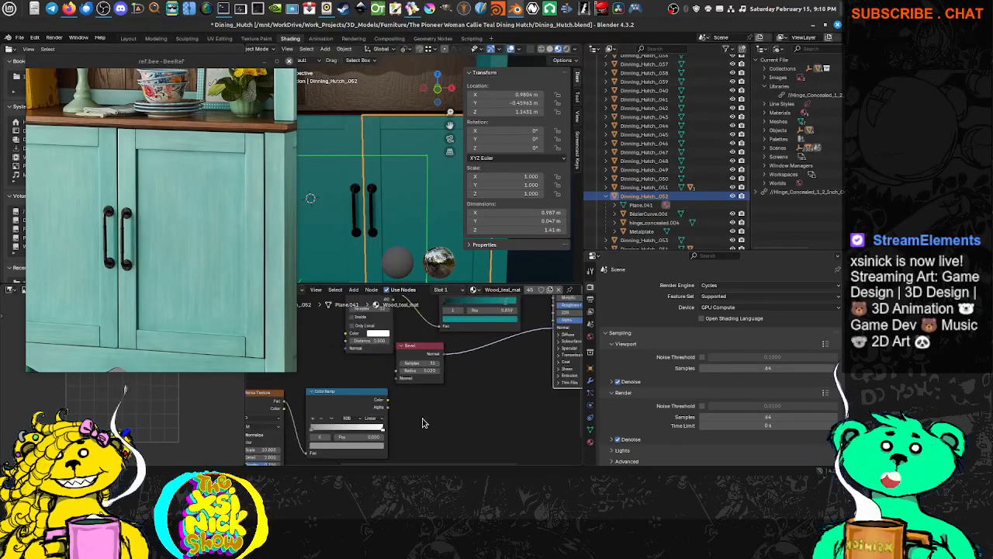
pyautogui.hotkey('shift', 'a')
pyautogui.click(407, 368)
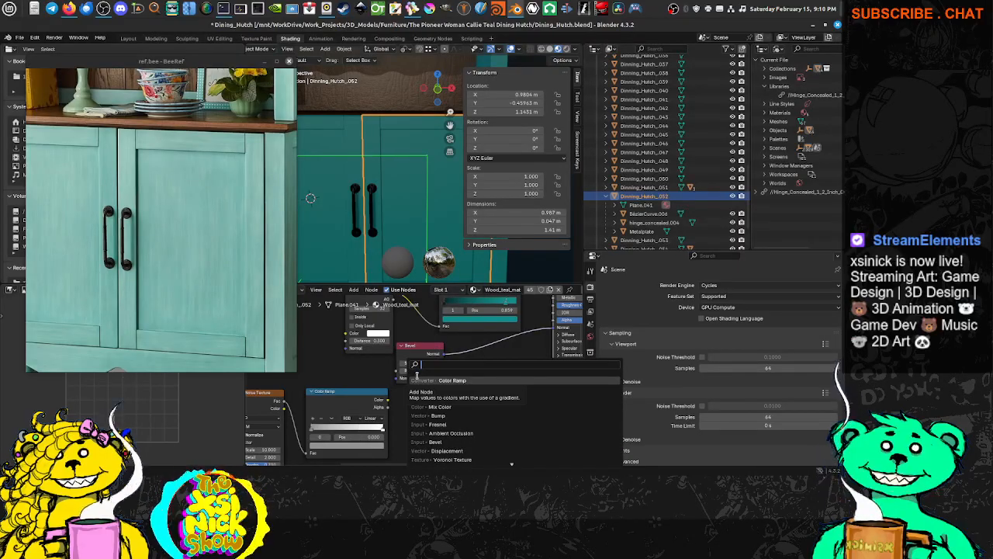
pyautogui.write('bump')
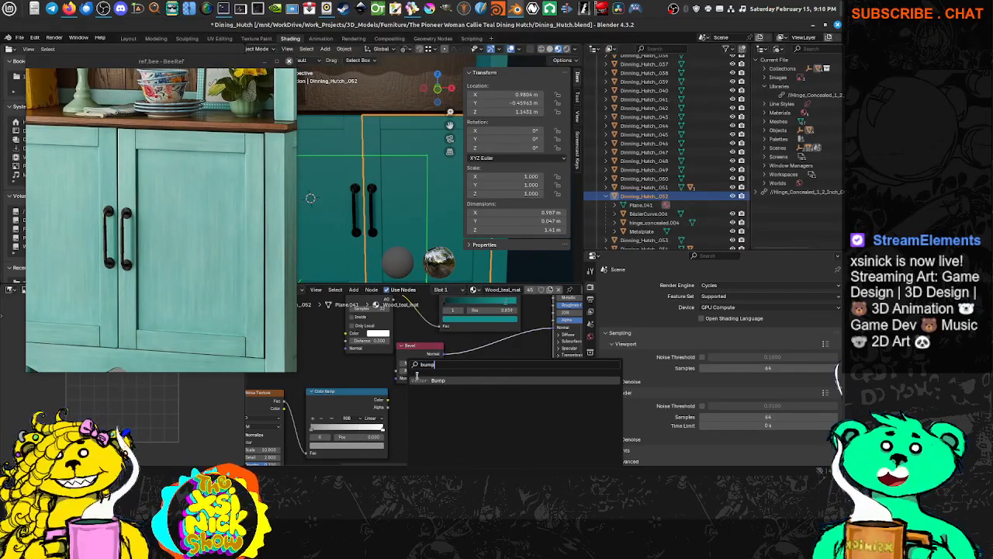
pyautogui.click(439, 381)
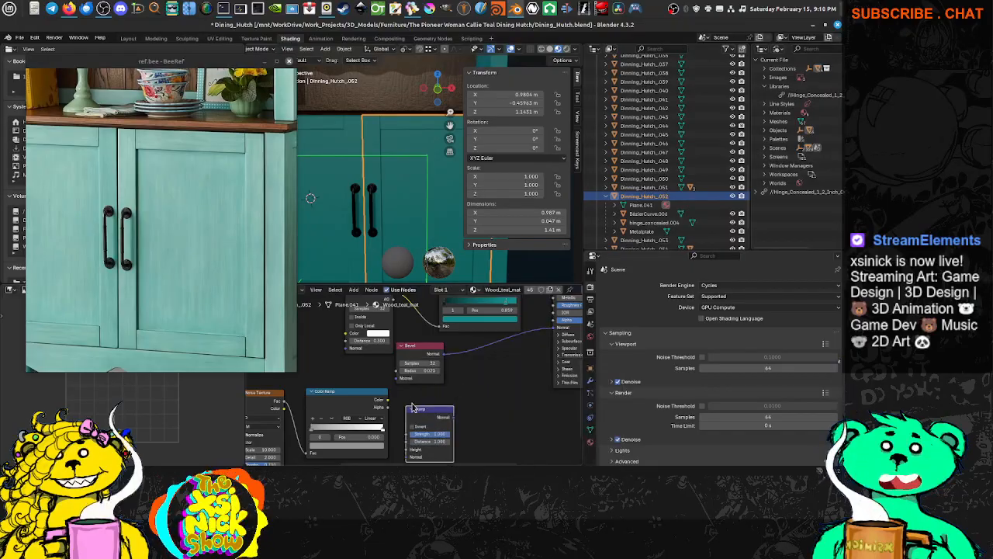
pyautogui.moveTo(433, 382); pyautogui.dragTo(450, 429)
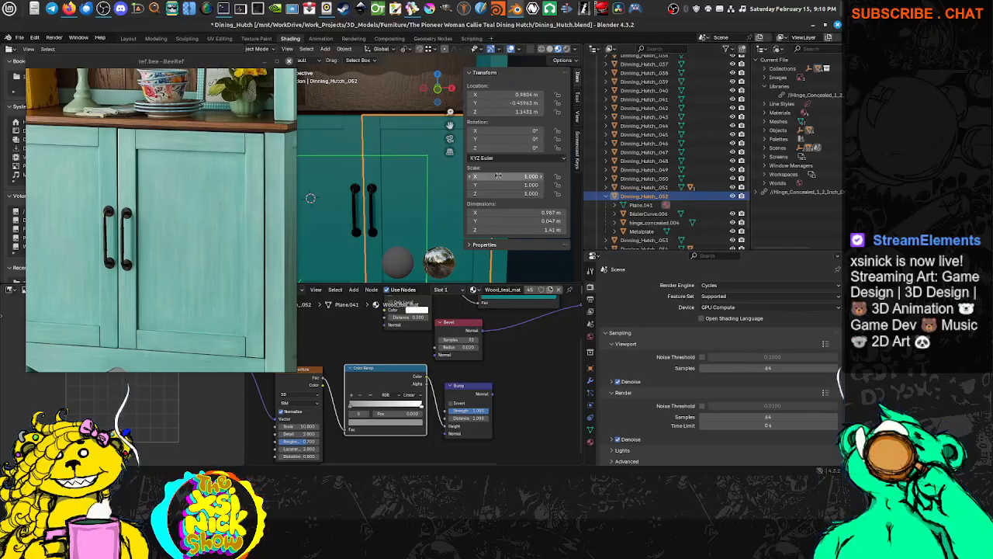
# Hide the viewport sidebar, move the reference photo clear of the model, and show the lower doors in rendered shading.
pyautogui.press('n')
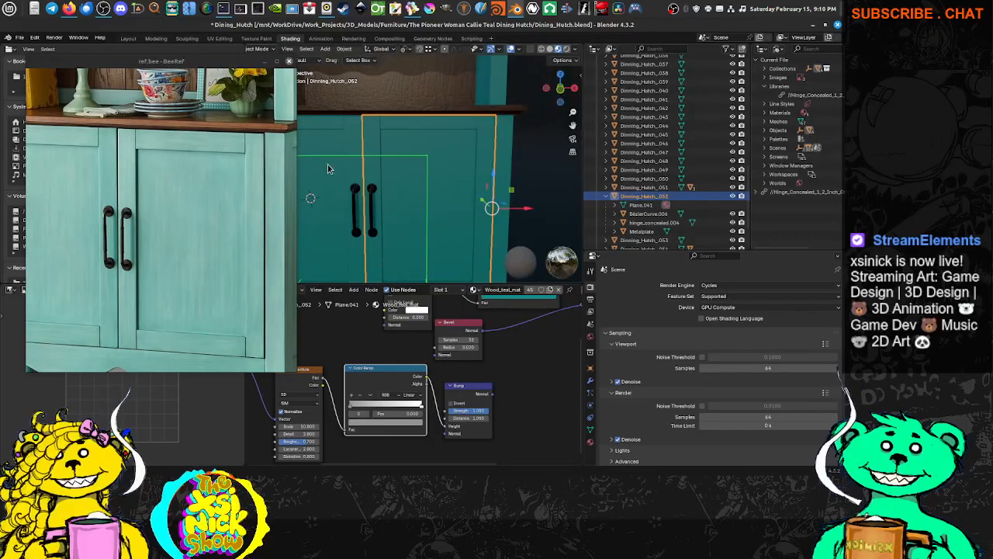
pyautogui.scroll(3, 353, 173)
pyautogui.moveTo(242, 62); pyautogui.dragTo(206, 151)
pyautogui.moveTo(449, 168); pyautogui.dragTo(512, 116, button='middle')
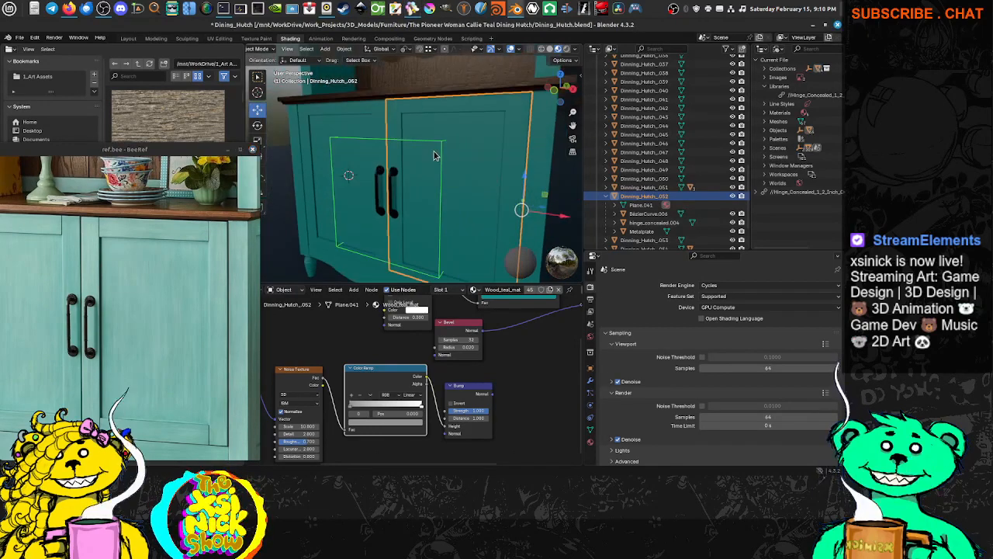
pyautogui.press('z')
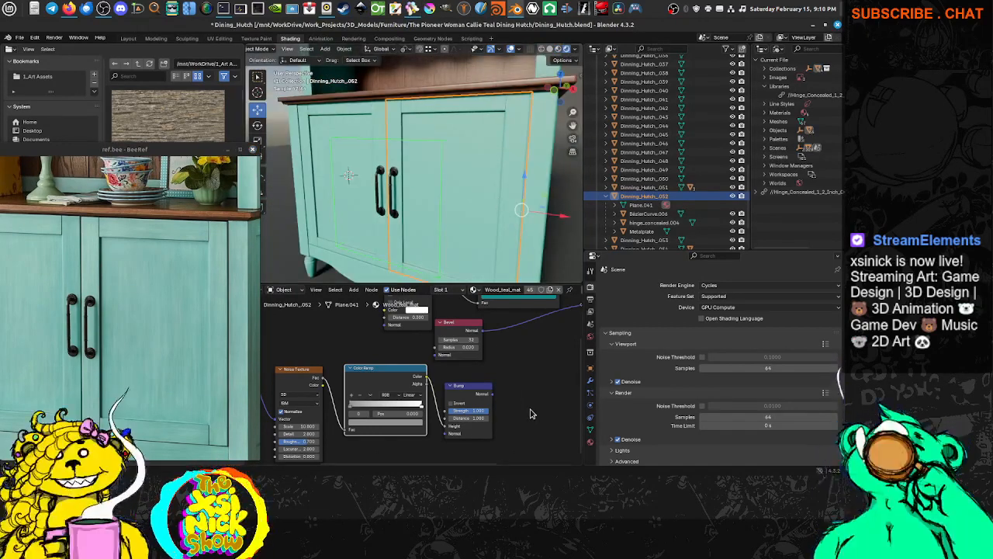
# Link the Bump node's Normal output to the Principled BSDF's Normal input in place of the Bevel node.
pyautogui.moveTo(555, 357); pyautogui.dragTo(460, 374, button='middle')
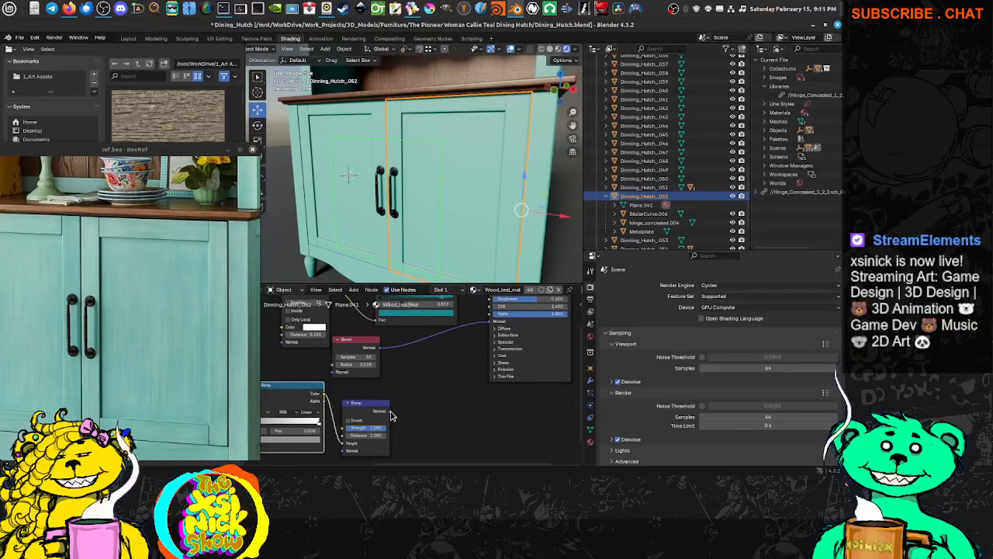
pyautogui.moveTo(389, 410); pyautogui.dragTo(485, 329)
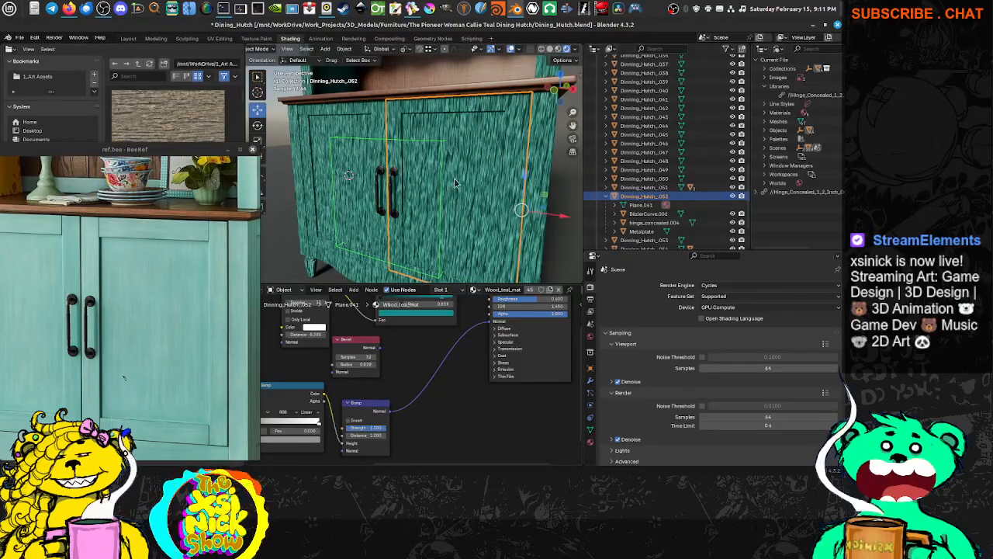
pyautogui.moveTo(359, 423); pyautogui.dragTo(358, 387, button='middle')
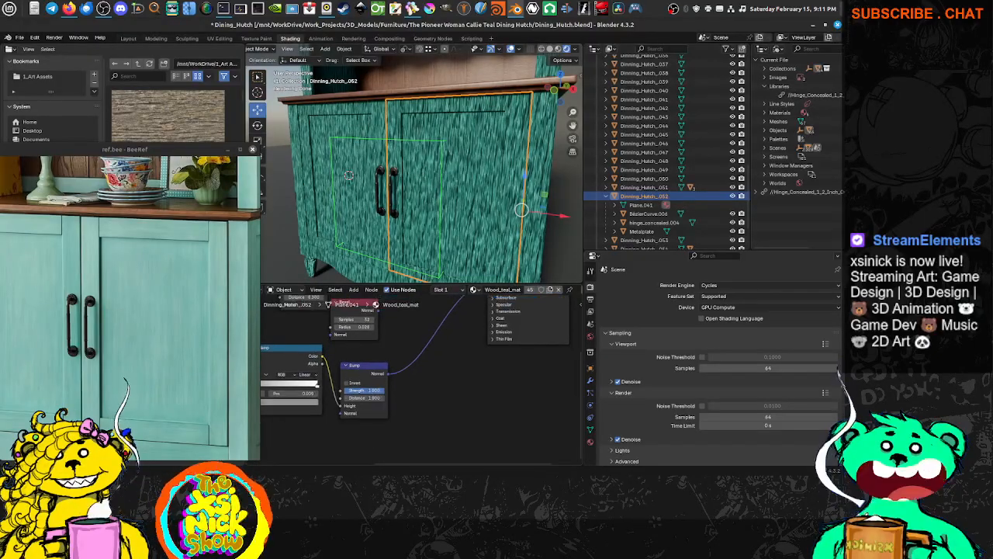
# Try a Bump strength of 0.001 and inspect the rendered door surface up close near the handles.
pyautogui.moveTo(362, 390); pyautogui.dragTo(343, 391)
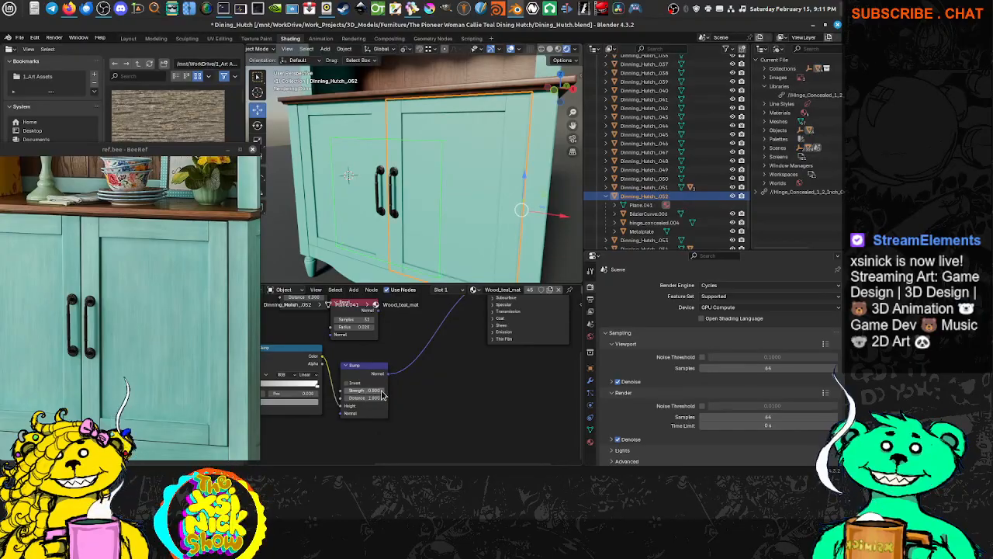
pyautogui.scroll(3, 382, 395)
pyautogui.click(338, 400)
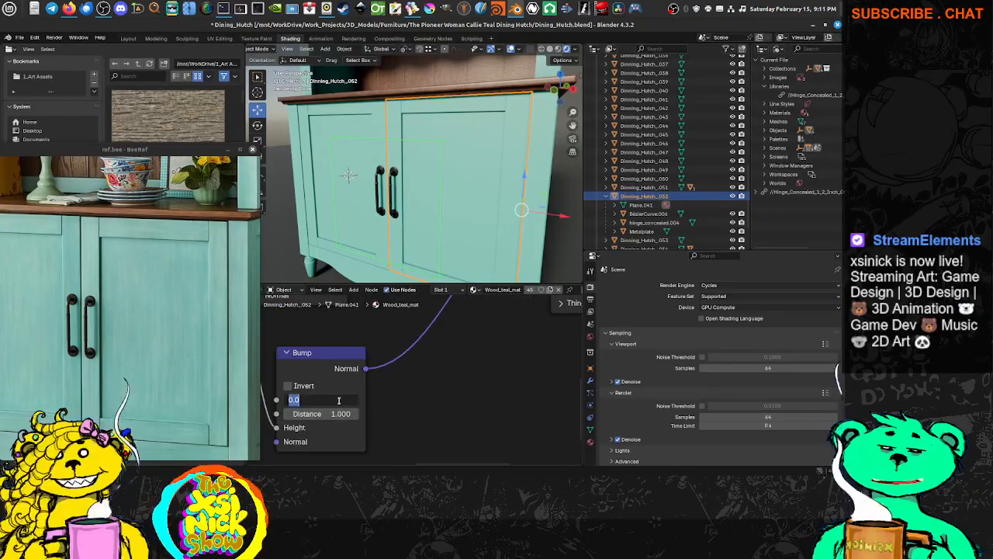
pyautogui.write('0.001')
pyautogui.press('Return')
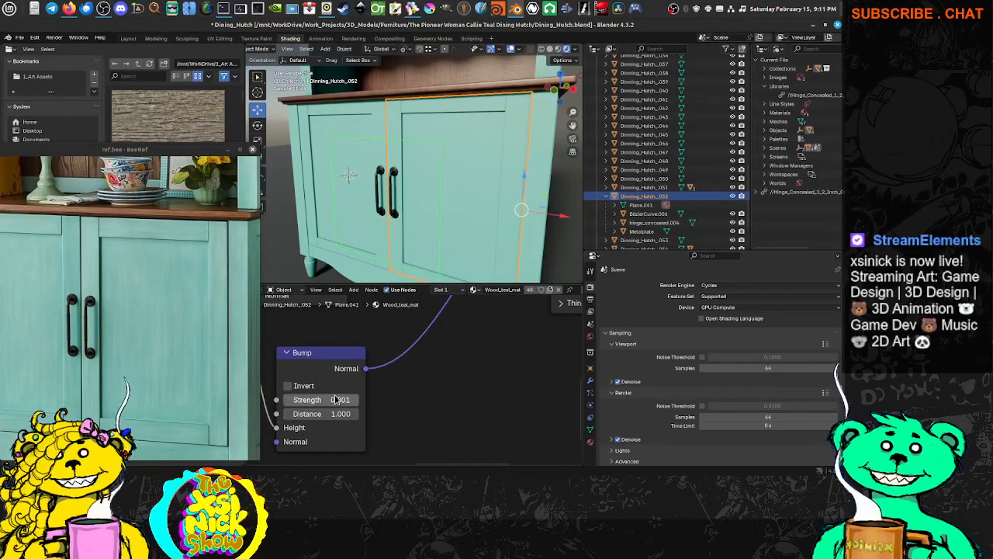
pyautogui.moveTo(440, 168)
pyautogui.mouseDown(button='middle')
pyautogui.moveTo(477, 169)
pyautogui.moveTo(446, 177)
pyautogui.mouseUp(button='middle')
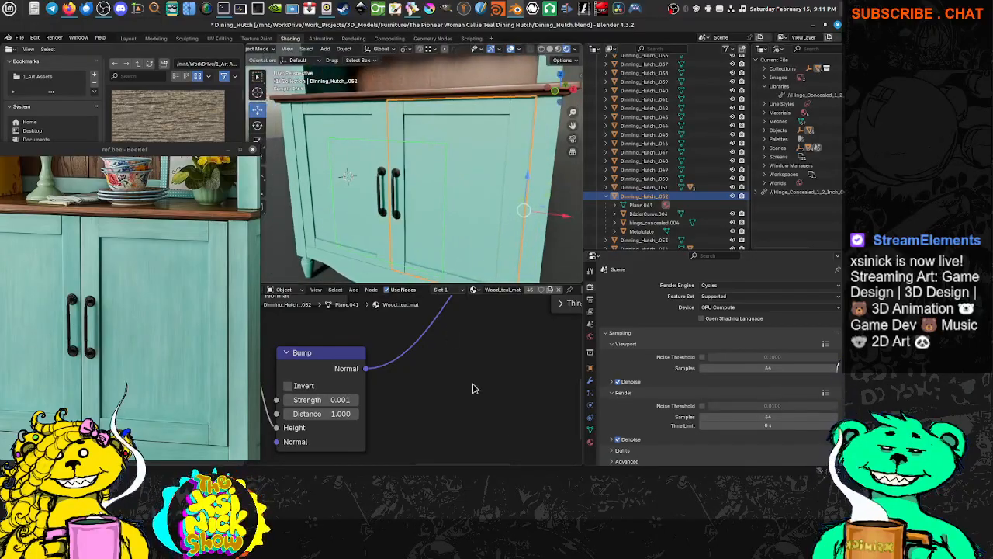
pyautogui.scroll(1, 475, 388)
pyautogui.moveTo(497, 416)
pyautogui.mouseDown(button='middle')
pyautogui.moveTo(490, 459)
pyautogui.moveTo(481, 448)
pyautogui.mouseUp(button='middle')
pyautogui.scroll(-4, 484, 419)
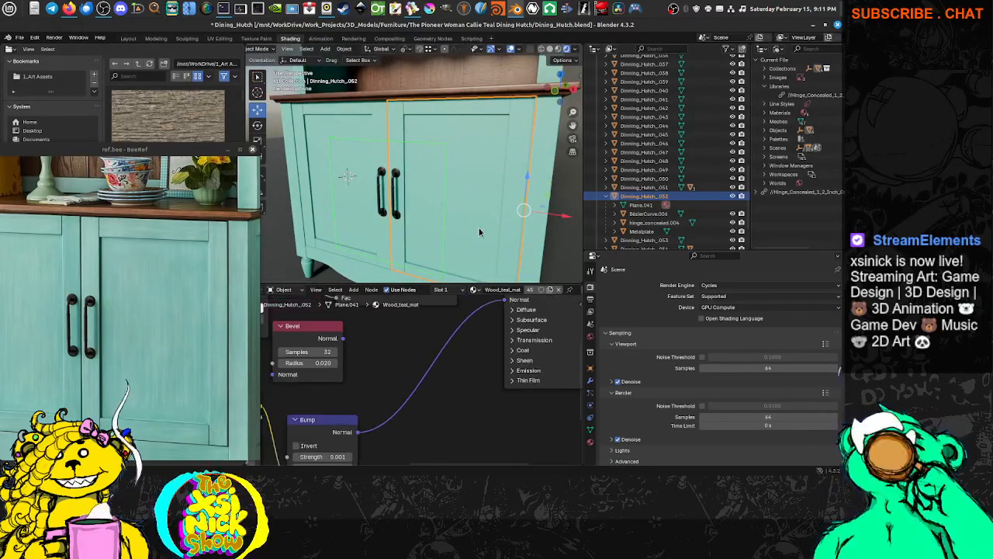
pyautogui.moveTo(452, 161)
pyautogui.mouseDown(button='middle')
pyautogui.moveTo(428, 138)
pyautogui.moveTo(426, 163)
pyautogui.moveTo(436, 162)
pyautogui.mouseUp(button='middle')
pyautogui.scroll(6, 428, 139)
pyautogui.scroll(-4, 428, 139)
# Try a Bump strength of 0.01 and inspect the door surface around the handles from another angle.
pyautogui.moveTo(388, 385); pyautogui.dragTo(422, 343, button='middle')
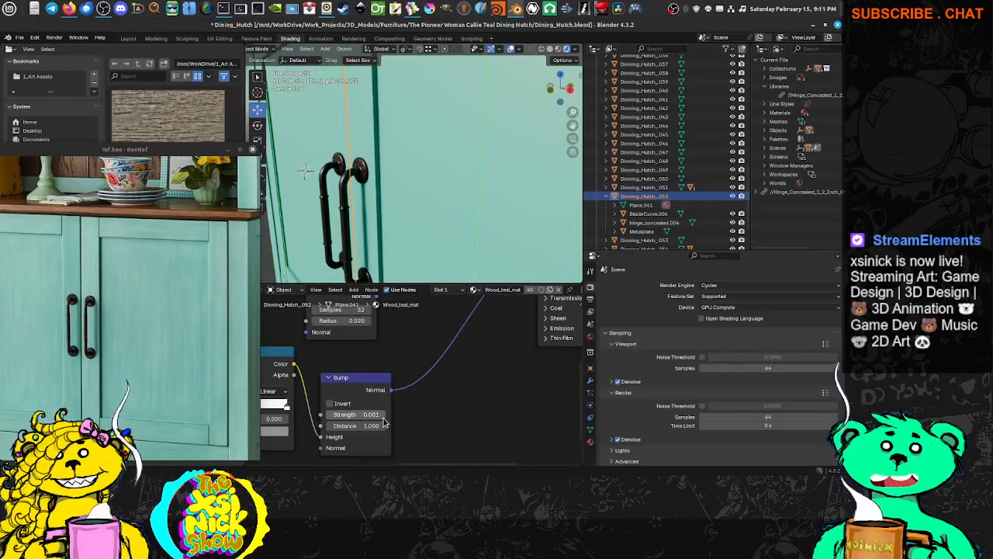
pyautogui.moveTo(383, 421); pyautogui.dragTo(387, 415, button='middle')
pyautogui.doubleClick(371, 410)
pyautogui.write('0.0')
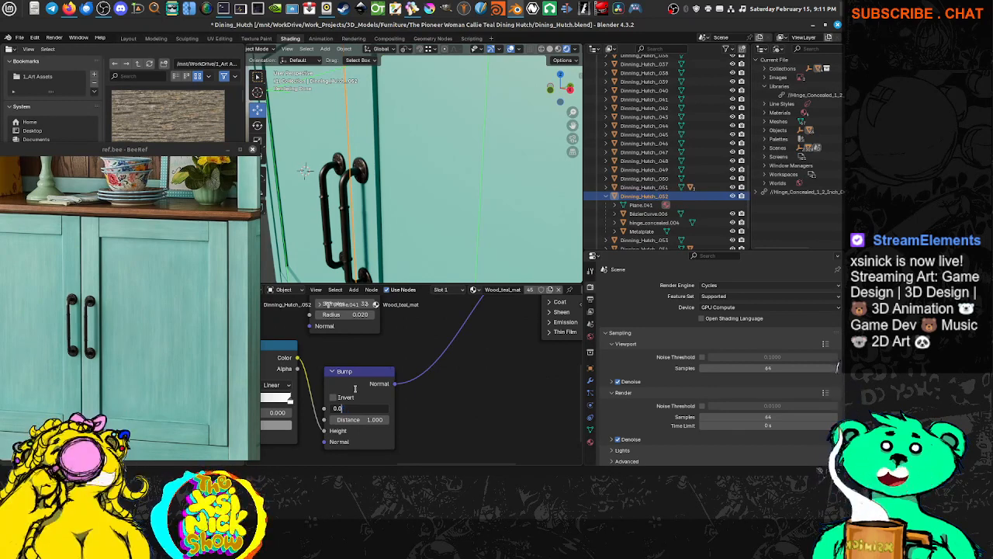
pyautogui.write('0110')
pyautogui.press('Return')
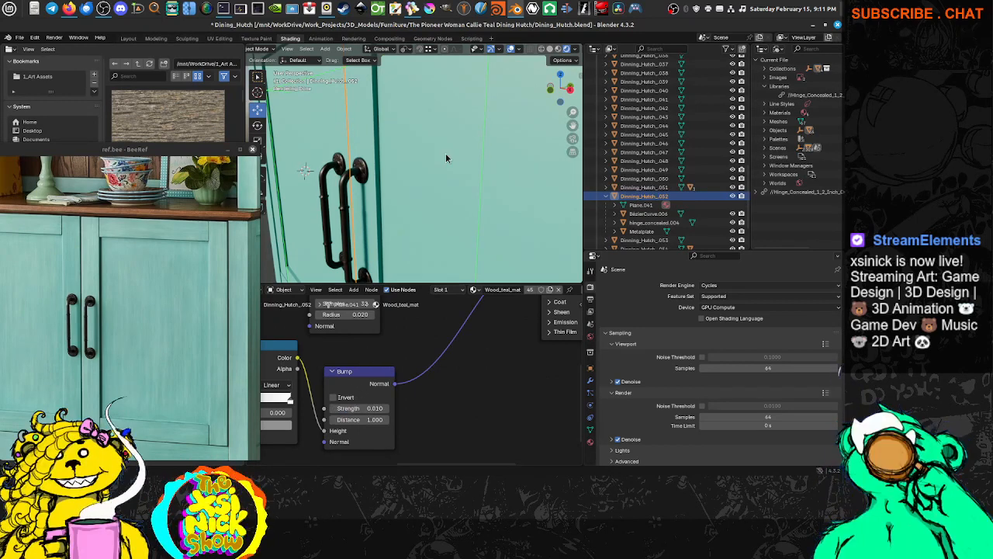
pyautogui.moveTo(446, 157); pyautogui.dragTo(457, 167, button='middle')
pyautogui.scroll(-2, 456, 171)
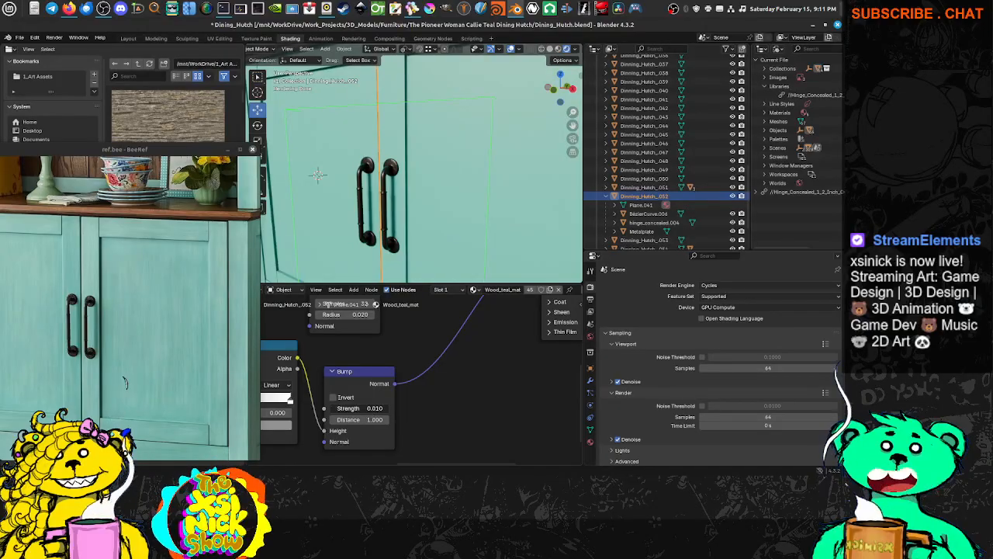
# Raise the Bump strength to 0.16 and check the grain relief on the doors from slightly different angles.
pyautogui.moveTo(359, 408); pyautogui.dragTo(362, 409)
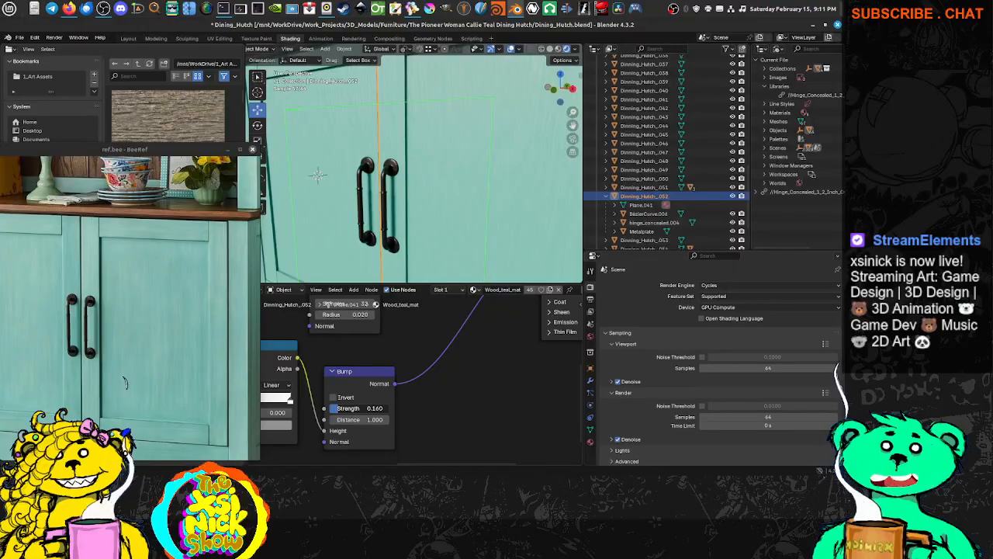
pyautogui.moveTo(371, 186); pyautogui.dragTo(390, 217, button='middle')
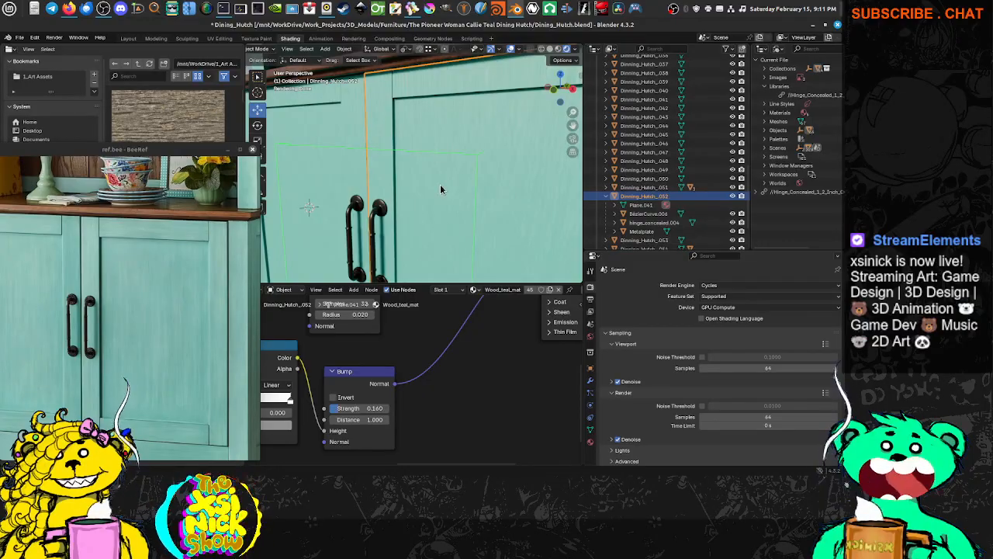
pyautogui.moveTo(472, 191); pyautogui.dragTo(476, 191, button='middle')
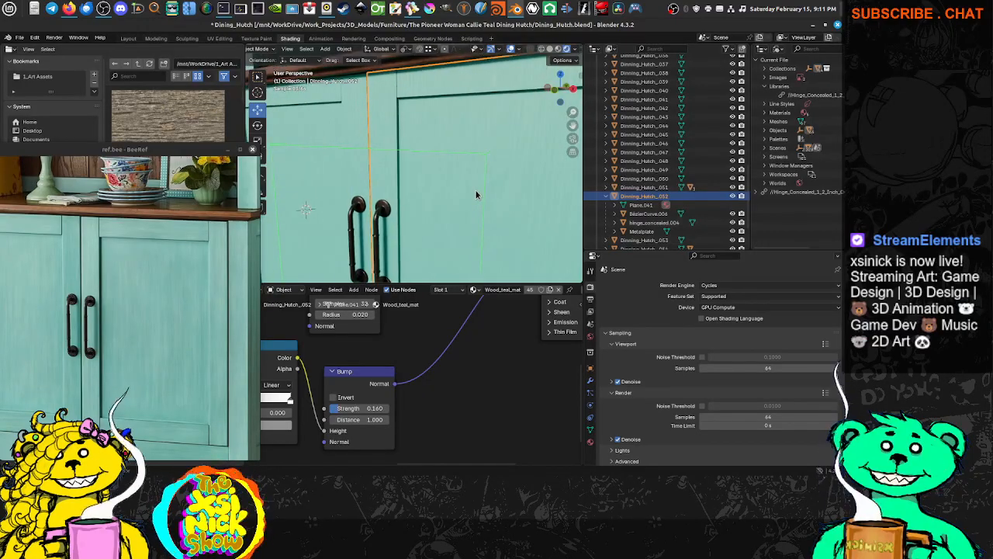
# Try a scale of 0.5 on the Noise Texture that drives the bump.
pyautogui.moveTo(350, 397); pyautogui.dragTo(515, 358, button='middle')
pyautogui.moveTo(336, 429); pyautogui.dragTo(389, 430, button='middle')
pyautogui.click(374, 393)
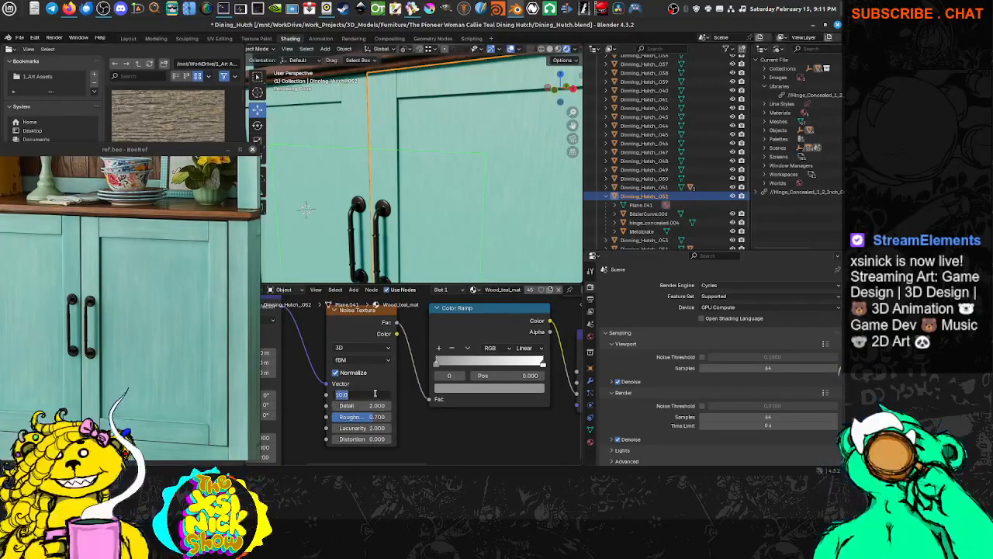
pyautogui.write('0.5')
pyautogui.press('Return')
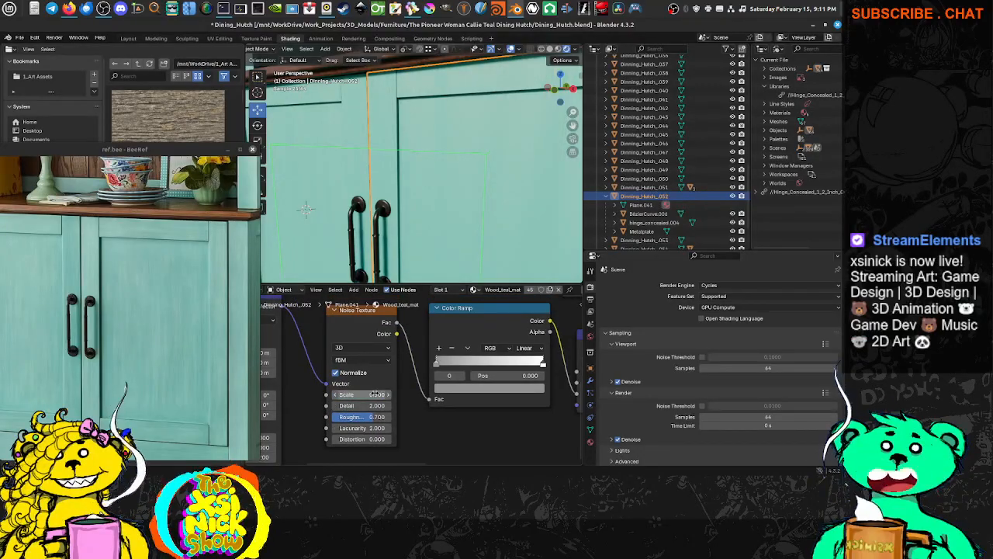
# Try a scale of 10 on the bump's Noise Texture, then set it to 5 and check the doors.
pyautogui.click(373, 394)
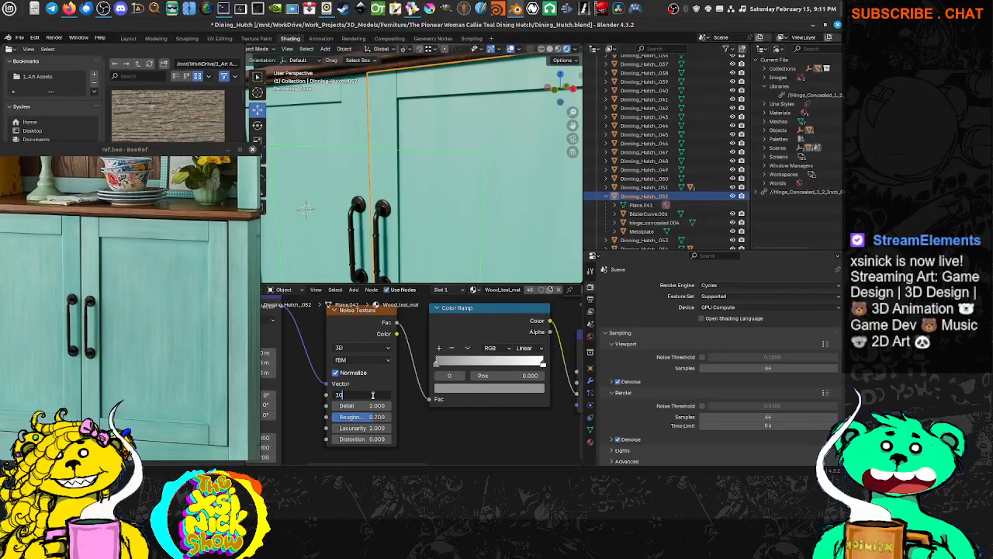
pyautogui.write('10')
pyautogui.press('Return')
pyautogui.click(372, 395)
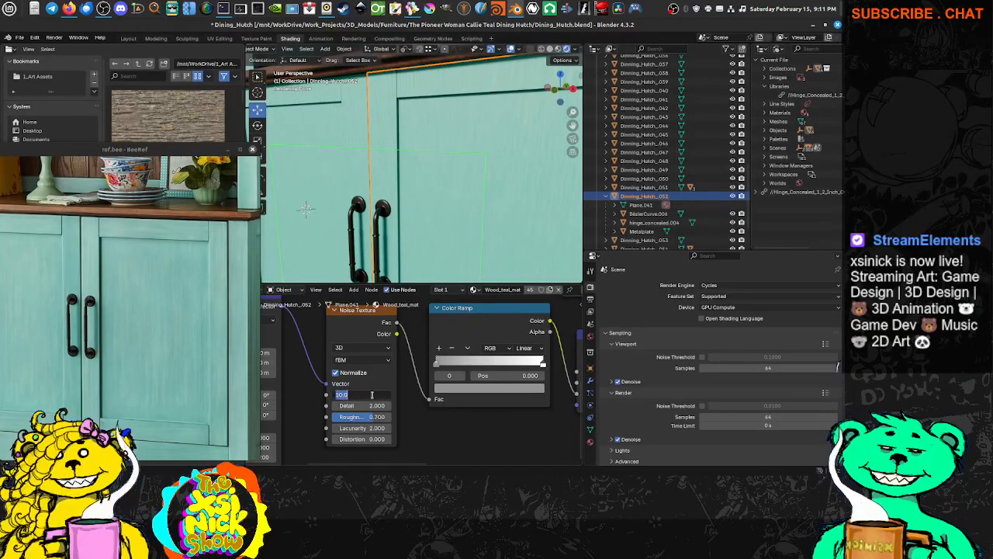
pyautogui.press('Return')
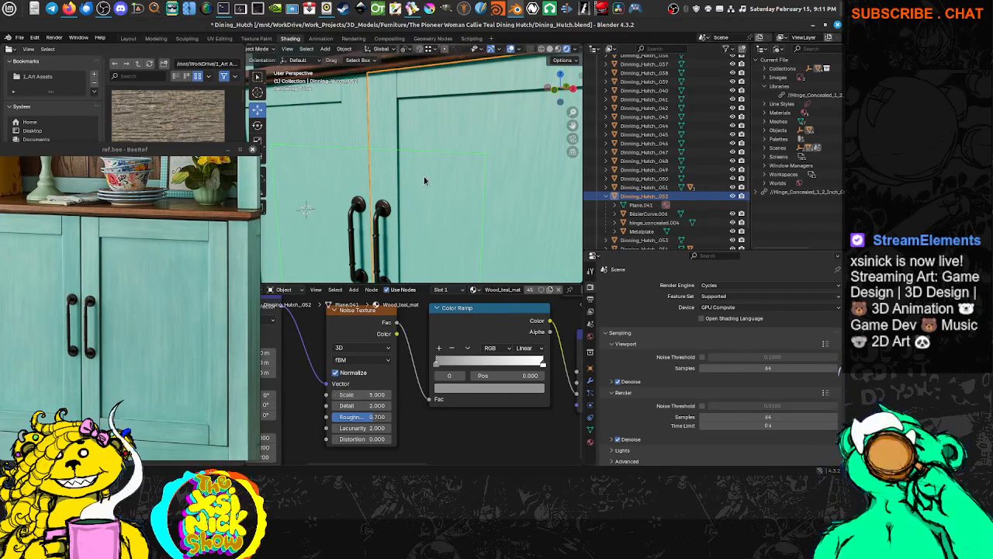
pyautogui.moveTo(486, 170); pyautogui.dragTo(494, 194, button='middle')
pyautogui.scroll(-4, 481, 175)
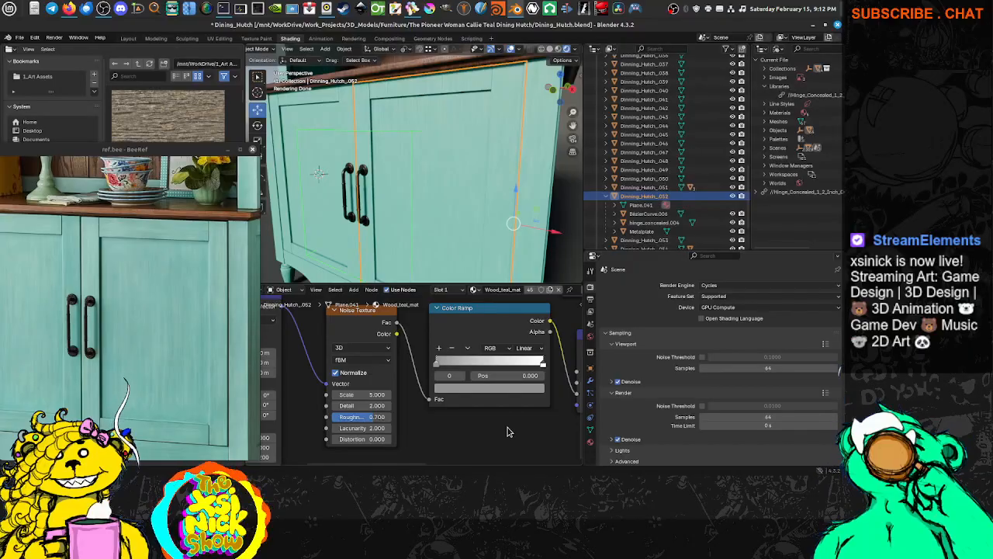
# Try a Bump strength of 0.2 and inspect the grain on the doors from the opposite side.
pyautogui.moveTo(495, 427); pyautogui.dragTo(387, 412, button='middle')
pyautogui.scroll(4, 414, 385)
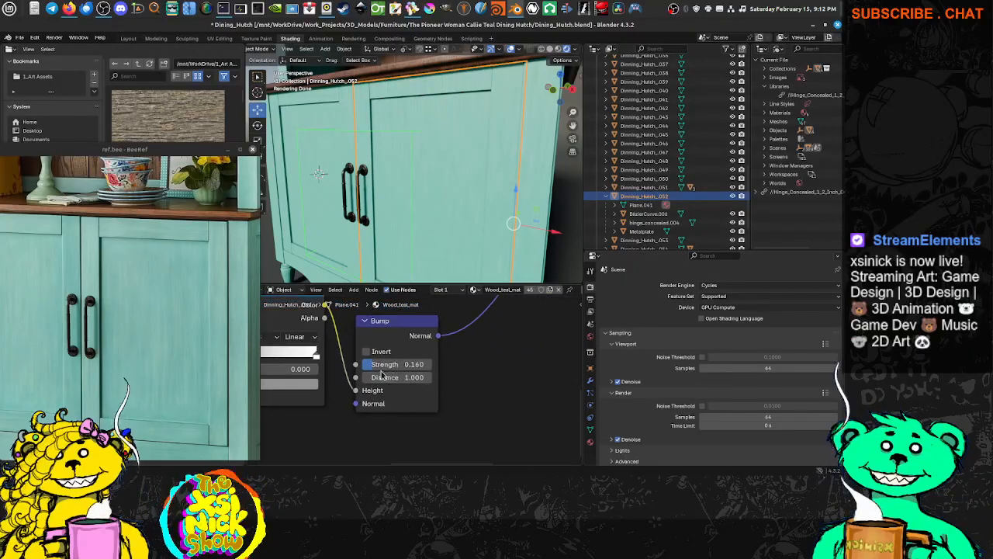
pyautogui.scroll(-1, 411, 365)
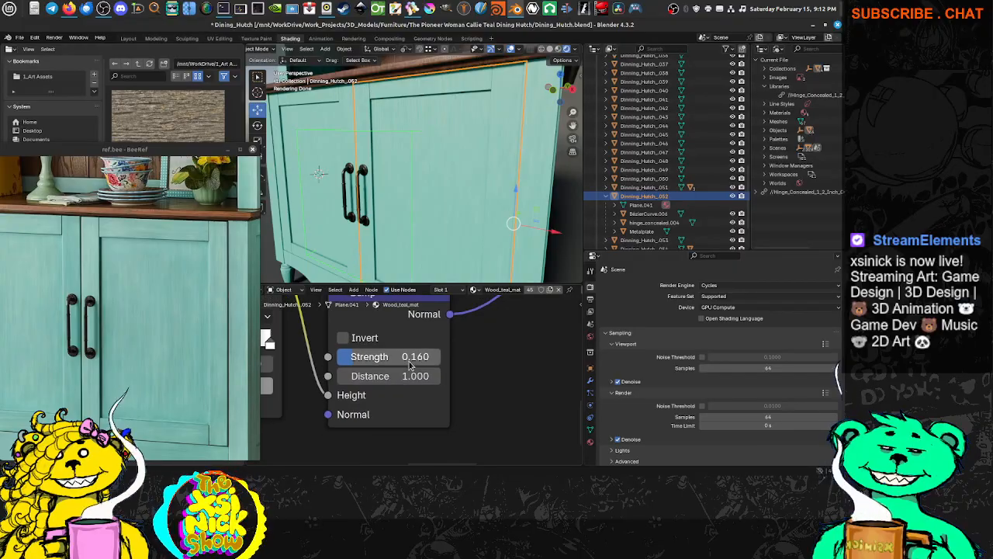
pyautogui.click(410, 358)
pyautogui.write('0.2')
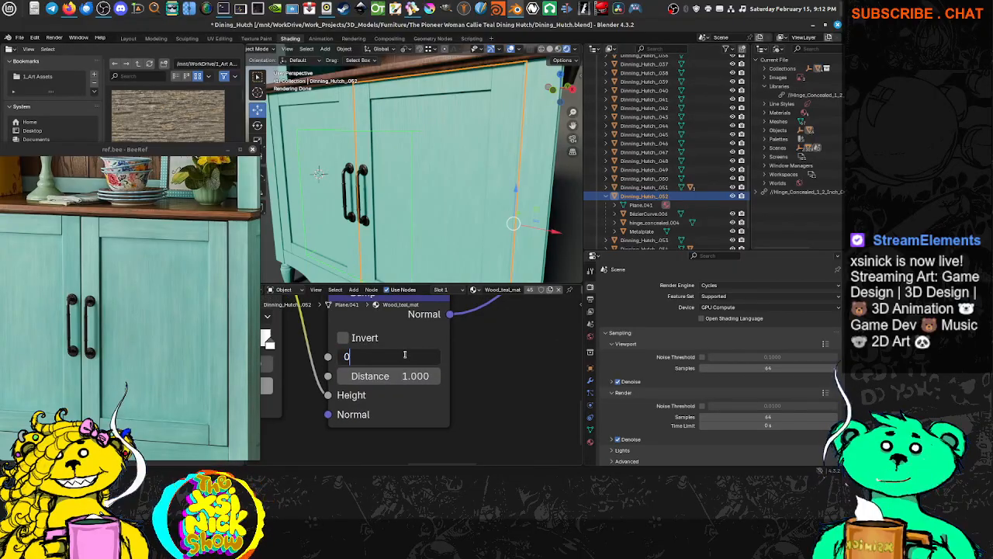
pyautogui.press('Return')
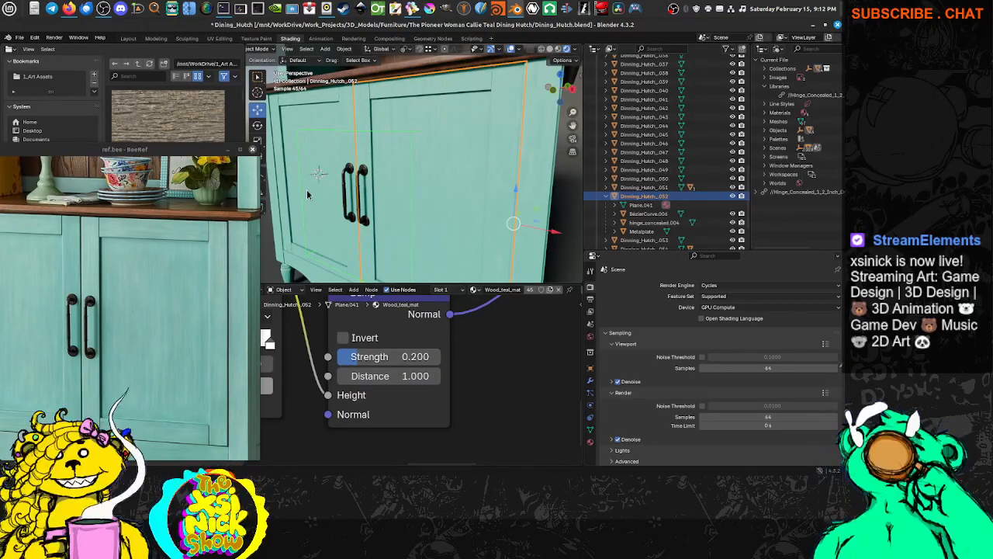
pyautogui.moveTo(306, 189); pyautogui.dragTo(508, 159, button='middle')
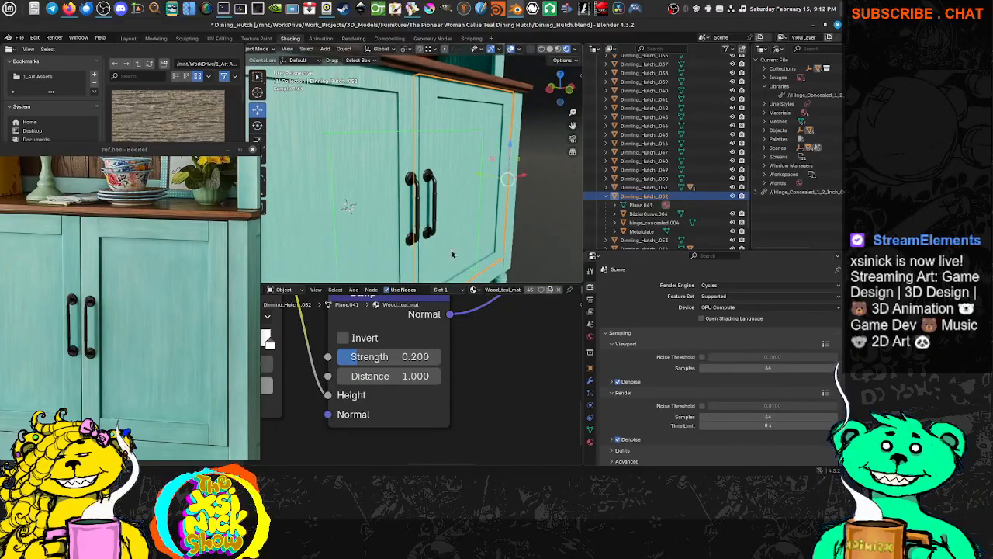
# Try Bump strengths of 0.15 and 0.1, viewing the doors around the handles.
pyautogui.click(403, 355)
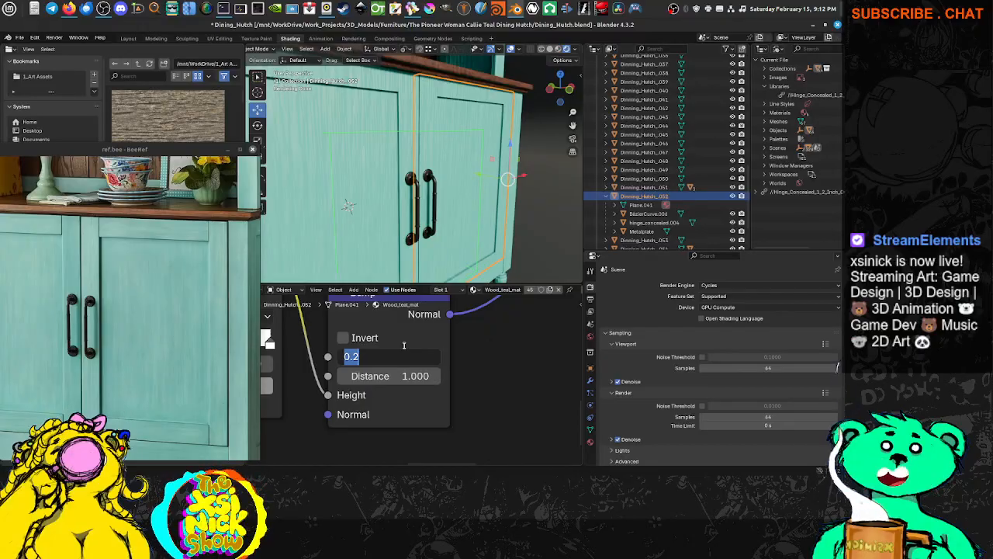
pyautogui.write('0')
pyautogui.press('Return')
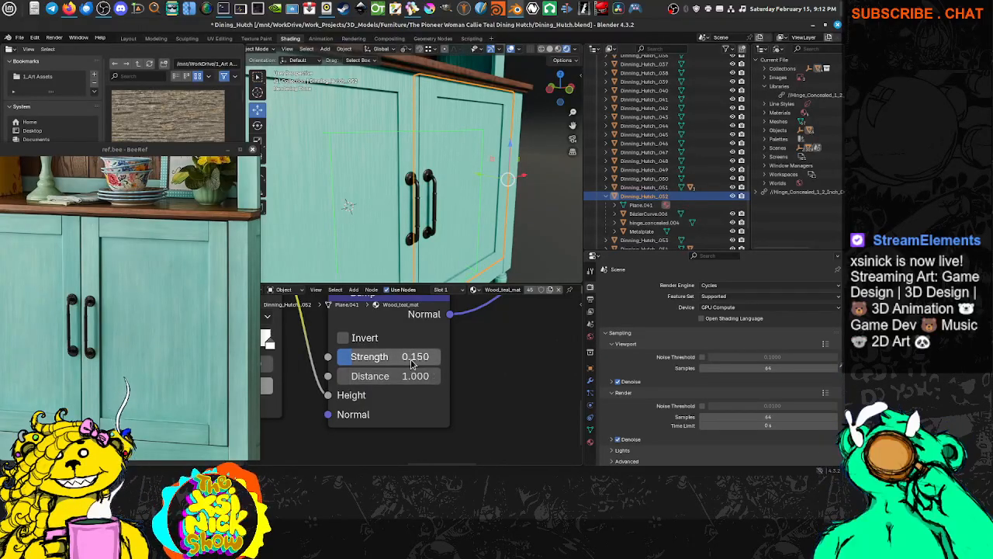
pyautogui.click(409, 355)
pyautogui.write('0.1')
pyautogui.press('Return')
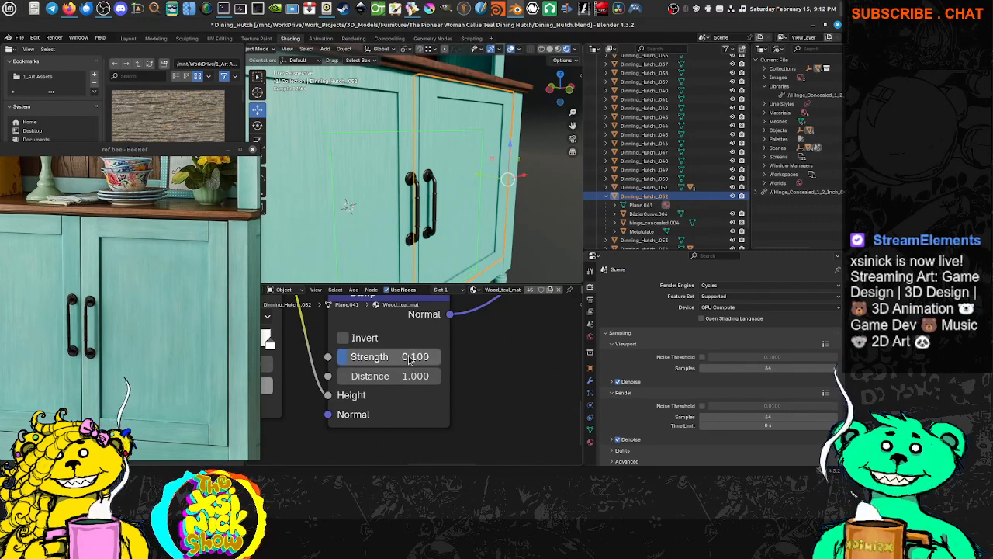
pyautogui.moveTo(488, 199); pyautogui.dragTo(437, 276, button='middle')
# Set the Bump strength to 0.05 and inspect the doors and countertop from several angles and distances.
pyautogui.click(407, 355)
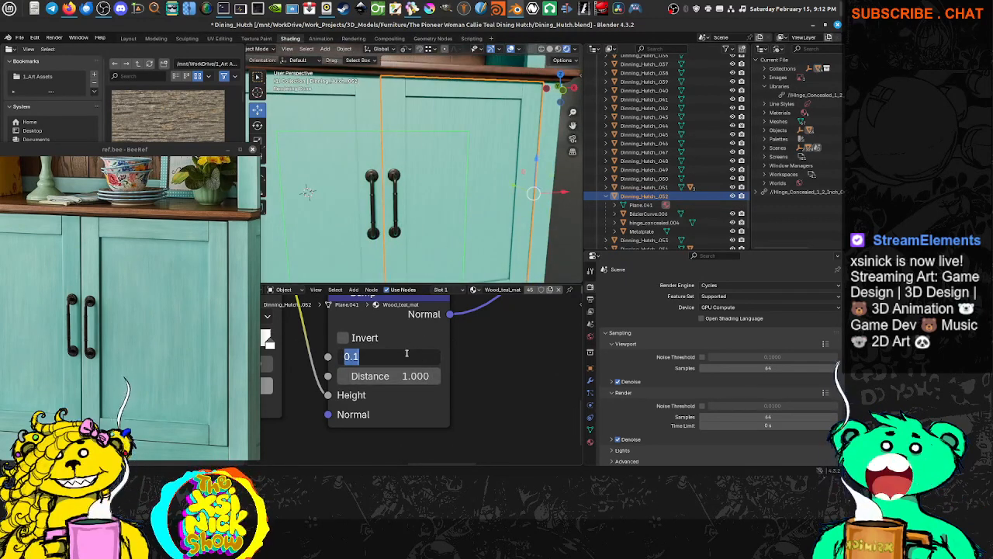
pyautogui.press('Return')
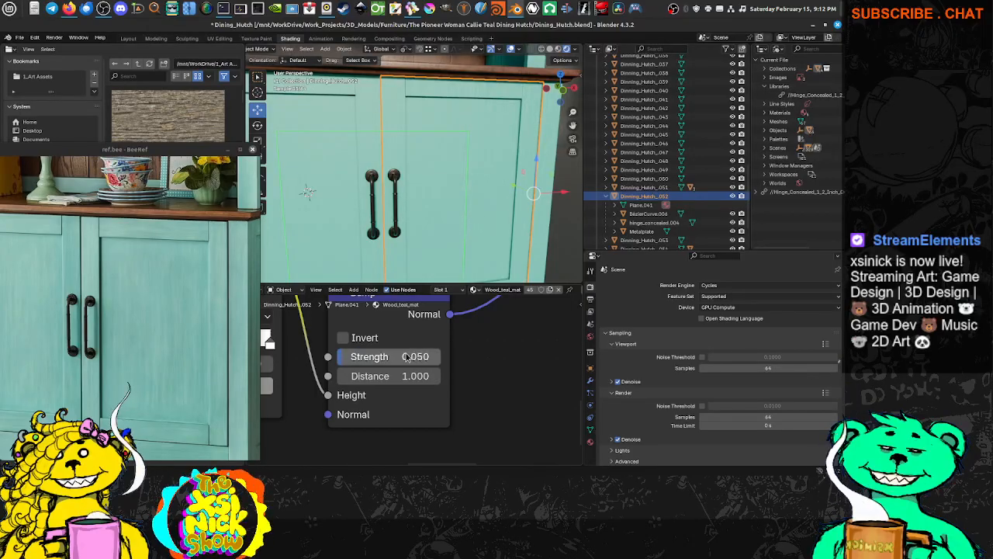
pyautogui.moveTo(504, 225); pyautogui.dragTo(512, 188, button='middle')
pyautogui.scroll(-4, 445, 175)
pyautogui.scroll(3, 465, 124)
pyautogui.moveTo(465, 122); pyautogui.dragTo(460, 178, button='middle')
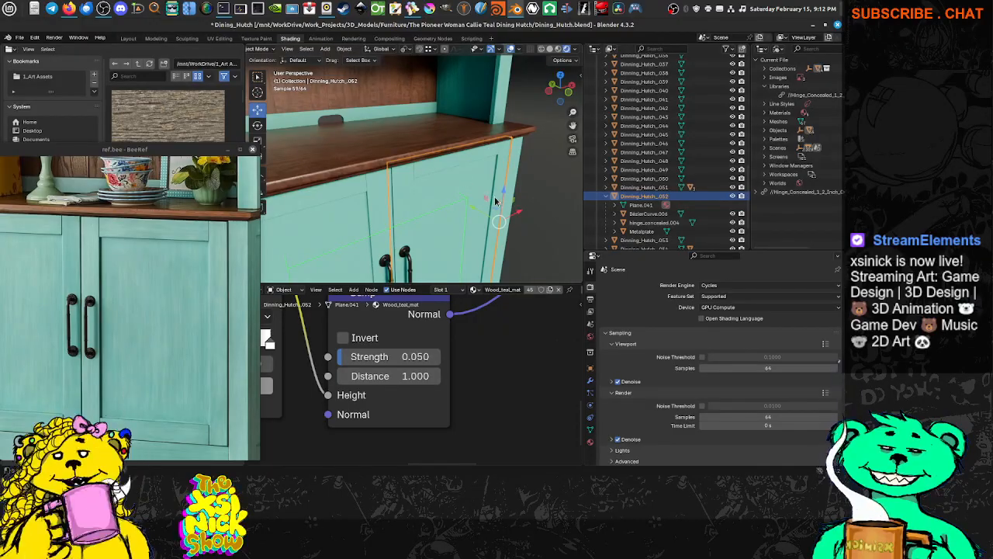
pyautogui.moveTo(506, 206); pyautogui.dragTo(467, 216, button='middle')
pyautogui.scroll(-2, 468, 219)
pyautogui.scroll(-7, 490, 331)
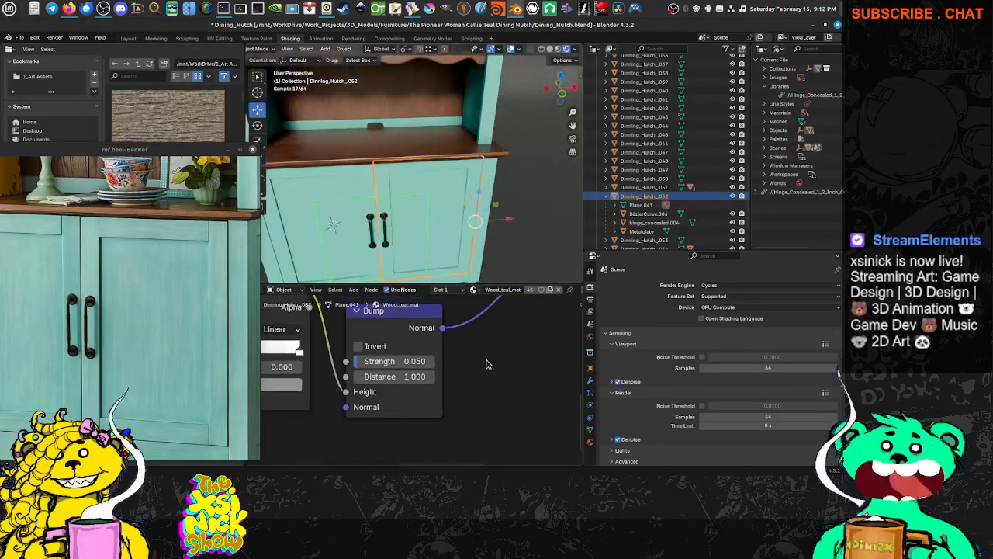
# Move the Ambient Occlusion node and the teal Color Ramp away from the Principled BSDF to make room between them.
pyautogui.scroll(-3, 459, 368)
pyautogui.moveTo(458, 367); pyautogui.dragTo(455, 408, button='middle')
pyautogui.scroll(3, 414, 378)
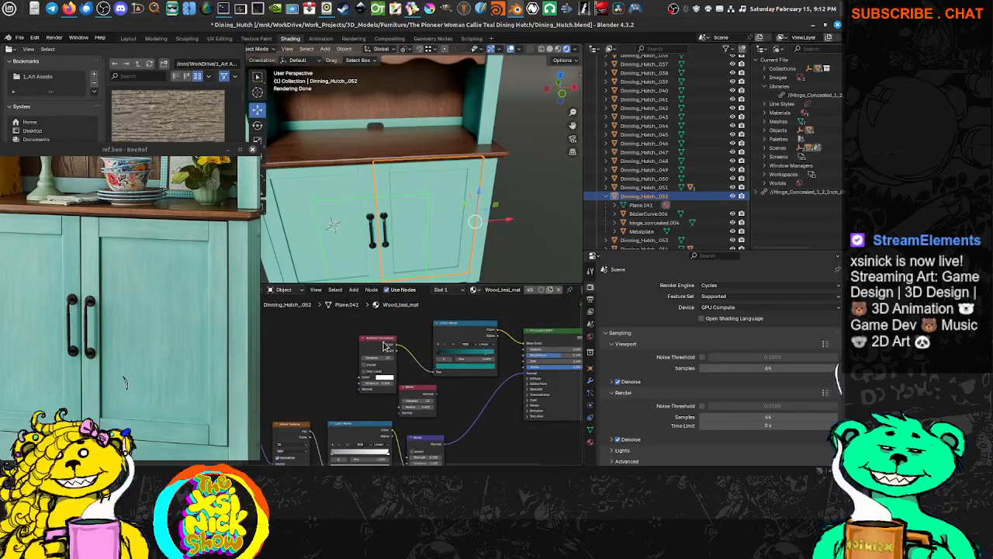
pyautogui.moveTo(383, 340); pyautogui.dragTo(293, 313)
pyautogui.moveTo(452, 324); pyautogui.dragTo(385, 324)
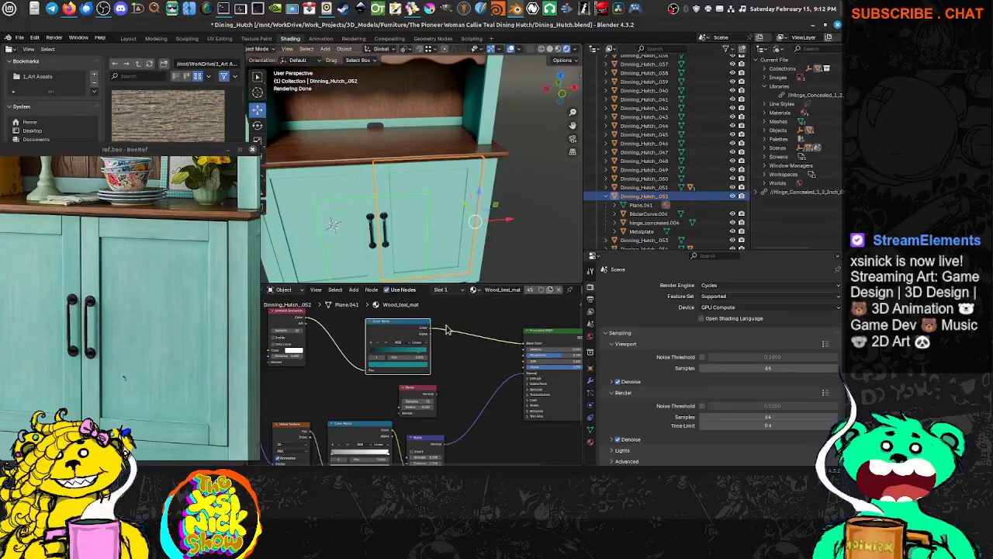
# Try inserting a converter Mix node into the link between the teal Color Ramp and the Principled BSDF's Base Color.
pyautogui.moveTo(446, 330); pyautogui.dragTo(413, 357, button='middle')
pyautogui.hotkey('shift', 'a')
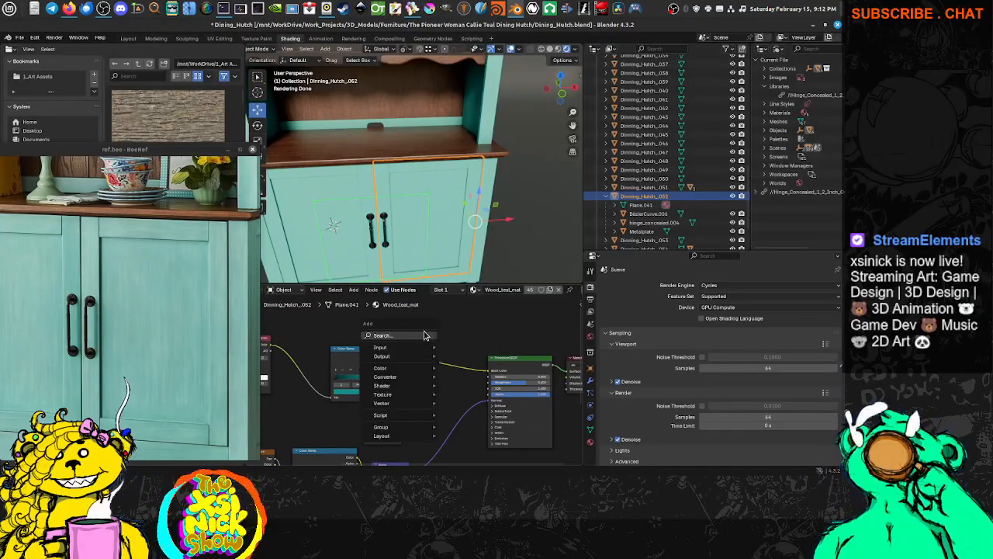
pyautogui.click(424, 335)
pyautogui.write('mix')
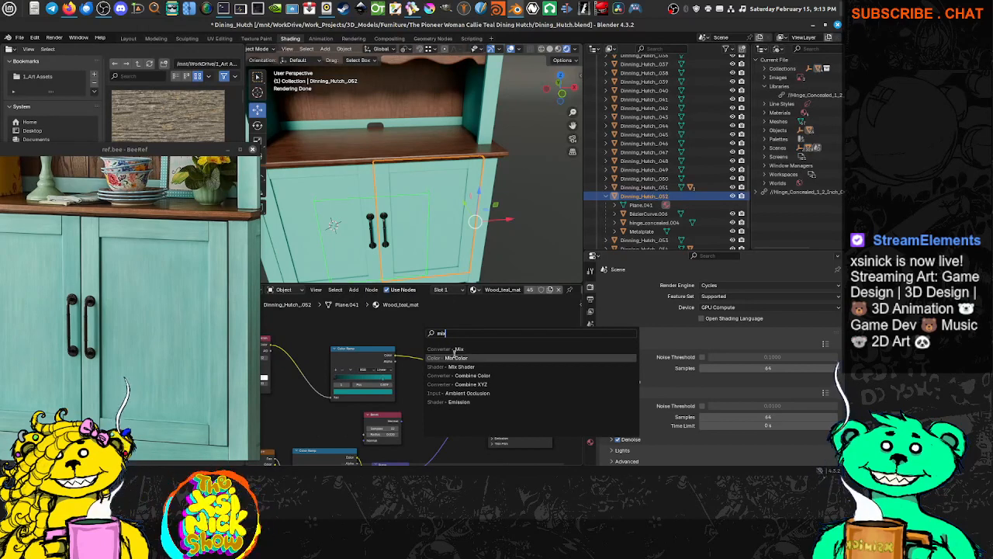
pyautogui.click(456, 349)
pyautogui.click(442, 320)
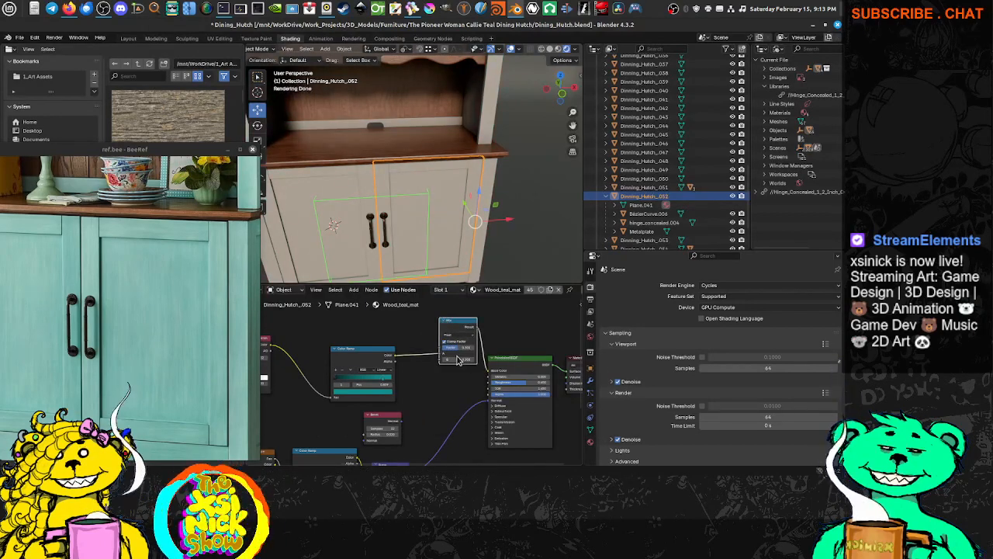
pyautogui.scroll(3, 458, 359)
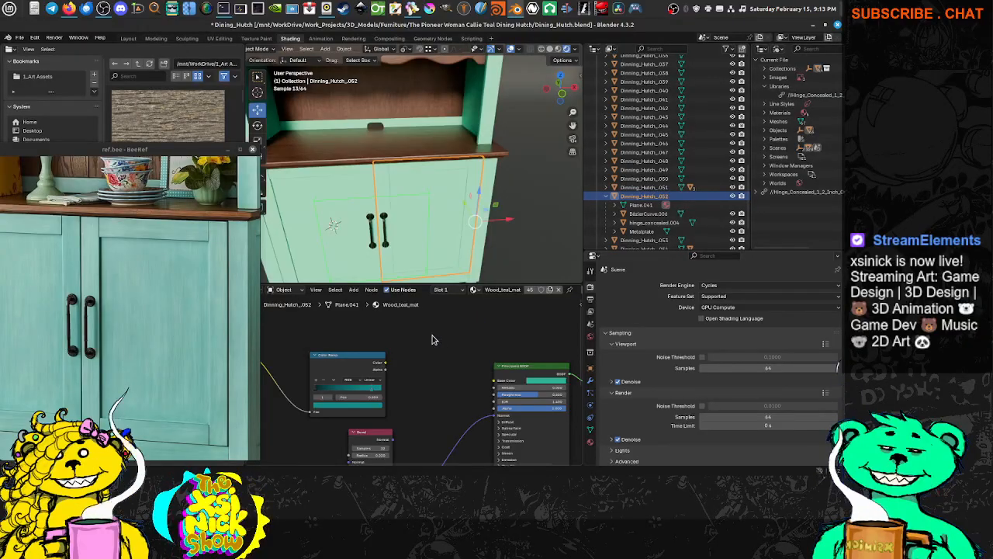
# Add a Mix Color node between the teal Color Ramp and the Principled BSDF.
pyautogui.hotkey('shift', 'a')
pyautogui.click(434, 333)
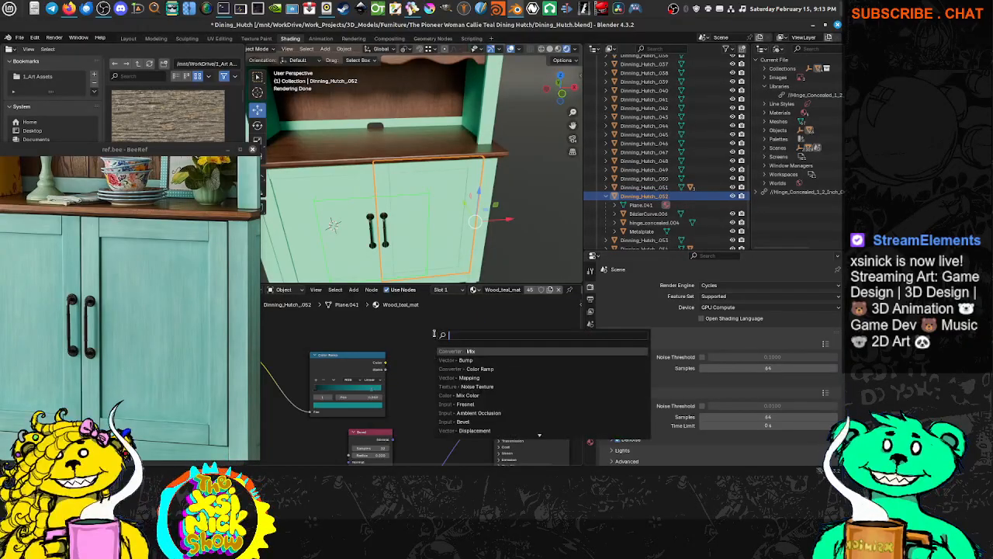
pyautogui.write('mix')
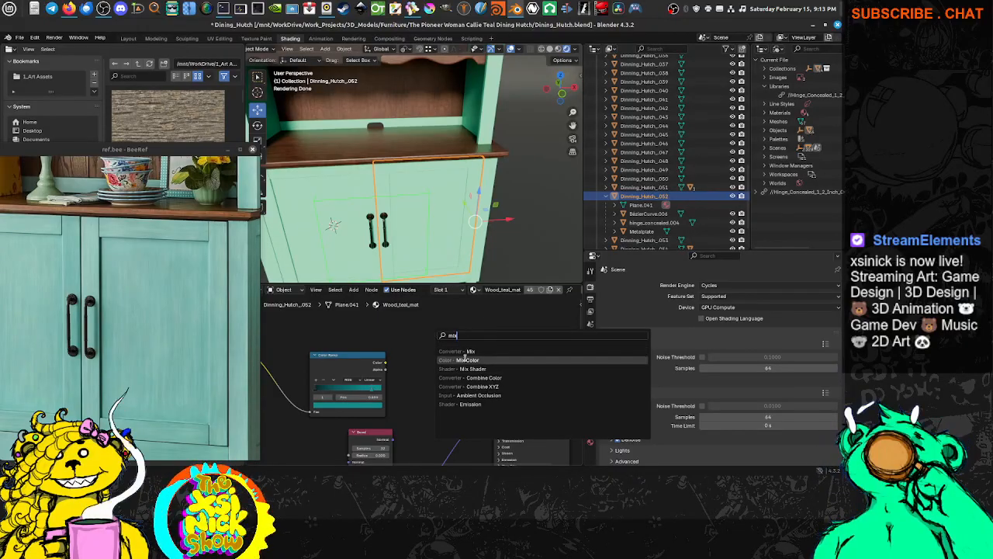
pyautogui.click(464, 359)
pyautogui.click(458, 361)
# Copy the Color Ramp's teal into the Mix node's colors and connect the ramp's Color output to input A.
pyautogui.scroll(3, 404, 375)
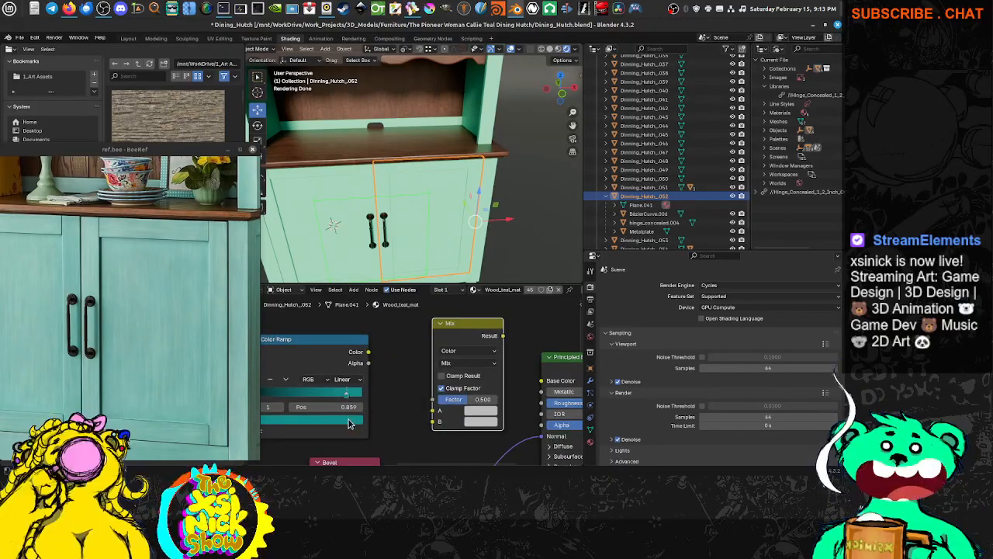
pyautogui.moveTo(351, 420); pyautogui.dragTo(480, 410)
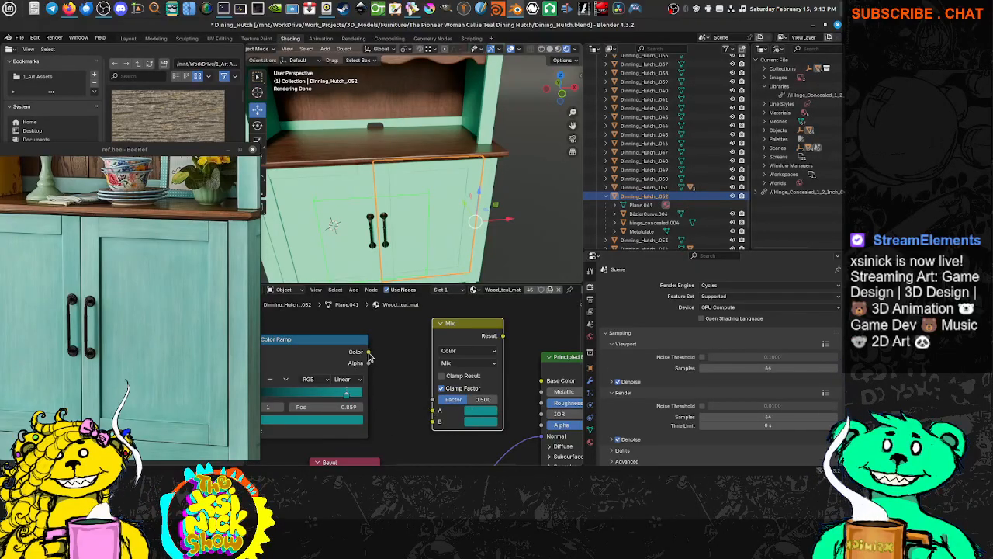
pyautogui.moveTo(368, 352); pyautogui.dragTo(433, 421)
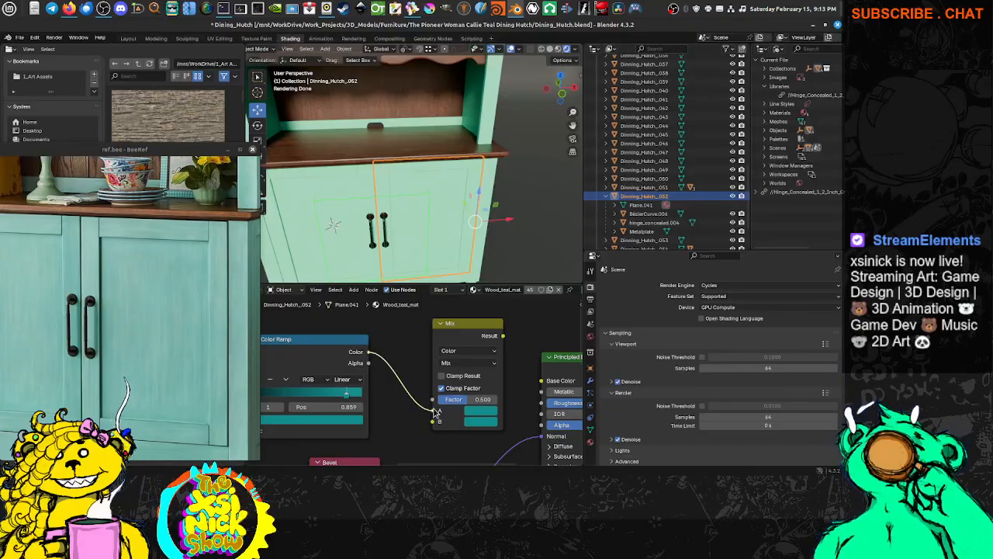
# Nudge the Bevel node aside and shift the nodes feeding the Bump, from texture coordinates to Color Ramp, away from it.
pyautogui.scroll(-5, 436, 396)
pyautogui.scroll(4, 434, 385)
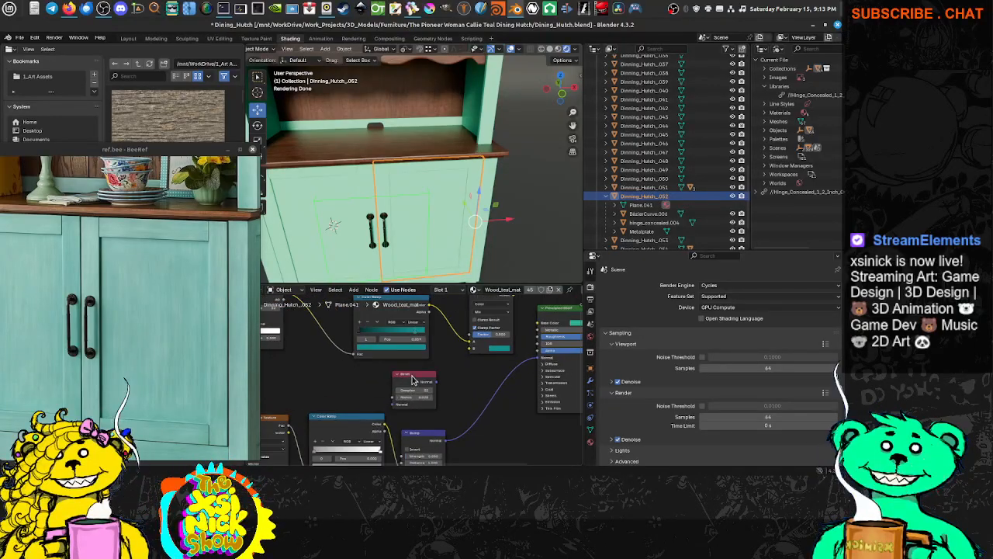
pyautogui.moveTo(412, 377); pyautogui.dragTo(419, 379)
pyautogui.moveTo(357, 422); pyautogui.dragTo(438, 372, button='middle')
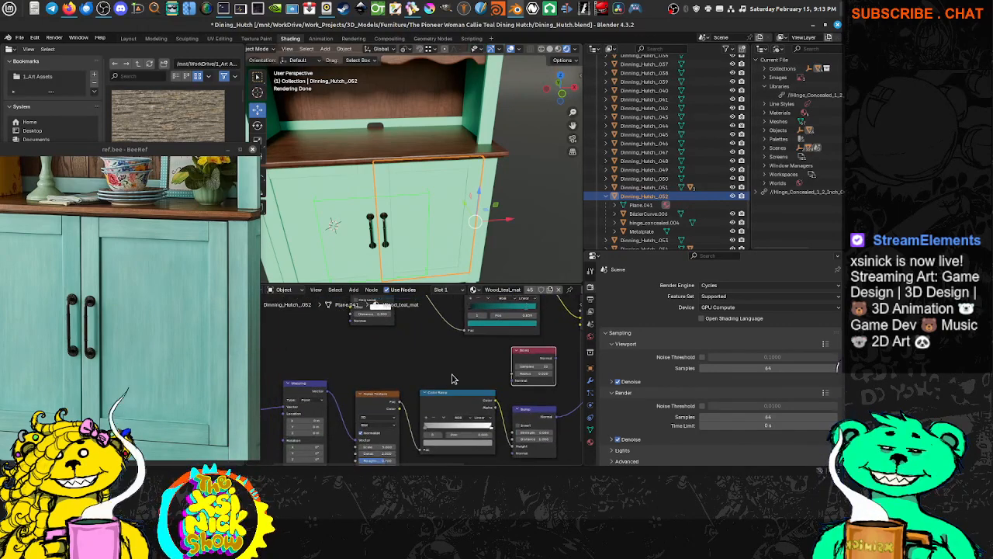
pyautogui.scroll(-3, 454, 379)
pyautogui.moveTo(450, 365); pyautogui.dragTo(268, 464)
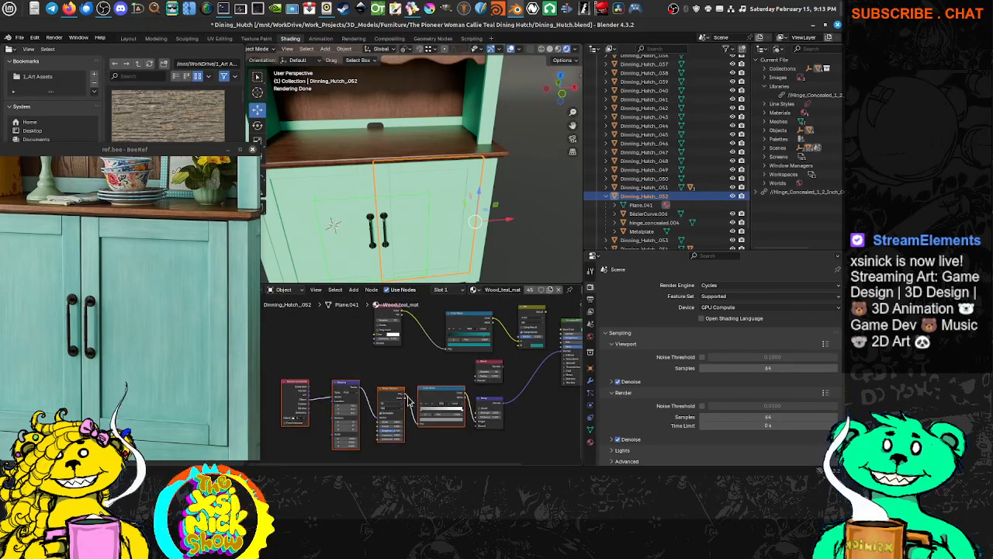
pyautogui.moveTo(455, 390); pyautogui.dragTo(412, 386)
# Connect the Color output of the noise-driven grayscale Color Ramp to input B of the Mix node.
pyautogui.scroll(5, 425, 380)
pyautogui.moveTo(398, 381); pyautogui.dragTo(276, 394, button='middle')
pyautogui.moveTo(307, 408); pyautogui.dragTo(460, 346)
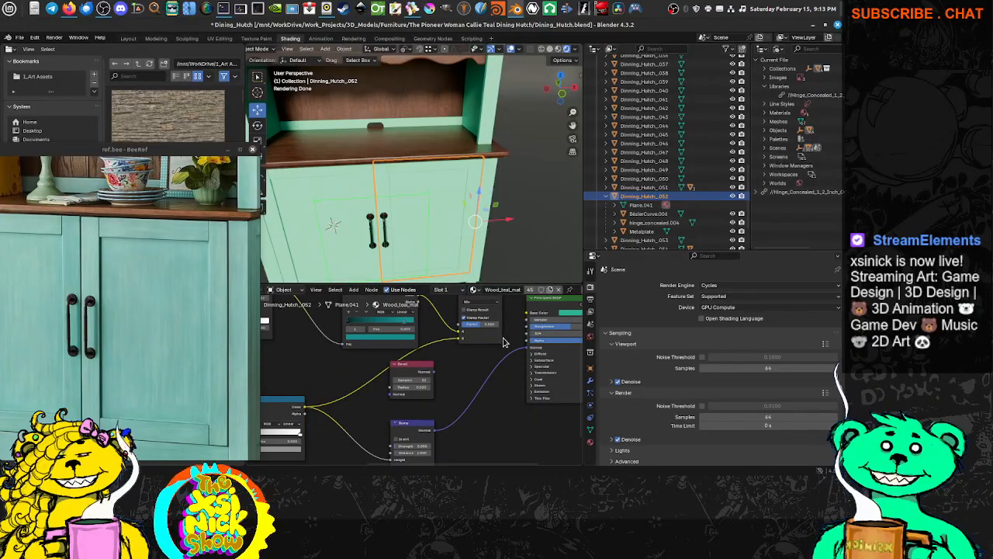
# Preview the Mix node's result directly on the hutch and adjust its Factor to 0, then to 0.192.
pyautogui.moveTo(502, 341); pyautogui.dragTo(454, 341, button='middle')
pyautogui.click(427, 318)
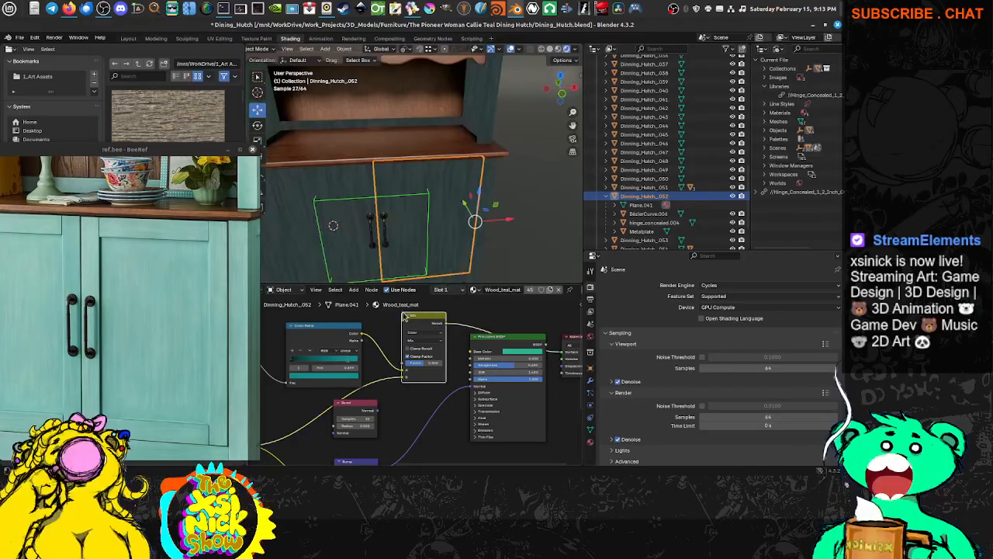
pyautogui.scroll(4, 416, 377)
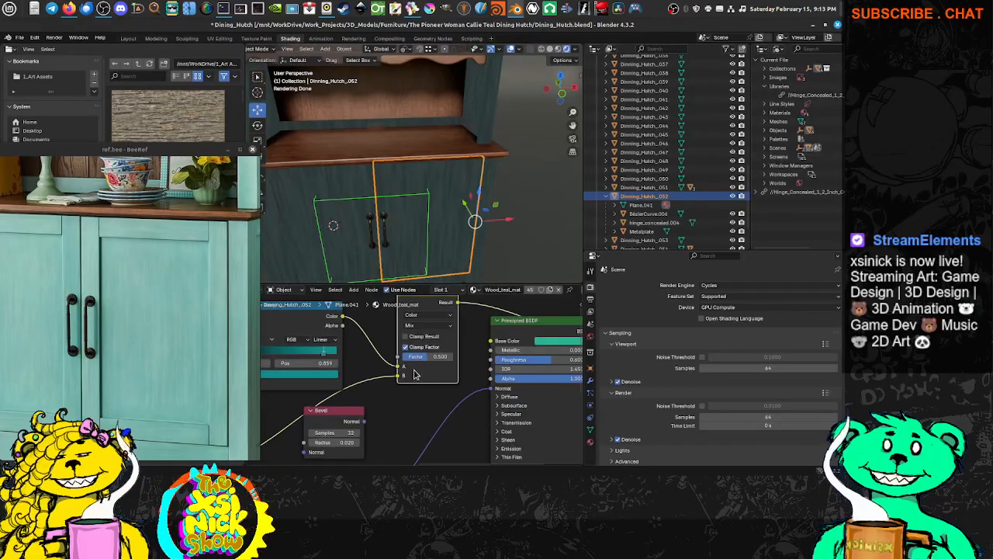
pyautogui.moveTo(422, 357)
pyautogui.mouseDown()
pyautogui.moveTo(459, 358)
pyautogui.moveTo(404, 356)
pyautogui.mouseUp()
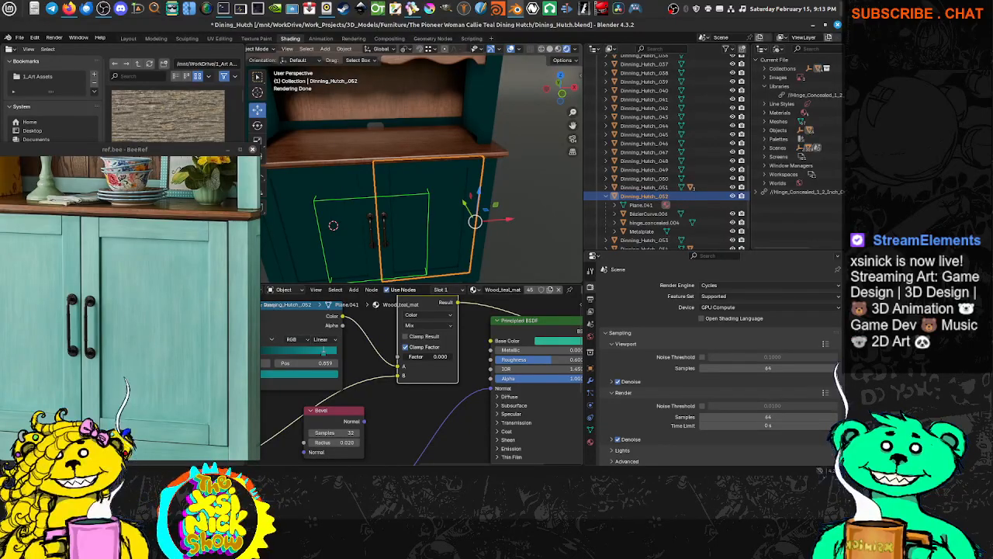
pyautogui.moveTo(415, 356)
pyautogui.mouseDown()
pyautogui.moveTo(425, 356)
pyautogui.moveTo(417, 355)
pyautogui.mouseUp()
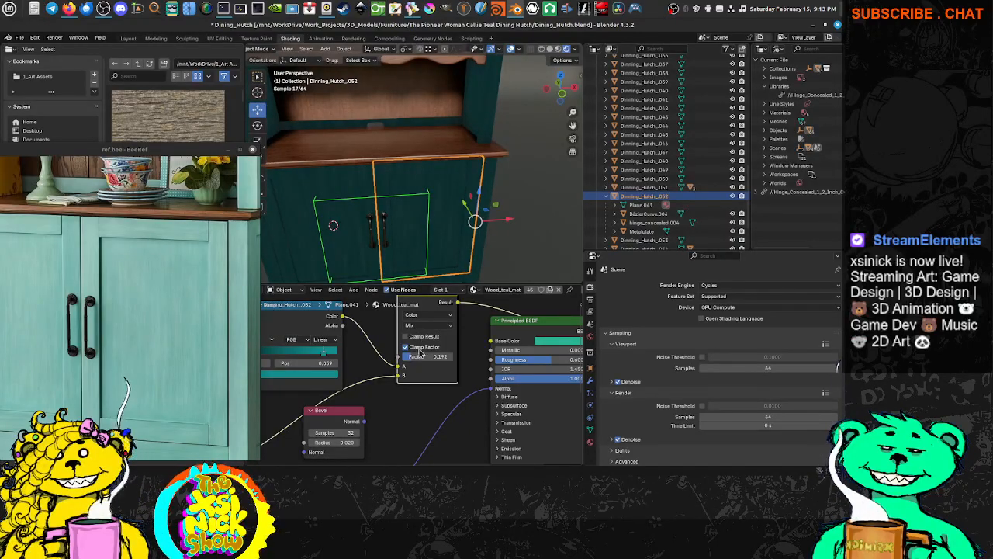
# Try the Screen blending mode on the Mix node with the Factor at 0 and then at 0.192.
pyautogui.moveTo(423, 315); pyautogui.dragTo(429, 314, button='middle')
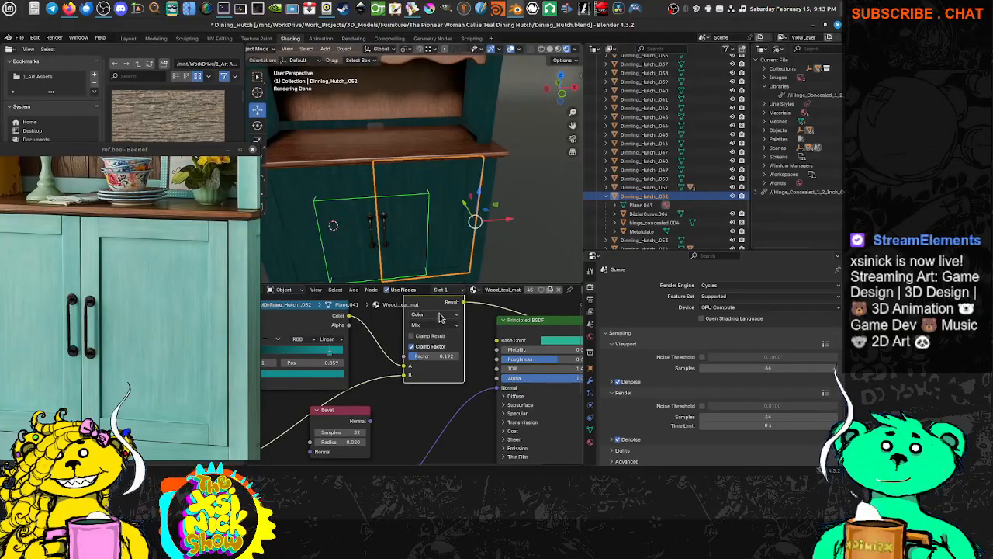
pyautogui.click(438, 315)
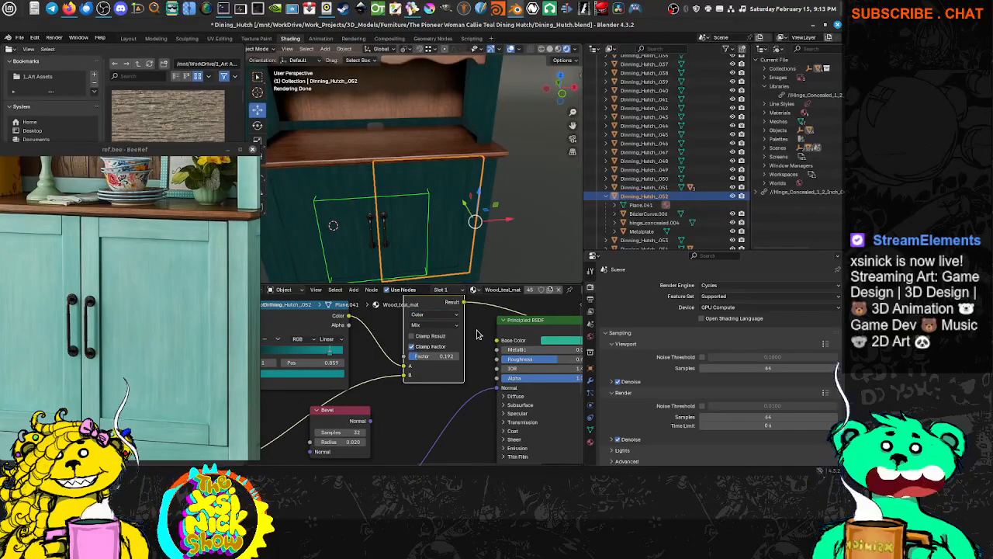
pyautogui.click(433, 325)
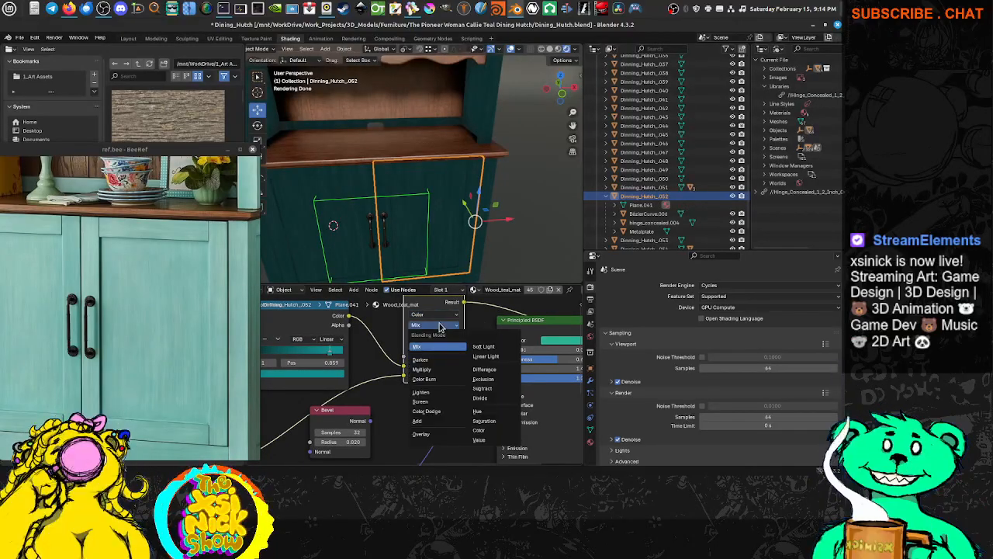
pyautogui.click(426, 401)
pyautogui.moveTo(420, 357); pyautogui.dragTo(410, 356)
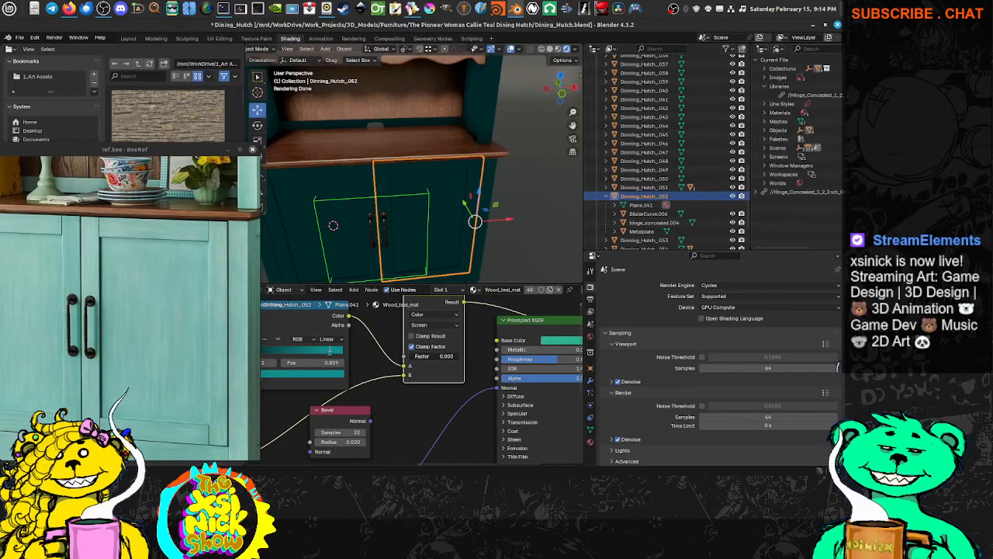
pyautogui.moveTo(415, 356); pyautogui.dragTo(418, 357)
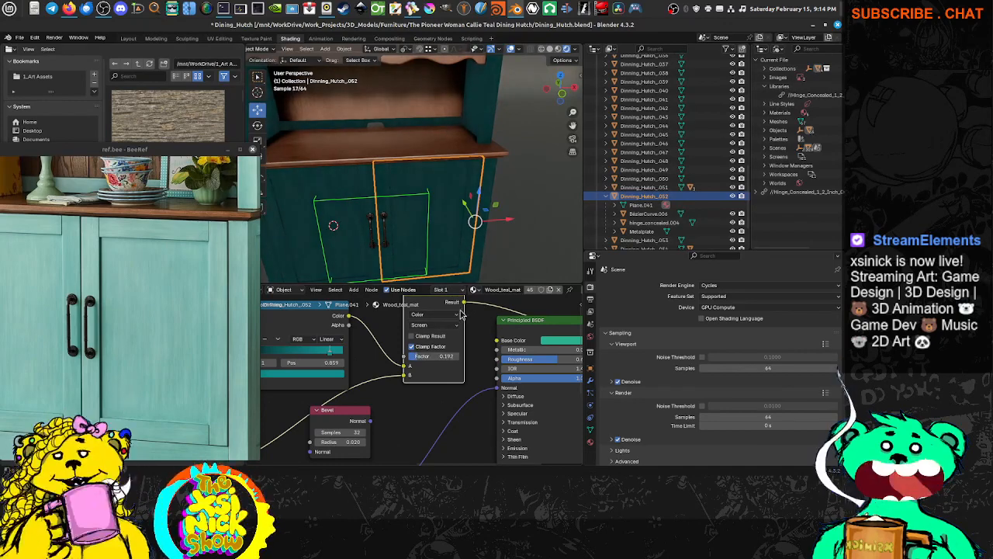
# Connect the Mix node's Result output to the Base Color of the Principled BSDF.
pyautogui.moveTo(465, 302); pyautogui.dragTo(496, 341)
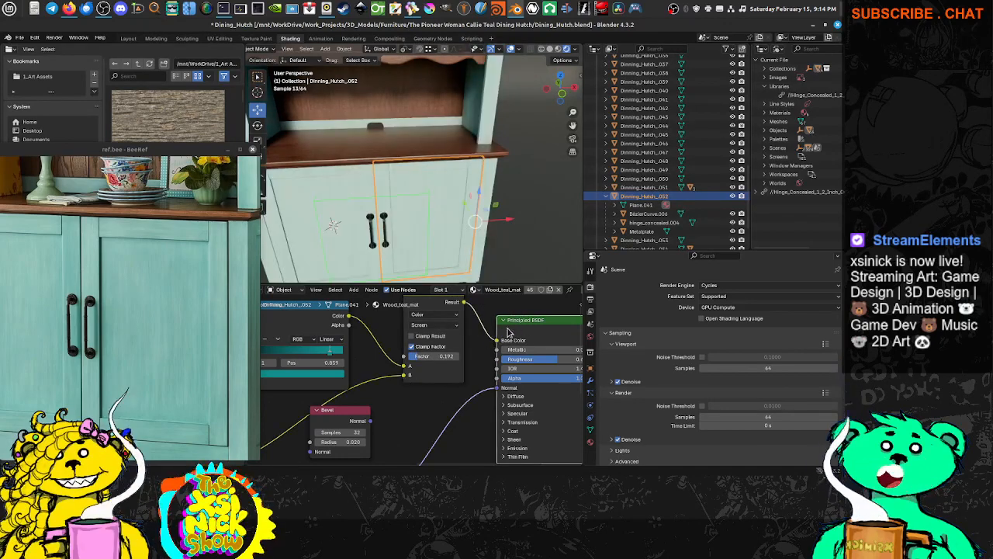
pyautogui.moveTo(505, 206); pyautogui.dragTo(454, 193, button='middle')
pyautogui.scroll(3, 444, 199)
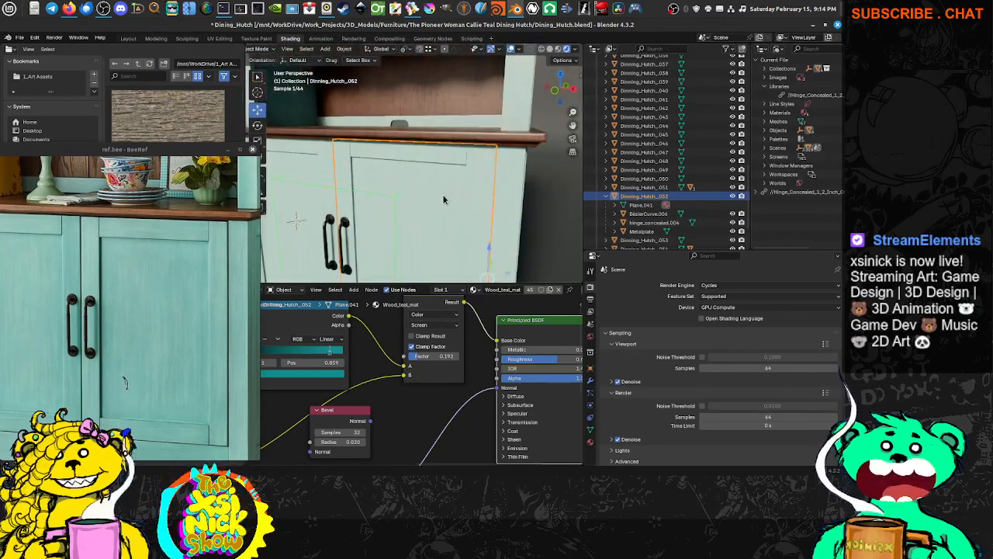
# Change the Mix node's blending mode to Multiply and raise its Factor to about 0.758.
pyautogui.click(432, 326)
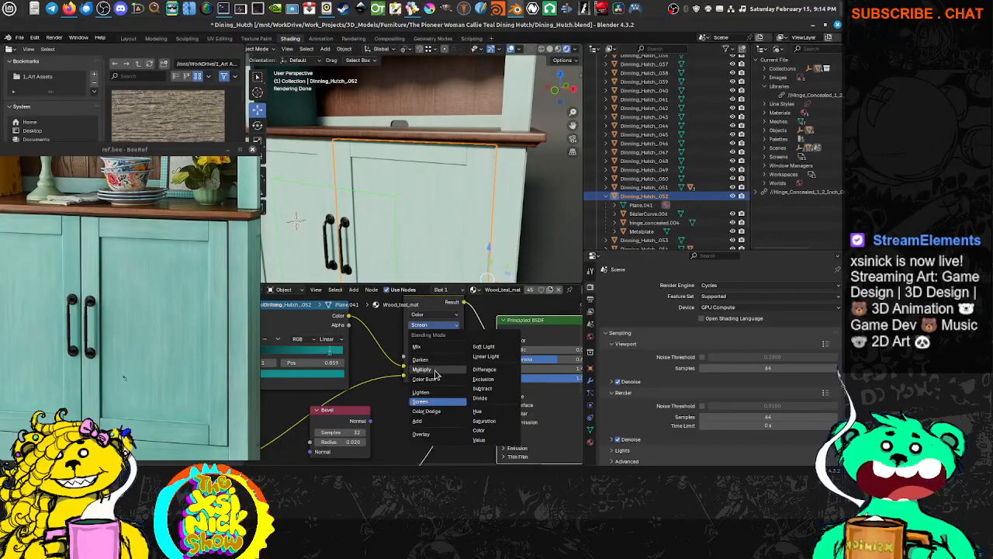
pyautogui.click(436, 372)
pyautogui.scroll(2, 401, 194)
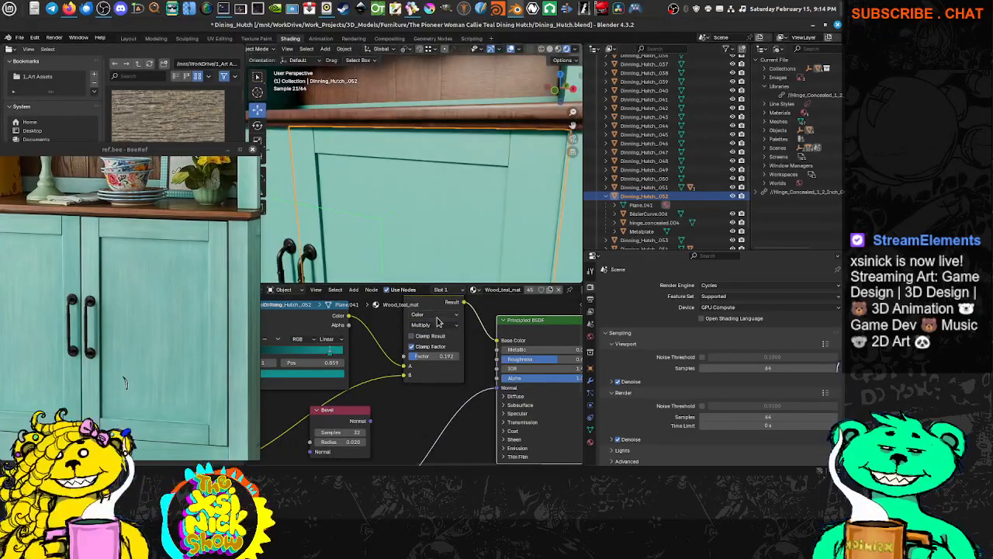
pyautogui.moveTo(423, 356); pyautogui.dragTo(452, 355)
# Set the Scale of the Noise Texture feeding the grayscale Color Ramp to 10.
pyautogui.moveTo(420, 380); pyautogui.dragTo(518, 344, button='middle')
pyautogui.moveTo(388, 408); pyautogui.dragTo(512, 303, button='middle')
pyautogui.moveTo(373, 380); pyautogui.dragTo(458, 437, button='middle')
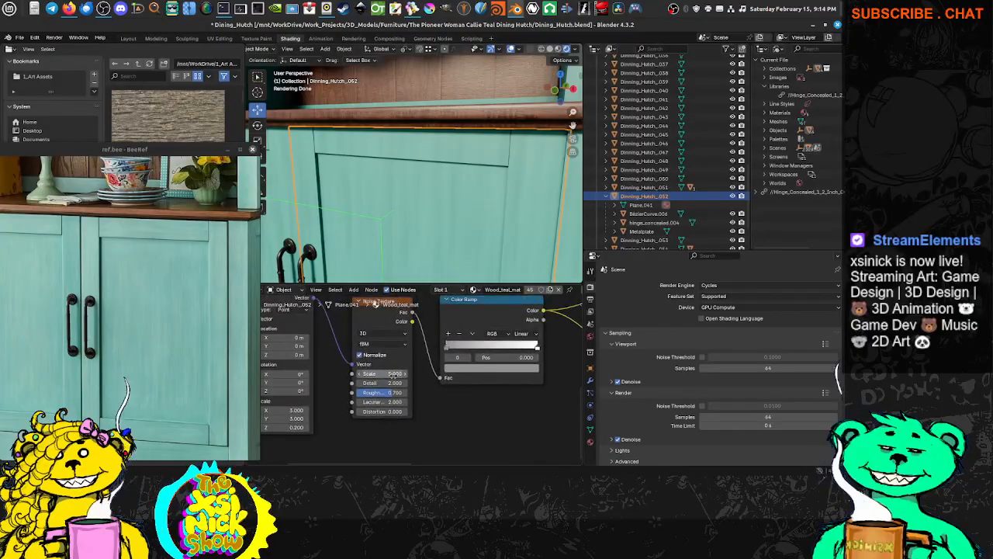
pyautogui.click(403, 371)
pyautogui.write('10')
pyautogui.press('Return')
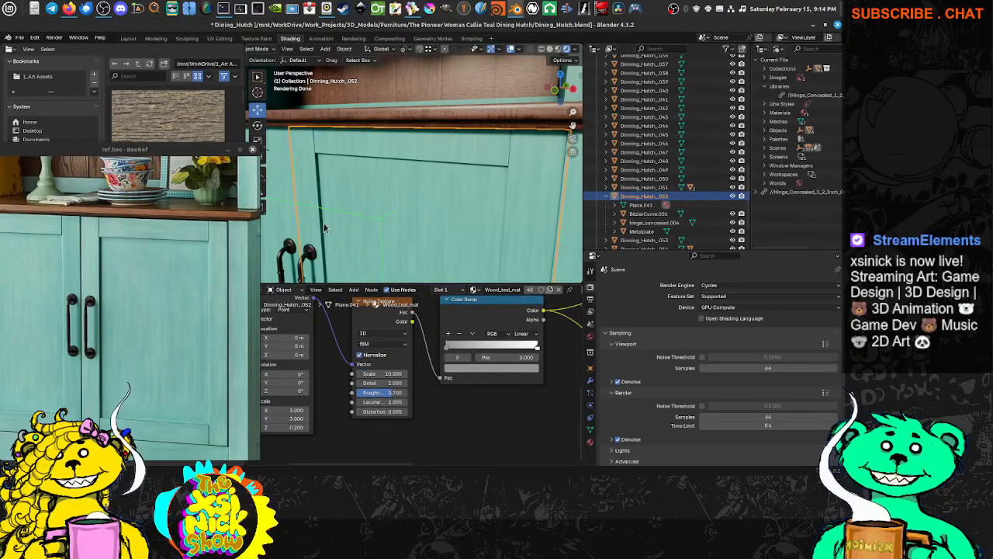
# Move the Bevel node down next to the Bump node, between the Color Ramp and the Bump.
pyautogui.moveTo(529, 356); pyautogui.dragTo(375, 397, button='middle')
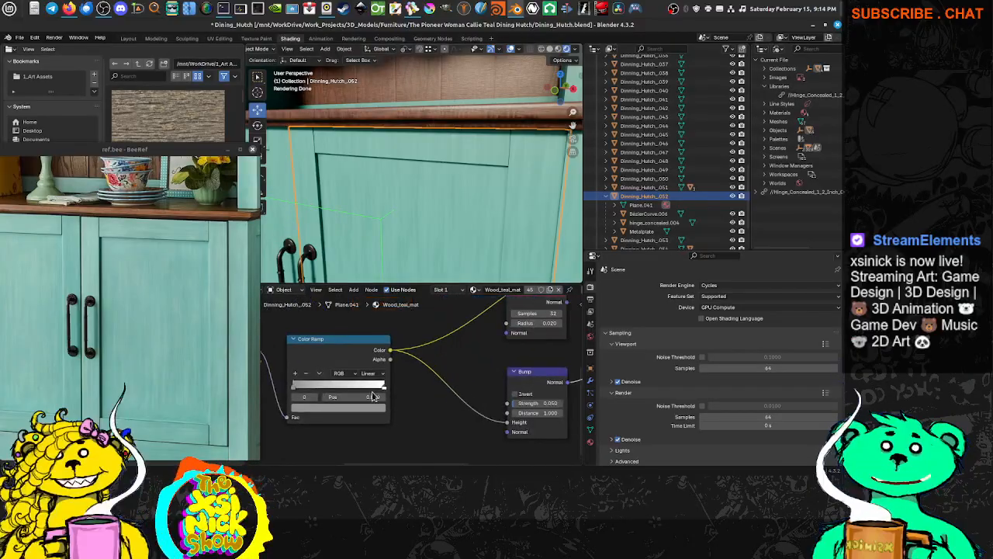
pyautogui.moveTo(539, 387); pyautogui.dragTo(378, 417, button='middle')
pyautogui.scroll(-4, 501, 395)
pyautogui.moveTo(481, 379)
pyautogui.mouseDown(button='middle')
pyautogui.moveTo(469, 415)
pyautogui.moveTo(461, 402)
pyautogui.moveTo(482, 378)
pyautogui.mouseUp(button='middle')
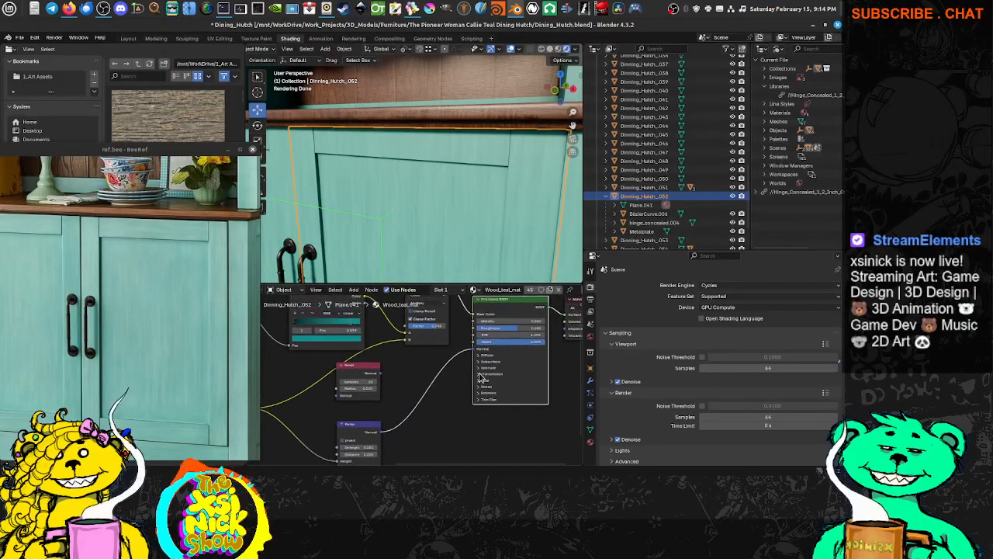
pyautogui.moveTo(441, 414); pyautogui.dragTo(475, 358, button='middle')
pyautogui.moveTo(464, 329); pyautogui.dragTo(387, 431)
# Try feeding the Bevel node's Normal output into the Normal input of the Bump node.
pyautogui.moveTo(388, 432); pyautogui.dragTo(379, 395, button='middle')
pyautogui.scroll(5, 398, 378)
pyautogui.scroll(1, 381, 395)
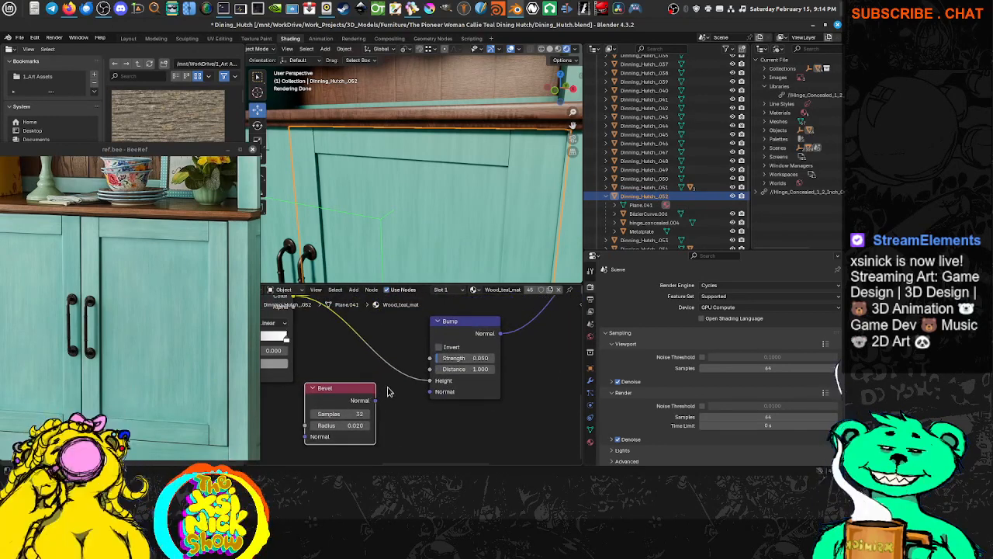
pyautogui.moveTo(376, 400); pyautogui.dragTo(435, 395)
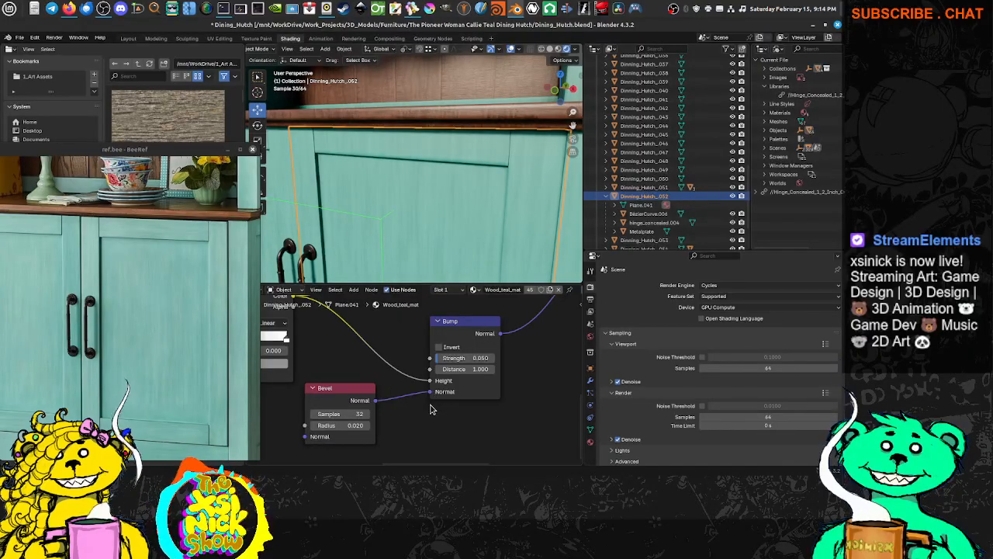
pyautogui.moveTo(432, 401); pyautogui.dragTo(407, 406, button='middle')
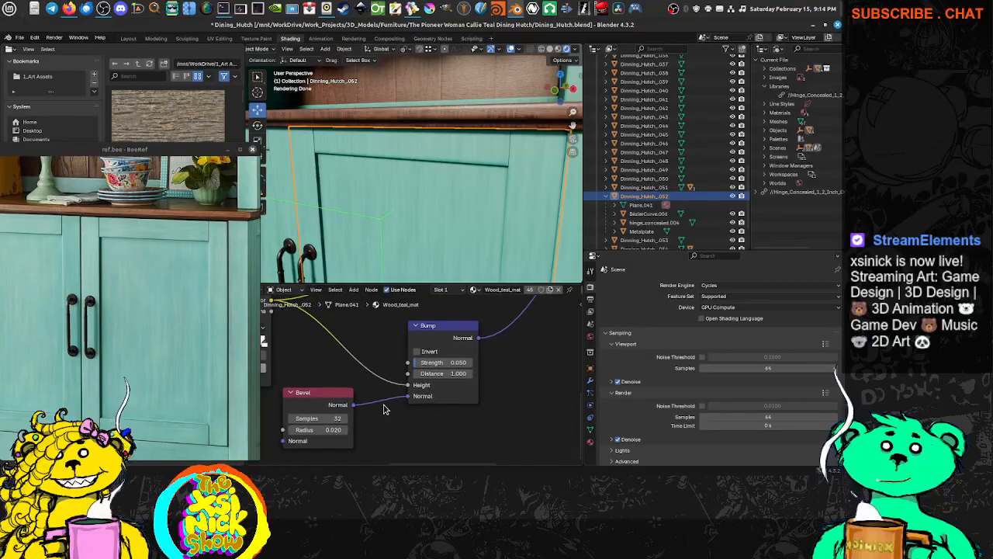
pyautogui.scroll(-4, 423, 393)
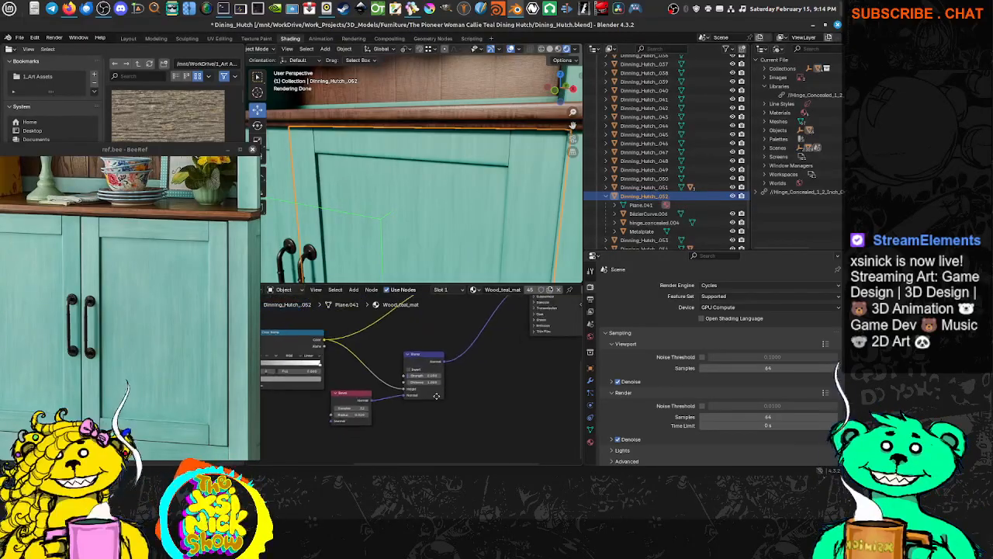
pyautogui.scroll(-1, 426, 394)
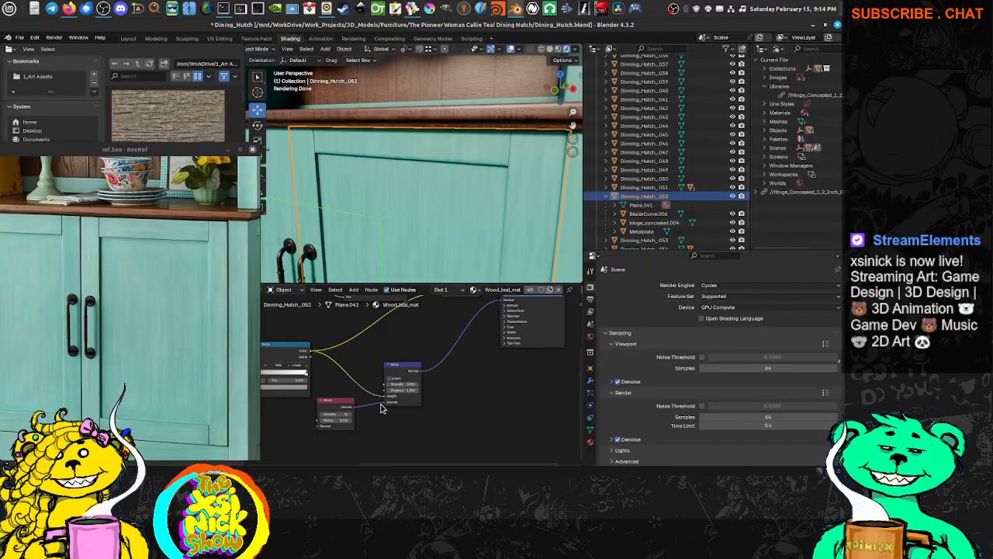
# Place the Bevel node between Bump and Principled BSDF, linking Bump's Normal into Bevel and Bevel's Normal into the shader's Normal input.
pyautogui.moveTo(384, 402); pyautogui.dragTo(472, 393)
pyautogui.moveTo(488, 408); pyautogui.dragTo(458, 432, button='middle')
pyautogui.moveTo(474, 391); pyautogui.dragTo(470, 329)
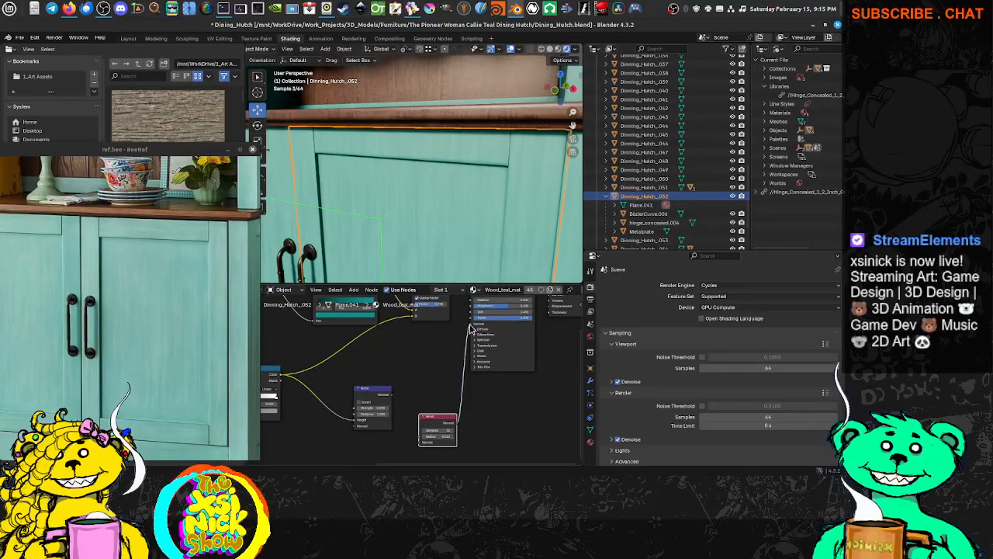
pyautogui.moveTo(415, 389); pyautogui.dragTo(425, 369, button='middle')
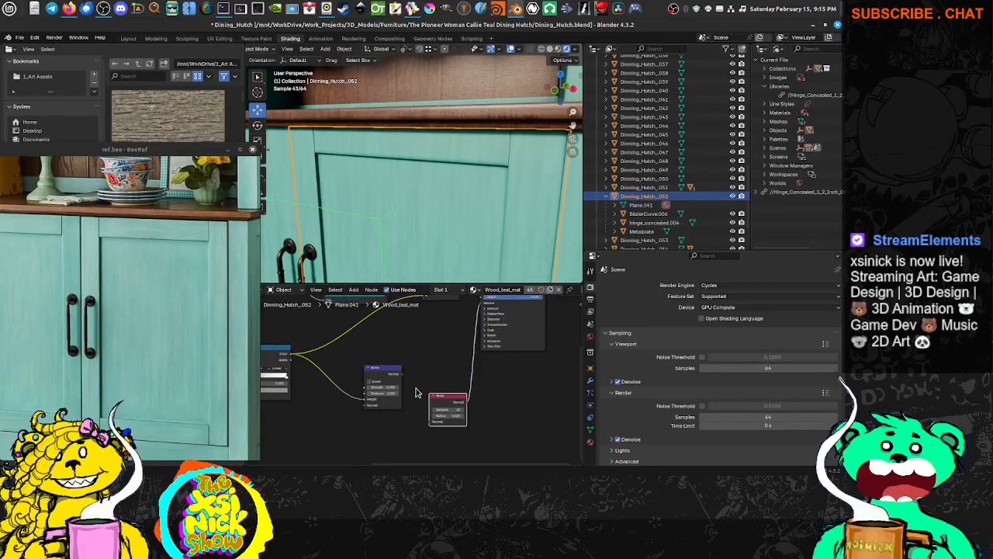
pyautogui.moveTo(402, 375); pyautogui.dragTo(438, 326)
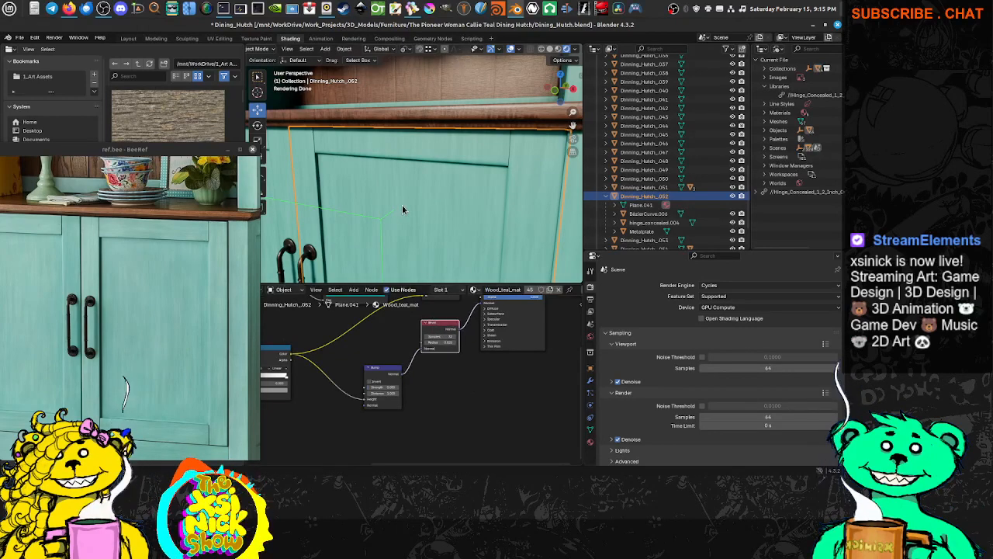
# Lower the Bump node's Strength to 0.03 and check the grain on the hutch's side and doors.
pyautogui.moveTo(402, 206); pyautogui.dragTo(460, 199, button='middle')
pyautogui.scroll(-2, 456, 208)
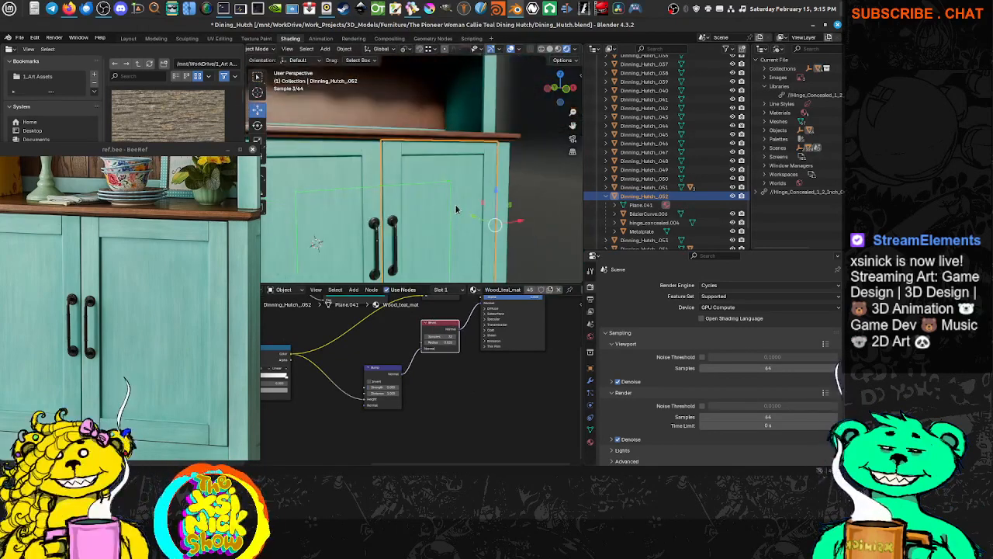
pyautogui.moveTo(456, 208)
pyautogui.mouseDown(button='middle')
pyautogui.moveTo(404, 212)
pyautogui.moveTo(408, 203)
pyautogui.moveTo(442, 204)
pyautogui.mouseUp(button='middle')
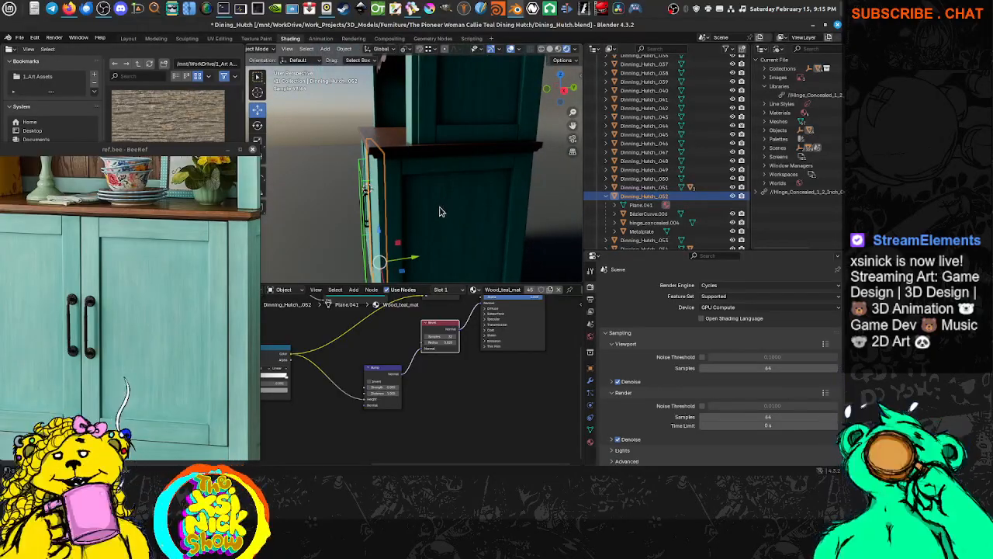
pyautogui.scroll(4, 387, 401)
pyautogui.scroll(2, 388, 401)
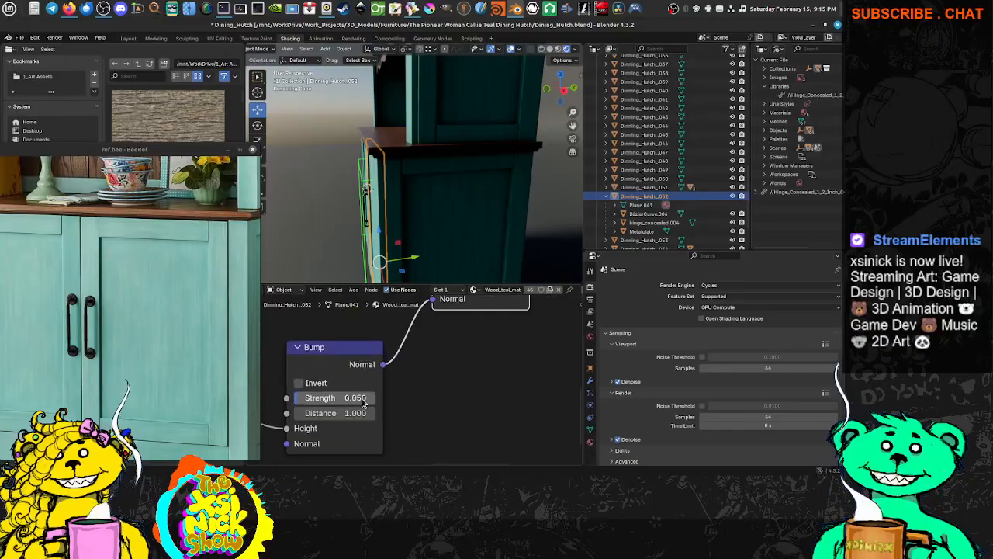
pyautogui.click(312, 397)
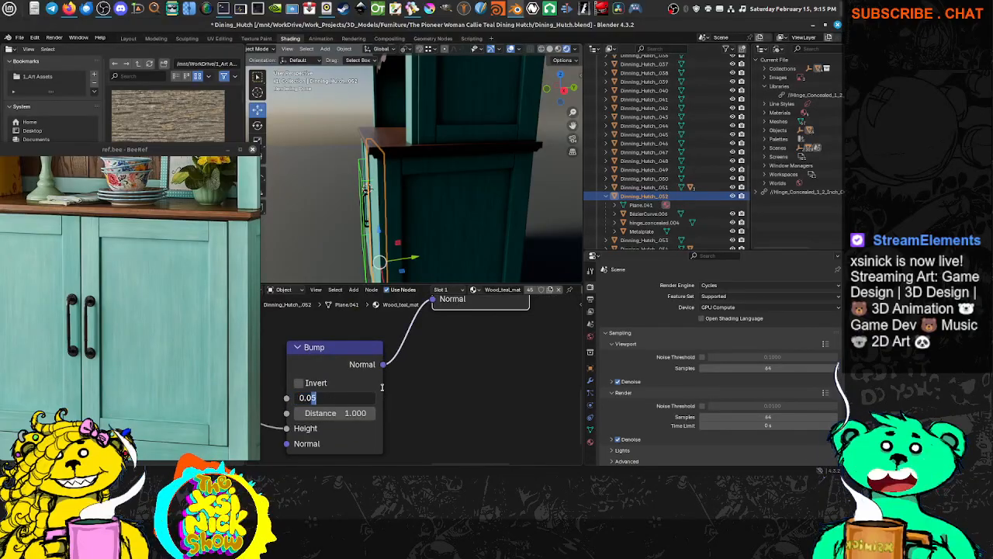
pyautogui.write('3')
pyautogui.press('Return')
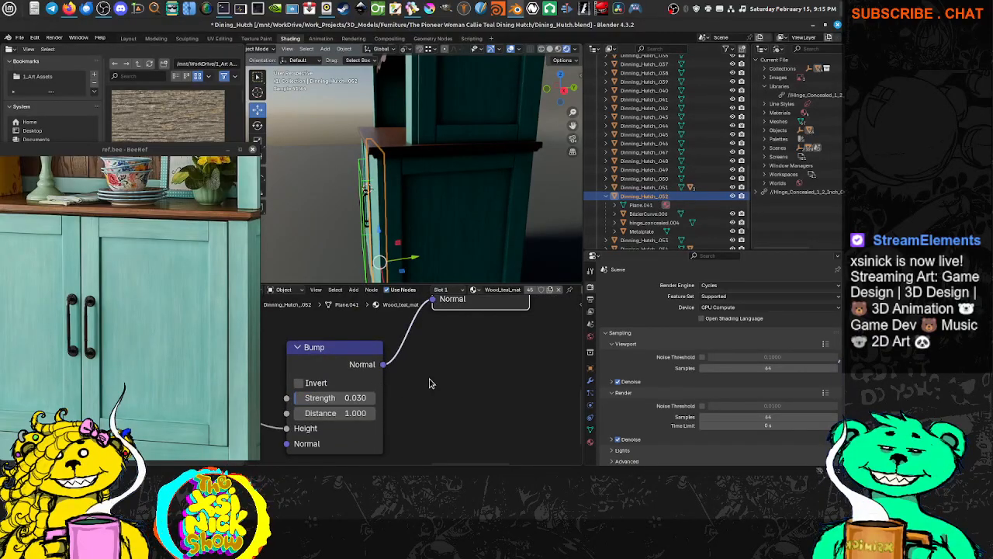
pyautogui.moveTo(430, 382); pyautogui.dragTo(419, 401, button='middle')
pyautogui.scroll(-4, 419, 401)
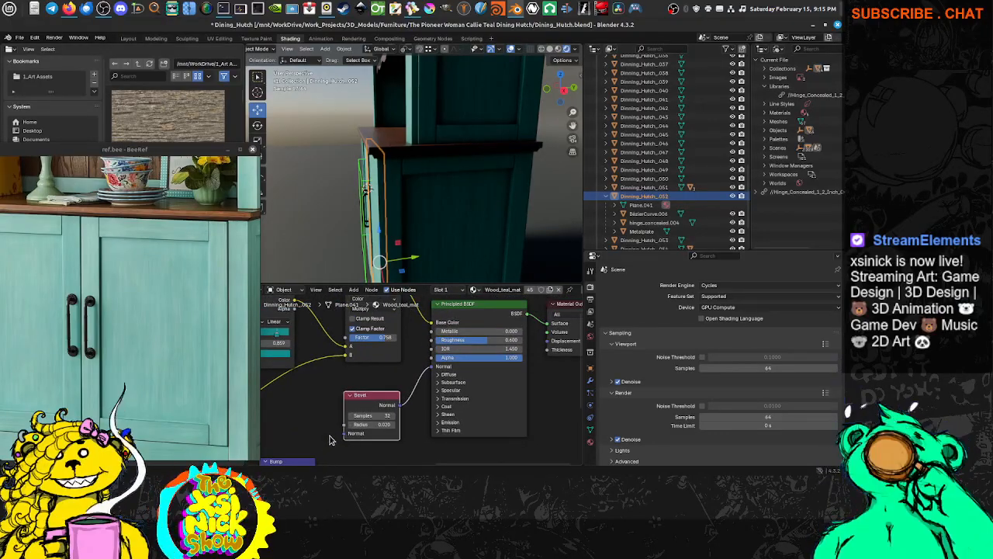
pyautogui.moveTo(329, 439); pyautogui.dragTo(343, 398, button='middle')
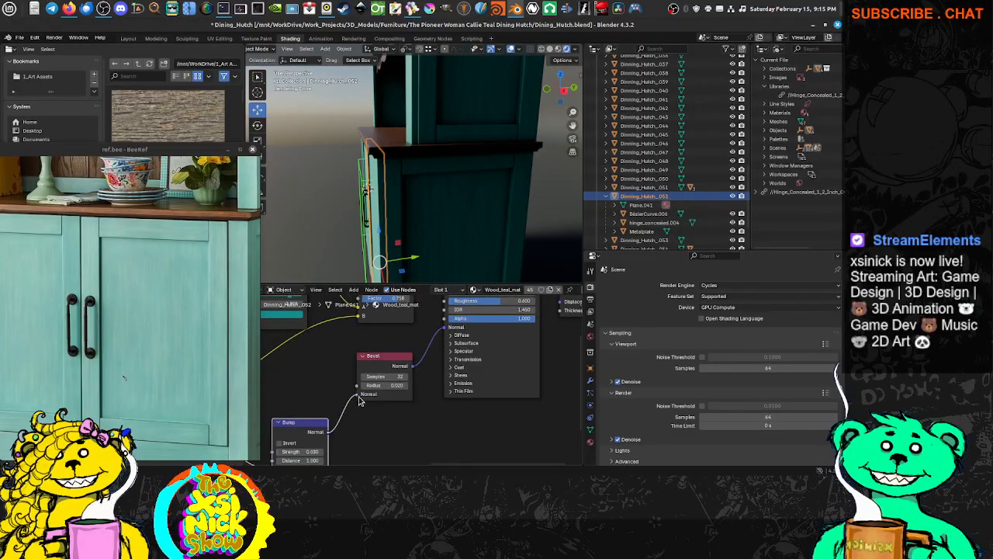
pyautogui.moveTo(397, 173); pyautogui.dragTo(465, 174, button='middle')
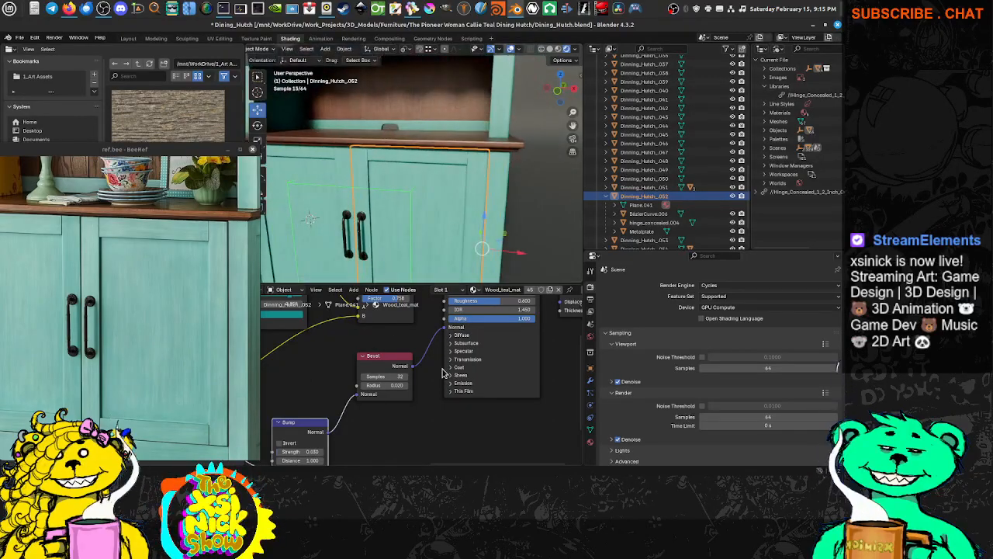
# Set the Multiply node's Factor to 0.7 and compare the hutch with the reference photo.
pyautogui.moveTo(441, 331); pyautogui.dragTo(455, 451, button='middle')
pyautogui.moveTo(447, 409); pyautogui.dragTo(457, 396, button='middle')
pyautogui.scroll(3, 431, 414)
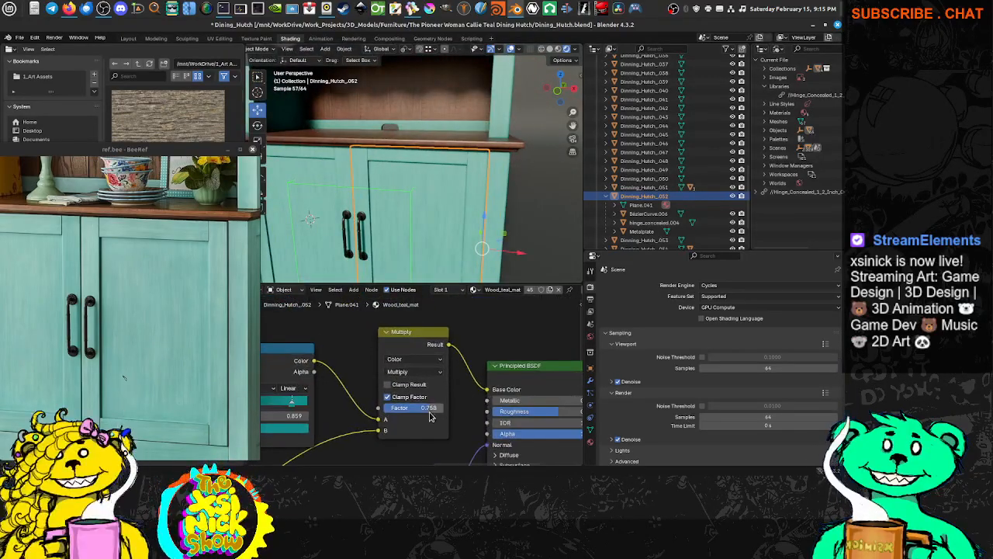
pyautogui.scroll(2, 423, 381)
pyautogui.scroll(1, 422, 349)
pyautogui.click(425, 419)
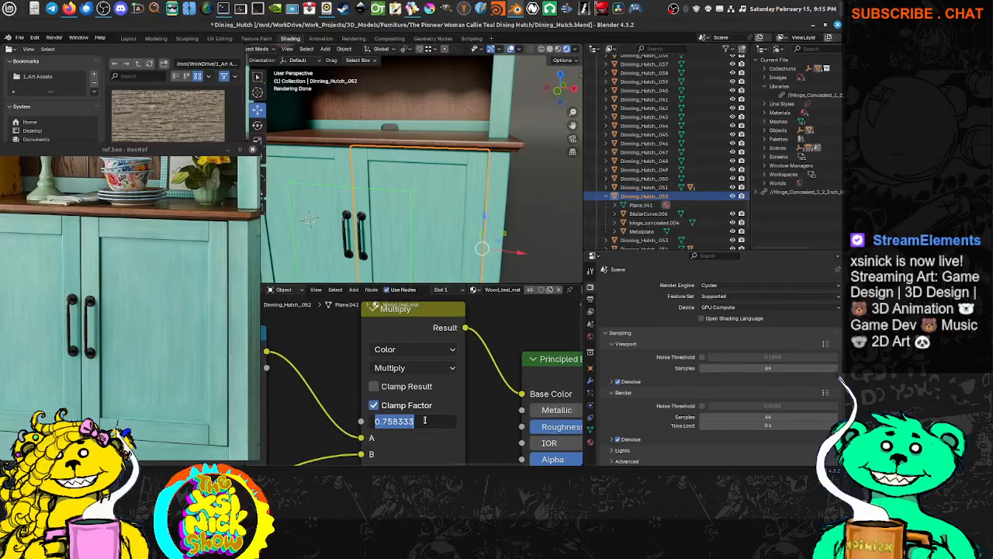
pyautogui.write('0.7')
pyautogui.press('Return')
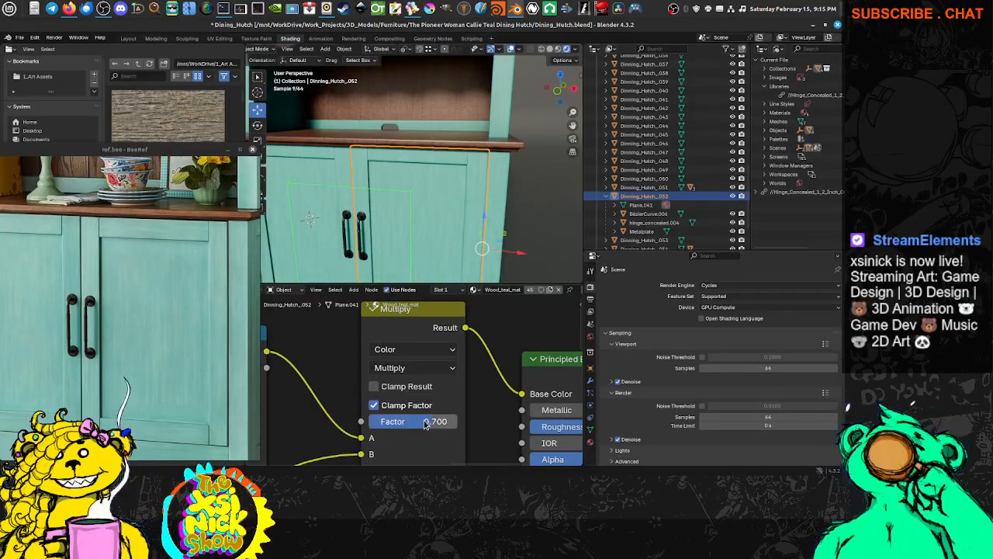
pyautogui.scroll(-5, 480, 211)
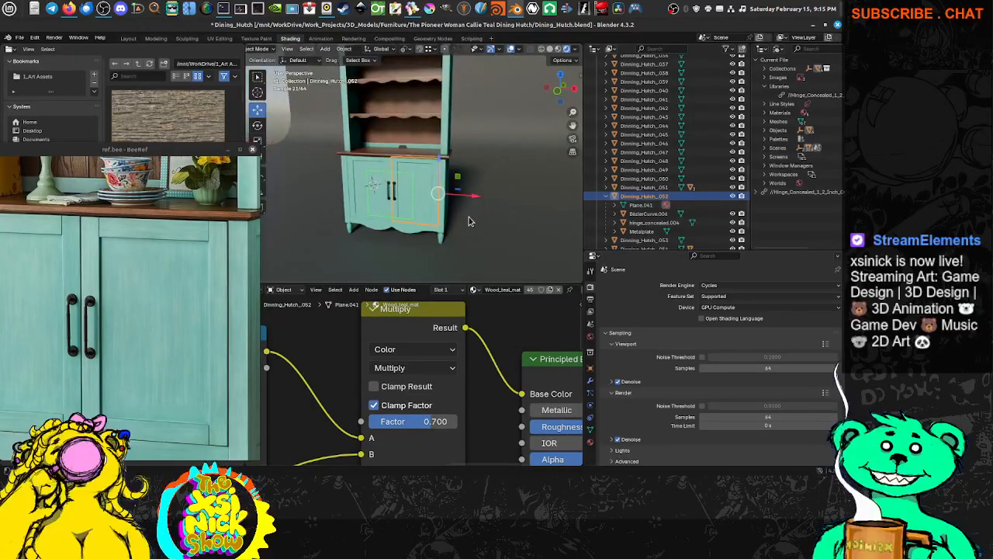
pyautogui.scroll(5, 417, 201)
pyautogui.scroll(3, 416, 197)
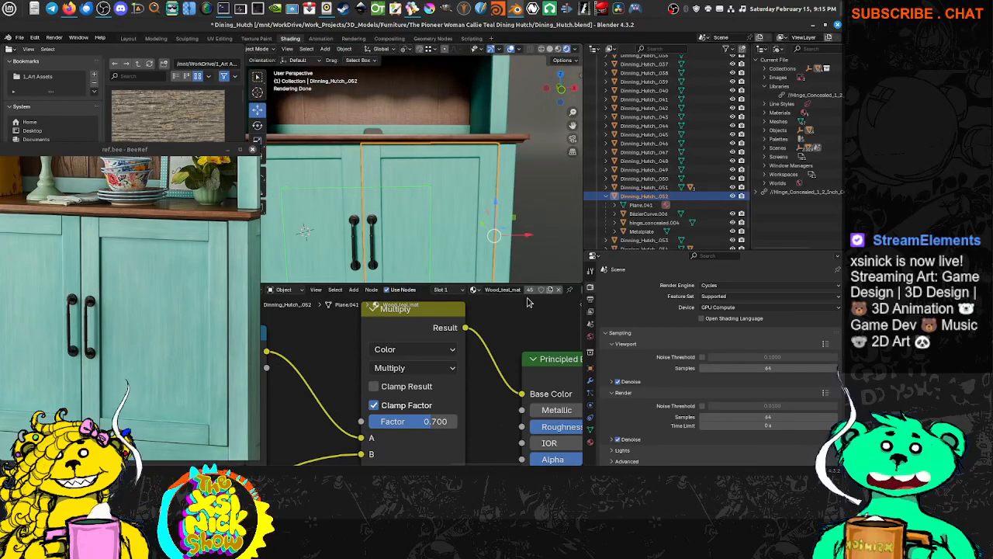
pyautogui.scroll(-4, 447, 334)
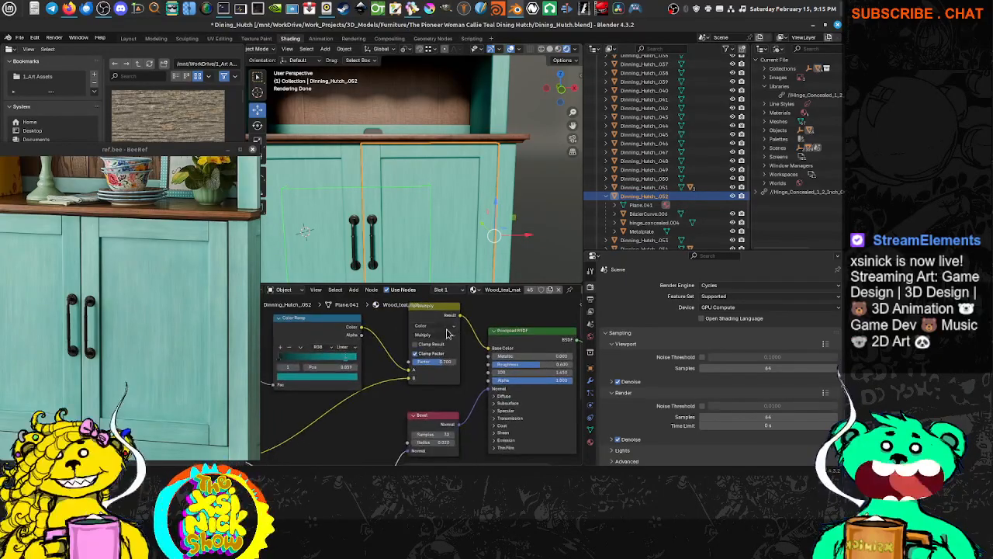
# Examine the teal material's noise and bump nodes and the resulting paint grain on the hutch's doors, base and side.
pyautogui.scroll(-3, 447, 334)
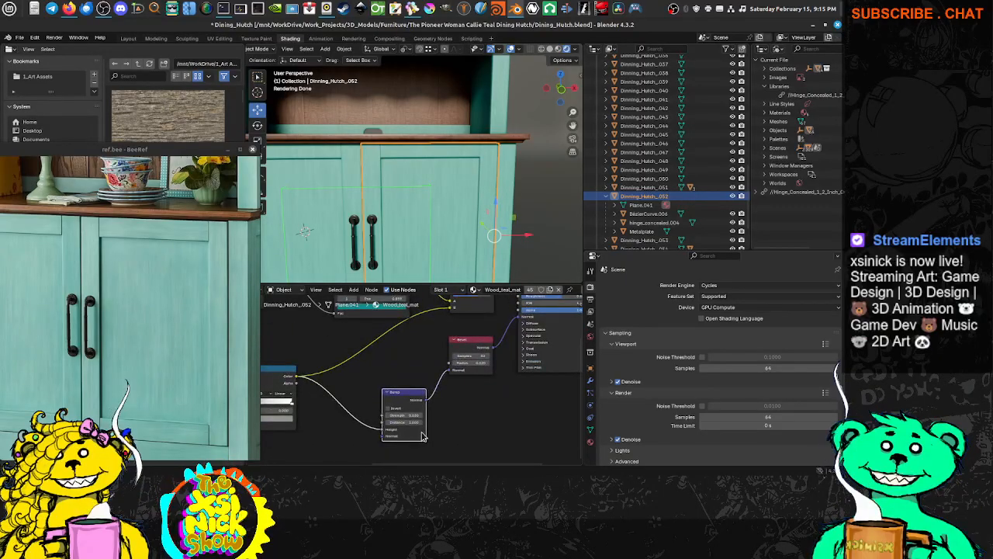
pyautogui.keyDown('ctrl'); pyautogui.scroll(3, 423, 427); pyautogui.keyUp('ctrl')
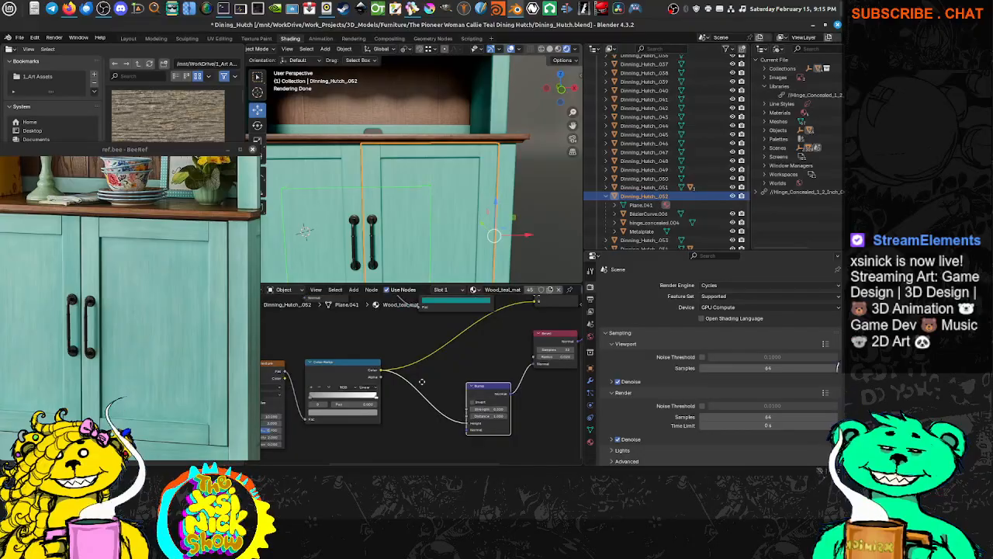
pyautogui.moveTo(421, 381); pyautogui.dragTo(458, 380, button='middle')
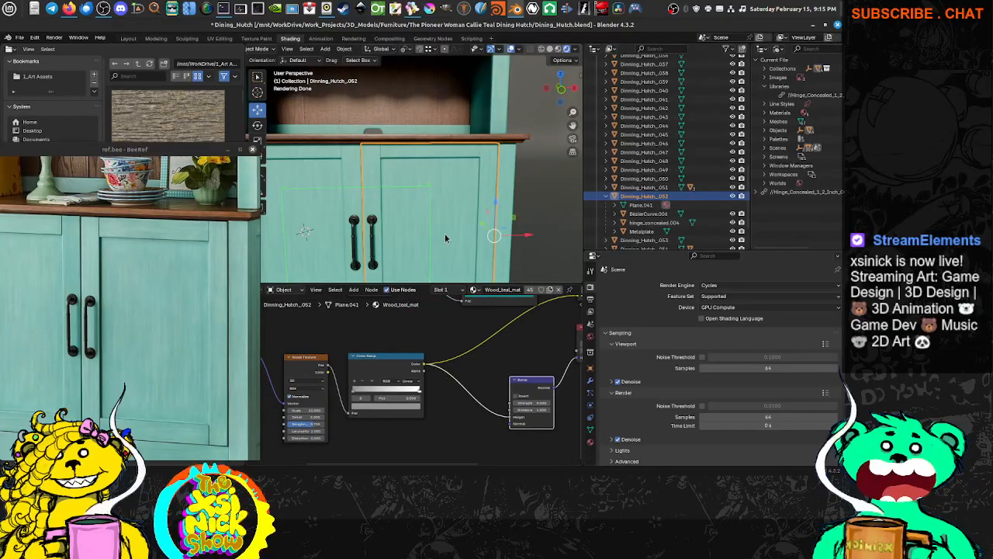
pyautogui.moveTo(445, 233)
pyautogui.mouseDown(button='middle')
pyautogui.moveTo(489, 228)
pyautogui.moveTo(442, 235)
pyautogui.mouseUp(button='middle')
pyautogui.scroll(-3, 455, 235)
pyautogui.scroll(3, 448, 239)
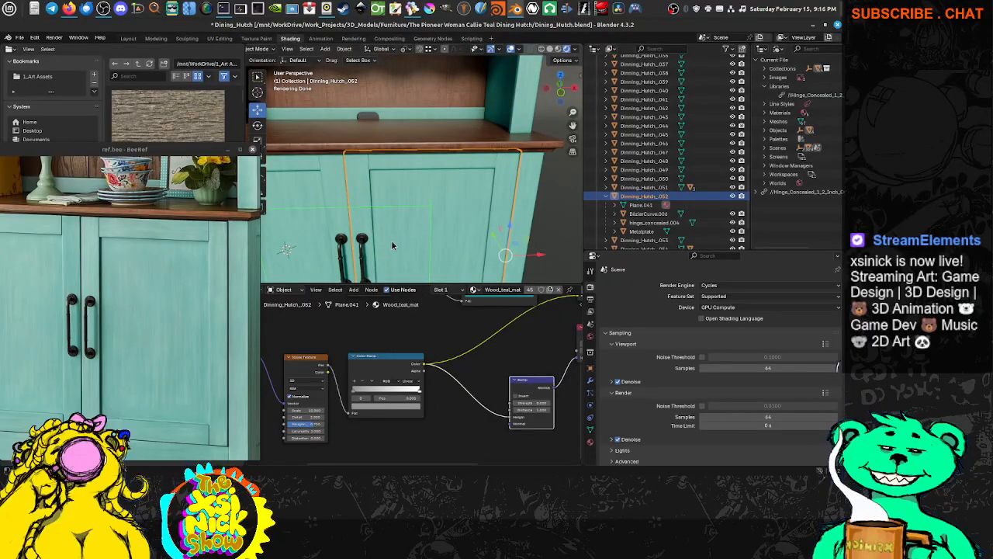
pyautogui.moveTo(447, 222); pyautogui.dragTo(414, 233, button='middle')
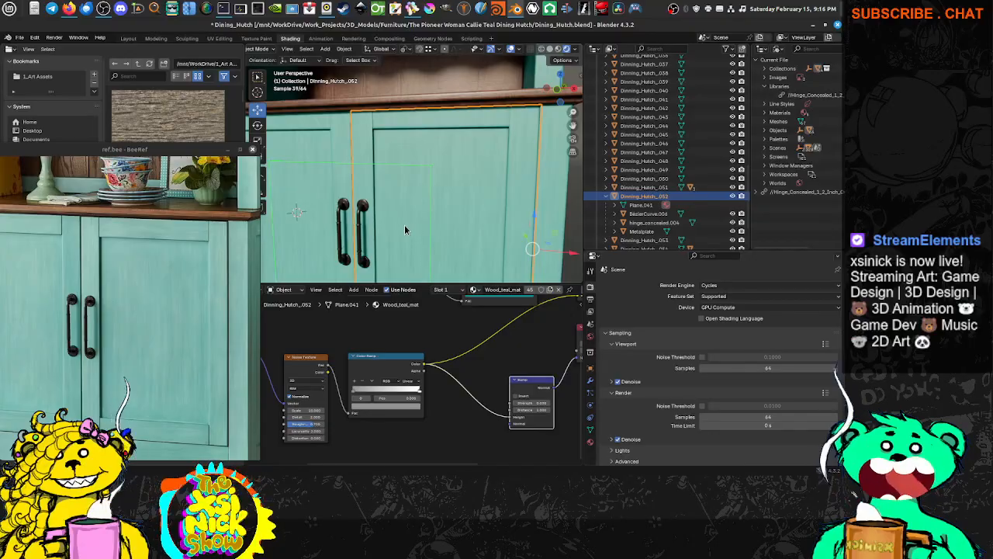
pyautogui.scroll(-2, 404, 227)
pyautogui.scroll(-3, 407, 227)
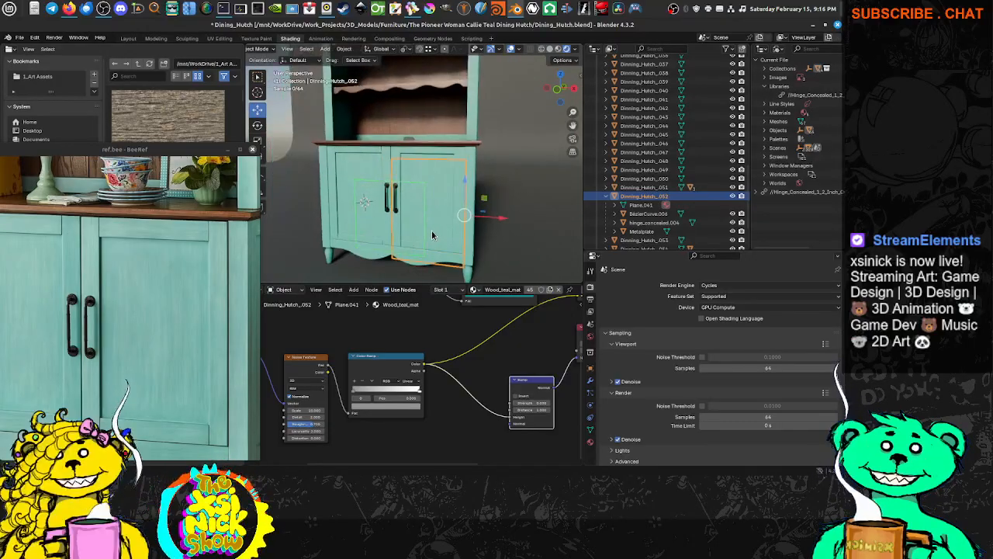
pyautogui.scroll(-2, 153, 313)
pyautogui.scroll(-2, 158, 309)
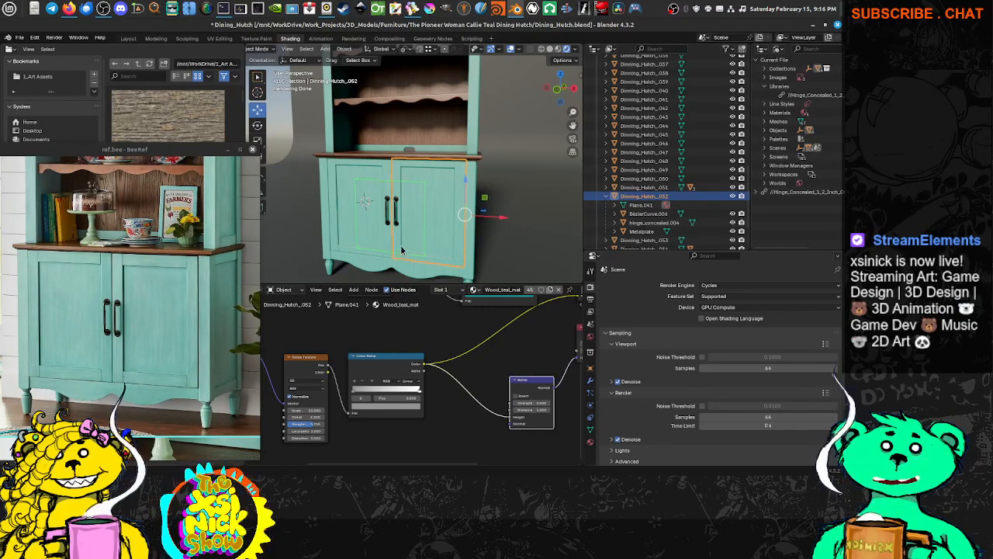
pyautogui.keyDown('shift'); pyautogui.moveTo(401, 250); pyautogui.dragTo(392, 208, button='middle'); pyautogui.keyUp('shift')
pyautogui.scroll(3, 430, 235)
pyautogui.keyDown('shift'); pyautogui.moveTo(430, 234); pyautogui.dragTo(422, 195, button='middle'); pyautogui.keyUp('shift')
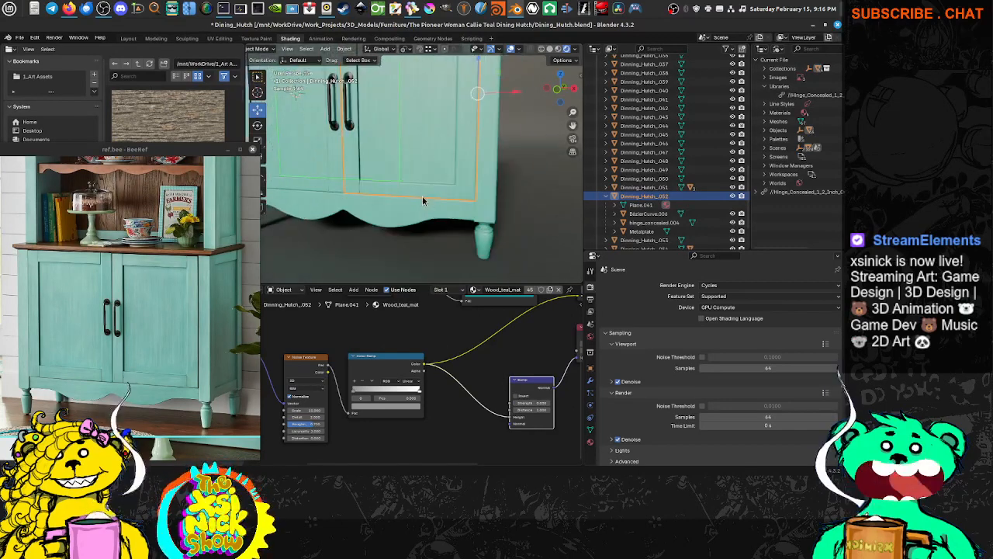
pyautogui.scroll(-1, 418, 204)
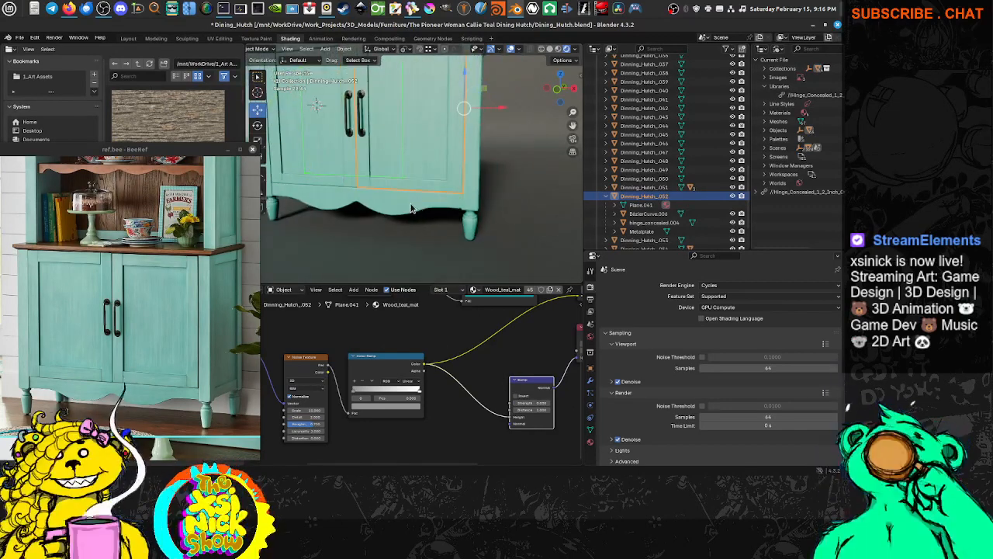
pyautogui.keyDown('shift'); pyautogui.moveTo(392, 179); pyautogui.dragTo(399, 205, button='middle'); pyautogui.keyUp('shift')
pyautogui.scroll(-4, 399, 194)
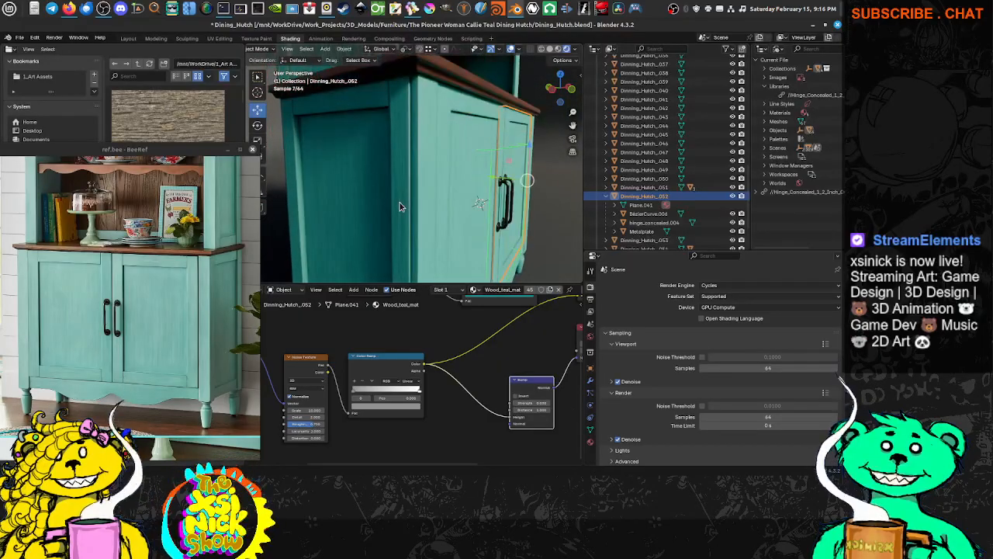
# Lower the Strength of the teal wood material's Bump node to 0.01.
pyautogui.moveTo(492, 387); pyautogui.dragTo(361, 390, button='middle')
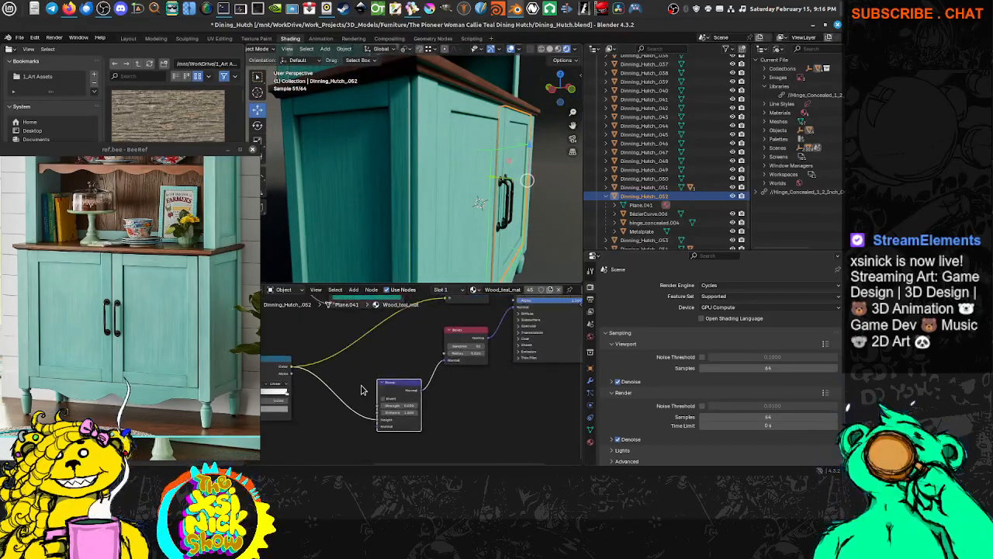
pyautogui.scroll(2, 415, 389)
pyautogui.click(454, 359)
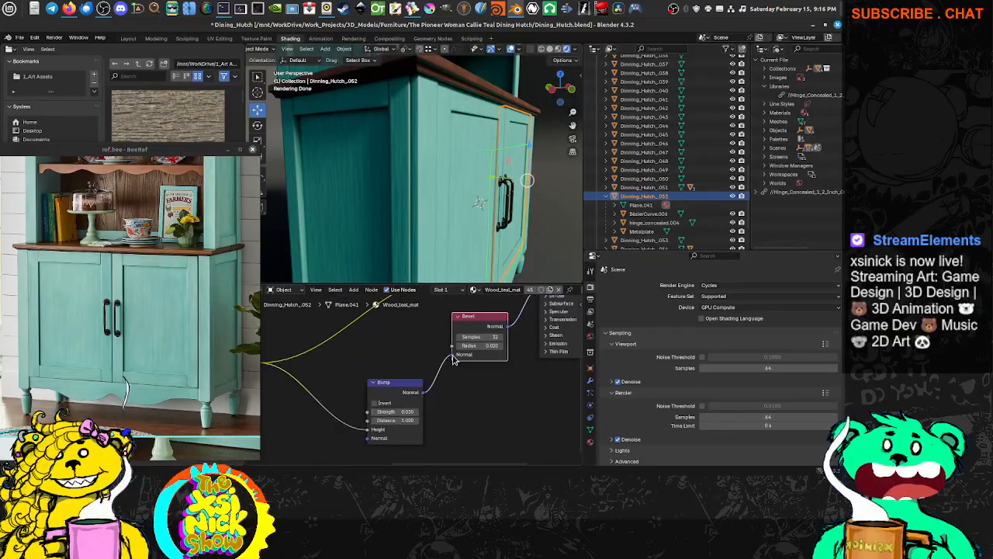
pyautogui.moveTo(424, 392); pyautogui.dragTo(443, 368)
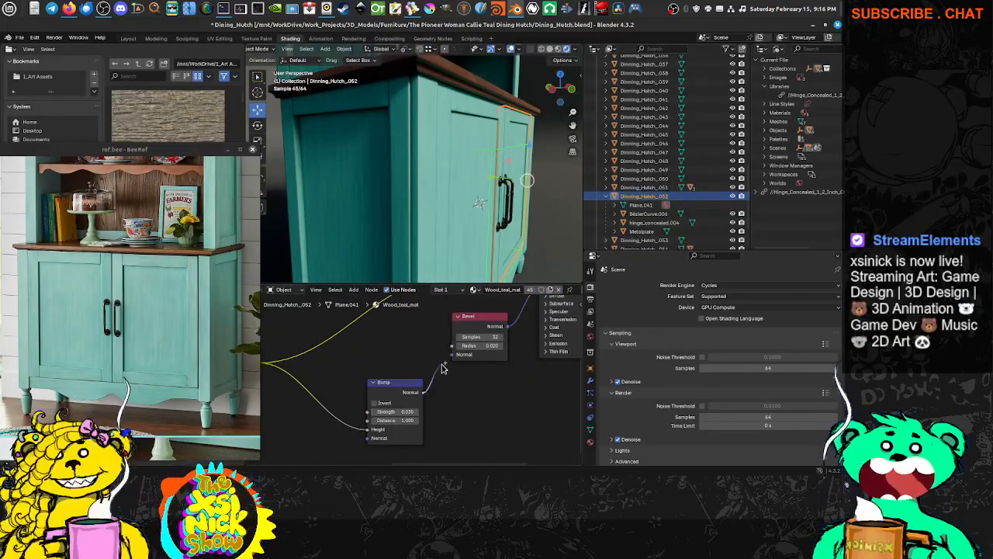
pyautogui.moveTo(443, 411); pyautogui.dragTo(484, 391, button='middle')
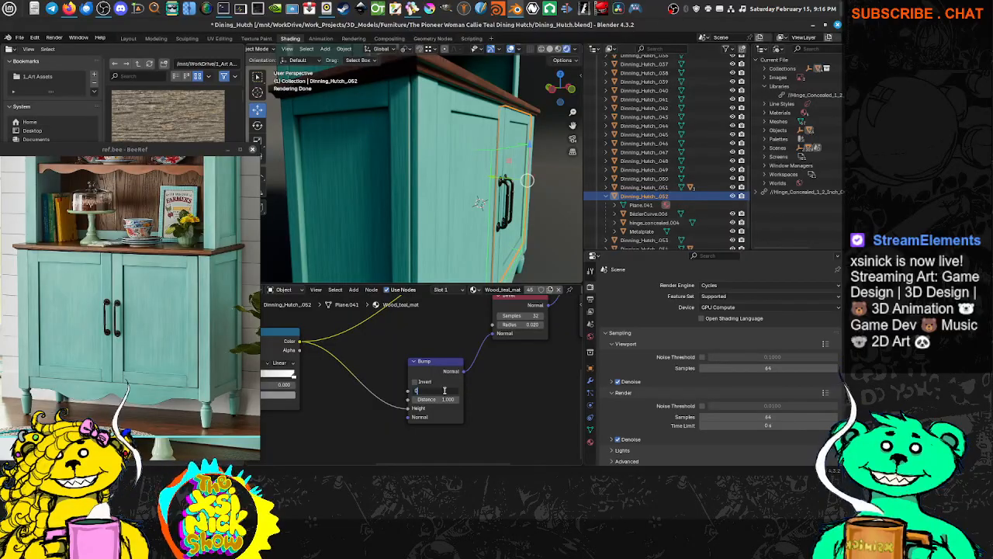
pyautogui.click(444, 390)
pyautogui.write('0.01')
pyautogui.press('Return')
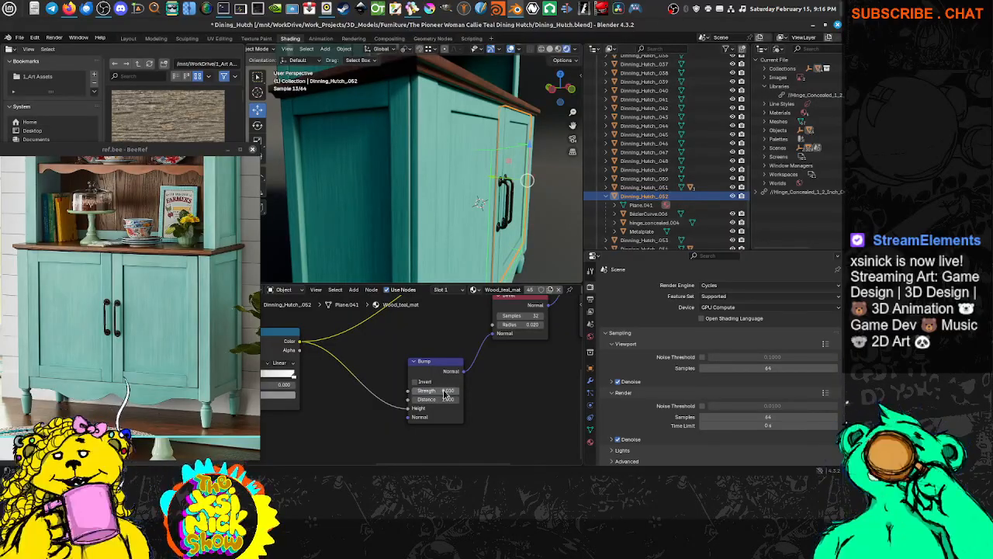
# Inspect the softened teal finish across the whole hutch, from the lower doors to the counter and shelves.
pyautogui.moveTo(461, 196); pyautogui.dragTo(487, 270, button='middle')
pyautogui.scroll(-8, 462, 165)
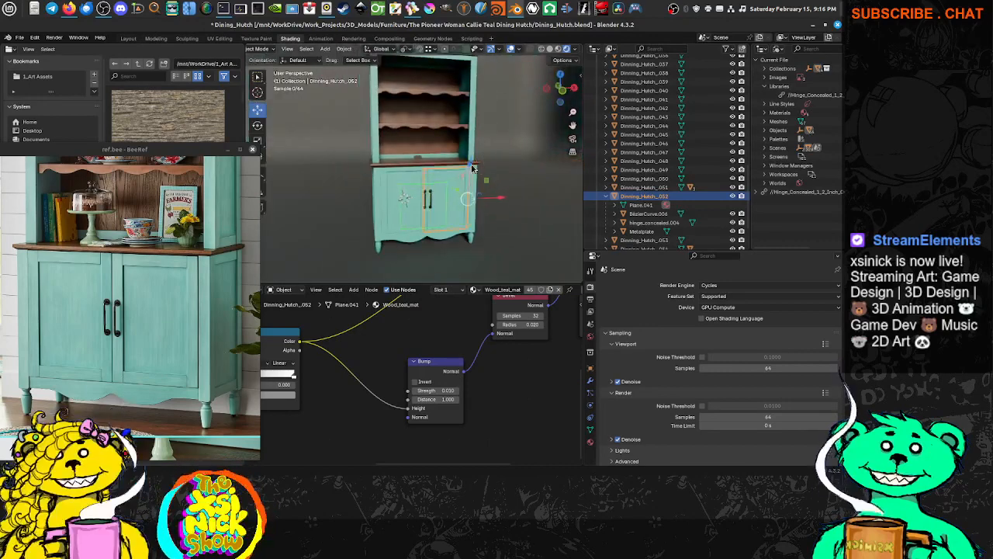
pyautogui.moveTo(463, 165); pyautogui.dragTo(439, 151, button='middle')
pyautogui.scroll(5, 438, 151)
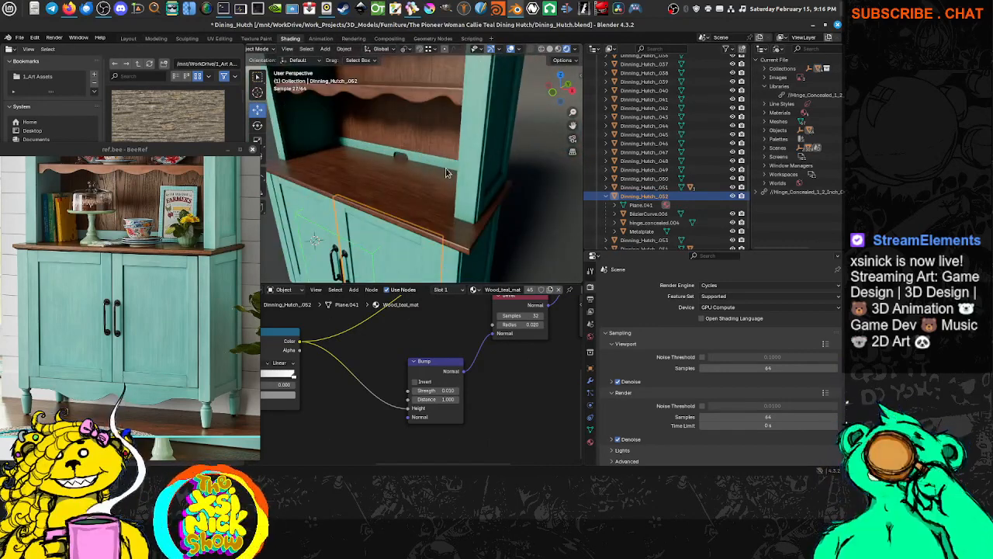
pyautogui.scroll(-5, 446, 161)
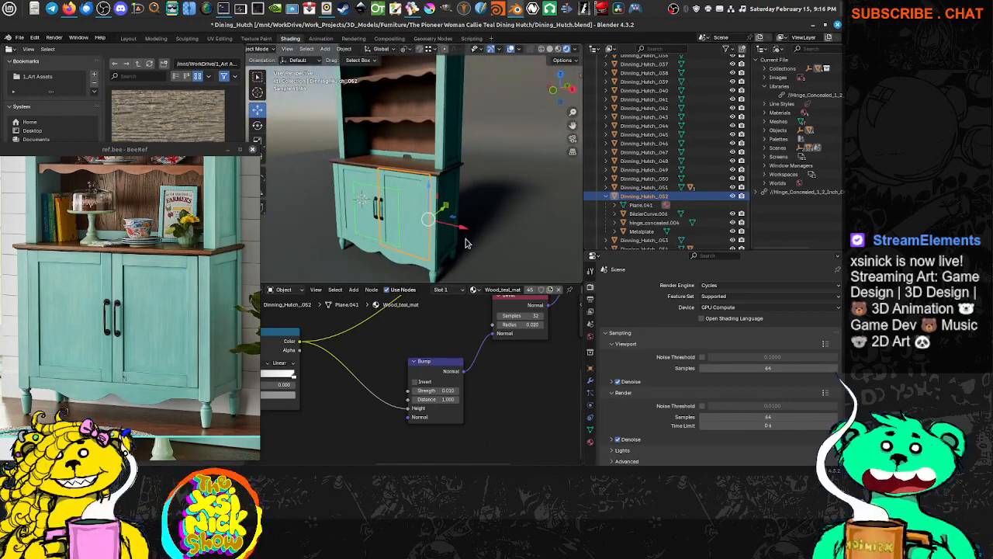
pyautogui.moveTo(438, 233); pyautogui.dragTo(386, 220, button='middle')
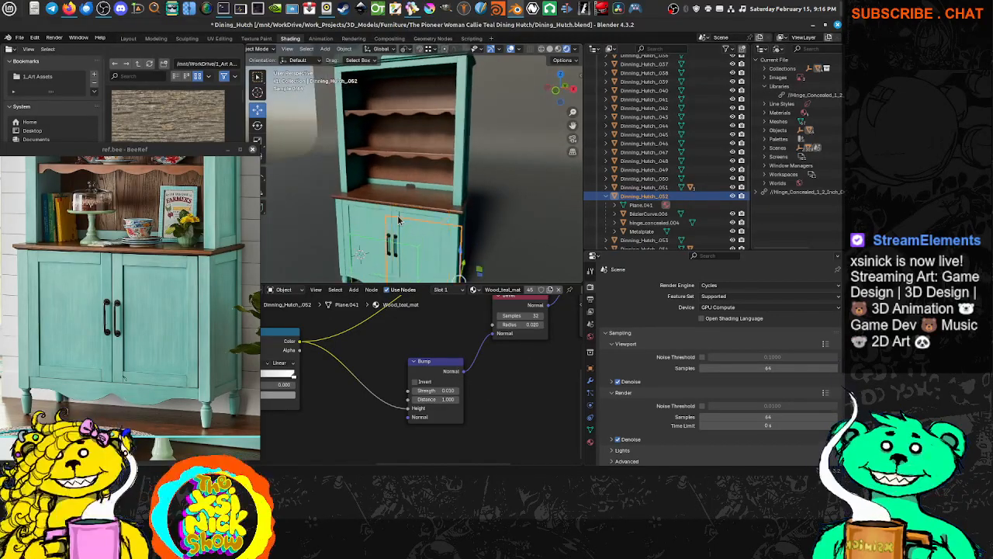
pyautogui.scroll(3, 399, 220)
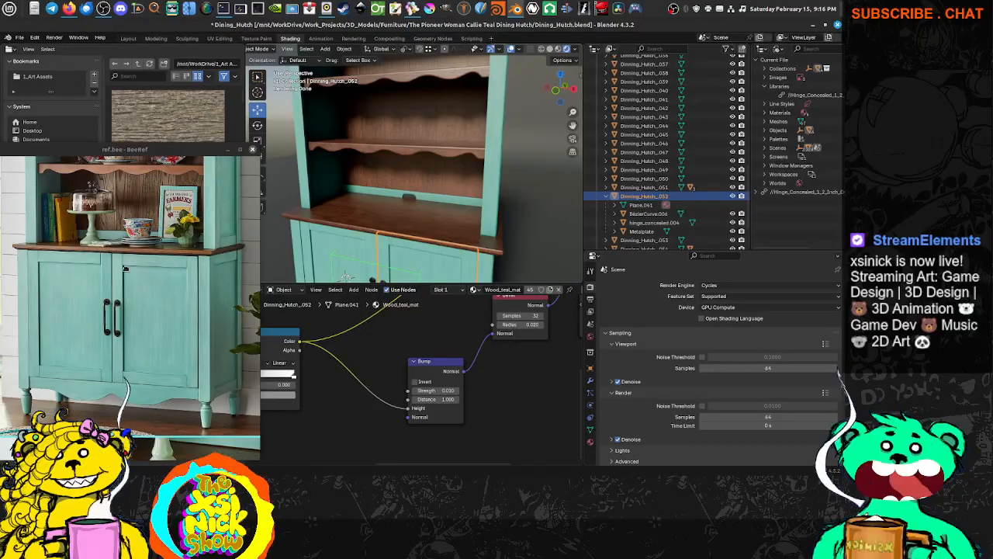
pyautogui.moveTo(431, 208); pyautogui.dragTo(422, 206, button='middle')
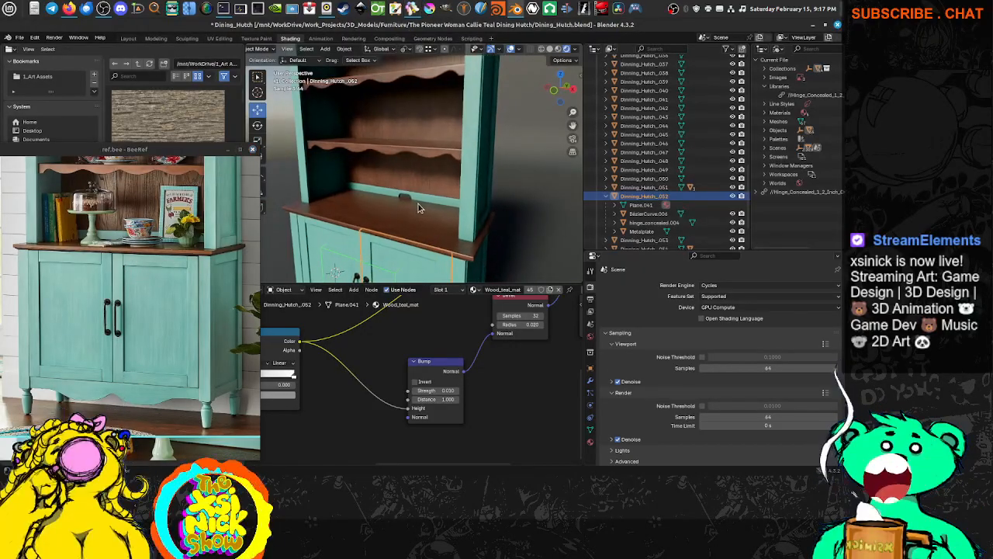
pyautogui.moveTo(403, 158); pyautogui.dragTo(401, 155, button='middle')
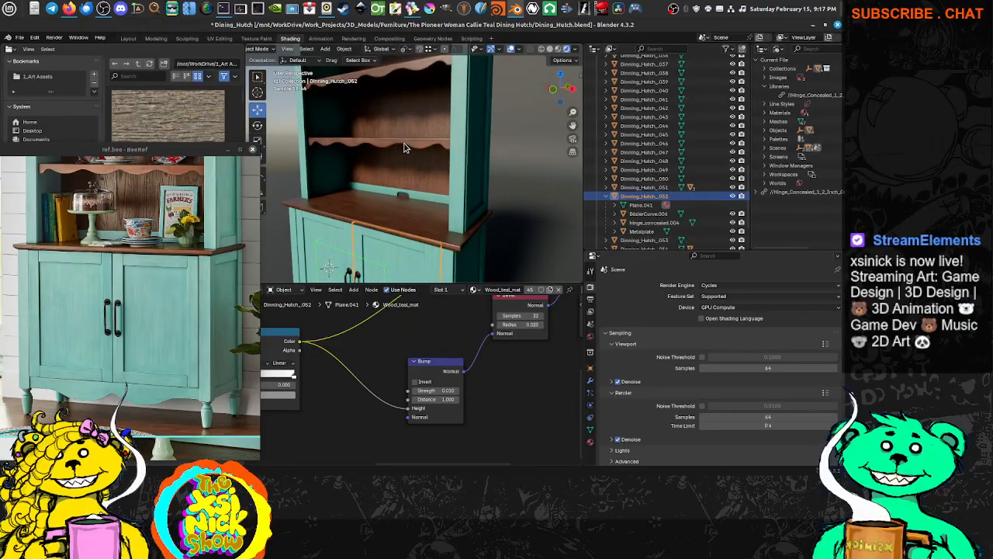
# Select the scalloped middle shelf and set the Specular IOR Level of its Wood_walnut_mat shader to 0.6.
pyautogui.click(411, 147)
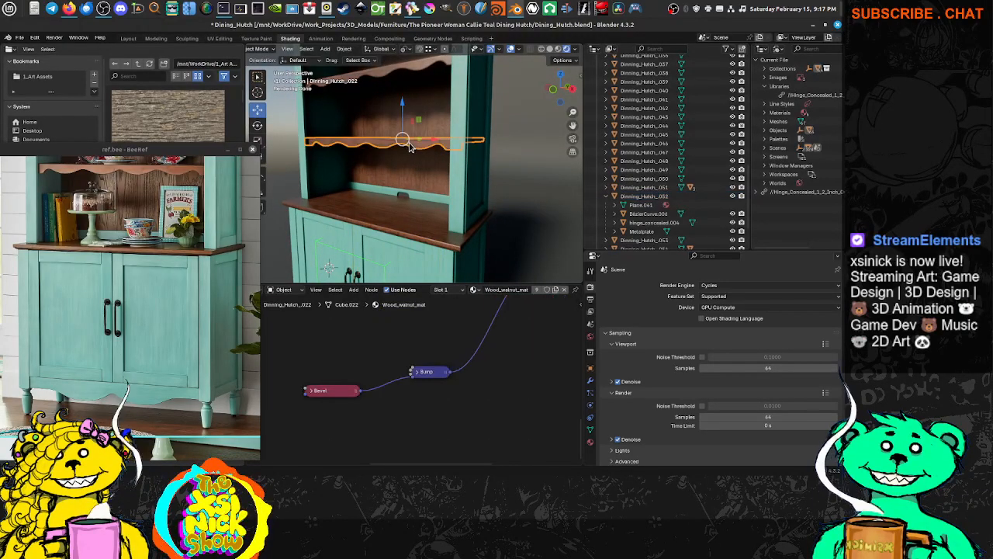
pyautogui.moveTo(455, 383); pyautogui.dragTo(442, 427, button='middle')
pyautogui.scroll(-2, 511, 371)
pyautogui.moveTo(571, 301); pyautogui.dragTo(420, 368, button='middle')
pyautogui.scroll(5, 420, 368)
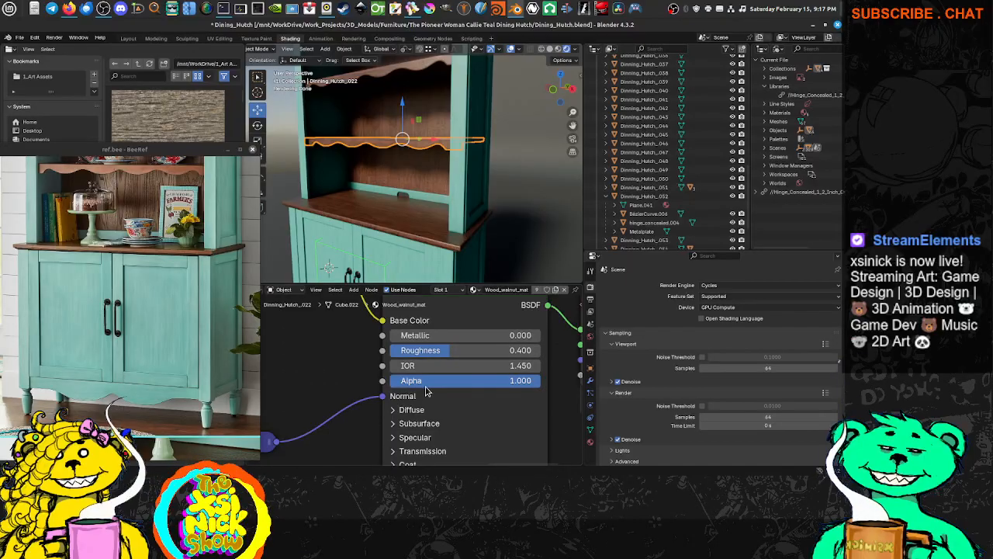
pyautogui.keyDown('shift'); pyautogui.scroll(-2, 357, 357); pyautogui.keyUp('shift')
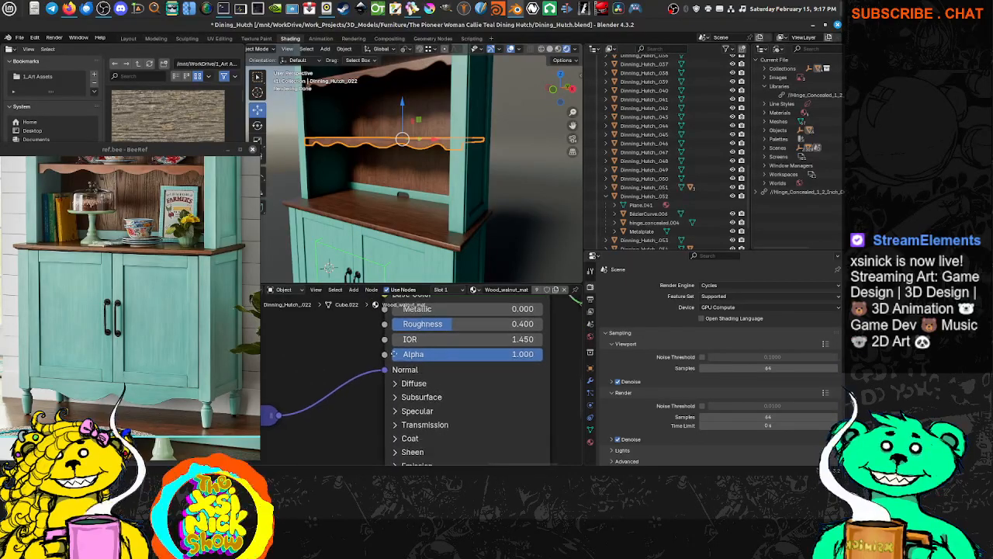
pyautogui.click(393, 380)
pyautogui.keyDown('shift'); pyautogui.scroll(-1, 375, 383); pyautogui.keyUp('shift')
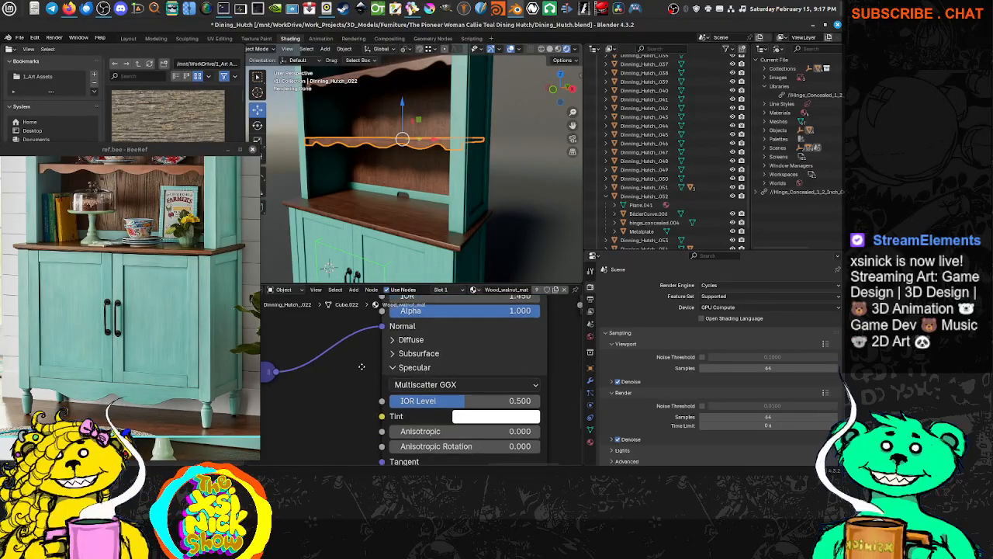
pyautogui.moveTo(466, 387); pyautogui.dragTo(497, 386)
pyautogui.click(497, 386)
pyautogui.write('0.')
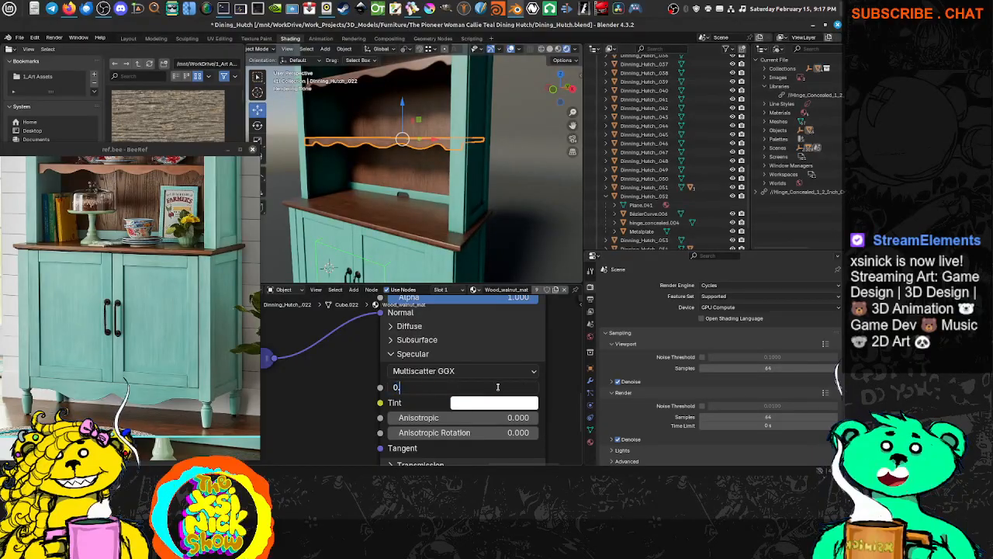
pyautogui.write('6')
pyautogui.press('Return')
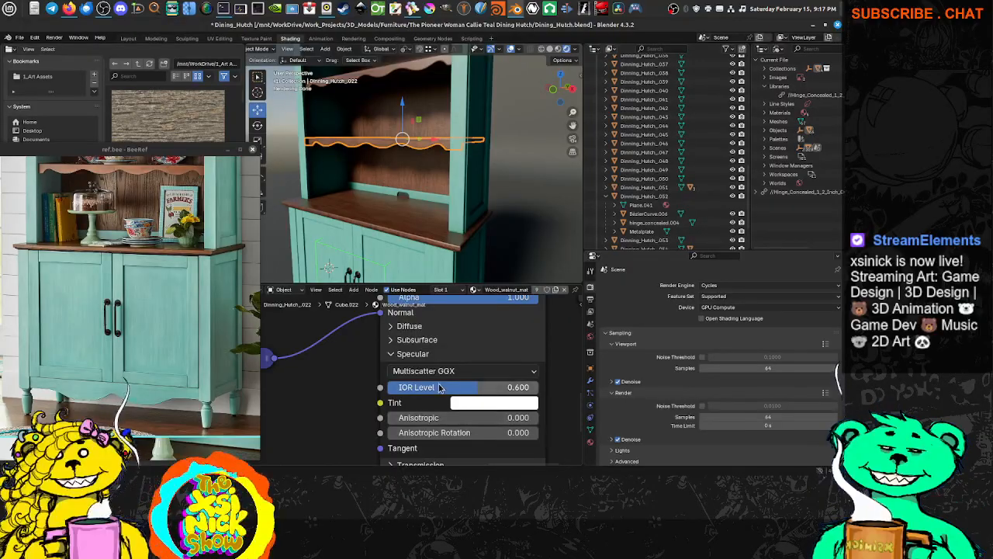
# Expand the walnut material's Bump node to check its settings, and collapse it again.
pyautogui.moveTo(441, 432); pyautogui.dragTo(456, 417, button='middle')
pyautogui.scroll(-3, 426, 386)
pyautogui.moveTo(383, 386); pyautogui.dragTo(394, 421, button='middle')
pyautogui.moveTo(408, 357); pyautogui.dragTo(406, 380, button='middle')
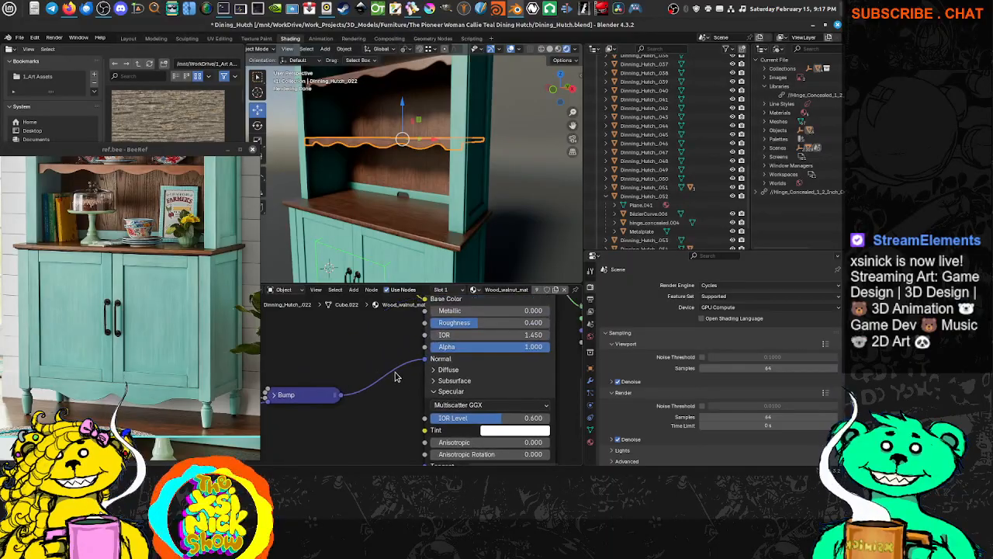
pyautogui.moveTo(325, 395); pyautogui.dragTo(449, 365, button='middle')
pyautogui.click(401, 362)
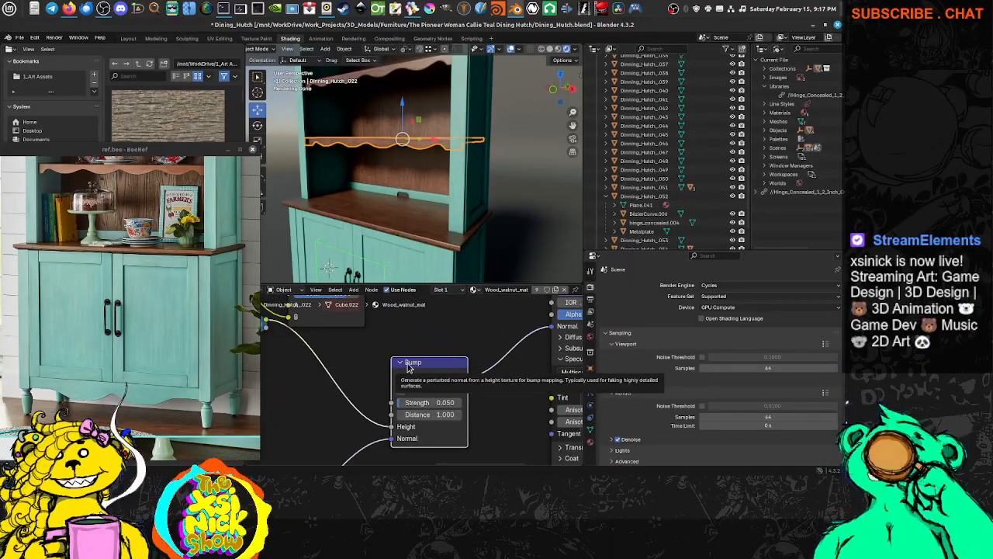
pyautogui.click(400, 363)
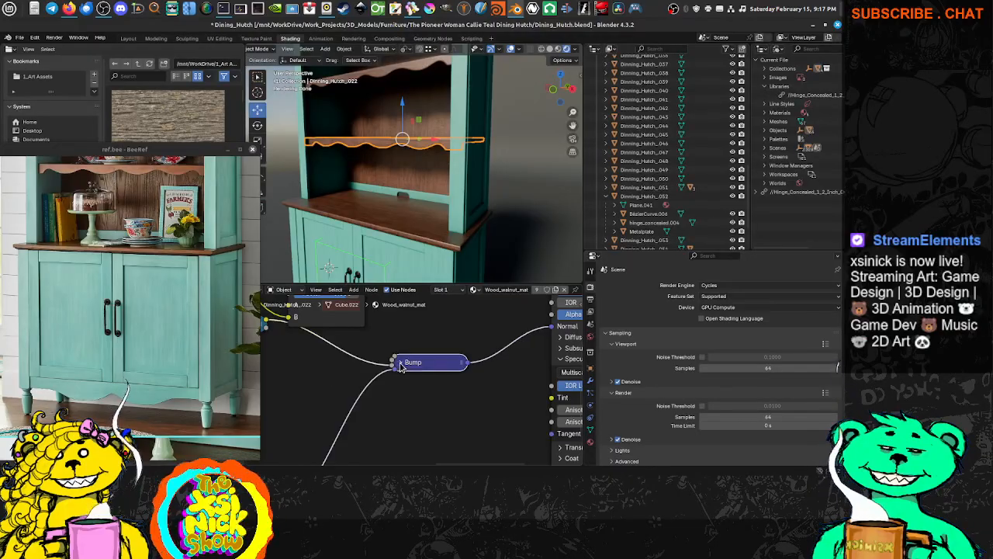
# Compare the hutch's crown and walnut shelves with the upper part of the reference photo.
pyautogui.click(518, 164)
pyautogui.moveTo(476, 194); pyautogui.dragTo(505, 235, button='middle')
pyautogui.scroll(-2, 519, 193)
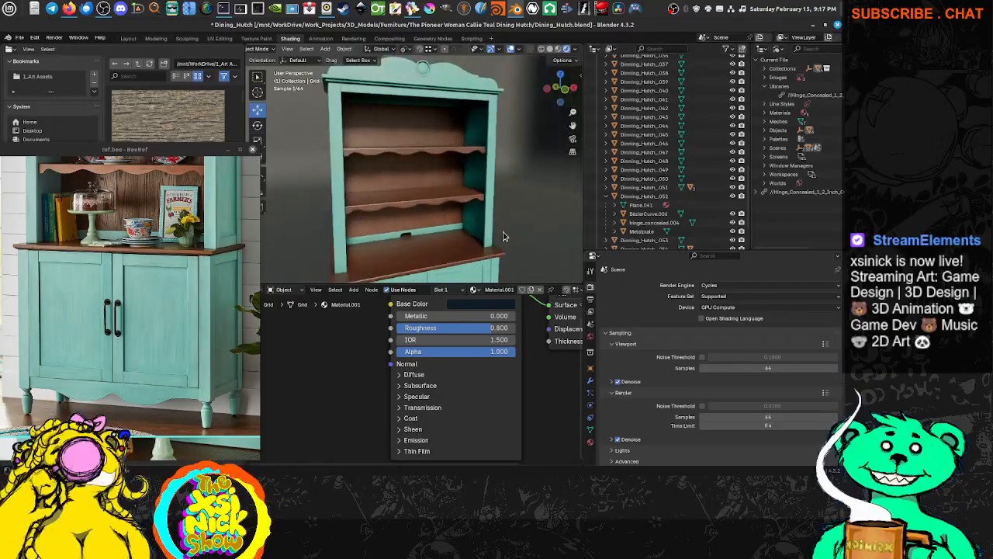
pyautogui.moveTo(495, 201); pyautogui.dragTo(481, 222, button='middle')
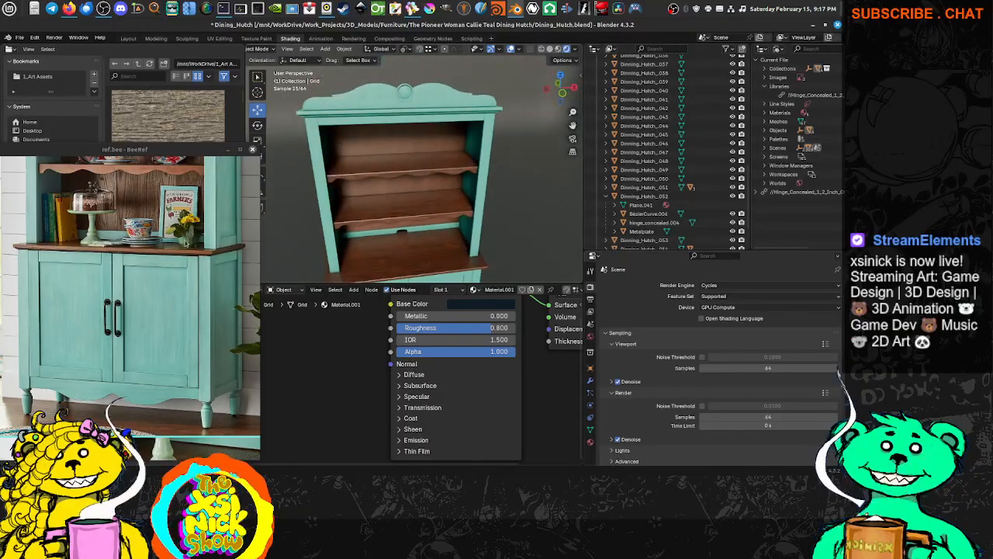
pyautogui.scroll(-4, 219, 198)
pyautogui.moveTo(216, 180)
pyautogui.mouseDown(button='middle')
pyautogui.moveTo(194, 262)
pyautogui.moveTo(244, 365)
pyautogui.mouseUp(button='middle')
pyautogui.moveTo(173, 265); pyautogui.dragTo(170, 360, button='middle')
pyautogui.moveTo(172, 435); pyautogui.dragTo(168, 378, button='middle')
pyautogui.scroll(2, 168, 377)
pyautogui.scroll(3, 168, 377)
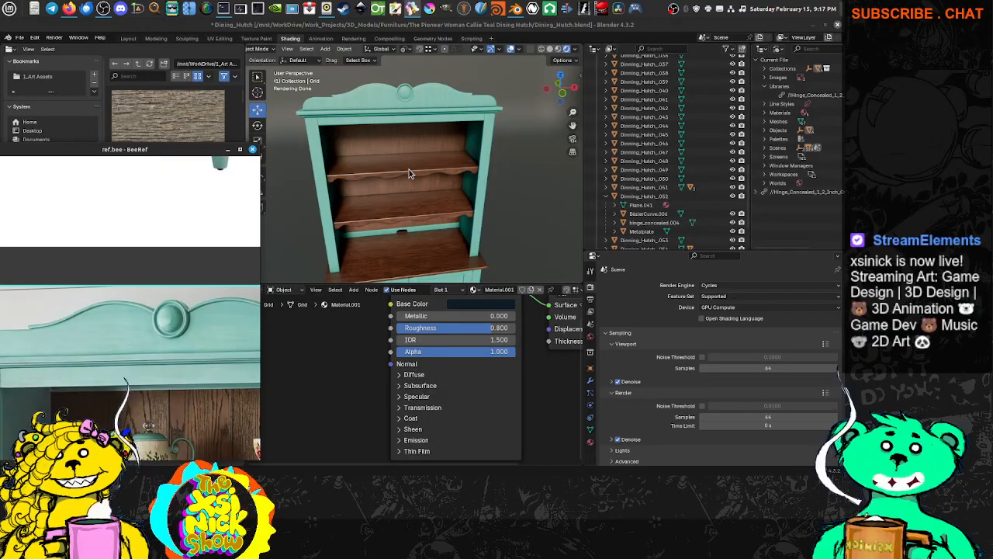
pyautogui.scroll(-3, 97, 360)
pyautogui.moveTo(97, 360)
pyautogui.mouseDown(button='middle')
pyautogui.moveTo(68, 249)
pyautogui.moveTo(76, 165)
pyautogui.mouseUp(button='middle')
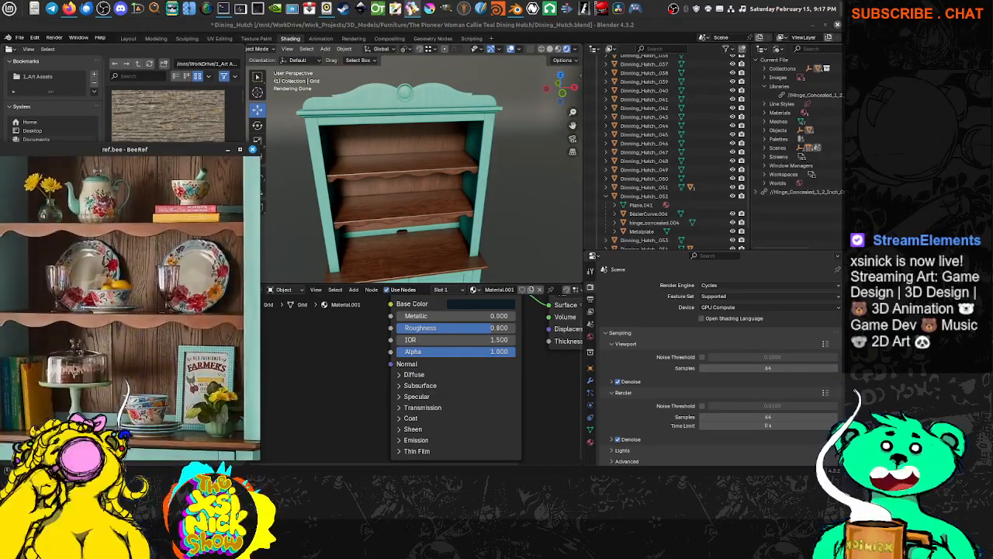
# Compare the counter and lower doors in the reference photo with the front of the hutch.
pyautogui.moveTo(51, 445); pyautogui.dragTo(80, 335, button='middle')
pyautogui.moveTo(81, 411); pyautogui.dragTo(78, 364, button='middle')
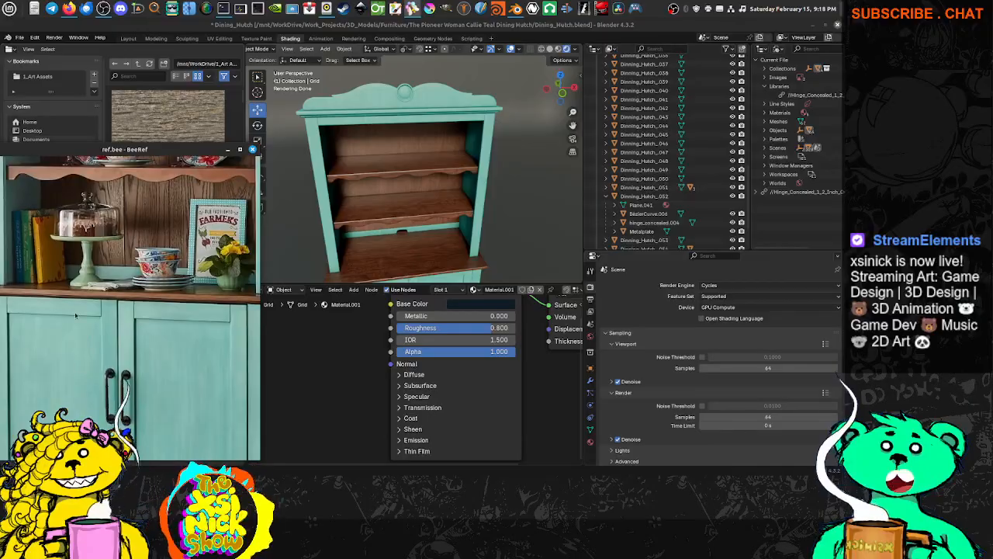
pyautogui.moveTo(330, 237); pyautogui.dragTo(427, 224, button='middle')
# Scale the selected Grid object slightly.
pyautogui.press('s')
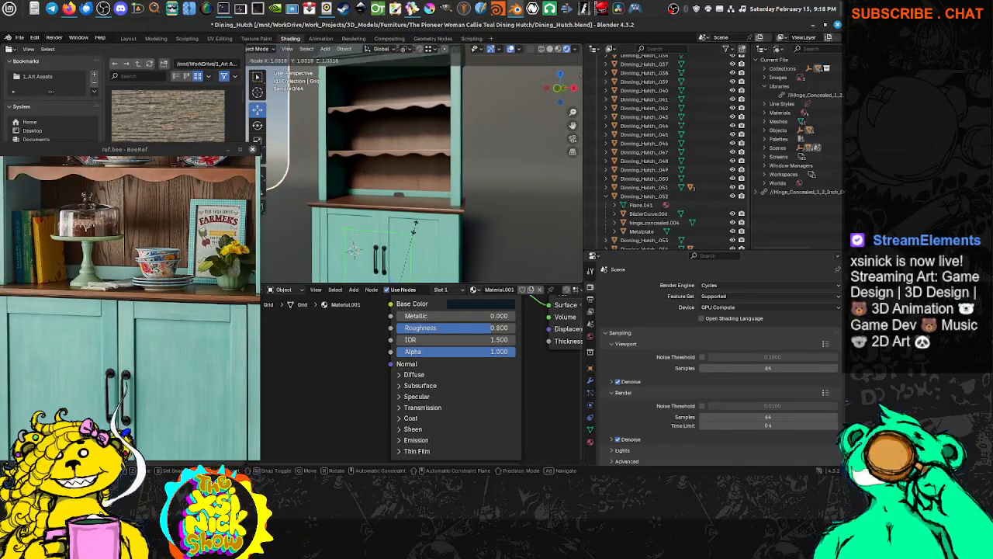
pyautogui.click(401, 228)
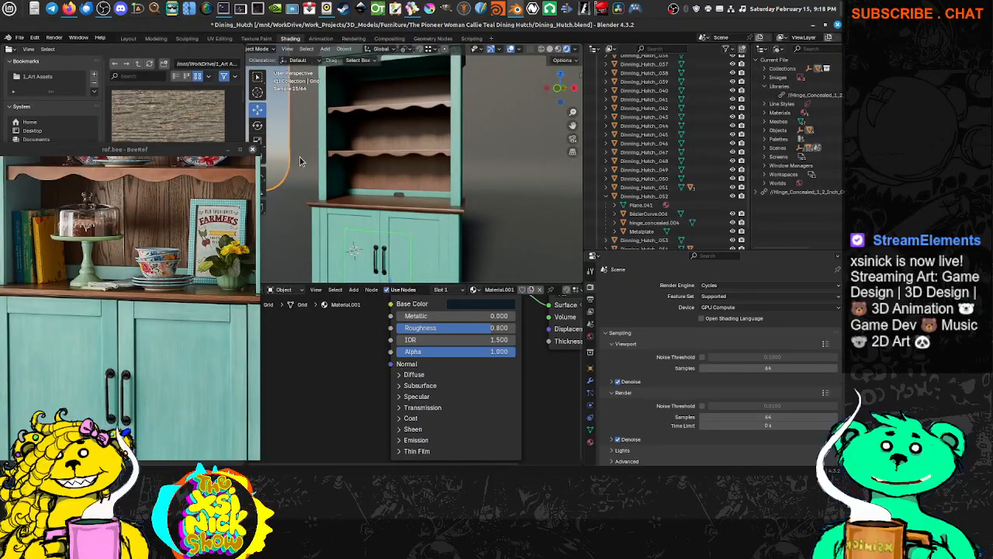
pyautogui.scroll(-1, 406, 233)
pyautogui.moveTo(405, 138)
pyautogui.keyDown('shift'); pyautogui.mouseDown(button='middle')
pyautogui.moveTo(414, 220)
pyautogui.moveTo(411, 151)
pyautogui.mouseUp(button='middle'); pyautogui.keyUp('shift')
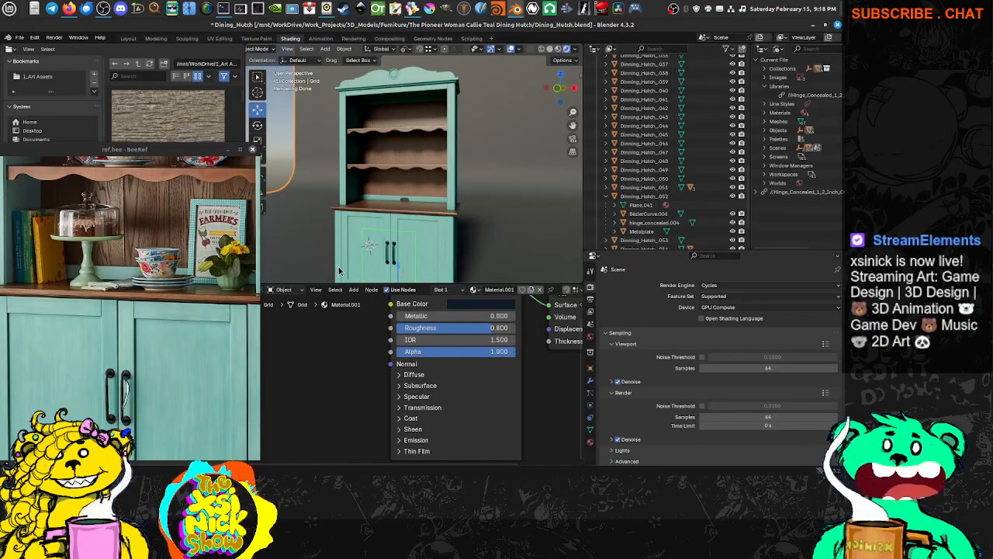
# Maximize the 3D viewport with the whole hutch in view, and hide the viewport's overlays and gizmos.
pyautogui.moveTo(374, 274); pyautogui.dragTo(418, 189, button='middle')
pyautogui.hotkey('ctrl', 'space')
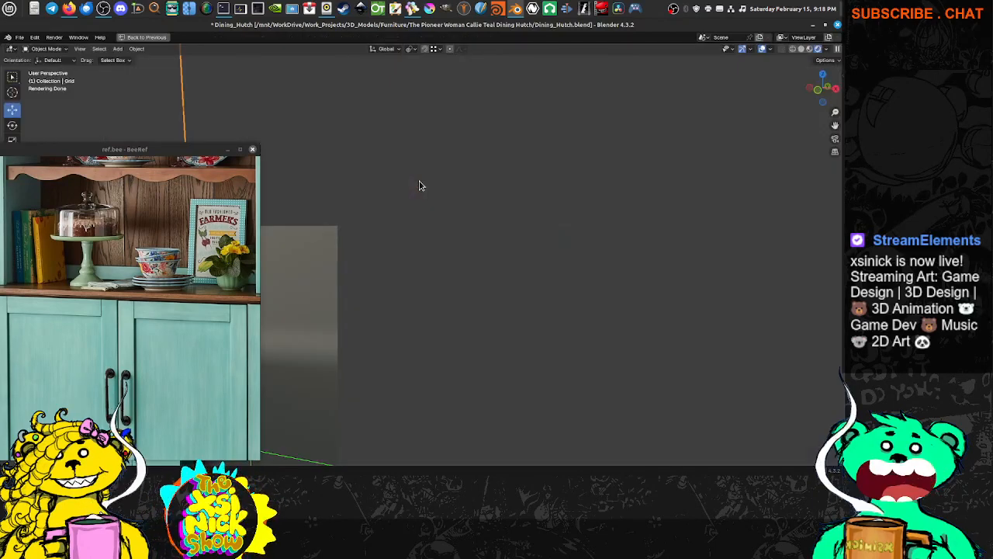
pyautogui.scroll(-4, 423, 186)
pyautogui.keyDown('shift'); pyautogui.moveTo(473, 265); pyautogui.dragTo(519, 246, button='middle'); pyautogui.keyUp('shift')
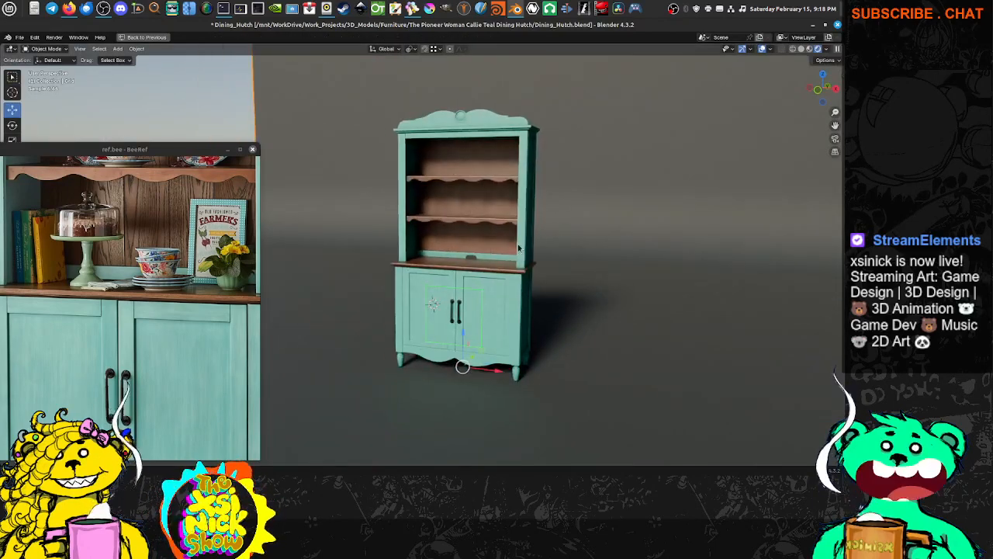
pyautogui.click(762, 49)
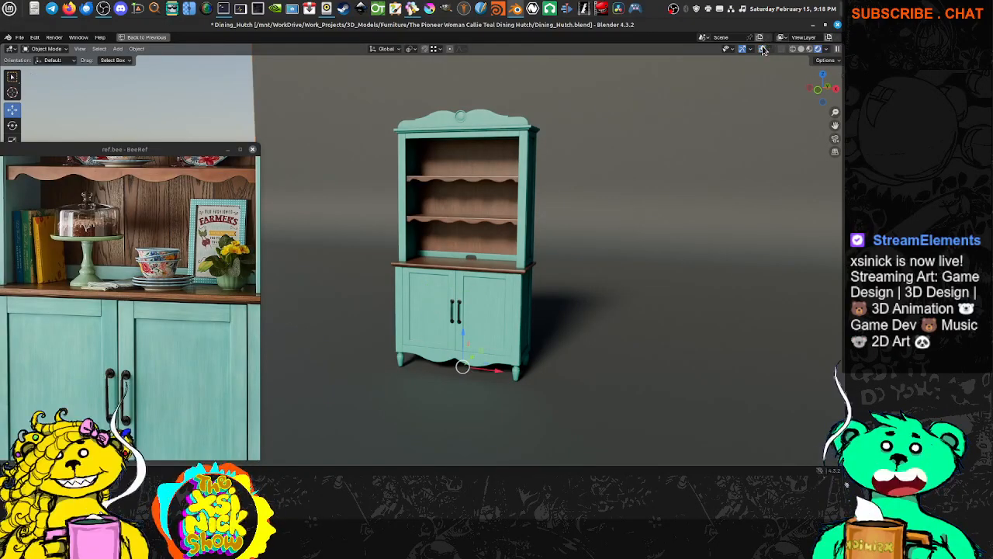
pyautogui.click(743, 49)
pyautogui.moveTo(655, 220); pyautogui.dragTo(617, 217, button='middle')
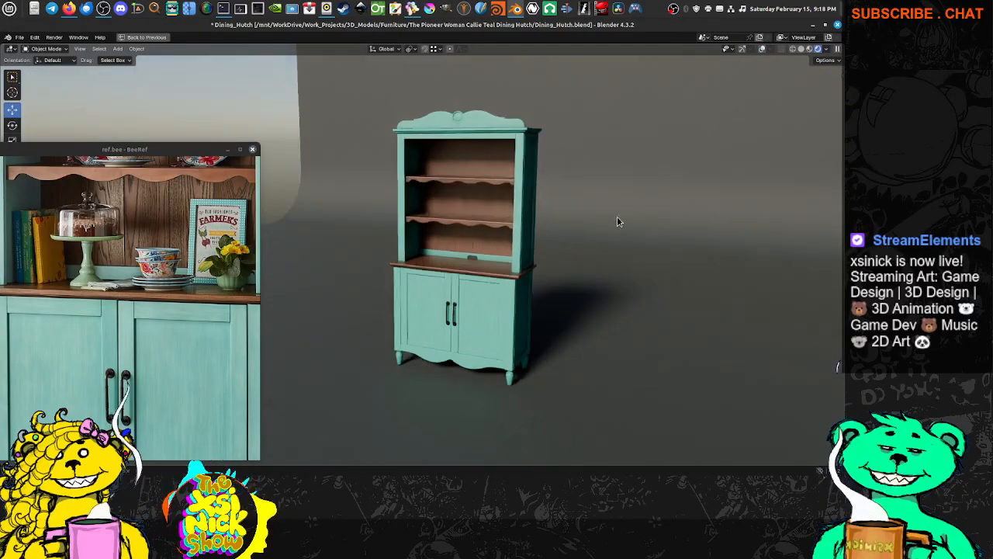
# Place the BeeRef reference window close beside the rendered hutch and frame its full hutch photo.
pyautogui.moveTo(203, 158); pyautogui.dragTo(260, 99)
pyautogui.scroll(-5, 207, 182)
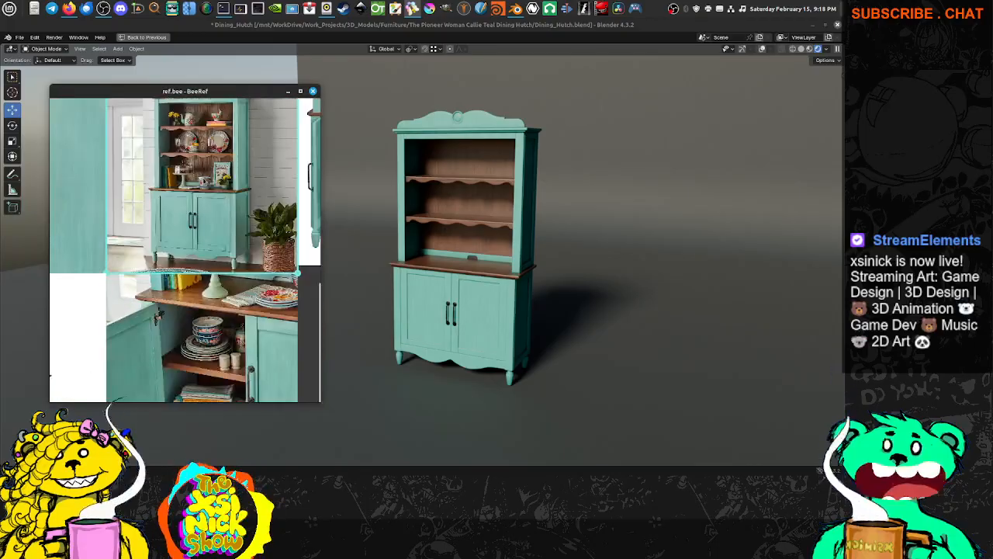
pyautogui.scroll(2, 206, 219)
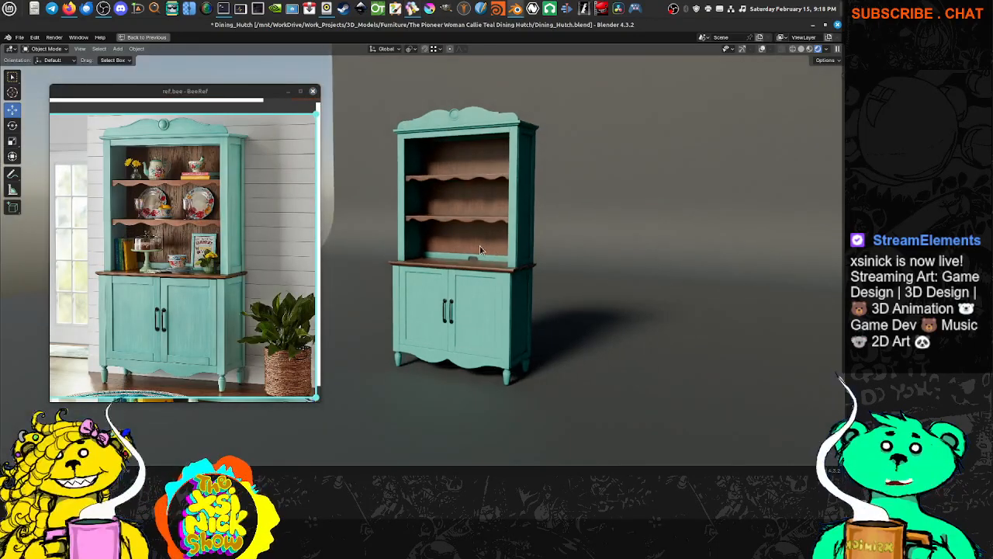
# Compare the rendered hutch's teal finish, walnut shelves and proportions with the full reference photo from several angles and distances.
pyautogui.scroll(2, 481, 246)
pyautogui.scroll(1, 482, 249)
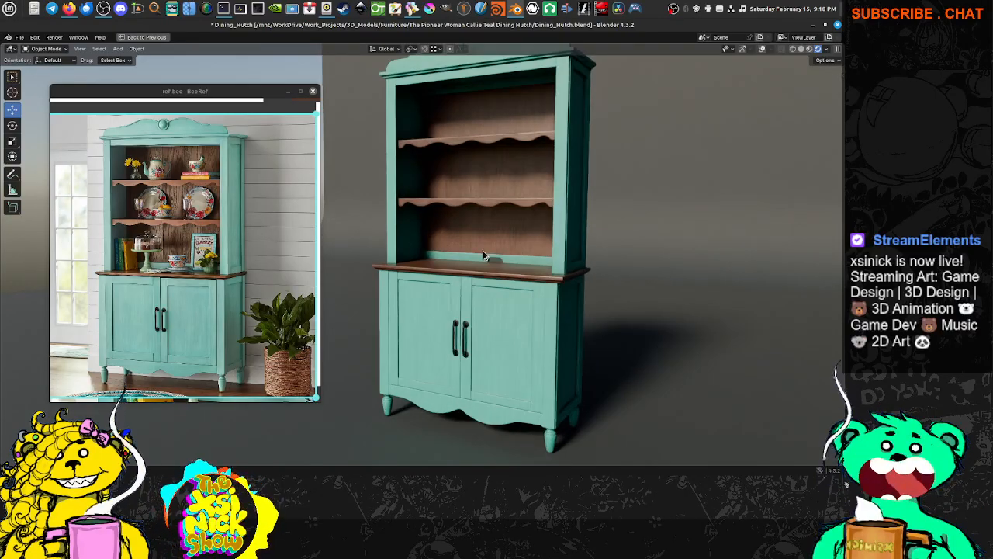
pyautogui.scroll(1, 484, 251)
pyautogui.scroll(1, 491, 257)
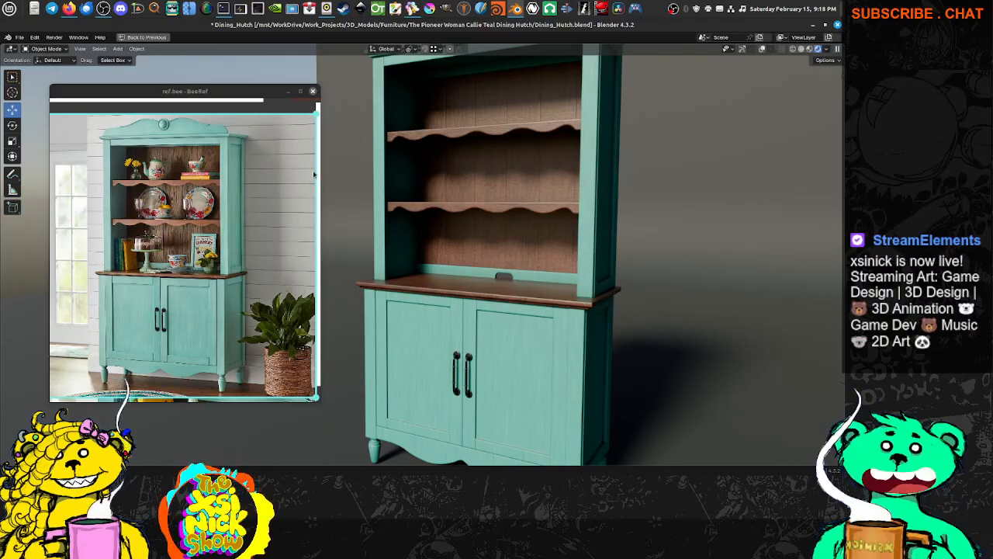
pyautogui.scroll(-2, 412, 208)
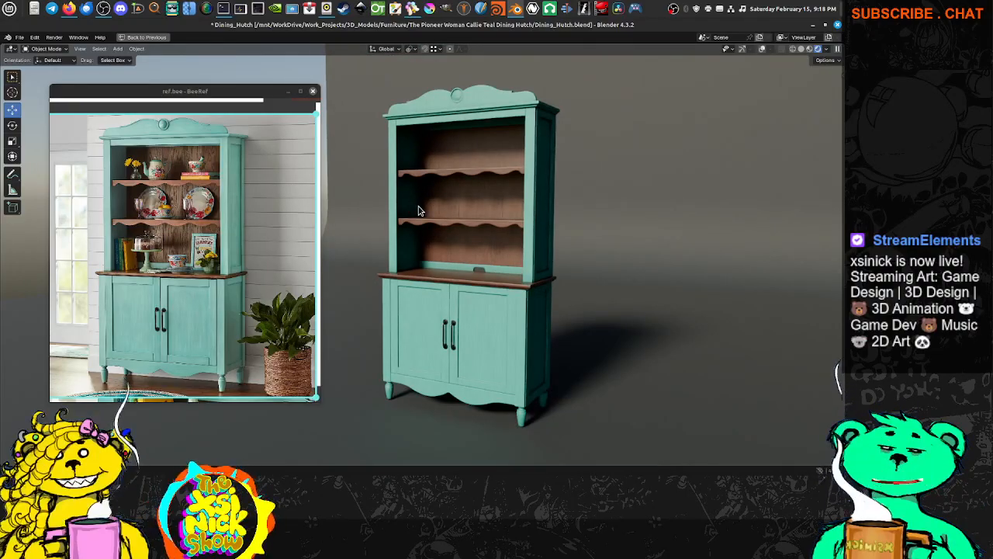
pyautogui.scroll(2, 542, 305)
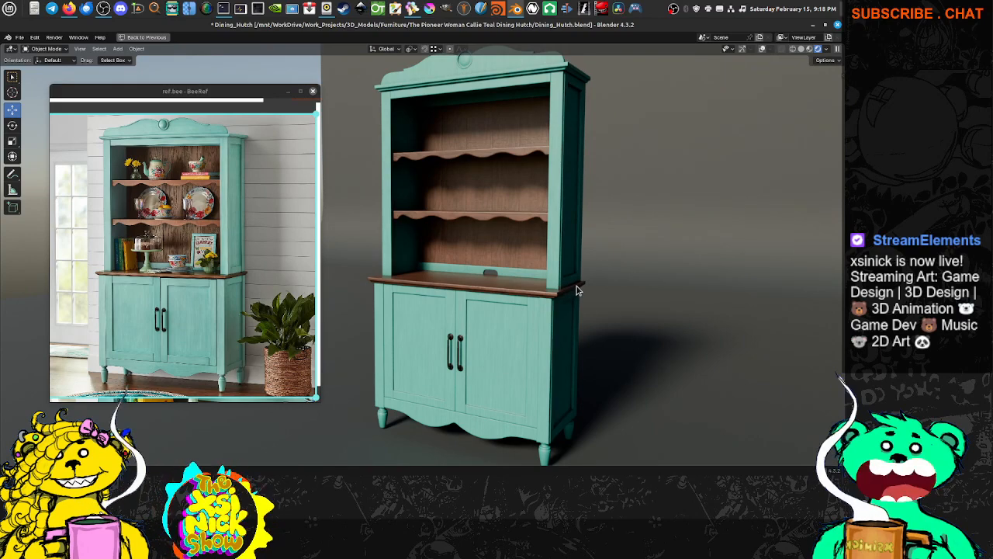
pyautogui.moveTo(587, 291); pyautogui.dragTo(575, 298, button='middle')
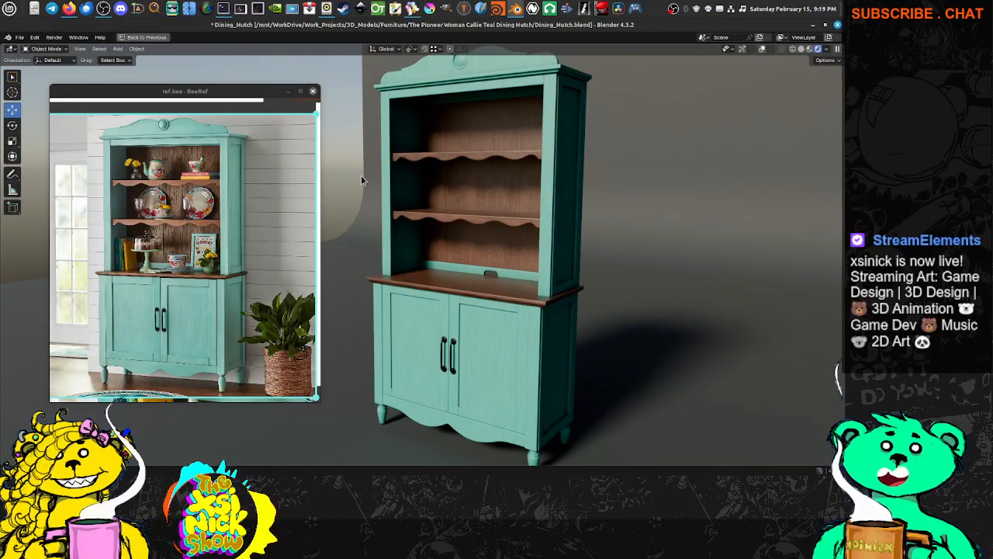
pyautogui.moveTo(361, 175); pyautogui.dragTo(413, 190, button='middle')
pyautogui.scroll(-2, 413, 190)
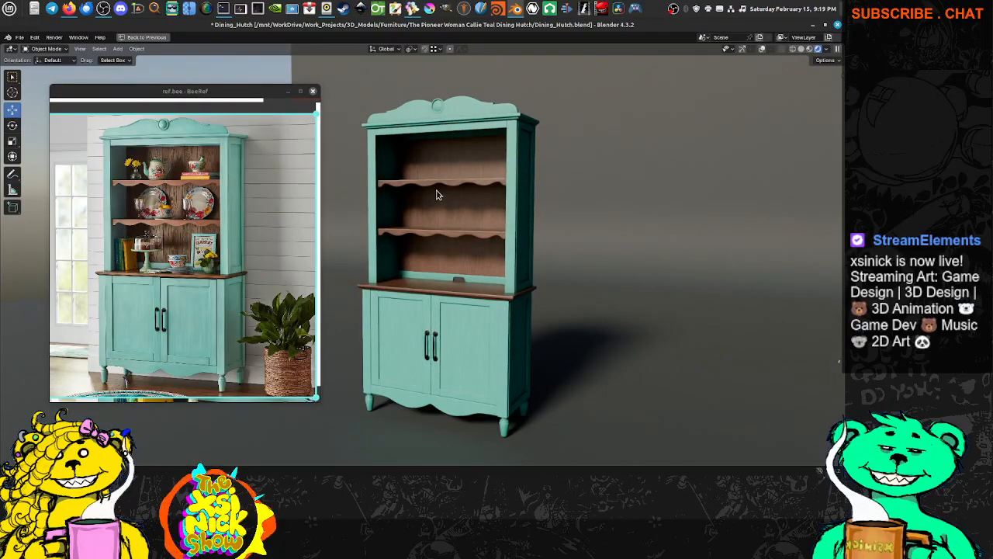
pyautogui.moveTo(436, 191); pyautogui.dragTo(439, 180, button='middle')
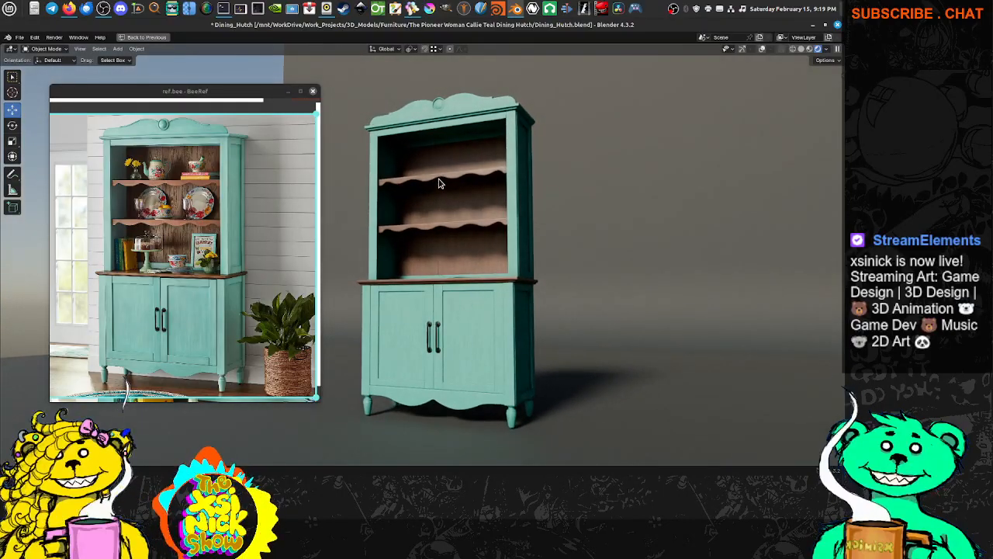
pyautogui.moveTo(438, 183); pyautogui.dragTo(437, 194, button='middle')
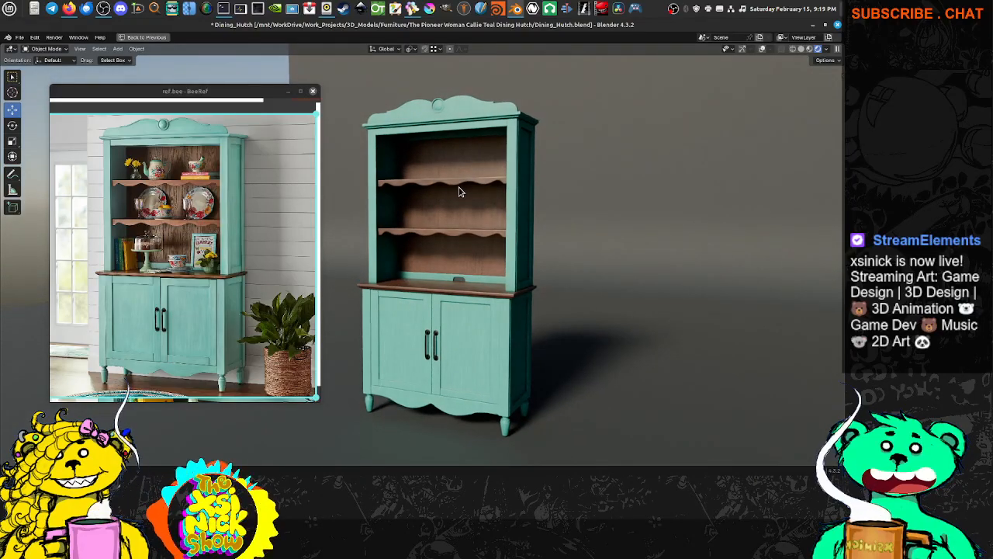
# Set the viewport's focal length to 70 mm and reframe the whole hutch from a matching angle.
pyautogui.rightClick(518, 203)
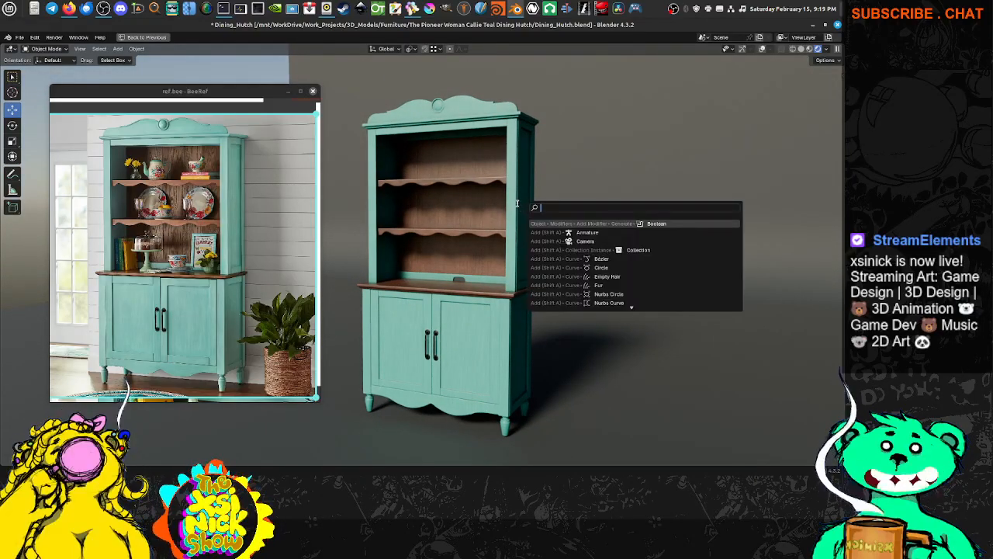
pyautogui.click(841, 76)
pyautogui.click(840, 117)
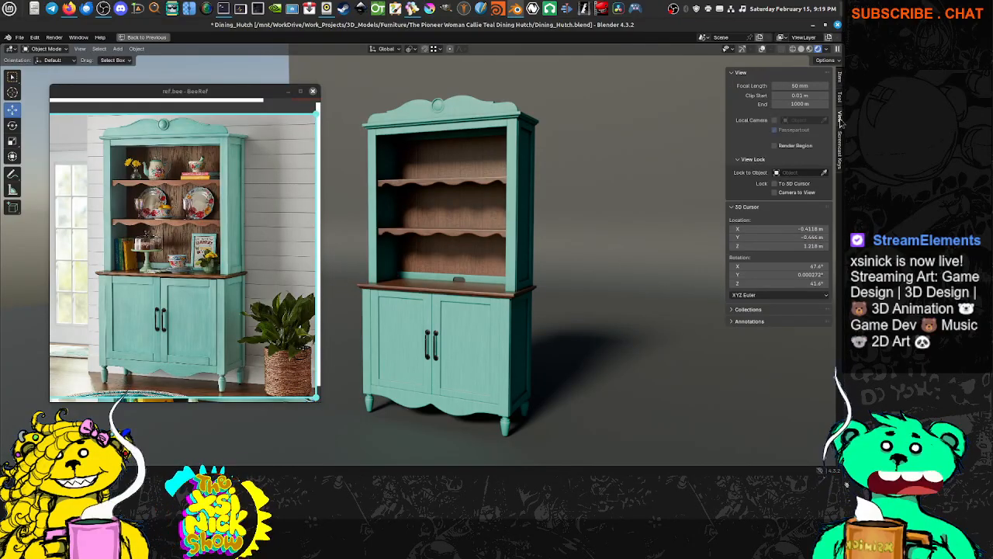
pyautogui.click(799, 85)
pyautogui.write('70')
pyautogui.press('Return')
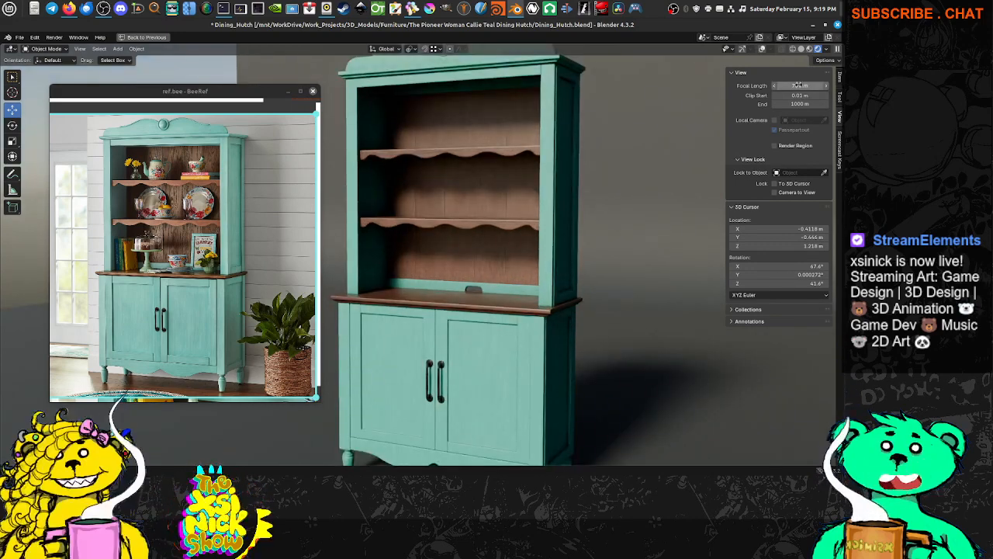
pyautogui.scroll(-1, 446, 260)
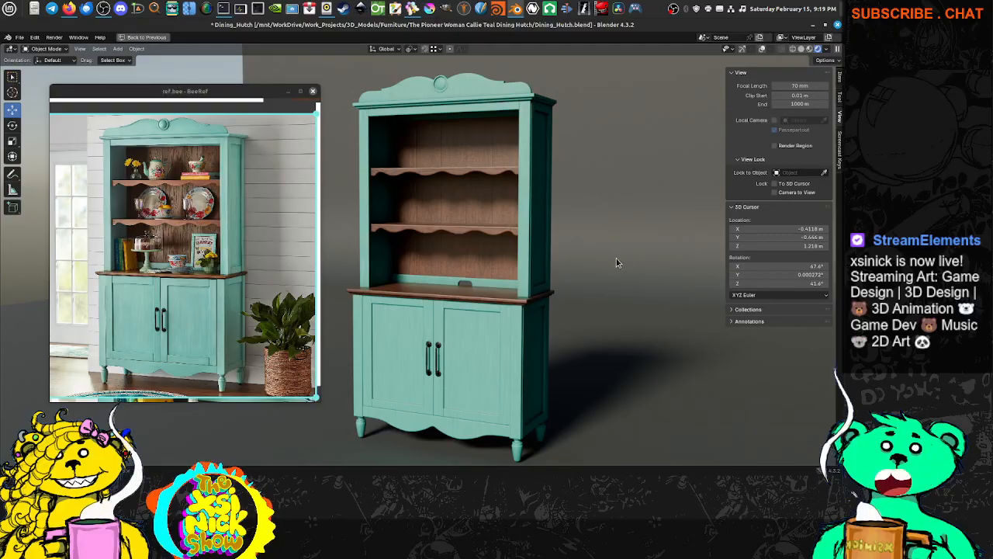
pyautogui.moveTo(616, 259); pyautogui.dragTo(610, 249, button='middle')
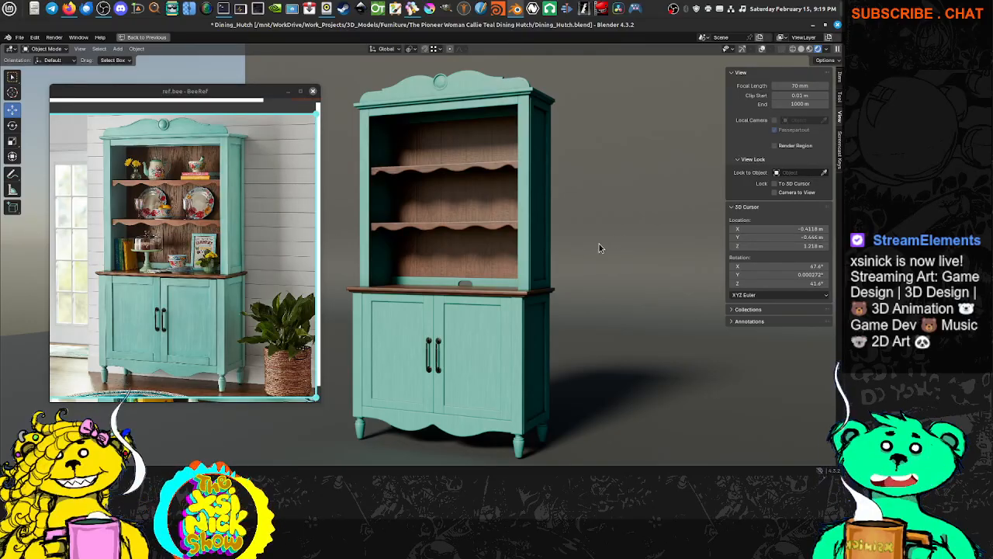
# Save Dining_Hutch.blend, and restore the full editor layout with the viewport sidebar hidden.
pyautogui.click(19, 37)
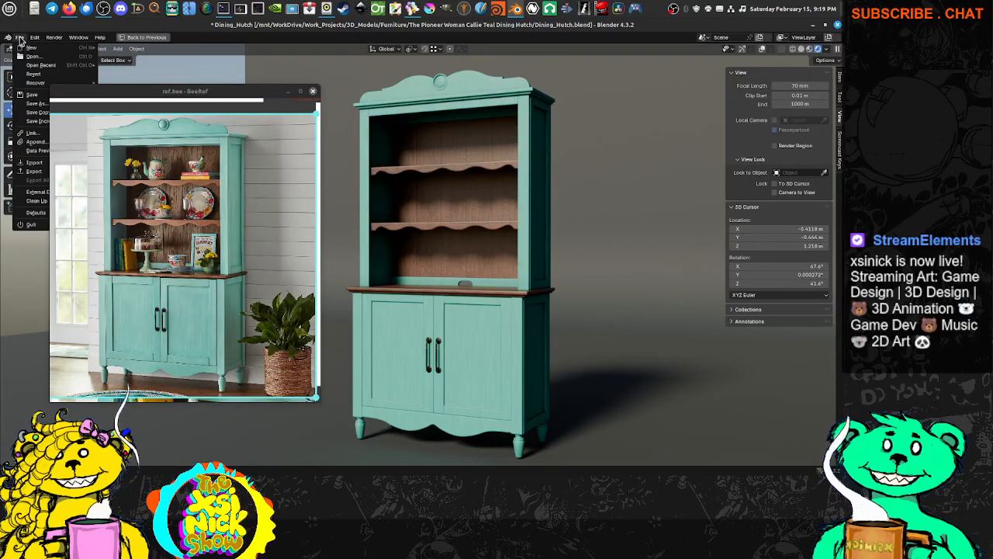
pyautogui.click(34, 95)
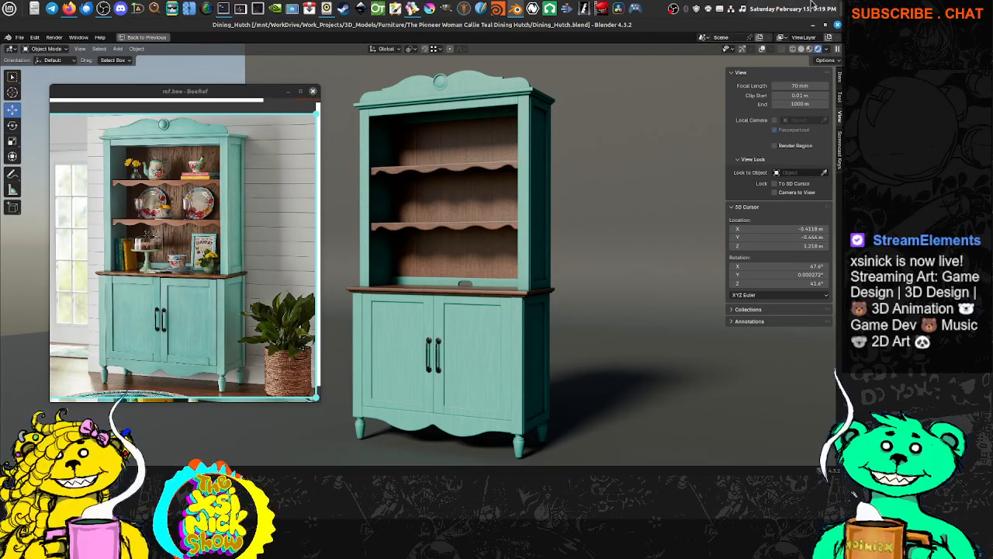
pyautogui.hotkey('ctrl', 'space')
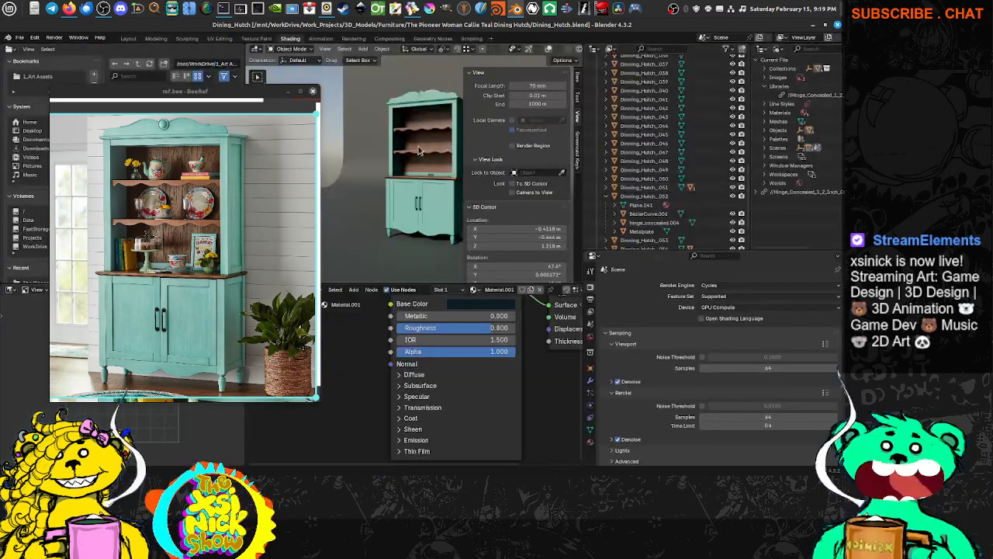
pyautogui.press('n')
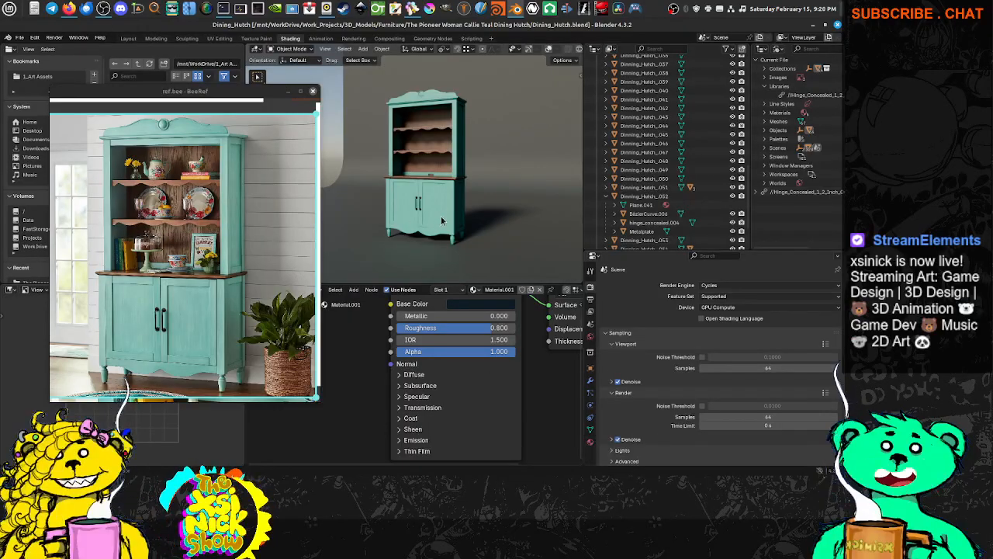
pyautogui.scroll(2, 466, 222)
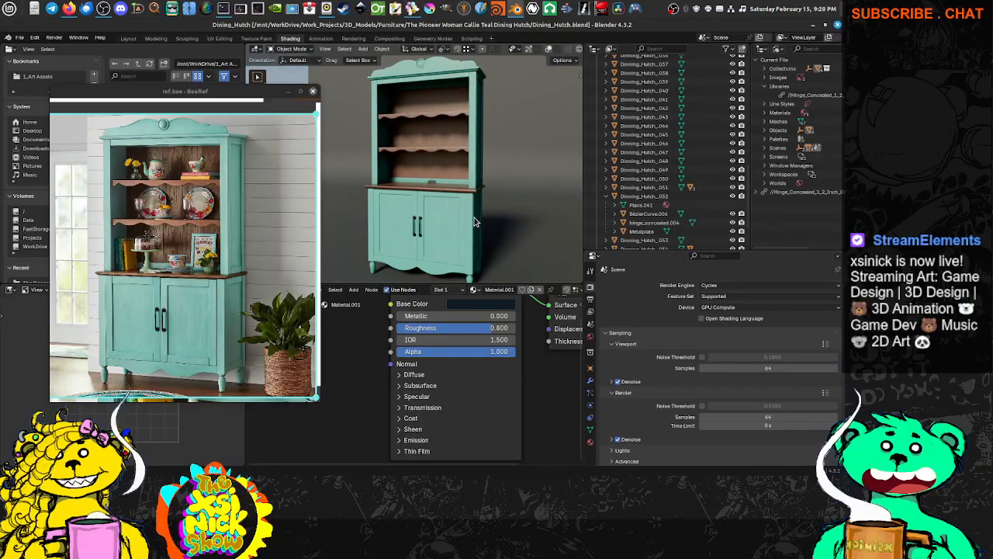
pyautogui.hotkey('ctrl', 's')
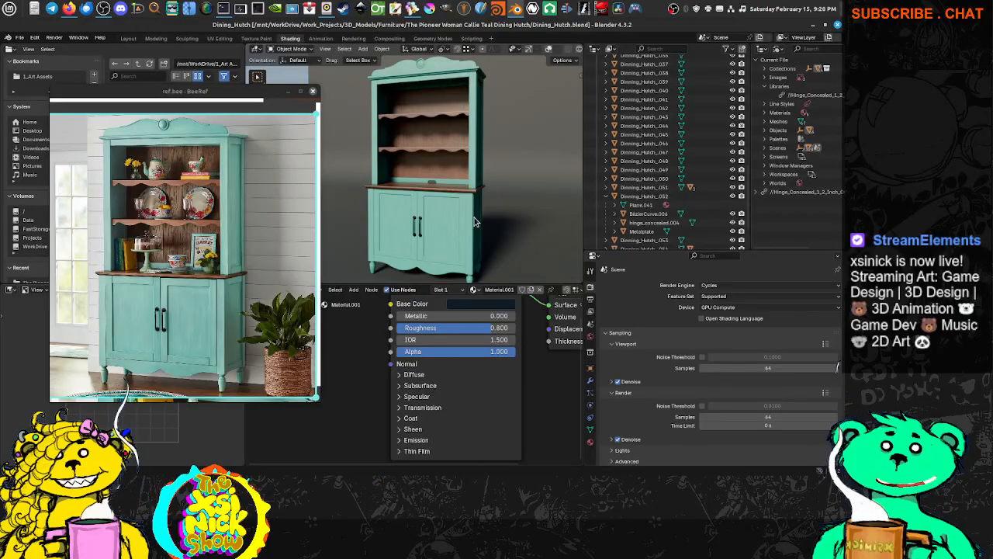
# Maximize the 3D viewport again and arrange the upright reference photo next to the whole hutch for comparison.
pyautogui.hotkey('ctrl', 'space')
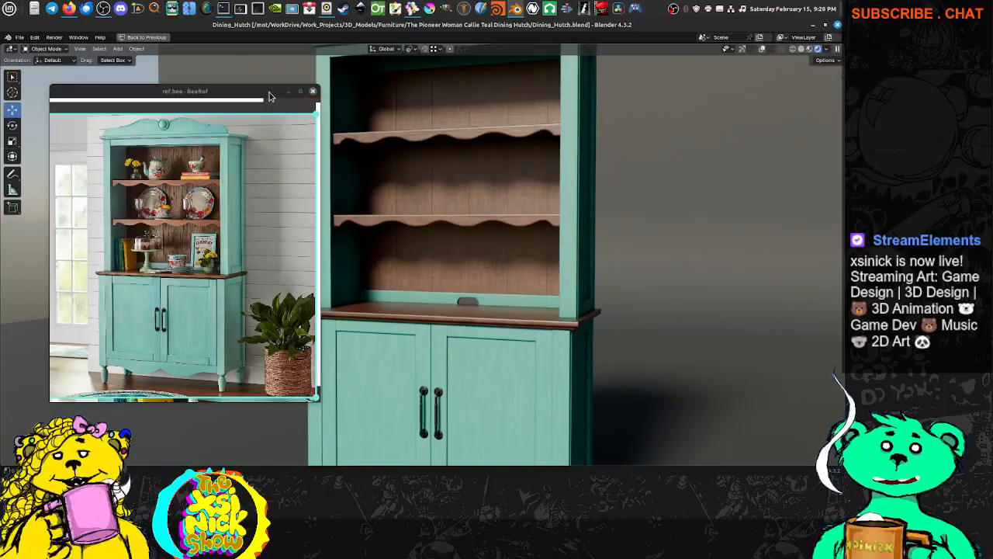
pyautogui.moveTo(268, 93); pyautogui.dragTo(223, 97)
pyautogui.click(212, 116)
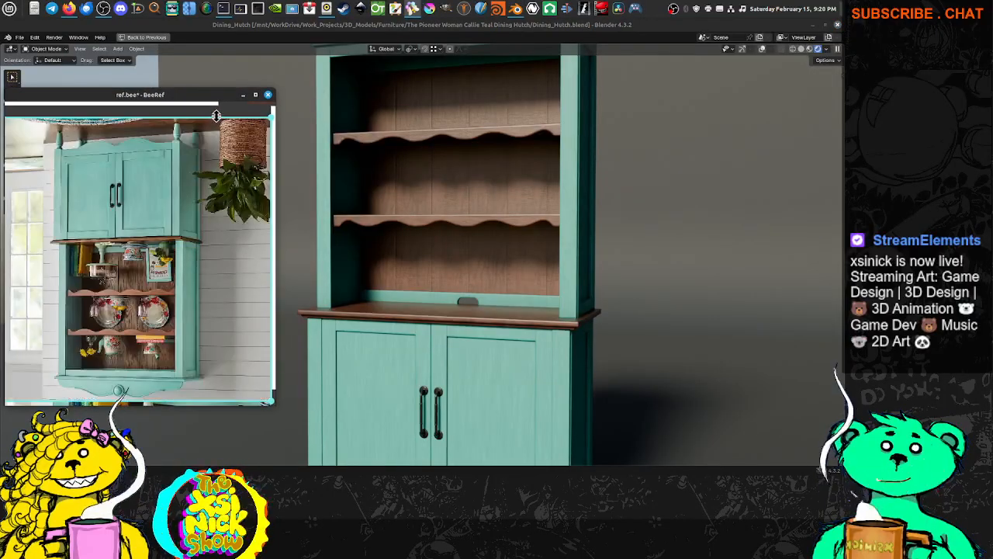
pyautogui.hotkey('ctrl', 'z')
pyautogui.click(238, 114)
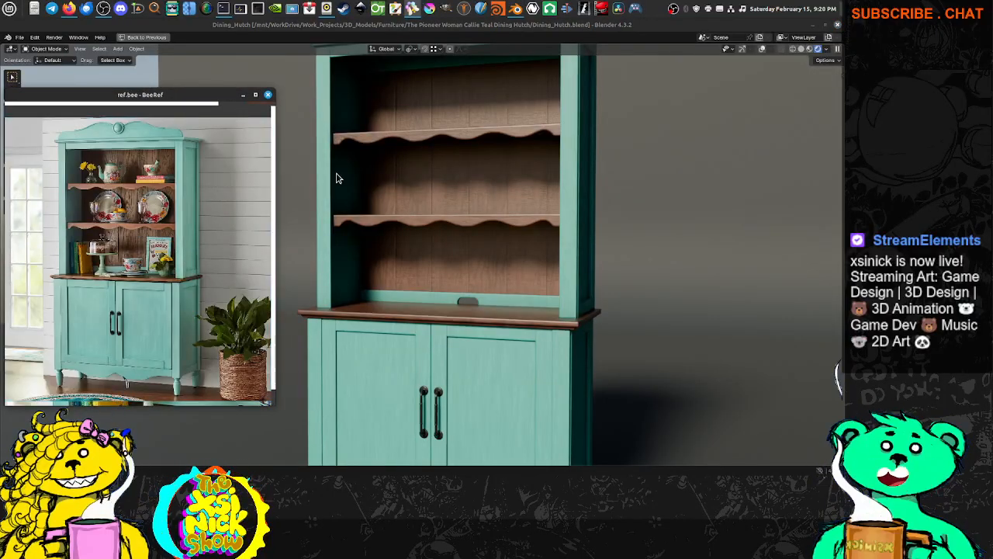
pyautogui.scroll(-2, 371, 247)
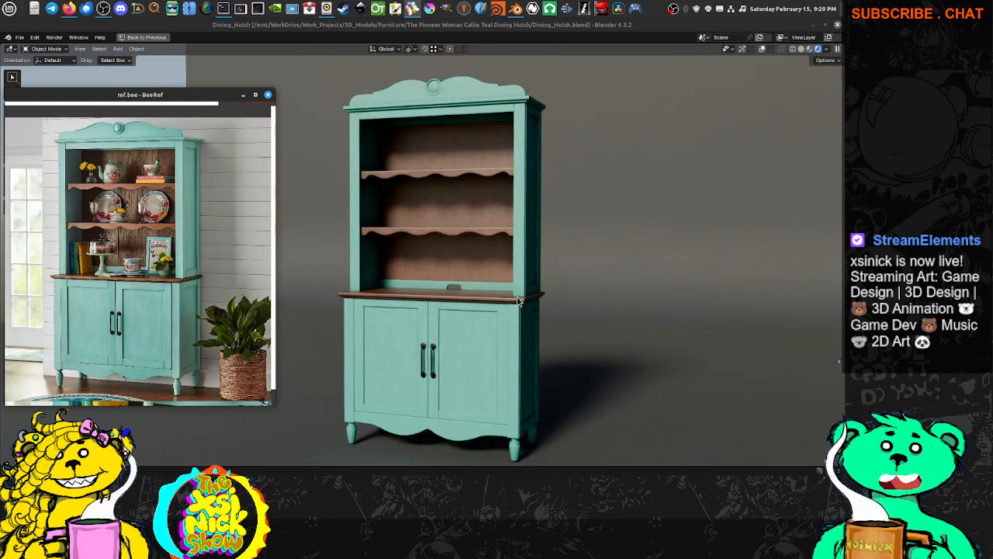
pyautogui.moveTo(518, 300); pyautogui.dragTo(516, 299, button='middle')
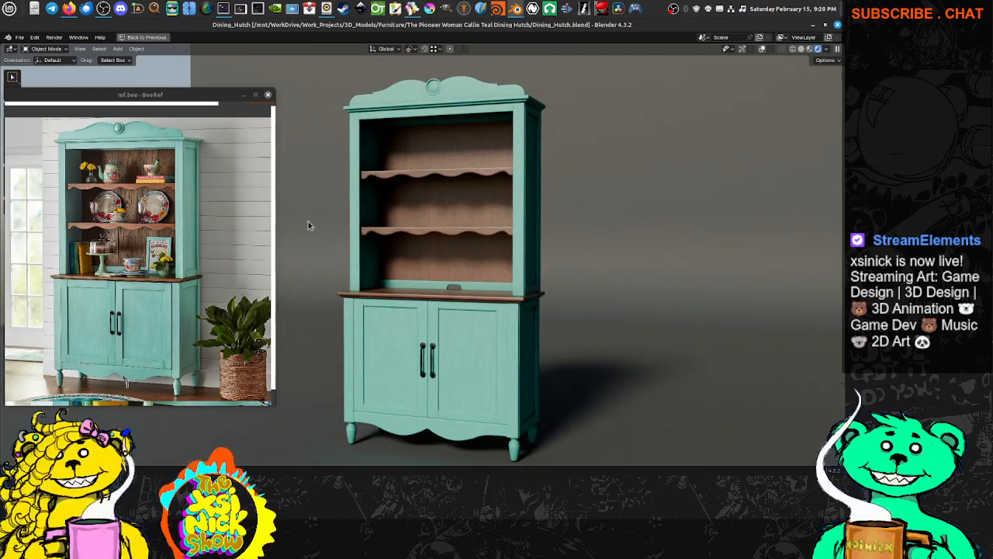
pyautogui.moveTo(208, 93); pyautogui.dragTo(232, 94)
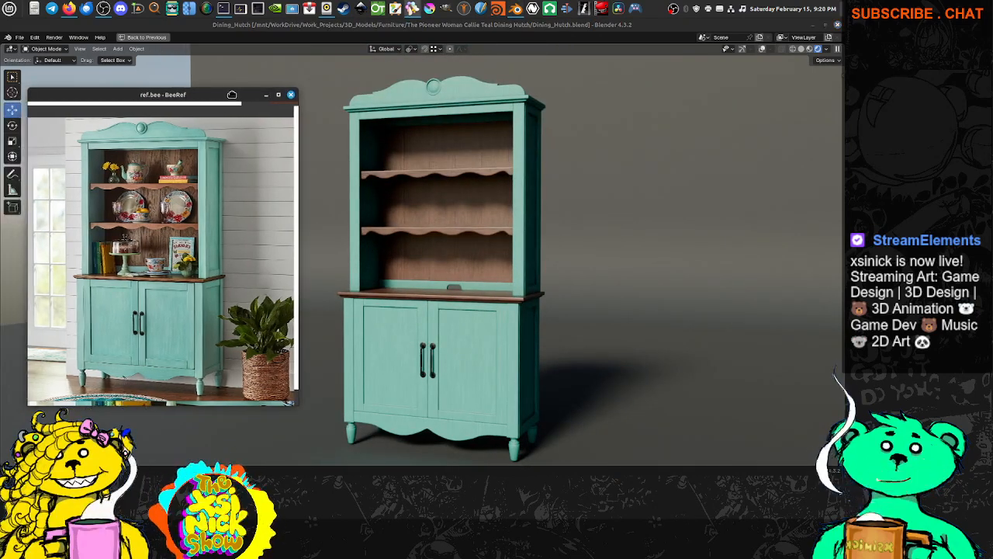